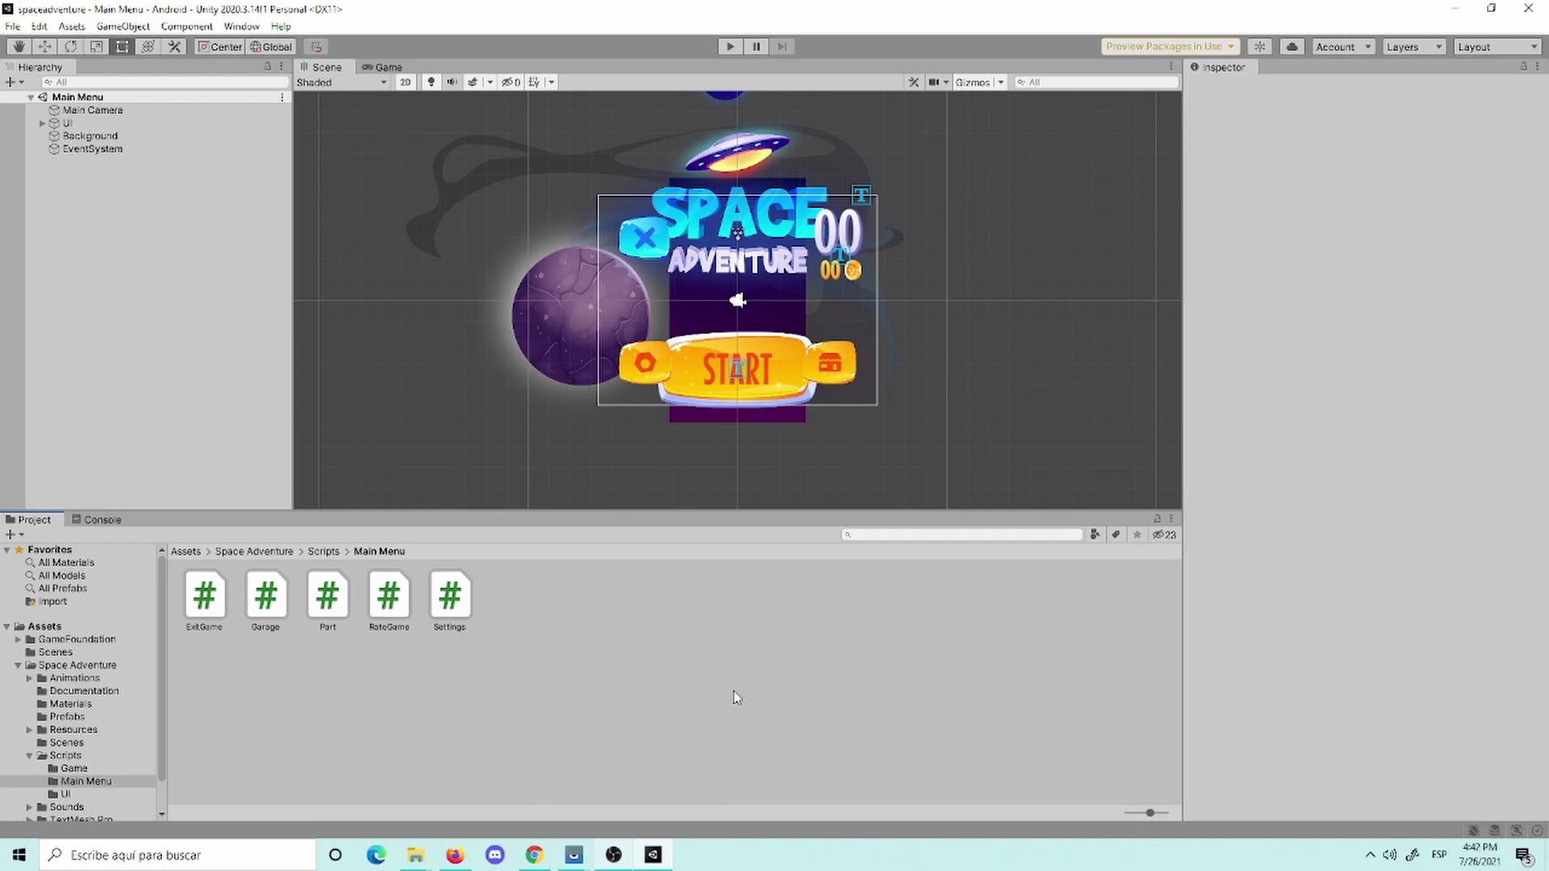
Step: Reconnect the STK LX3 phone mirroring, unlock the phone to its home screen, and return to Unity
mouse_move(573, 855)
click(622, 831)
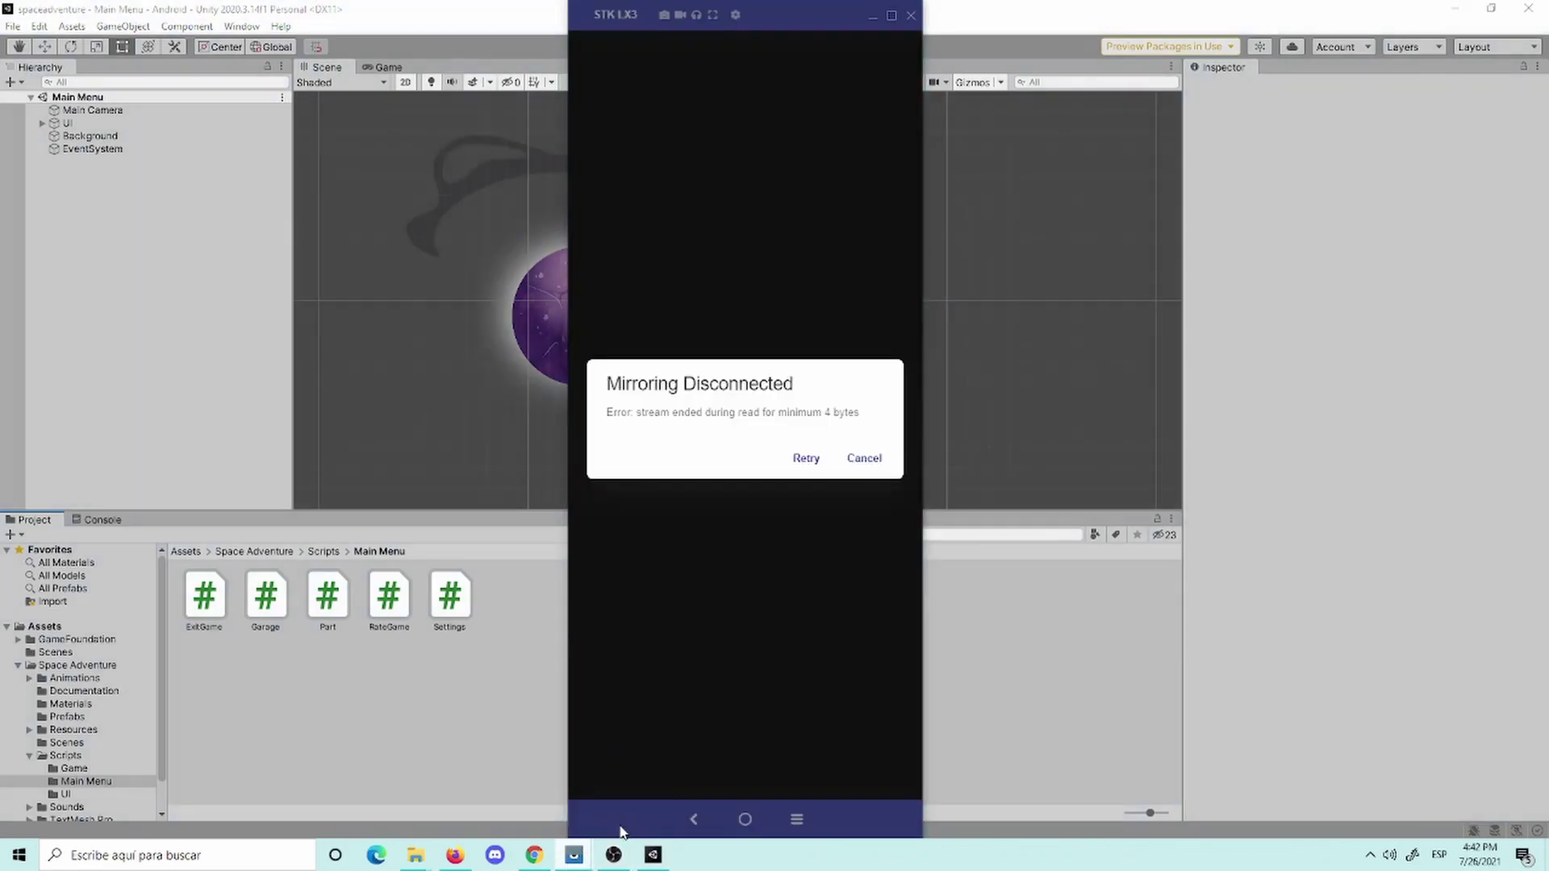
click(806, 457)
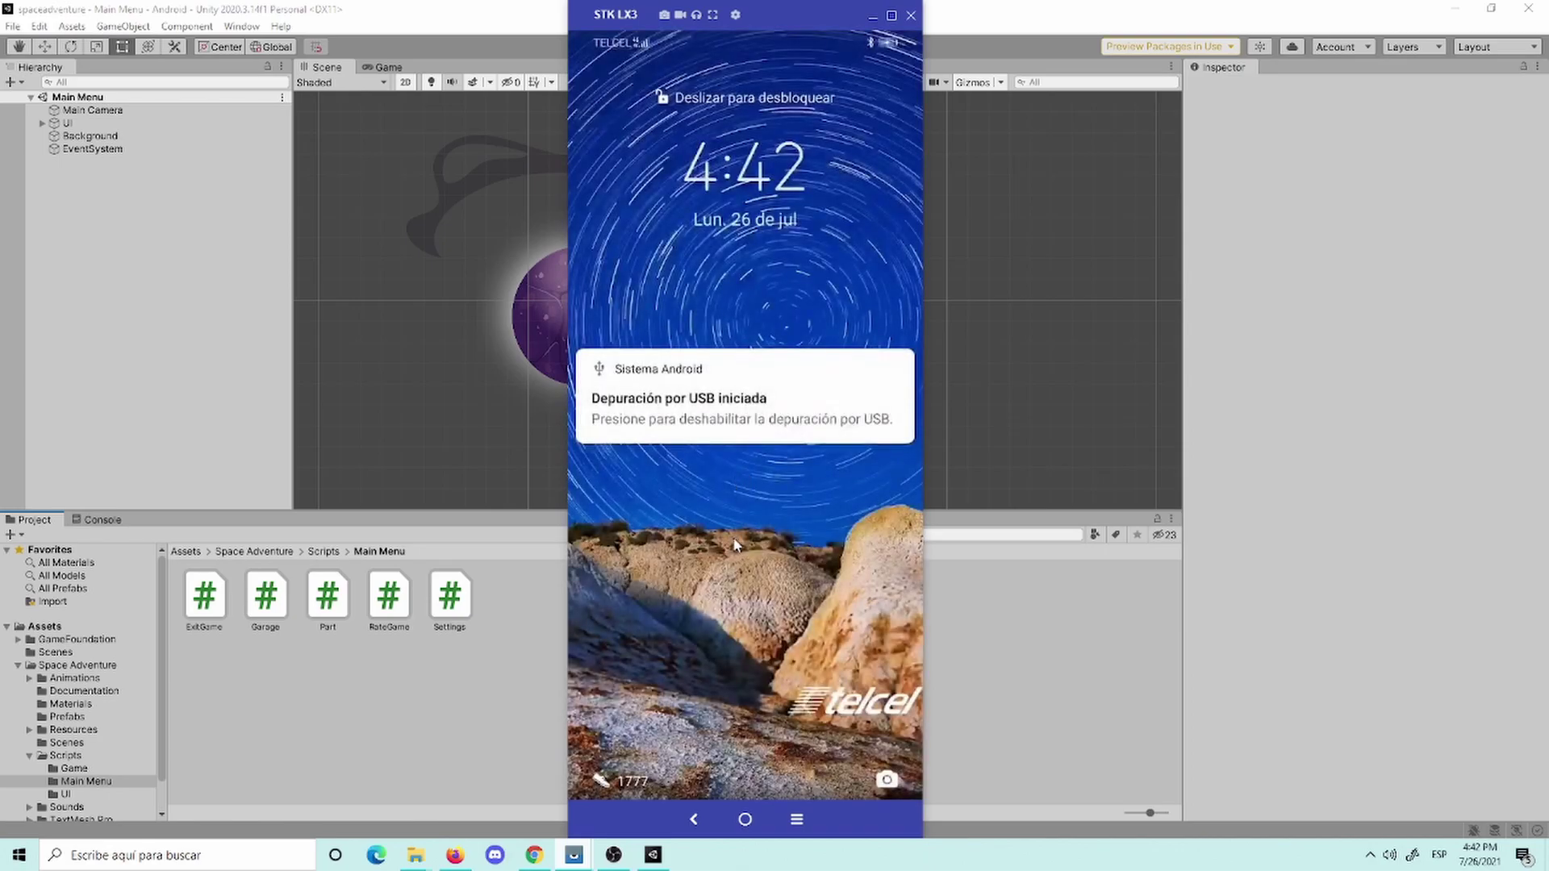
mouse_move(737, 471)
mouse_down()
mouse_move(733, 536)
mouse_move(747, 545)
mouse_up()
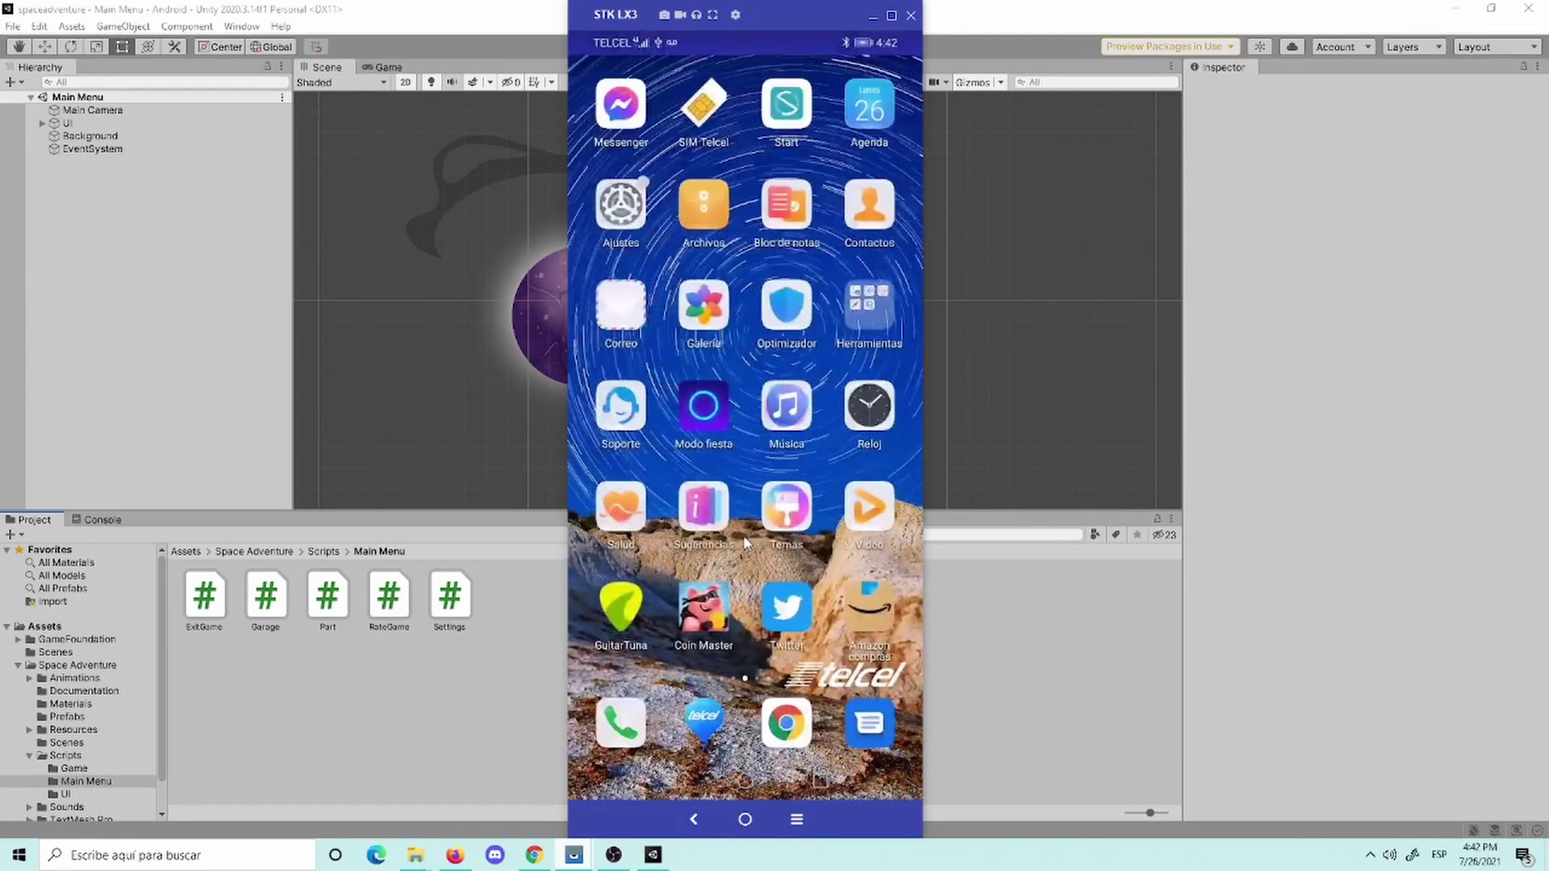
click(499, 685)
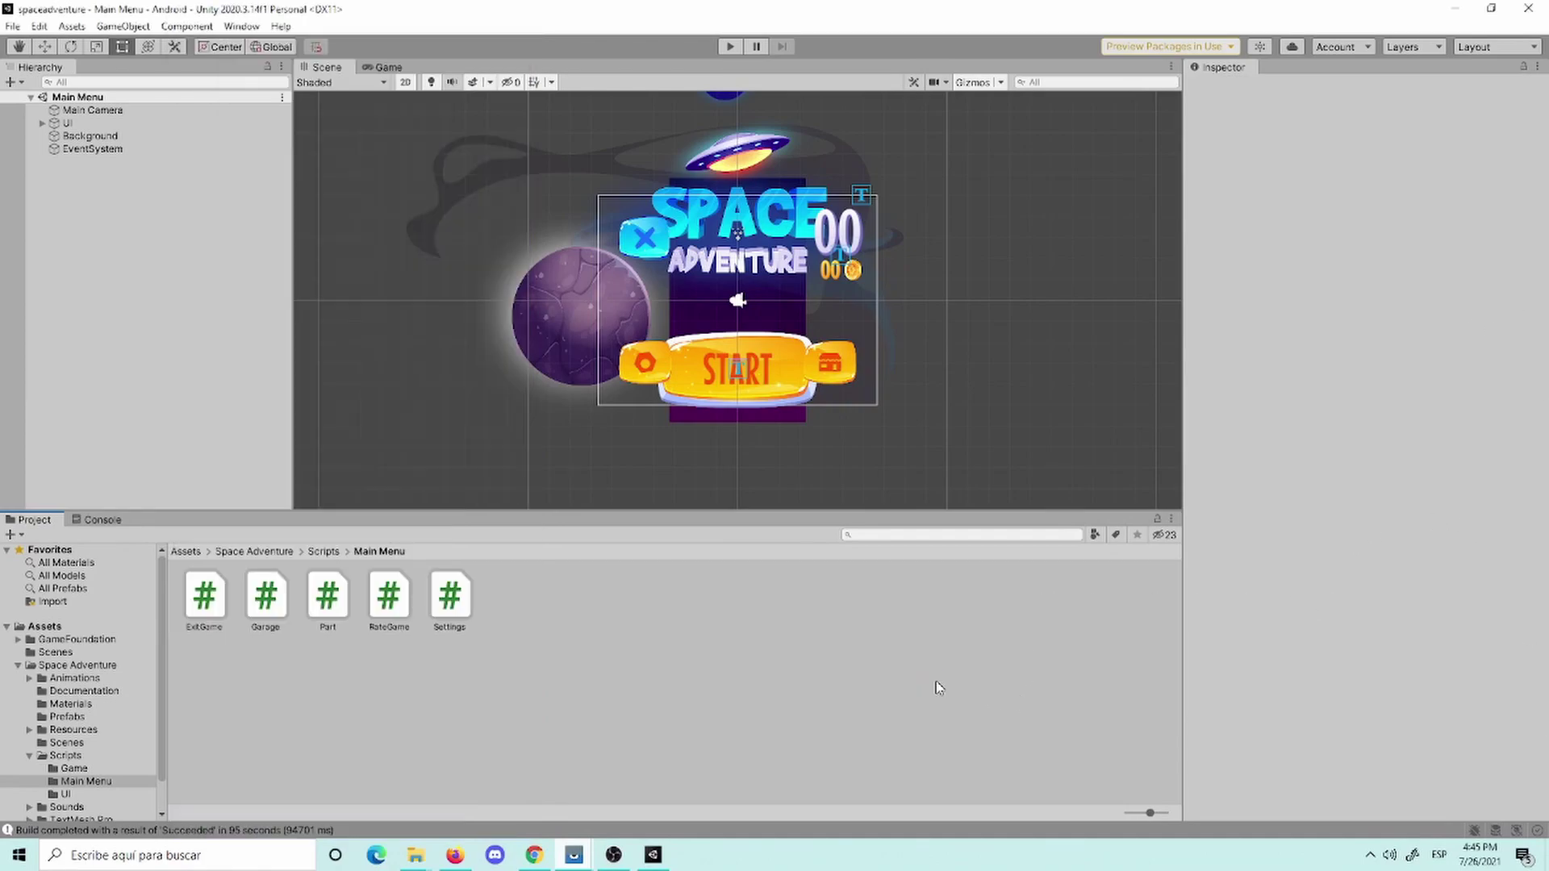
Step: Glance at the Window menu and Preferences, then open Edit > Project Settings
click(936, 681)
click(242, 26)
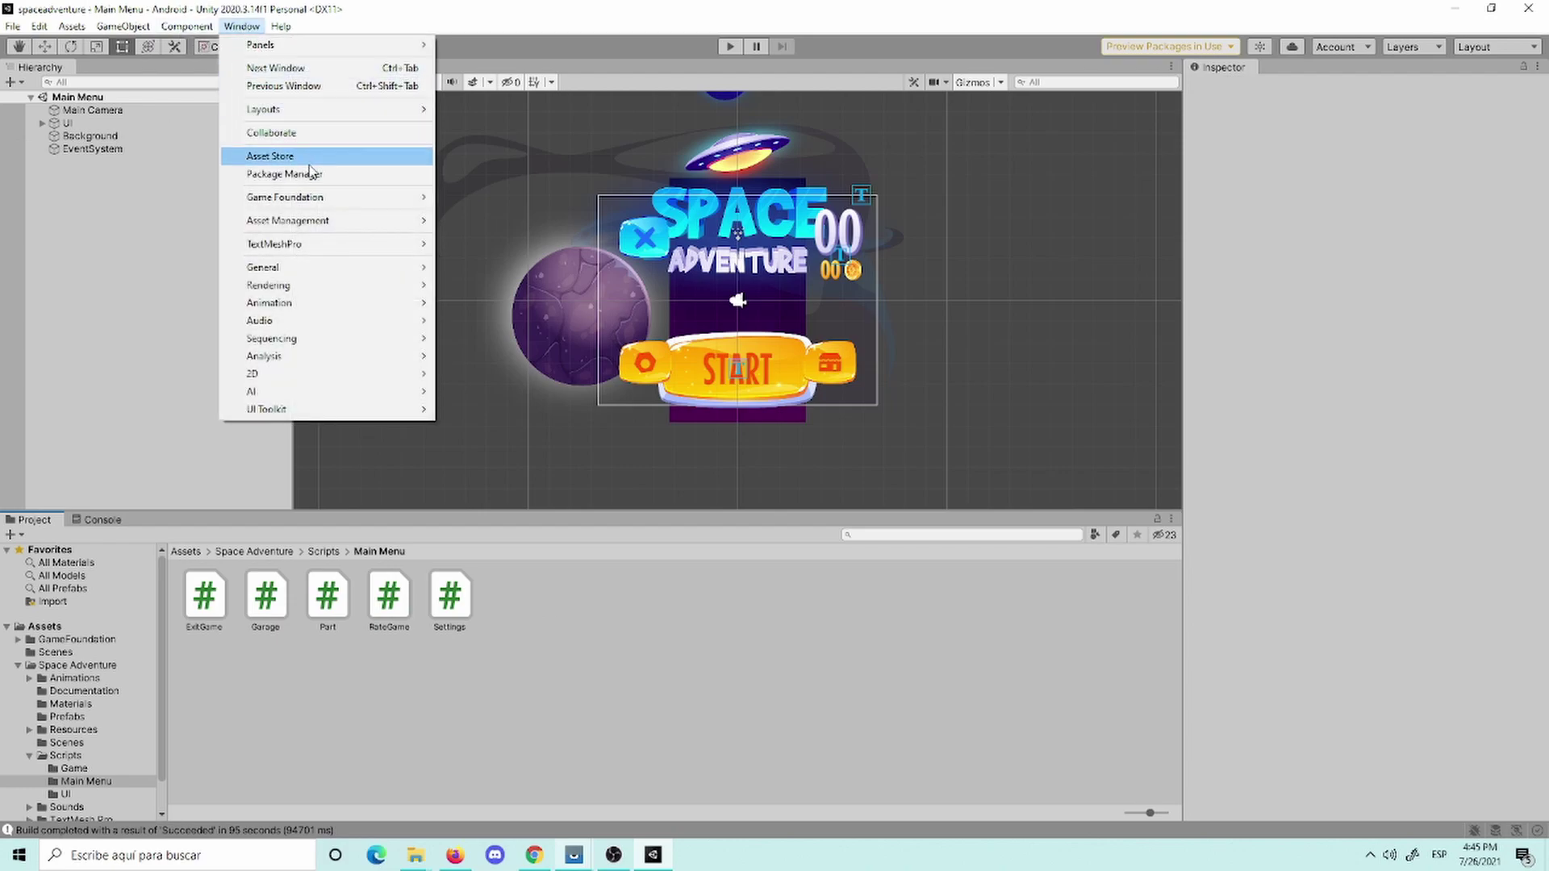
click(1032, 9)
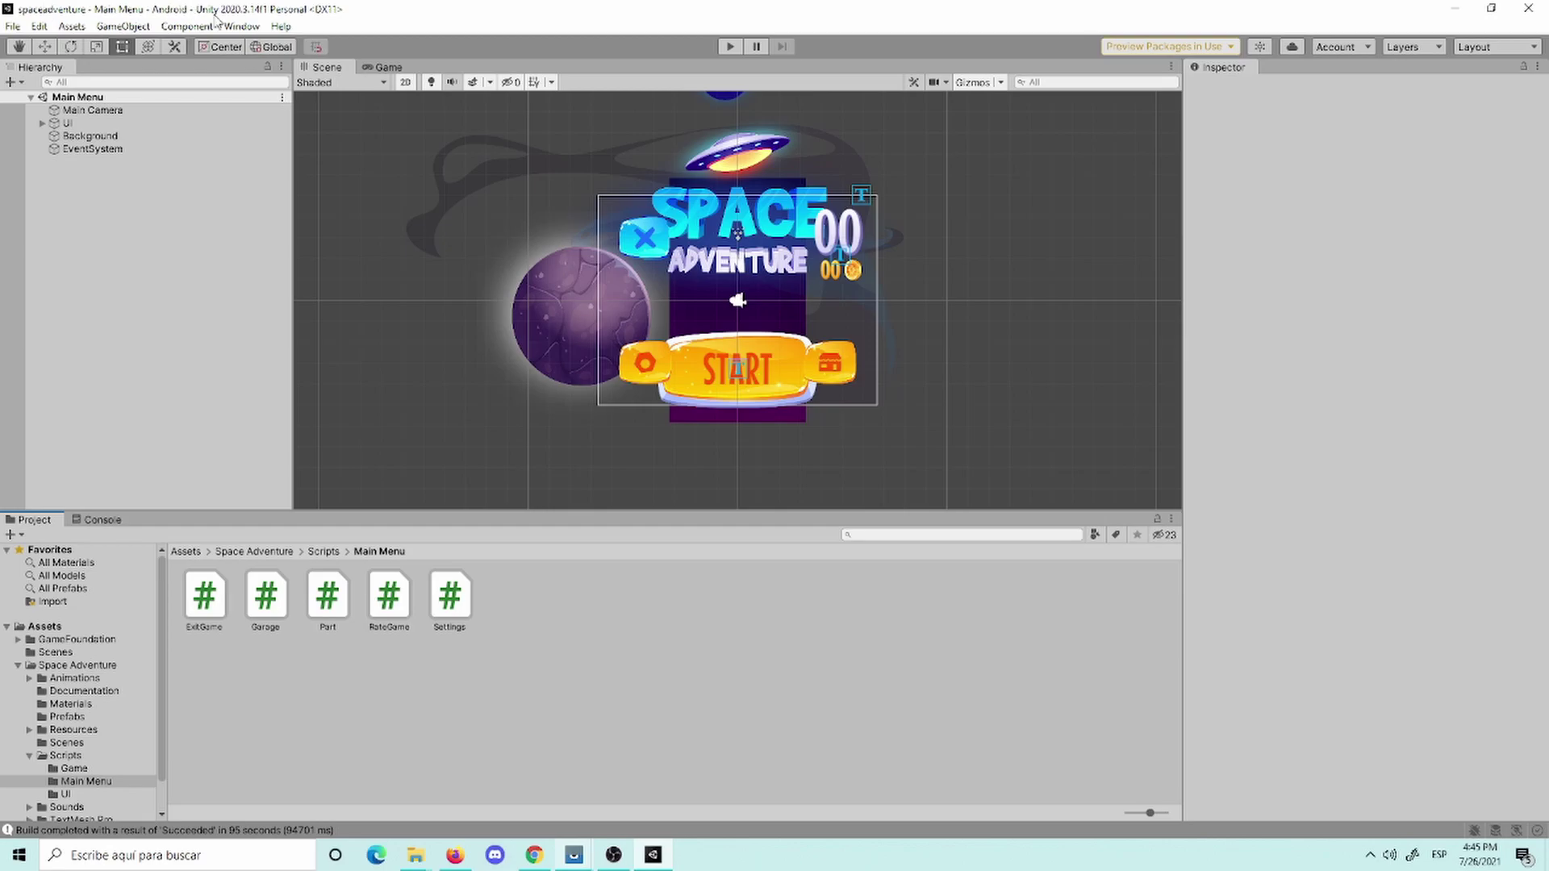
click(242, 25)
mouse_move(354, 212)
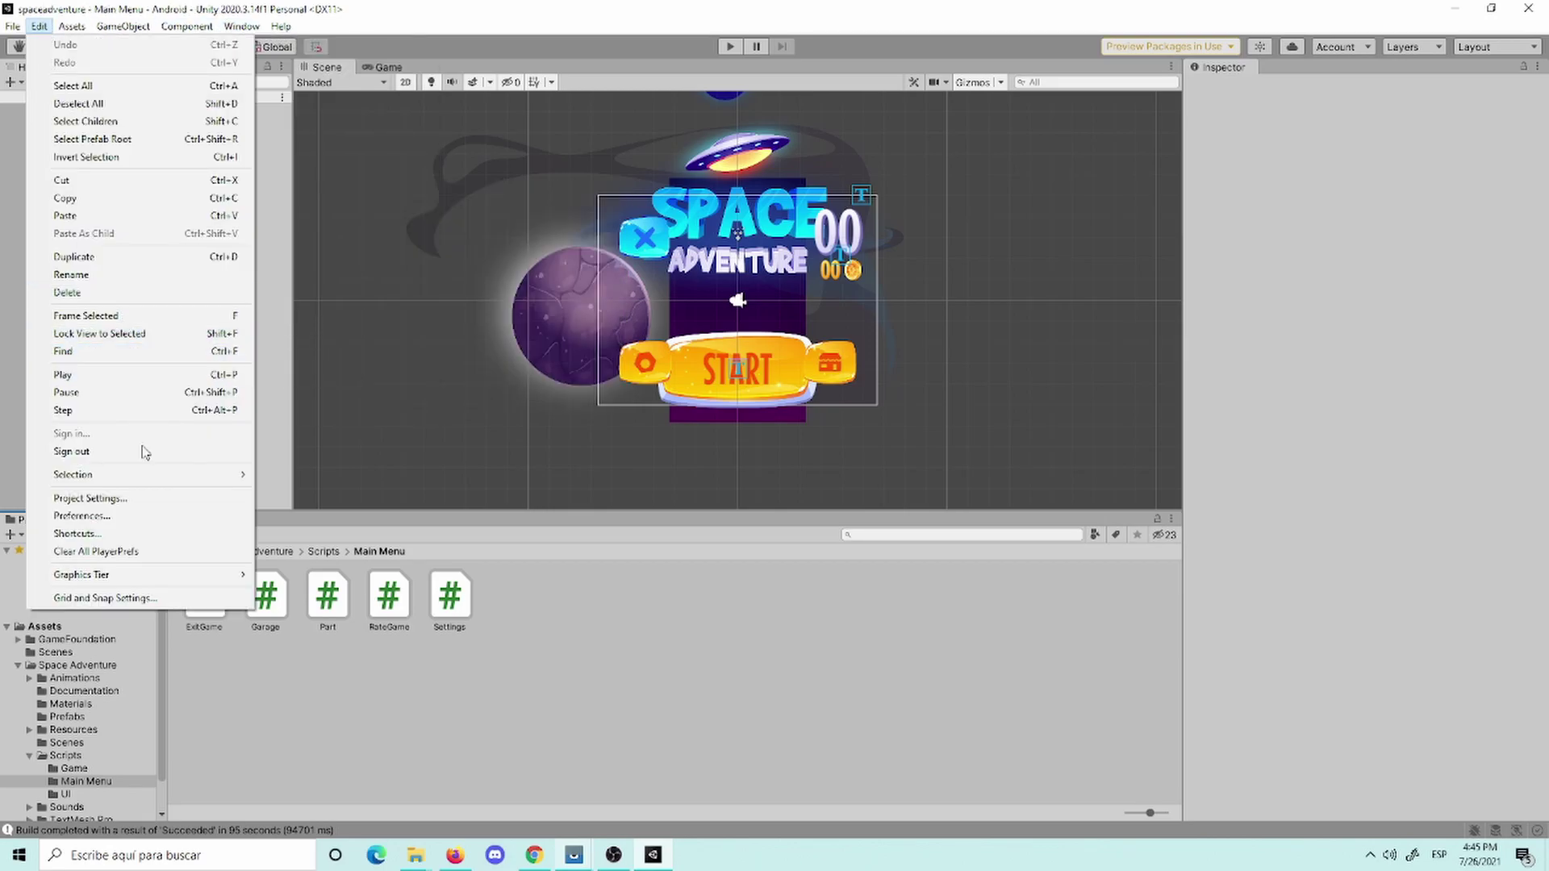
click(159, 517)
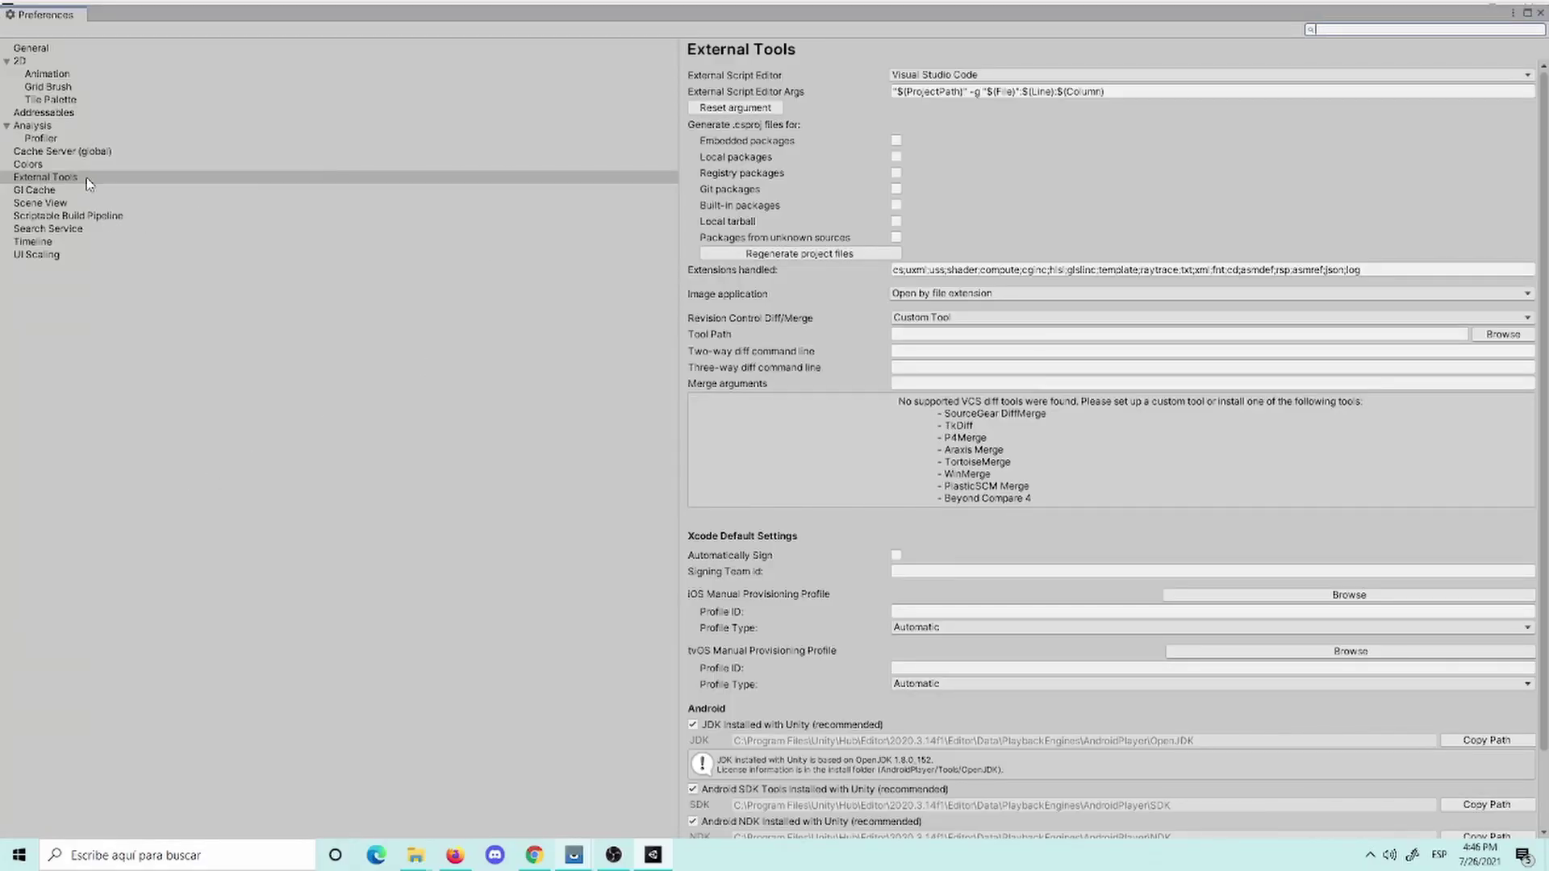
click(1539, 13)
click(39, 26)
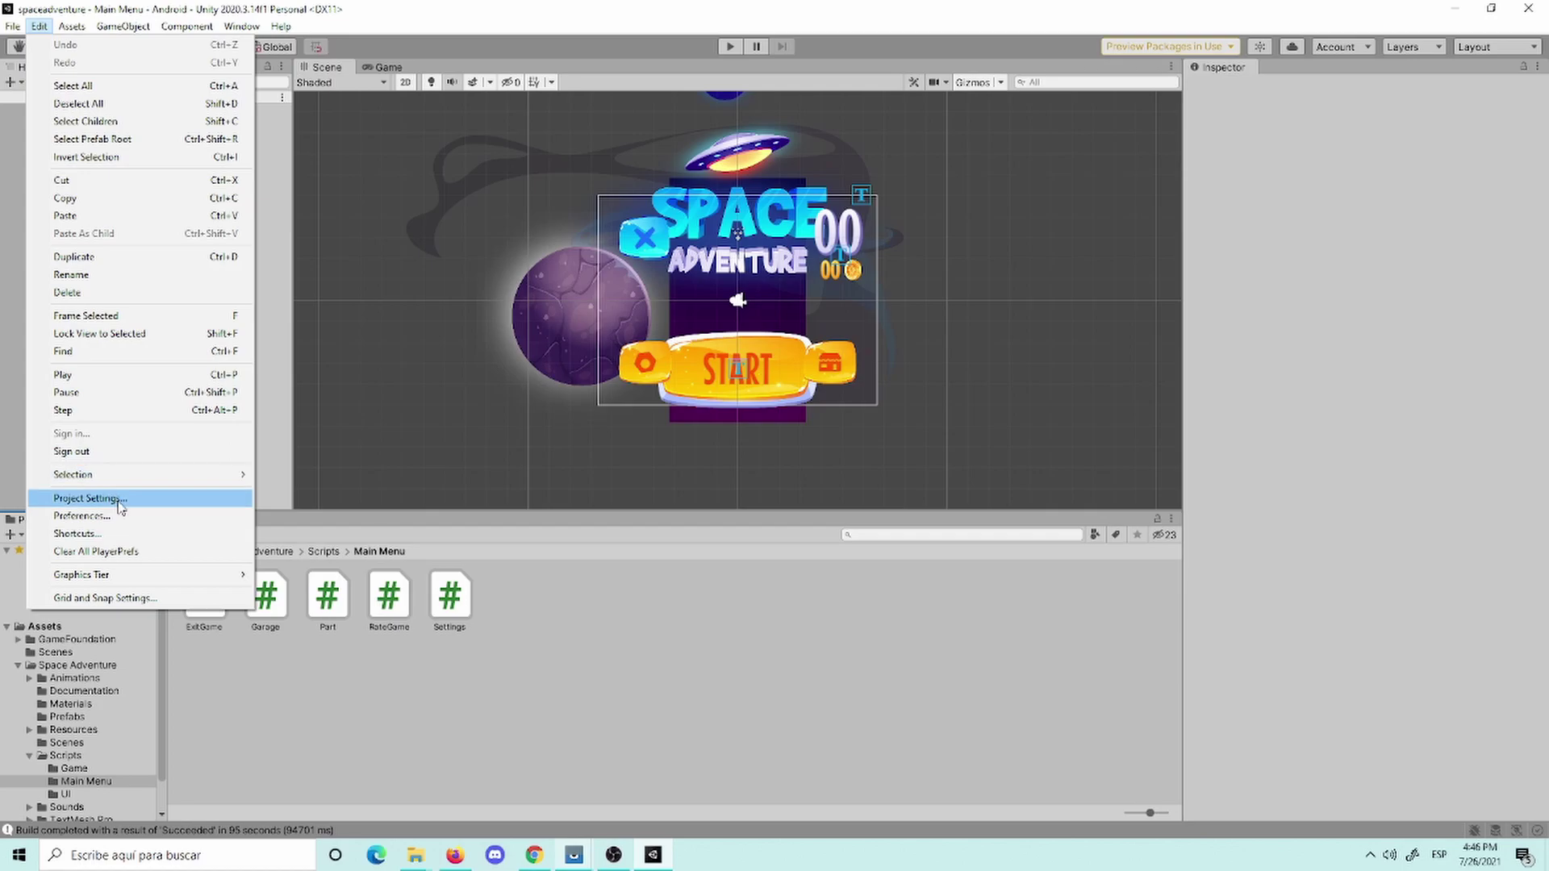
click(119, 500)
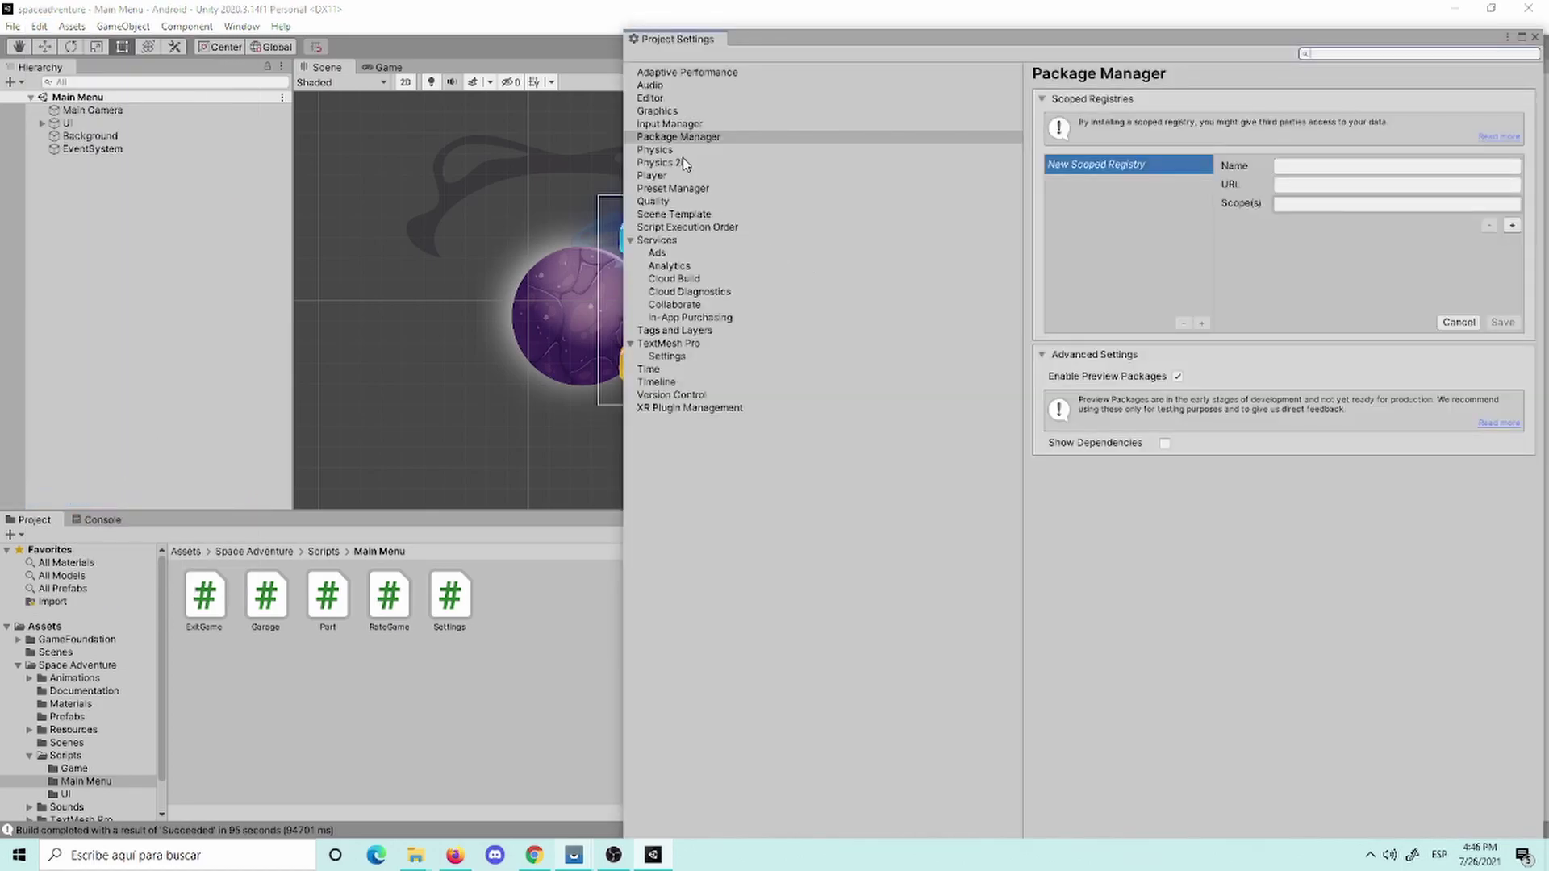
Step: Open Services > Ads in Project Settings and check the Organizations list without choosing one
click(673, 242)
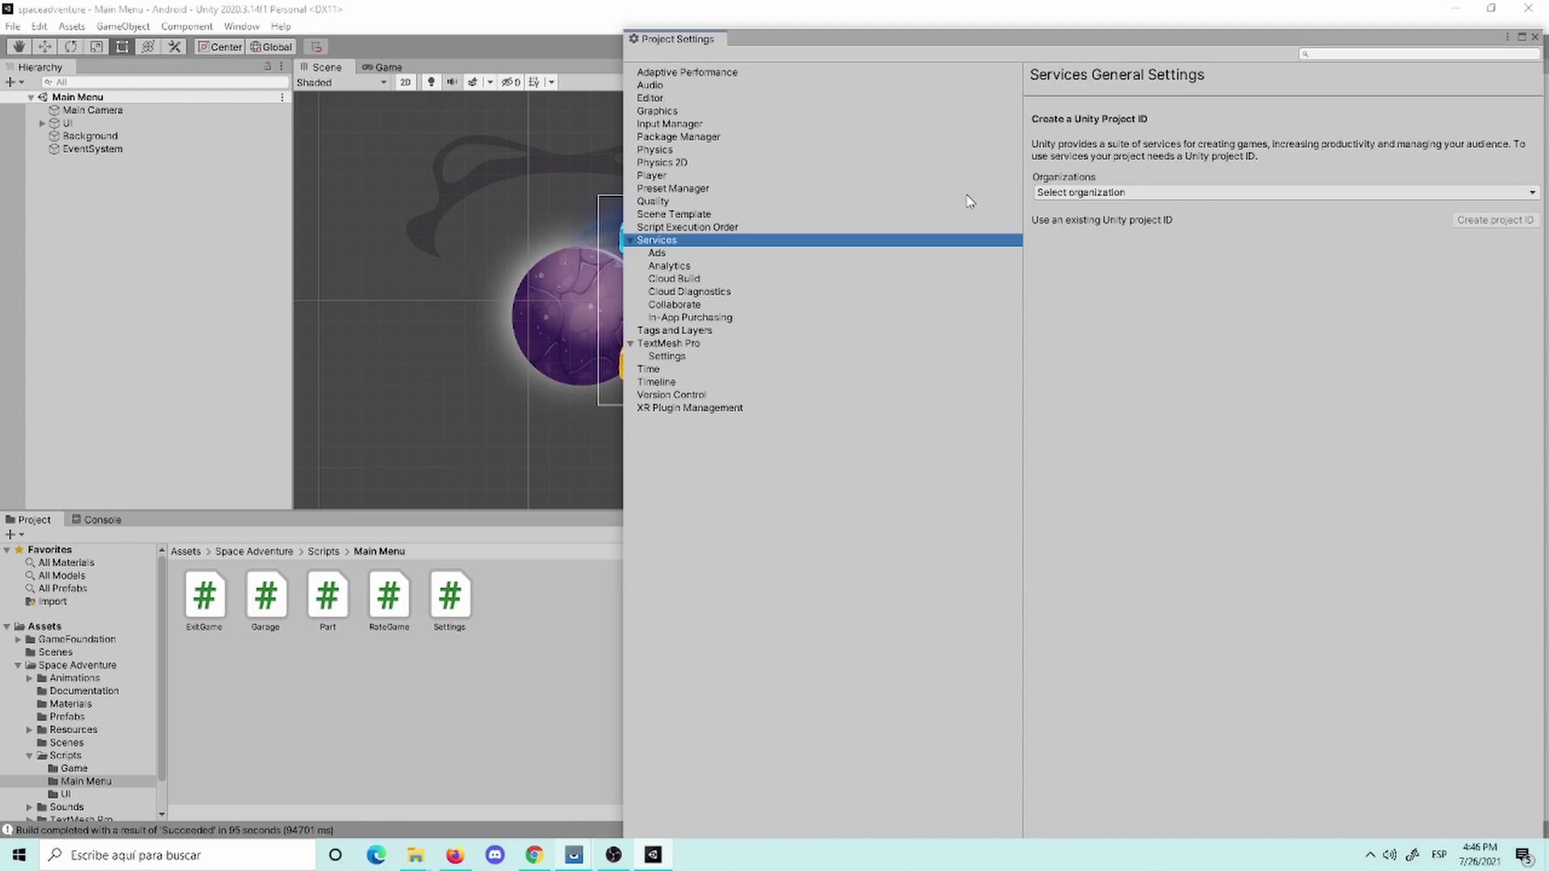
click(721, 255)
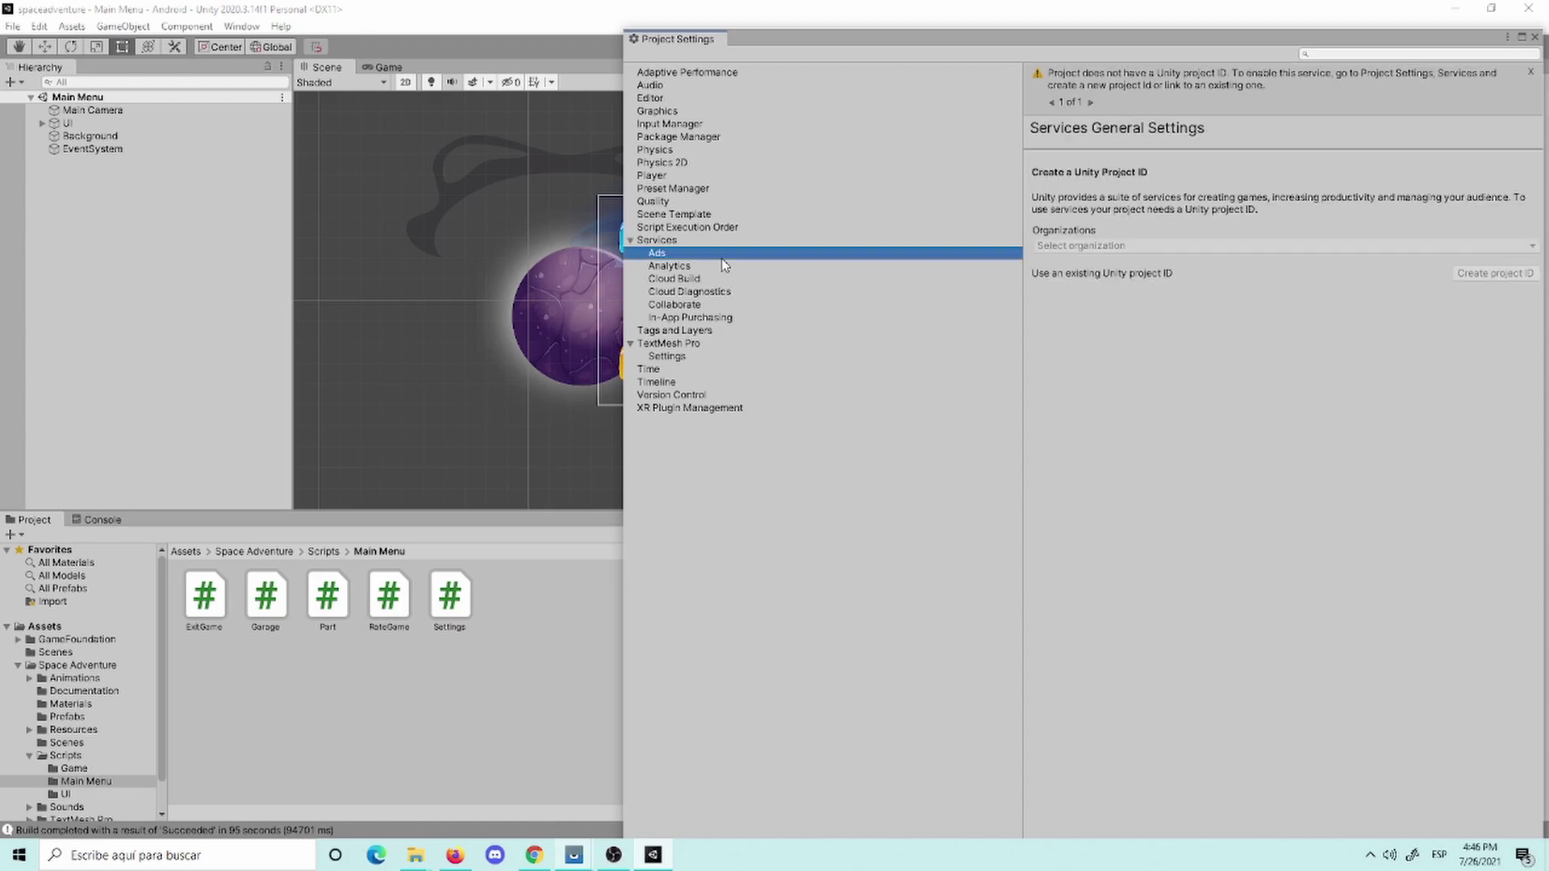
click(1157, 252)
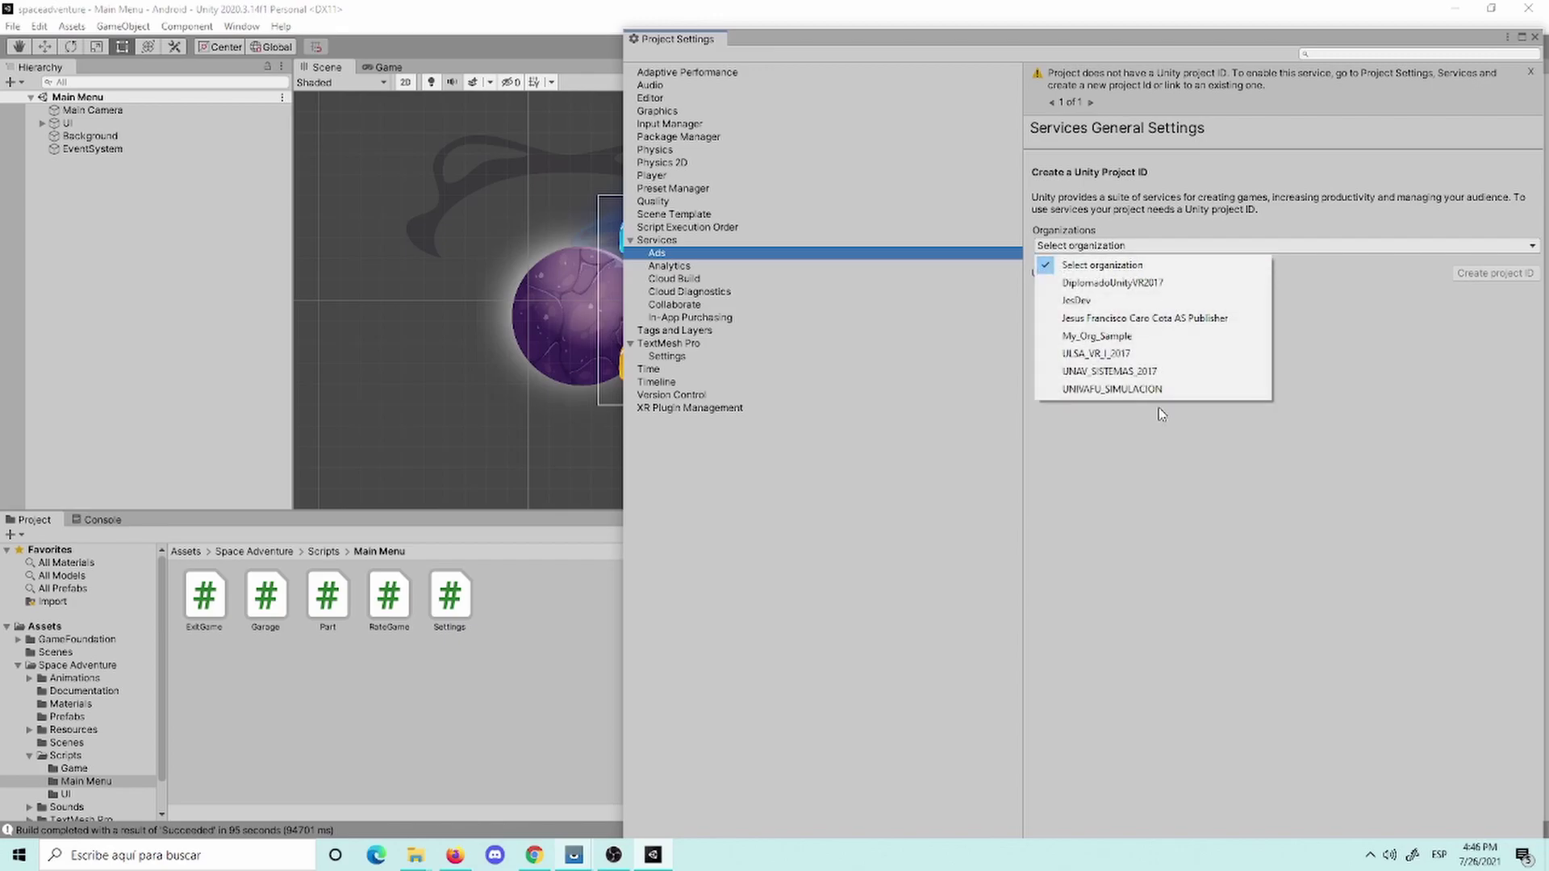
click(1184, 559)
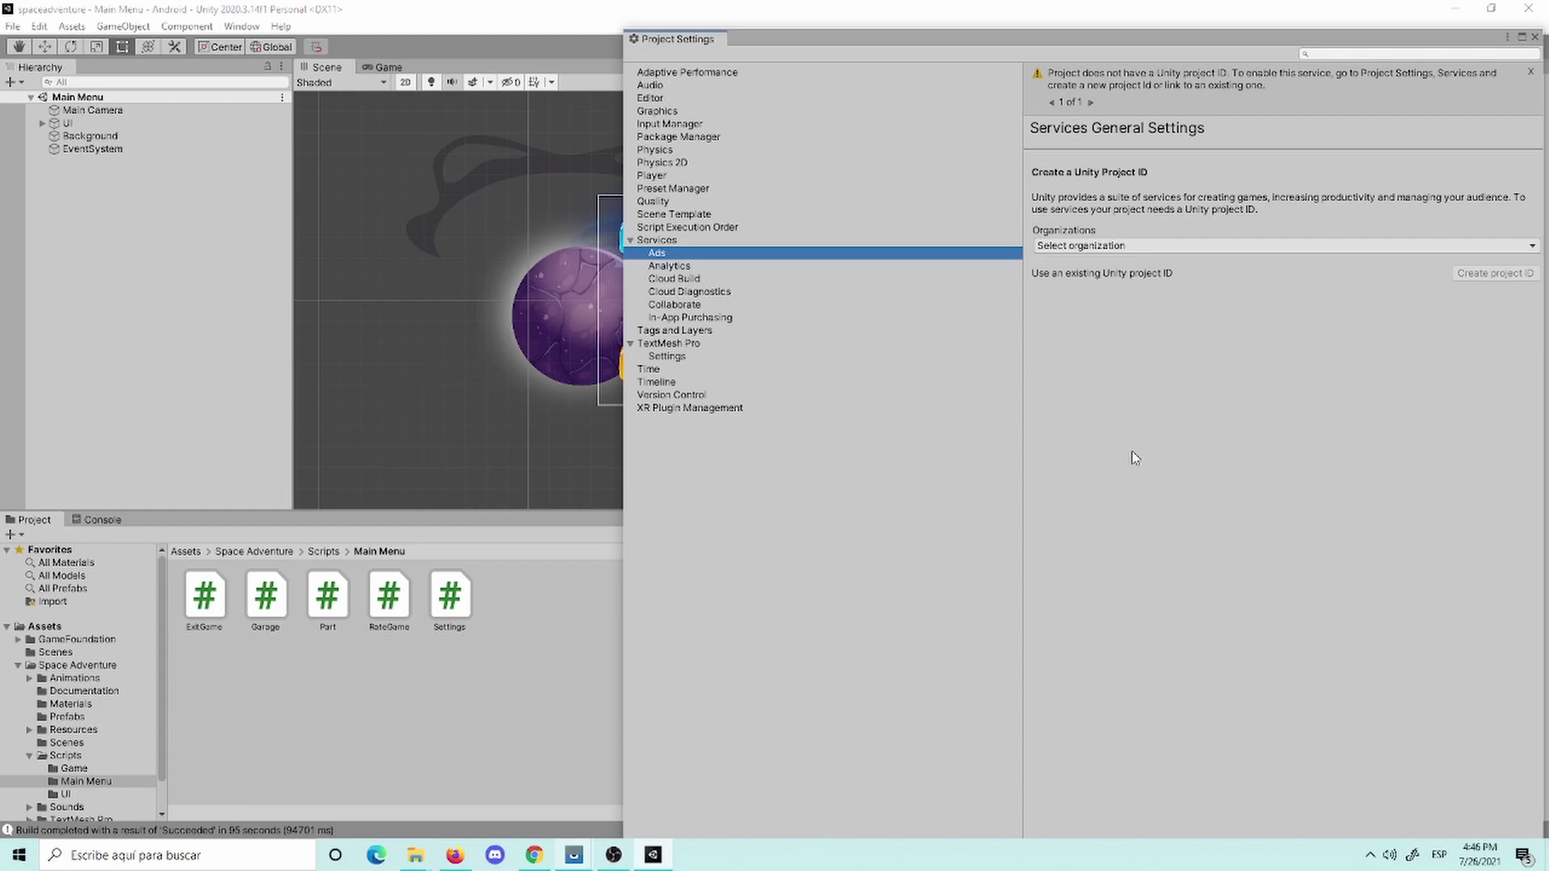
Step: Search Google for 'unity id' and return to the Unity ID Organizations page
click(534, 855)
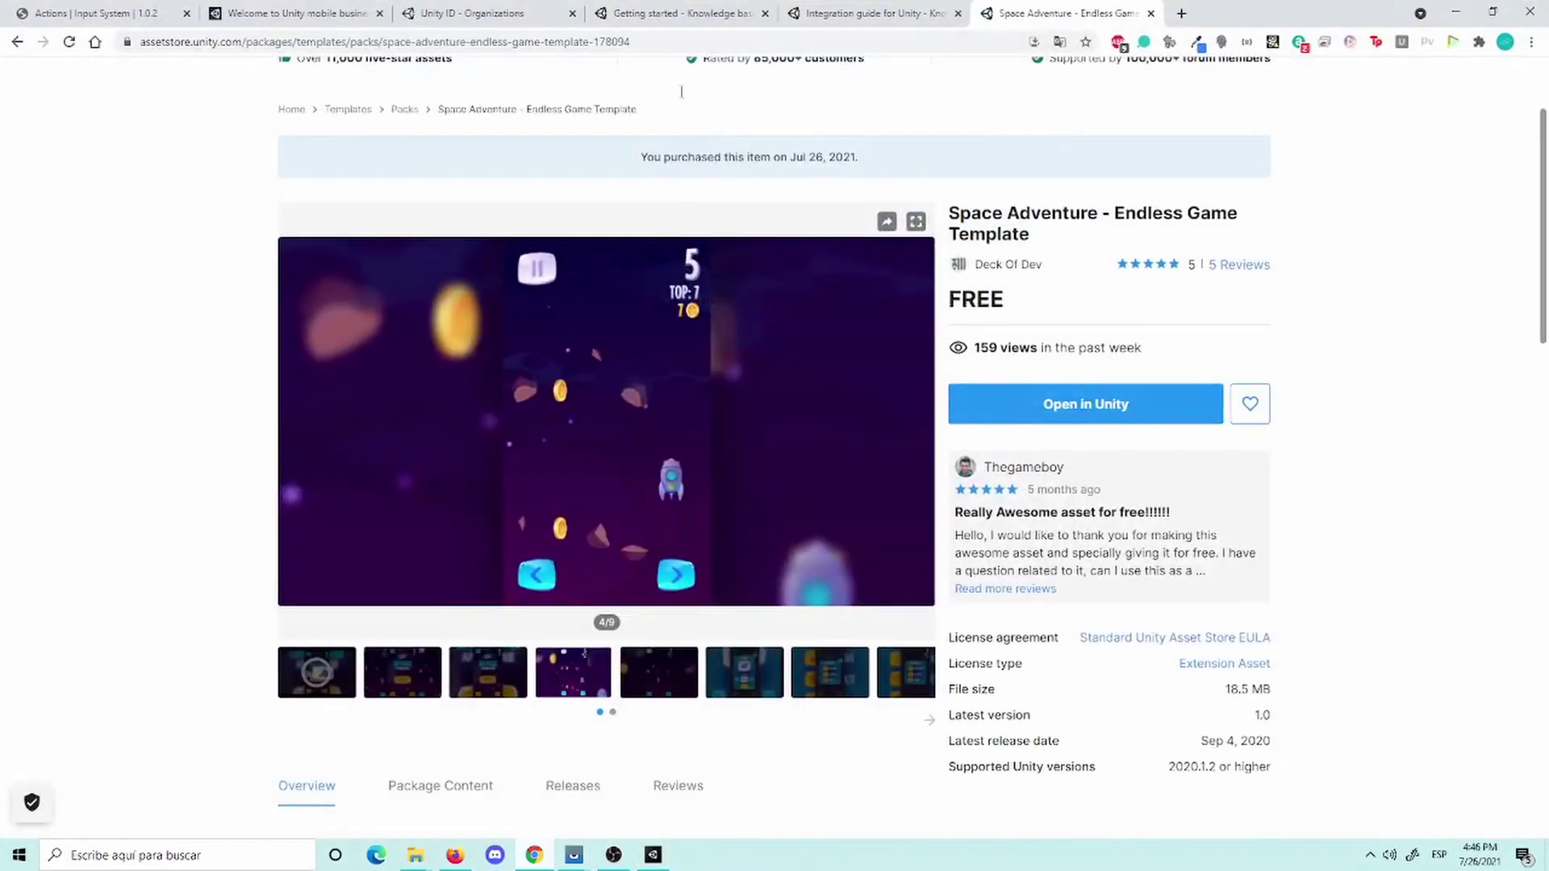
click(525, 10)
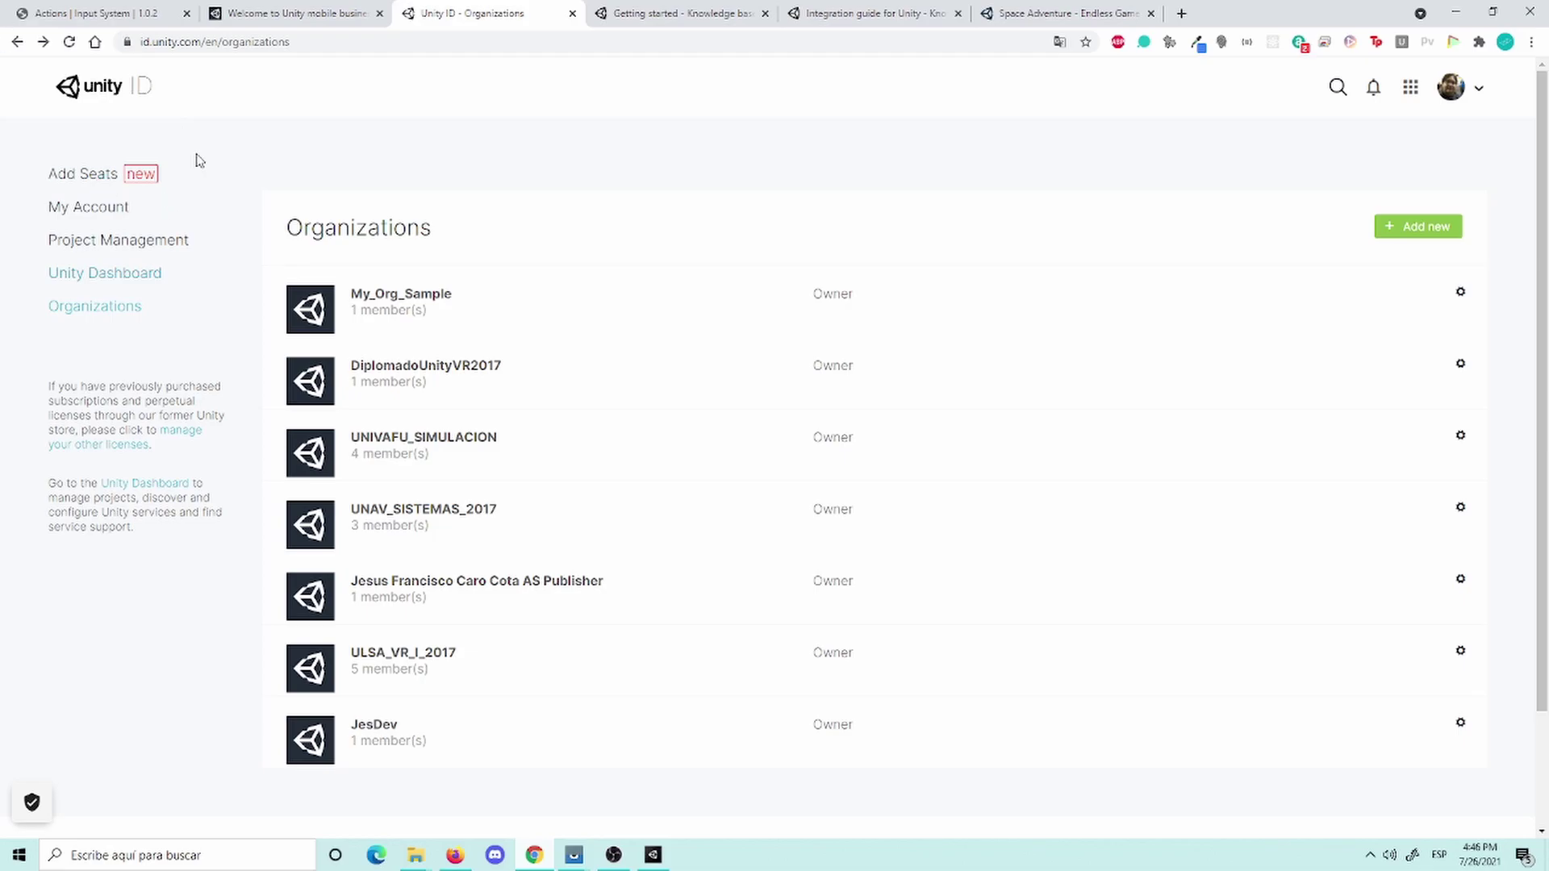
click(1181, 14)
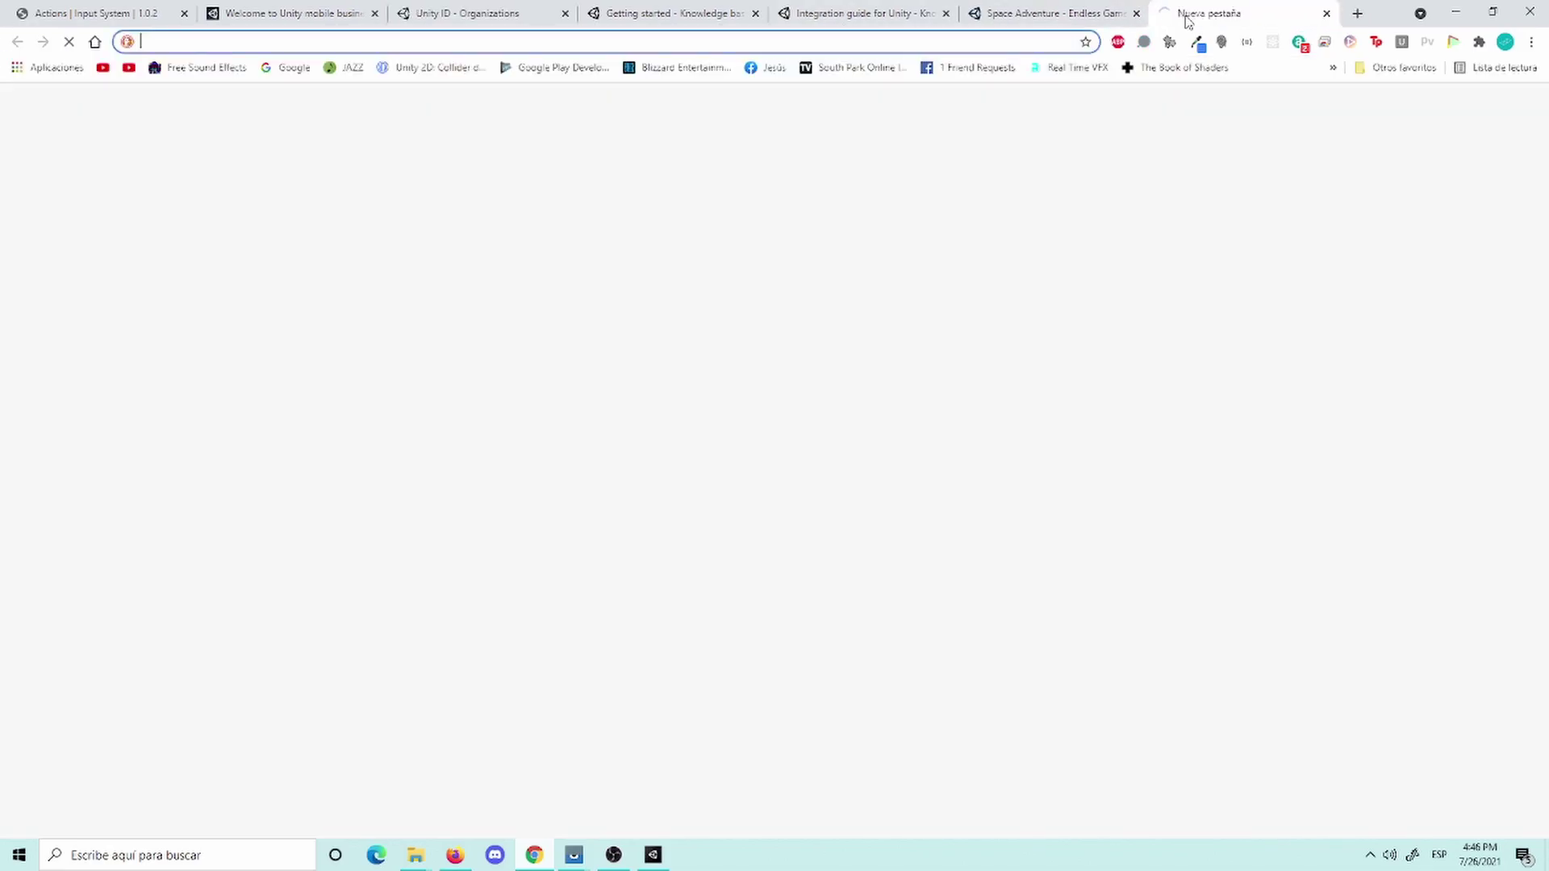
text(google.com)
key(Return)
text(uni)
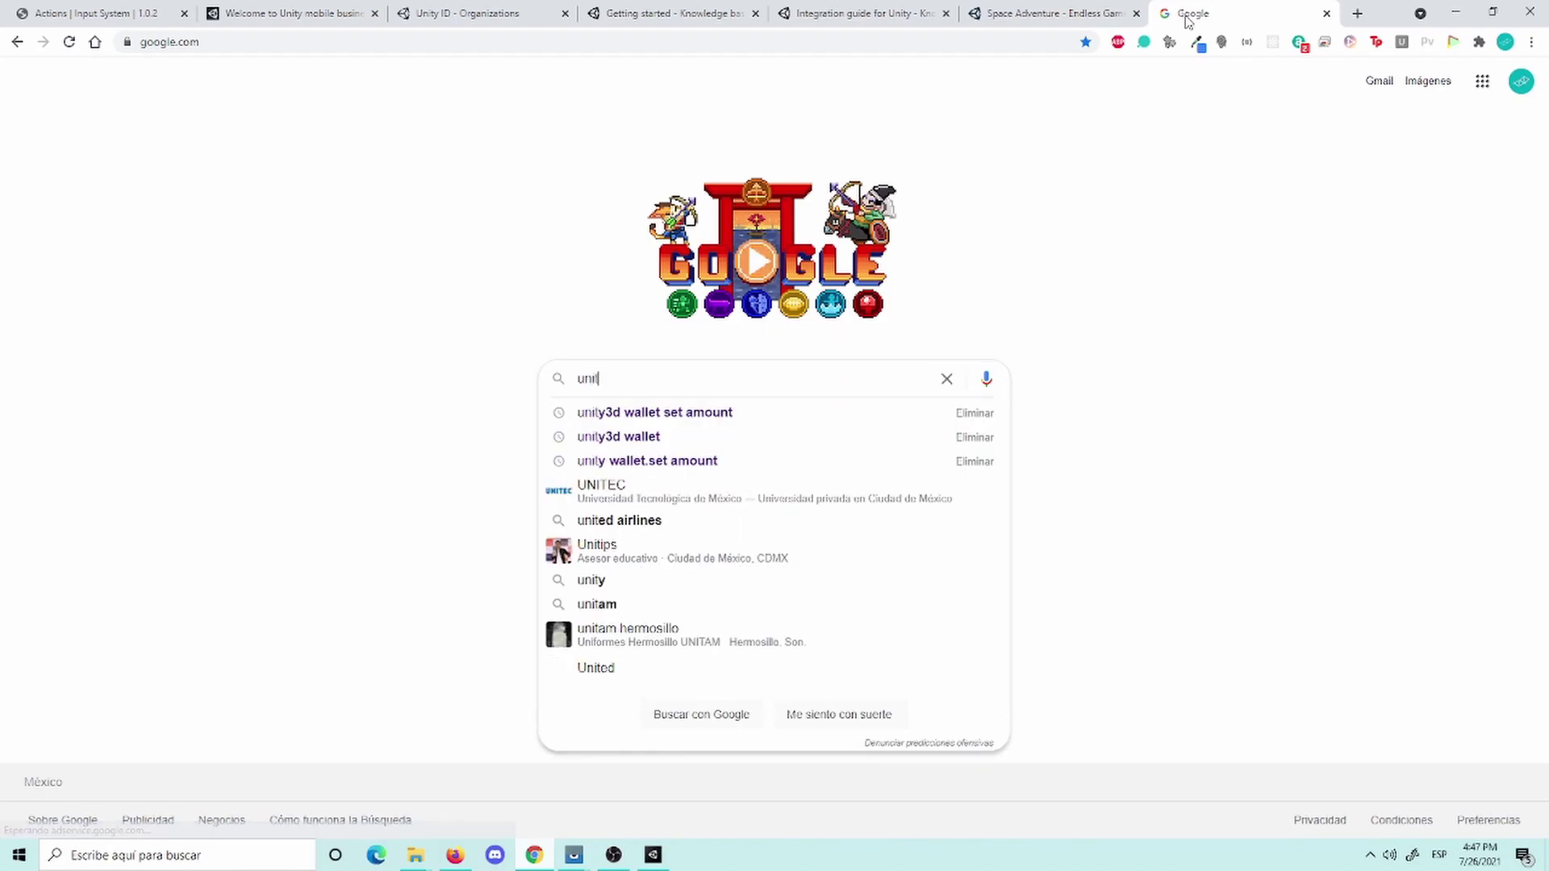
text(ty id)
key(Return)
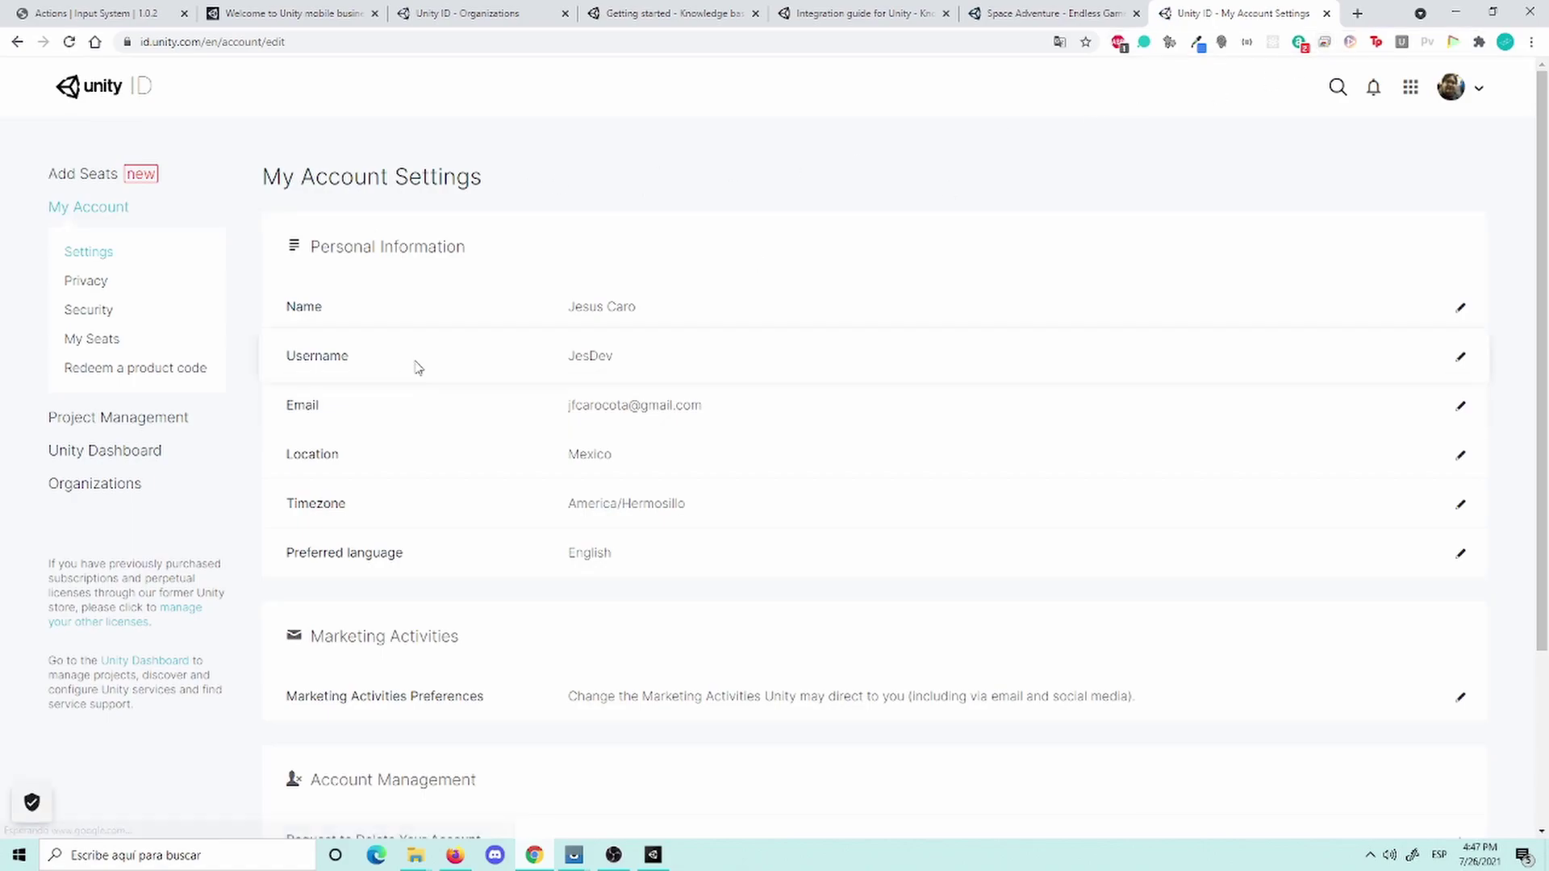
click(1327, 13)
click(333, 10)
click(462, 10)
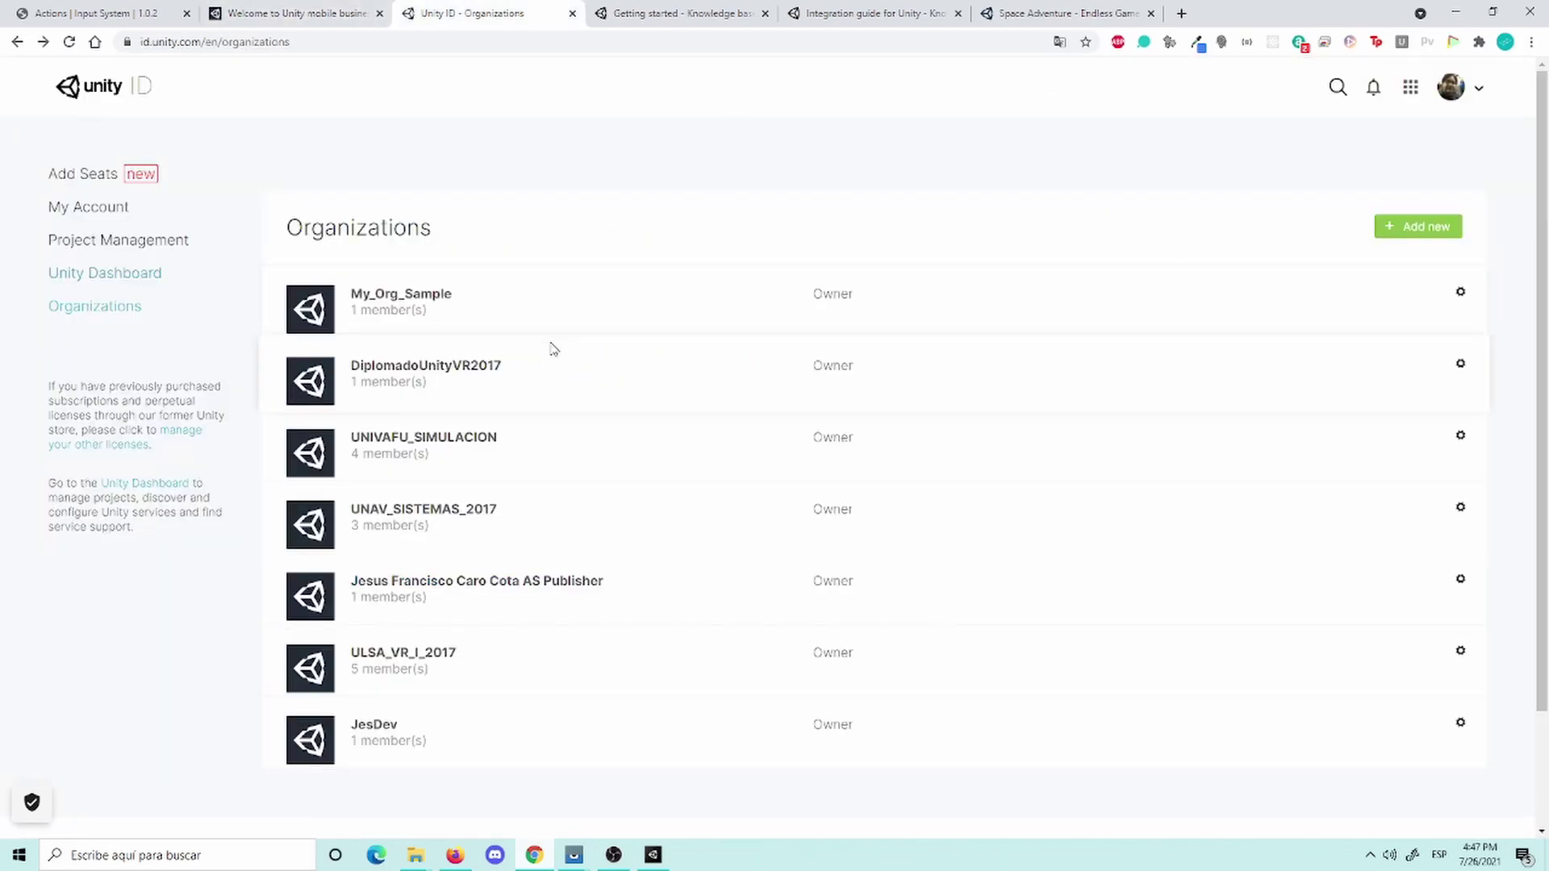
Step: Create a new organization named CGLAB_2021 with Games as its industry
click(1411, 231)
text(CGLAB)
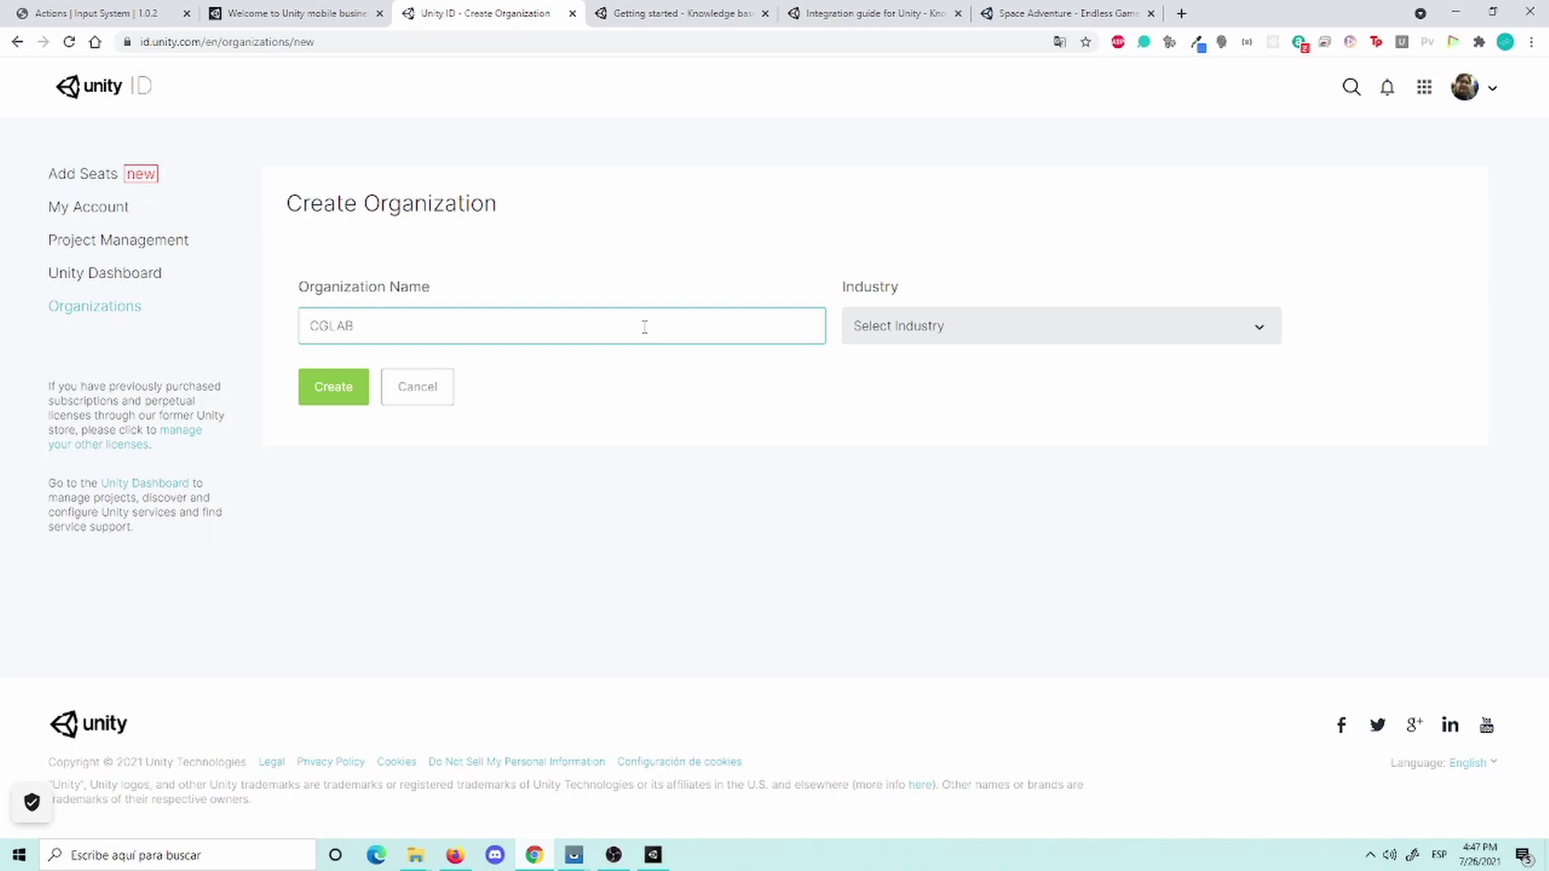
click(844, 338)
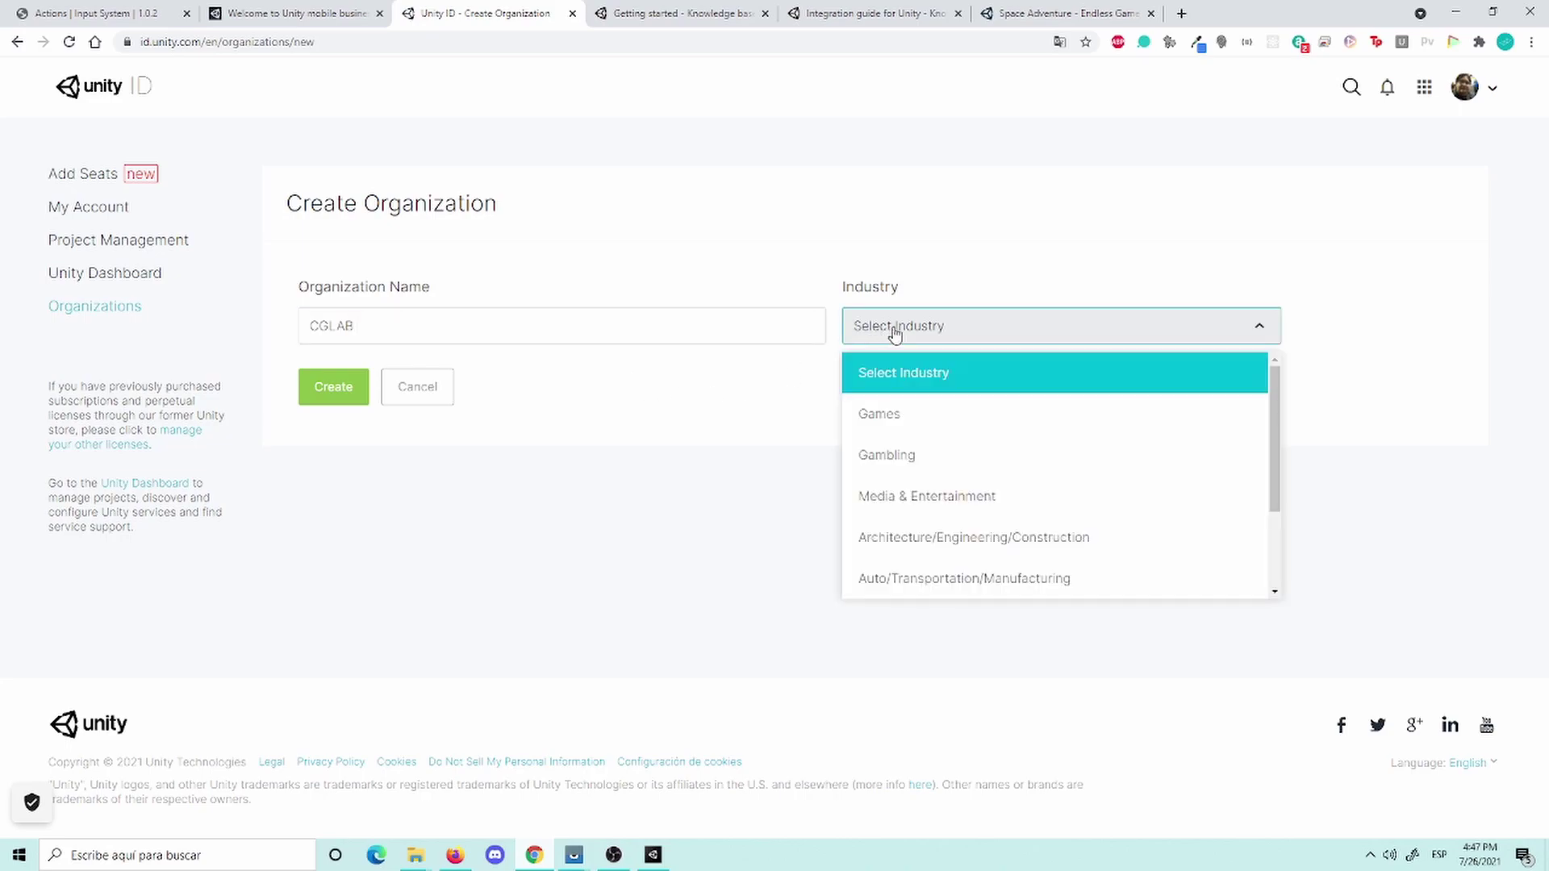
click(990, 429)
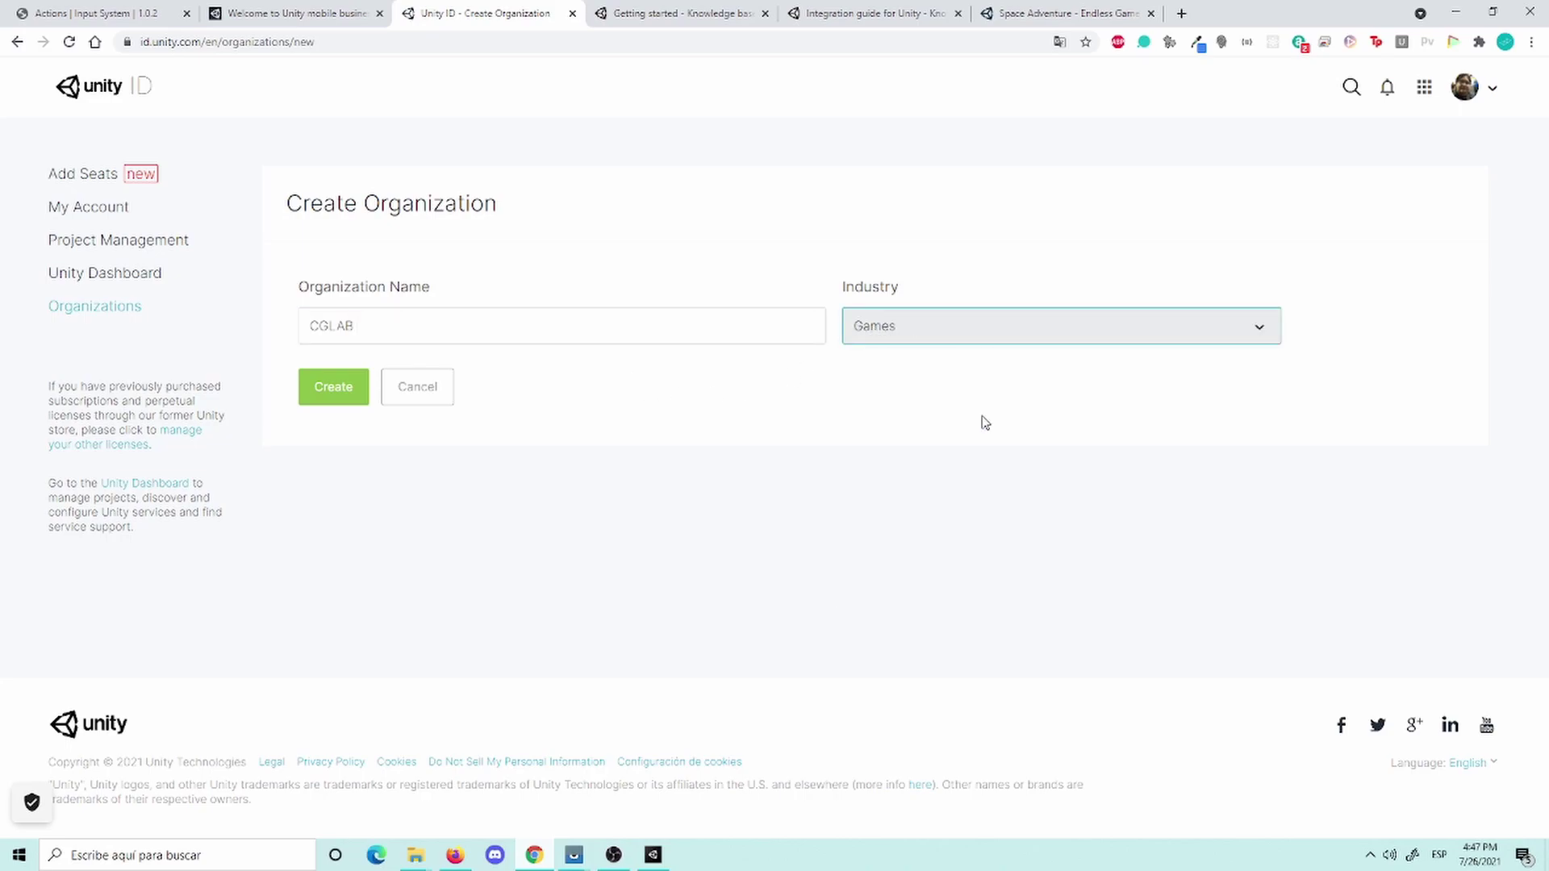
click(330, 391)
text(_2)
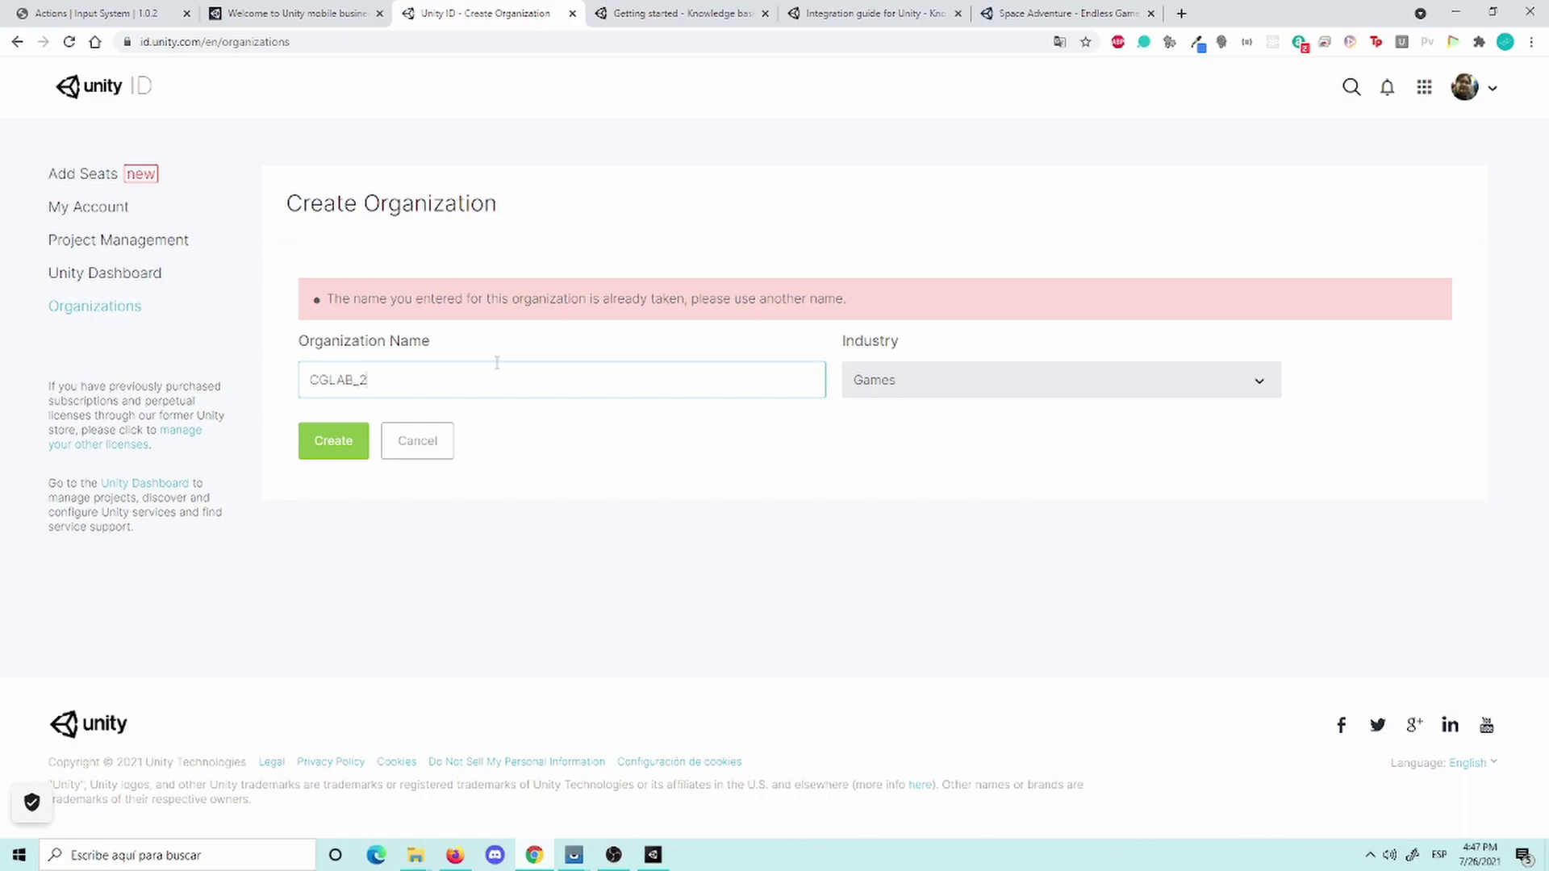
text(021)
click(337, 439)
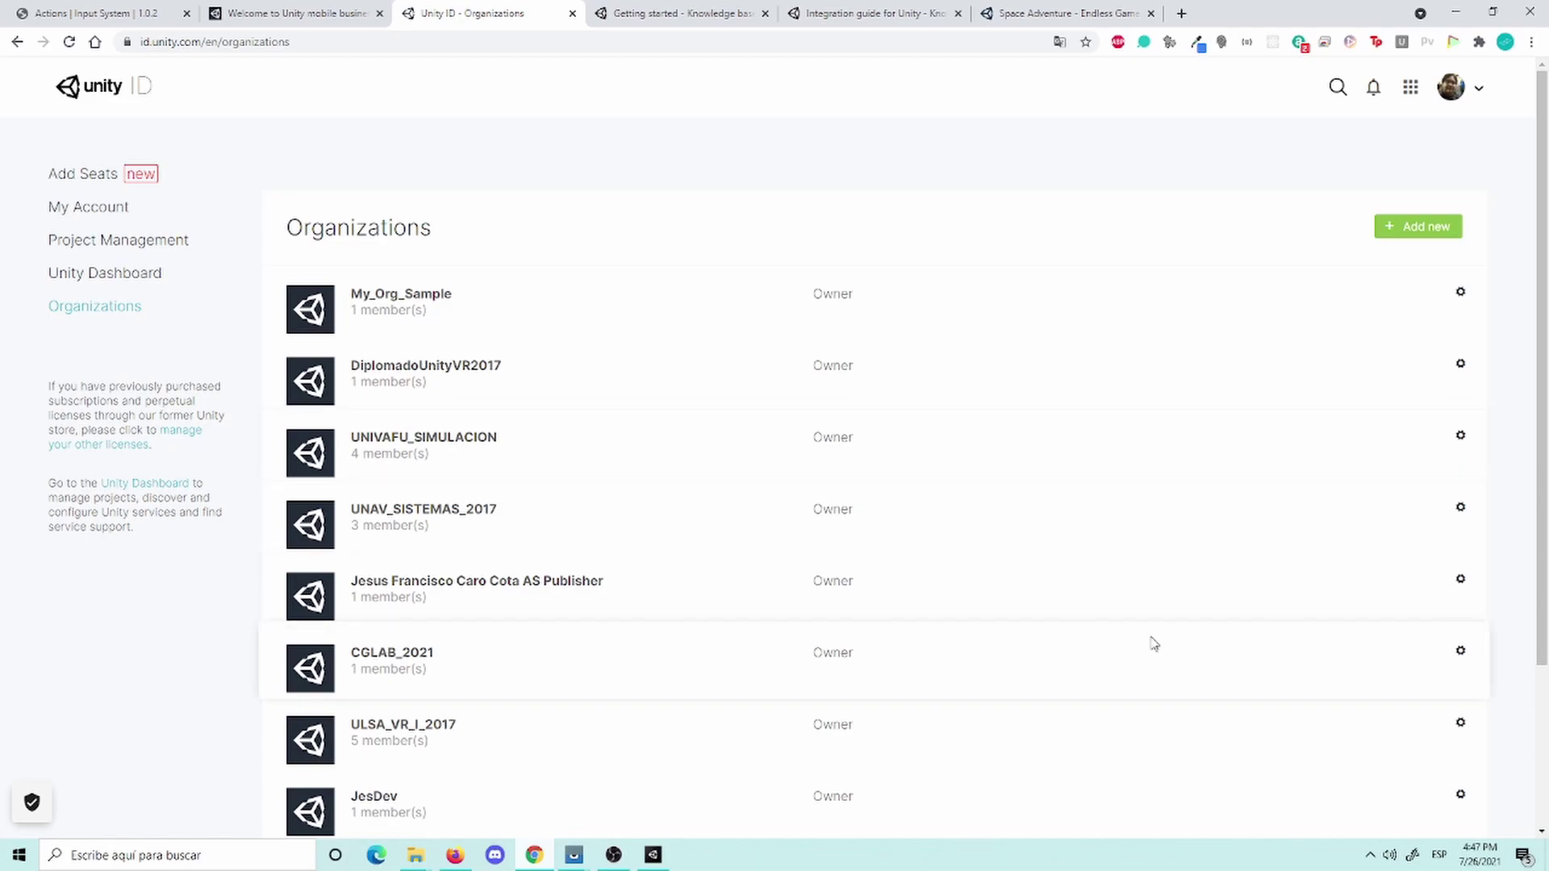
Step: Open the CGLAB_2021 organization's management page
scroll(1154, 643, down, 2)
click(1463, 490)
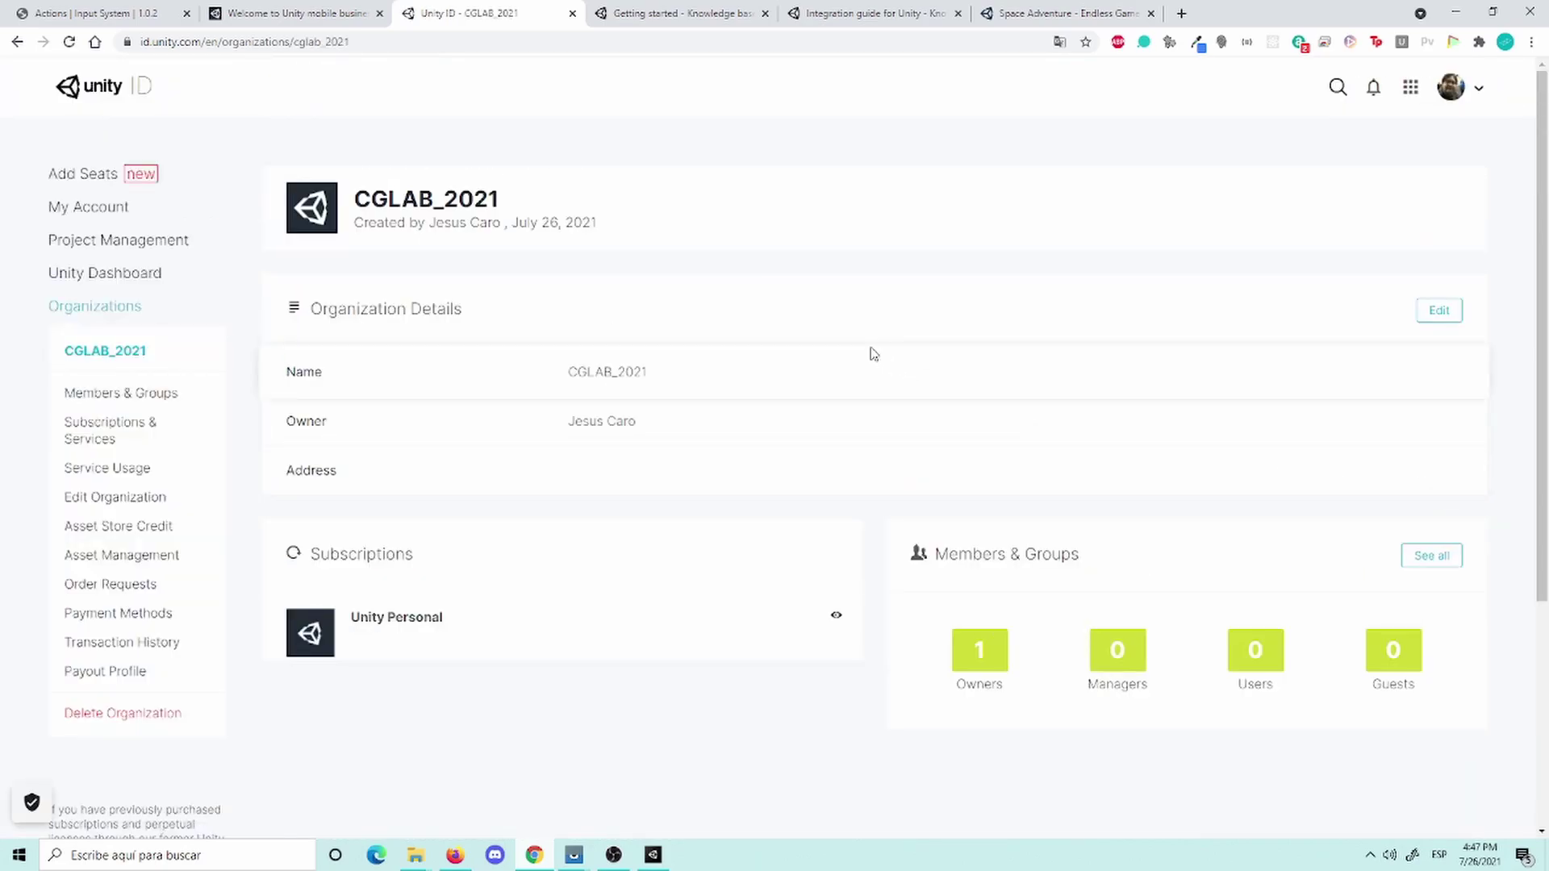
scroll(750, 488, down, 1)
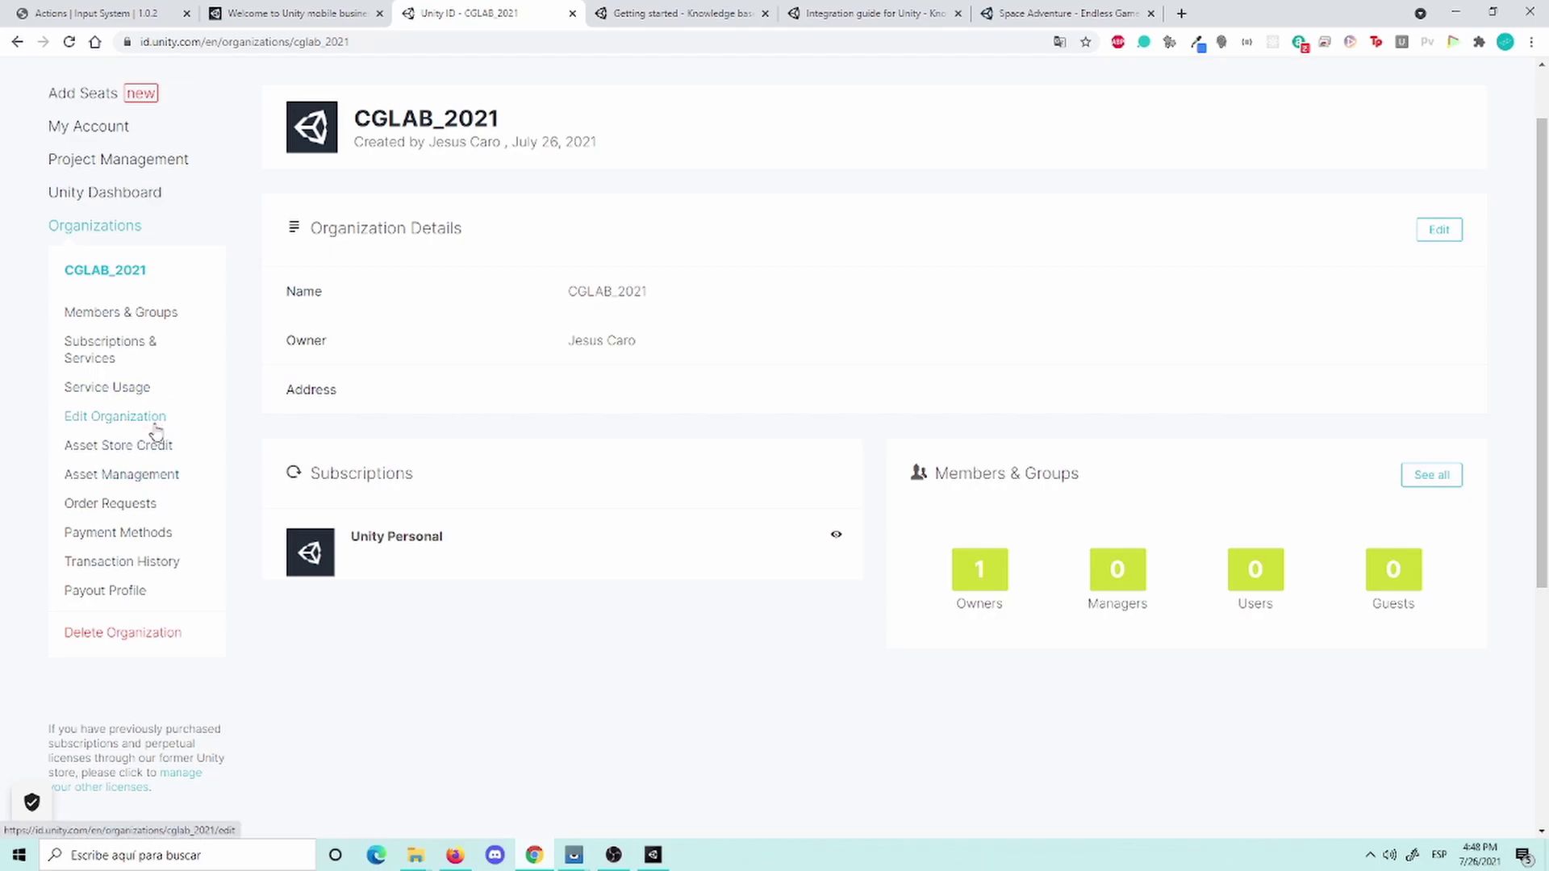
Step: Link the Unity project to the CGLAB_2021 organization in the Ads settings
click(653, 854)
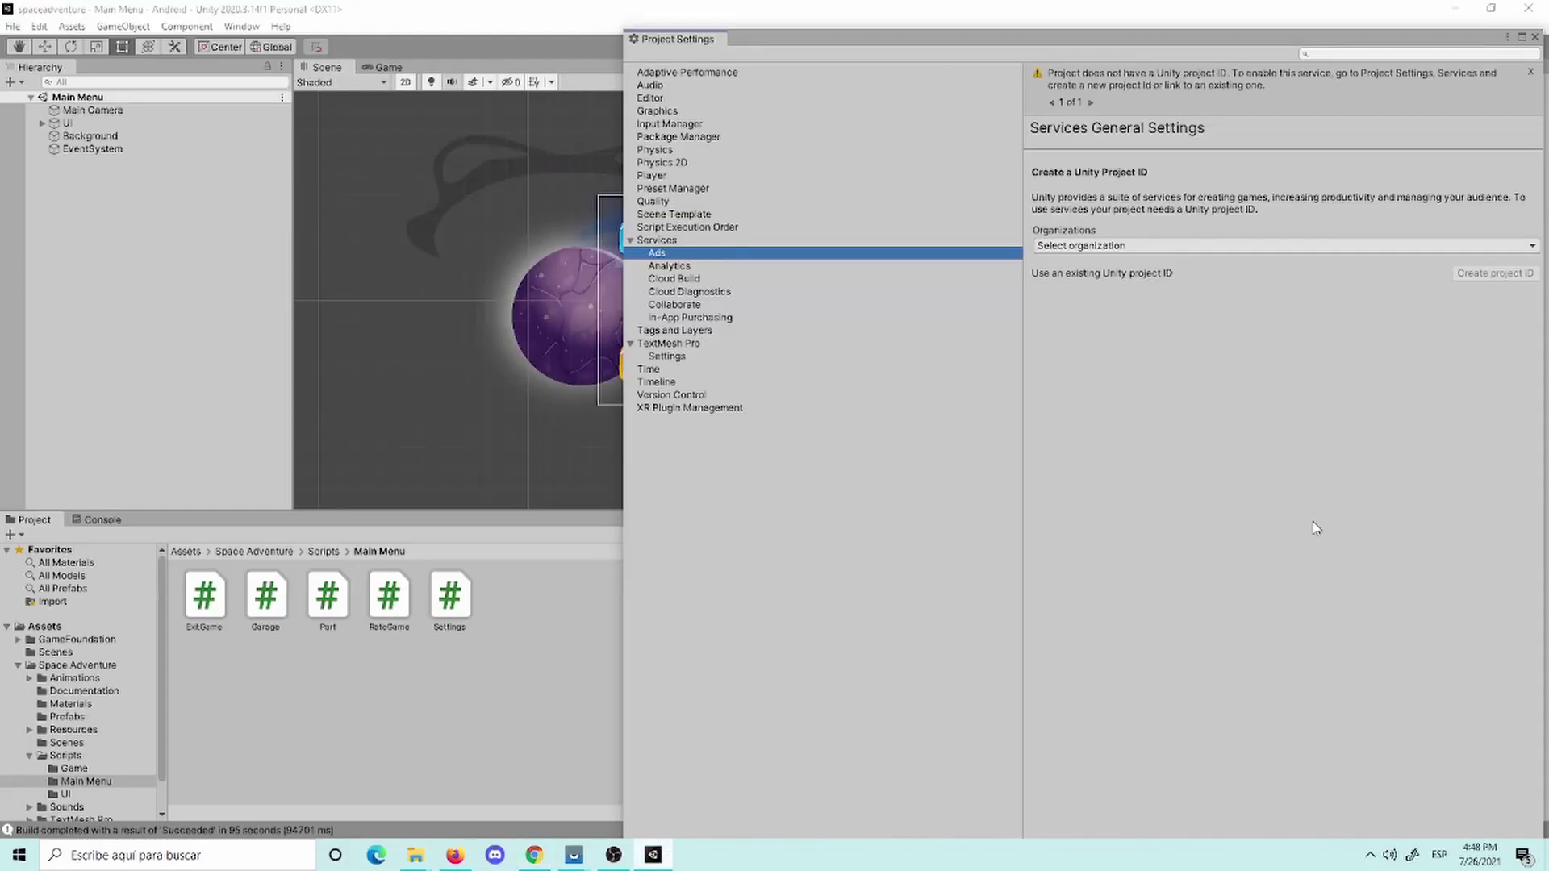
click(1195, 246)
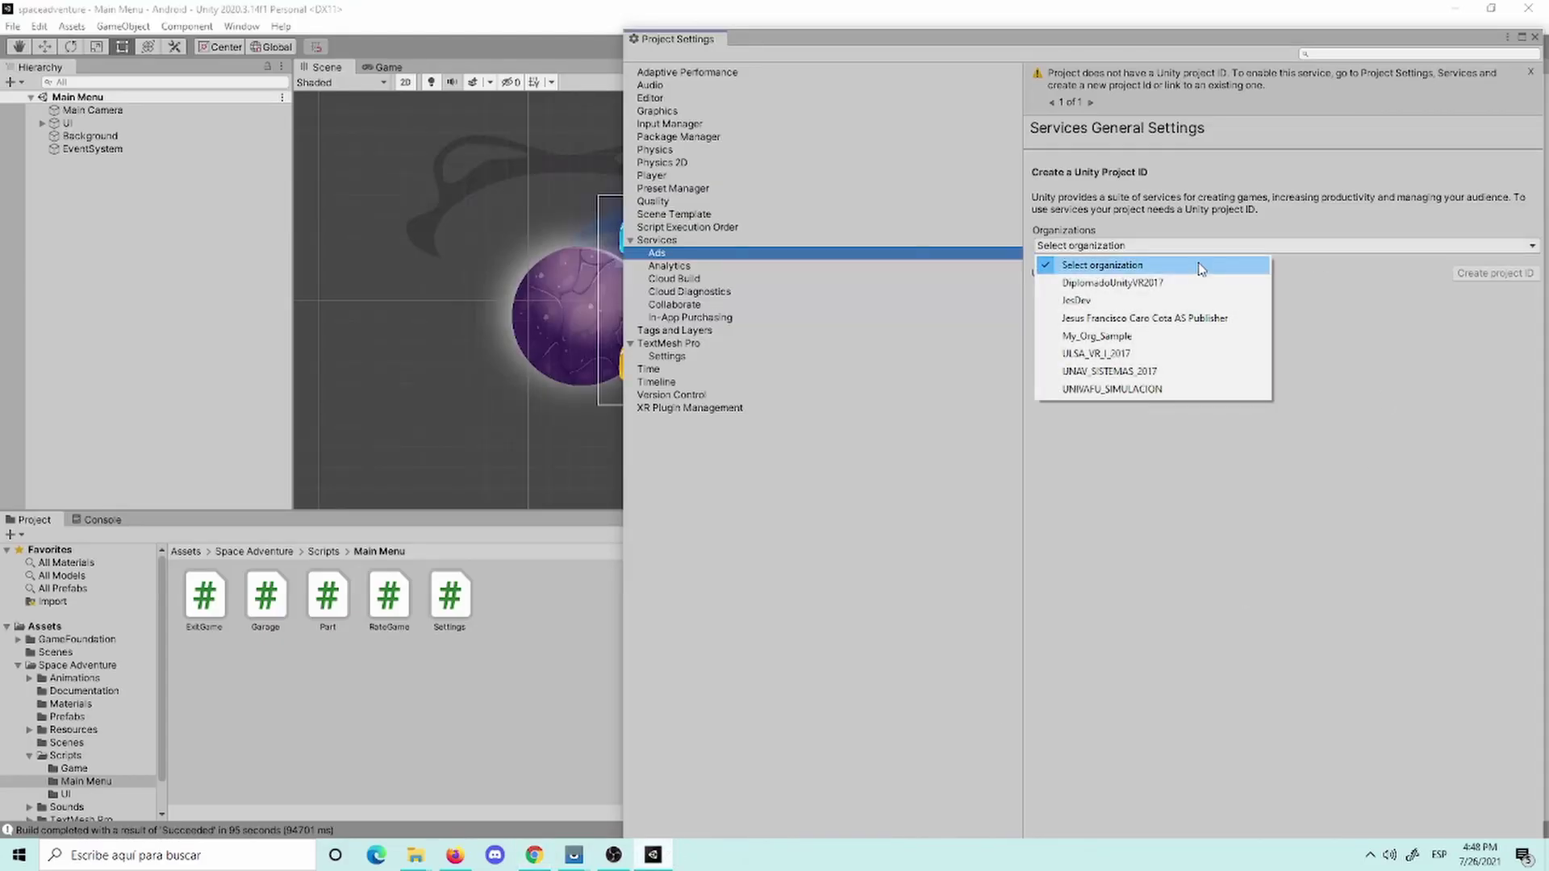
click(1136, 515)
click(750, 244)
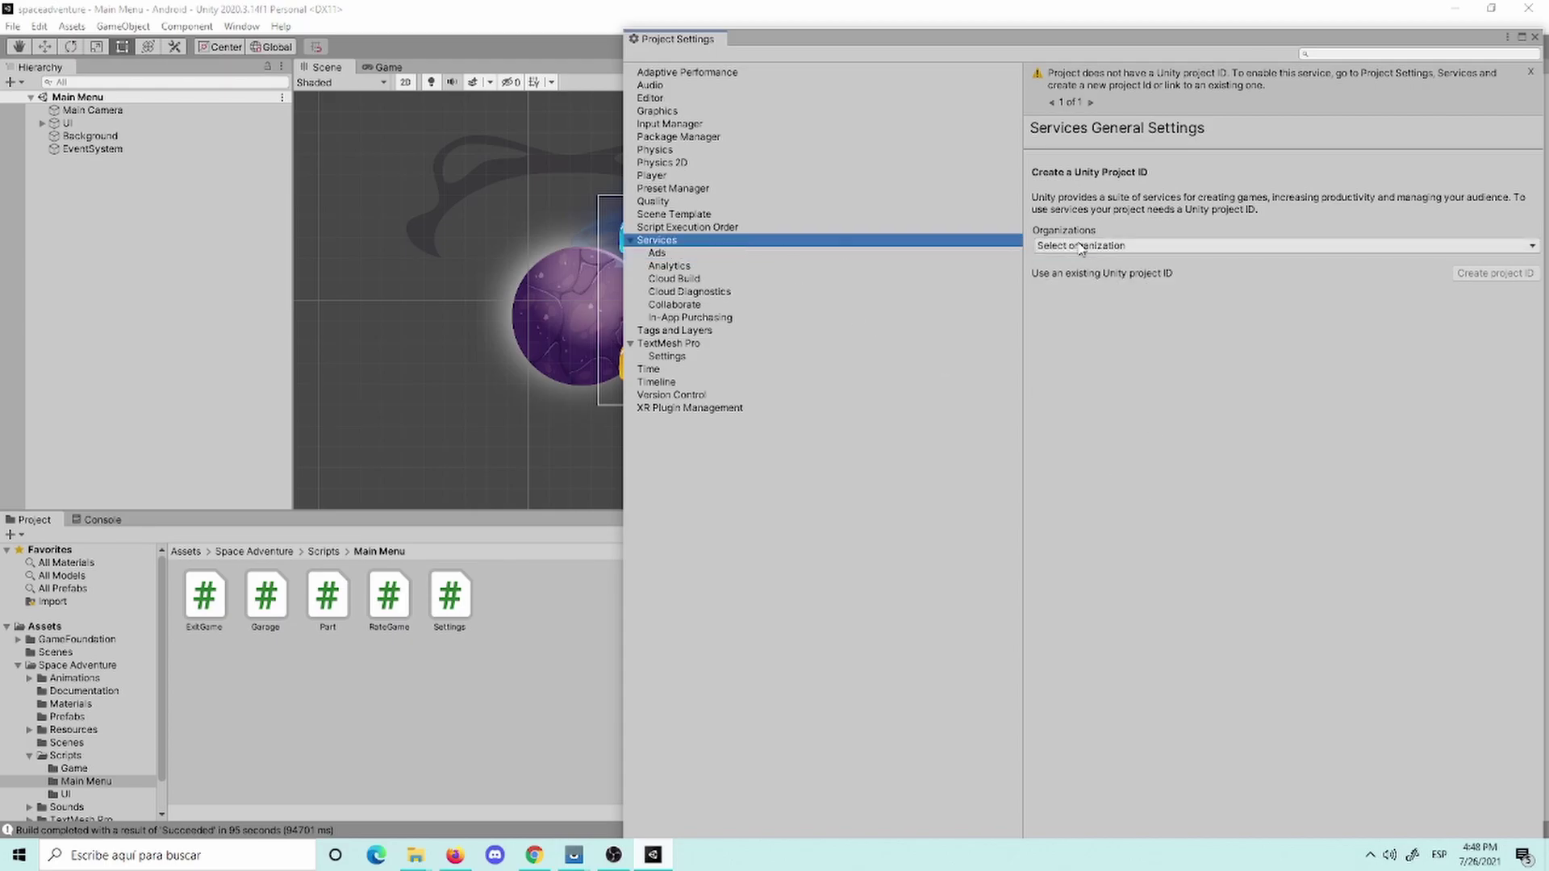
click(734, 252)
click(1069, 246)
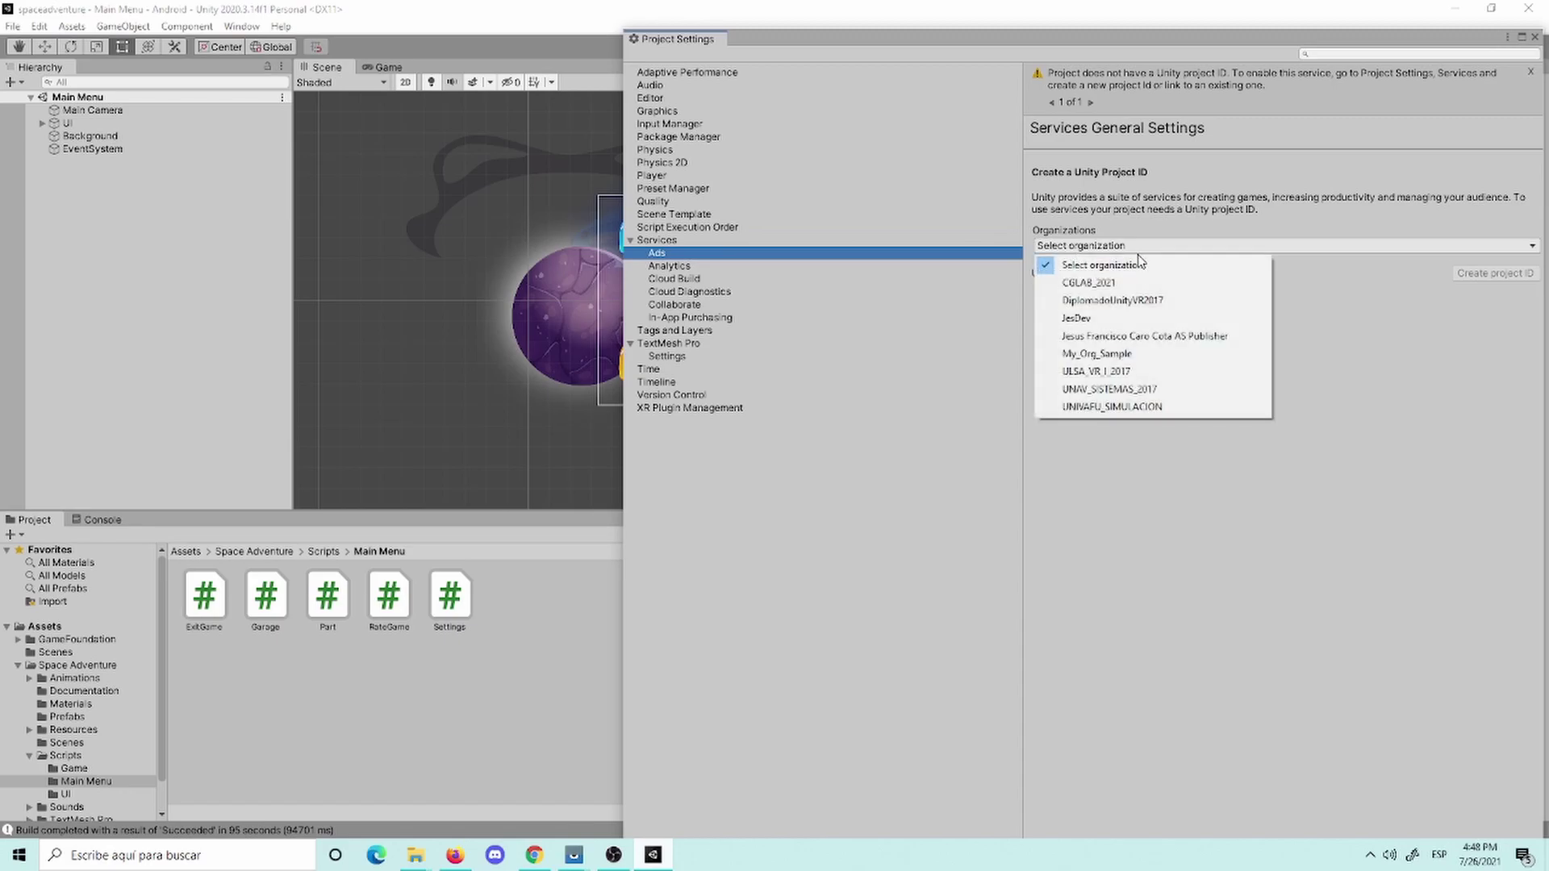
click(1150, 283)
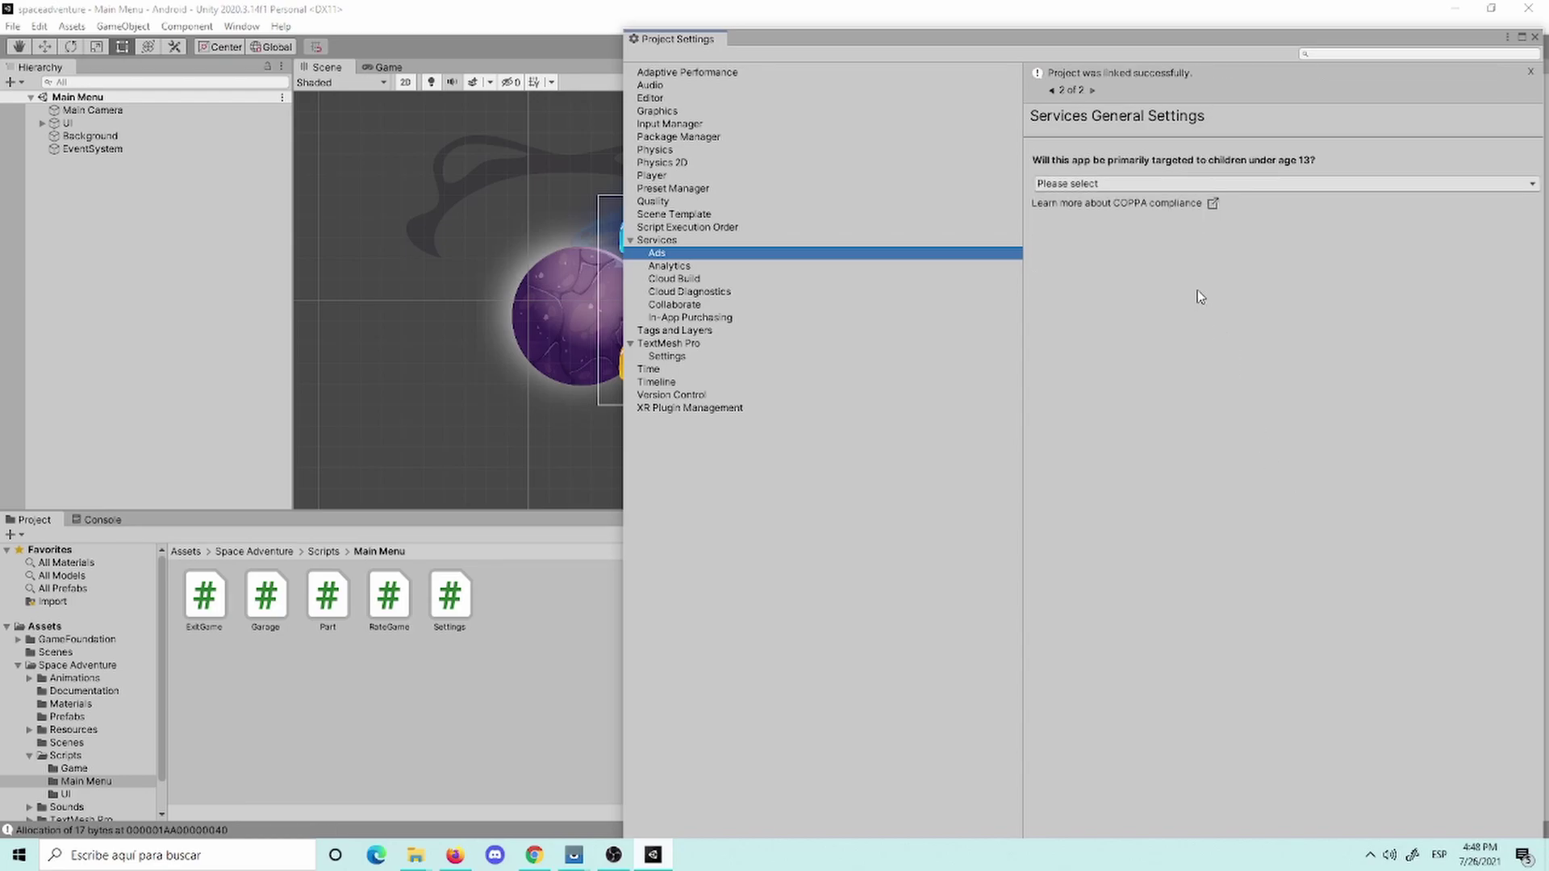
Step: Answer No to targeting children under 13 and save
click(1194, 185)
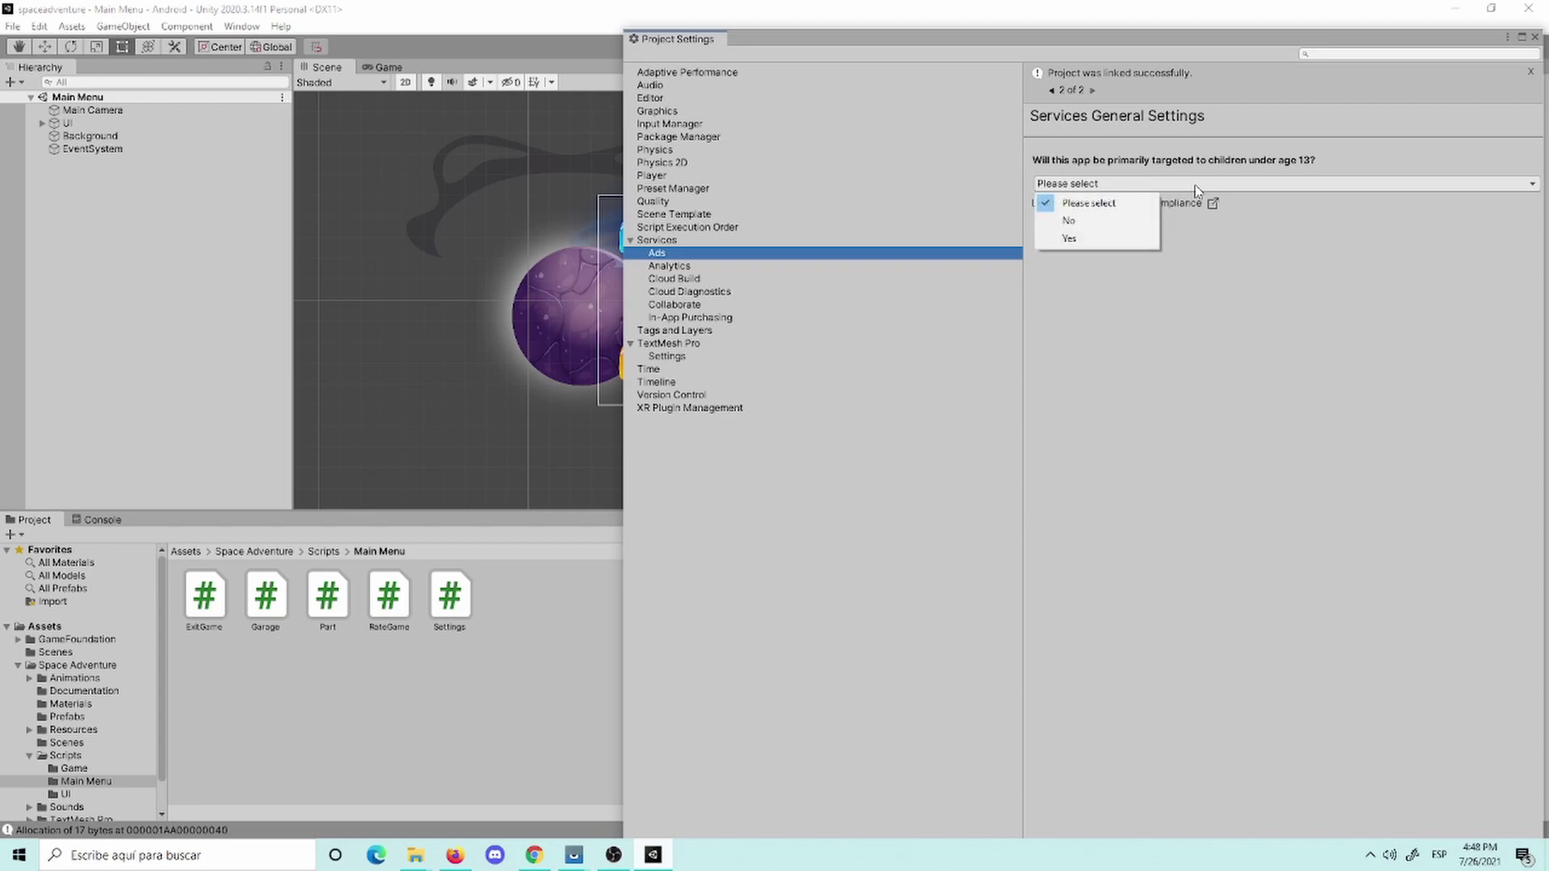
click(1105, 221)
click(1521, 231)
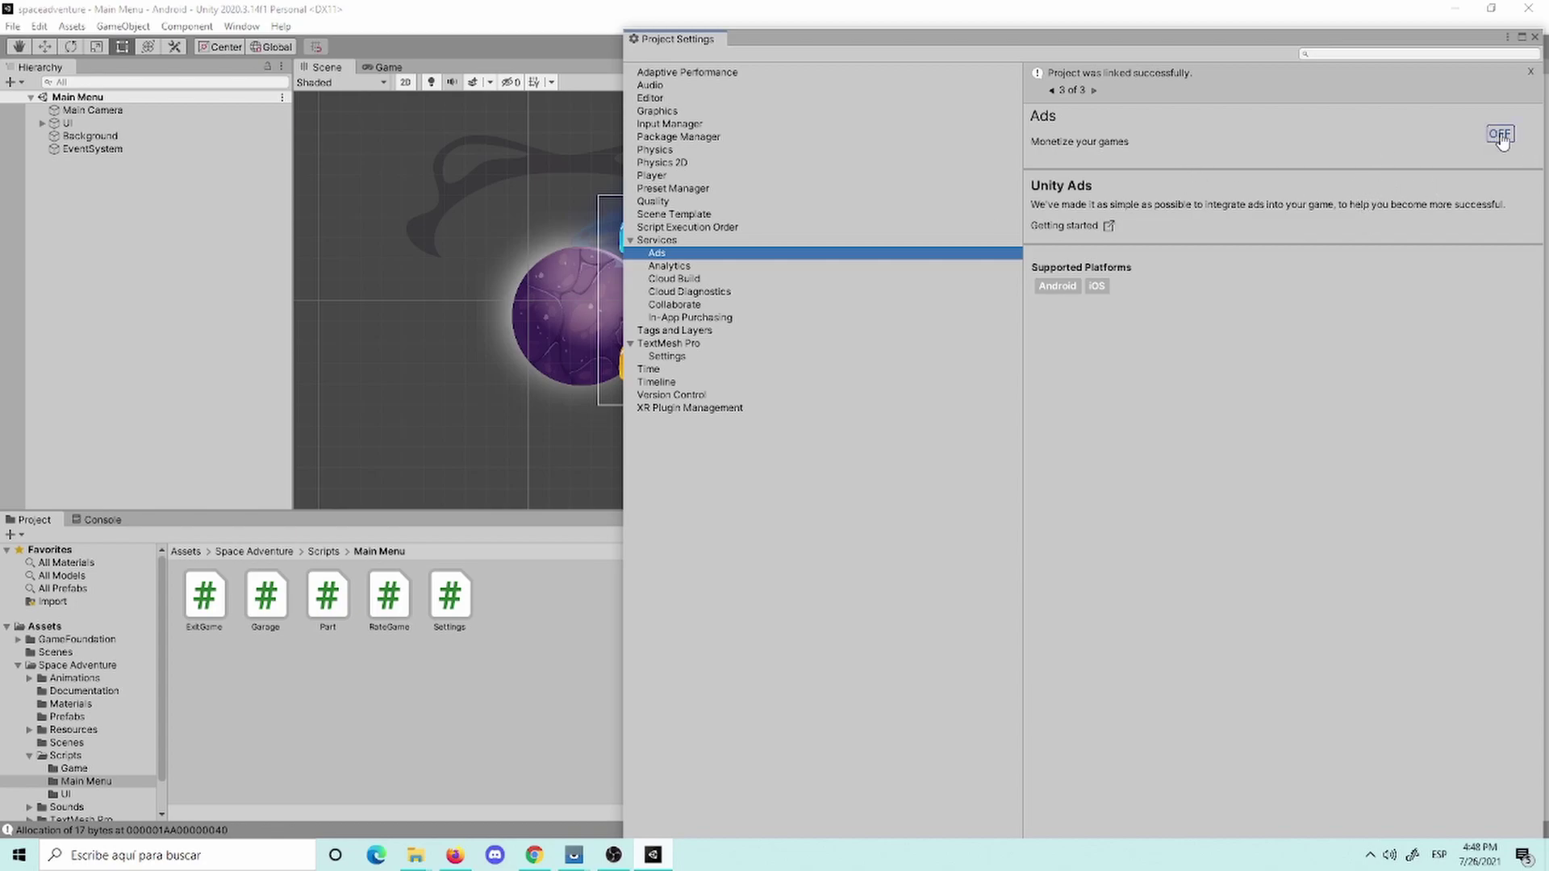
Step: Turn the Ads service on and install the latest Ads package, 3.7.3
click(1500, 134)
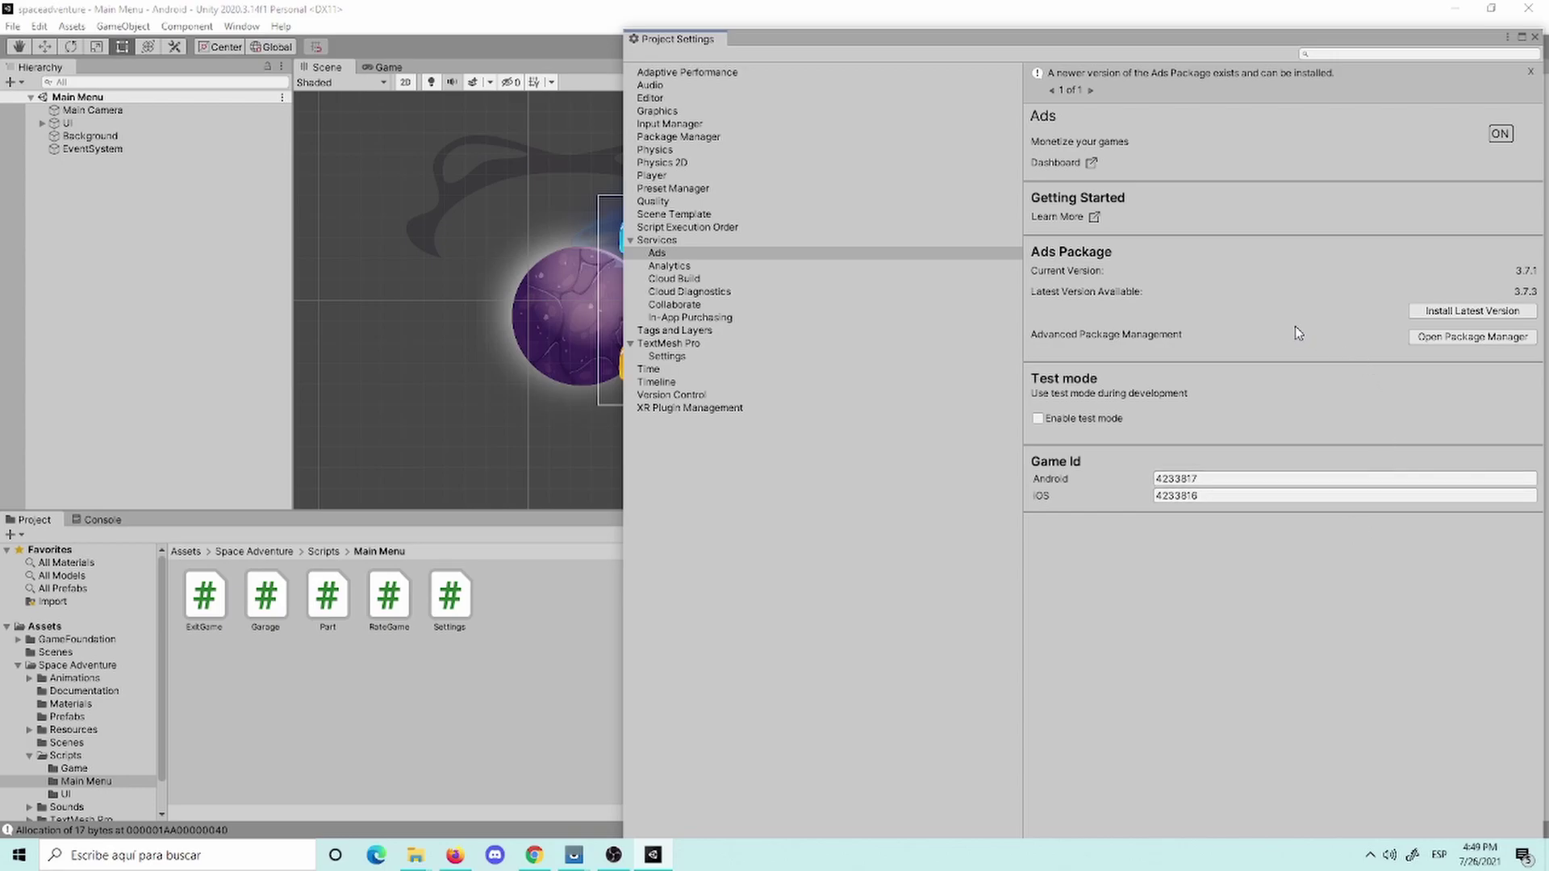
click(1456, 313)
click(817, 458)
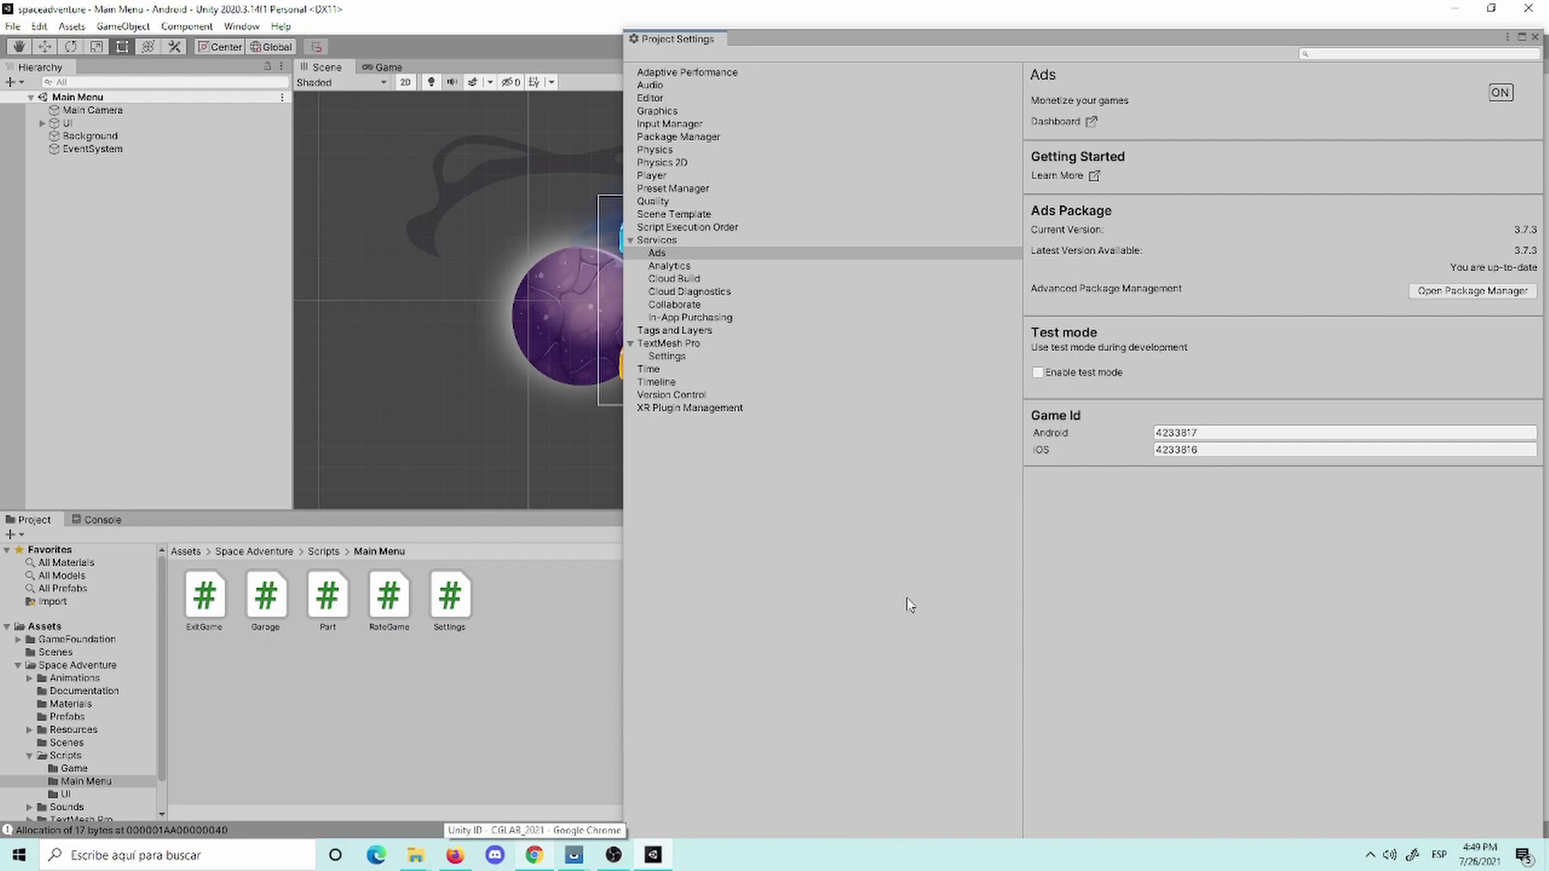
Step: Check the assigned Android and iOS Game Id fields
click(1181, 433)
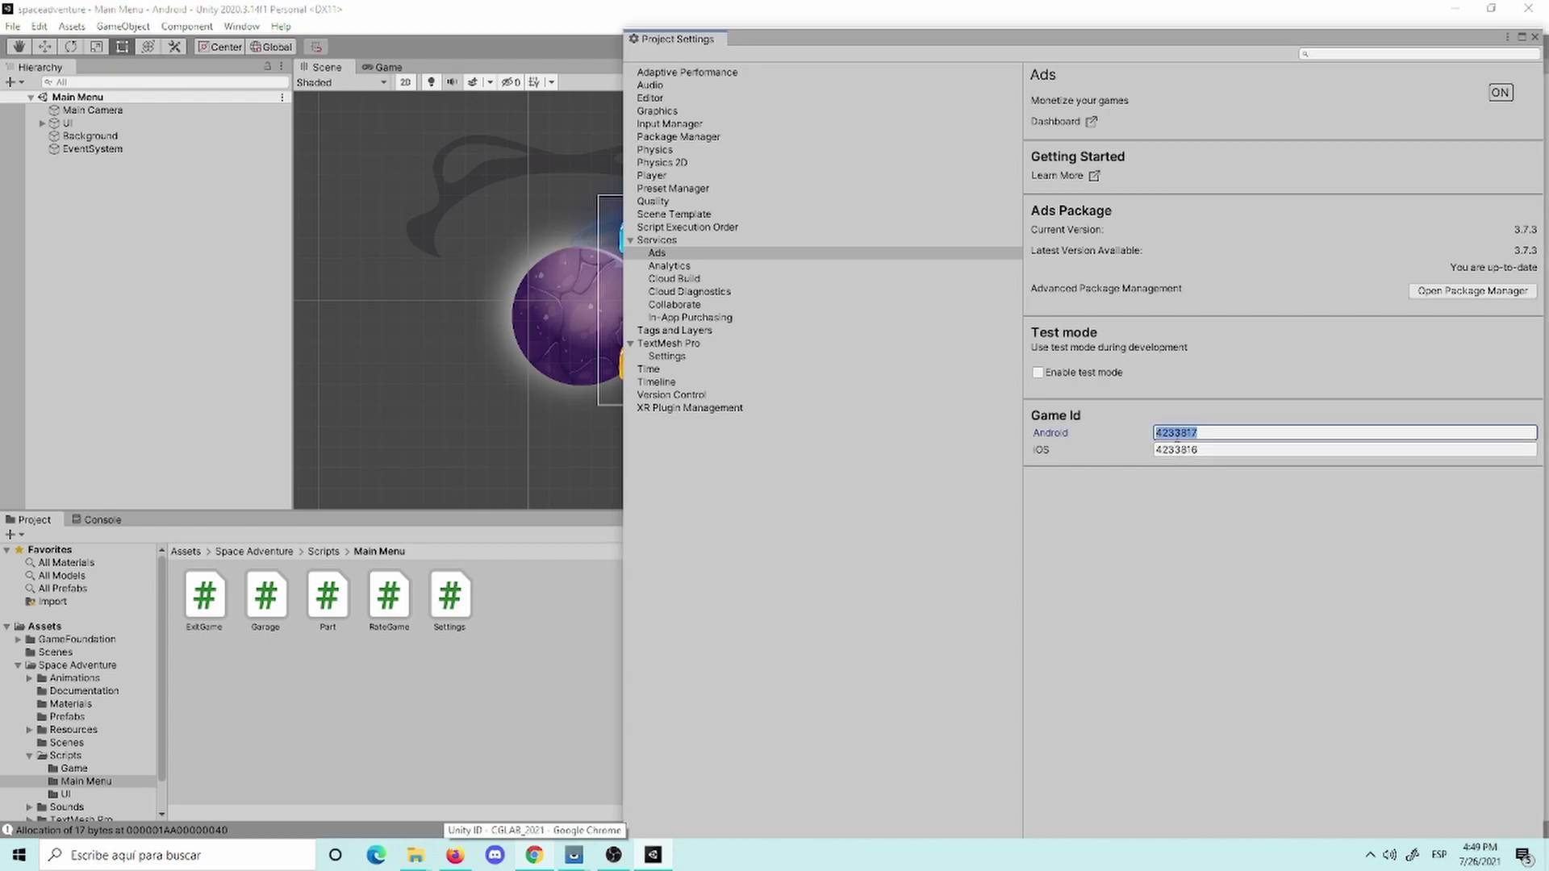
click(1182, 449)
click(1141, 589)
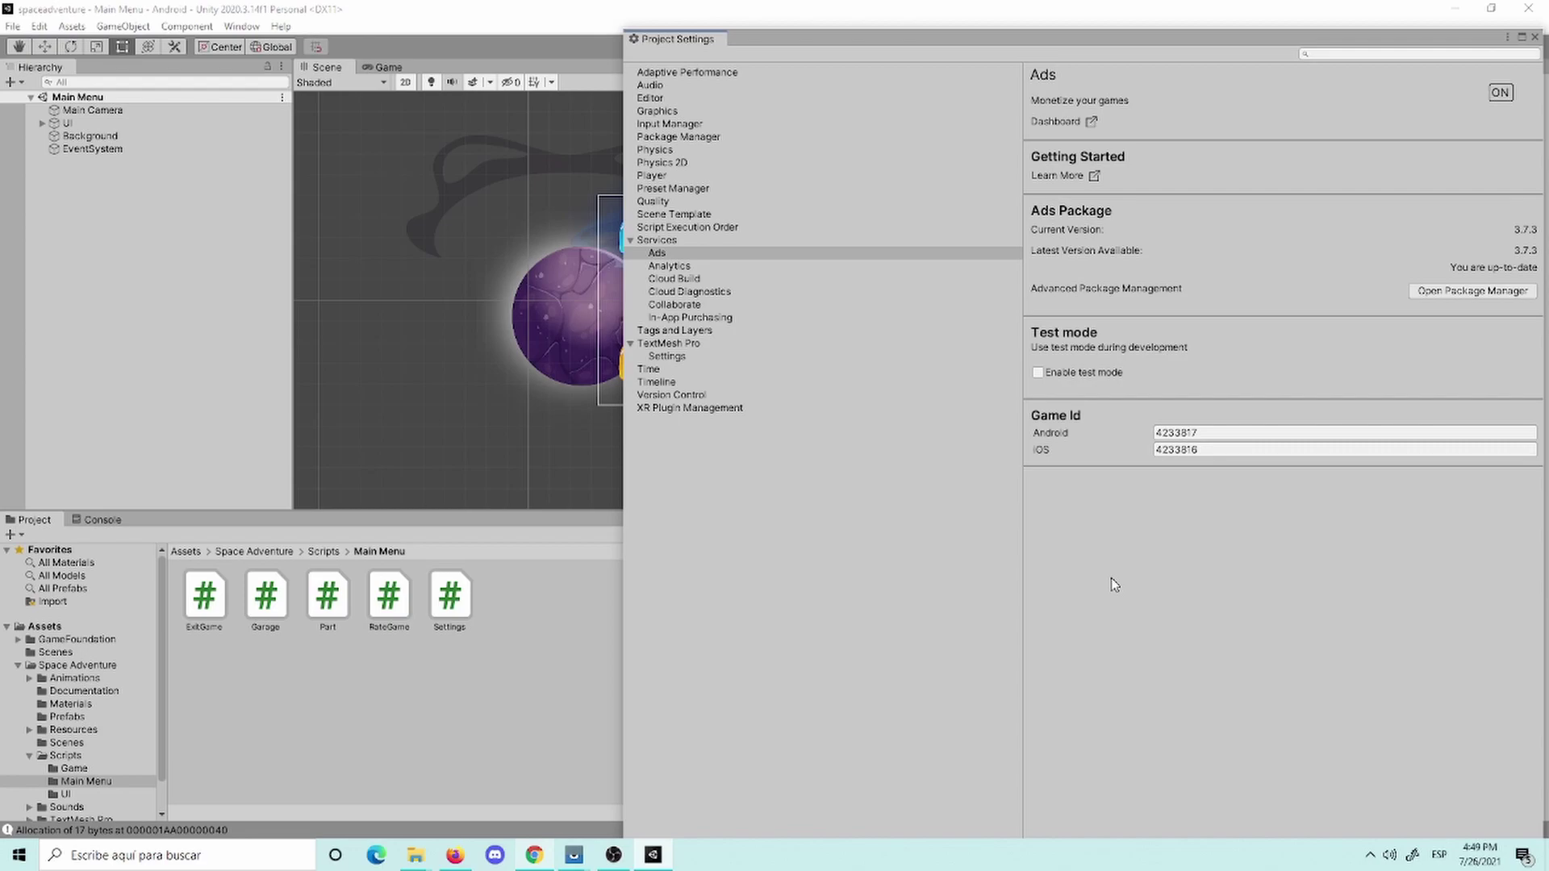
Step: Close the Actions | Input System and Welcome to Unity mobile browser tabs
click(535, 855)
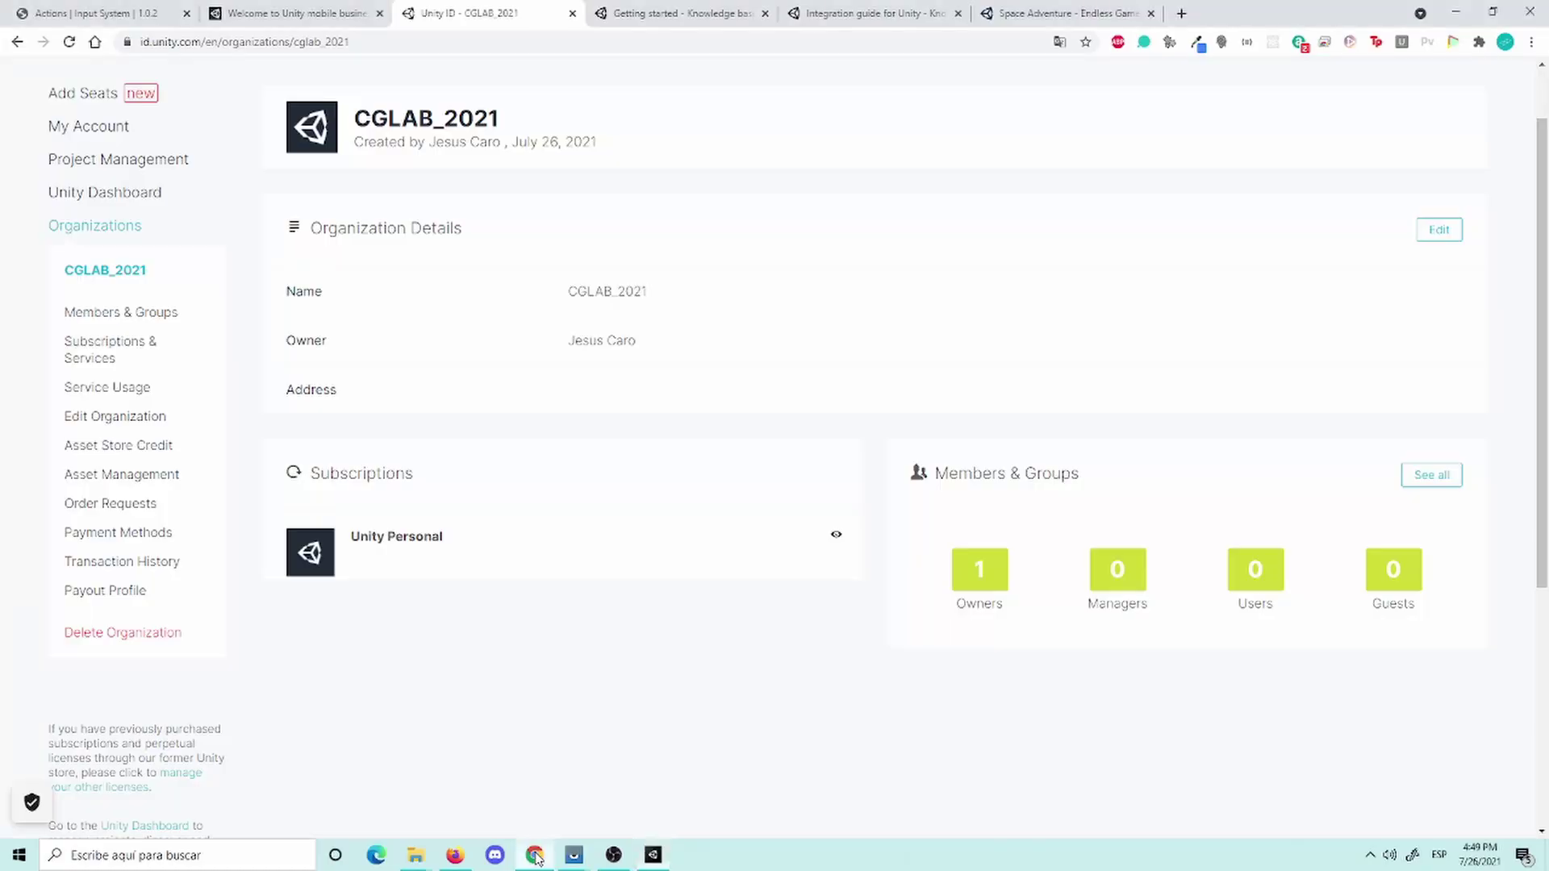
click(684, 13)
click(827, 8)
click(684, 13)
click(483, 13)
click(299, 12)
click(97, 10)
click(508, 14)
click(186, 13)
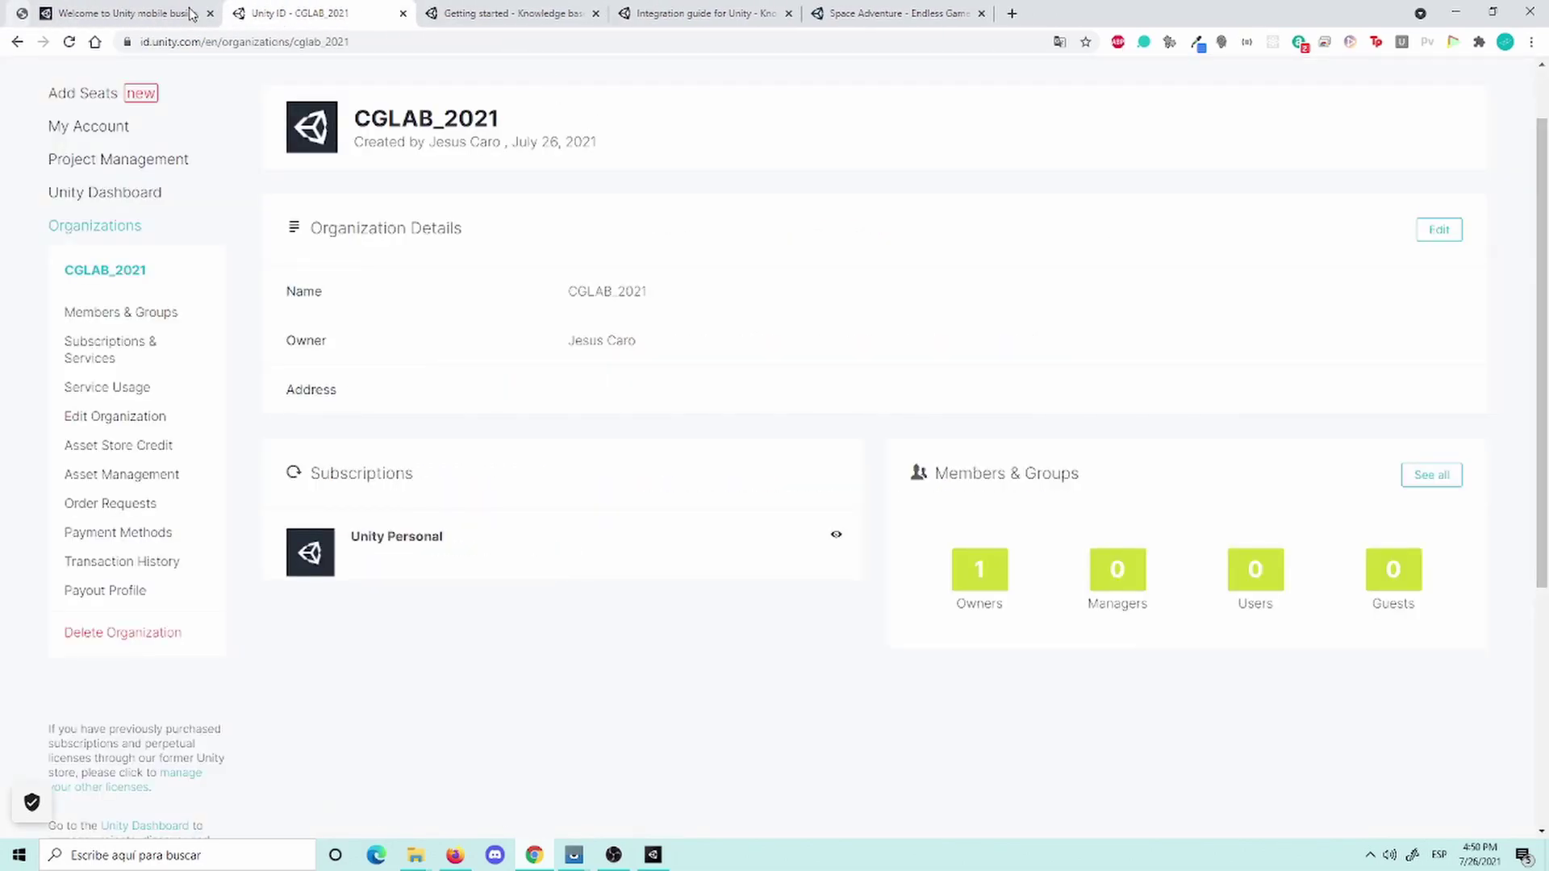
click(105, 13)
click(286, 10)
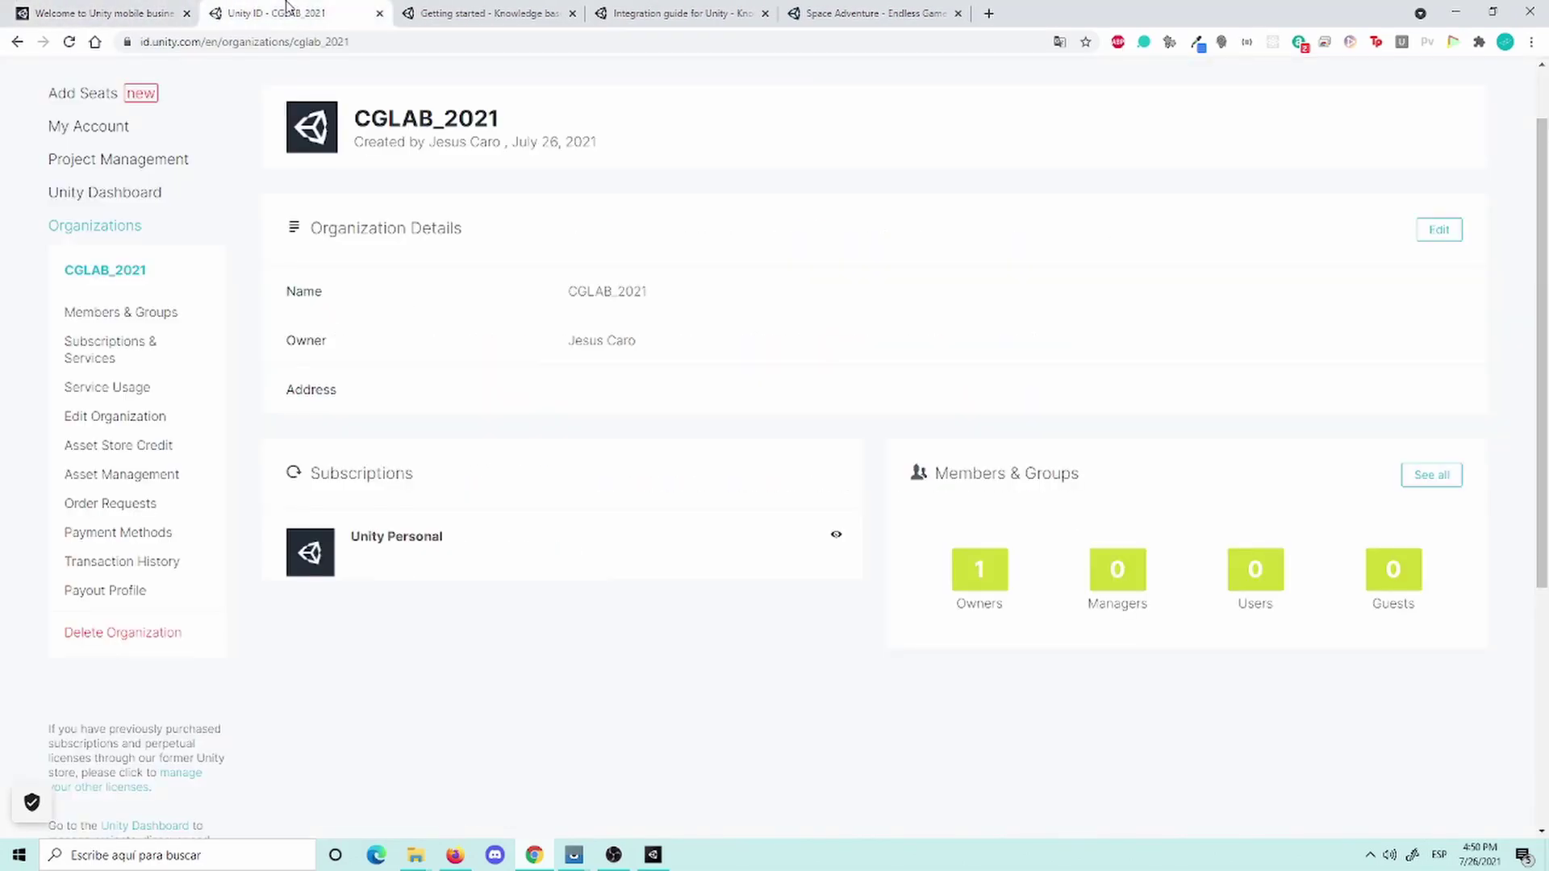
click(187, 13)
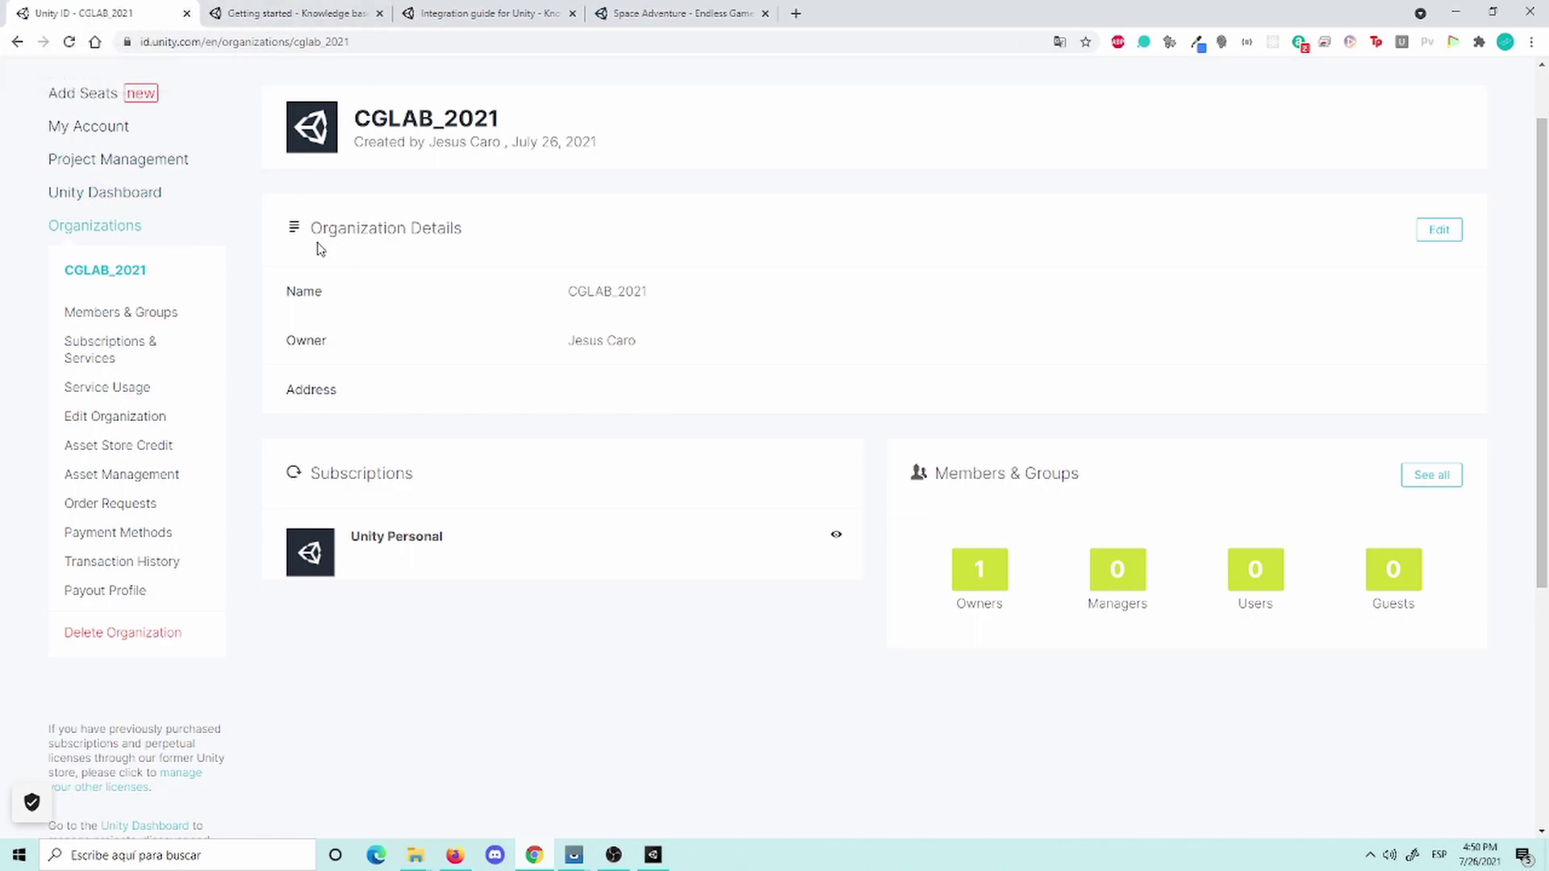
Step: Open the Unity Dashboard's Monetization services and explore Monetize to reach the project picker
click(138, 198)
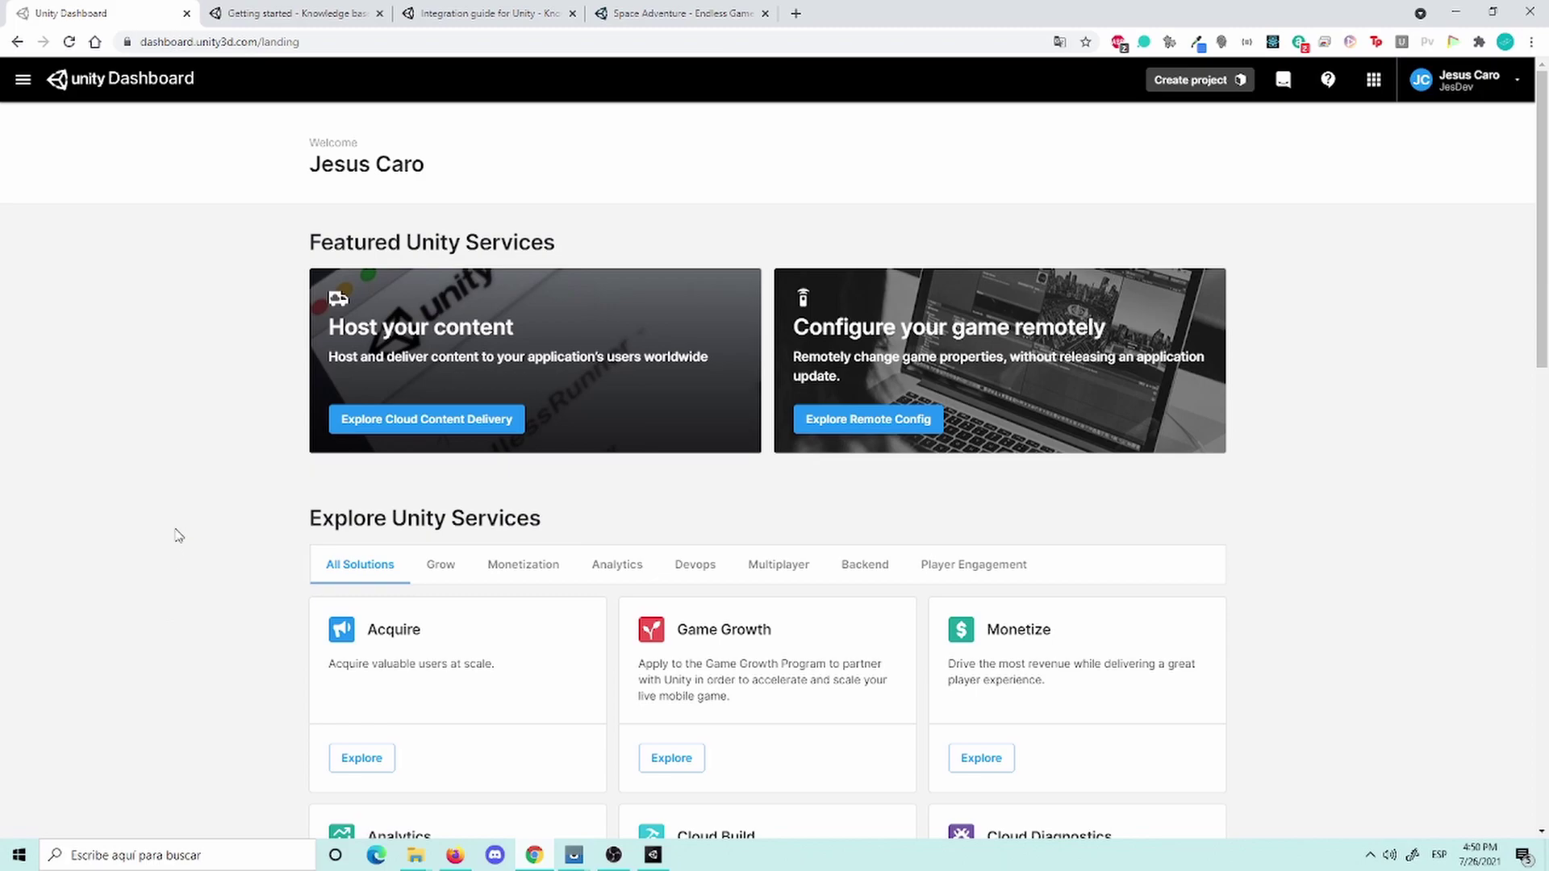
scroll(226, 520, down, 1)
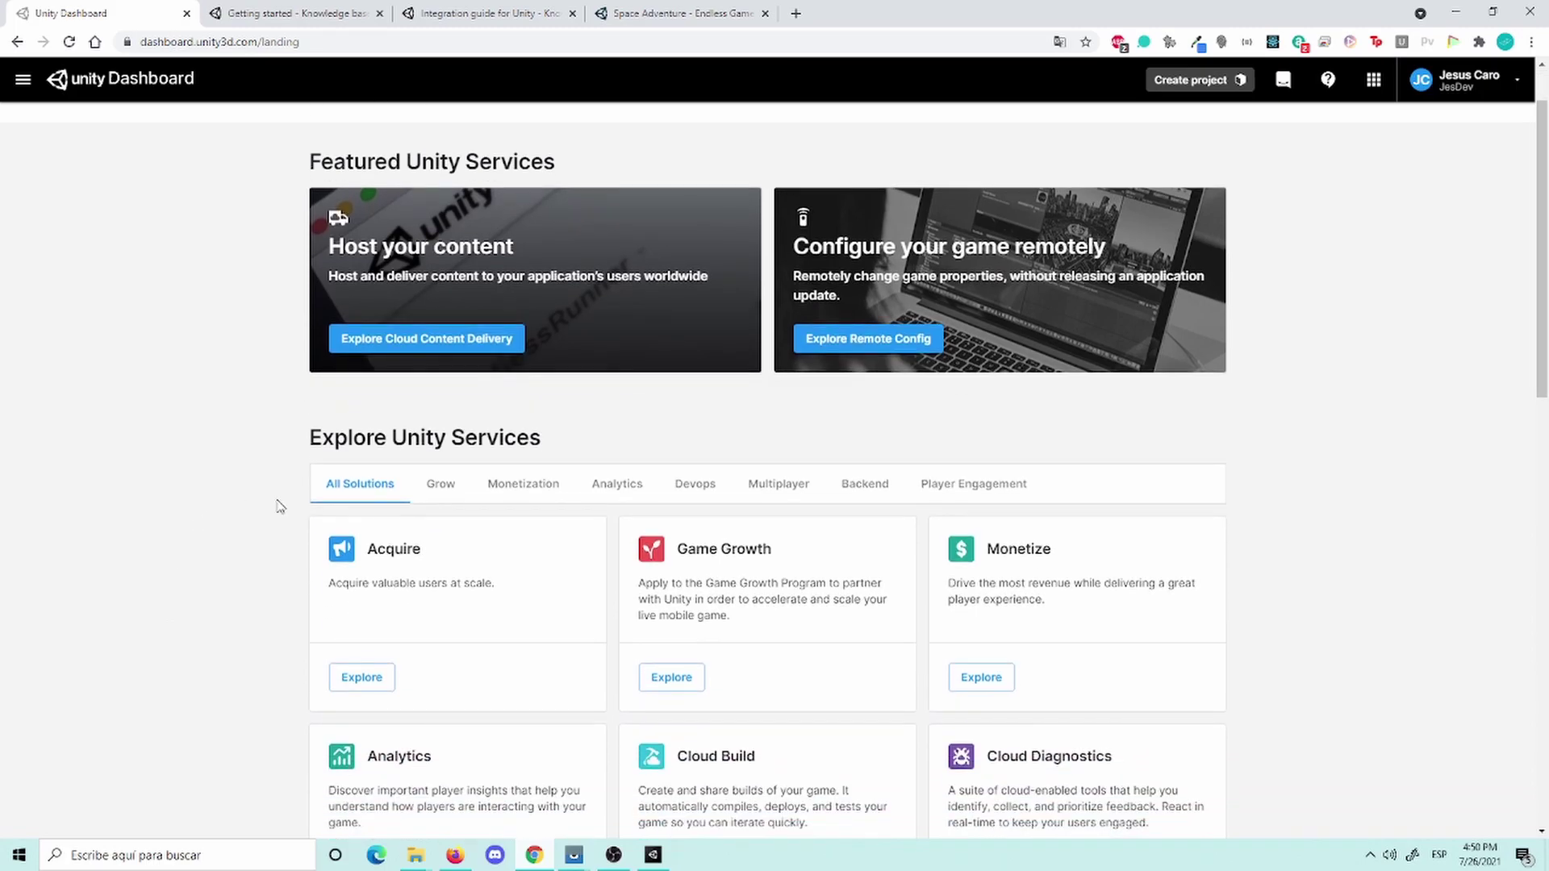
click(519, 493)
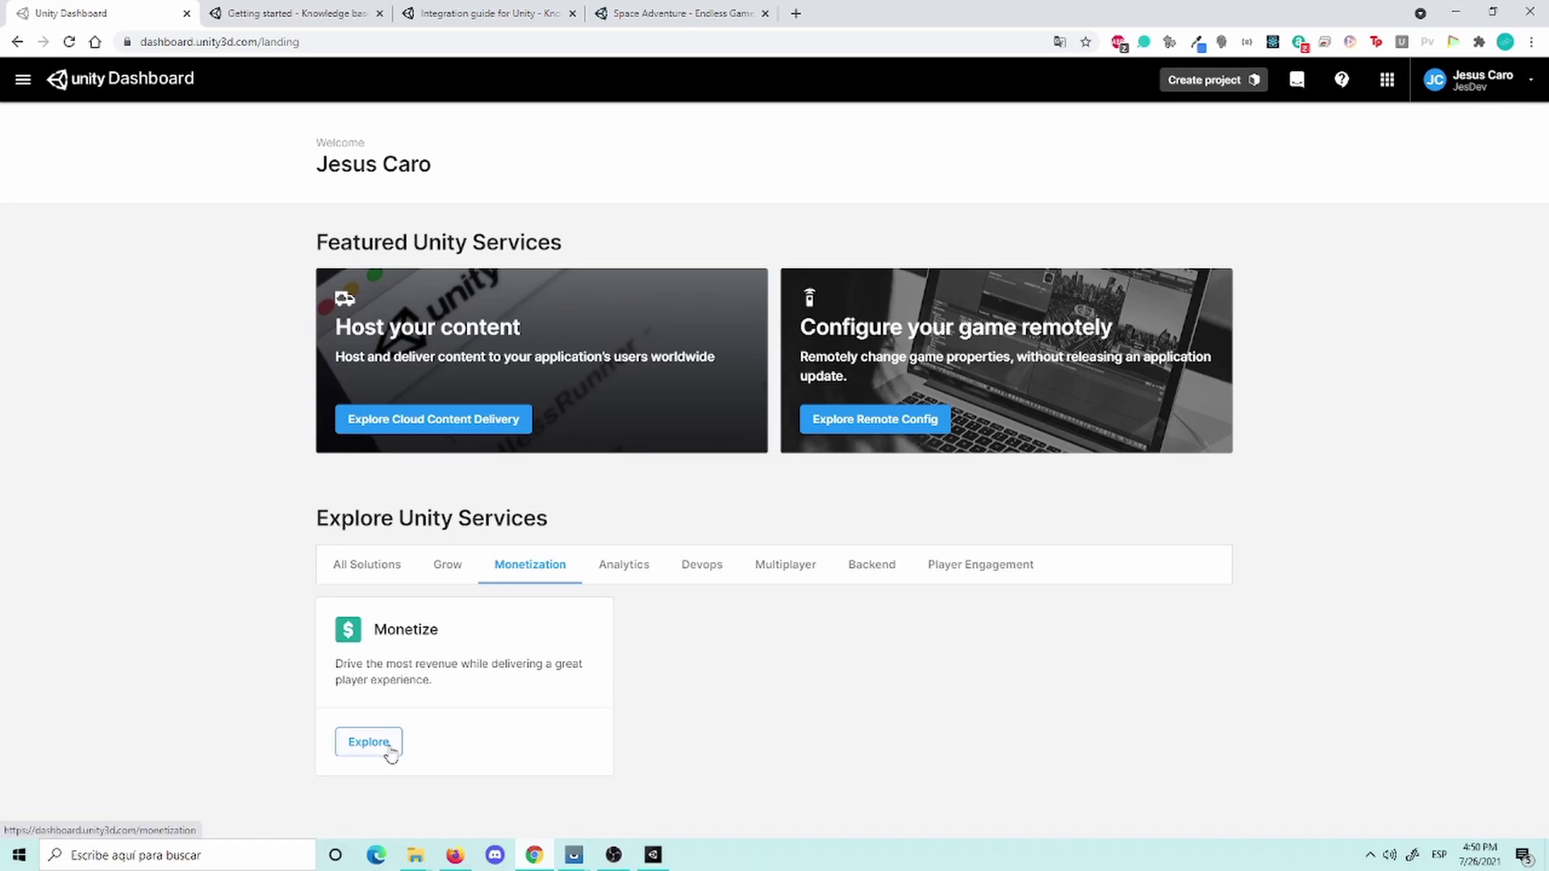
click(391, 750)
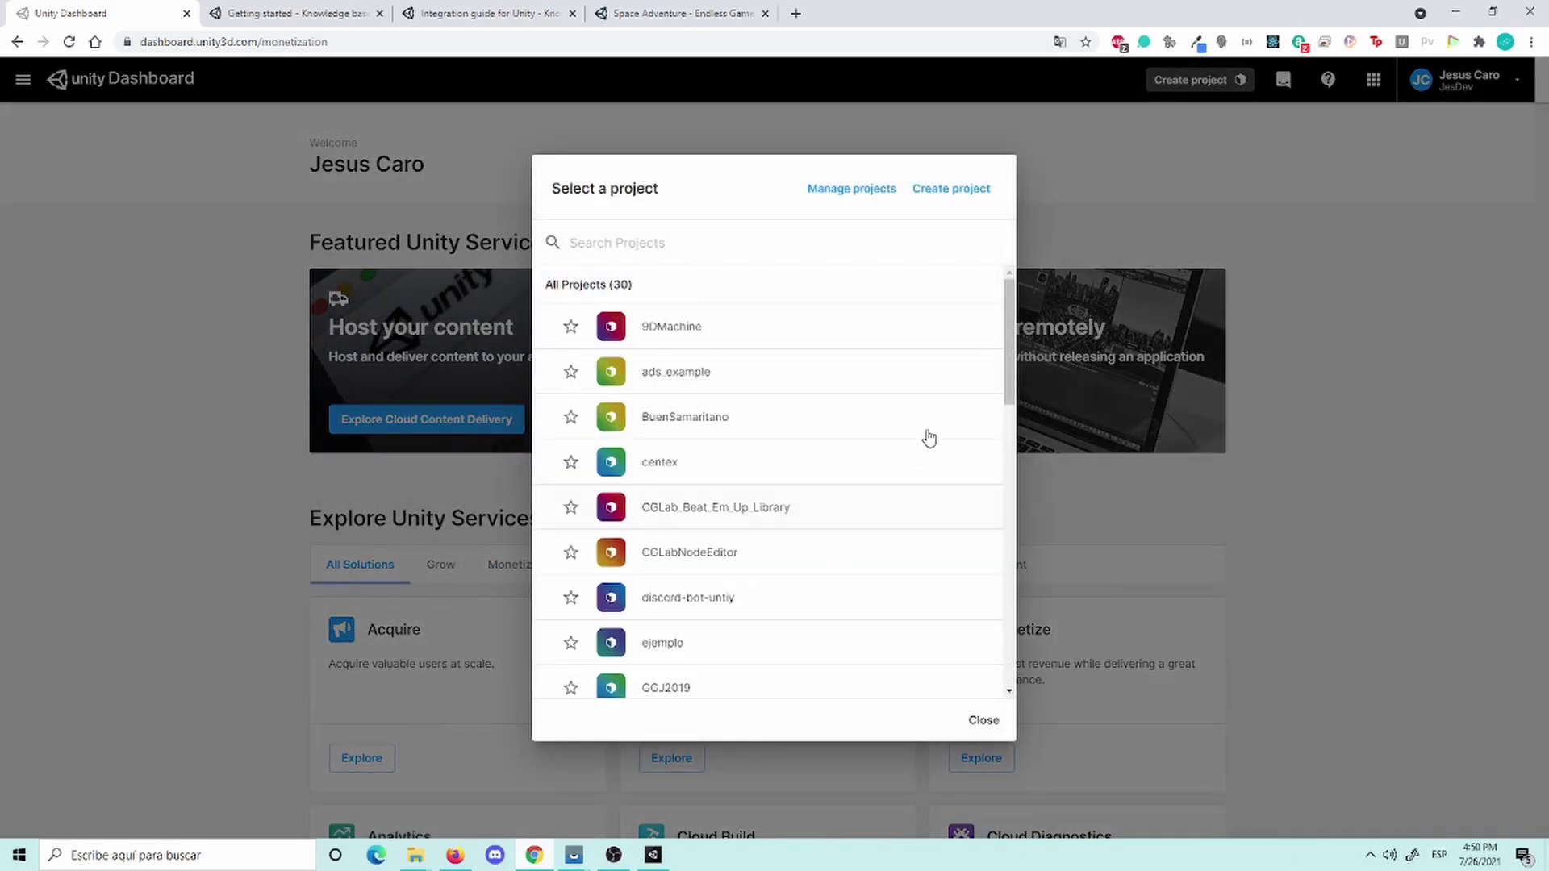
scroll(809, 462, down, 2)
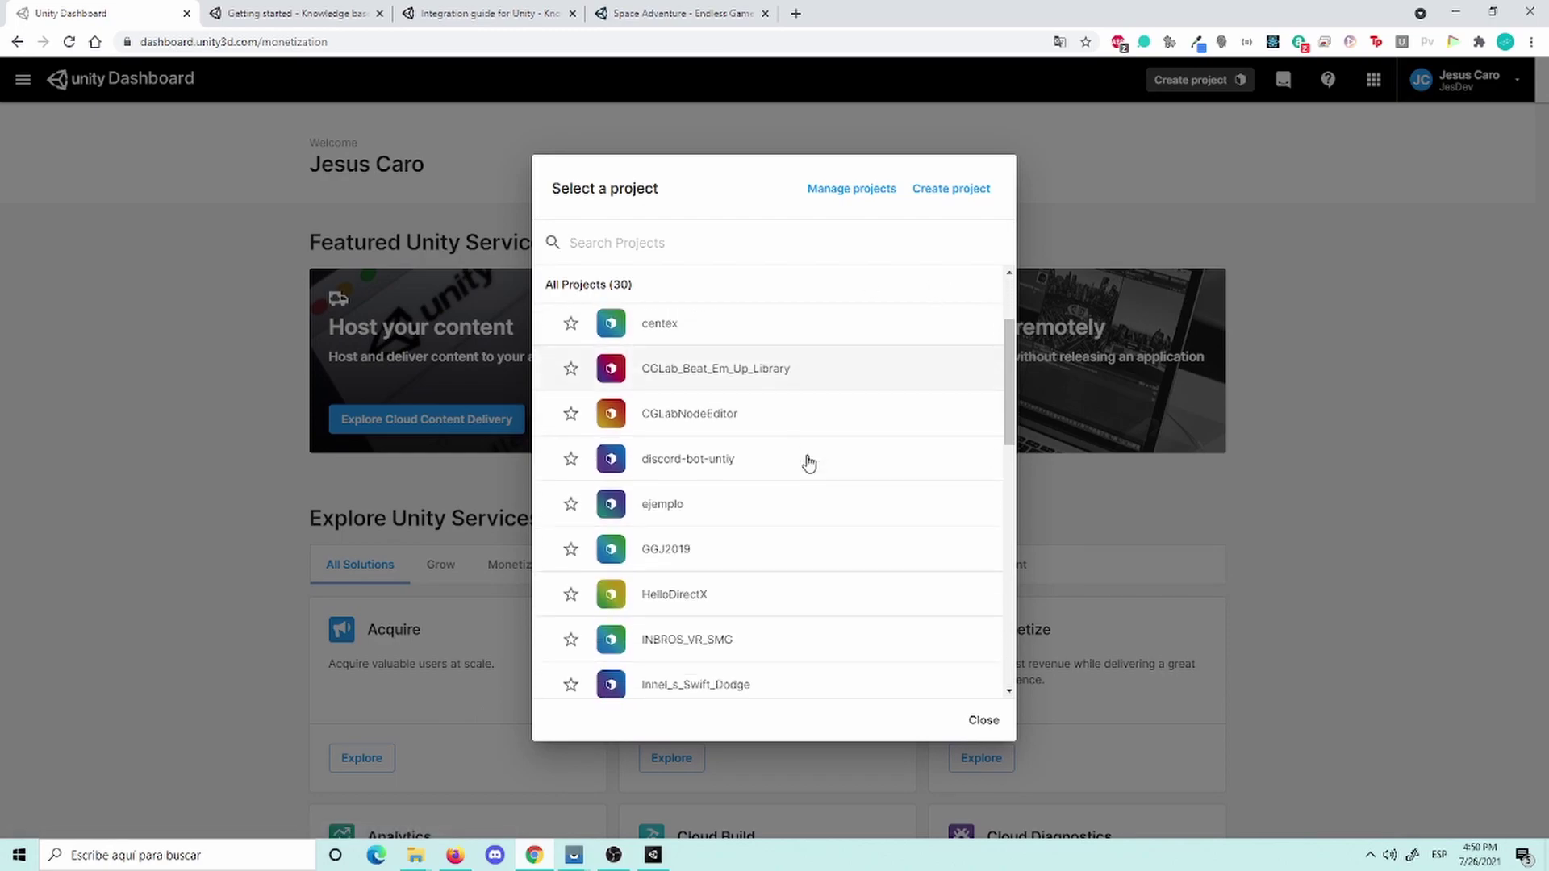
scroll(813, 500, down, 3)
scroll(829, 559, up, 5)
scroll(773, 425, down, 1)
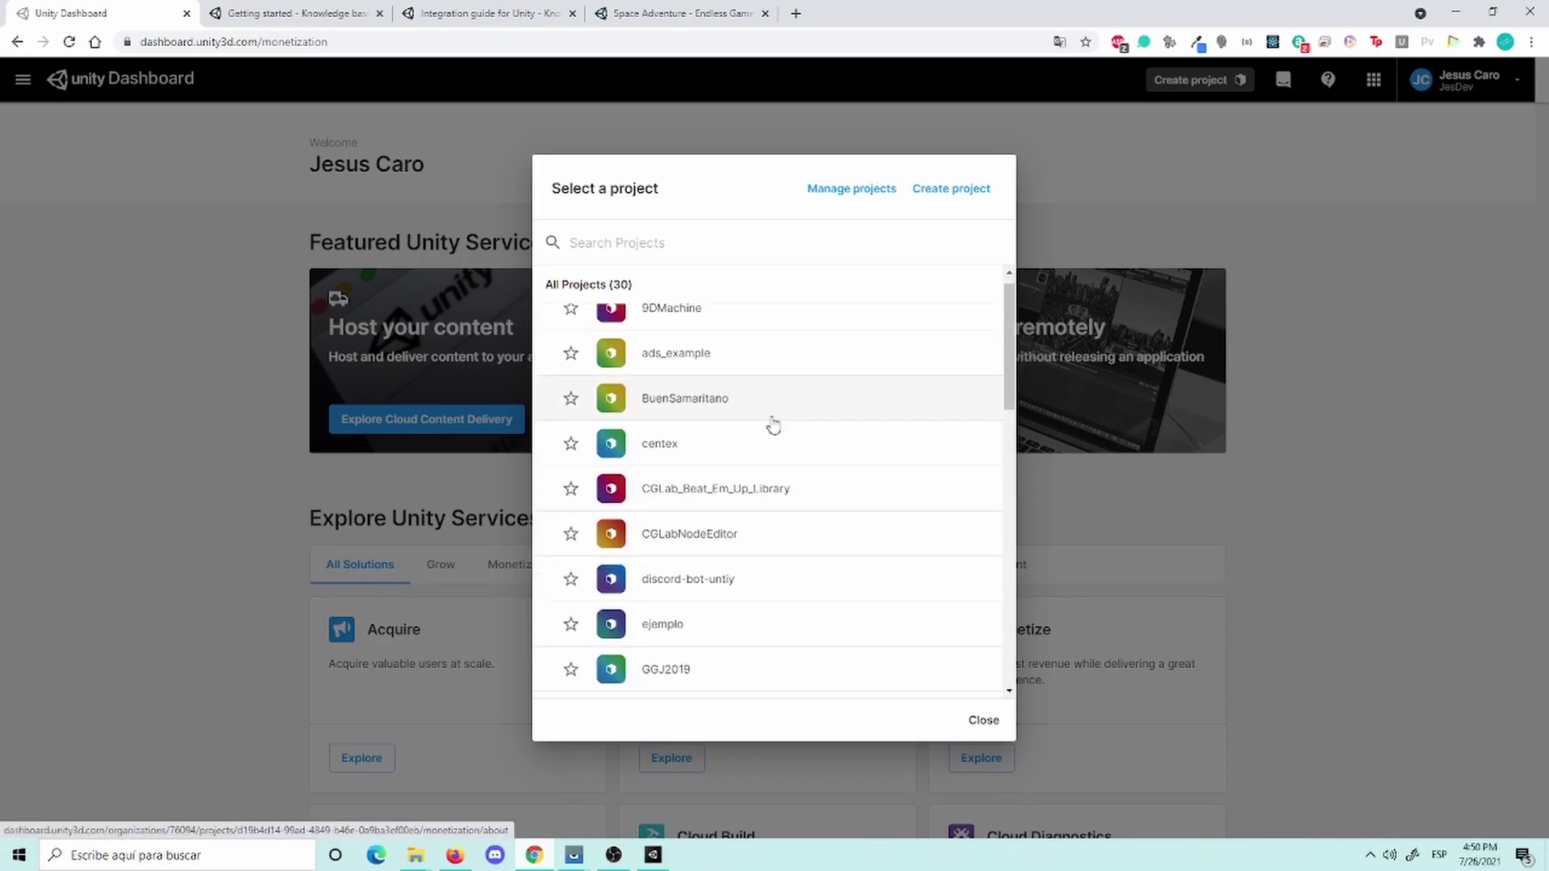
scroll(815, 464, down, 4)
scroll(728, 528, down, 2)
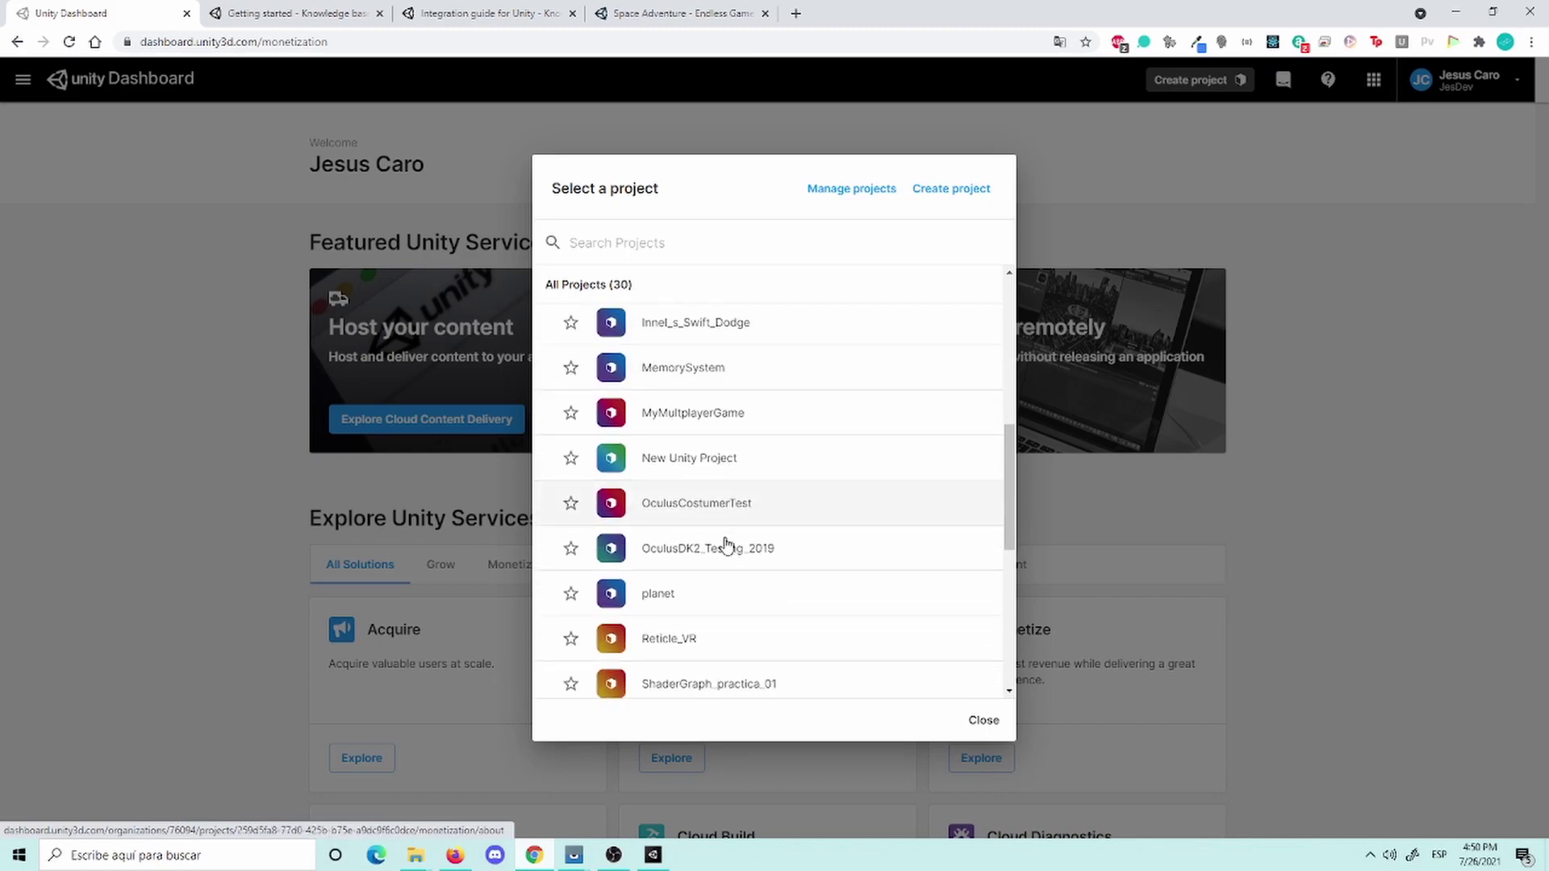
scroll(774, 500, down, 3)
scroll(768, 512, down, 3)
scroll(799, 398, up, 9)
scroll(847, 325, up, 3)
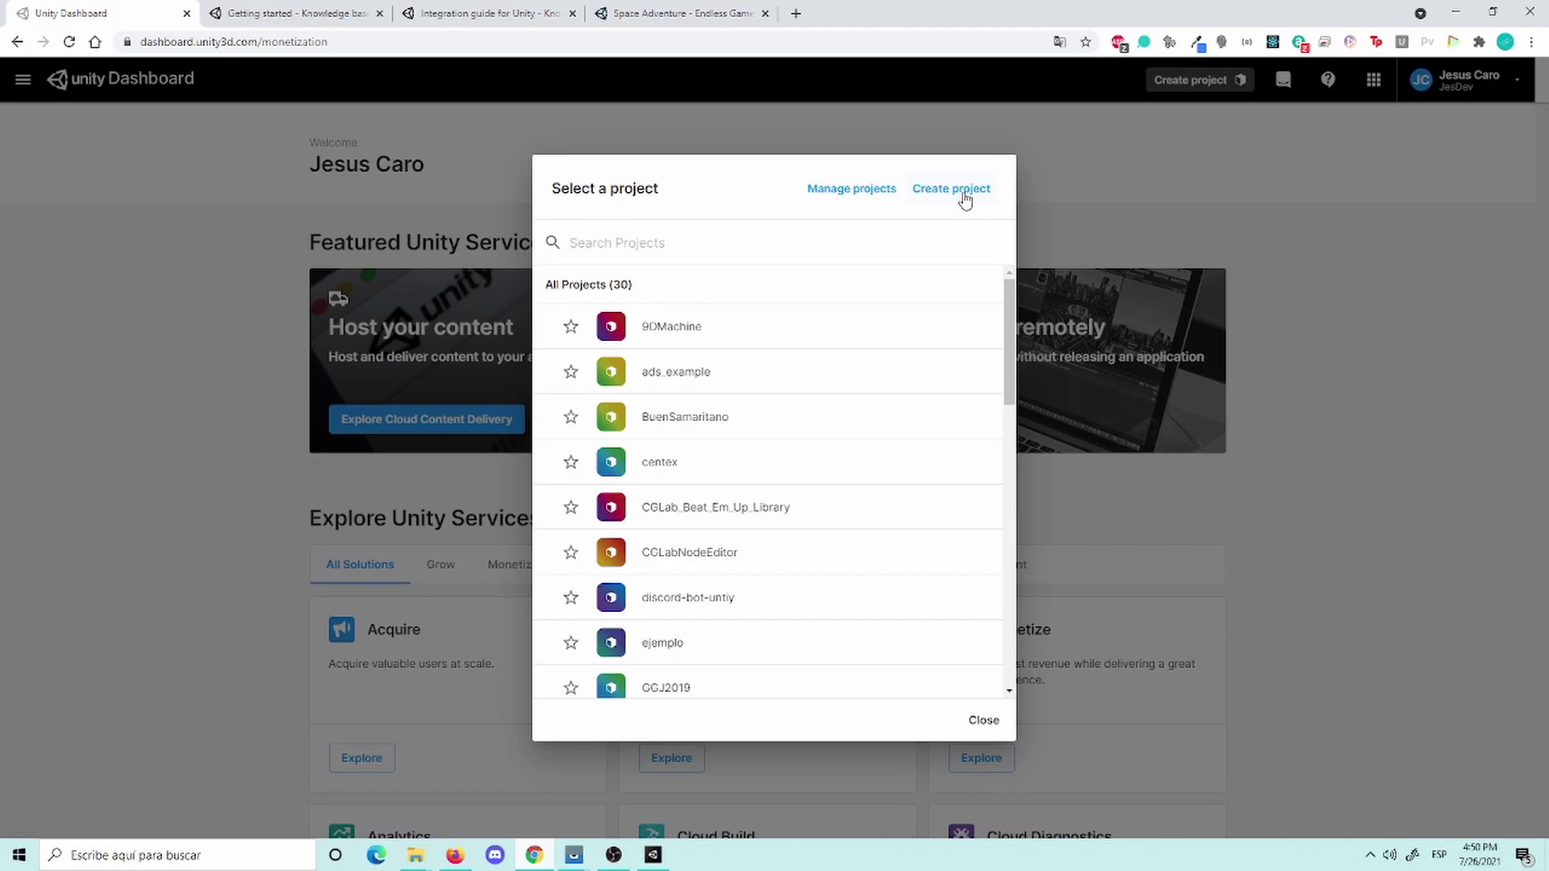
Step: Create a dashboard project named spaceadventure with under-13 targeting left at No
click(964, 201)
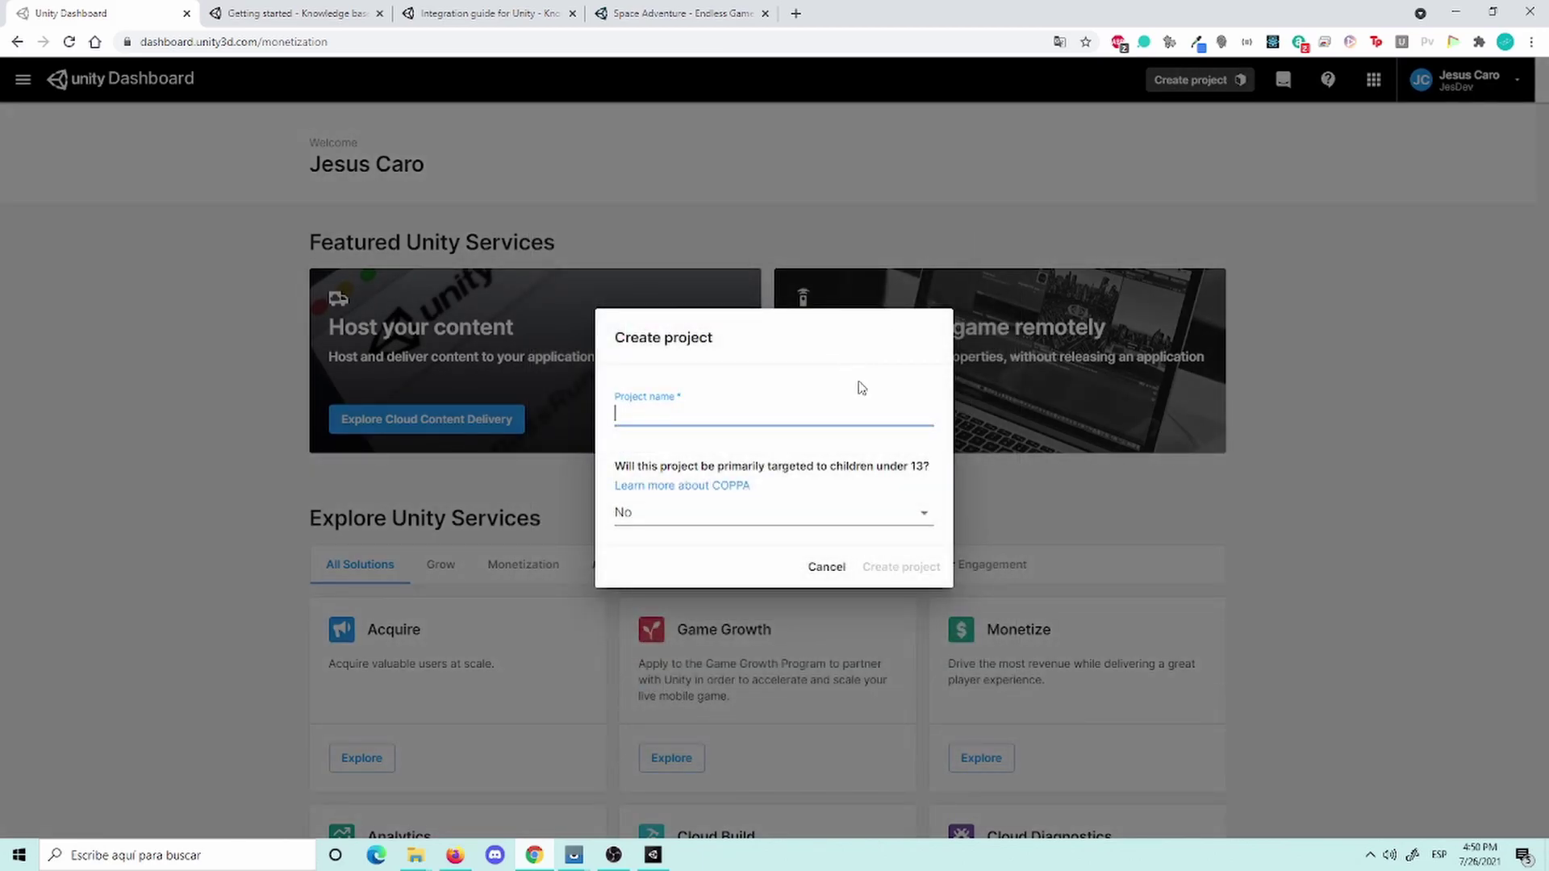
text(spaceadventure)
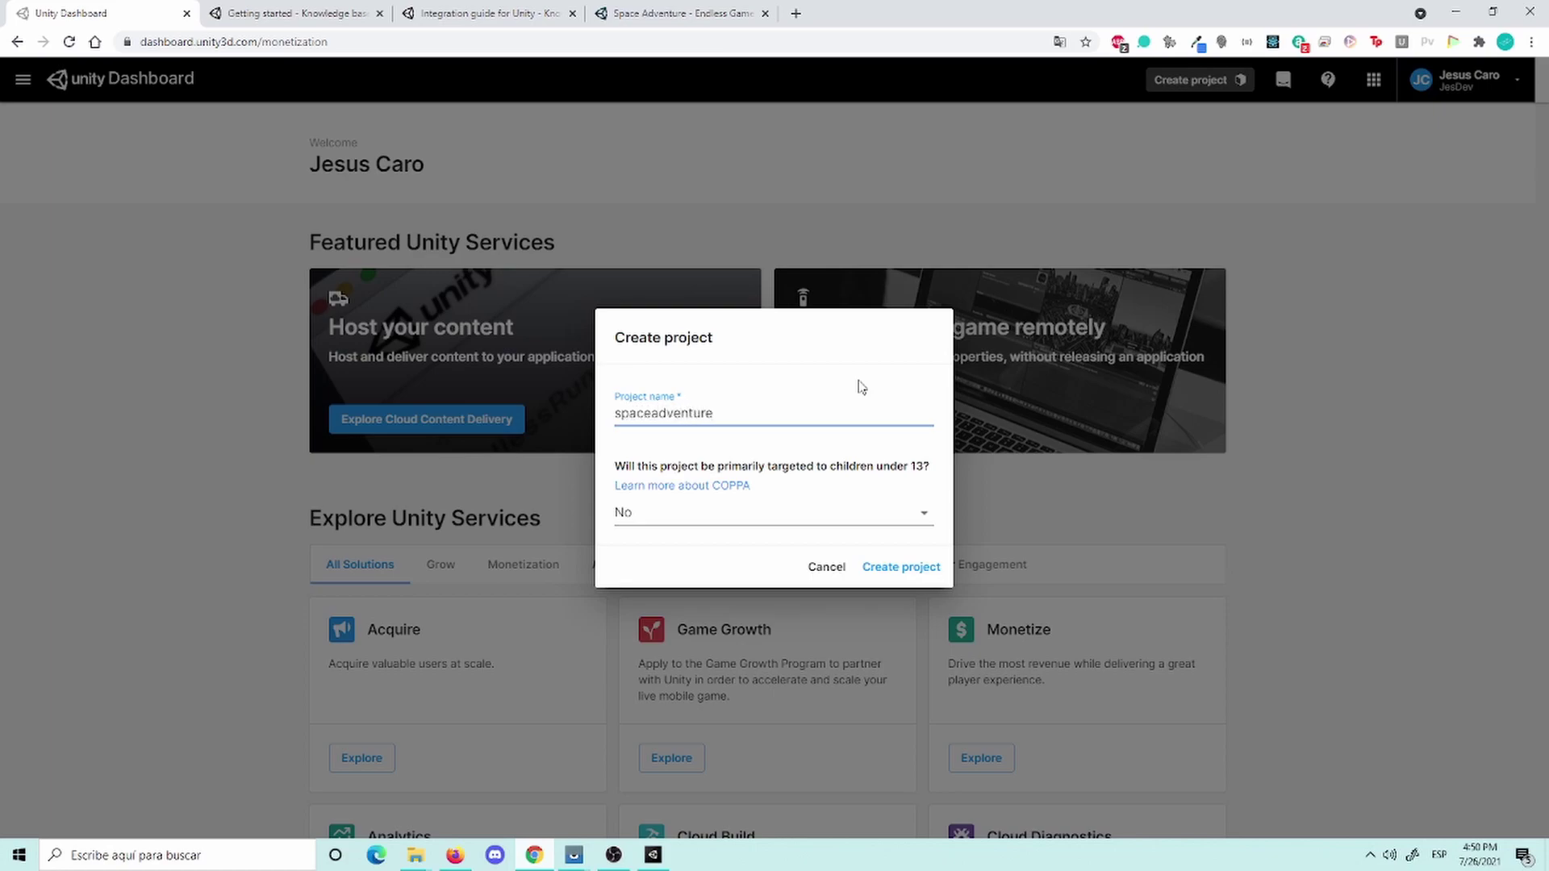
click(810, 521)
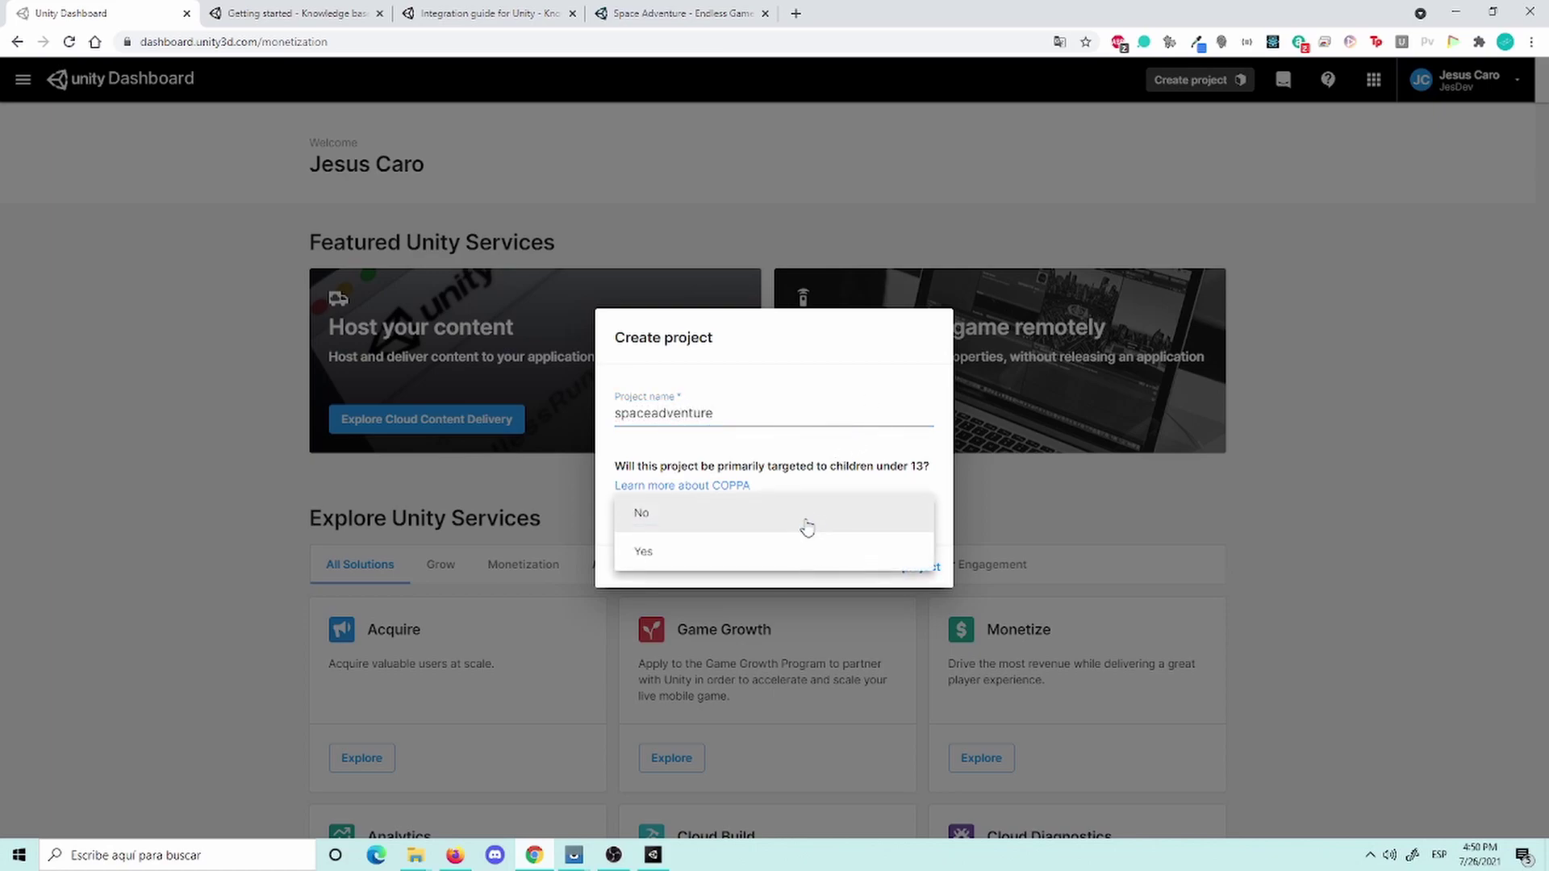
click(761, 515)
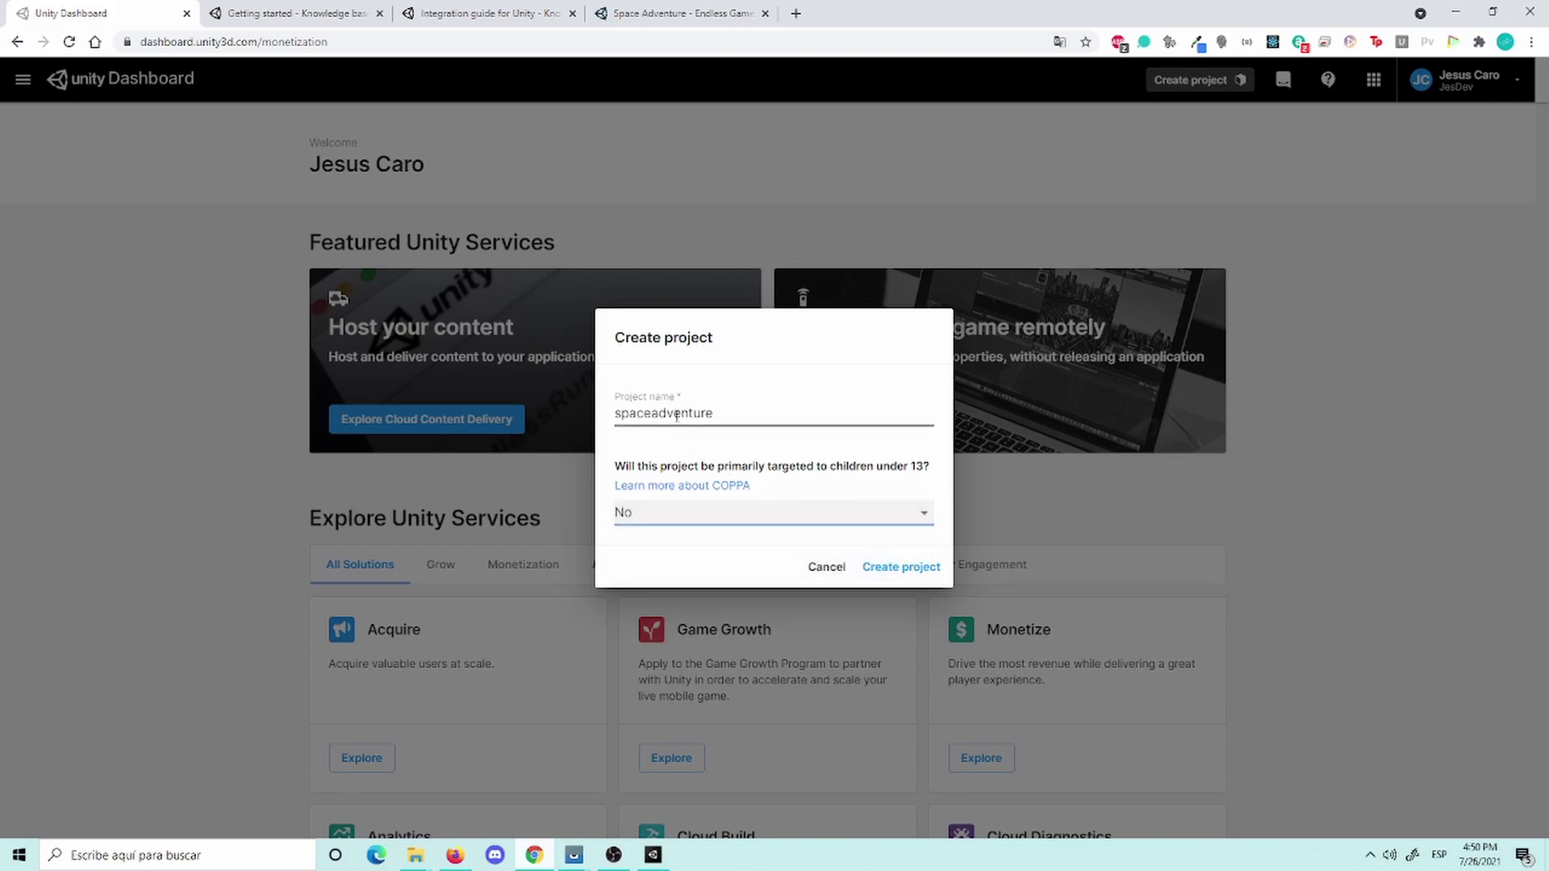
click(904, 568)
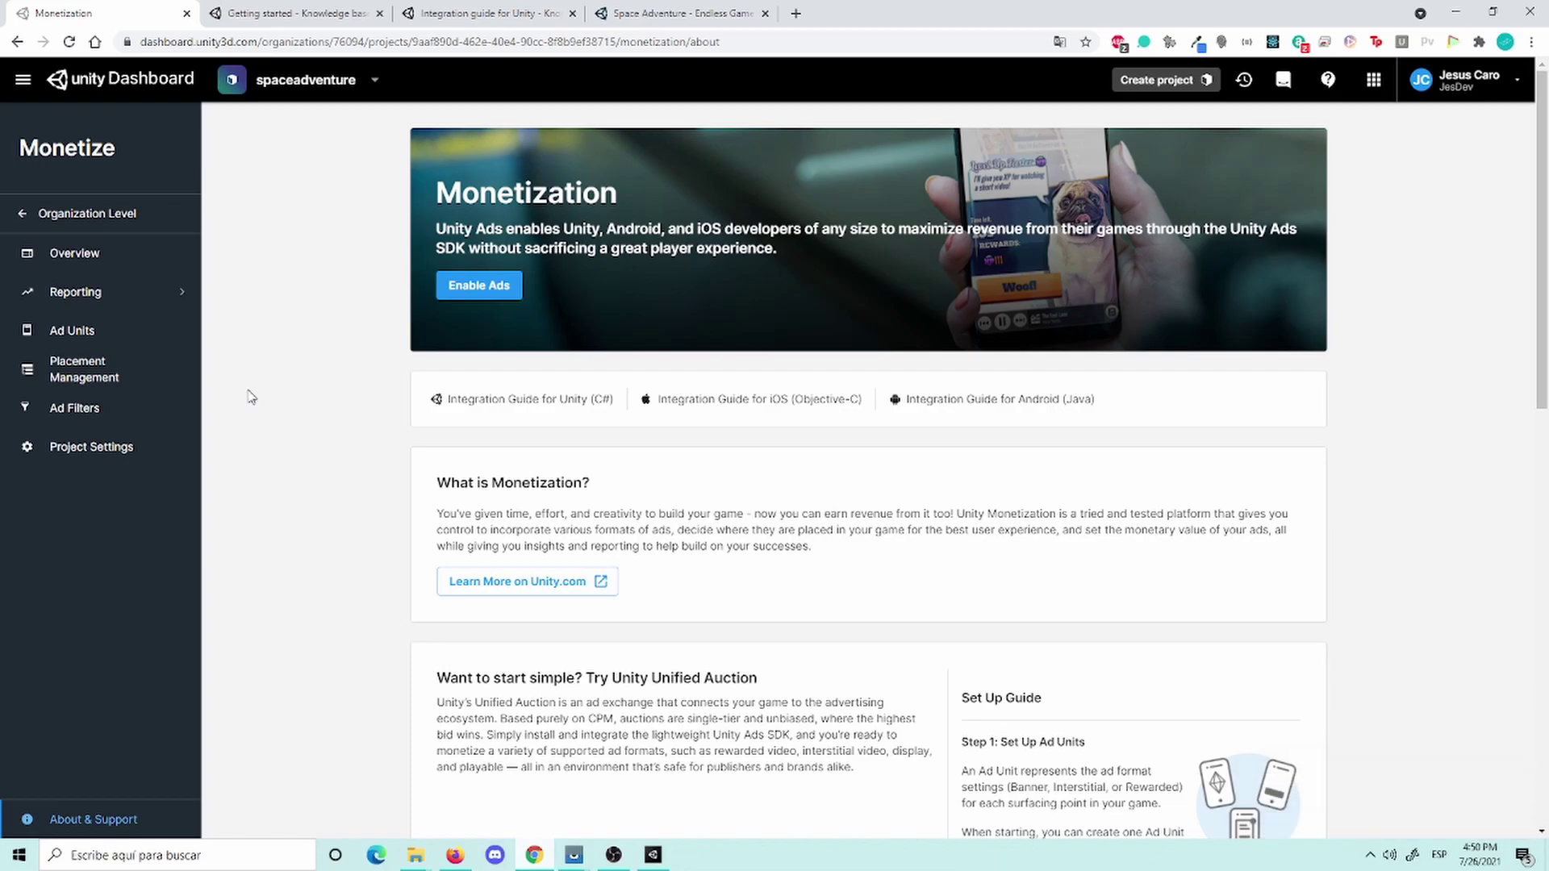
Step: Scroll through the spaceadventure Monetization overview page
scroll(439, 507, down, 3)
scroll(379, 577, down, 1)
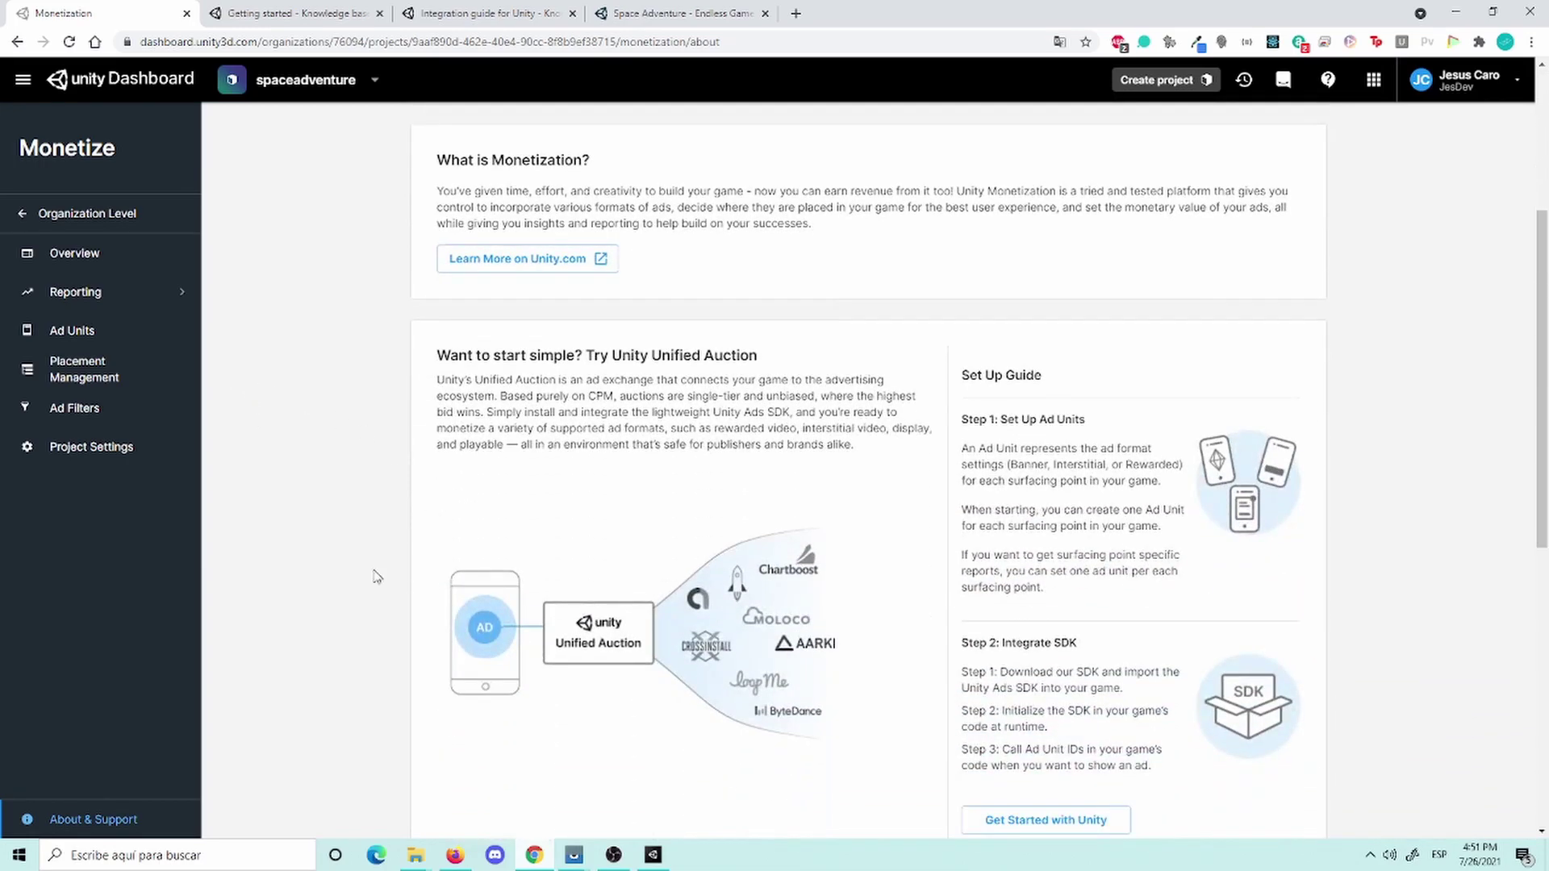
scroll(375, 565, up, 4)
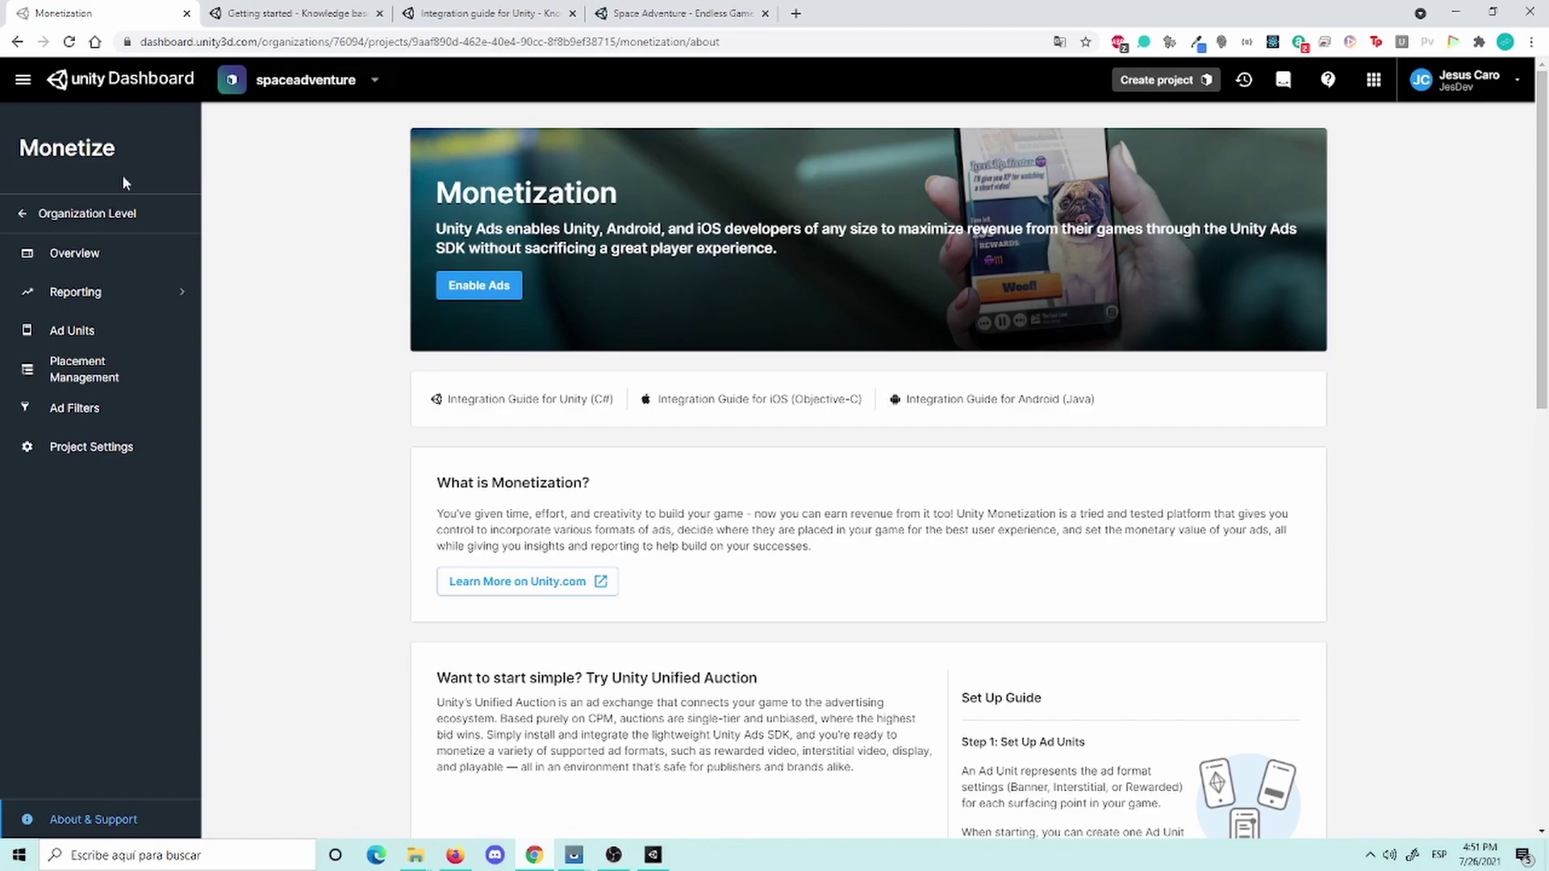
Step: Start enabling Unity Ads and choose 'I'm not using Mediation, only Unity Ads'
click(483, 288)
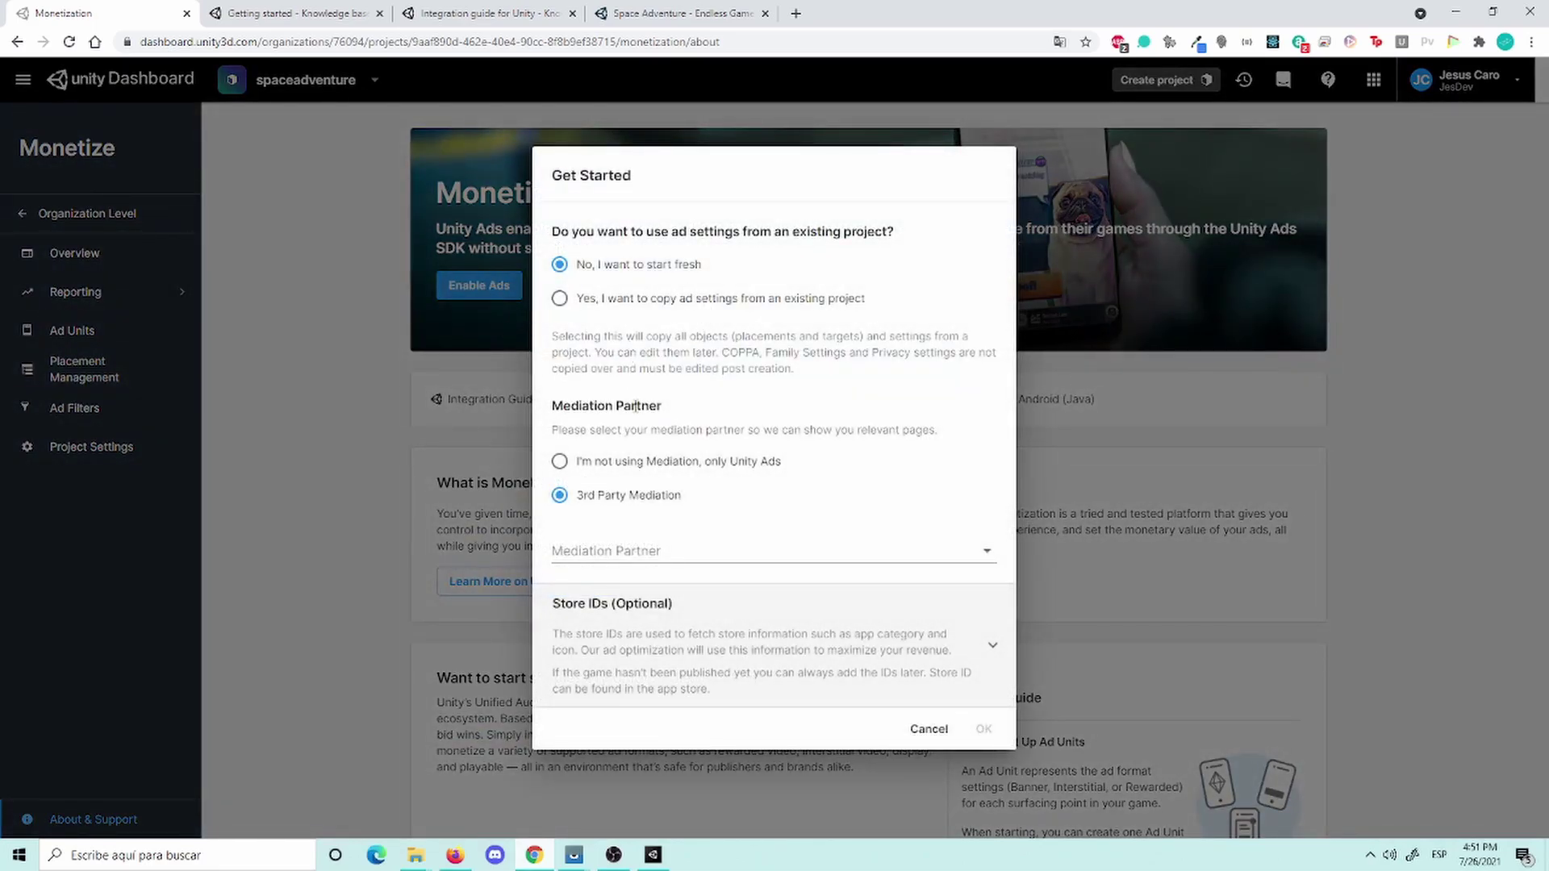
click(642, 555)
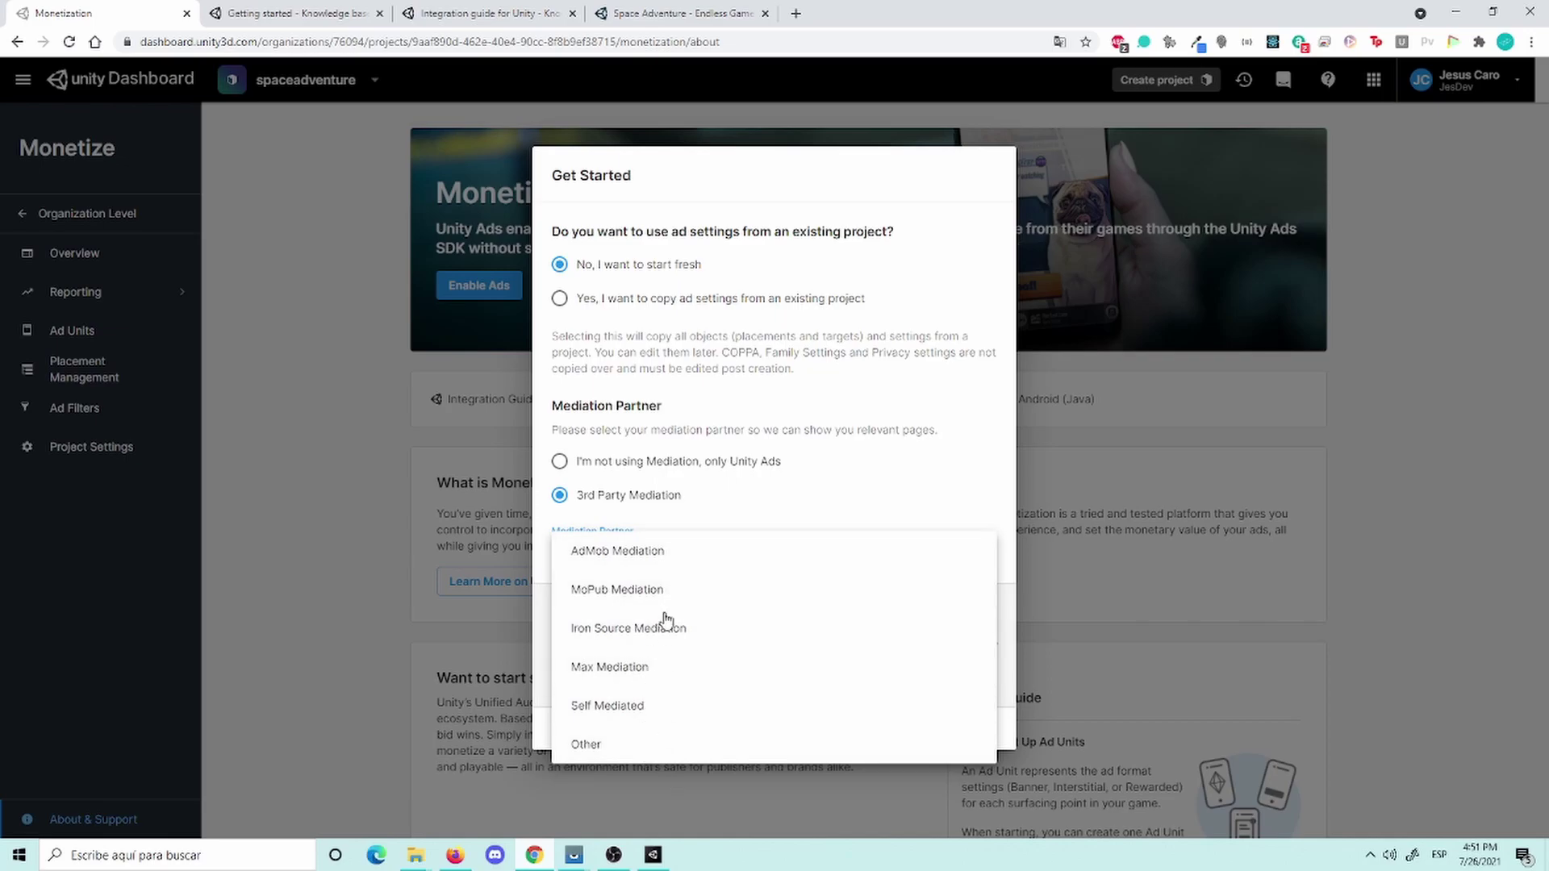
click(695, 467)
click(657, 463)
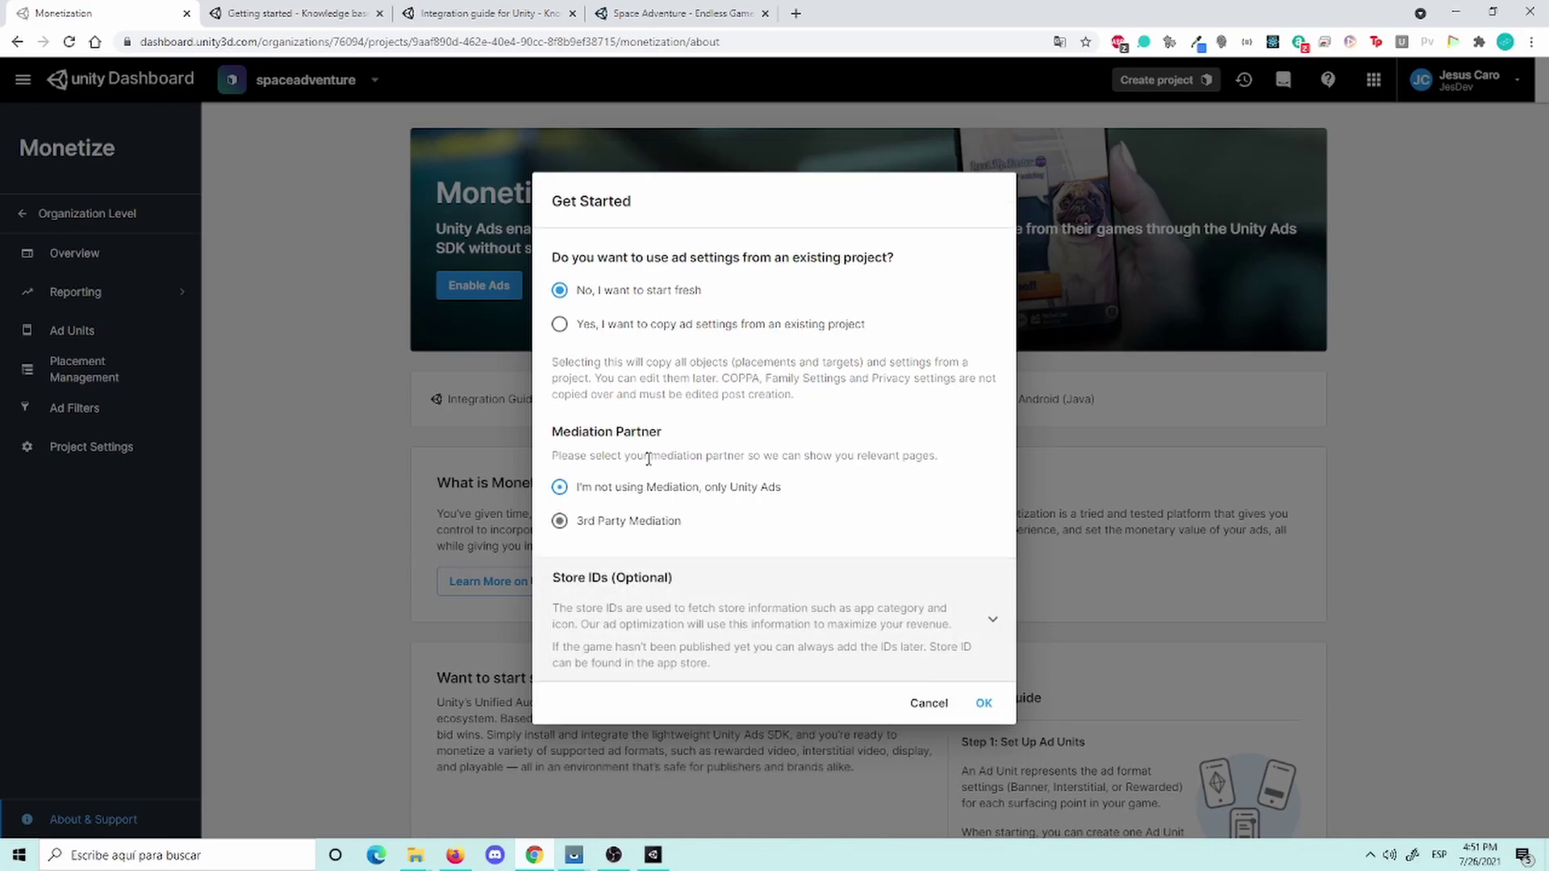
click(661, 521)
click(645, 461)
drag(674, 520, 594, 545)
click(575, 523)
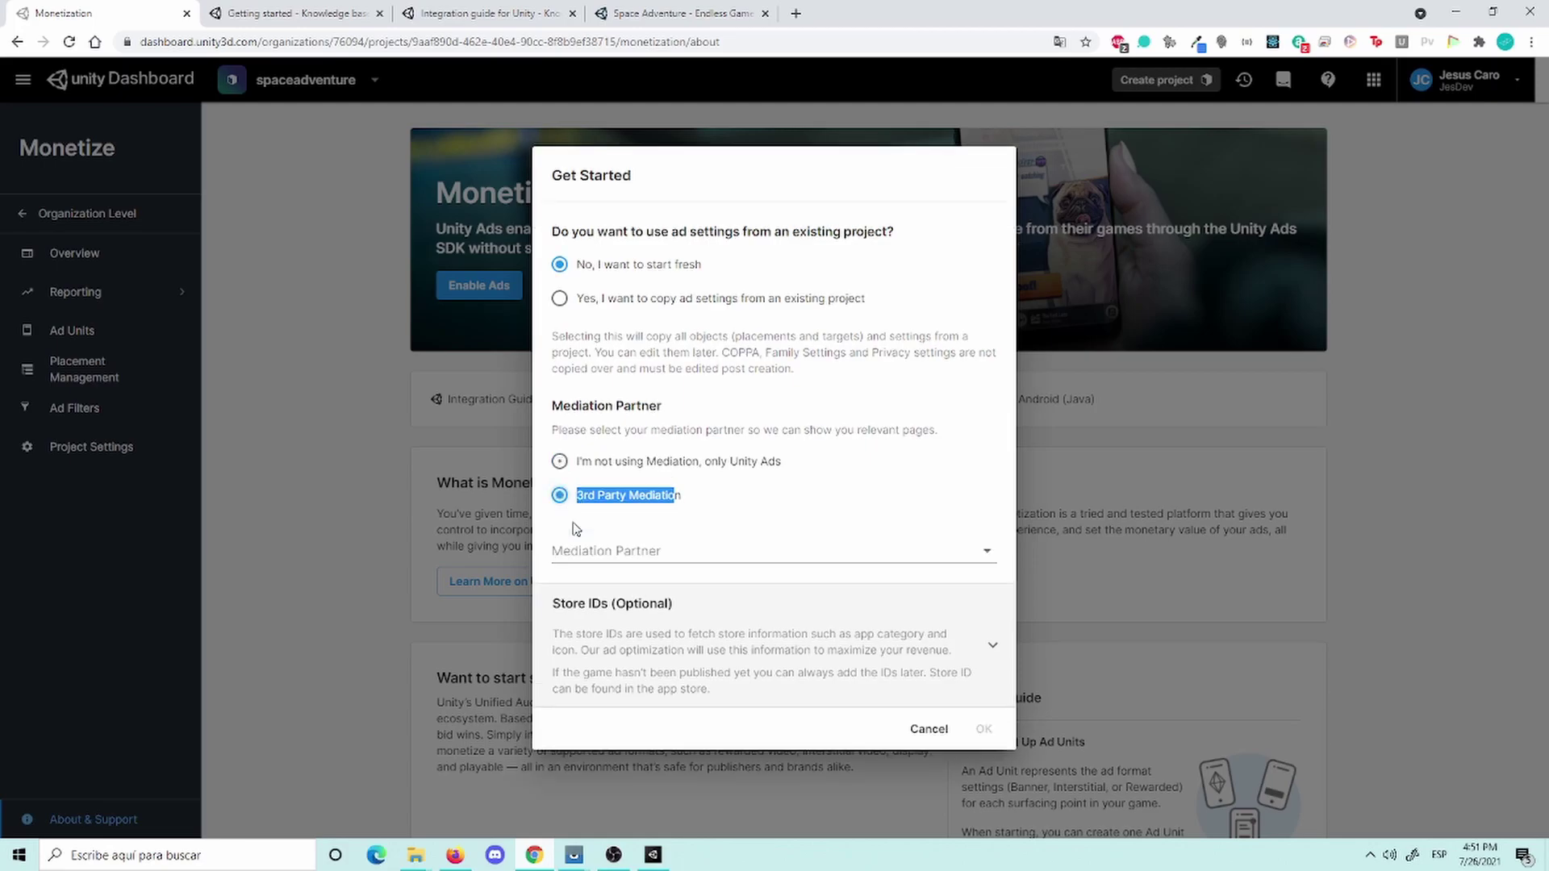
click(638, 553)
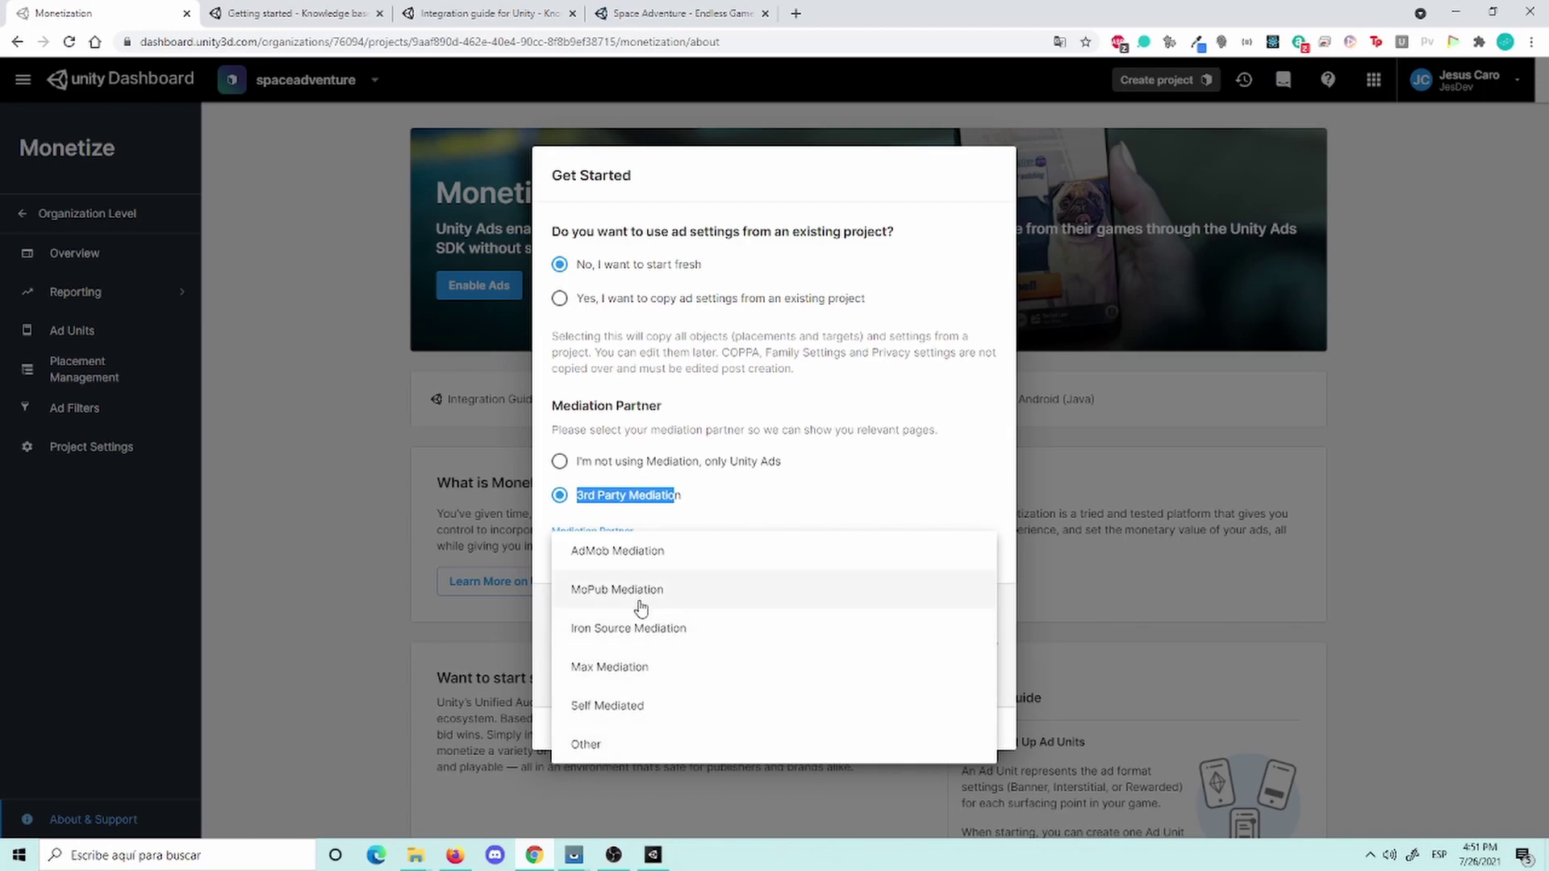
click(748, 501)
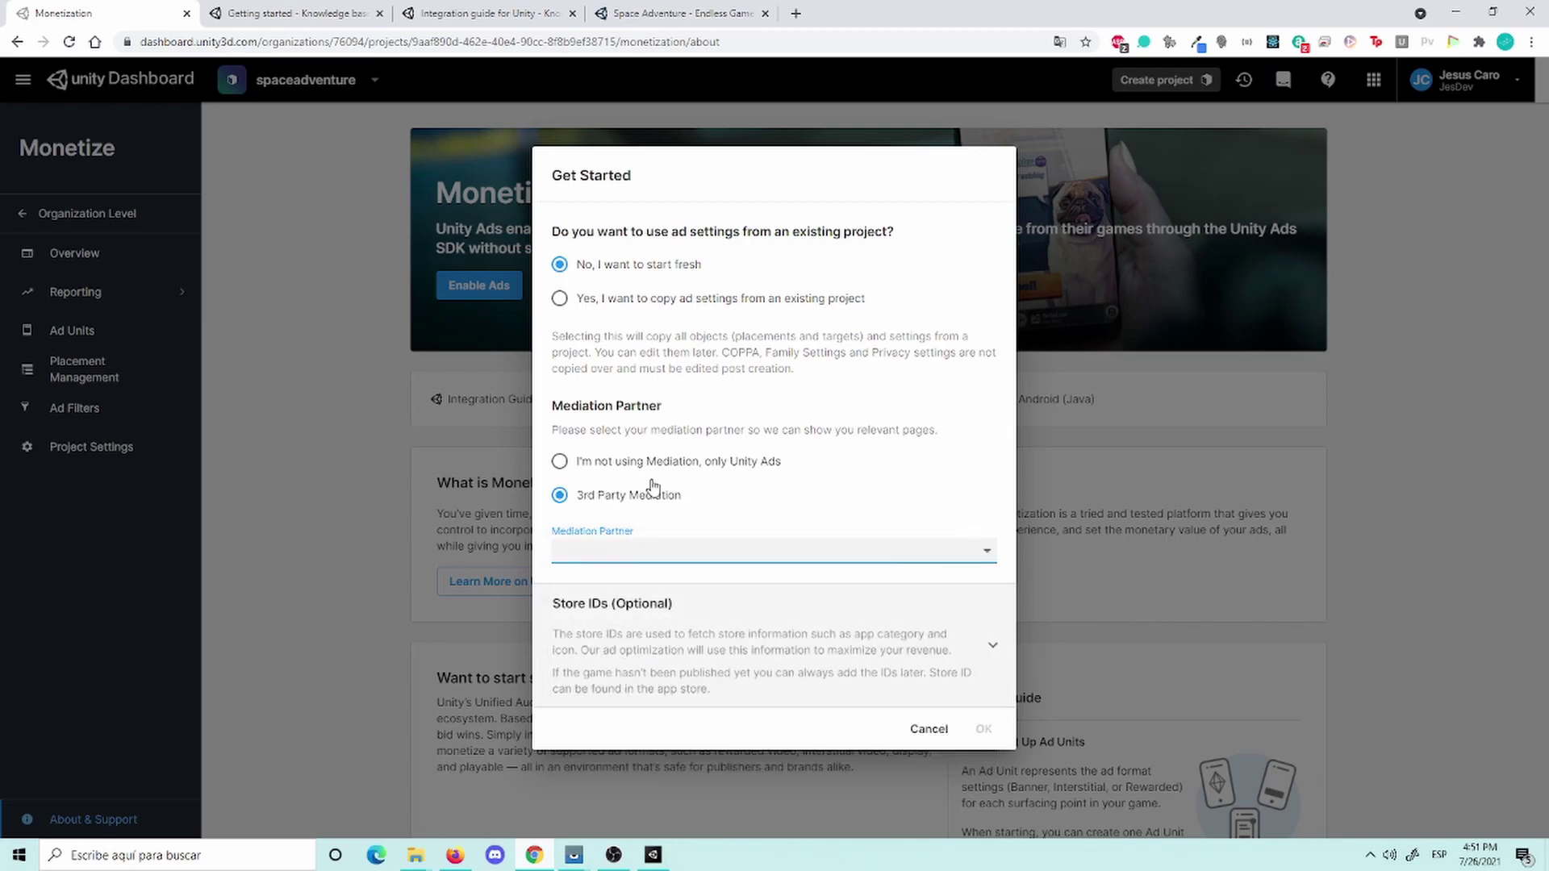
click(634, 476)
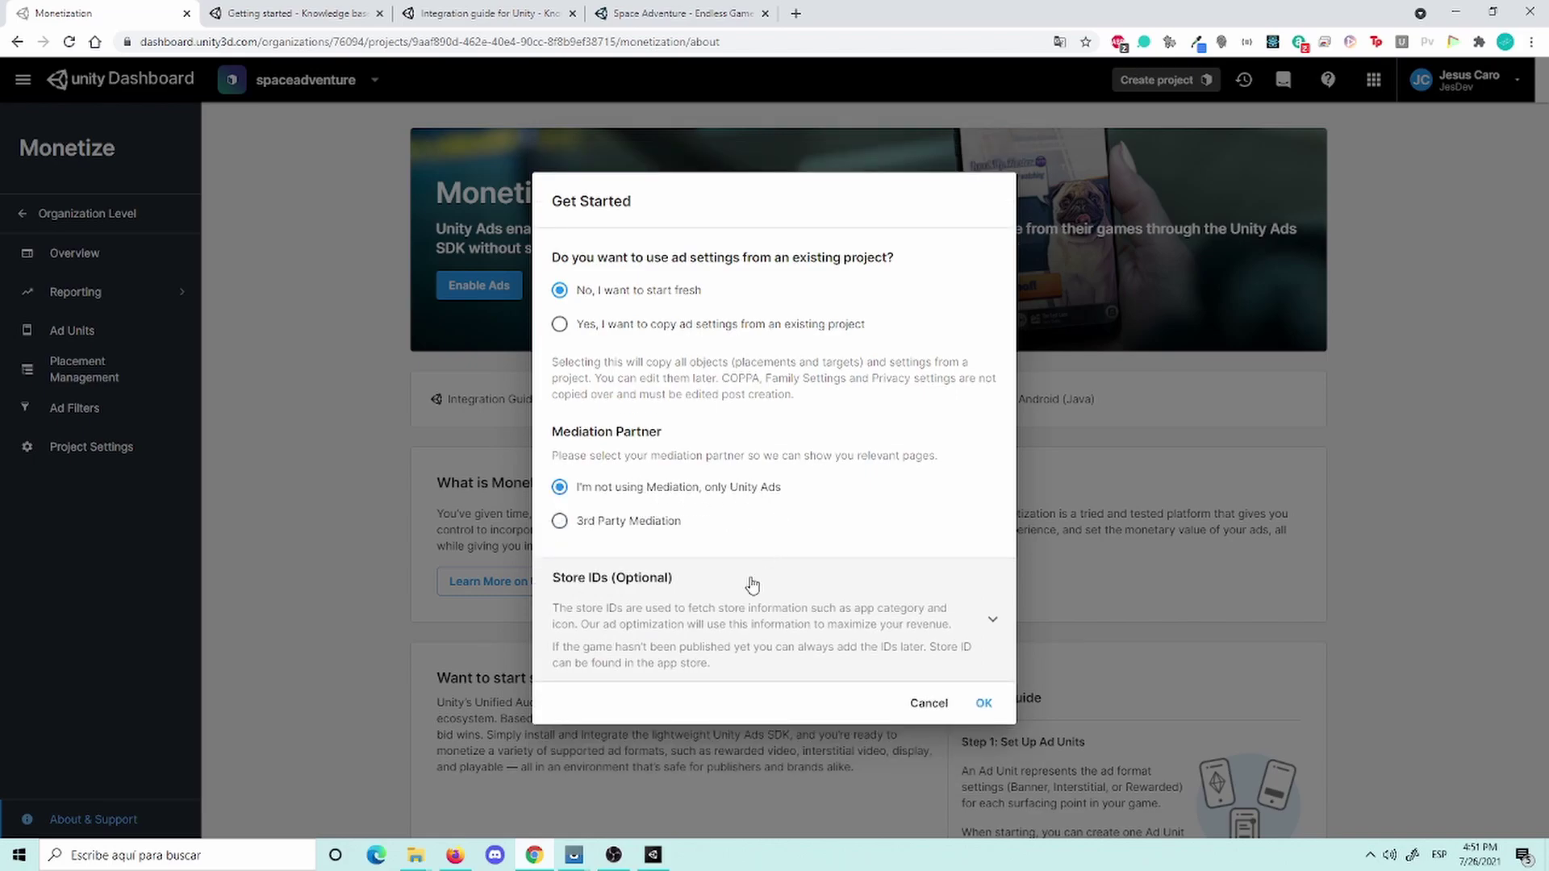
Step: Review the optional store ID fields, then confirm the Ads setup with OK
click(797, 634)
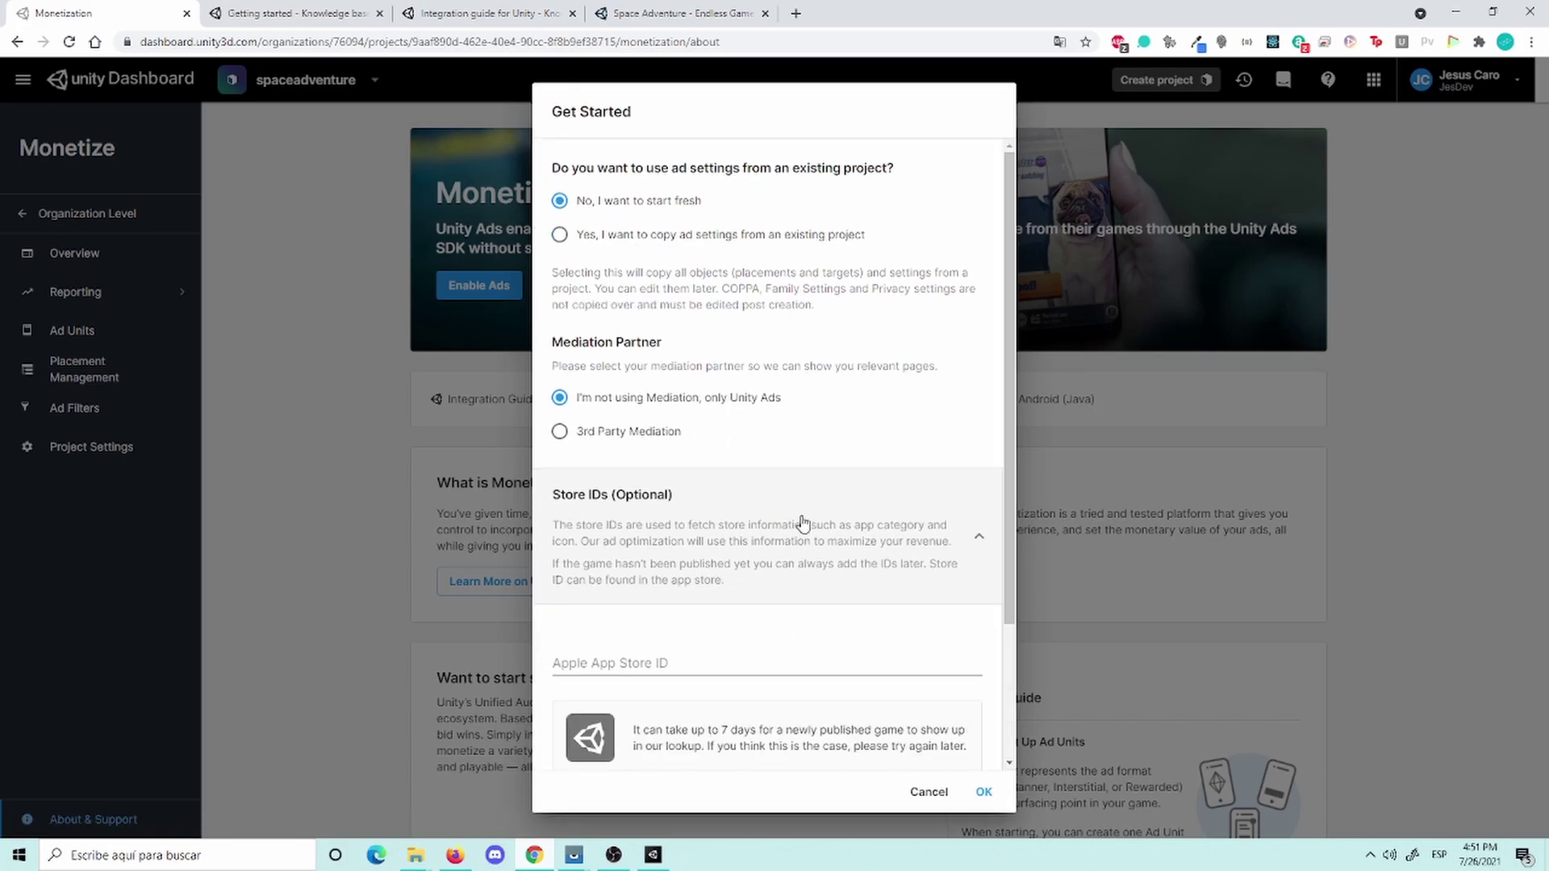
scroll(792, 704, down, 2)
scroll(790, 700, down, 1)
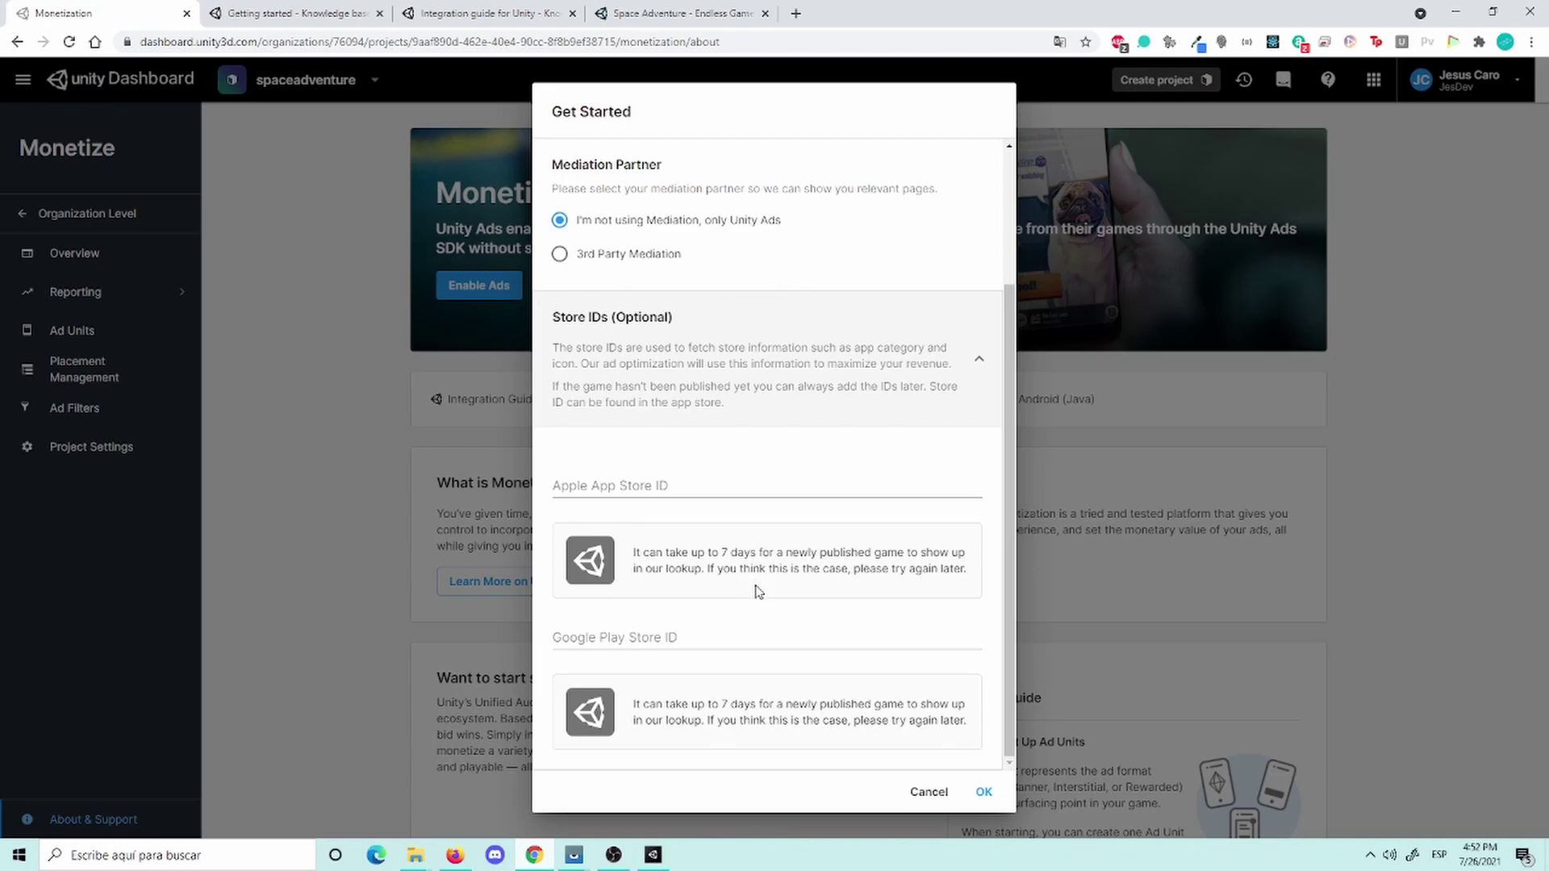
click(816, 343)
click(983, 706)
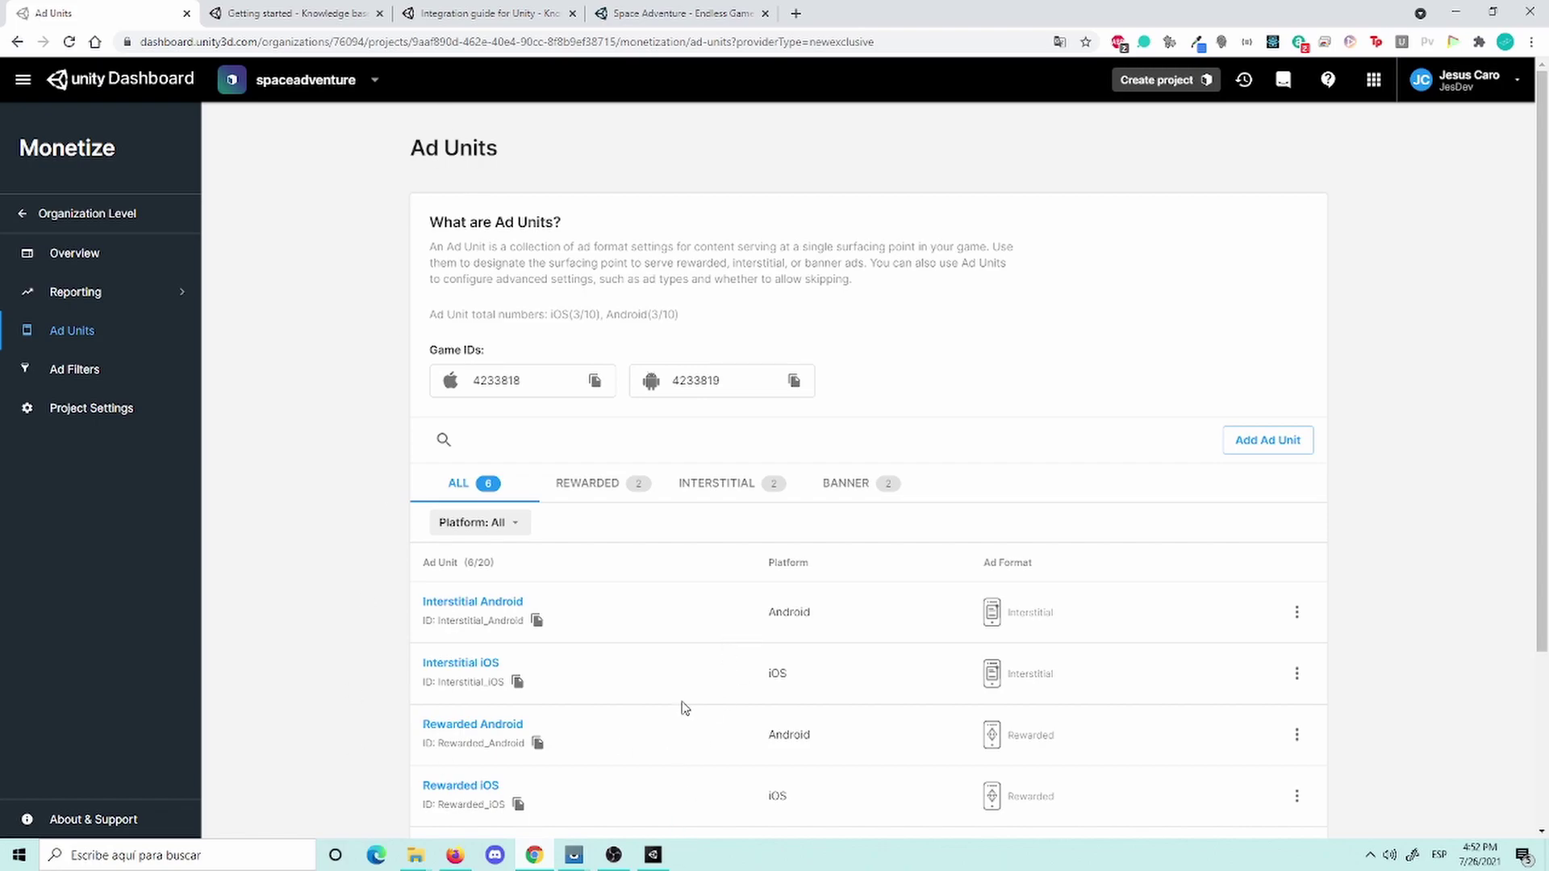
click(655, 855)
click(1202, 434)
click(1207, 450)
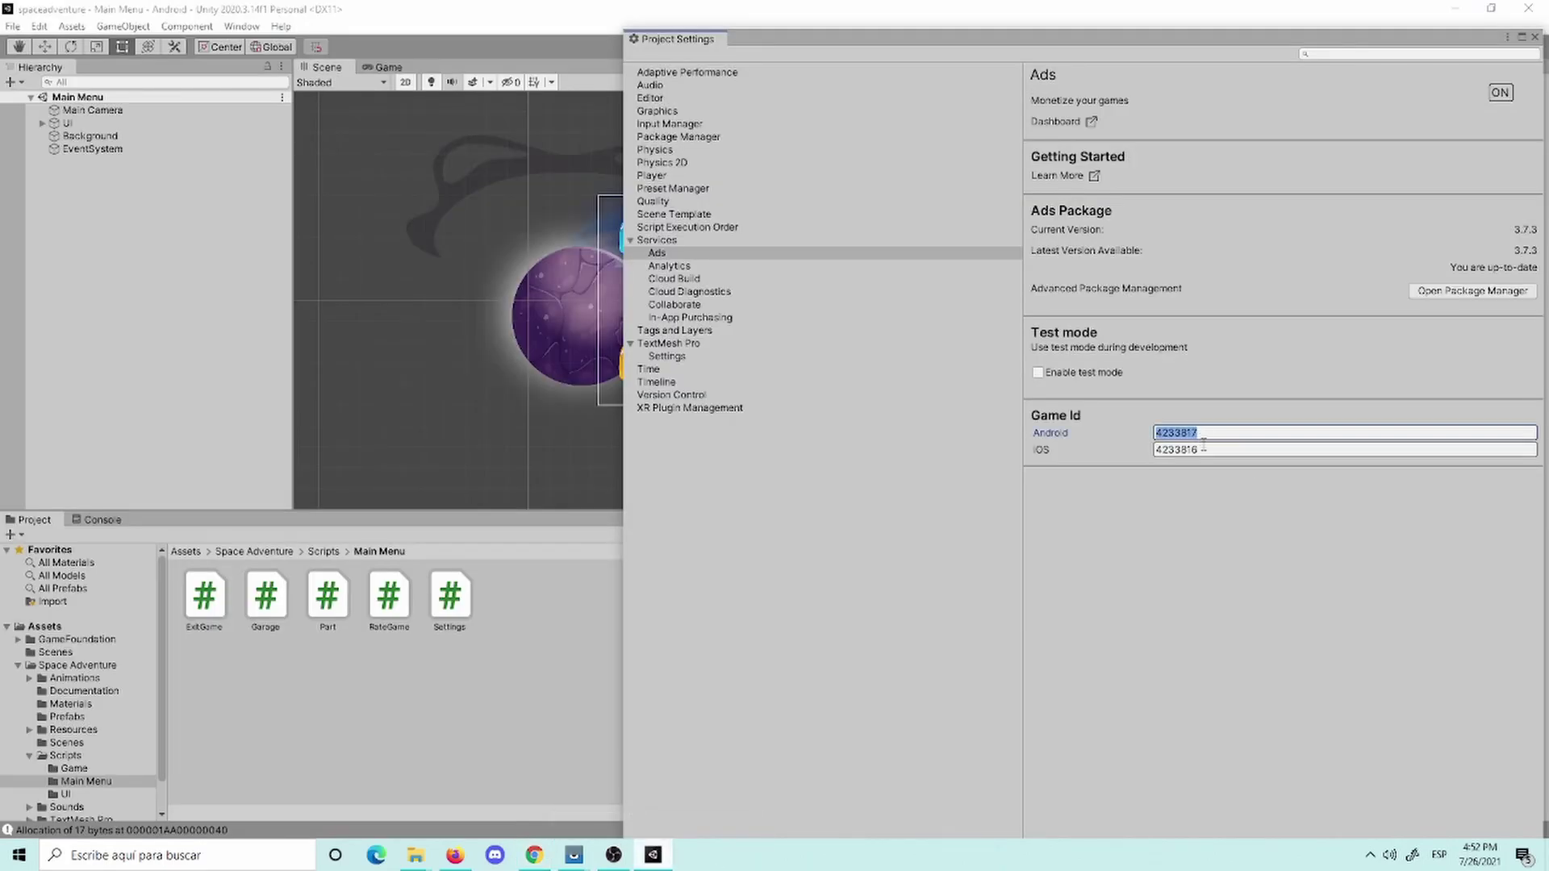
click(1167, 519)
click(1202, 434)
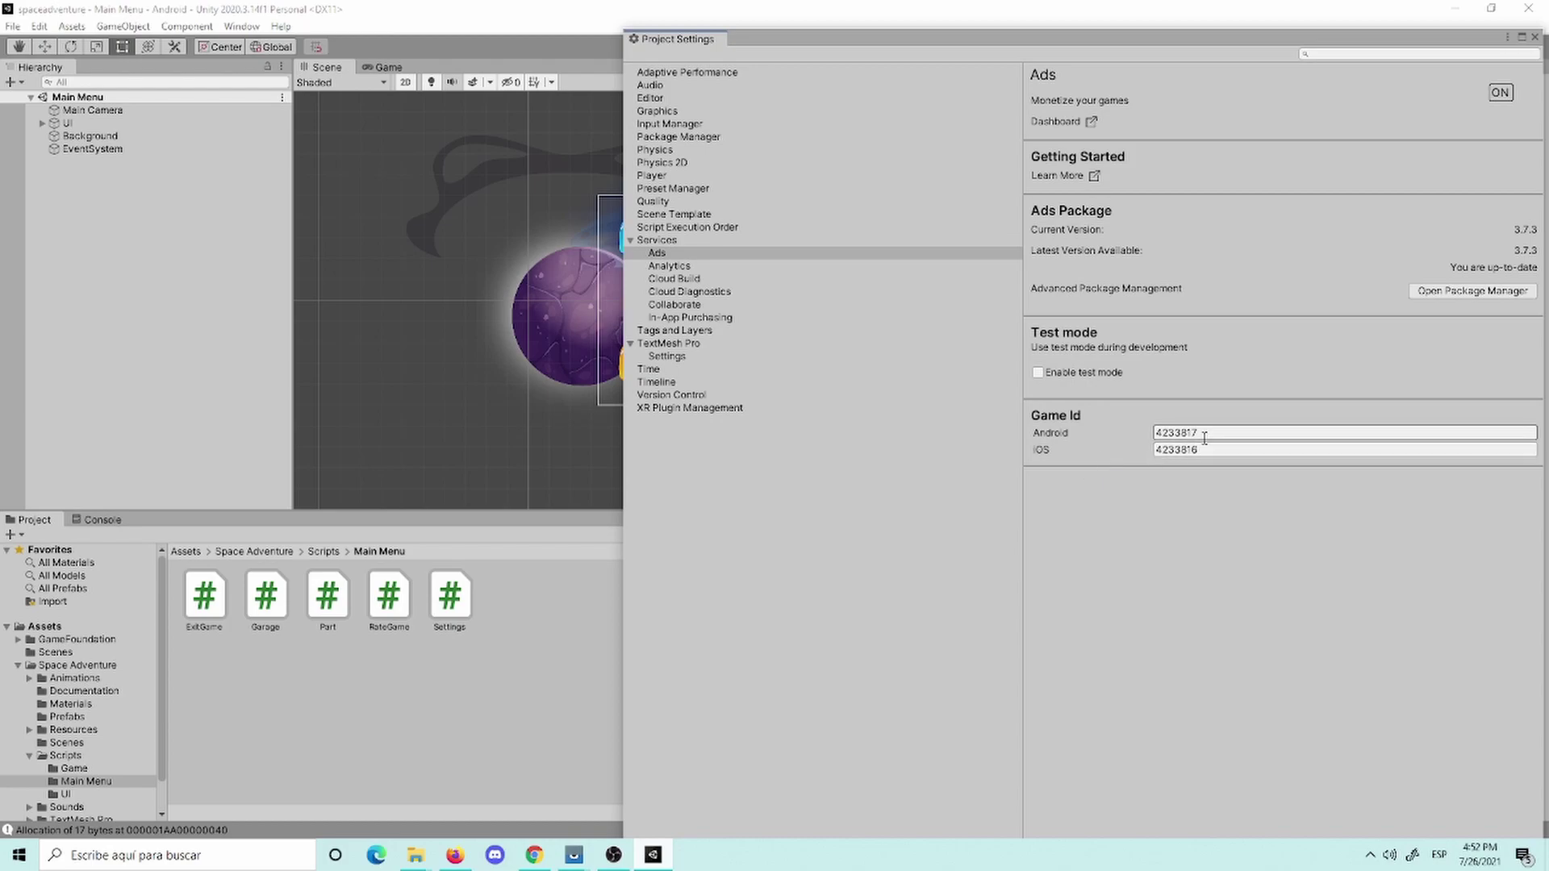
click(1201, 446)
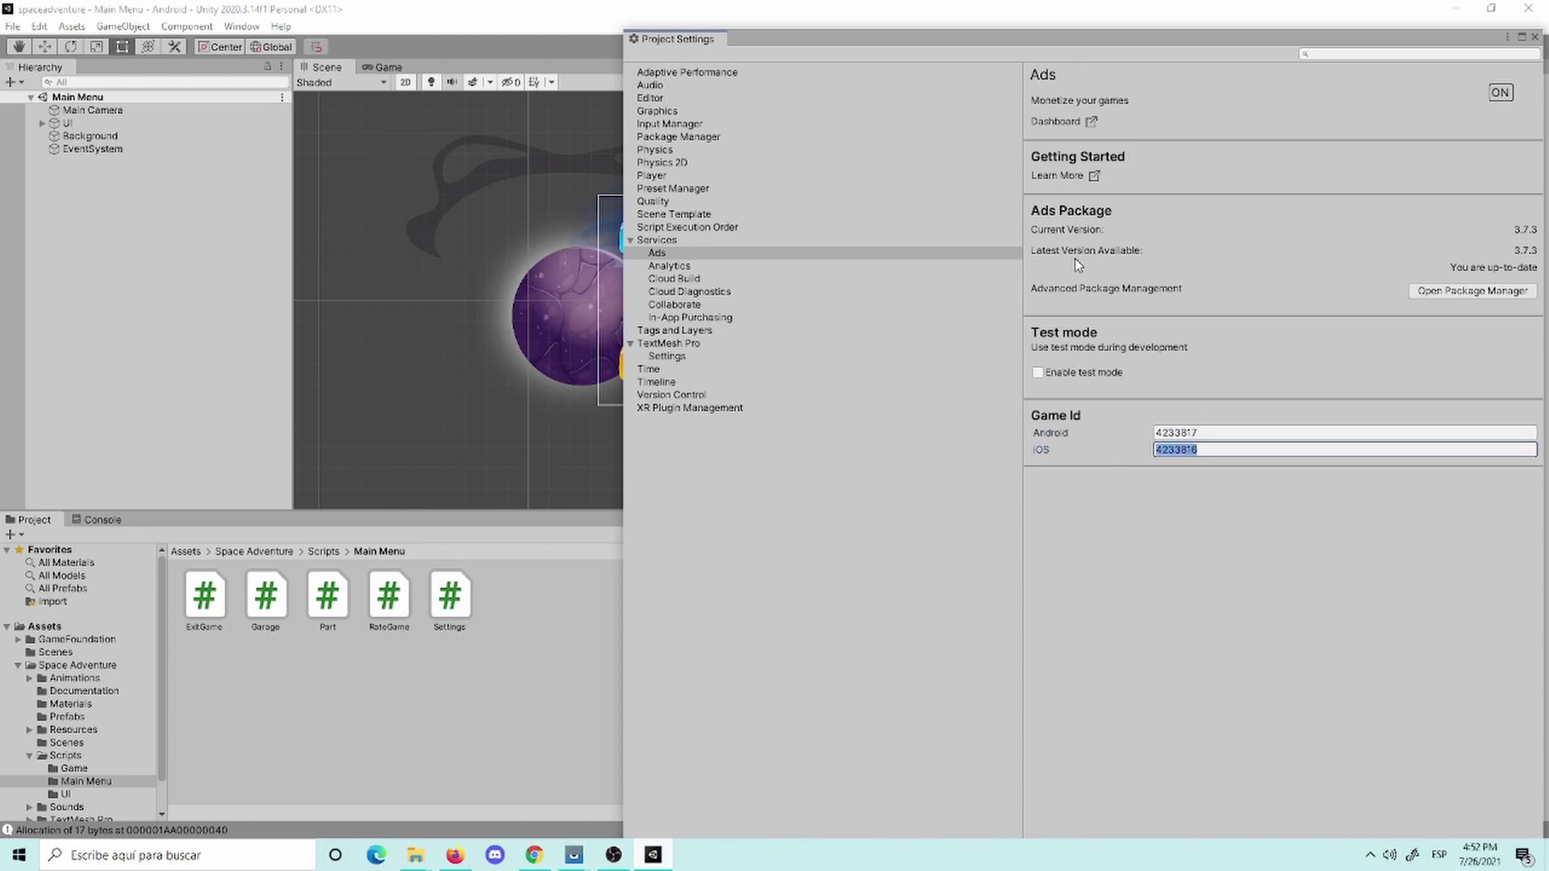
click(550, 857)
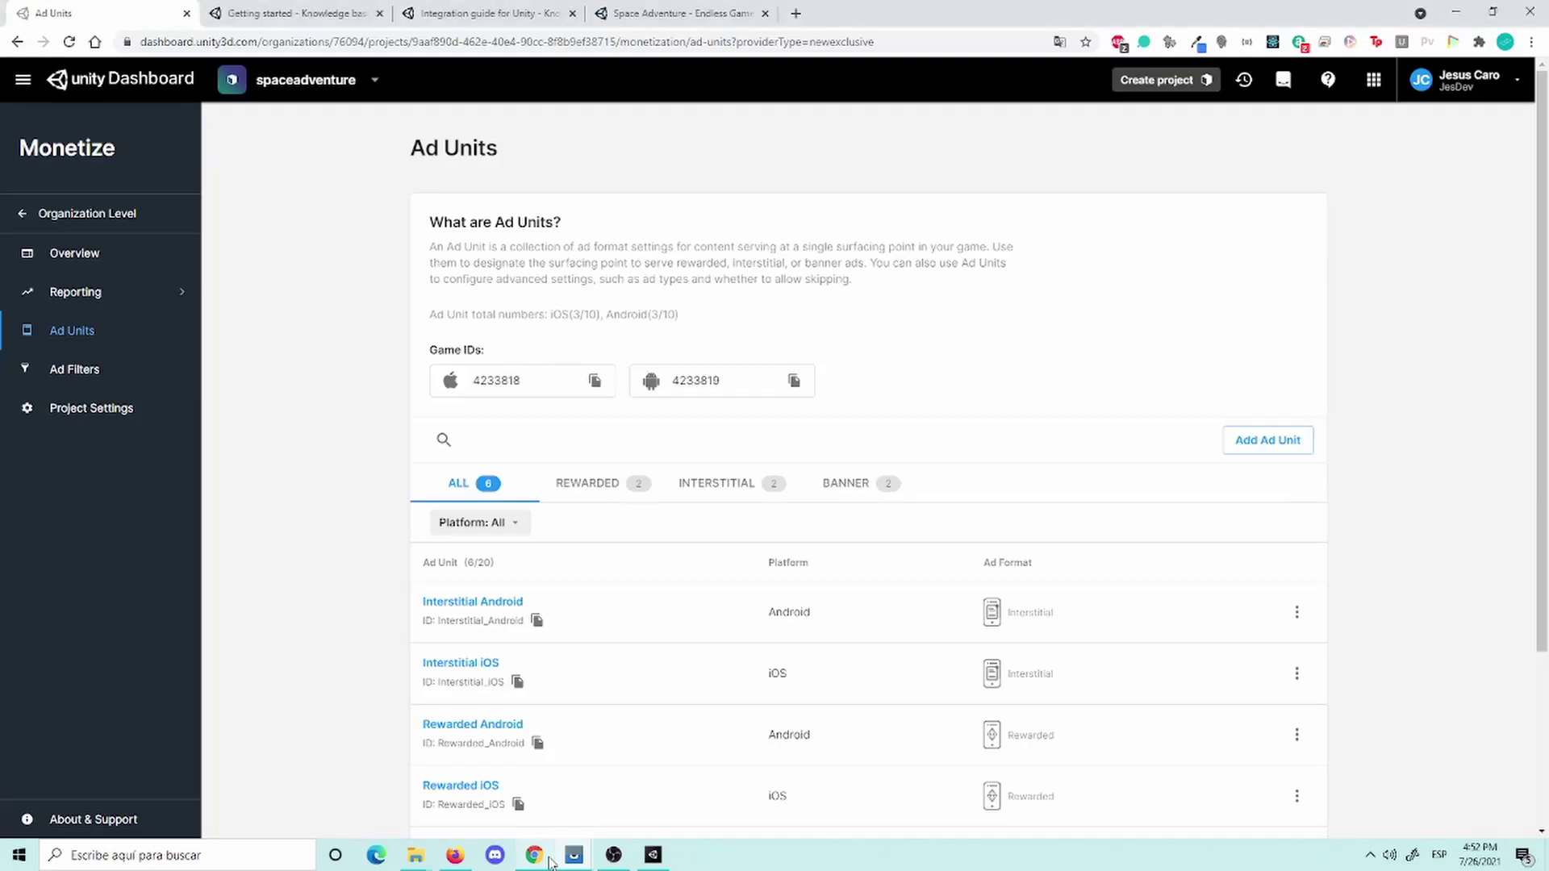
Step: Cycle the Ad Units list through the Banner, Interstitial and Rewarded filters, then back to All
scroll(608, 508, down, 3)
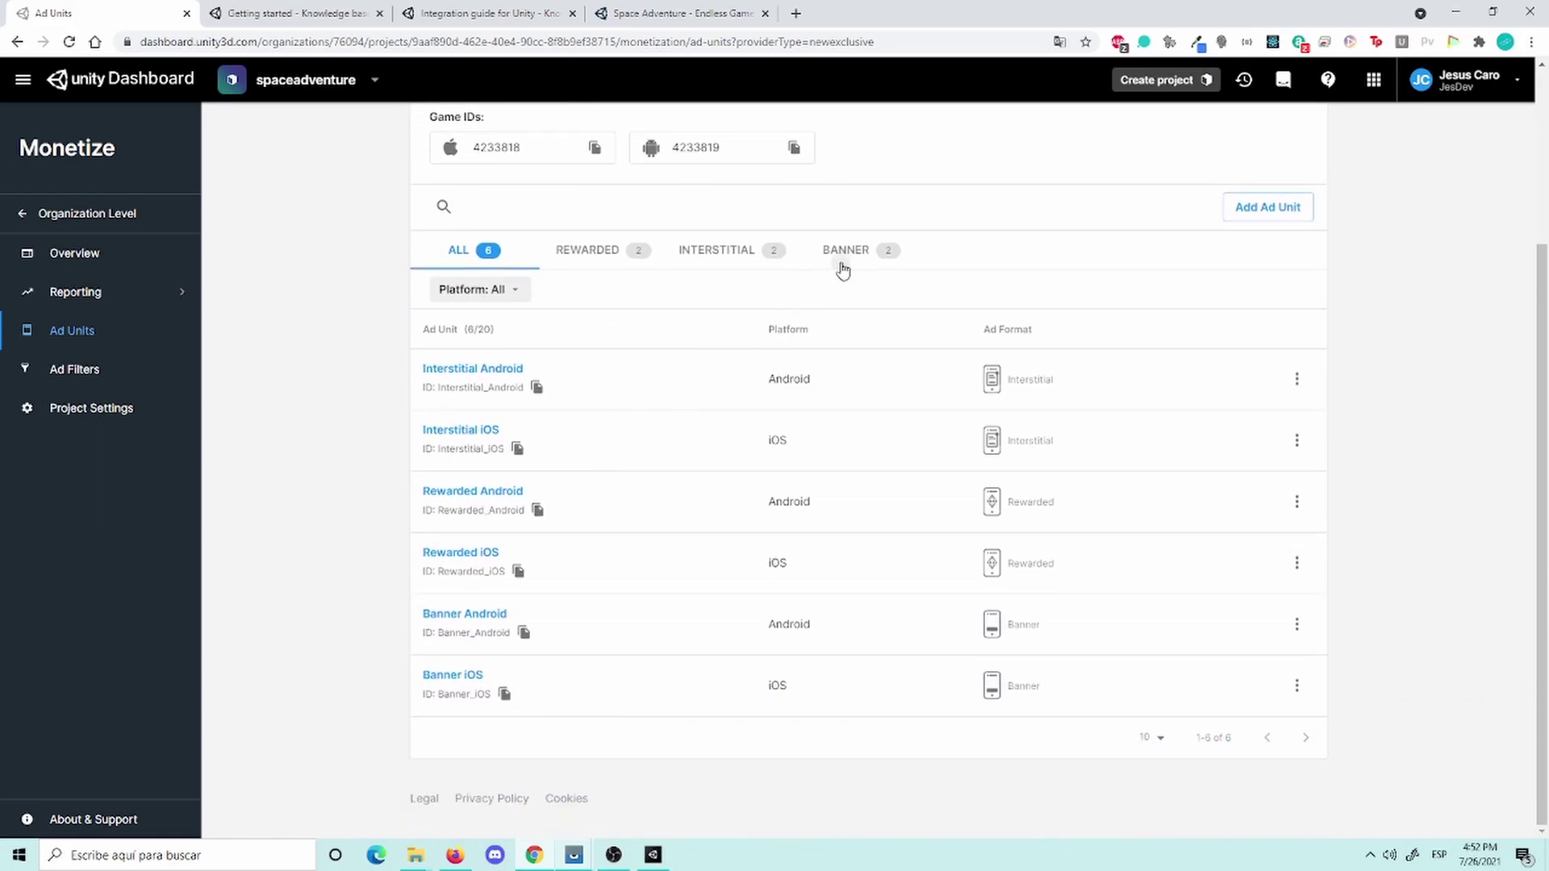
click(843, 252)
click(763, 488)
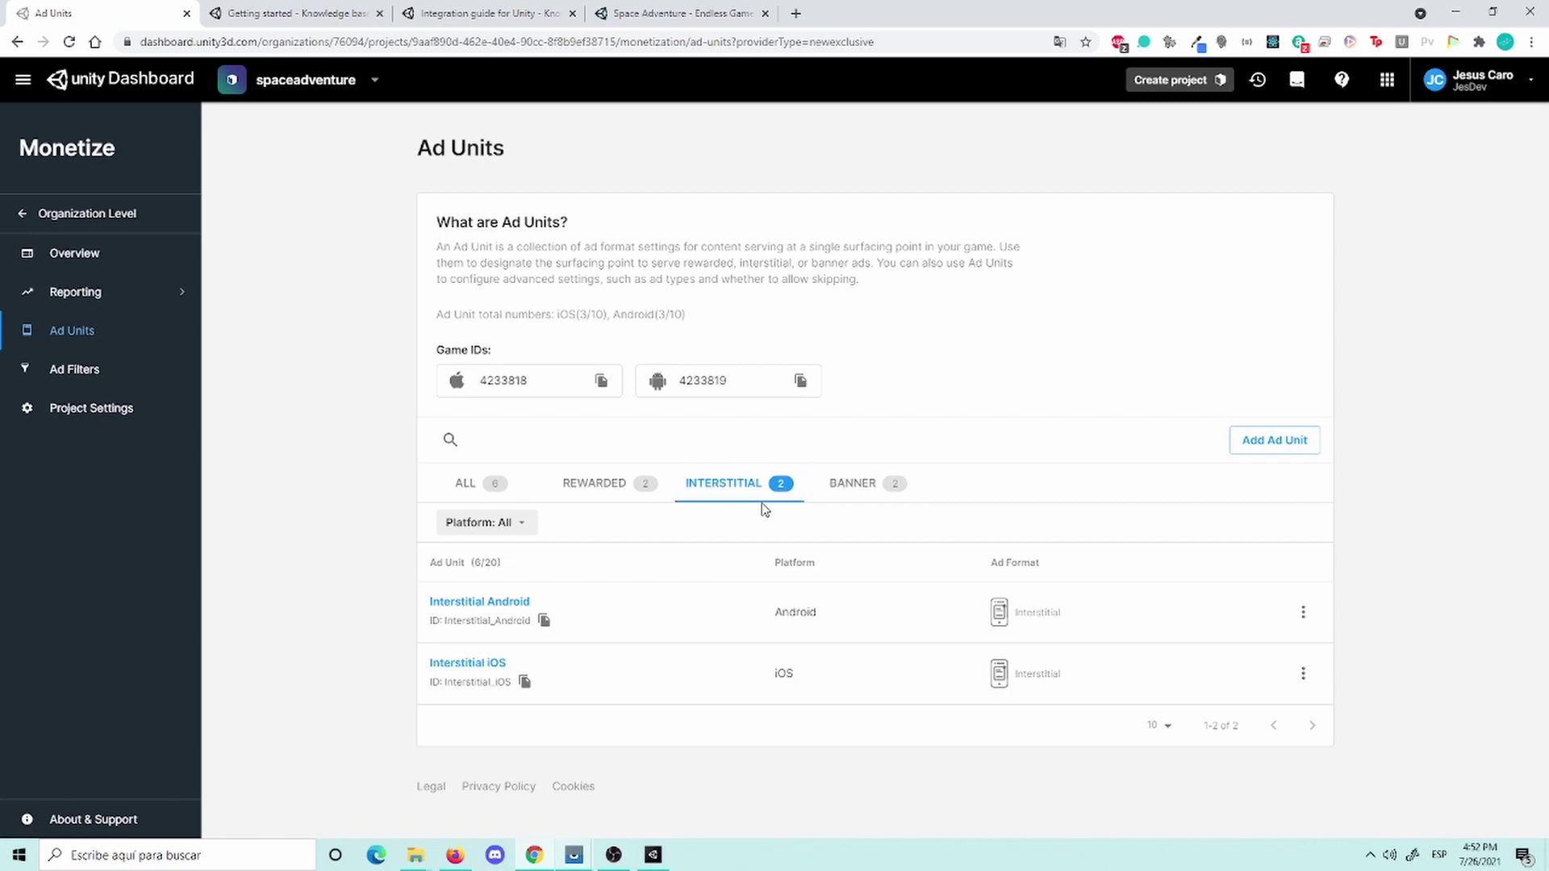
click(611, 478)
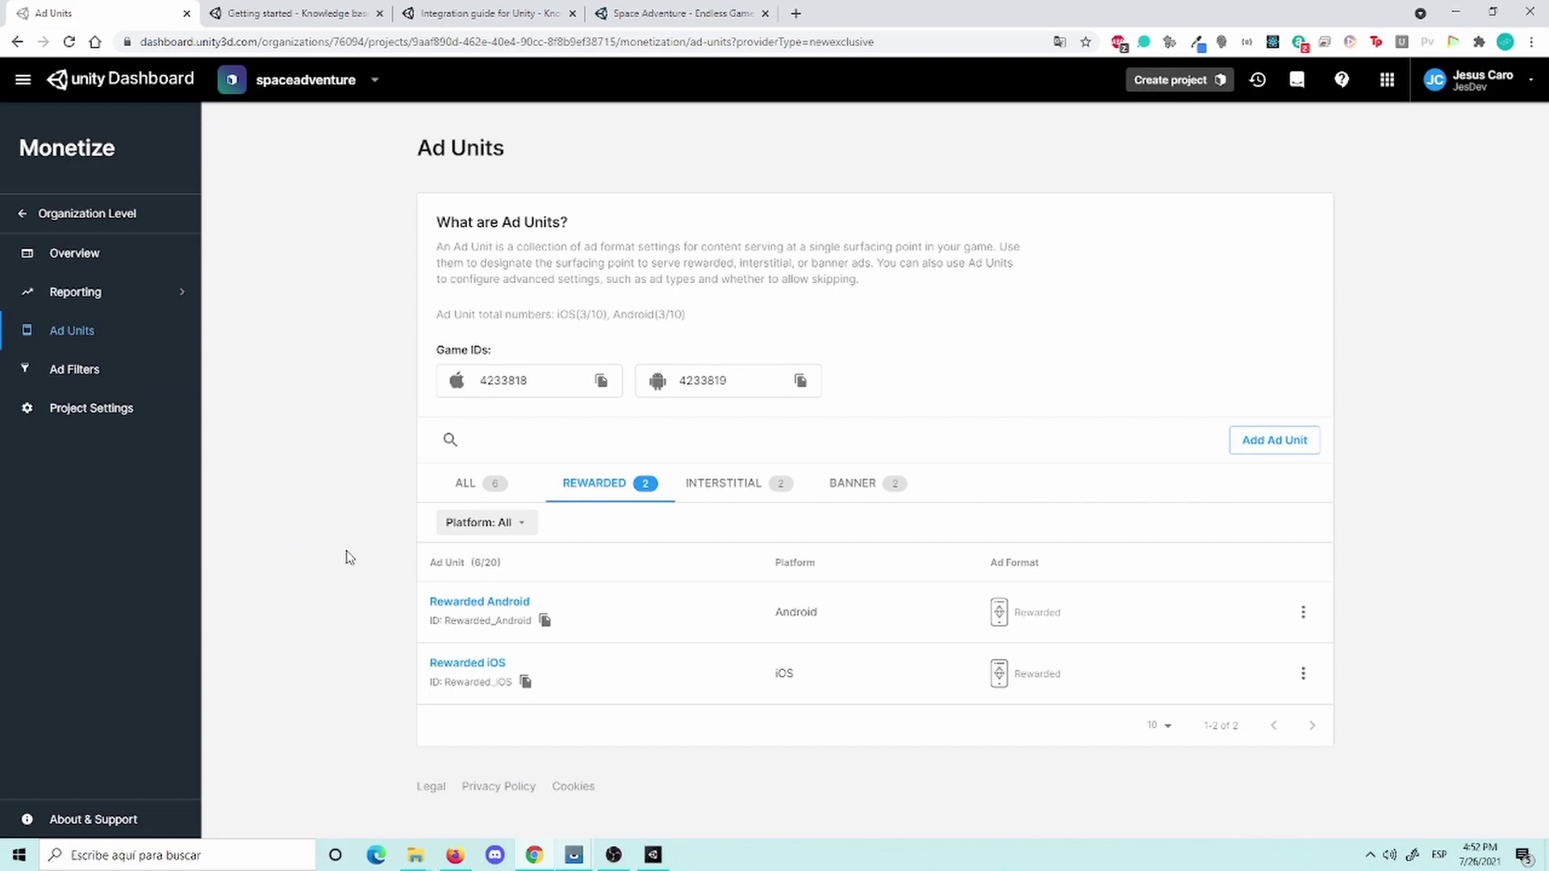
click(875, 484)
click(742, 486)
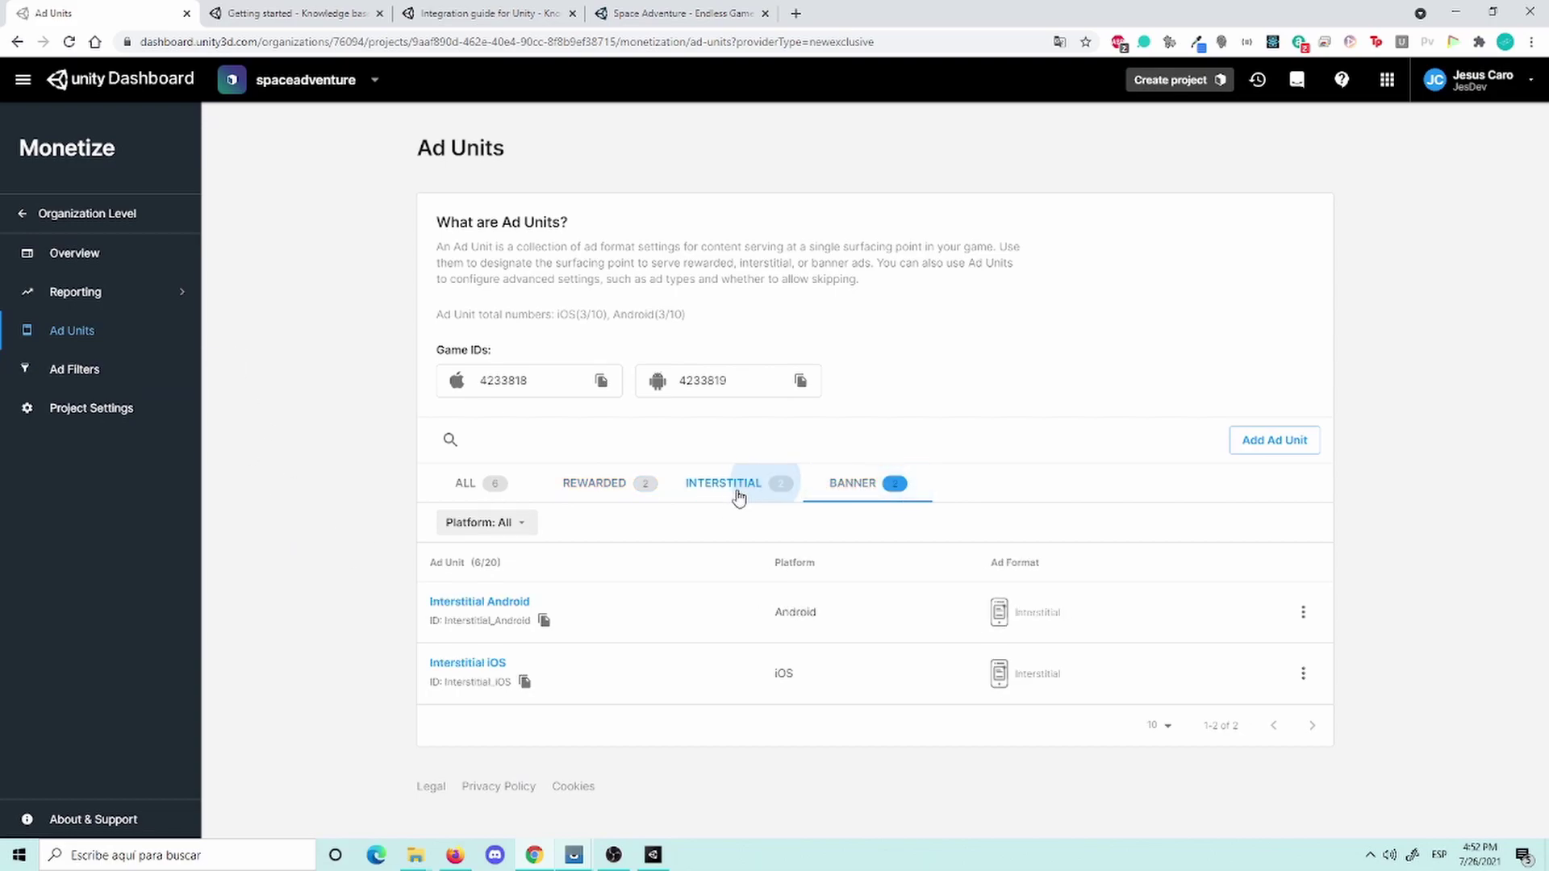
click(625, 494)
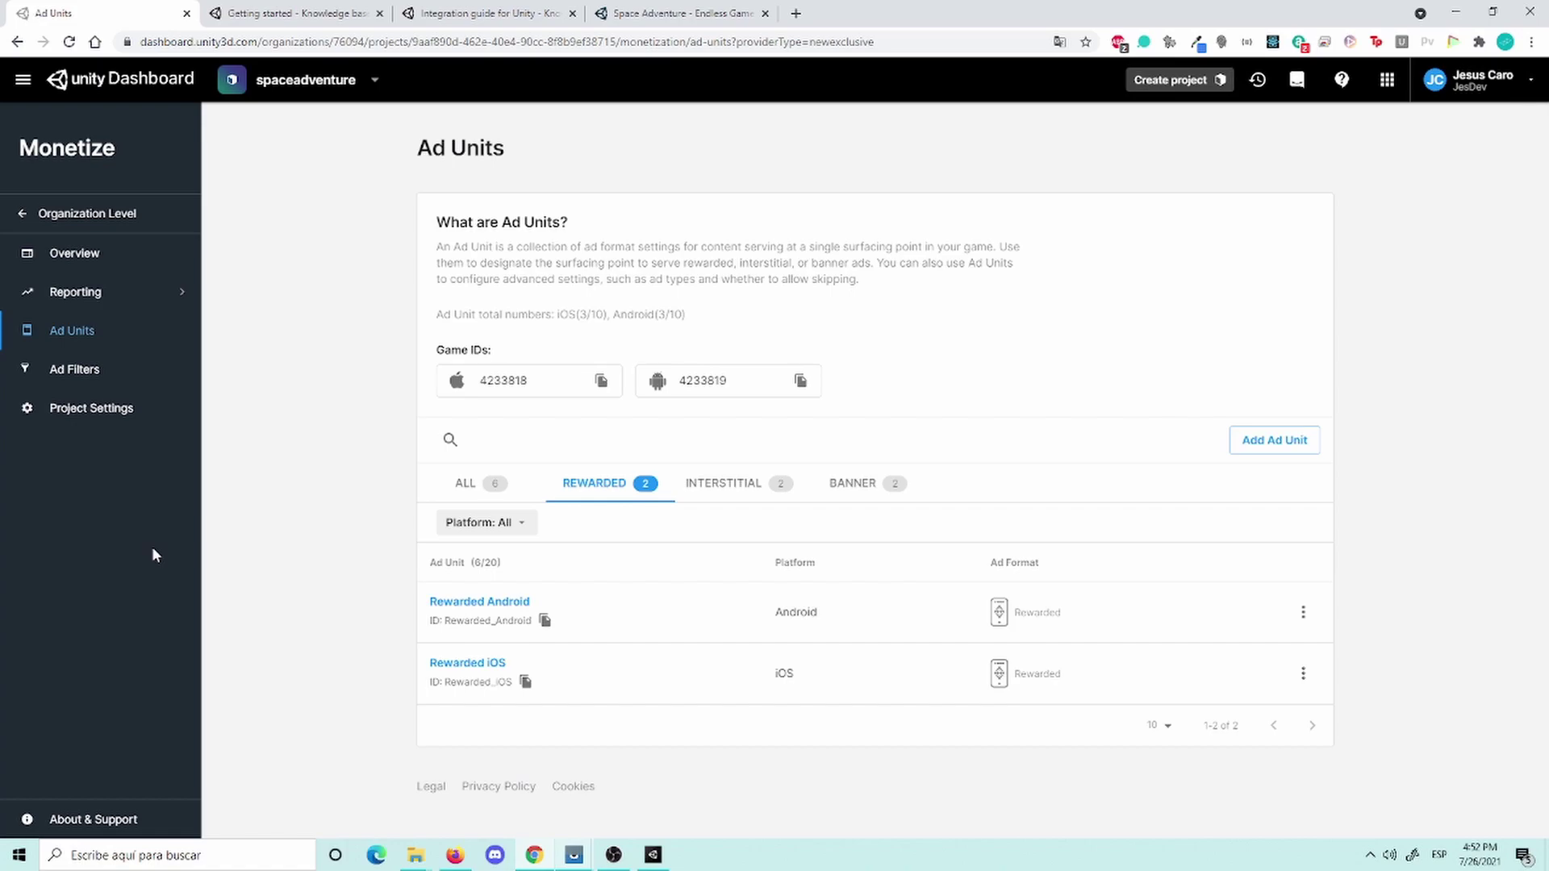
click(469, 482)
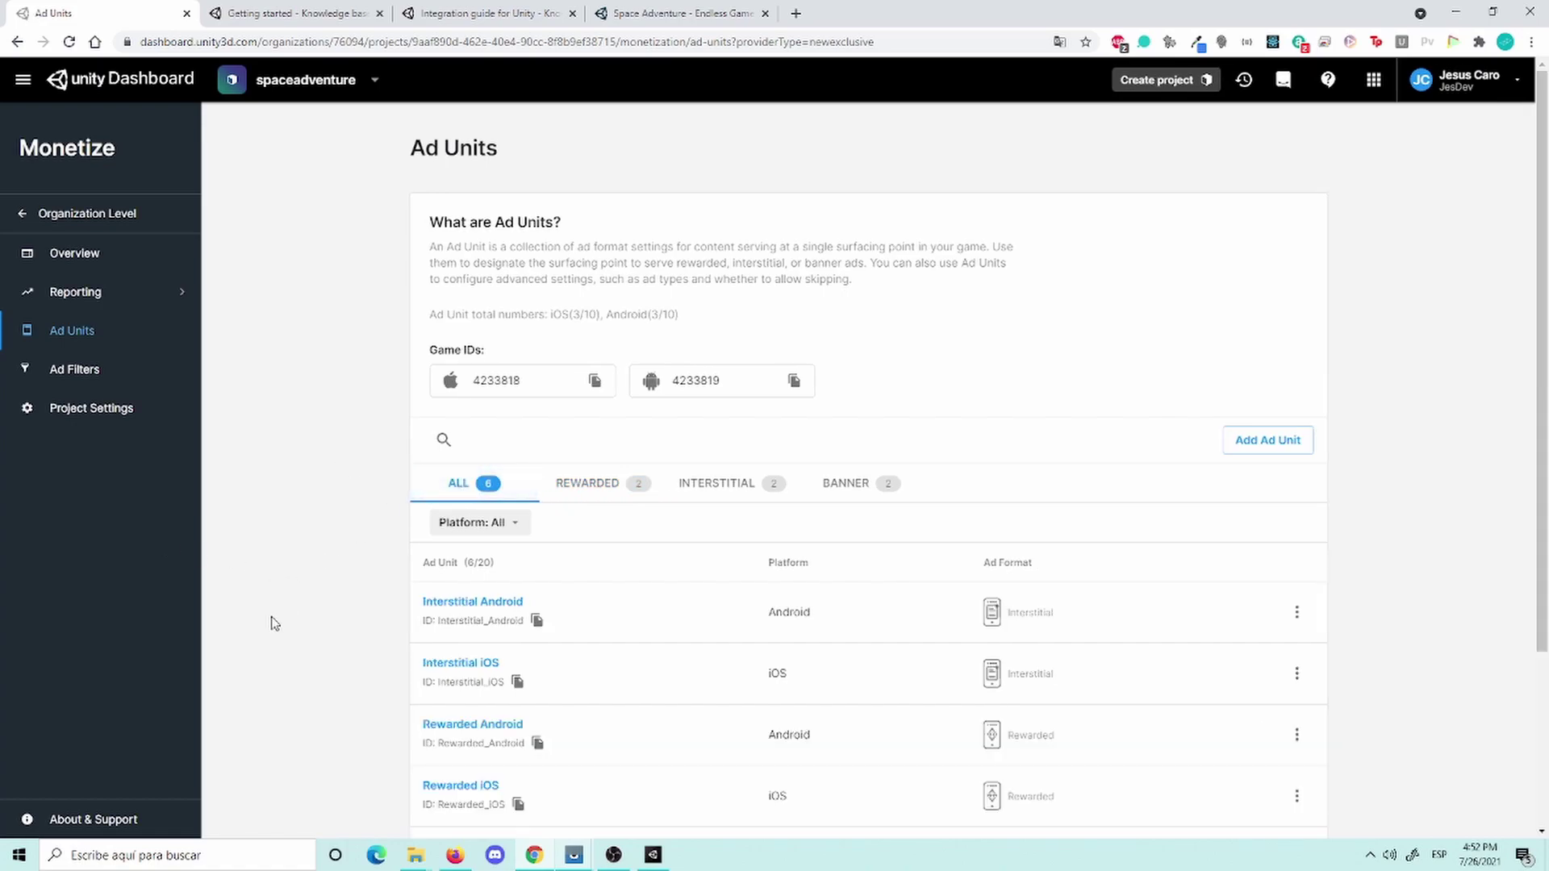
Step: Filter the list to Interstitial units and open the Interstitial Android actions menu
scroll(271, 621, down, 2)
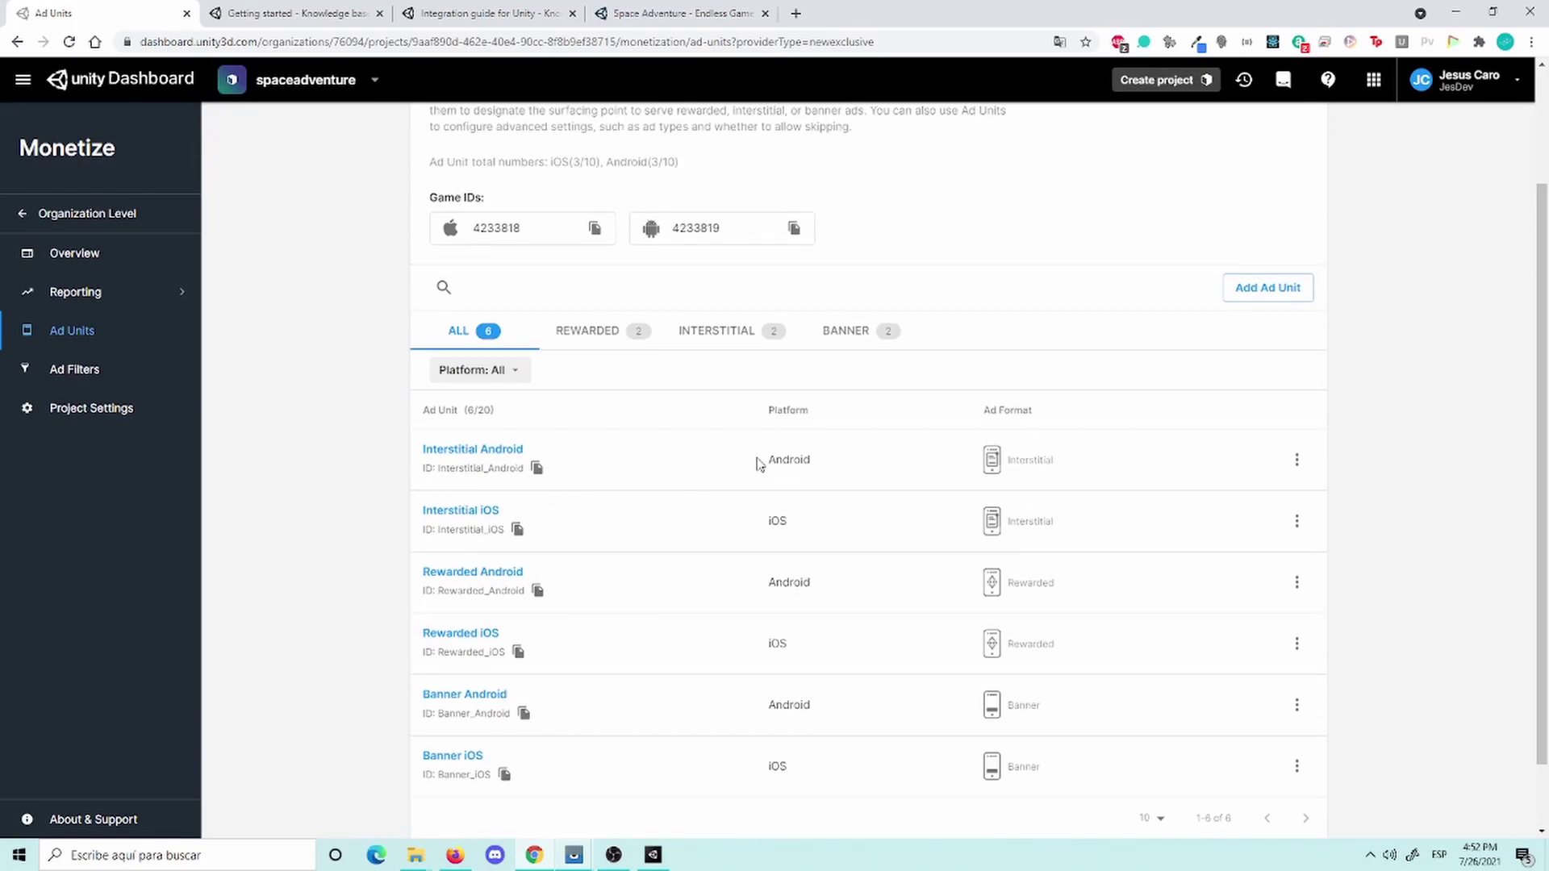
click(597, 330)
click(722, 483)
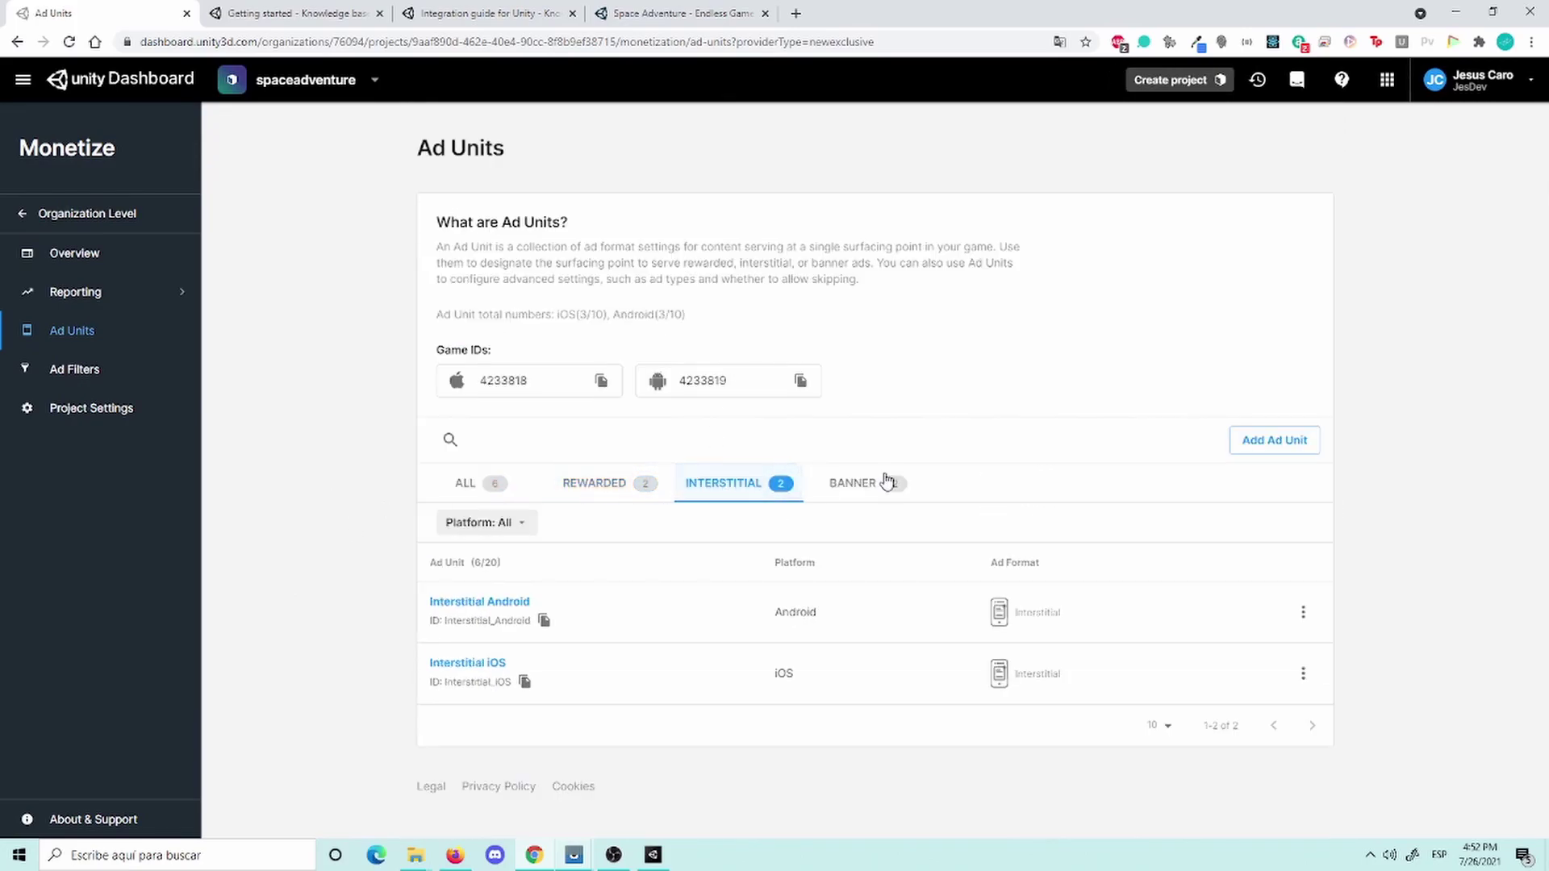
click(1303, 612)
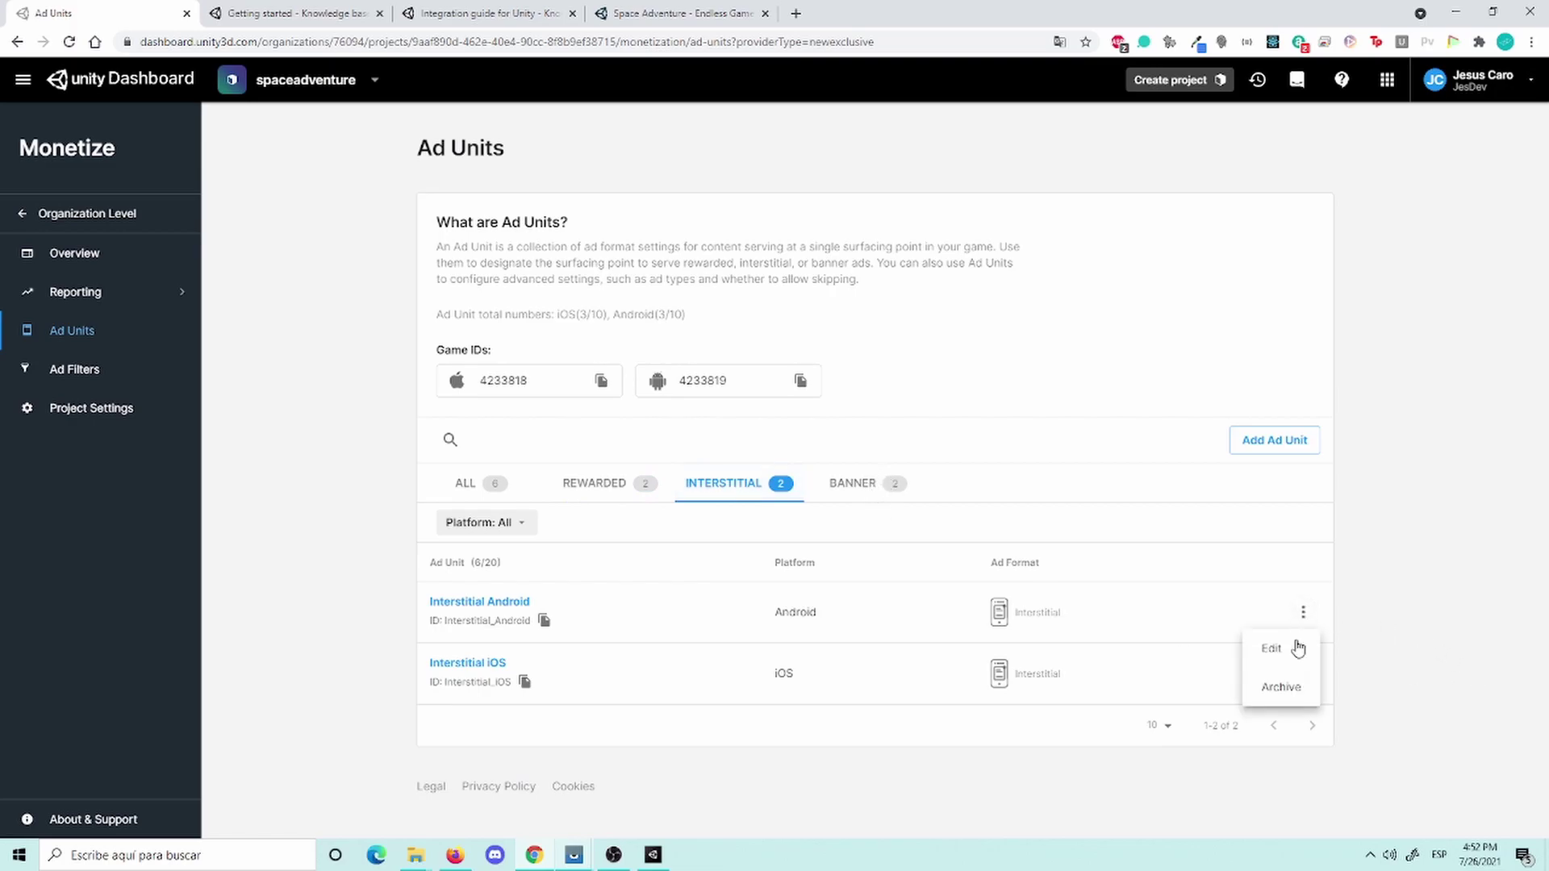
click(1296, 647)
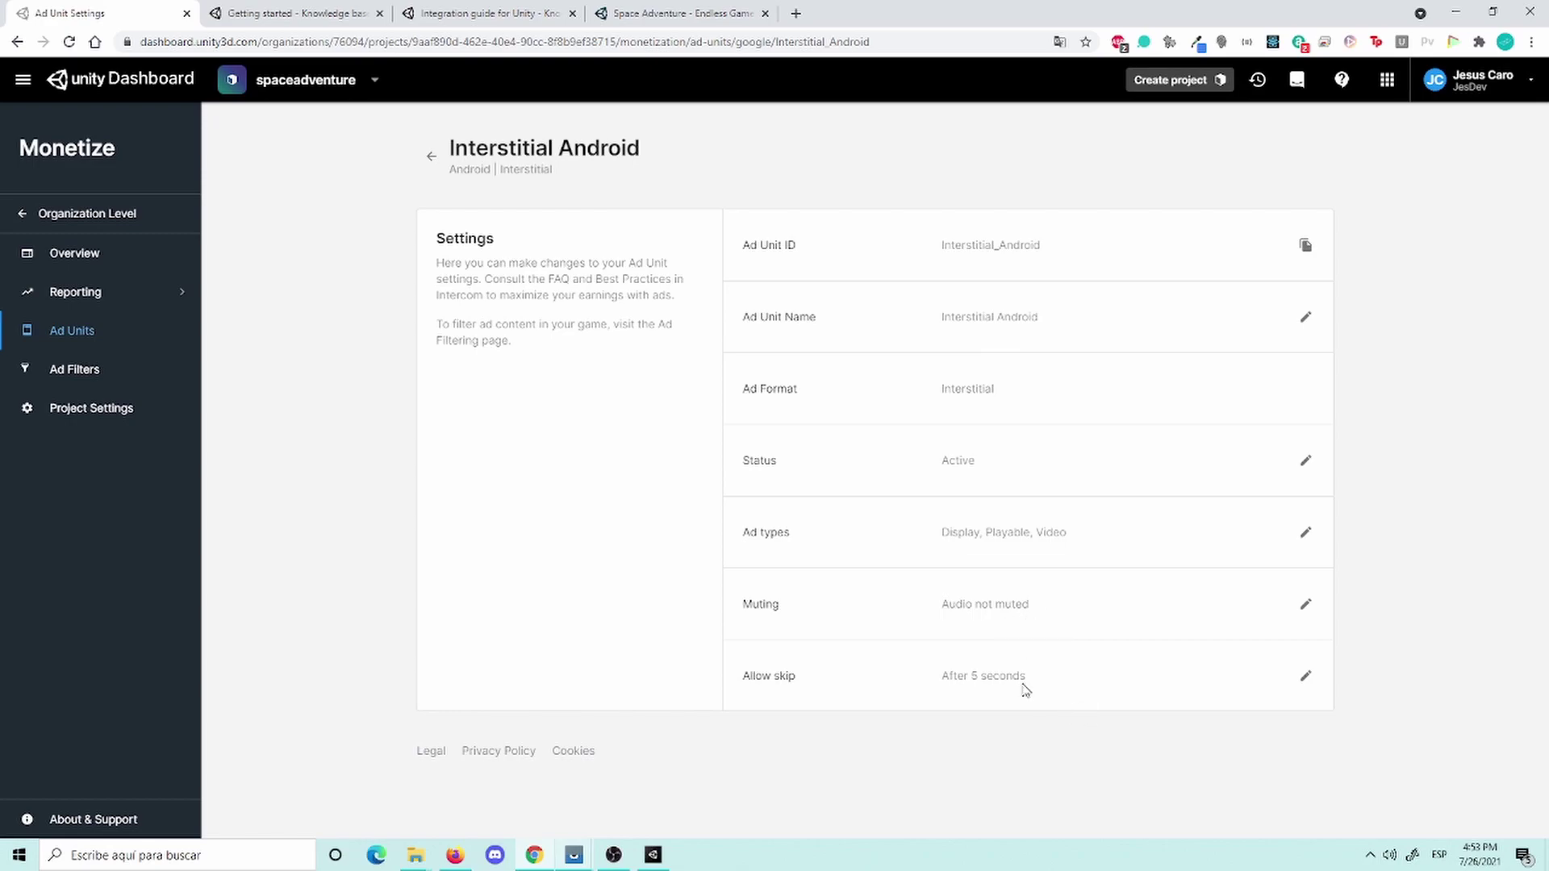
key(alt+Left)
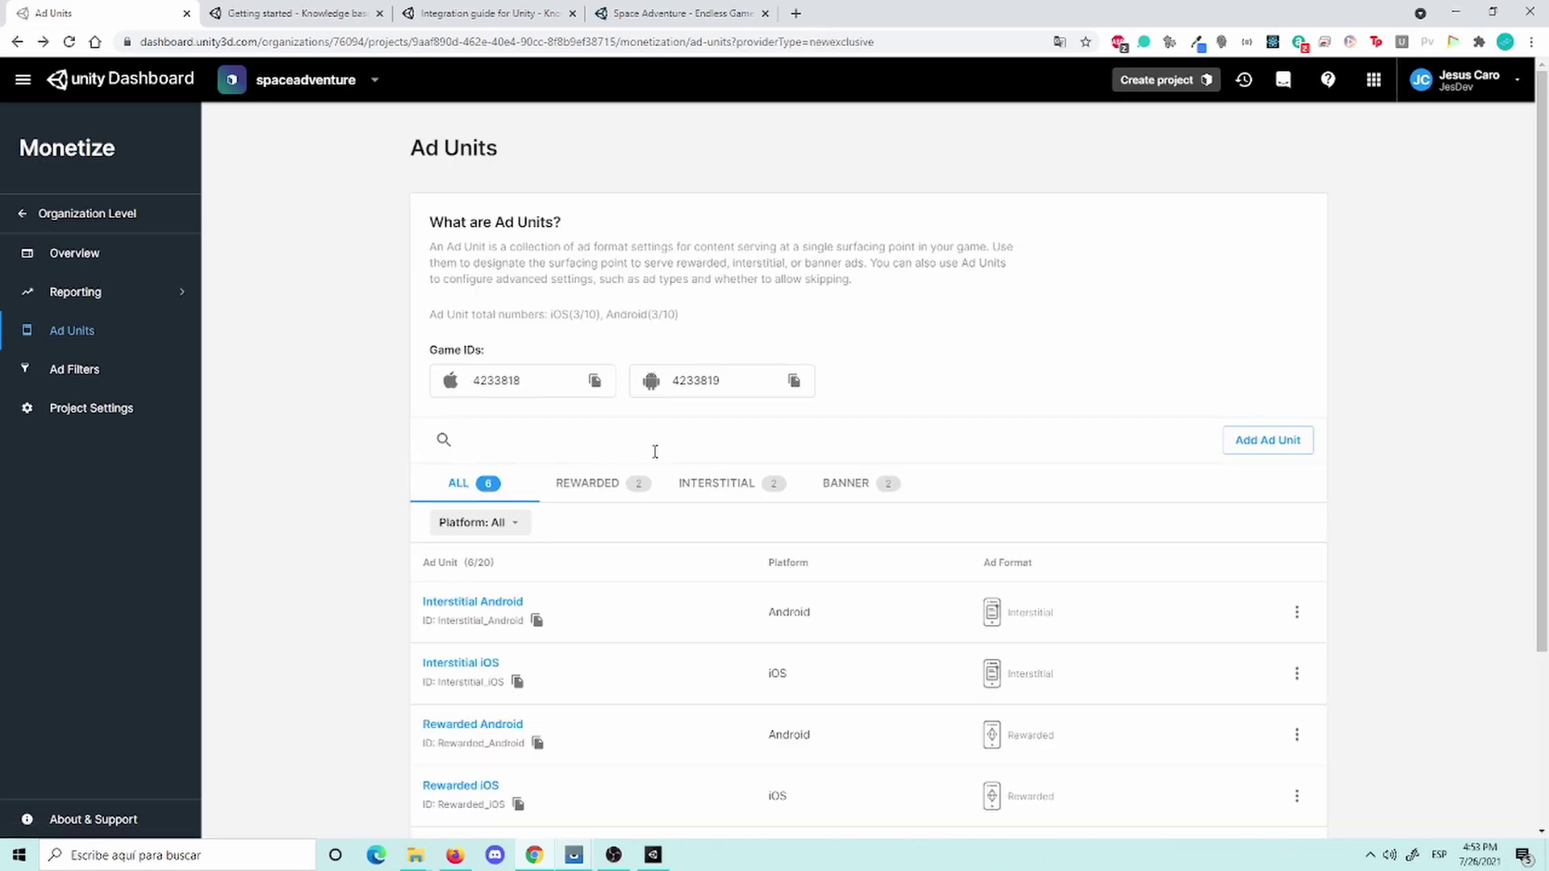
click(608, 495)
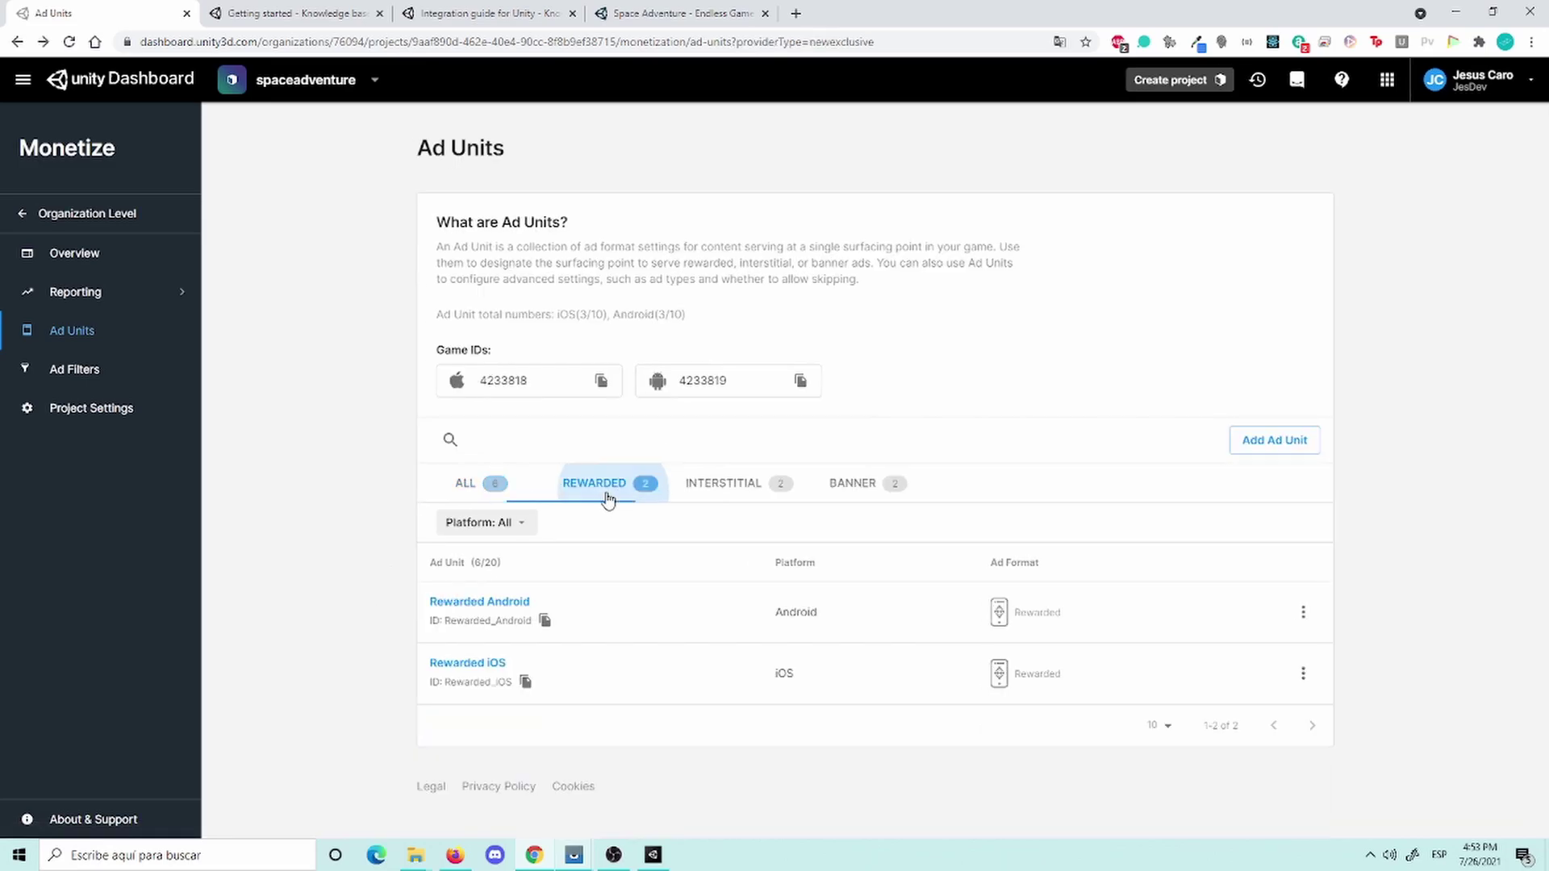
click(1302, 613)
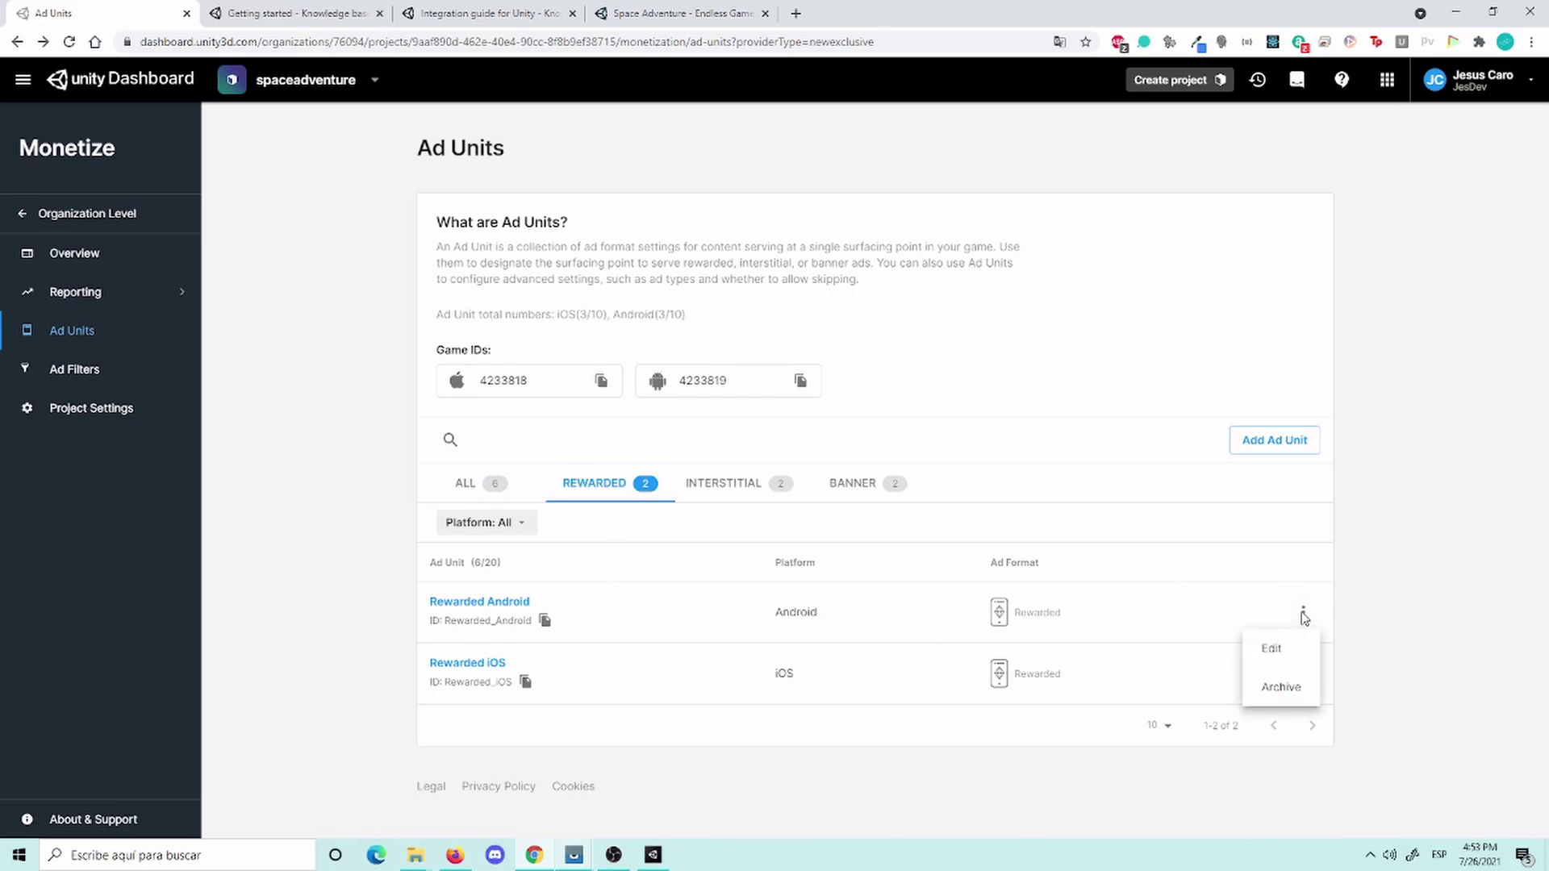
click(1293, 650)
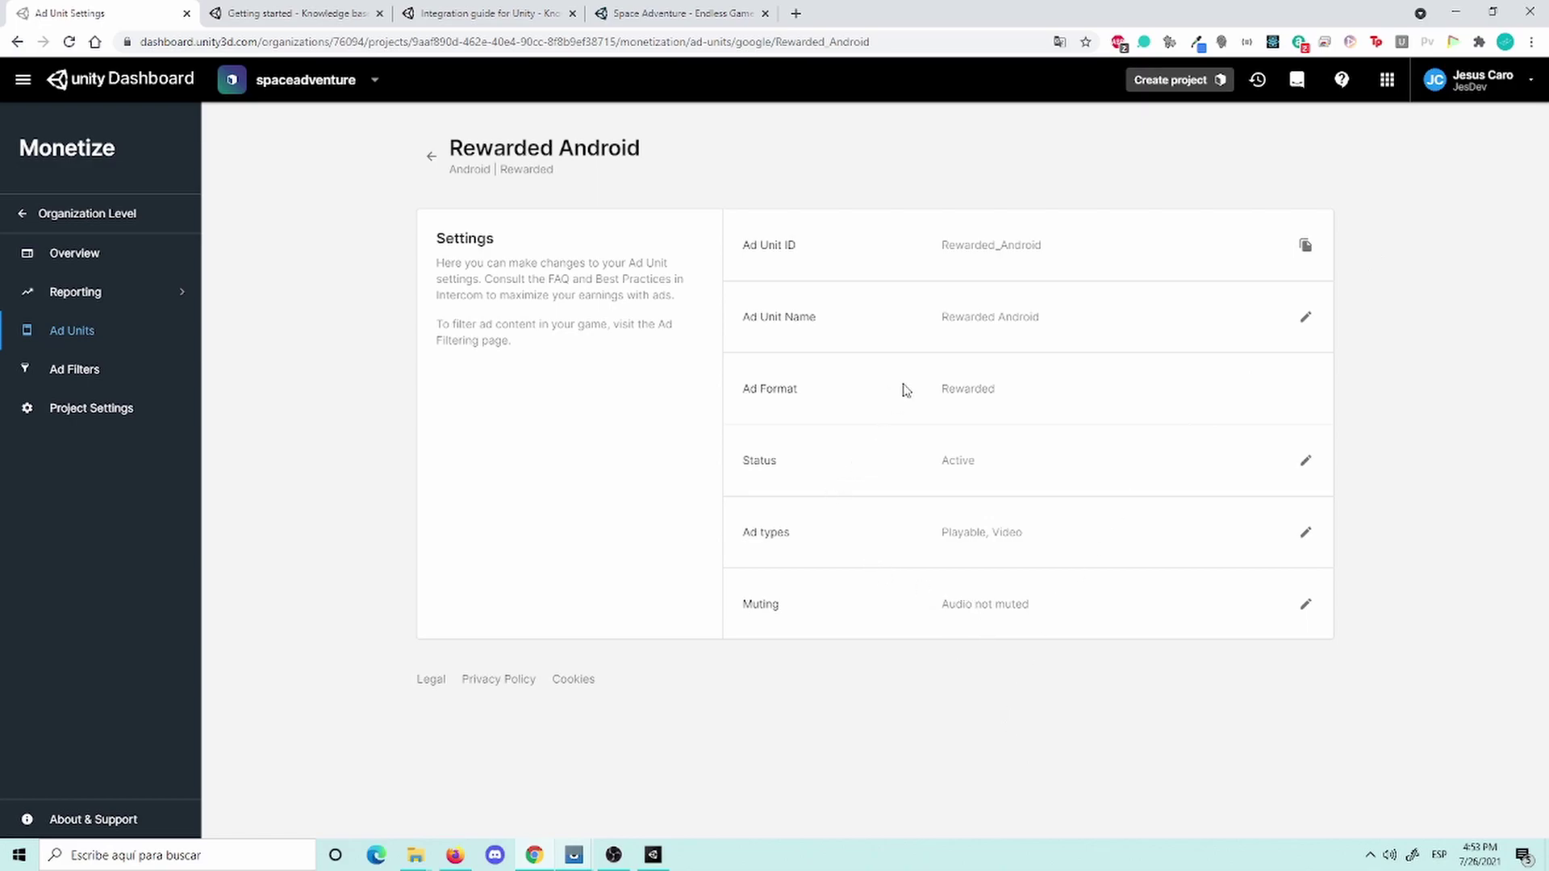
key(alt+Left)
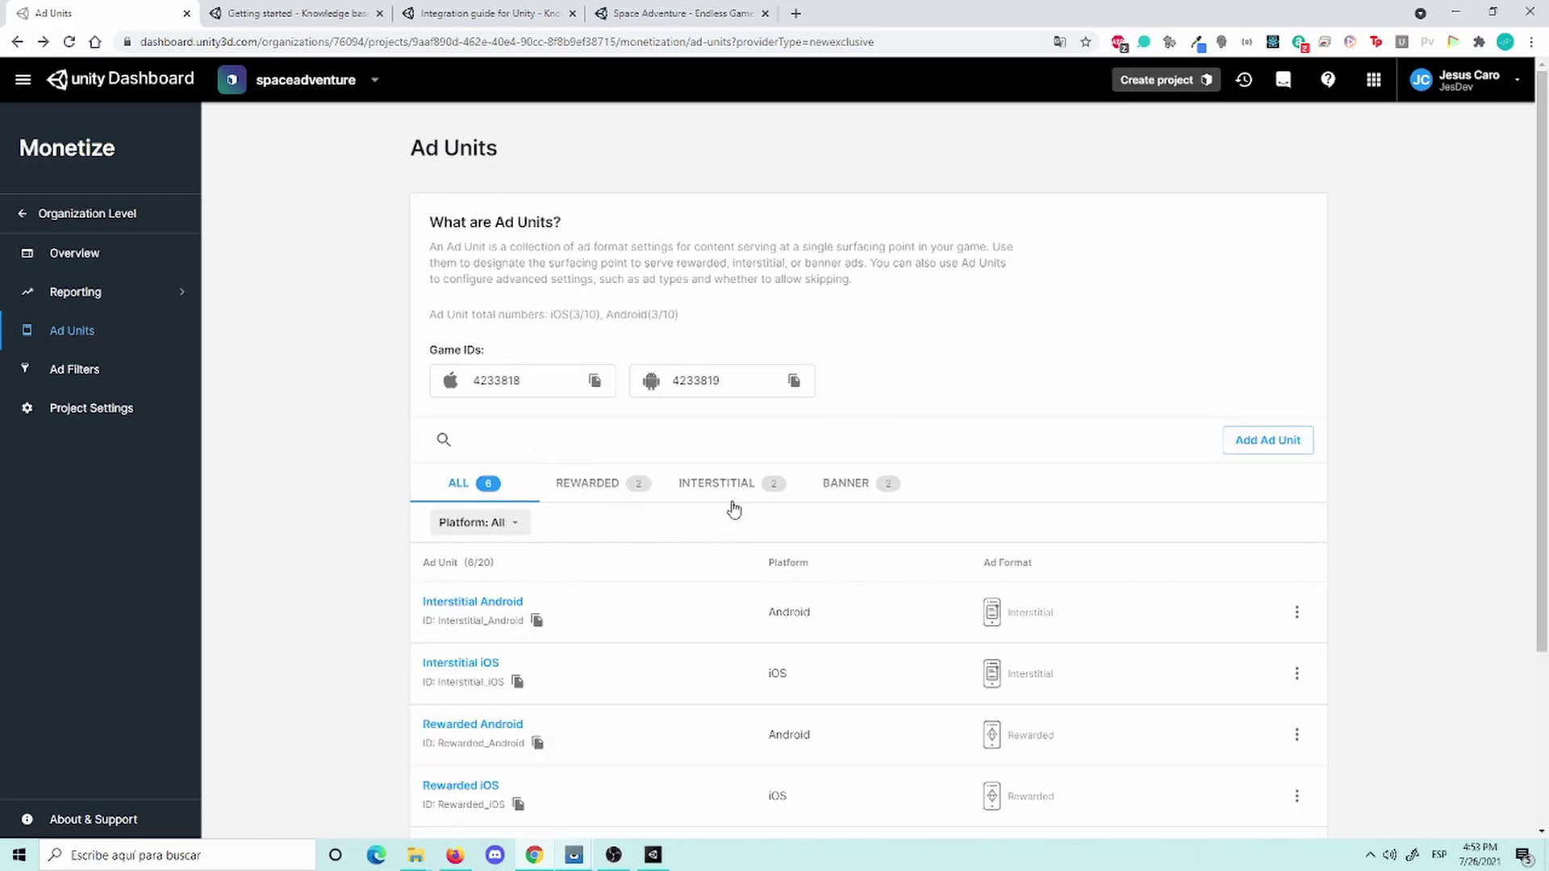
click(609, 494)
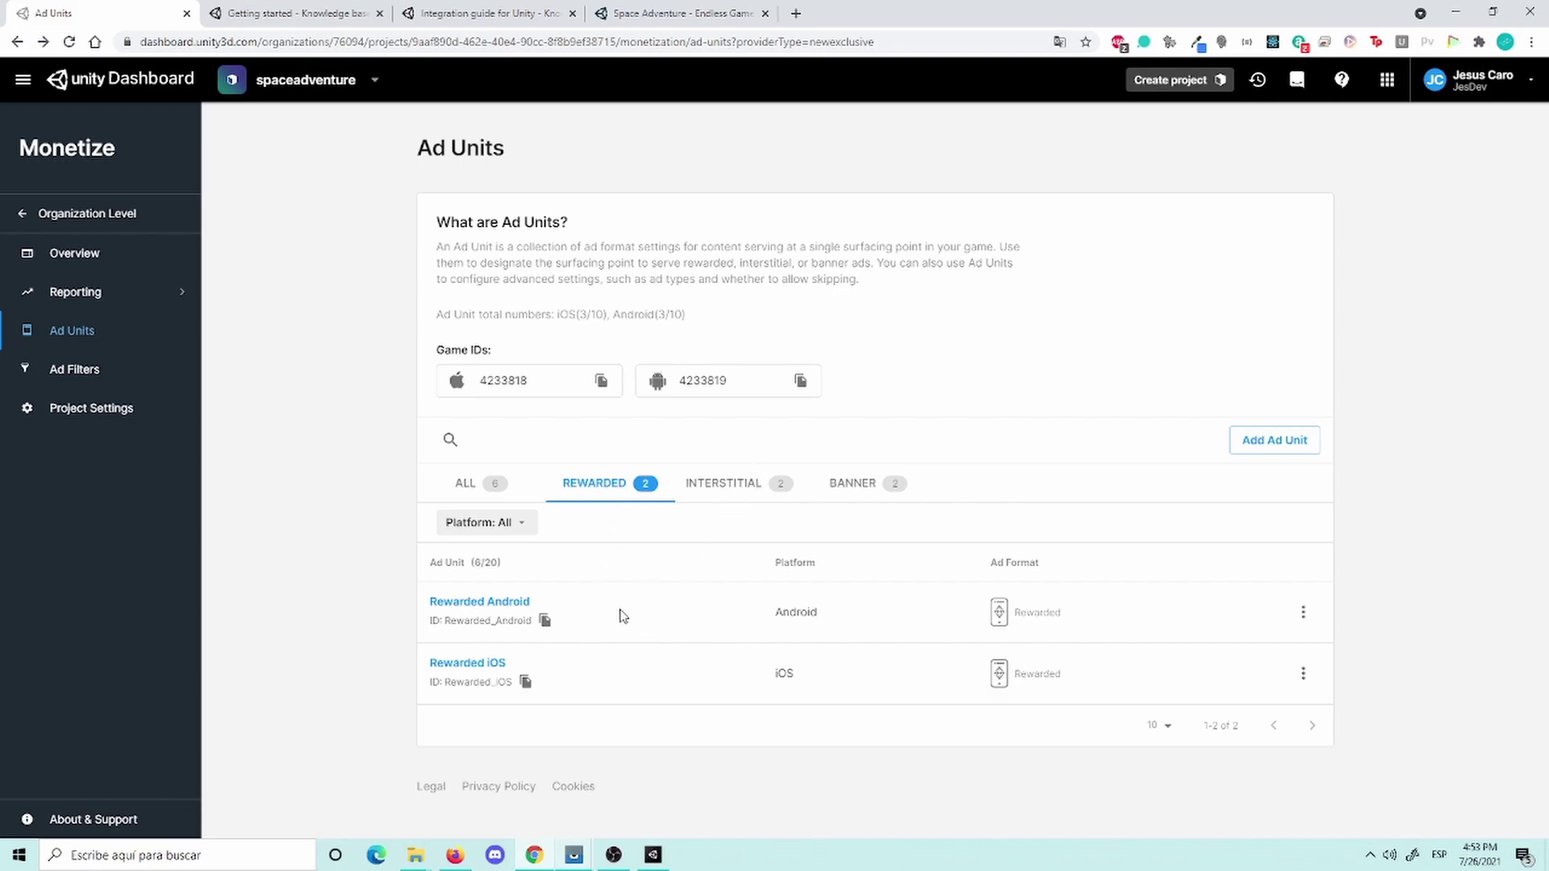
click(721, 486)
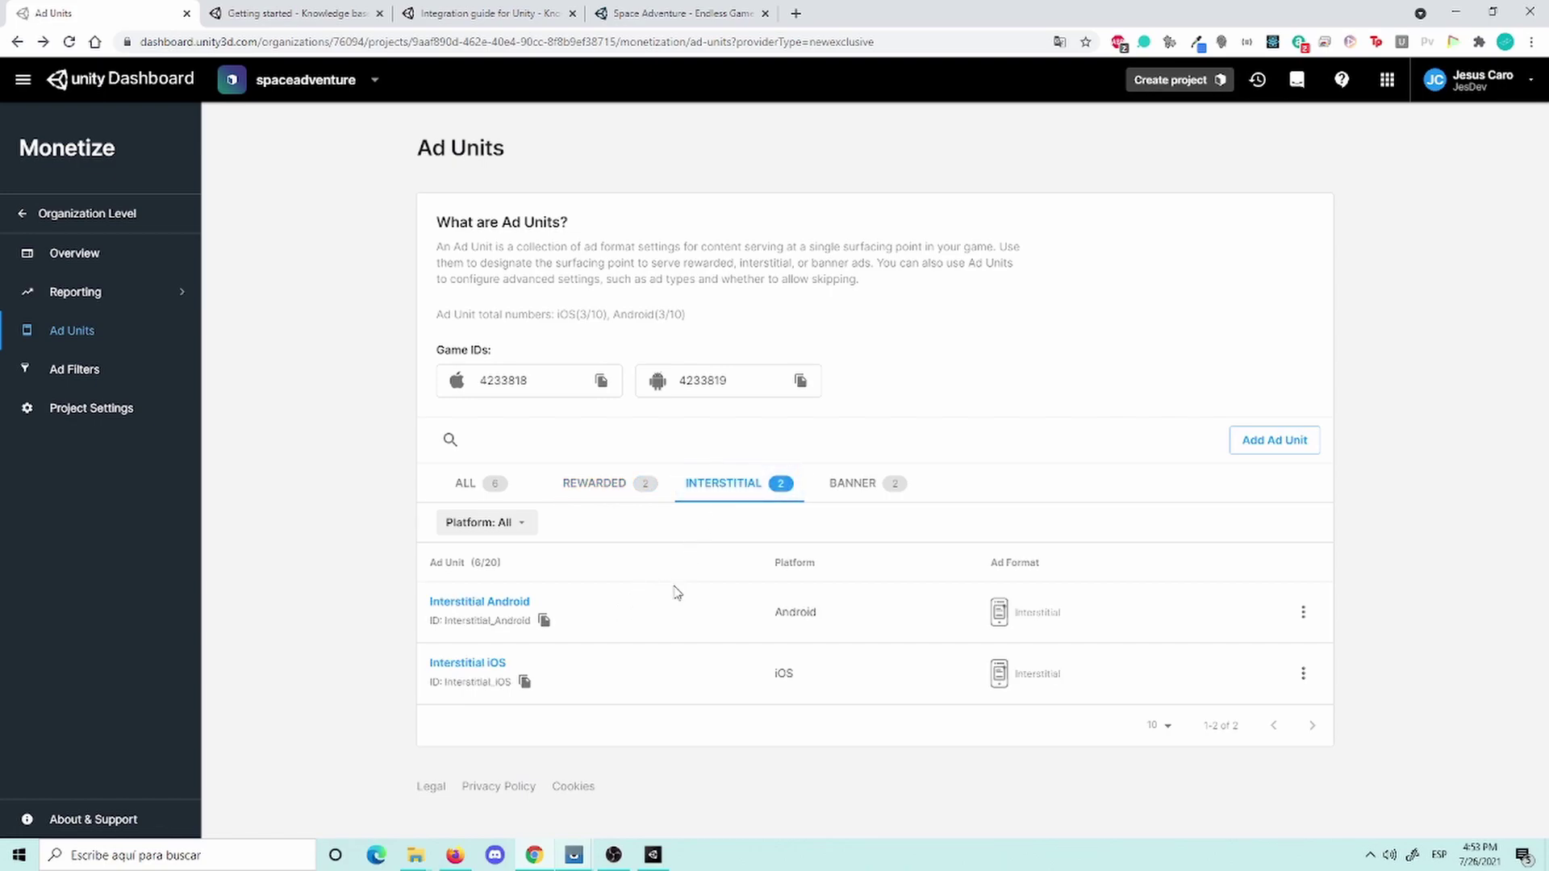
click(857, 500)
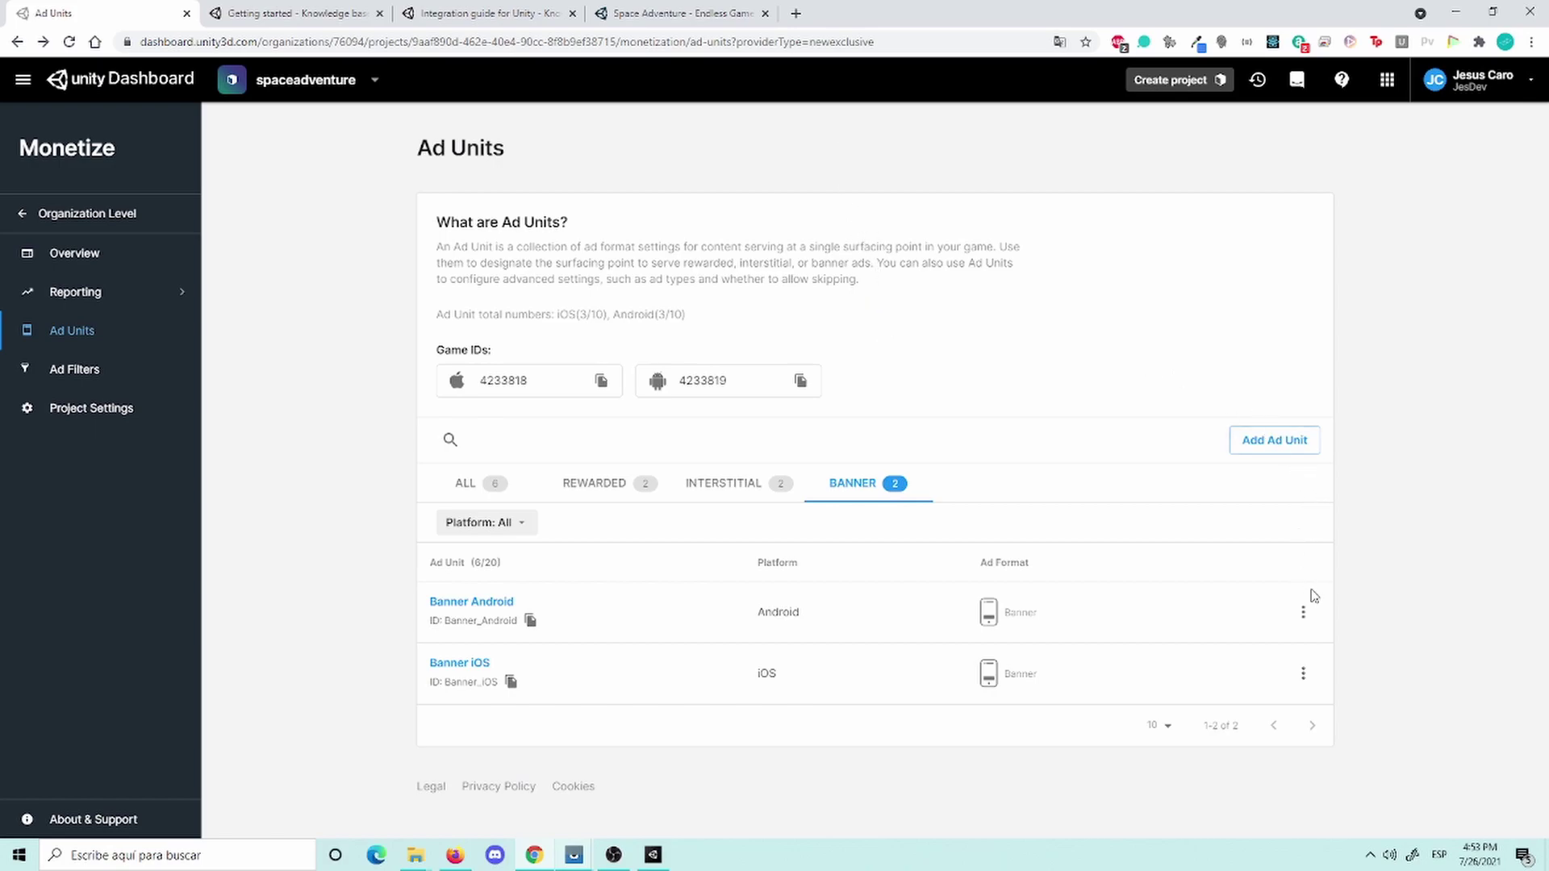
click(1304, 613)
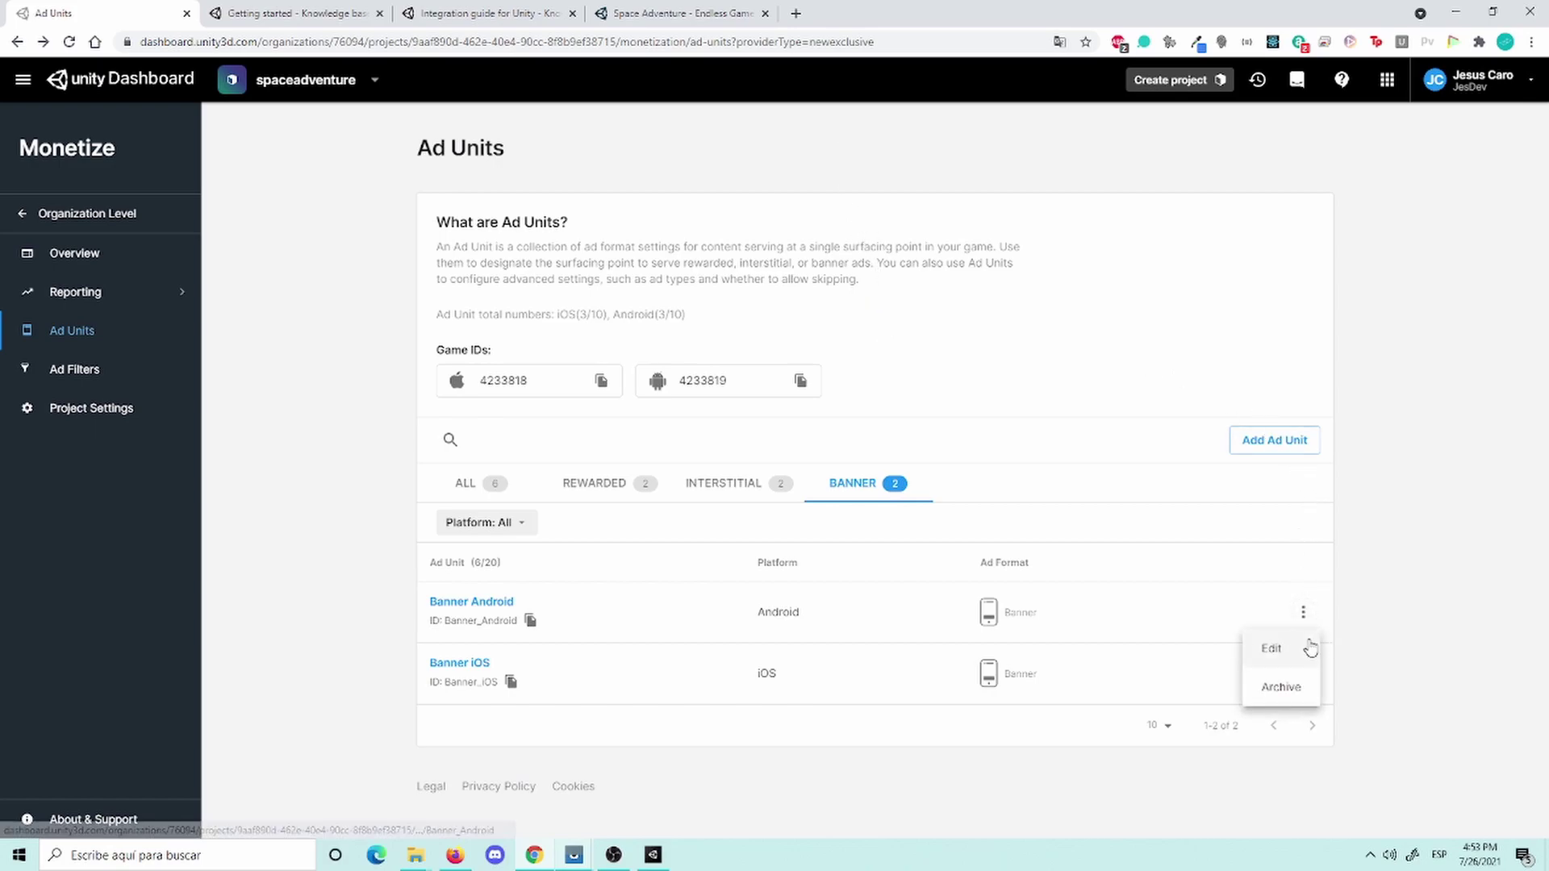
click(1287, 649)
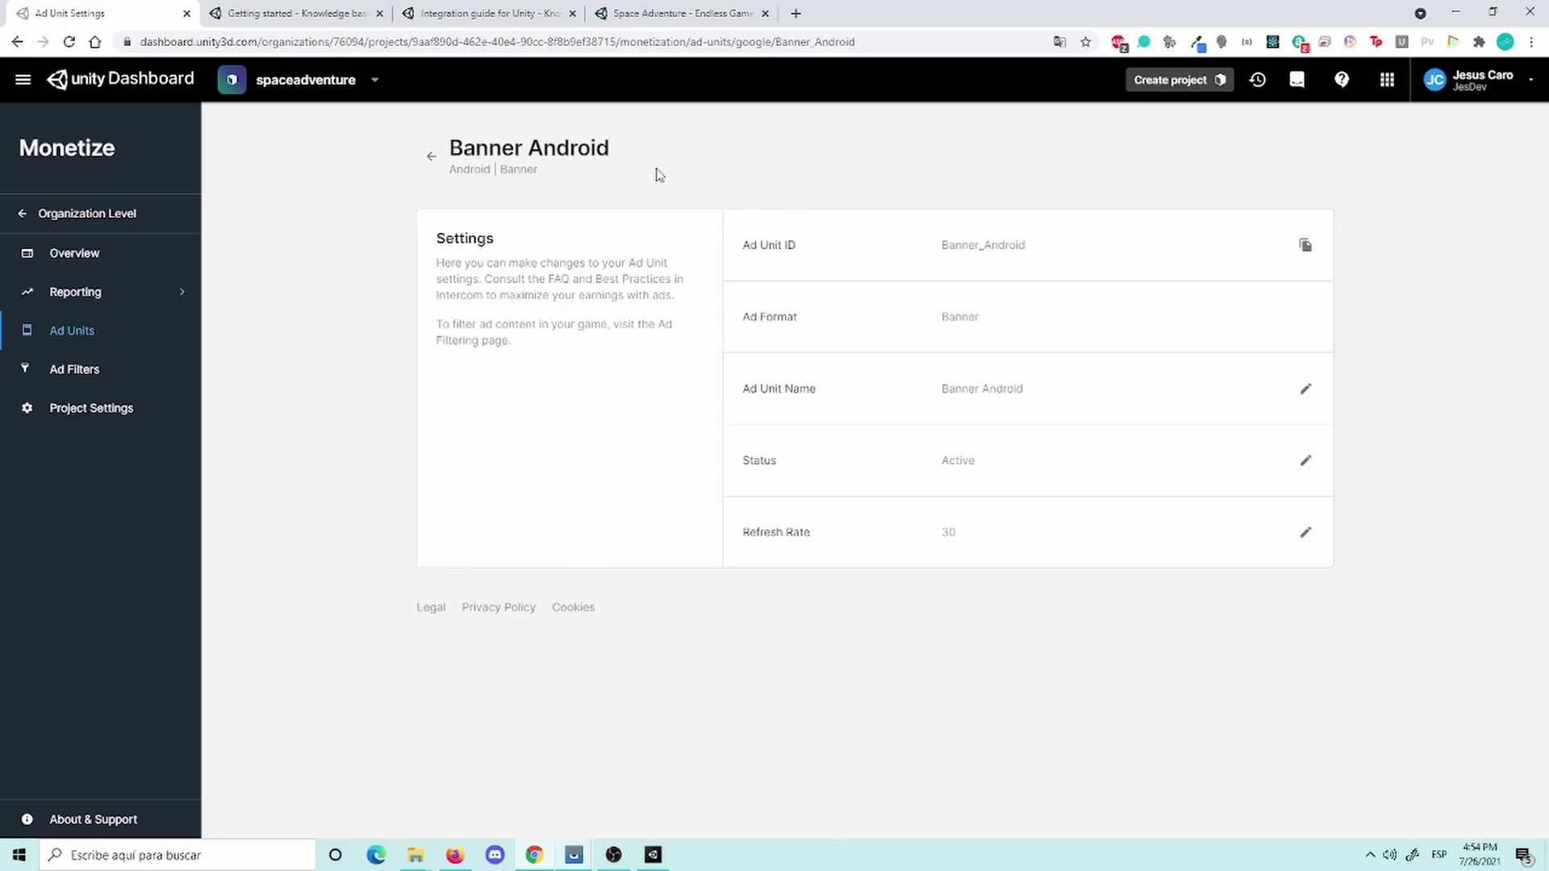
click(431, 156)
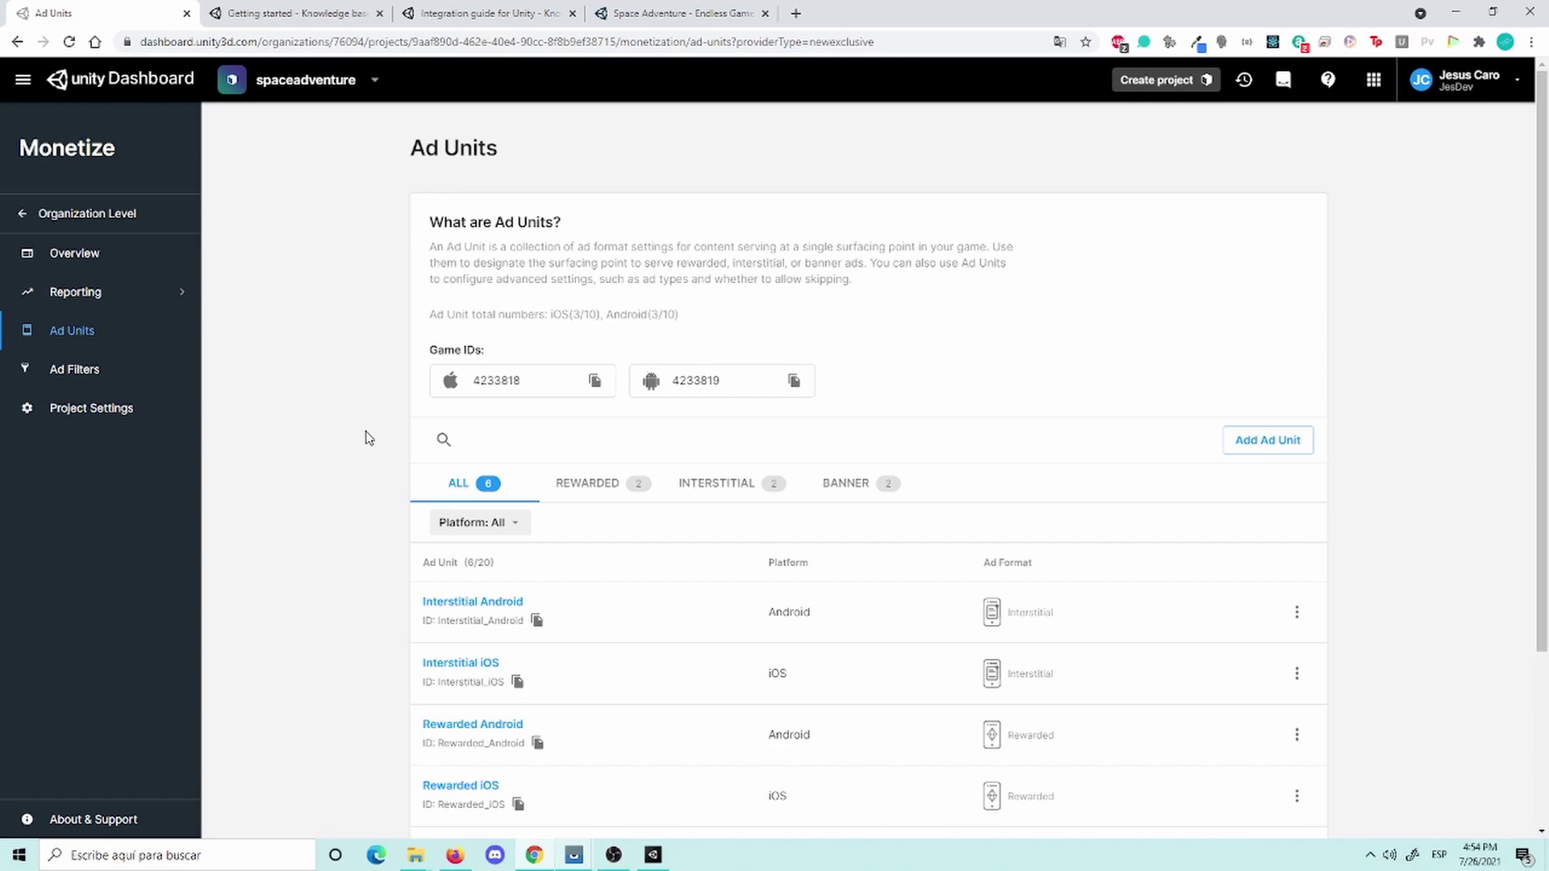
Step: Open the spaceadventure Project Settings and scroll down to the Test mode section
click(117, 413)
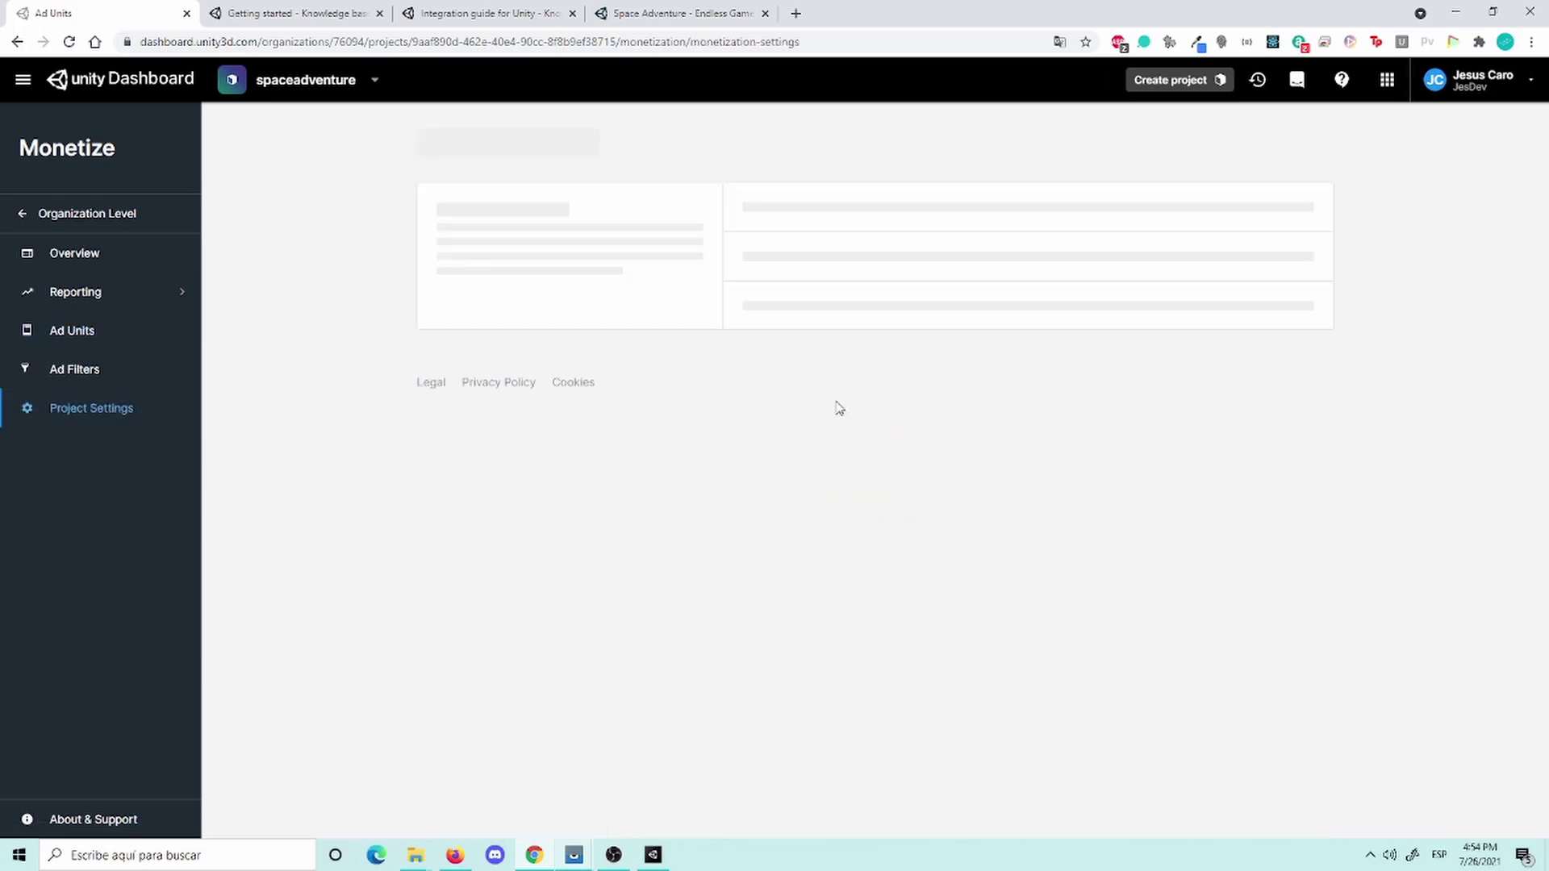
scroll(1004, 516, down, 5)
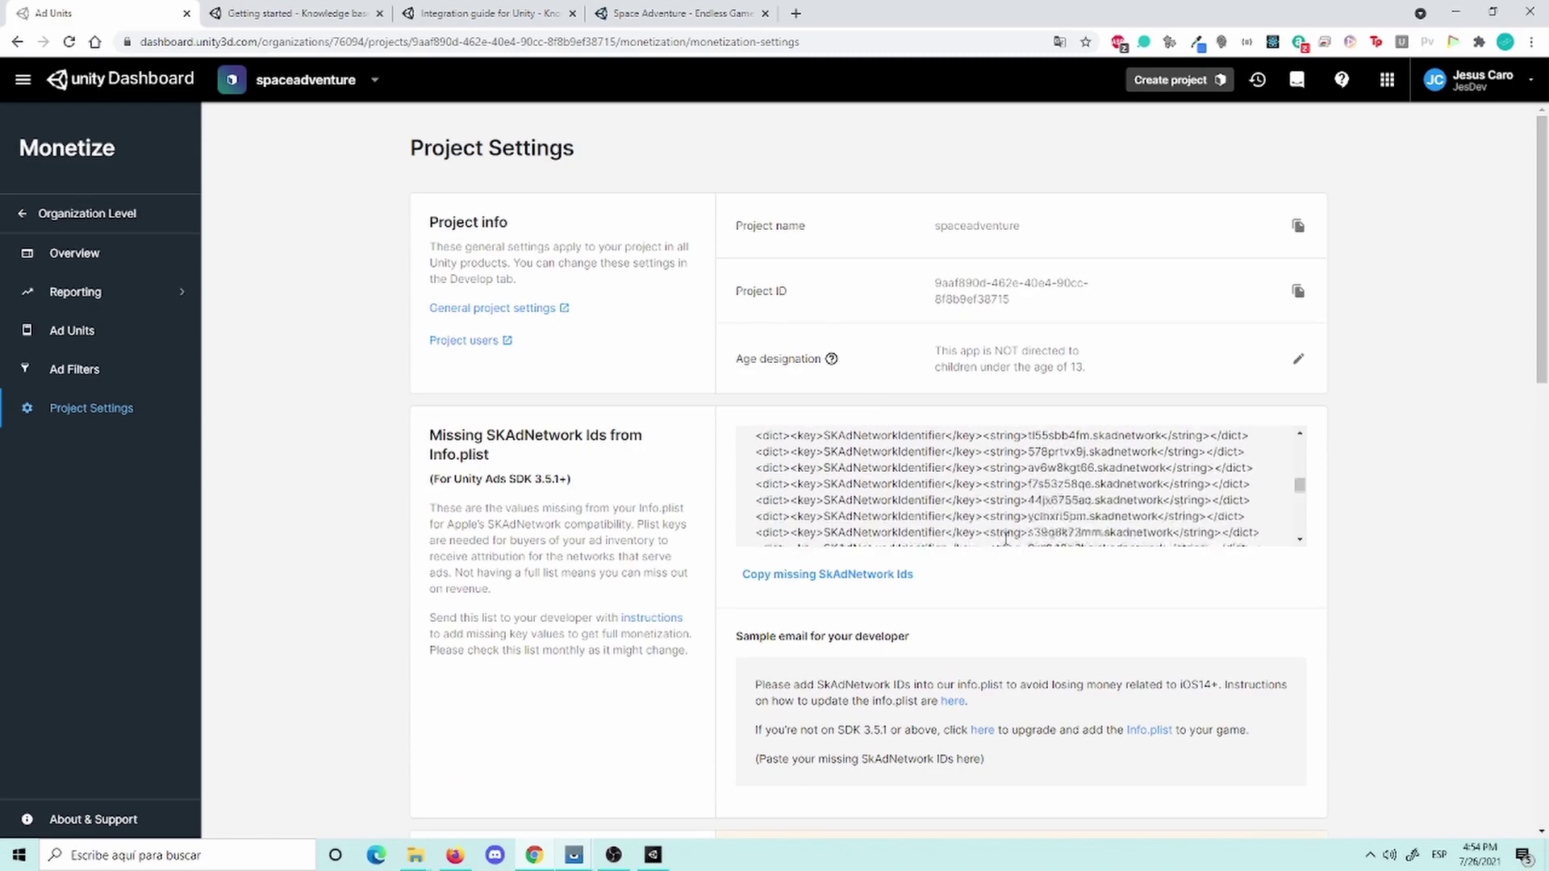
scroll(1479, 525, down, 7)
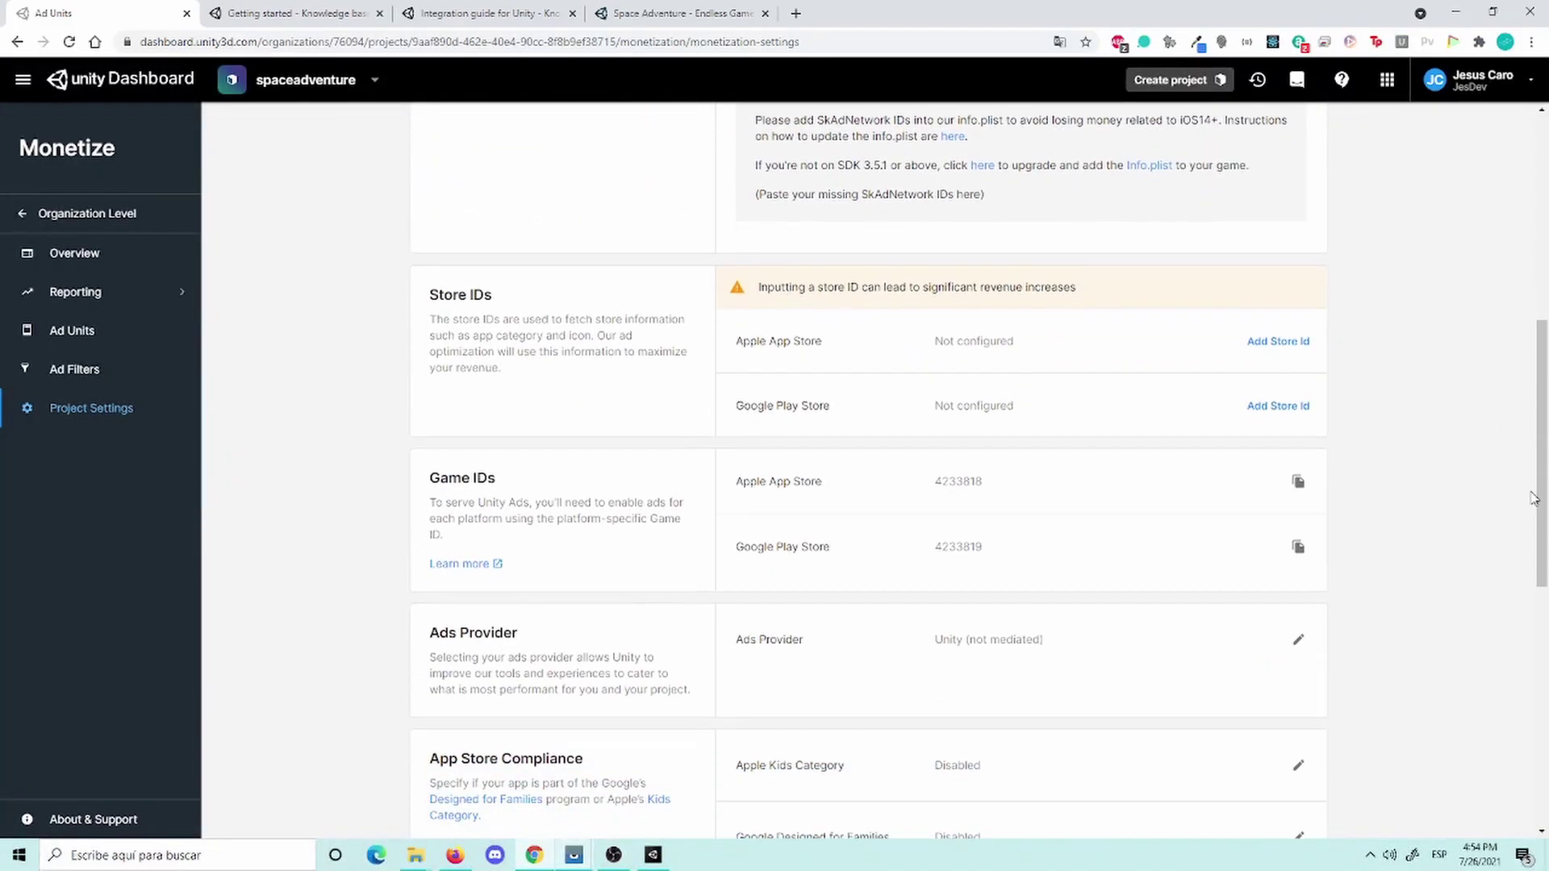
scroll(1220, 574, down, 3)
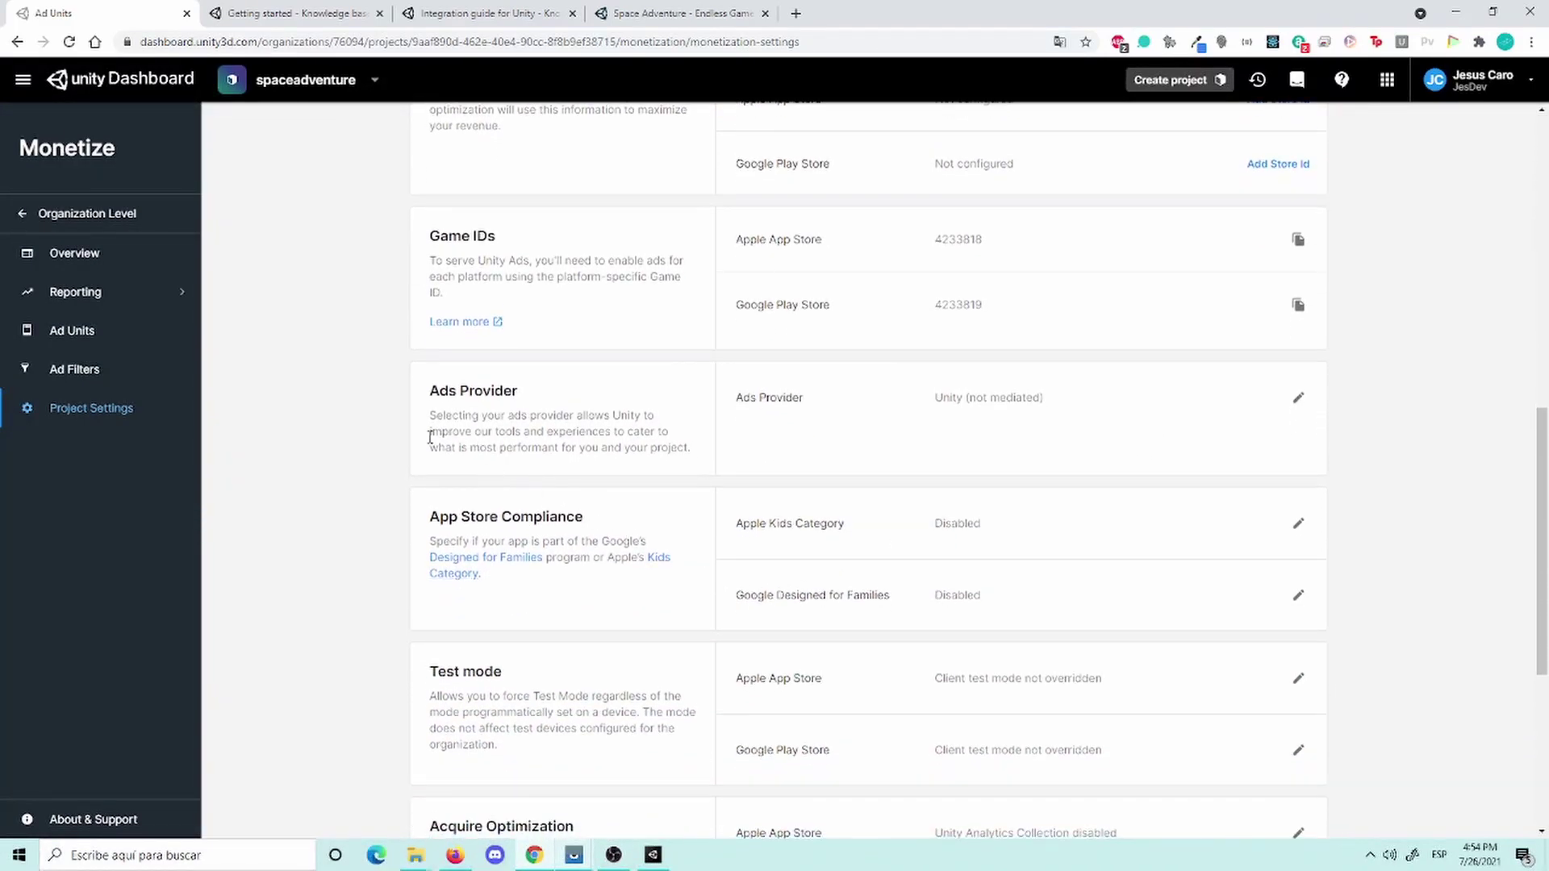
scroll(346, 508, down, 3)
scroll(345, 508, down, 2)
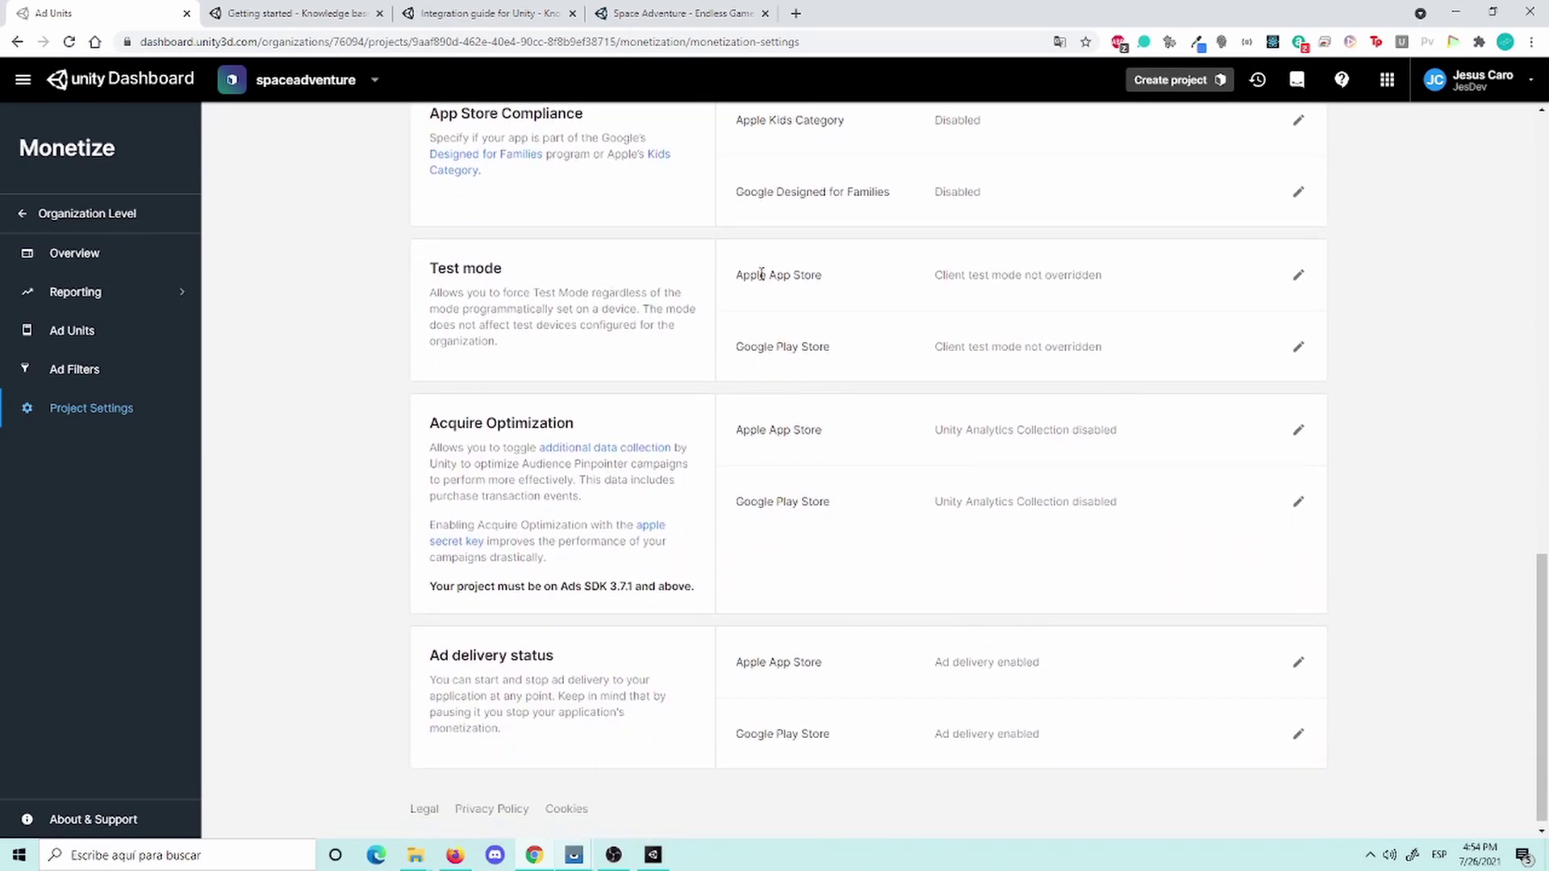
Step: Force test mode on for both the Apple App Store and Google Play Store, saving each
click(1298, 276)
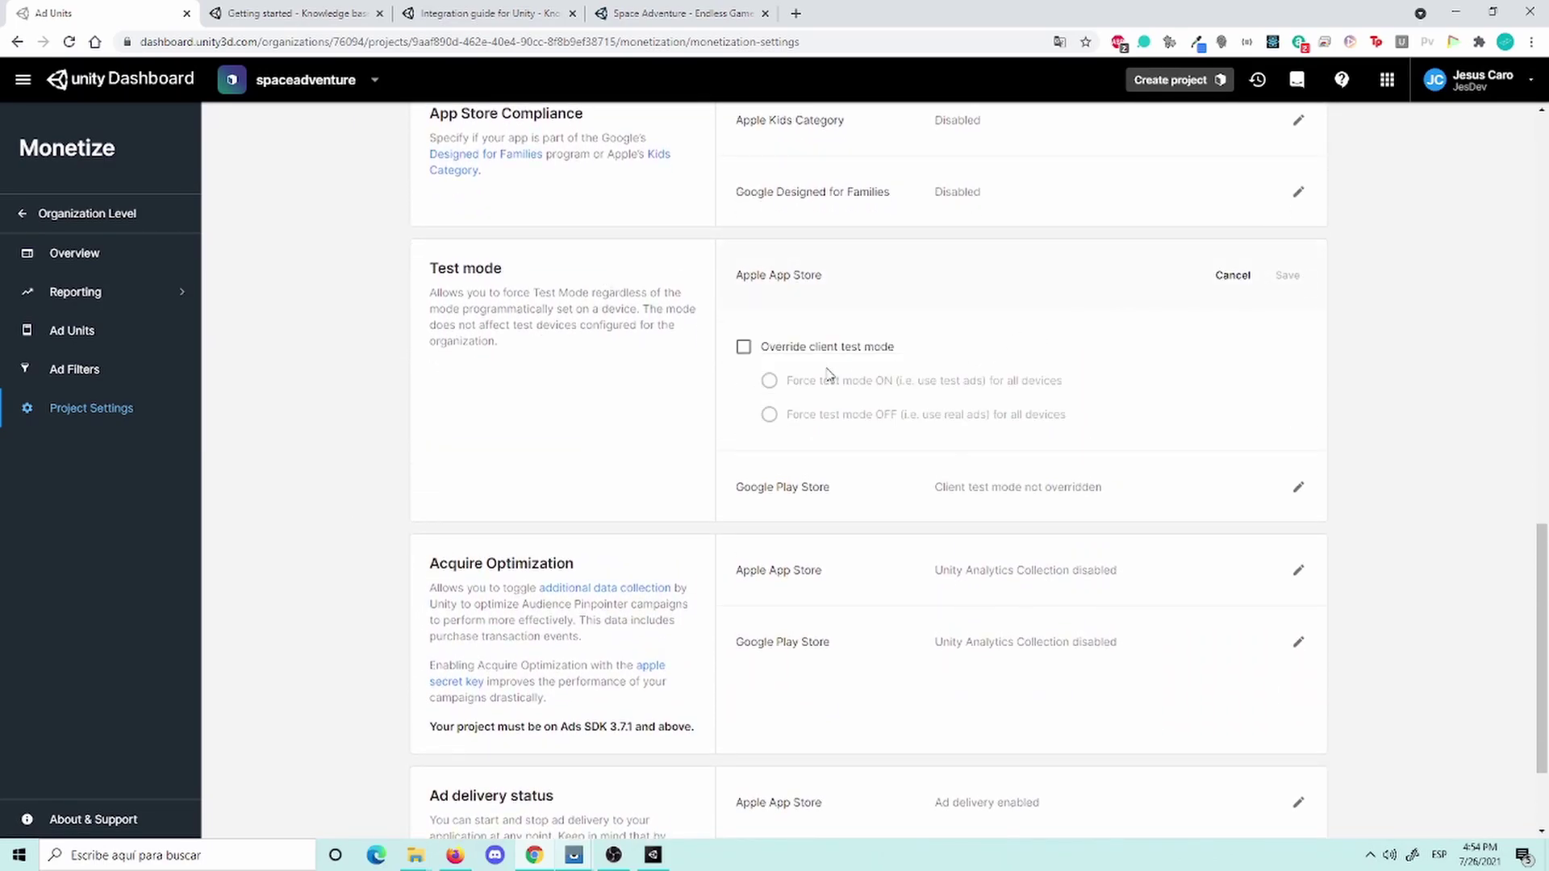
click(772, 349)
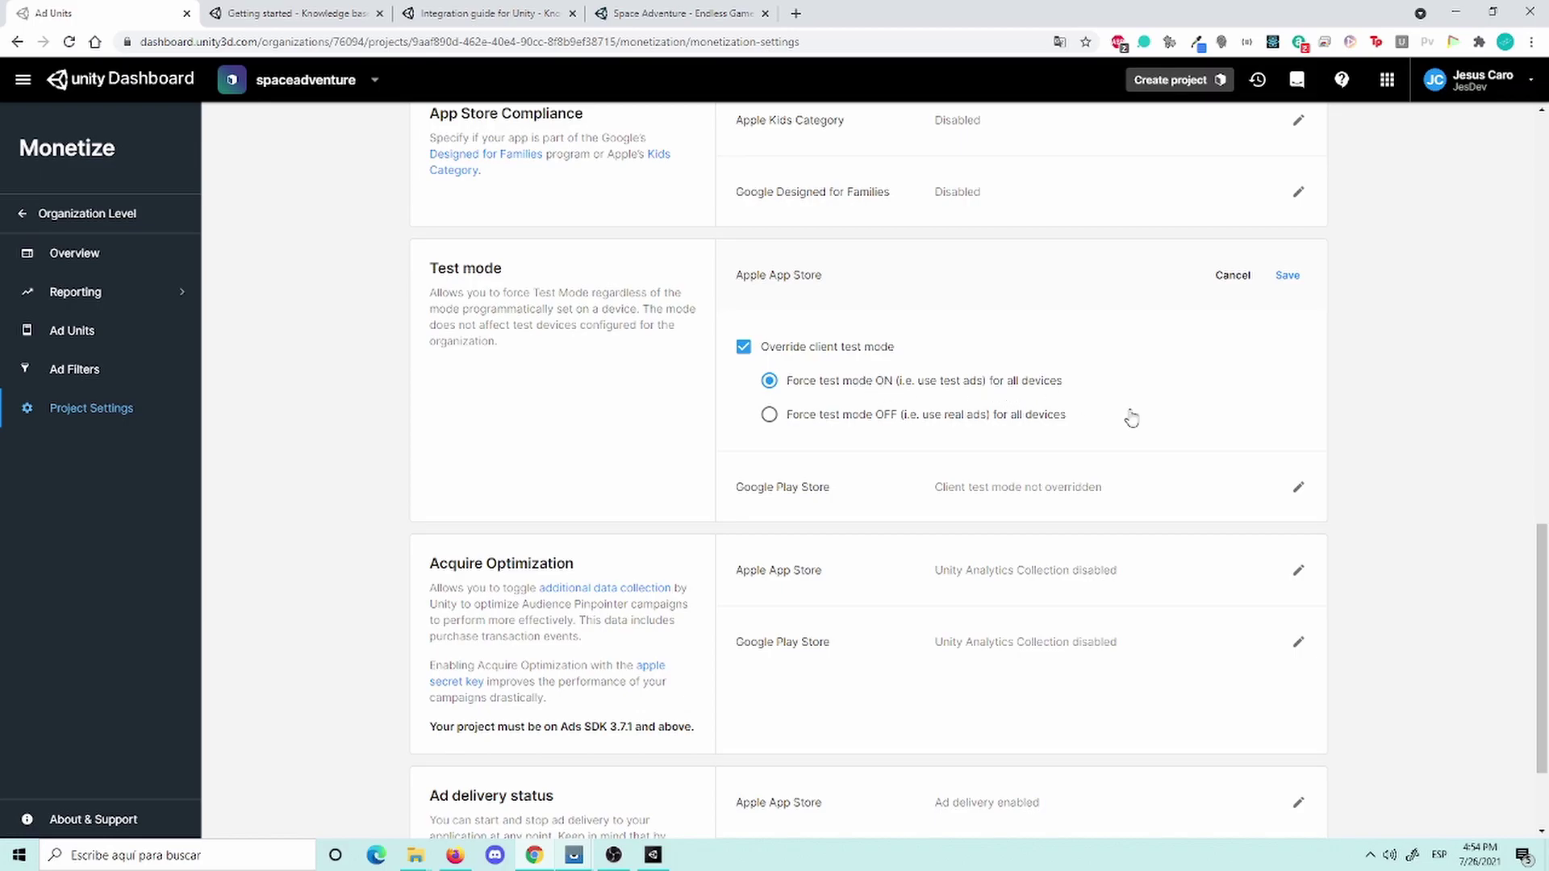
click(1298, 487)
click(856, 559)
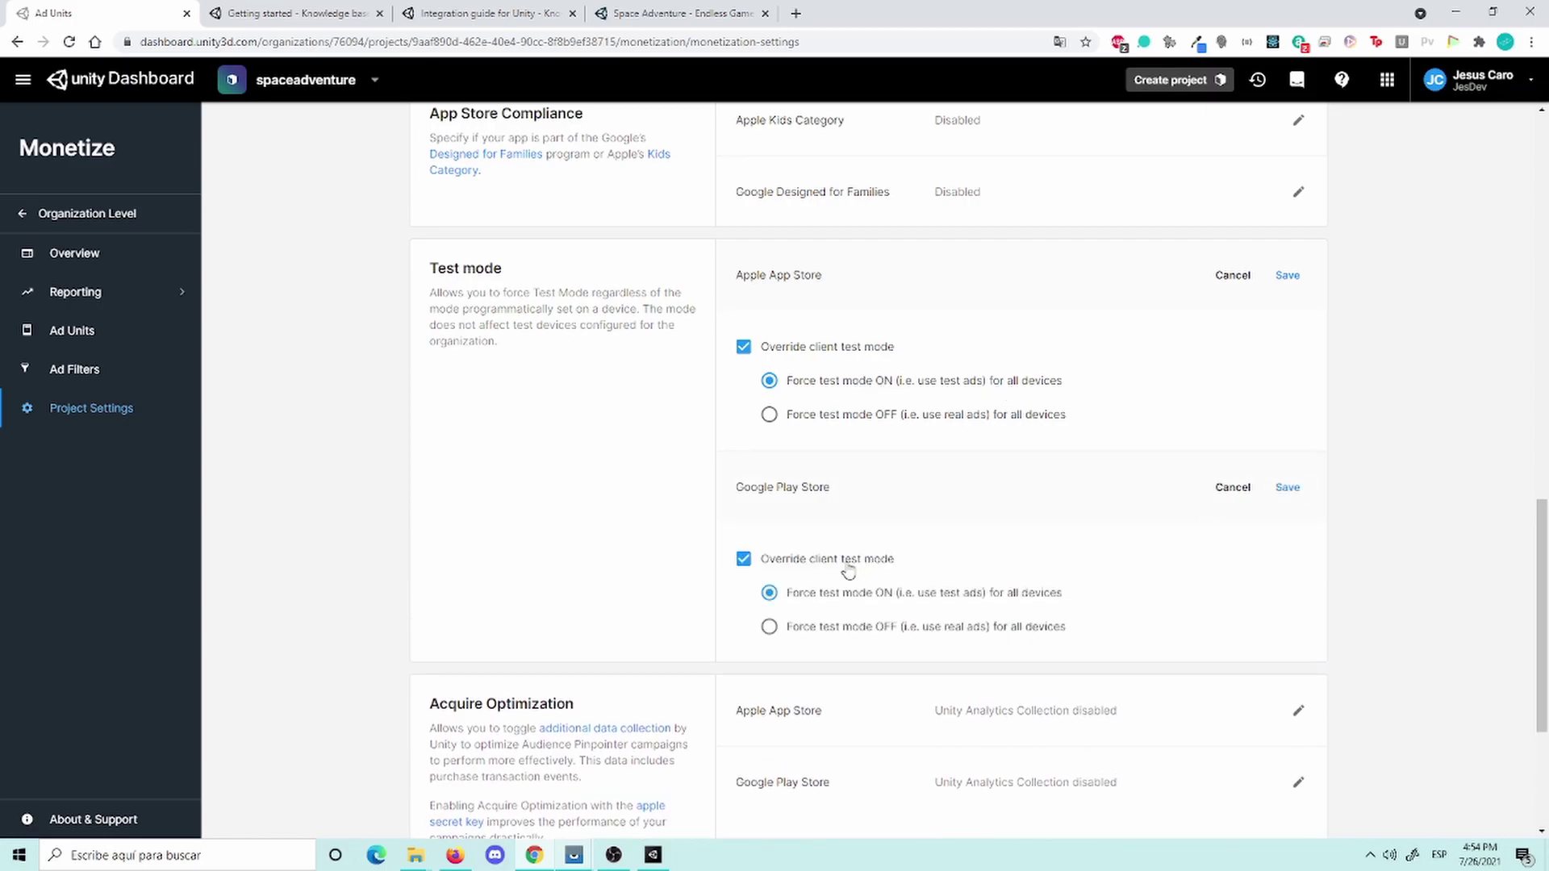
click(1288, 487)
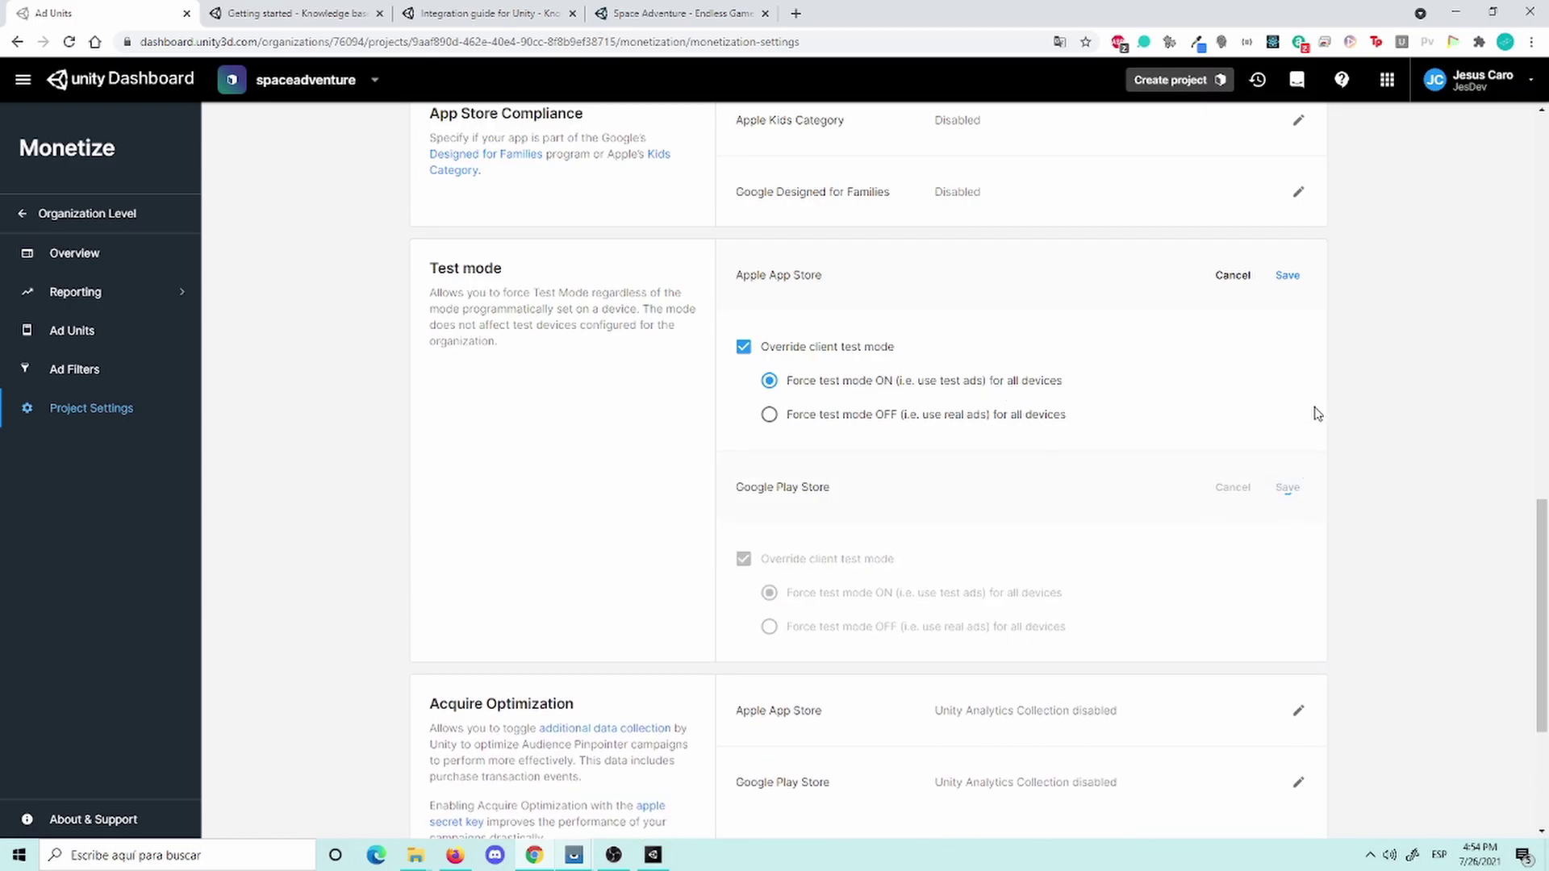
click(1288, 276)
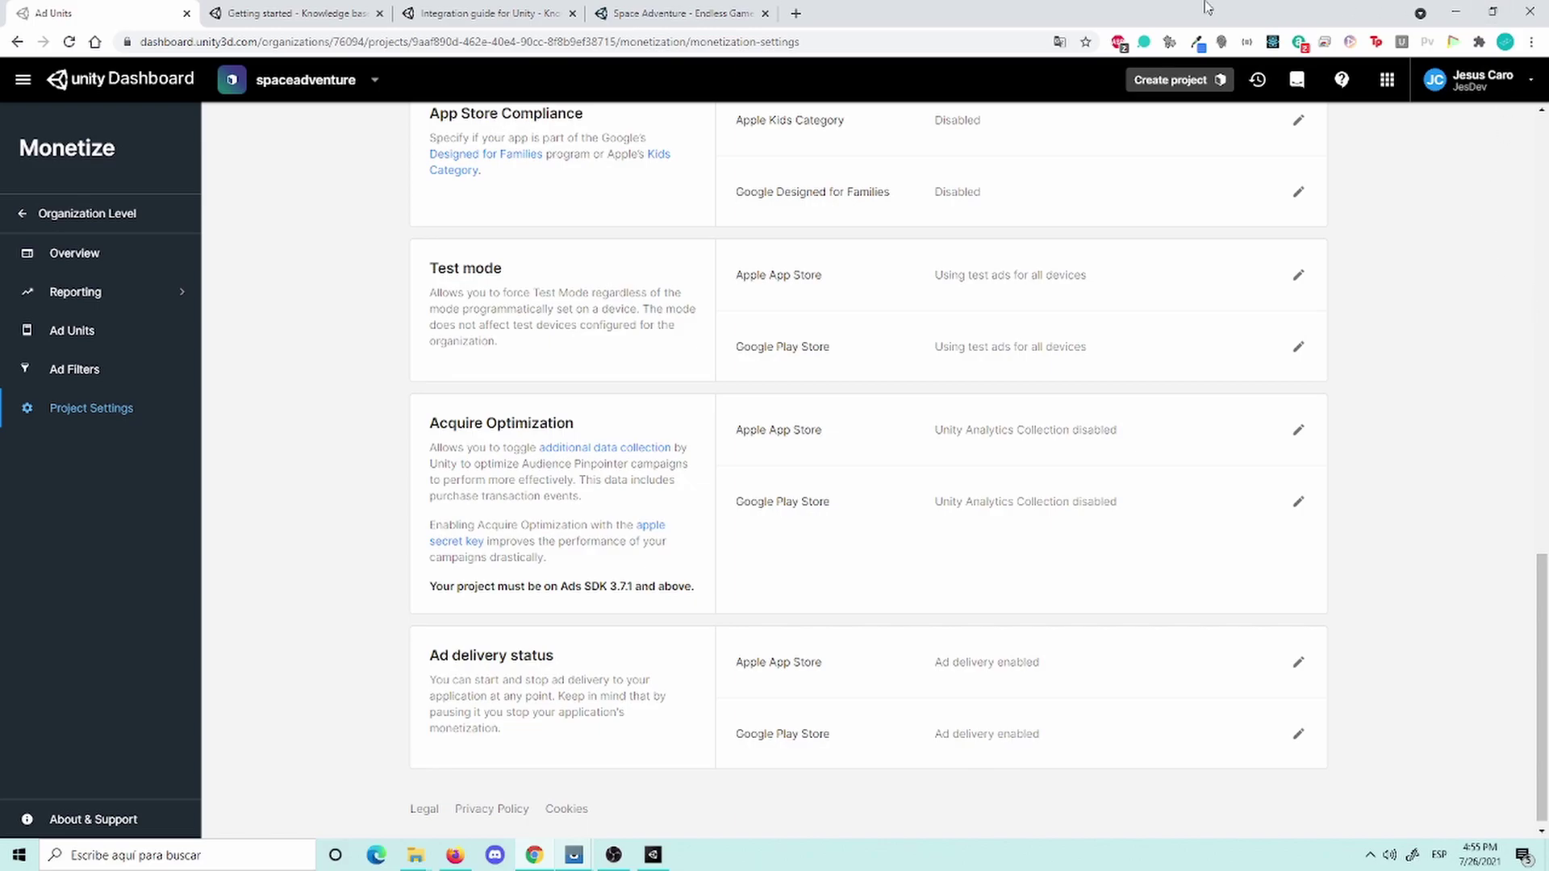
Step: Switch between the Getting started and Integration guide for Unity pages, settling on the integration guide
click(375, 9)
click(500, 10)
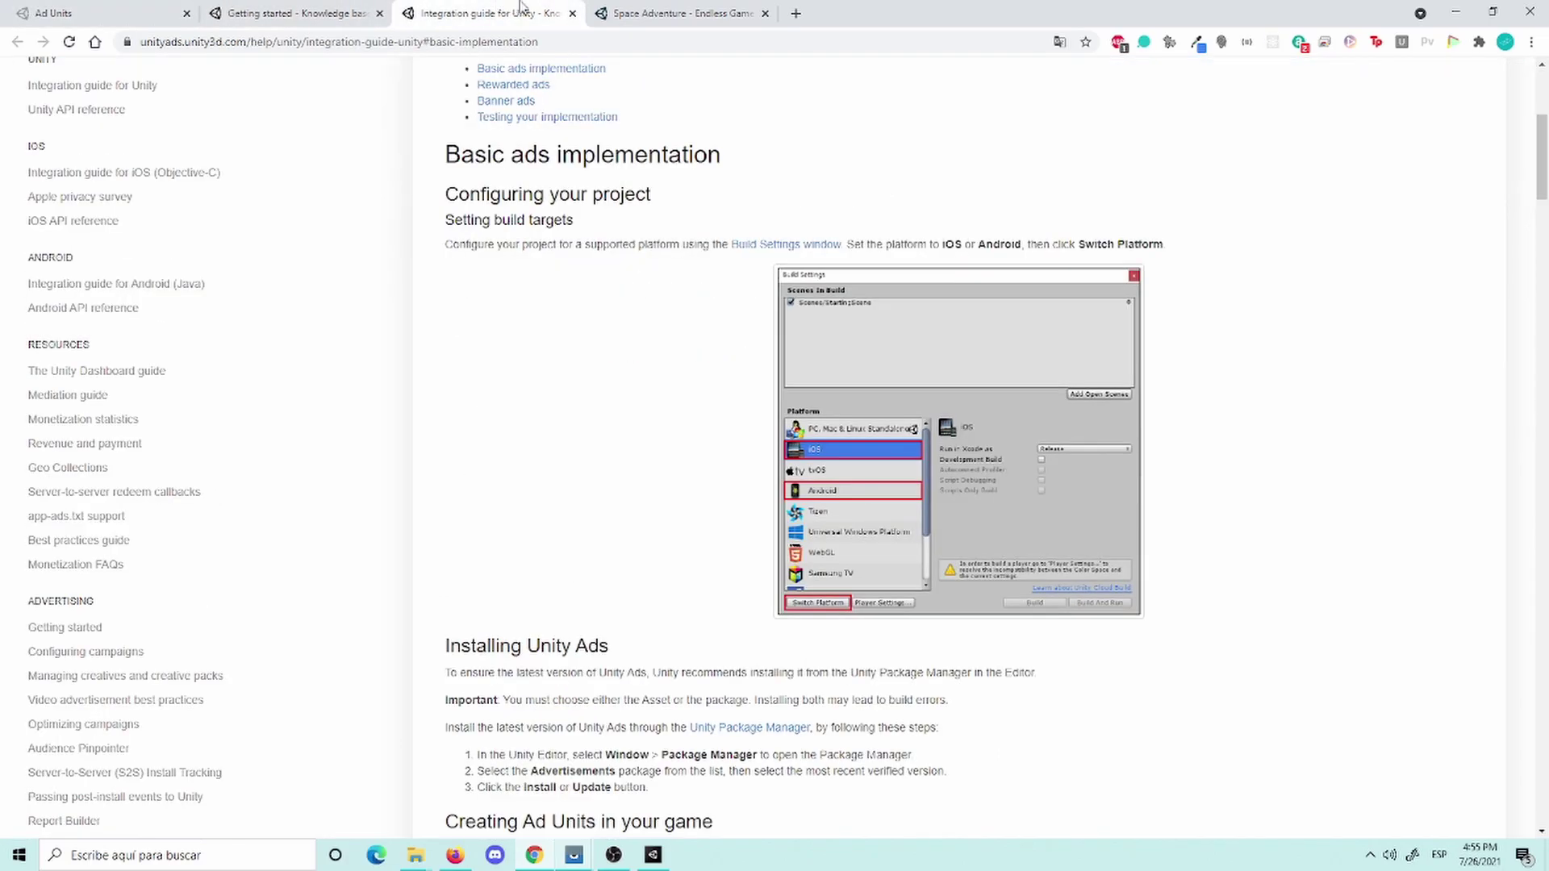
click(630, 10)
click(556, 12)
click(645, 13)
click(319, 11)
scroll(761, 500, up, 1)
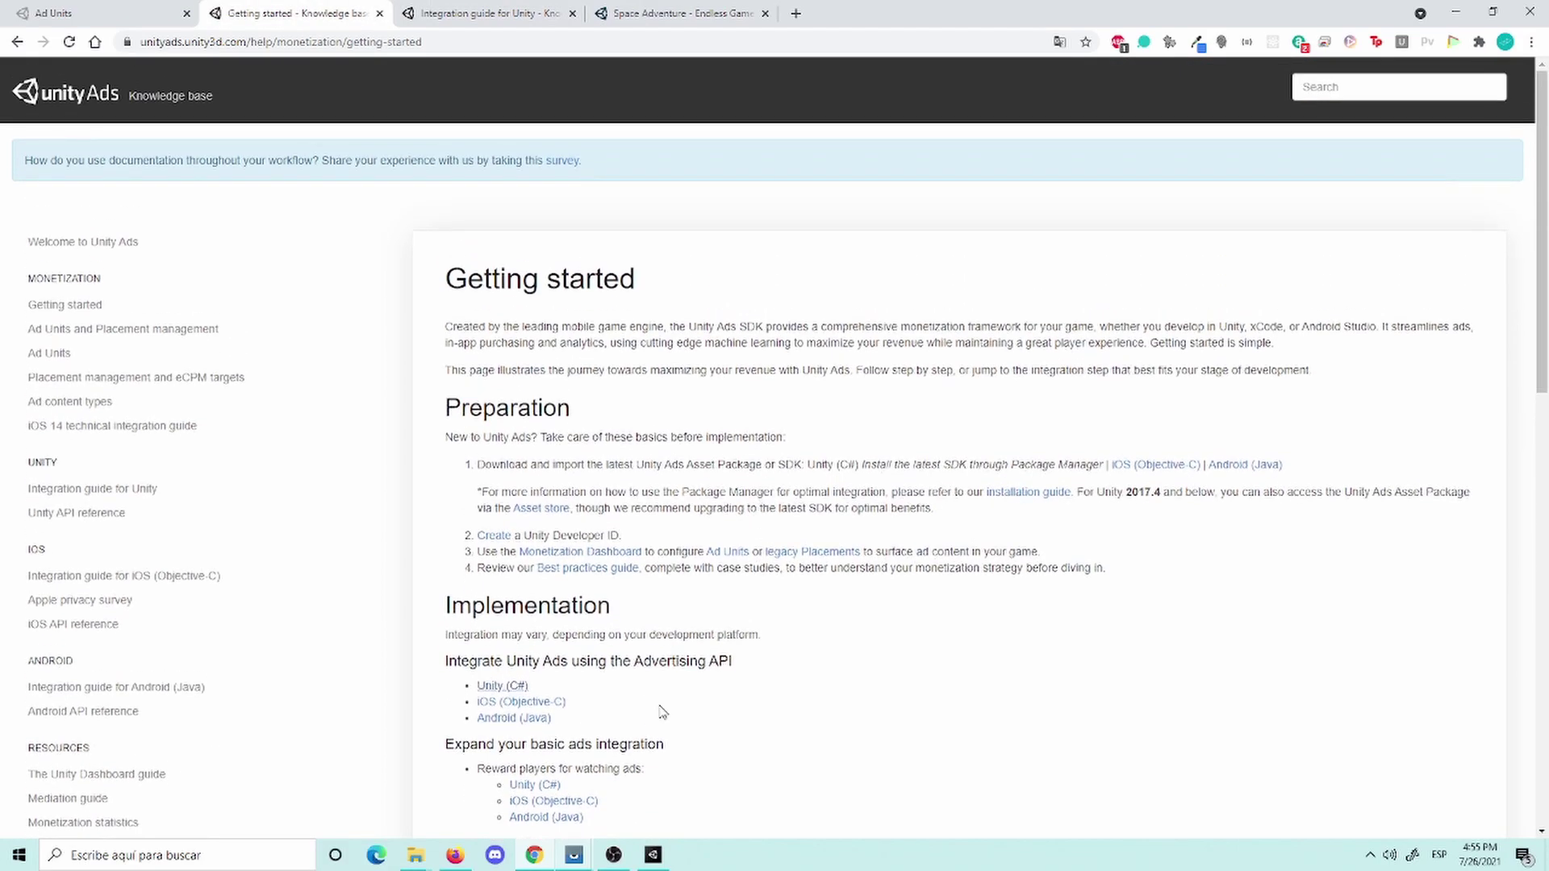
click(533, 13)
click(671, 15)
click(550, 9)
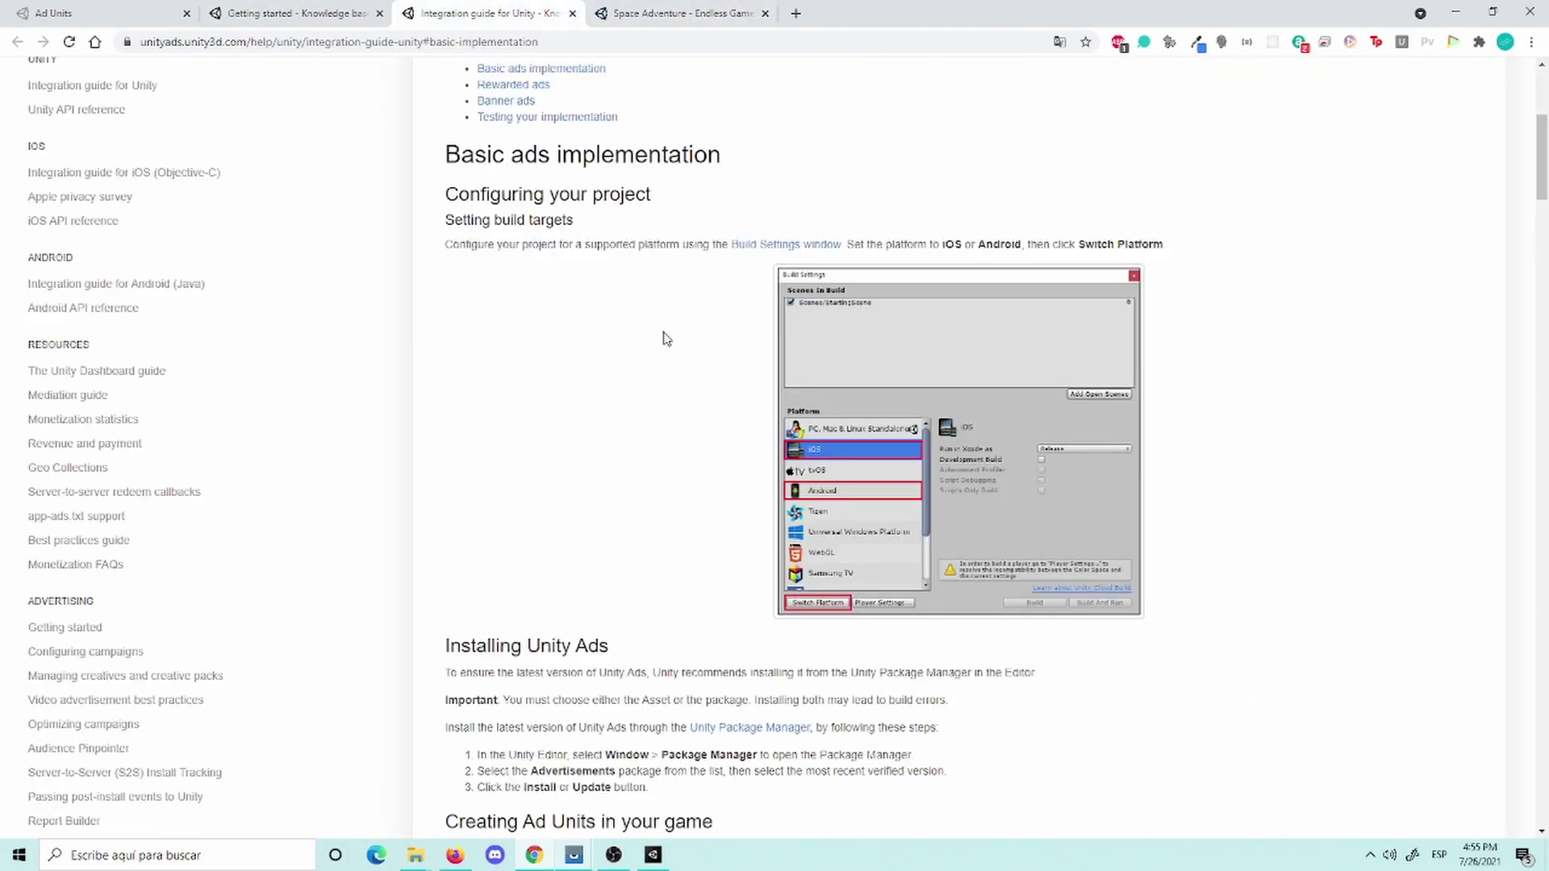
Step: Read through the guide's basic ads implementation section, then return to Getting started
scroll(666, 337, down, 8)
scroll(666, 338, up, 4)
scroll(670, 341, up, 10)
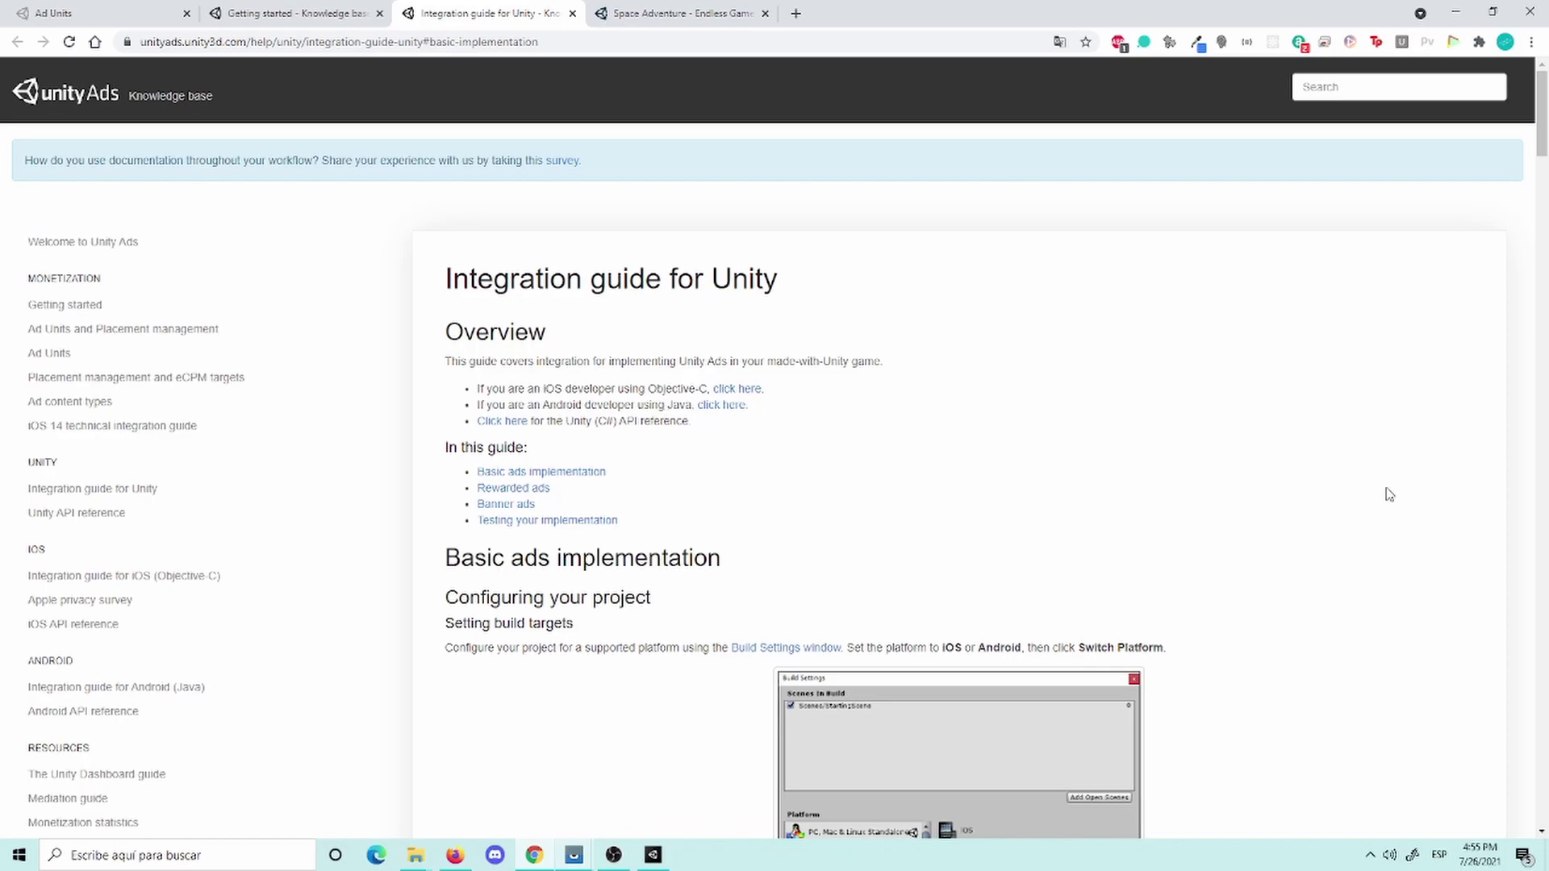
scroll(1393, 494, down, 1)
scroll(1387, 484, down, 3)
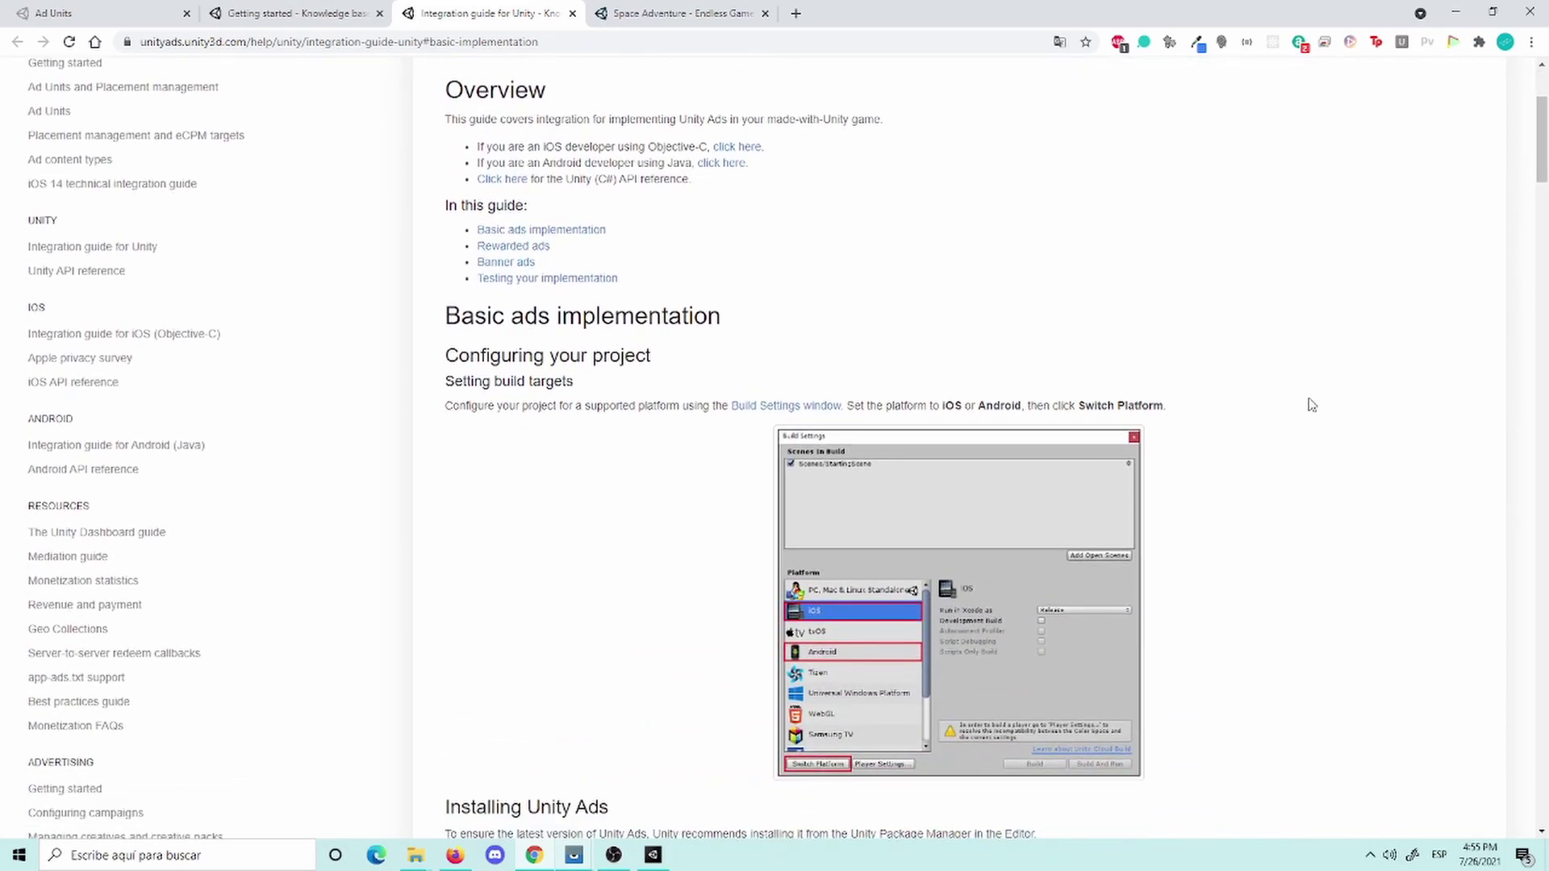
scroll(1308, 387, down, 8)
scroll(1310, 372, up, 6)
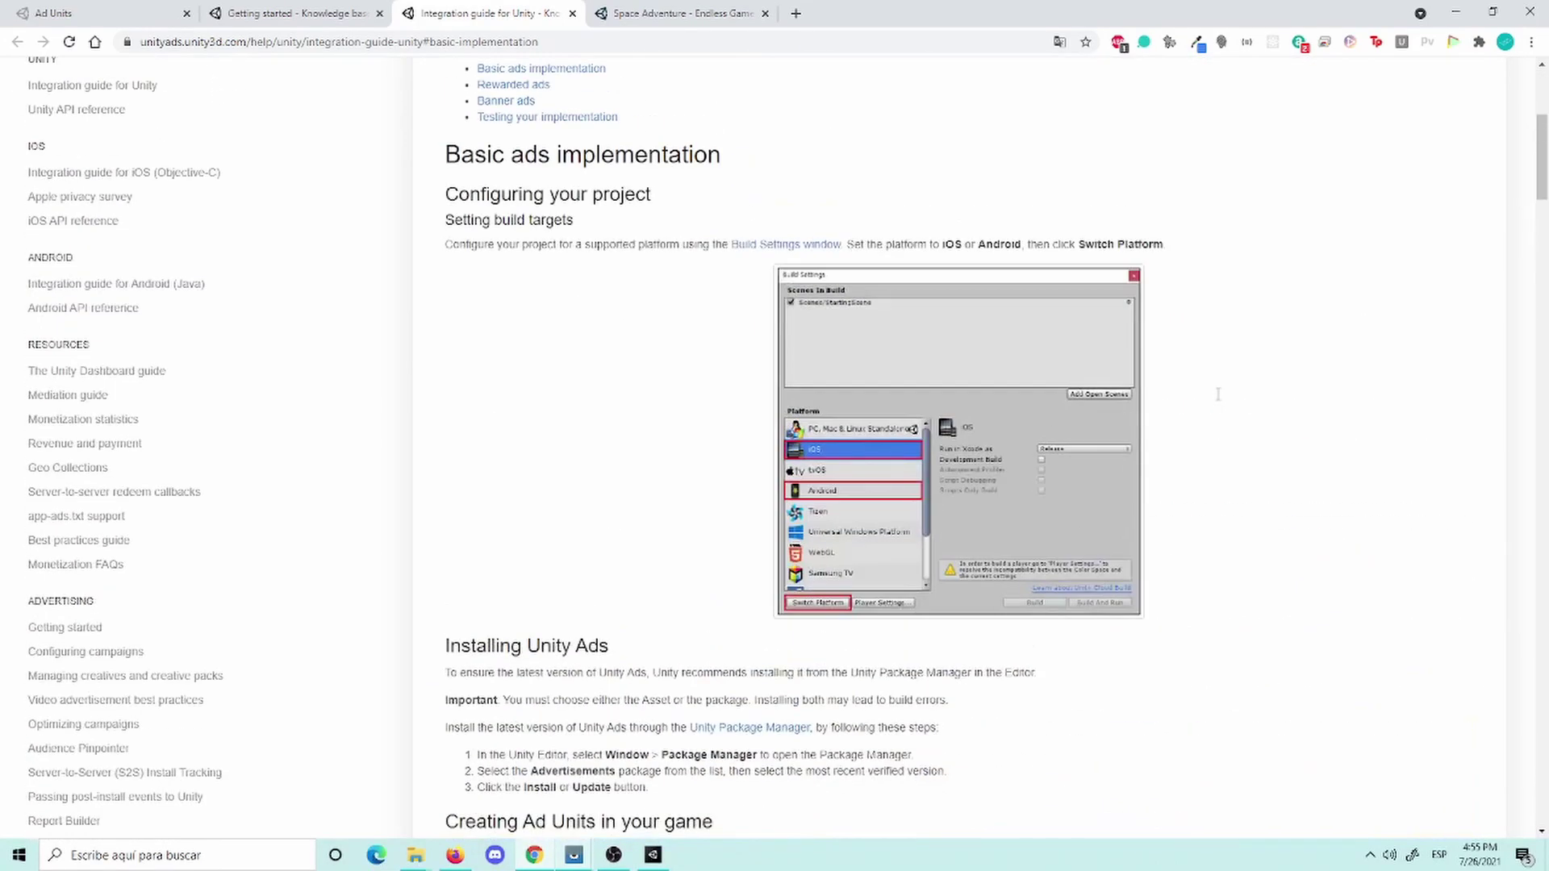
scroll(488, 331, down, 4)
scroll(492, 336, up, 3)
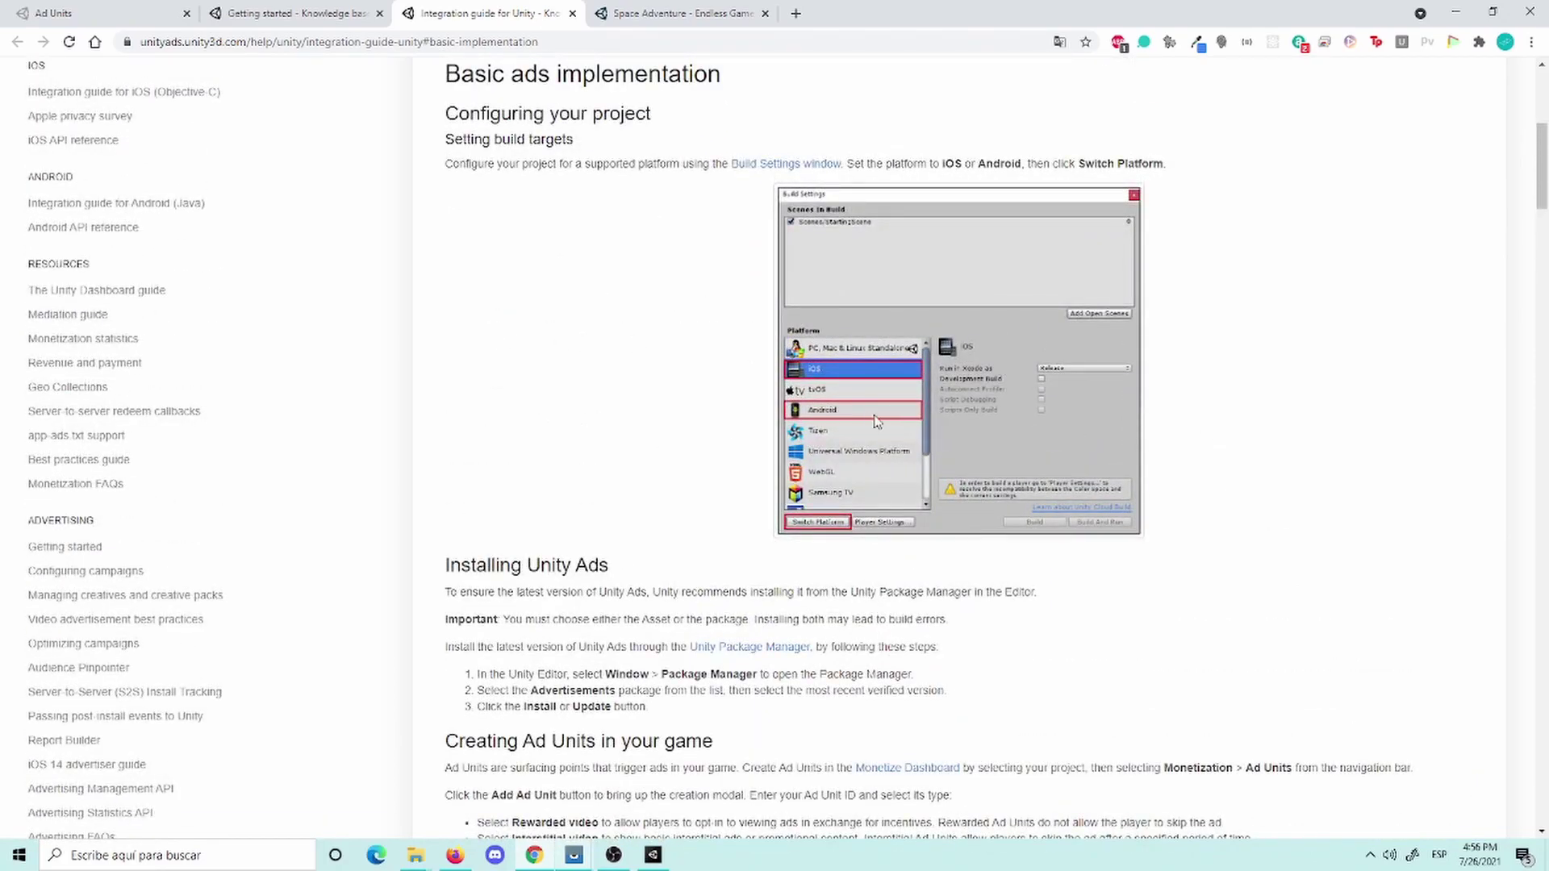
scroll(856, 556, down, 3)
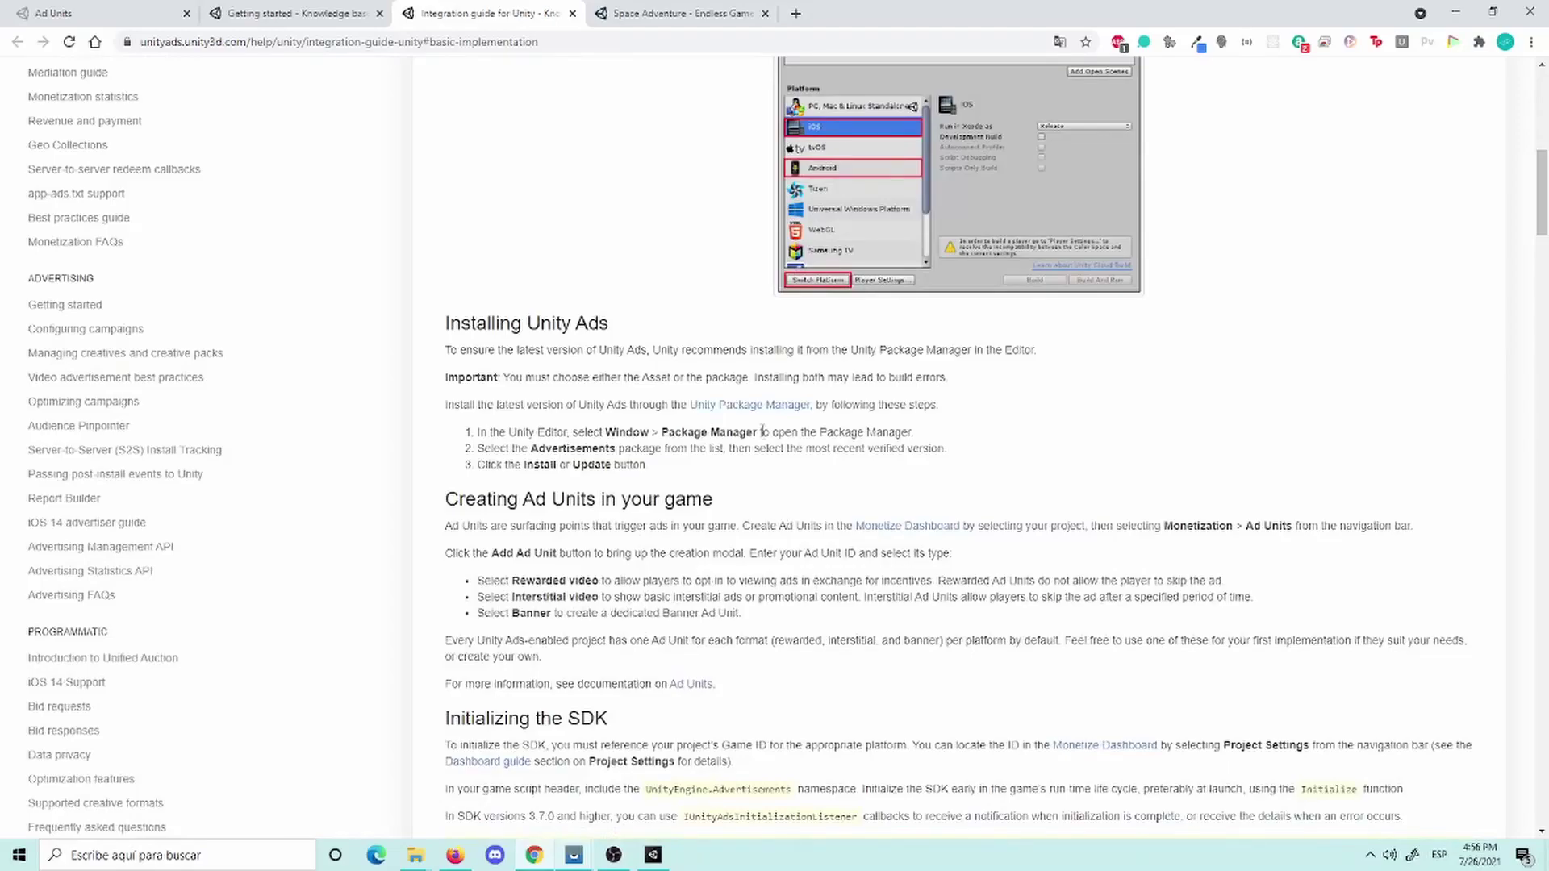
scroll(724, 350, down, 4)
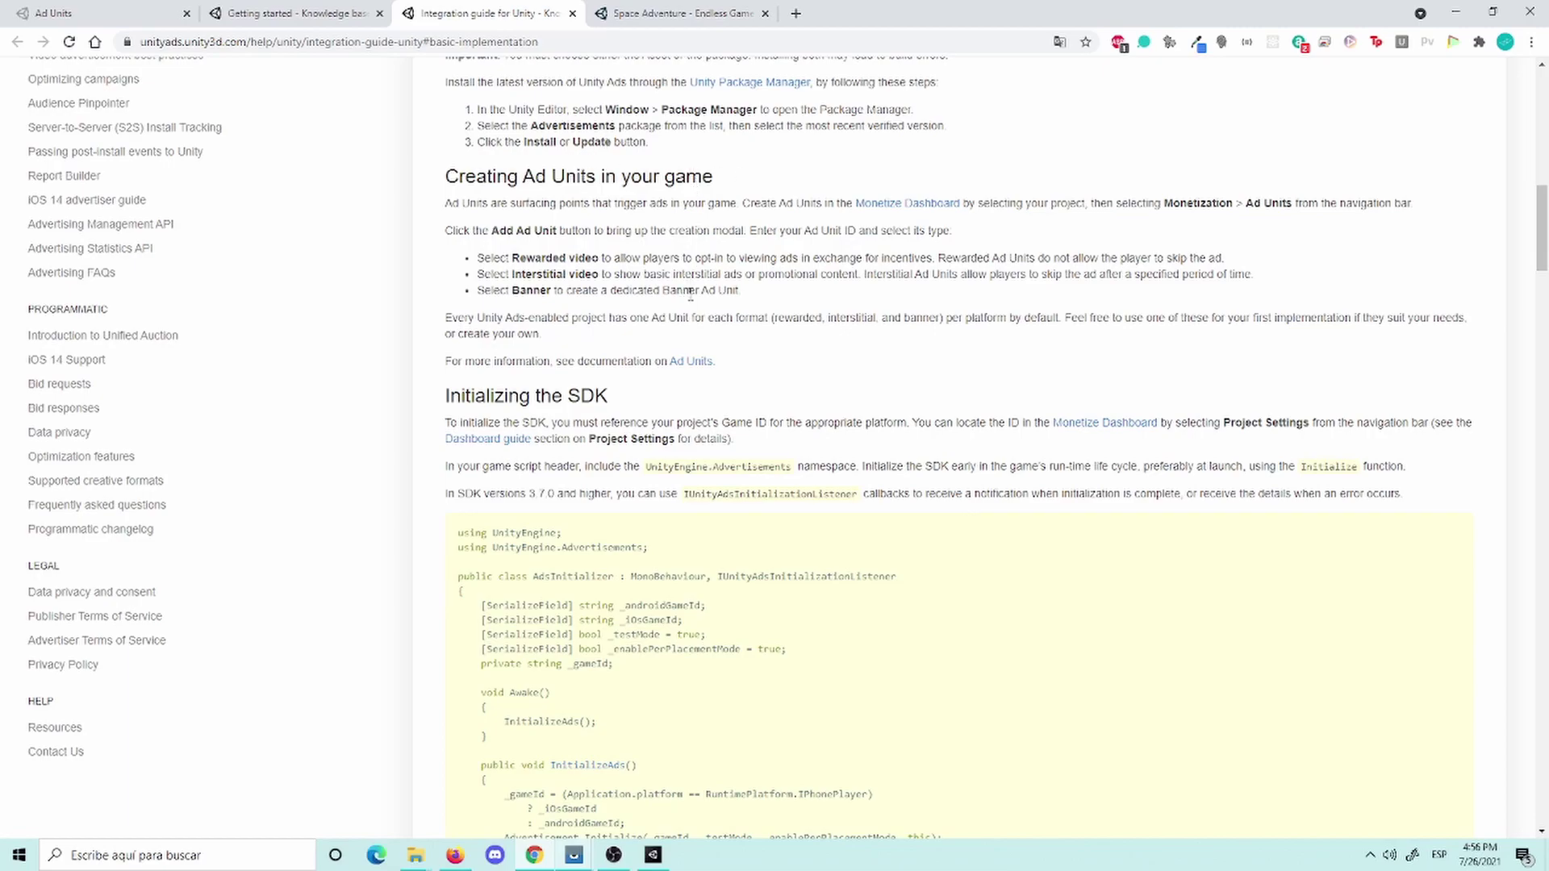
click(290, 13)
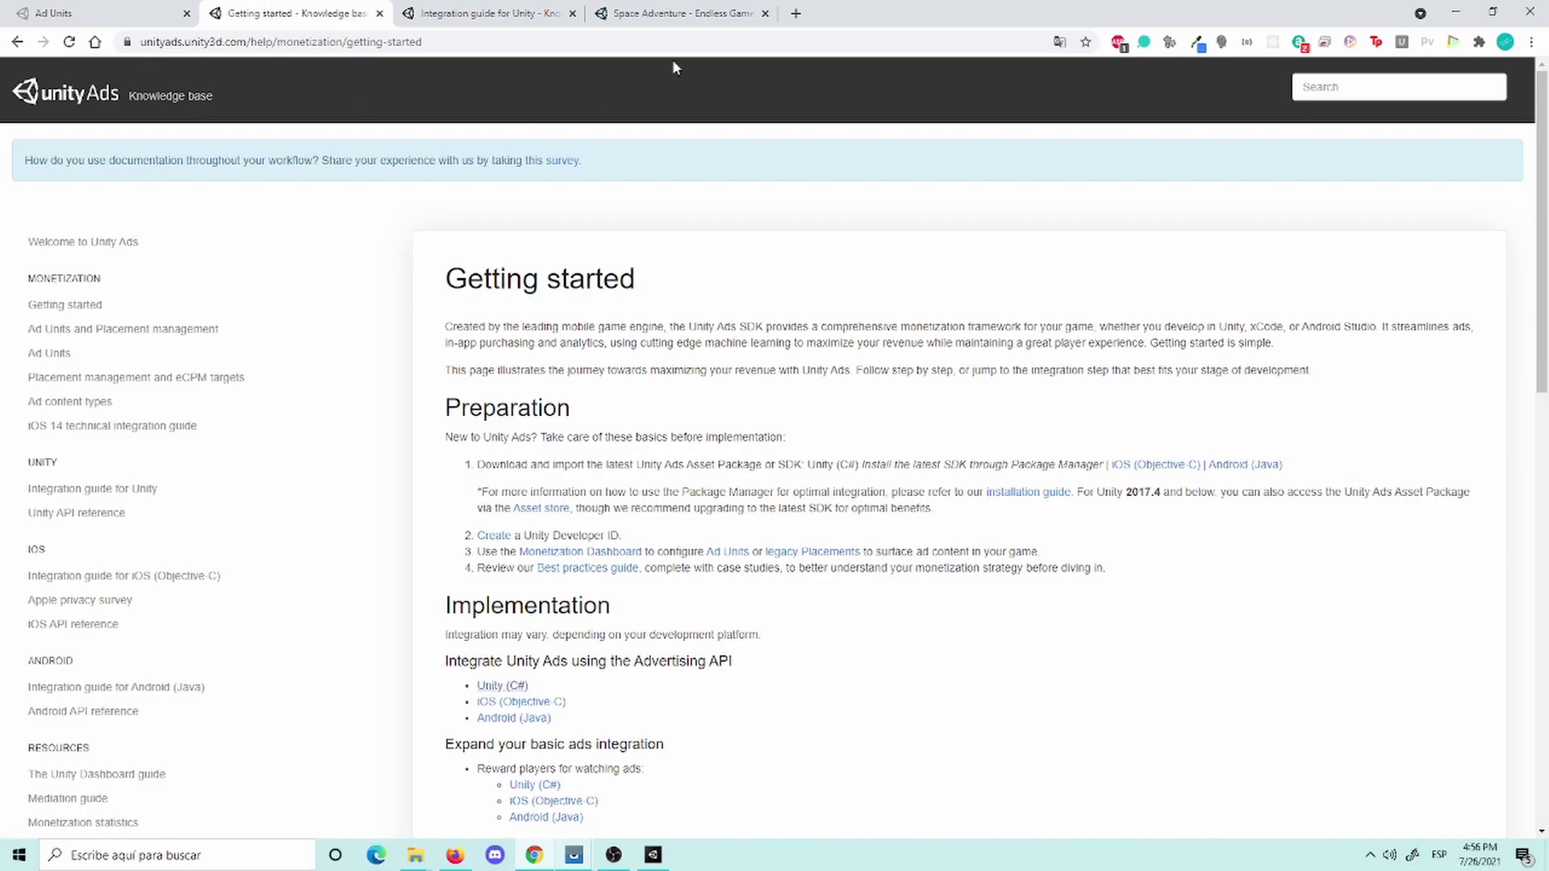
Step: Go back to the dashboard's Ad Units page, begin a new ad unit, and cancel it unfilled
click(476, 13)
click(40, 10)
scroll(856, 646, up, 6)
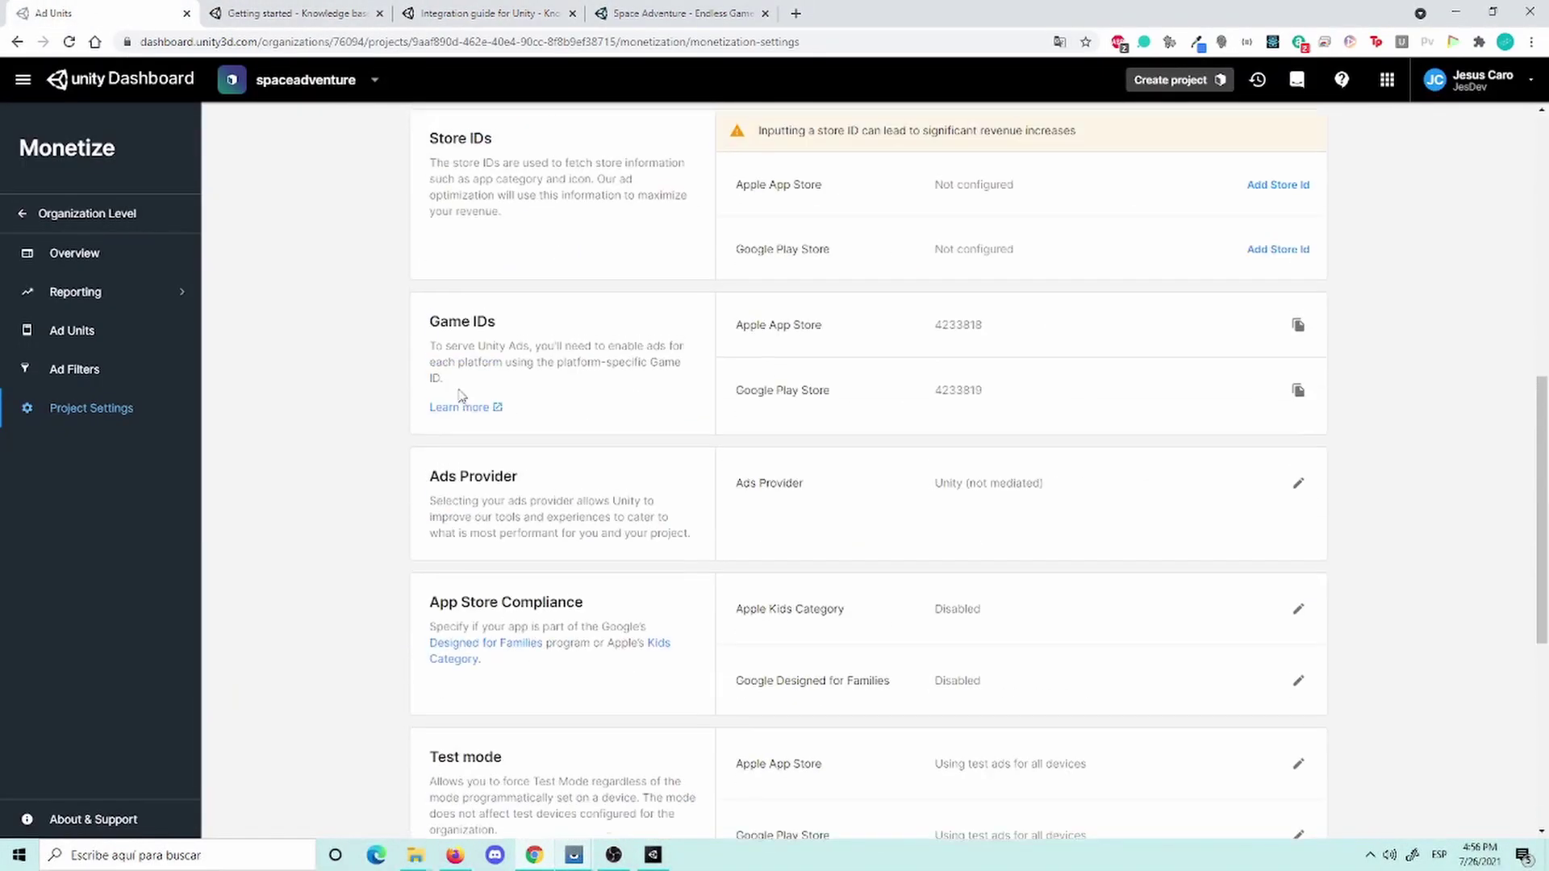
scroll(302, 320, up, 5)
click(72, 330)
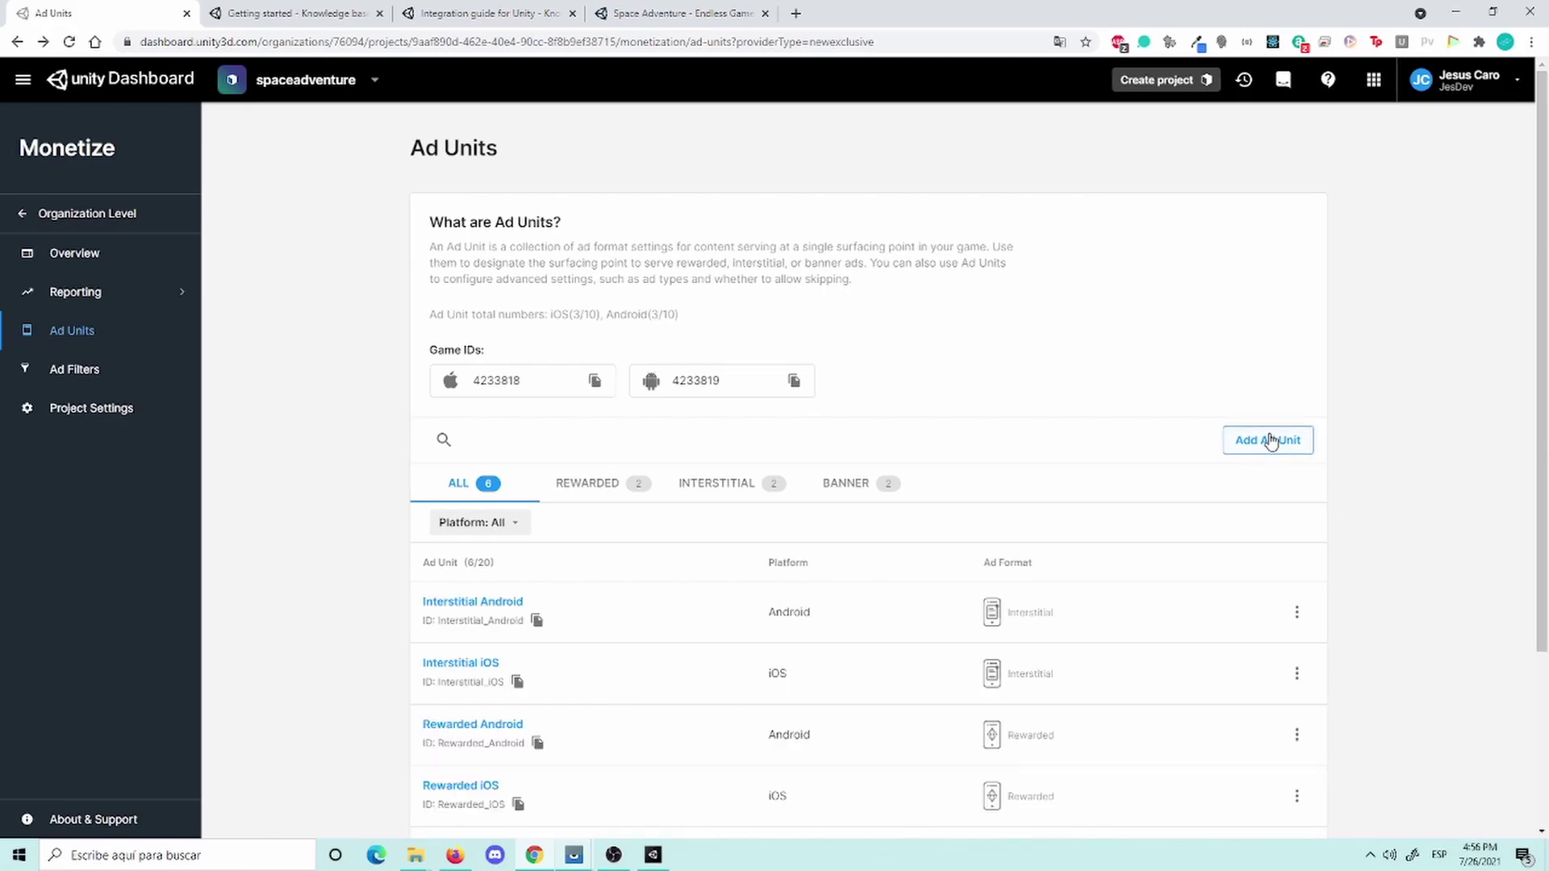
click(1270, 440)
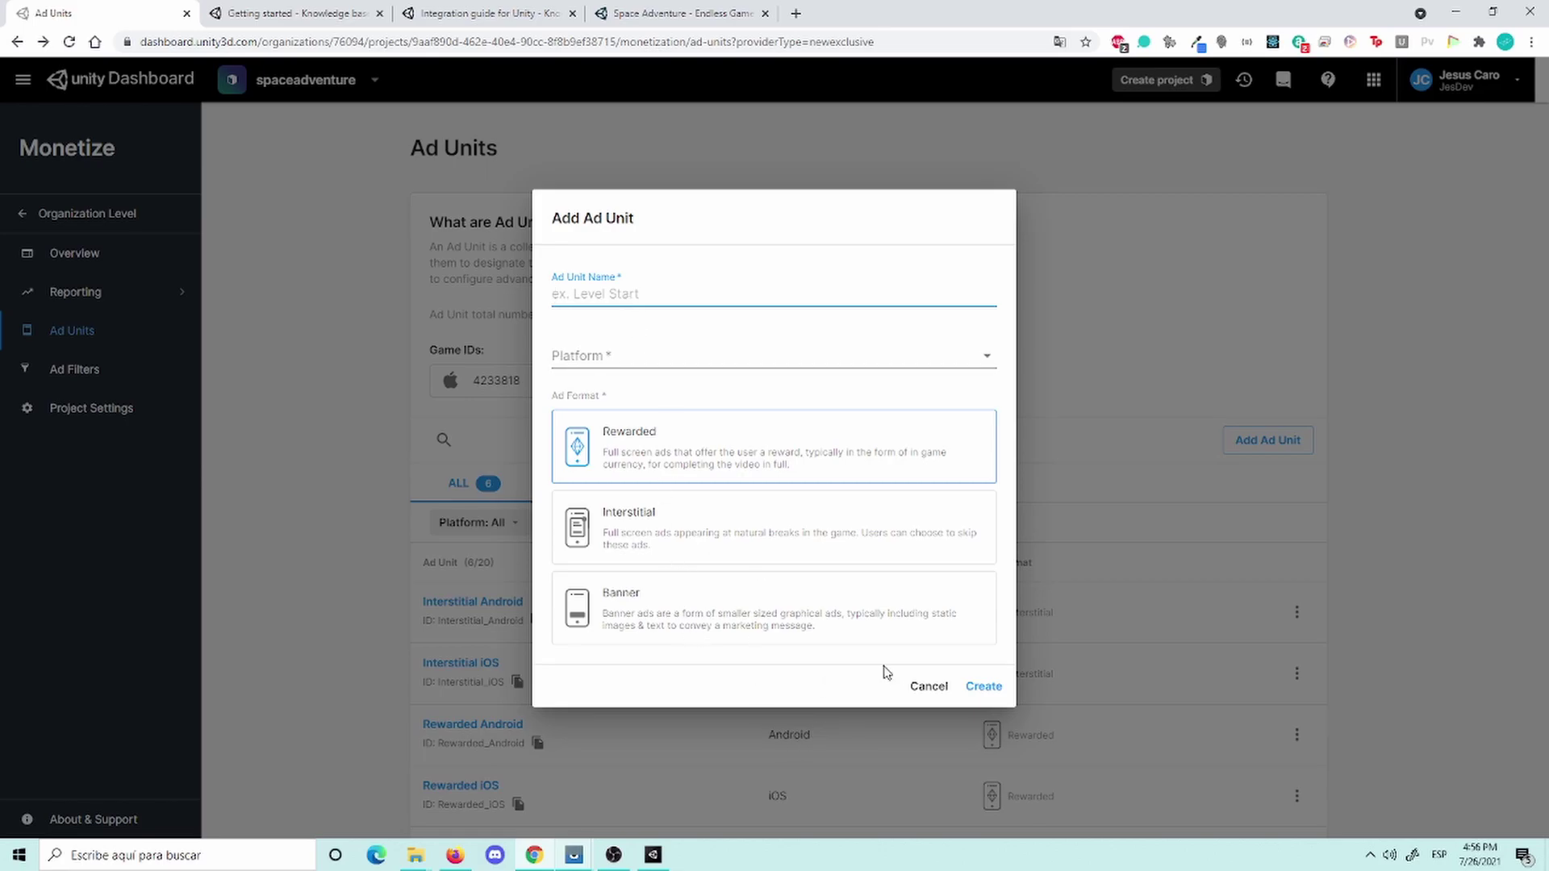
click(927, 690)
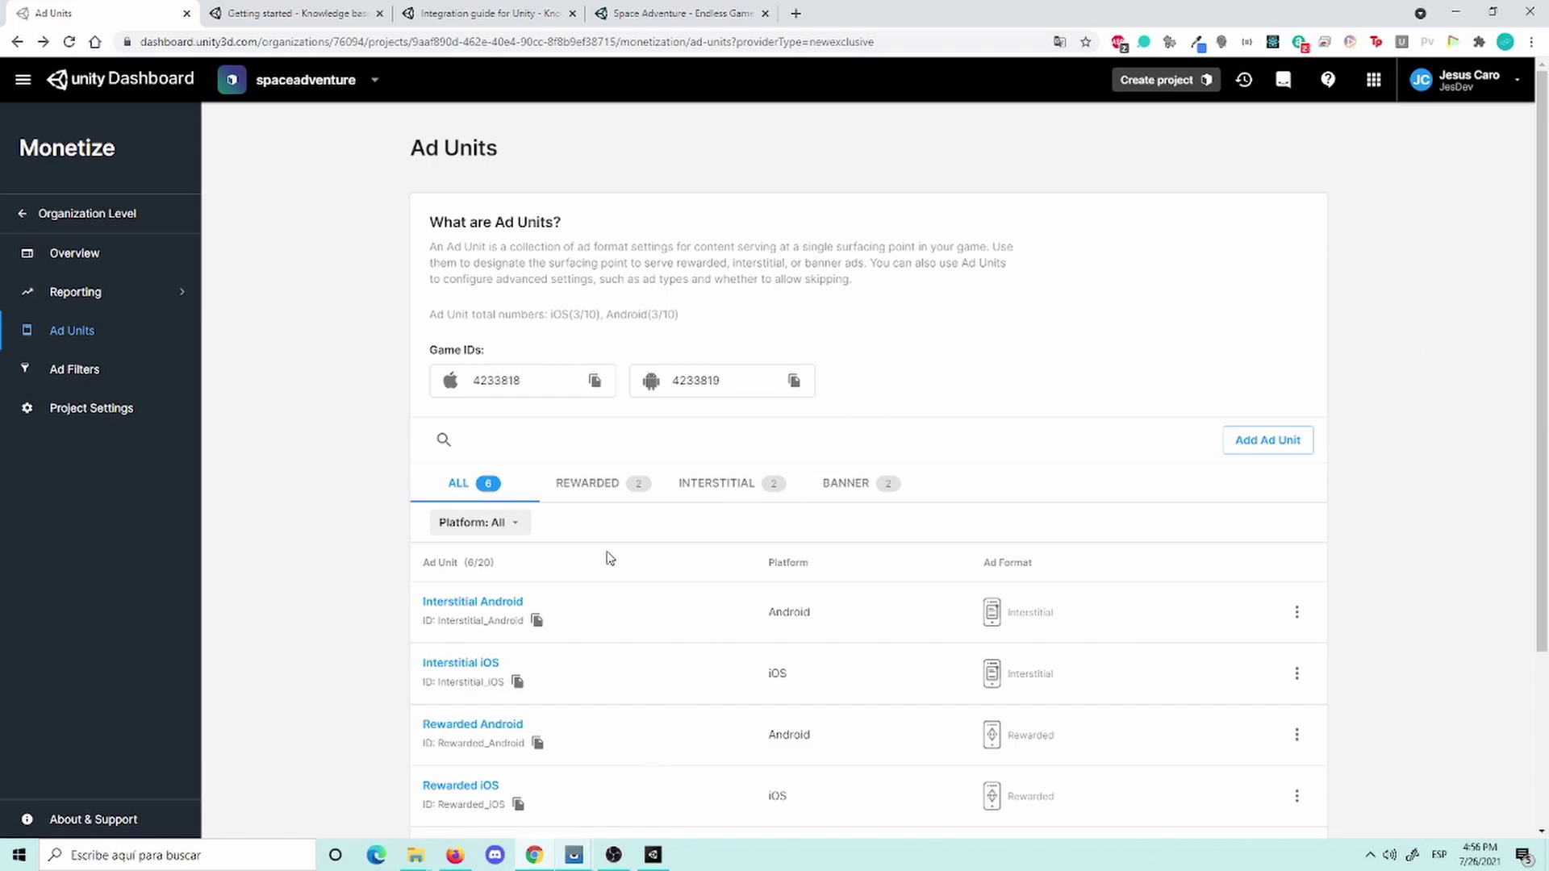
Step: Scroll the Unity integration guide to the AdsInitializer sample, then bring the Unity Editor forward
click(560, 10)
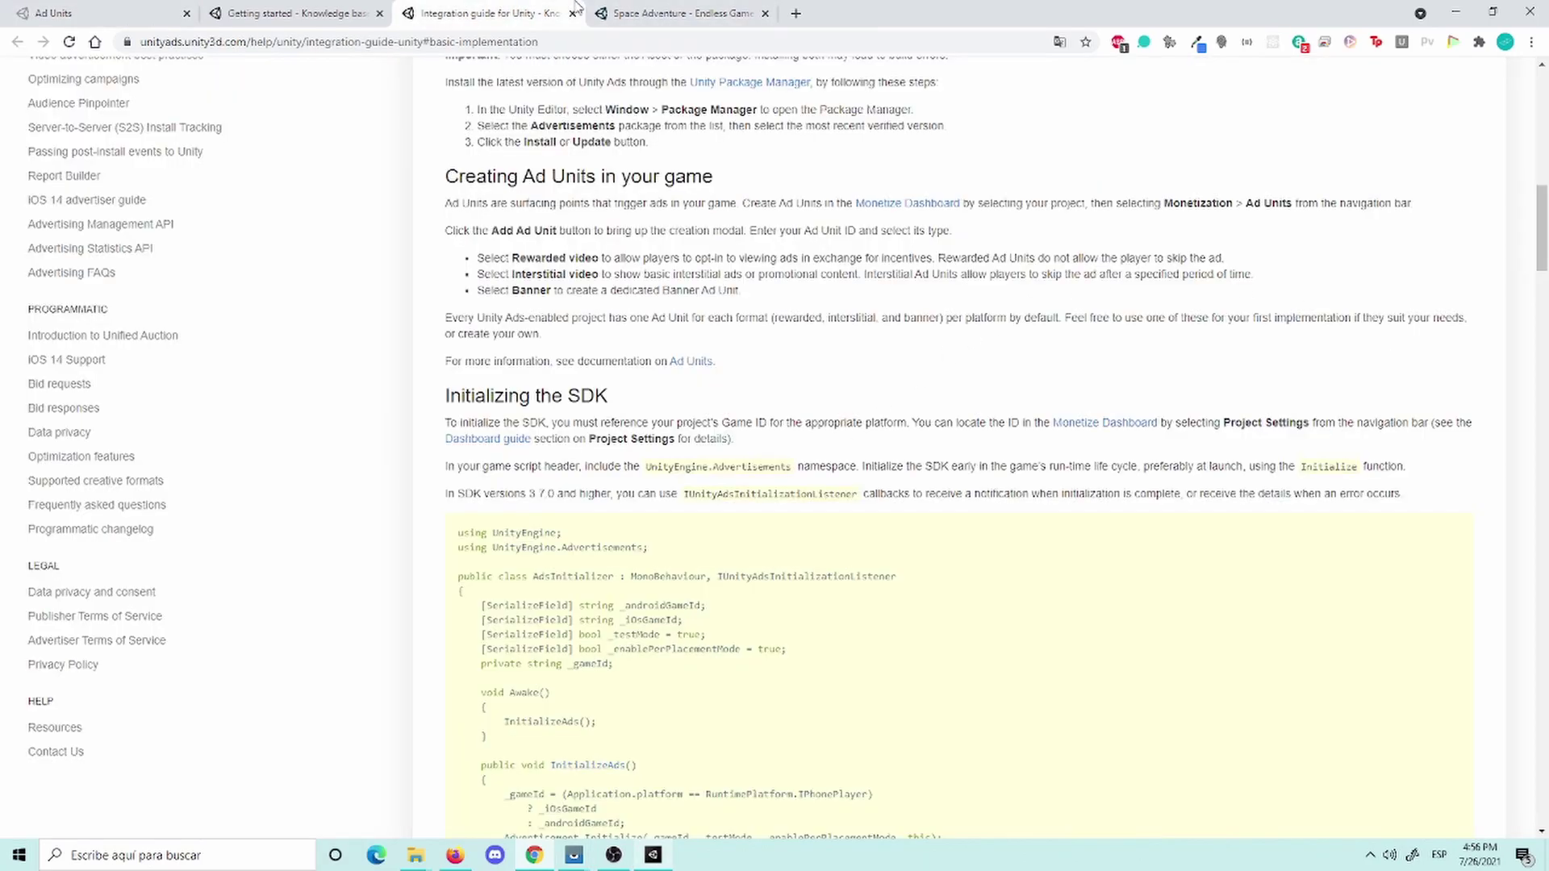
scroll(748, 346, down, 2)
scroll(1081, 424, down, 4)
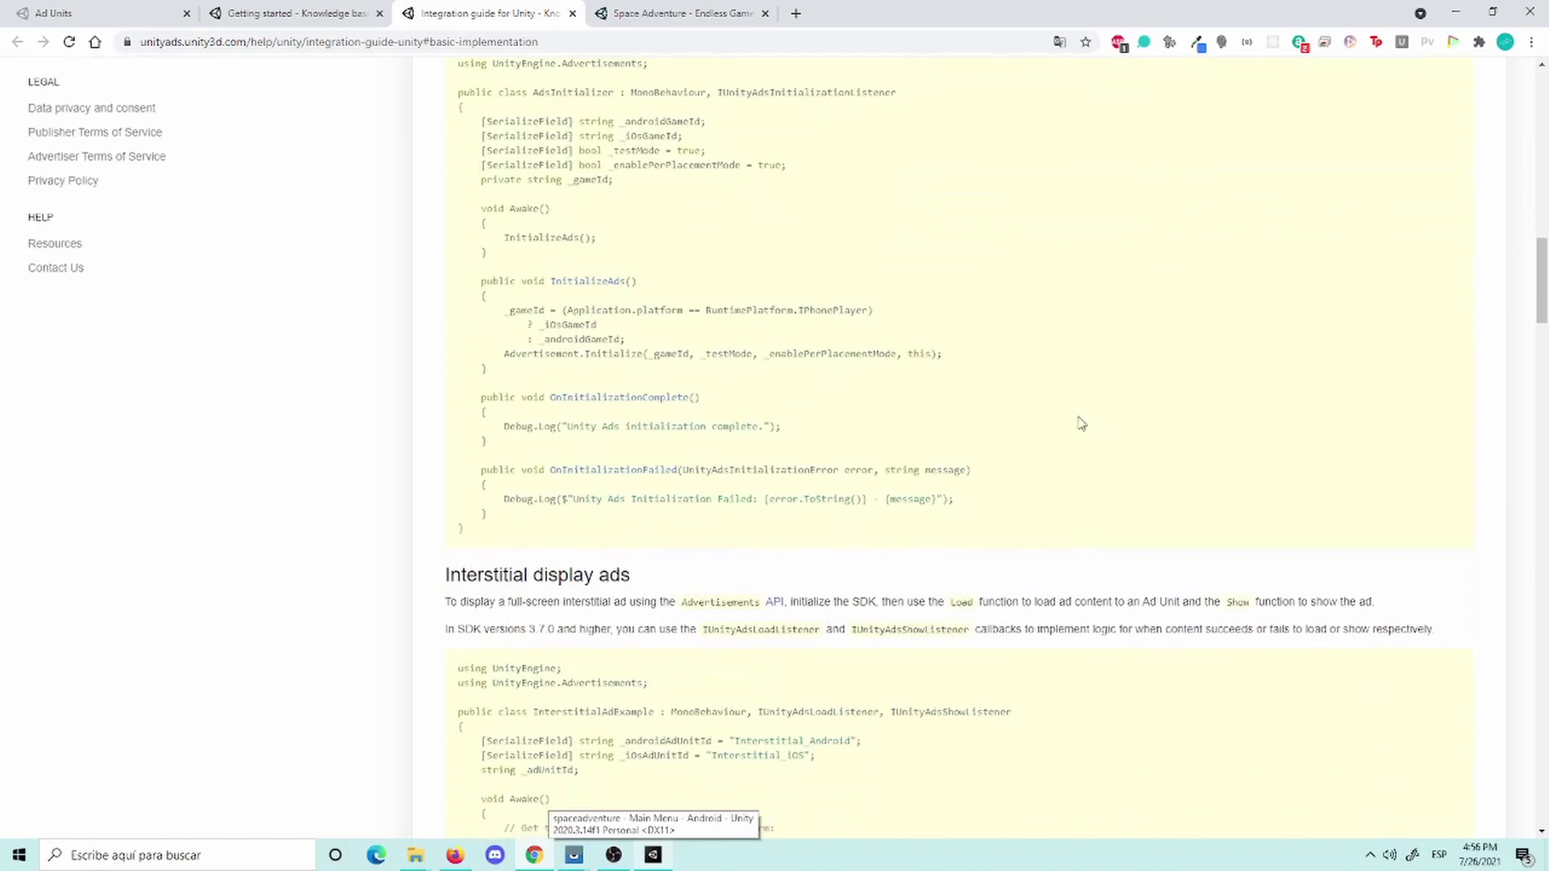
scroll(1086, 423, up, 2)
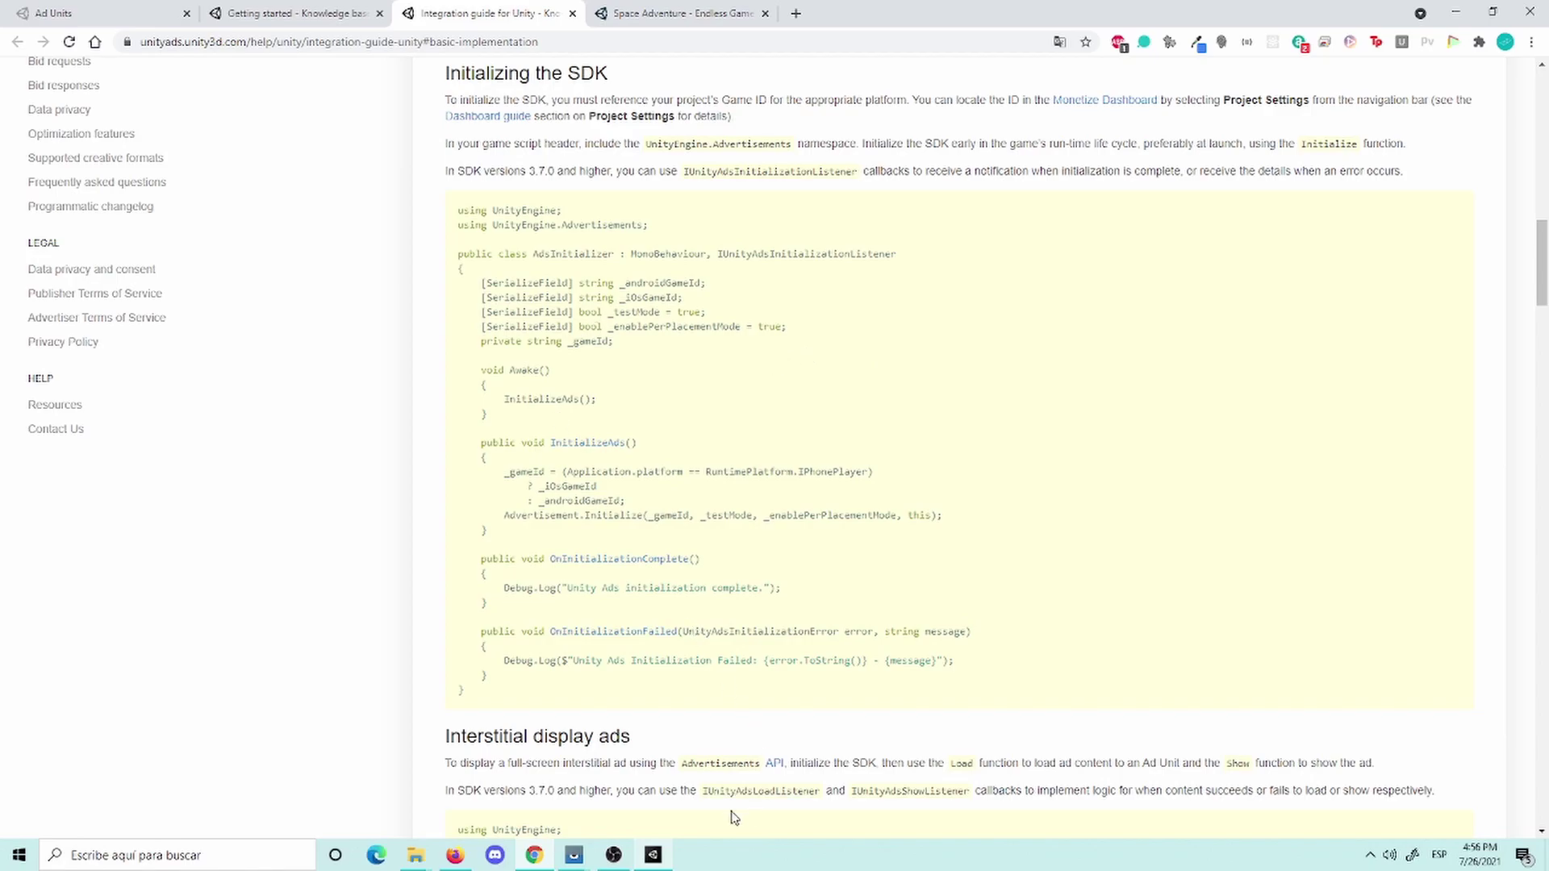
click(654, 855)
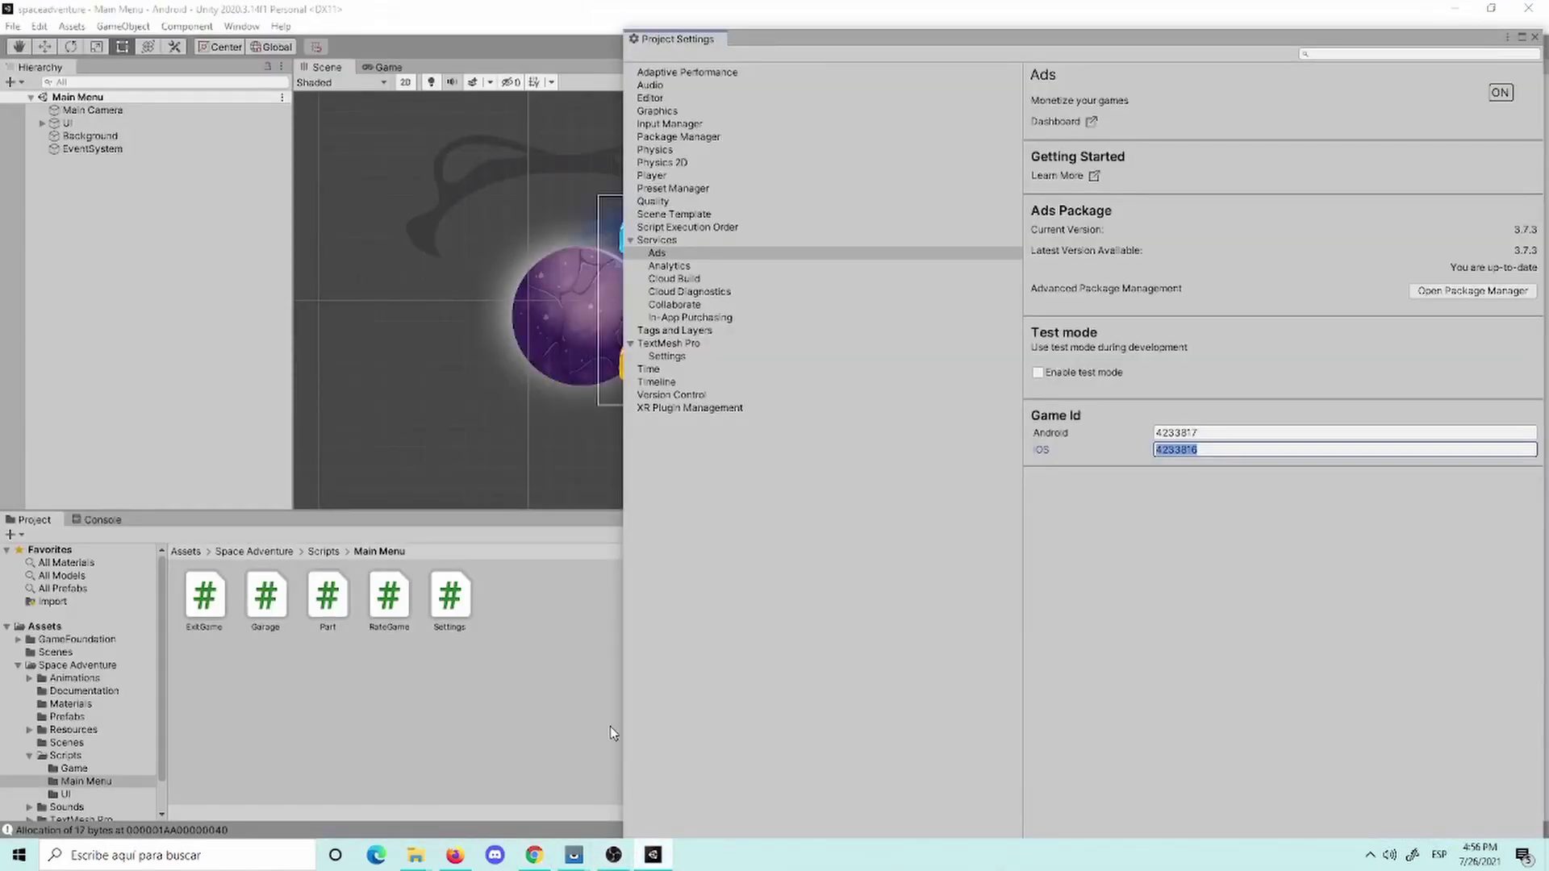
Step: Close Project Settings and create a C# script named AdsManager in the Main Menu folder
click(1534, 38)
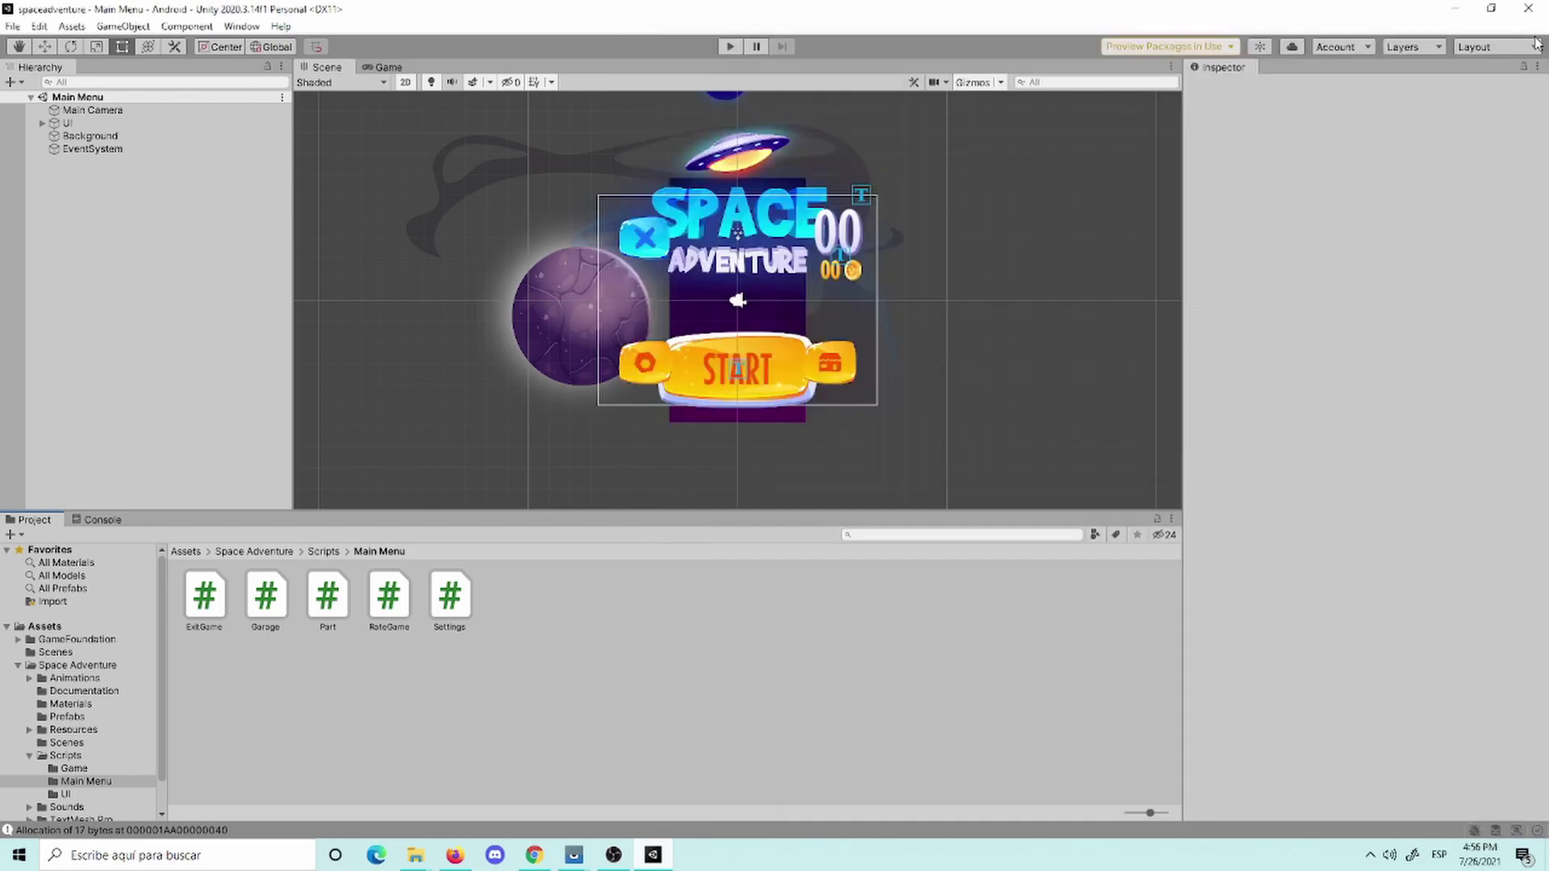
right_click(598, 690)
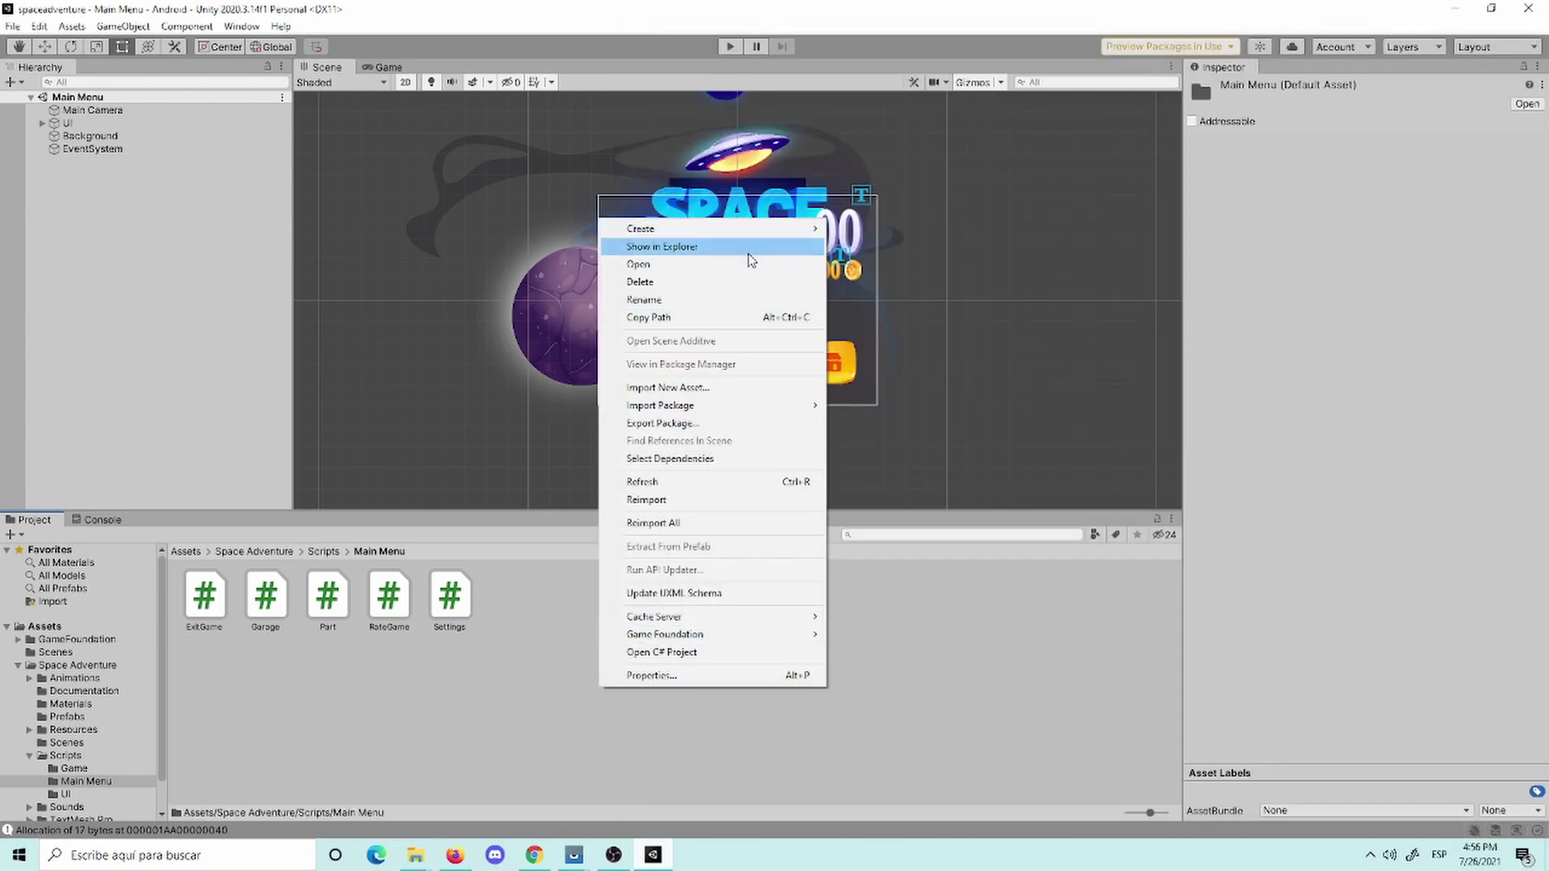
mouse_move(750, 239)
click(899, 224)
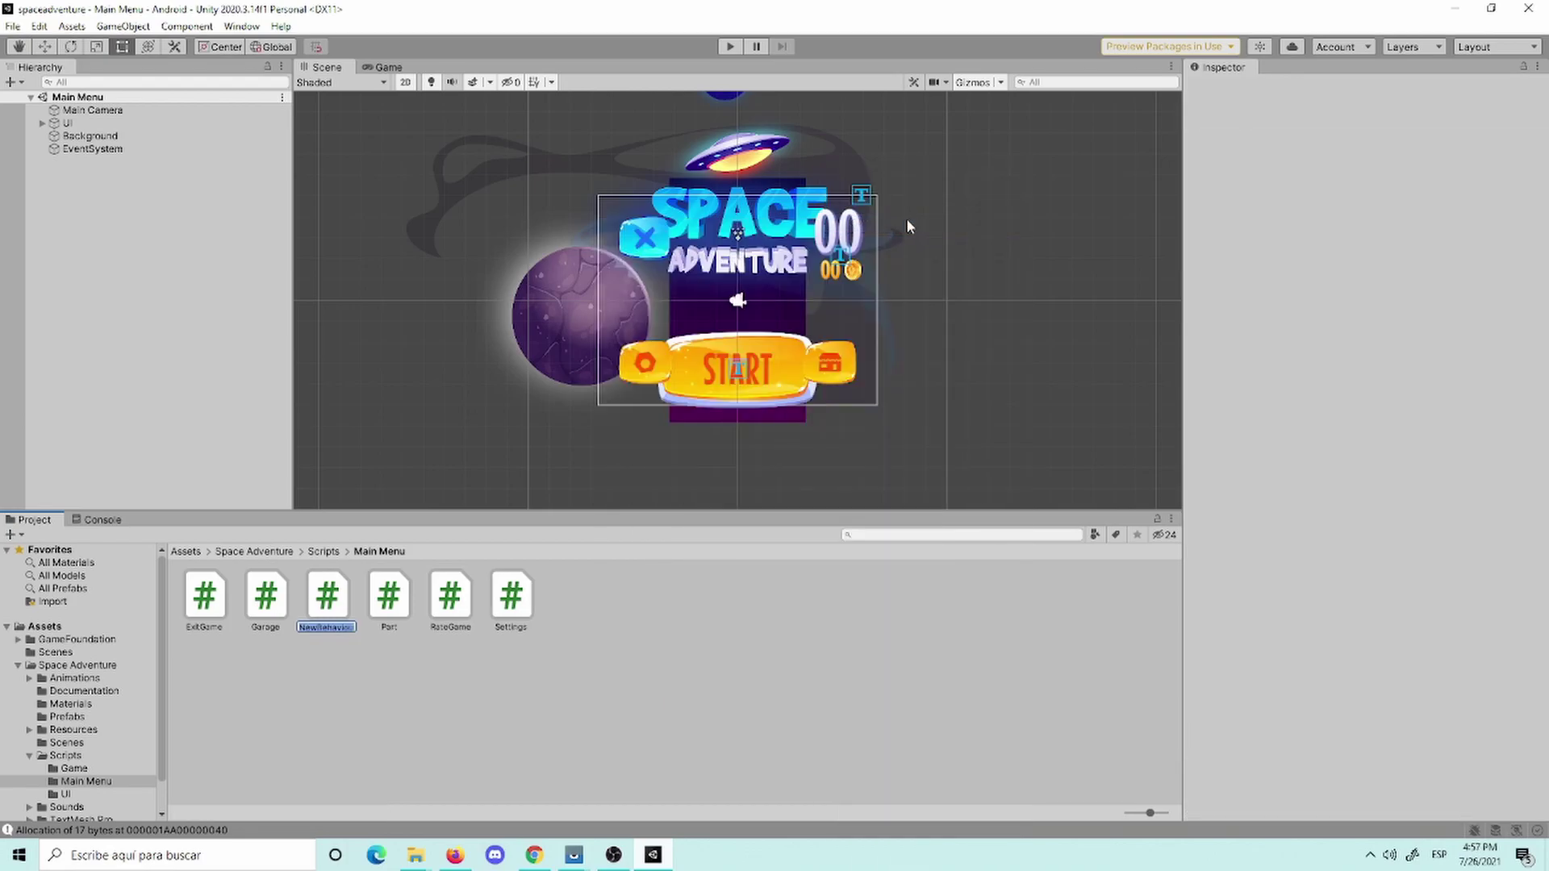
text(A)
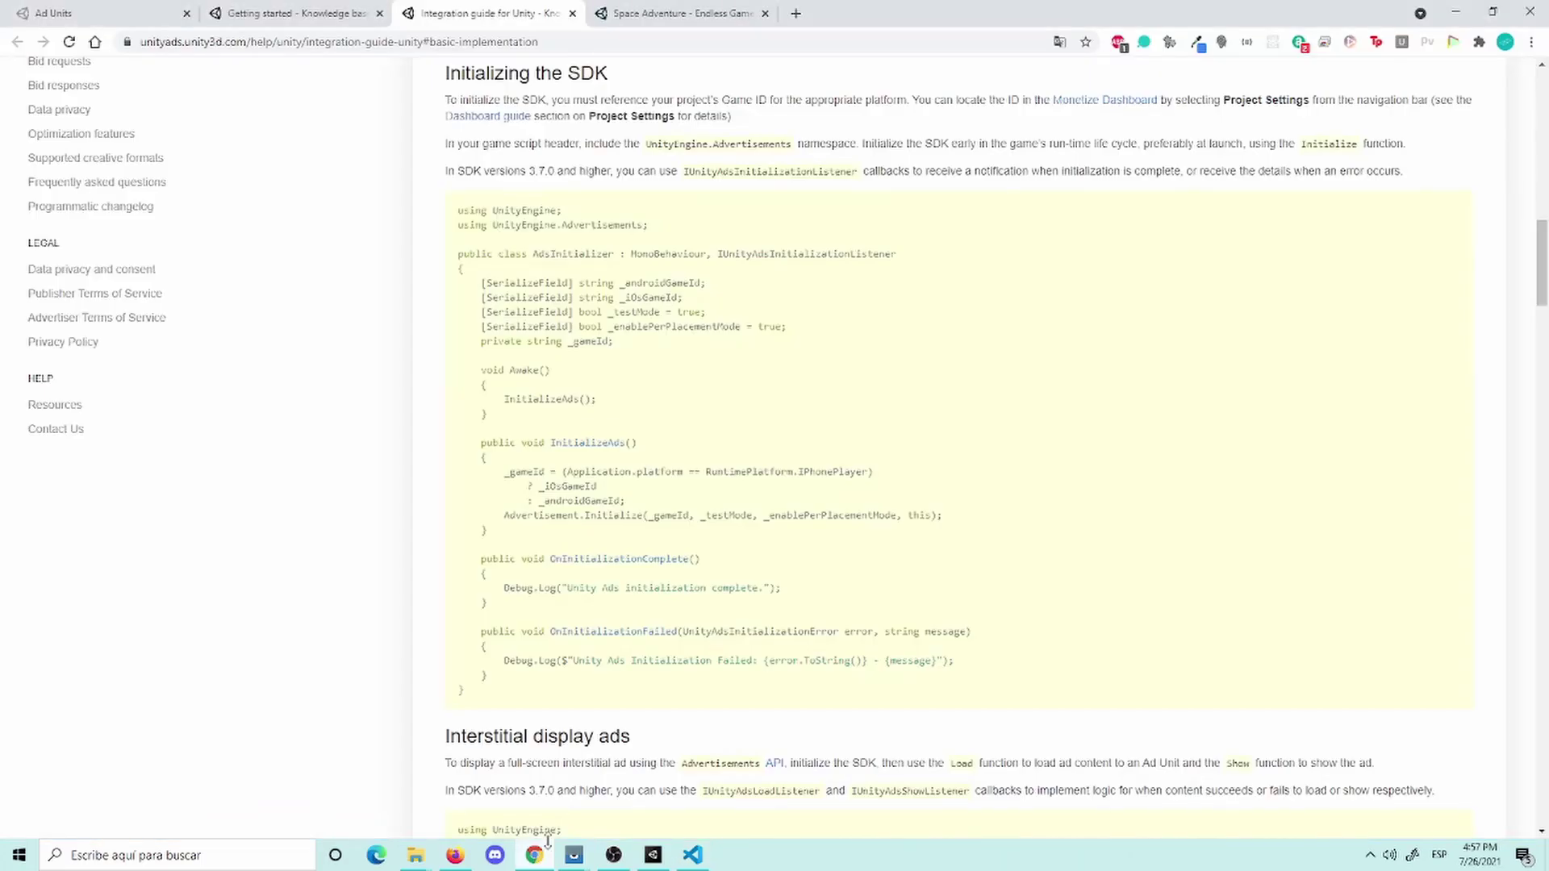
Step: Copy 'using UnityEngine.Advertisements;' from the guide and paste it as line 4 of AdsManager.cs
click(534, 855)
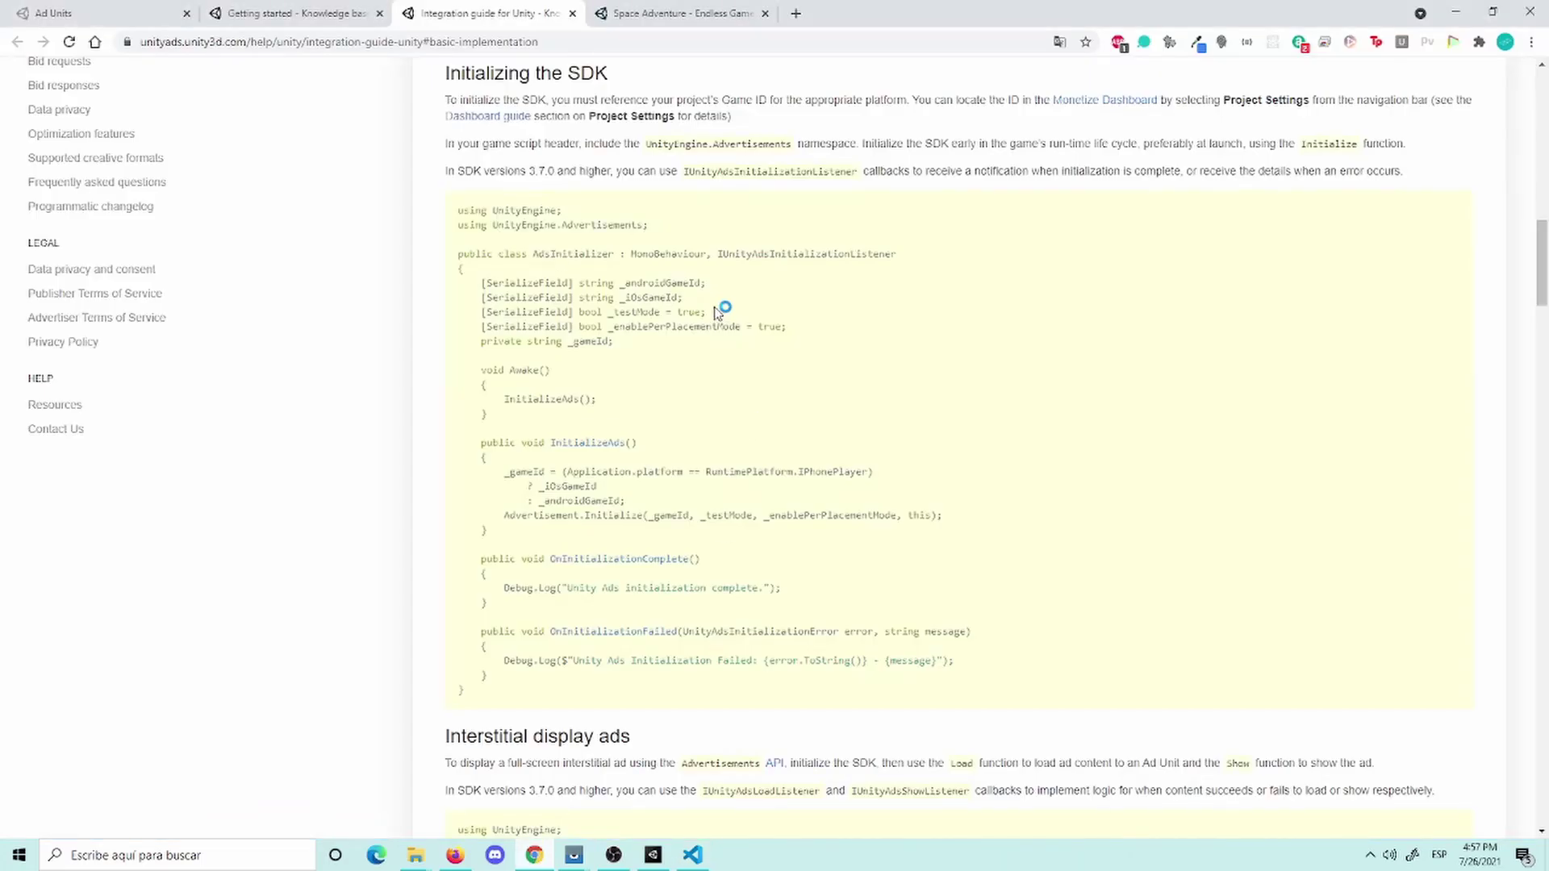
triple_click(597, 225)
key(ctrl+c)
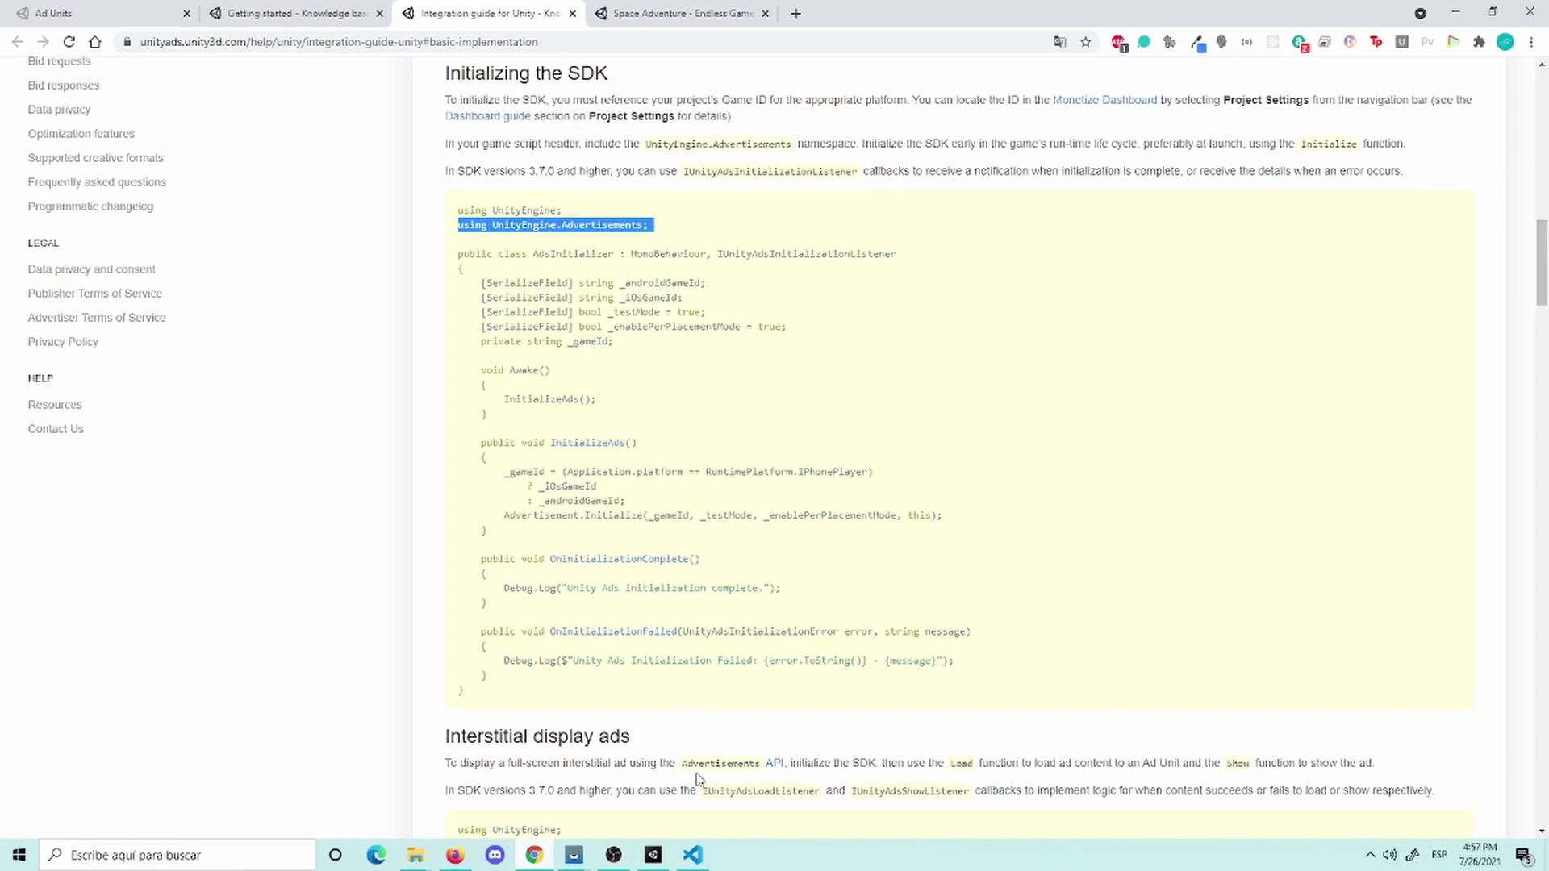
click(692, 855)
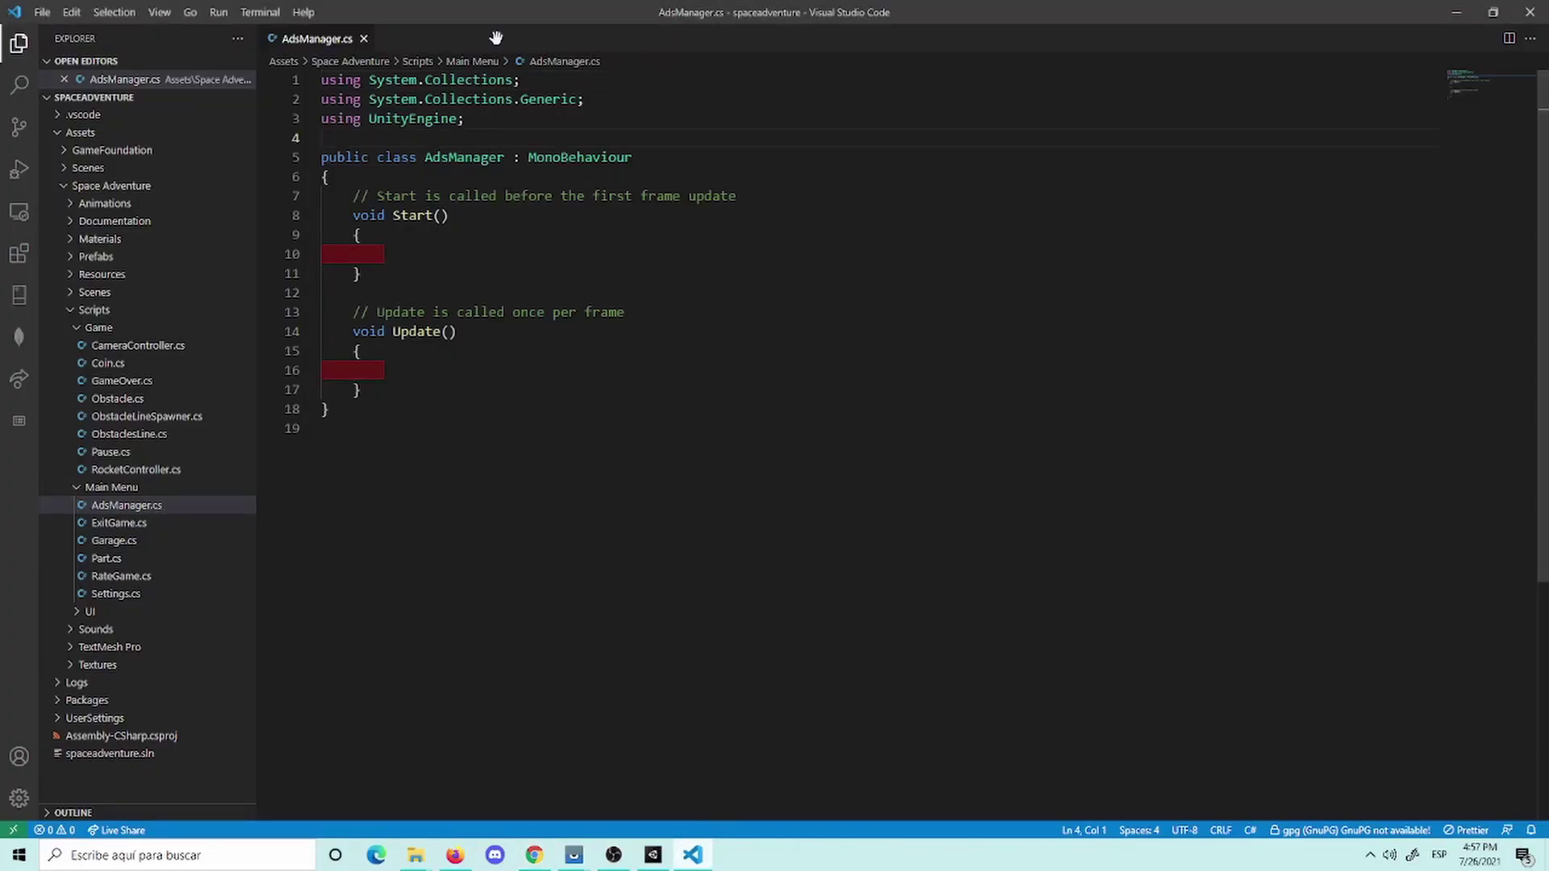
click(510, 121)
key(Return)
key(ctrl+v)
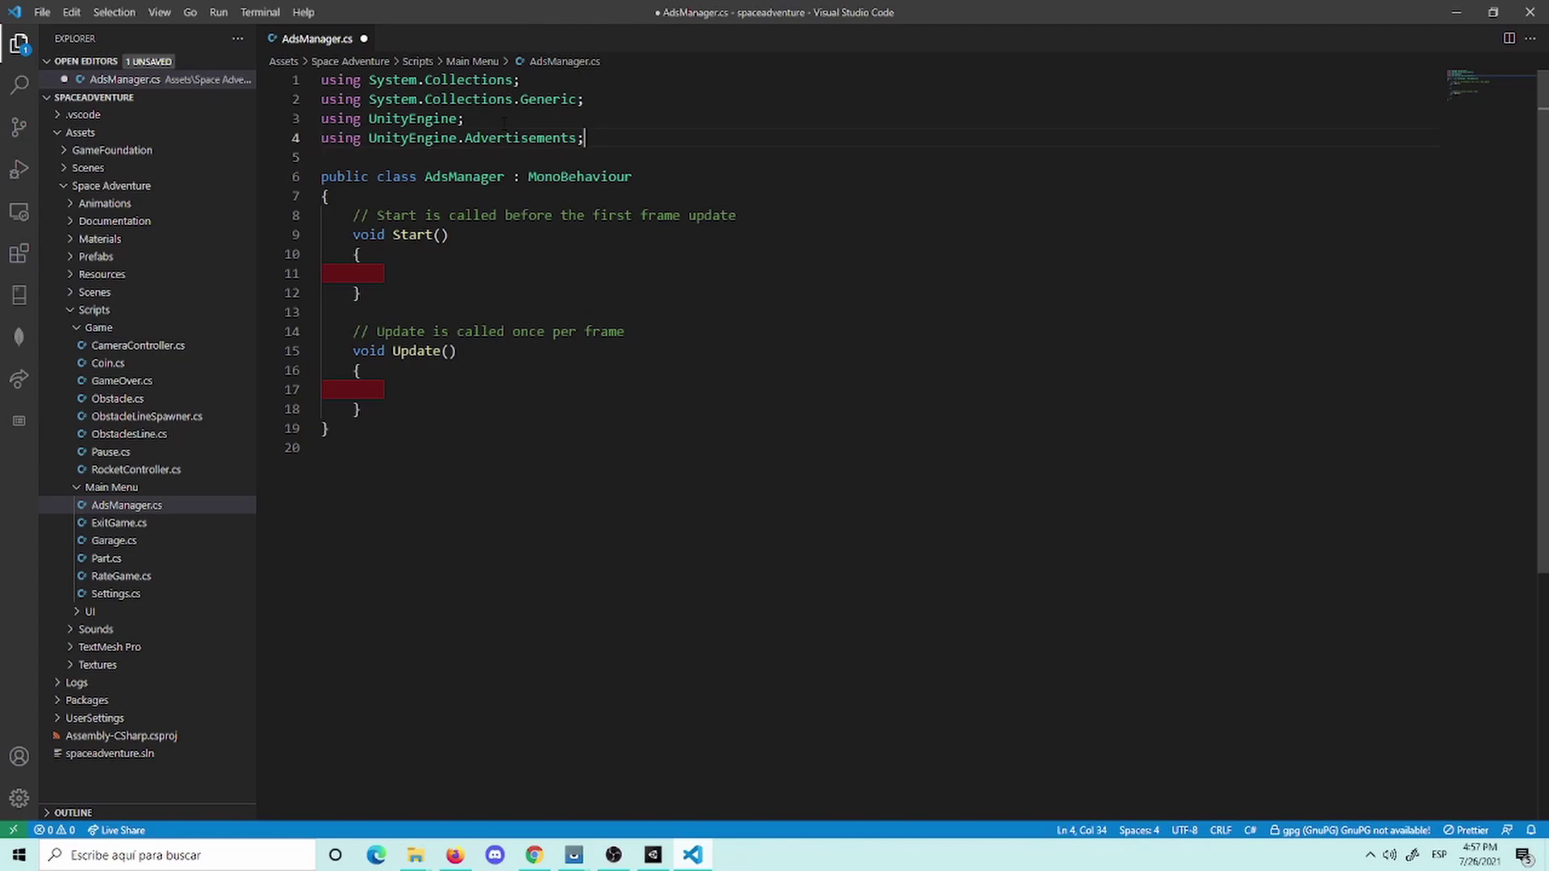
Step: Review the sample's fields: _androidGameId, _iOsGameId, _testMode, _enablePerPlacementMode and _gameId
click(534, 855)
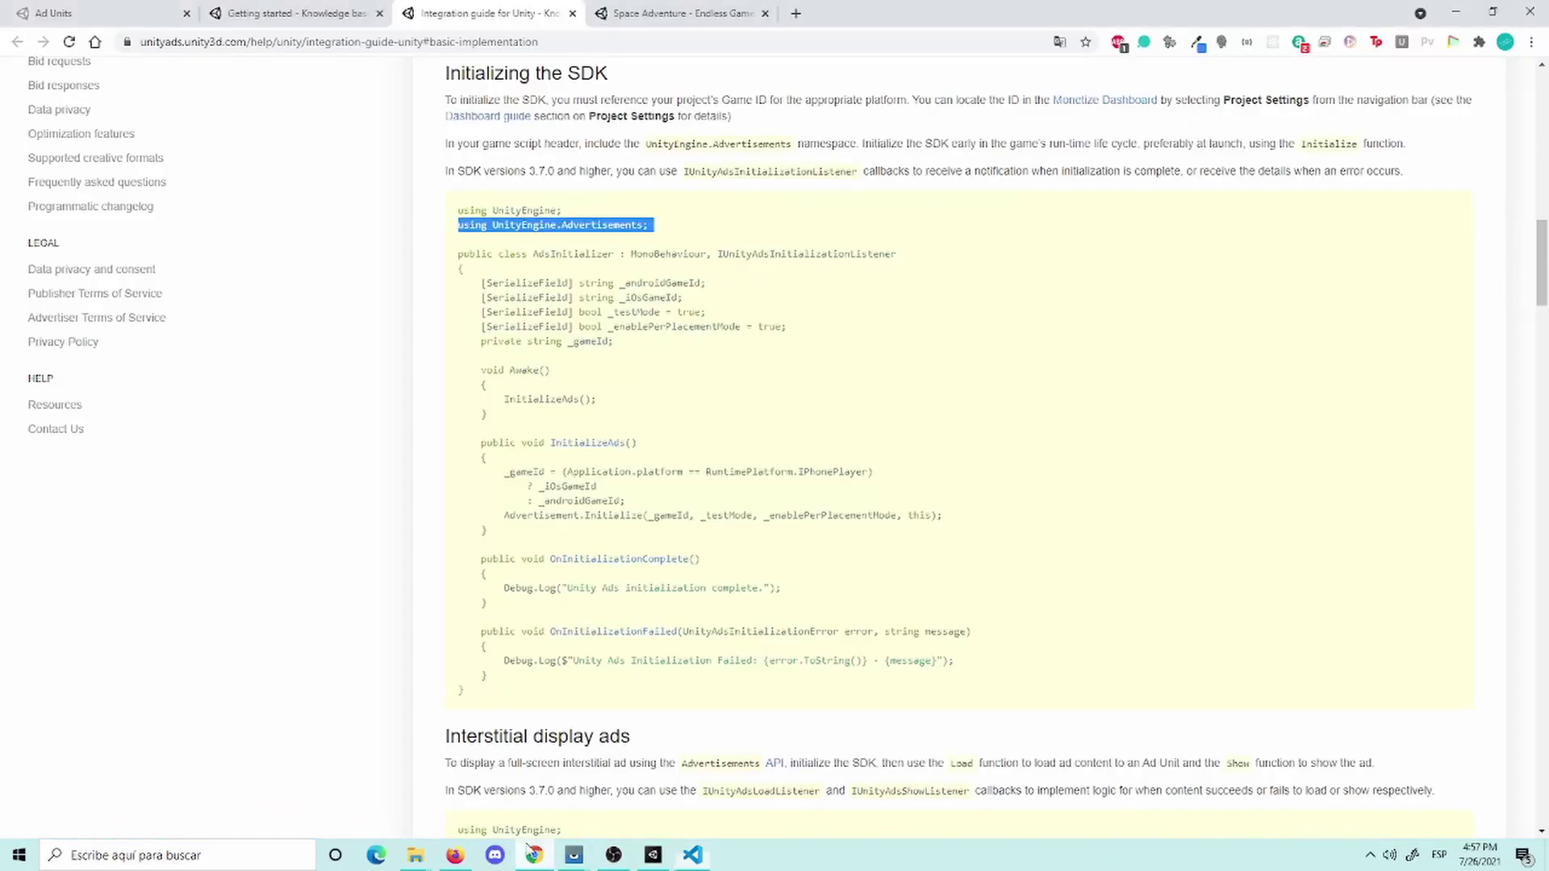
click(668, 381)
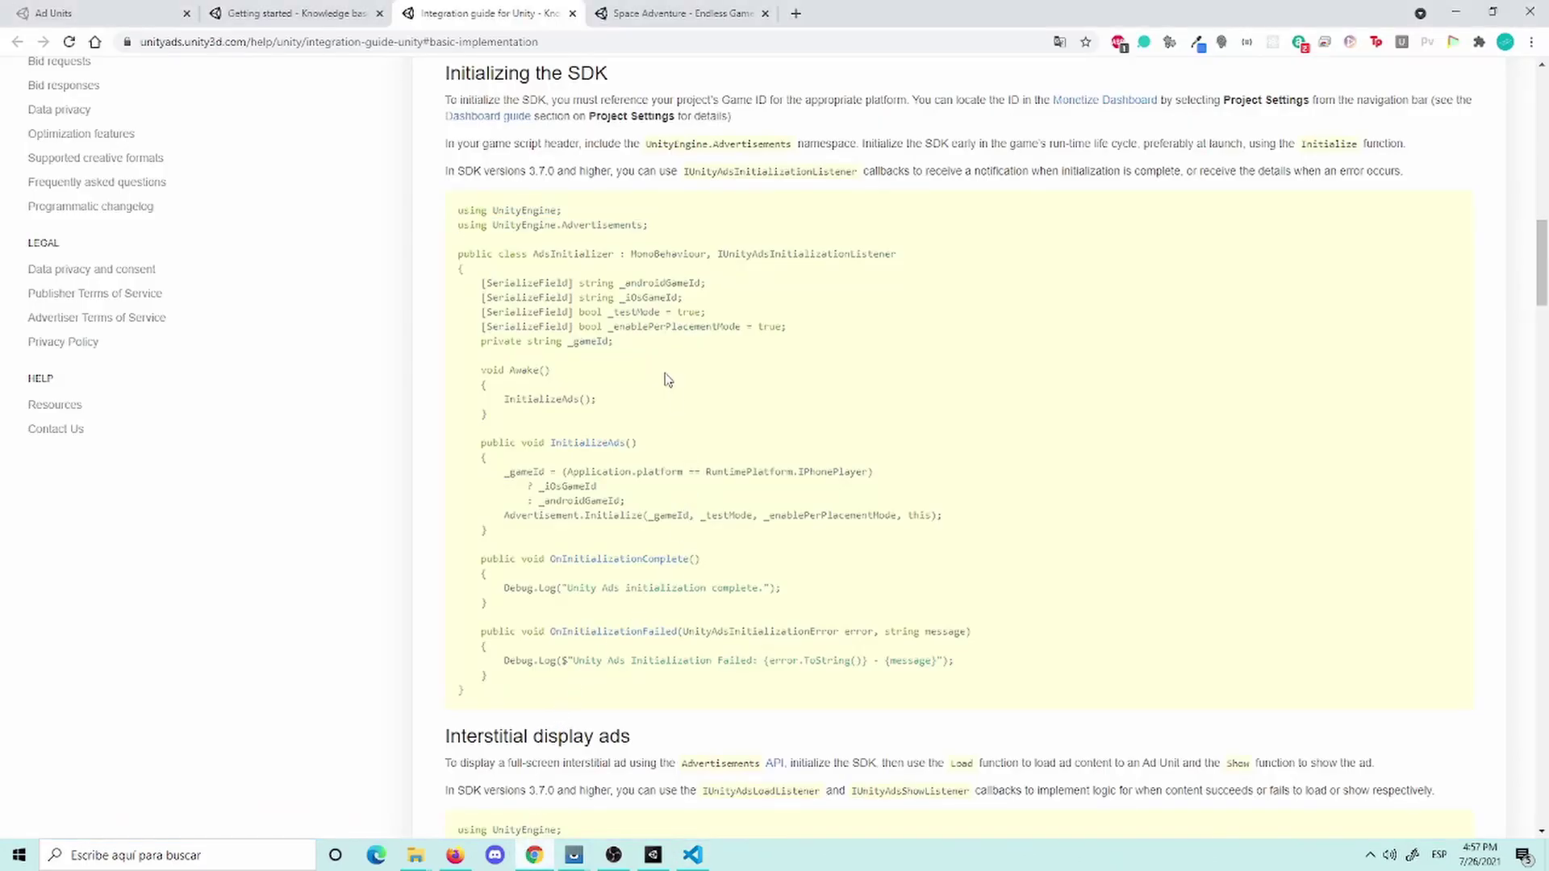
double_click(678, 281)
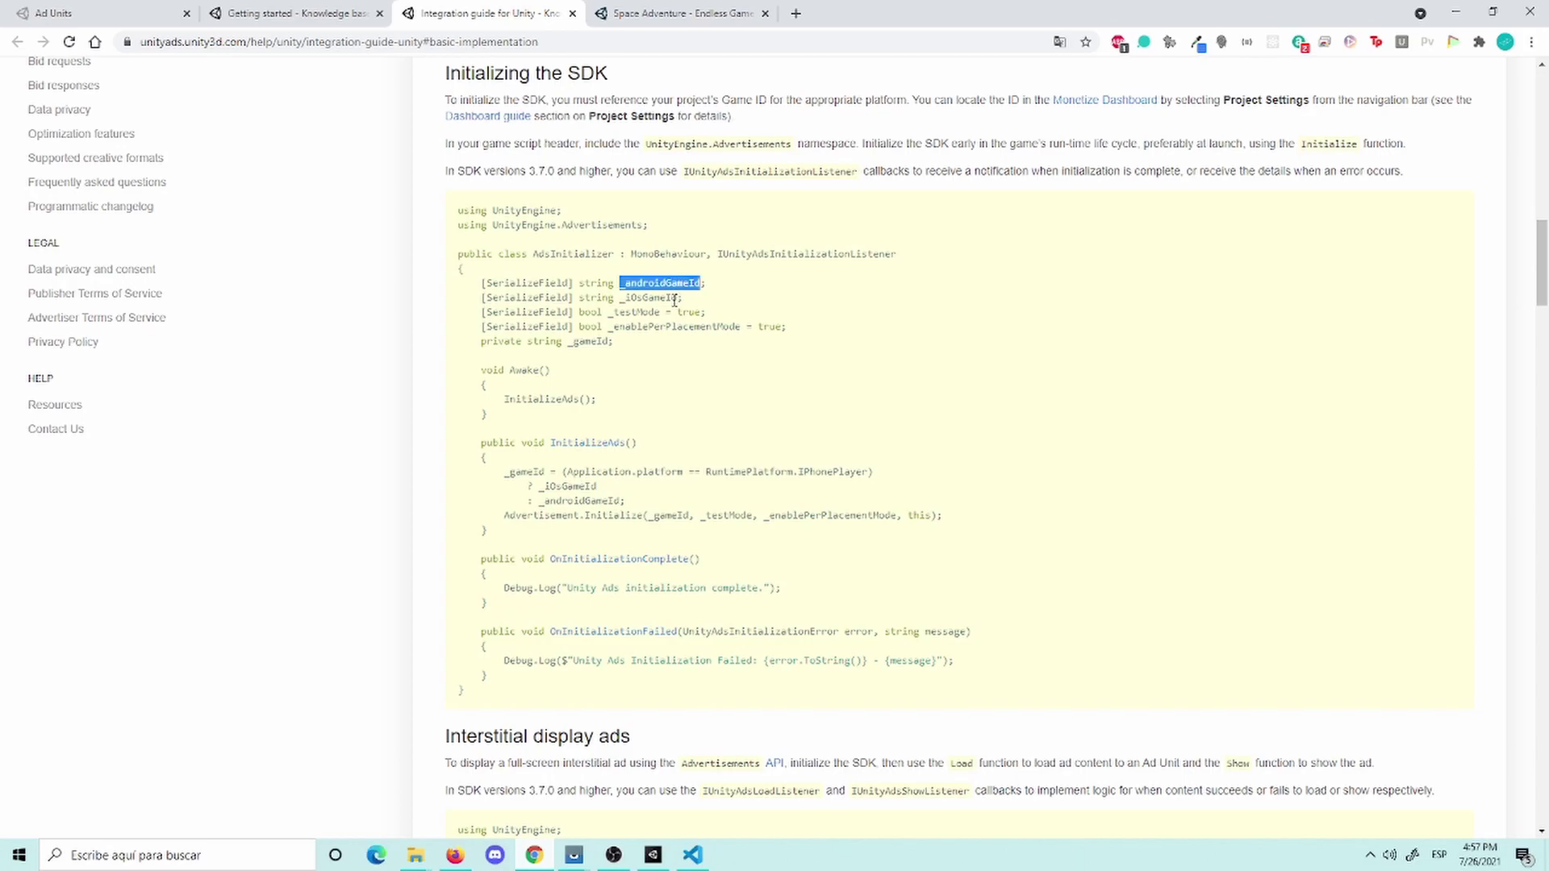
double_click(650, 297)
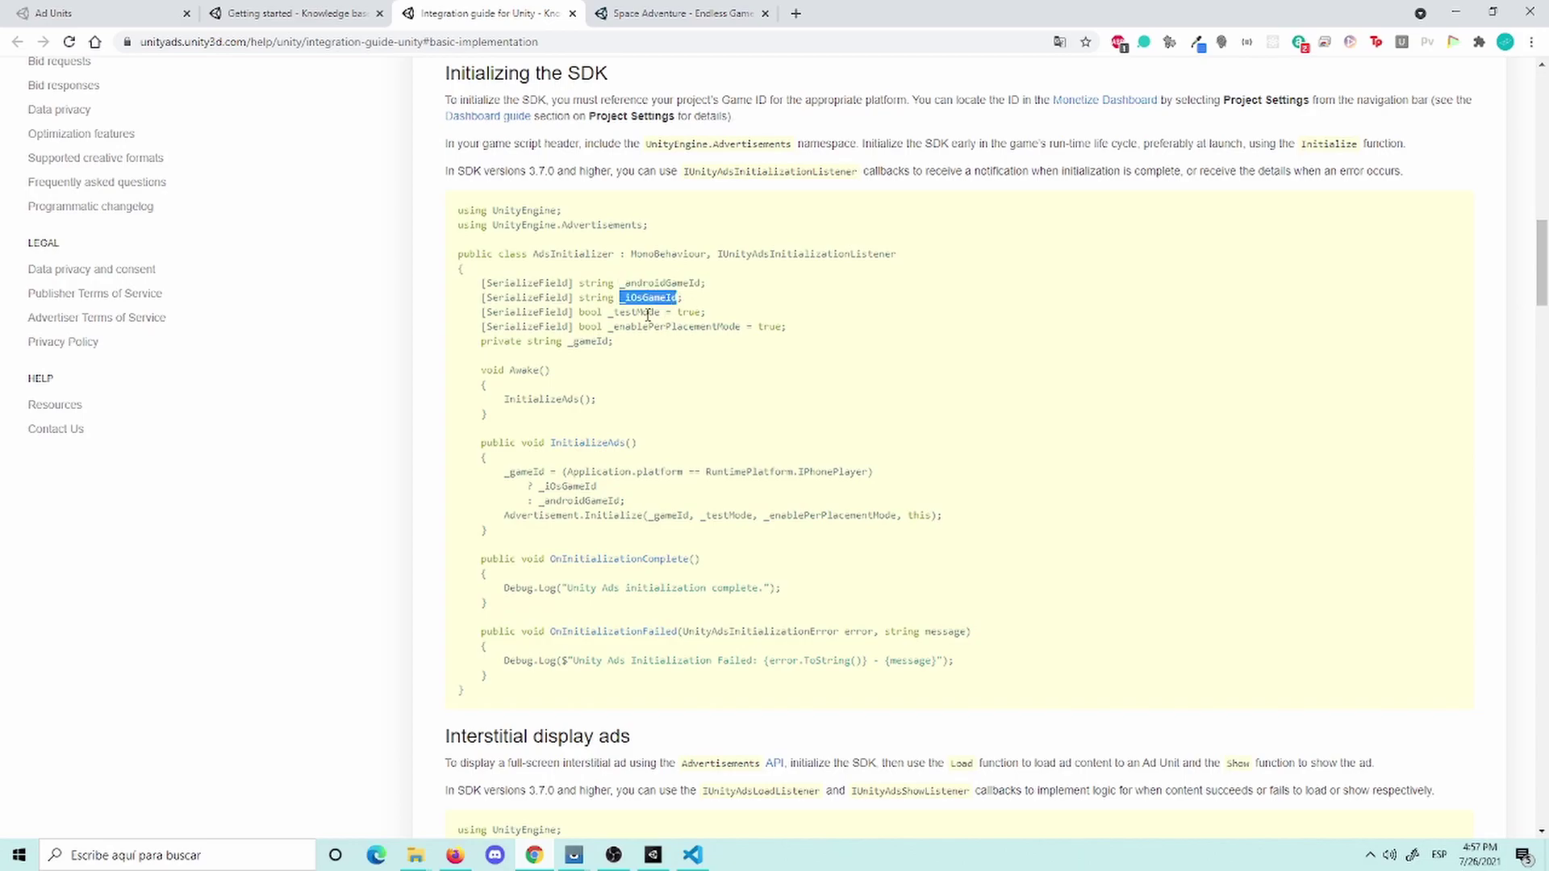
double_click(648, 314)
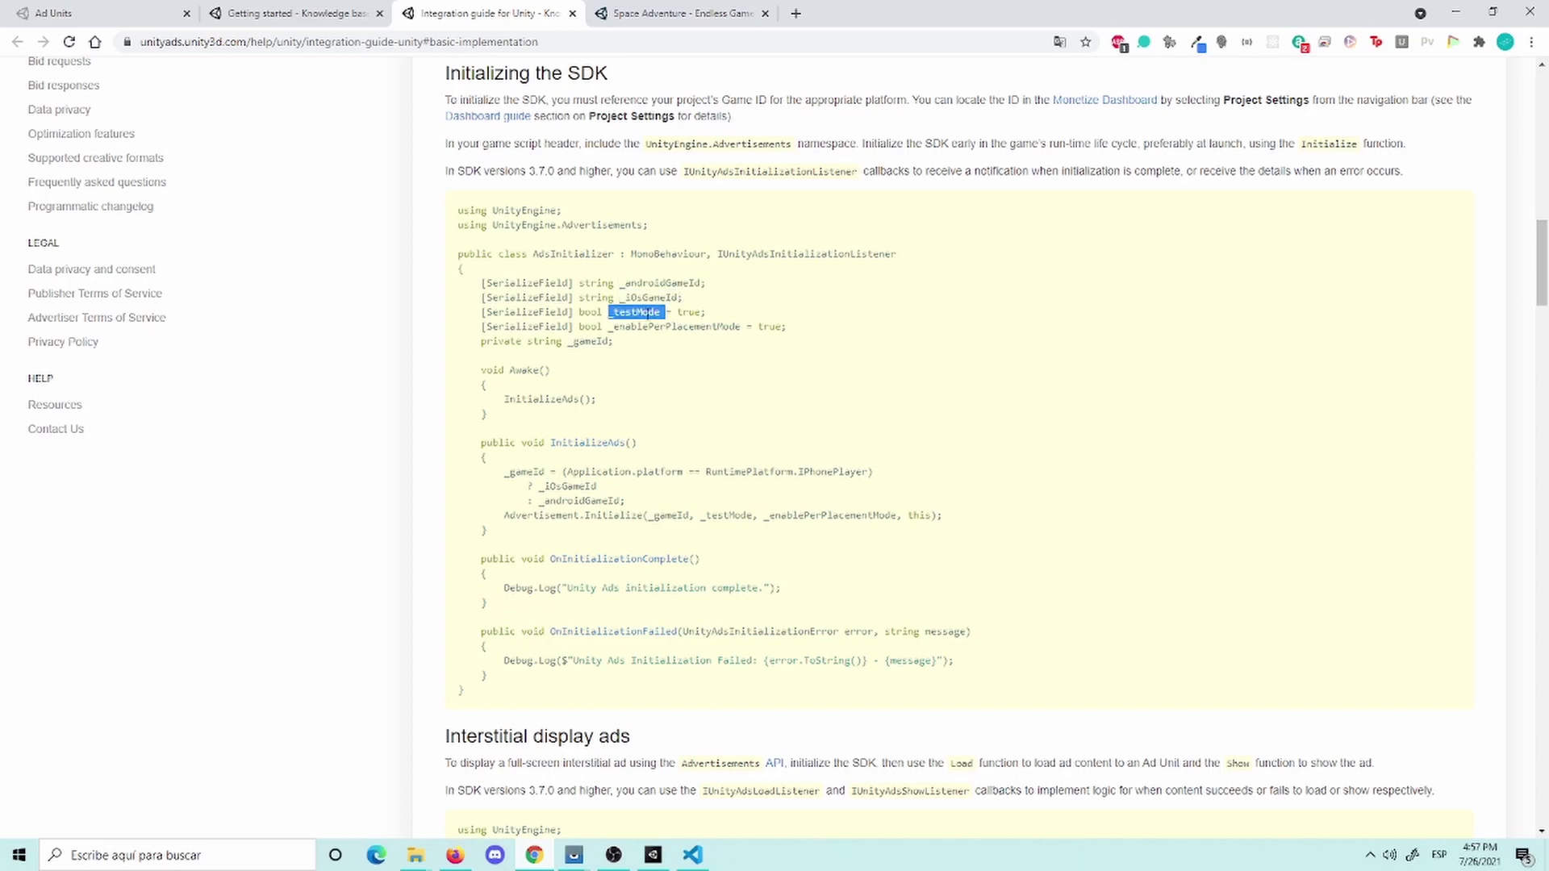
double_click(688, 327)
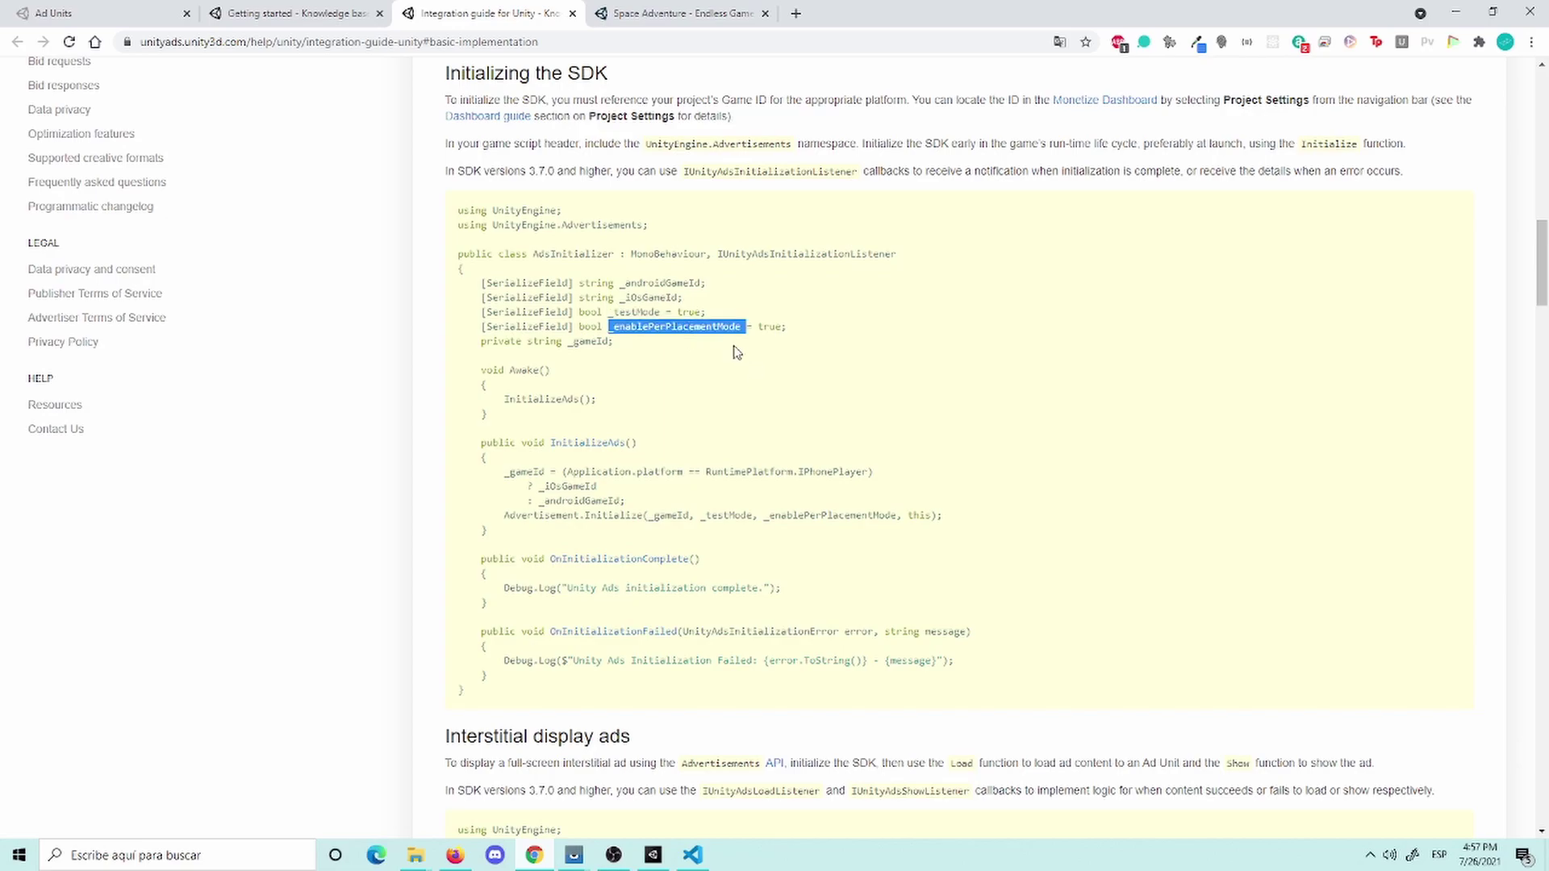
double_click(593, 342)
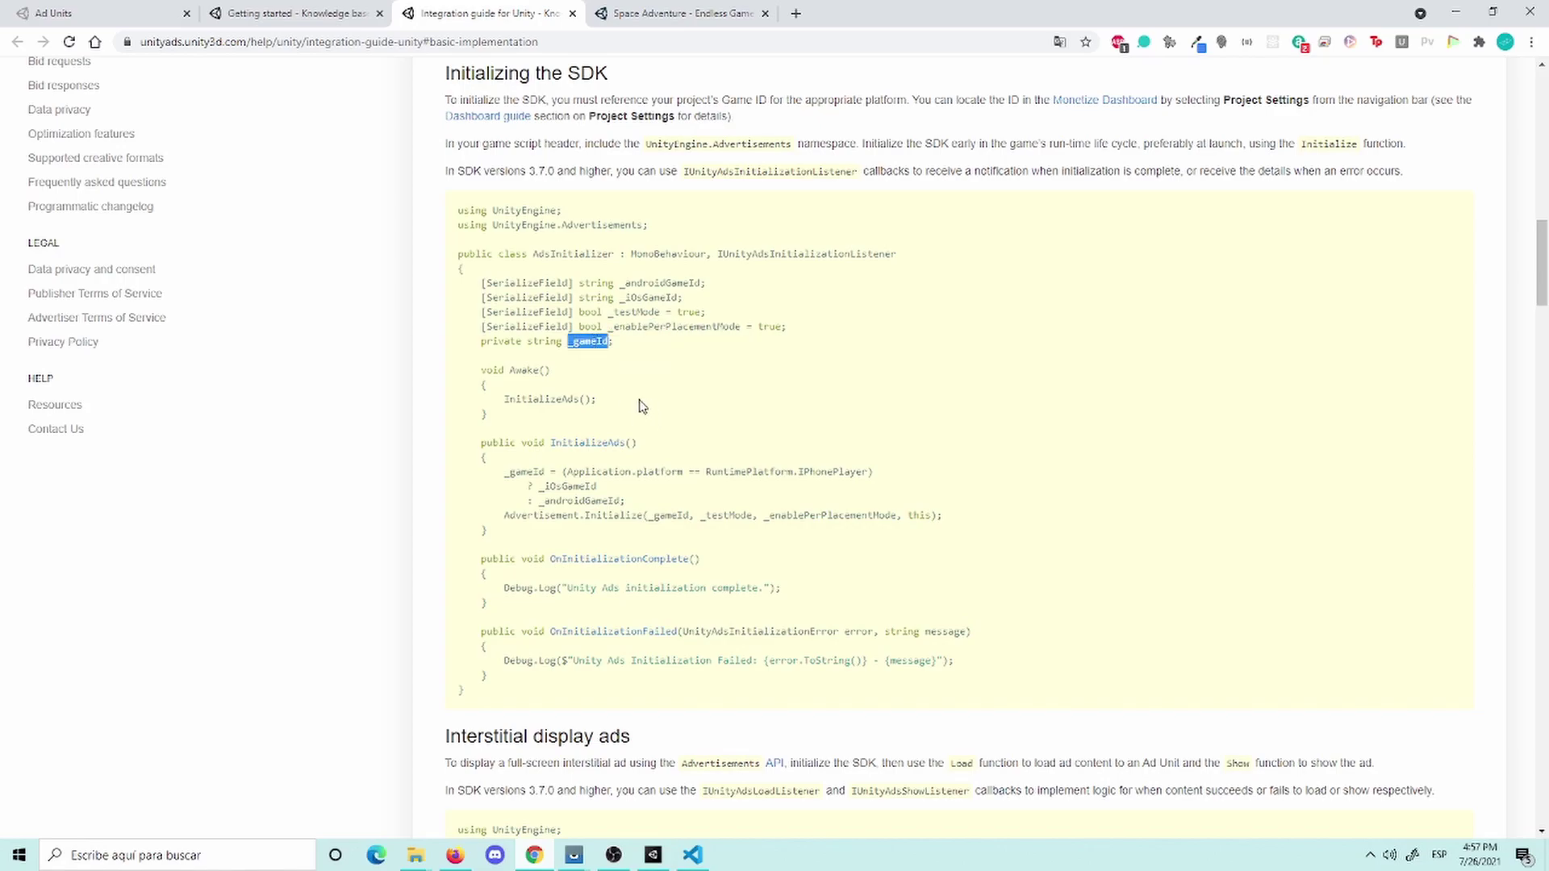
Step: Check the _gameId string type and compare the Game IDs on the Ad Units dashboard
double_click(545, 342)
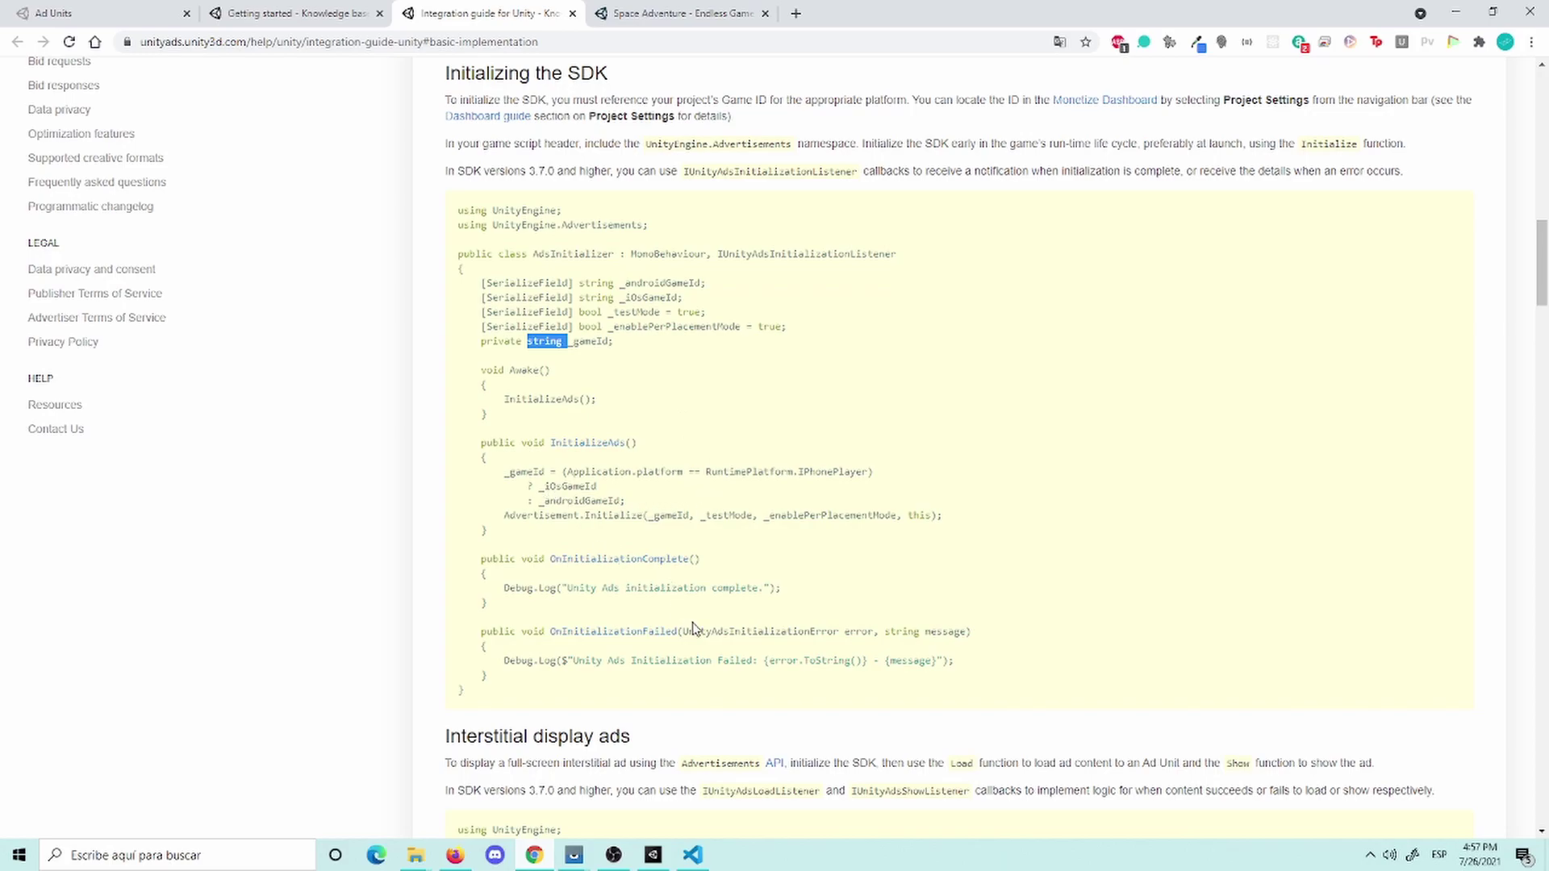
scroll(701, 632, up, 7)
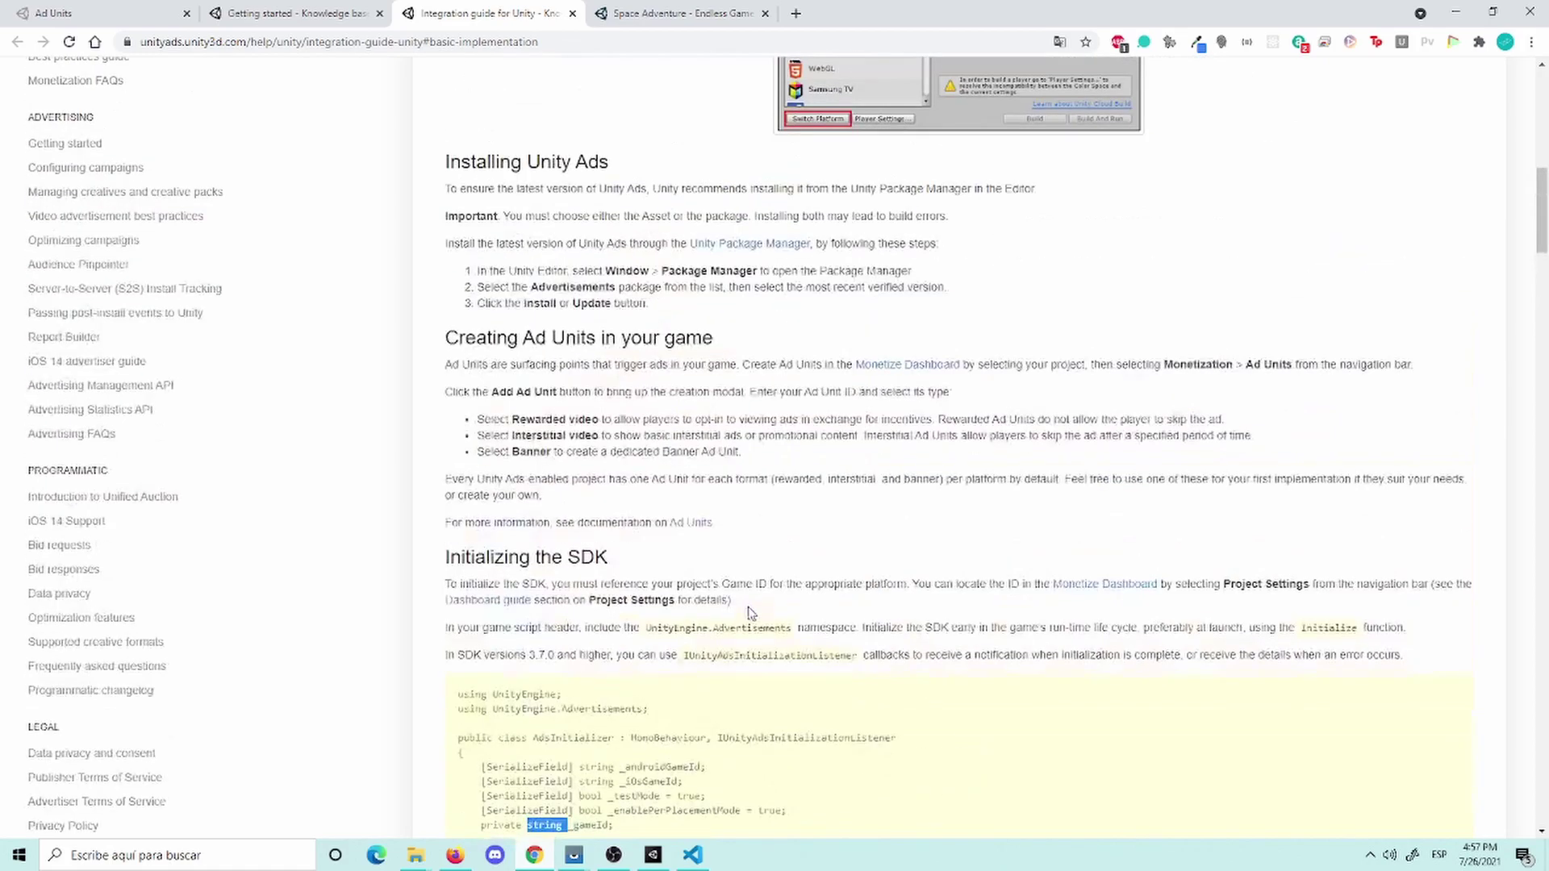
click(113, 13)
click(223, 8)
click(113, 13)
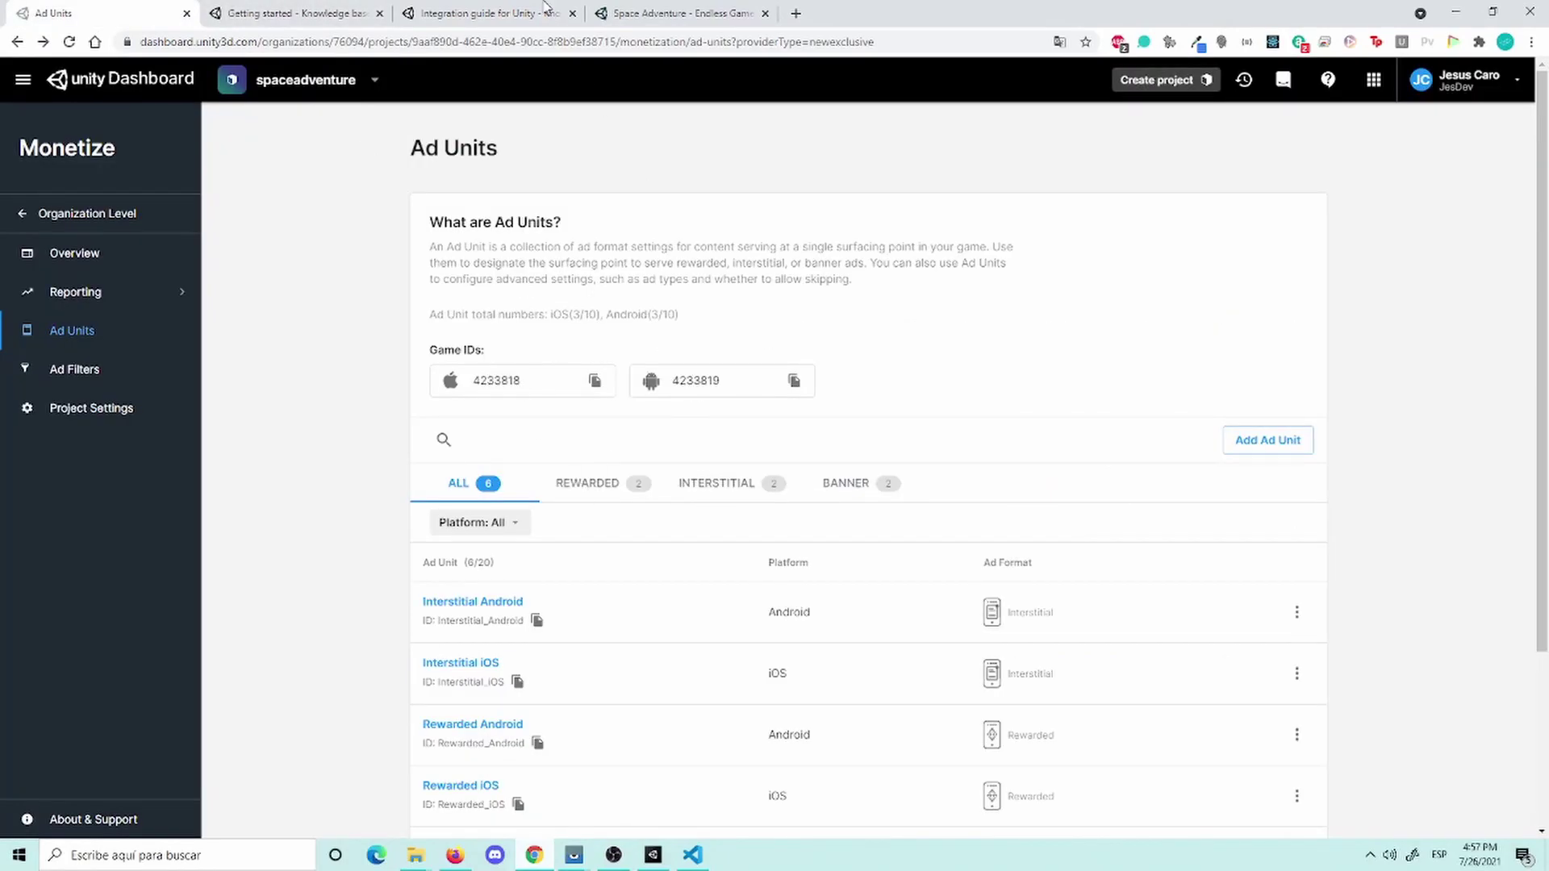
click(275, 11)
click(593, 9)
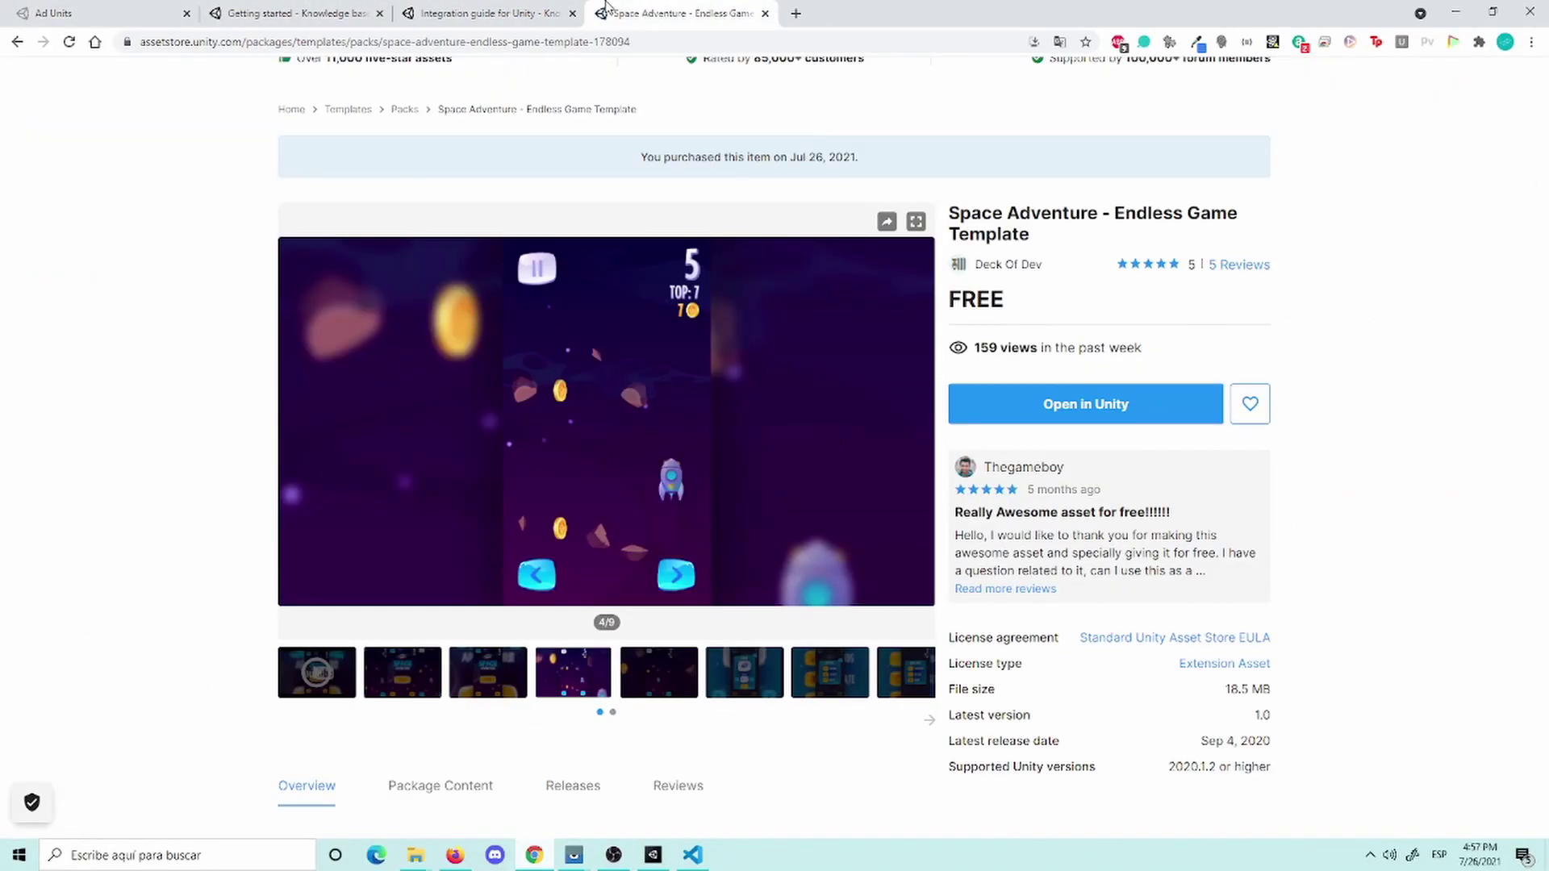
click(460, 11)
click(314, 12)
click(22, 9)
click(286, 12)
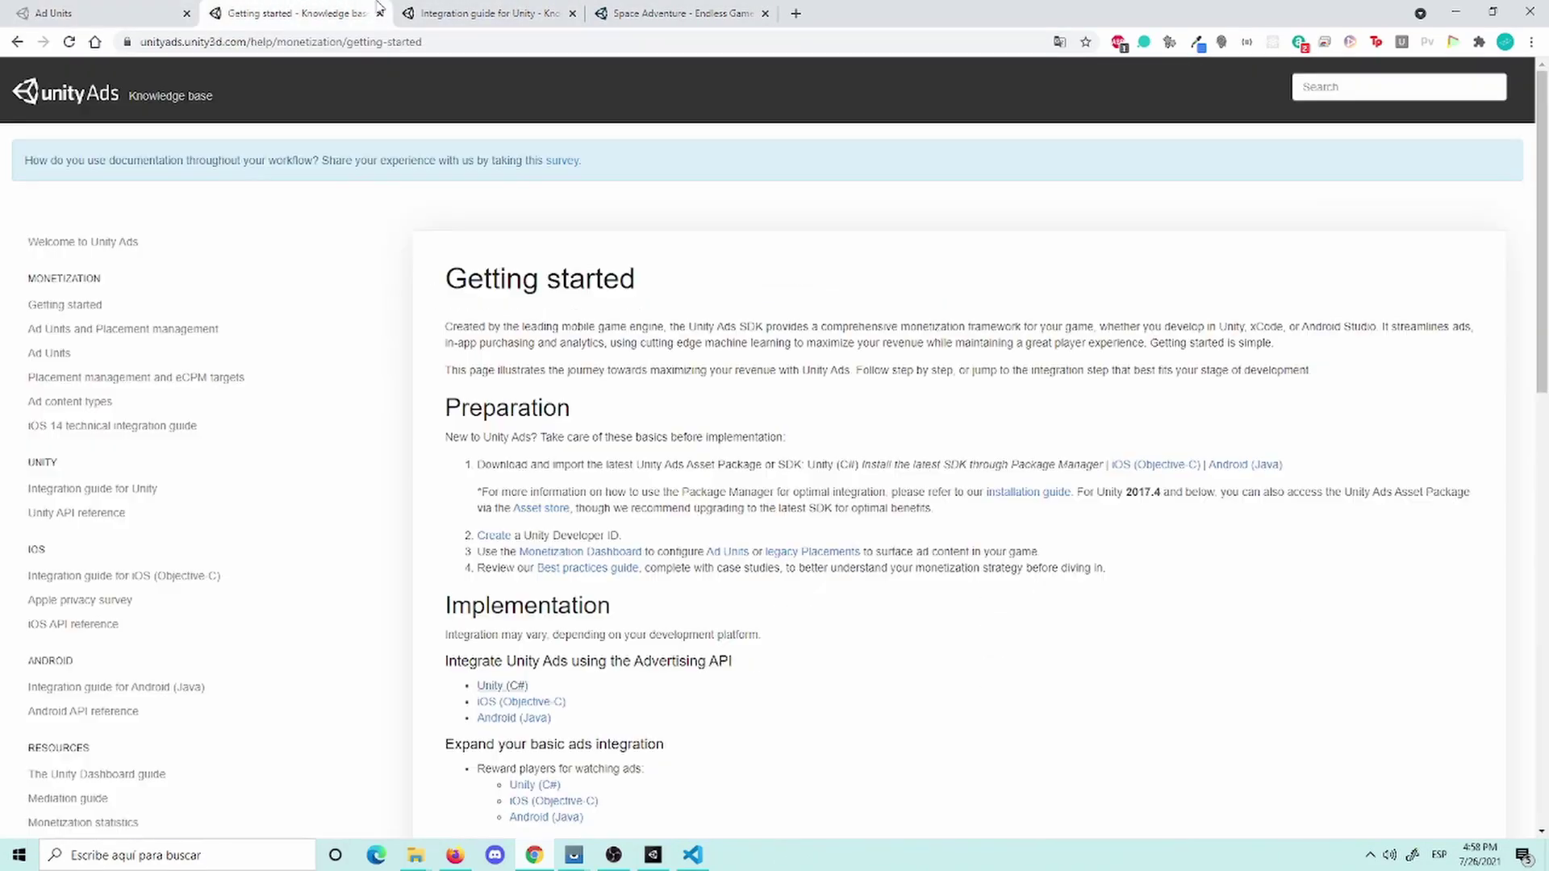
click(484, 11)
Step: Copy the five field declarations, _androidGameId through _gameId, and place the cursor inside the AdsManager class
scroll(673, 564, down, 2)
scroll(673, 675, down, 3)
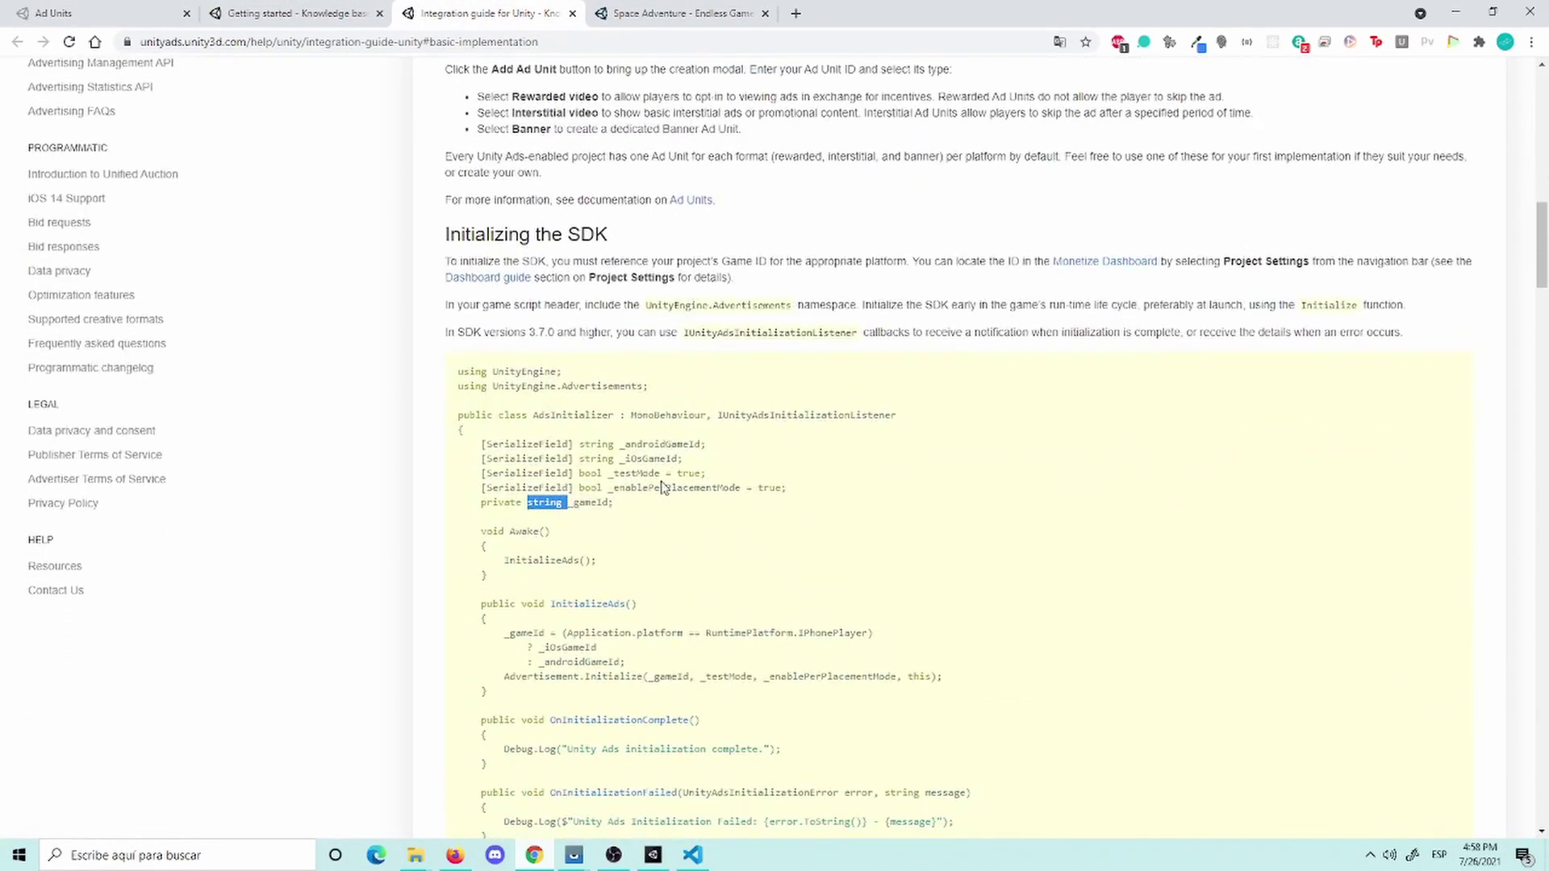
mouse_move(666, 515)
mouse_down()
mouse_move(489, 459)
mouse_move(488, 445)
mouse_up()
key(ctrl+c)
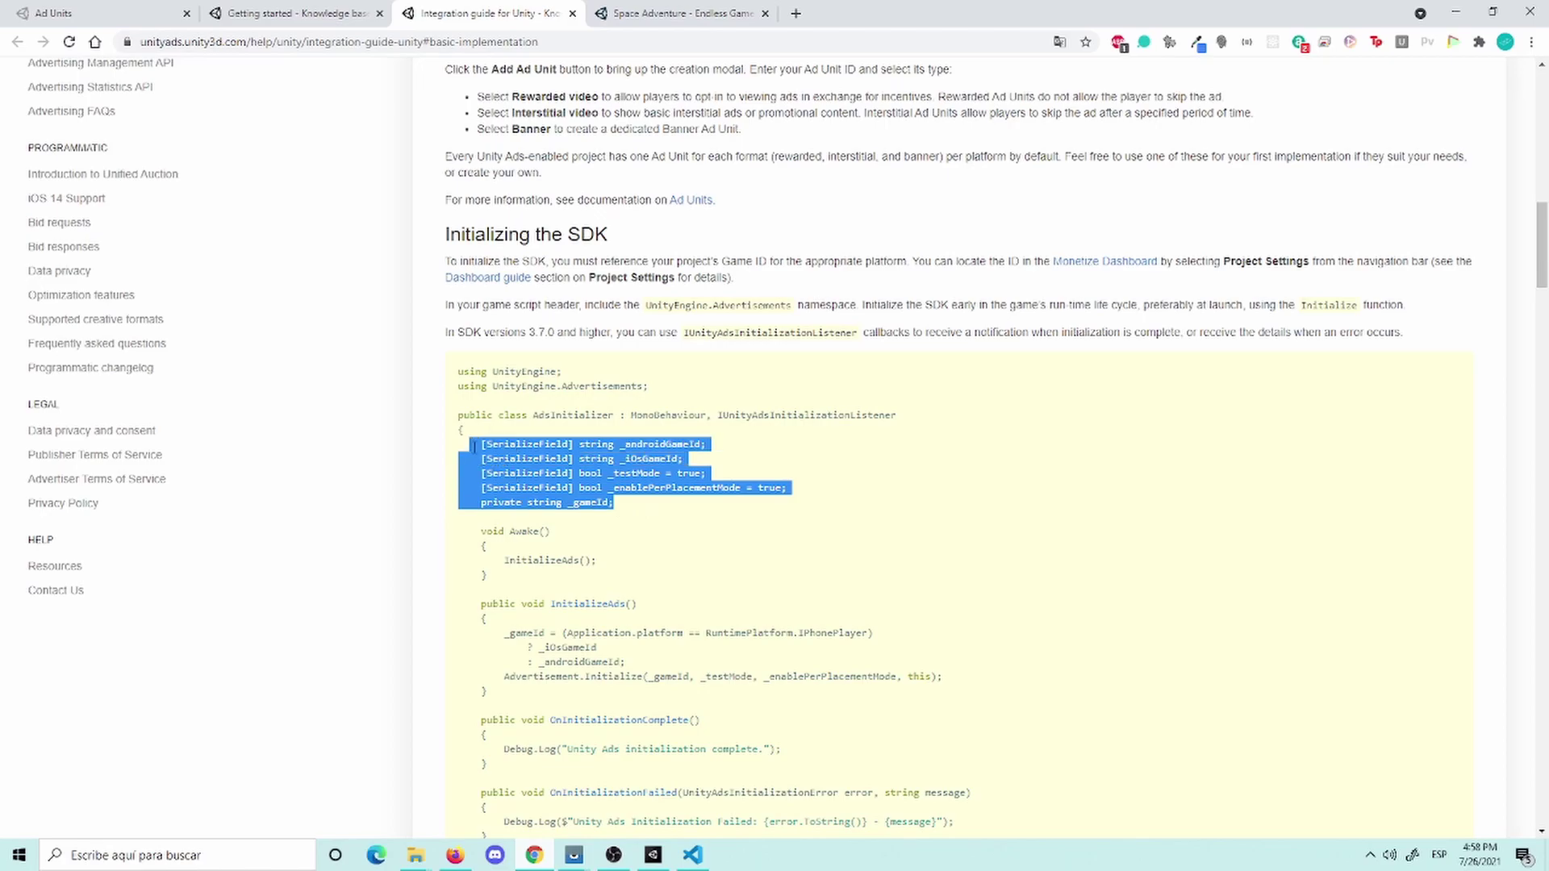
click(692, 855)
click(449, 235)
Step: Replace the template Start and Update methods with the five pasted field declarations and save
mouse_move(352, 215)
mouse_down()
mouse_move(398, 351)
mouse_move(362, 409)
mouse_up()
key(BackSpace)
key(ctrl+v)
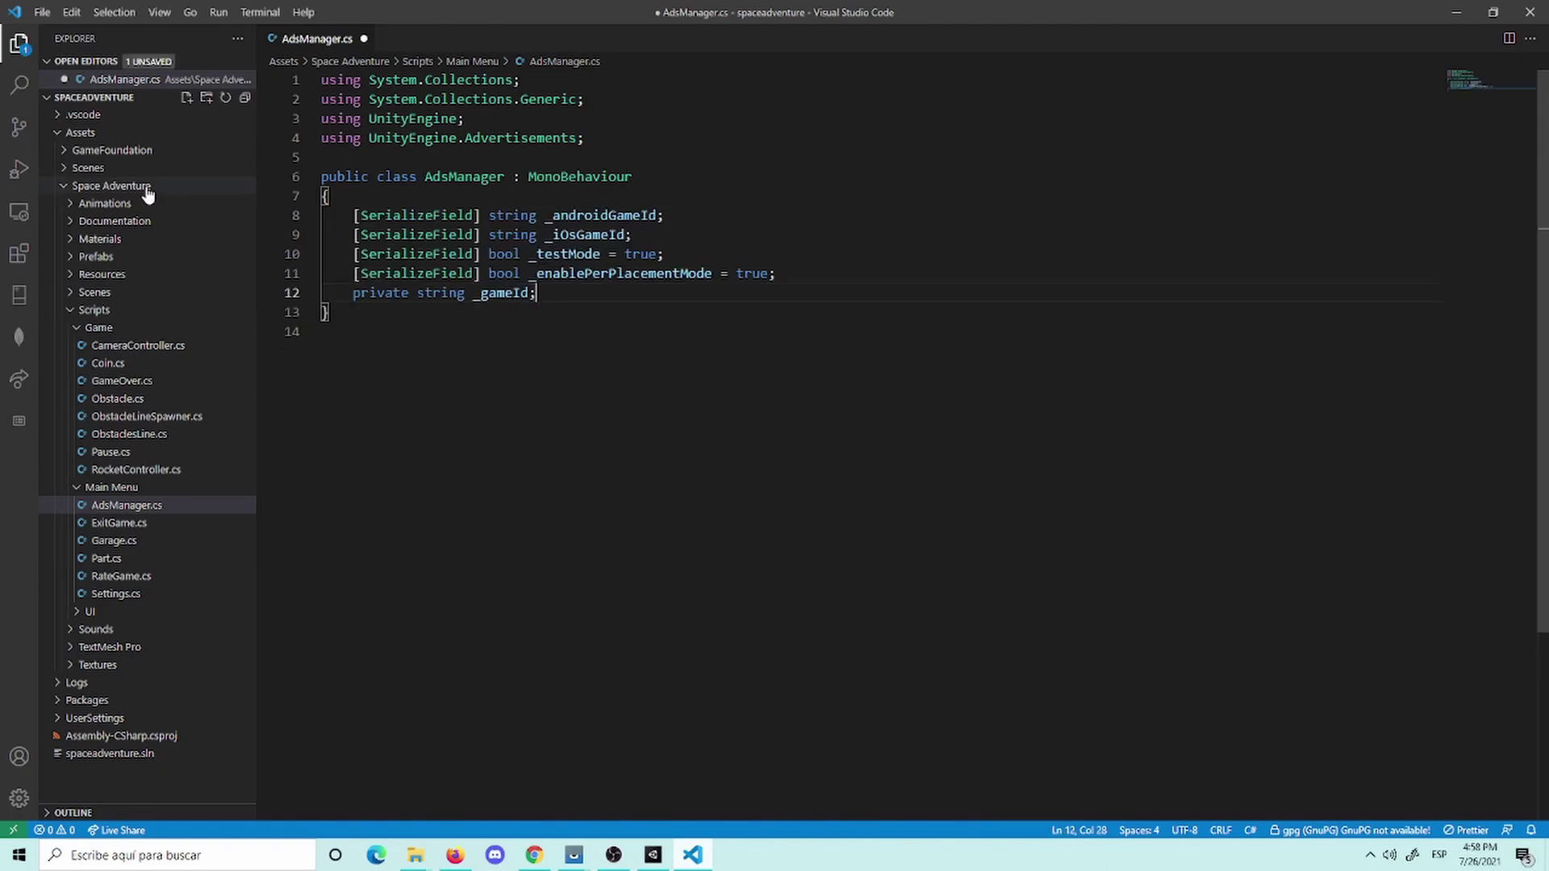
key(ctrl+s)
Step: Move the _androidGameId declaration onto its own line below its [SerializeField] attribute
click(488, 215)
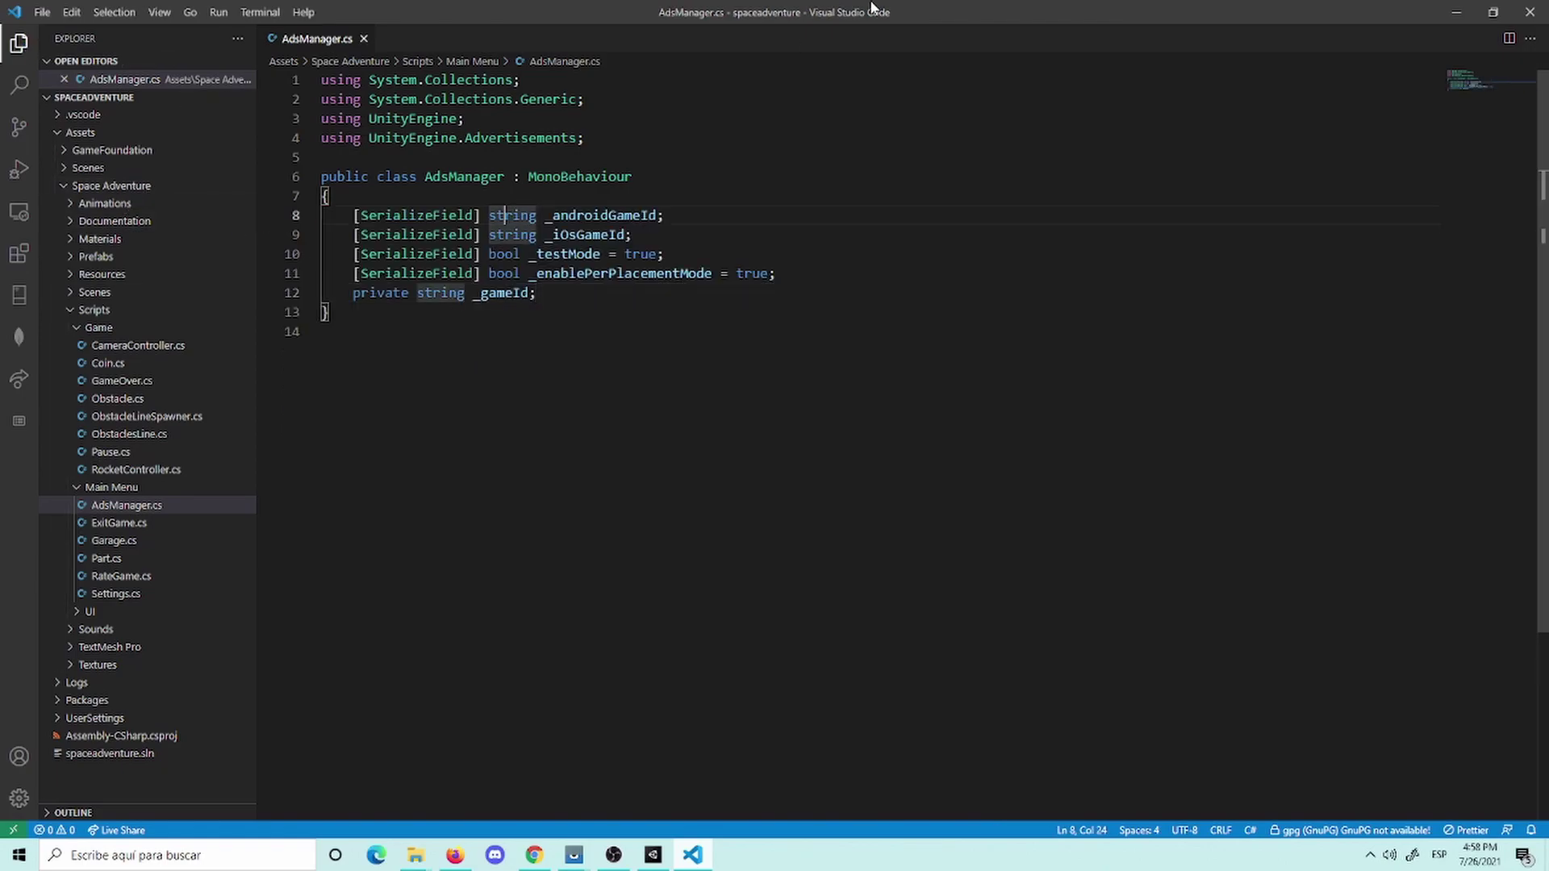
key(BackSpace)
key(Return)
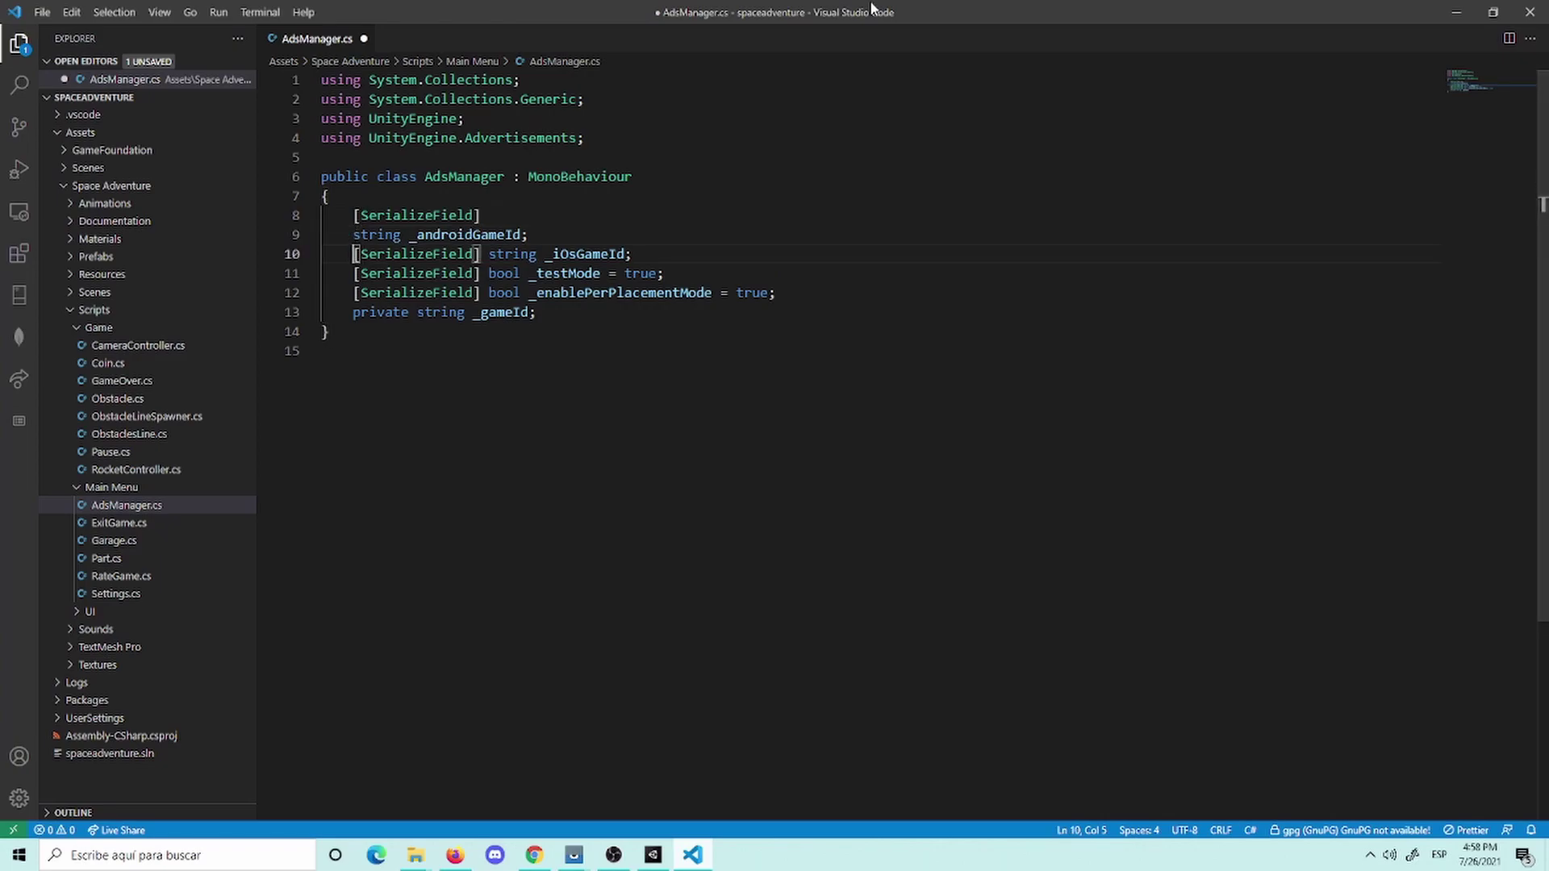
key(Down)
key(ctrl+Right)
key(ctrl+Right)
key(Right)
Step: Put the _iOsGameId and _testMode declarations on their own lines below their attributes
key(BackSpace)
key(Return)
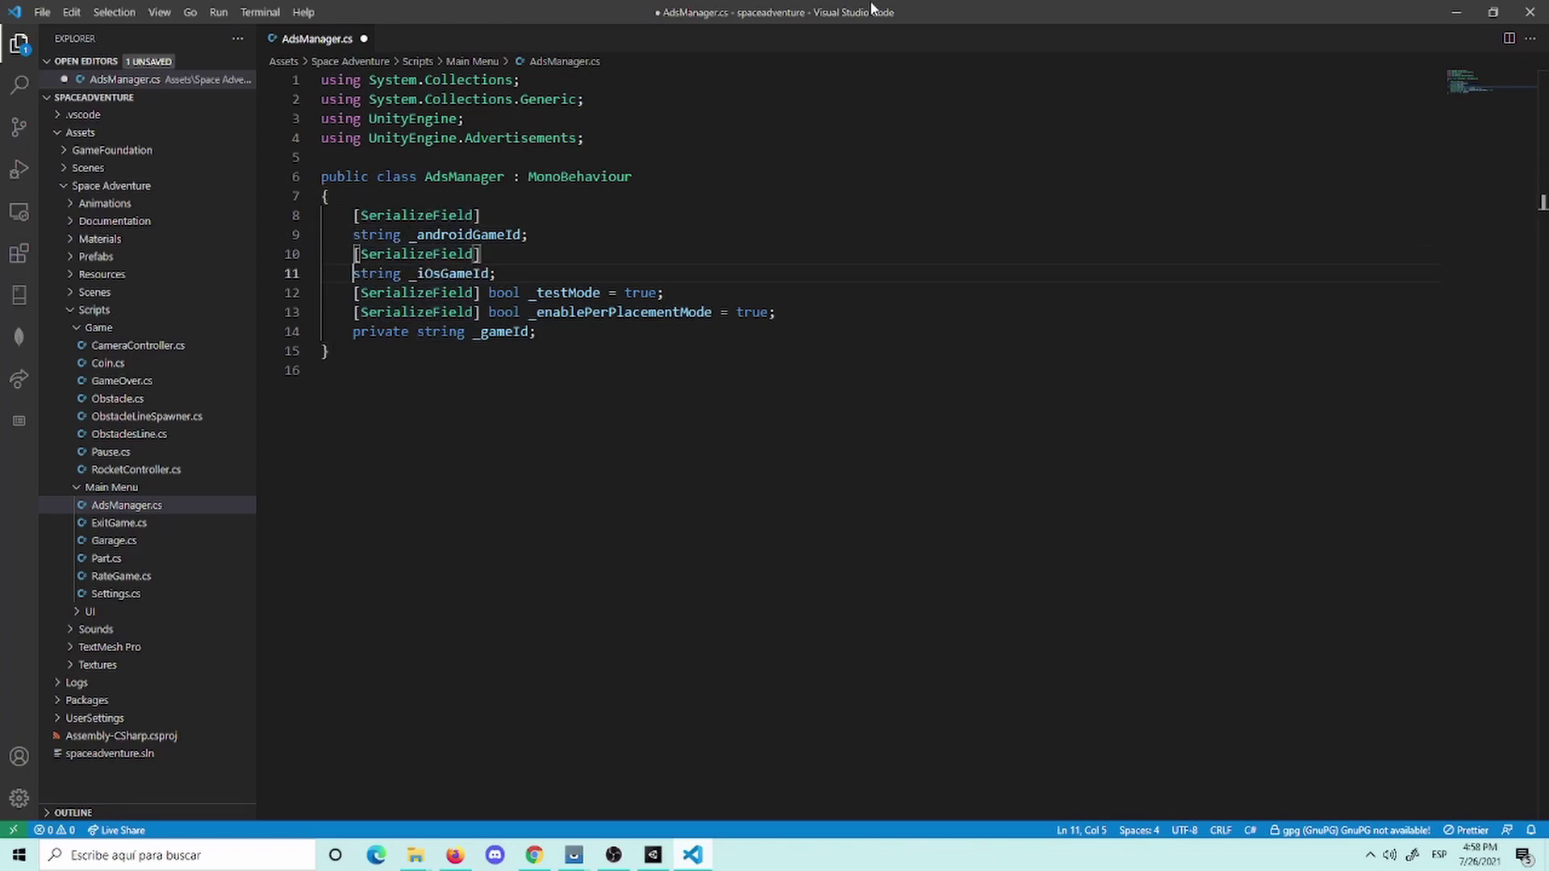
key(Down)
key(Right)
key(Right)
key(Right)
key(ctrl+Right)
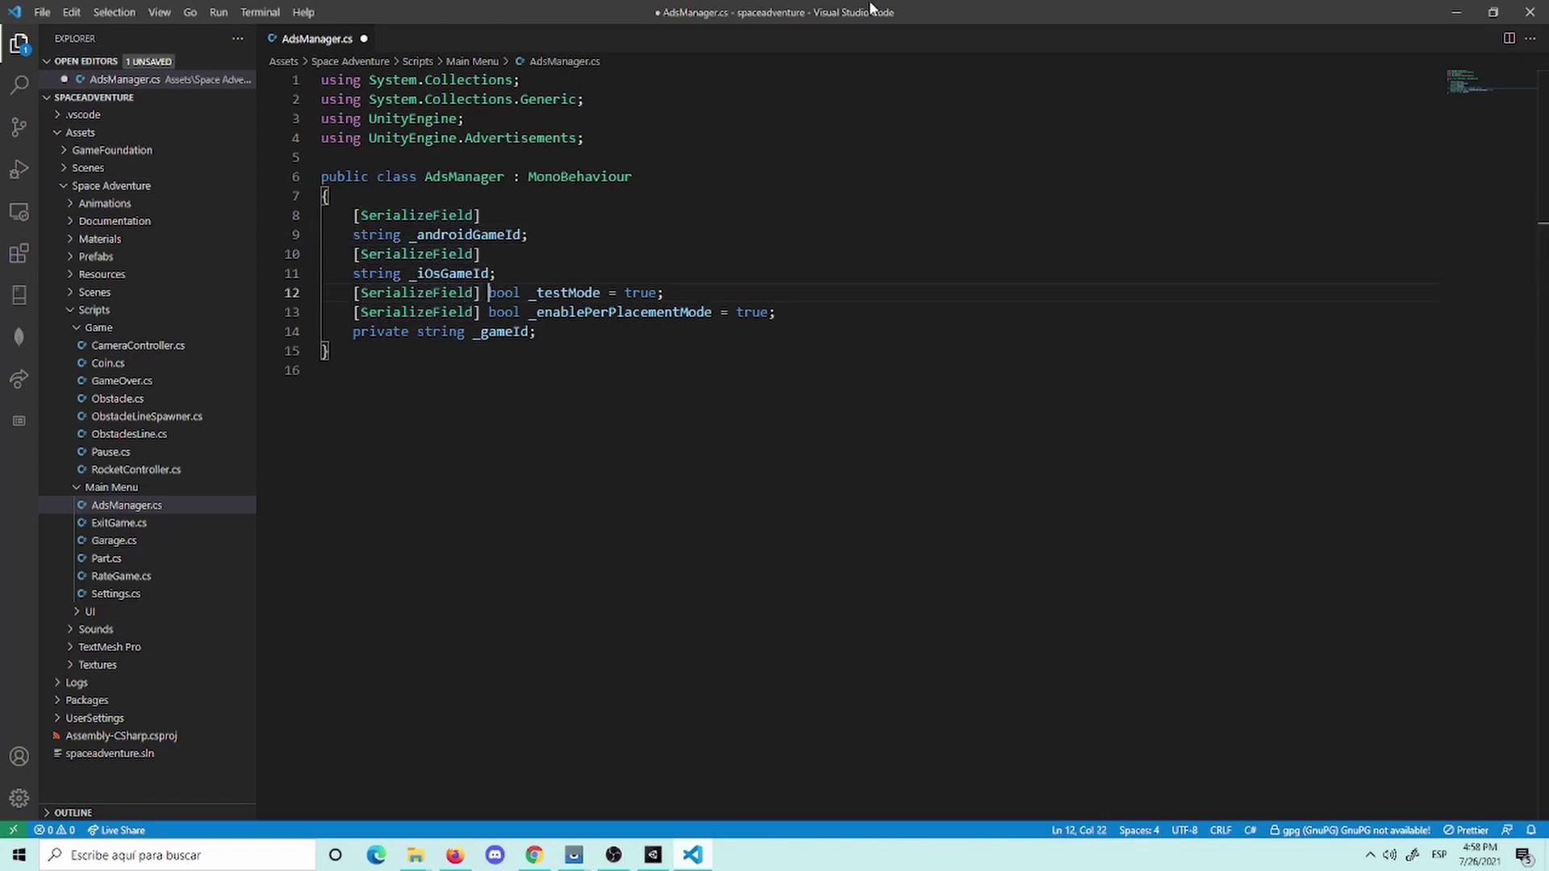
key(Right)
key(Right)
key(BackSpace)
key(Return)
Step: Break the line after the _enablePerPlacementMode attribute and save
key(Down)
key(ctrl+Right)
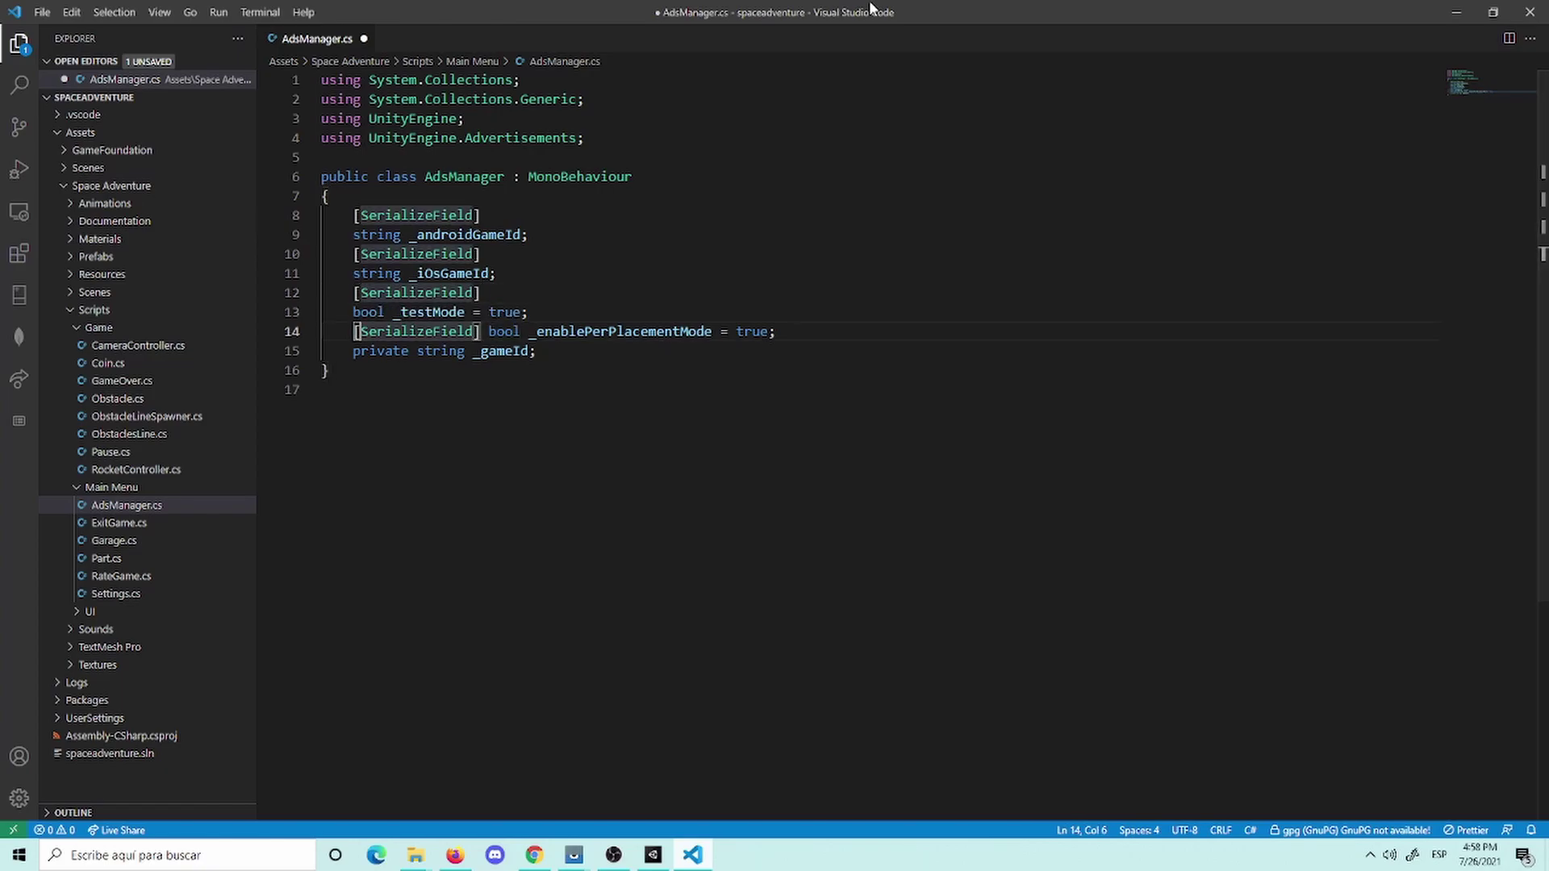
key(Left)
key(Left)
key(Left)
key(ctrl+Right)
key(ctrl+Right)
key(ctrl+Right)
key(Right)
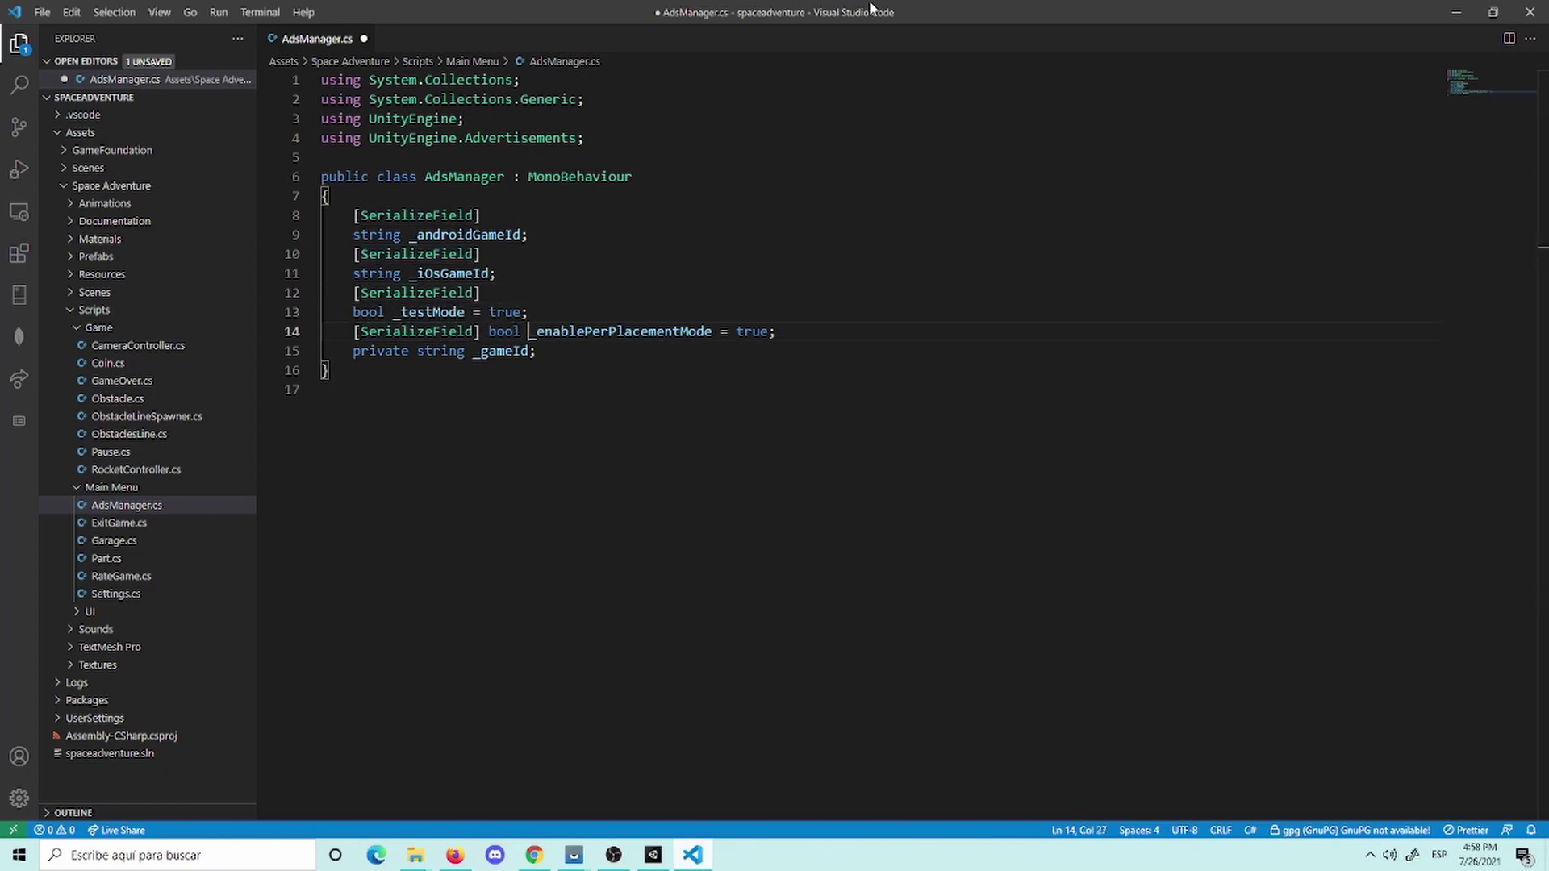
key(BackSpace)
key(Return)
key(BackSpace)
key(BackSpace)
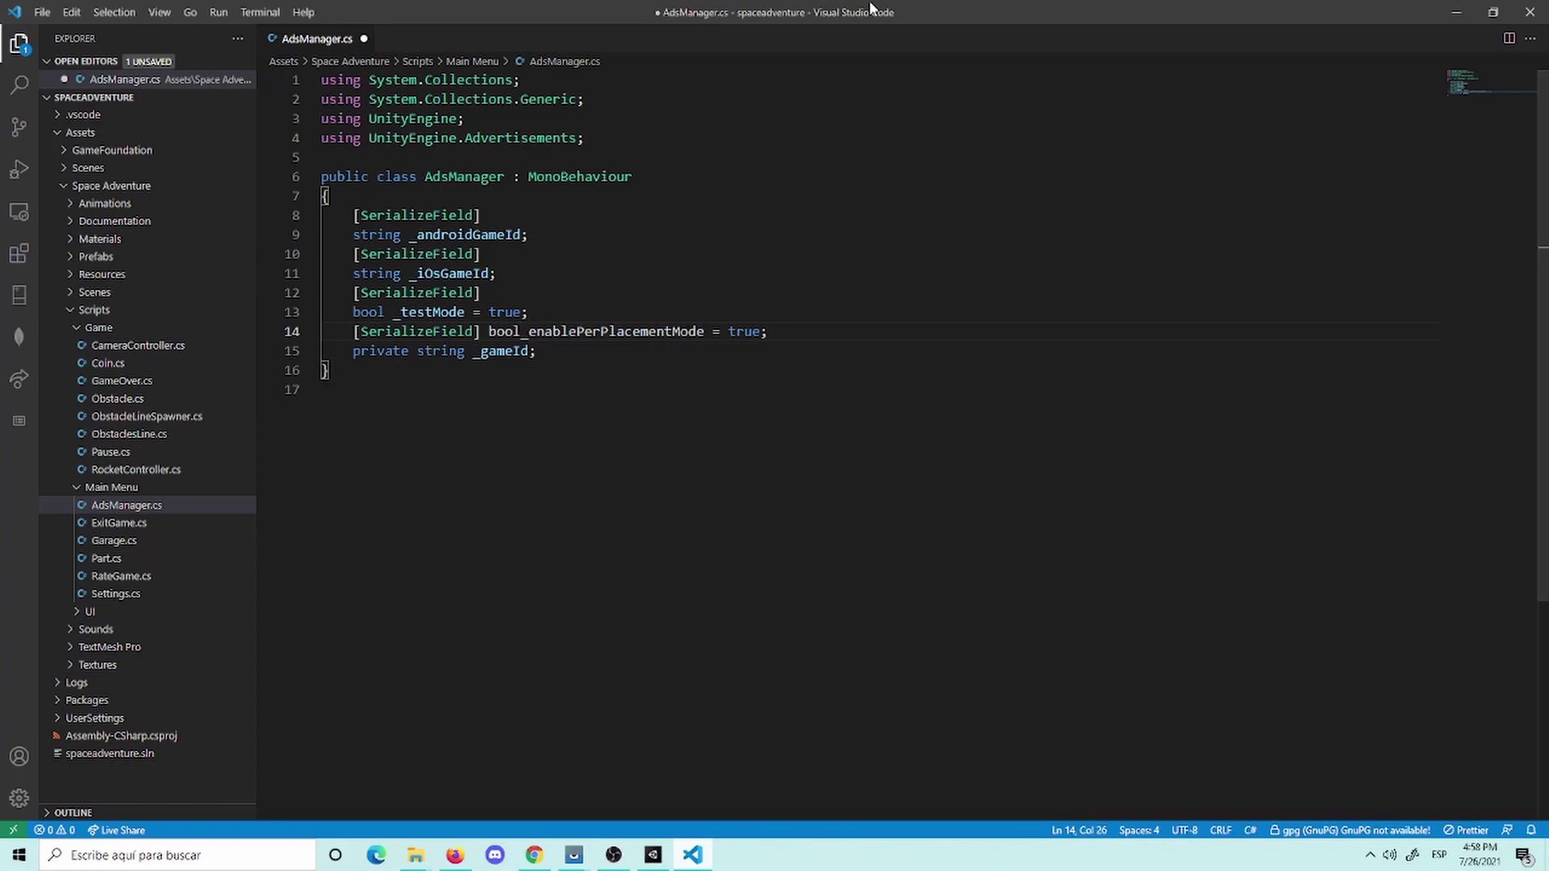
key(Return)
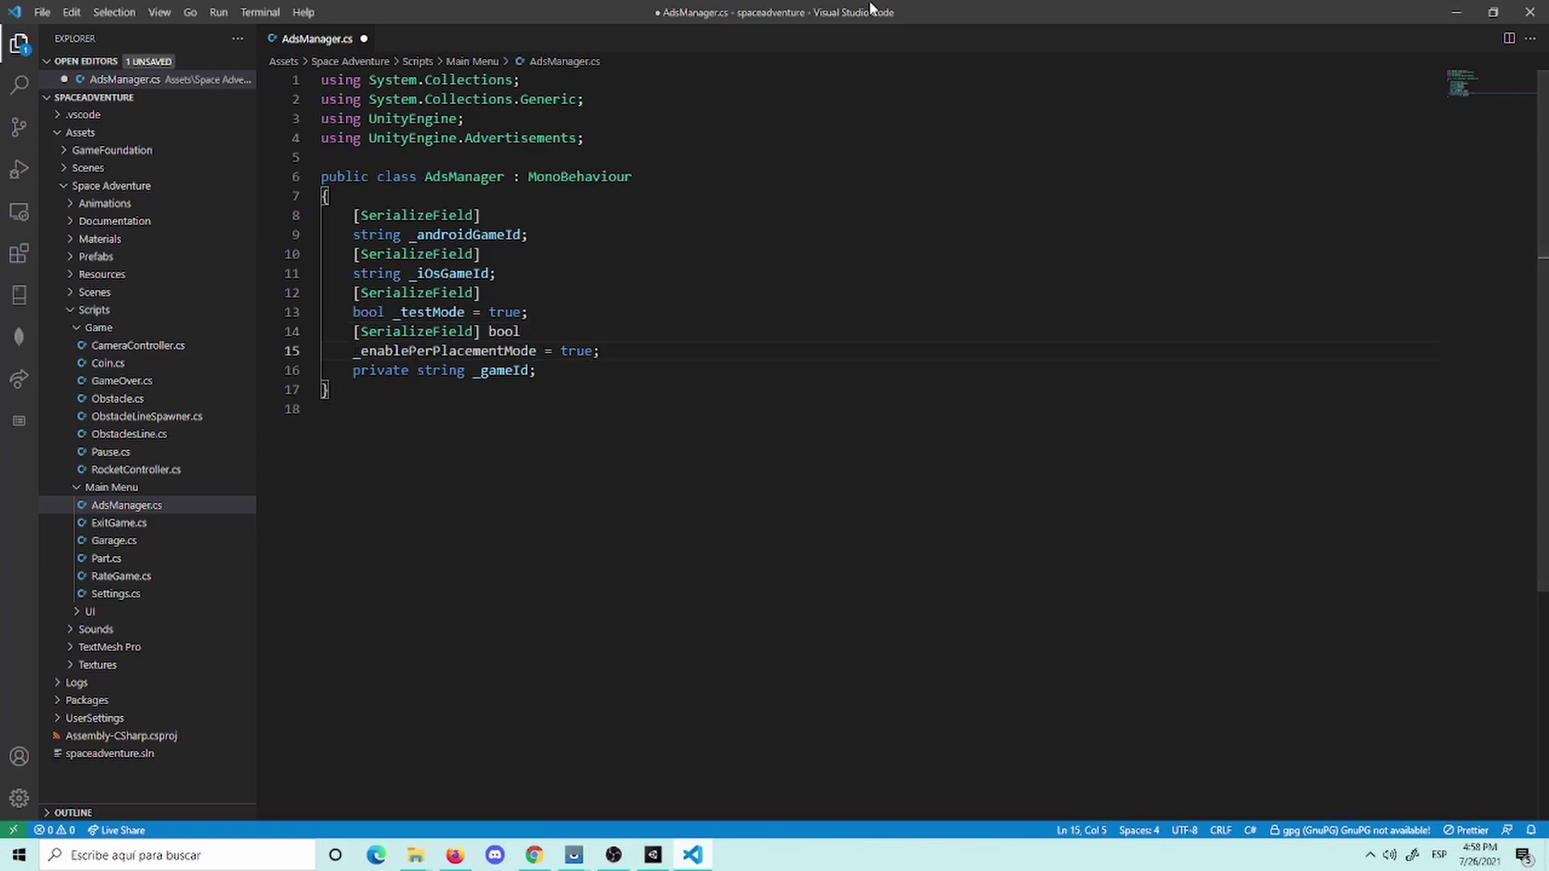
key(ctrl+s)
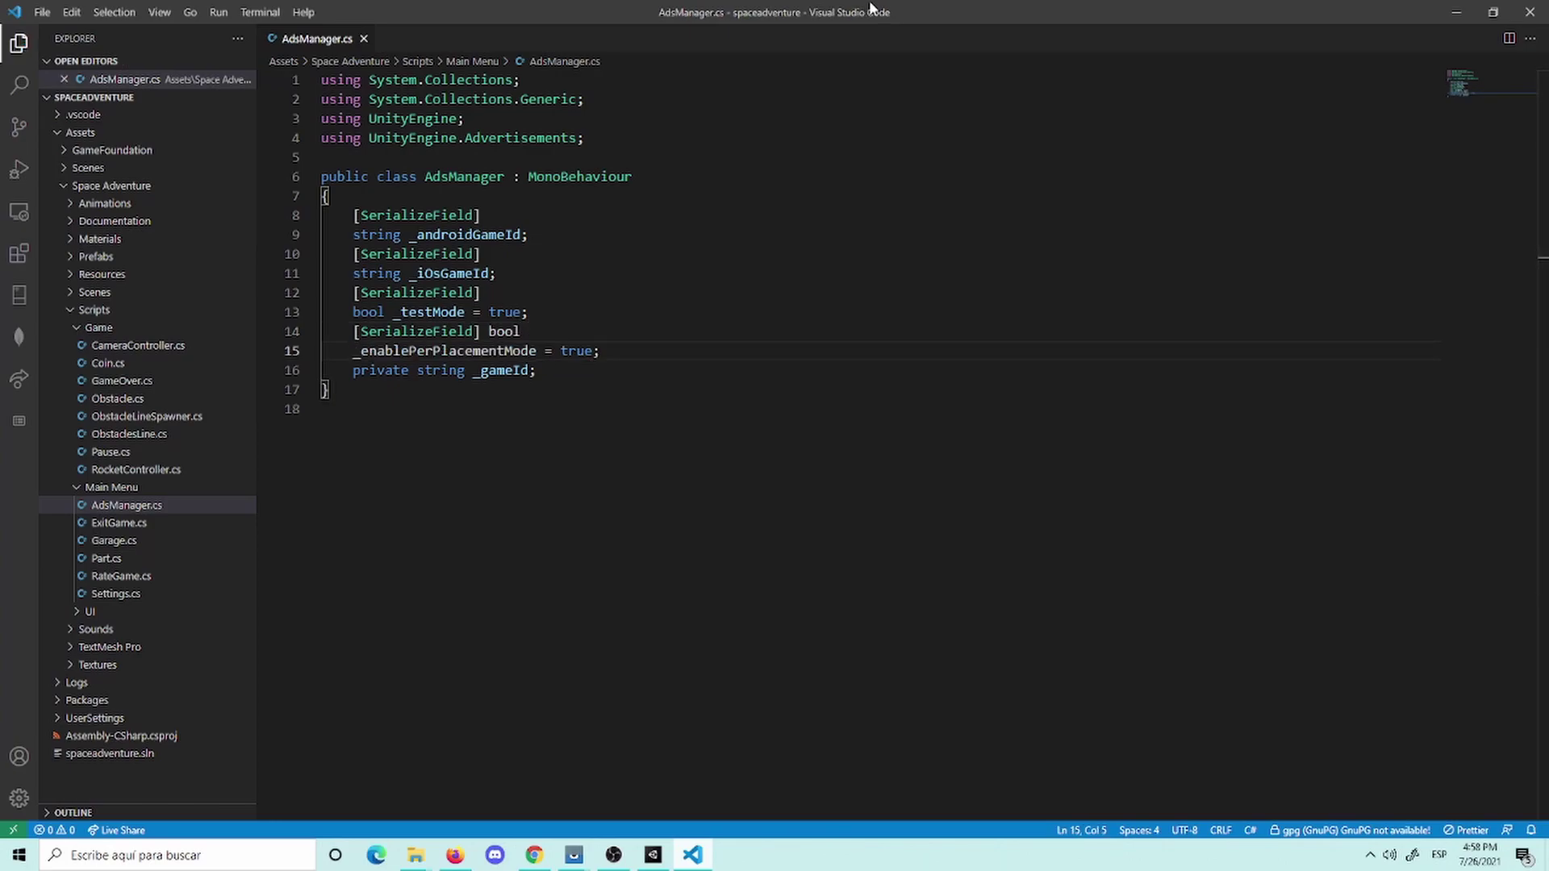
Step: Fix the line breaks so bool _enablePerPlacementMode sits alone below its attribute, then save
key(BackSpace)
key(BackSpace)
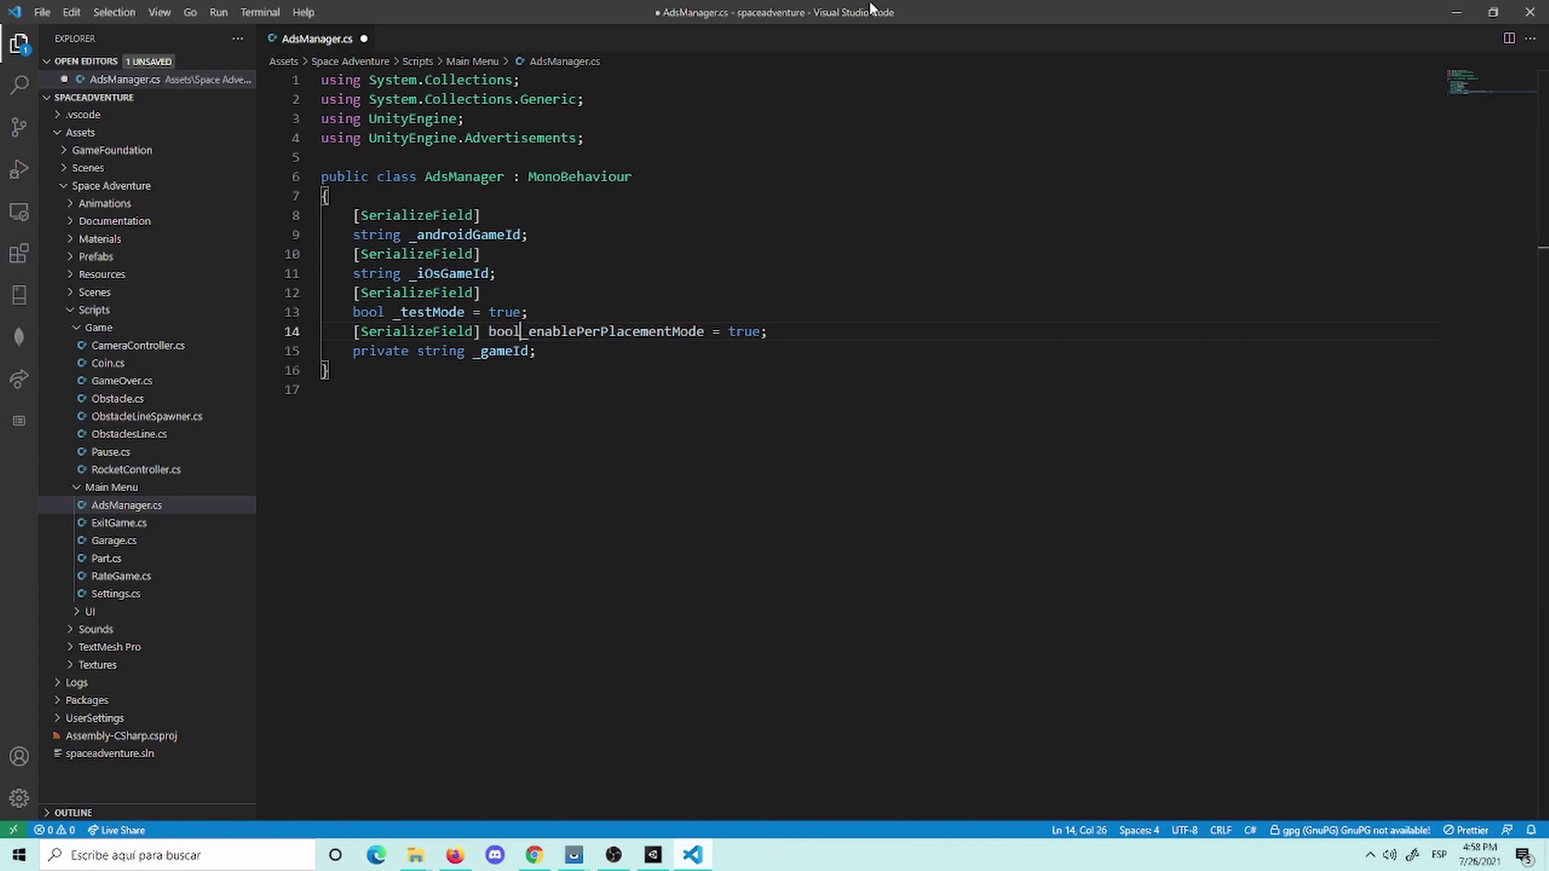
key(Return)
key(BackSpace)
key(BackSpace)
key(Return)
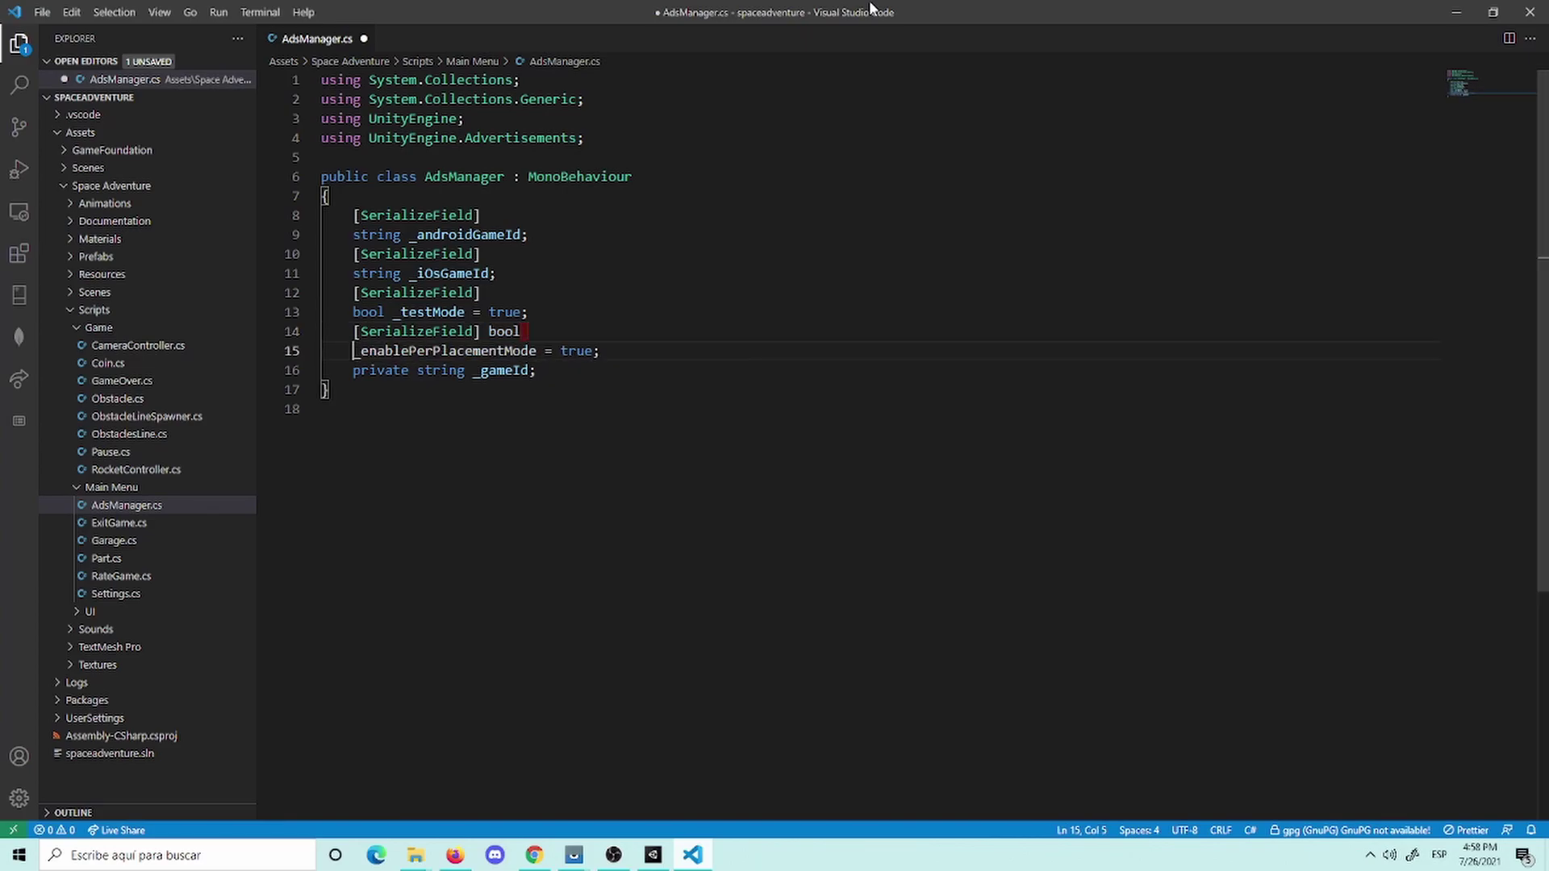
key(Up)
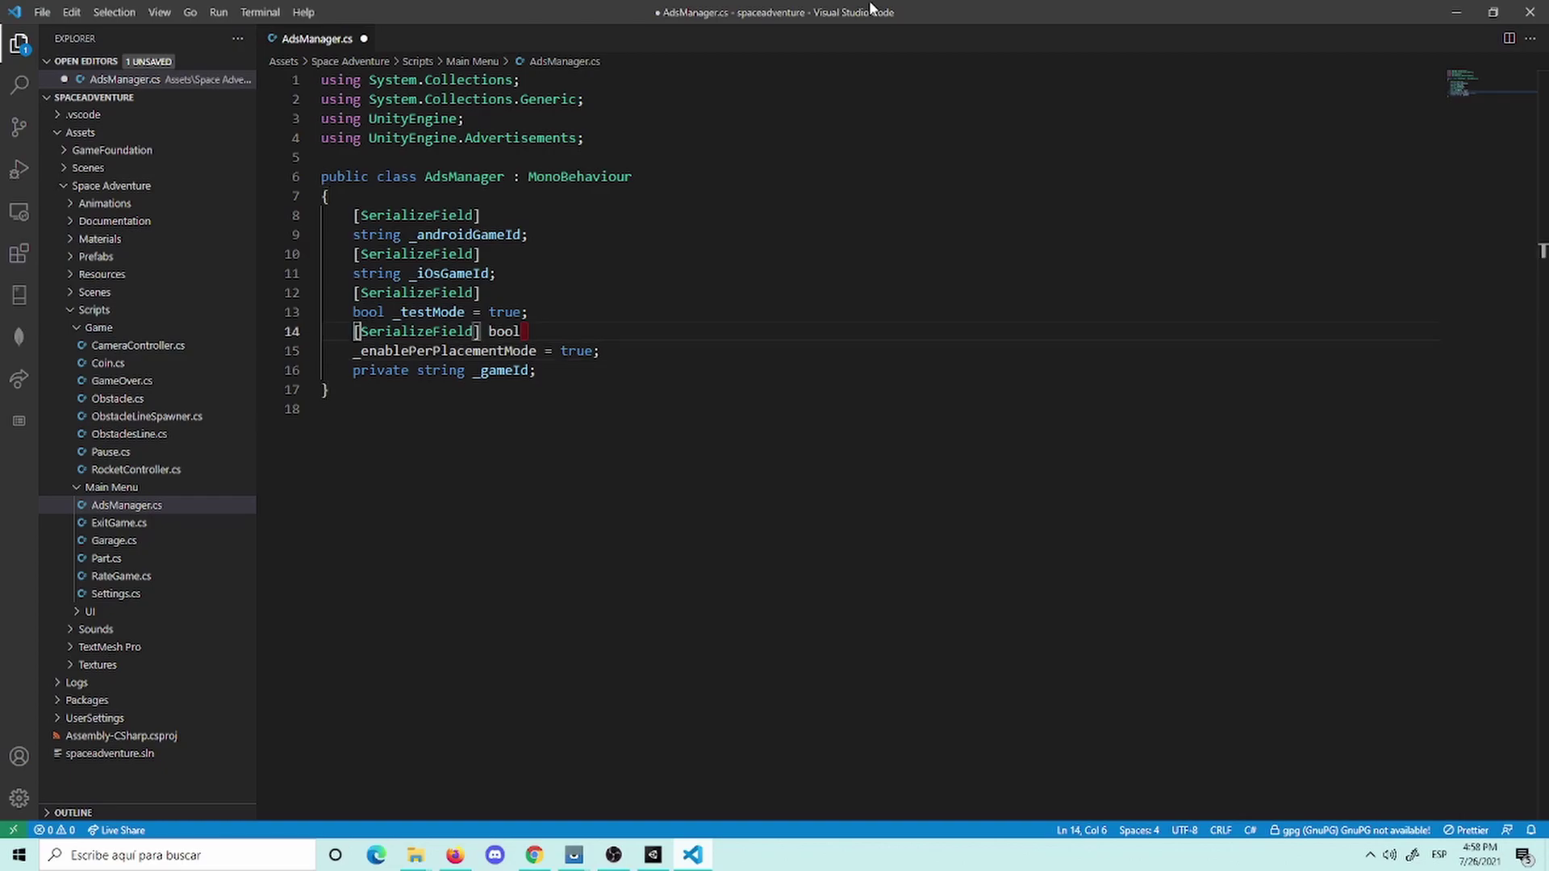
key(Right)
key(Right)
key(Right)
key(End)
key(Delete)
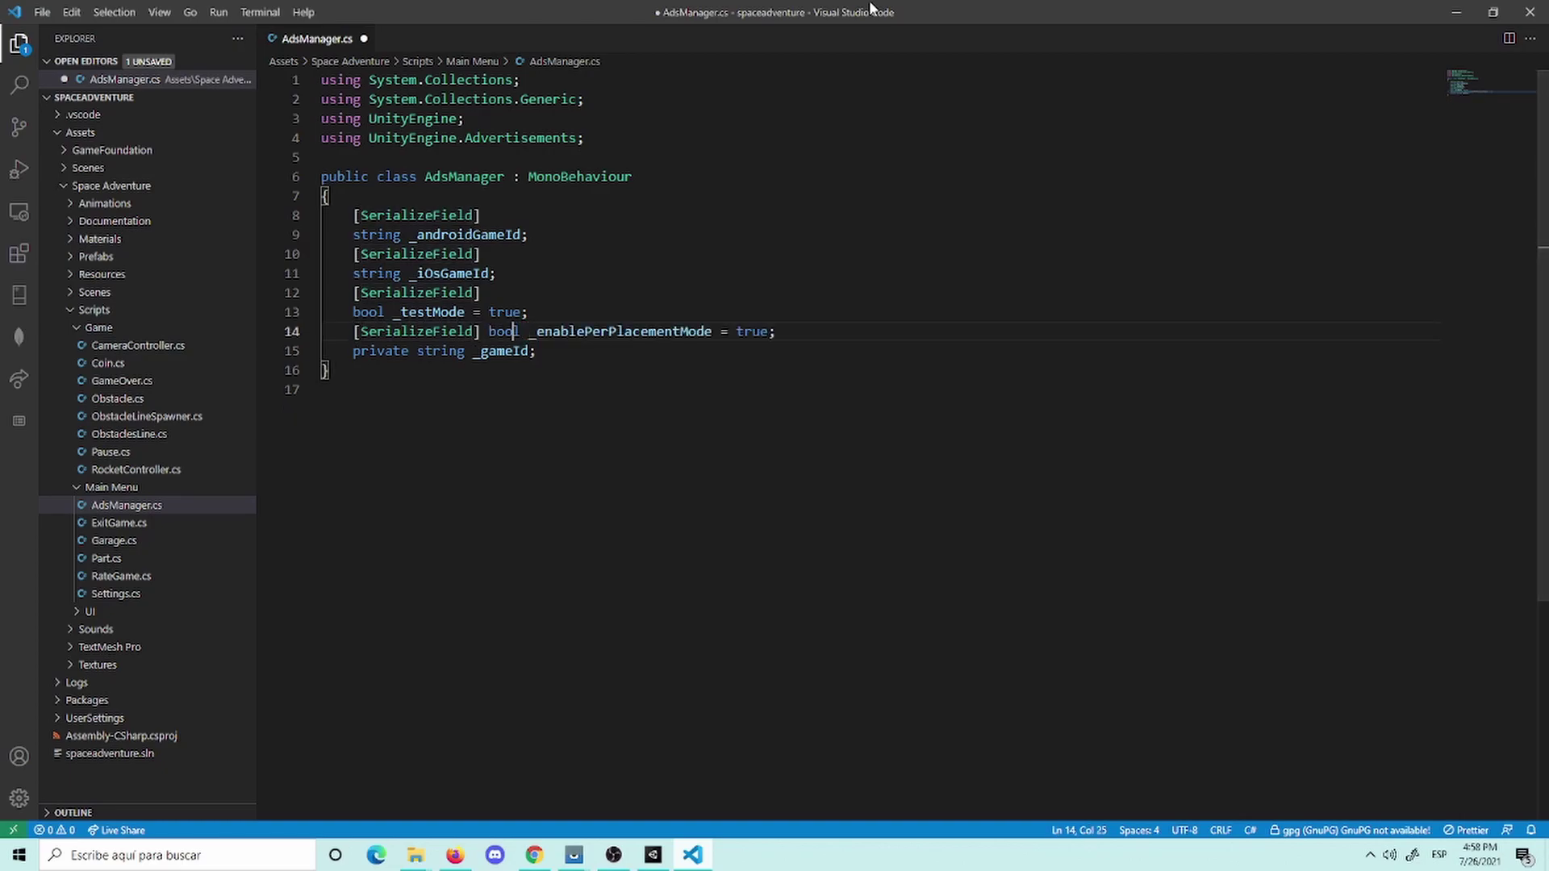
key(ctrl+Left)
key(Return)
key(ctrl+s)
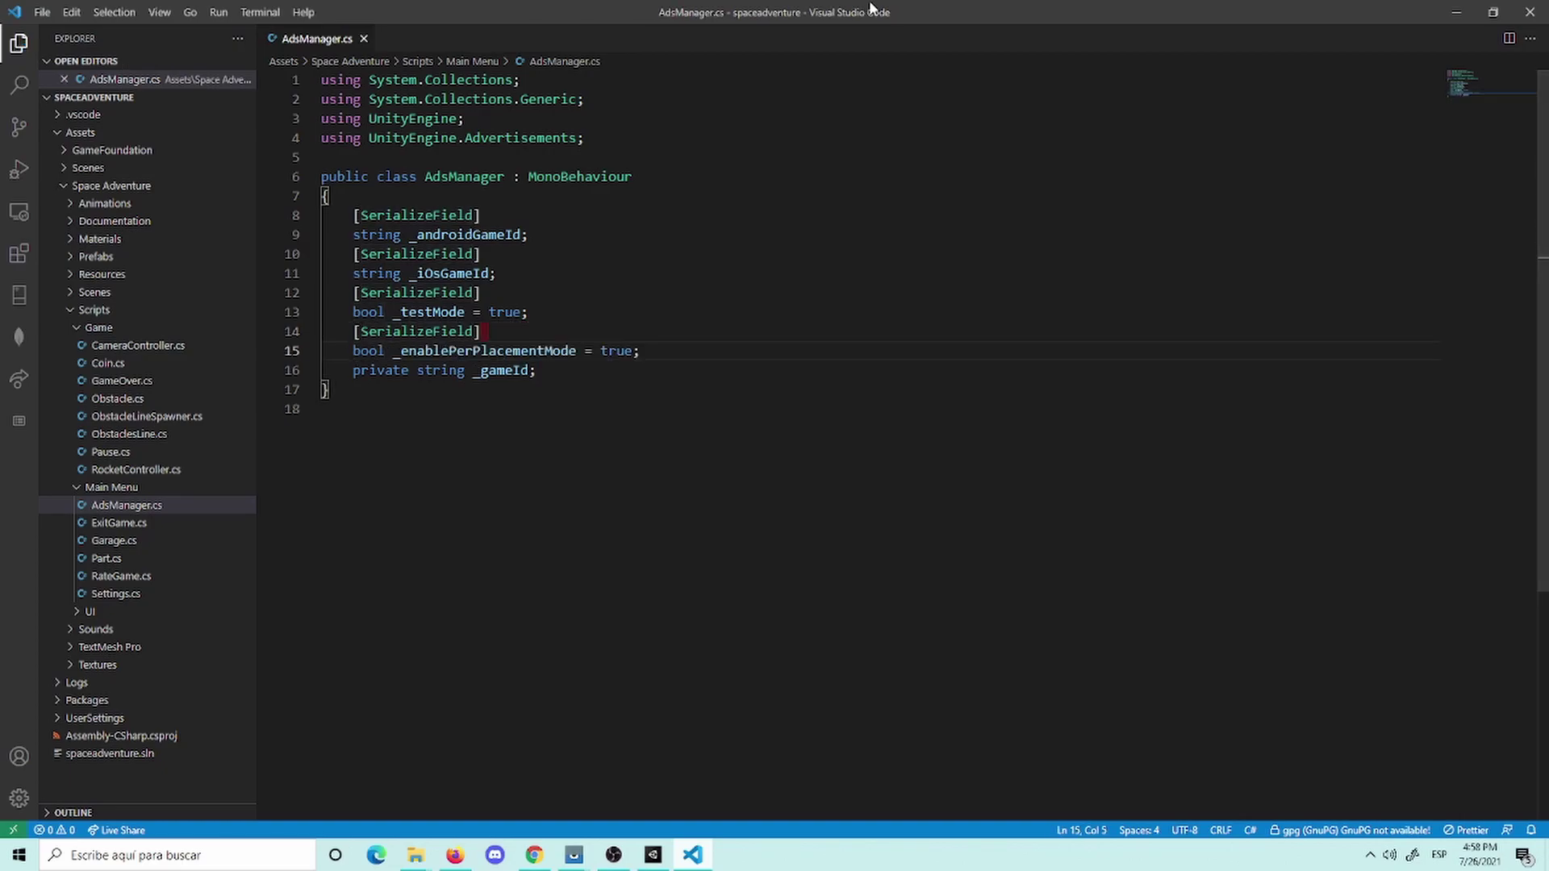
Step: Remove the trailing space after the attribute, delete 'private' before string _gameId, and save
key(Down)
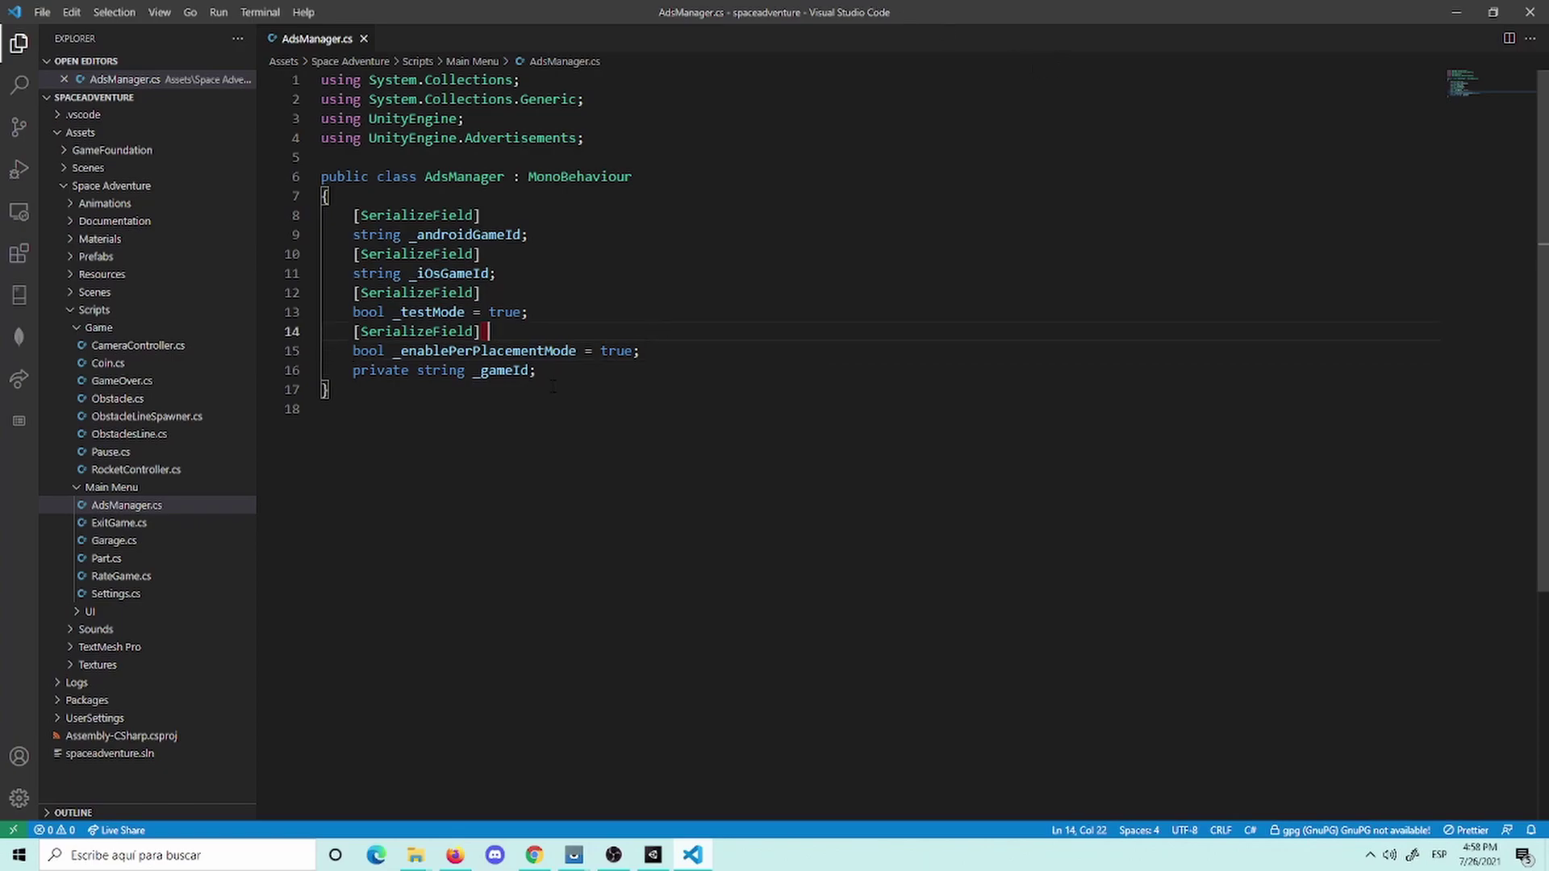
key(Down)
click(529, 331)
key(BackSpace)
key(Down)
key(Down)
key(Down)
key(Up)
key(Home)
key(ctrl+shift+Right)
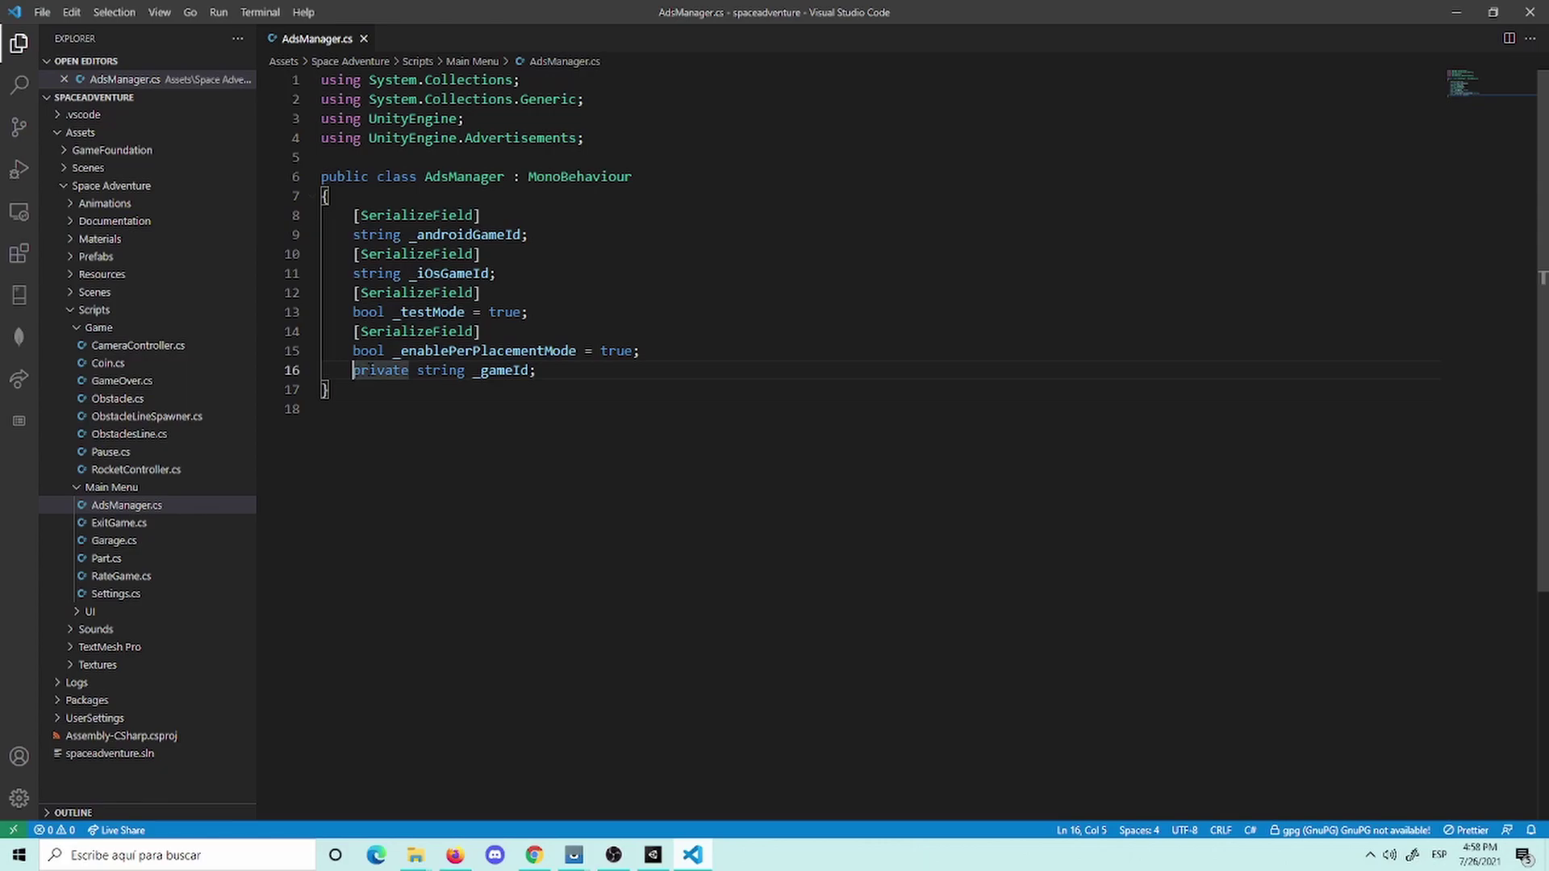
key(BackSpace)
key(ctrl+s)
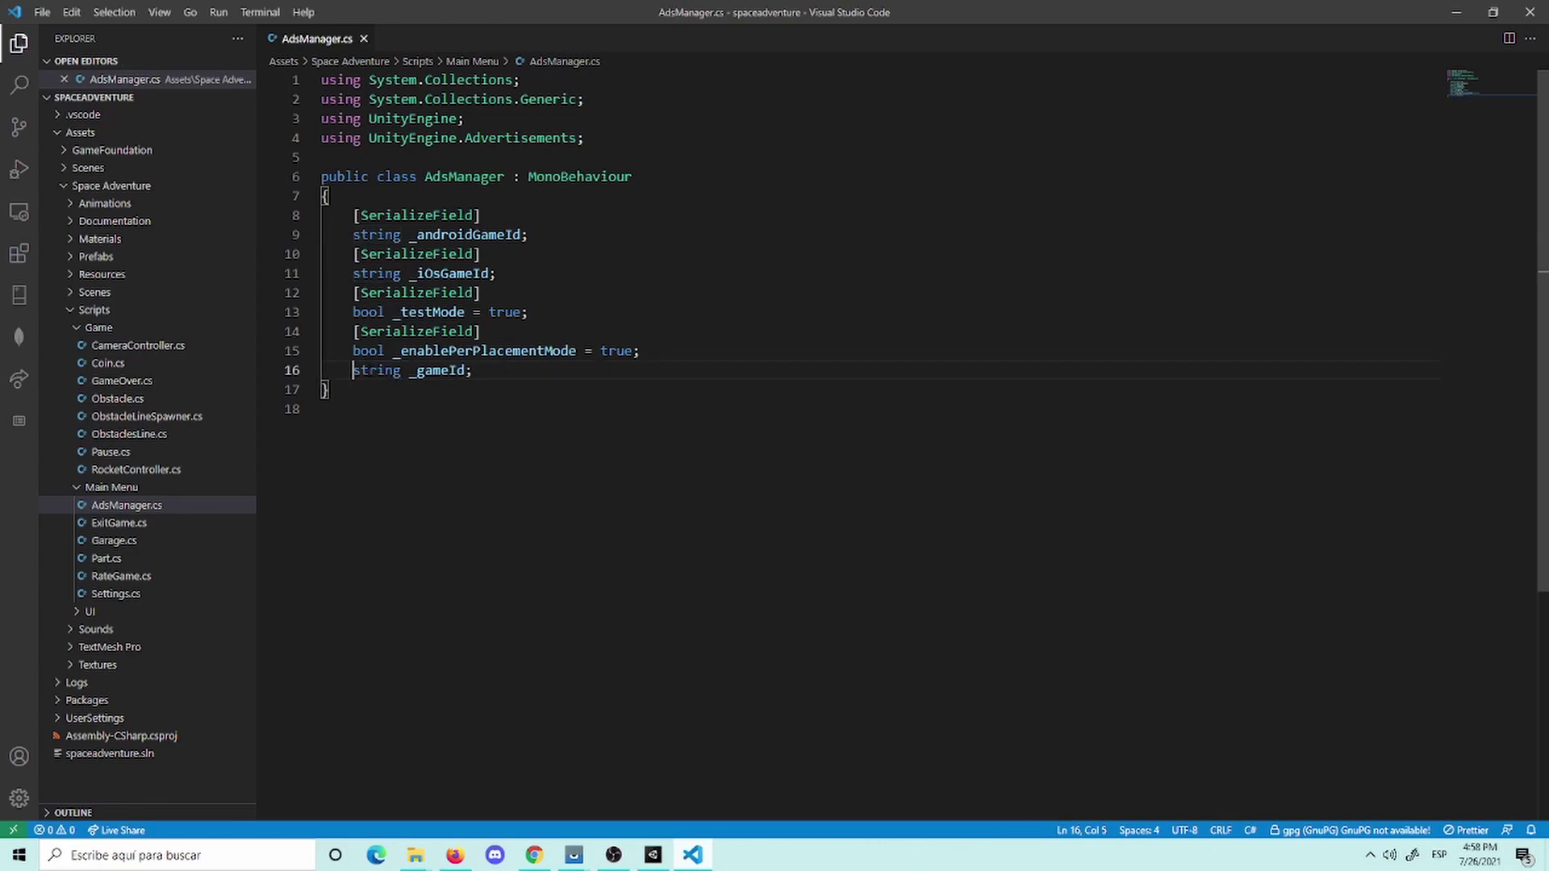
Step: Add blank lines after the _gameId field and highlight the _gameId, _iOsGameId and _androidGameId names
click(602, 402)
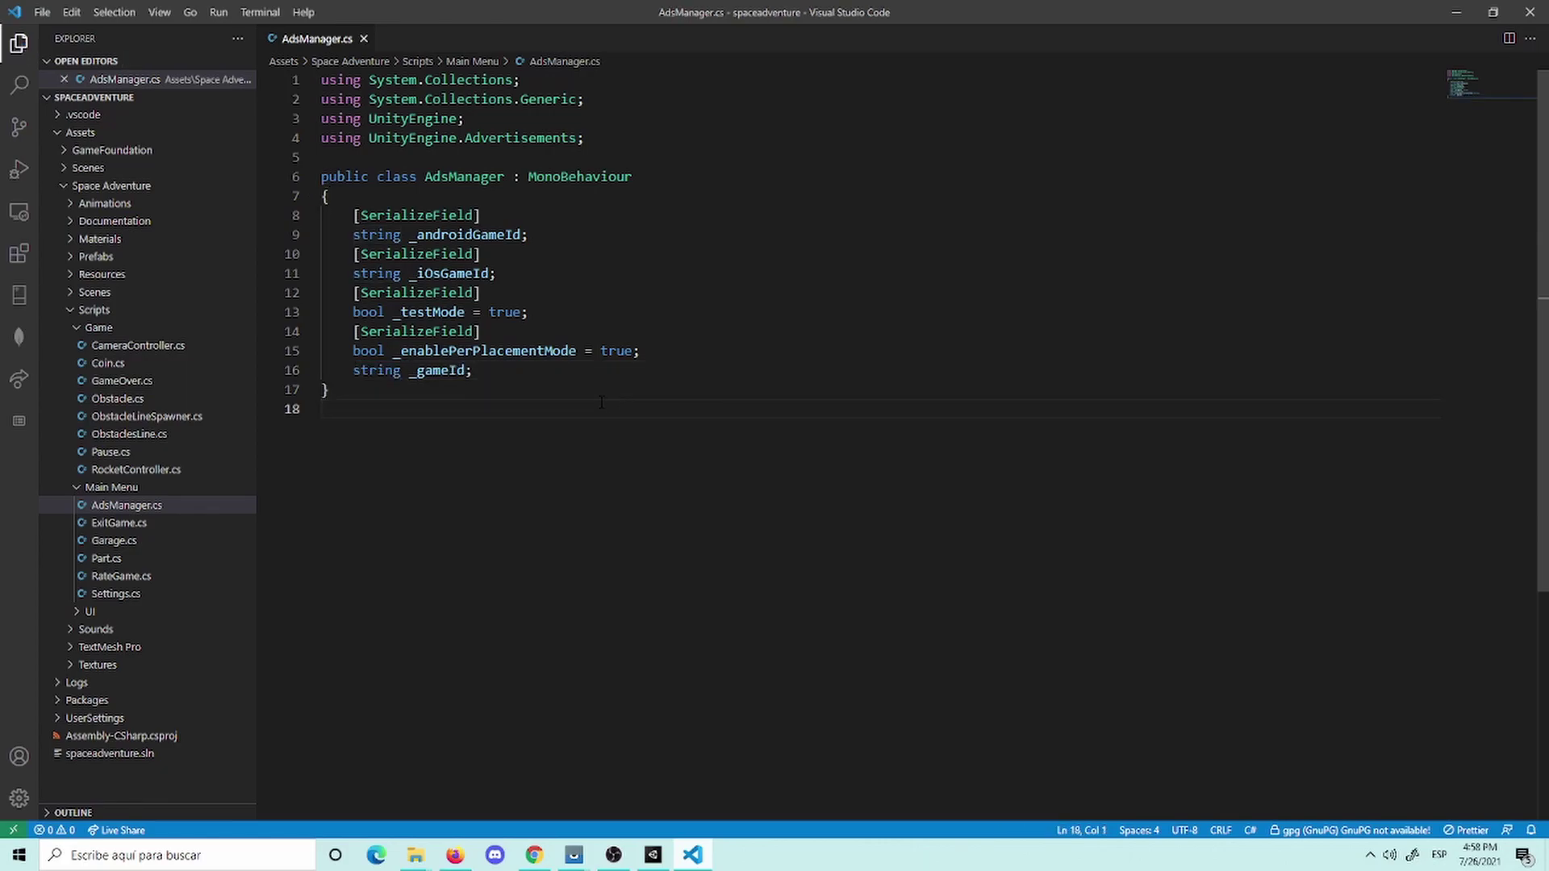
click(530, 372)
key(Return)
key(Return)
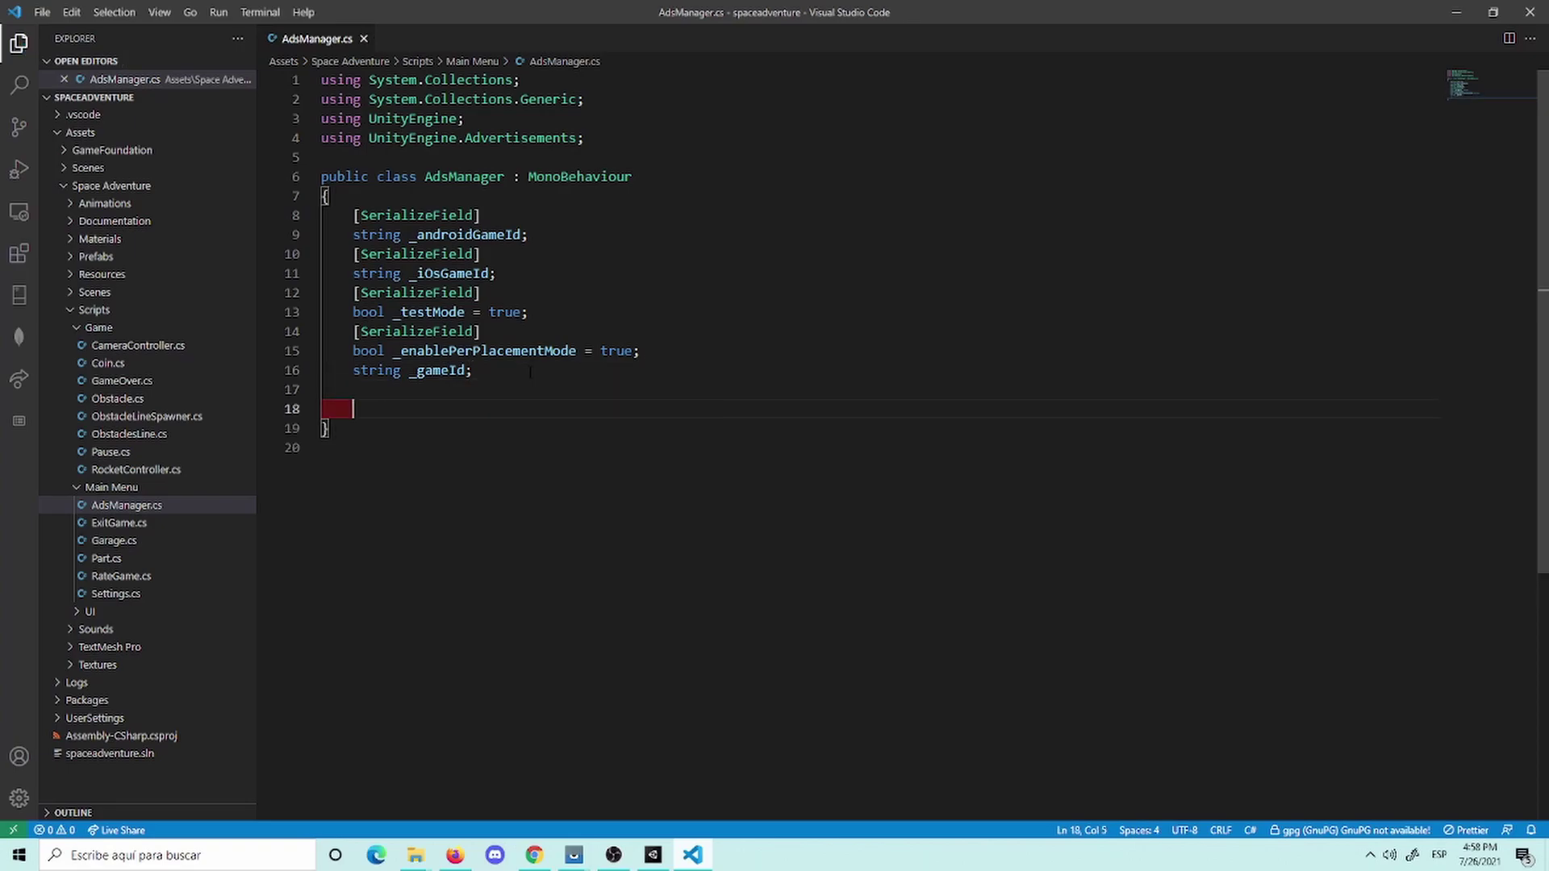
click(433, 370)
double_click(433, 370)
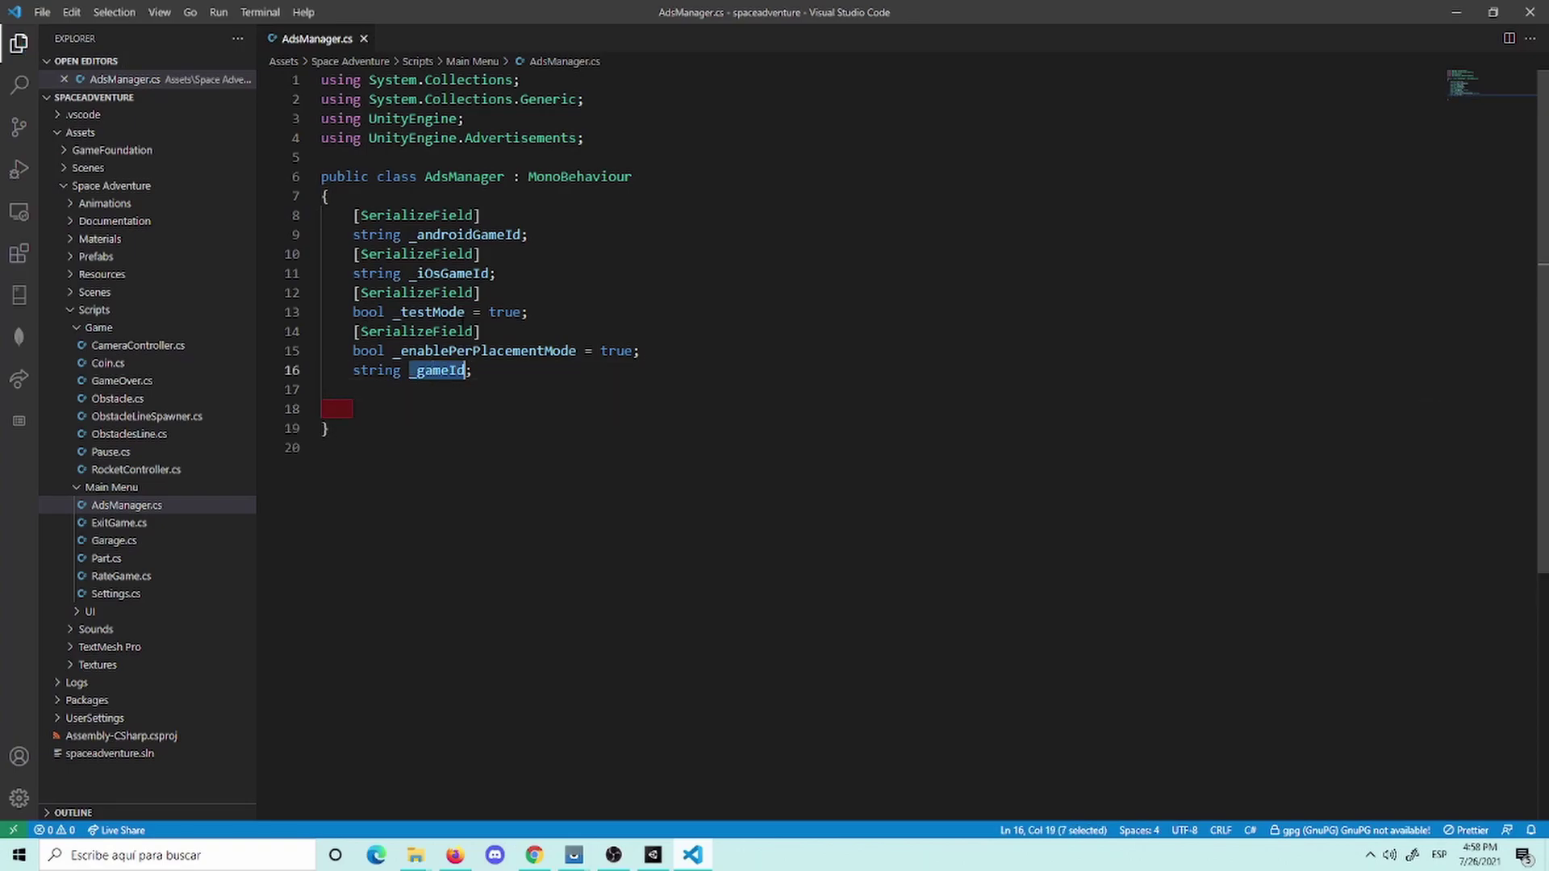
click(442, 254)
double_click(452, 273)
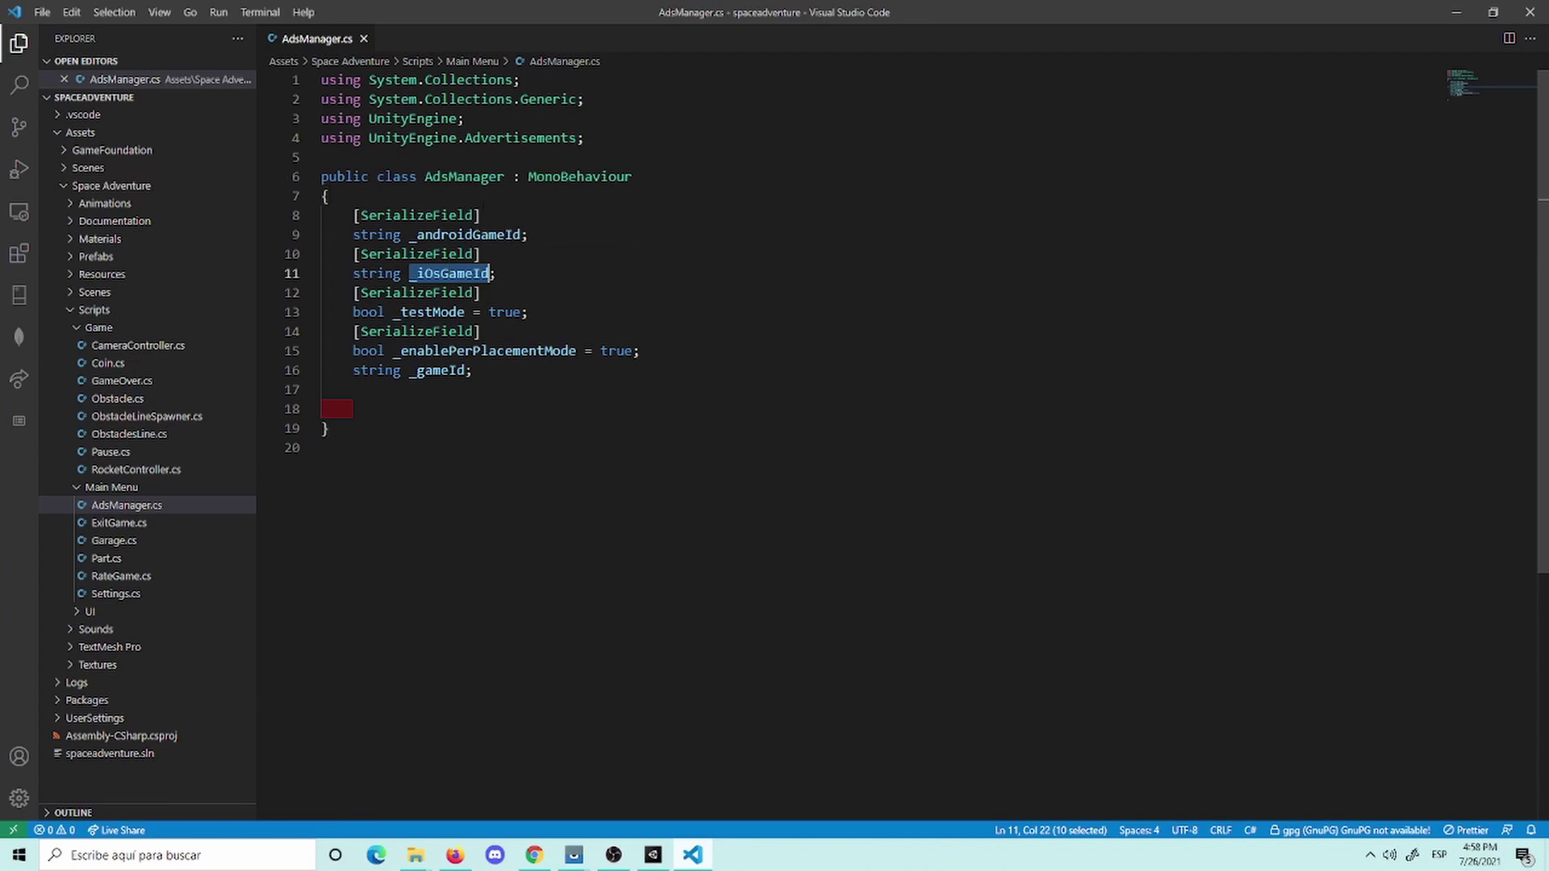
double_click(468, 235)
Step: Select the sample's Awake() and InitializeAds() methods in the Unity Ads integration guide
click(534, 855)
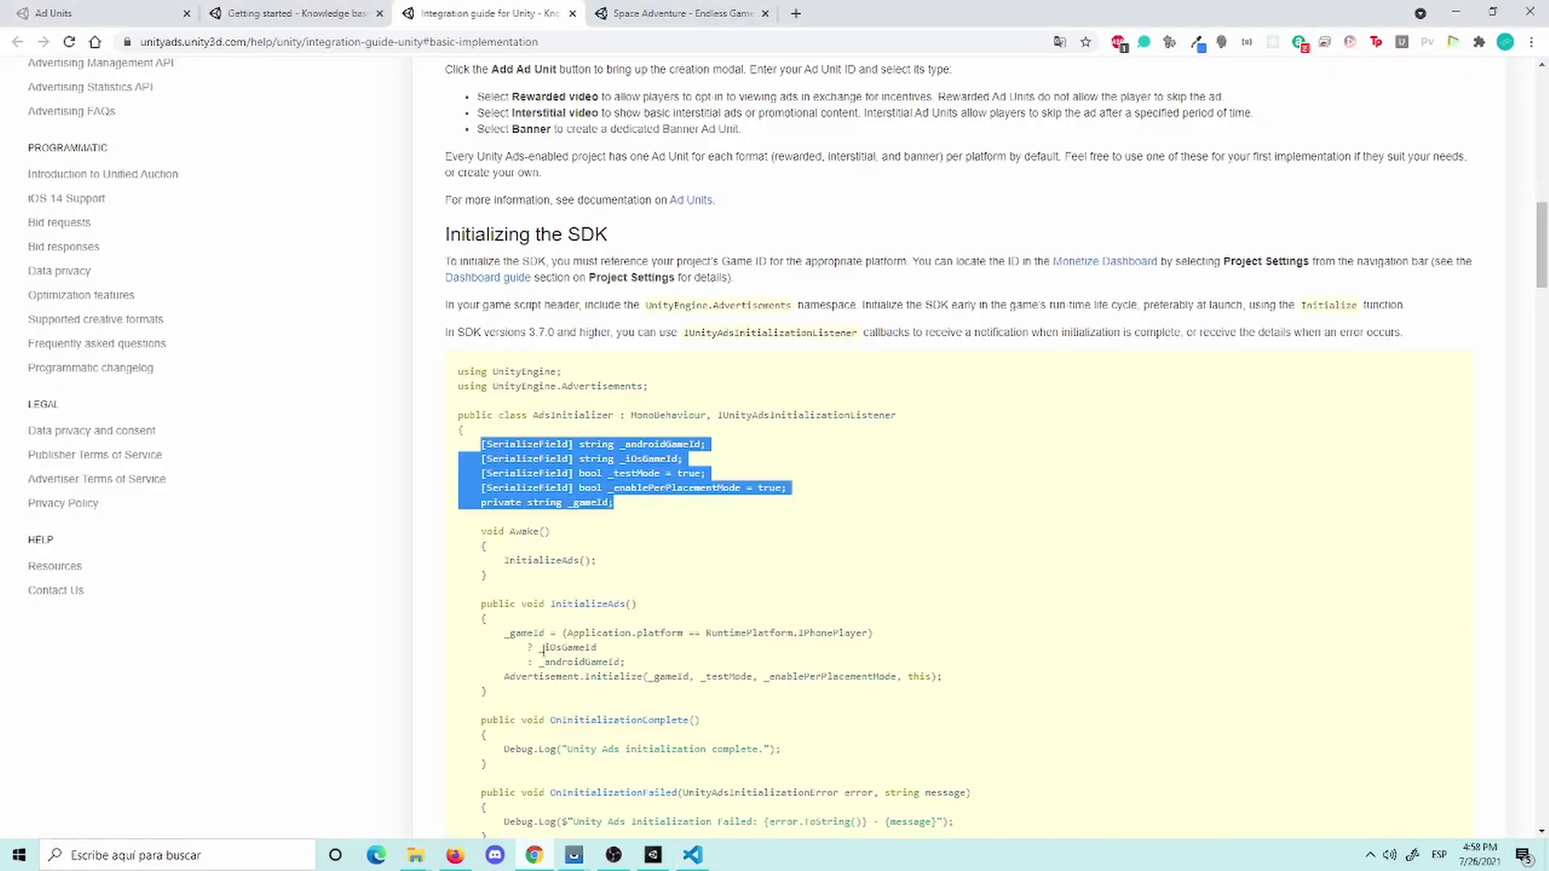
scroll(701, 302, down, 5)
scroll(701, 302, up, 2)
click(701, 302)
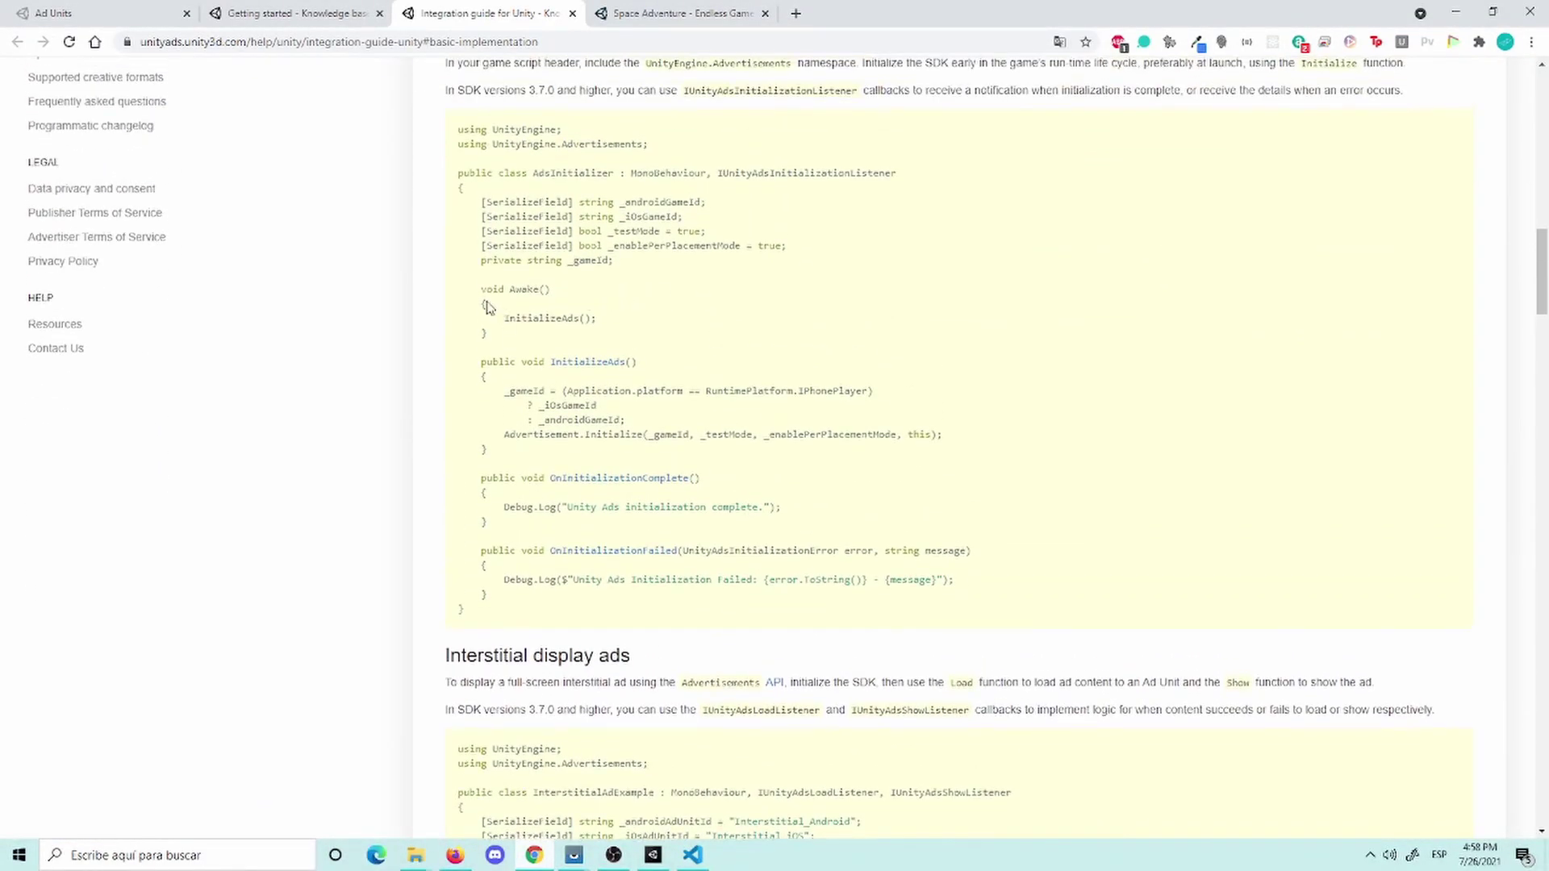
mouse_move(476, 288)
mouse_down()
mouse_move(592, 386)
mouse_move(582, 464)
mouse_up()
key(ctrl+c)
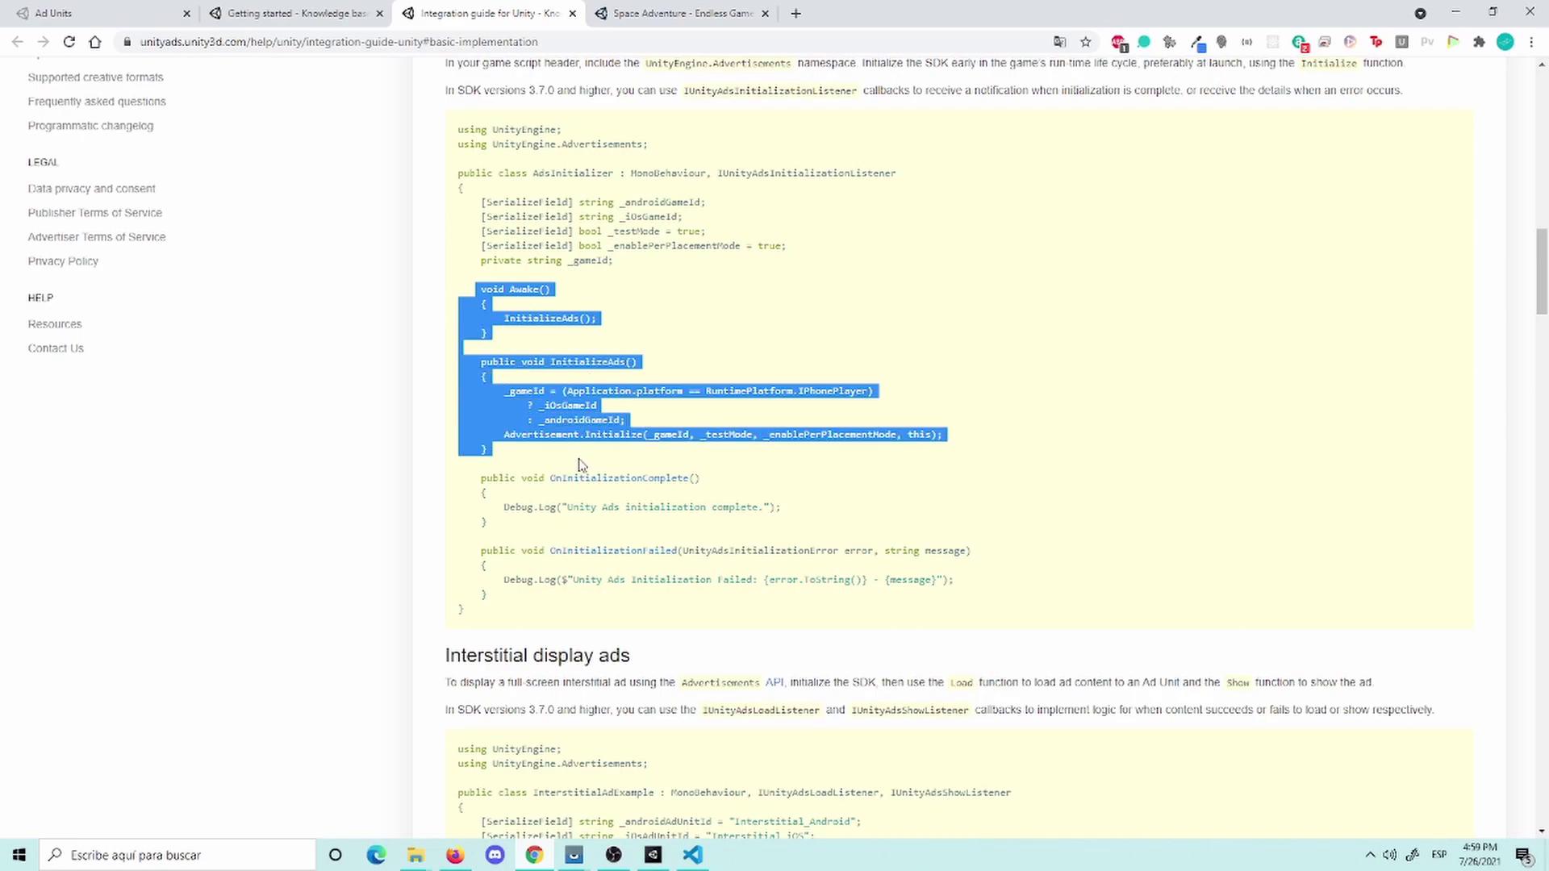
Step: Paste the Awake() and InitializeAds() methods into AdsManager.cs at line 18 and save
click(692, 855)
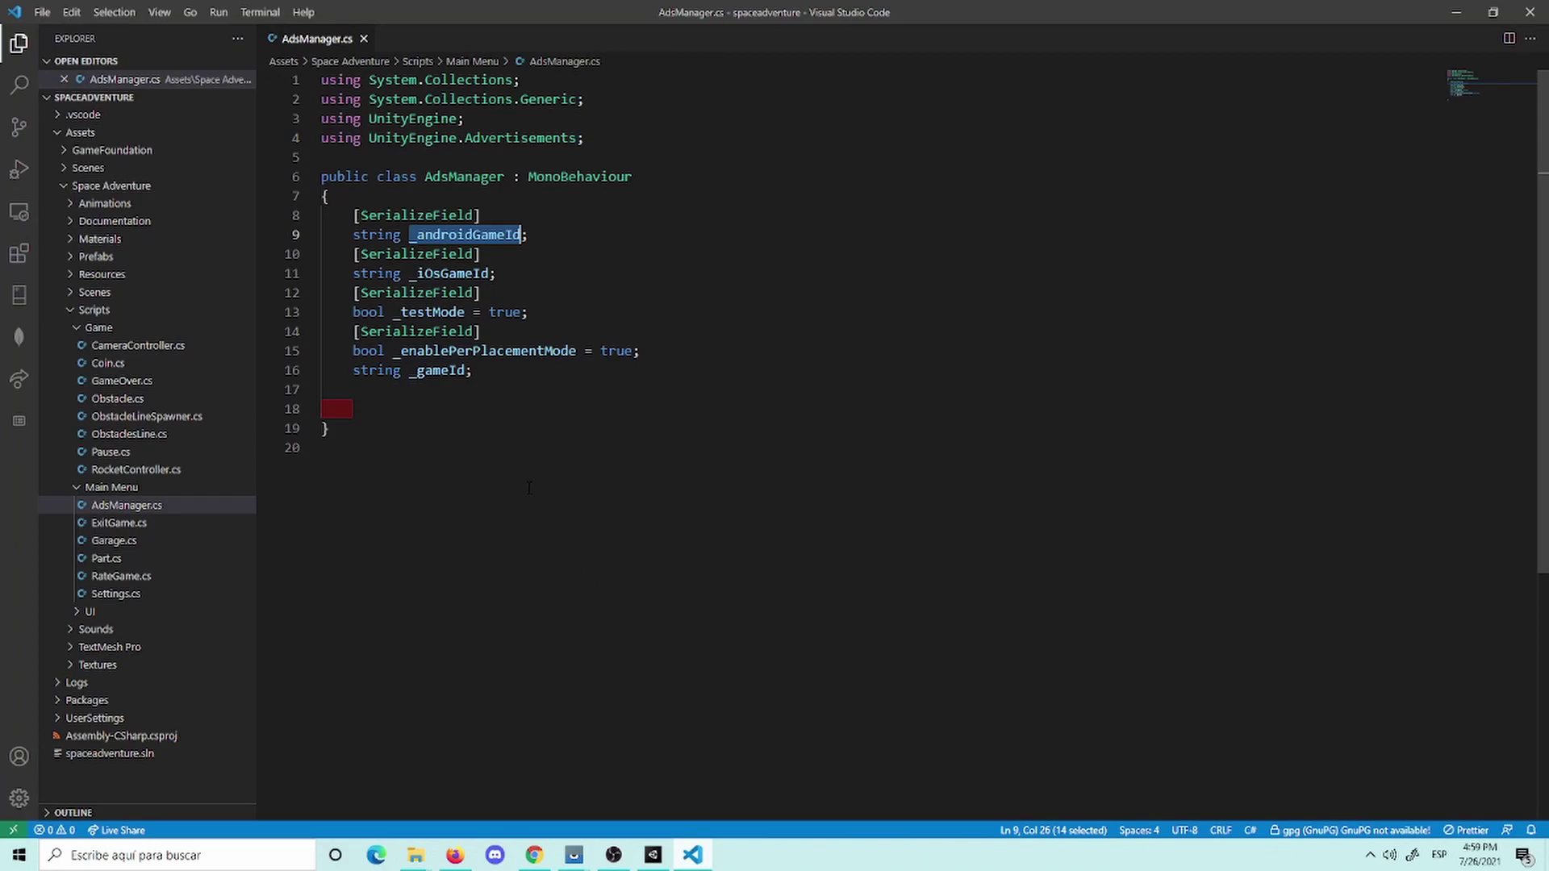
click(448, 409)
key(ctrl+v)
key(ctrl+s)
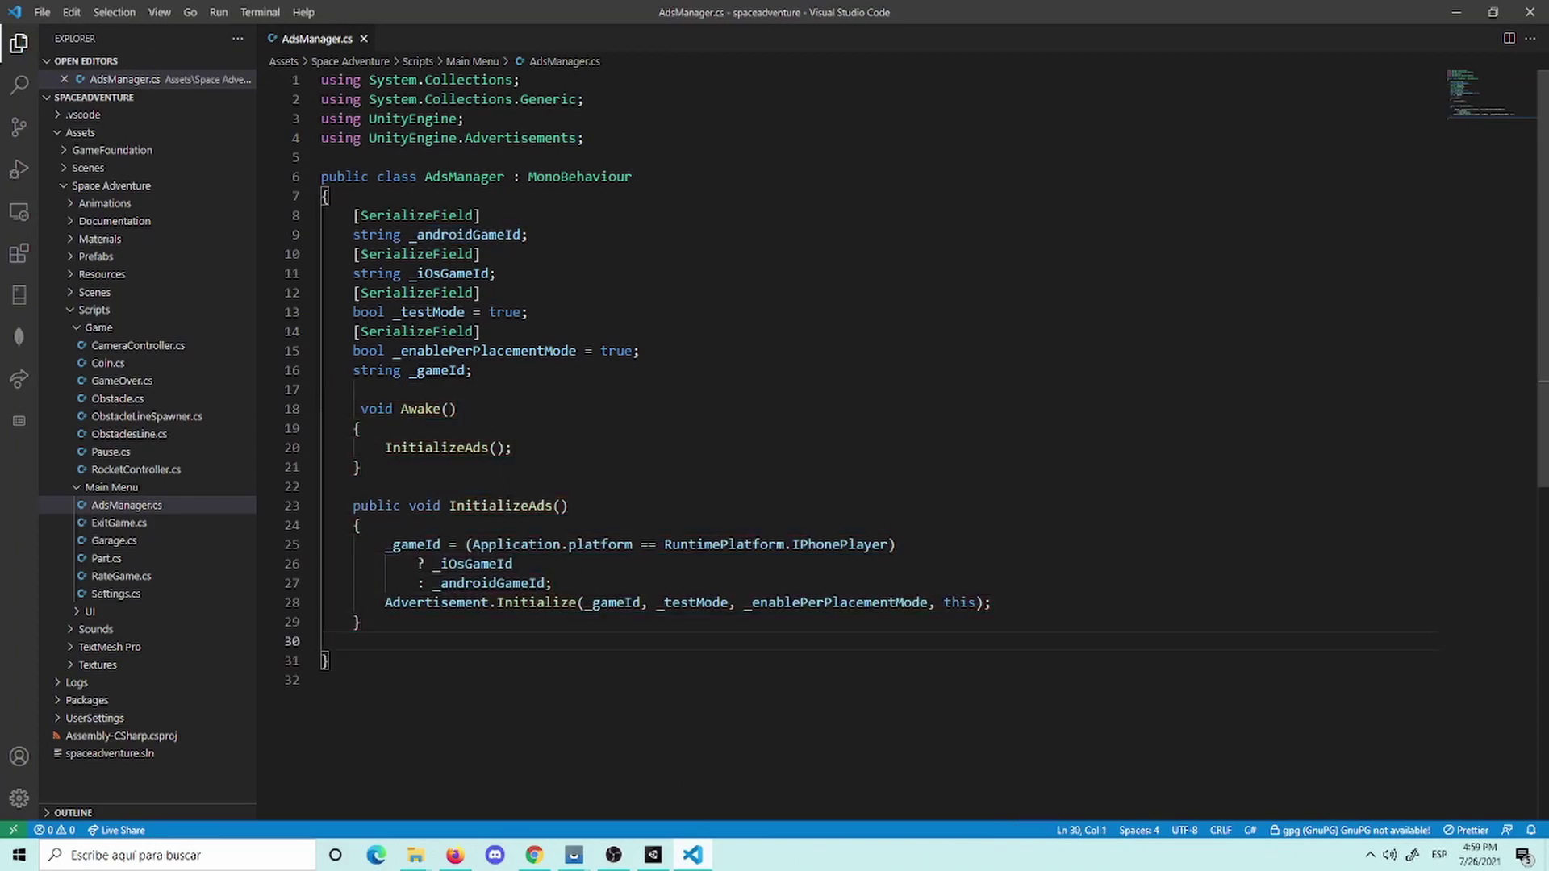
Step: Join the _gameId ternary's '? _iOsGameId : _androidGameId;' part onto line 25 and save
click(490, 448)
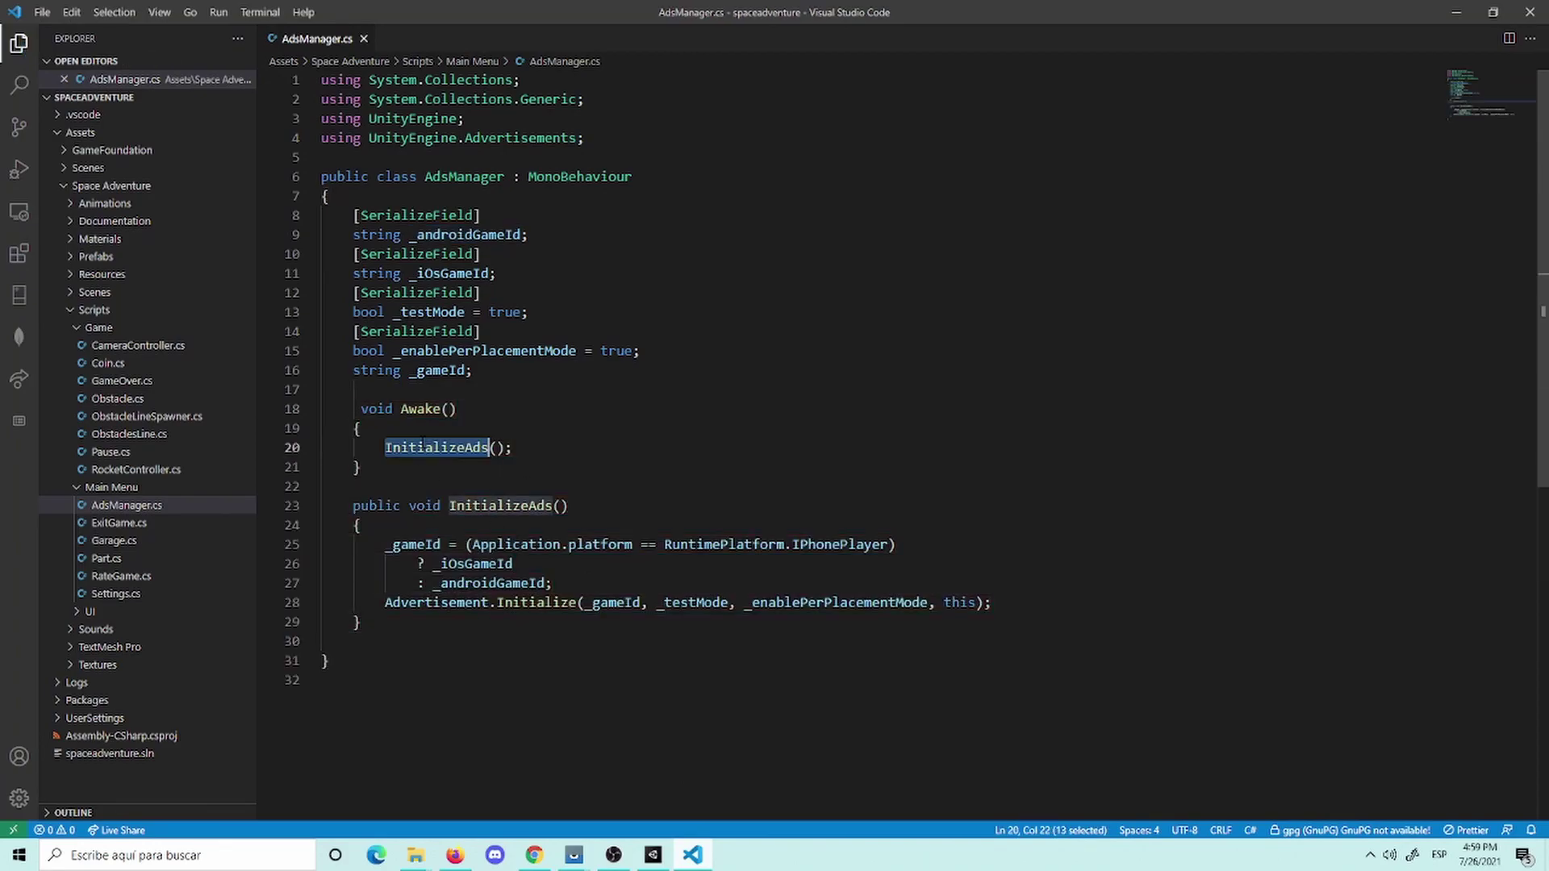
click(502, 524)
click(500, 506)
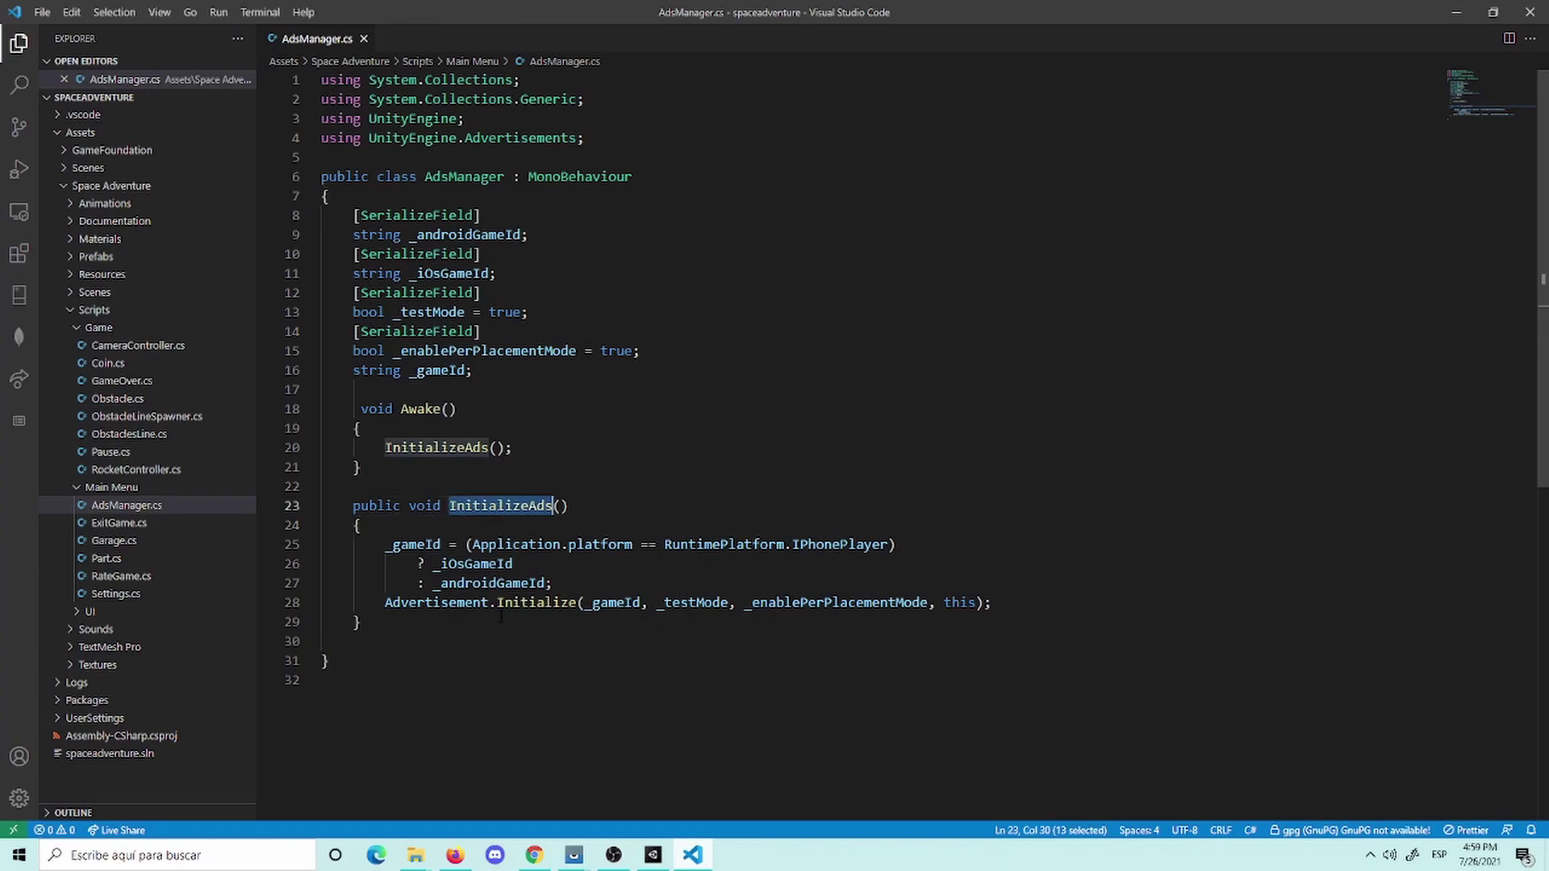
click(419, 563)
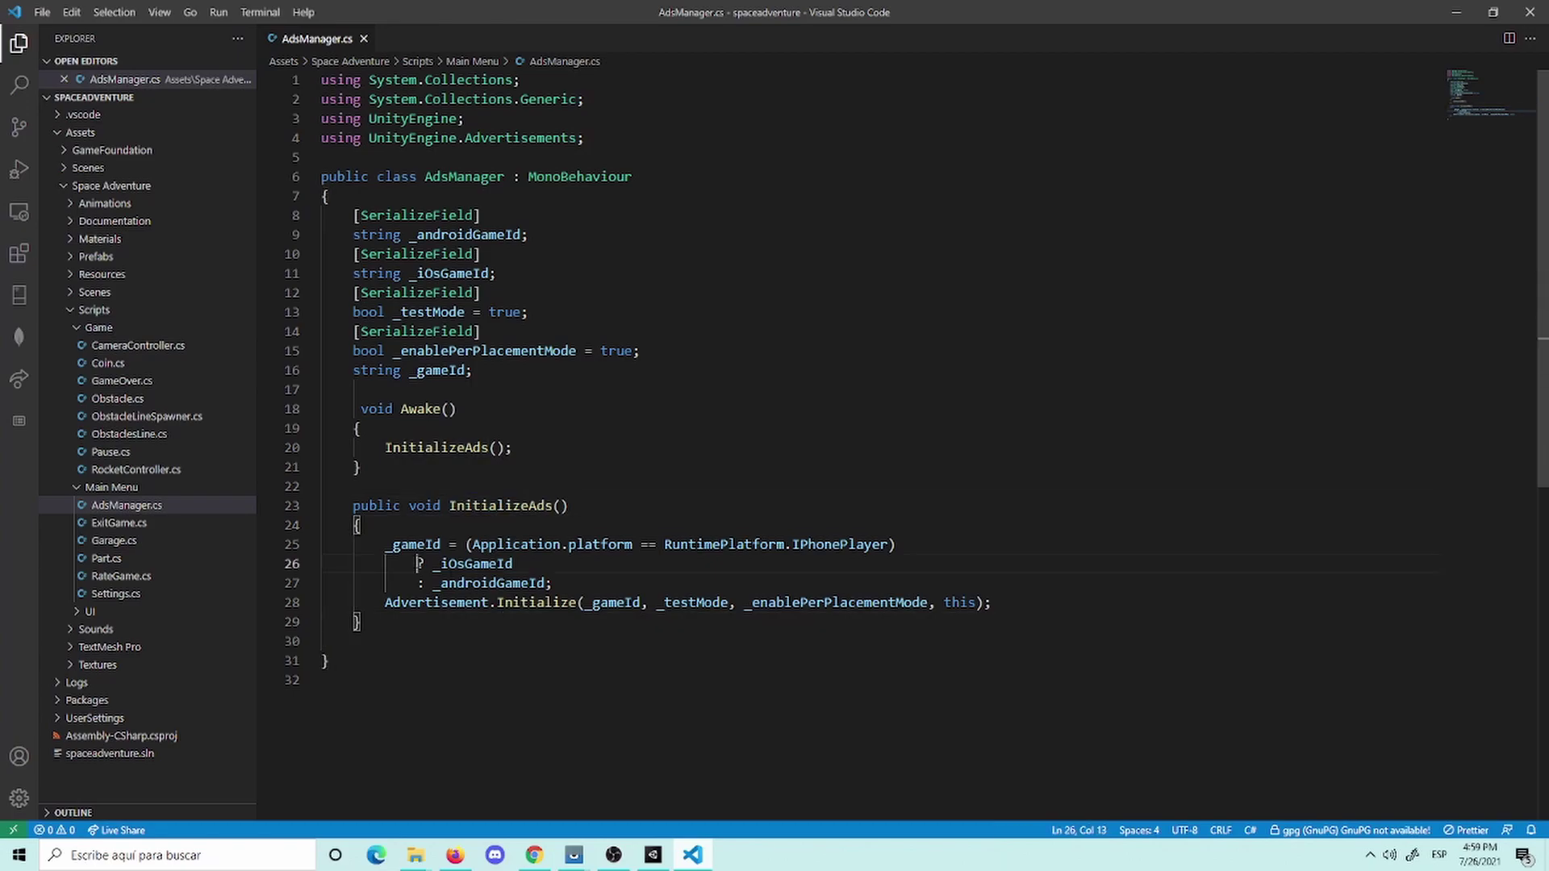
key(BackSpace)
key(BackSpace)
key(BackSpace)
key(BackSpace)
click(663, 564)
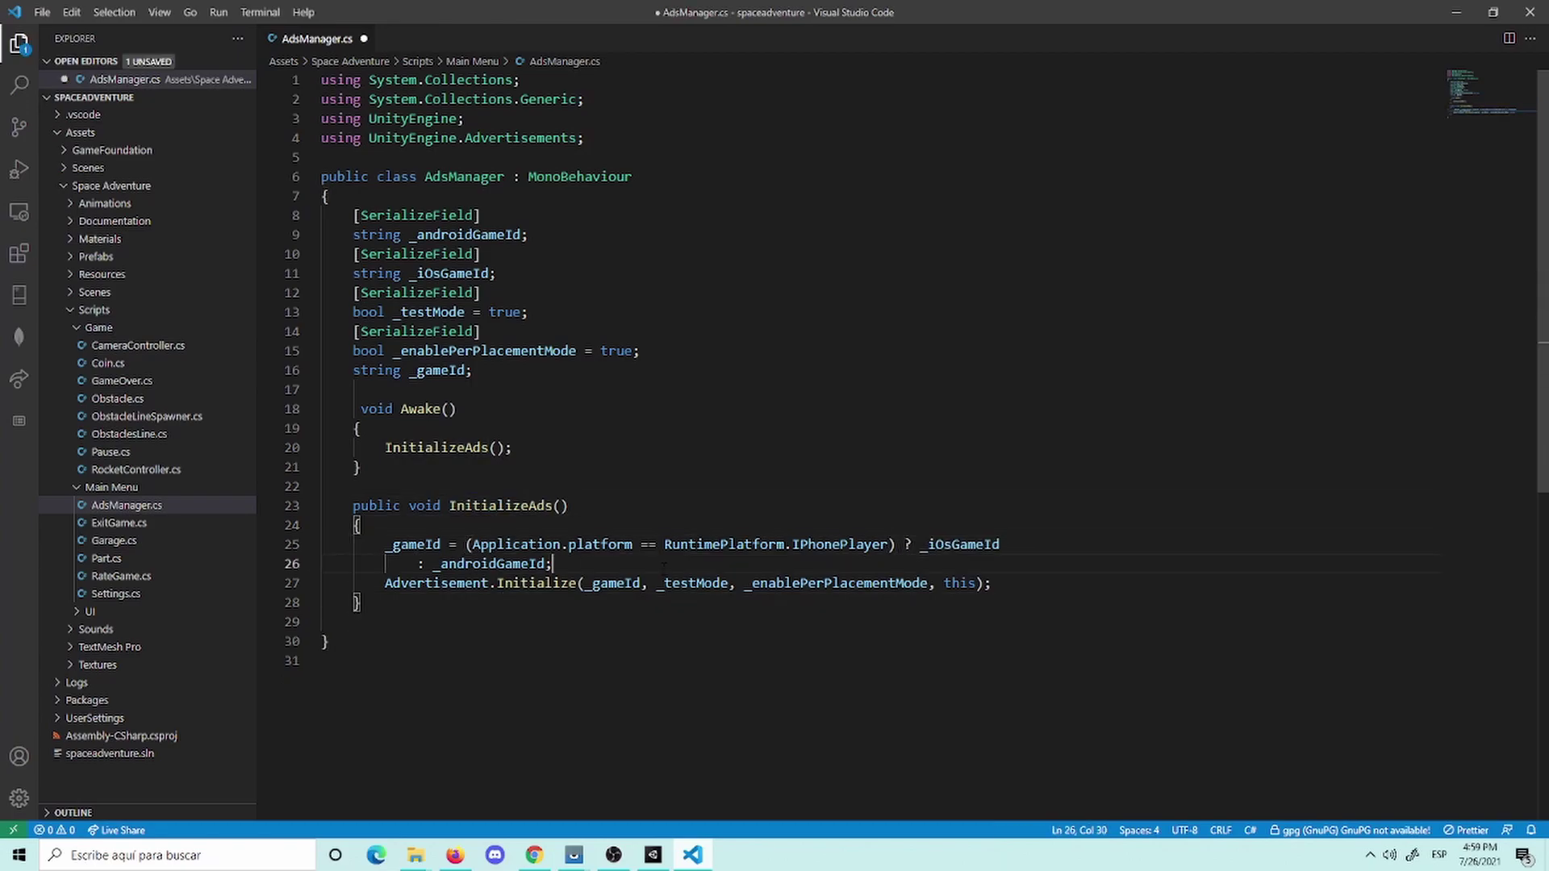
key(Left)
key(Left)
key(Left)
key(BackSpace)
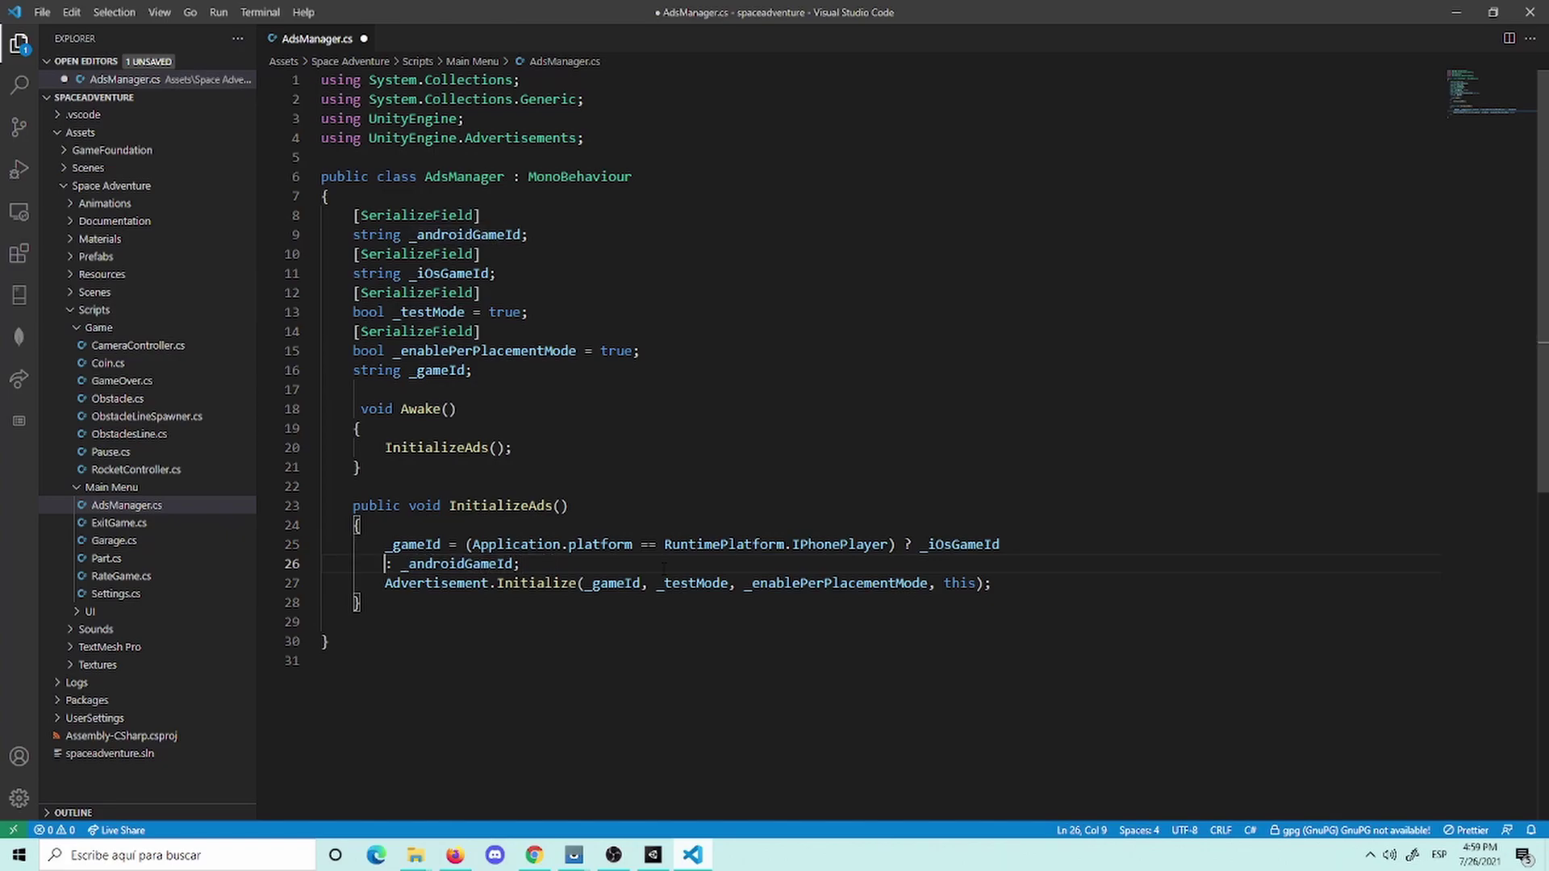
key(BackSpace)
key(BackSpace)
key(BackSpace)
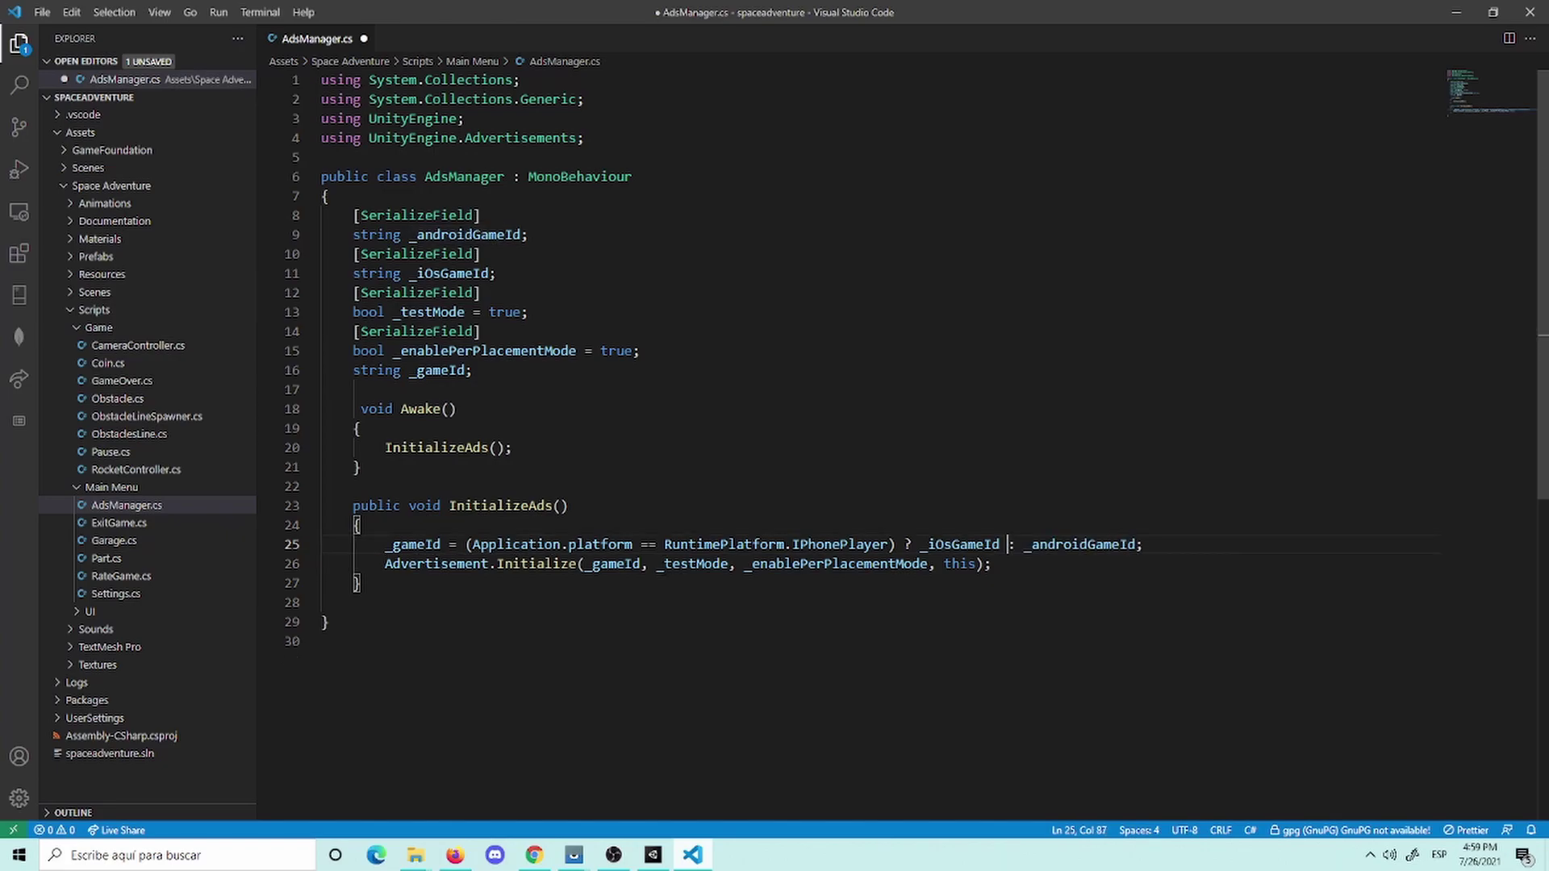
key(ctrl+s)
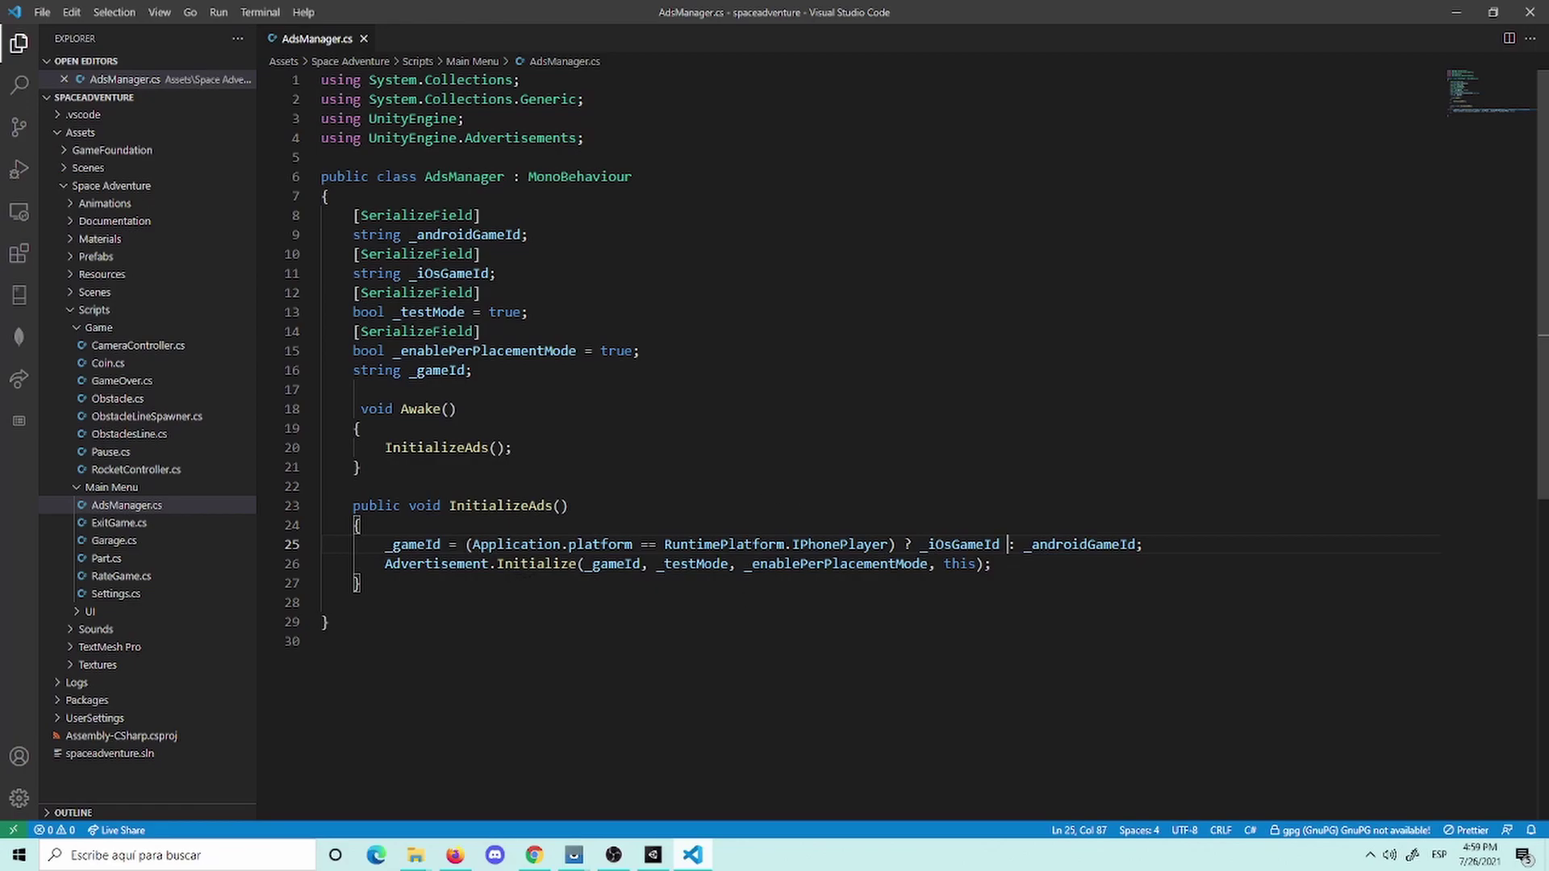
Step: Highlight the iPhone platform check, _iOsGameId, the colon, _androidGameId and _gameId to explain the ternary
drag(791, 543, 903, 543)
double_click(960, 544)
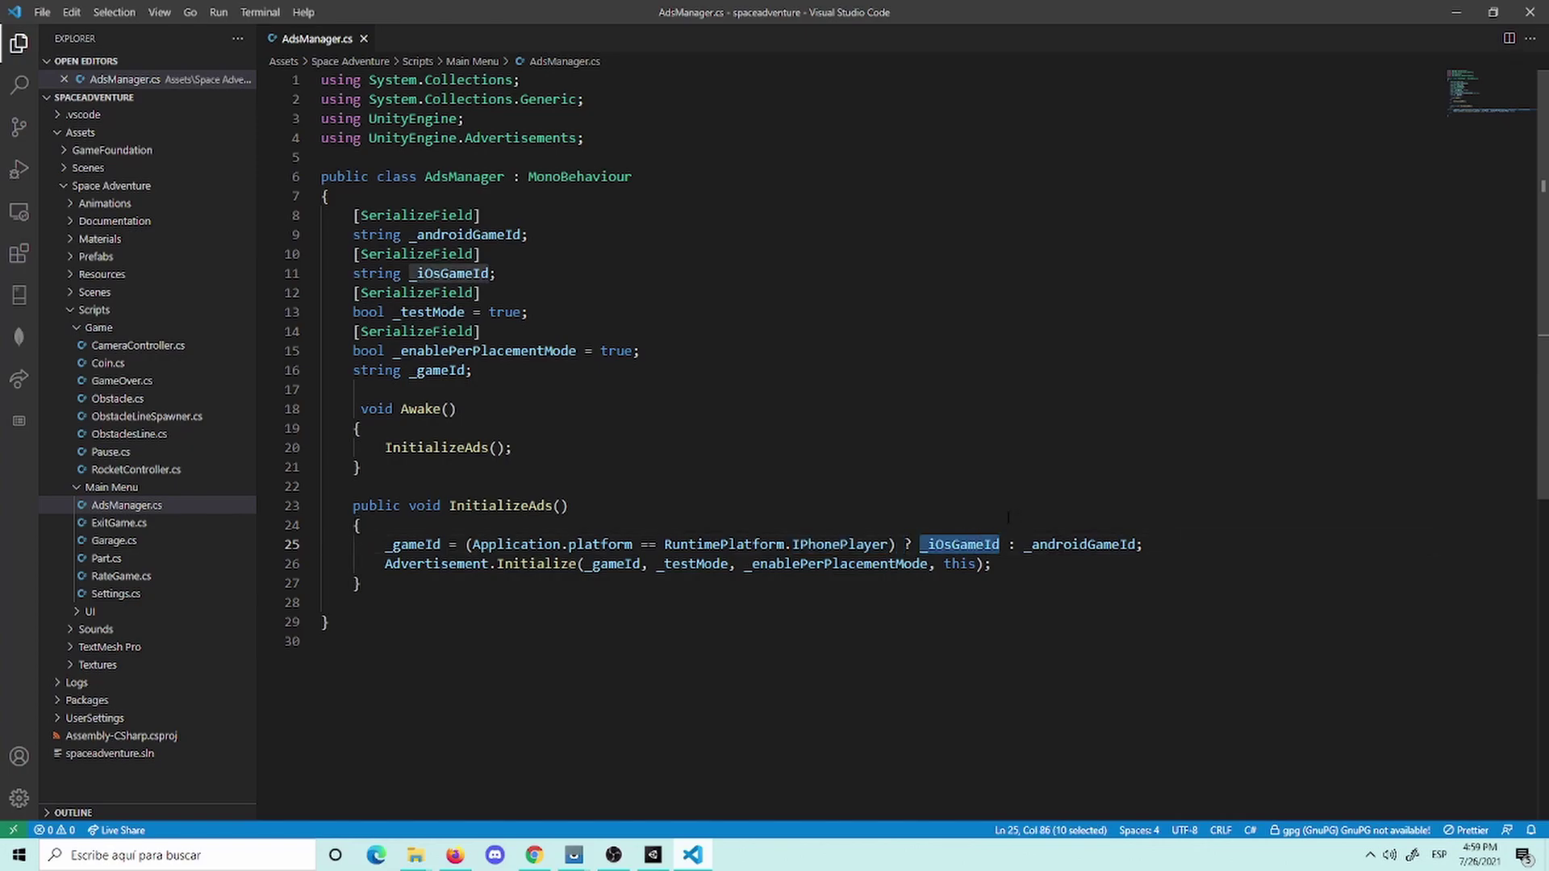
drag(1022, 544, 1007, 544)
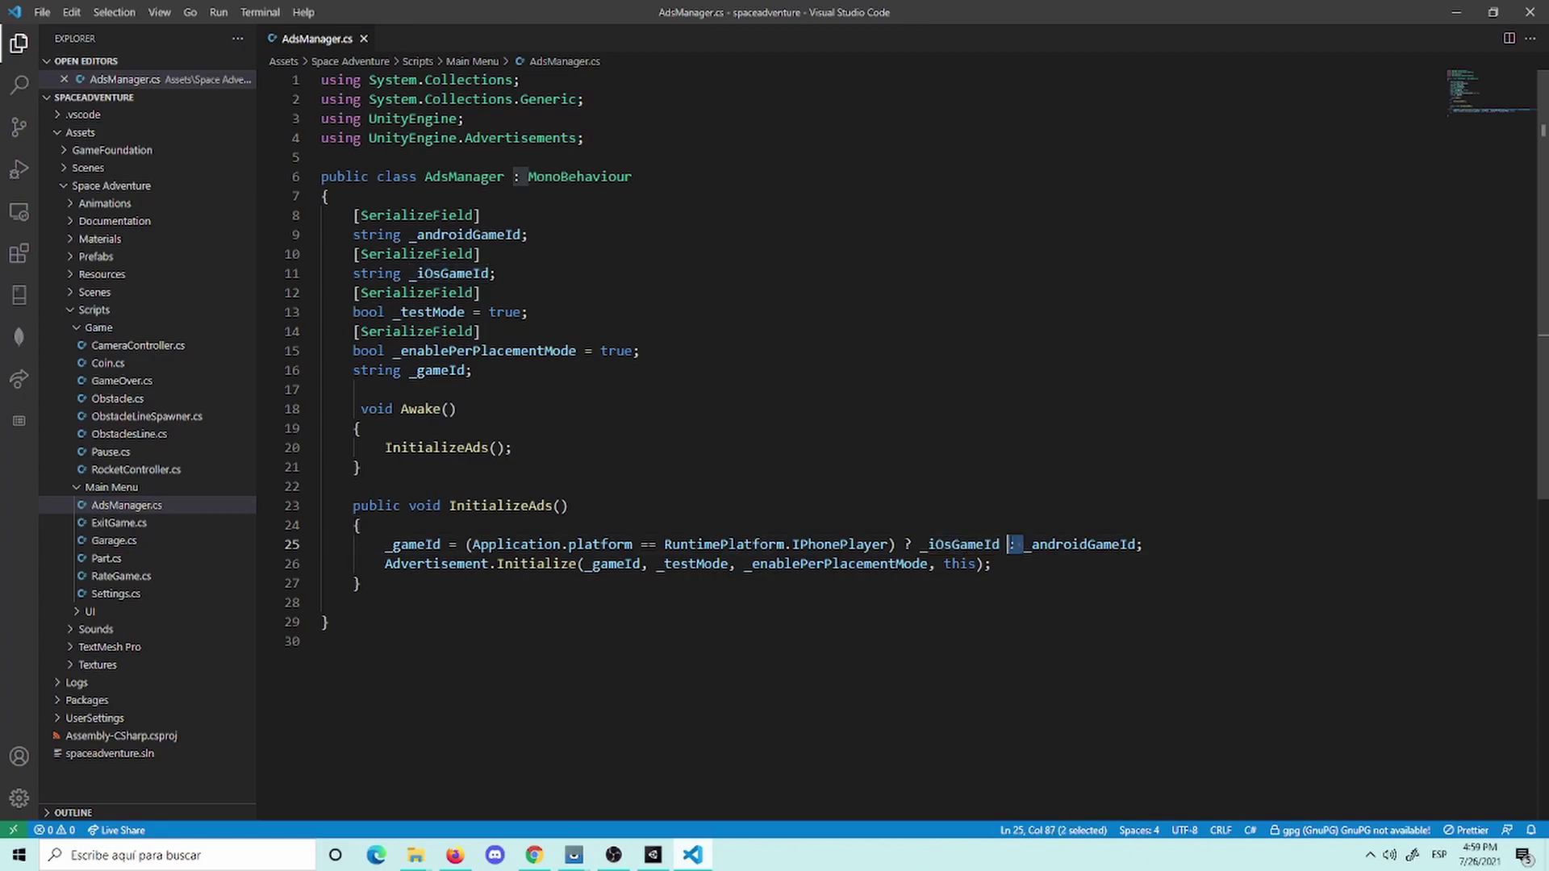
double_click(1086, 545)
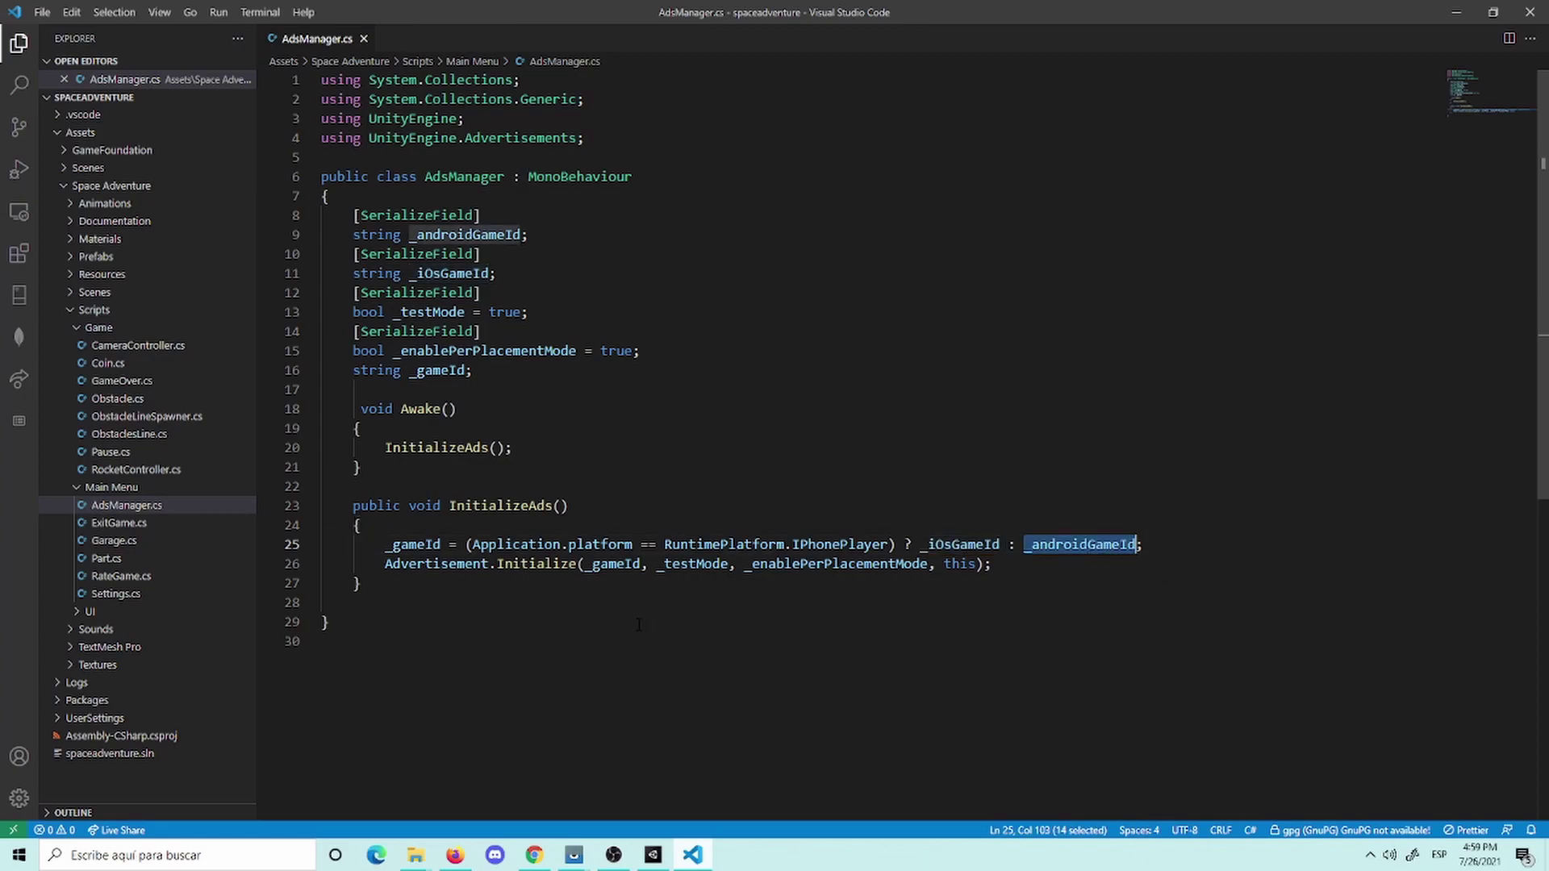
double_click(413, 544)
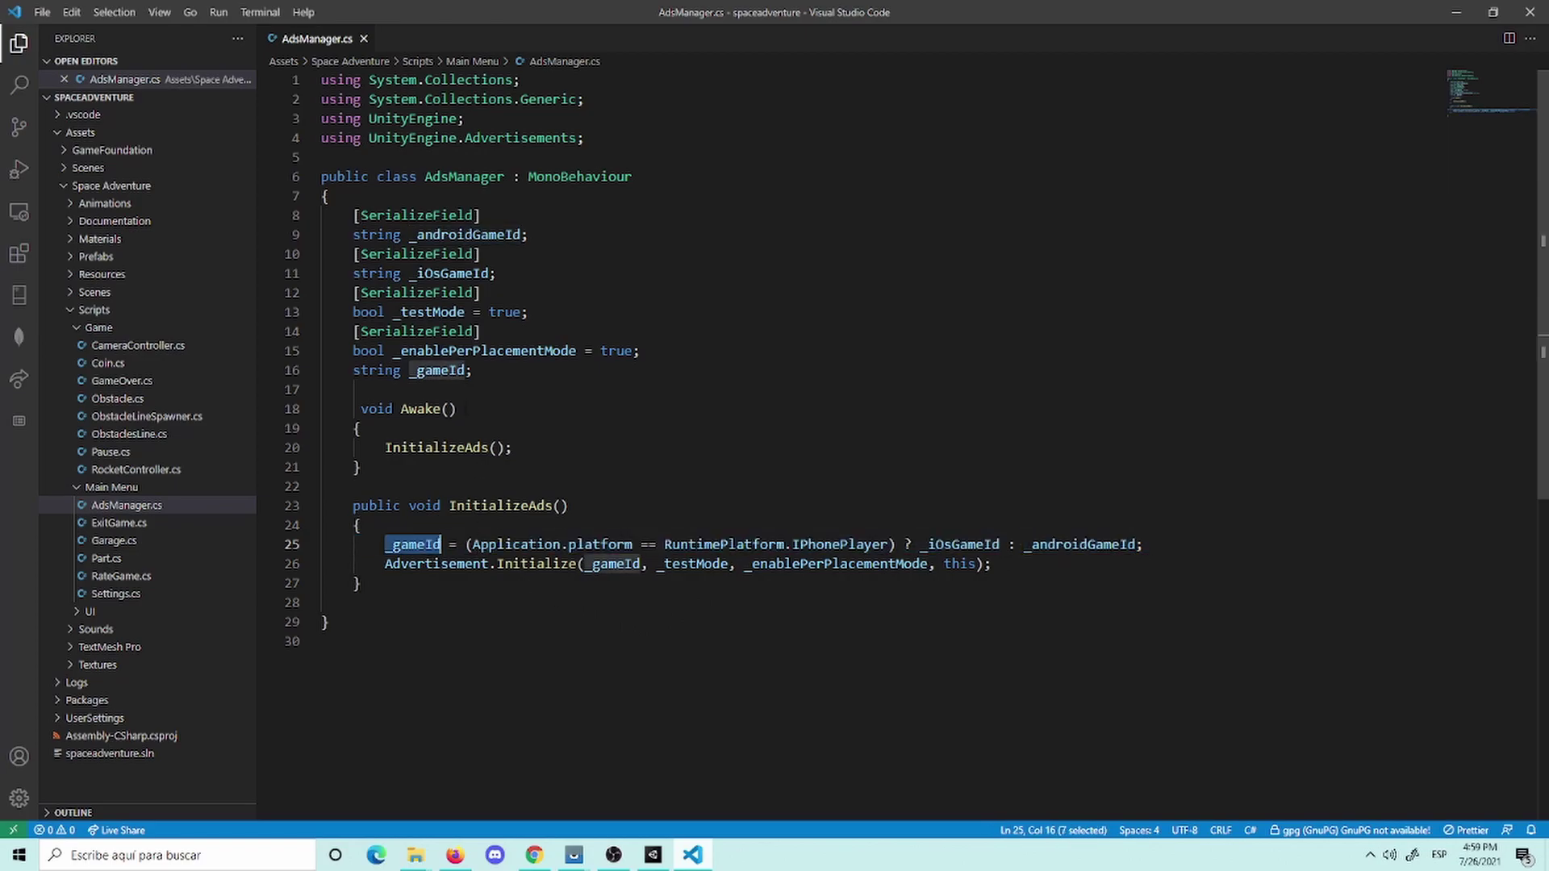
click(457, 563)
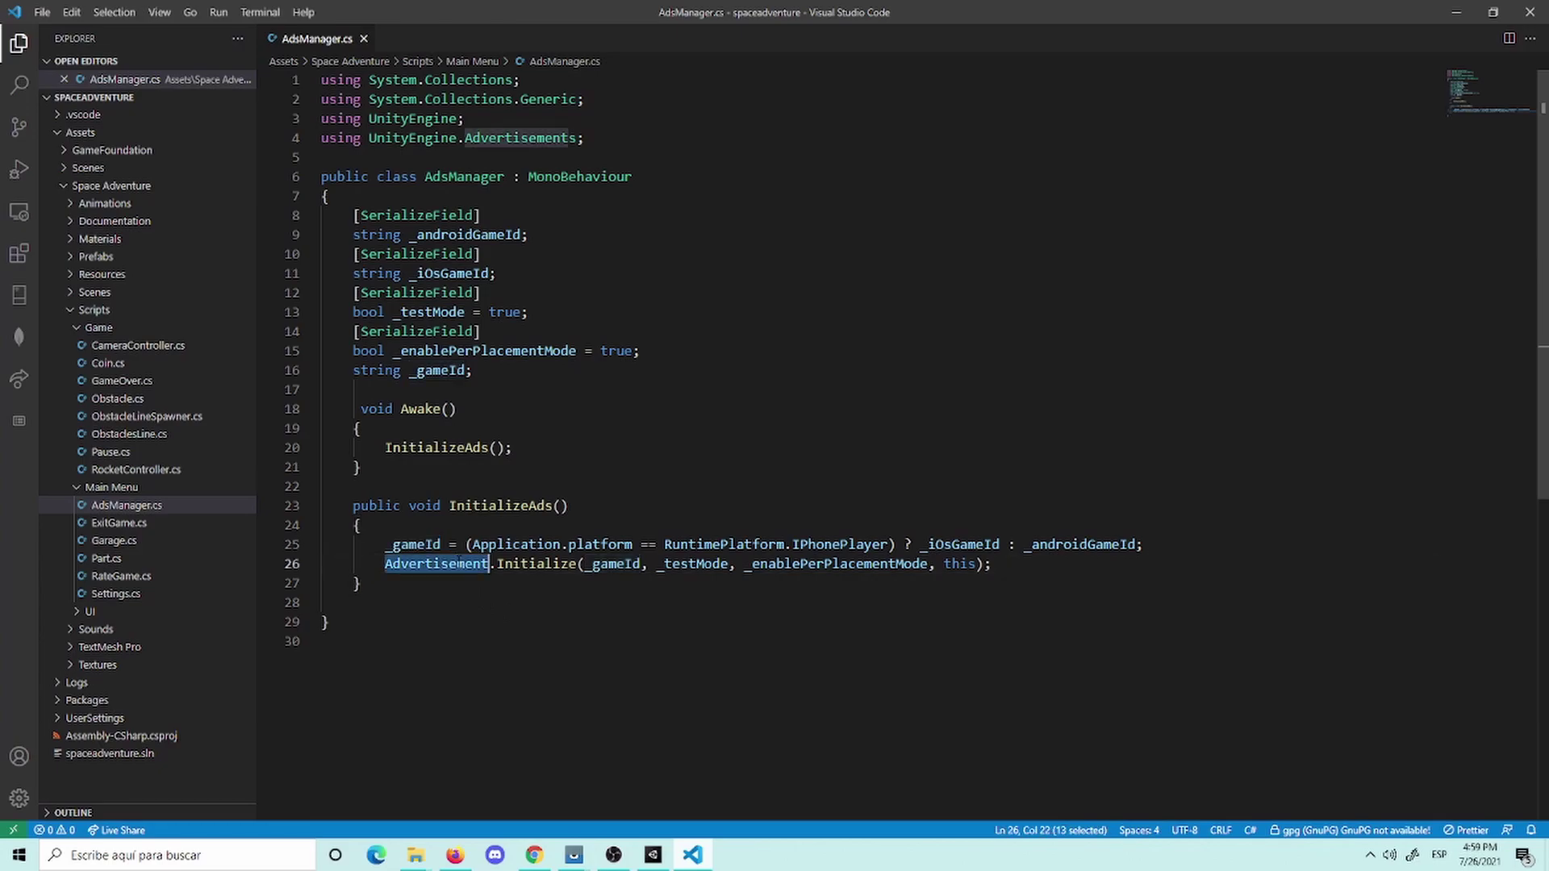
Step: Highlight the Advertisements import, Advertisement.Initialize, and its _gameId, _testMode and _enablePerPlacementMode arguments
double_click(548, 138)
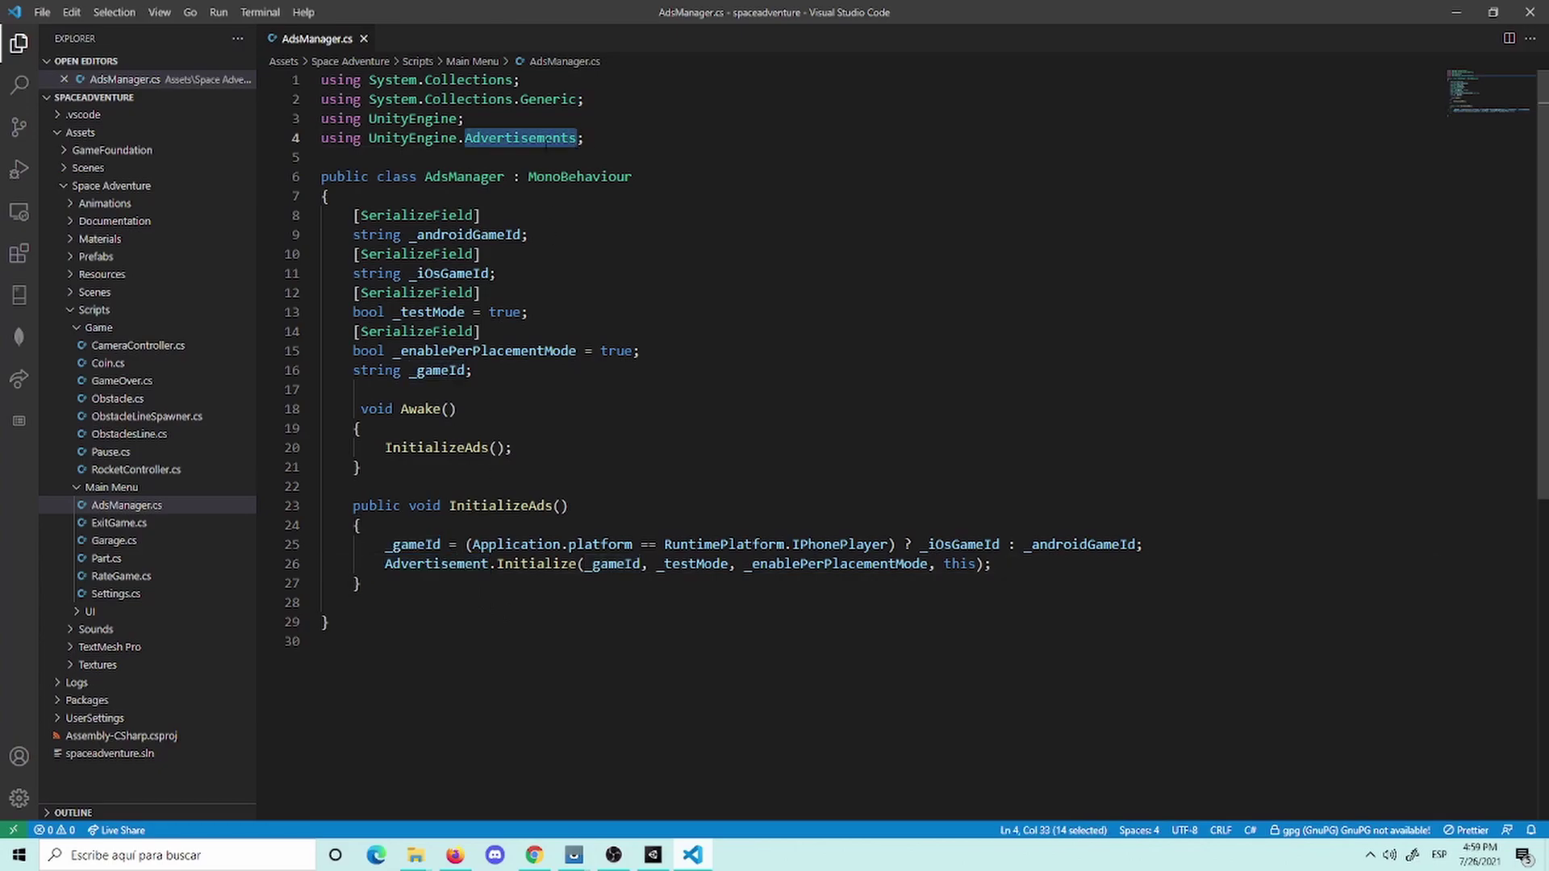
double_click(474, 563)
key(shift+End)
key(ctrl+a)
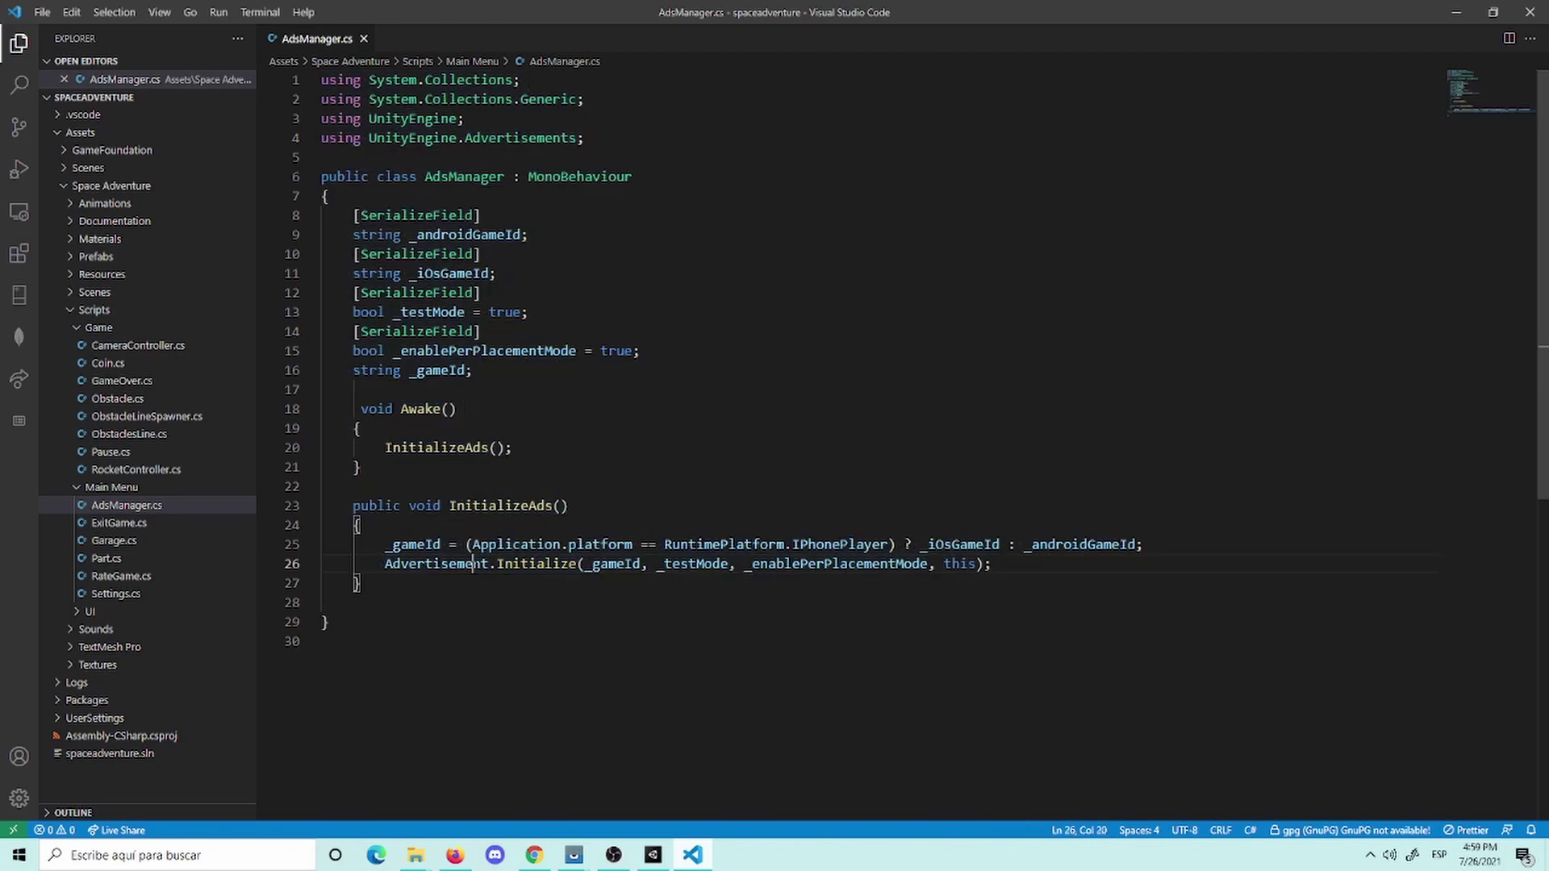
double_click(474, 564)
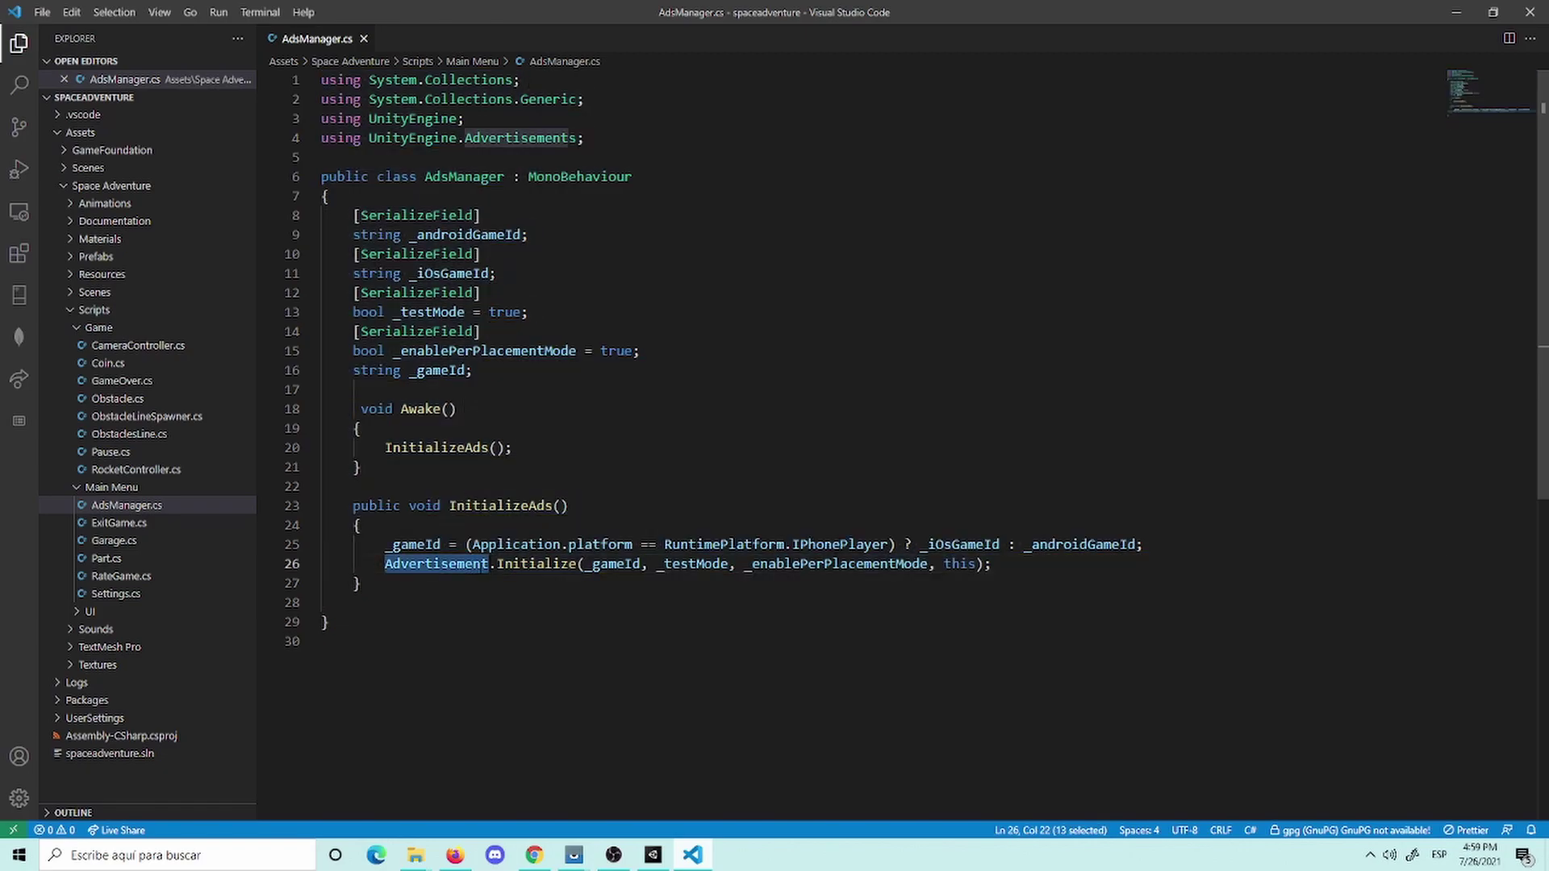
double_click(554, 563)
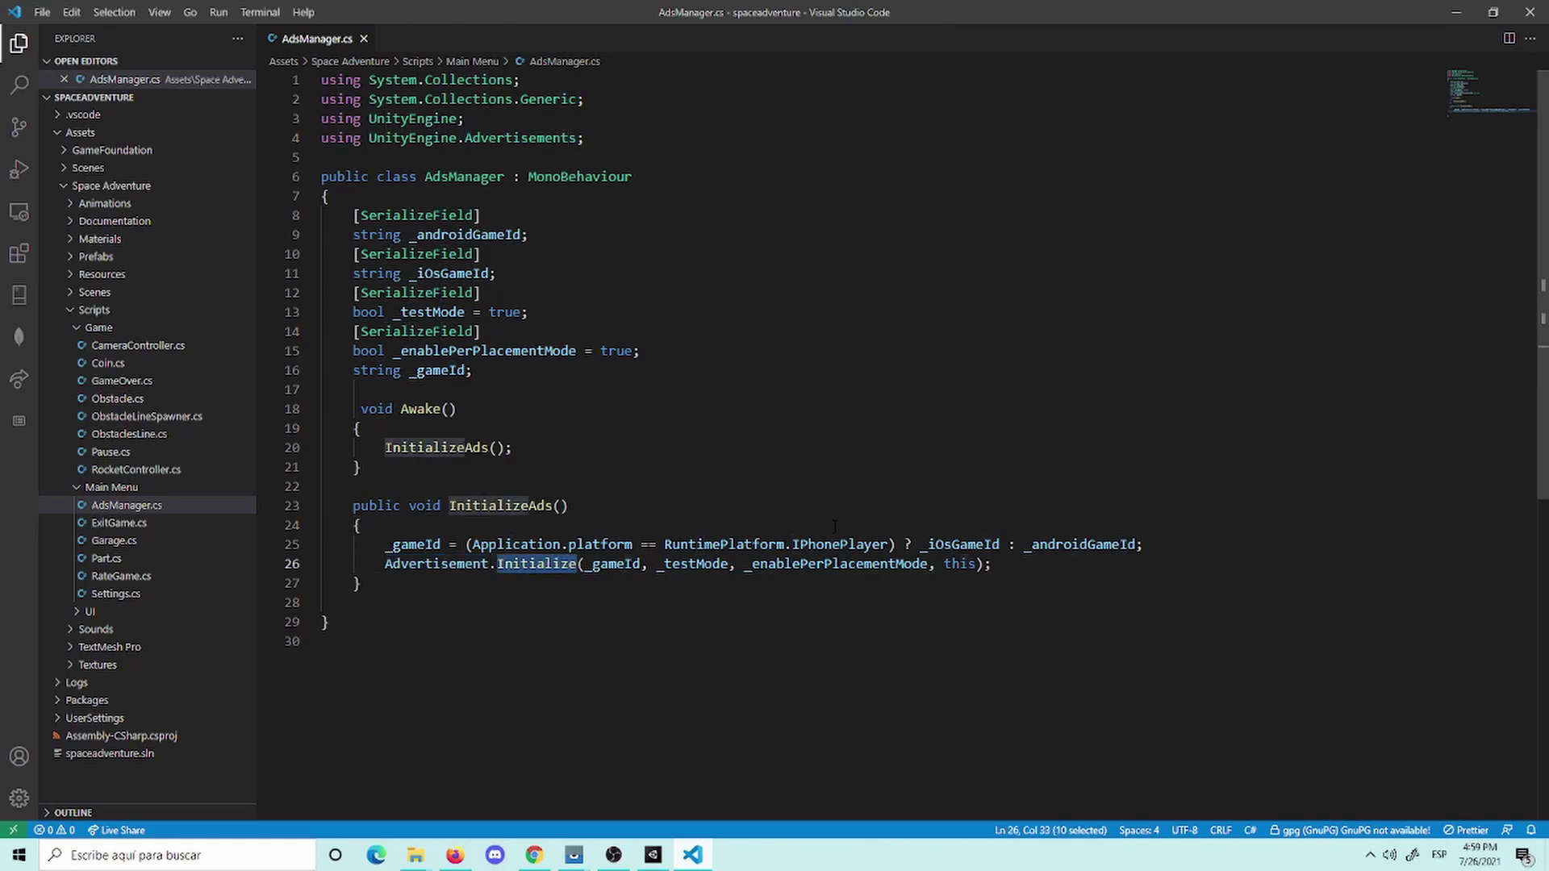
double_click(610, 564)
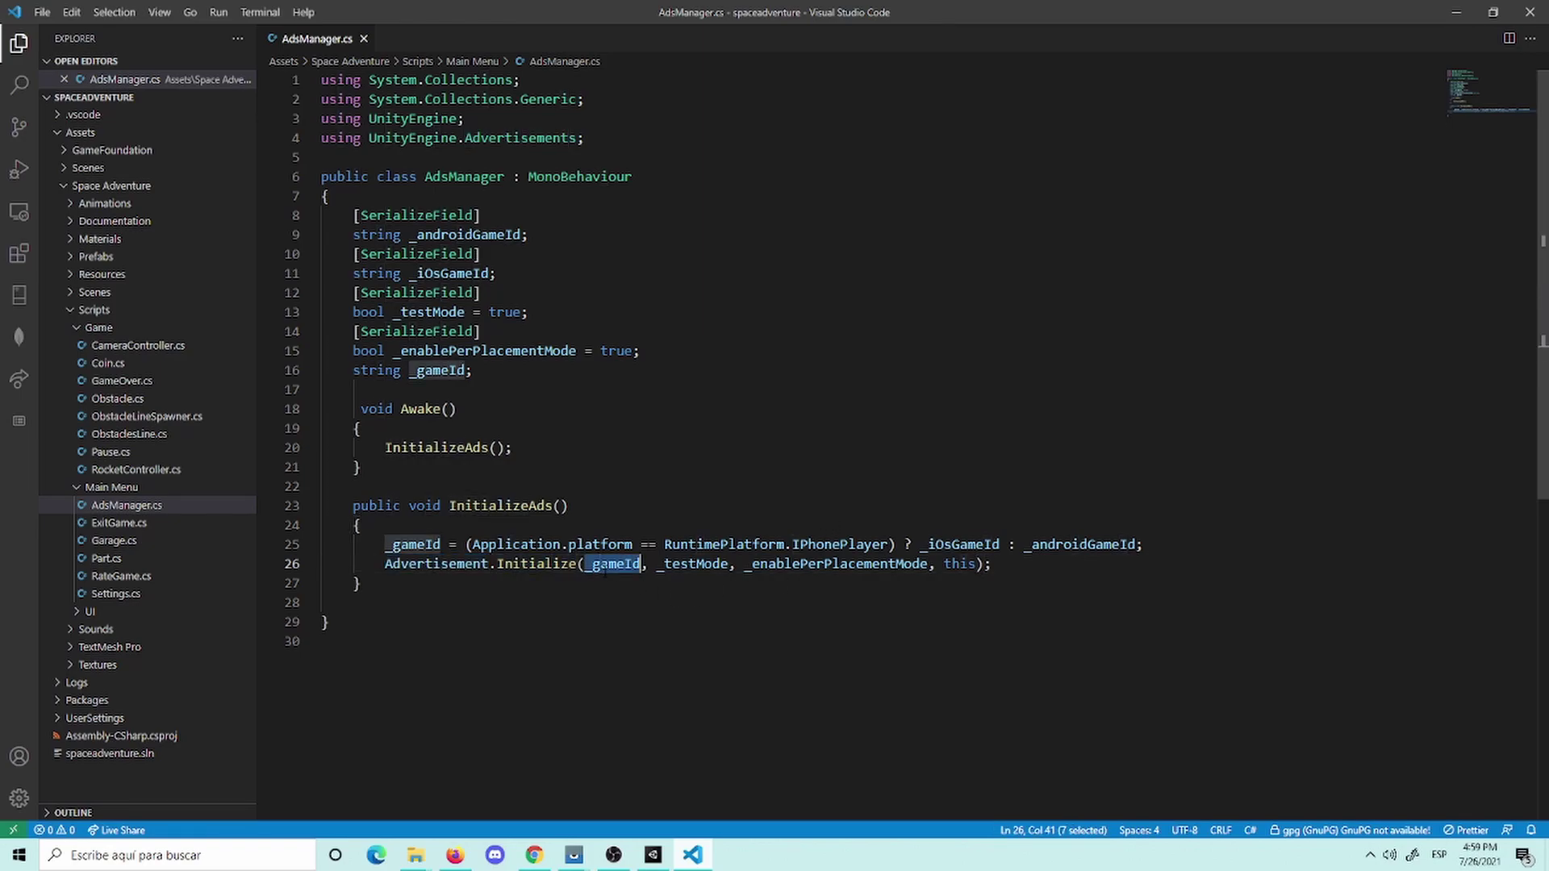
double_click(693, 564)
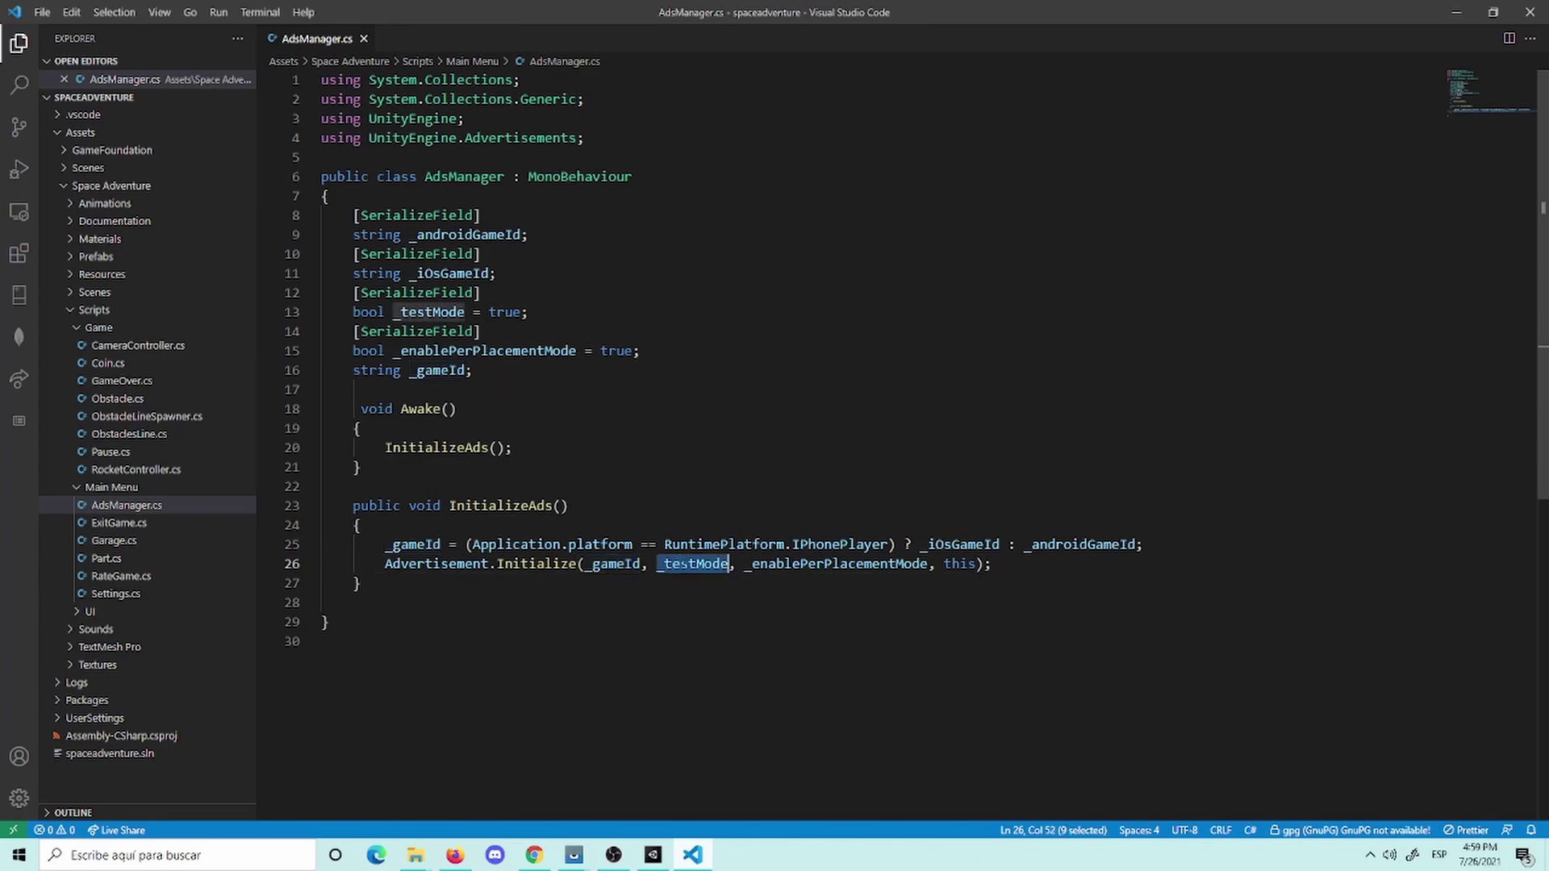
double_click(831, 564)
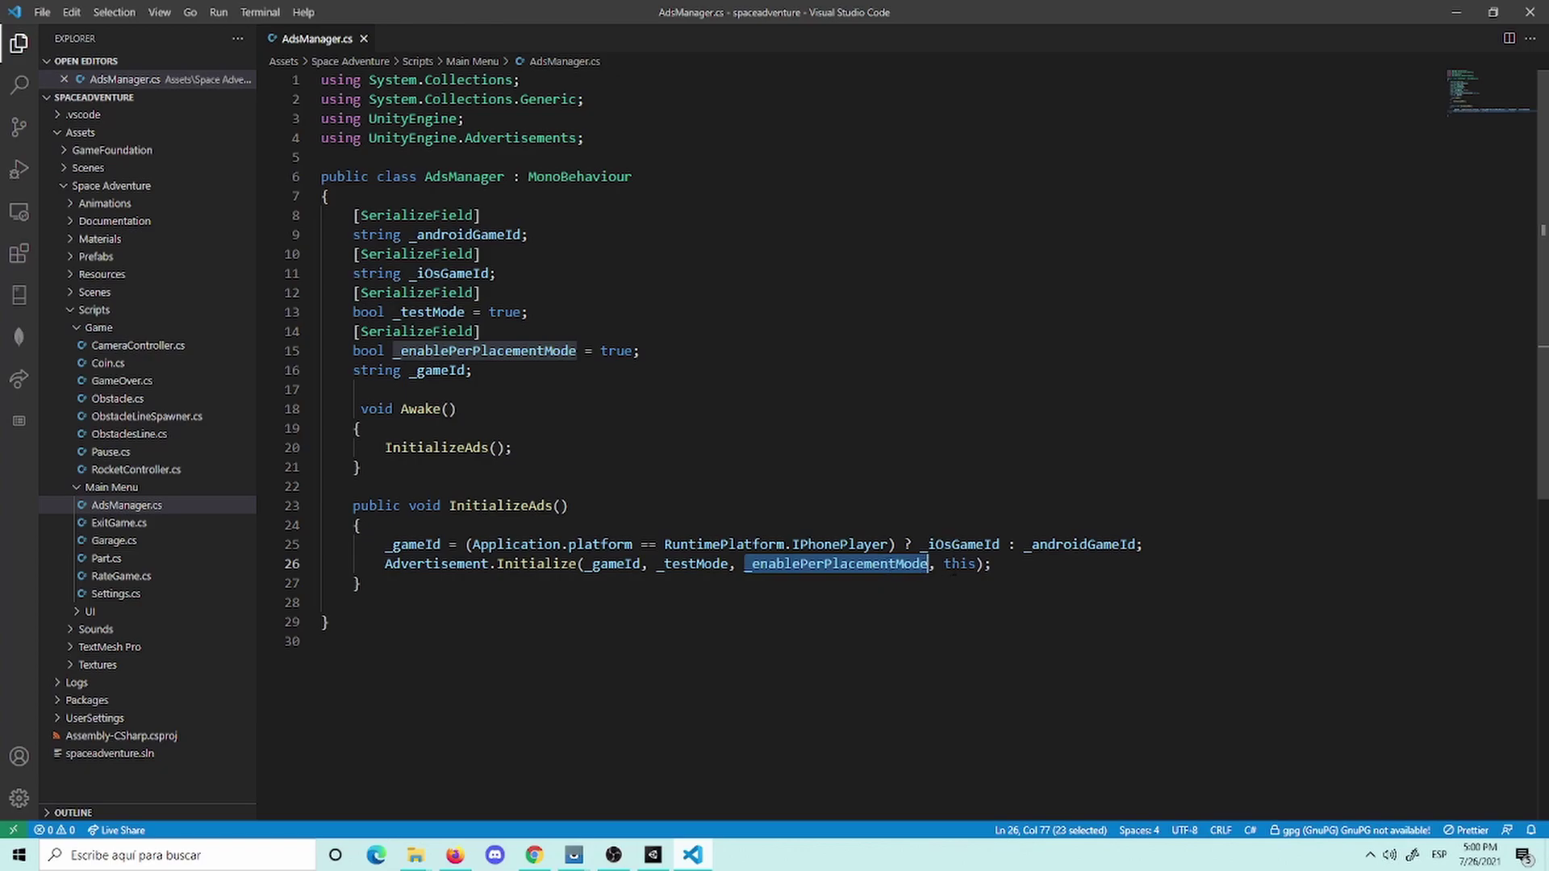
Step: Point out the AdsManager class name and highlight the whole Initialize line on line 26
click(959, 564)
click(1027, 557)
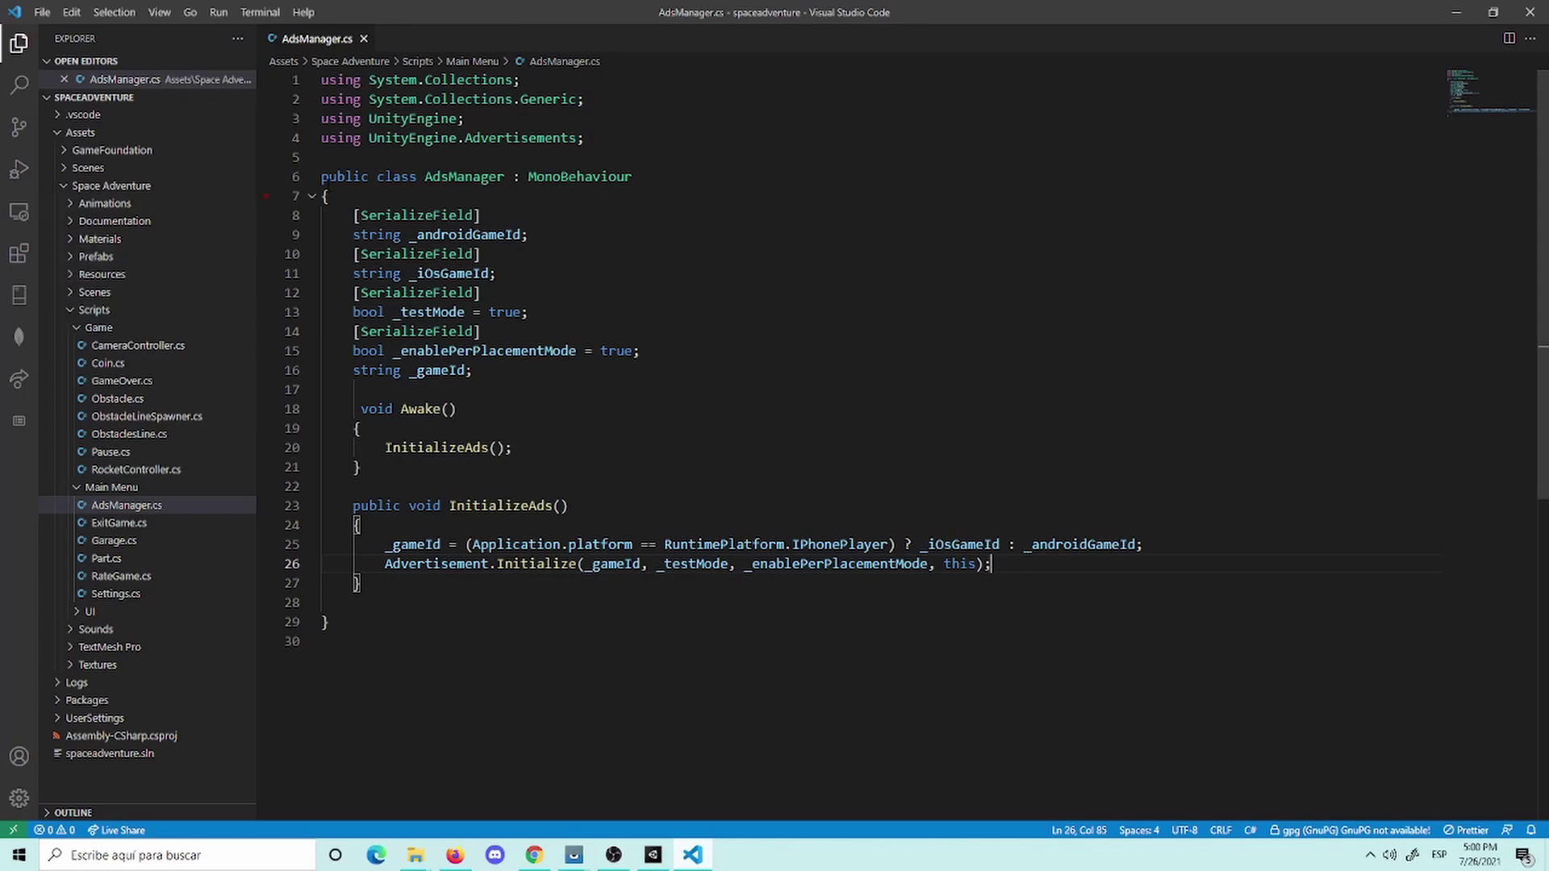
click(503, 176)
click(1019, 565)
triple_click(1019, 565)
click(1025, 563)
Step: Select IUnityAdsInitializationListener in the guide's AdsInitializer header, then position after MonoBehaviour in AdsManager.cs
click(539, 857)
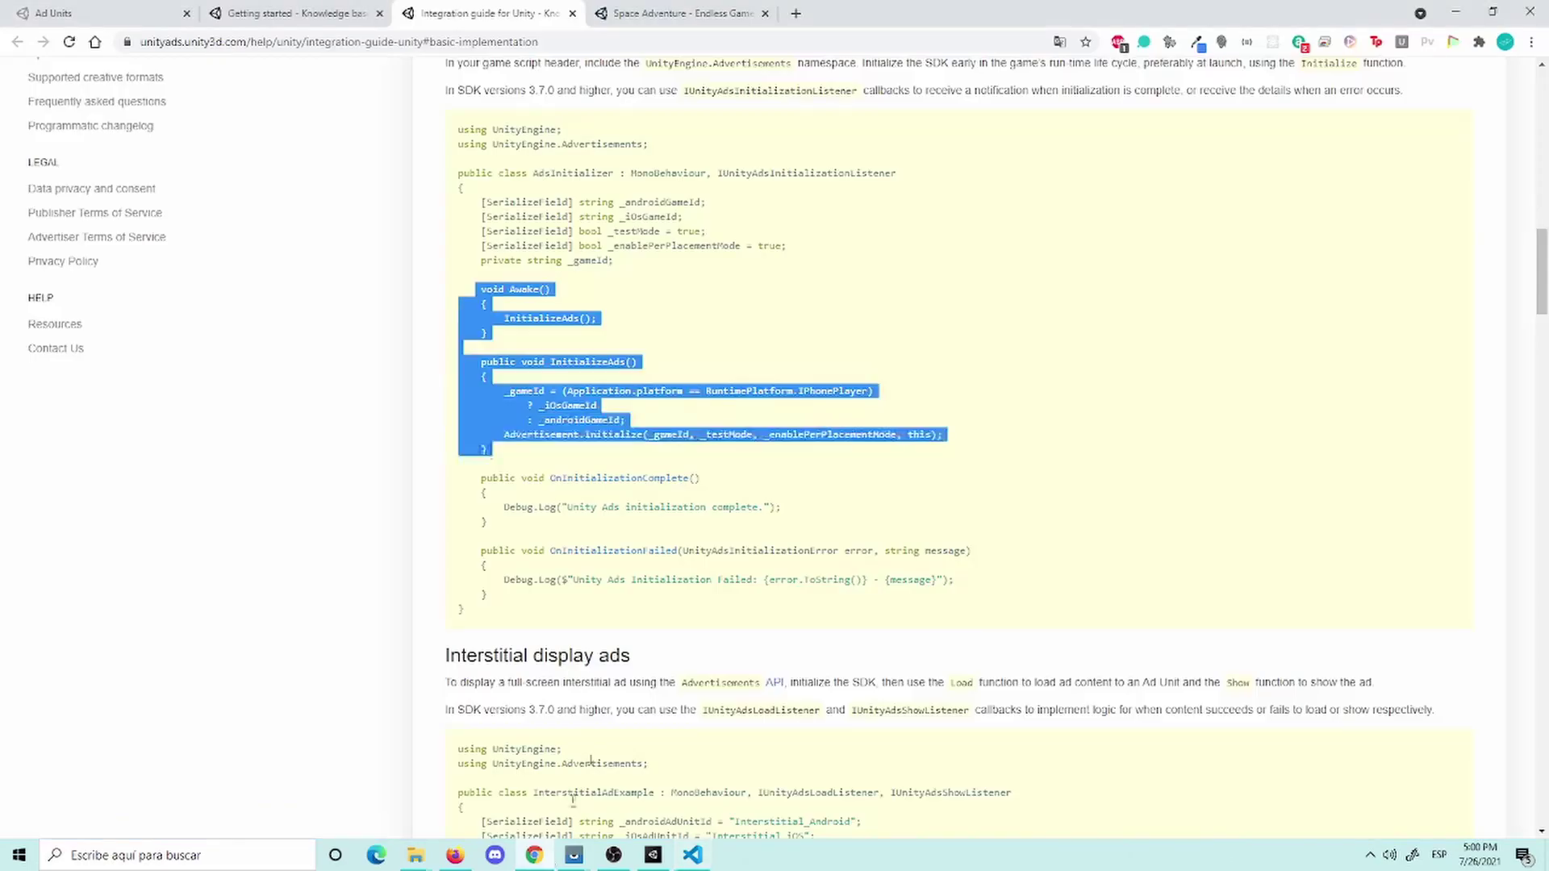
click(701, 570)
scroll(710, 528, down, 2)
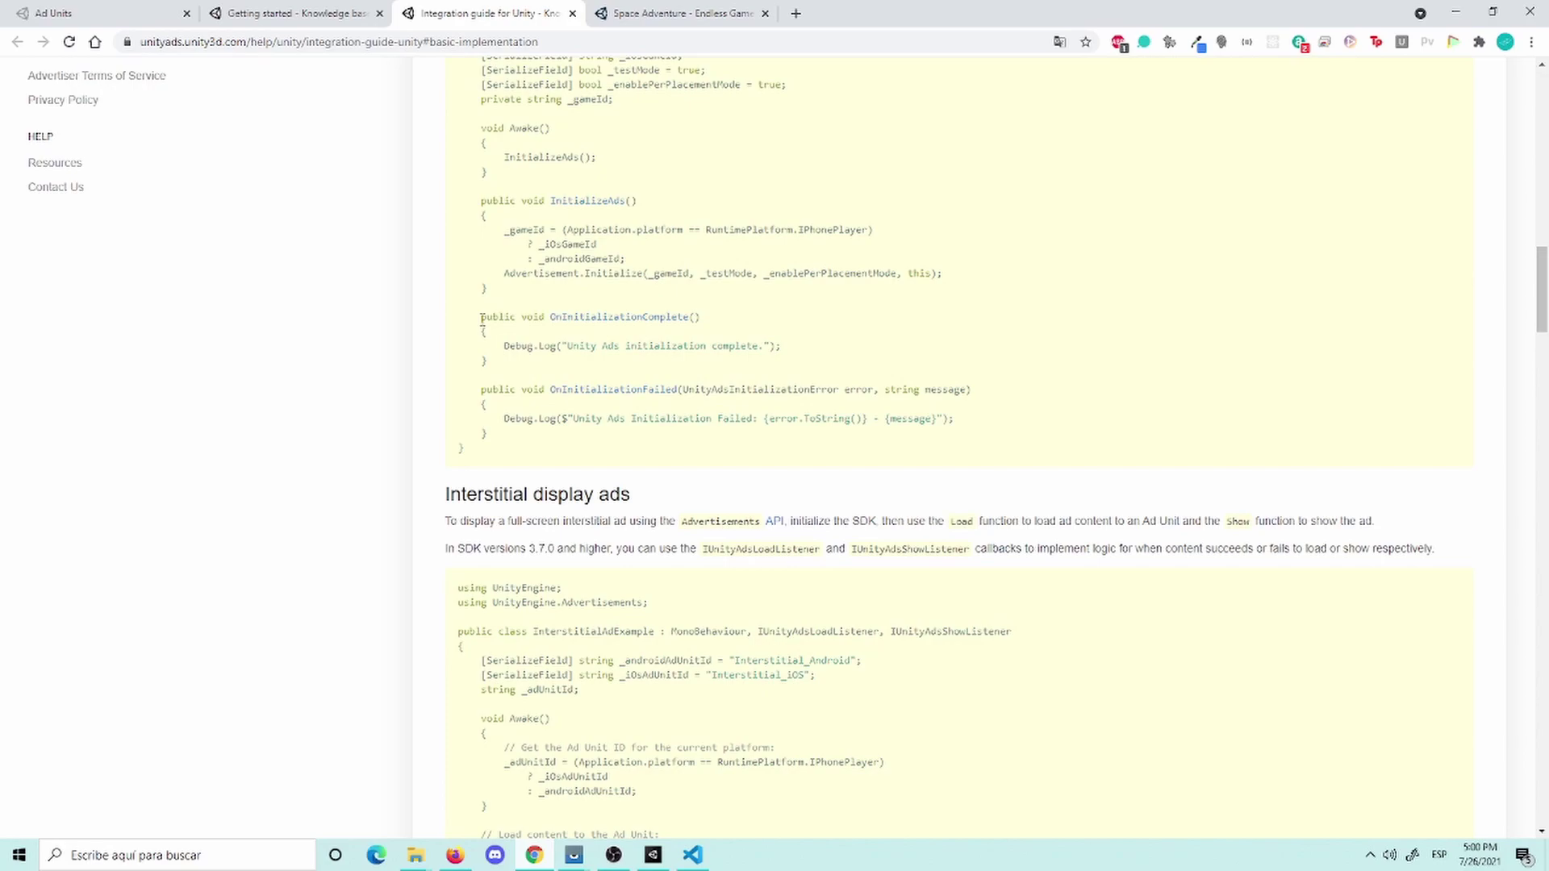
scroll(492, 338, up, 1)
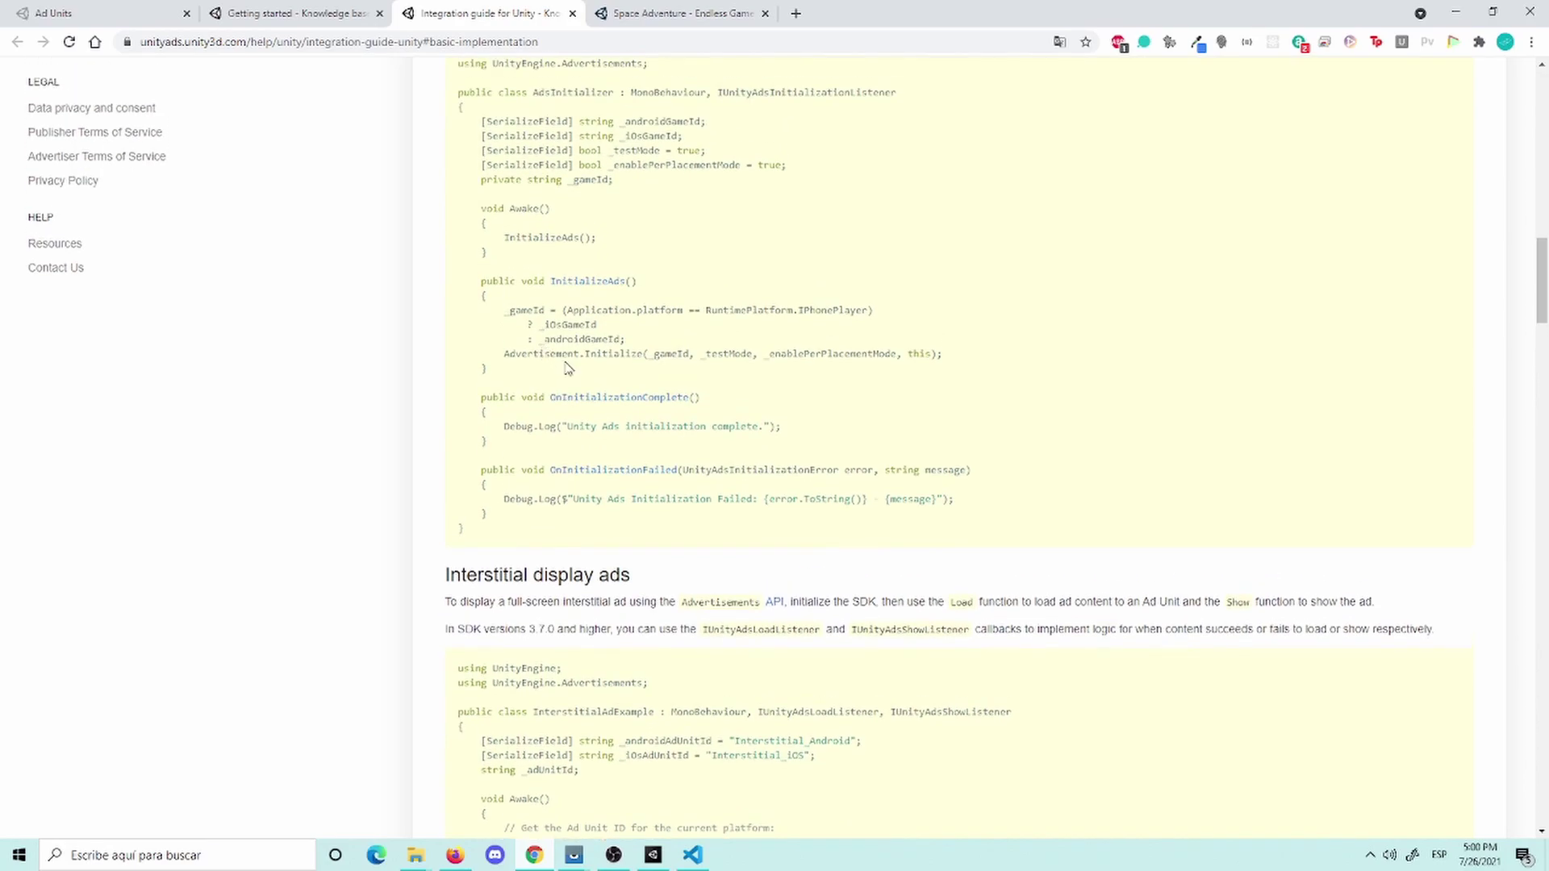
scroll(867, 308, up, 2)
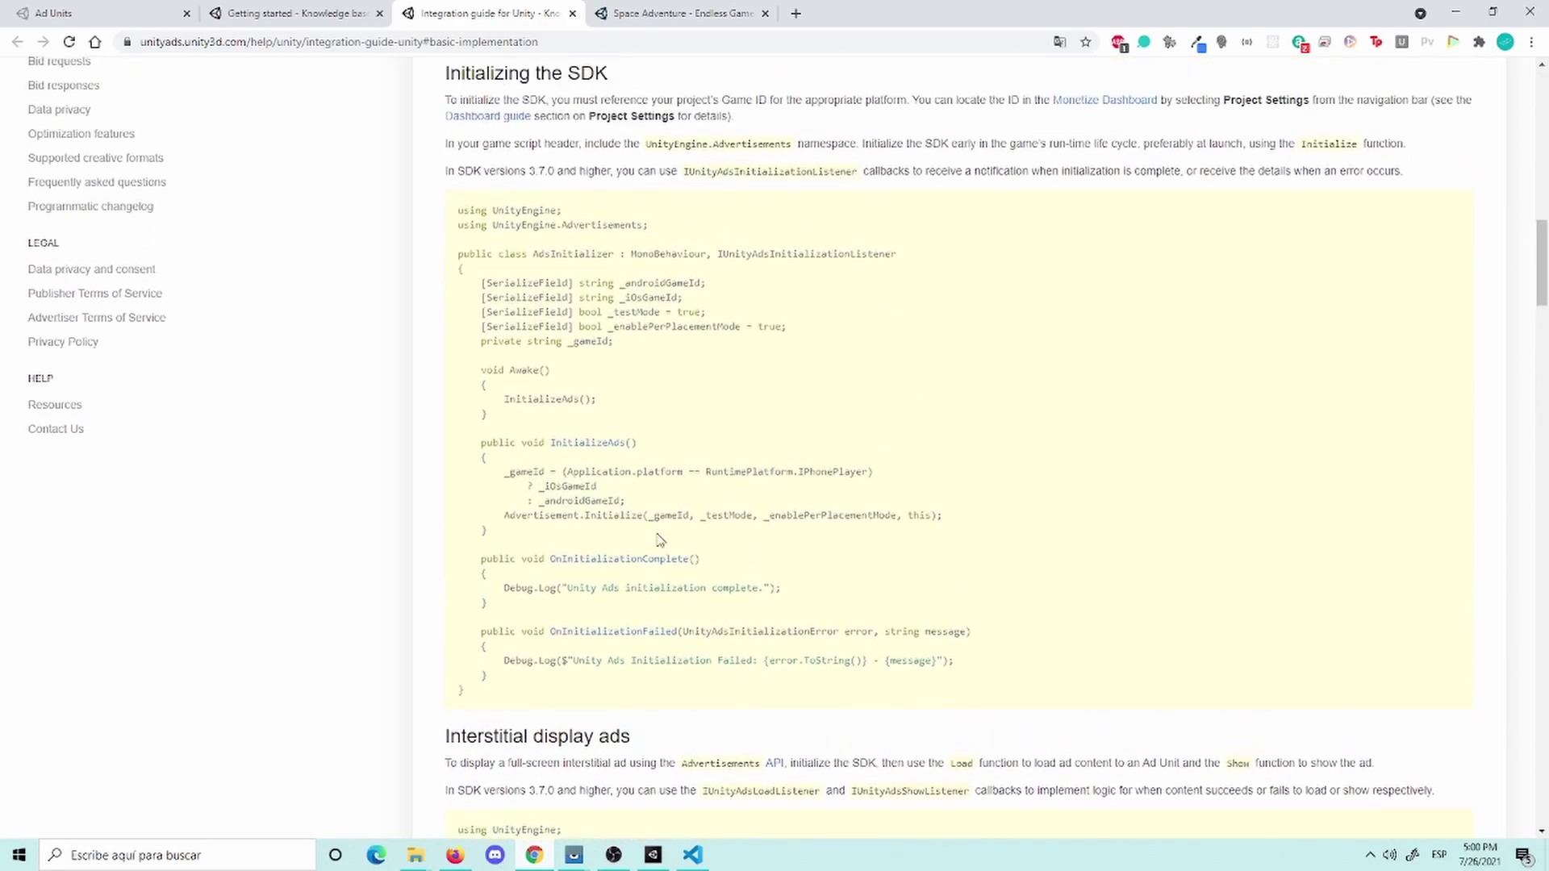
double_click(821, 255)
click(692, 855)
click(729, 174)
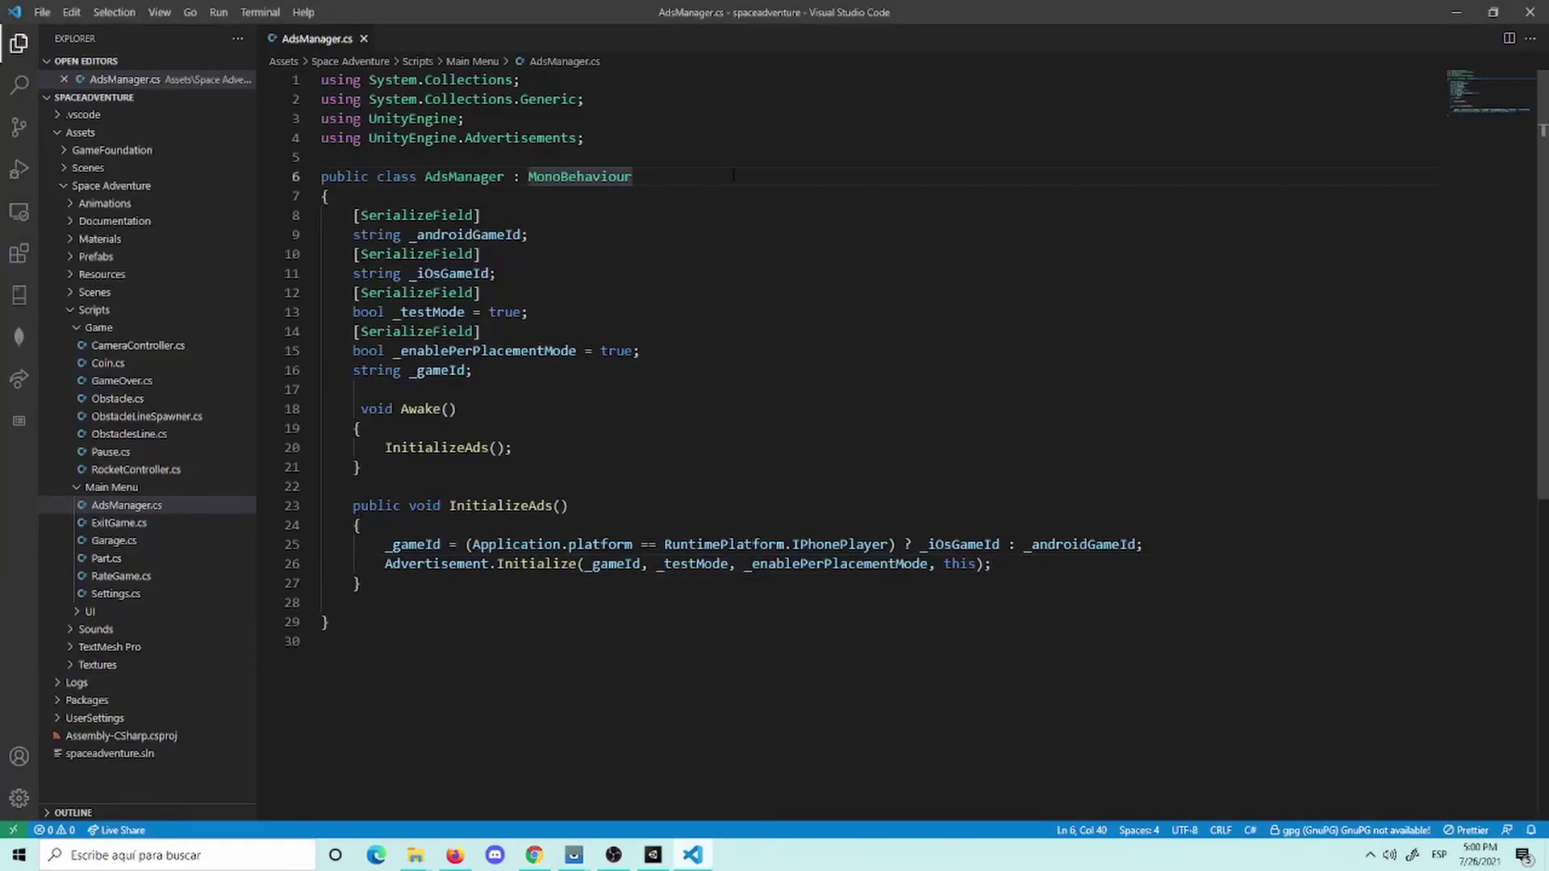
Step: Append ', IUnityAdsInitializationListener' to the AdsManager class declaration, save, and bring Unity forward
text(, IUnityAdsInitializationListener)
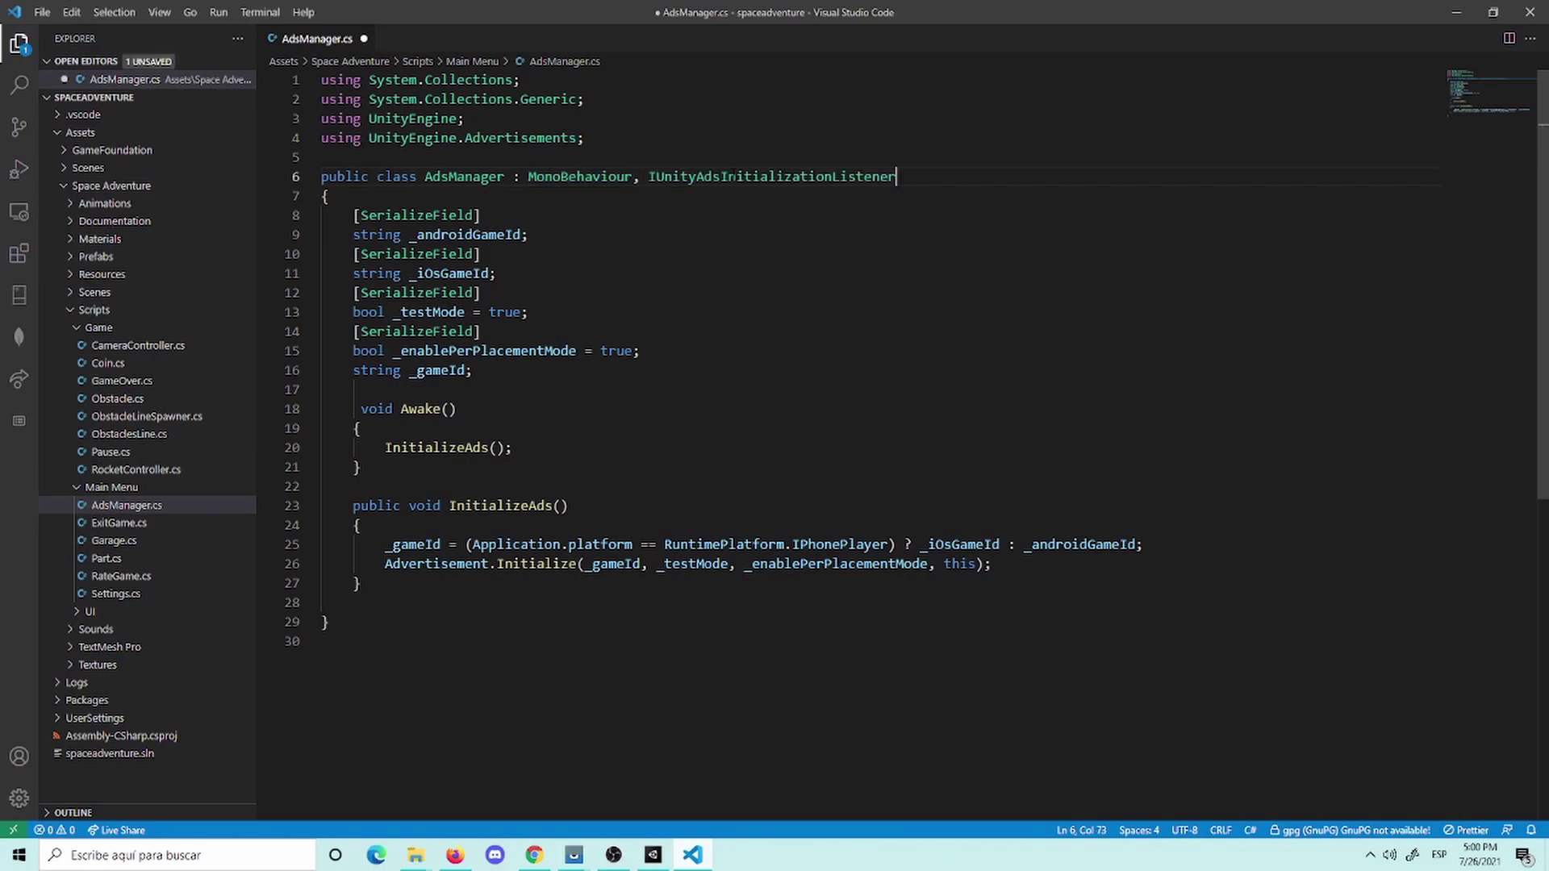
key(ctrl+s)
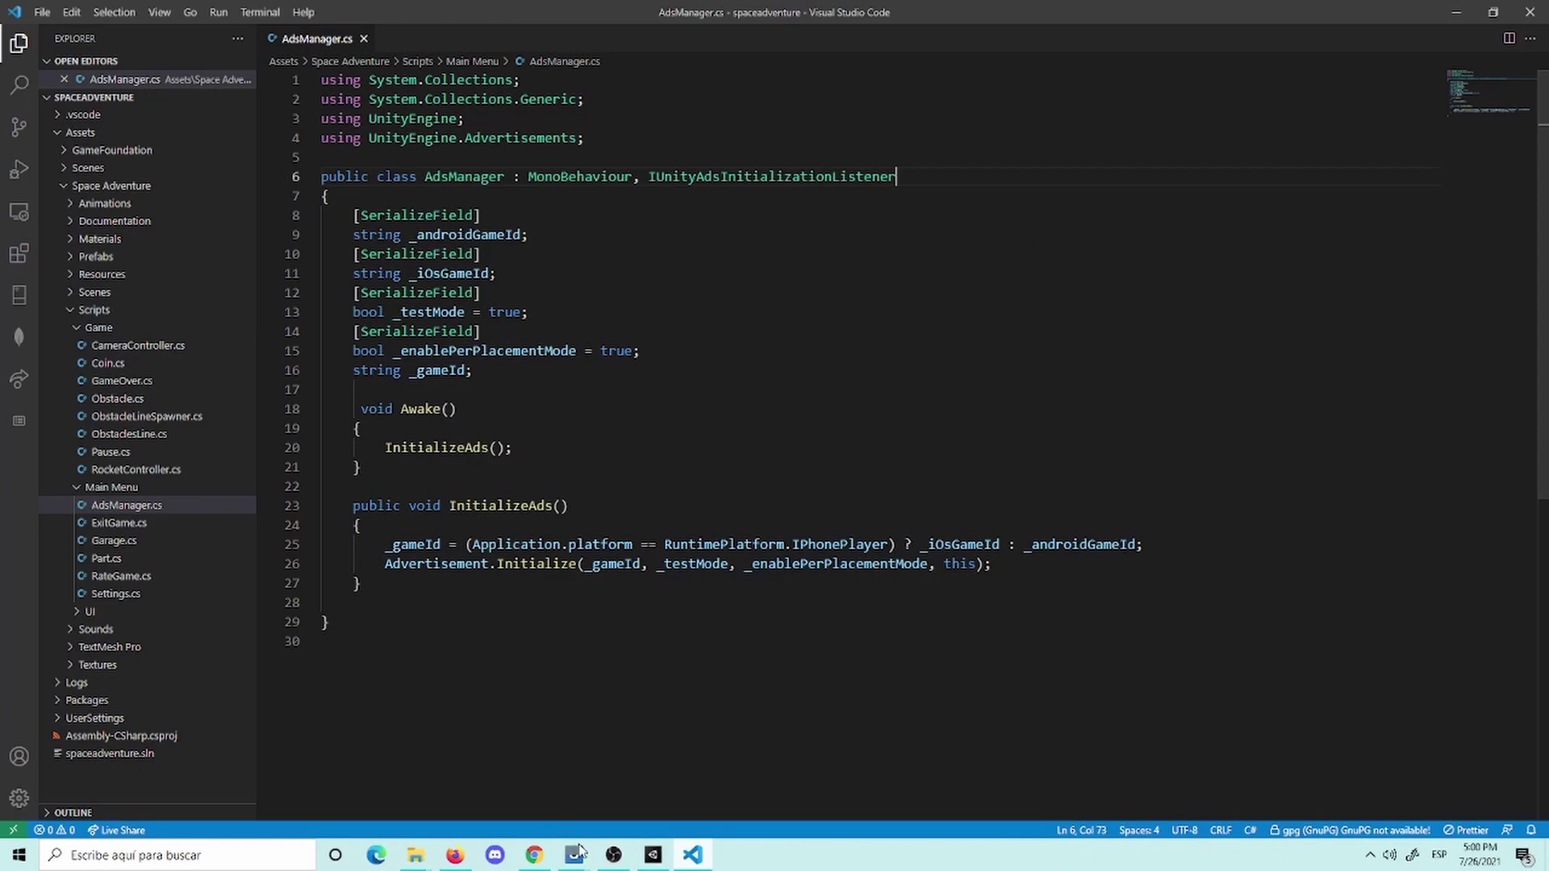
click(653, 855)
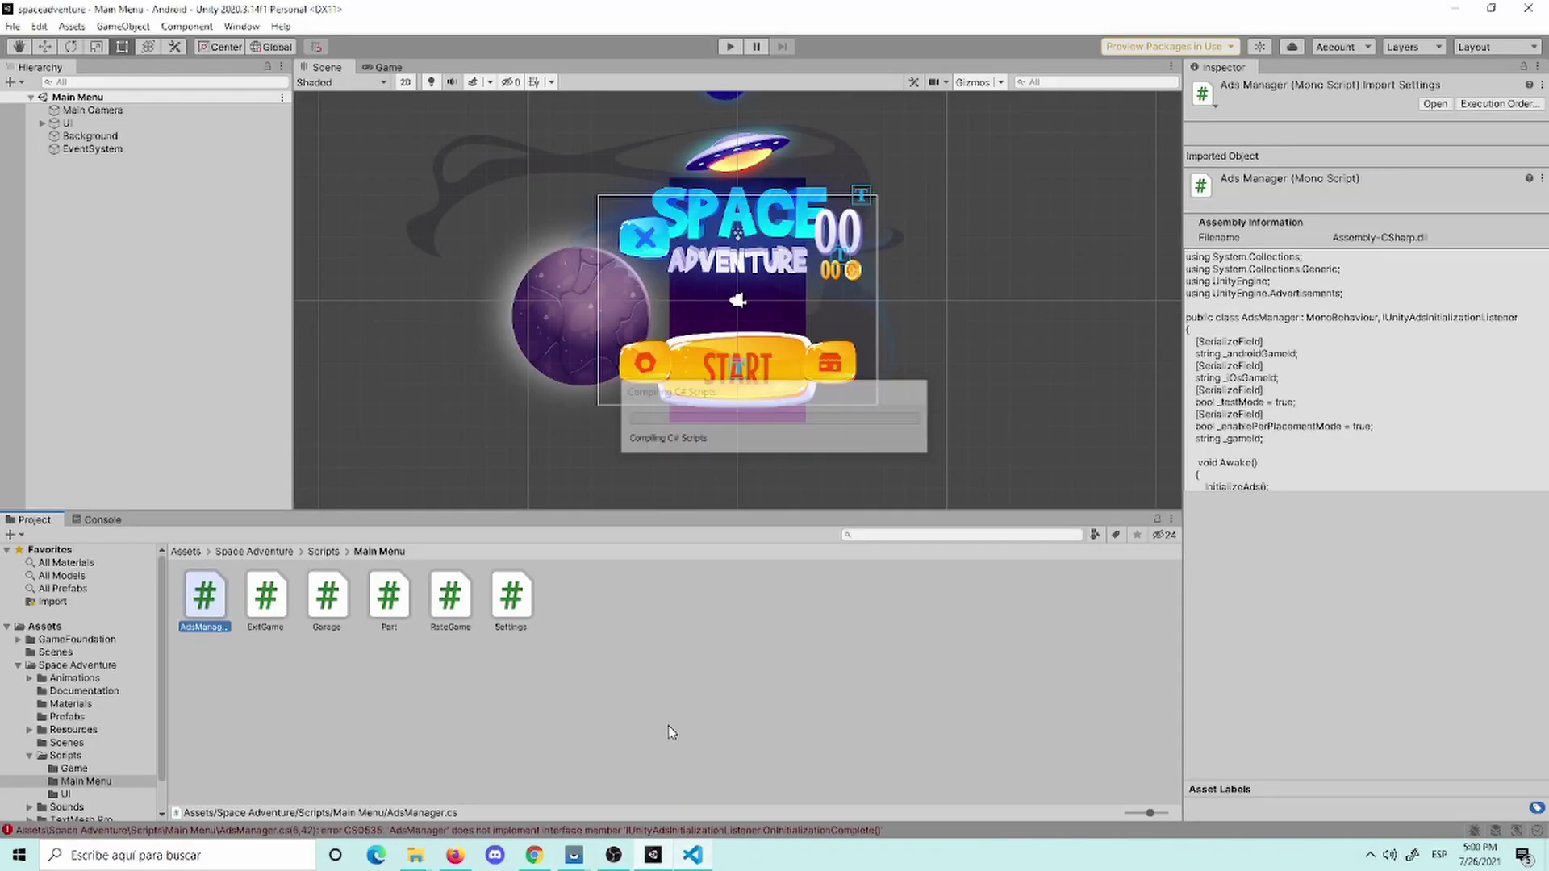
Step: Review the CS0535 console errors, then select the OnInitializationComplete and OnInitializationFailed methods in the guide
click(539, 829)
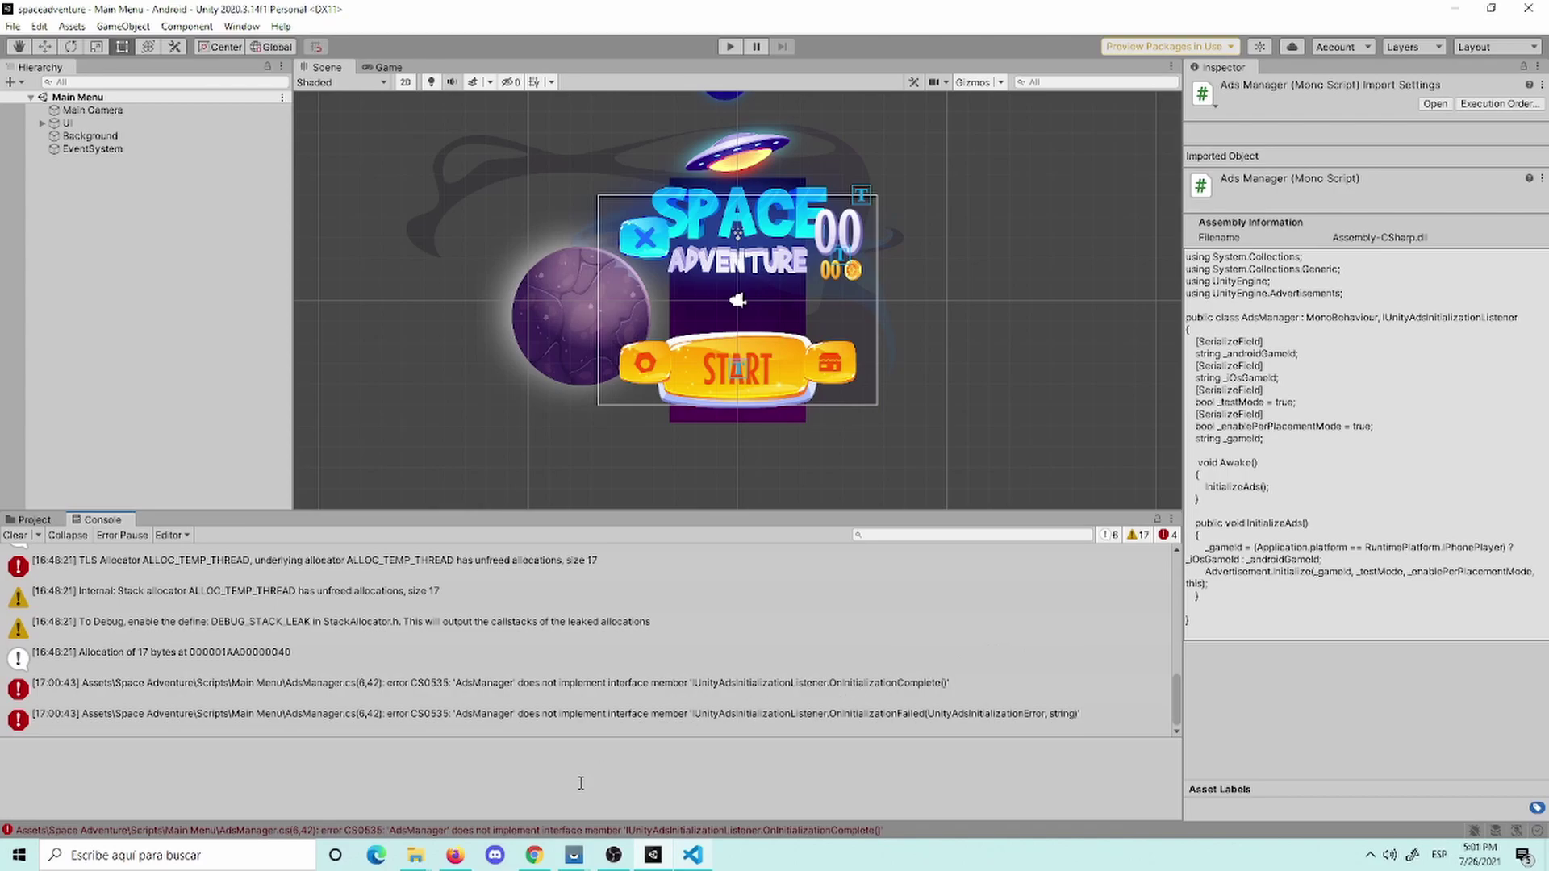
click(536, 853)
drag(477, 559, 518, 684)
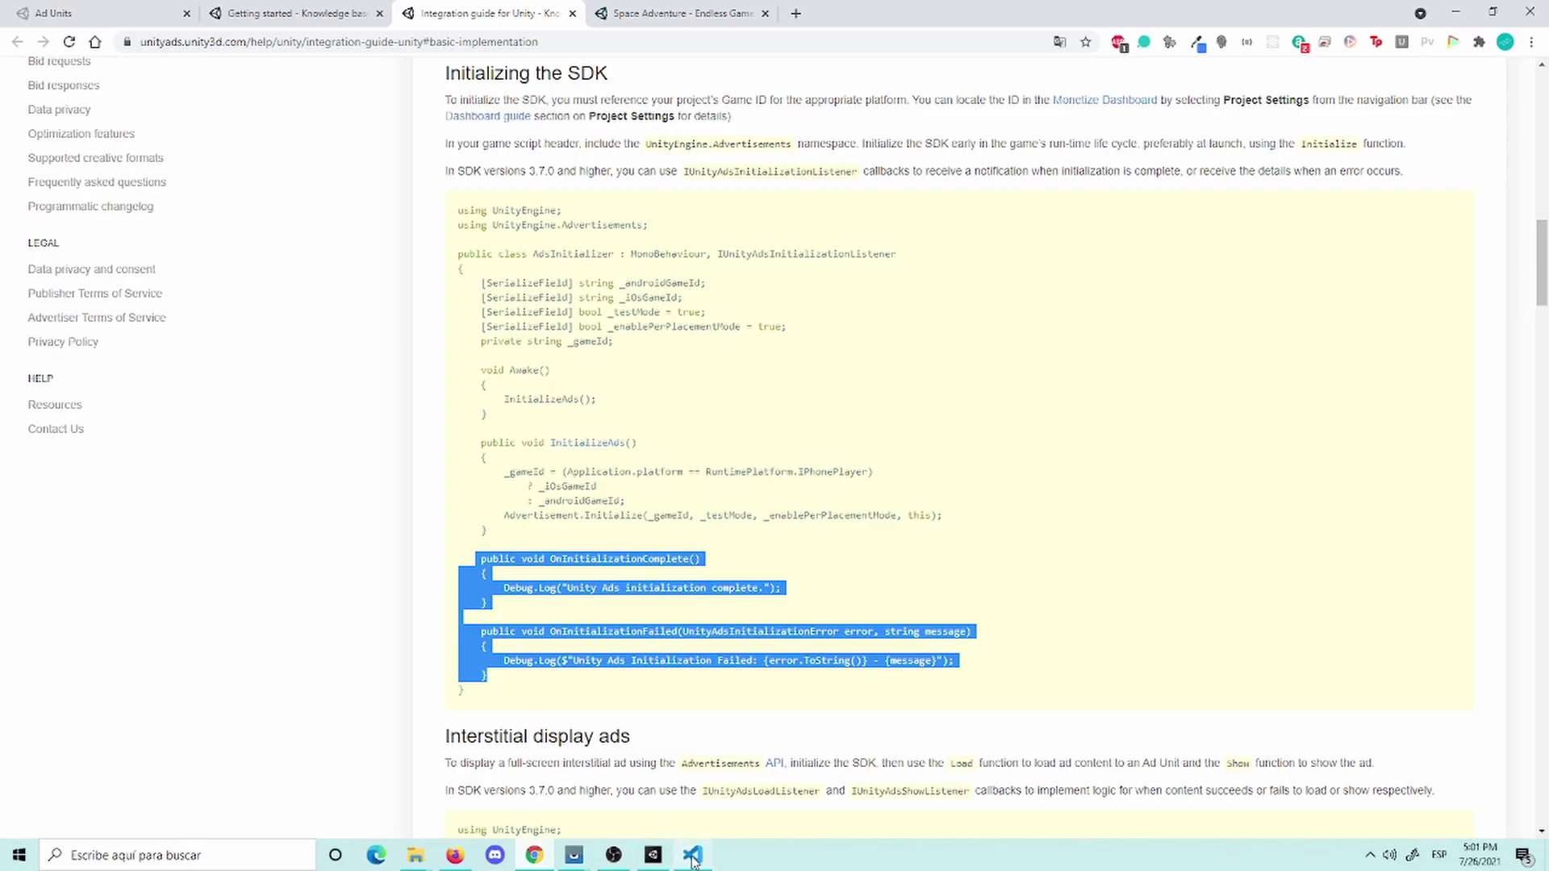
Step: Paste the two initialization callback methods into the AdsManager class, fix the indentation, and save
click(692, 855)
click(492, 597)
key(Tab)
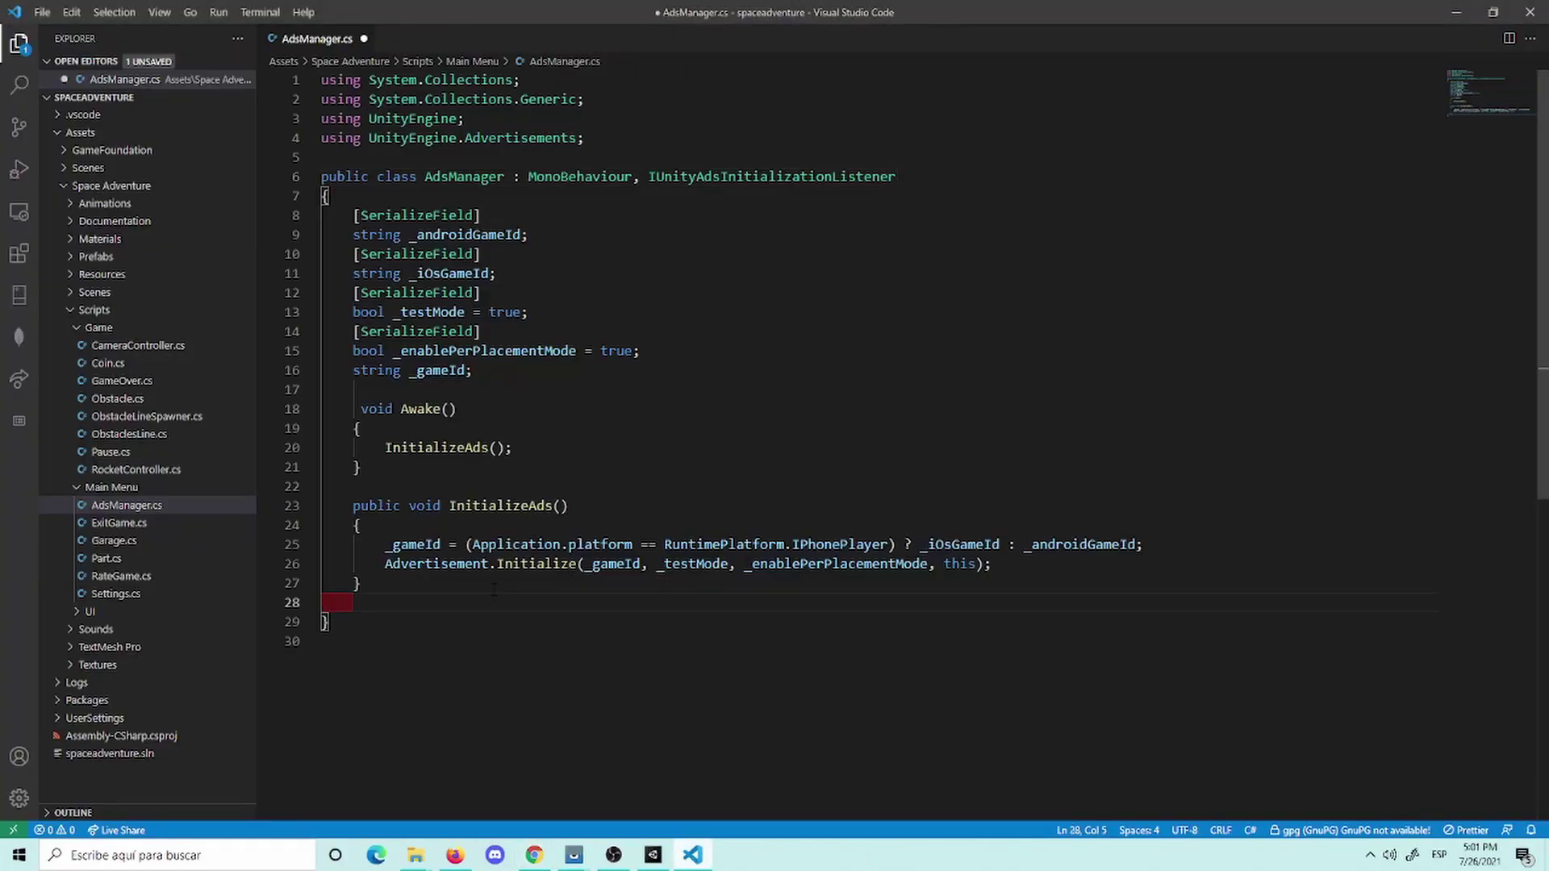
text(public void OnInitializationComplete()     {         Debug.Log("Unity Ads initialization complete.");     }      public void OnInitializationFailed(UnityAdsInitializationError error, string message)     {         Debug.Log($"Unity Ads Initialization Failed: {error.ToString()} - {message}");     })
key(ctrl+s)
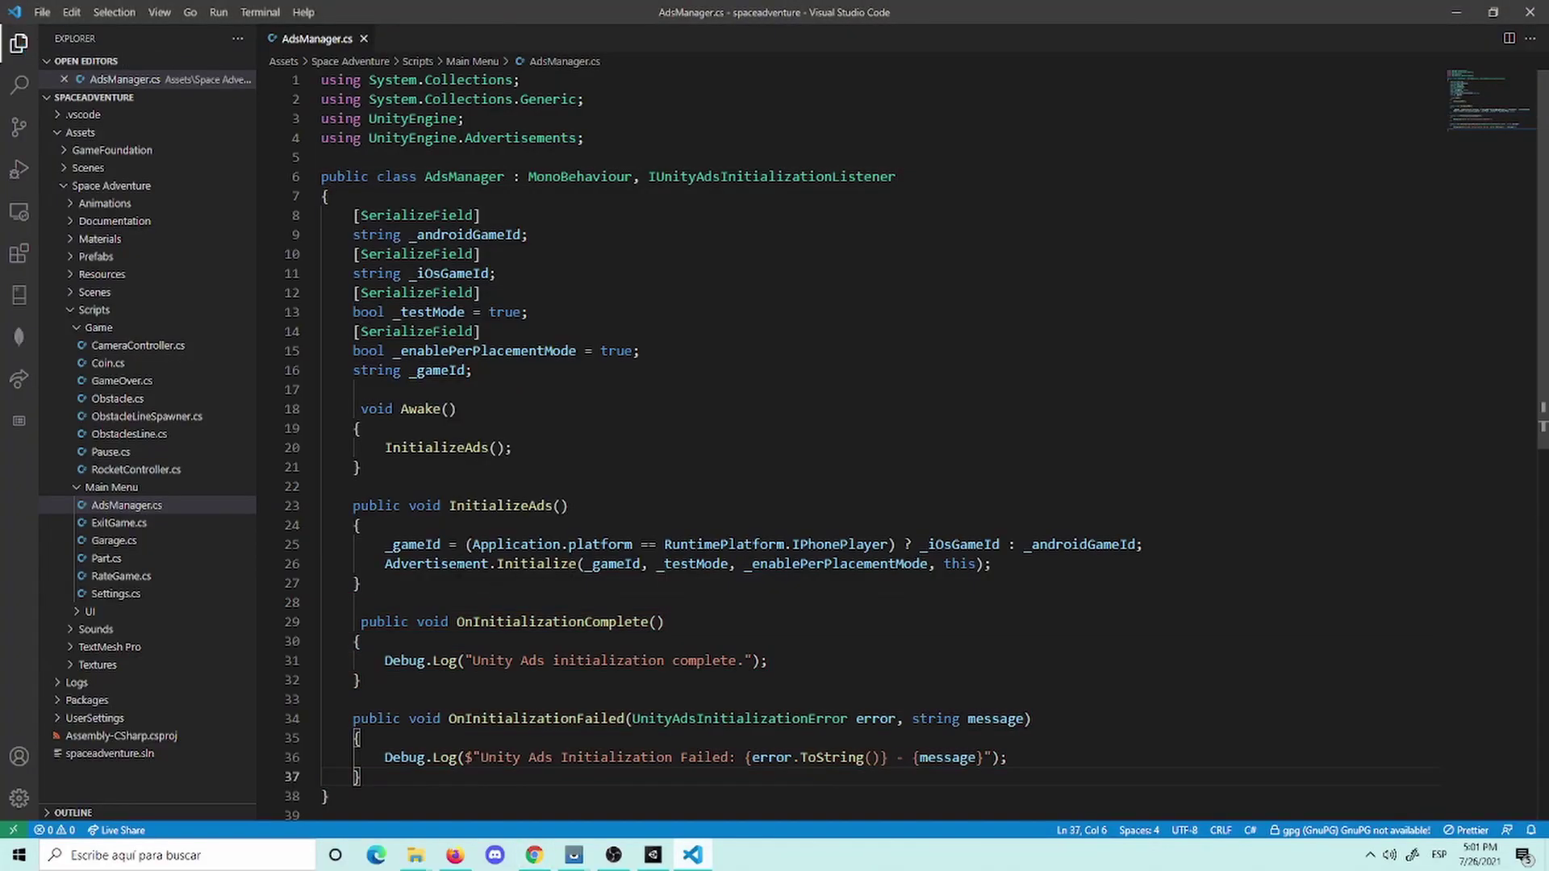
click(360, 621)
key(BackSpace)
scroll(451, 646, down, 2)
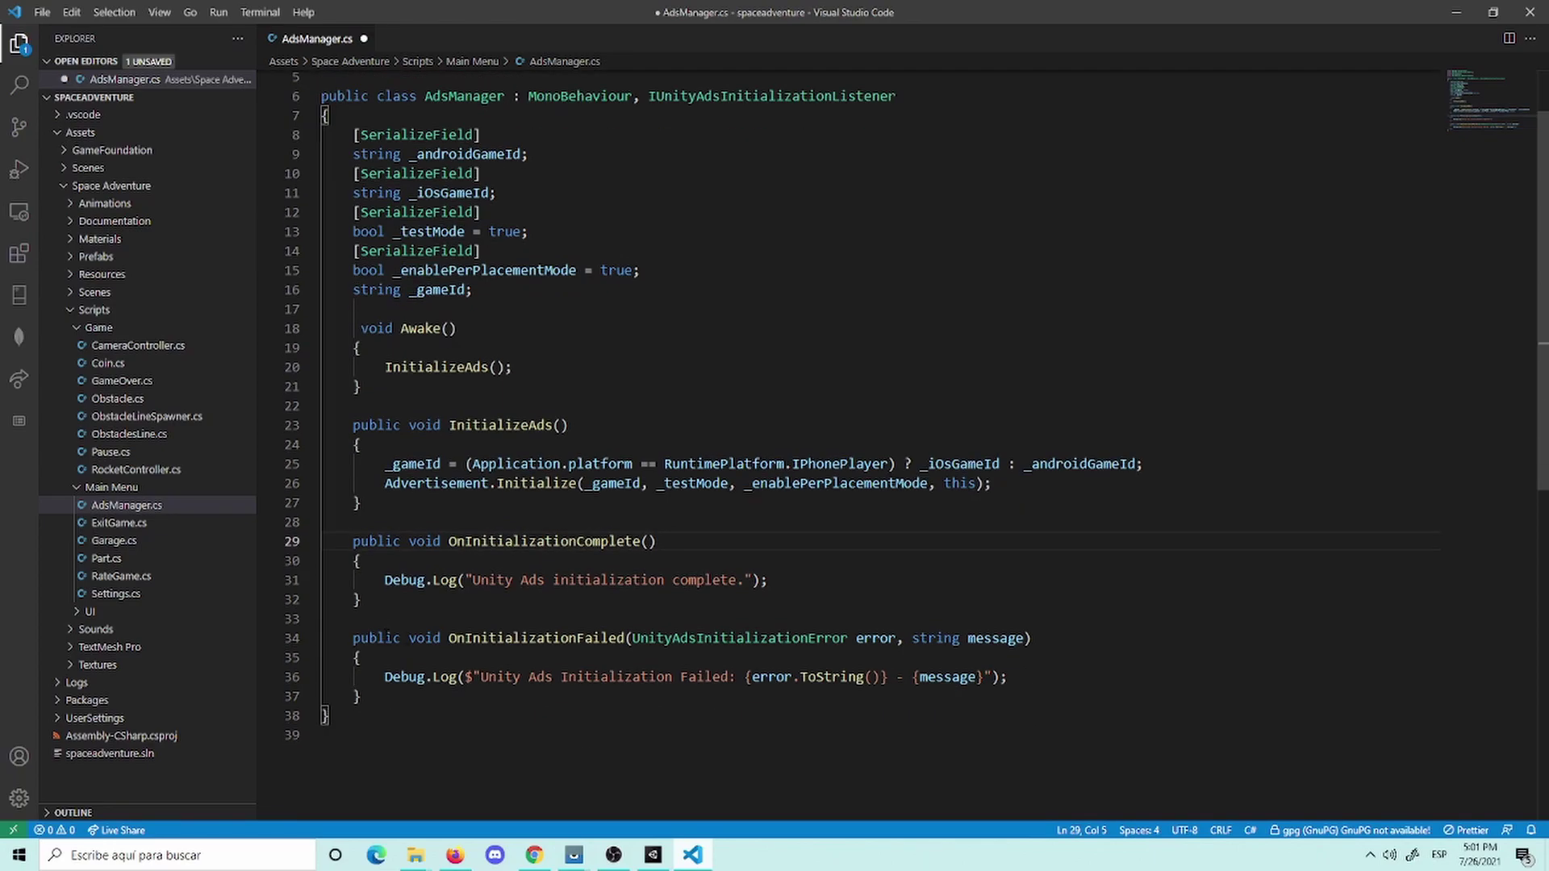
key(ctrl+s)
Step: Check the initialization complete and failed Debug.Log lines, including the failure message's ToString call
triple_click(536, 581)
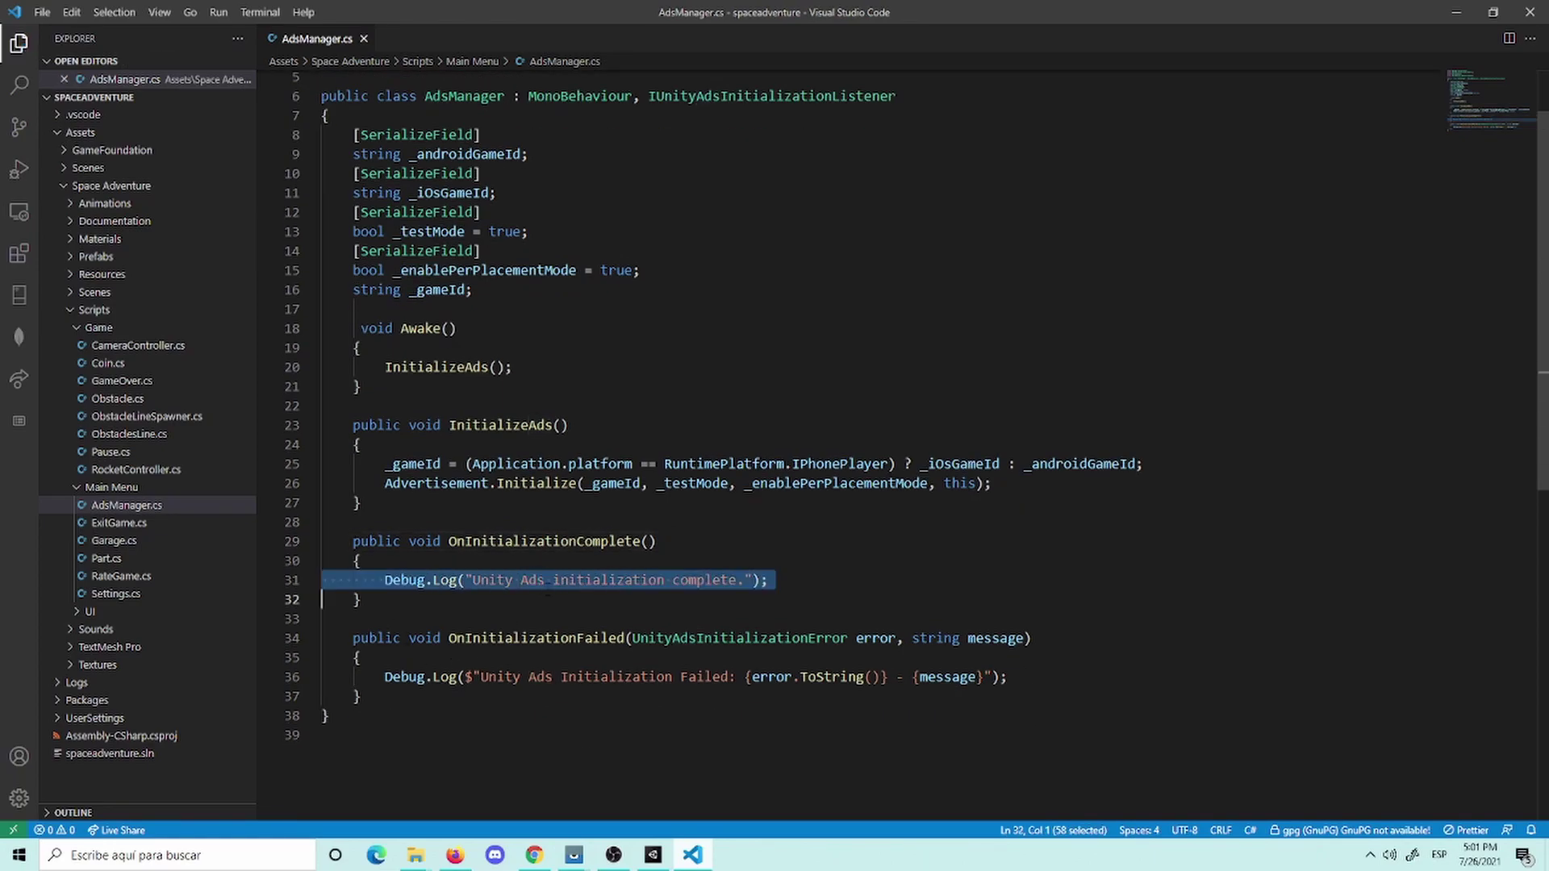
triple_click(1049, 677)
drag(1115, 637, 1116, 650)
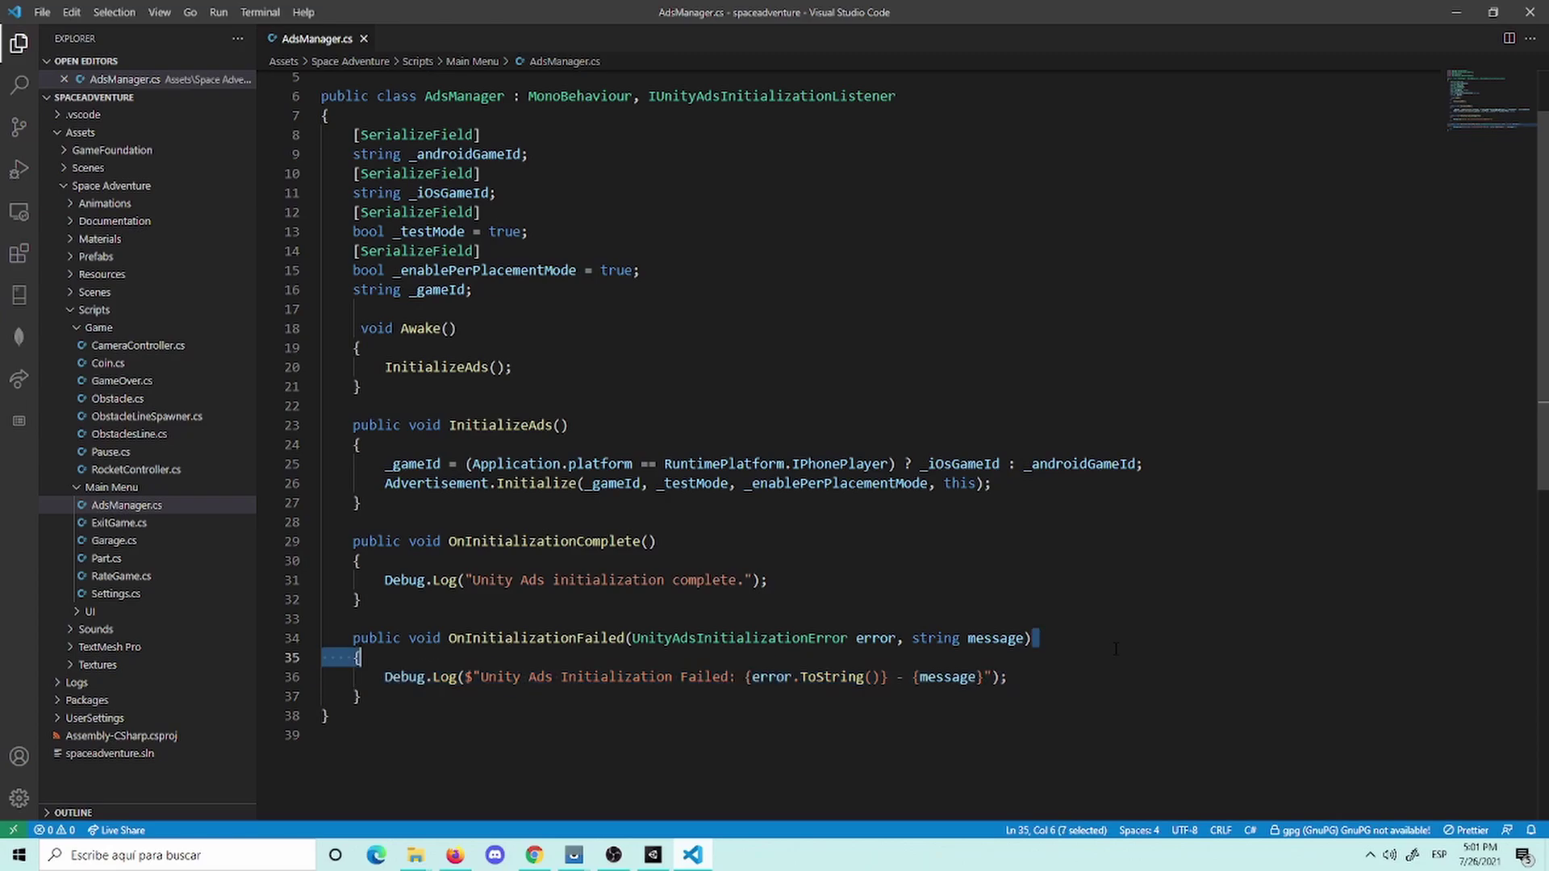
click(1116, 649)
drag(465, 677, 990, 676)
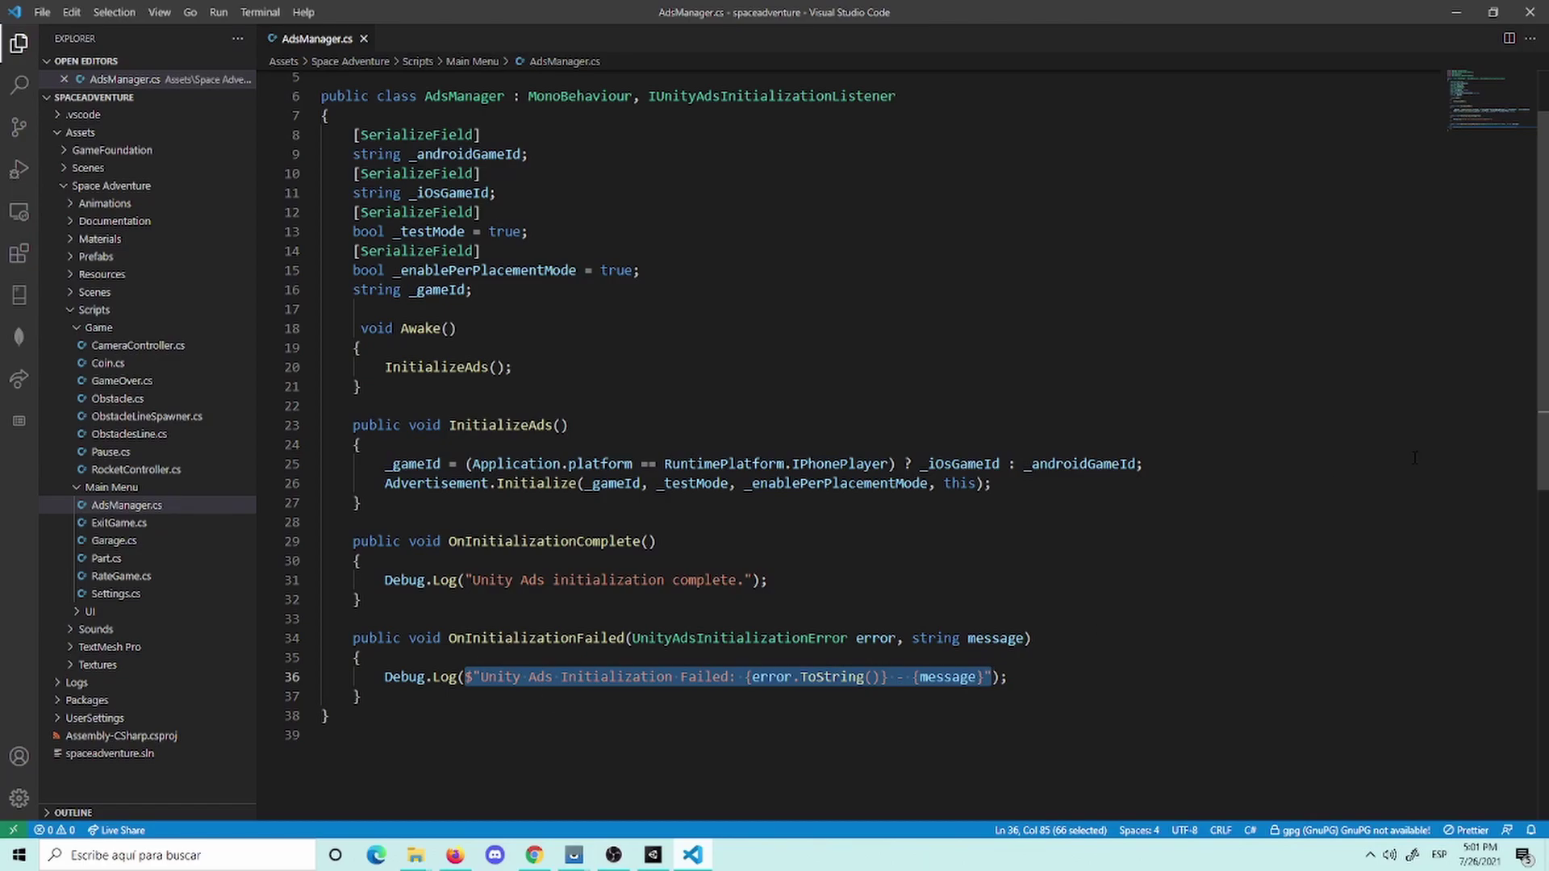
double_click(637, 677)
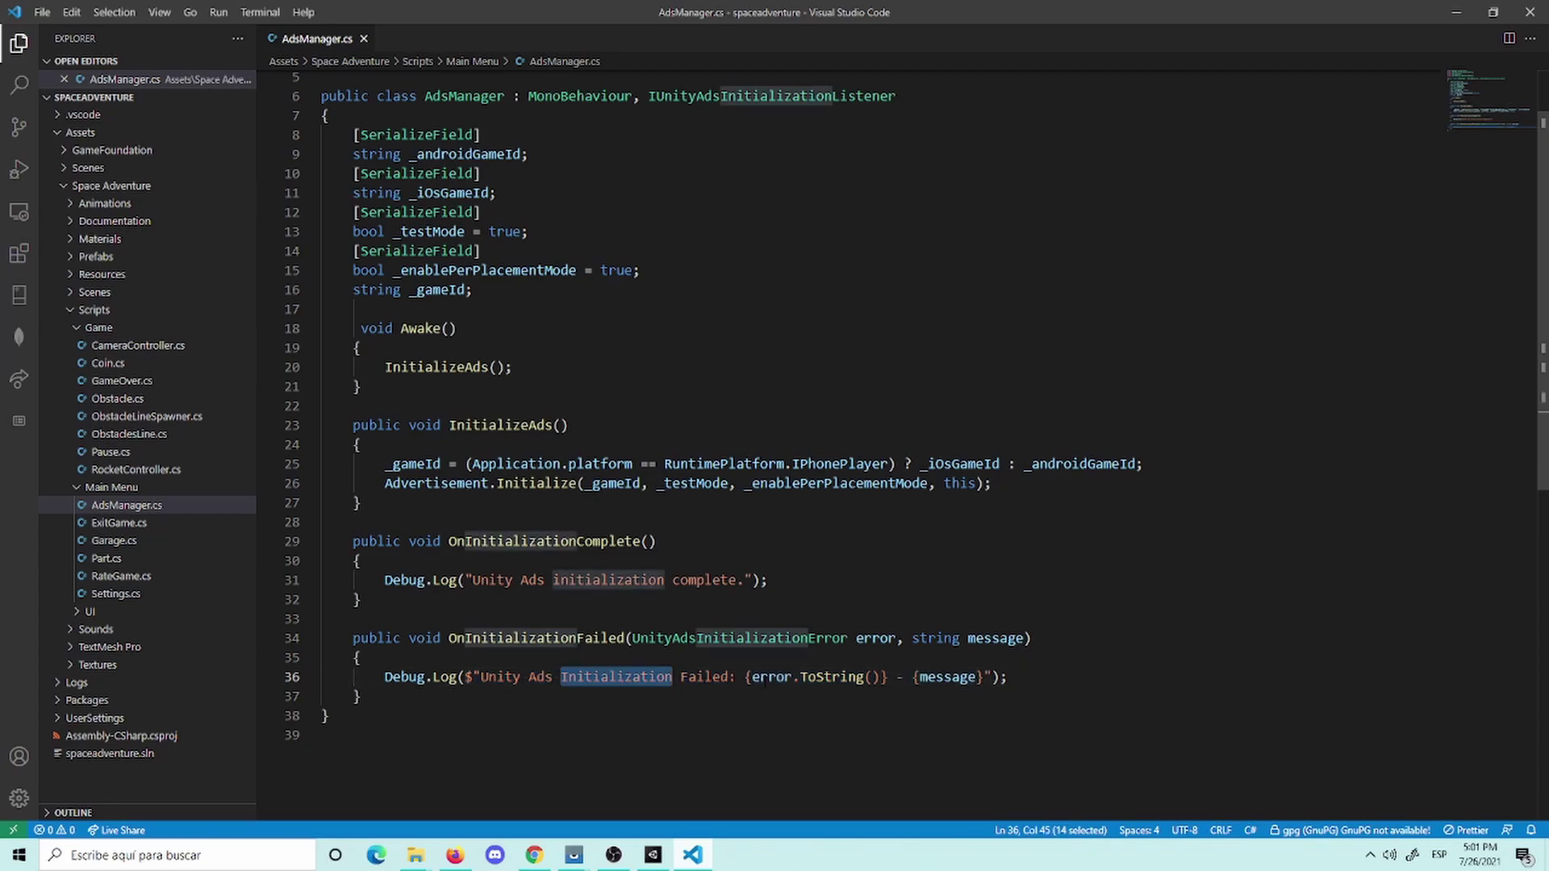
key(Left)
key(Left)
key(Left)
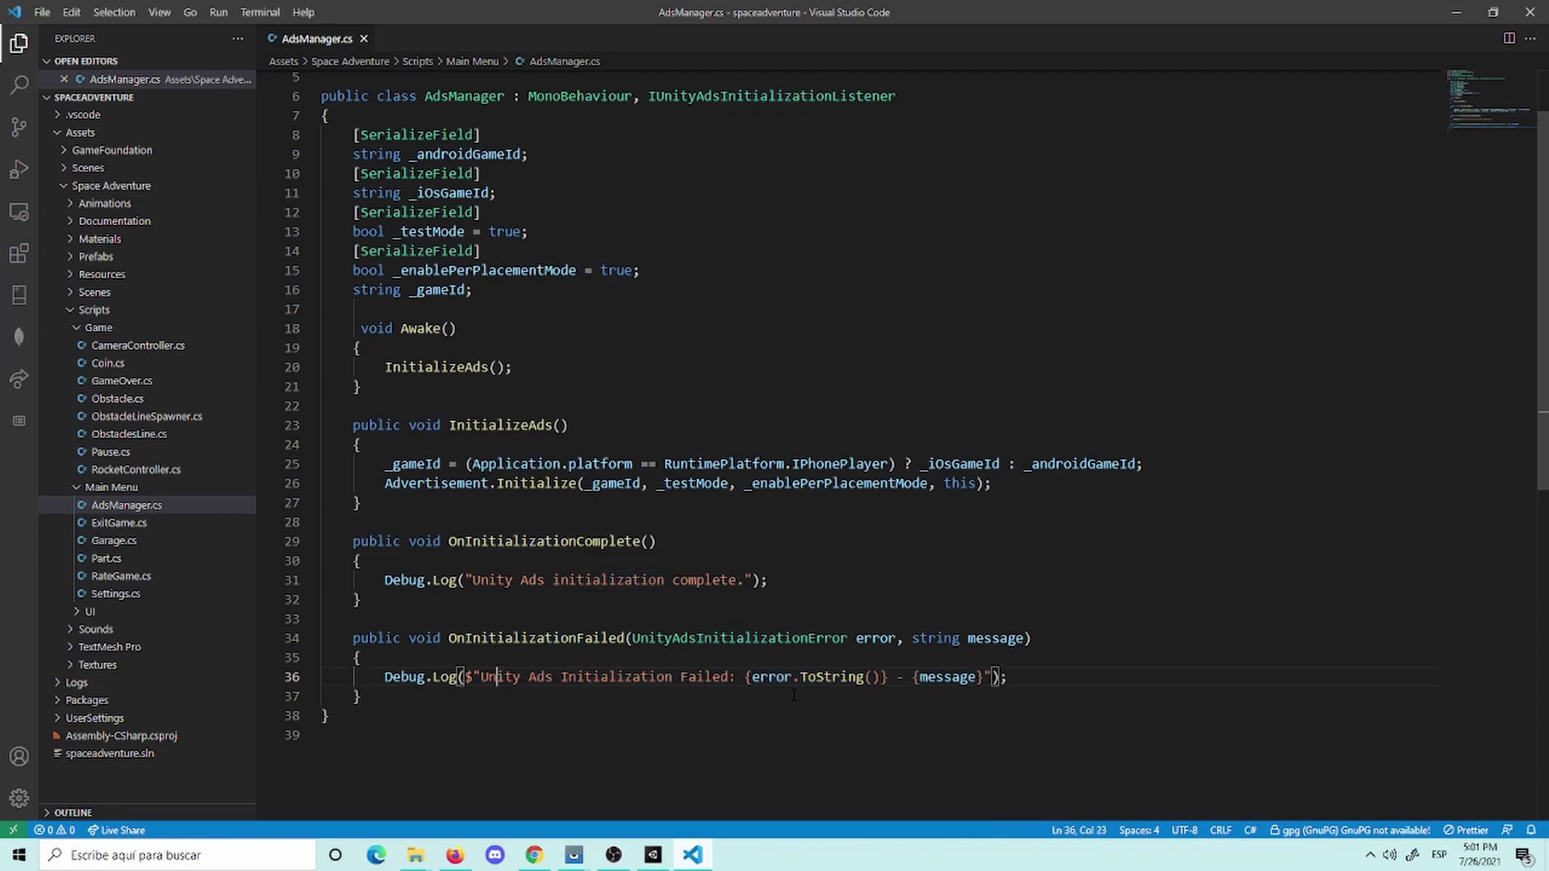
key(ctrl+Right)
key(ctrl+Right)
key(ctrl+Right)
key(ctrl+Right)
key(ctrl+Right)
key(ctrl+Right)
key(ctrl+Right)
key(ctrl+Right)
key(Left)
key(Left)
key(ctrl+d)
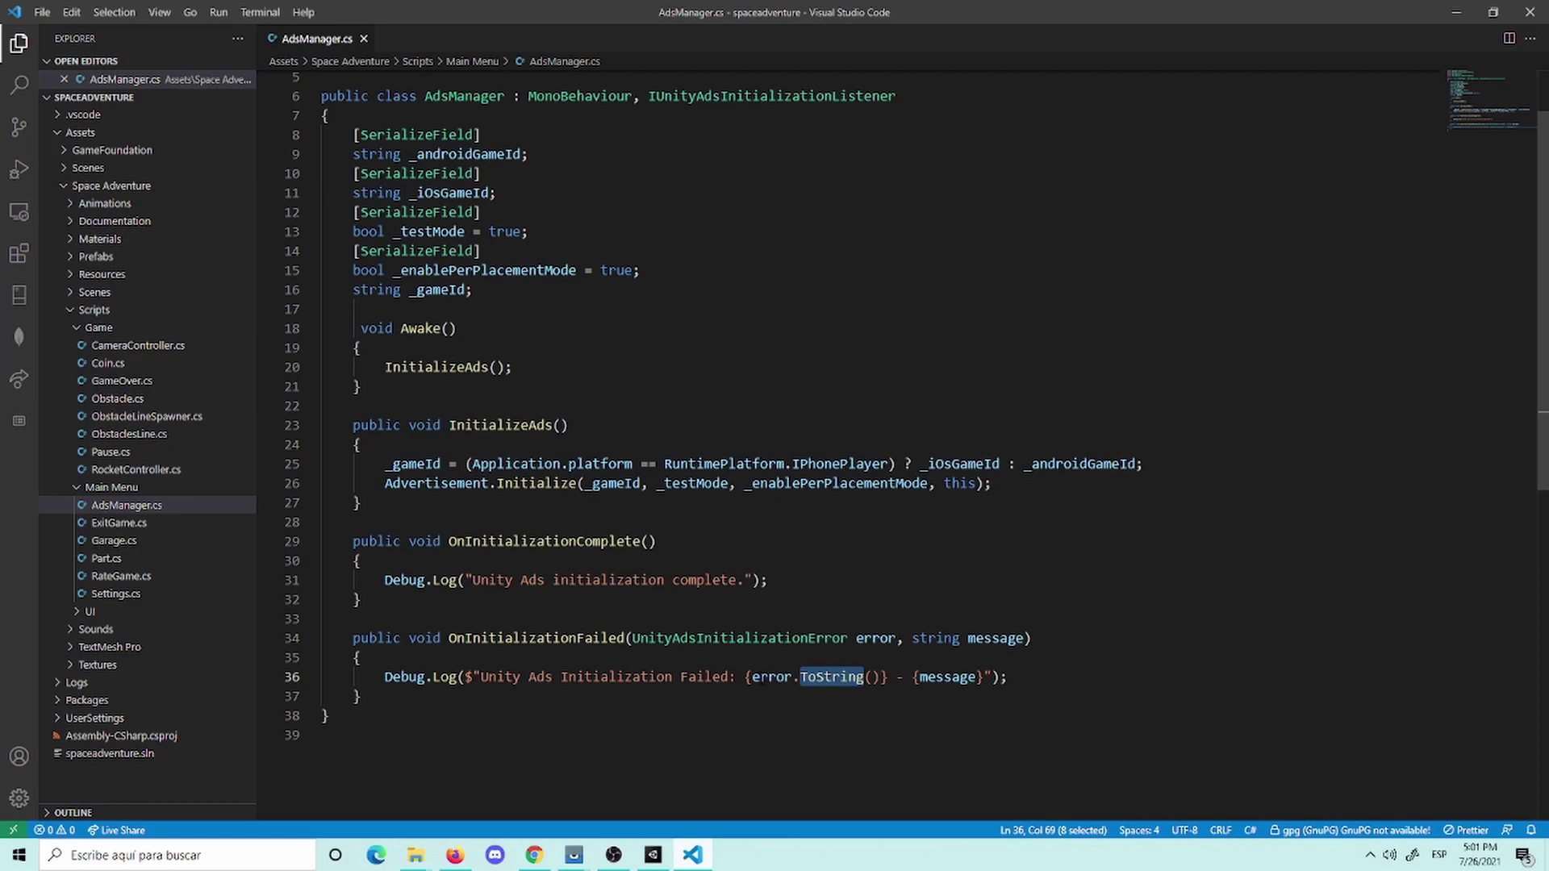
Step: Review the full failure log line 36 through to the method's closing brace
triple_click(1027, 676)
click(1027, 676)
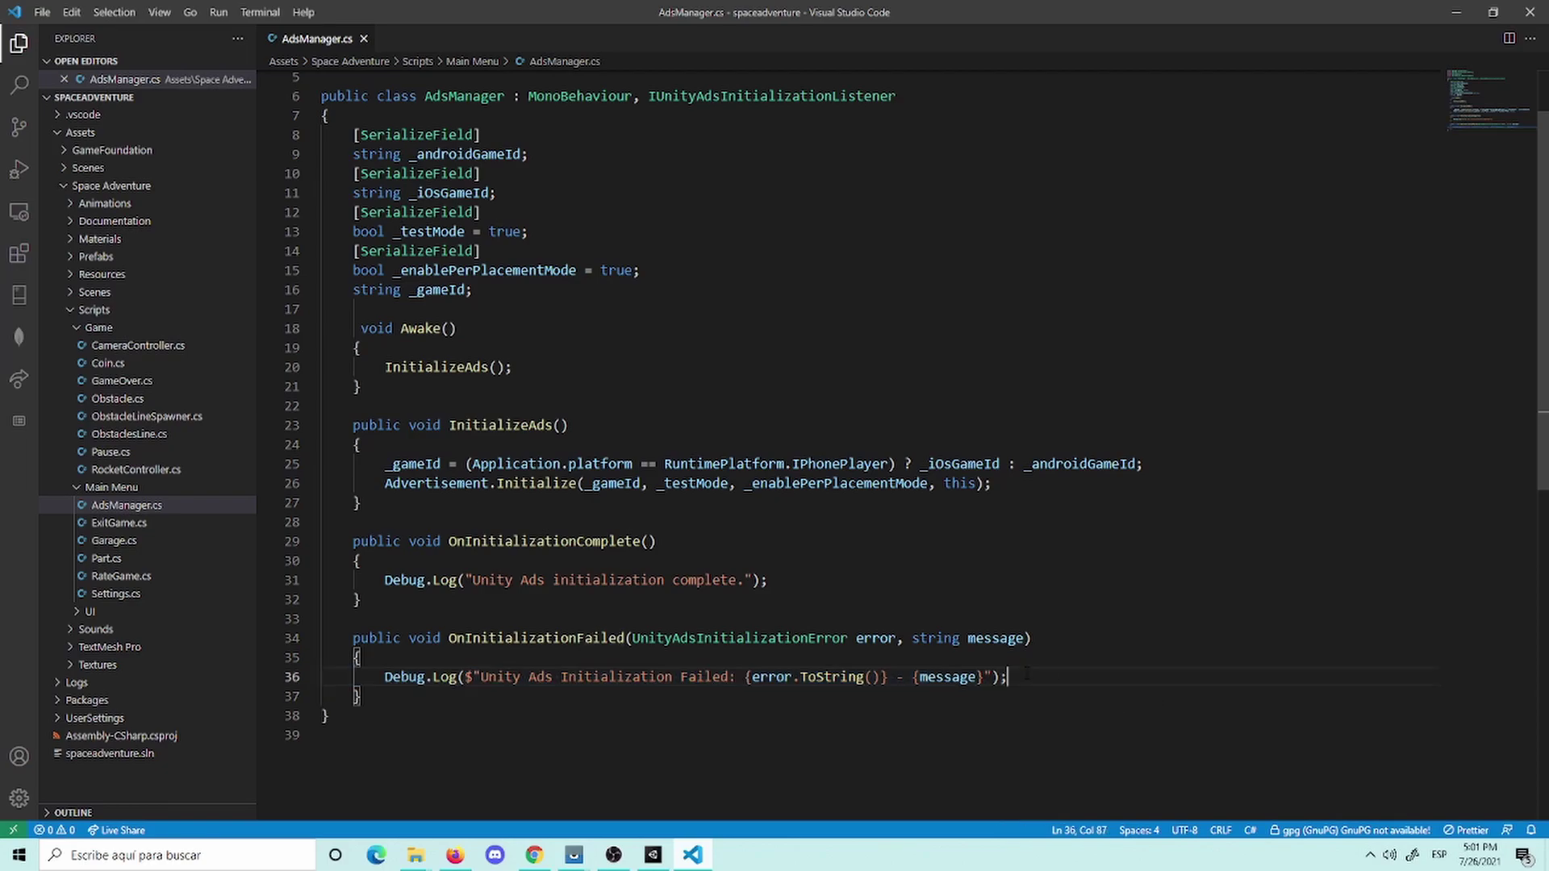
double_click(940, 682)
click(712, 676)
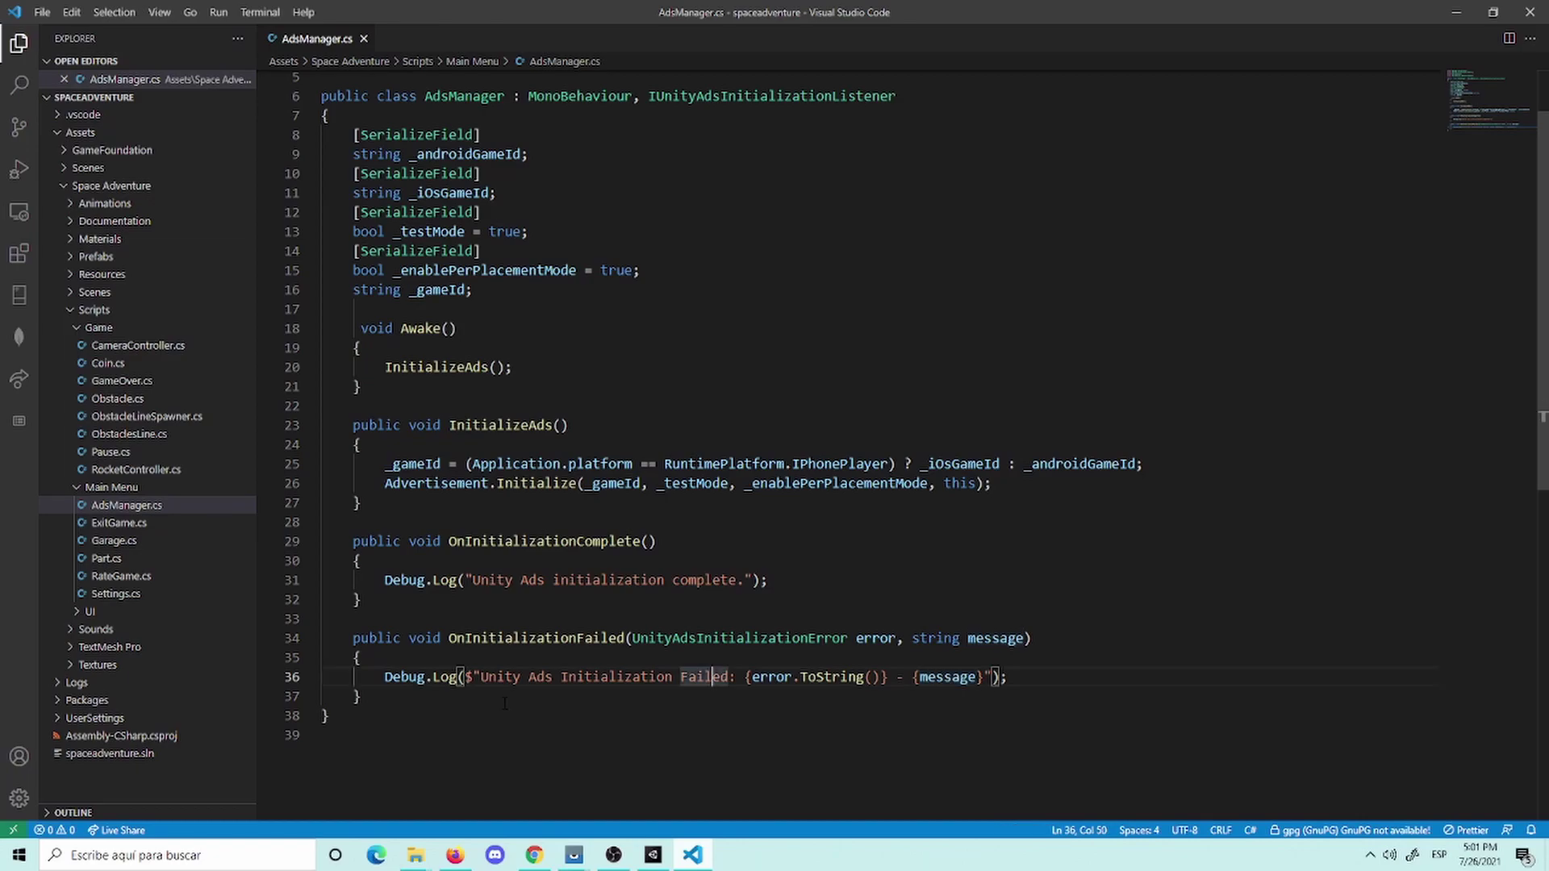
drag(482, 677, 456, 678)
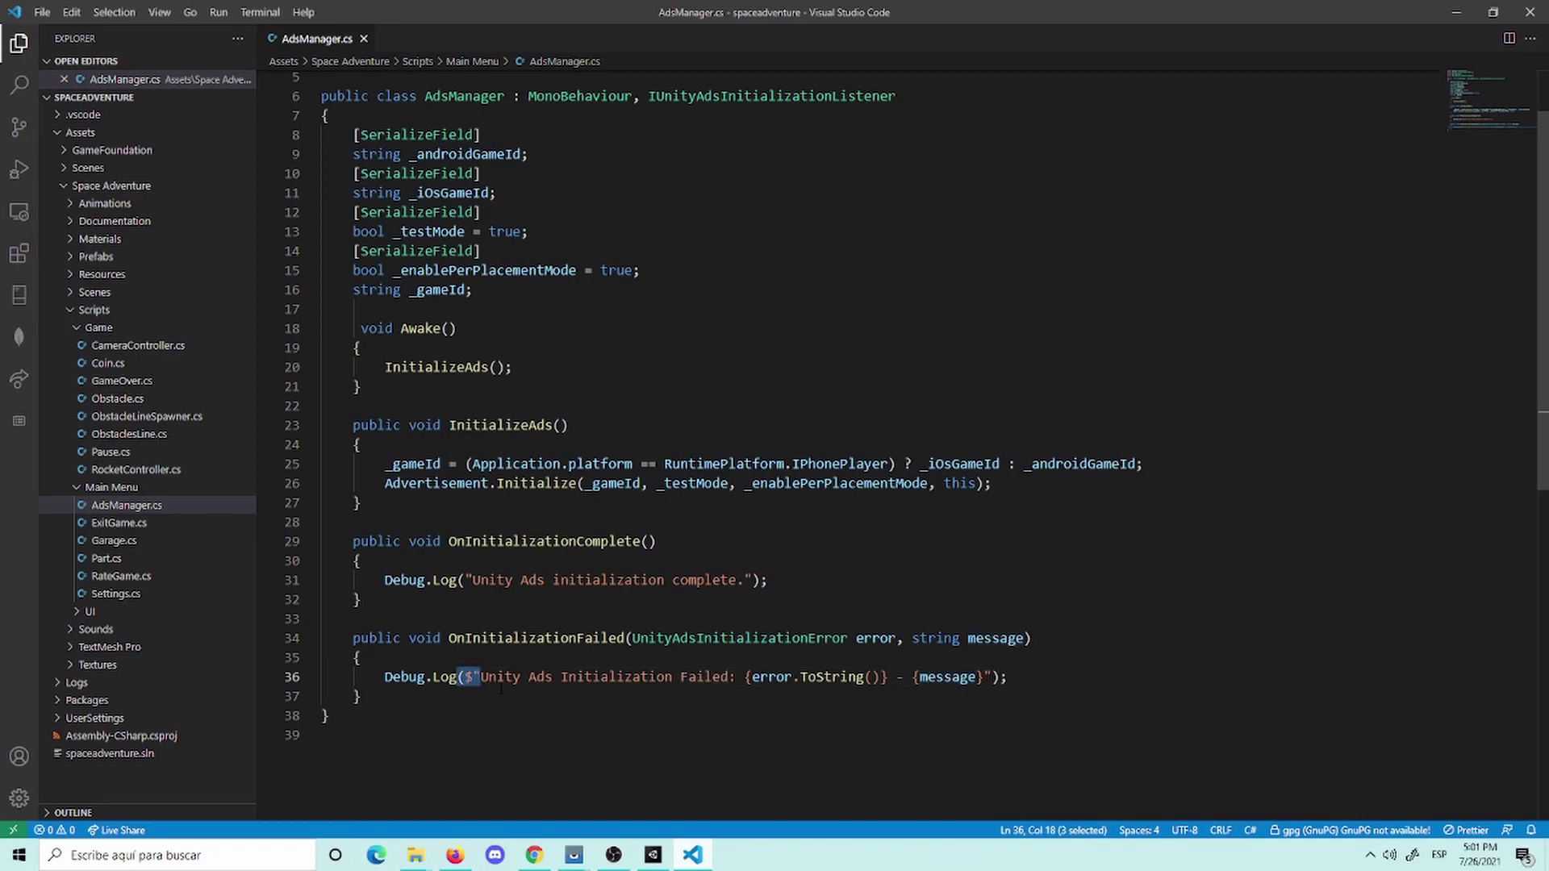
click(511, 681)
click(565, 678)
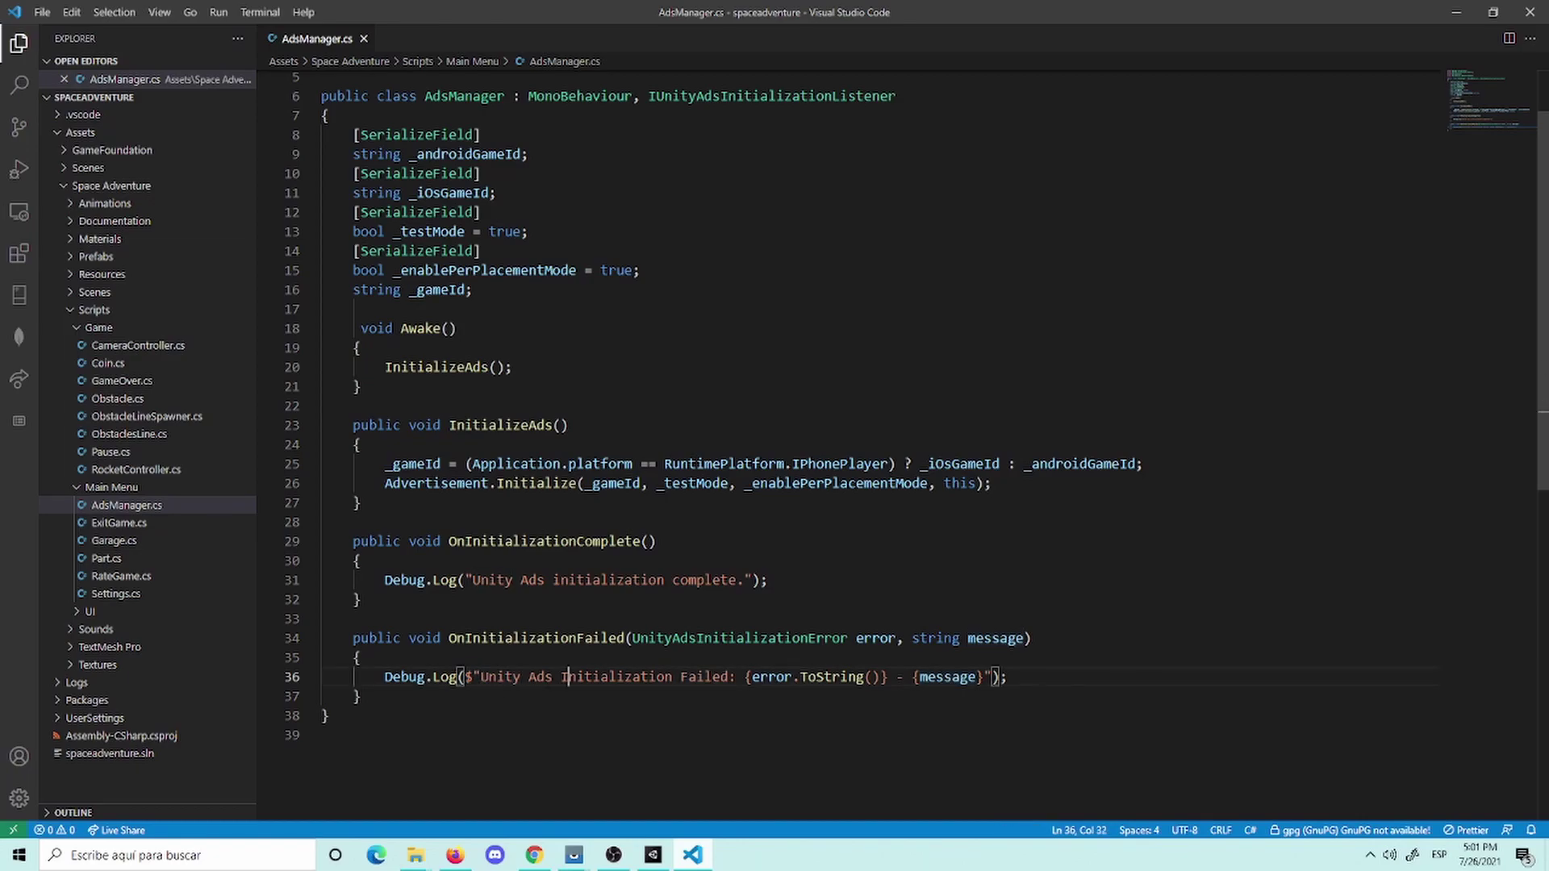
triple_click(567, 677)
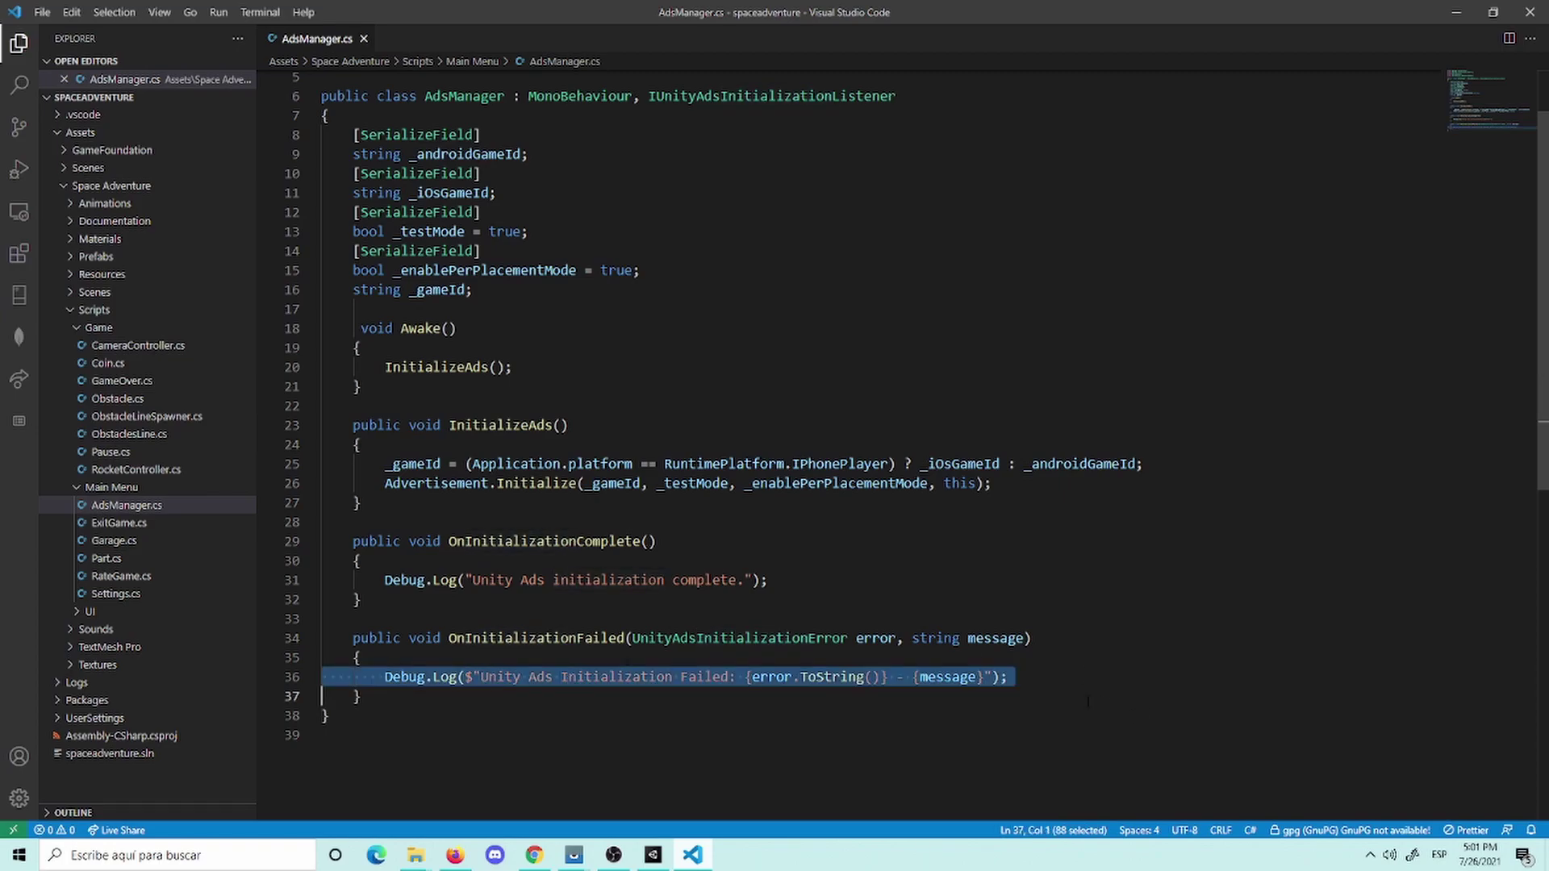
click(1059, 684)
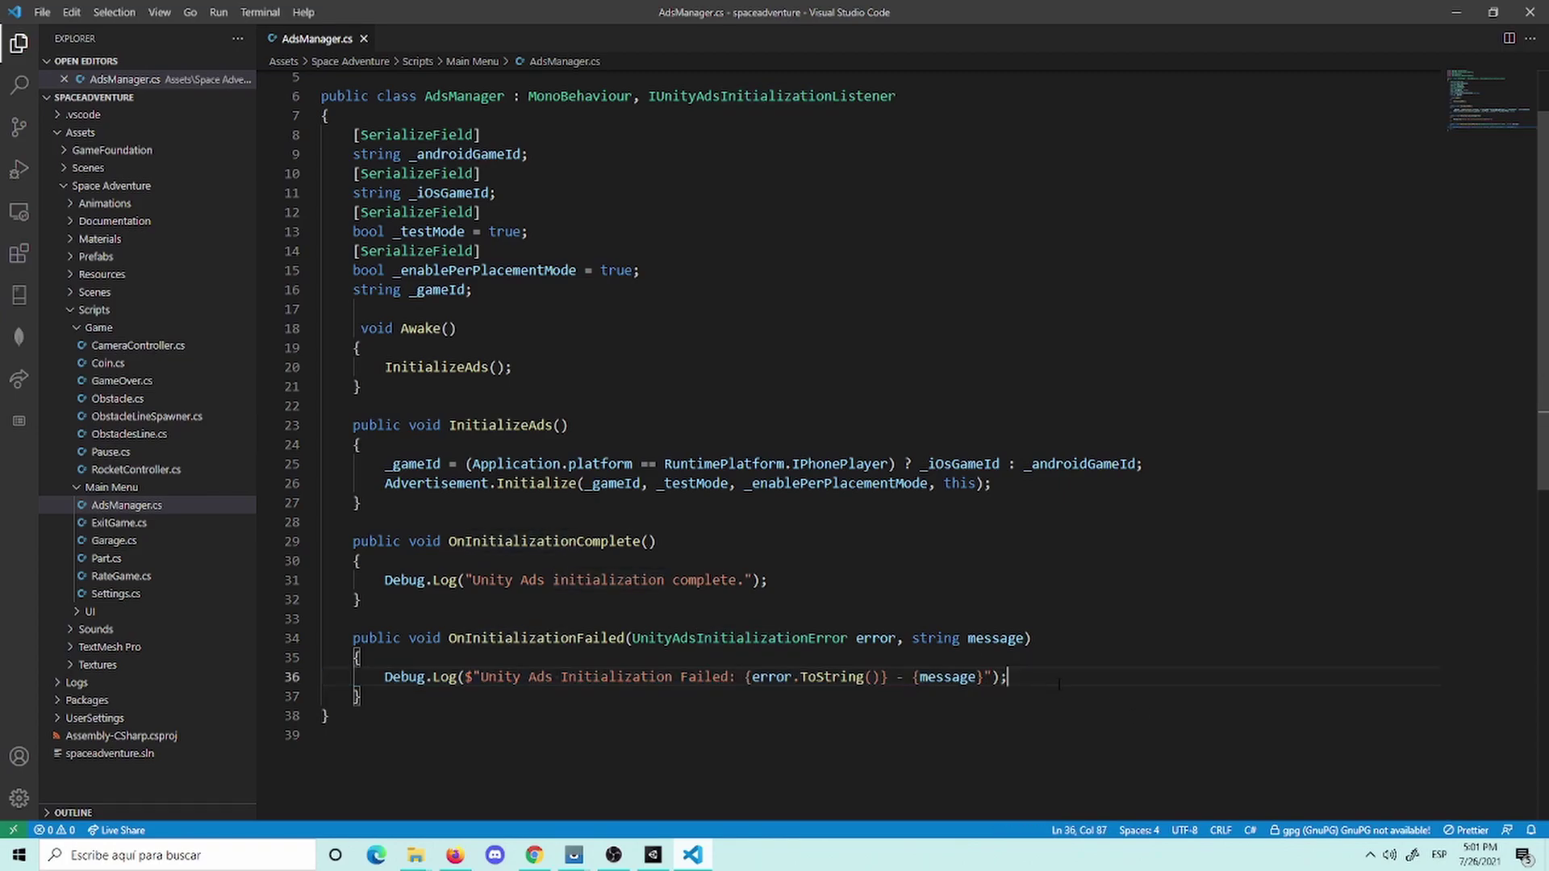
click(406, 697)
Step: Add spacing after the failure callback, save, remove the extra blank lines, and return to Unity
key(Return)
key(Return)
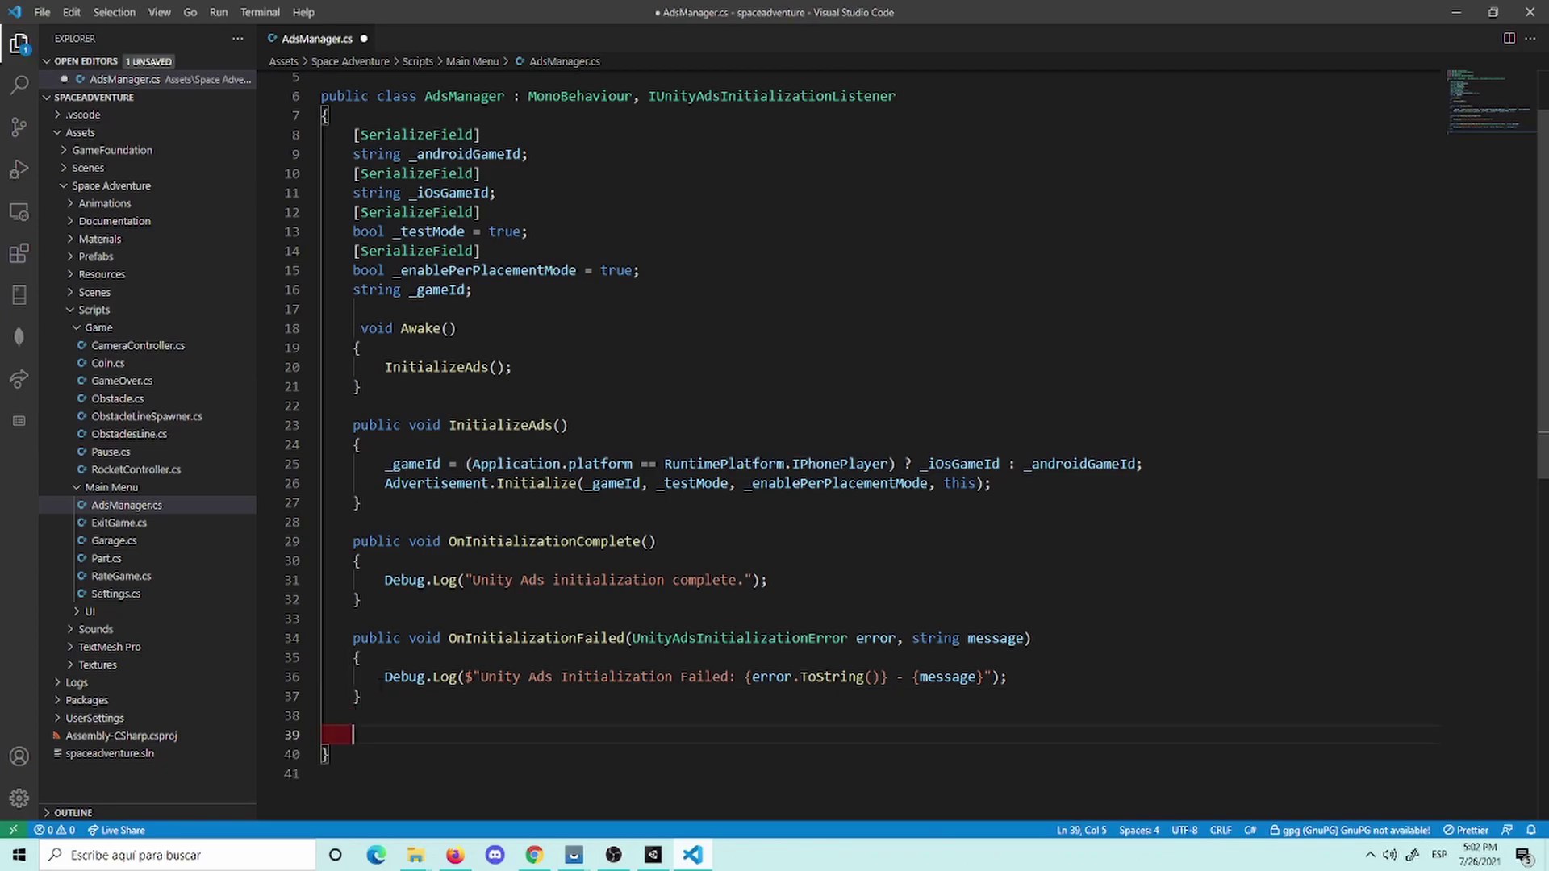
key(ctrl+s)
scroll(471, 655, down, 3)
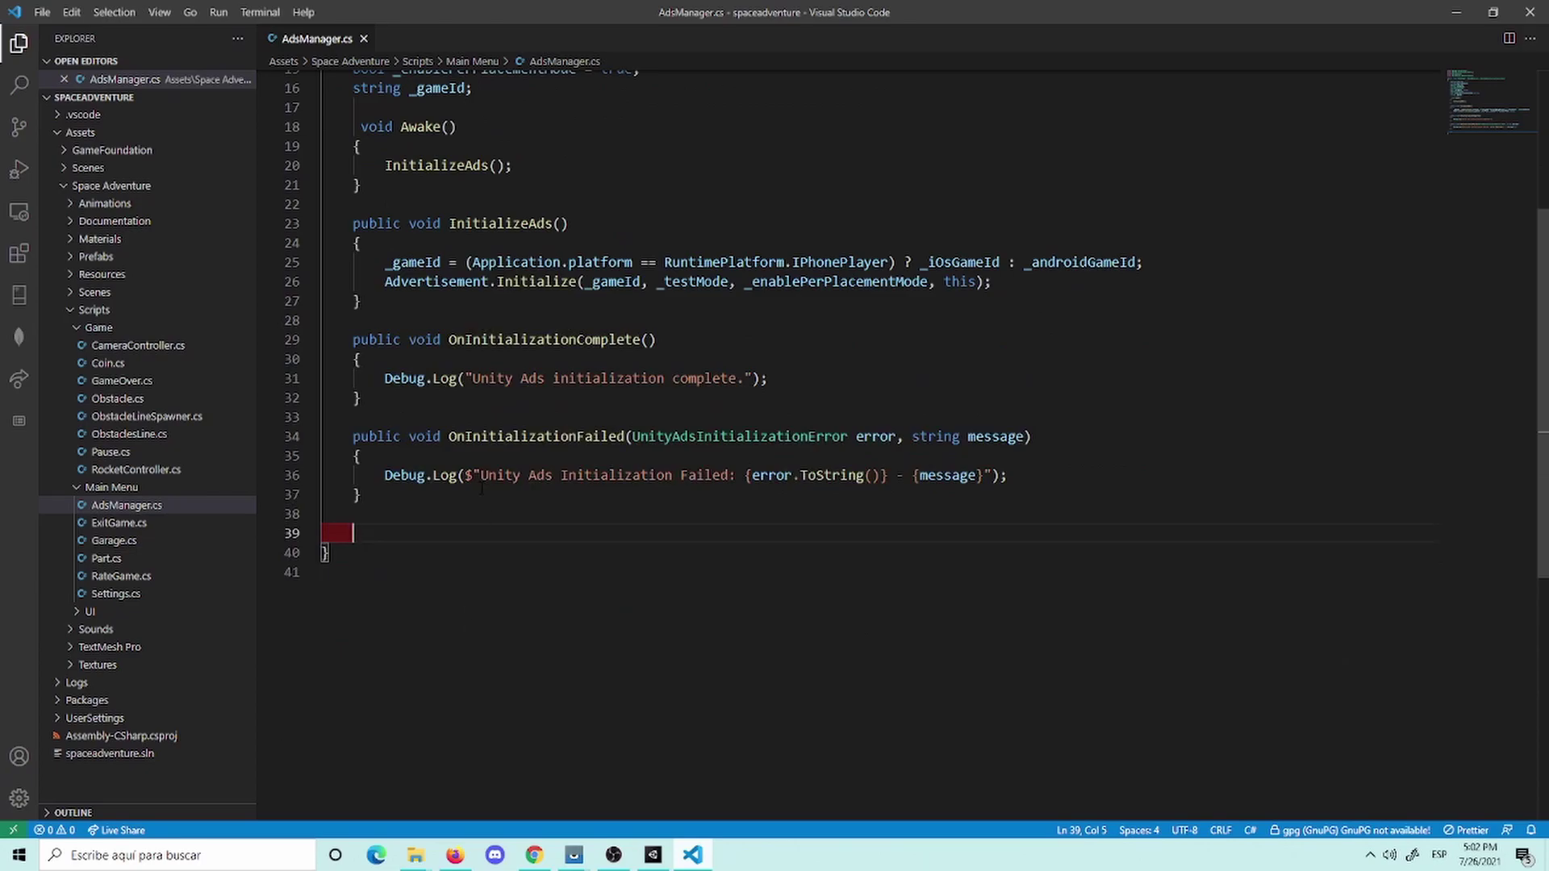
key(BackSpace)
key(BackSpace)
key(BackSpace)
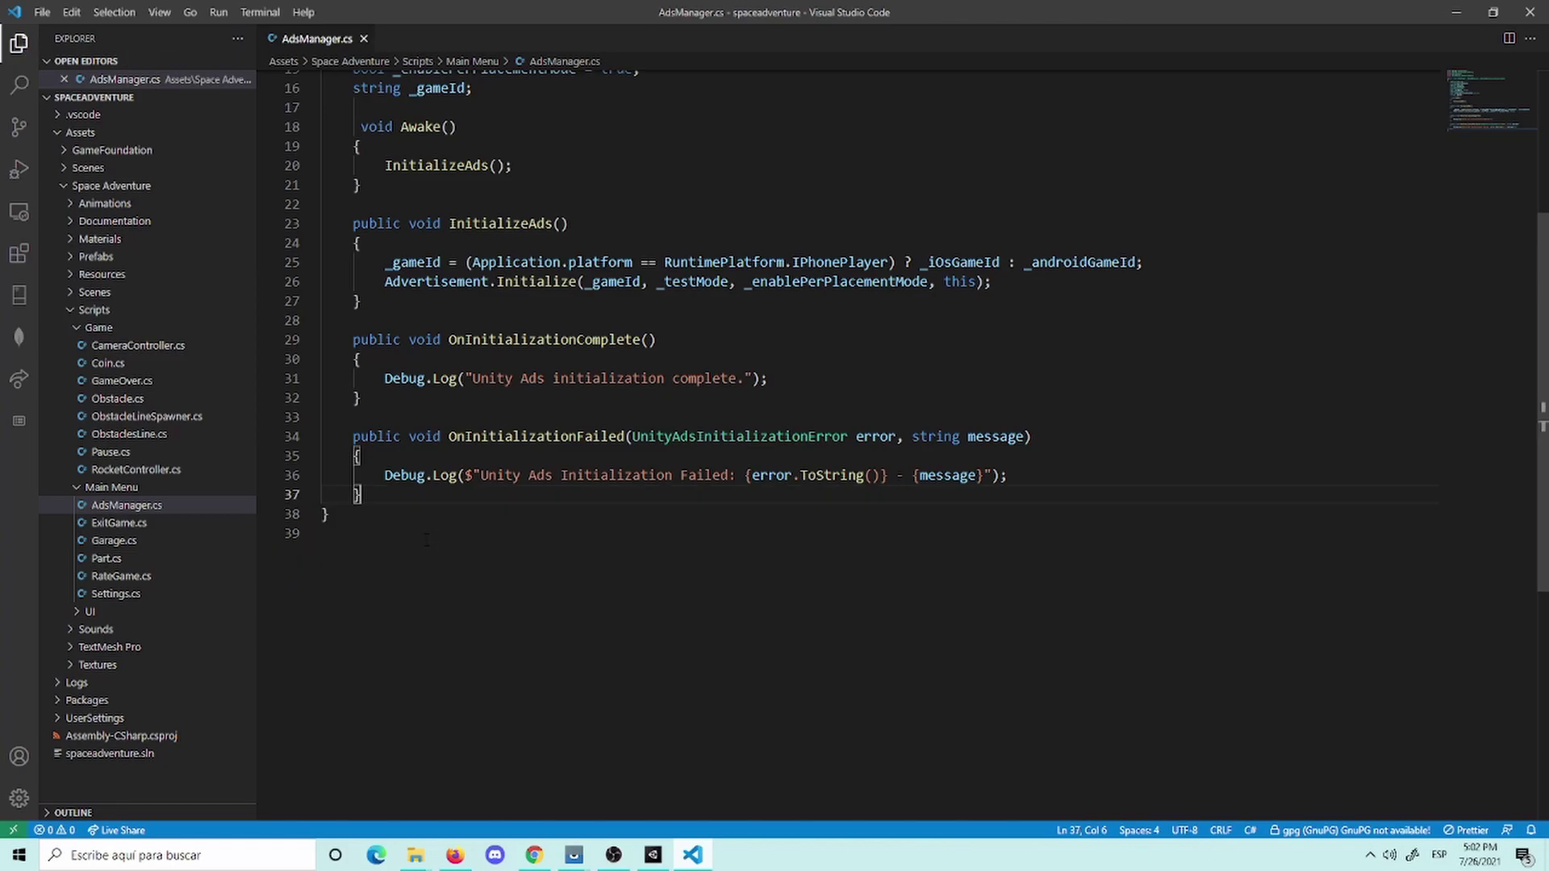
click(653, 855)
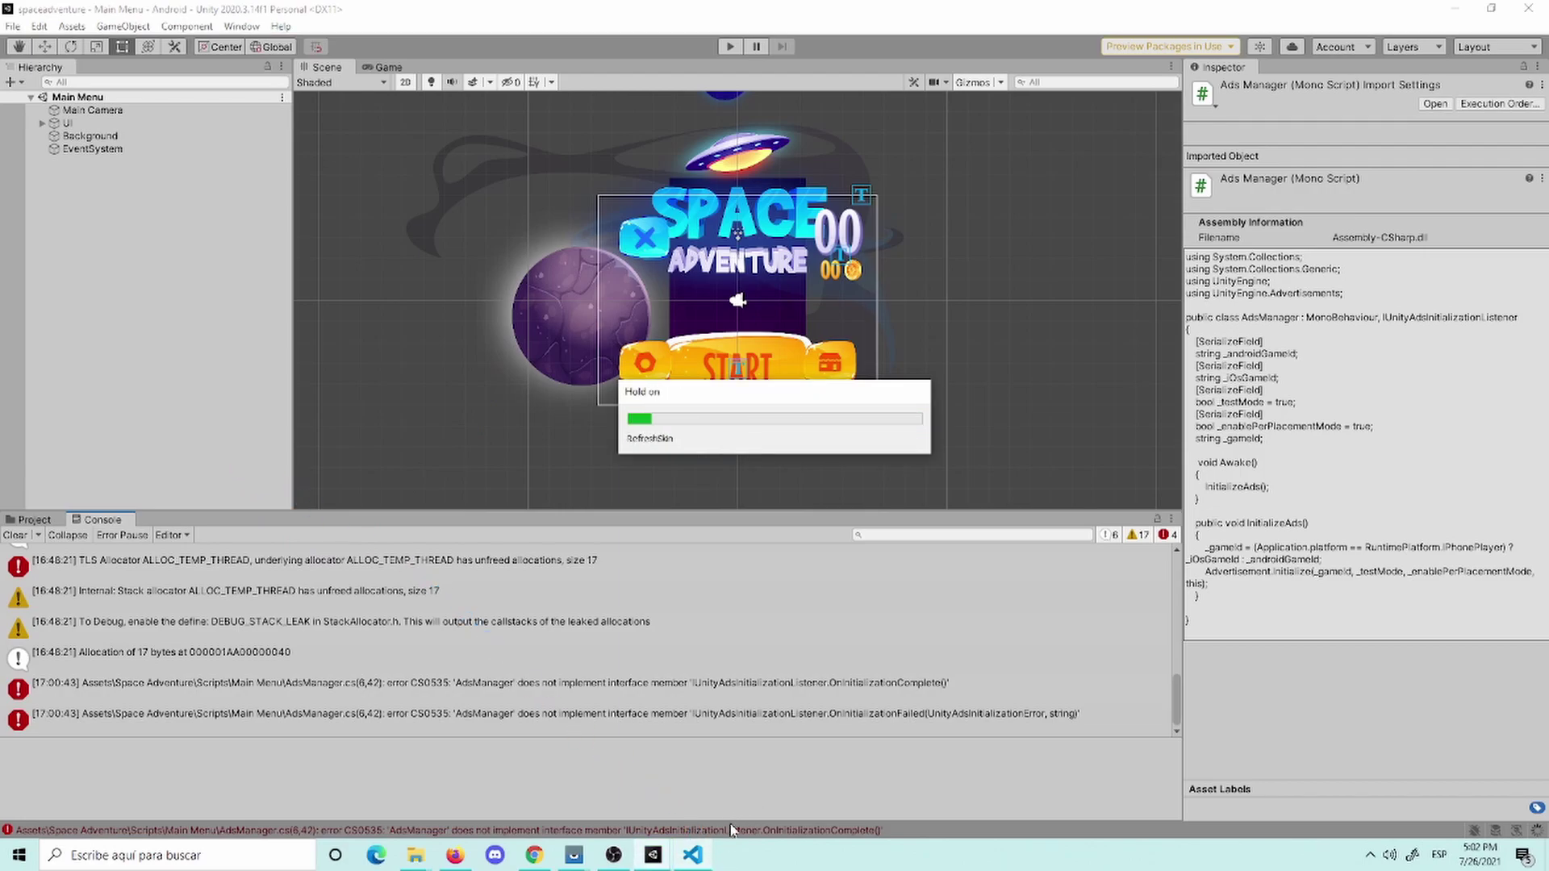
Step: Double-check the IUnityAdsInitializationListener interface in the script, then clear the Unity console
click(692, 855)
scroll(845, 242, up, 5)
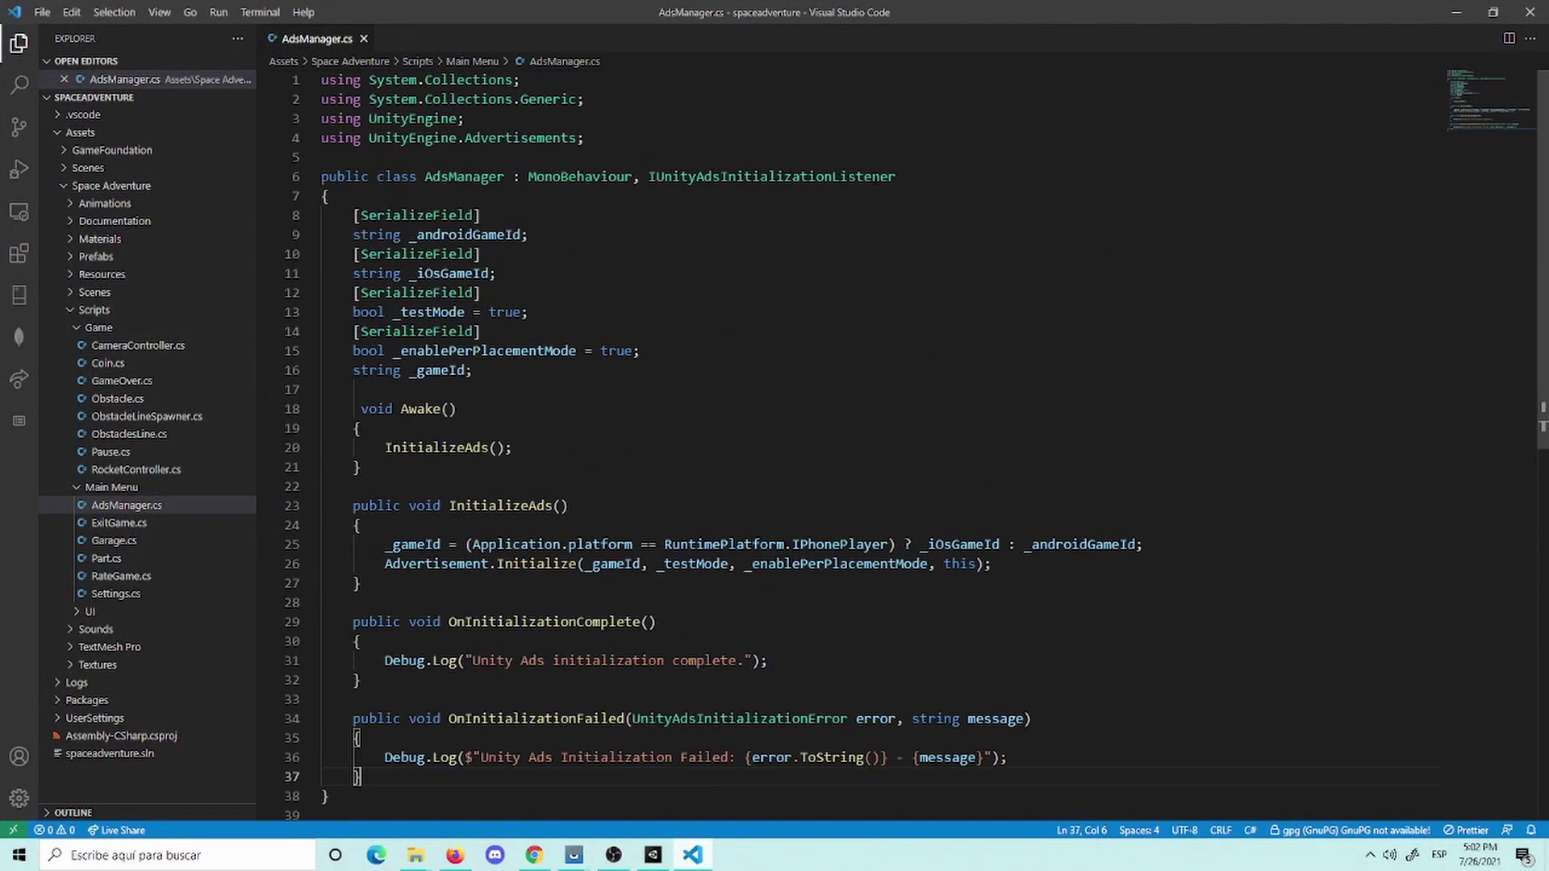
double_click(845, 174)
click(650, 853)
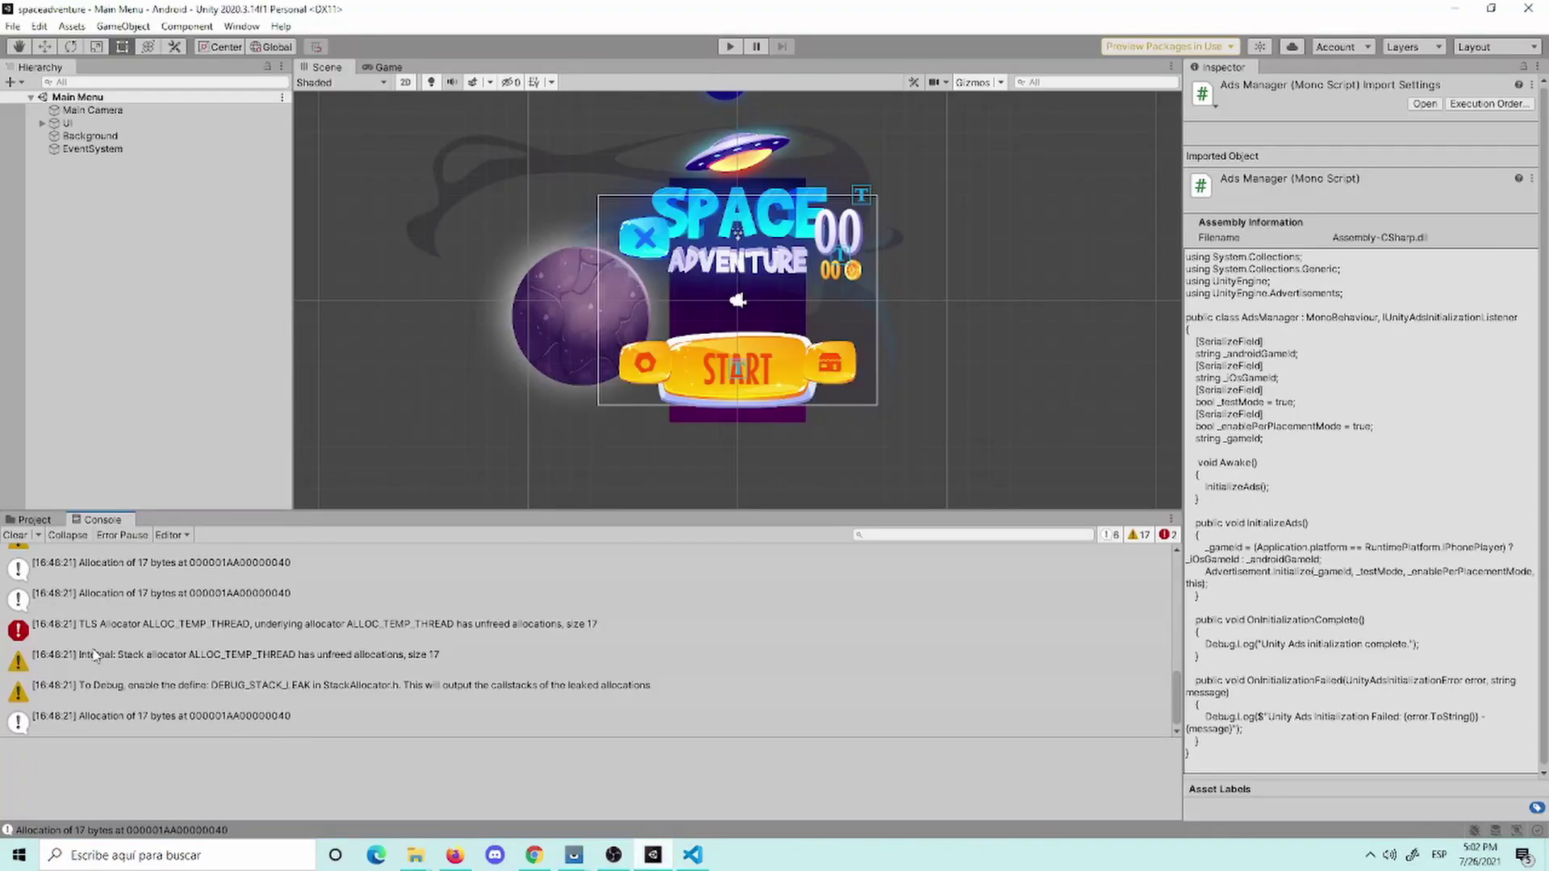
click(15, 535)
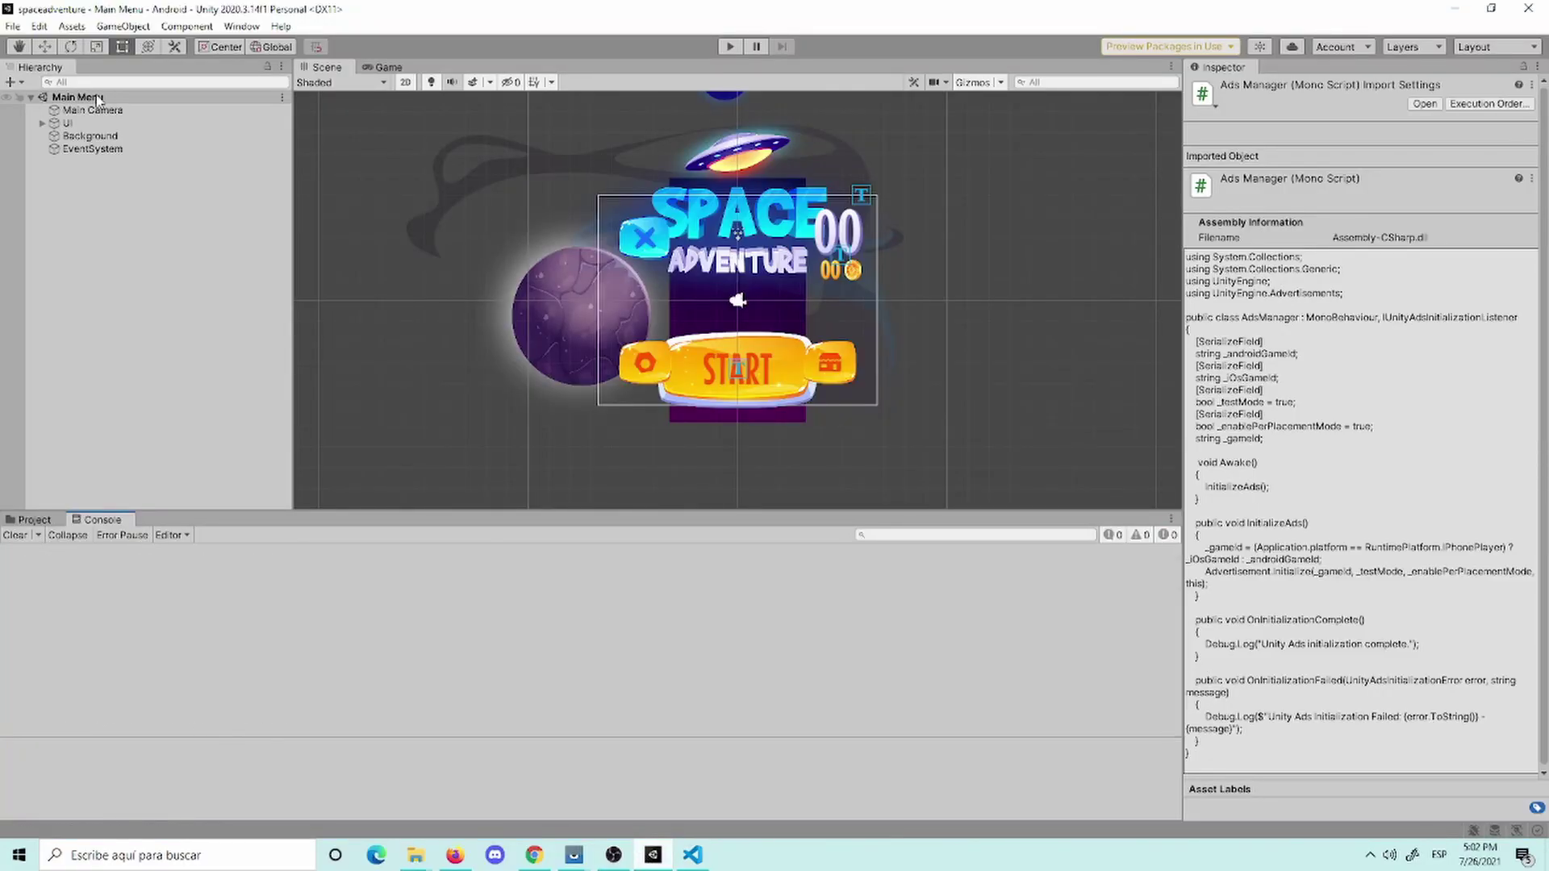
Step: Create an empty GameObject named AdsManager, attach the Ads Manager script, and save the scene
right_click(103, 192)
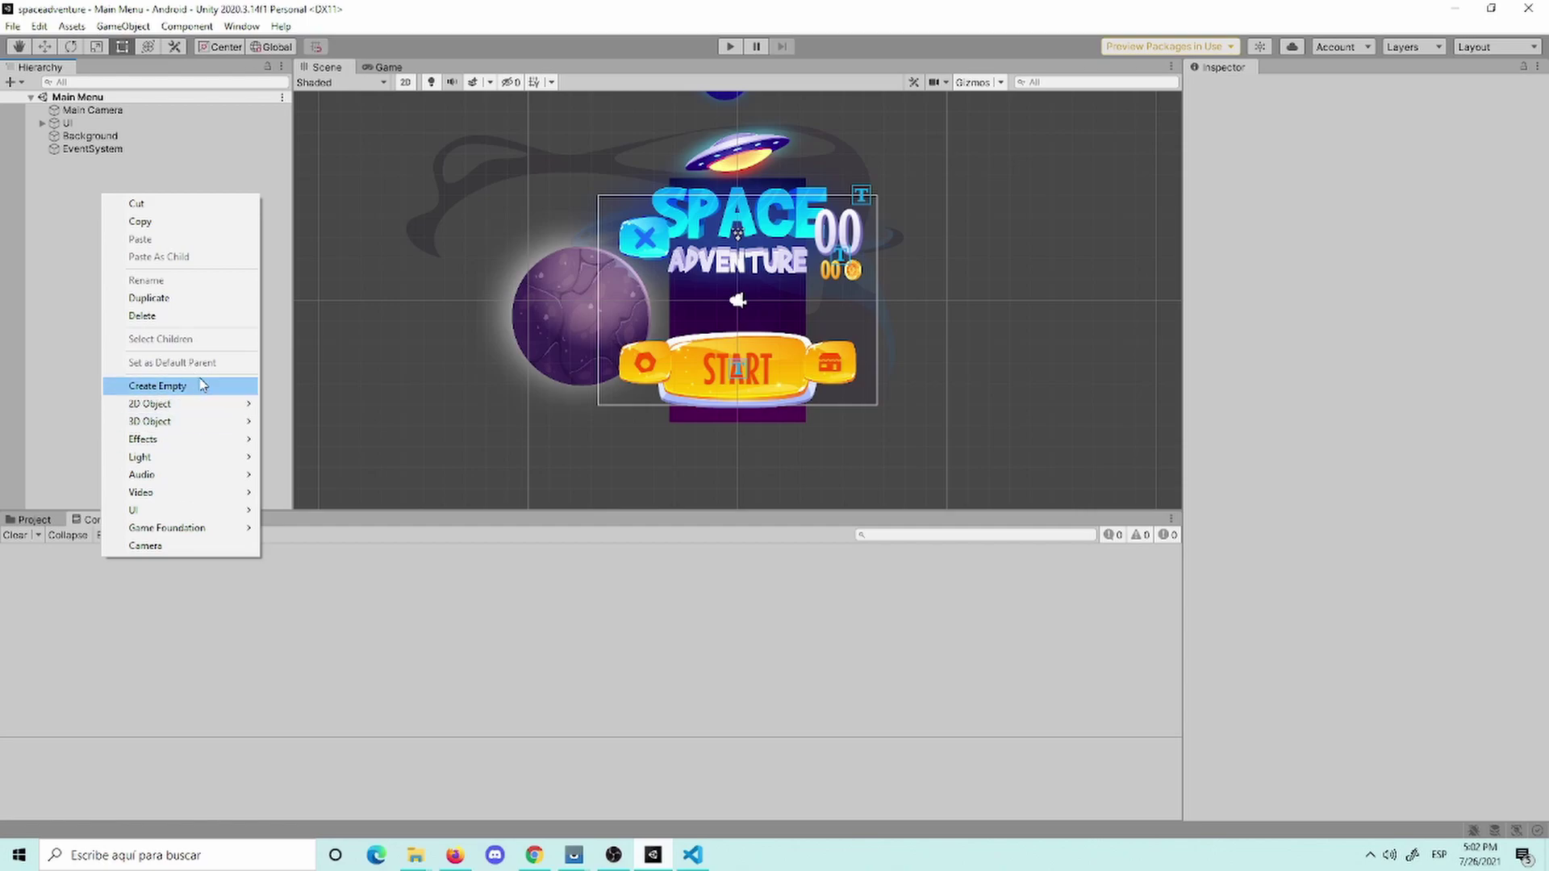
click(202, 385)
text(A)
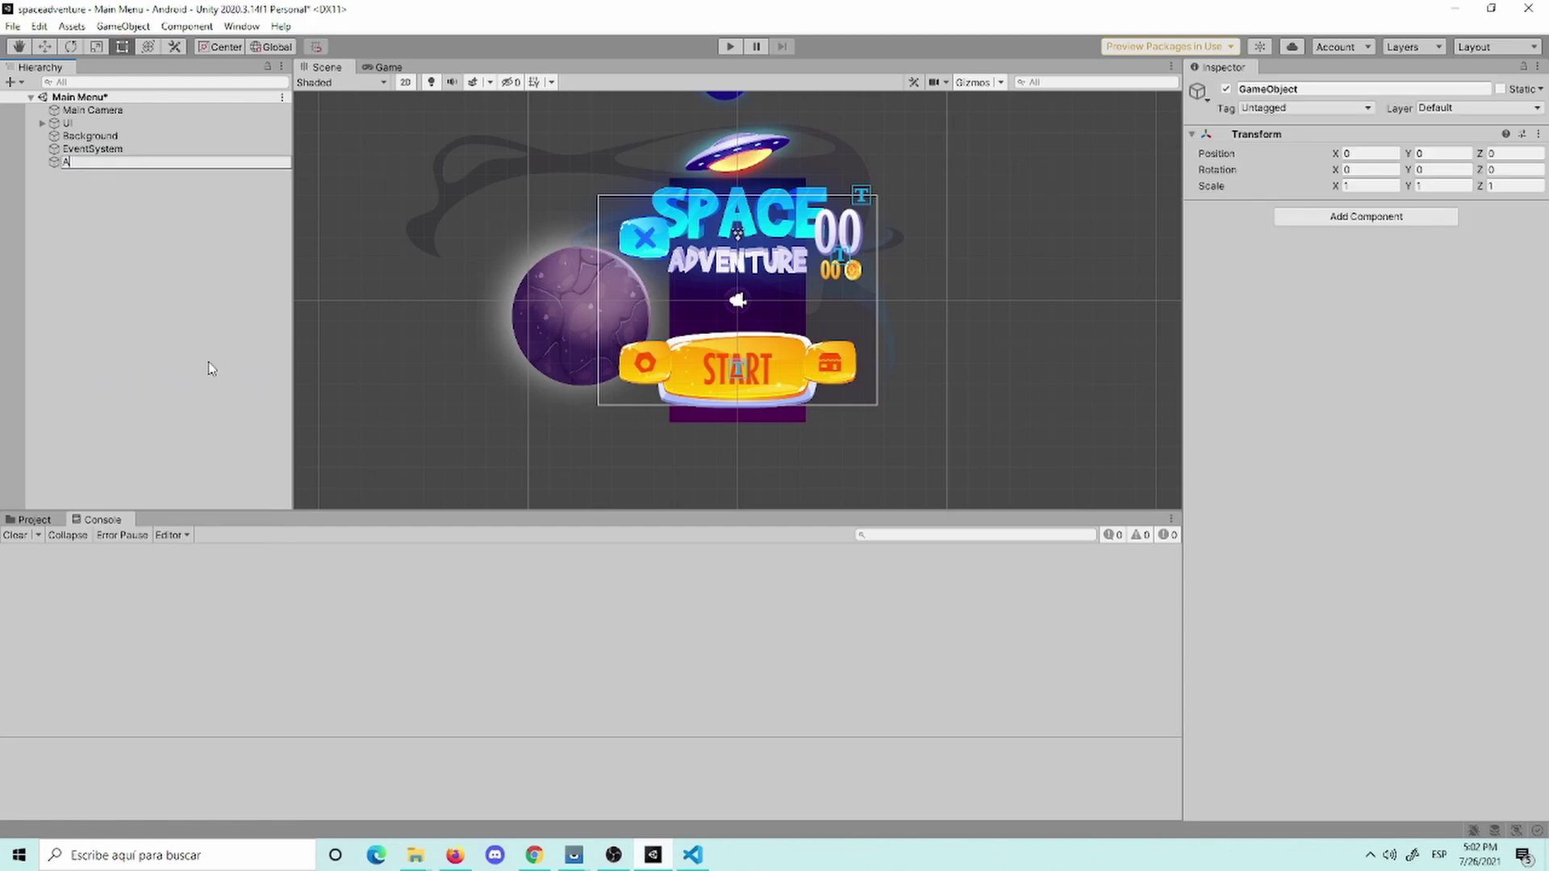
text(dsManager)
key(Return)
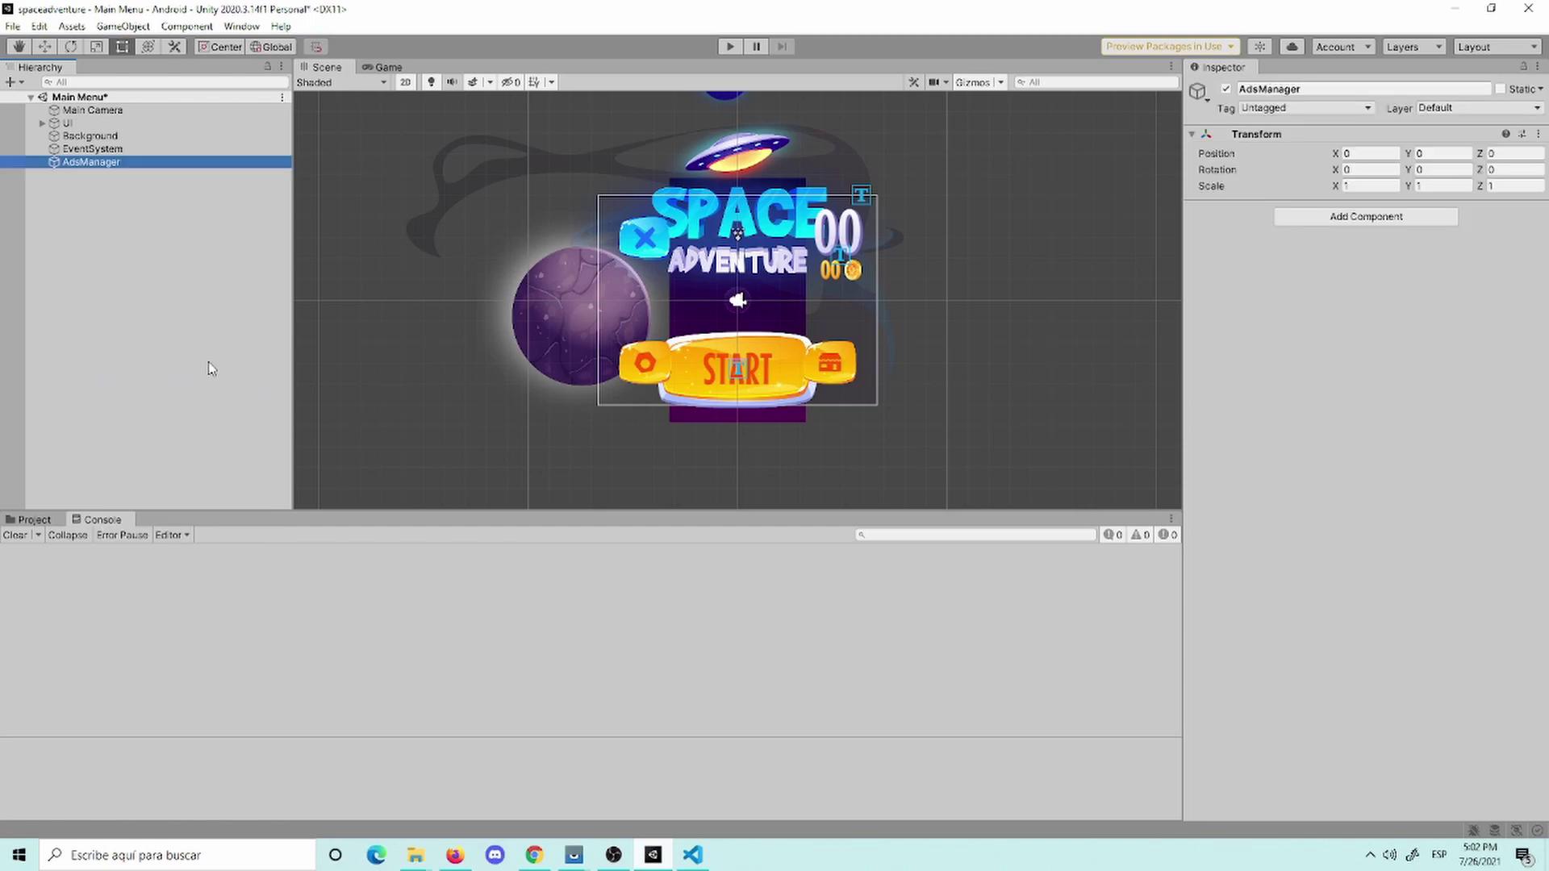
click(1371, 219)
text(ads)
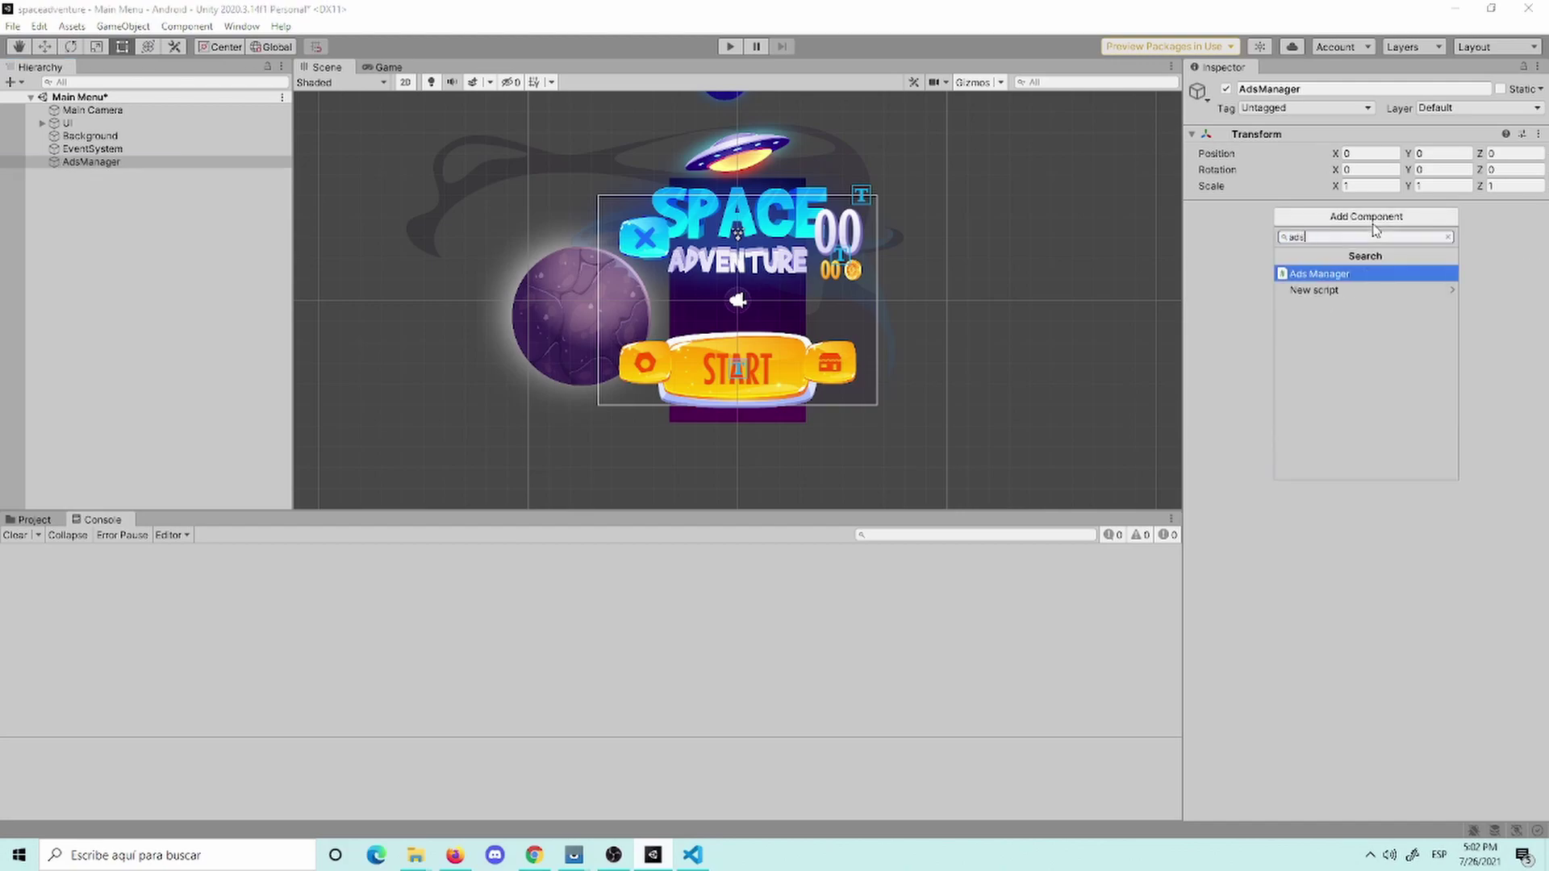
key(Return)
key(ctrl+s)
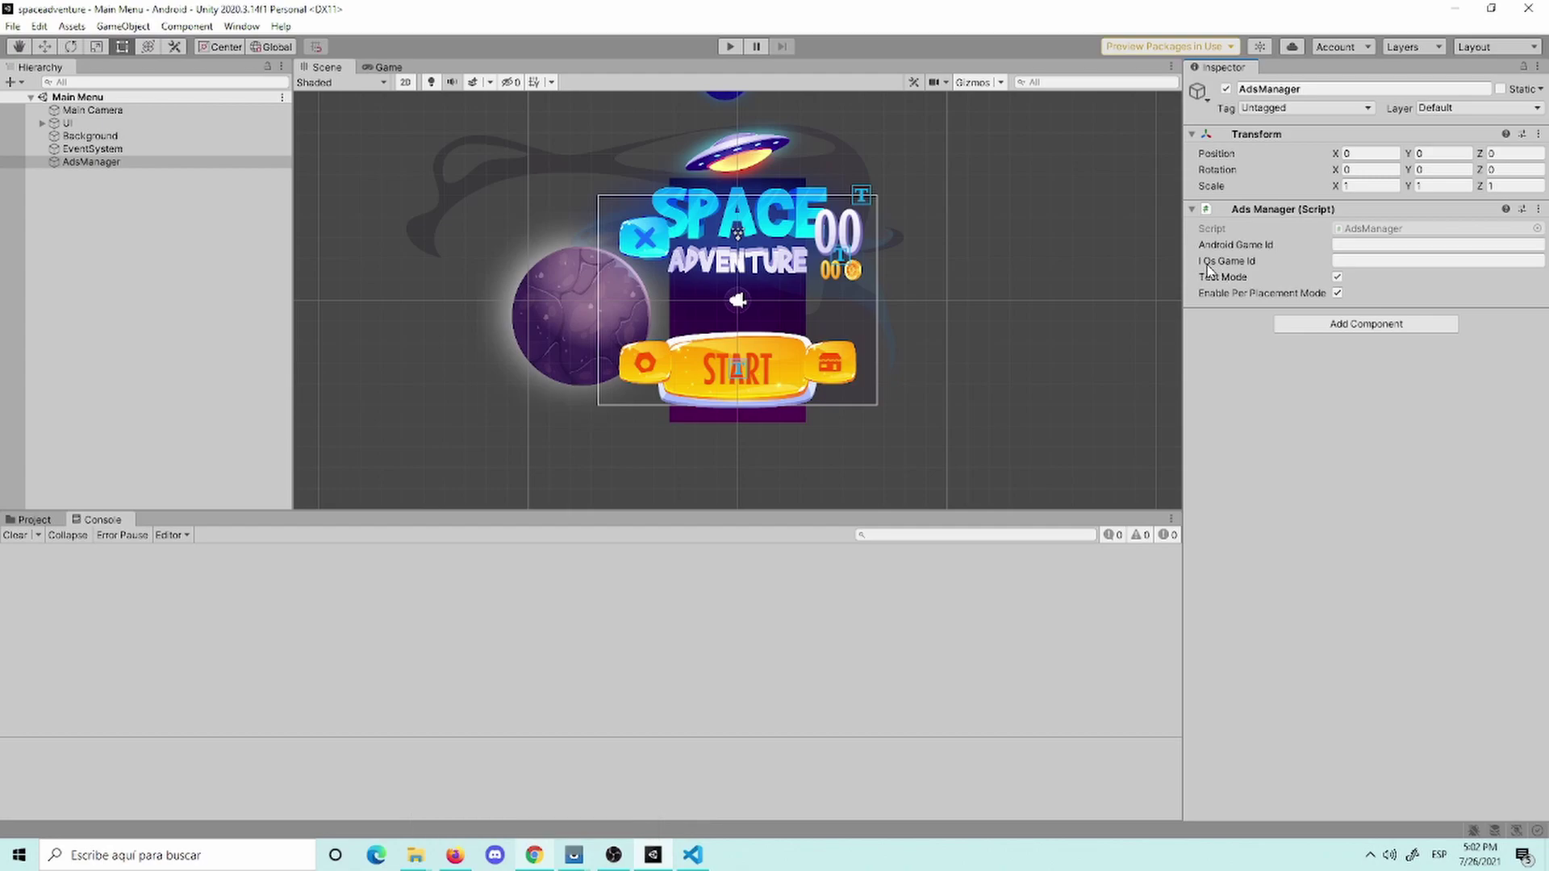
Step: Copy Android Game ID 4233819 from the Ad Units dashboard into AdsManager's Android Game Id field
click(534, 855)
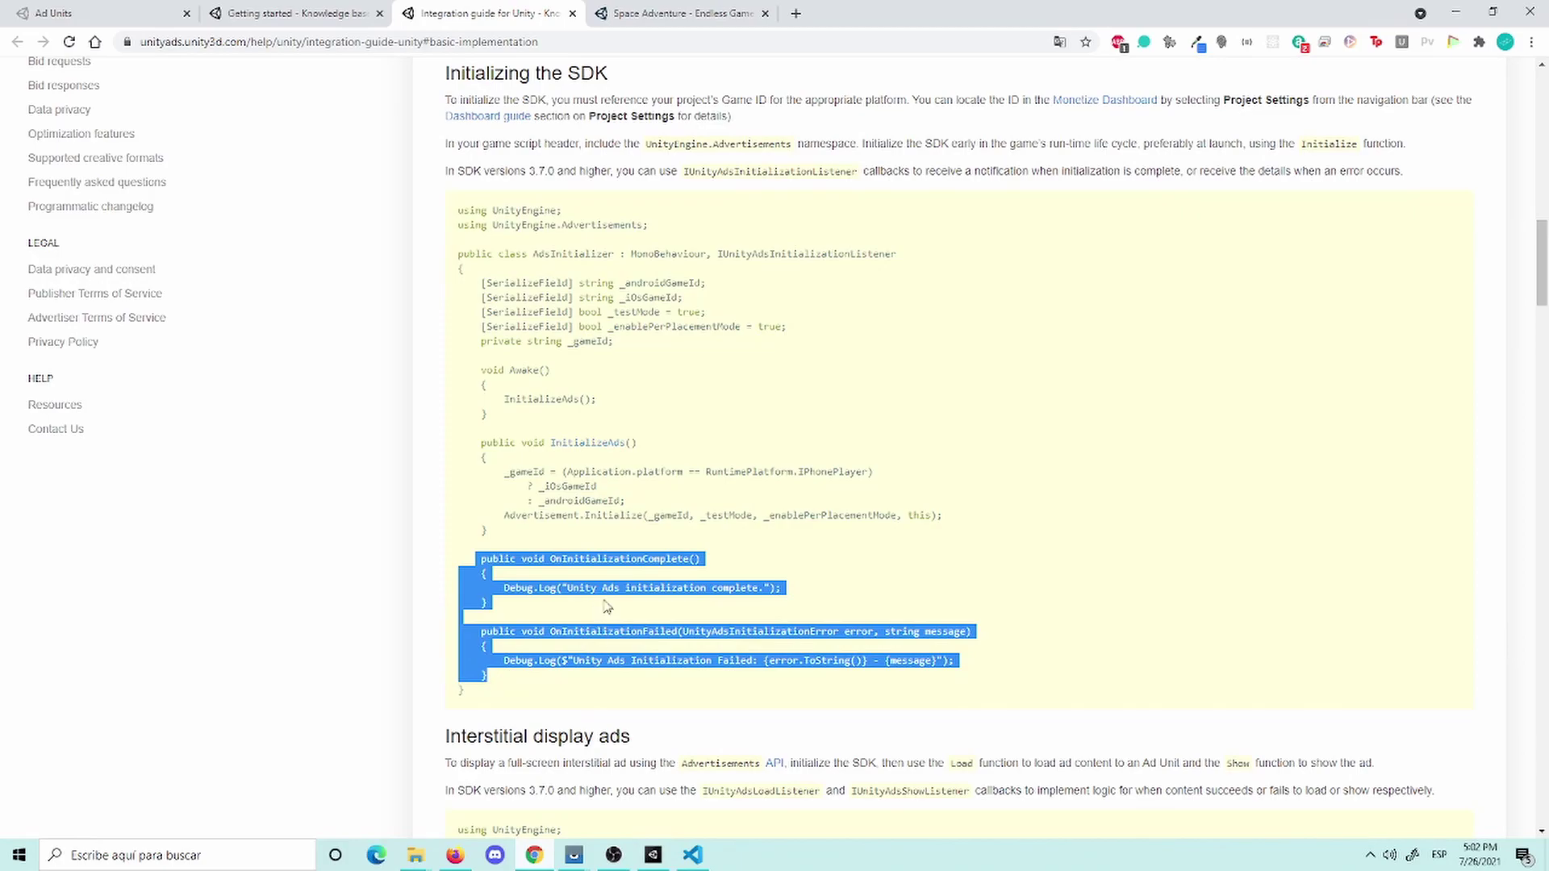
scroll(657, 530, up, 5)
key(ctrl+shift+Tab)
key(ctrl+shift+Tab)
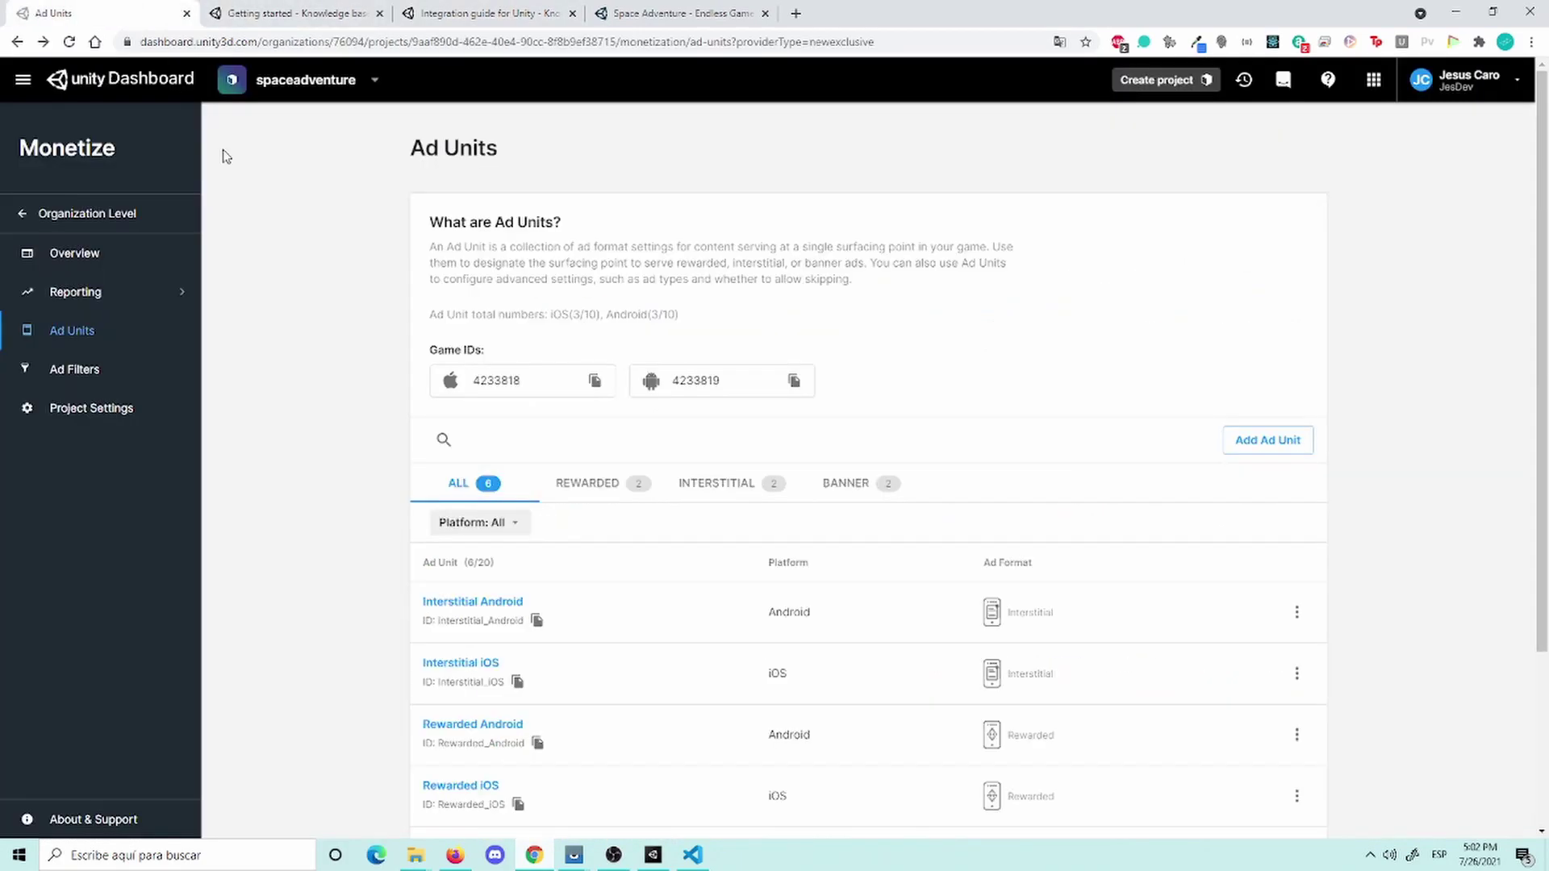
click(794, 380)
click(693, 855)
click(653, 855)
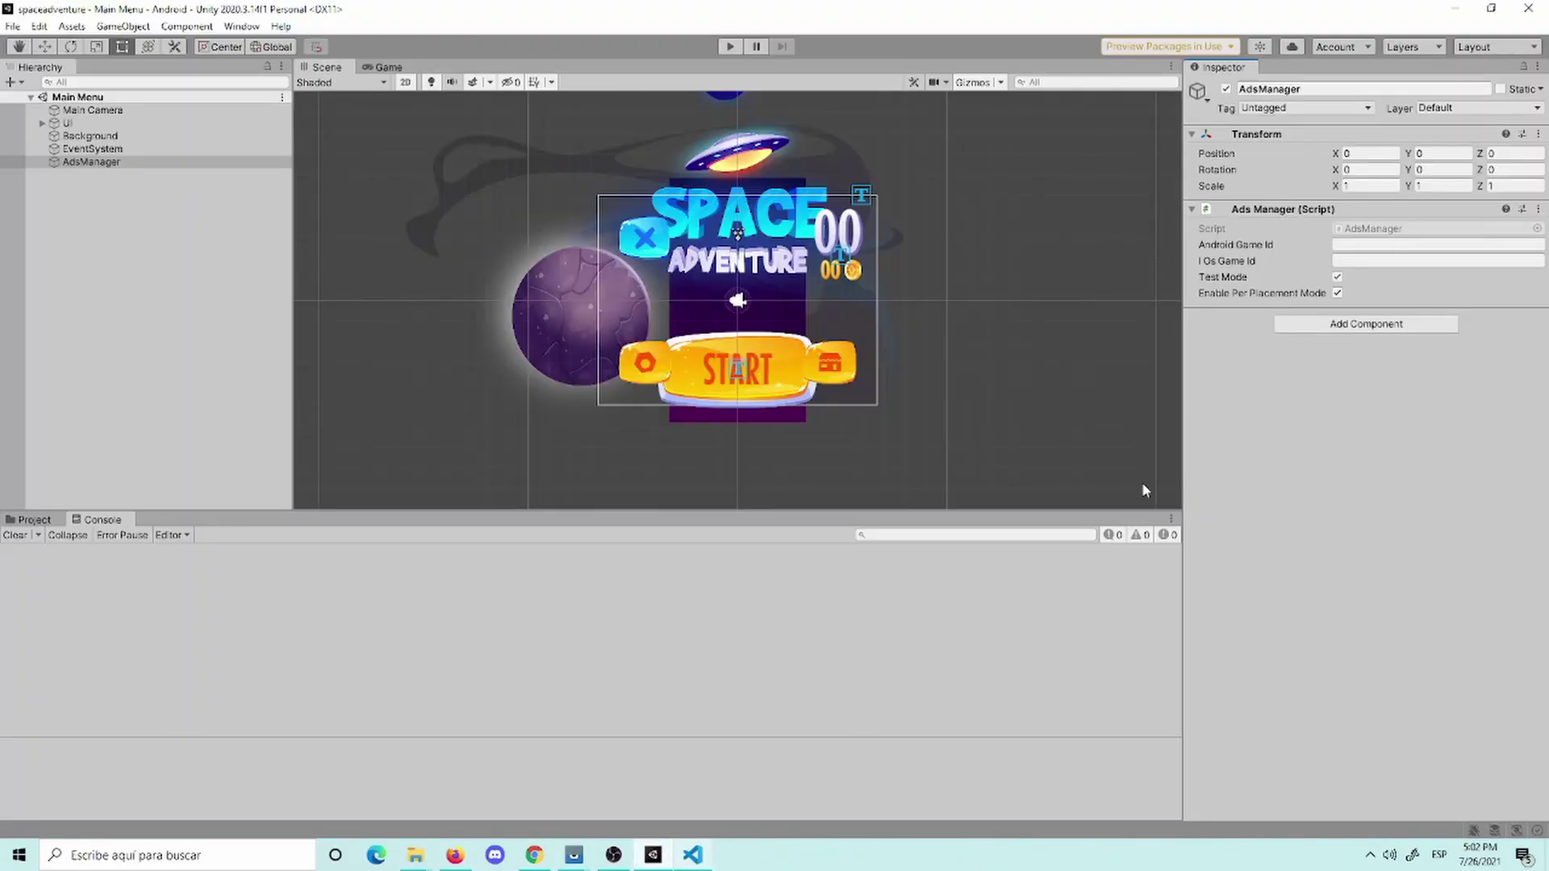
click(1335, 246)
key(ctrl+v)
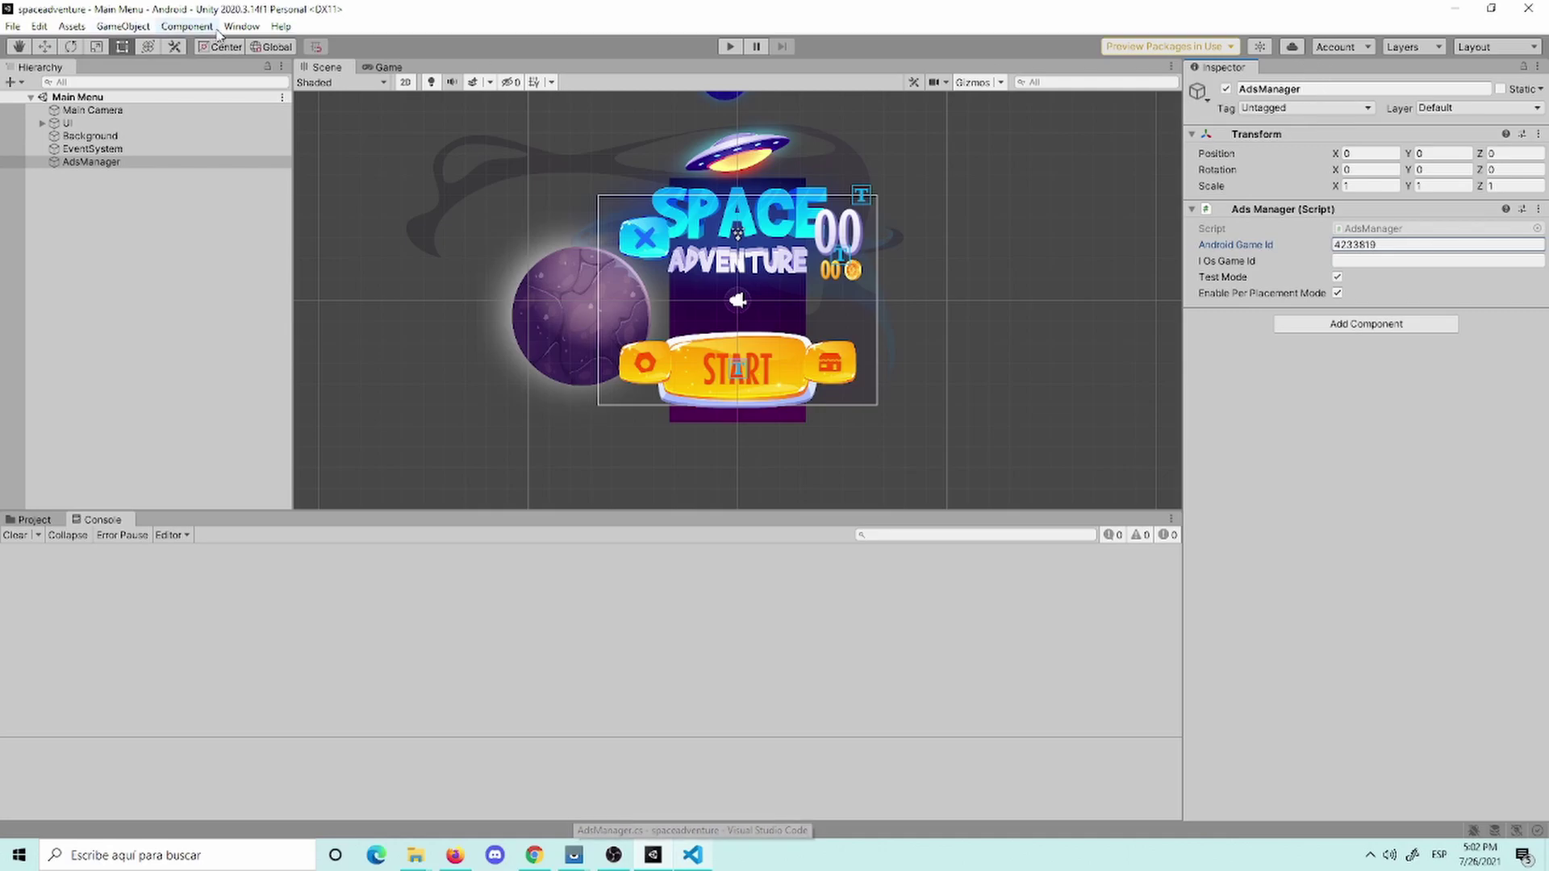
click(187, 27)
mouse_move(39, 25)
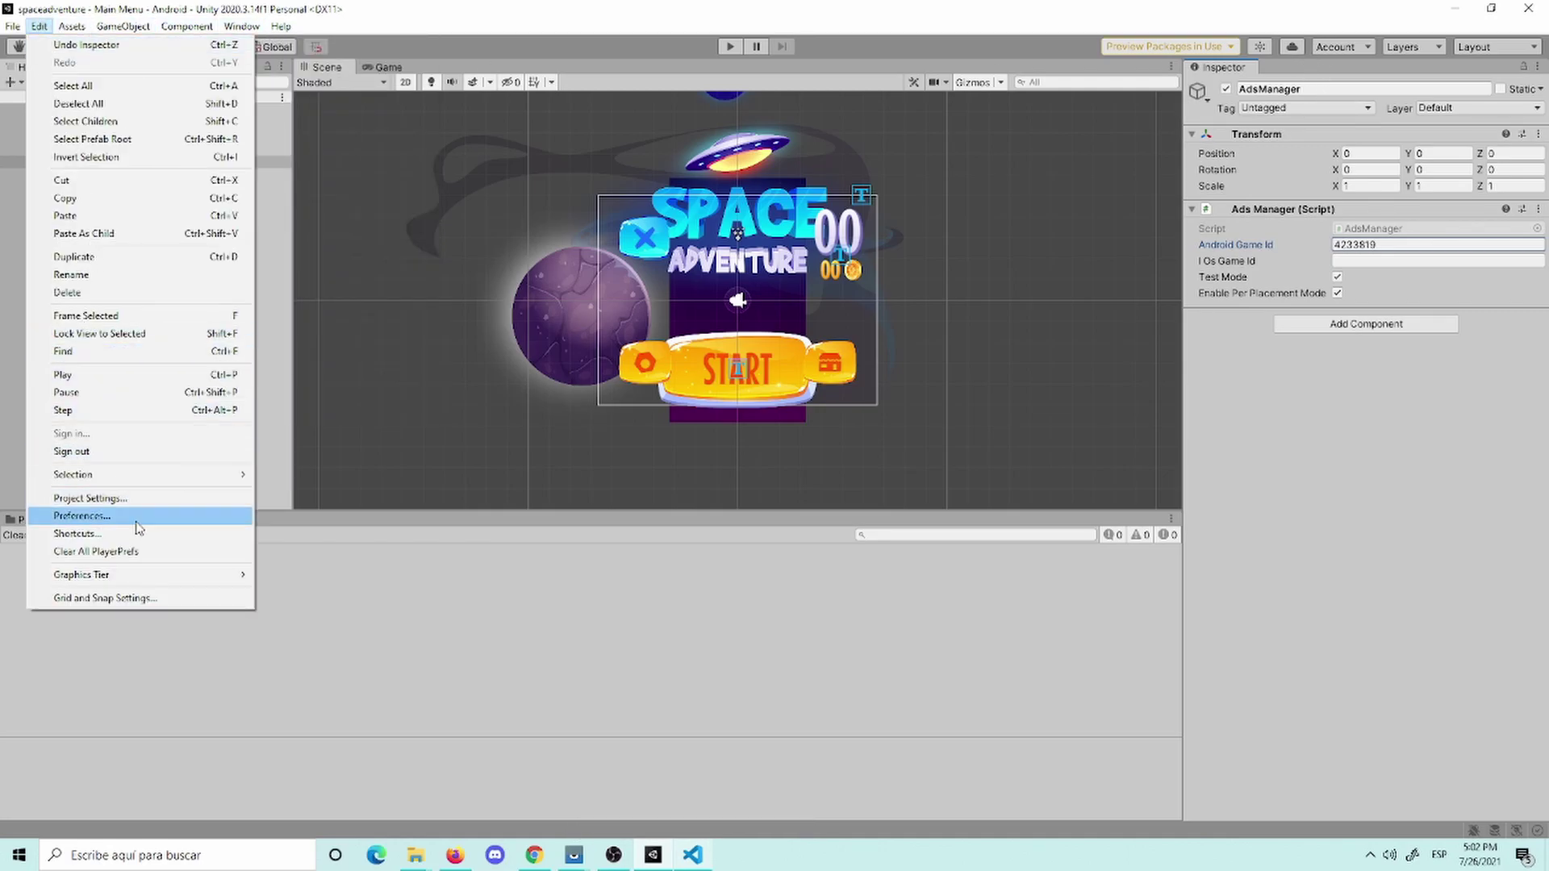
Step: Dock the Services > Ads project settings beside the Inspector, widen the panel, and return to the Inspector
click(89, 498)
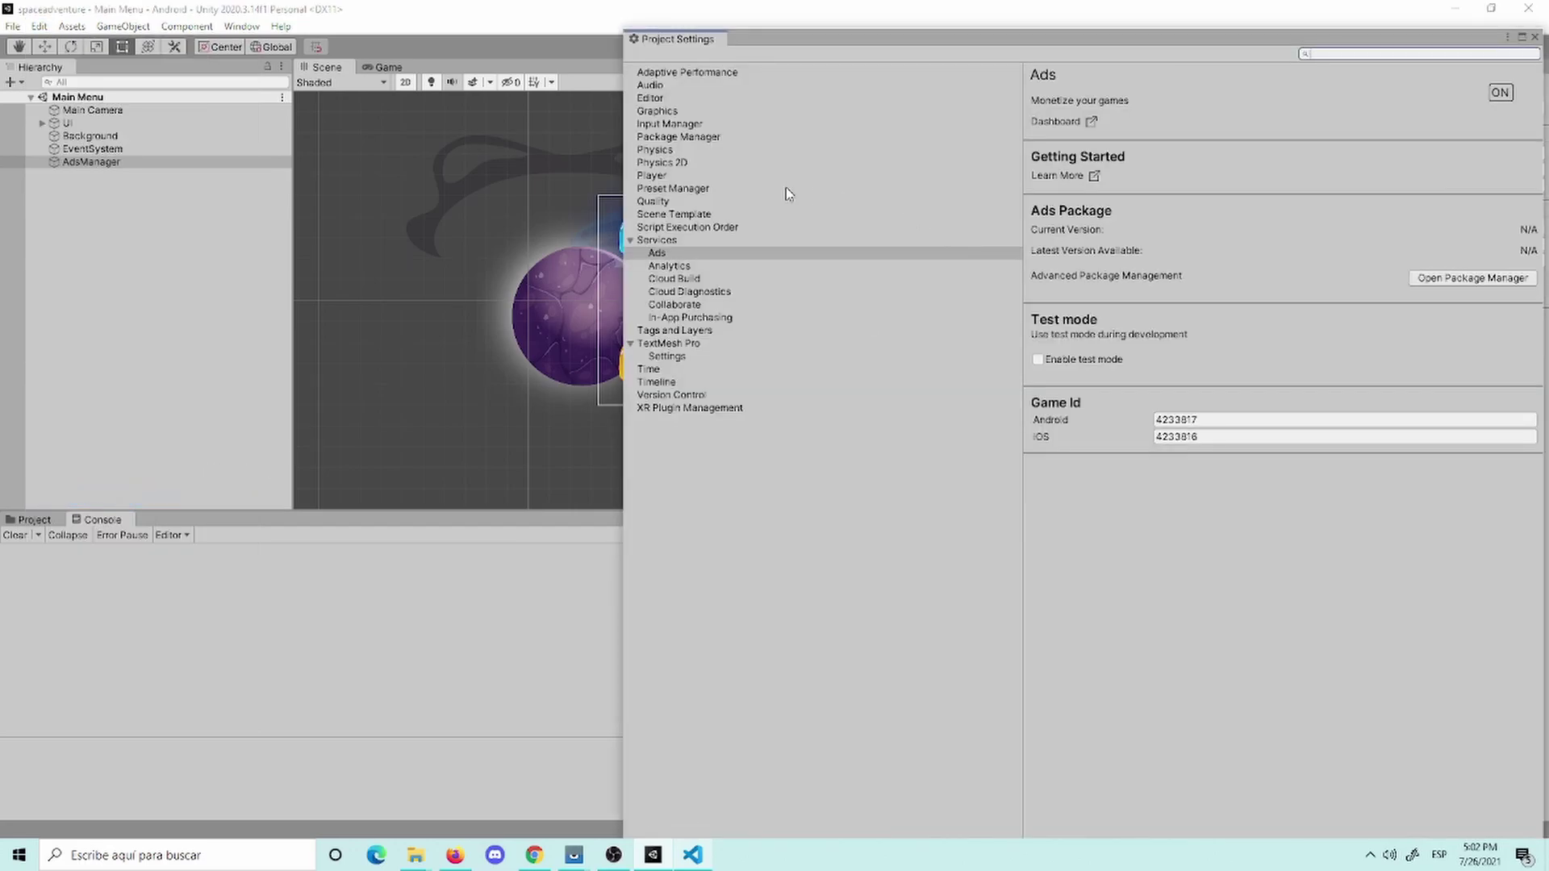
click(693, 255)
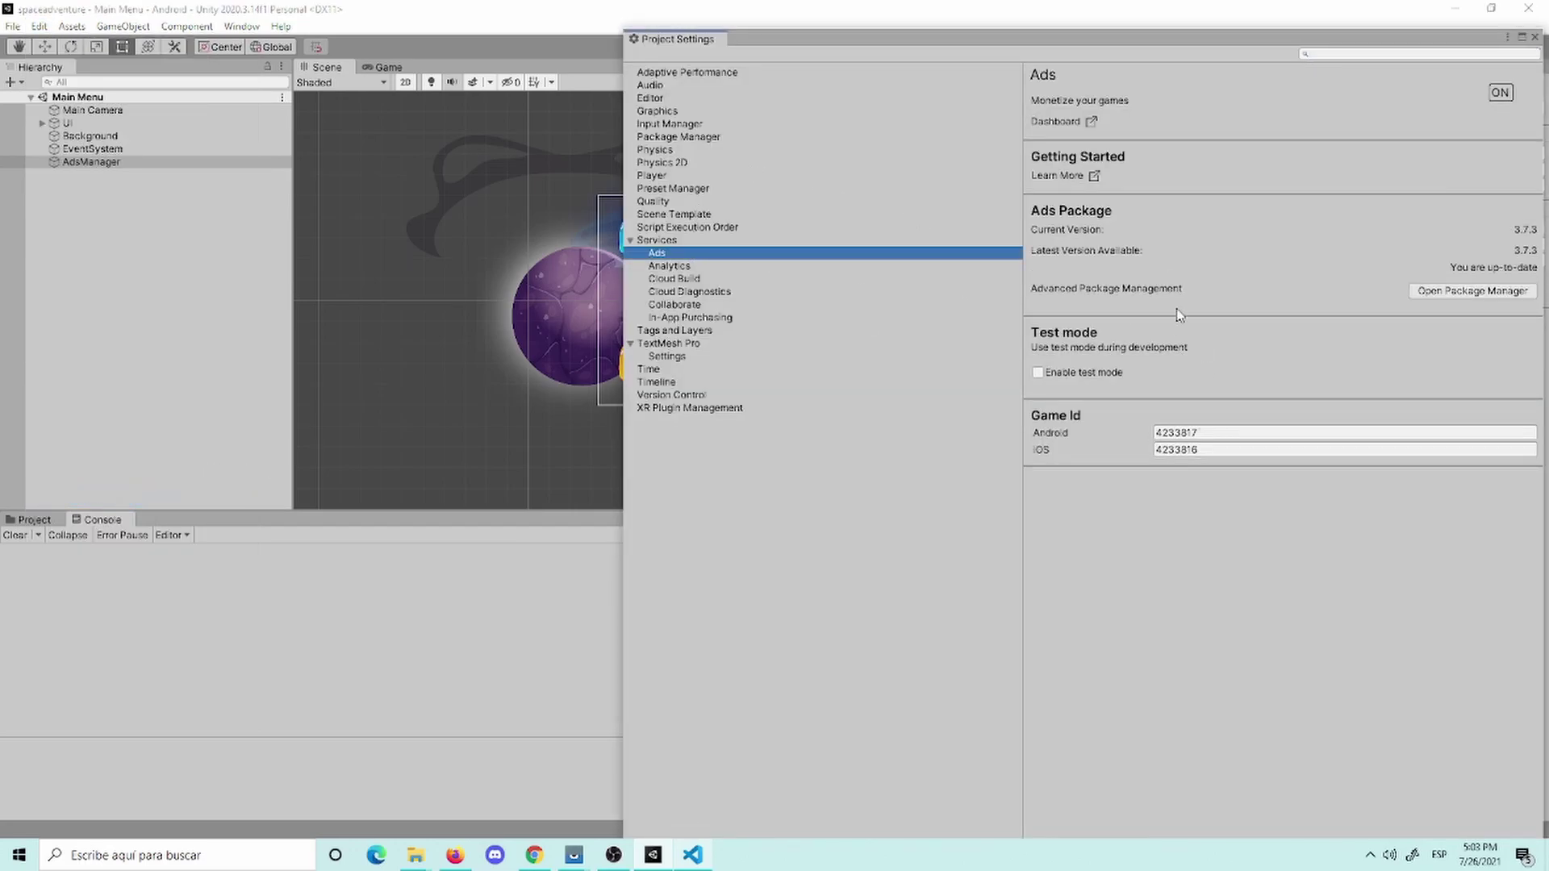
drag(1140, 42, 975, 344)
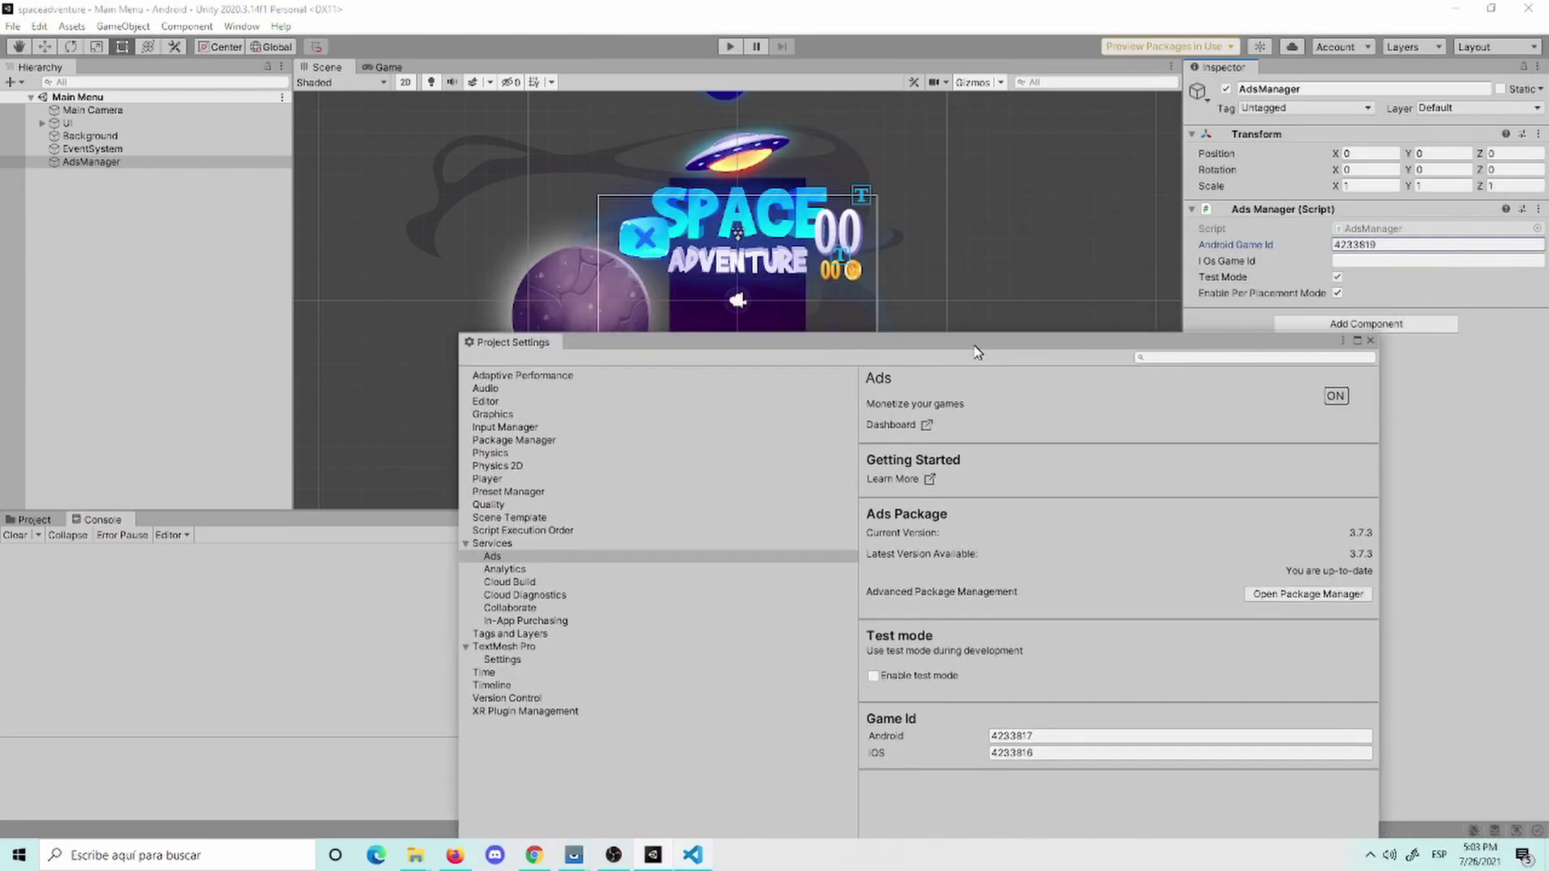
drag(532, 344, 1304, 84)
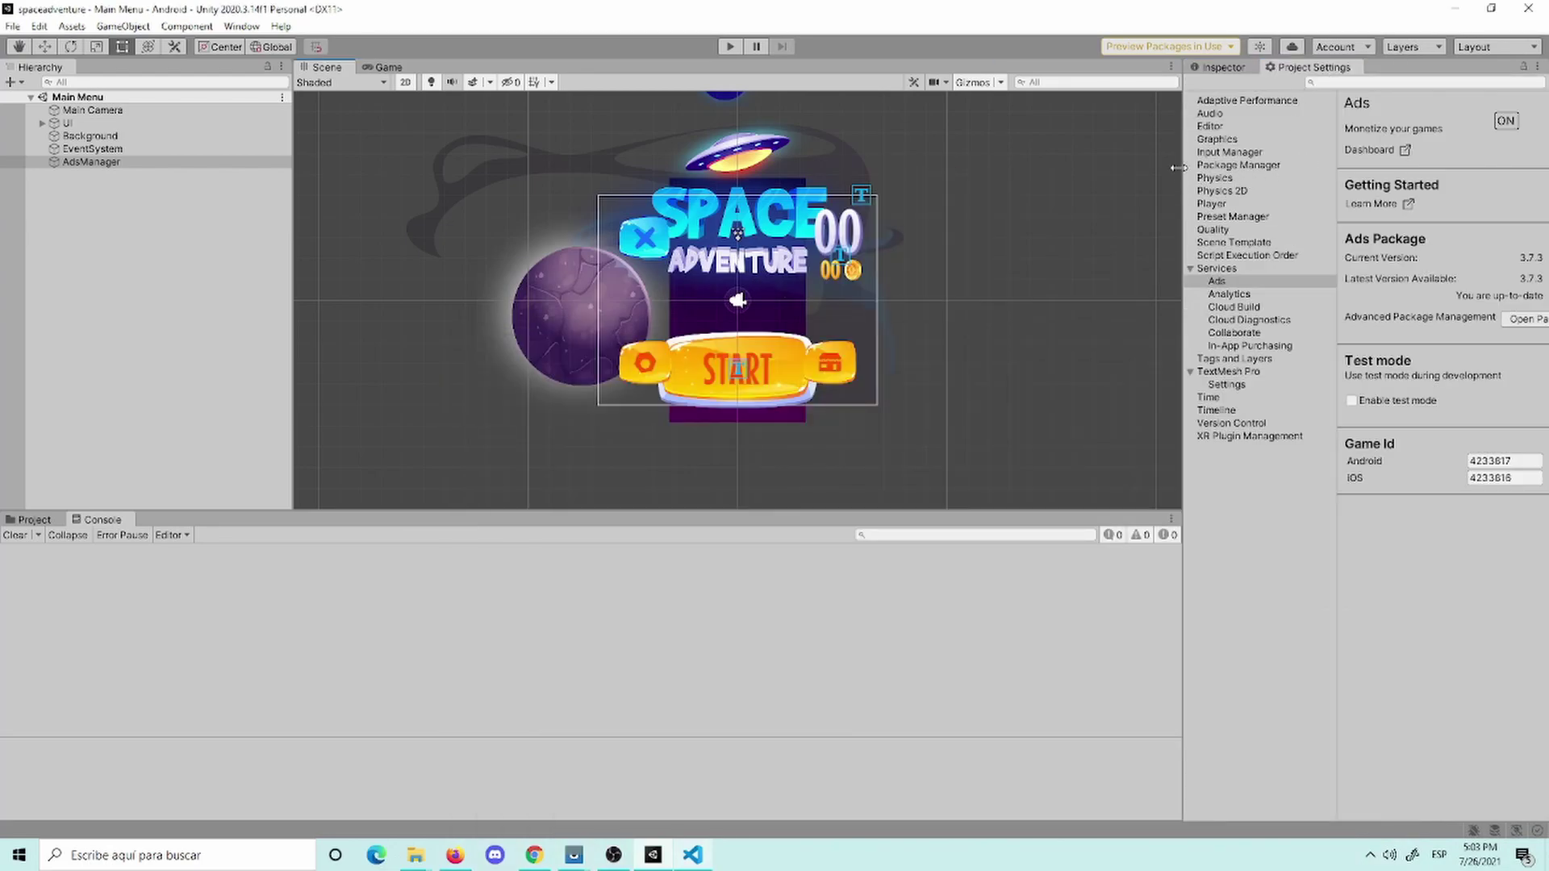
drag(1183, 194, 977, 198)
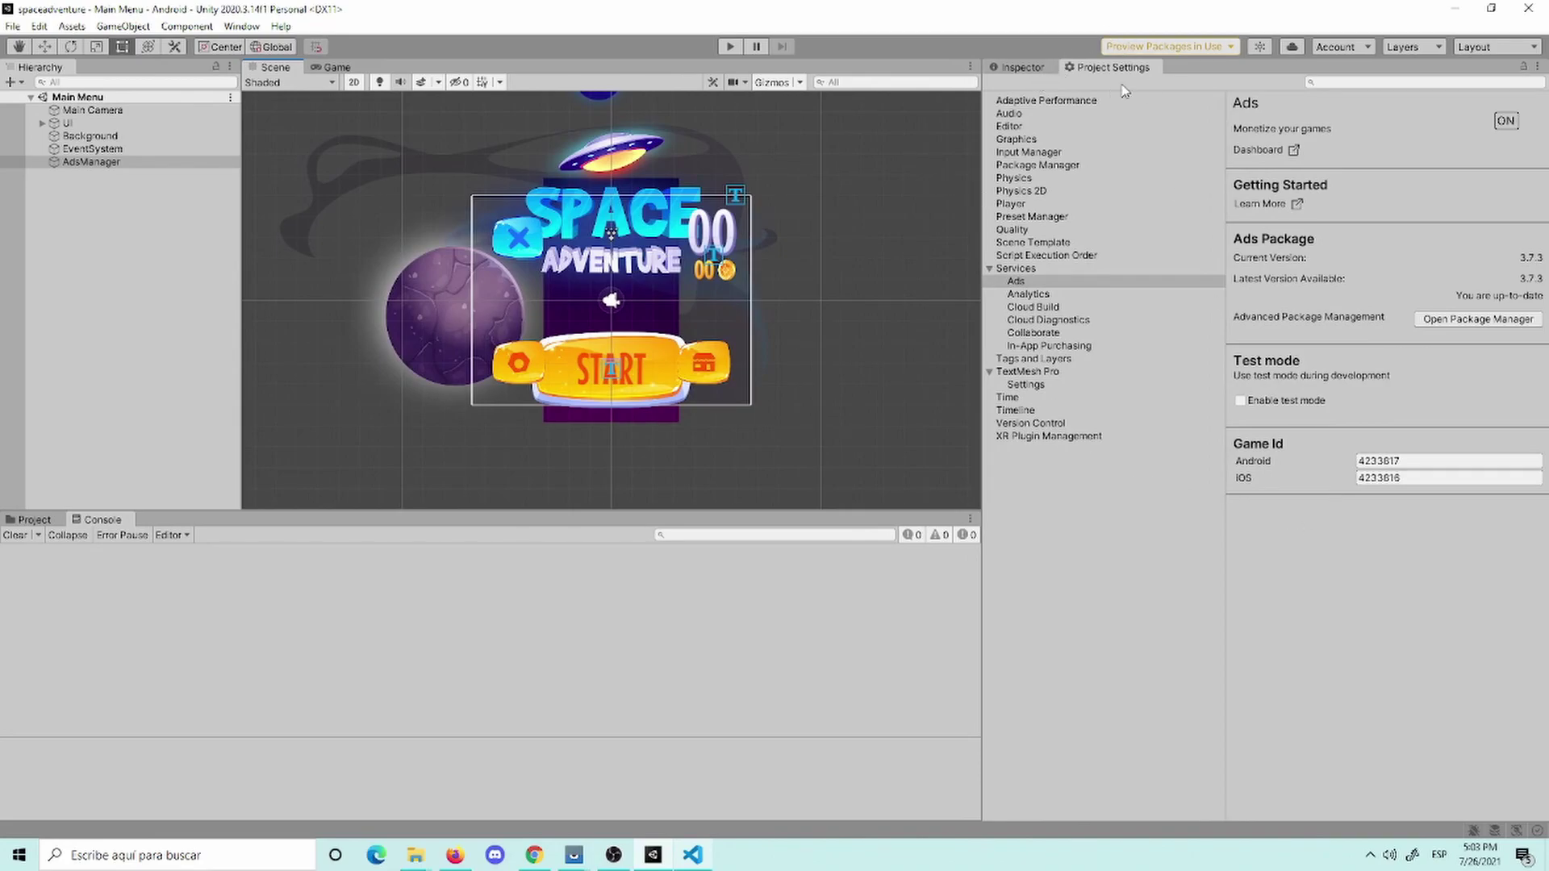
click(1018, 68)
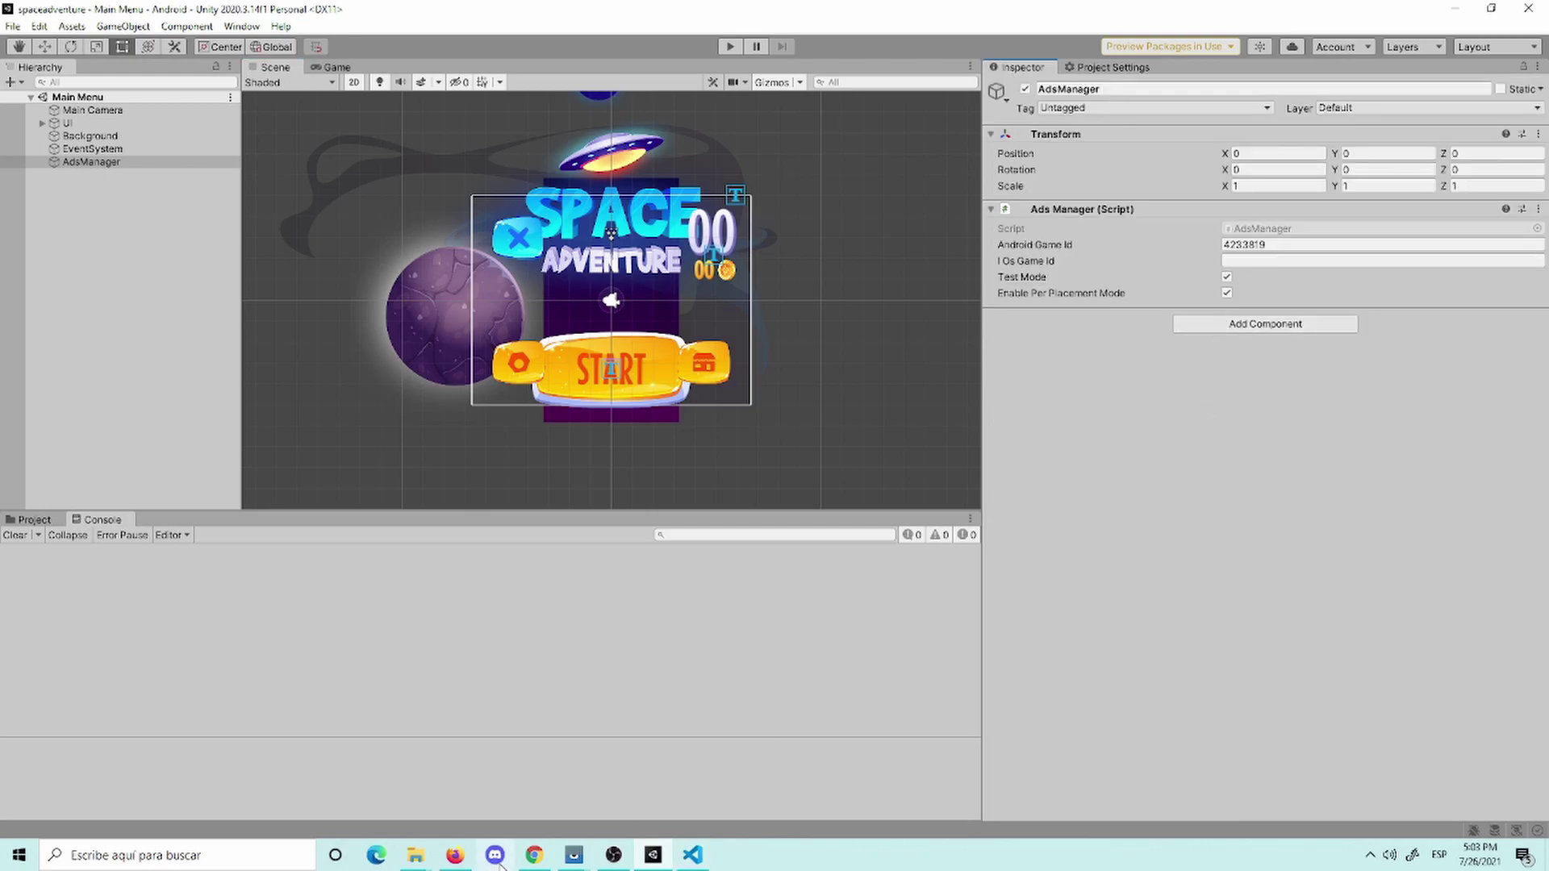
Step: Paste the iOS Game ID 4233818 from the dashboard into AdsManager's iOS Game Id field
click(534, 855)
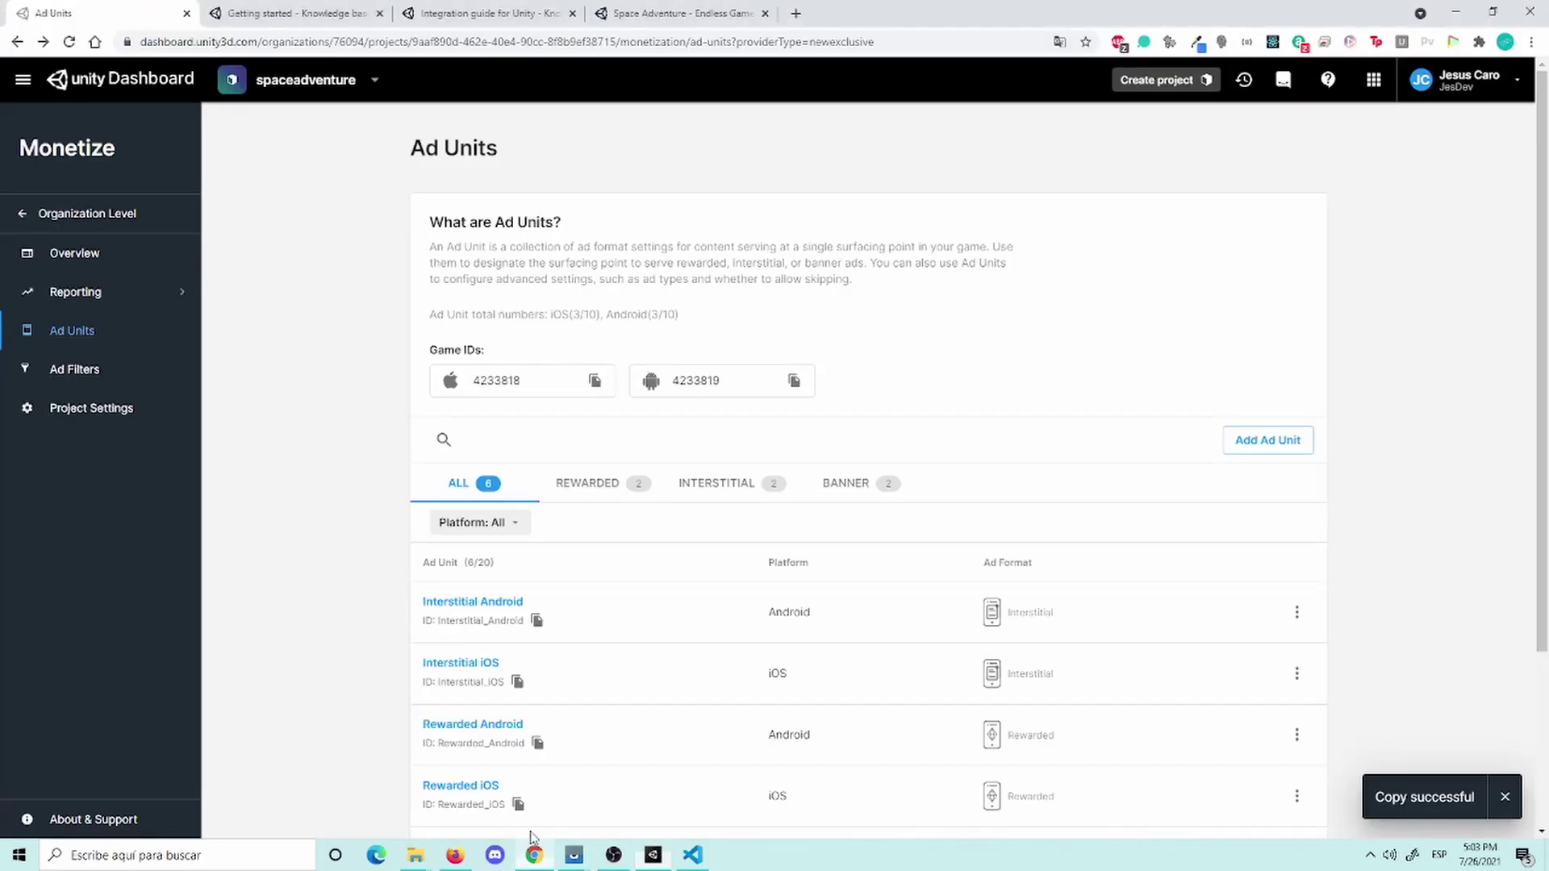
click(595, 380)
click(672, 862)
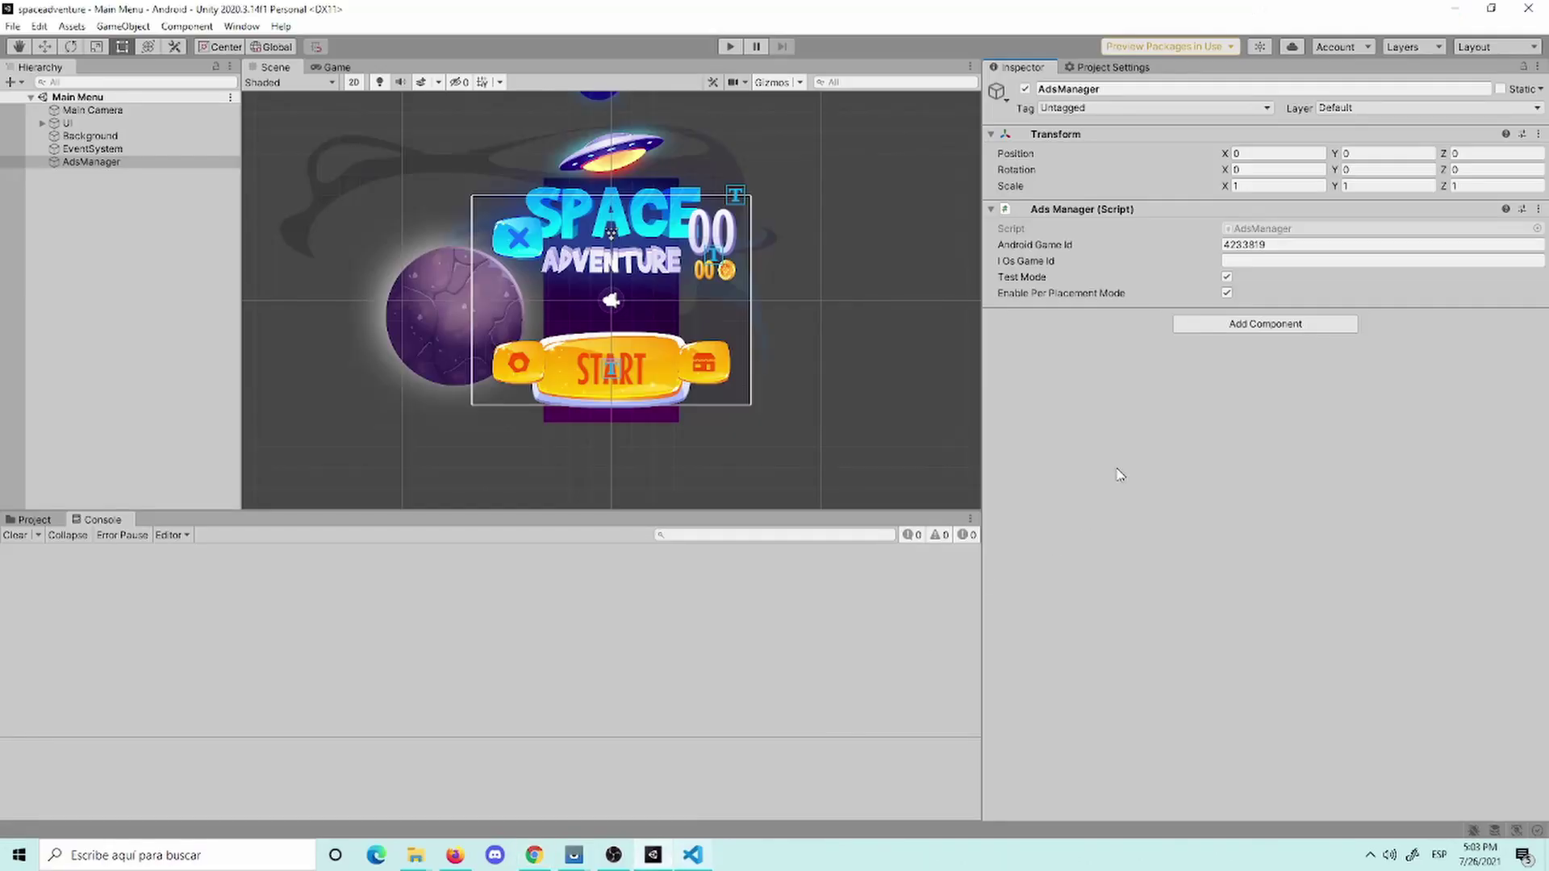
click(1246, 260)
text(4233818)
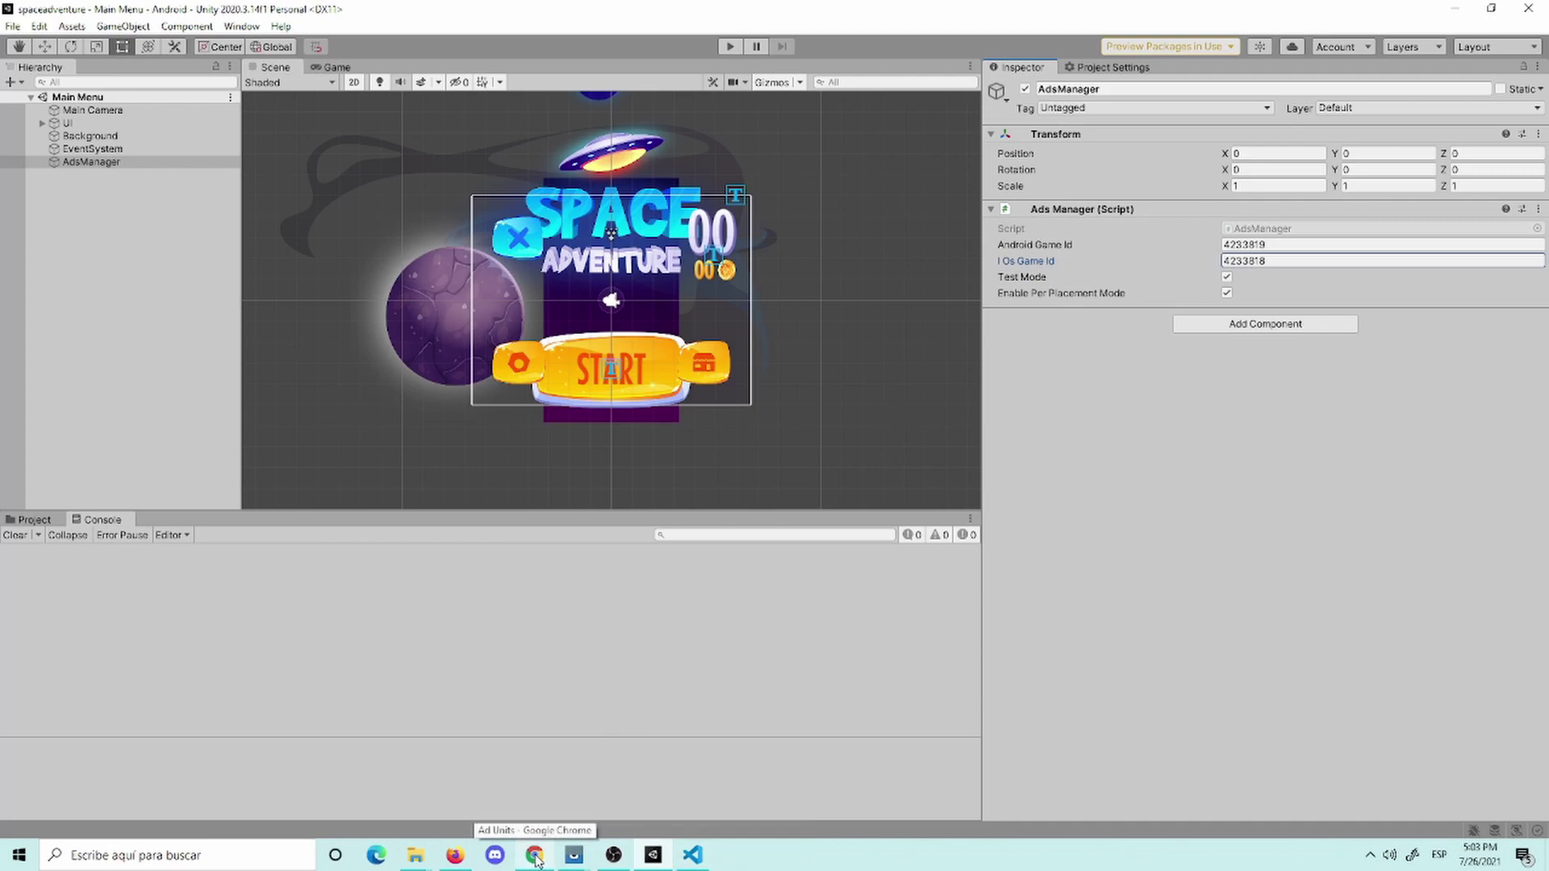
click(613, 853)
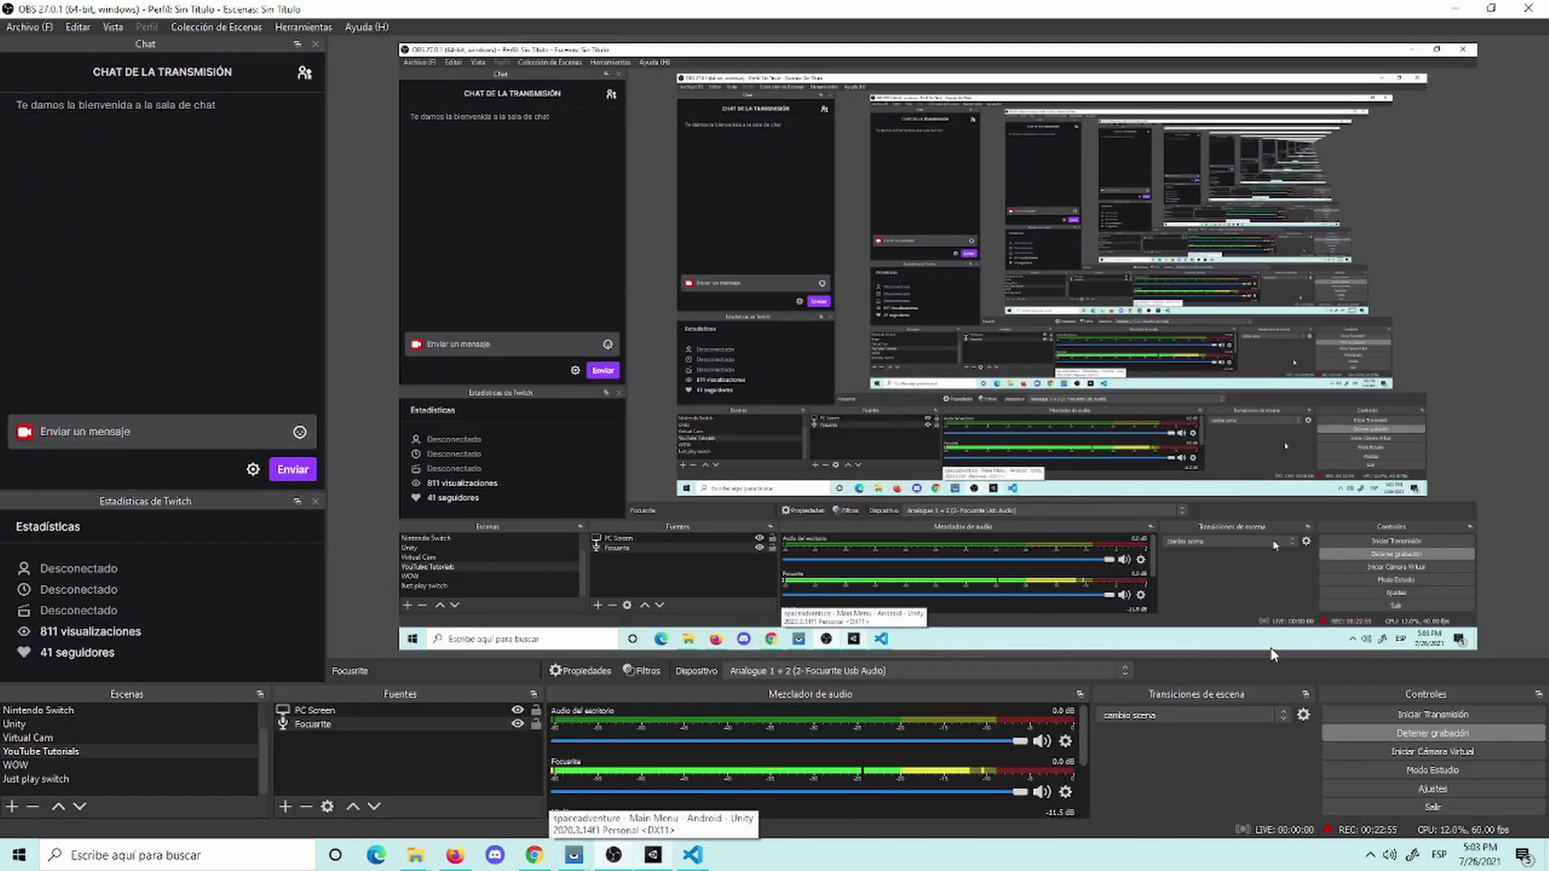
click(1452, 9)
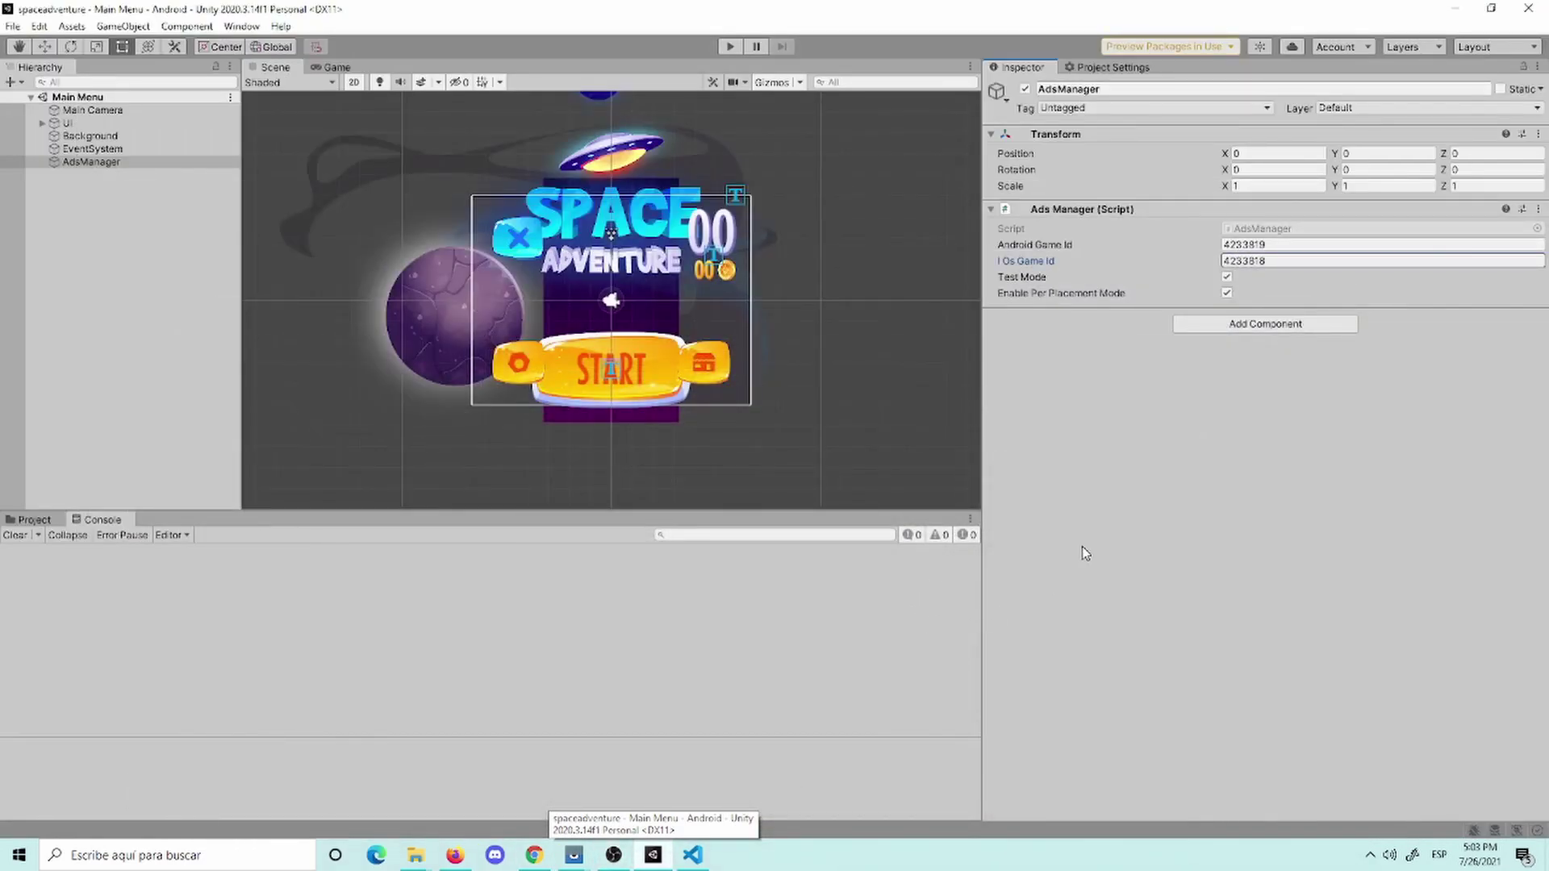
click(1120, 524)
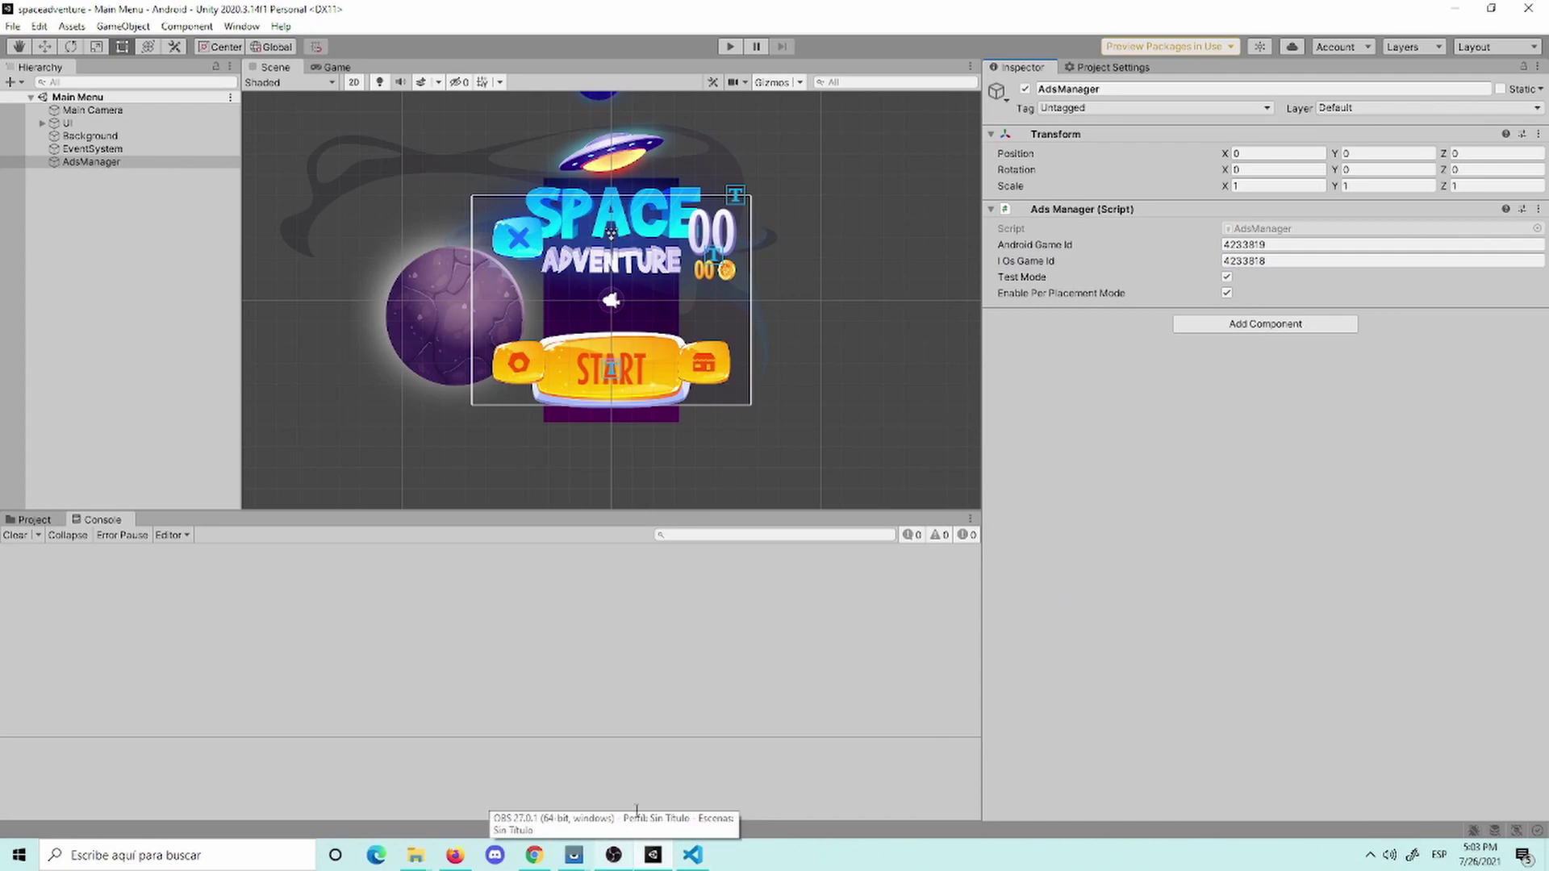
Step: Look over the Unity integration guide, then run the game in Play mode
click(534, 855)
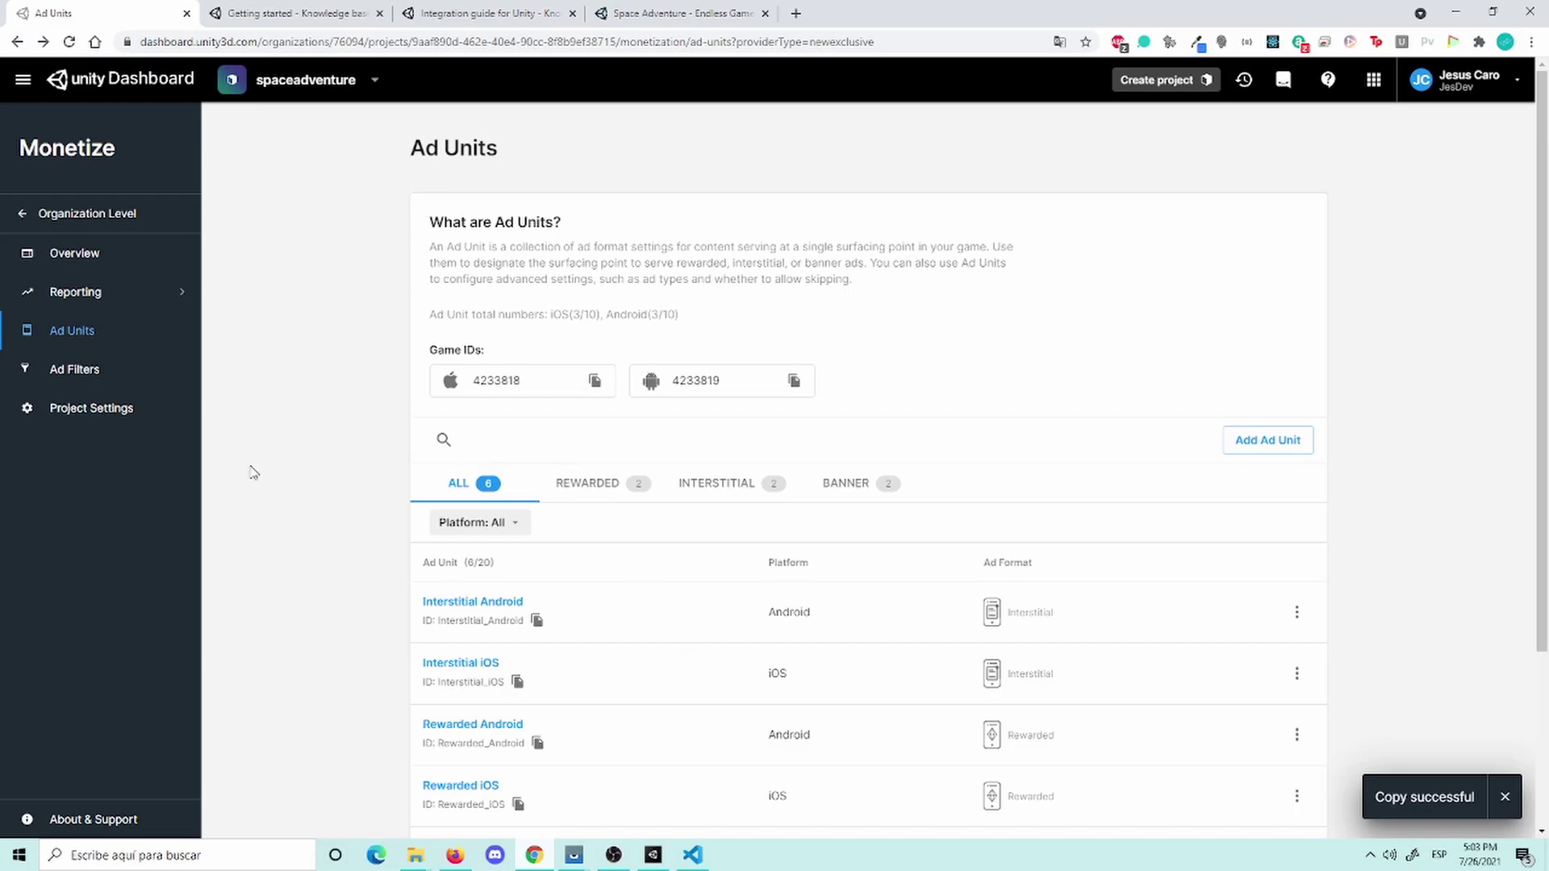
scroll(351, 480, down, 5)
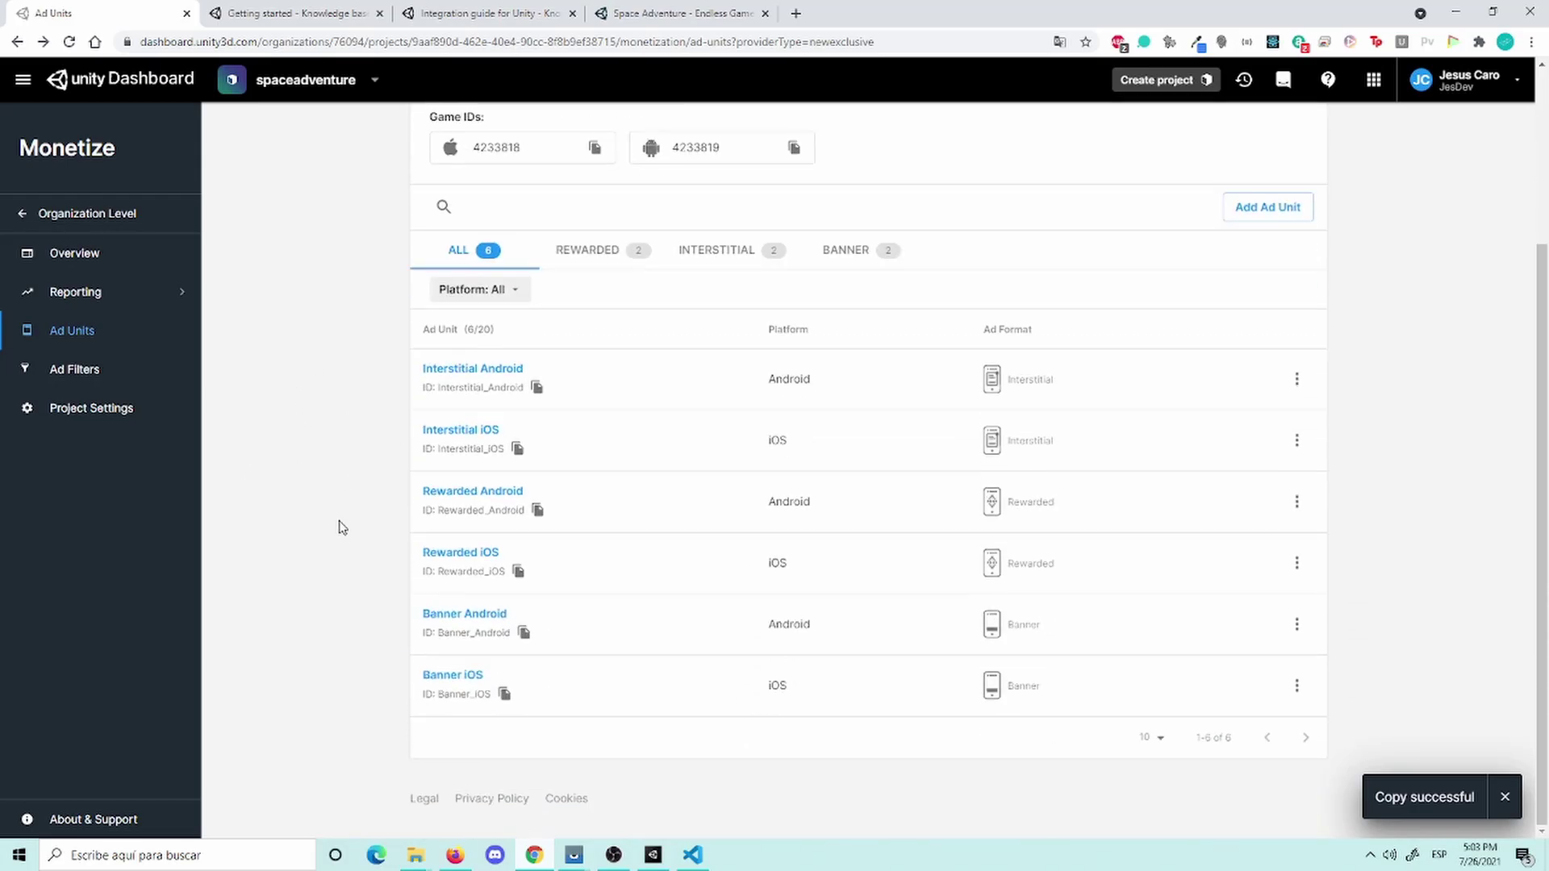
scroll(339, 525, up, 5)
click(431, 13)
scroll(508, 551, down, 10)
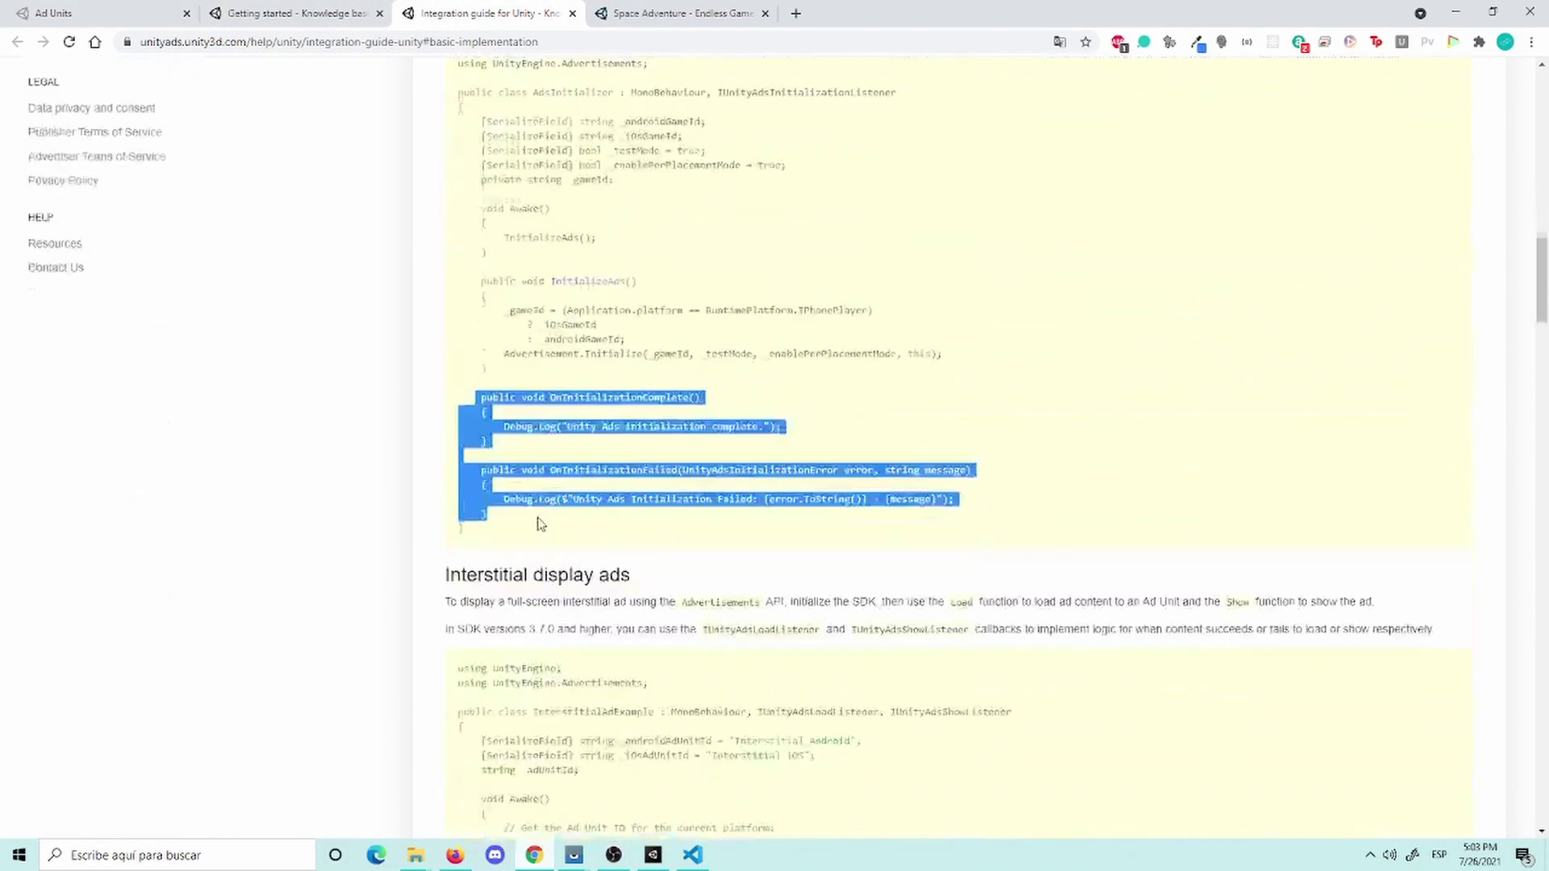
click(592, 476)
scroll(580, 458, up, 5)
scroll(580, 458, down, 2)
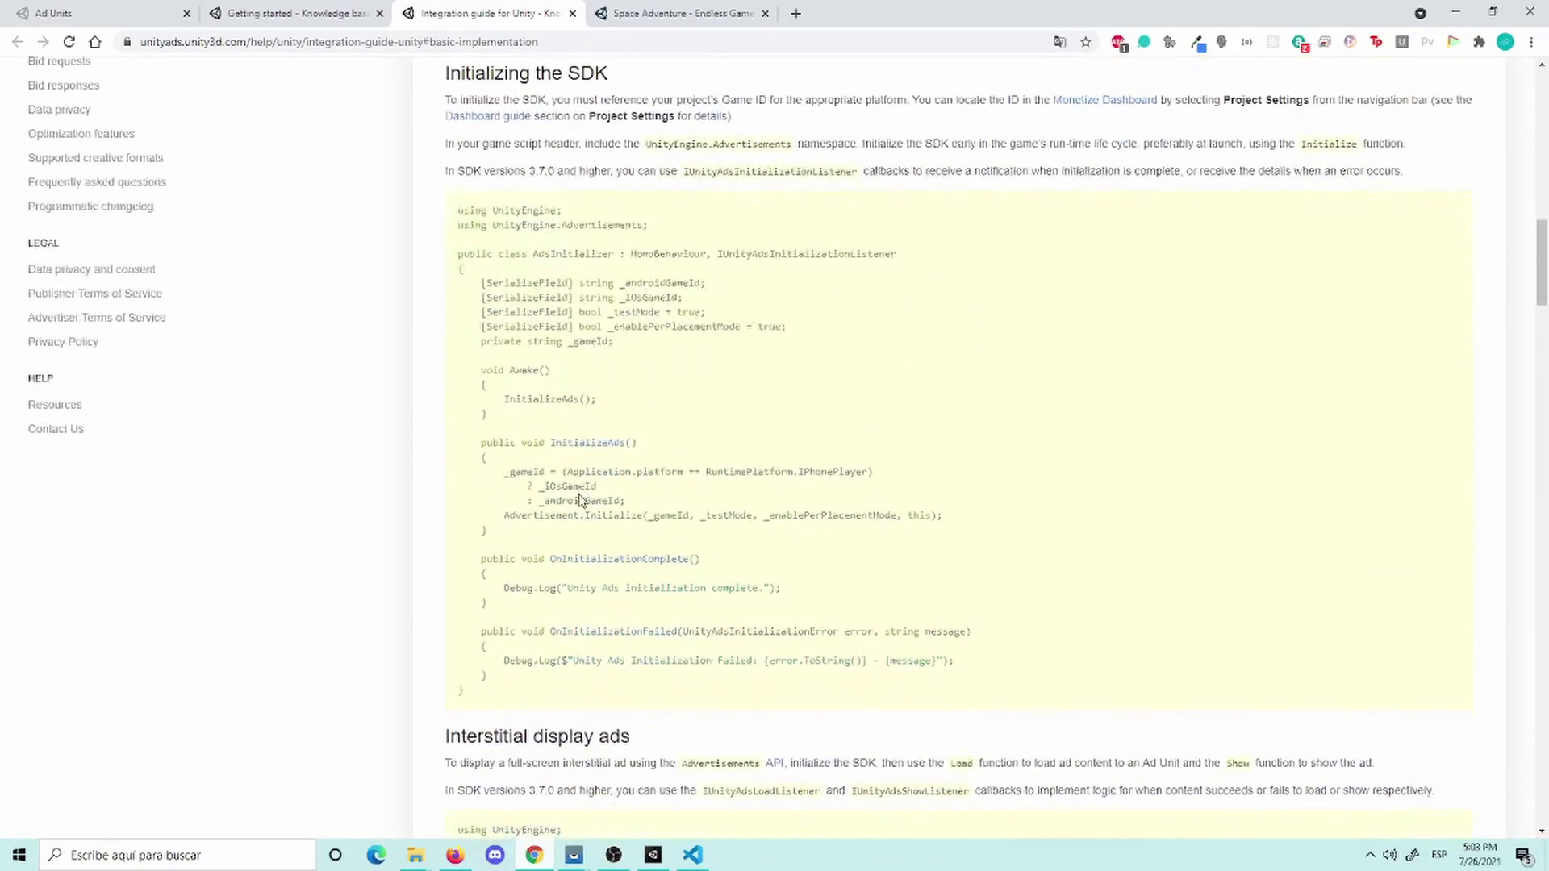
click(653, 857)
click(729, 49)
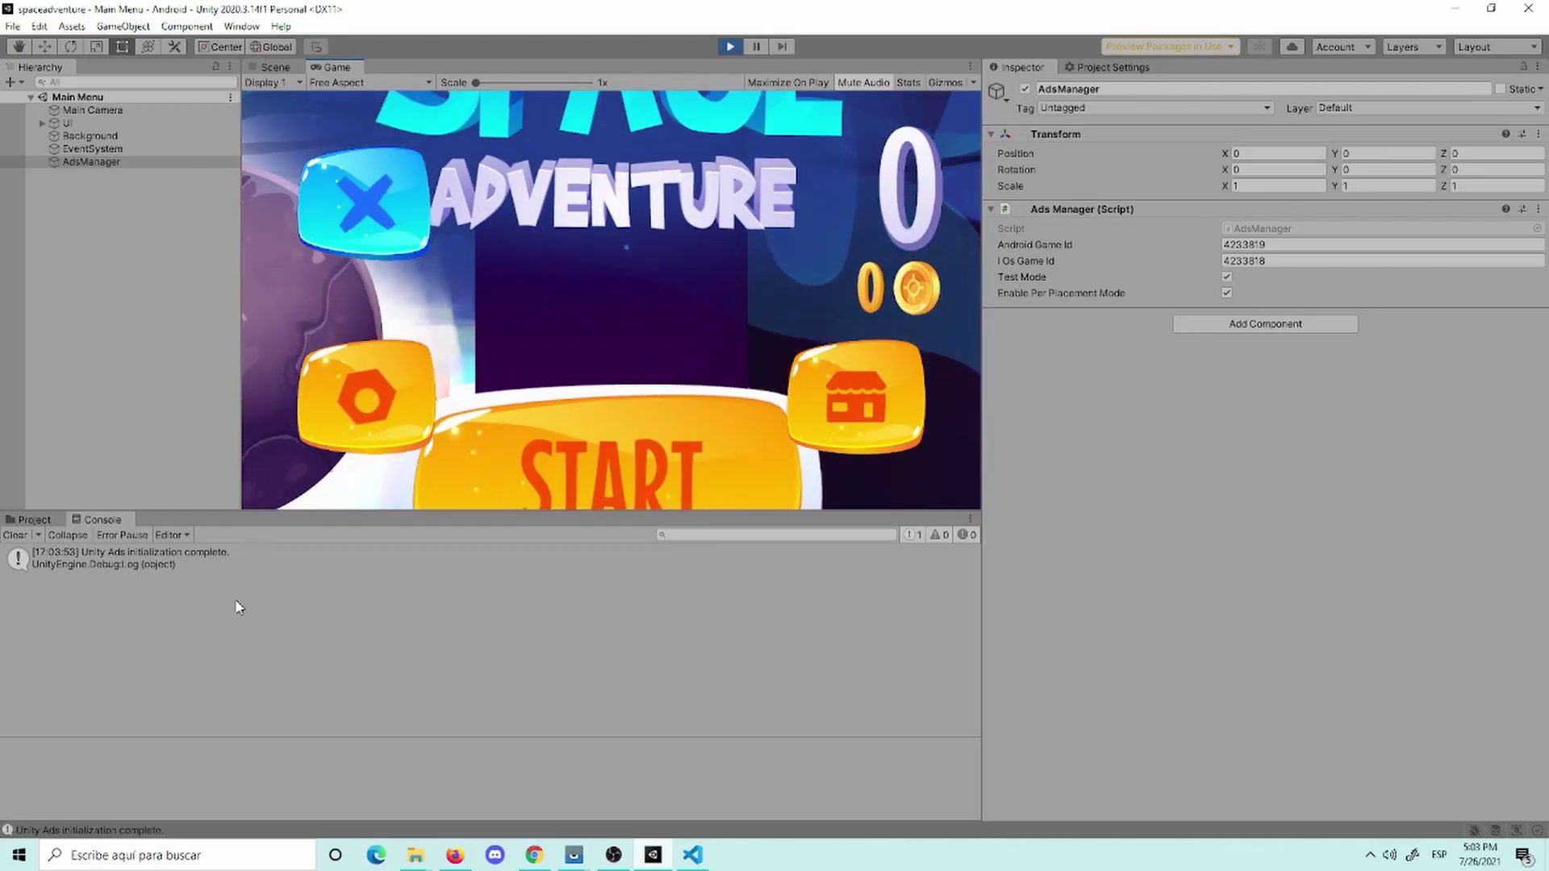
Step: Inspect the initialization log, set the Game view to 800x480 Portrait, and stop Play mode
click(179, 563)
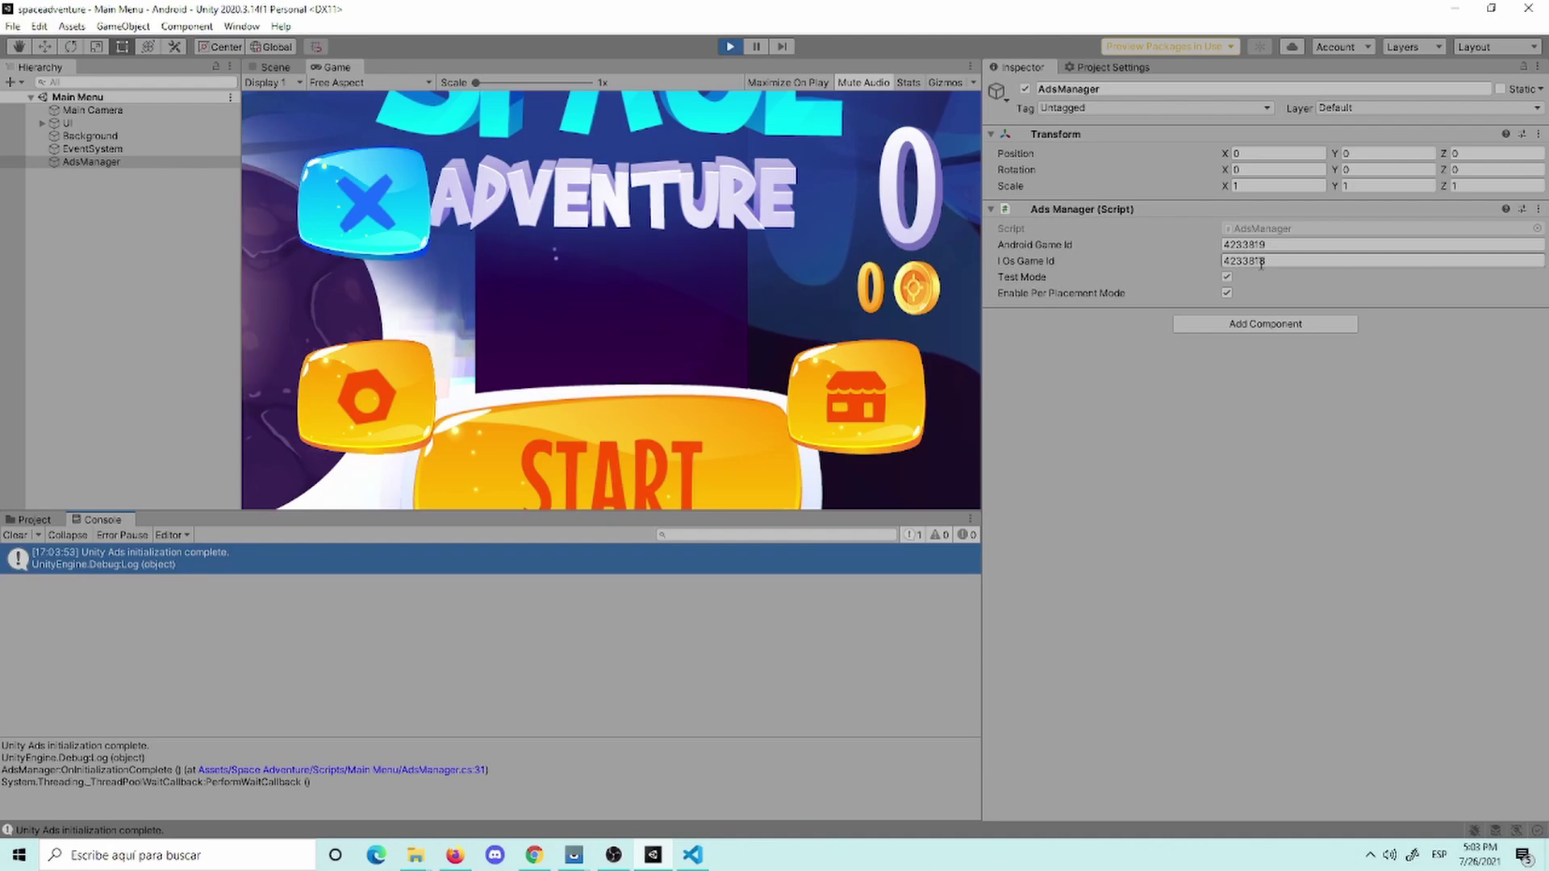
click(1296, 428)
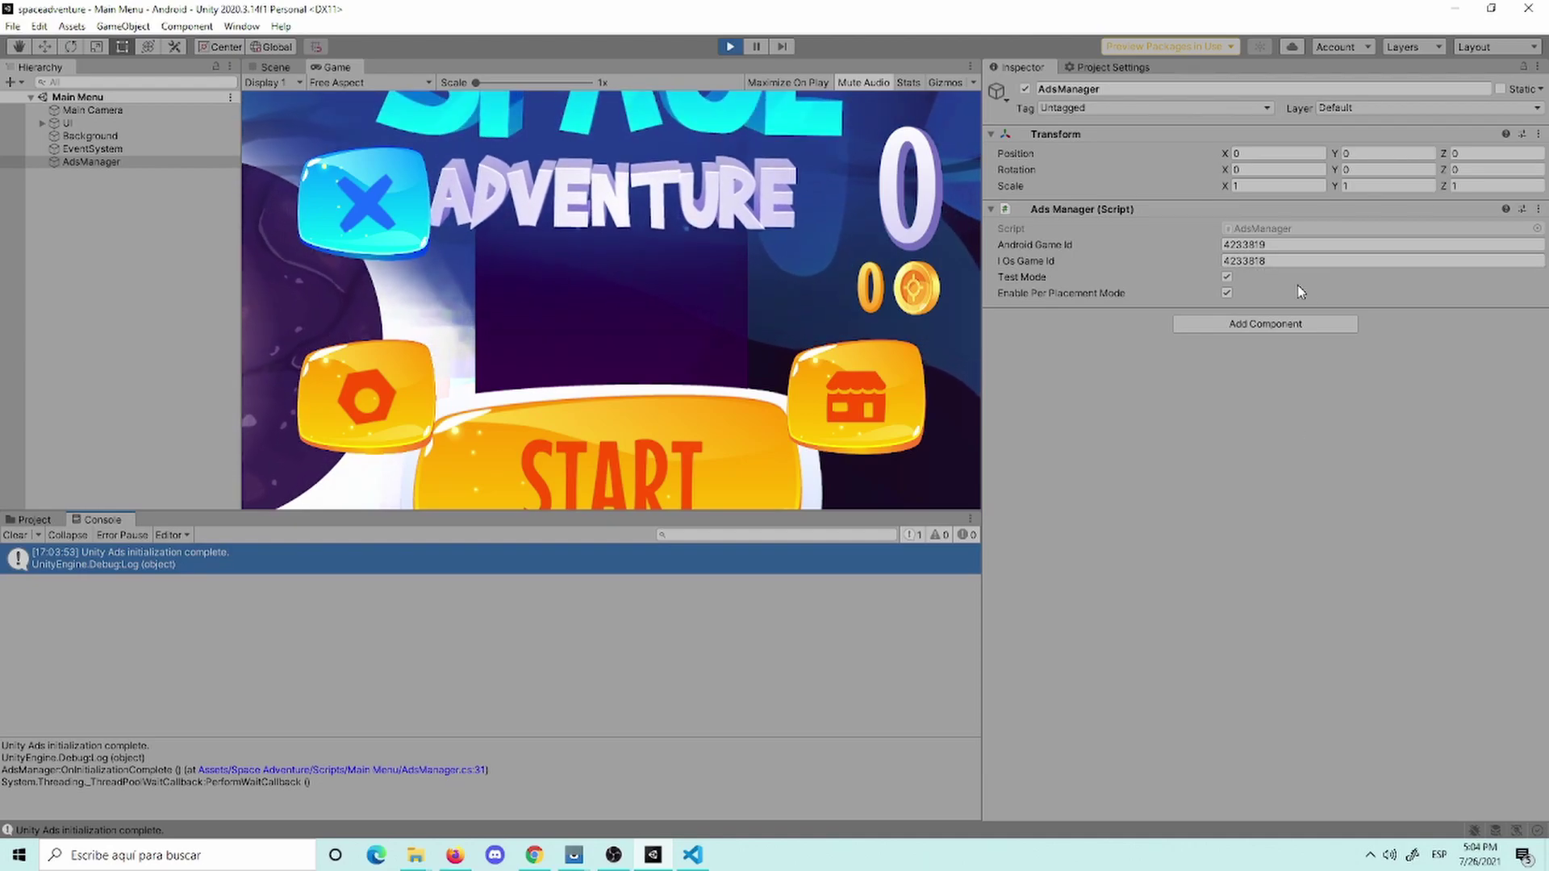
click(328, 84)
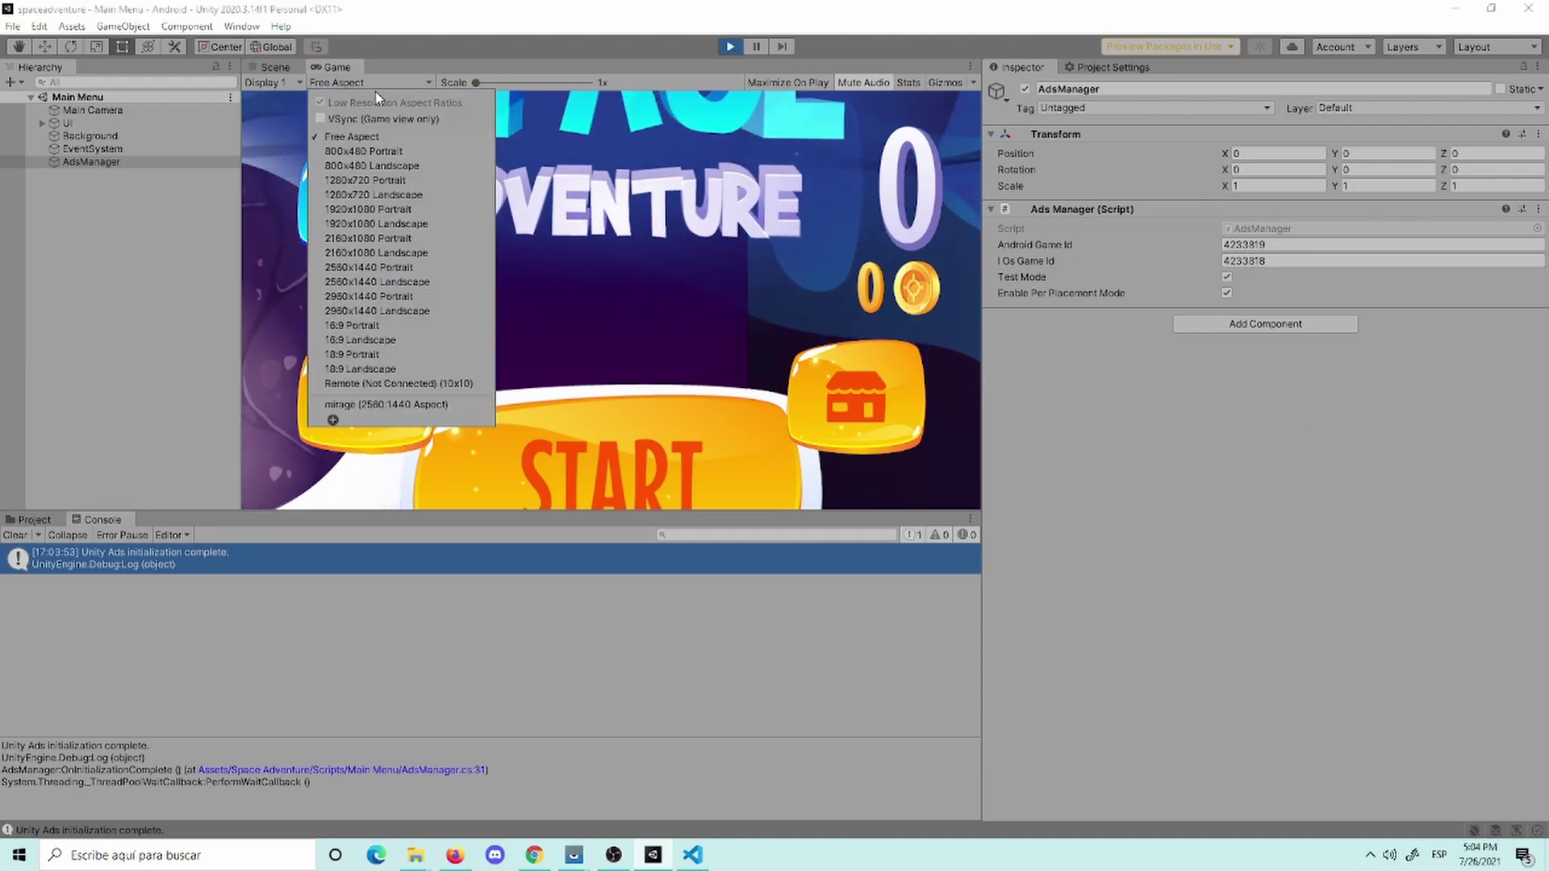
click(442, 153)
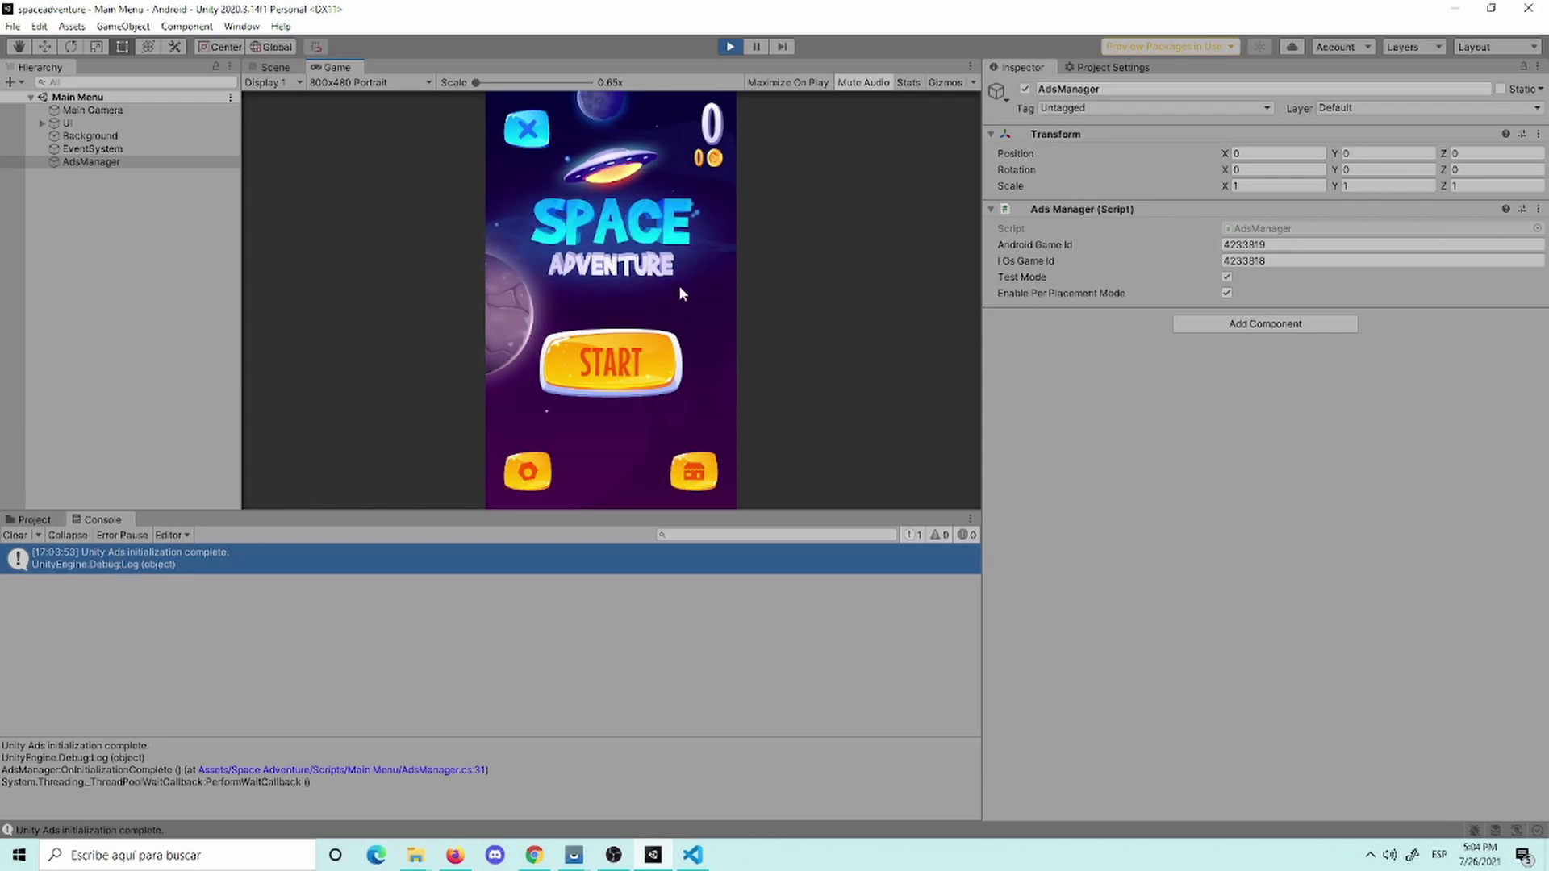
click(730, 46)
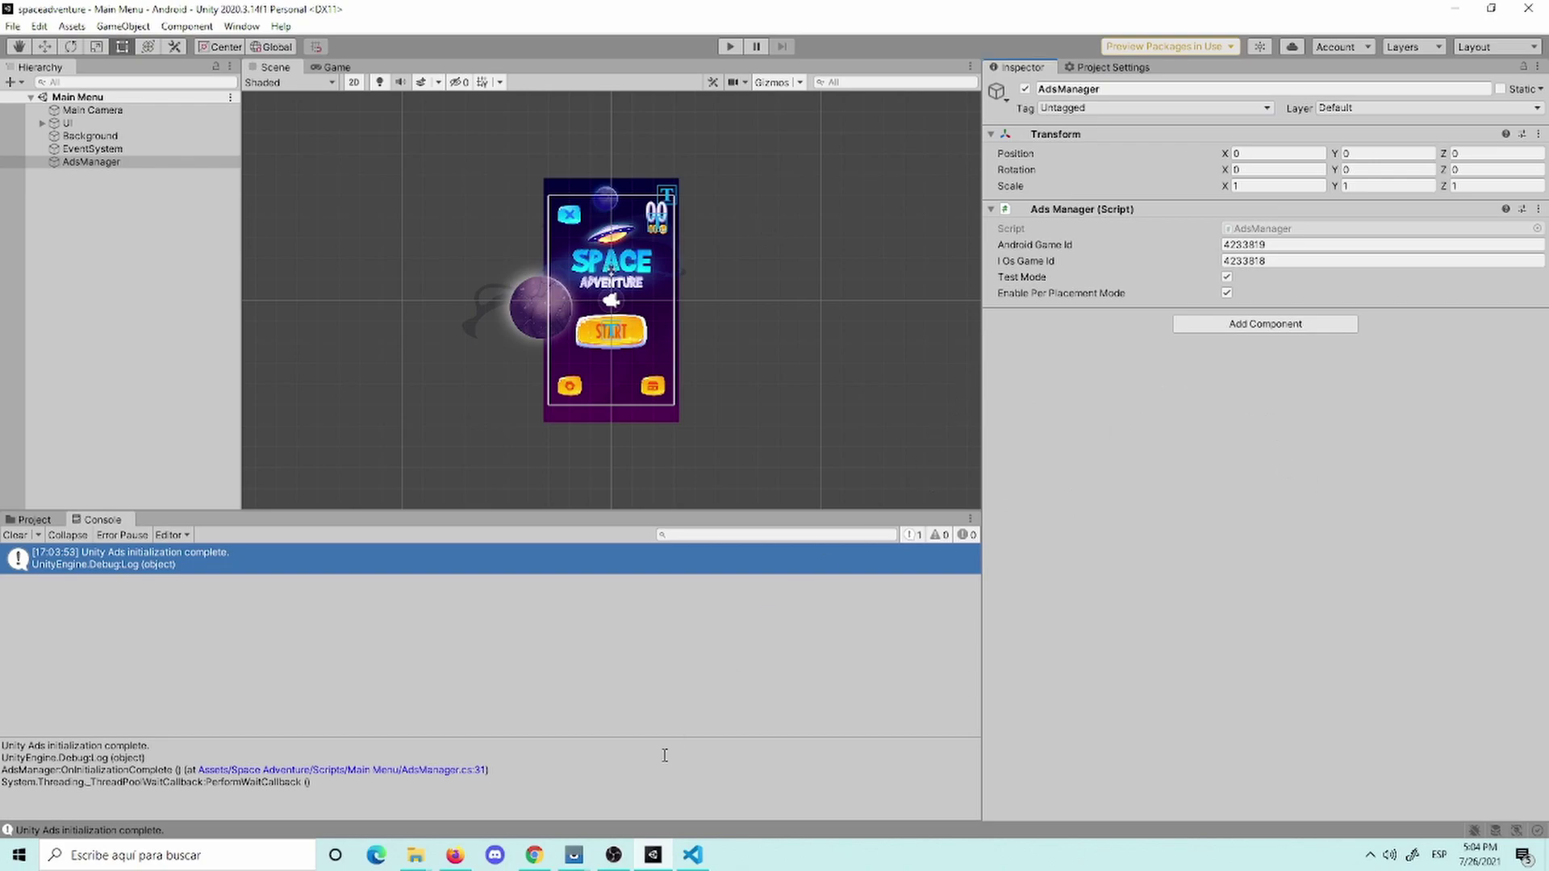
Step: Glance over AdsManager.cs in VS Code before returning to Unity
click(693, 855)
scroll(867, 444, down, 2)
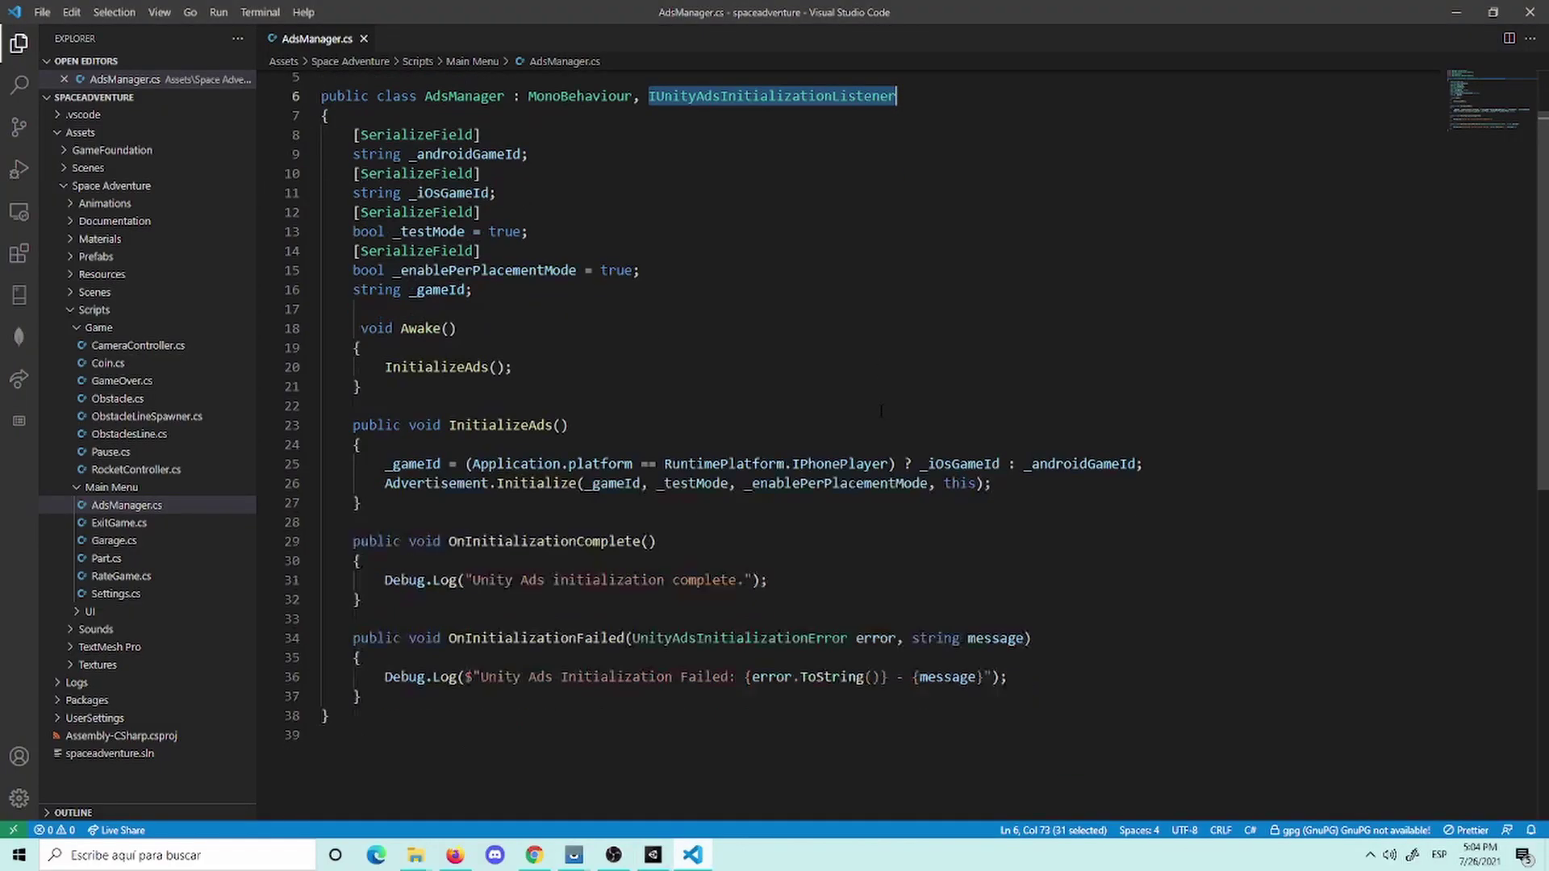
scroll(868, 444, up, 1)
click(654, 855)
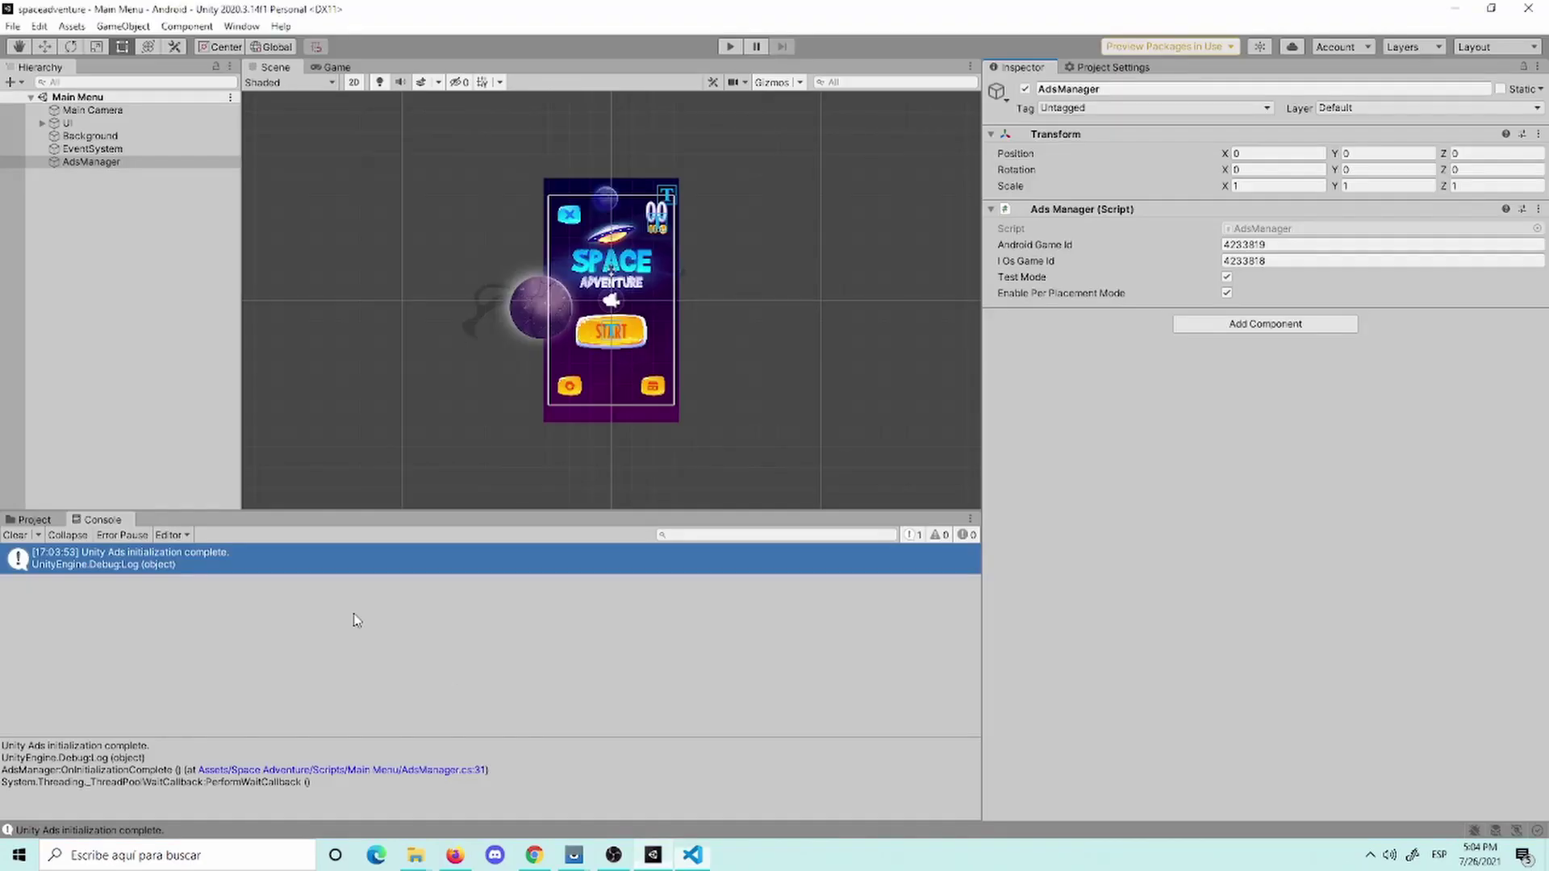
Step: Create a new C# script named Ad in the Main Menu scripts folder
click(34, 520)
right_click(620, 666)
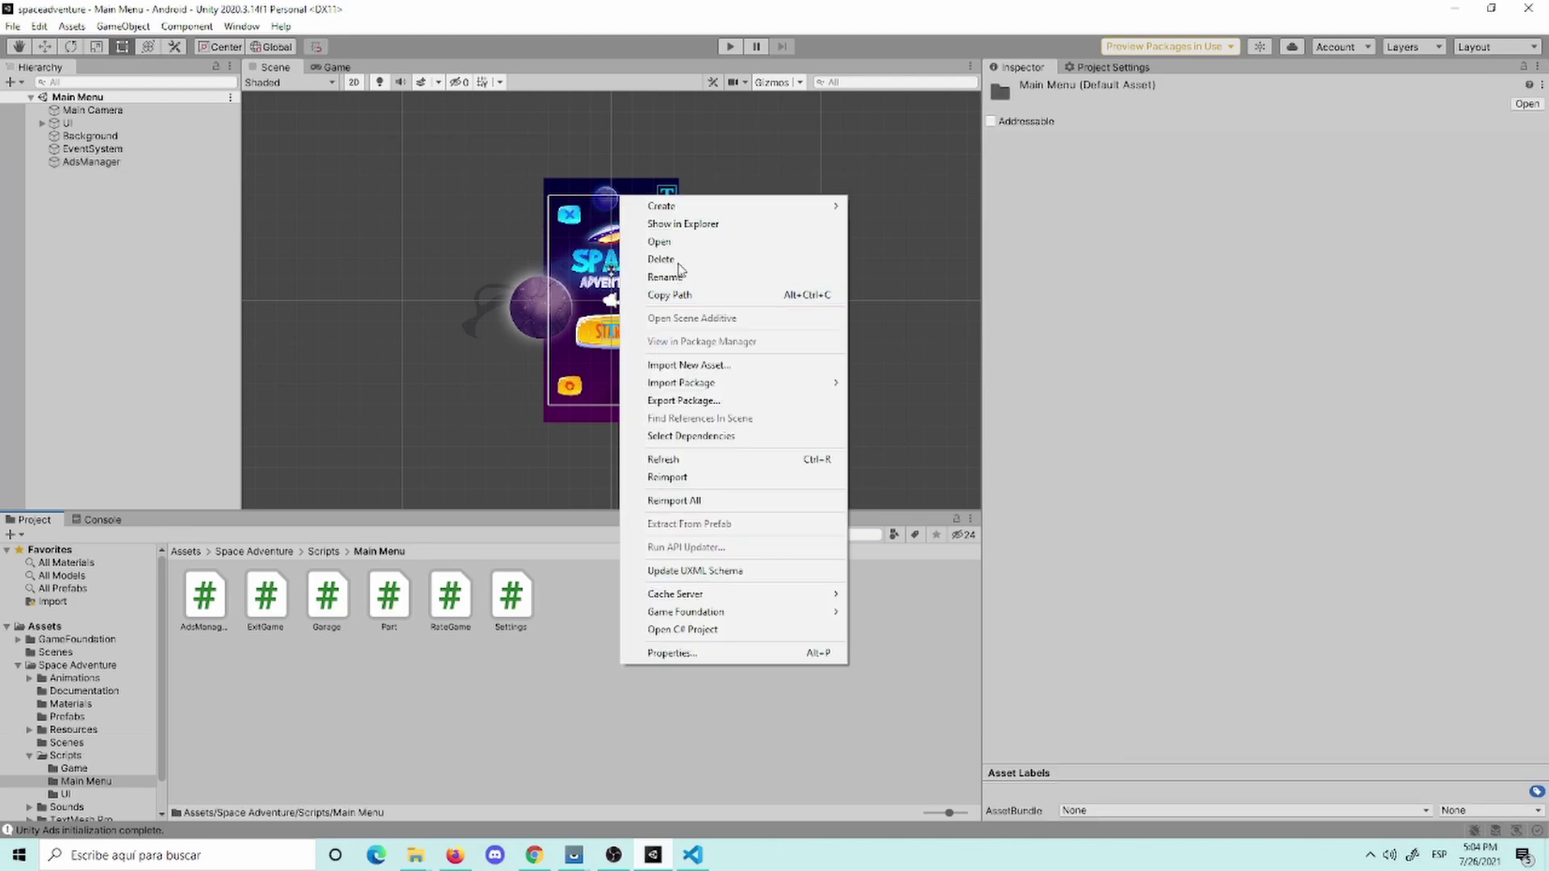
mouse_move(709, 208)
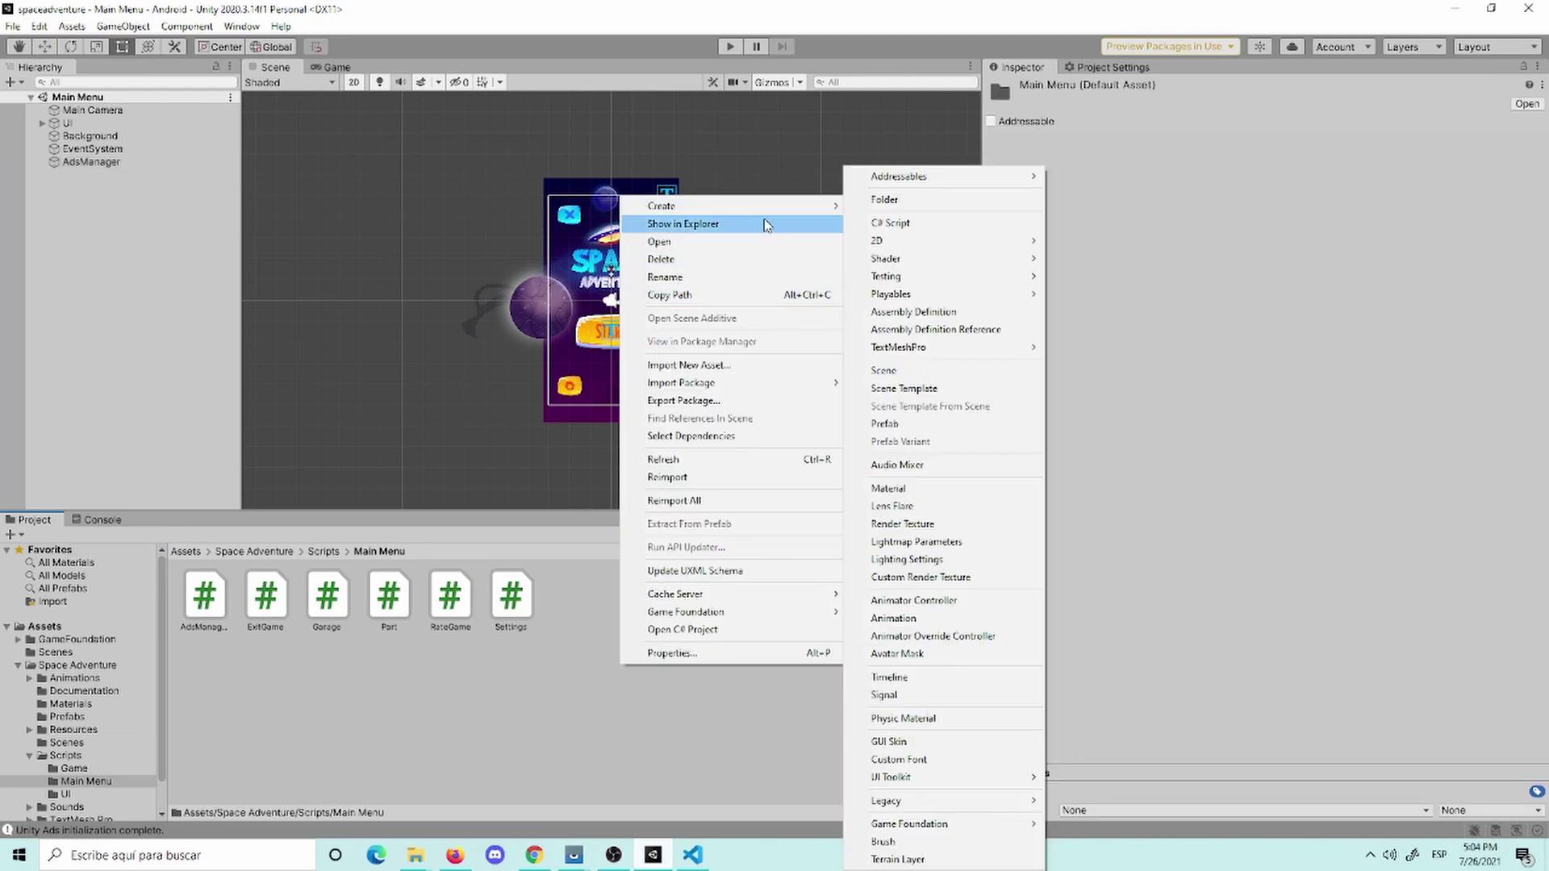
click(927, 223)
text(Ad)
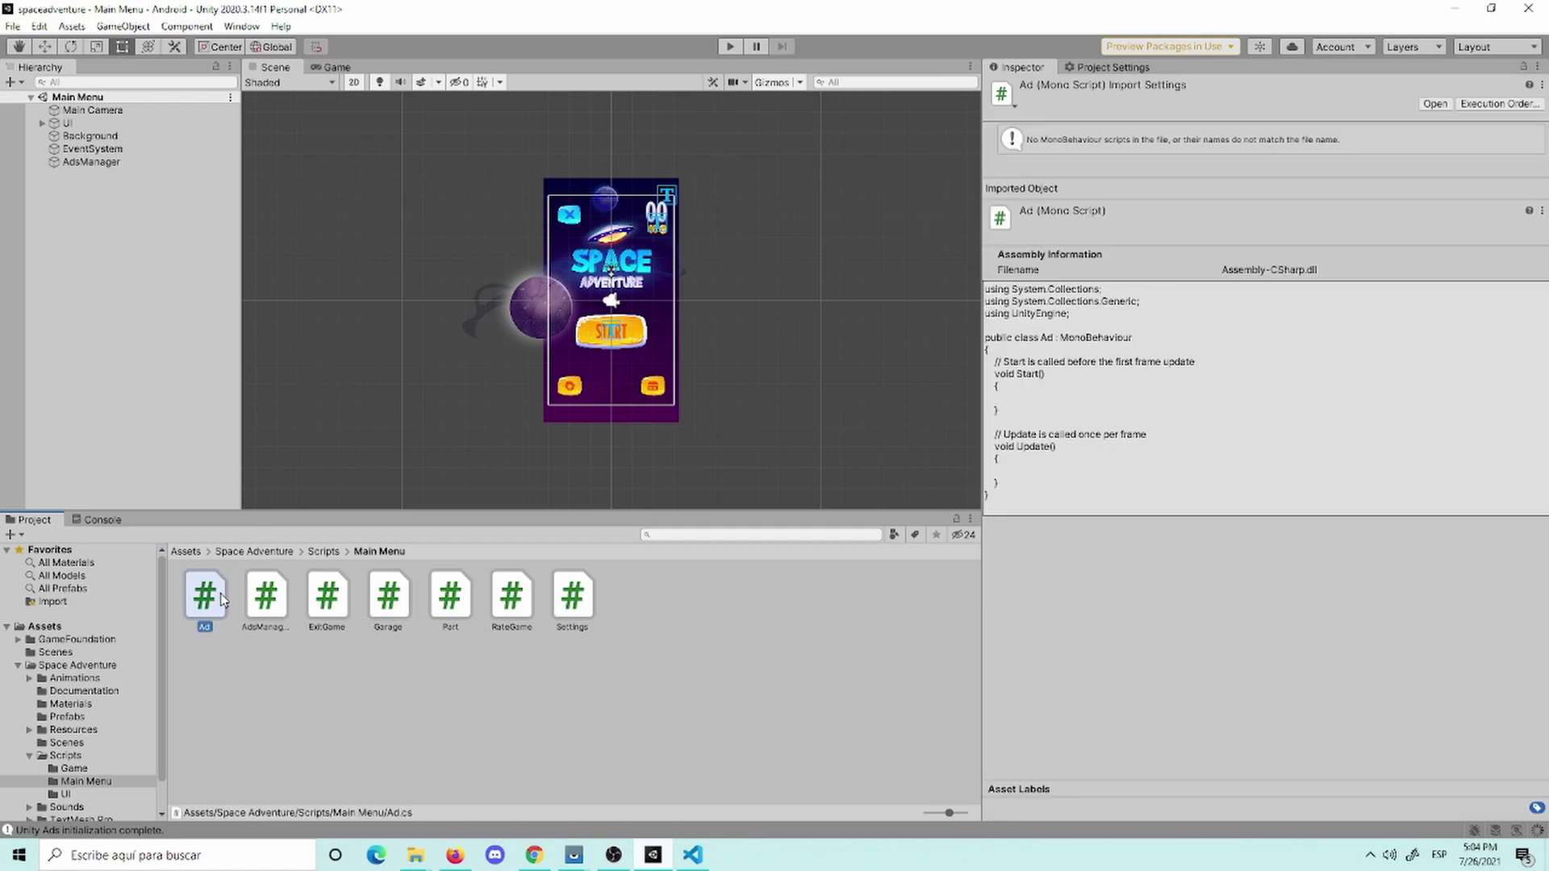
Step: Review the Interstitial display ads example's ad unit ID field declarations in the guide
click(539, 848)
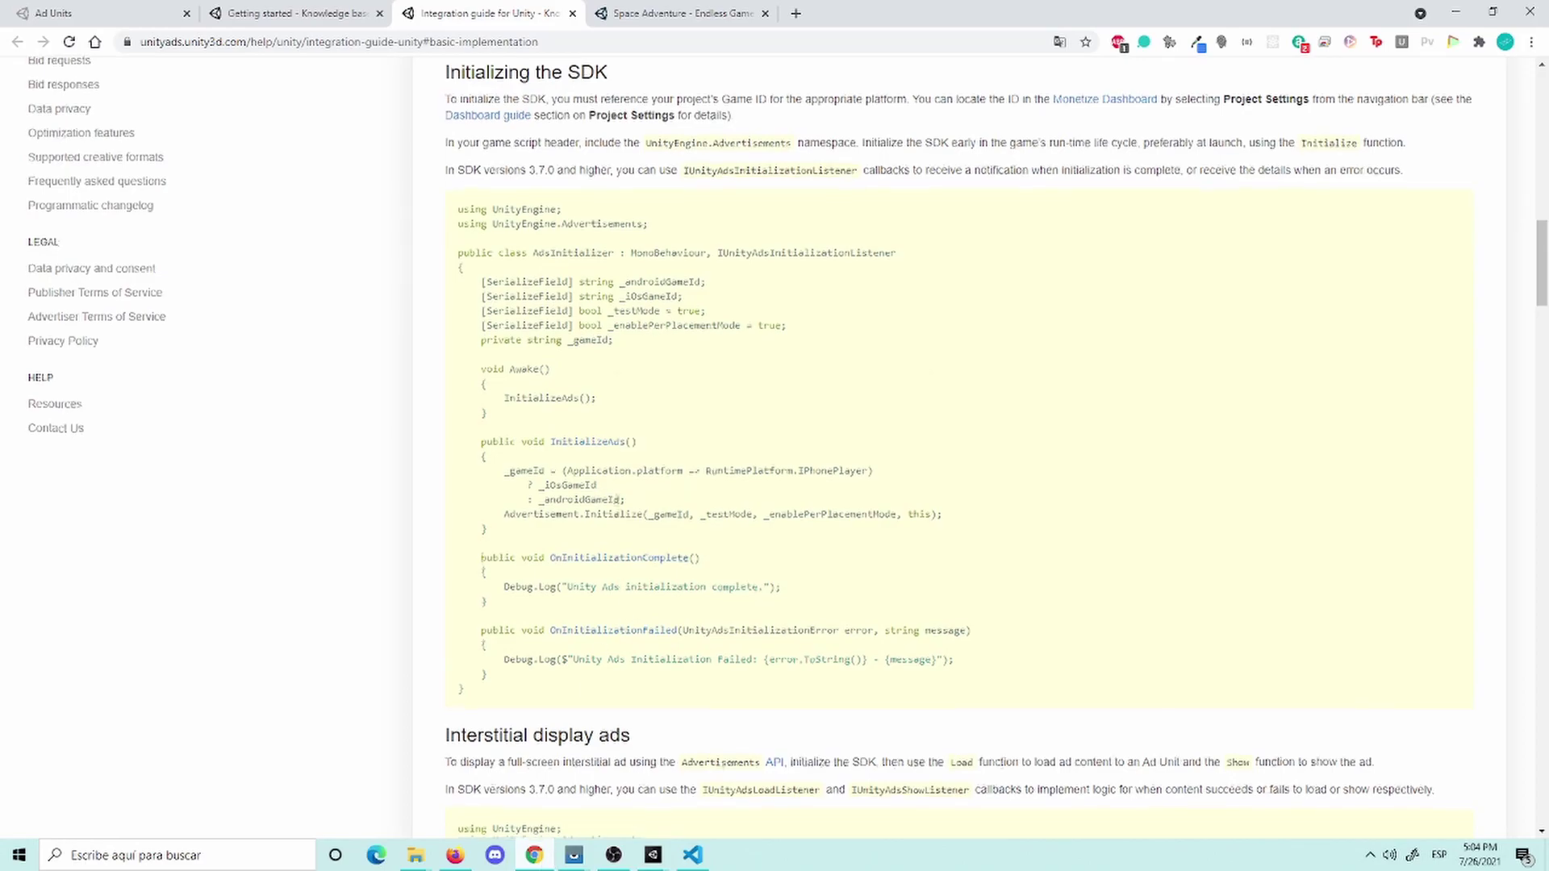
scroll(634, 493, down, 5)
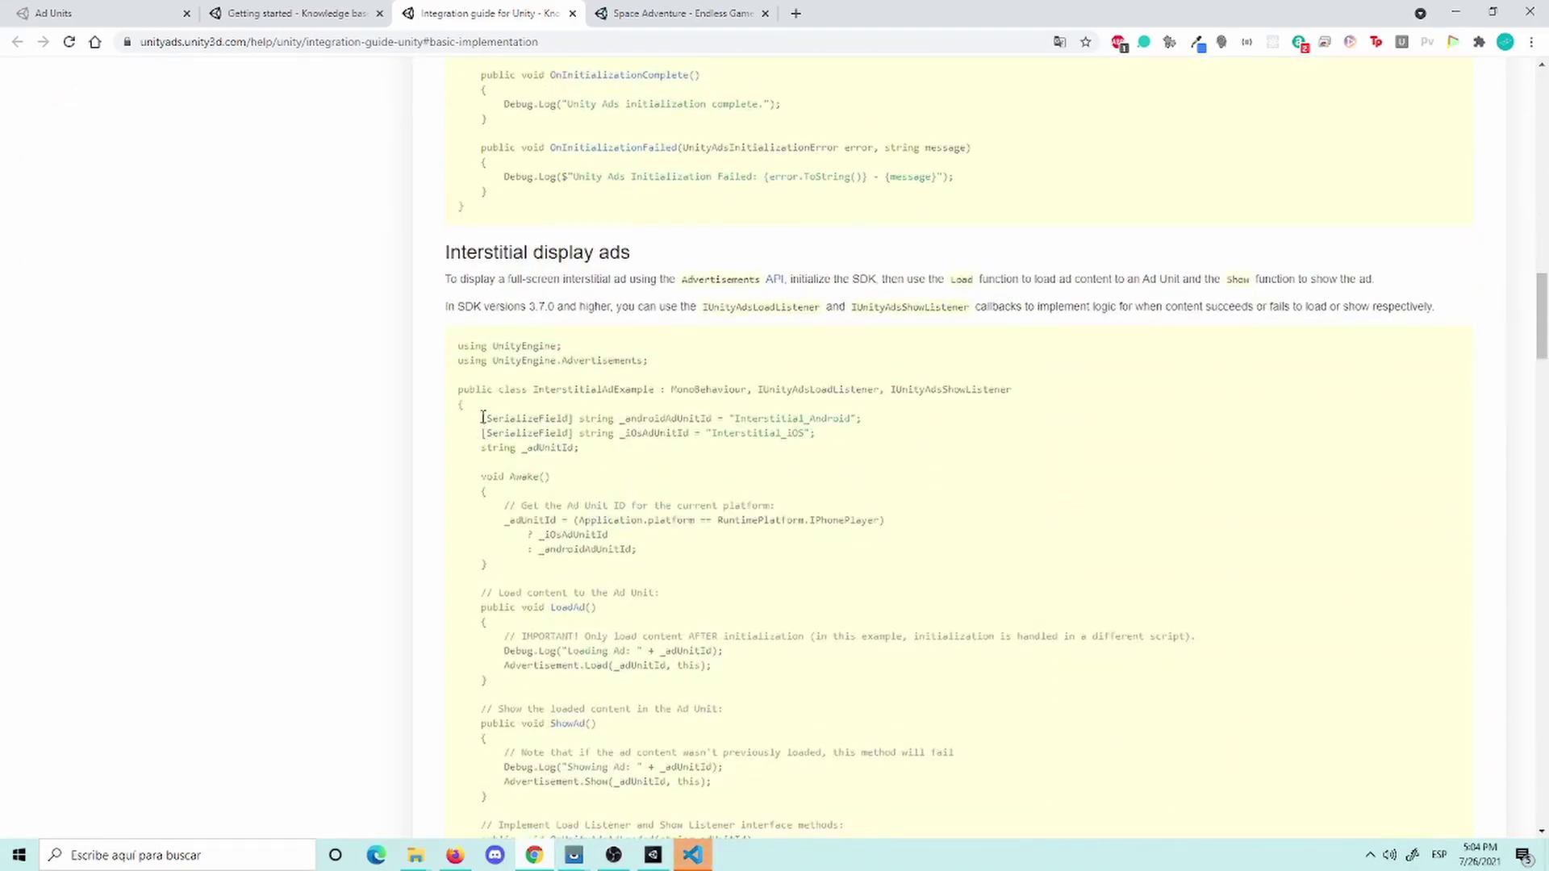
triple_click(579, 252)
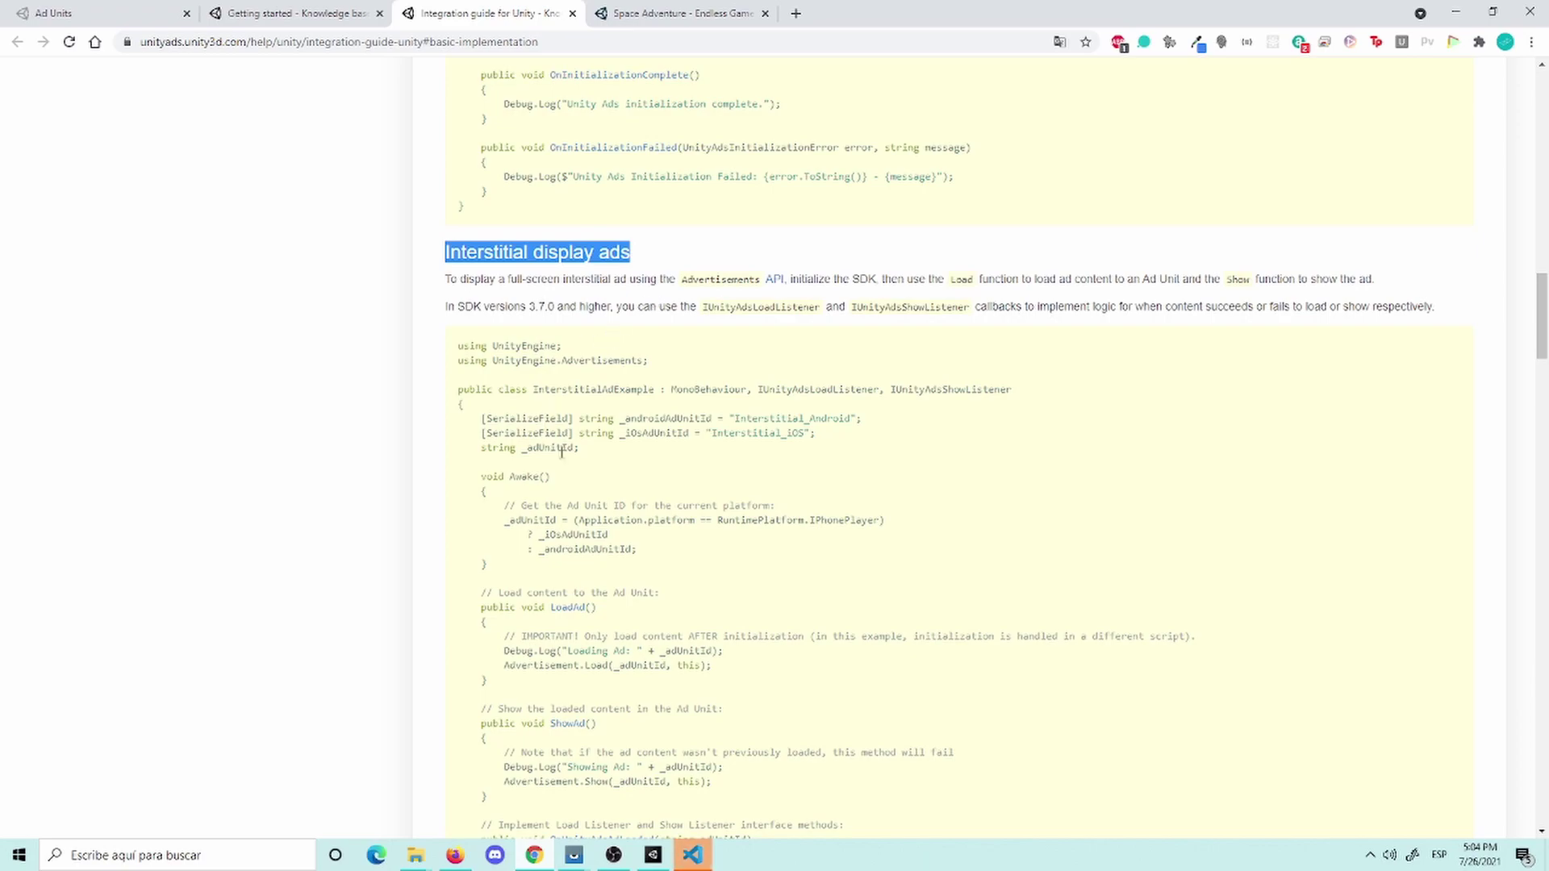
drag(634, 433, 642, 433)
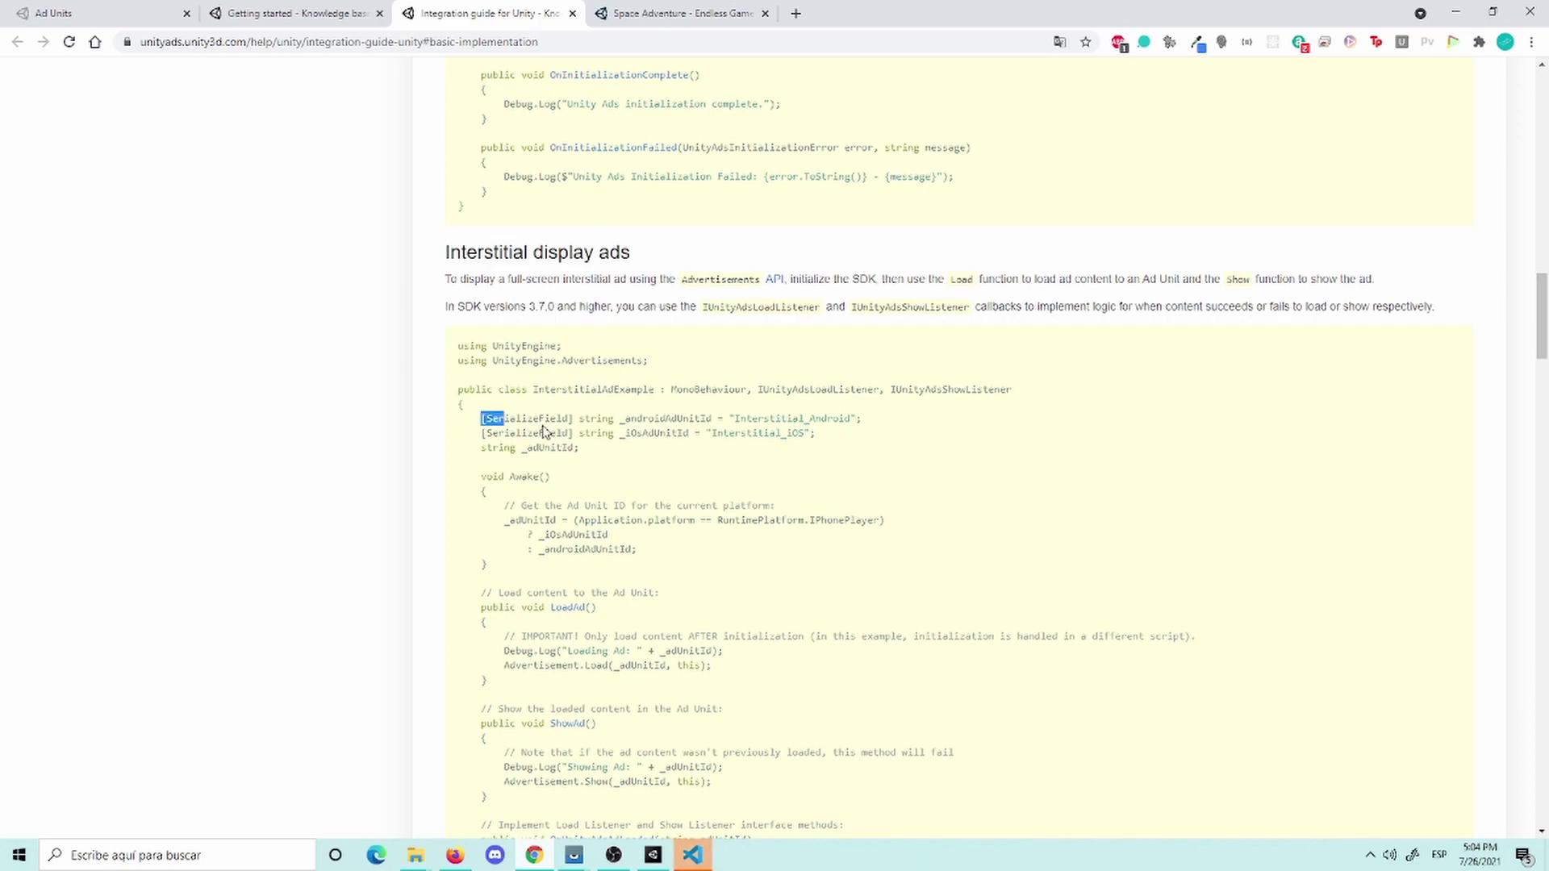
drag(475, 421, 858, 436)
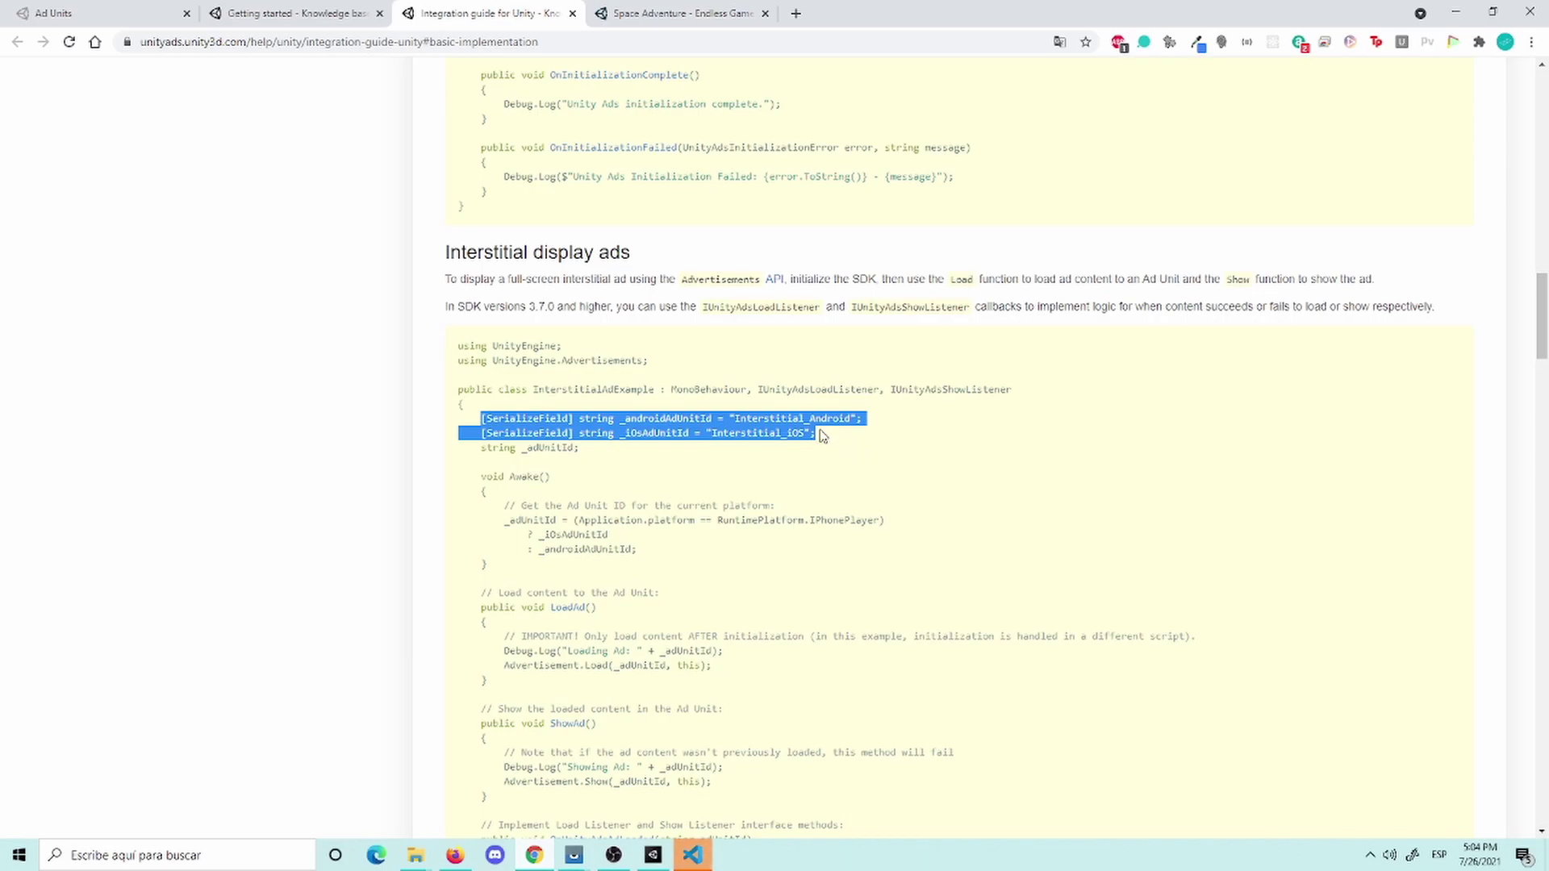
click(634, 459)
drag(581, 448, 476, 418)
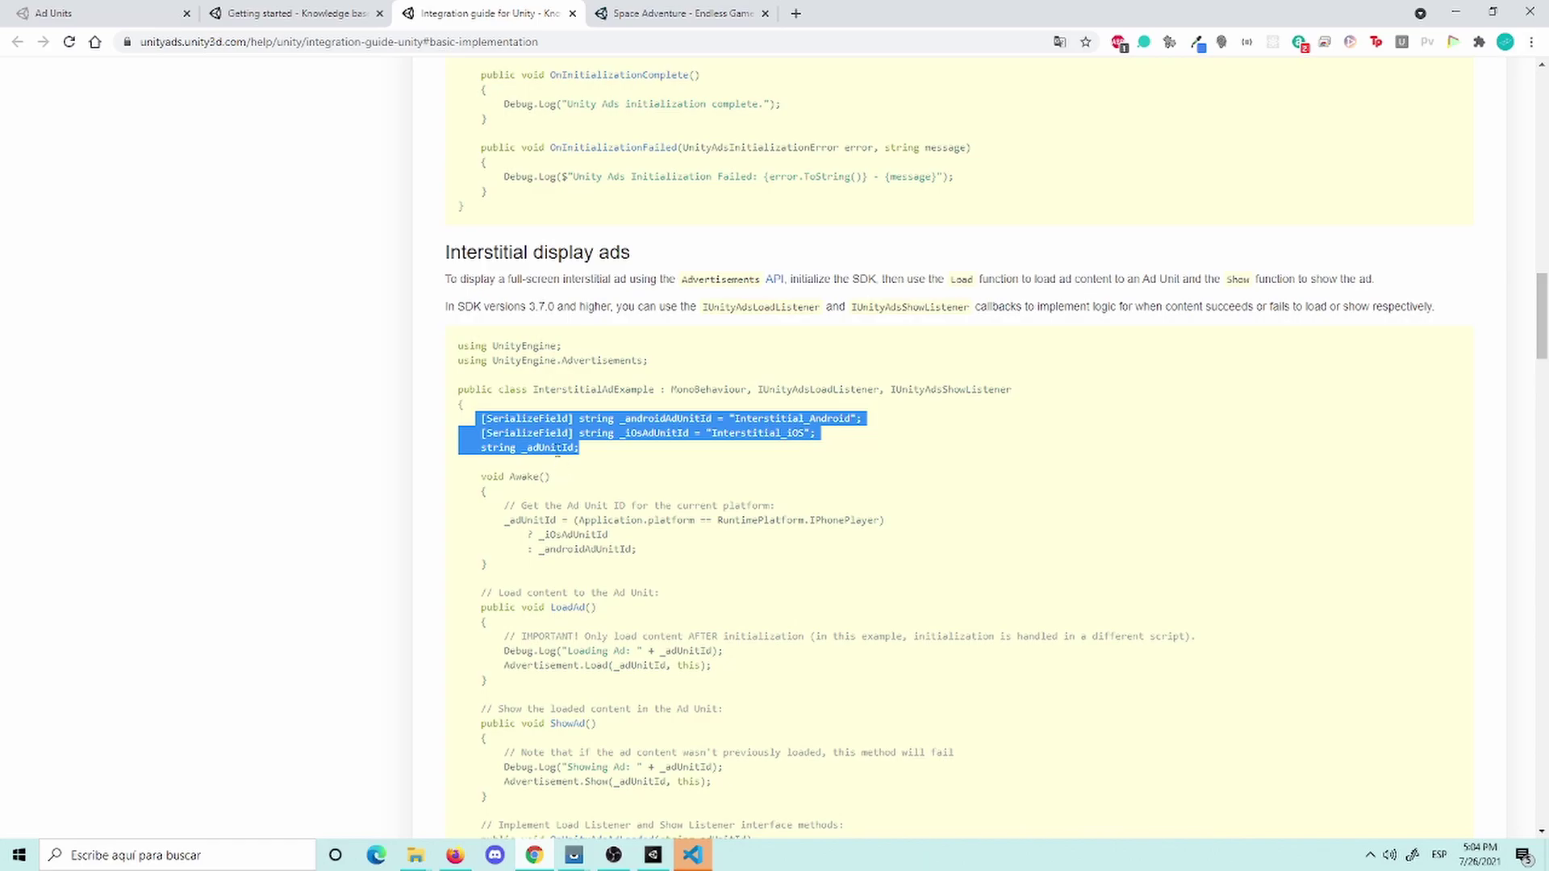
double_click(557, 449)
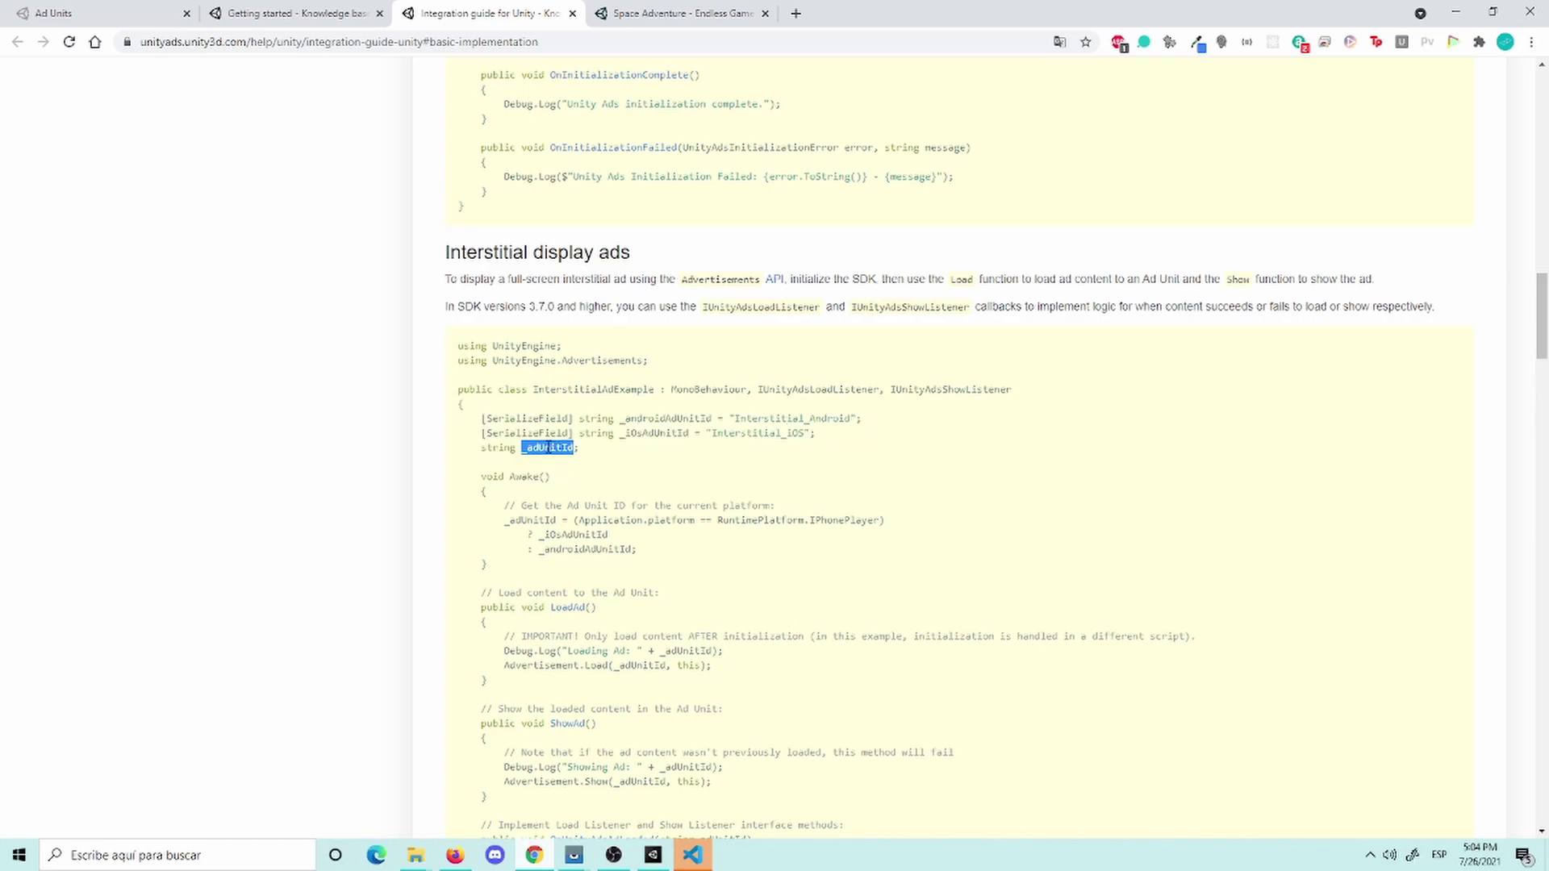
scroll(594, 490, up, 6)
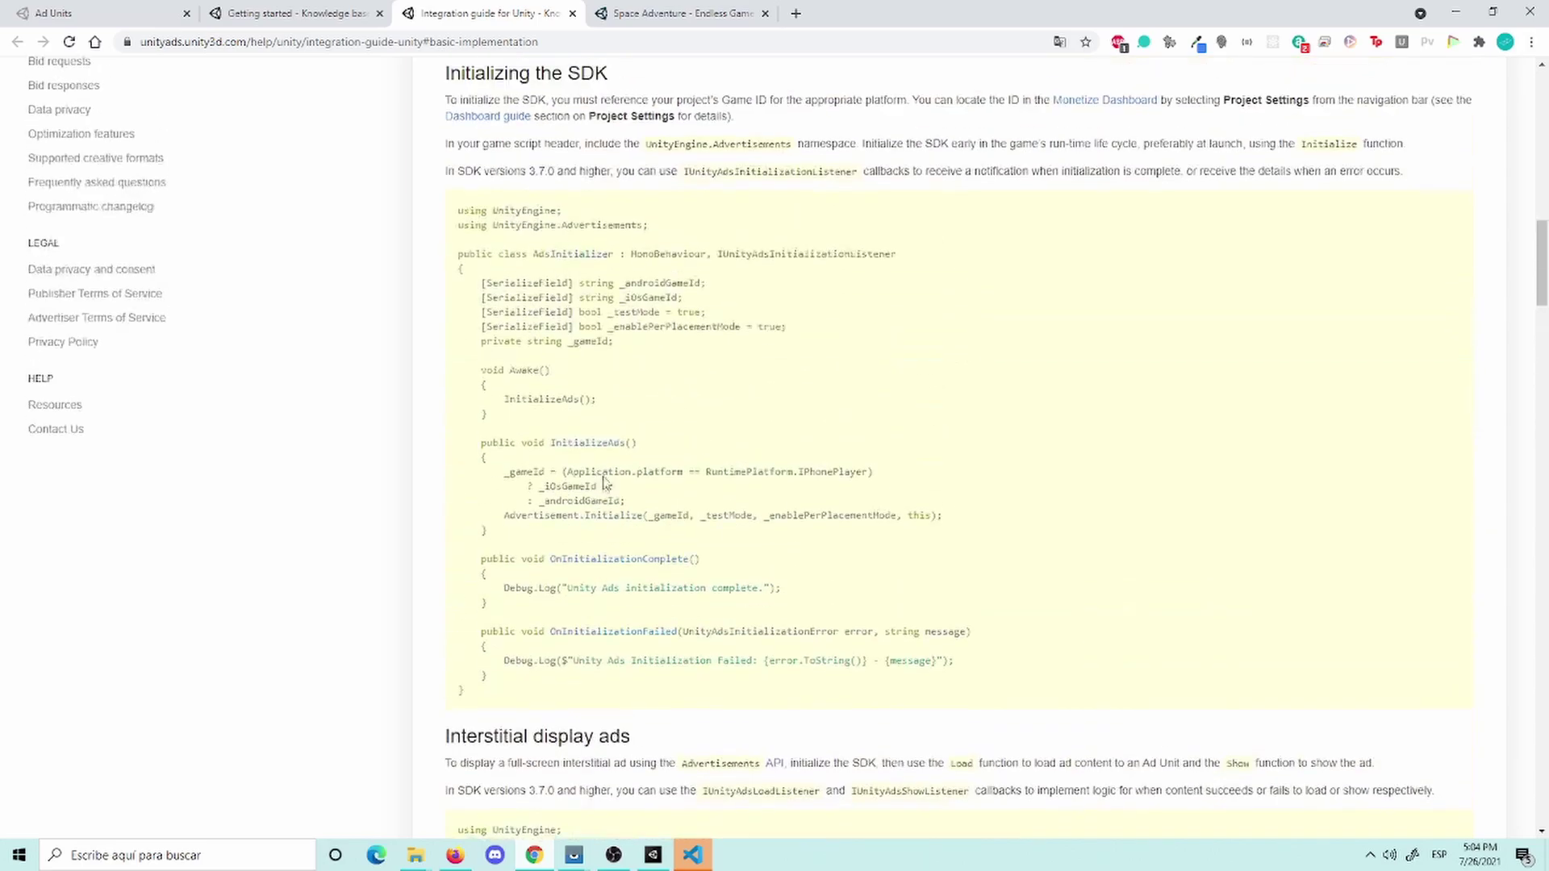
scroll(593, 490, down, 5)
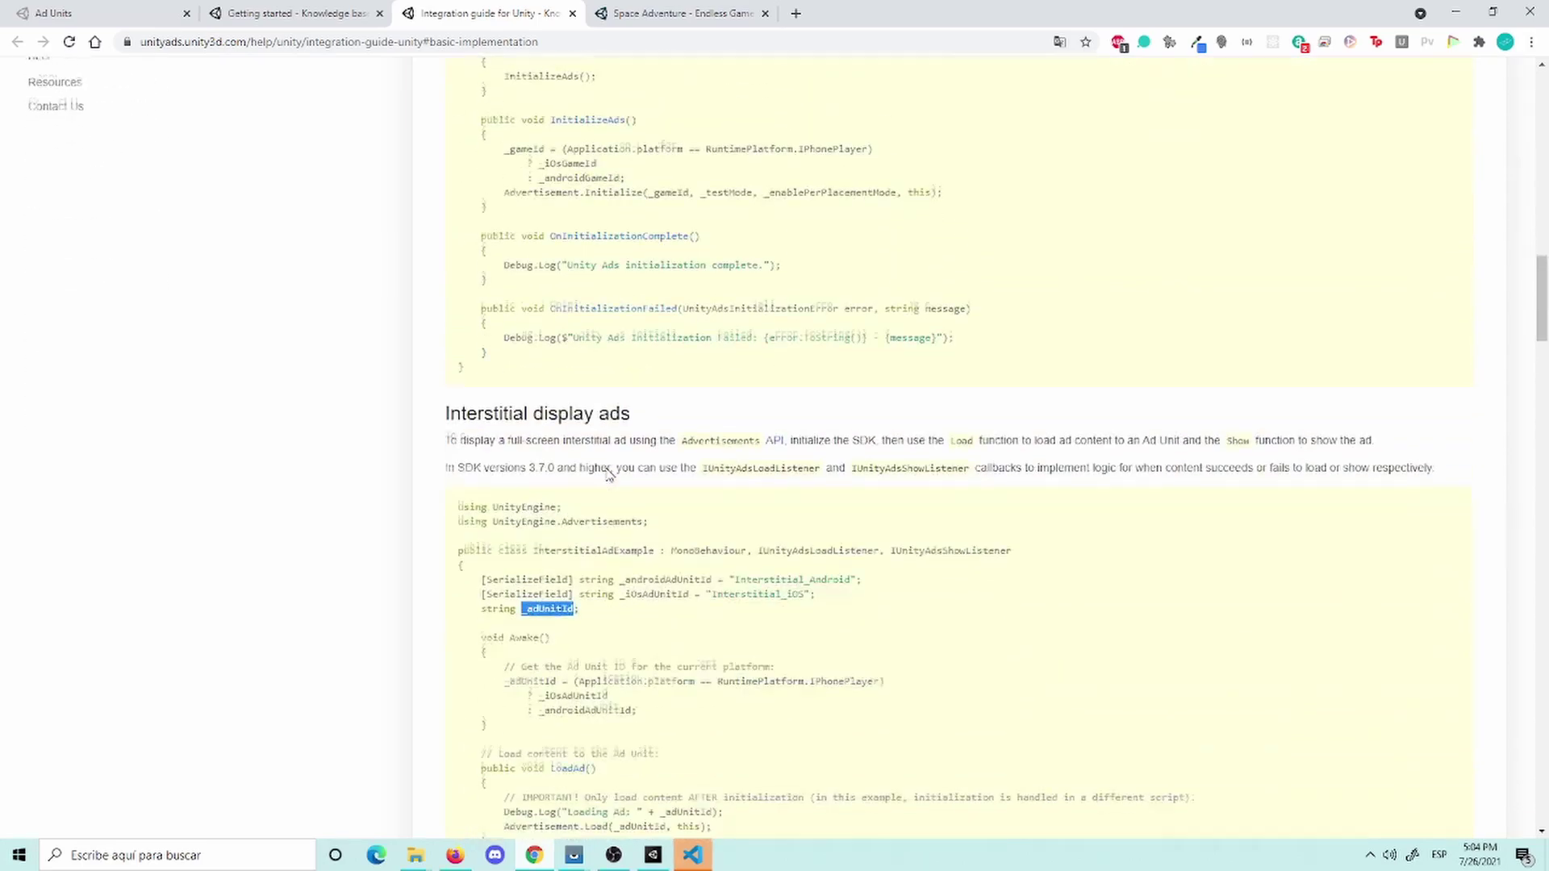
Step: Switch to the Ad Units dashboard page and scroll through the unit list
click(246, 8)
click(158, 11)
scroll(752, 413, down, 3)
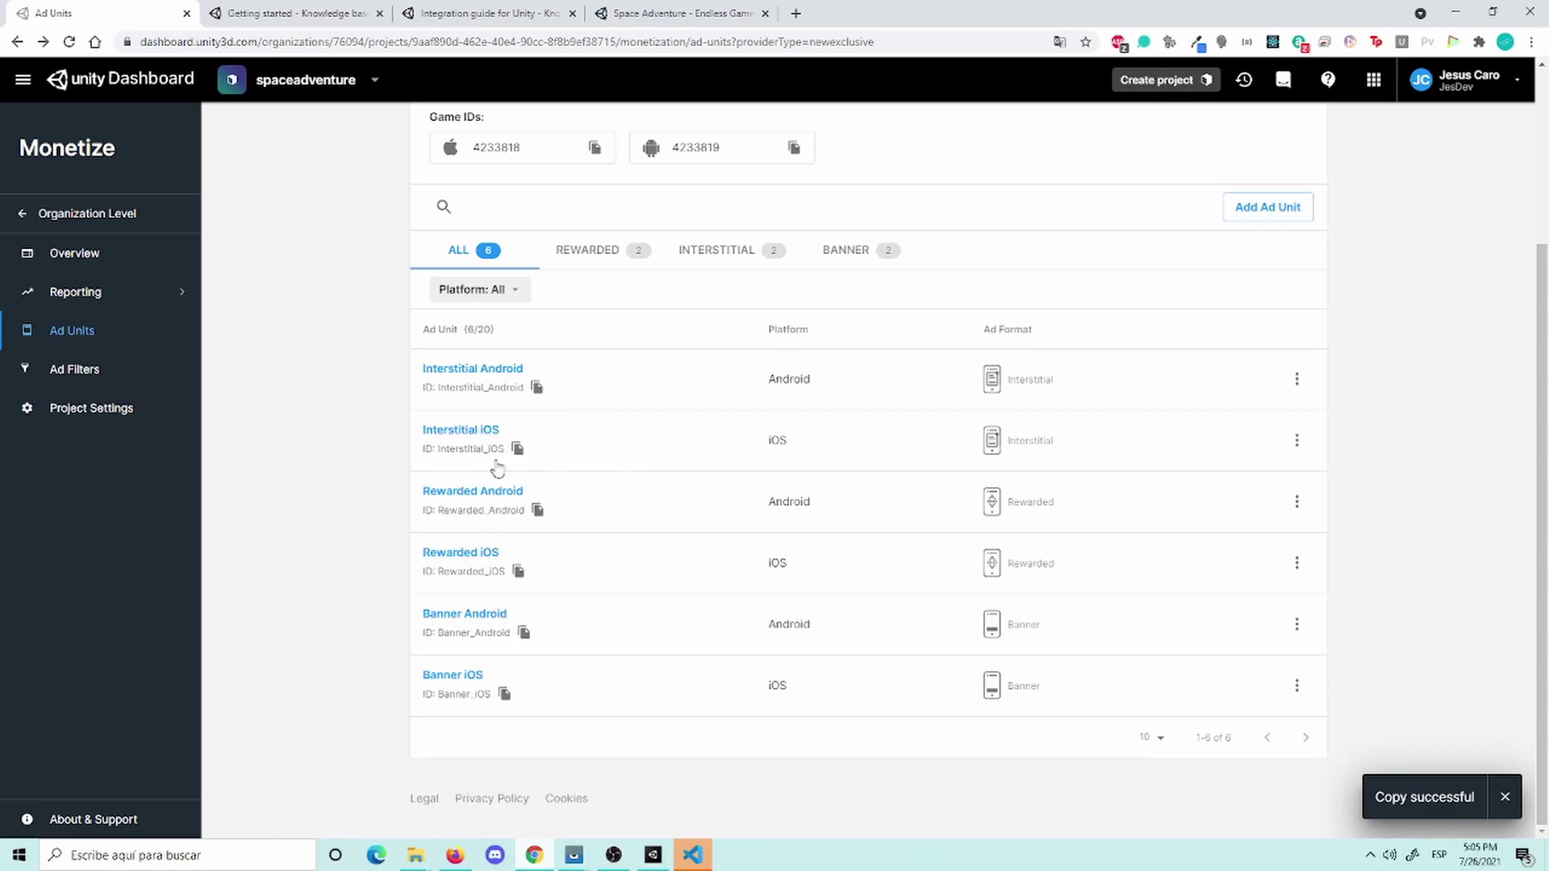
scroll(516, 427, up, 3)
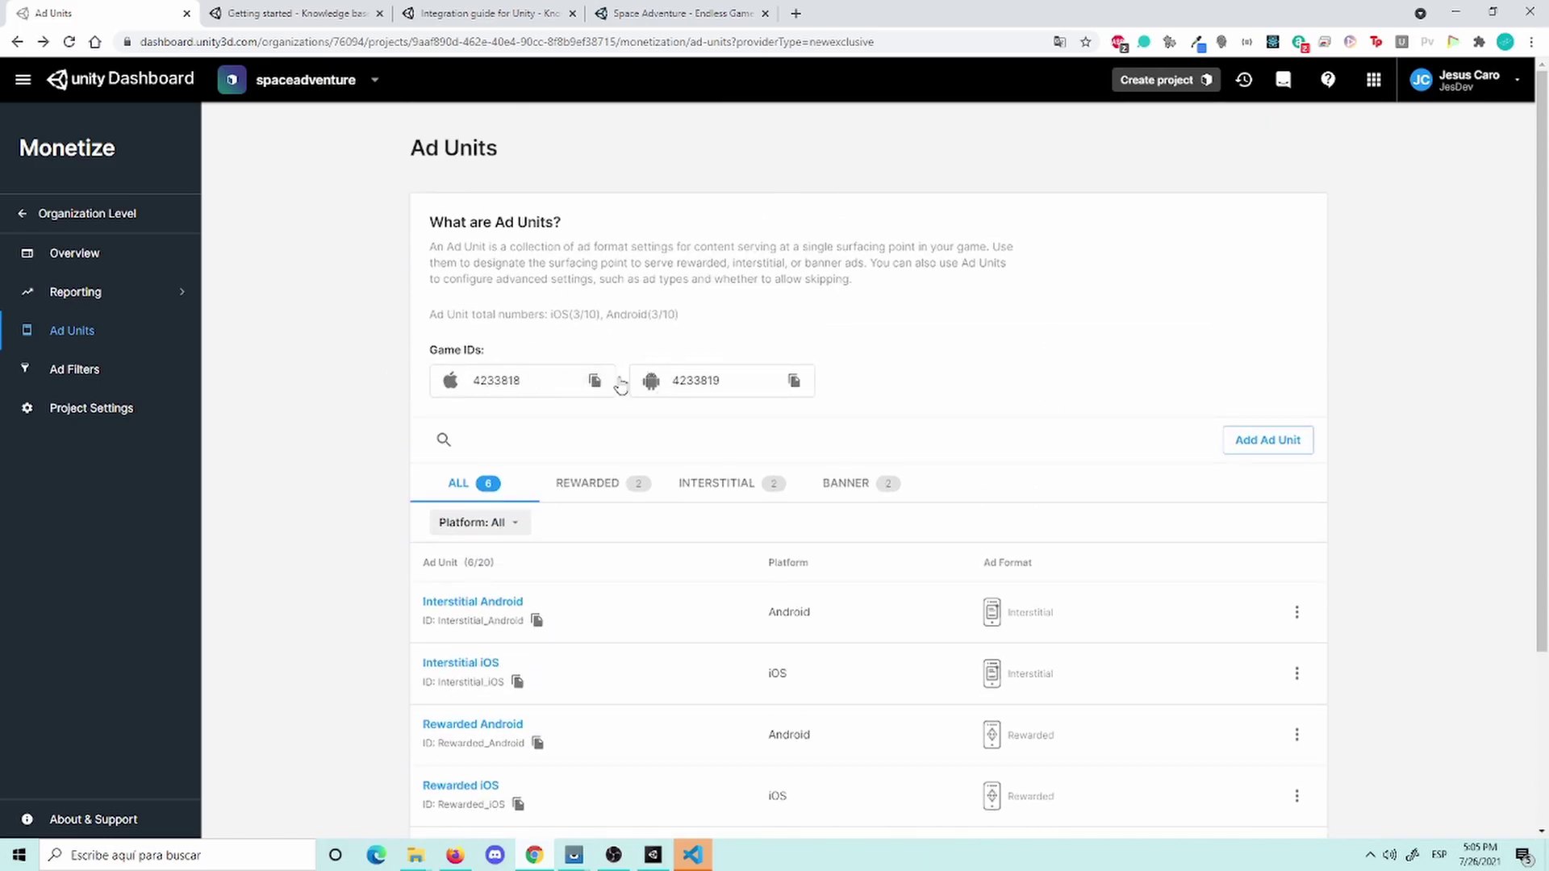
scroll(633, 493, down, 3)
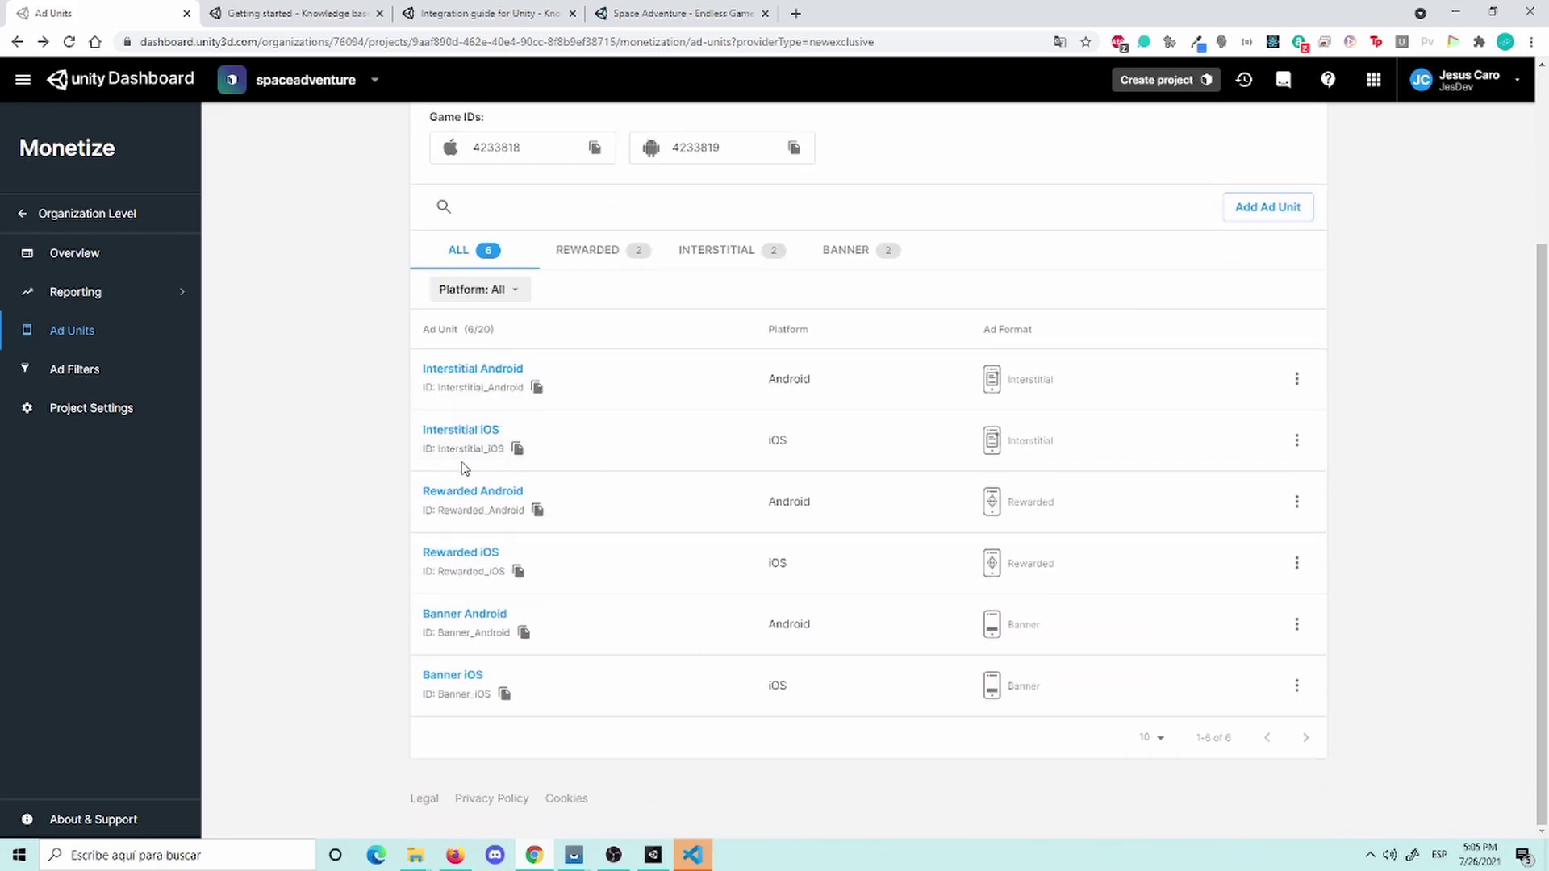
Step: Copy the Rewarded Android ad unit ID and filter the list to INTERSTITIAL units
click(536, 508)
click(743, 257)
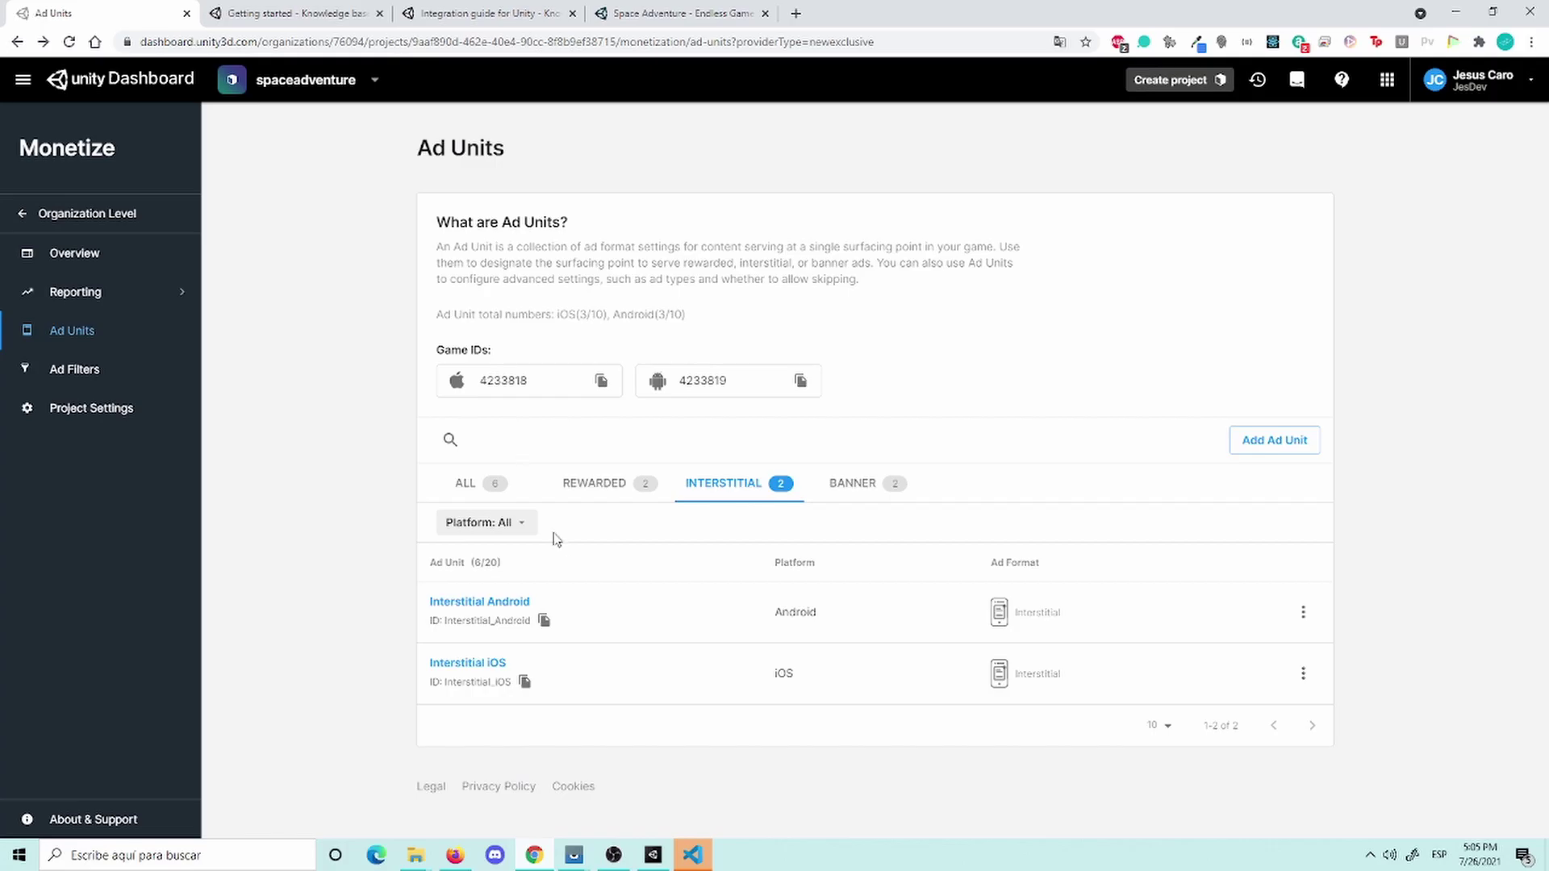
Step: Replace Start and Update with the pasted ad unit fields, making Android and iOS IDs protected
click(692, 855)
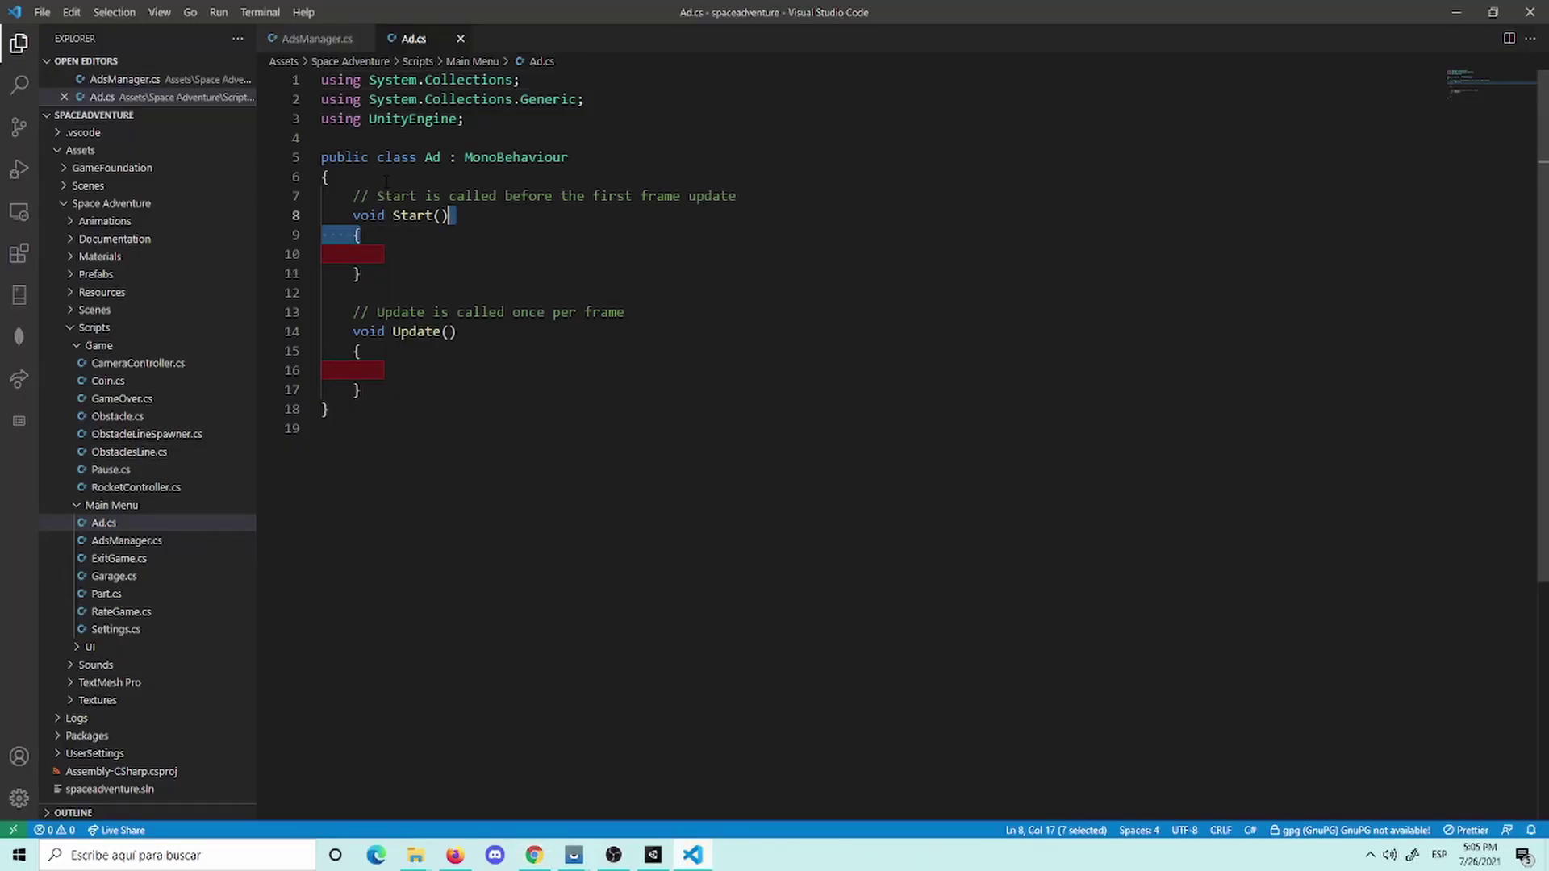
mouse_move(344, 196)
mouse_down()
mouse_move(360, 196)
mouse_move(414, 393)
mouse_up()
key(ctrl+v)
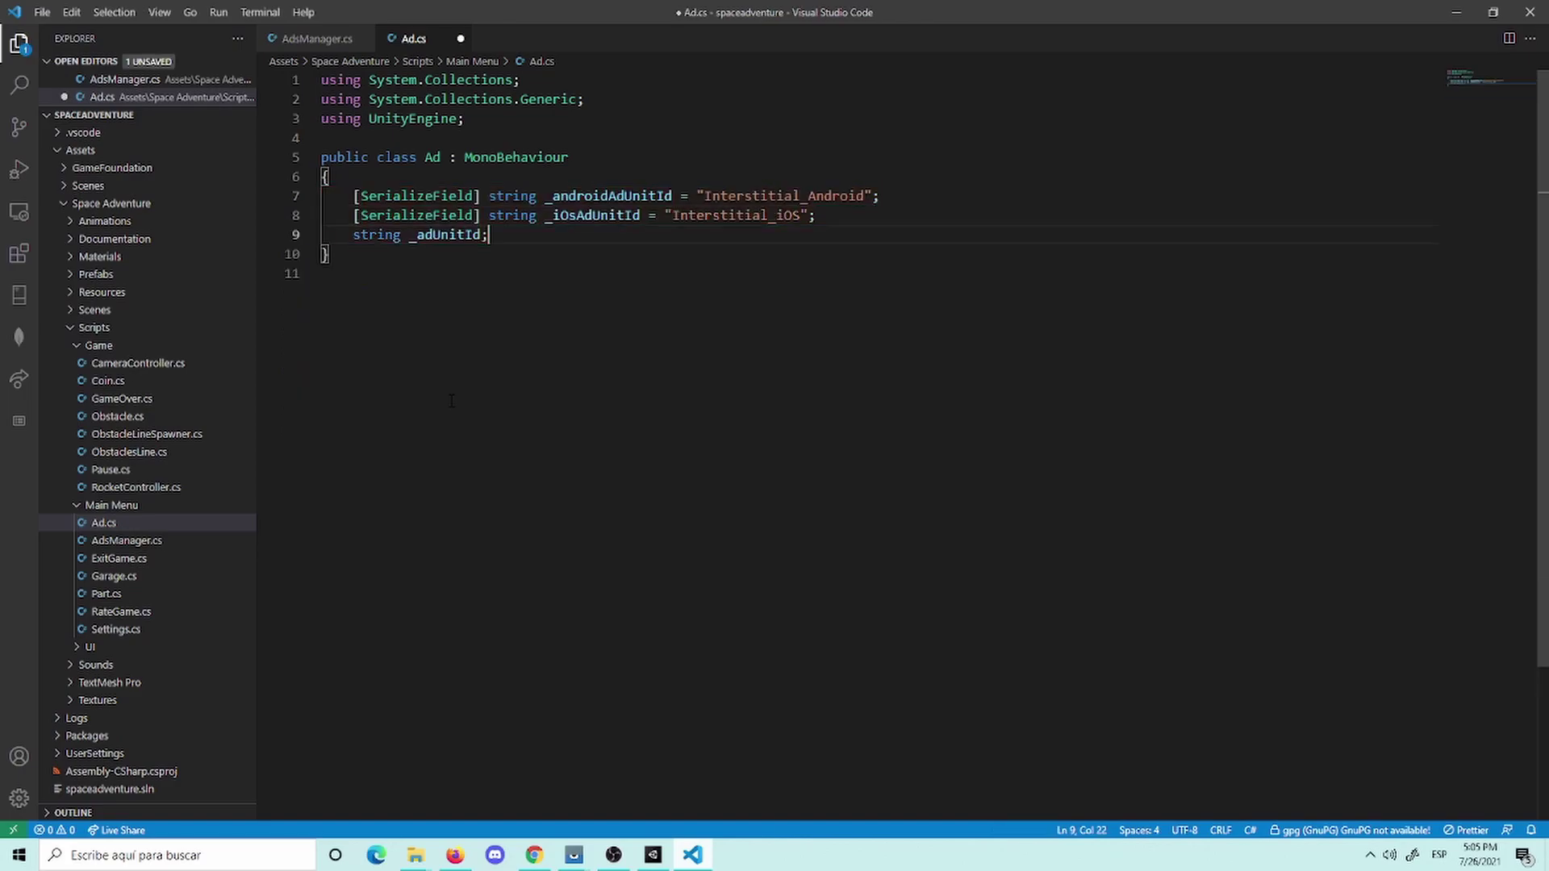
click(488, 196)
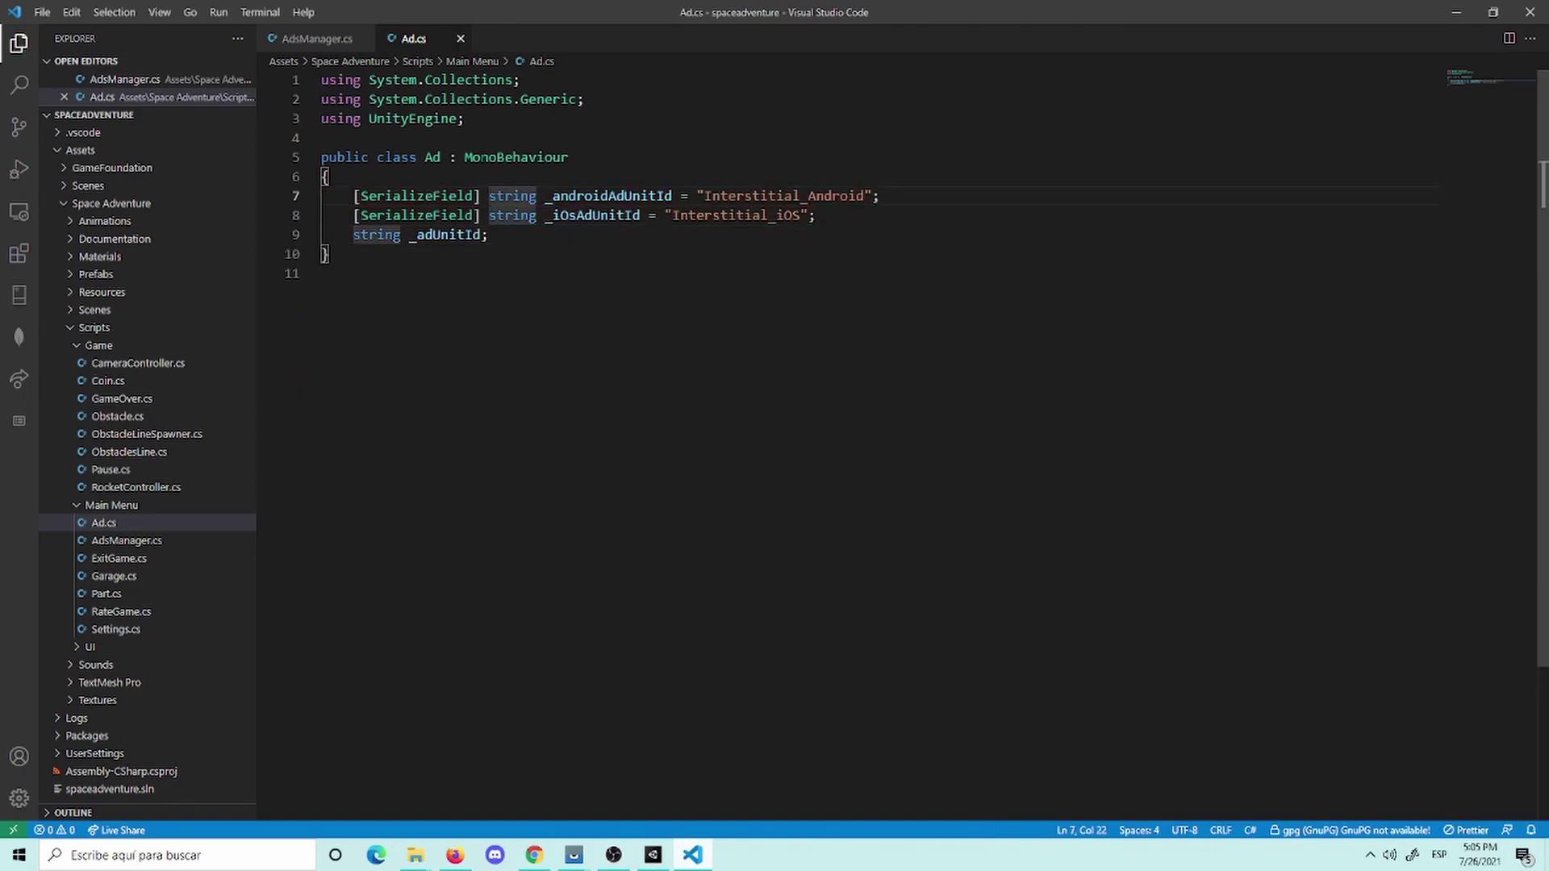
key(Return)
text(protected)
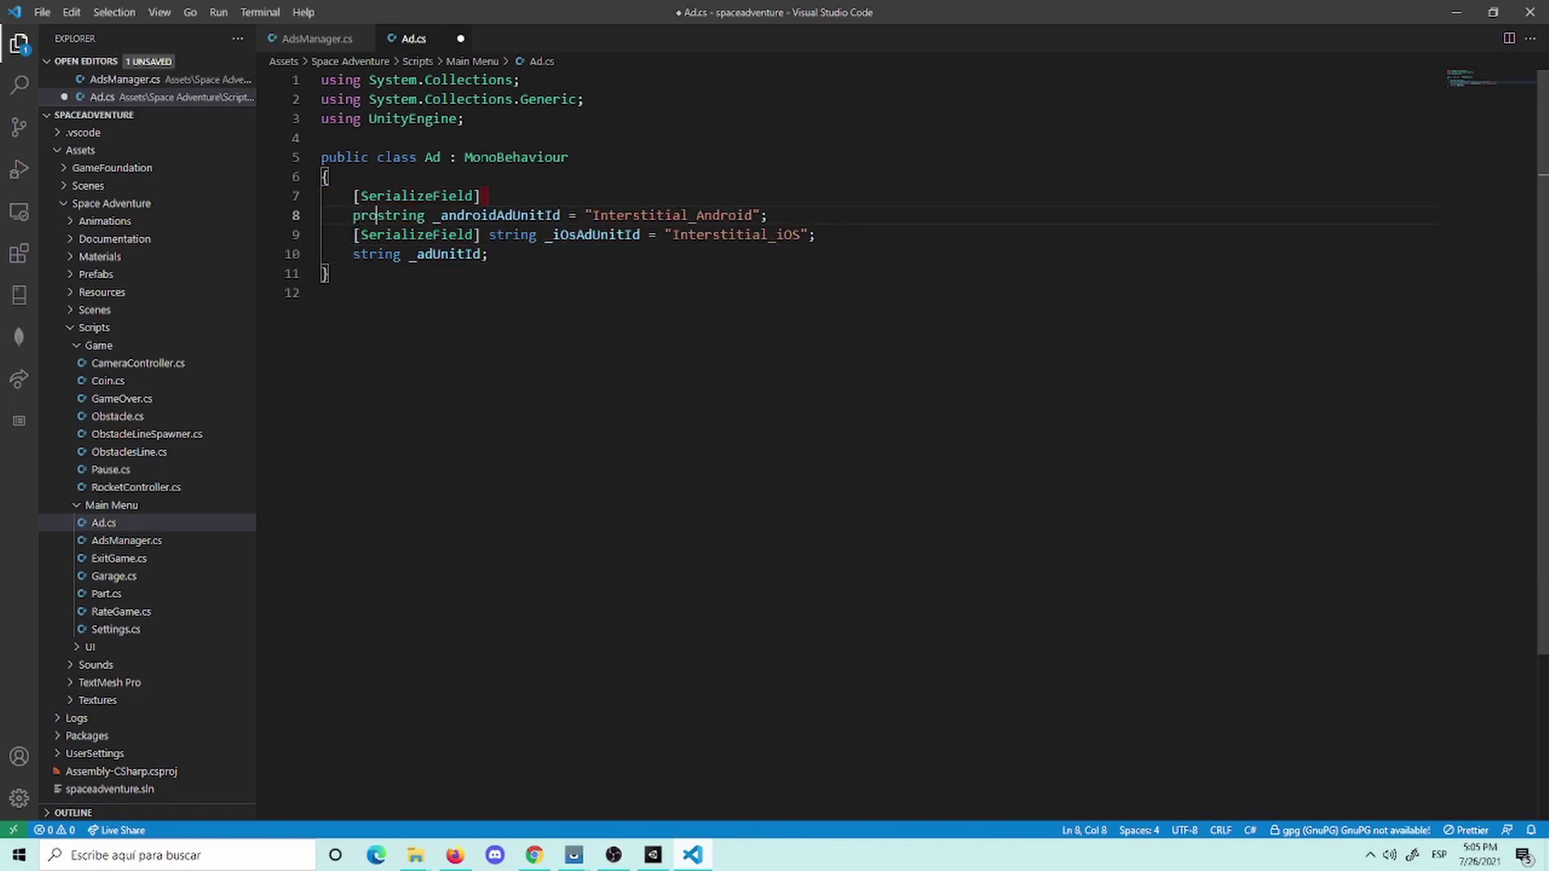
key(ctrl+s)
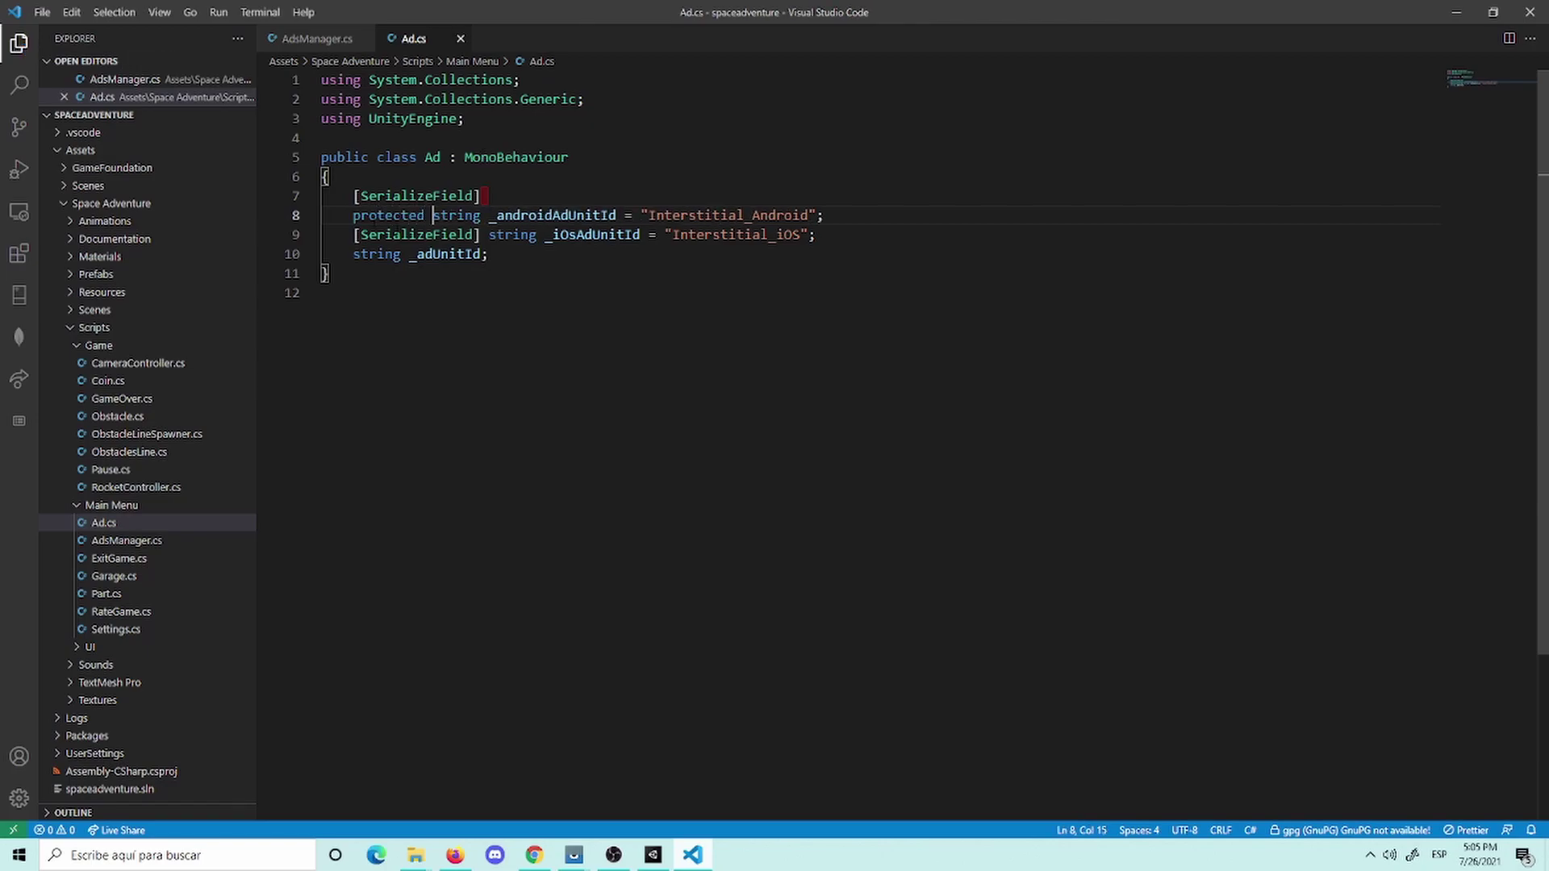
click(488, 235)
key(Return)
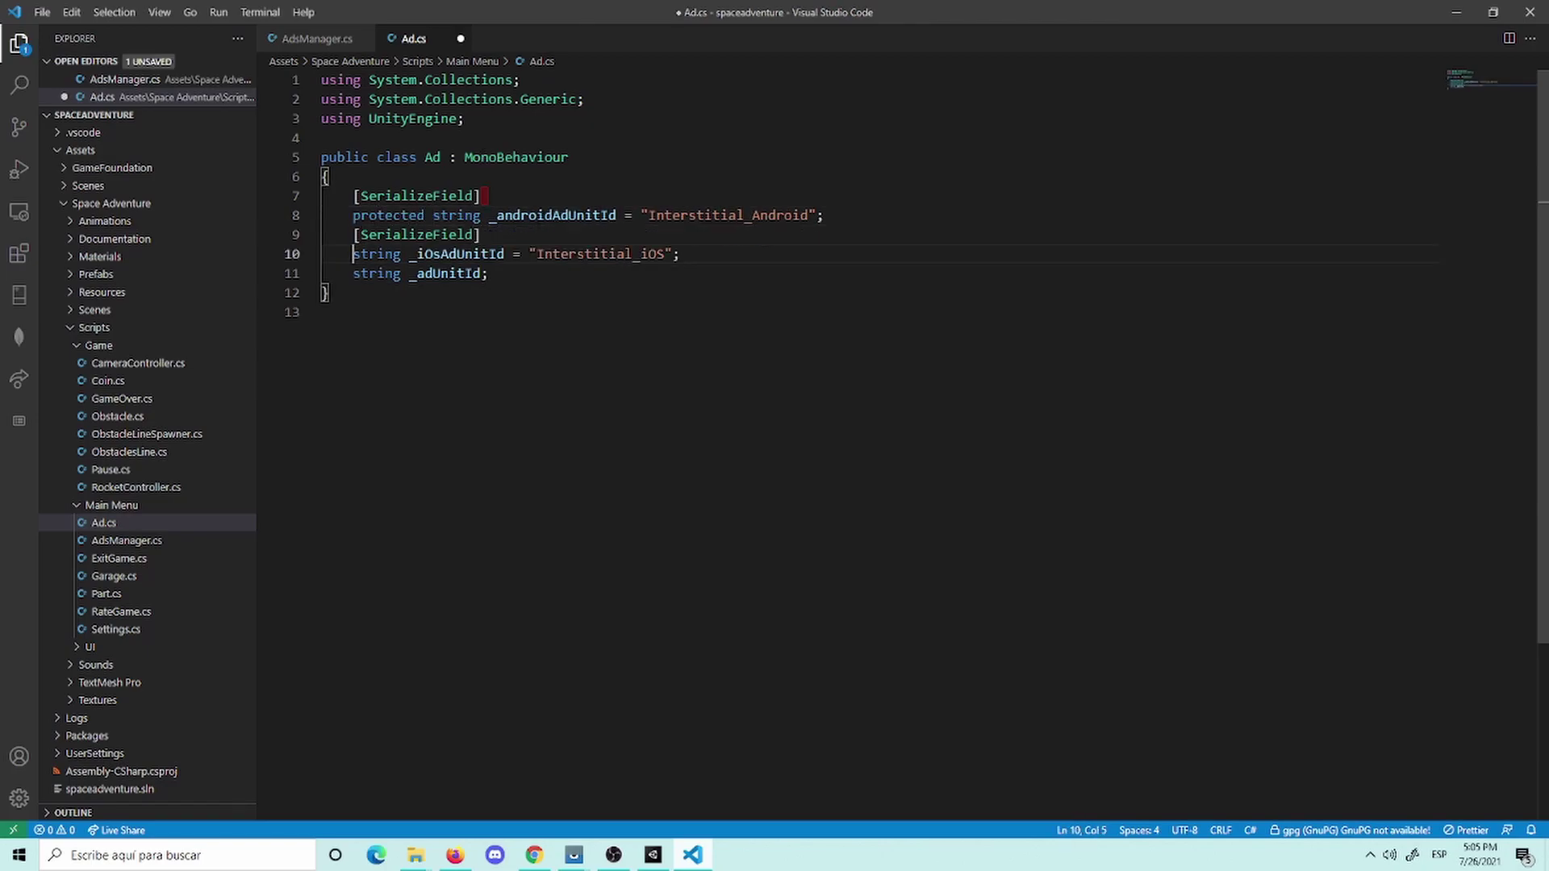
text(protected)
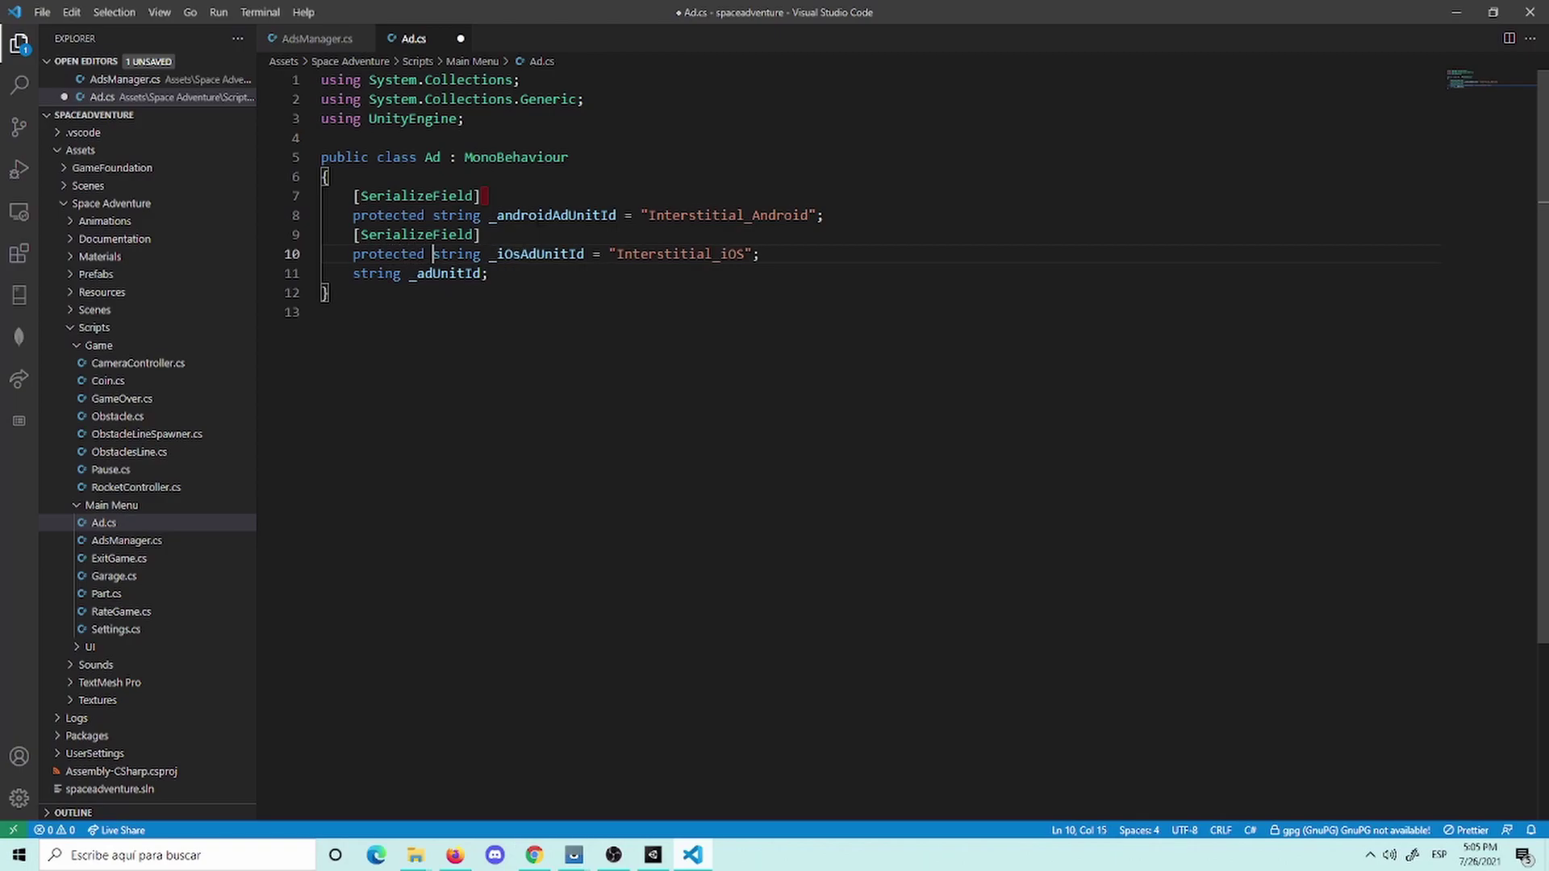
key(ctrl+s)
Step: Make the Ad class abstract and the _adUnitId field protected, then save
click(509, 193)
key(Left)
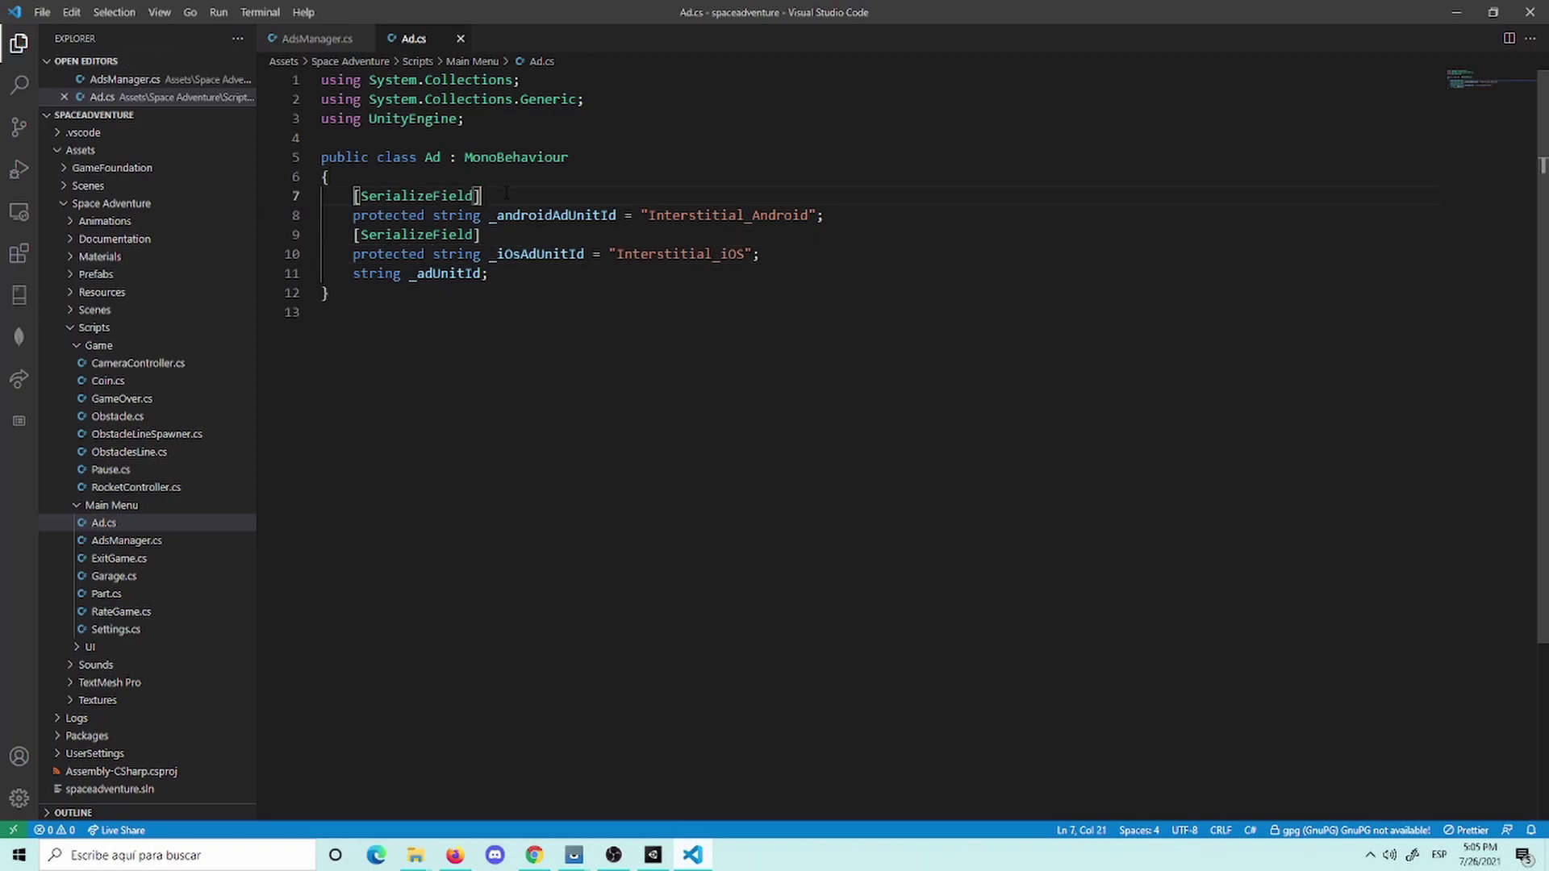
click(369, 156)
text(abstract)
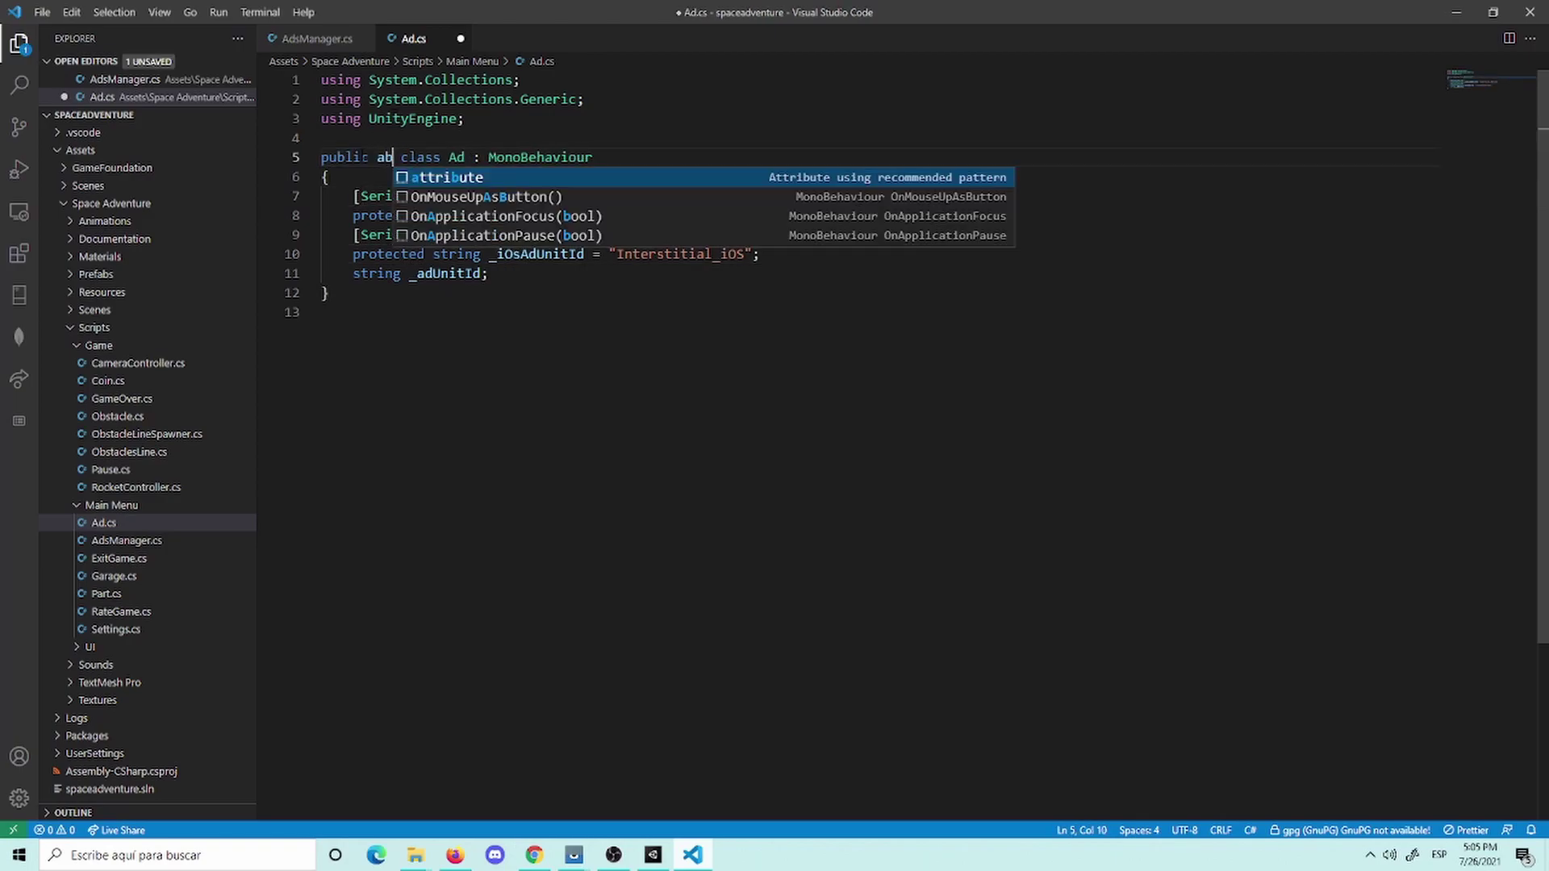
key(ctrl+s)
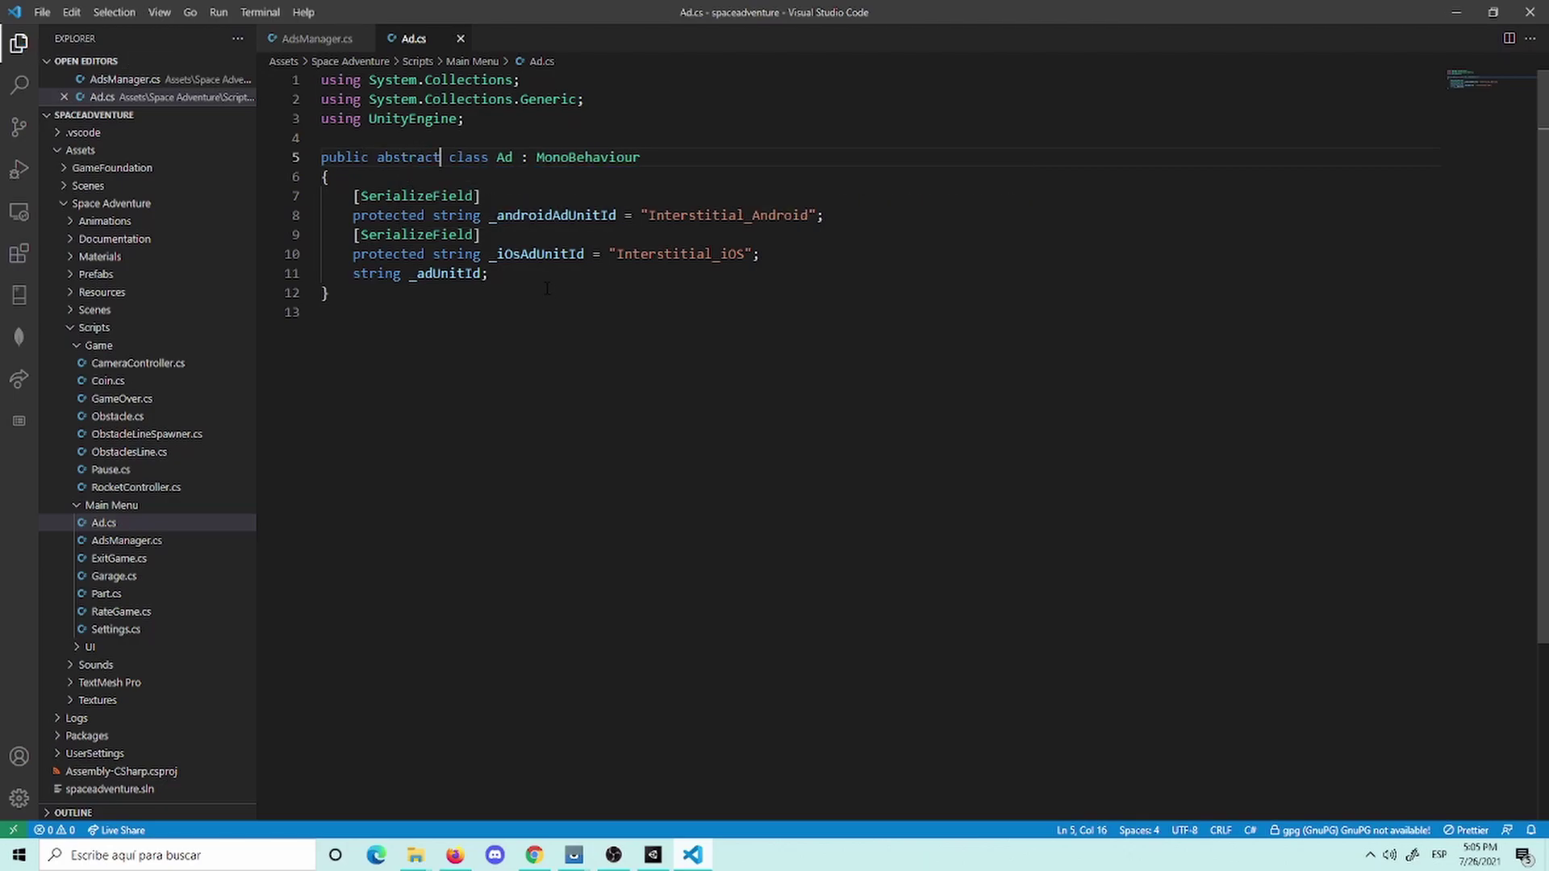
click(540, 284)
click(352, 274)
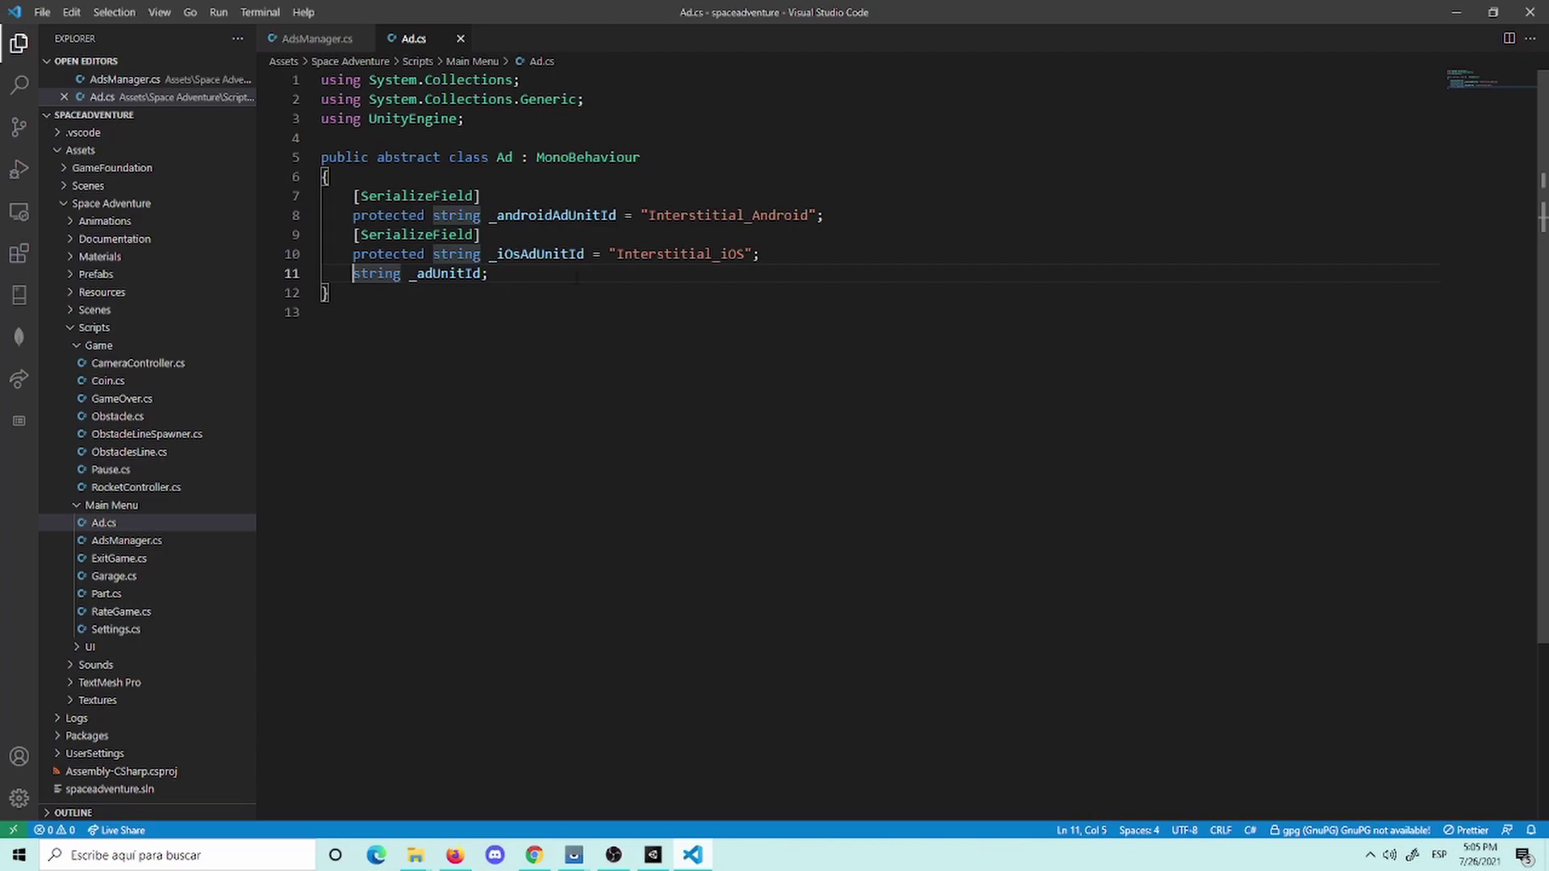
text(pro)
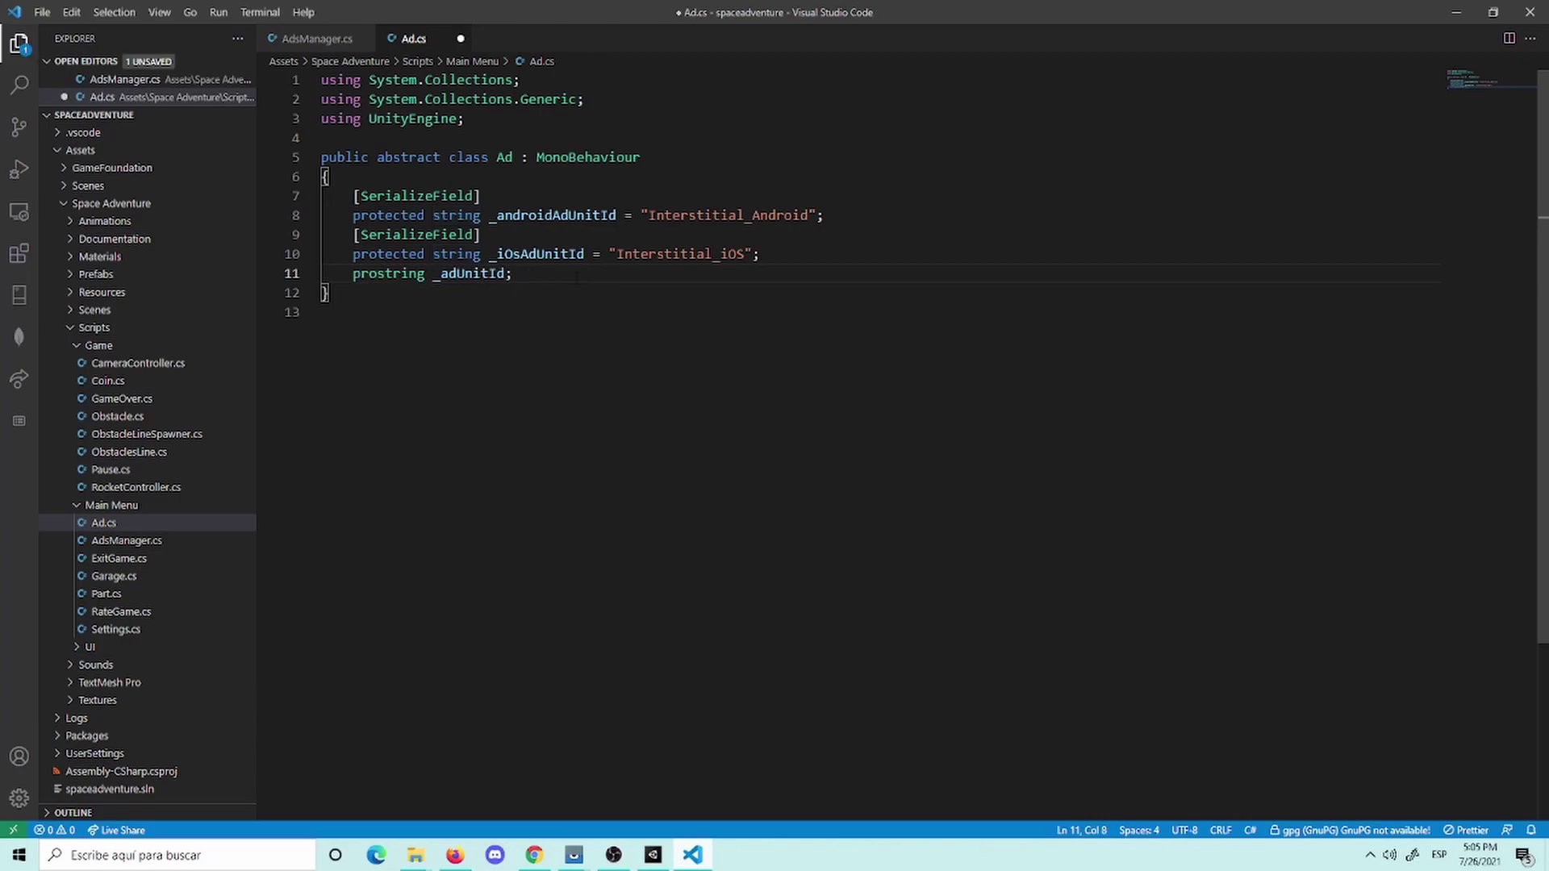
text(tected)
key(ctrl+s)
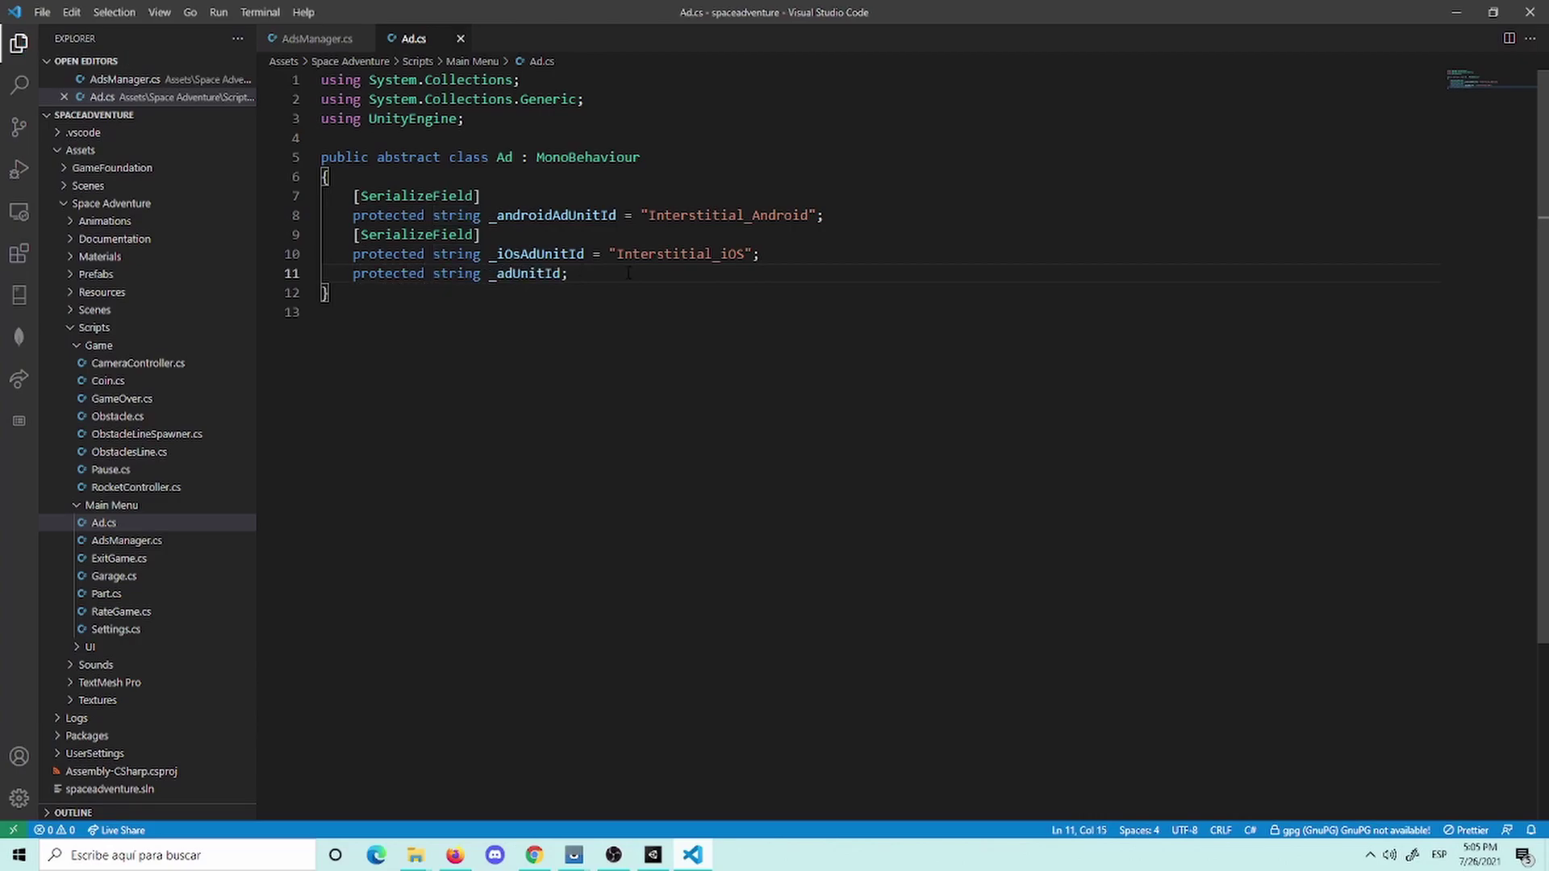
click(552, 327)
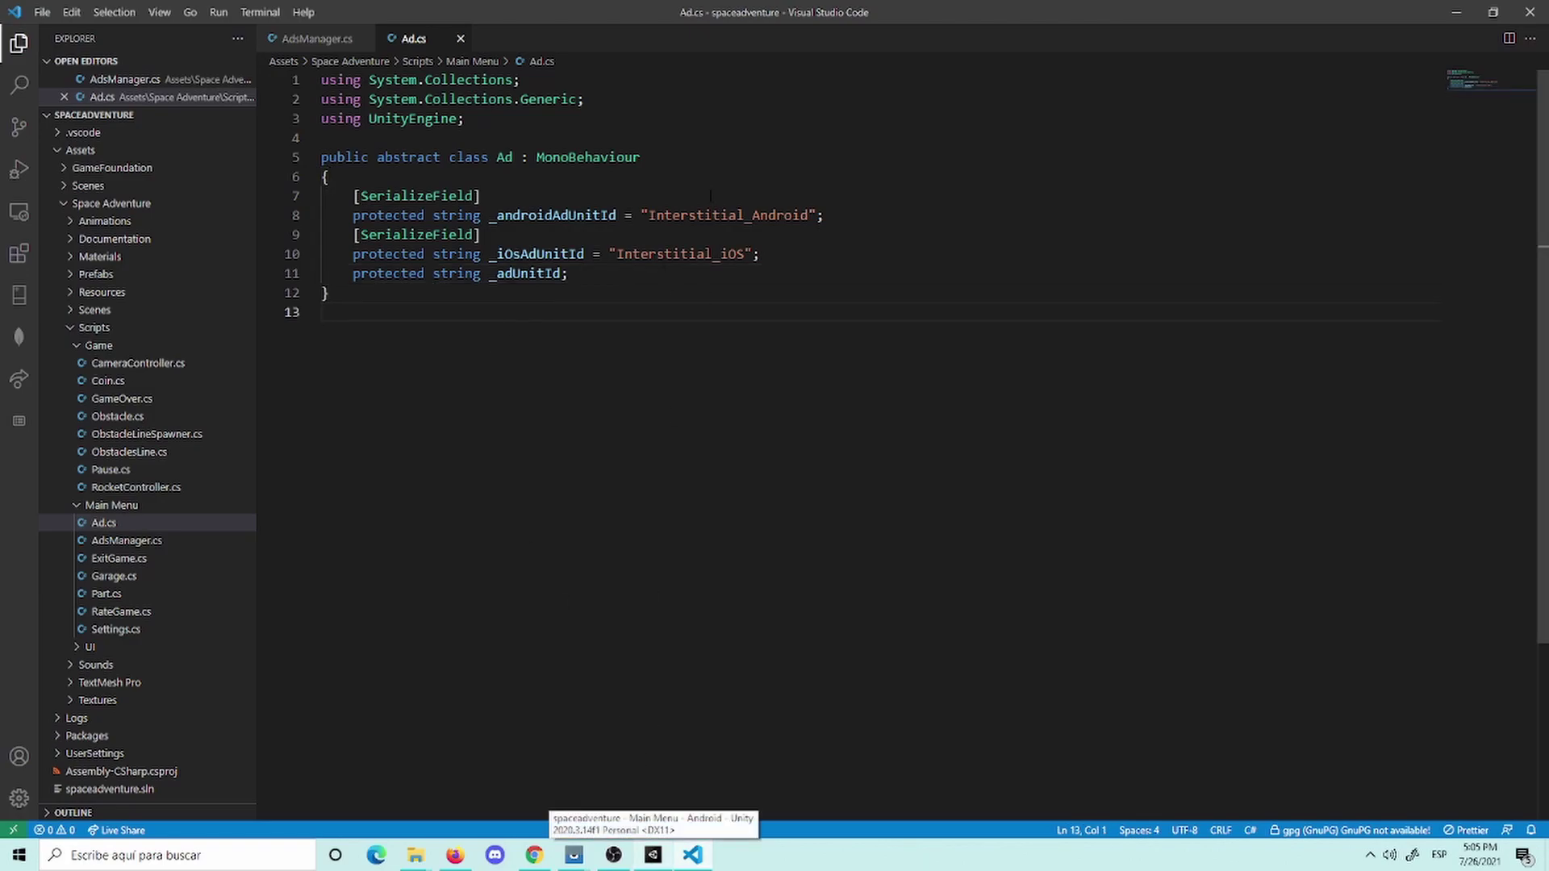
Step: Check the Interstitial_Android and Interstitial_iOS default values, then return to Unity to recompile
double_click(728, 216)
click(484, 235)
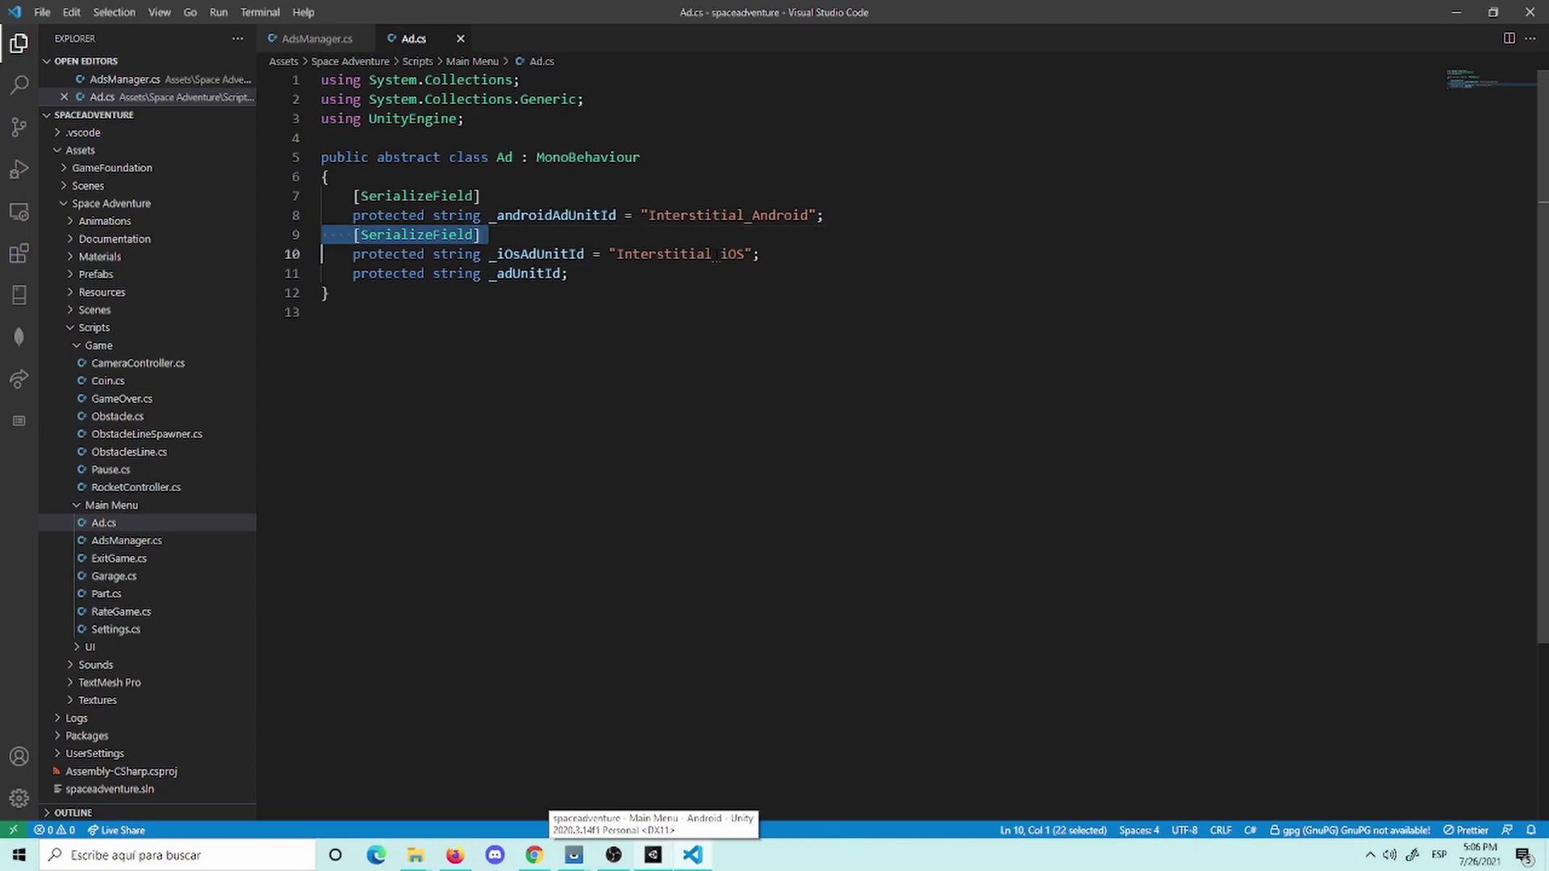
double_click(682, 254)
click(732, 202)
triple_click(731, 215)
click(732, 234)
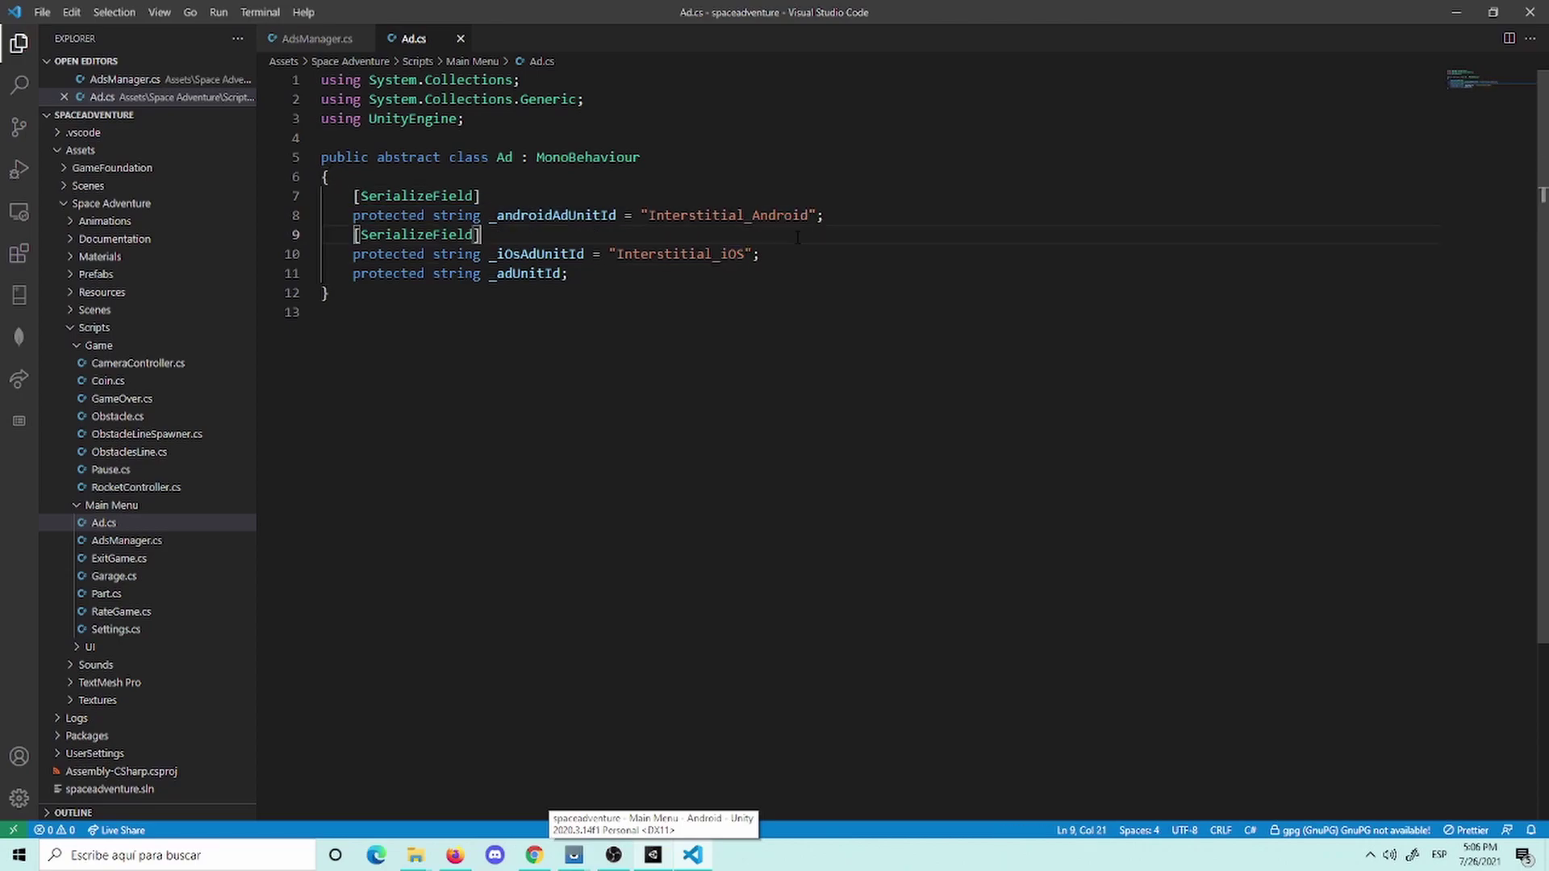
click(653, 855)
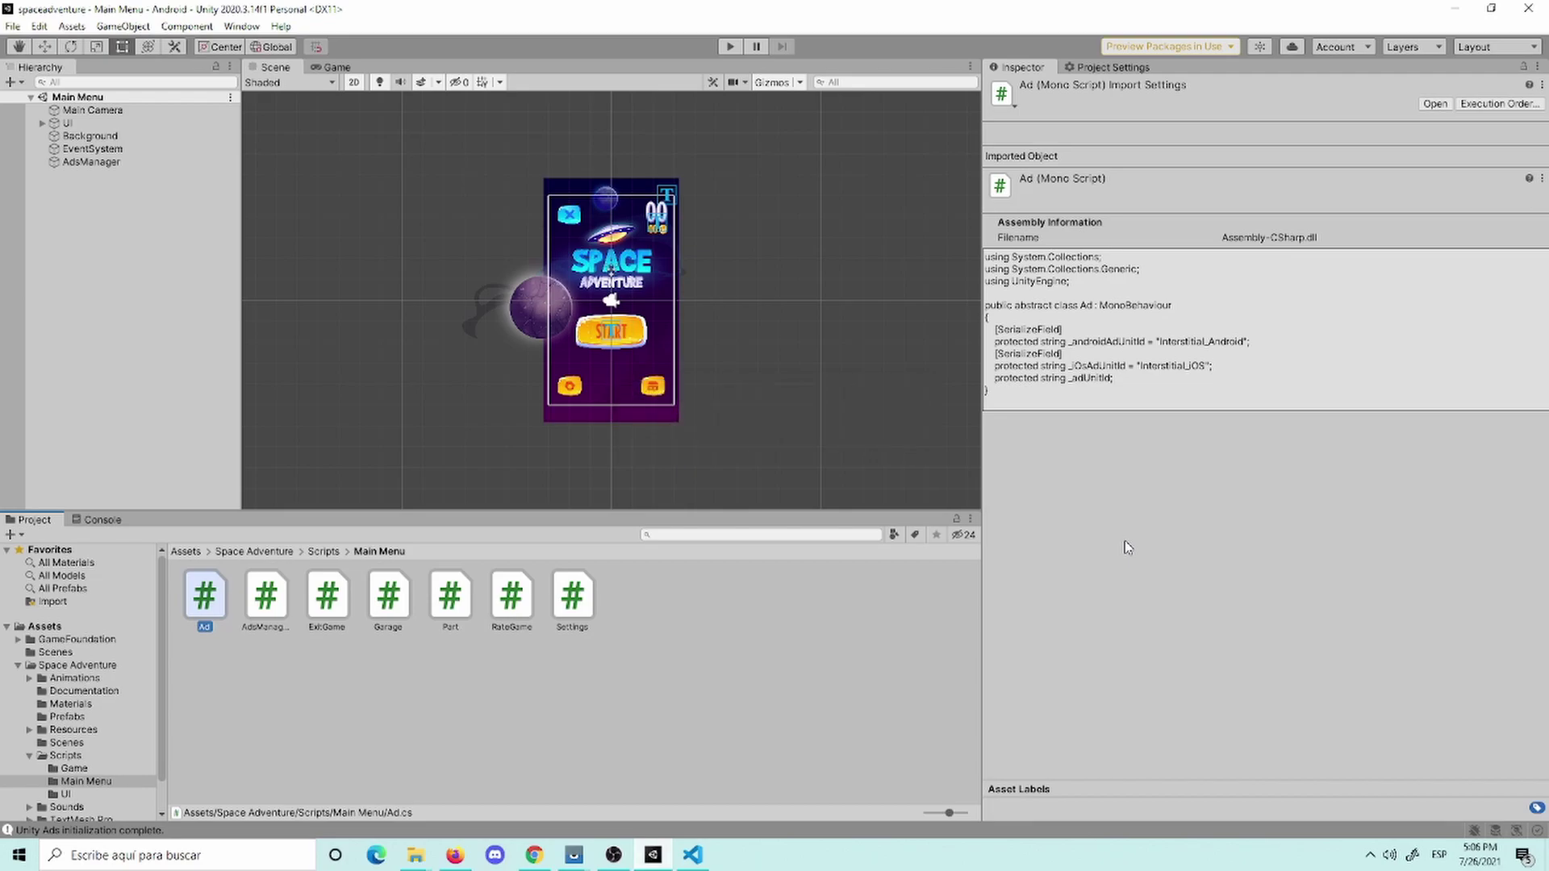
Step: Create IntesrtitialAd.cs via Create > C# Script in the Main Menu folder and open it in VS Code
click(811, 665)
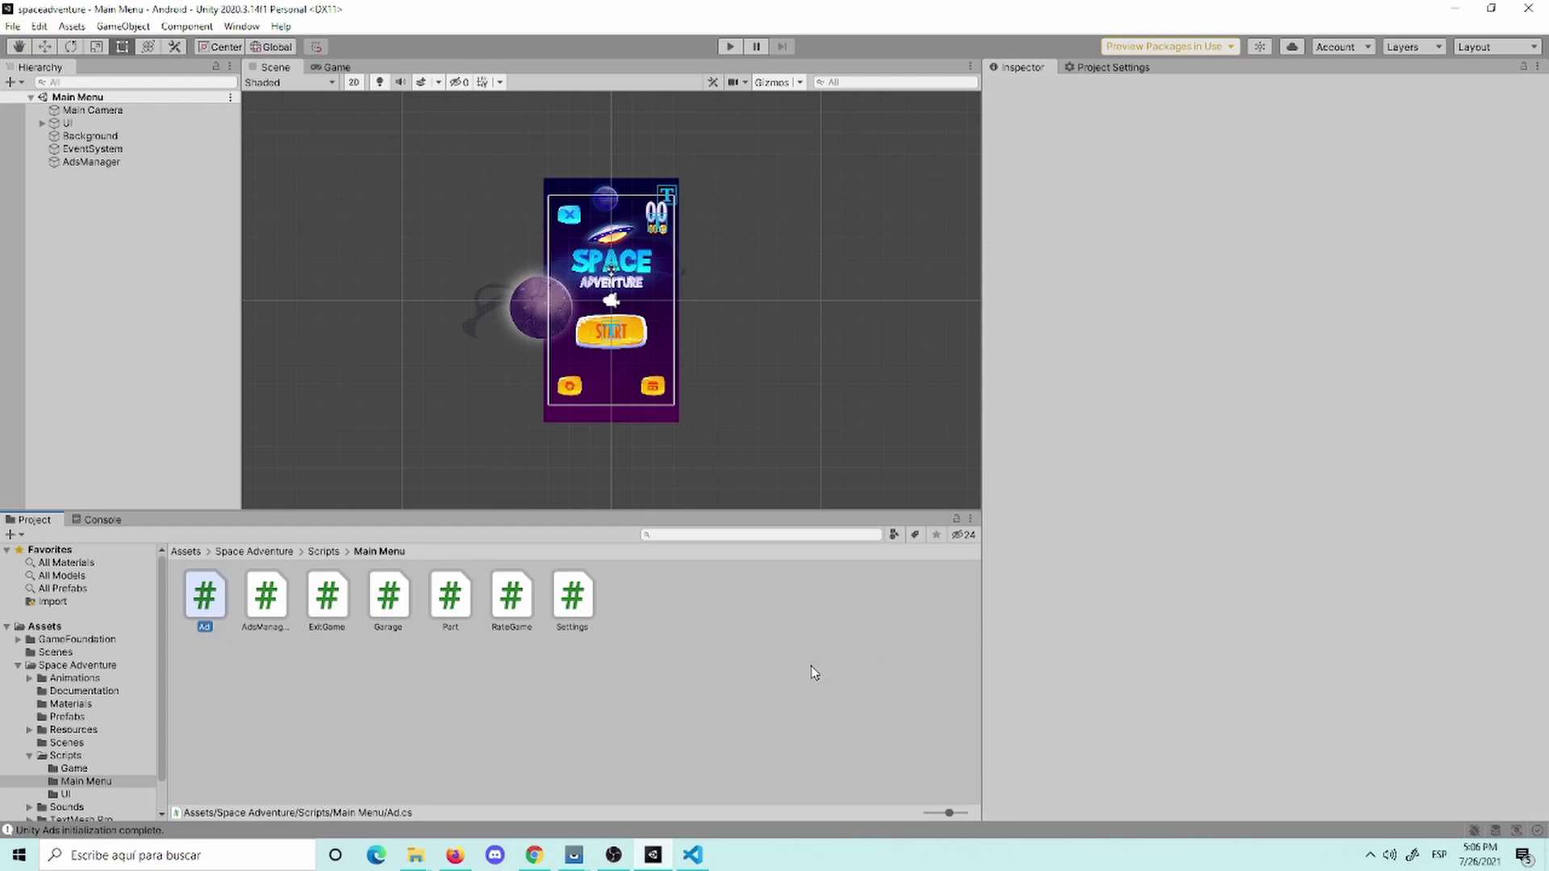
right_click(593, 672)
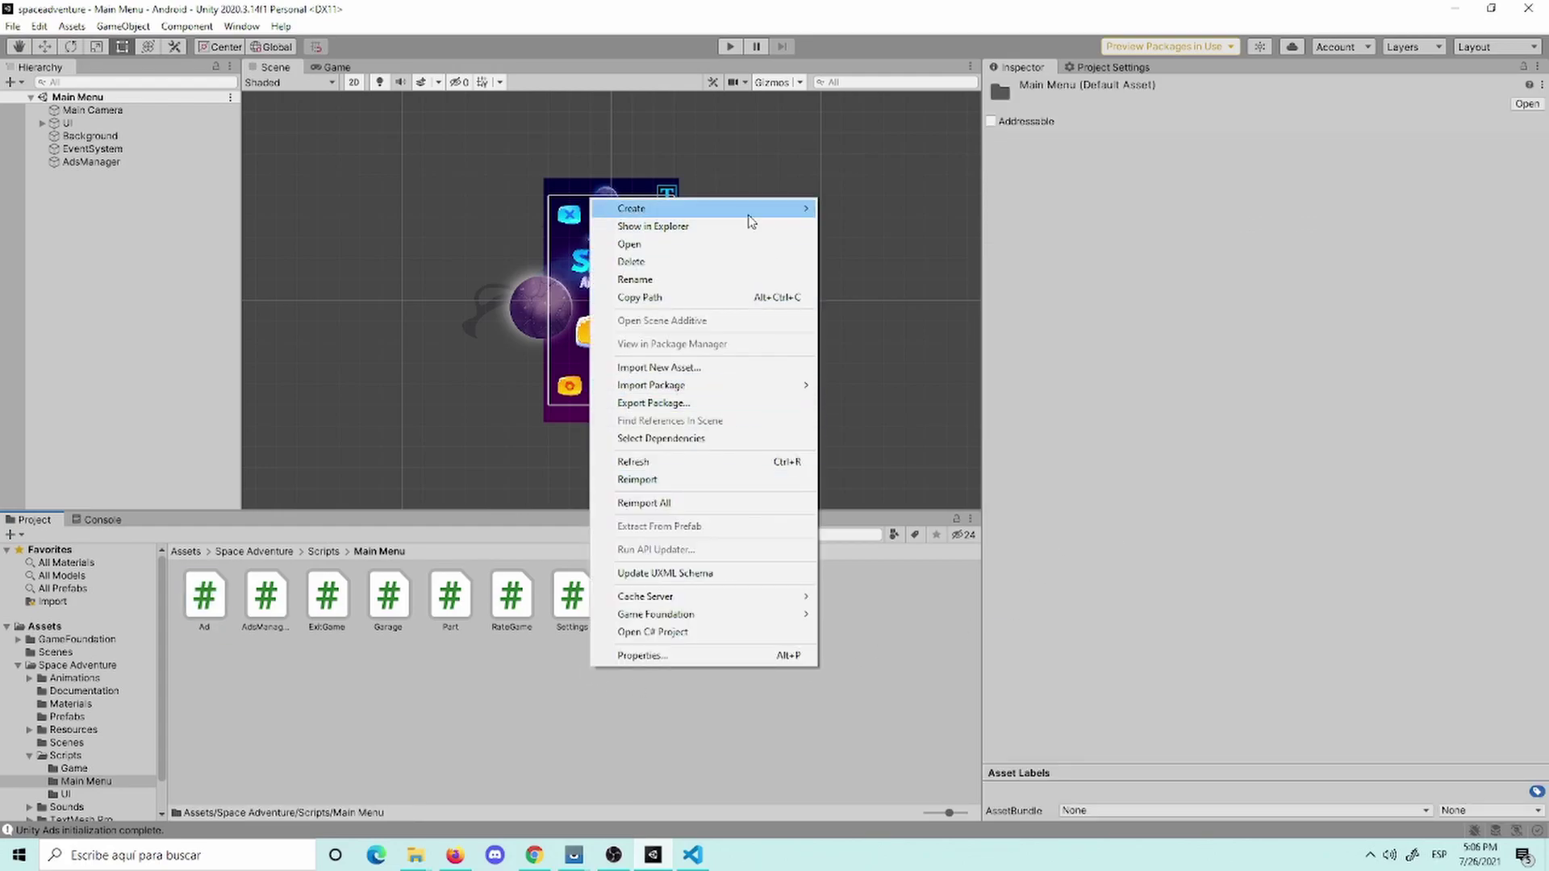
mouse_move(726, 209)
click(863, 224)
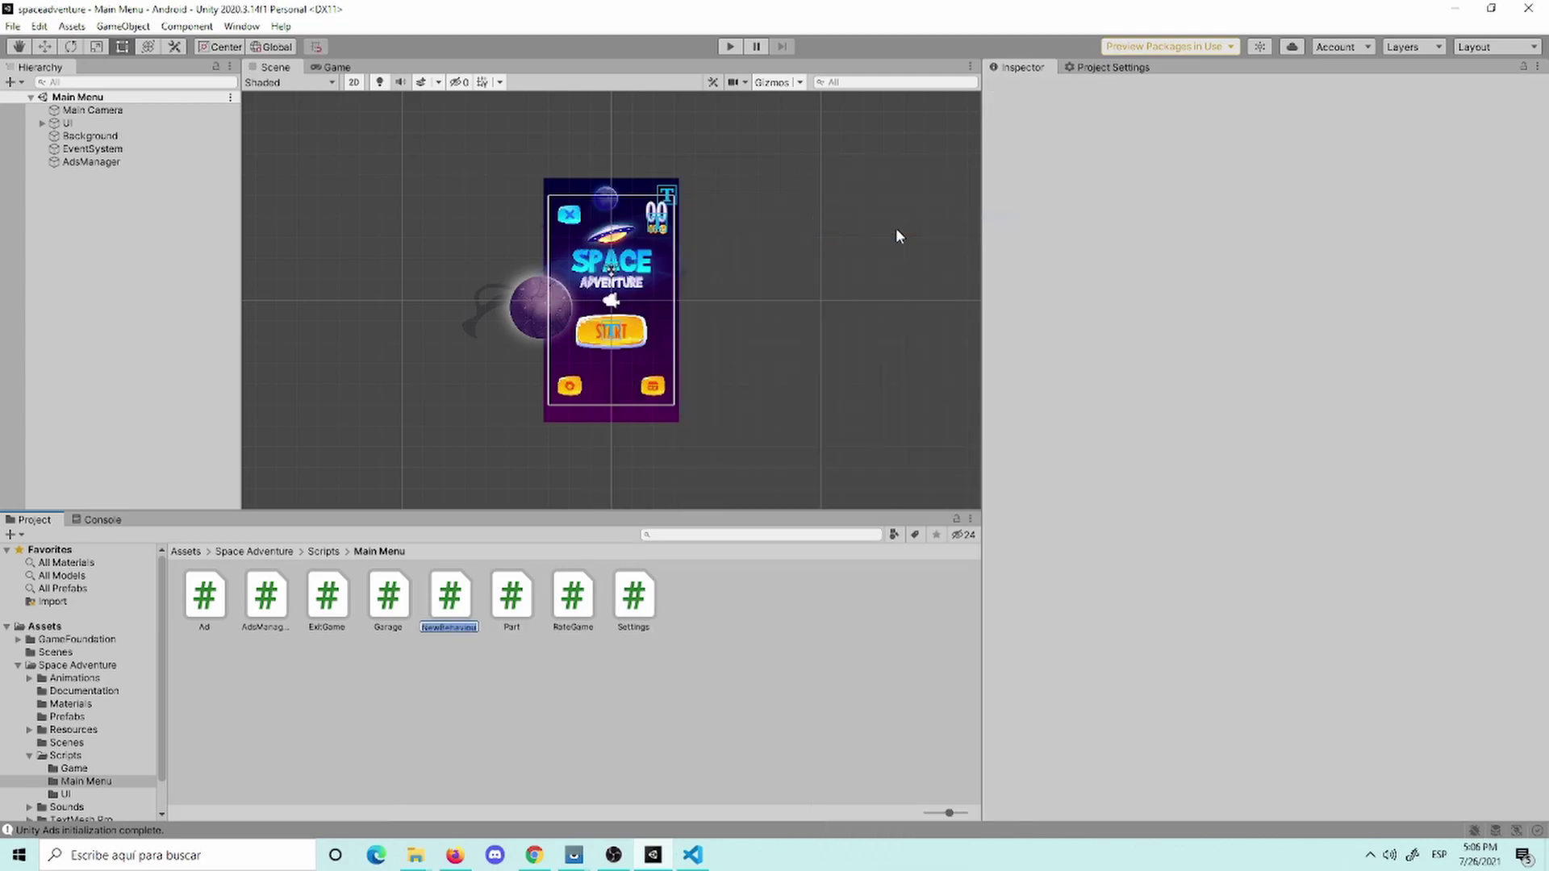
text(Intesrtitial...)
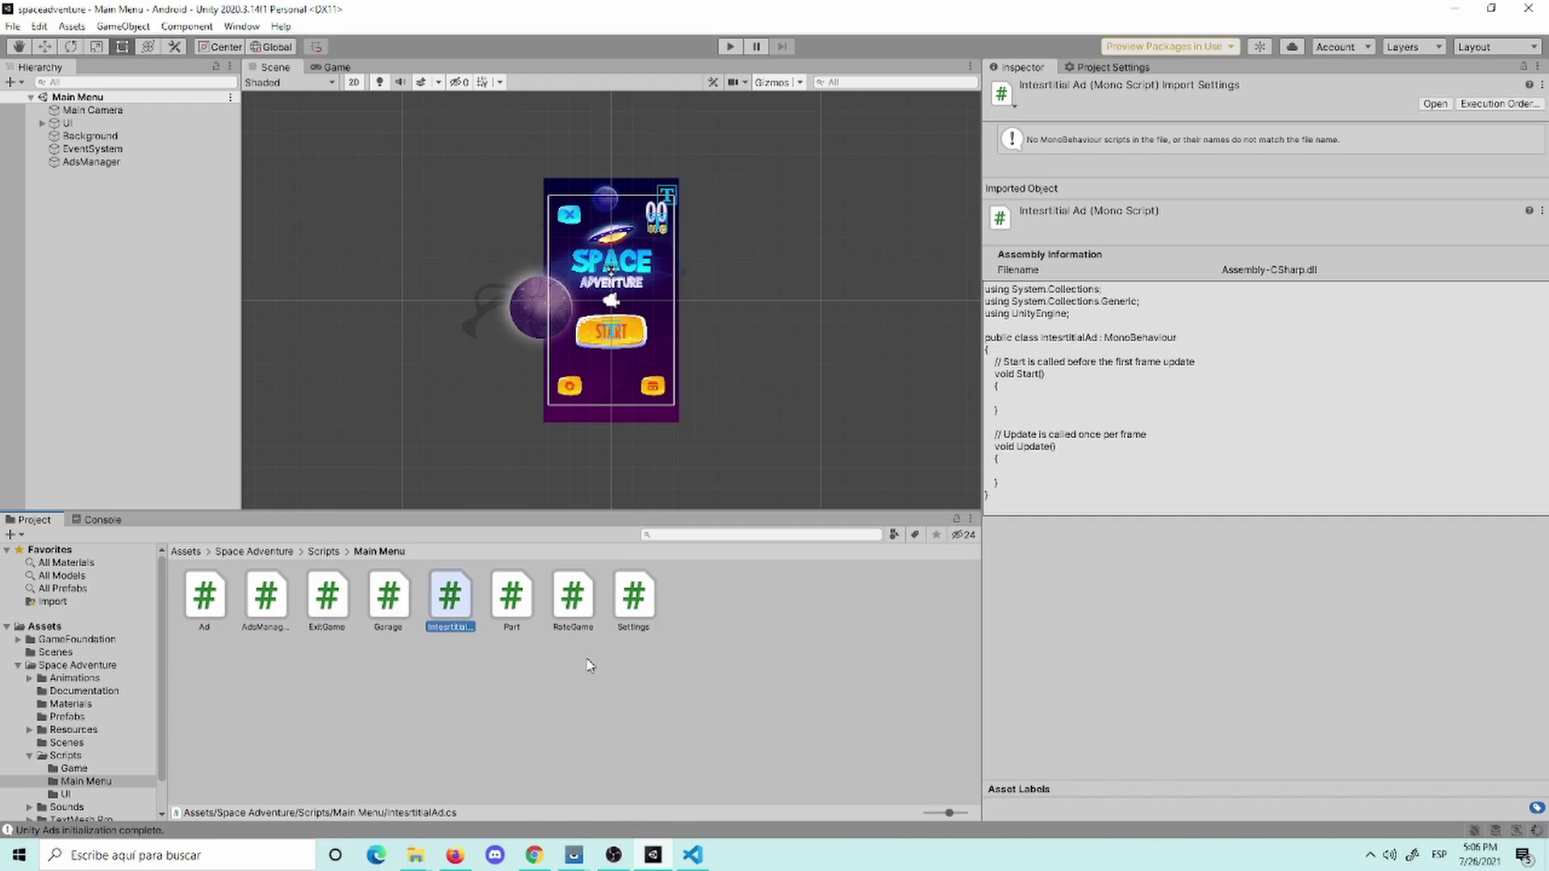
key(alt+Tab)
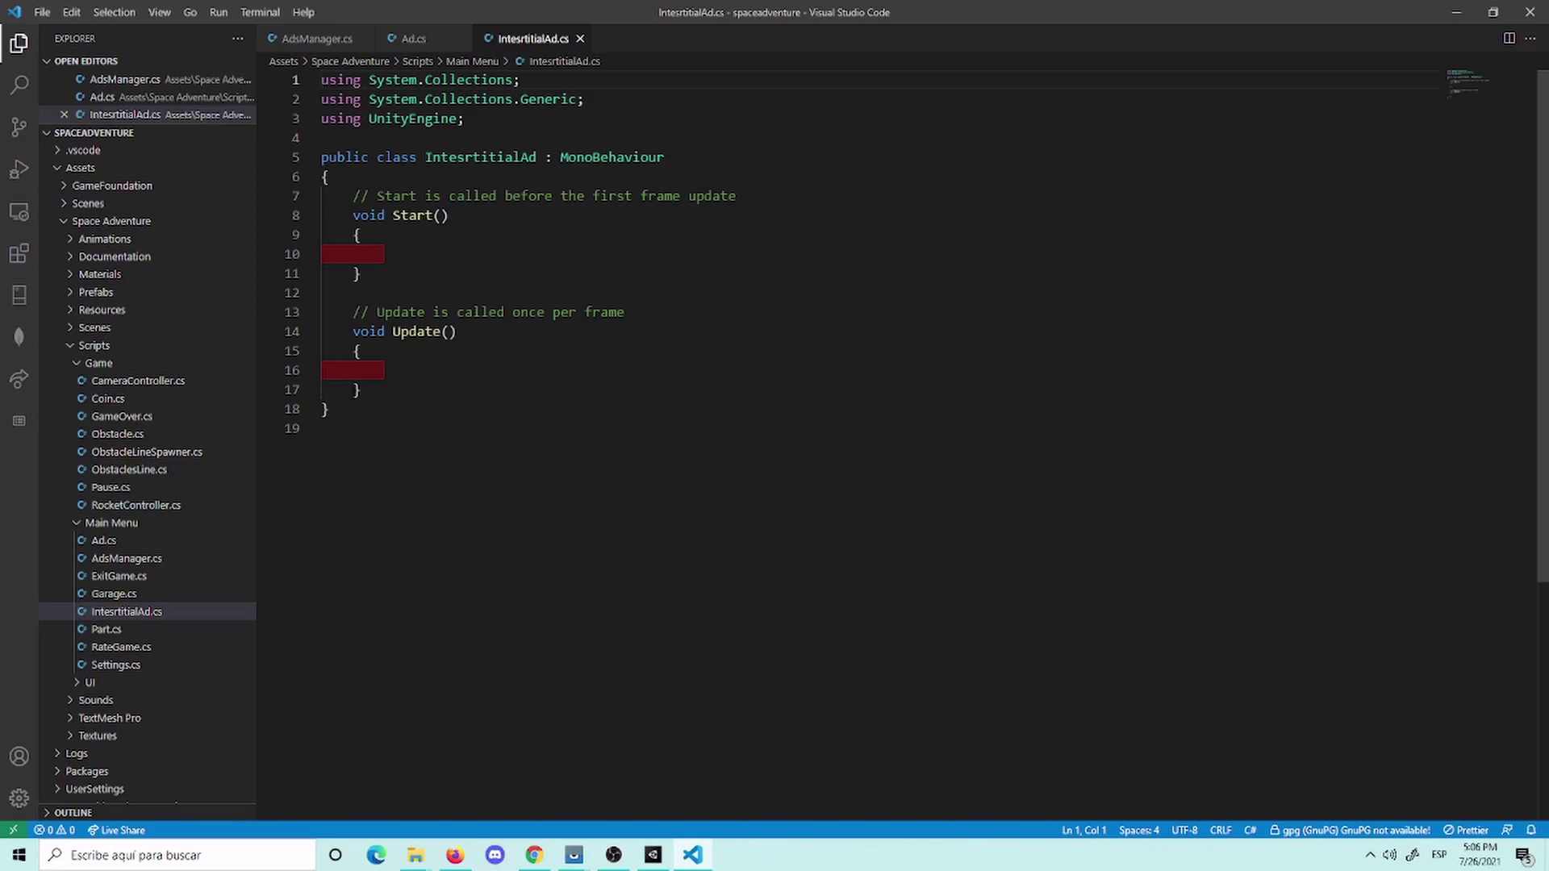
Step: Delete the template Start and Update methods and change the base class from MonoBehaviour to Ad
drag(378, 396, 352, 196)
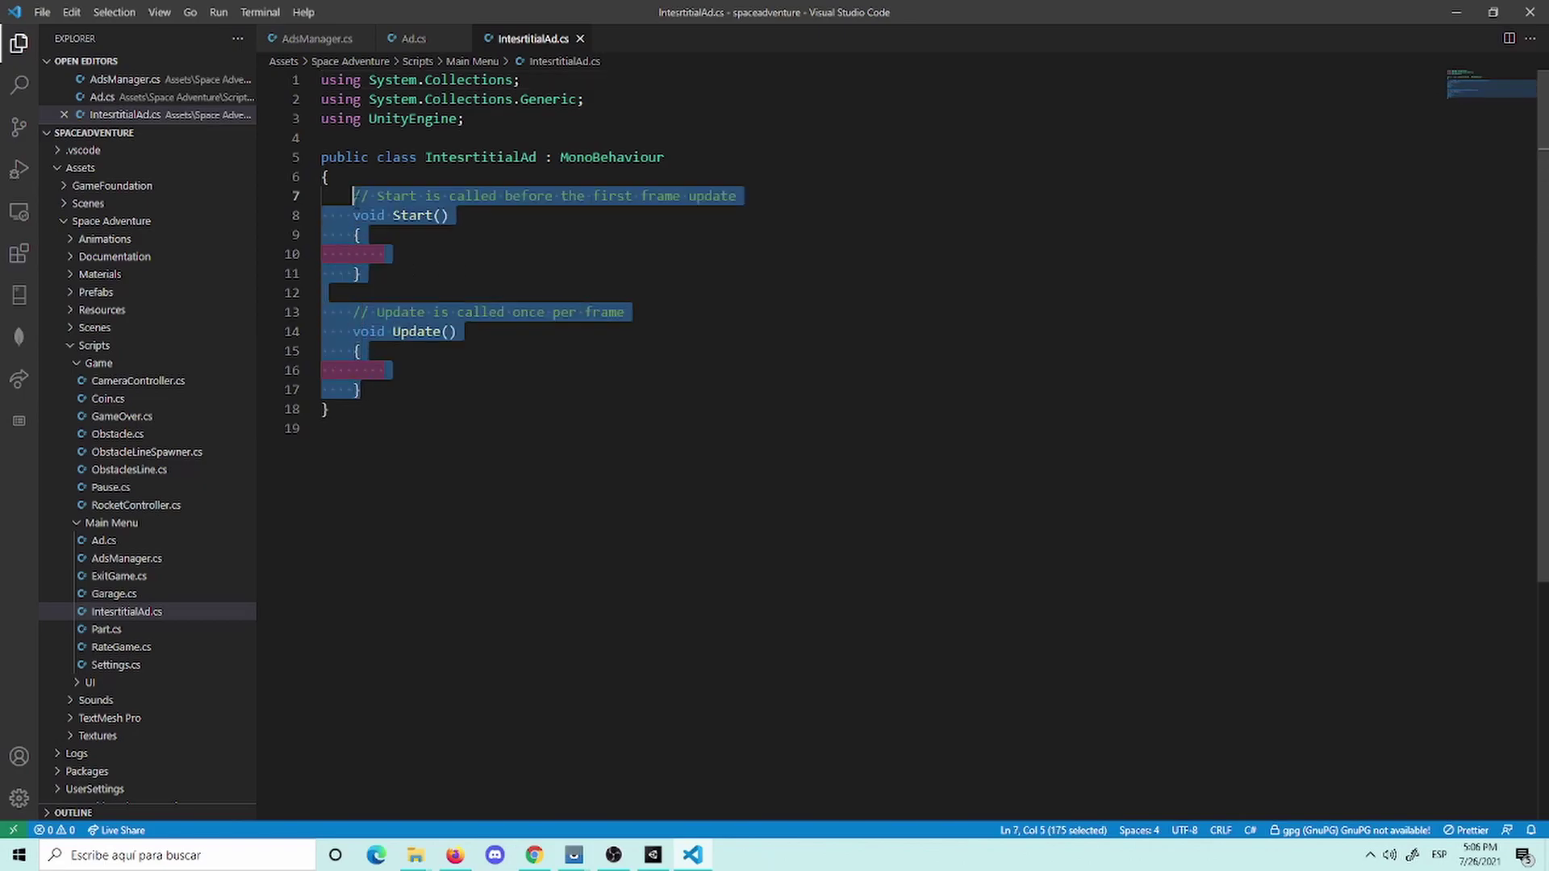
key(BackSpace)
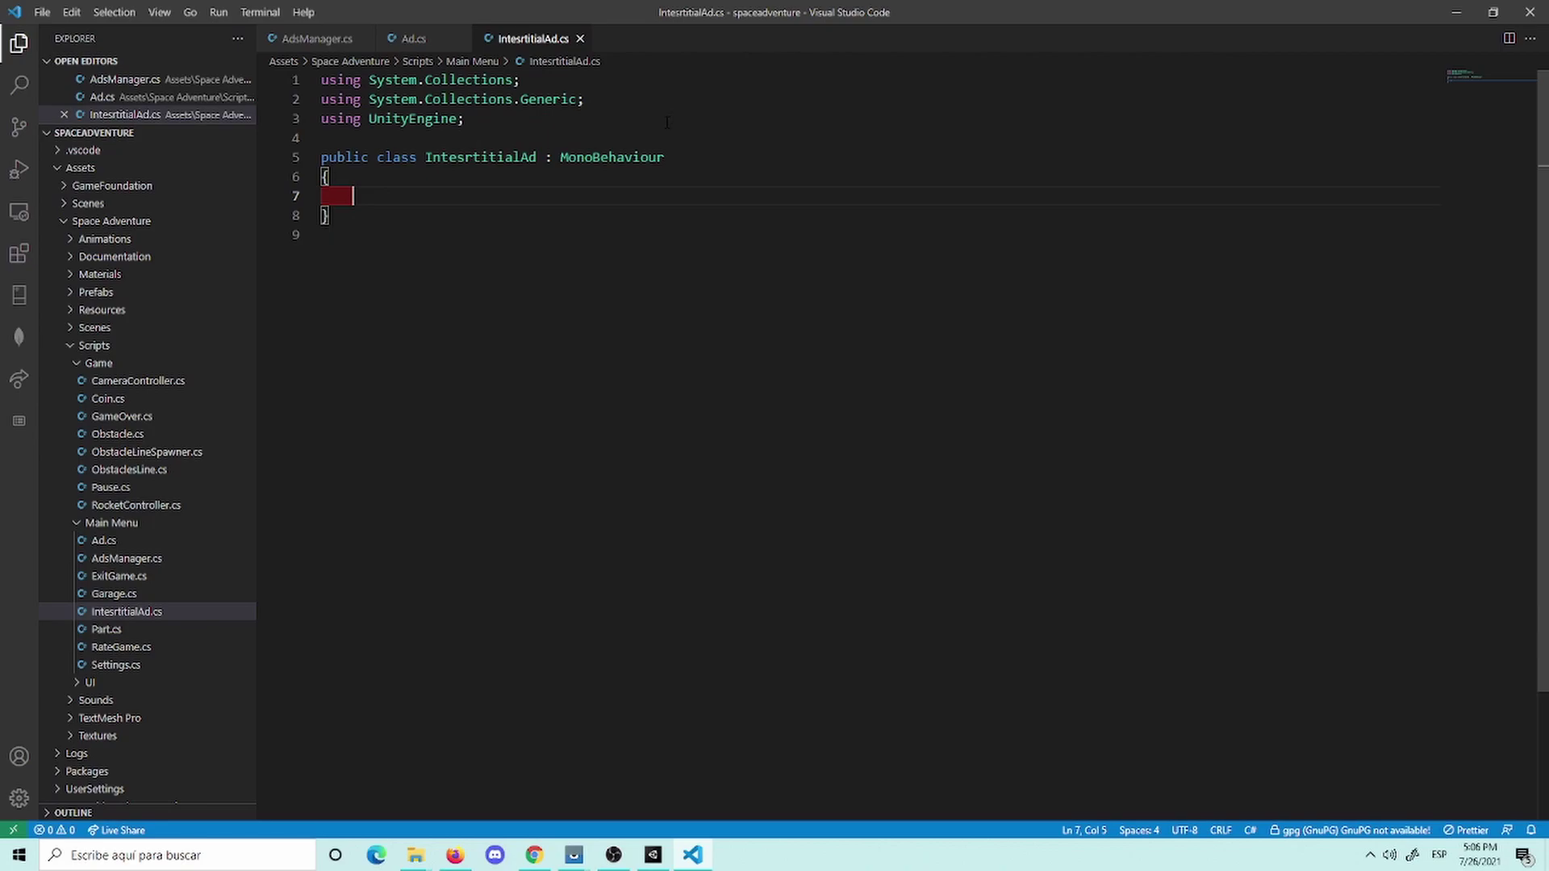
double_click(589, 157)
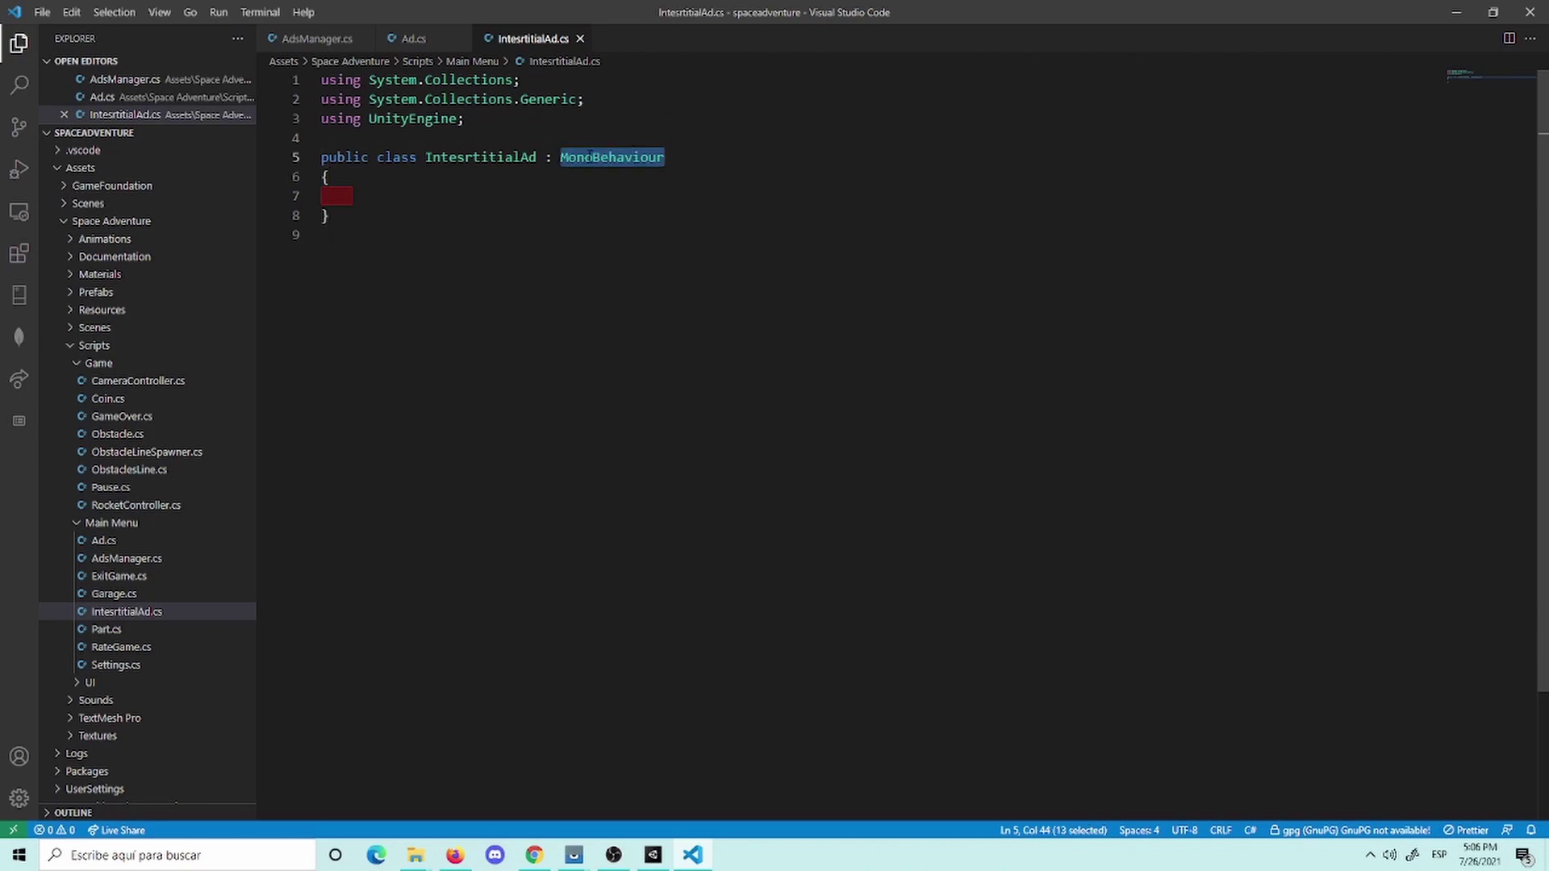
text(Ad)
key(Escape)
key(Down)
key(Down)
key(Down)
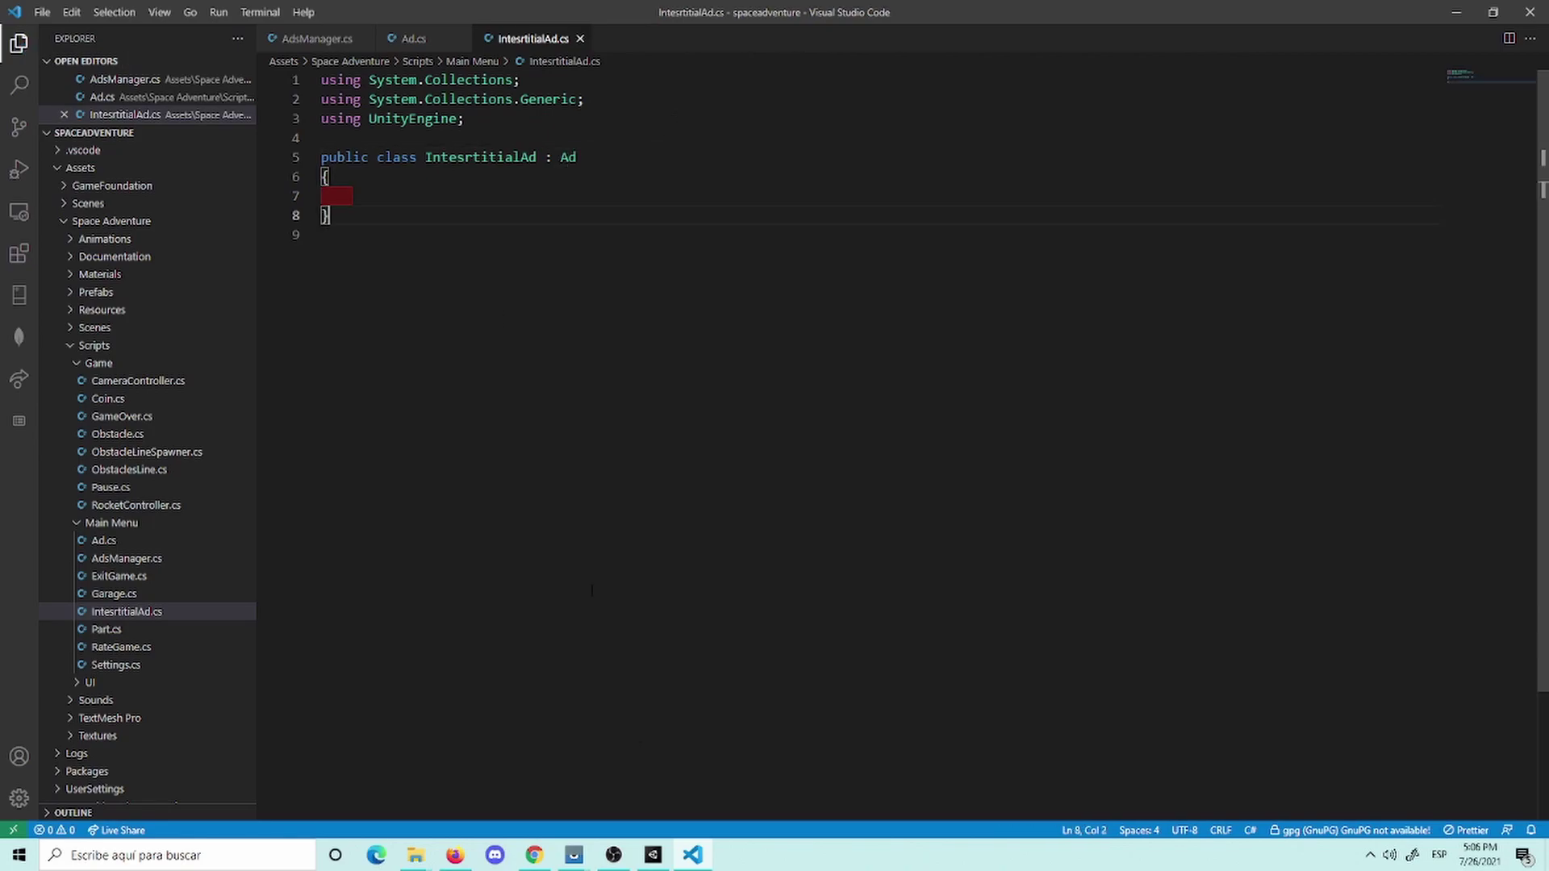
key(alt+Tab)
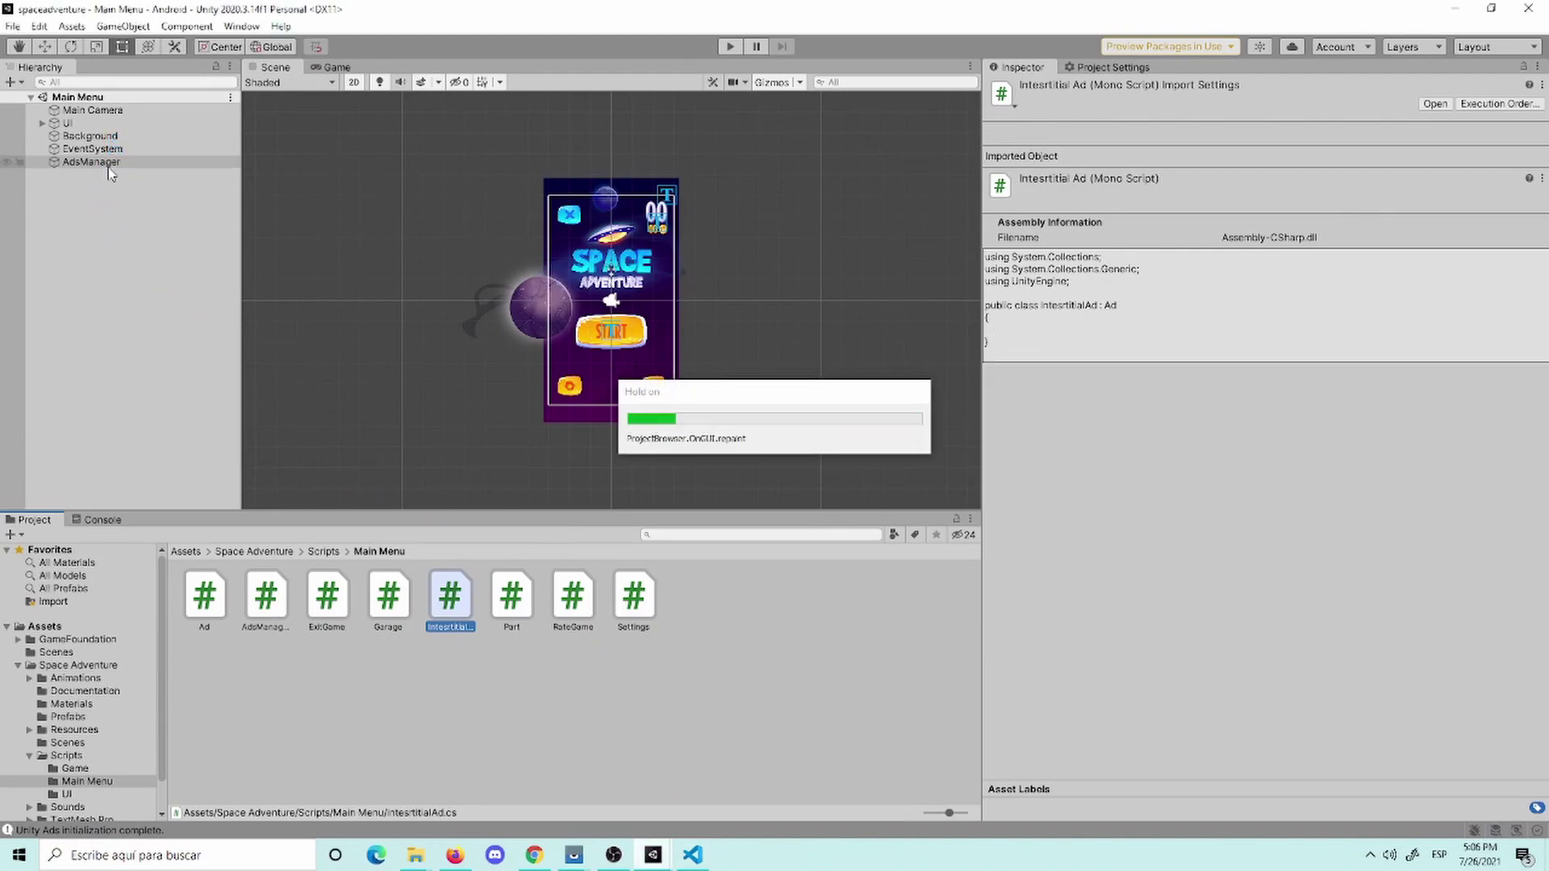
Step: Create an empty child object under AdsManager named InsterstitialAd
right_click(110, 164)
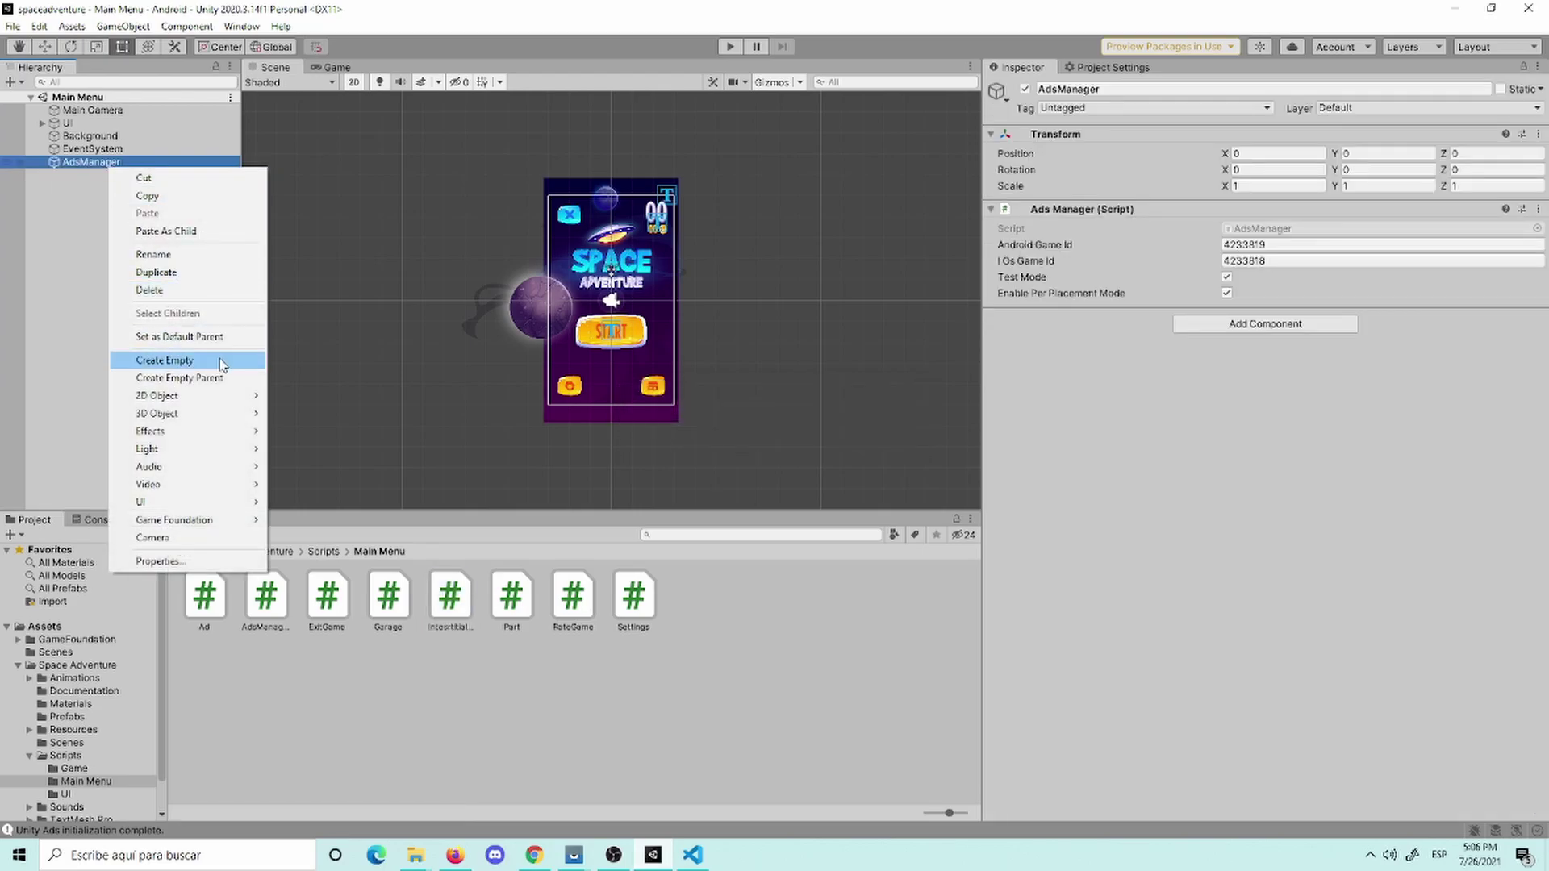
click(220, 363)
key(BackSpace)
text(InterstitialA)
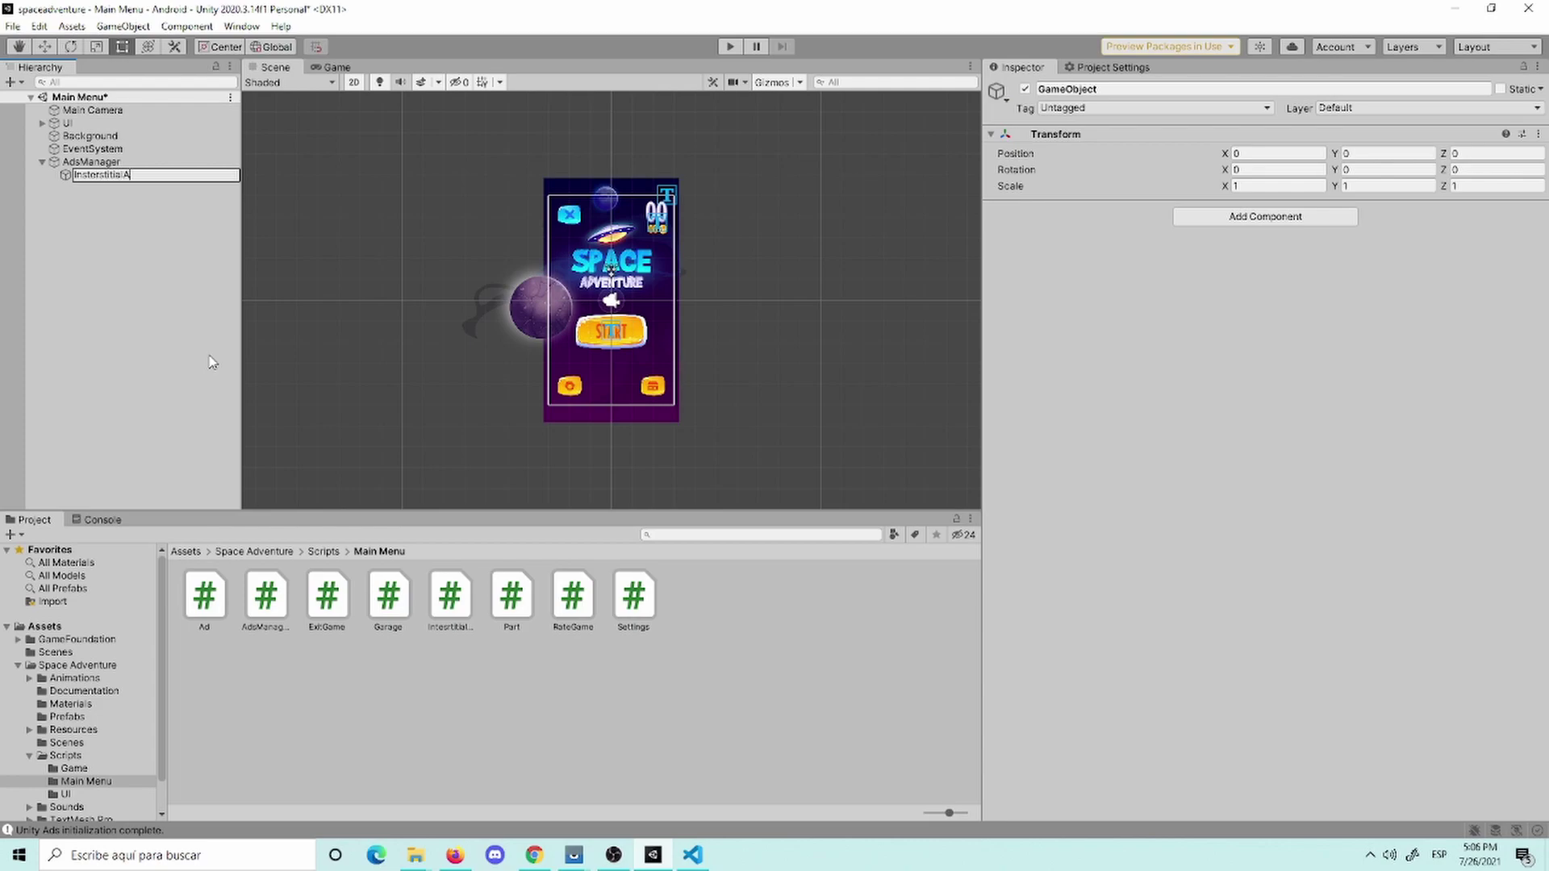
text(d)
key(Return)
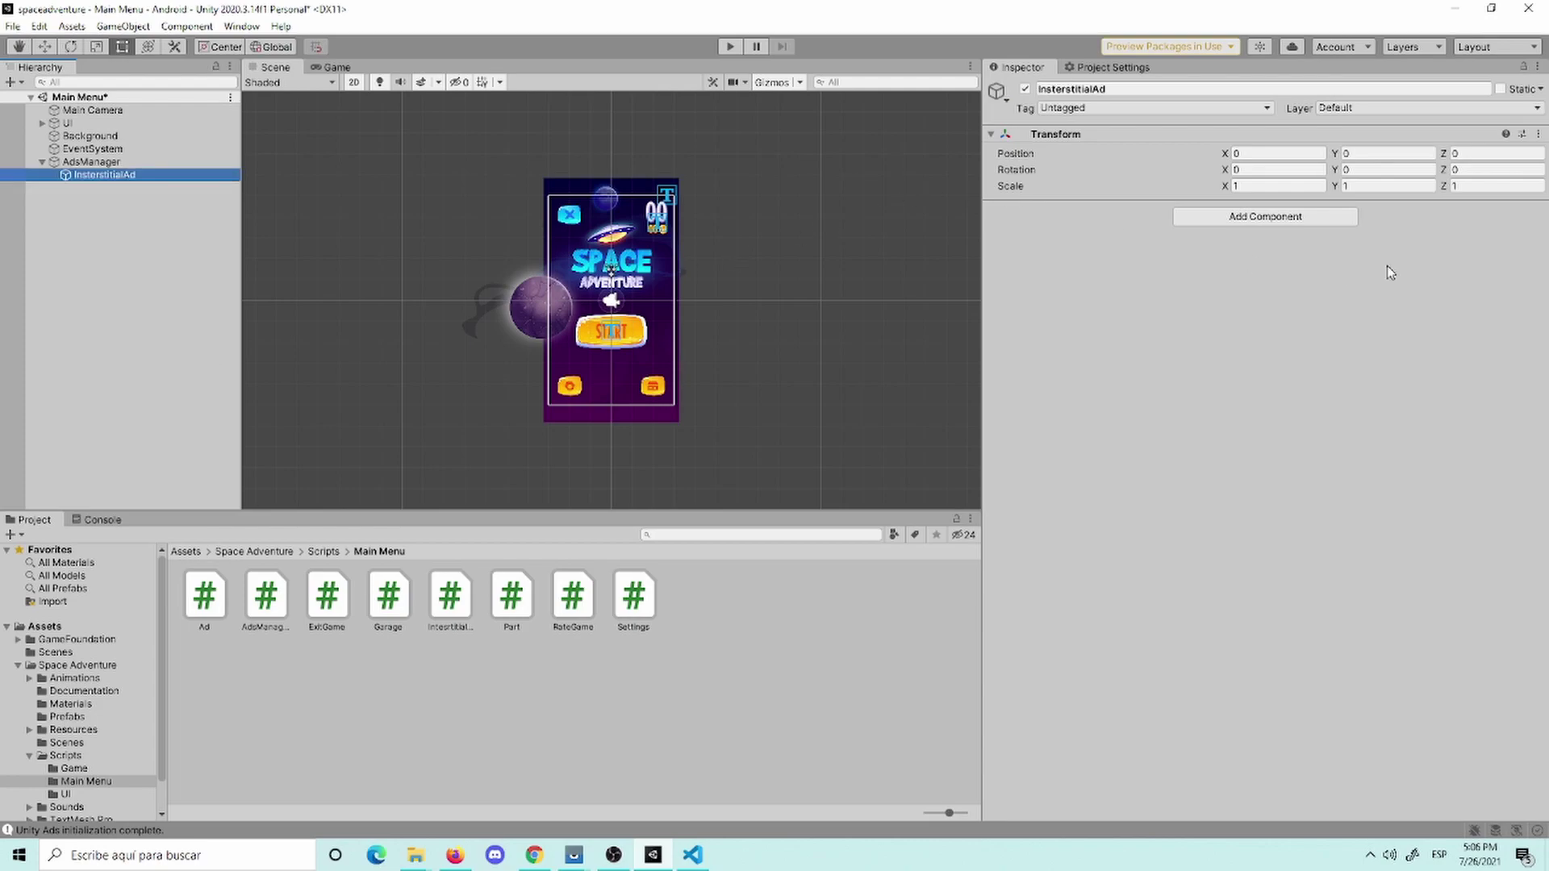
Step: Add the Intesrtitial Ad script component and review its Android and iOS Ad Unit Id fields
click(1276, 230)
text(in)
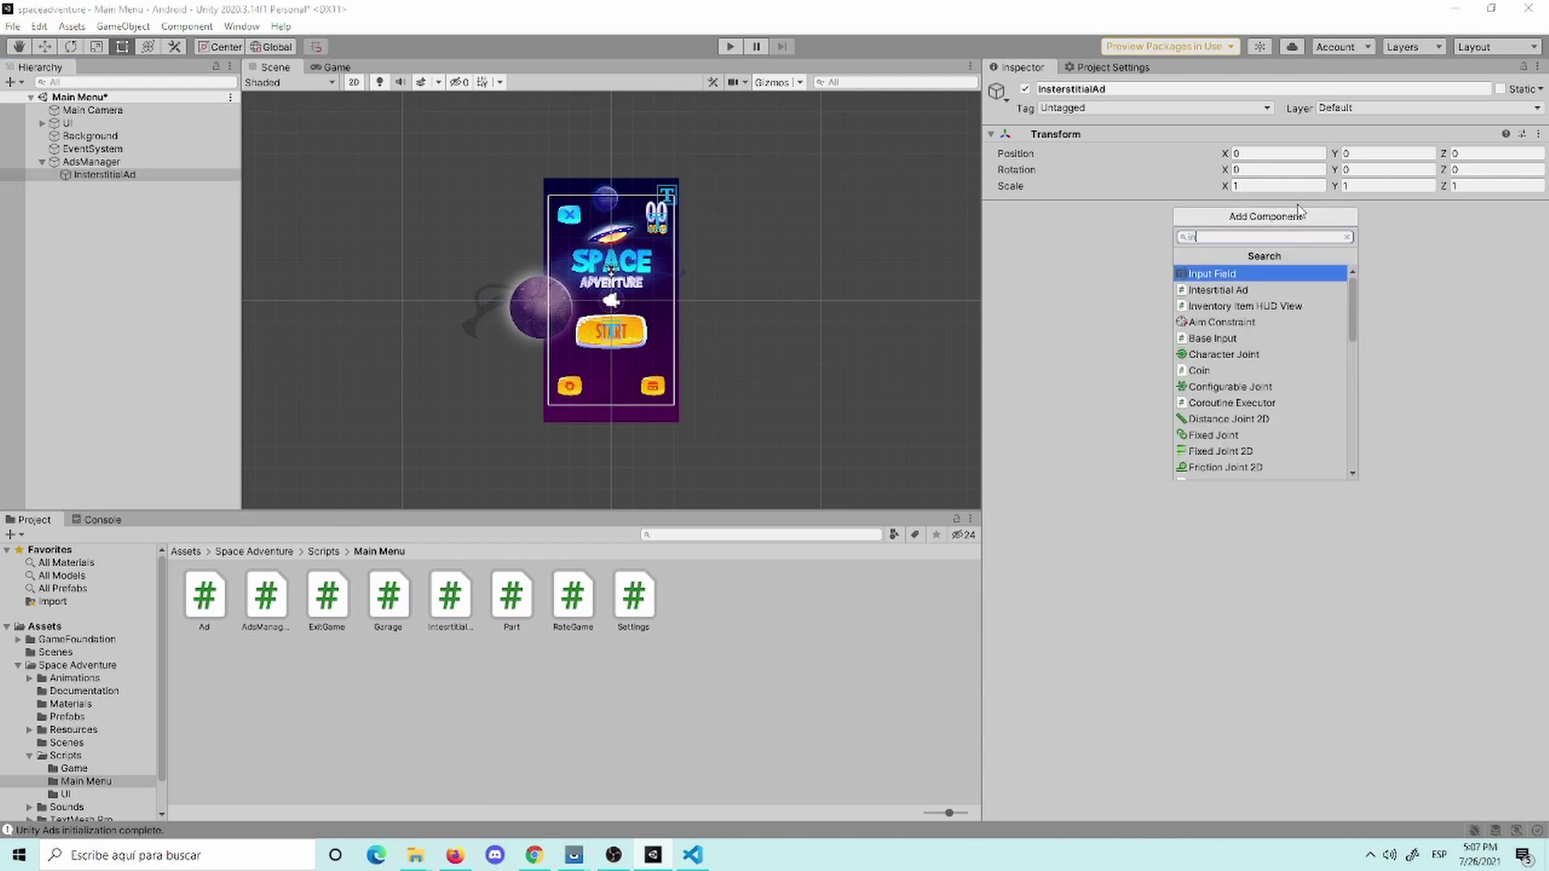
text(tesr)
key(Return)
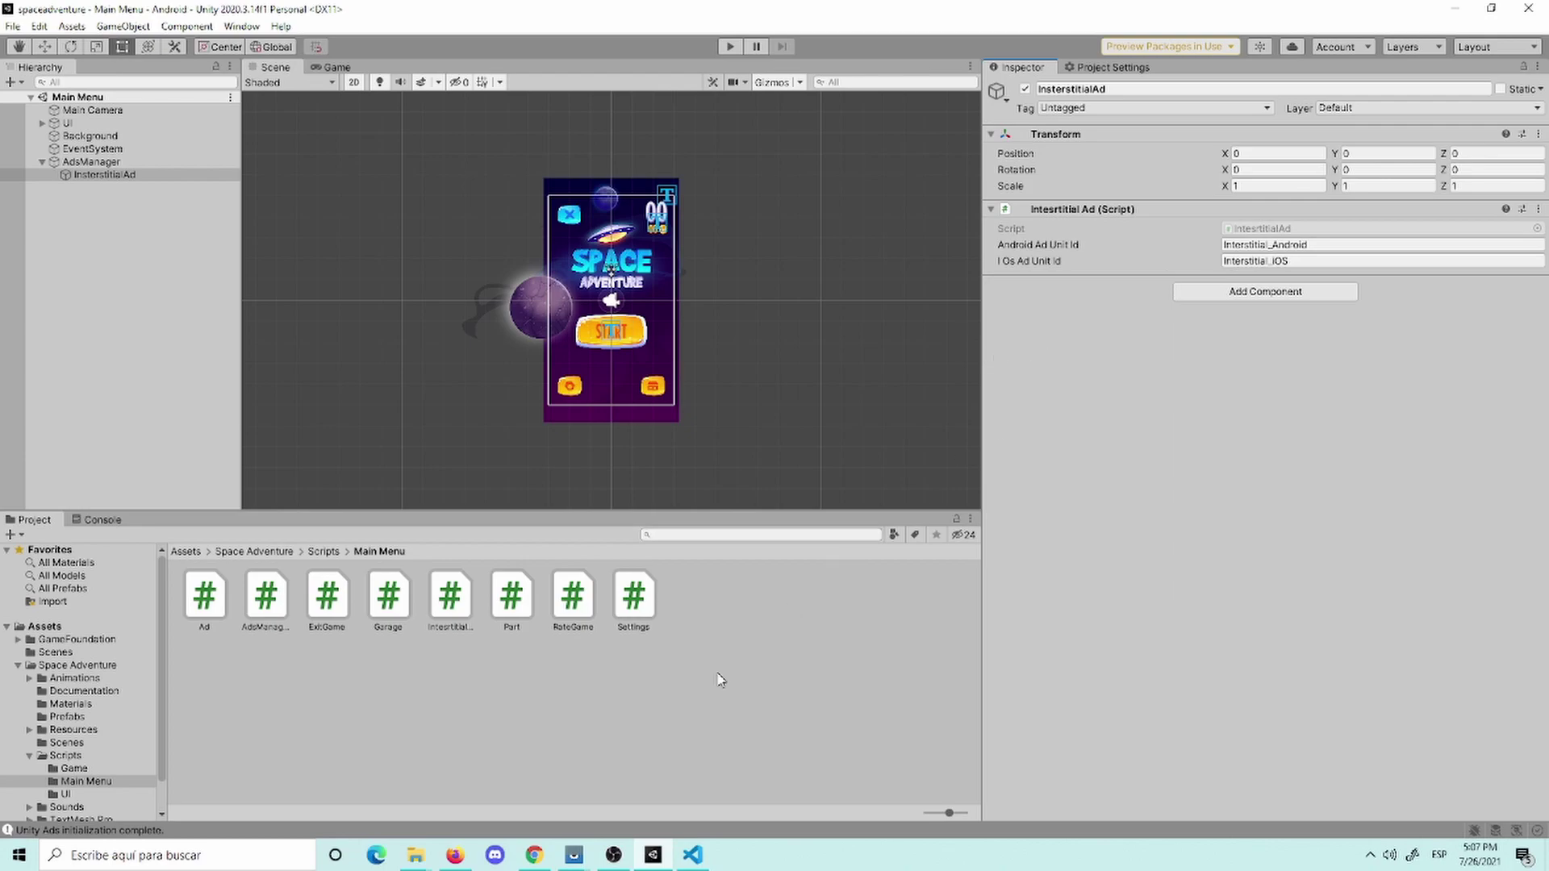
click(1258, 245)
key(Tab)
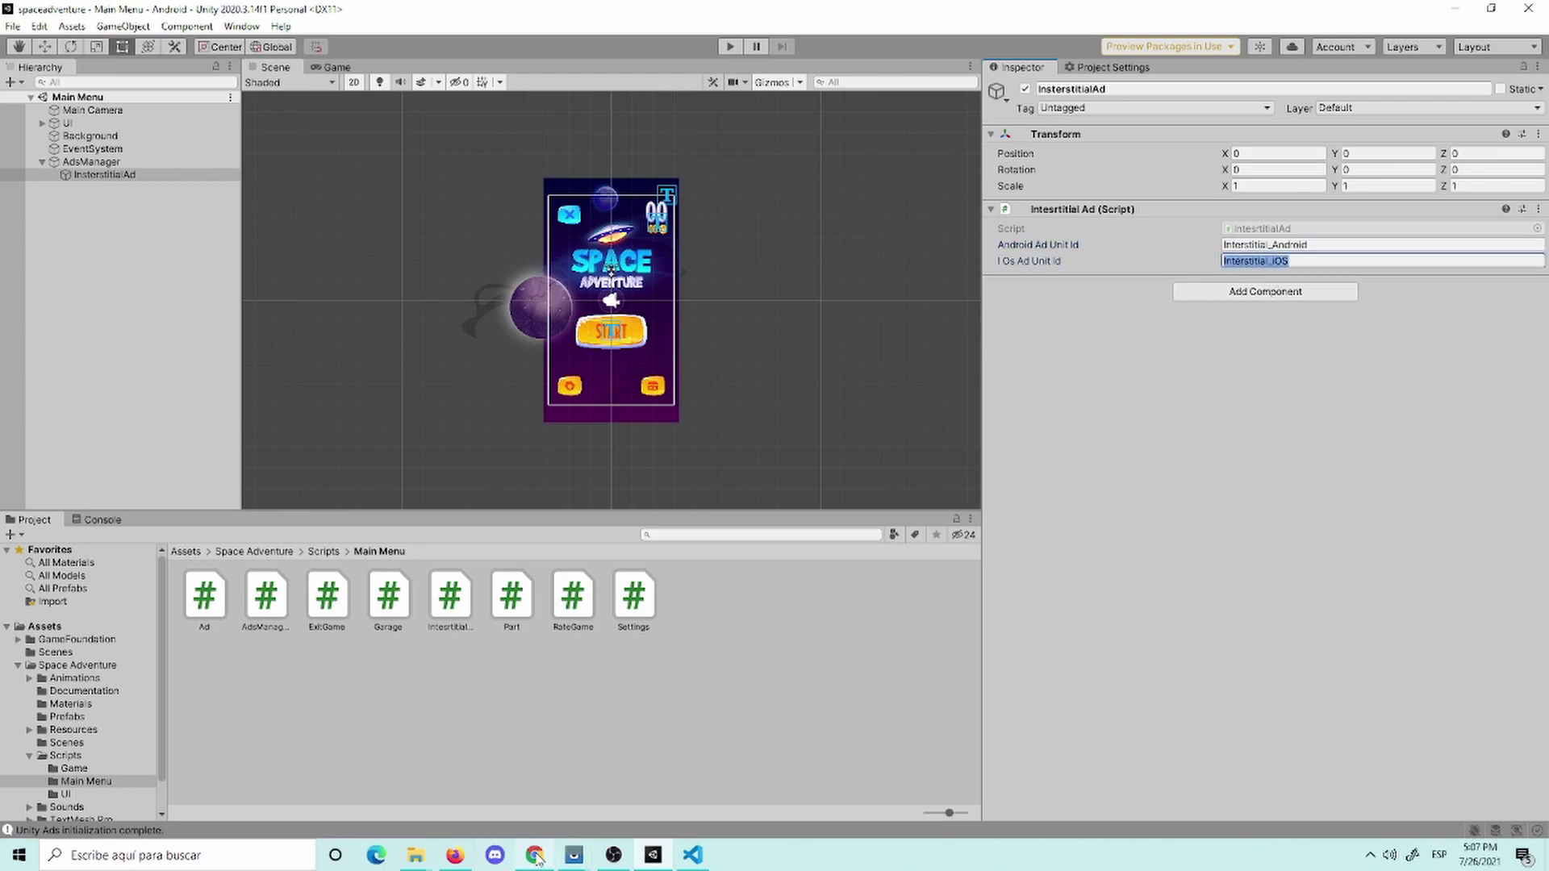
click(534, 855)
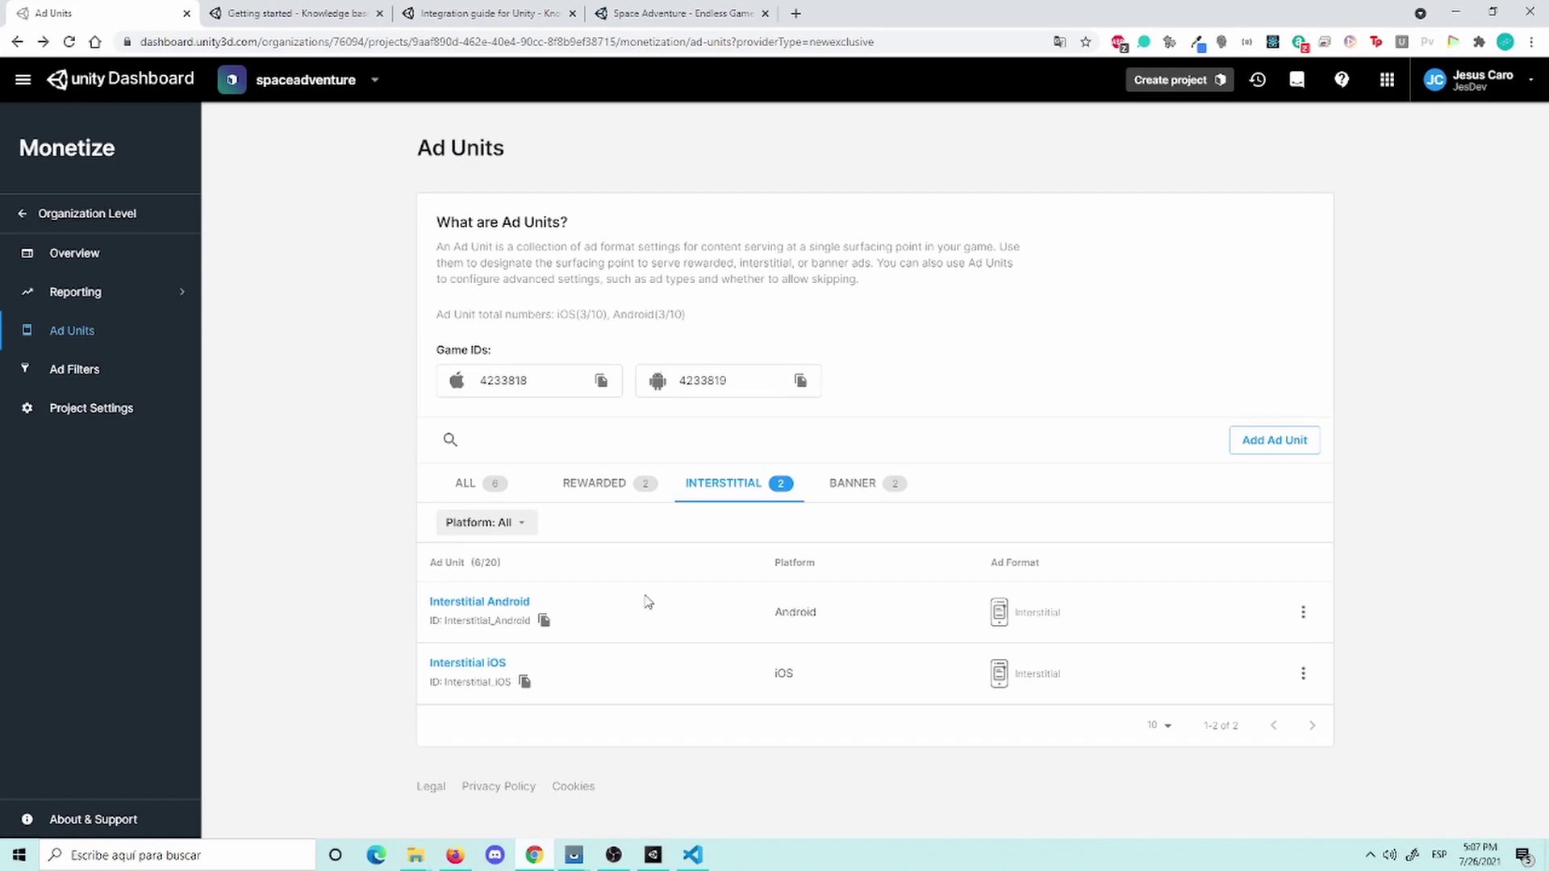
Step: Paste the dashboard's Interstitial_Android ID into the Android Ad Unit Id field
click(542, 630)
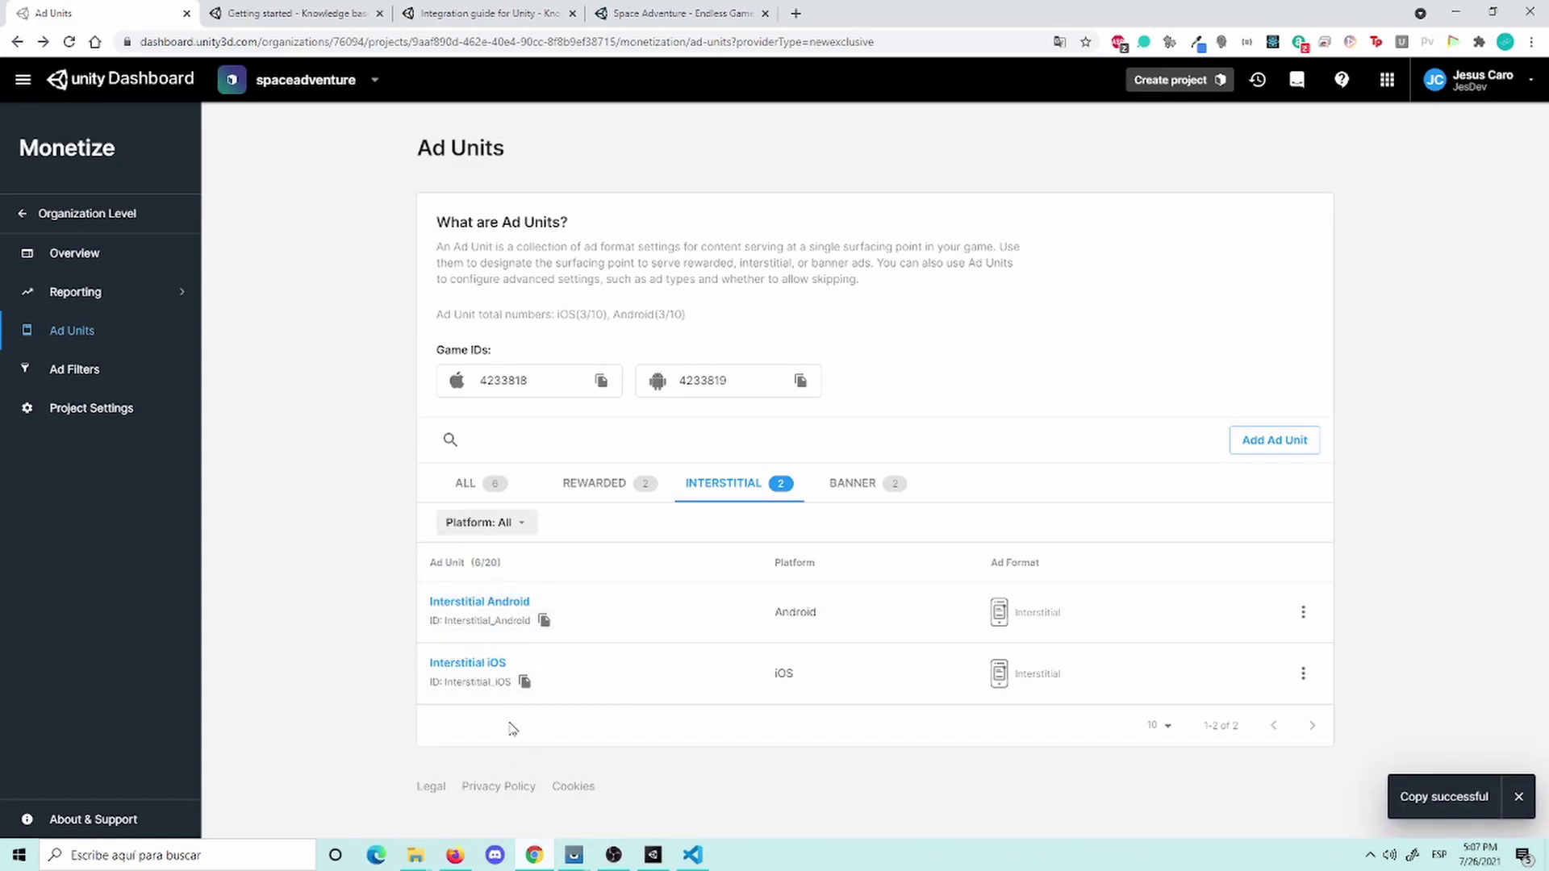
click(692, 855)
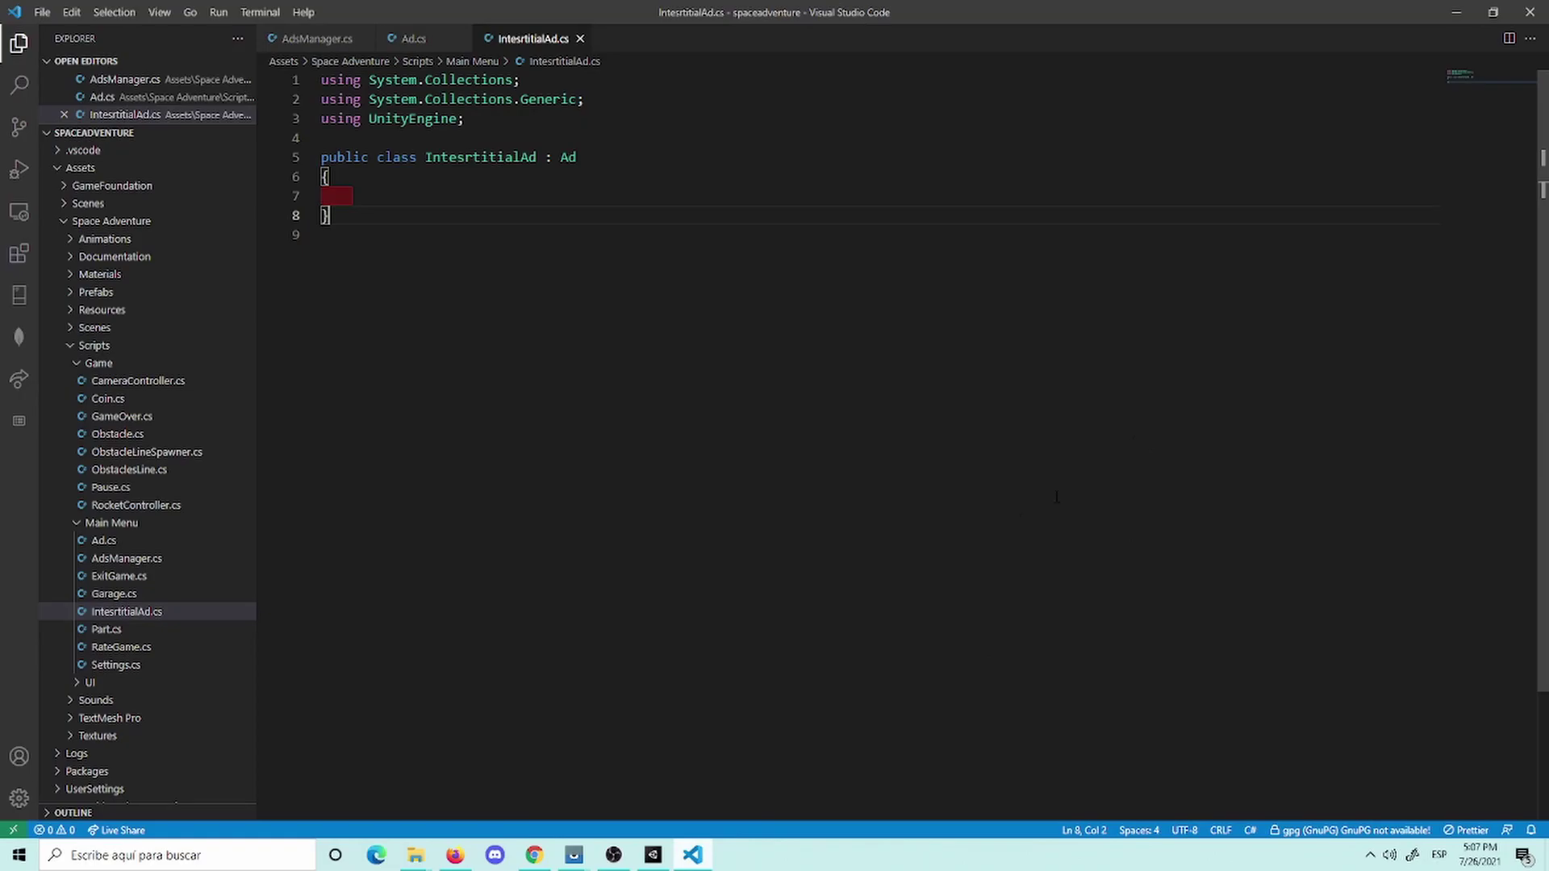
click(701, 853)
click(1363, 250)
key(ctrl+v)
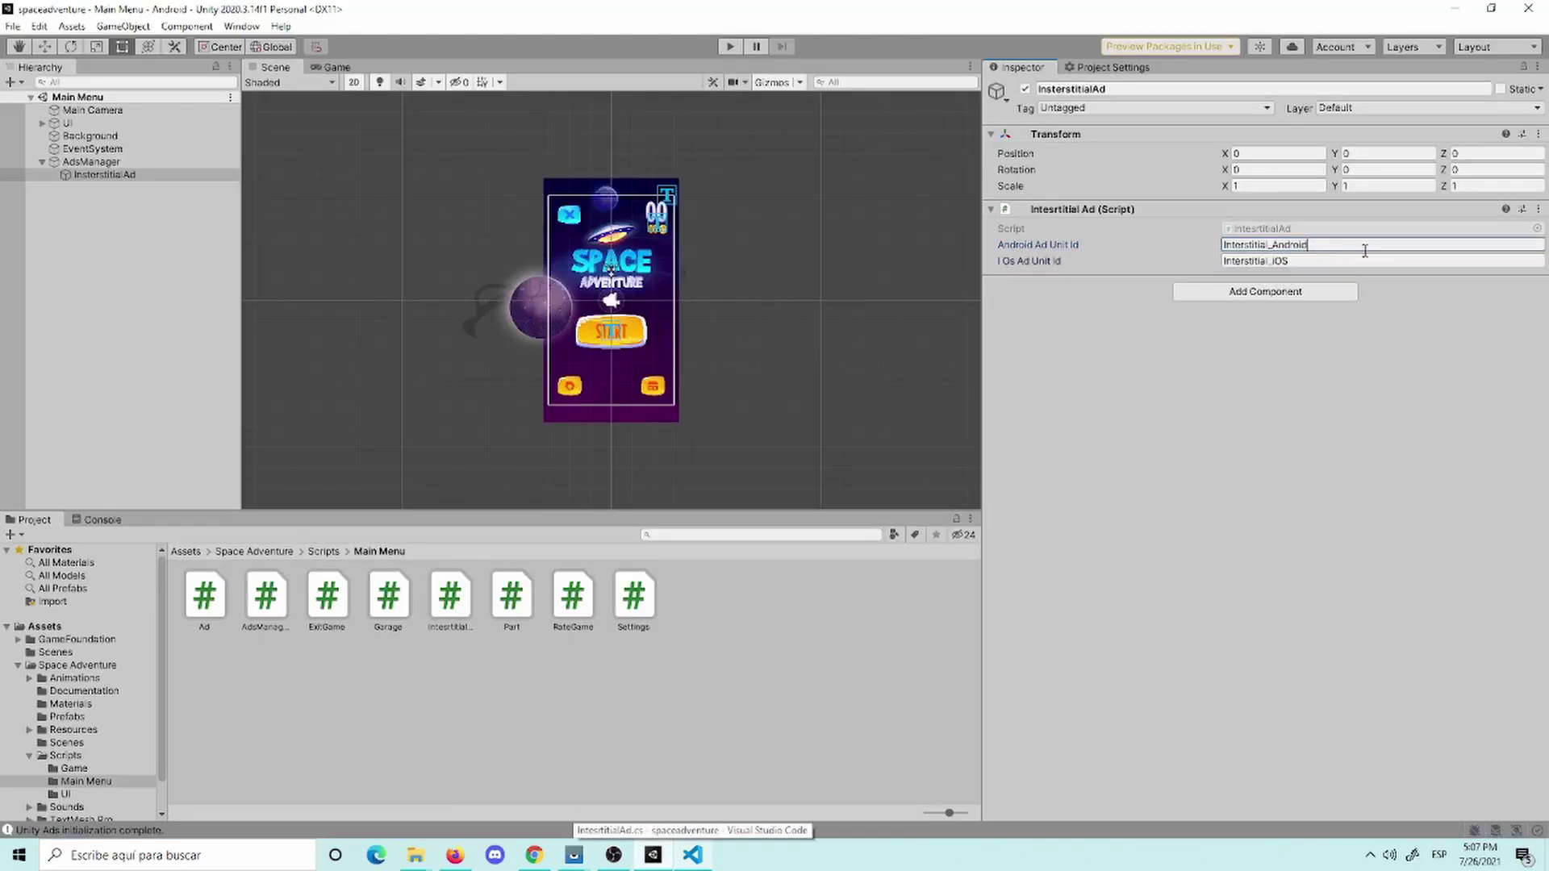
click(1279, 402)
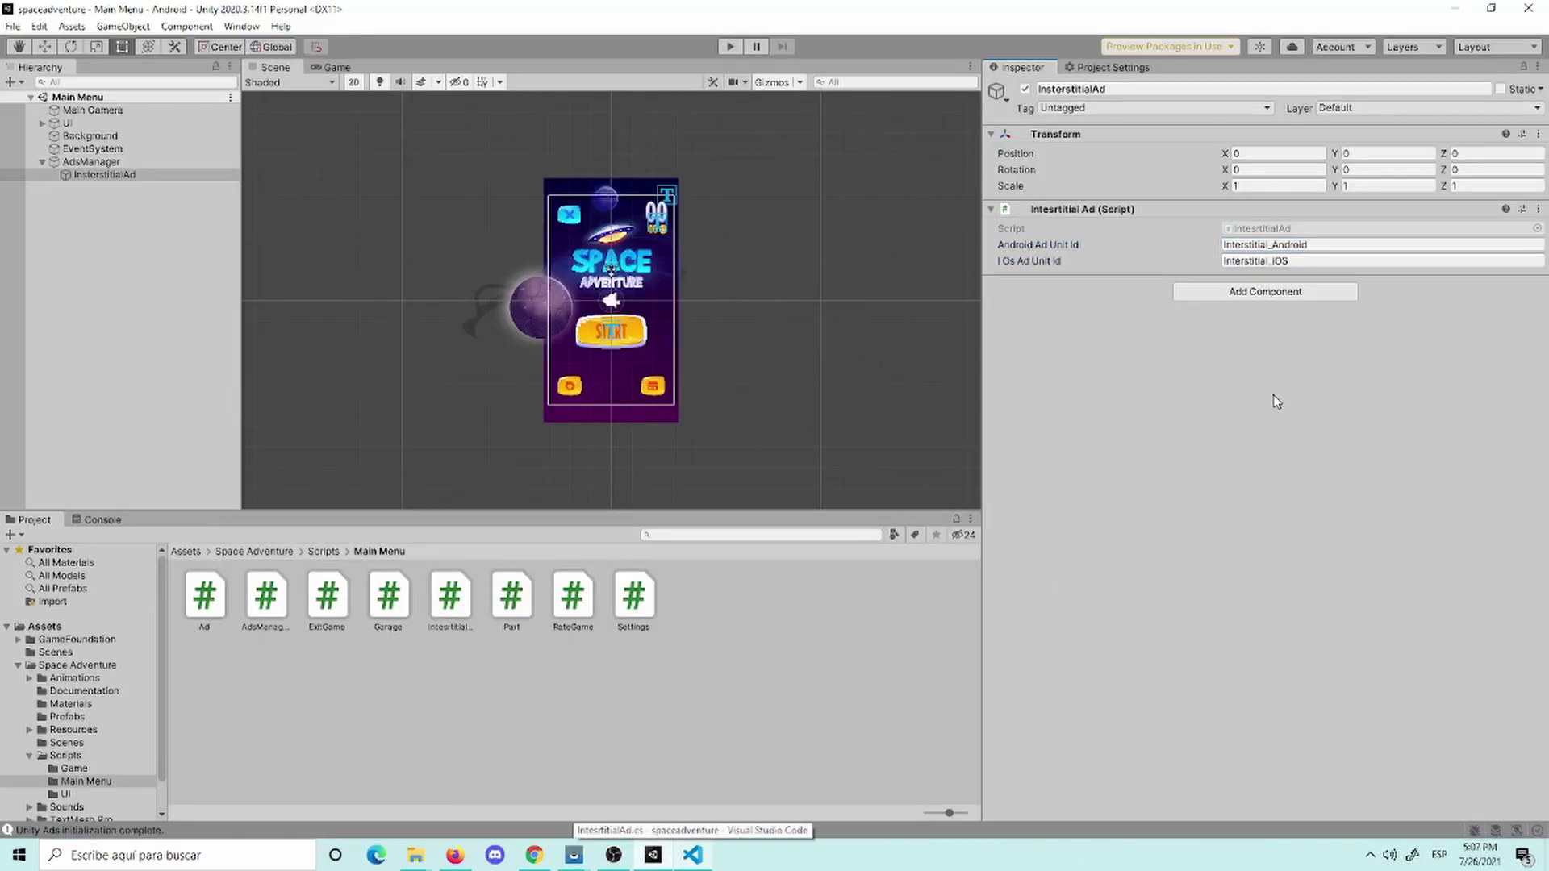
Step: Paste the dashboard's Interstitial_iOS ID into the iOS Ad Unit Id field
click(534, 855)
click(524, 682)
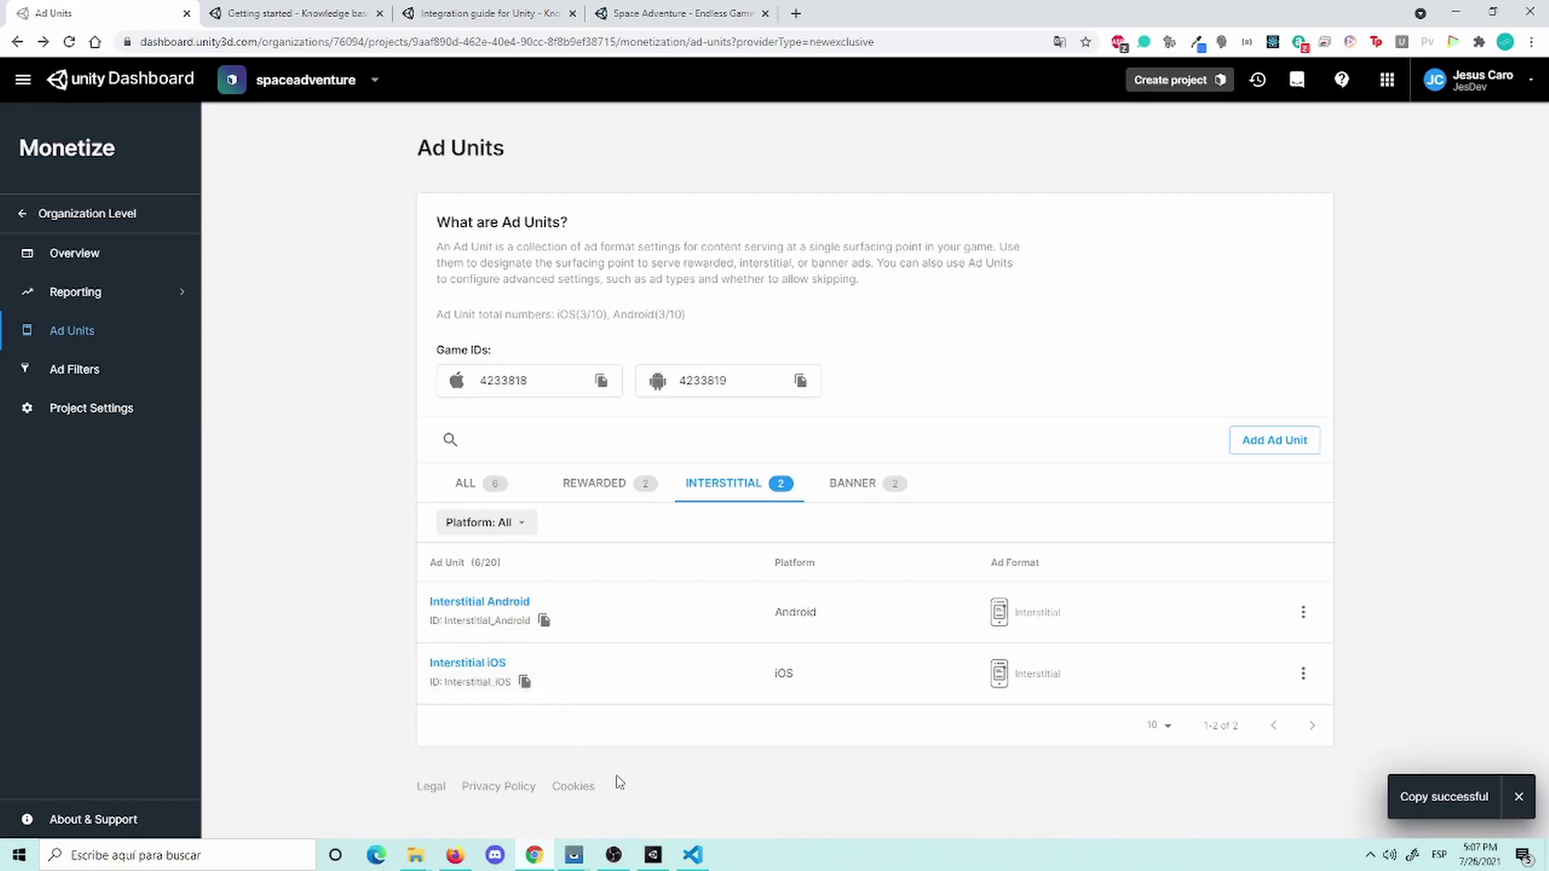
click(653, 855)
click(1280, 258)
key(ctrl+v)
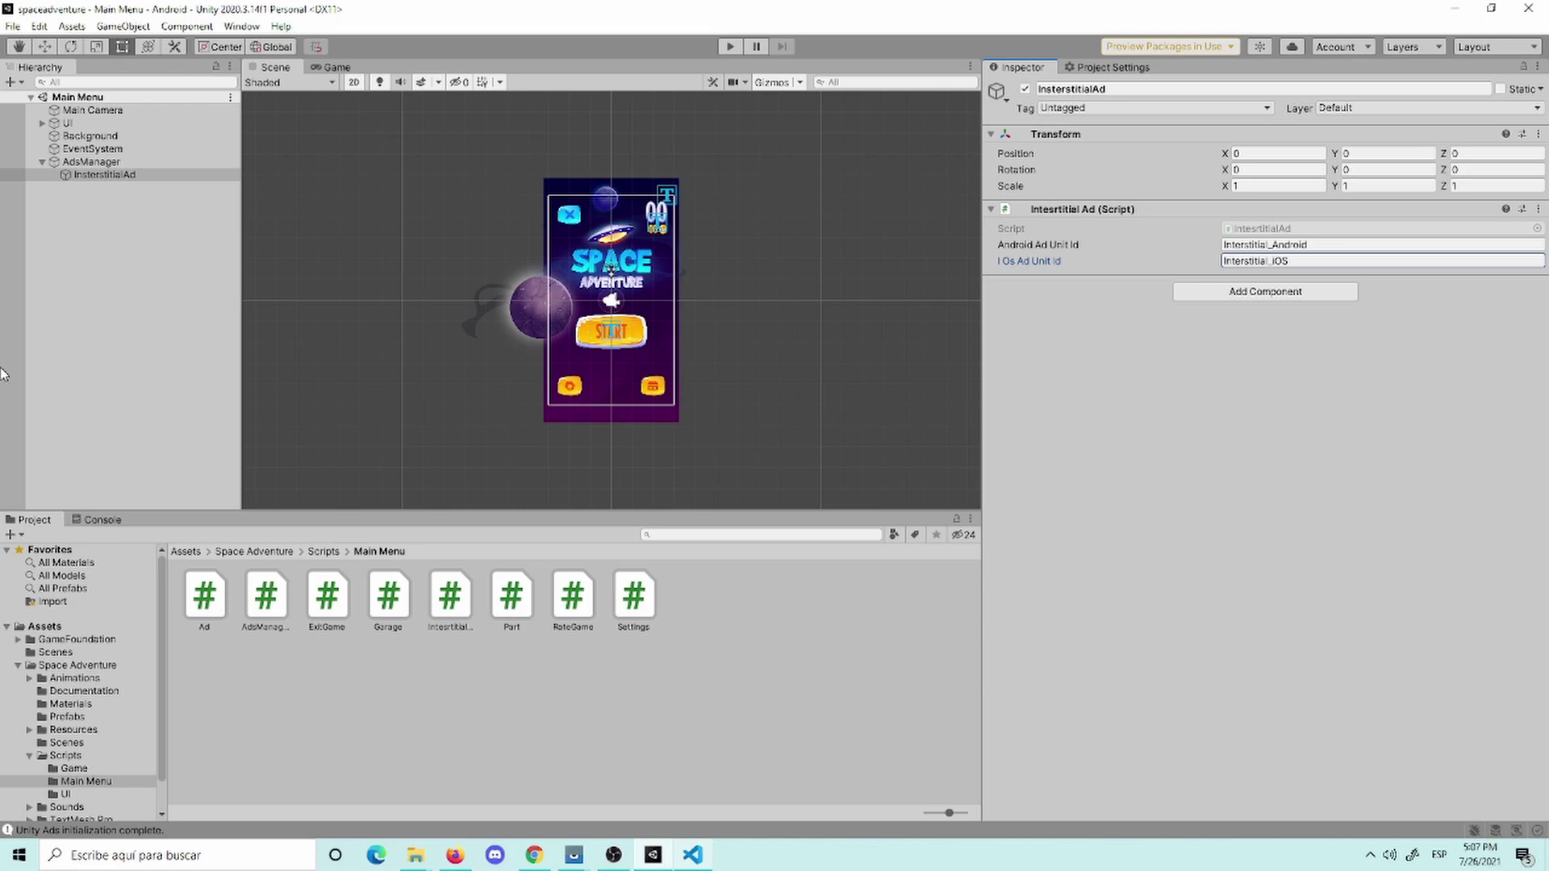
click(71, 295)
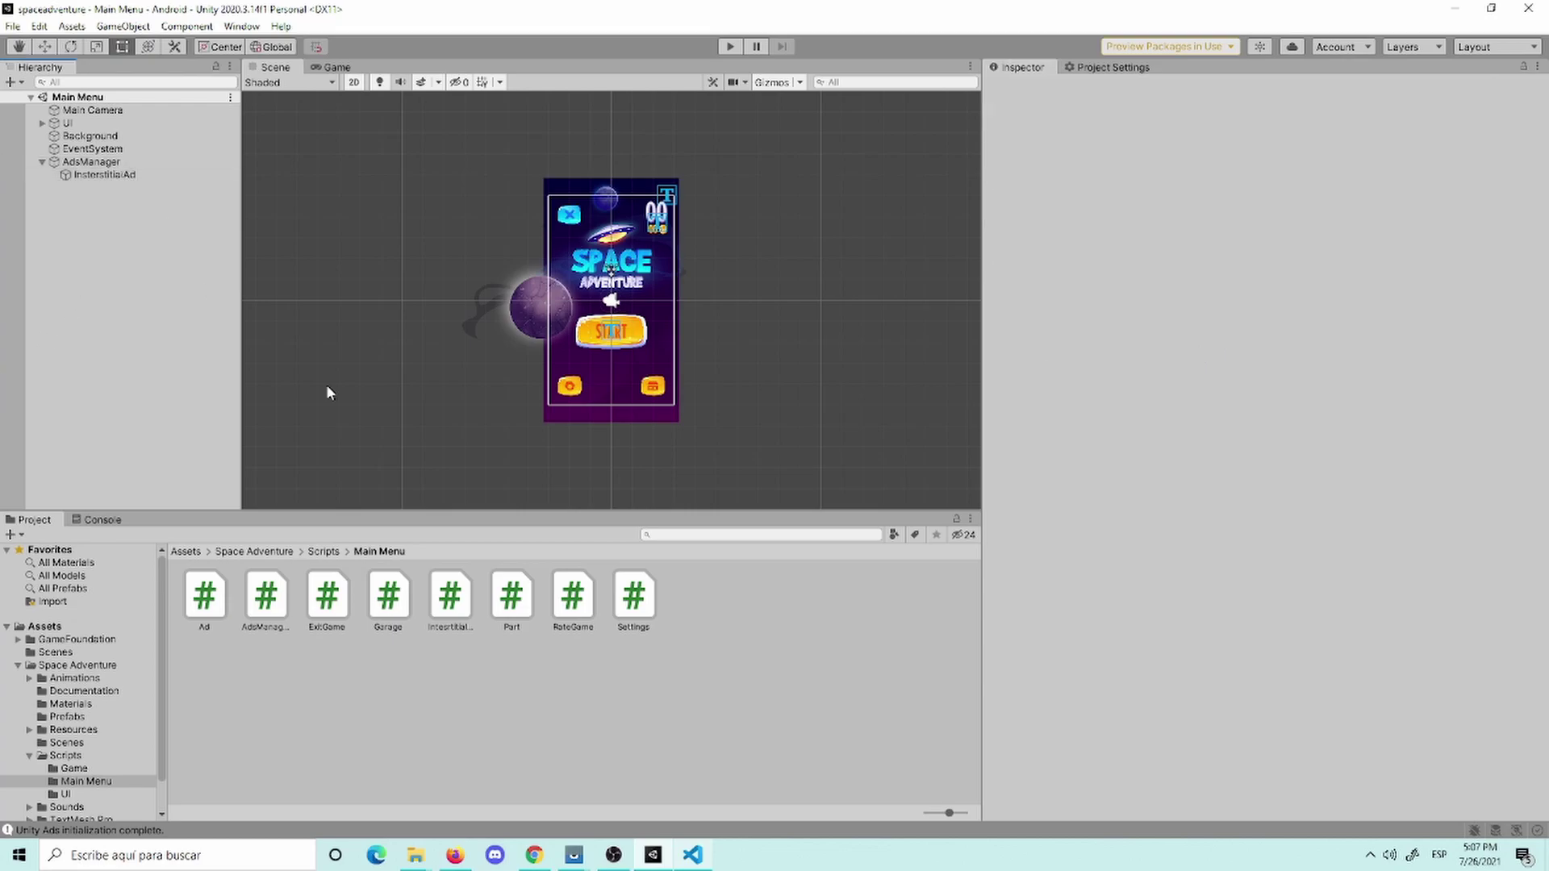
right_click(733, 665)
Step: Create a C# script named RewardedAd in the Main Menu folder
mouse_move(831, 202)
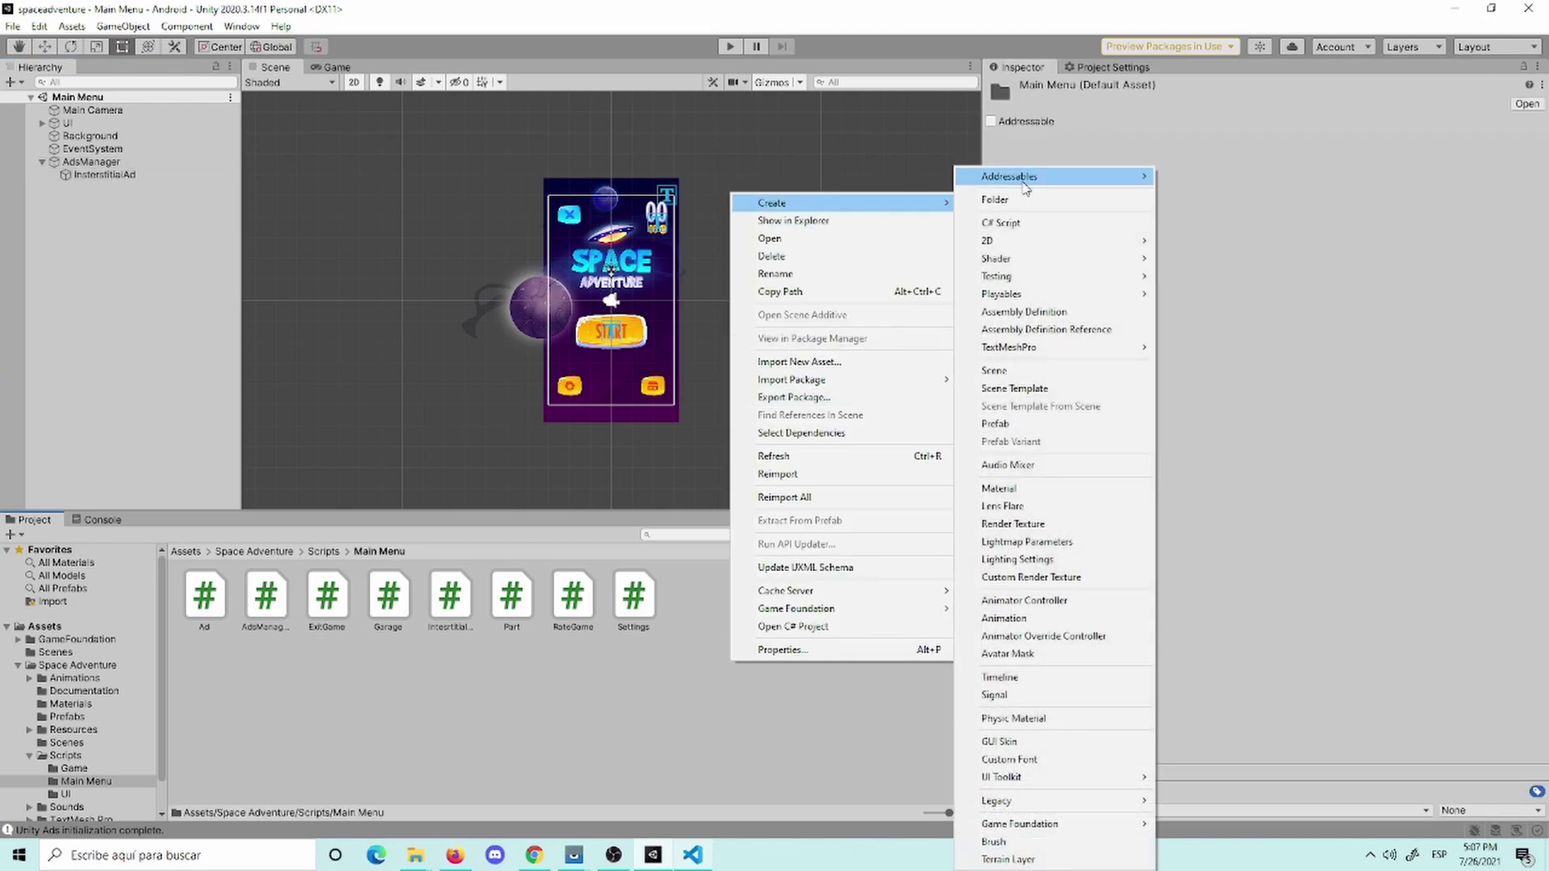
click(1021, 224)
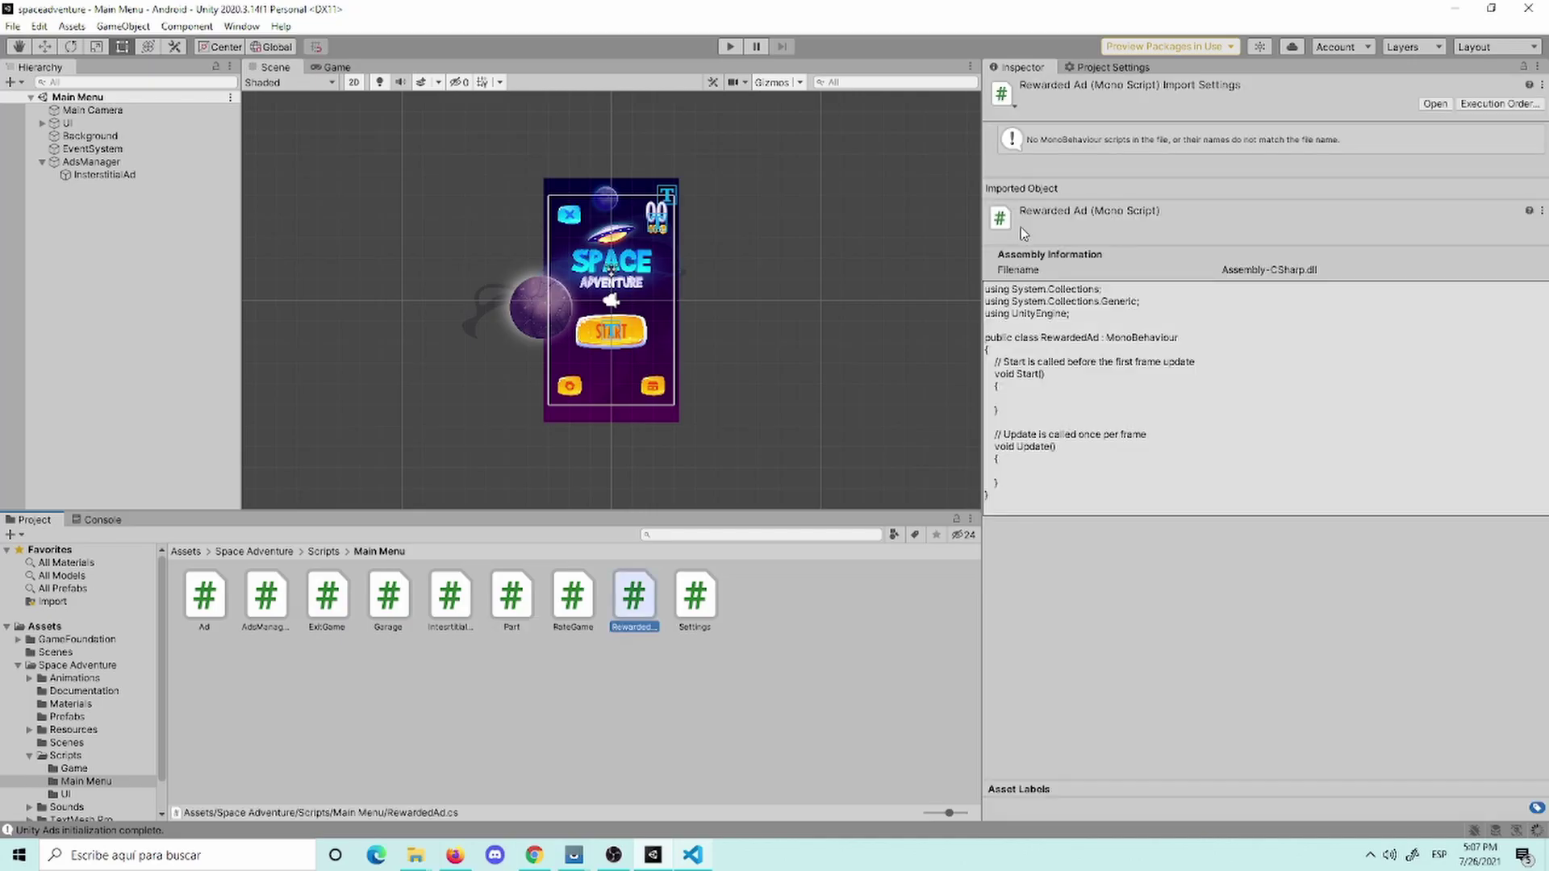
key(Return)
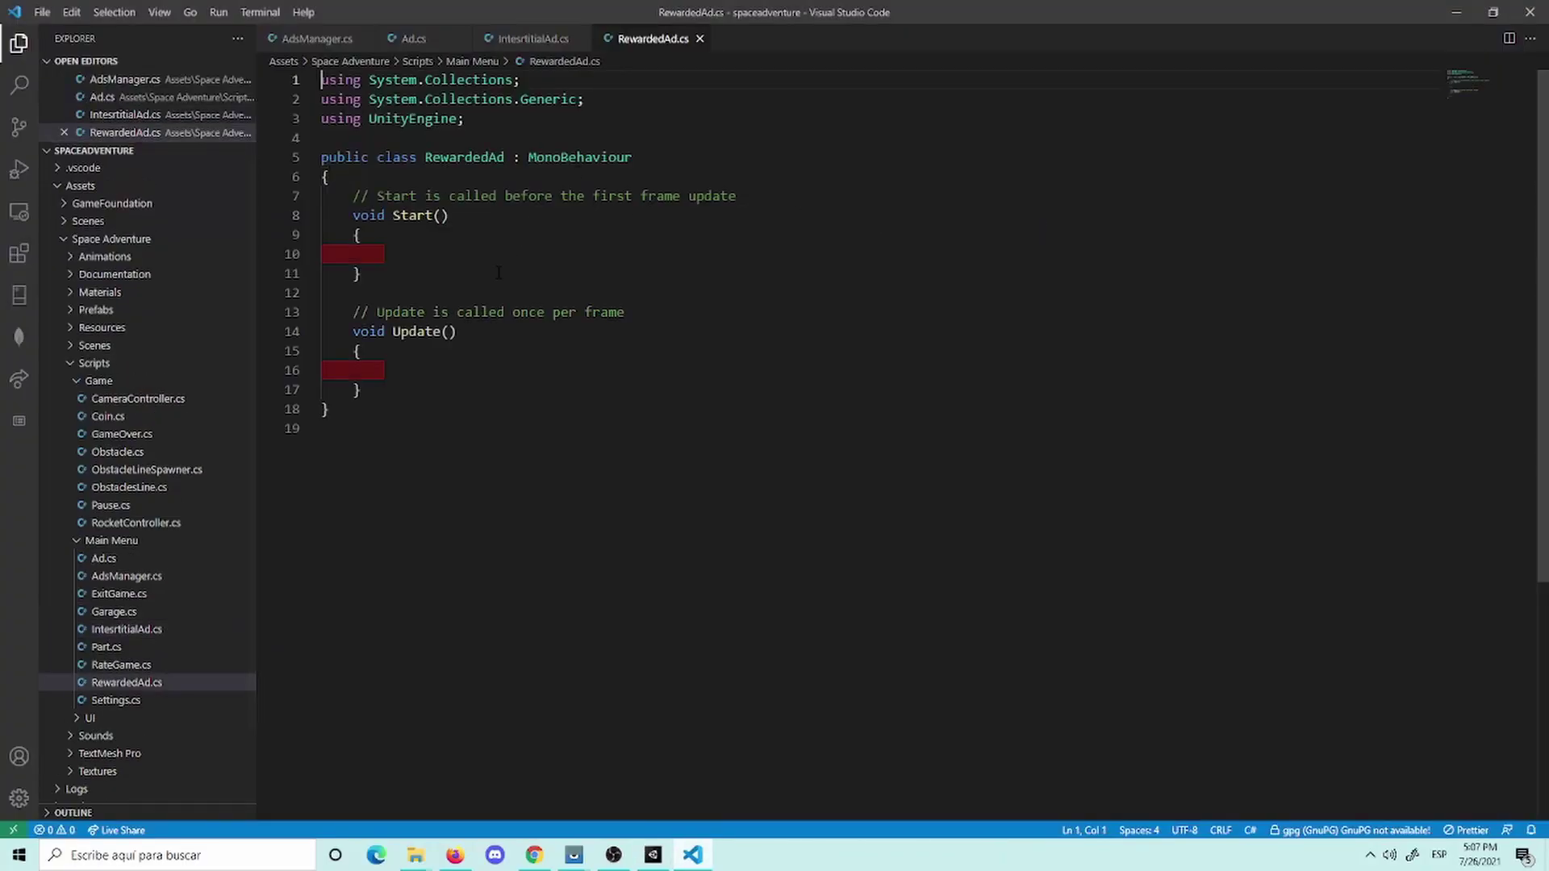
Step: Remove Start and Update from RewardedAd.cs and change its base class from MonoBehaviour to Ad
drag(387, 389, 352, 196)
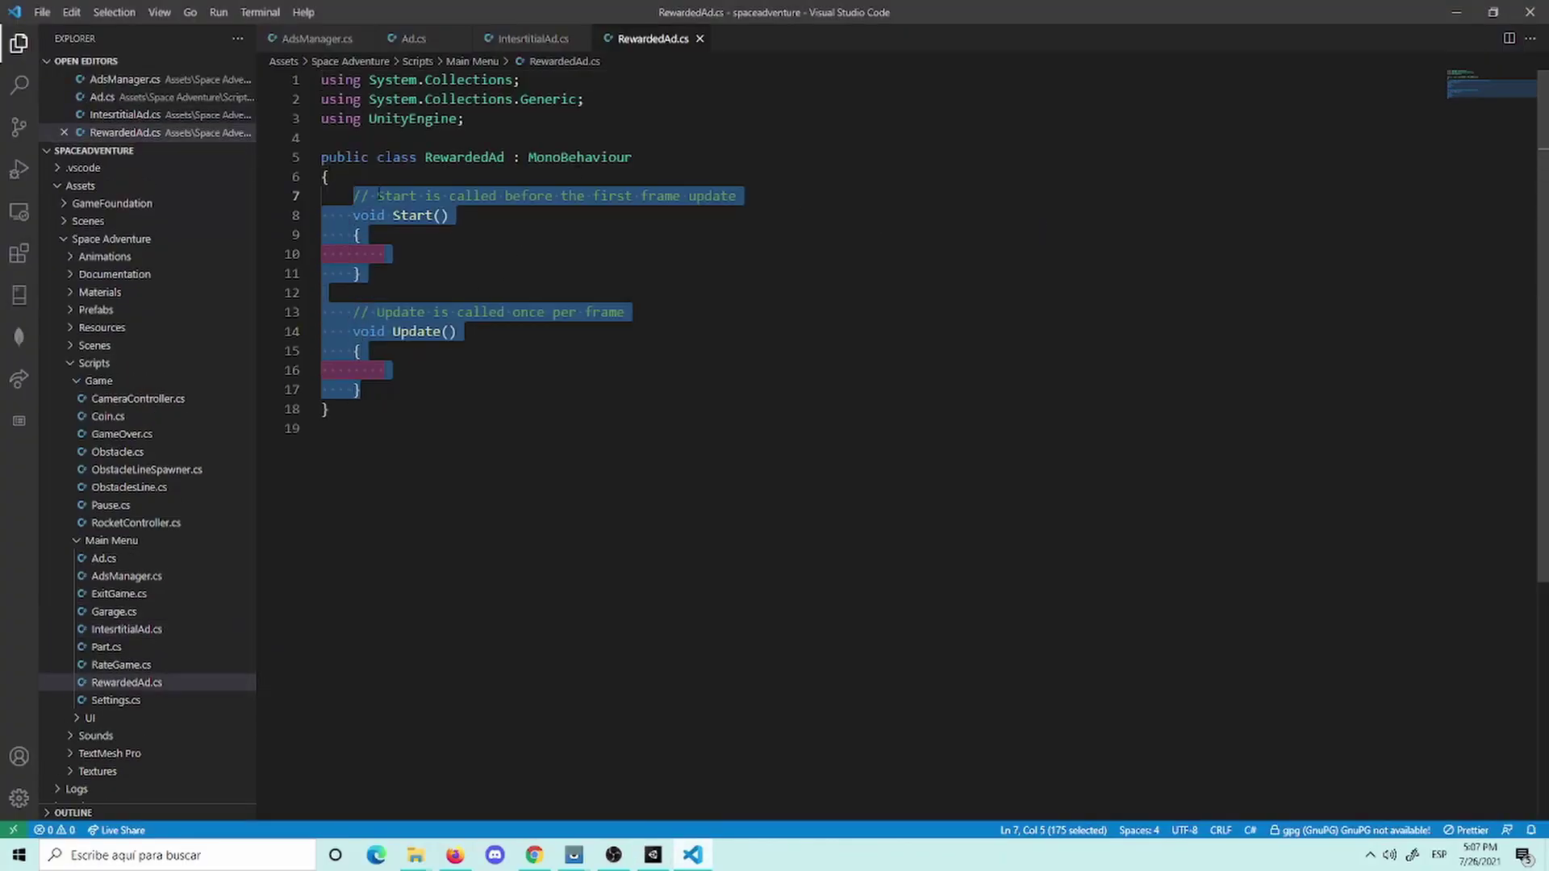
key(BackSpace)
double_click(573, 157)
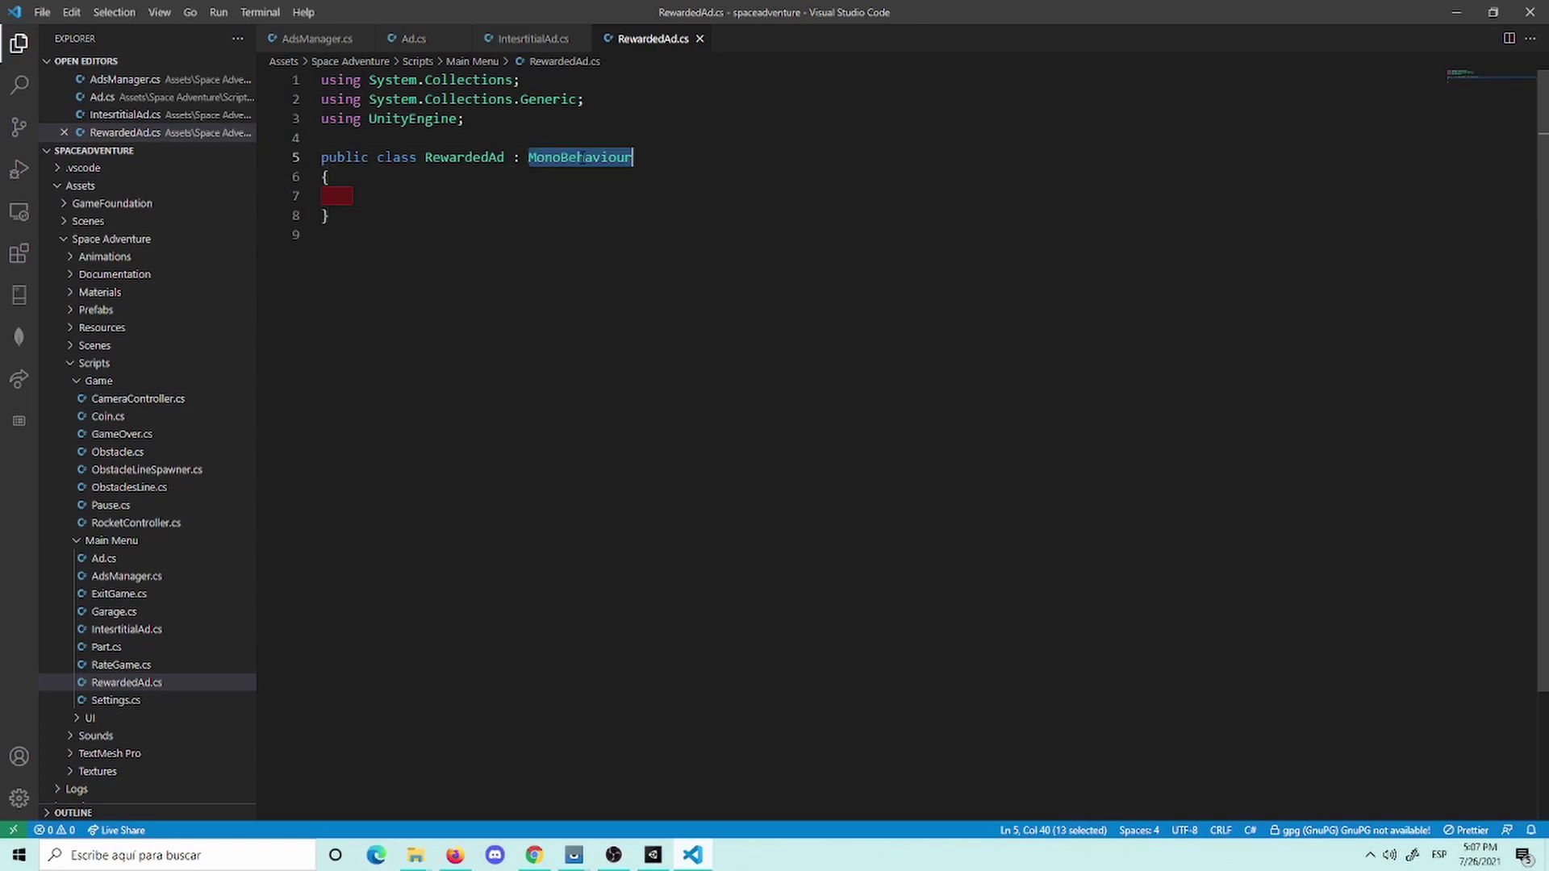
text(Ad)
click(432, 197)
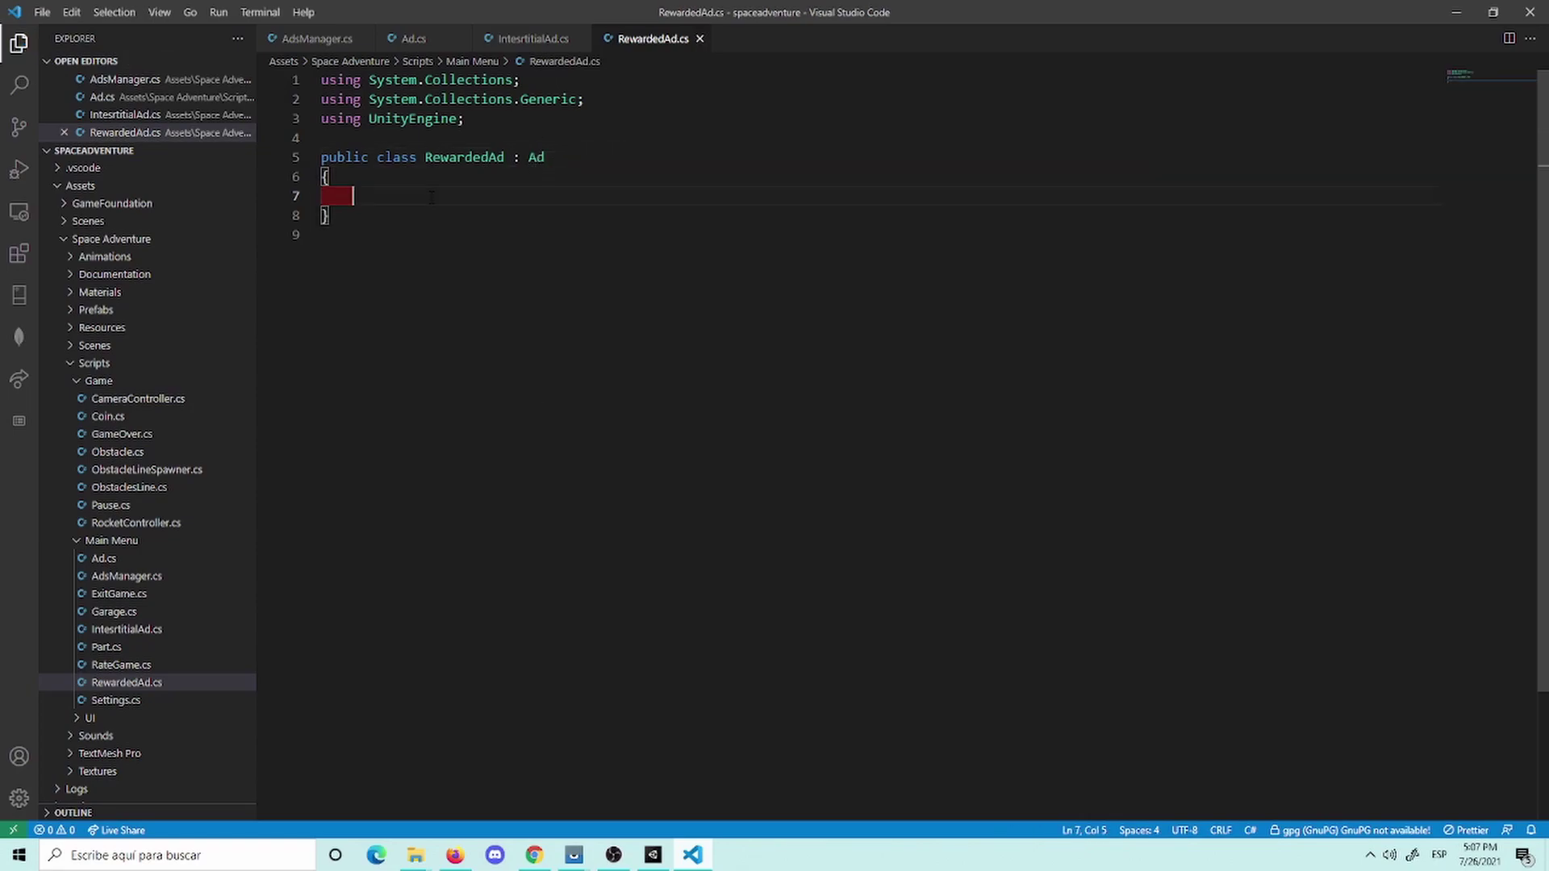
key(alt+Tab)
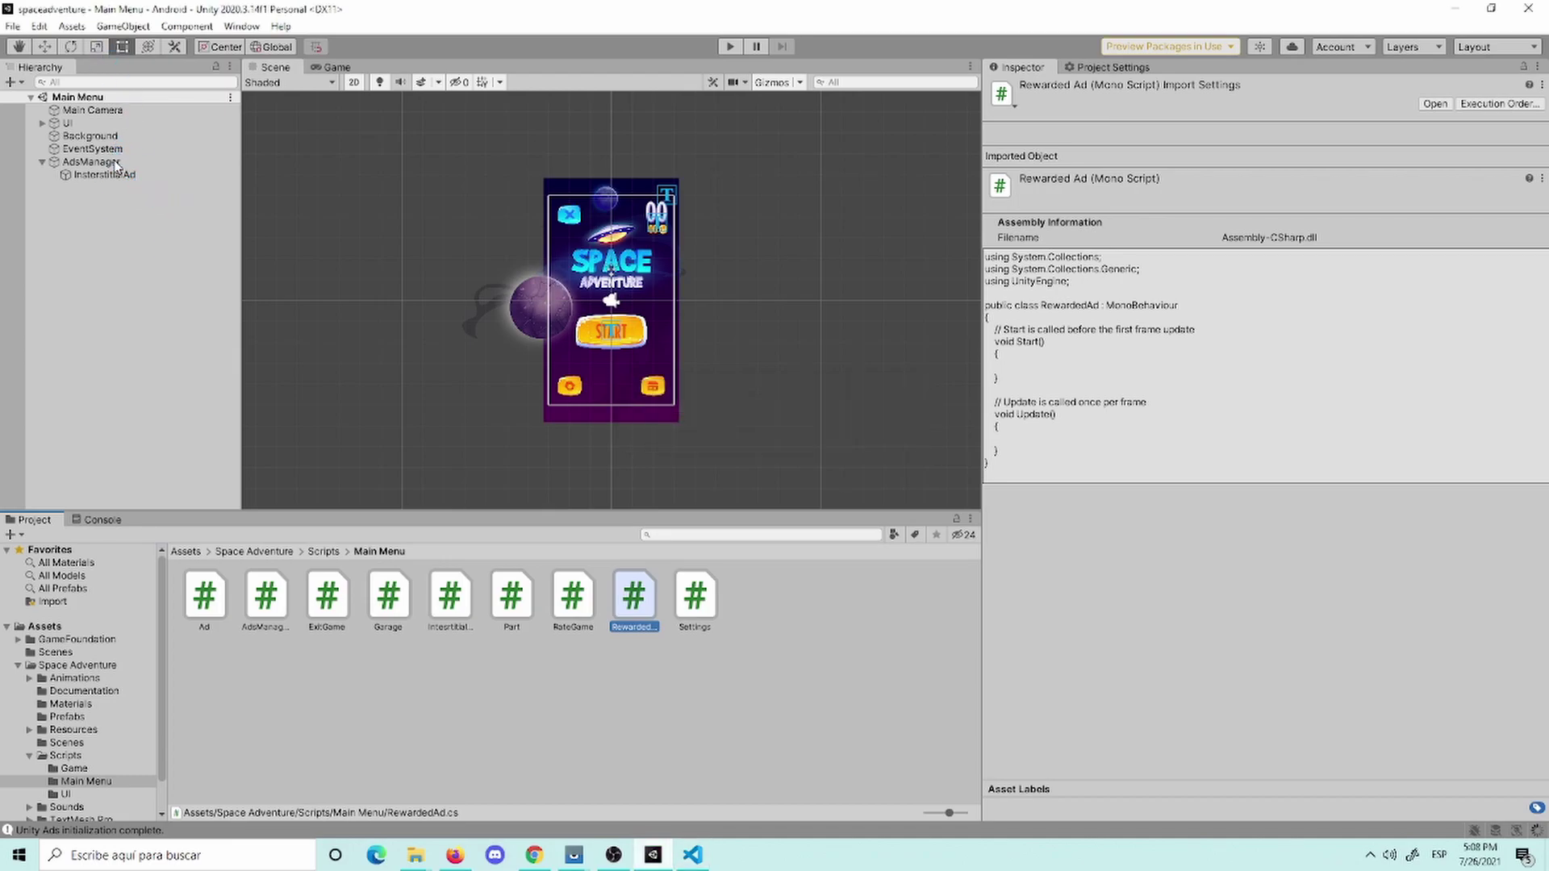
Step: Create an empty child object under AdsManager named RewardedAd
right_click(117, 166)
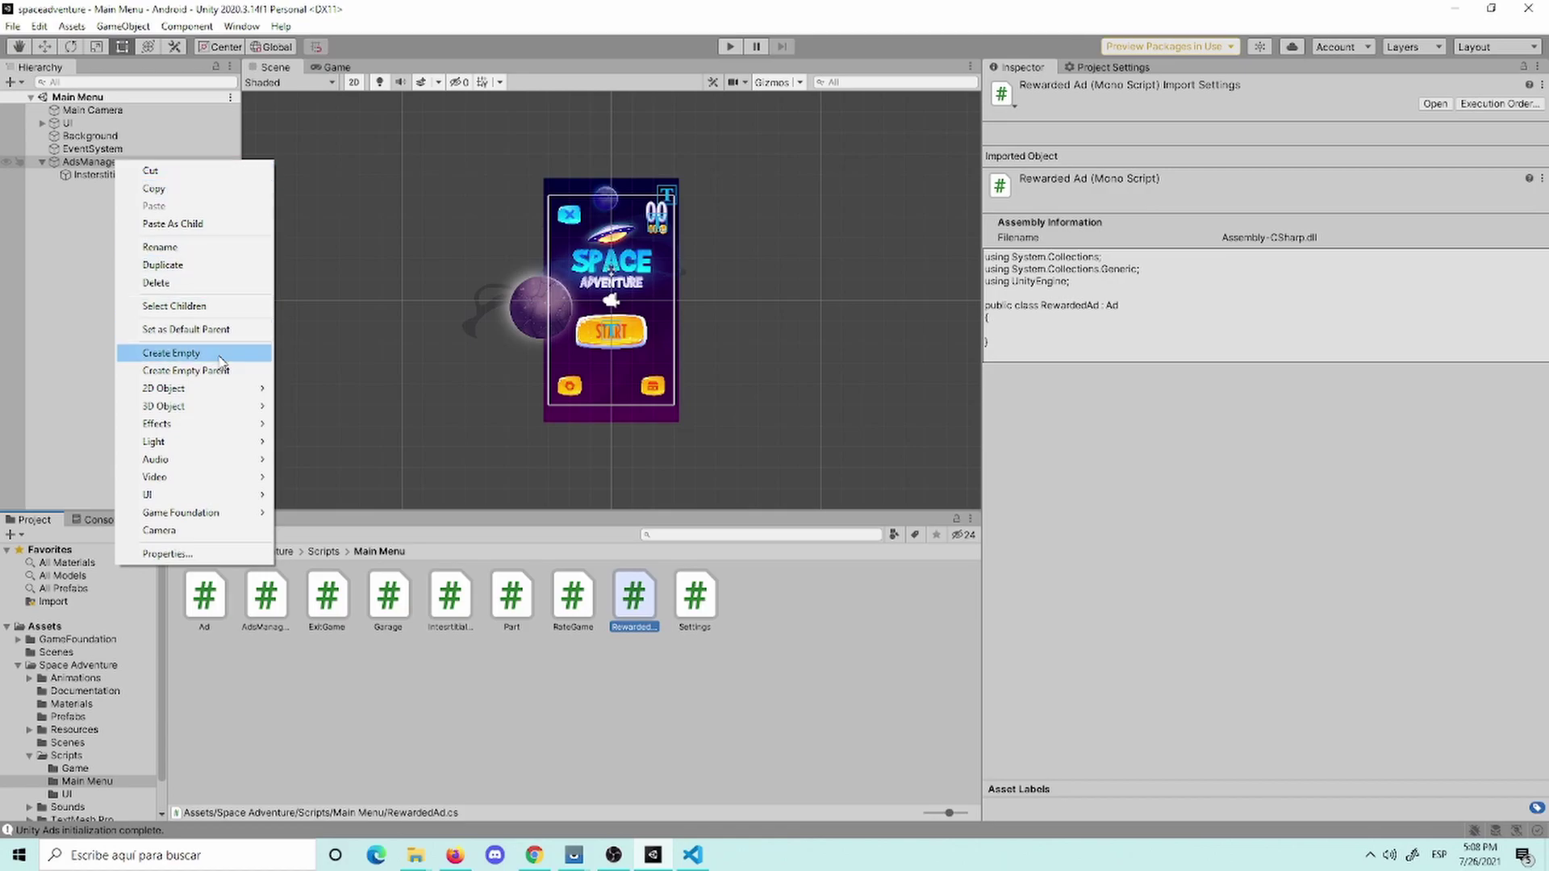
click(149, 353)
text(RewardedAd)
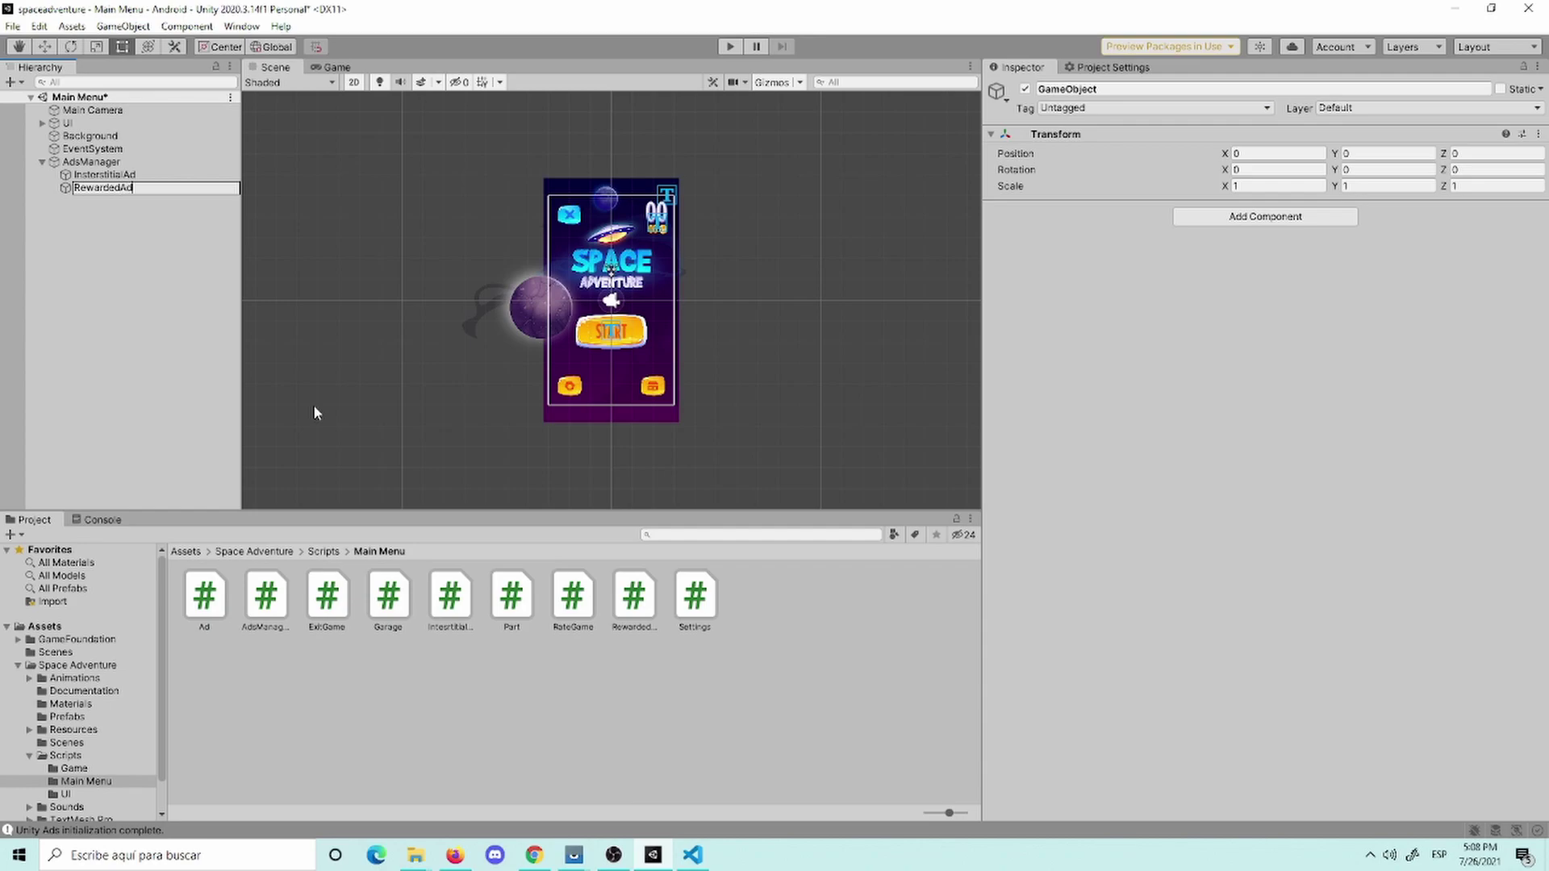
key(Return)
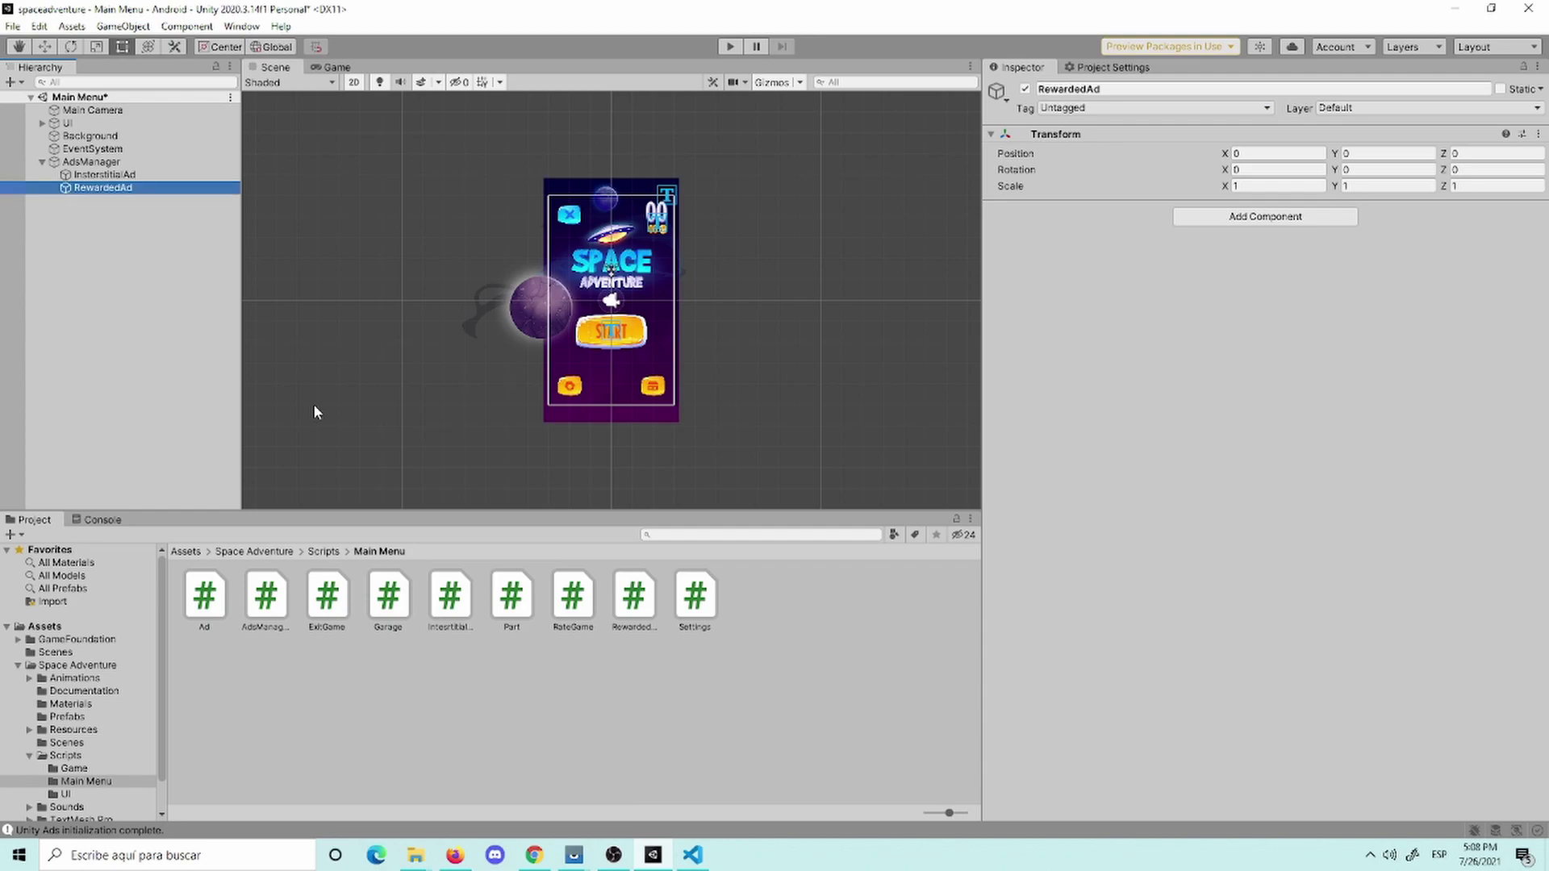
Step: Add the Rewarded Ad script component to RewardedAd and save the scene
click(1232, 216)
text(re)
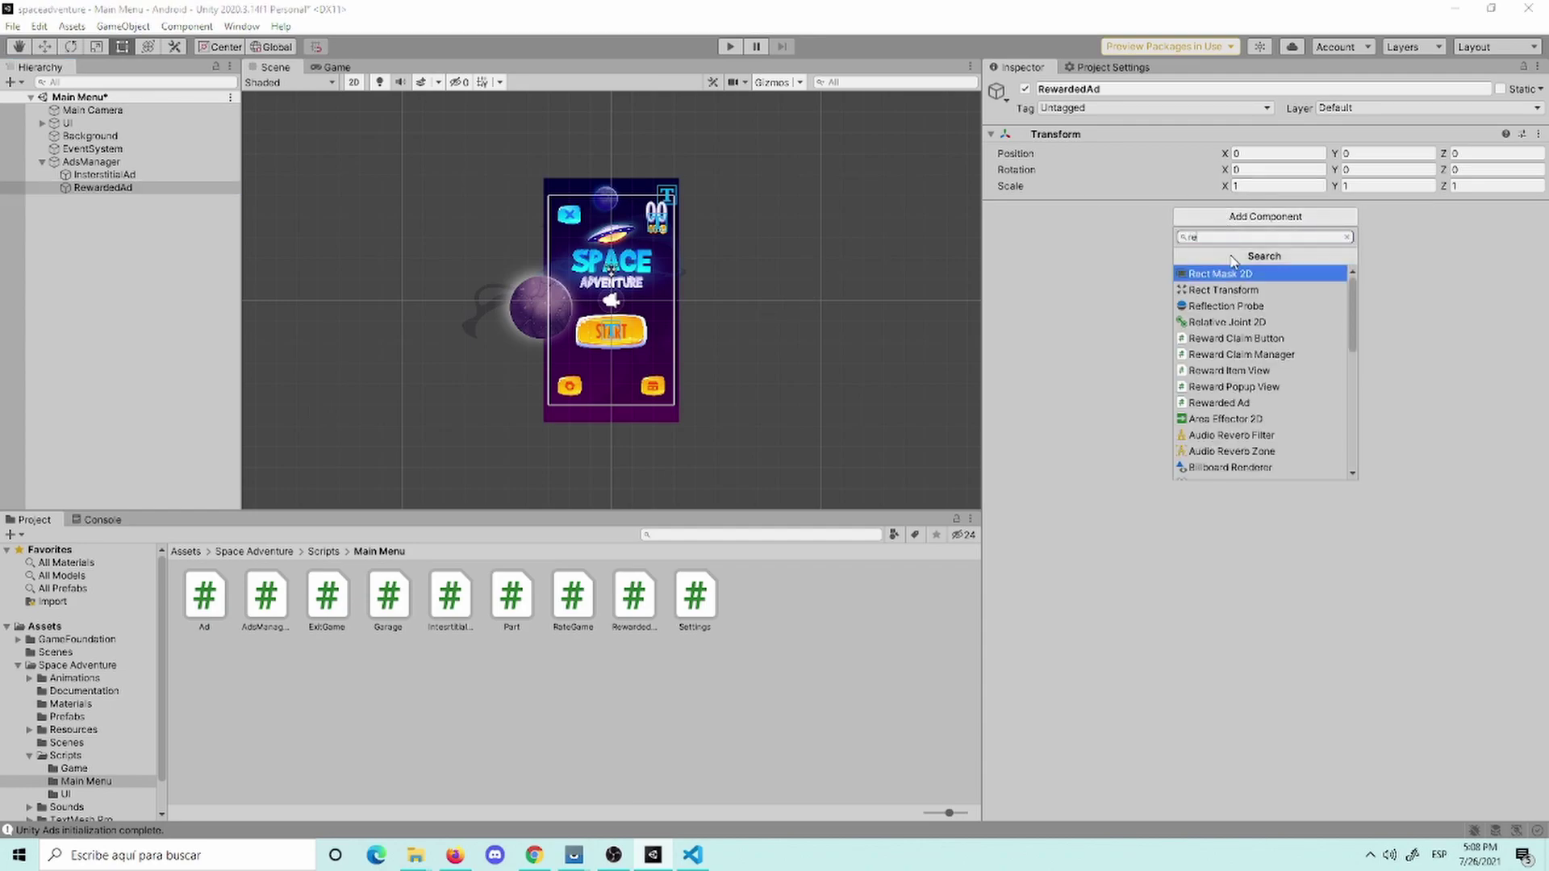
text(wa)
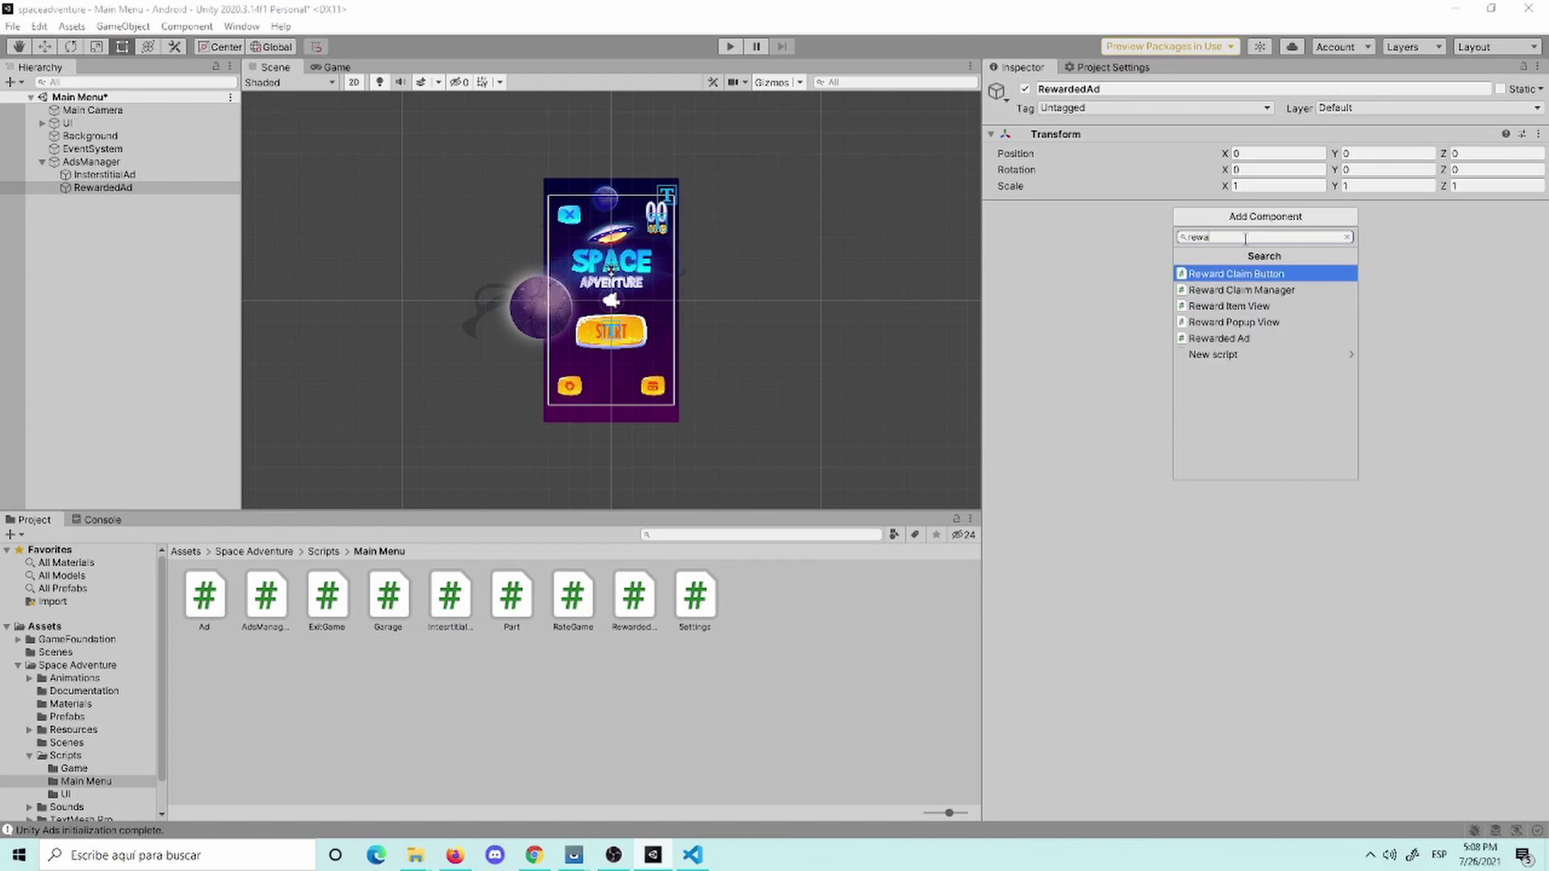
click(1300, 338)
key(ctrl+s)
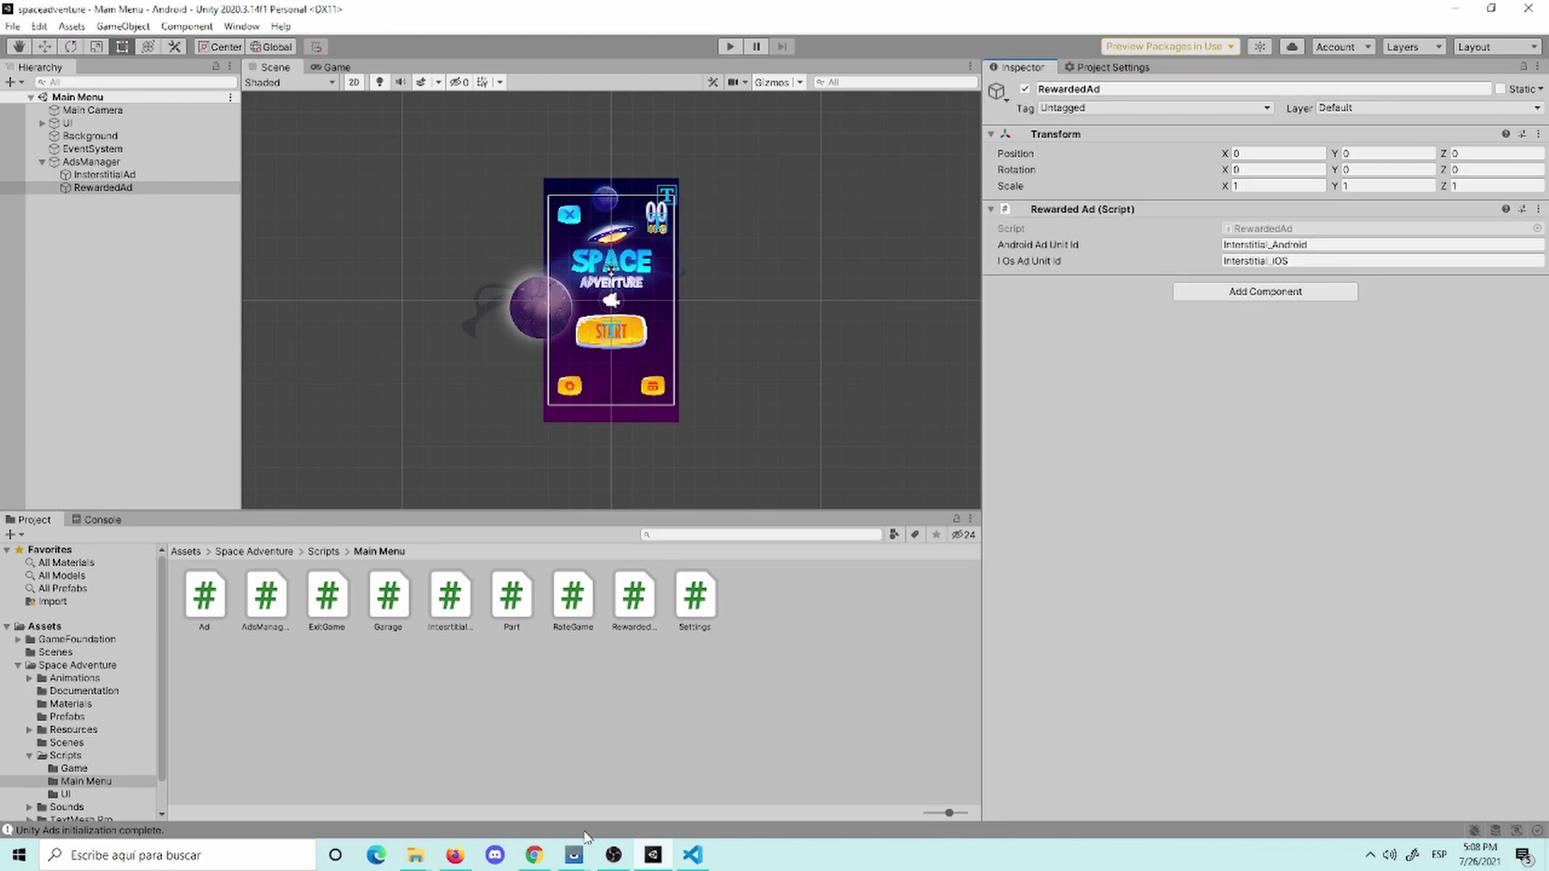
Step: Paste the dashboard's Rewarded_Android ID into the Android Ad Unit Id field
click(534, 854)
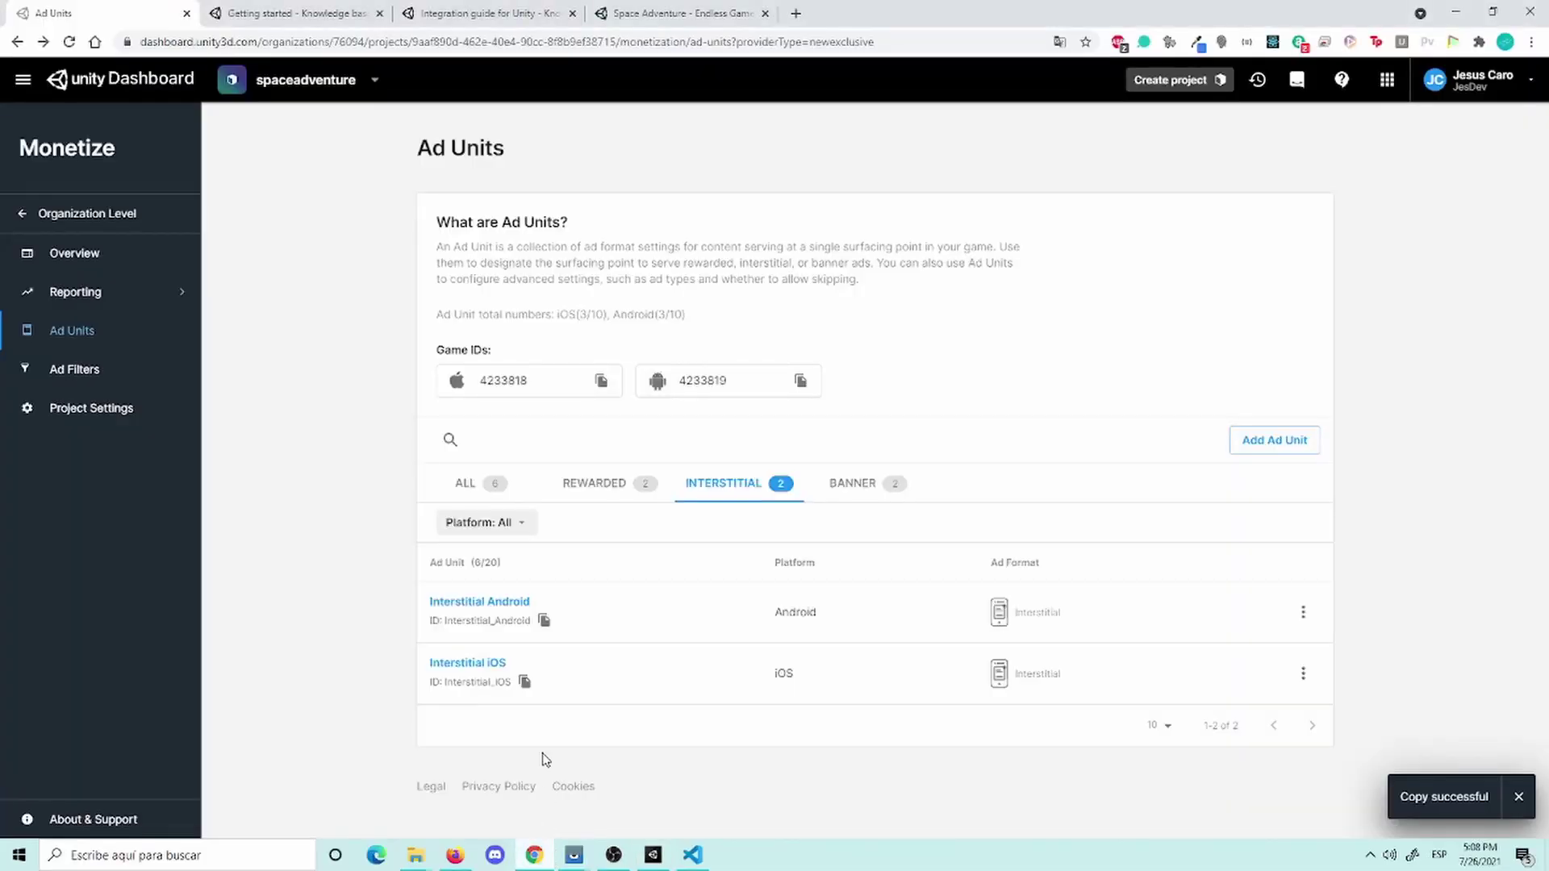
click(619, 484)
click(545, 620)
click(694, 854)
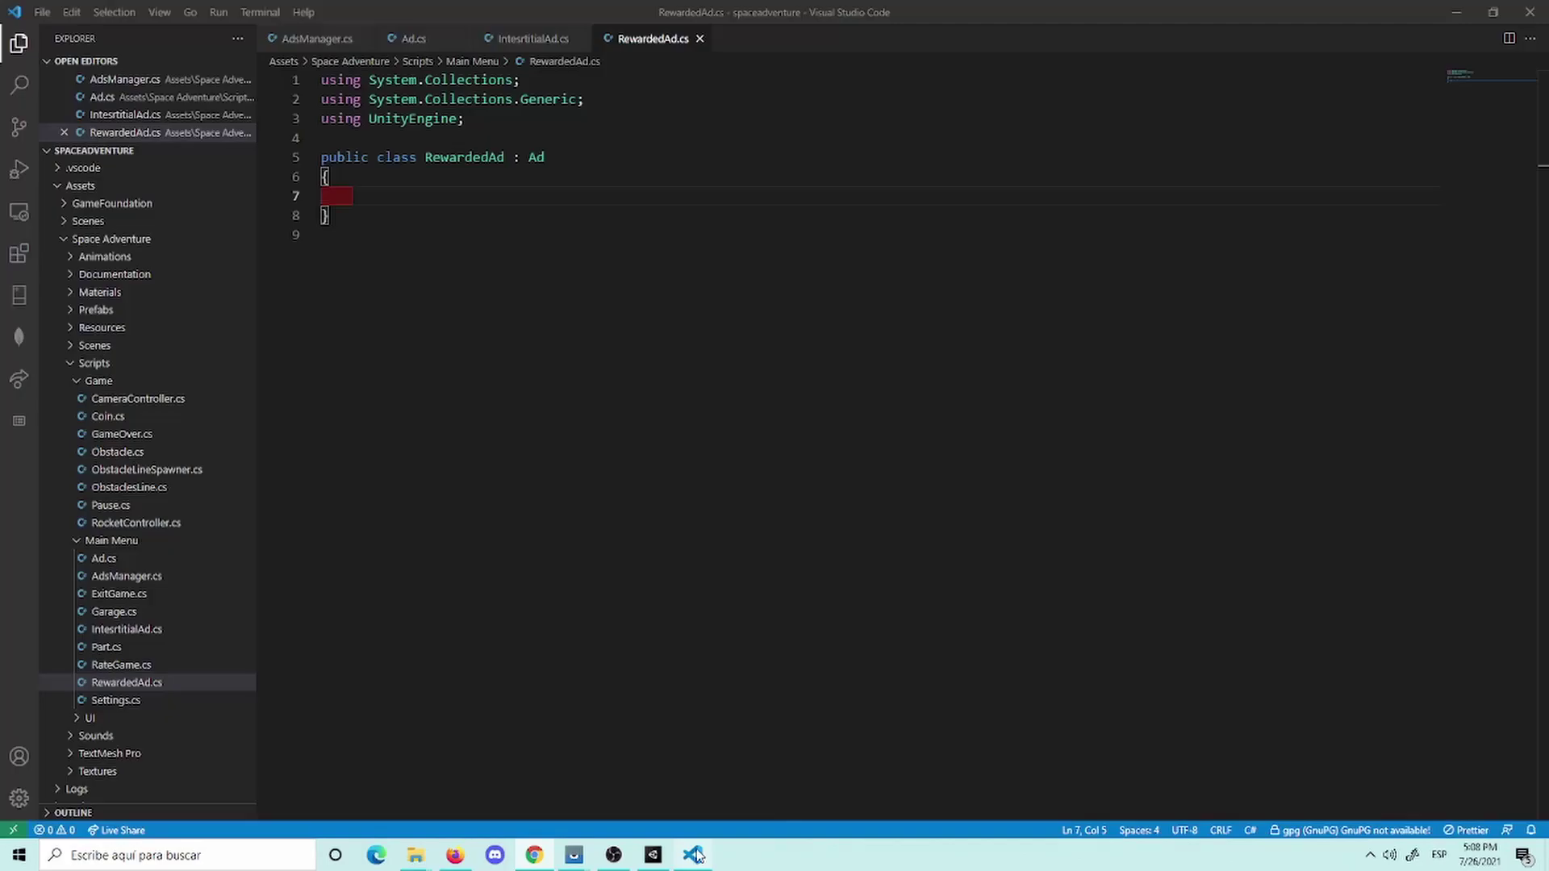
click(653, 854)
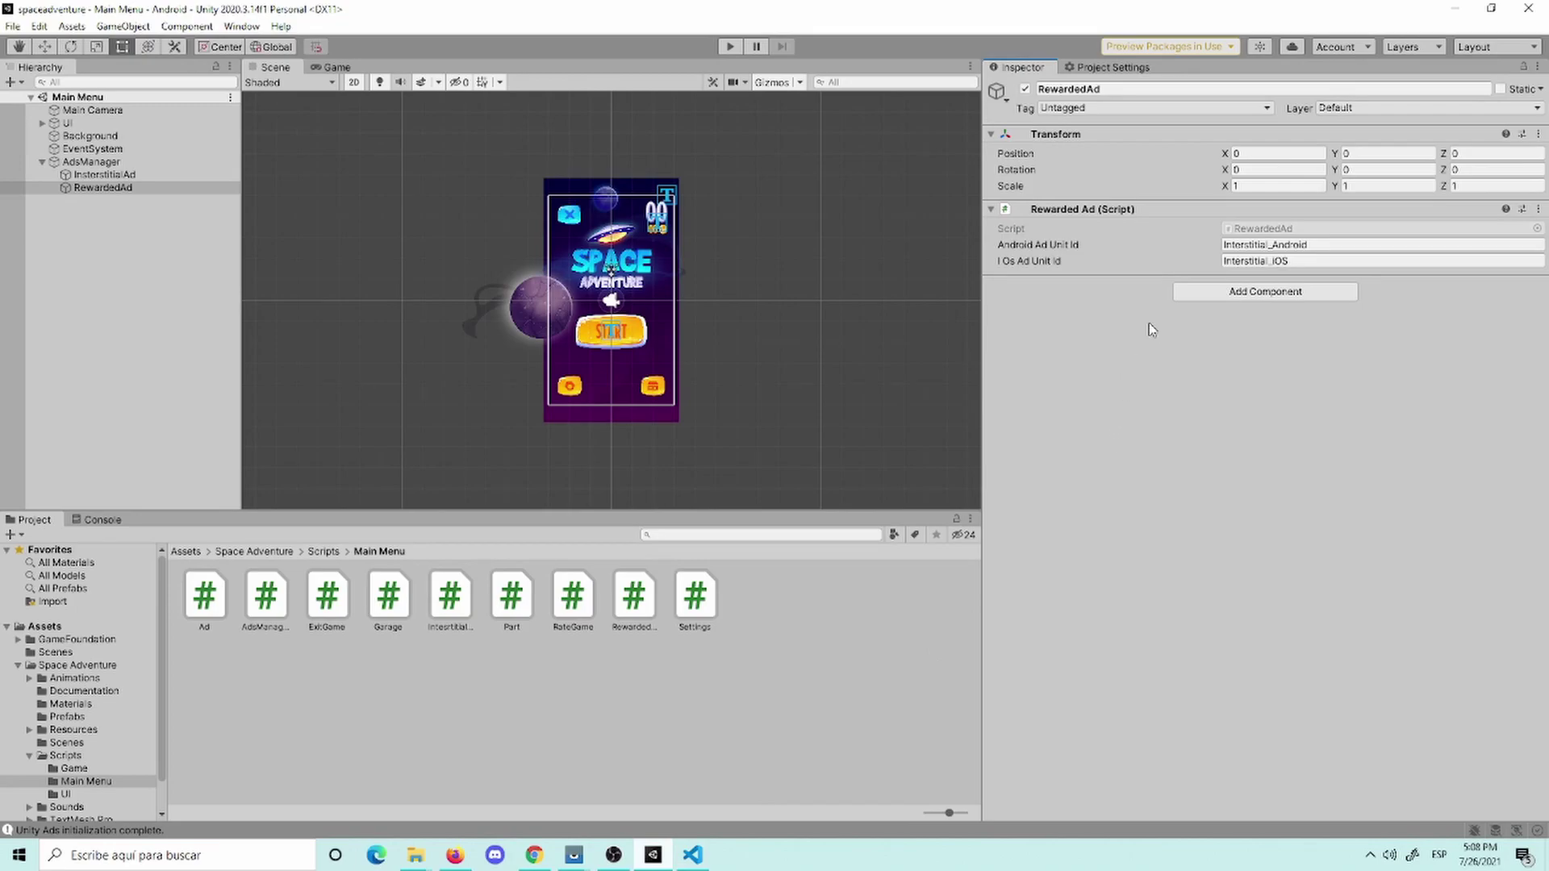
click(1271, 245)
text(Rewarded_Android)
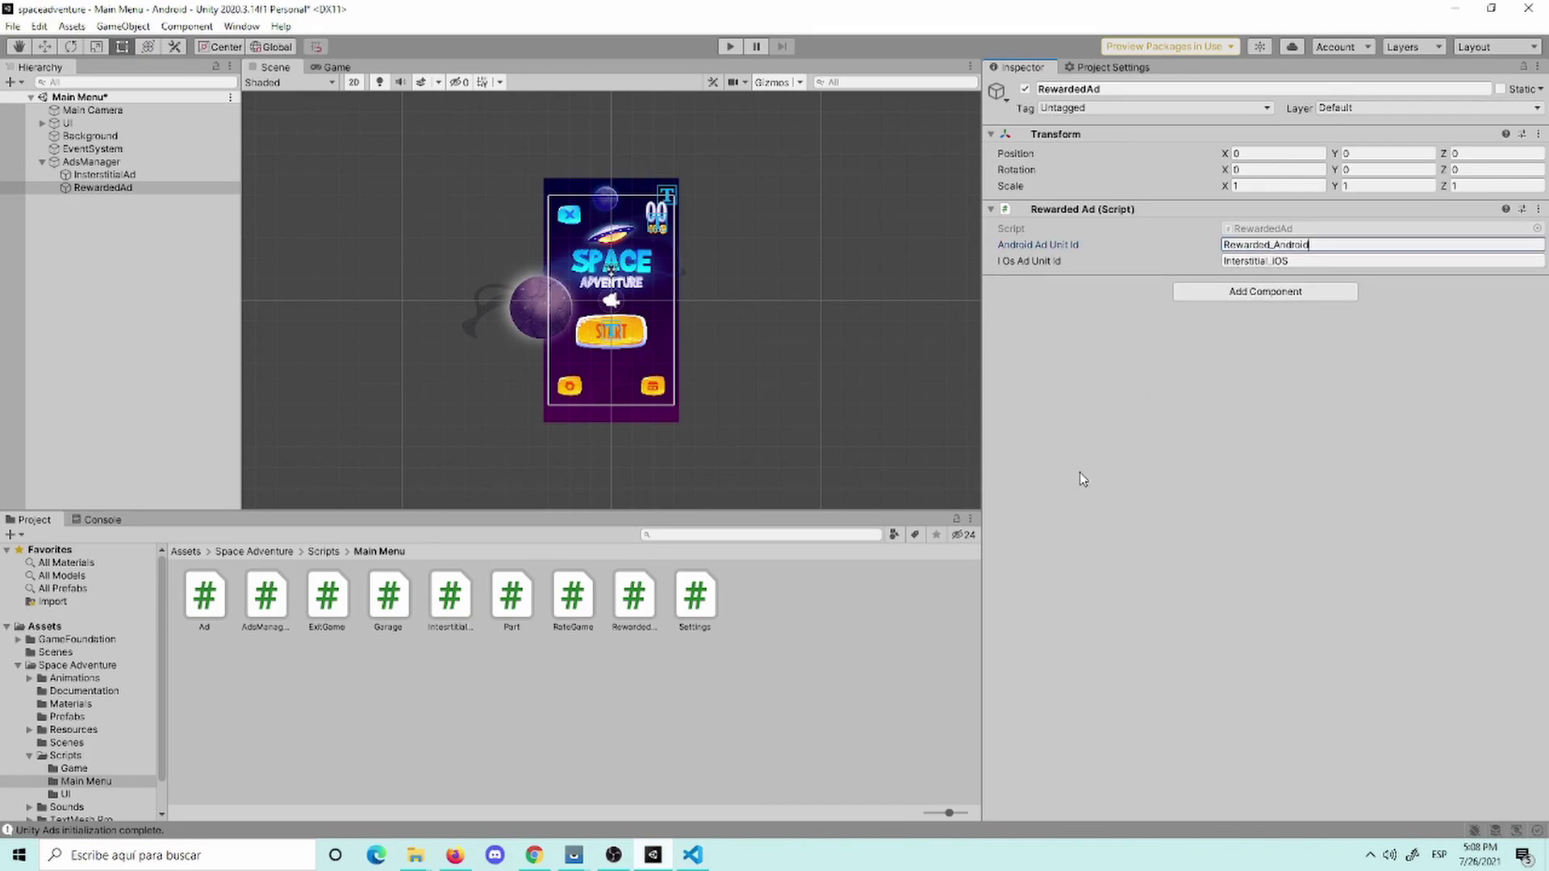
Step: Paste the Rewarded_iOS ID into the iOS Ad Unit Id field and save the scene
click(534, 854)
click(509, 684)
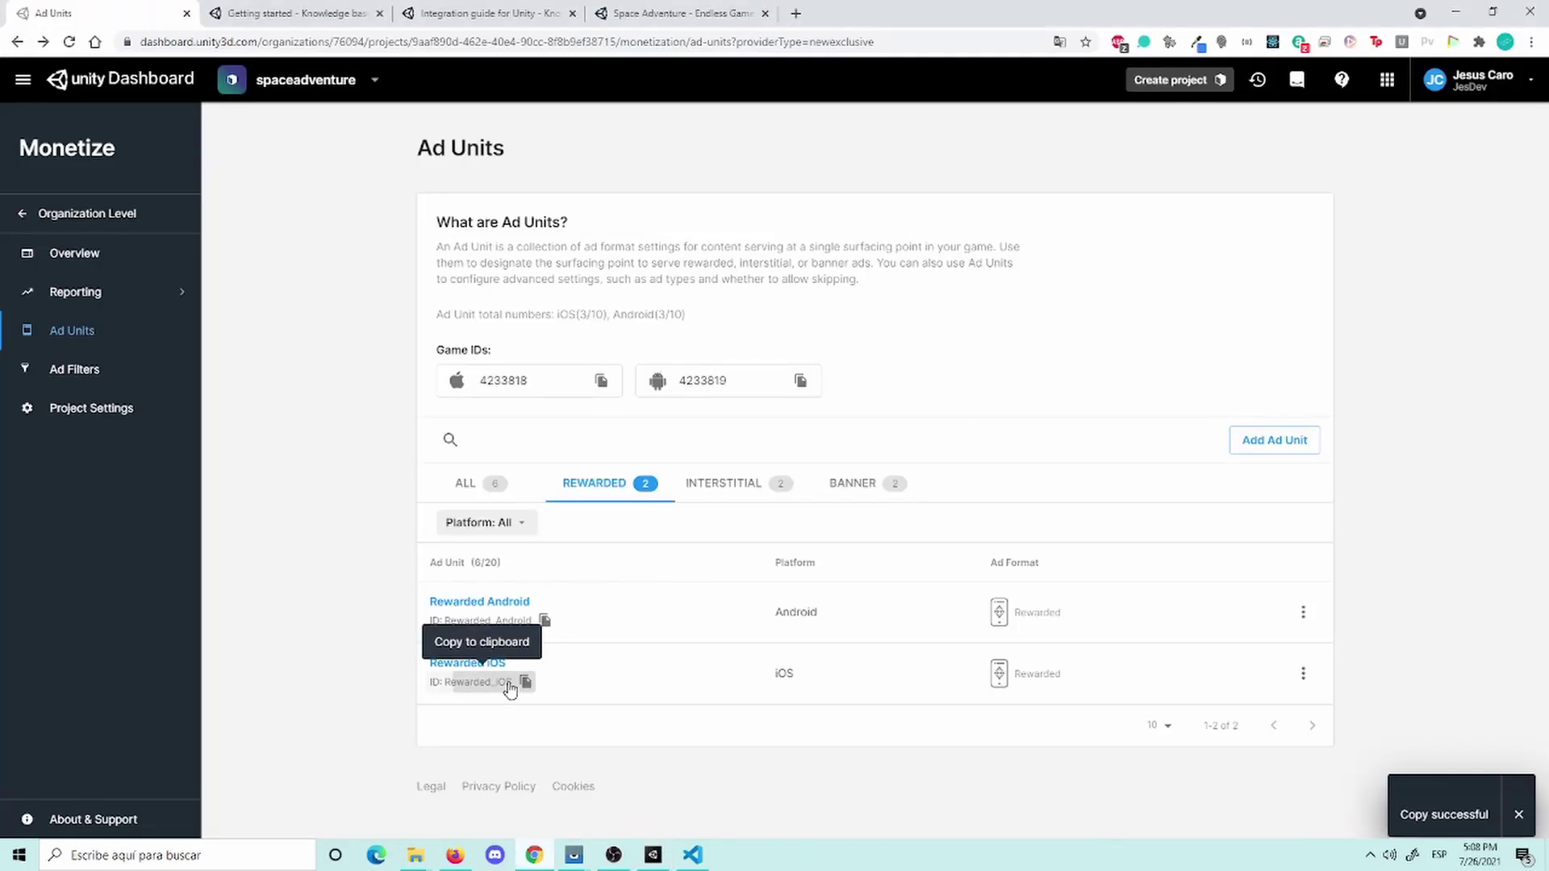
click(653, 854)
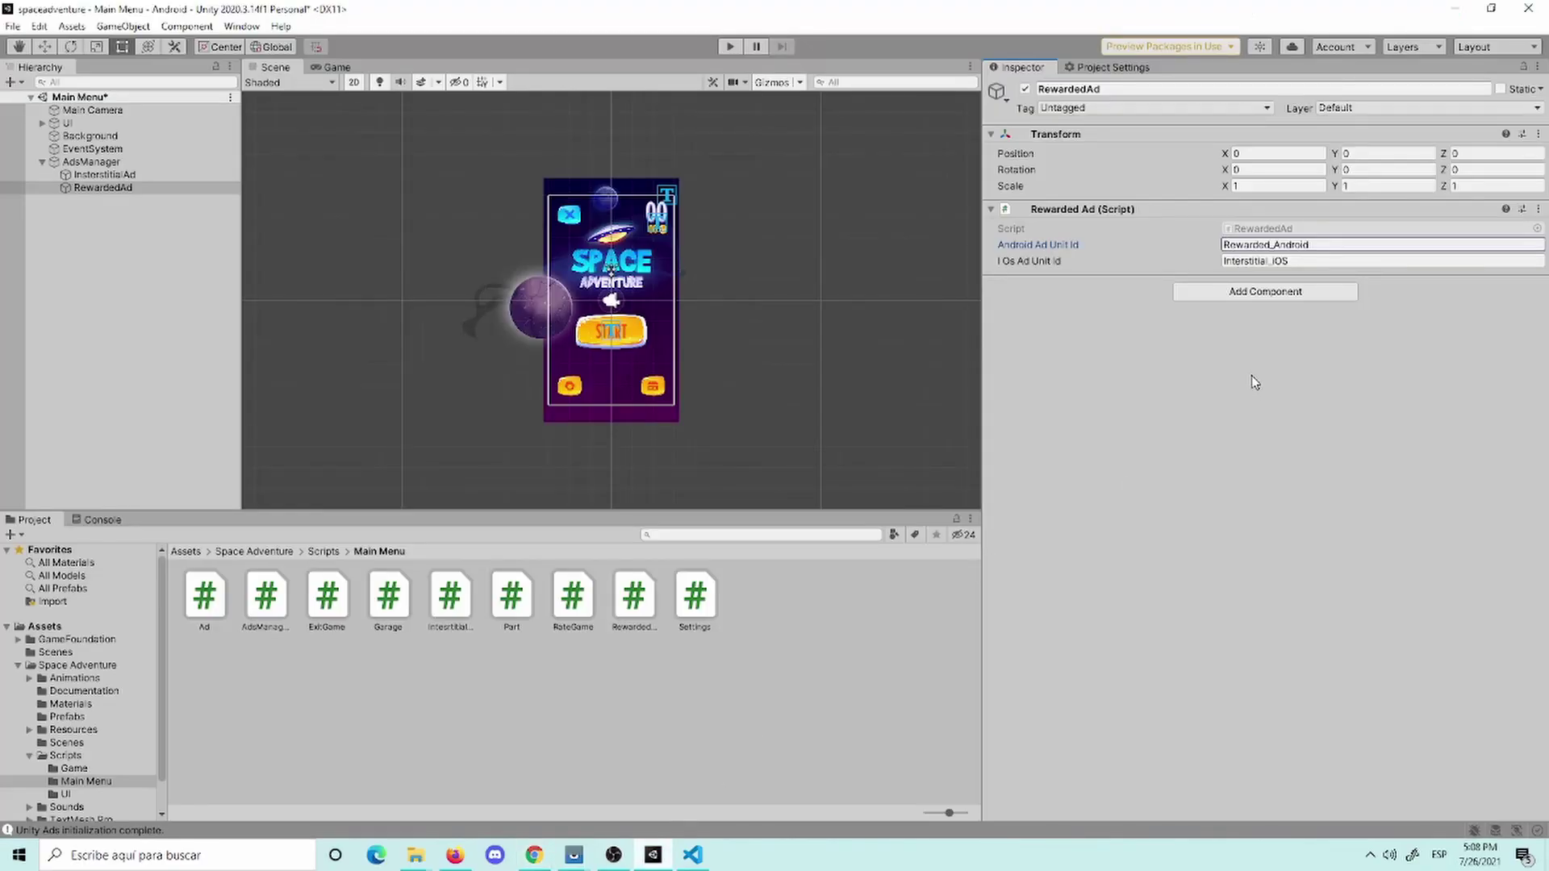
click(1271, 261)
key(ctrl+v)
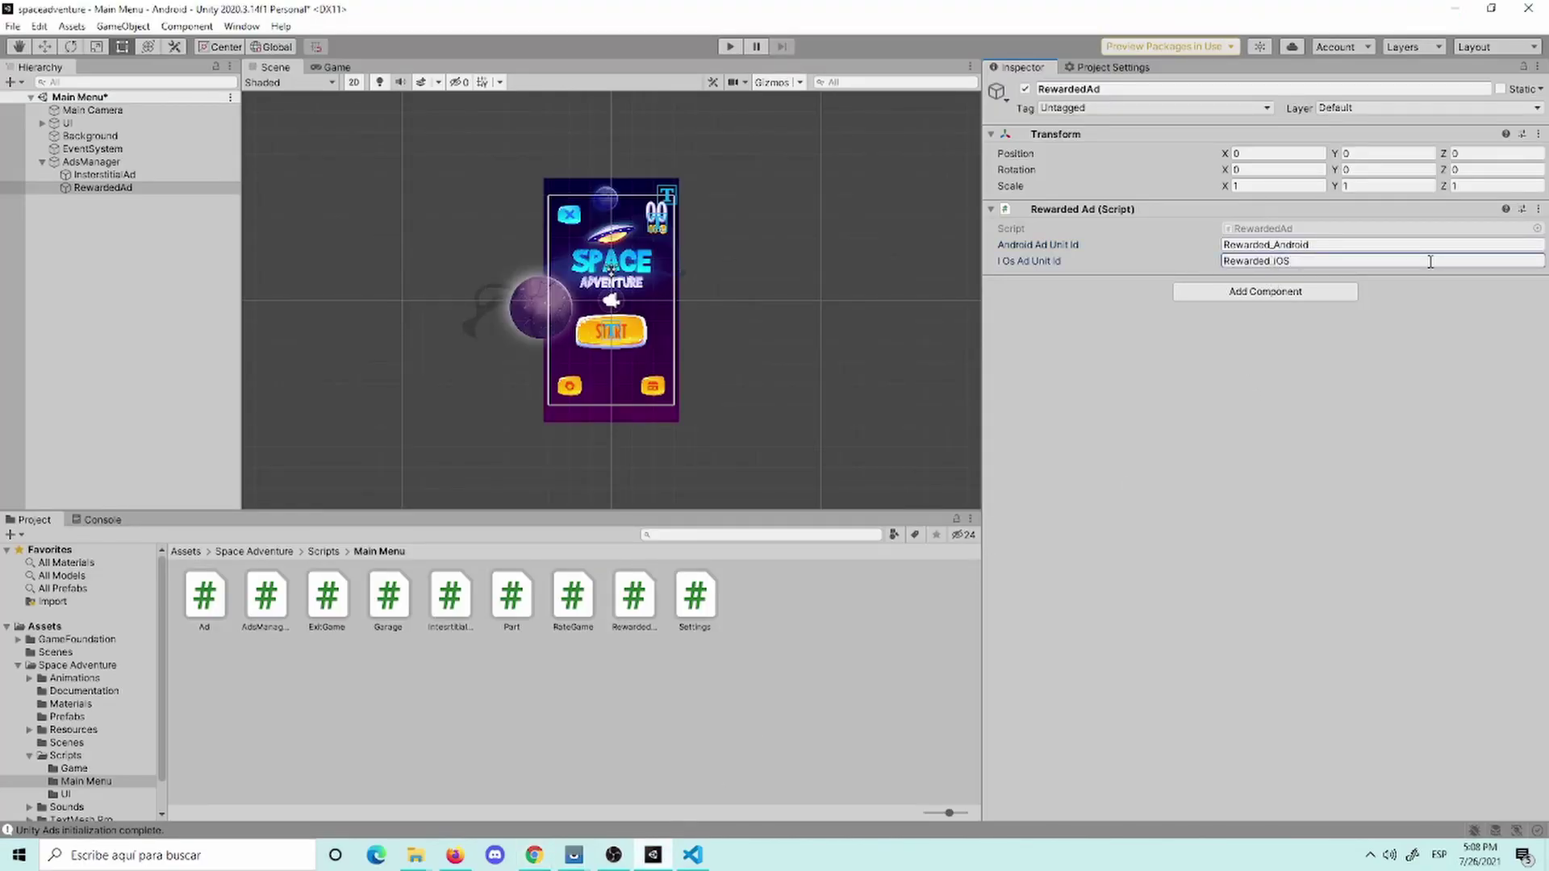
key(ctrl+s)
click(93, 162)
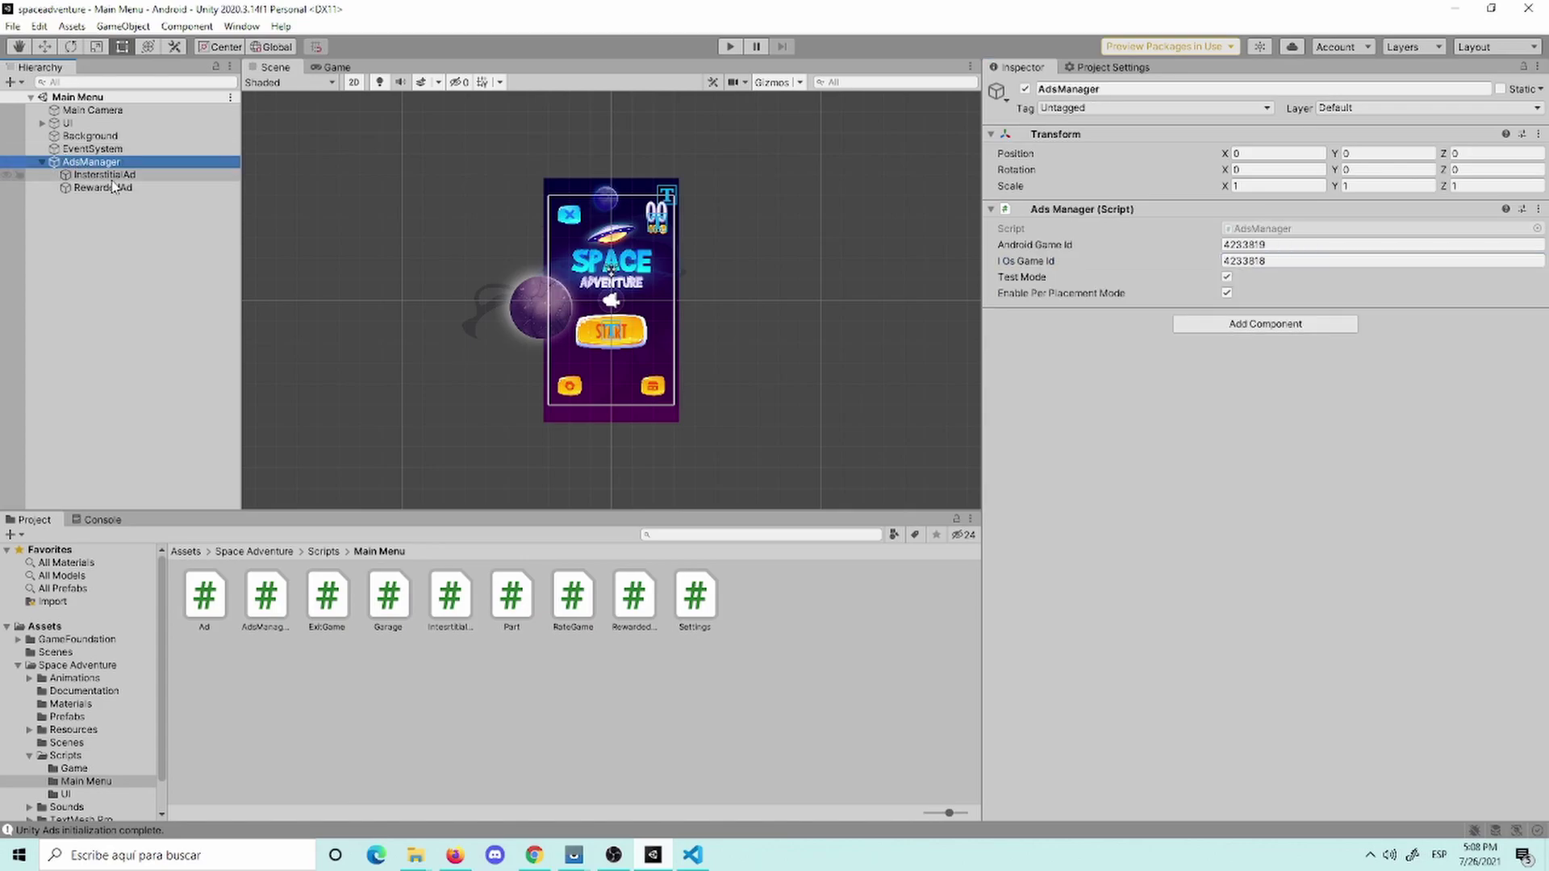
Step: In AdsManager.cs, add a [SerializeField] IntesrtitialAd interstitialAd field after _gameId
click(702, 853)
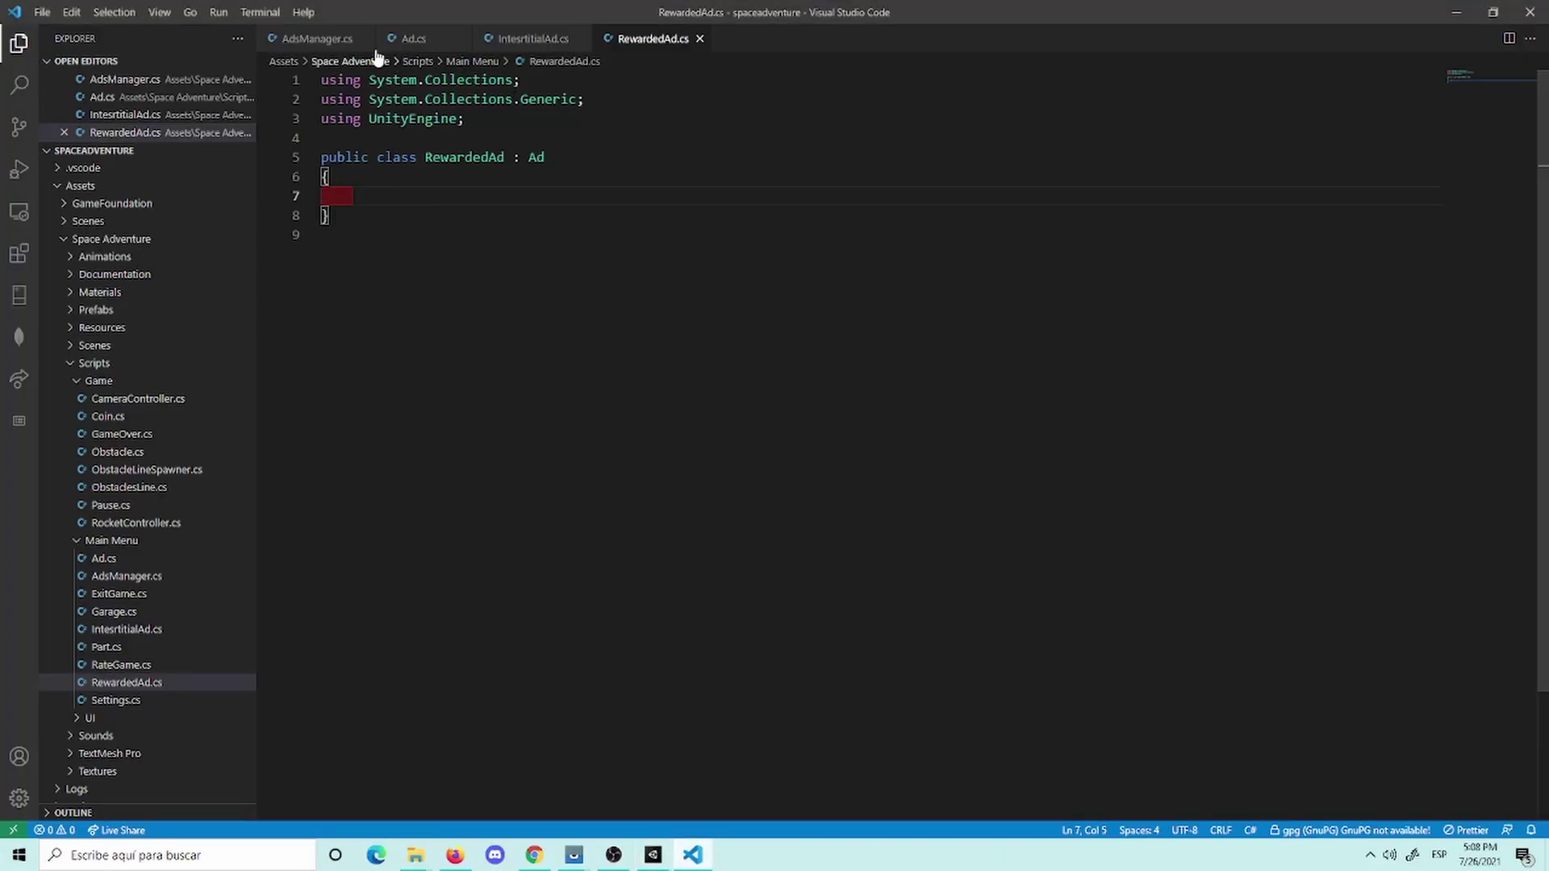
click(317, 39)
click(561, 325)
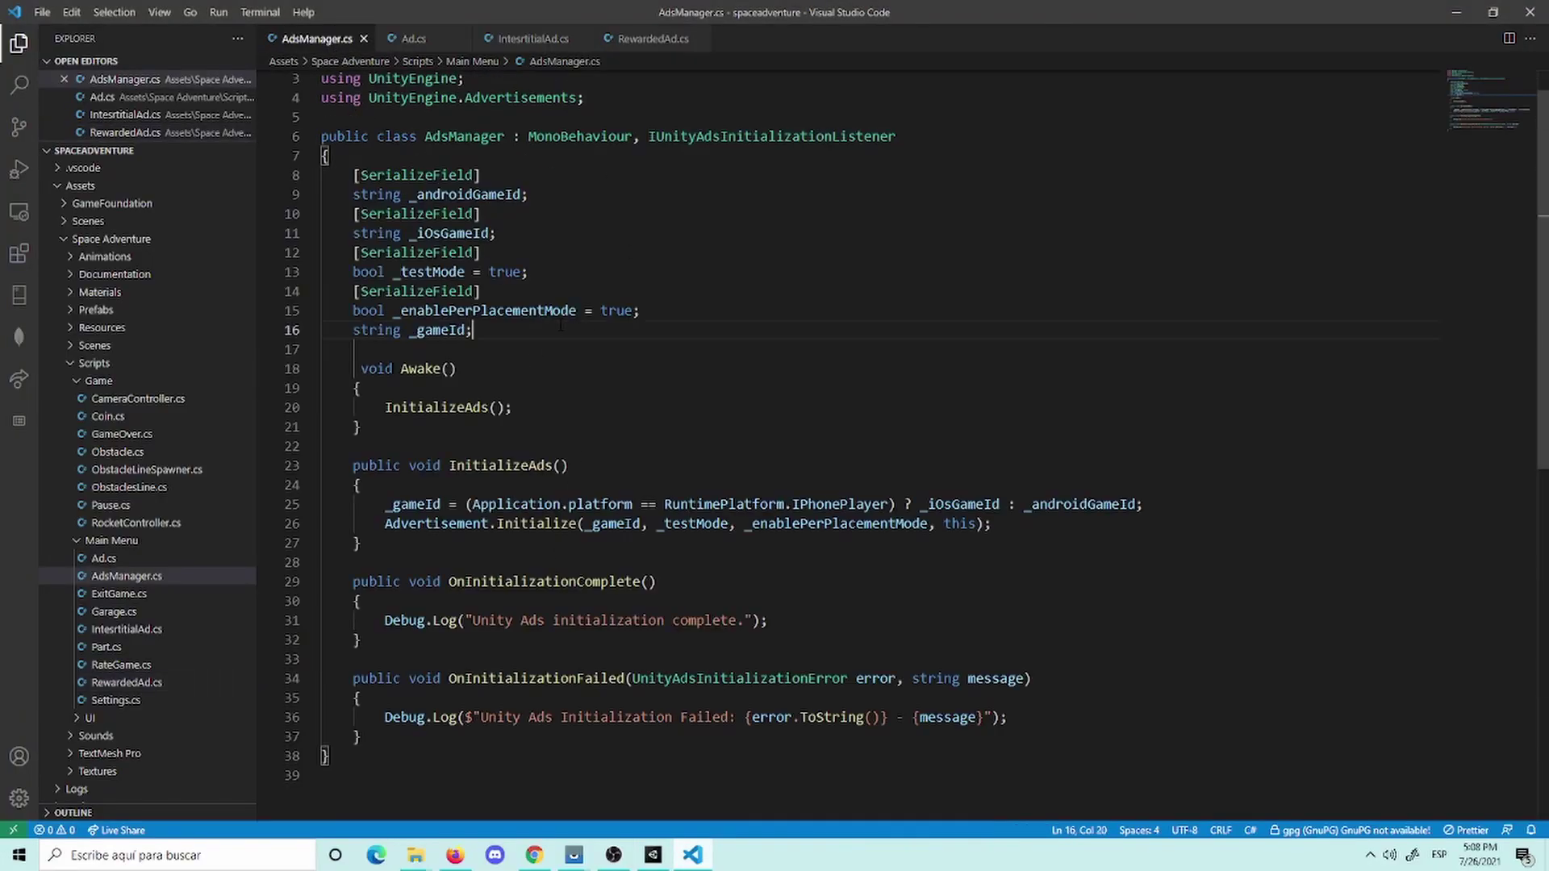
key(Return)
text([Se)
key(Return)
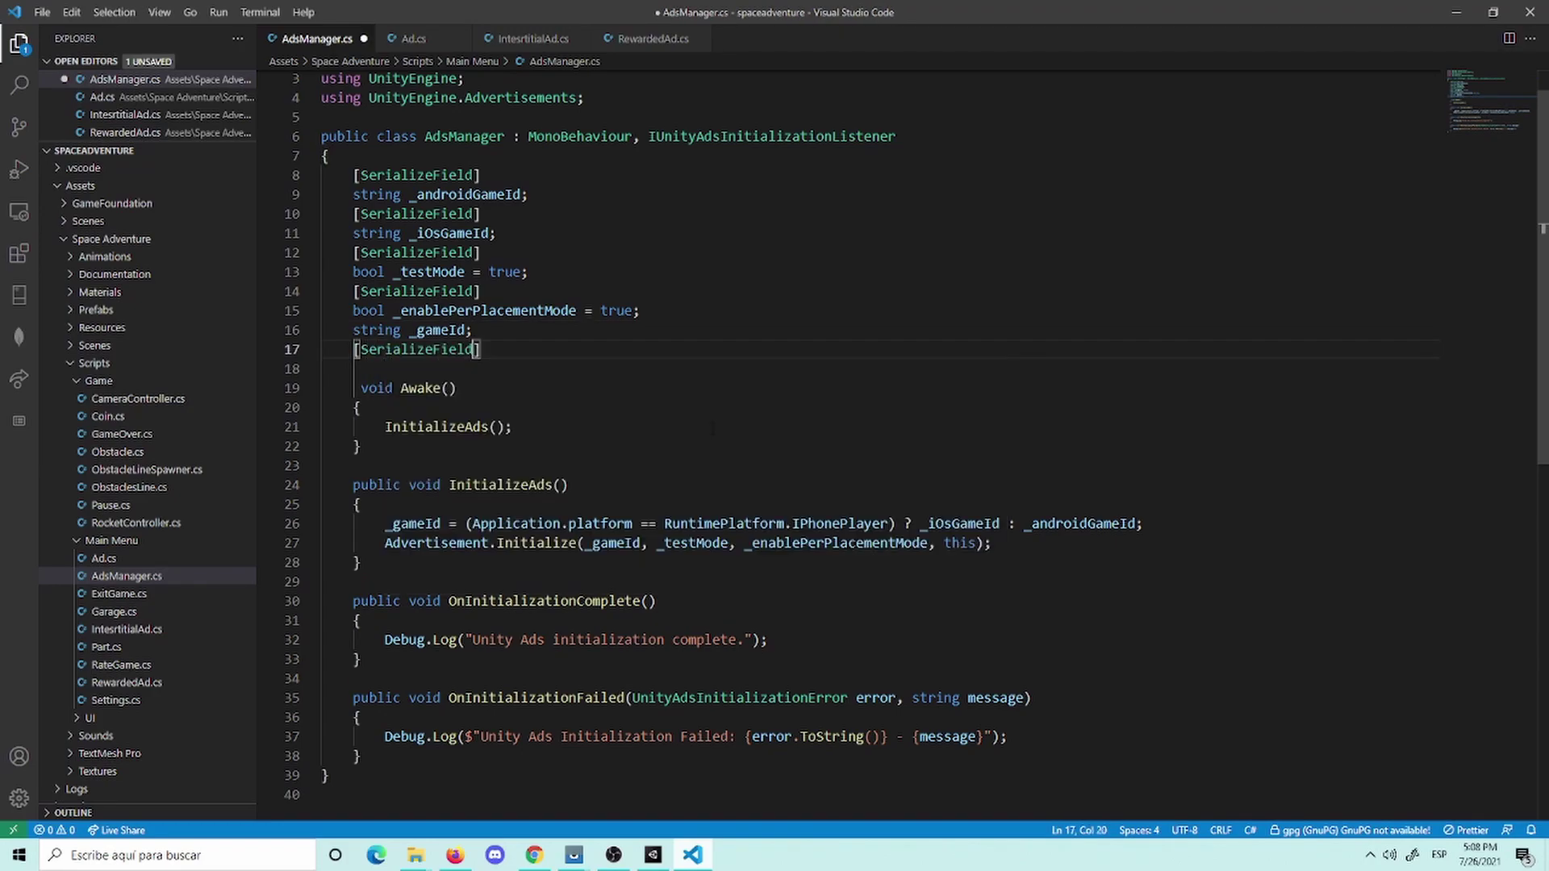
key(Return)
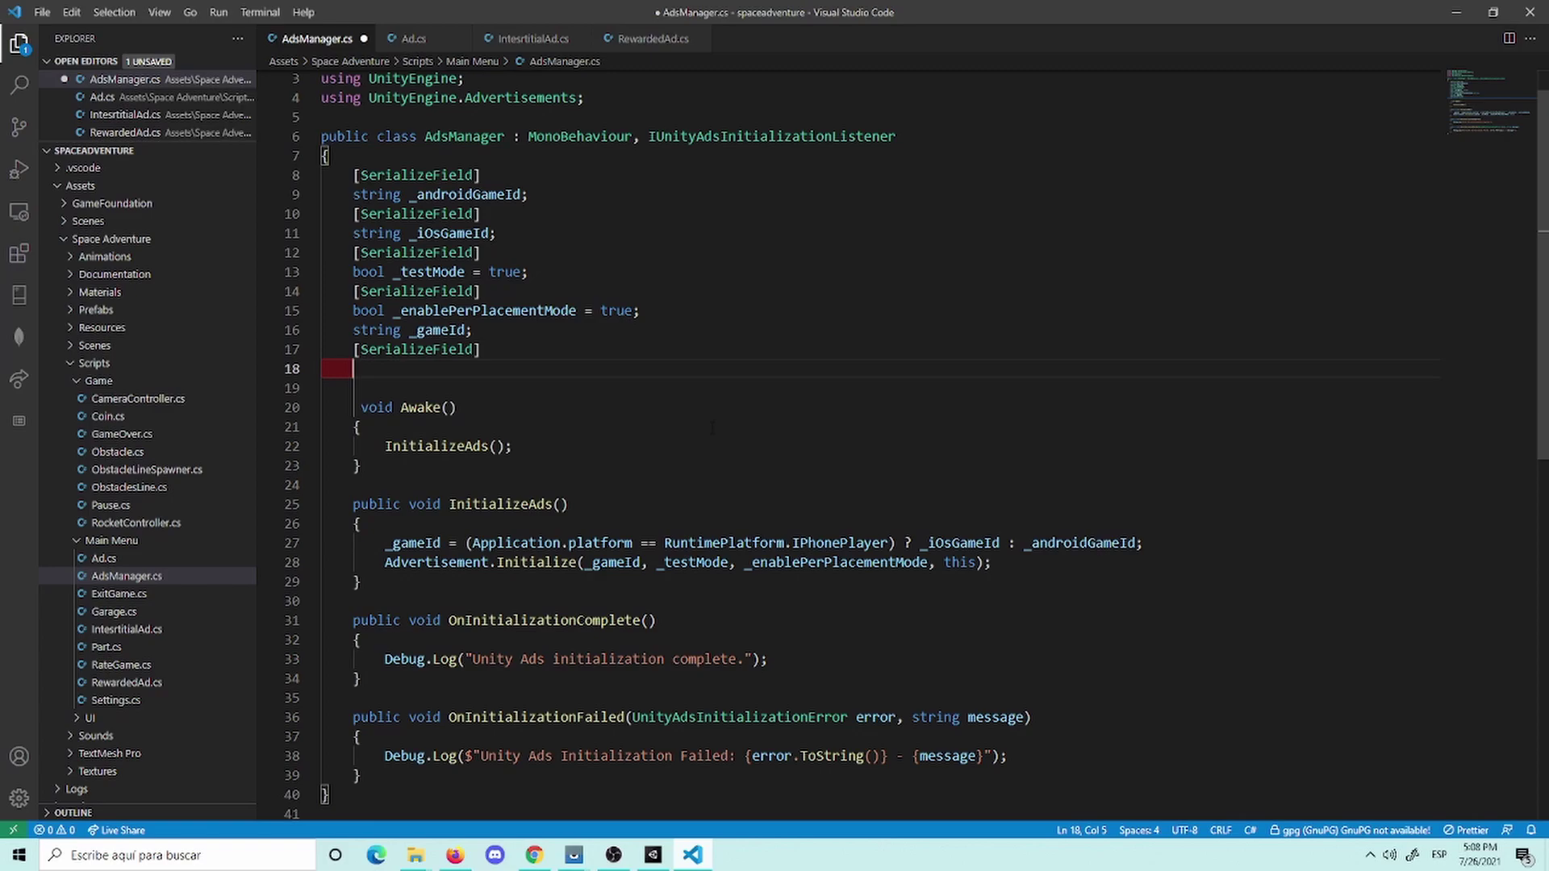
text(Inster)
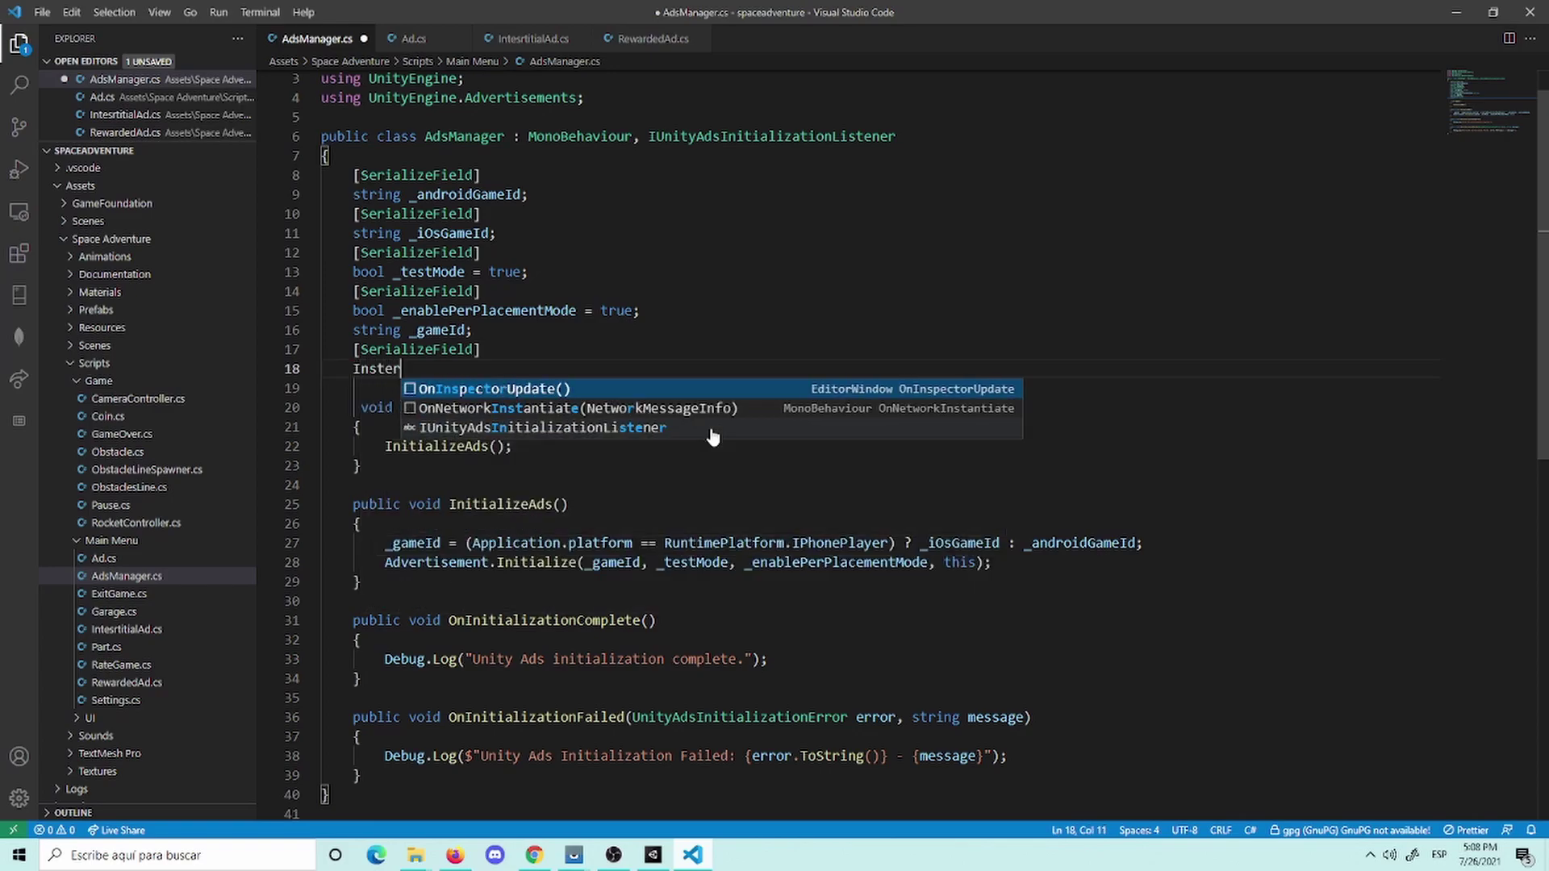
text(e)
key(Escape)
key(BackSpace)
key(BackSpace)
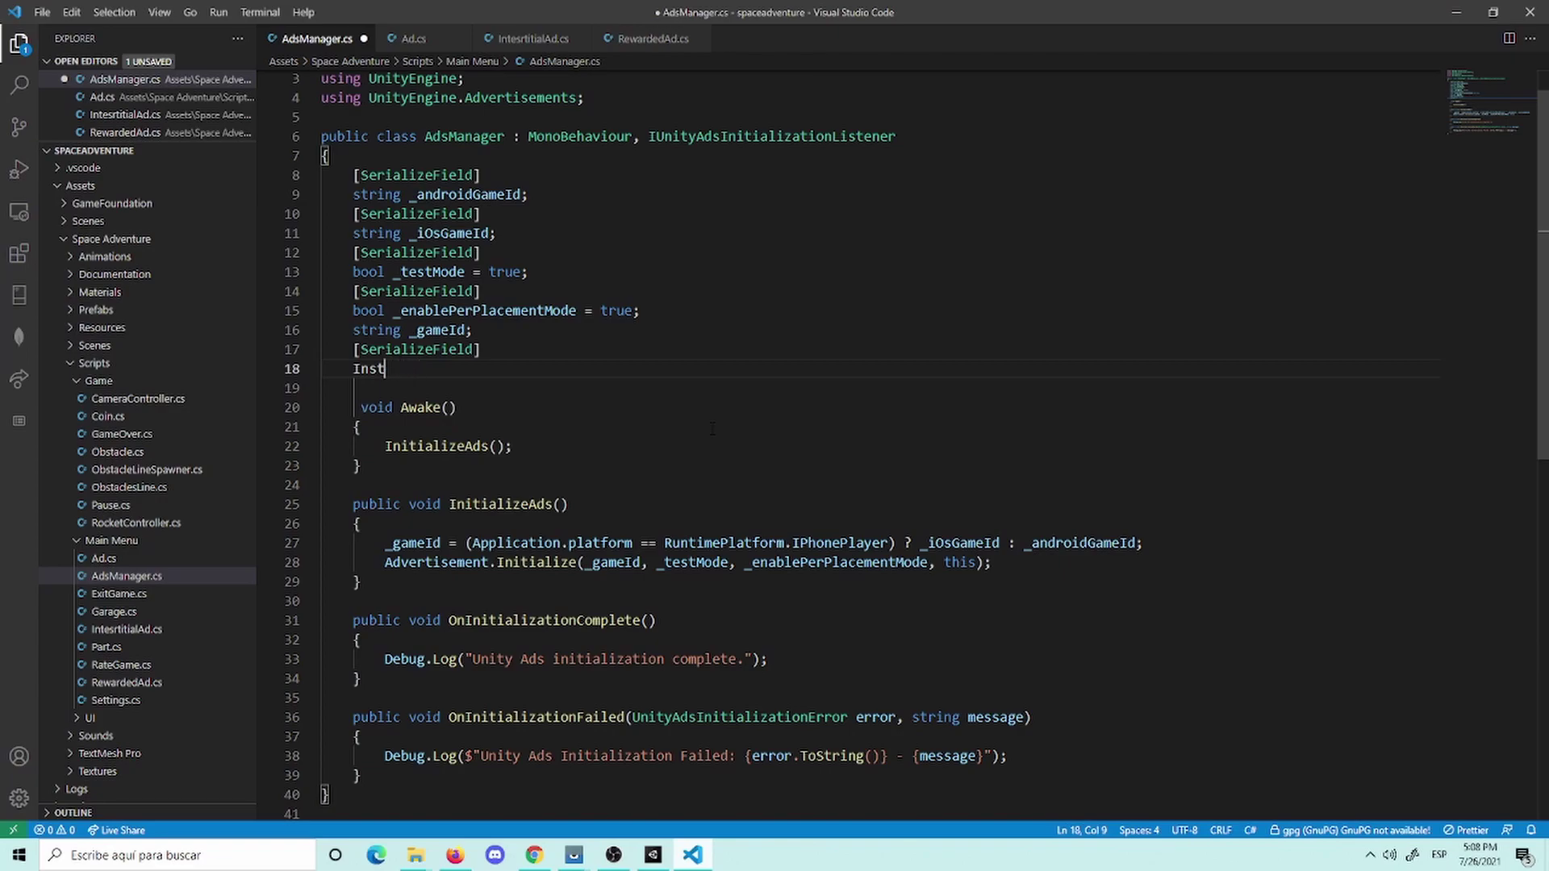
key(BackSpace)
key(BackSpace)
text(nter)
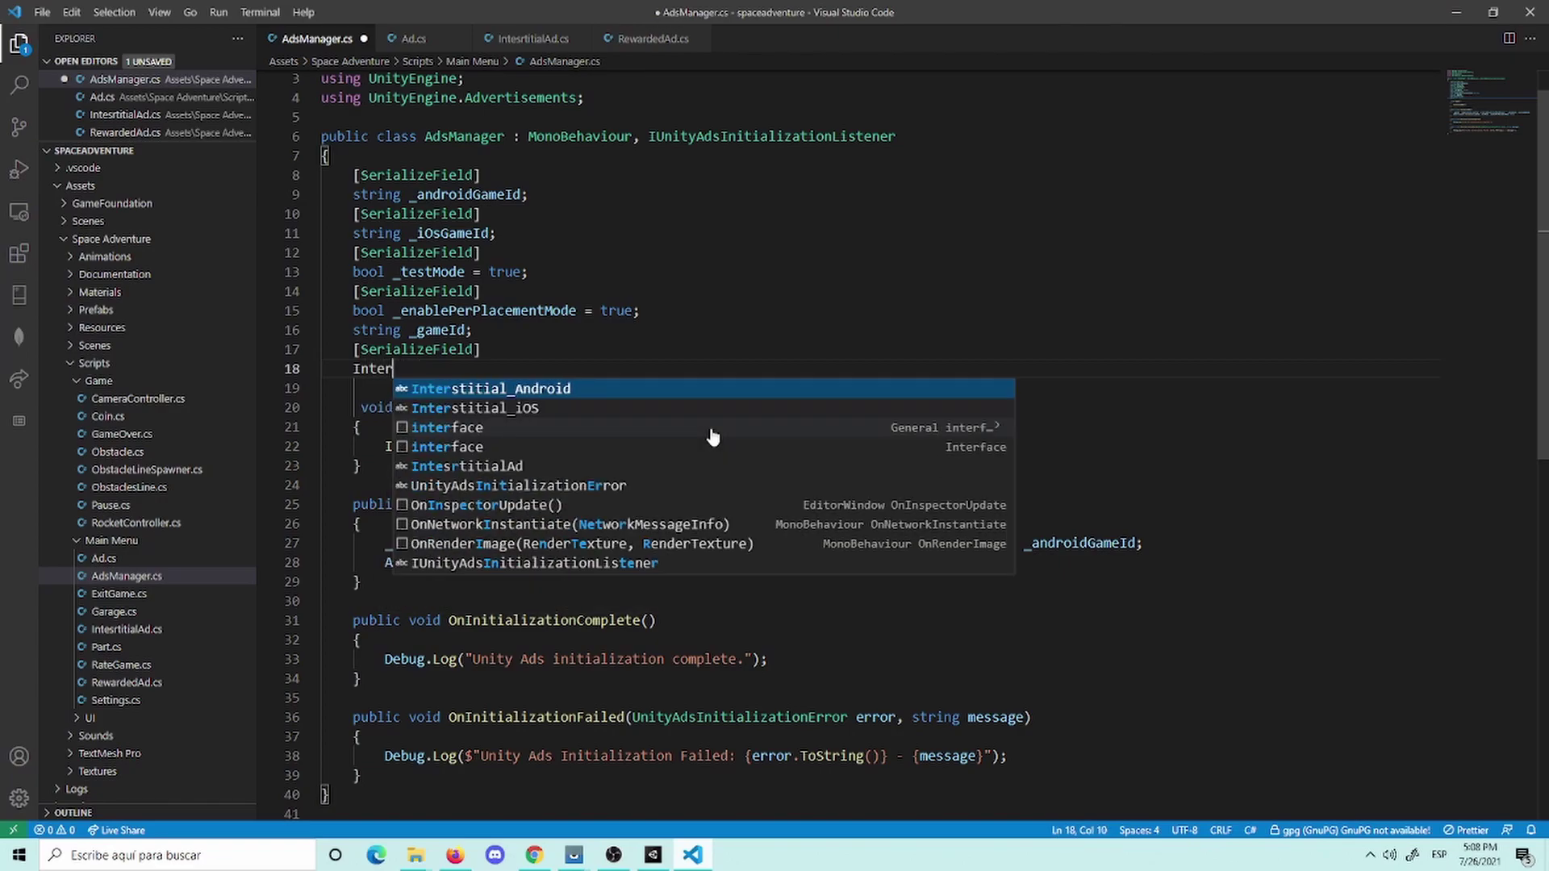
key(Down)
key(Down)
key(Down)
key(Down)
key(Return)
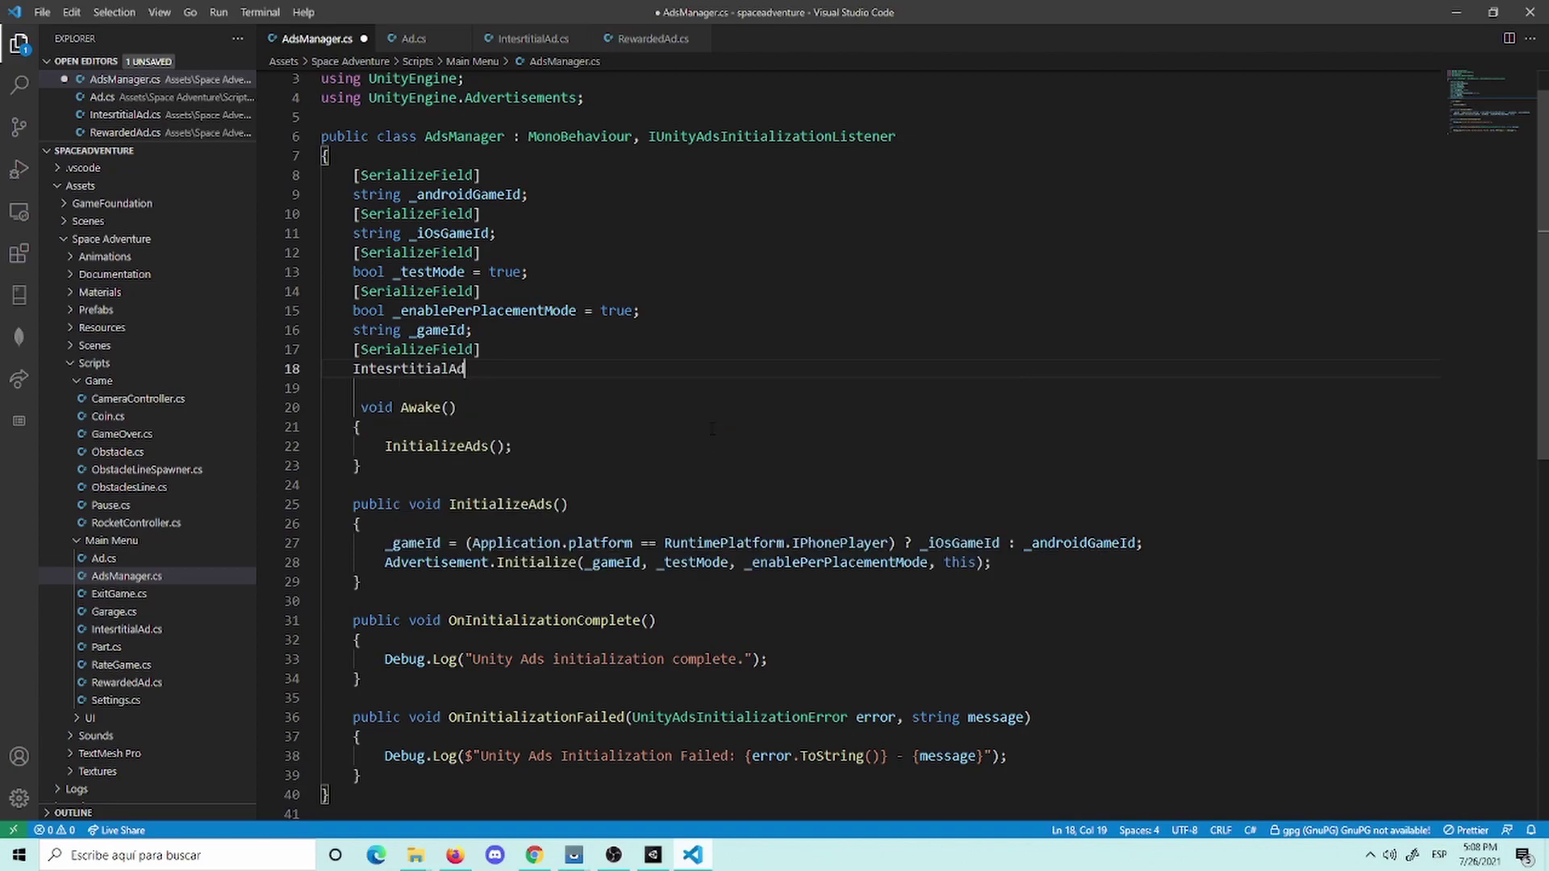
text(inter)
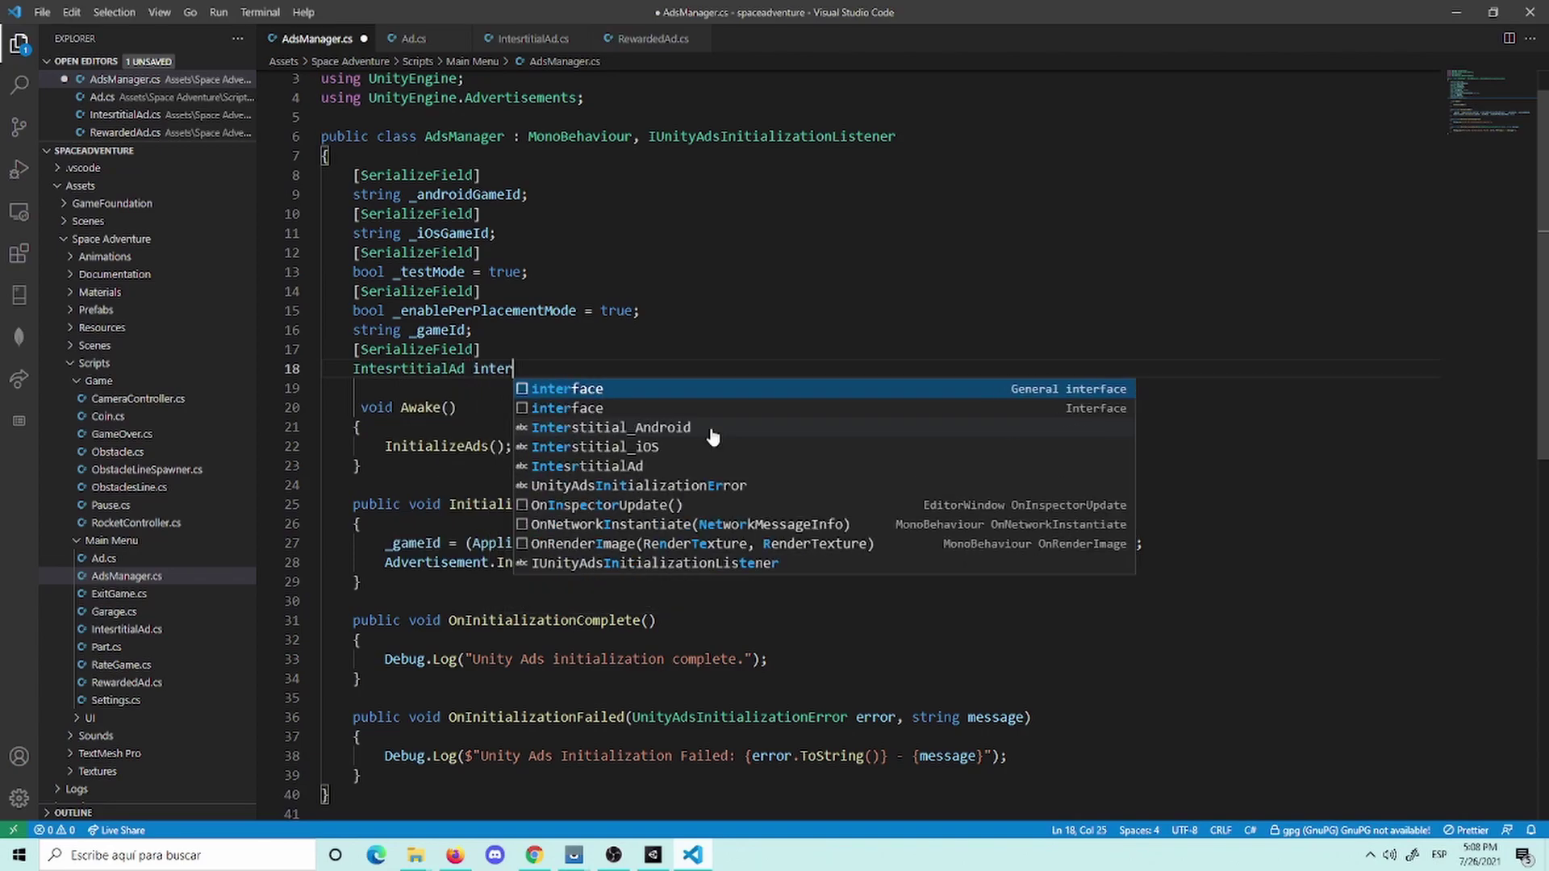
text(stitialAd)
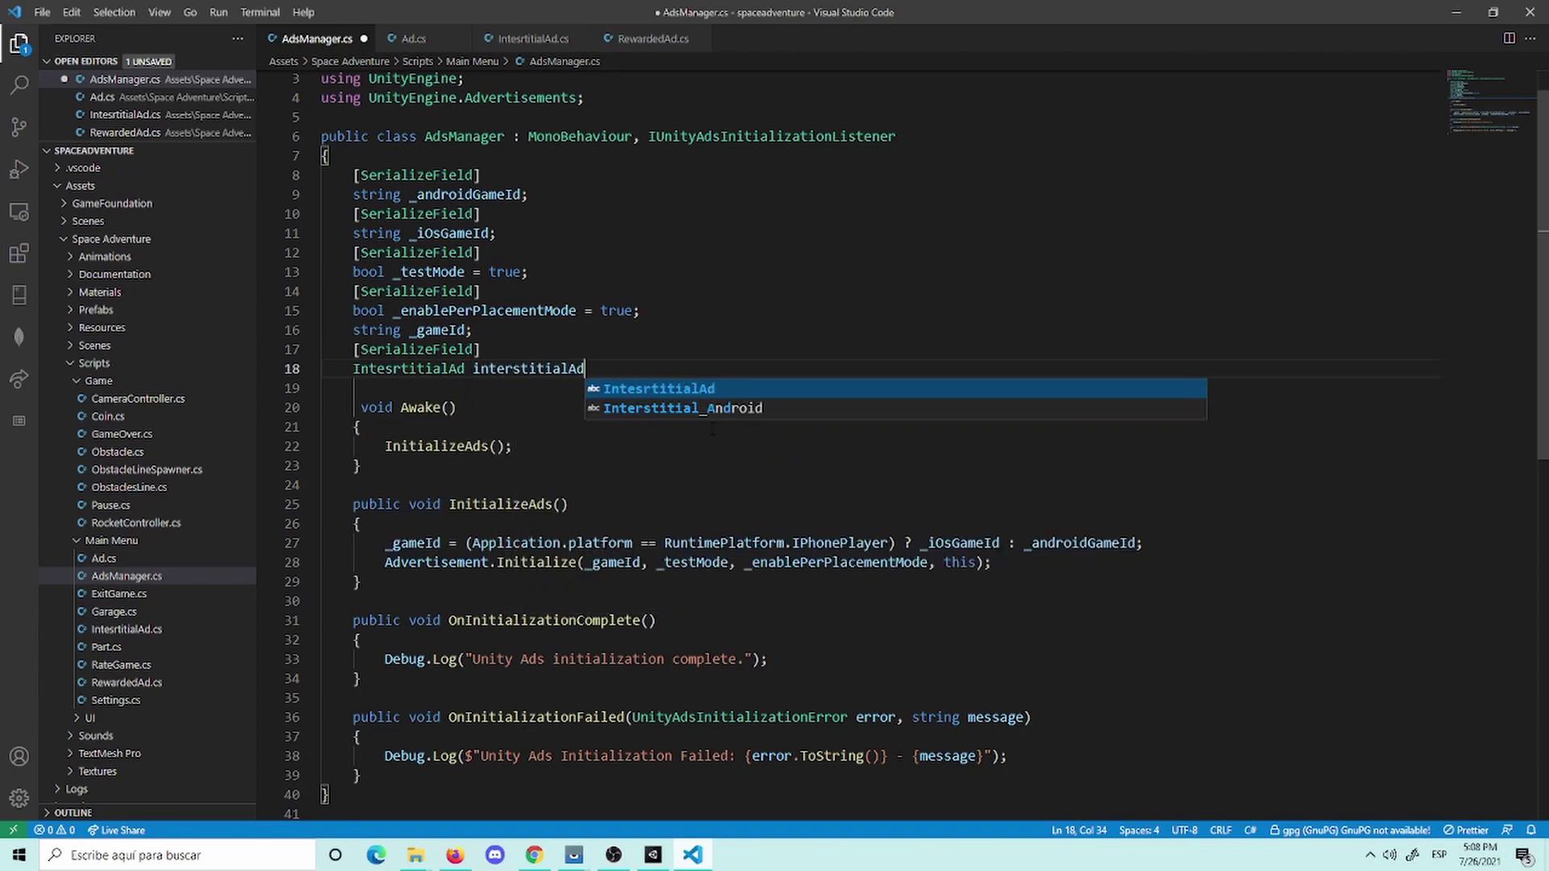
text(;)
key(Return)
Step: Add a [SerializeField] RewardedAd rewardedAd field, fix the 'reawardedAd' typo, and save
text([S)
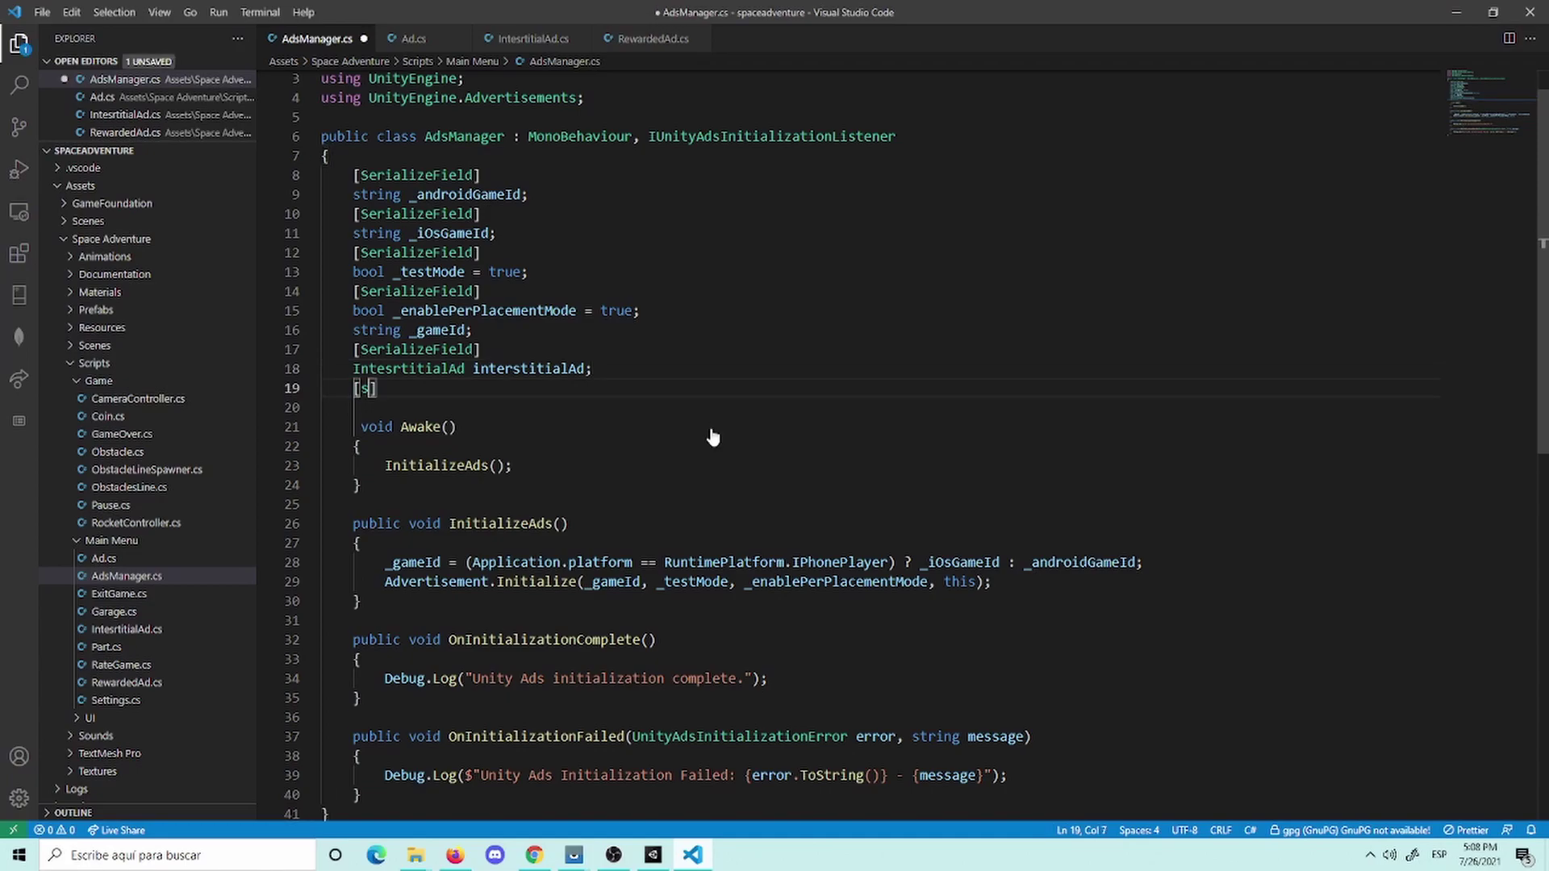
key(Tab)
text(])
key(Return)
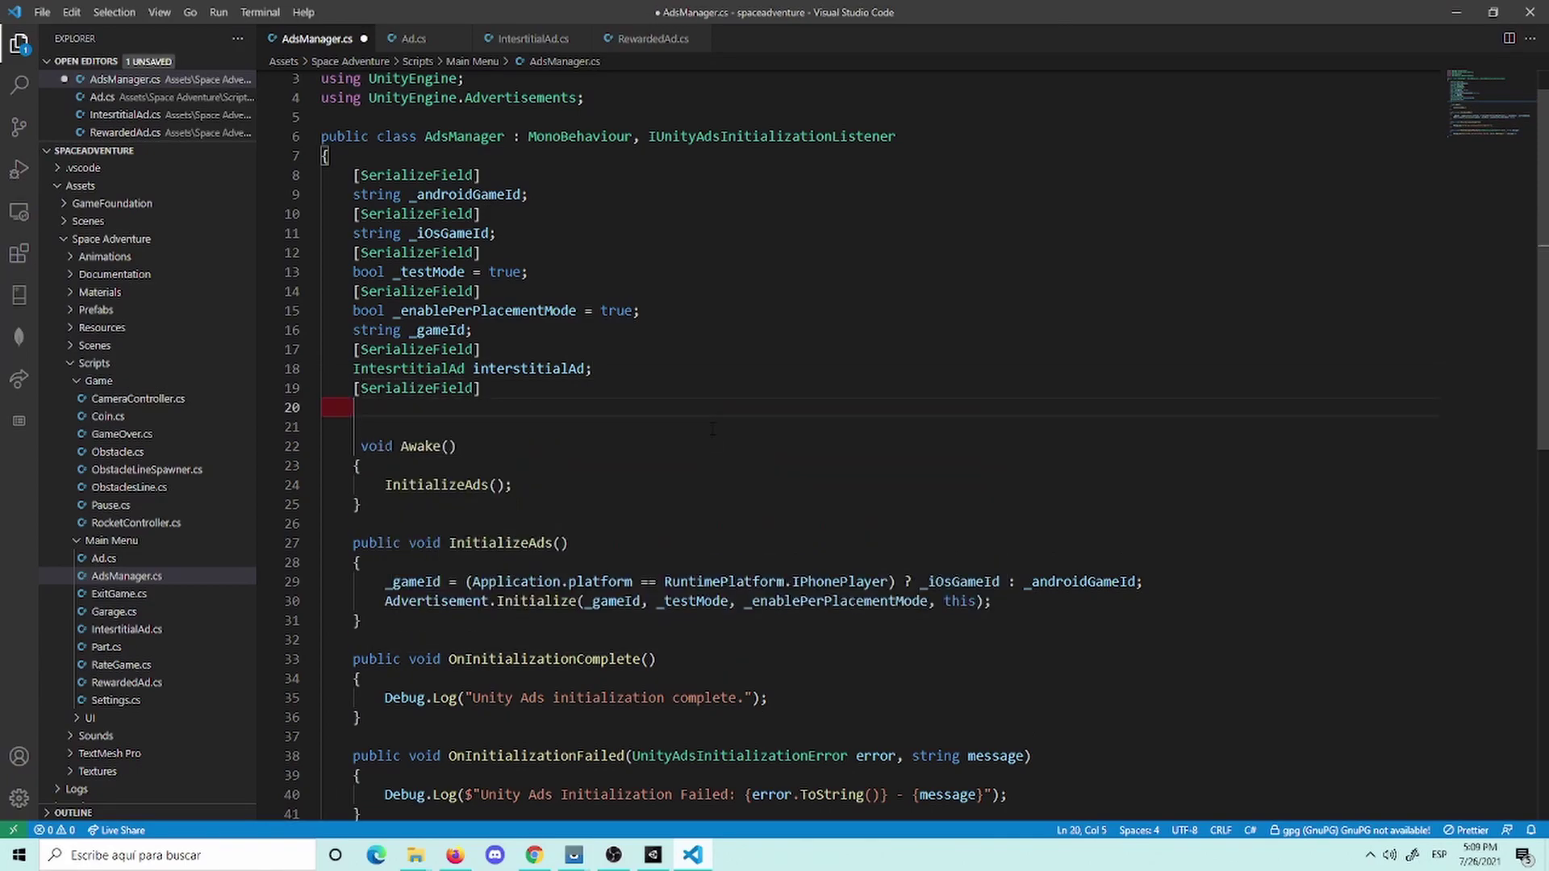
text(Reward)
key(Tab)
text(reaward)
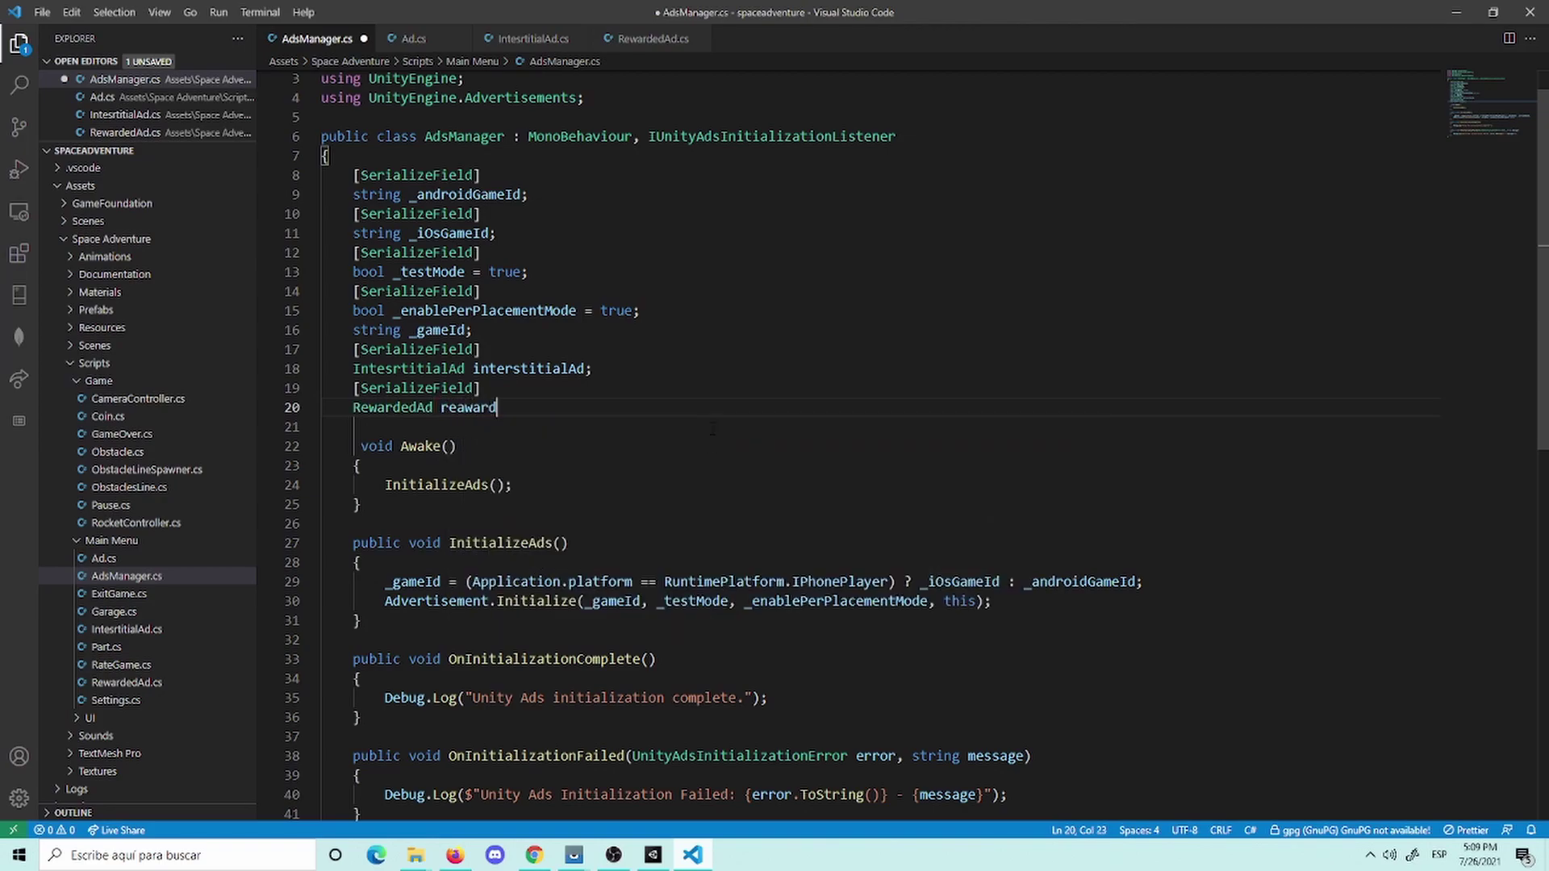
text(edAd;)
key(ctrl+s)
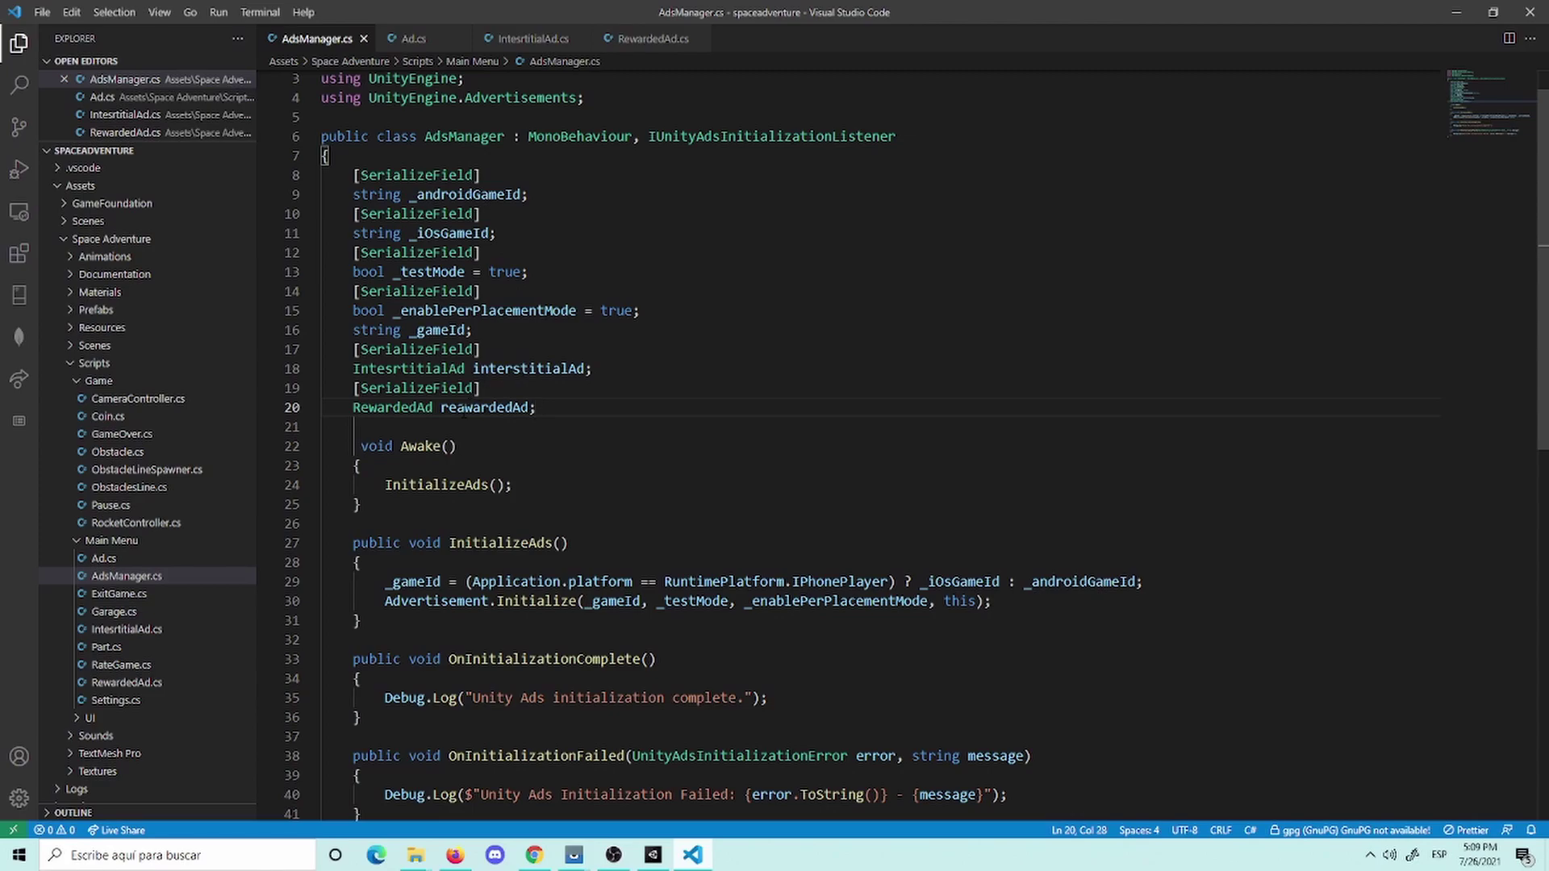
click(465, 407)
key(BackSpace)
key(ctrl+s)
click(655, 857)
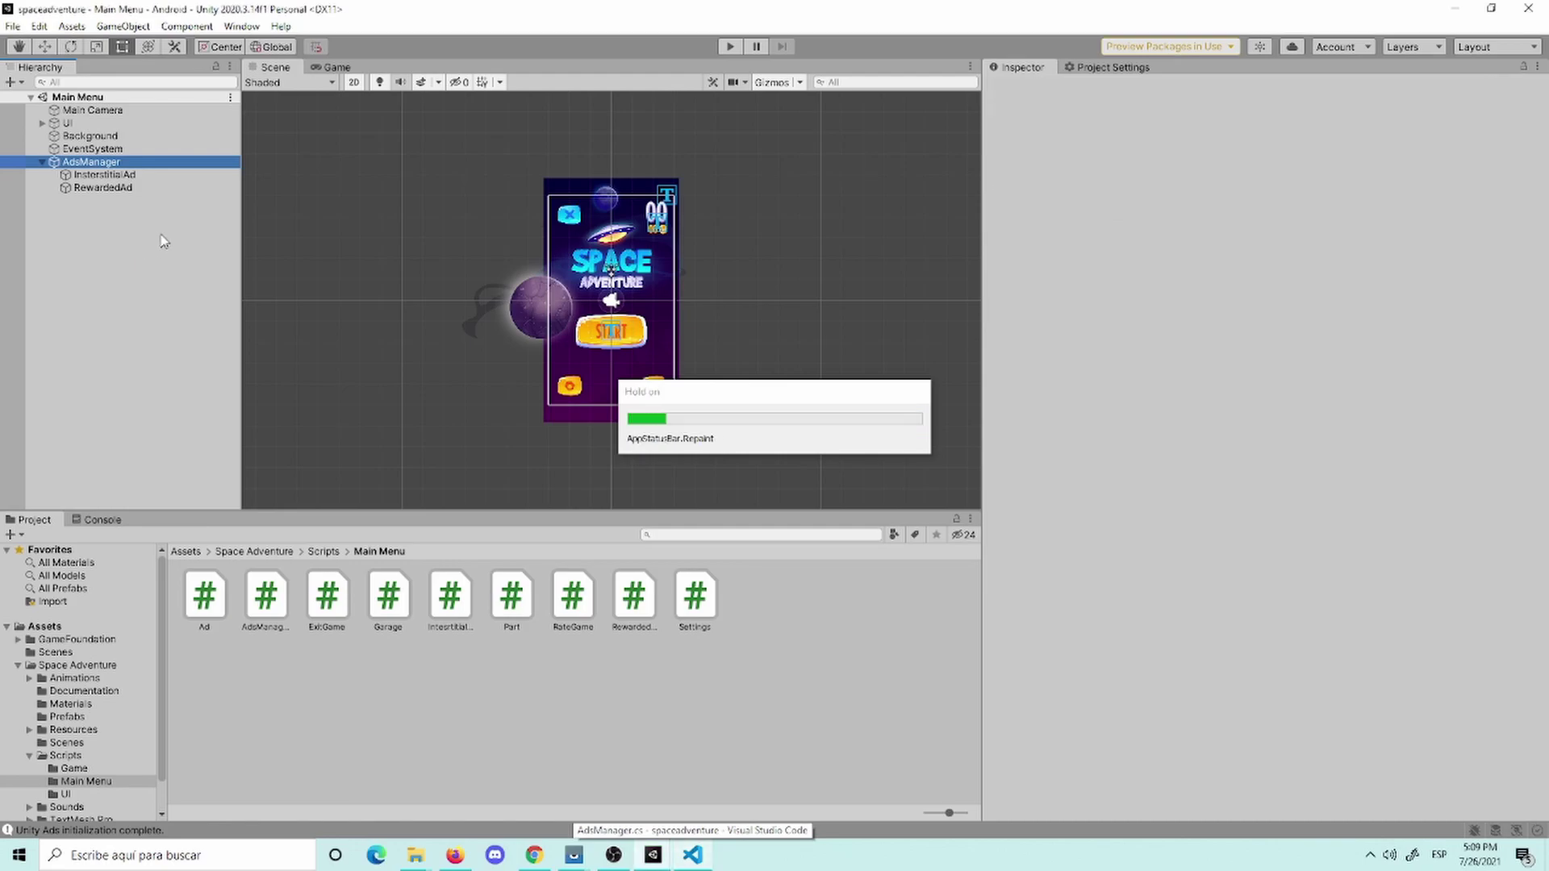
Step: Assign the InterstitialAd and RewardedAd objects to Ads Manager's matching slots and save the scene
mouse_move(105, 174)
mouse_down()
mouse_move(1166, 263)
mouse_move(1259, 309)
mouse_up()
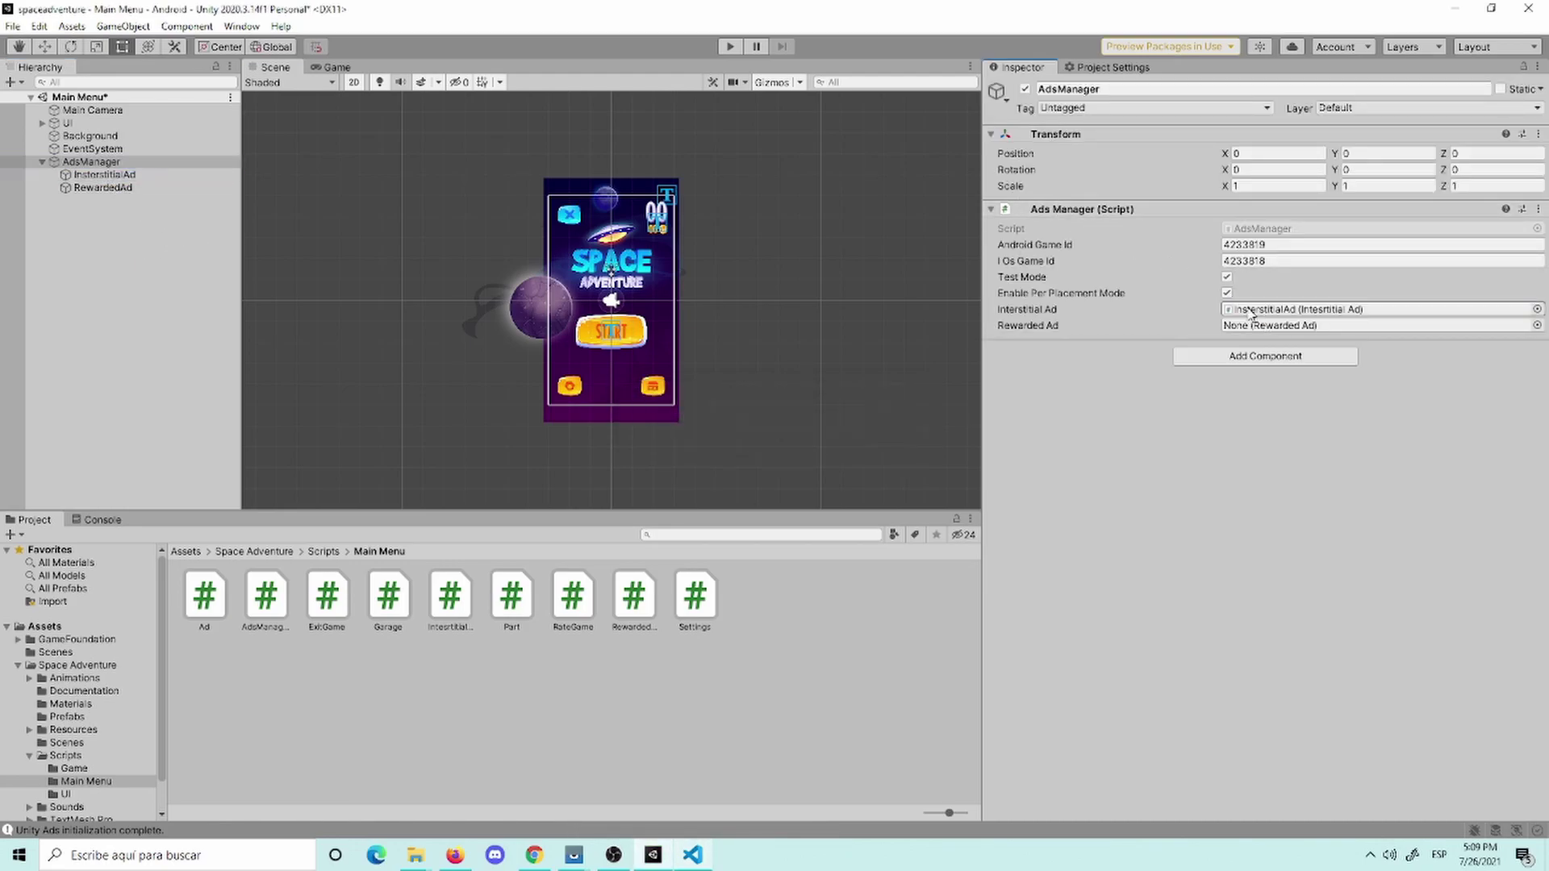
click(86, 196)
drag(86, 196, 1371, 326)
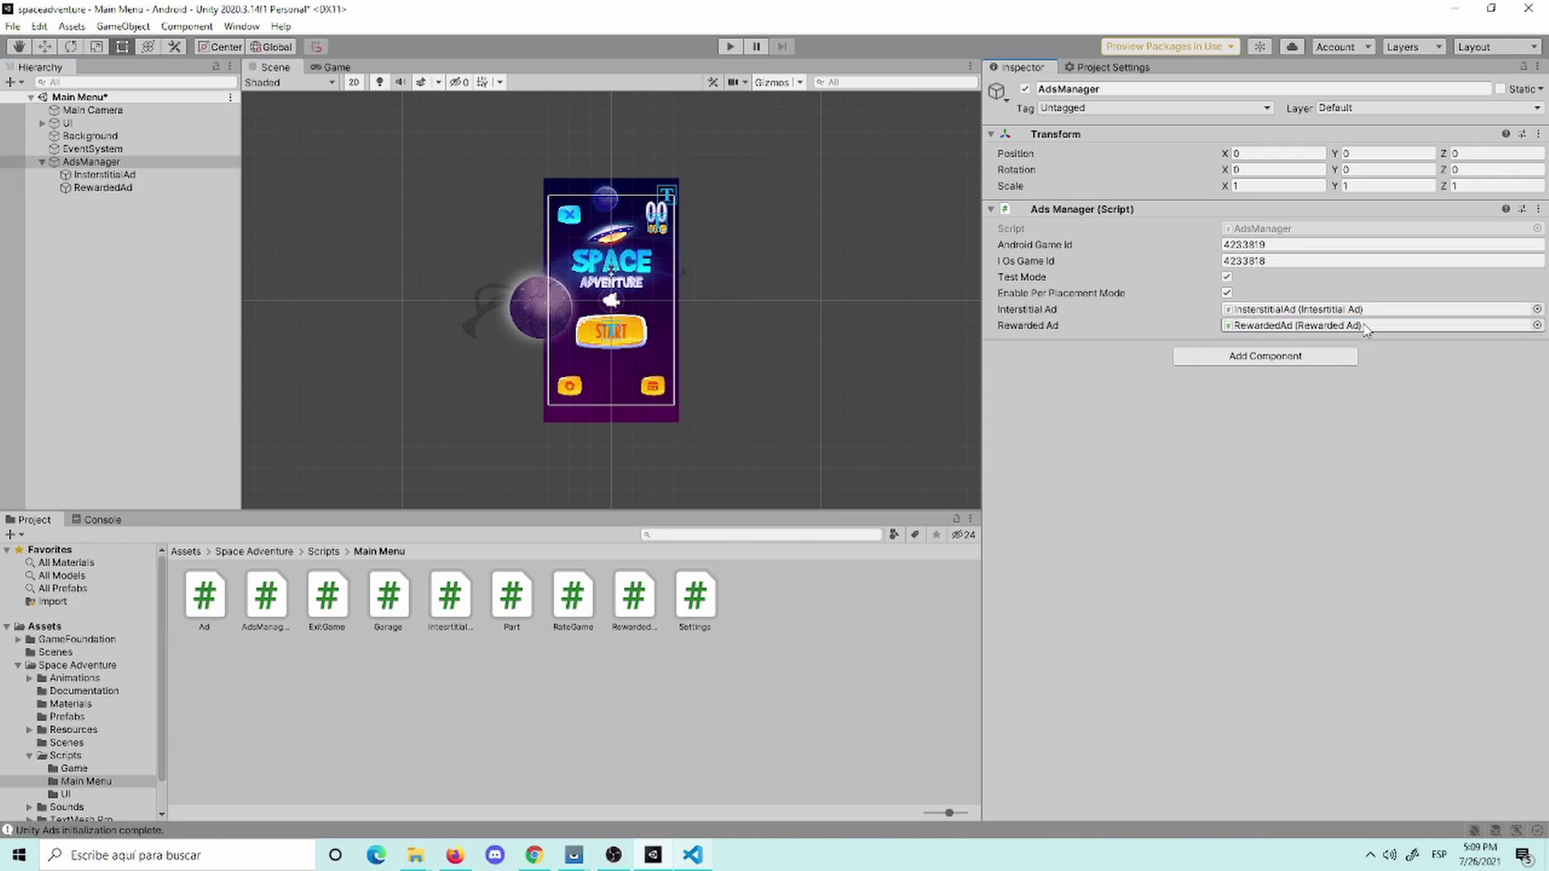
key(ctrl+s)
Step: Create a BannerAd C# script in Main Menu, open it, then return to the integration guide
right_click(801, 640)
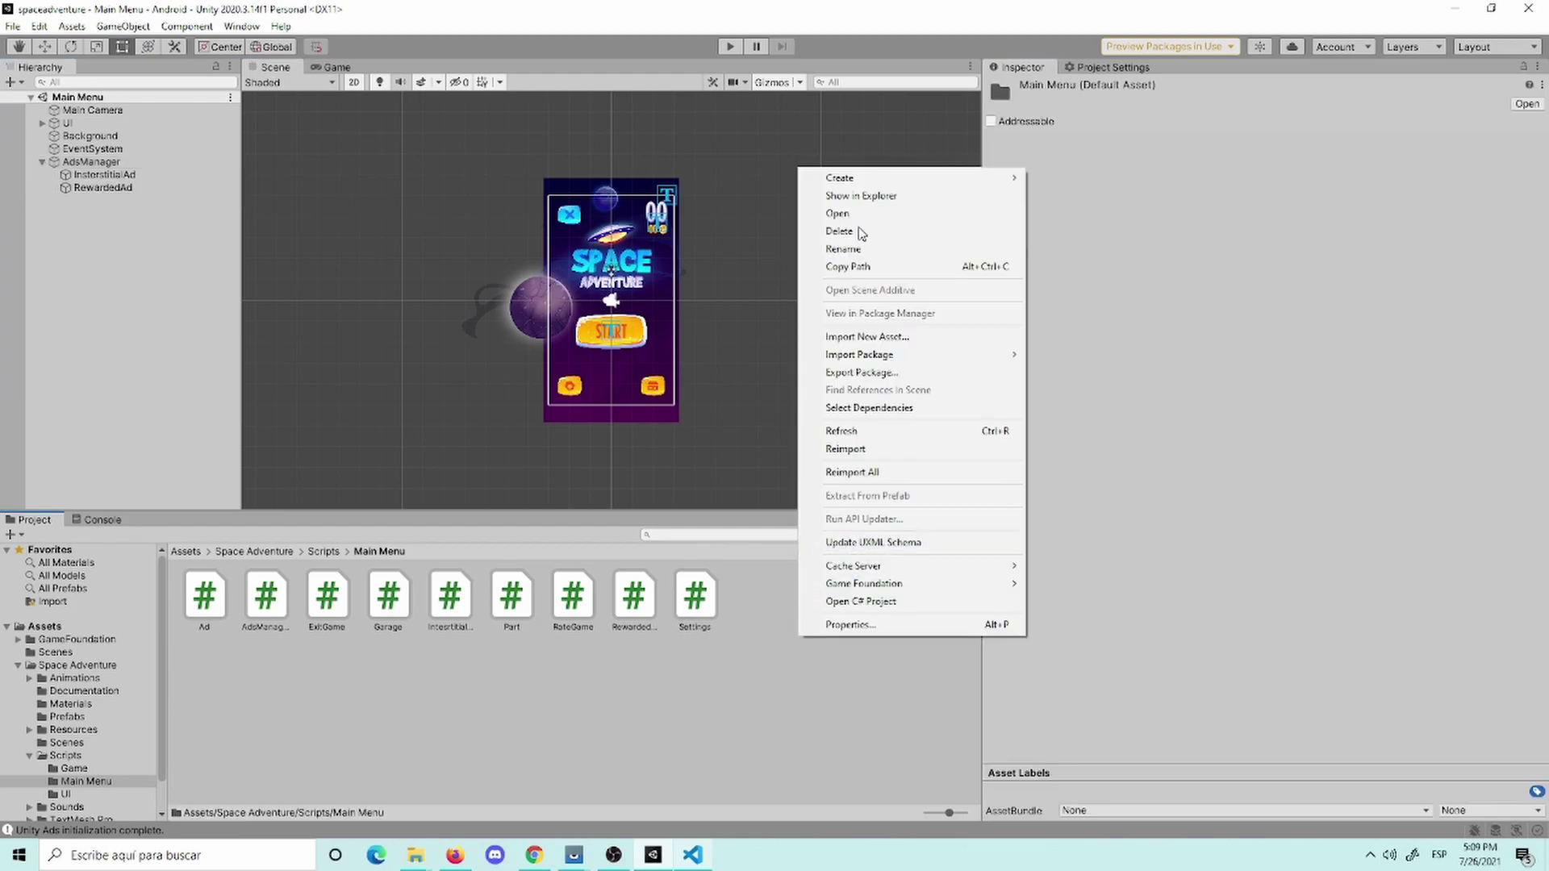
mouse_move(955, 183)
click(1081, 223)
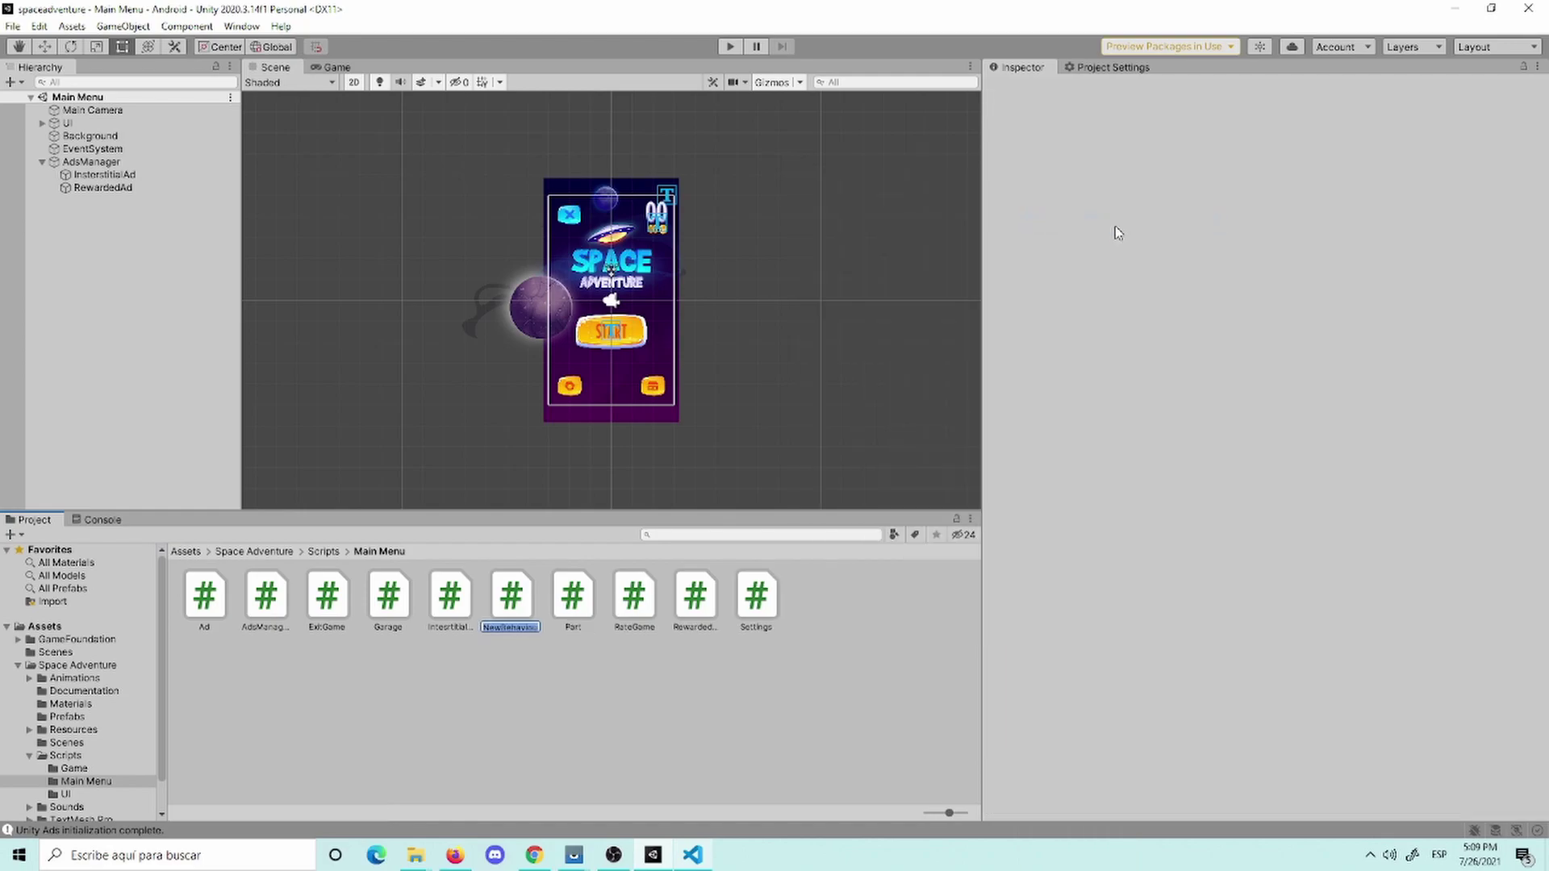
text(BannerAd)
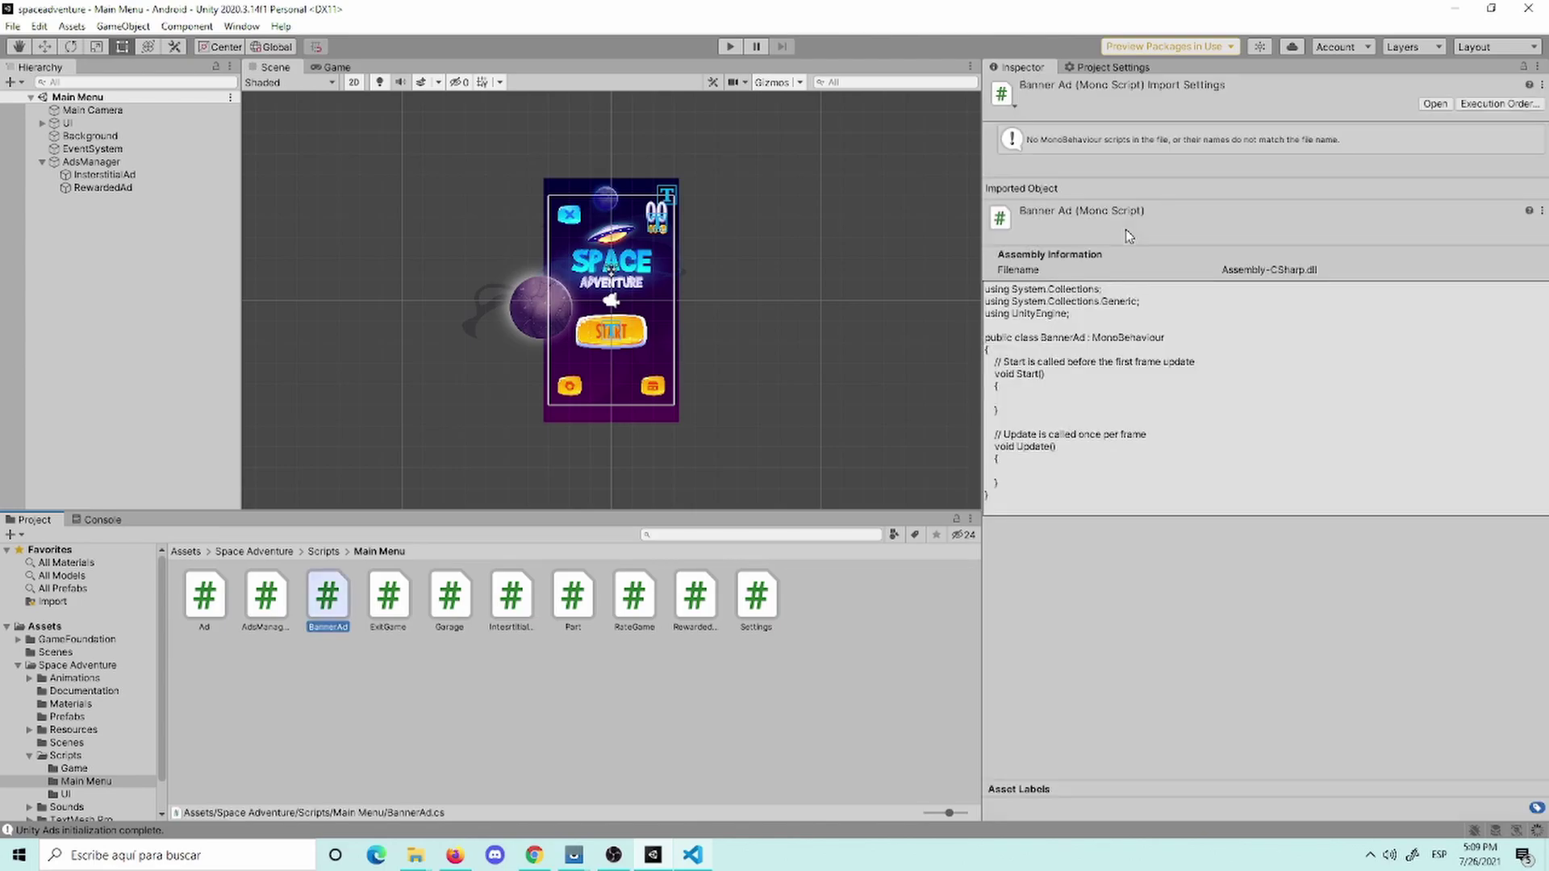
double_click(317, 608)
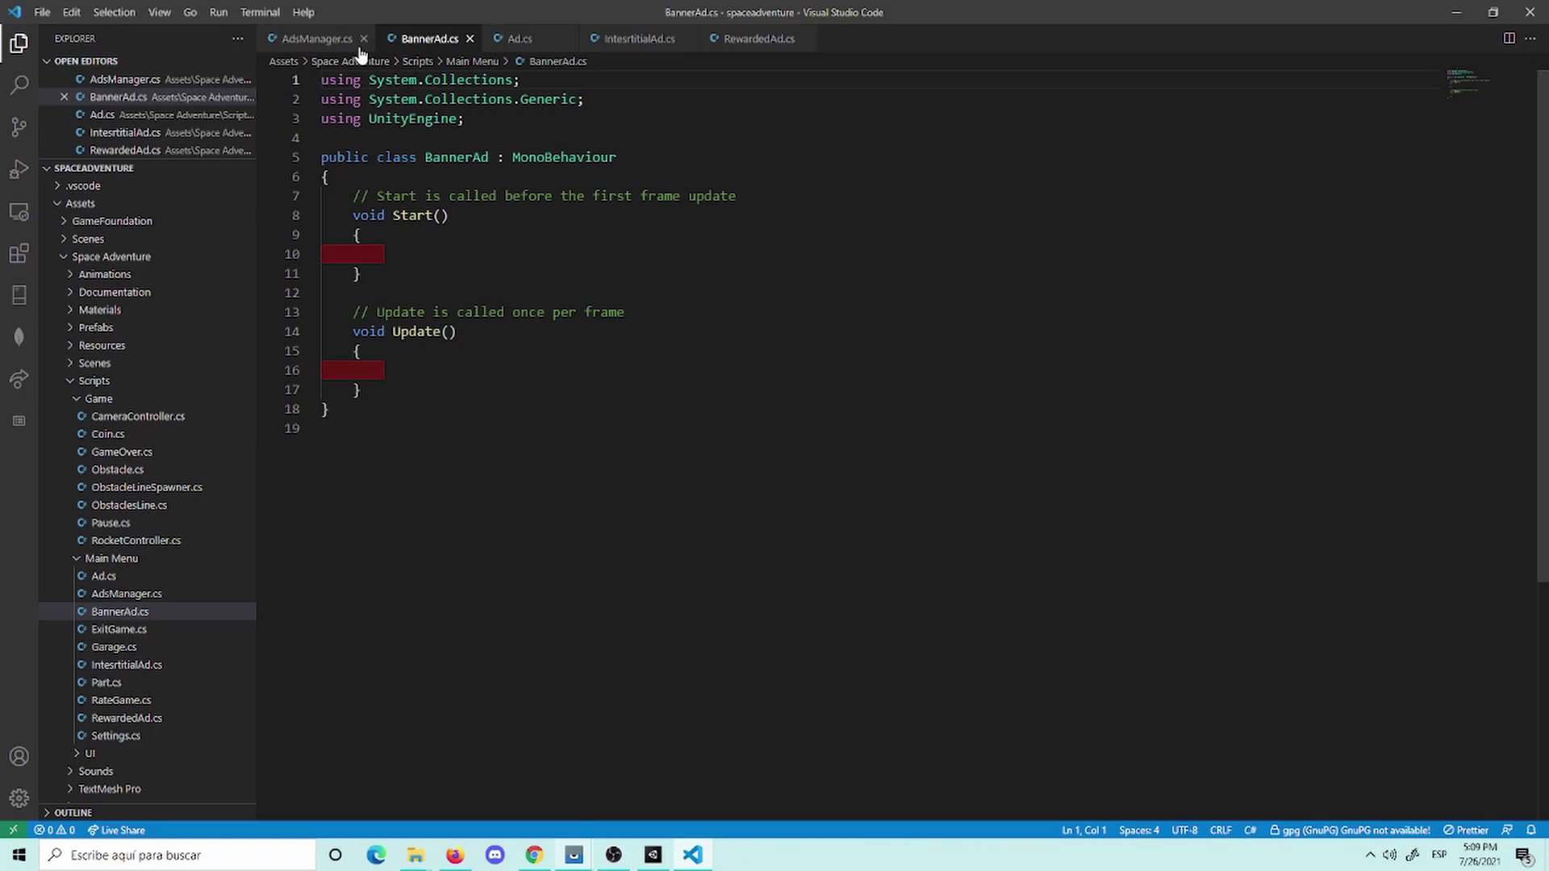
click(613, 39)
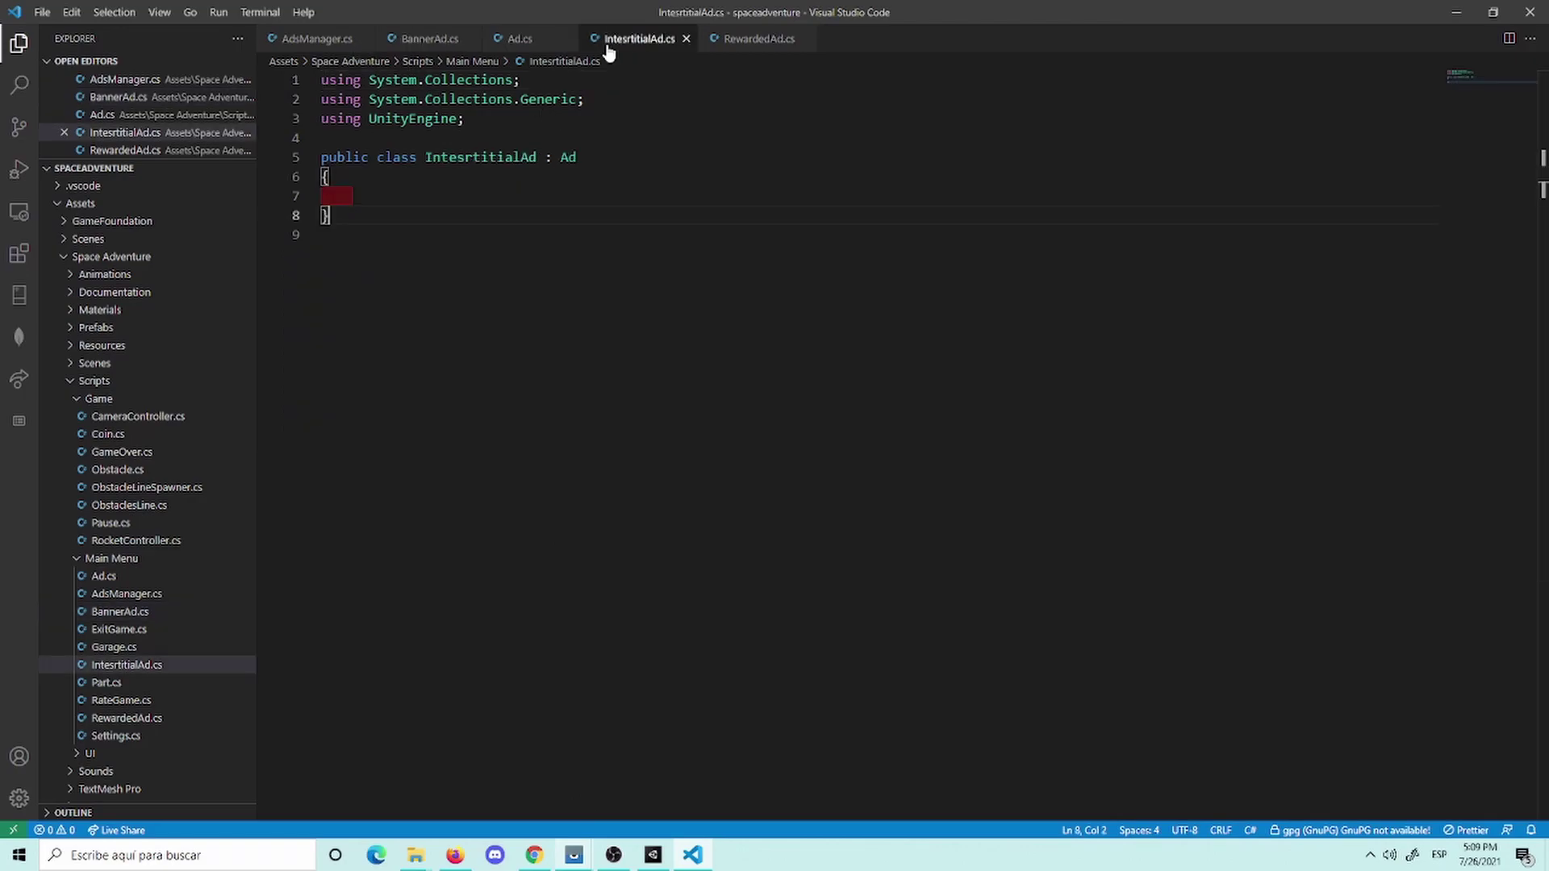
click(533, 855)
Step: Copy the guide's 'using UnityEngine.Advertisements;' line into IntesrtitialAd.cs as line 4
click(470, 8)
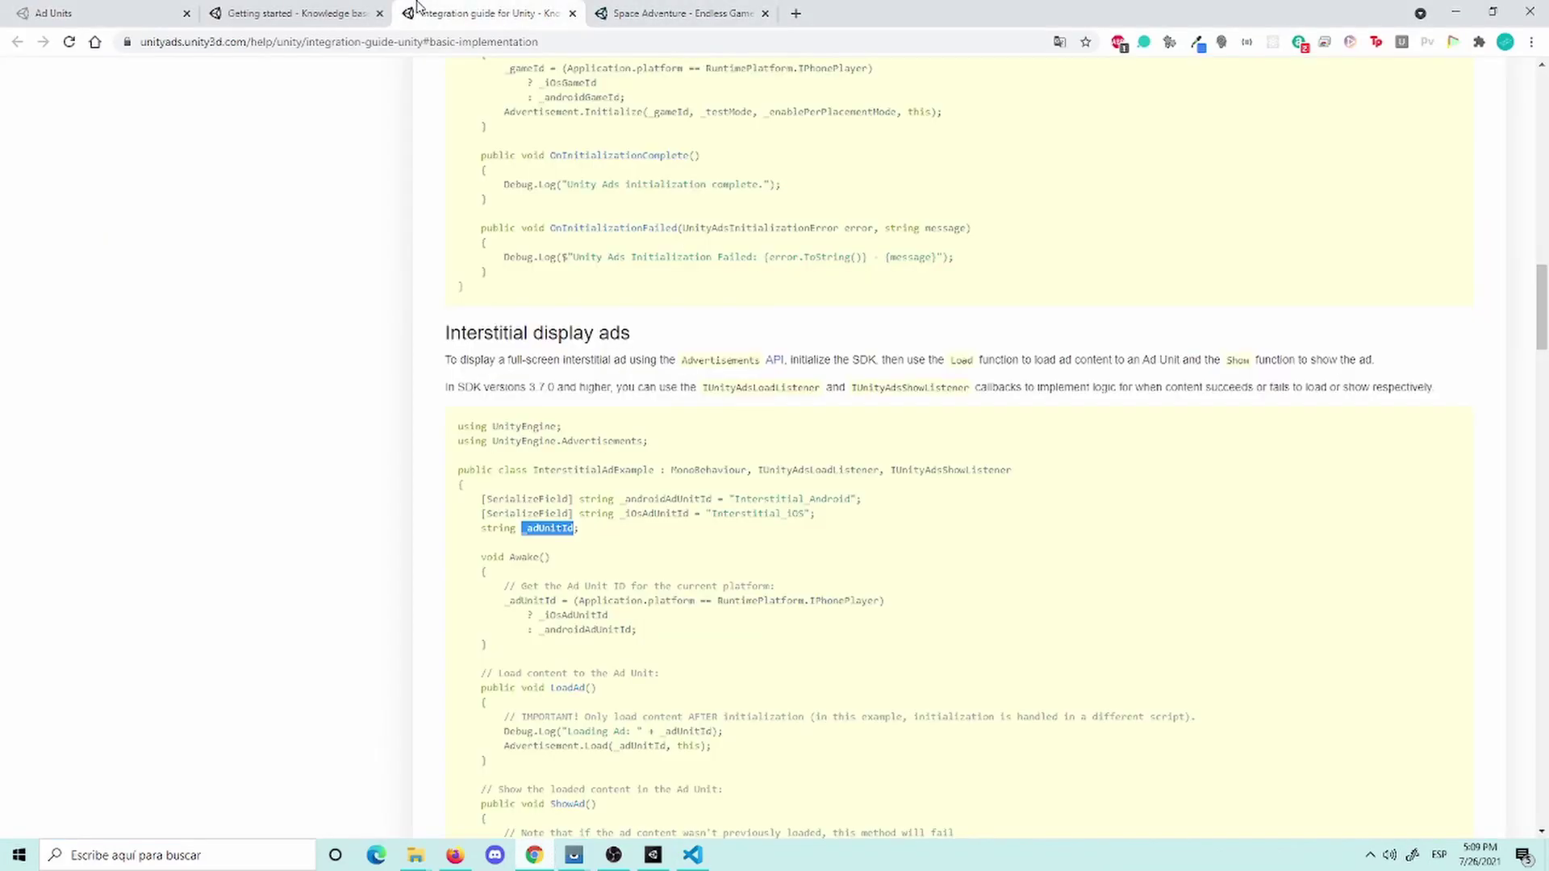
scroll(359, 508, down, 1)
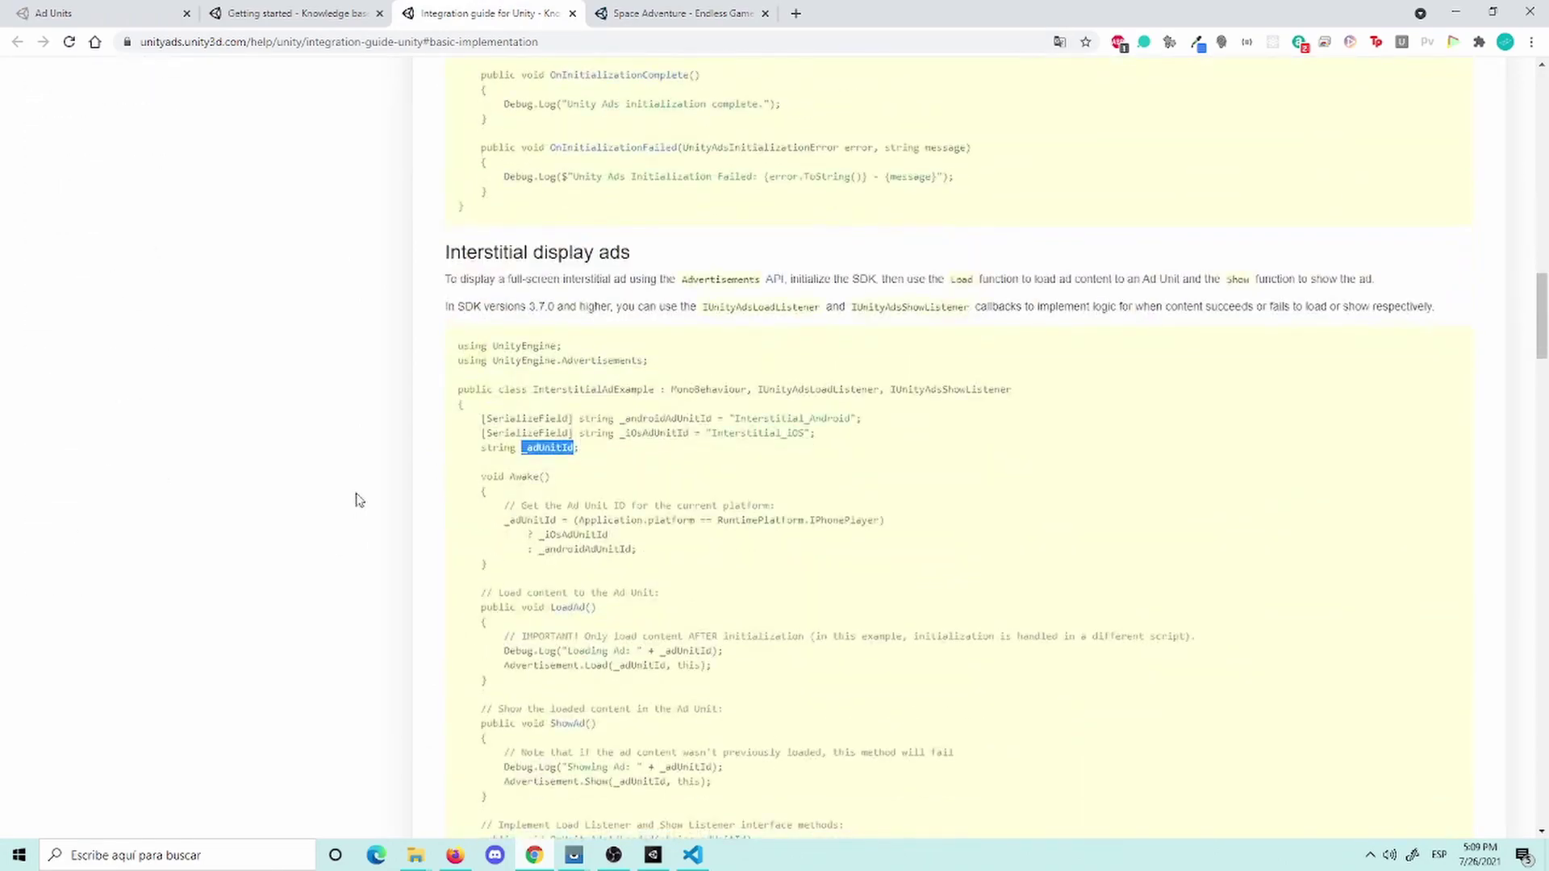
scroll(359, 499, down, 1)
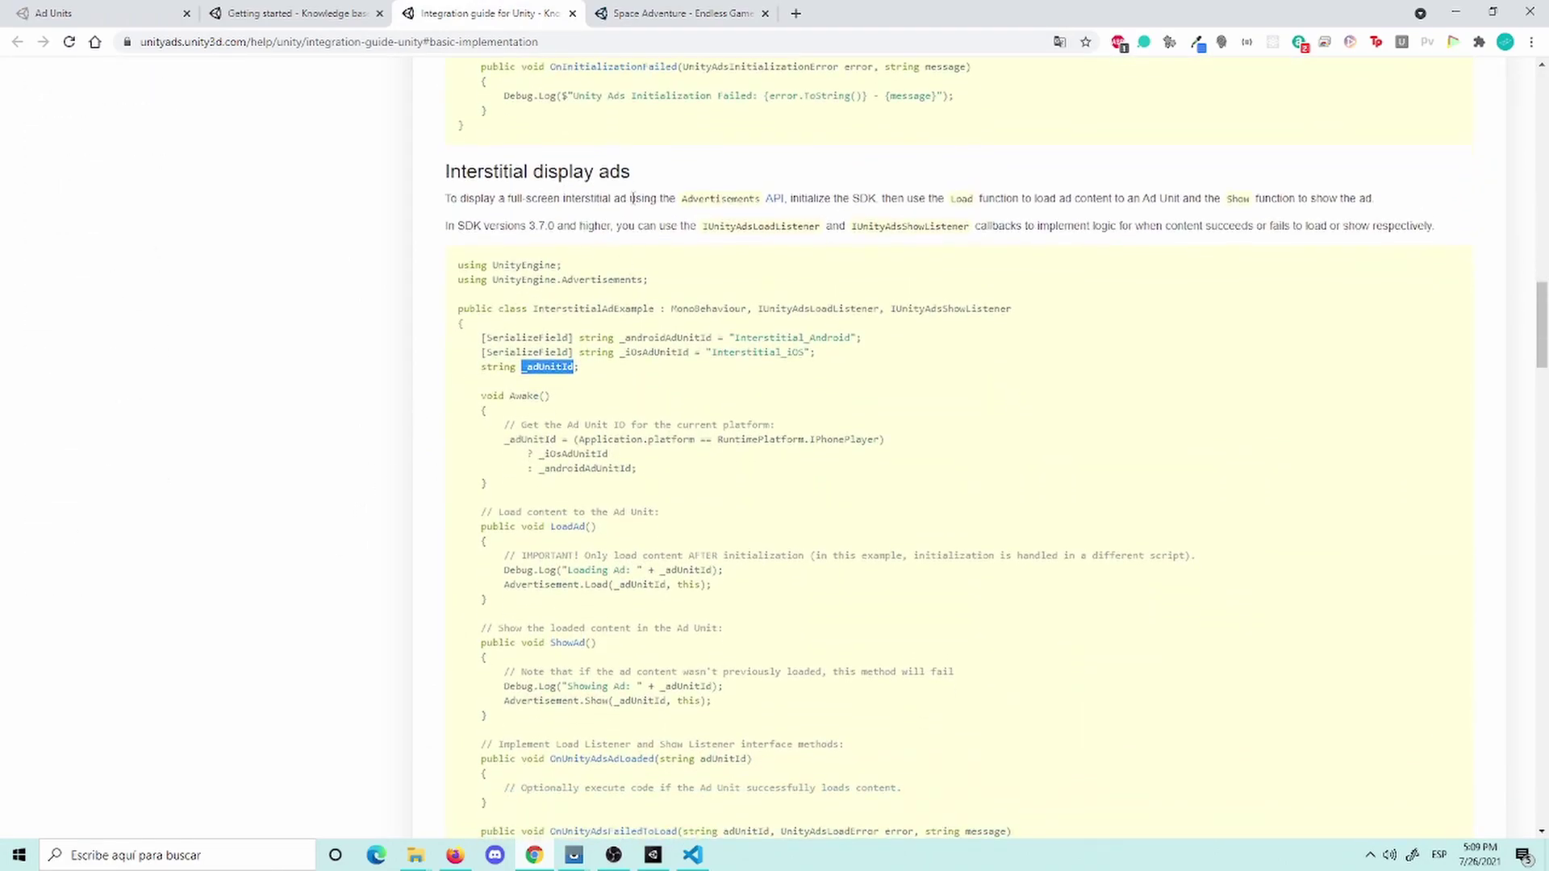
double_click(609, 280)
triple_click(609, 280)
key(ctrl+c)
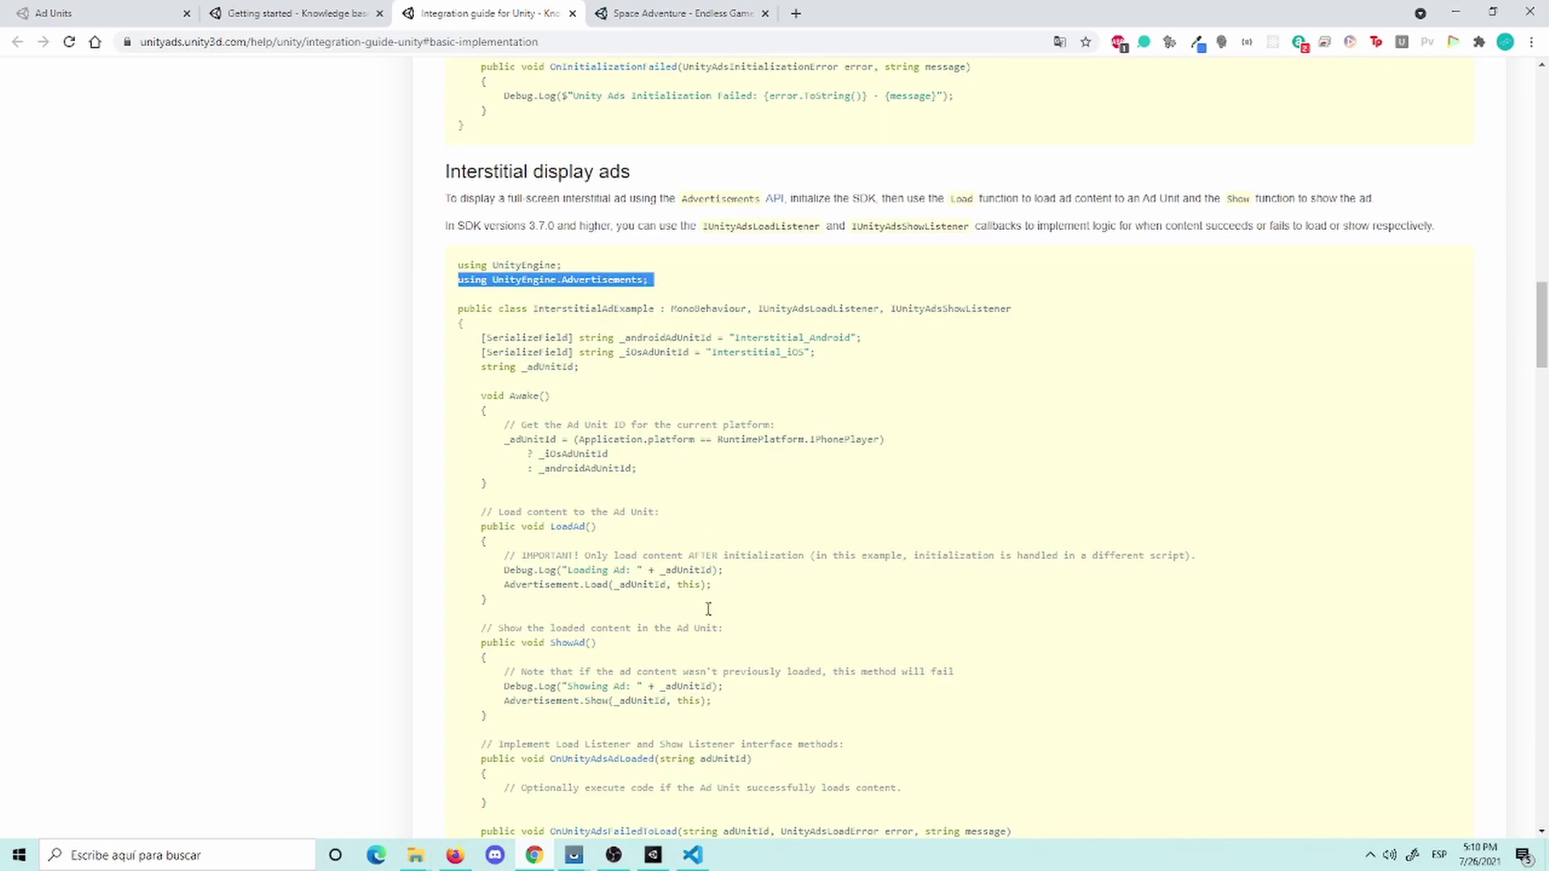
click(690, 858)
click(499, 119)
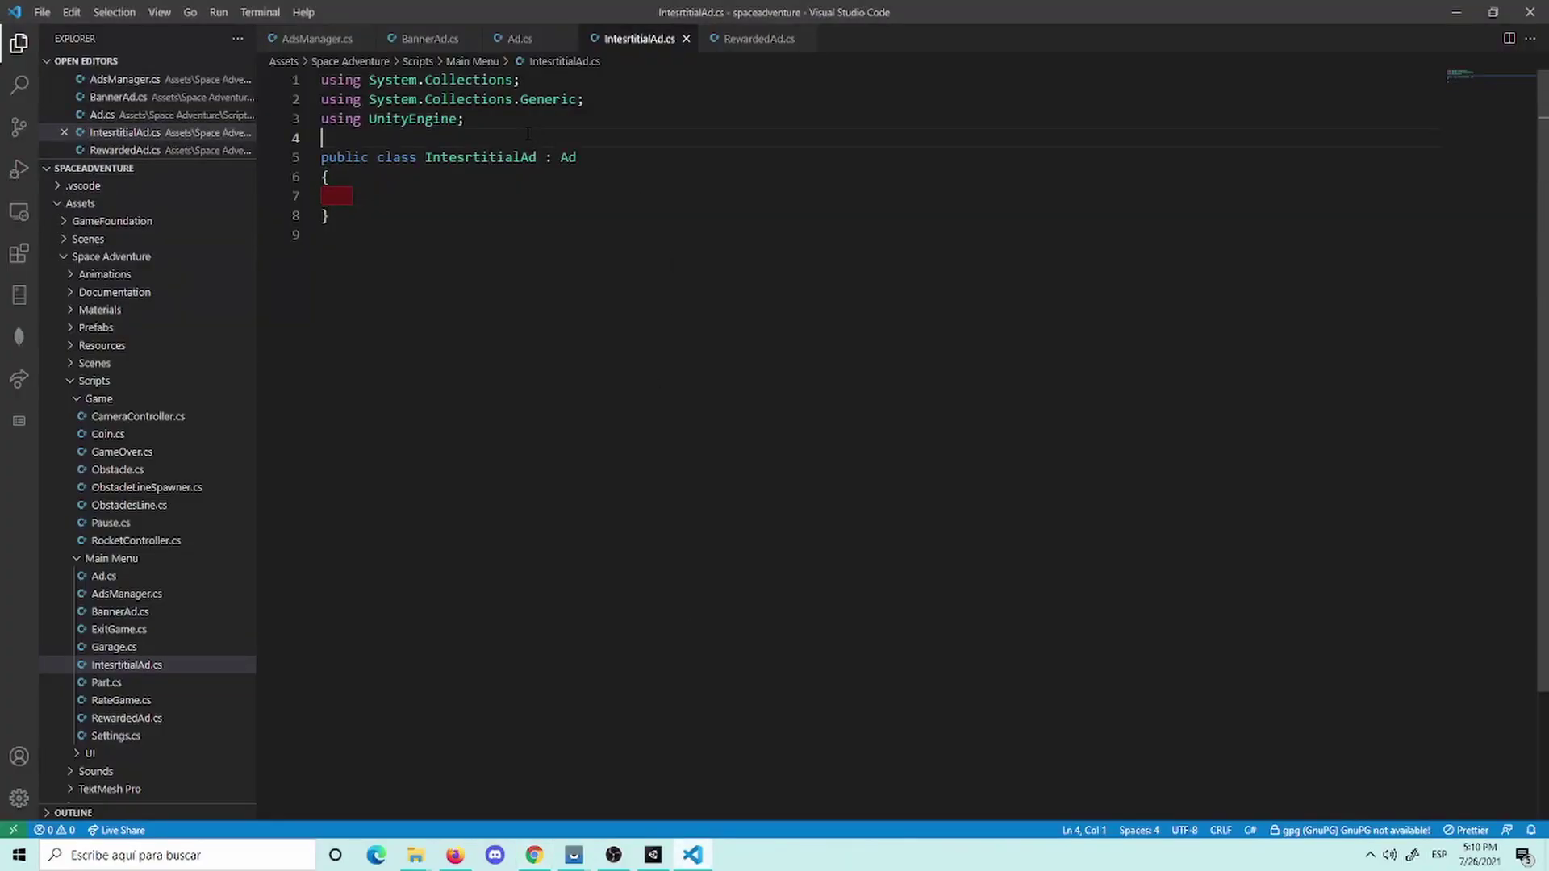
key(Return)
key(ctrl+v)
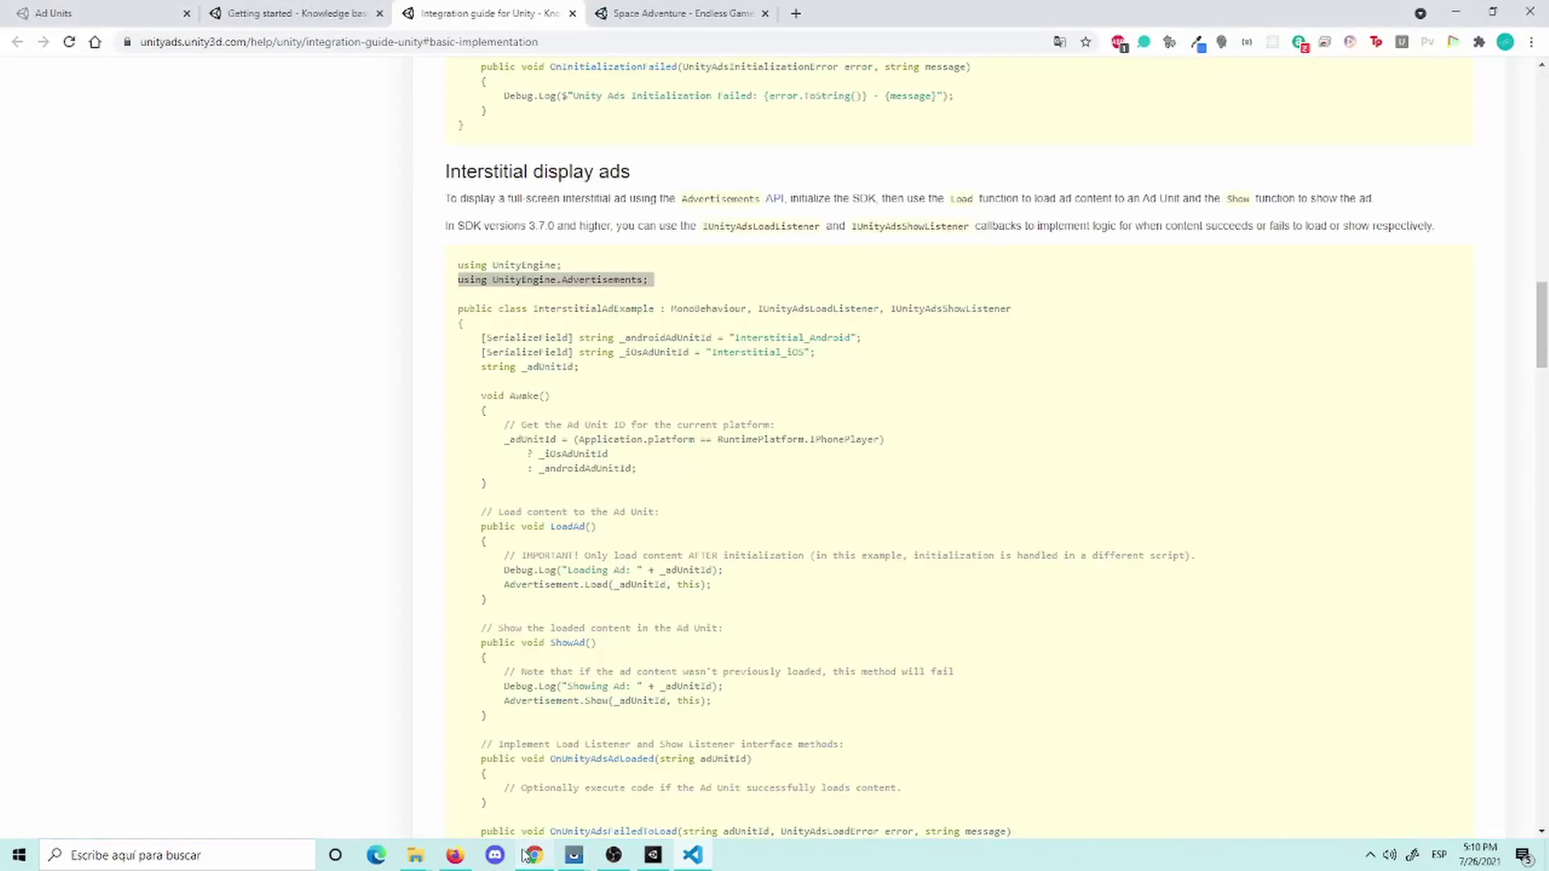
Step: Select the Awake() method in the guide's interstitial example
click(534, 855)
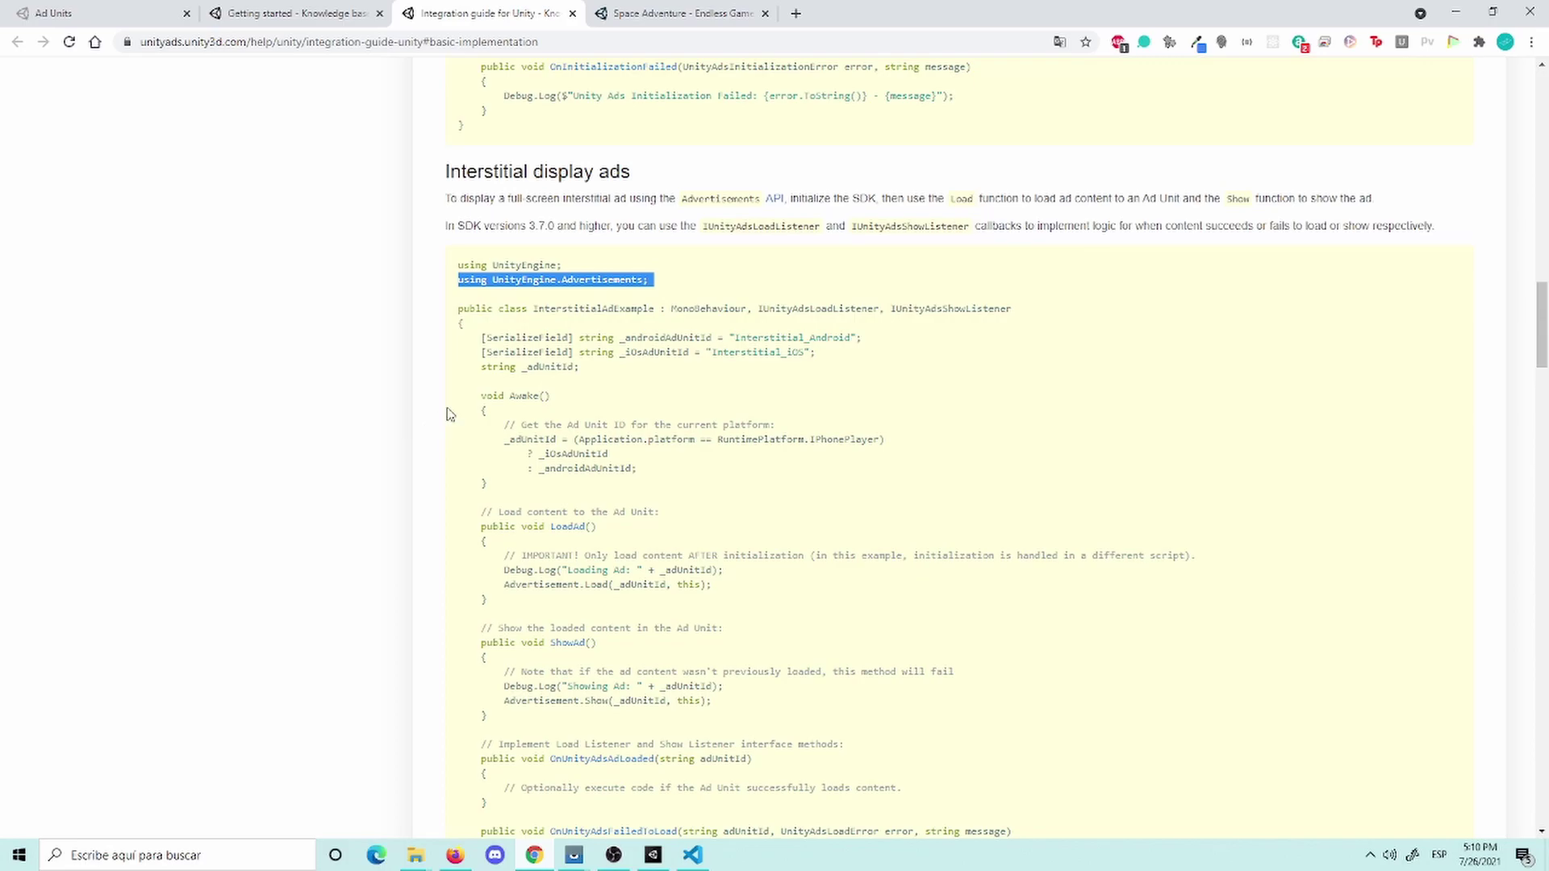
scroll(443, 411, down, 1)
drag(611, 289, 469, 267)
click(594, 318)
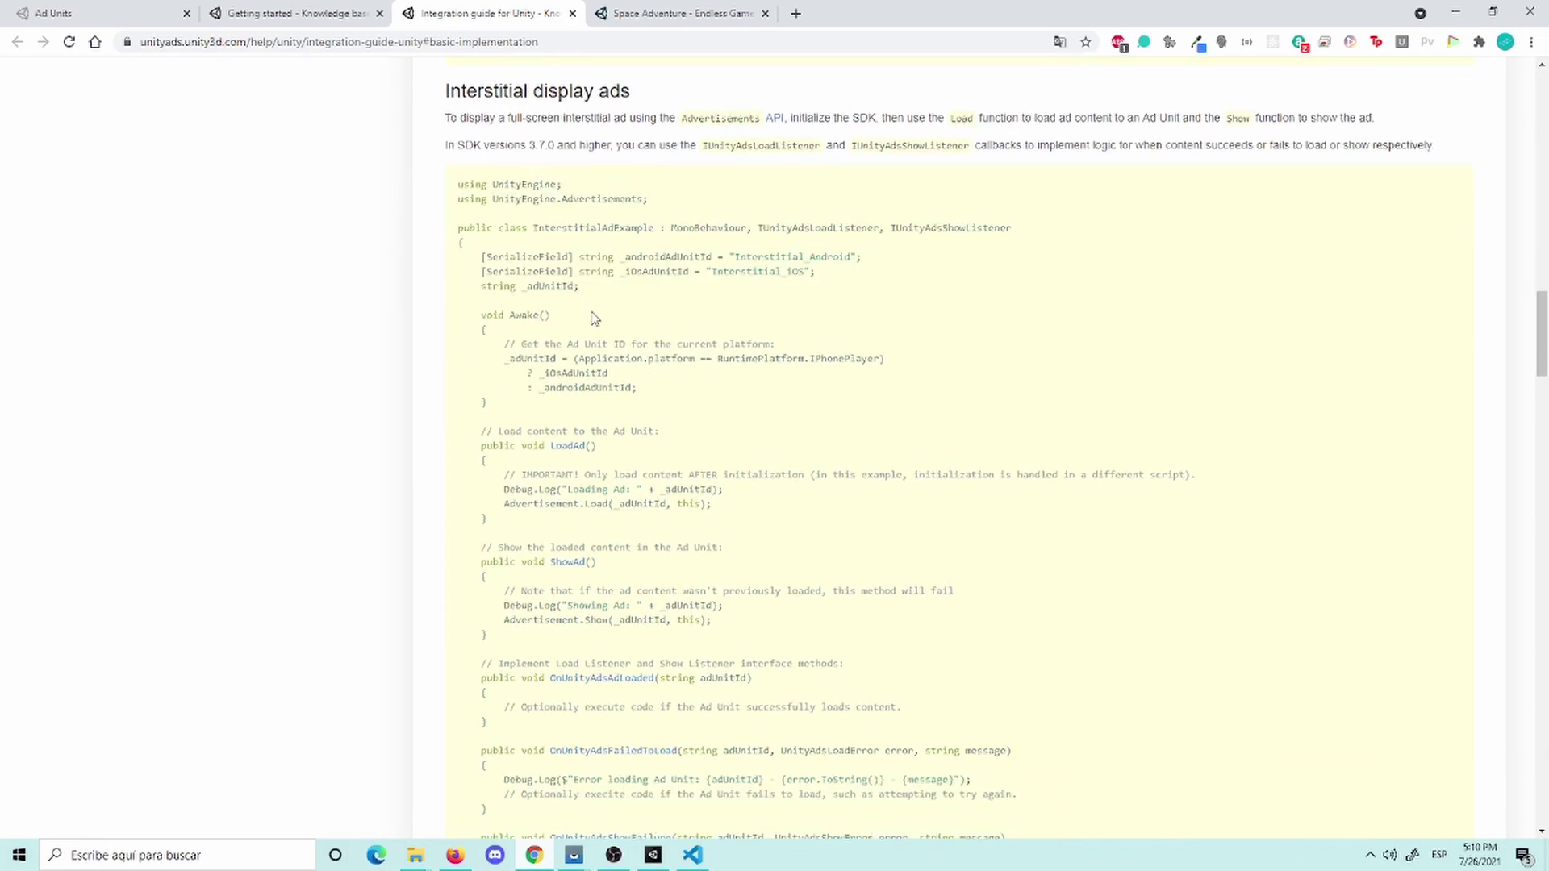
scroll(719, 201, down, 3)
scroll(734, 215, up, 1)
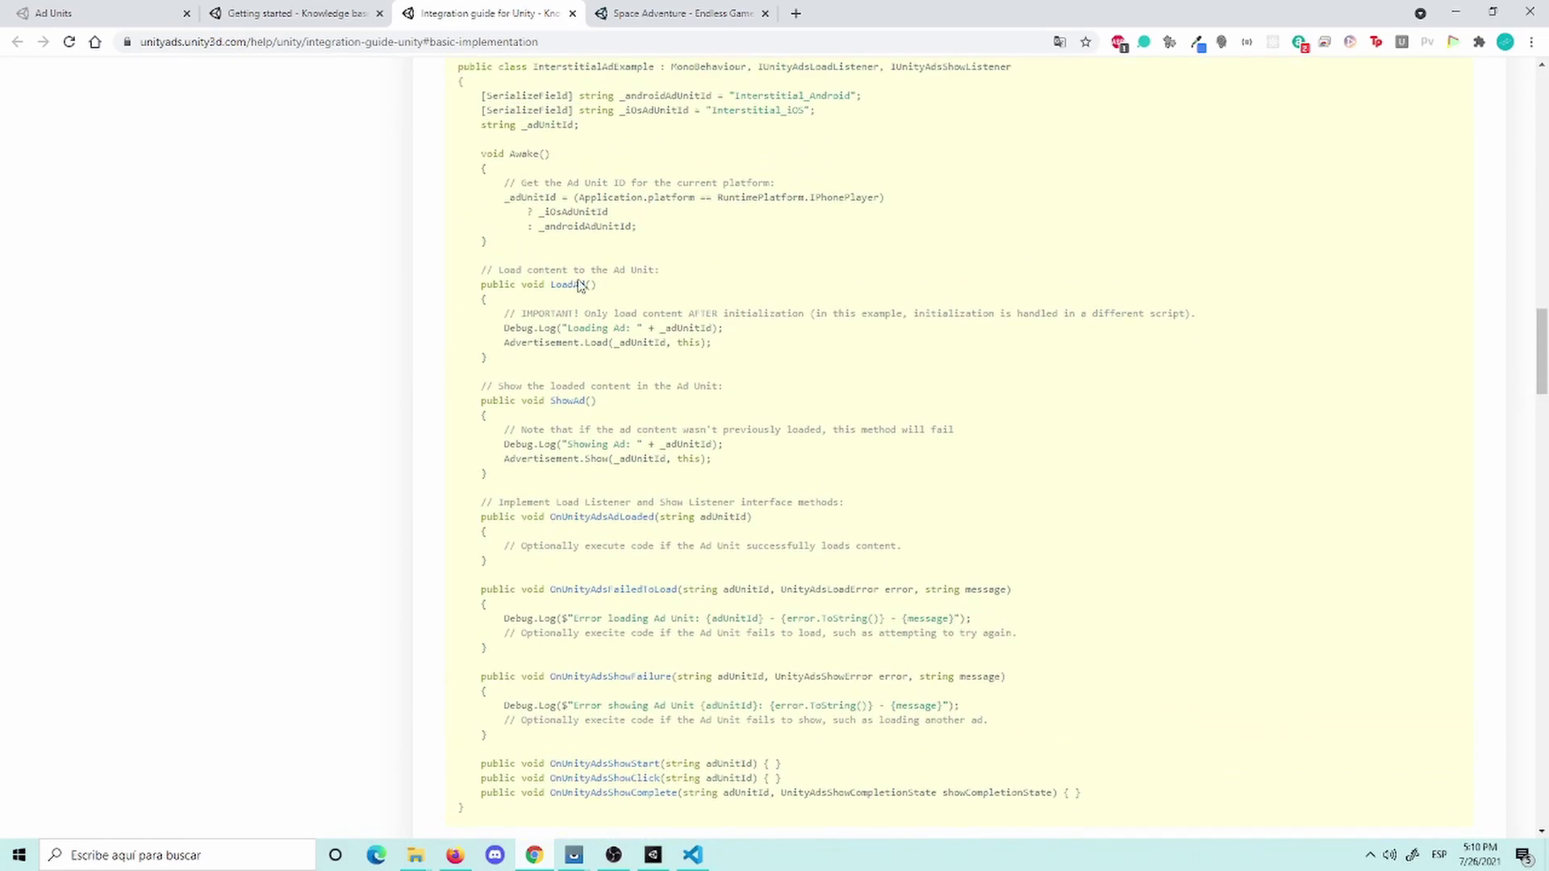
drag(479, 153, 538, 250)
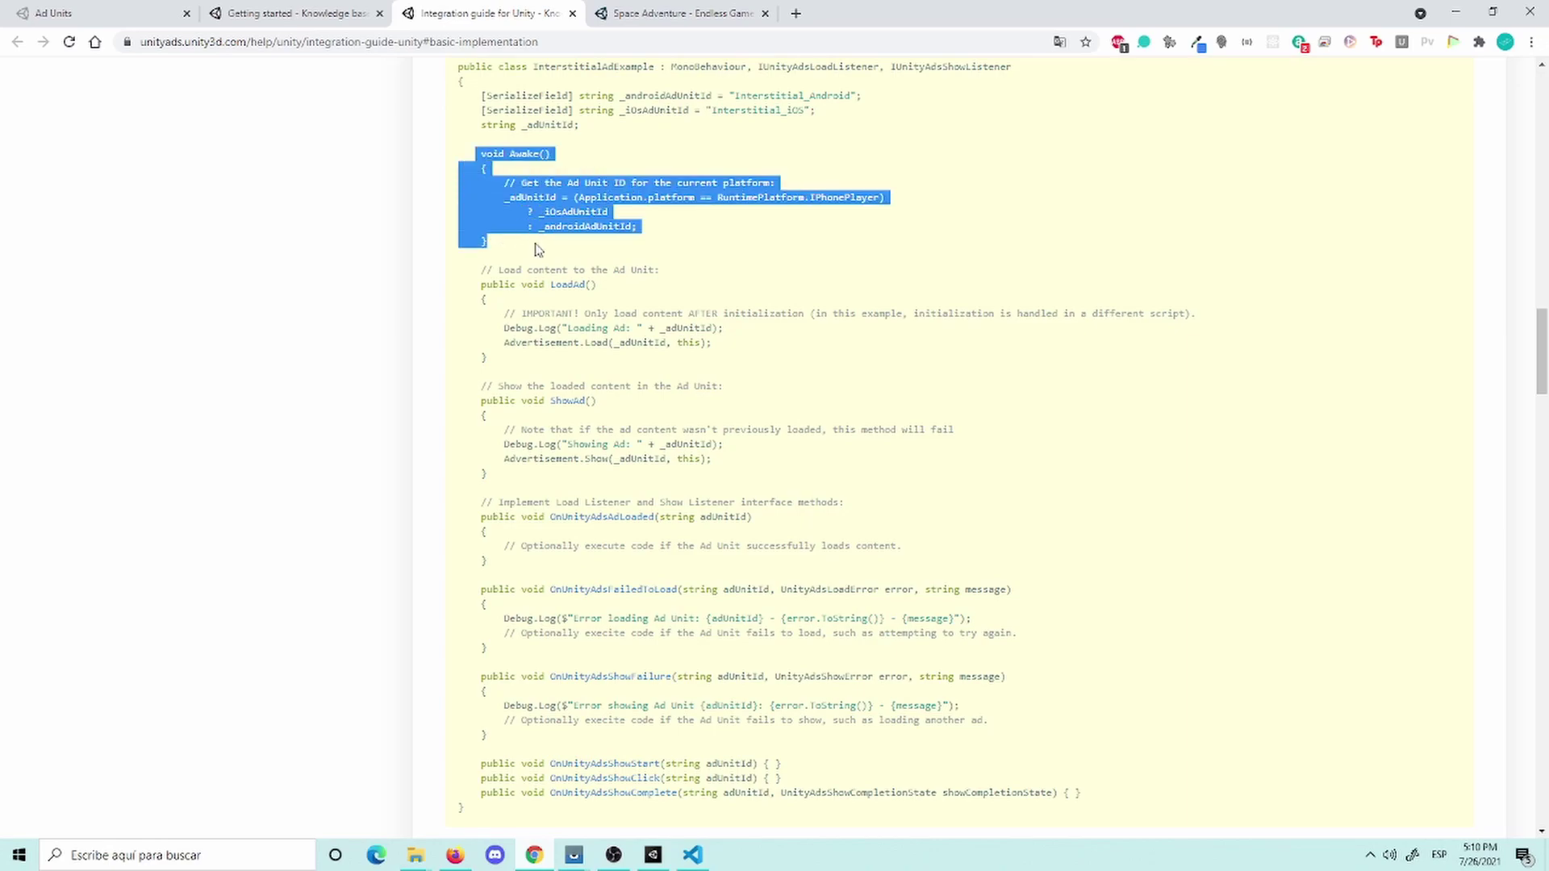
Step: Paste the Awake method into the IntesrtitialAd.cs class body and save it
key(alt+Tab)
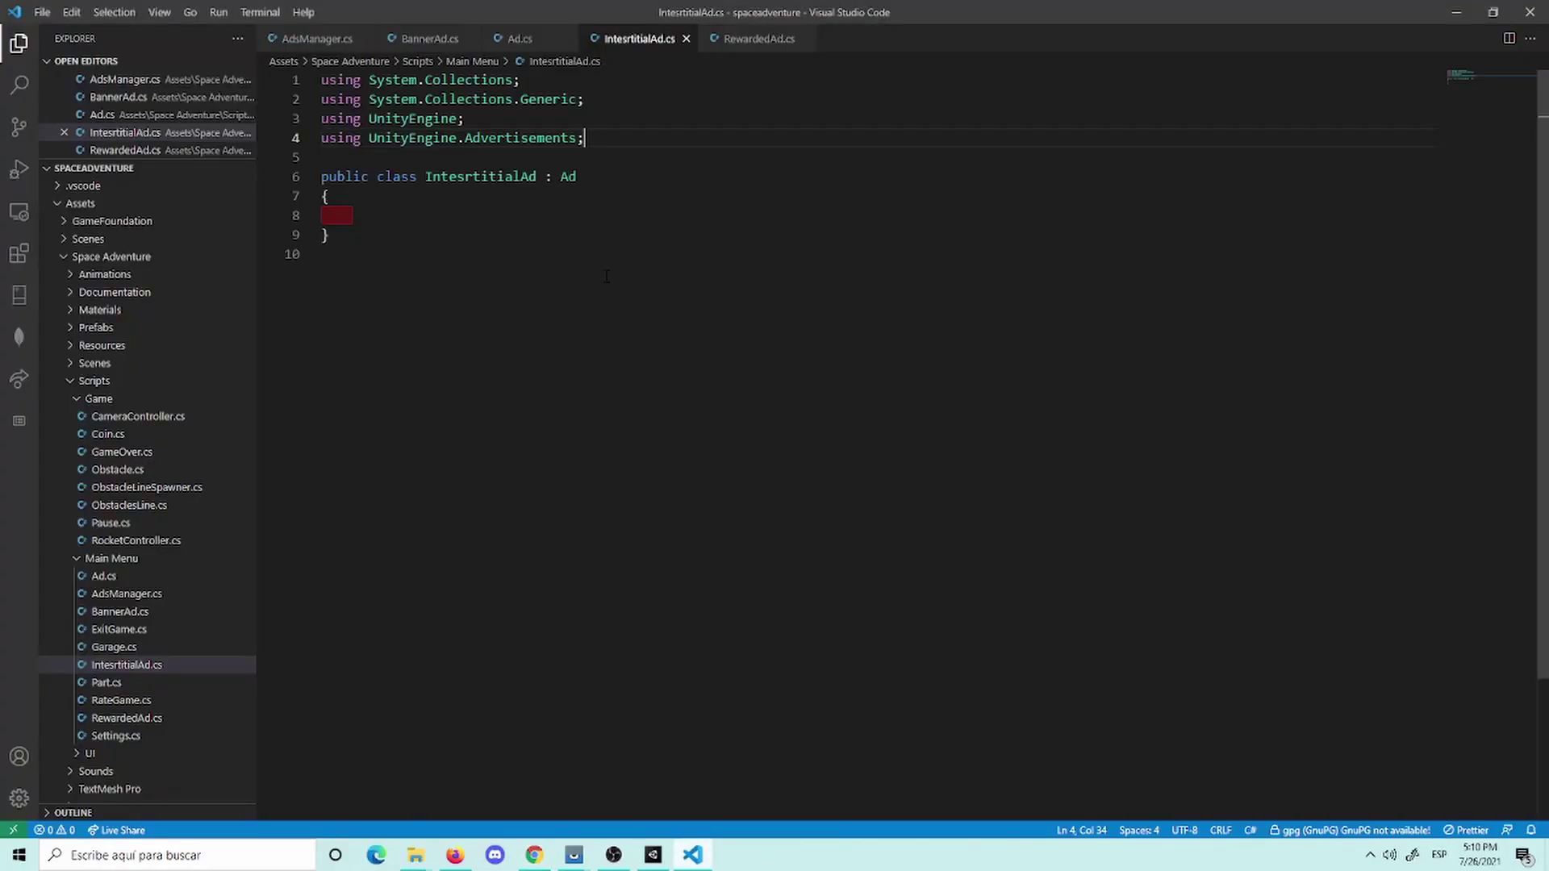
text(void Awake()     {         // Get the Ad Unit ID for the current platform:         _adUnitId = (Application.platform == RuntimePlatform.IPhonePlayer)             ? _iOsAdUnitId             : _androidAdUnitId;     })
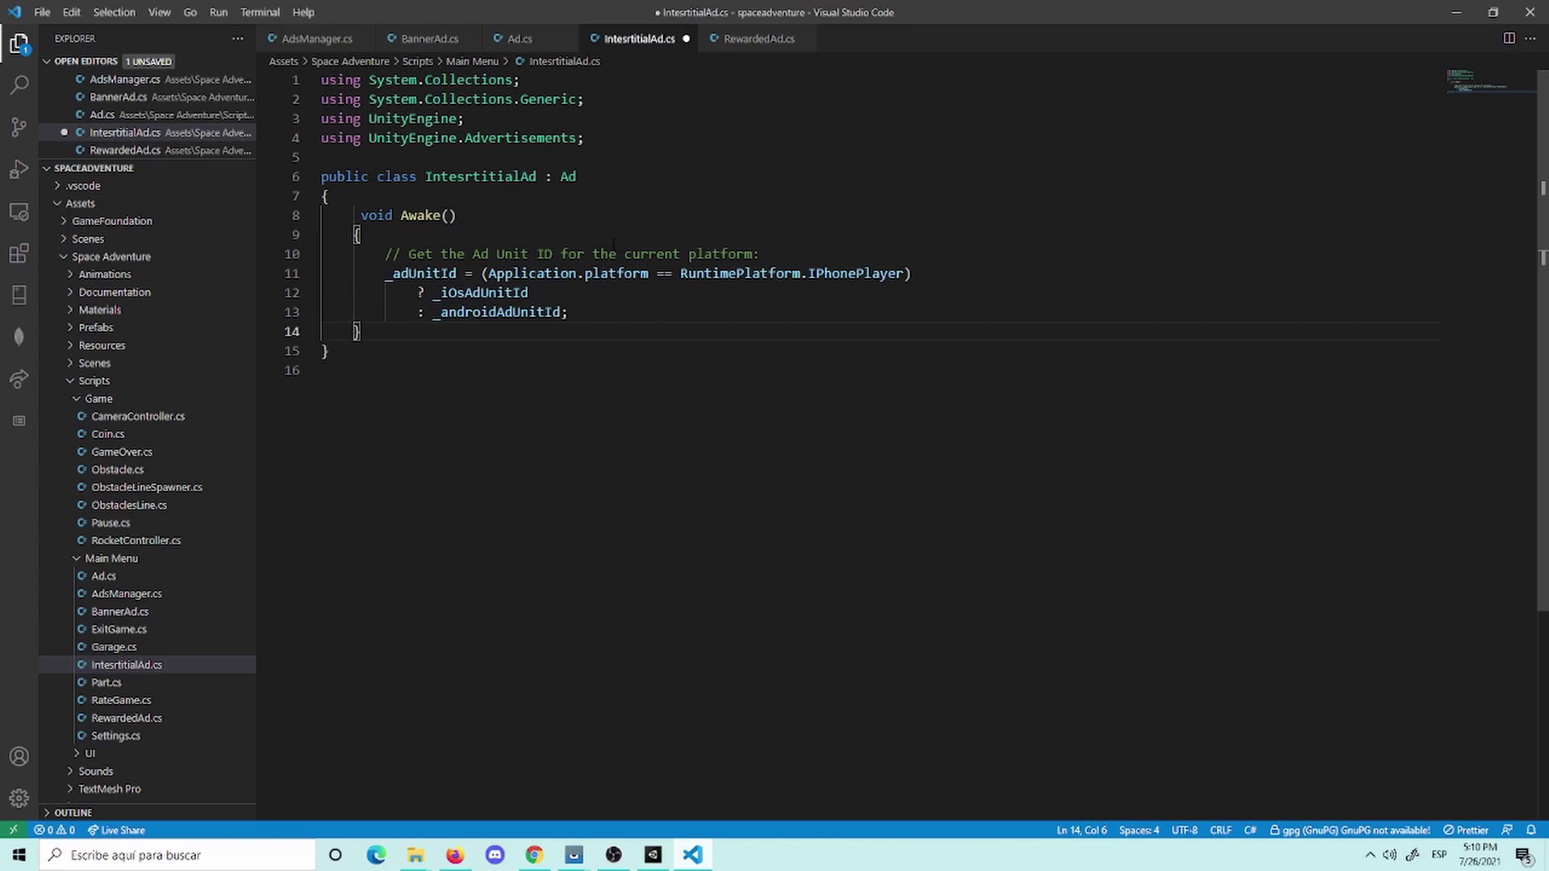
key(ctrl+s)
key(ctrl+z)
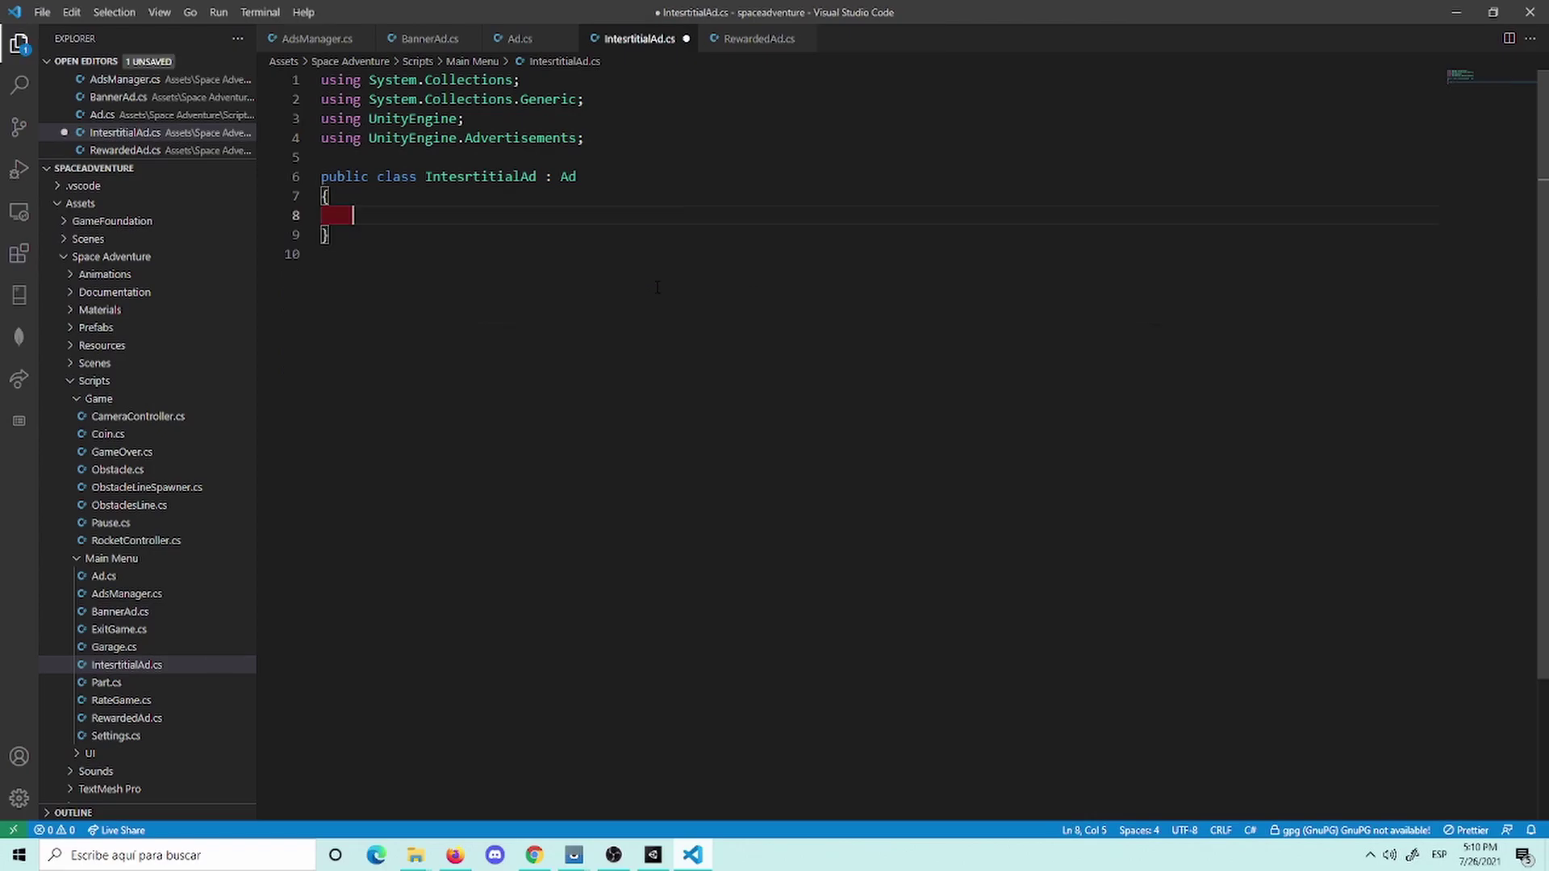
text(void Awake()     {         // Get the Ad Unit ID for the current platform:         _adUnitId = (Application.platform == RuntimePlatform.IPhonePlayer)             ? _iOsAdUnitId             : _androidAdUnitId;     })
key(ctrl+s)
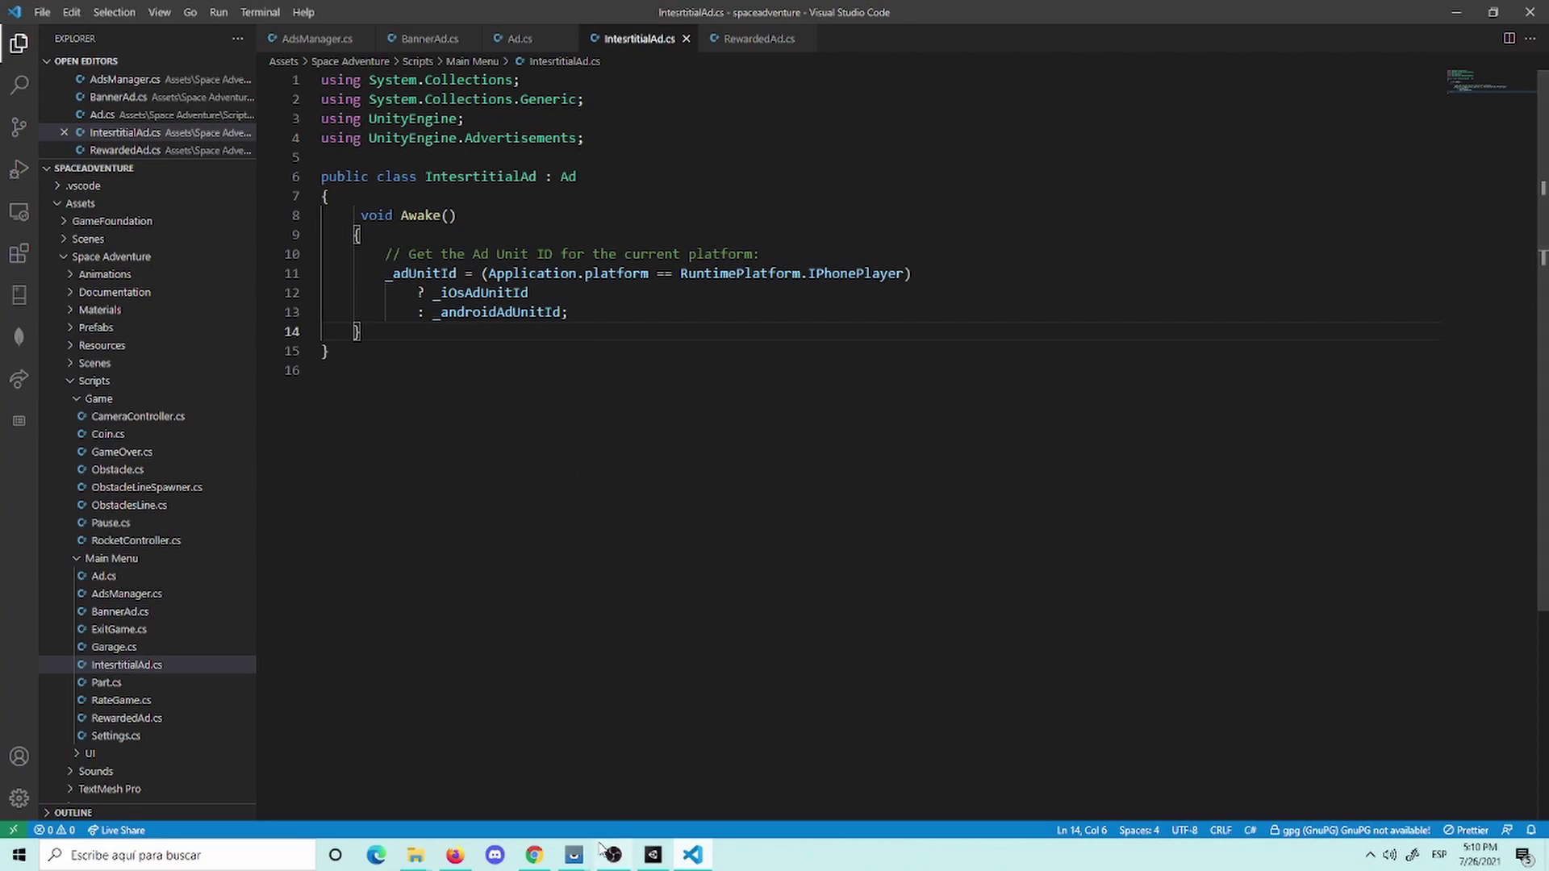
Step: Review the rewarded ad section of the integration guide, then save the script and bring up Ad.cs
key(alt+Tab)
scroll(665, 401, up, 3)
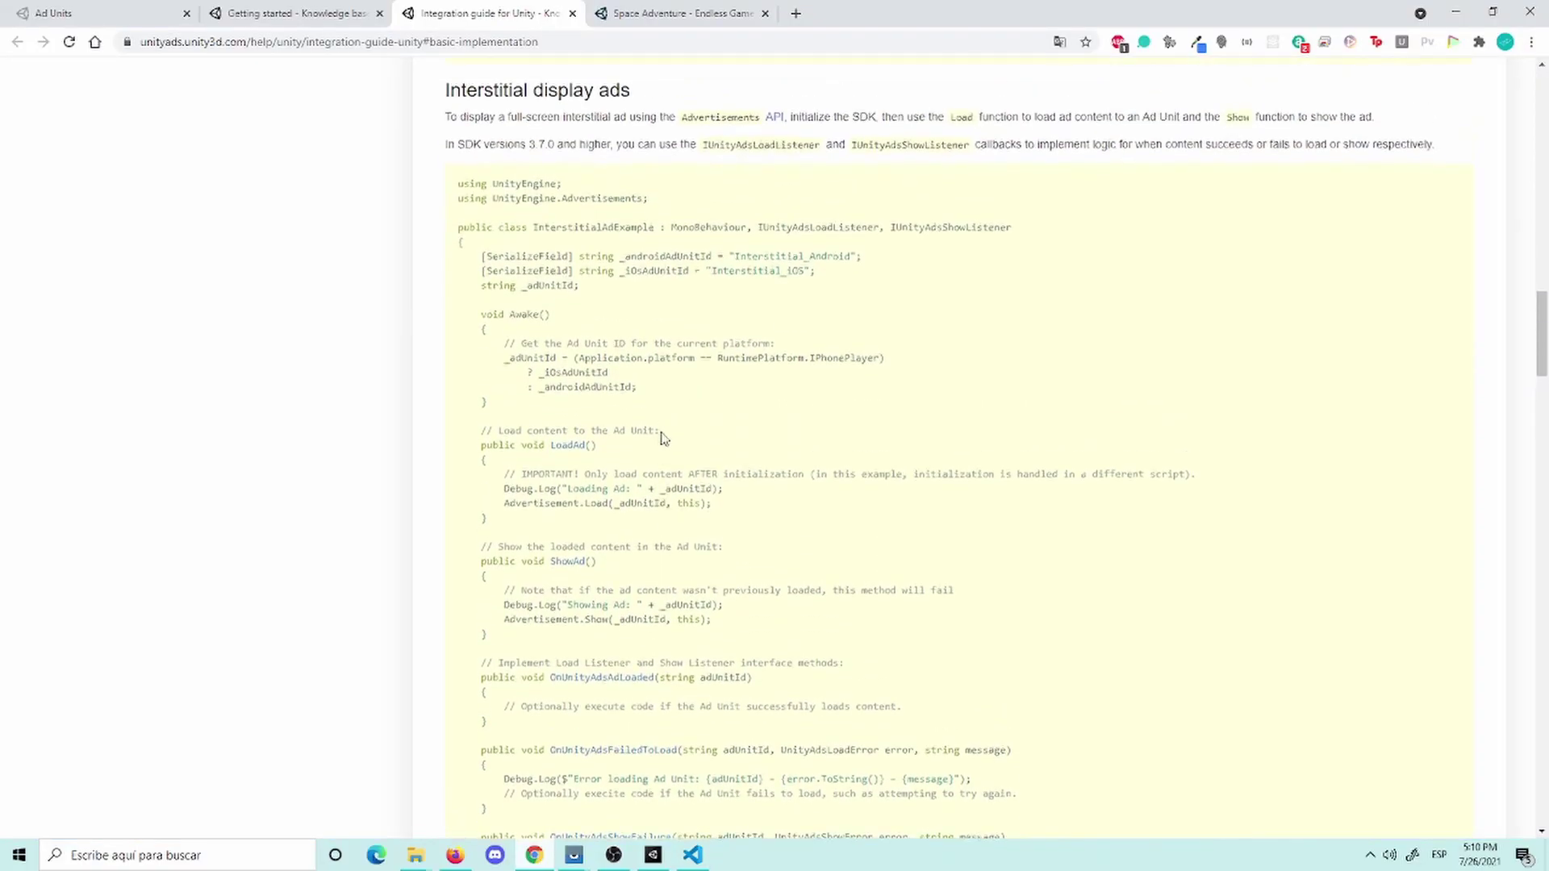
scroll(670, 415, down, 9)
scroll(676, 432, down, 1)
scroll(681, 445, down, 3)
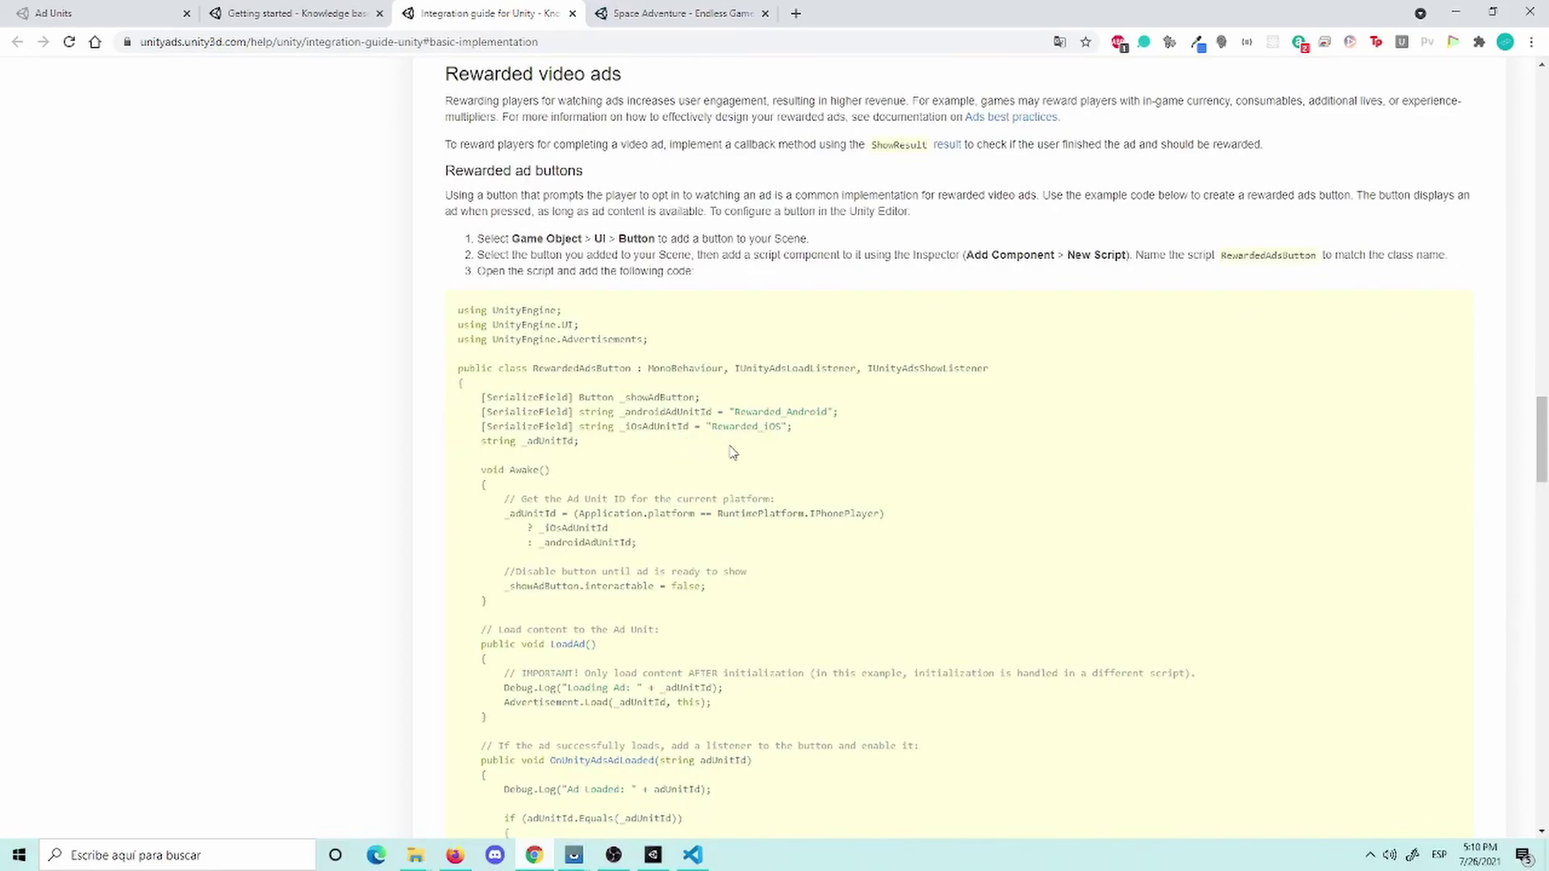
click(696, 855)
key(ctrl+s)
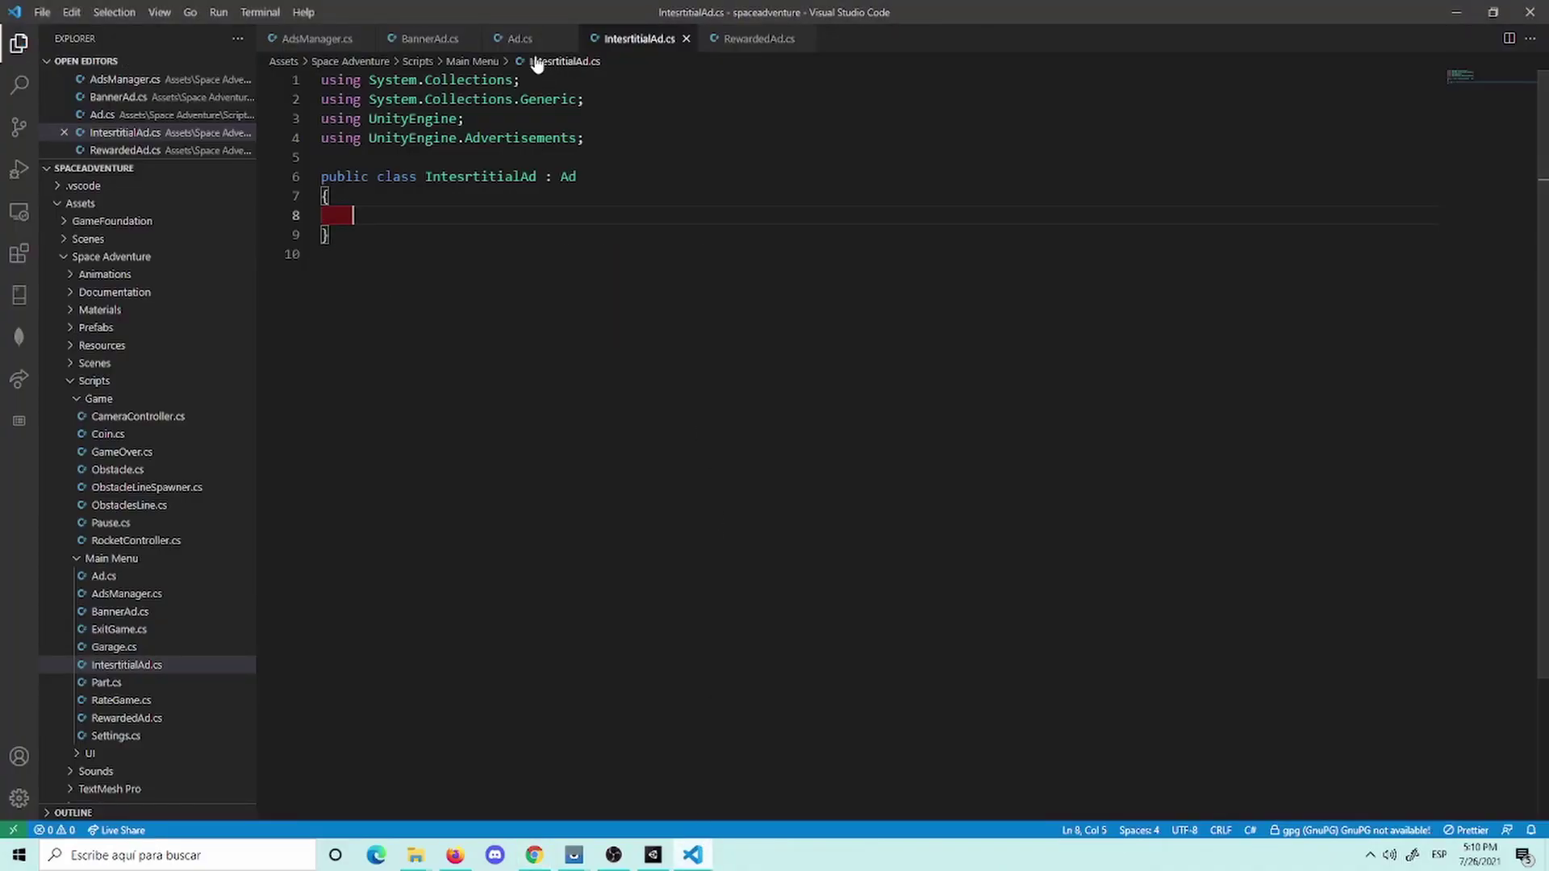
click(520, 39)
Step: Paste the Awake method after line 11 of Ad.cs, fix its indentation, and save
click(622, 275)
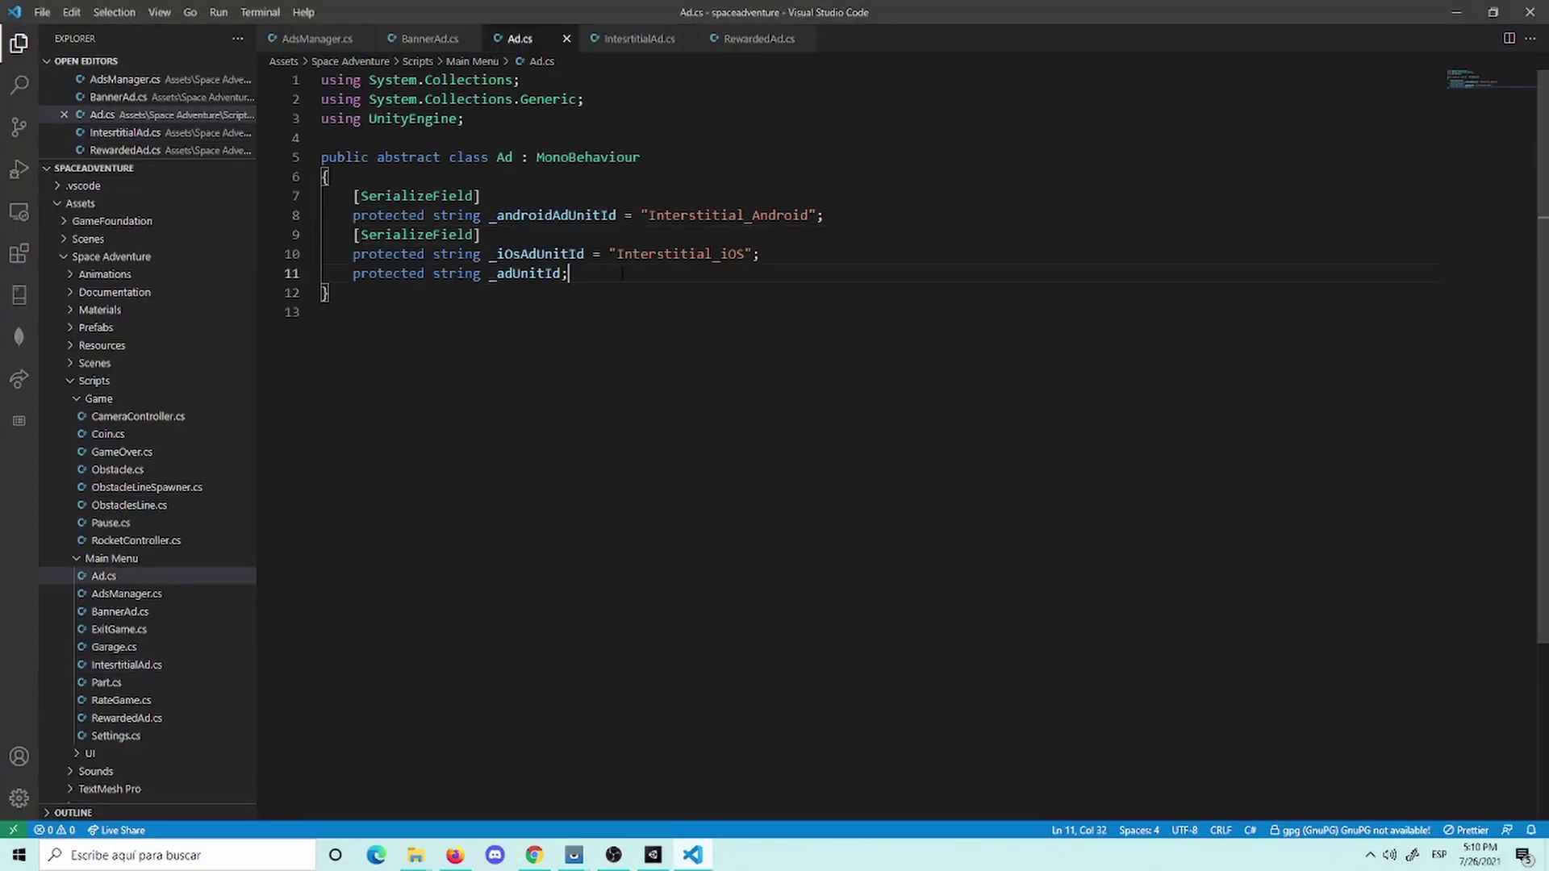
text(void Awake()     {         // Get the Ad Unit ID for the current platform:         _adUnitId = (Application.platform == RuntimePlatform.IPhonePlayer)             ? _iOsAdUnitId             : _androidAdUnitId;     })
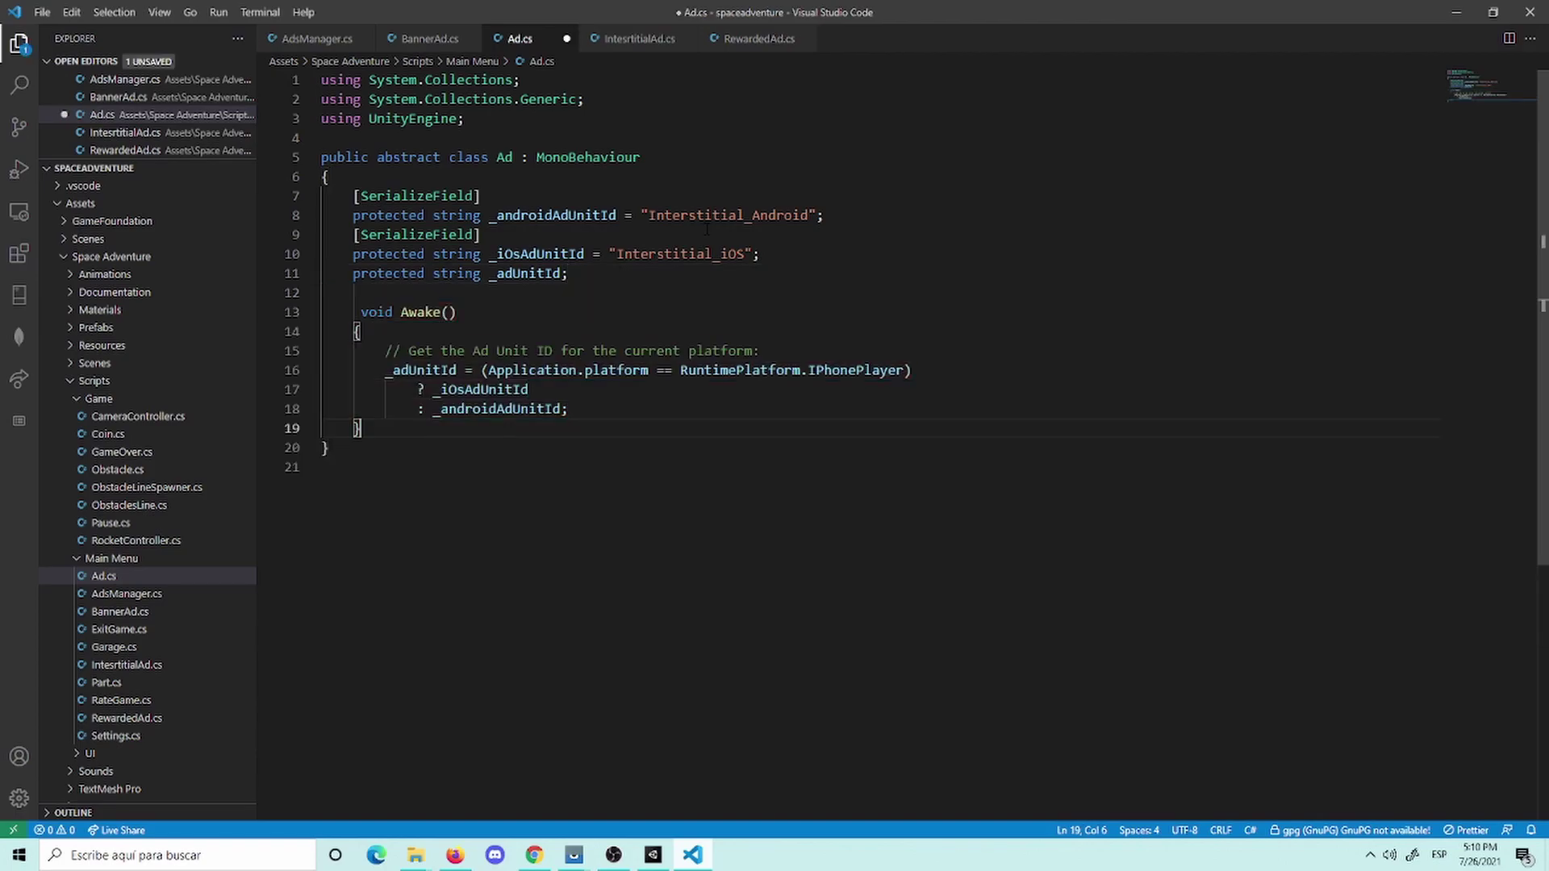
key(ctrl+s)
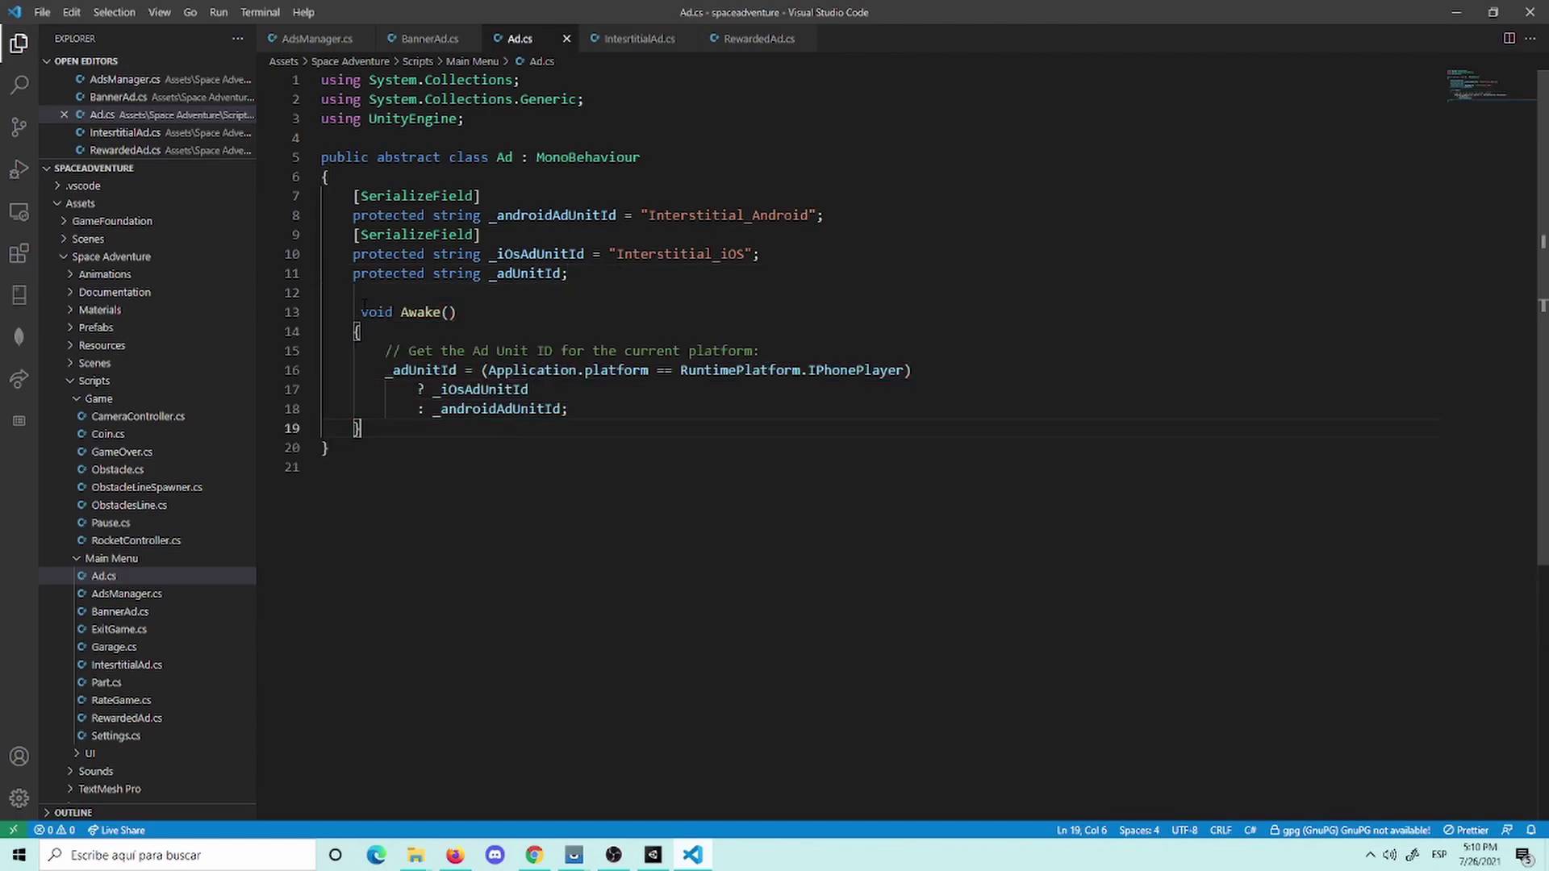
click(364, 304)
key(BackSpace)
key(ctrl+s)
key(Down)
key(Down)
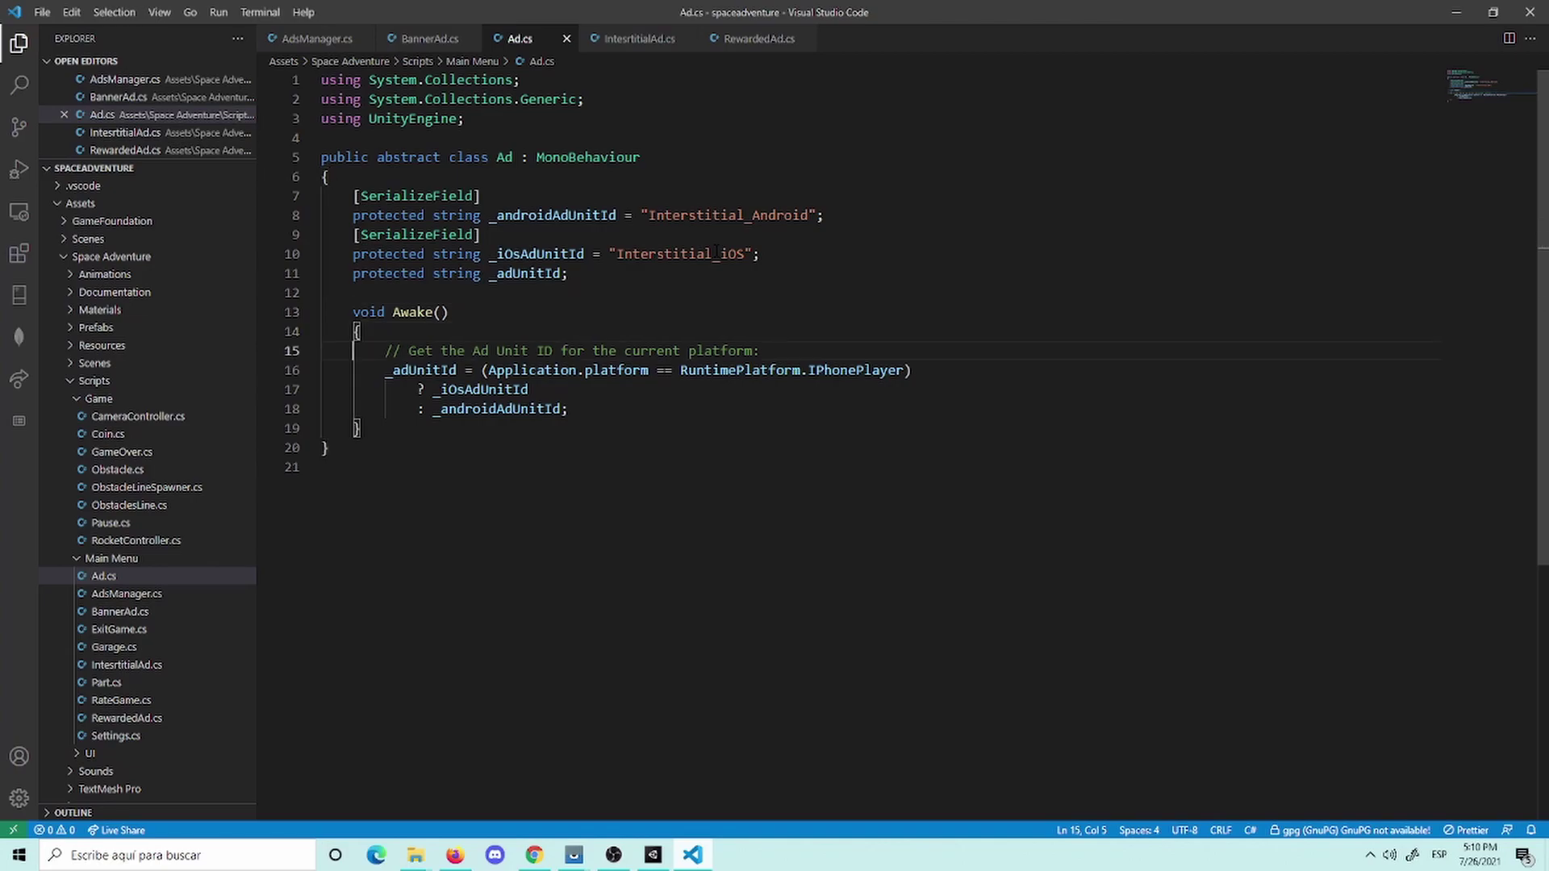
Step: Join the platform-based _adUnitId ternary onto a single line, save Ad.cs, and go to AdsManager.cs
key(Down)
key(Right)
key(Right)
key(Right)
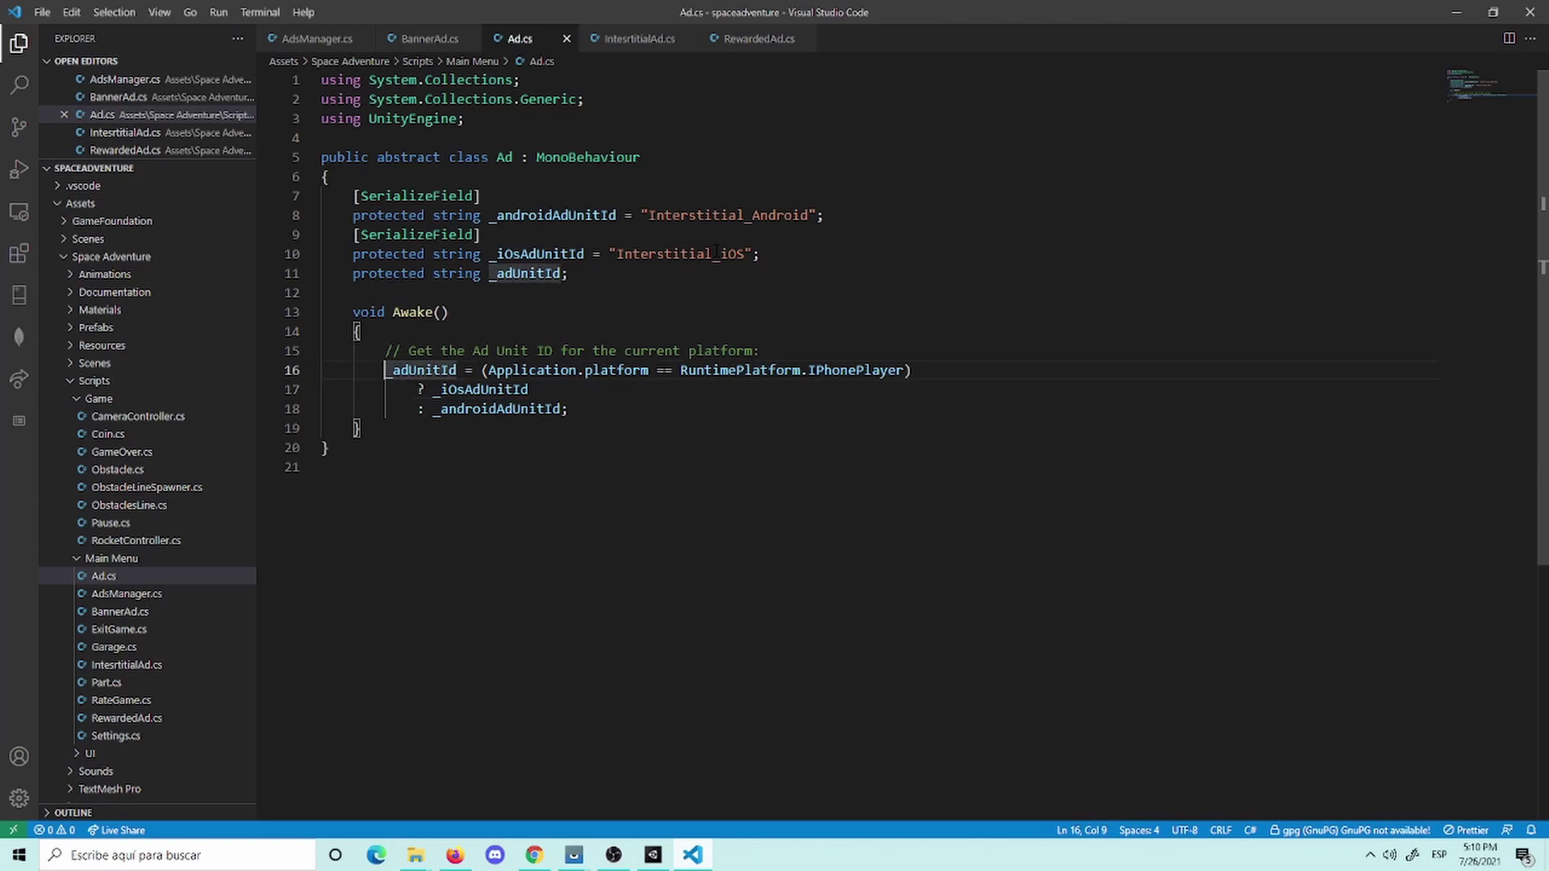
key(BackSpace)
key(BackSpace)
key(BackSpace)
key(Return)
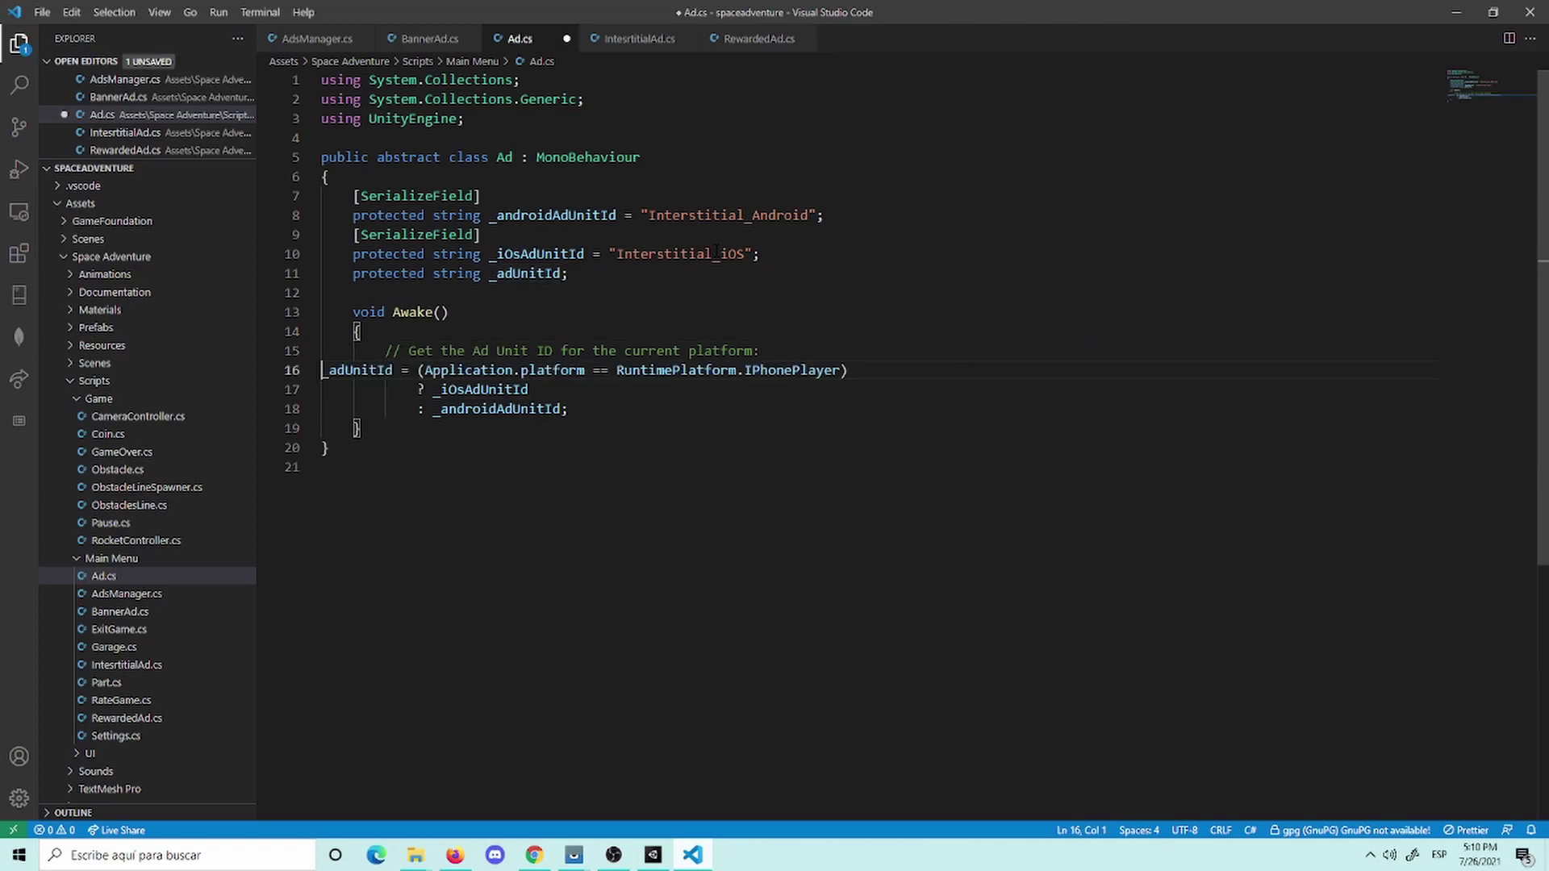
key(ctrl+s)
key(Down)
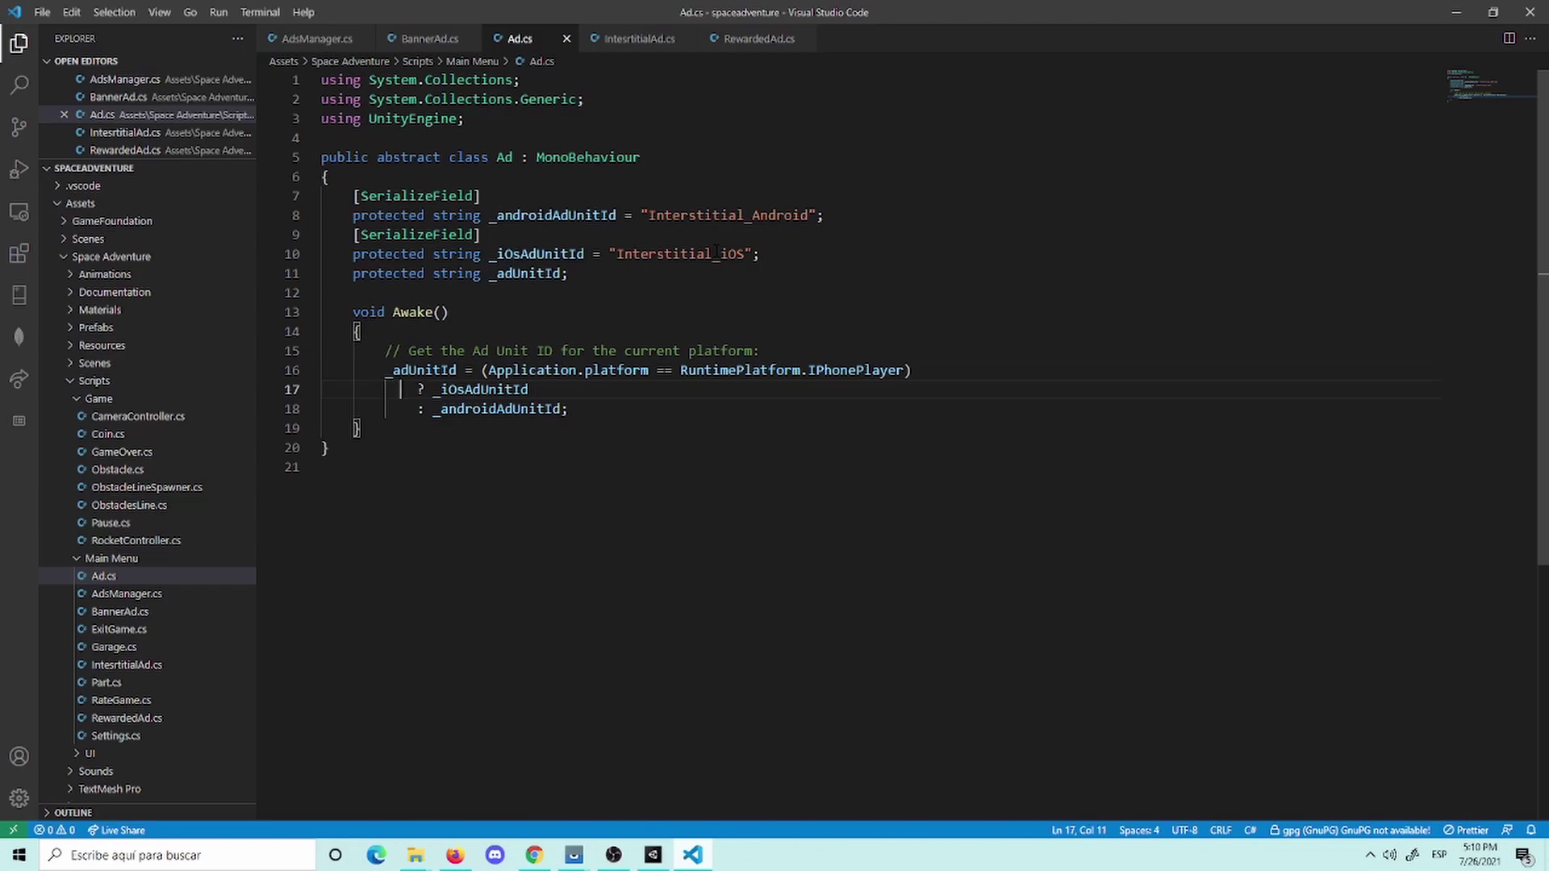
key(BackSpace)
key(BackSpace)
key(BackSpace)
key(BackSpace)
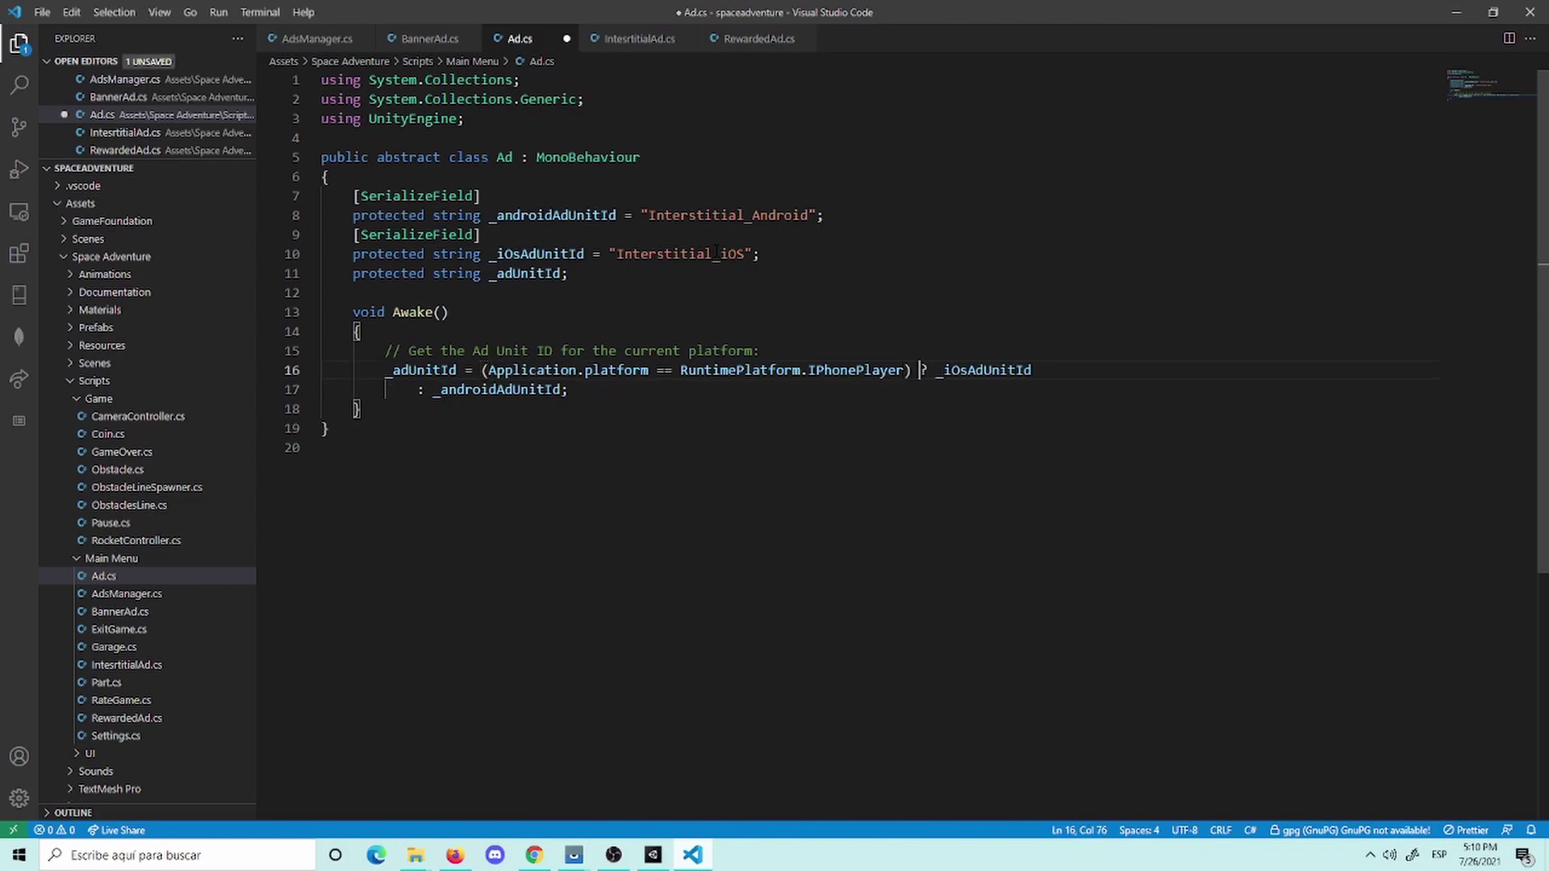
key(Down)
key(Left)
key(Left)
key(Left)
key(Left)
key(Left)
key(Left)
key(Left)
key(Left)
key(Left)
key(Left)
key(Left)
key(Left)
key(BackSpace)
key(BackSpace)
key(BackSpace)
key(BackSpace)
key(BackSpace)
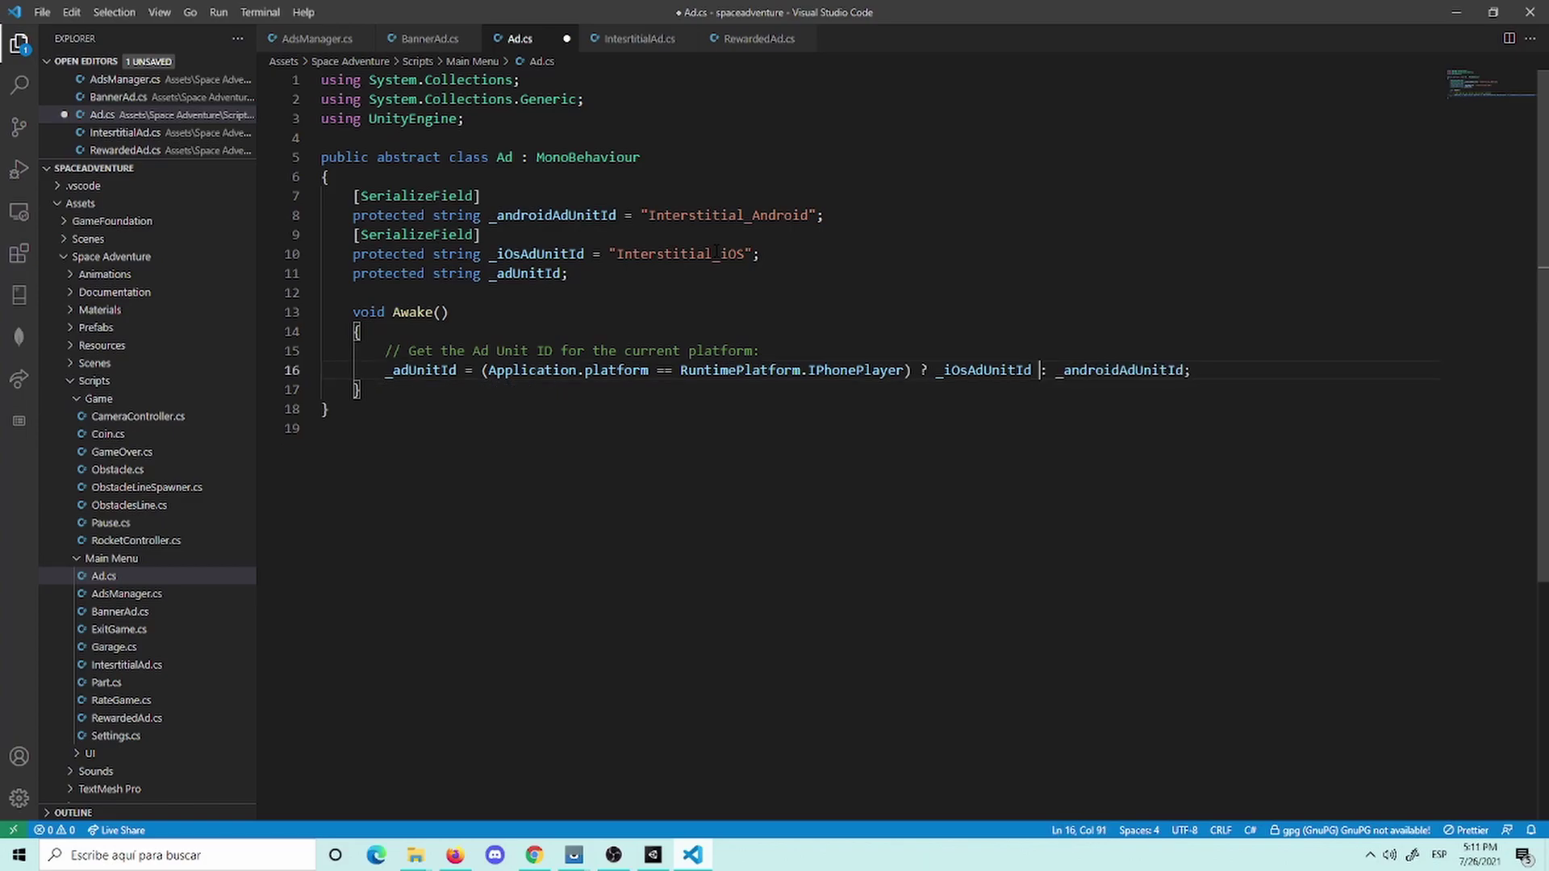
key(ctrl+s)
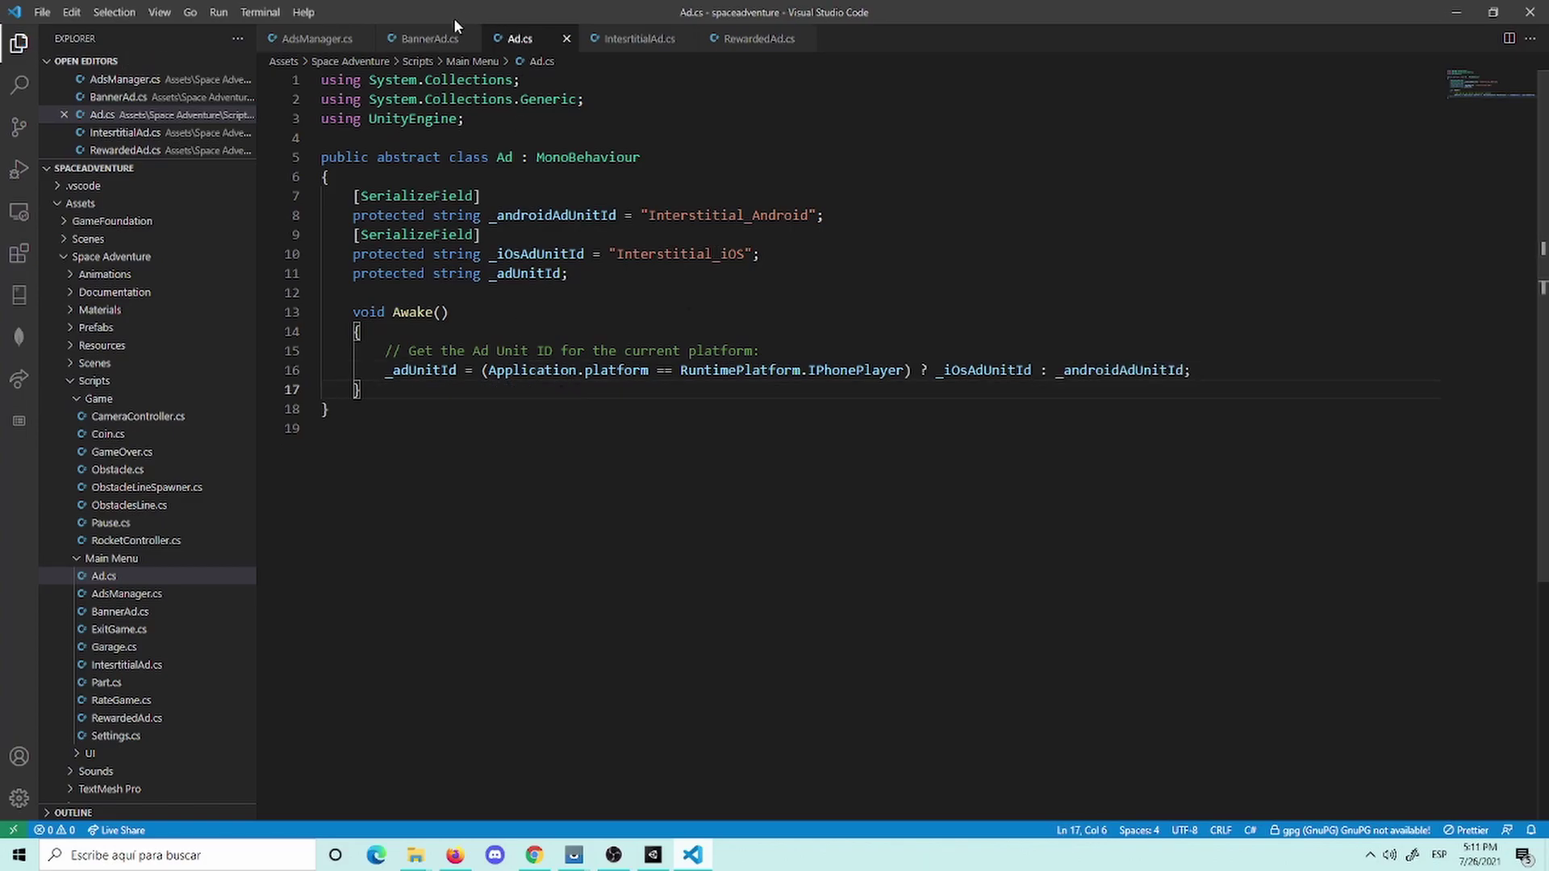
click(428, 39)
click(302, 38)
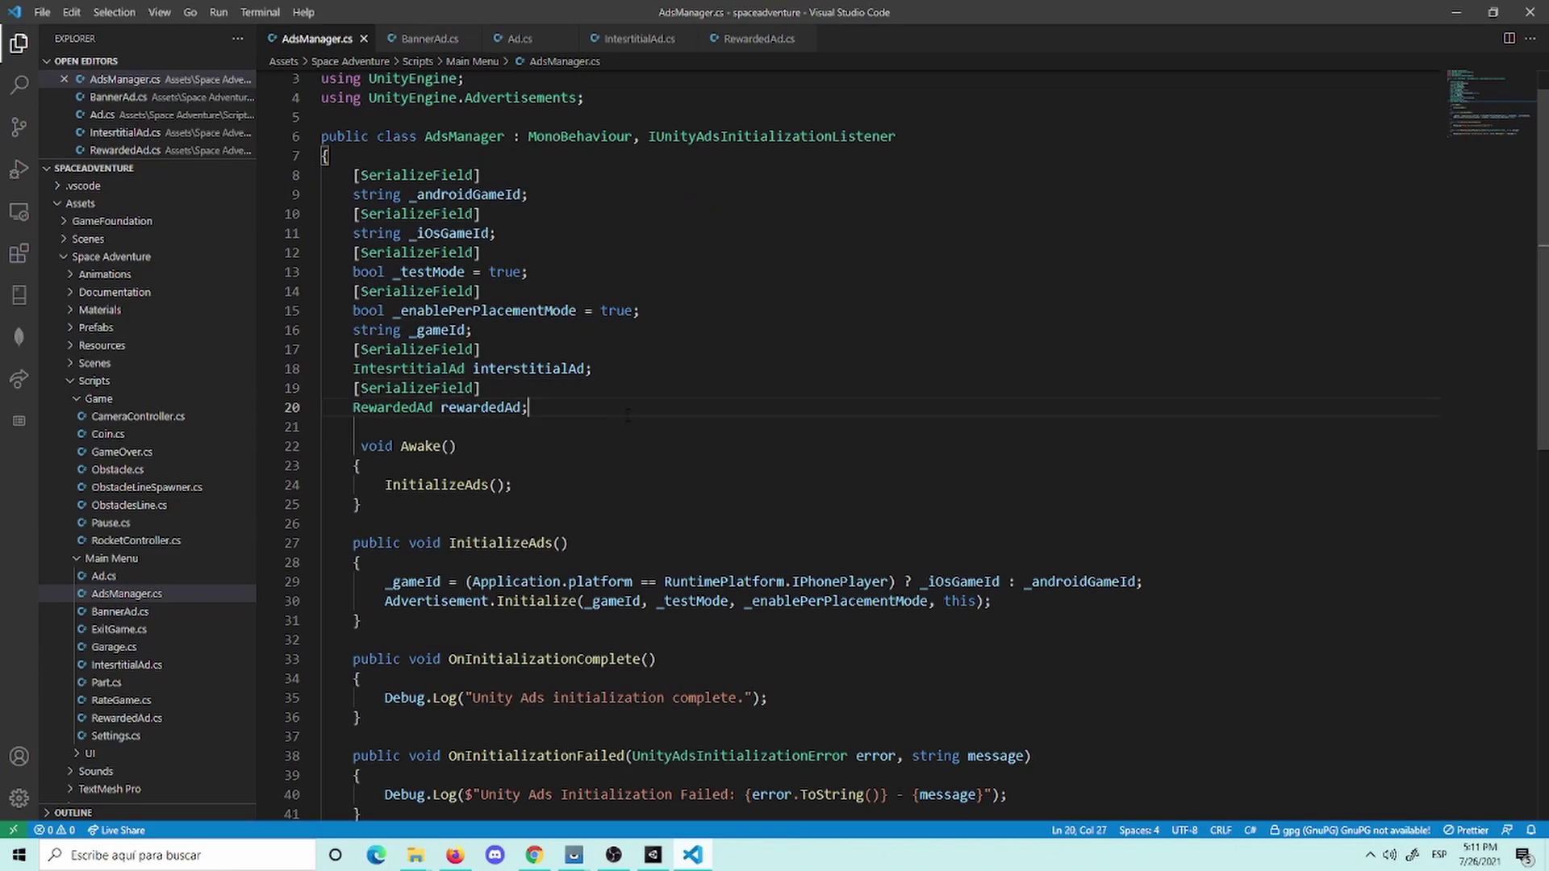
Step: Add IUnityAdsLoadListener and IUnityAdsShowListener from the guide after 'Ad,' in the IntesrtitialAd class declaration and save
click(637, 38)
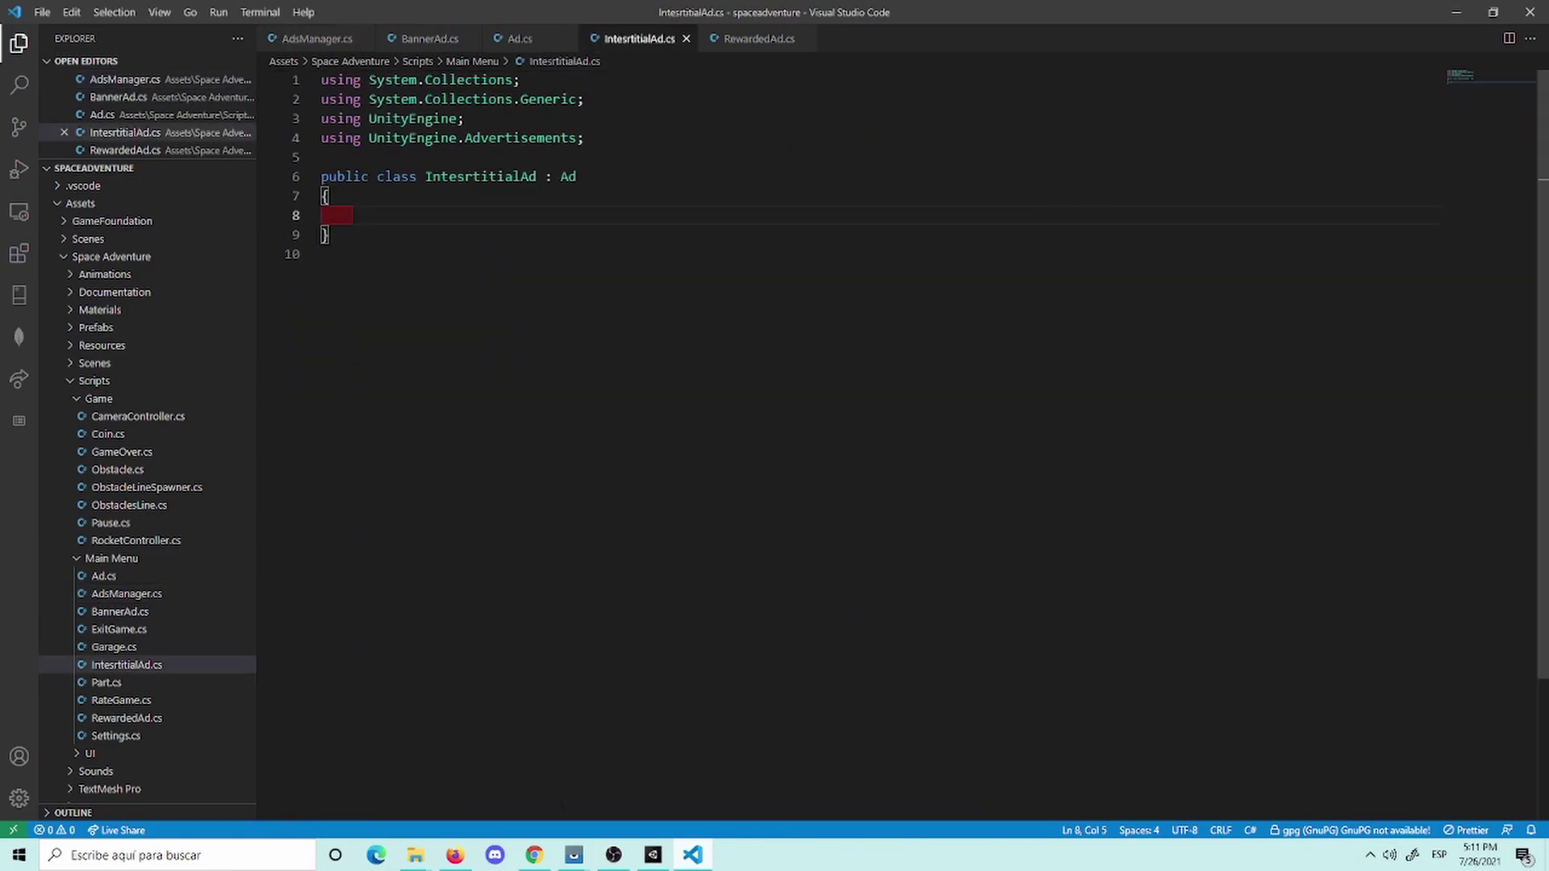
click(534, 855)
scroll(591, 491, down, 5)
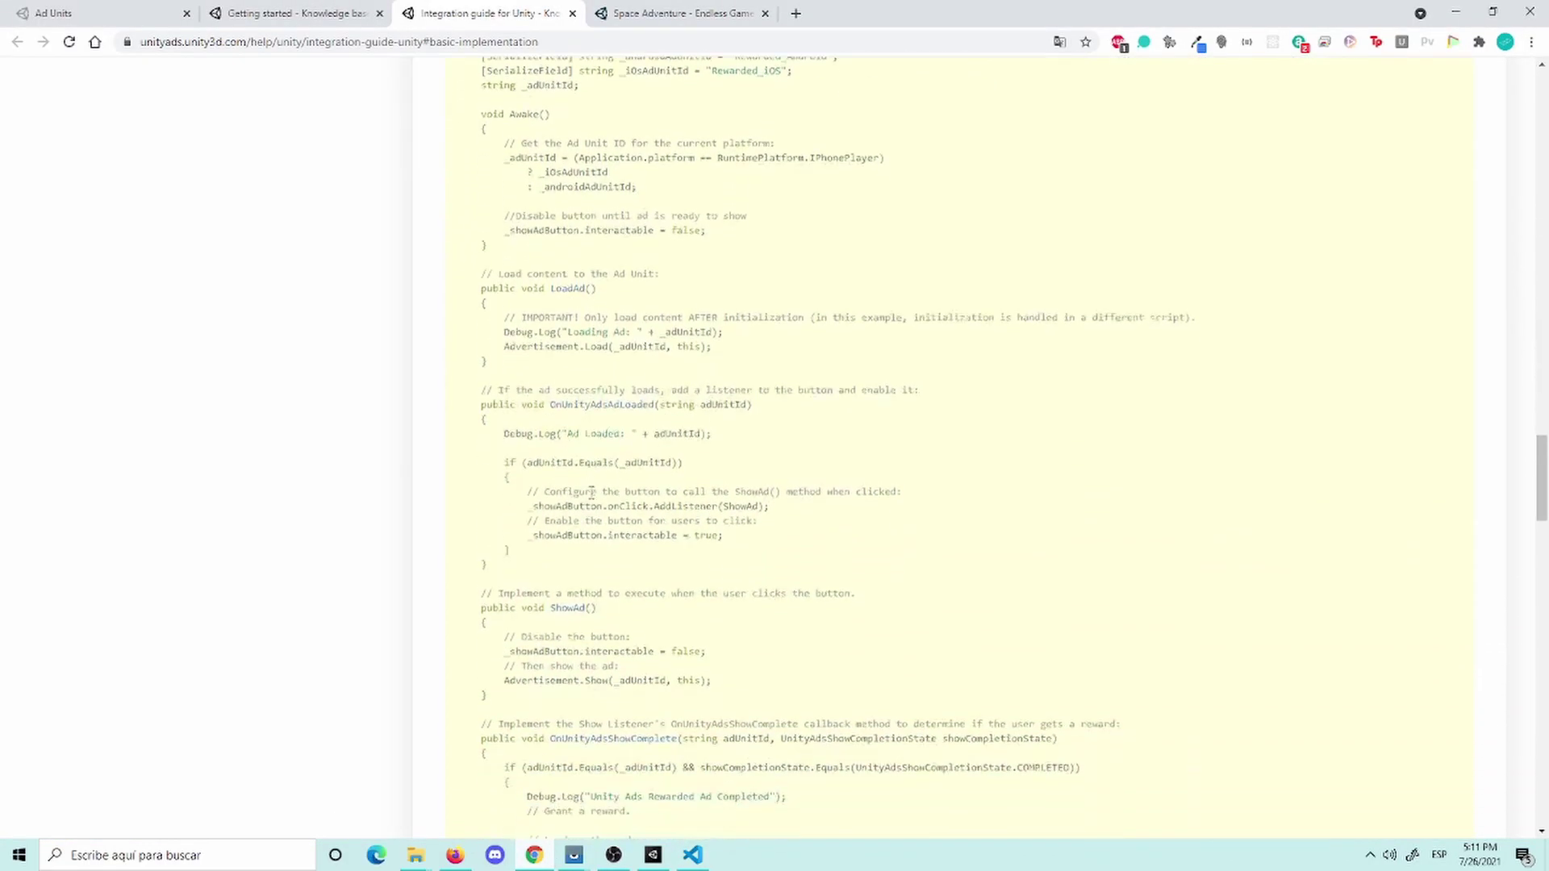
scroll(698, 484, up, 5)
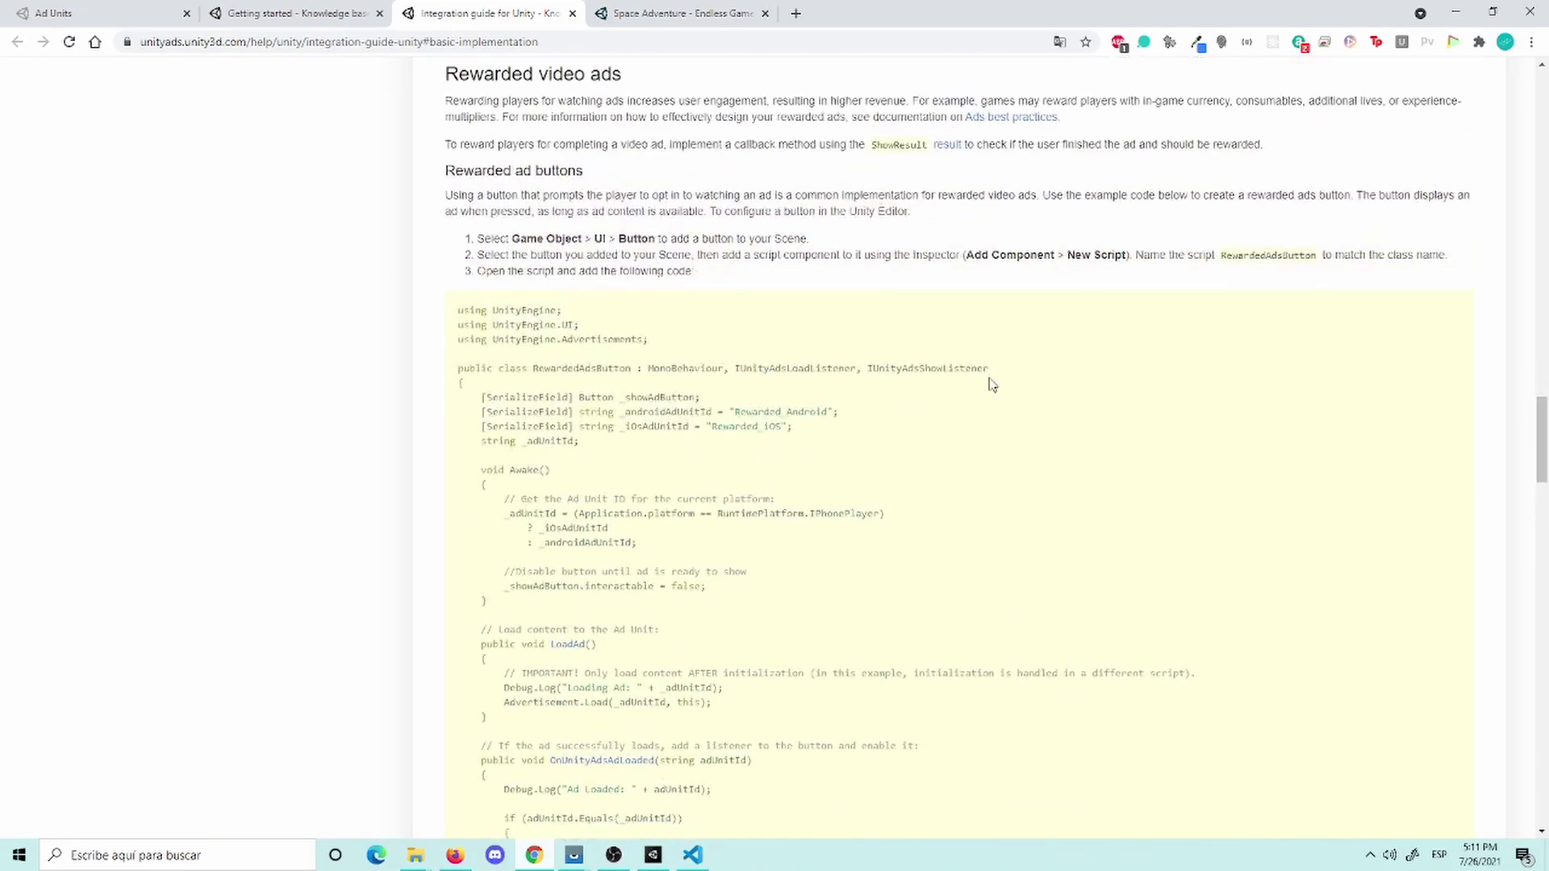
drag(1028, 371, 735, 372)
key(ctrl+c)
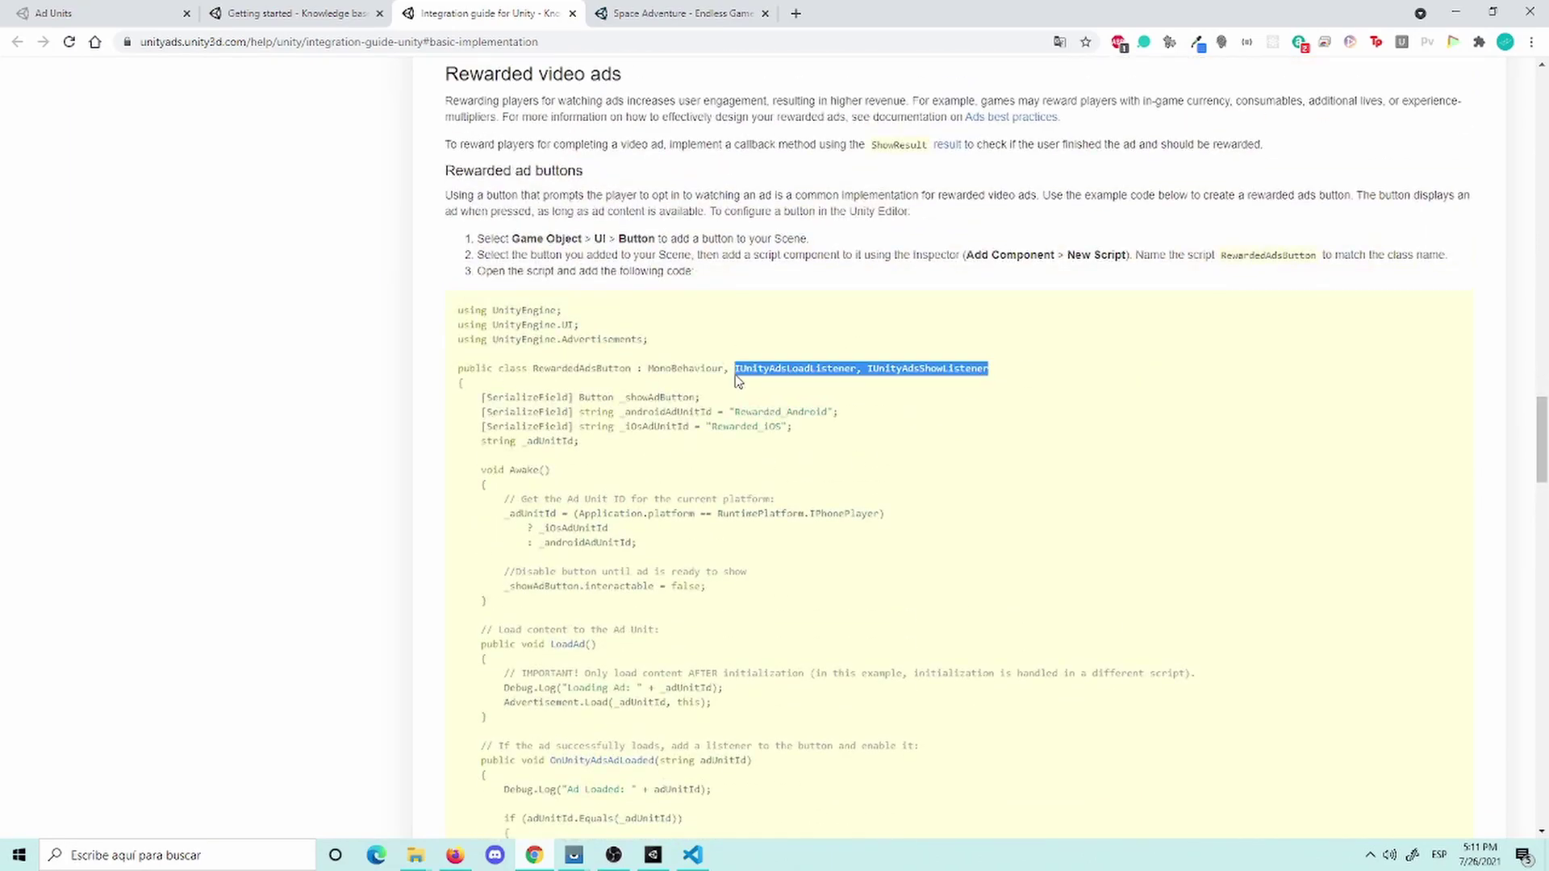
click(692, 855)
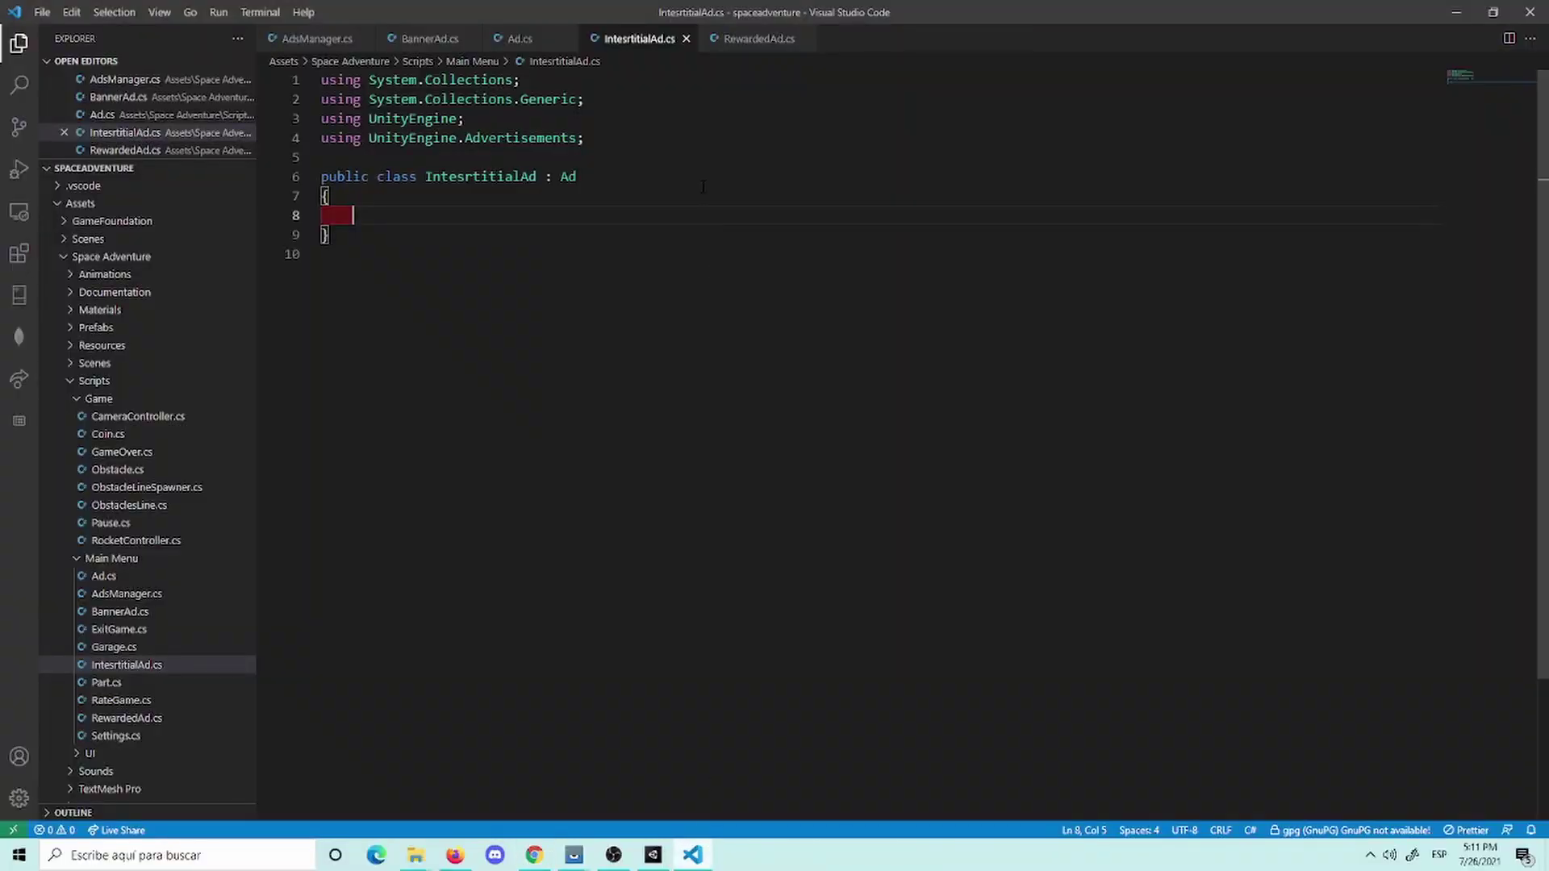
click(702, 185)
text(,)
key(ctrl+v)
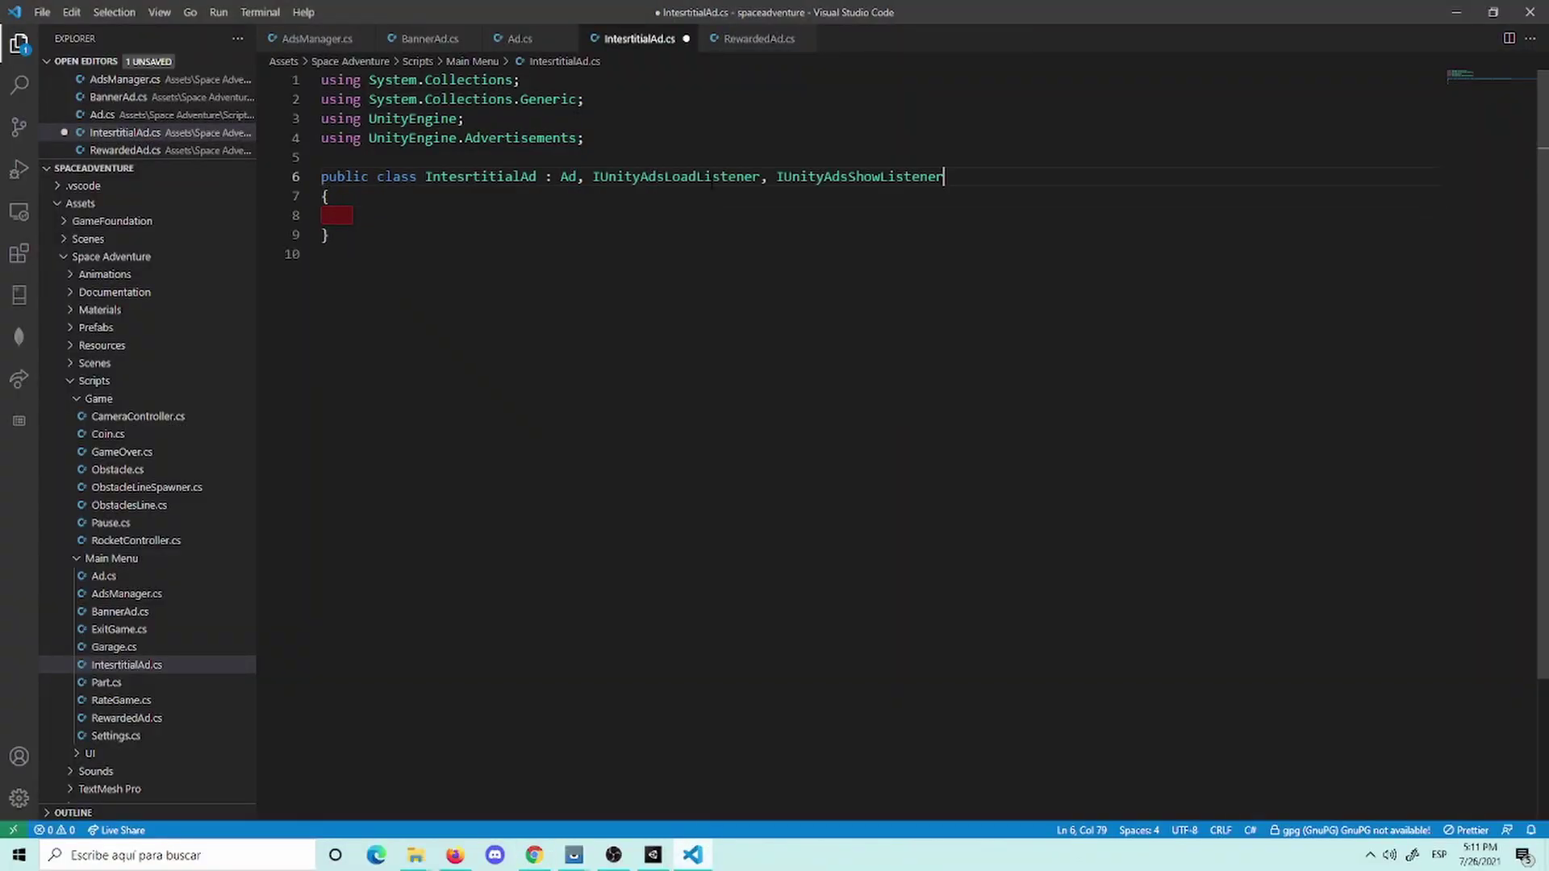
key(ctrl+s)
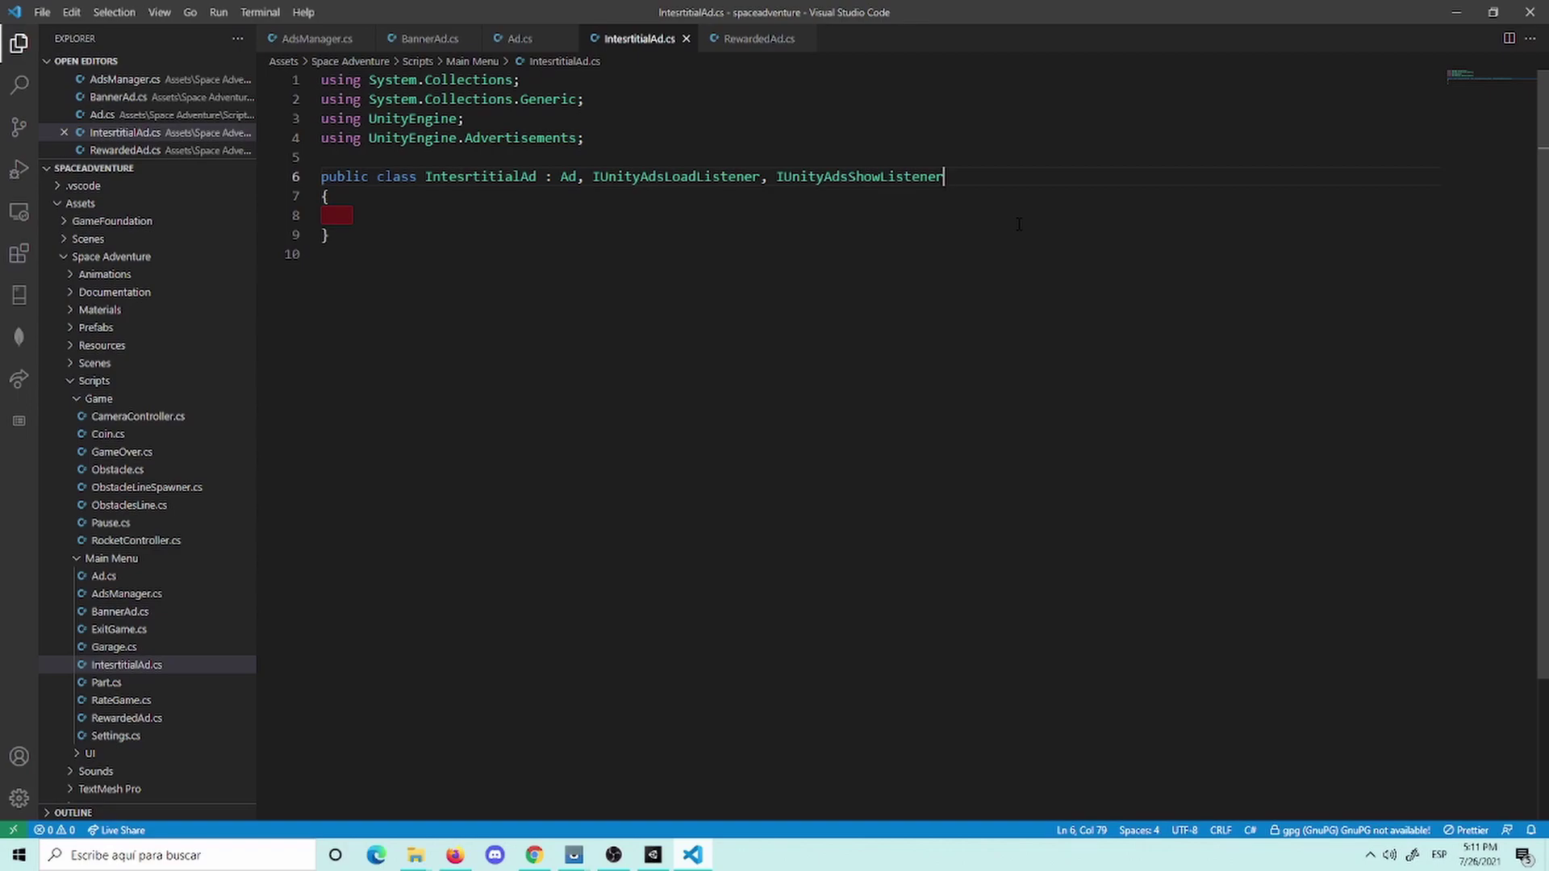
click(534, 855)
Step: Select and copy the guide's sample code from '// Load content to the Ad Unit:' through OnDestroy's closing brace
scroll(161, 339, down, 3)
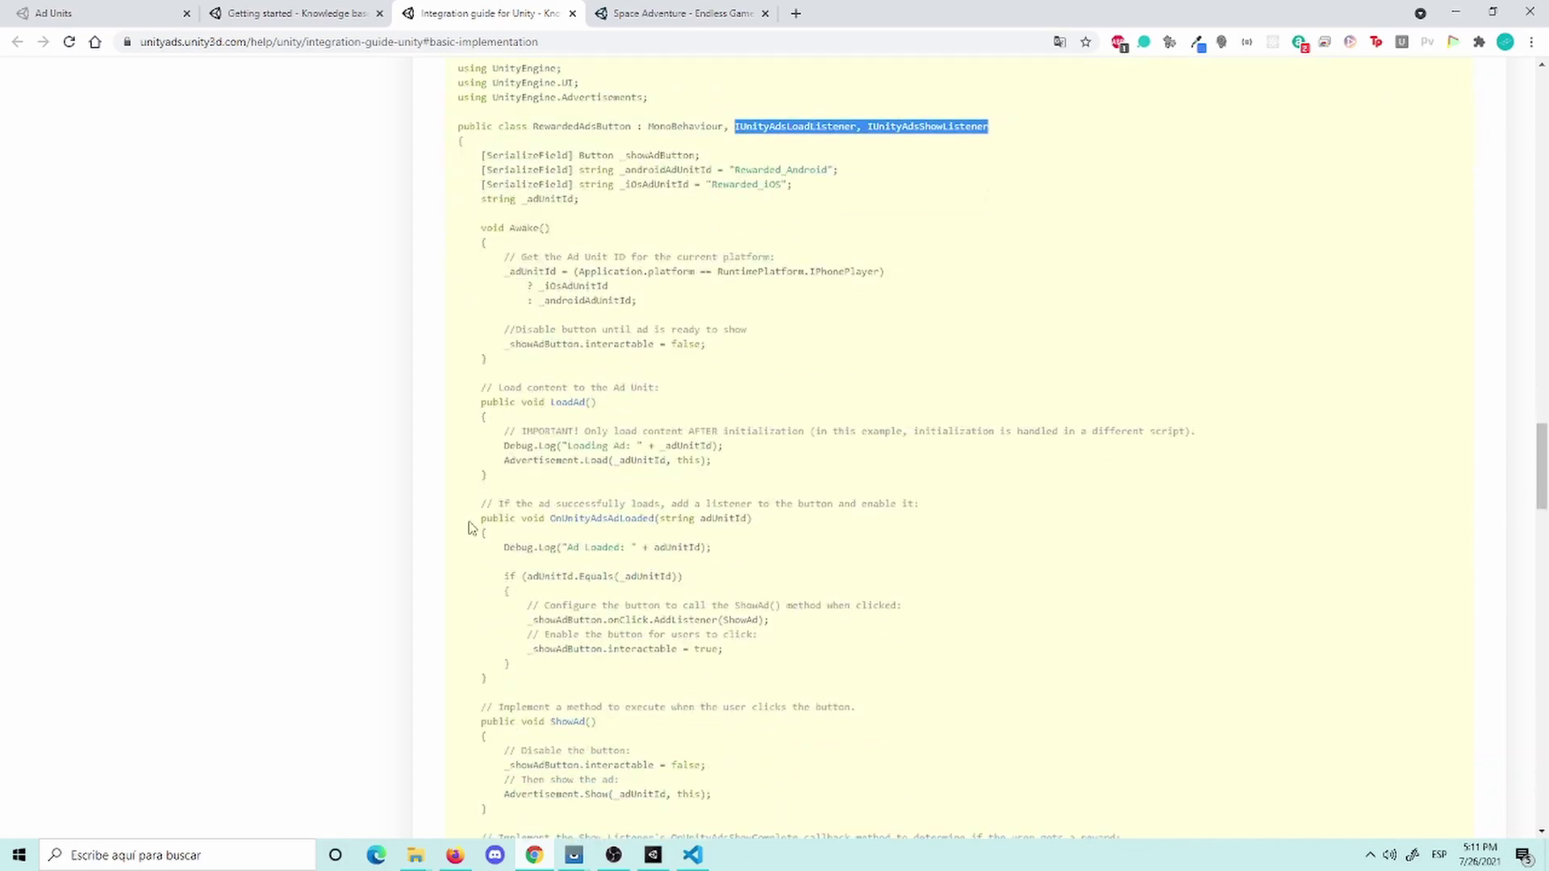
scroll(162, 338, down, 2)
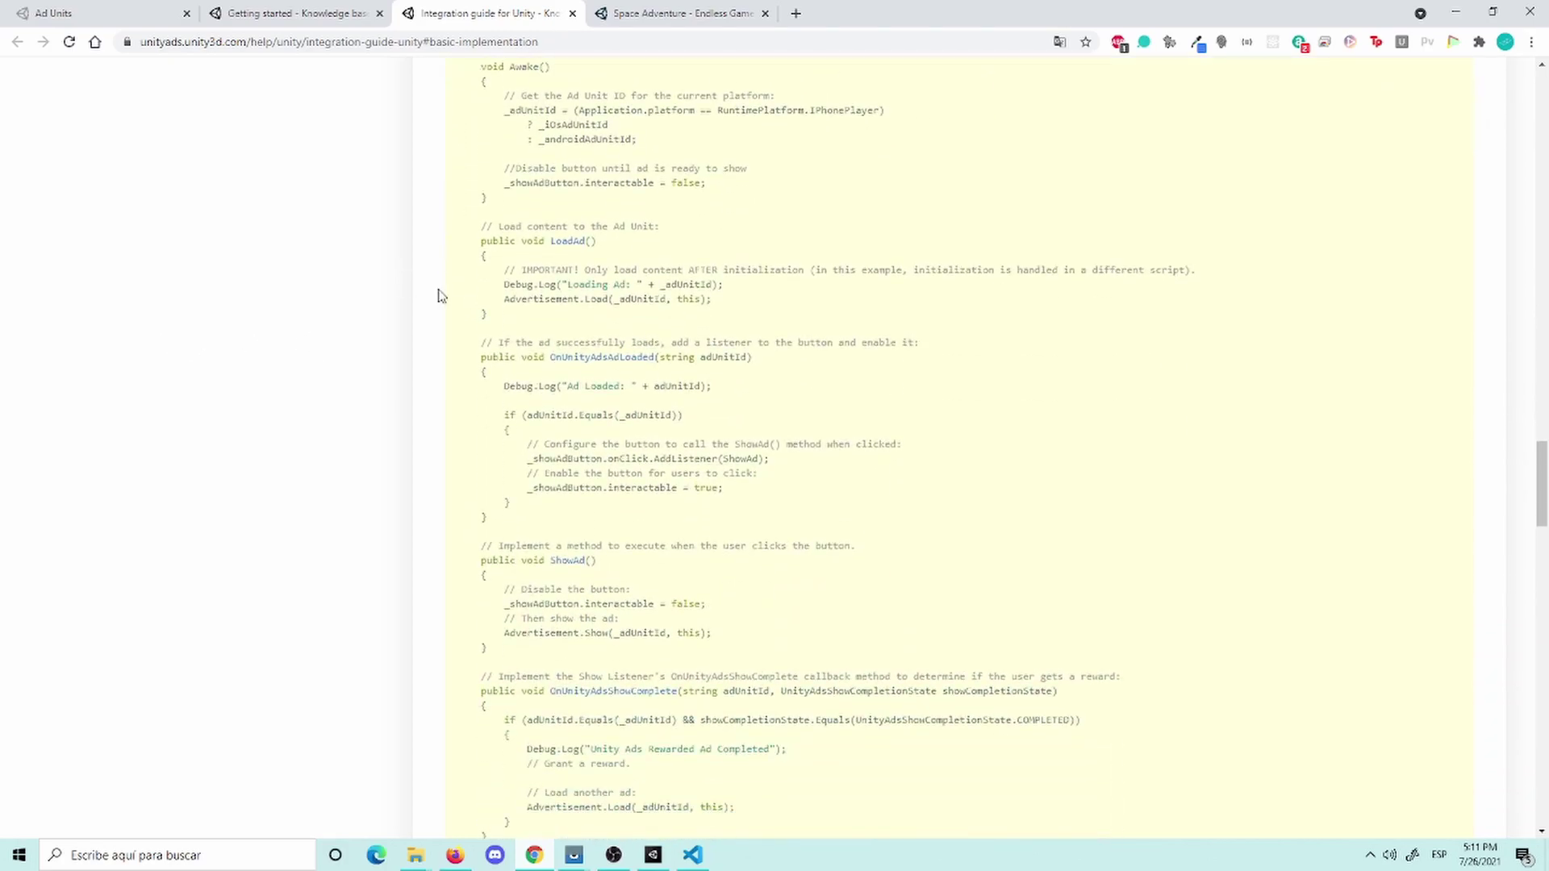
scroll(619, 412, down, 2)
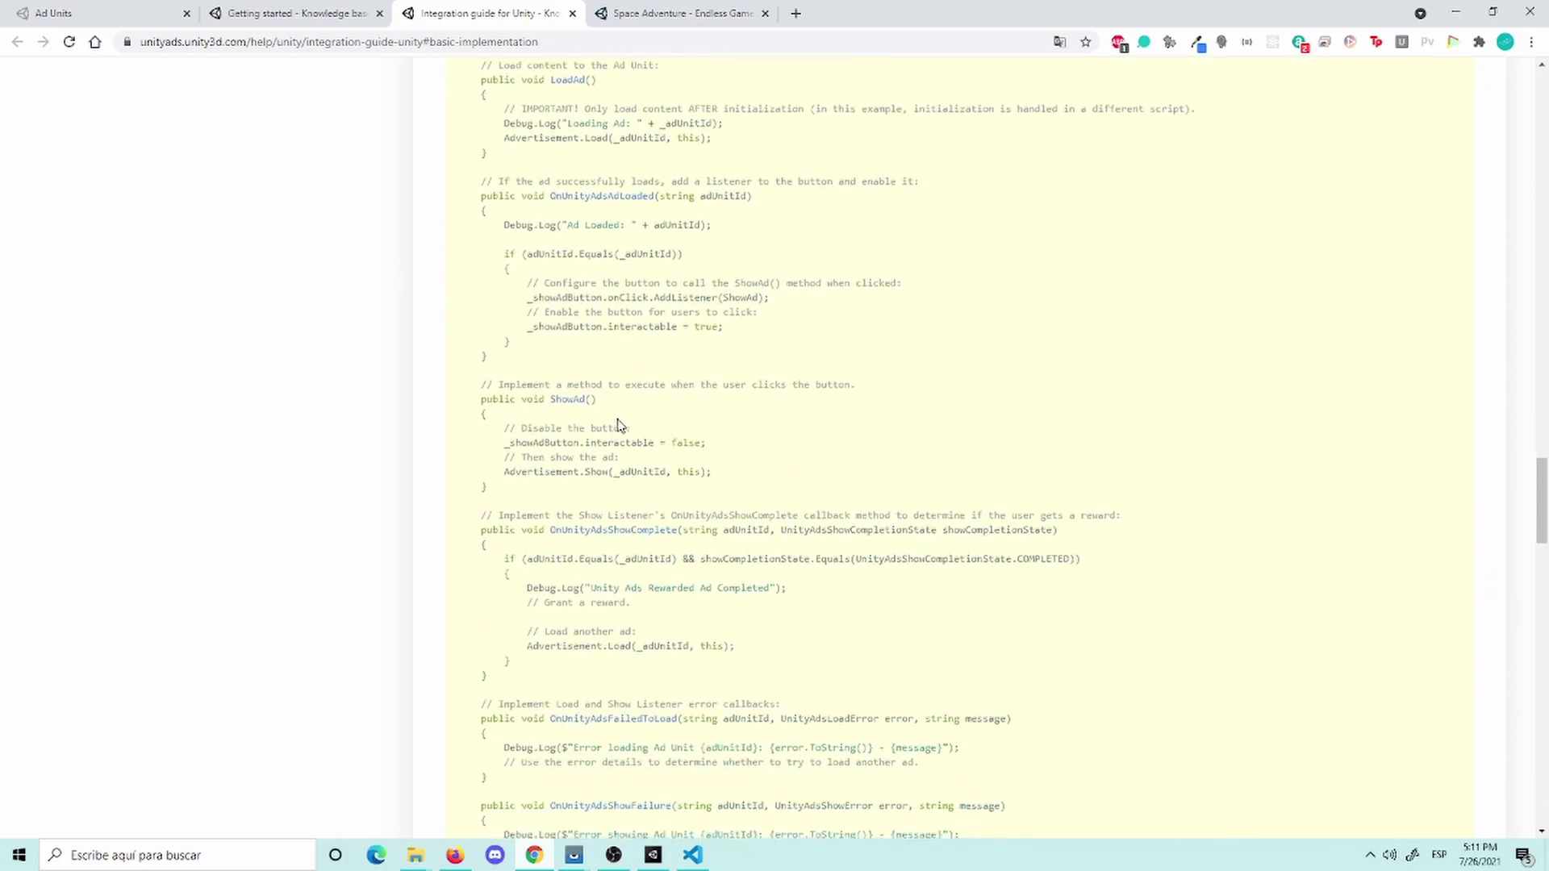
scroll(619, 425, up, 2)
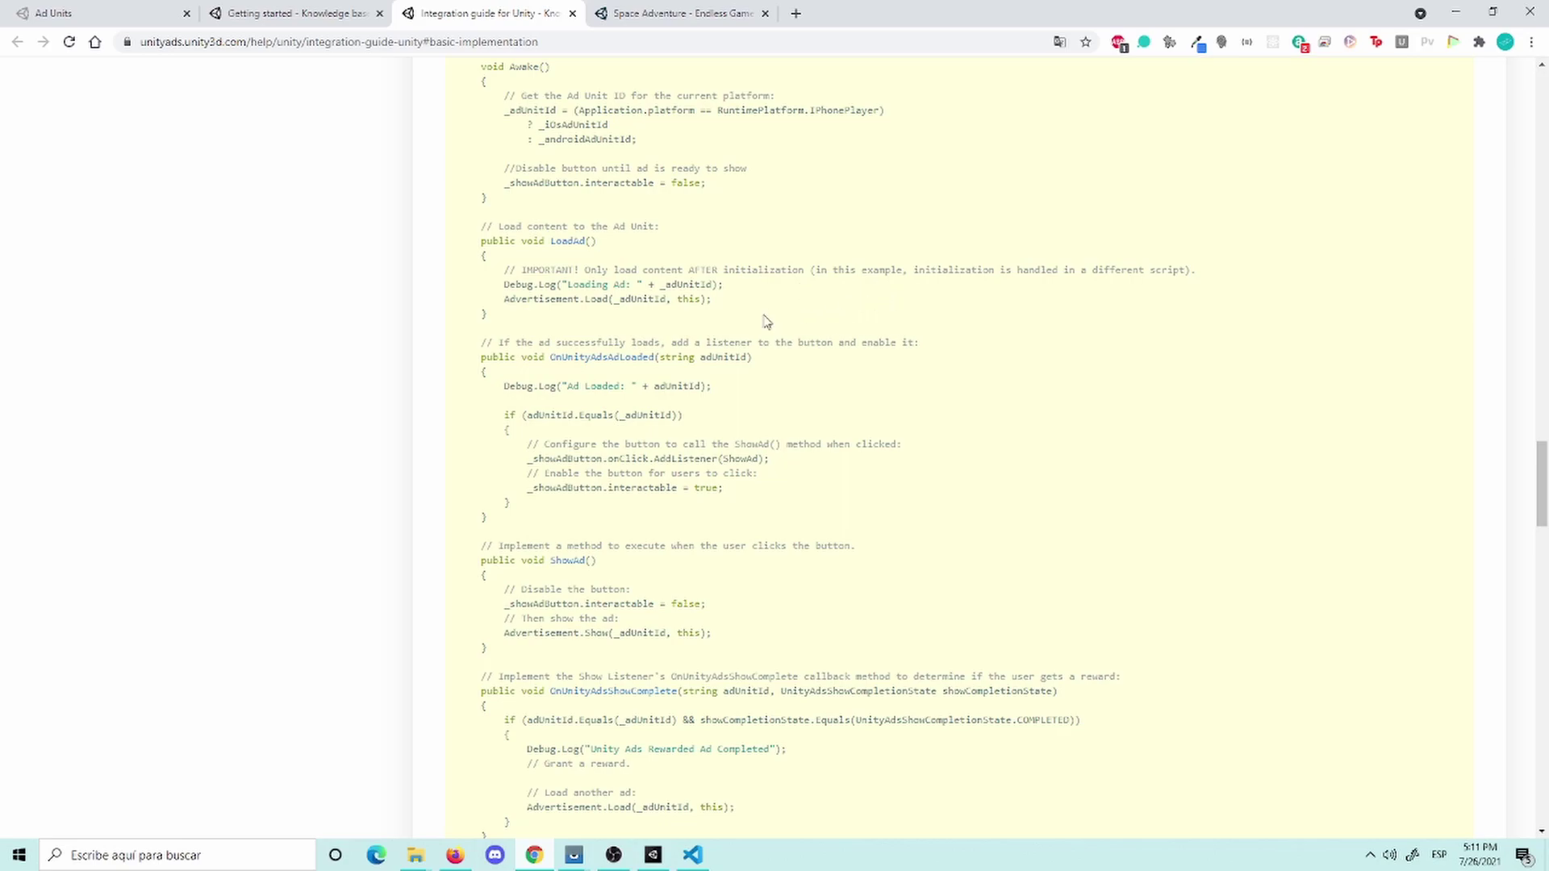
scroll(641, 339, down, 1)
drag(477, 145, 634, 784)
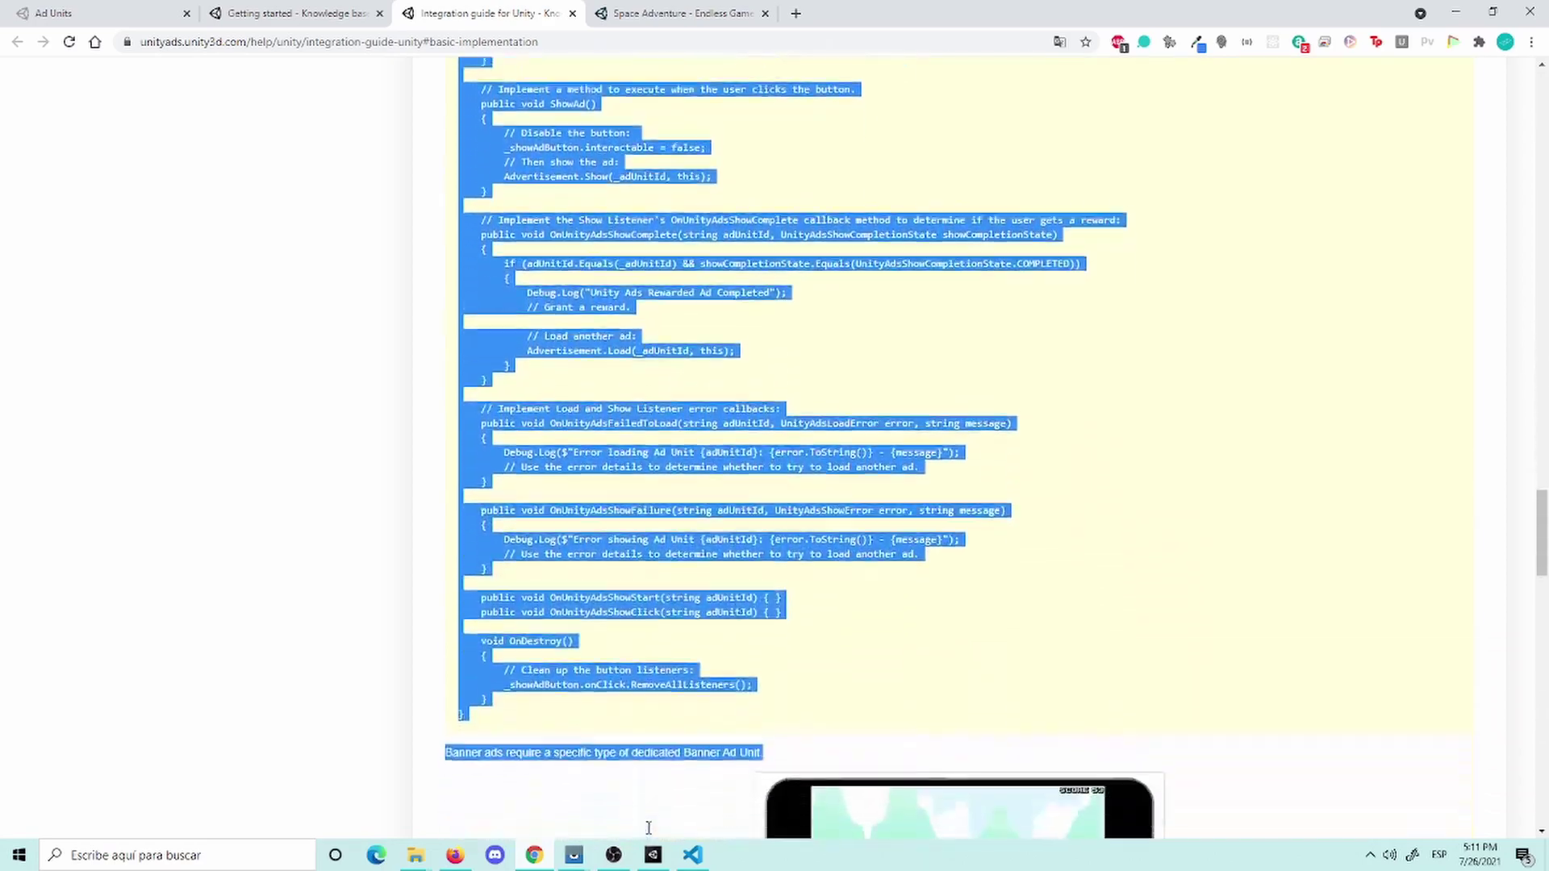
drag(634, 784, 555, 685)
key(ctrl+c)
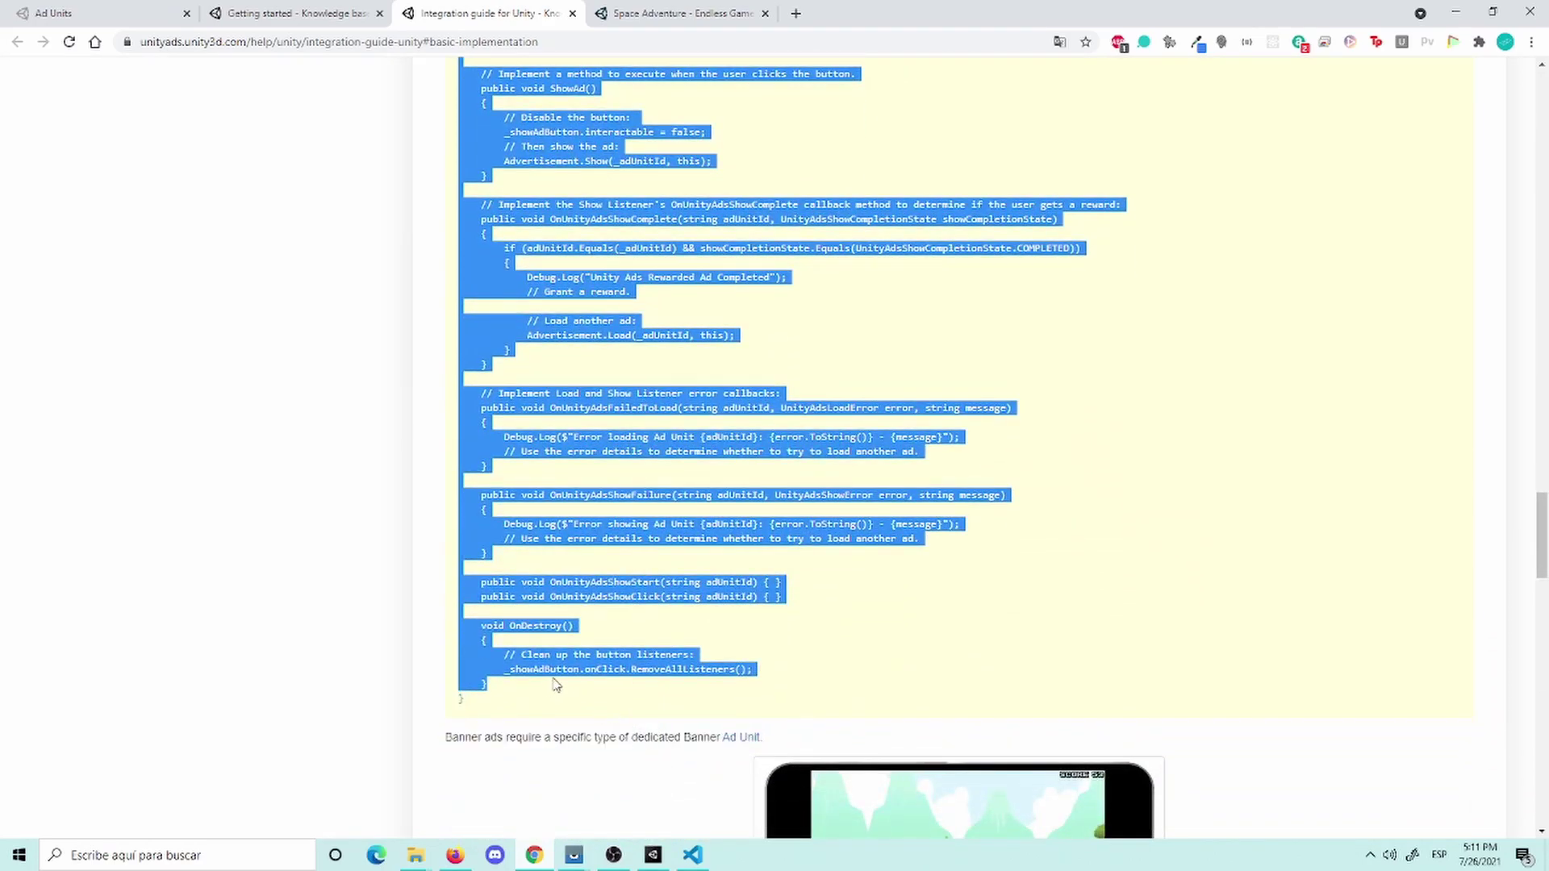
Step: Paste the guide code into the empty class body, comment out OnDestroy's RemoveAllListeners line, and save
click(692, 855)
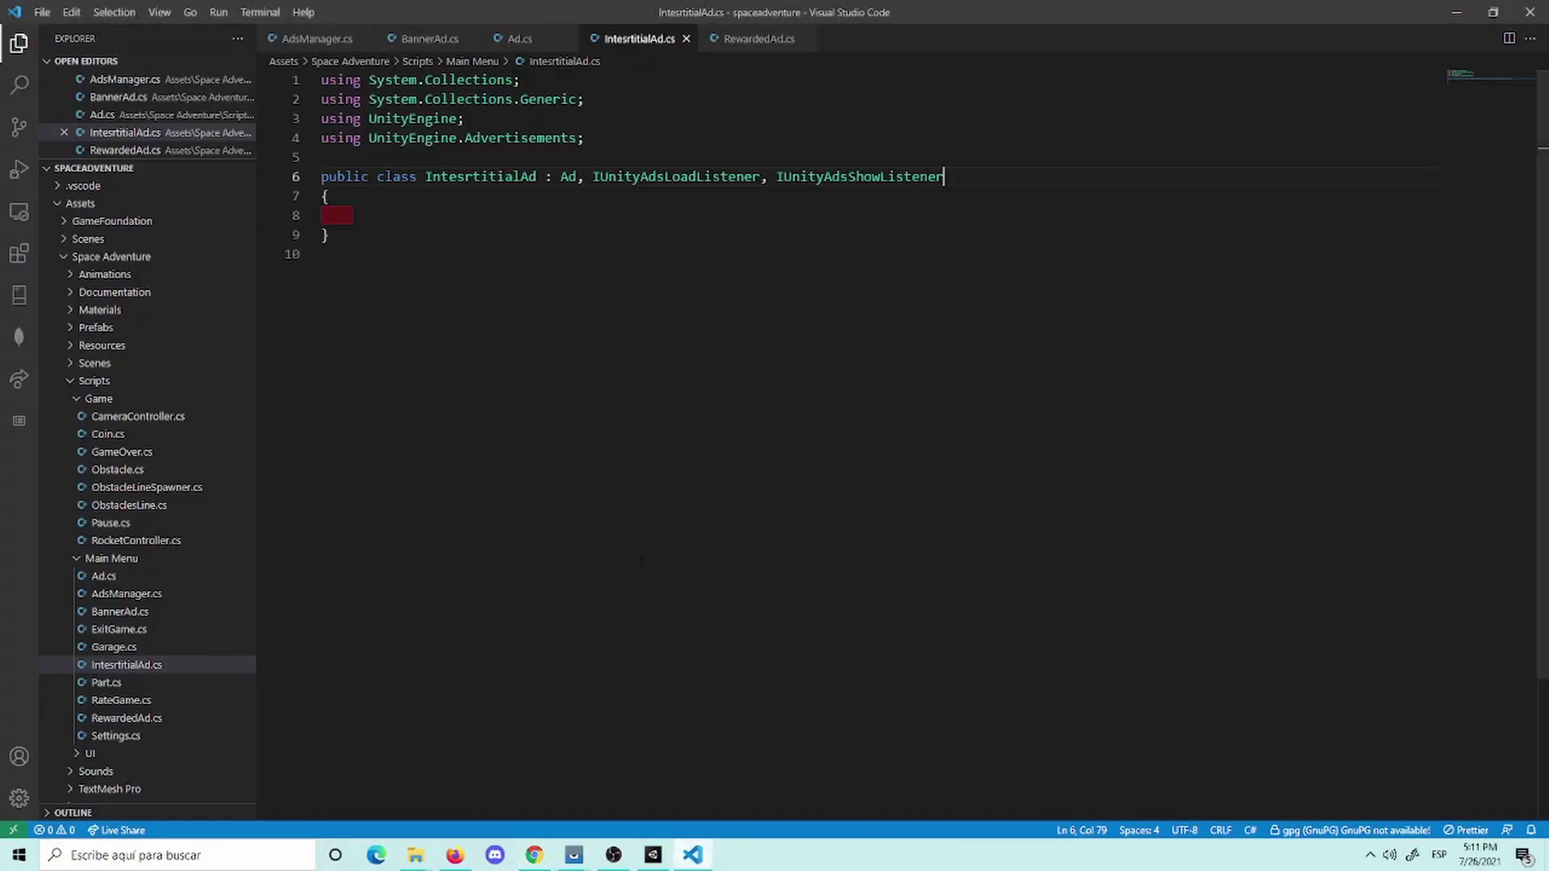
key(ctrl+v)
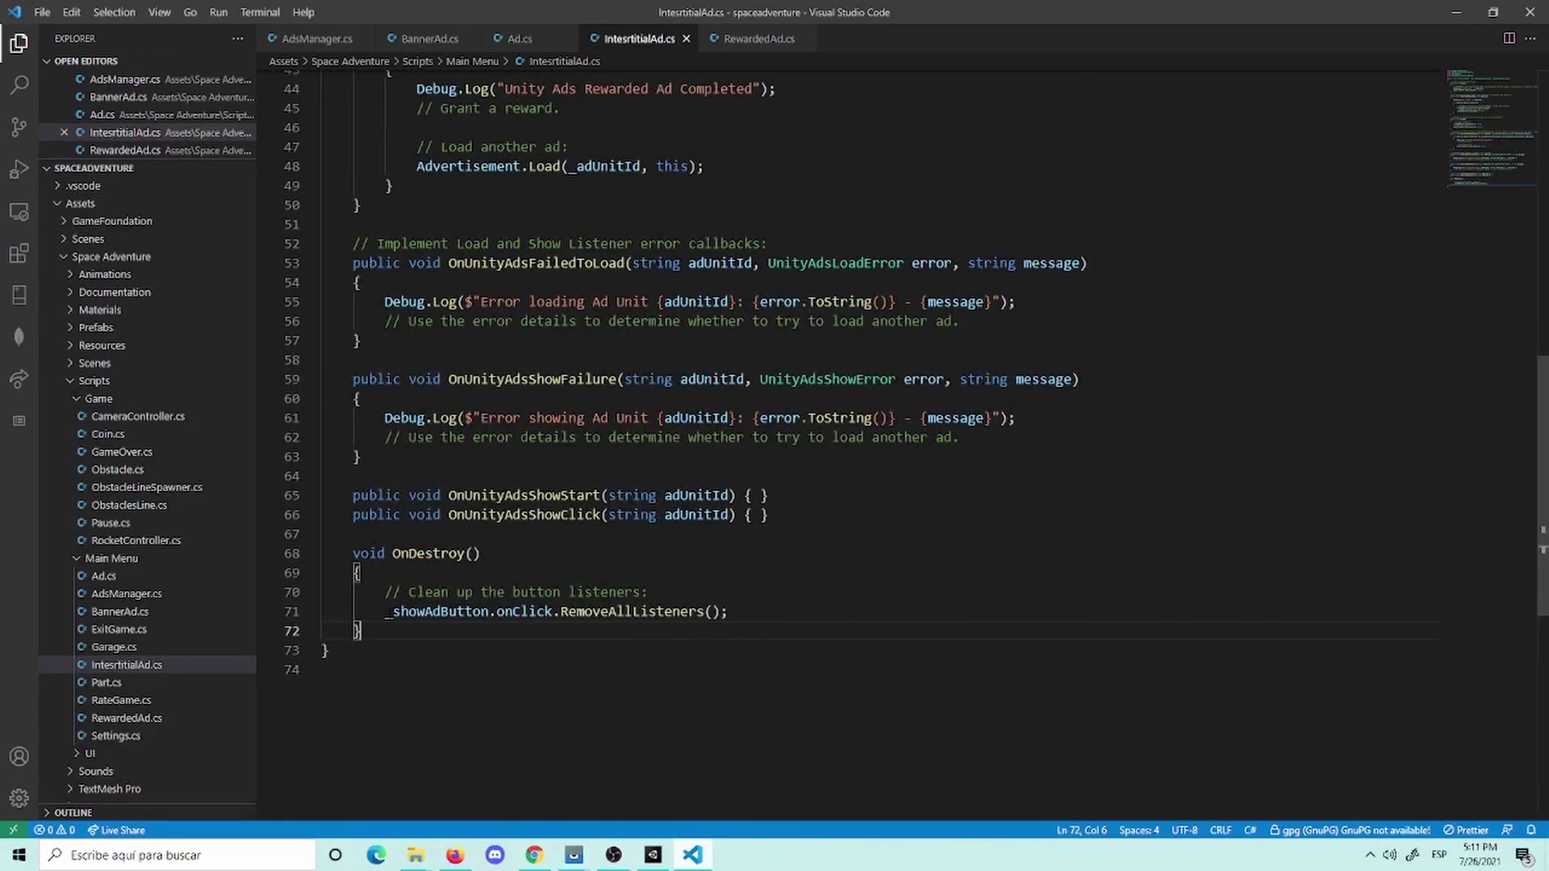
key(Up)
key(Home)
text(//)
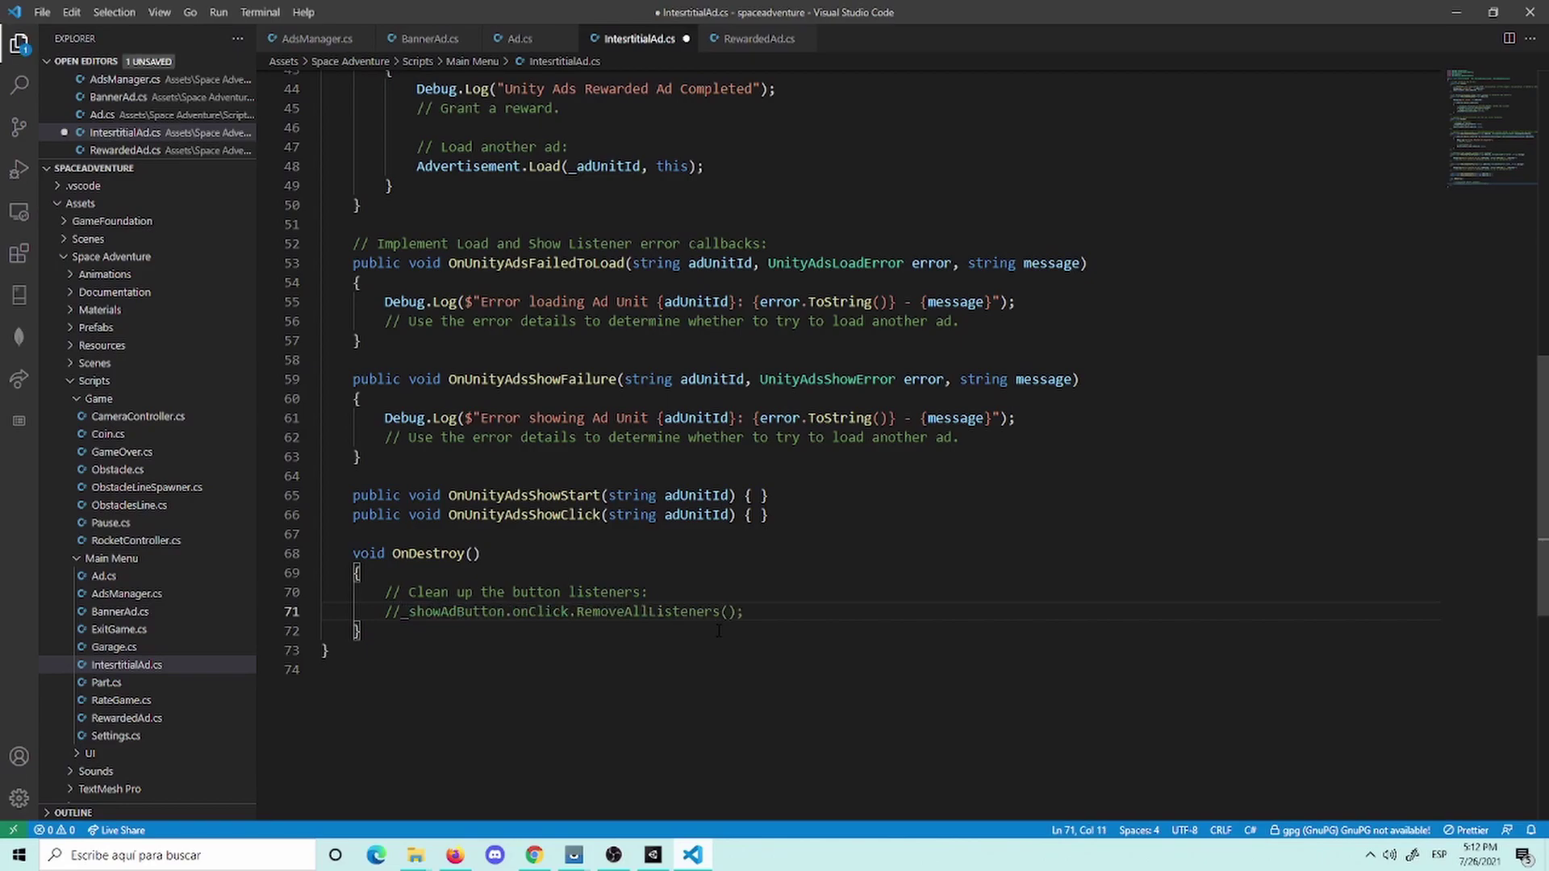
key(ctrl+s)
Step: Comment out the remaining _showAdButton AddListener and interactable lines and save
scroll(718, 631, up, 3)
scroll(718, 630, up, 2)
scroll(717, 631, up, 3)
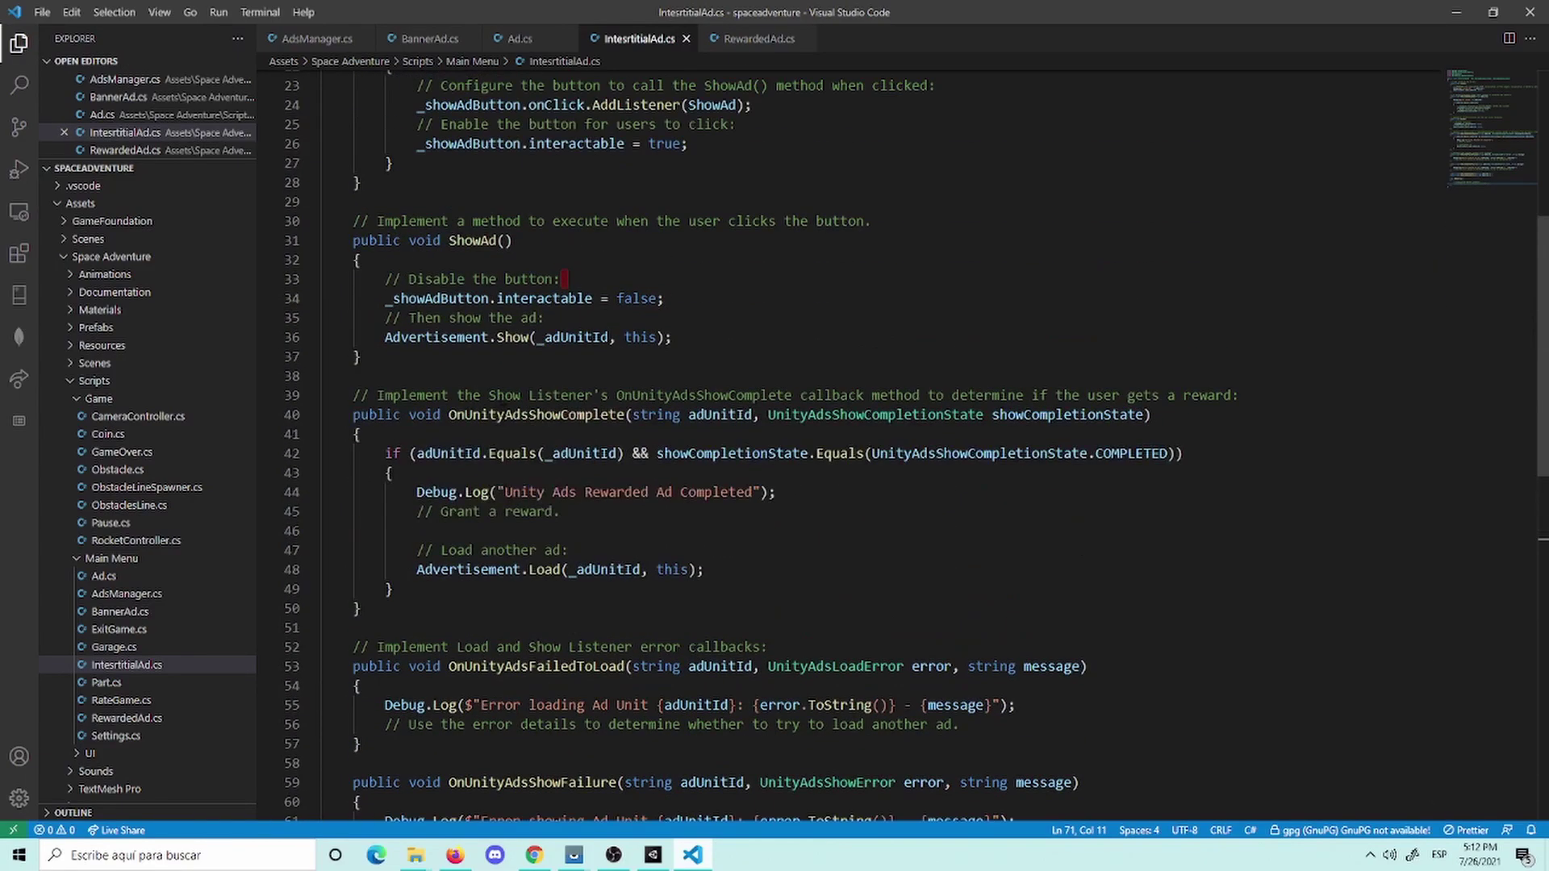
click(376, 299)
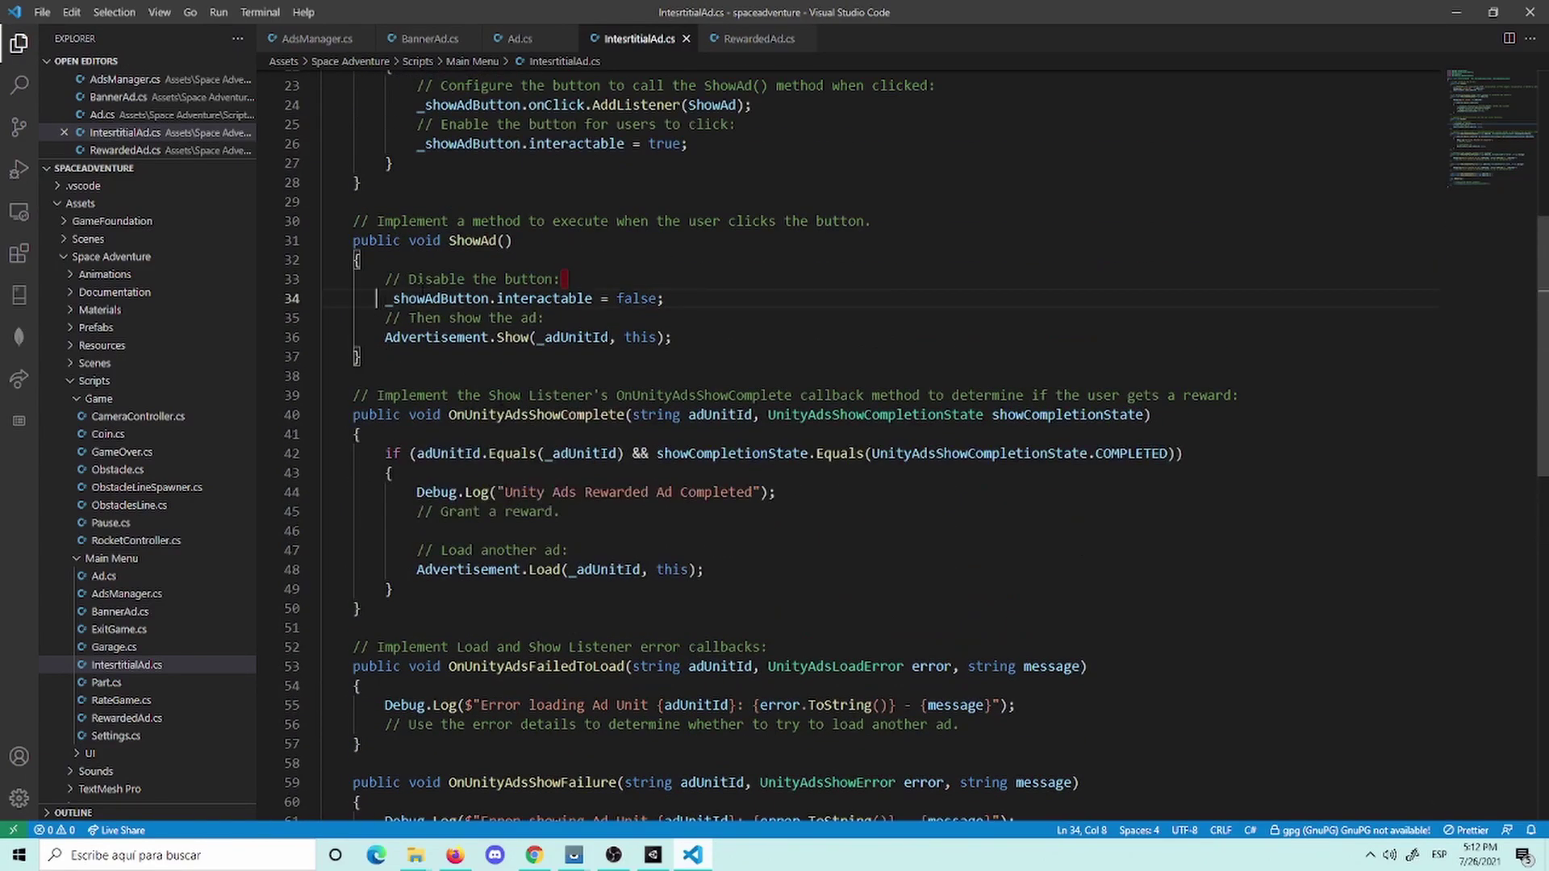
key(Right)
key(ctrl+s)
scroll(1187, 420, up, 5)
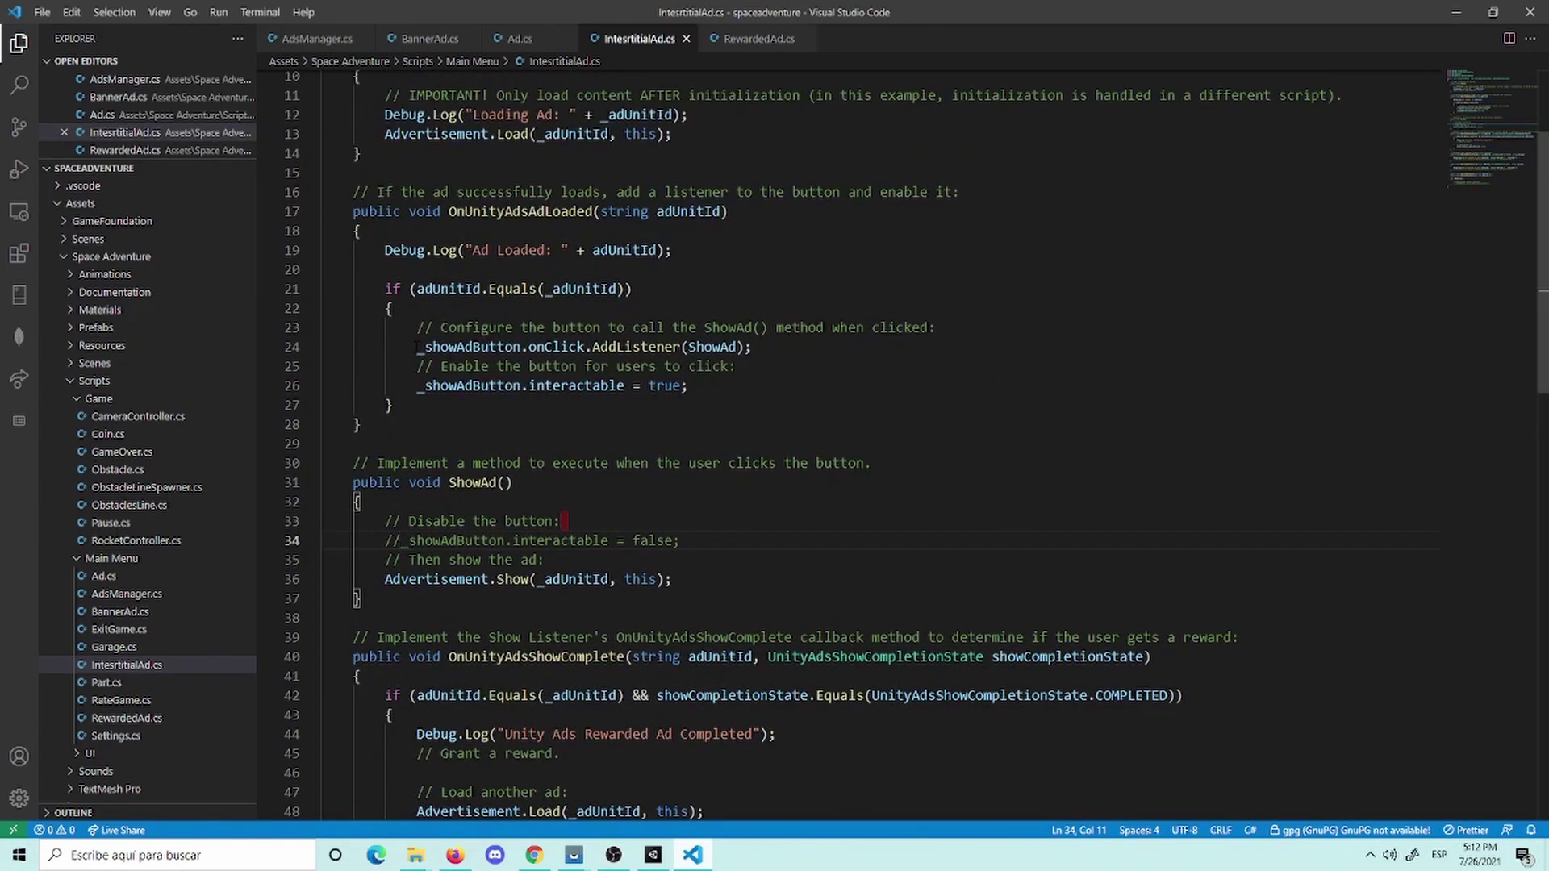
click(417, 347)
text(//)
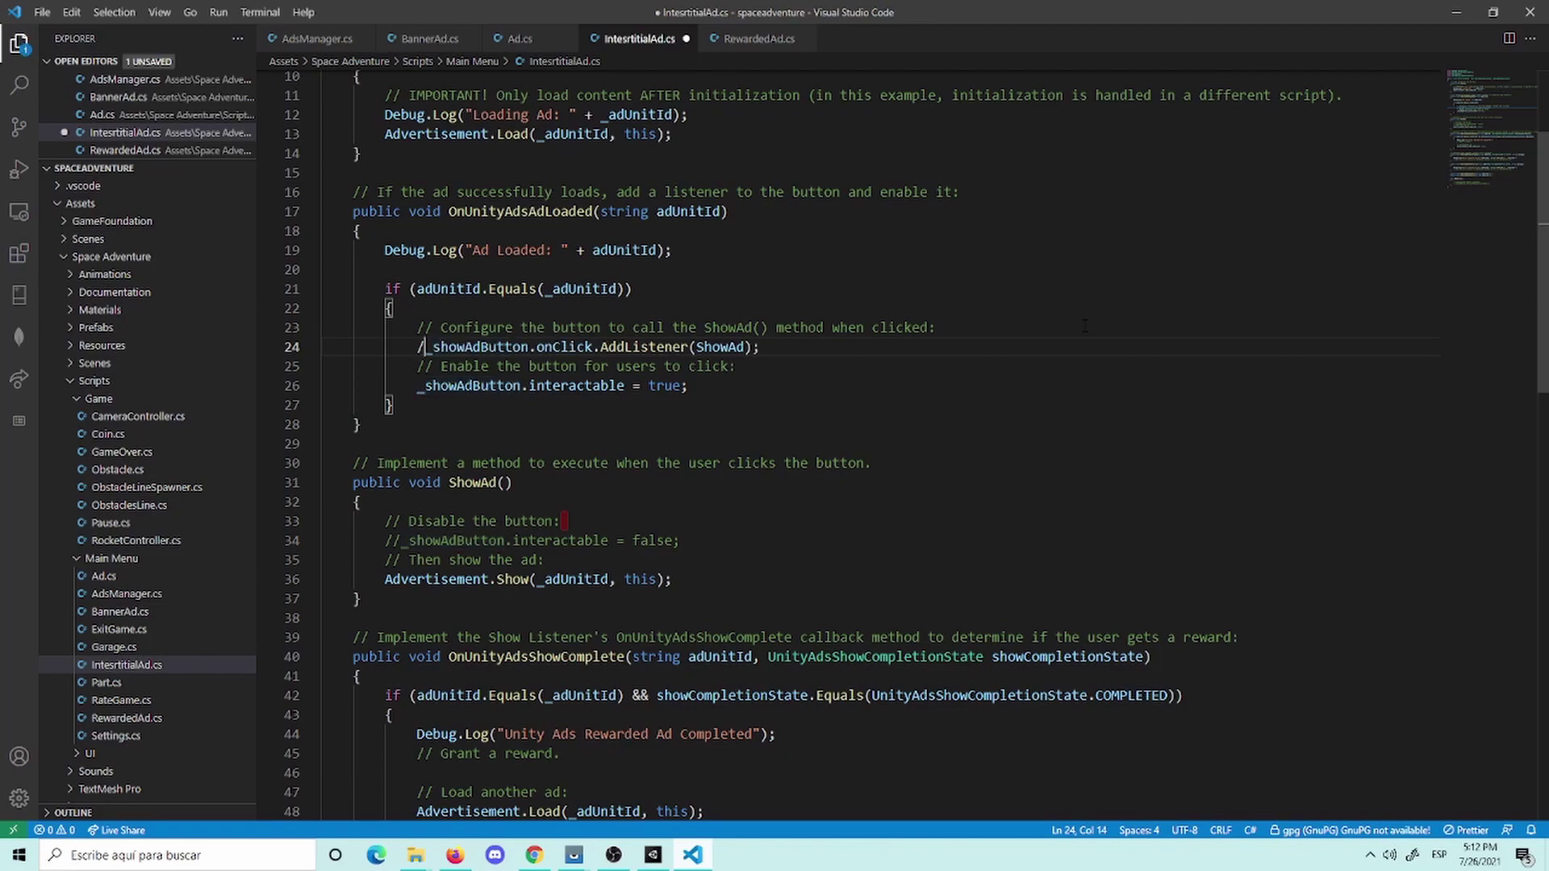
key(Down)
key(Down)
key(Left)
key(Left)
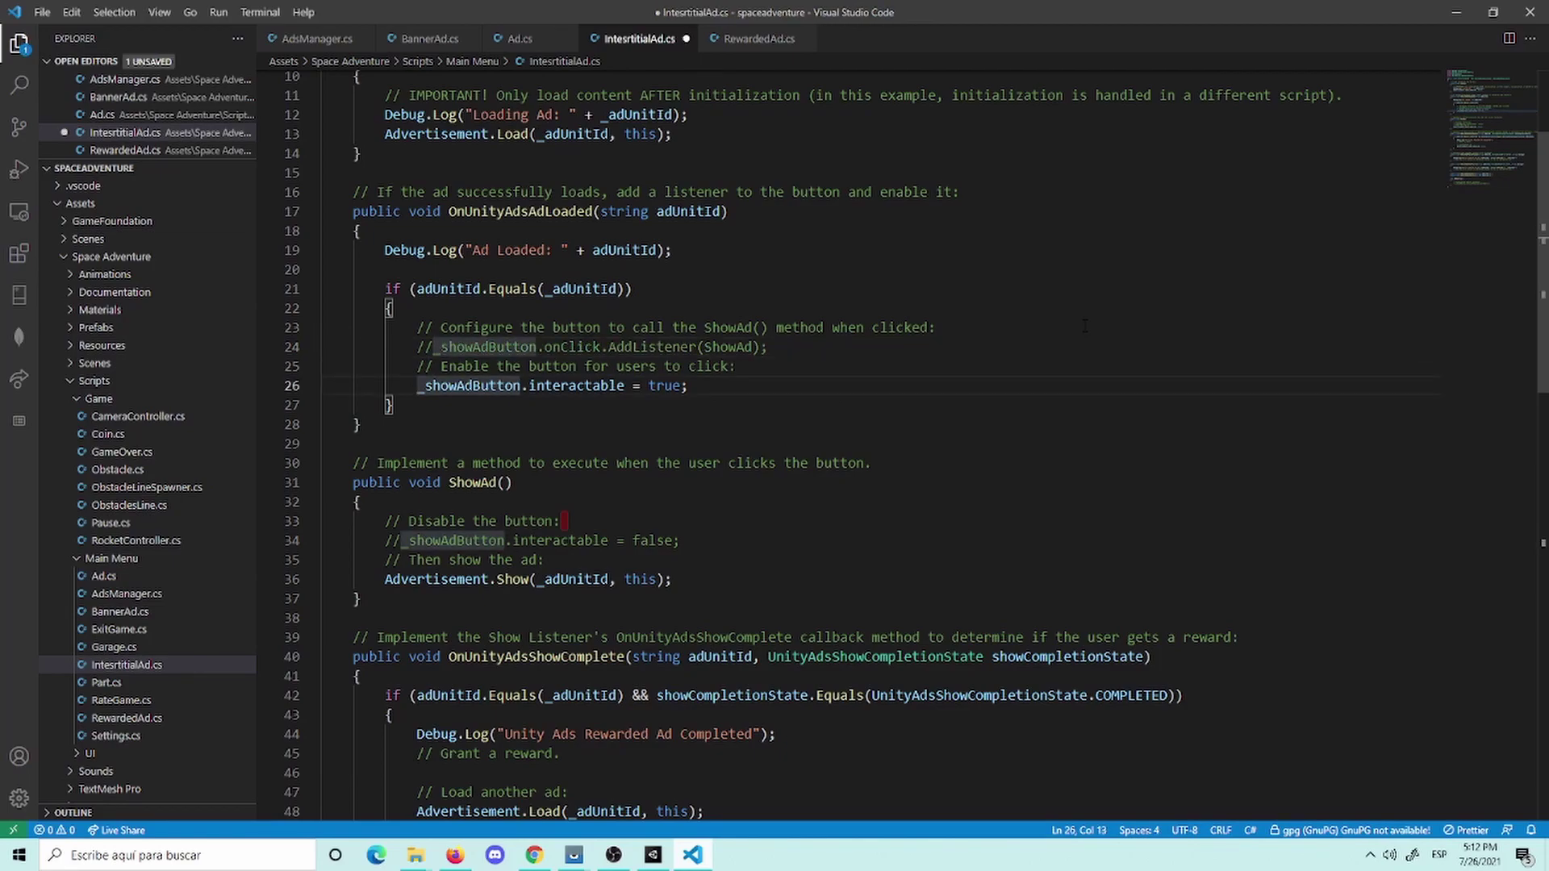
text(//)
key(ctrl+s)
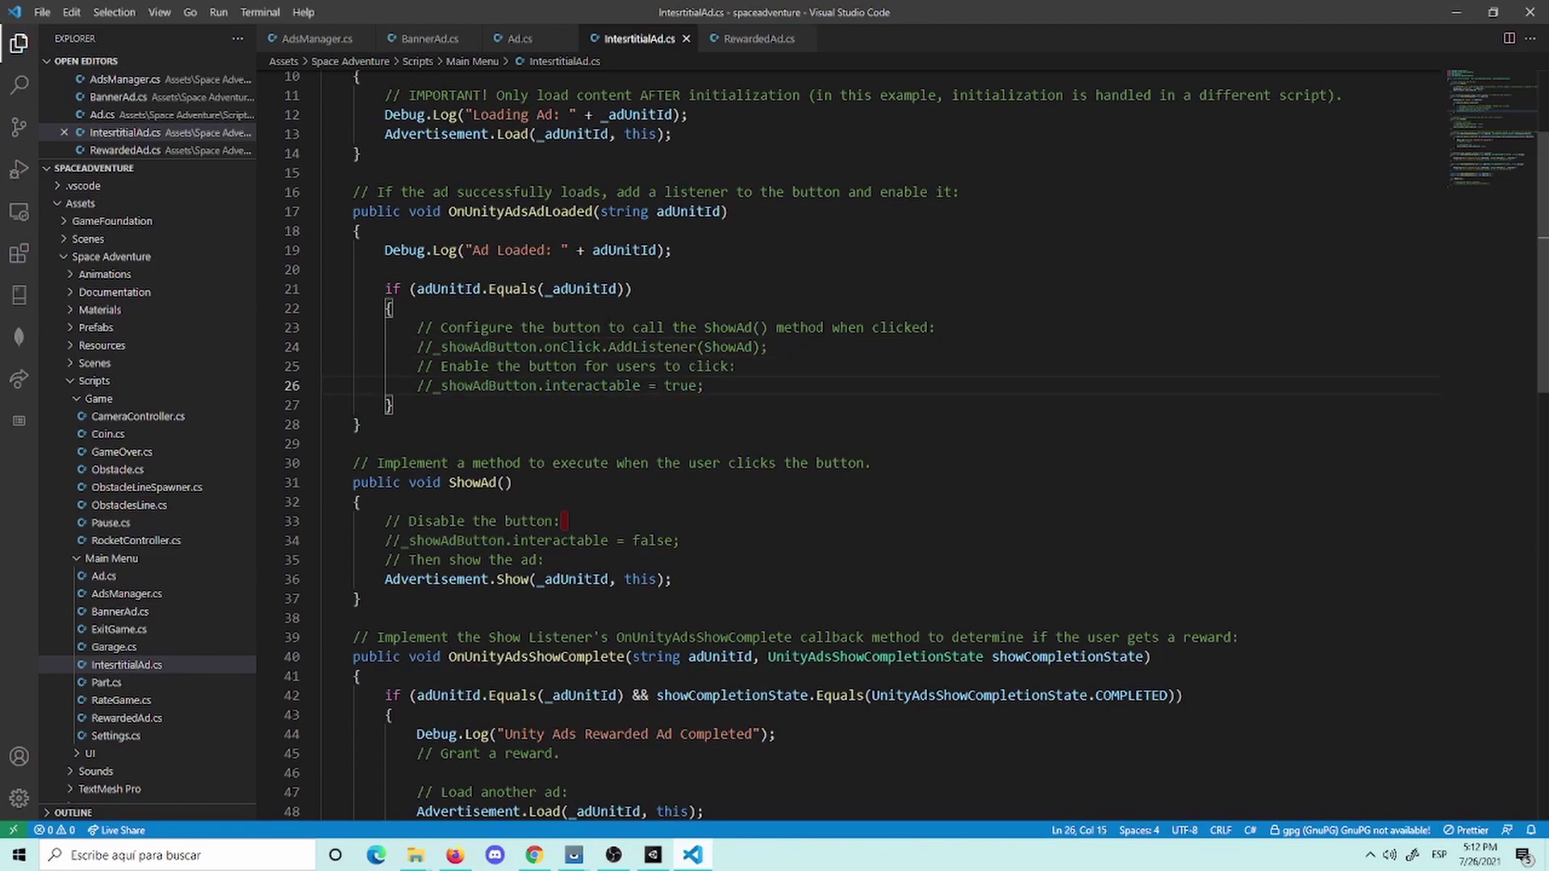
Step: Add a ShowAd(); call inside the if block of OnUnityAdsAdLoaded and save
click(593, 310)
key(Return)
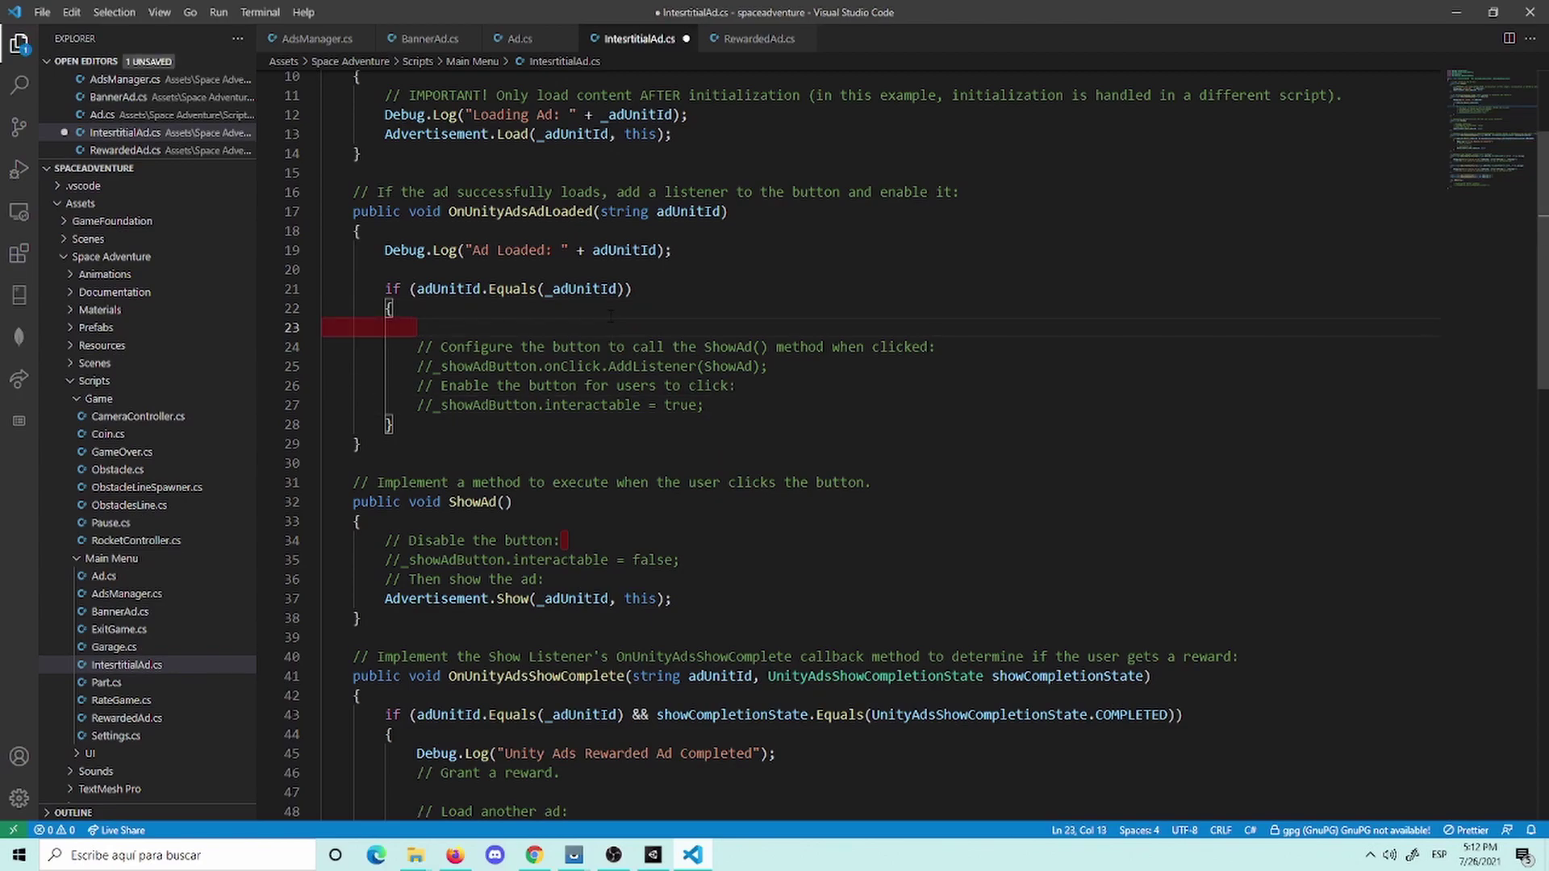
text(ShowAd()
text();)
key(ctrl+s)
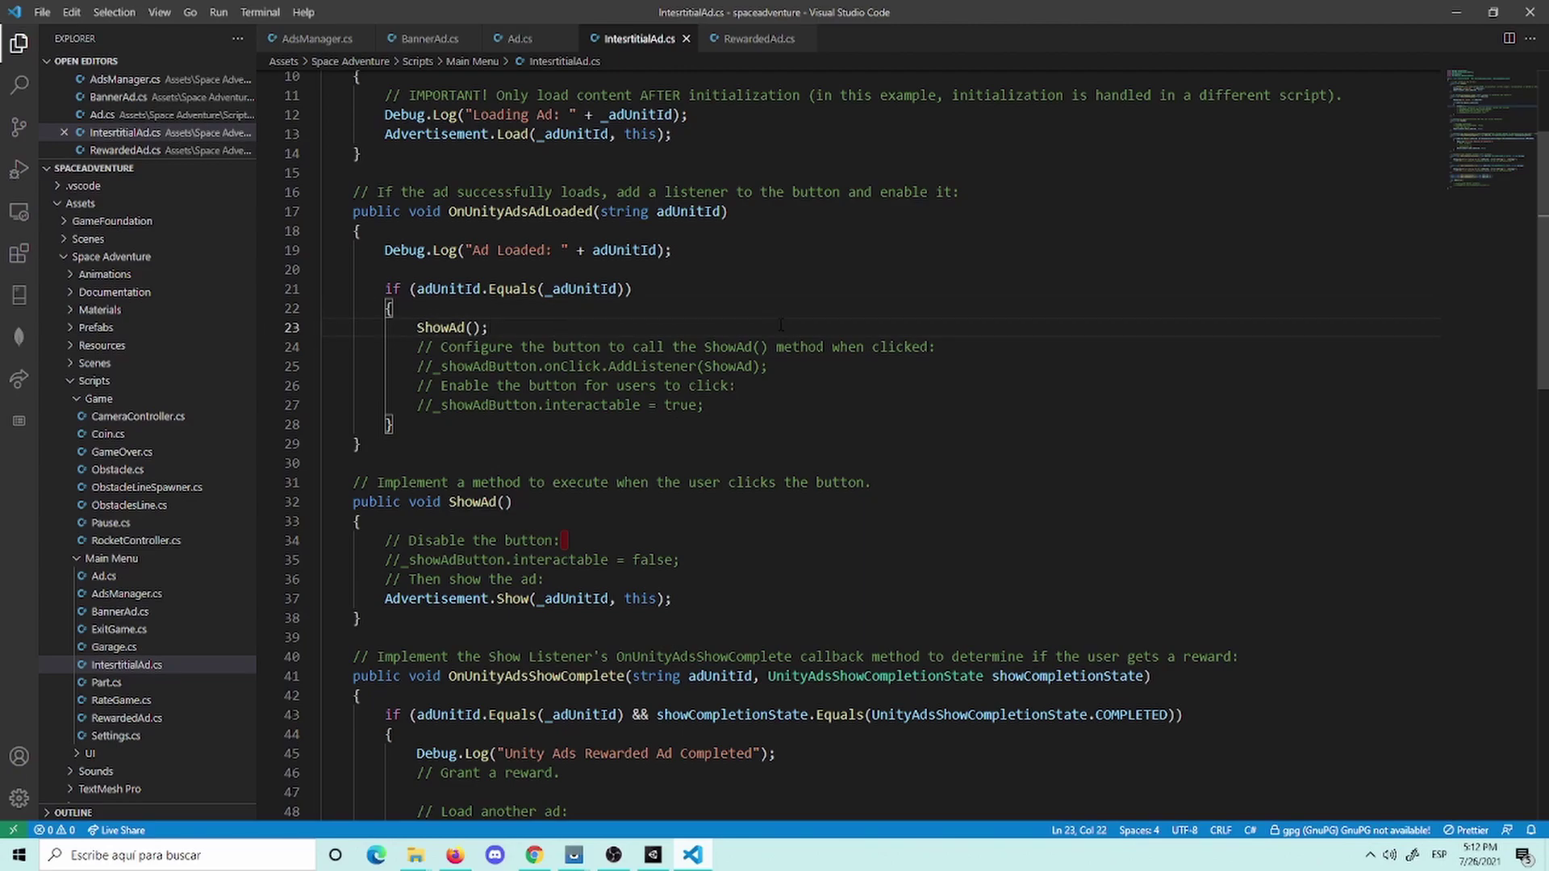
scroll(705, 353, up, 3)
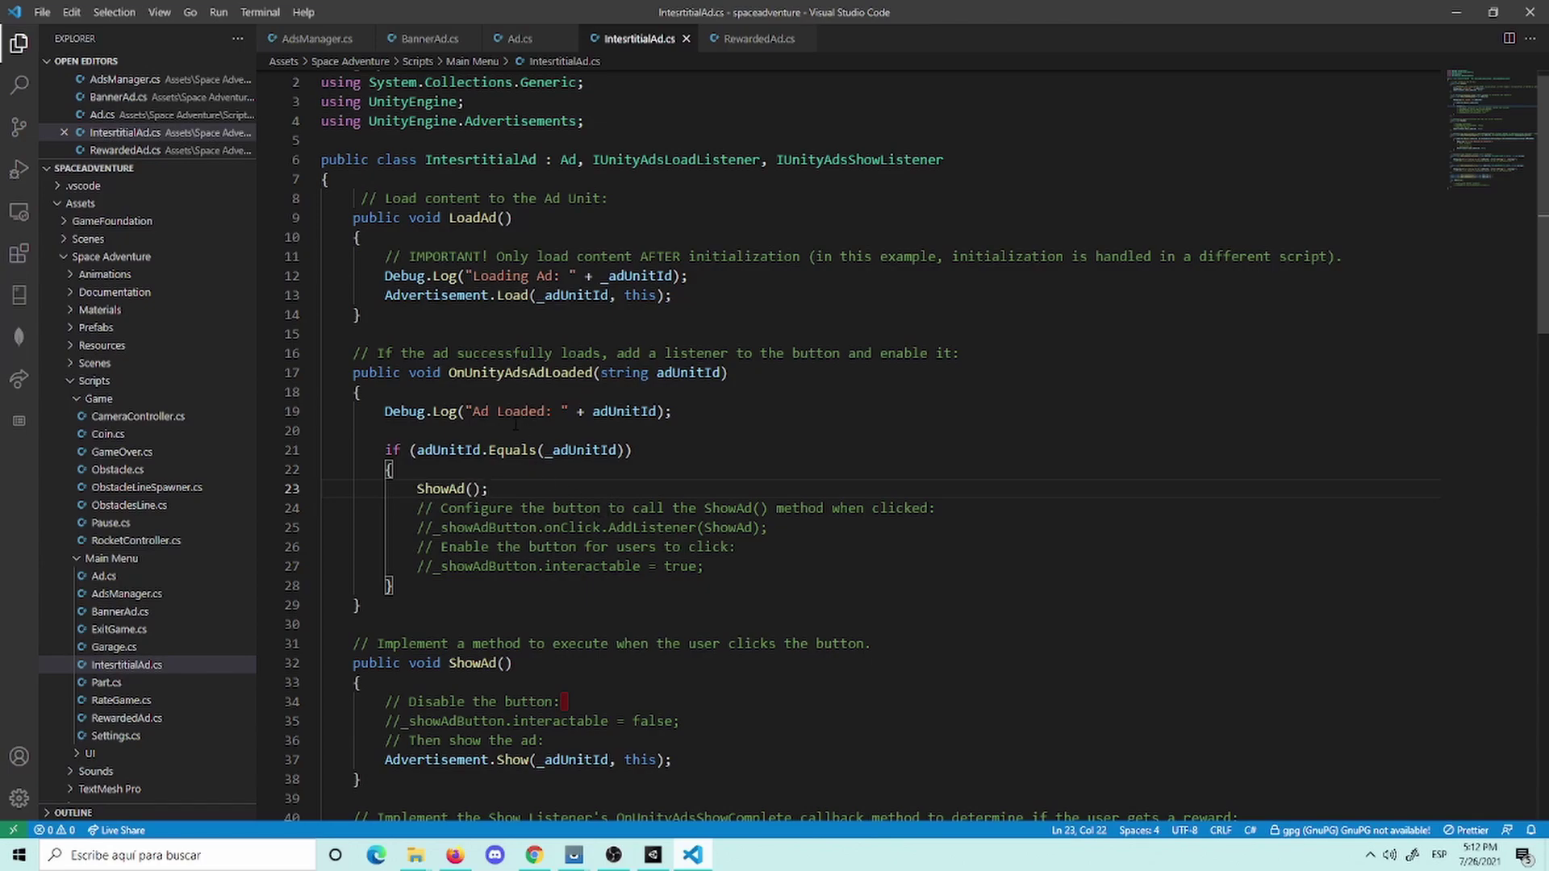
scroll(553, 438, up, 1)
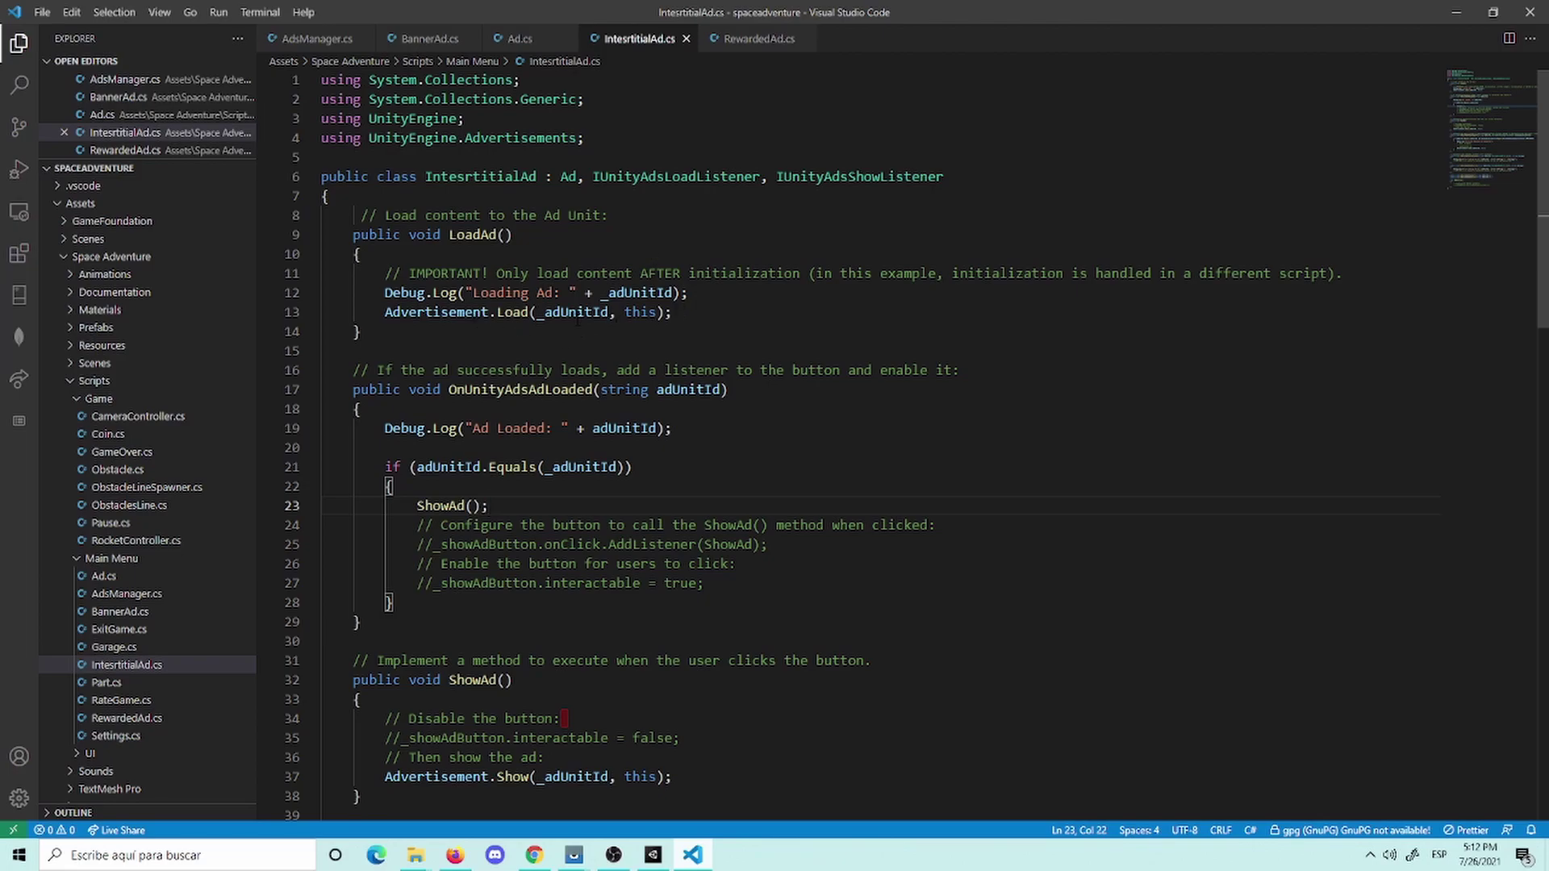
double_click(577, 313)
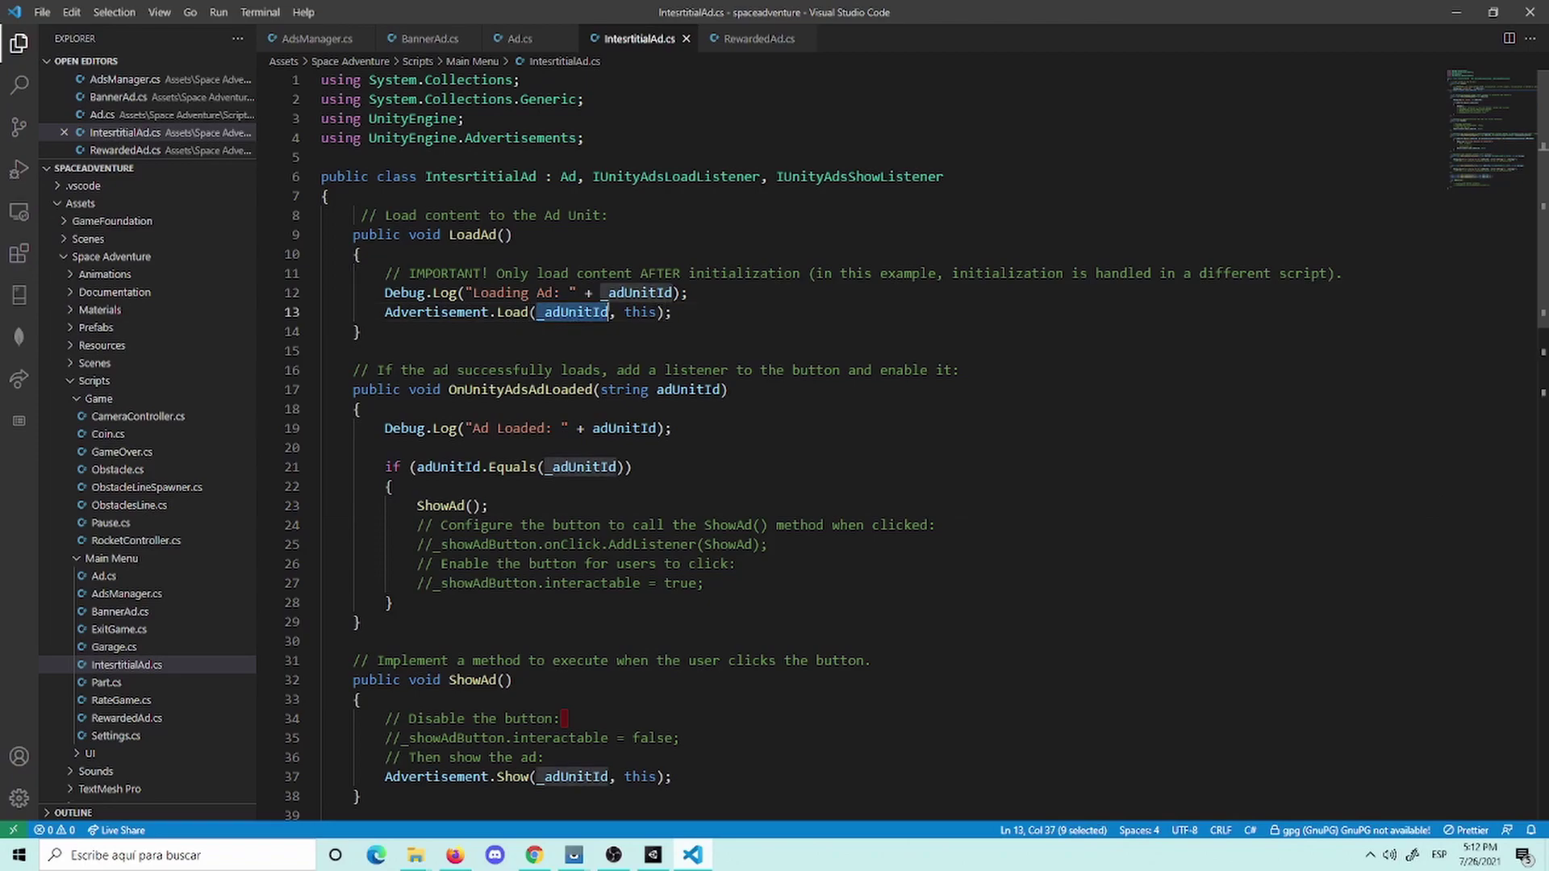
double_click(641, 313)
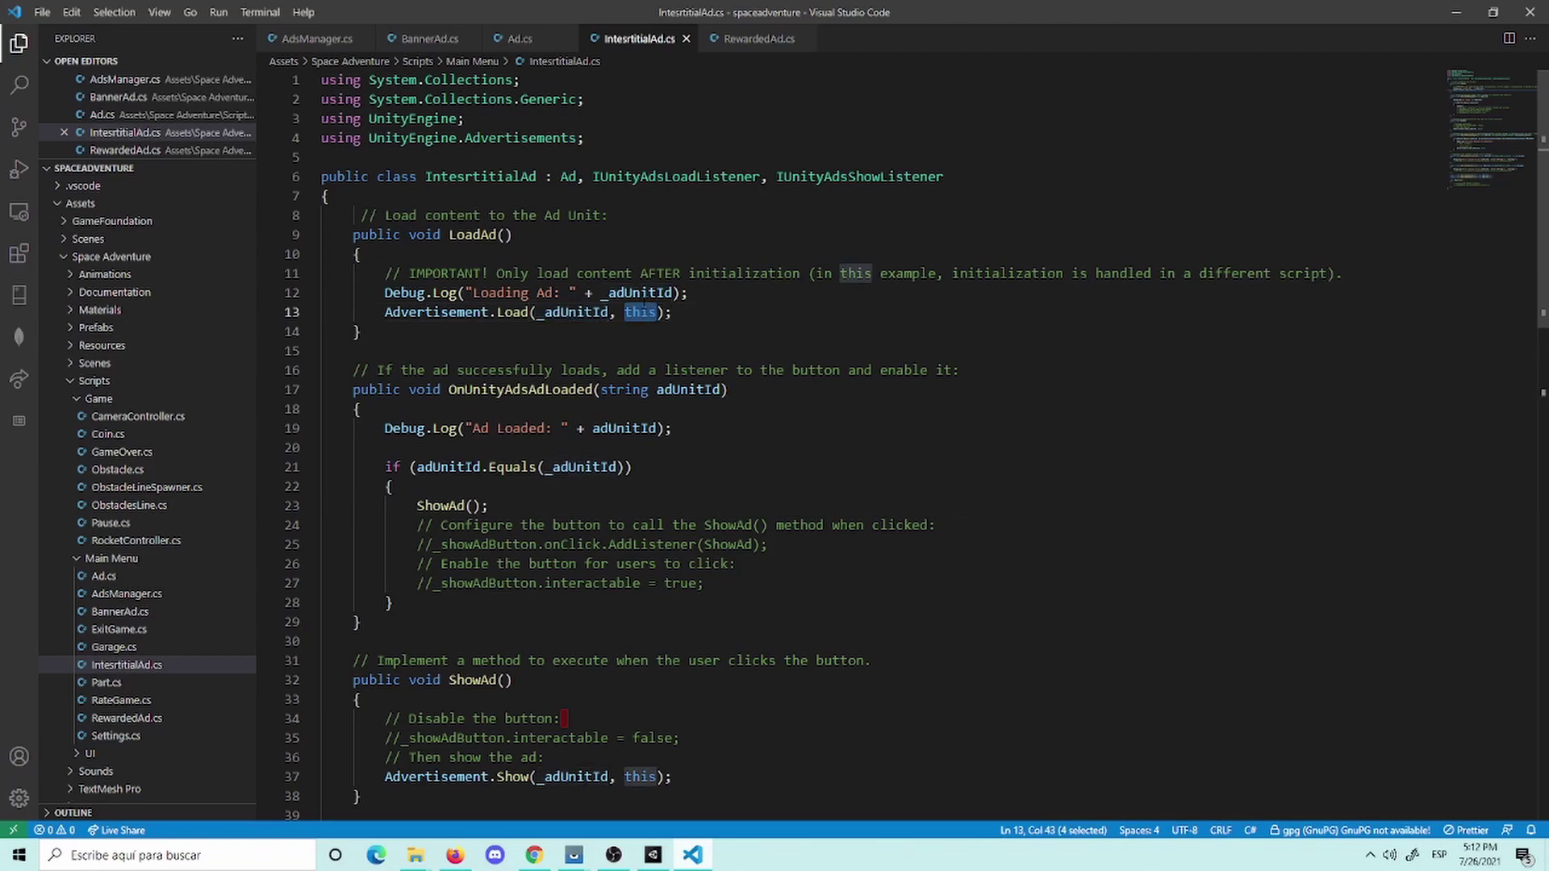
scroll(619, 510, down, 2)
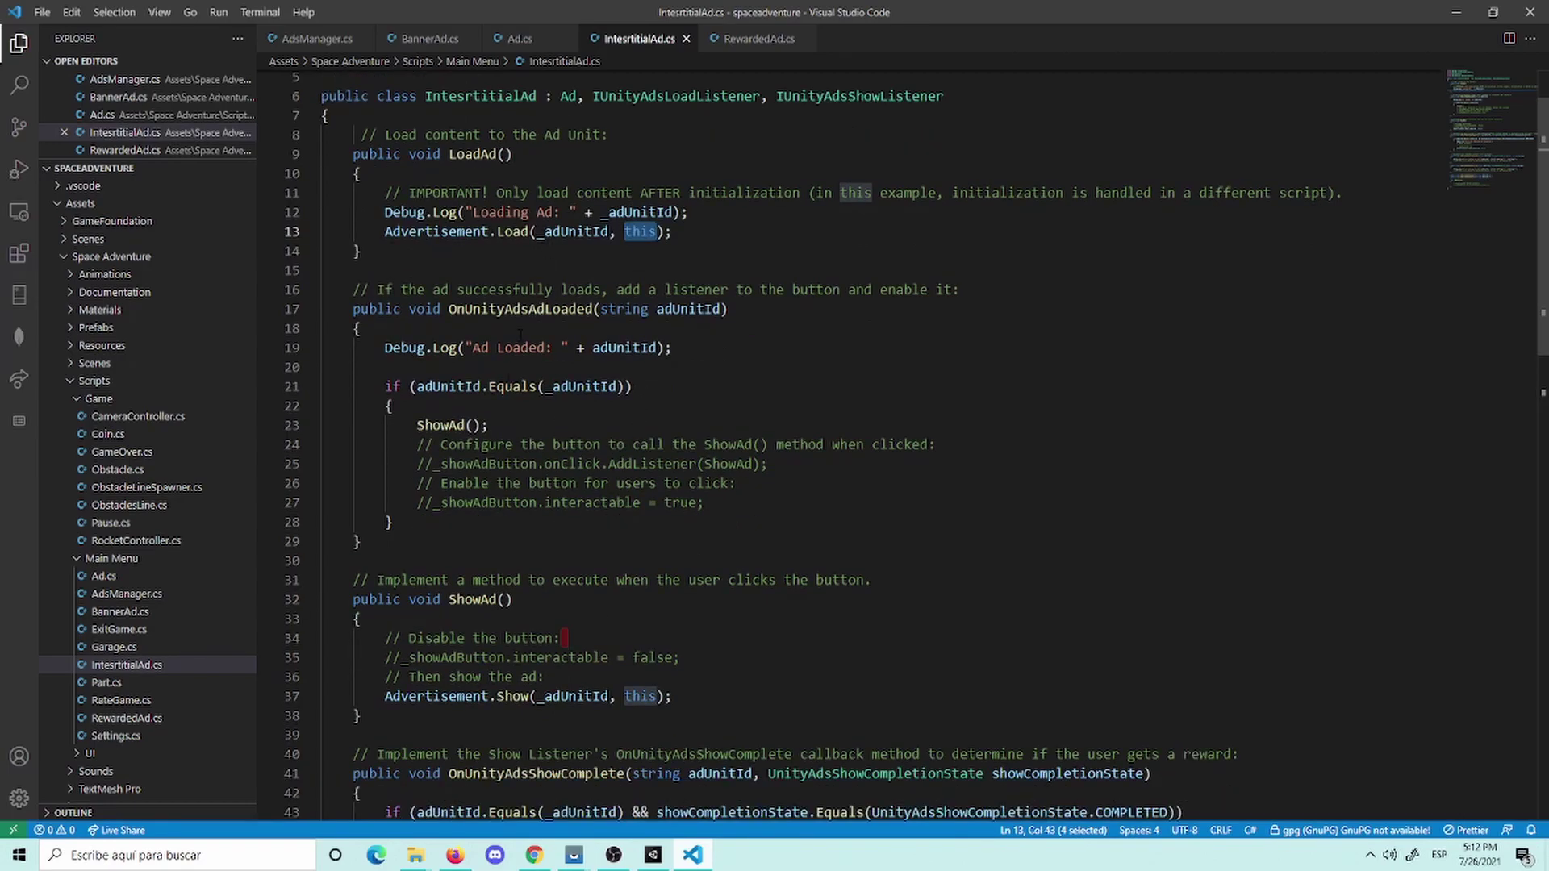
scroll(520, 334, down, 1)
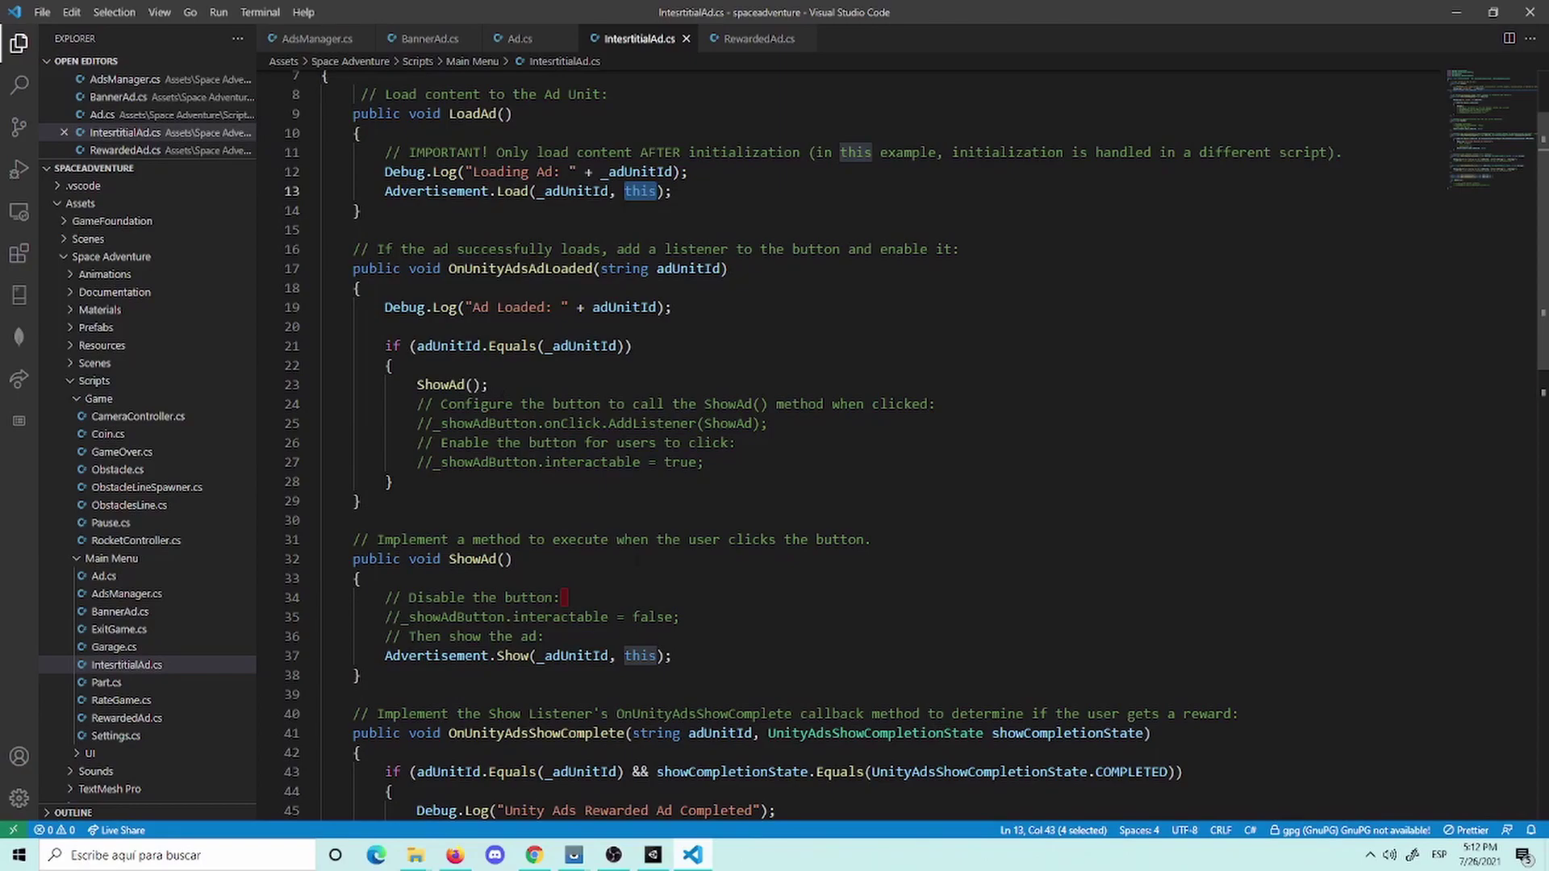
scroll(634, 562, down, 1)
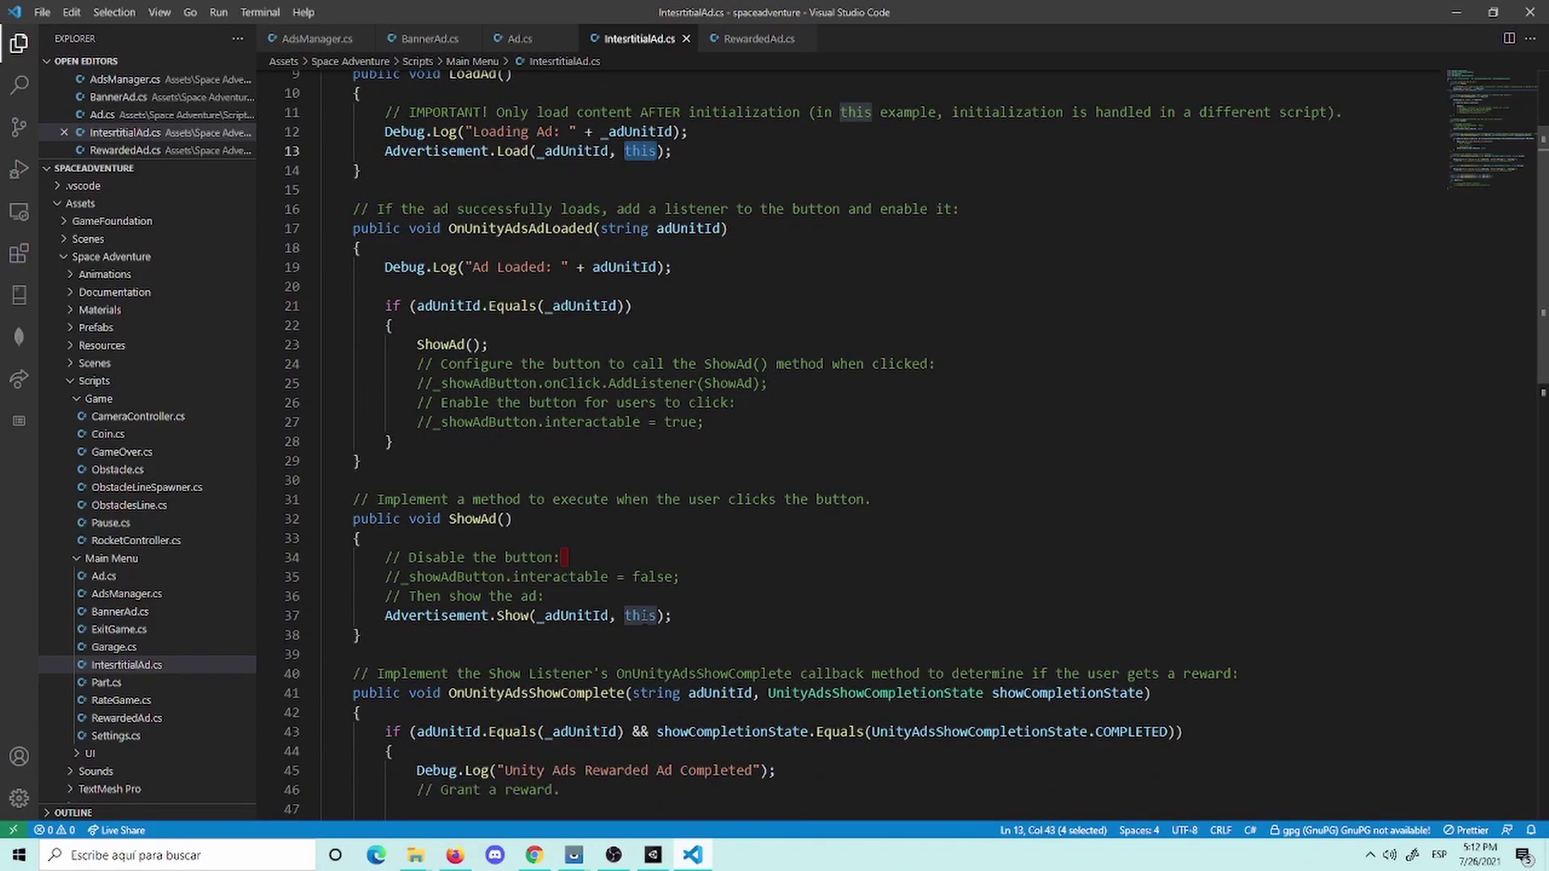
scroll(774, 443, down, 1)
scroll(774, 443, down, 1)
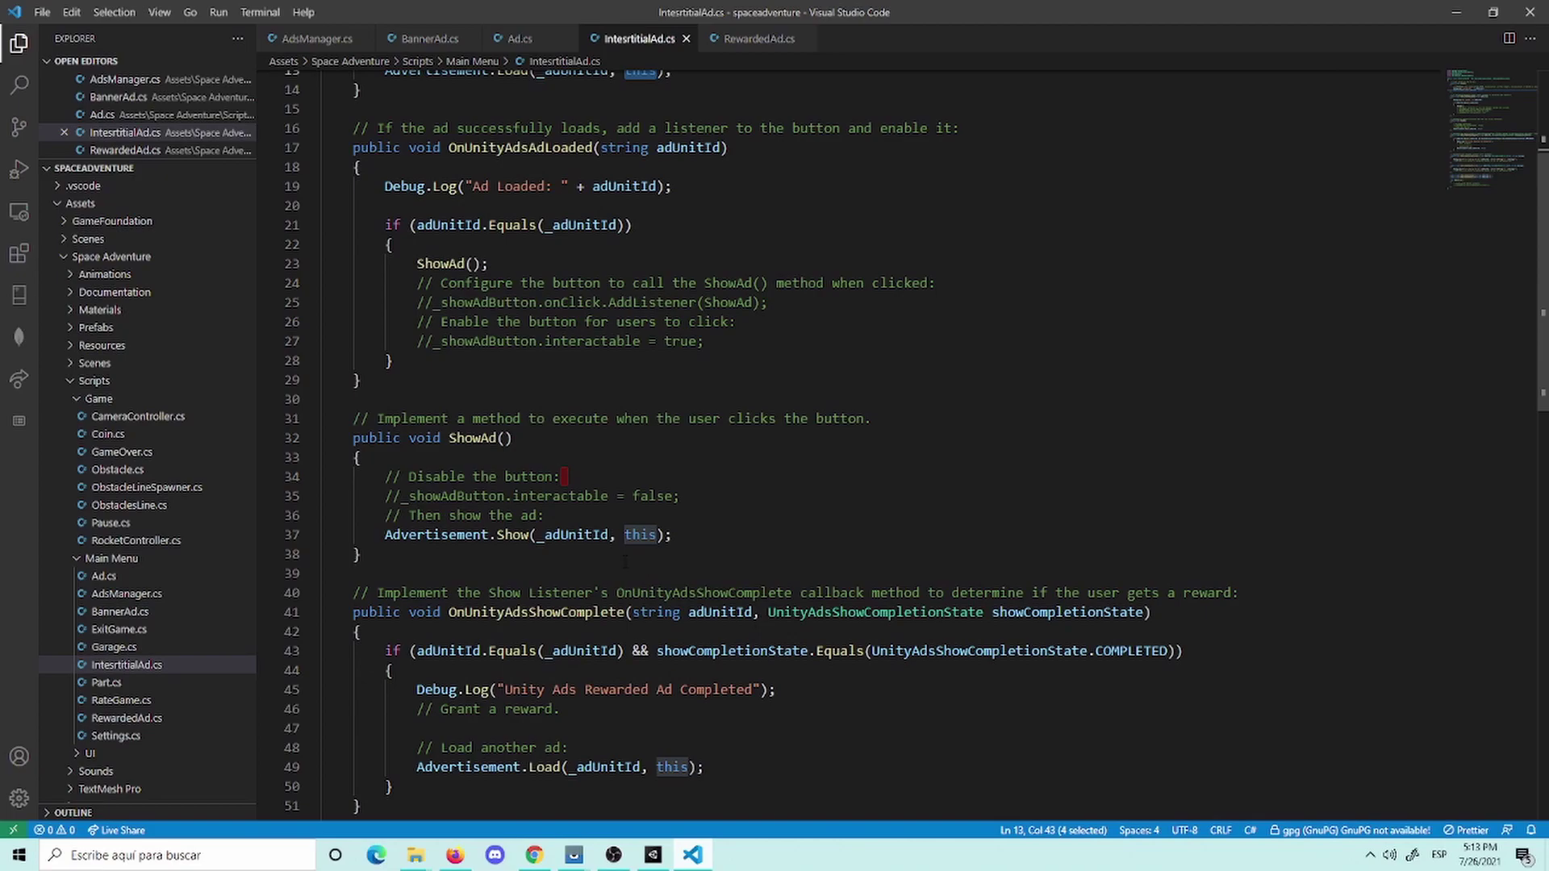
scroll(625, 561, down, 4)
scroll(587, 505, down, 2)
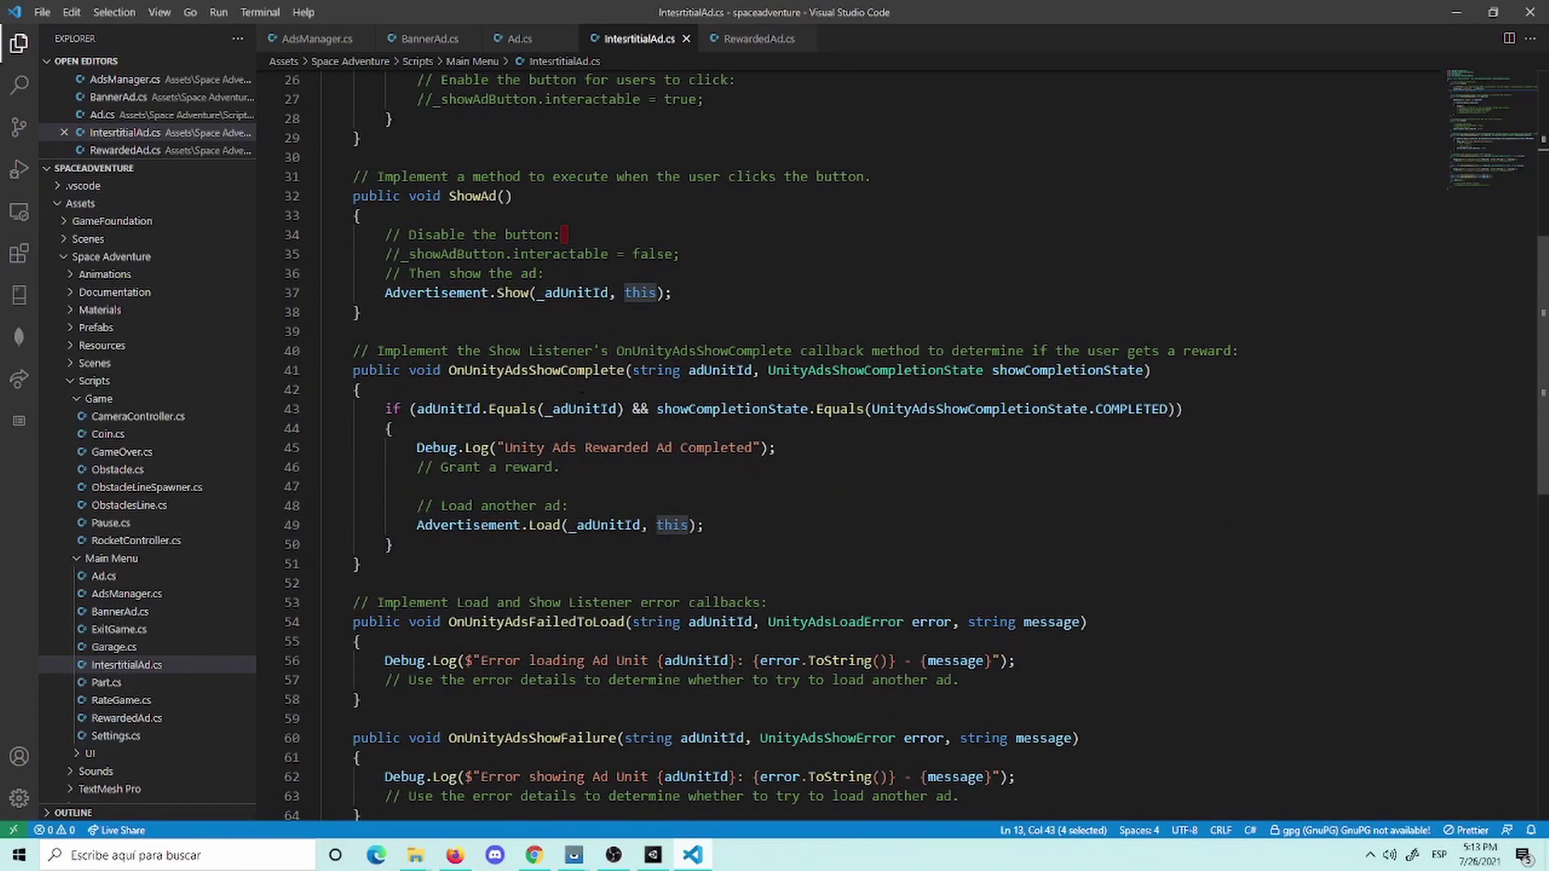
triple_click(584, 378)
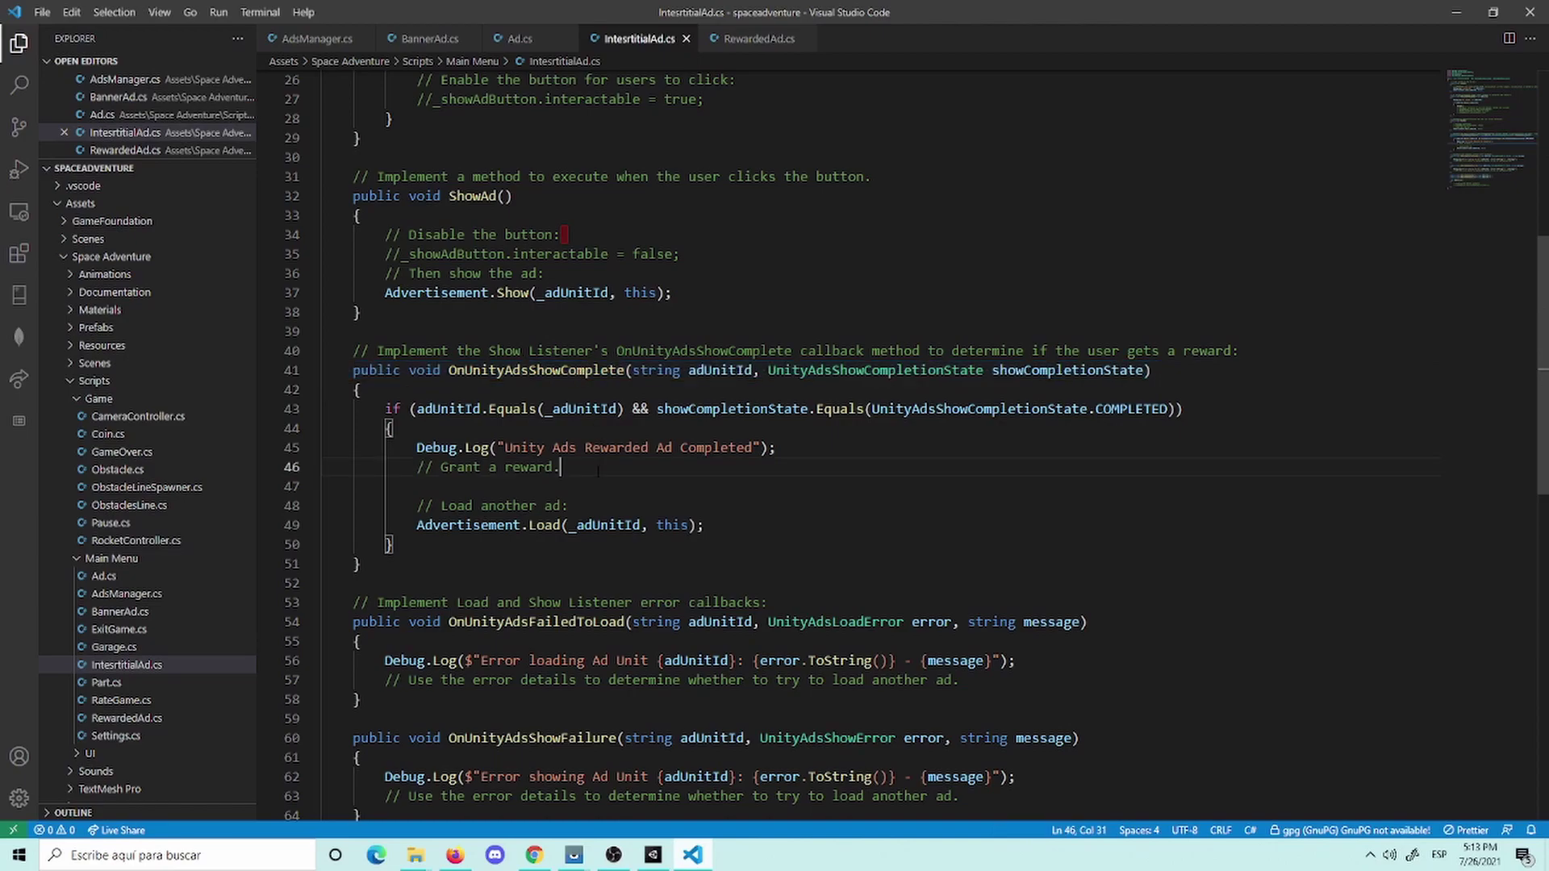
triple_click(524, 466)
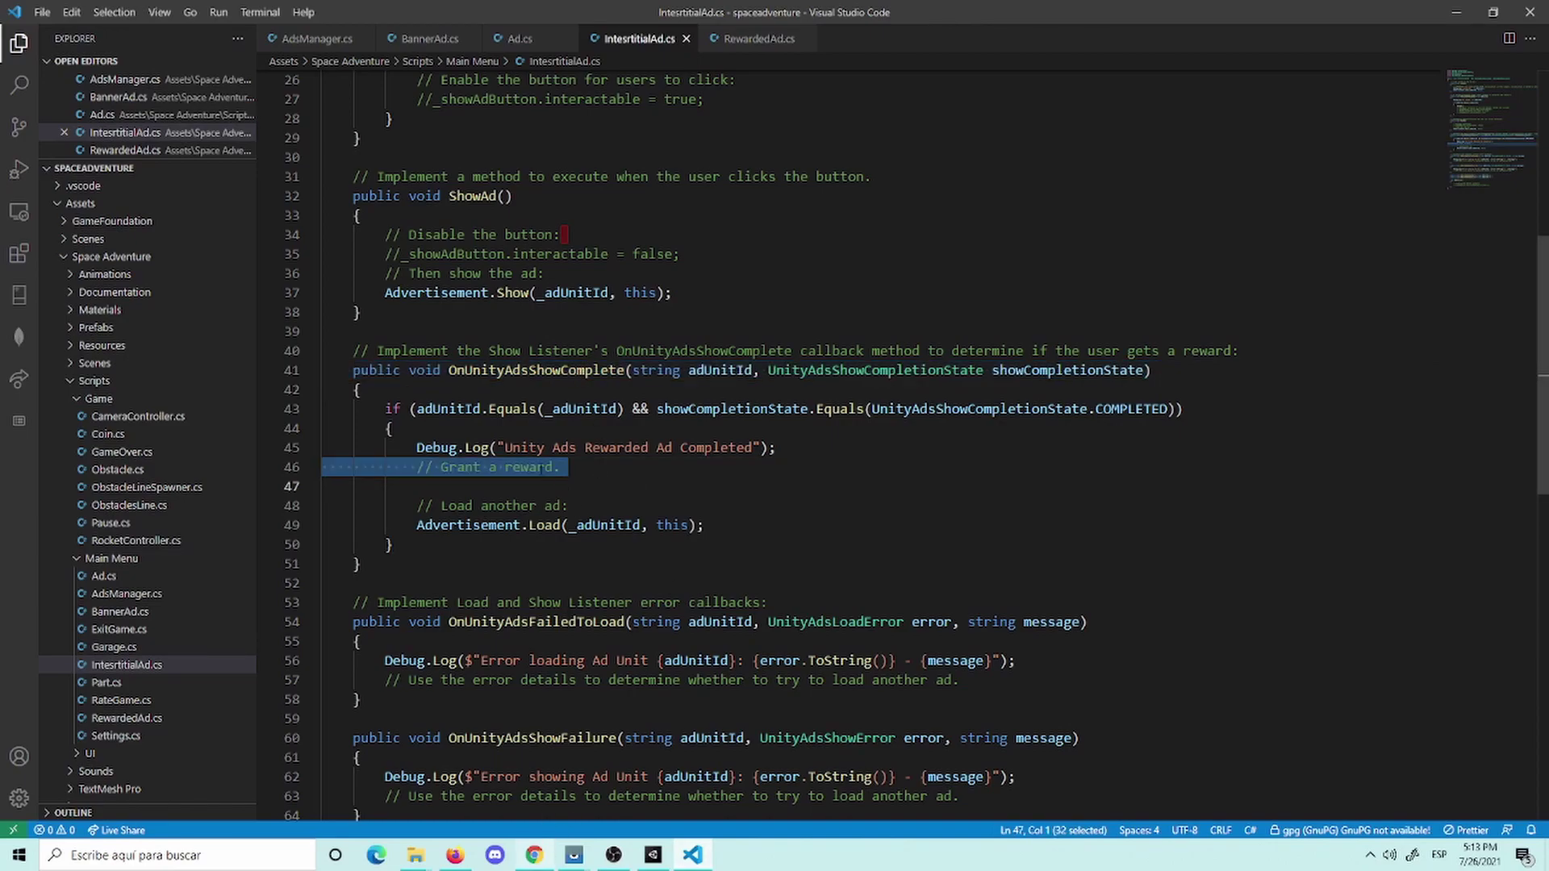
click(523, 484)
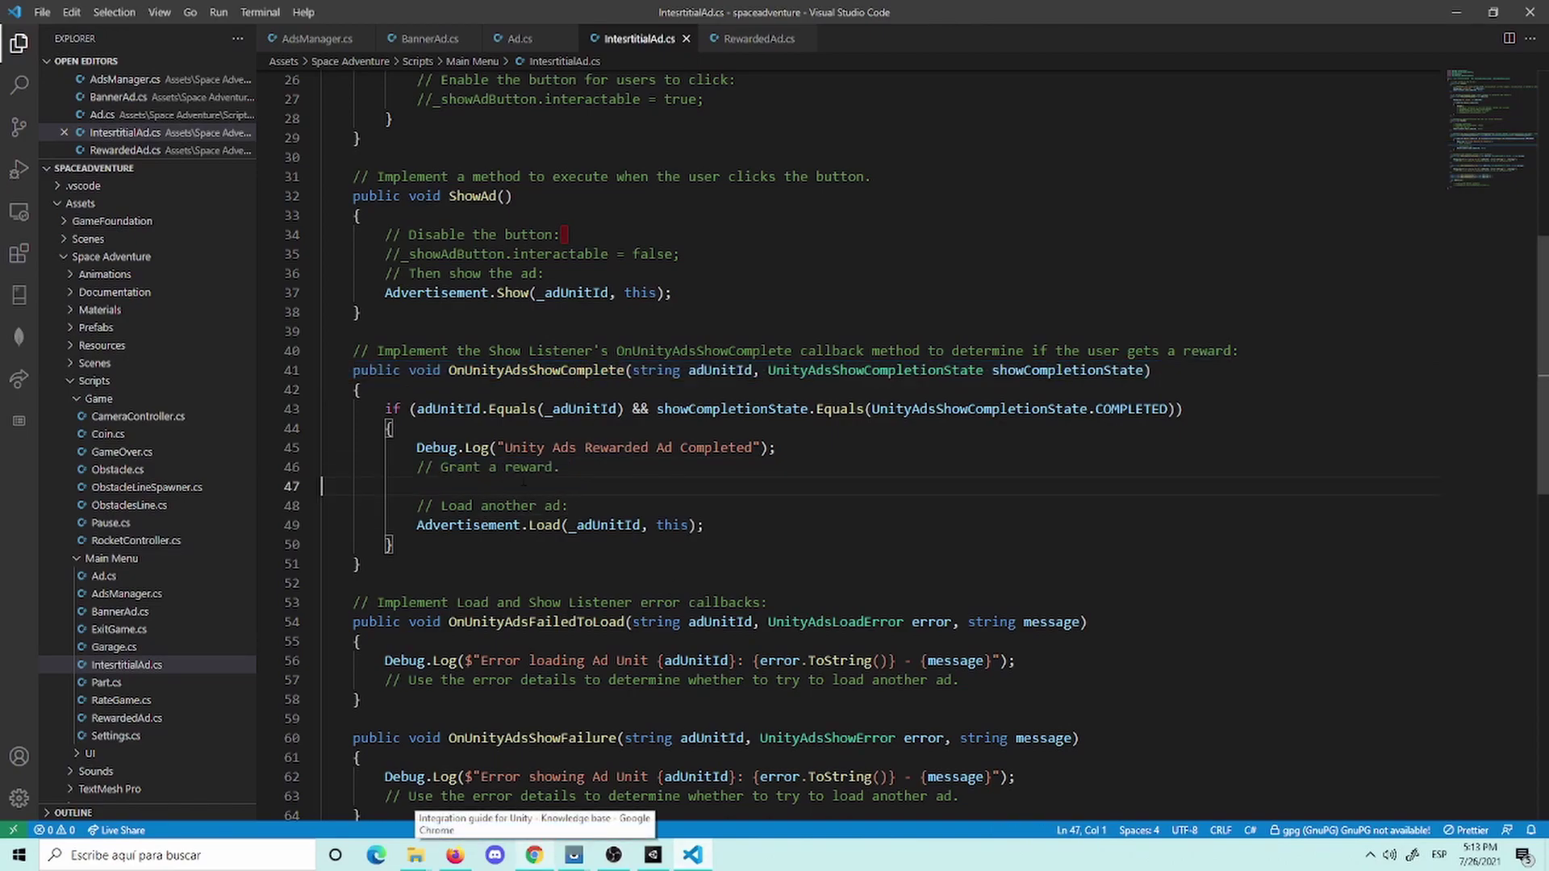
triple_click(569, 468)
click(593, 475)
click(618, 525)
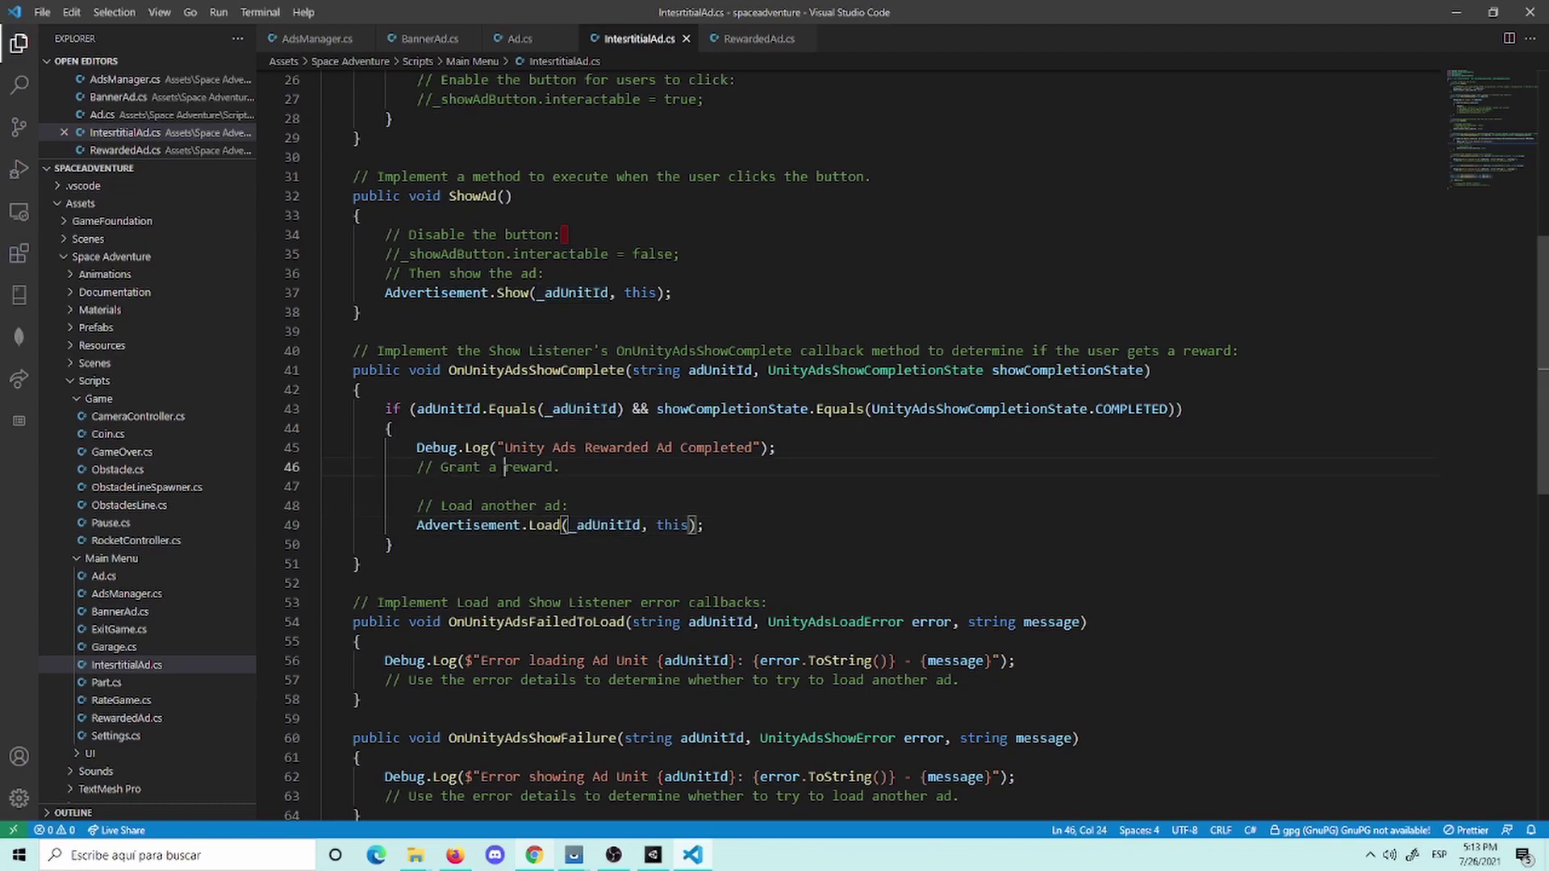
triple_click(556, 468)
click(589, 468)
Step: Find the Interstitial display ads example in the guide and check its IUnityAdsLoadListener and IUnityAdsShowListener interfaces
click(547, 853)
scroll(751, 480, down, 7)
scroll(763, 476, down, 3)
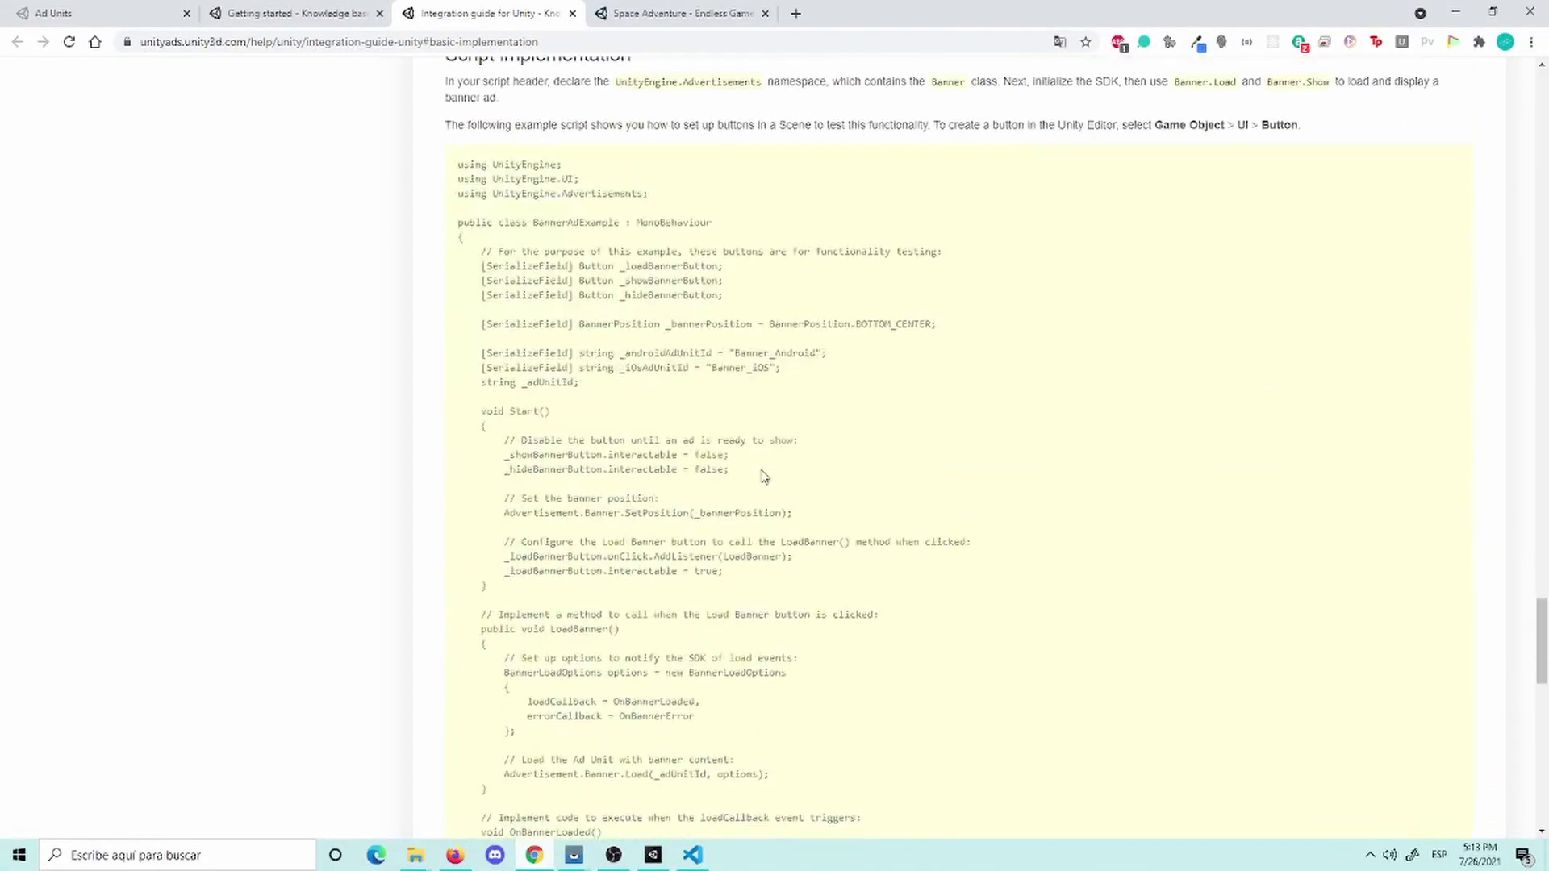
scroll(763, 476, up, 1)
scroll(659, 426, up, 6)
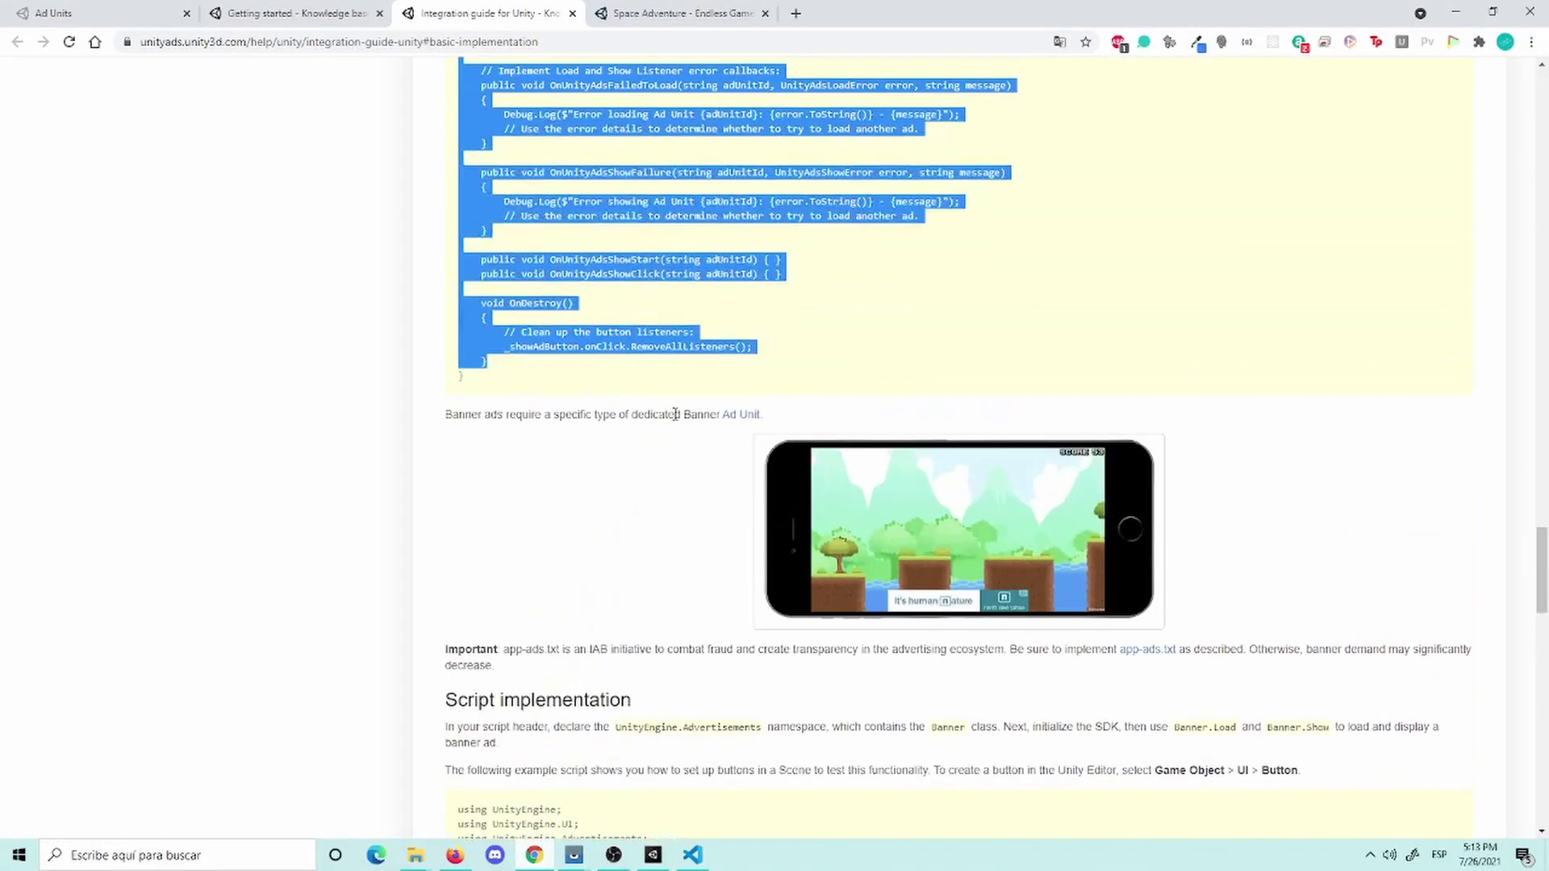
scroll(692, 427, up, 6)
scroll(691, 428, up, 6)
scroll(723, 427, up, 5)
scroll(723, 427, up, 5)
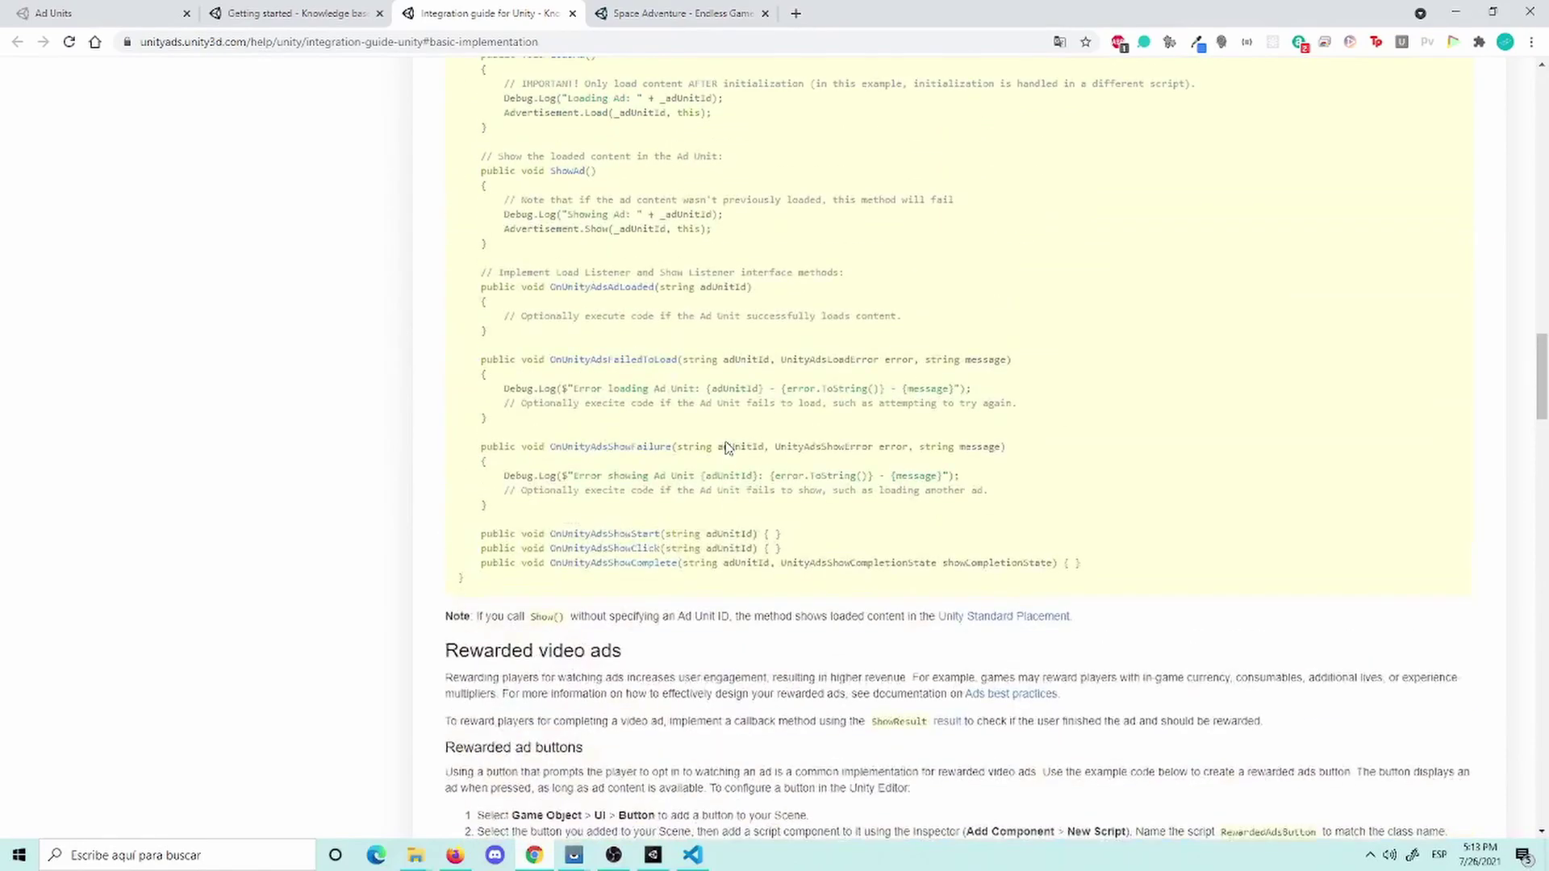
scroll(723, 446, down, 6)
scroll(700, 559, up, 5)
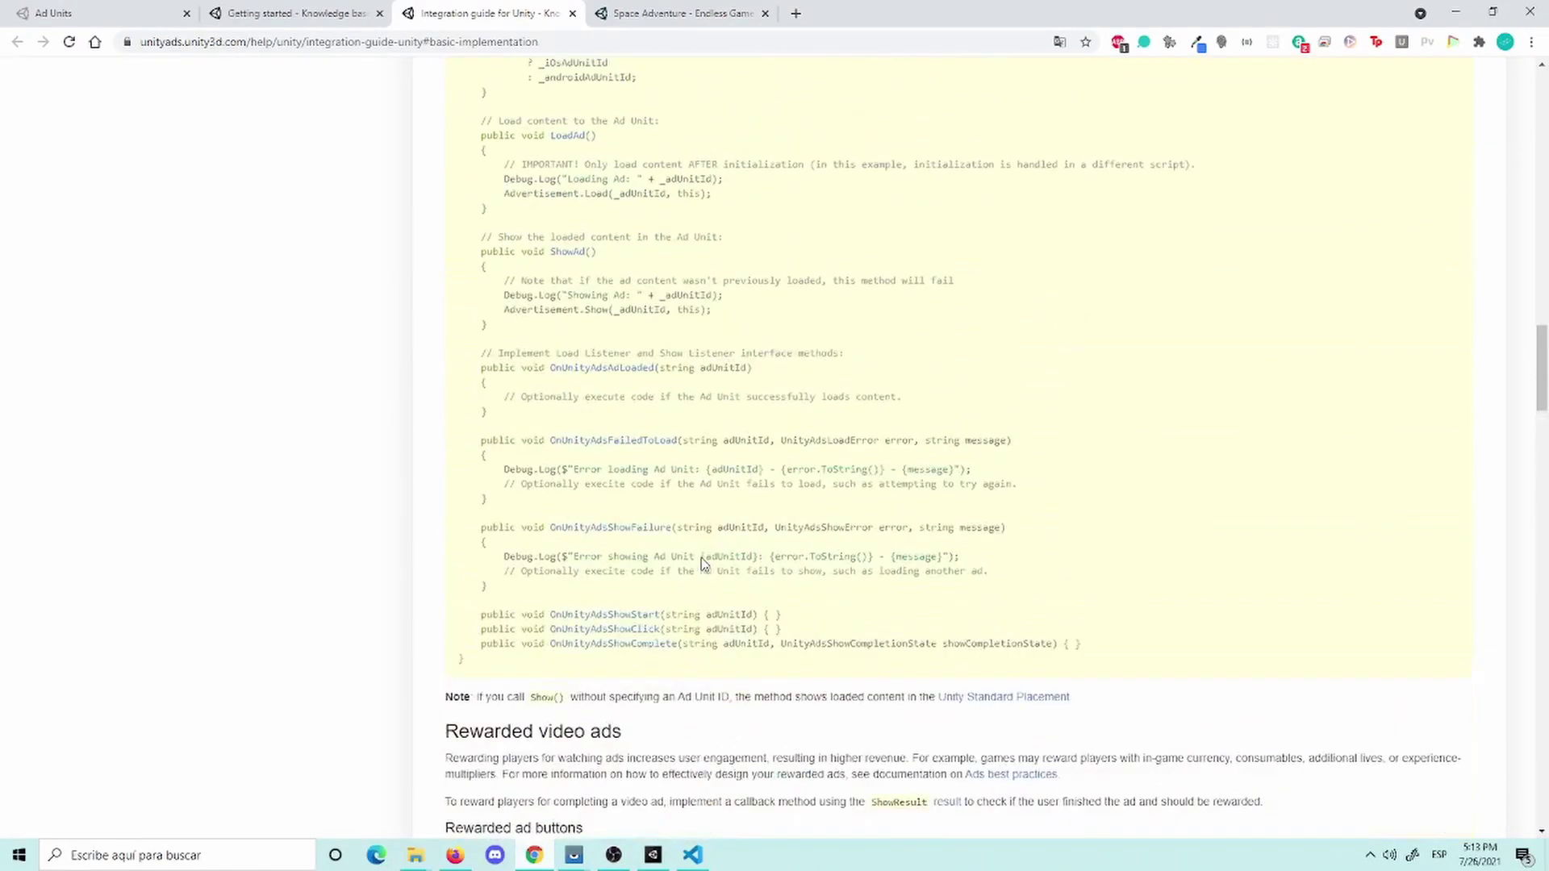
scroll(700, 558, up, 5)
scroll(700, 558, up, 5)
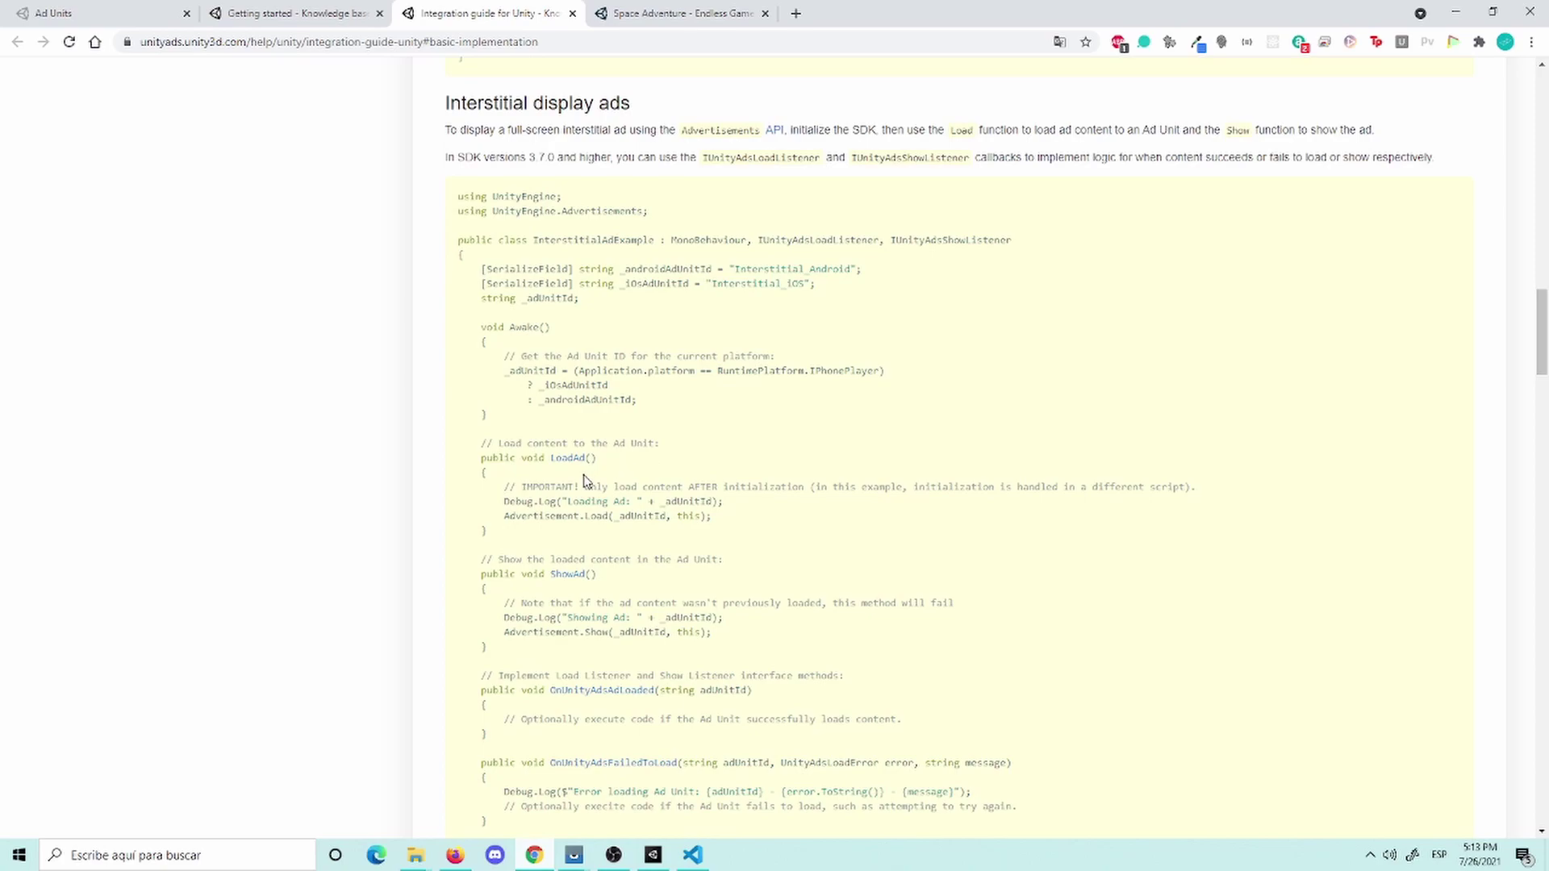
scroll(589, 476, down, 3)
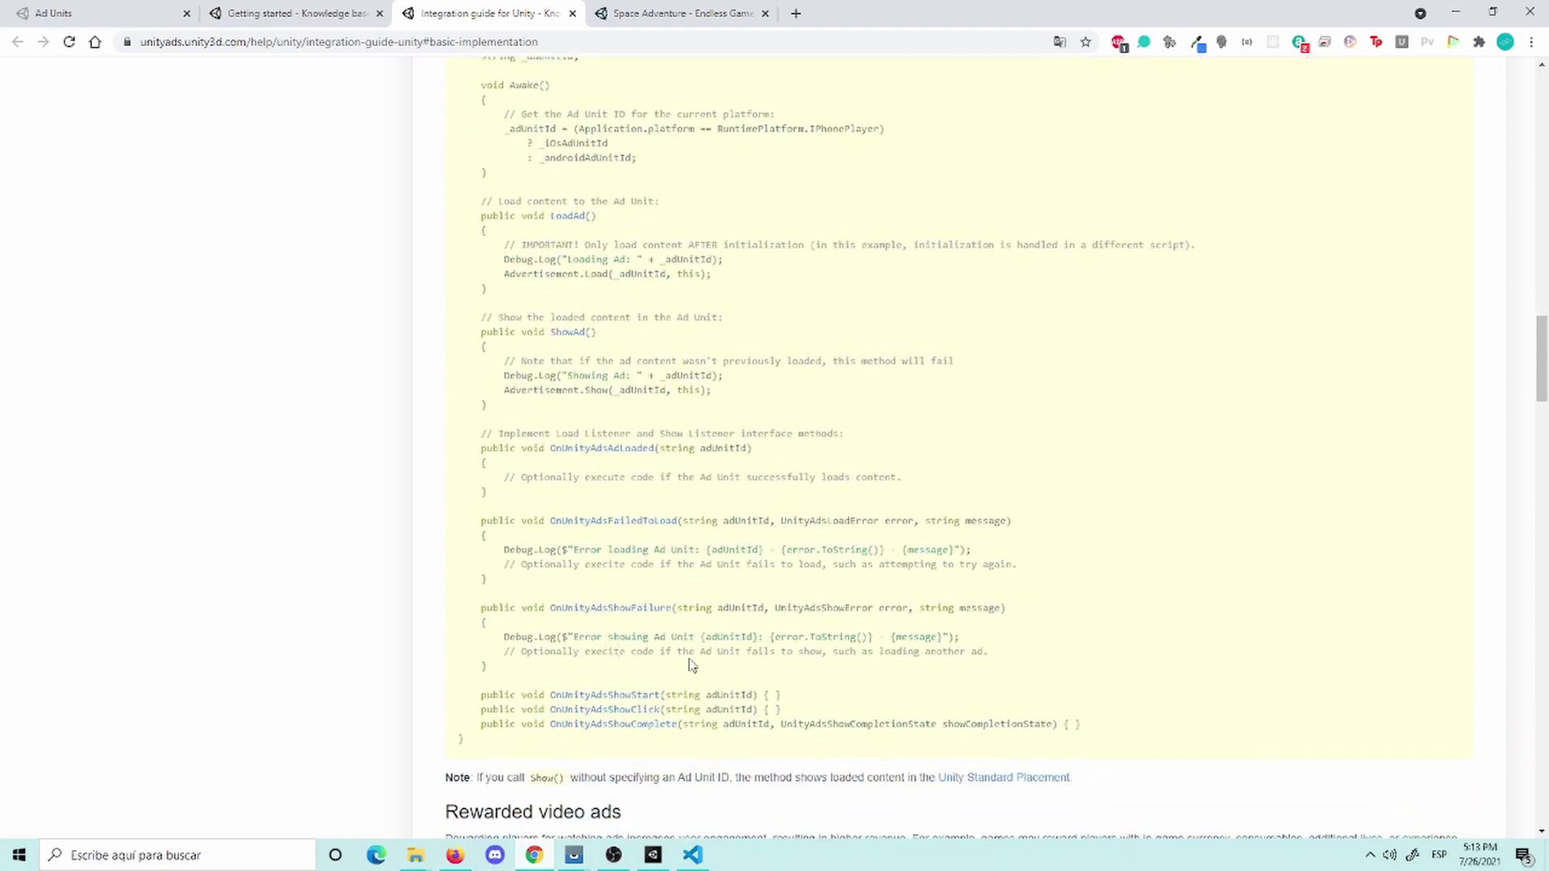
scroll(691, 666, up, 3)
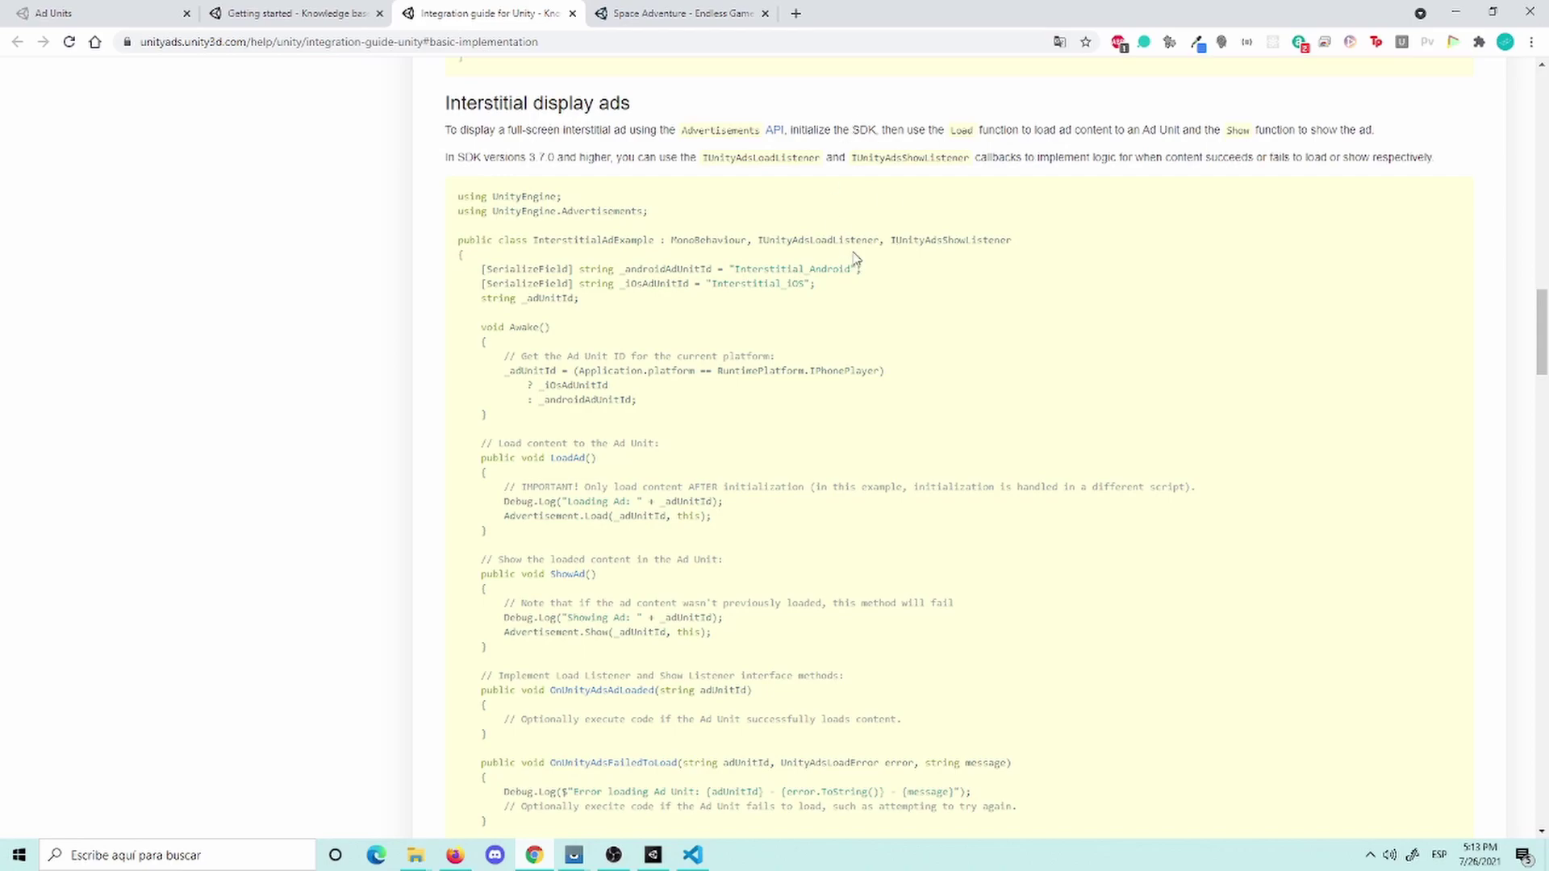
scroll(872, 519, down, 2)
scroll(834, 263, up, 2)
double_click(828, 242)
double_click(923, 239)
click(935, 351)
Step: Select the interstitial example code from the LoadAd comment through OnUnityAdsShowComplete for copying
scroll(936, 351, down, 1)
scroll(940, 456, down, 10)
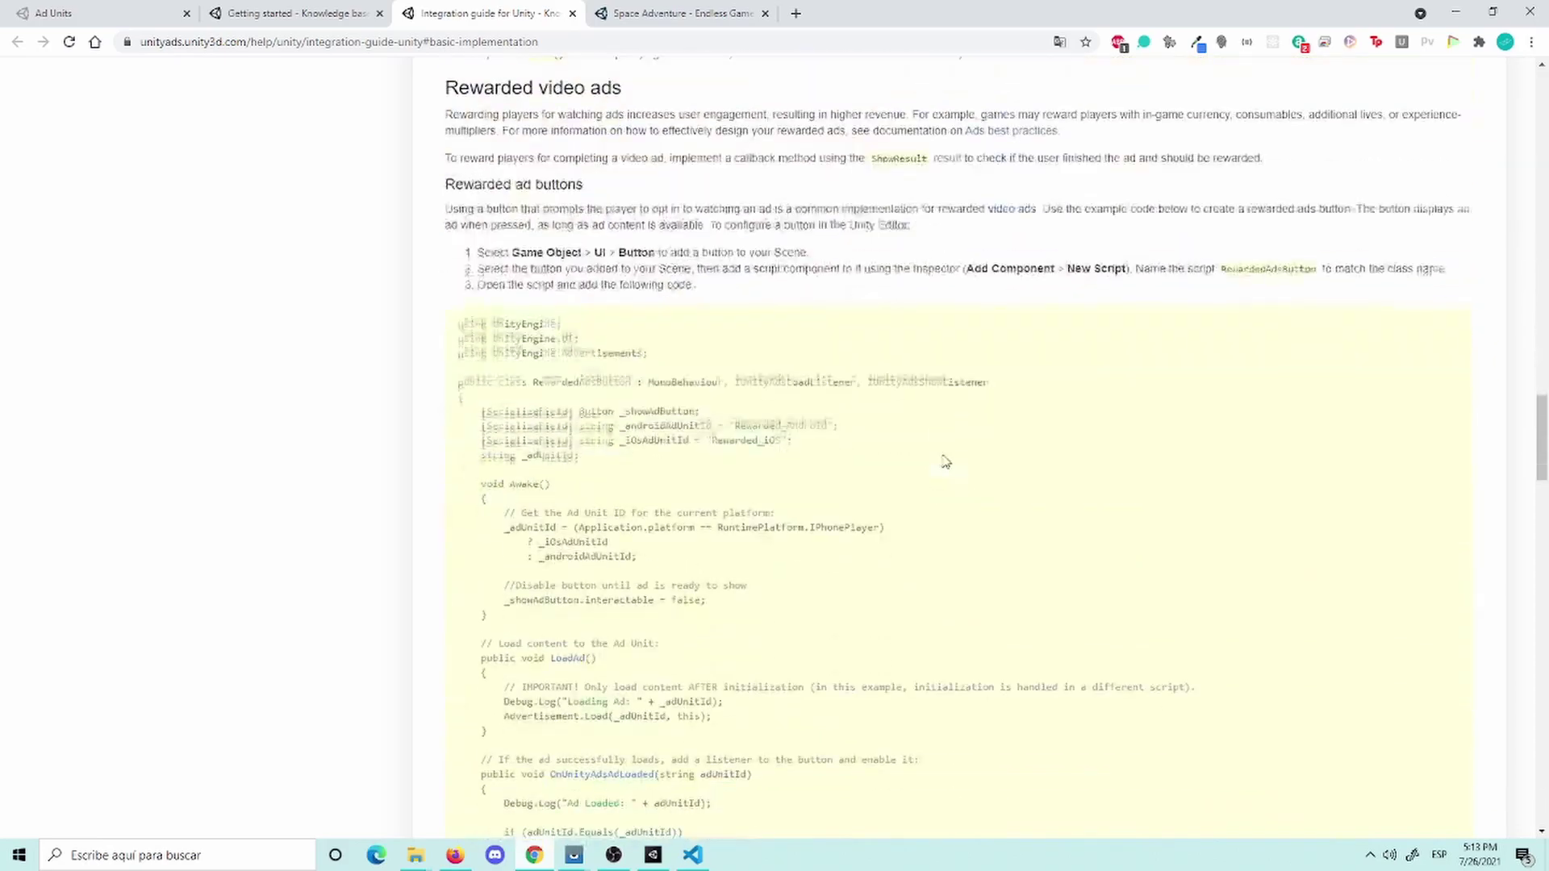
scroll(892, 401, up, 7)
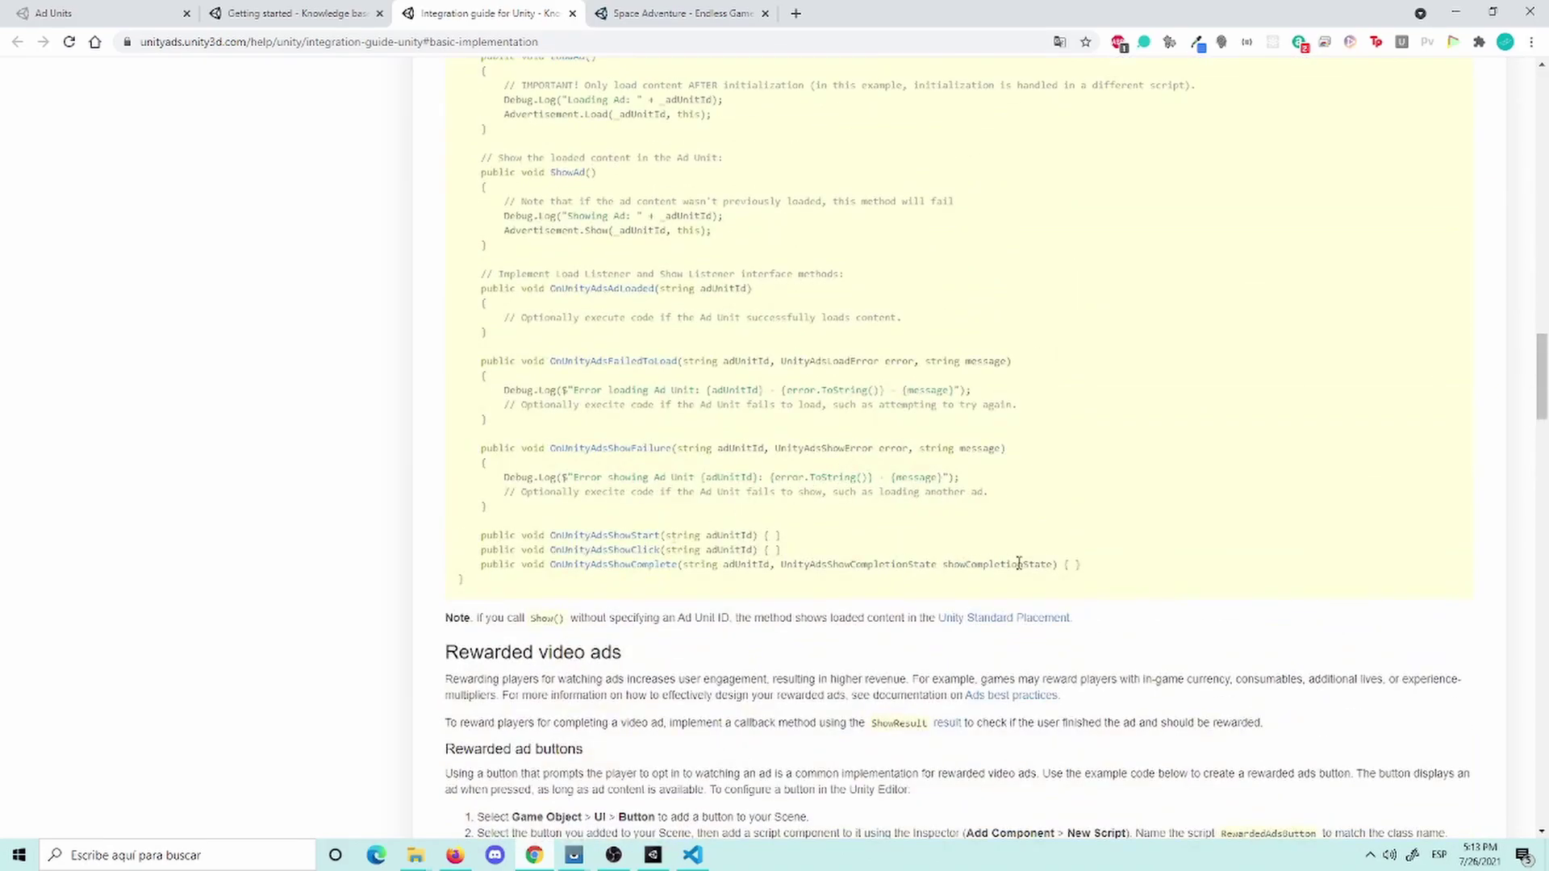
mouse_move(1107, 573)
mouse_down()
mouse_move(662, 131)
mouse_move(611, 303)
mouse_up()
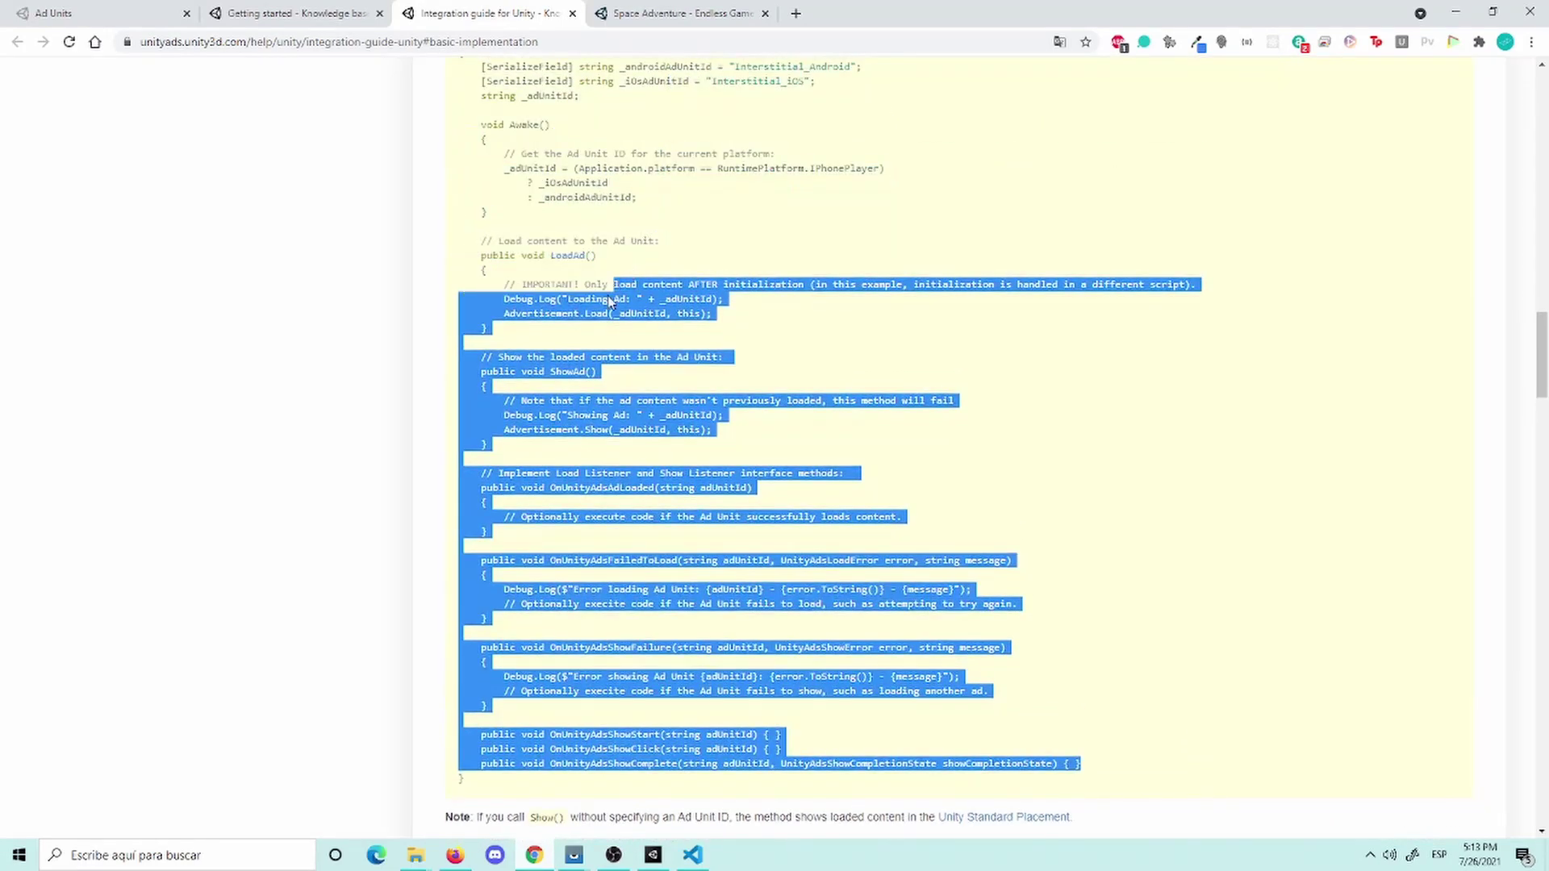
drag(611, 303, 481, 240)
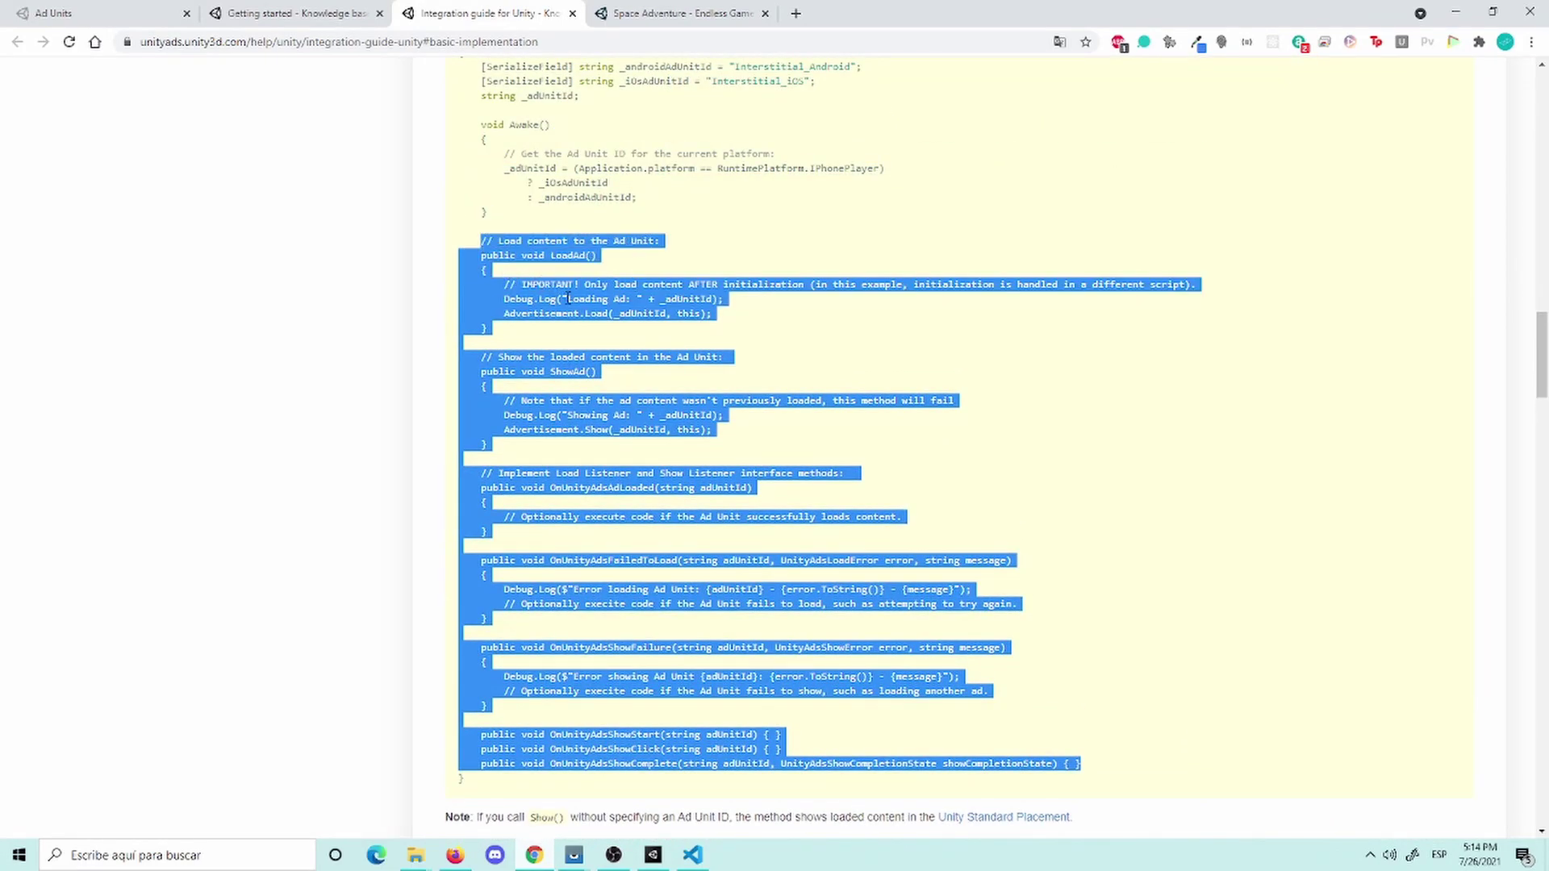
click(692, 855)
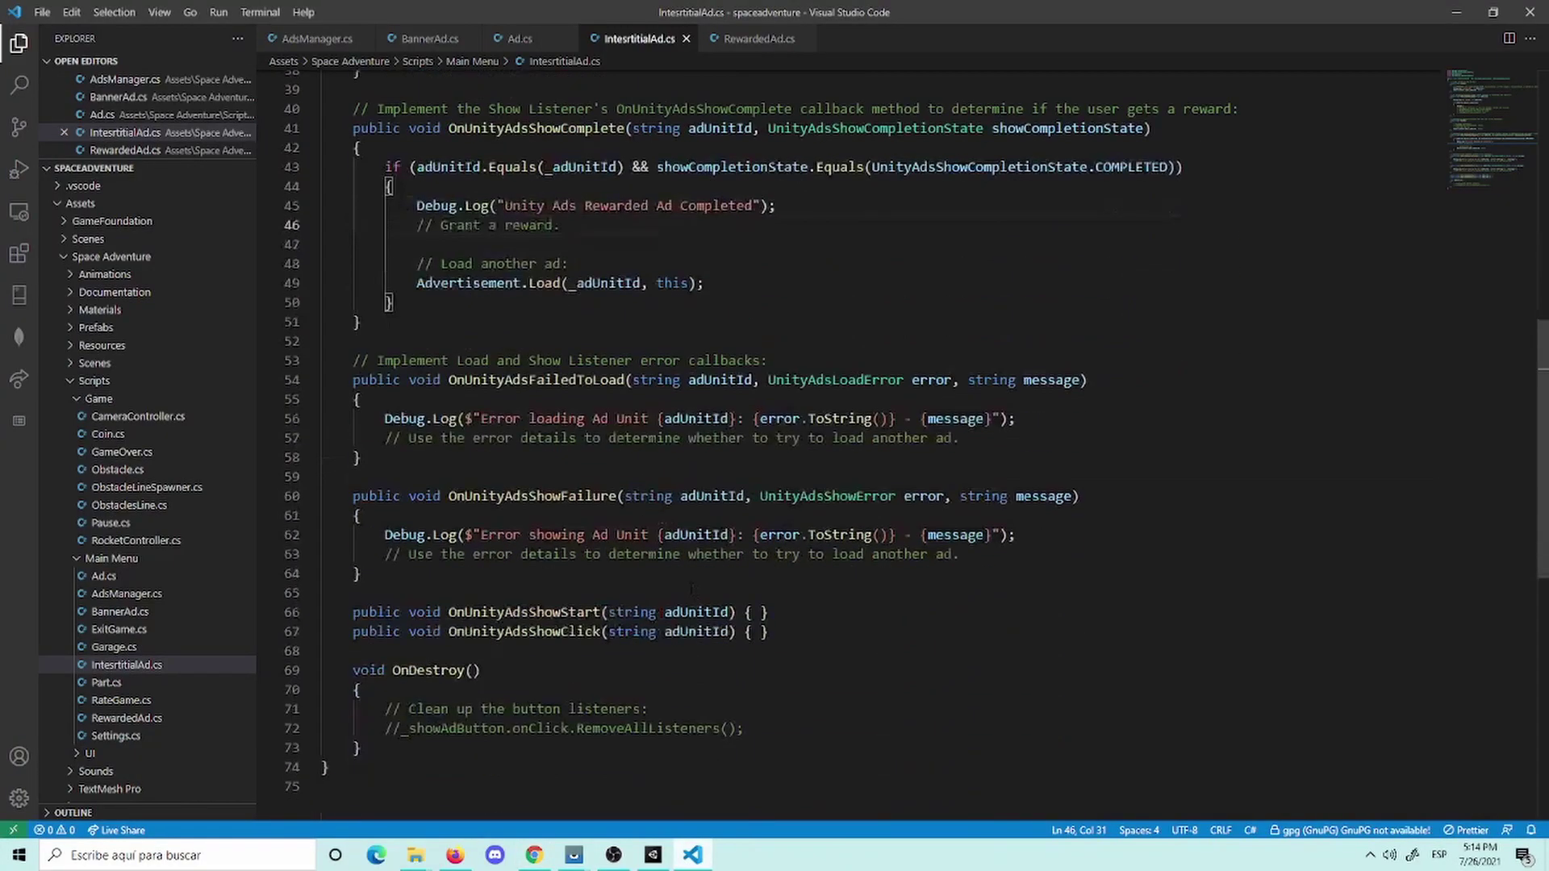
Step: Replace the IntesrtitialAd class body with the guide's interstitial LoadAd, ShowAd and listener callbacks, then let Unity recompile
scroll(691, 590, down, 1)
mouse_move(363, 707)
mouse_down()
mouse_move(390, 104)
mouse_move(401, 389)
mouse_move(353, 217)
mouse_up()
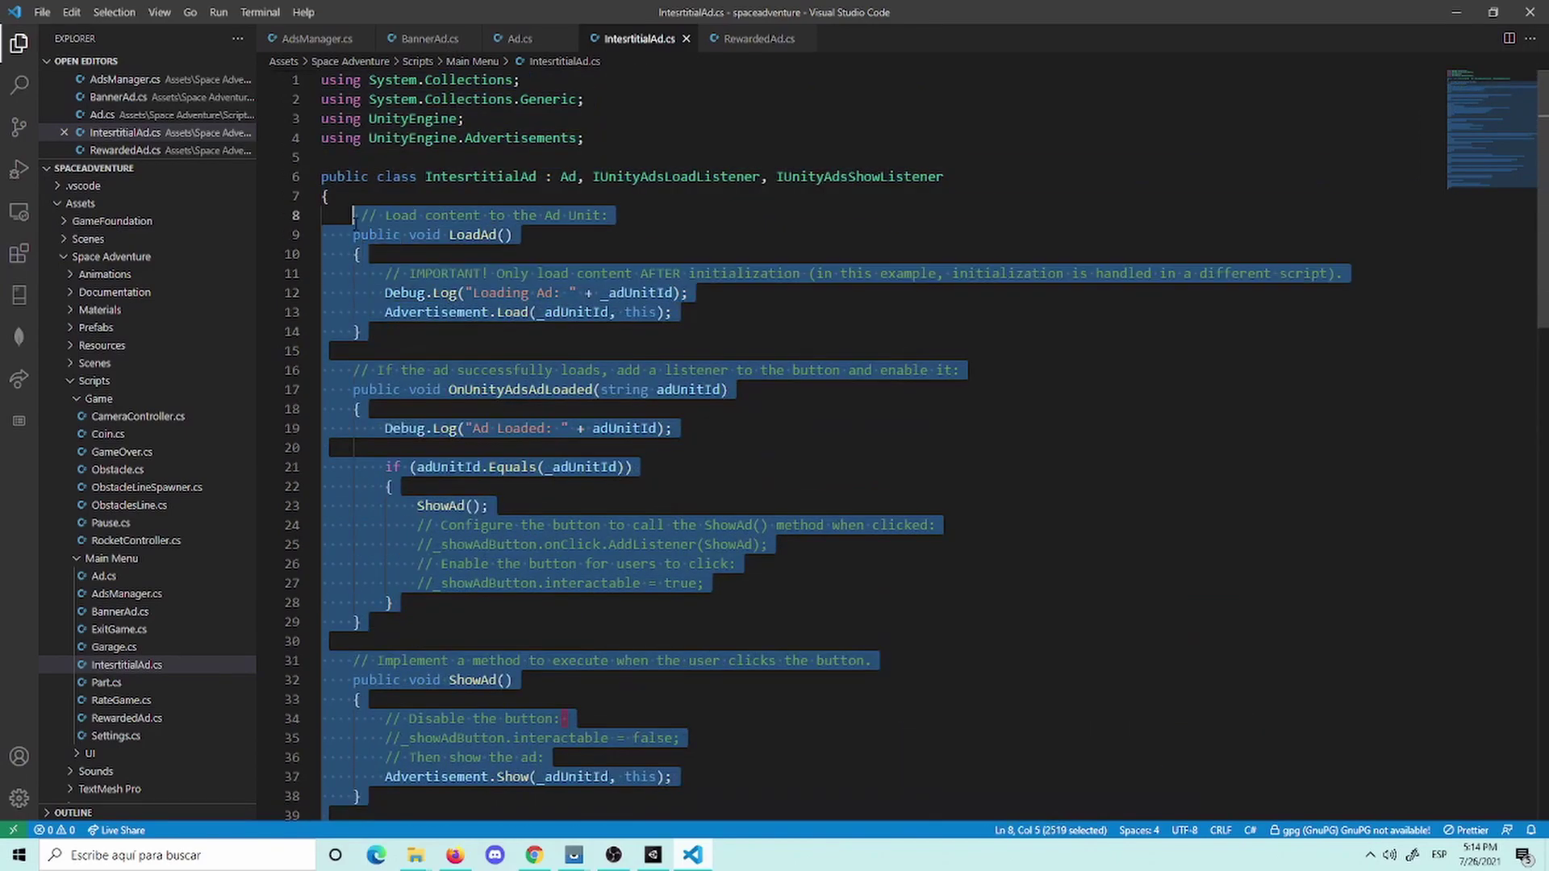
key(Delete)
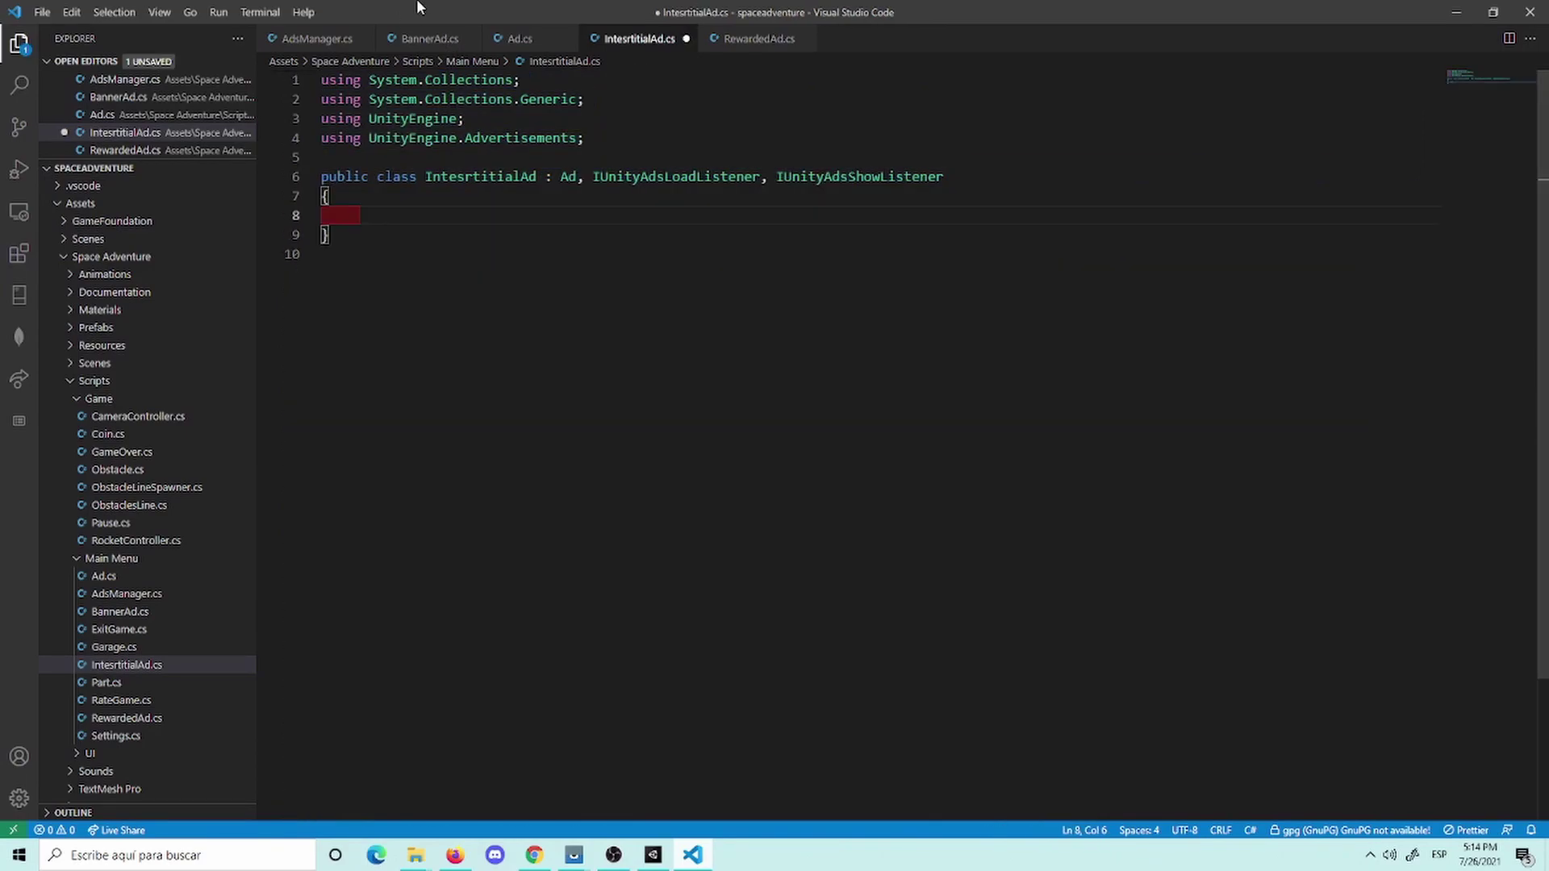
key(ctrl+z)
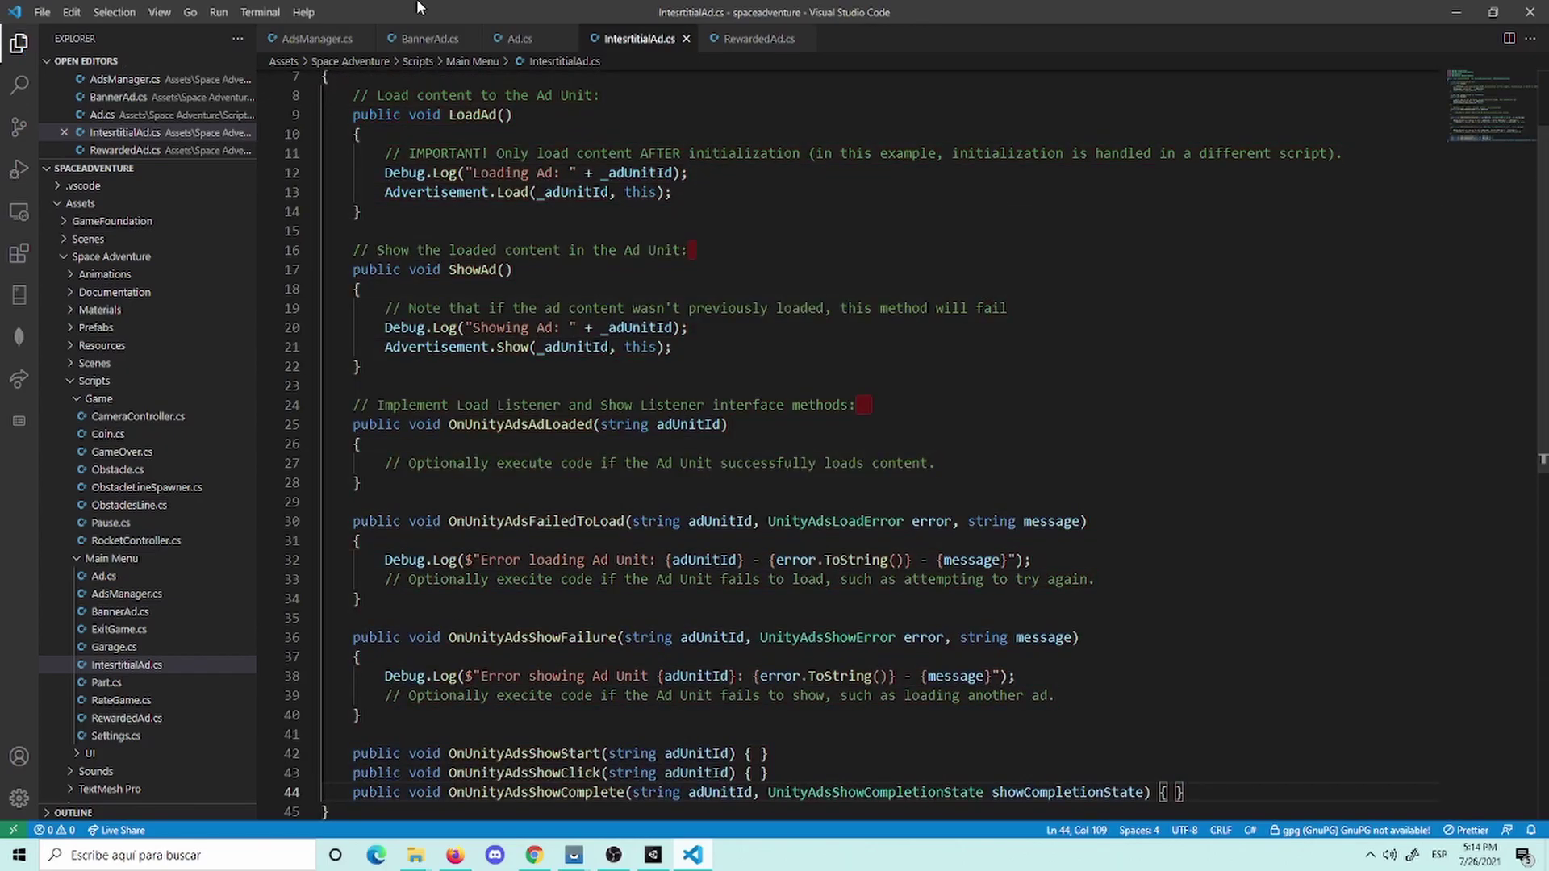
scroll(781, 552, down, 3)
scroll(781, 552, up, 3)
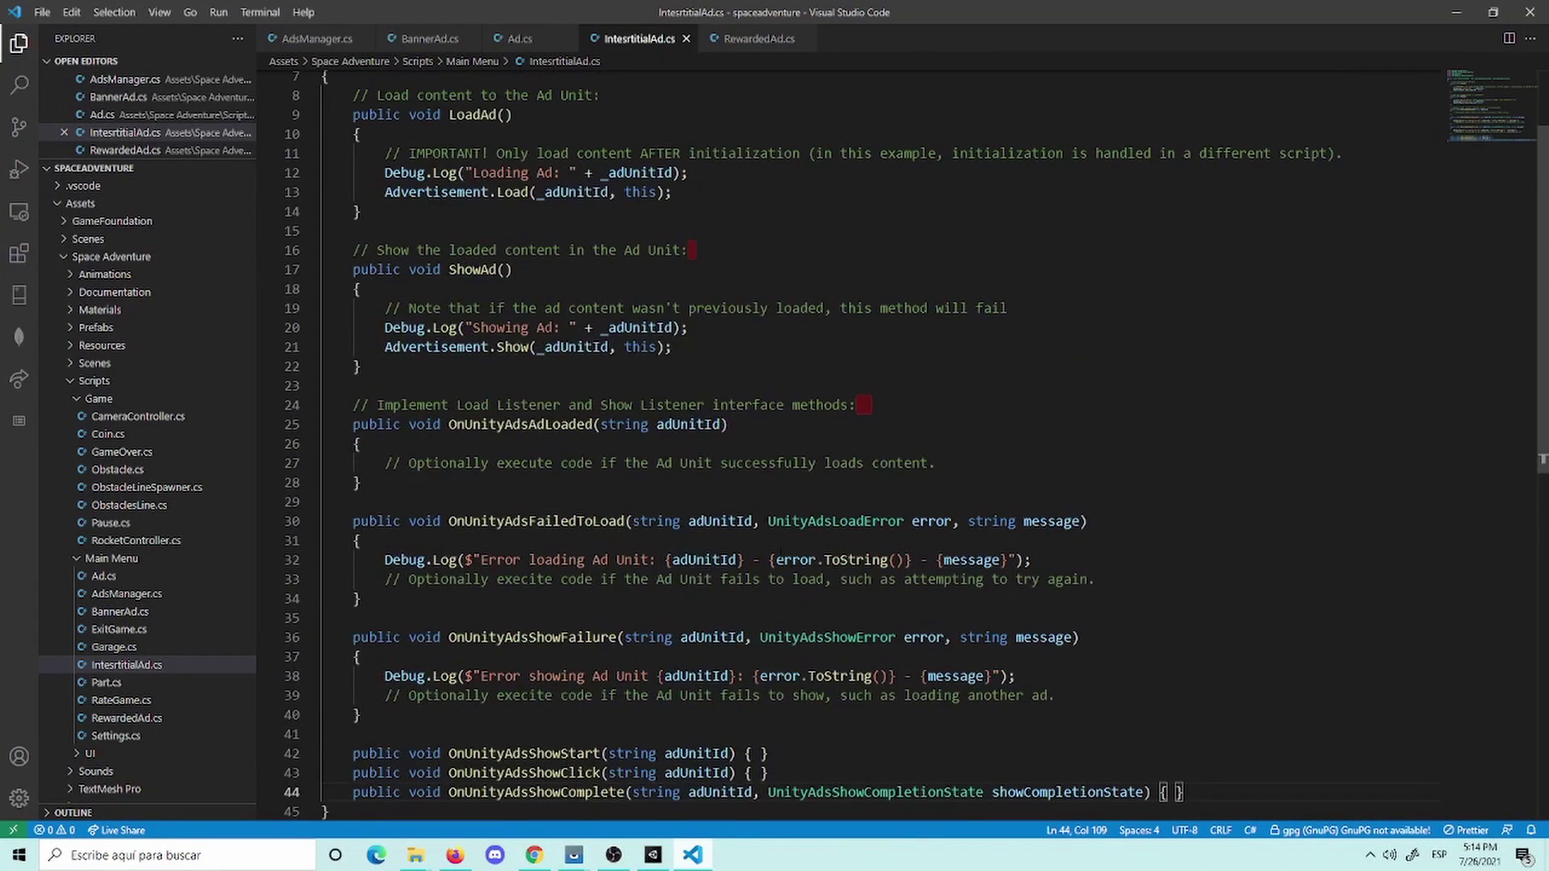
scroll(780, 552, up, 3)
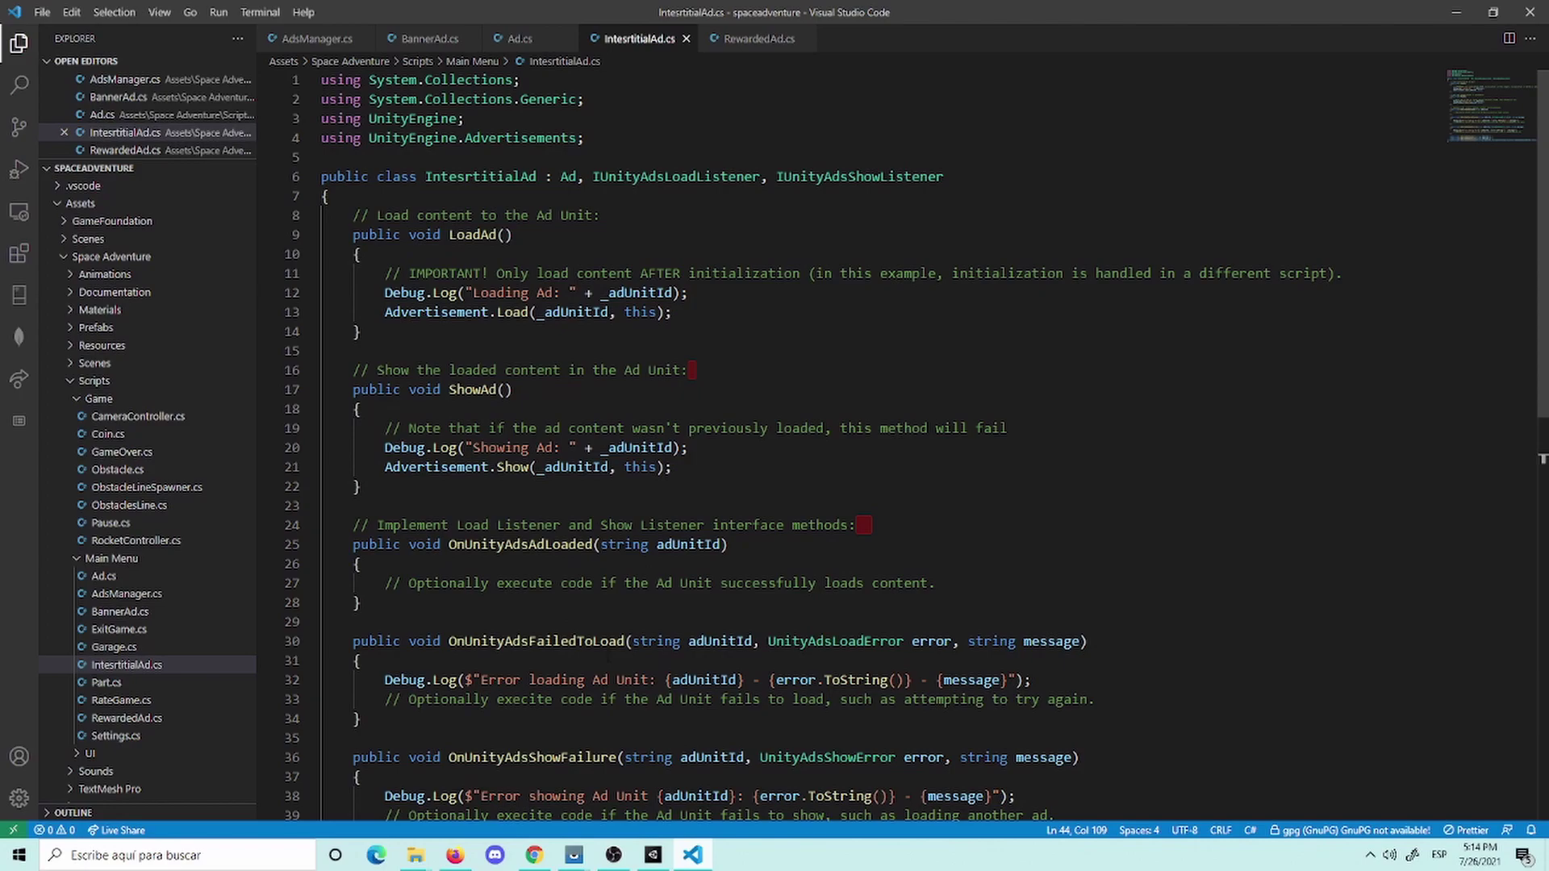
scroll(615, 498, down, 2)
scroll(615, 498, down, 2)
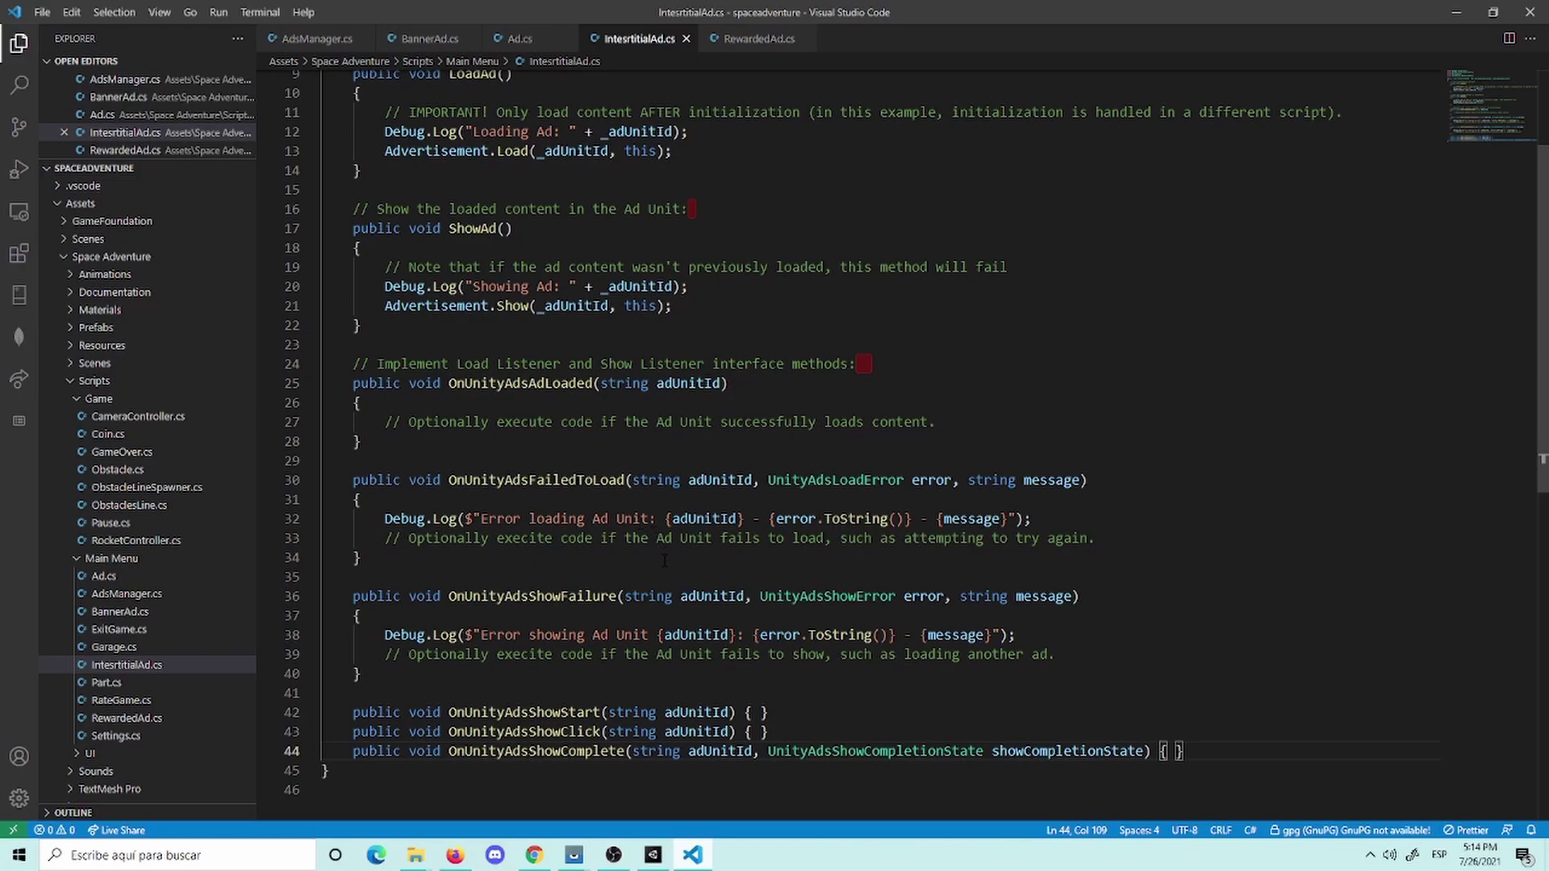
scroll(637, 529, up, 2)
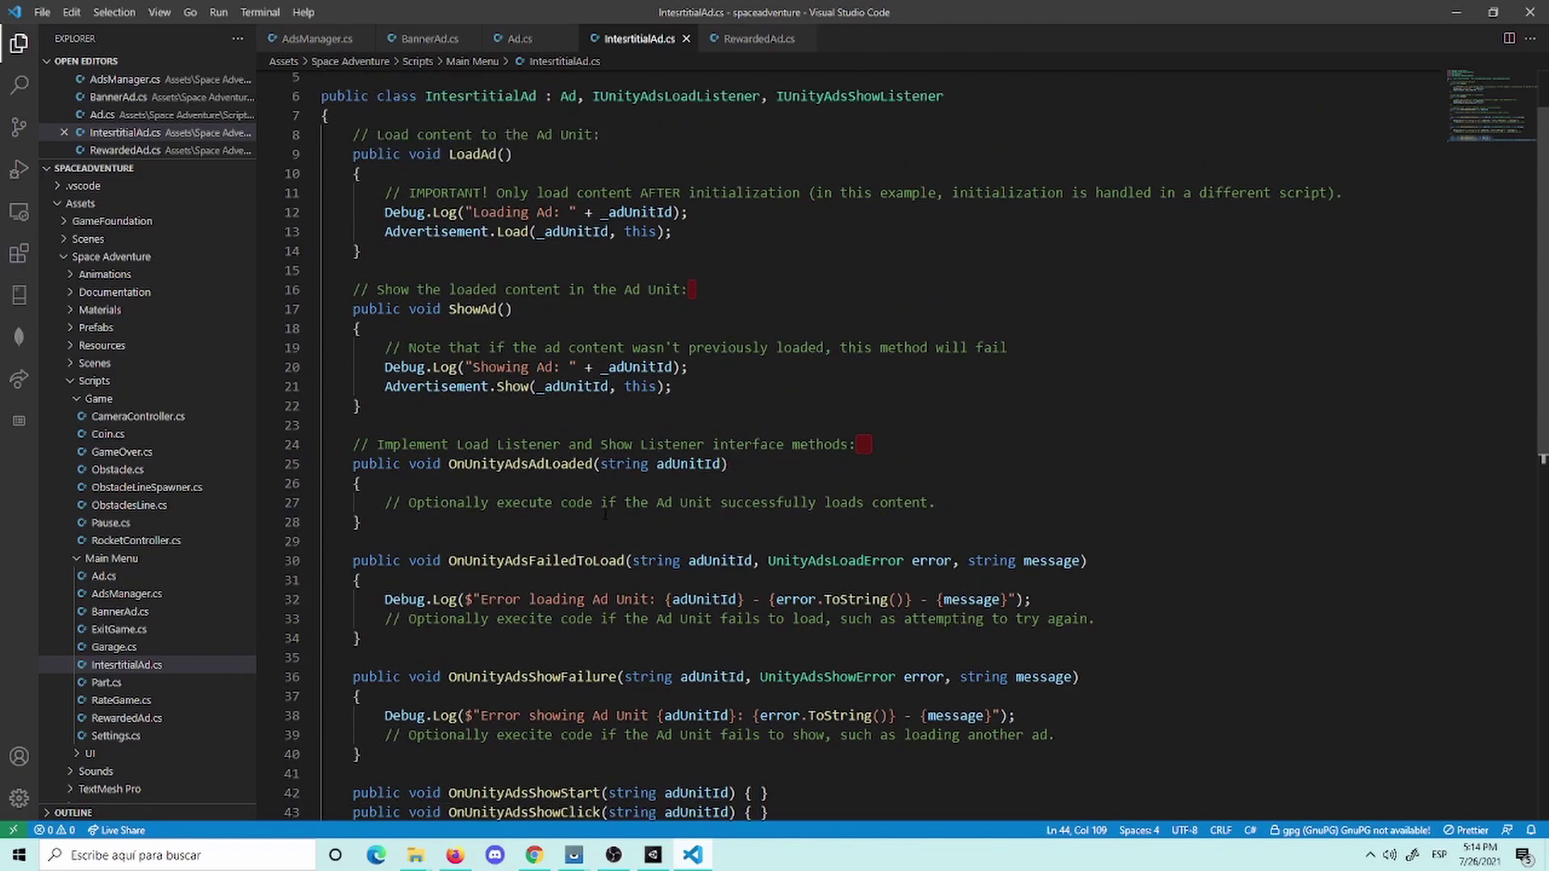
click(652, 855)
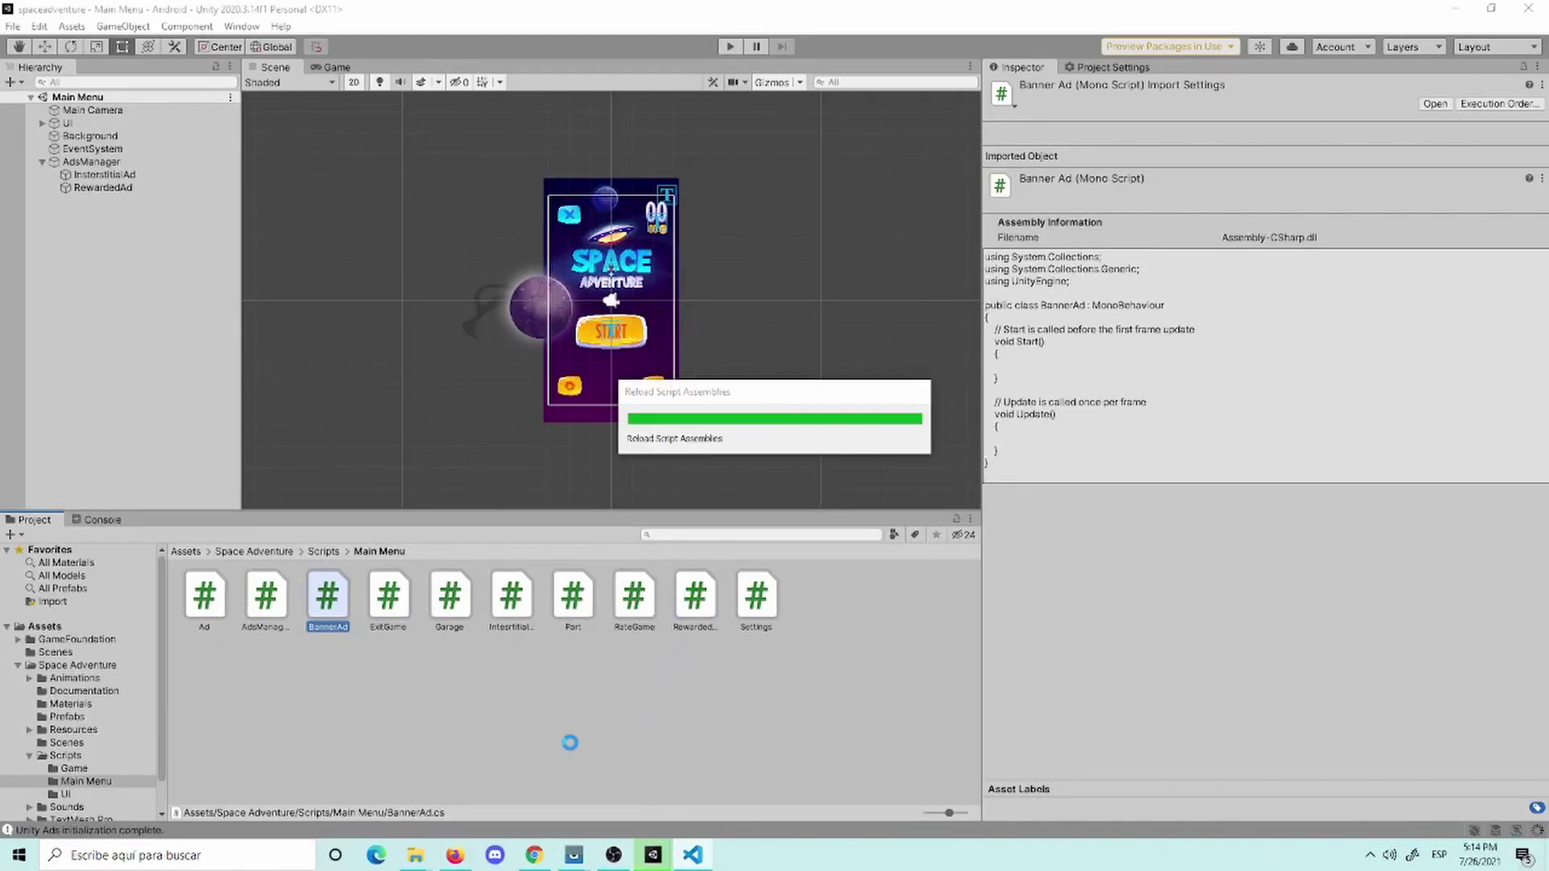
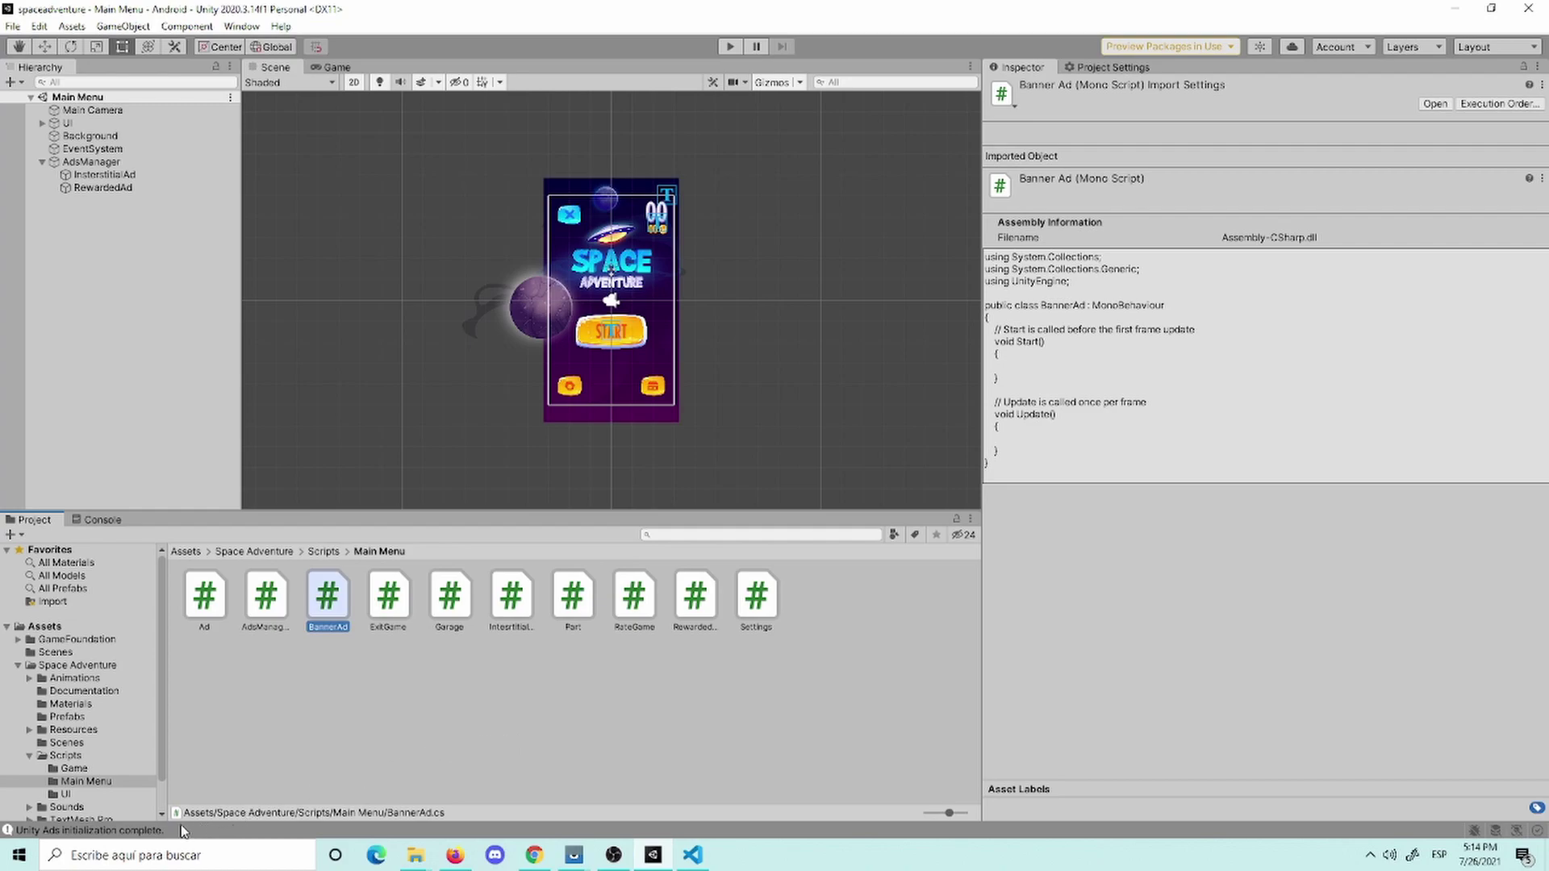
Step: Switch from Unity to Visual Studio Code, where IntesrtitialAd.cs is open
click(692, 855)
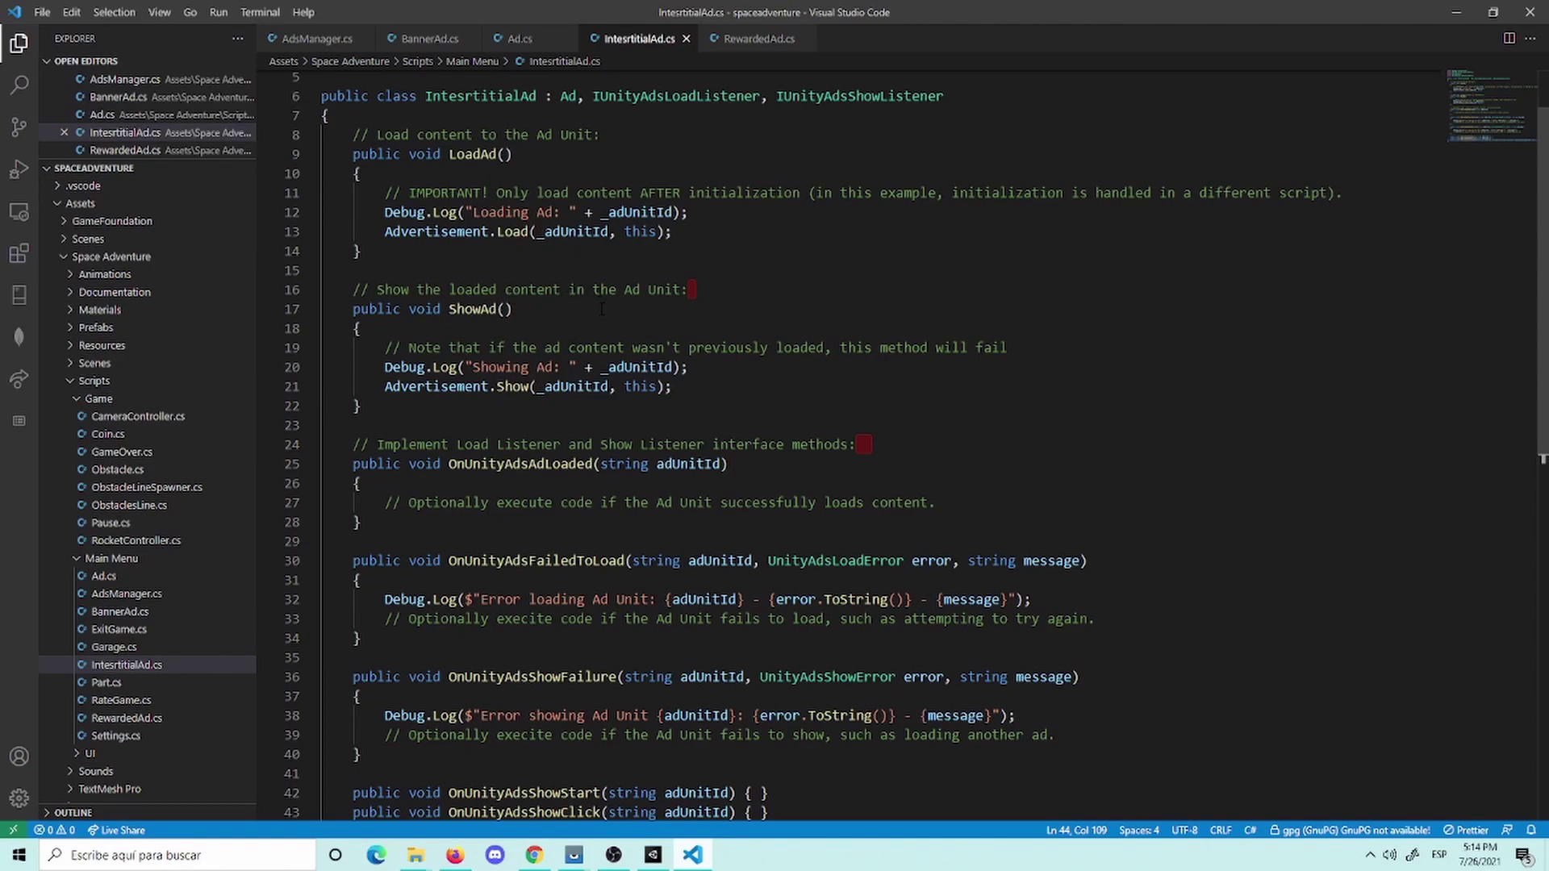
scroll(624, 402, up, 2)
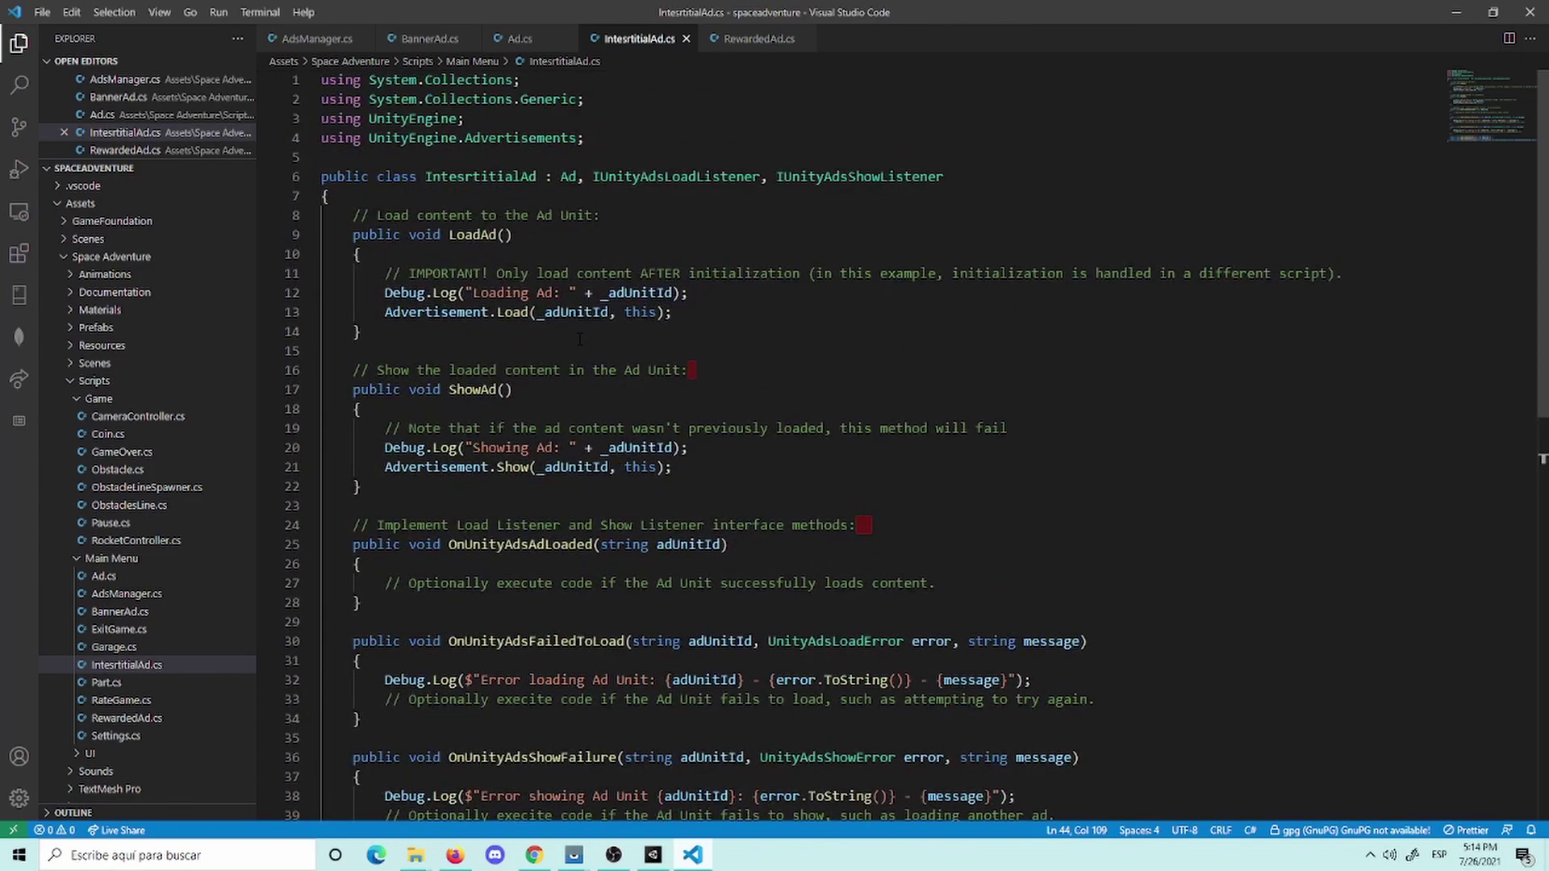
scroll(616, 475, down, 1)
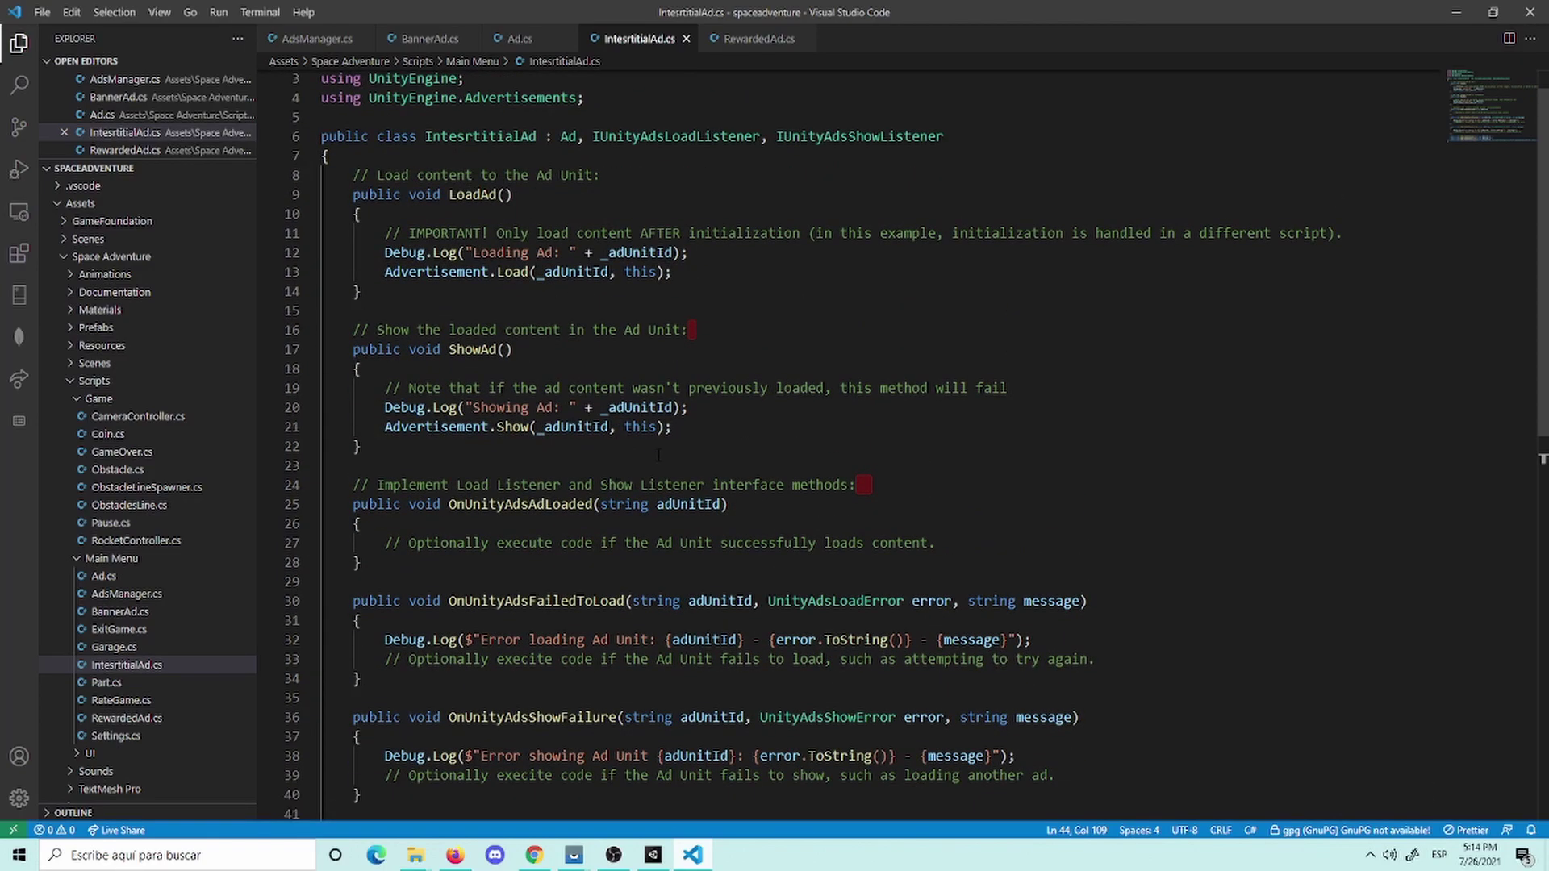
scroll(388, 79, down, 4)
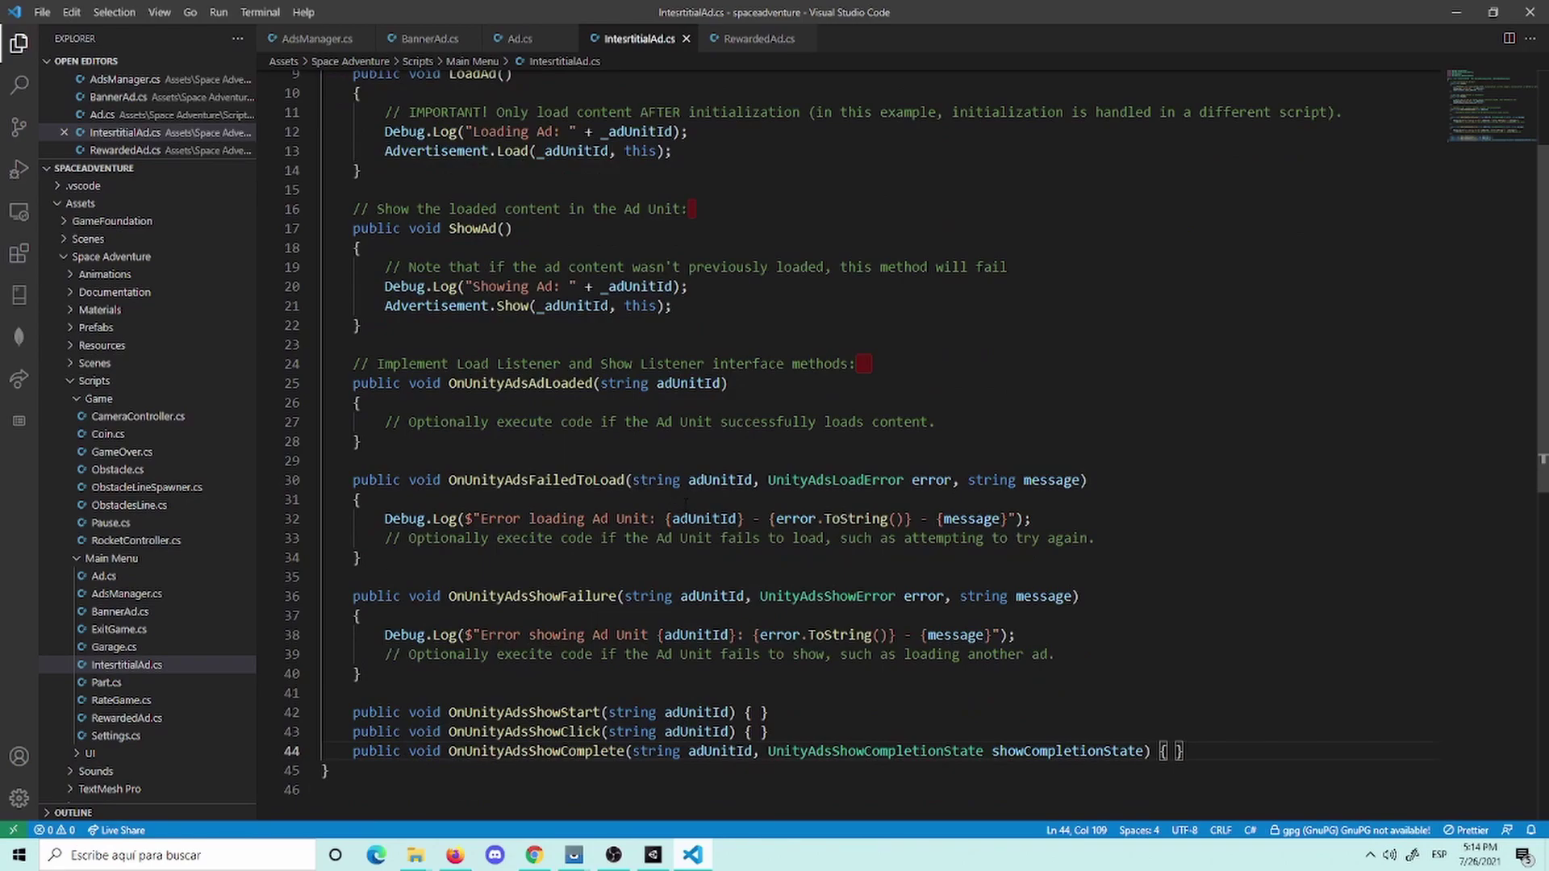
scroll(388, 78, up, 4)
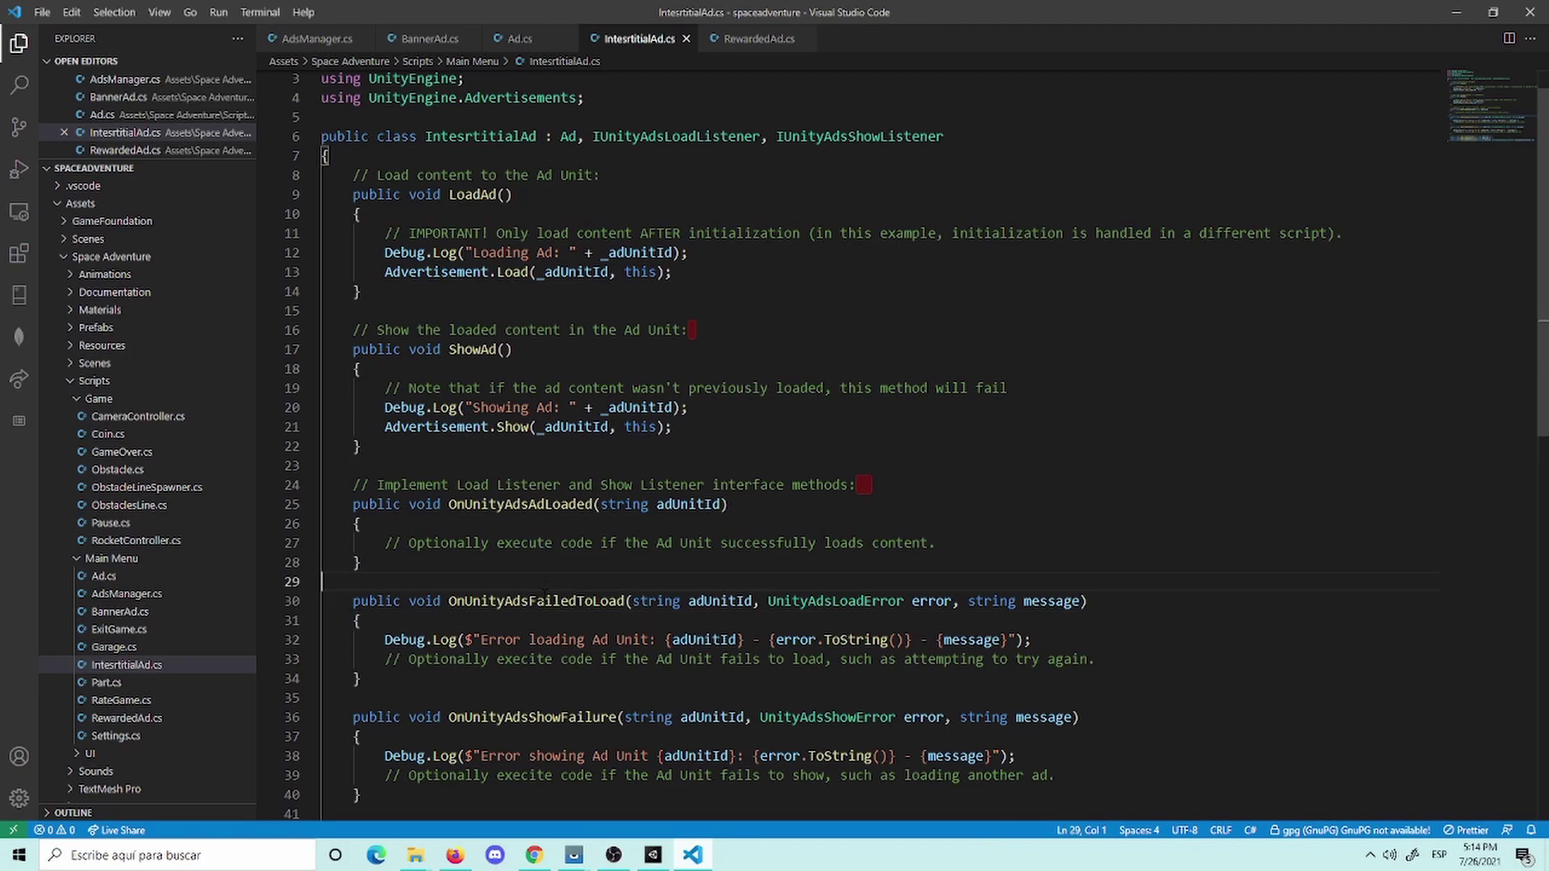
drag(322, 601, 323, 620)
scroll(531, 605, down, 2)
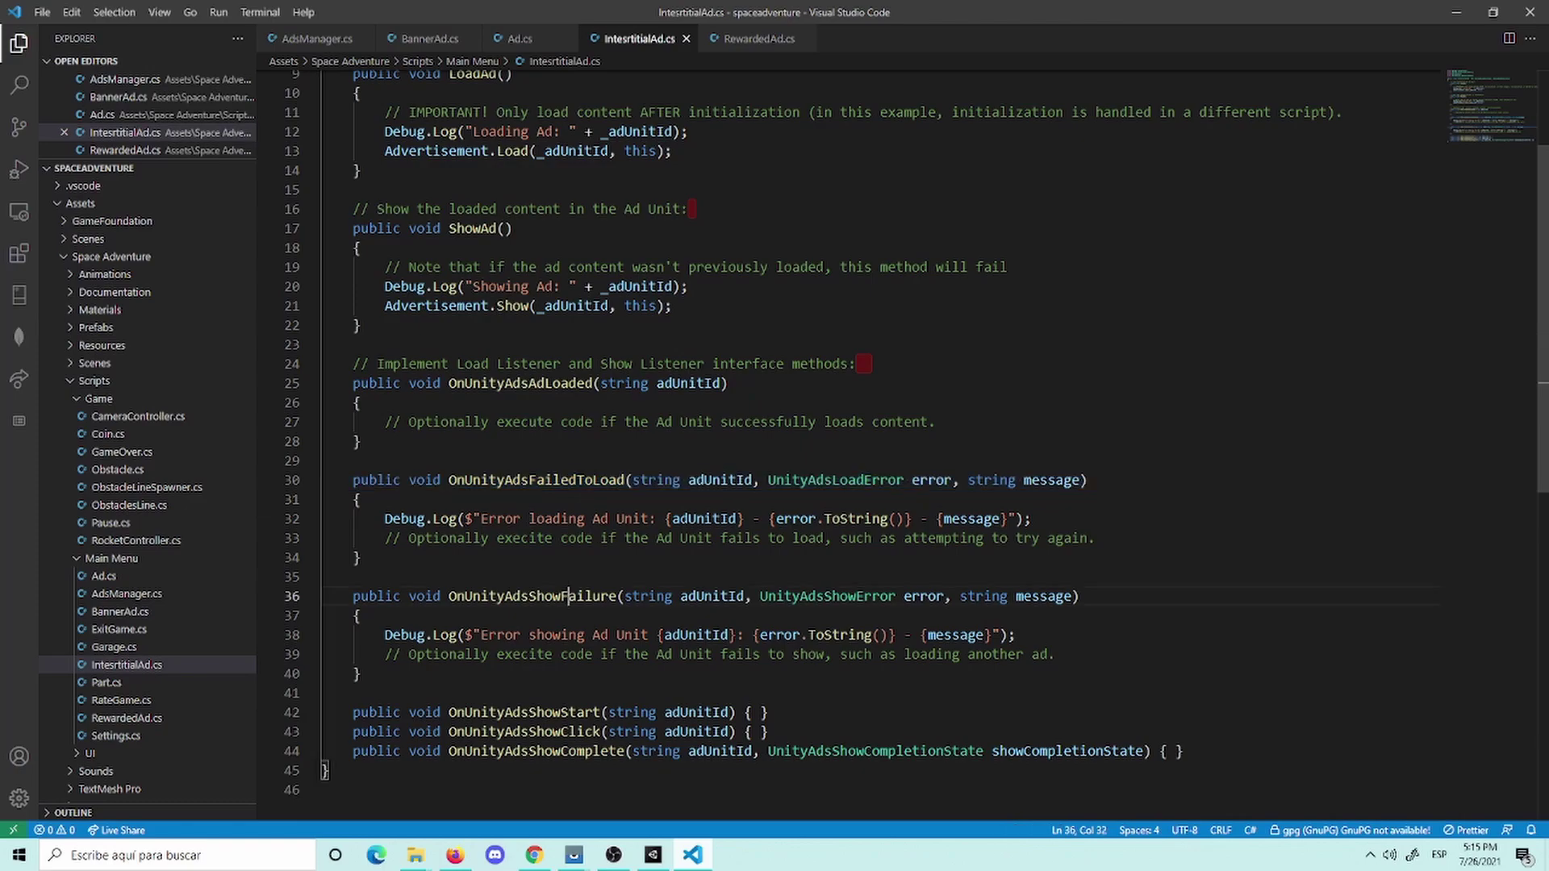
drag(323, 596, 322, 616)
drag(324, 577, 324, 596)
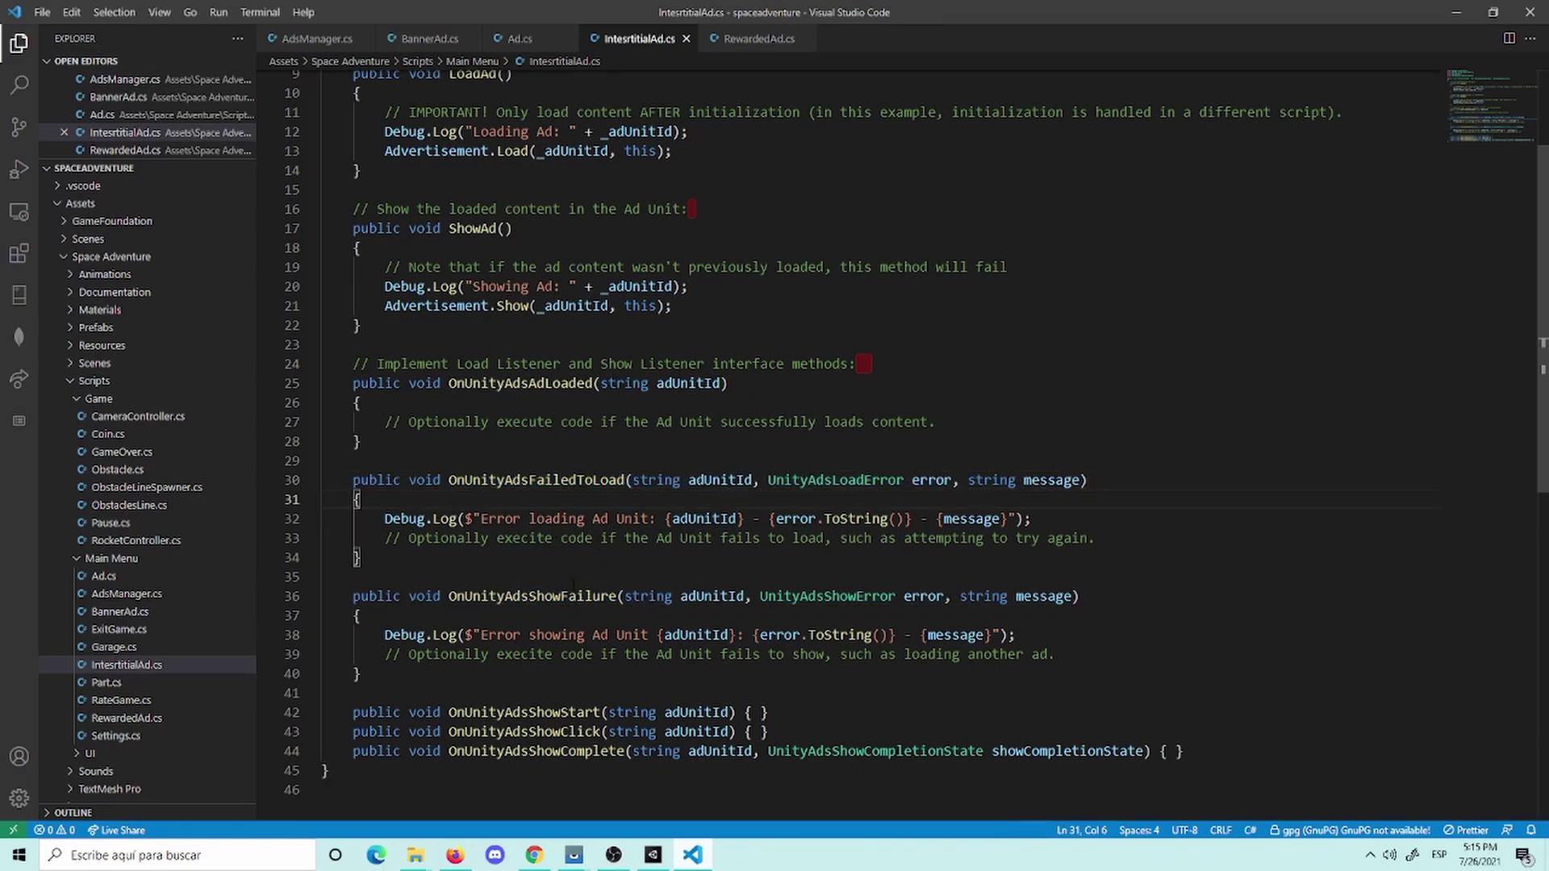
scroll(581, 556, up, 2)
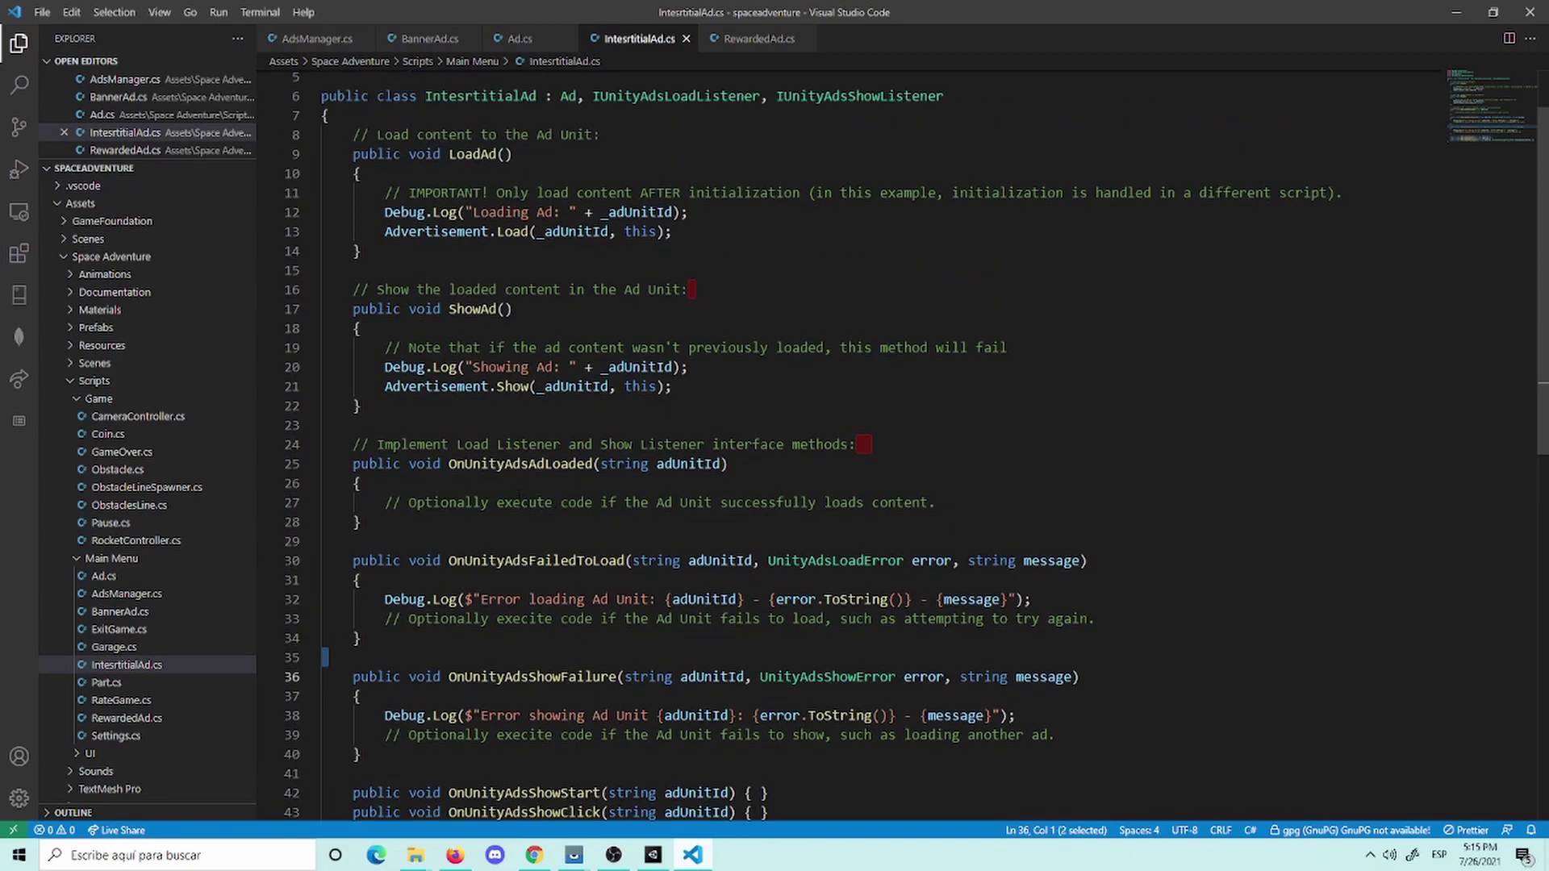
click(564, 521)
key(ctrl+a)
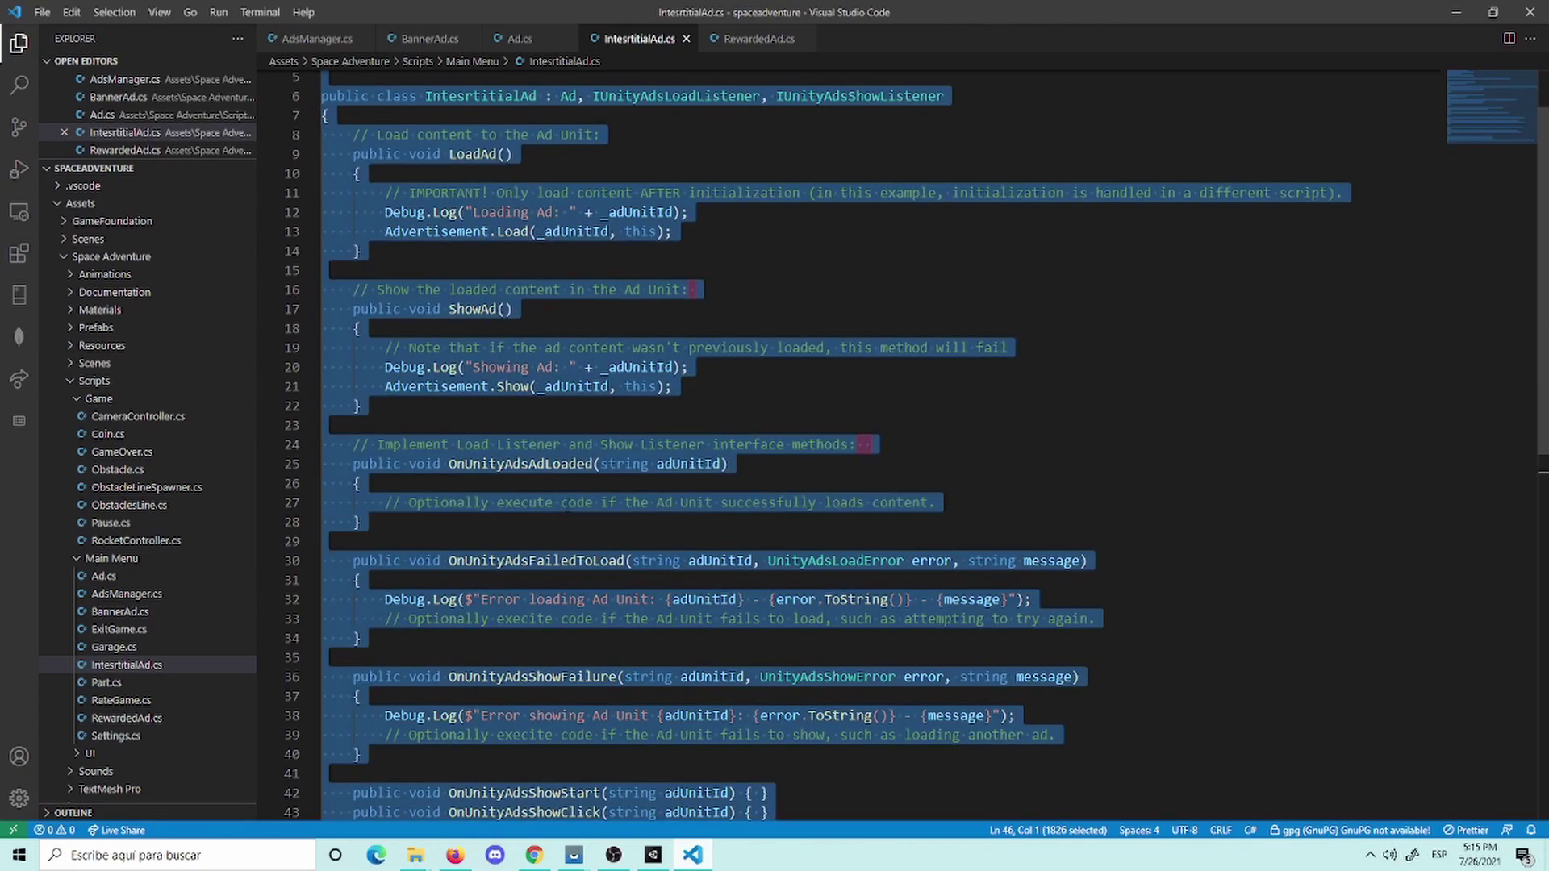
triple_click(568, 506)
scroll(593, 502, up, 2)
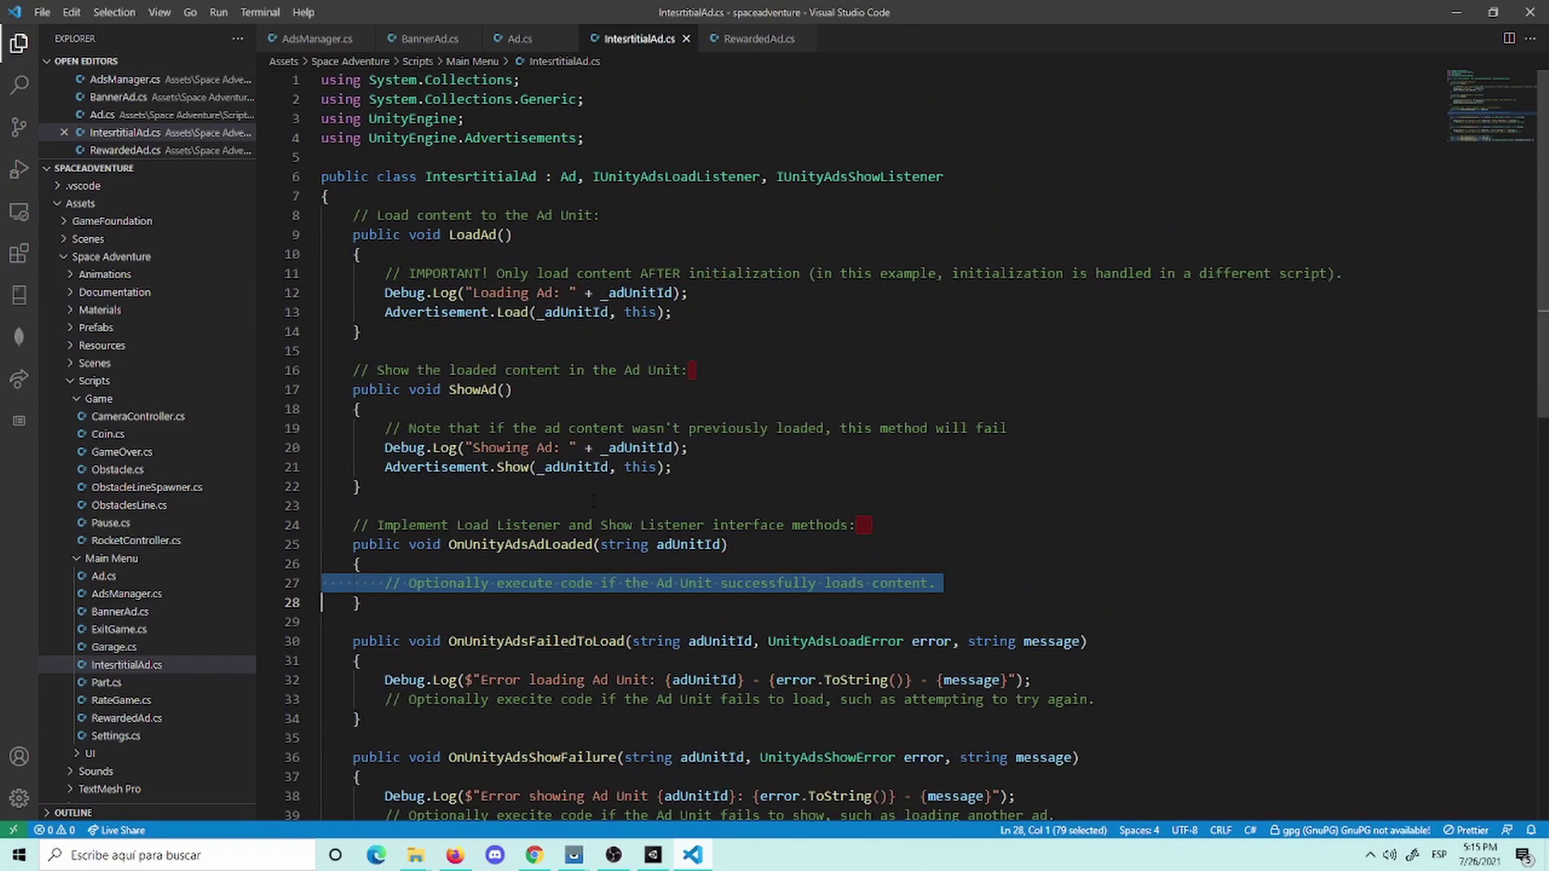
triple_click(516, 392)
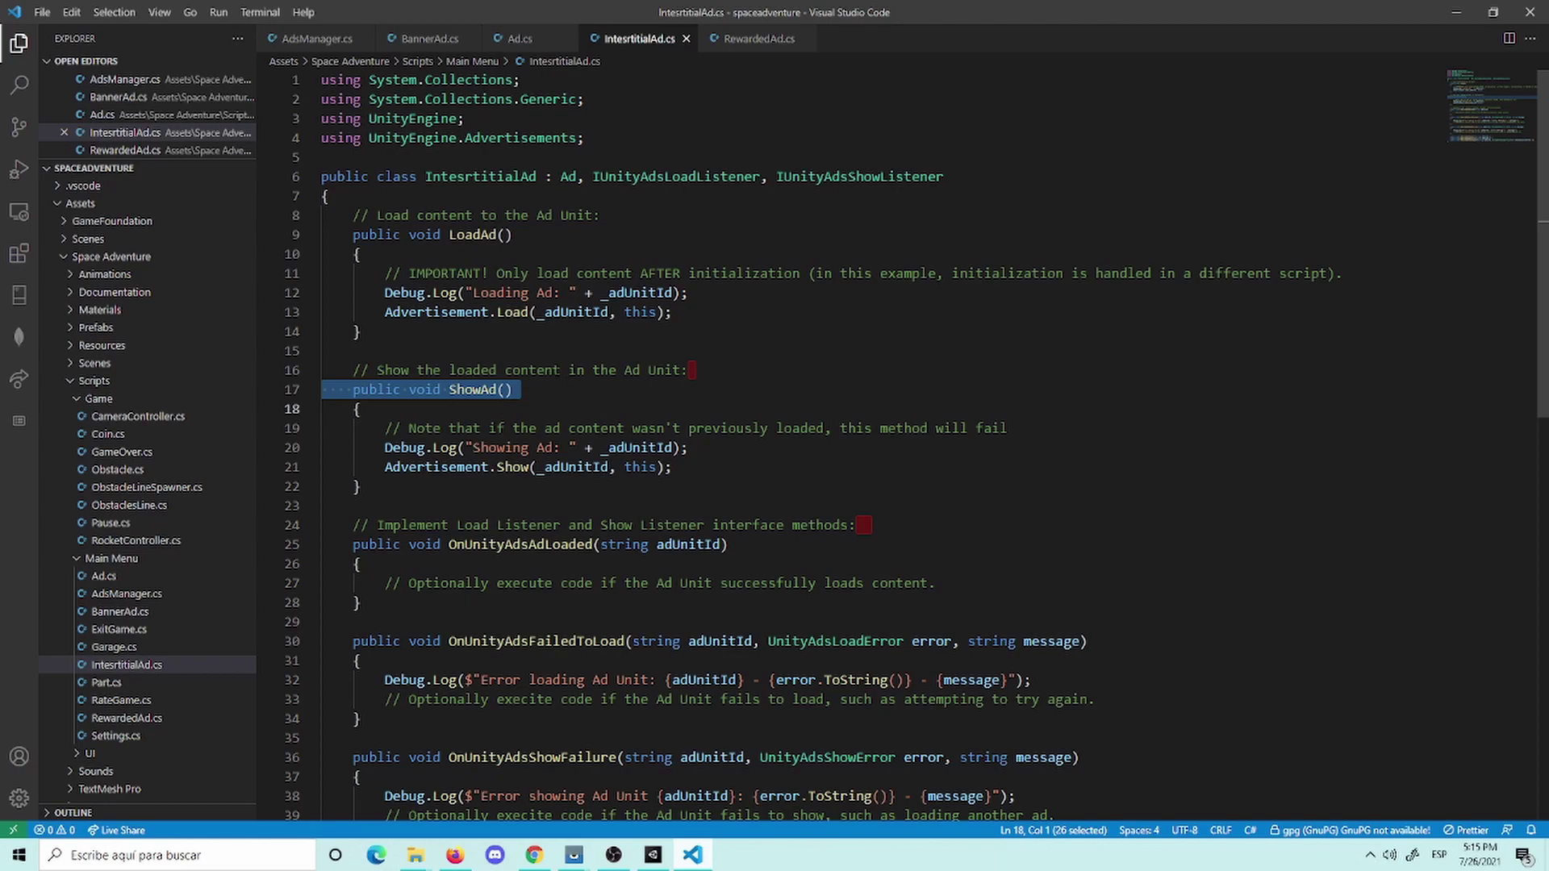
triple_click(480, 235)
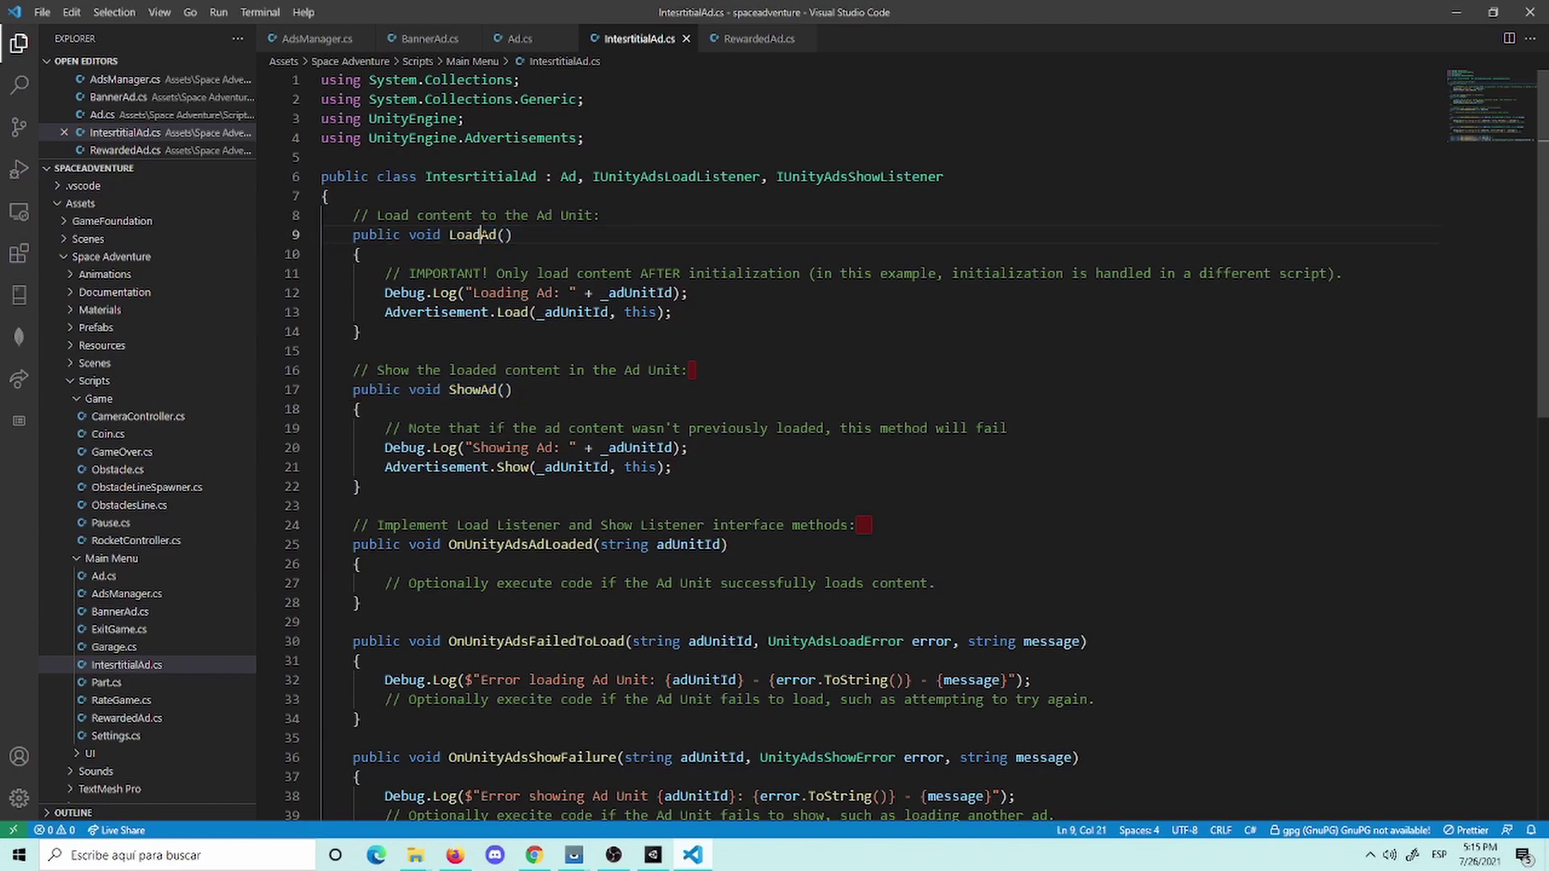
click(673, 312)
double_click(859, 176)
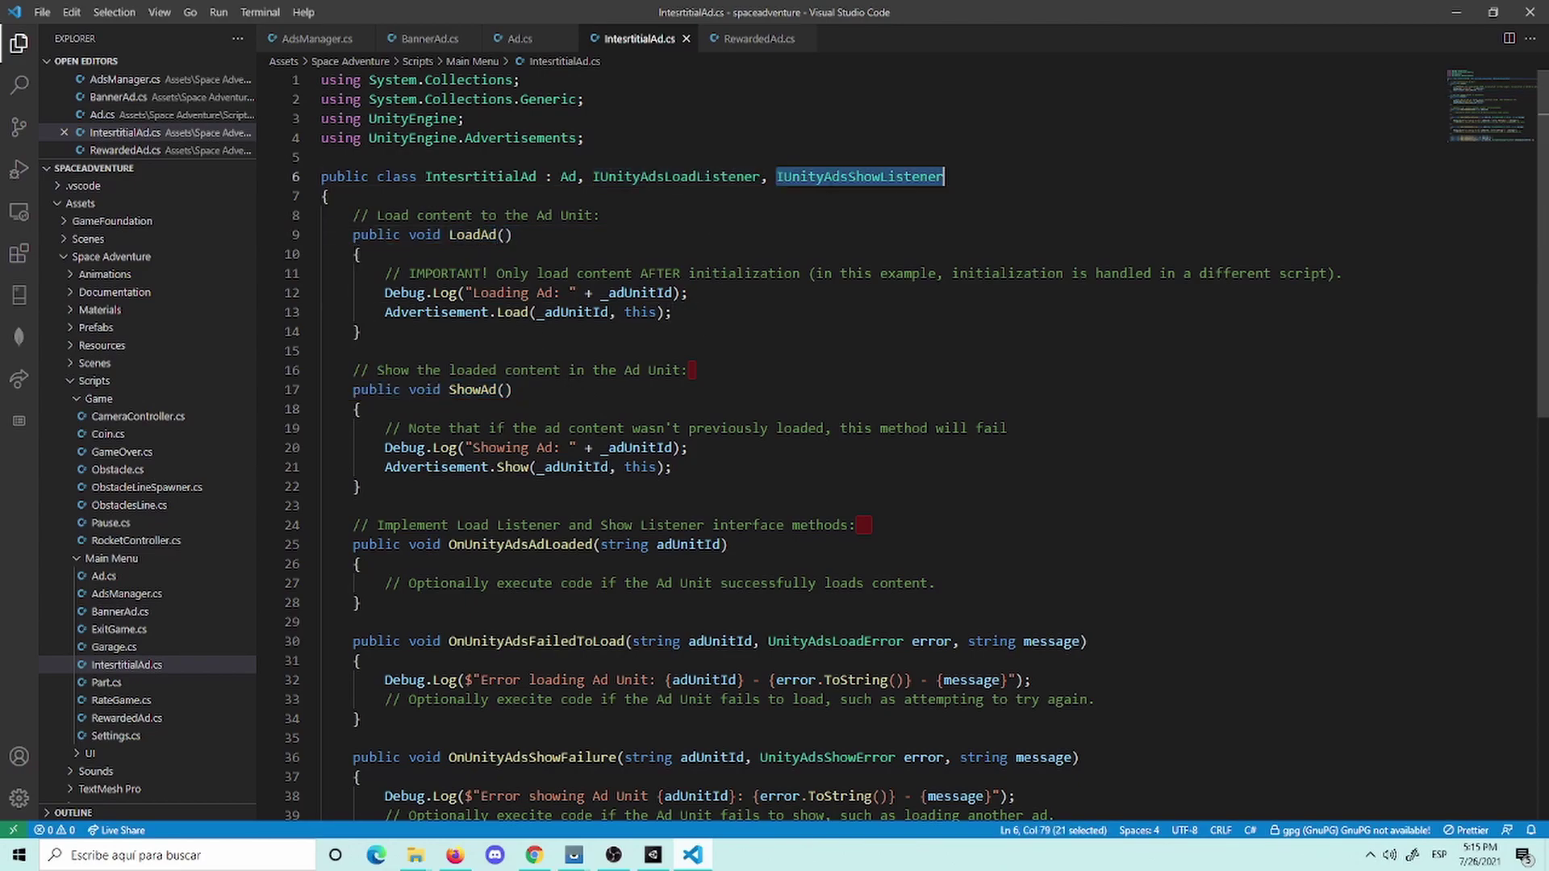
click(794, 355)
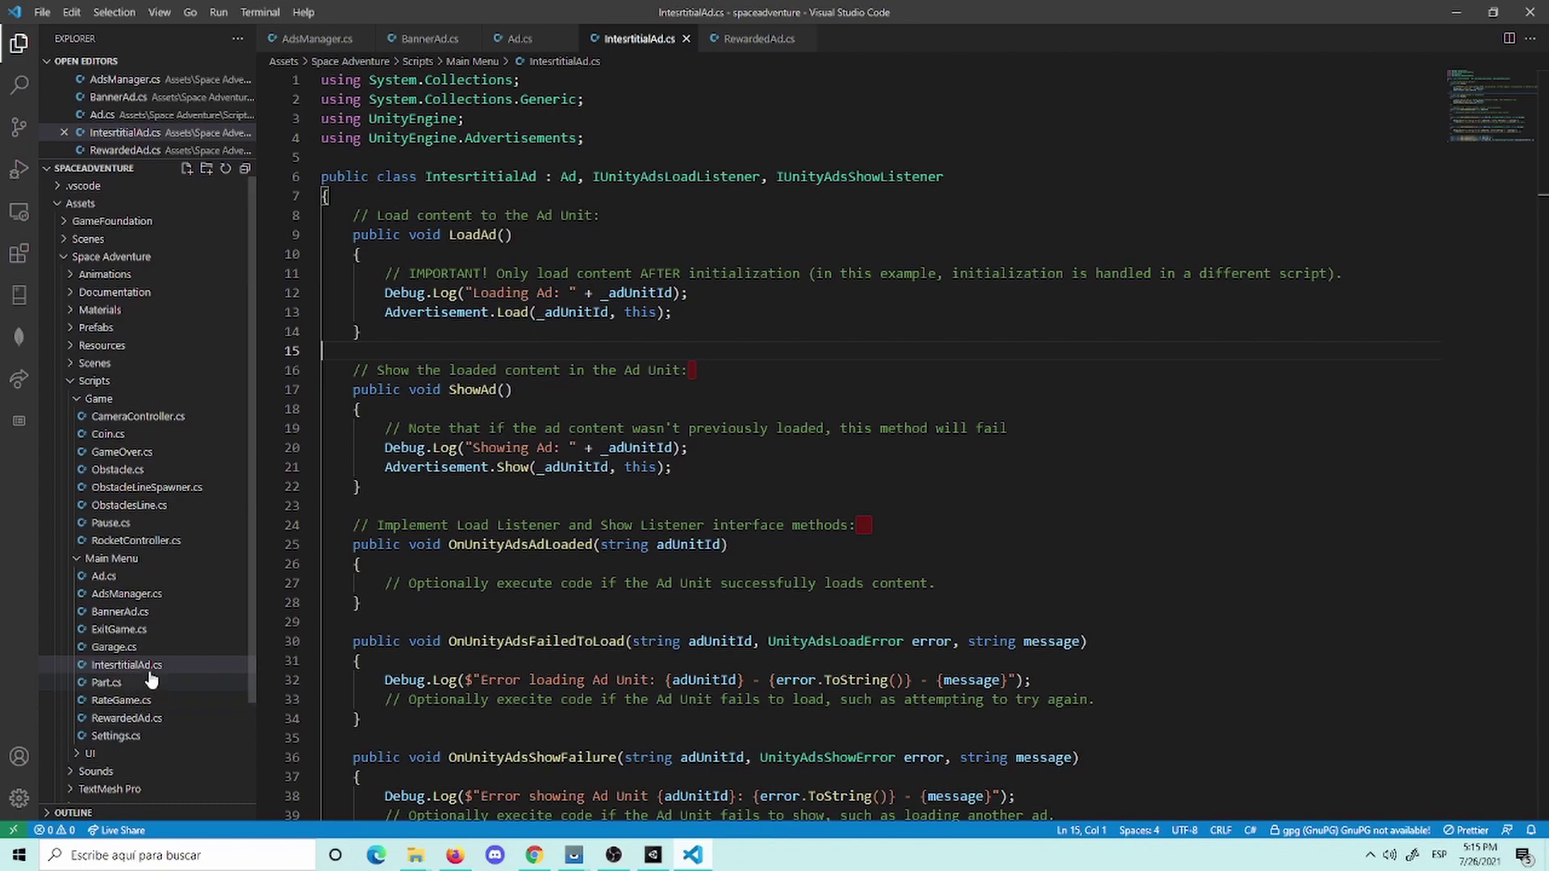
Step: Open RocketController.cs and scroll through its code
click(159, 547)
scroll(806, 443, down, 4)
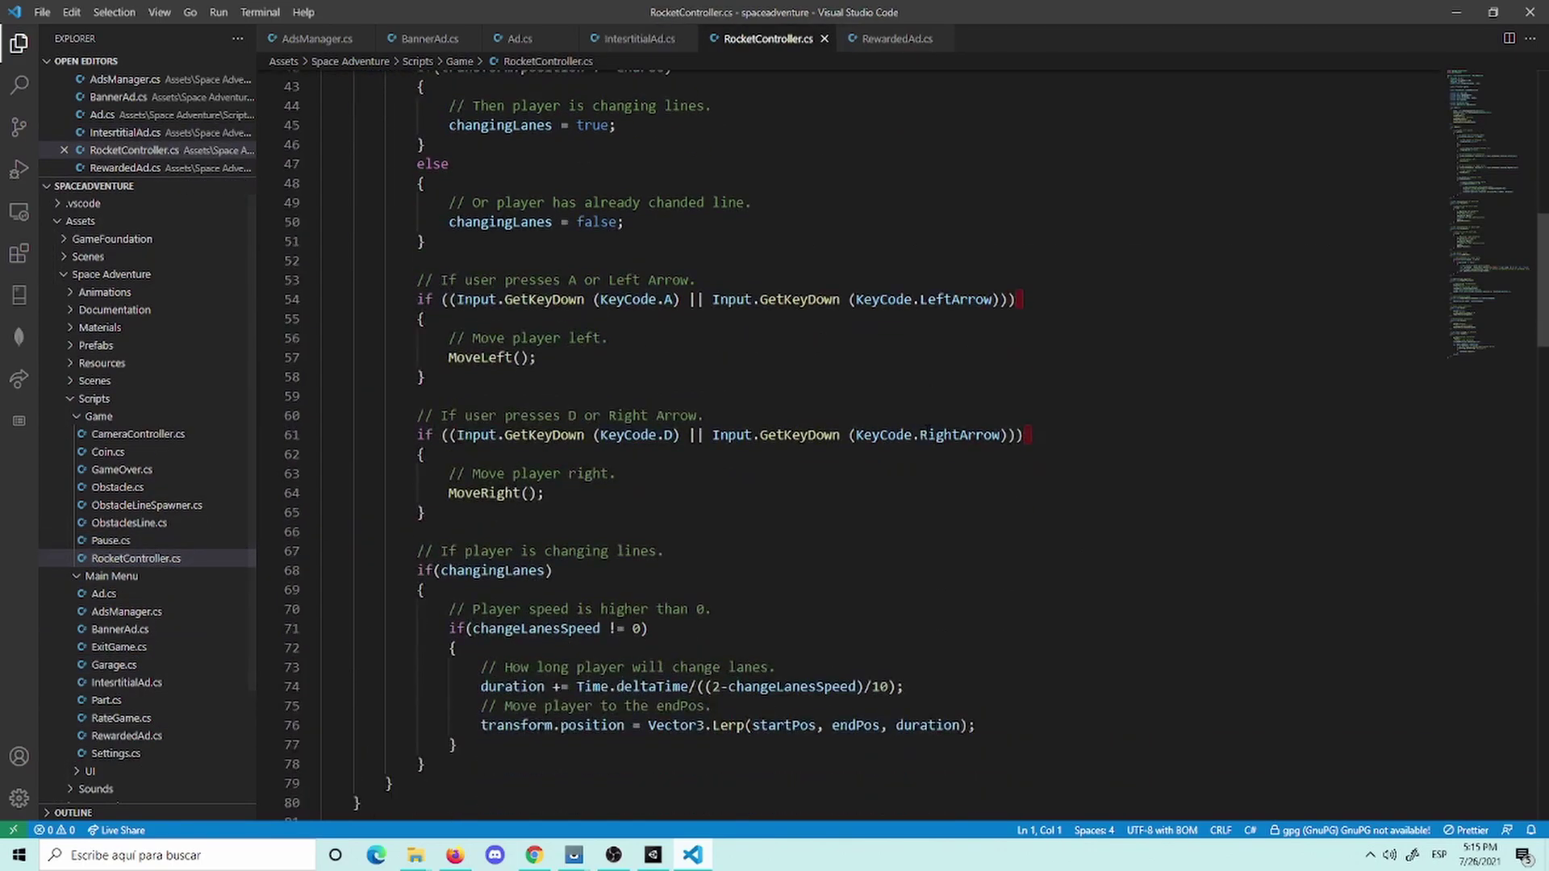
scroll(883, 483, down, 5)
scroll(883, 483, down, 3)
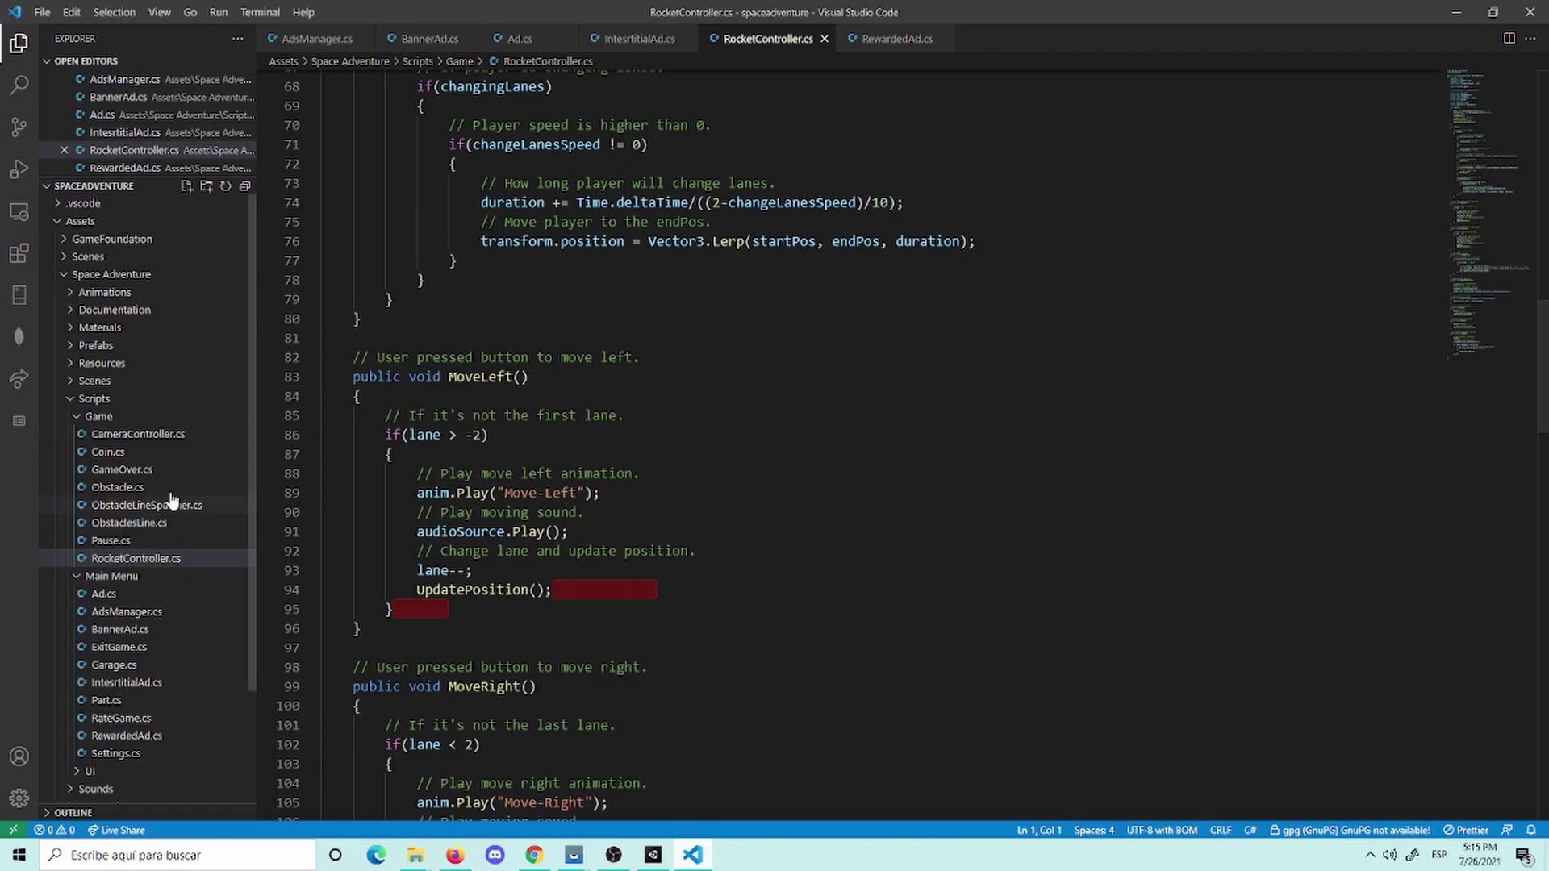
Step: Open GameOver.cs and highlight the occurrences of its Crashed method
click(166, 469)
scroll(980, 317, down, 3)
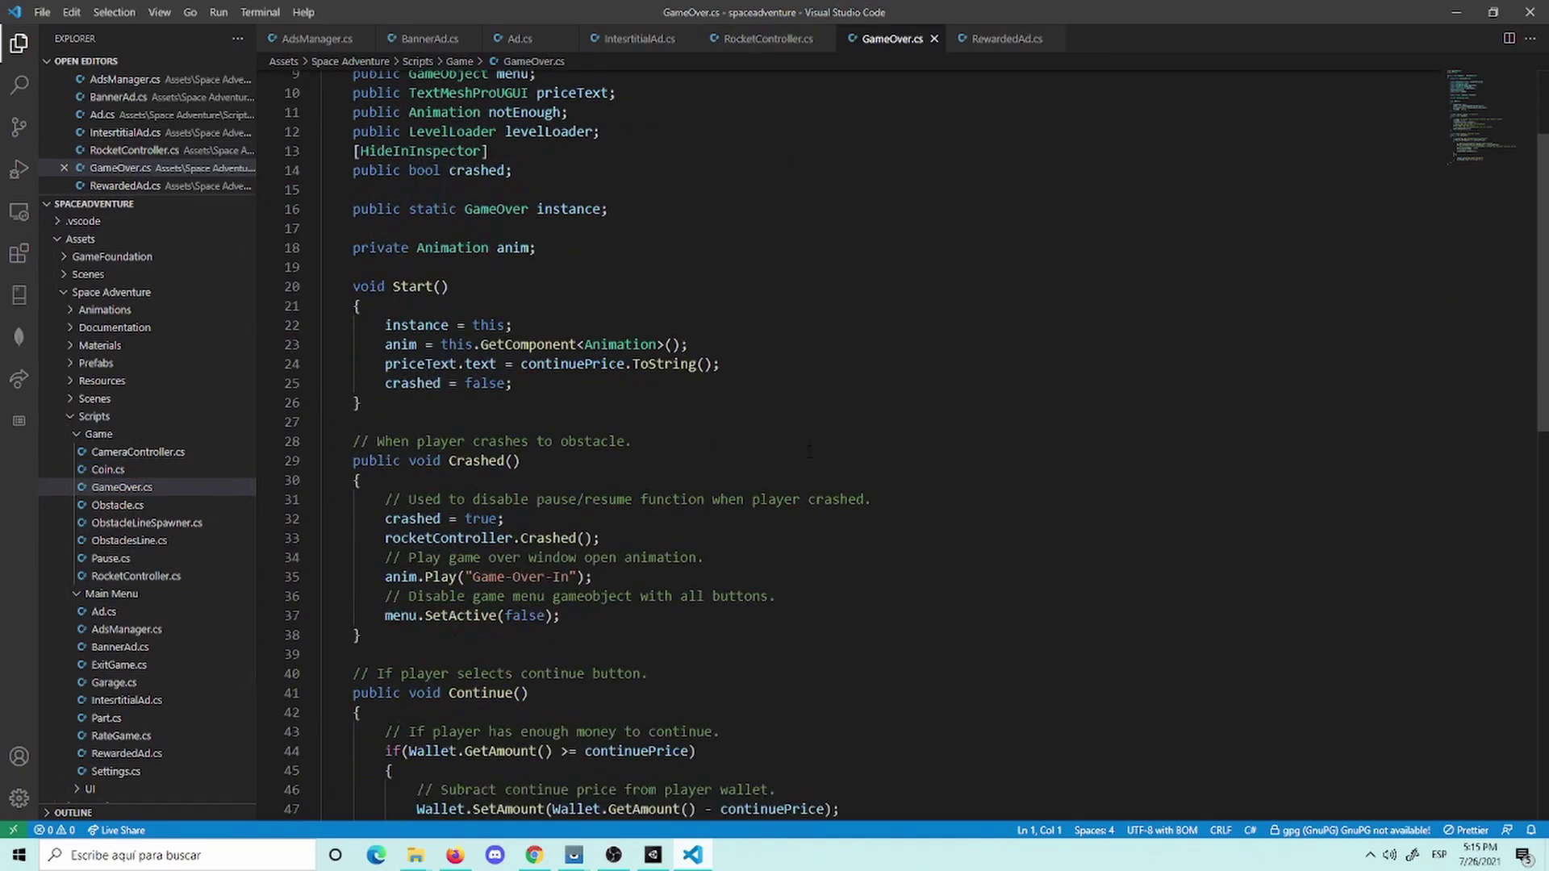
scroll(816, 457, down, 3)
scroll(722, 525, down, 3)
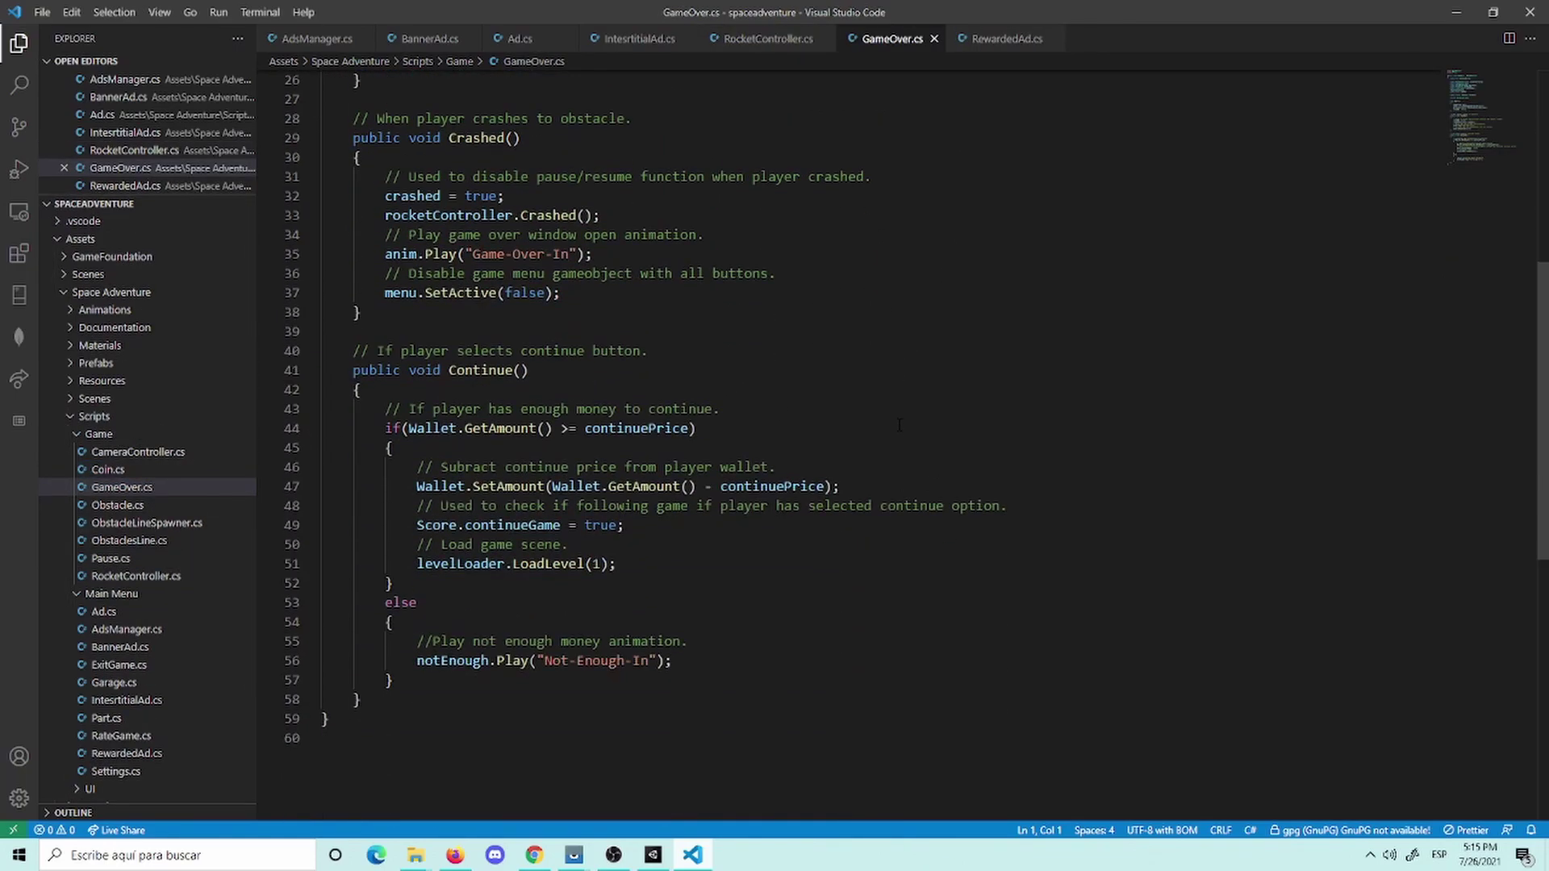
scroll(902, 417, down, 2)
scroll(972, 379, up, 4)
scroll(790, 528, up, 3)
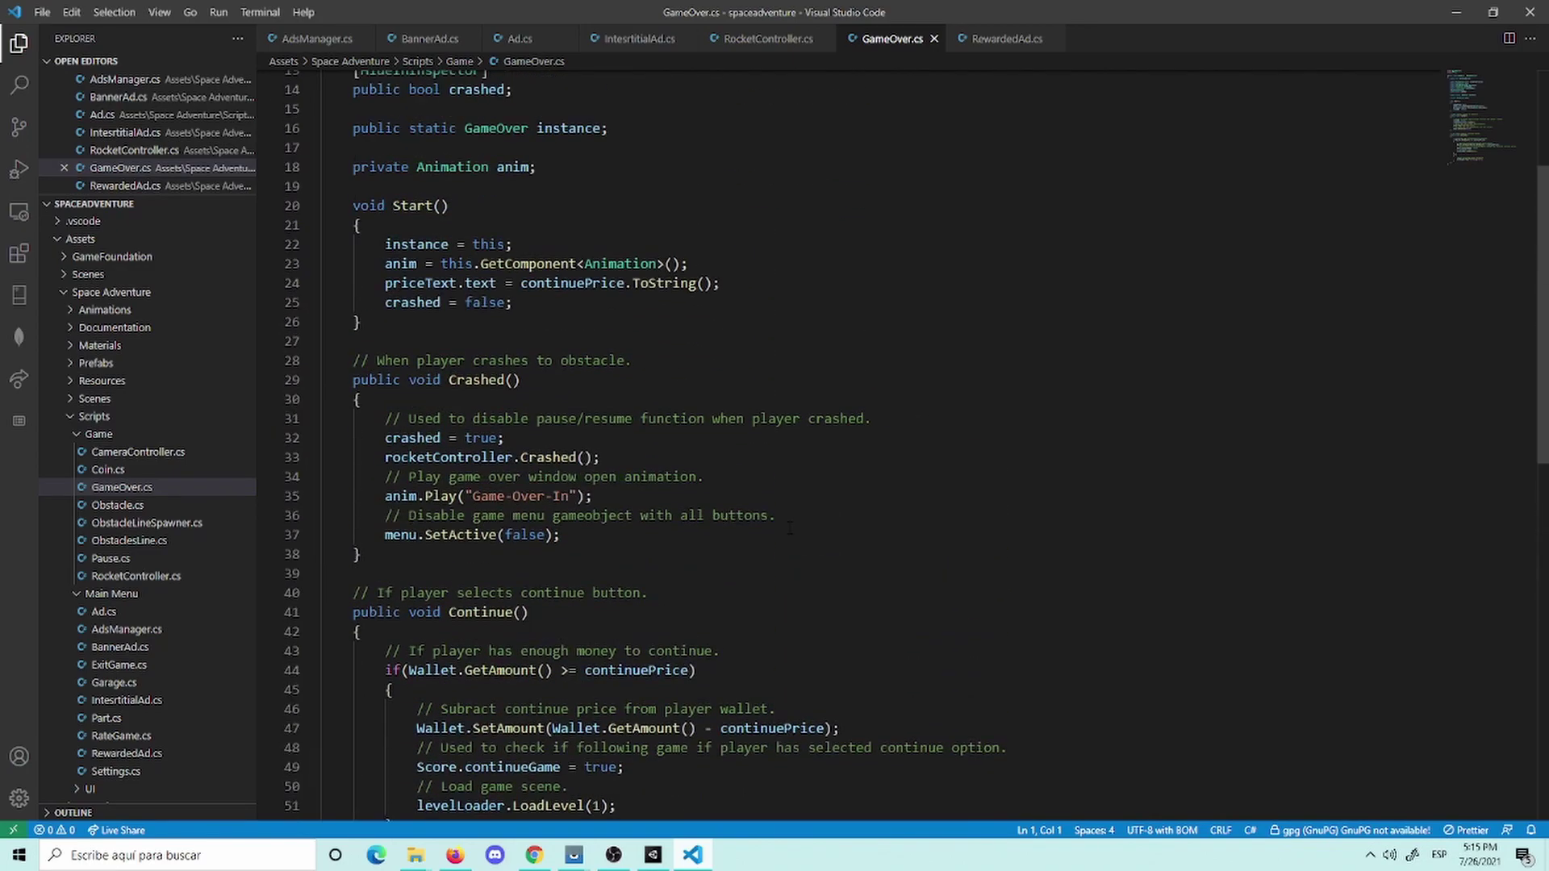
scroll(915, 443, up, 1)
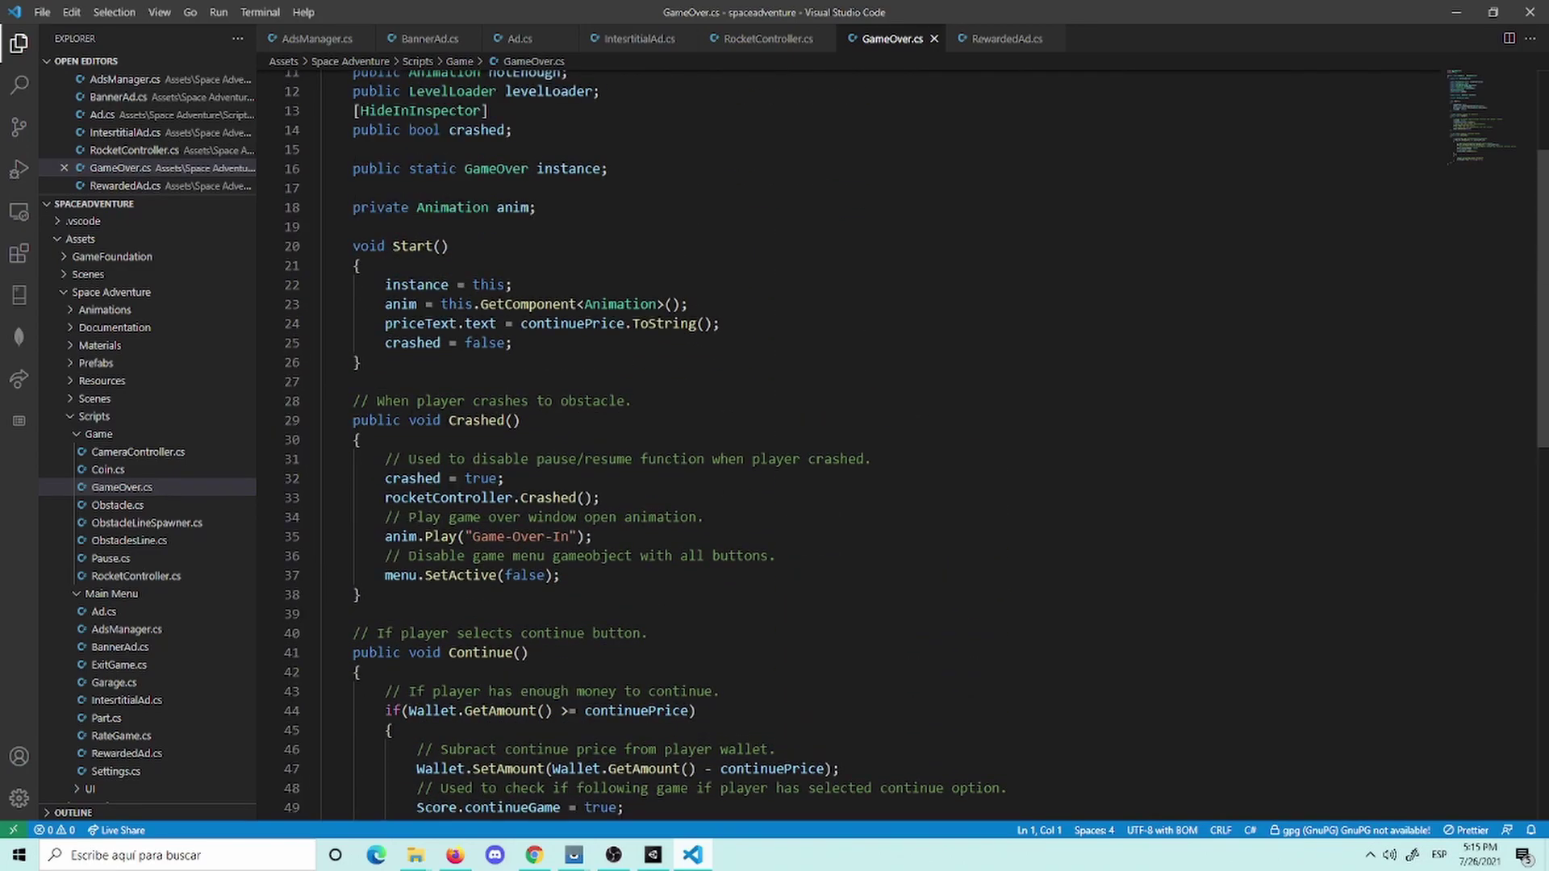
double_click(476, 420)
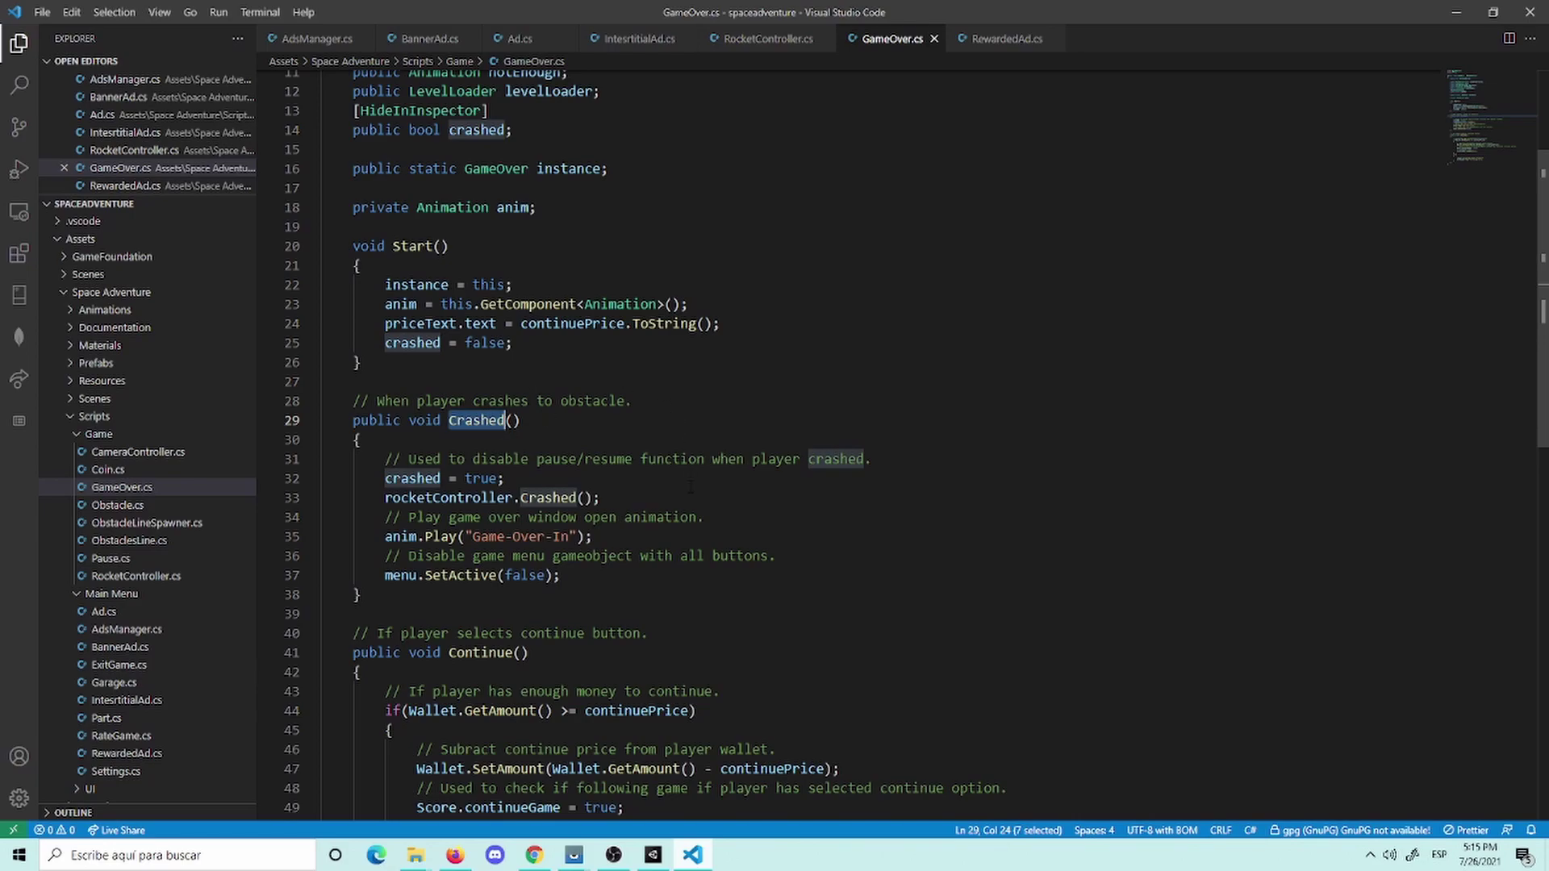
Step: Inspect the rocketController.Crashed call on line 33, then add and undo a blank line after line 37
click(601, 575)
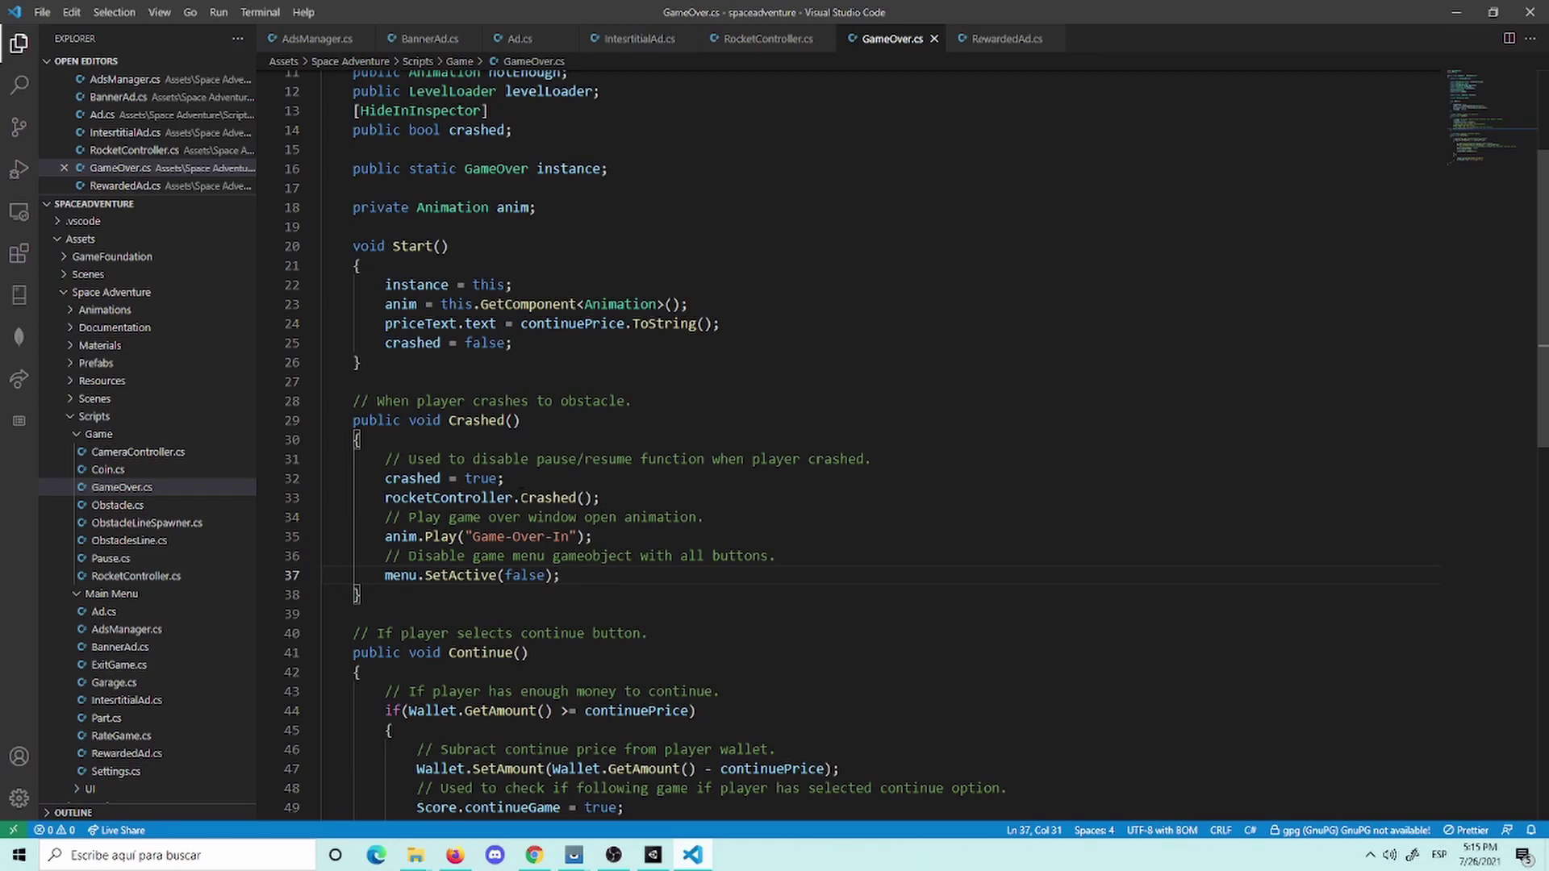
double_click(508, 498)
double_click(548, 497)
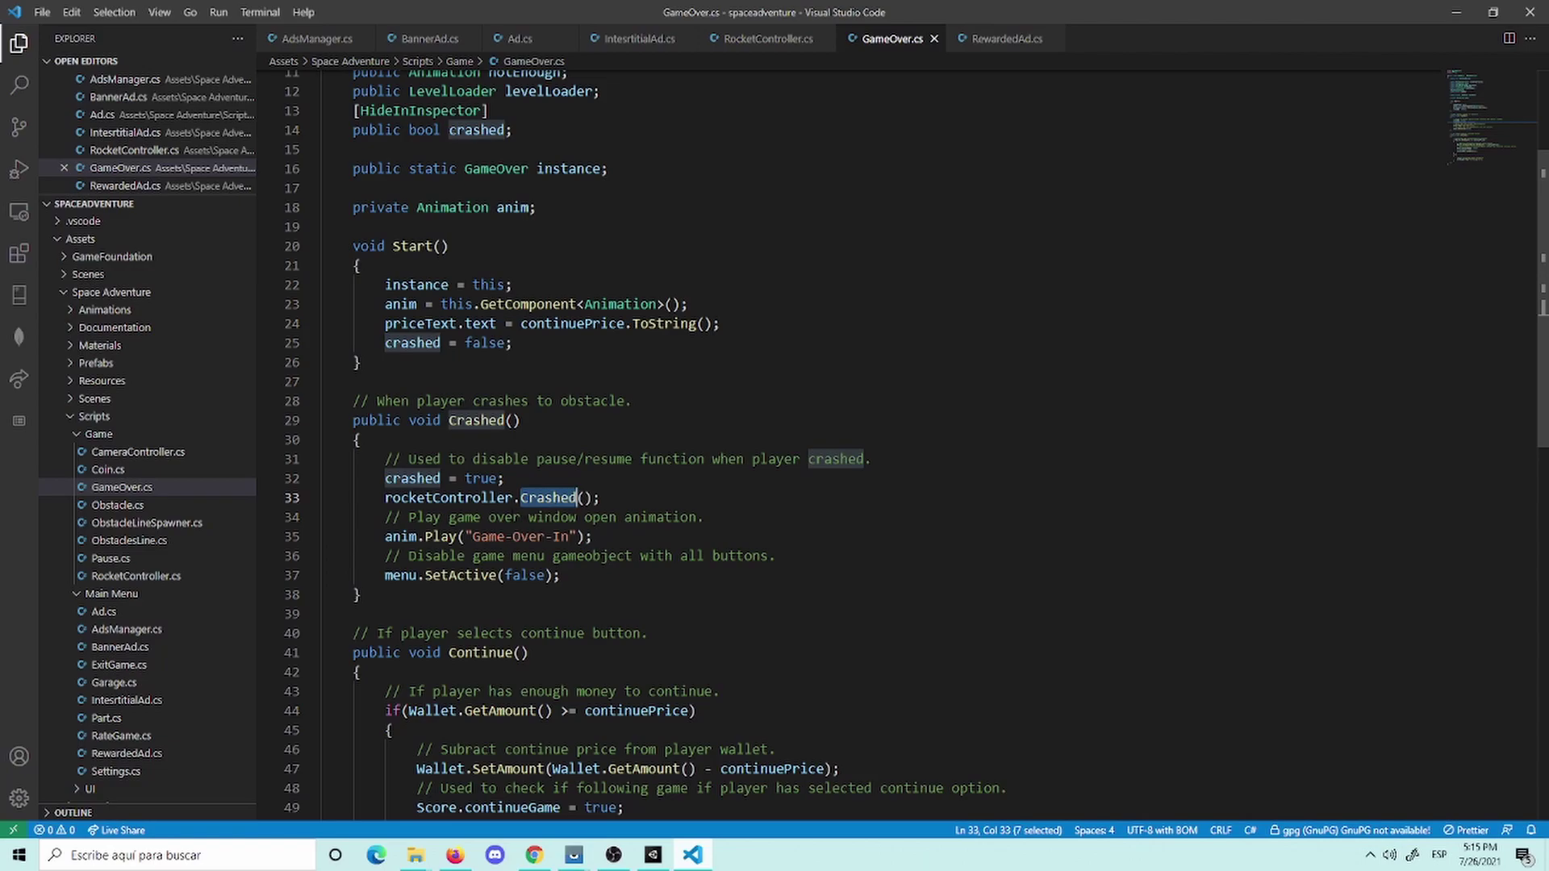
click(562, 575)
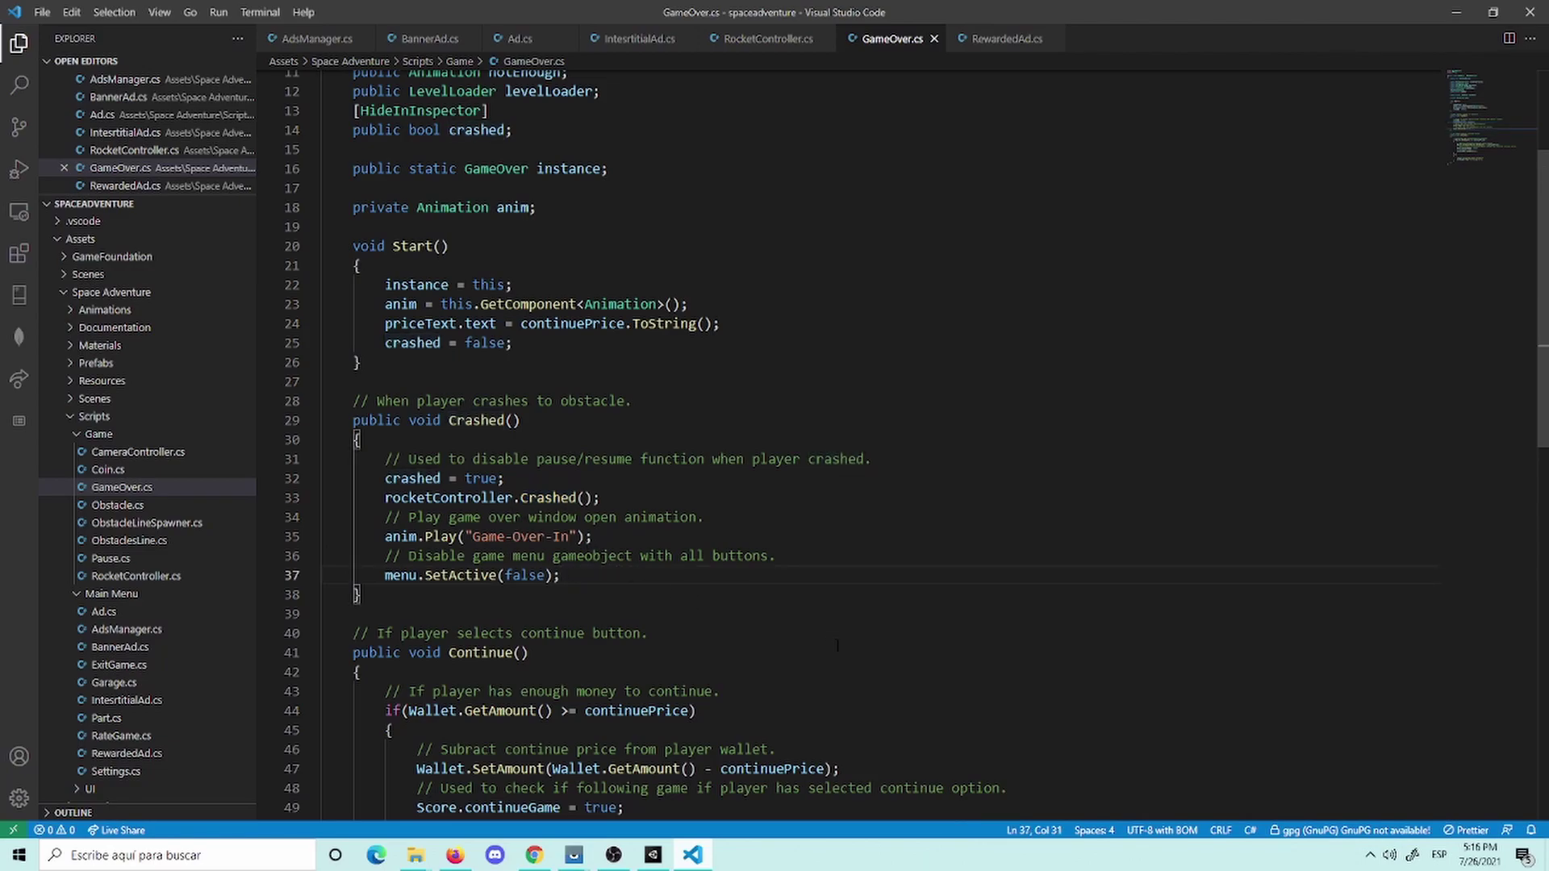
key(Return)
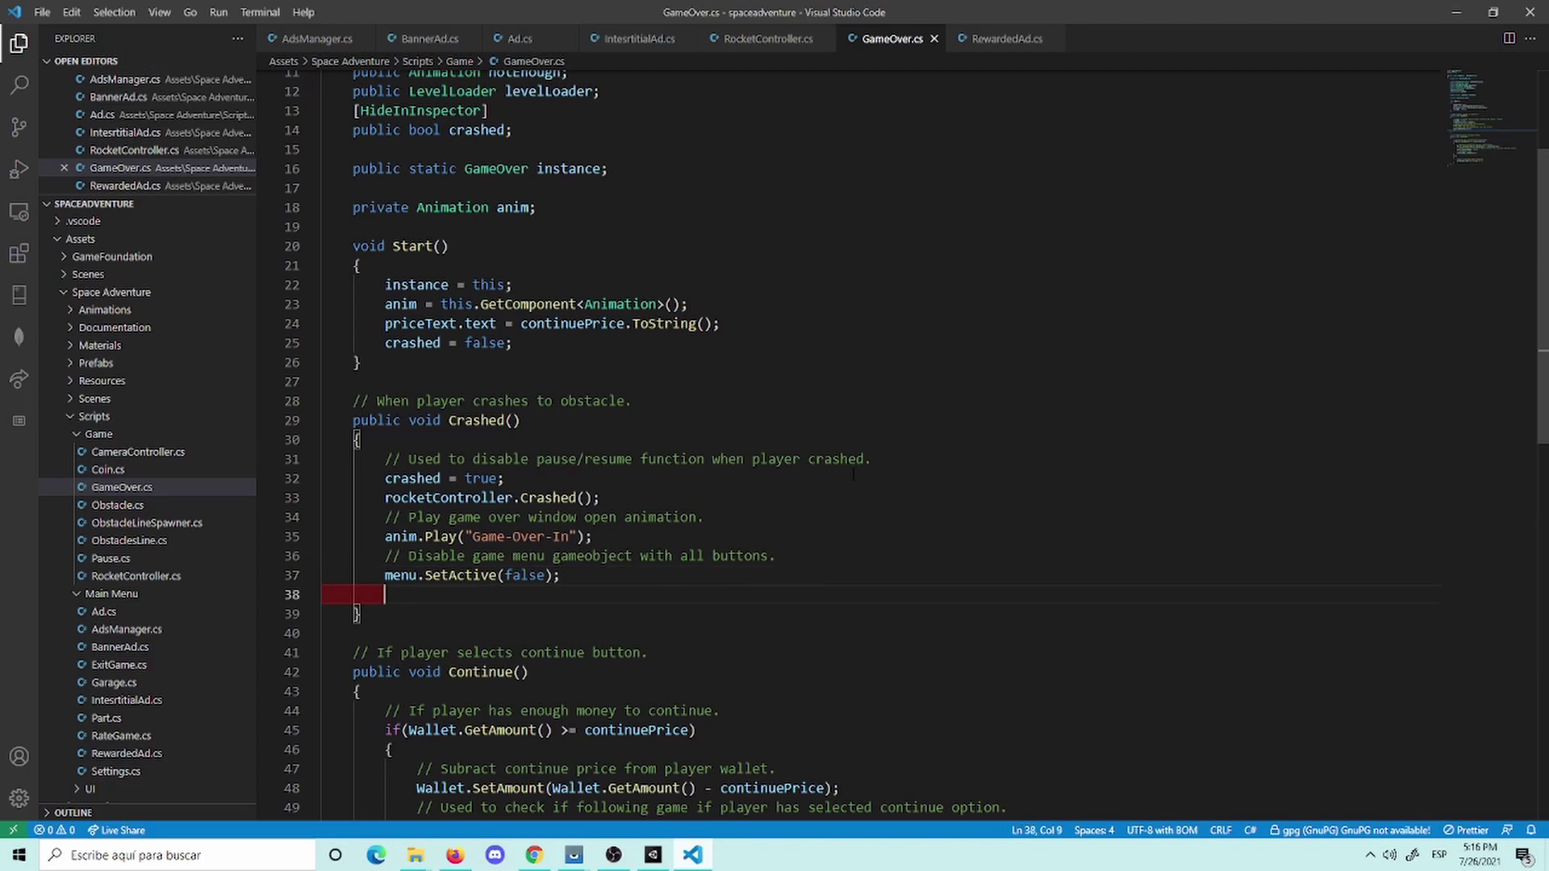
key(ctrl+z)
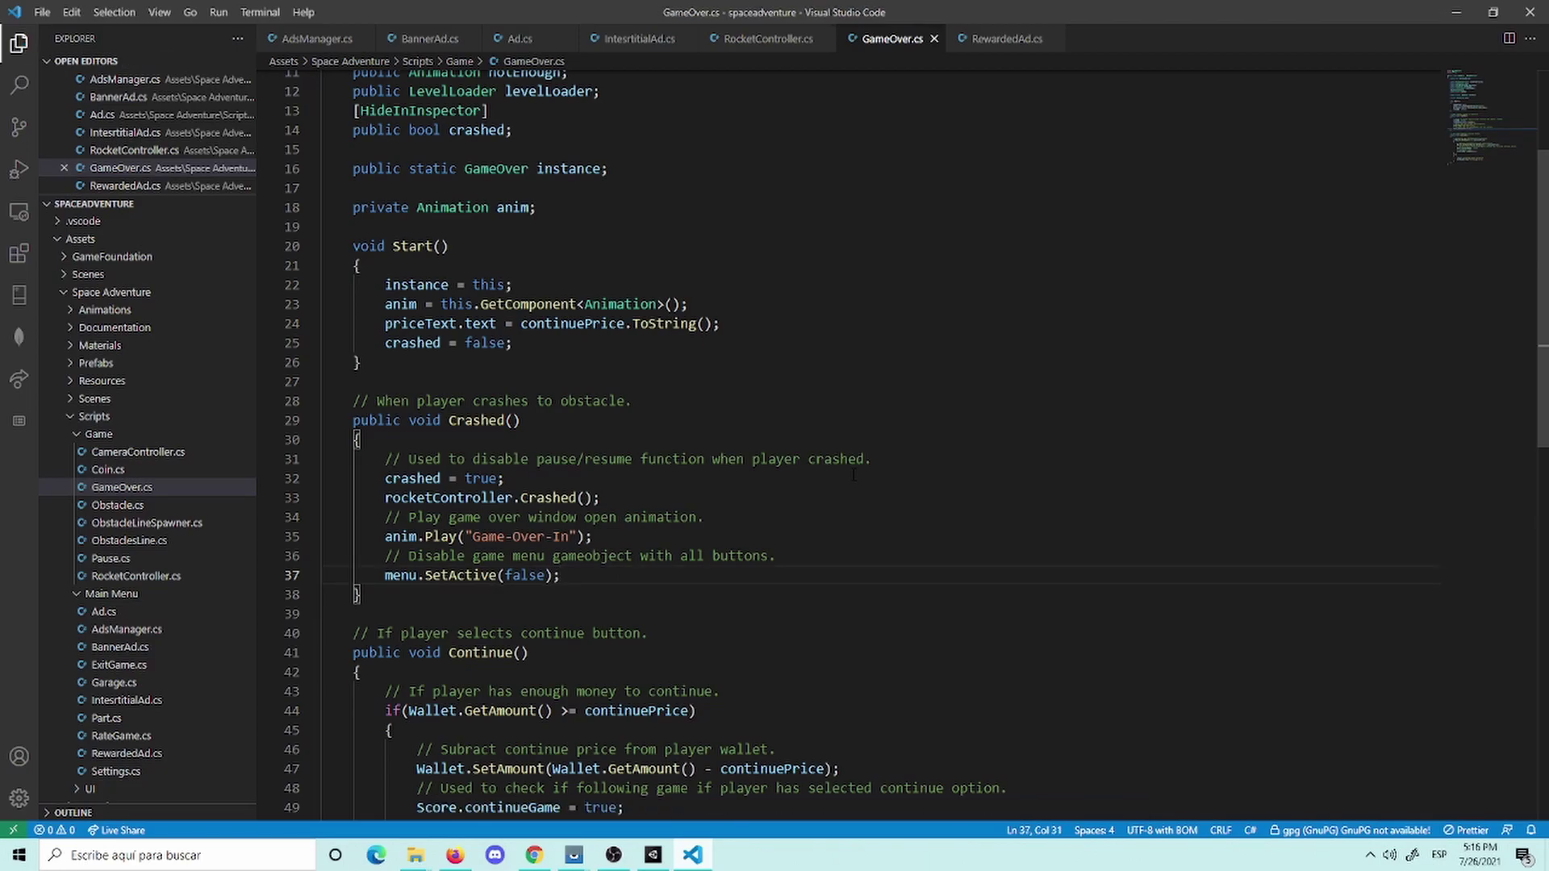
Step: In AdsManager.cs, open a new line below the OnInitializationFailed method
click(316, 38)
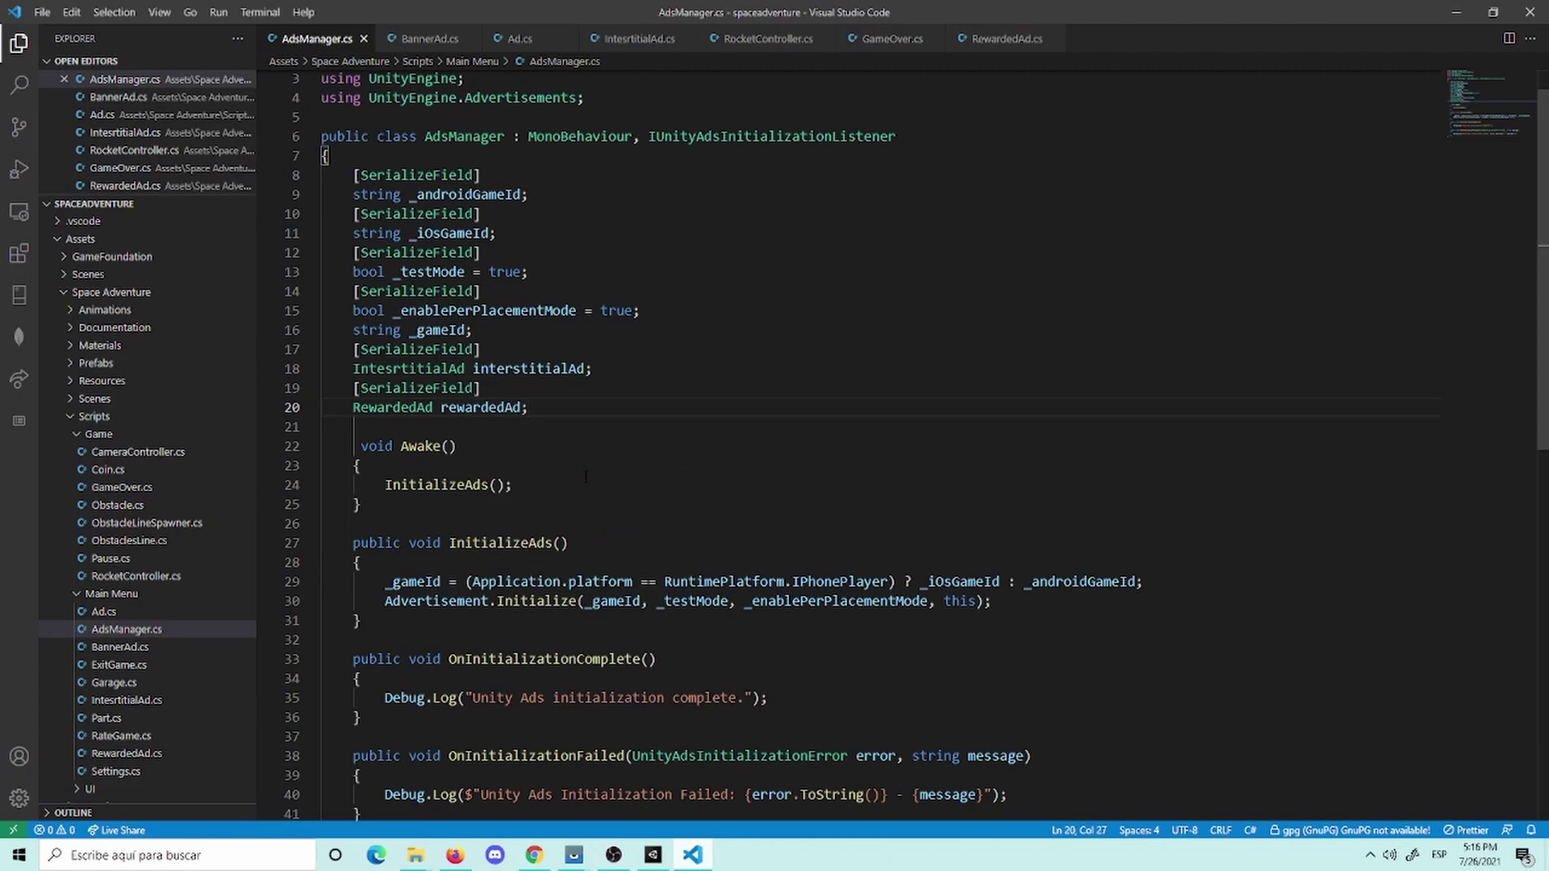
scroll(569, 409, down, 2)
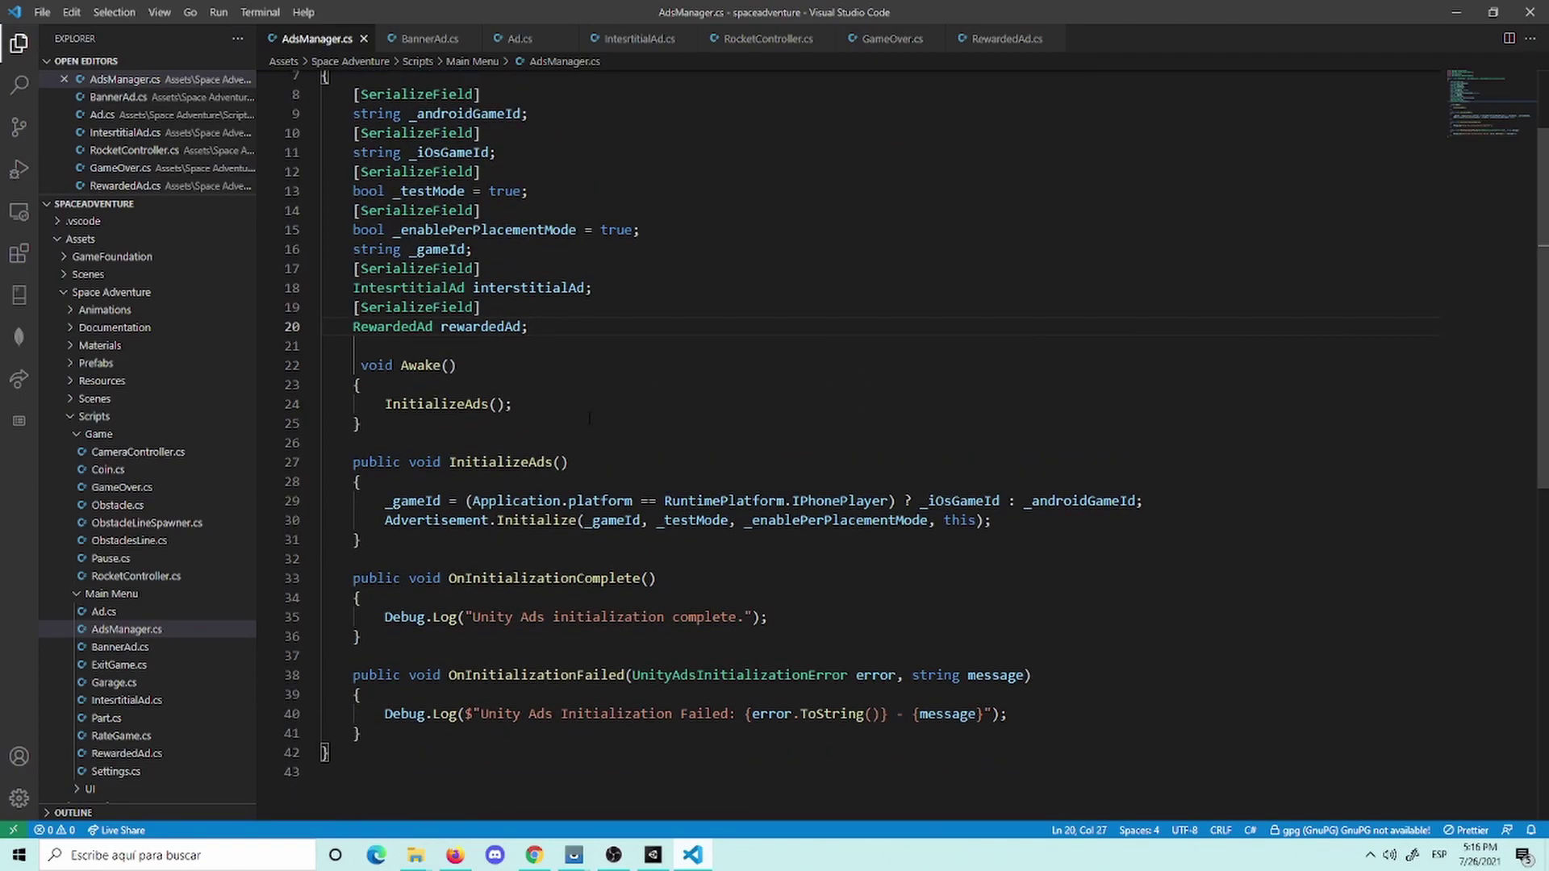
click(472, 734)
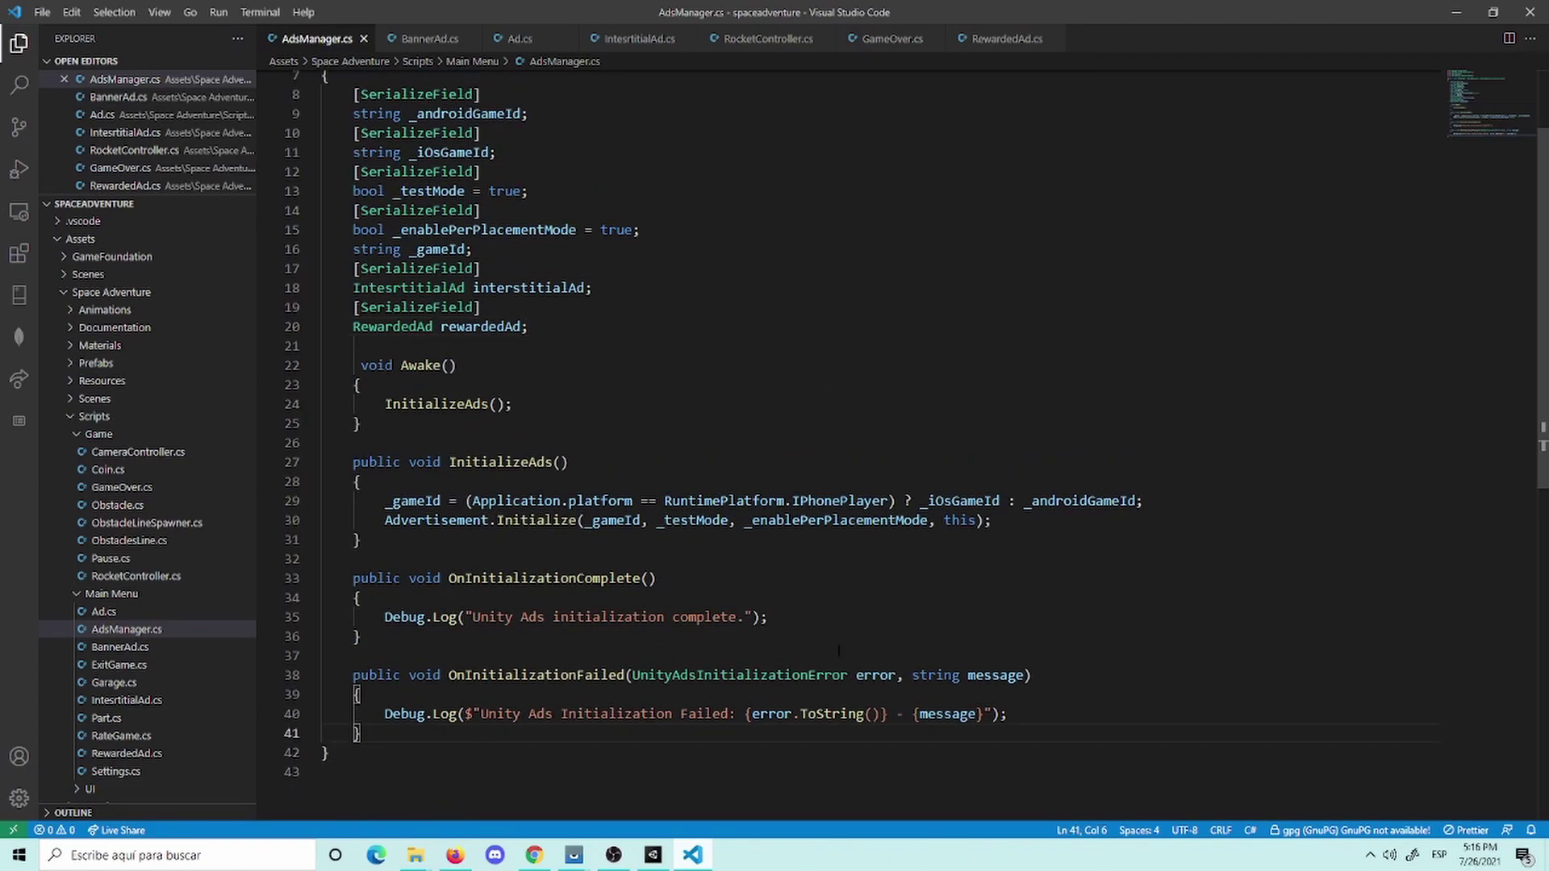
key(Return)
key(Return)
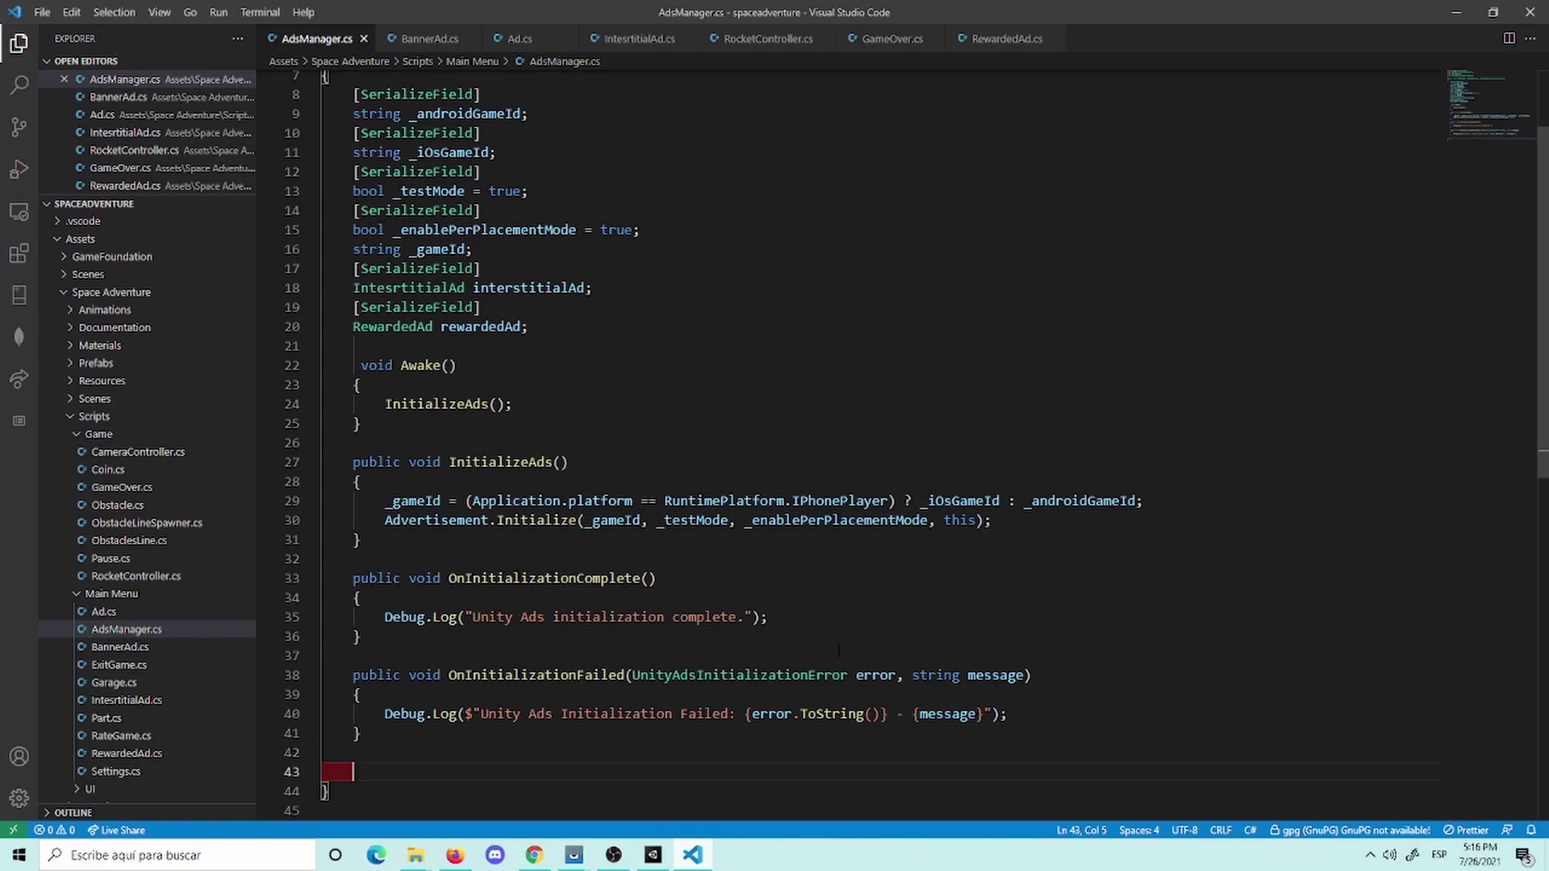
Step: Write 'public void ShowInterstitialAd() => interstitialAd.ShowAd();' and save the file
text(p)
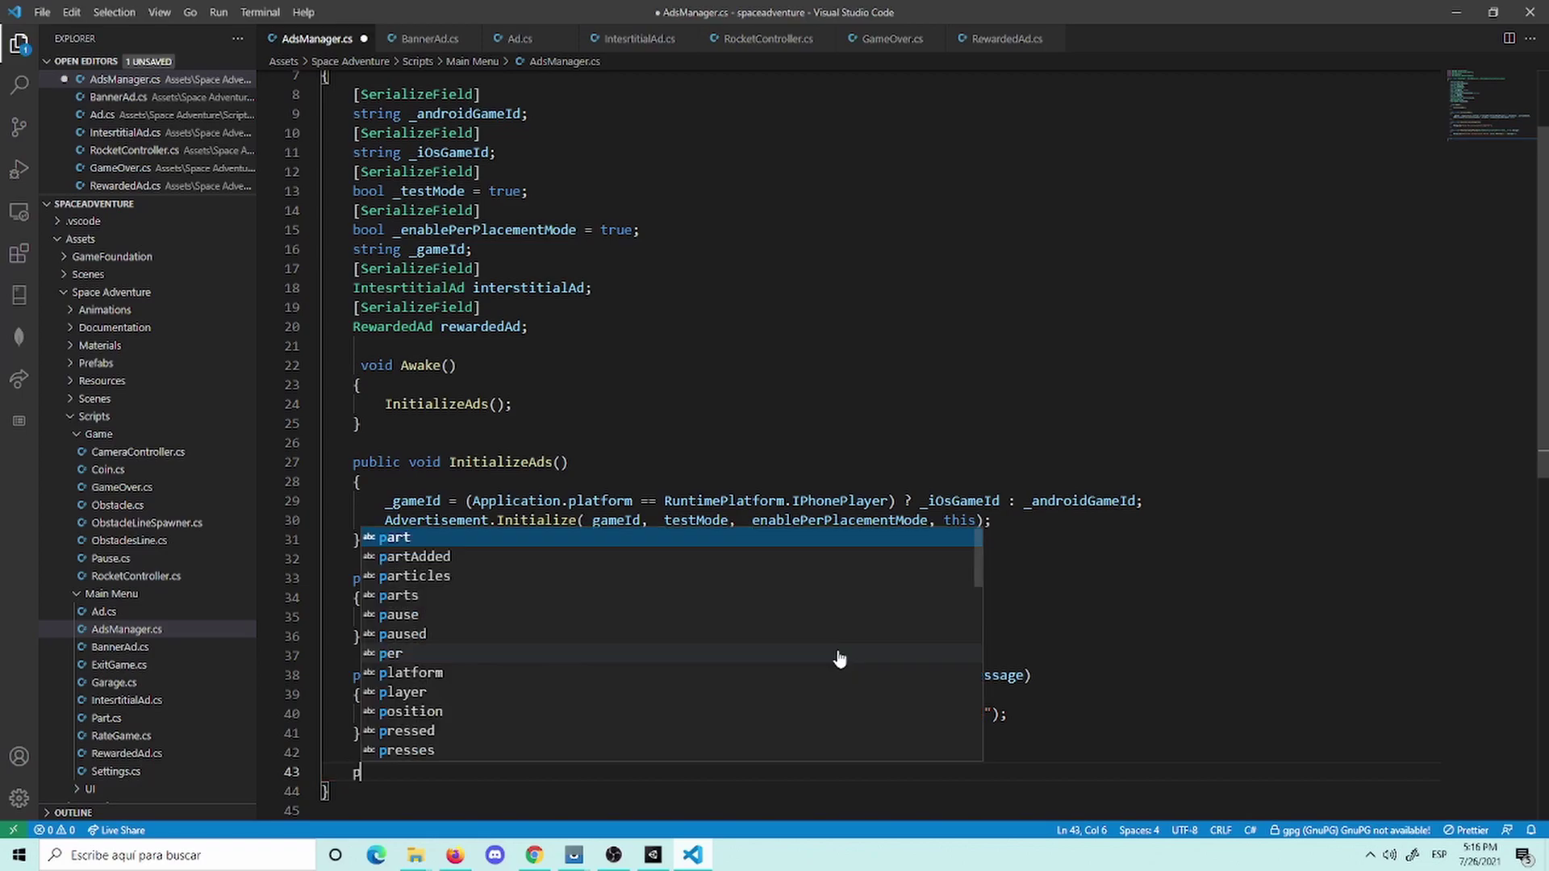
text(ub)
key(BackSpace)
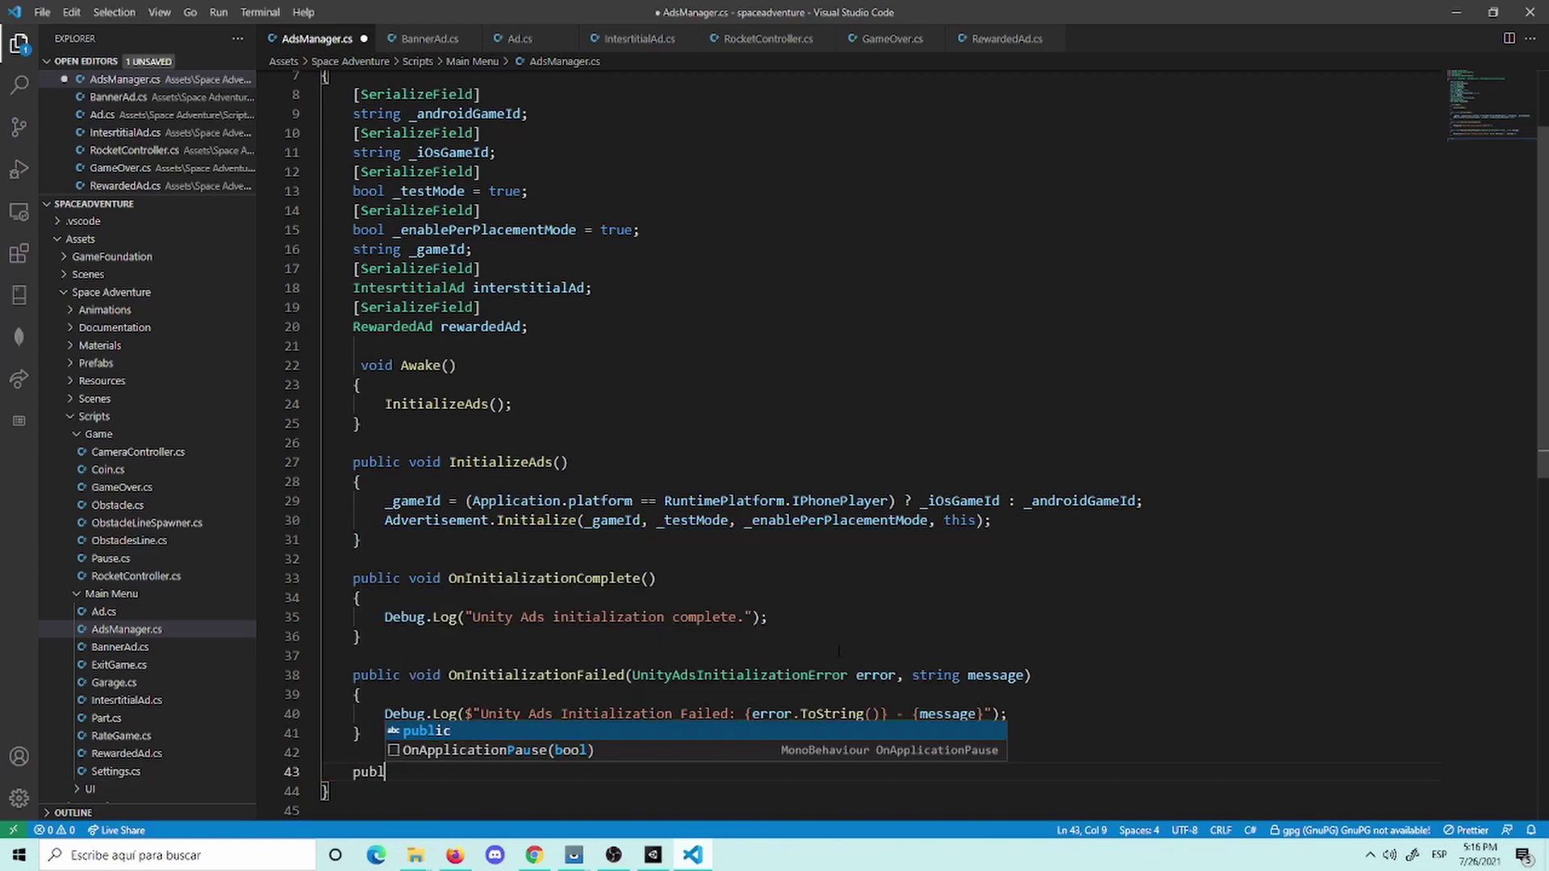
text(blic )
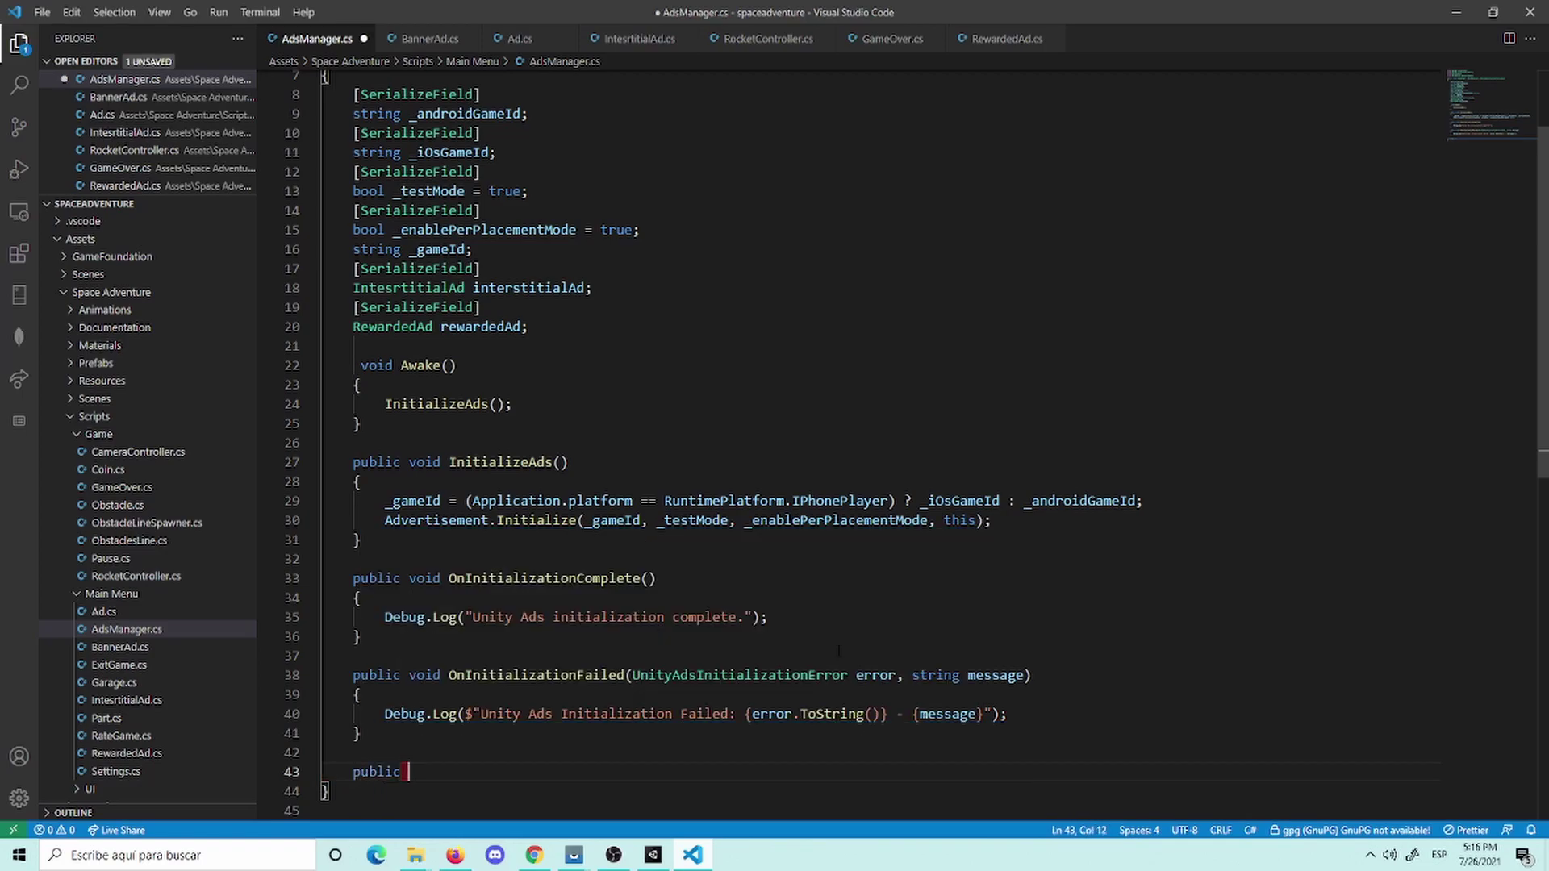
text(voi)
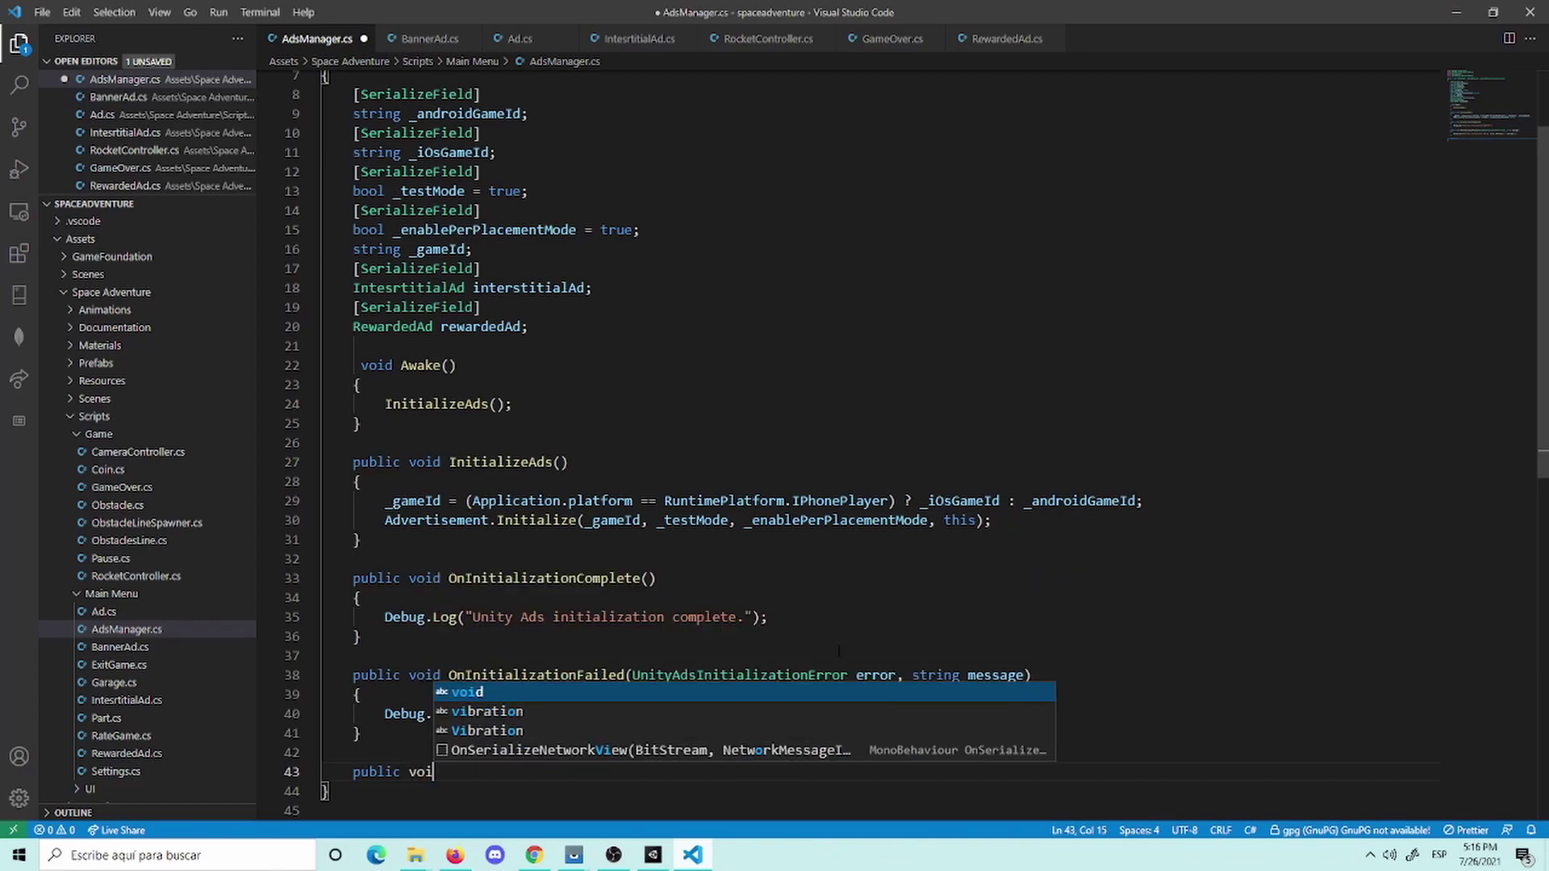
text(d Show)
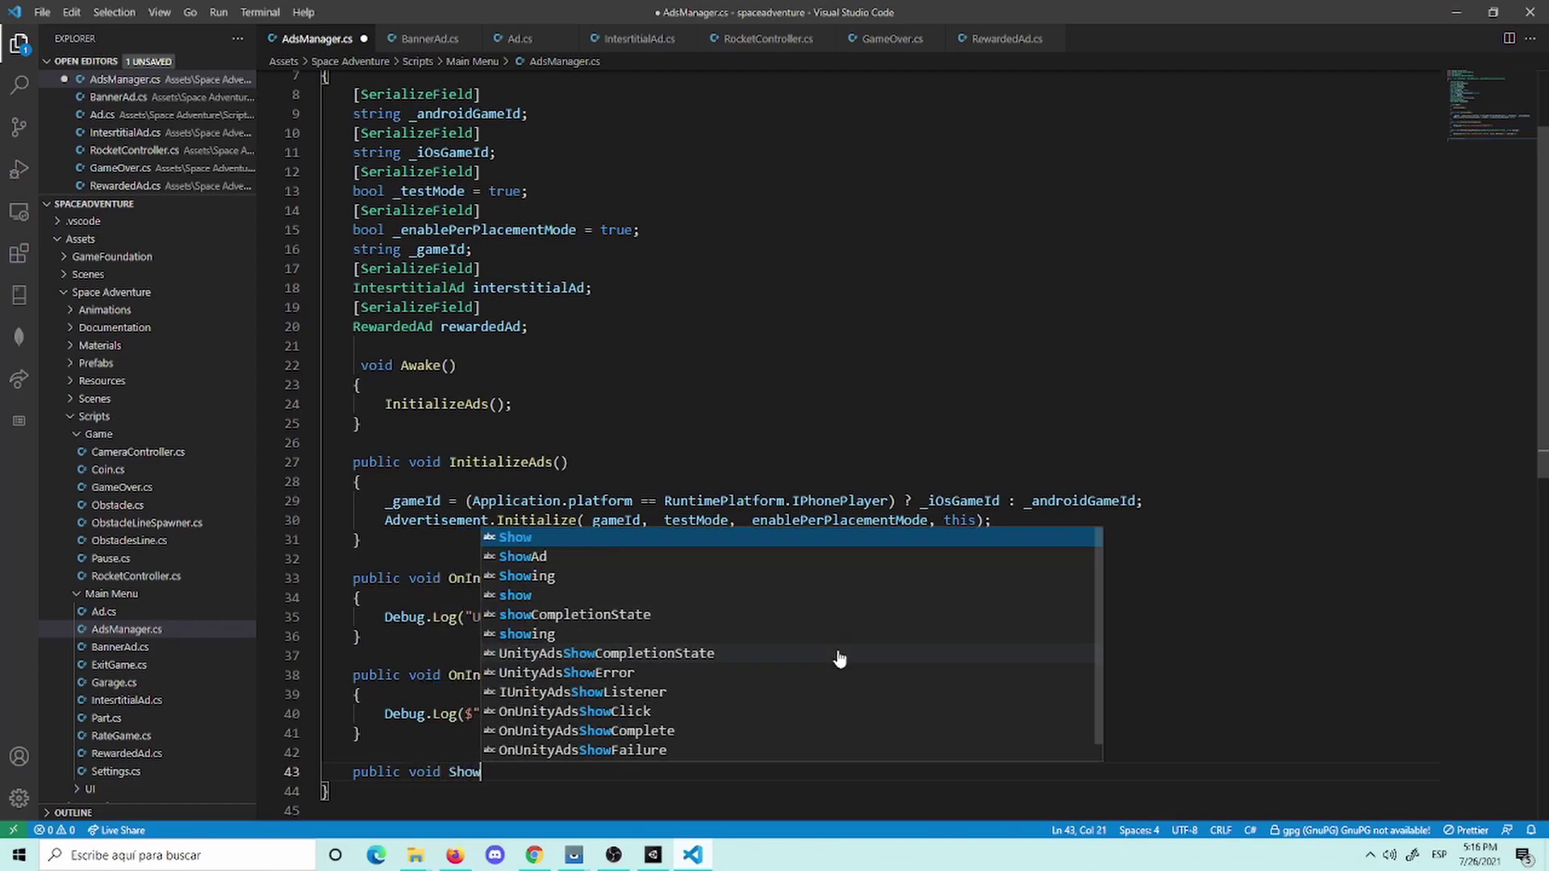
text(Inter)
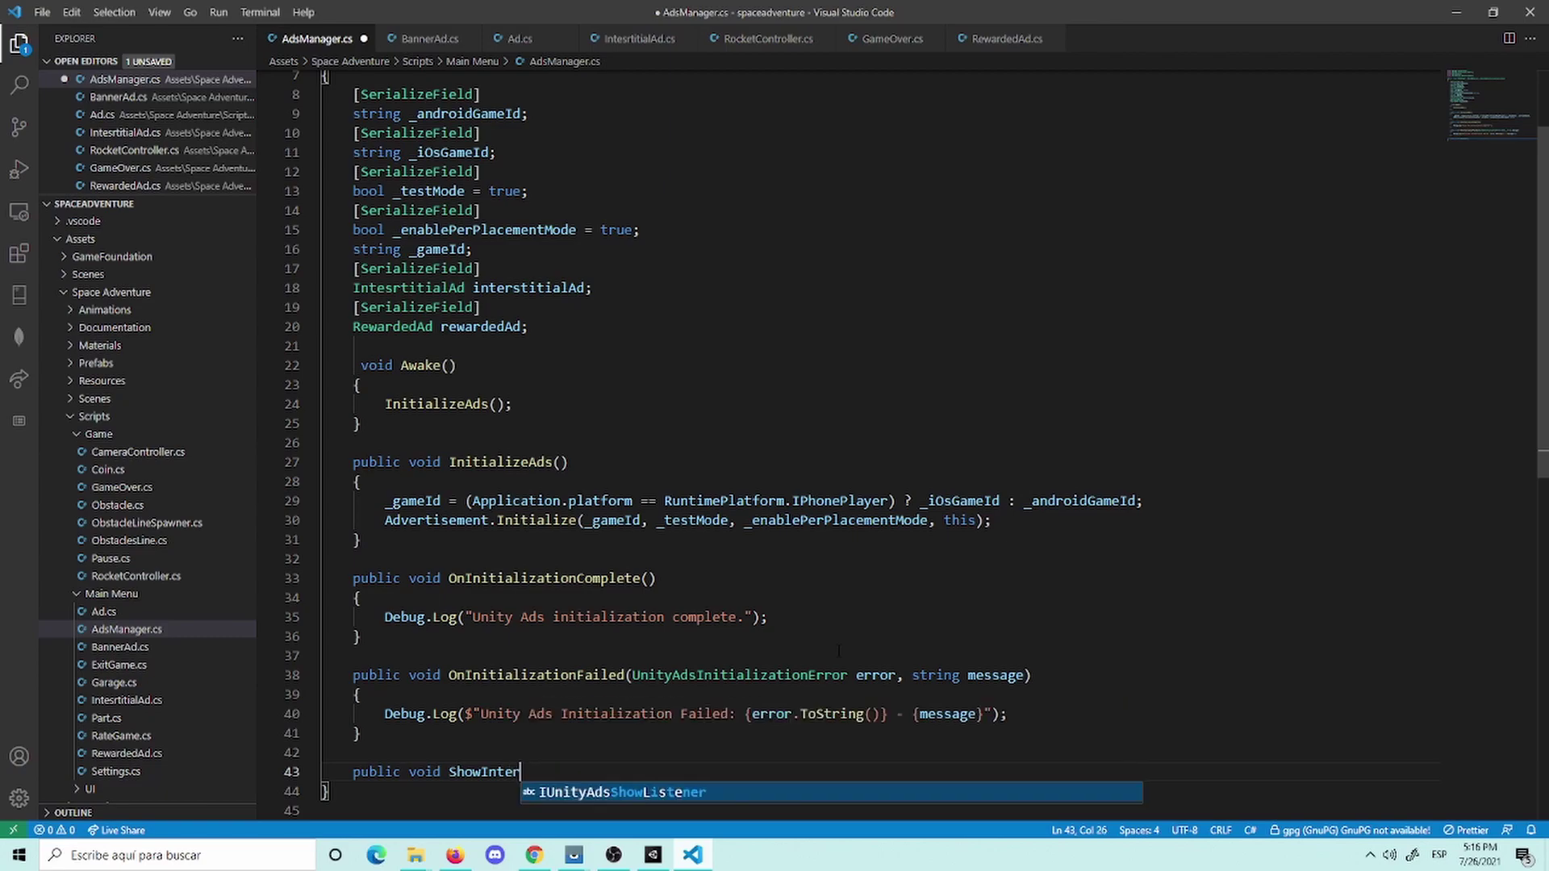
text(stitialA)
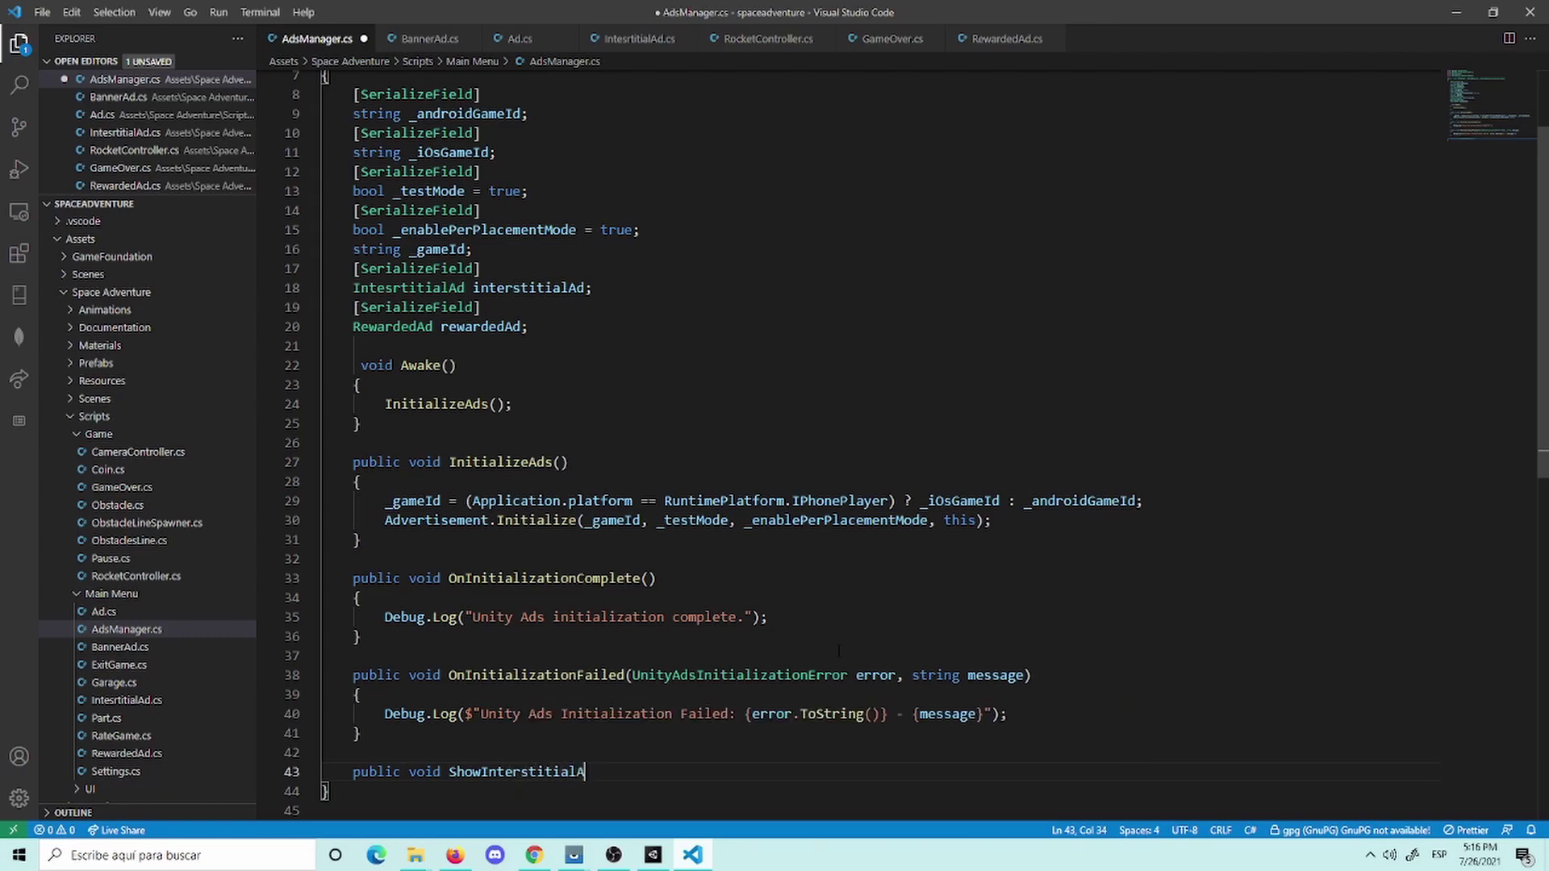
text(d())
text( => )
text(in)
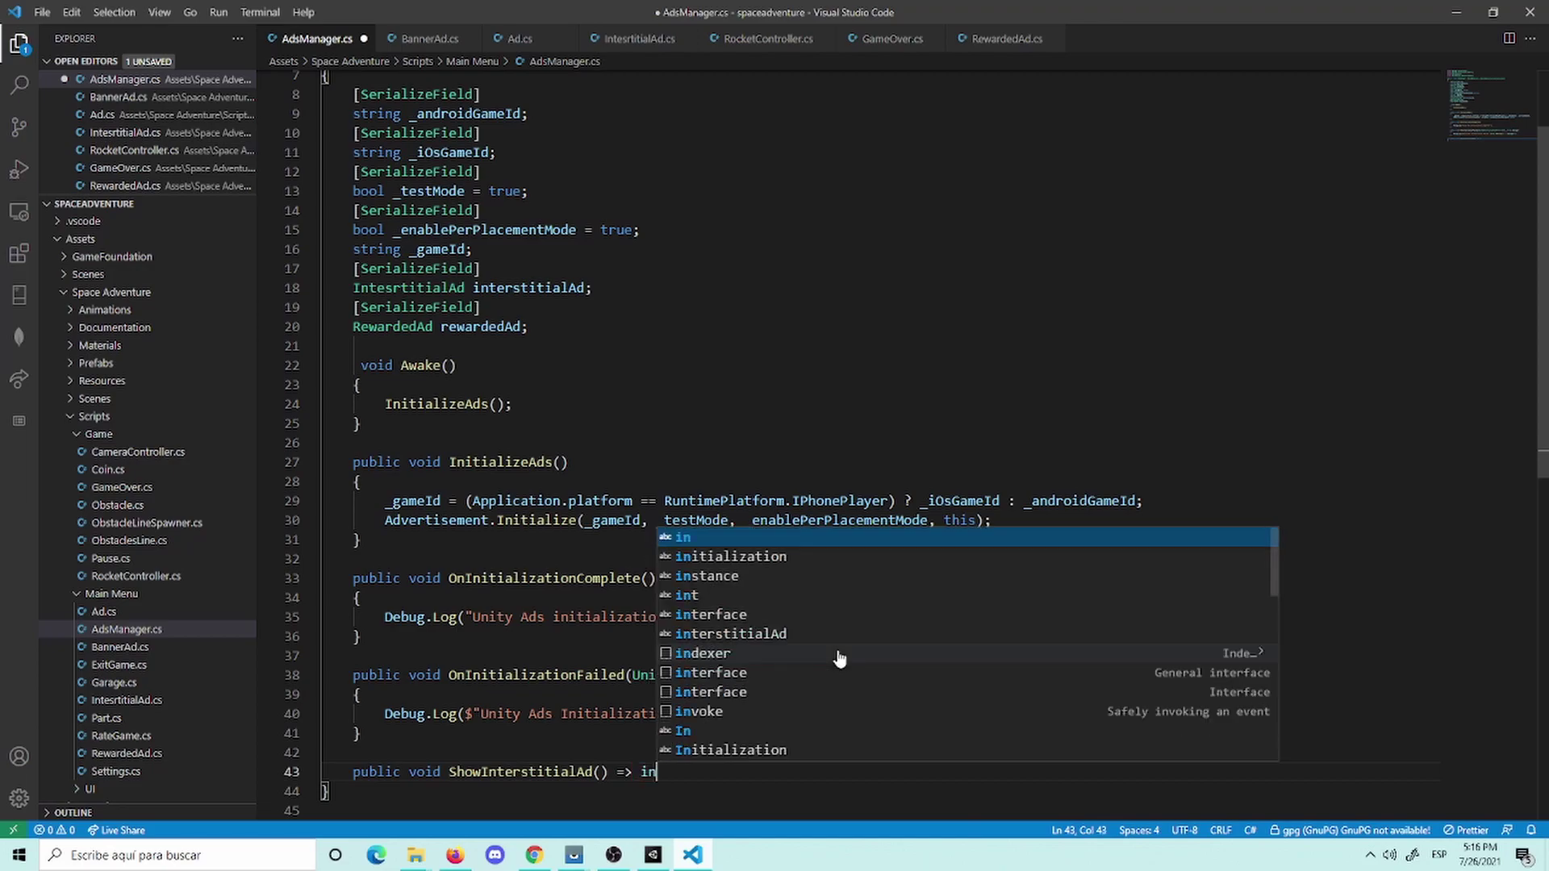
text(stes)
key(BackSpace)
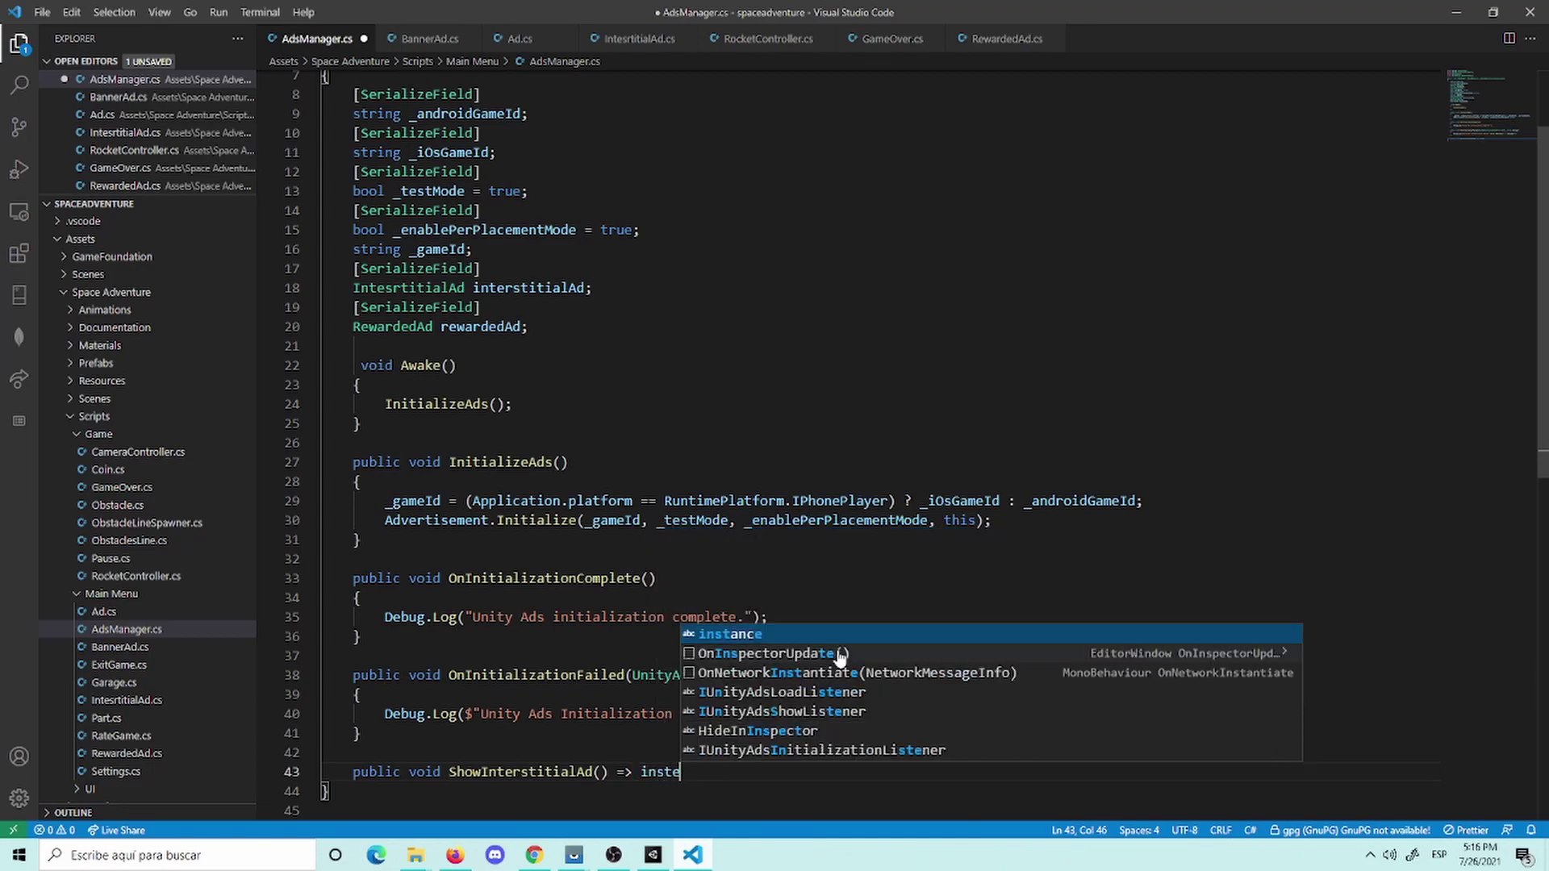
key(BackSpace)
key(Down)
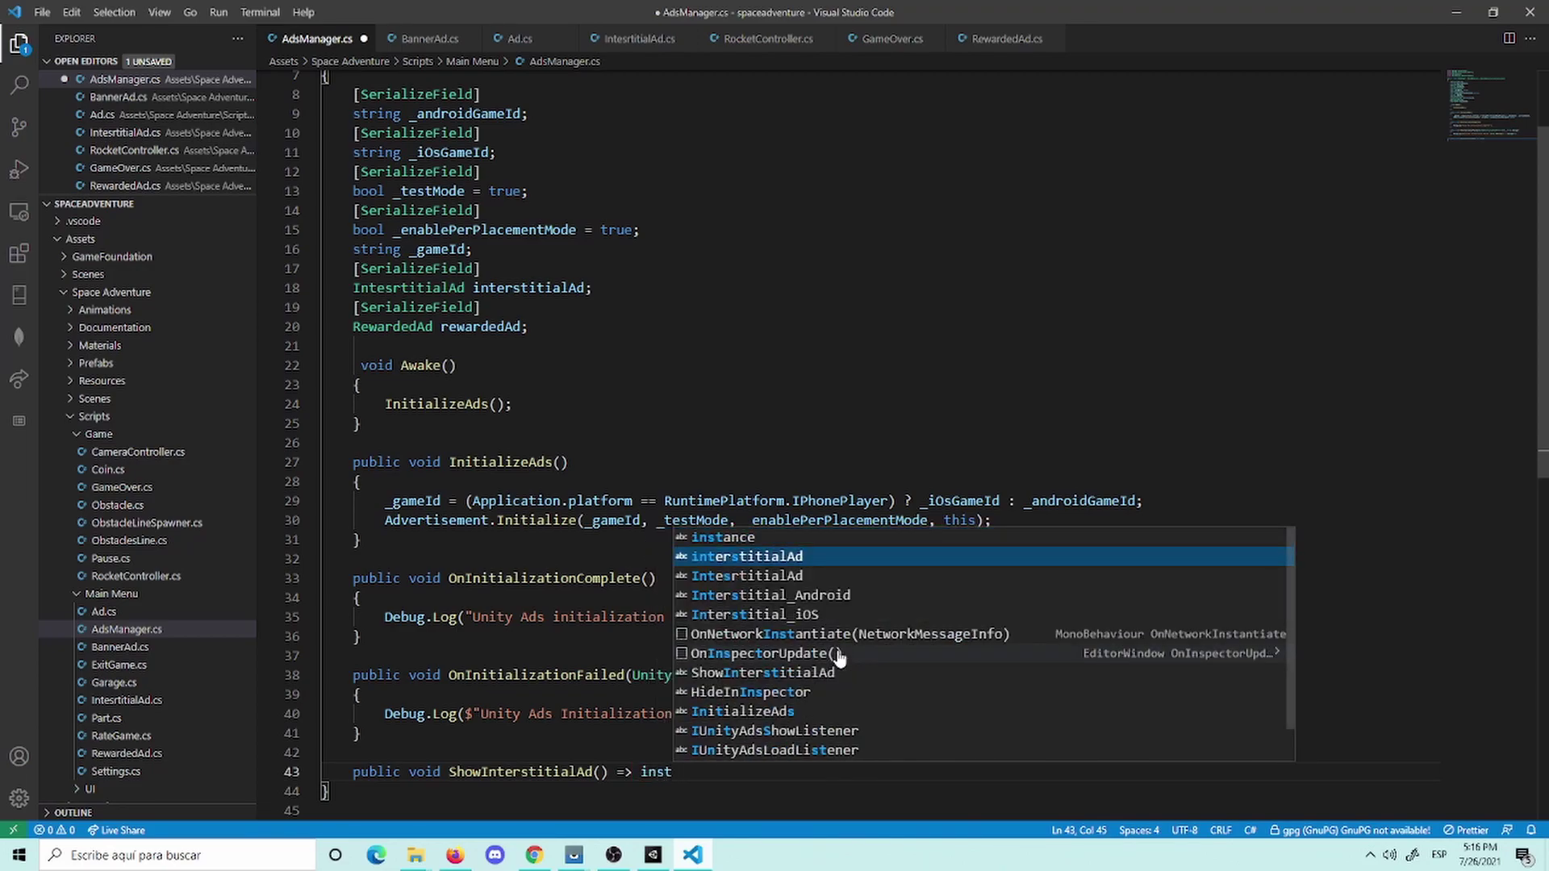
key(Return)
text(S)
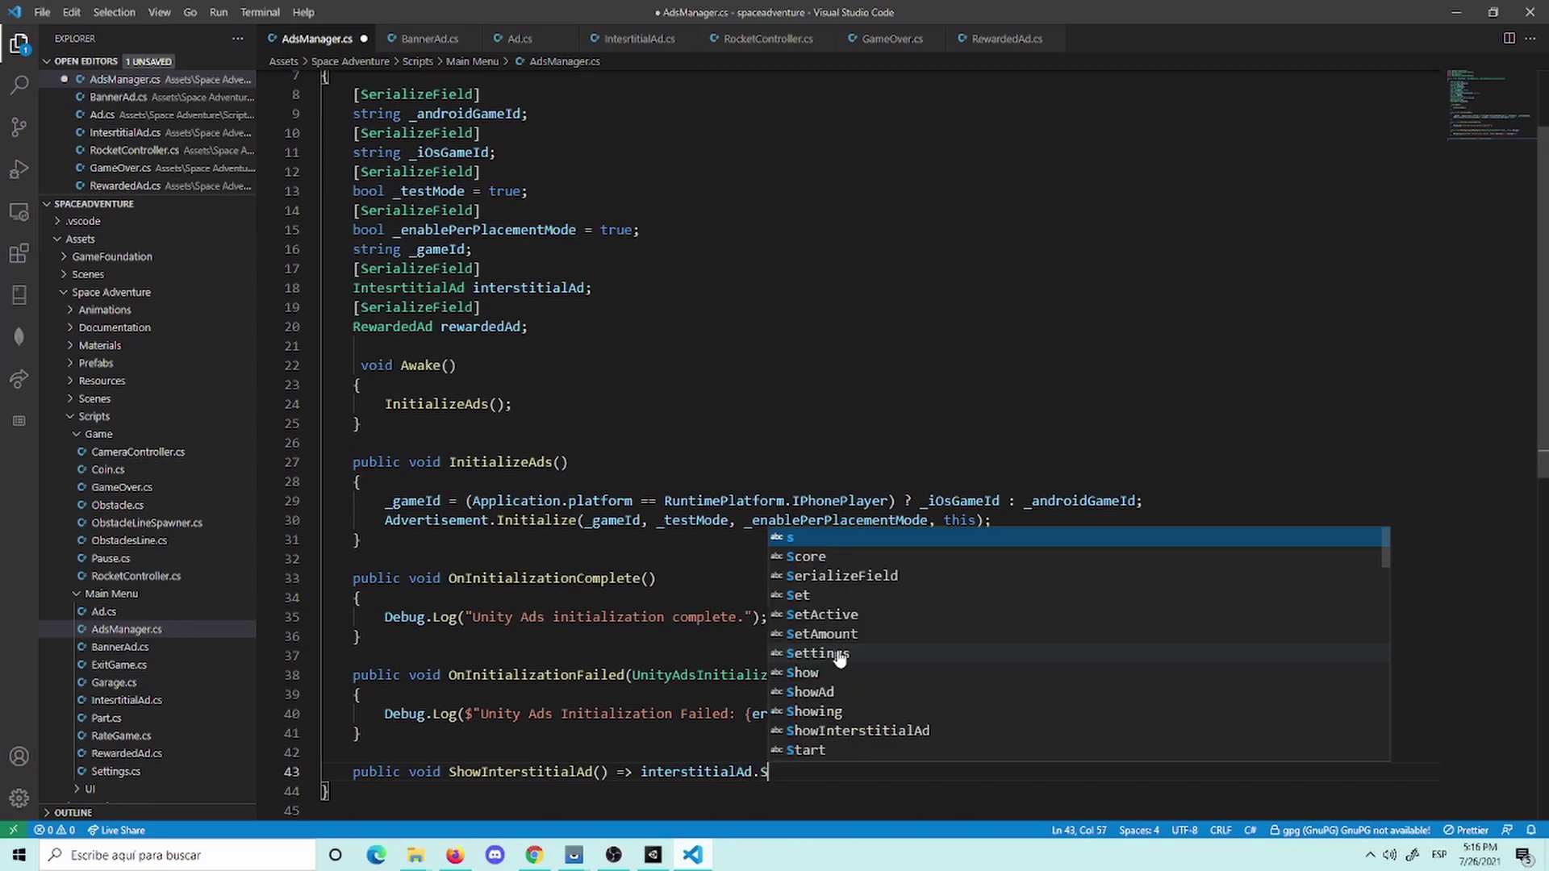
text(ho)
key(Down)
key(Return)
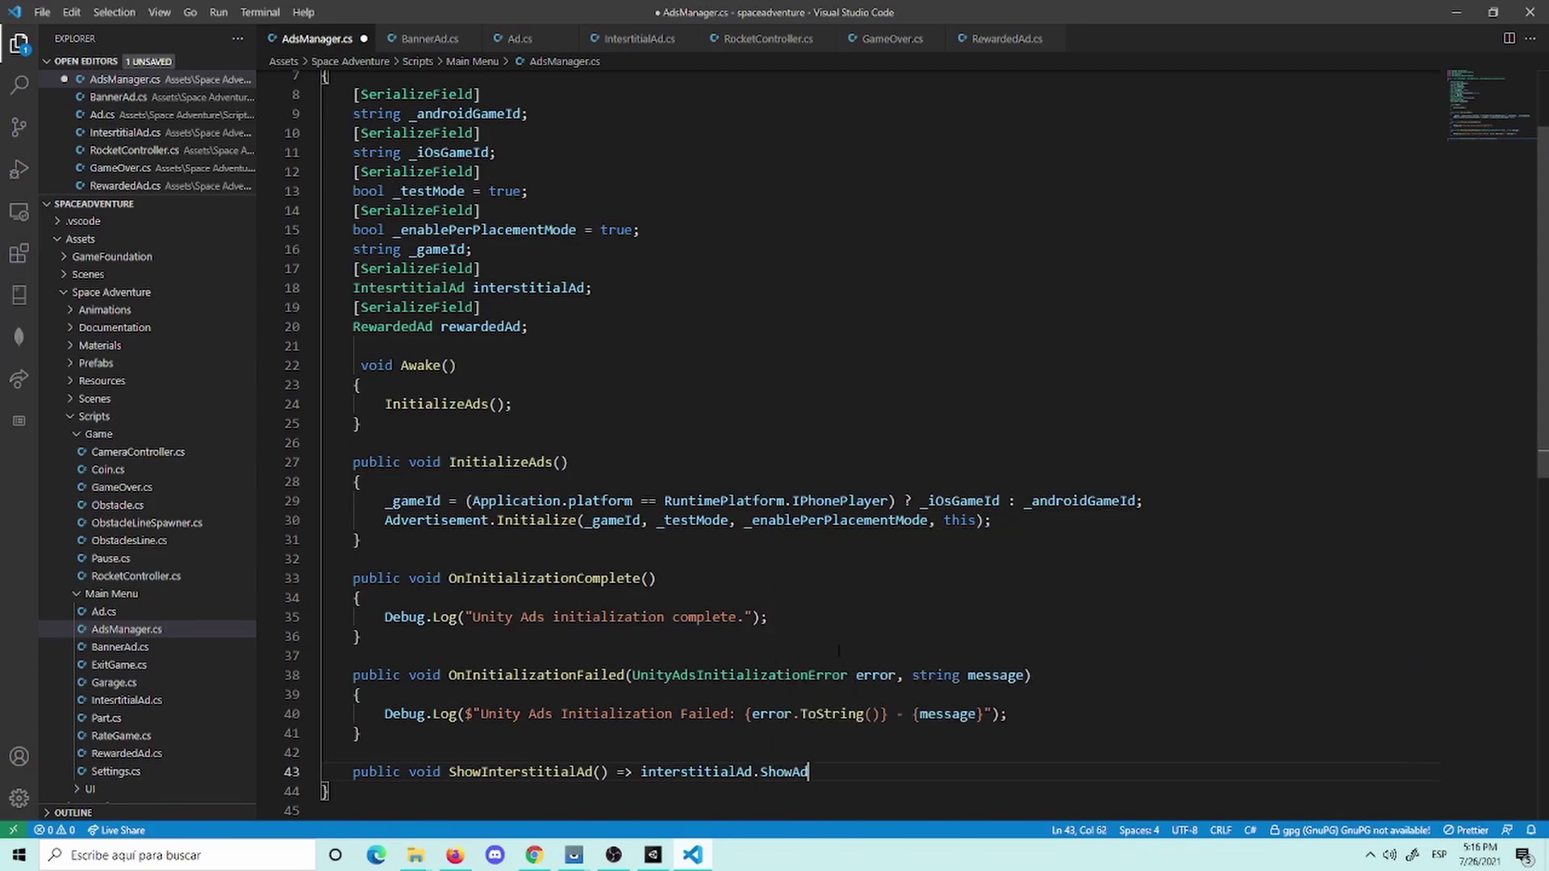
text(())
text(;)
key(ctrl+s)
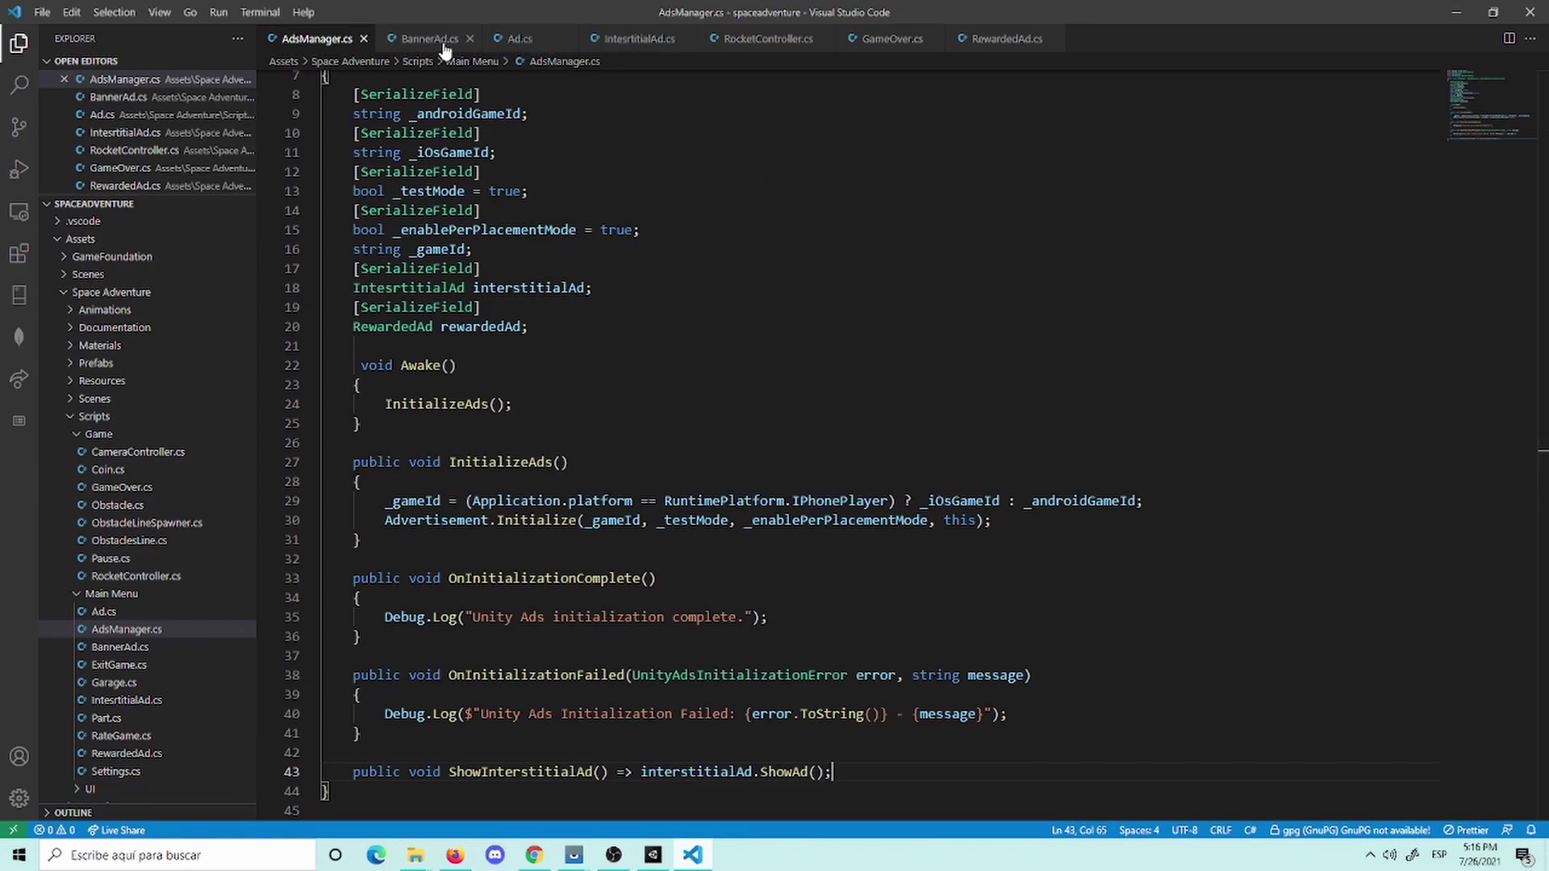
Step: Review the ShowAd method in IntesrtitialAd.cs
click(601, 41)
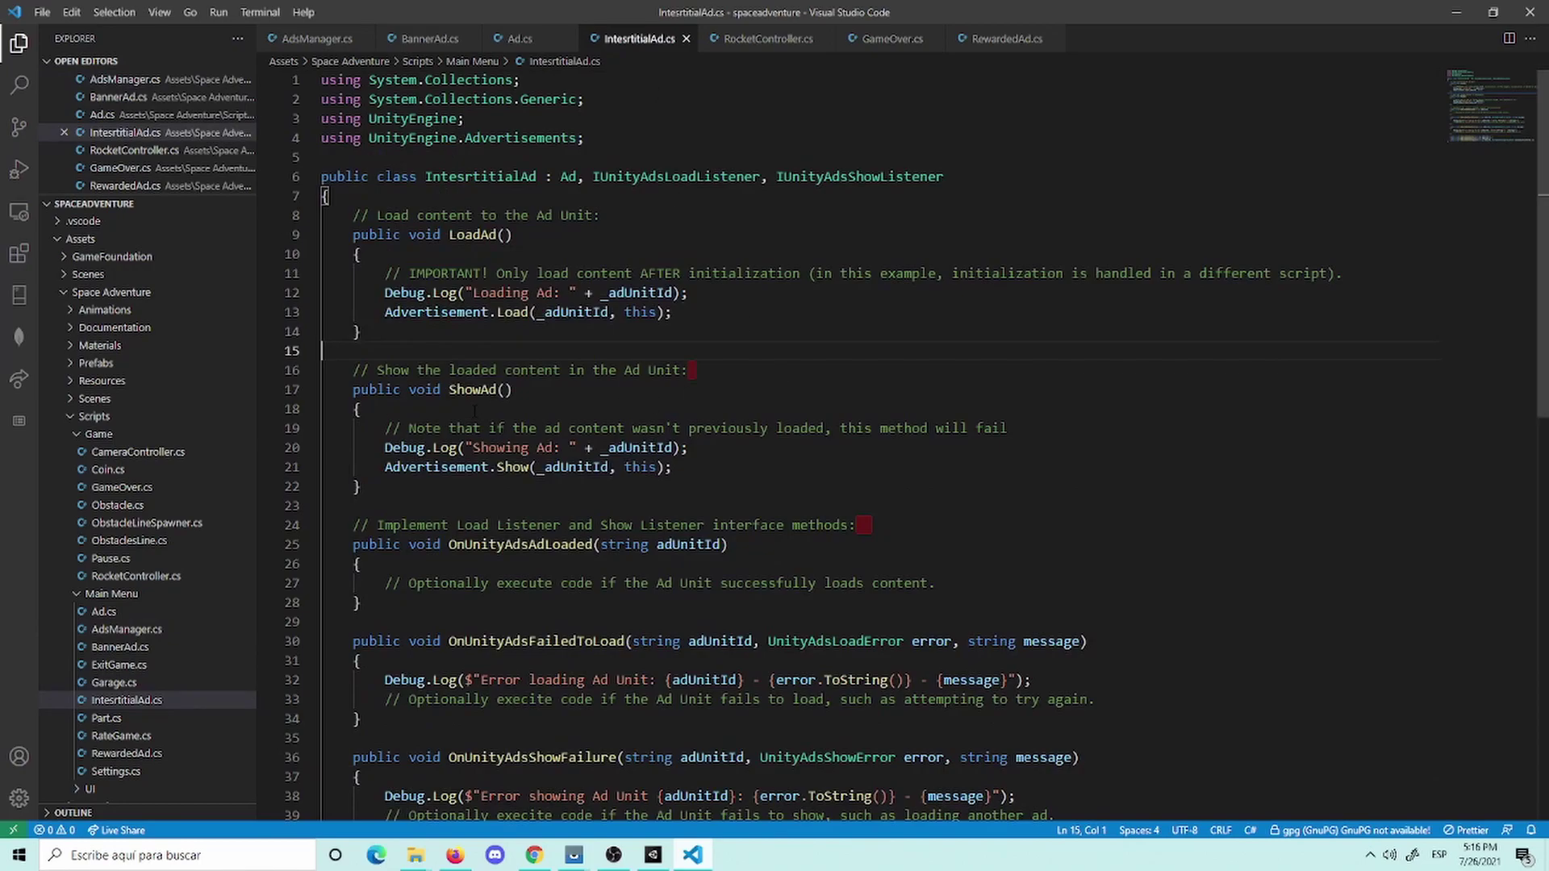
double_click(473, 390)
click(583, 386)
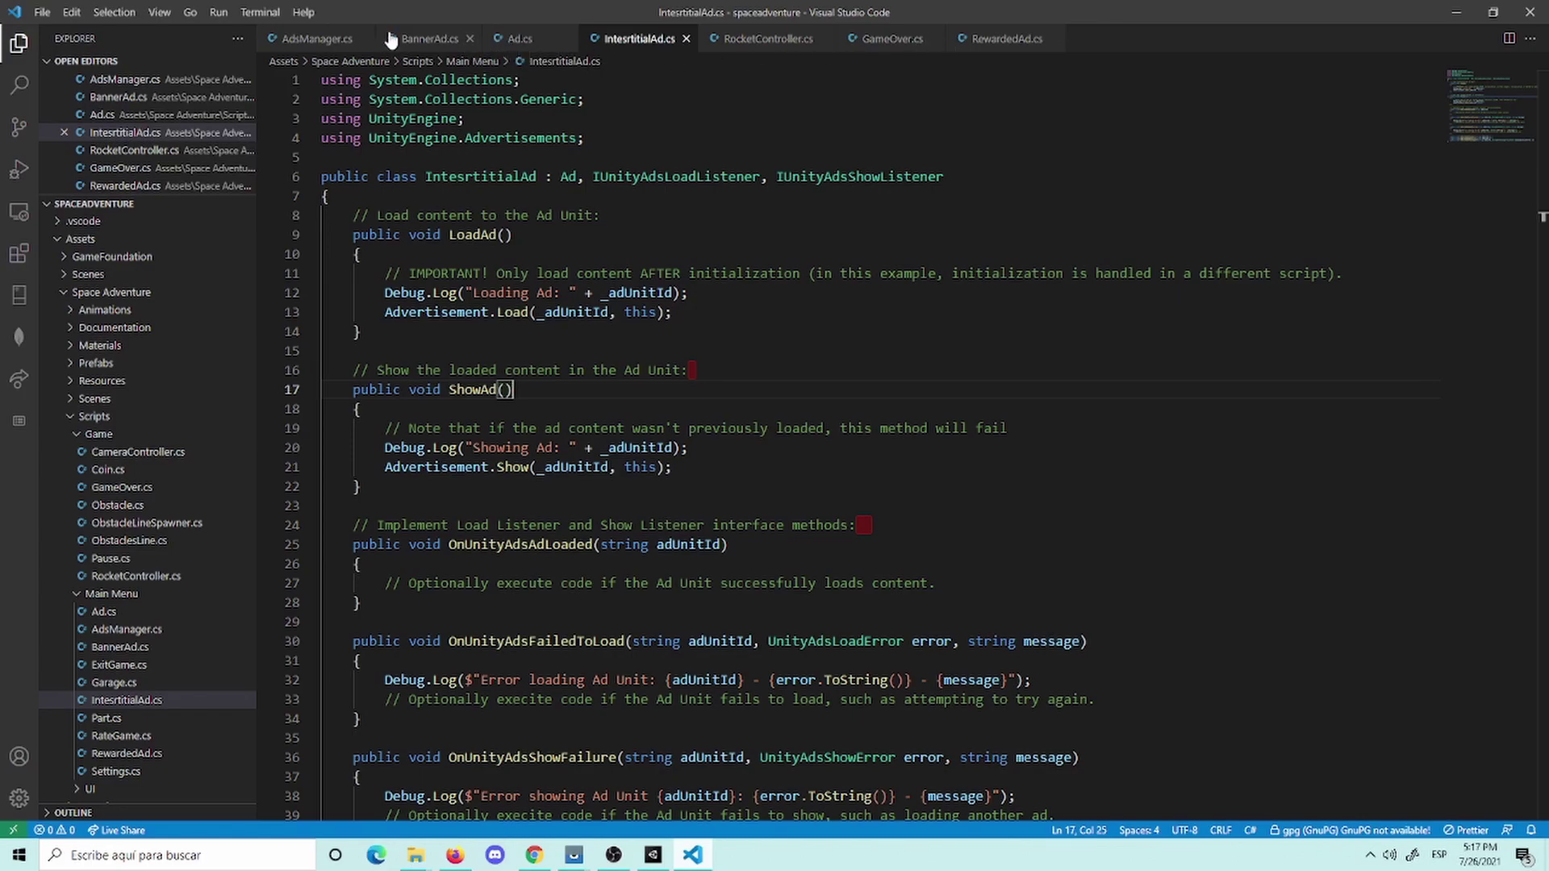
Step: Go back through AdsManager.cs to GameOver.cs, then switch to the Unity Editor
click(310, 40)
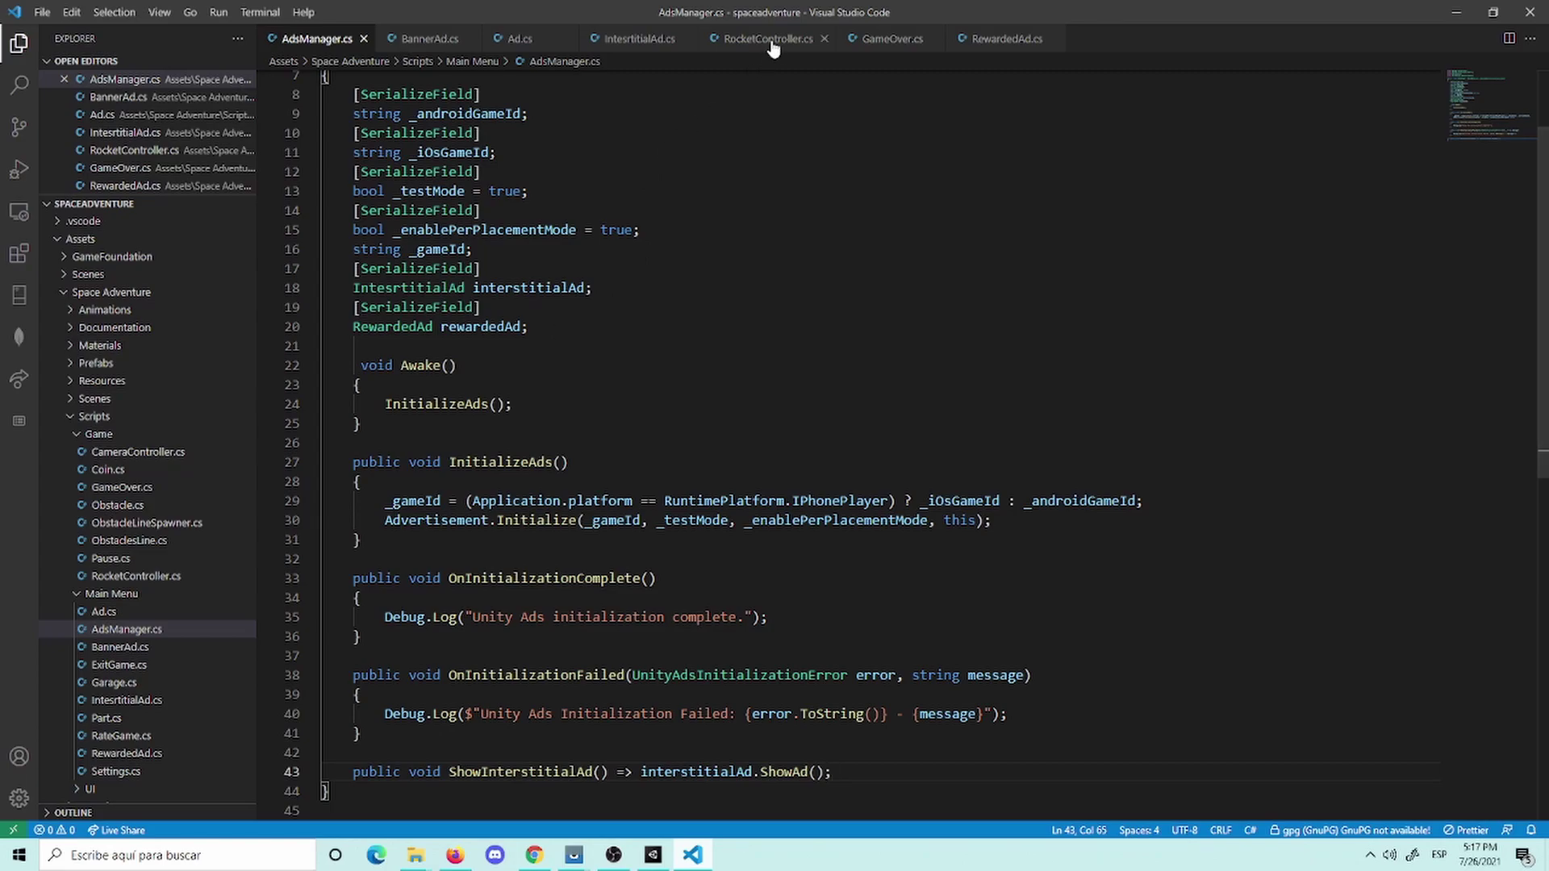
click(874, 53)
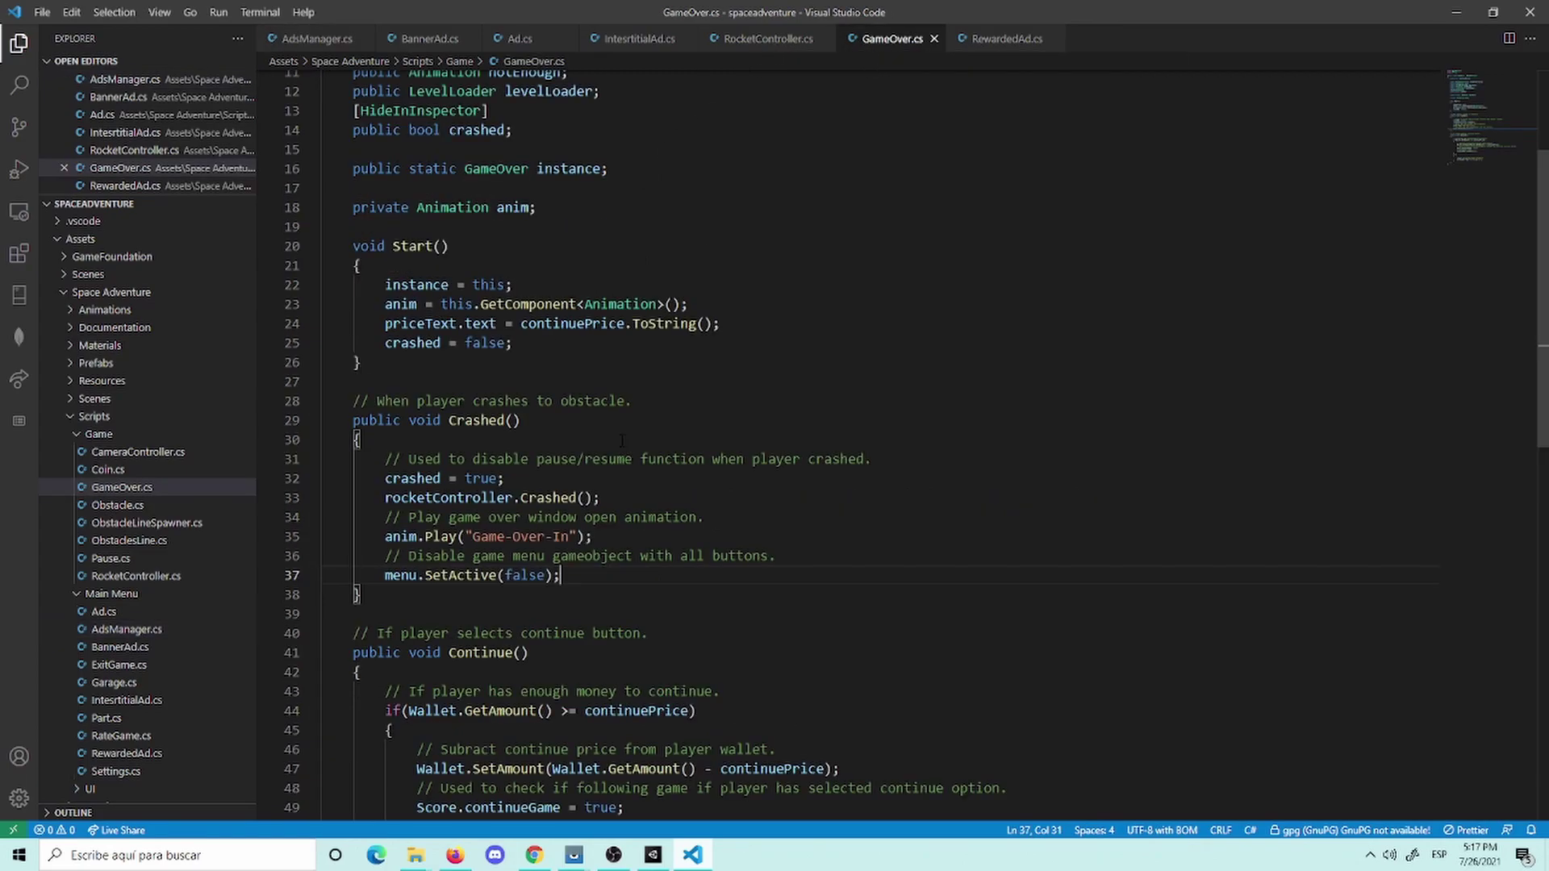
key(alt+Tab)
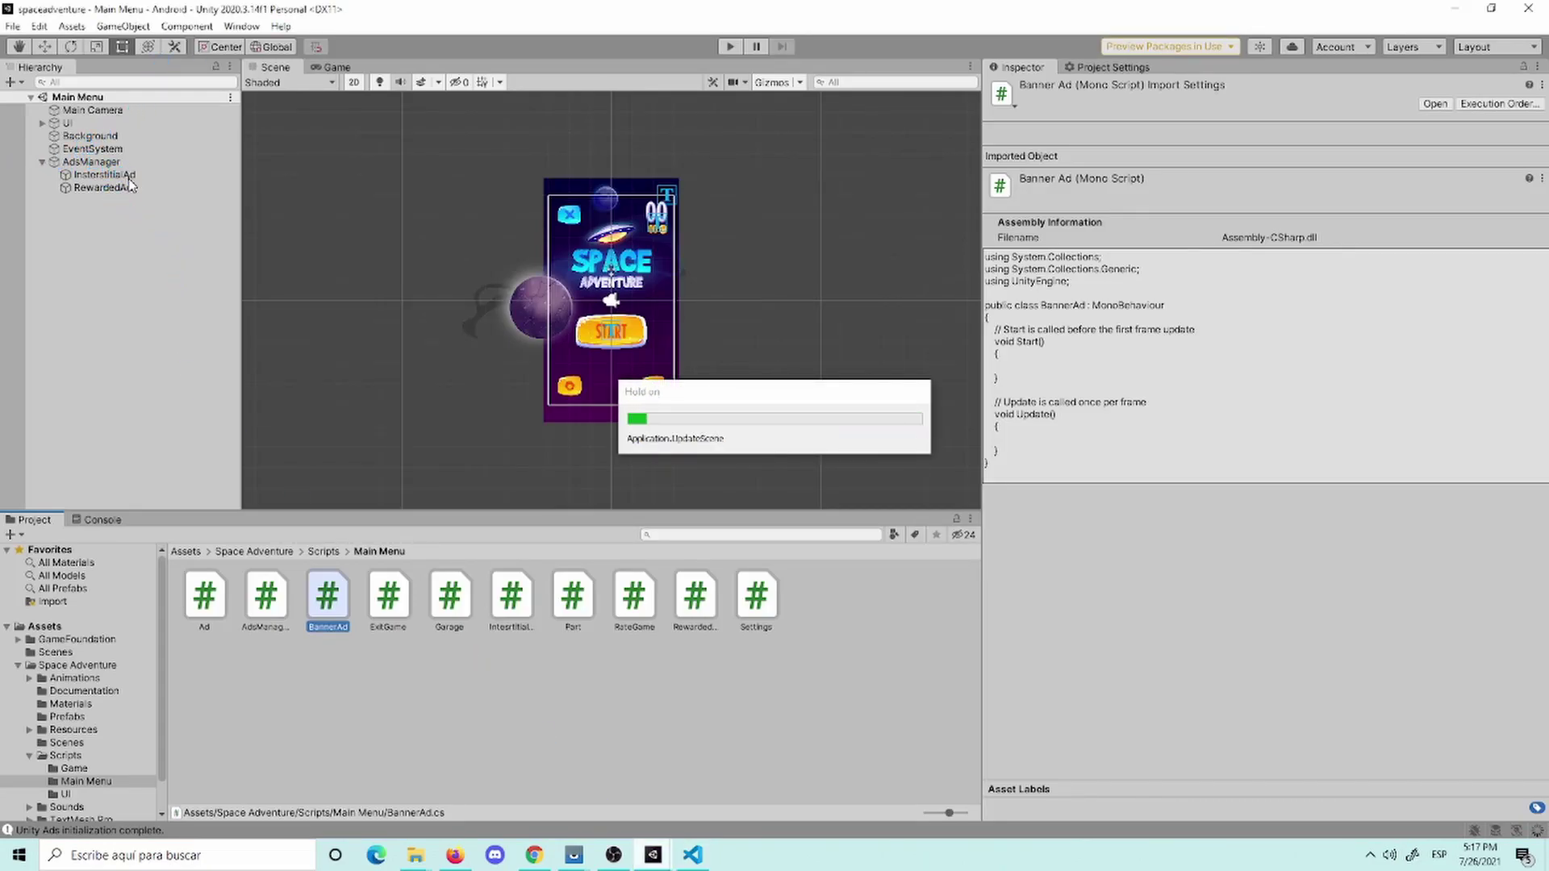
Step: Expand UI, Level Loader, Main Menu, Doors, Garage, Rate Game and Menu in the Hierarchy
click(43, 122)
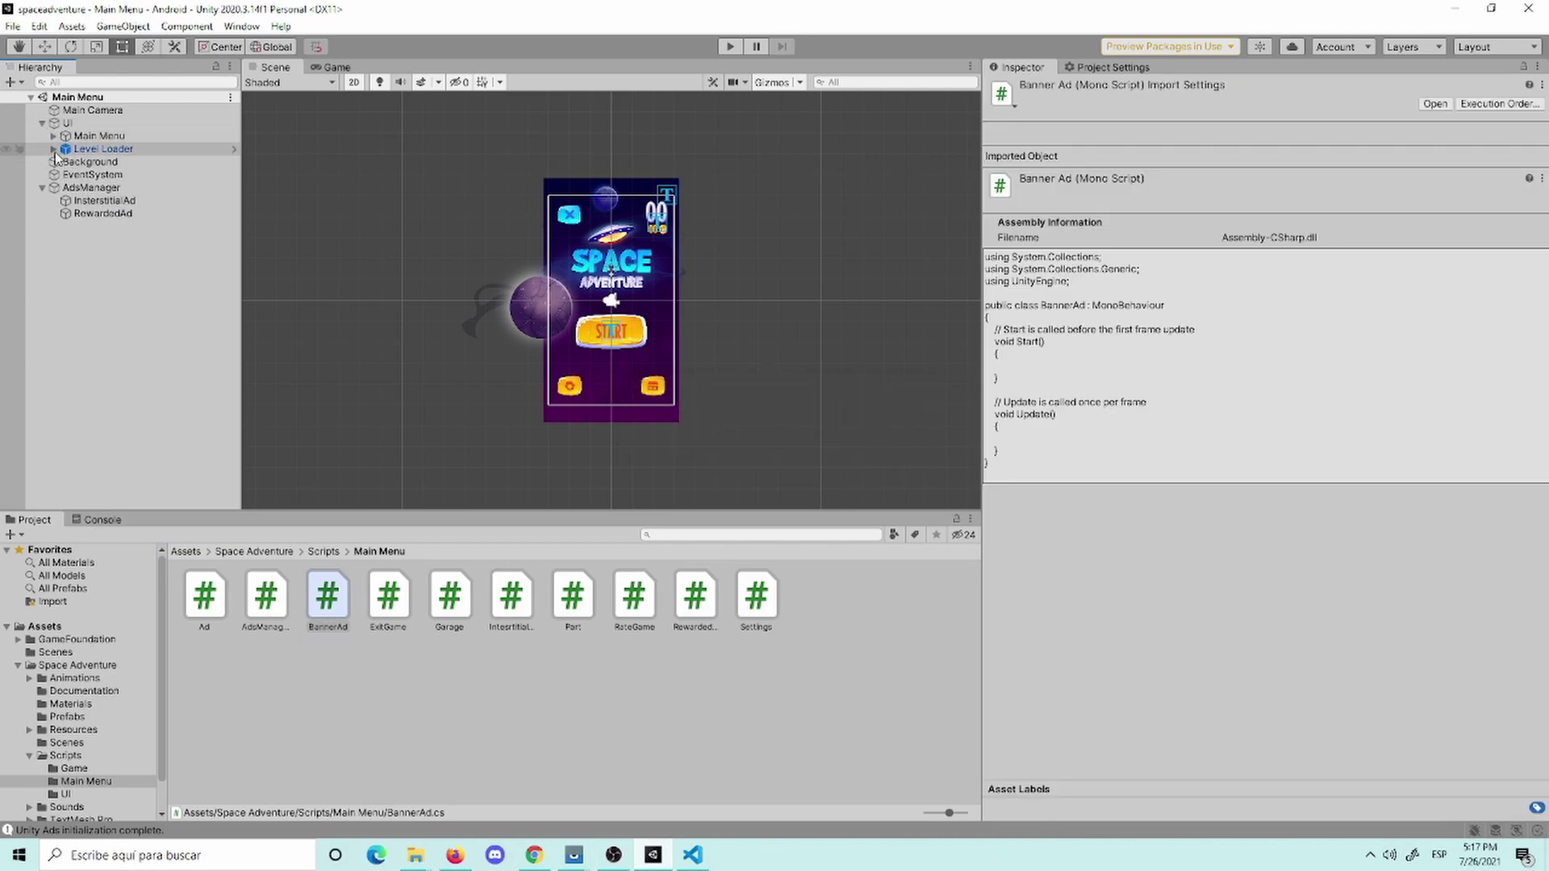
click(53, 149)
click(54, 136)
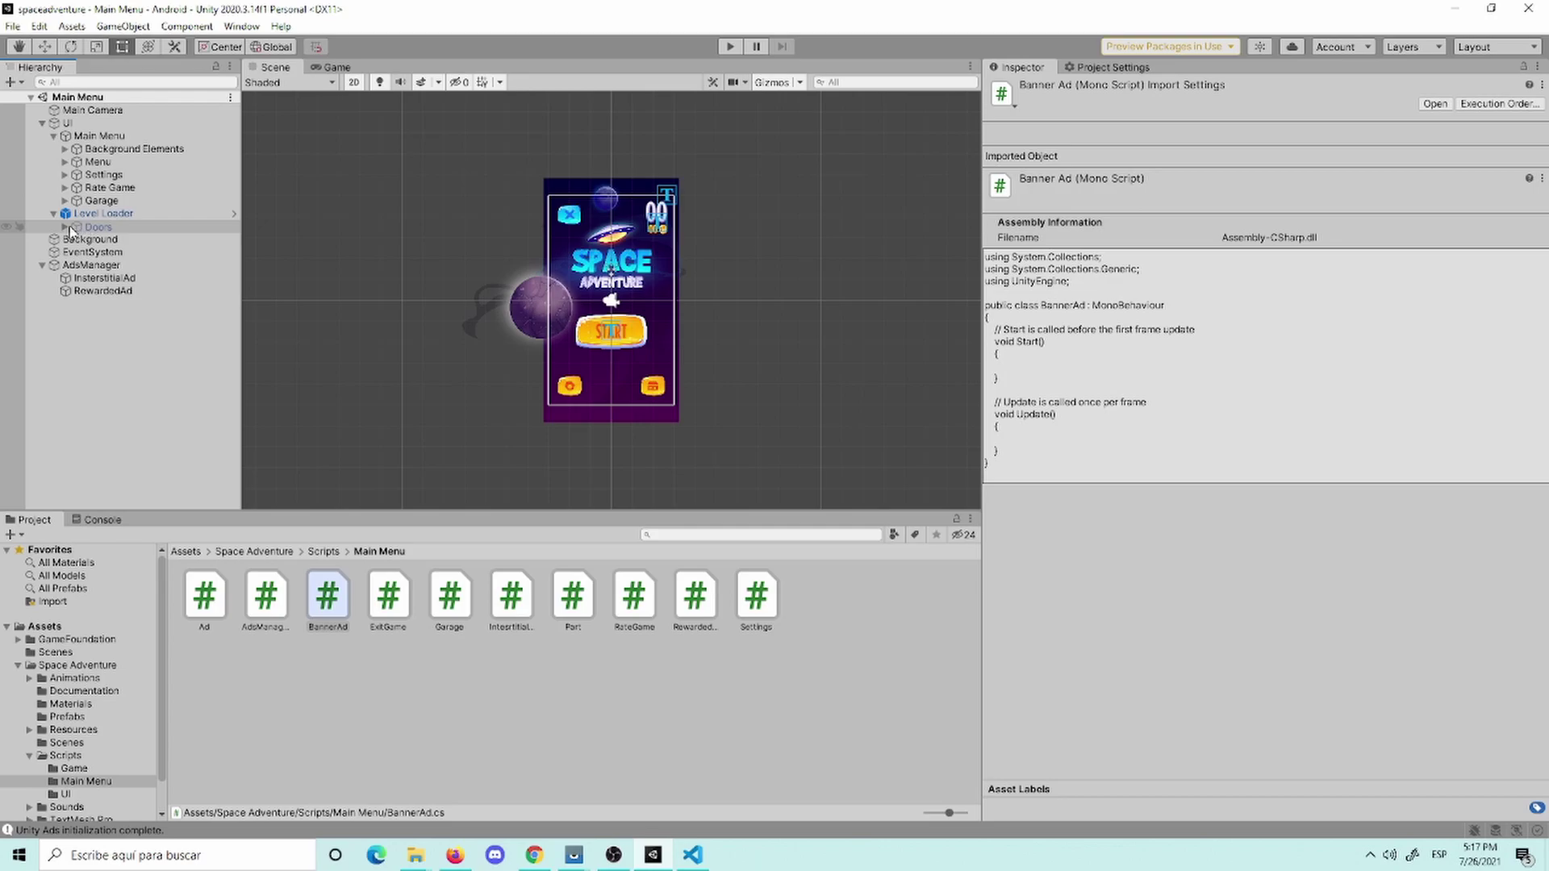
click(73, 228)
click(67, 228)
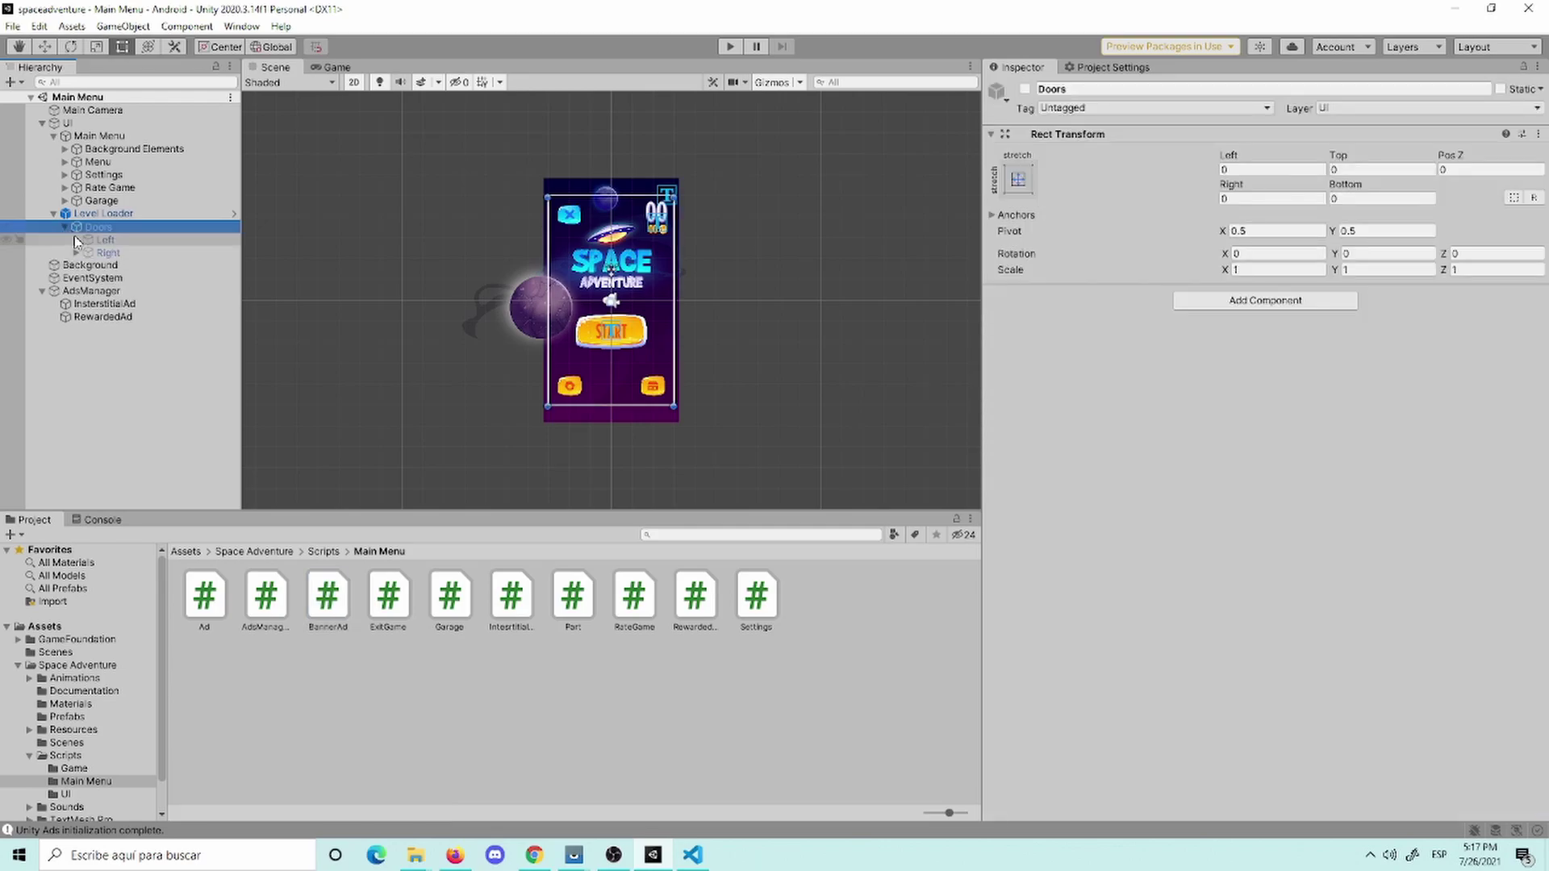
click(65, 201)
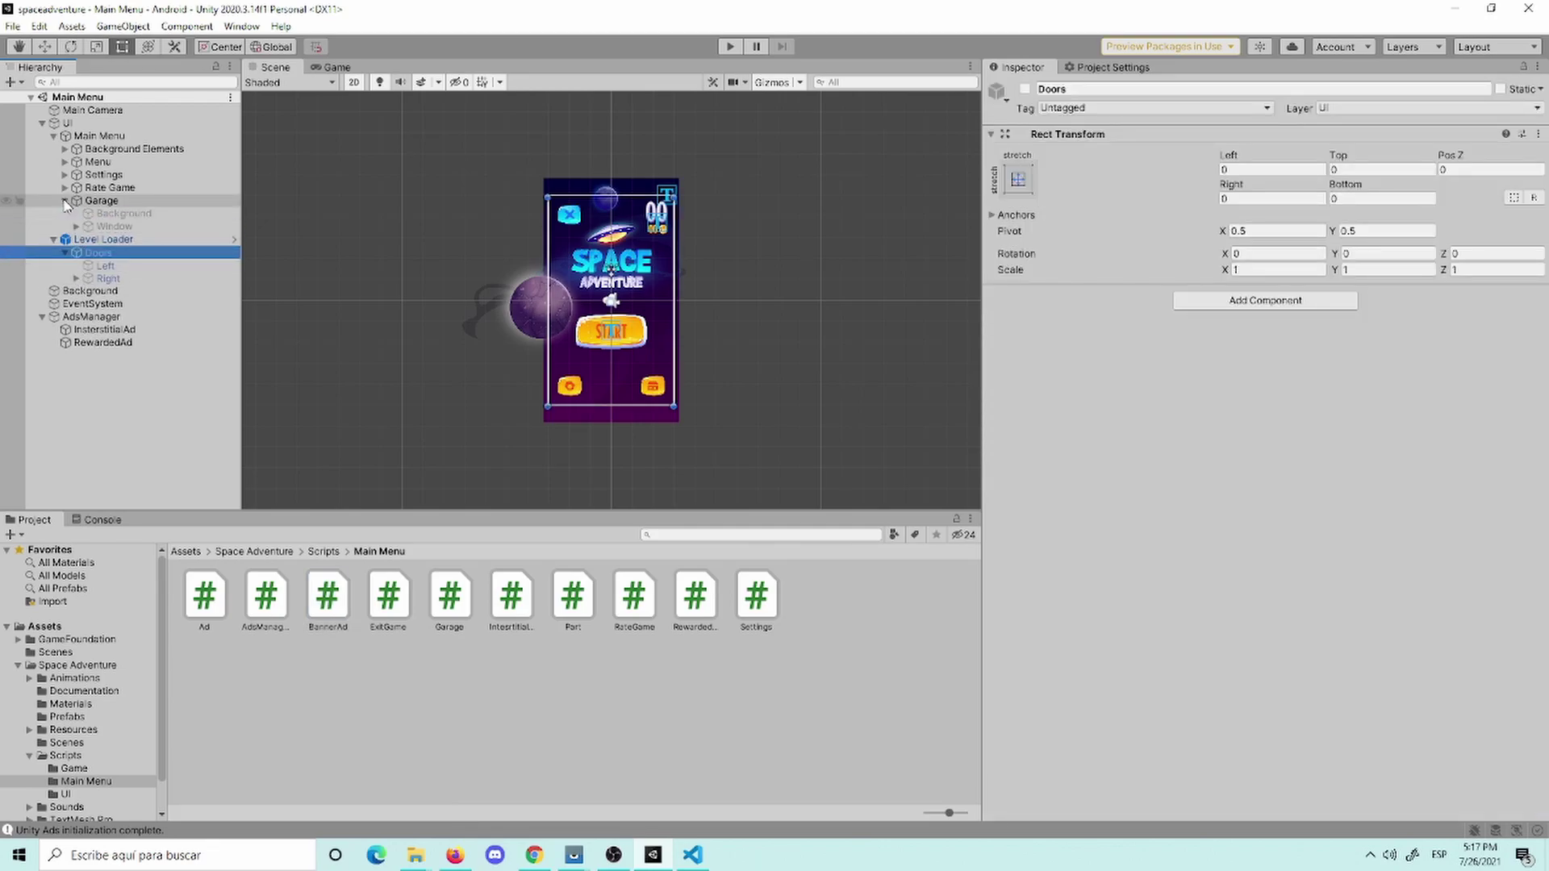
click(66, 188)
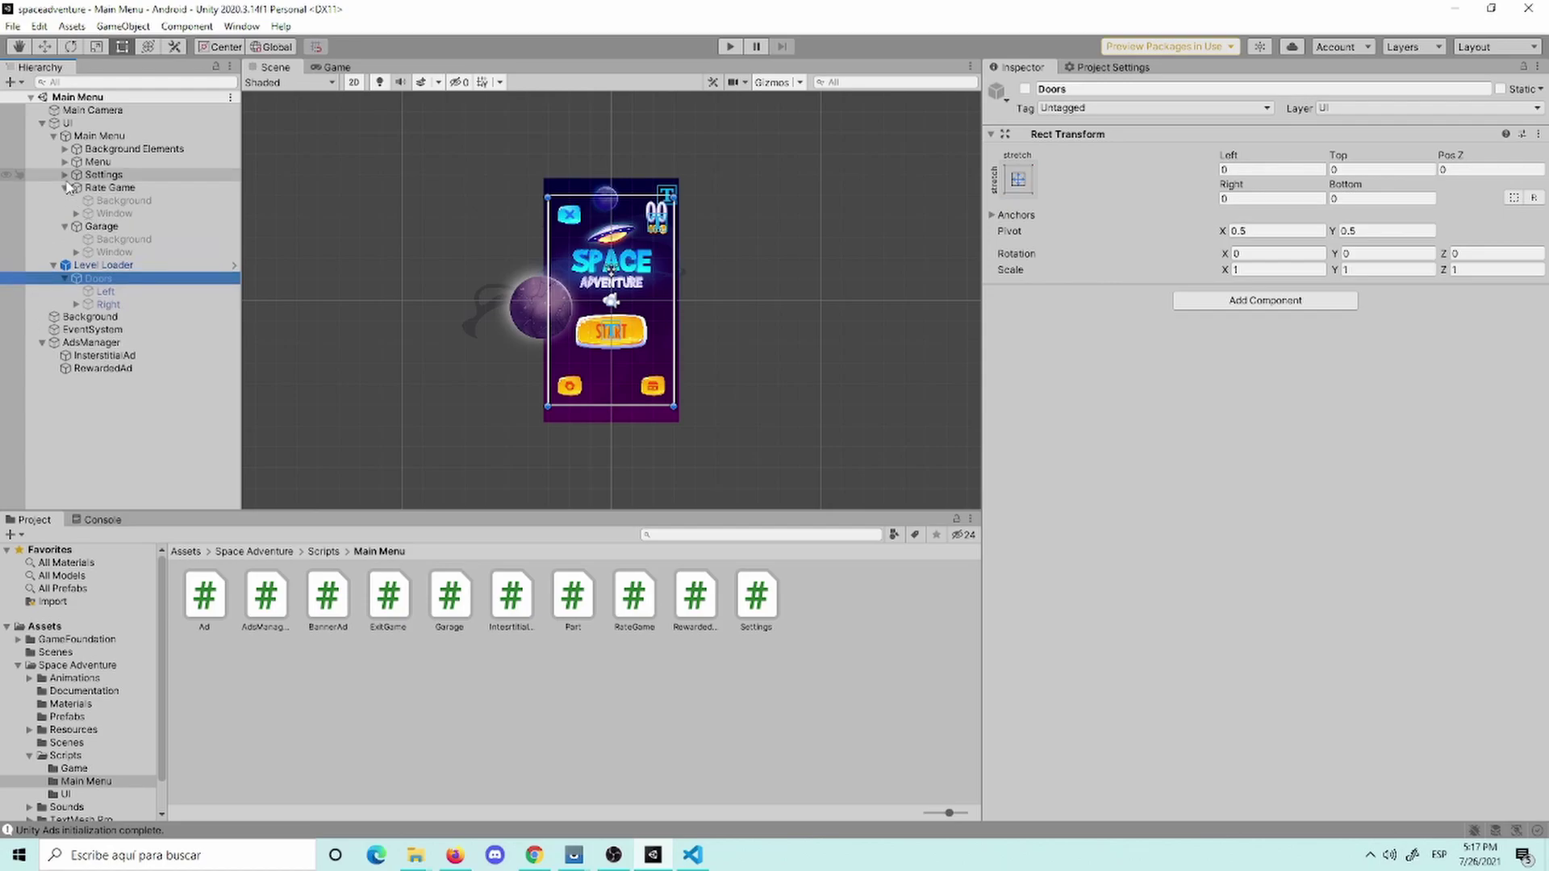
click(65, 164)
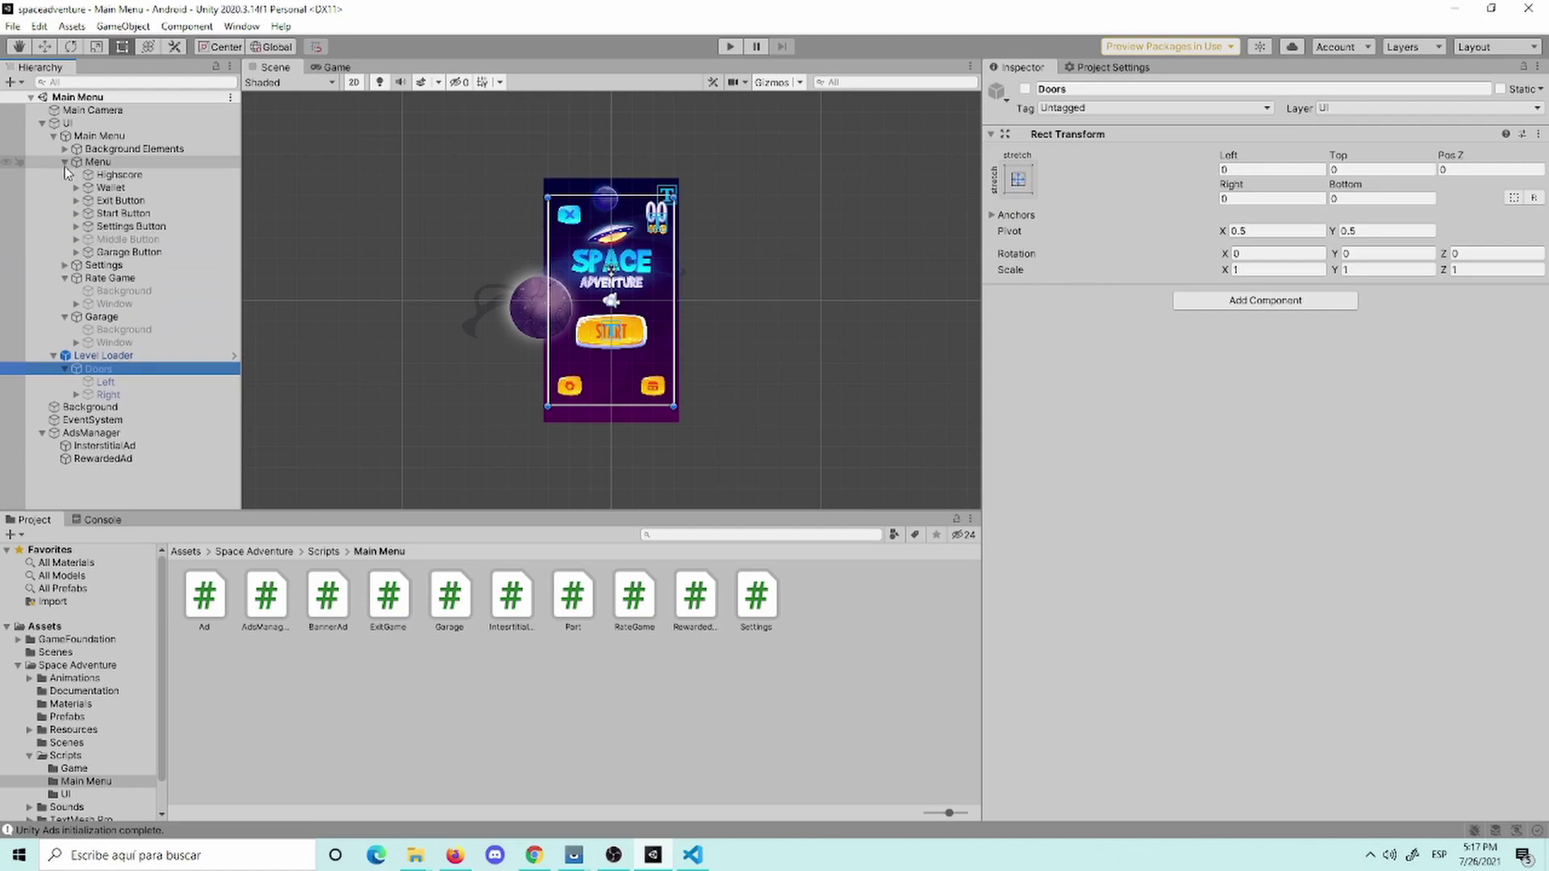
Step: Inspect the Wallet object and its Coin image child
click(110, 187)
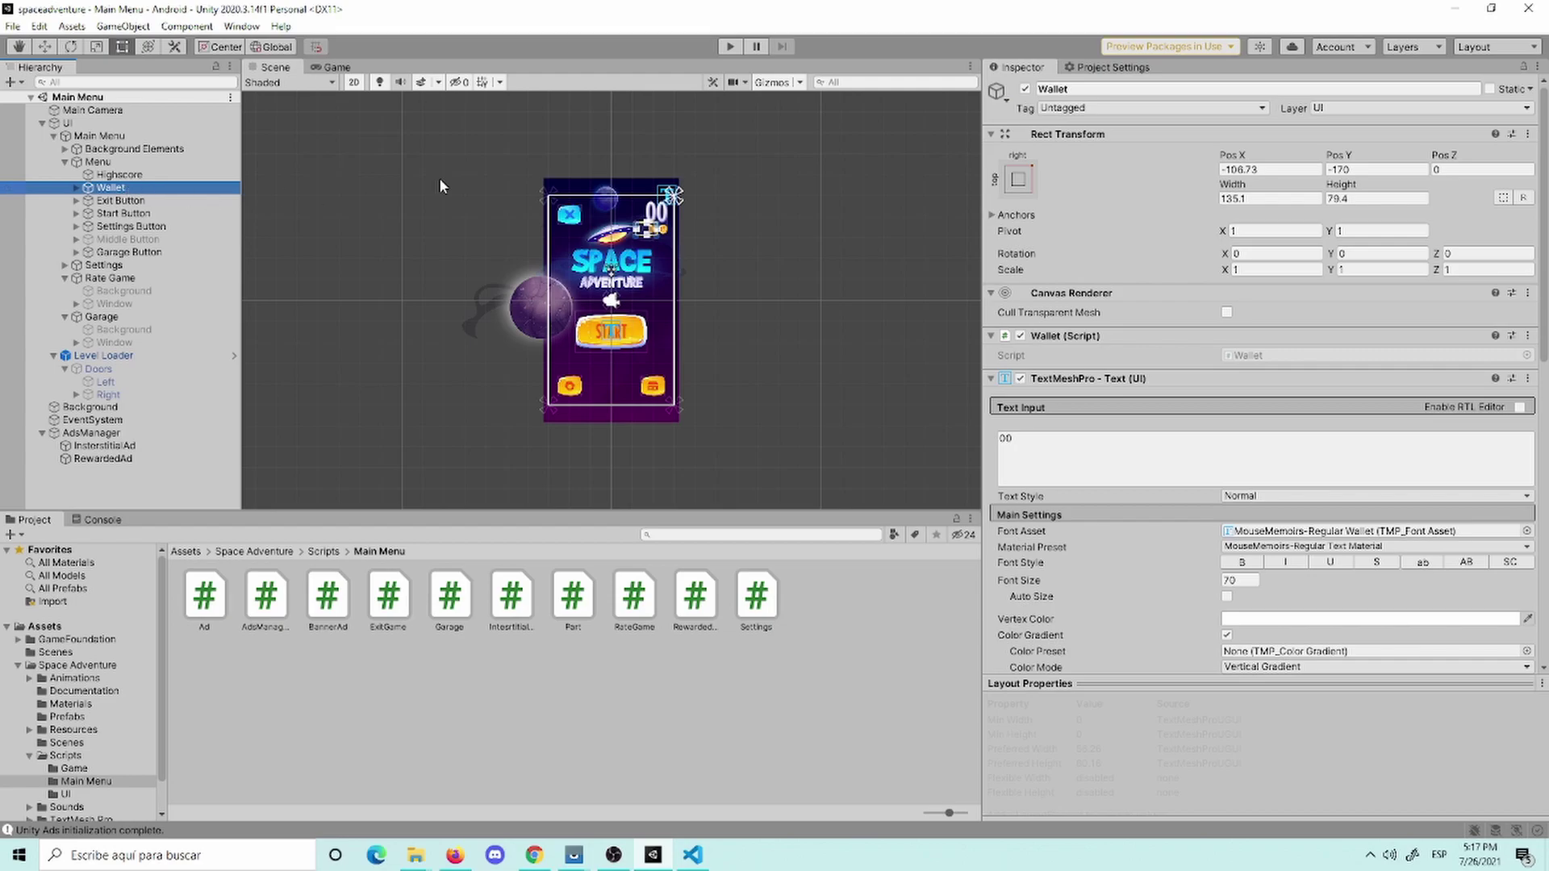
click(77, 187)
click(119, 200)
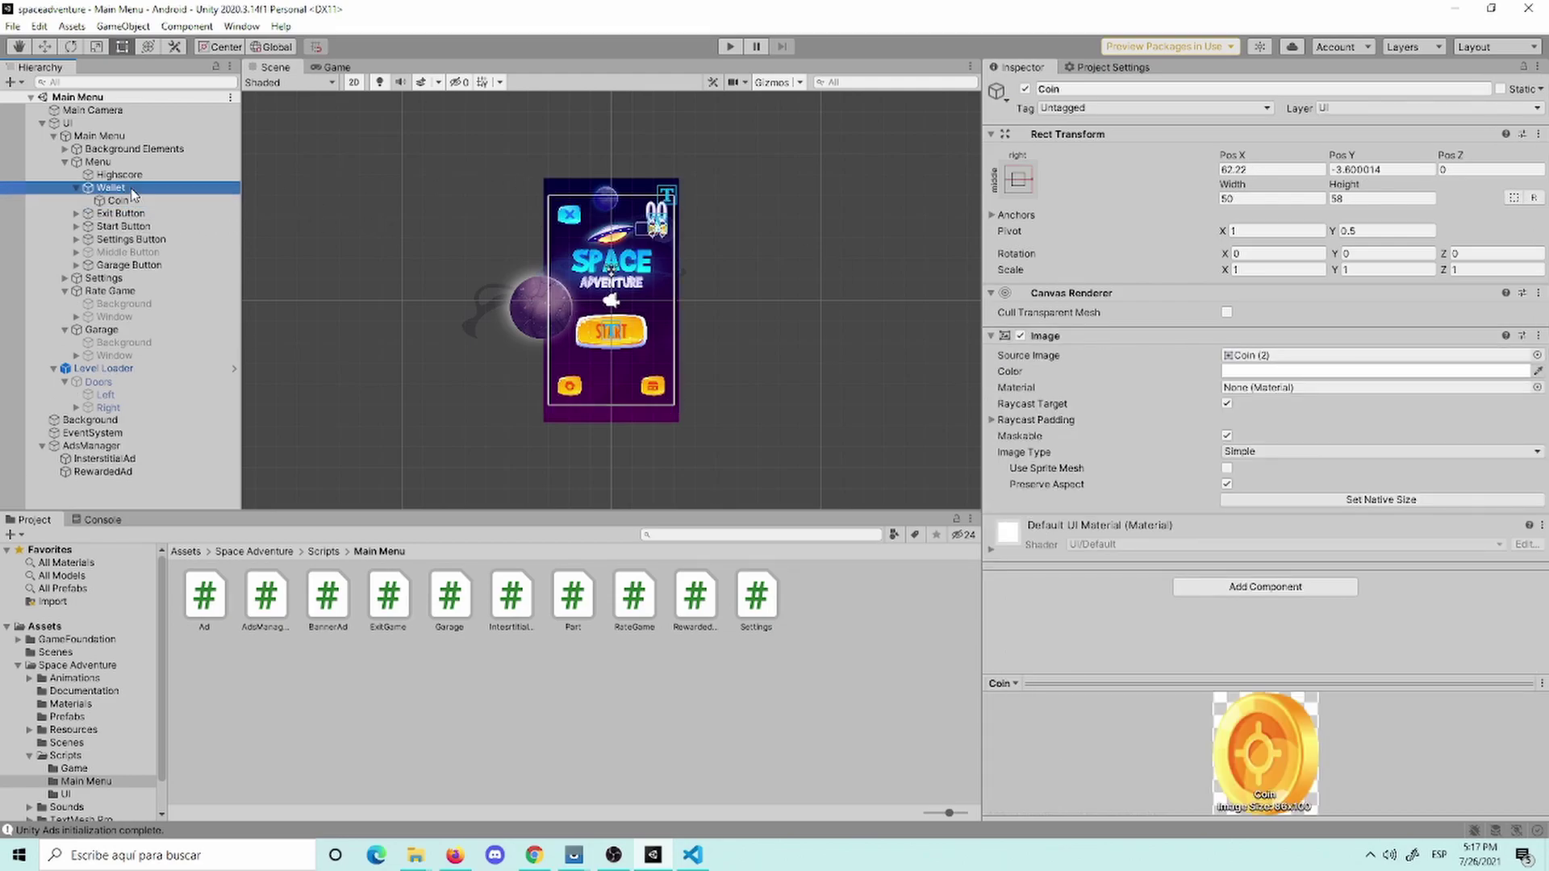
click(134, 193)
scroll(1439, 492, down, 10)
scroll(1439, 492, up, 10)
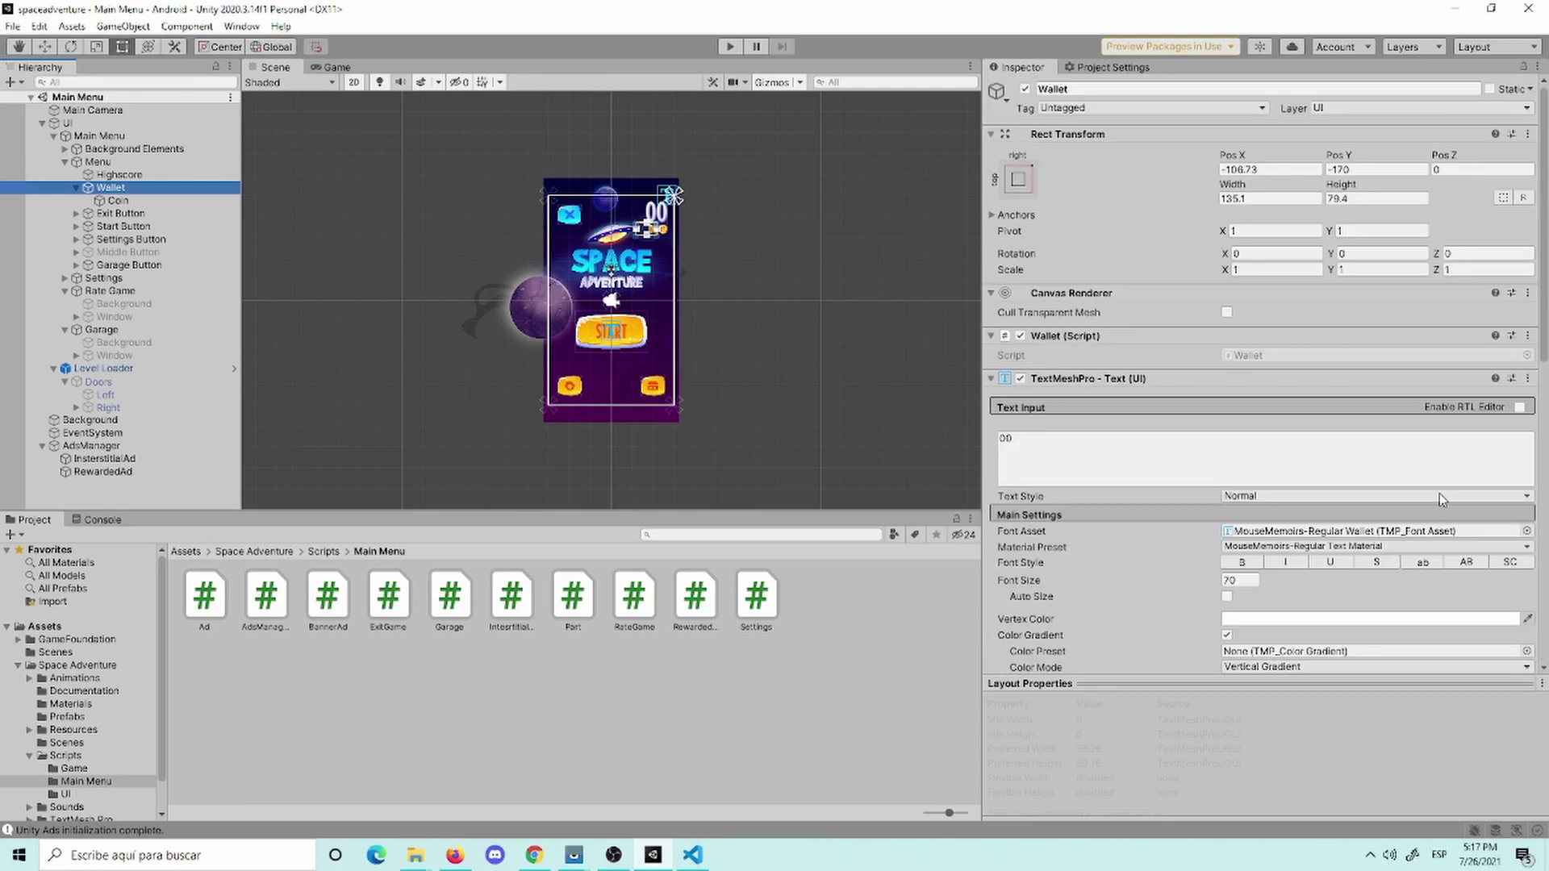
Step: Open Wallet.cs from the Inspector, select its static amount field, and return to Unity
double_click(1261, 358)
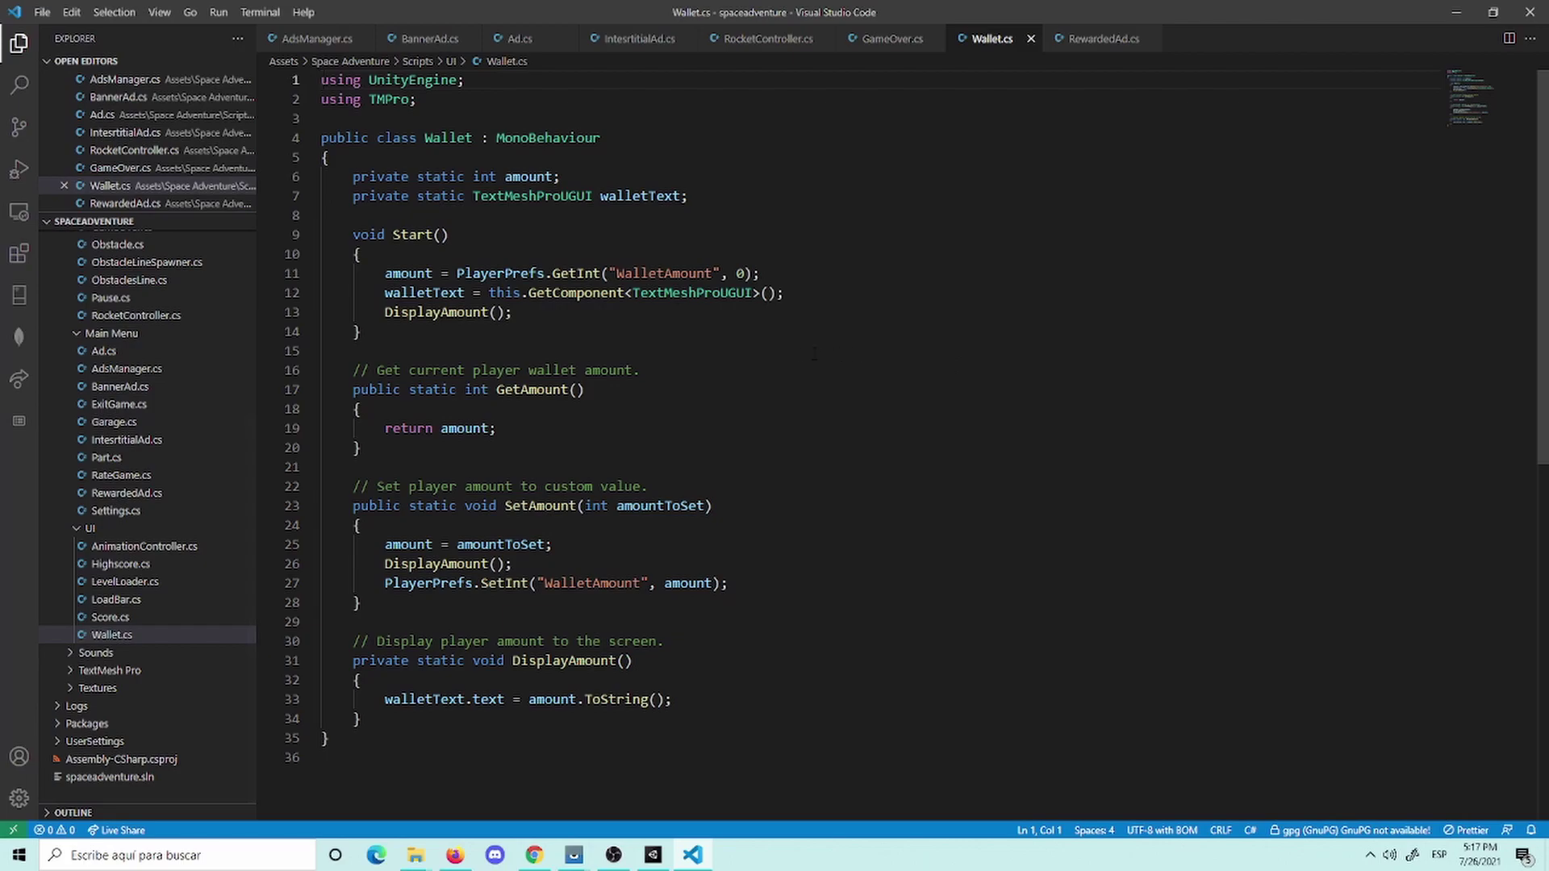
click(532, 196)
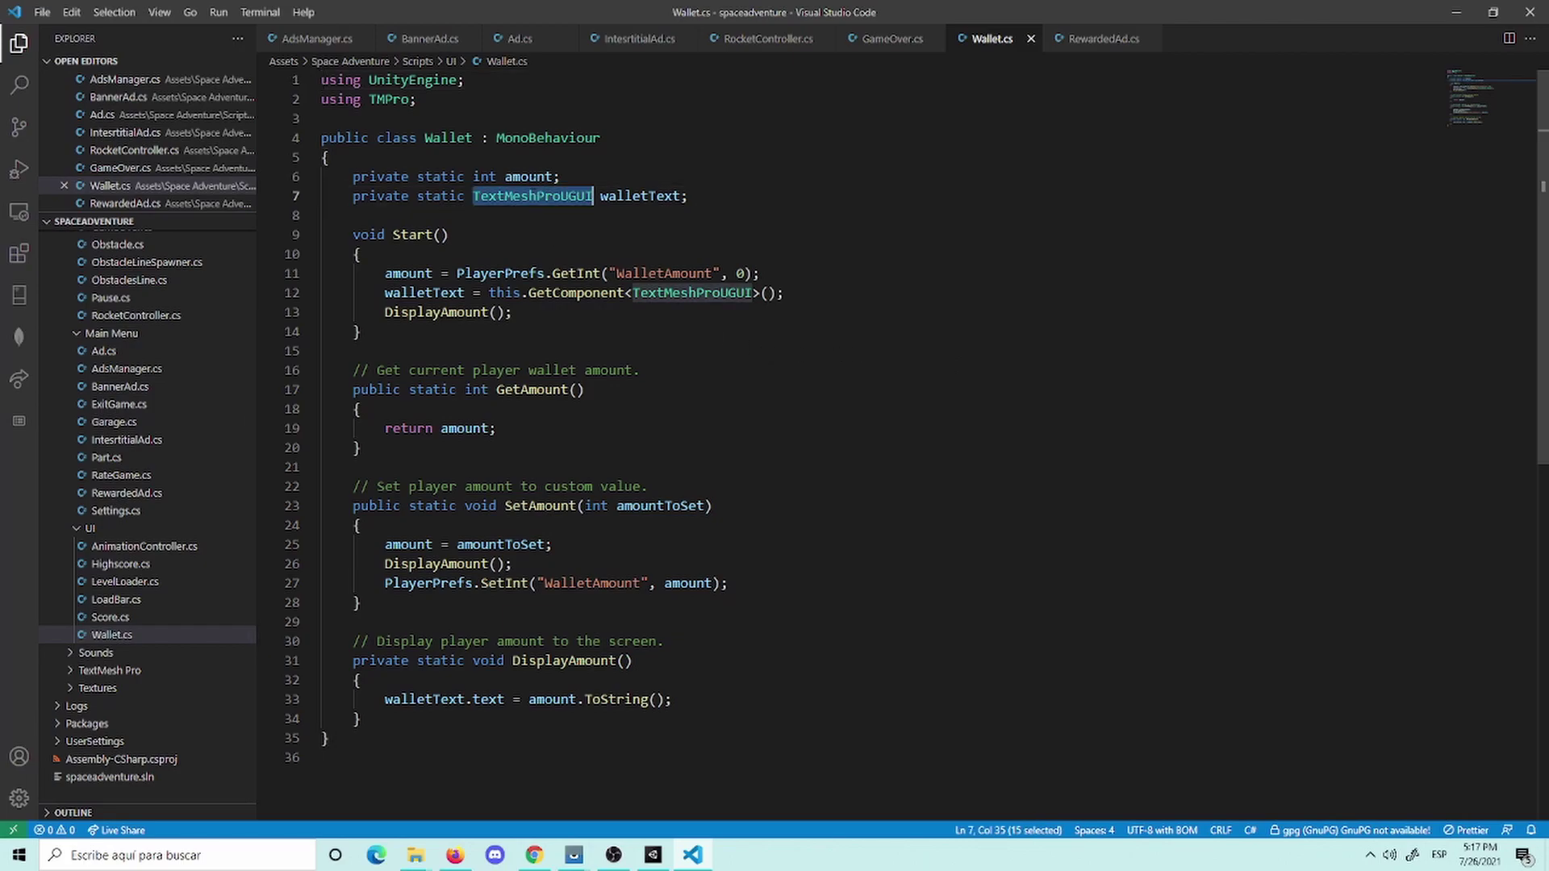
triple_click(526, 177)
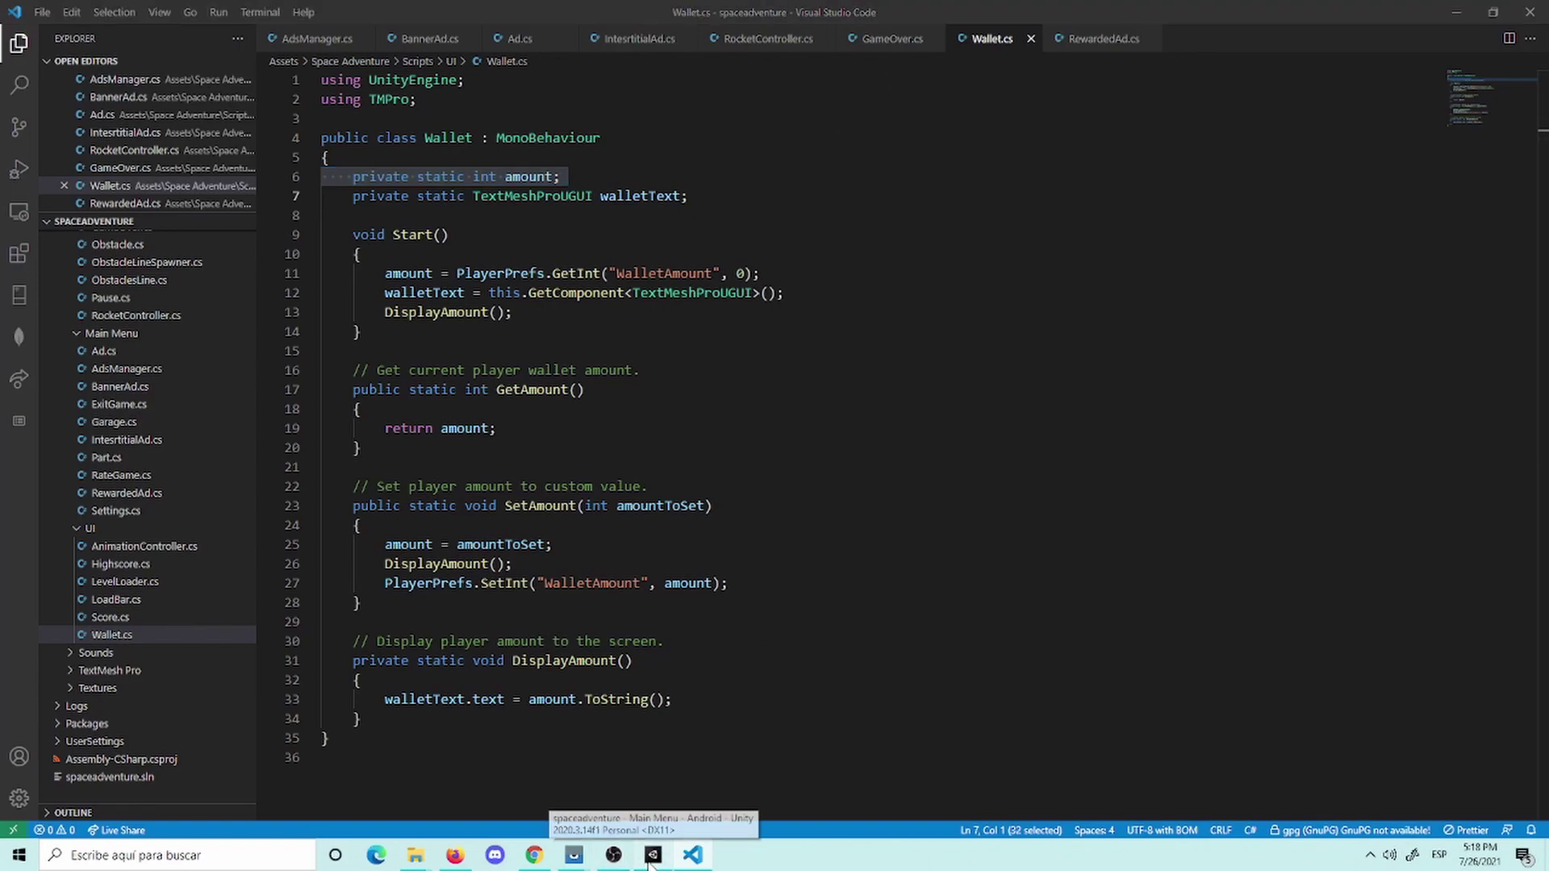
click(652, 857)
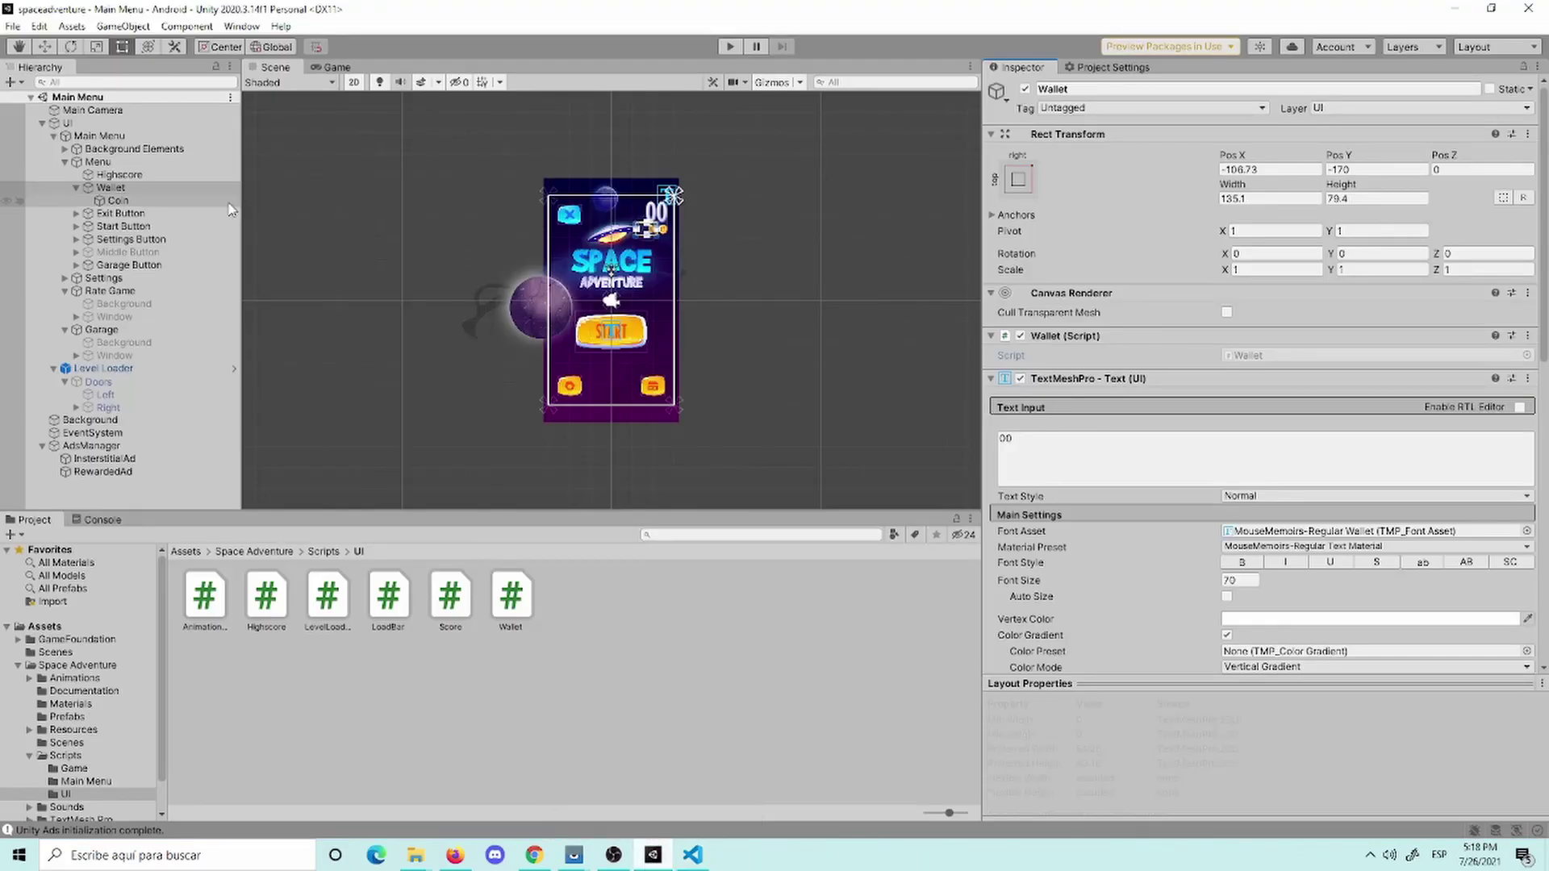
Step: Select Spaceship under Background Elements and view its AnimationController.cs script, then close it
click(65, 149)
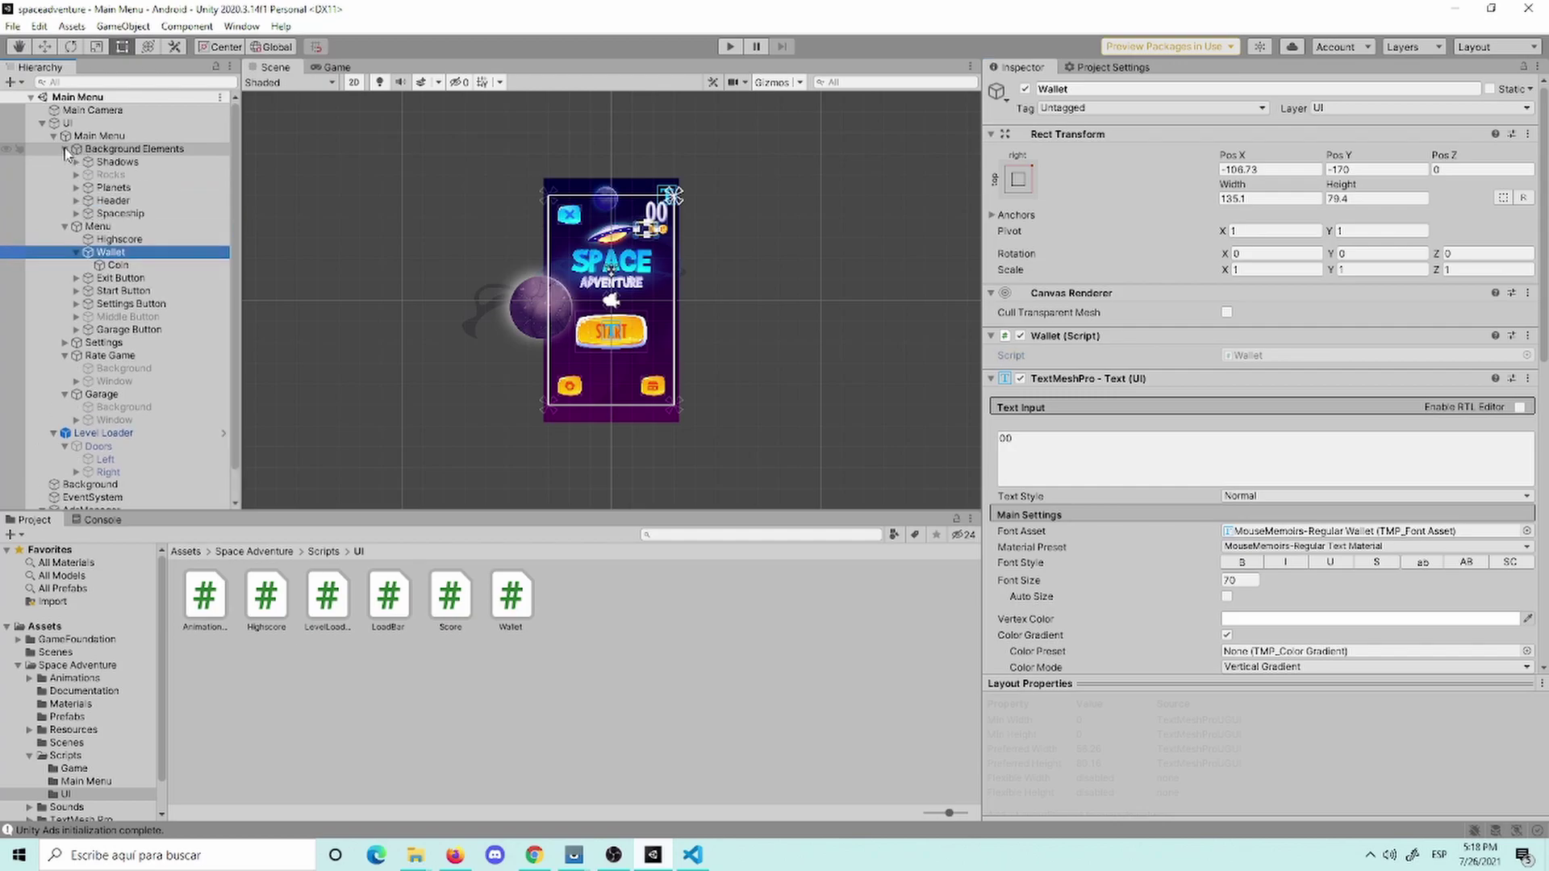
click(133, 214)
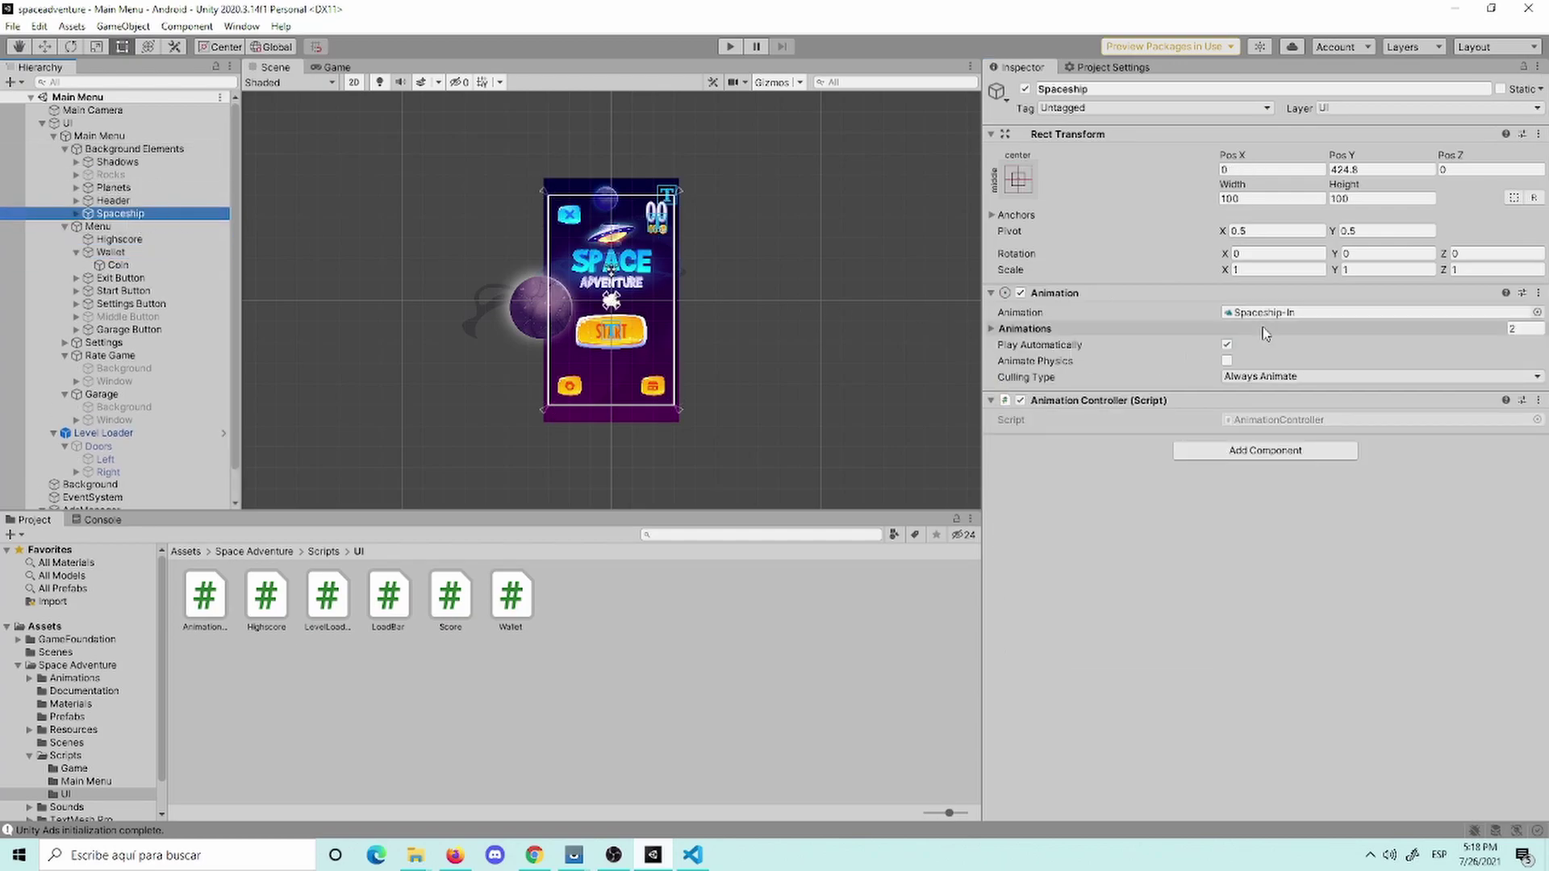
click(1243, 419)
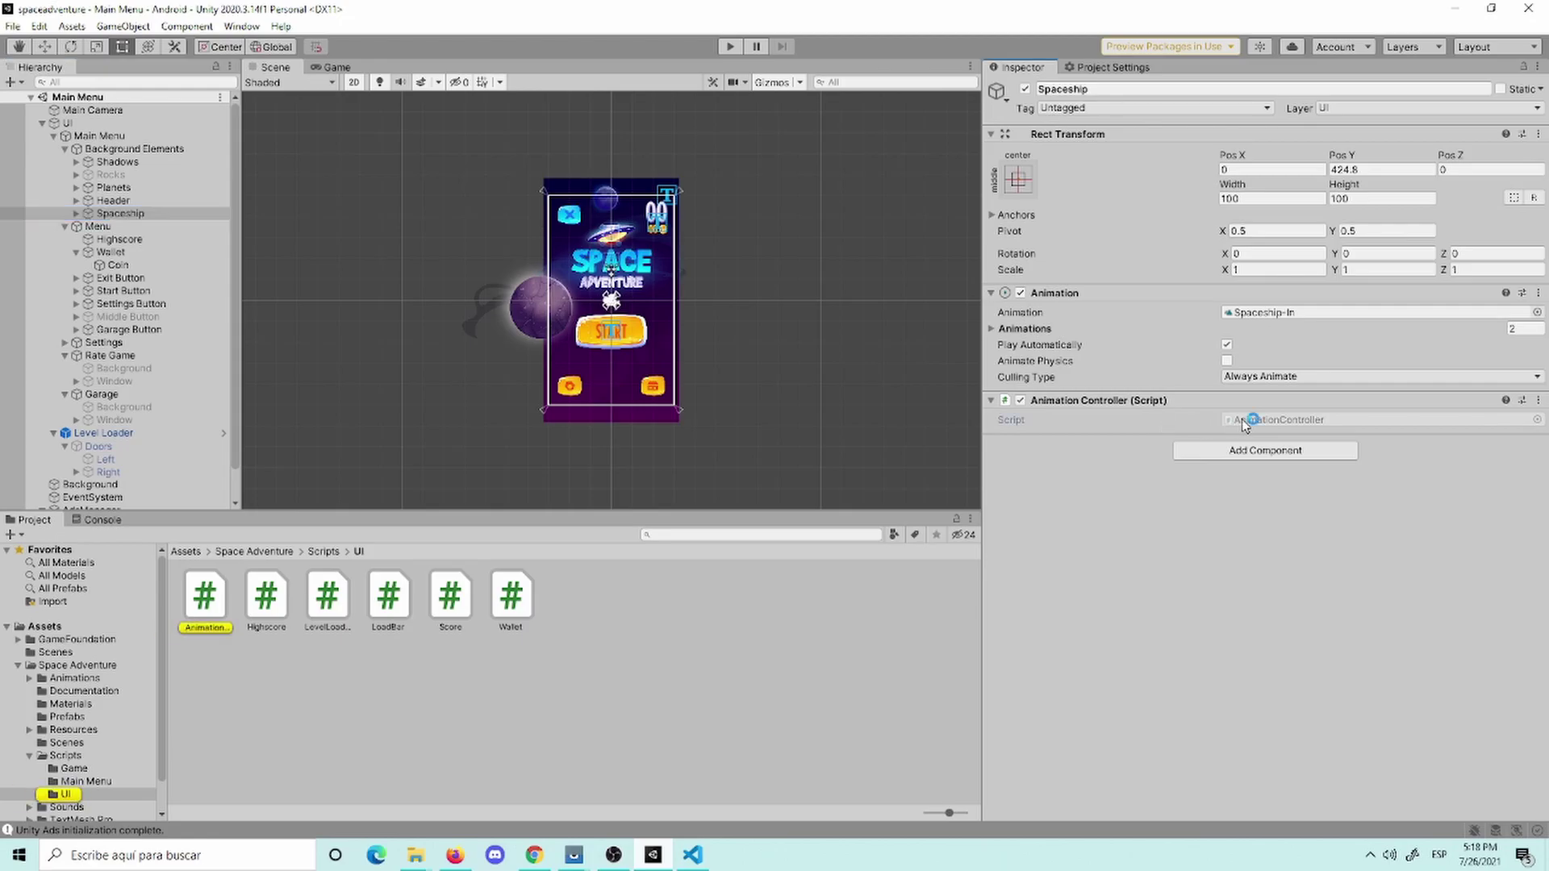
double_click(1241, 418)
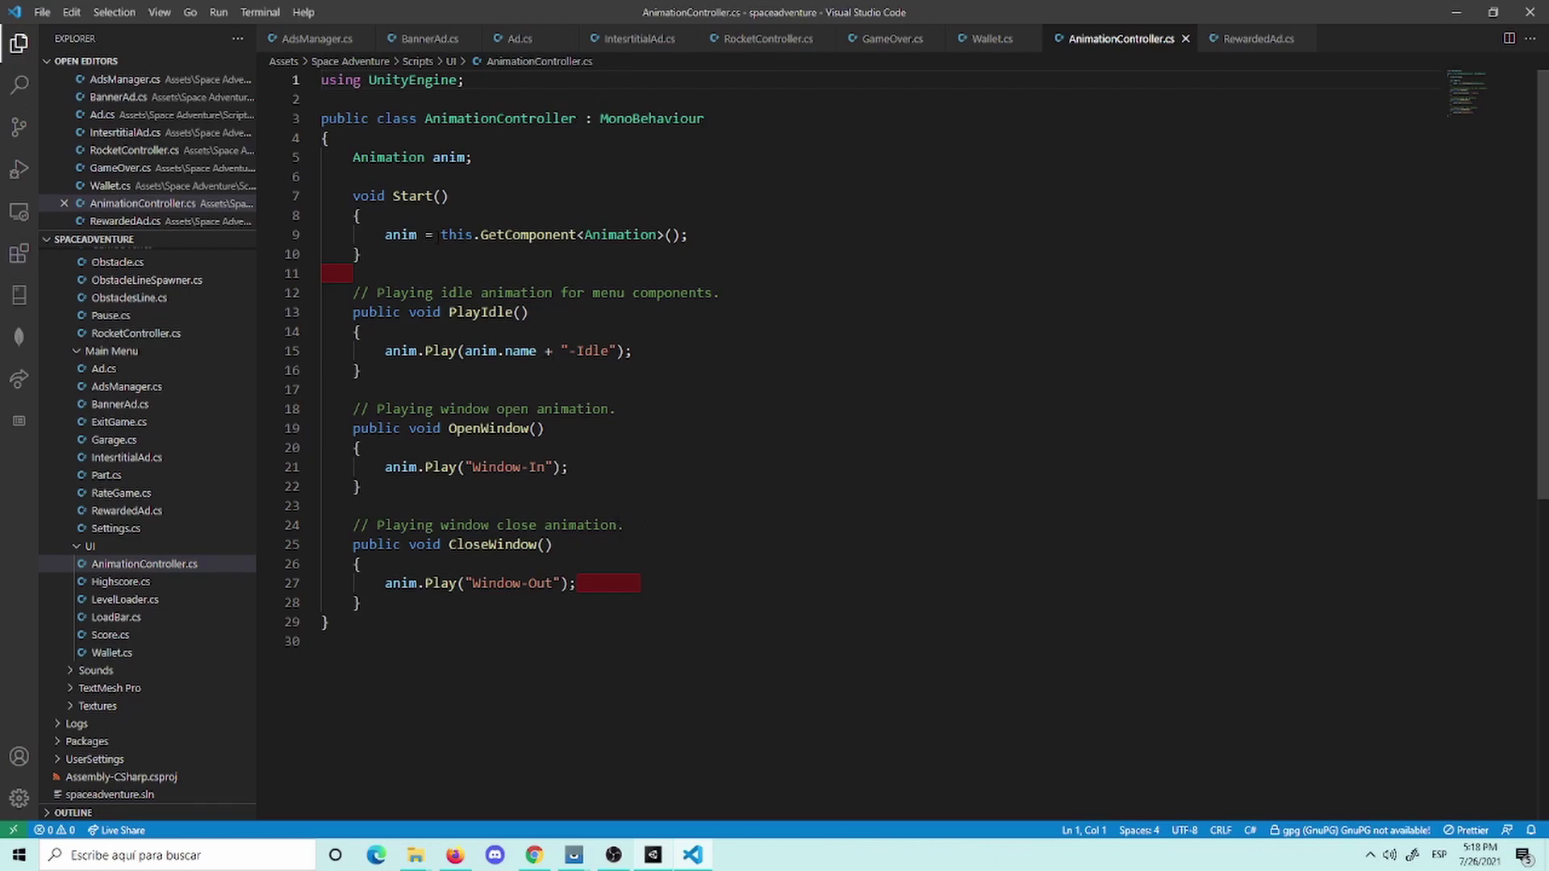
click(1184, 38)
Step: Expand Spaceship to show Glow-1, Glow-2 and Spaceship, and collapse Level Loader
key(alt+Tab)
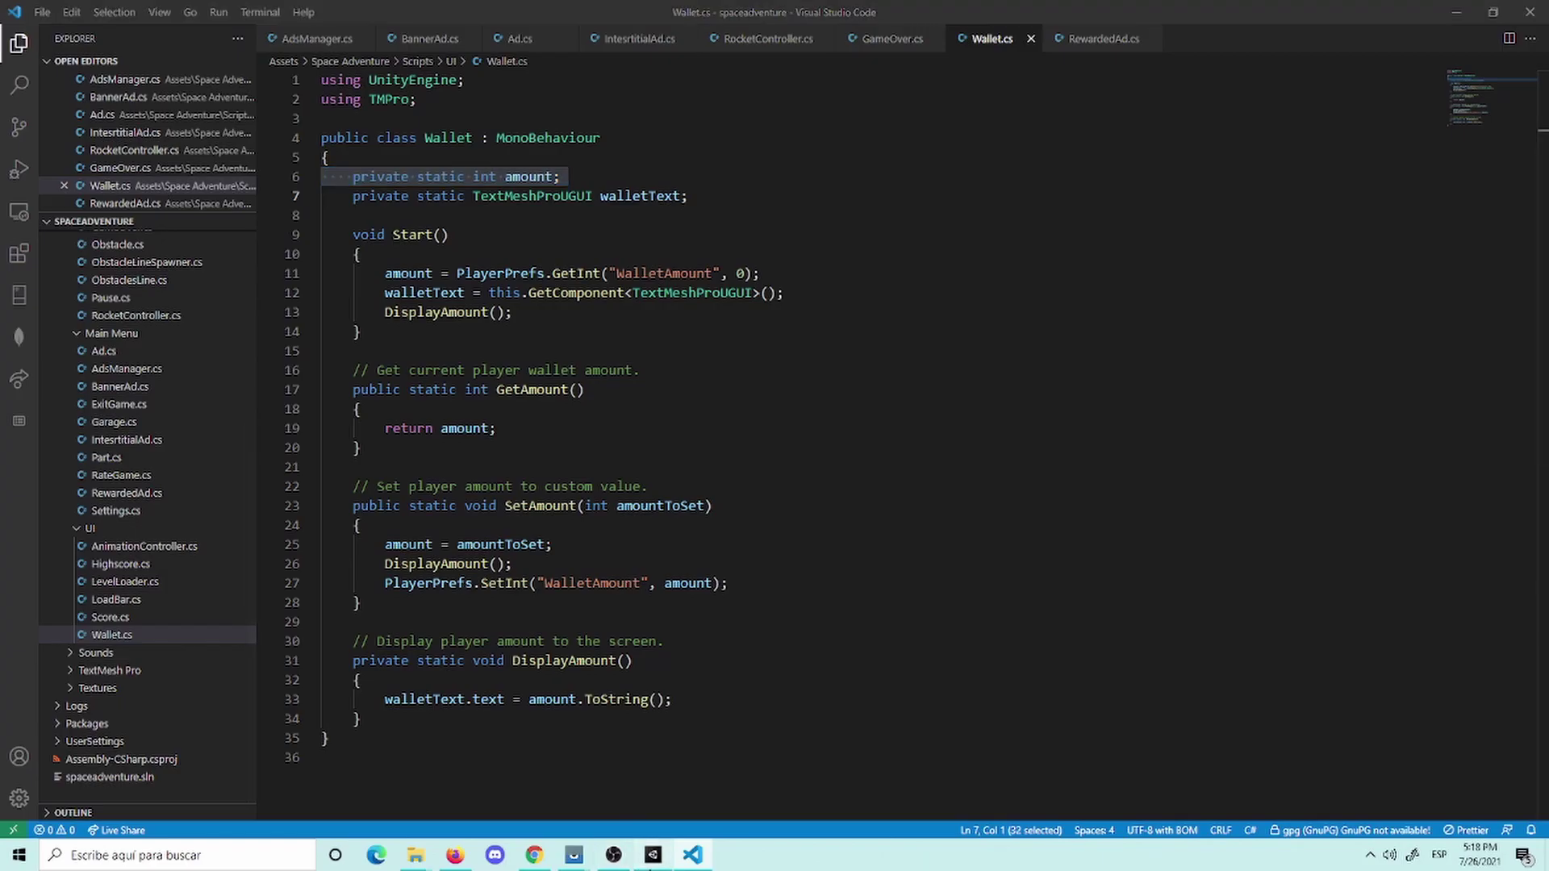
click(77, 213)
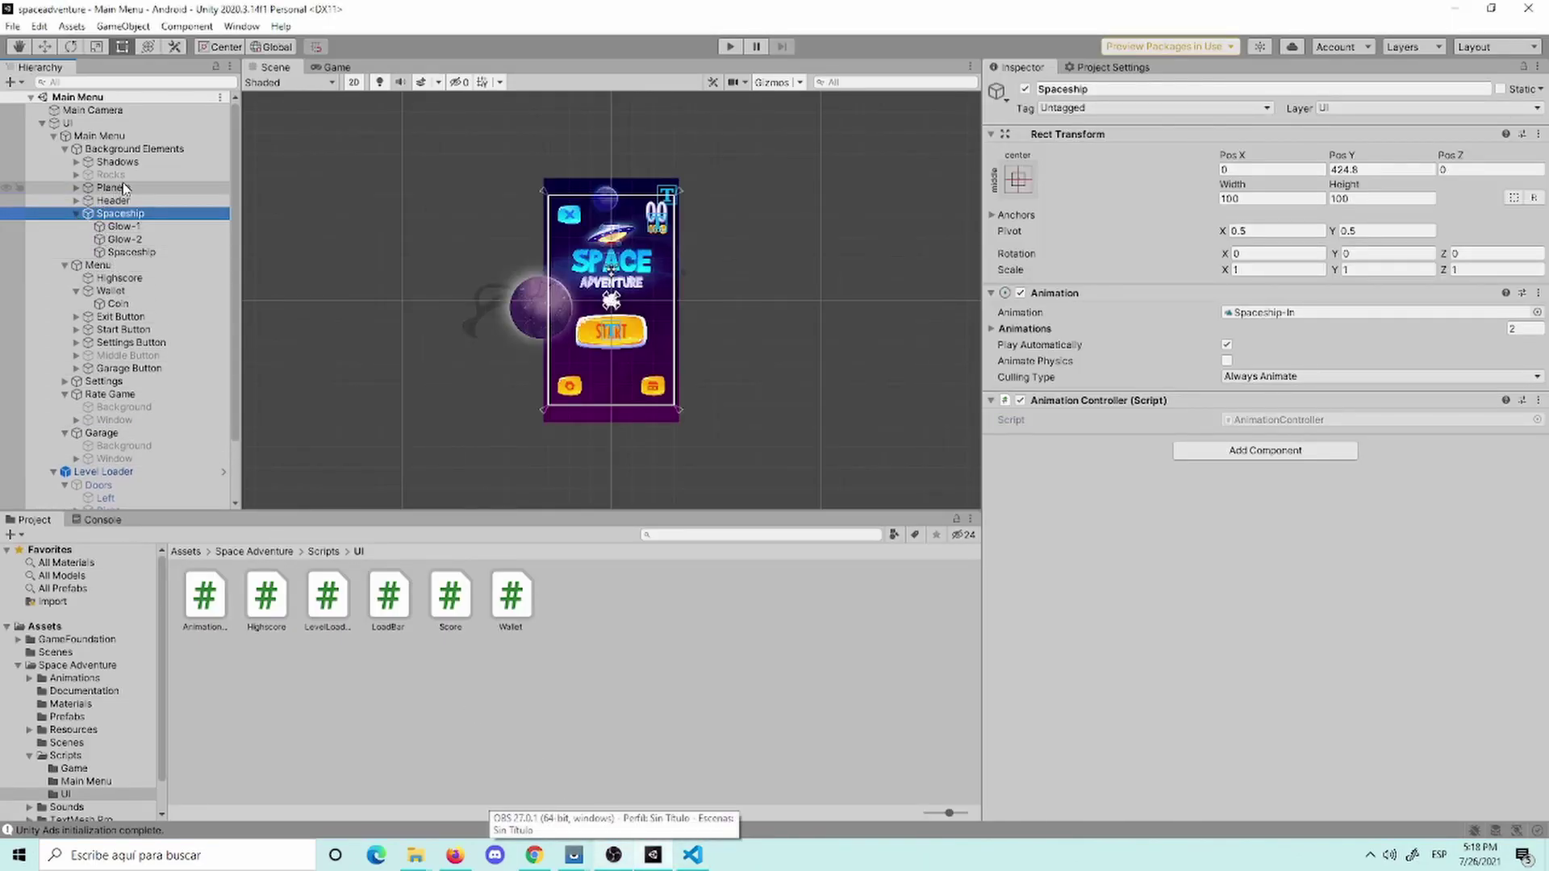
click(115, 82)
text(game)
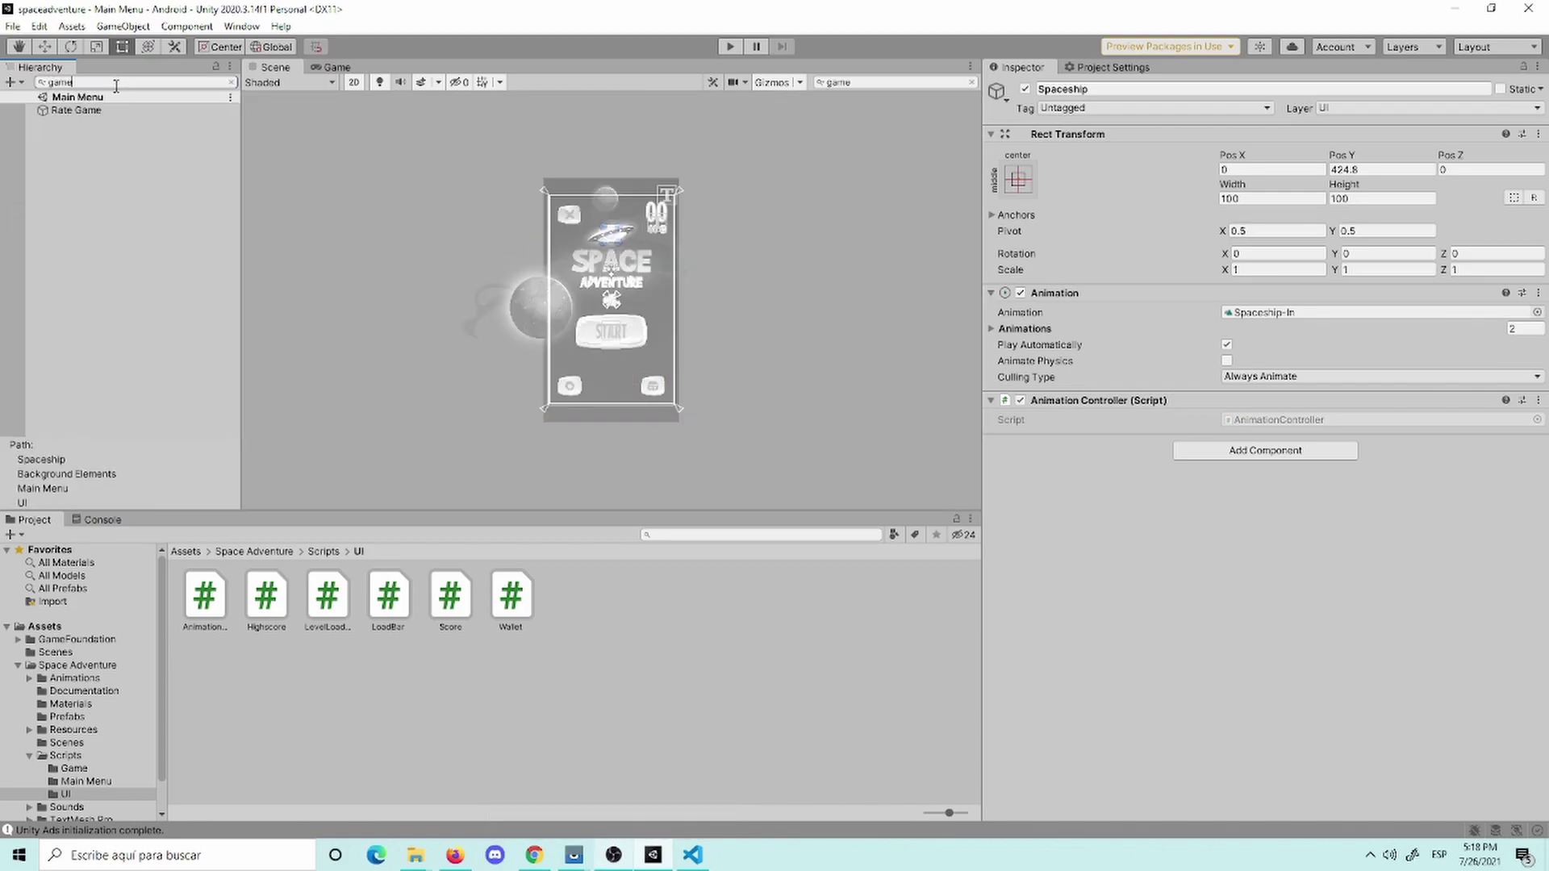
key(BackSpace)
key(BackSpace)
key(BackSpace)
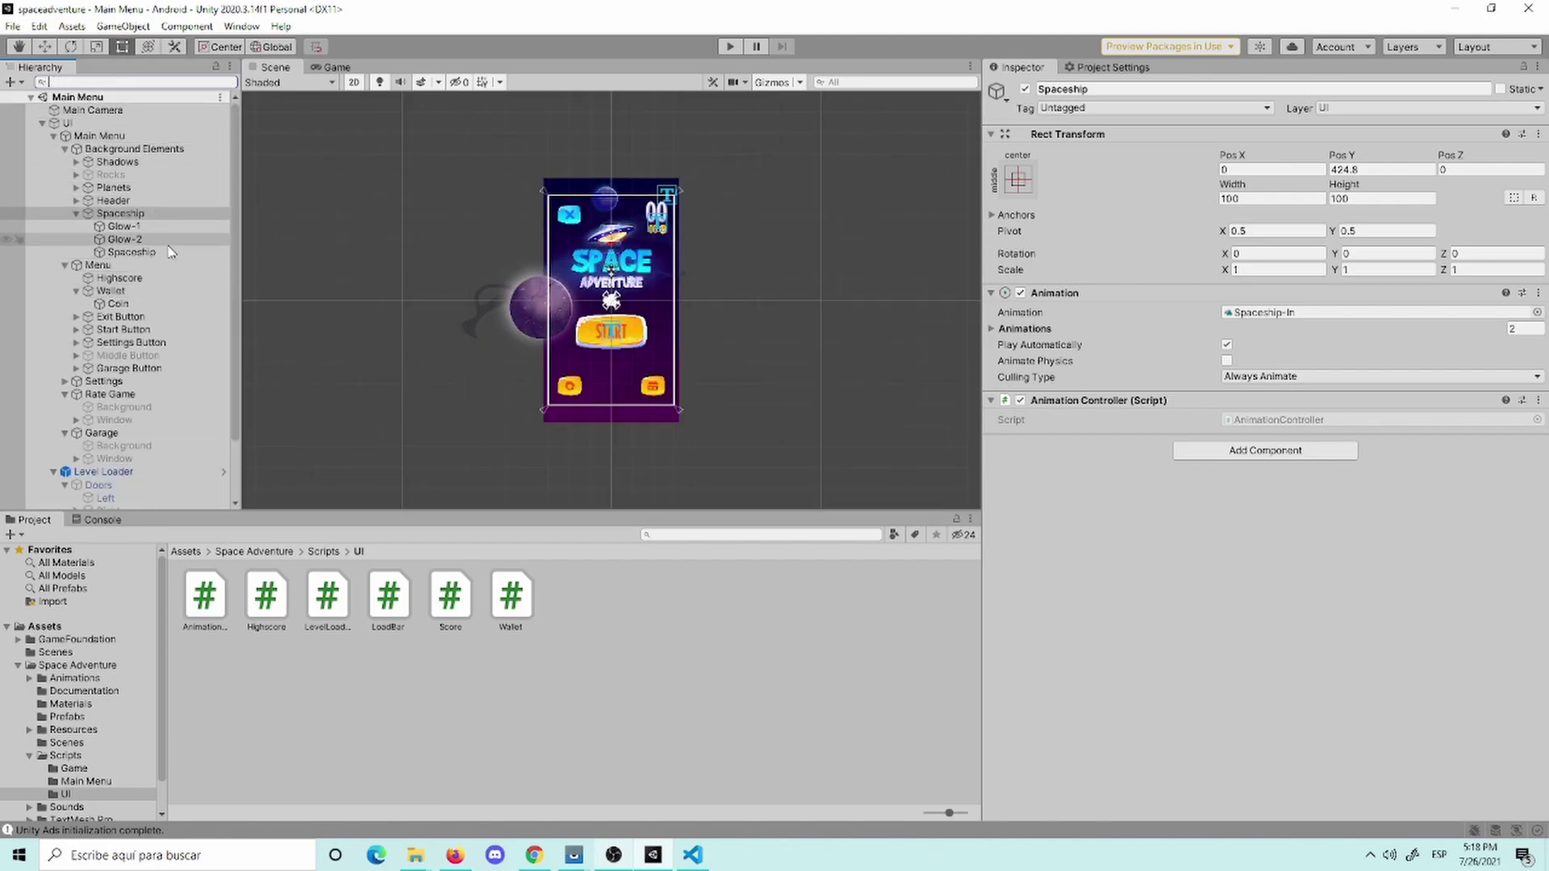
scroll(145, 390, down, 3)
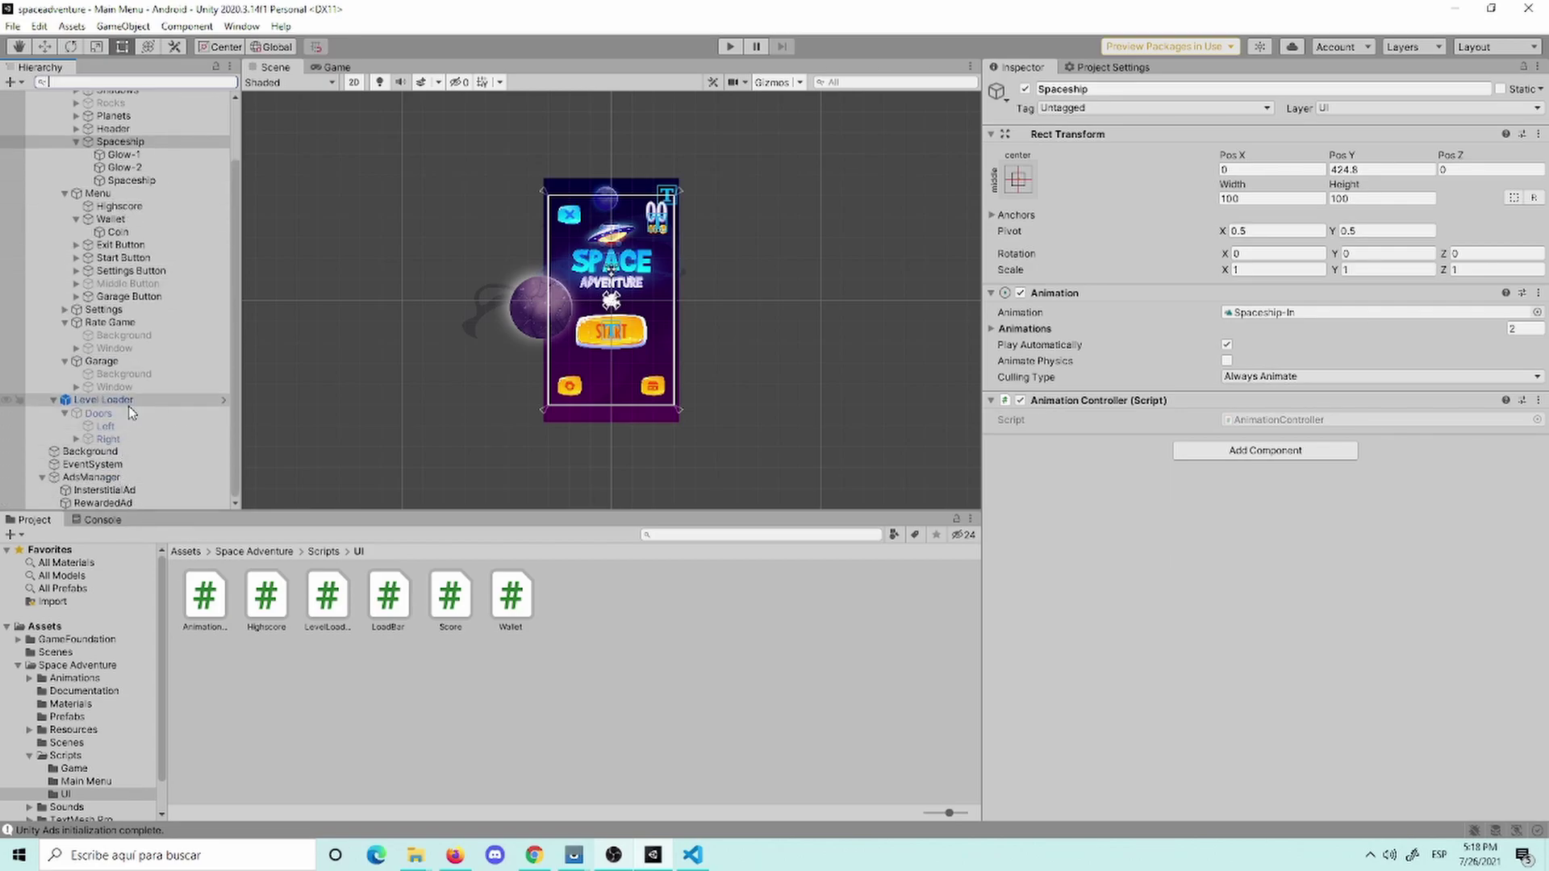
click(55, 400)
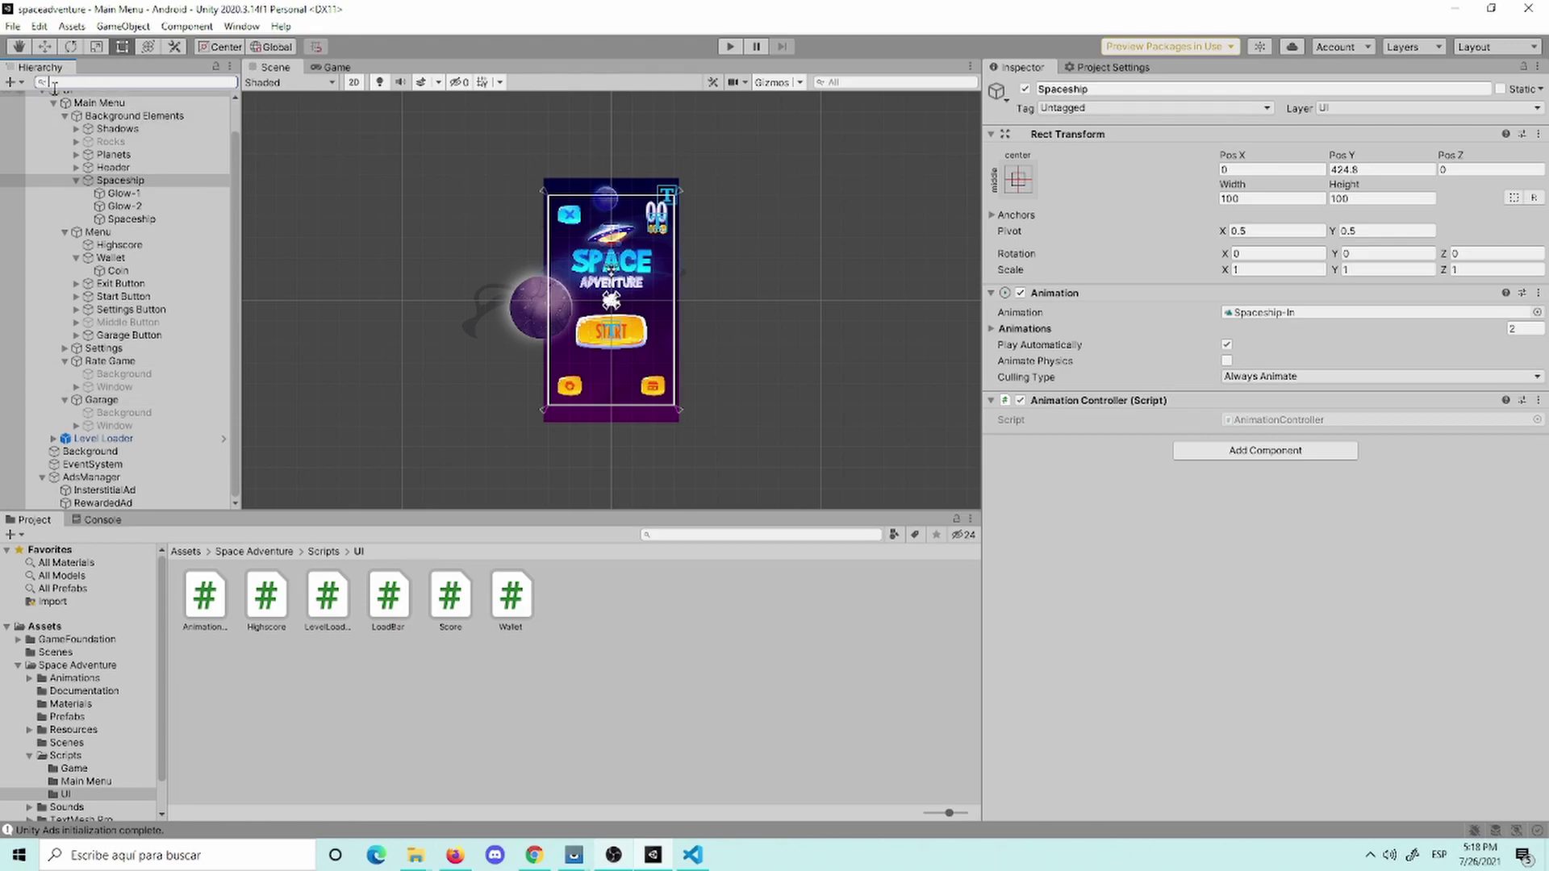
Step: Add 'public static AdsManager instance;' below the rewardedAd field in AdsManager.cs and save
click(694, 855)
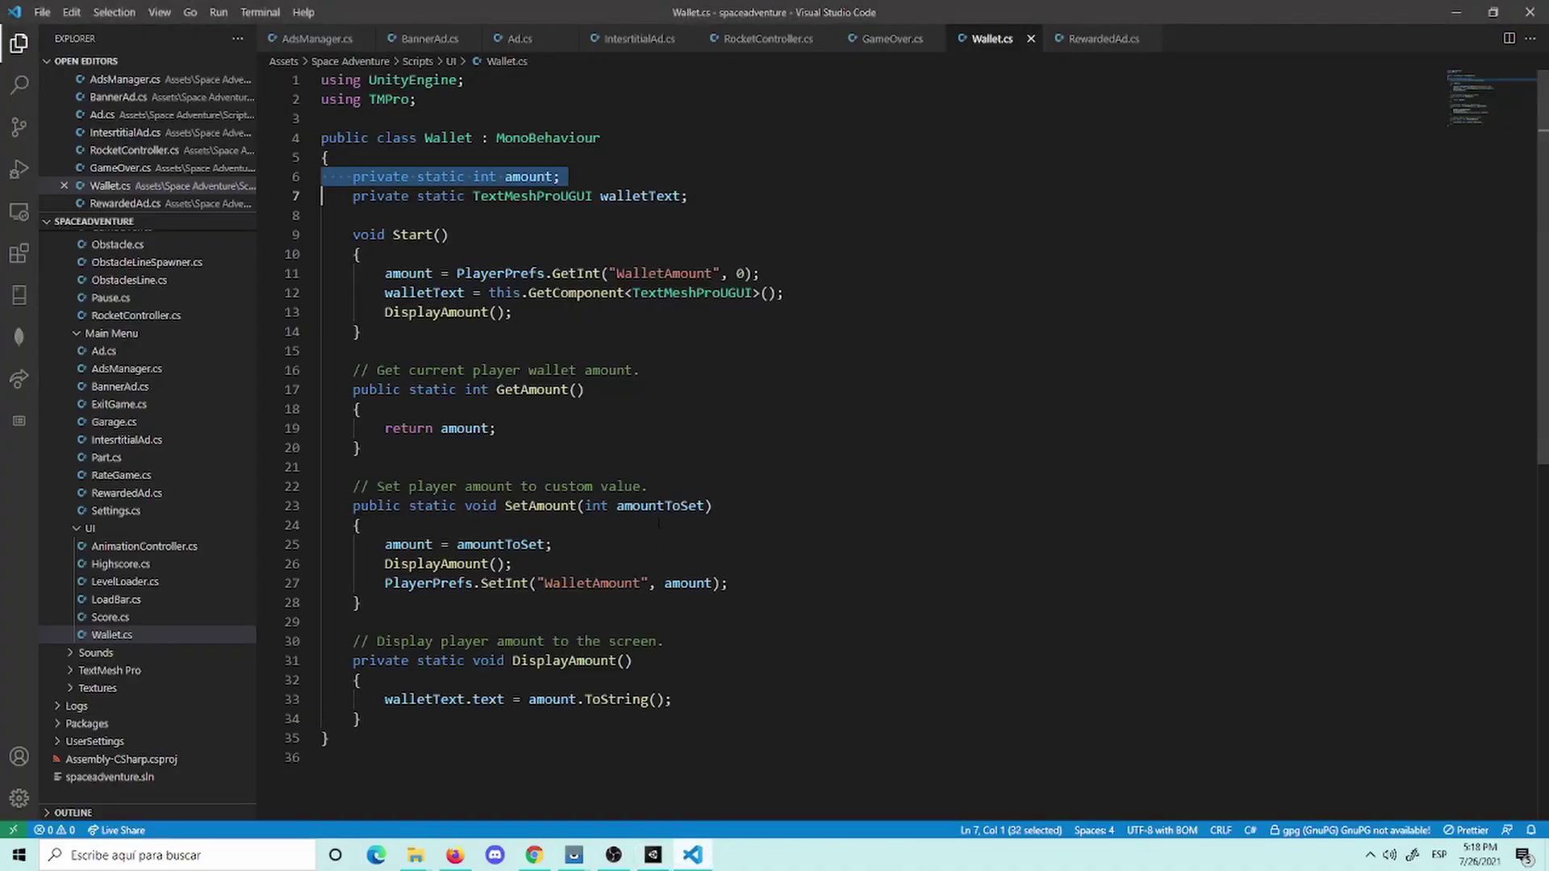
click(317, 38)
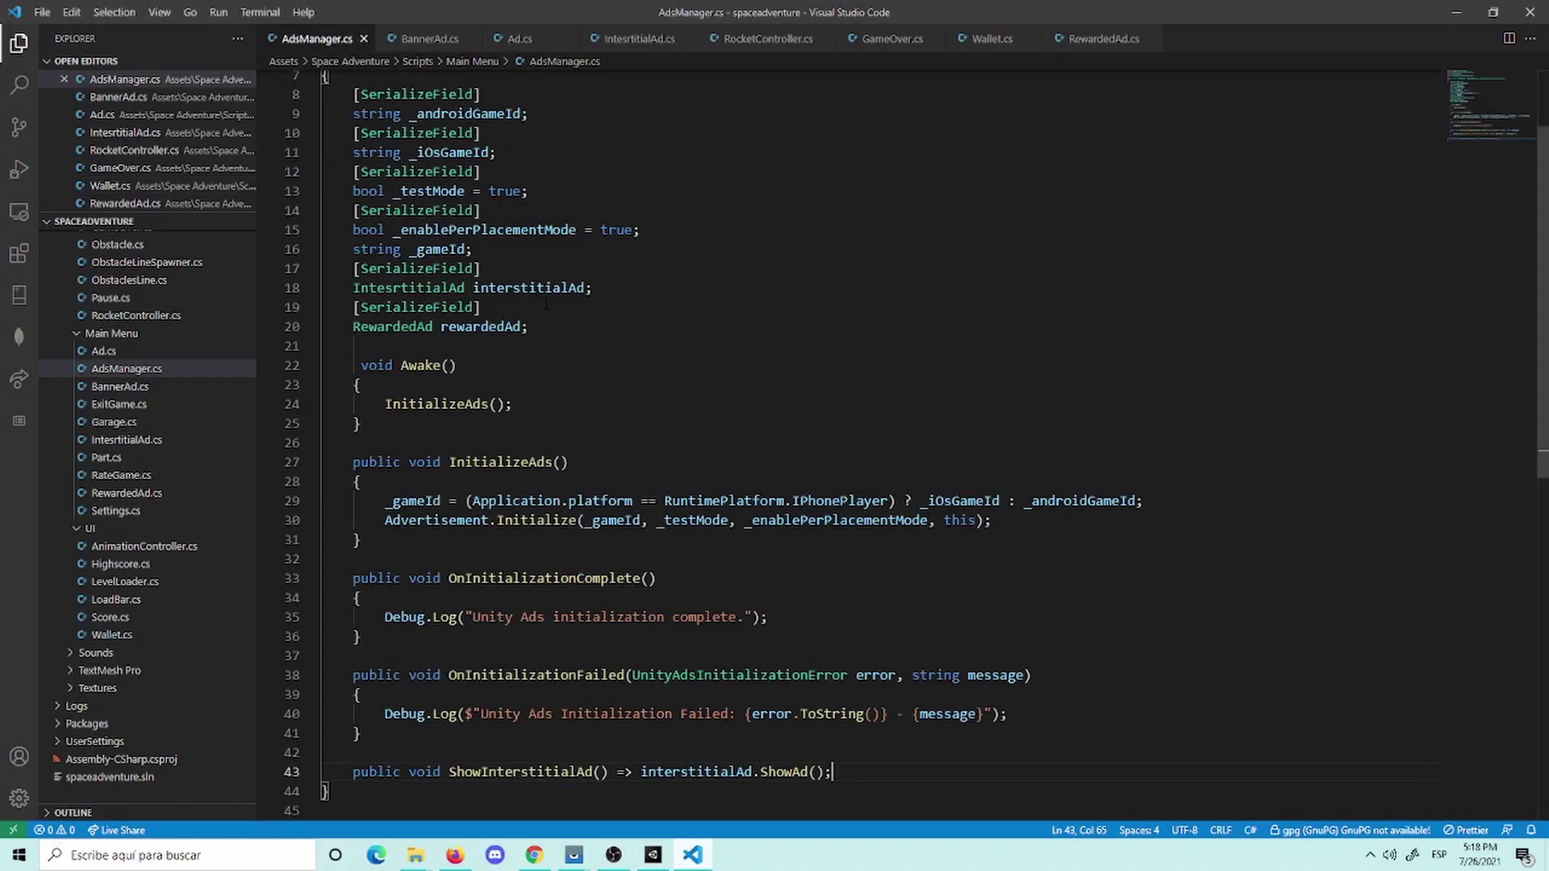
scroll(615, 398, down, 1)
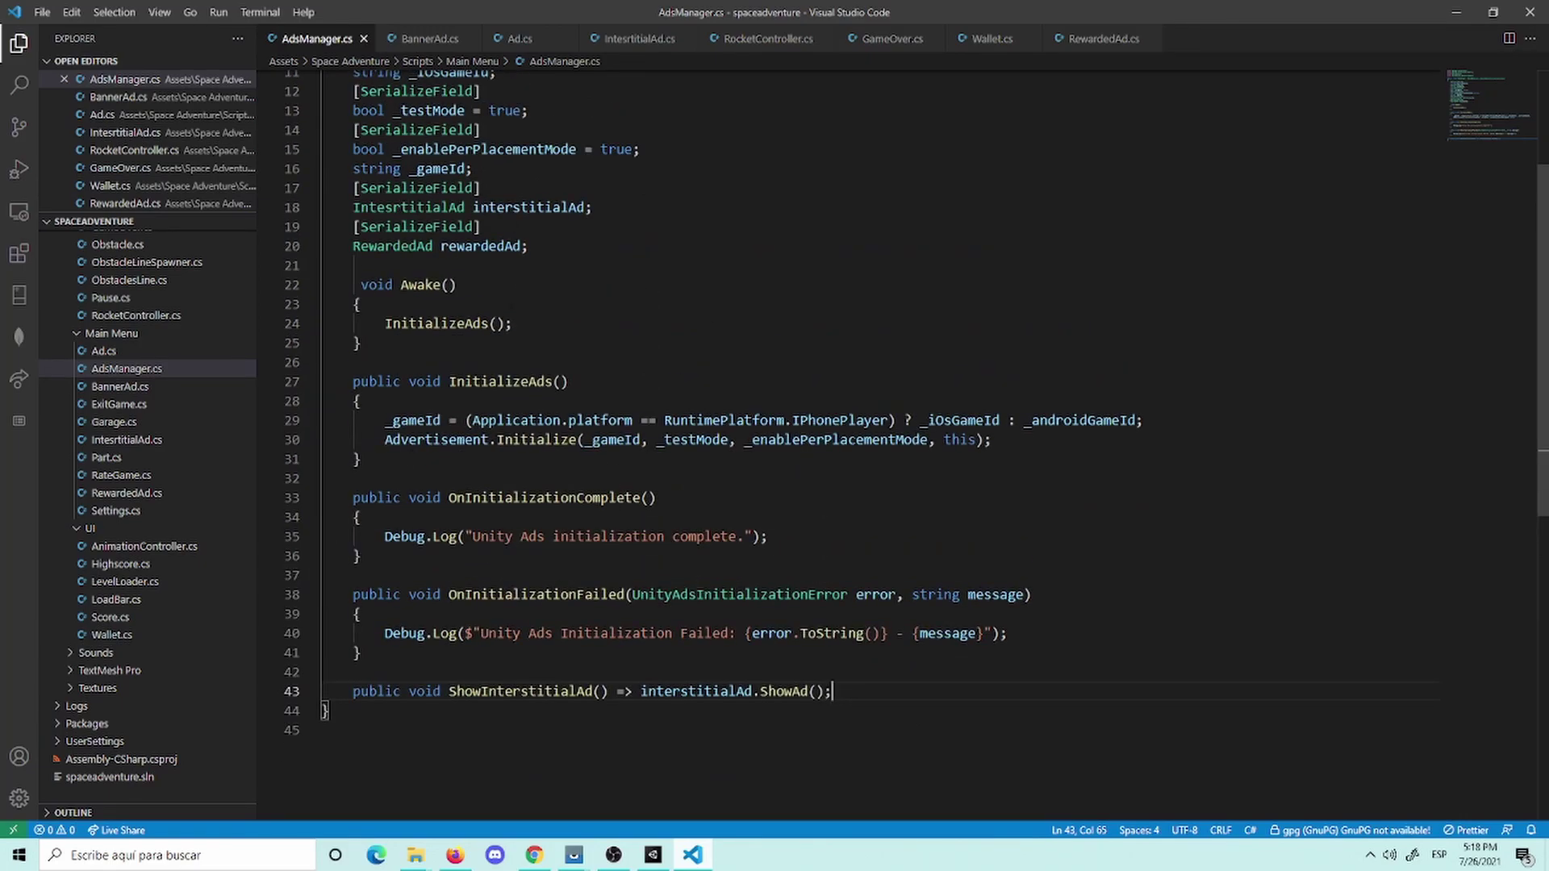
click(567, 256)
key(Return)
key(Return)
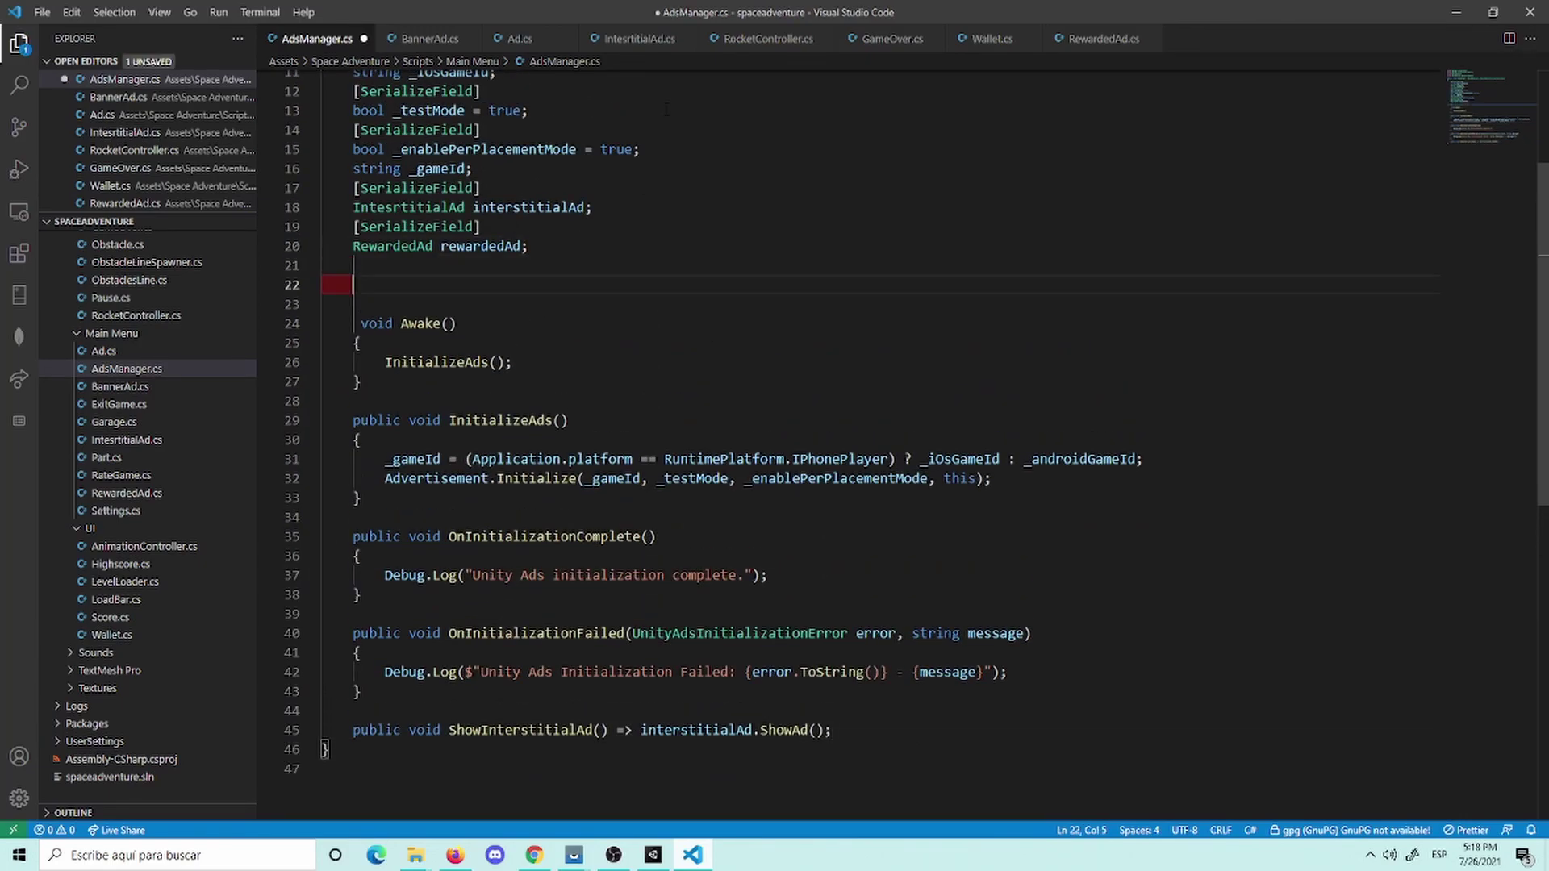
text(public)
text( stat)
key(Down)
key(Return)
text(Ads)
key(Return)
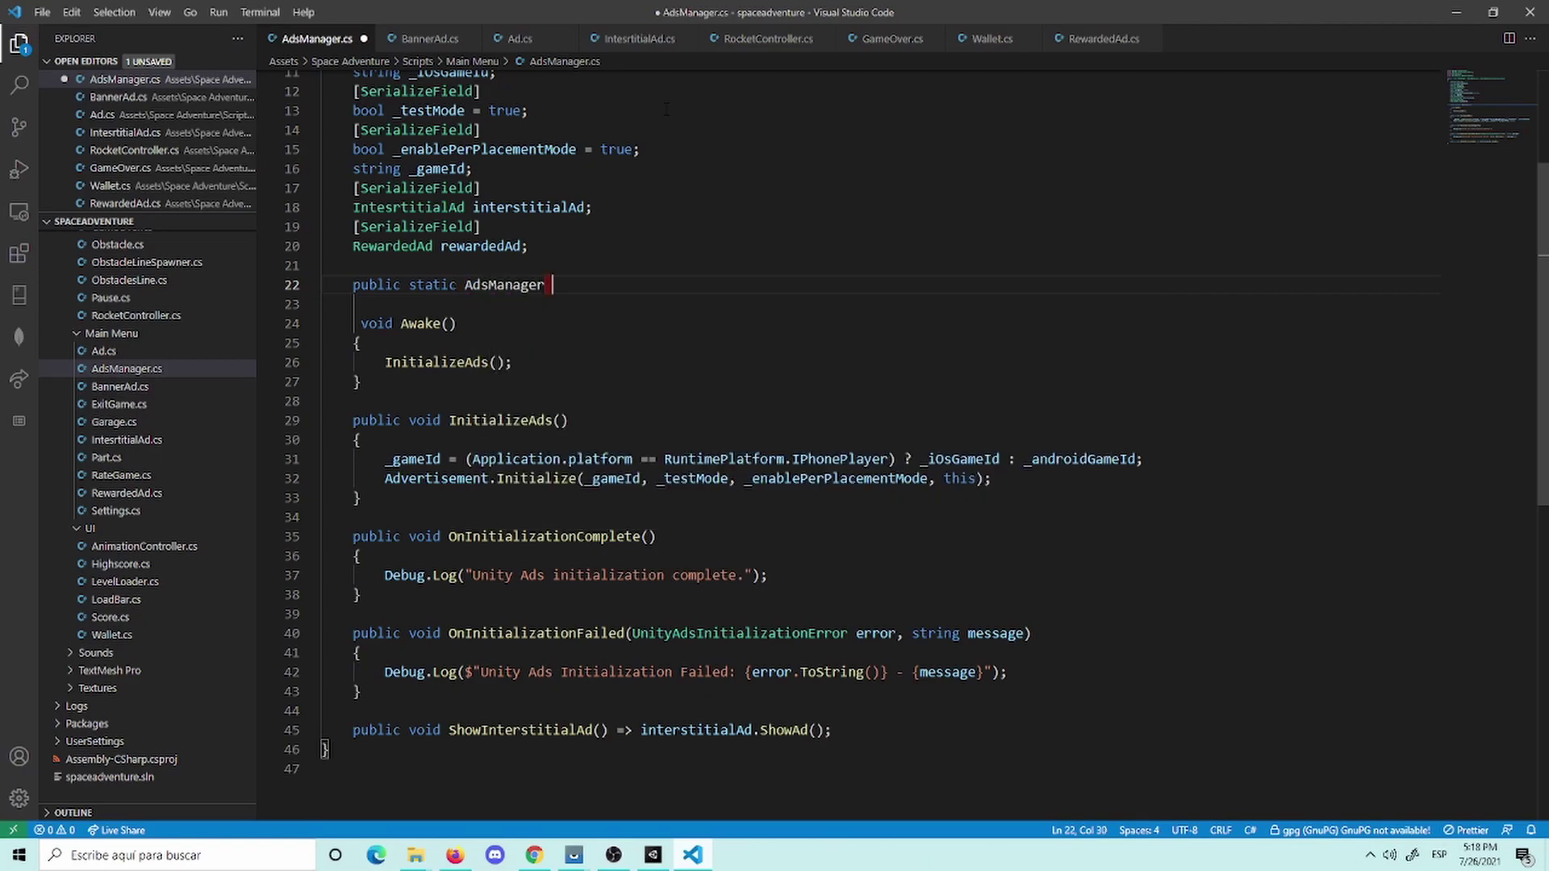
text(instance;)
key(ctrl+s)
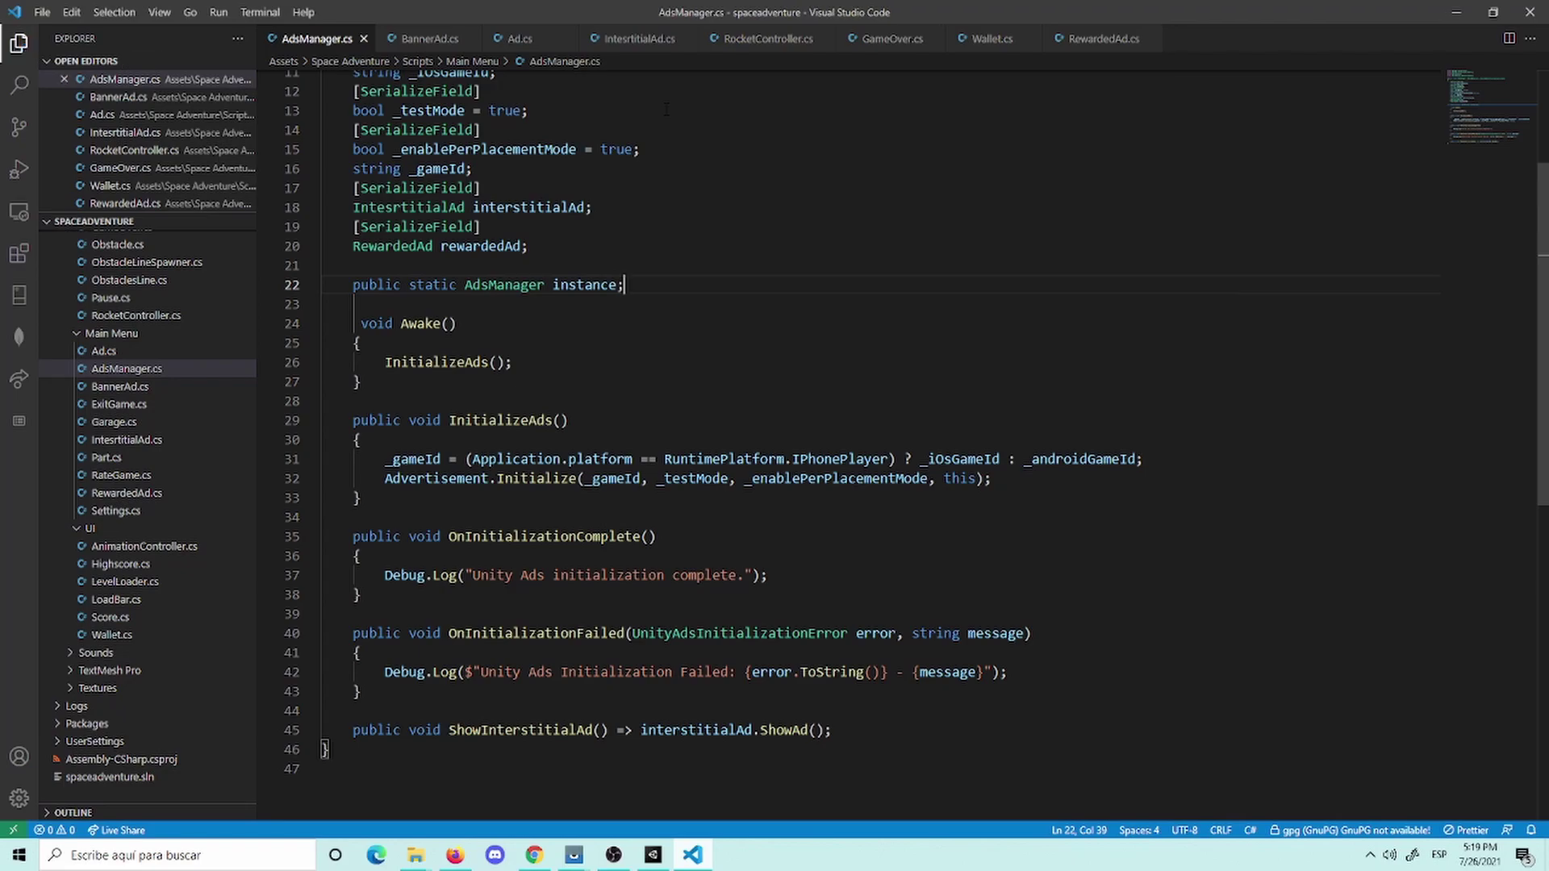
Step: Fix Awake's indentation, insert 'instance = this;' at its start, and save
key(Down)
key(Down)
key(Home)
key(BackSpace)
key(Down)
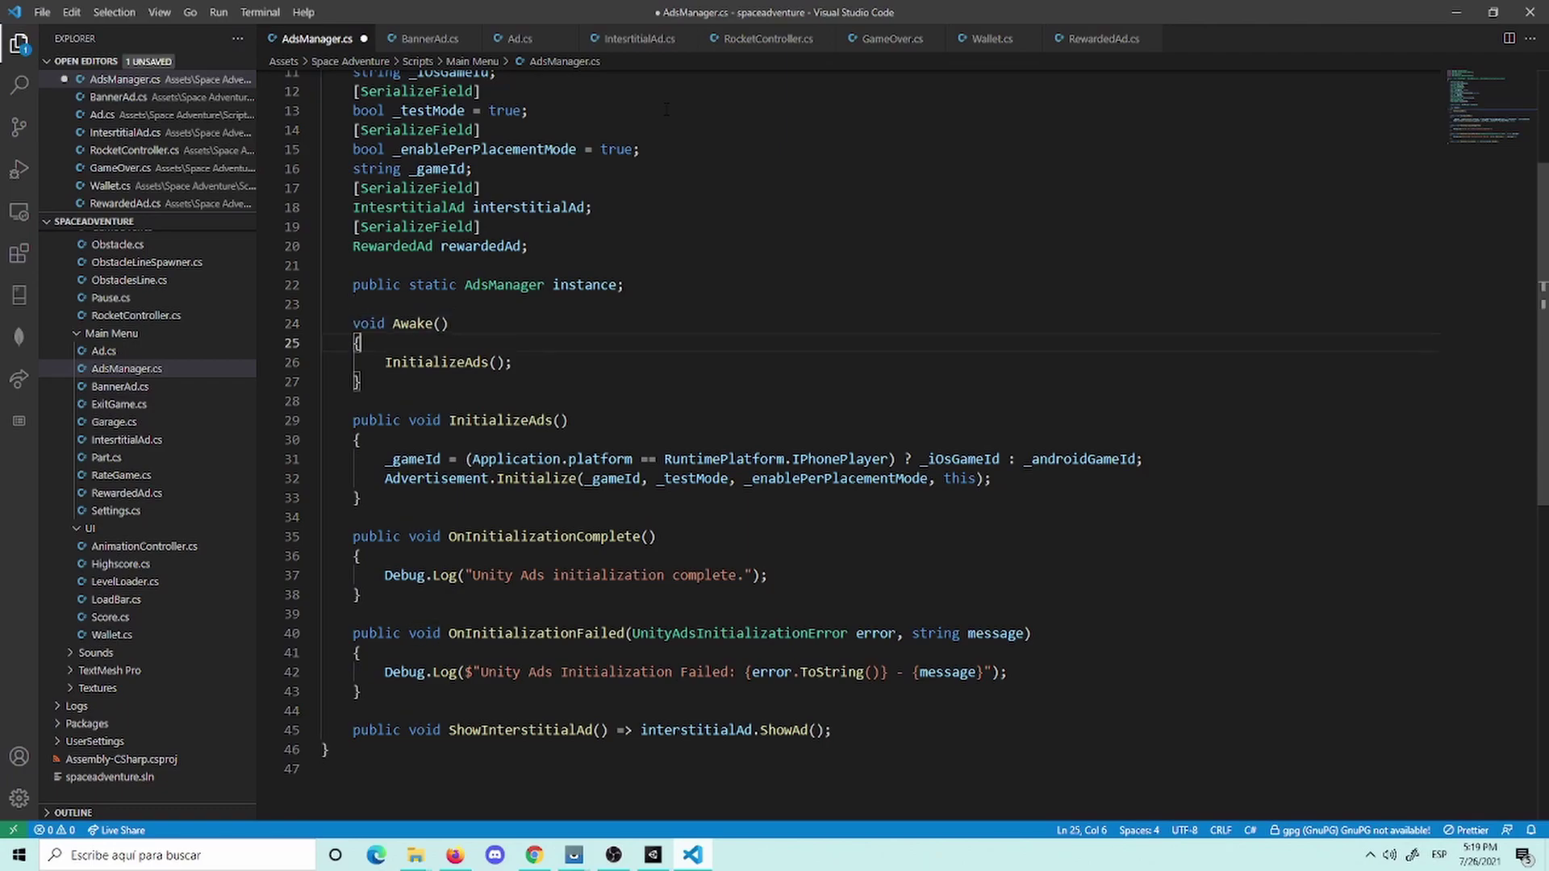
key(Return)
text(insta)
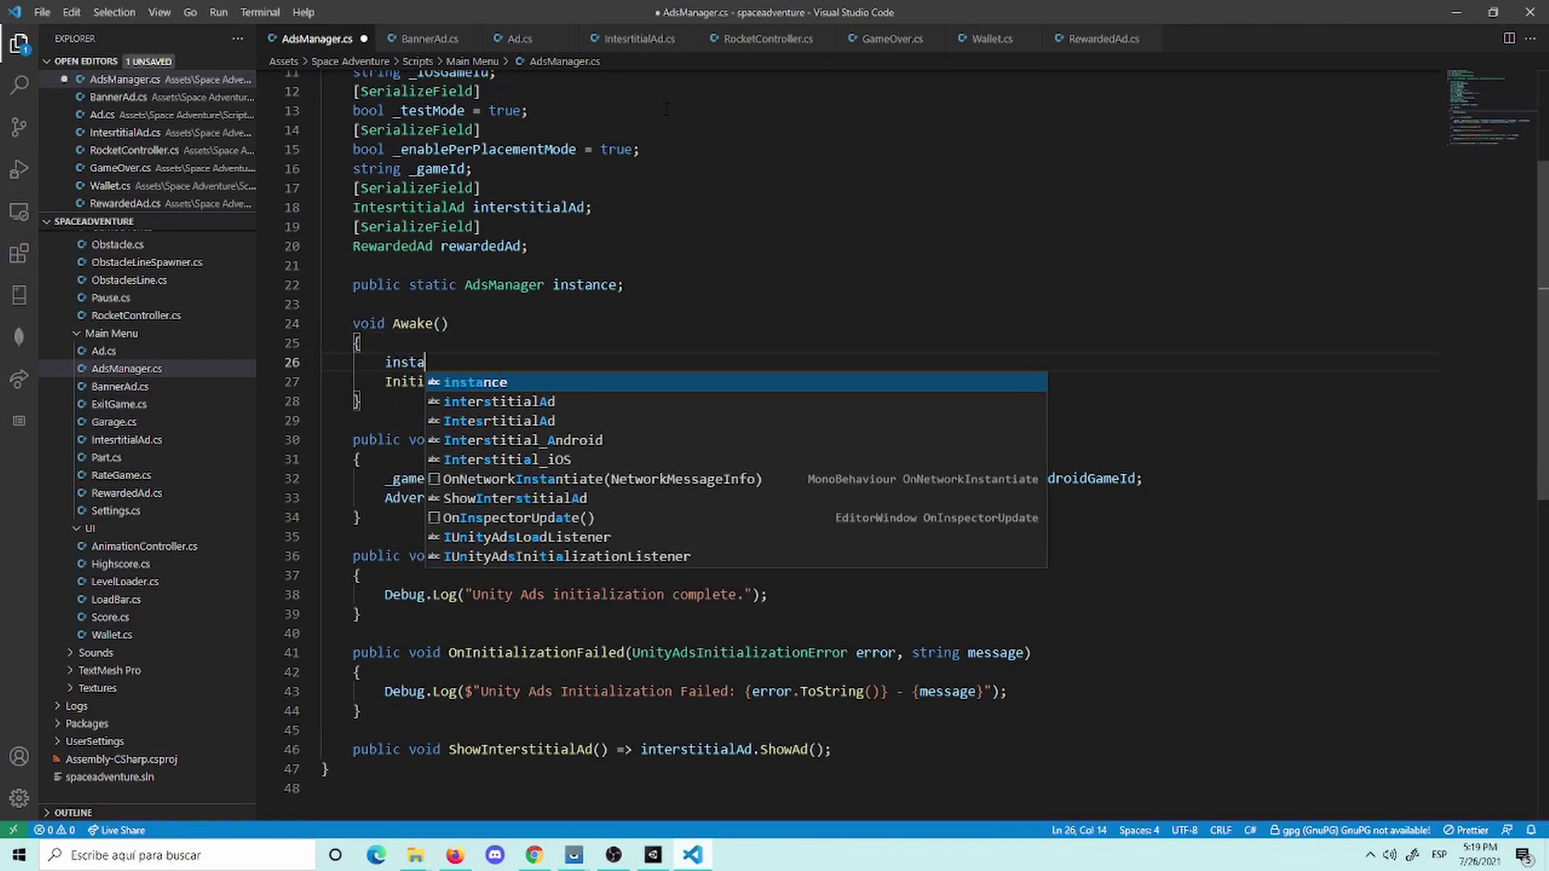
text(nce = this;)
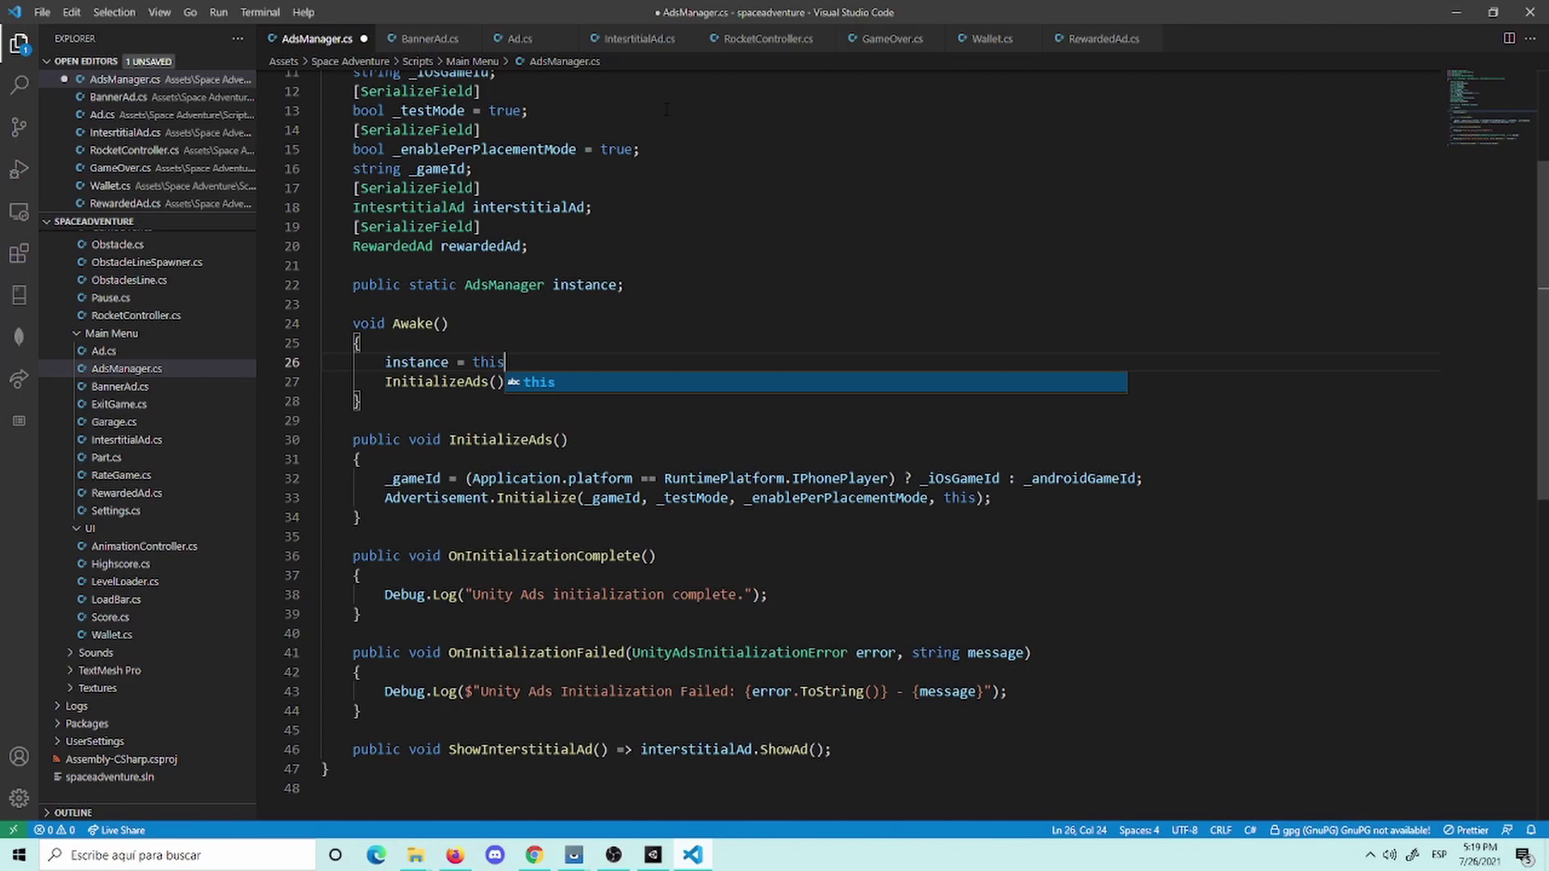
key(ctrl+s)
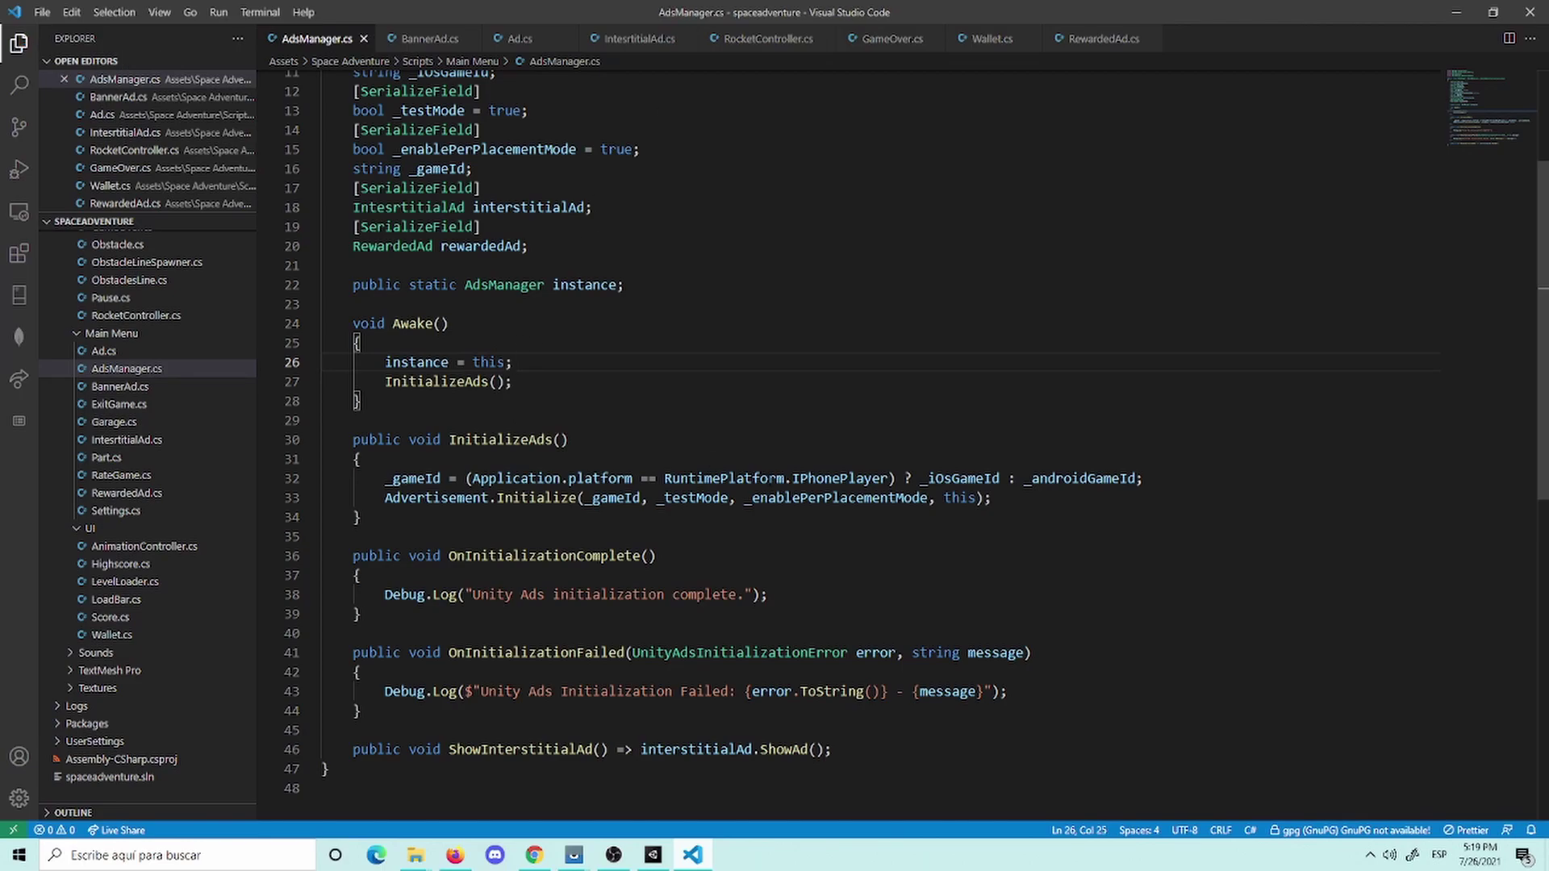
scroll(680, 315, up, 3)
triple_click(569, 449)
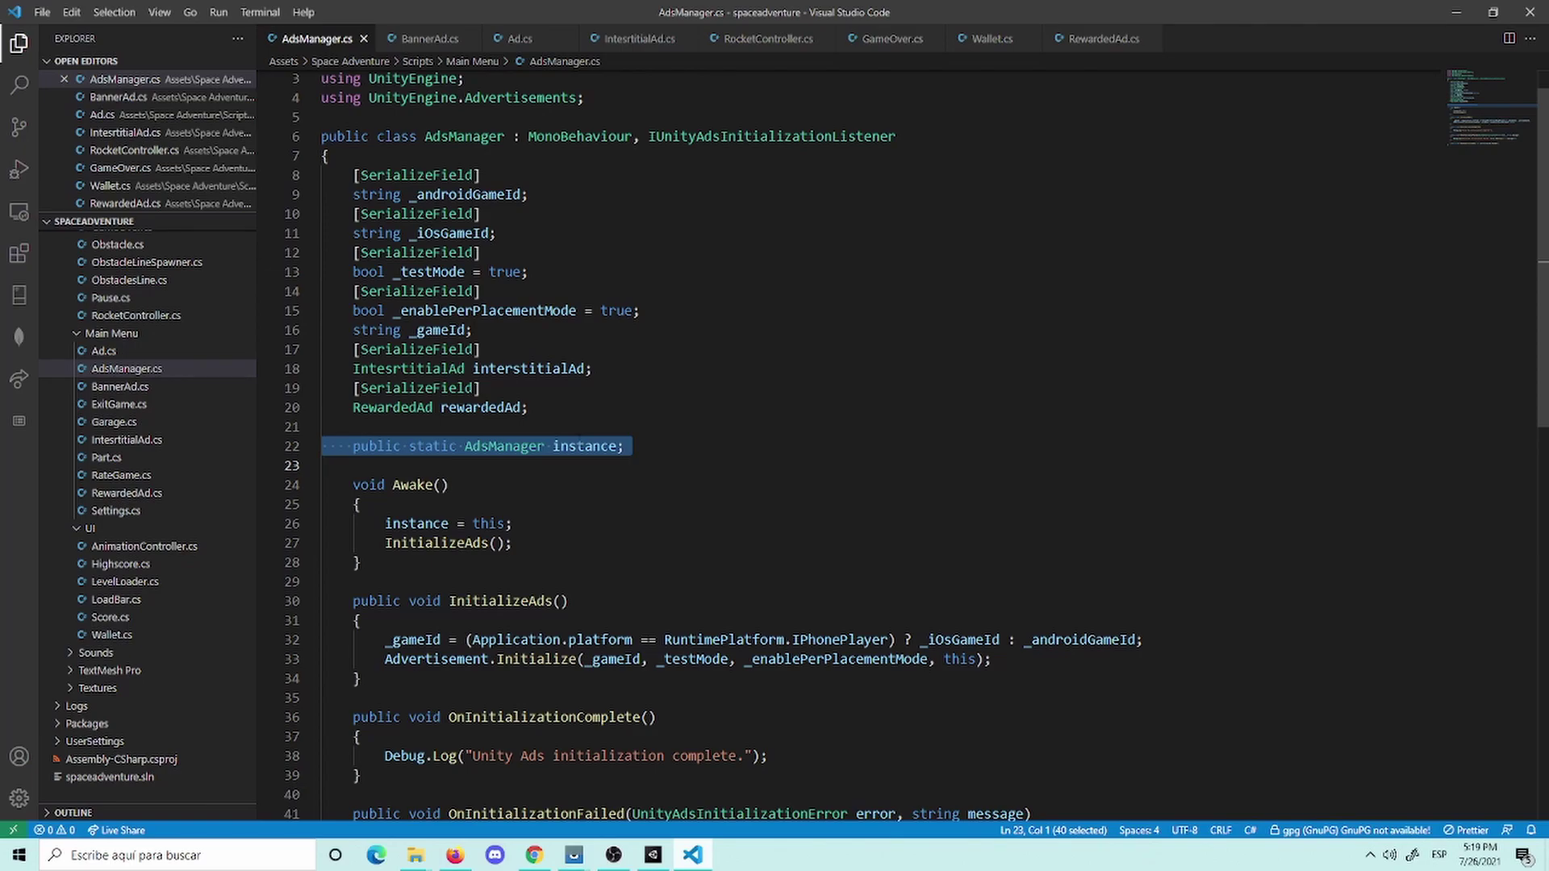
scroll(590, 458, down, 5)
click(542, 610)
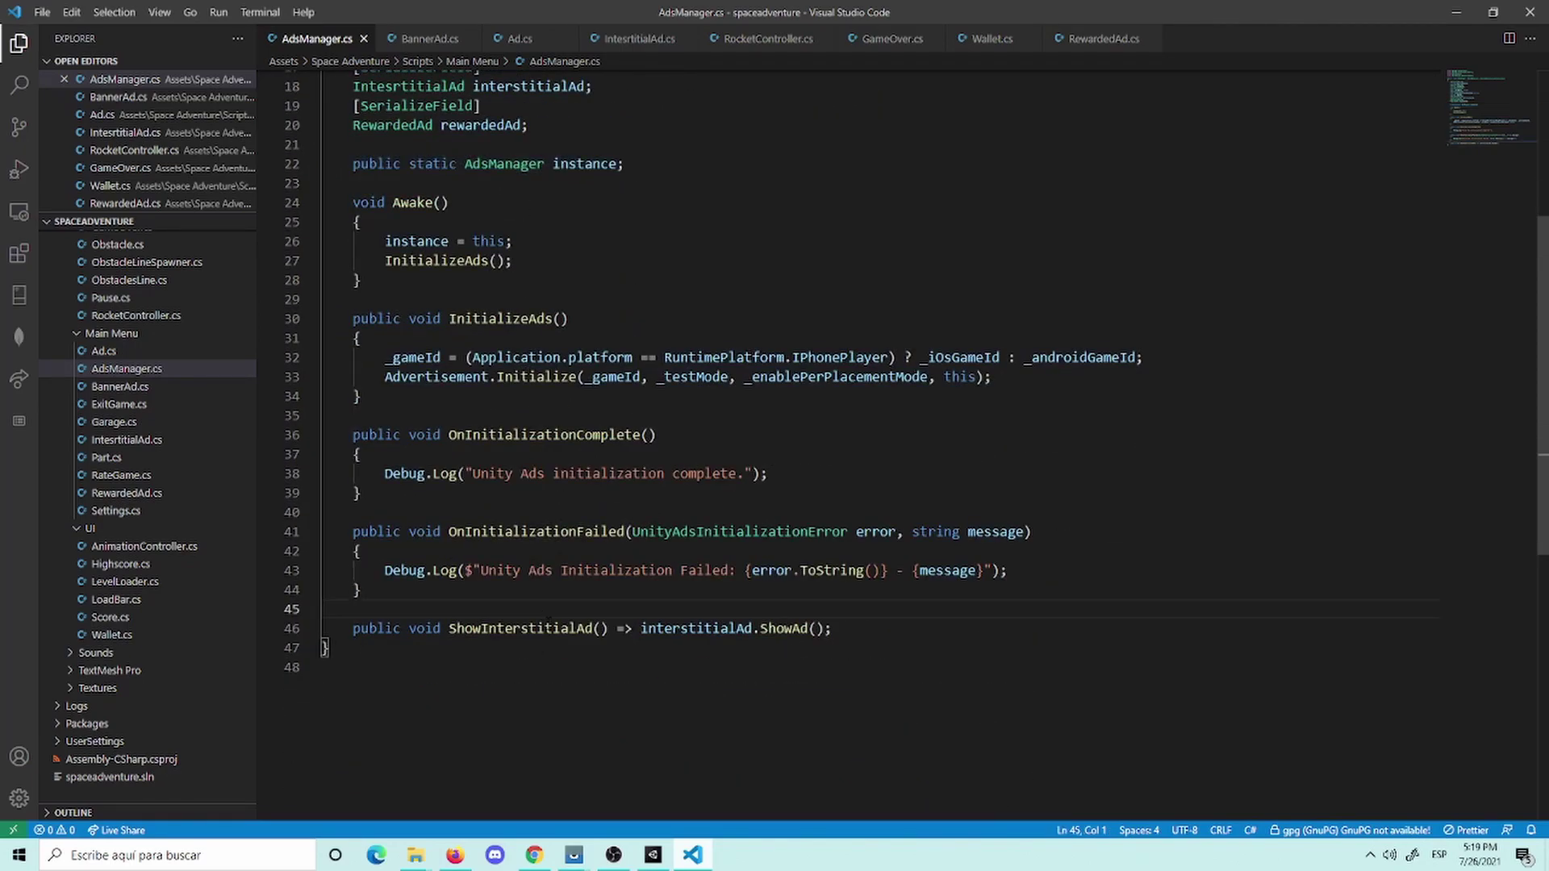
click(546, 628)
scroll(631, 248, up, 3)
scroll(649, 262, up, 3)
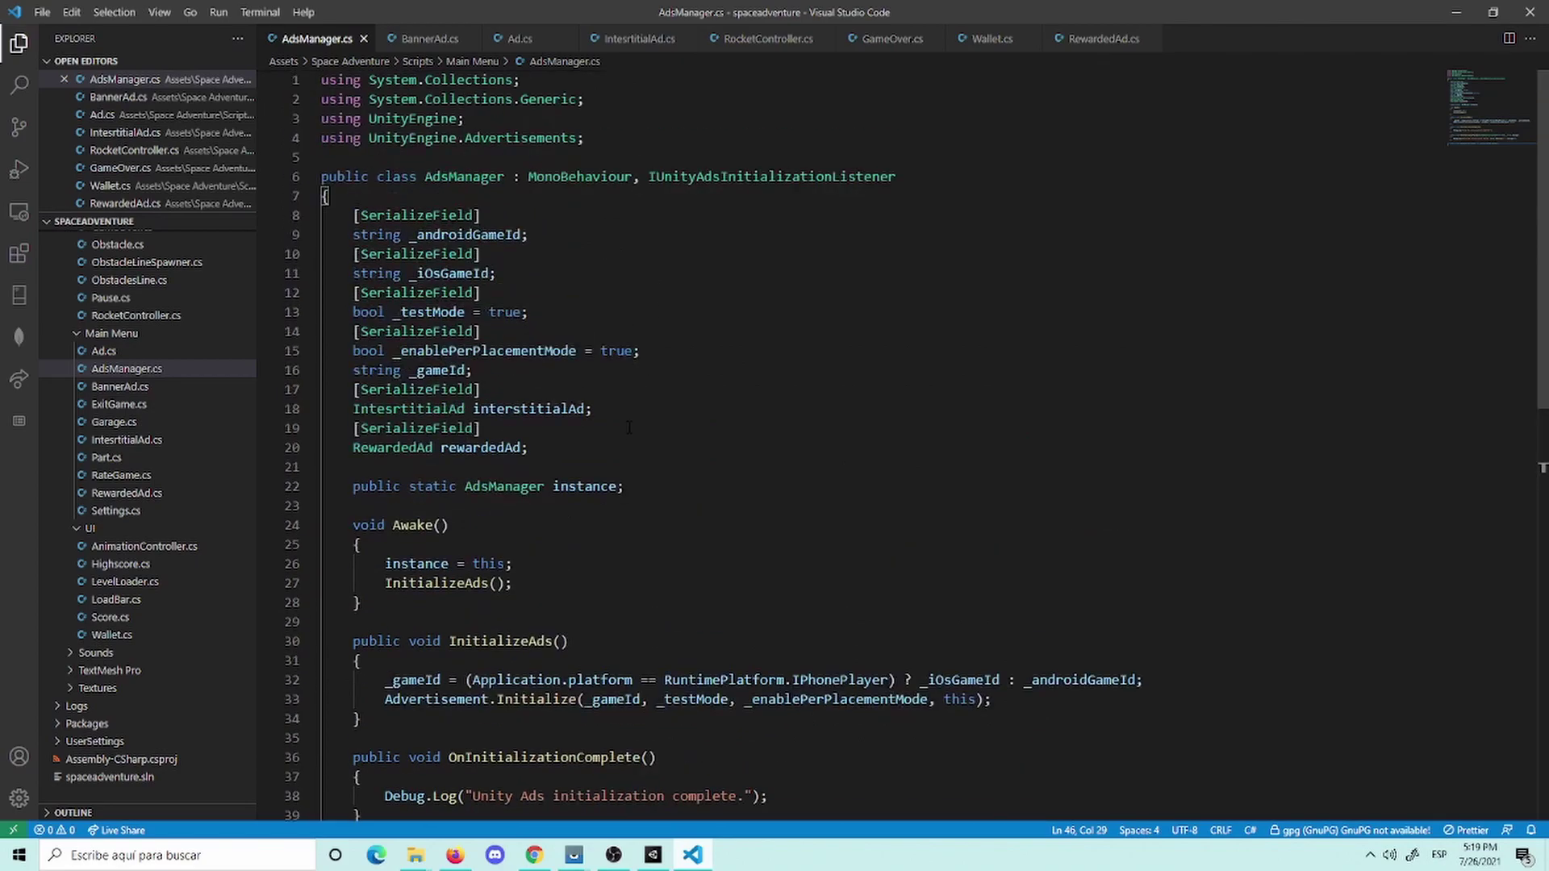
triple_click(462, 563)
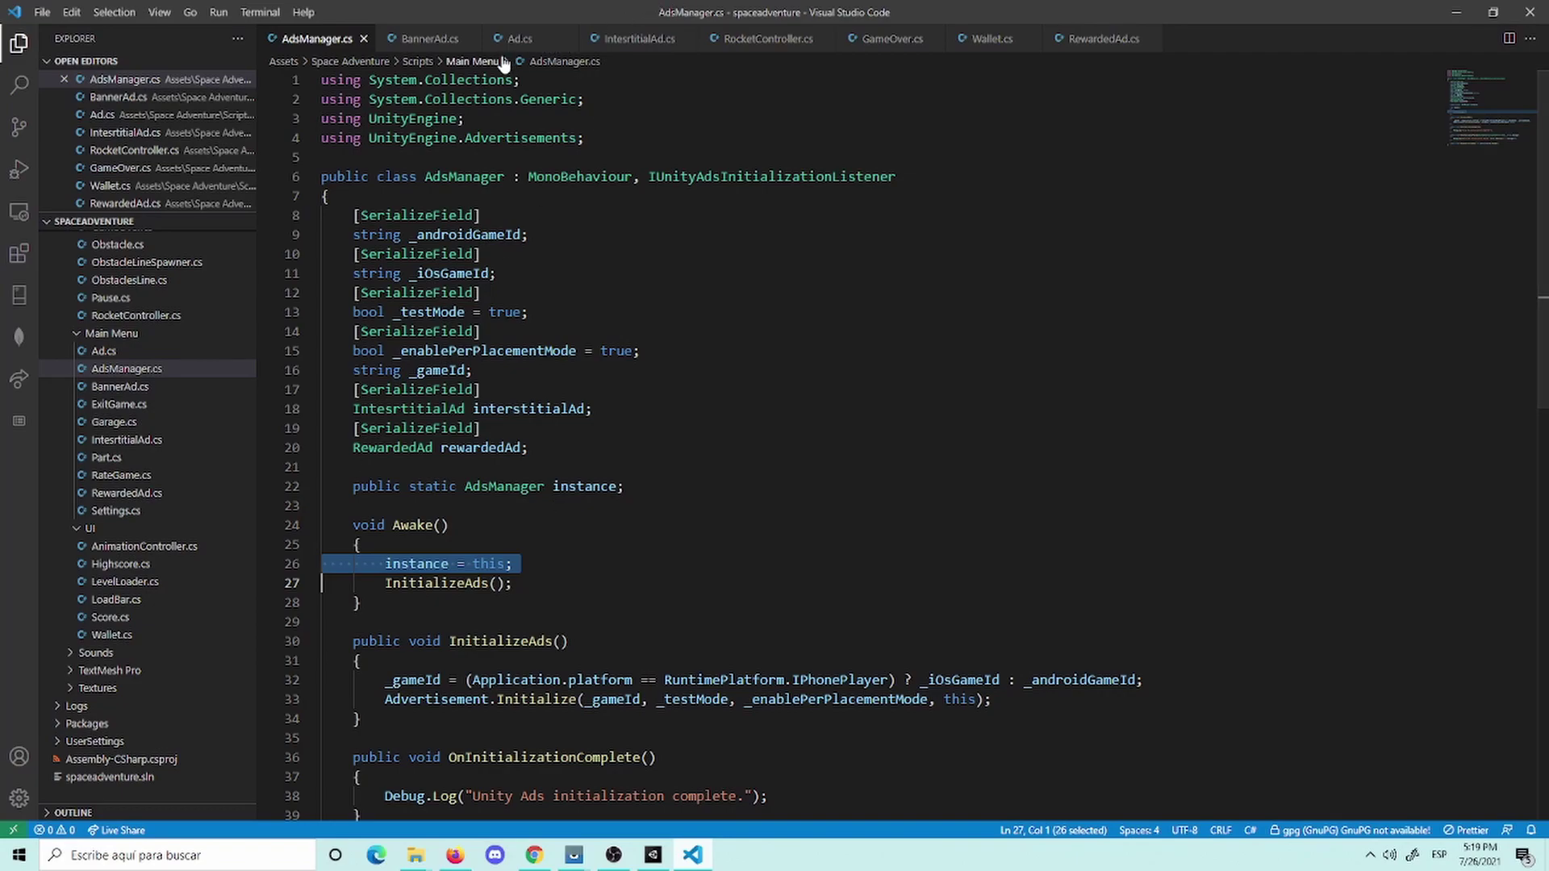
Step: Append 'AdsManager.instance.ShowInterstitialAd();' to the end of Crashed() in GameOver.cs and save
click(891, 39)
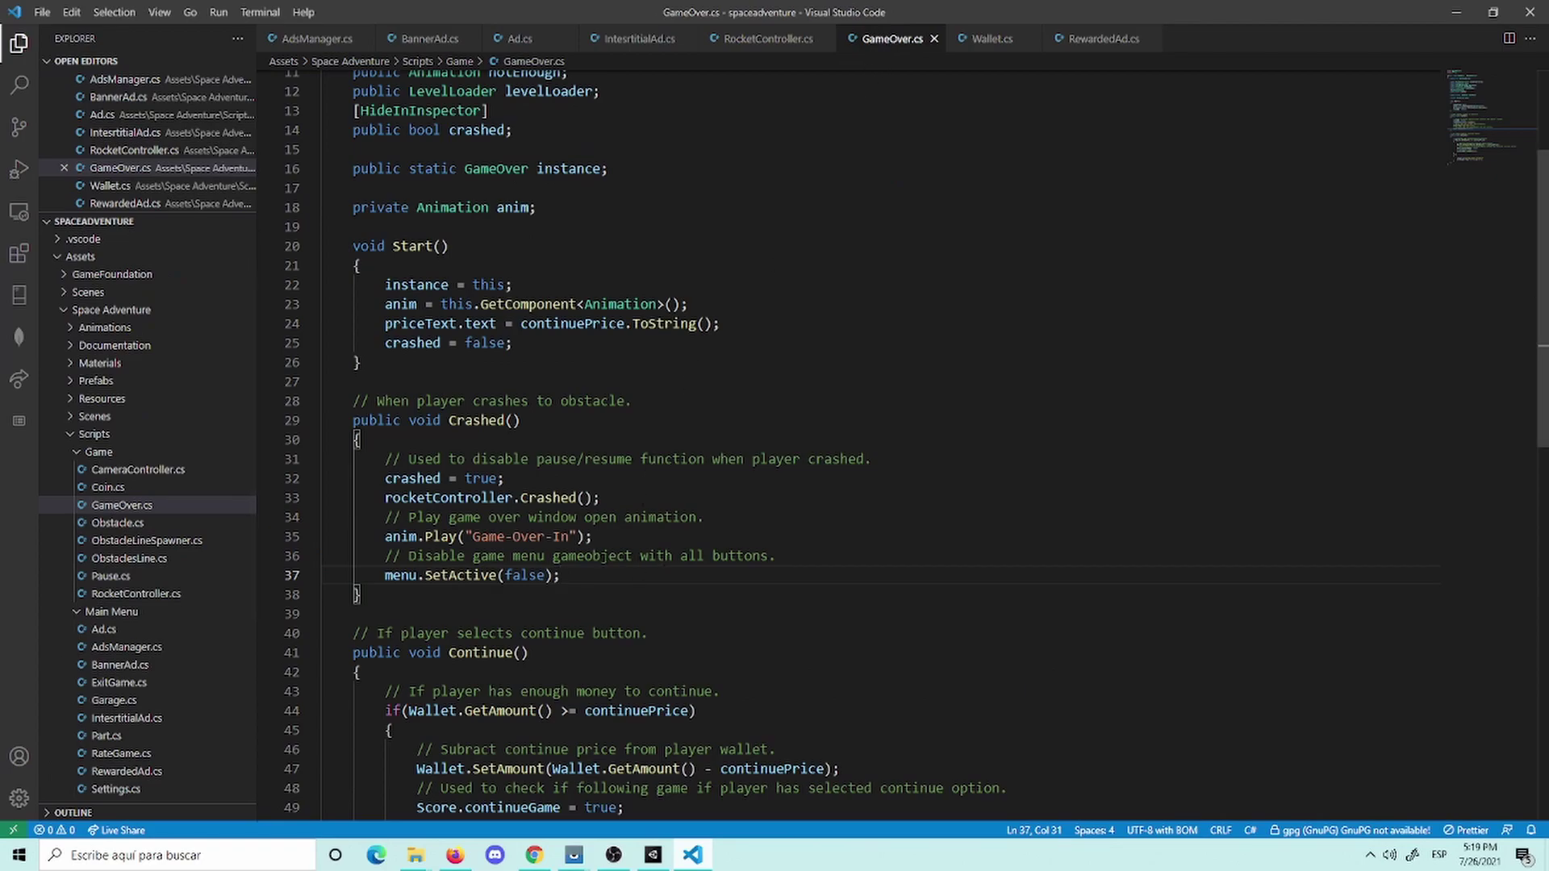
key(Return)
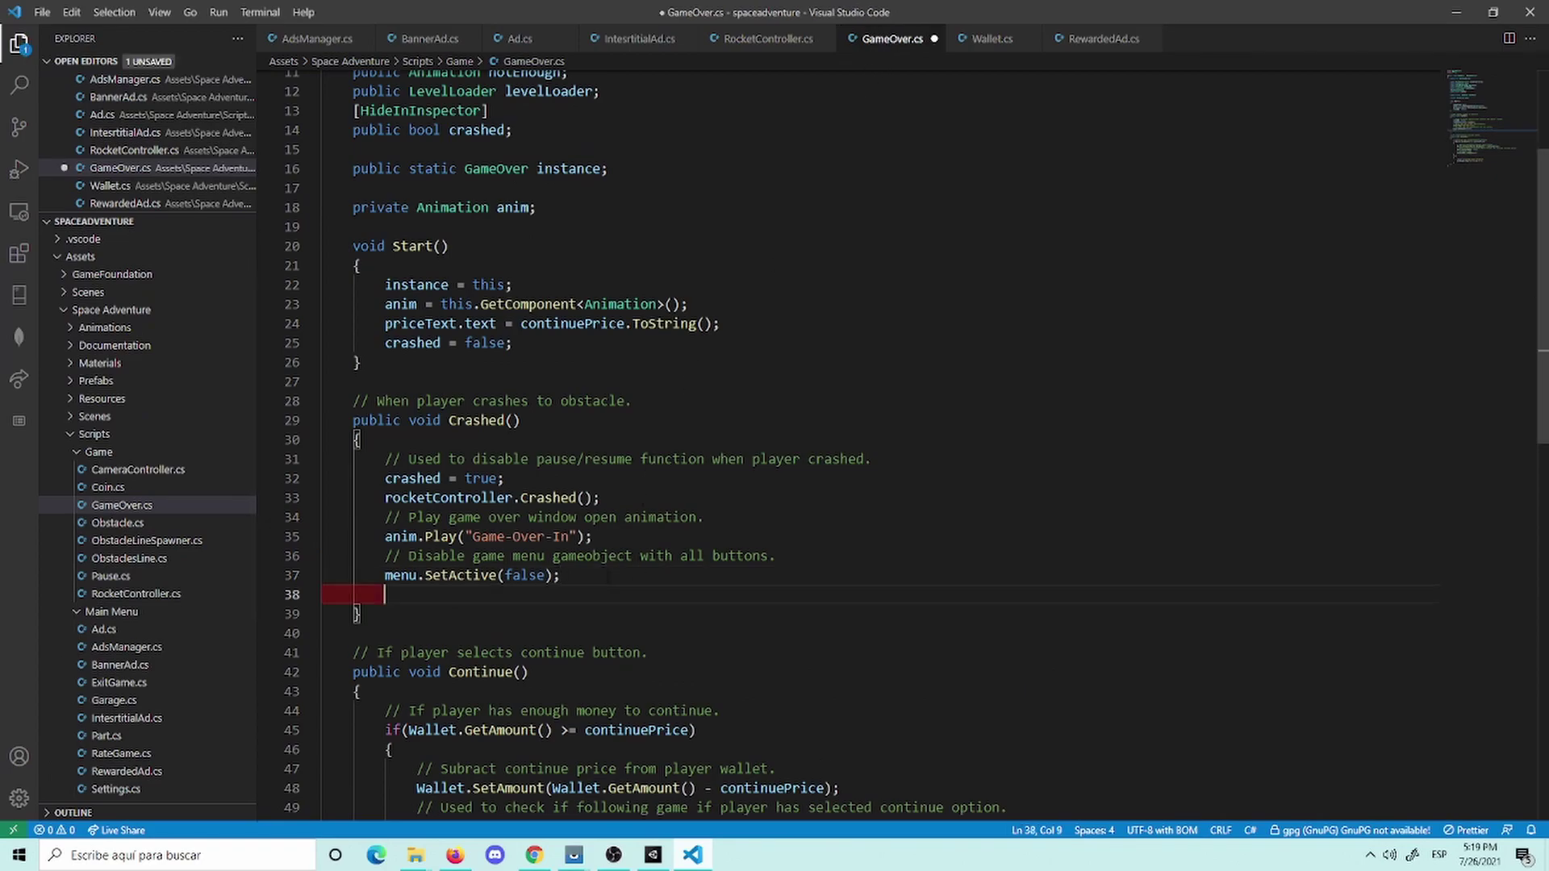
text(Adsma)
key(Tab)
text(.)
text(ins)
key(Tab)
text(.)
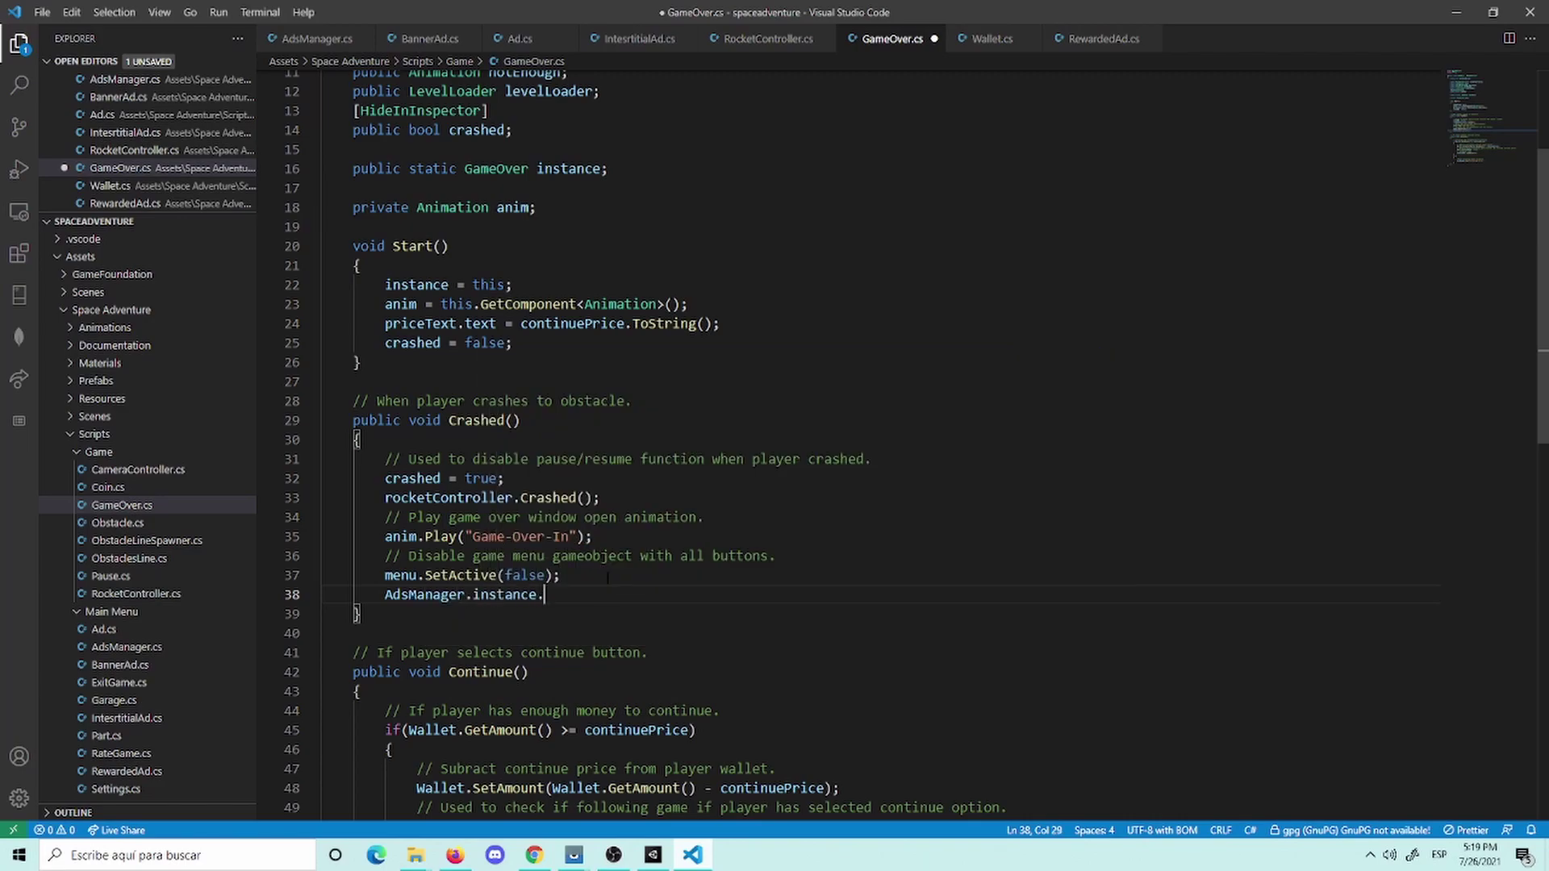
text(Showins)
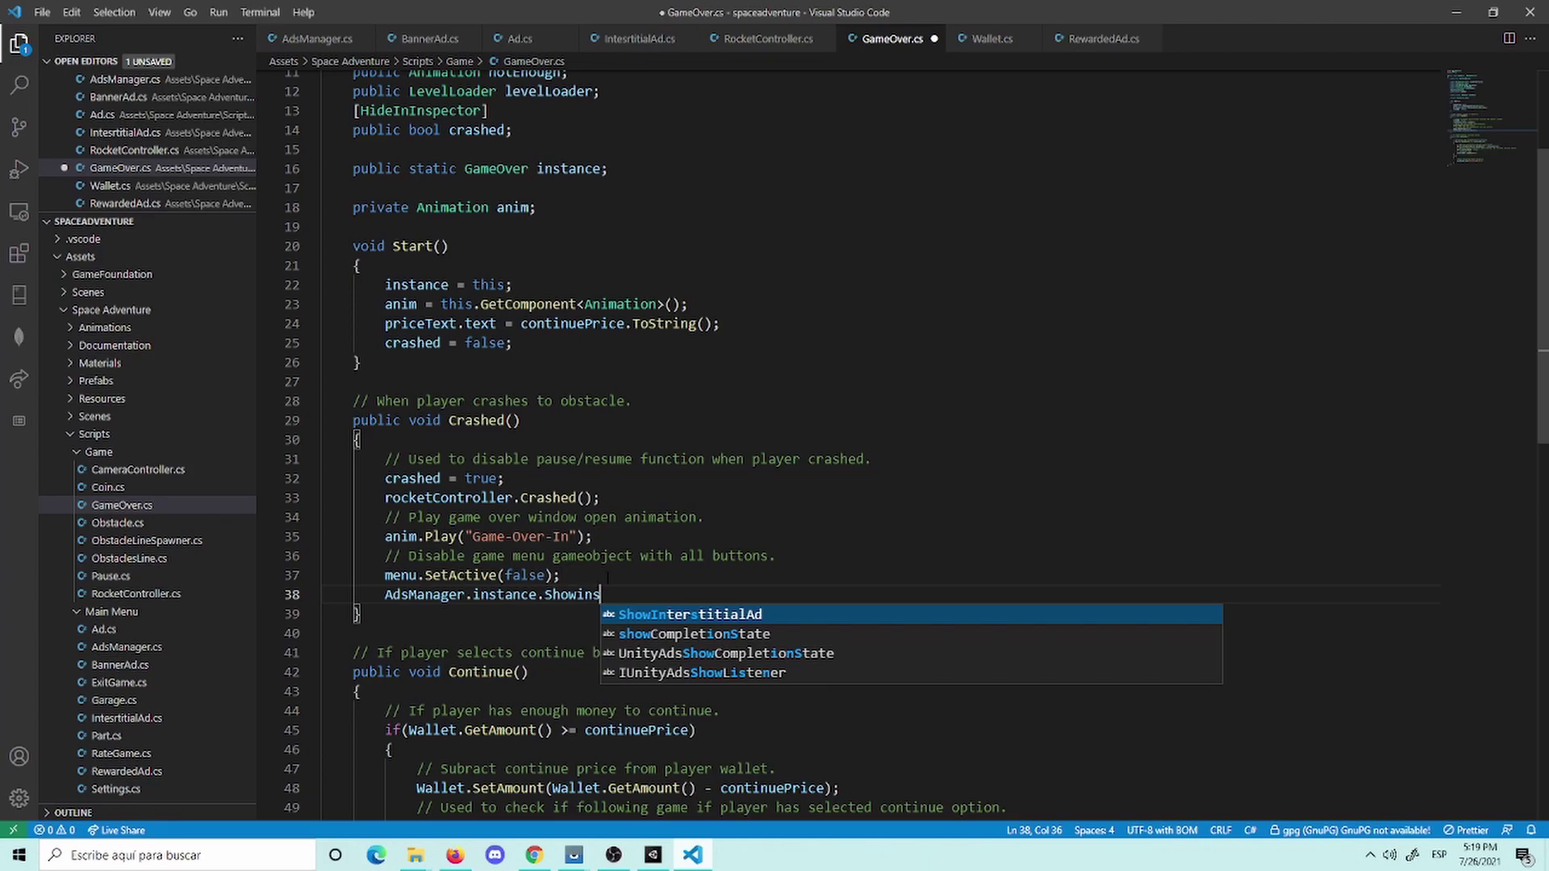
key(Tab)
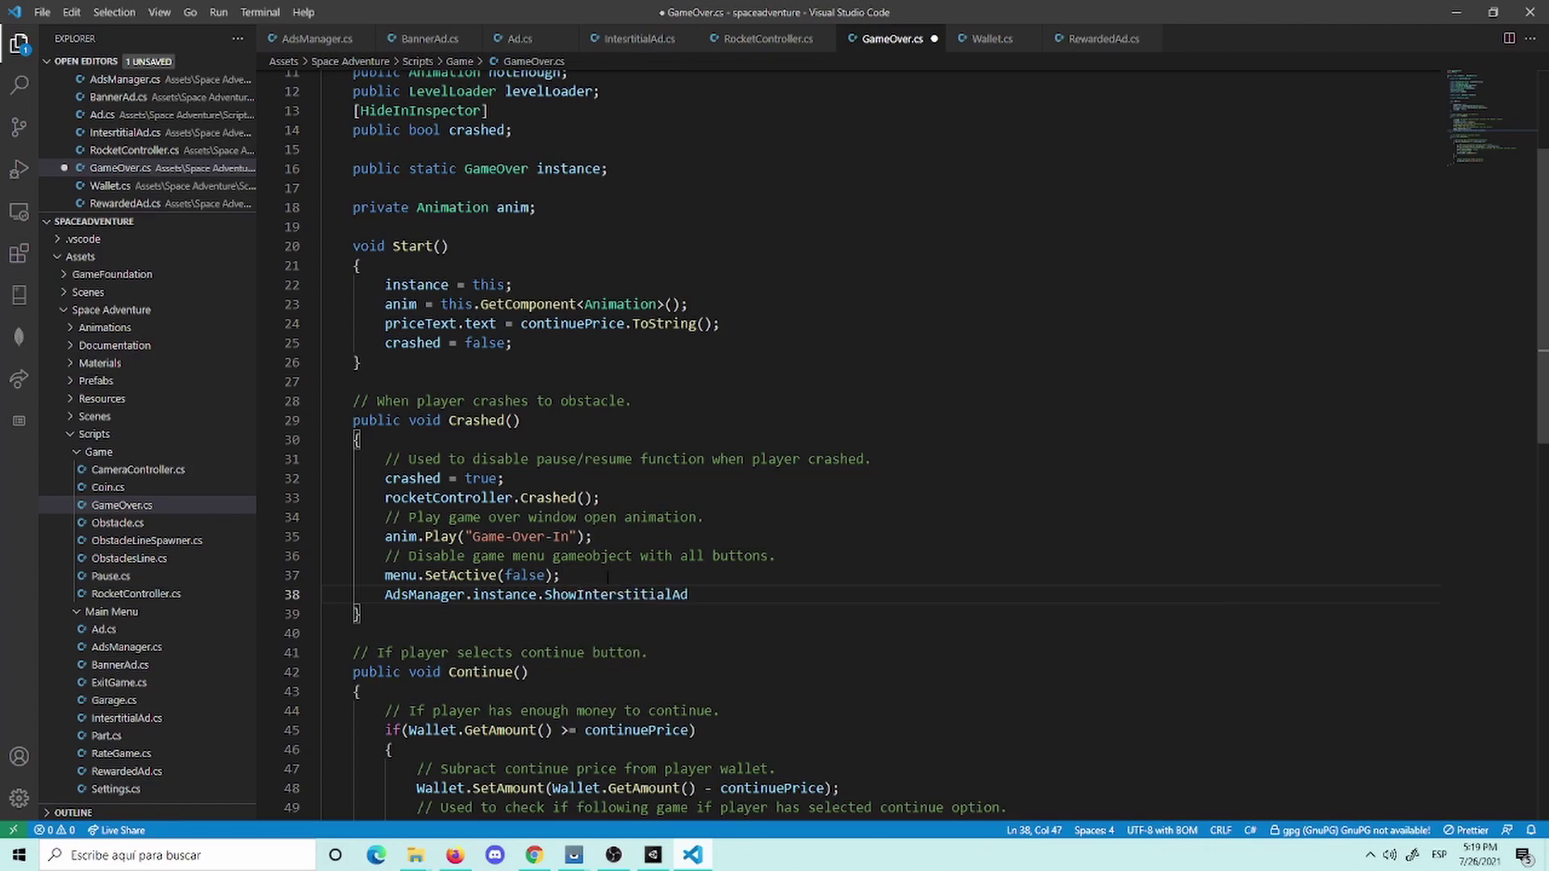
text(();)
key(ctrl+s)
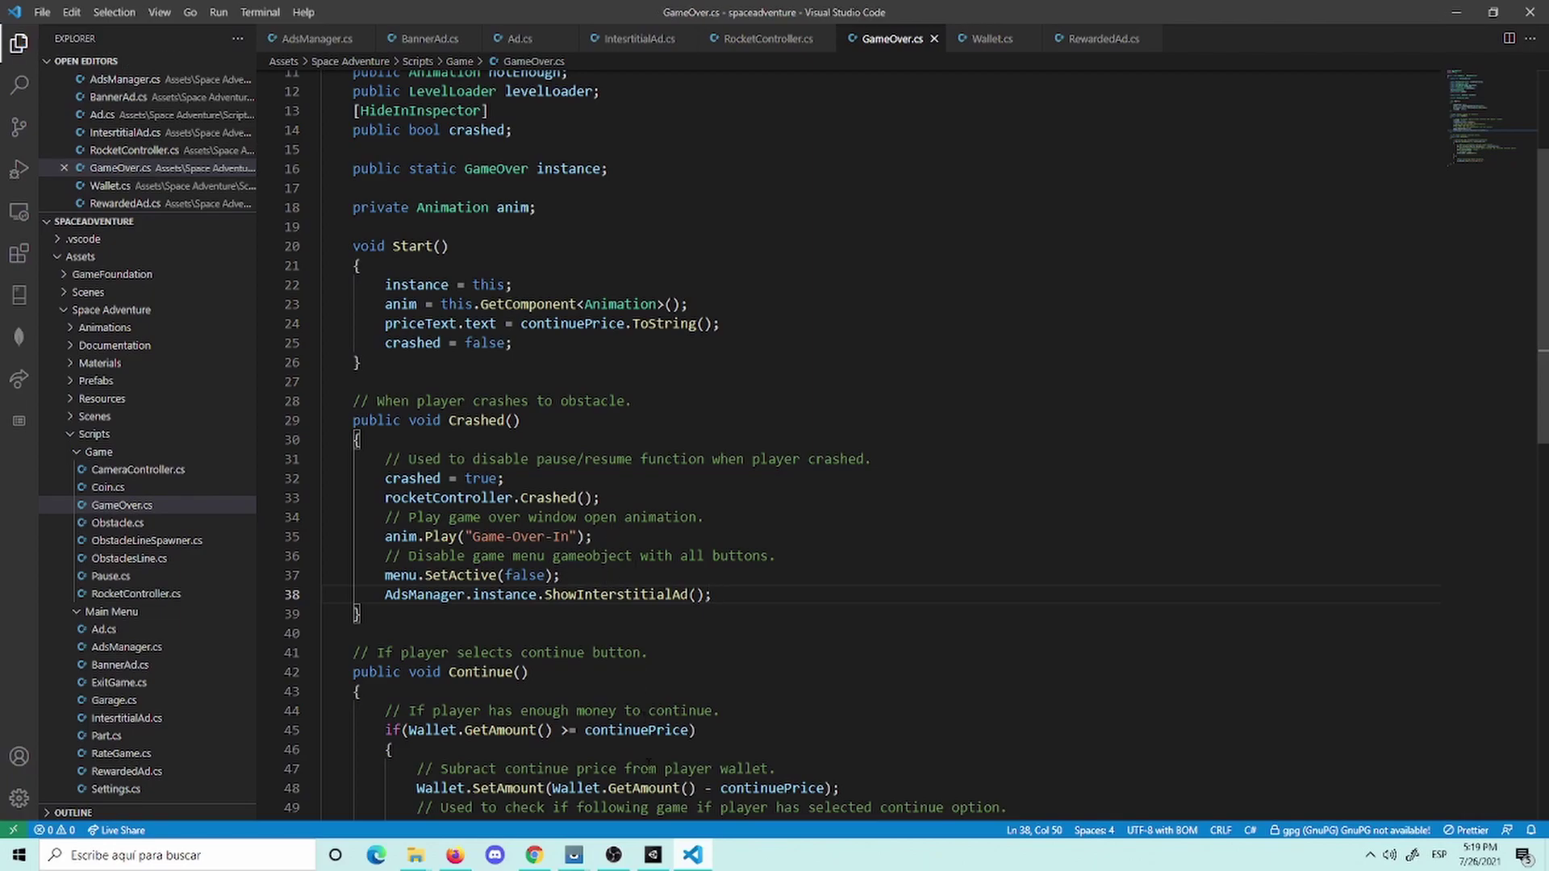
Step: Back in Unity, collapse UI and select AdsManager to view its ad settings
click(653, 854)
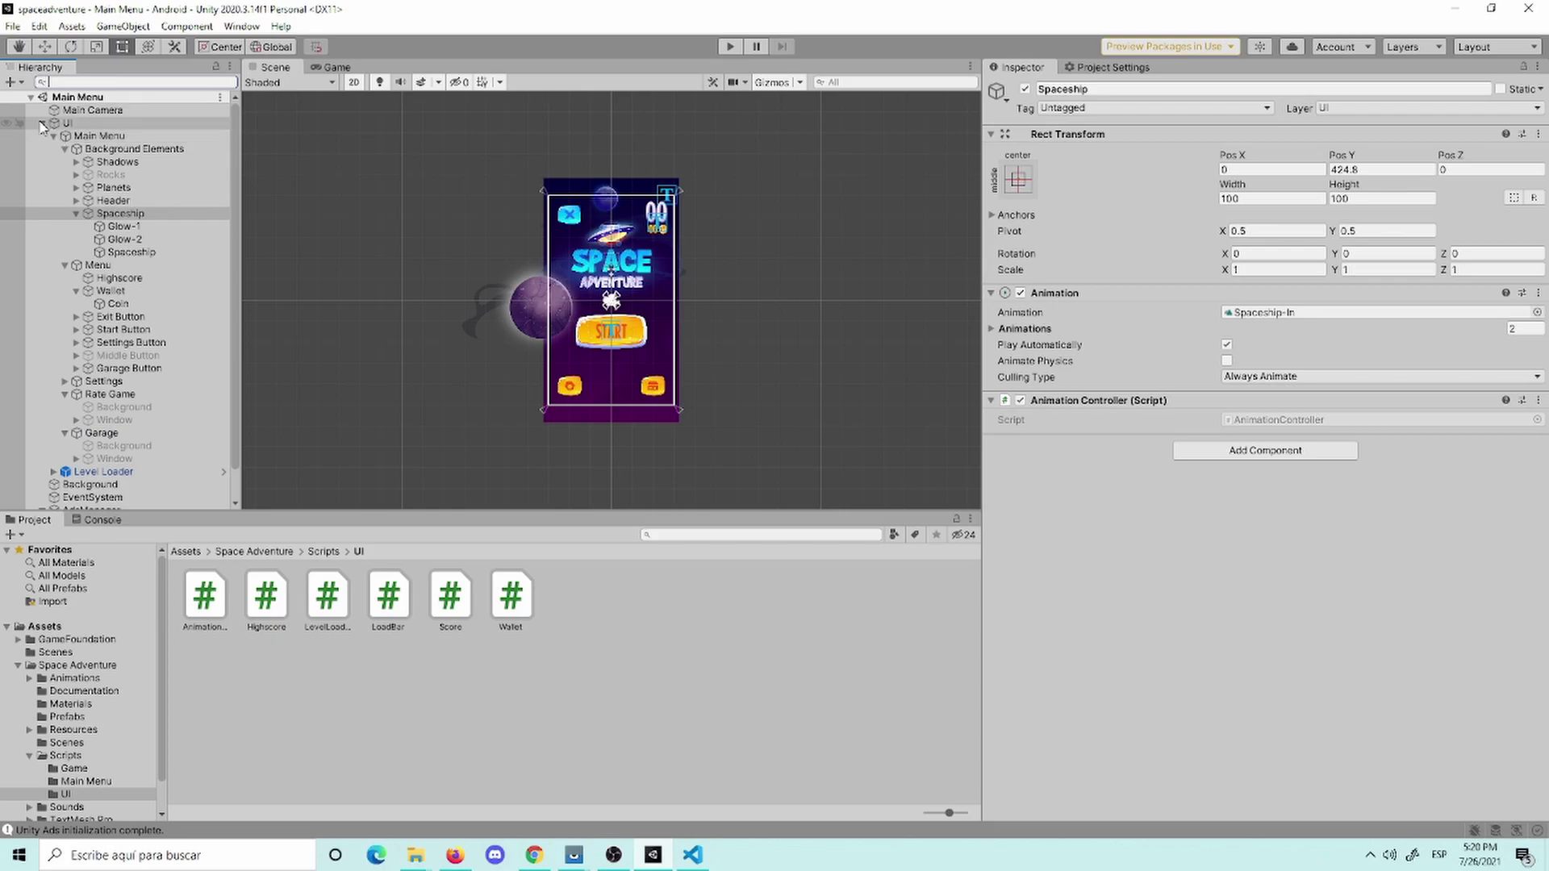
click(42, 123)
click(91, 162)
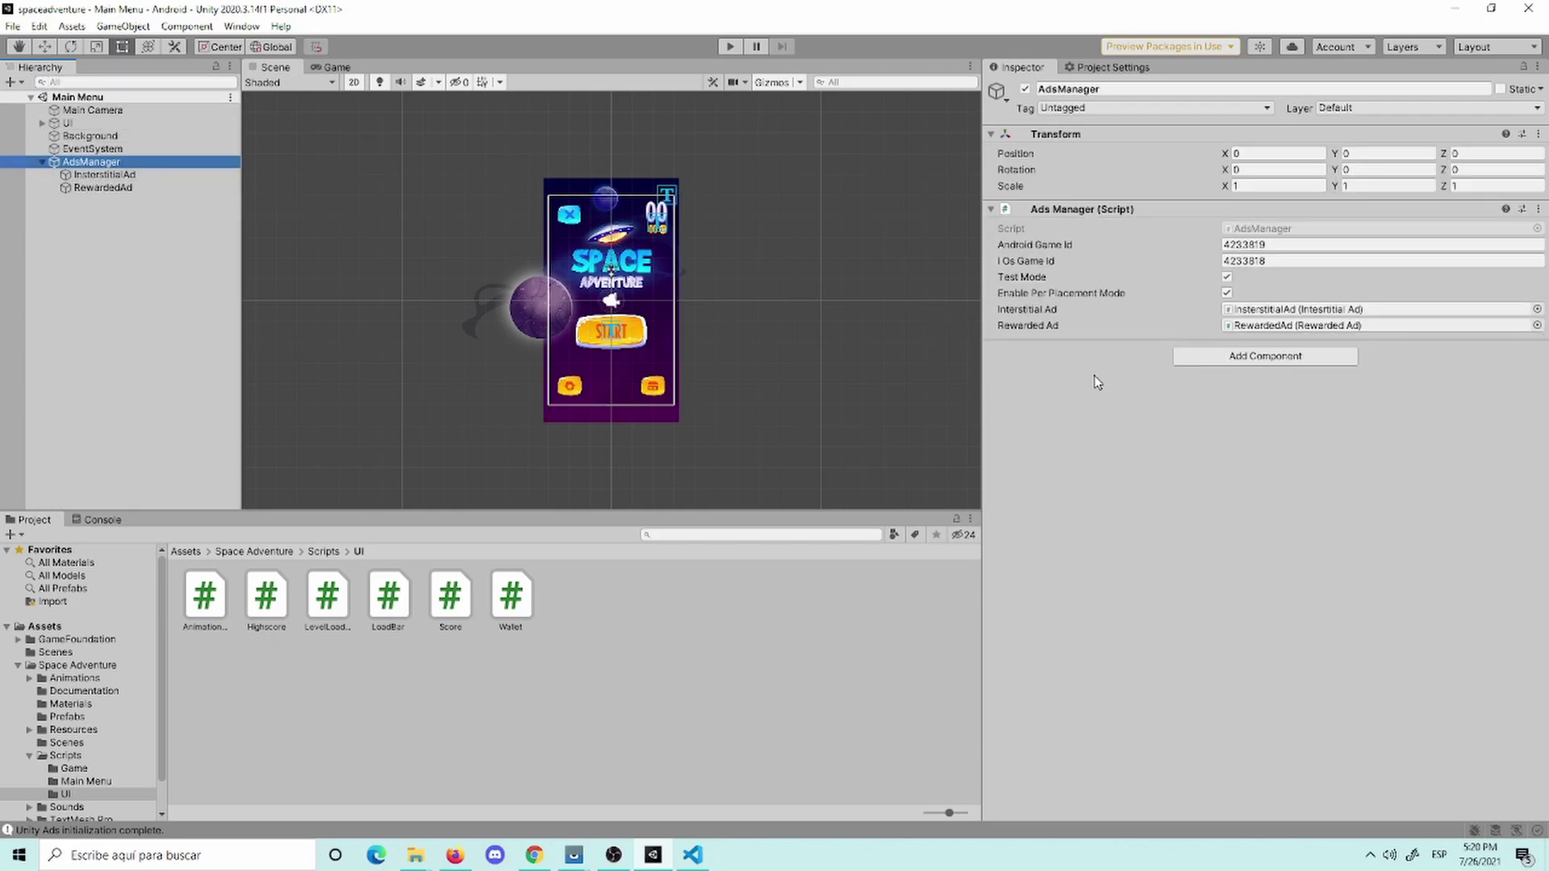
click(1004, 479)
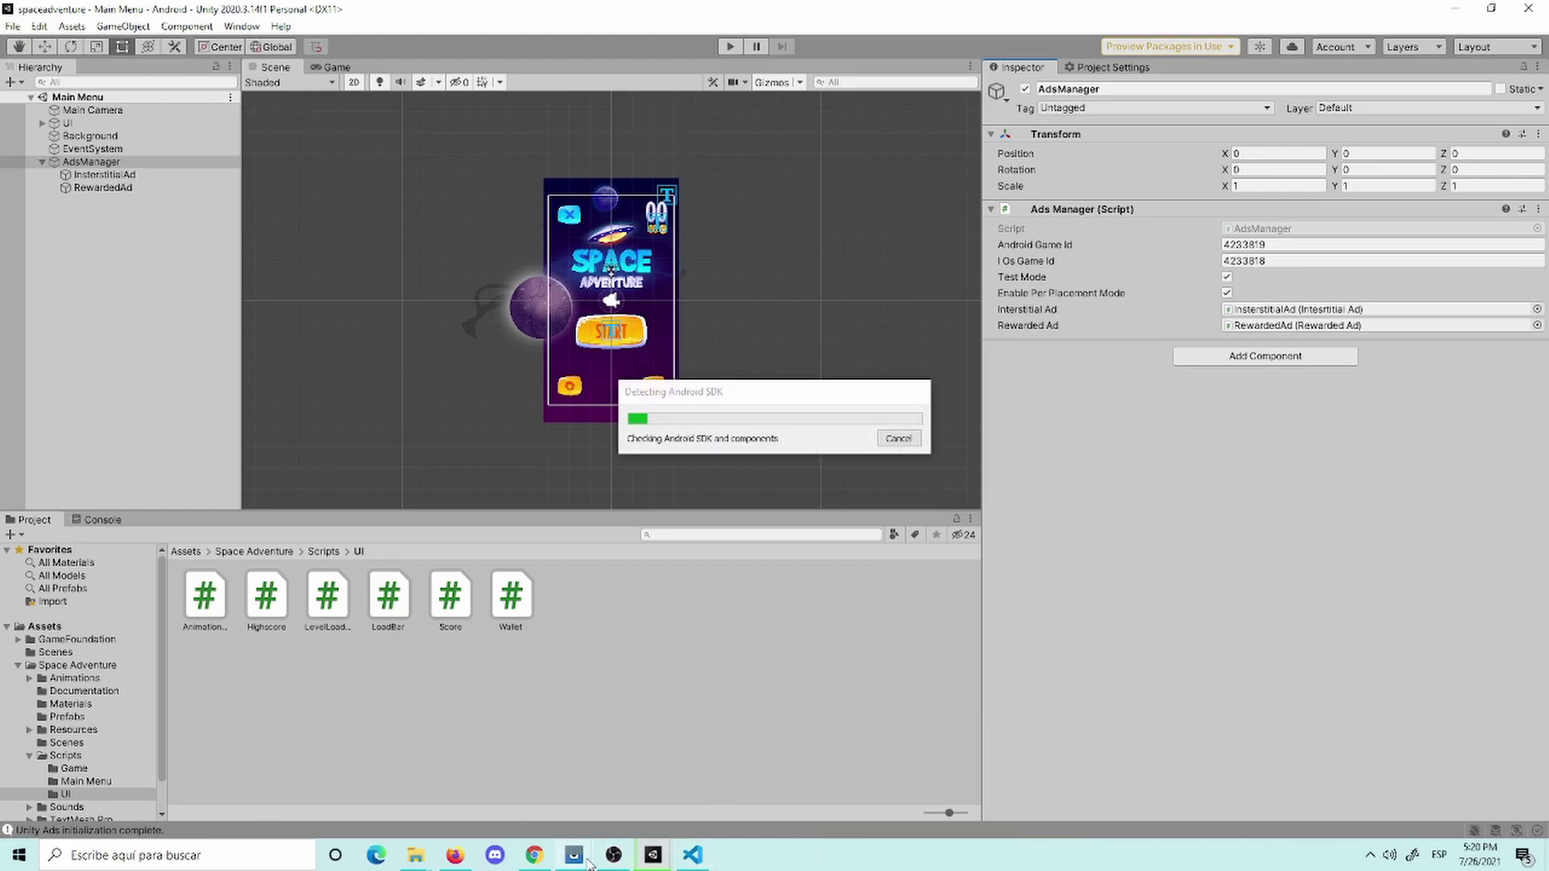
Step: Wait for the Android build to finish while watching the phone mirror, then return to the Unity editor
mouse_move(601, 854)
click(625, 784)
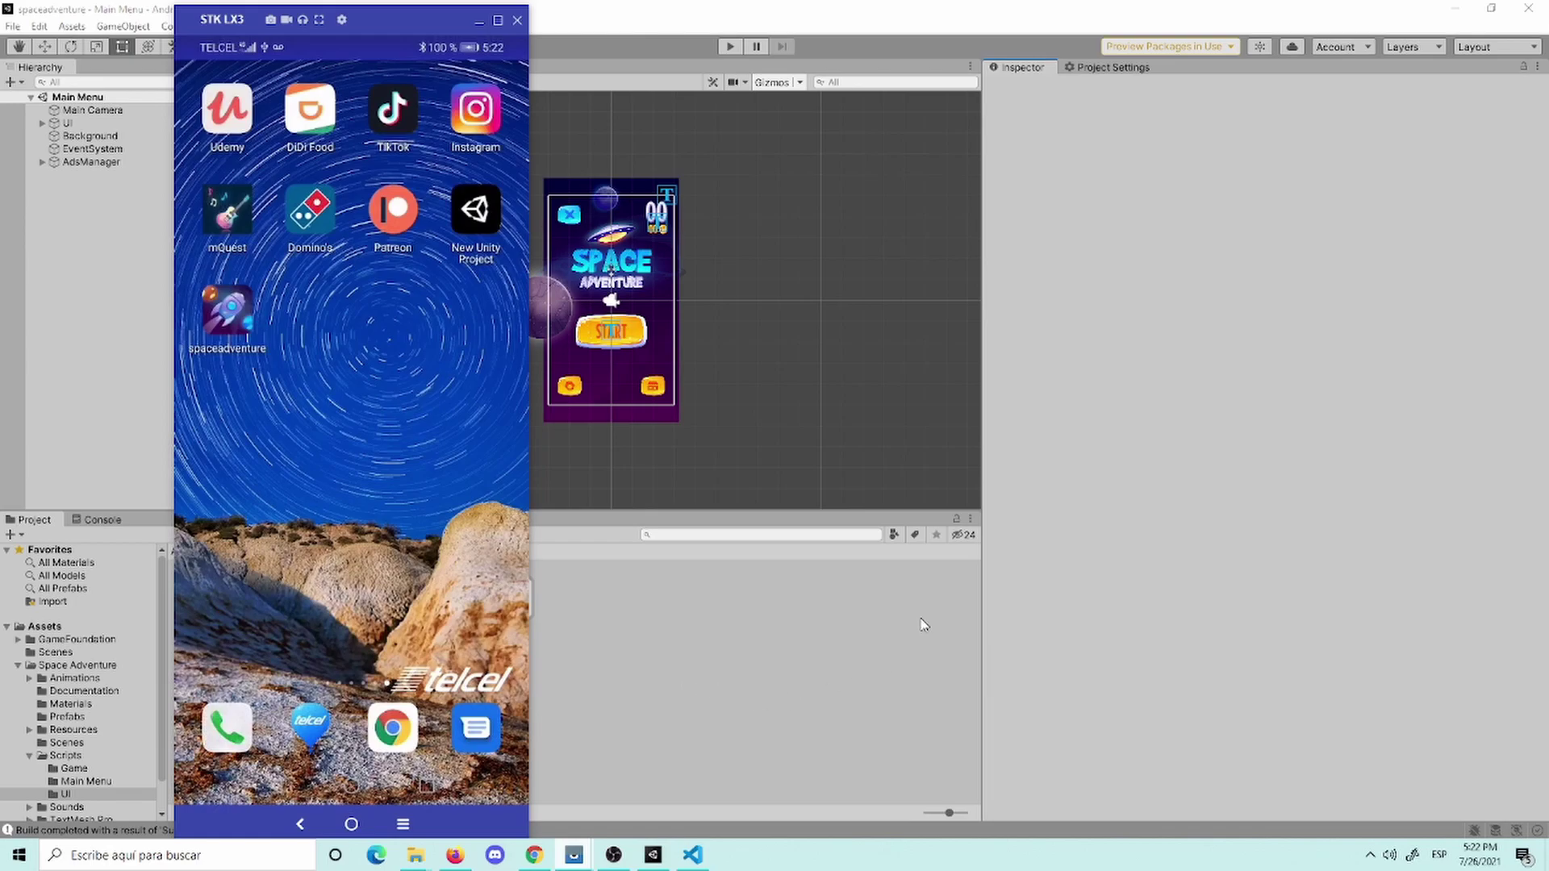
click(777, 713)
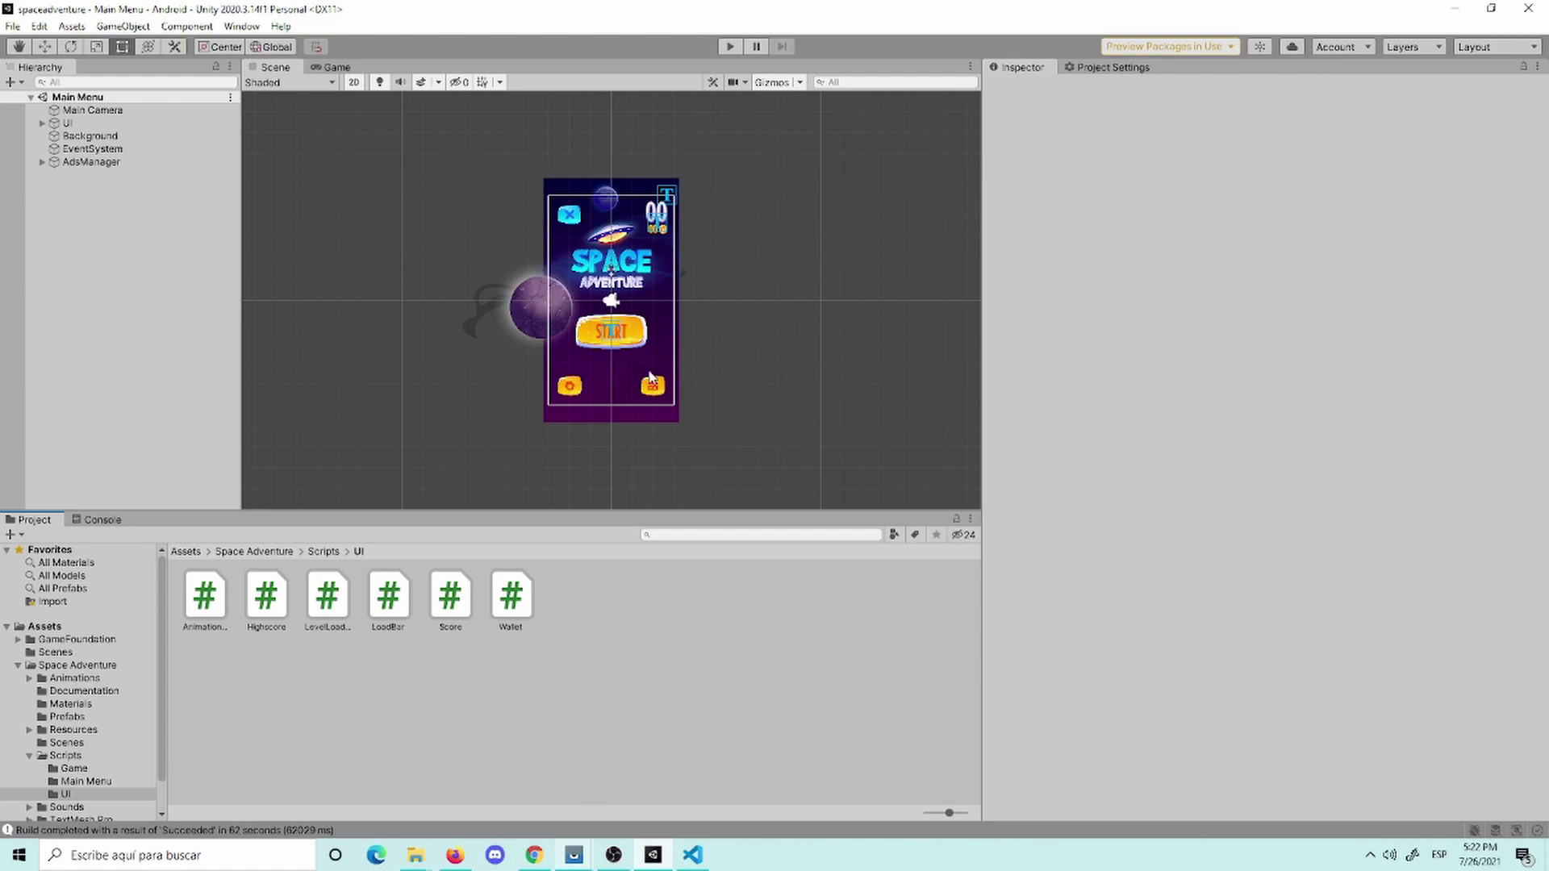
scroll(410, 282, up, 3)
Step: Review the Wallet and RewardedAd scripts in VS Code, then close Wallet.cs
click(692, 855)
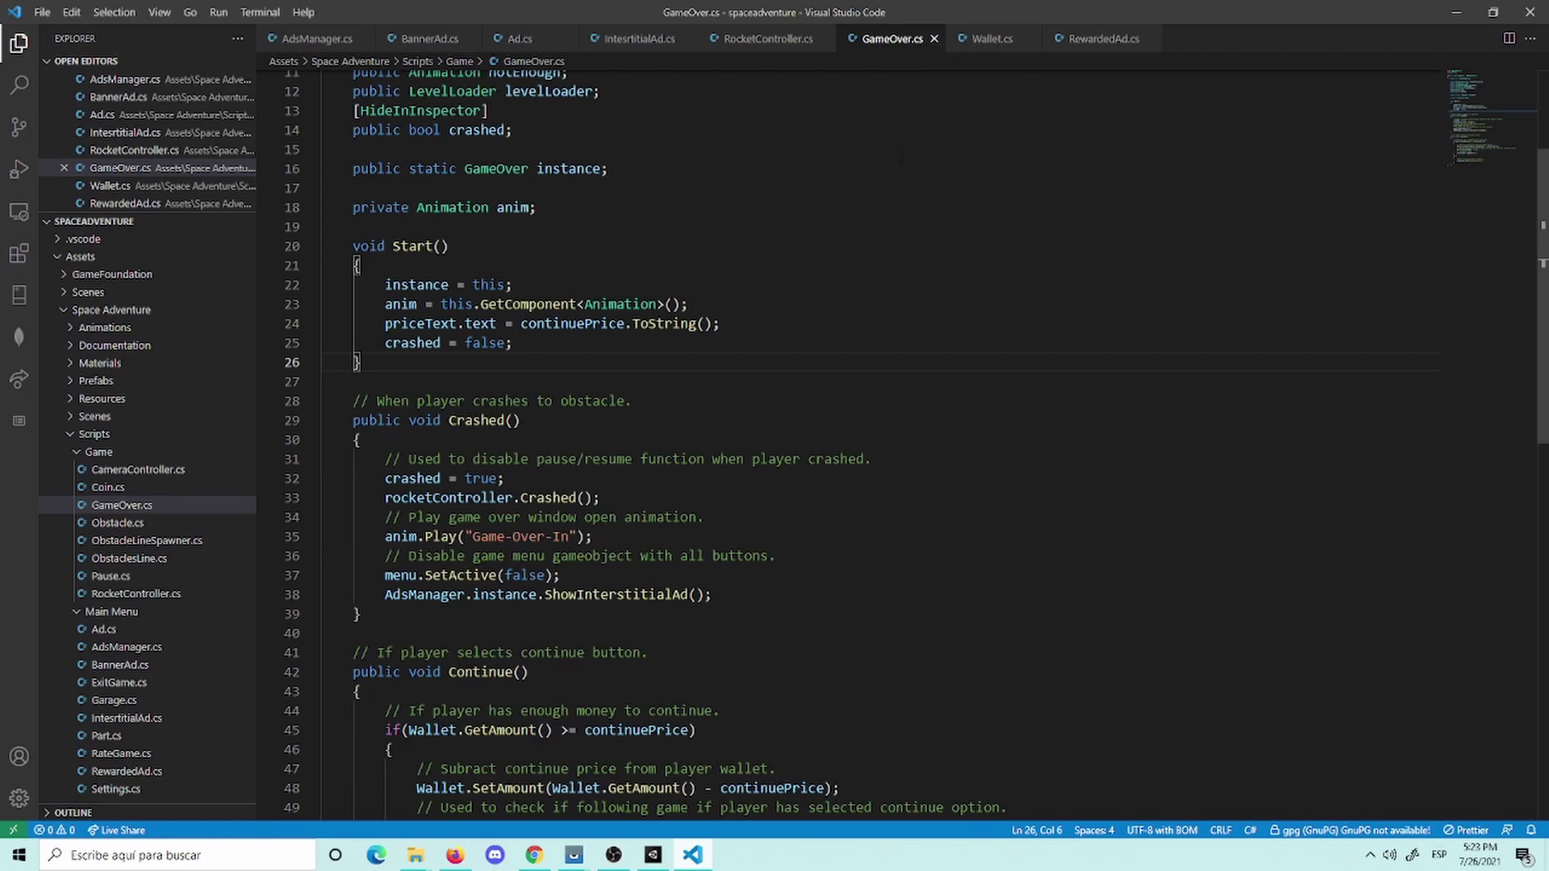
click(987, 39)
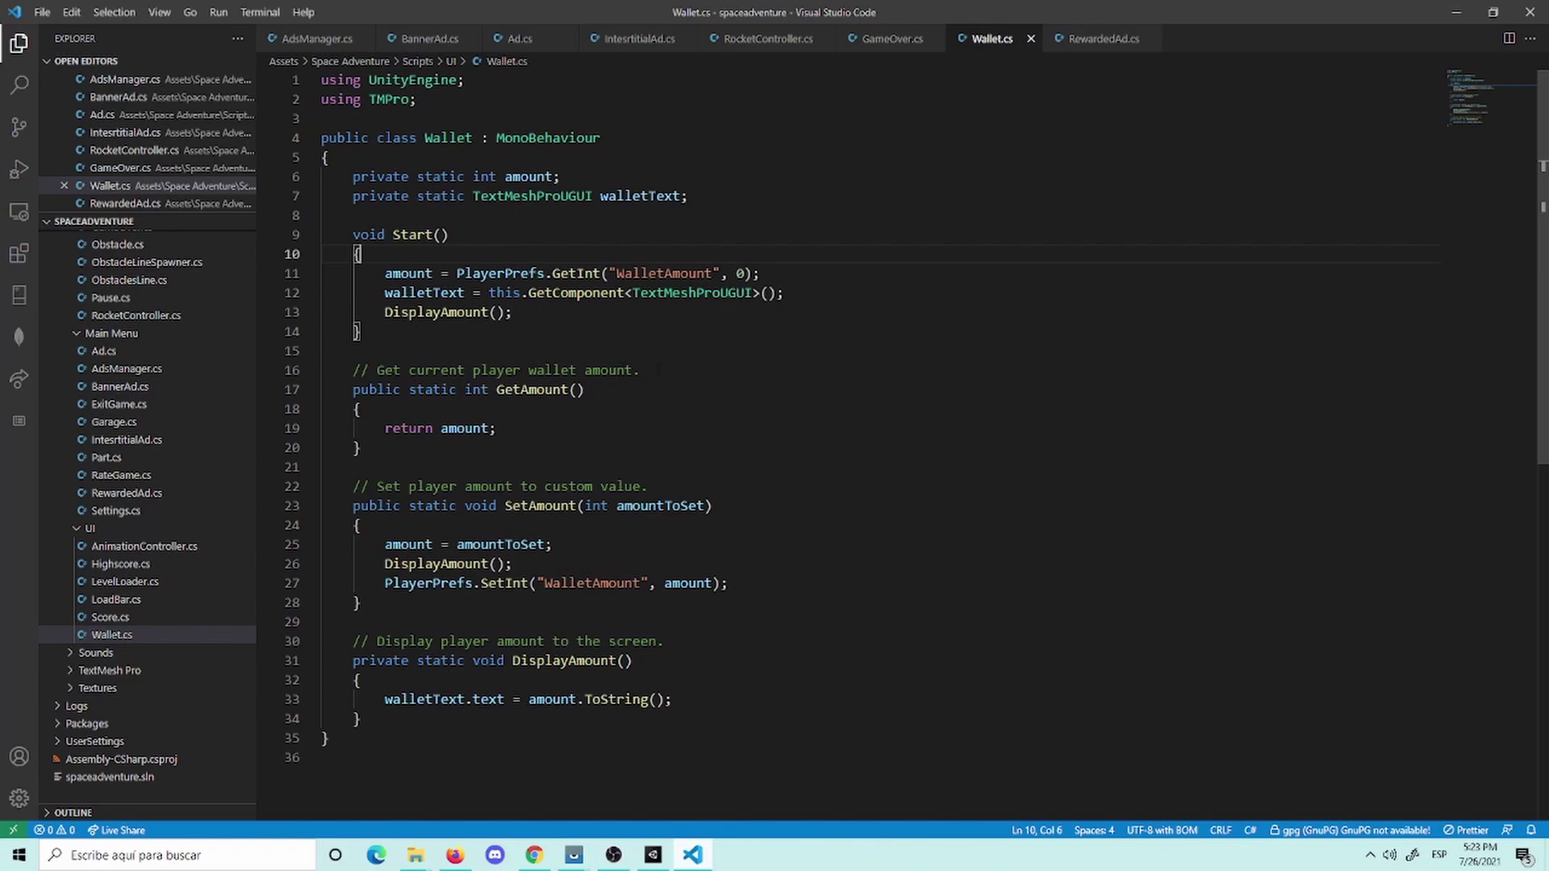
scroll(501, 399, down, 2)
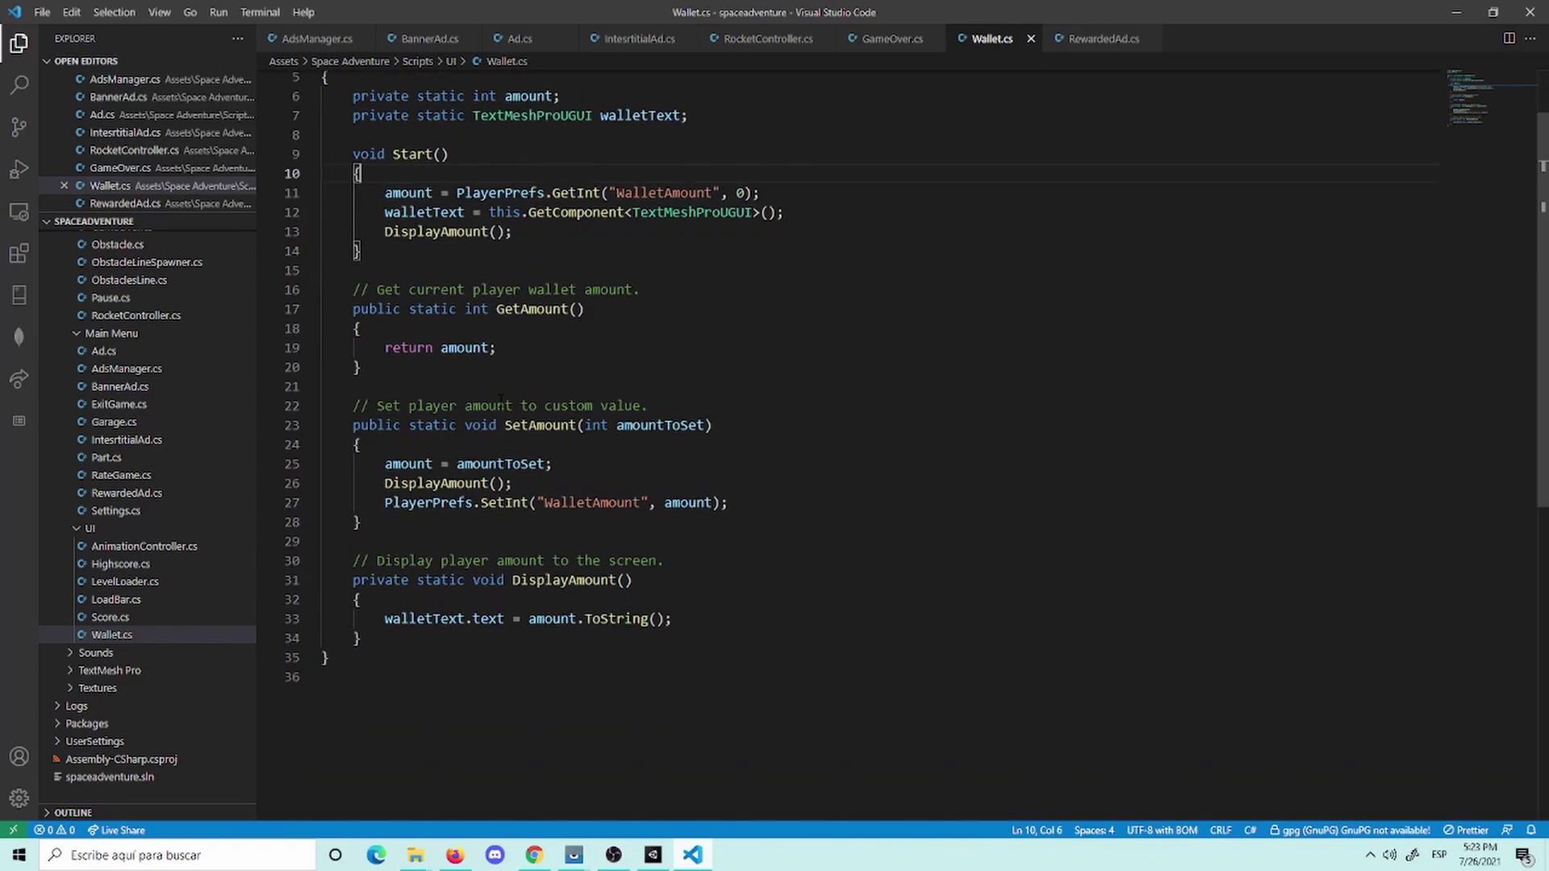
scroll(916, 376, down, 1)
scroll(916, 375, down, 1)
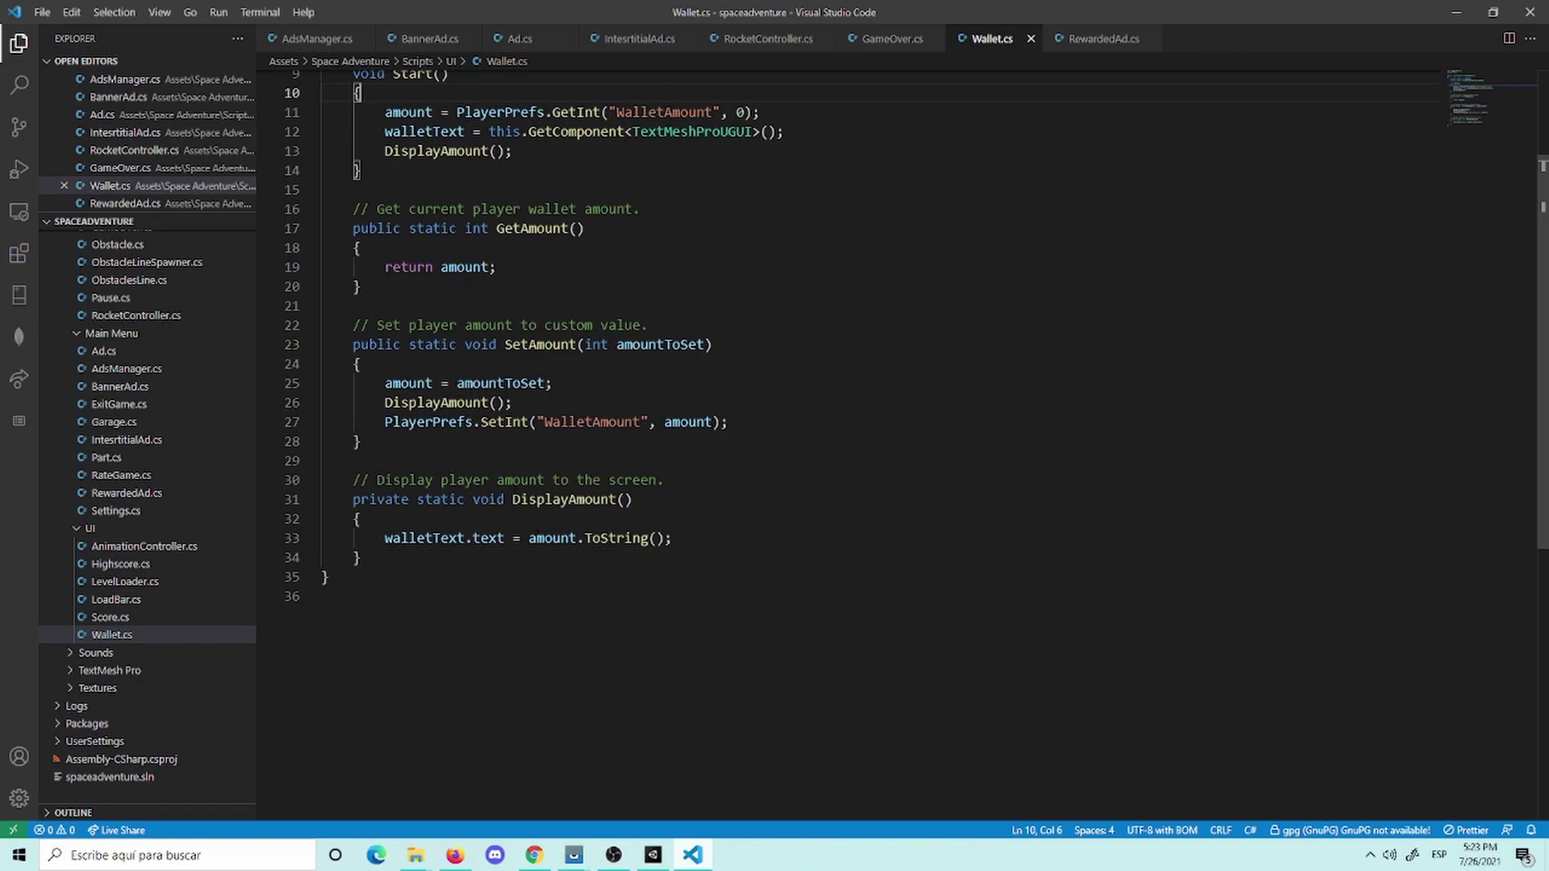
click(1098, 45)
click(1013, 45)
click(1030, 41)
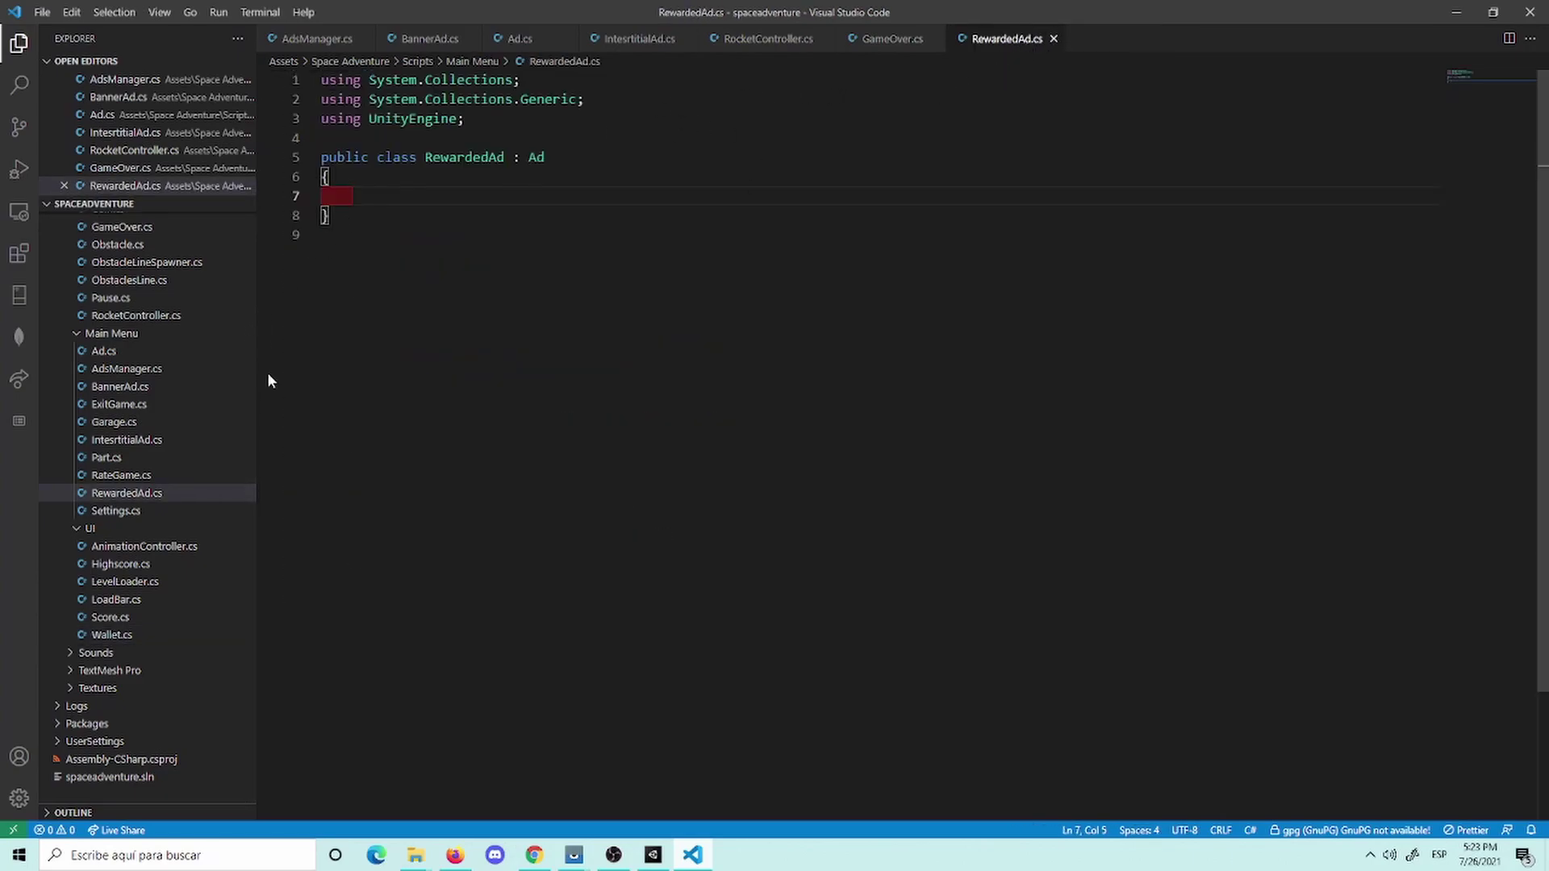
Step: Glance at the RocketController and interstitial ad scripts, then open Coin.cs from the Explorer
click(773, 40)
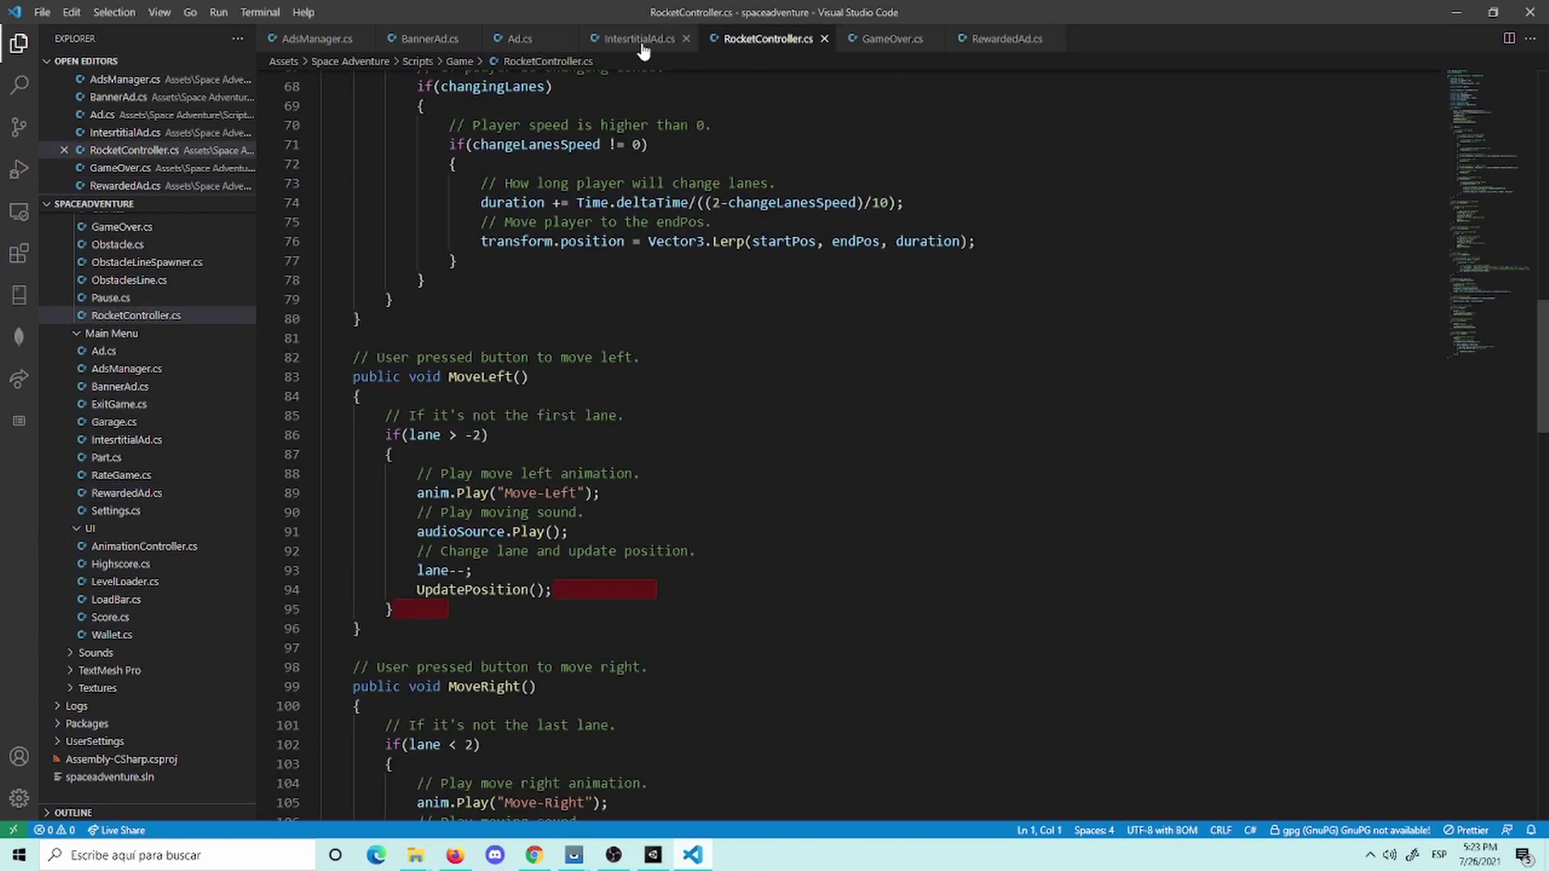
click(641, 46)
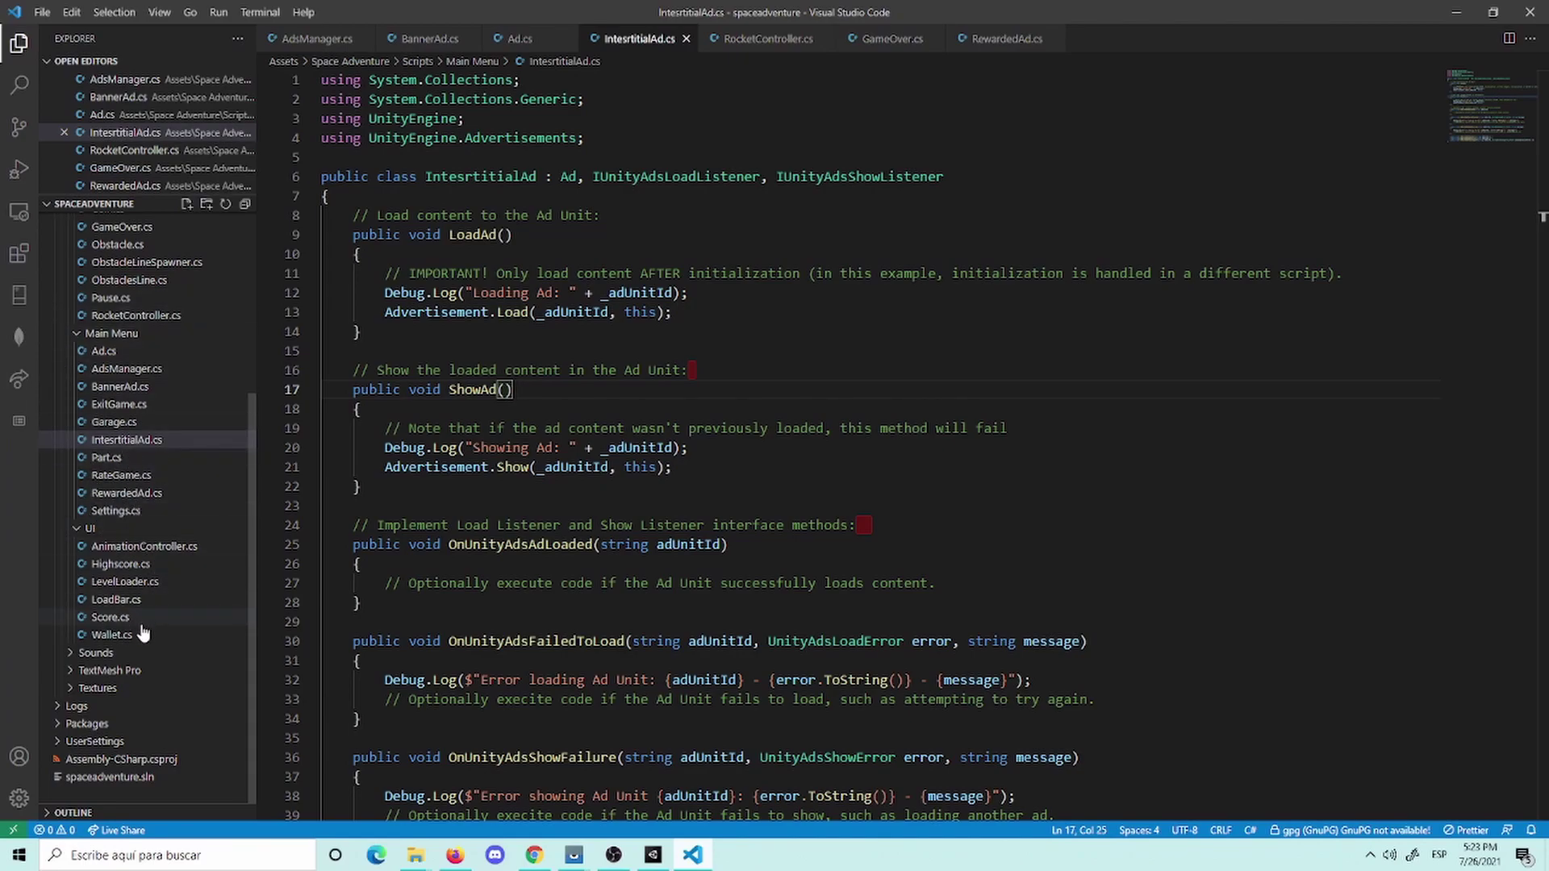
scroll(138, 529, up, 1)
scroll(137, 519, up, 1)
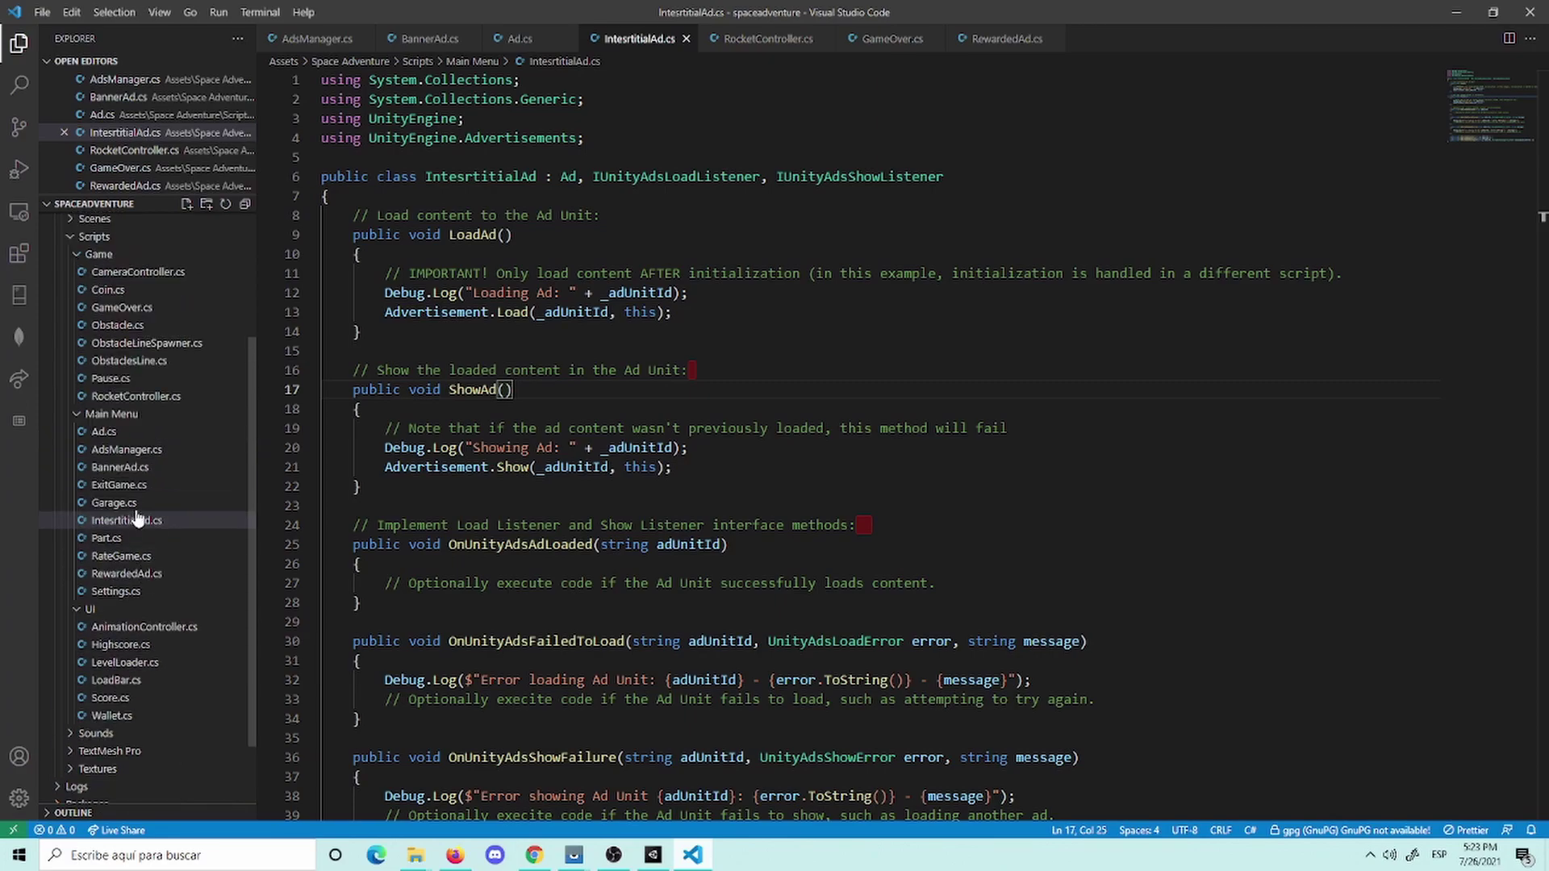
click(121, 292)
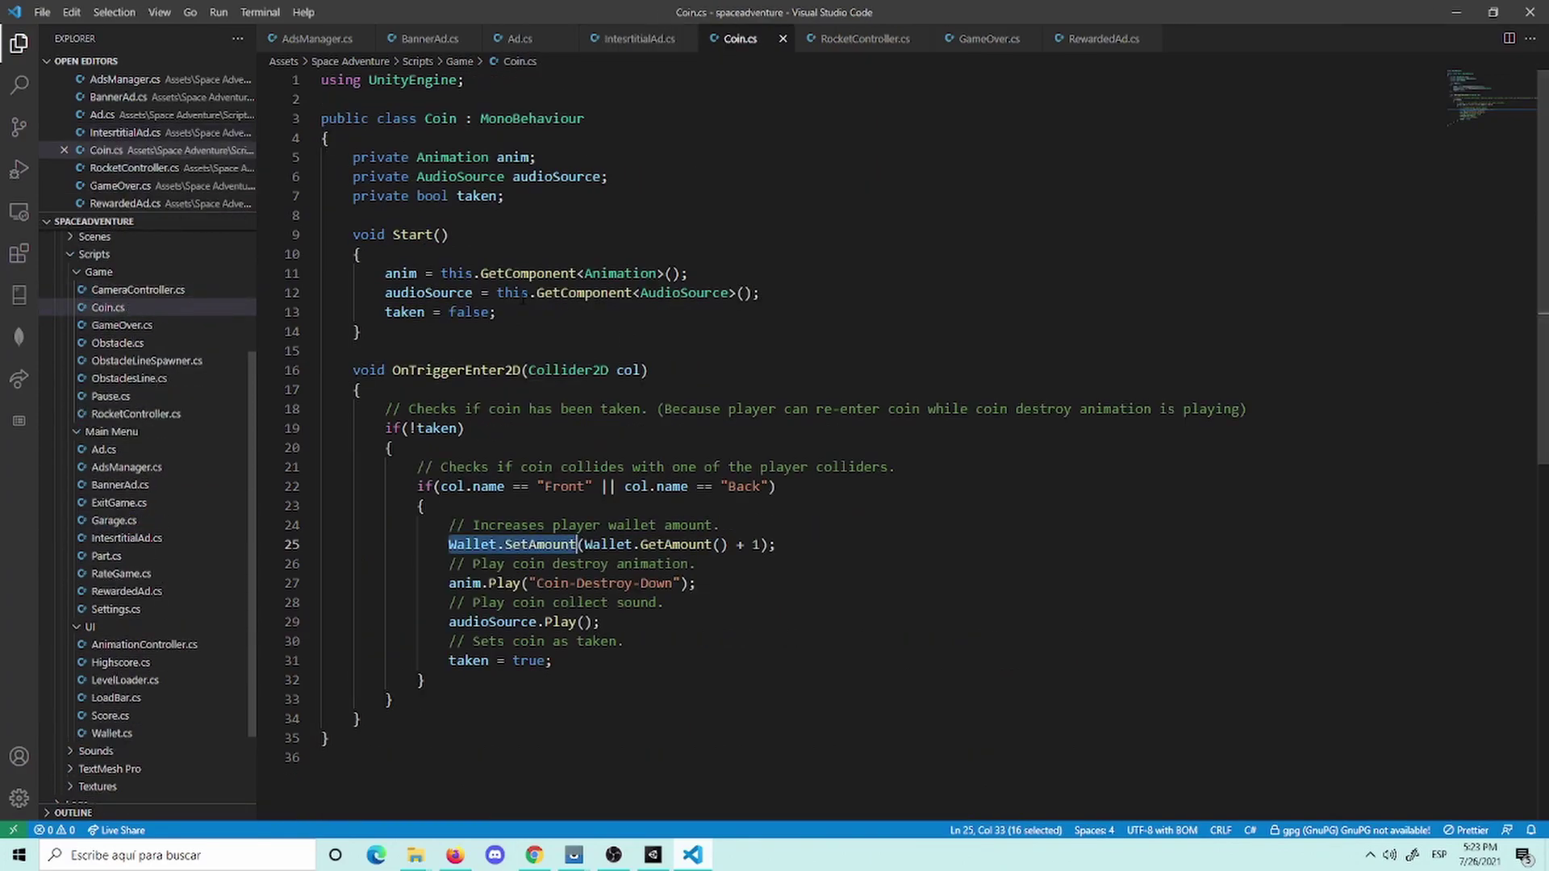
Step: In Coin.cs, highlight OnTriggerEnter2D and the Wallet.SetAmount call that adds 1 coin
click(723, 526)
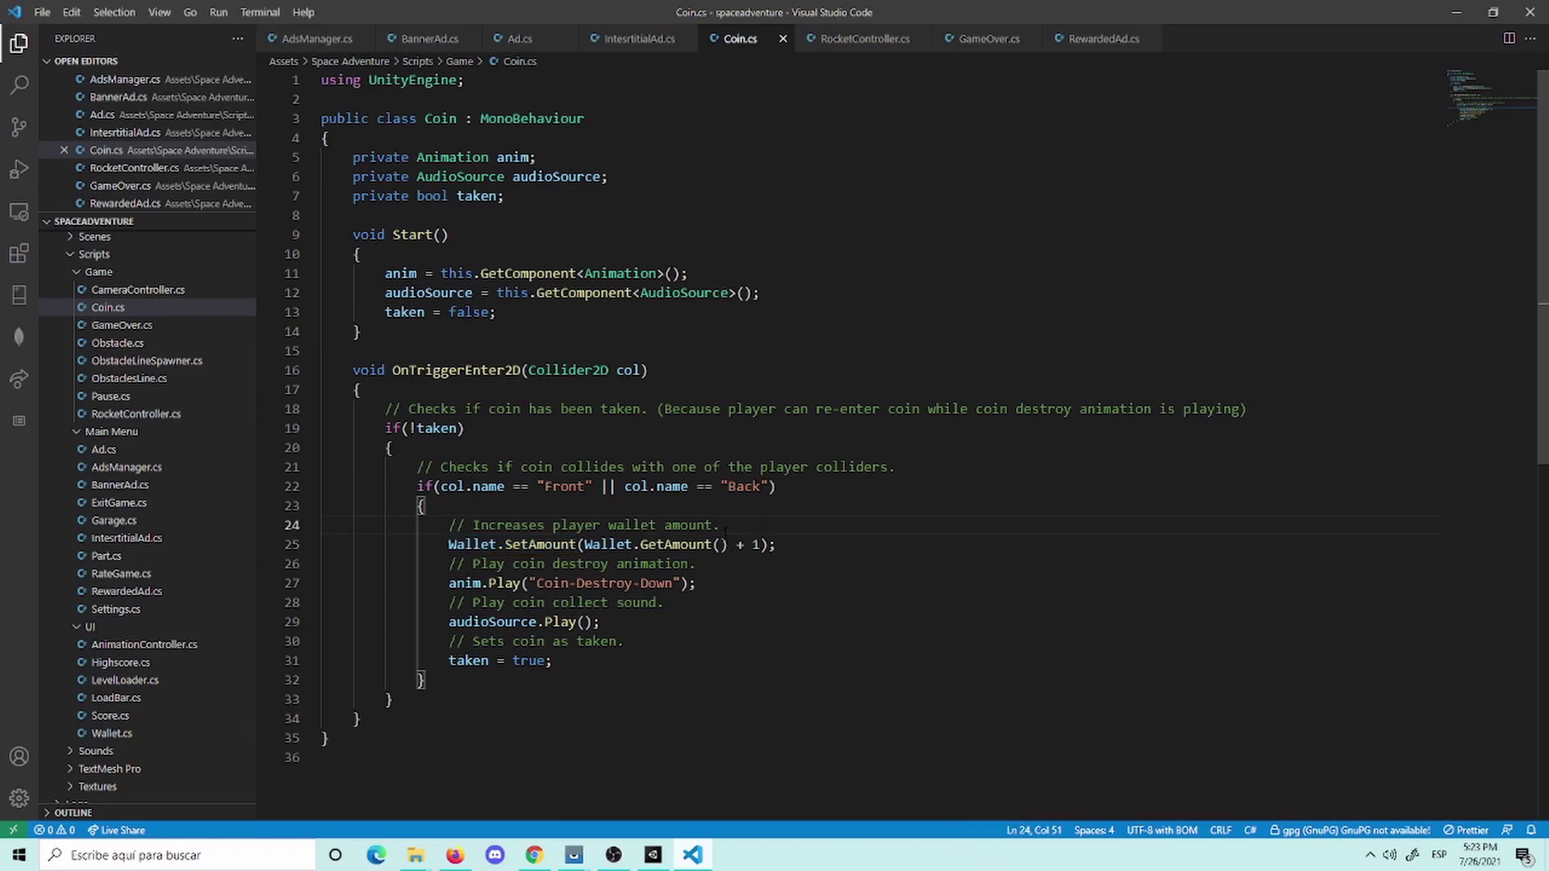
click(292, 526)
click(292, 544)
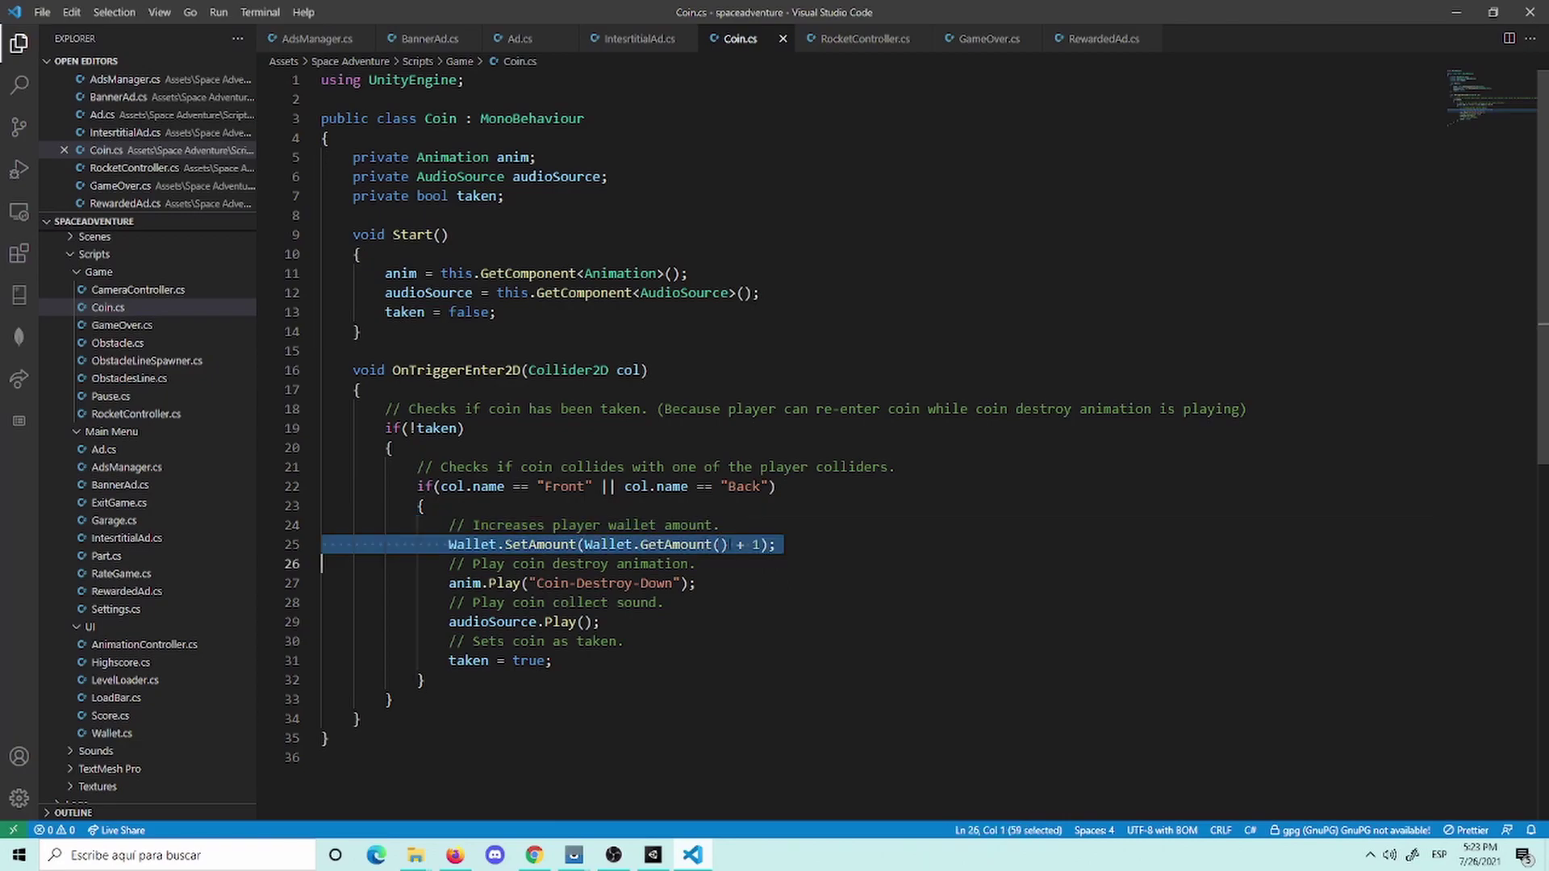
click(818, 548)
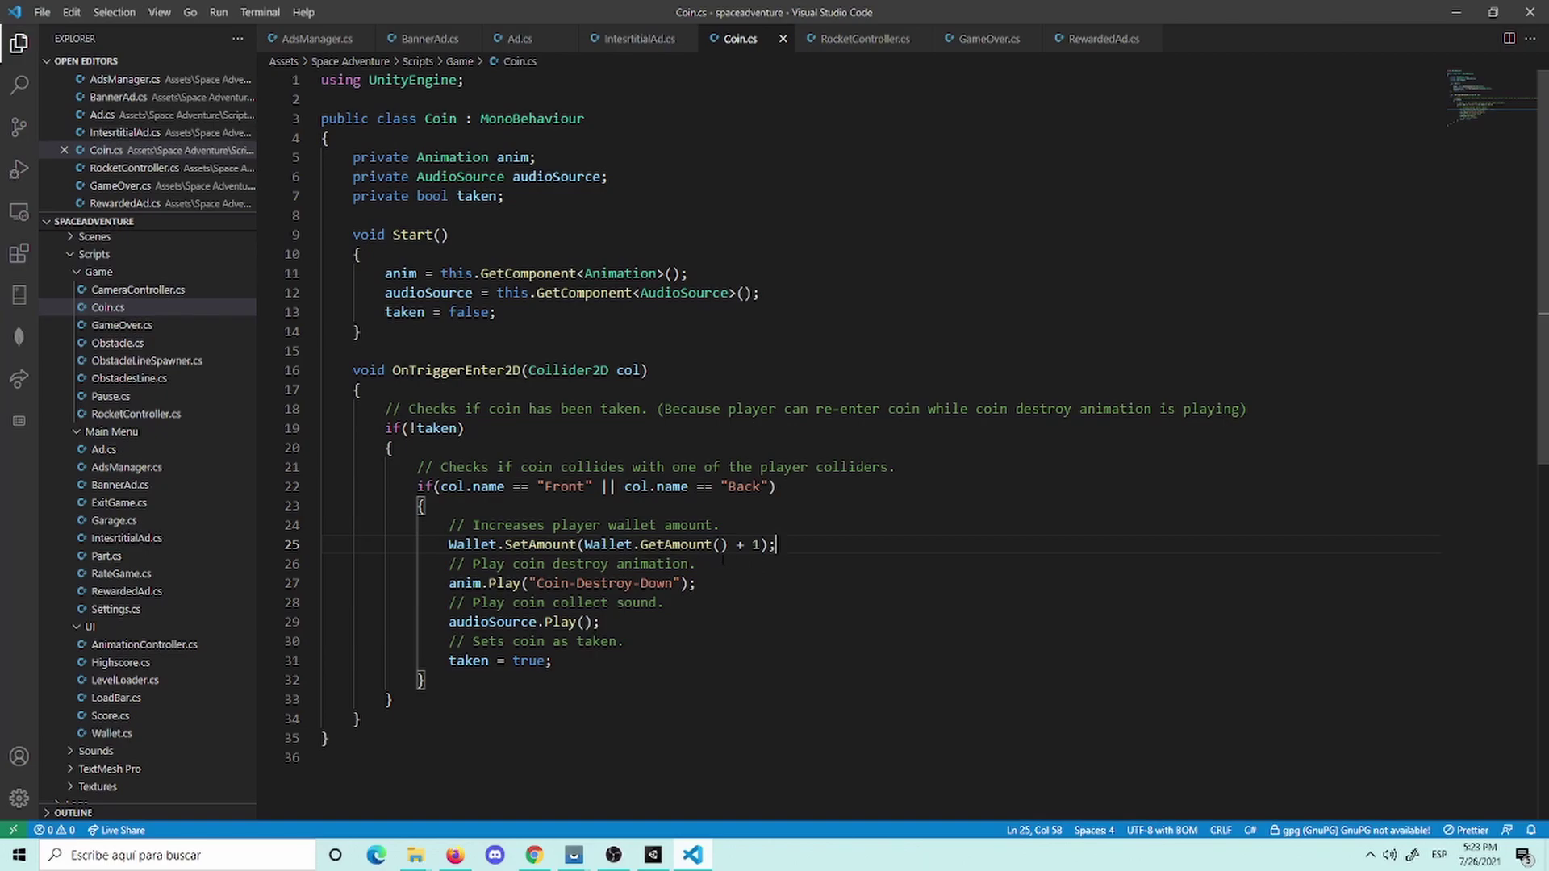
scroll(722, 558, down, 1)
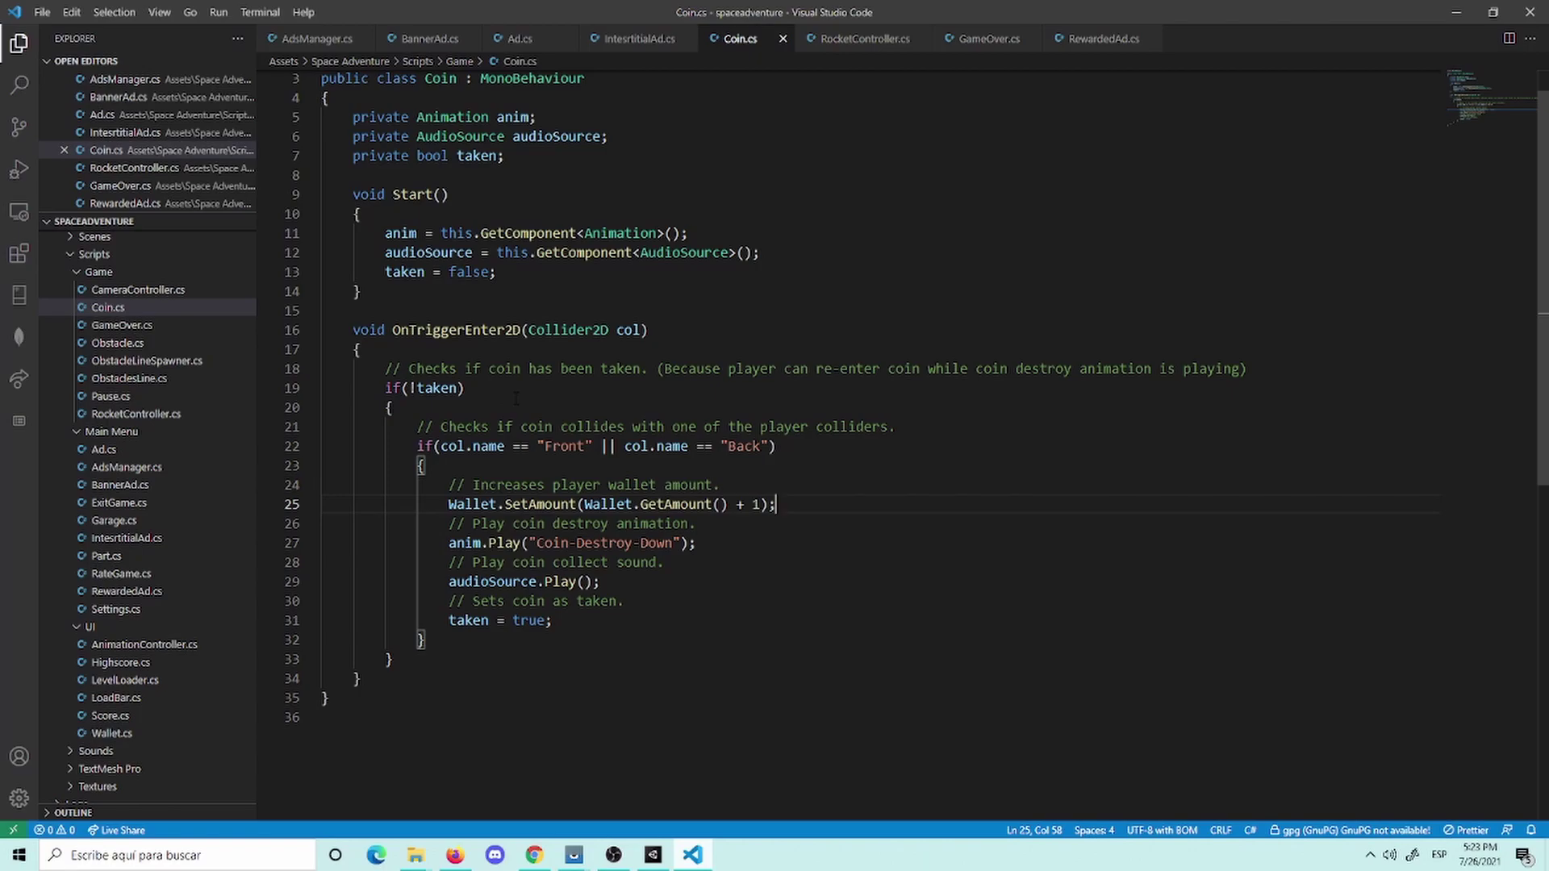
scroll(517, 398, down, 1)
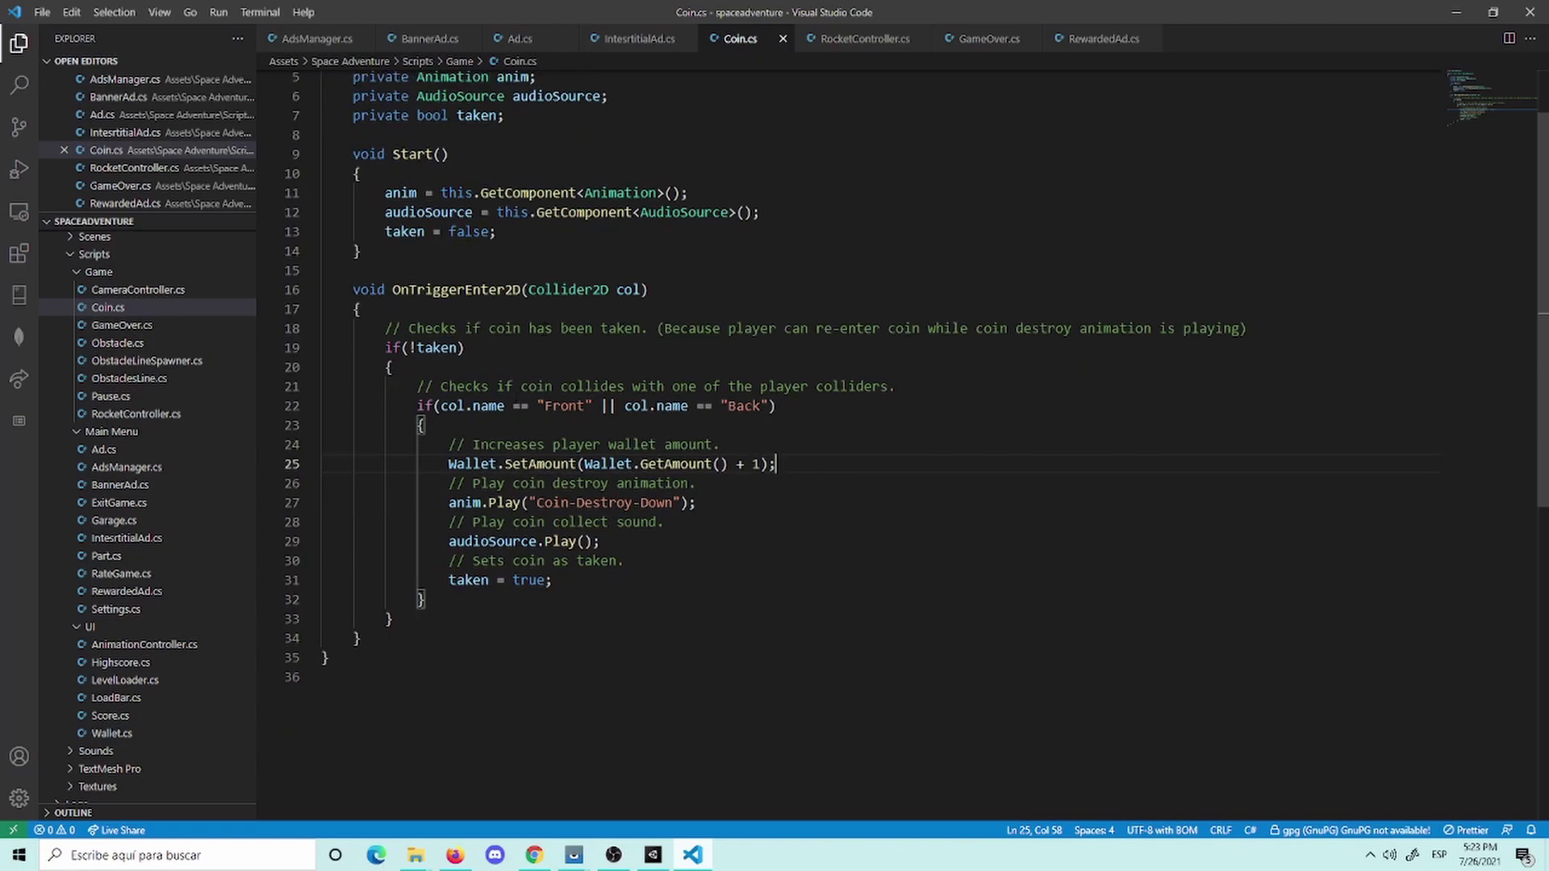
triple_click(466, 292)
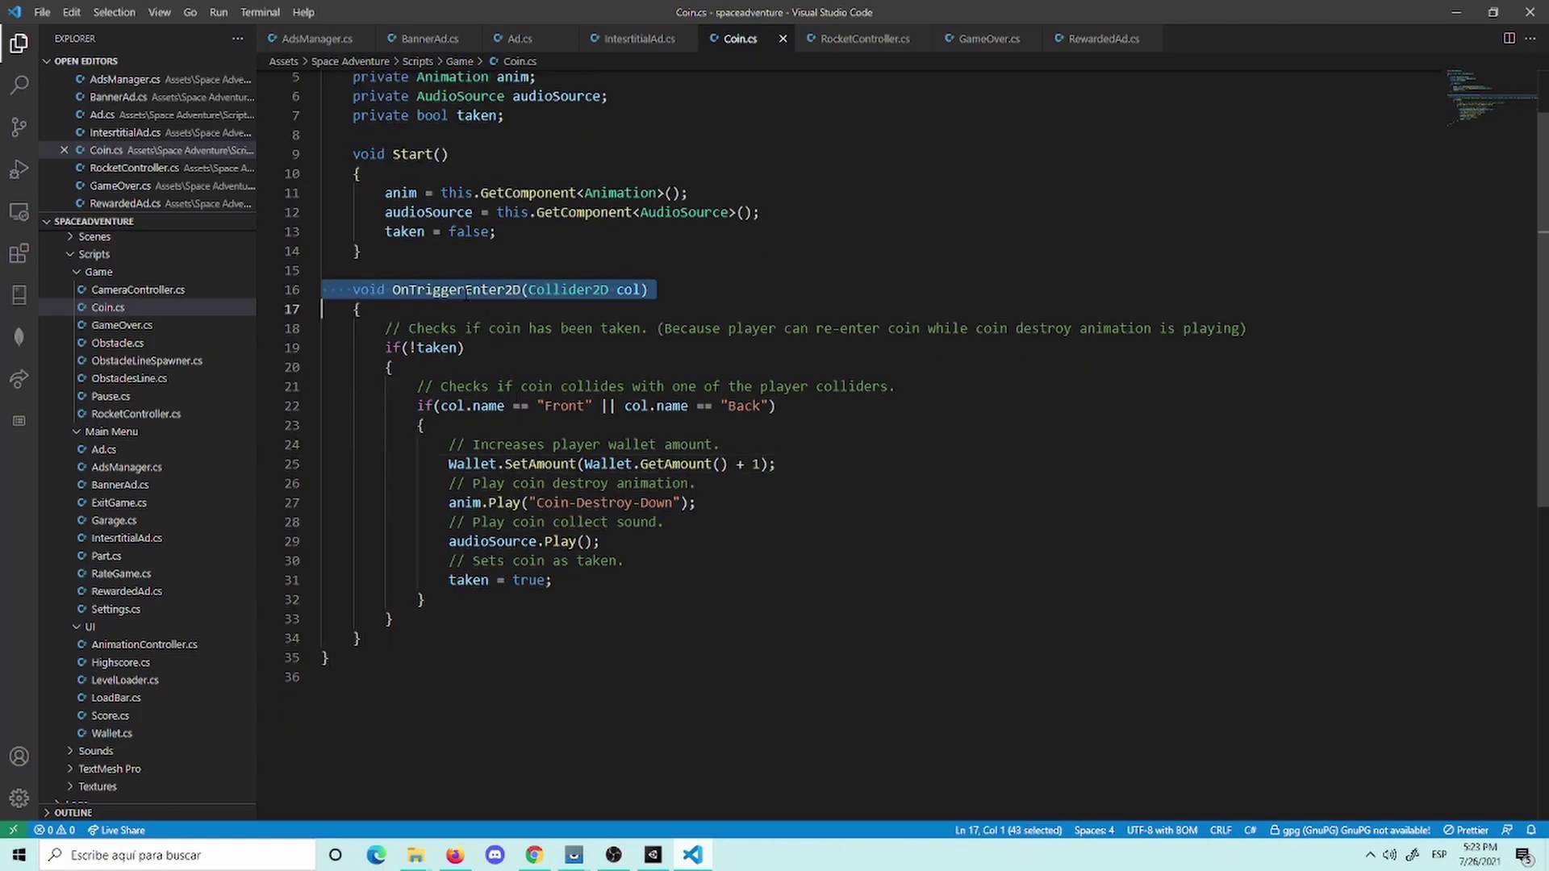
double_click(466, 292)
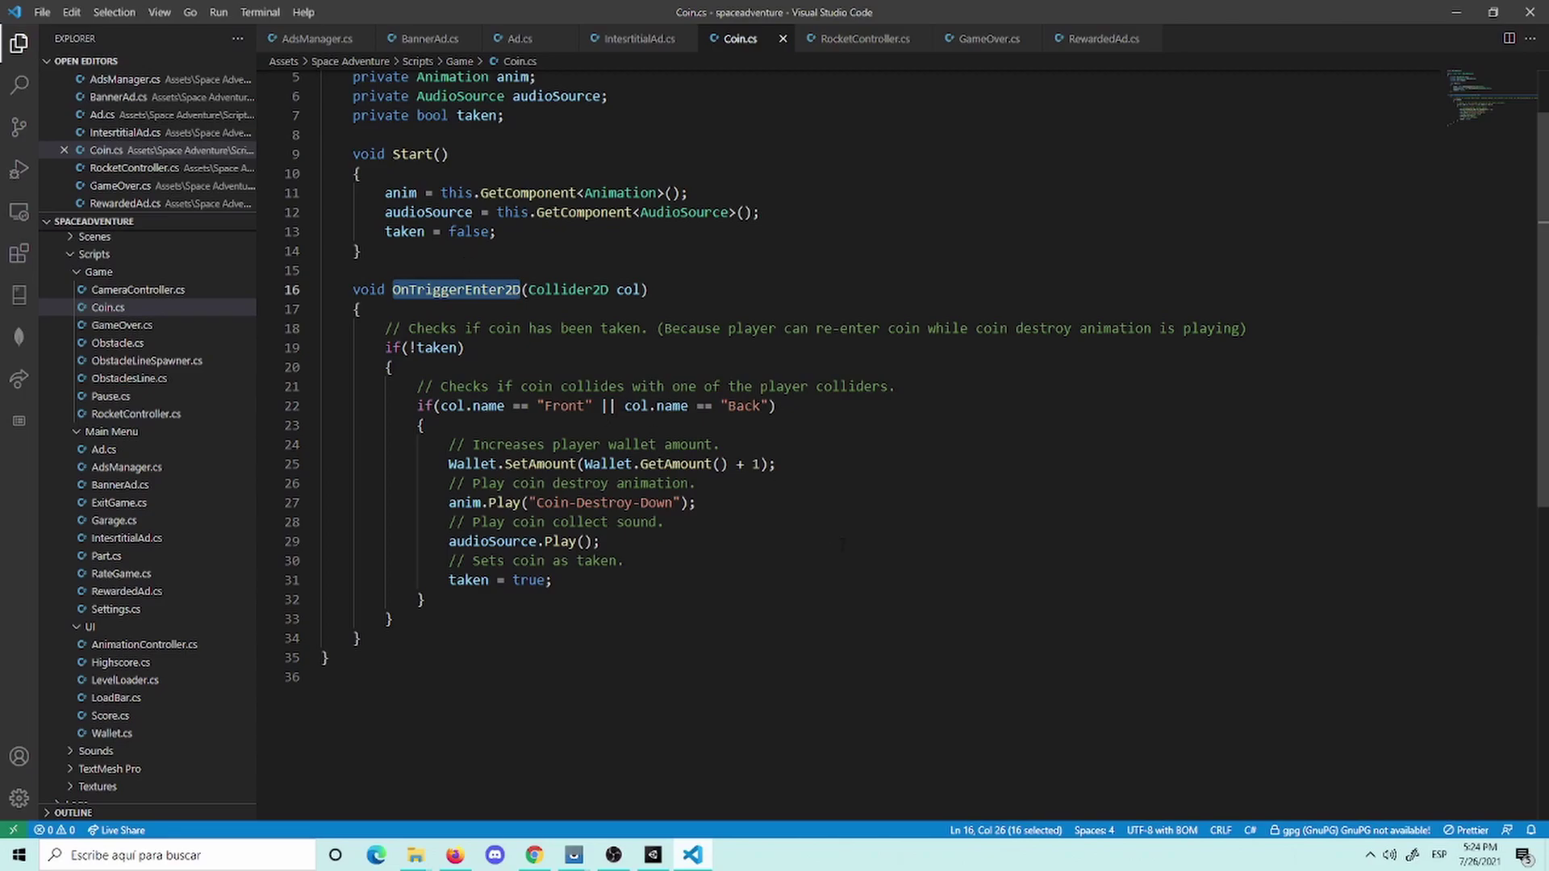
scroll(748, 529, down, 1)
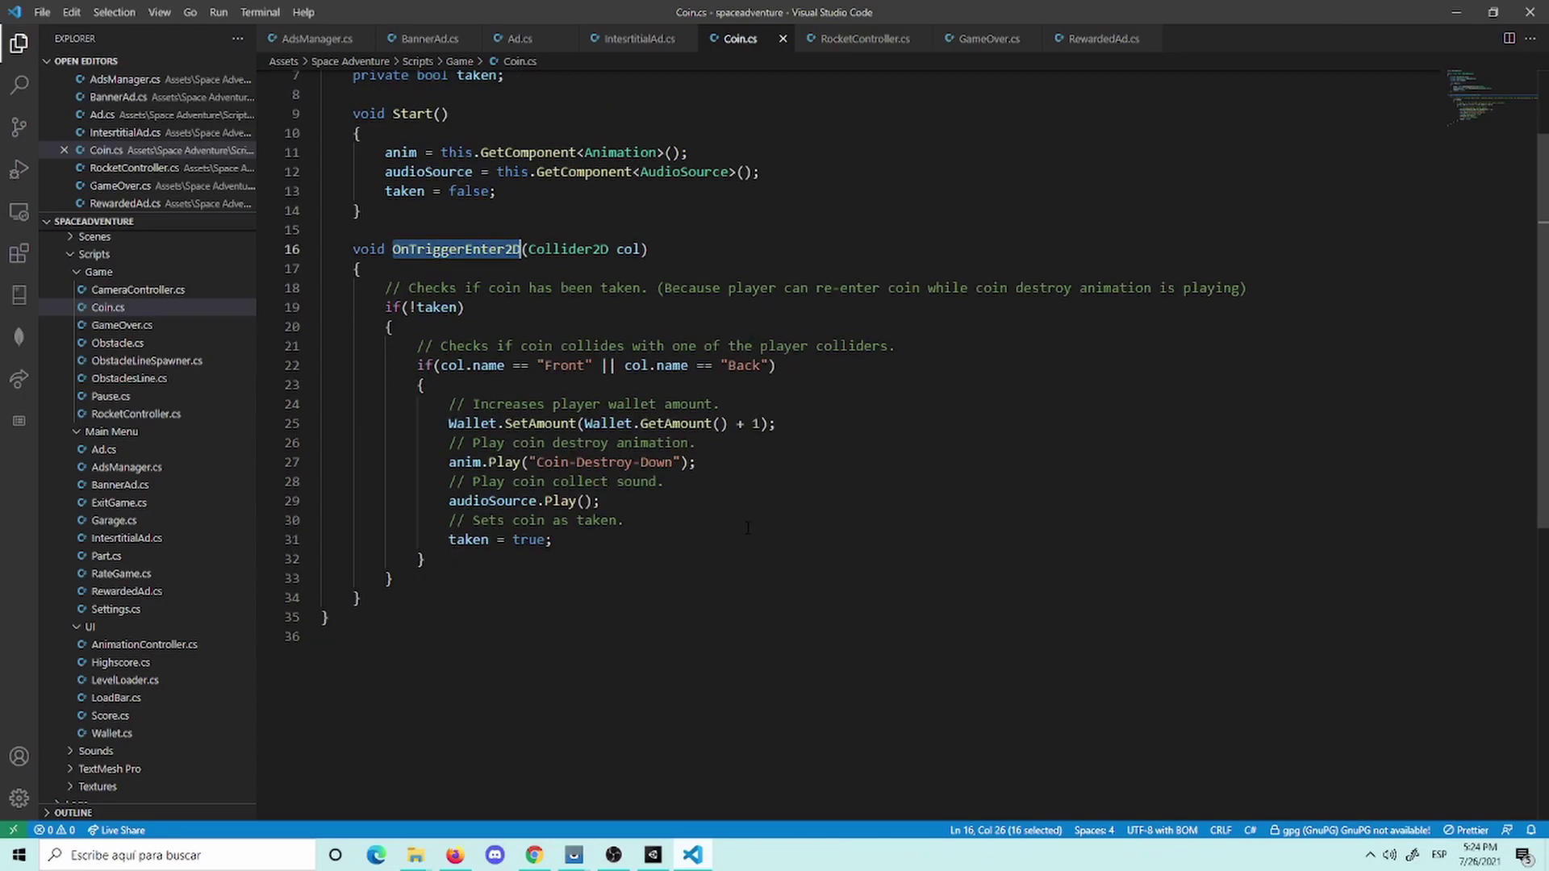
click(753, 423)
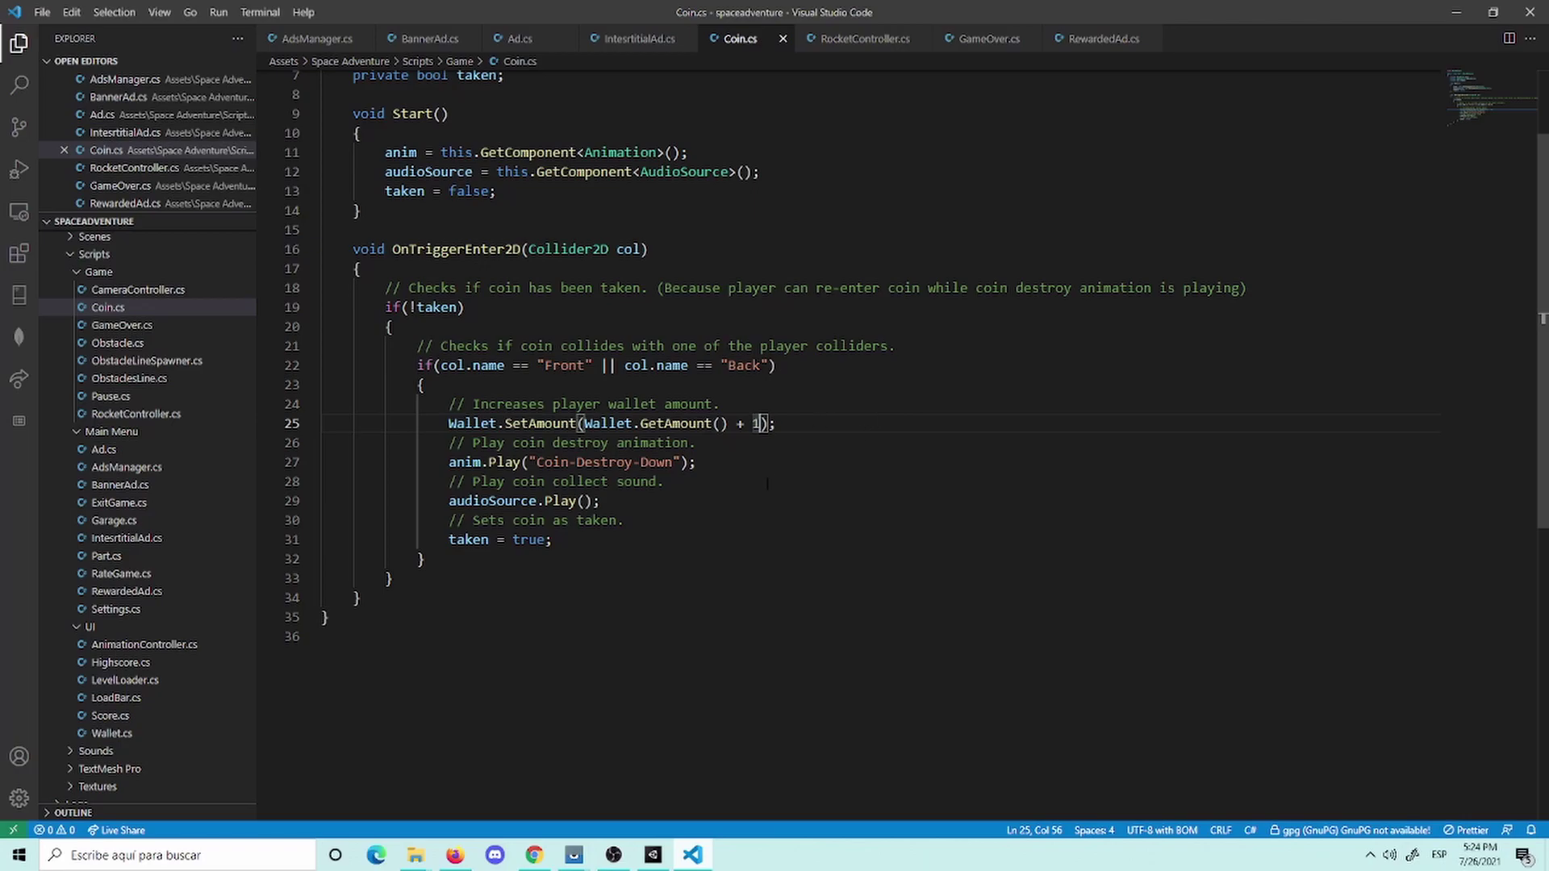
drag(793, 423, 448, 424)
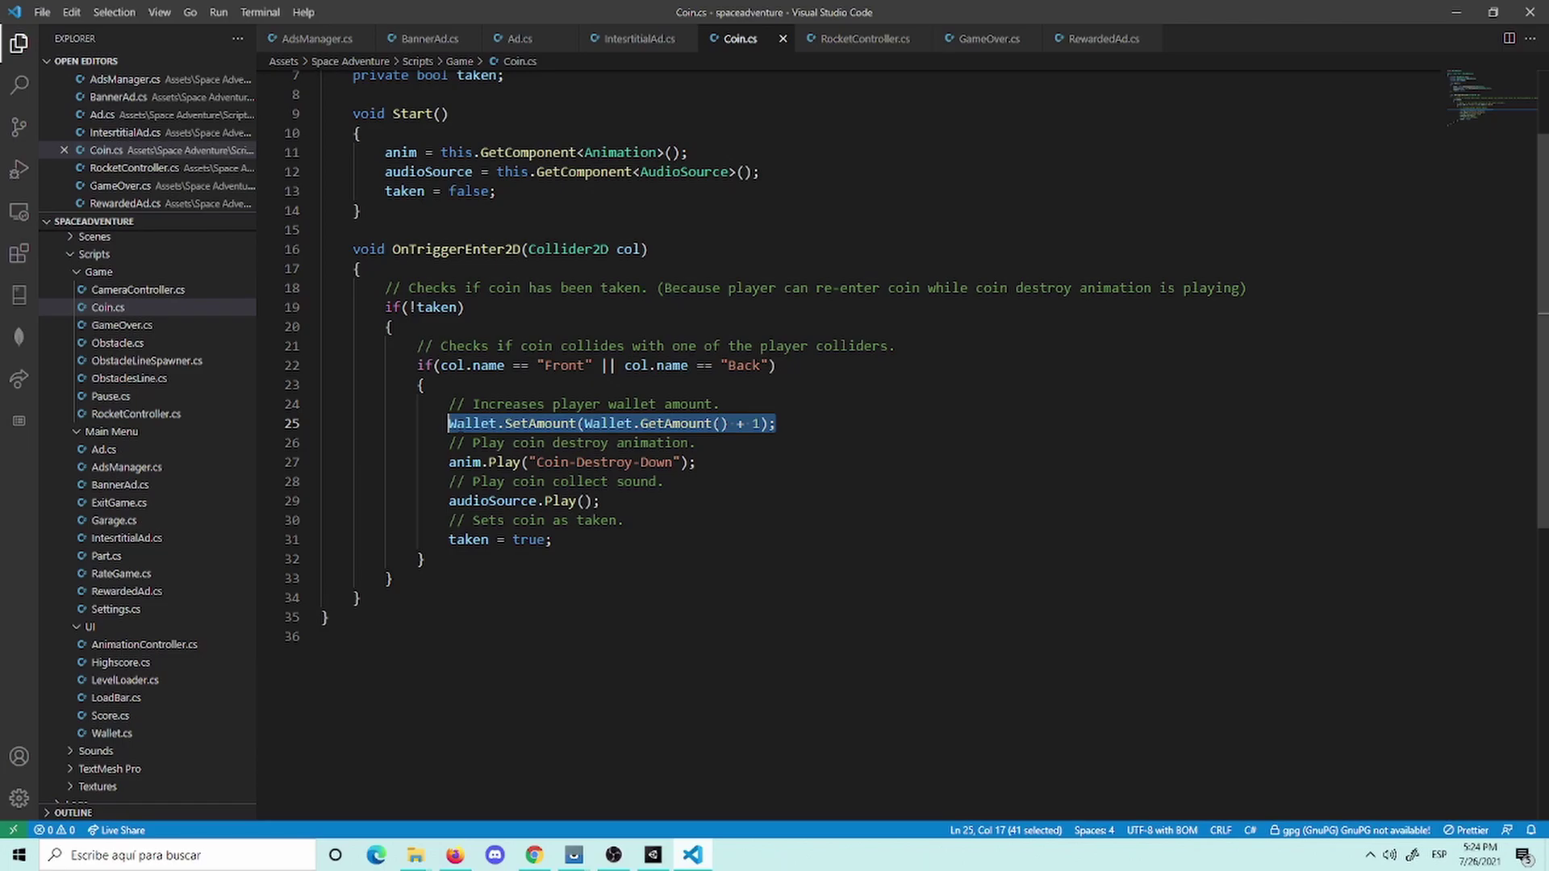
click(854, 432)
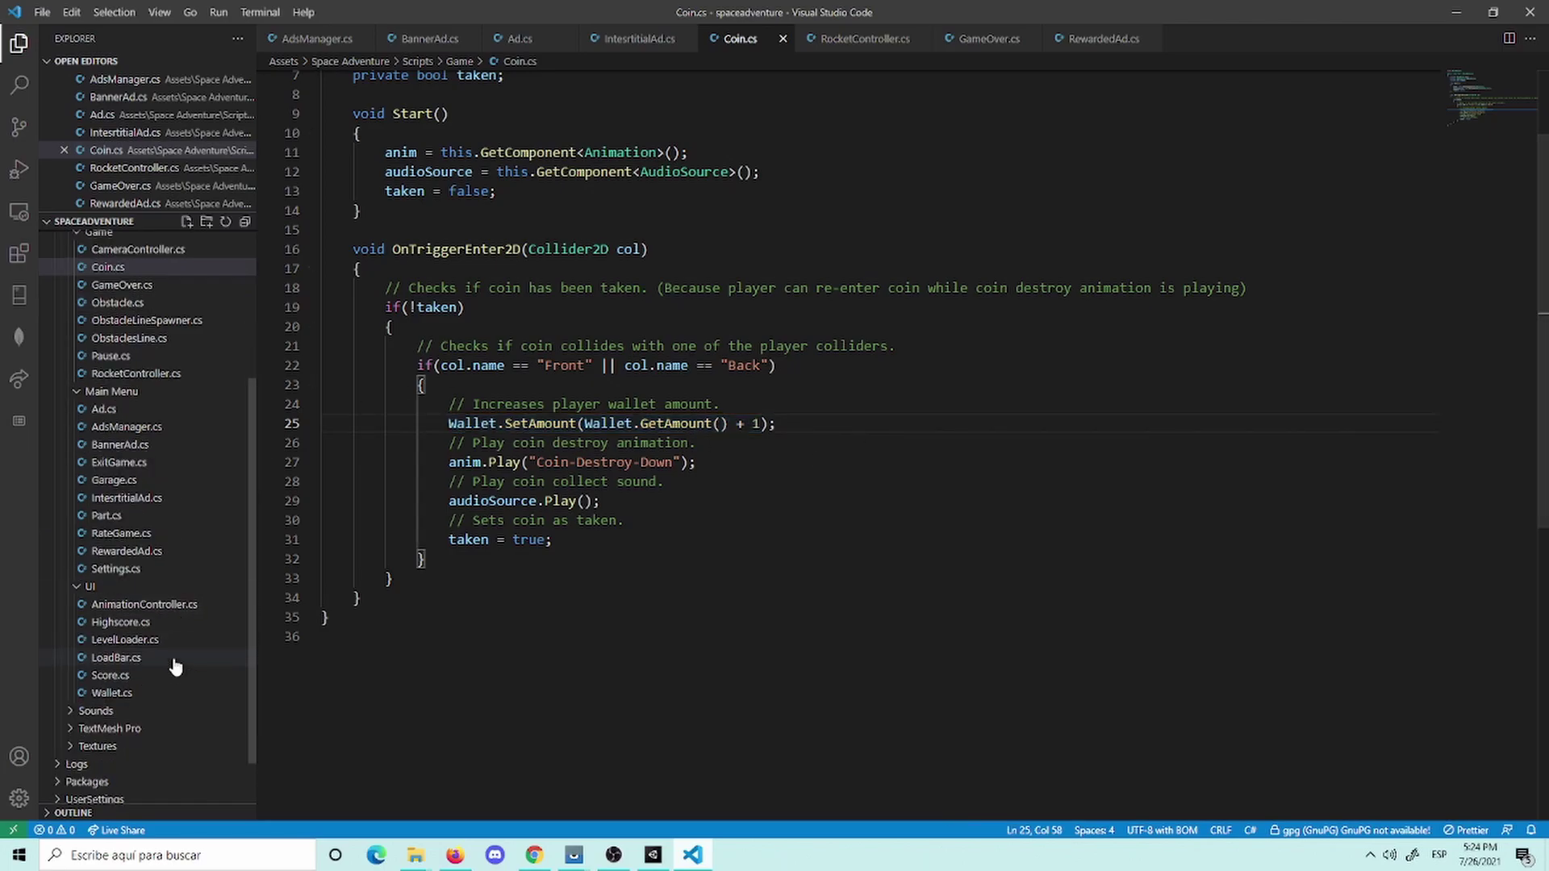
scroll(173, 665, down, 1)
Step: Open Wallet.cs and inspect its GetAmount and SetAmount methods
click(155, 692)
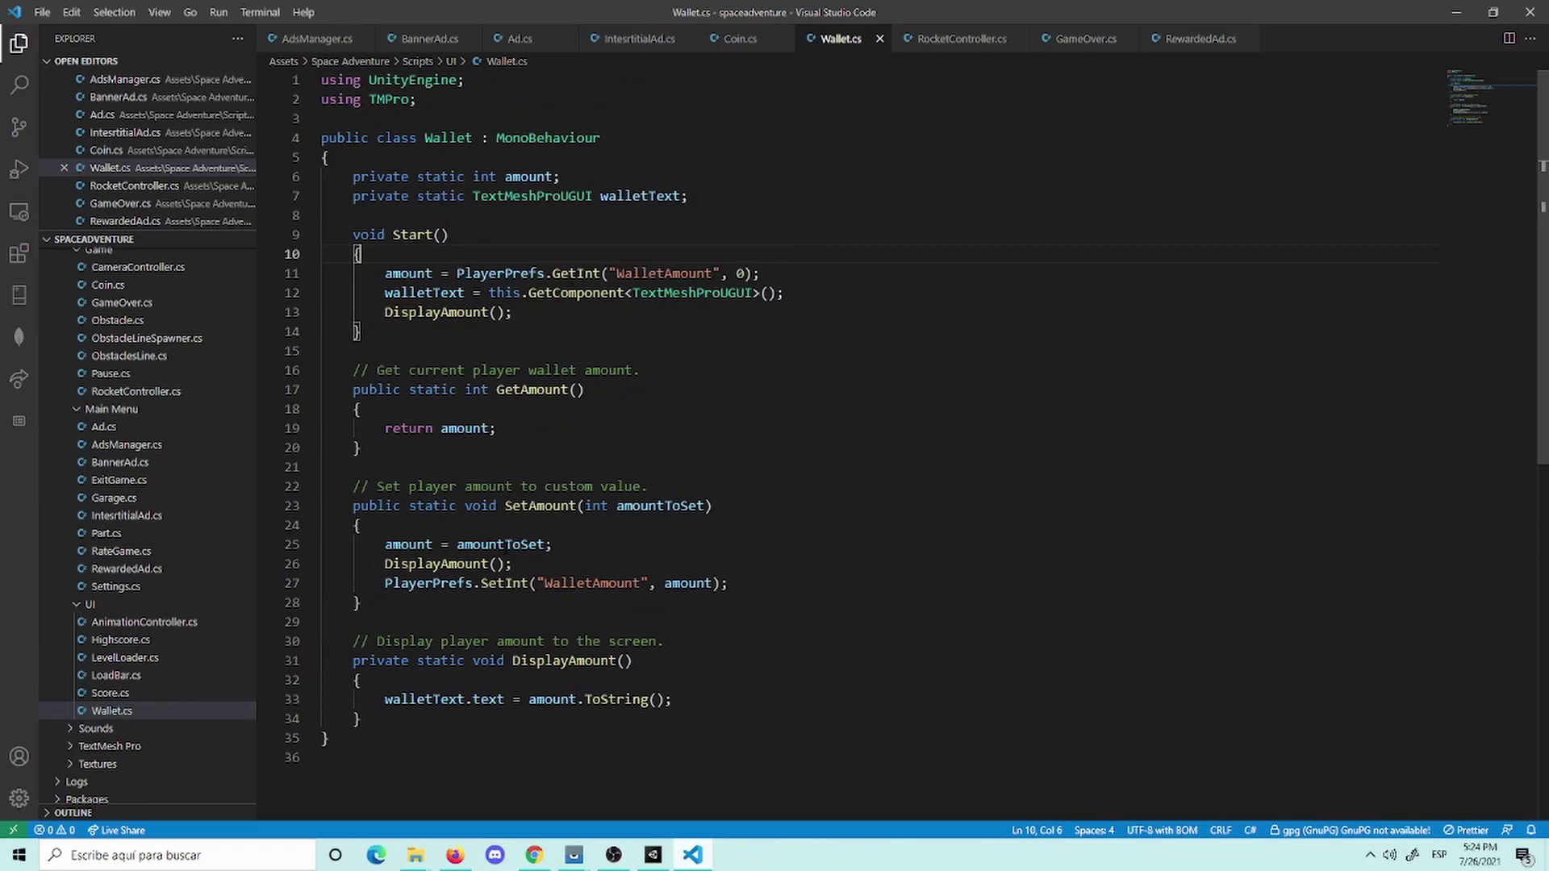
double_click(517, 391)
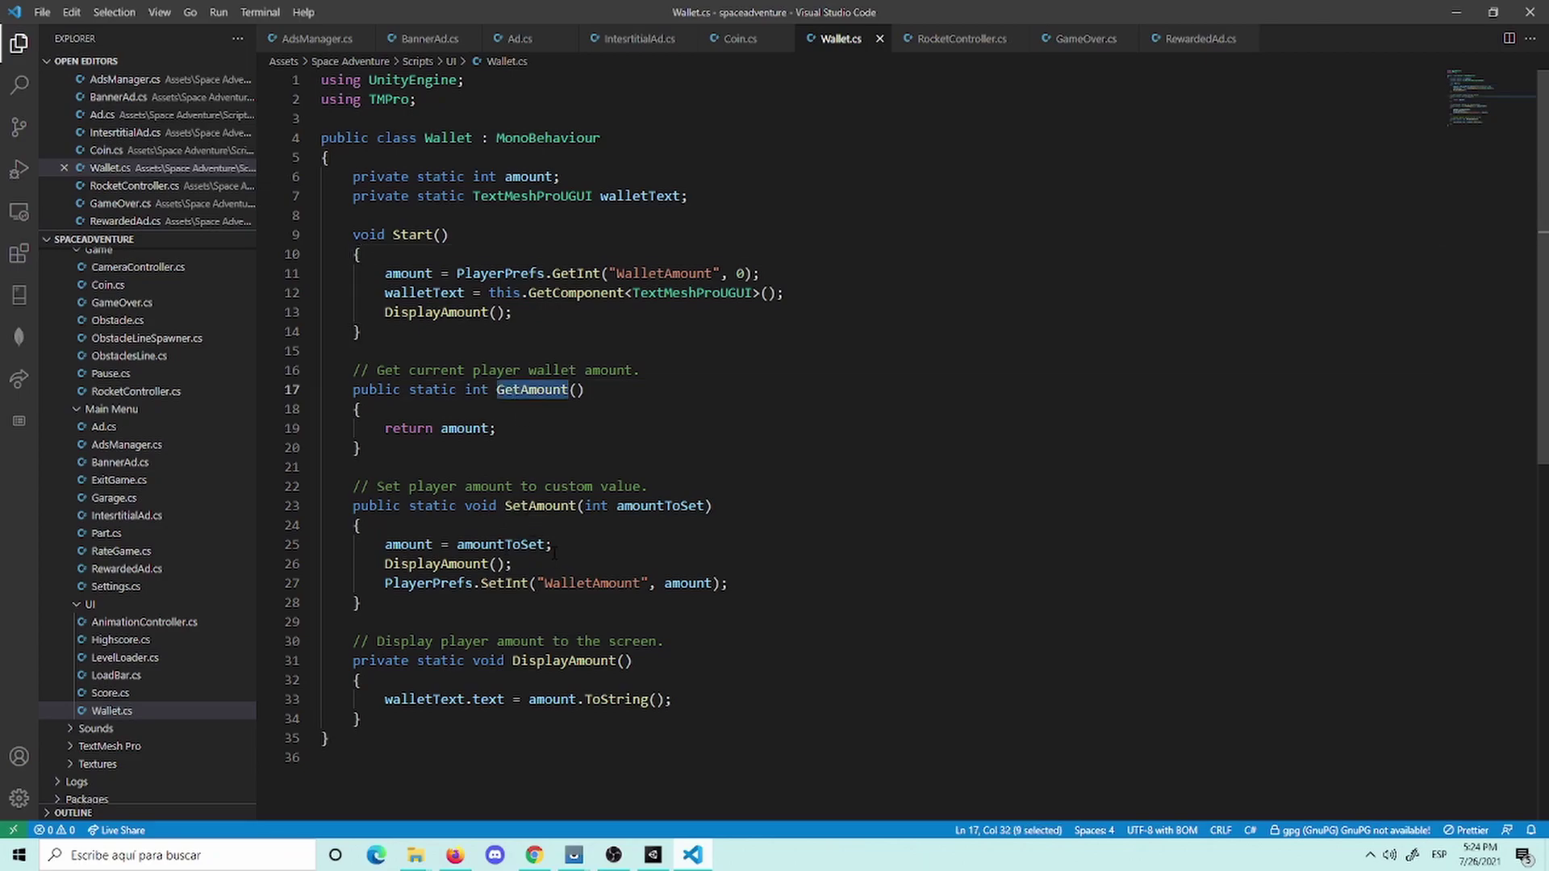
key(ctrl+a)
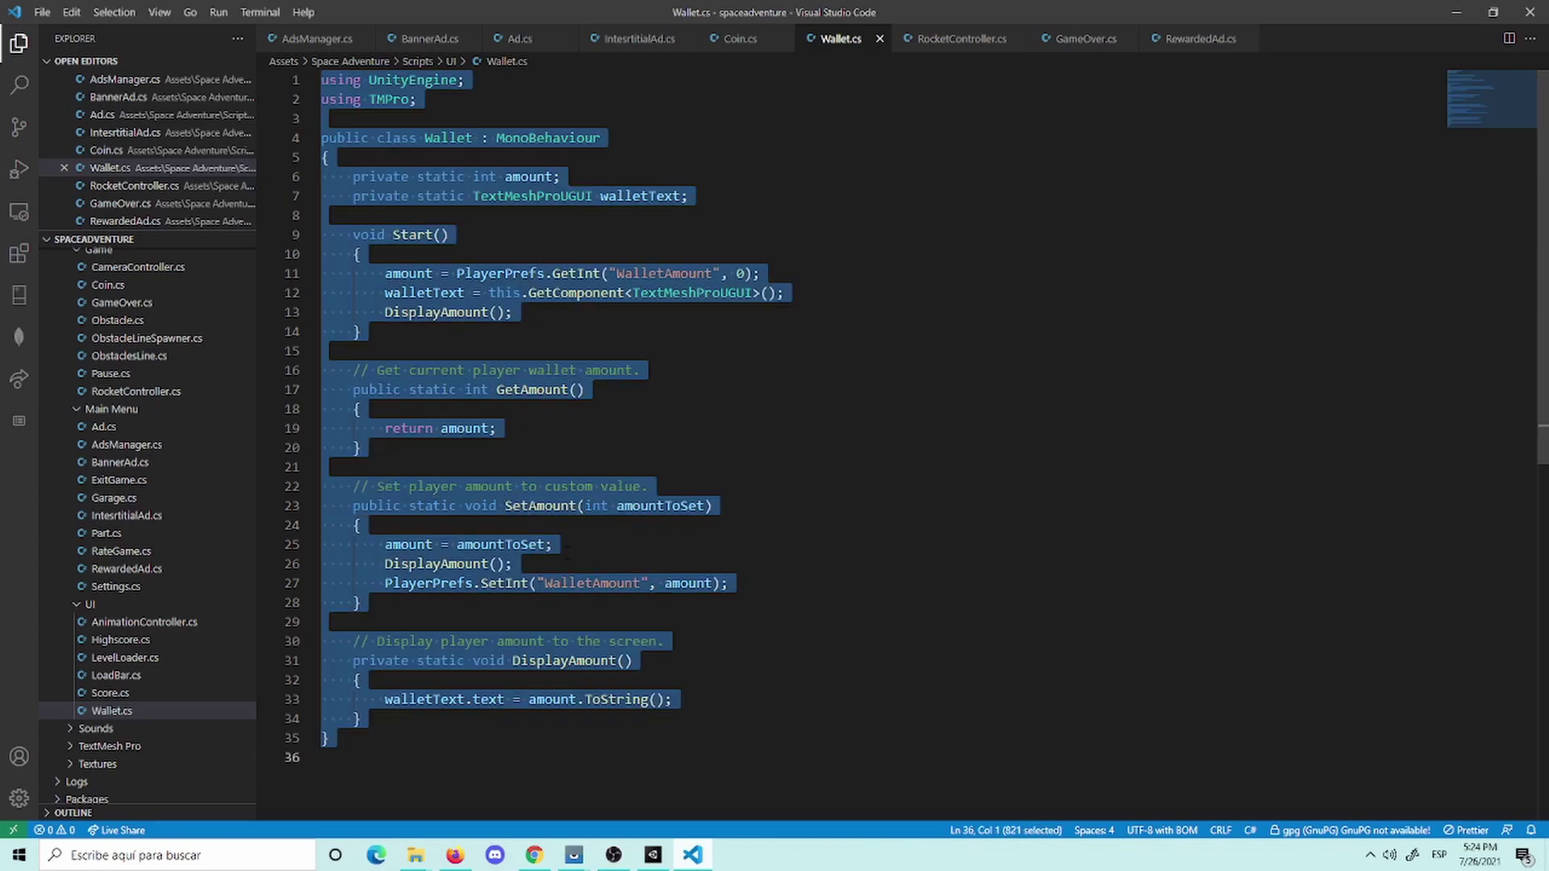
click(567, 545)
triple_click(801, 499)
click(801, 498)
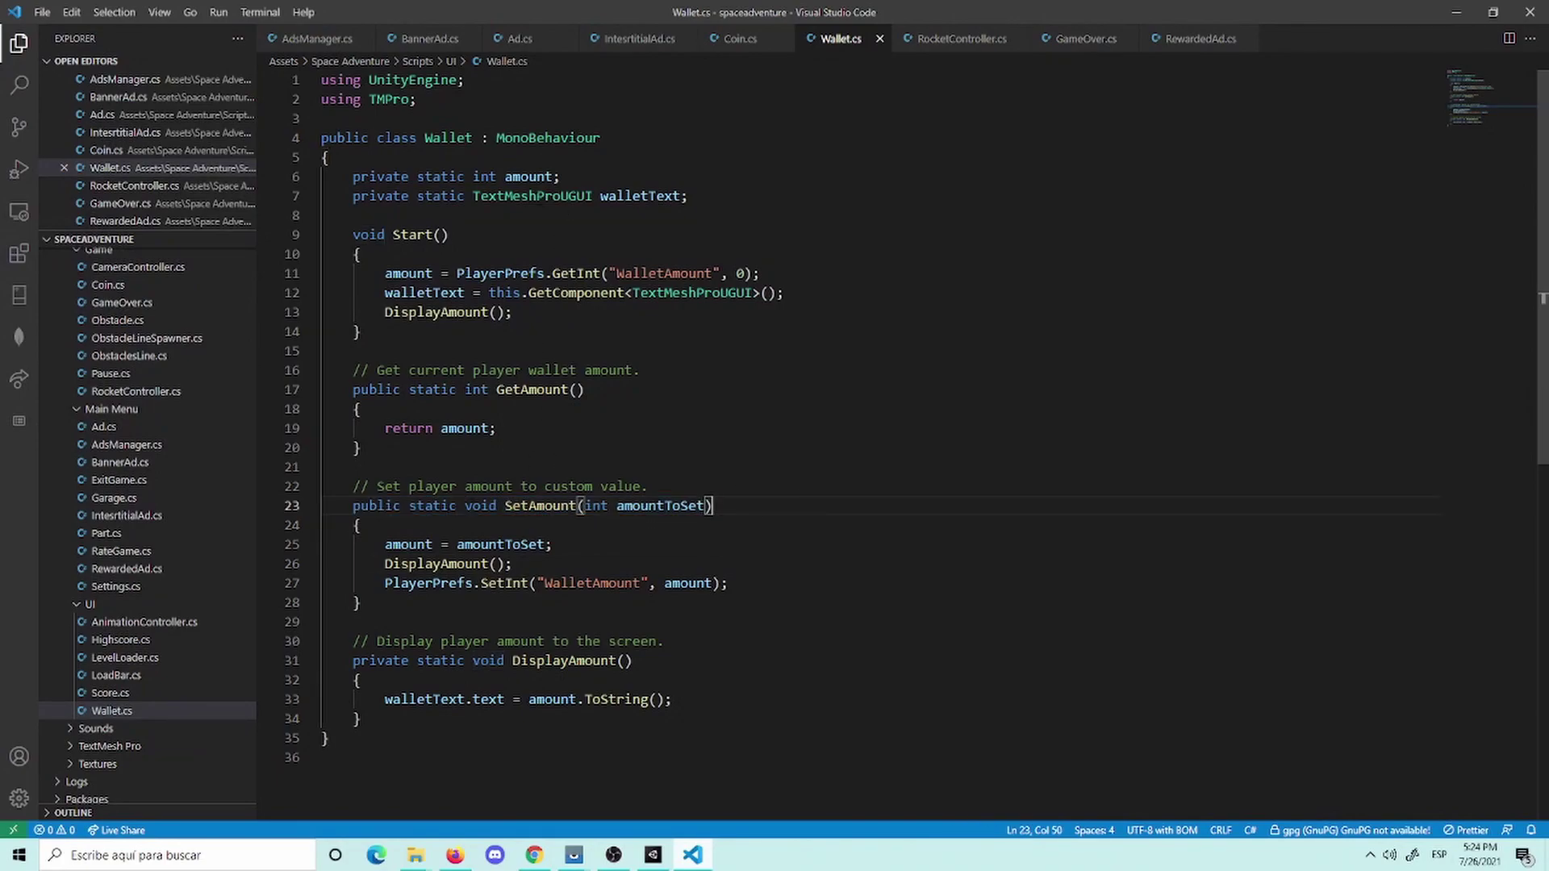
double_click(448, 137)
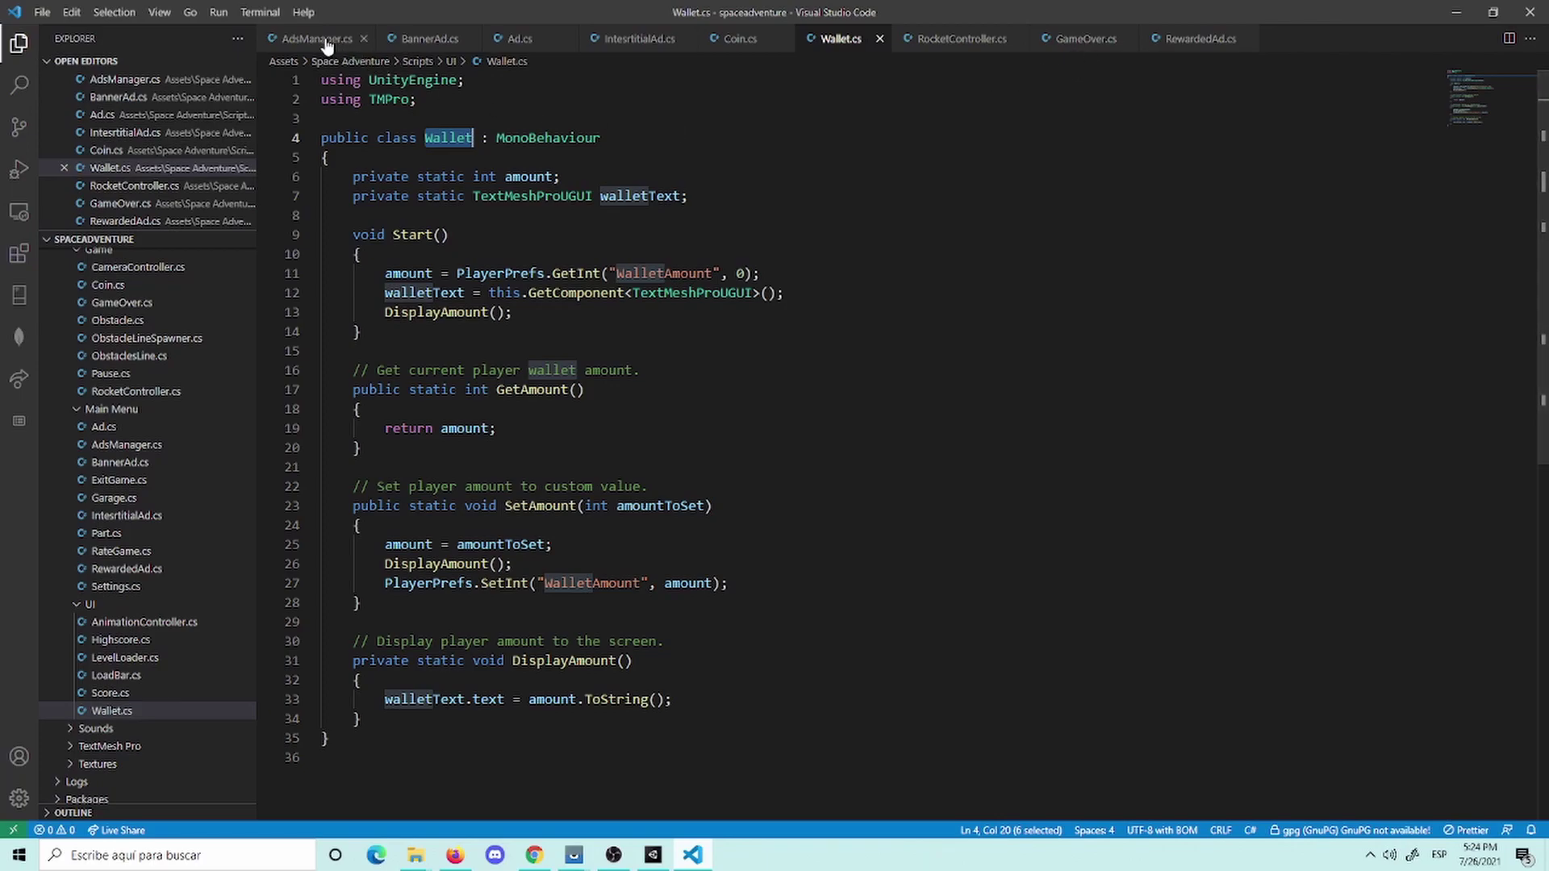
Step: Select the IUnityAdsLoadListener and IUnityAdsShowListener names in the Unity Ads guide sample
click(1171, 47)
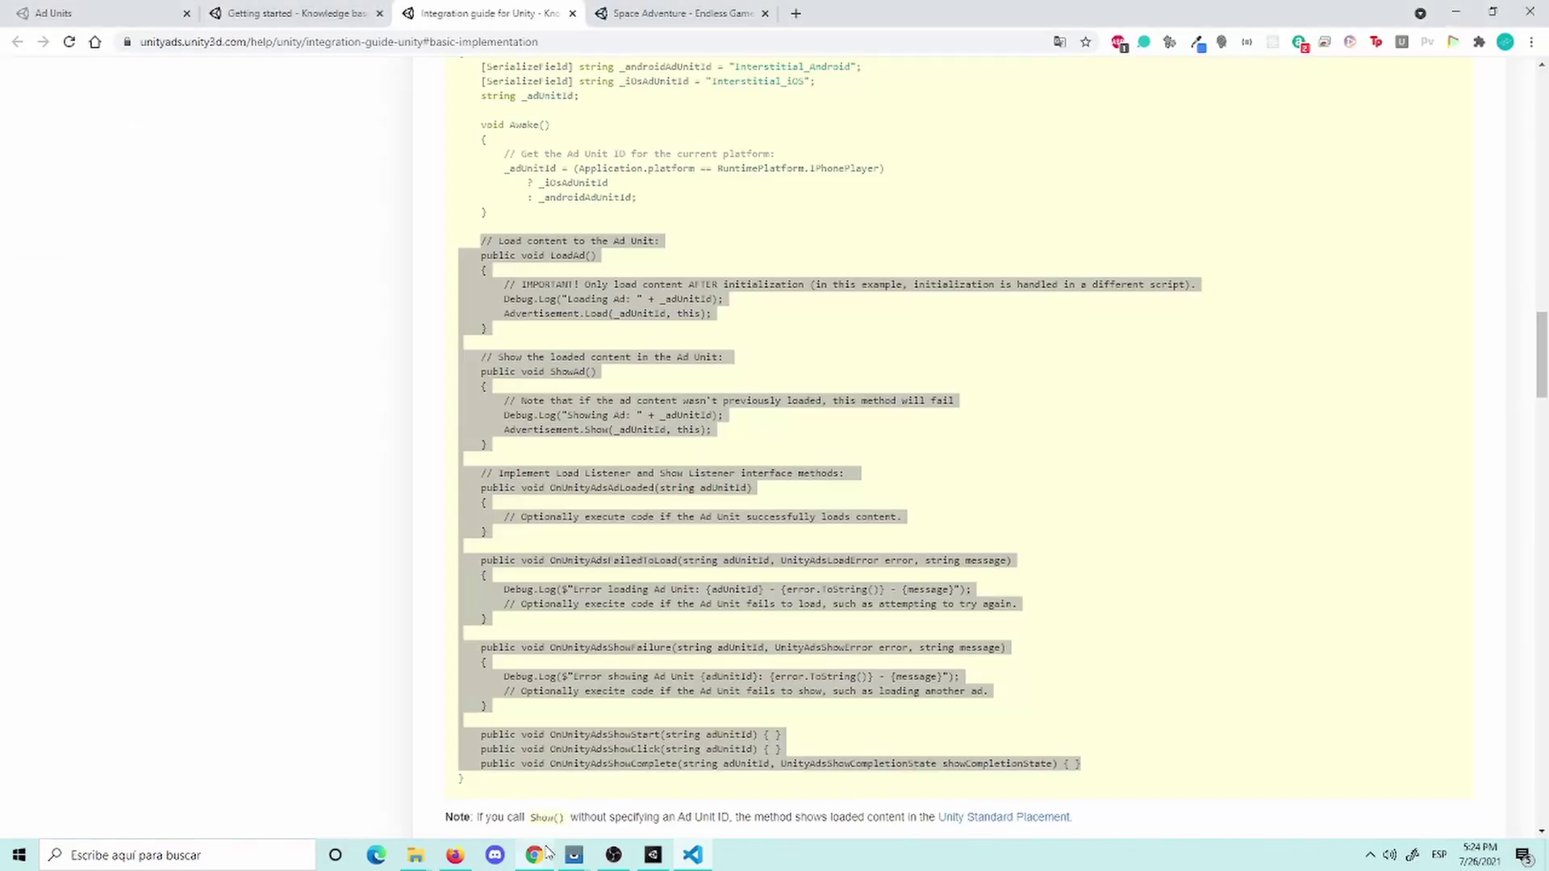
click(534, 855)
scroll(697, 388, down, 5)
scroll(830, 390, down, 2)
scroll(850, 460, up, 1)
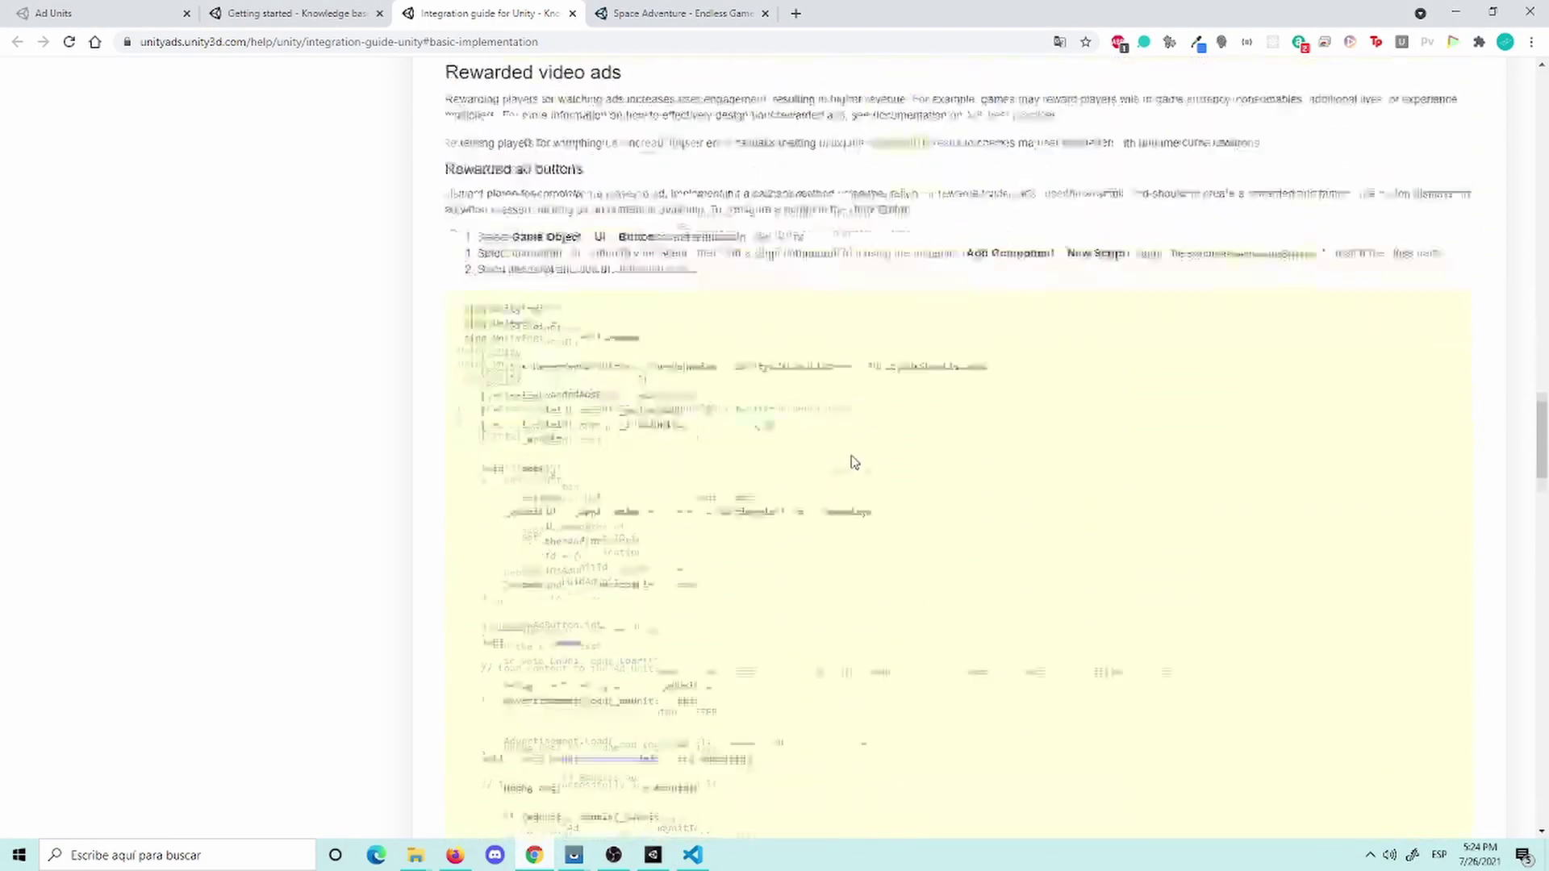
scroll(992, 270, down, 1)
mouse_move(960, 258)
mouse_down()
mouse_move(460, 246)
mouse_move(831, 259)
mouse_up()
click(728, 277)
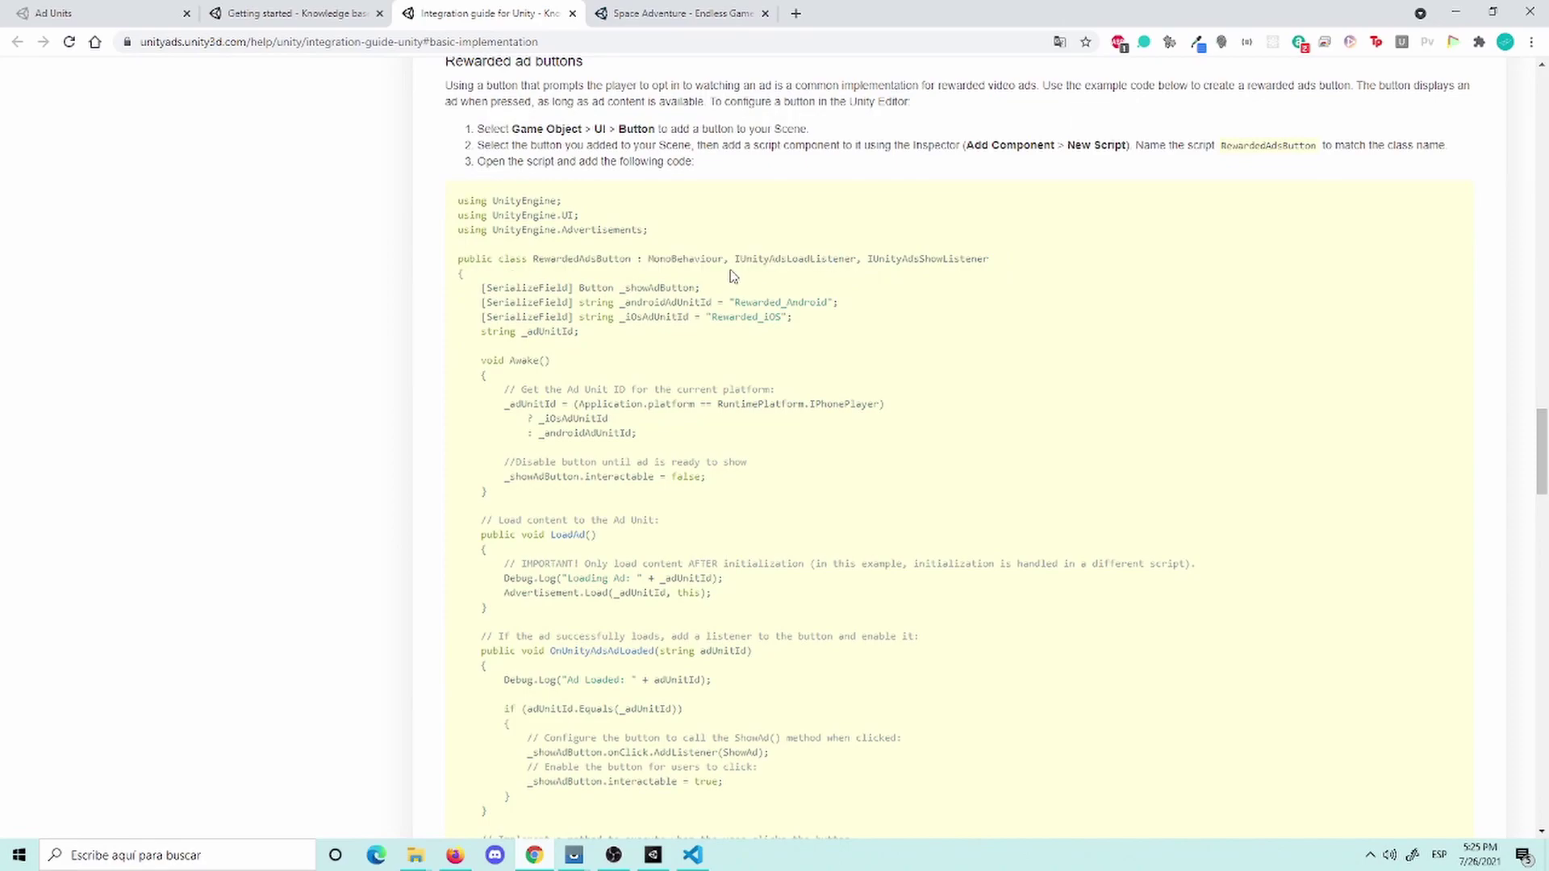
drag(736, 258, 989, 260)
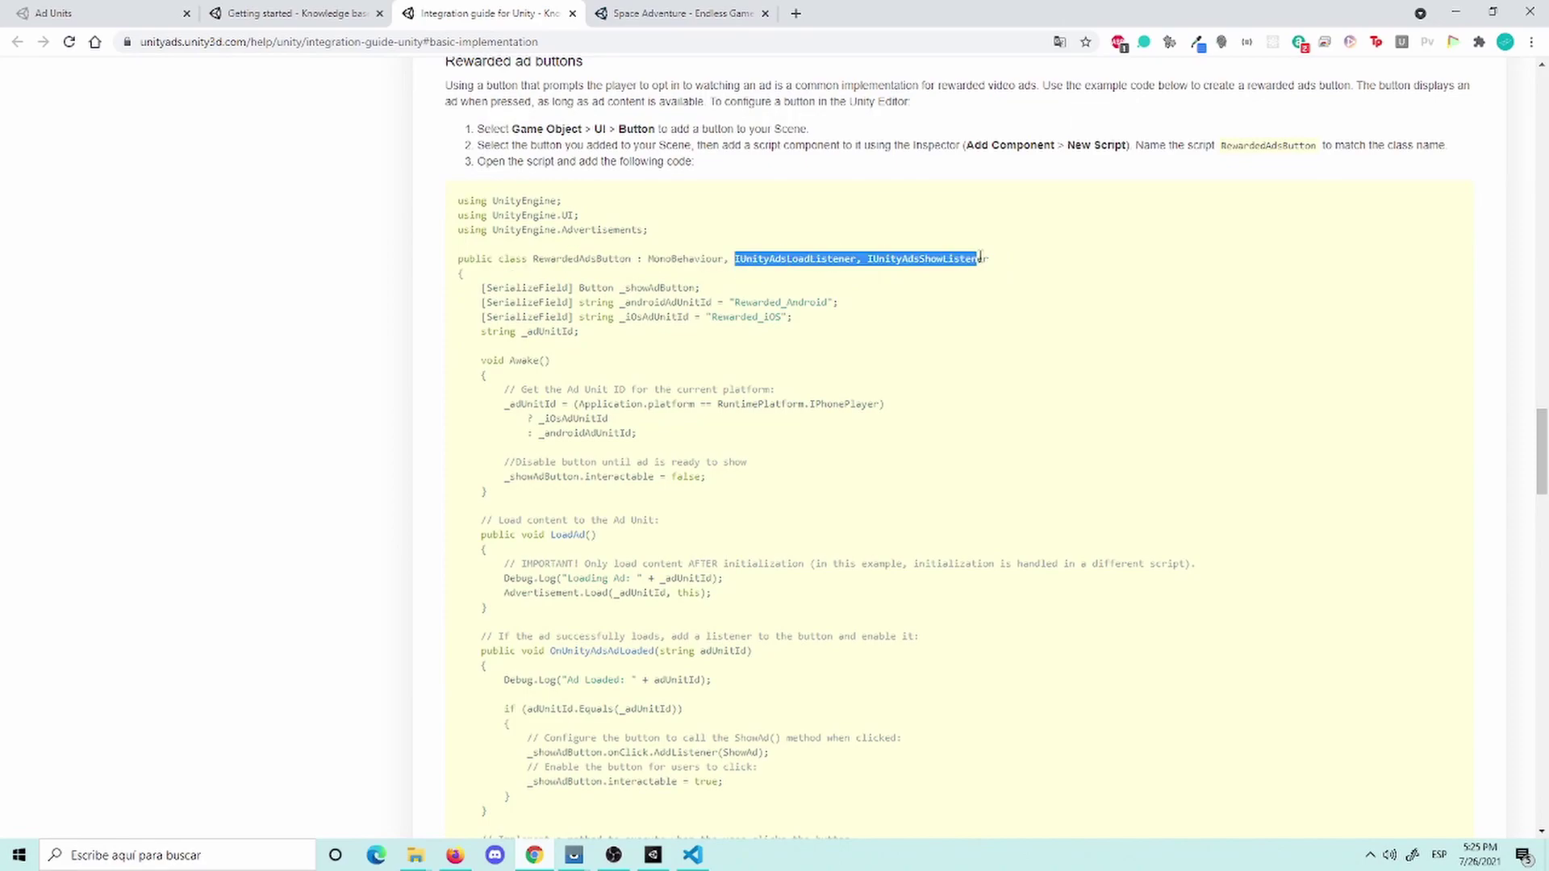
Step: Add the load and show listener interfaces after RewardedAd's Ad base class
click(692, 855)
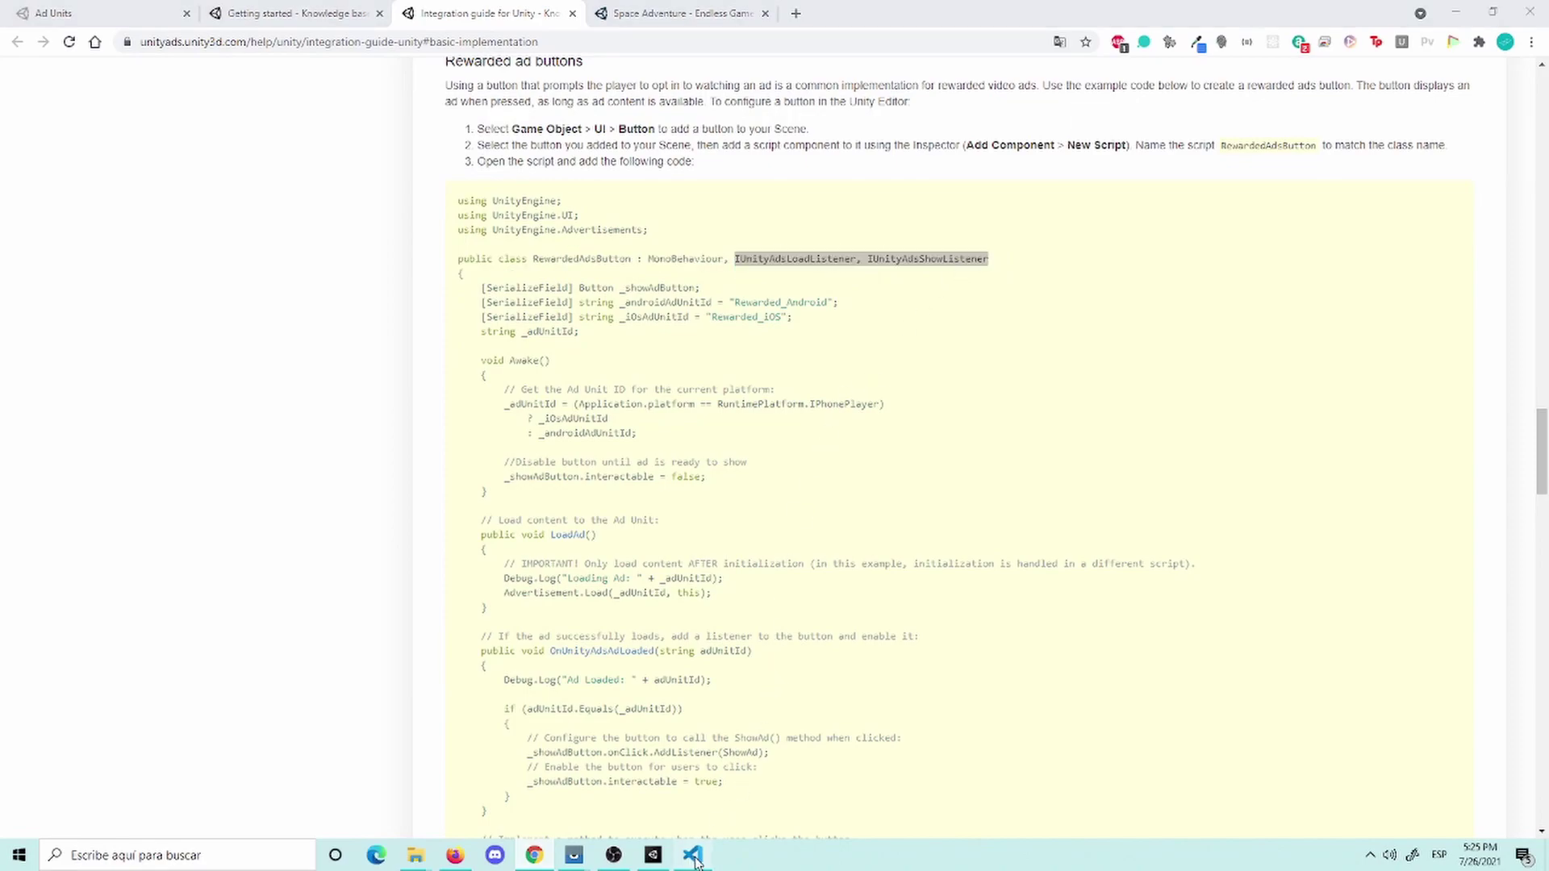
click(643, 156)
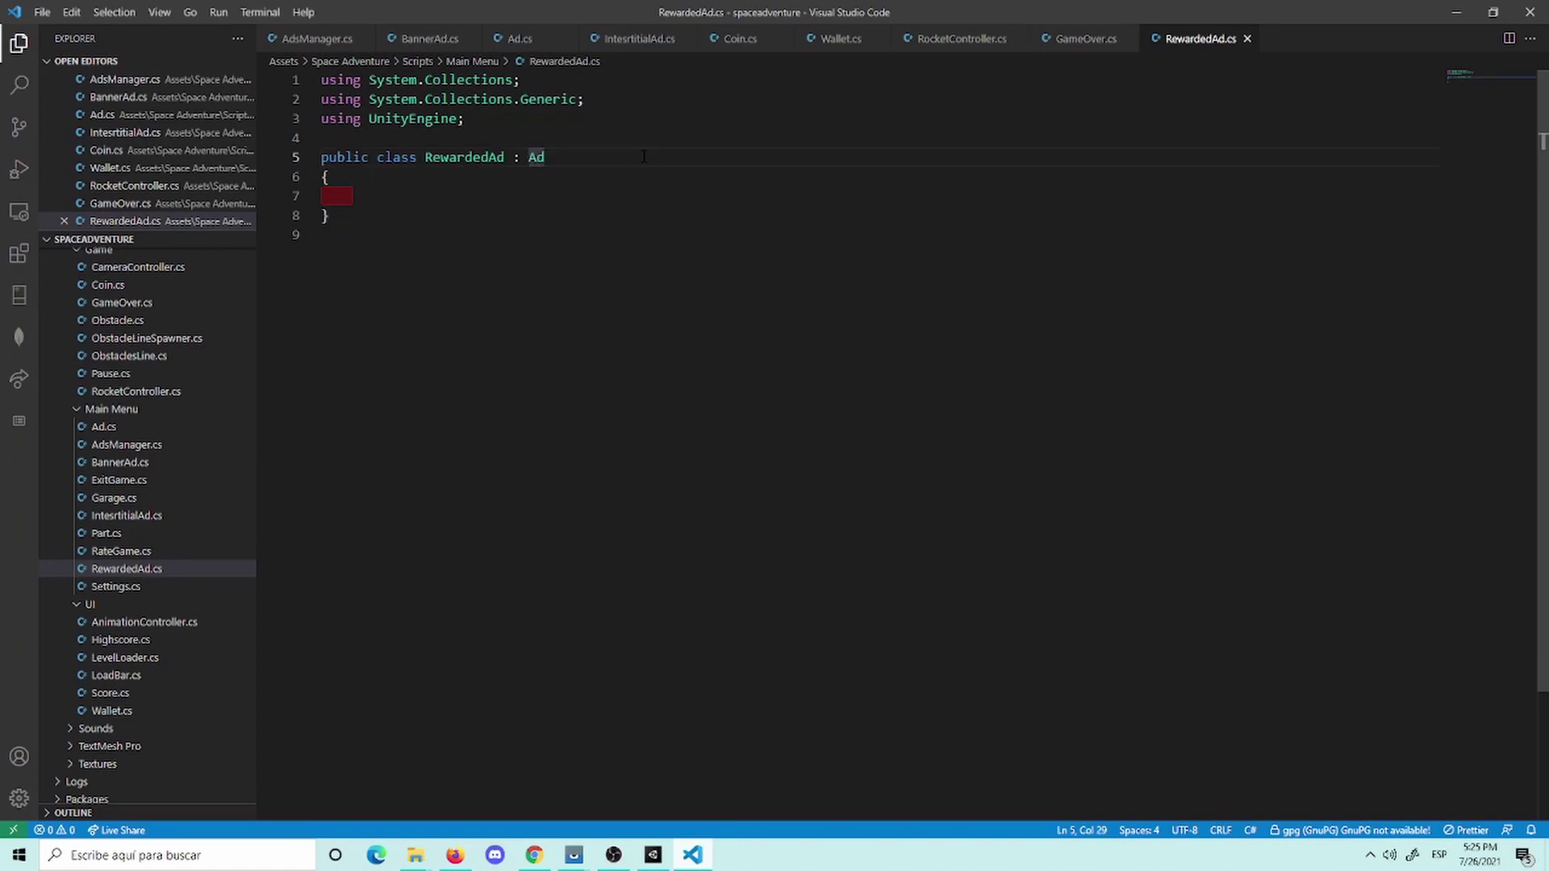
text(, IUnityAdsLoadListener, IUnityAdsShowListener)
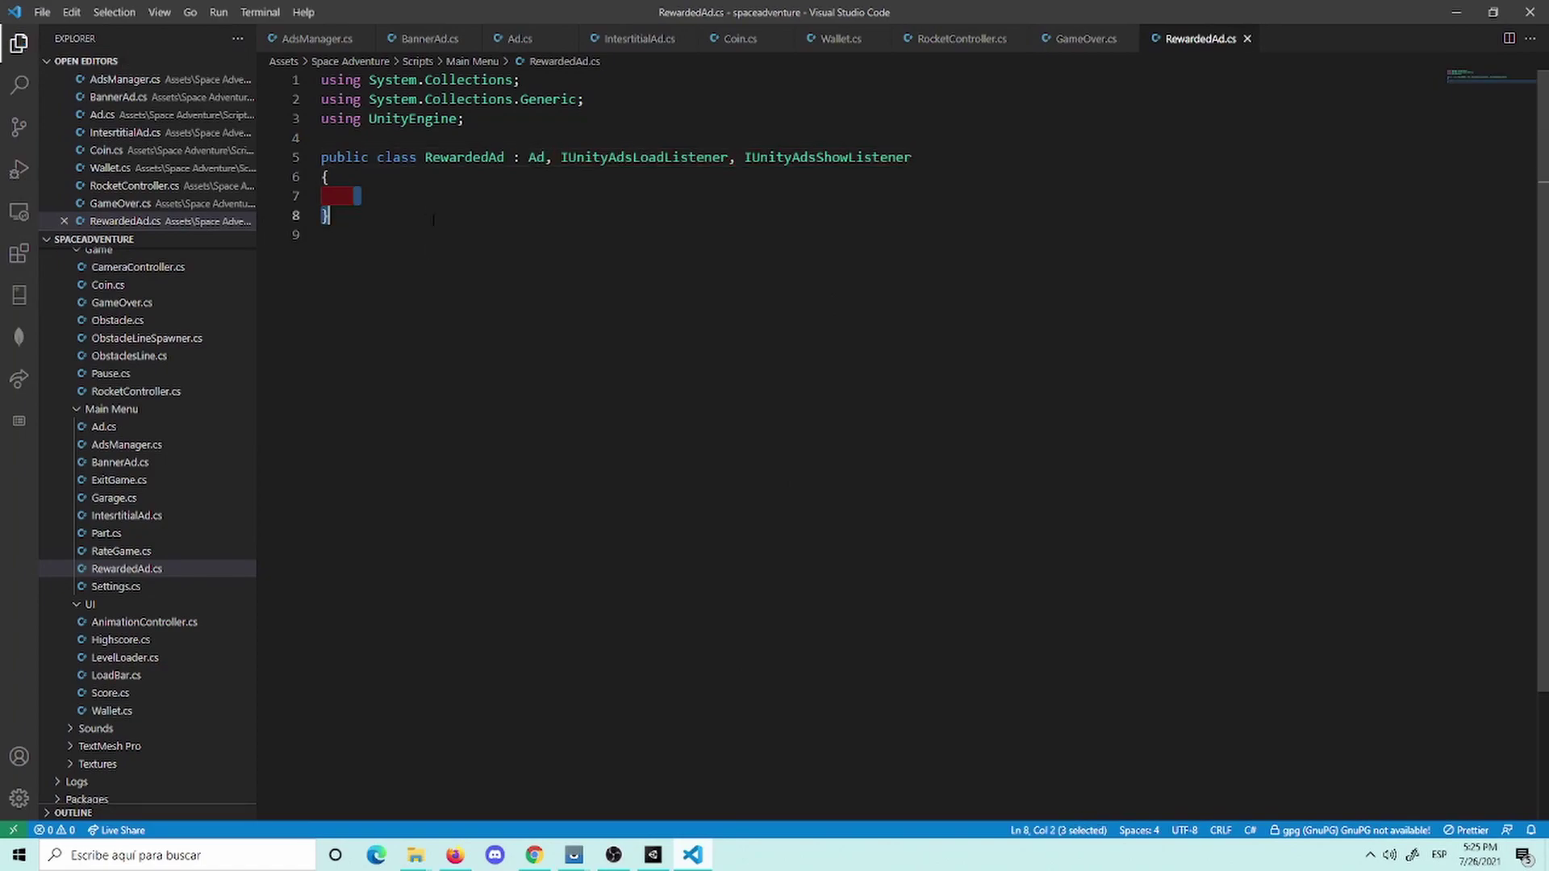
click(534, 855)
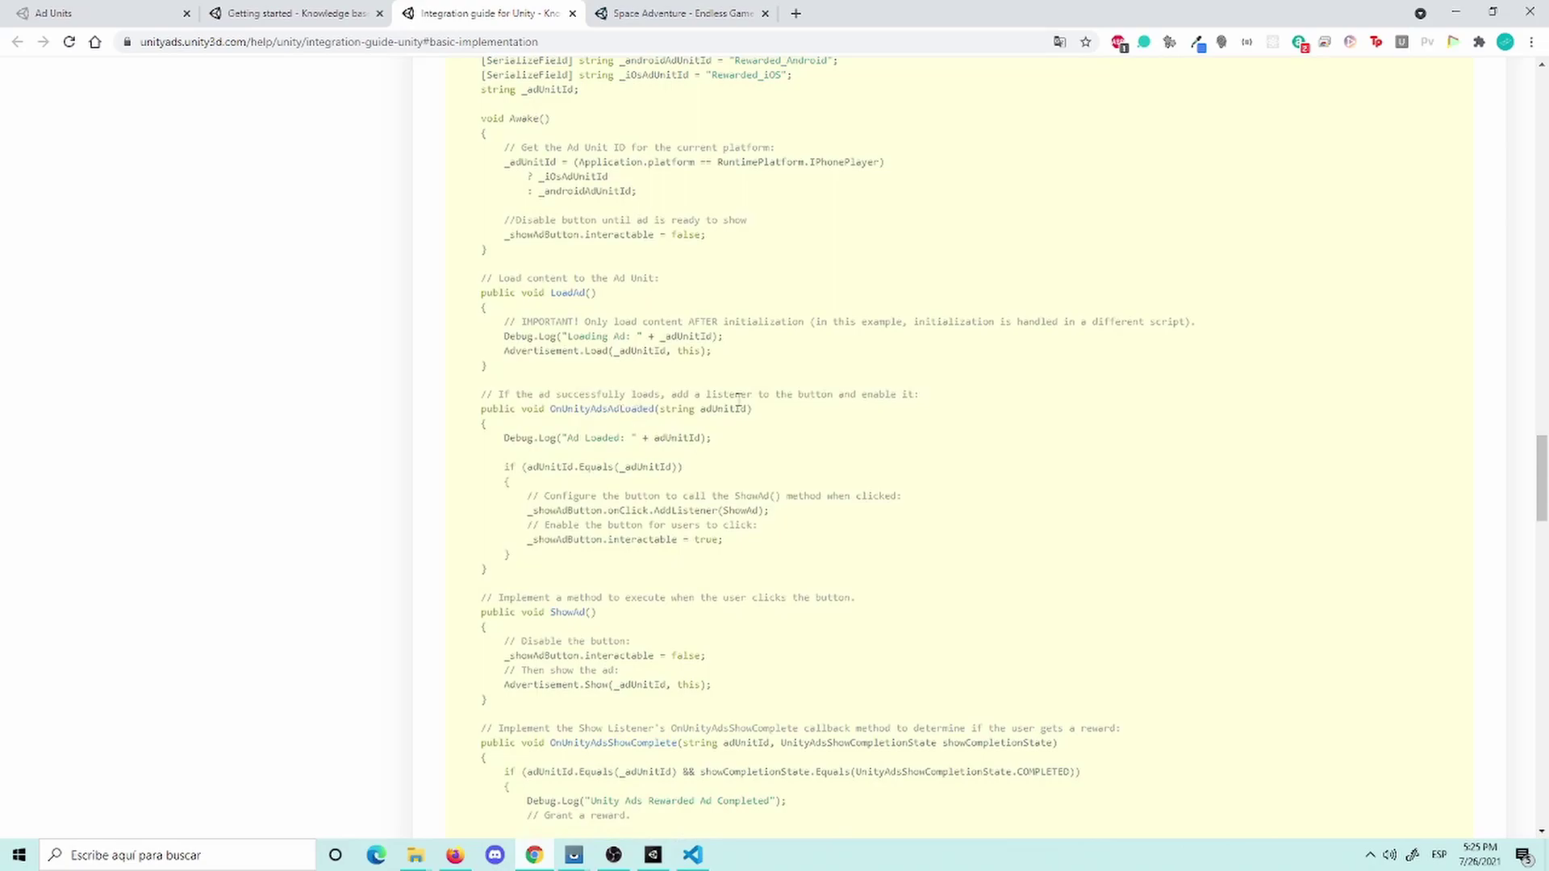
Step: Pick out OnUnityAdsShowComplete in the docs' callback code, then bring GameOver.cs up in VS Code
scroll(622, 435, down, 3)
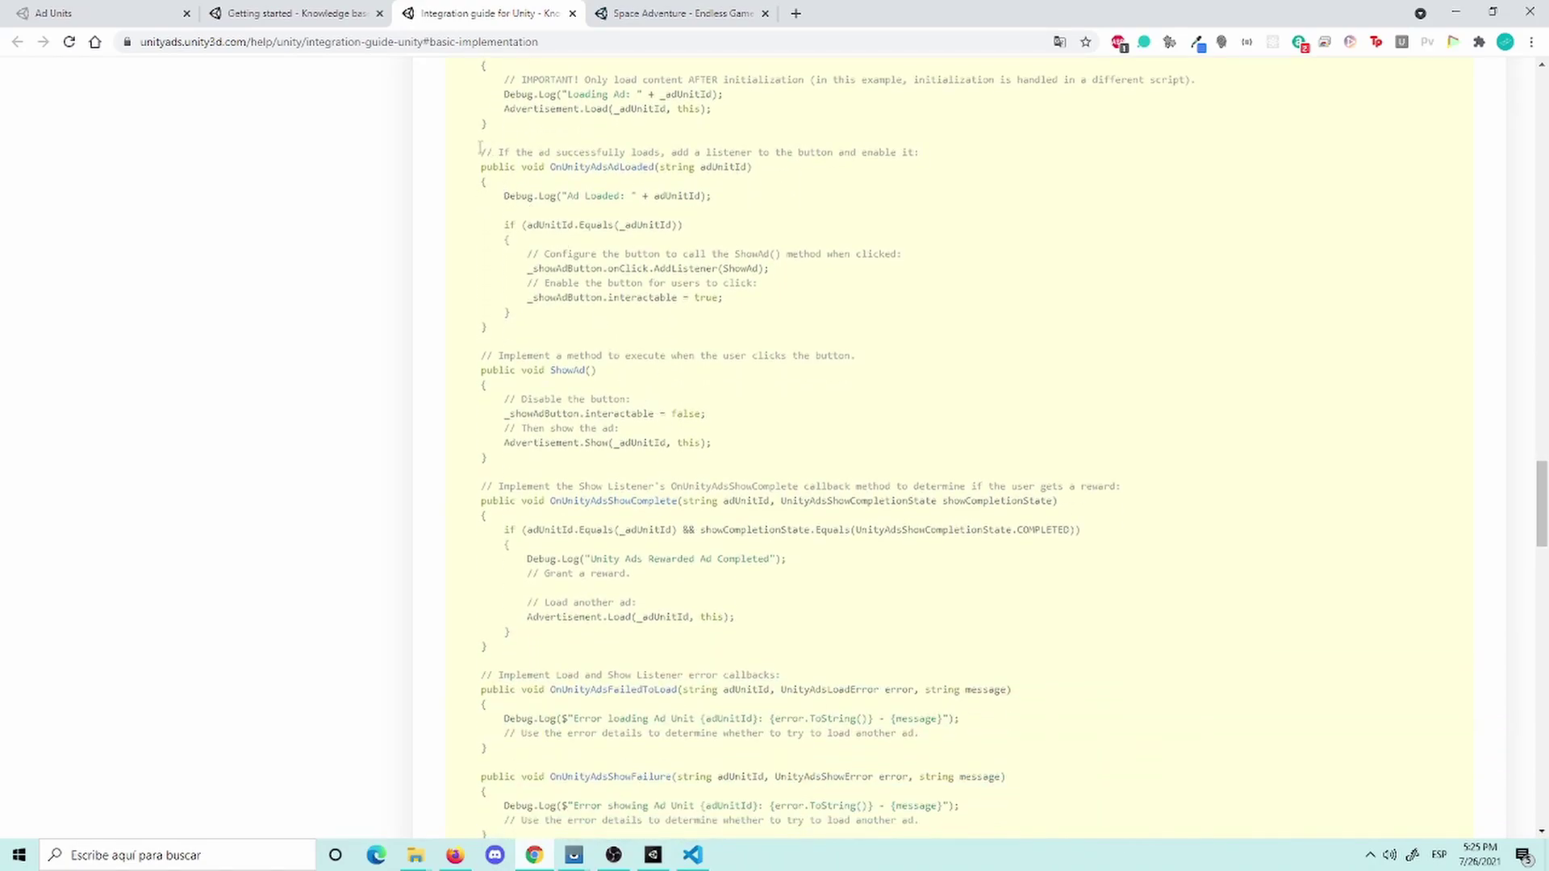
drag(479, 149, 477, 150)
scroll(666, 489, down, 1)
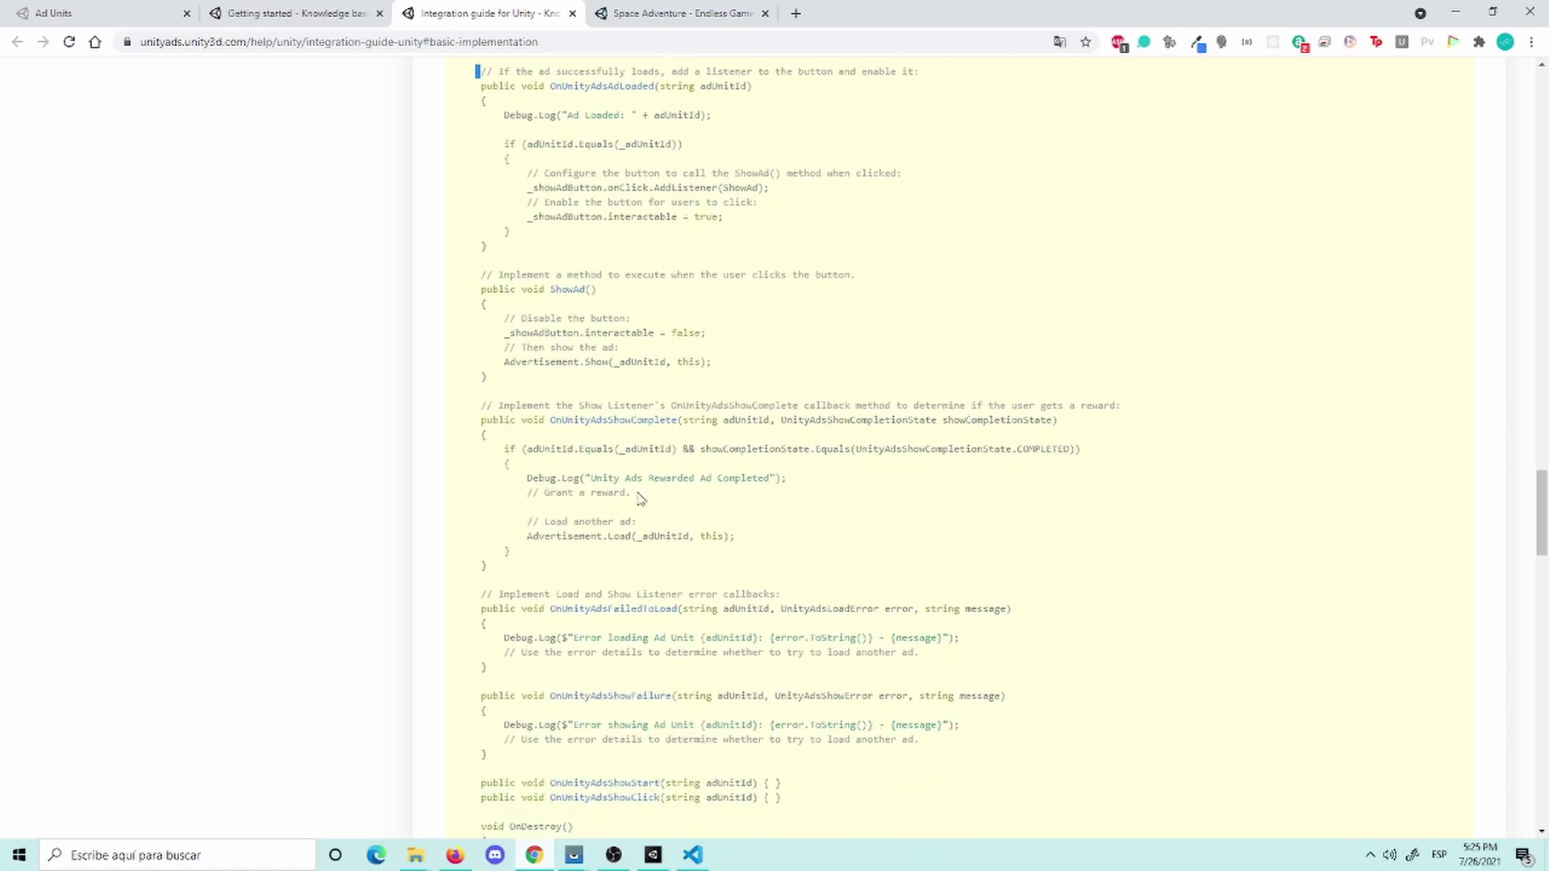
click(631, 423)
double_click(630, 422)
key(ctrl+c)
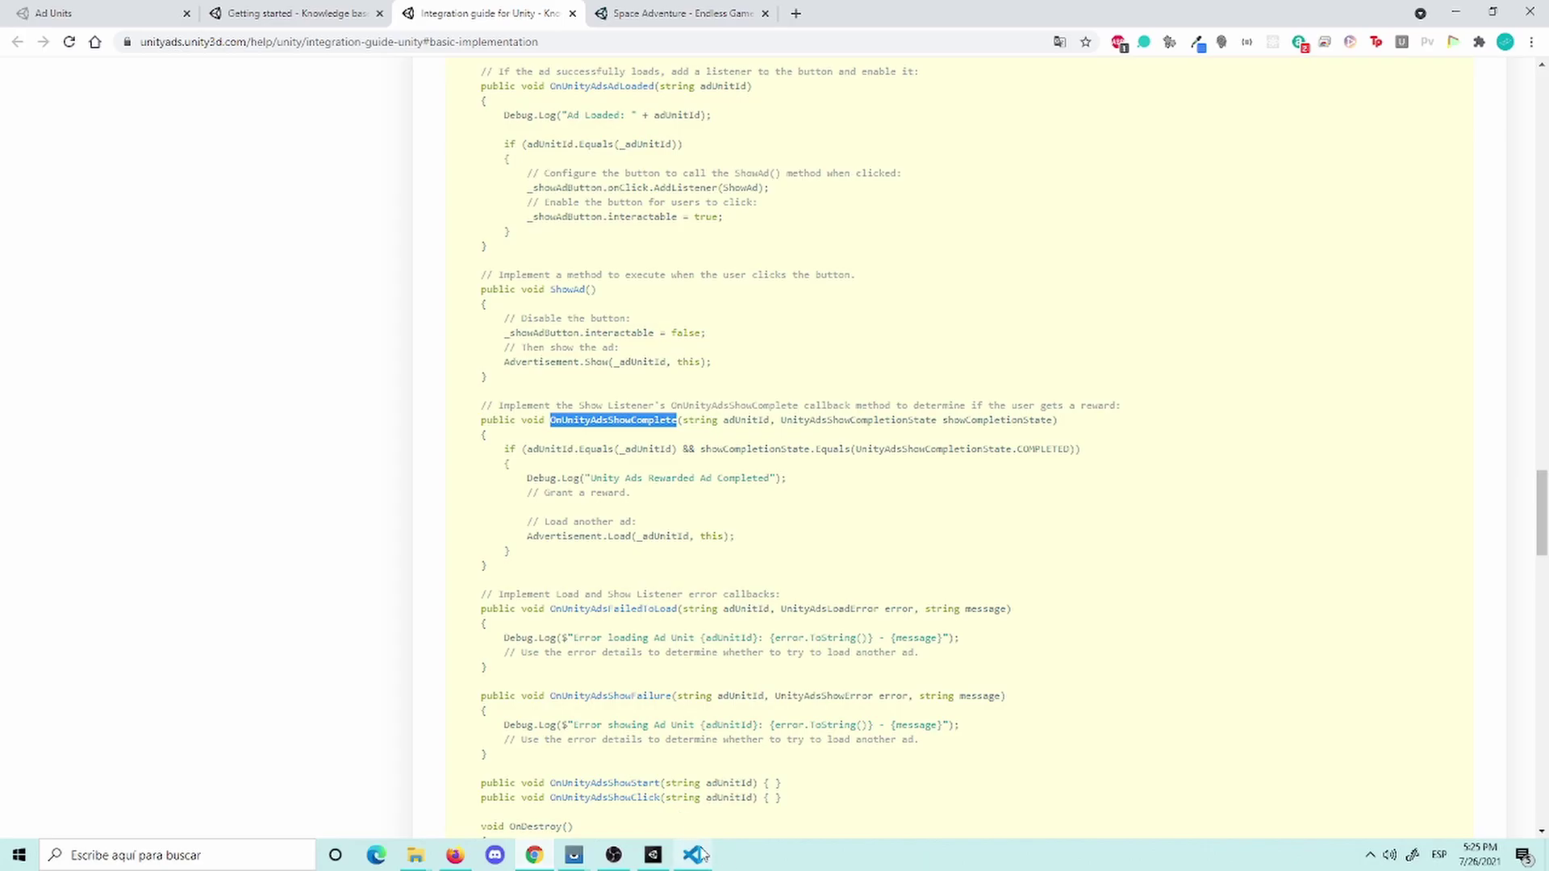
click(693, 855)
click(1086, 38)
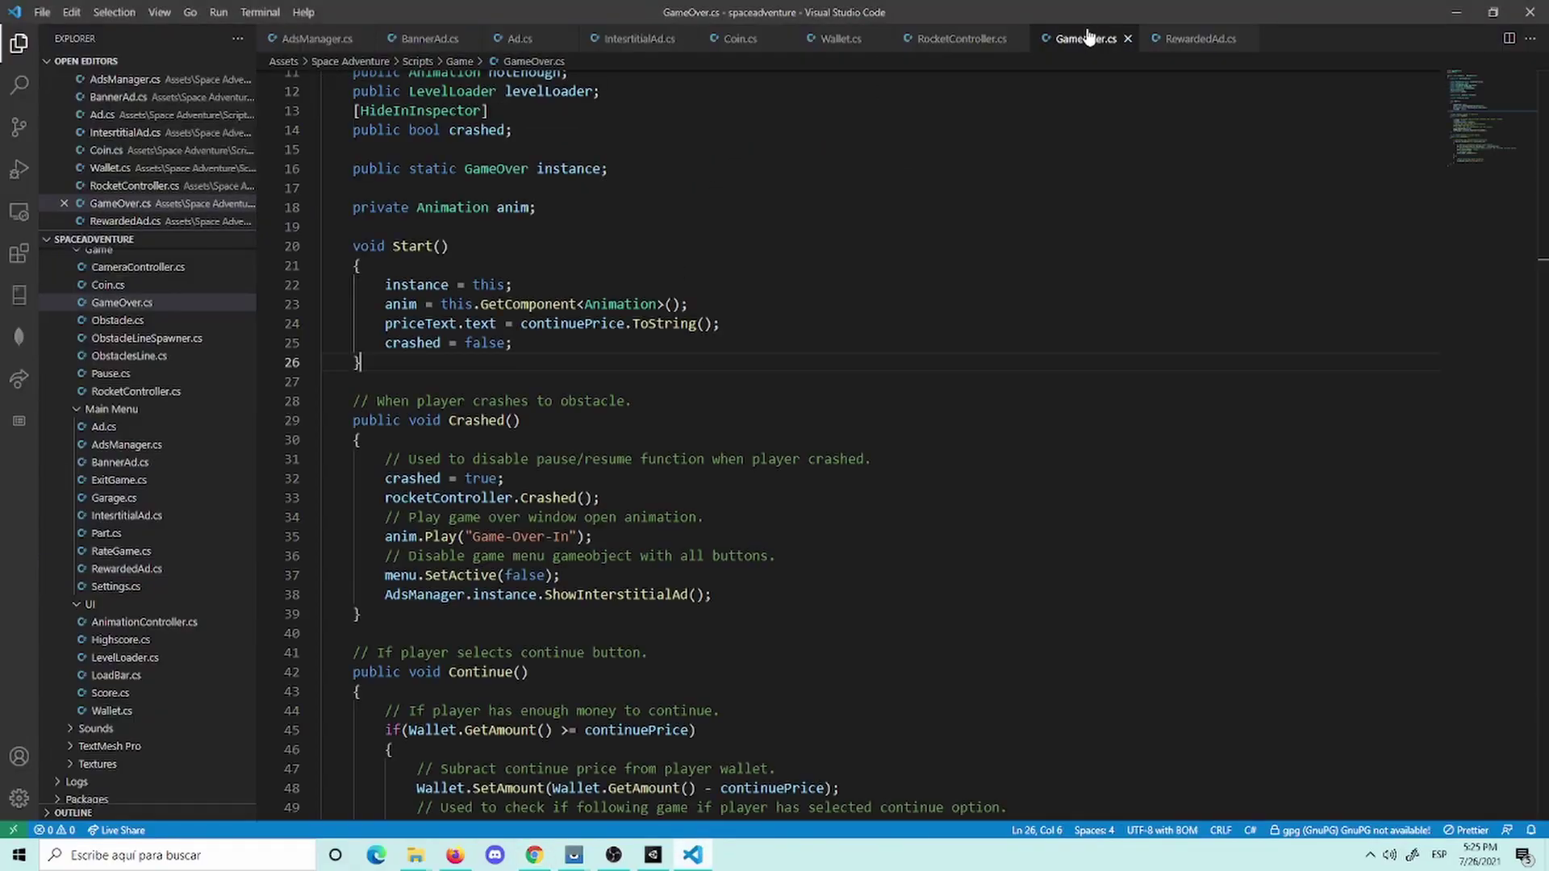
Step: Close the RocketController, Wallet and Coin tabs, reopen Coin, and switch to IntesrtitialAd.cs
click(961, 38)
click(1018, 38)
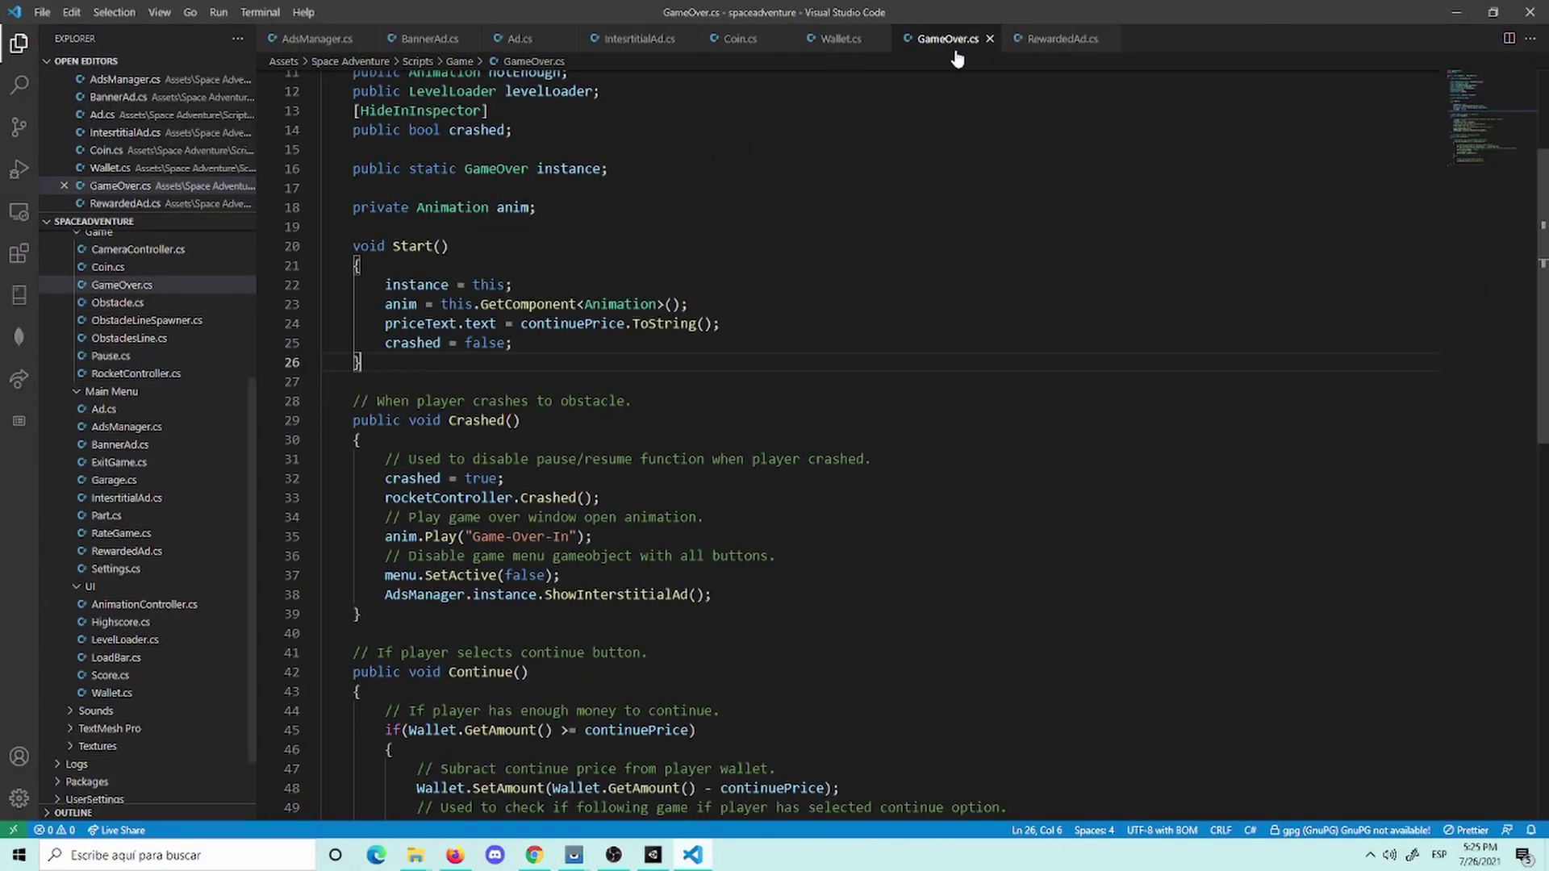
click(880, 39)
click(783, 40)
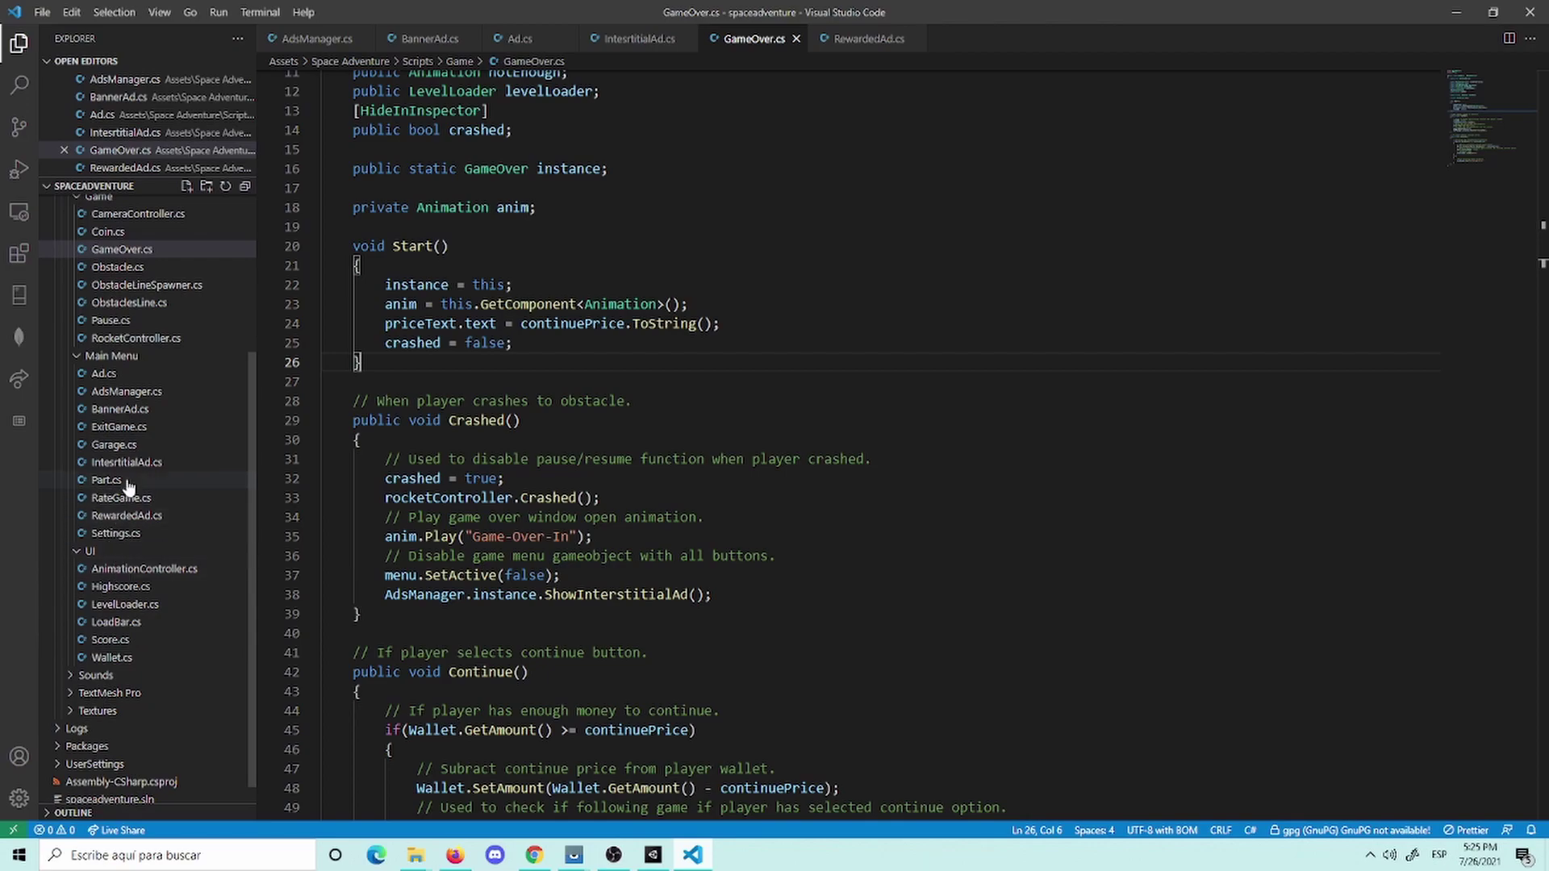
scroll(141, 529, up, 1)
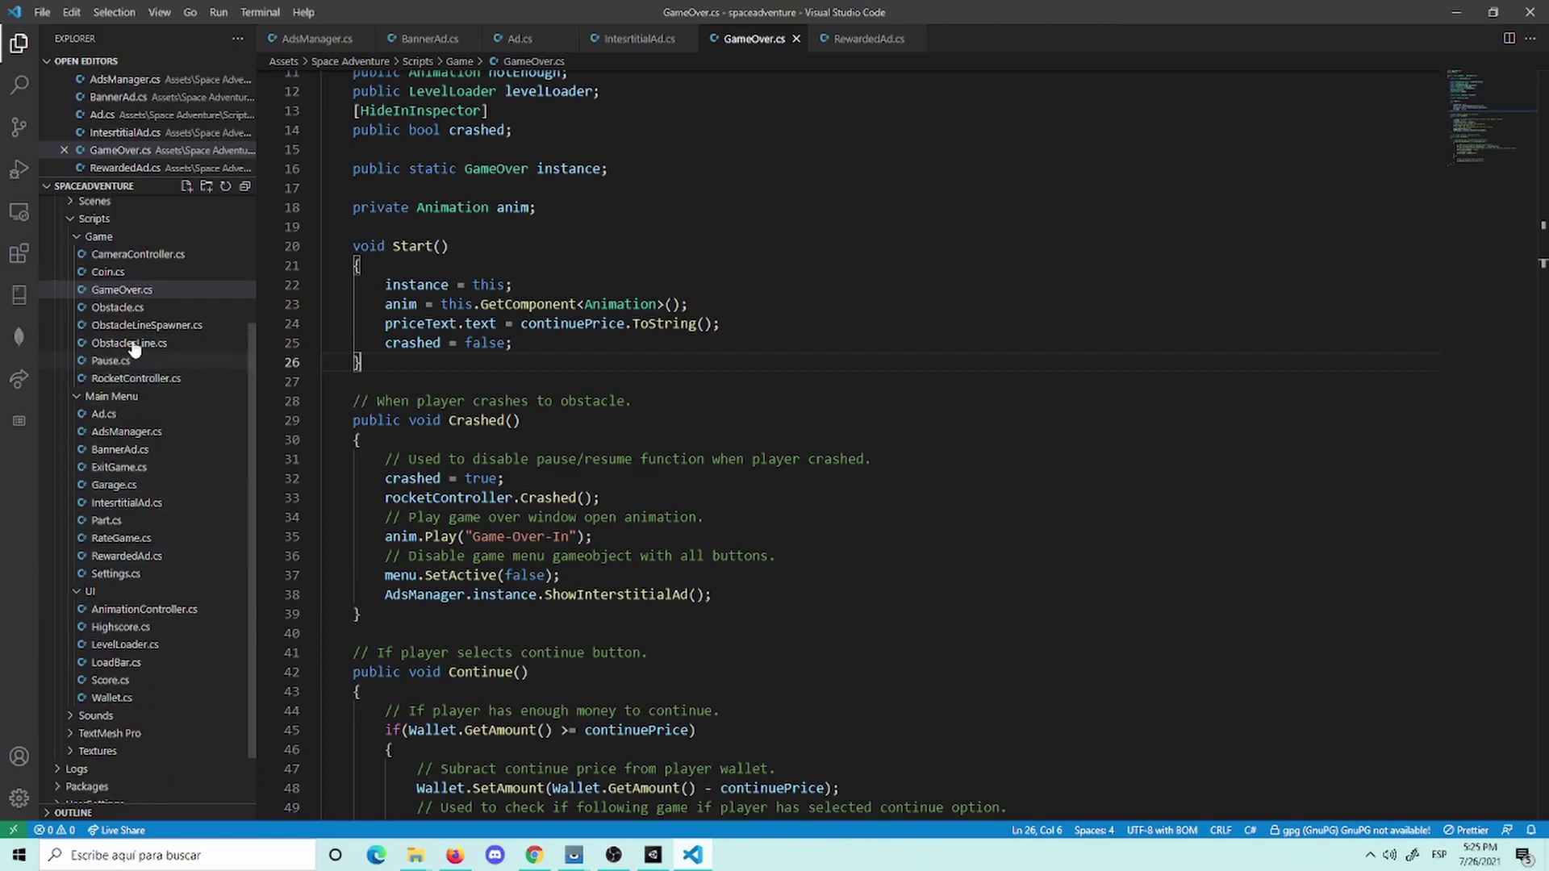
scroll(121, 347, up, 1)
click(121, 316)
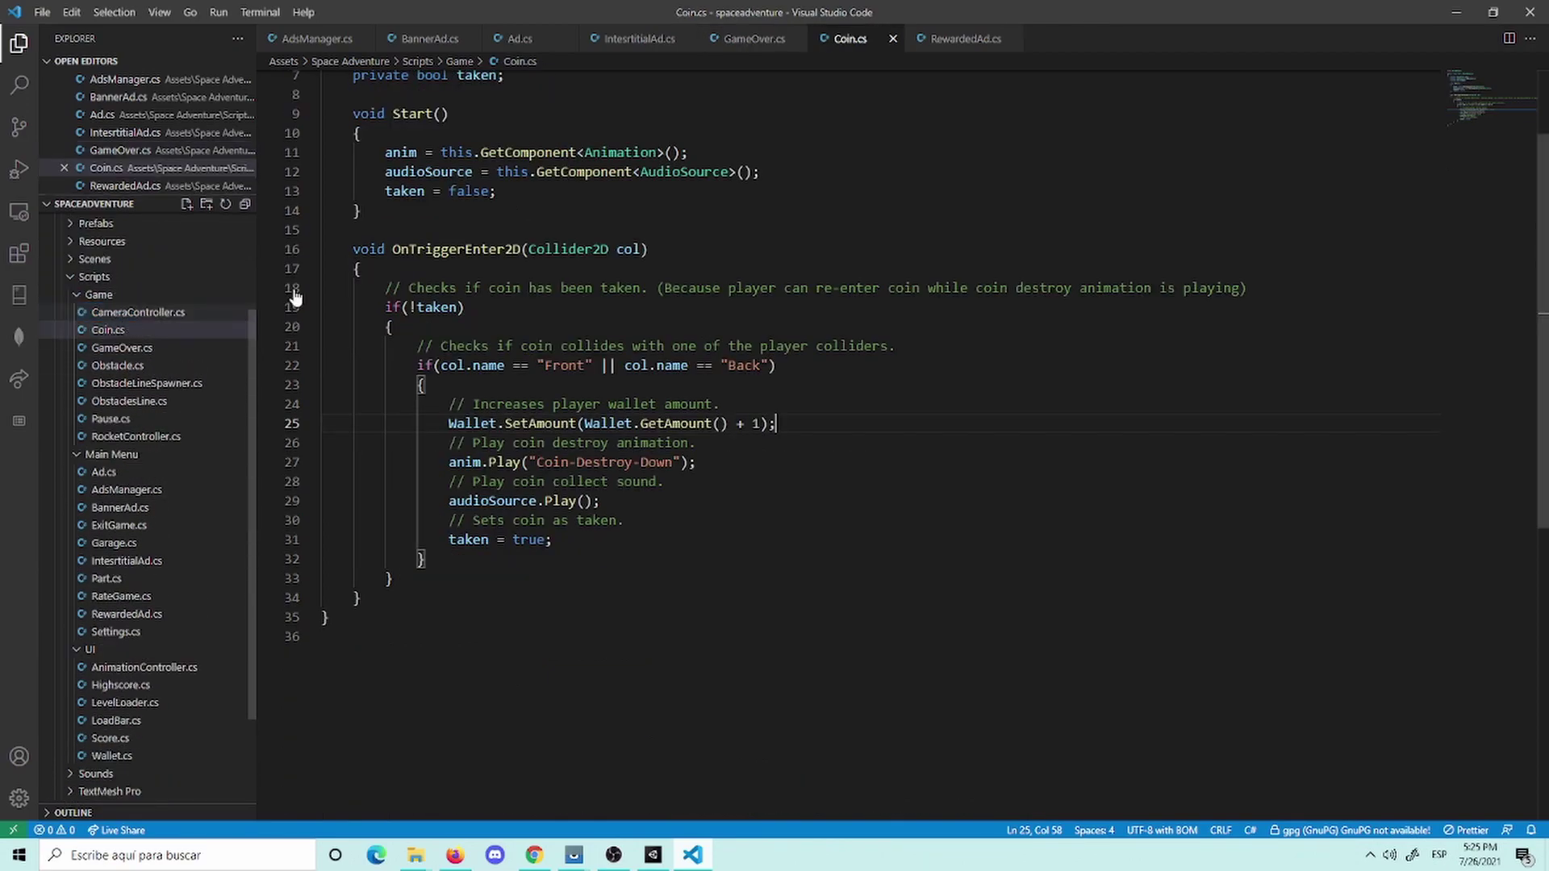
click(657, 39)
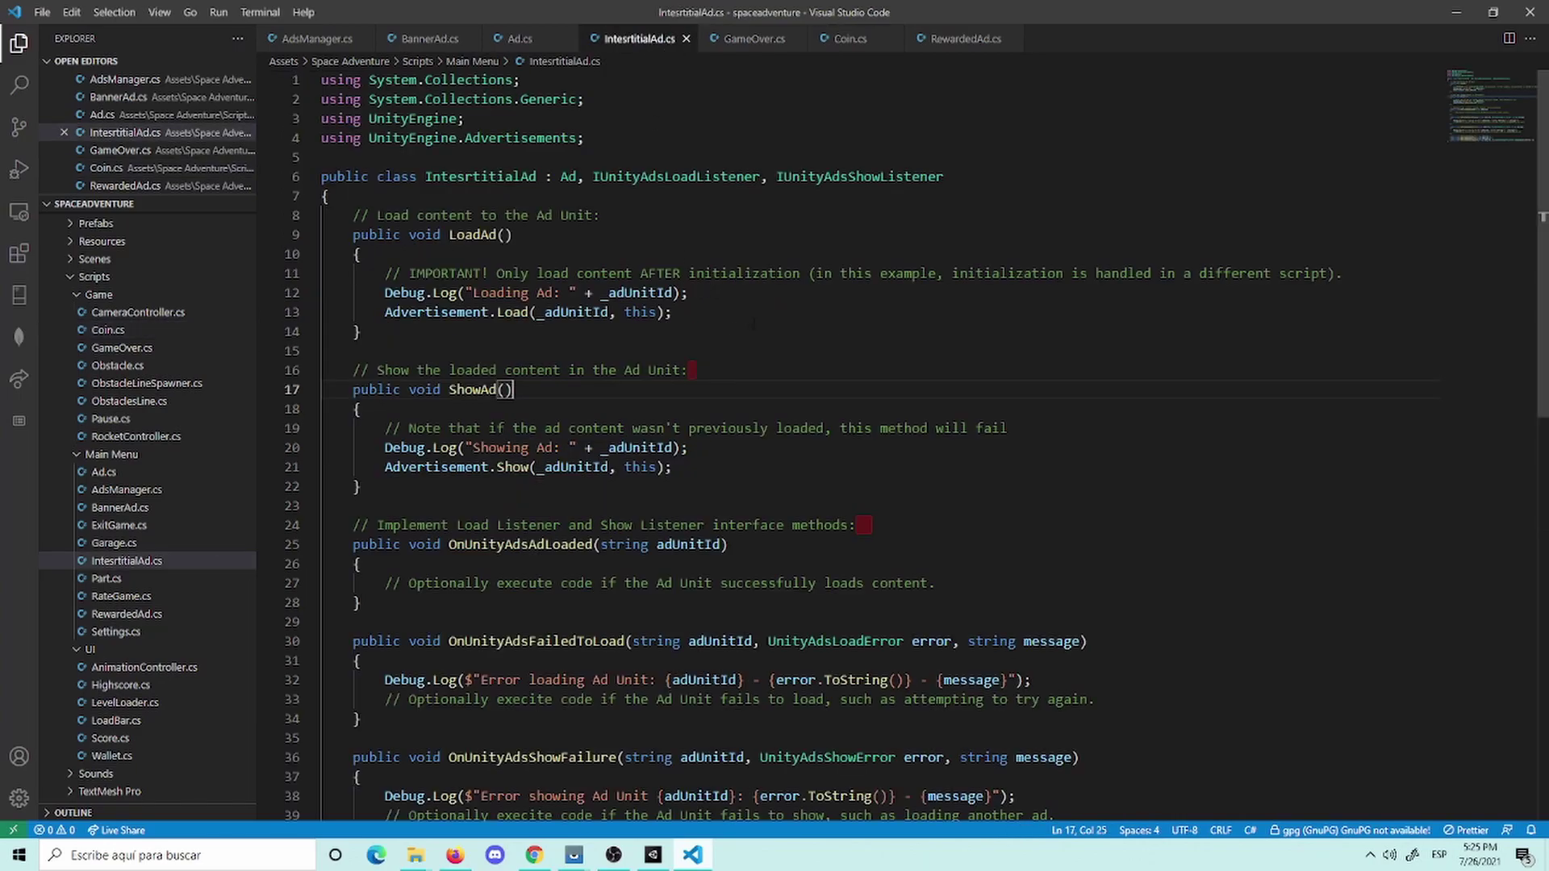
Step: Search for OnUnityAdsShowComplete and remove the three empty show-callback stubs on lines 42–44
key(ctrl+f)
key(ctrl+v)
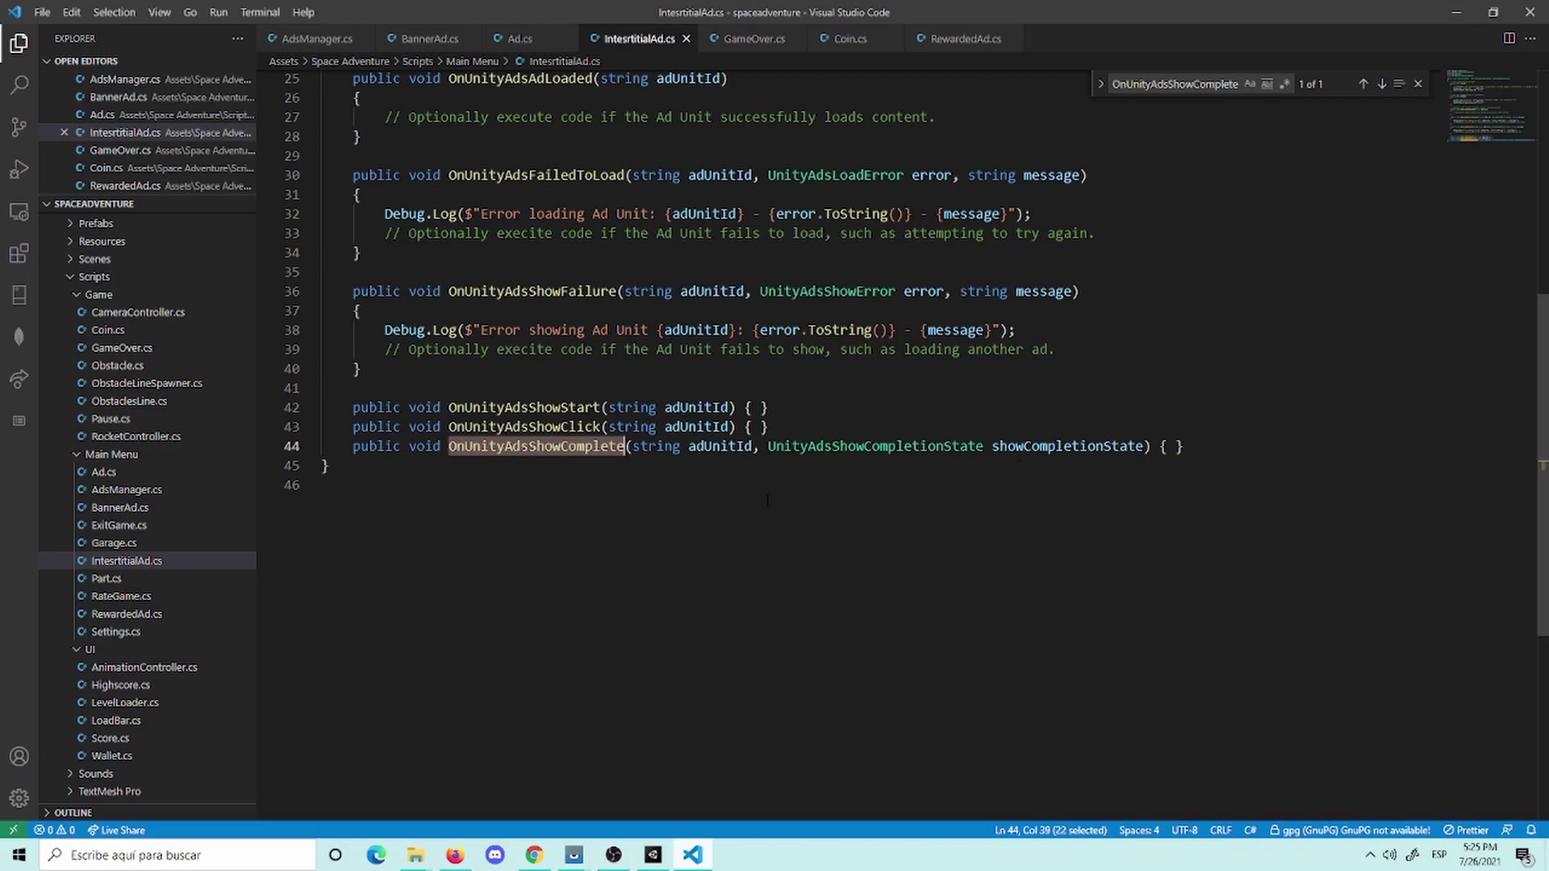
triple_click(558, 404)
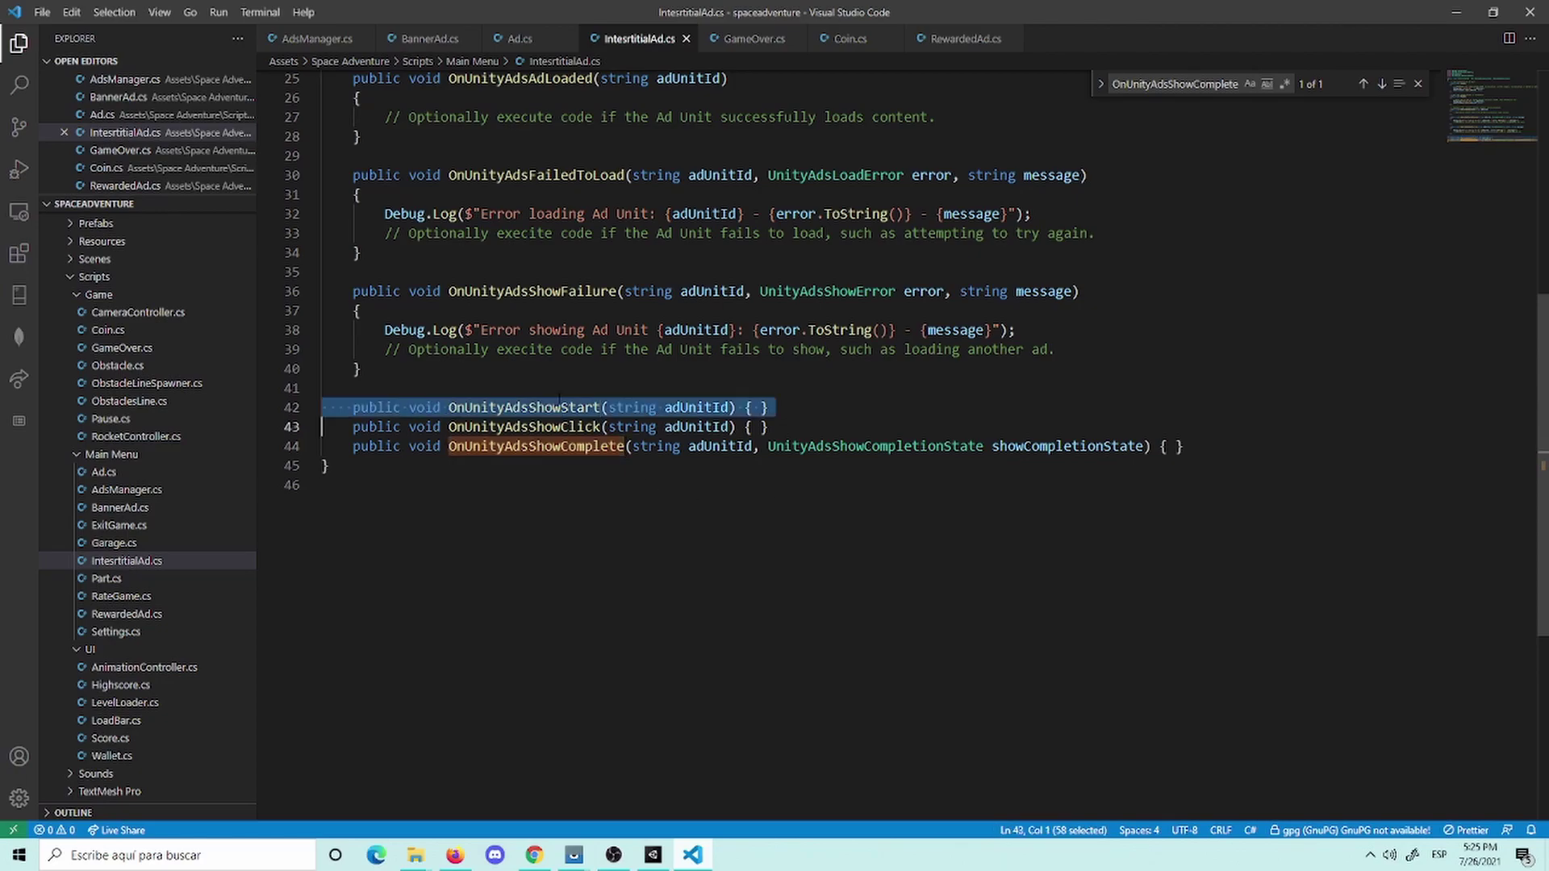
double_click(524, 427)
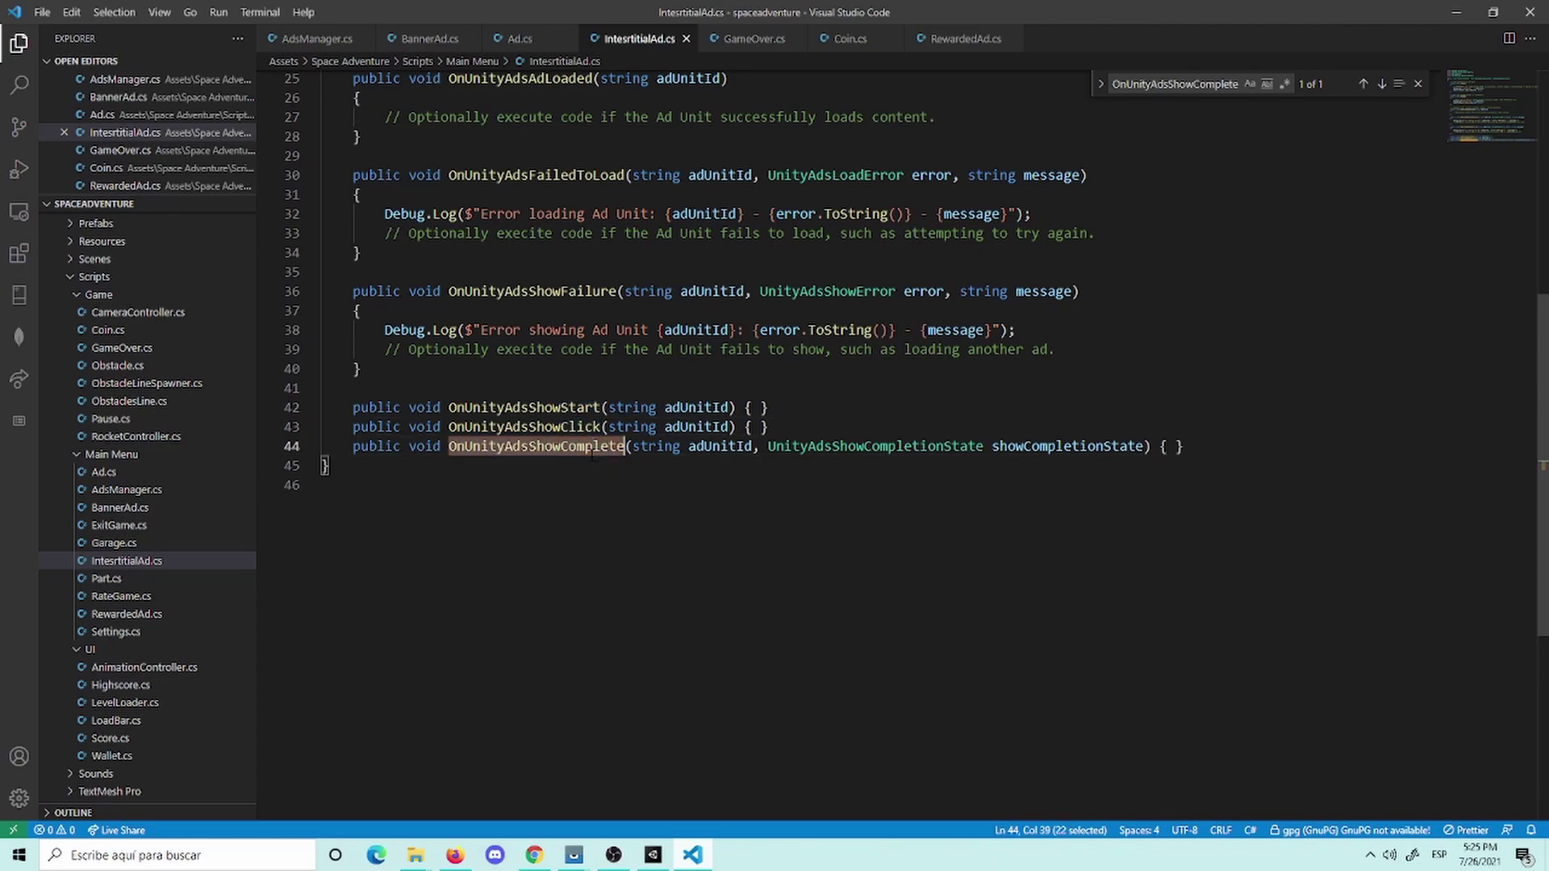
triple_click(556, 446)
double_click(524, 407)
double_click(589, 426)
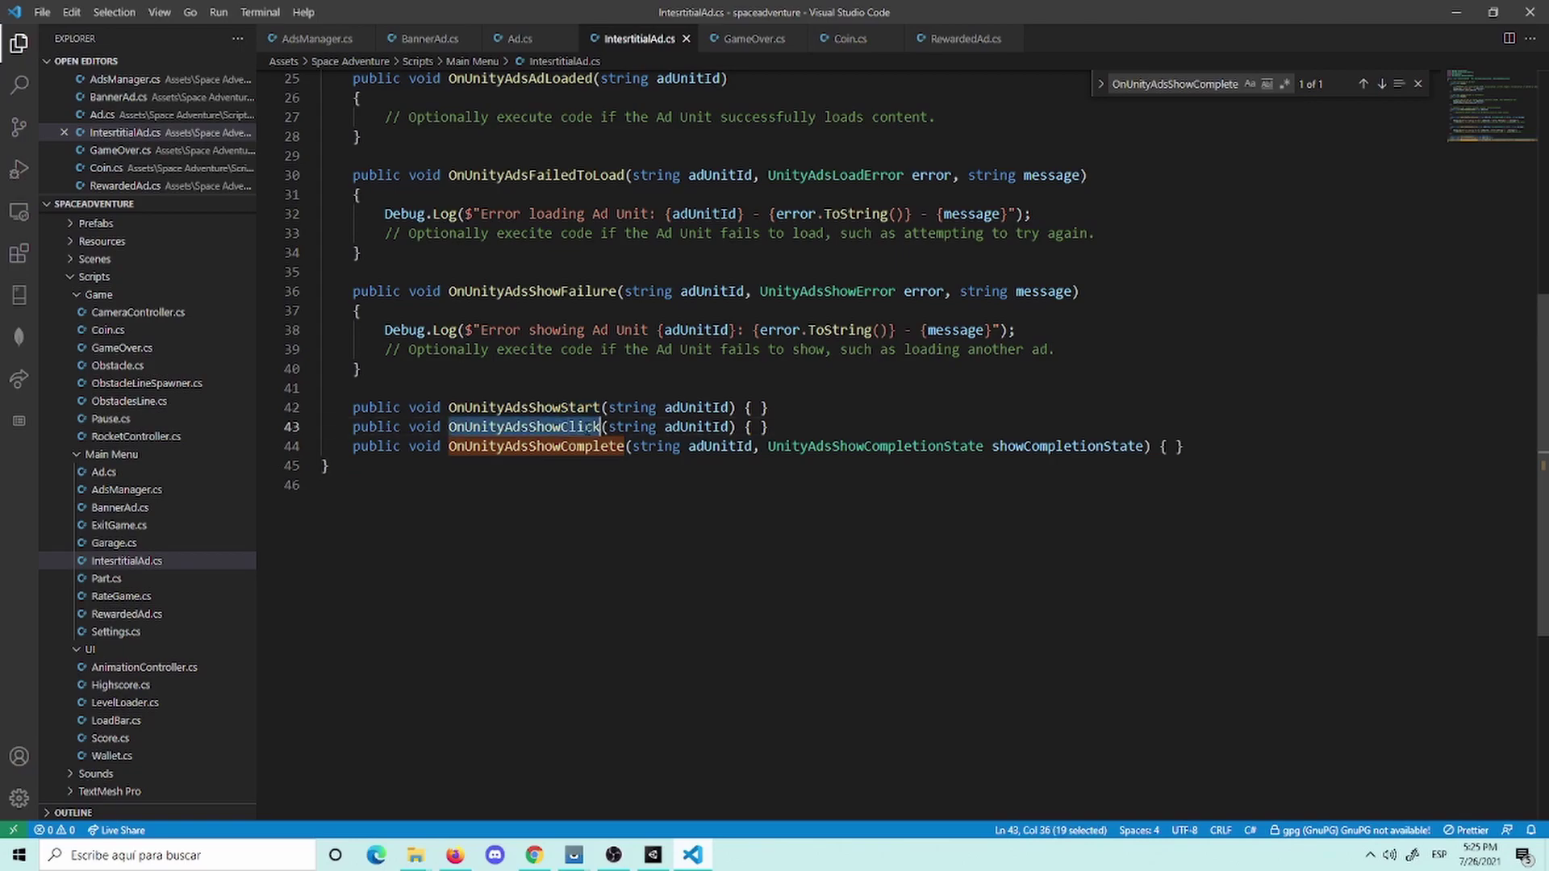
double_click(524, 407)
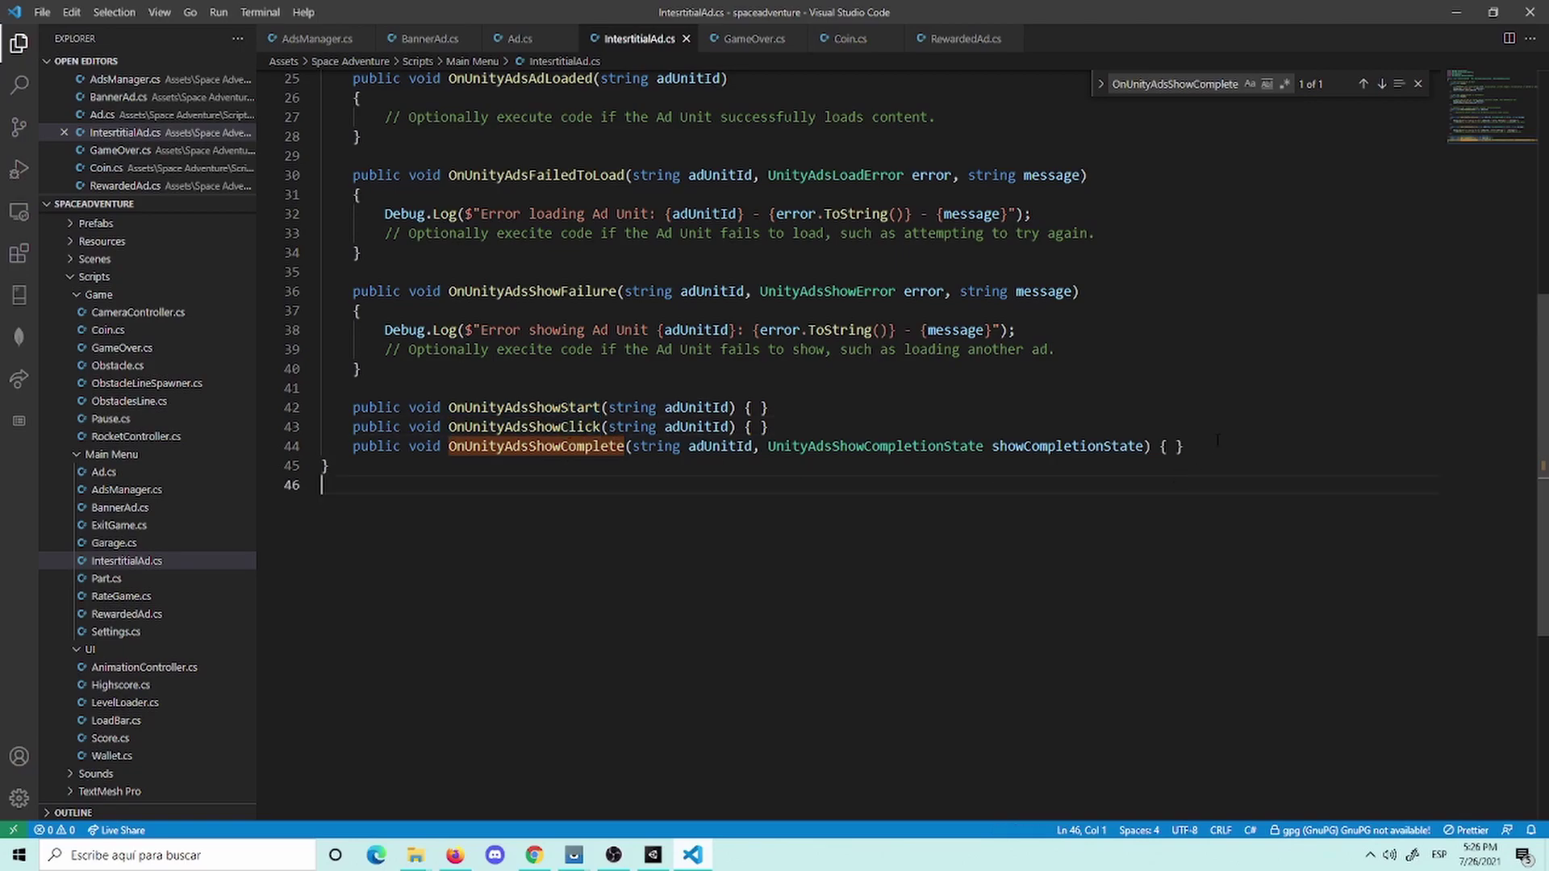
drag(1184, 446, 271, 412)
key(ctrl+c)
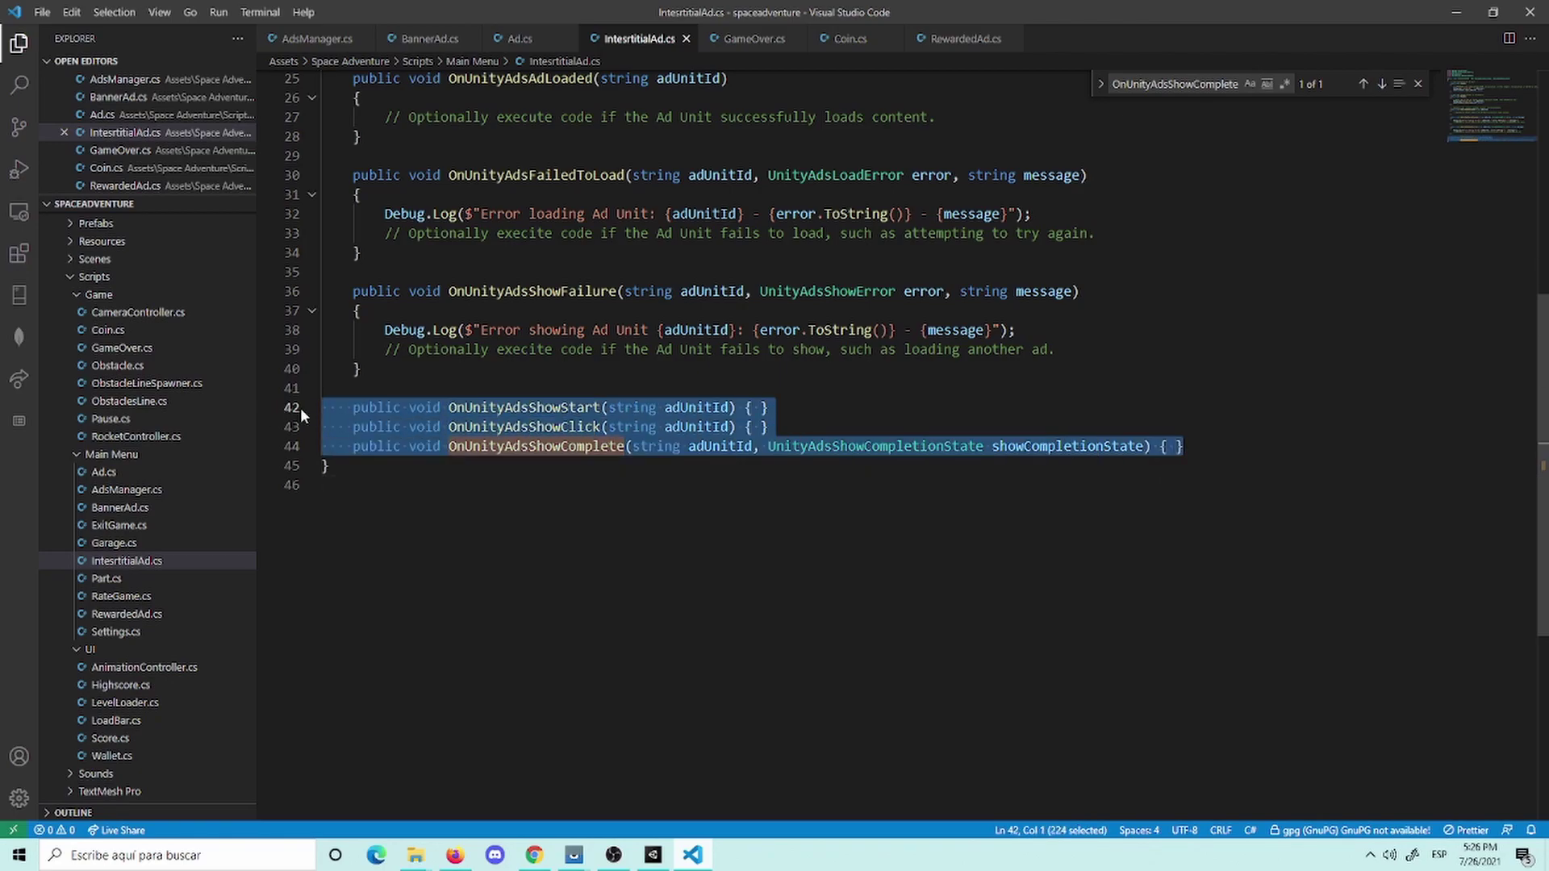
key(BackSpace)
key(BackSpace)
key(BackSpace)
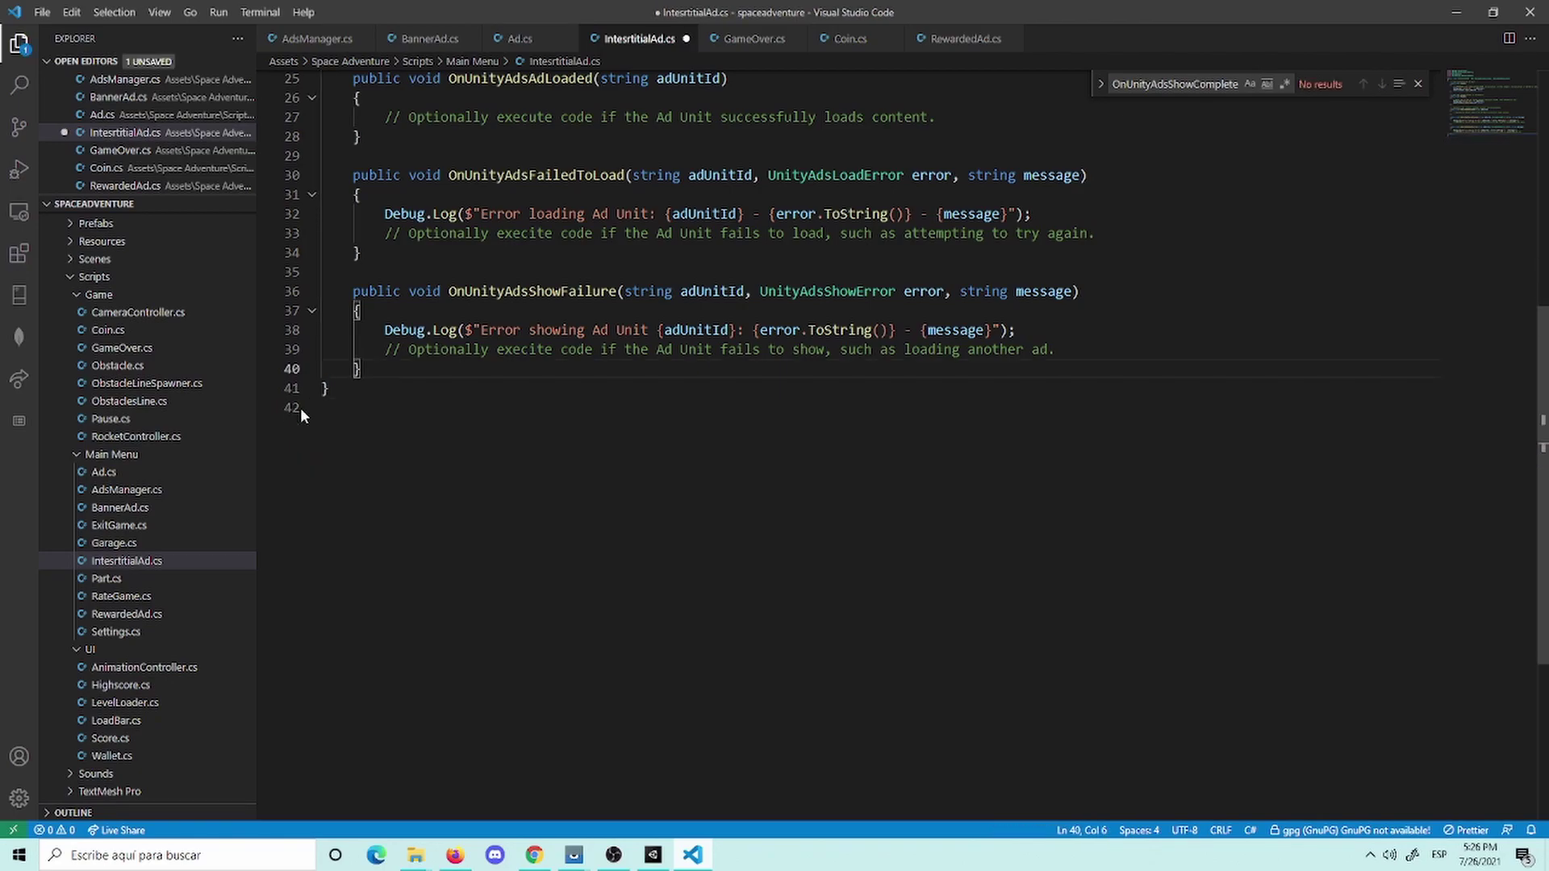
key(alt+Tab)
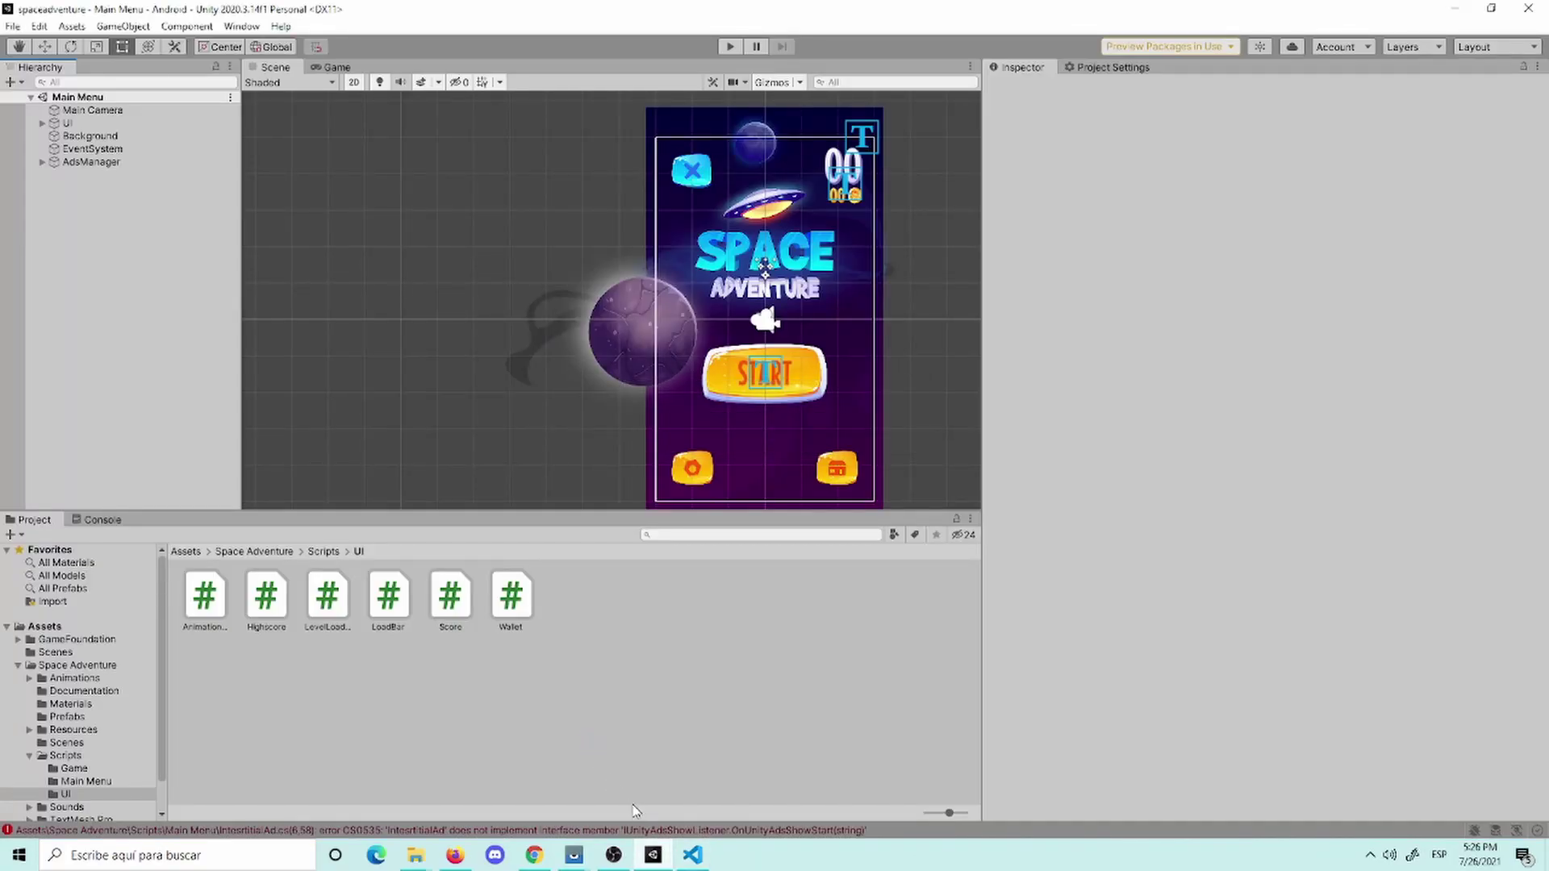
Step: Check the compile errors, then paste the three callback stubs back into IntesrtitialAd.cs and save
click(654, 831)
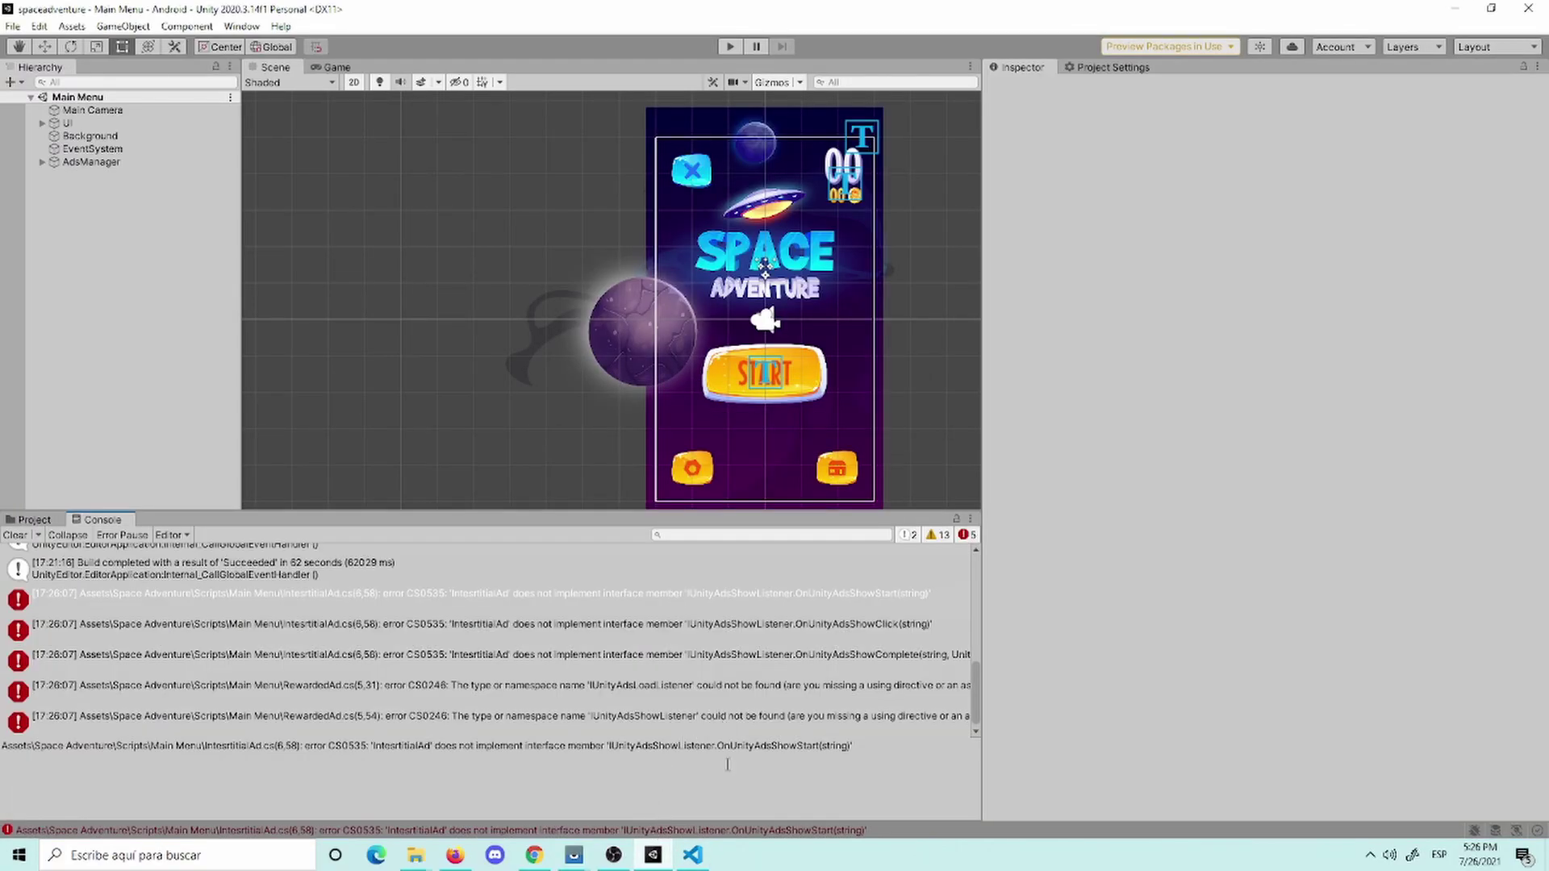
click(692, 855)
key(ctrl+v)
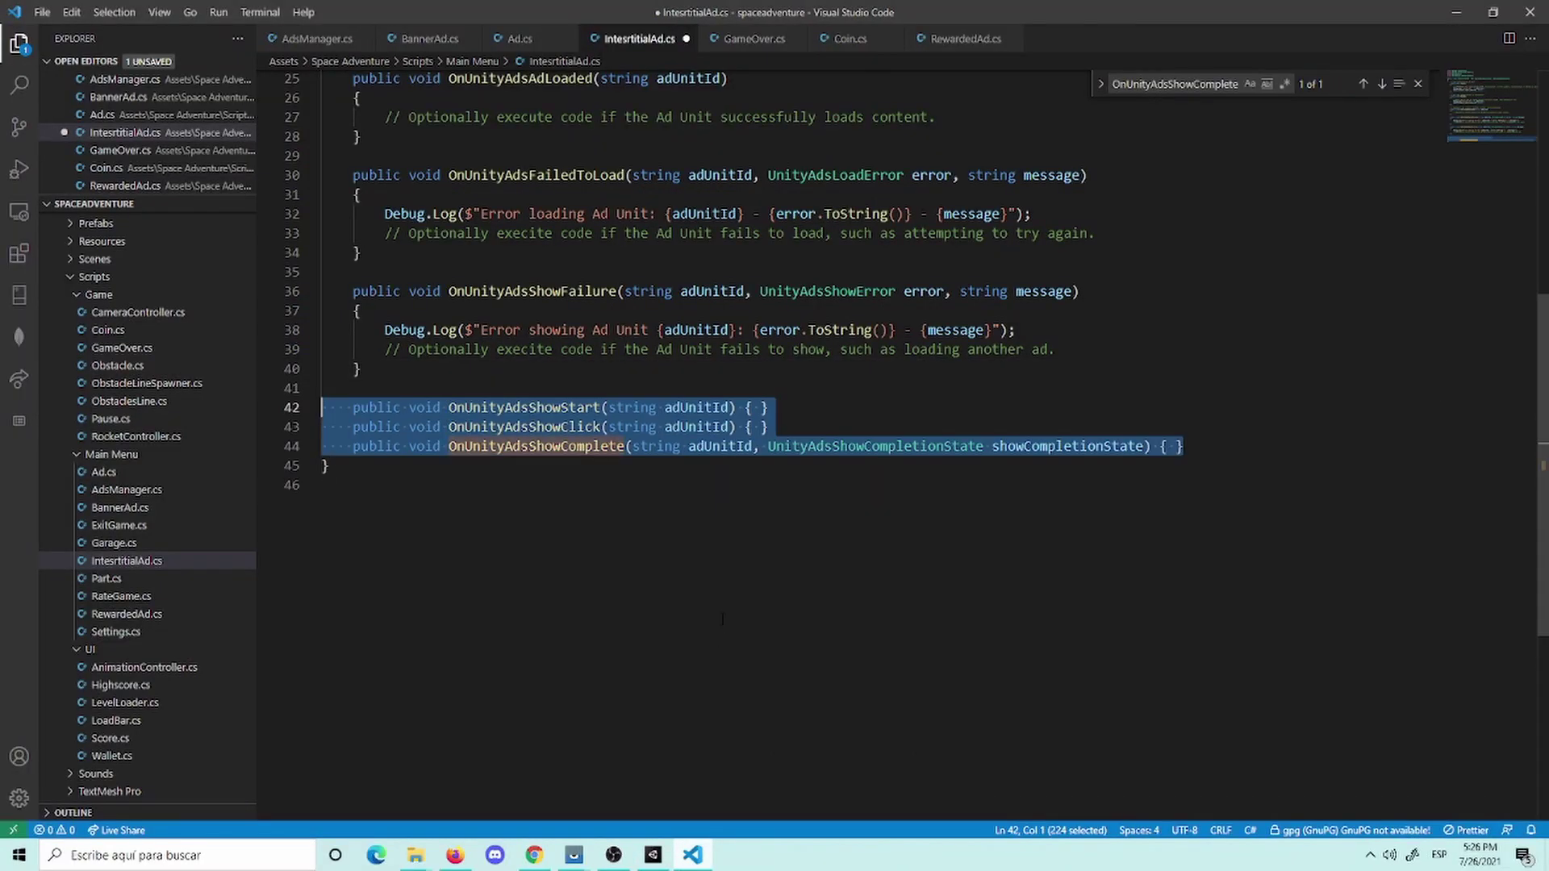
key(ctrl+s)
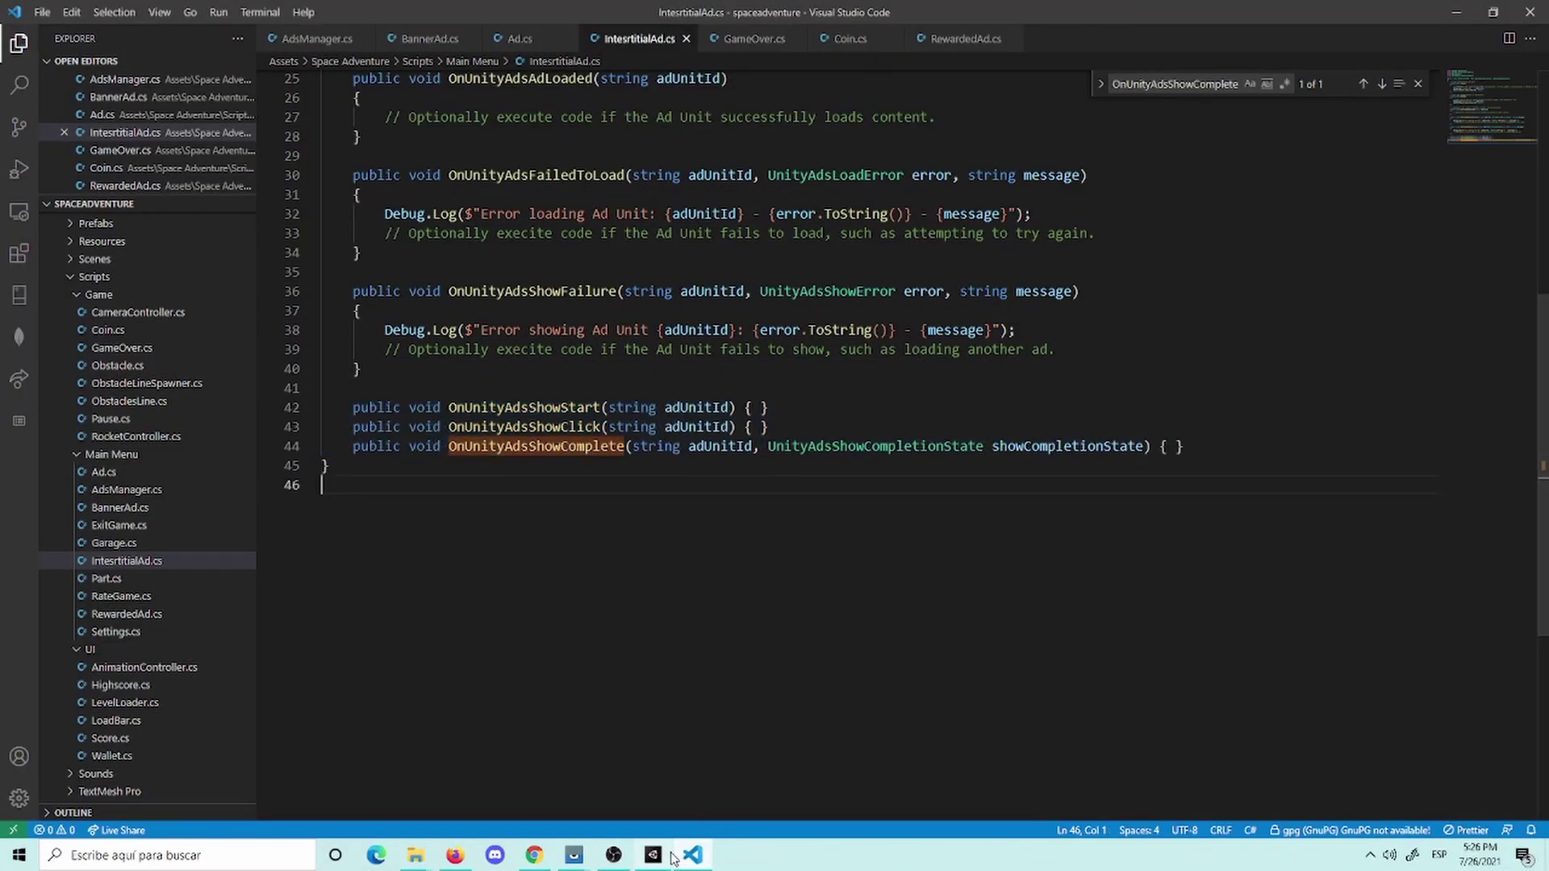
Step: Clear the Unity console and open the remaining RewardedAd.cs error in VS Code
click(692, 854)
click(705, 856)
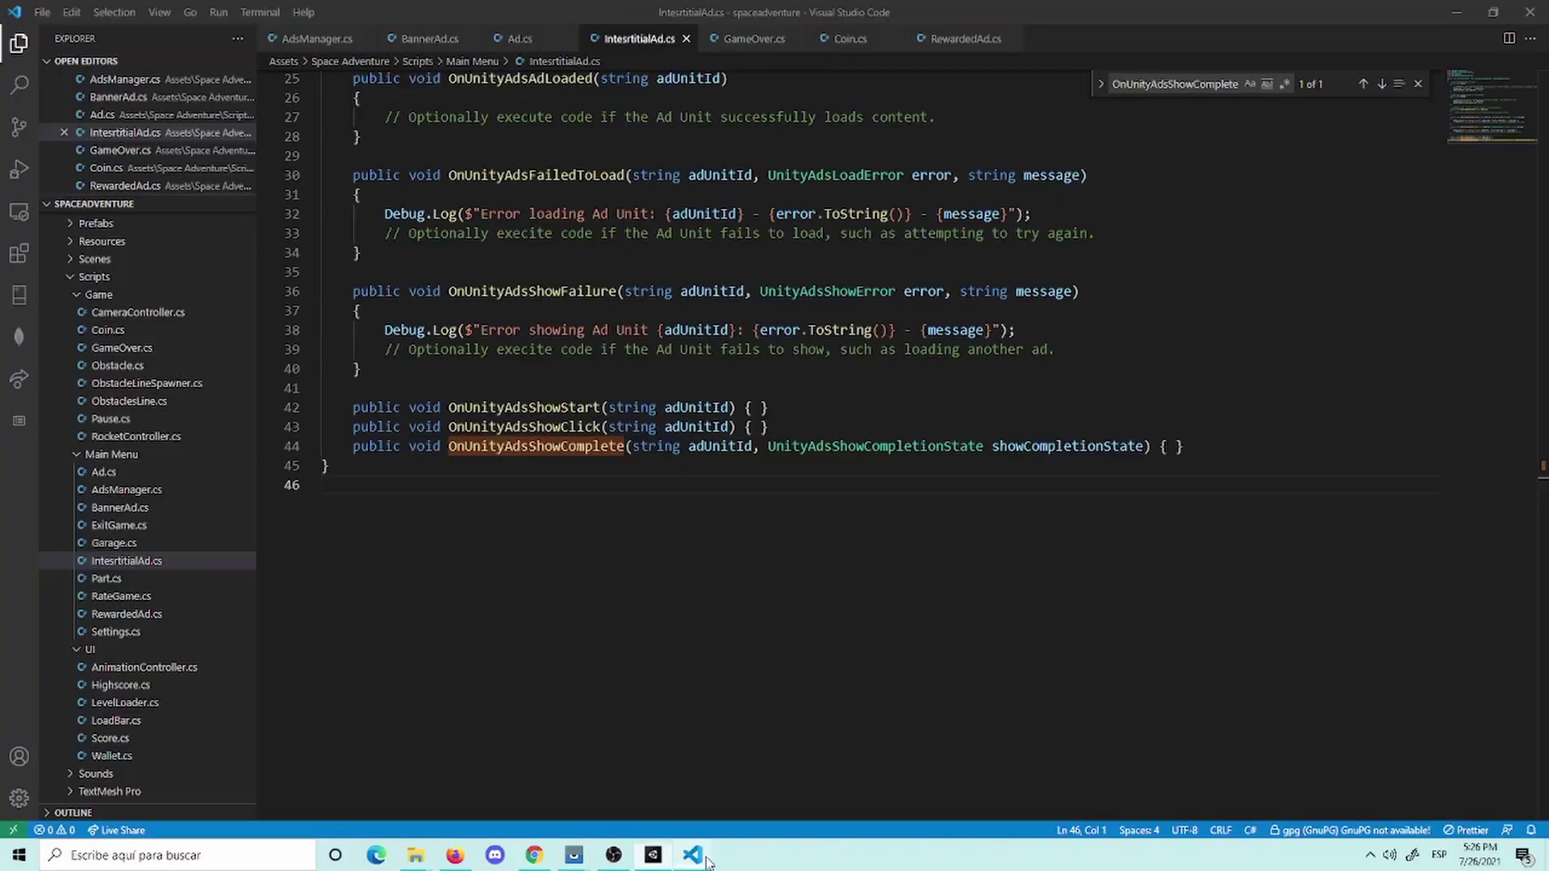
click(653, 855)
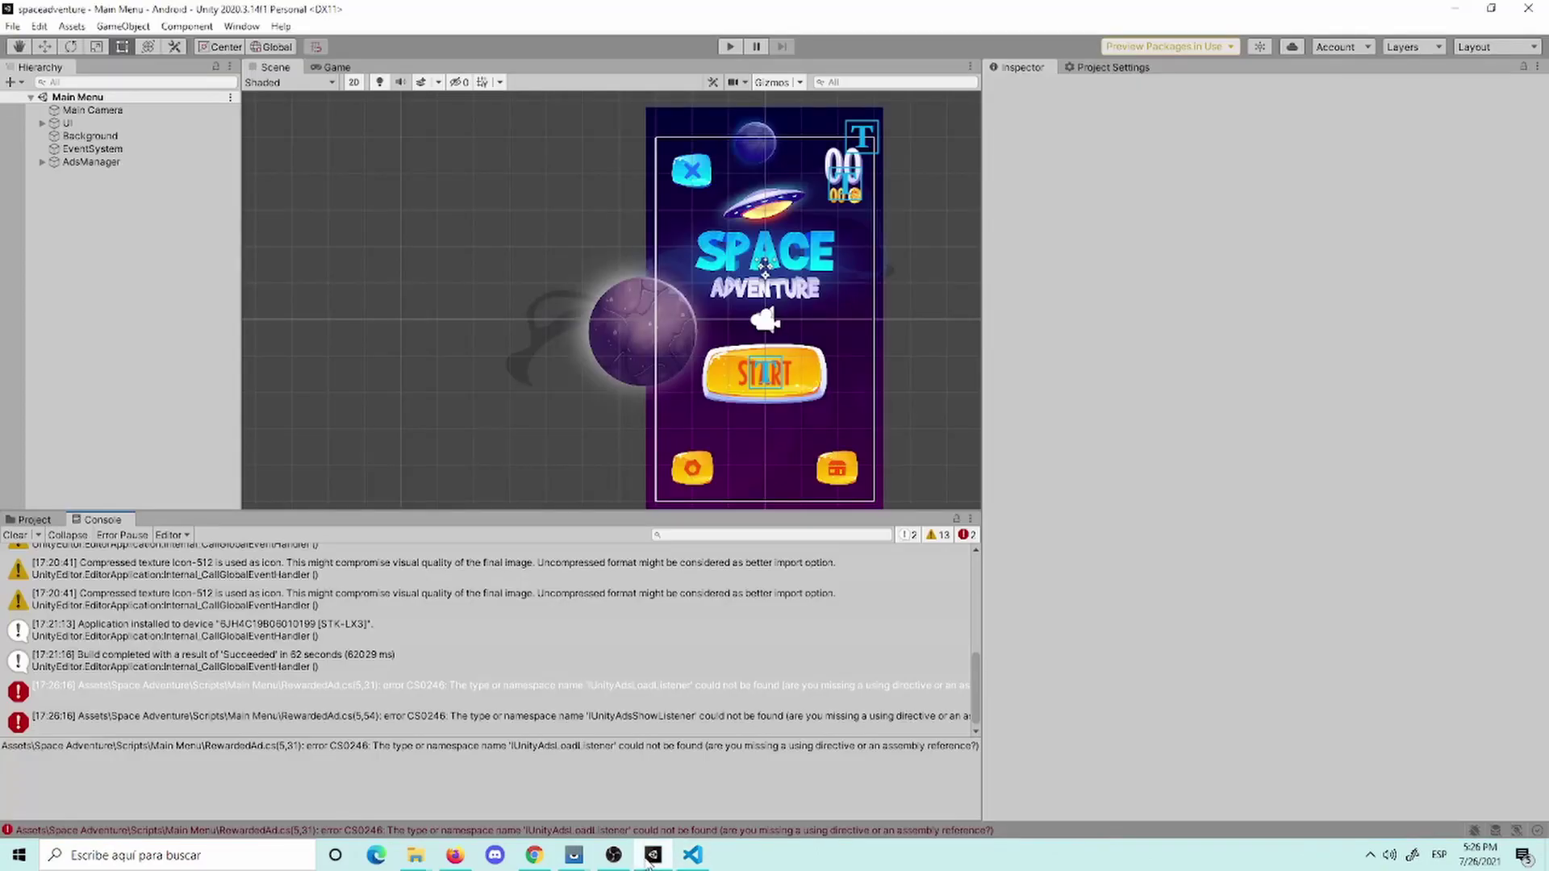
click(14, 534)
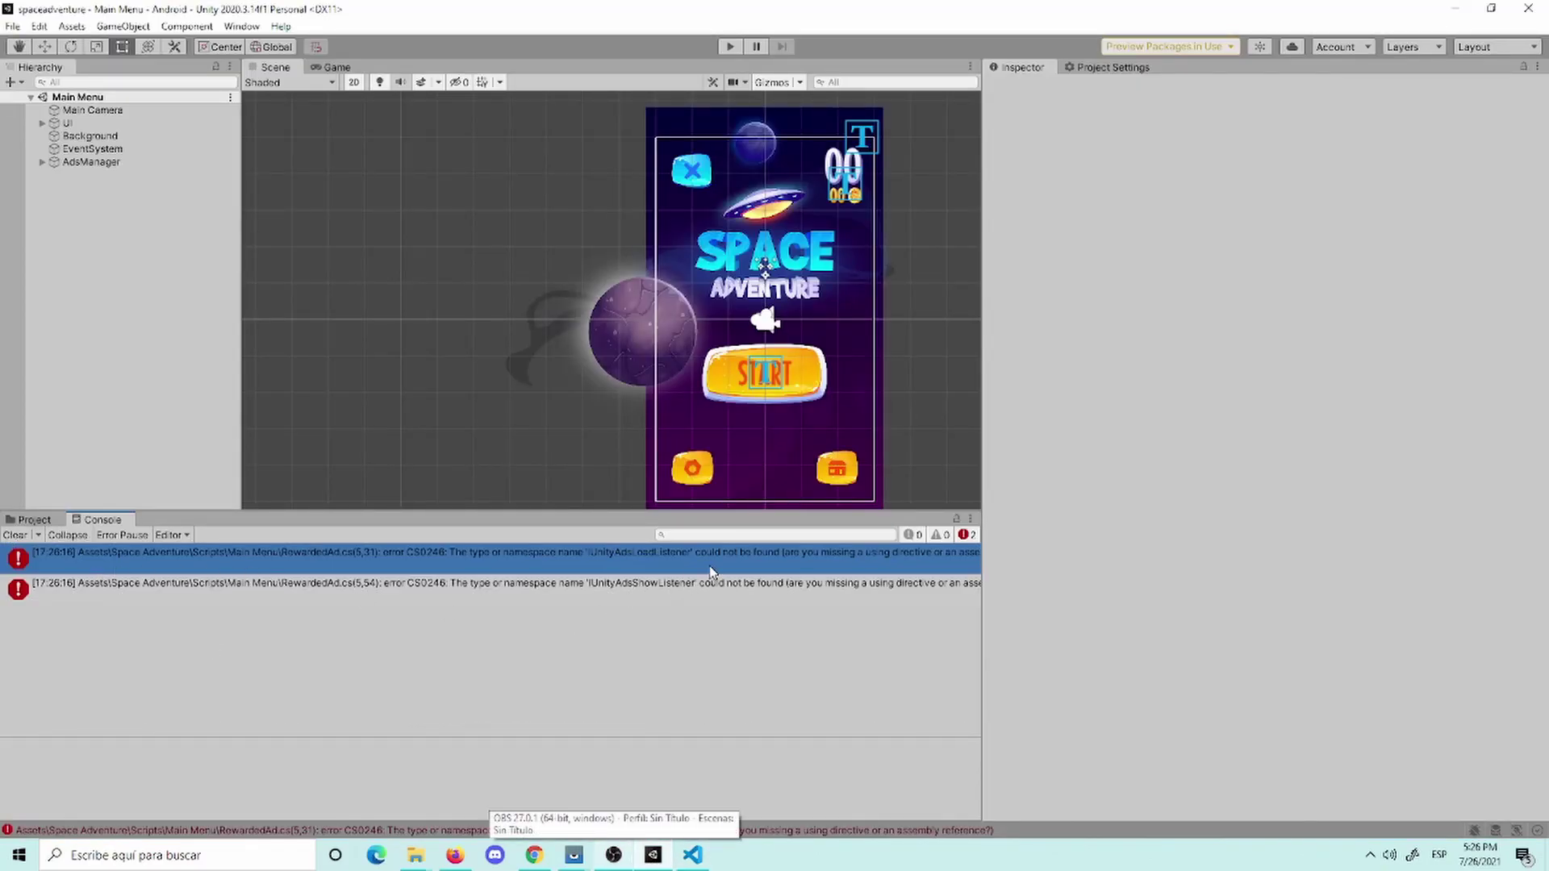
double_click(734, 563)
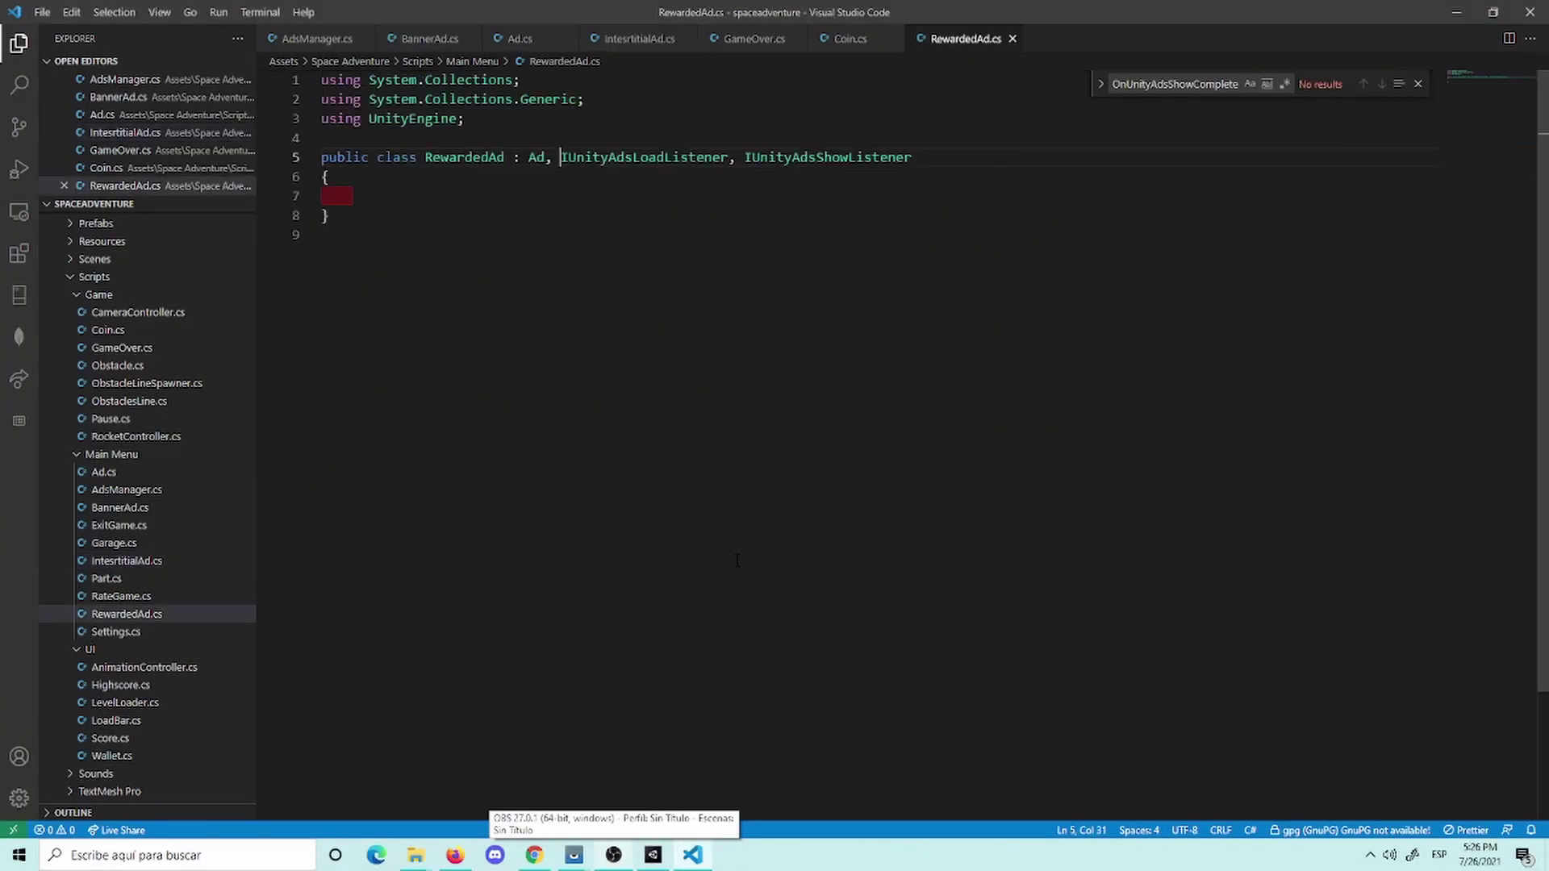
Step: Copy the guide's rewarded ad example code from LoadAd onward for RewardedAd's empty class body
click(638, 197)
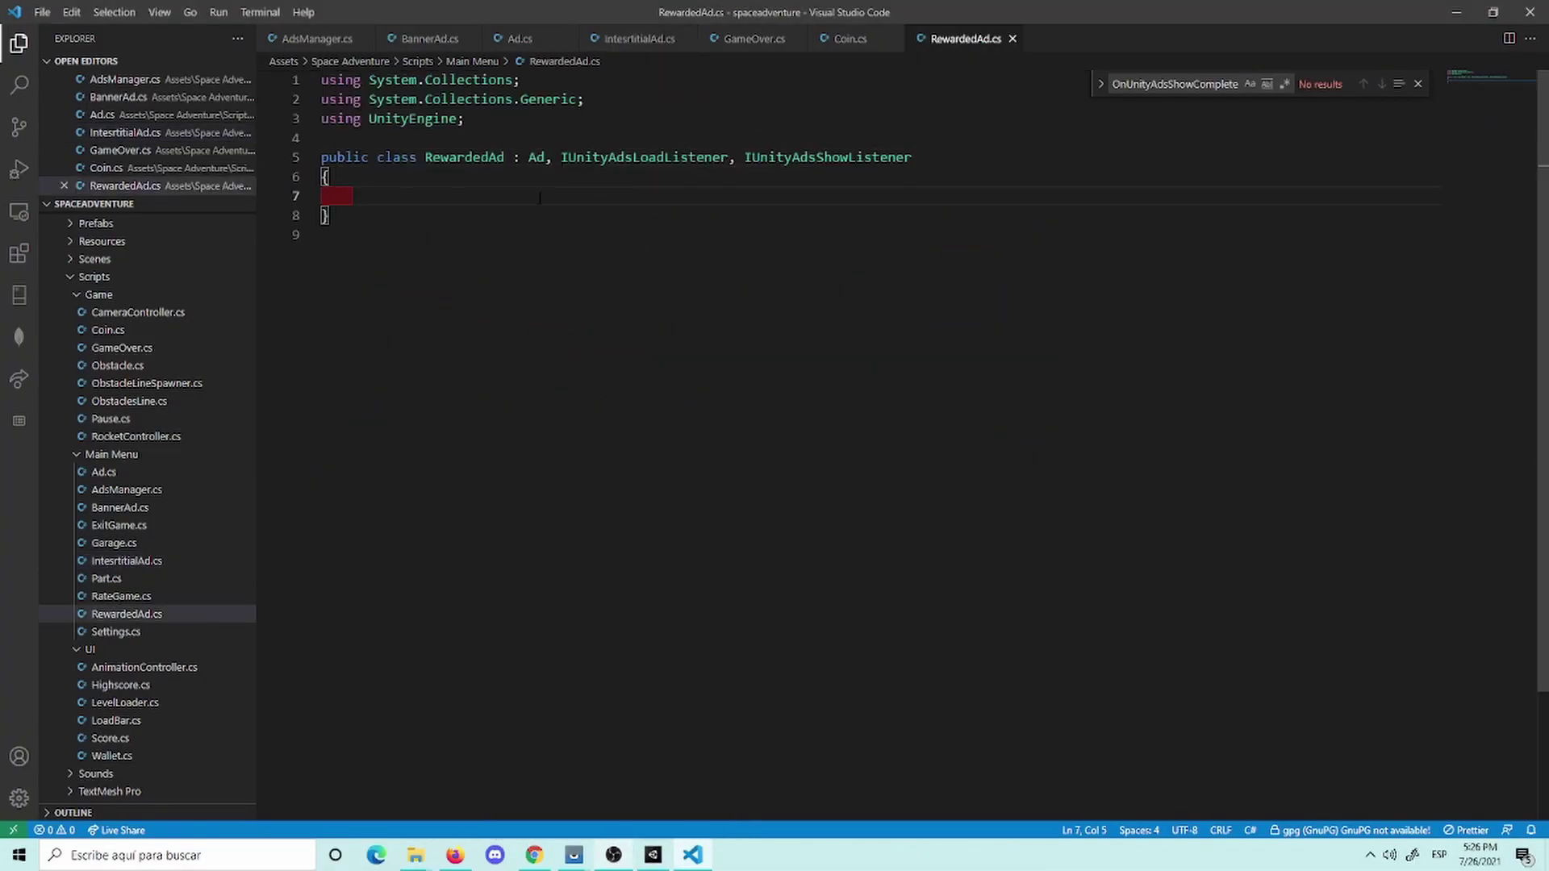
key(alt+Tab)
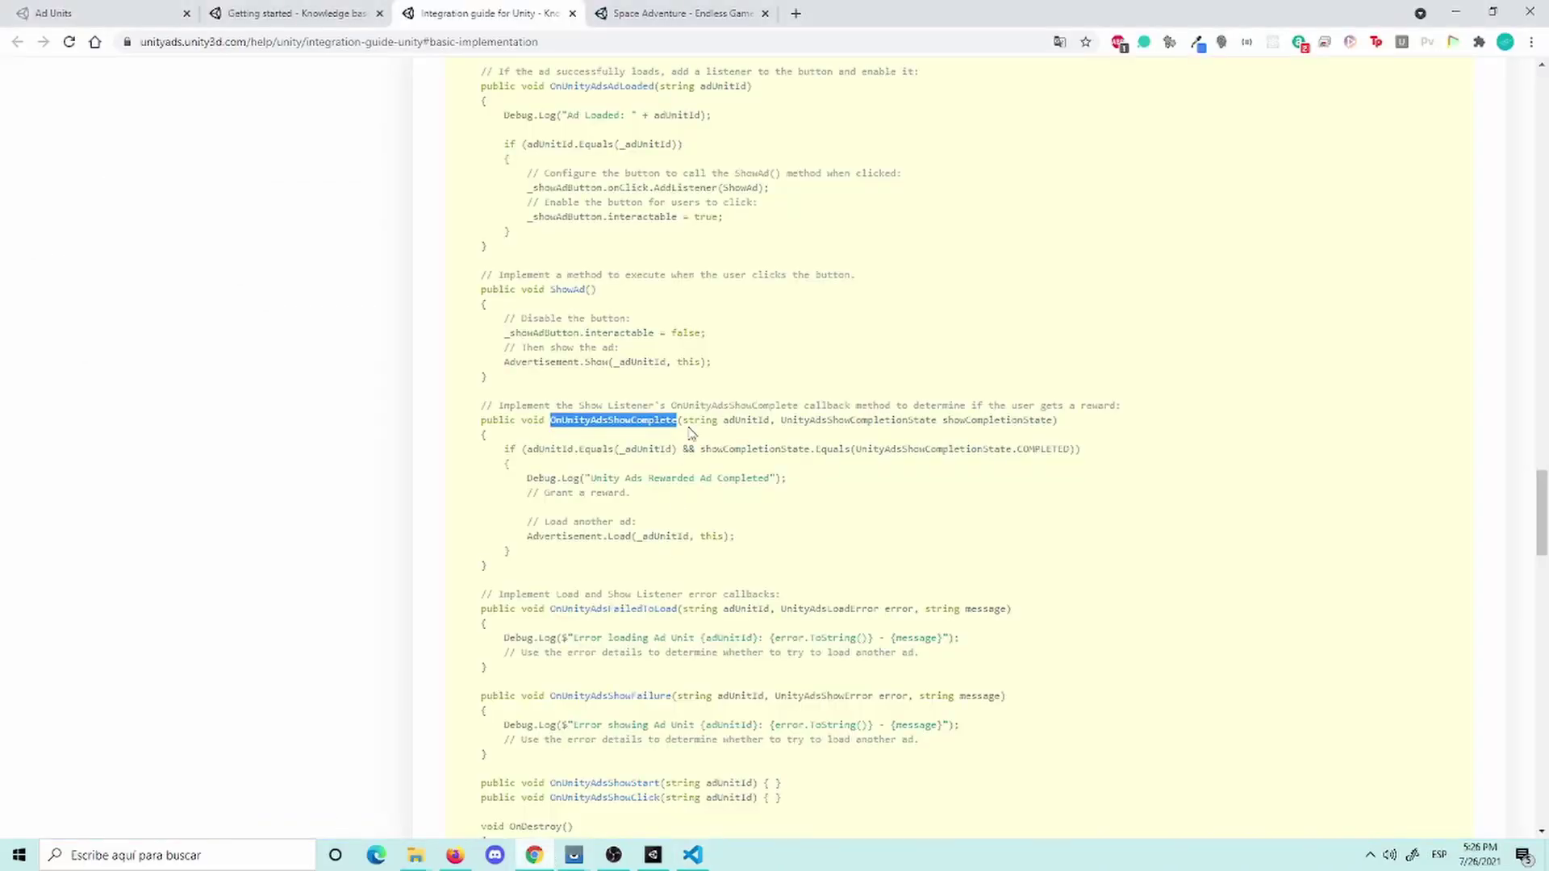
scroll(702, 492, down, 2)
scroll(714, 427, up, 4)
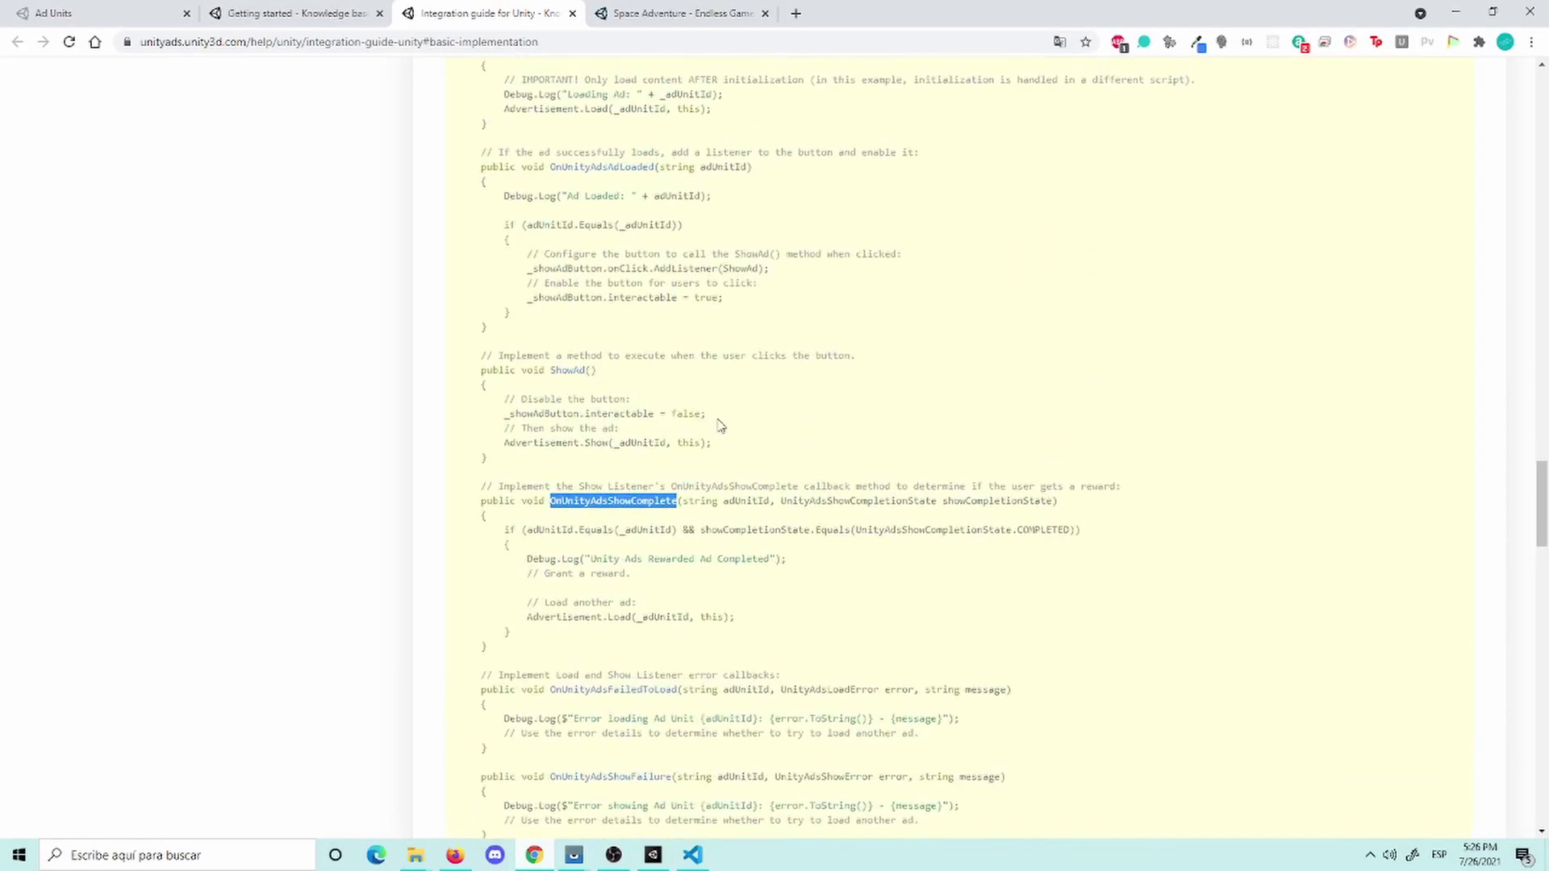
scroll(617, 540, down, 3)
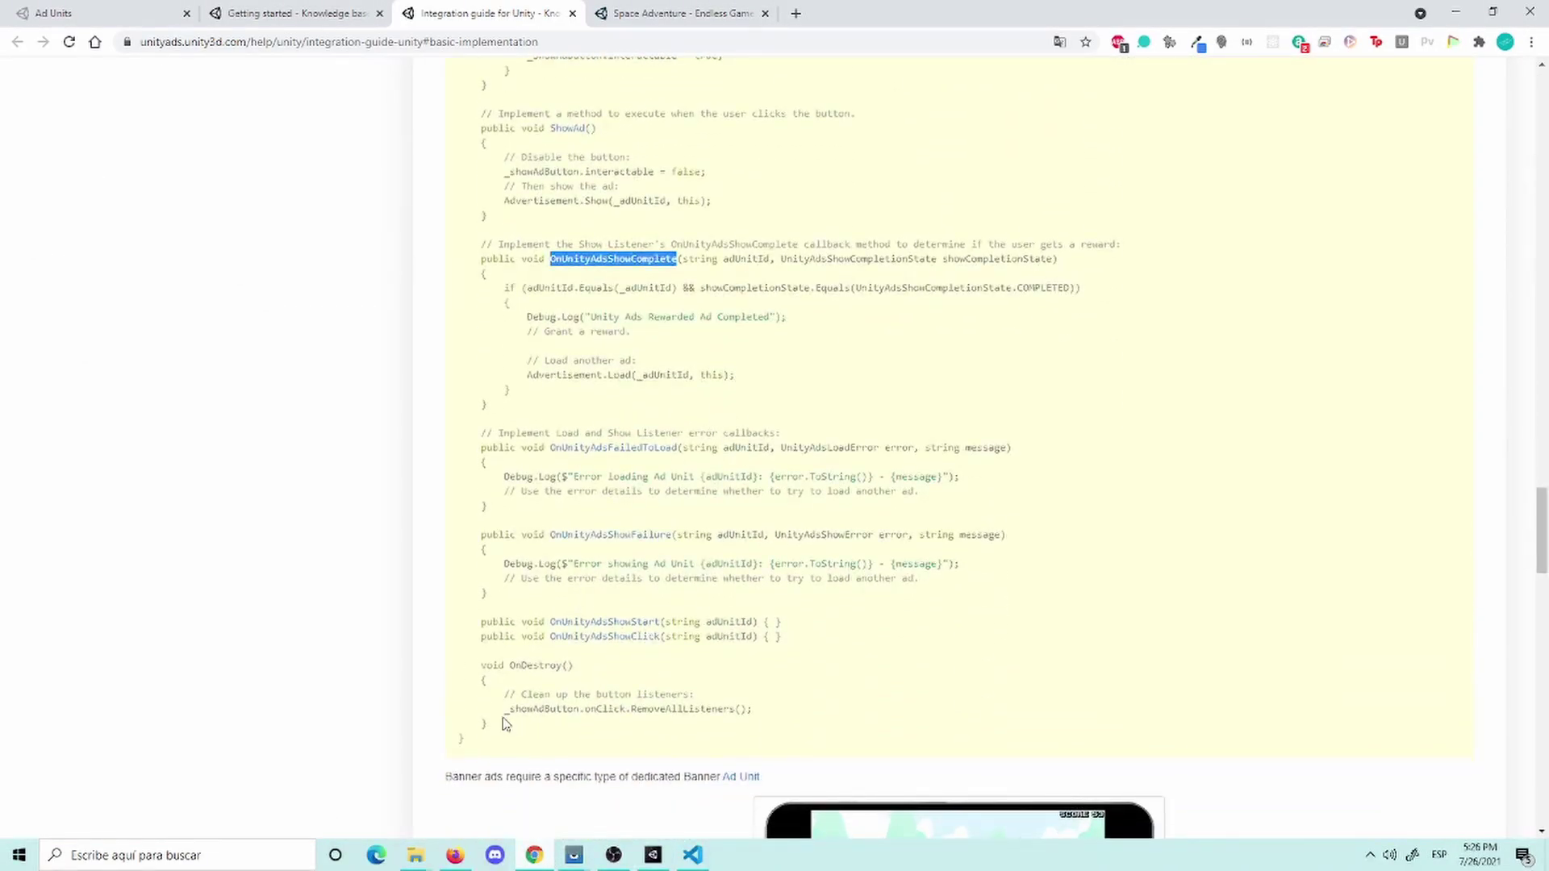
mouse_move(507, 724)
mouse_down()
mouse_move(532, 181)
mouse_move(545, 537)
mouse_up()
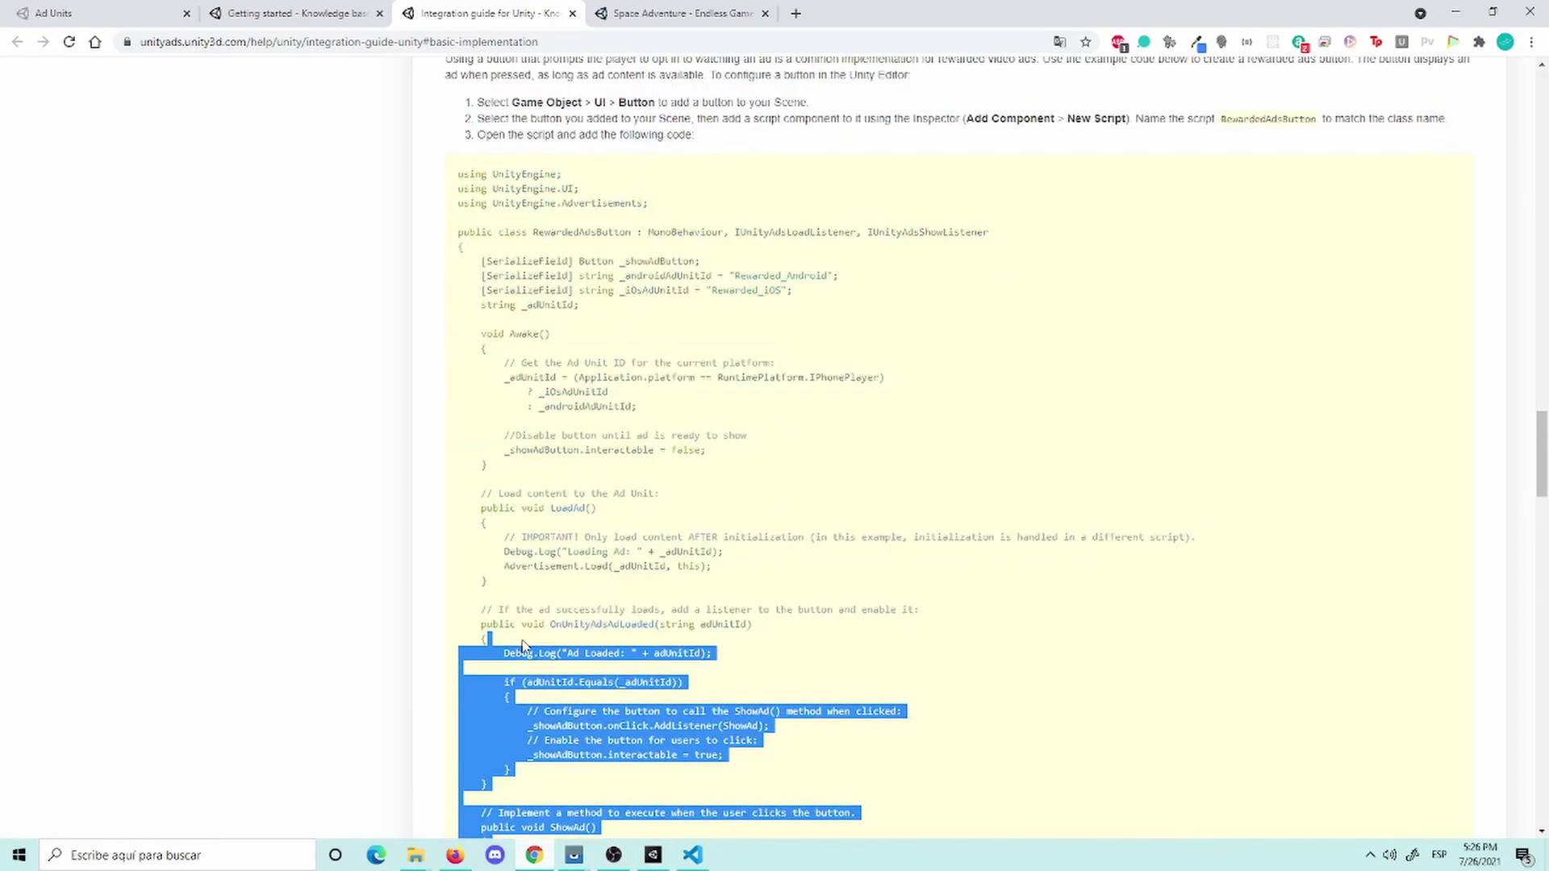
drag(546, 536, 477, 494)
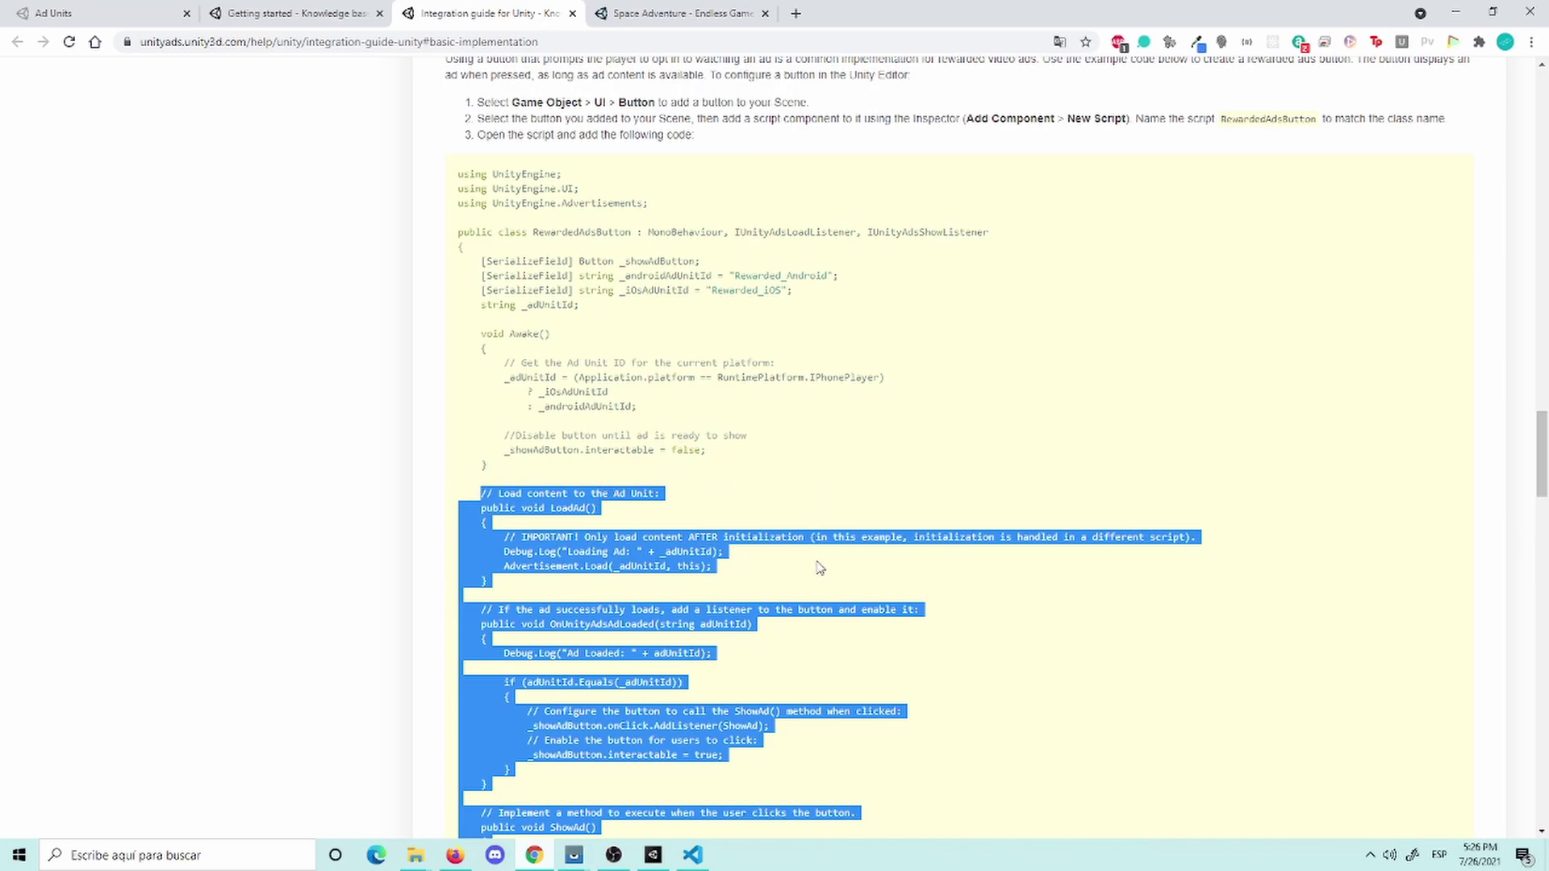
click(660, 545)
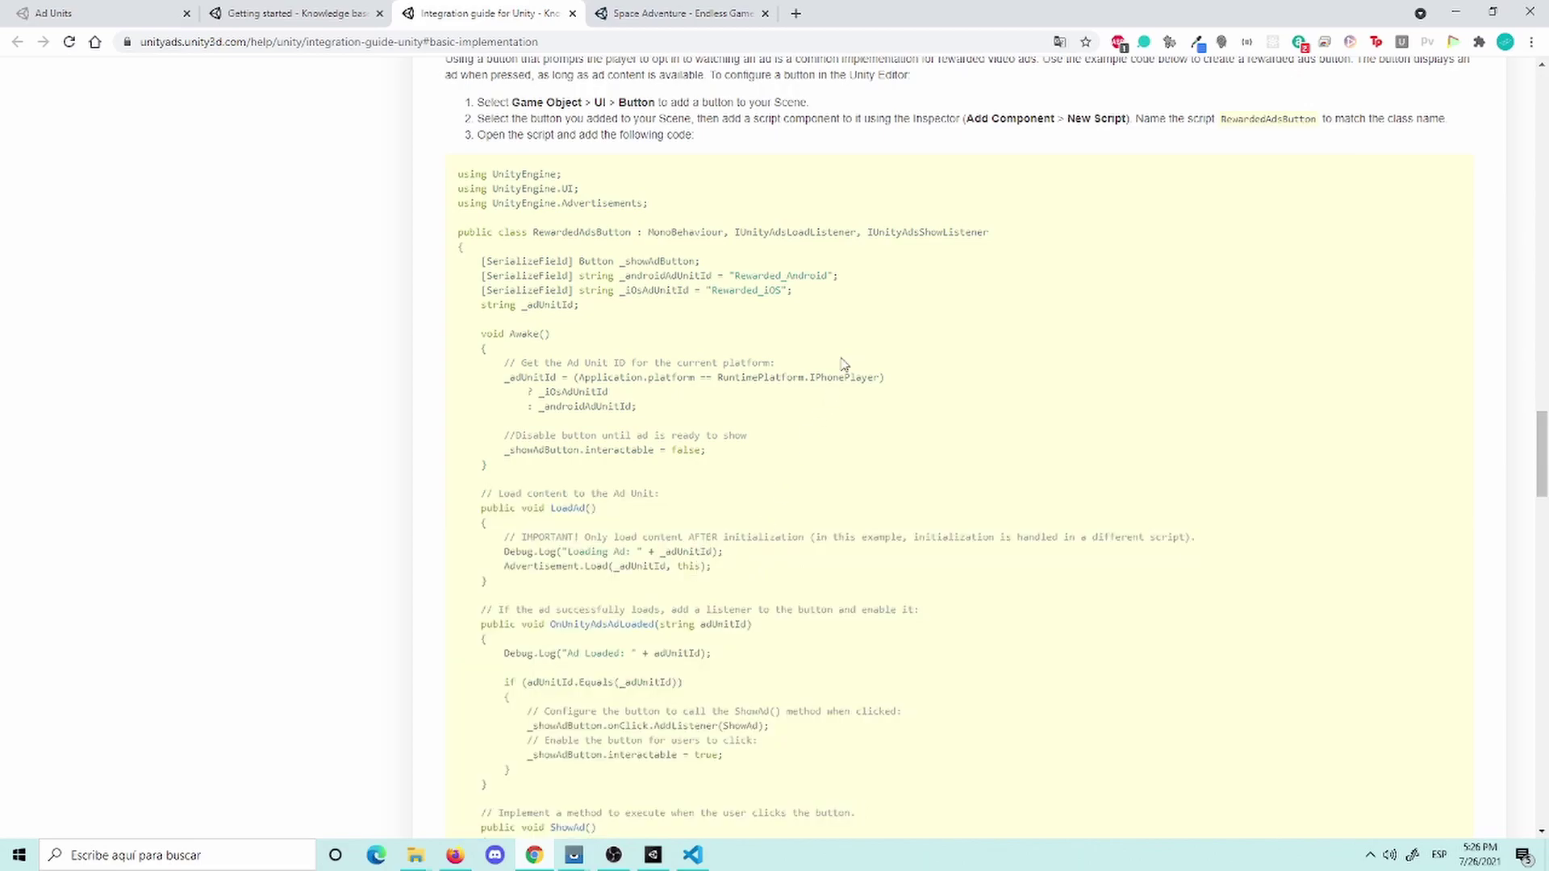
click(692, 854)
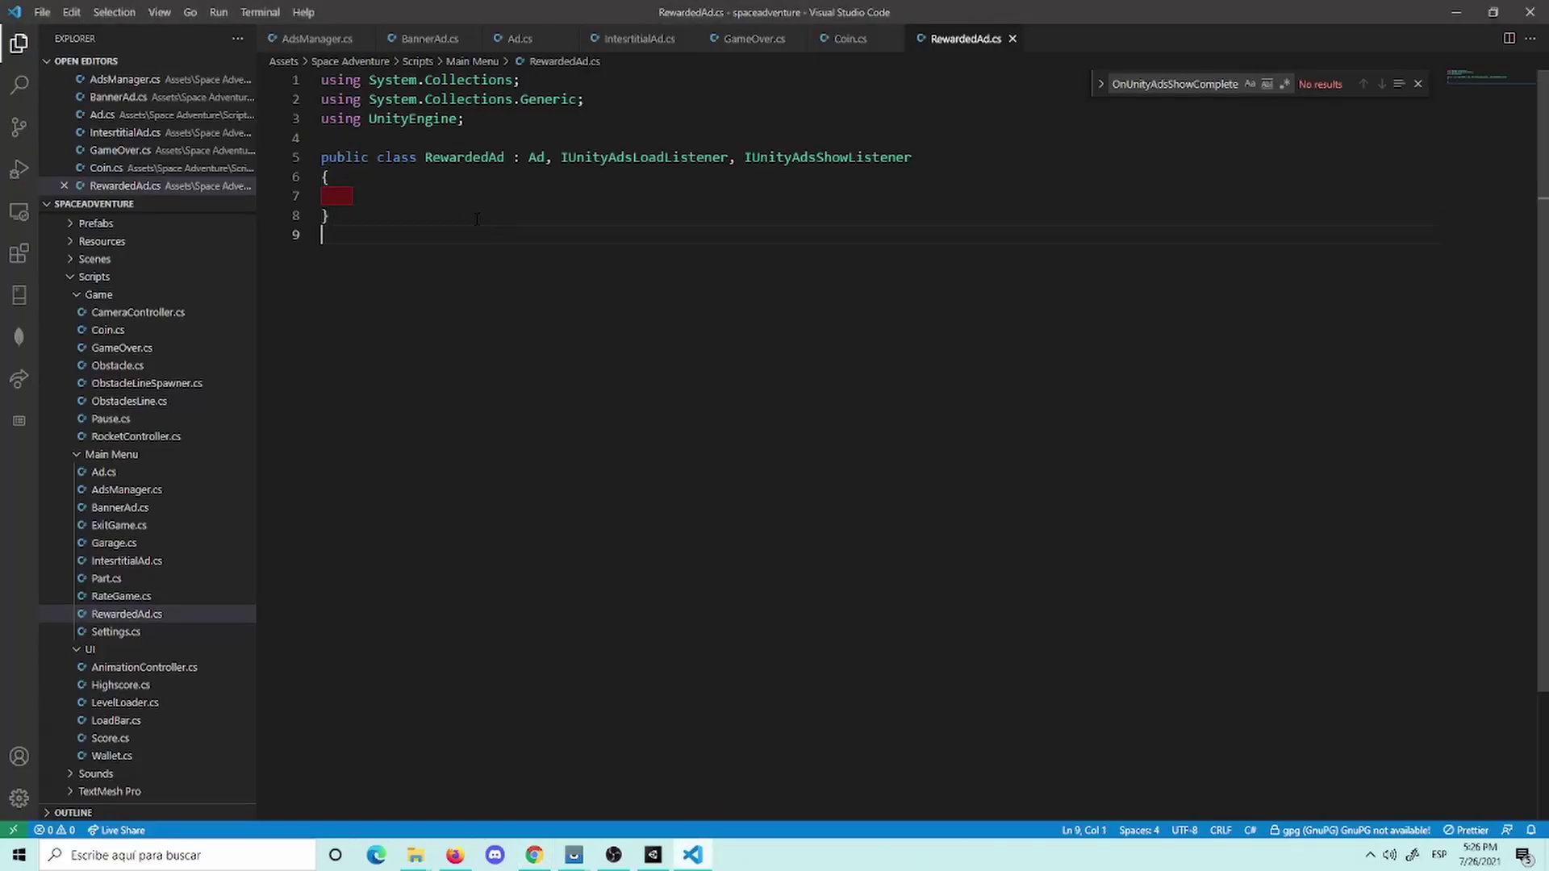
Step: Paste the rewarded ad example into the RewardedAd class body
key(BackSpace)
key(Up)
key(ctrl+v)
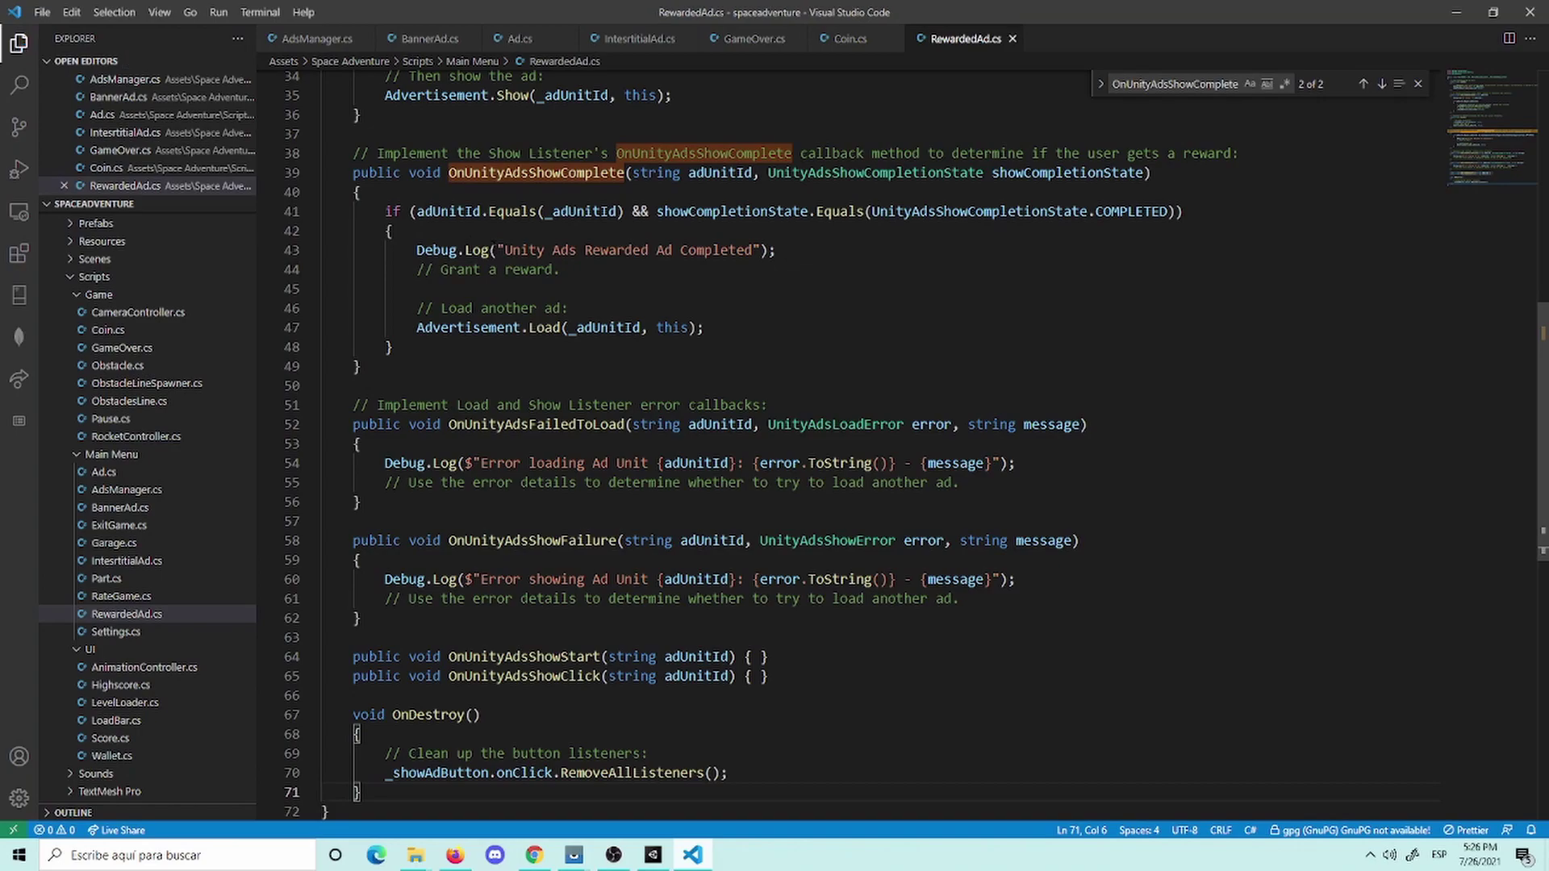
scroll(807, 443, down, 3)
scroll(807, 443, up, 5)
scroll(807, 443, up, 4)
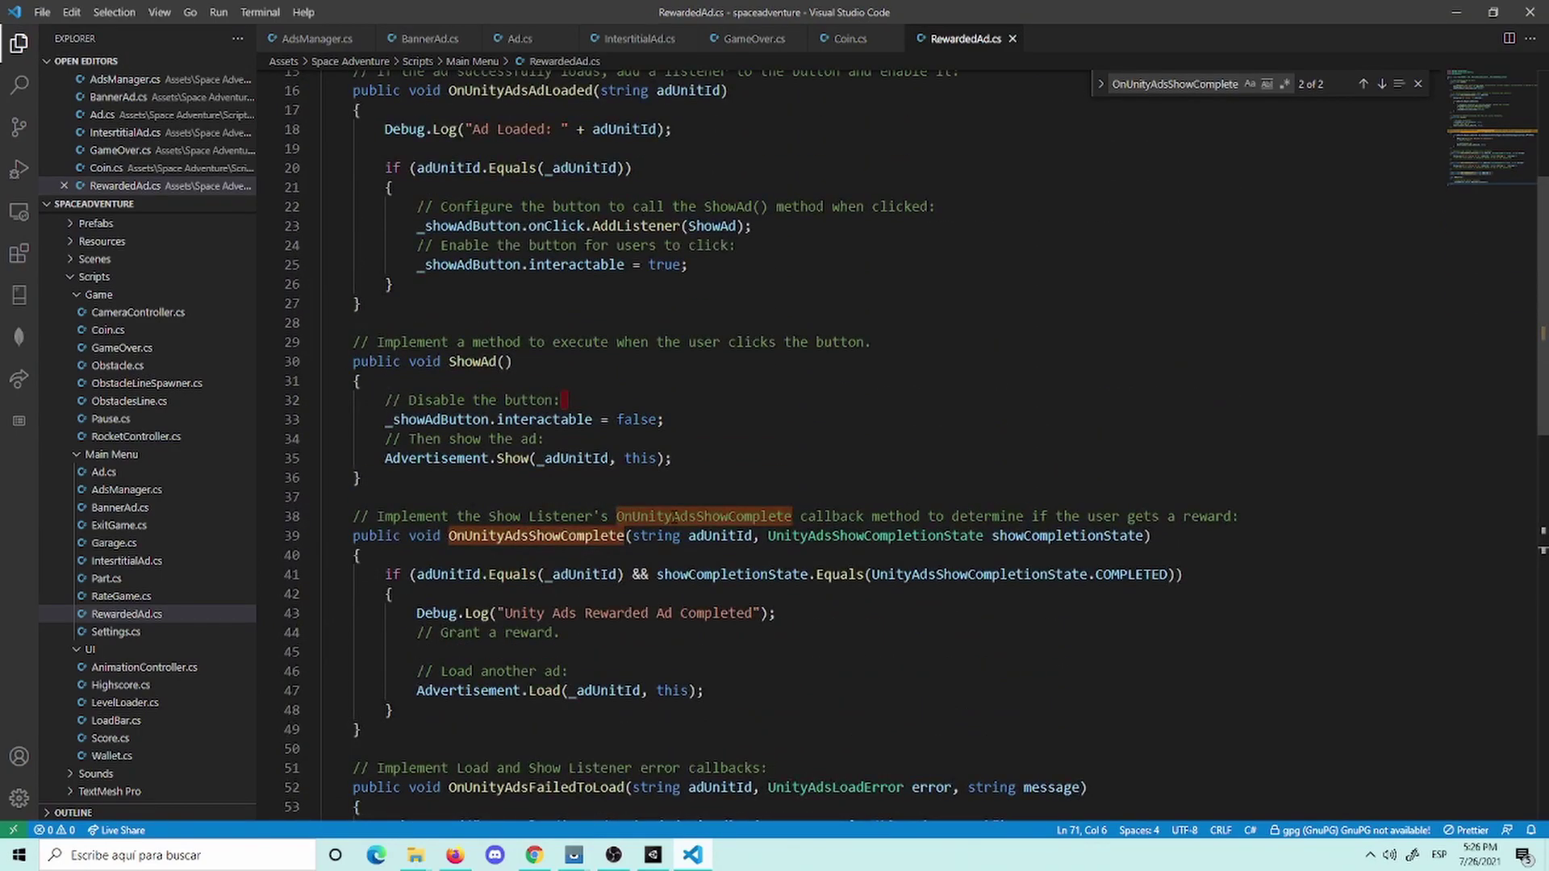
scroll(675, 516, up, 2)
Step: Comment out the _showAdButton lines 23 and 25 and save the script
triple_click(499, 389)
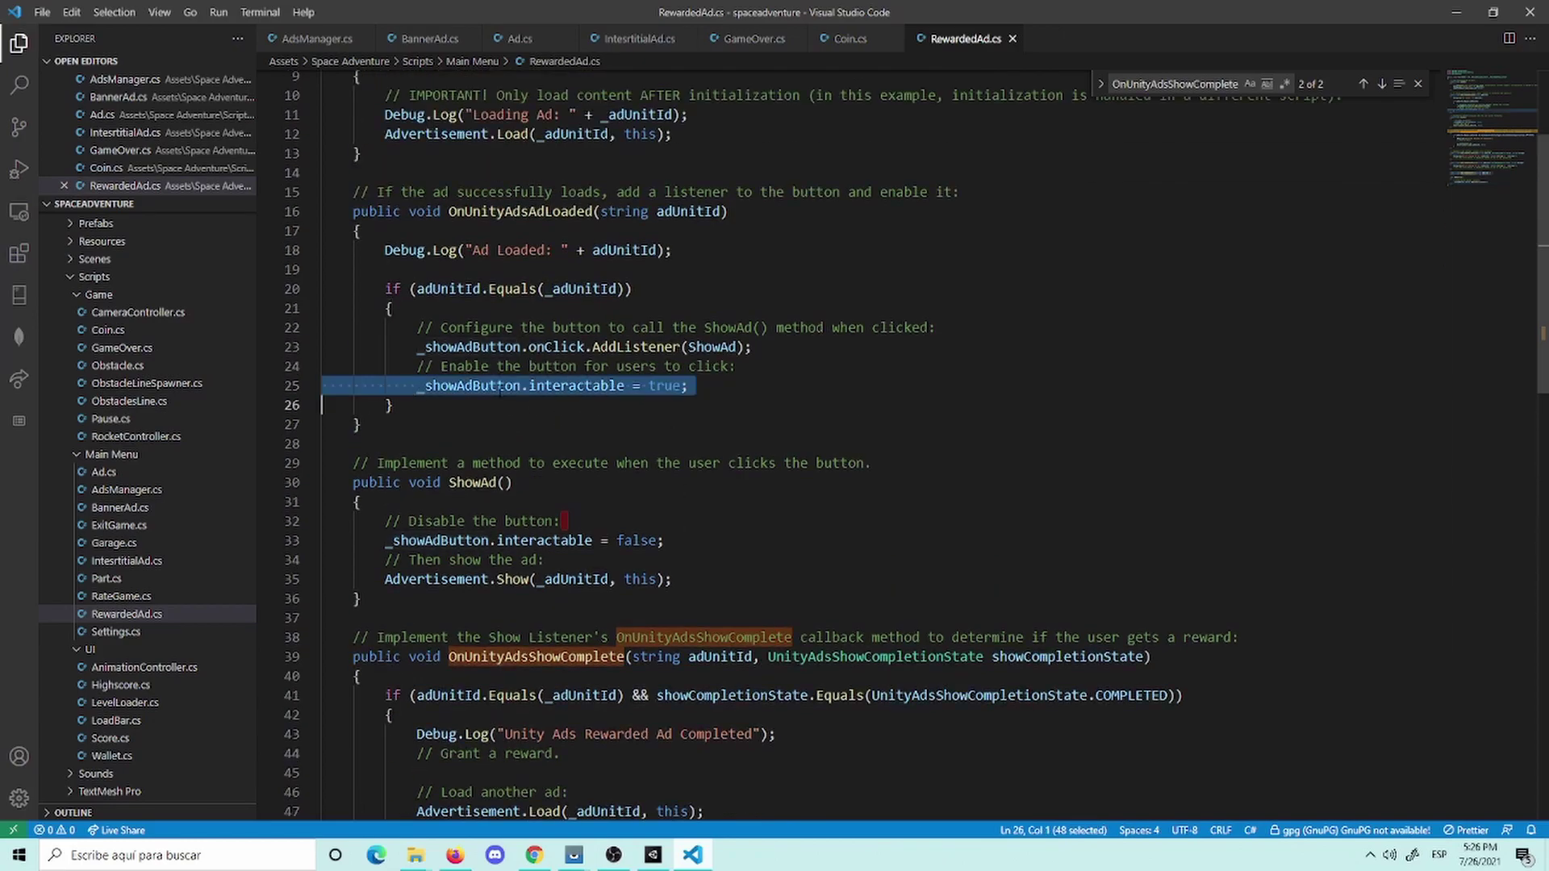
key(BackSpace)
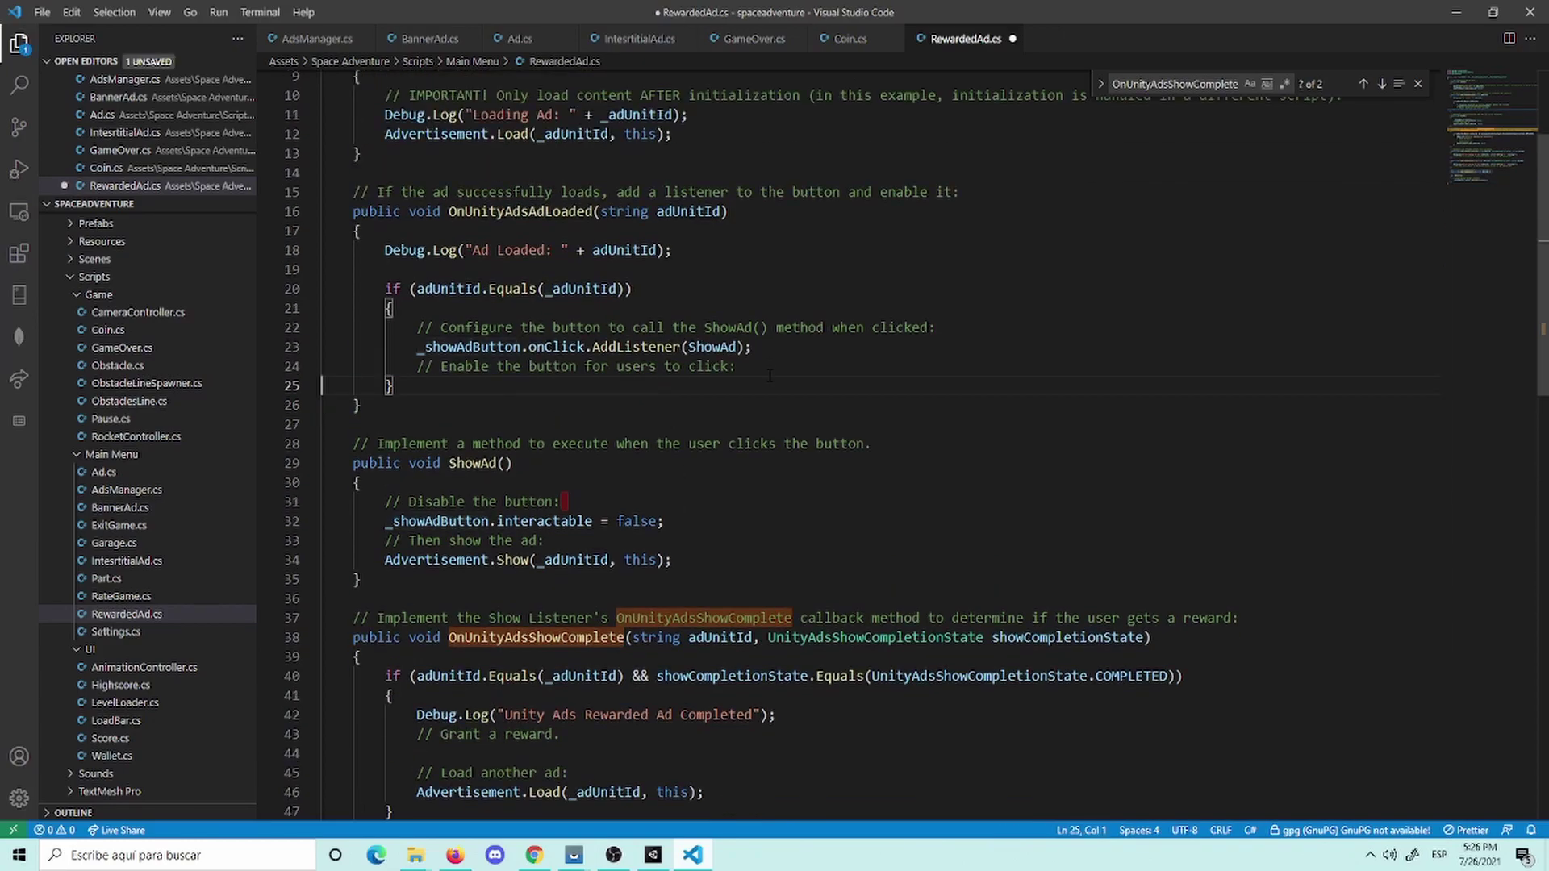
key(ctrl+z)
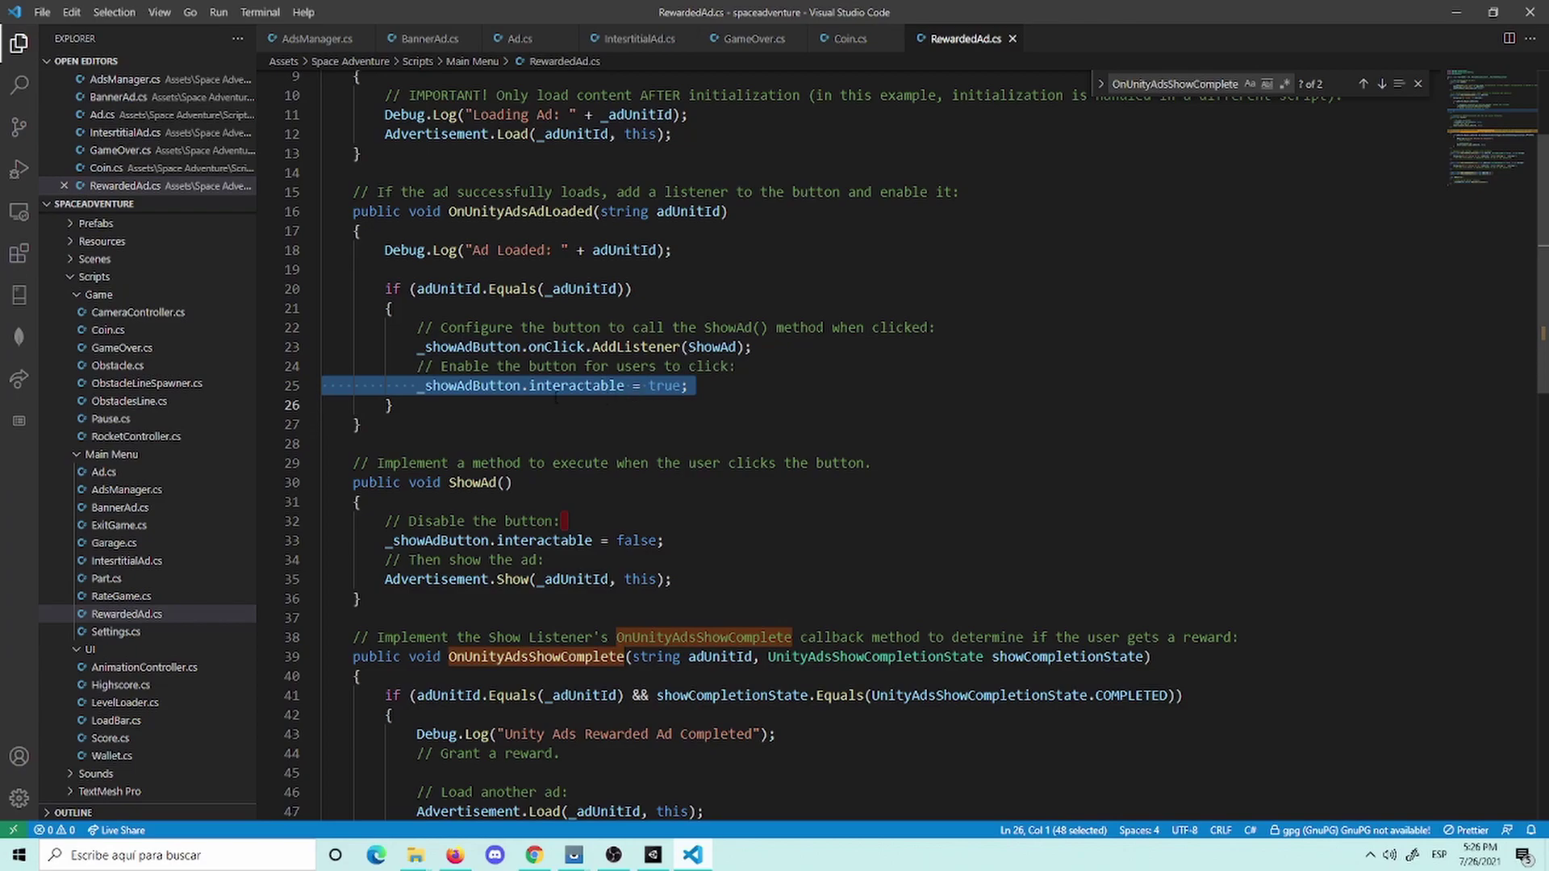
click(419, 390)
text(//)
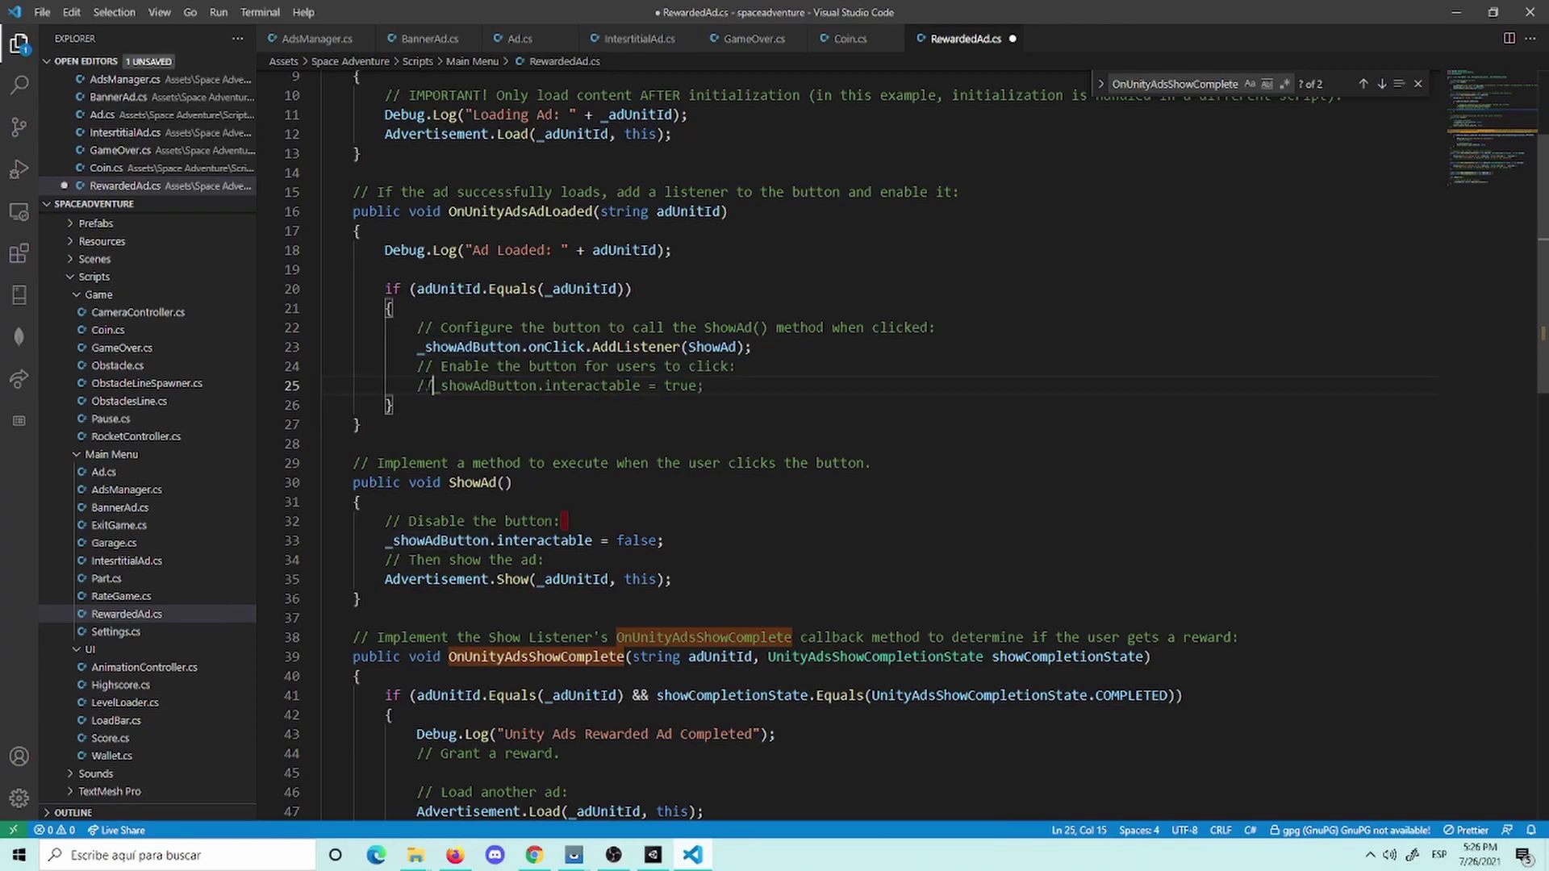
key(Up)
key(Up)
key(Left)
text(//)
key(ctrl+s)
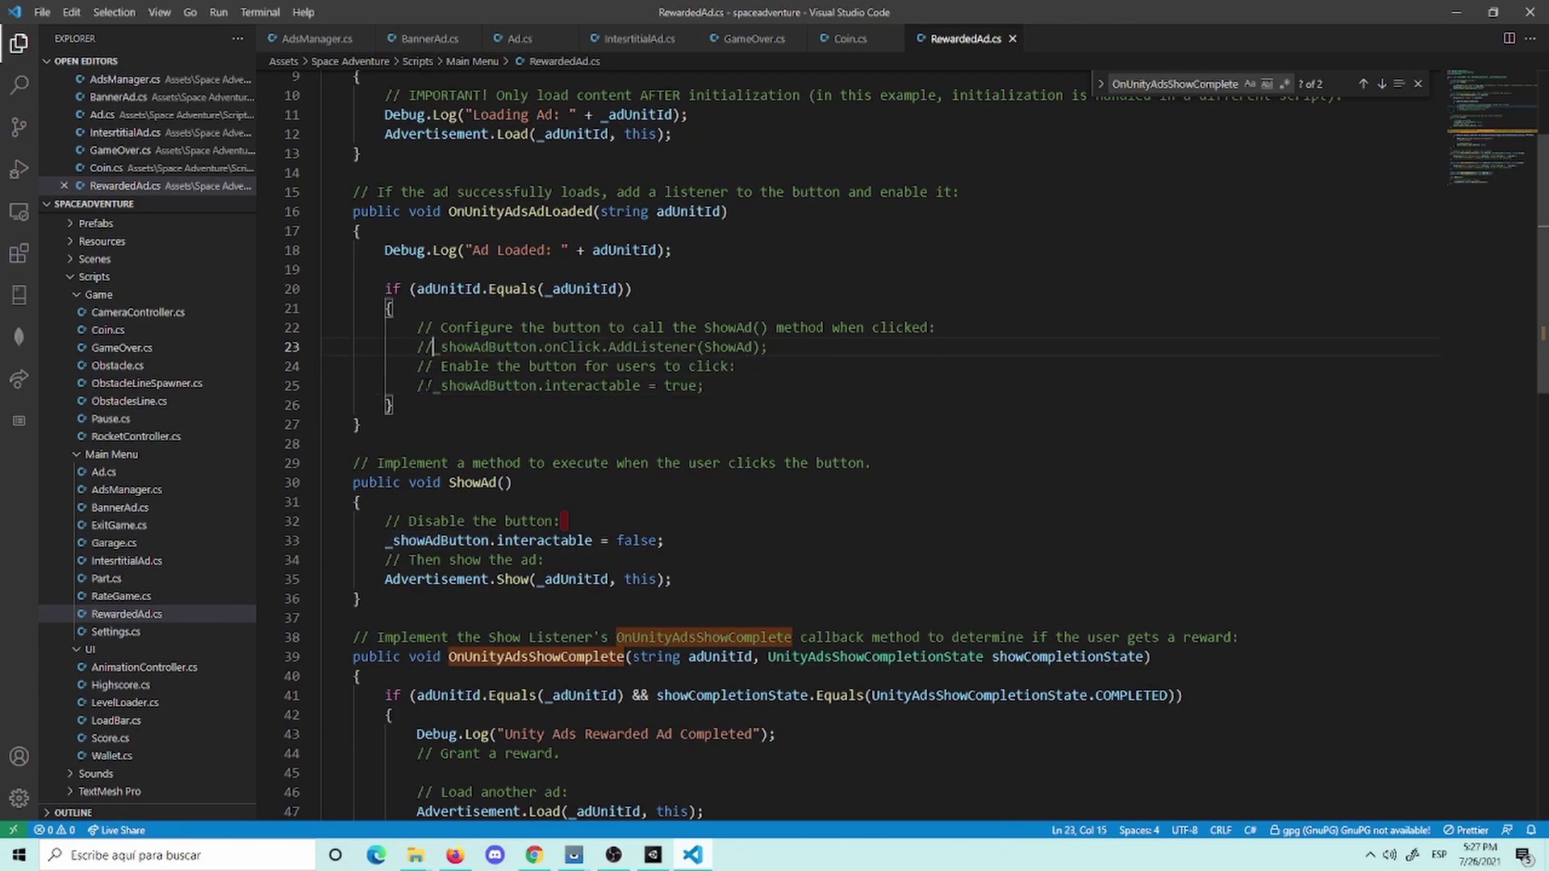
Step: Comment out the _showAdButton.interactable = false line and move to the RemoveAllListeners line
scroll(916, 446, down, 1)
scroll(915, 445, down, 1)
click(385, 459)
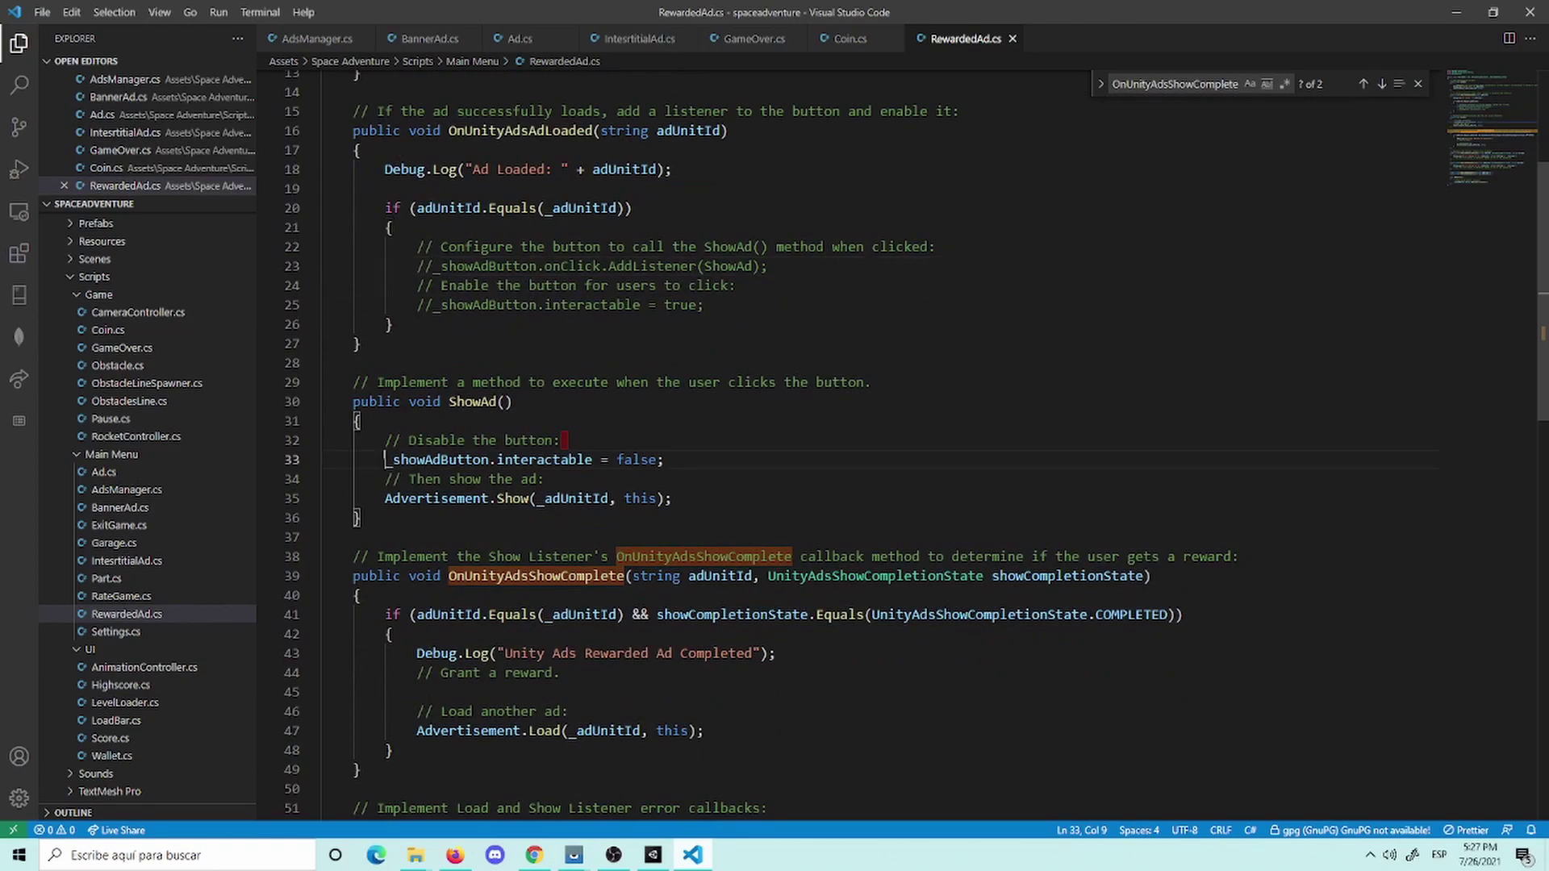
text(//)
scroll(915, 446, down, 3)
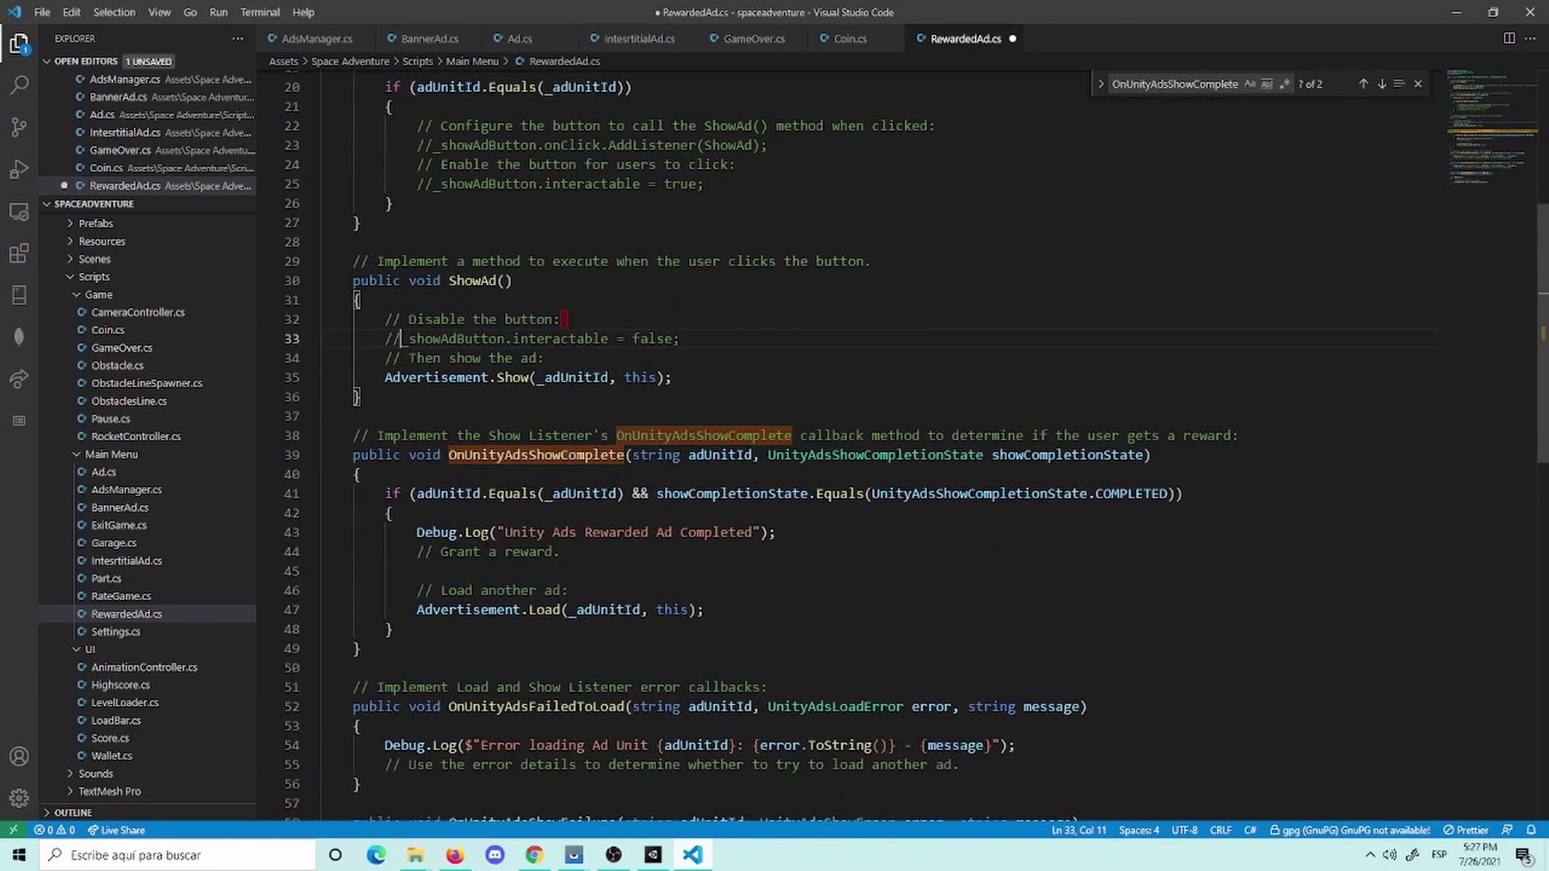
scroll(465, 547, down, 6)
scroll(465, 546, down, 2)
scroll(466, 546, down, 1)
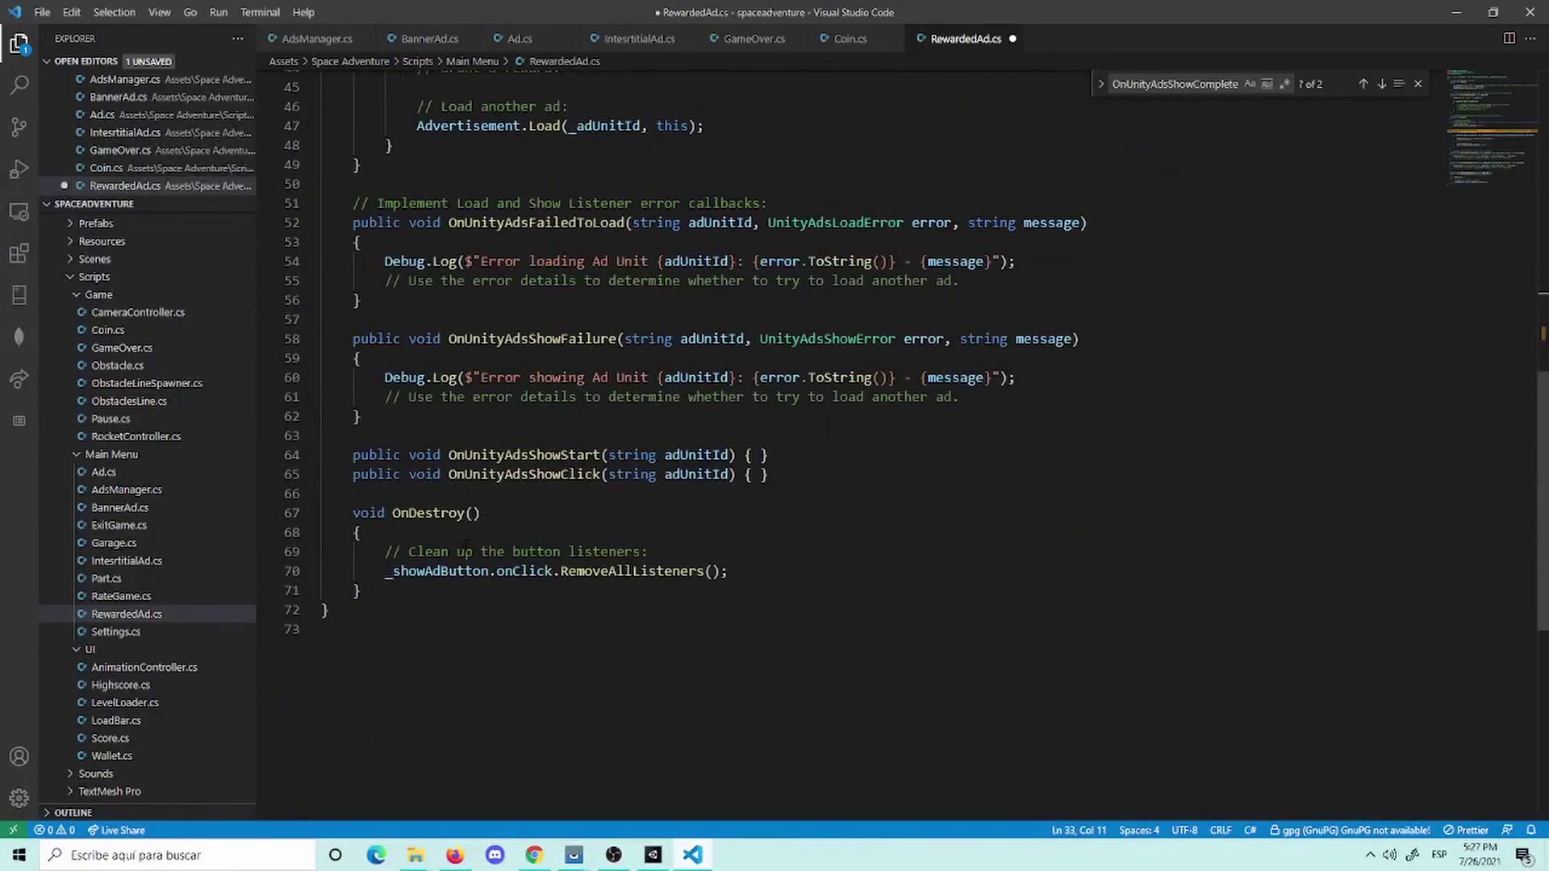
click(387, 574)
Step: Comment out the RemoveAllListeners line, save, and open Unity's namespace error in the script
text(//)
key(ctrl+s)
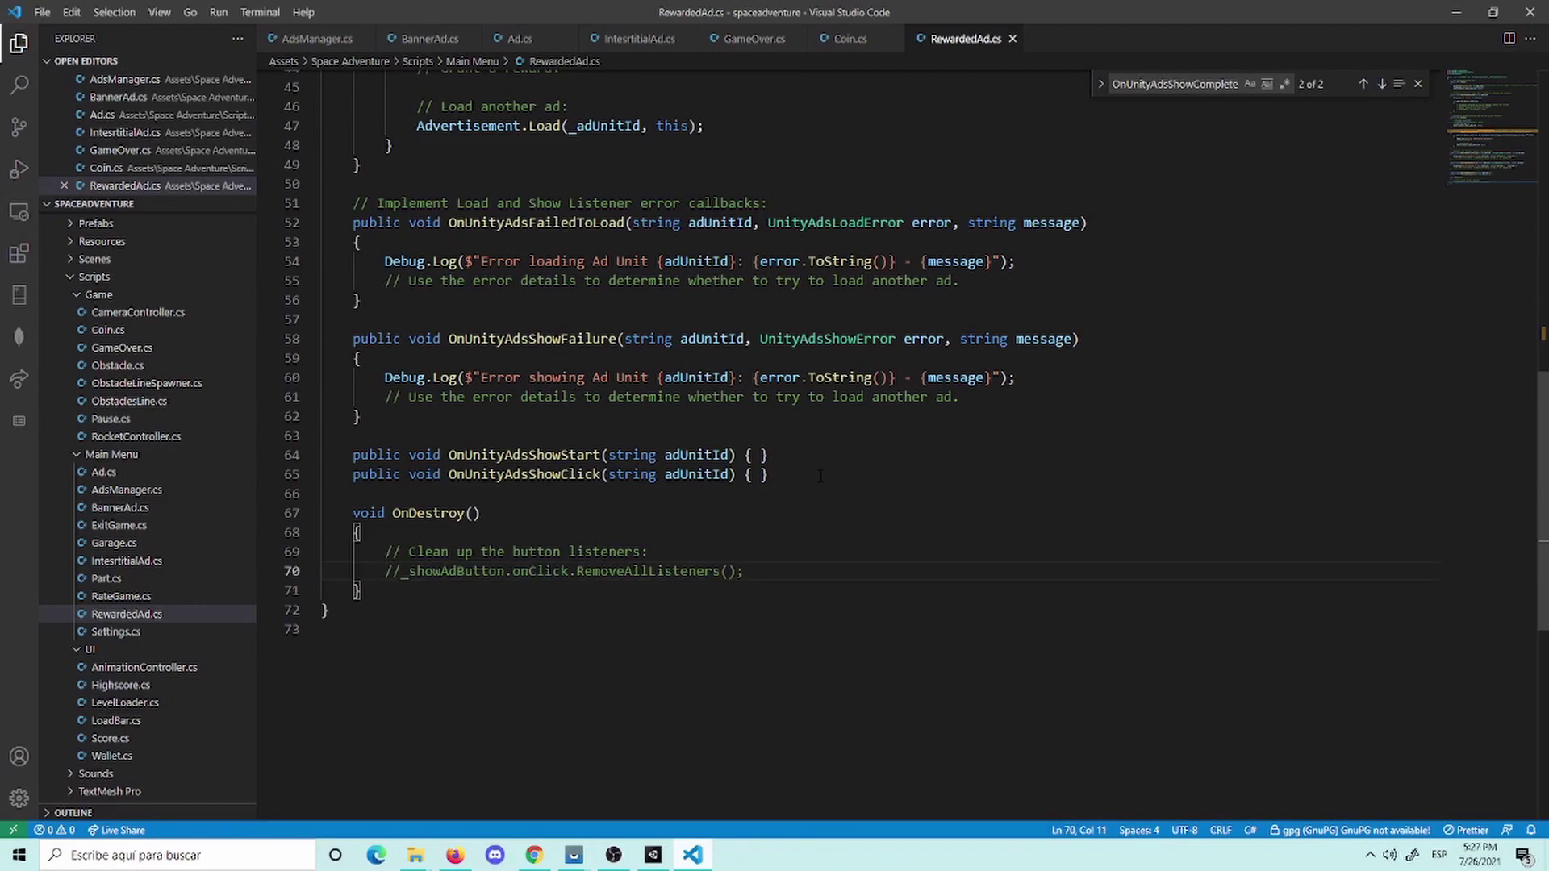
scroll(820, 476, up, 1)
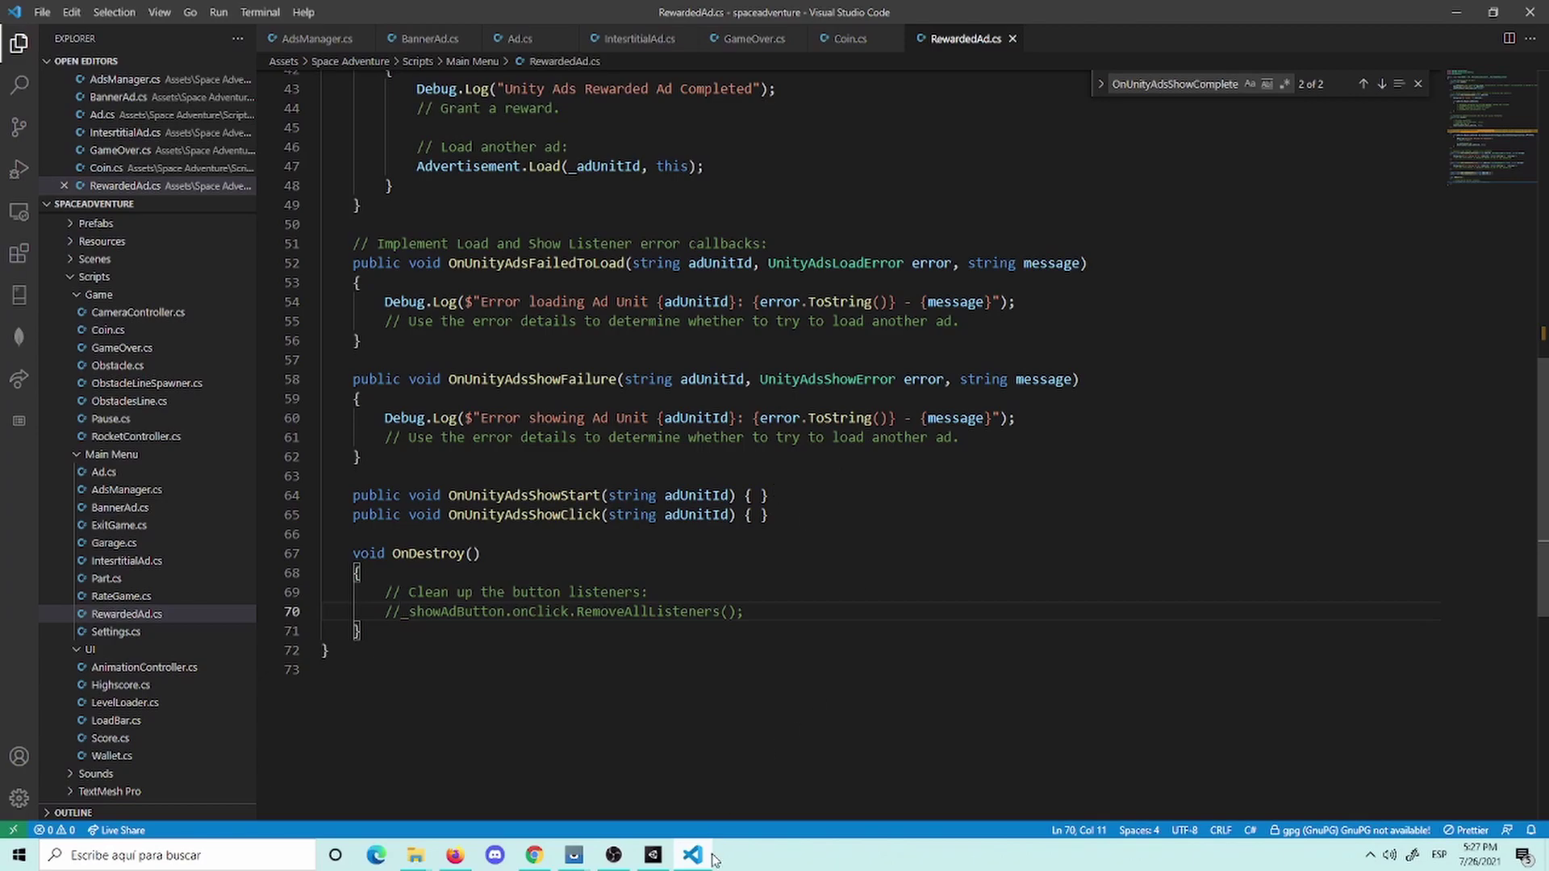
key(alt+Tab)
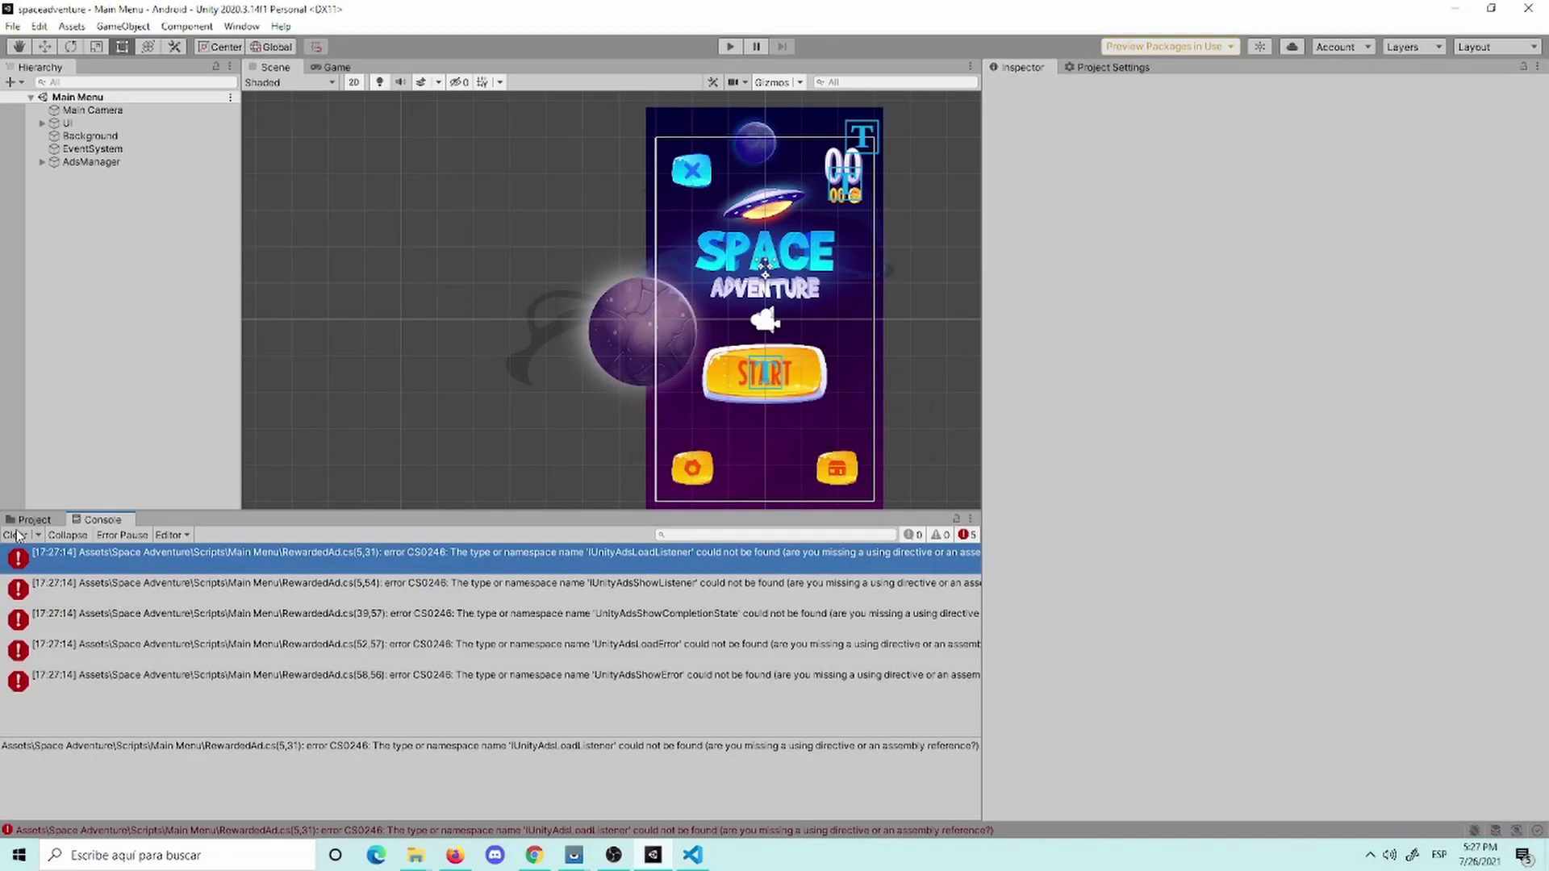
double_click(736, 554)
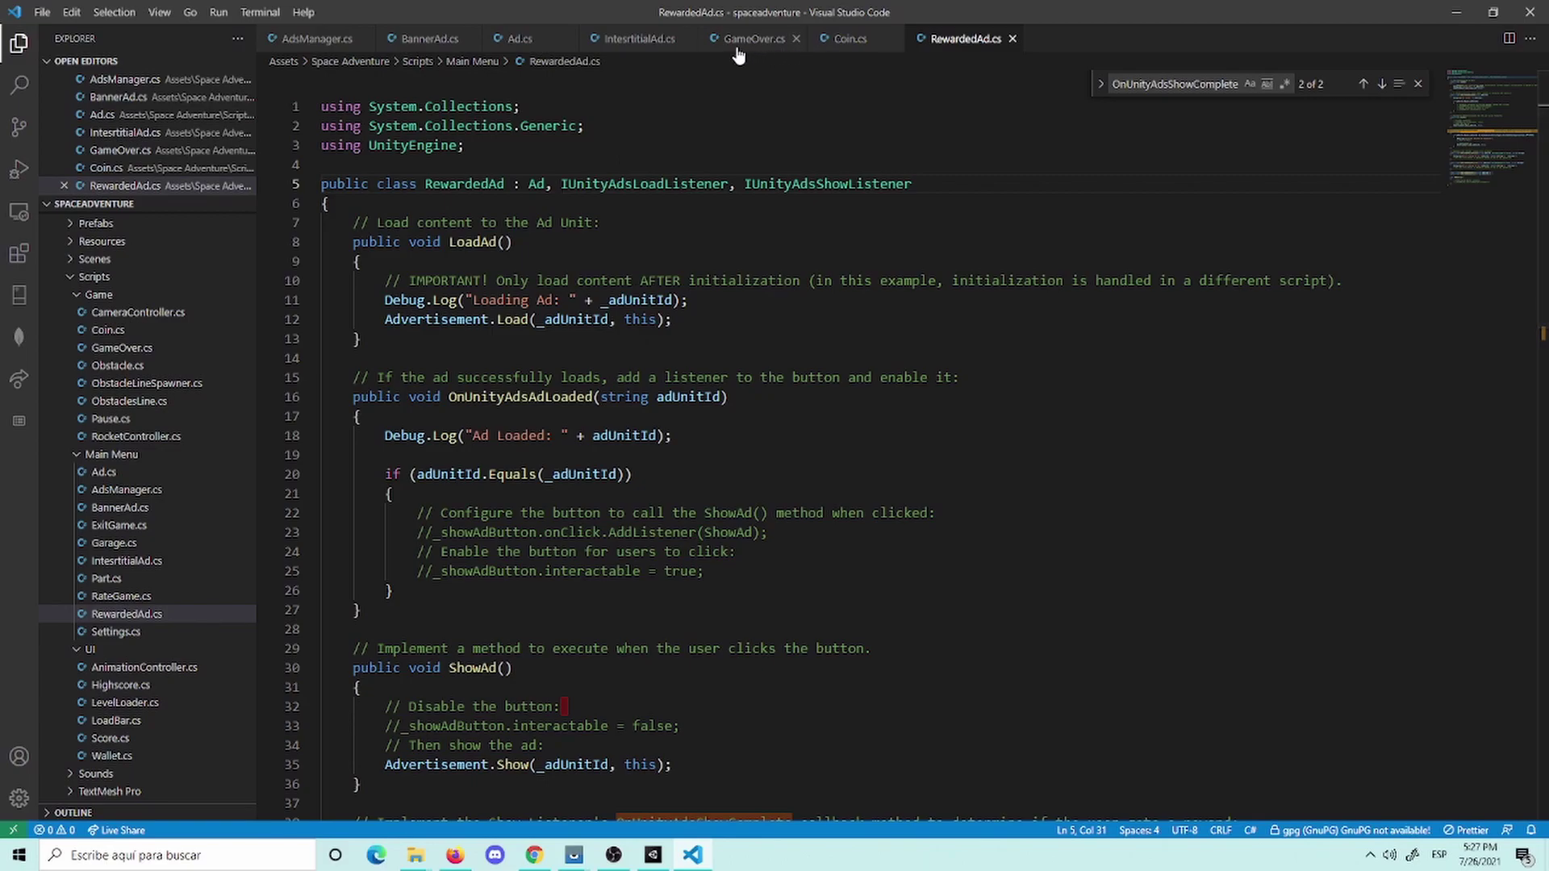
Step: Copy 'using UnityEngine.Advertisements;' from IntesrtitialAd.cs into RewardedAd.cs and recompile in Unity
click(637, 39)
scroll(806, 444, up, 5)
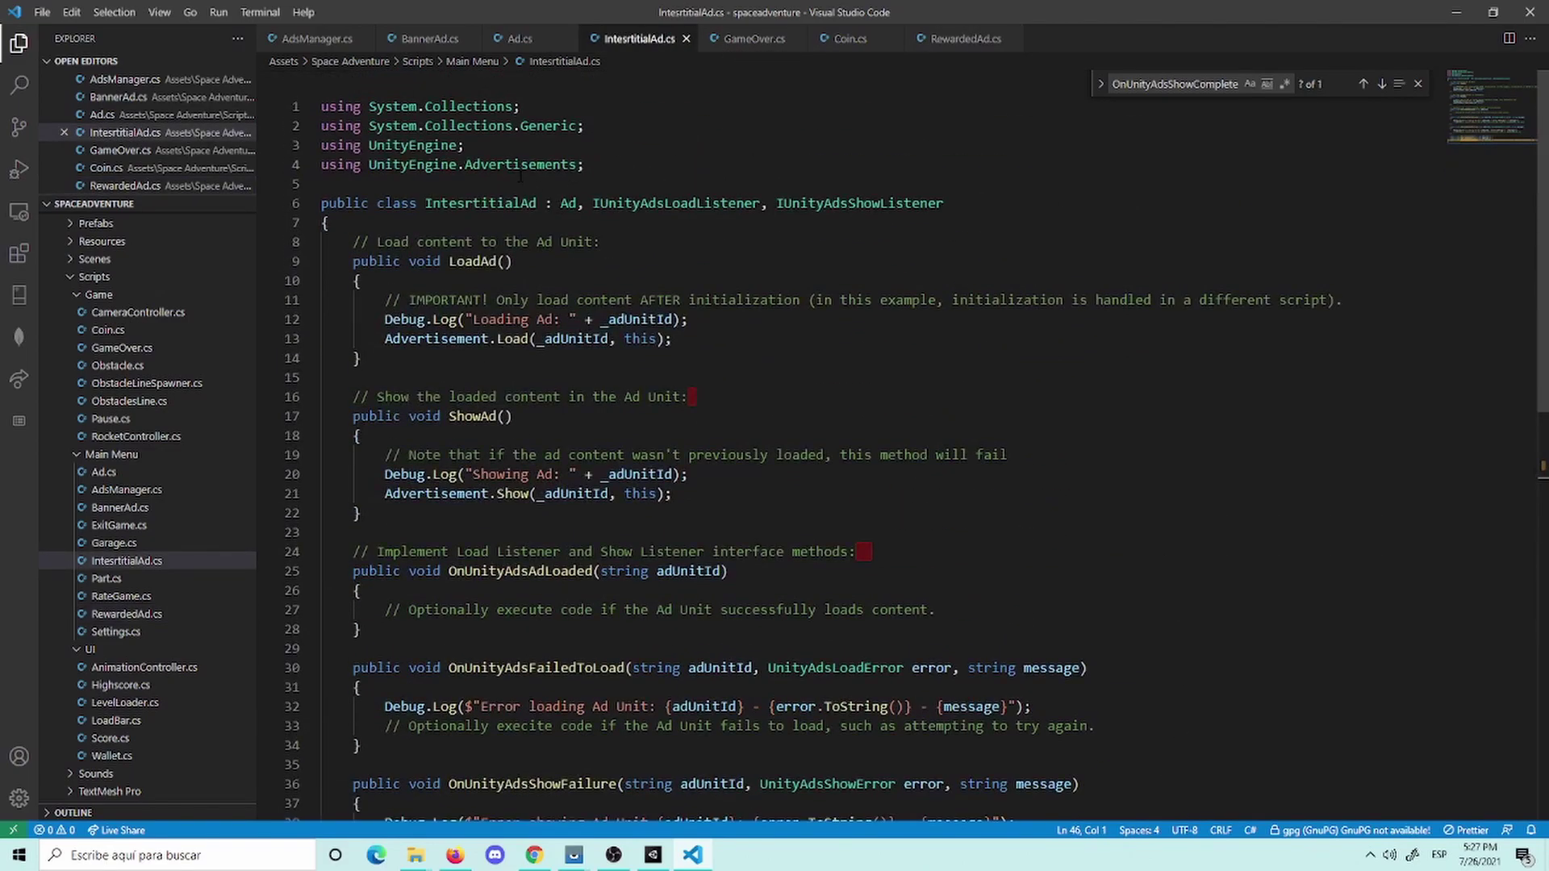
triple_click(516, 165)
key(ctrl+c)
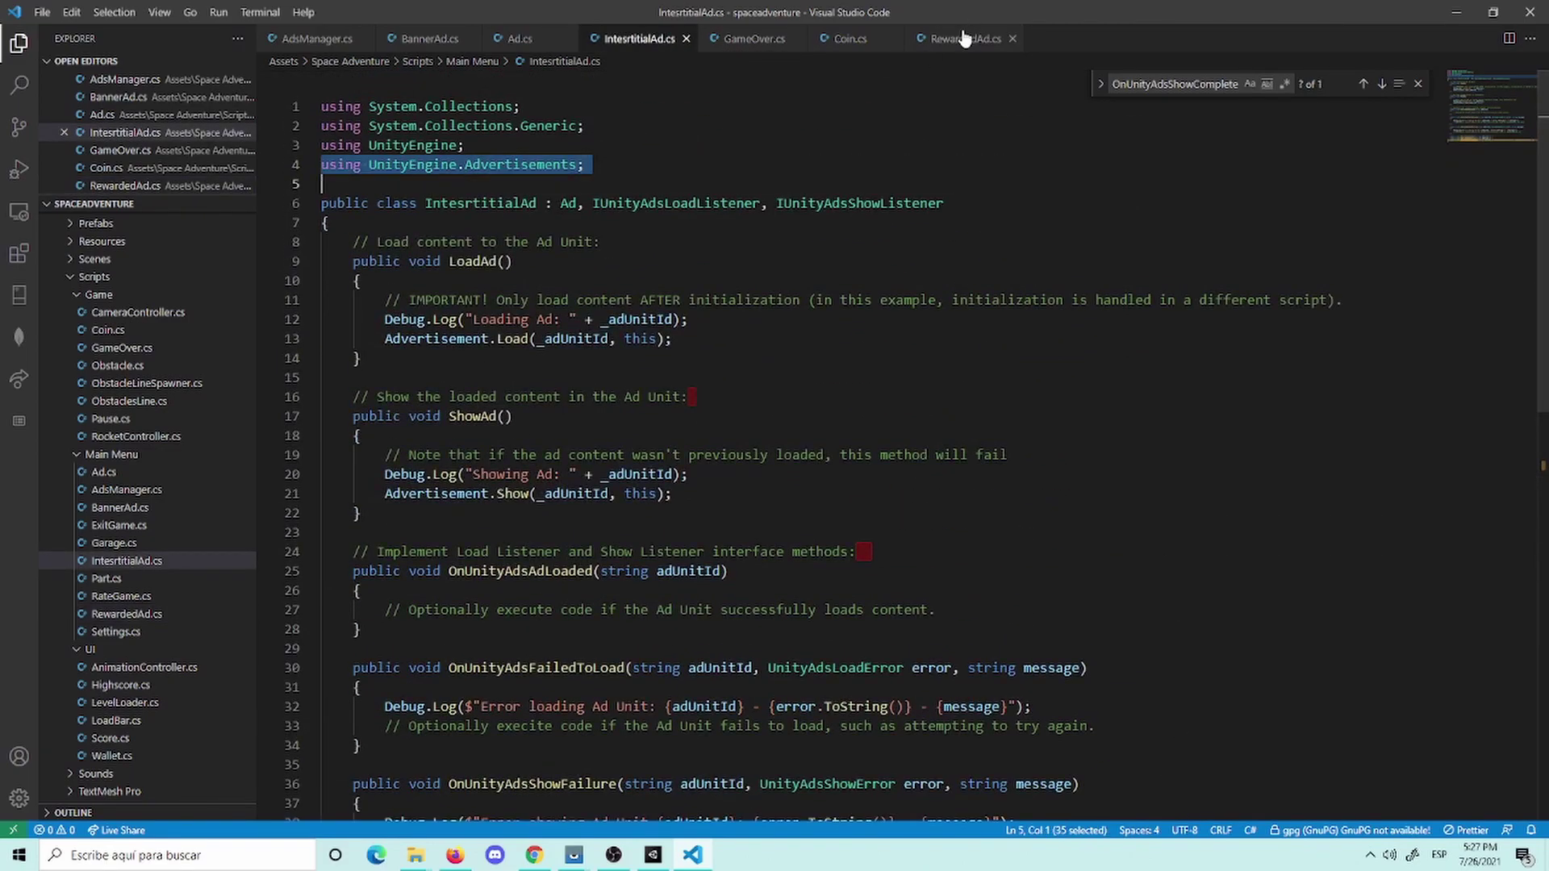
key(ctrl+Tab)
click(549, 145)
key(Return)
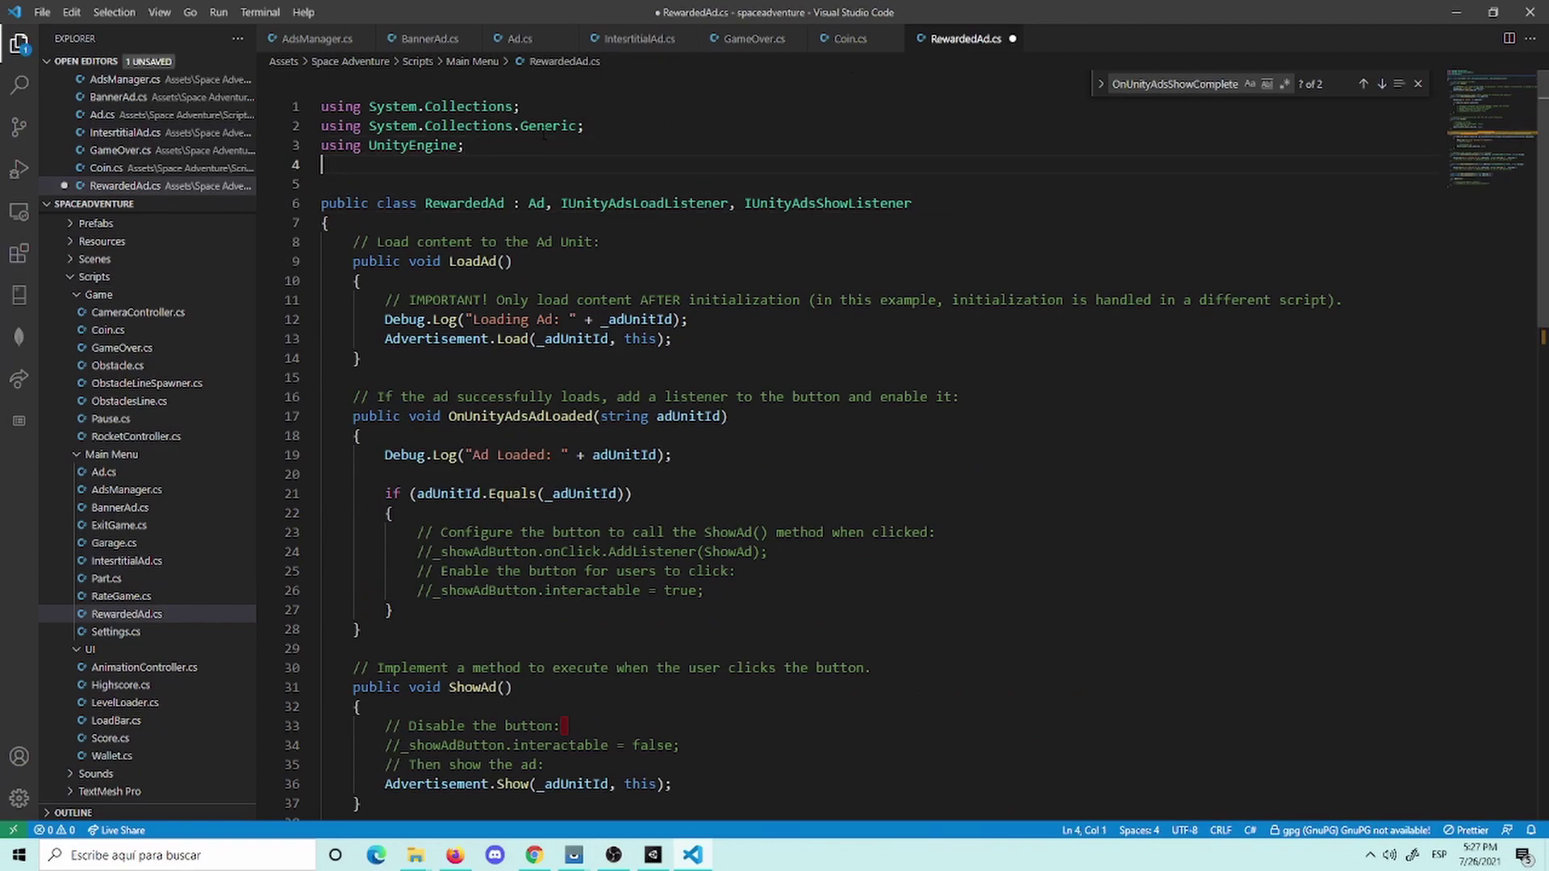
key(ctrl+v)
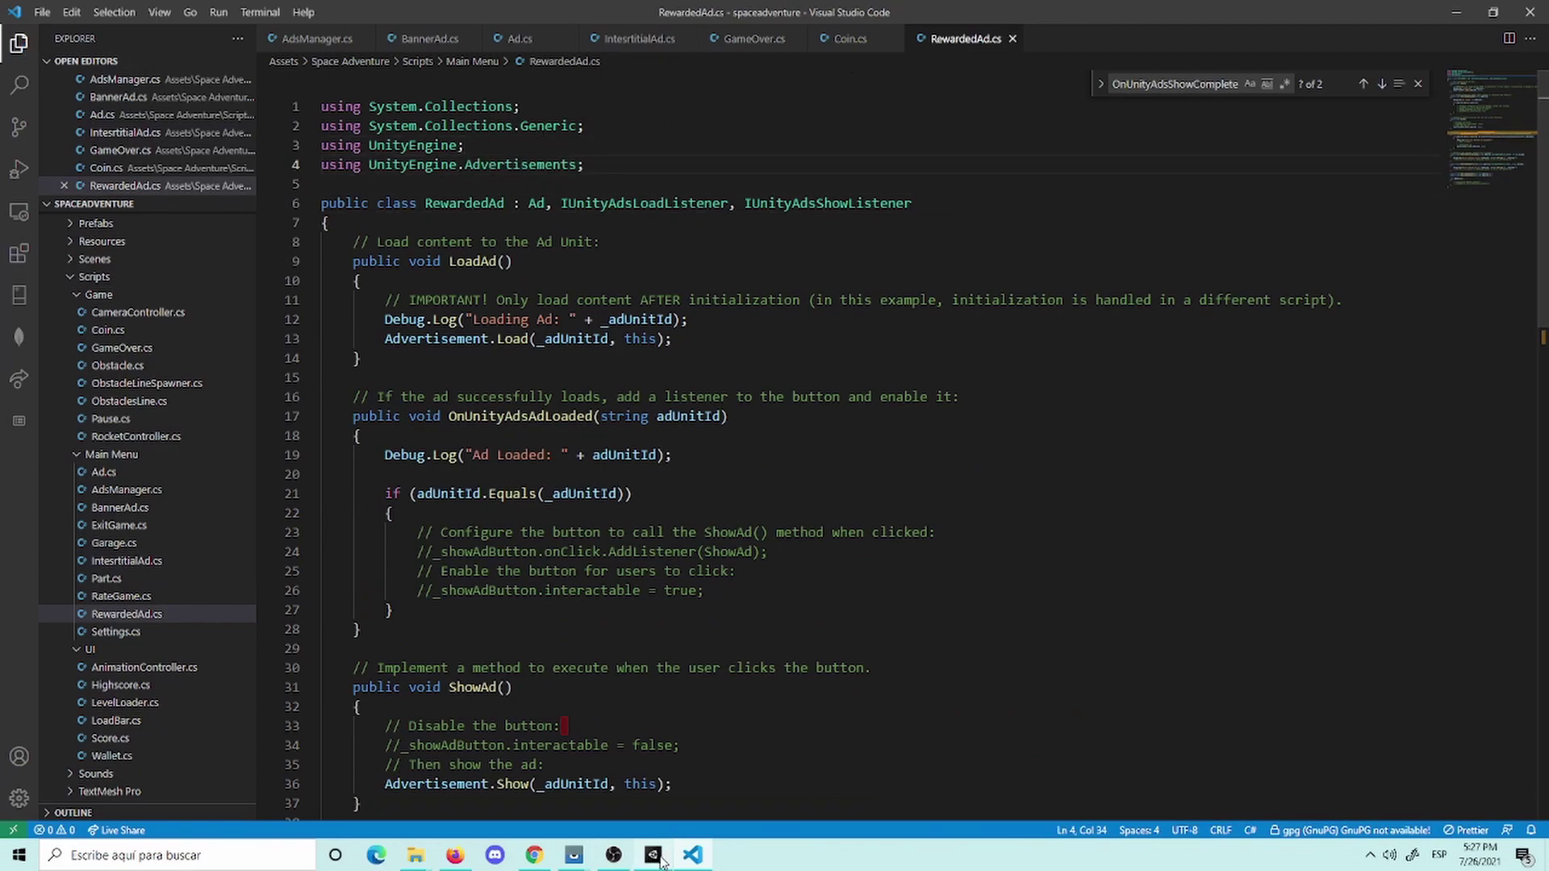
click(653, 855)
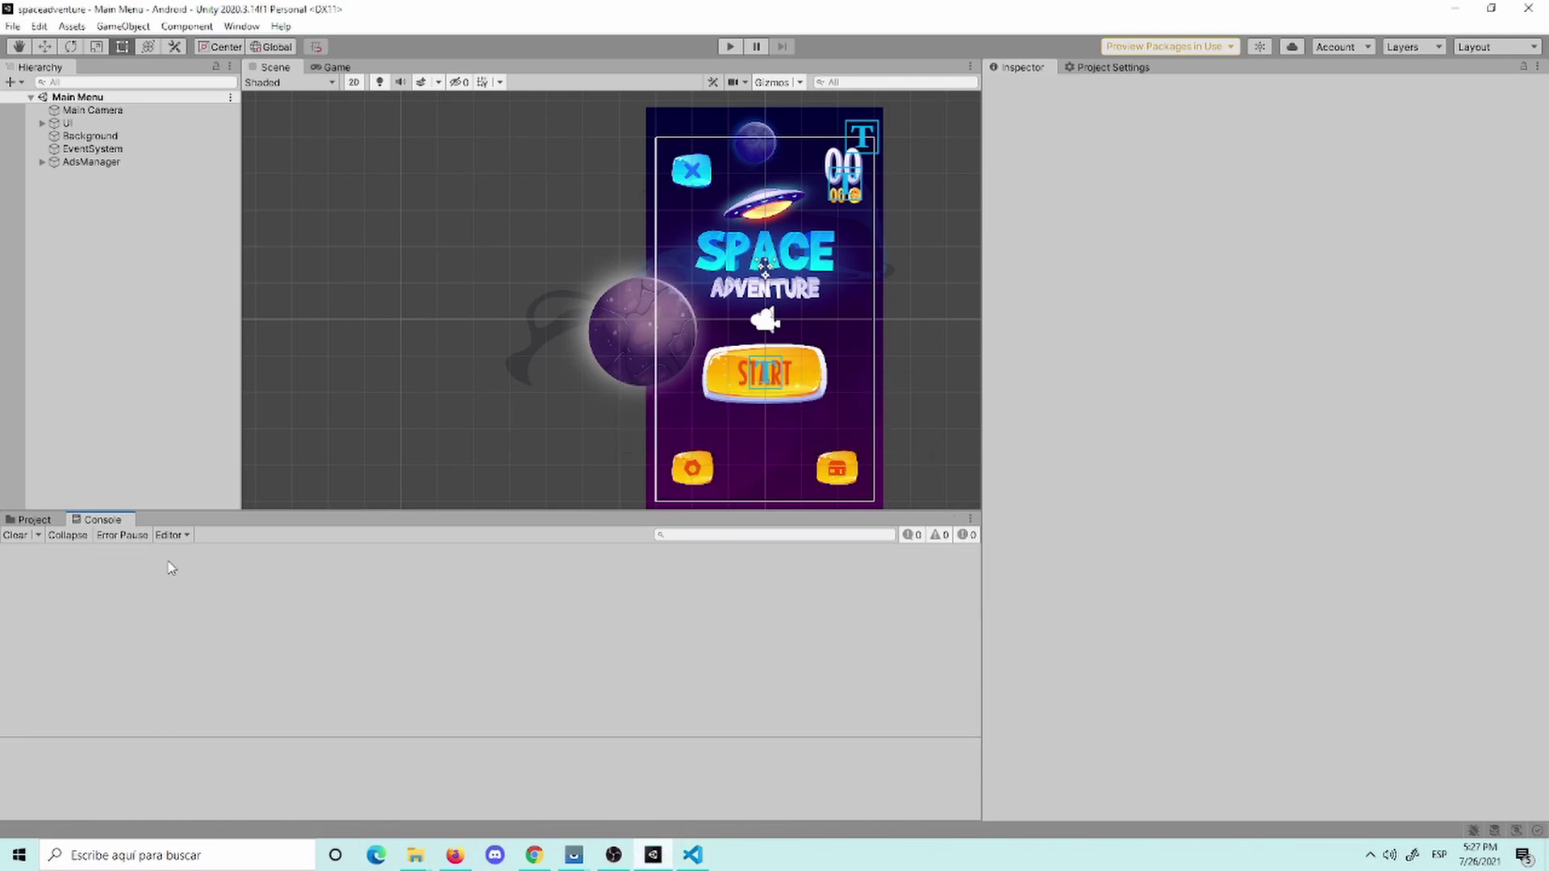
Step: Delete the three empty listener method stubs from IntesrtitialAd.cs
click(692, 855)
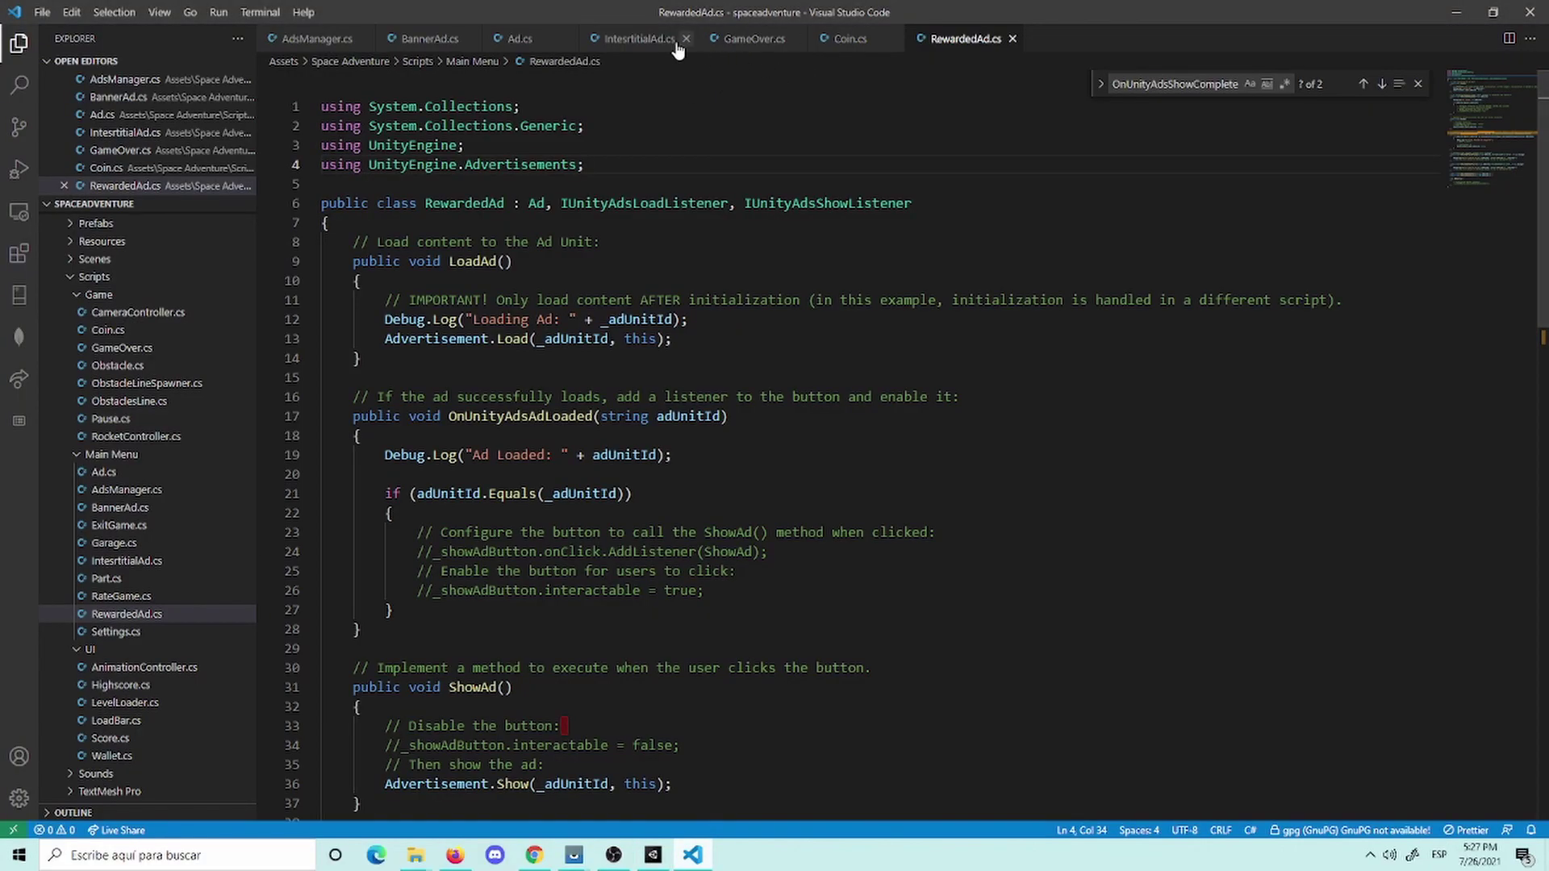
click(639, 39)
scroll(646, 323, down, 7)
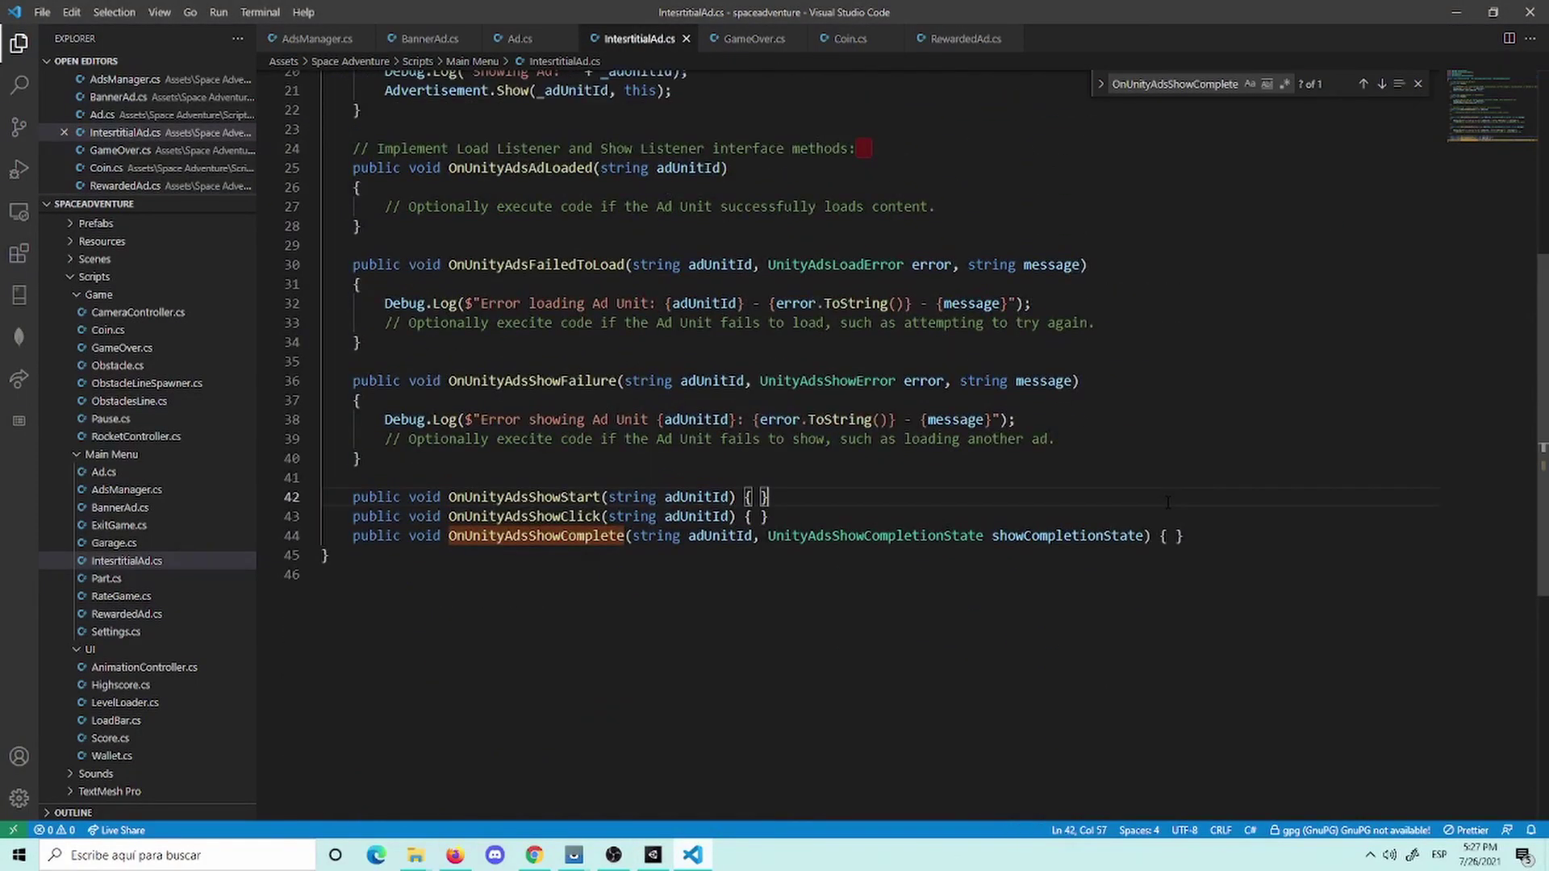
mouse_move(1183, 536)
mouse_down()
mouse_move(575, 536)
mouse_move(321, 516)
mouse_move(322, 497)
mouse_up()
key(BackSpace)
key(BackSpace)
key(BackSpace)
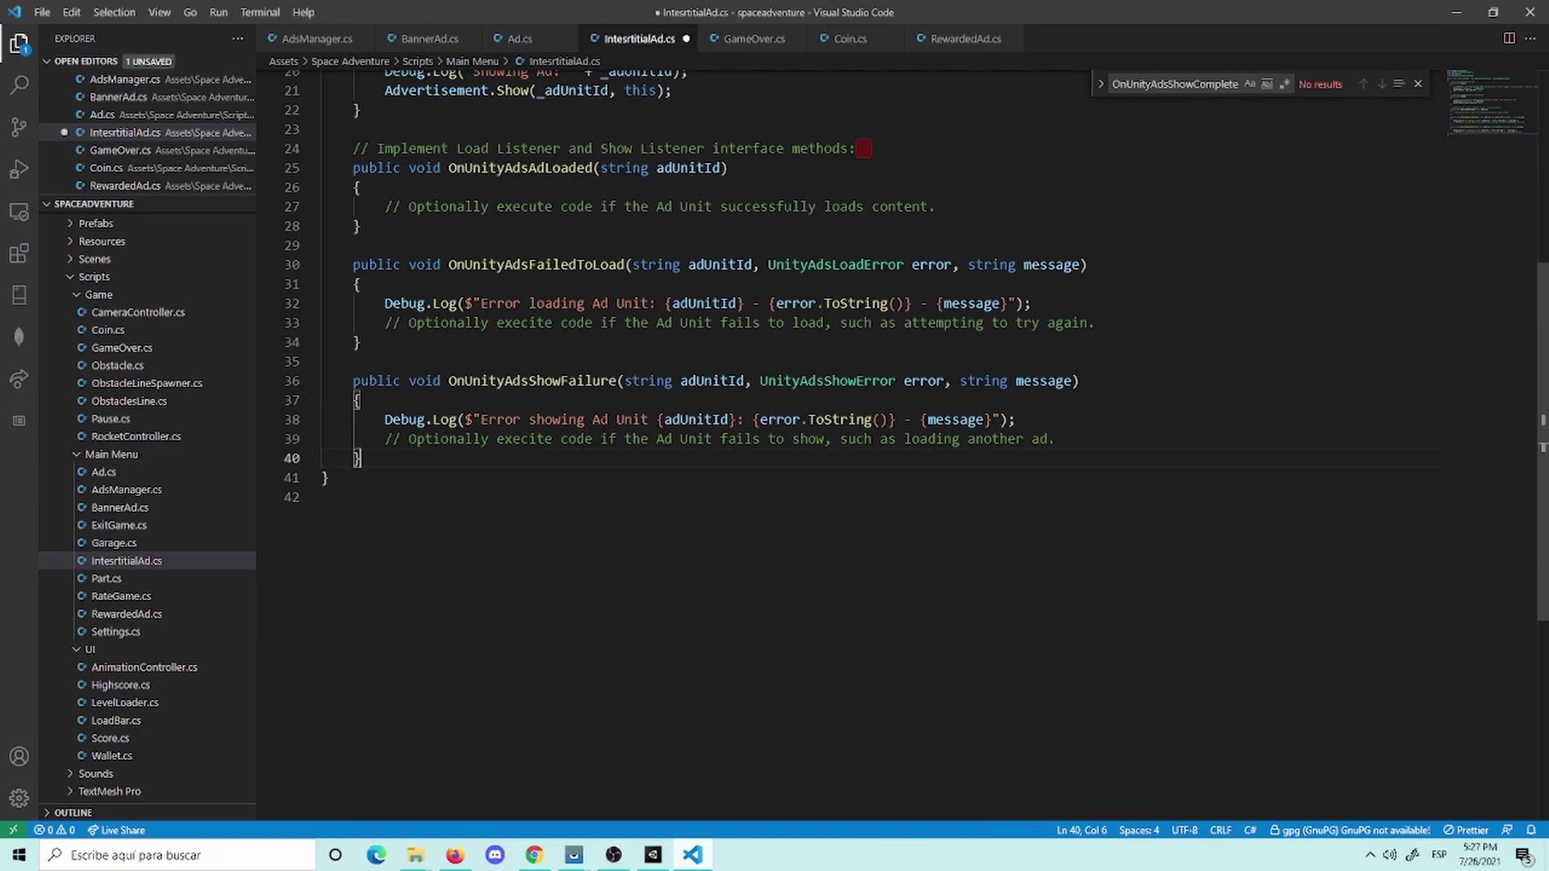
Step: Check compilation in Unity, then restore the deleted stubs and save IntesrtitialAd.cs
click(652, 848)
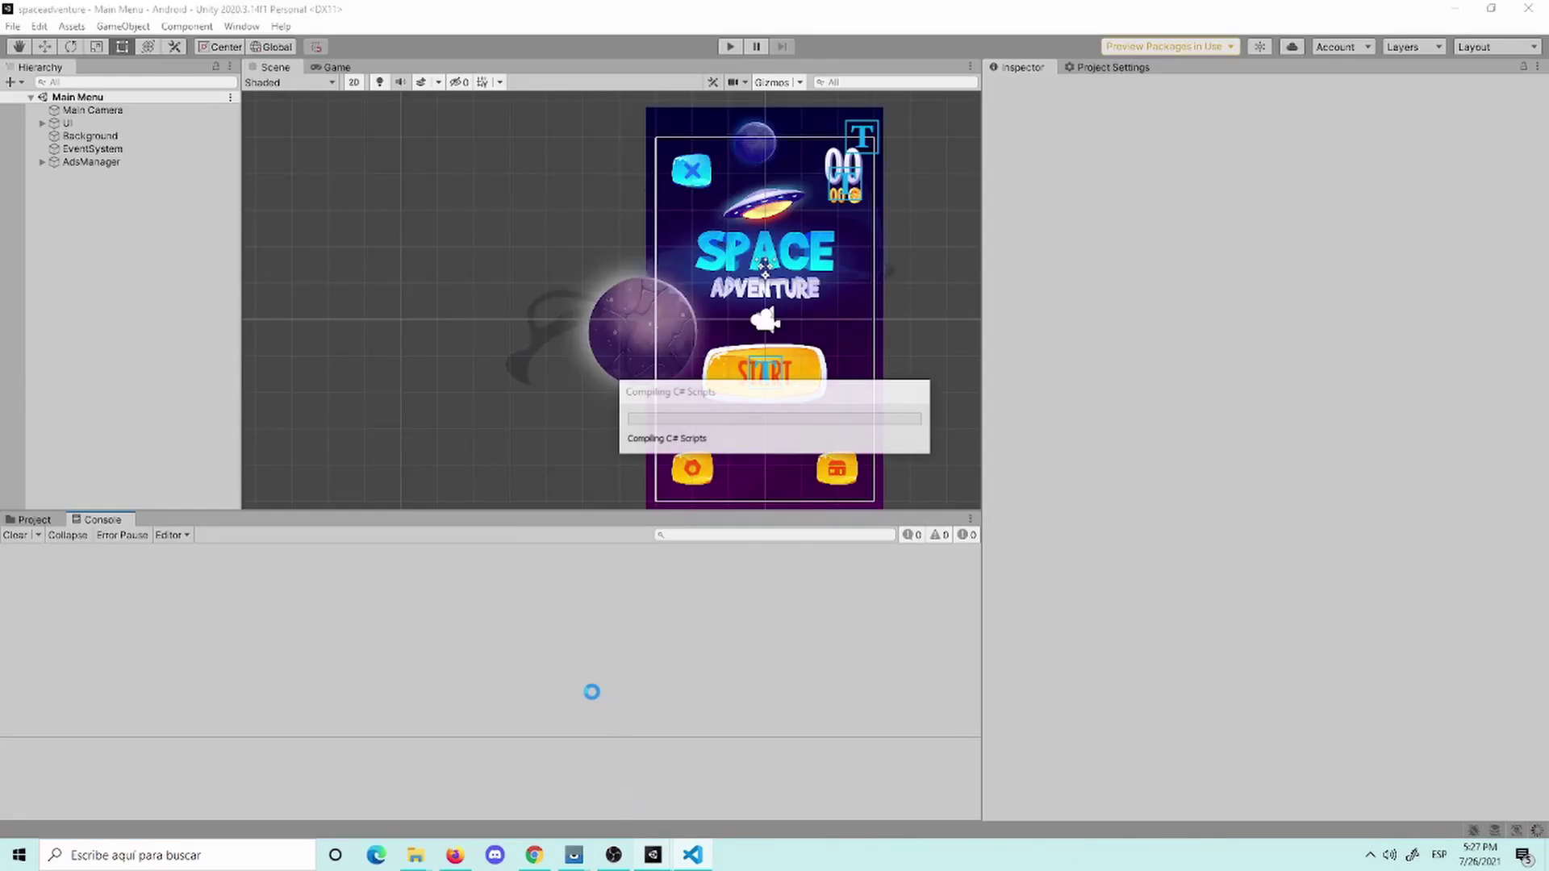
click(692, 853)
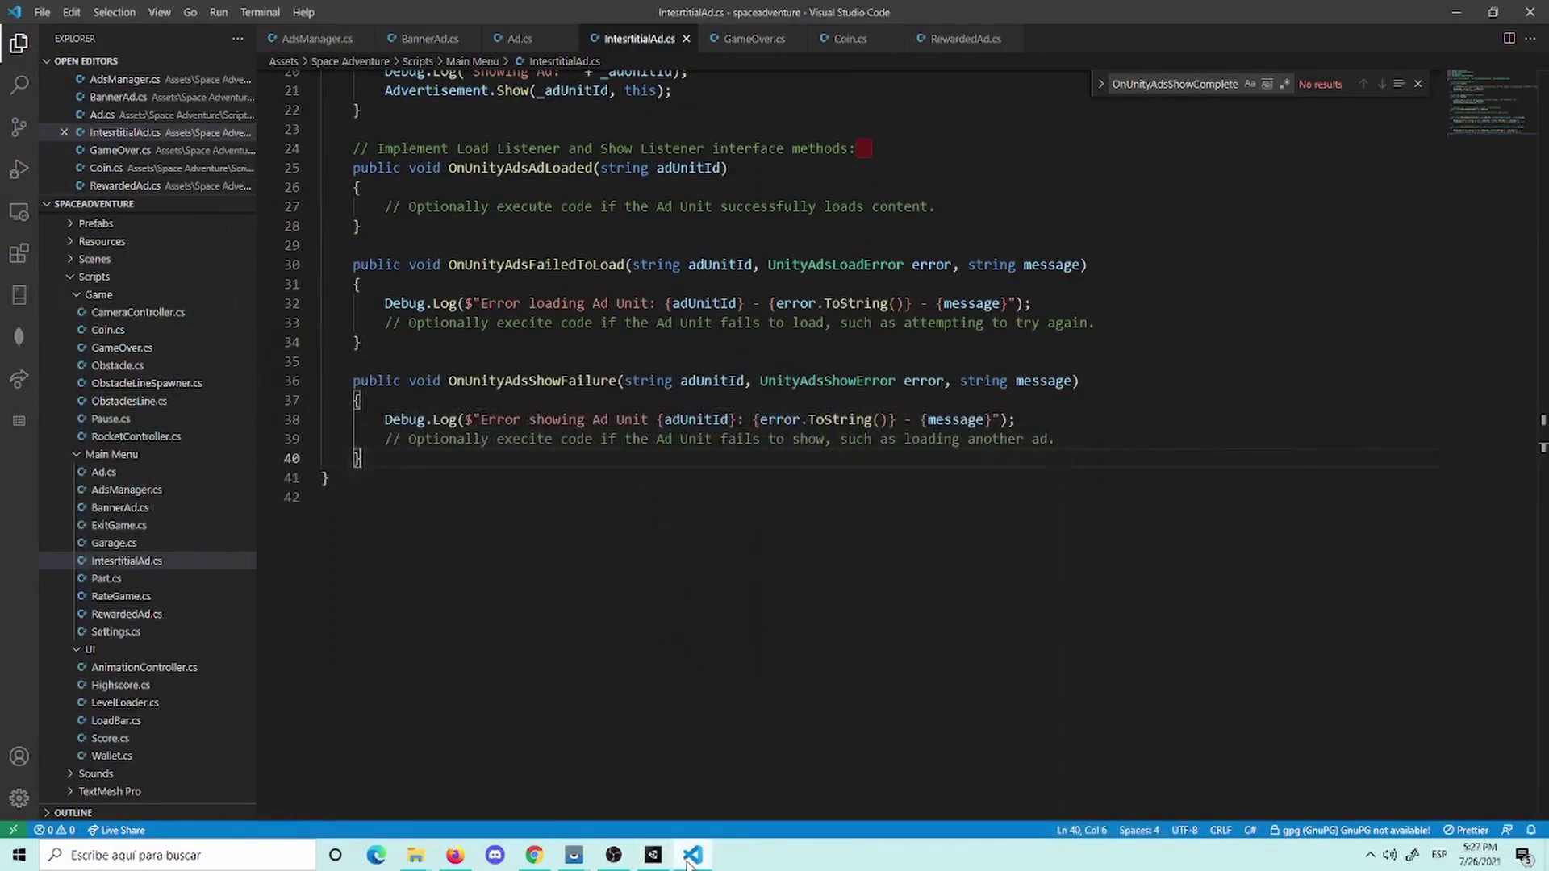
key(Return)
key(Return)
key(ctrl+z)
key(ctrl+z)
key(ctrl+z)
key(ctrl+s)
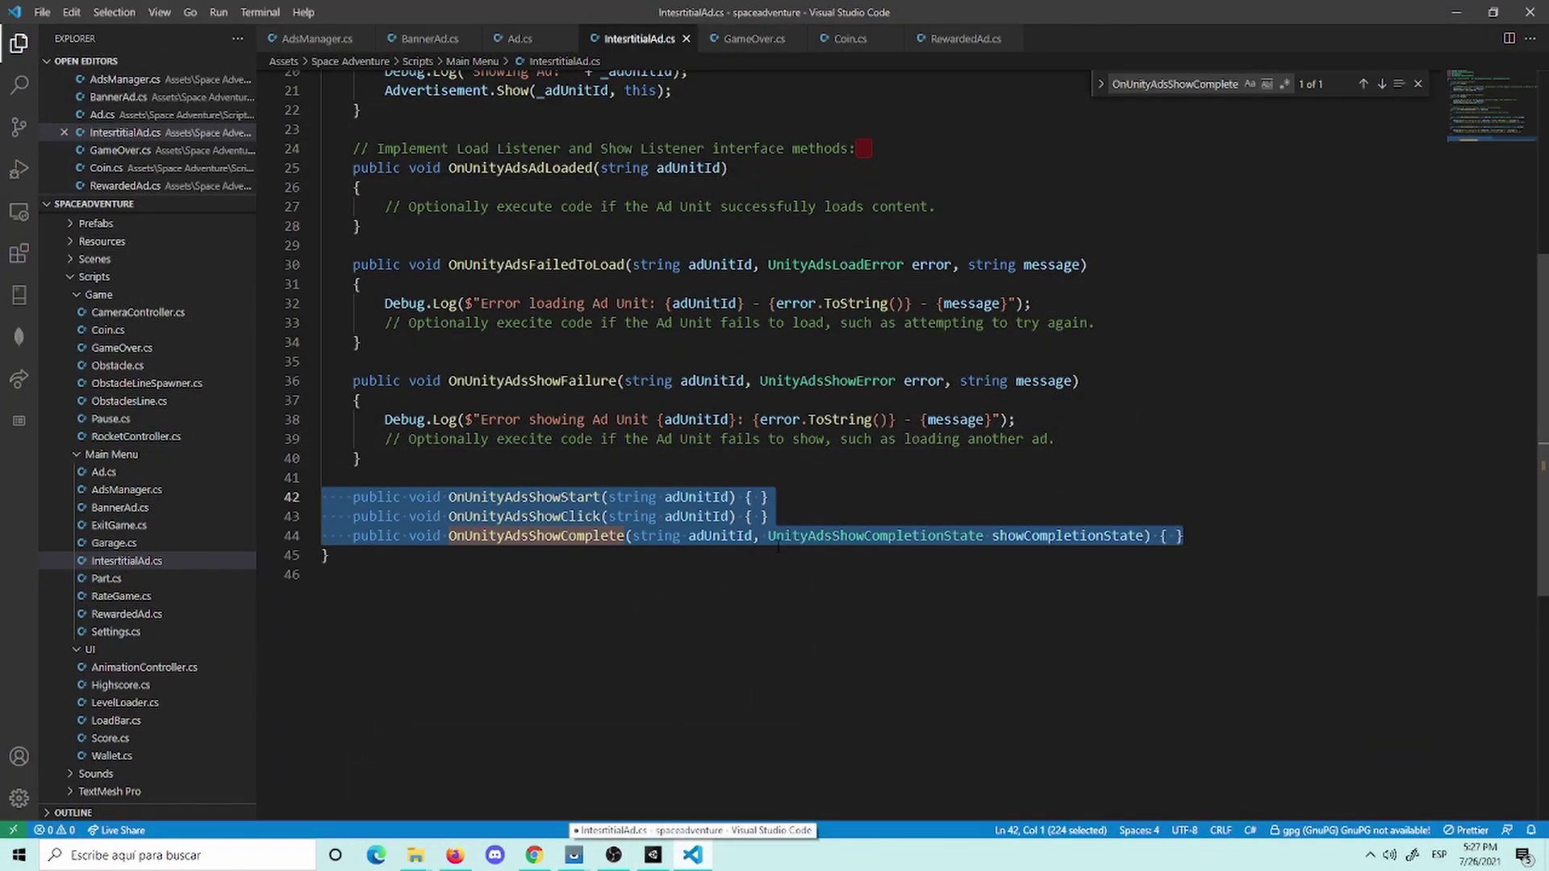
Step: Let Unity reload the scripts, then review RewardedAd.cs
click(653, 857)
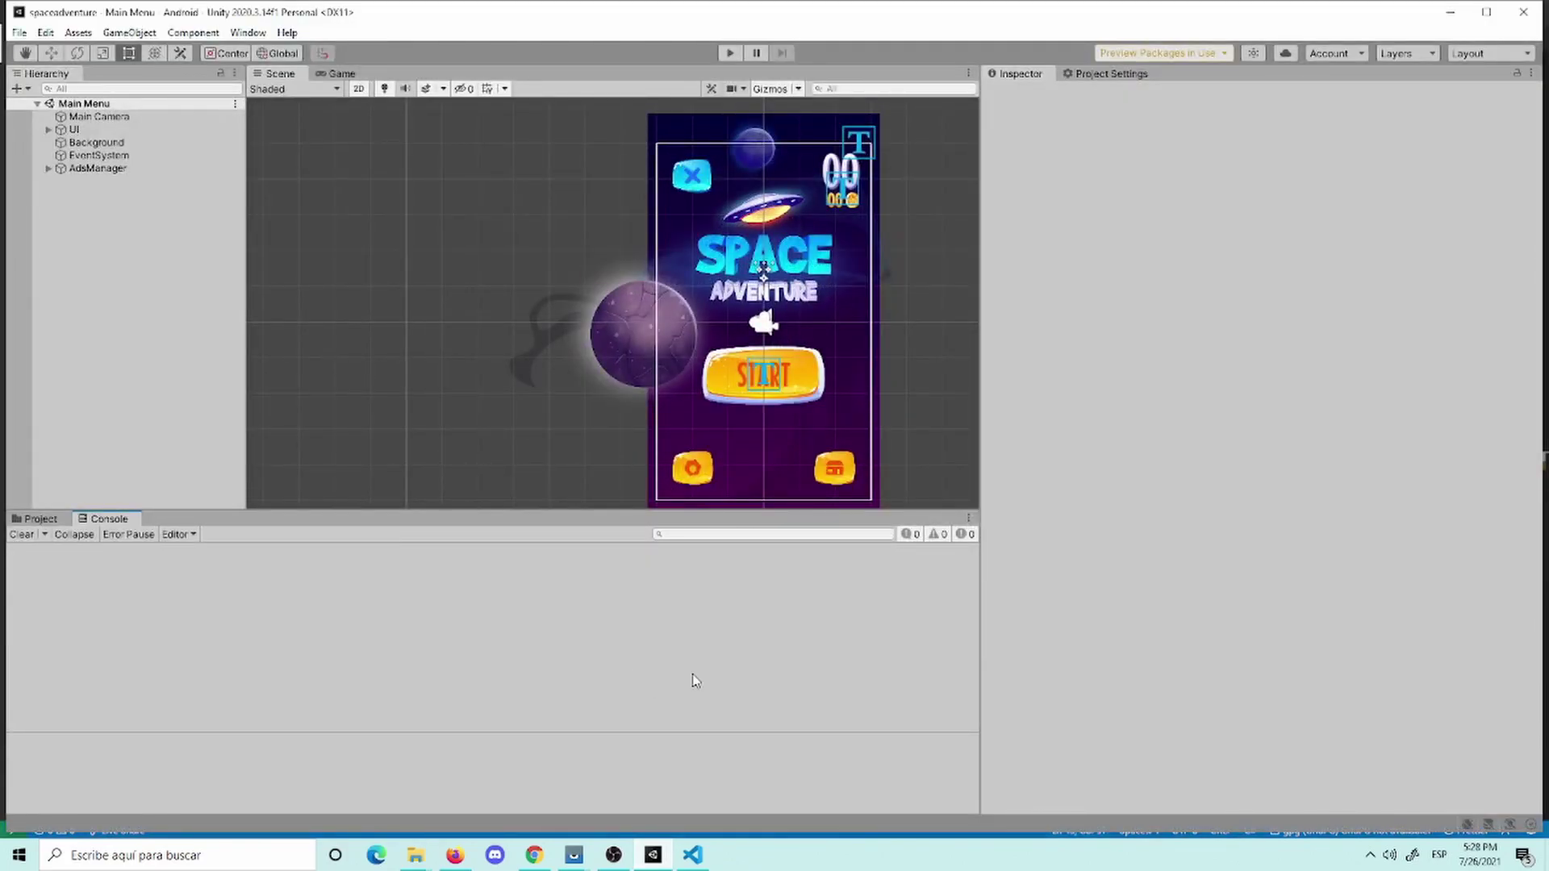
click(692, 855)
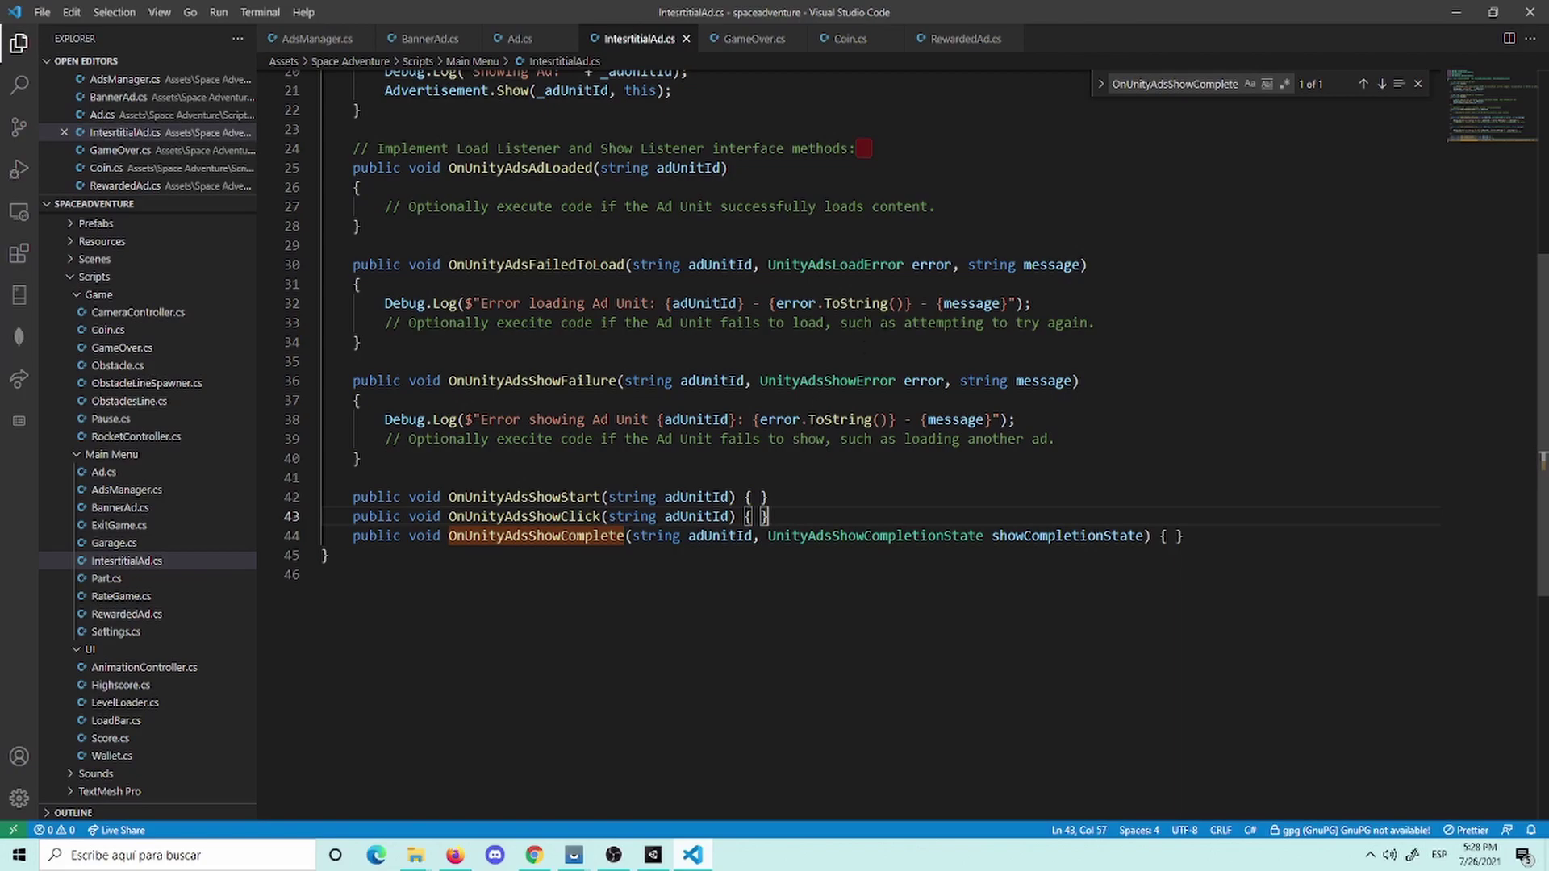
click(959, 39)
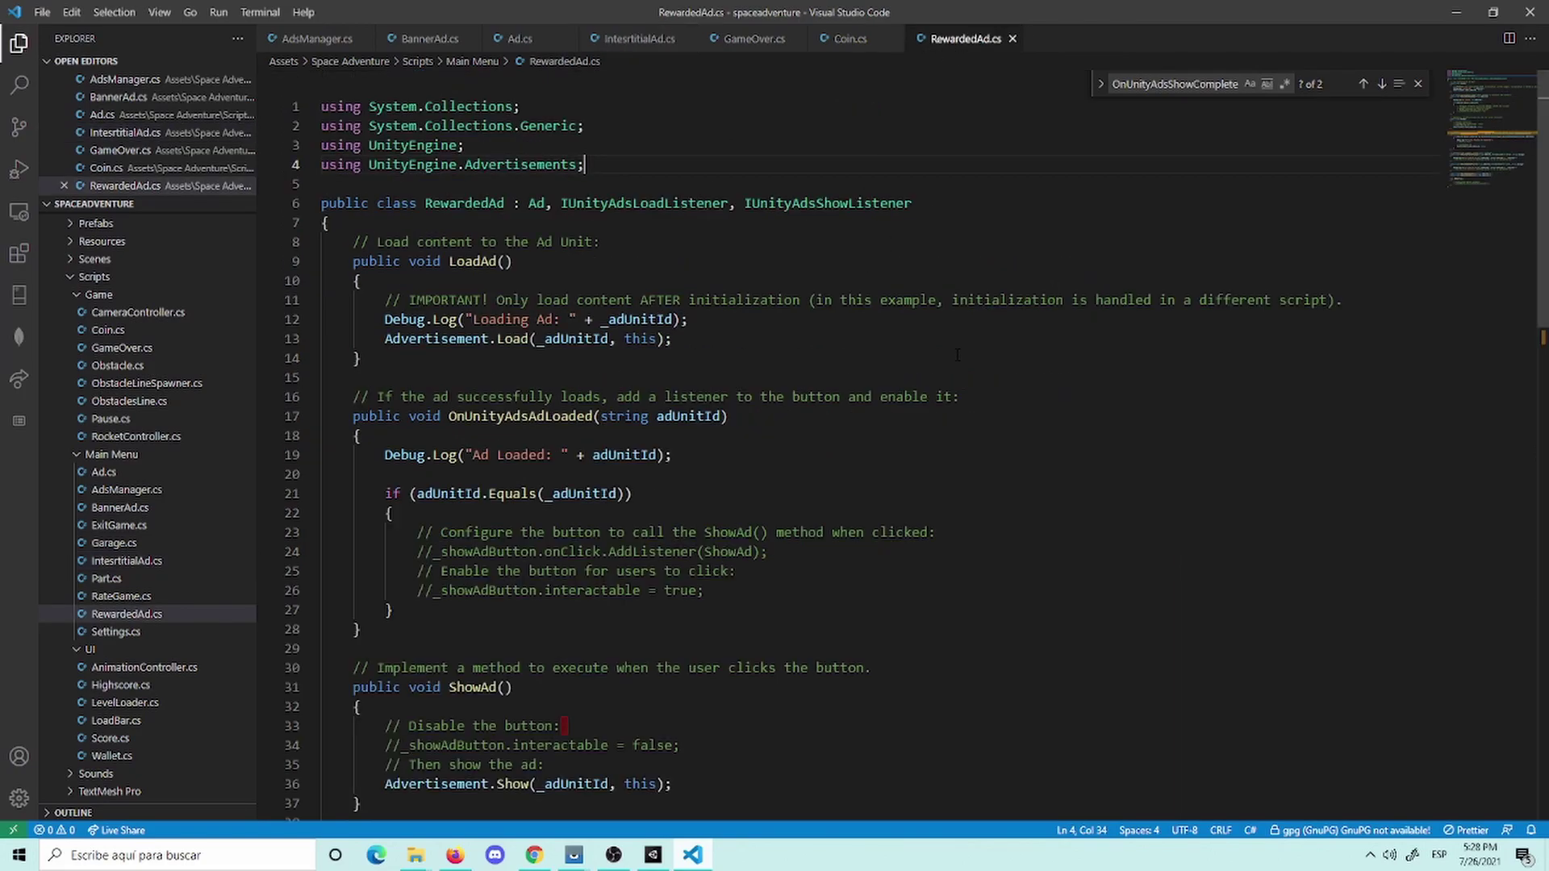
scroll(774, 444, down, 2)
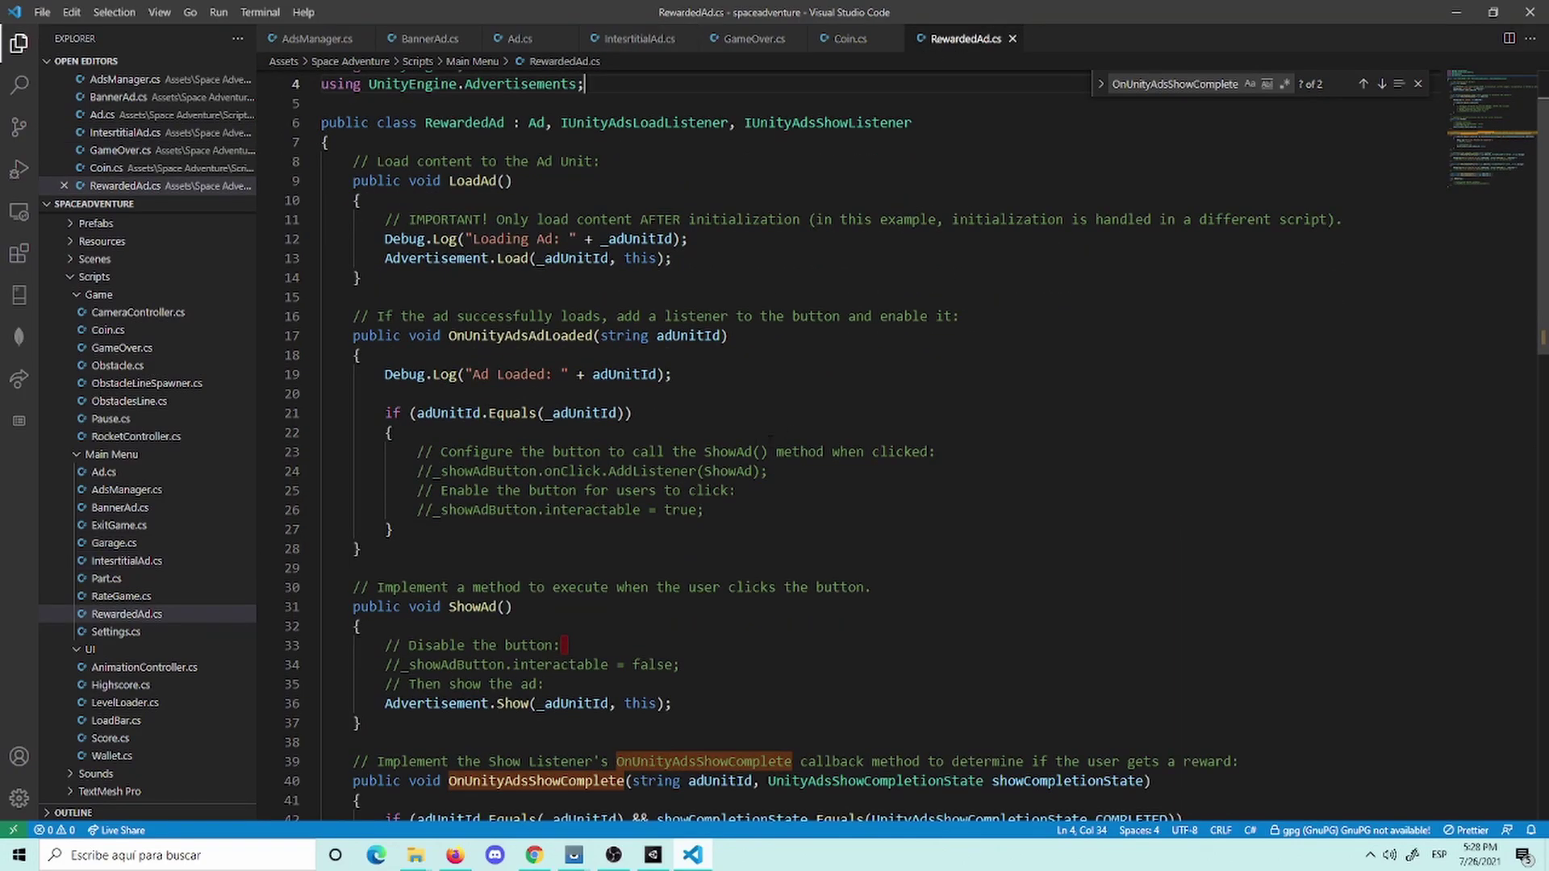
Step: Inspect the RewardedAd object under AdsManager in the maximized Unity editor, then return to RewardedAd.cs
click(654, 855)
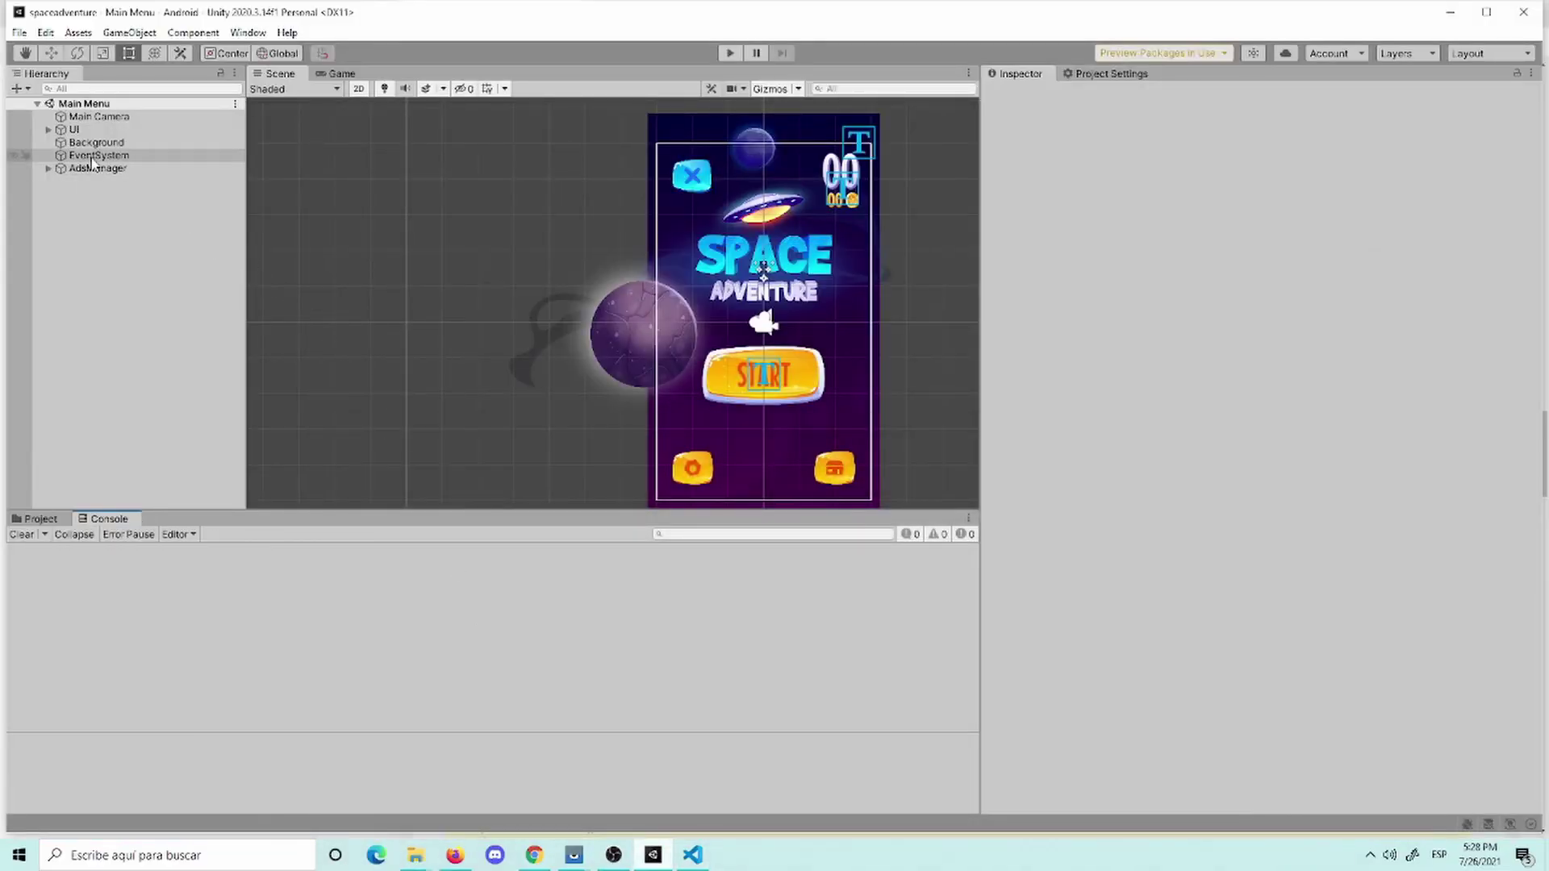
click(48, 168)
click(109, 194)
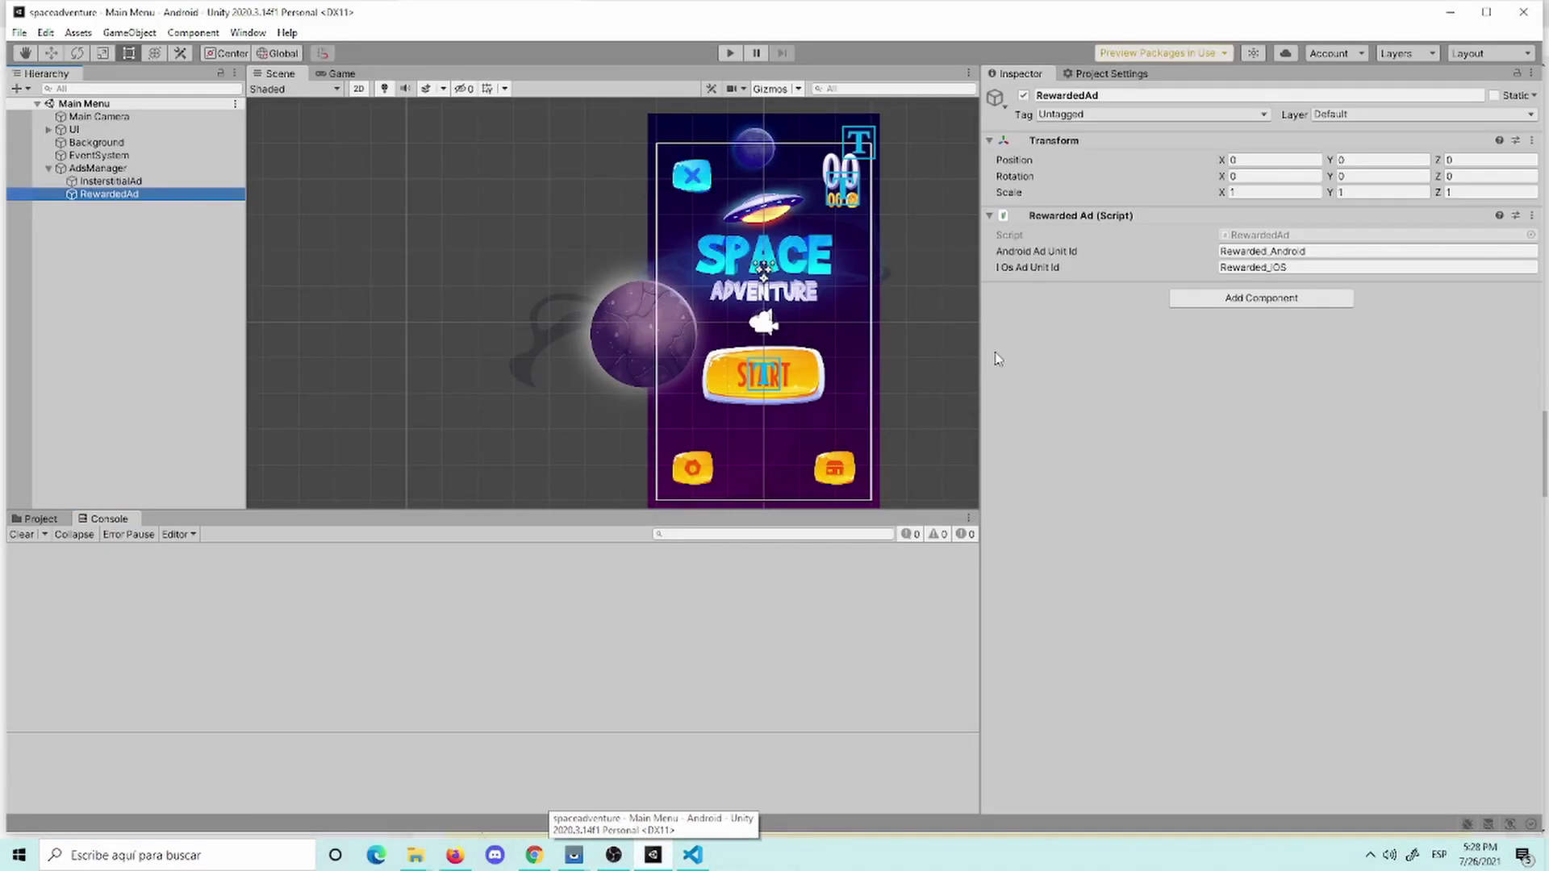
click(1486, 13)
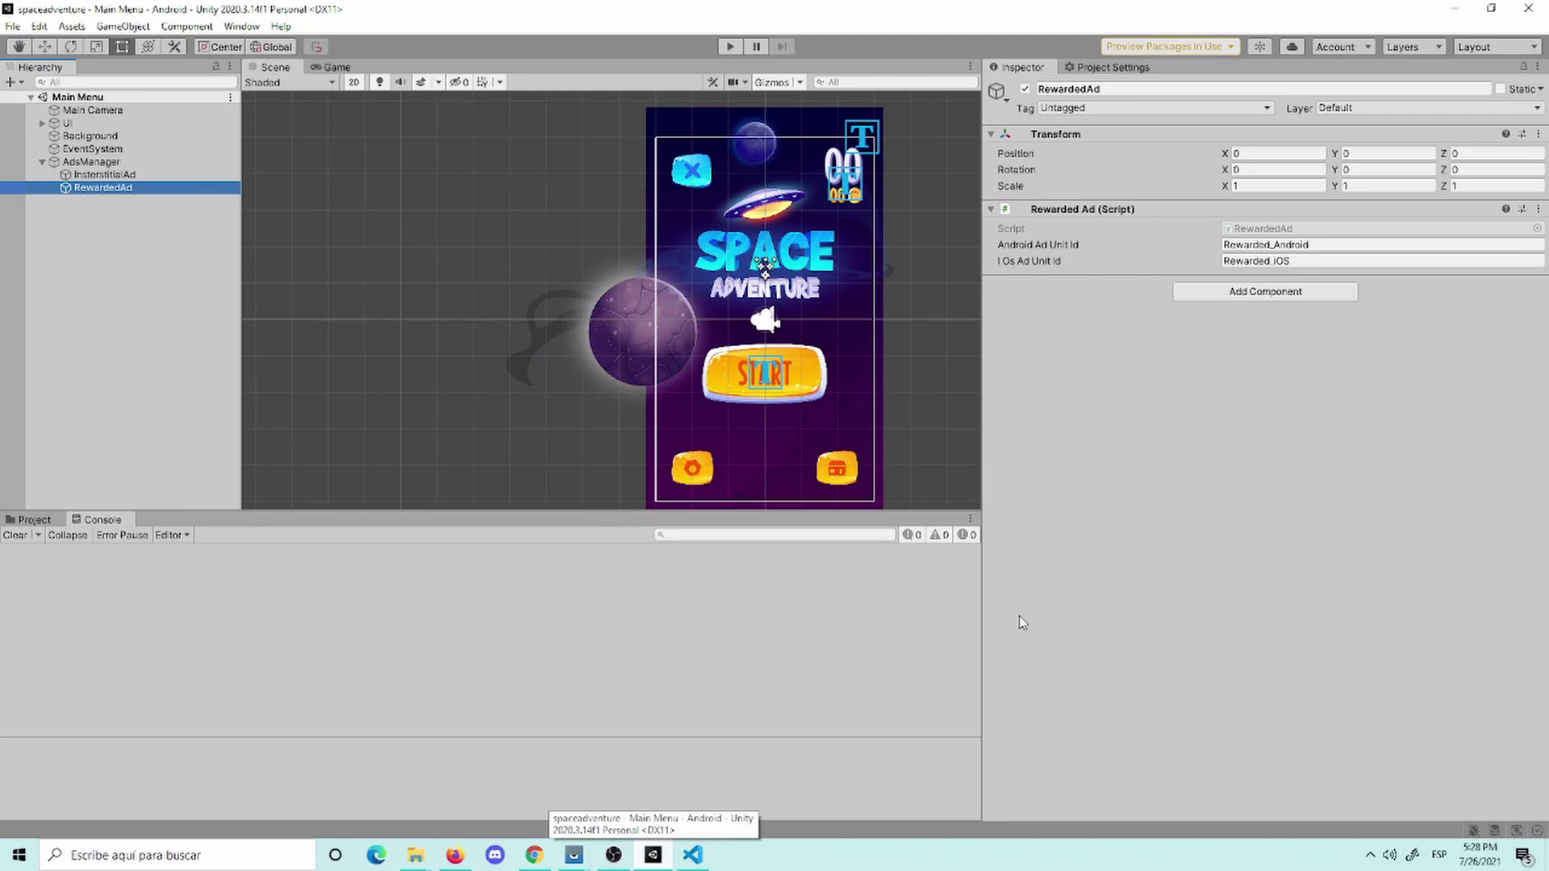
click(693, 855)
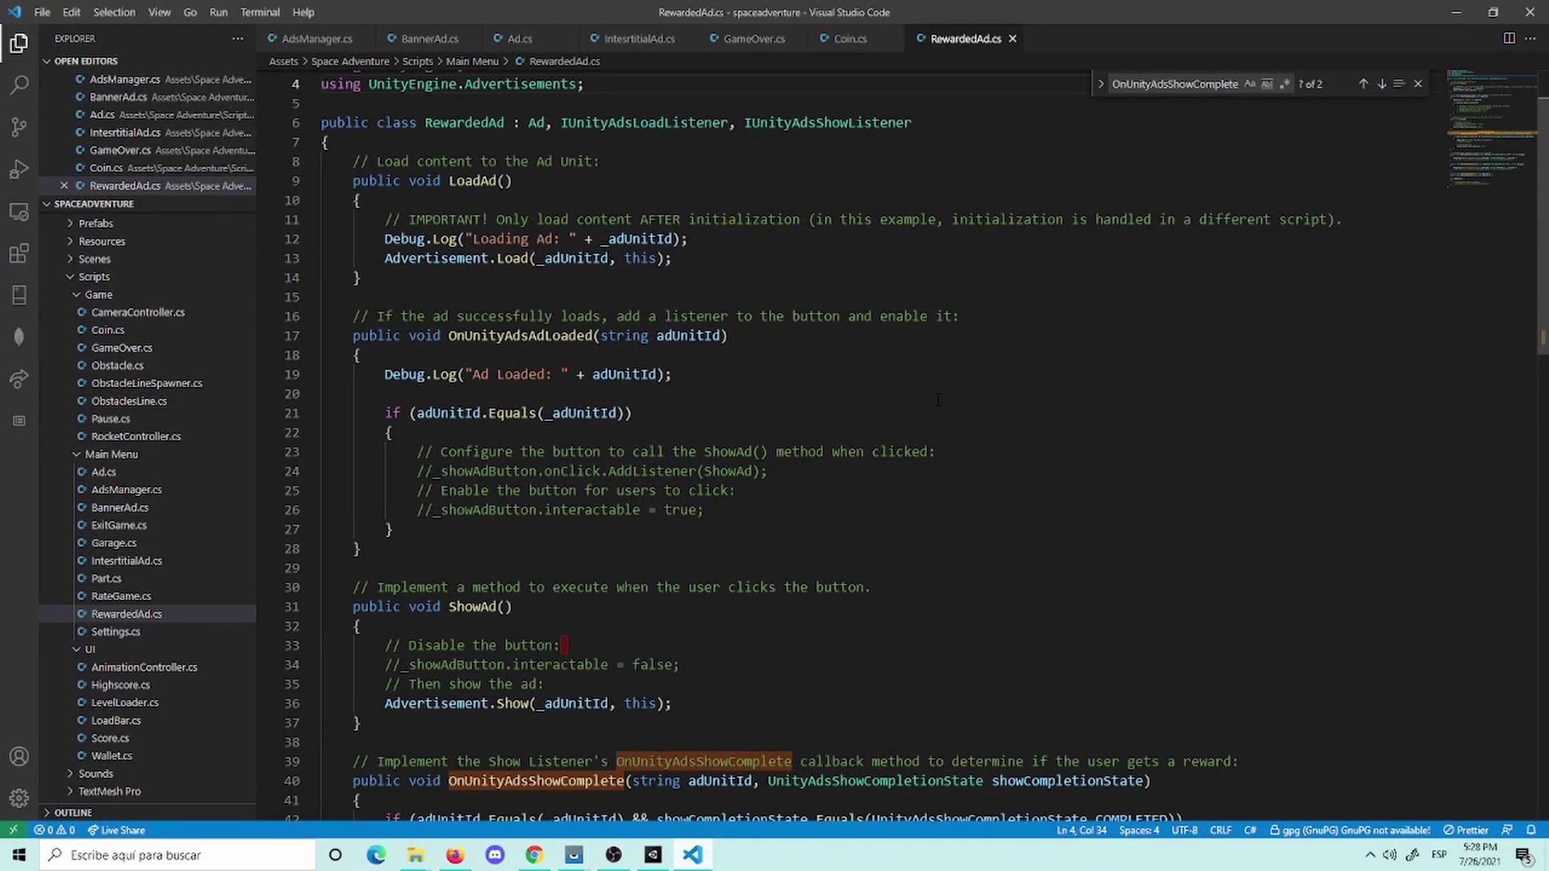
Step: Prepare an indented empty line under the reward comment in OnUnityAdsShowComplete and save
scroll(938, 400, down, 14)
scroll(831, 526, up, 2)
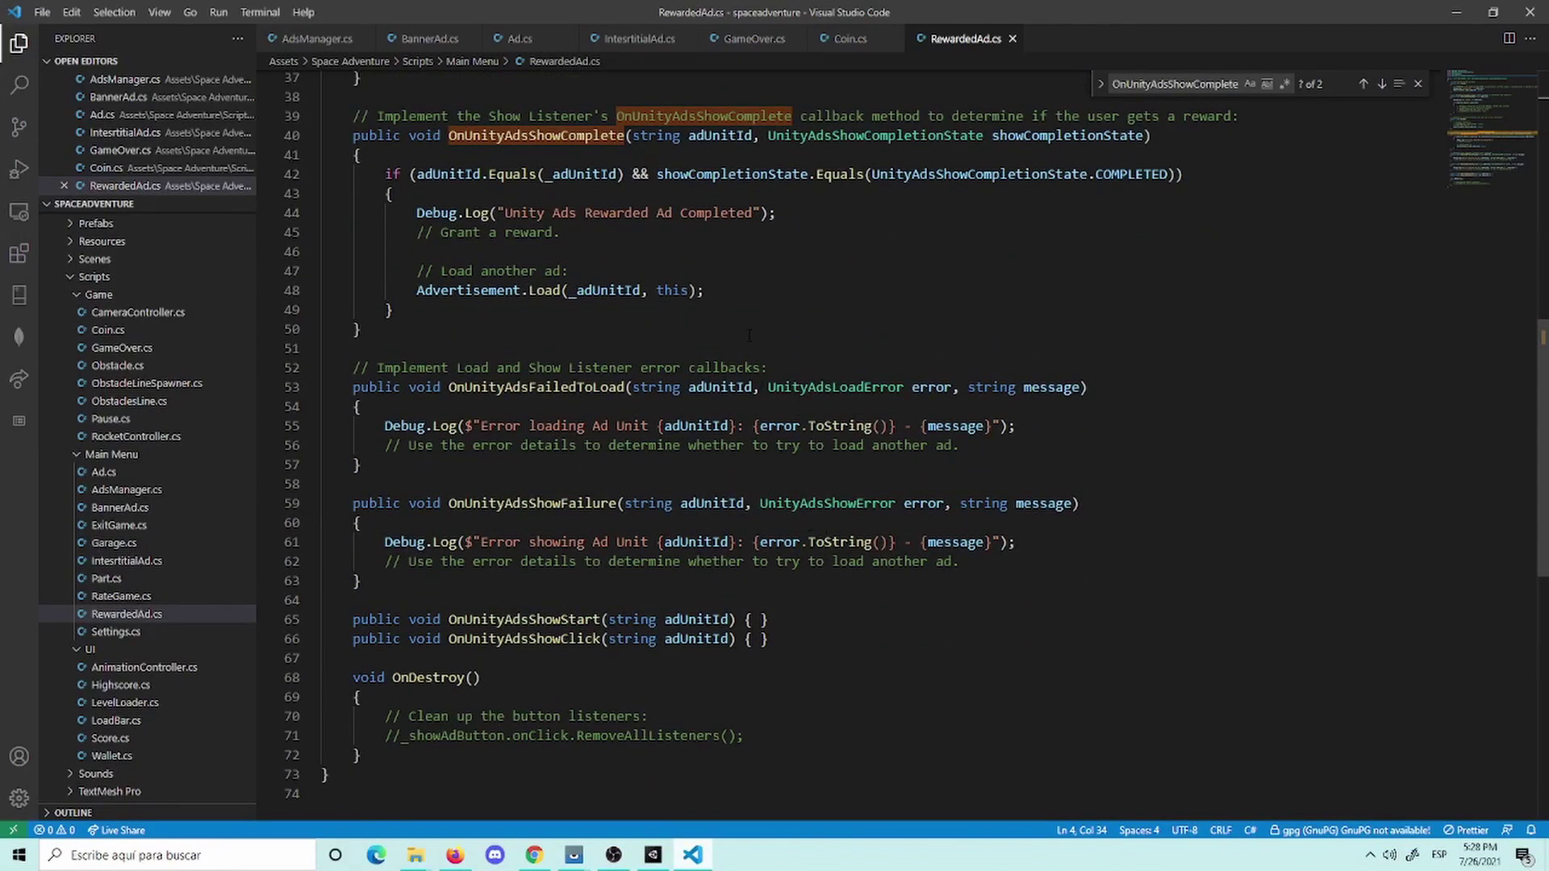
scroll(749, 334, up, 2)
triple_click(538, 216)
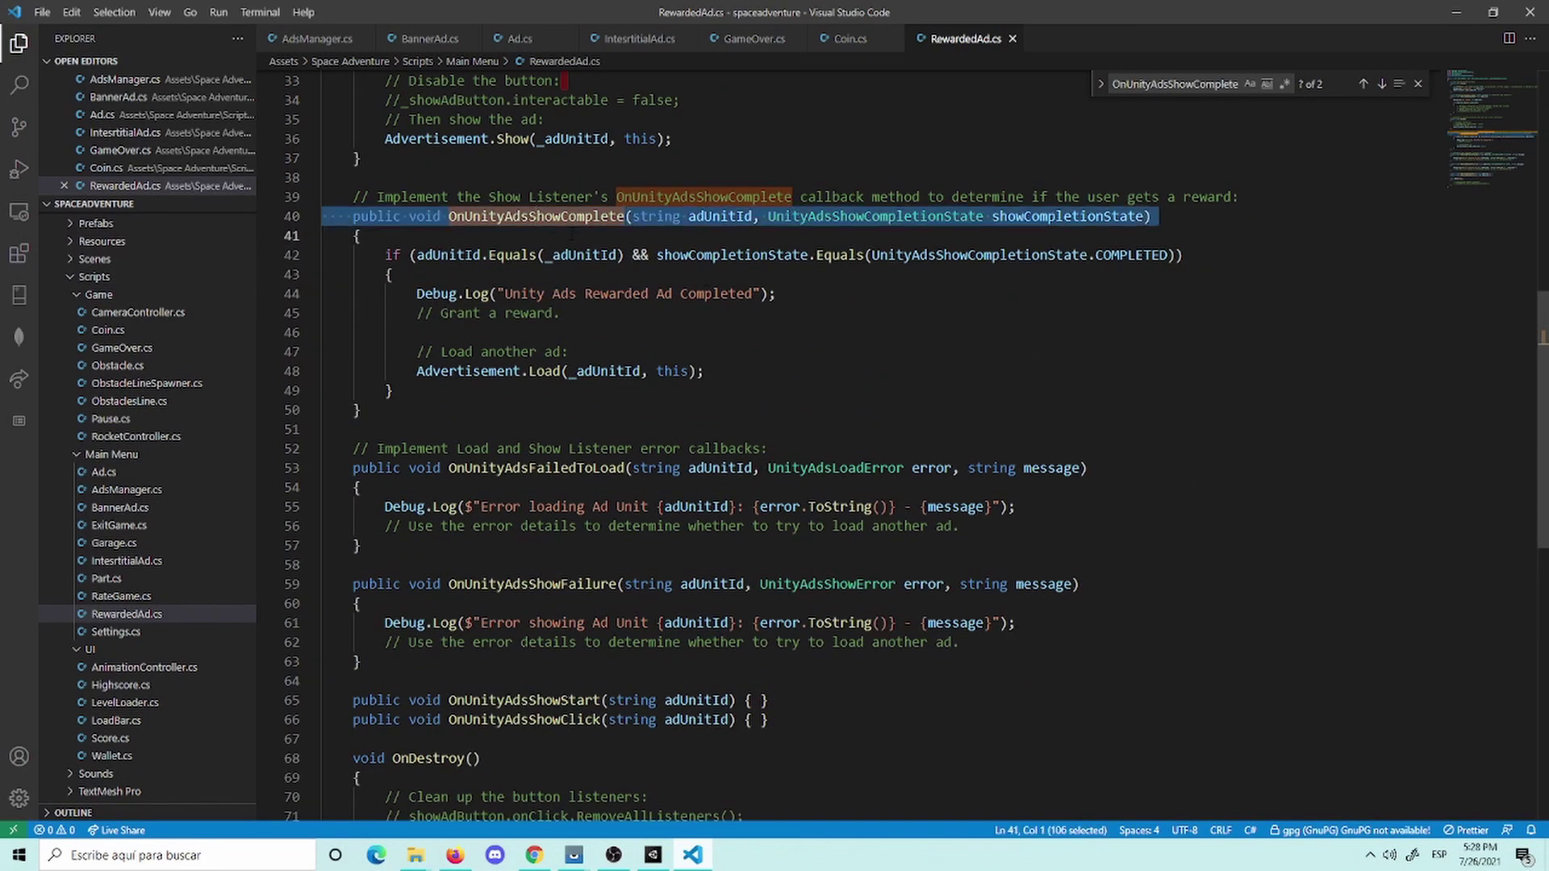
double_click(579, 218)
click(690, 333)
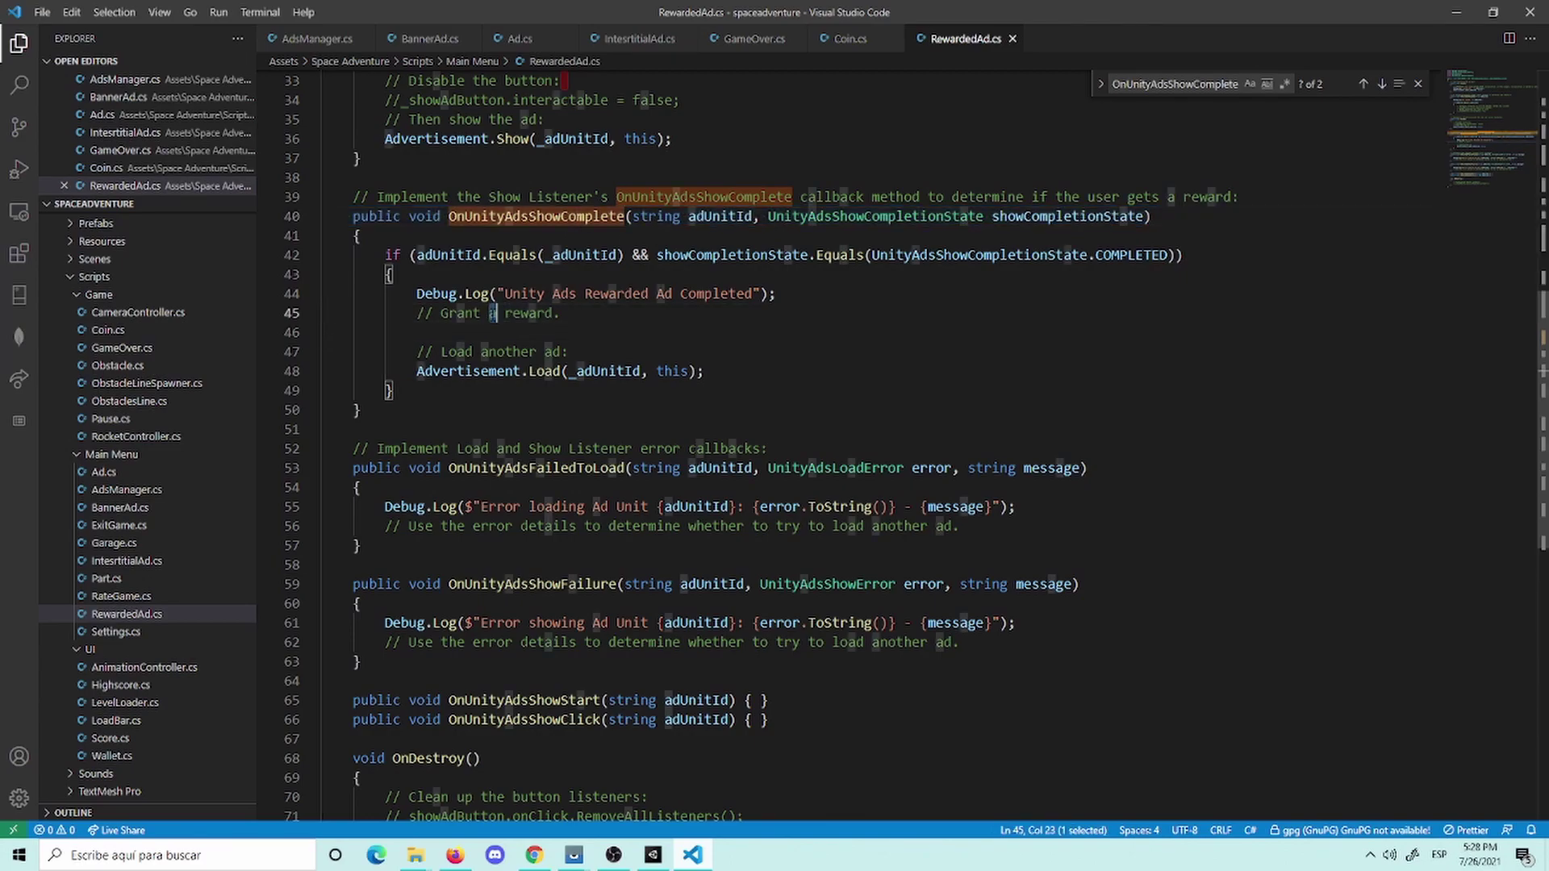
click(600, 324)
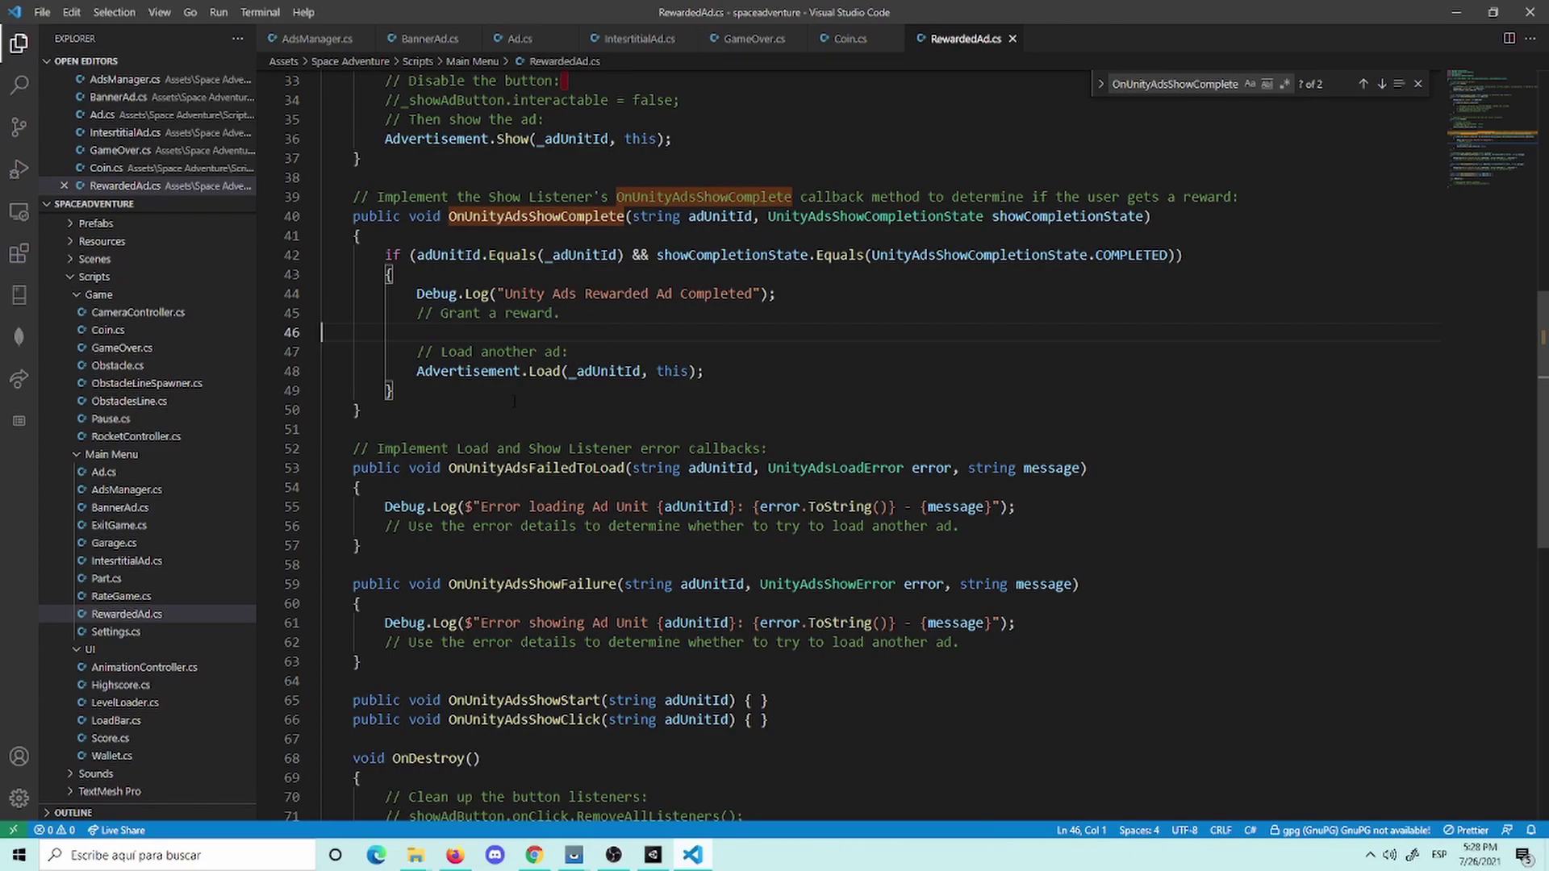
key(Tab)
key(Tab)
key(Tab)
key(Tab)
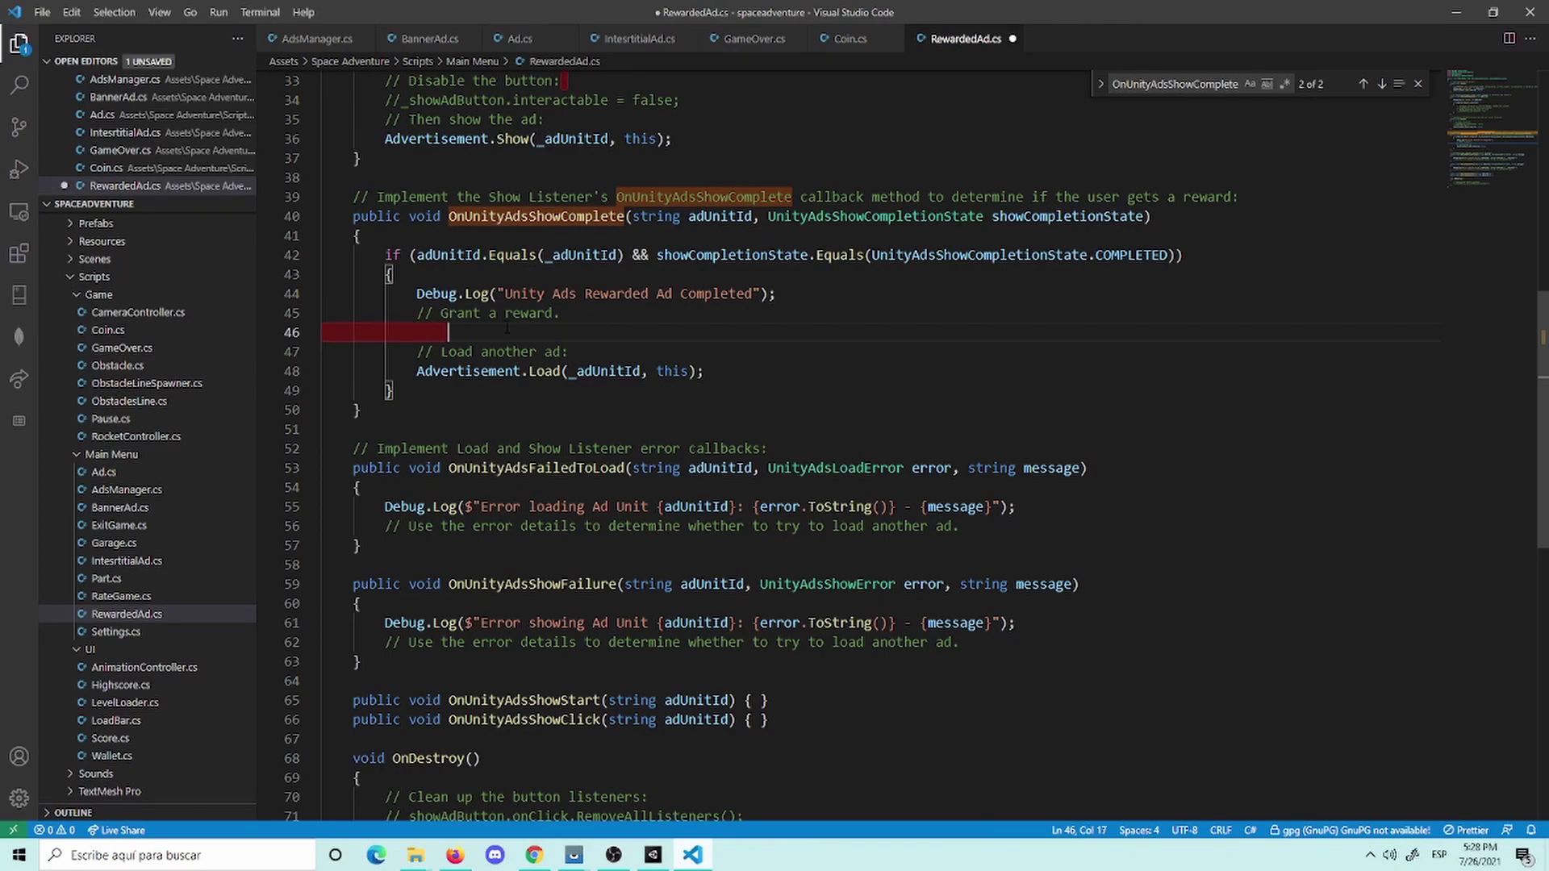
key(BackSpace)
key(ctrl+s)
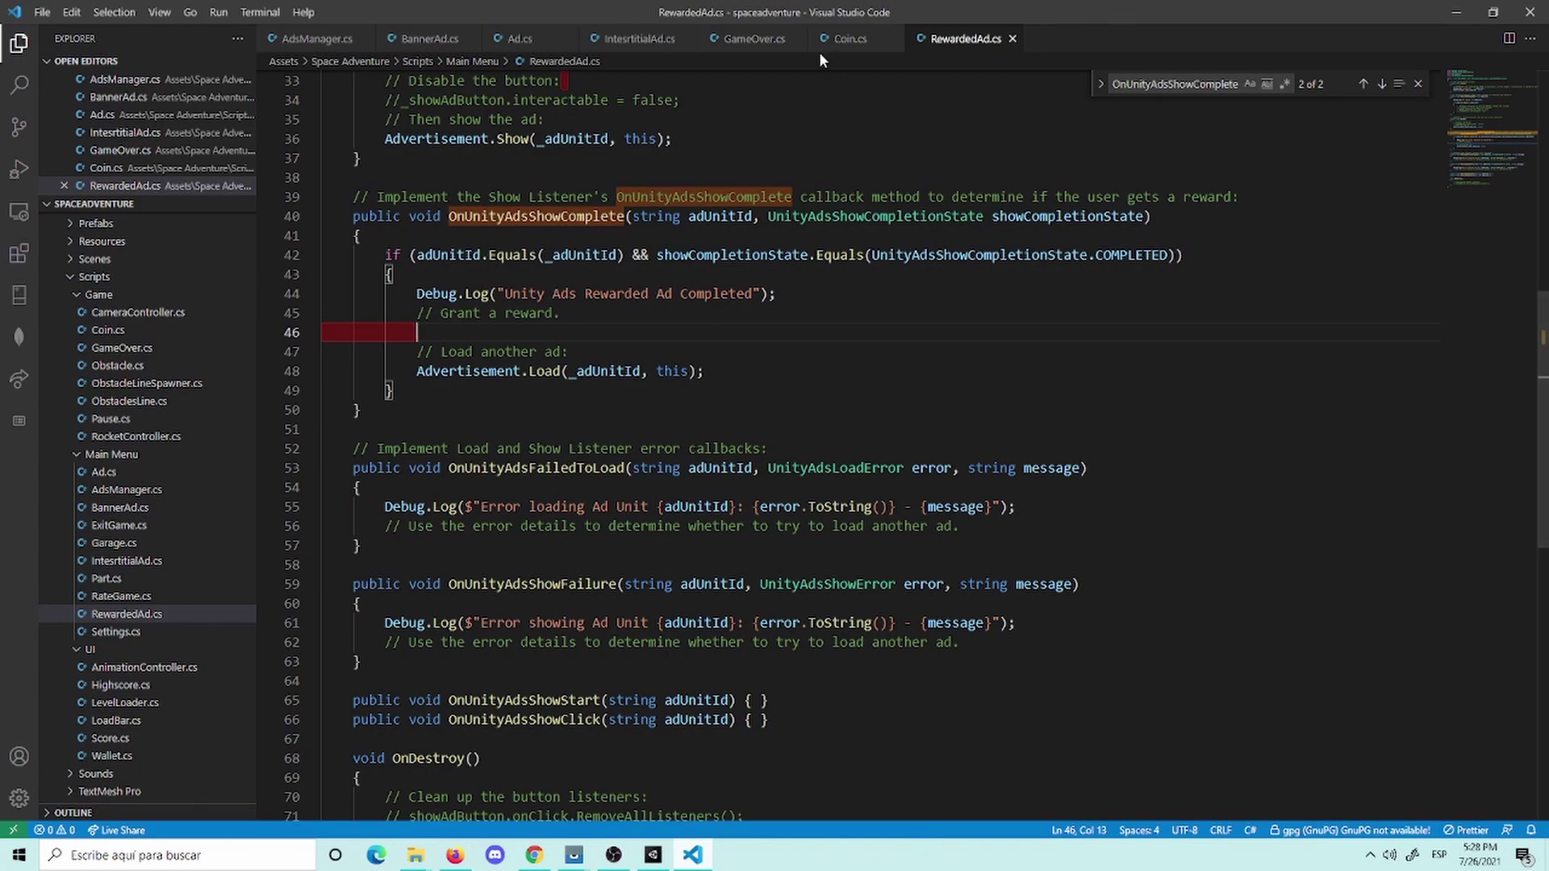
Step: Compare RewardedAd.cs against the code in IntesrtitialAd.cs
click(639, 39)
scroll(720, 501, up, 3)
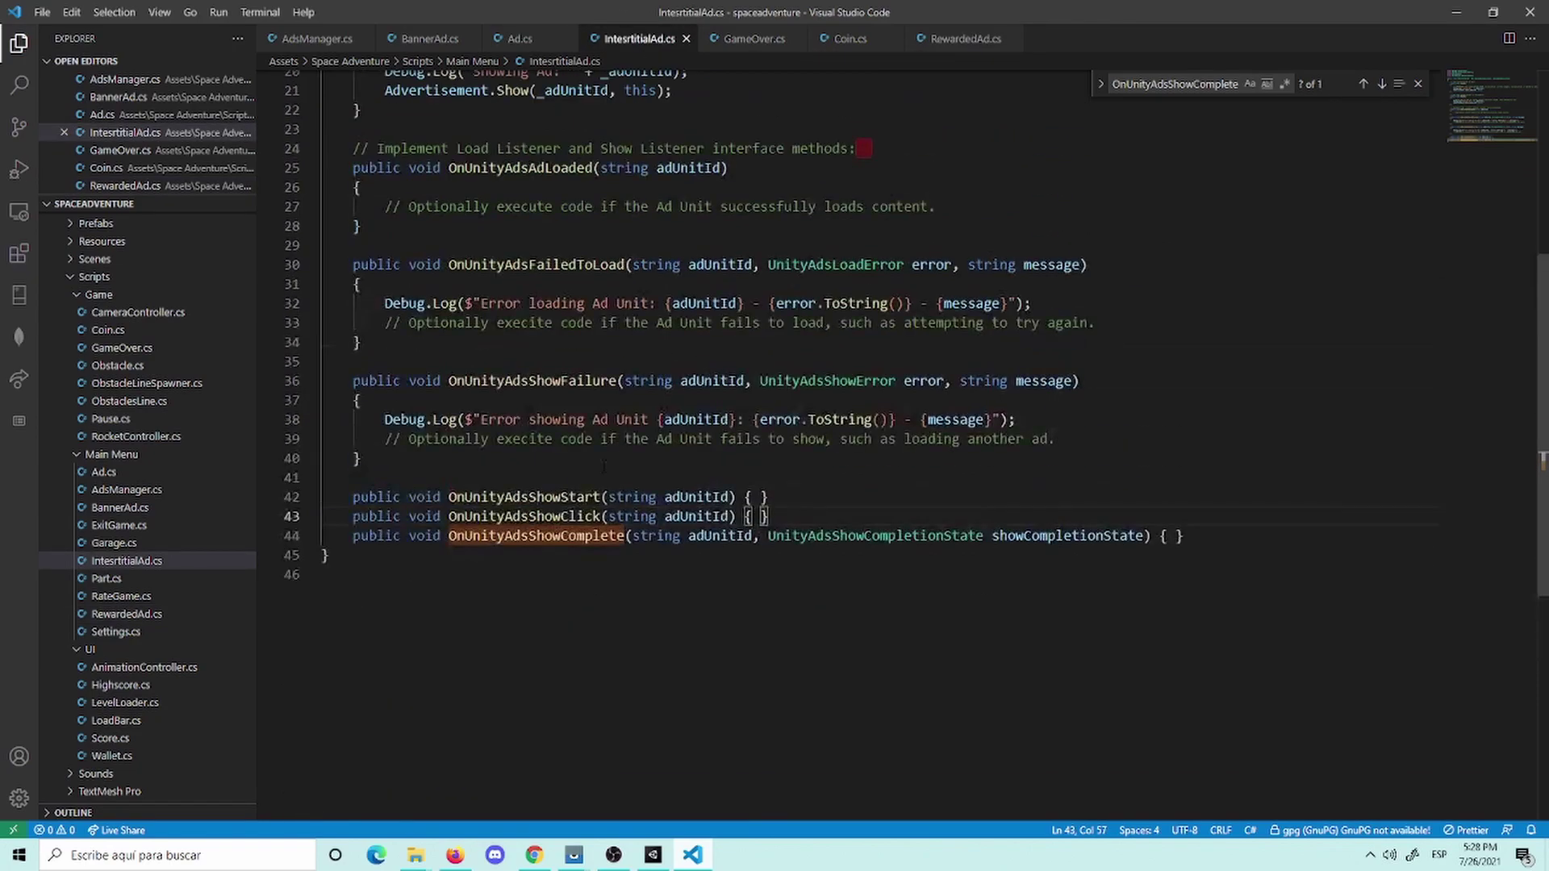
scroll(721, 500, up, 4)
scroll(720, 500, down, 1)
scroll(720, 501, up, 4)
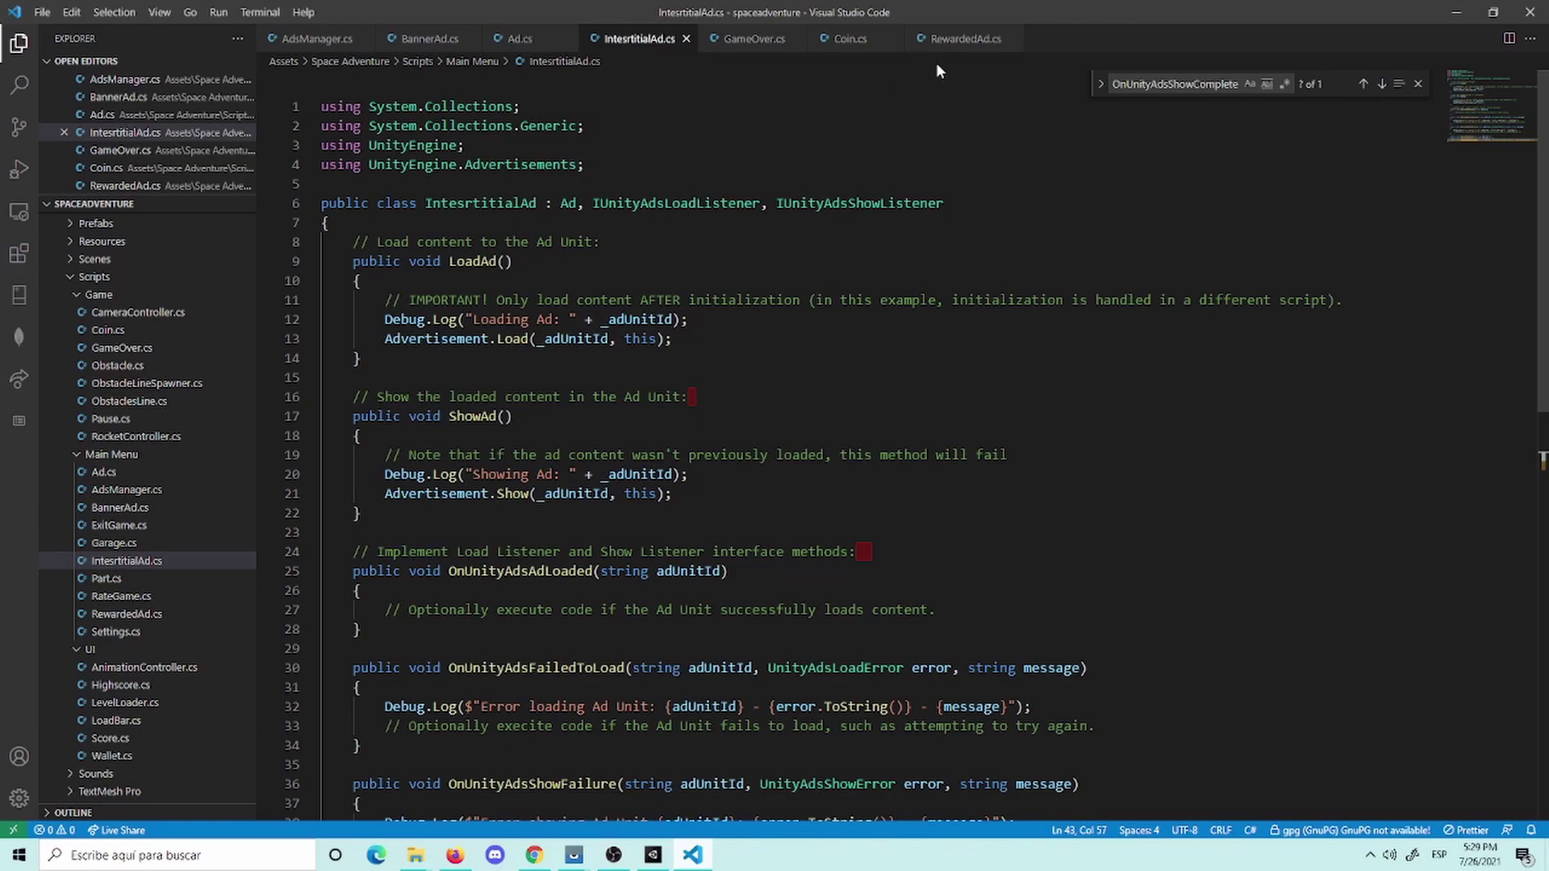
click(961, 40)
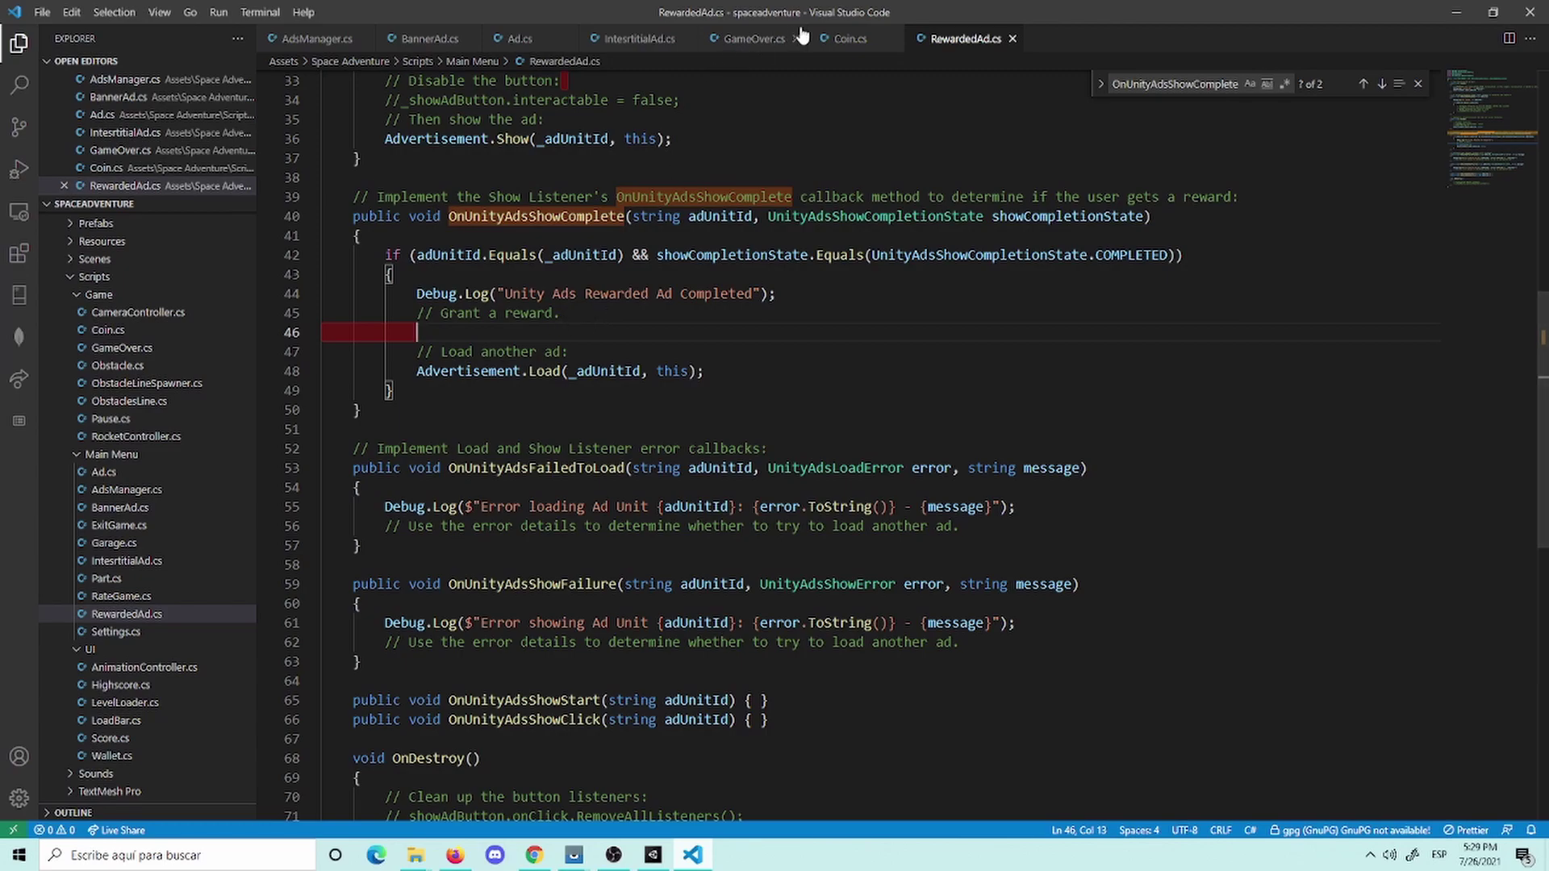
Step: Paste the Wallet.SetAmount statement from Coin.cs under the reward comment and save
click(849, 38)
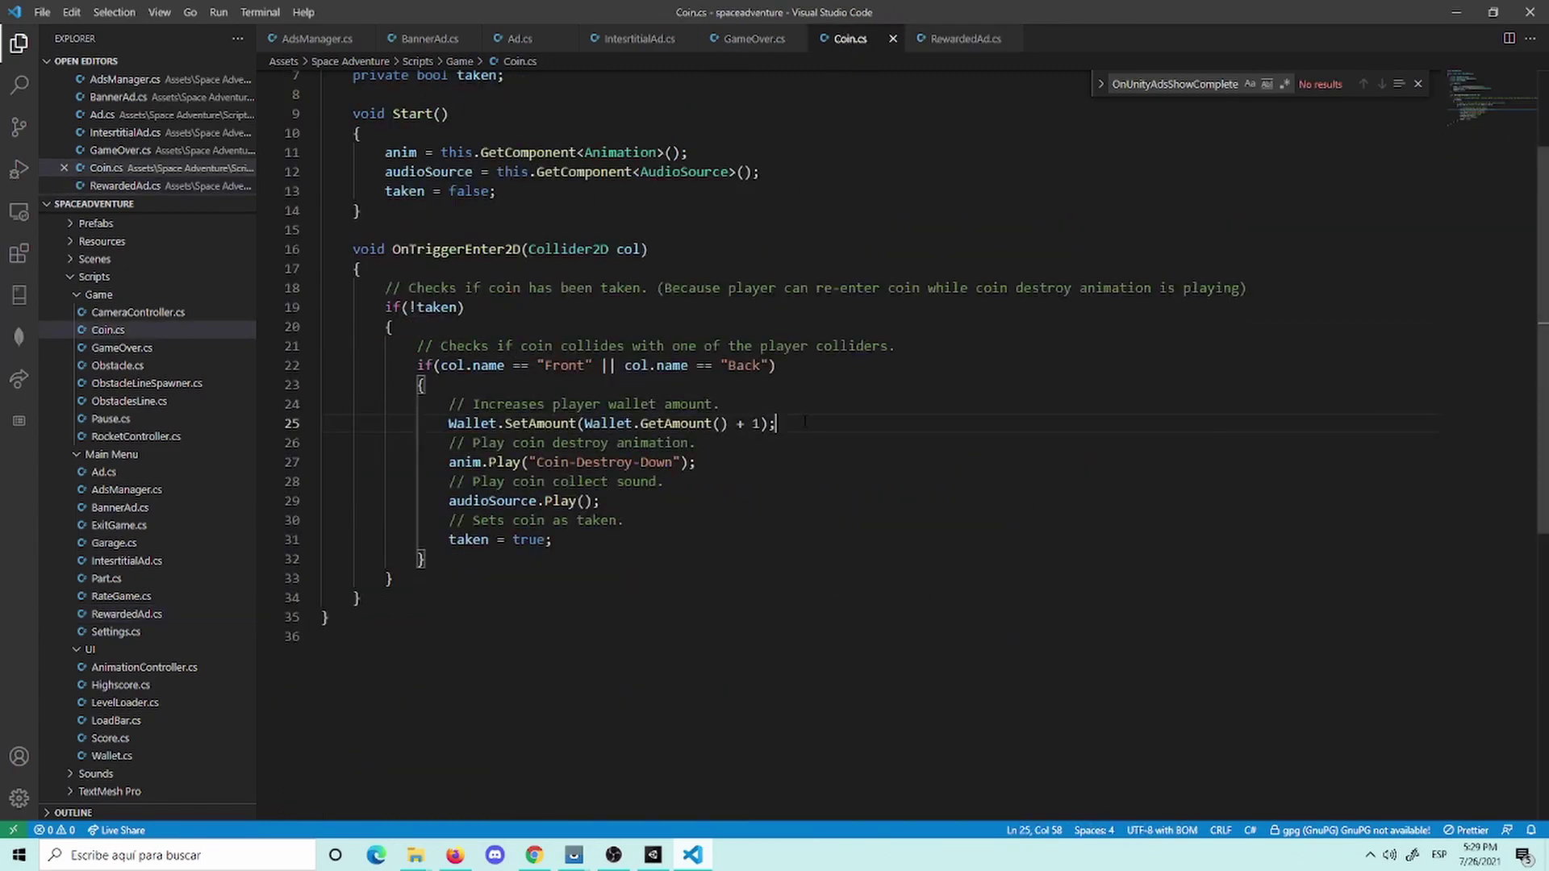
drag(805, 422, 449, 424)
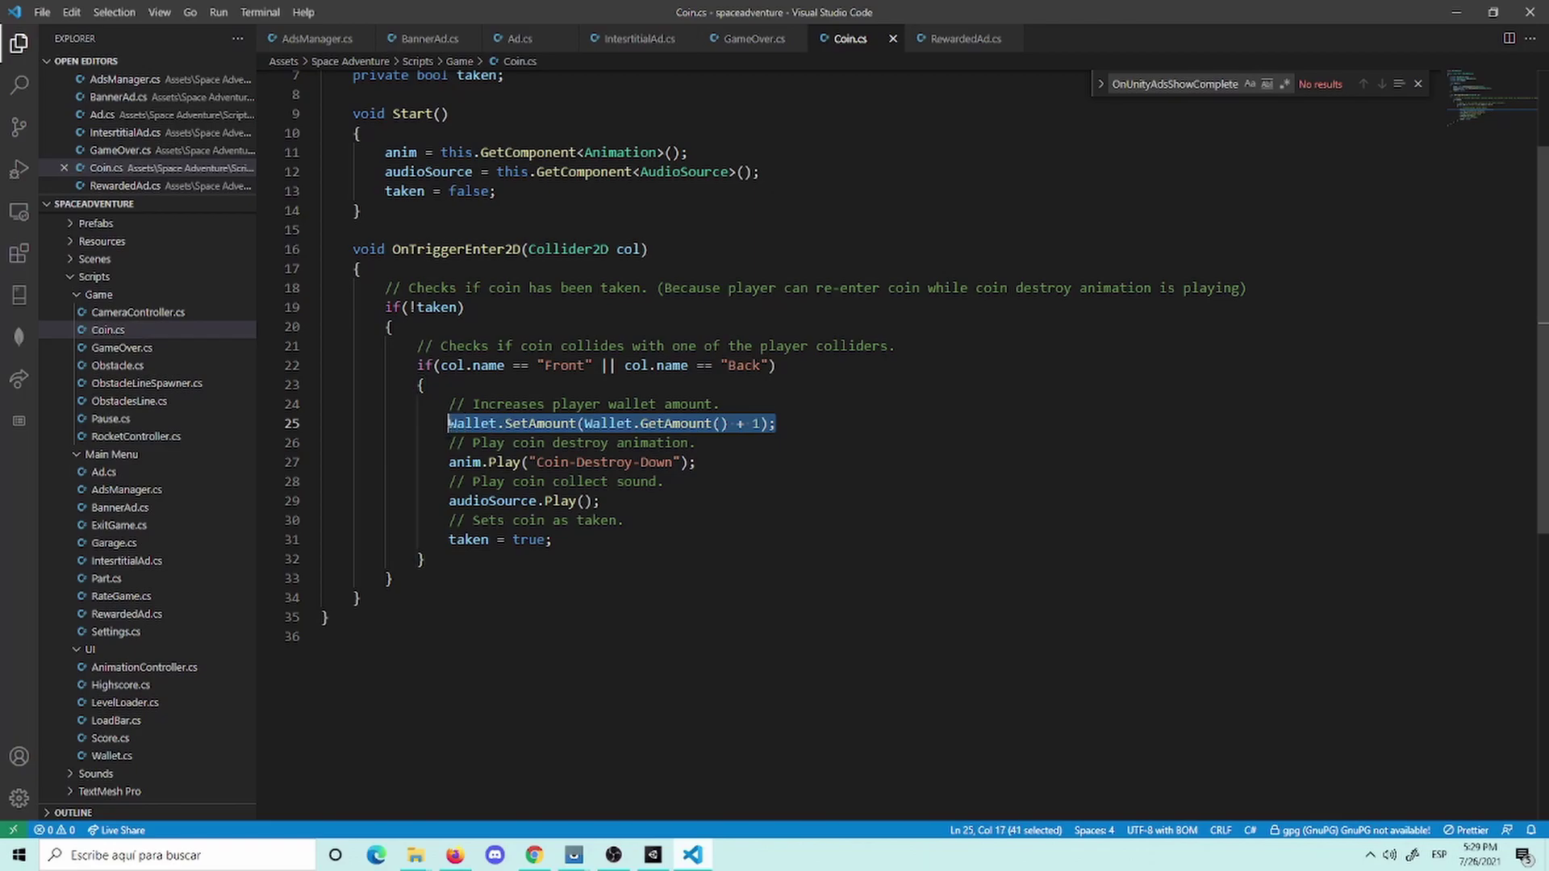
click(959, 38)
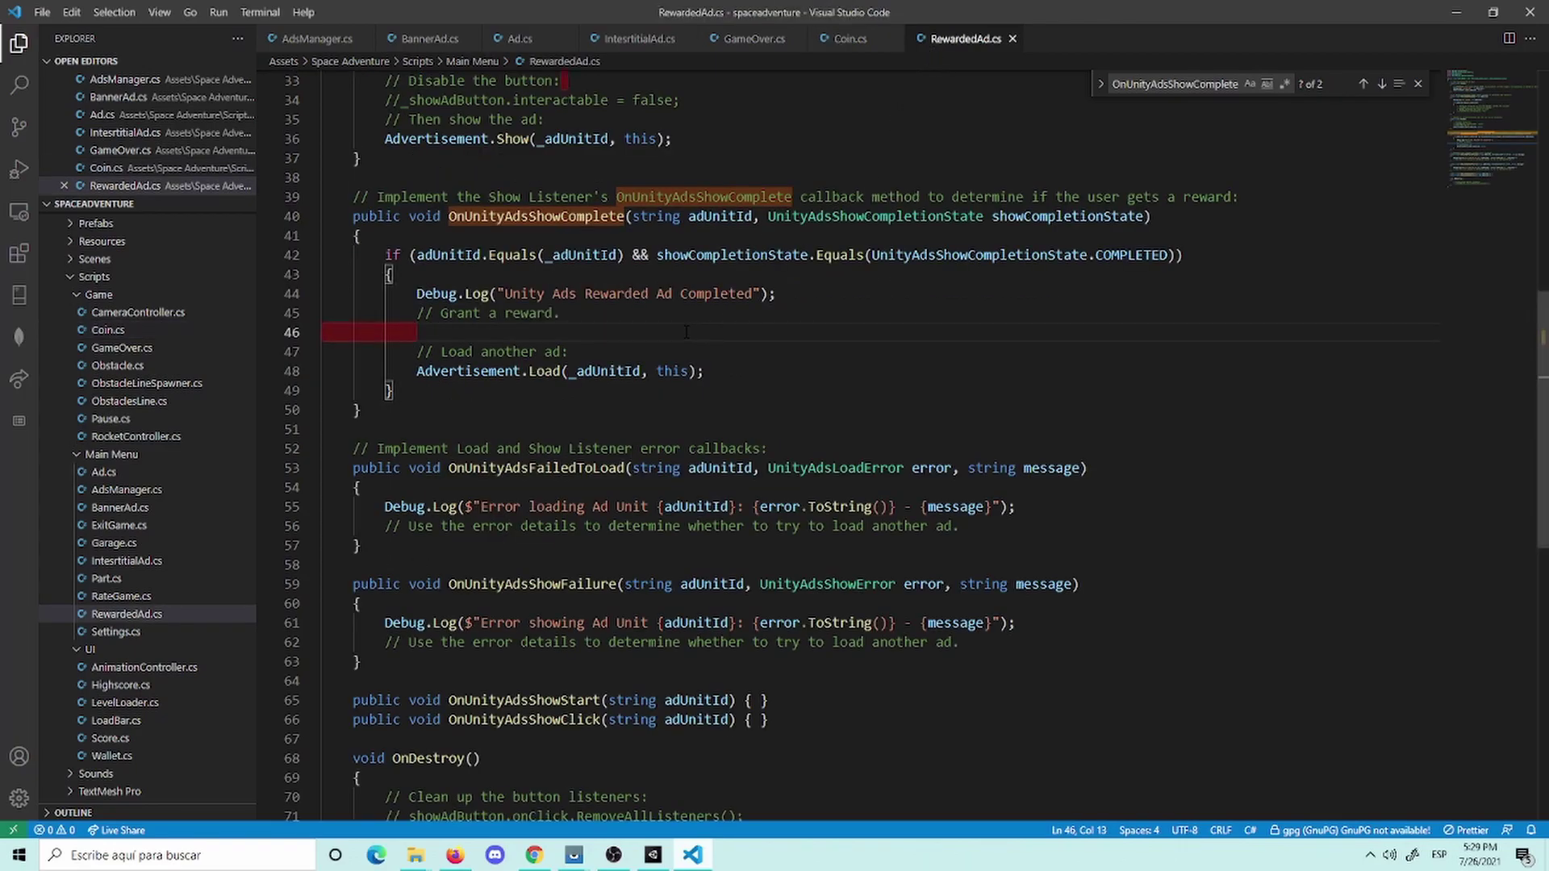
text(Wallet.SetAmount(Wallet.GetAmount() + 1);)
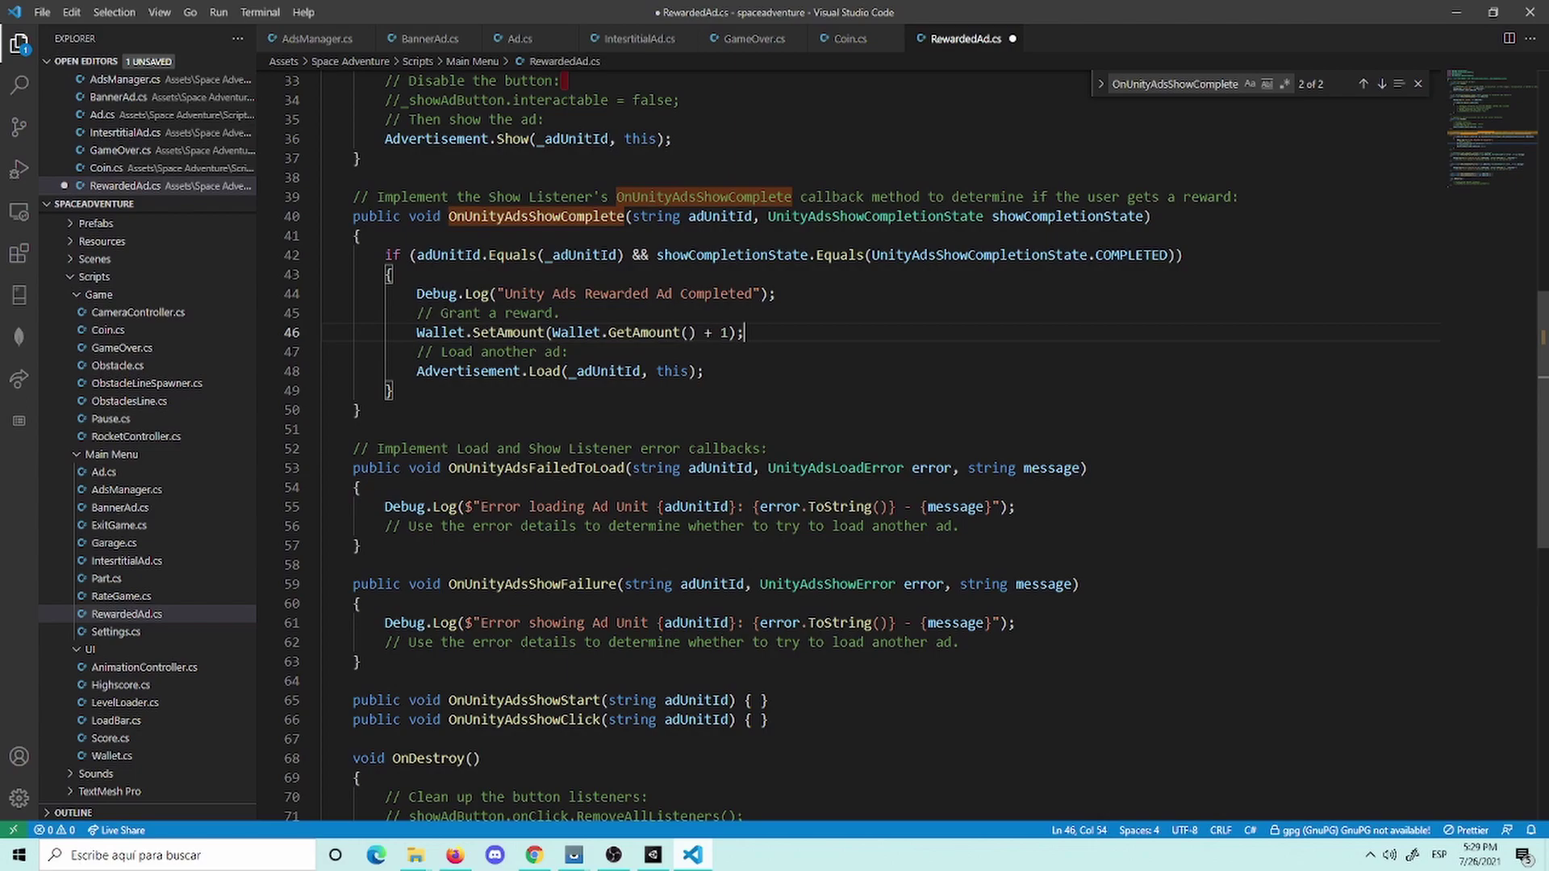
key(ctrl+s)
key(Left)
key(Left)
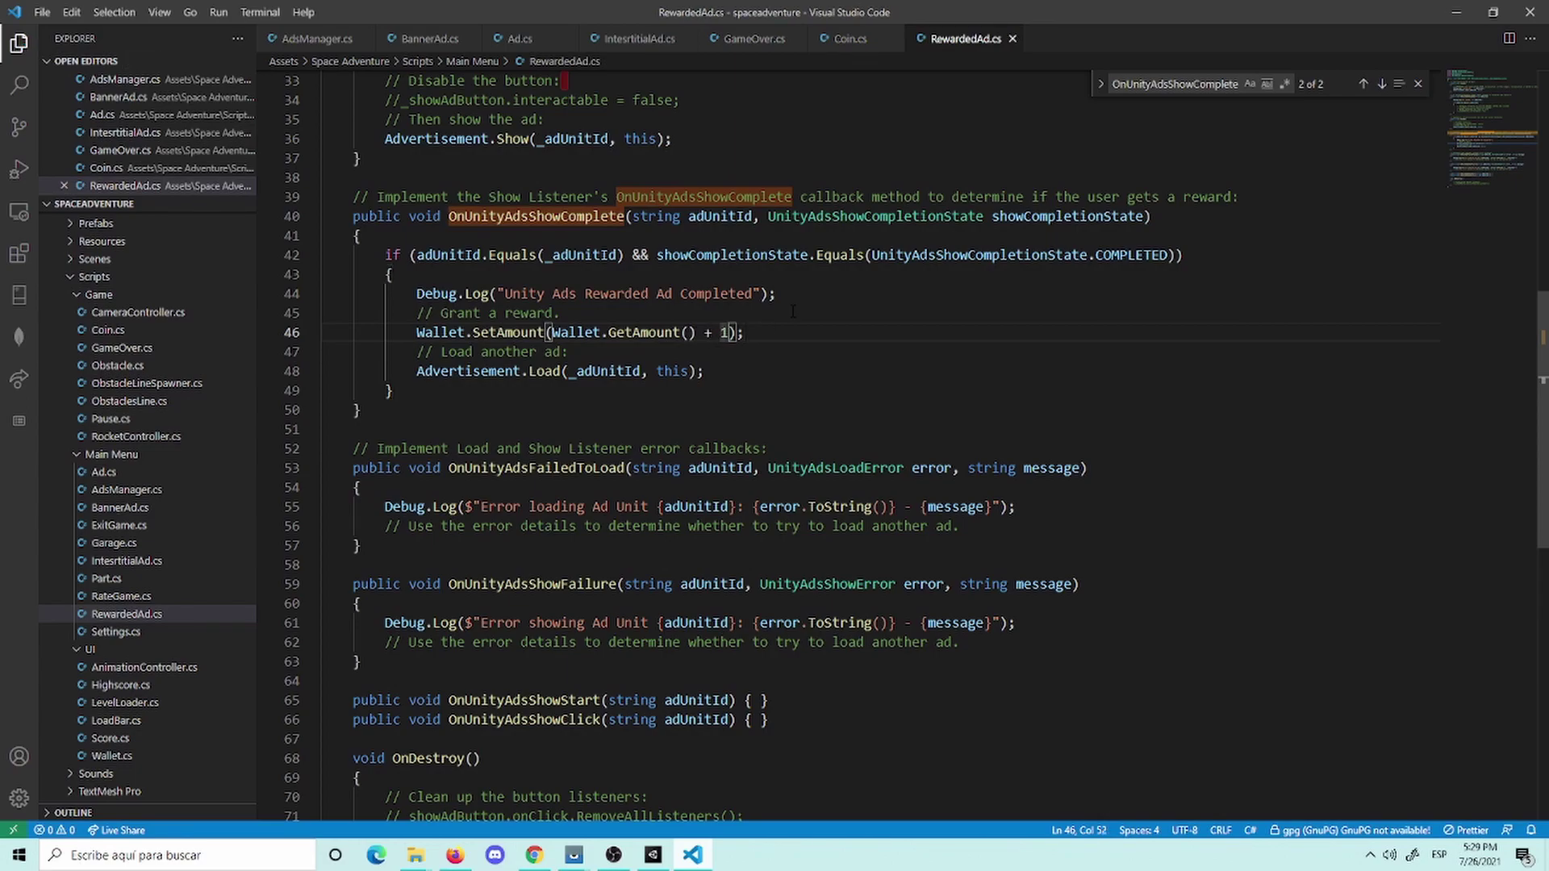
Step: Add a [SerializeField] int reward = 3; field at the top of the class
scroll(732, 278, up, 2)
scroll(732, 278, up, 9)
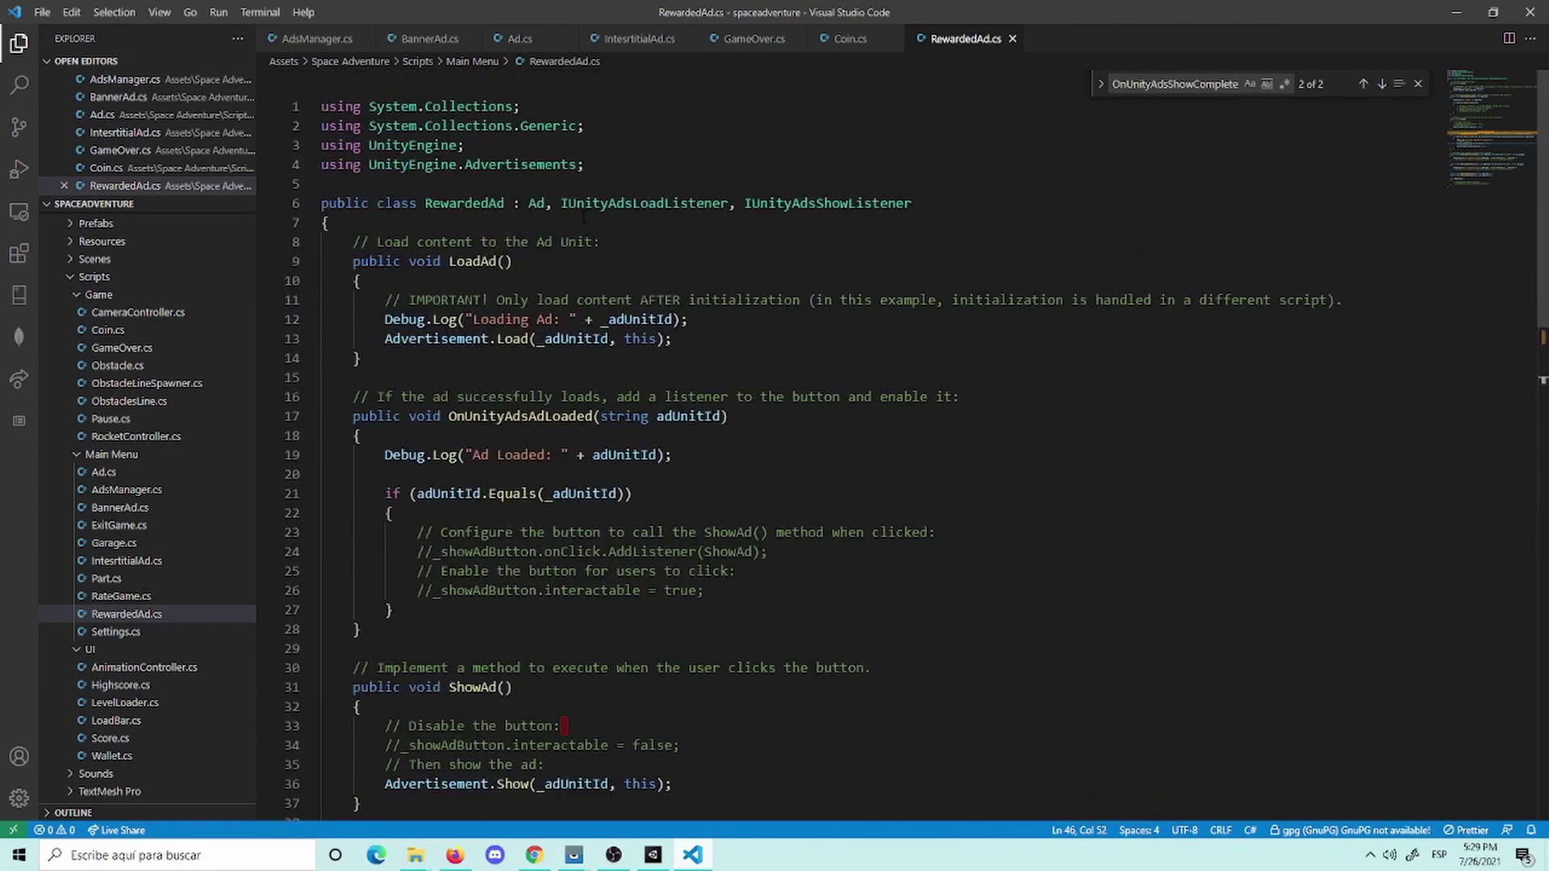
click(574, 226)
key(Return)
text([Ser)
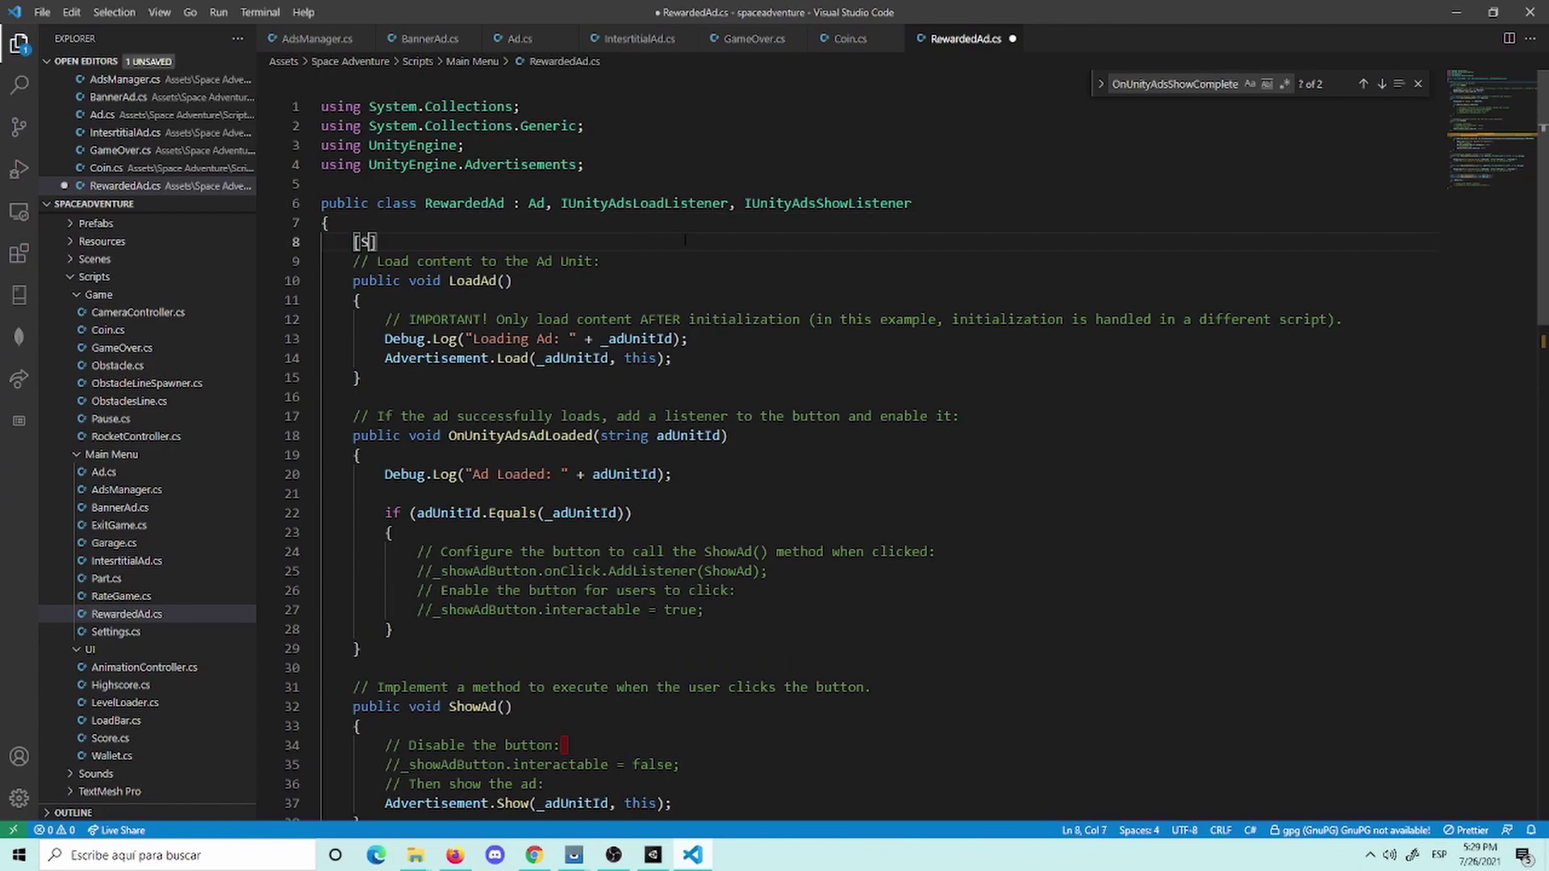
key(Tab)
key(End)
key(Return)
text(i)
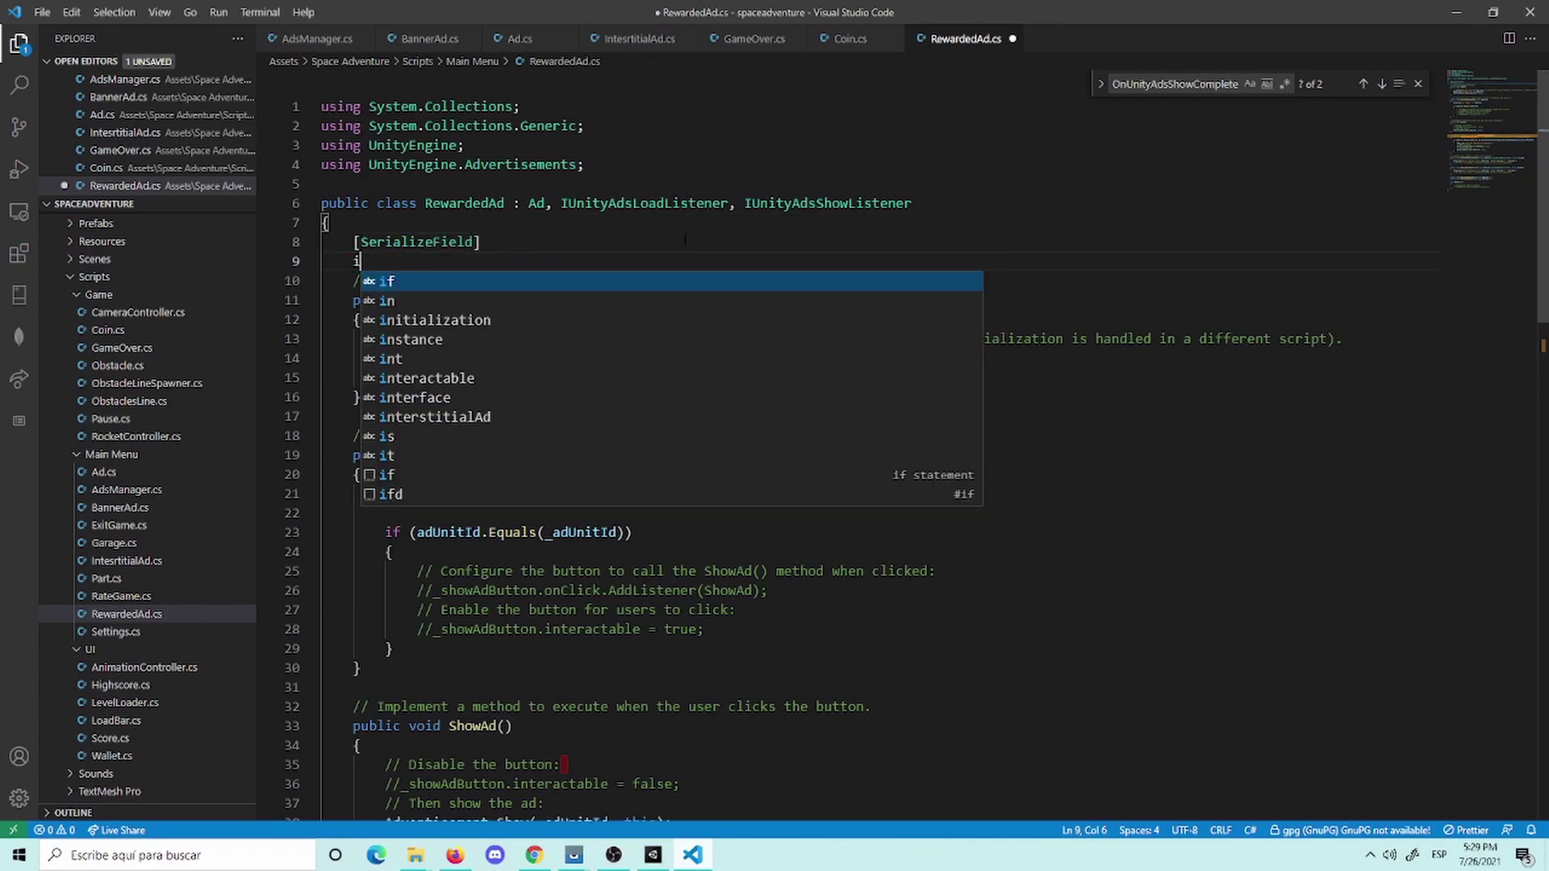
text(nt reward)
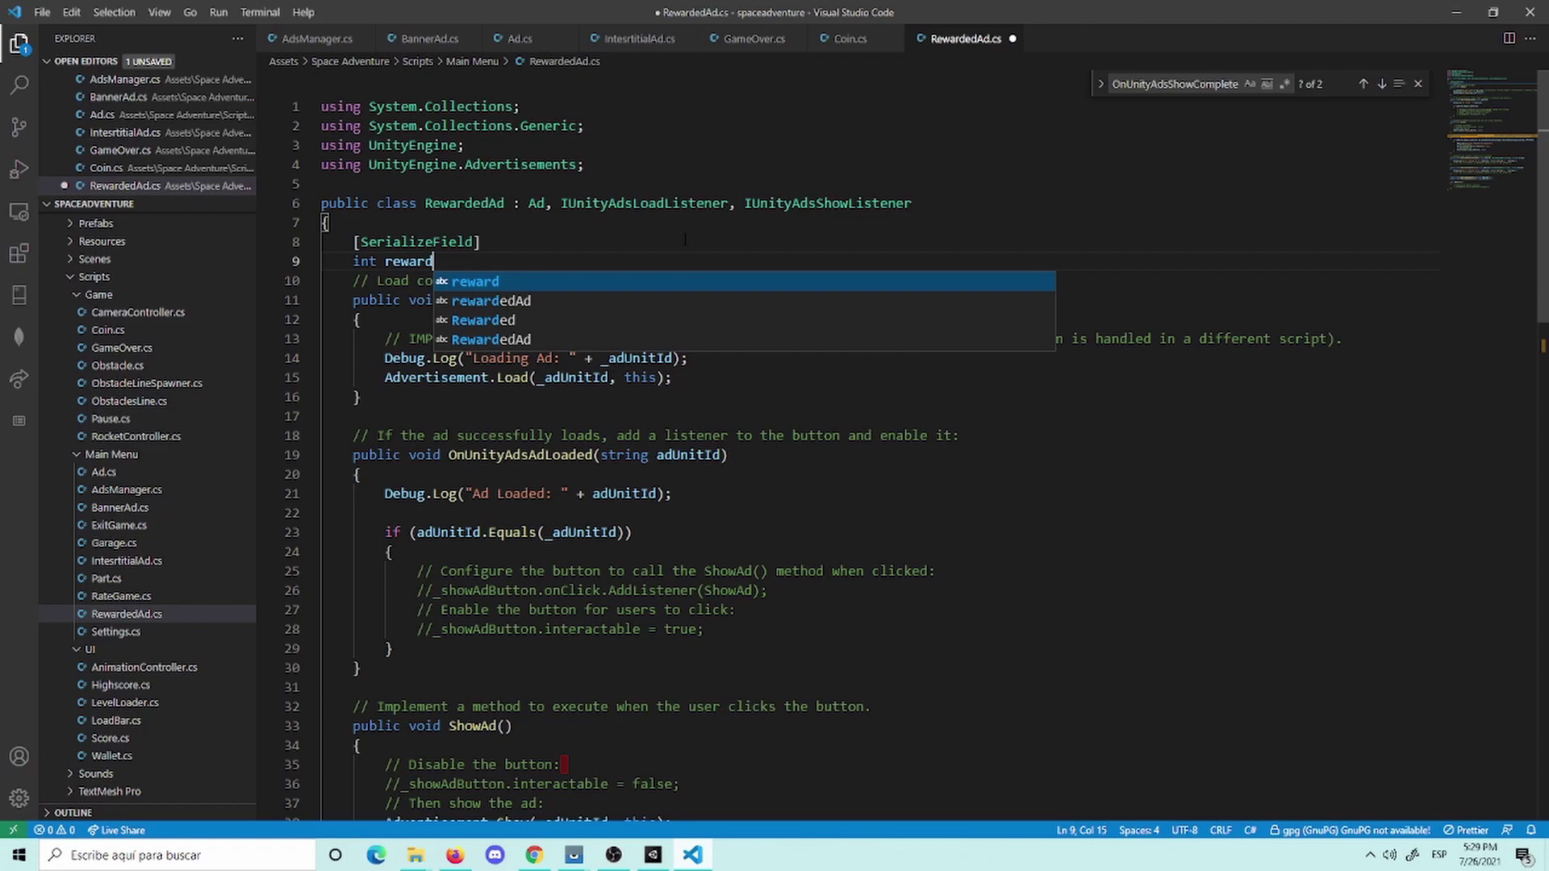
text(;)
key(ctrl+s)
key(Left)
text(= )
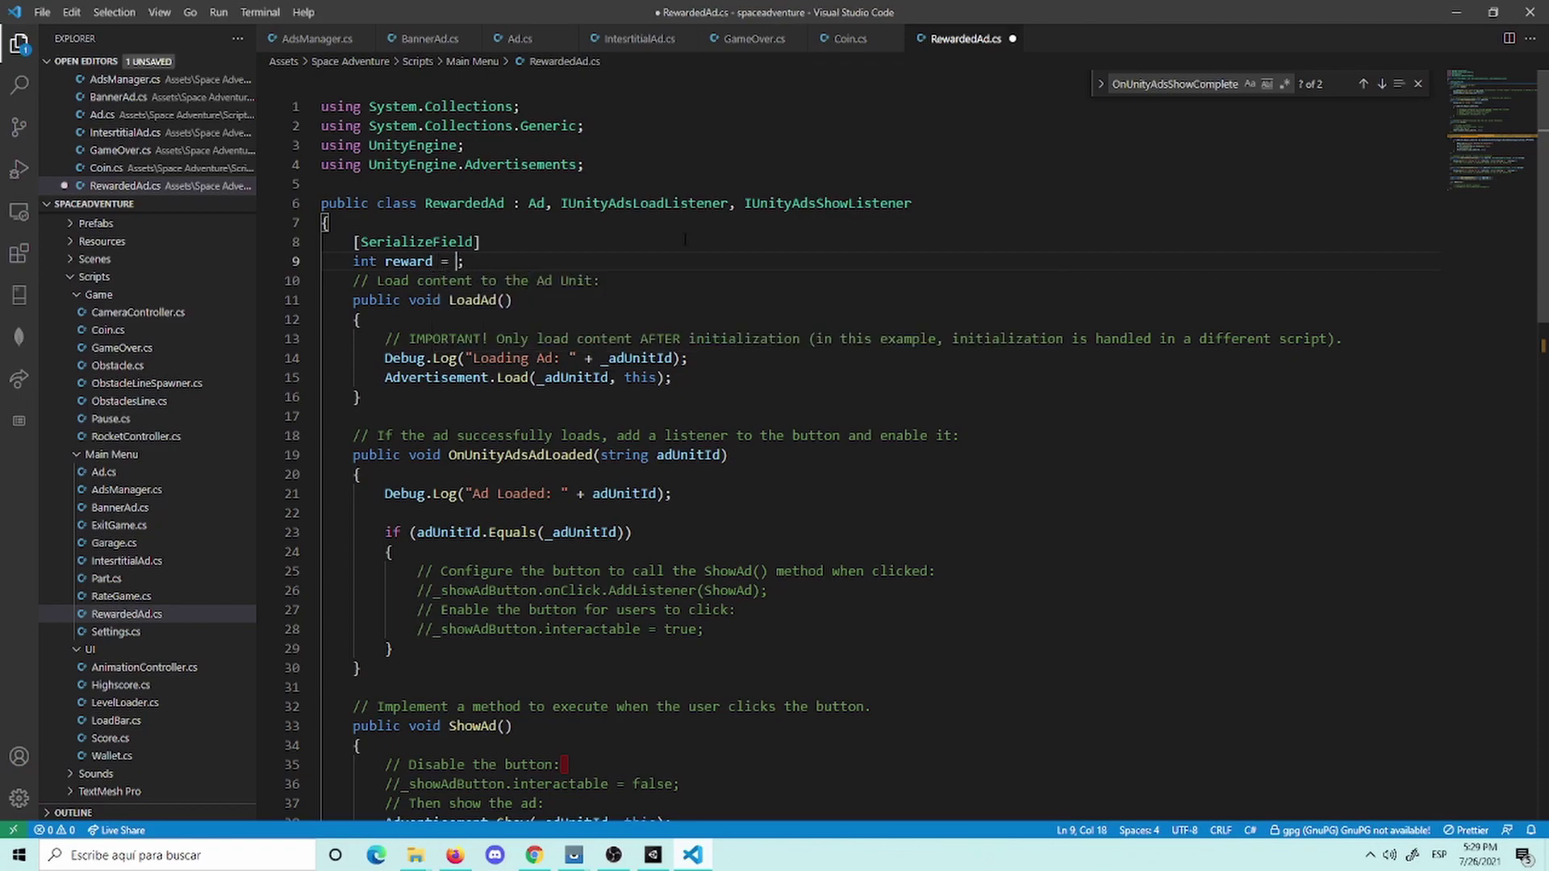
text(3)
key(ctrl+s)
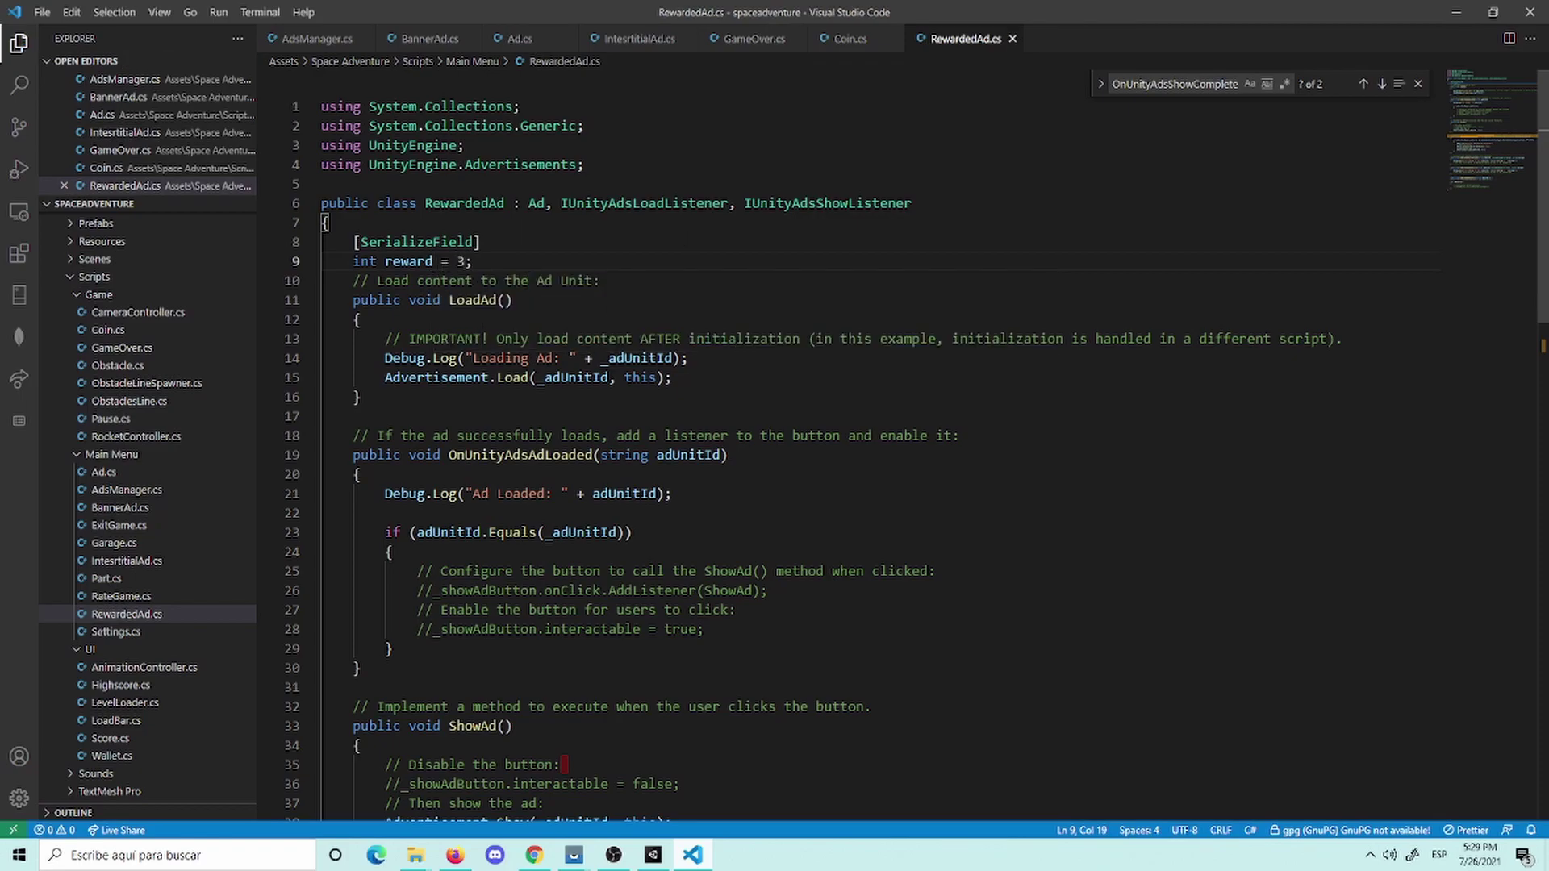
Step: Replace the fixed + 1 in the wallet statement with + reward
scroll(806, 443, down, 8)
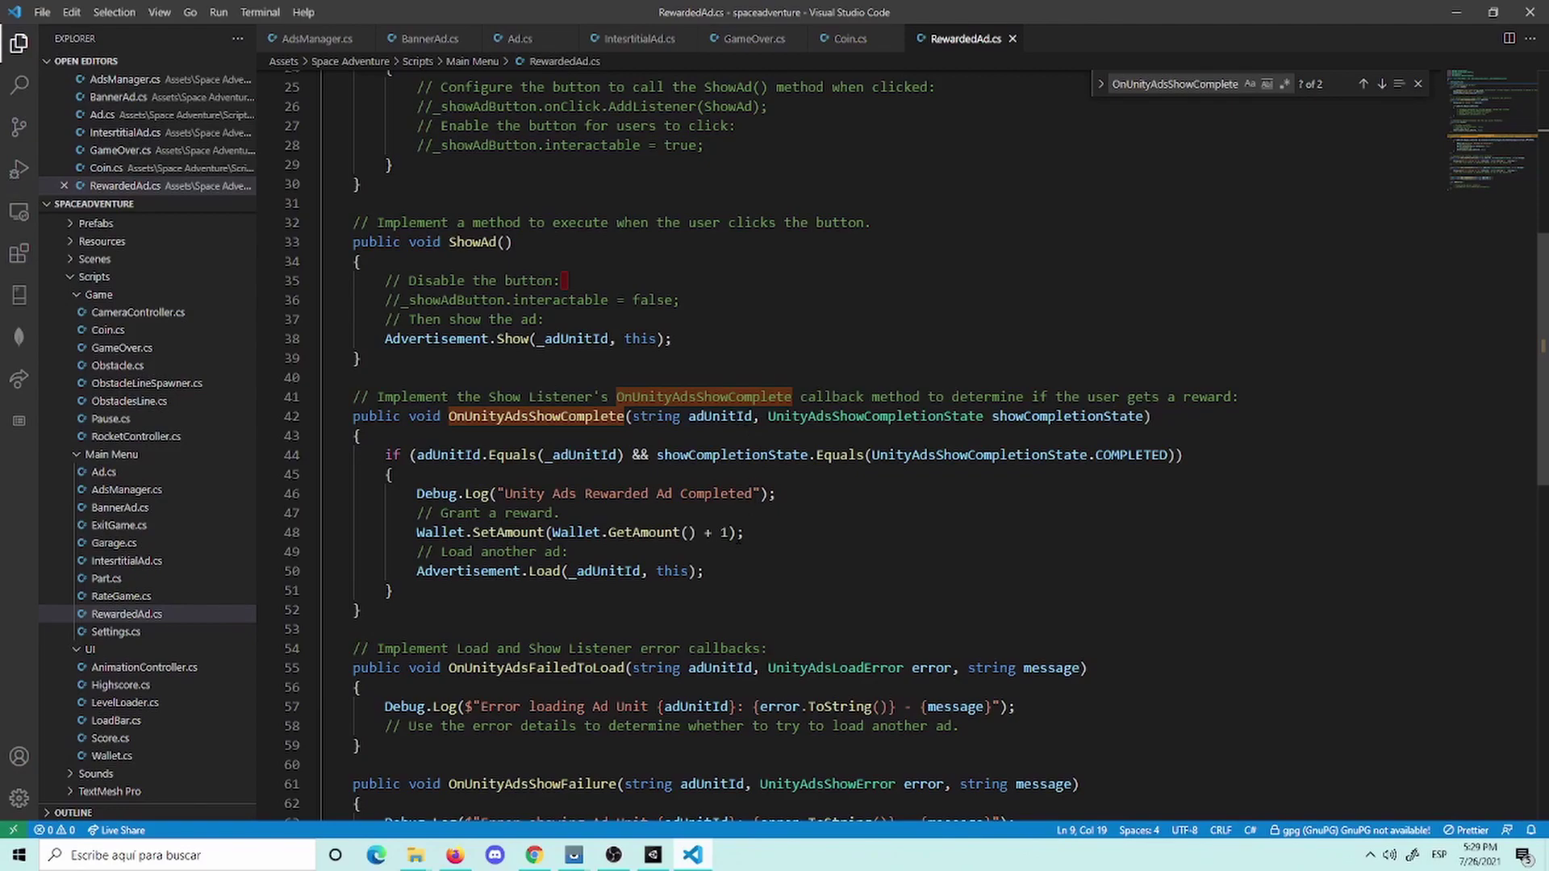
click(732, 532)
key(BackSpace)
text(r)
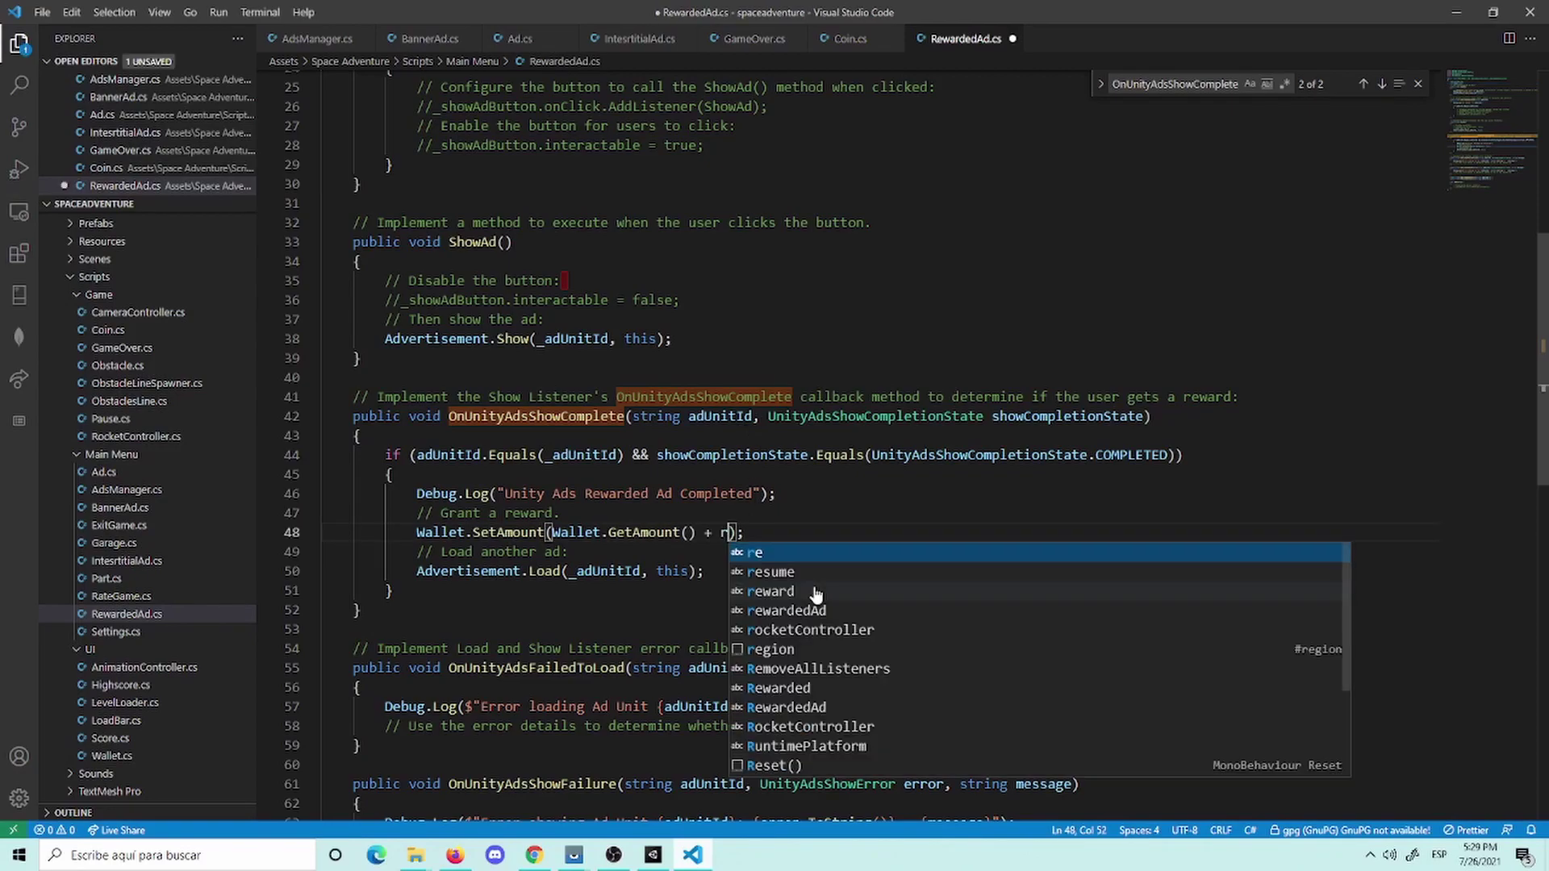
text(ew)
key(Tab)
click(815, 589)
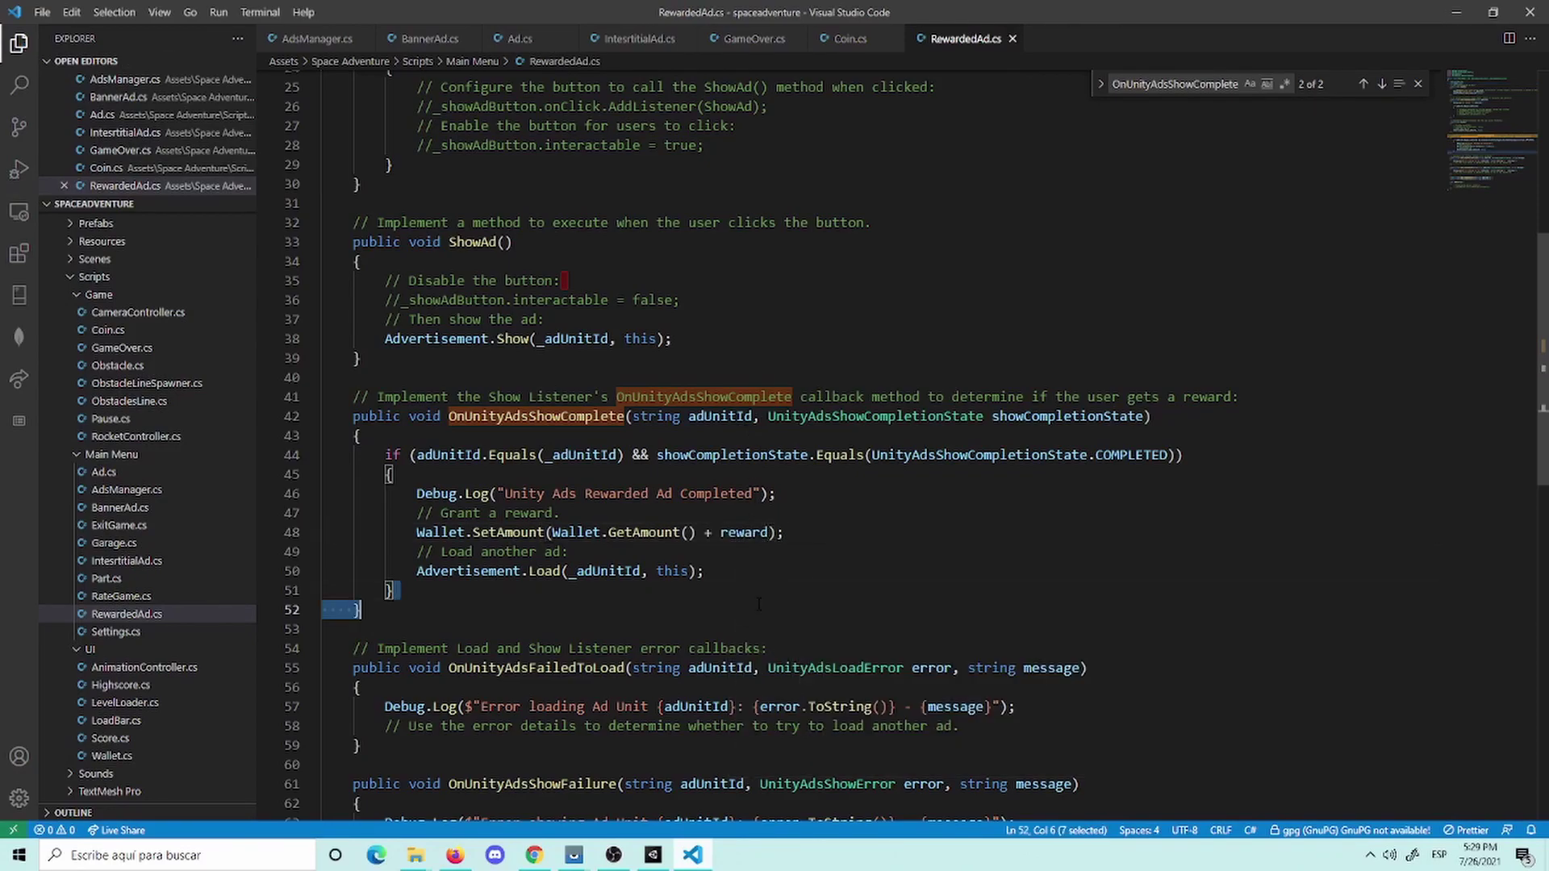
click(749, 570)
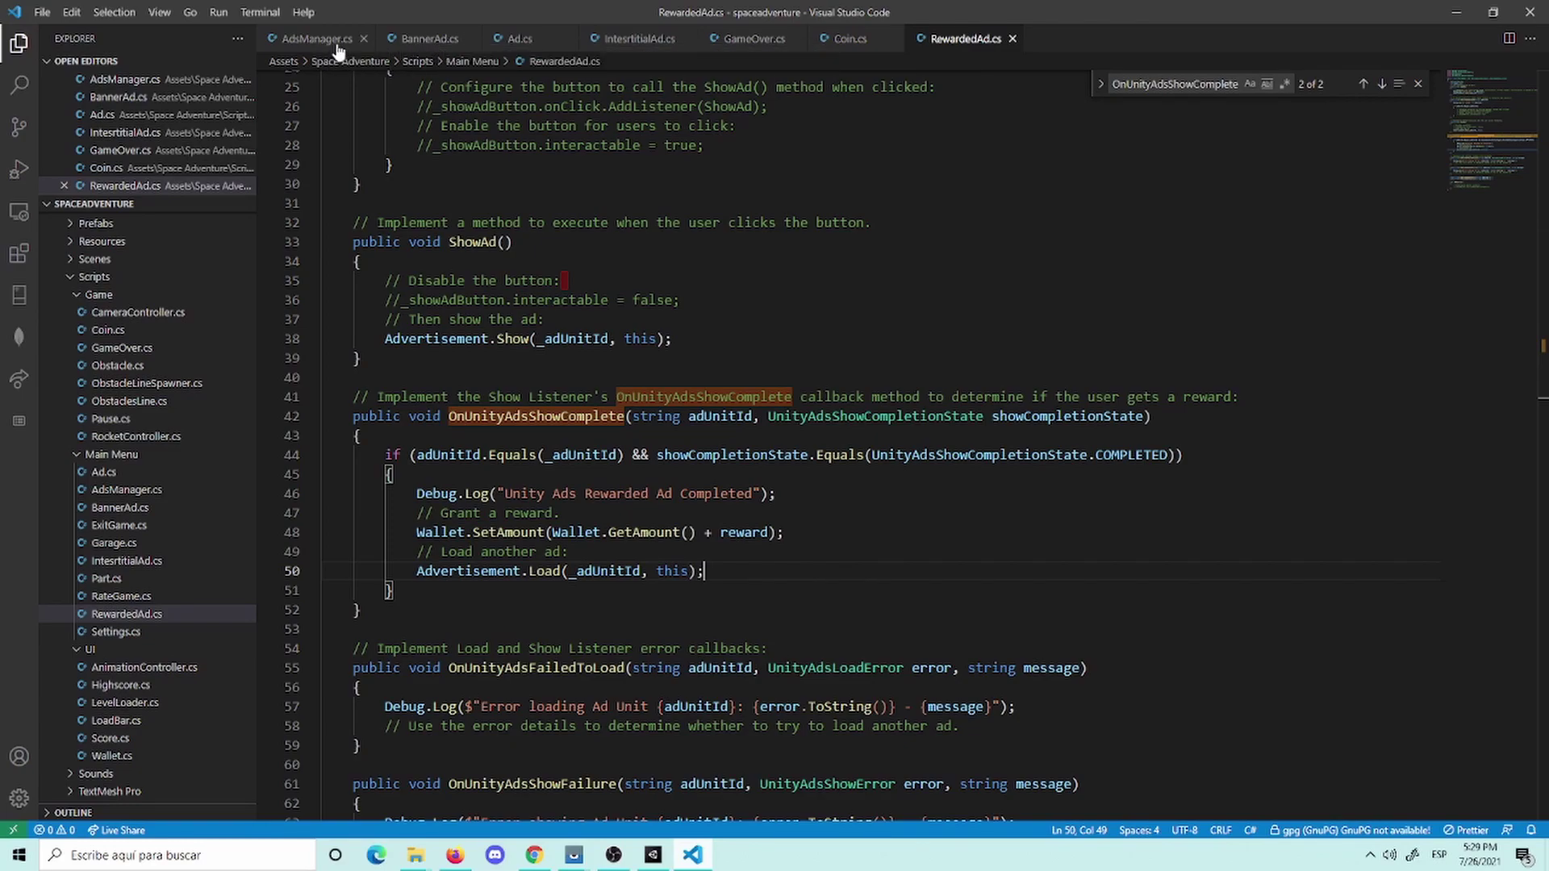
Step: Duplicate the ShowInterstitialAd method line in AdsManager.cs
click(317, 39)
scroll(820, 548, down, 4)
click(833, 507)
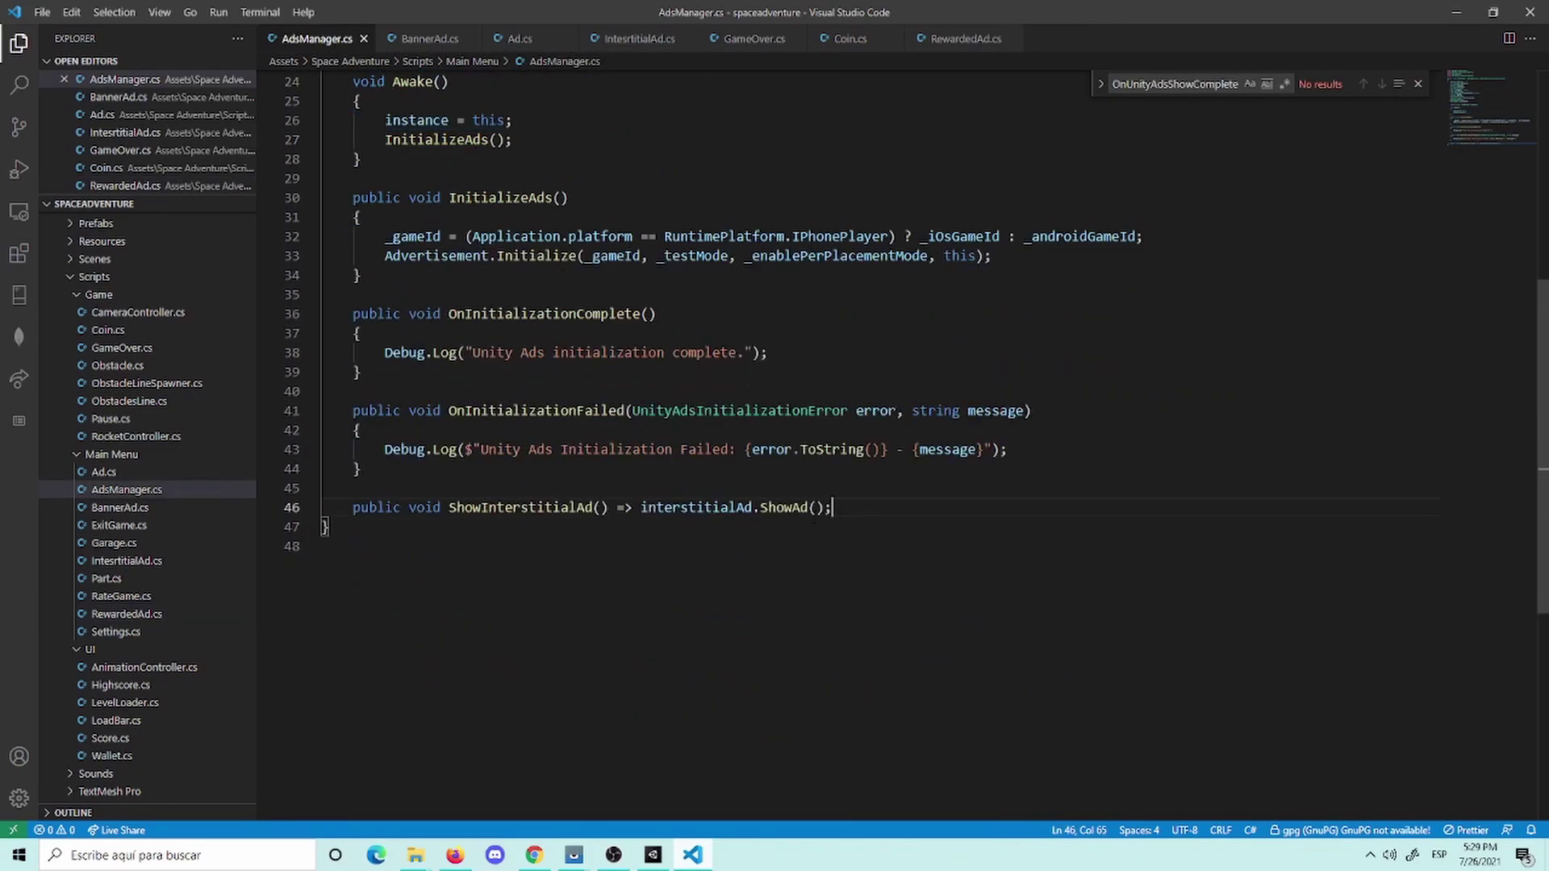
drag(834, 507, 353, 507)
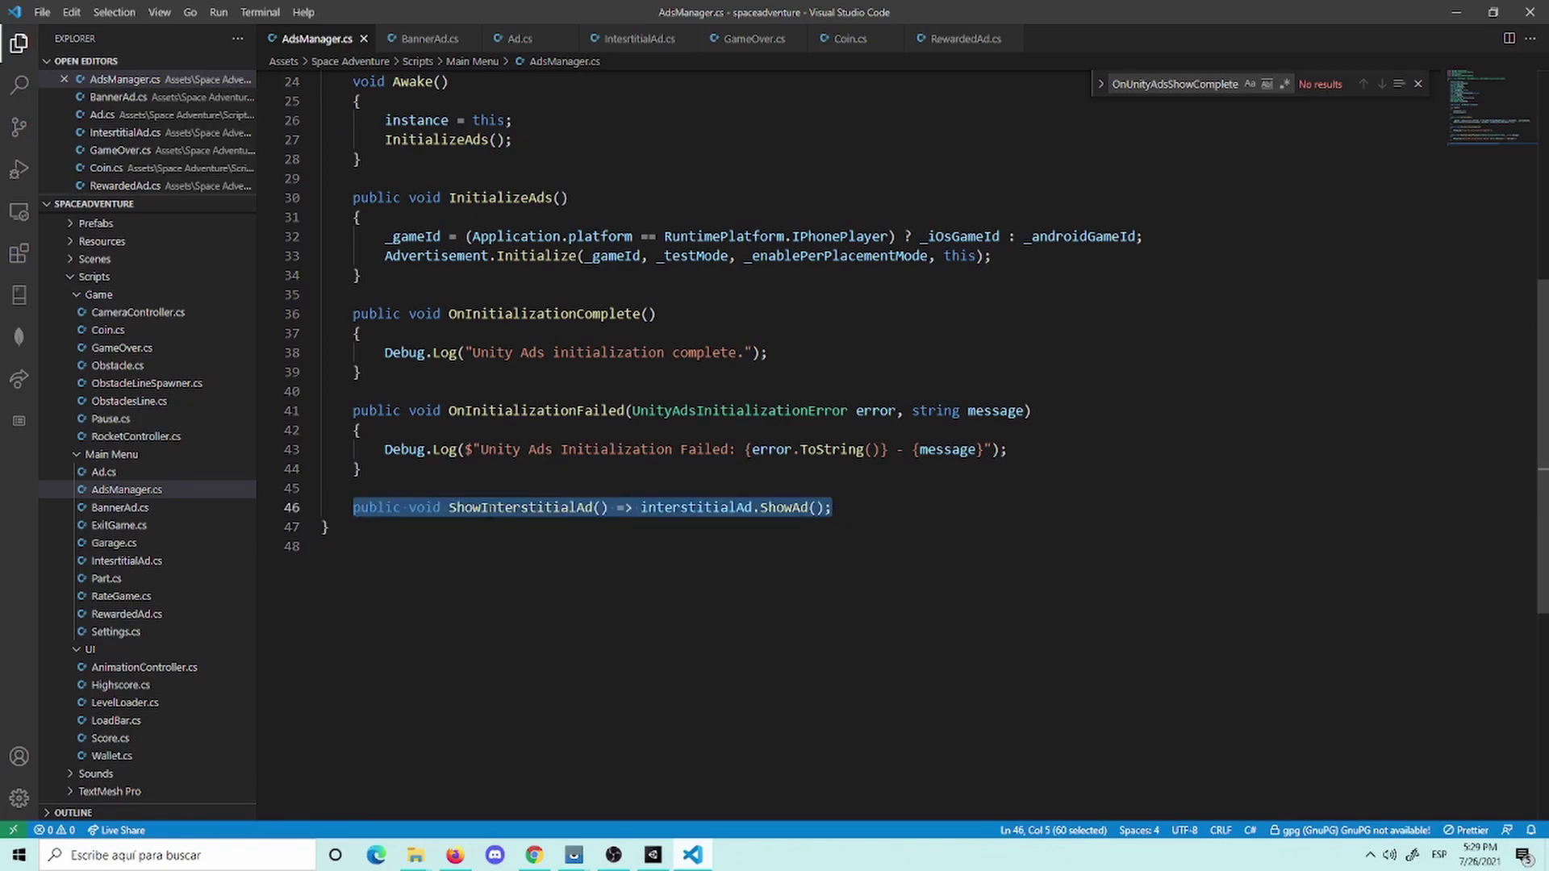
scroll(826, 493, up, 5)
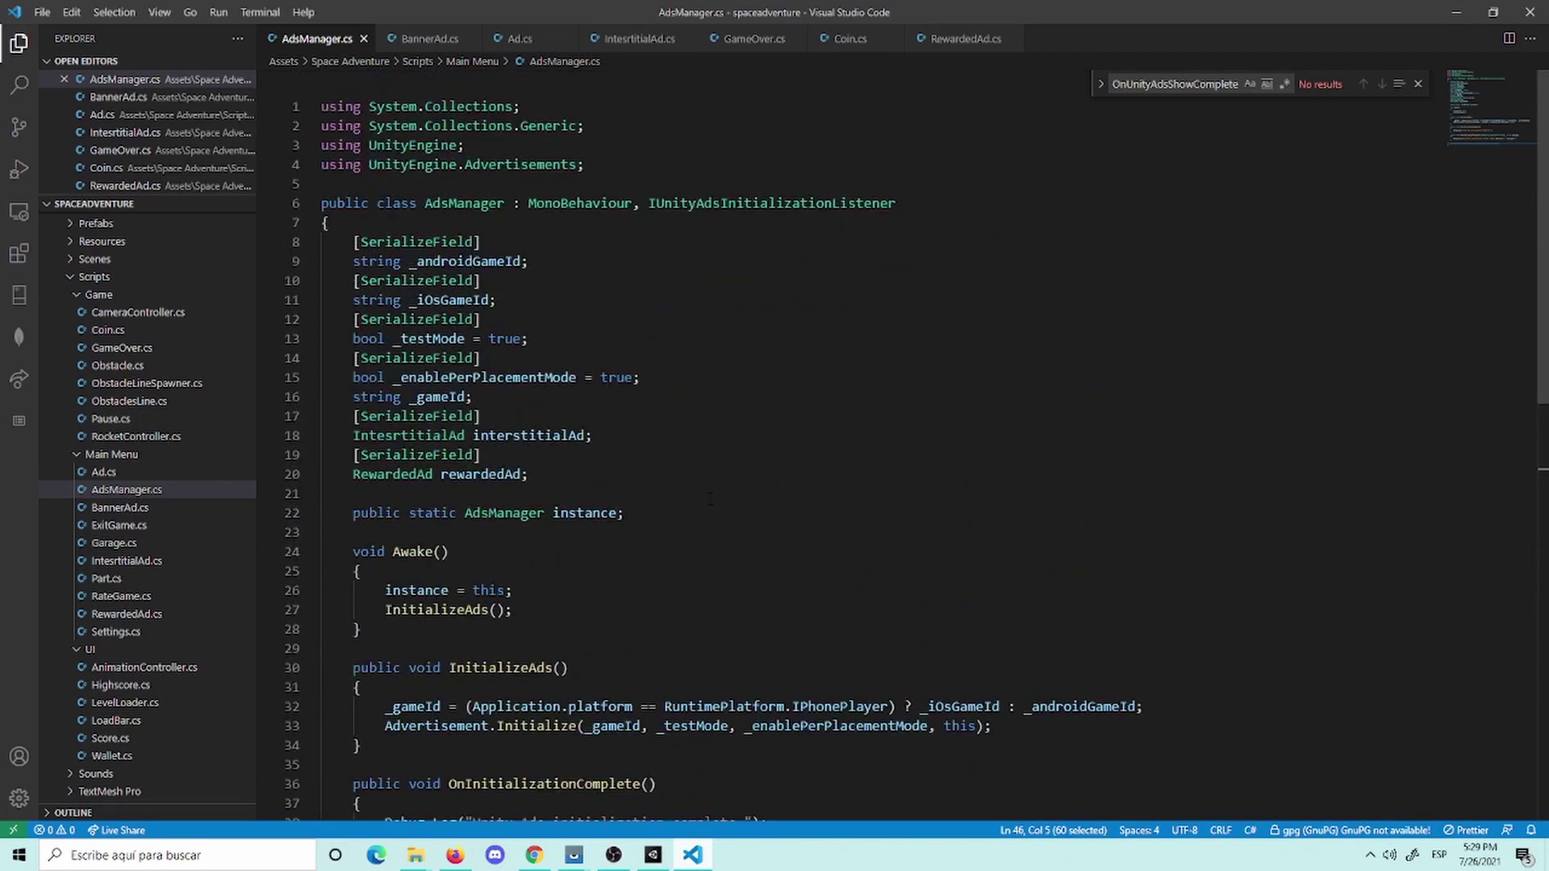
scroll(710, 498, down, 5)
scroll(843, 606, down, 1)
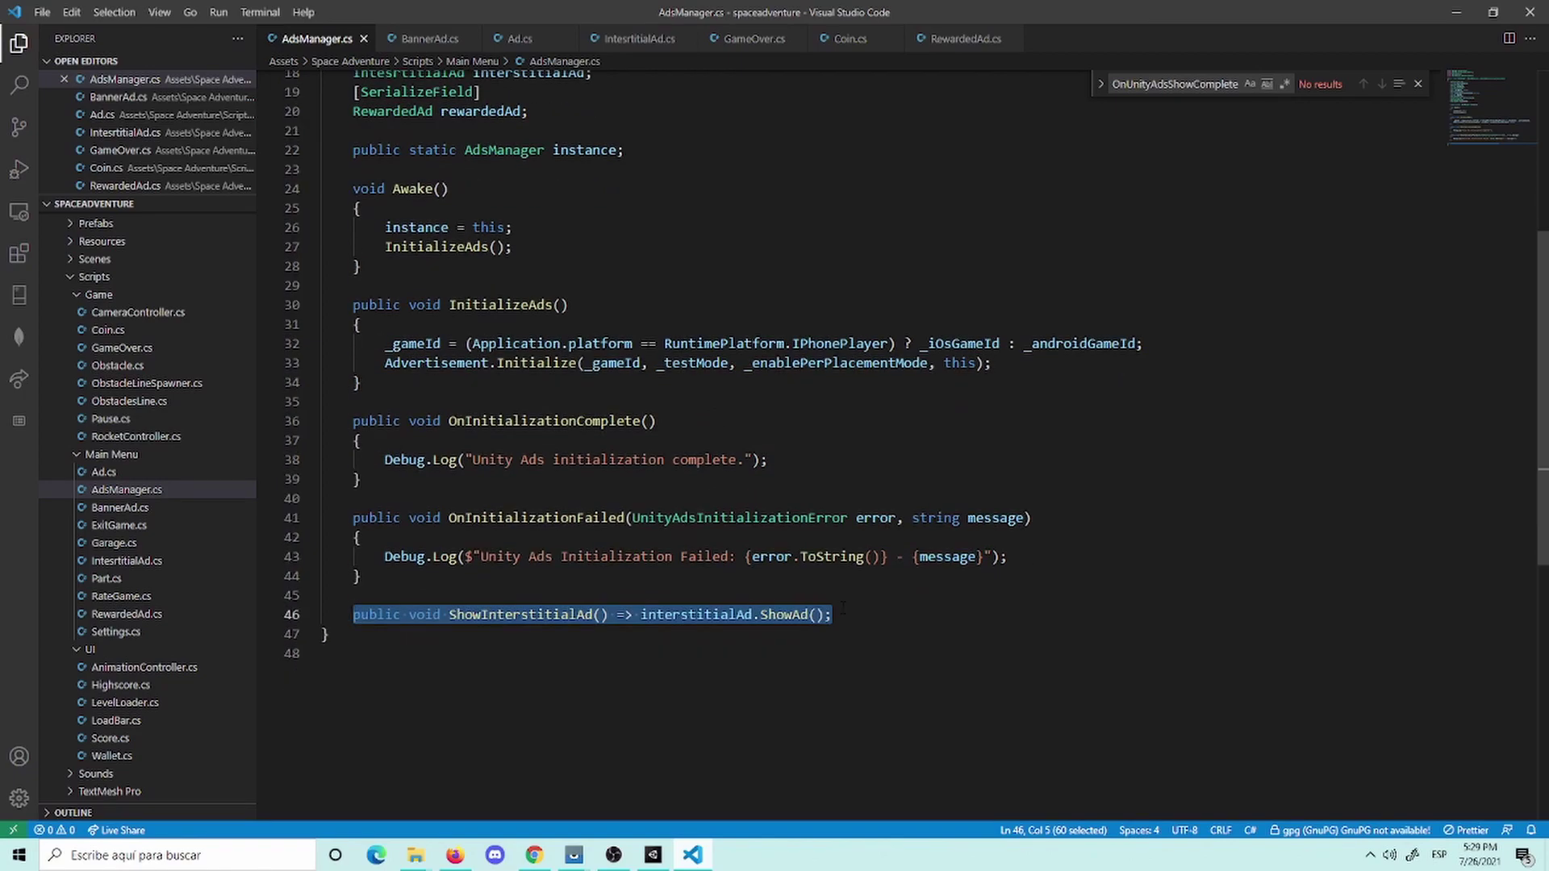
click(843, 606)
key(Return)
text(public void ShowInterstitialAd() => interstitialAd.ShowAd();)
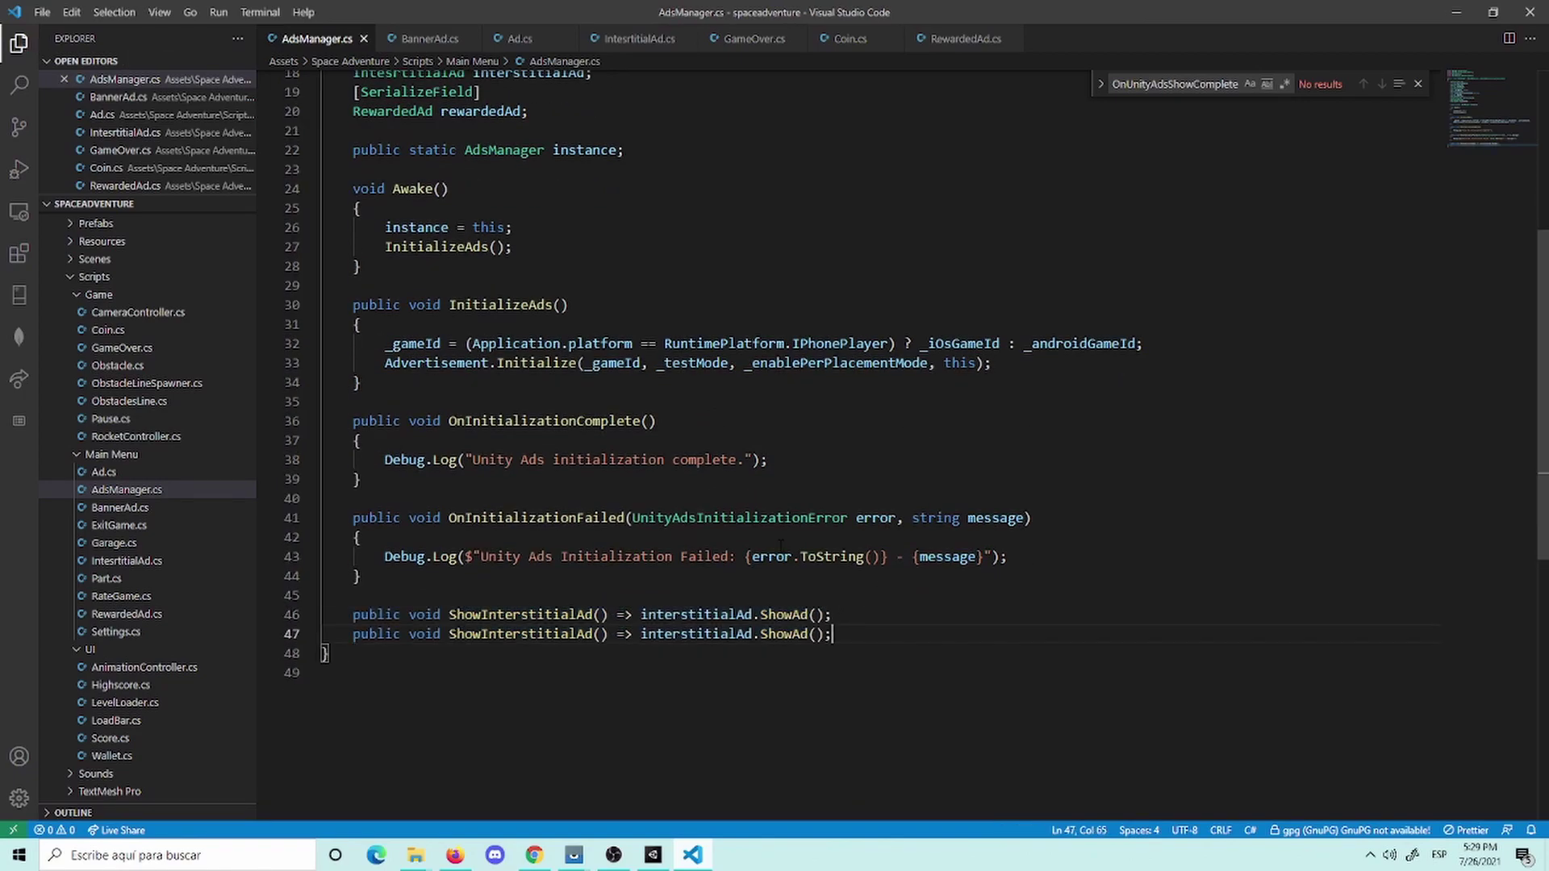
Step: Rename the copy to ShowRewardedAd, make it call rewardedAd.ShowAd(), and save
click(578, 634)
key(BackSpace)
key(BackSpace)
key(BackSpace)
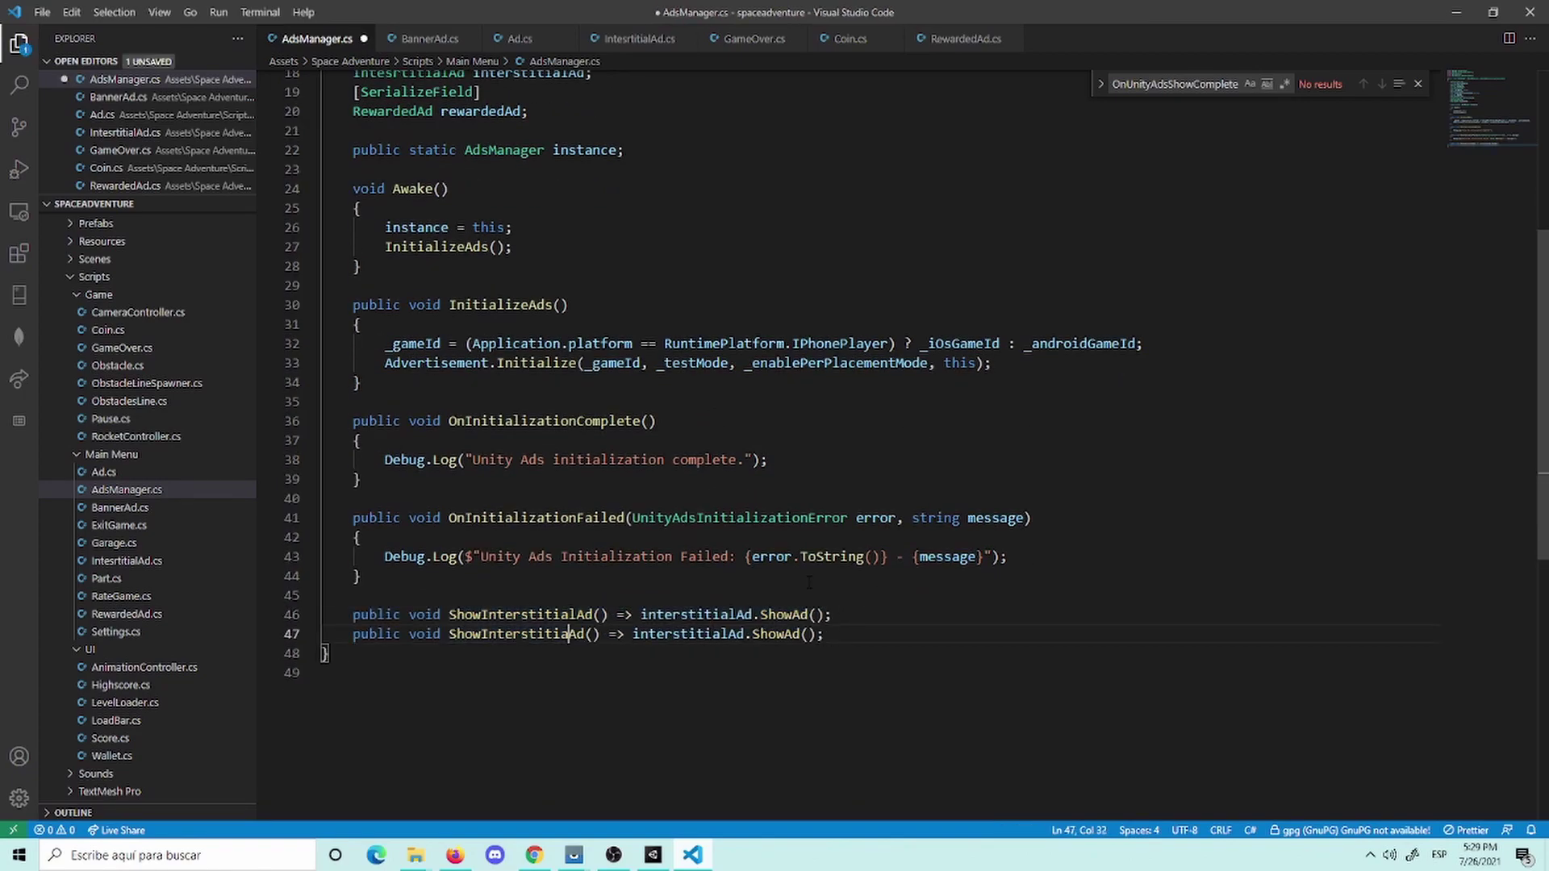
key(BackSpace)
key(BackSpace)
text(R)
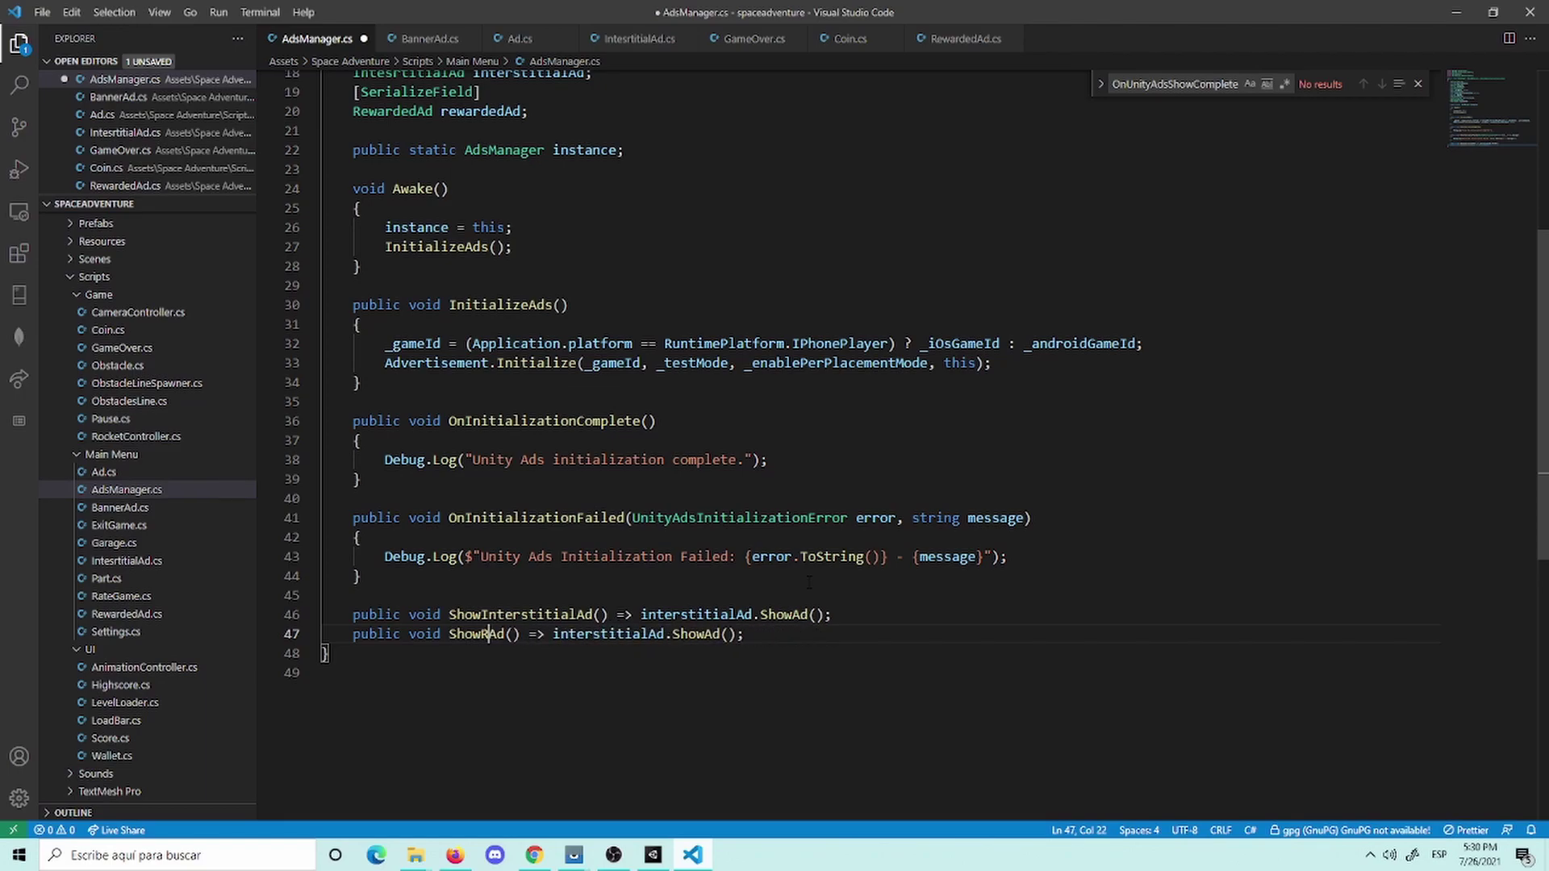
text(ewarded)
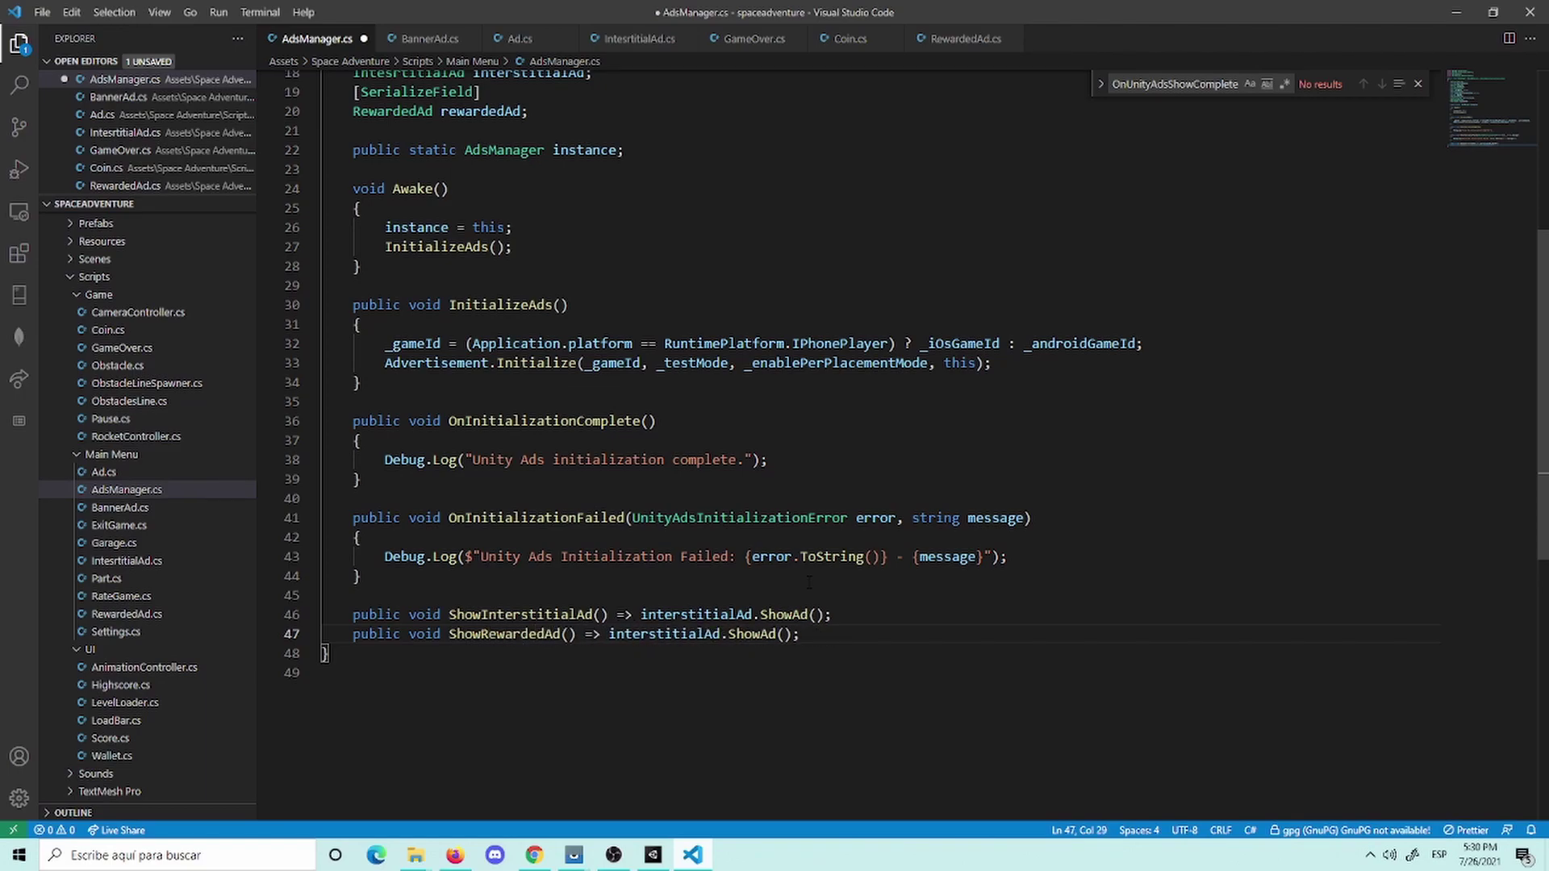
key(ctrl+s)
double_click(690, 634)
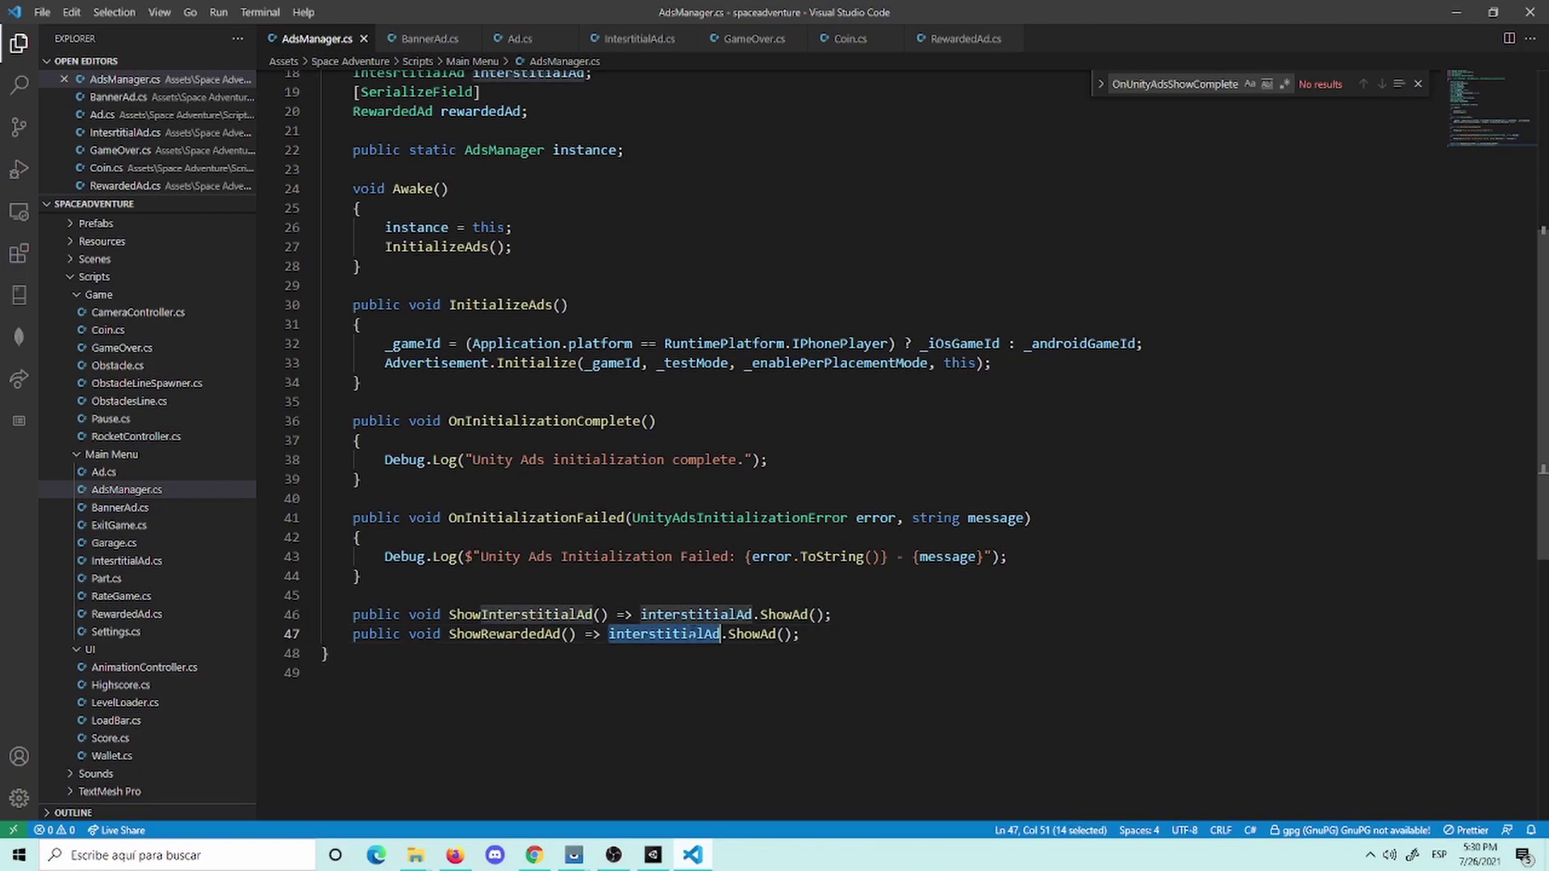
text(rewa)
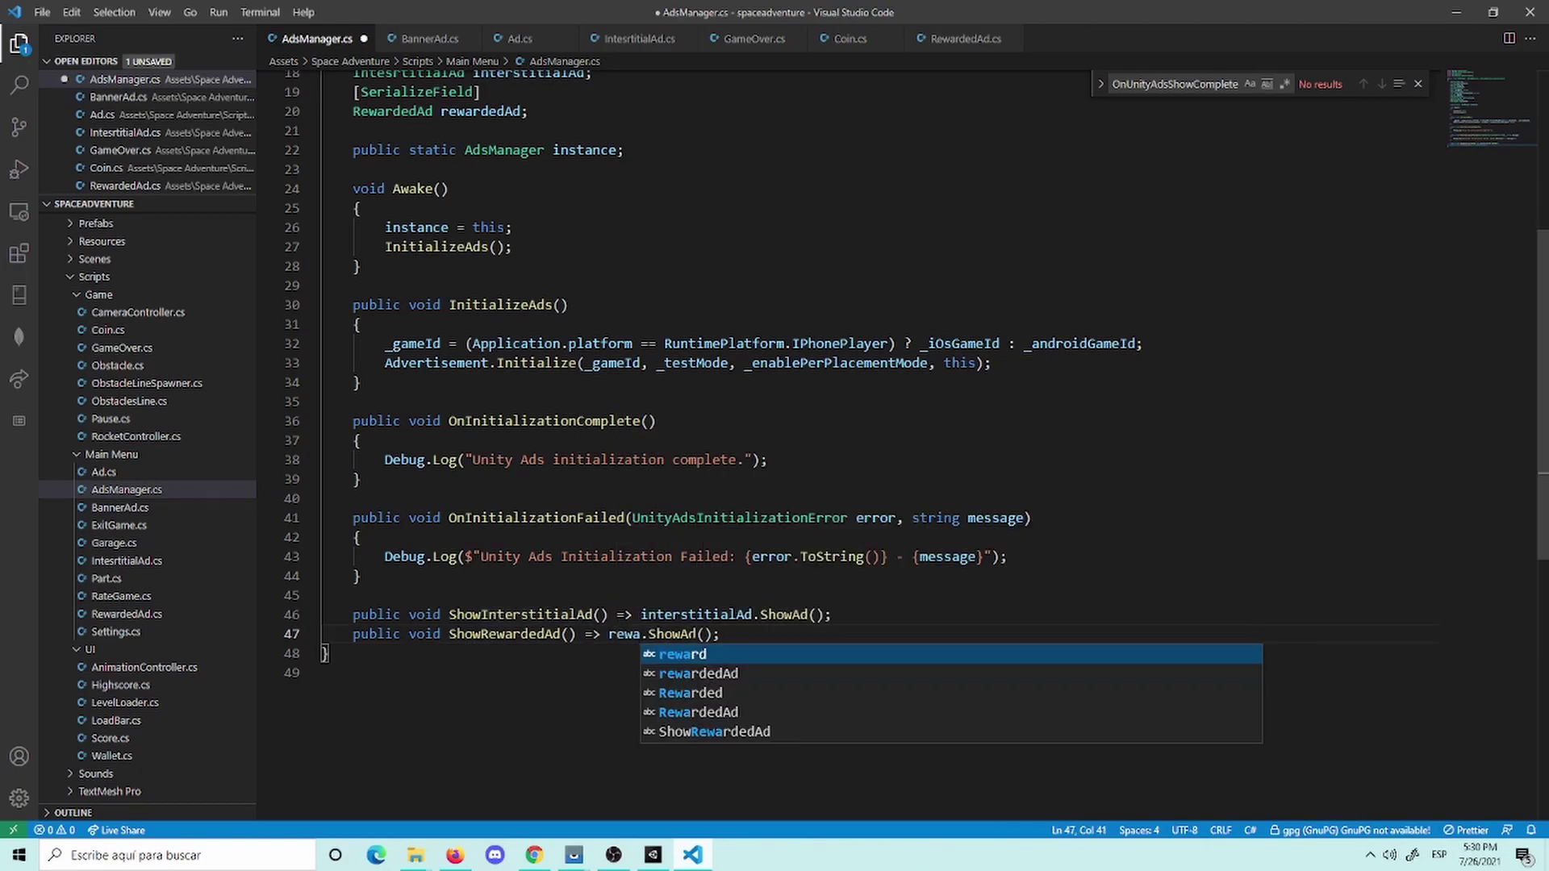
click(685, 671)
key(ctrl+s)
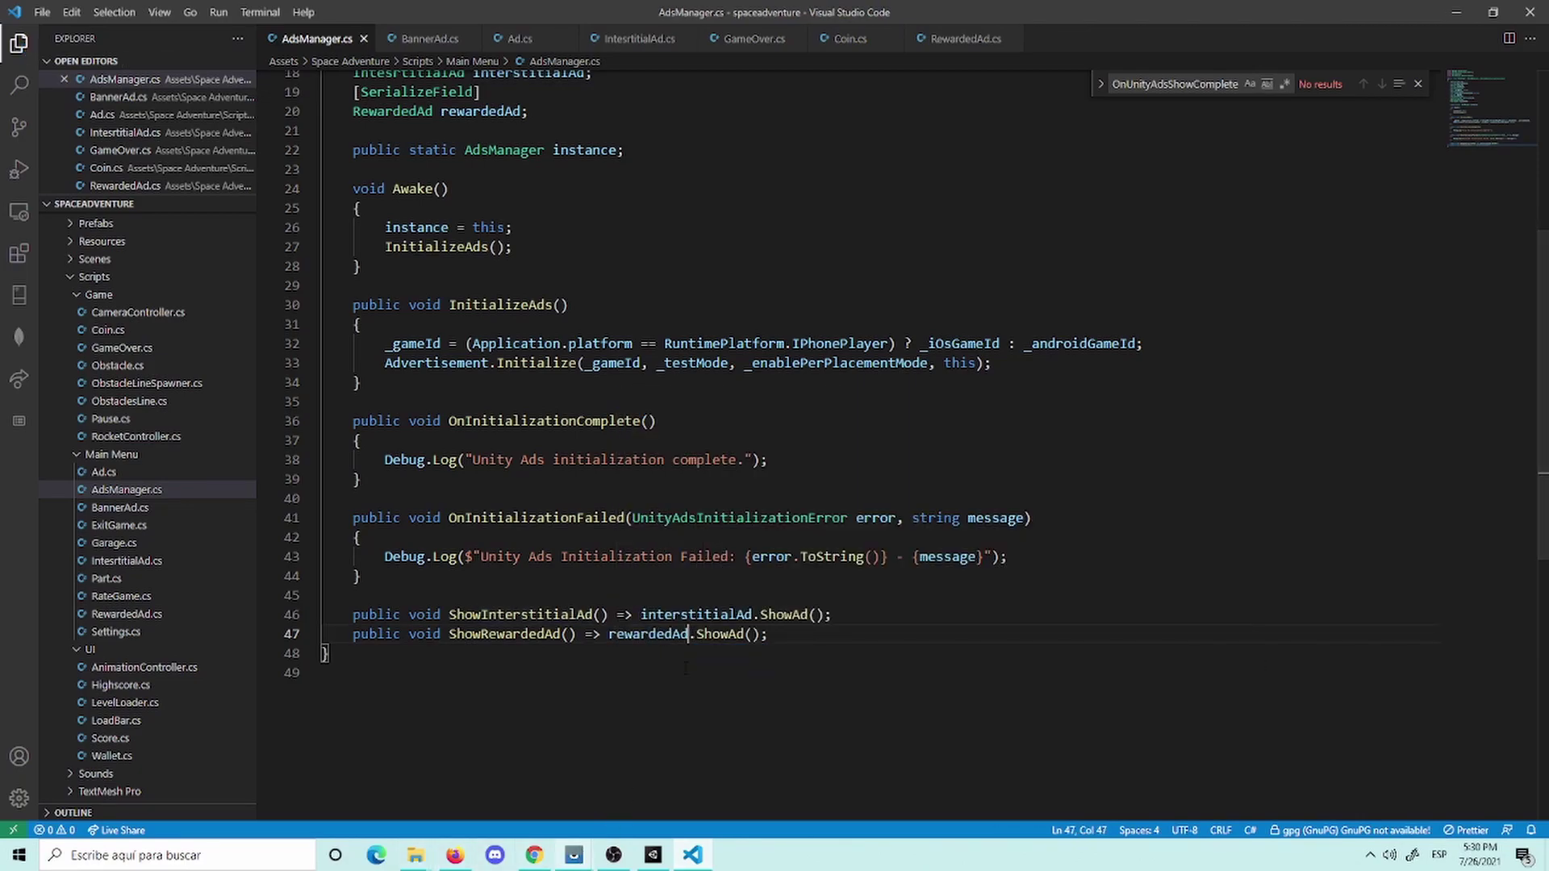
click(965, 38)
Step: Scroll through RewardedAd.cs reviewing its callbacks, including OnUnityAdsFailedToLoad
scroll(1098, 349, down, 1)
scroll(1099, 348, down, 2)
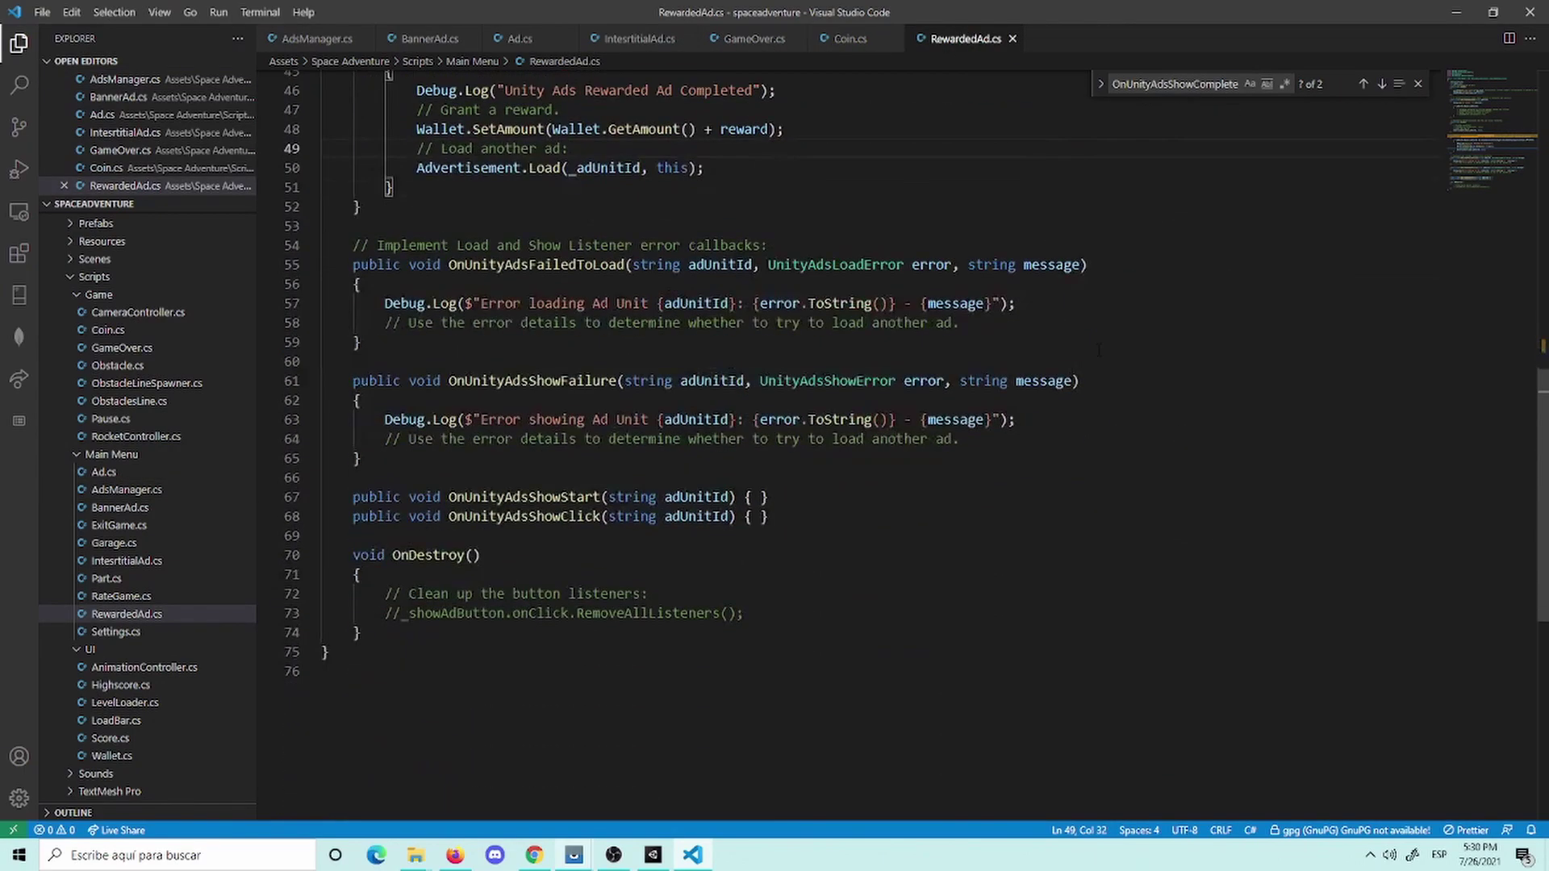
scroll(1099, 349, up, 5)
scroll(1008, 314, up, 7)
scroll(927, 284, up, 3)
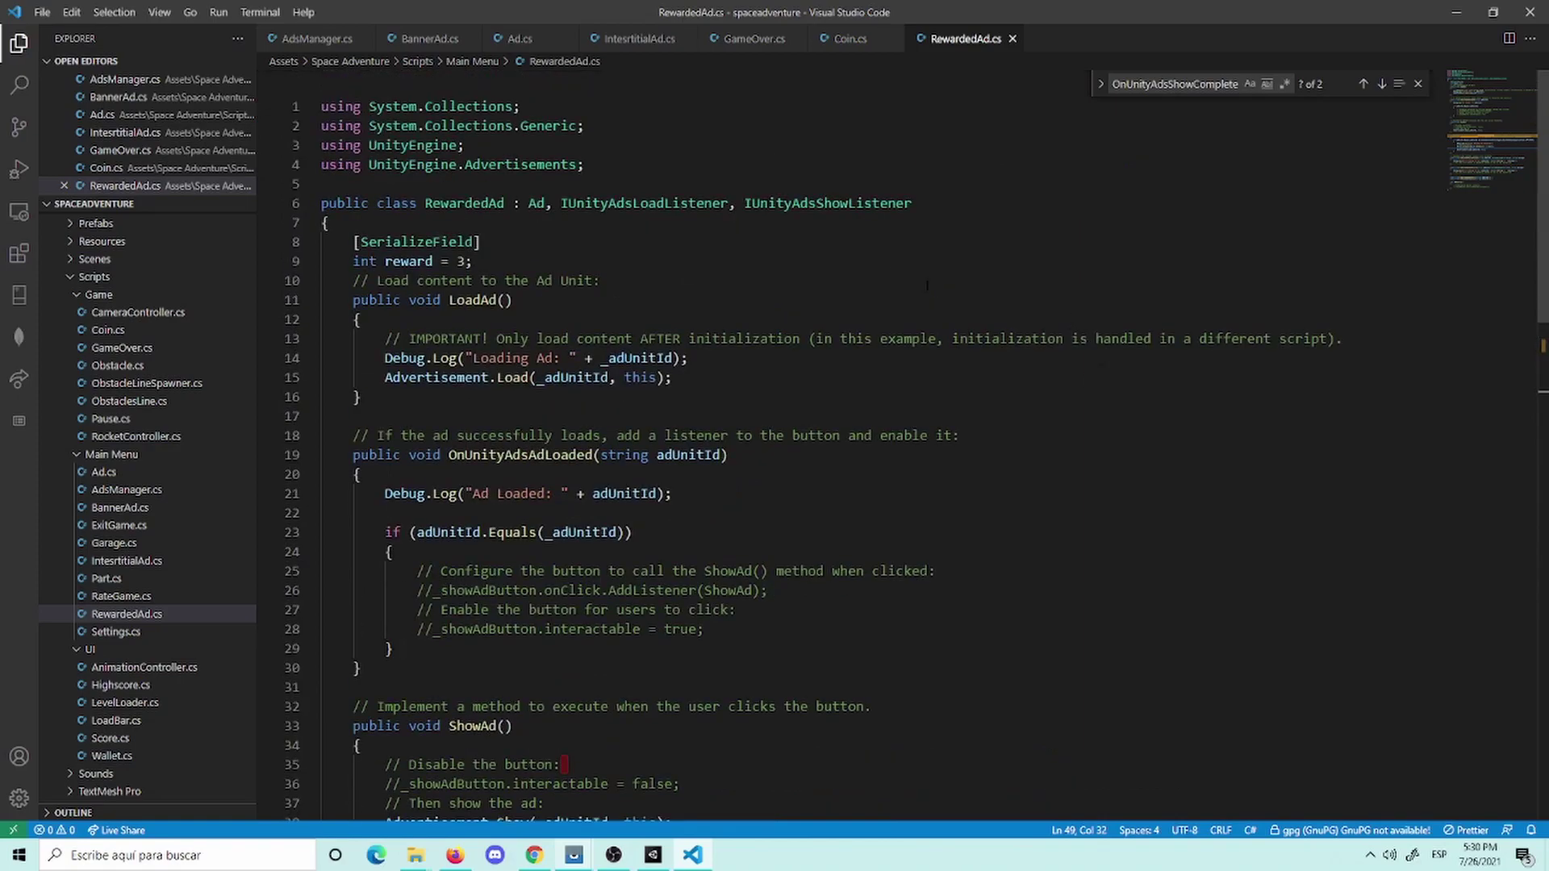
scroll(927, 284, down, 7)
scroll(927, 284, down, 5)
scroll(887, 290, up, 7)
scroll(849, 301, up, 1)
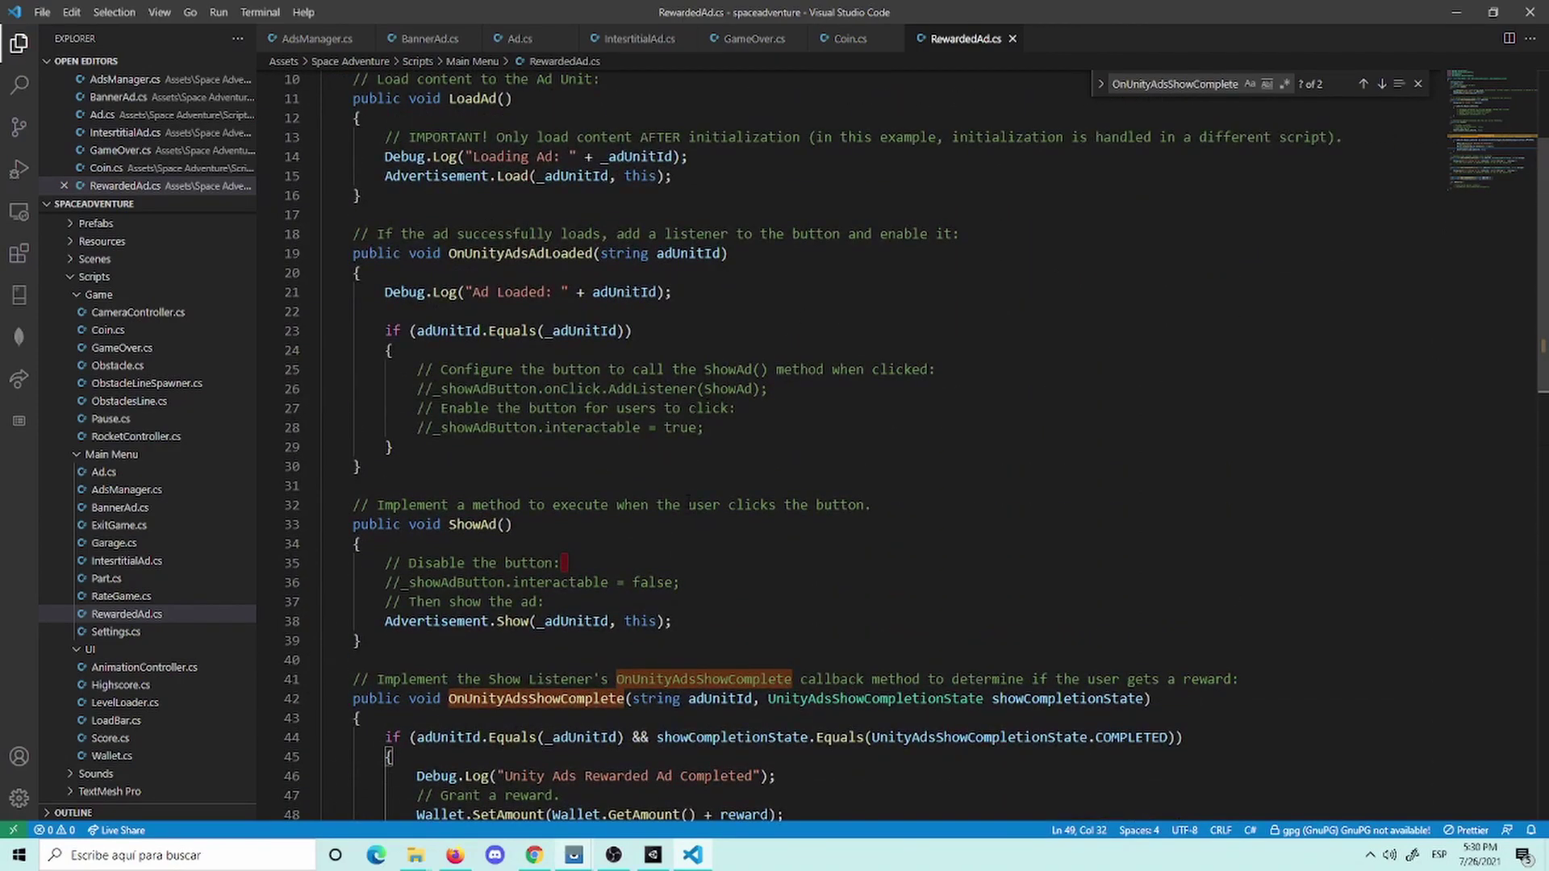
scroll(688, 498, up, 3)
scroll(692, 468, down, 8)
scroll(696, 444, down, 3)
scroll(700, 419, down, 6)
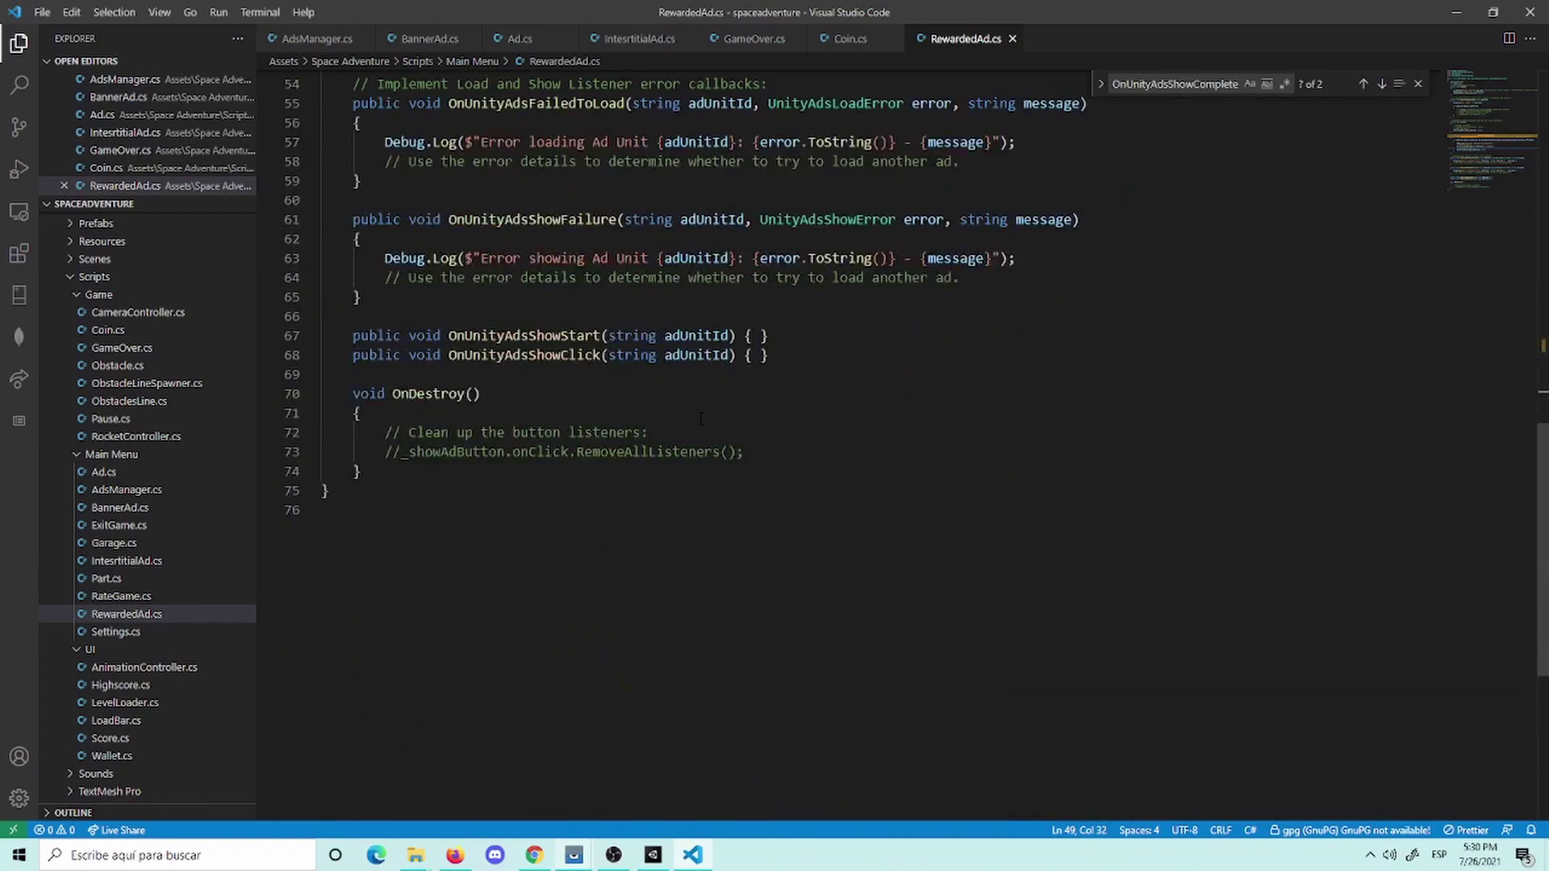
scroll(700, 418, up, 3)
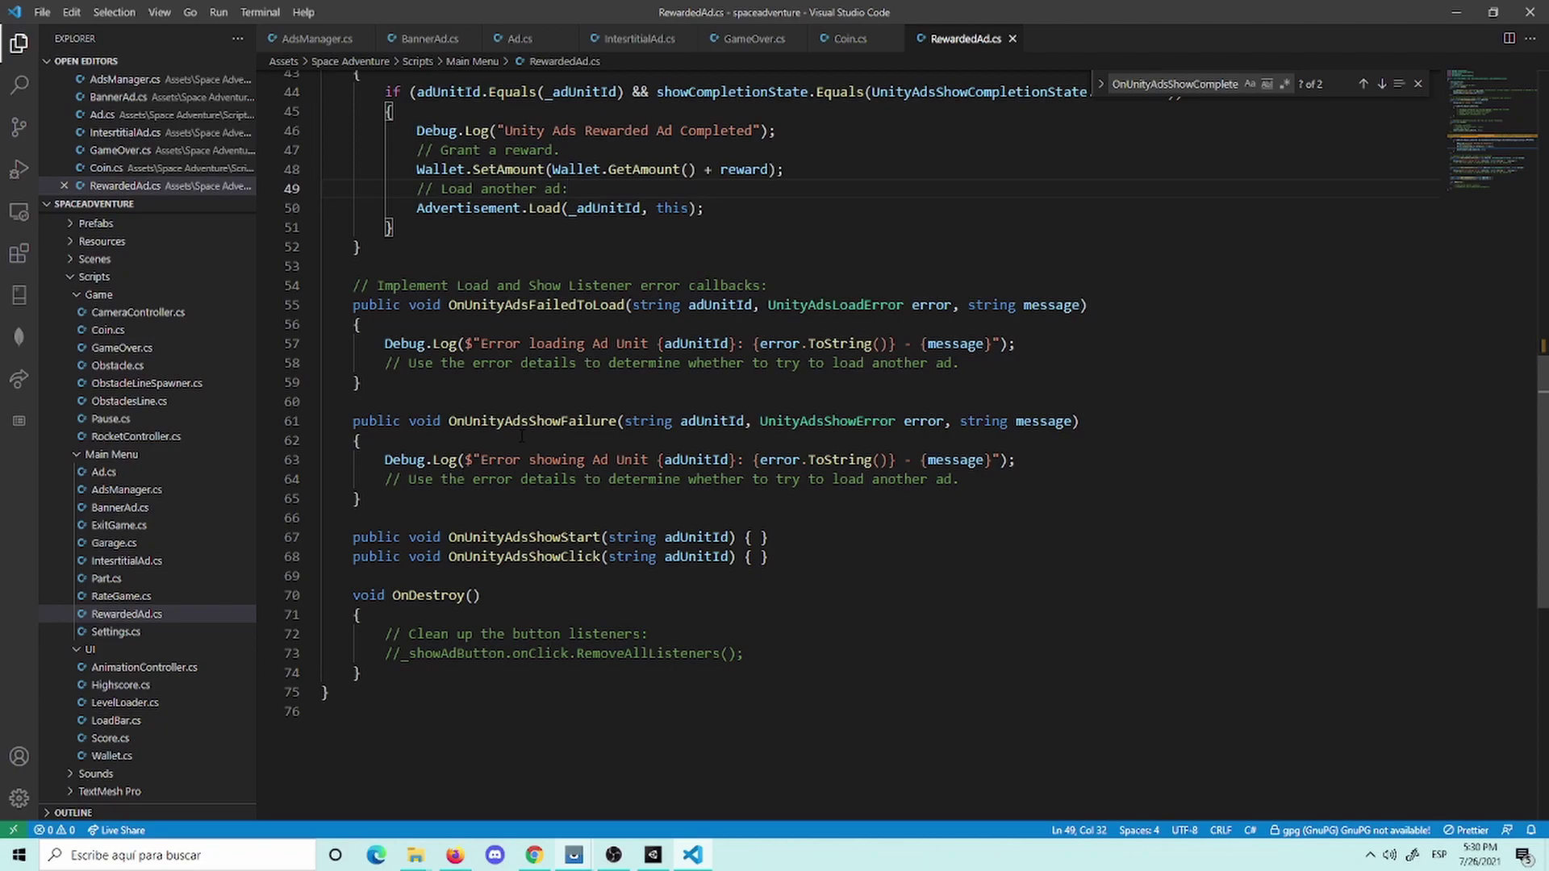
double_click(536, 305)
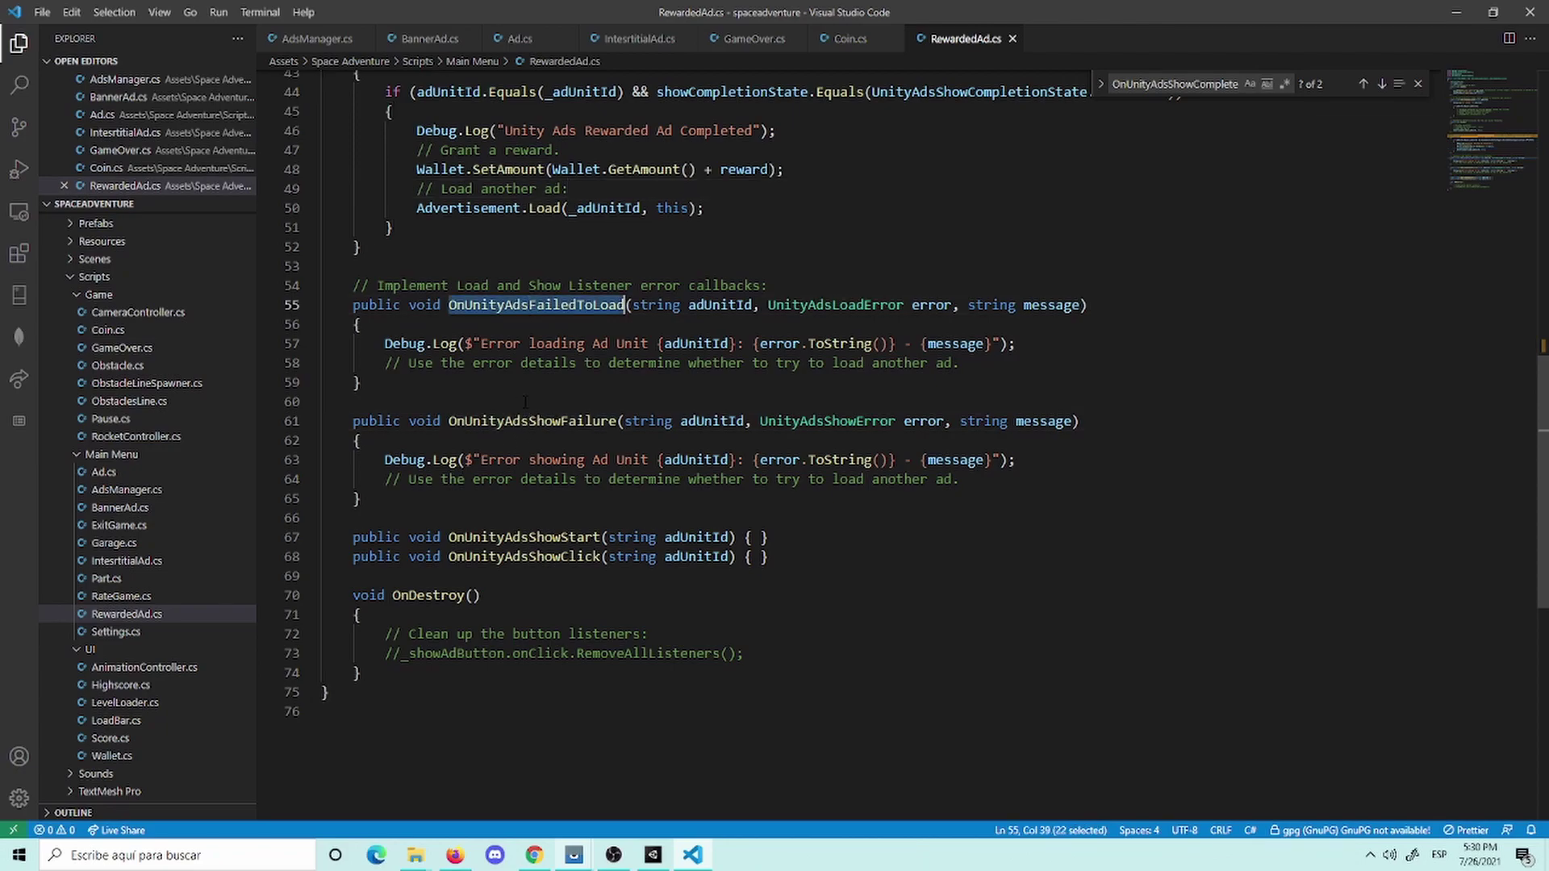
click(627, 601)
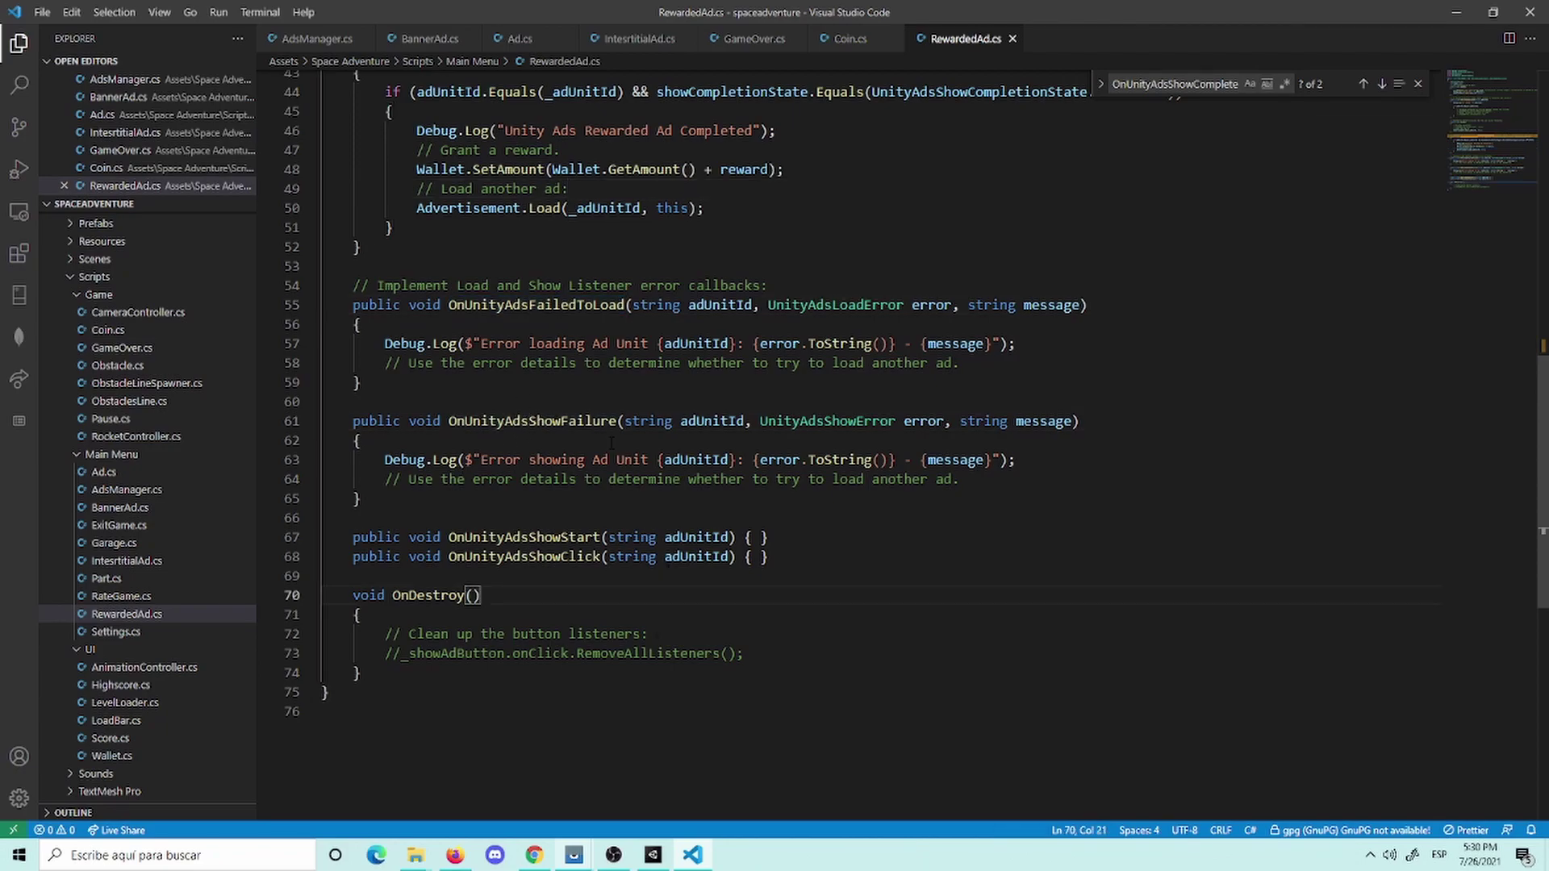
scroll(611, 443, up, 5)
scroll(622, 486, up, 4)
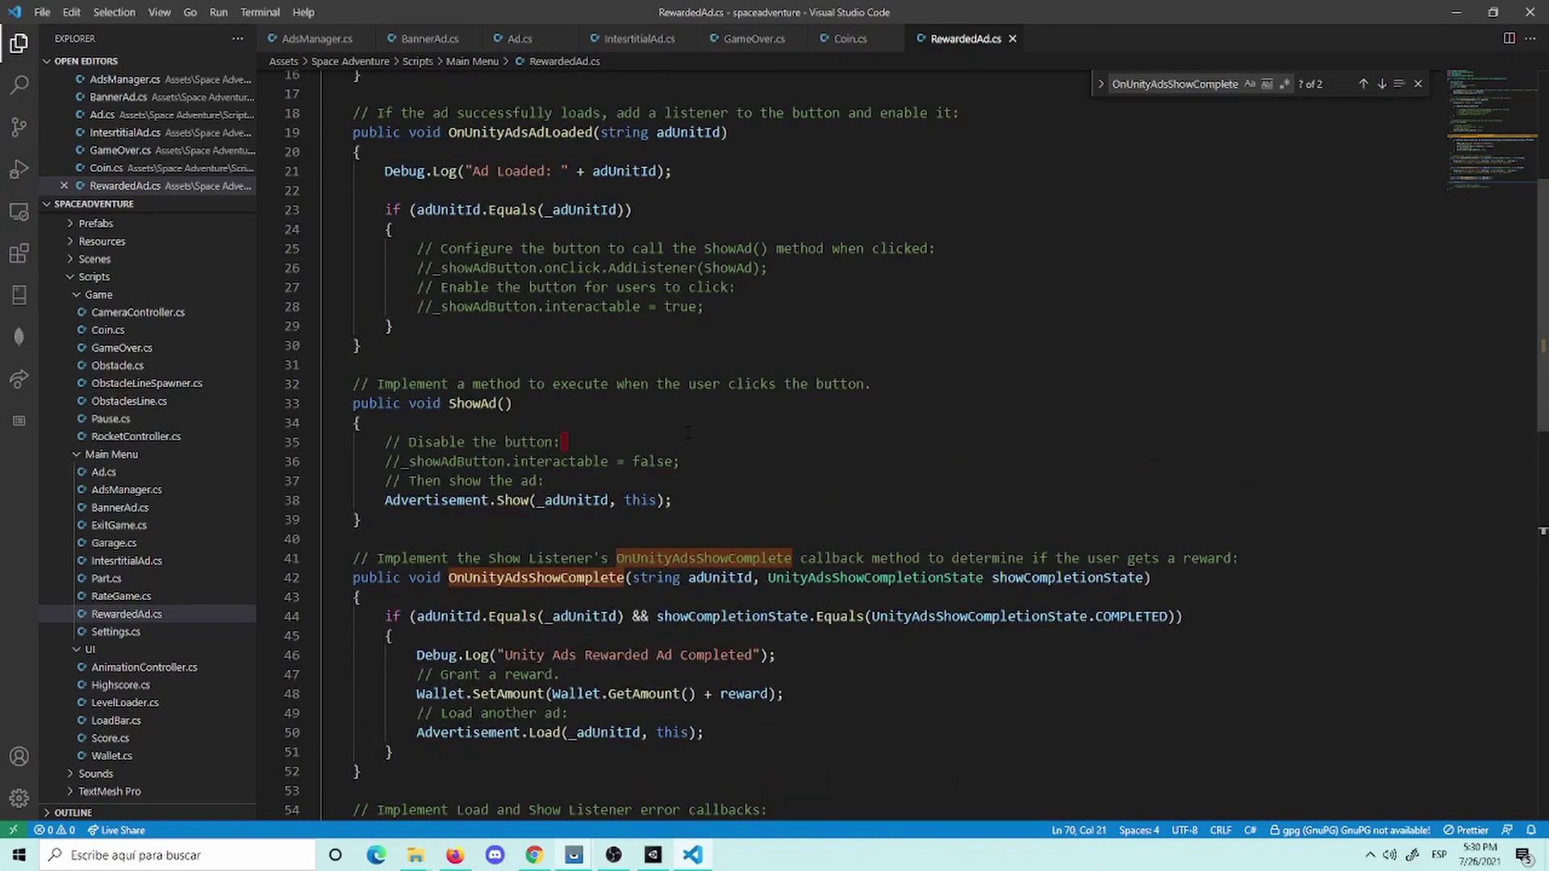
scroll(687, 434, up, 3)
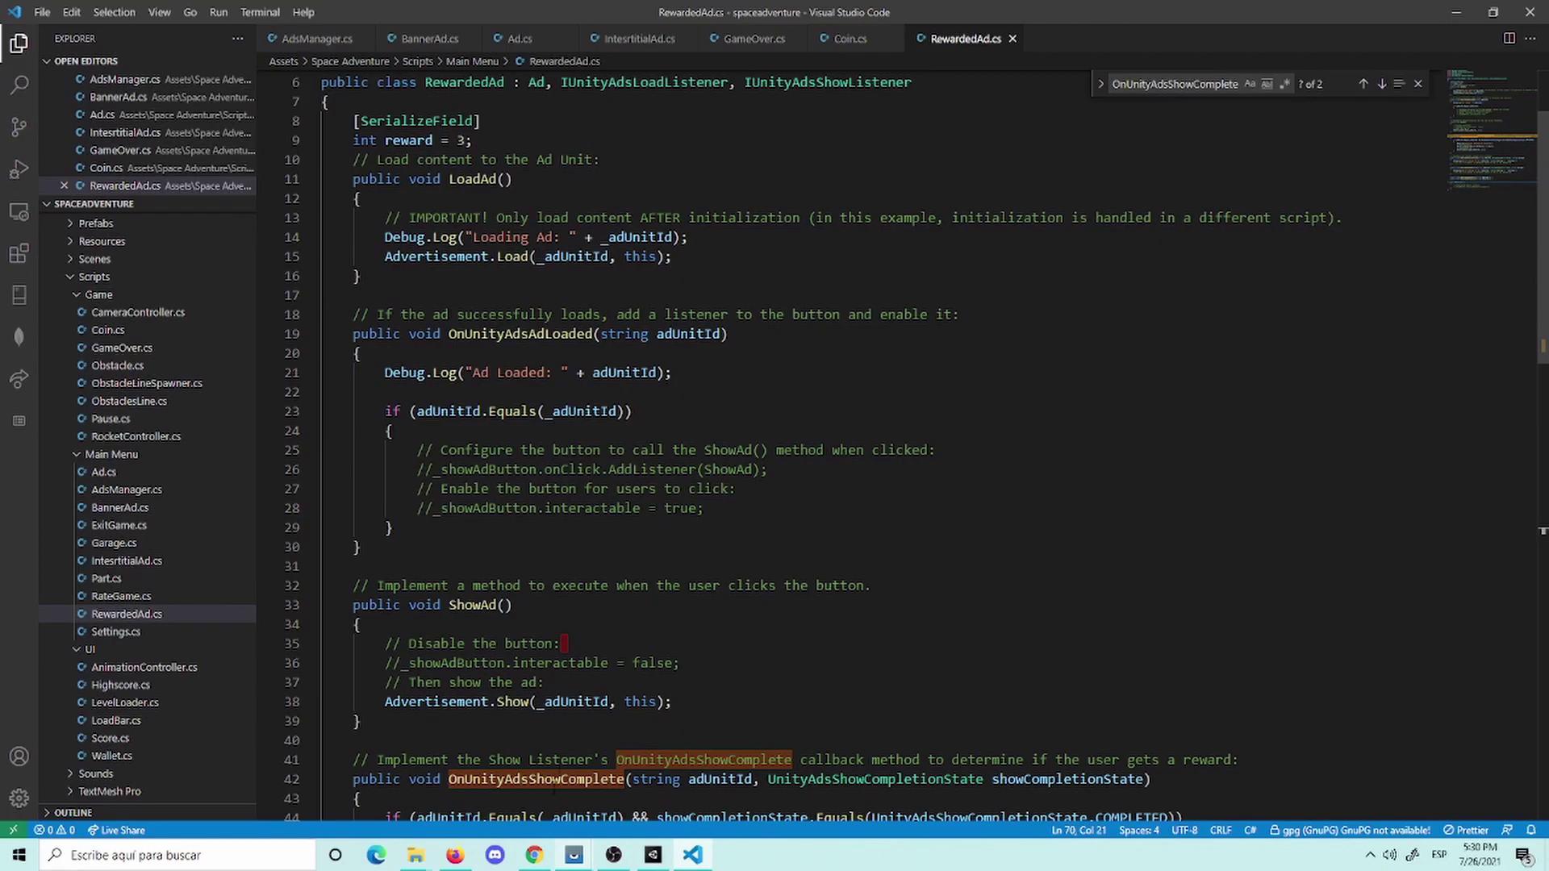
Step: Compare the script with the Unity Ads integration guide code in Chrome
click(534, 855)
scroll(676, 460, down, 7)
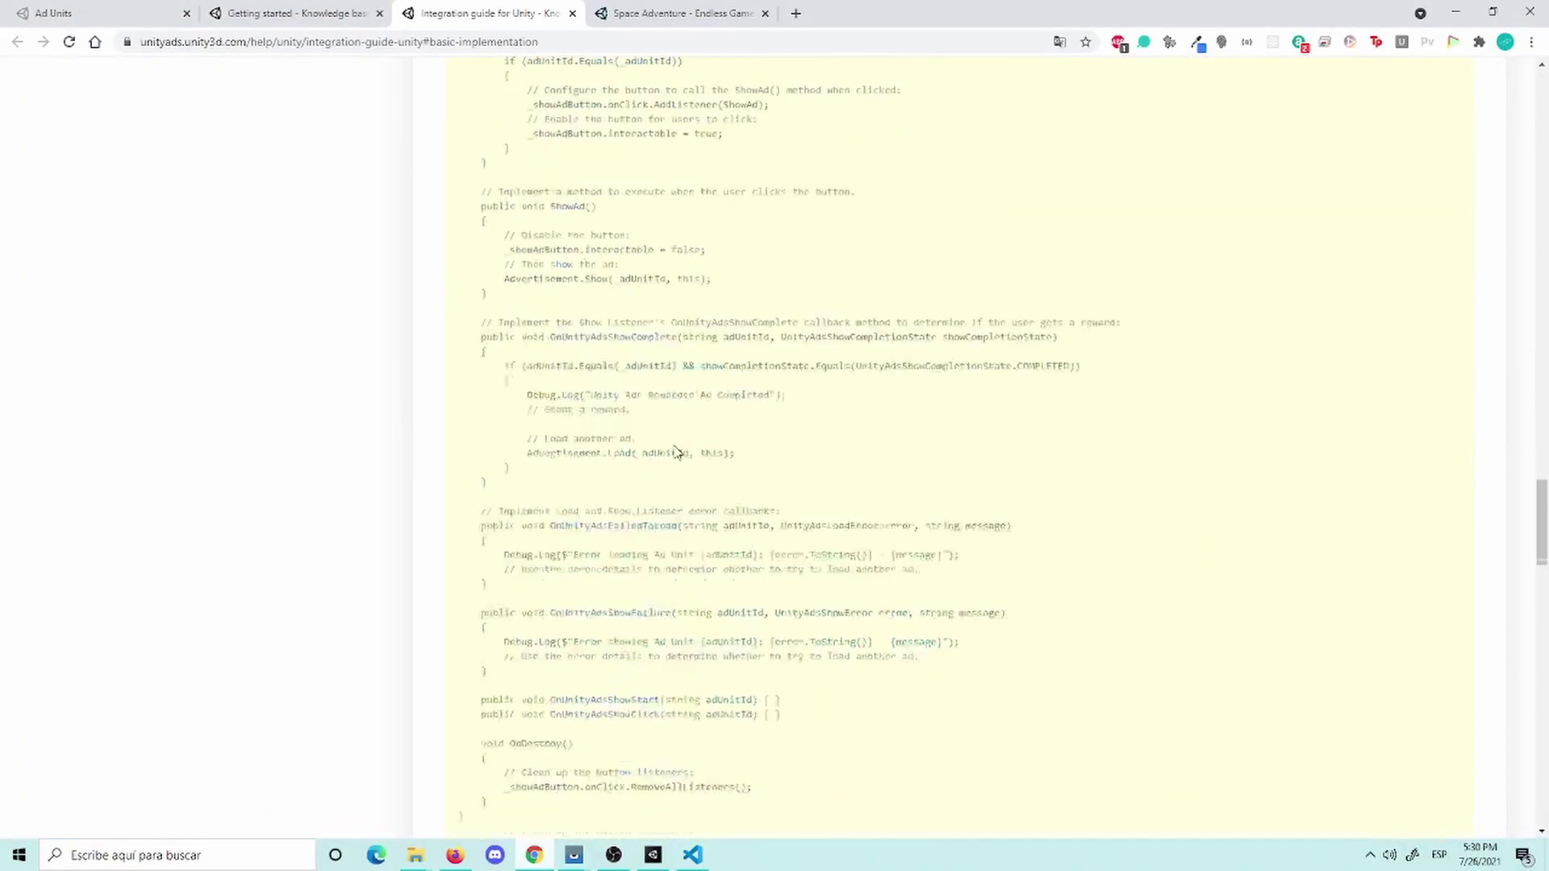
scroll(676, 452, down, 8)
scroll(676, 452, up, 9)
scroll(676, 451, up, 5)
click(693, 854)
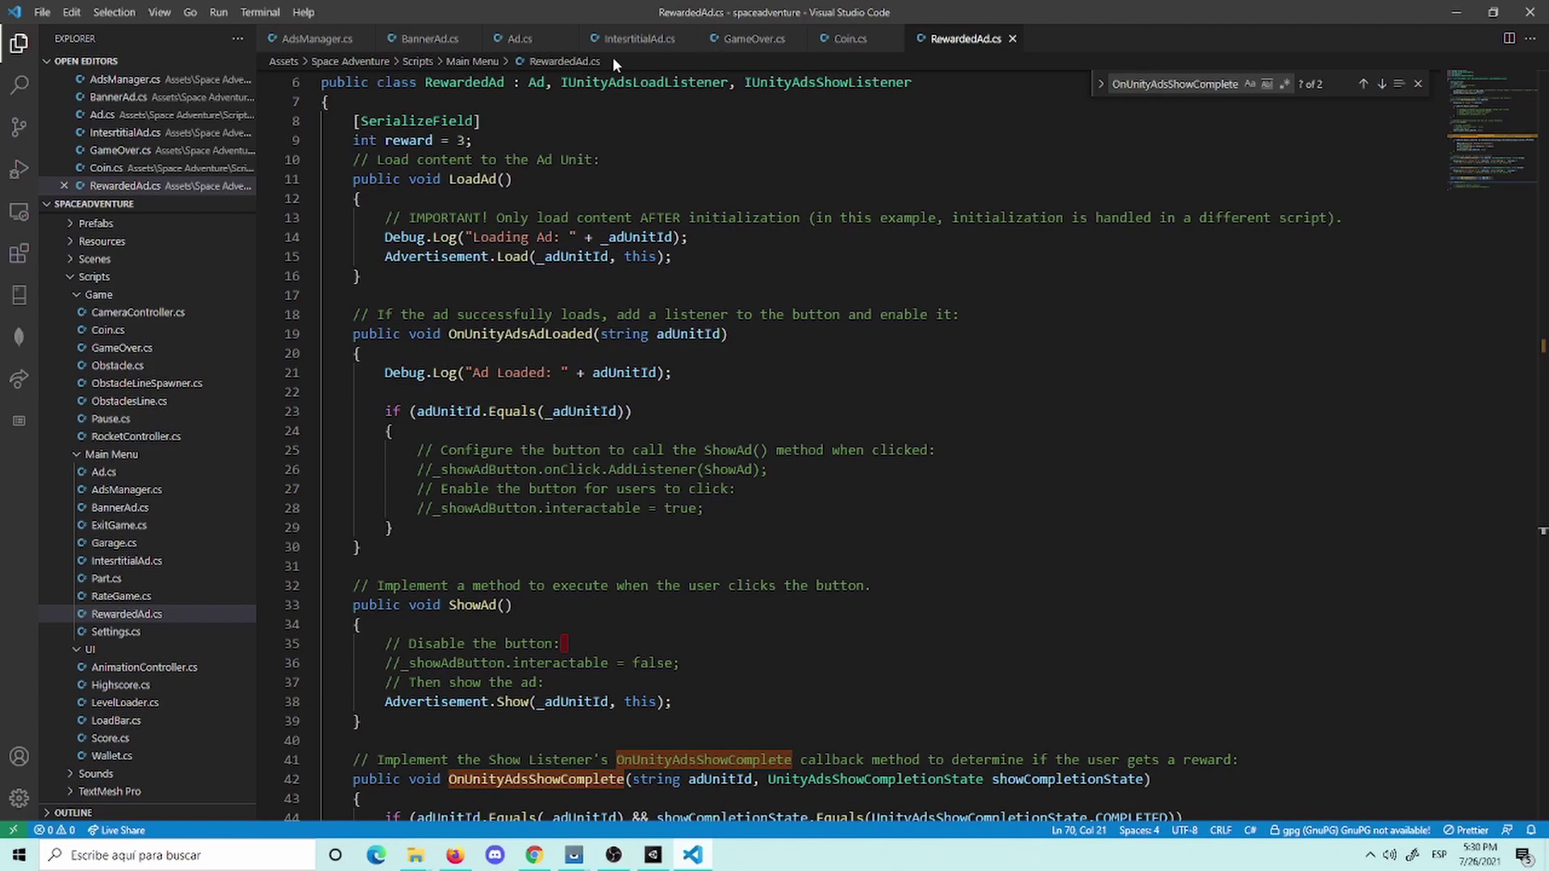
Step: Comment out the ShowInterstitialAd call on line 38 of GameOver's Crashed method
click(758, 39)
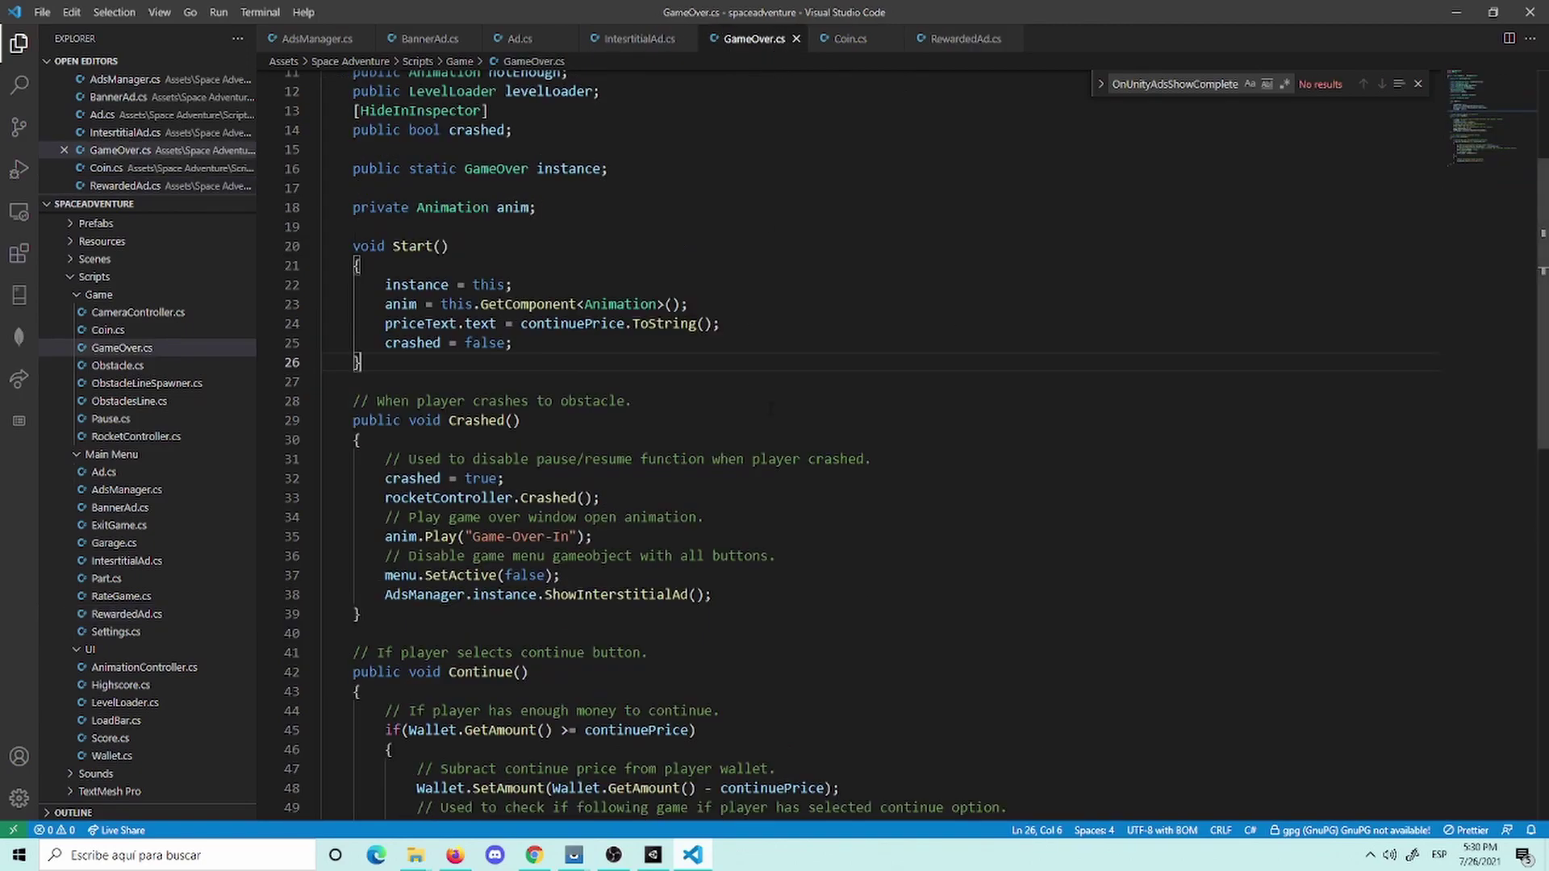
scroll(645, 564, down, 1)
scroll(645, 532, down, 1)
double_click(643, 513)
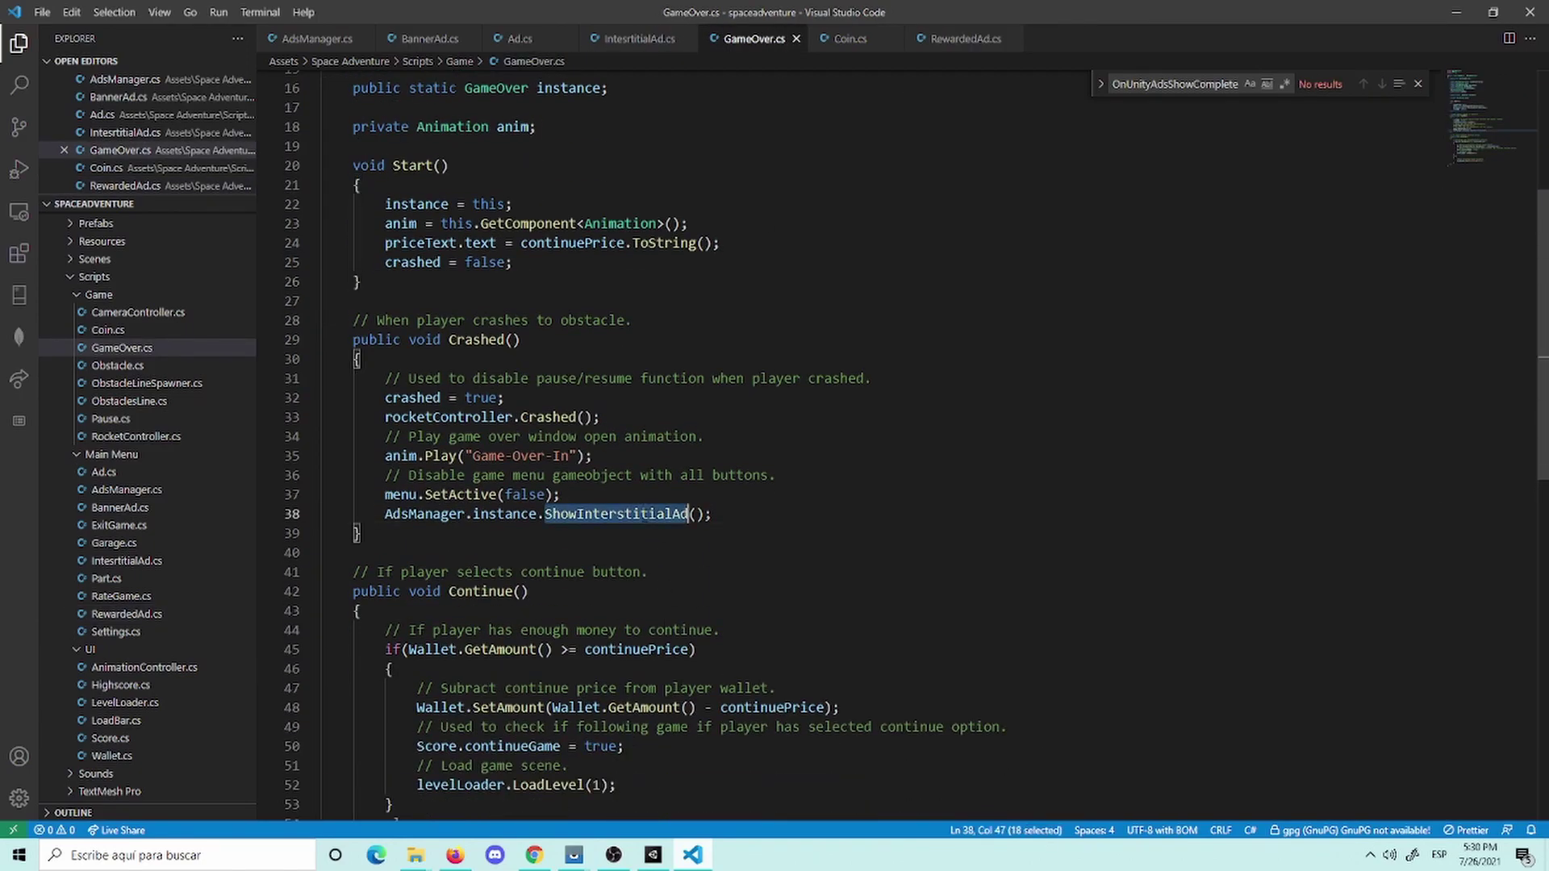
text(showere)
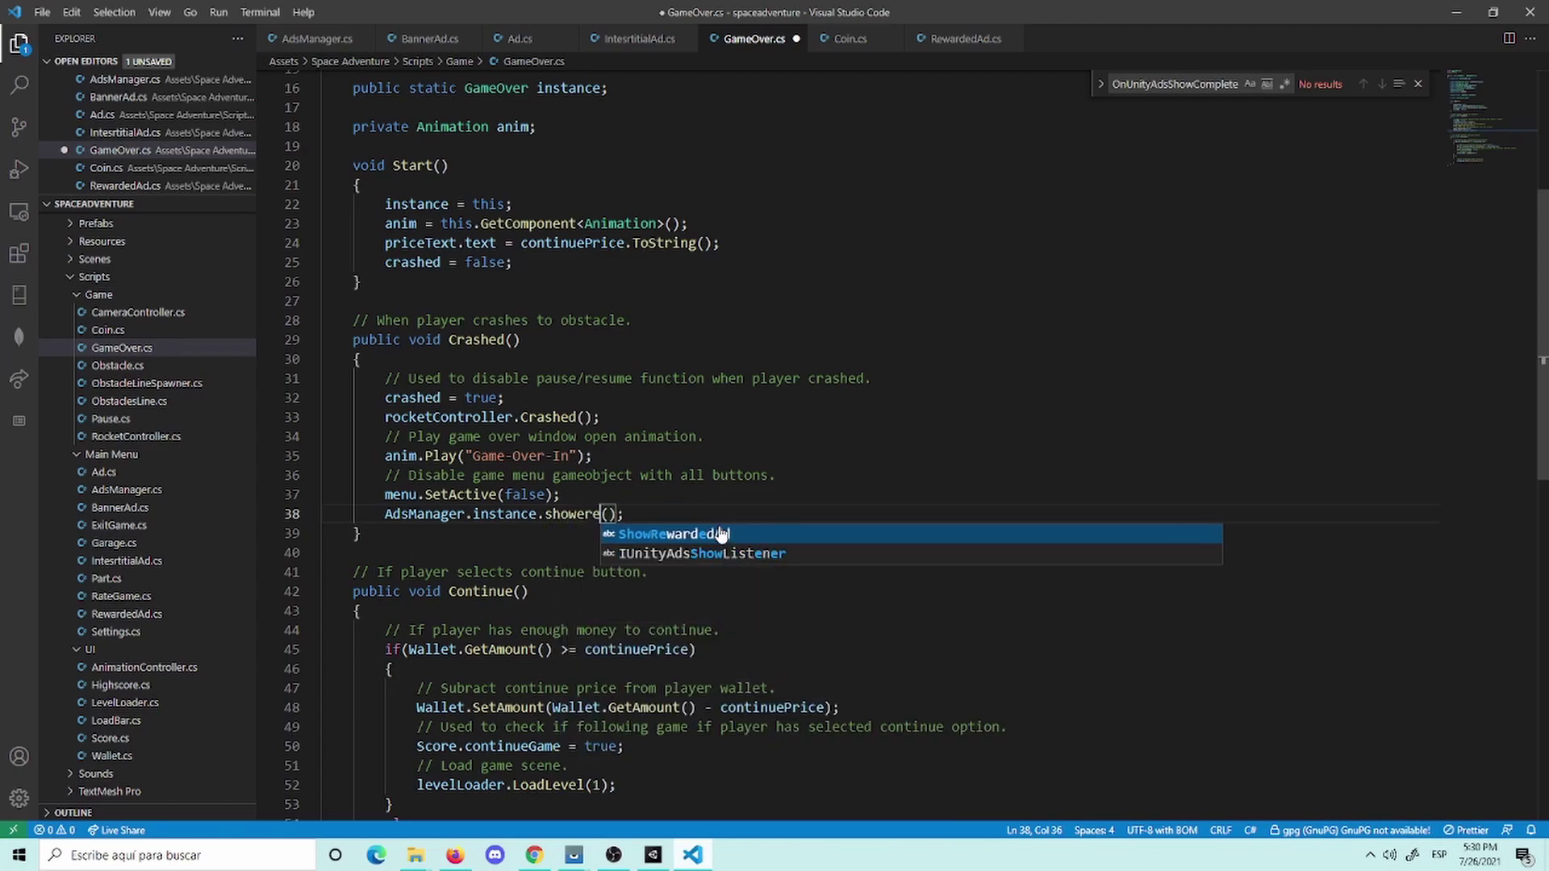
key(ctrl+z)
drag(711, 514, 385, 513)
key(ctrl+c)
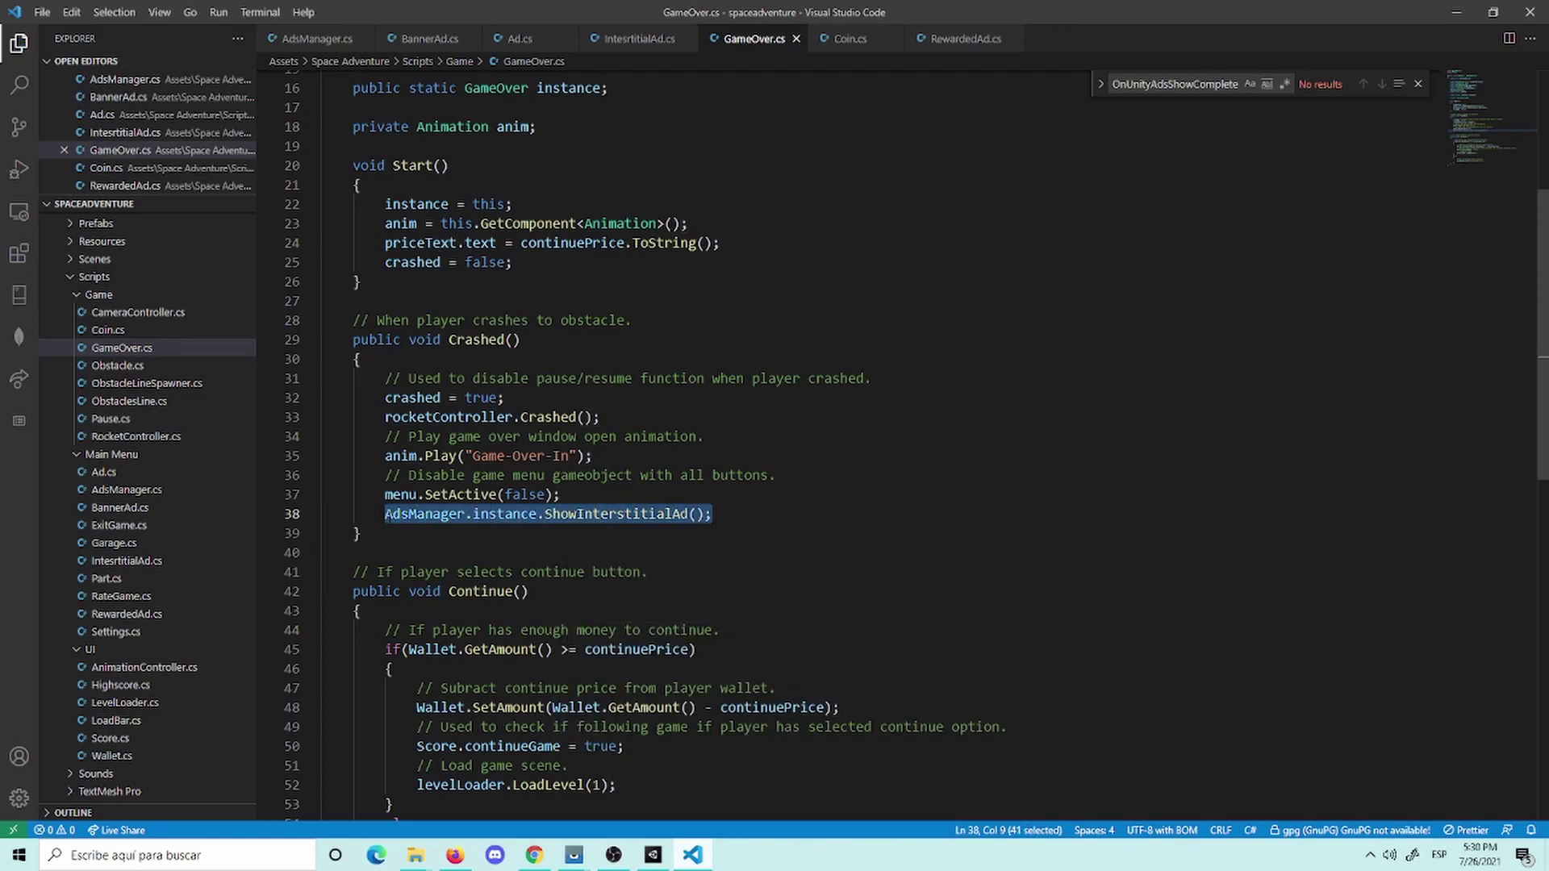
click(385, 514)
text(//)
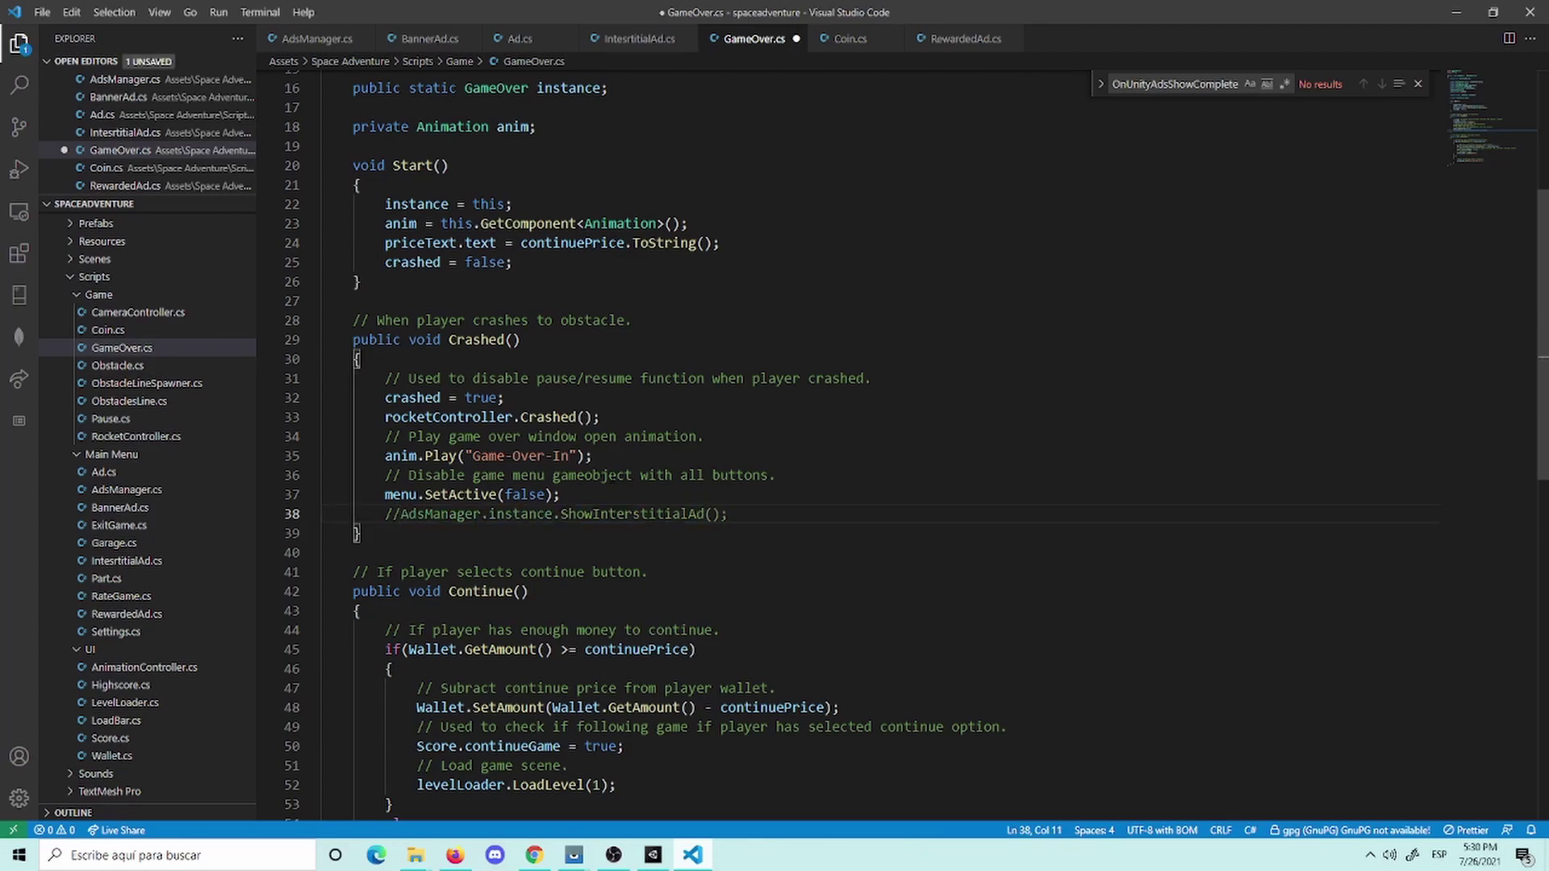
Step: Add line 39 calling AdsManager.instance.ShowRewardedAd() and save GameOver.cs
click(767, 508)
key(Return)
key(ctrl+v)
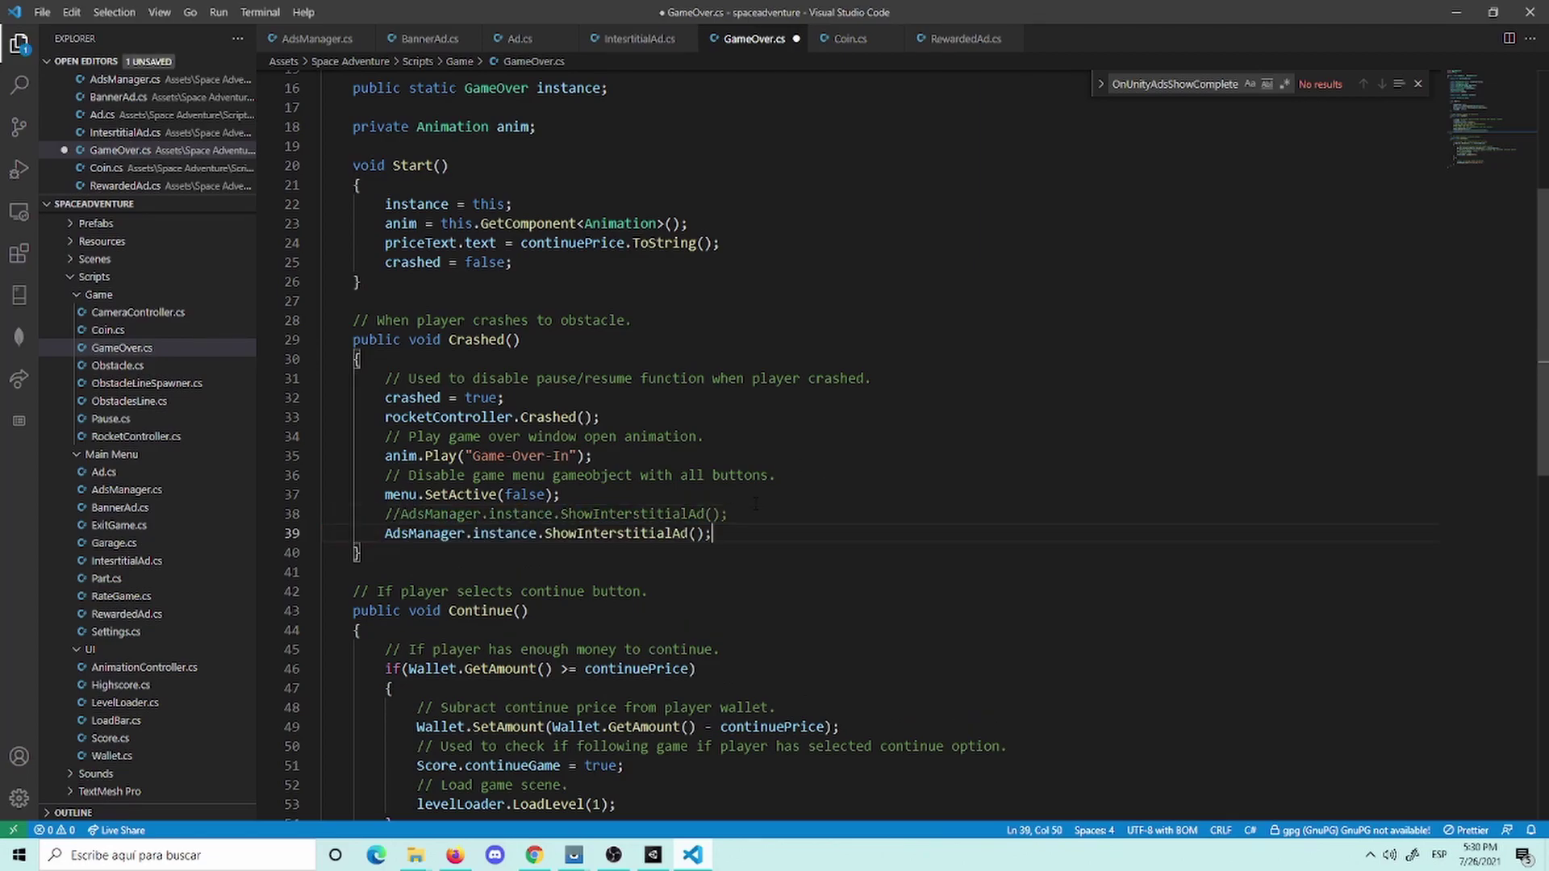
key(ctrl+s)
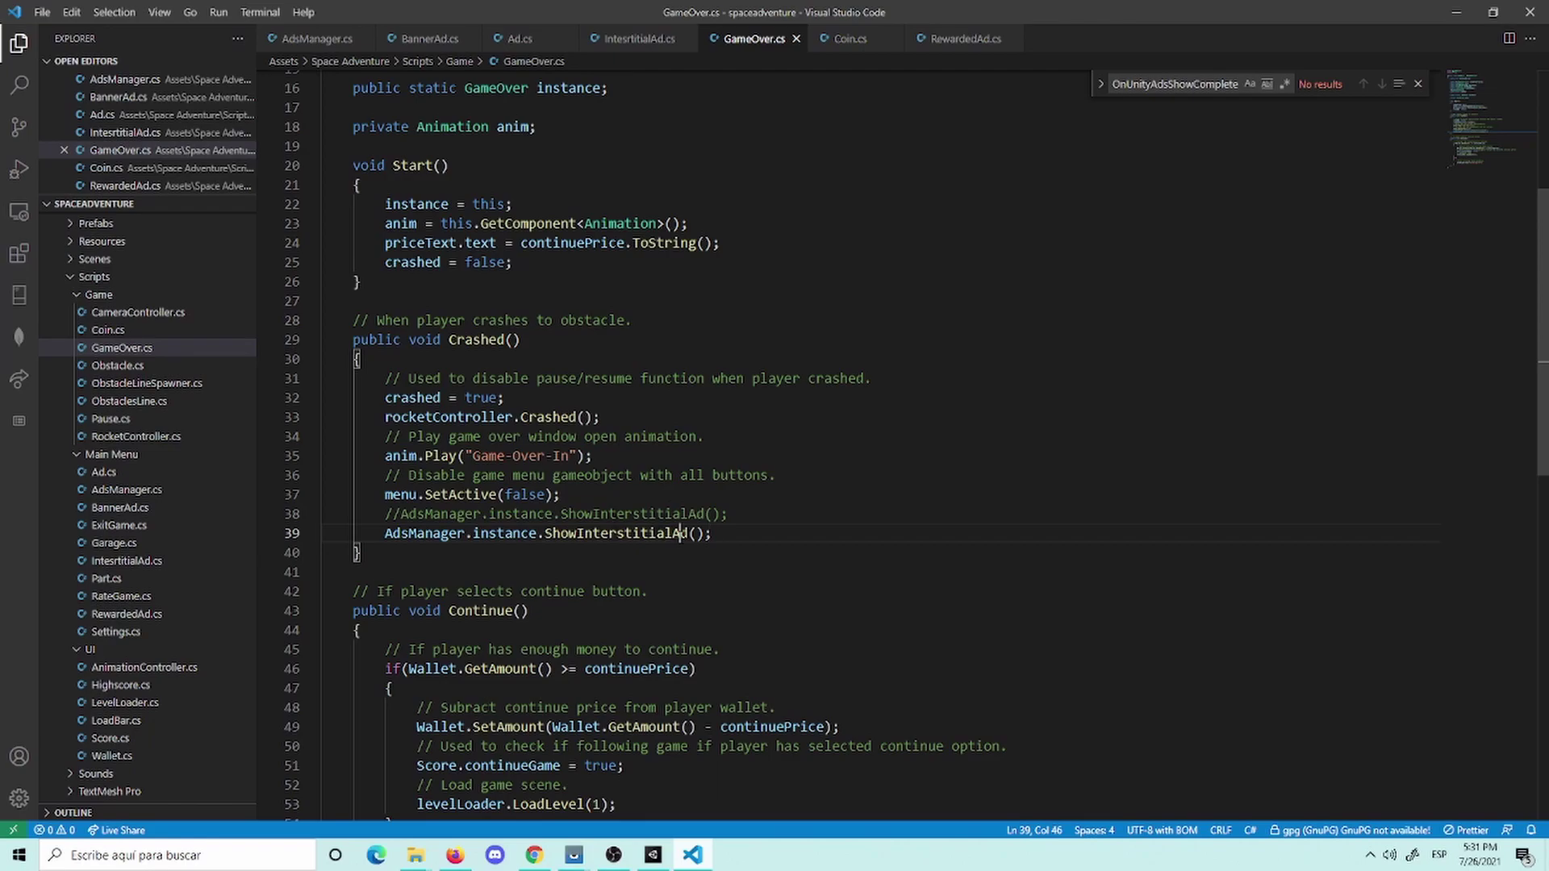
double_click(680, 533)
text(show)
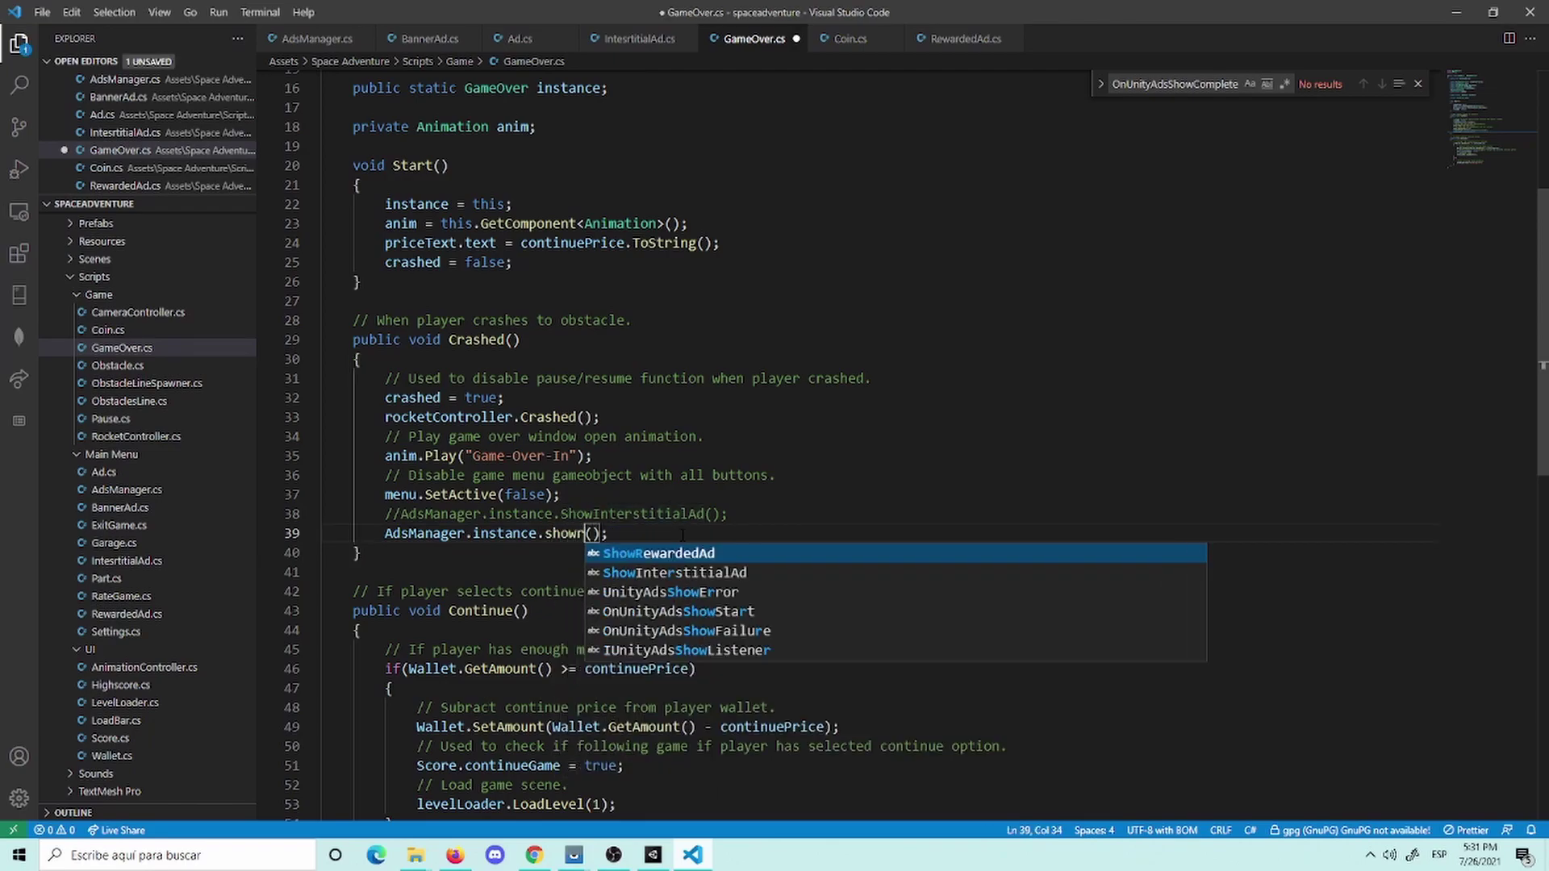
text(Re)
key(Tab)
key(ctrl+s)
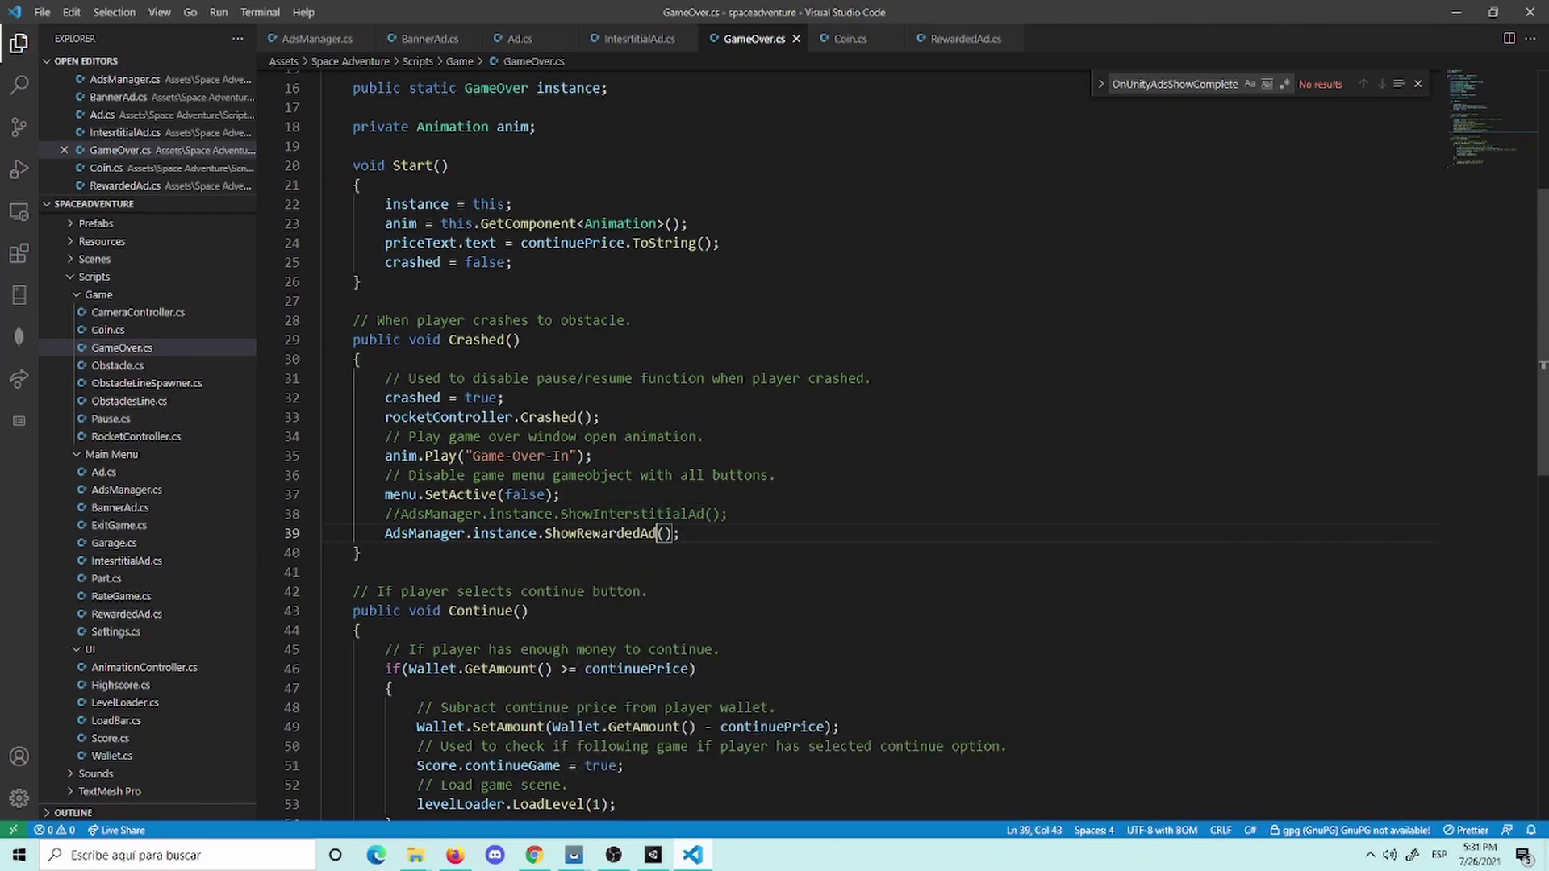
click(652, 854)
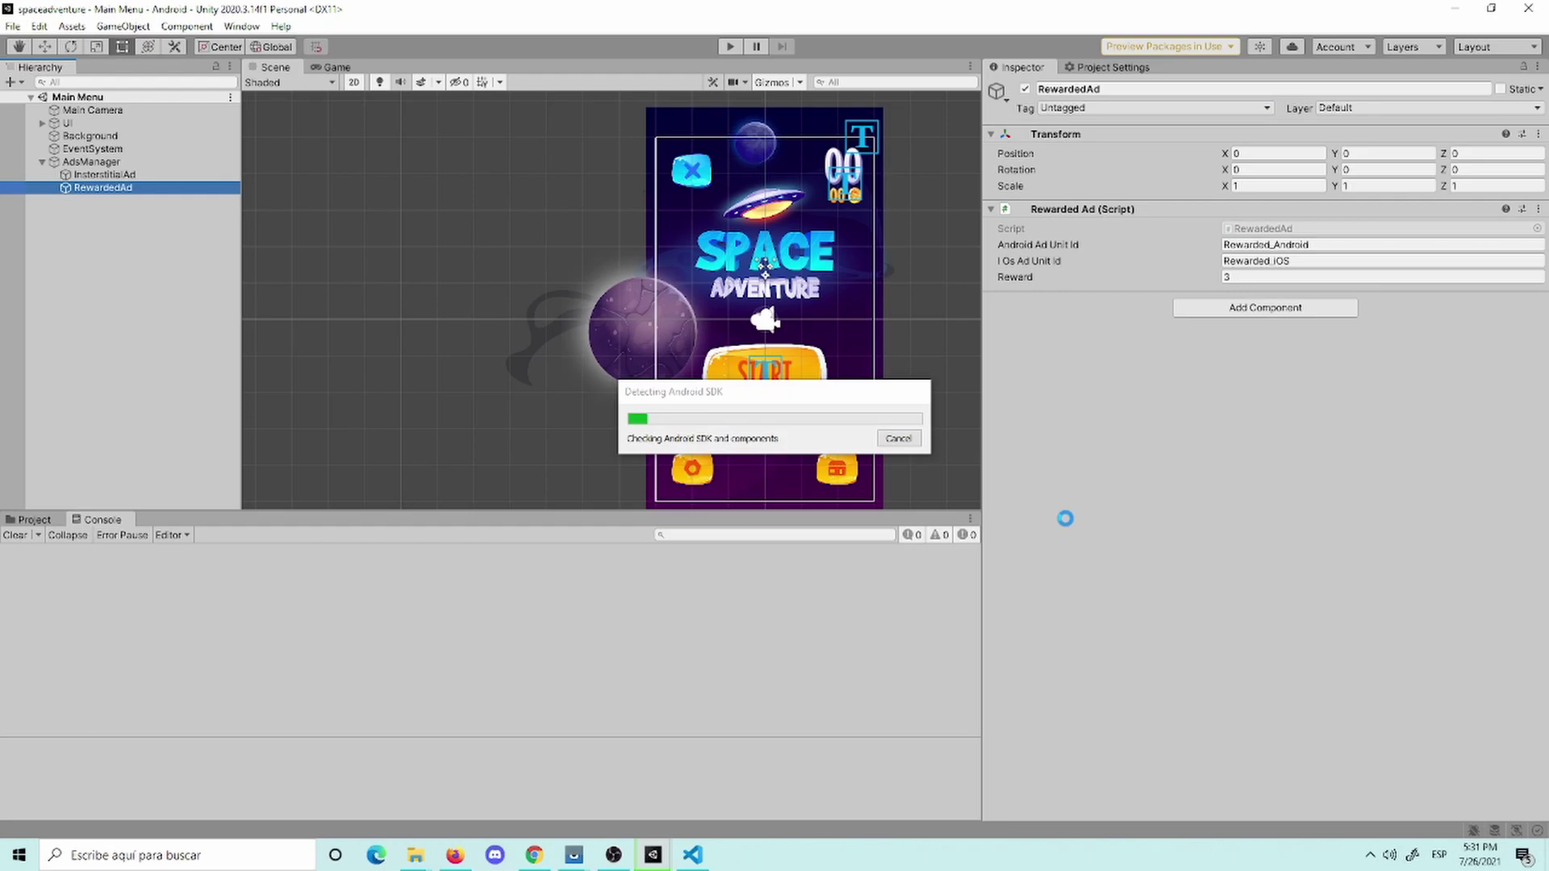
Step: Bring the Vysor-mirrored phone screen forward while the Android build runs
mouse_move(573, 854)
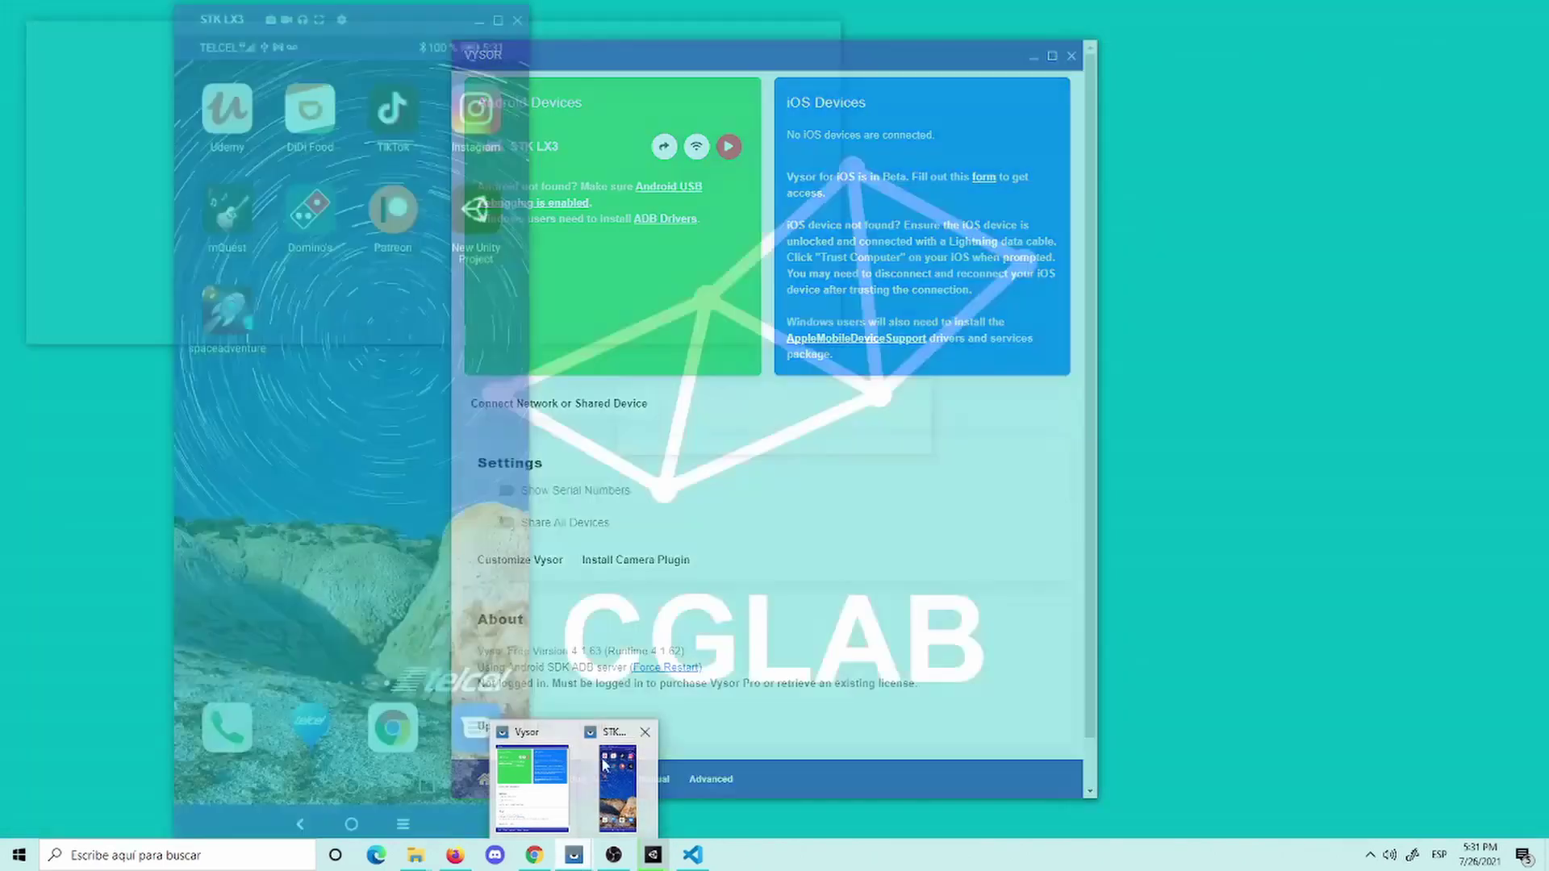
click(603, 765)
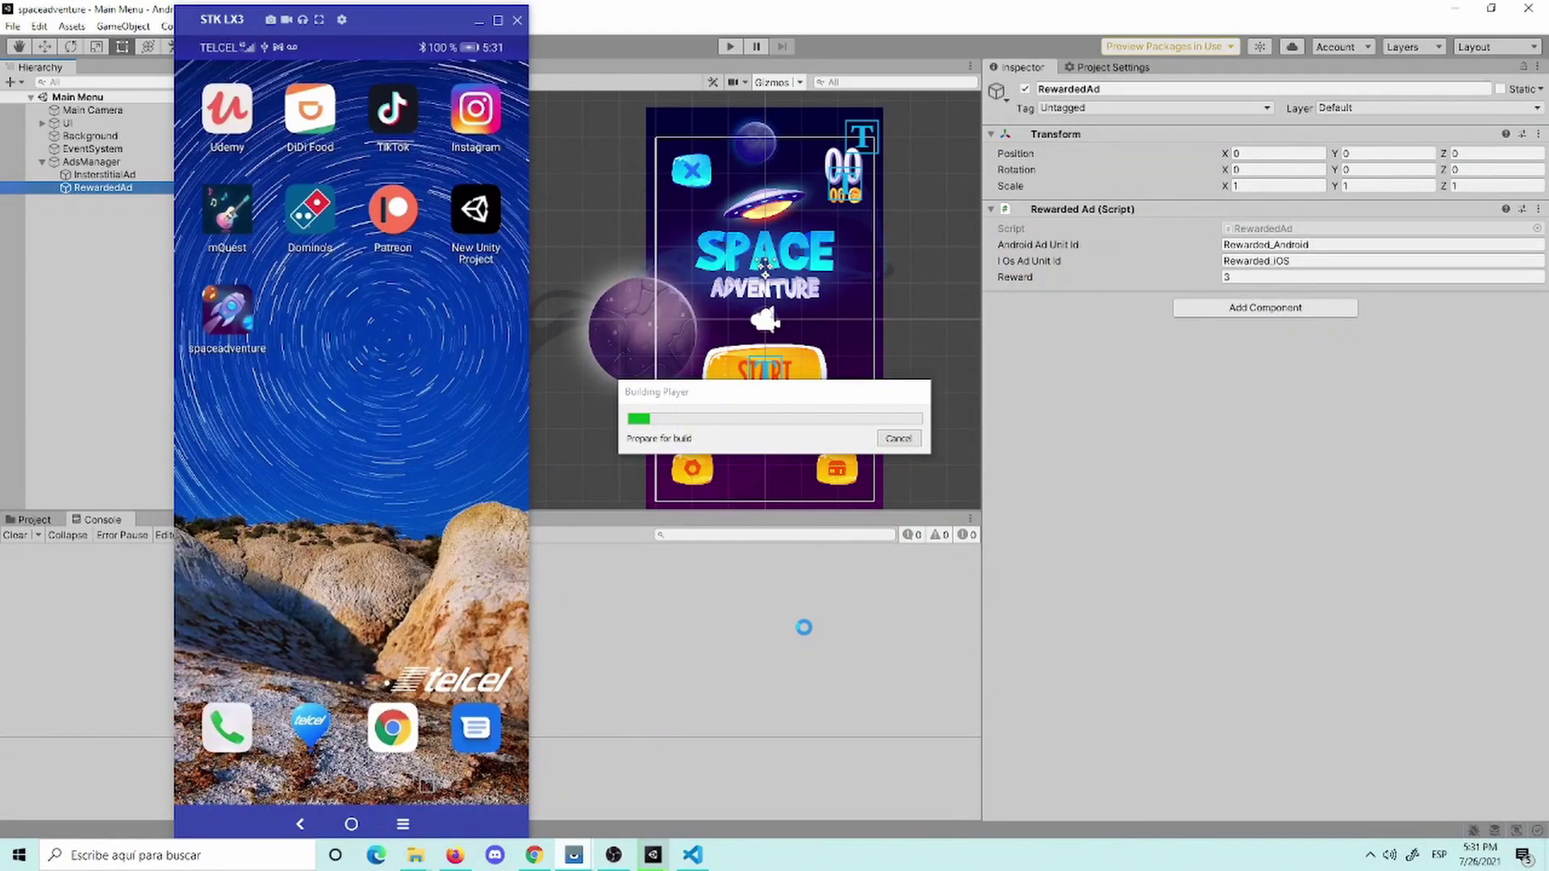
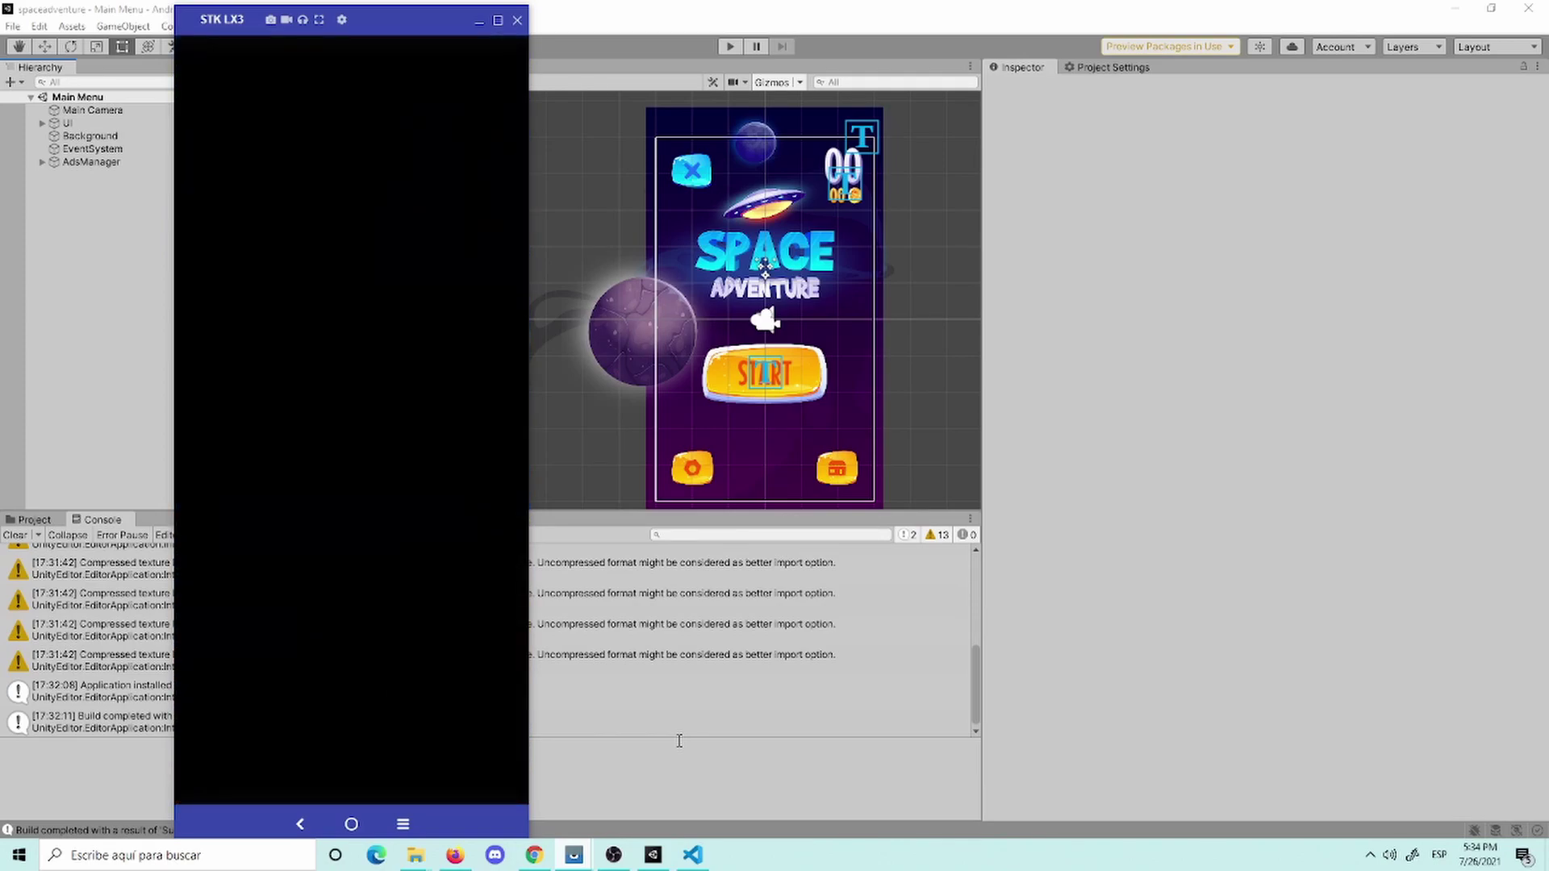
Step: Switch from Unity to Chrome and move to the Unity Ads 'Getting started' tab
mouse_move(522, 857)
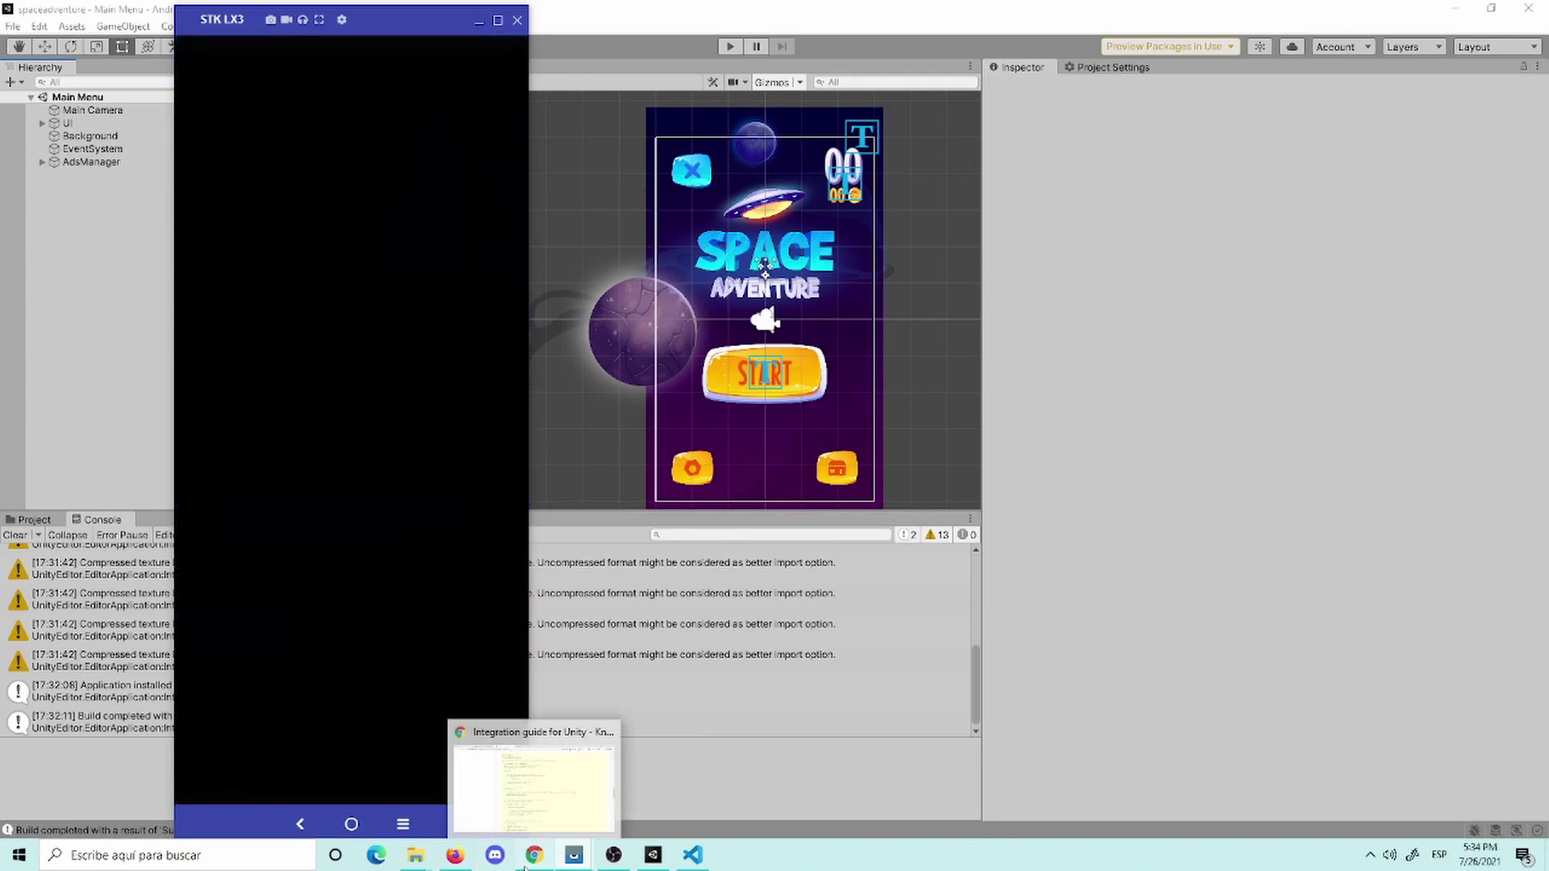
click(537, 779)
key(ctrl+shift+Tab)
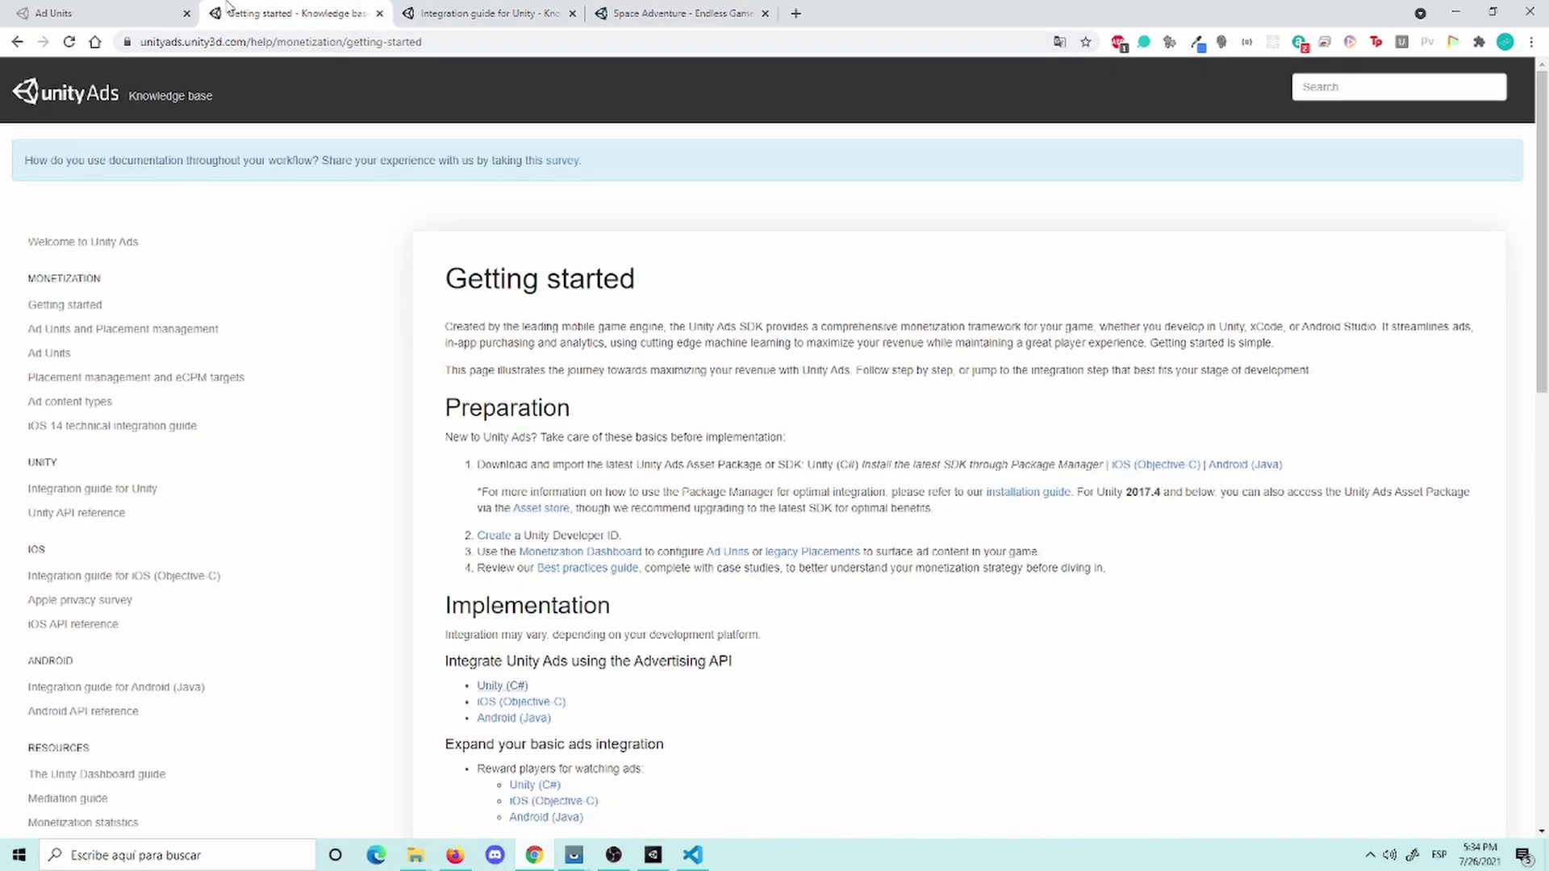
Step: On the Ad Units dashboard, open Edit settings for the Rewarded Android ad unit
key(ctrl+Tab)
key(ctrl+Tab)
click(169, 10)
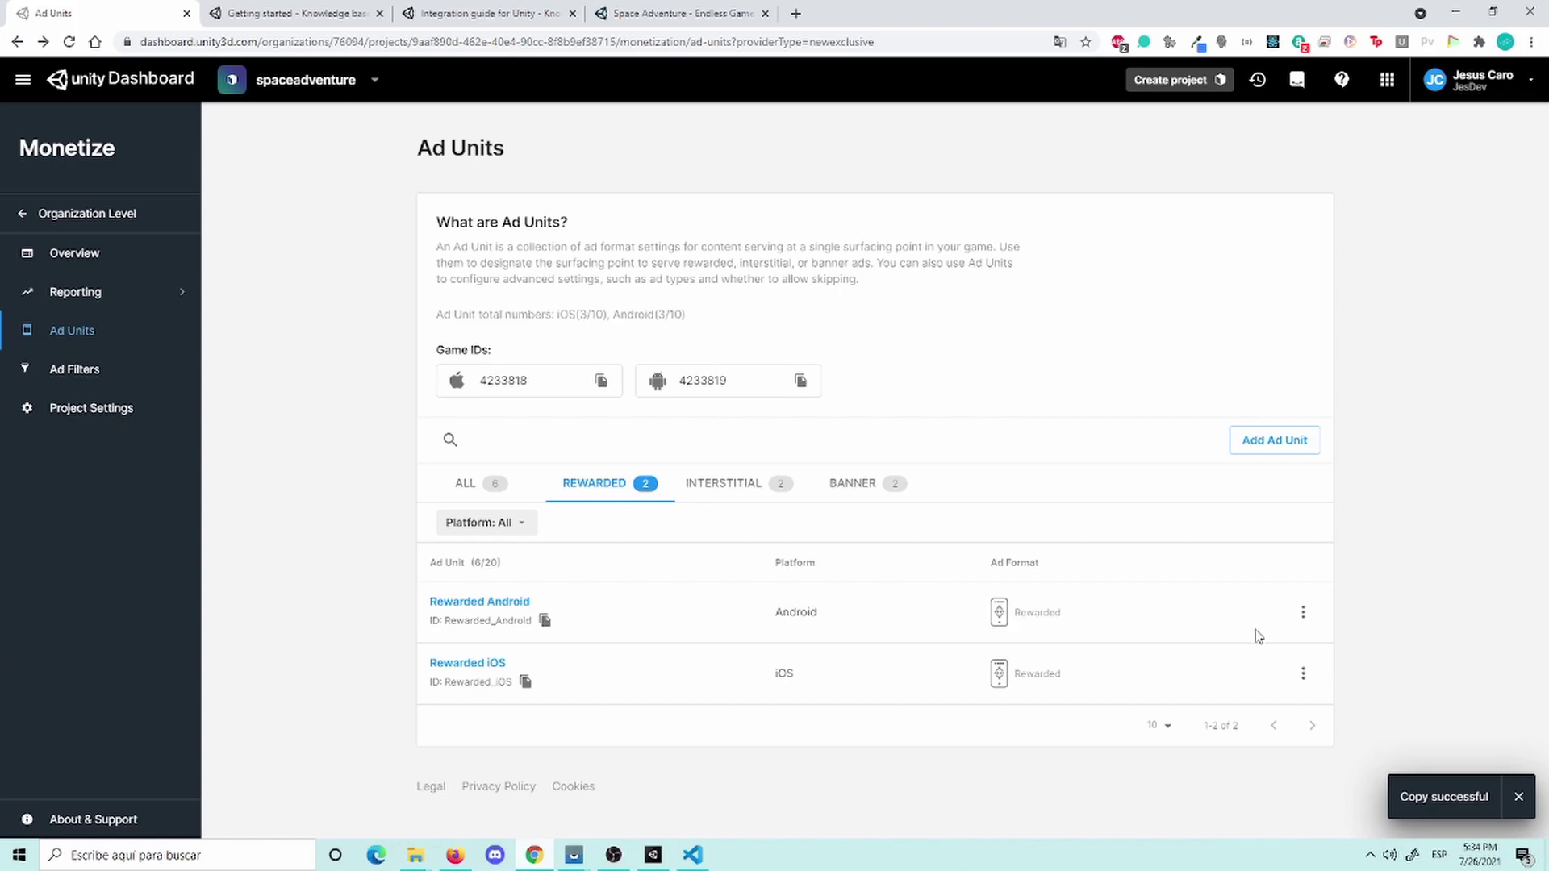
click(1303, 617)
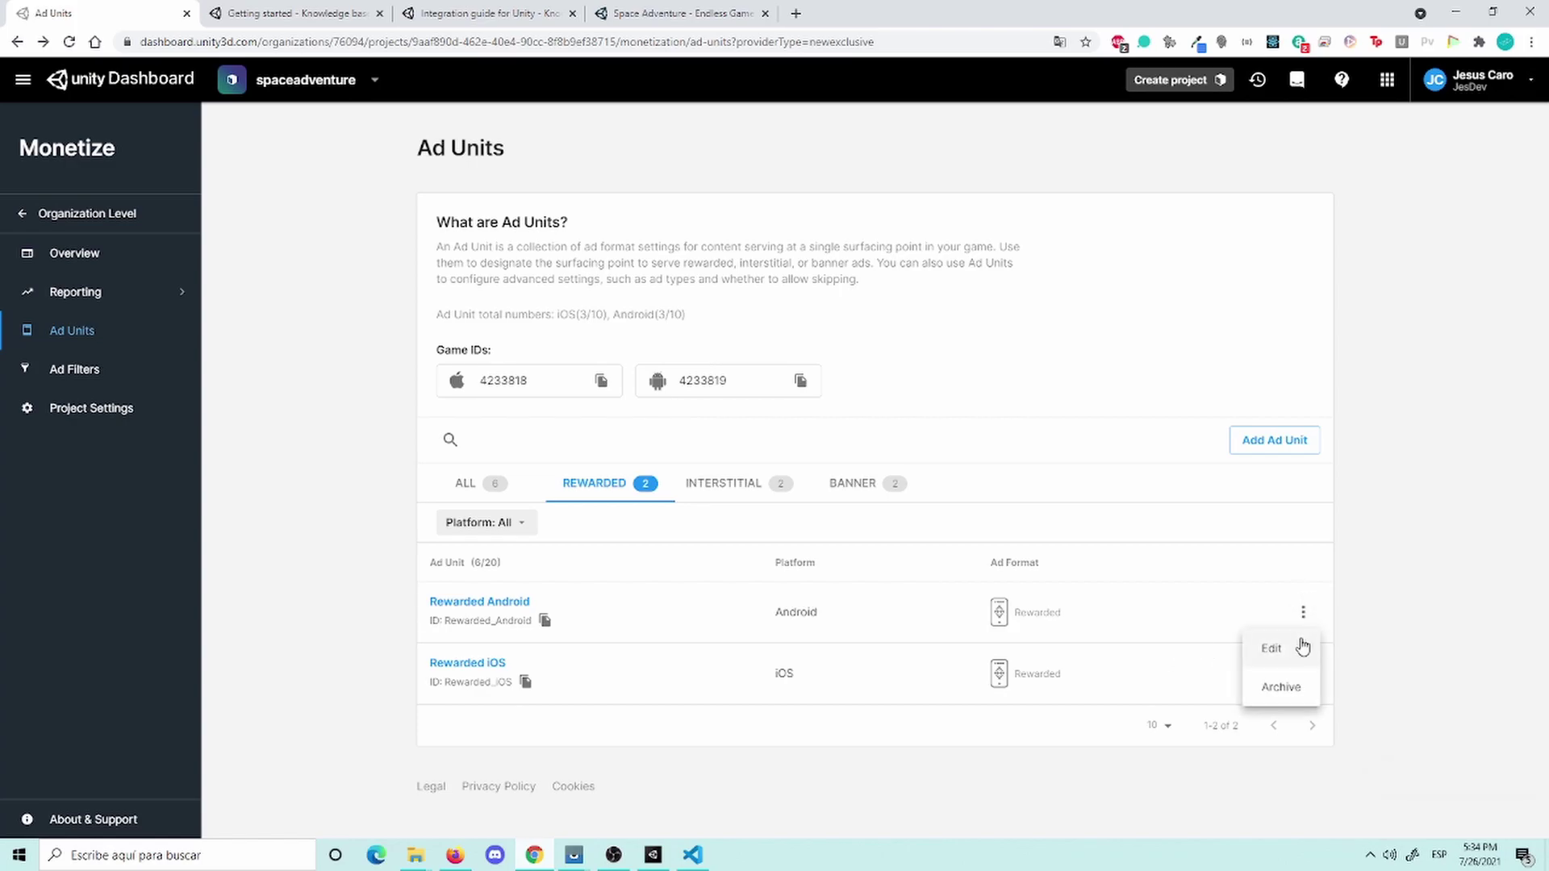
click(1274, 646)
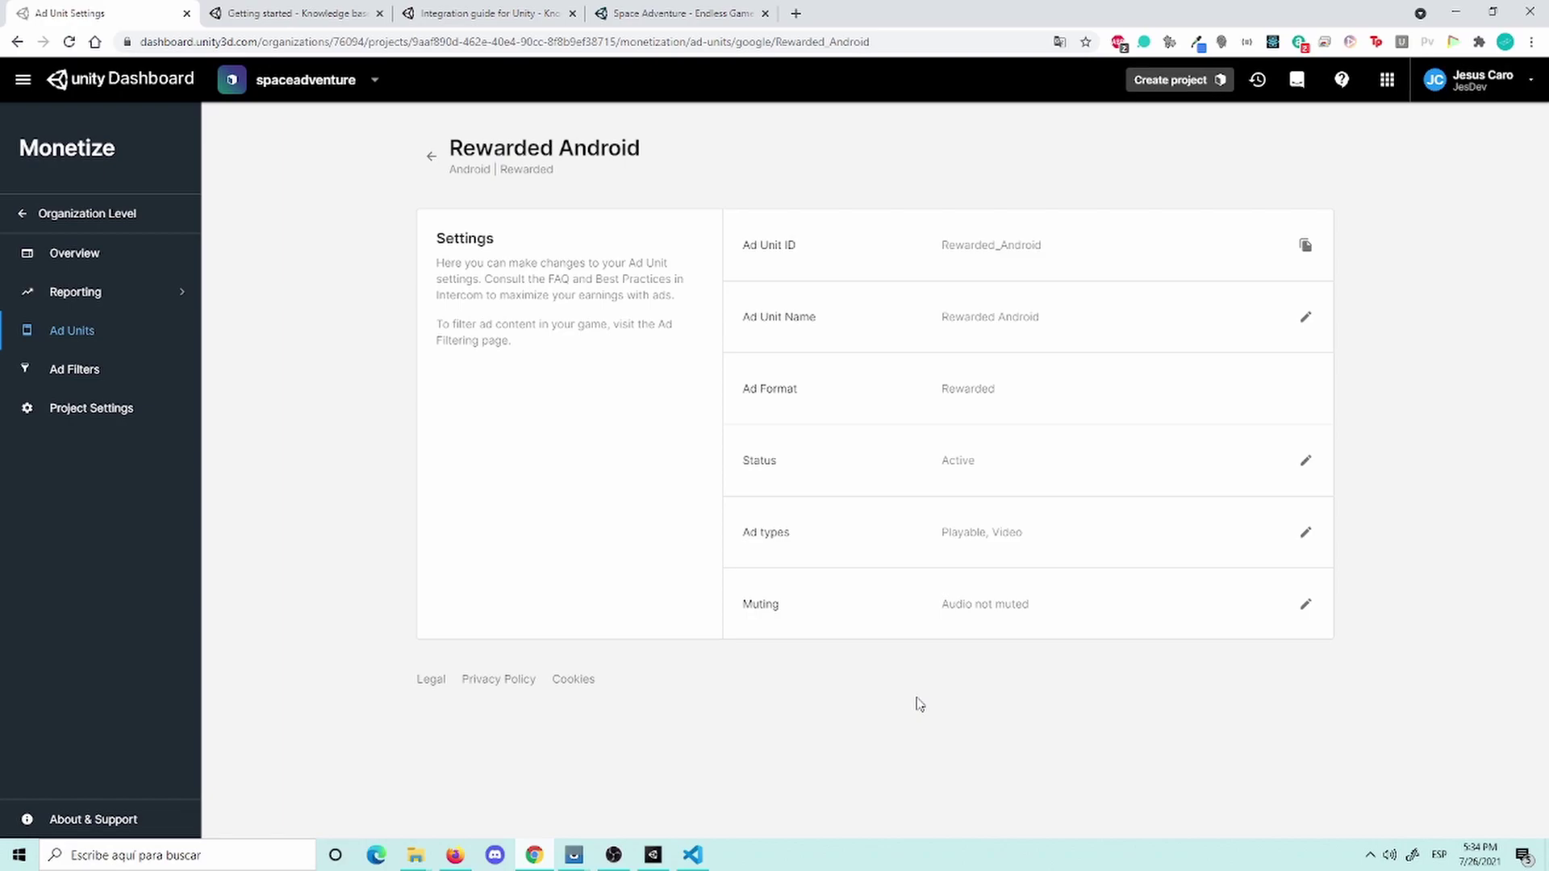
Step: Switch to VS Code and skim the open GameOver.cs script
click(692, 855)
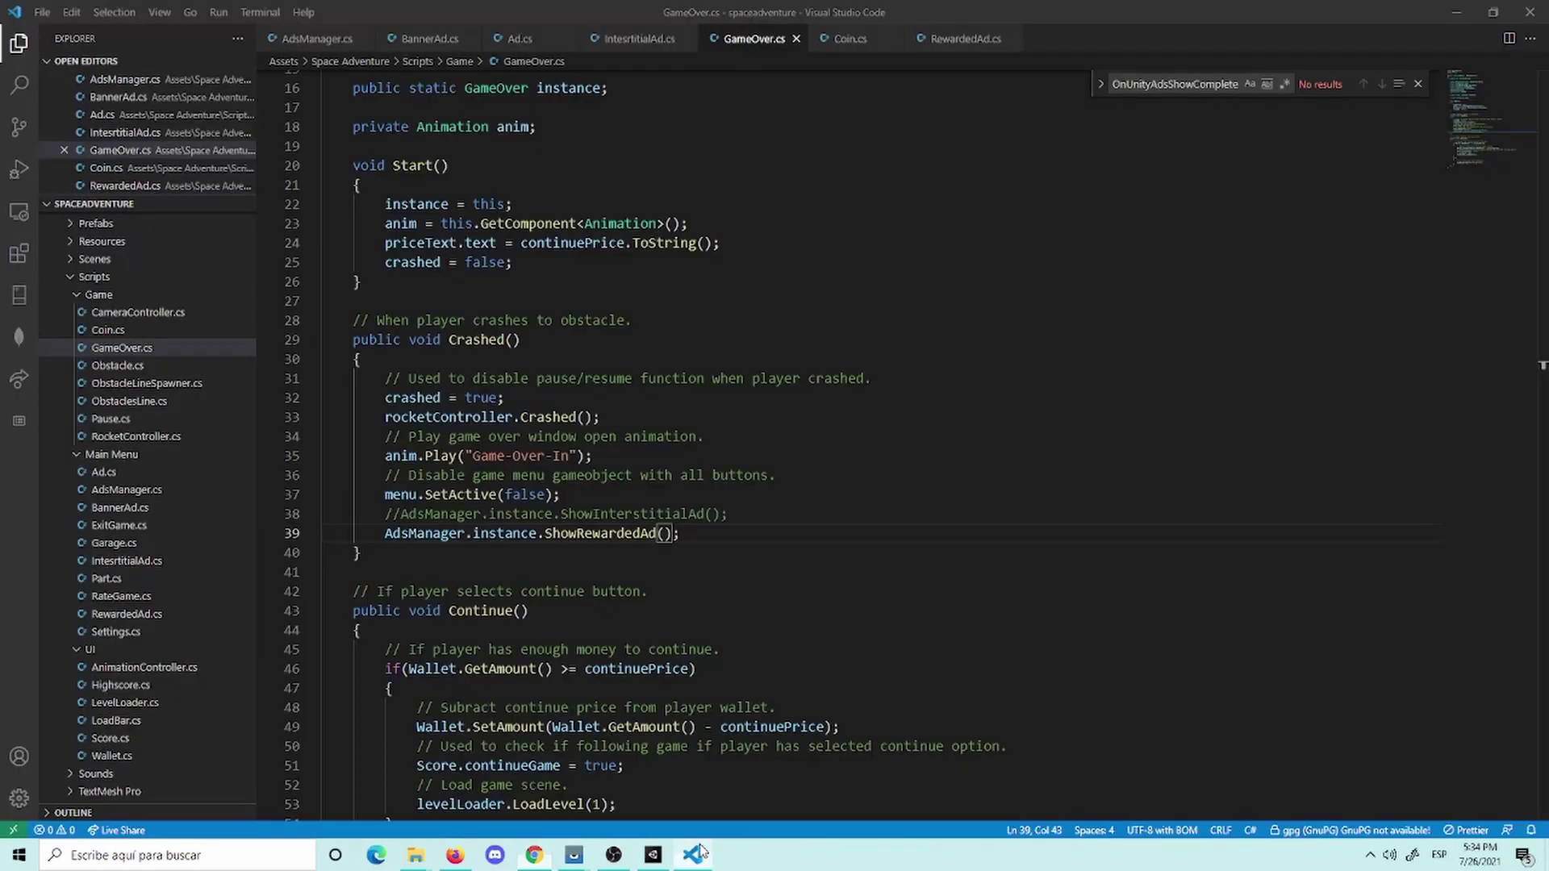
scroll(780, 639, down, 3)
scroll(780, 640, down, 2)
scroll(780, 640, up, 3)
scroll(780, 639, up, 3)
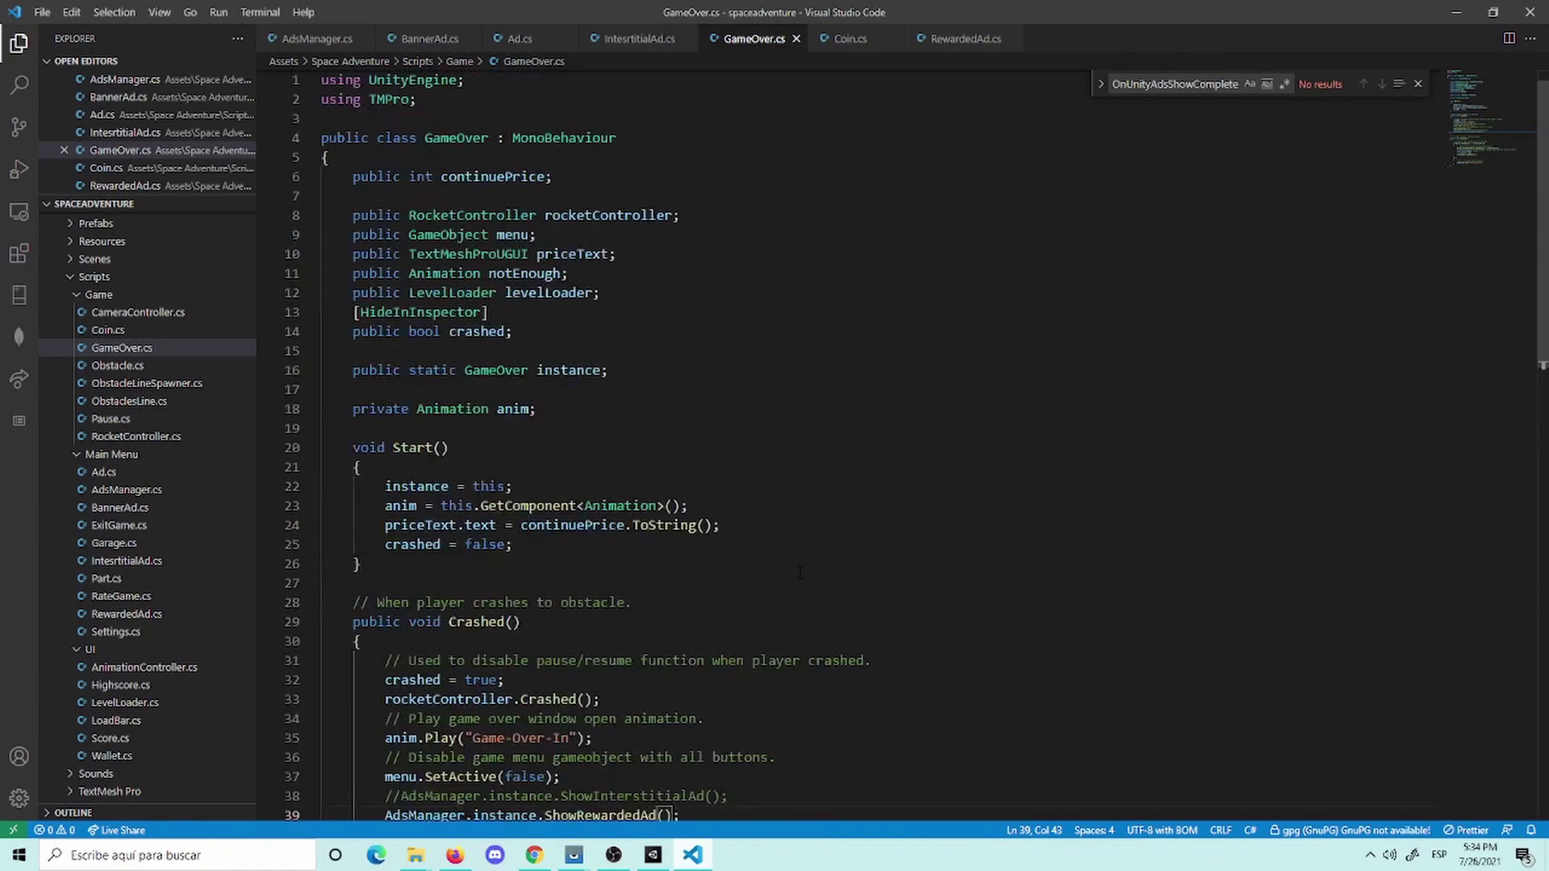
Step: In RewardedAd.cs, inspect the IUnityAdsShowListener interface and the OnUnityAdsAdLoaded method
click(954, 41)
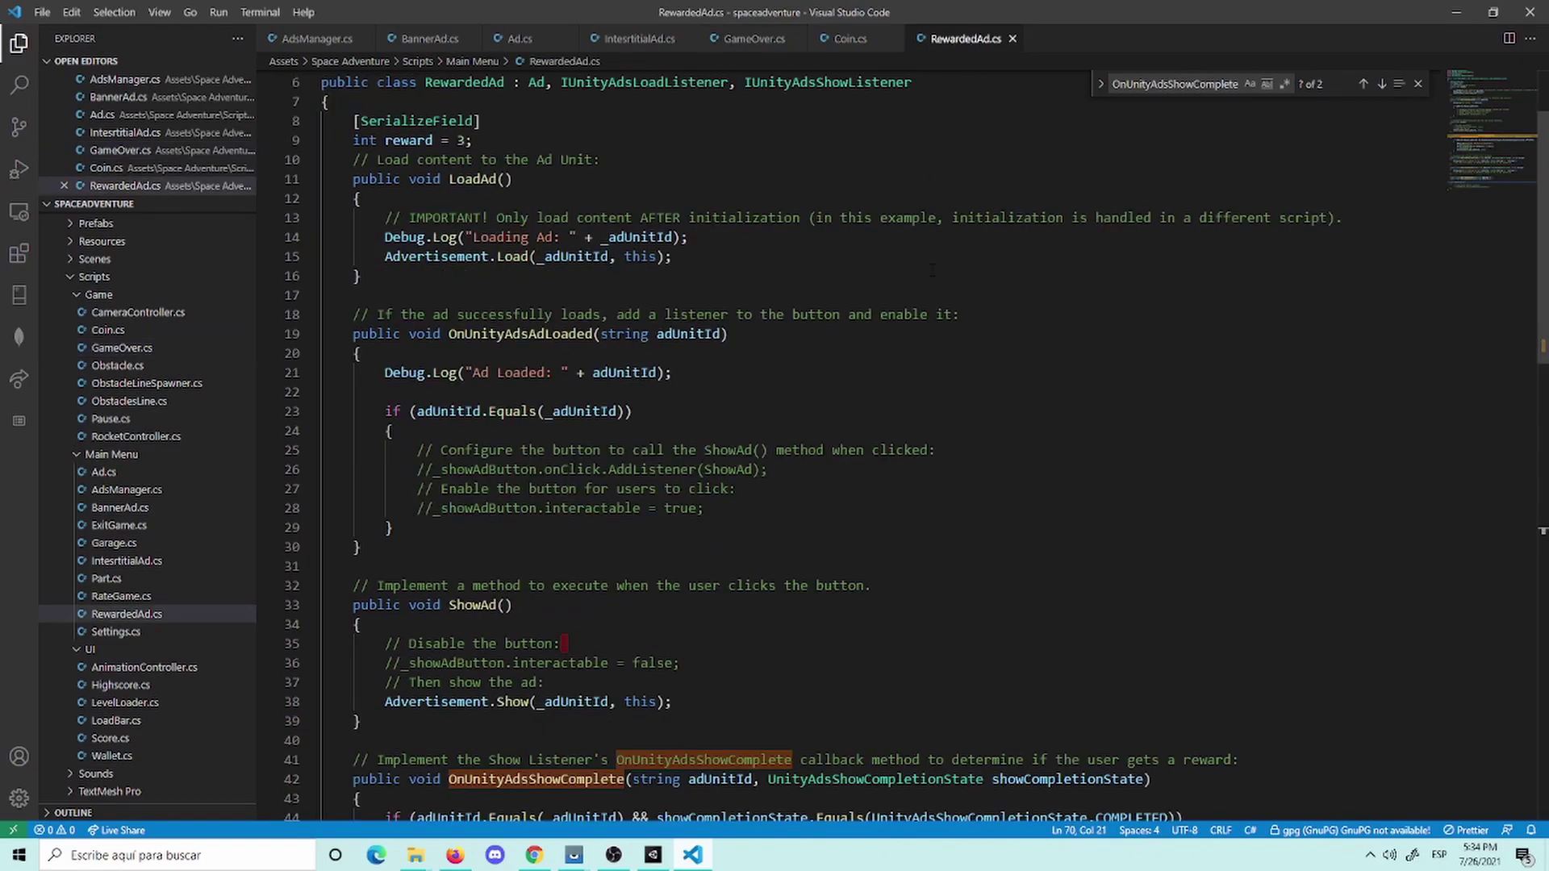
scroll(855, 270, up, 2)
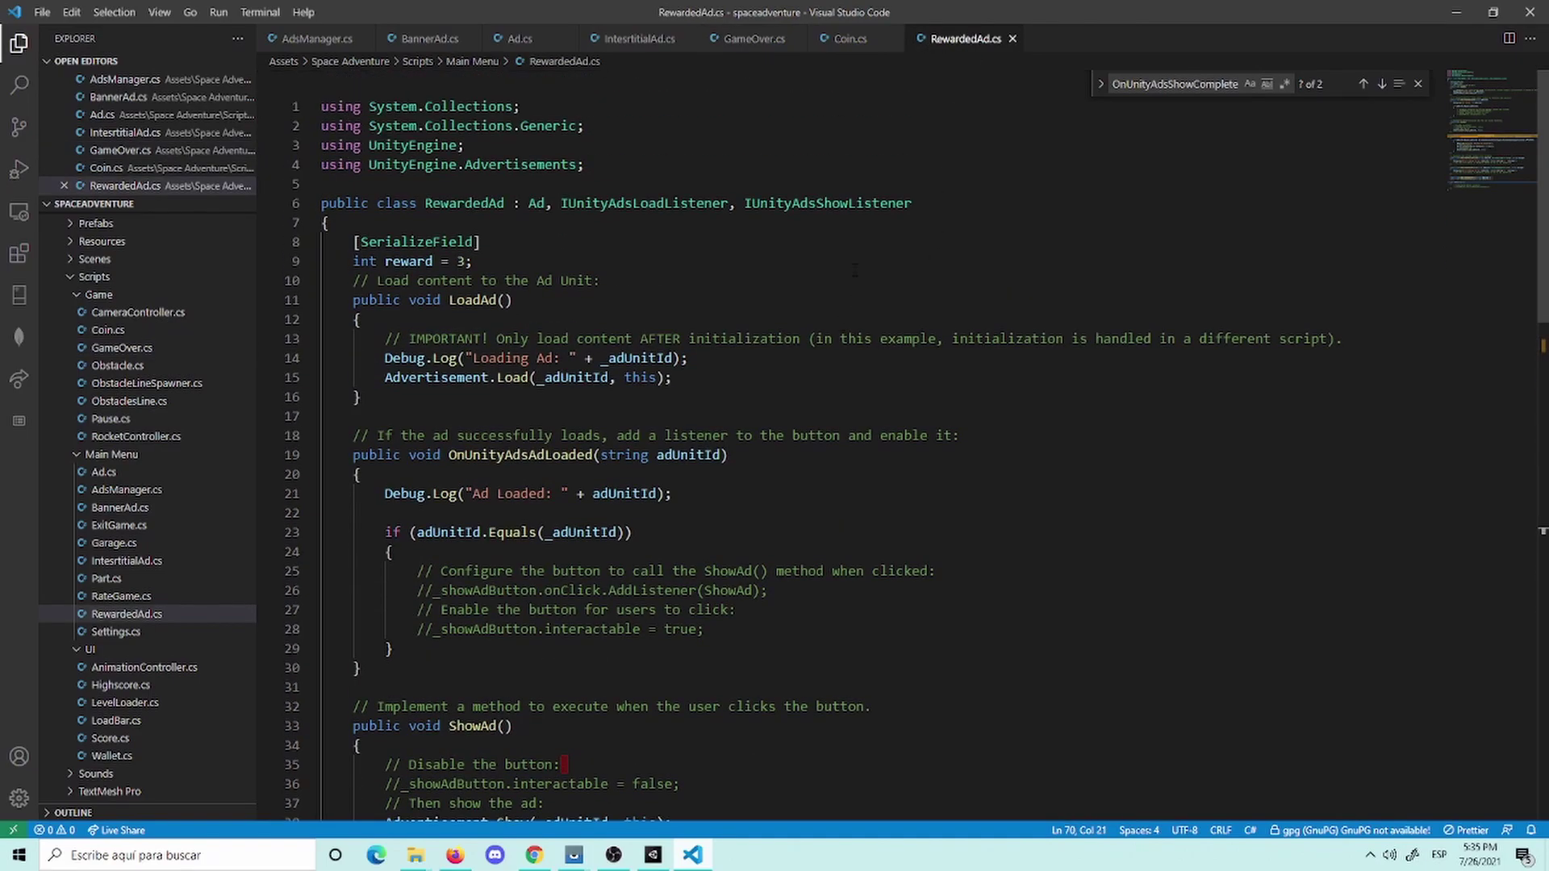
double_click(828, 203)
scroll(827, 202, down, 2)
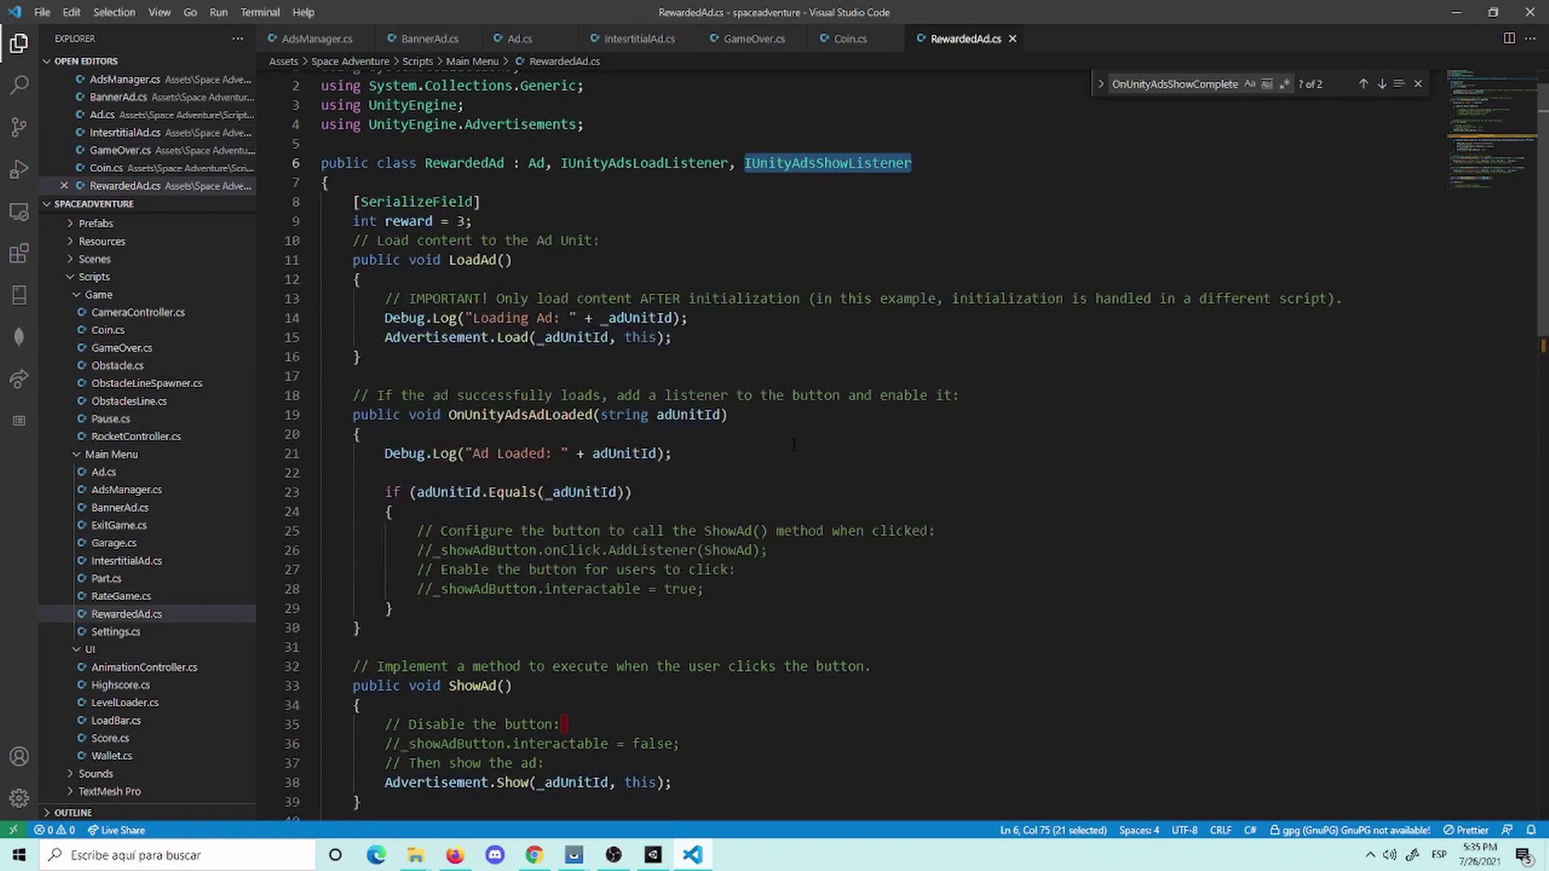
double_click(537, 333)
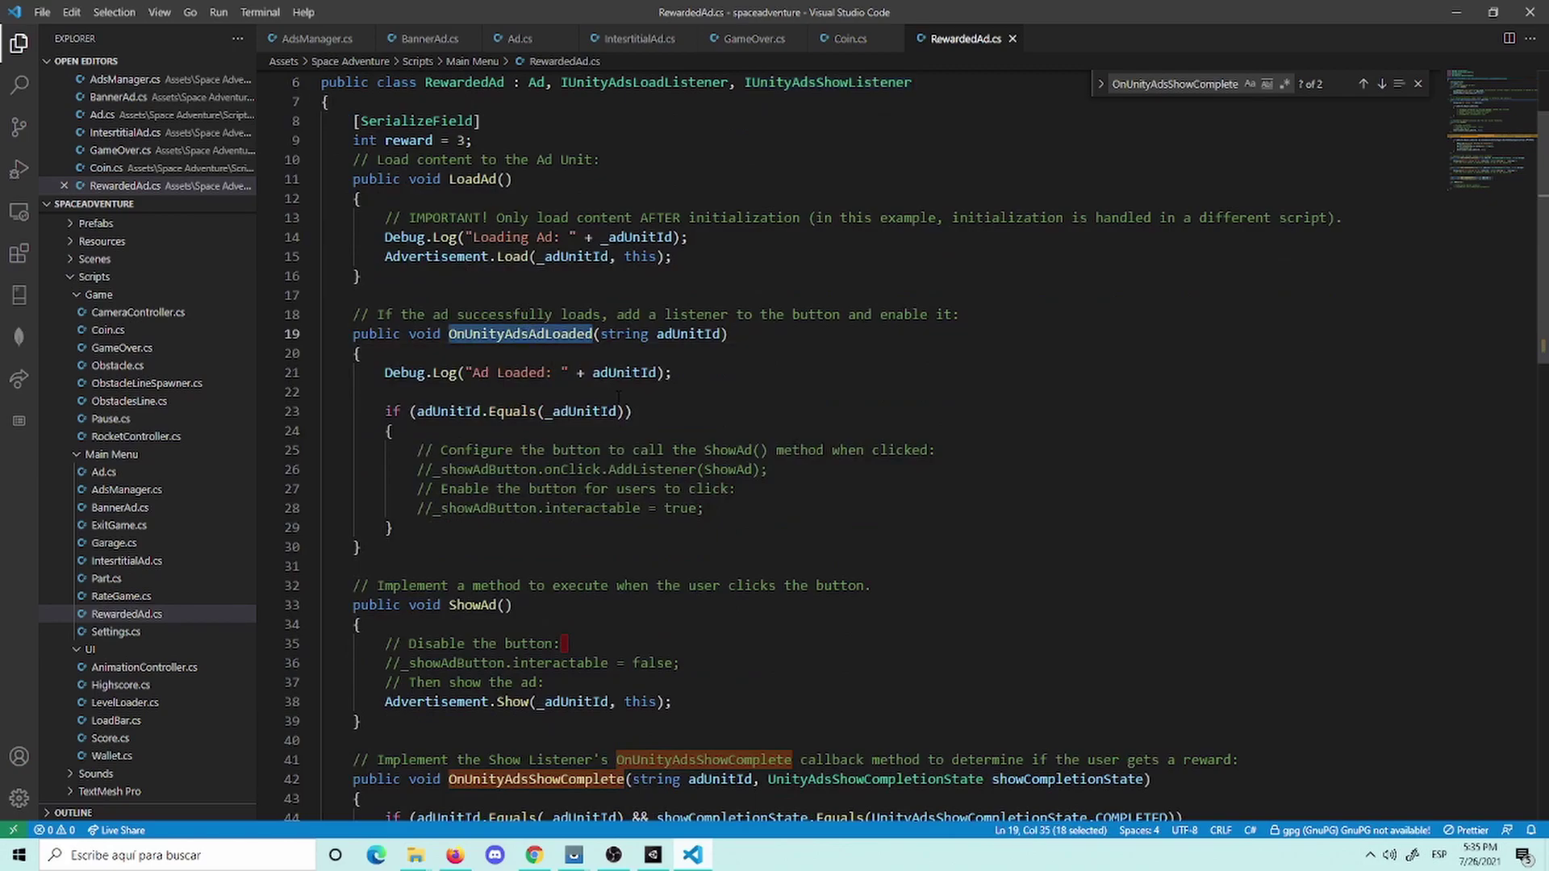
scroll(581, 484, down, 3)
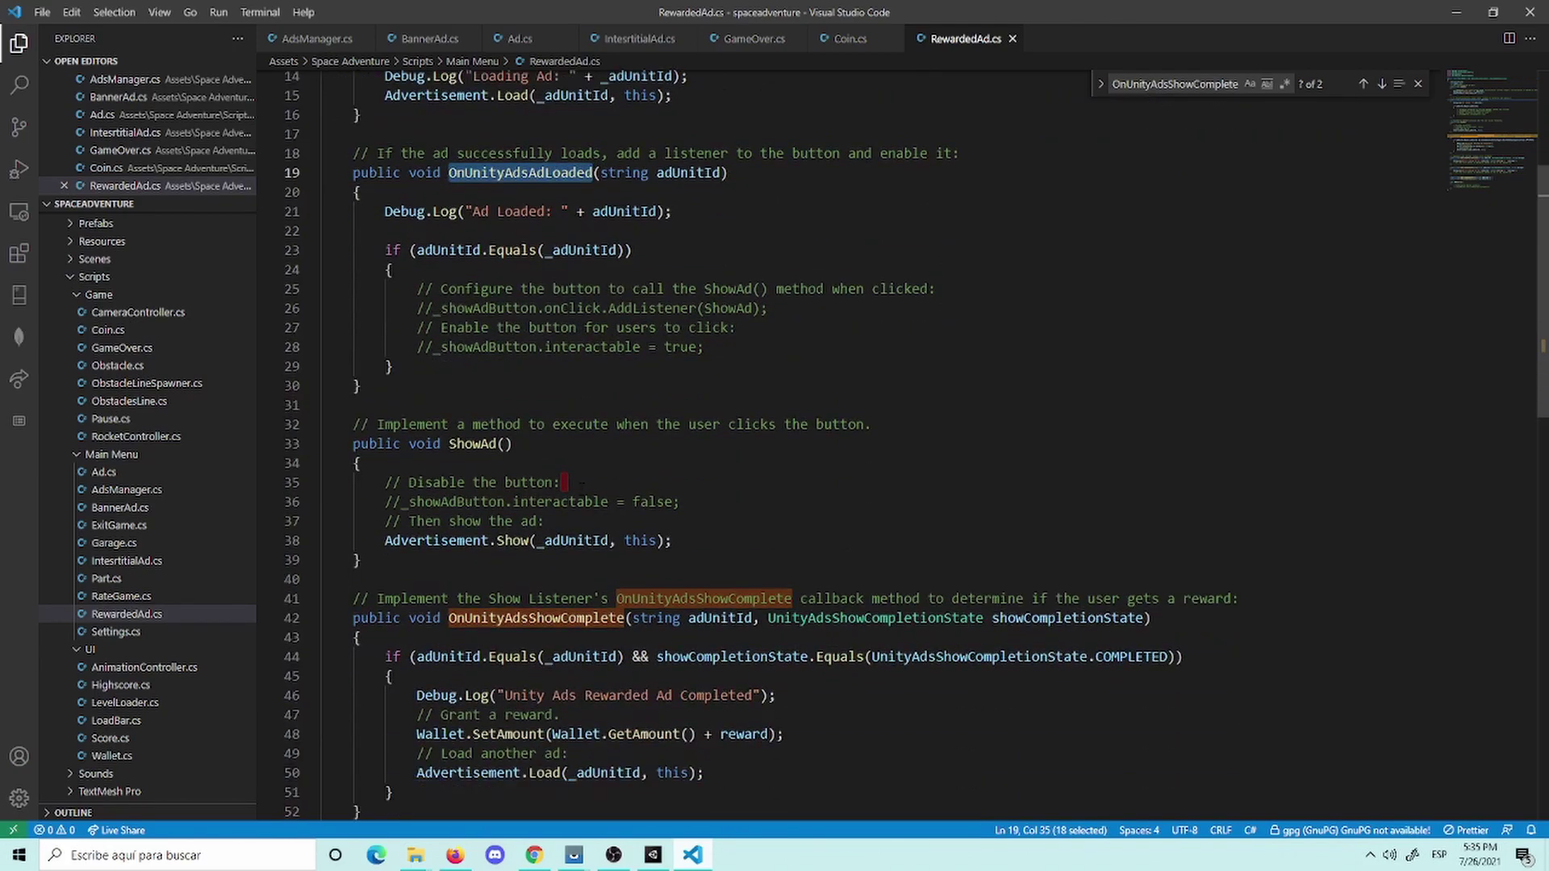
scroll(581, 484, down, 2)
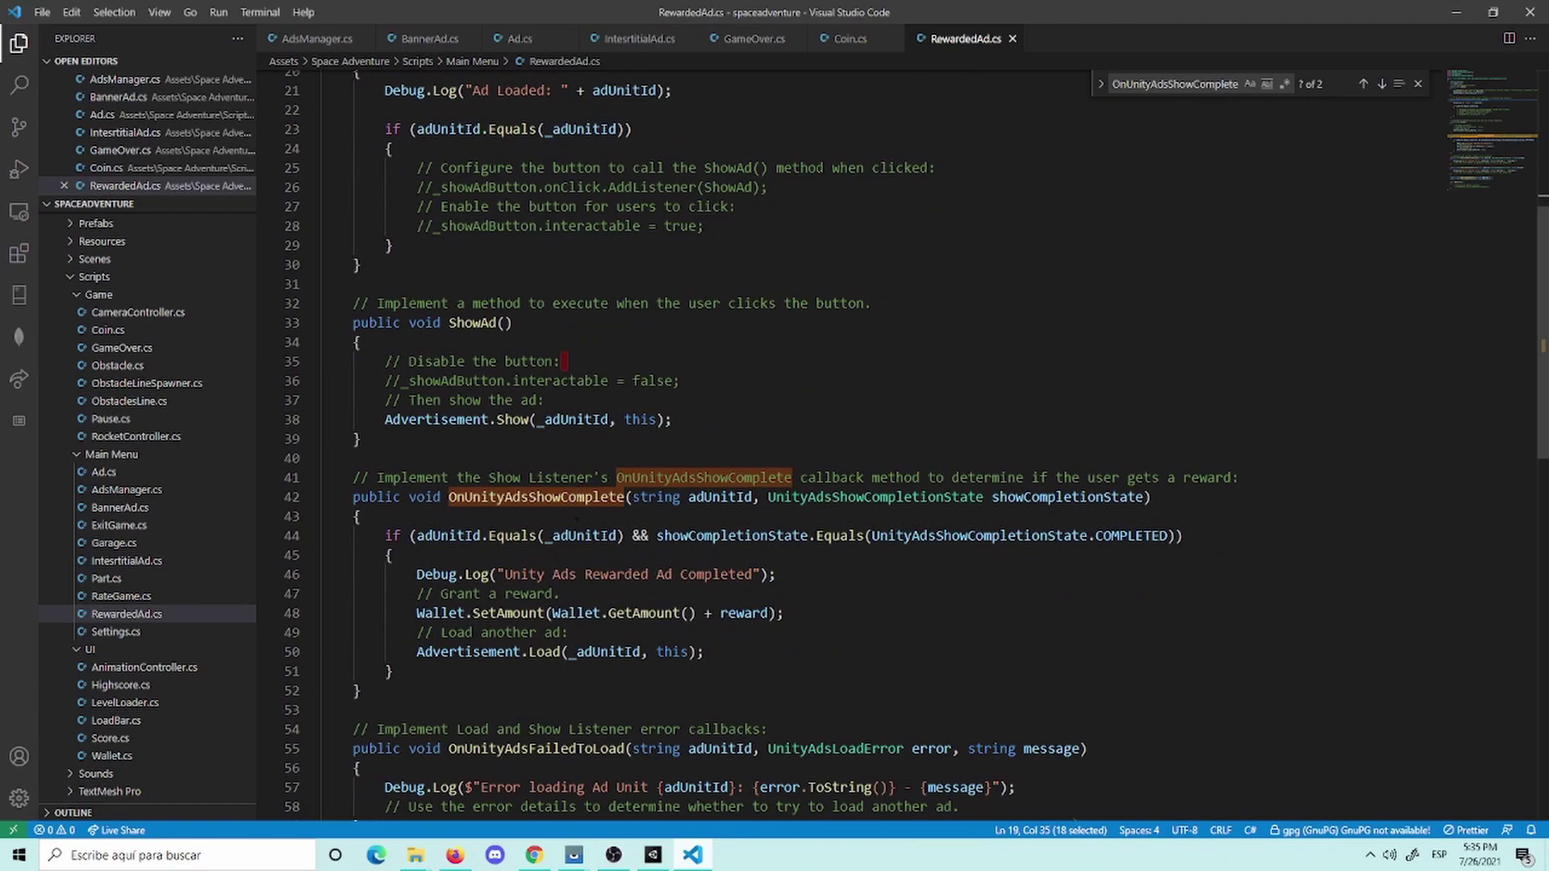
scroll(532, 476, down, 2)
Step: Examine OnUnityAdsShowComplete's _adUnitId check and its Wallet.SetAmount reward line
double_click(513, 418)
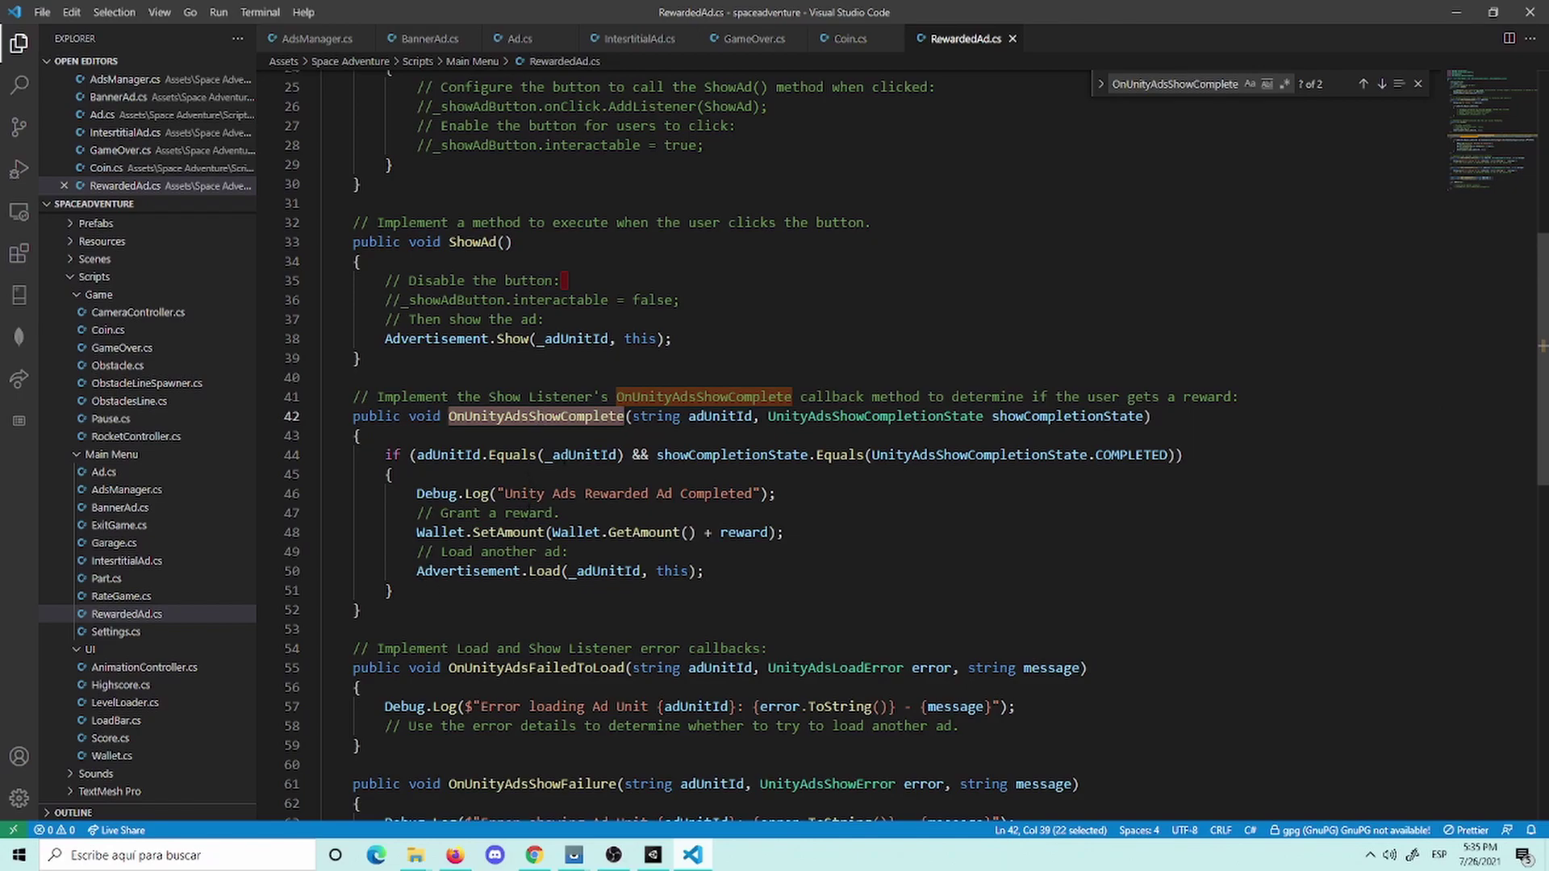
double_click(581, 455)
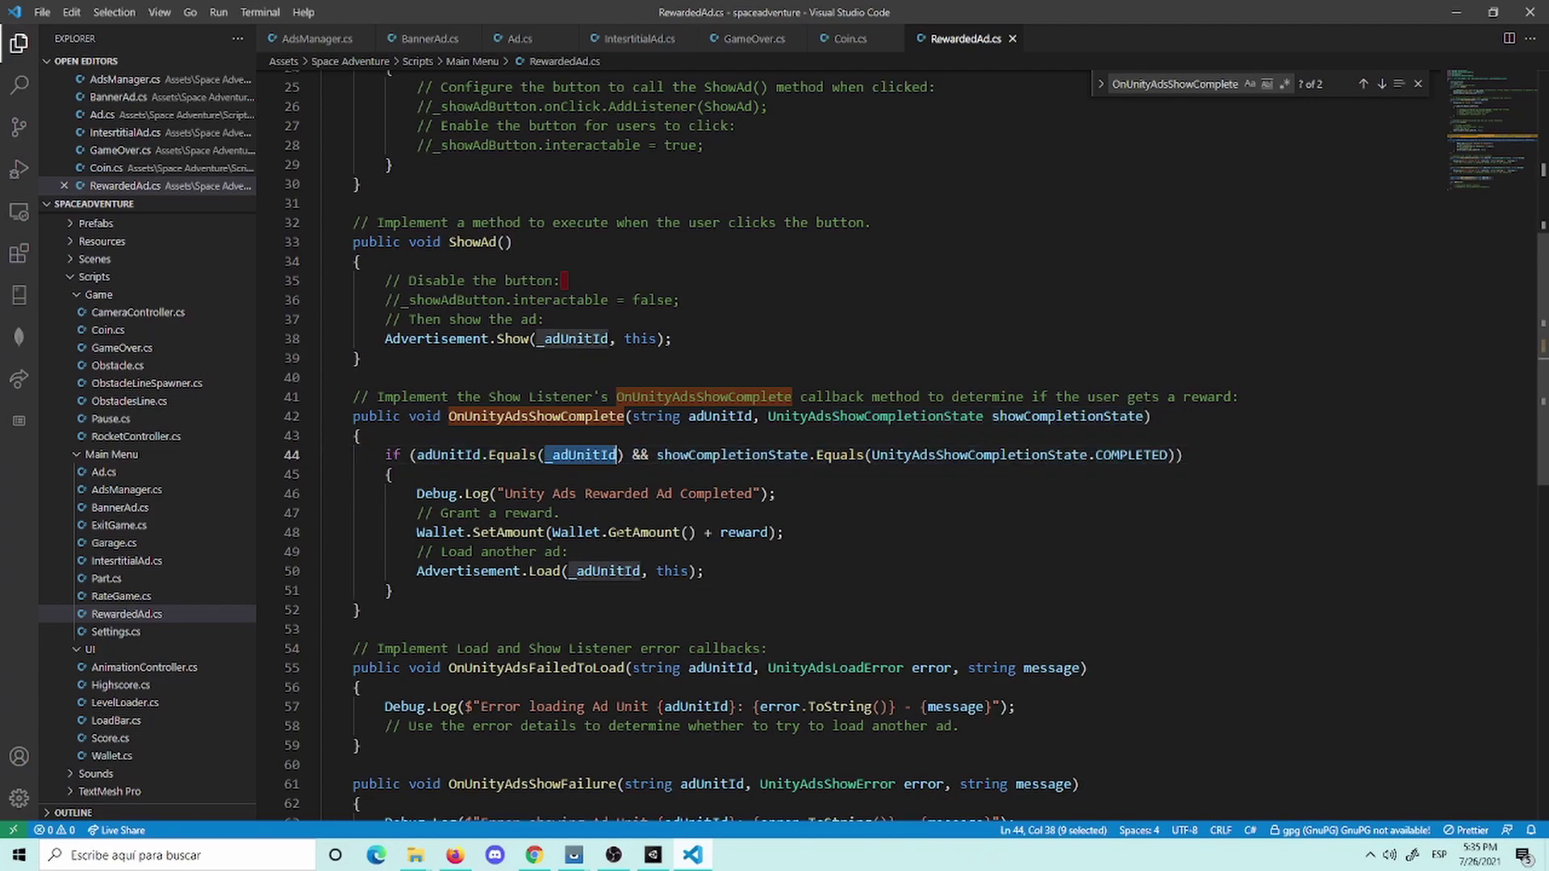
click(292, 532)
click(818, 536)
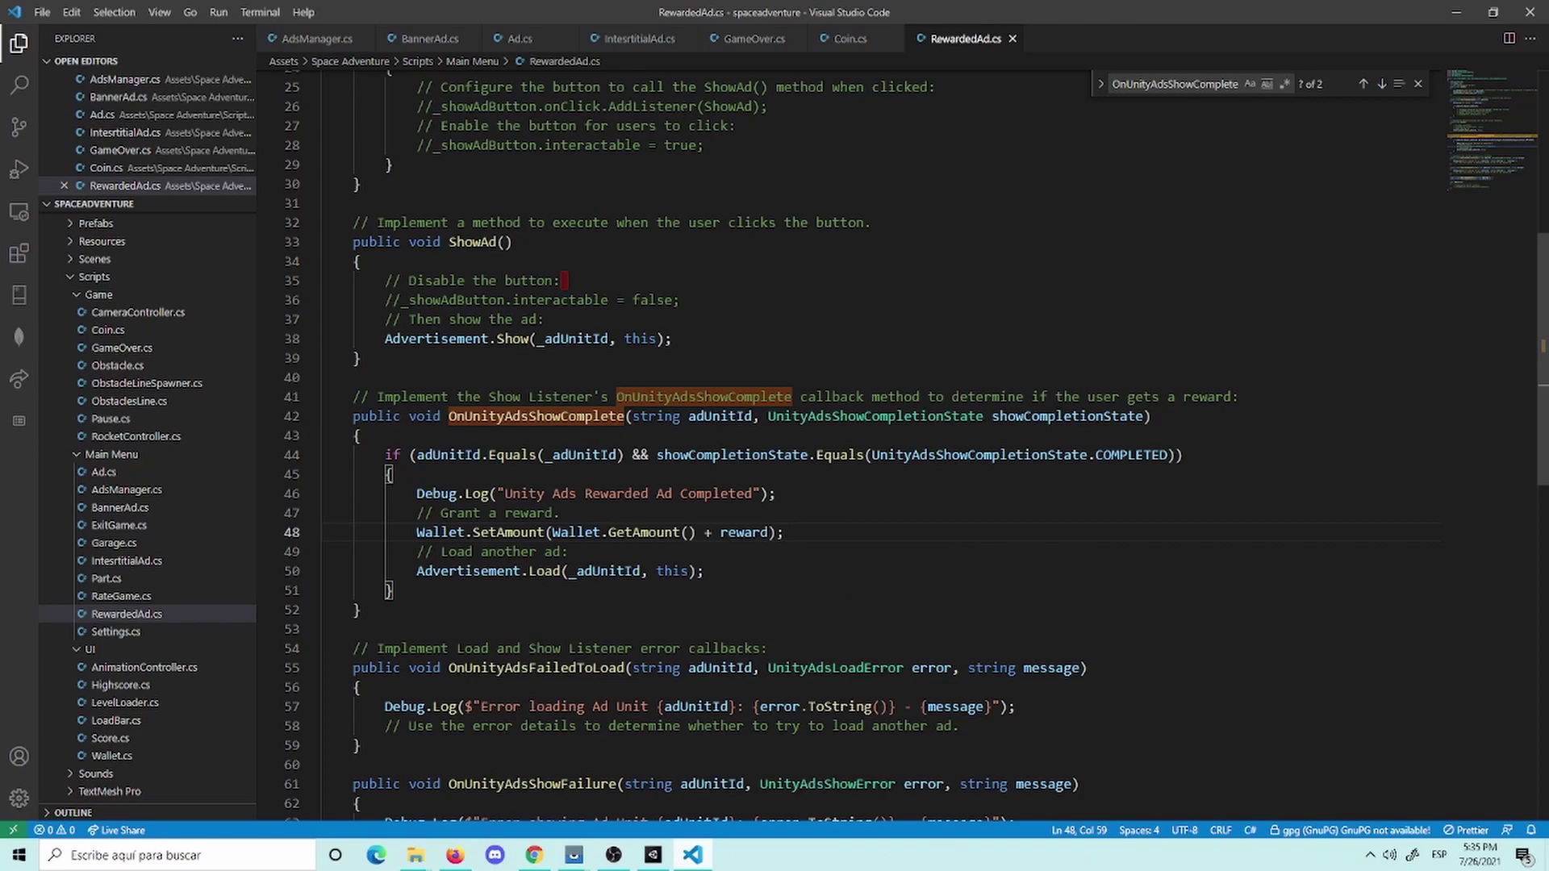
Step: Open IntesrtitialAd.cs and scroll to its empty OnUnityAdsShowComplete stub
click(641, 40)
scroll(709, 105, down, 2)
scroll(698, 137, down, 1)
scroll(682, 173, down, 3)
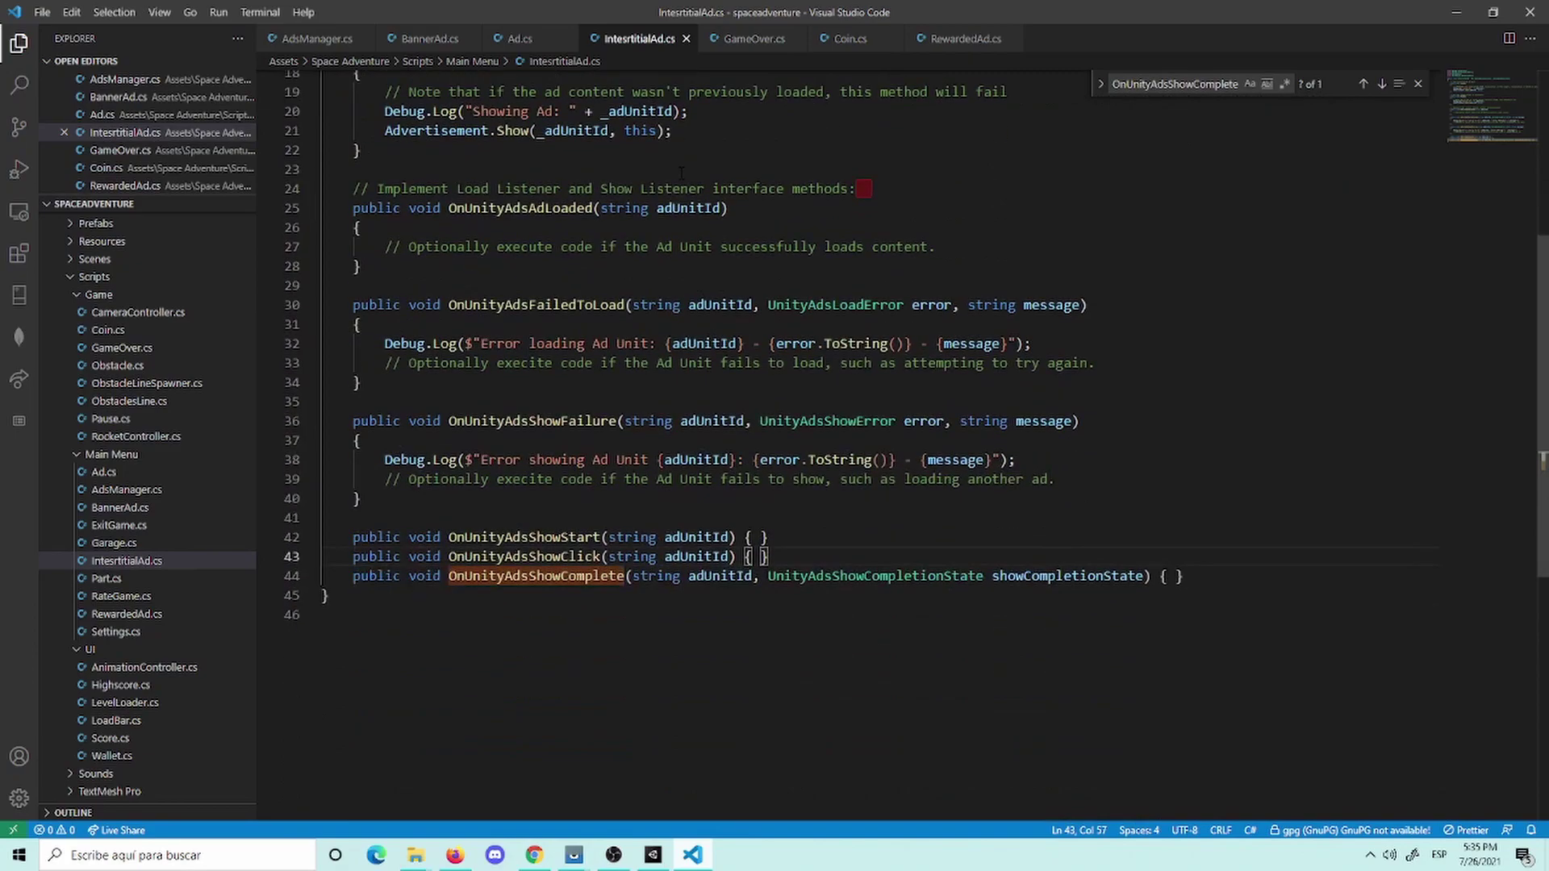
triple_click(546, 575)
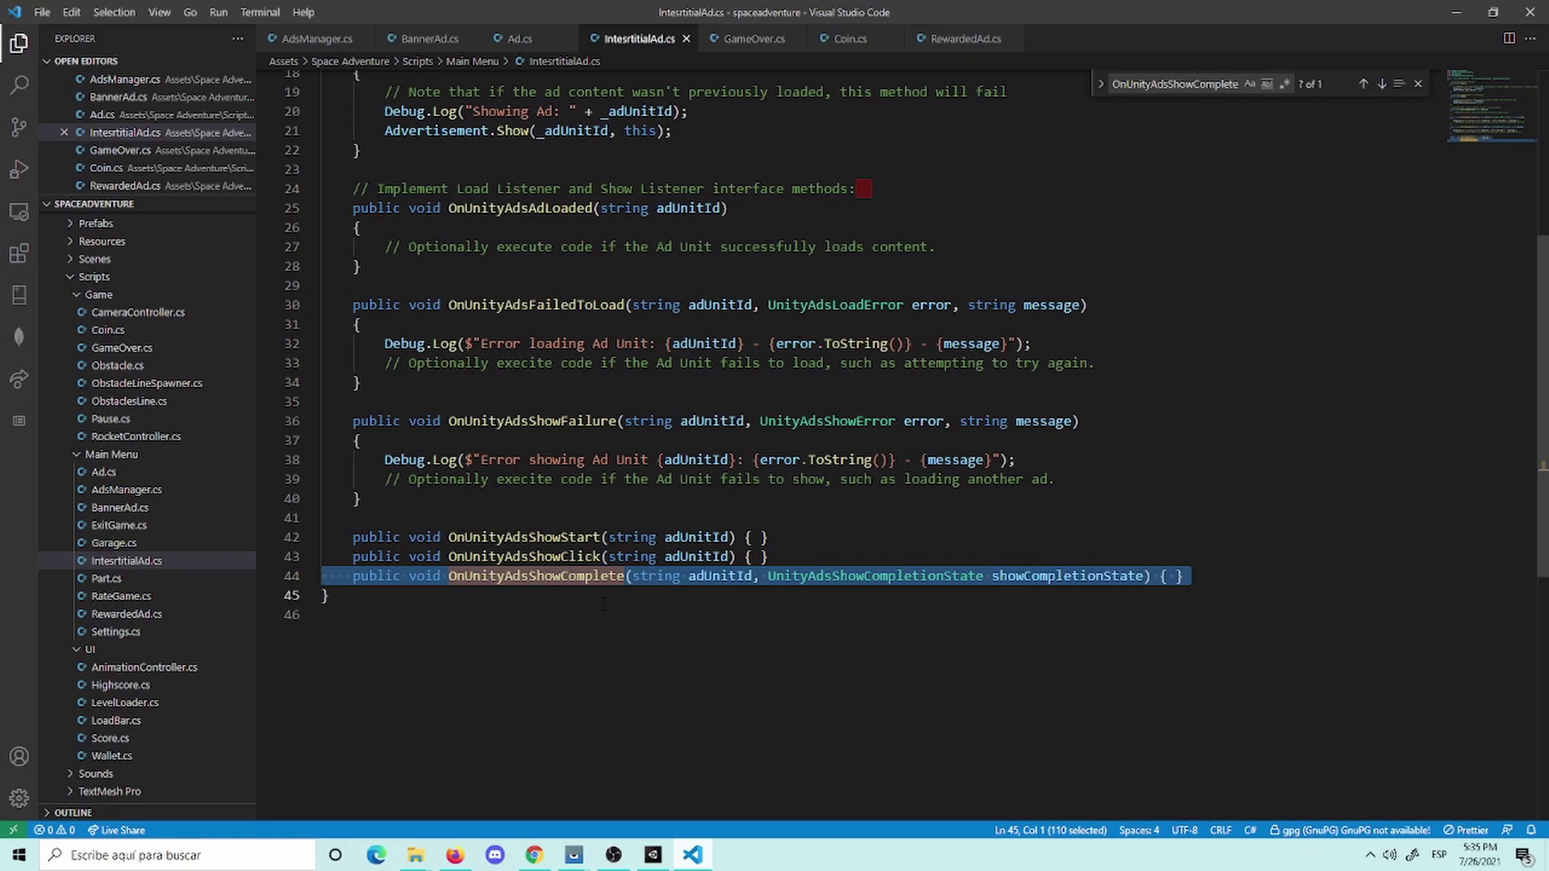
double_click(617, 576)
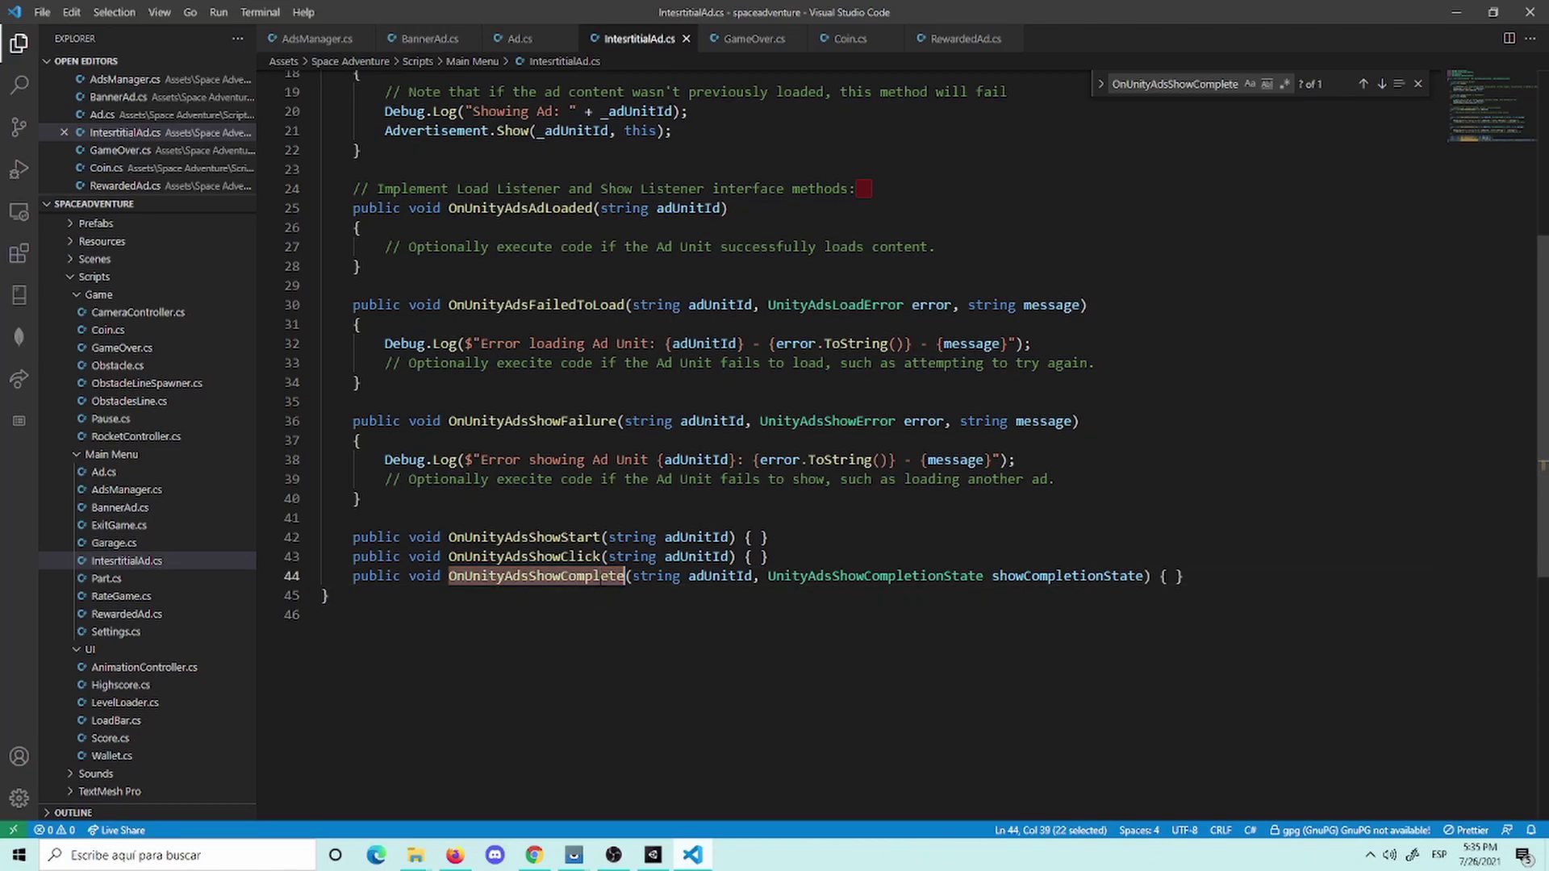
click(617, 576)
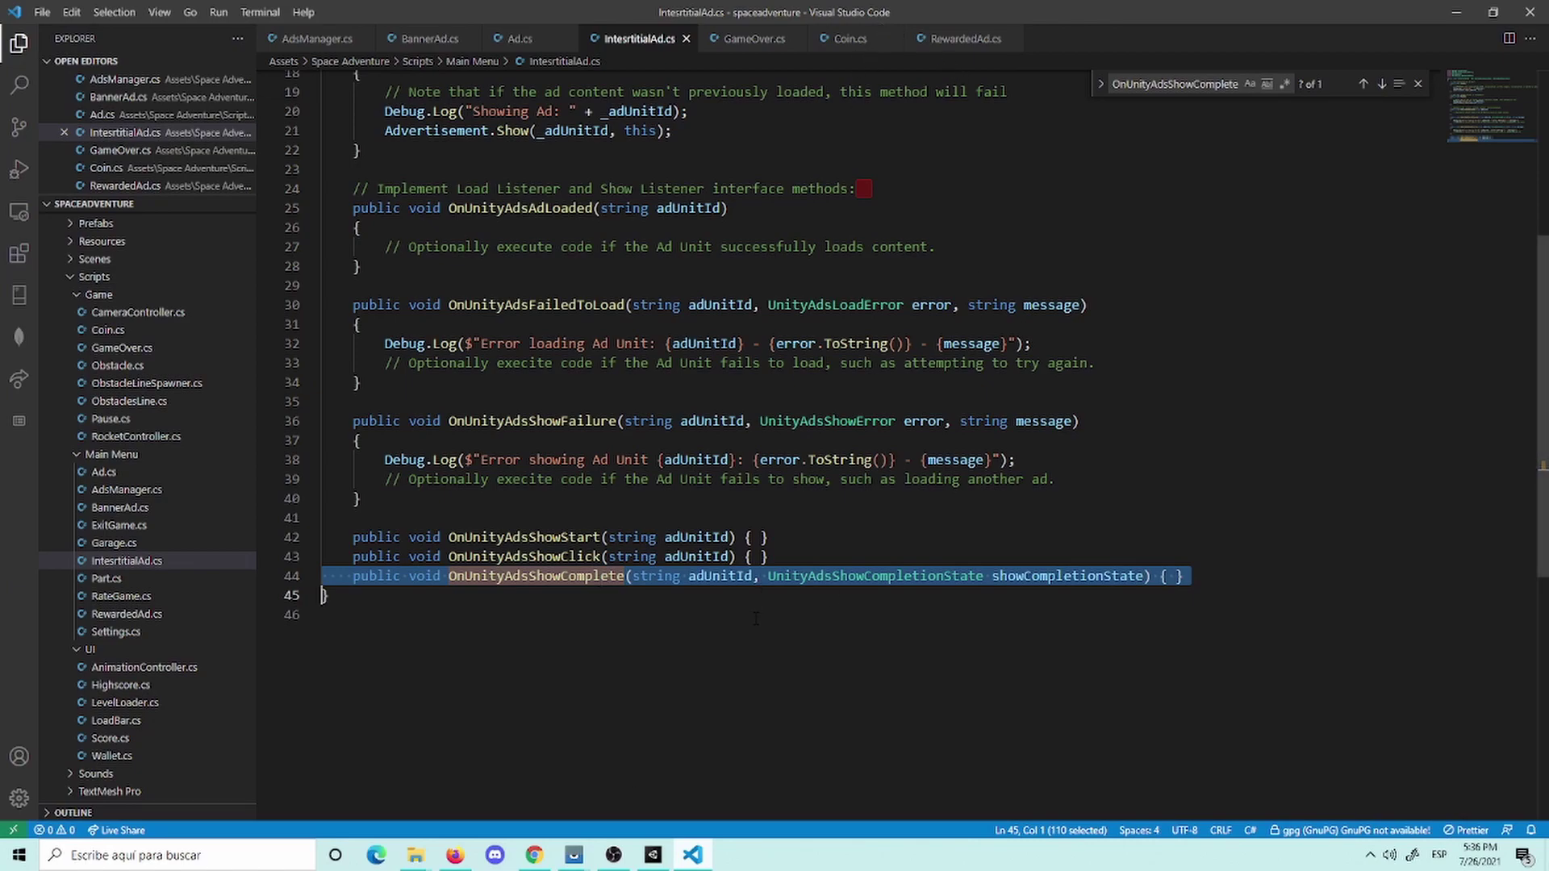
click(578, 618)
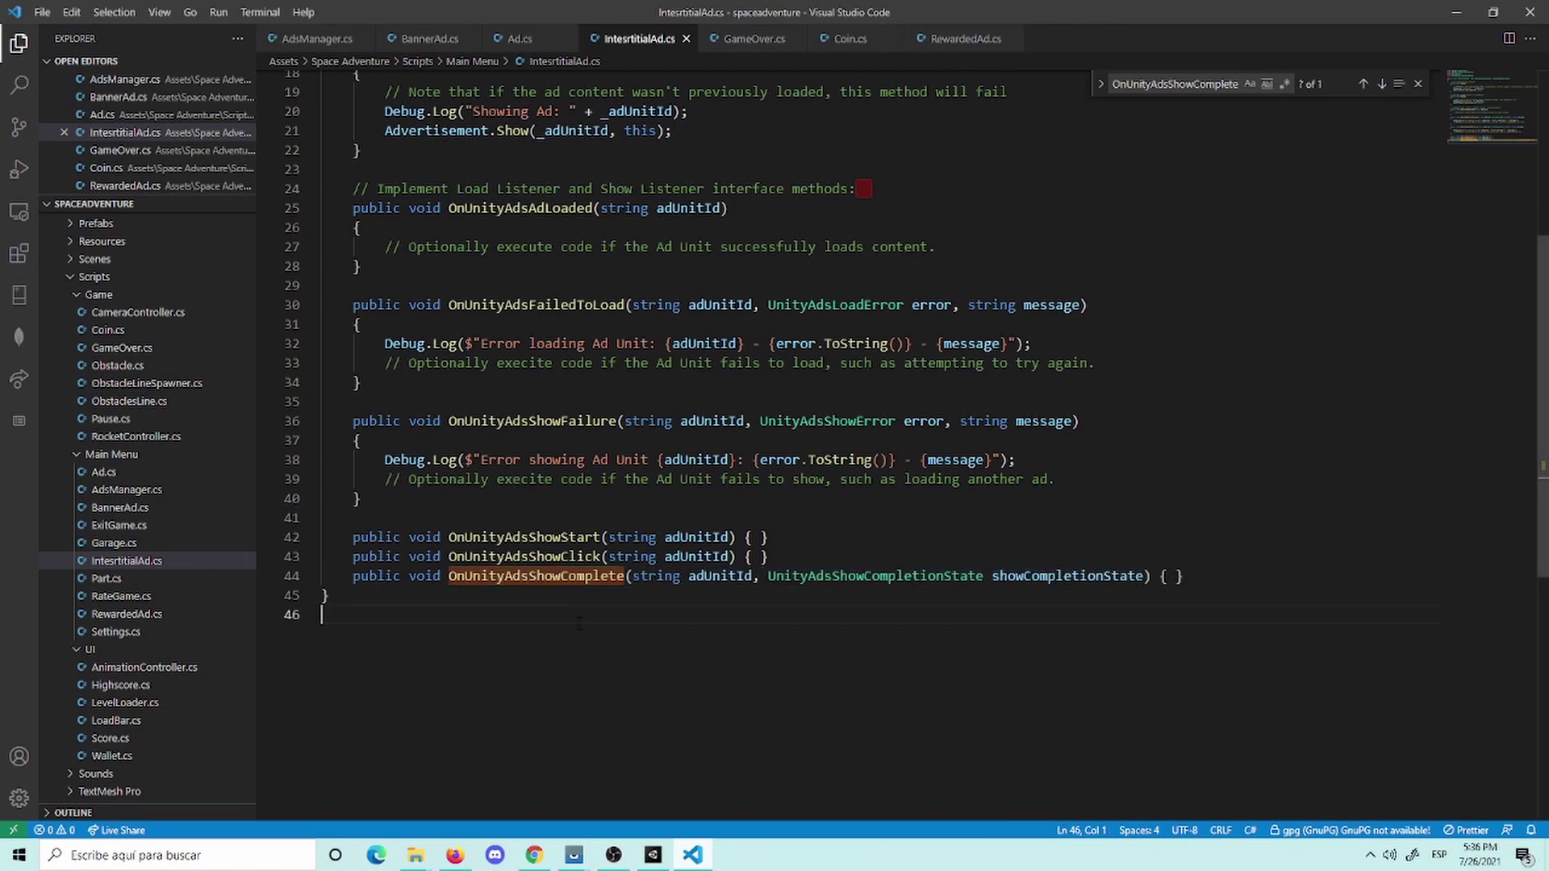
click(534, 855)
Step: Go to the Ad Units dashboard tab and filter it to Banner, showing Banner Android and Banner iOS
click(478, 11)
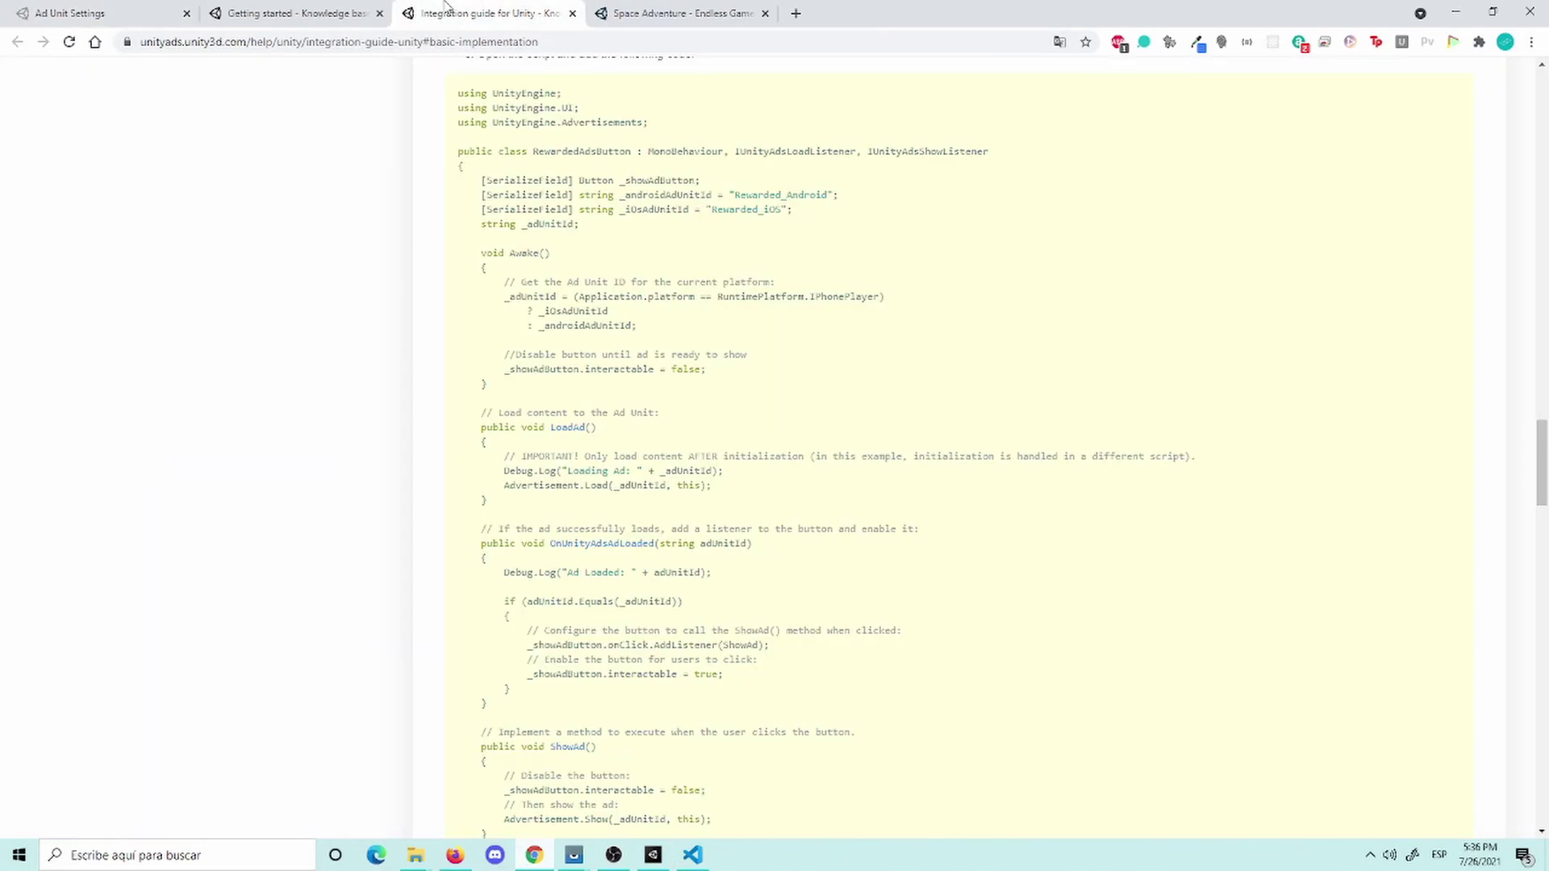
click(622, 12)
click(323, 10)
click(113, 12)
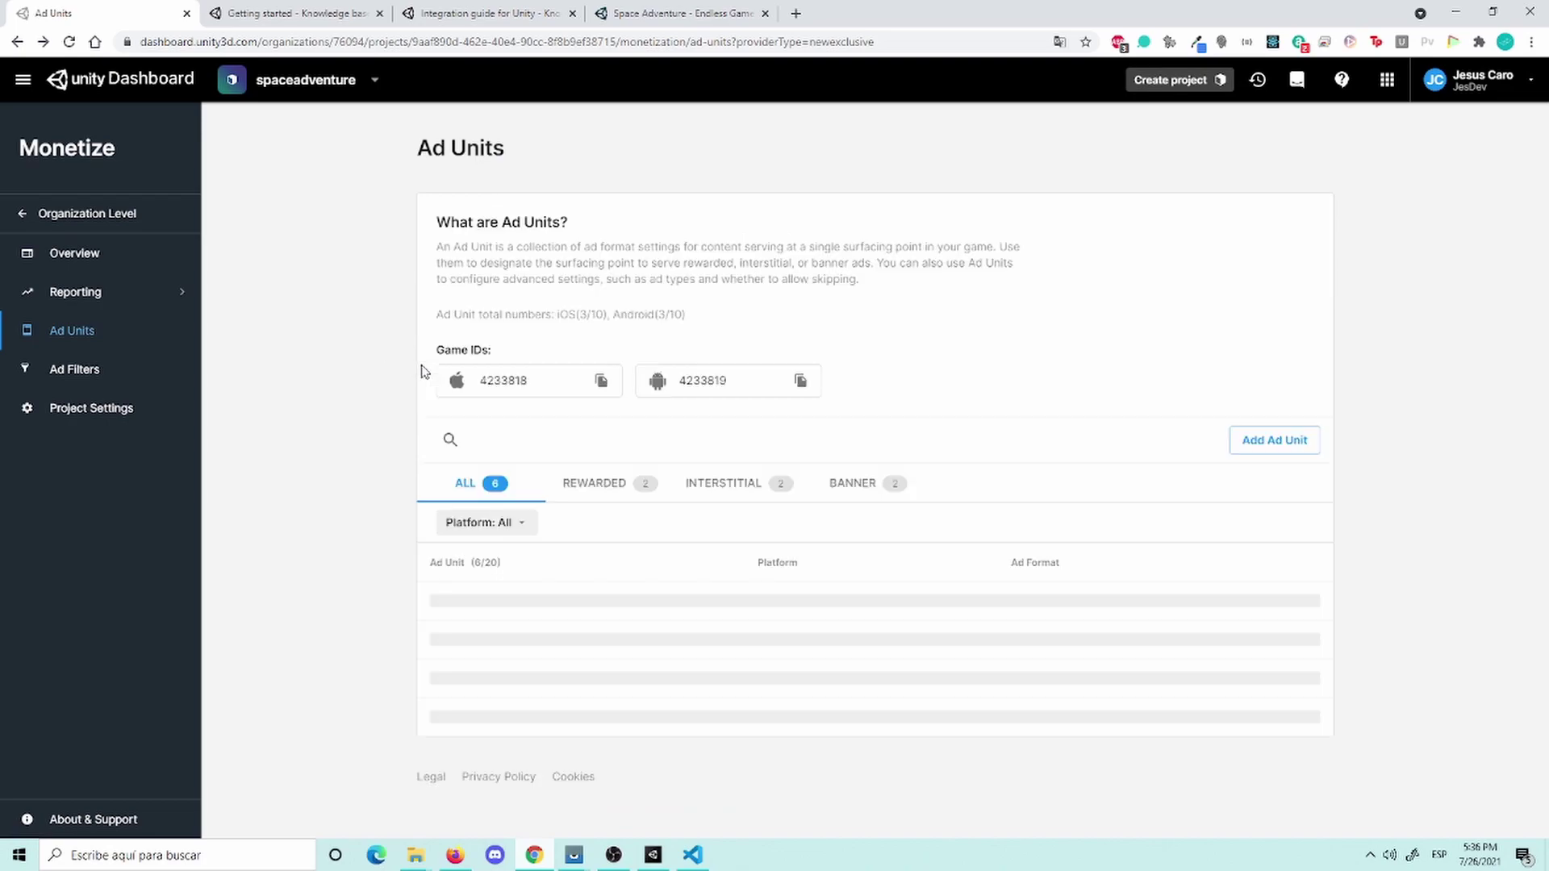
click(830, 486)
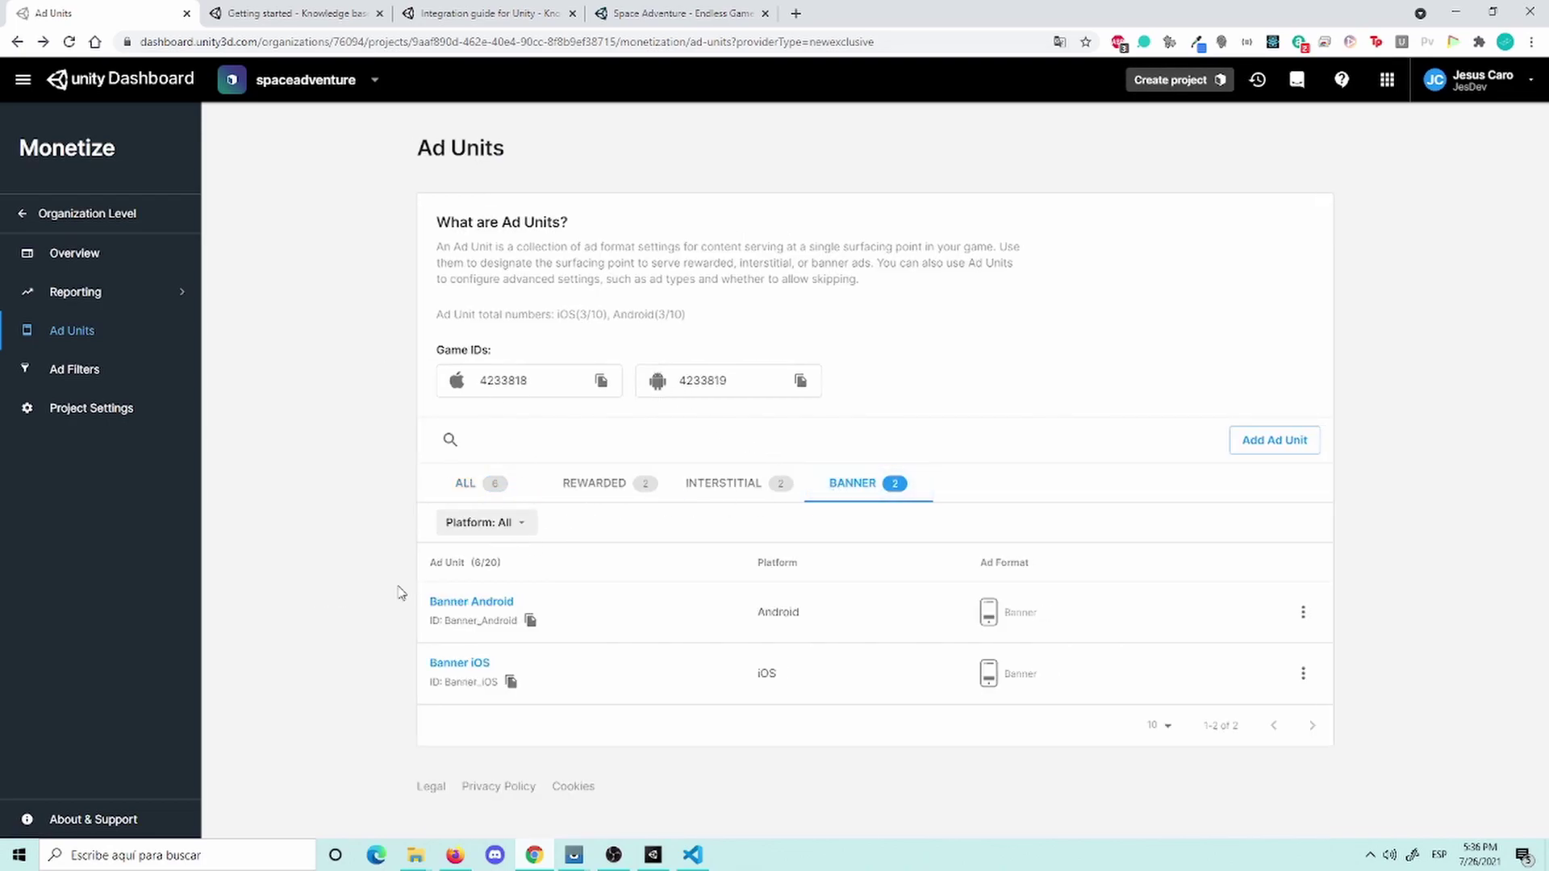
Step: Show the Main Menu scripts folder in Unity's Project view, then return to IntesrtitialAd.cs in VS Code
click(653, 855)
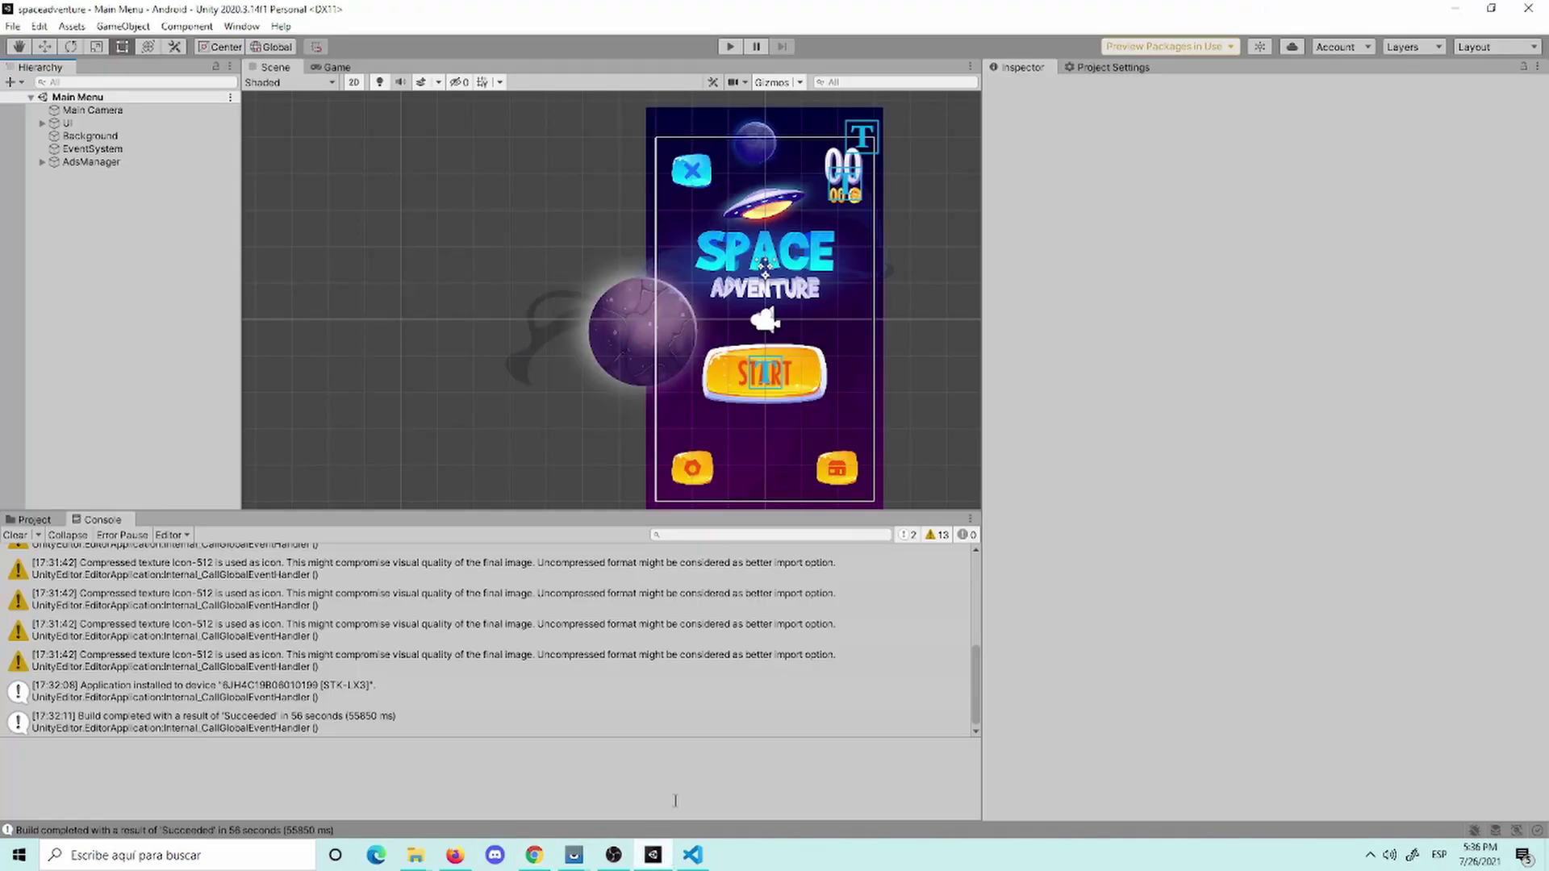
click(44, 520)
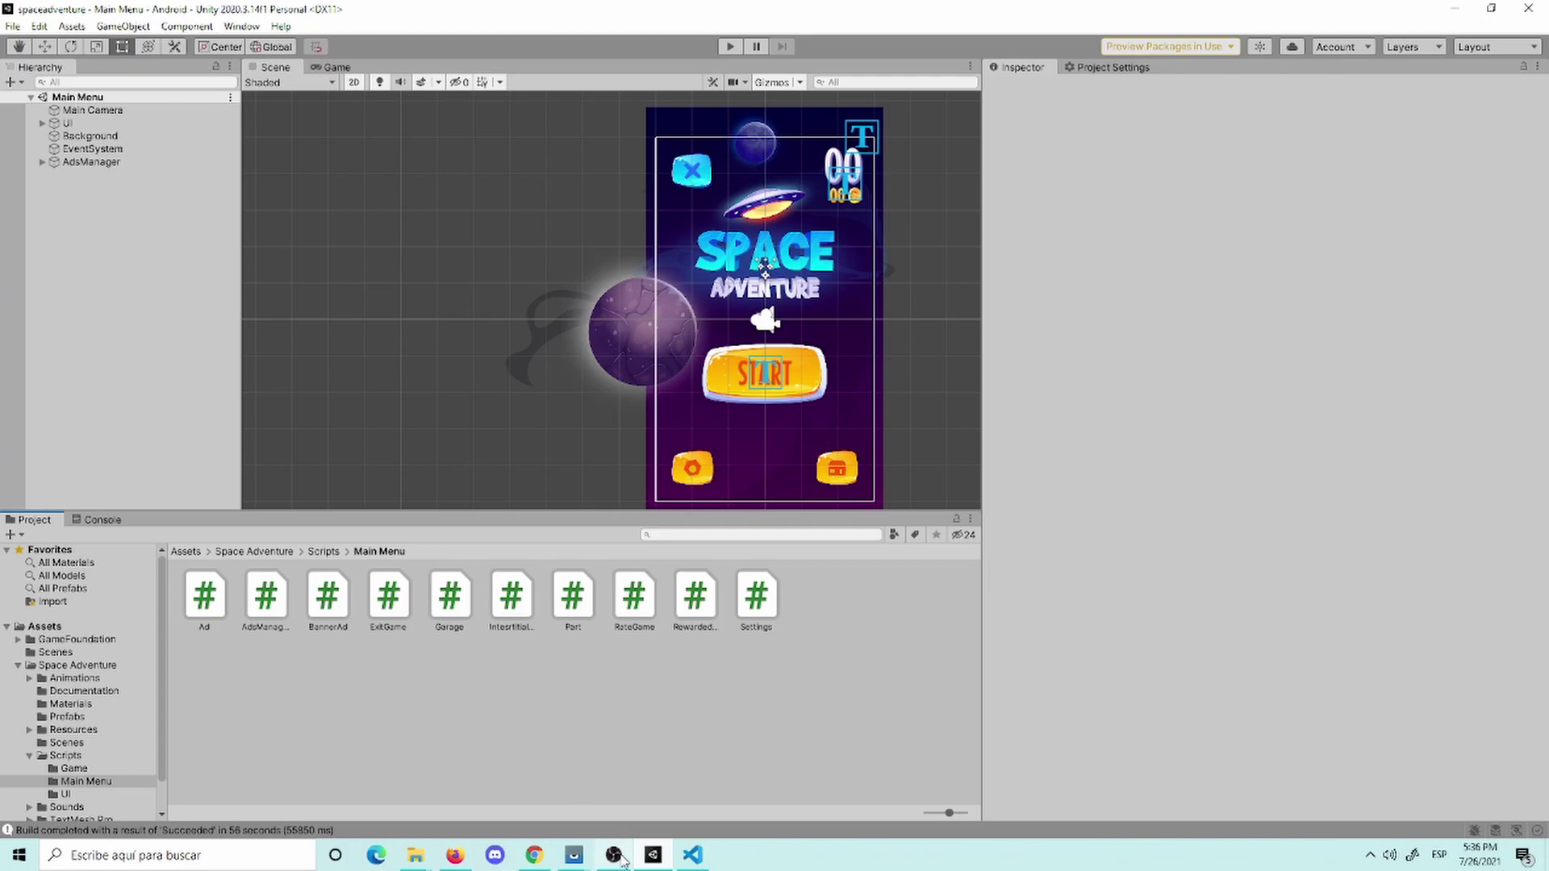
click(534, 855)
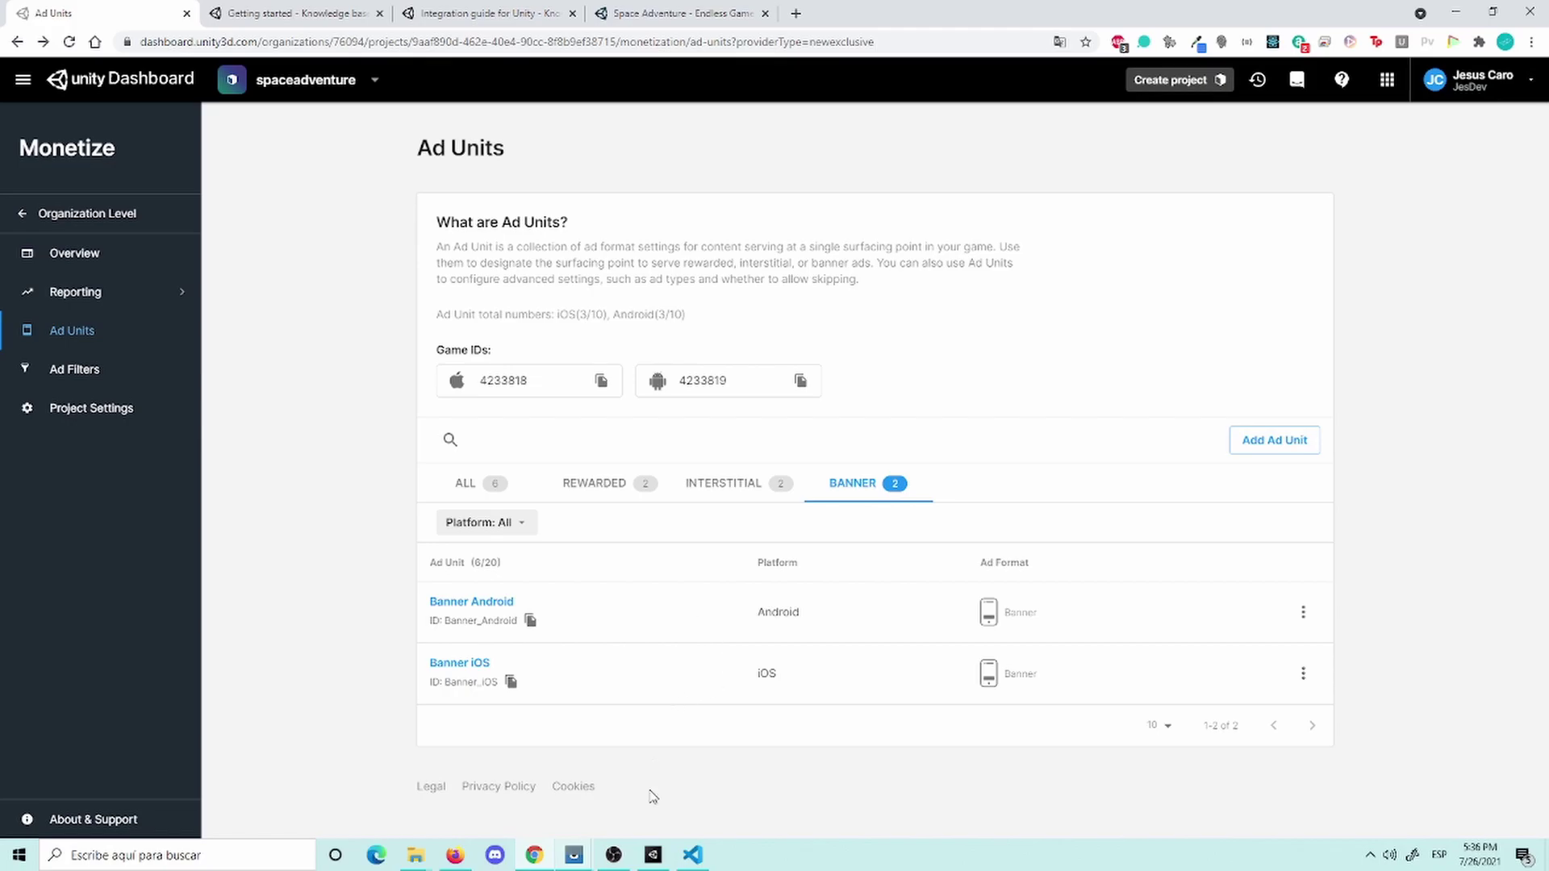
click(654, 859)
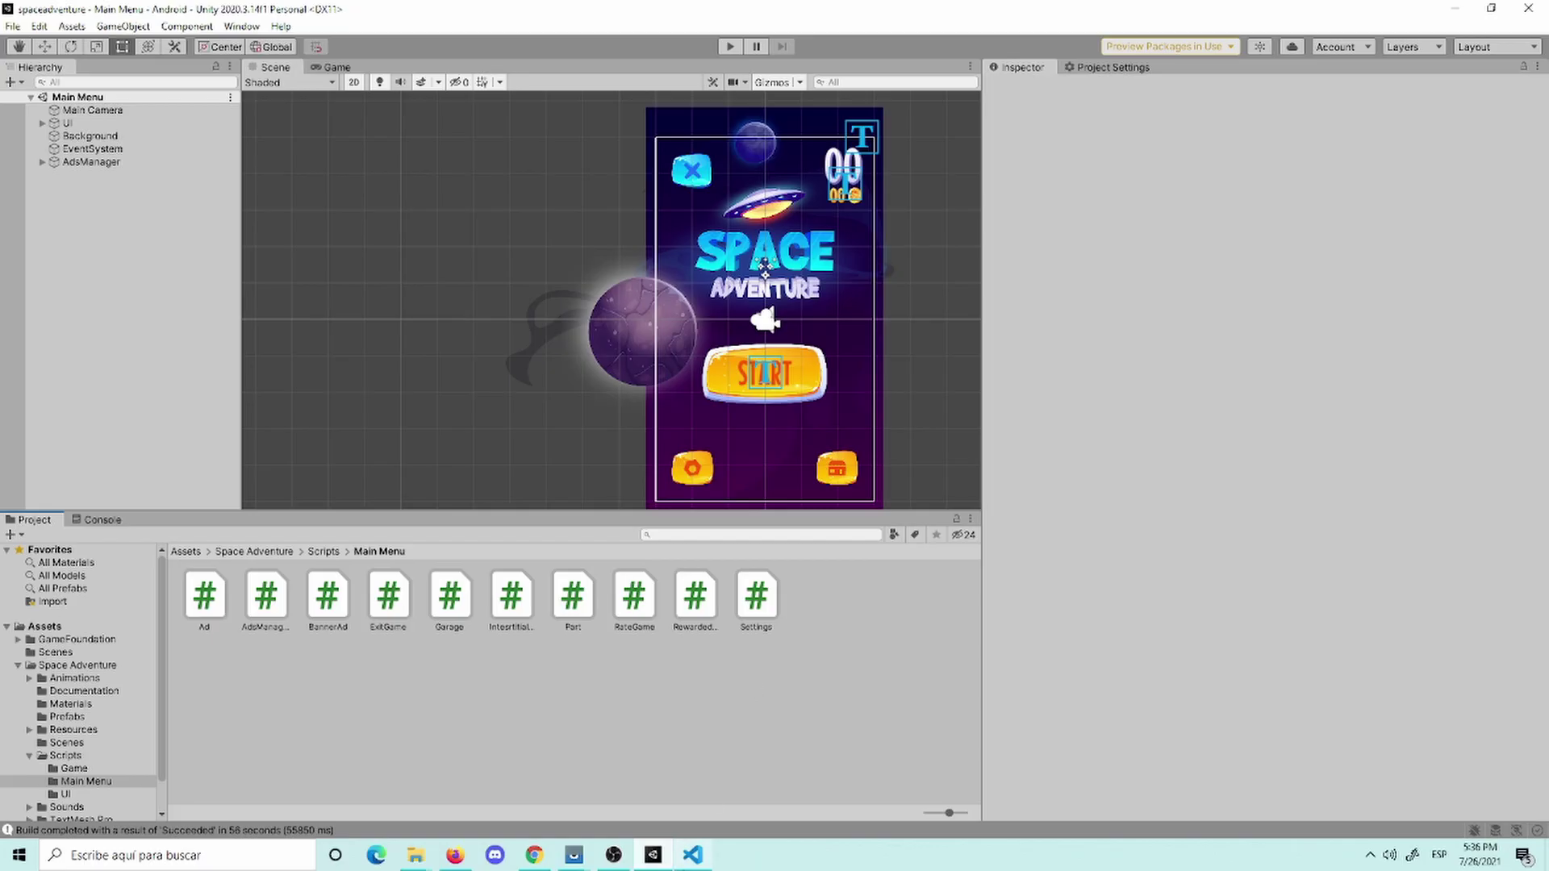
click(691, 855)
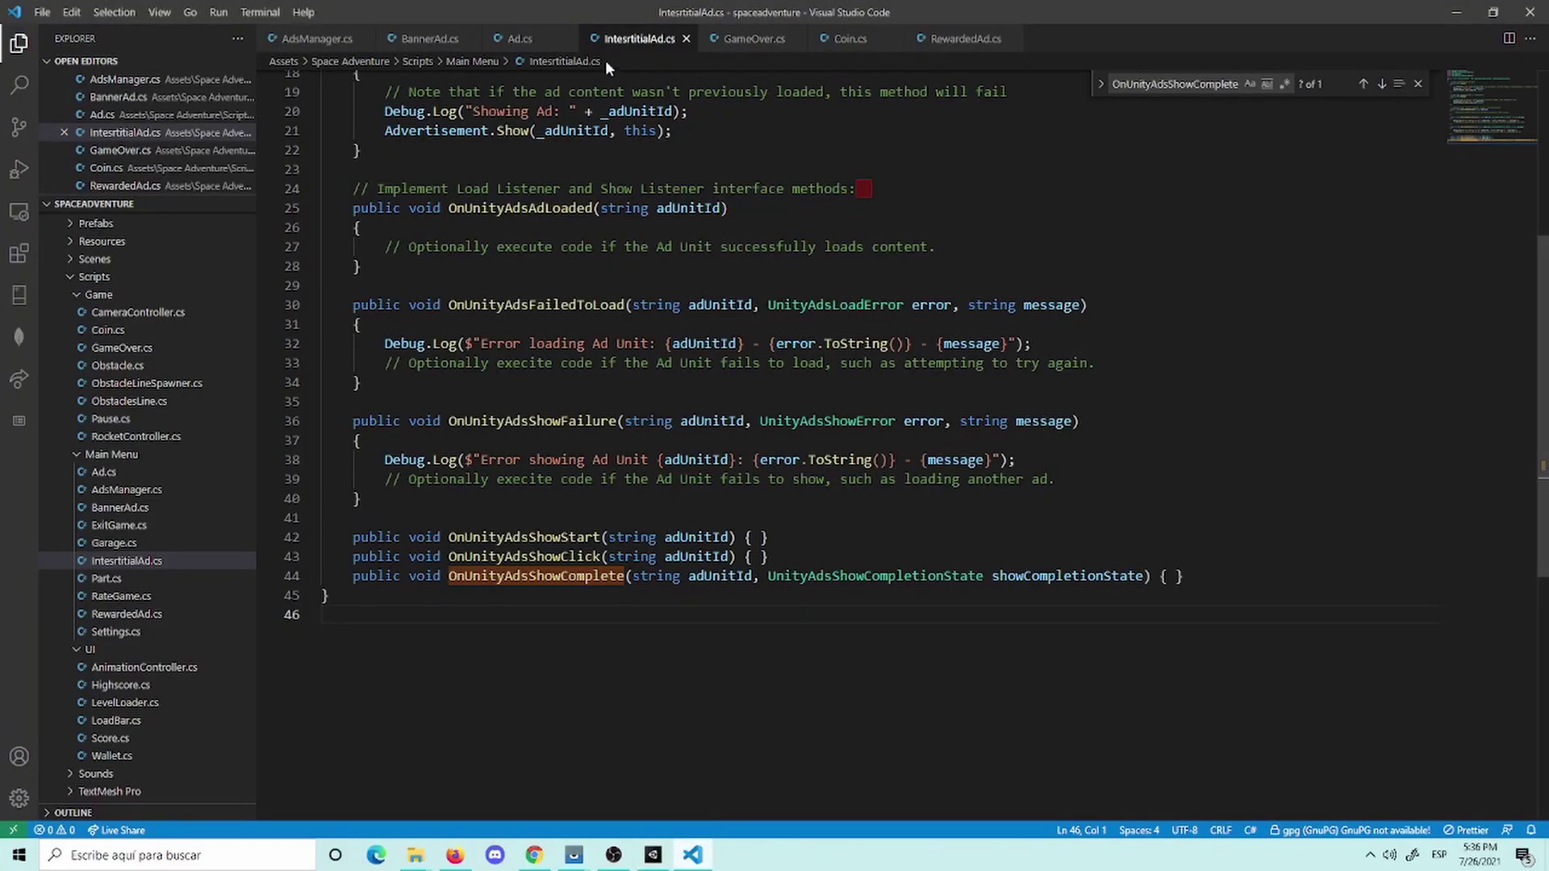
Step: Delete the Start and Update methods from BannerAd.cs
click(438, 38)
click(352, 196)
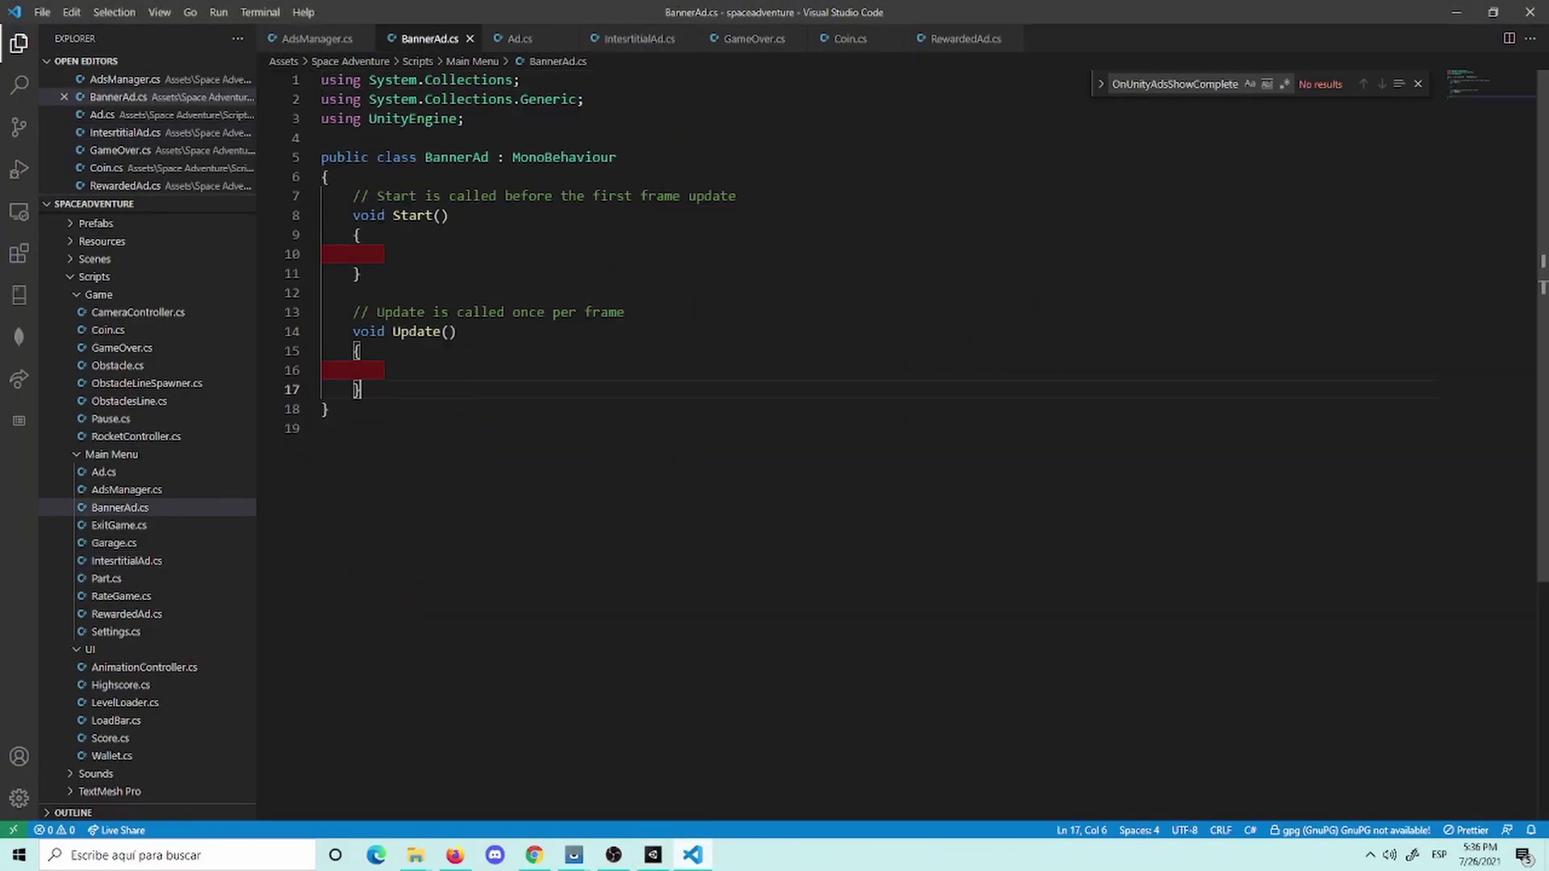
shift+click(428, 393)
key(BackSpace)
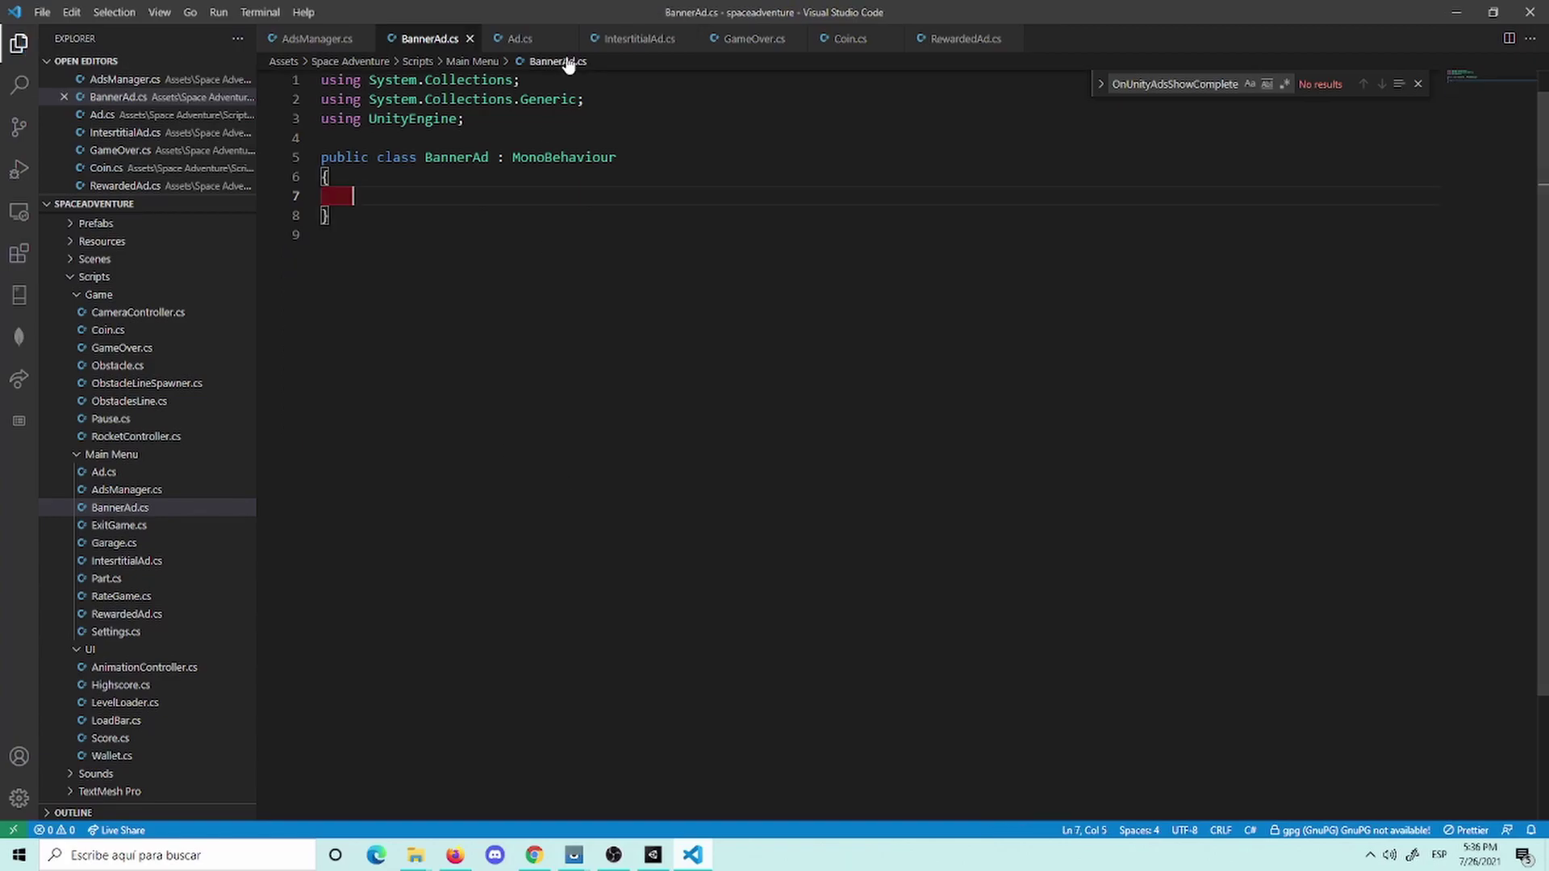
Step: Check the Ad base class in Ad.cs and its ad unit ID selection line
click(534, 39)
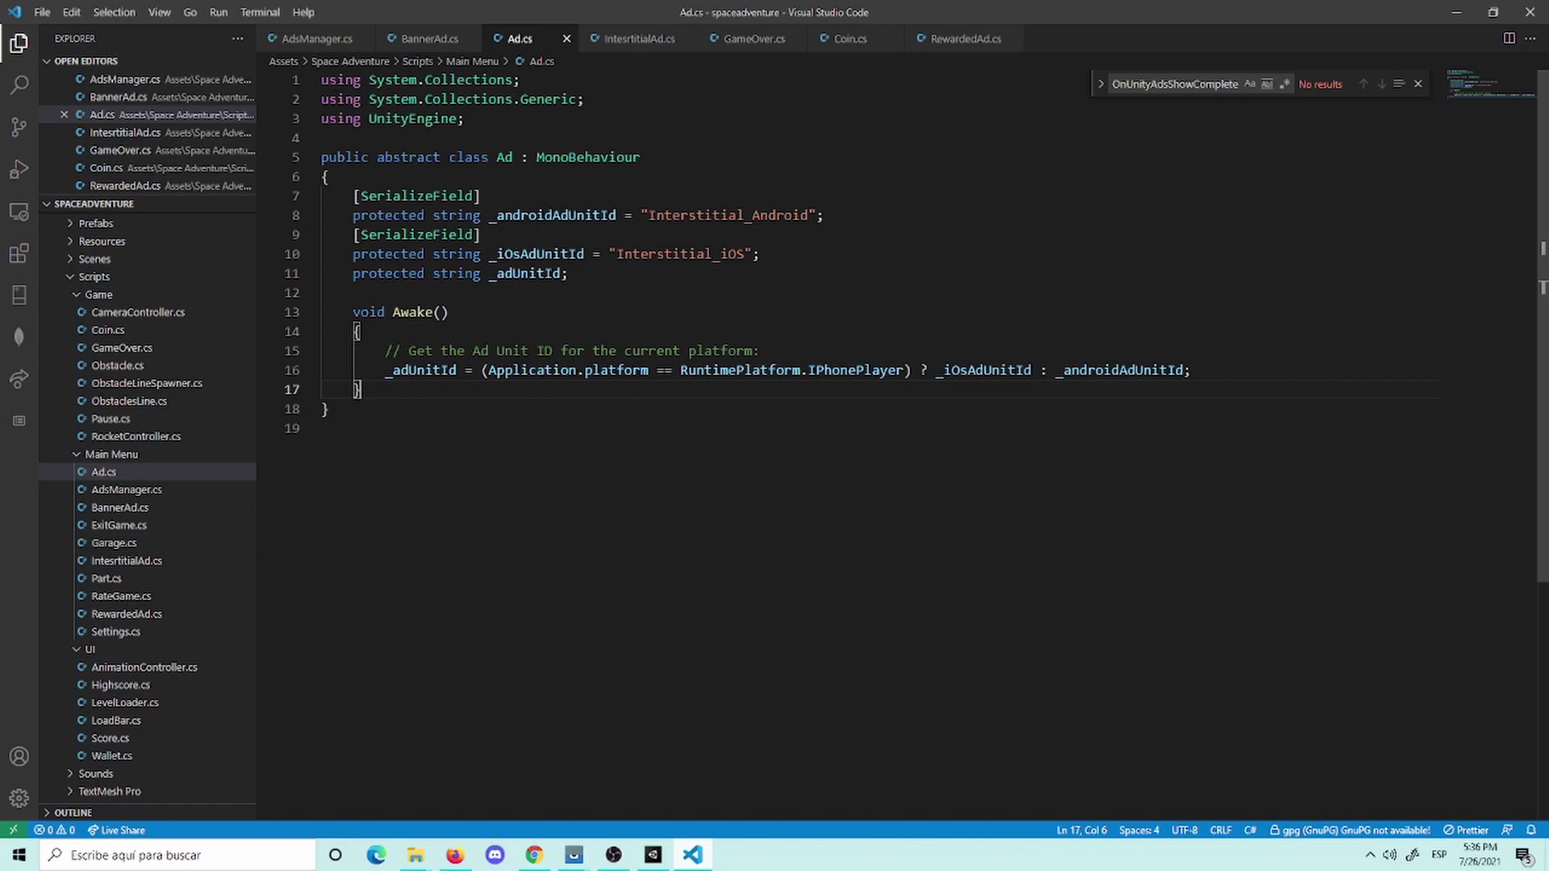
triple_click(684, 370)
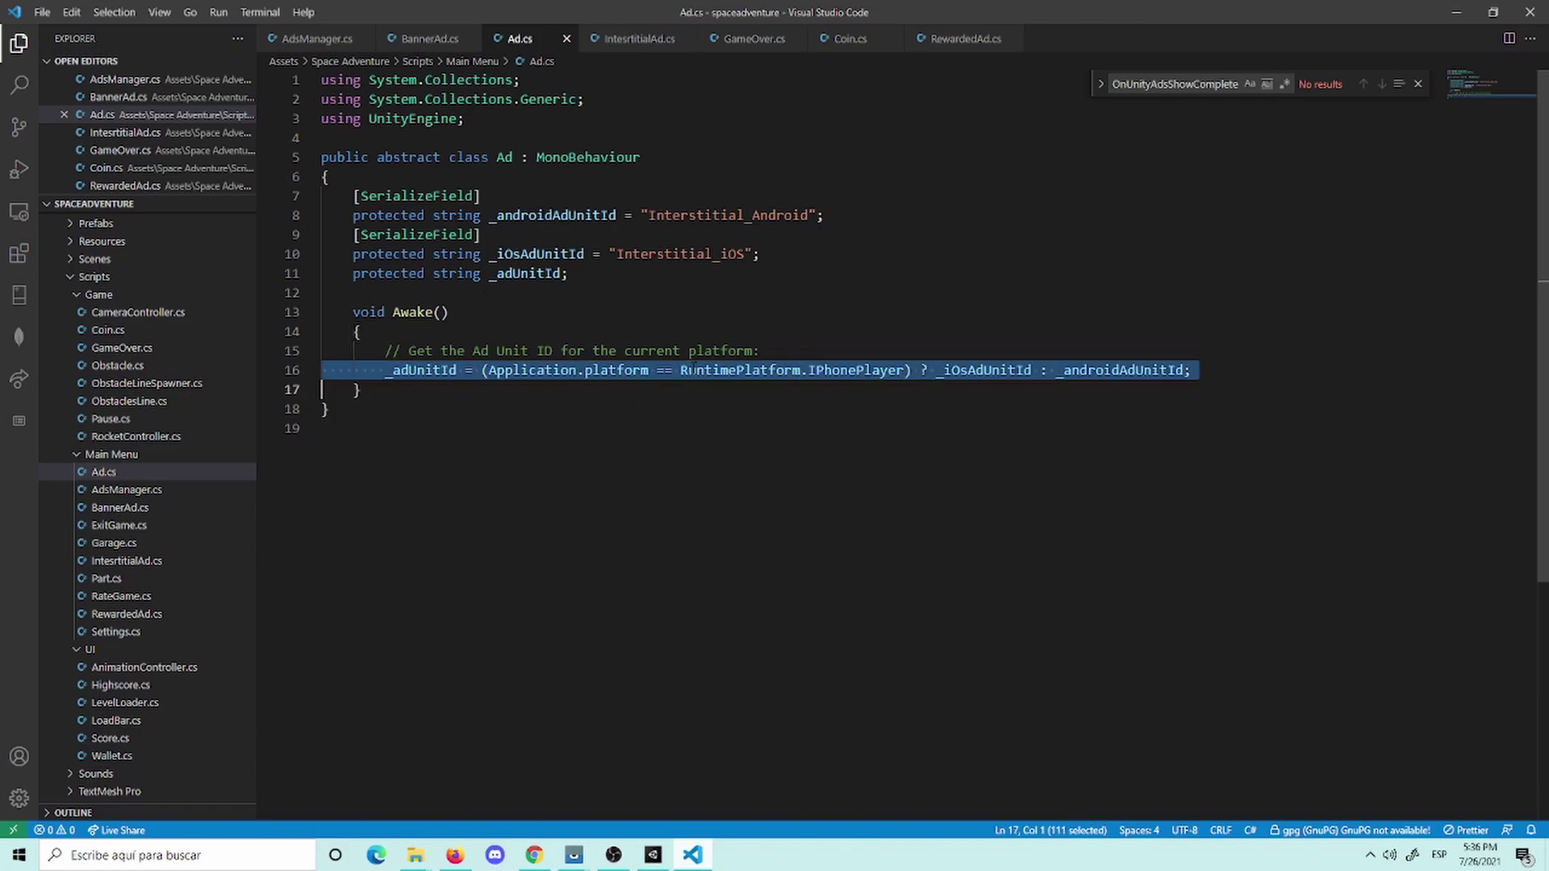
click(473, 408)
Step: Change BannerAd's base class from MonoBehaviour to Ad and save the file
click(427, 39)
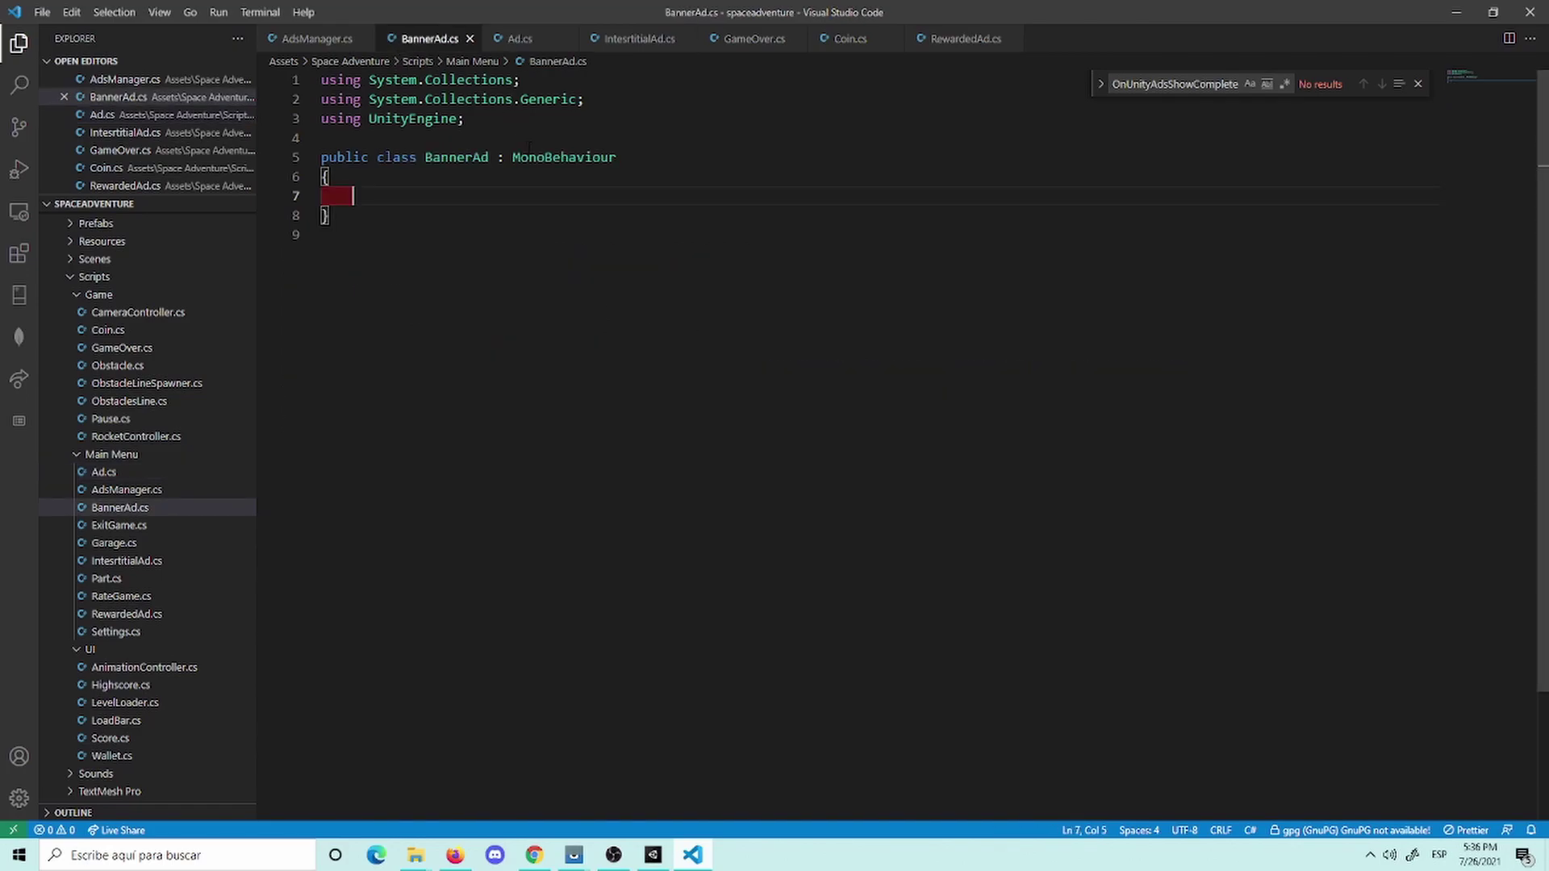
double_click(562, 157)
text(A)
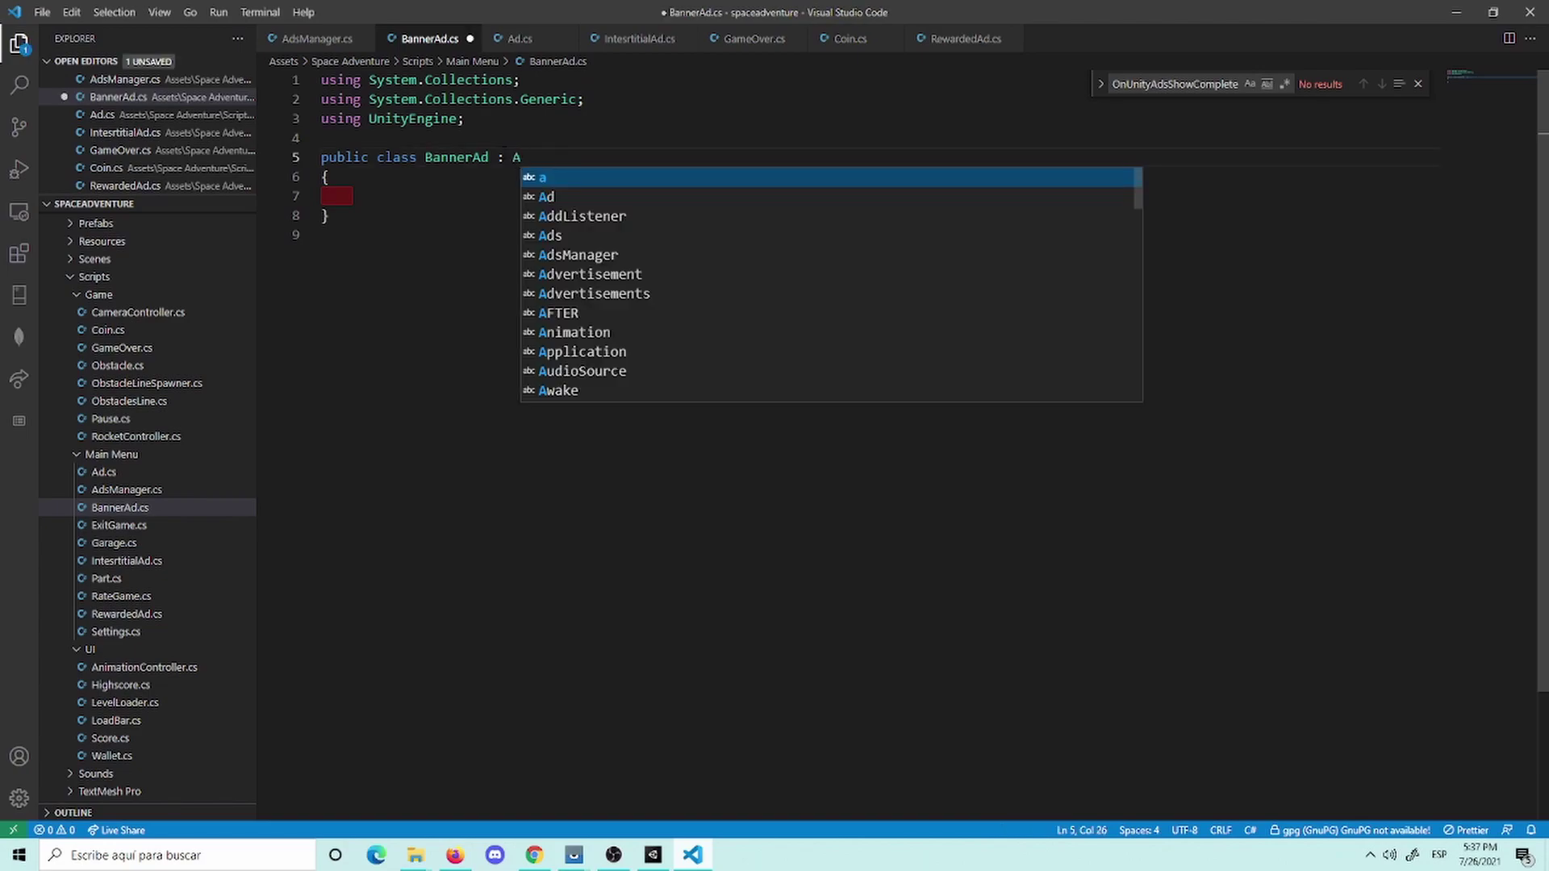
text(d)
key(ctrl+s)
key(Escape)
key(Down)
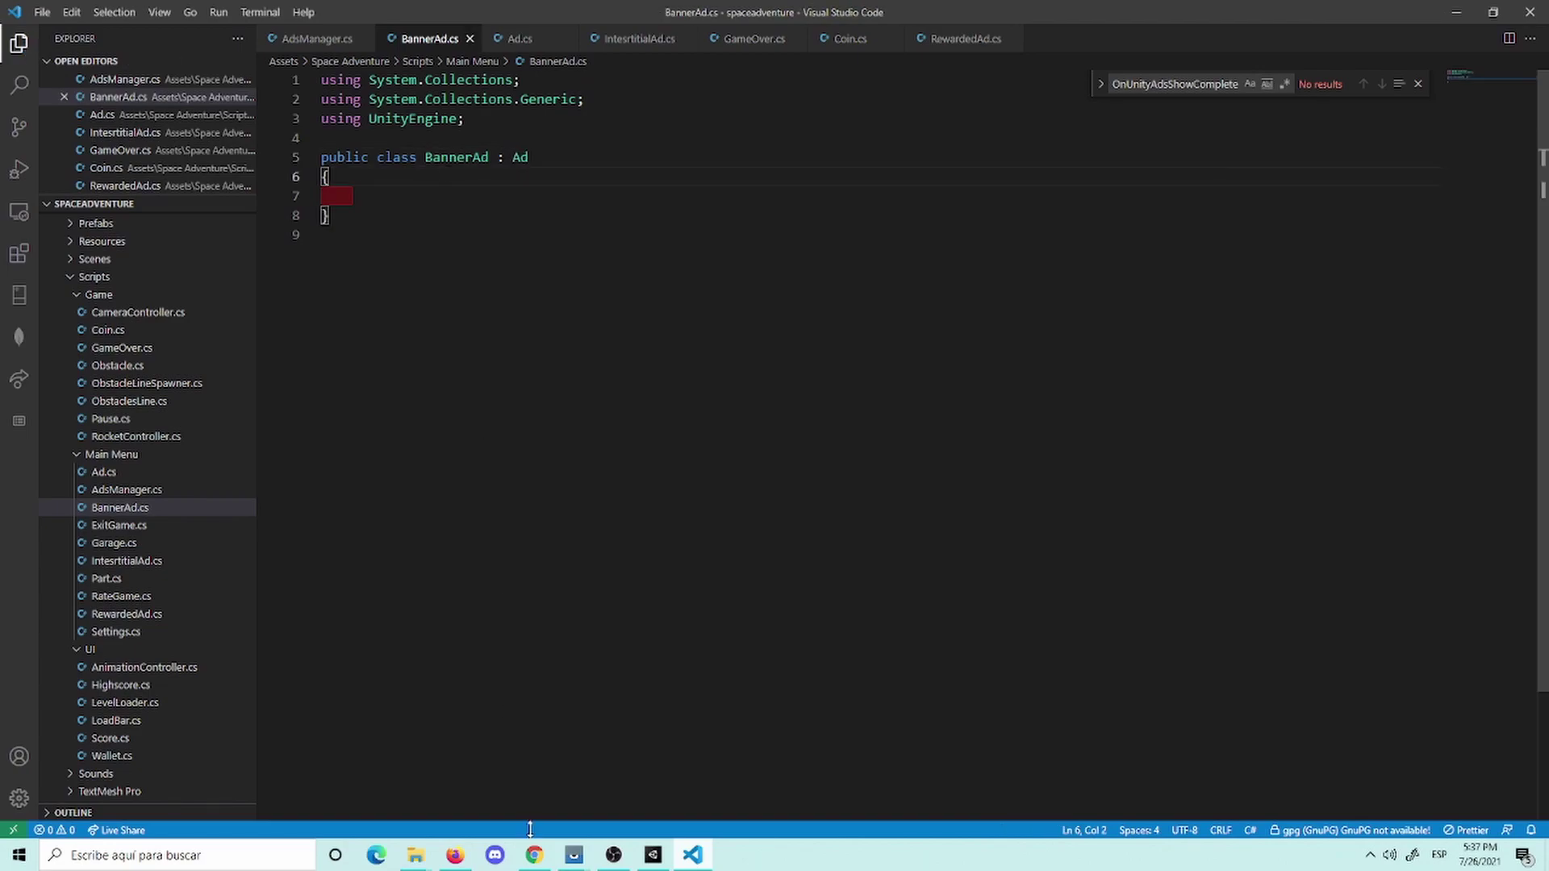
click(534, 855)
Step: Select the [SerializeField] BannerPosition field line in the integration guide's banner Script implementation
click(401, 7)
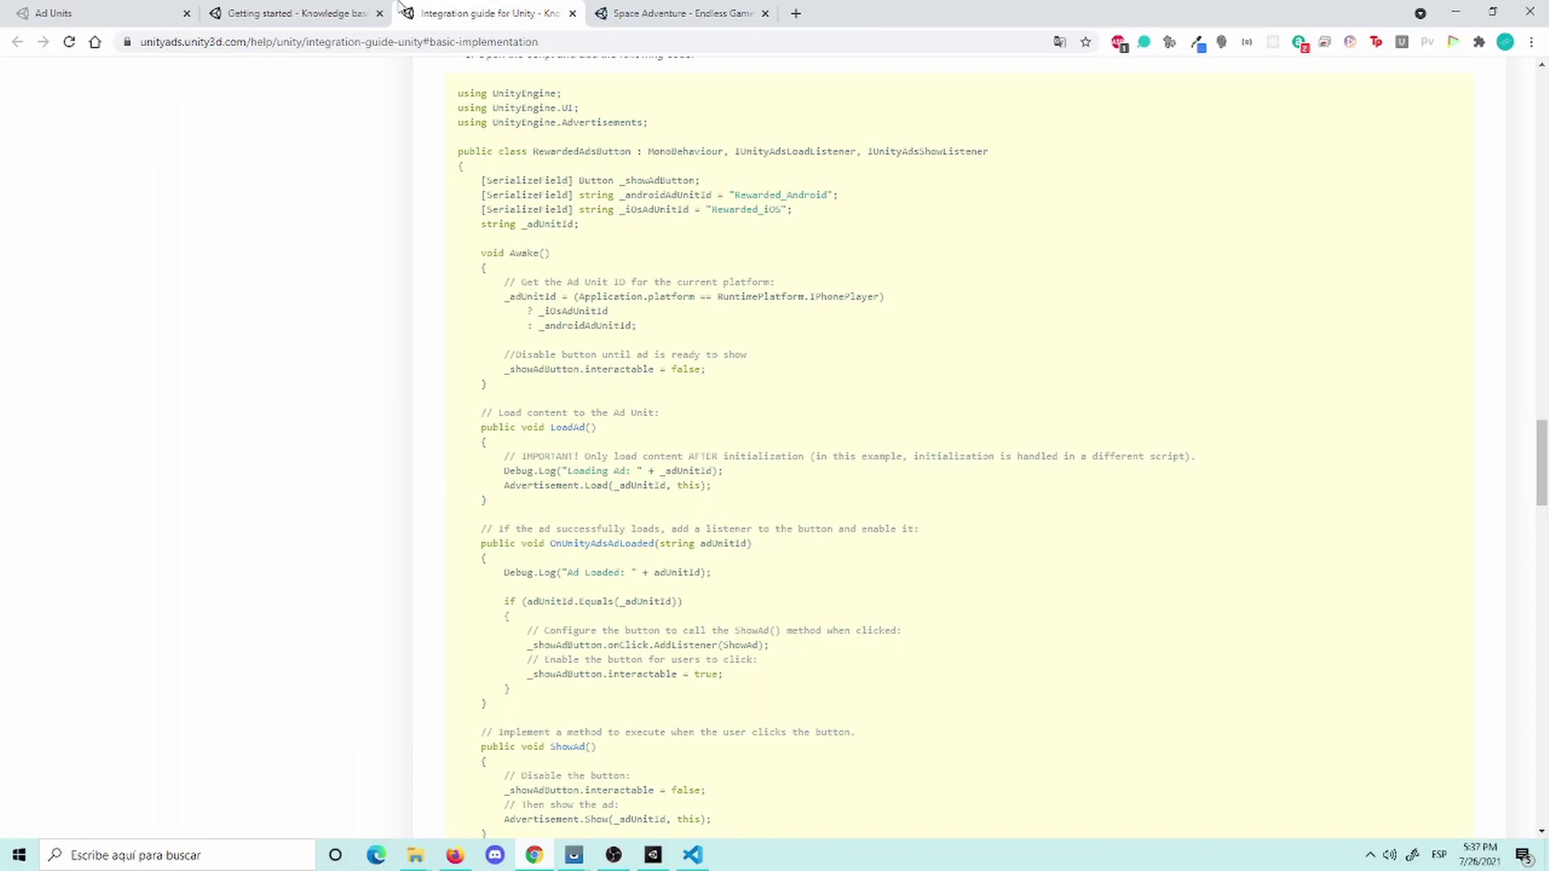
scroll(626, 332, down, 3)
scroll(626, 332, down, 9)
scroll(634, 295, down, 5)
scroll(634, 292, down, 2)
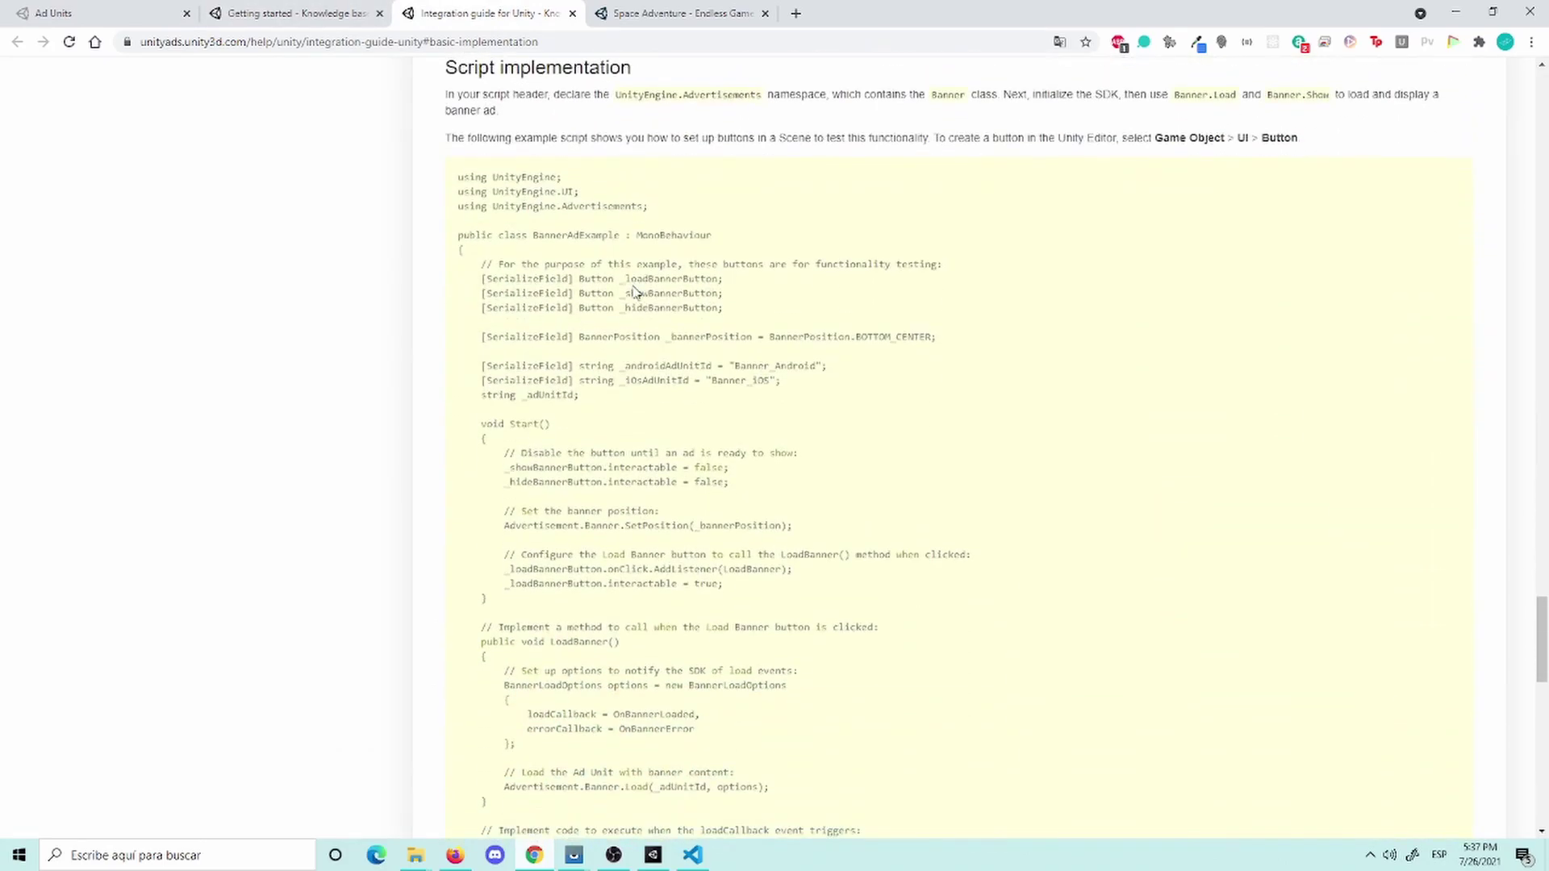
scroll(615, 349, down, 1)
scroll(588, 388, down, 1)
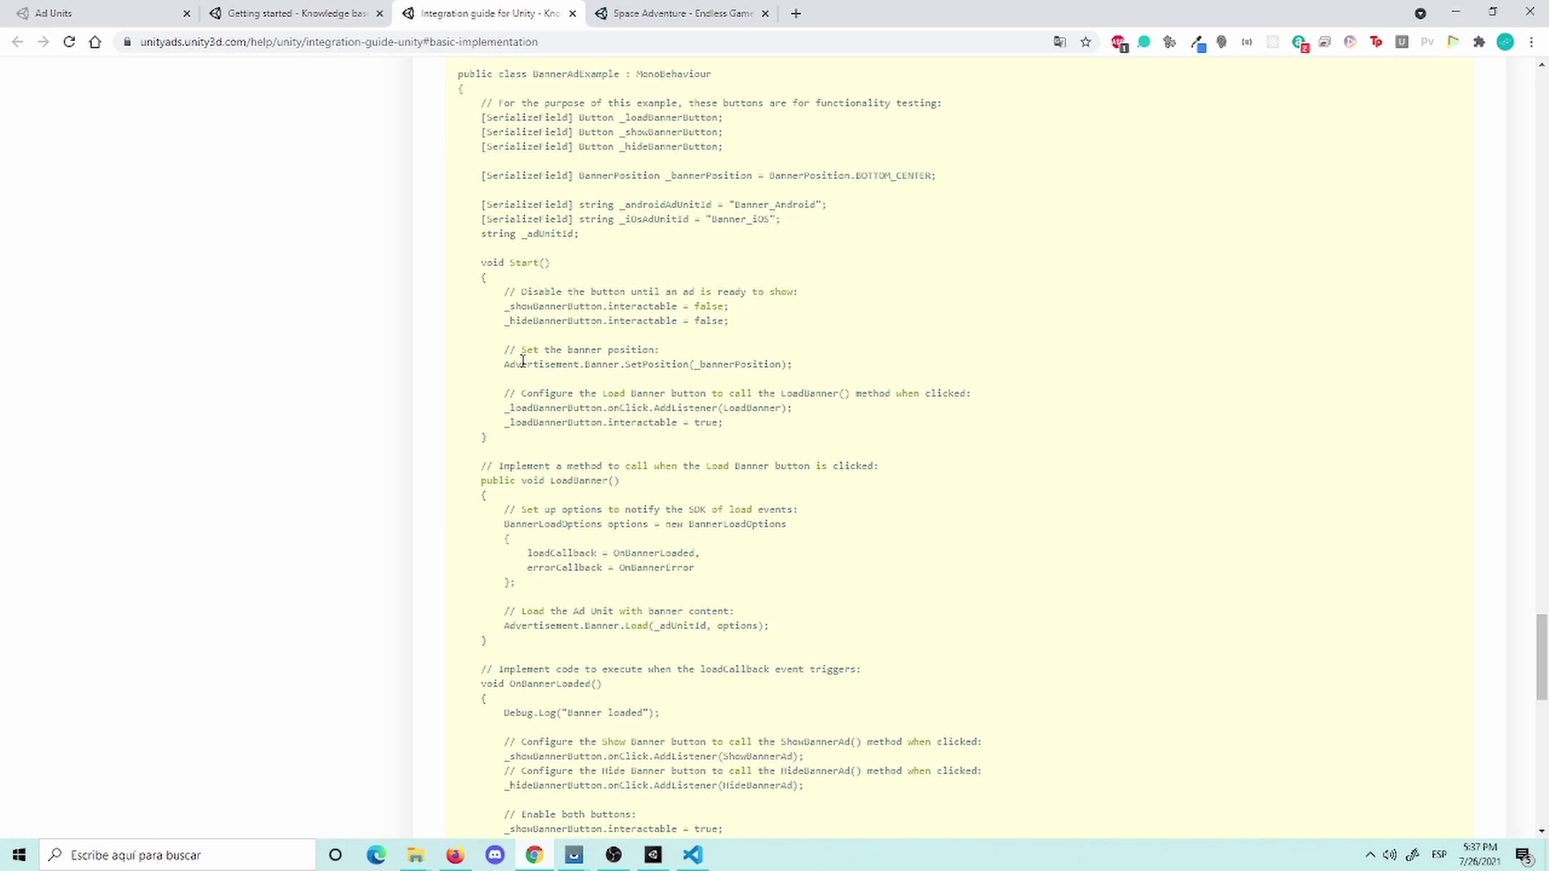
scroll(730, 266, down, 2)
scroll(679, 240, up, 2)
drag(481, 175, 902, 191)
key(ctrl+c)
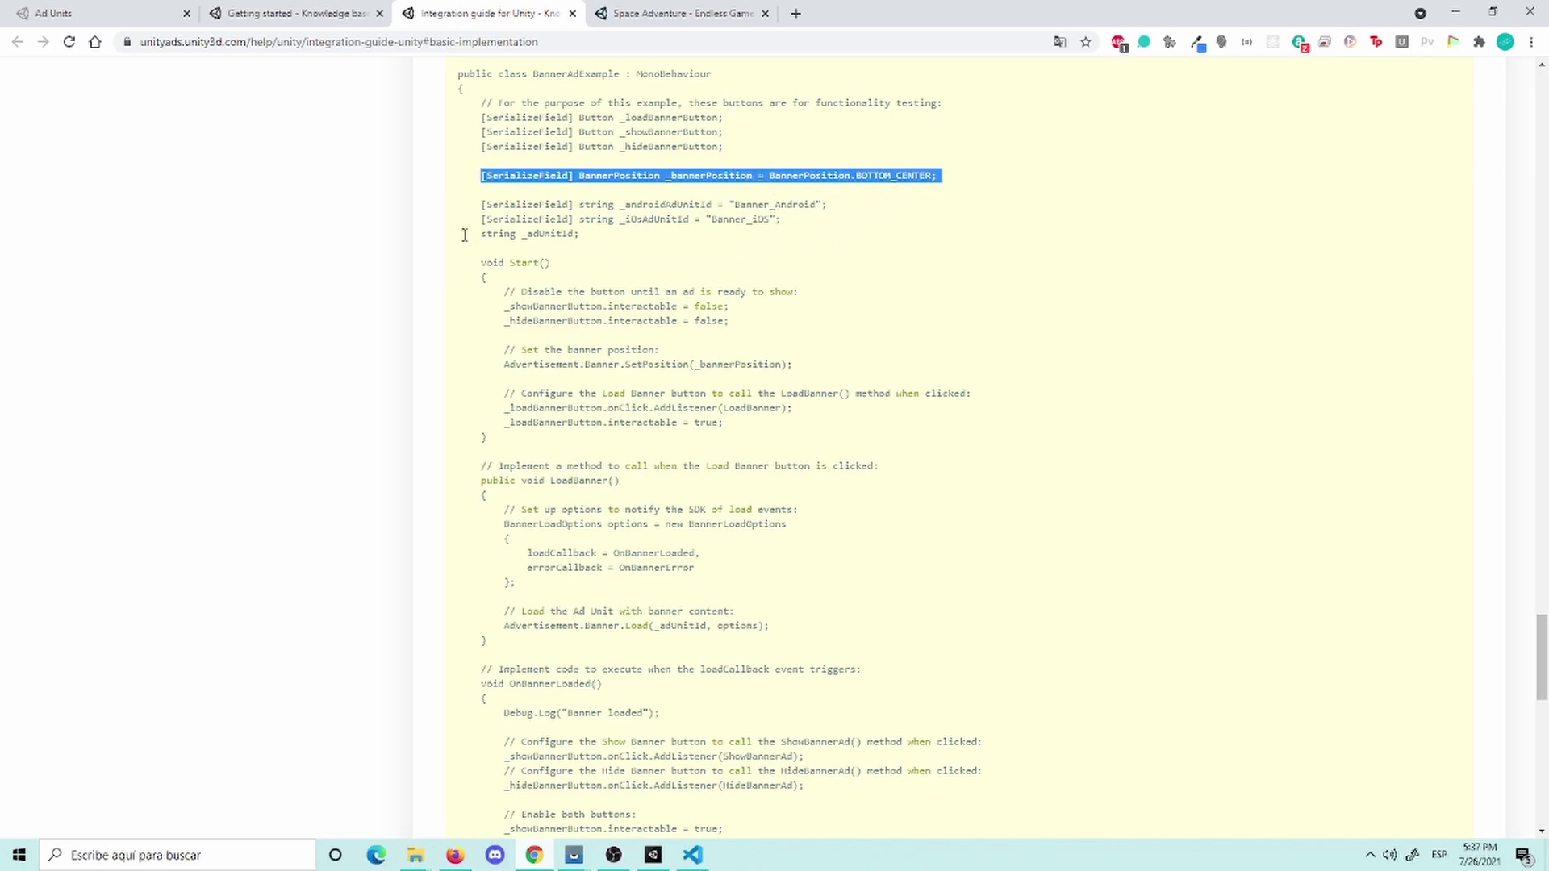
Step: Paste the BannerPosition _bannerPosition field into BannerAd.cs with [SerializeField] on its own line
click(393, 252)
click(692, 855)
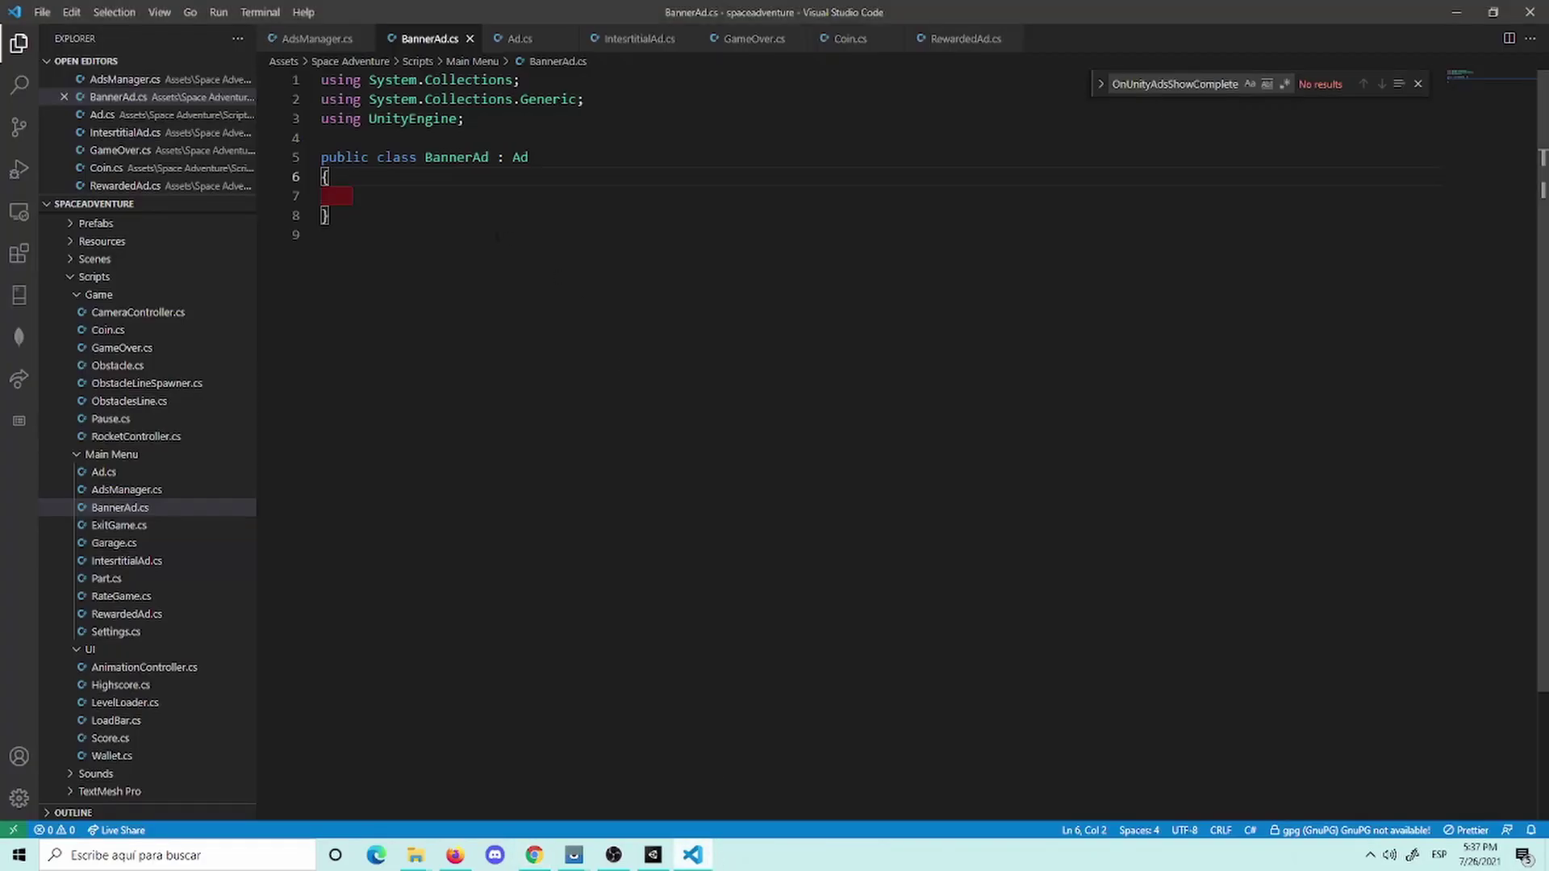
click(427, 202)
key(ctrl+v)
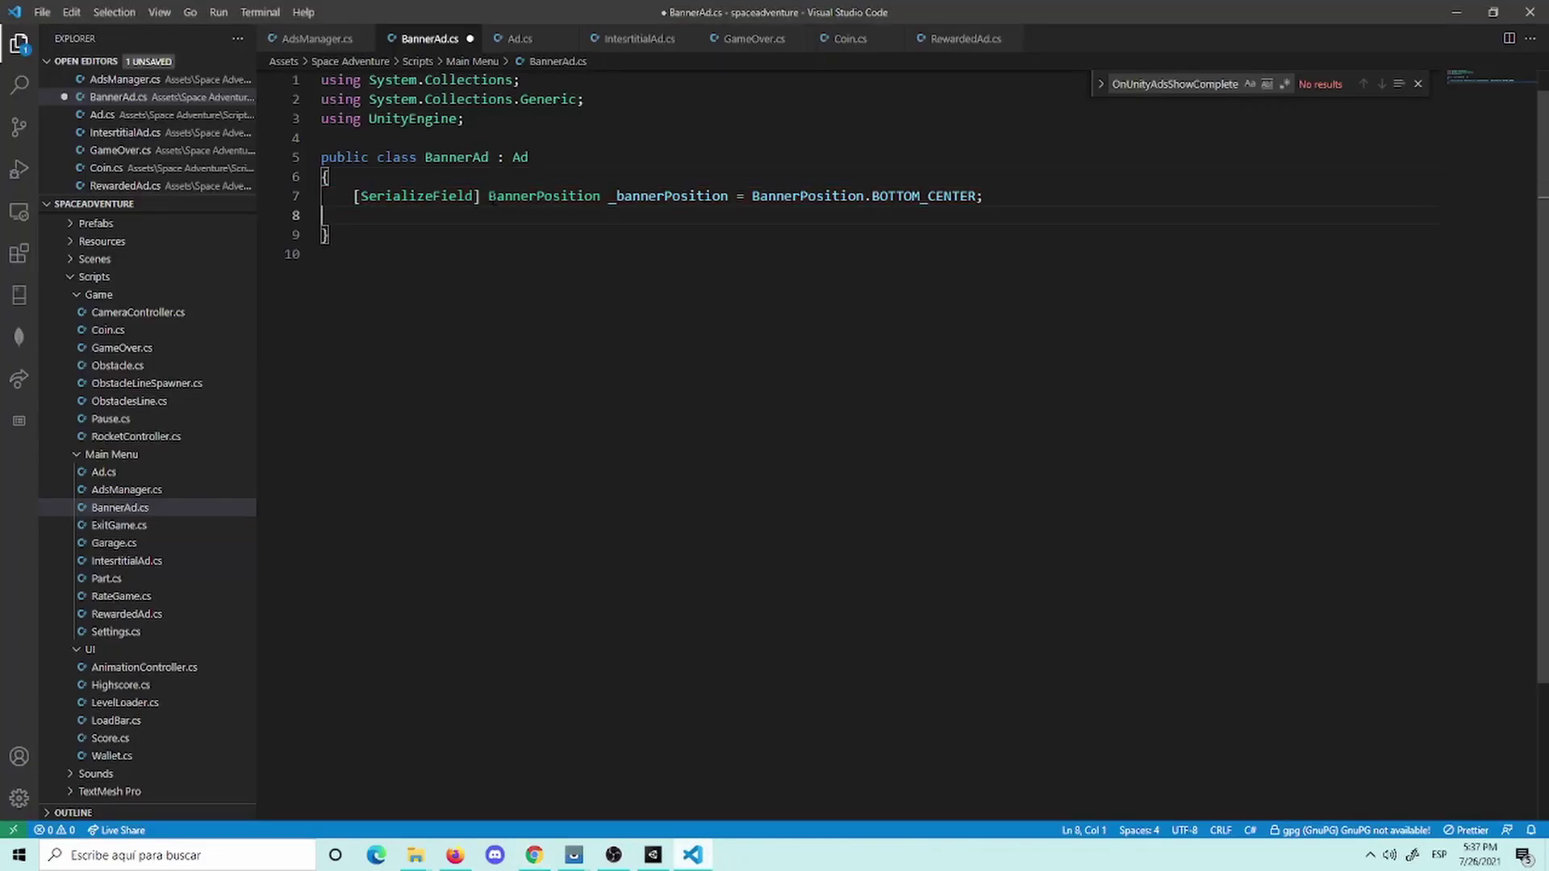
click(488, 197)
key(Return)
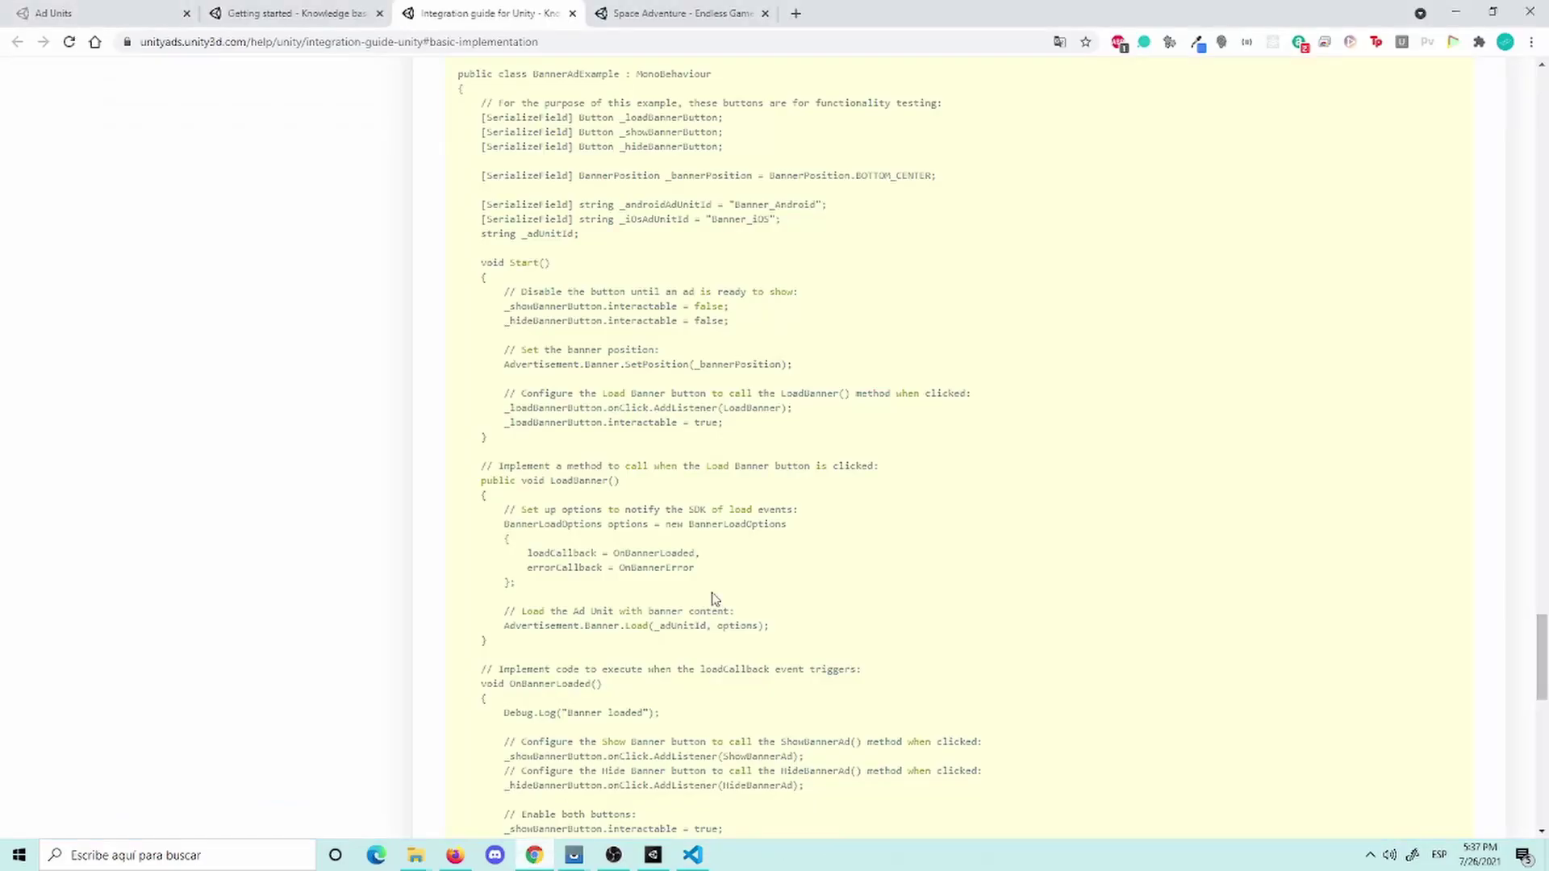
Step: Add 'using UnityEngine.Advertisements;' below the existing using statements
click(534, 855)
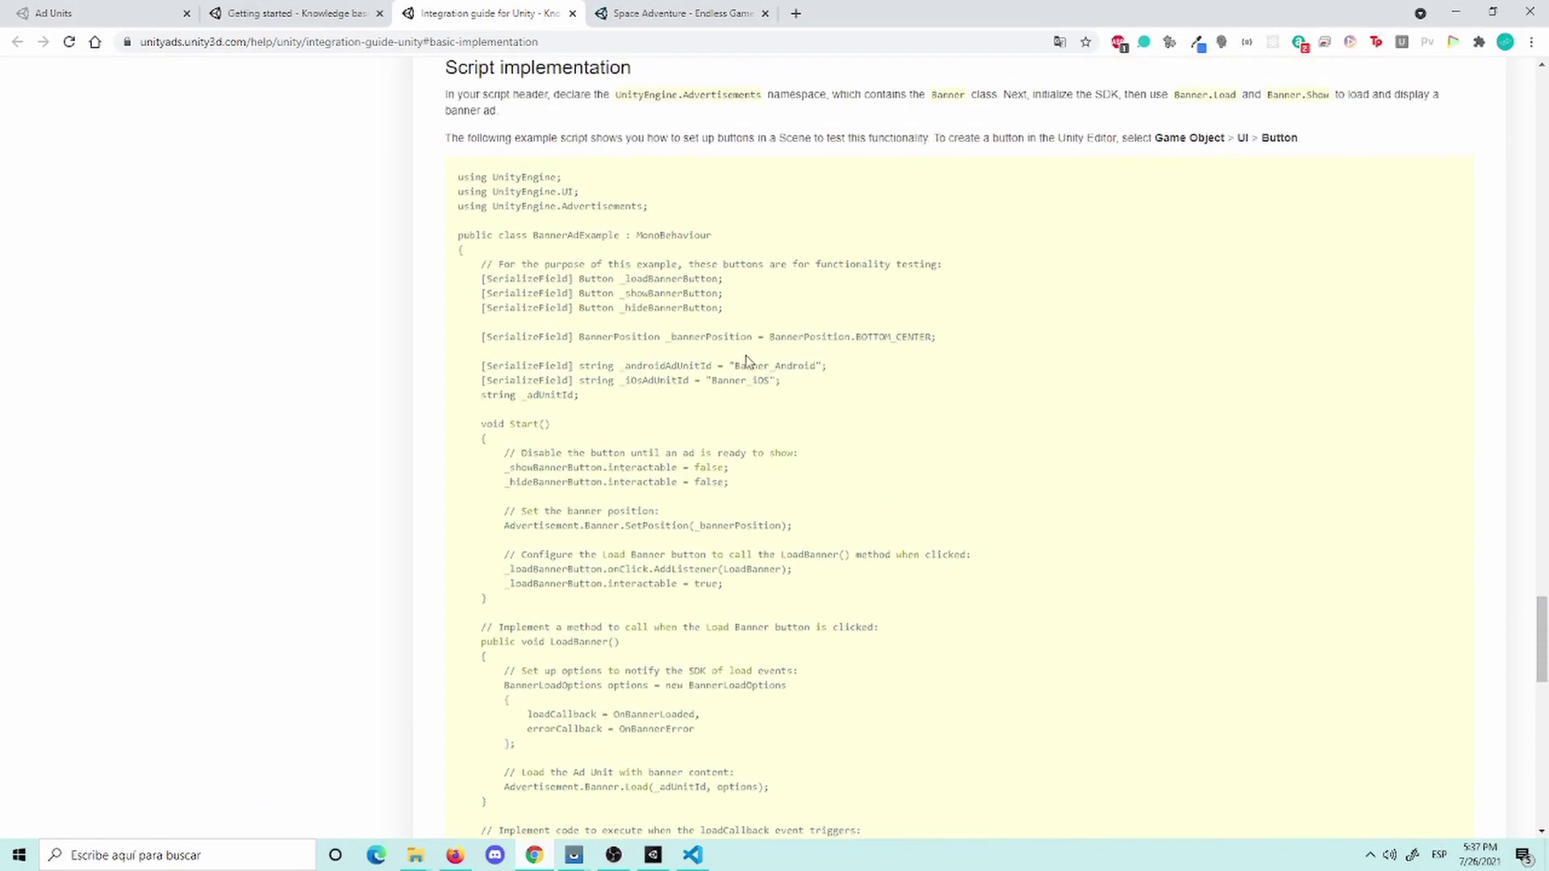
triple_click(607, 207)
key(ctrl+c)
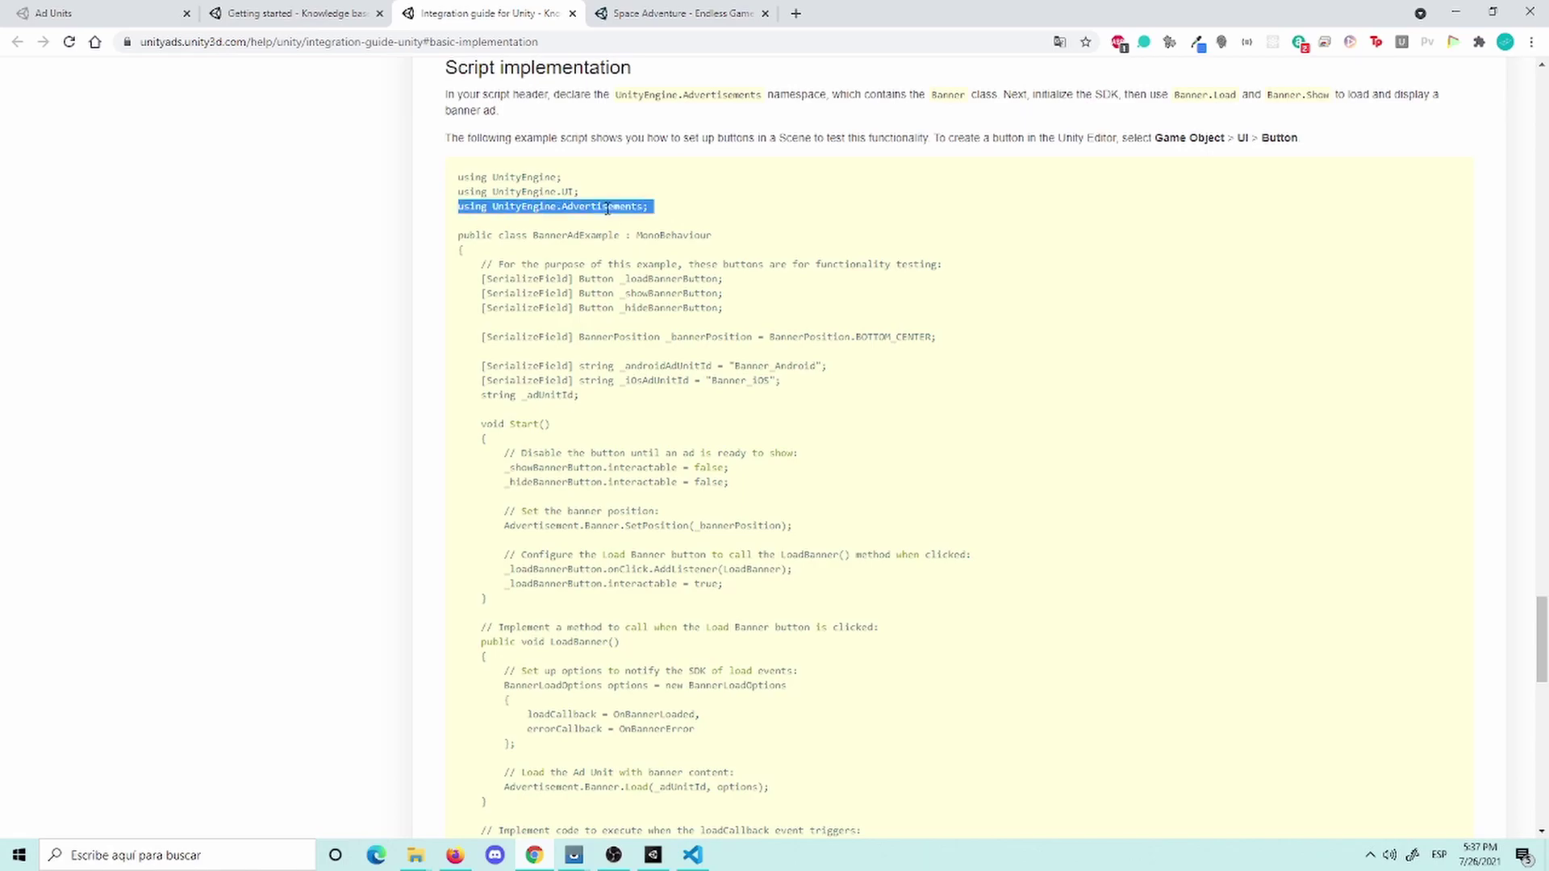
click(692, 855)
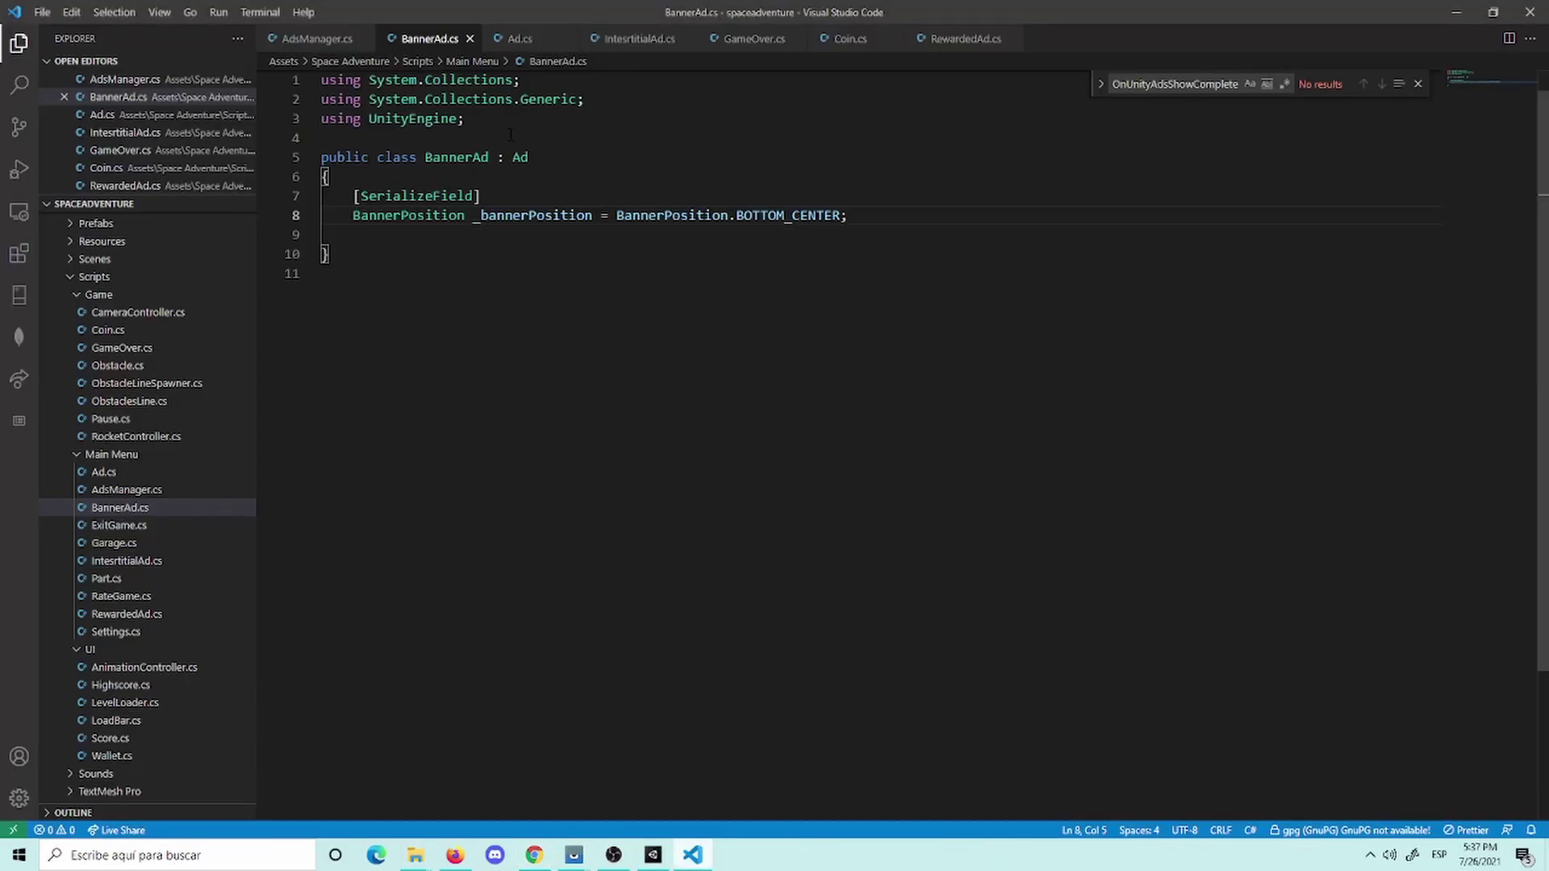
click(505, 127)
key(Return)
key(ctrl+v)
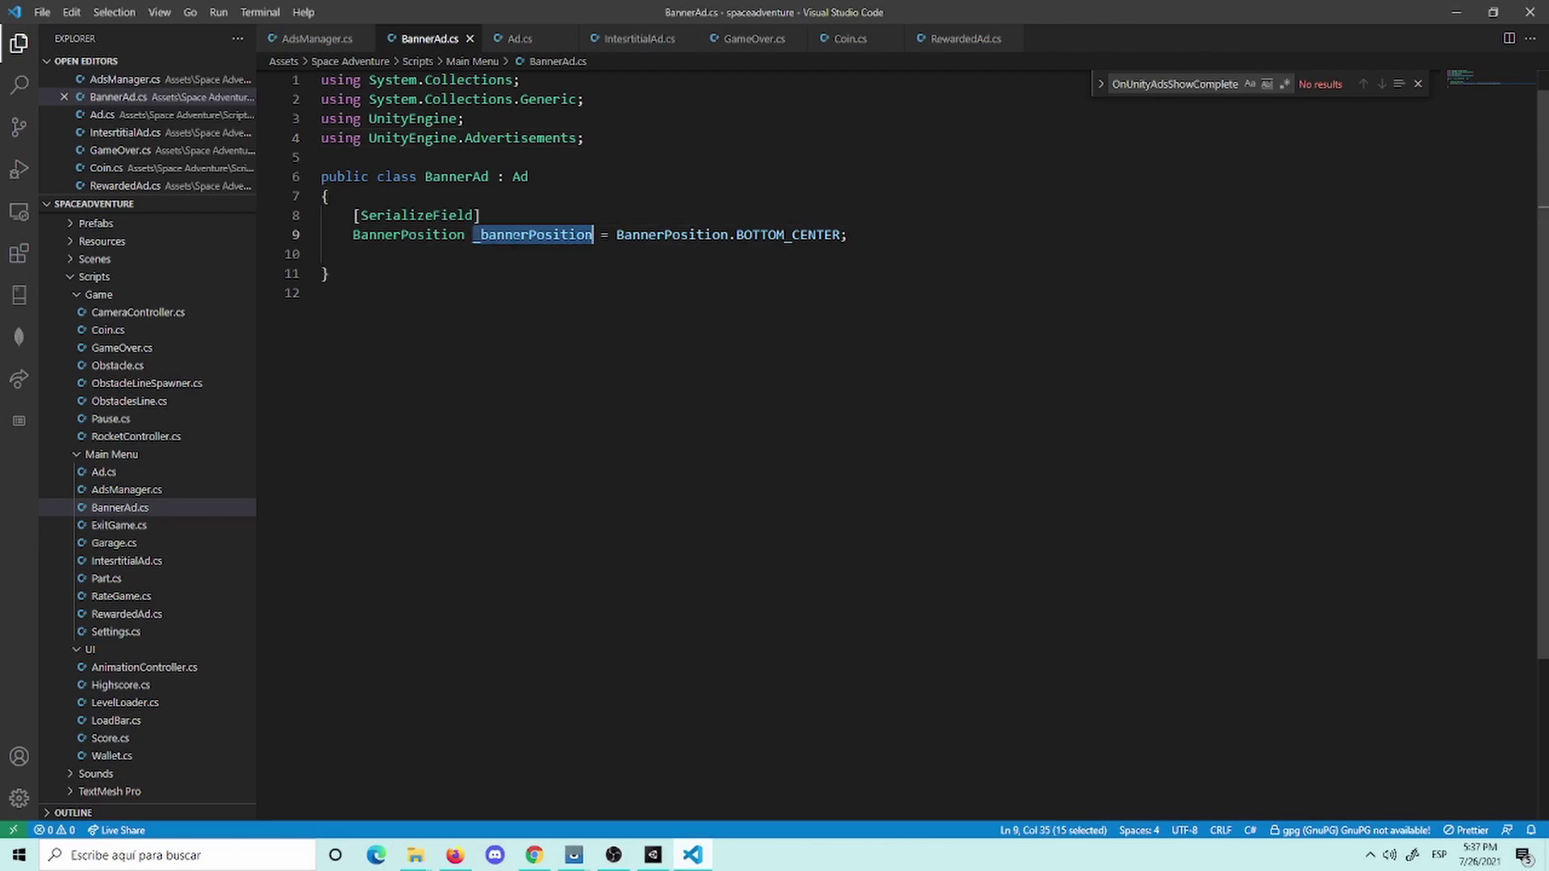
triple_click(535, 234)
click(474, 253)
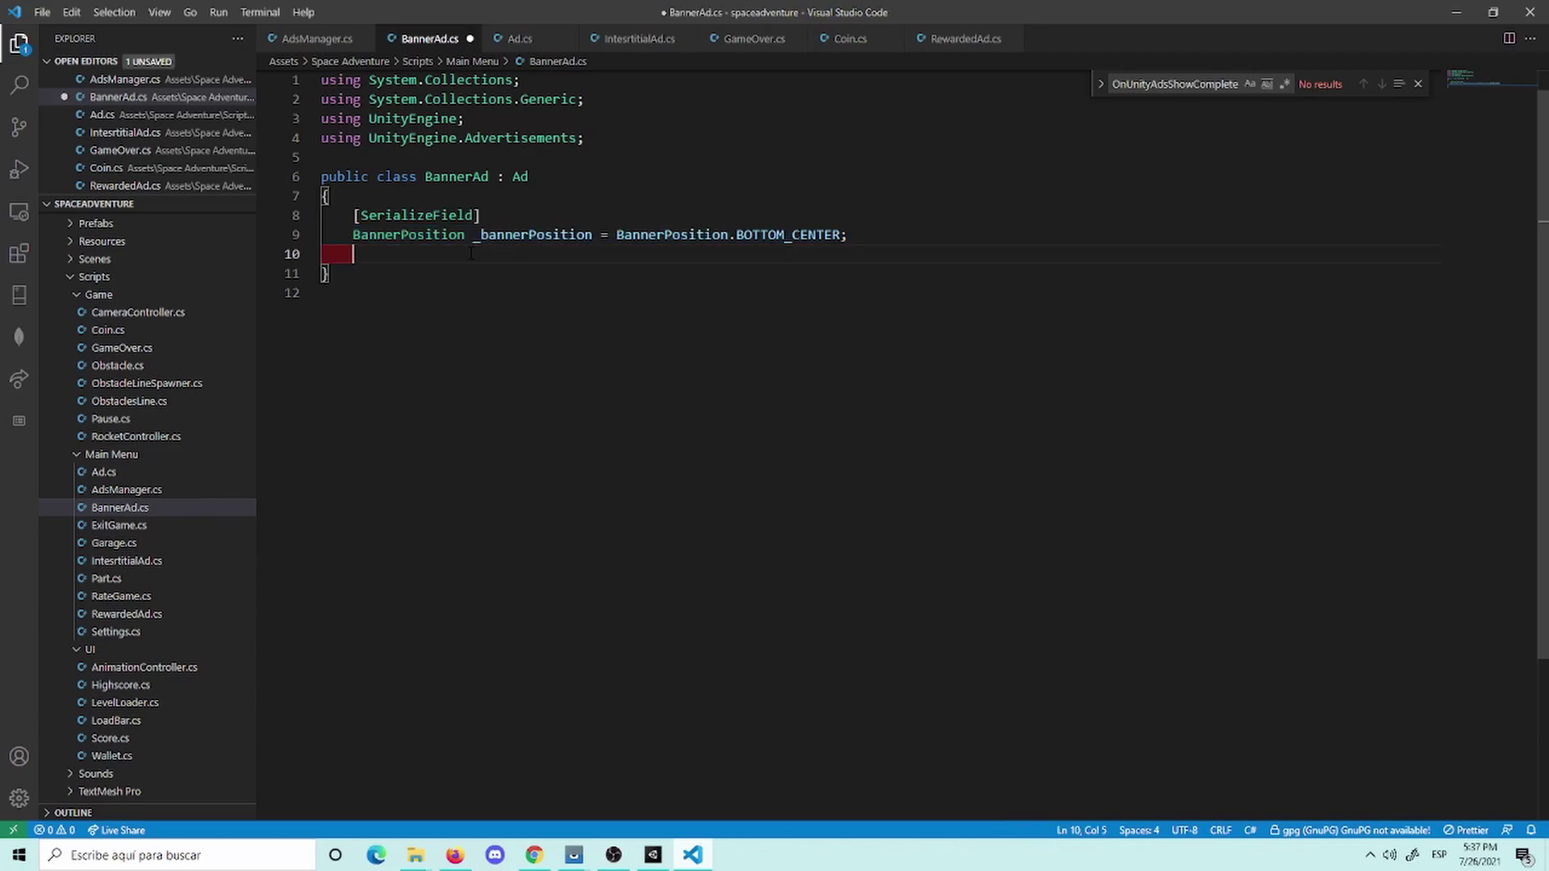
Step: Select the BannerAdExample code from void Start() to the end of the class in the guide
click(534, 855)
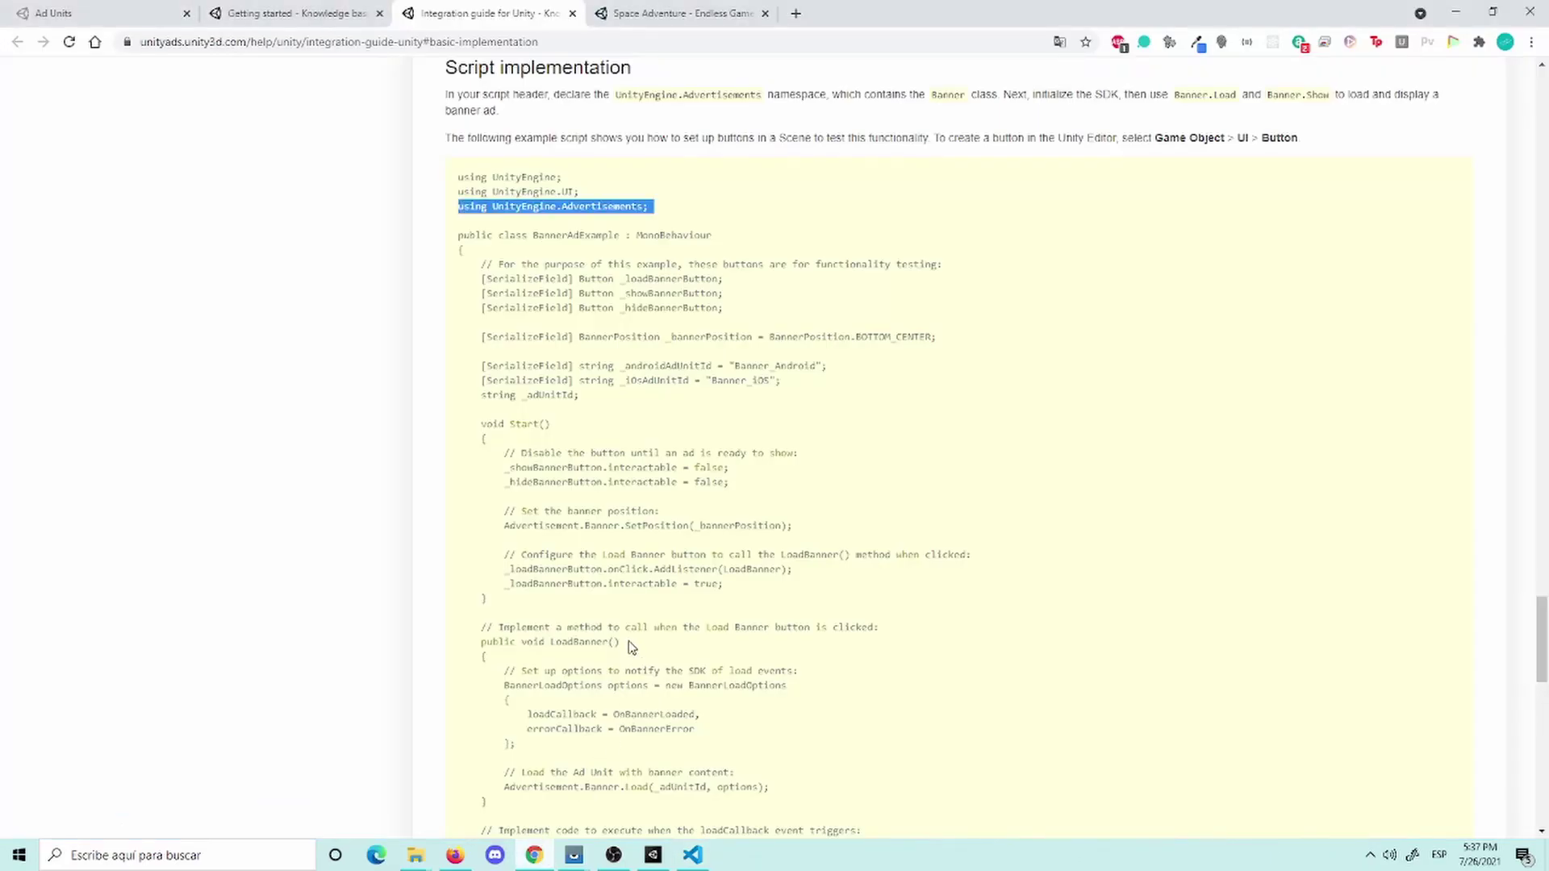
scroll(439, 524, down, 4)
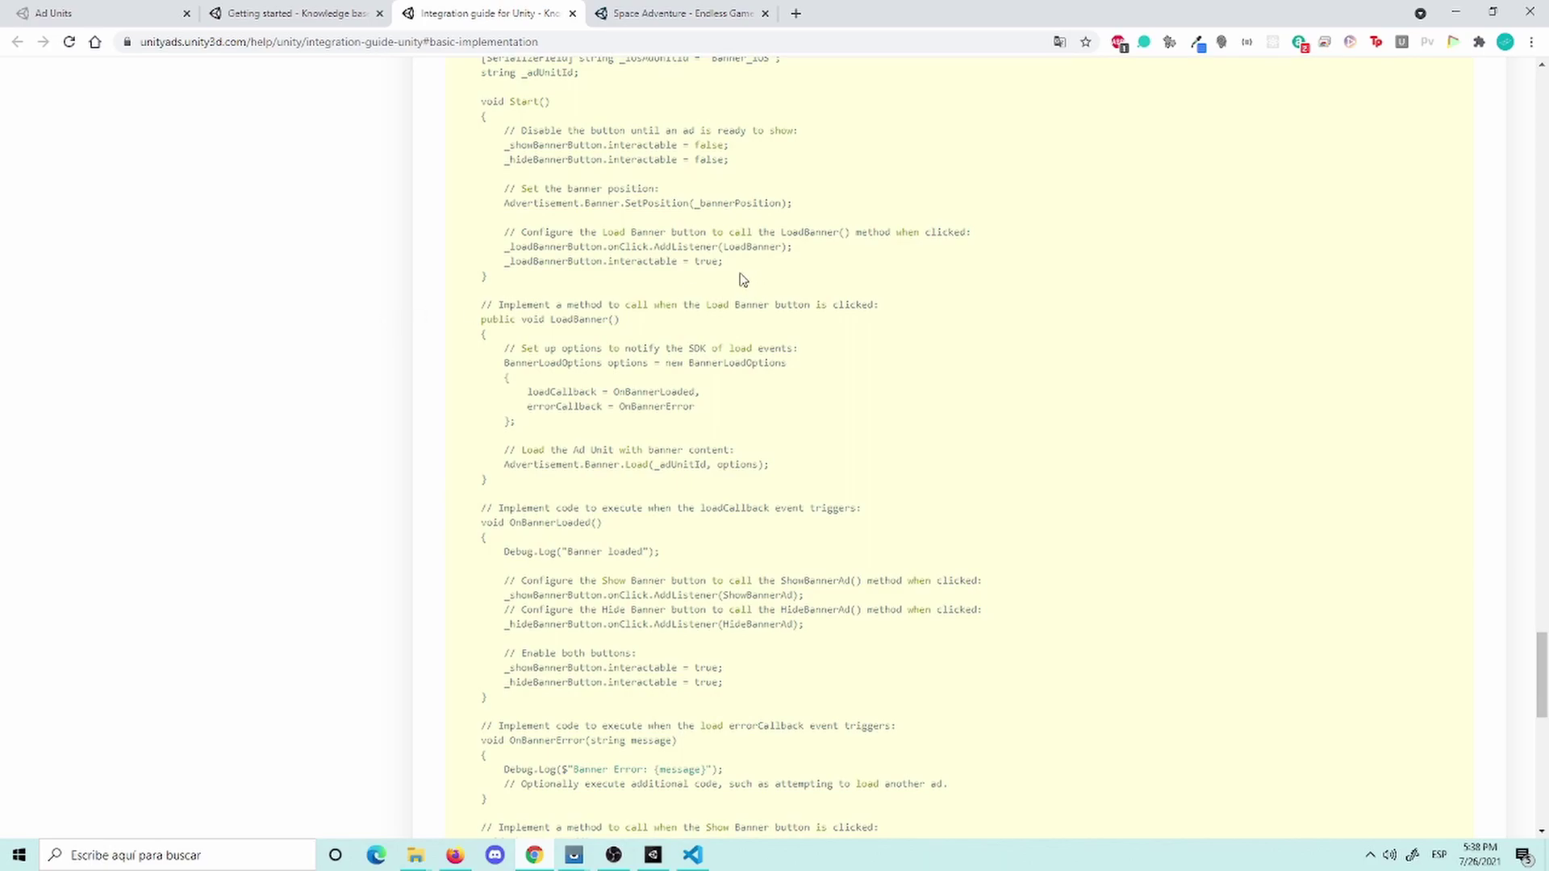
scroll(743, 278, up, 2)
scroll(718, 524, down, 2)
scroll(661, 601, down, 3)
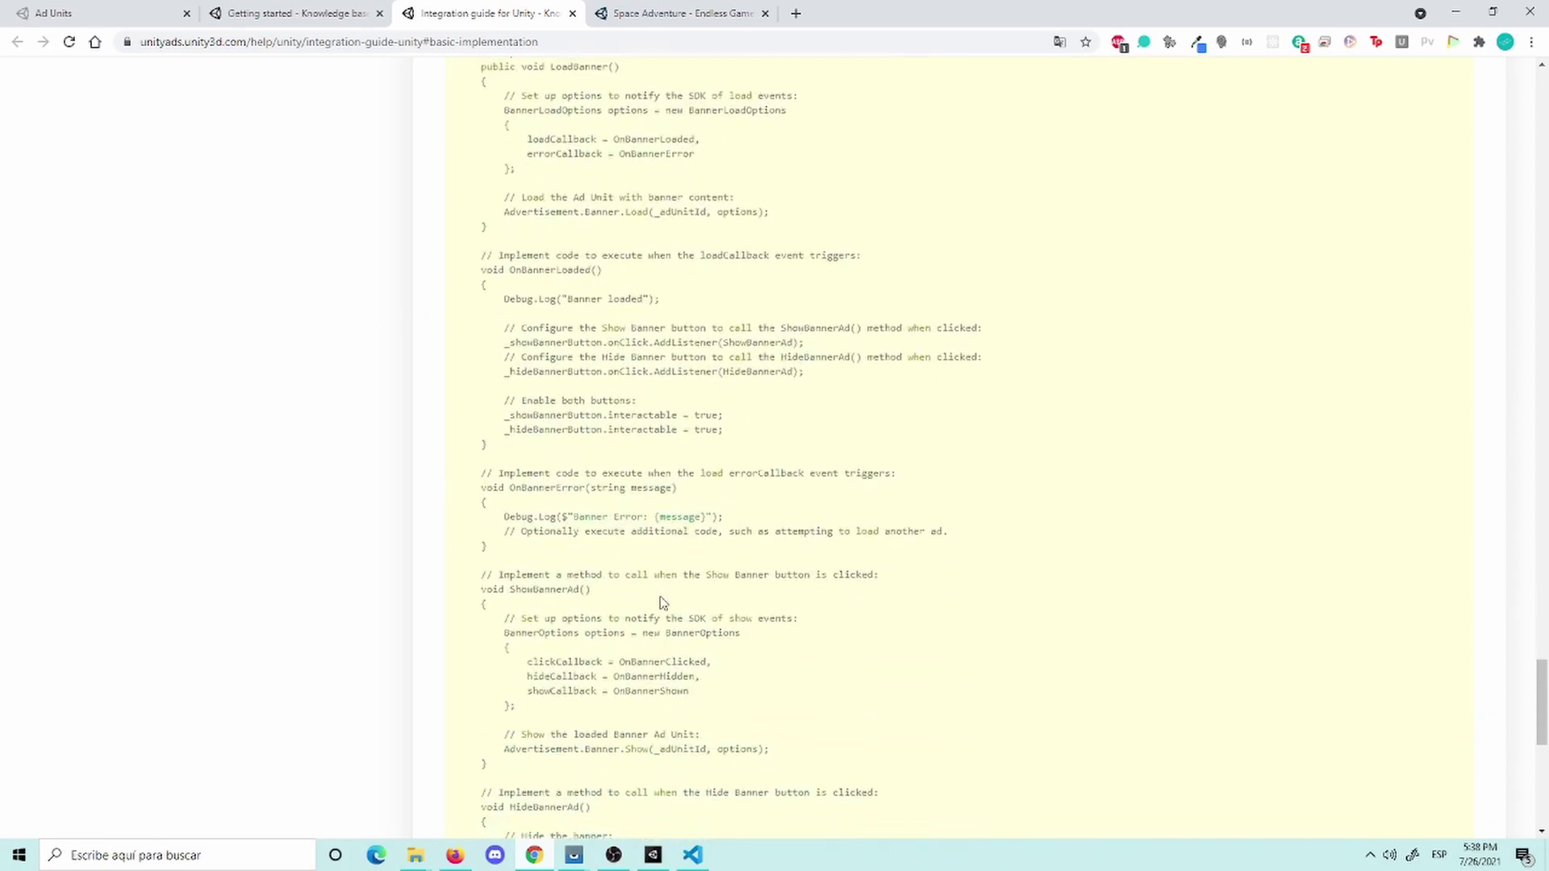
scroll(658, 593, down, 3)
scroll(621, 613, down, 2)
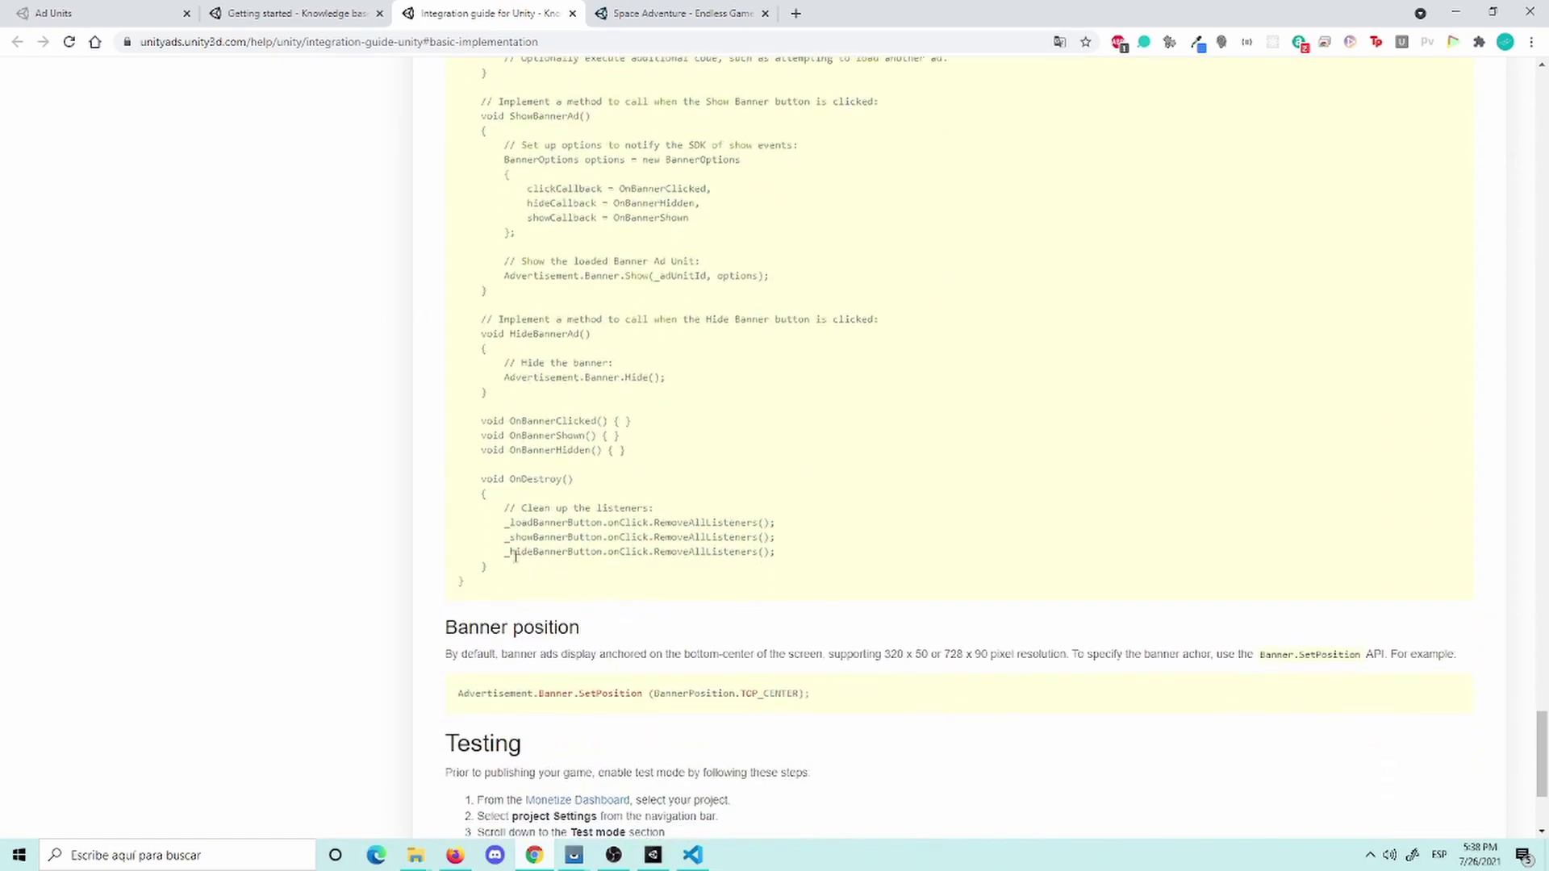
drag(489, 567, 625, 501)
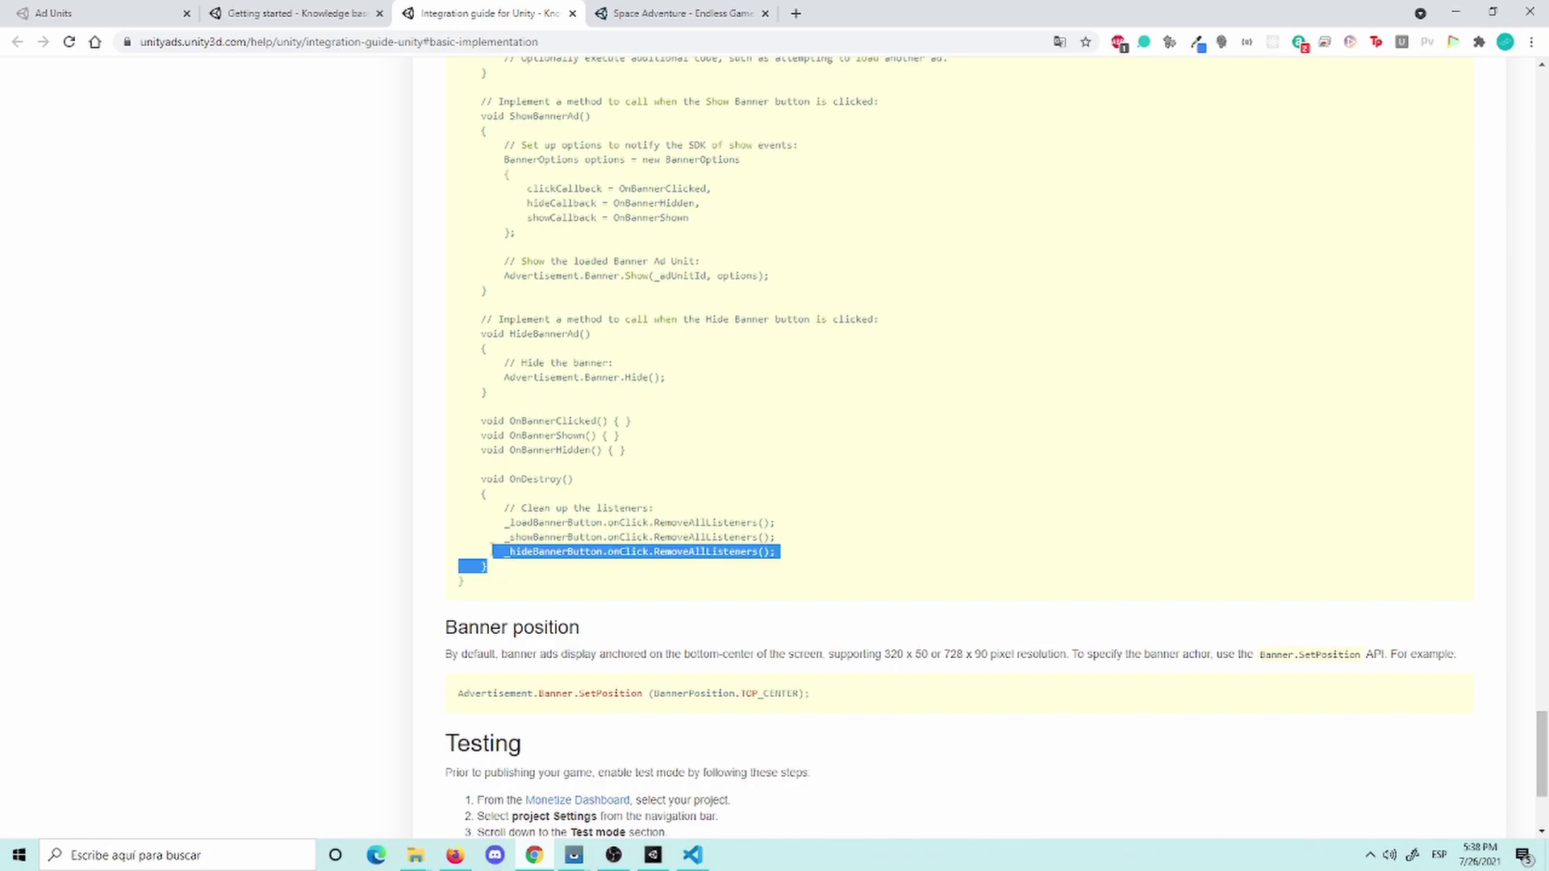
click(652, 473)
scroll(637, 516, up, 2)
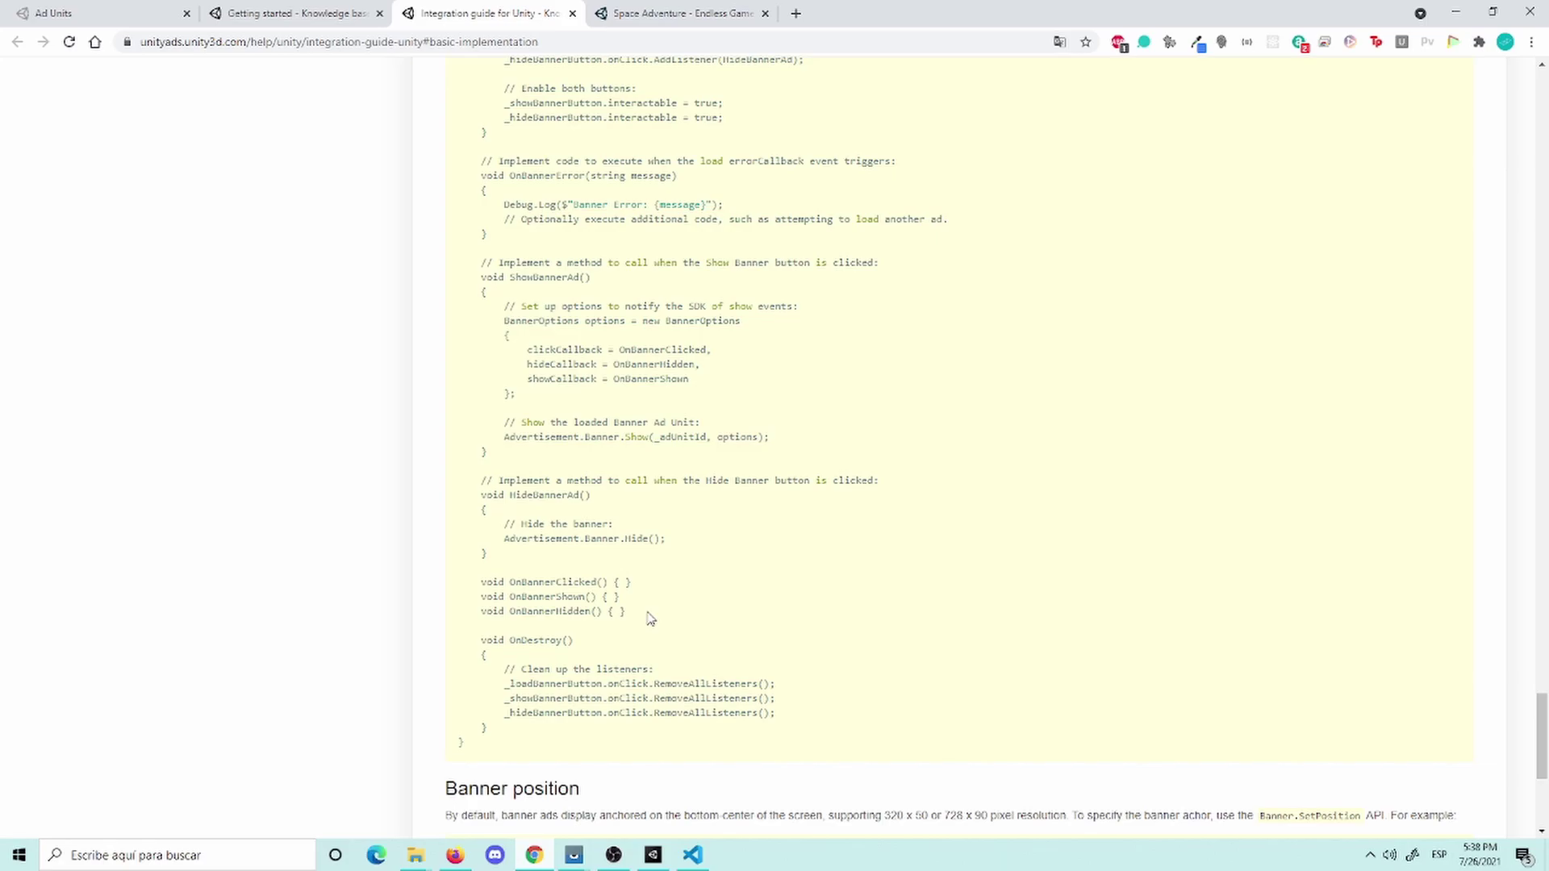
mouse_move(507, 732)
mouse_down()
mouse_move(522, 100)
mouse_move(595, 392)
mouse_move(565, 466)
mouse_up()
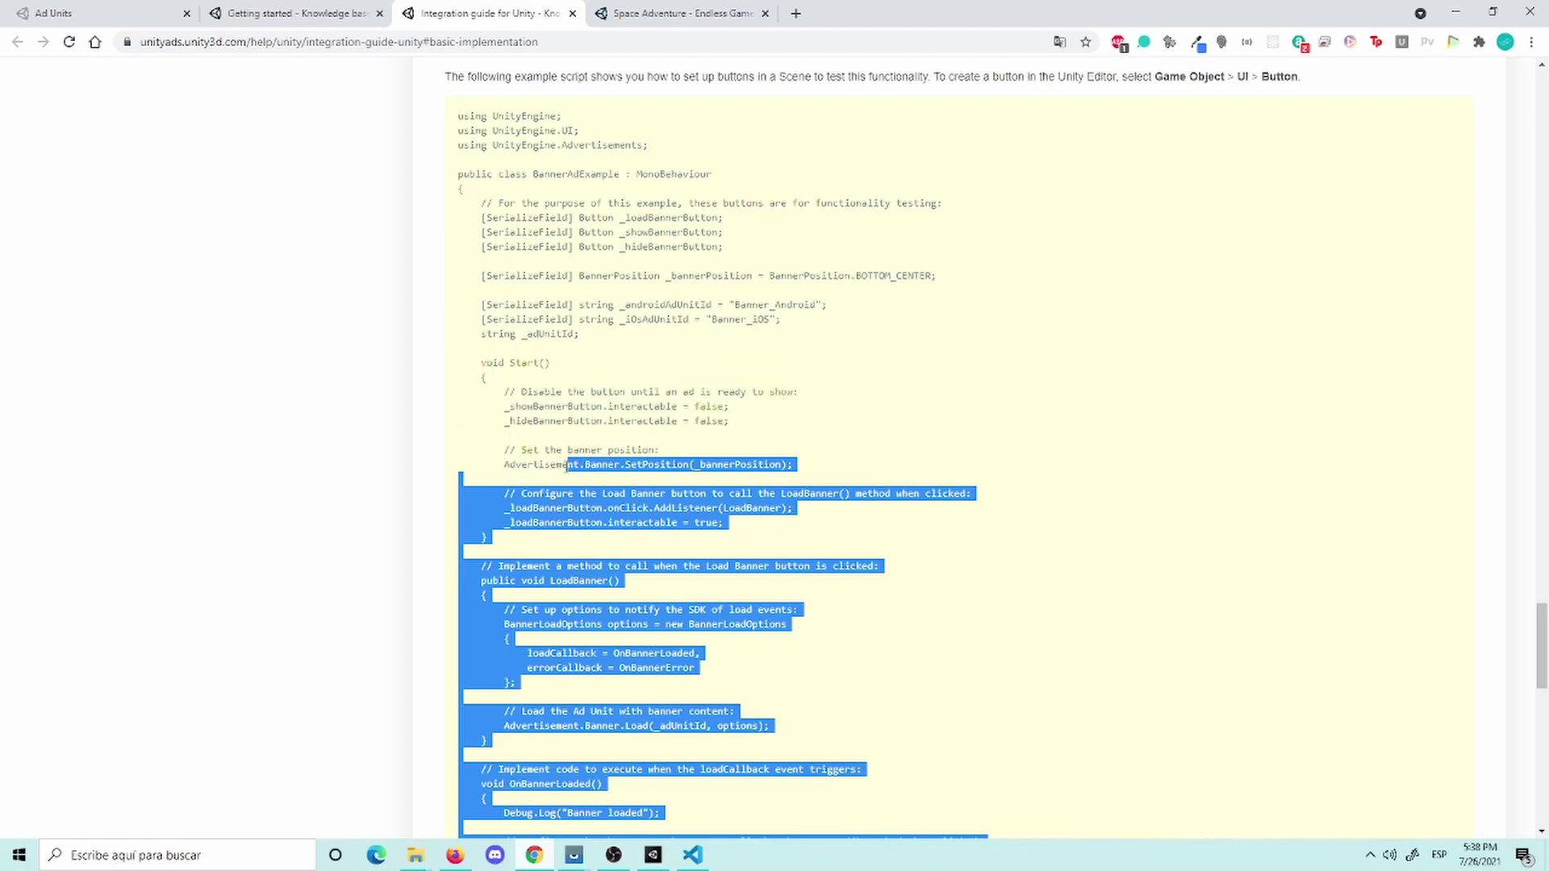
drag(565, 466, 476, 363)
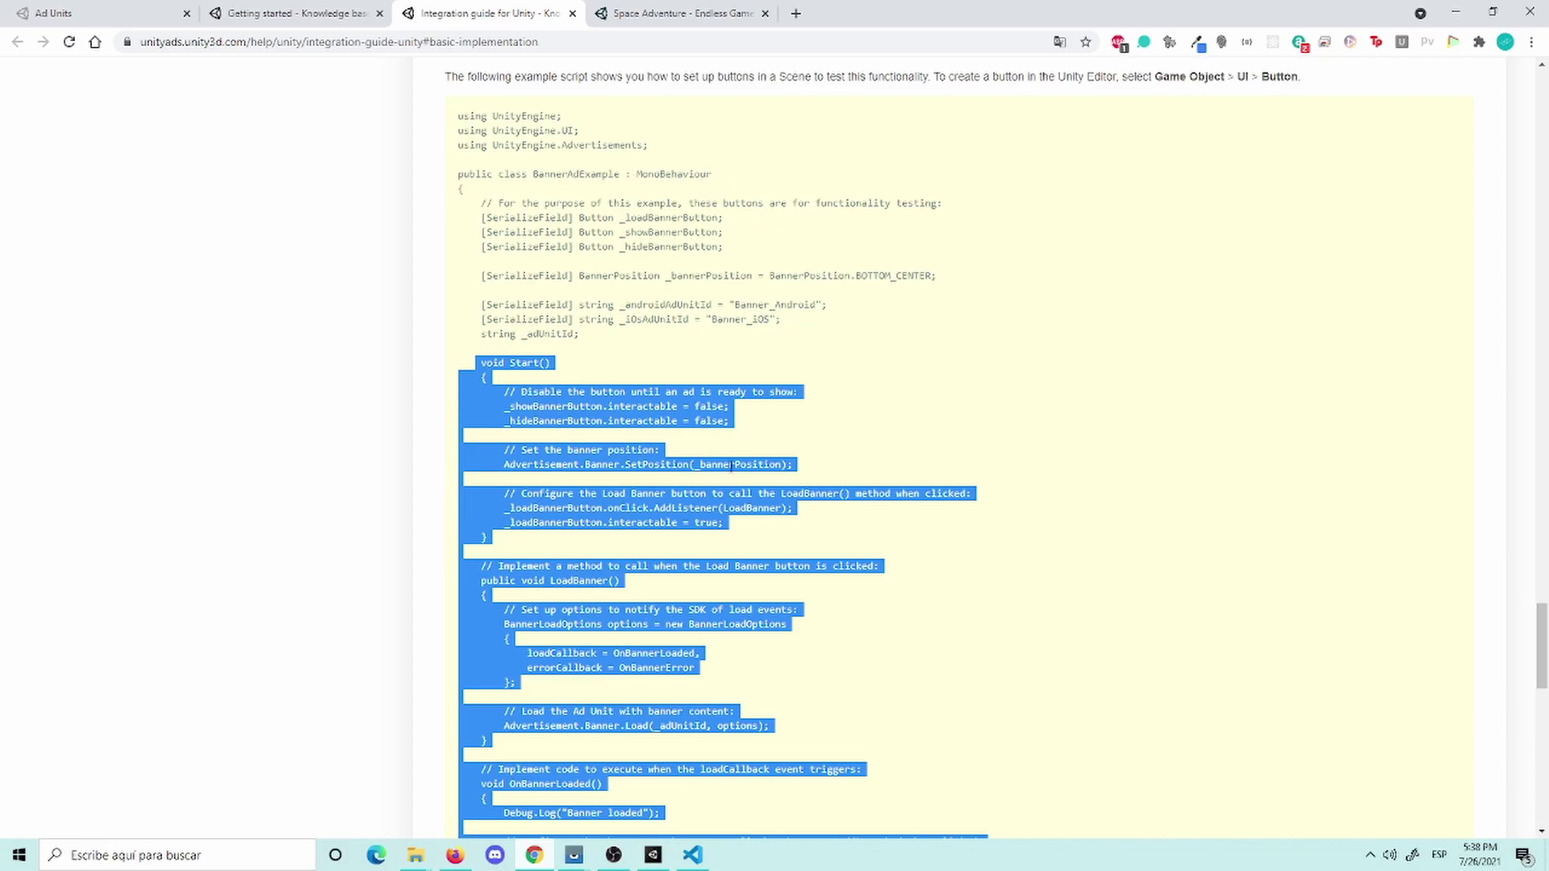
click(707, 860)
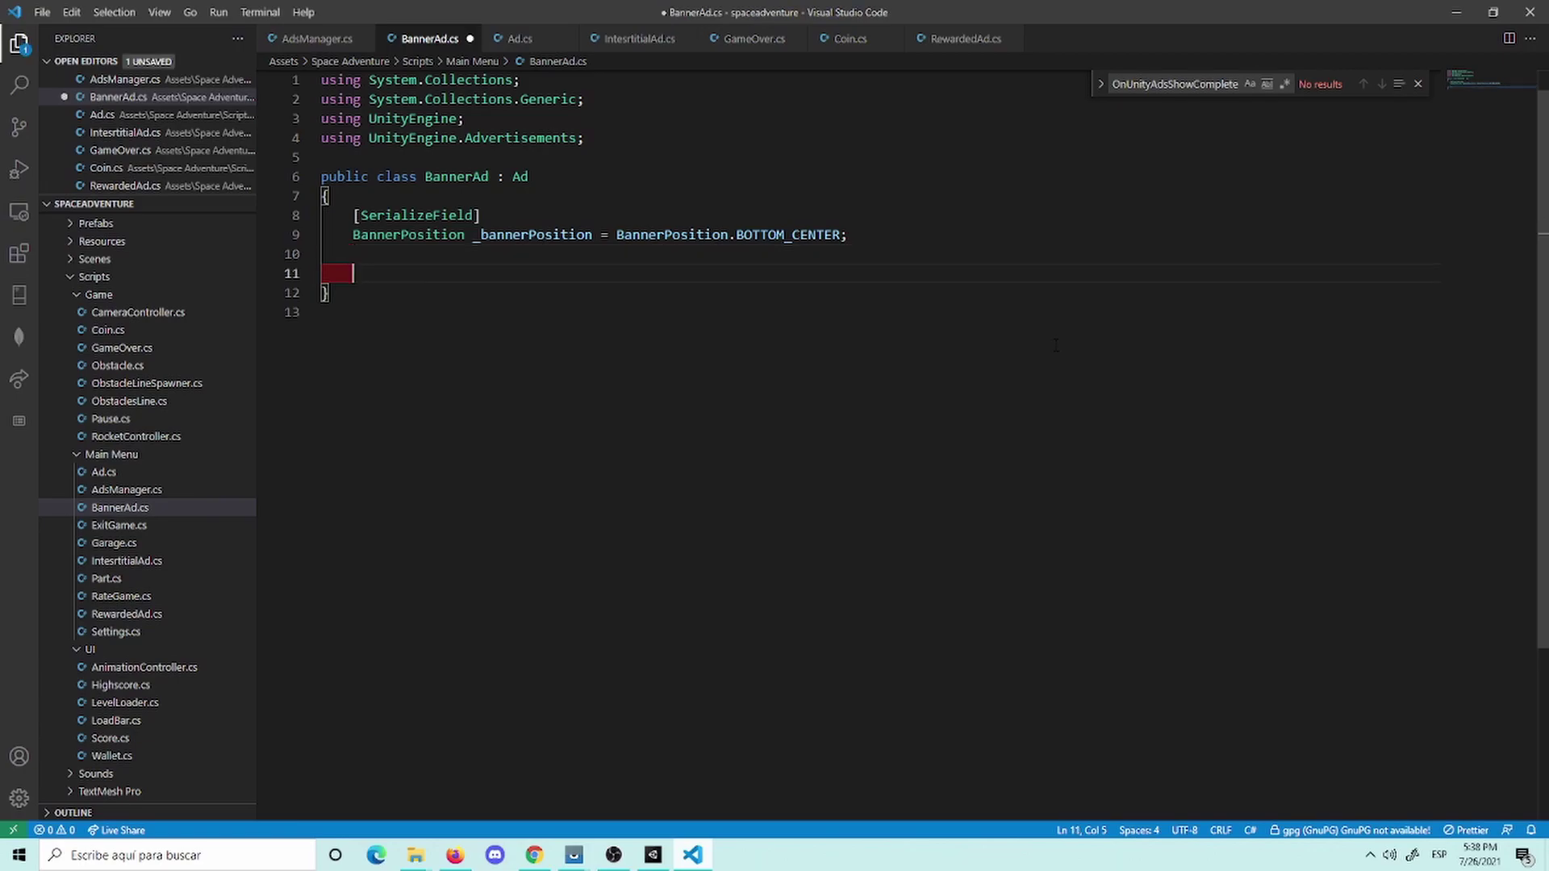
Step: Paste the banner example code into BannerAd.cs and delete its OnDestroy method
key(ctrl+v)
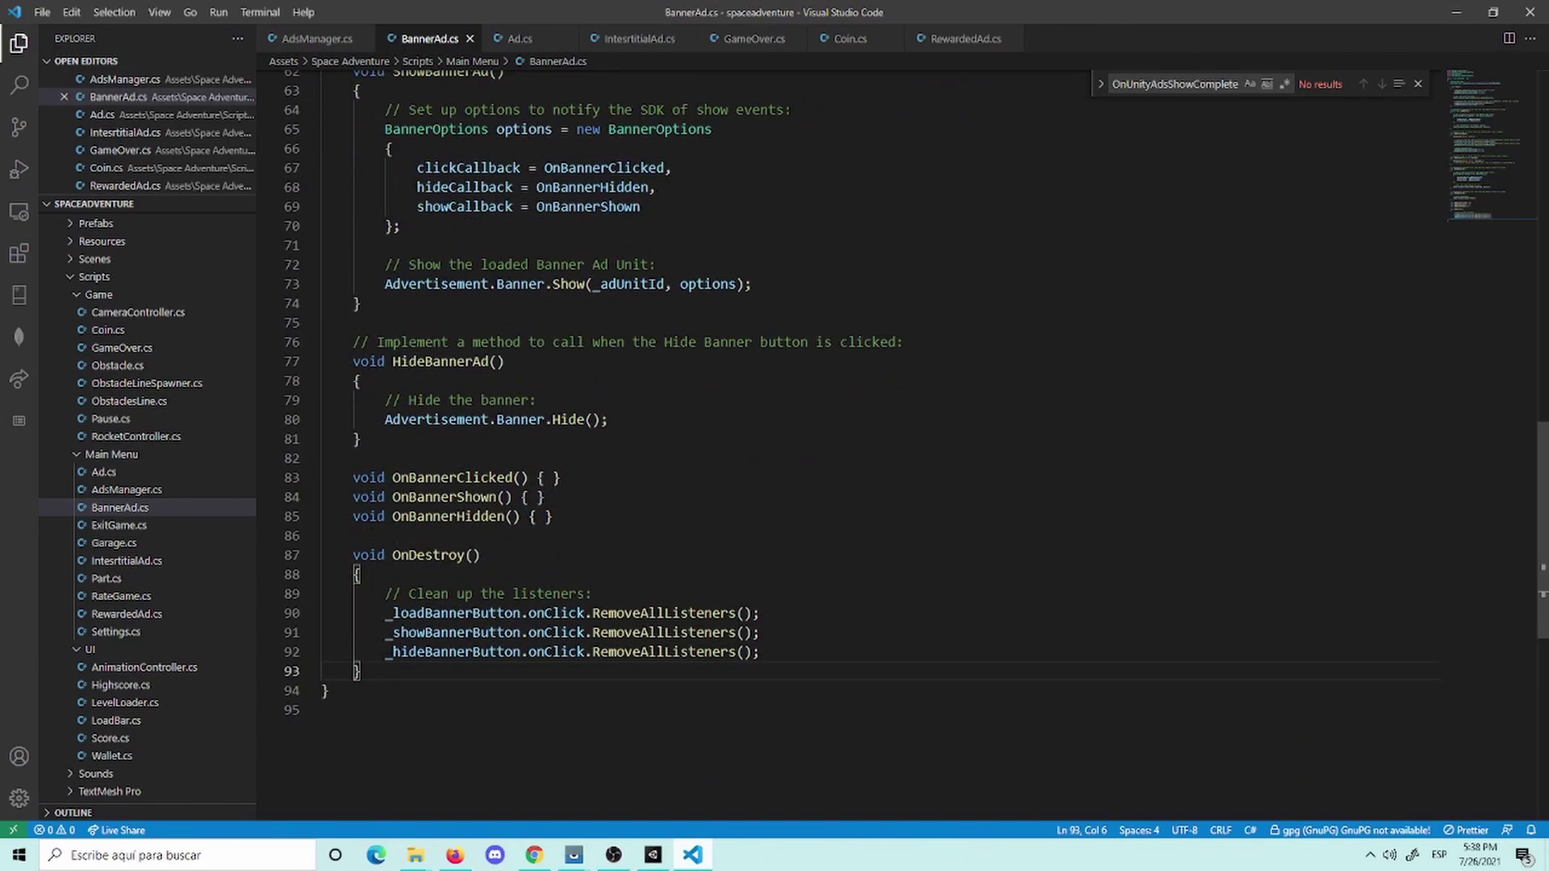
shift+click(317, 536)
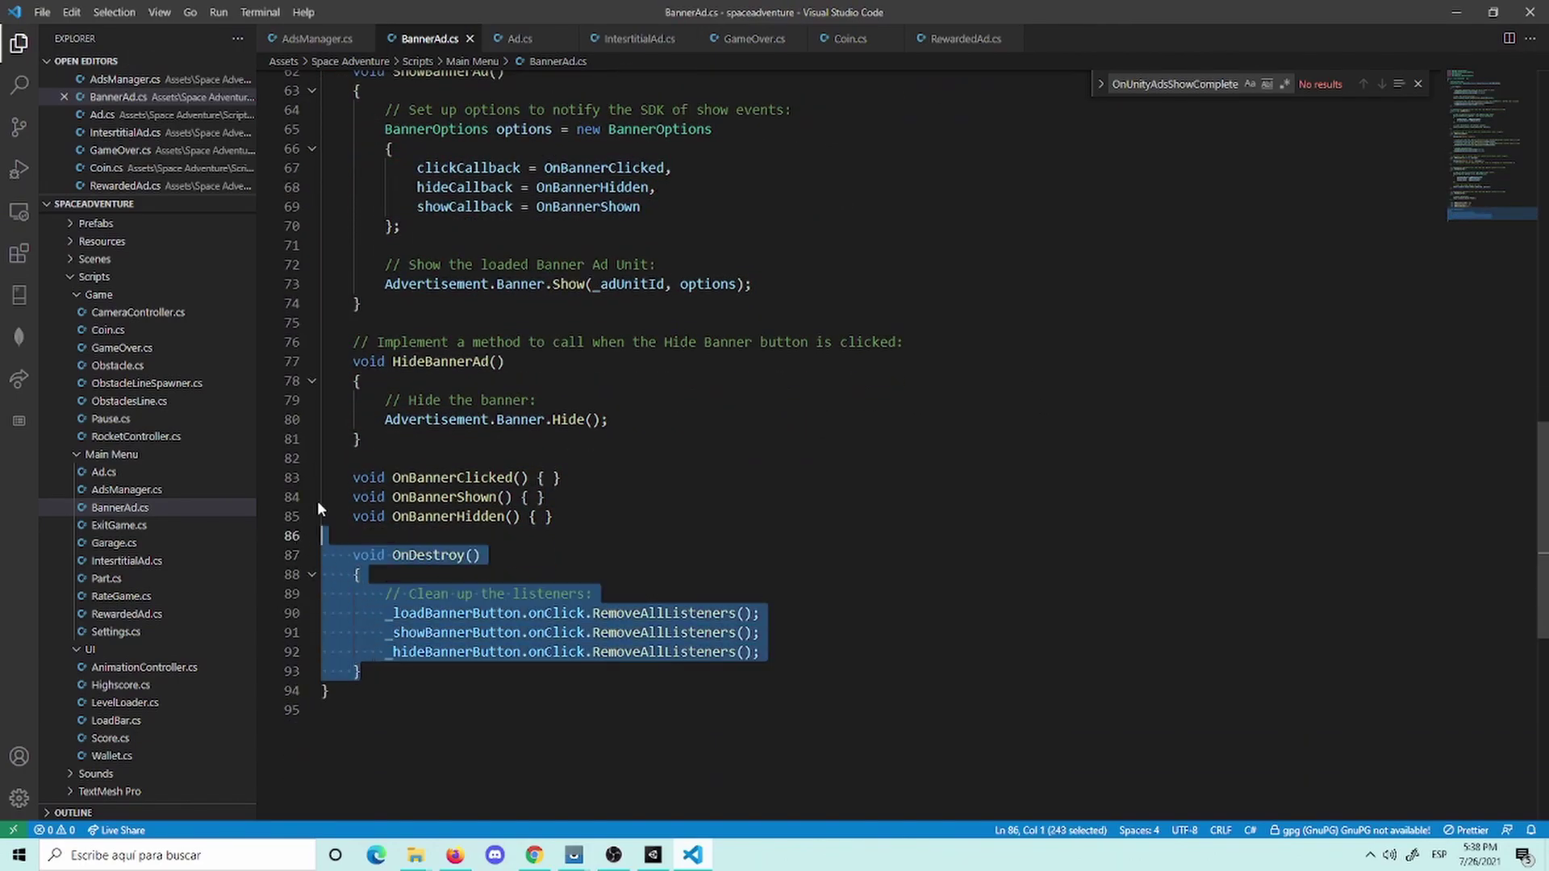
key(BackSpace)
key(BackSpace)
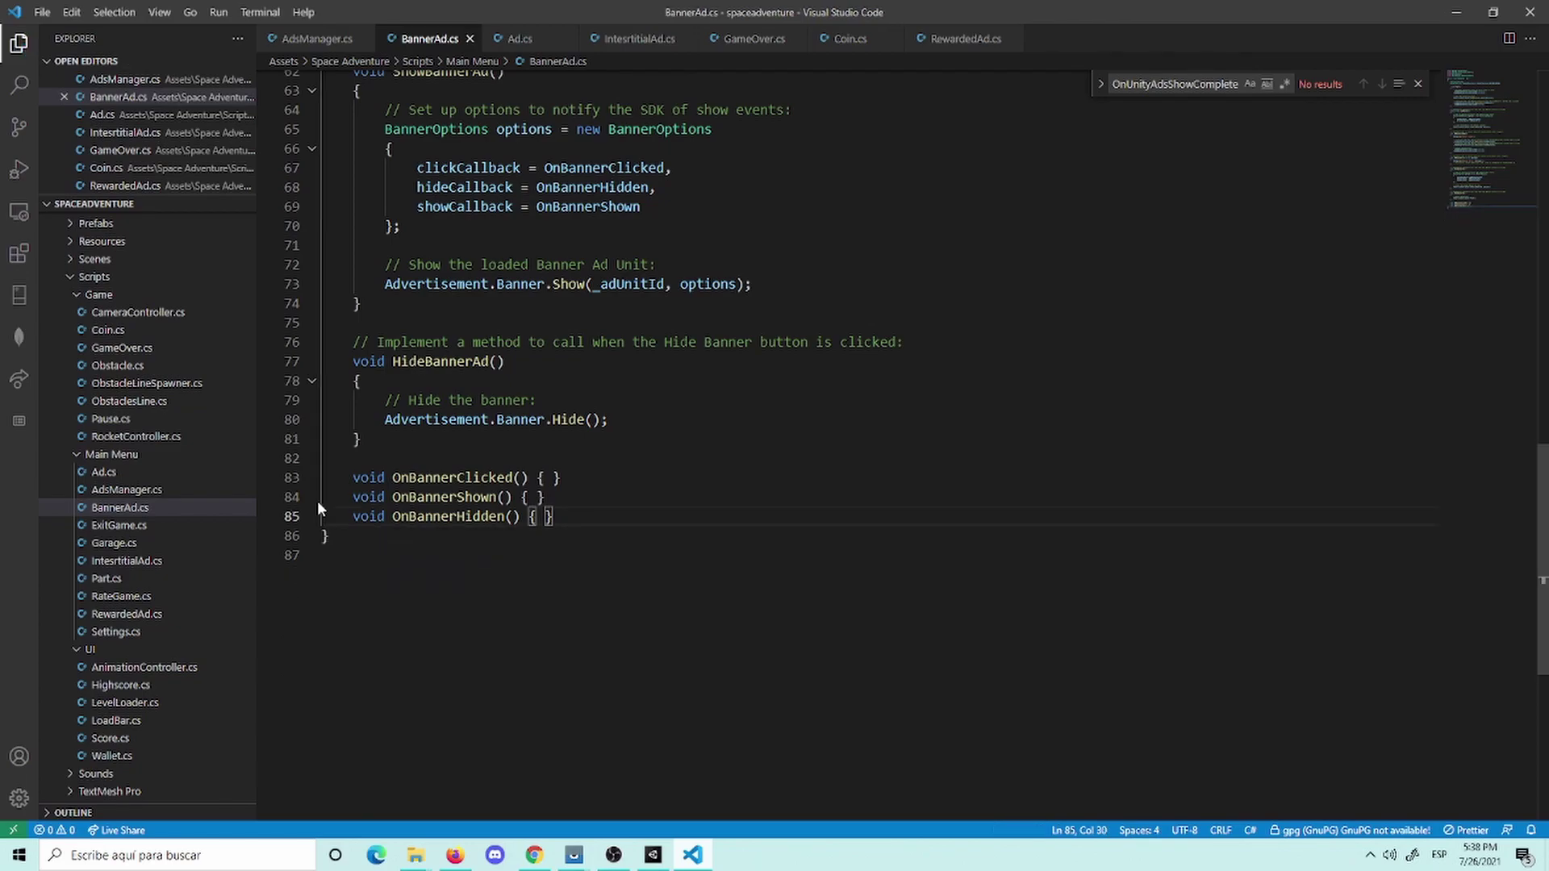
Step: Delete the three empty OnBanner callbacks and review the remaining Start, LoadBanner, ShowBannerAd and HideBannerAd methods
shift+click(321, 477)
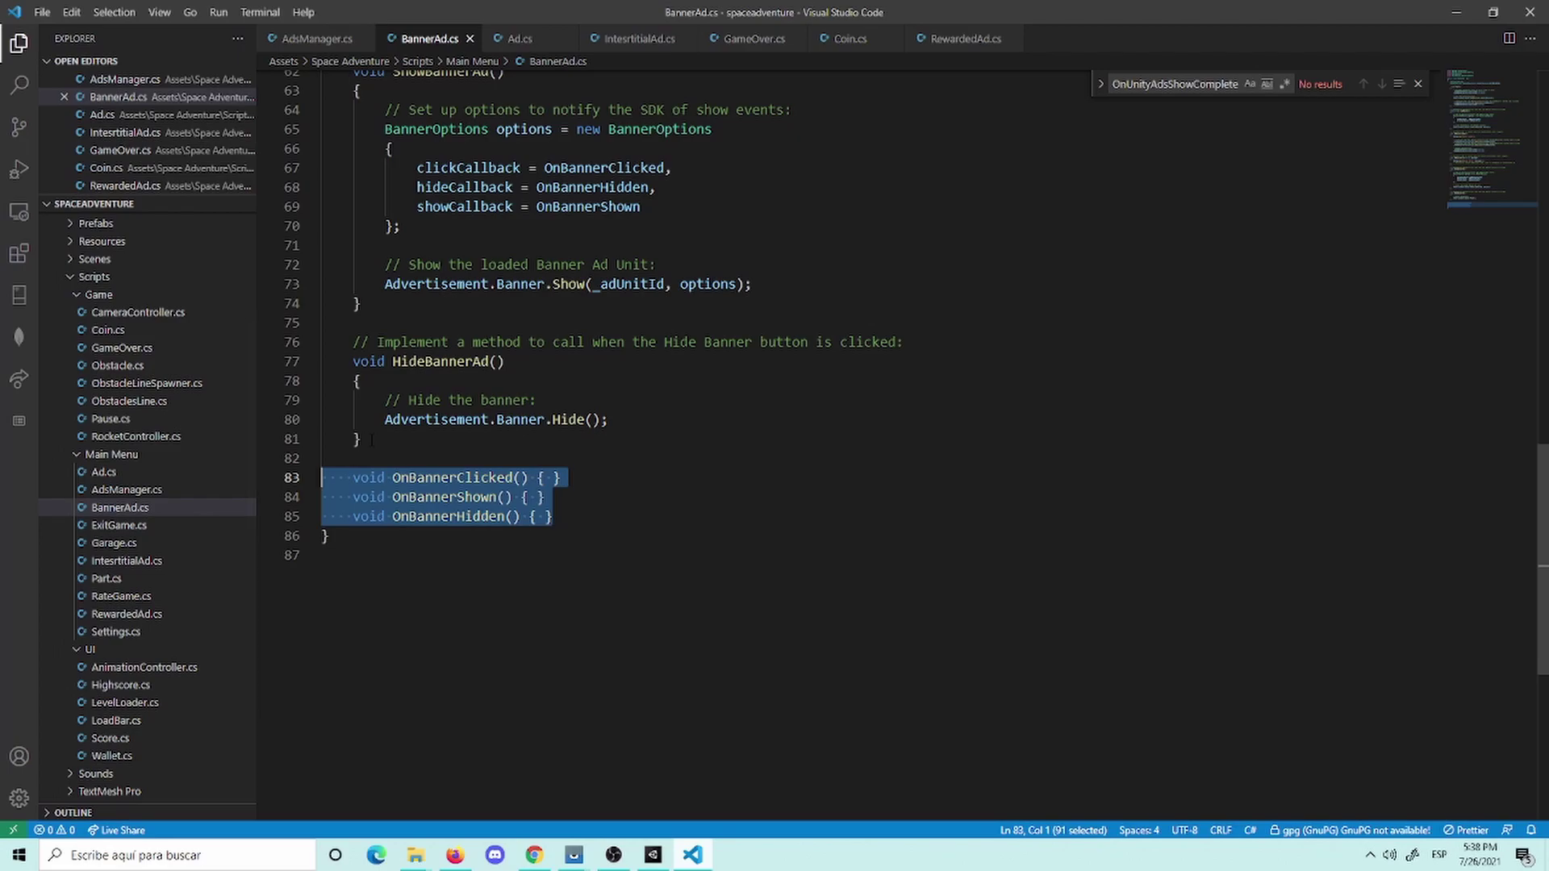
key(BackSpace)
key(BackSpace)
key(BackSpace)
scroll(369, 438, up, 1)
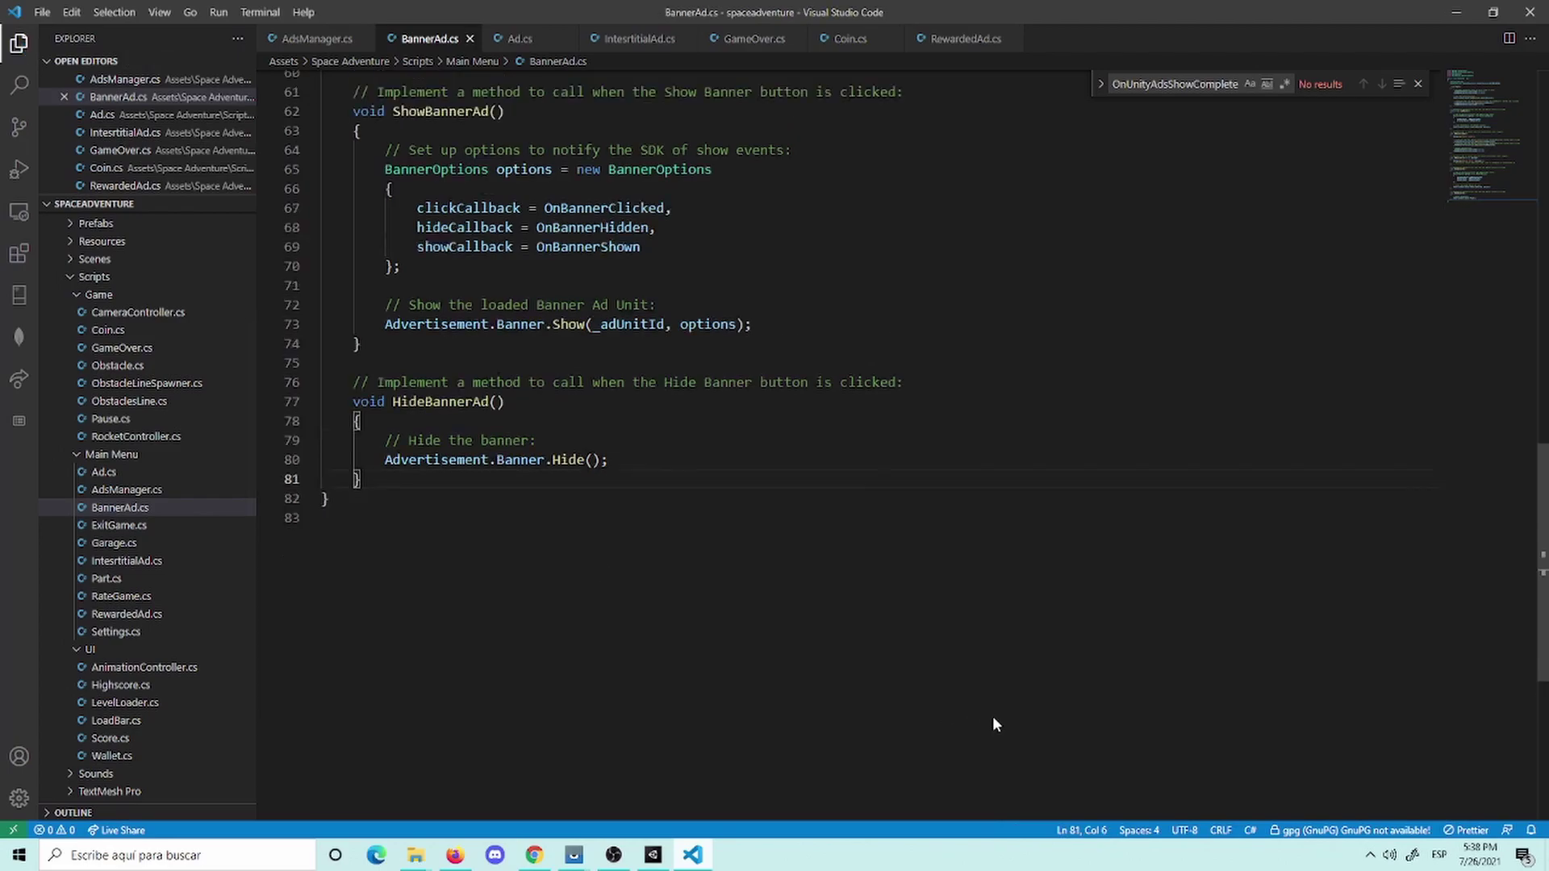
scroll(687, 605, up, 3)
scroll(681, 466, up, 1)
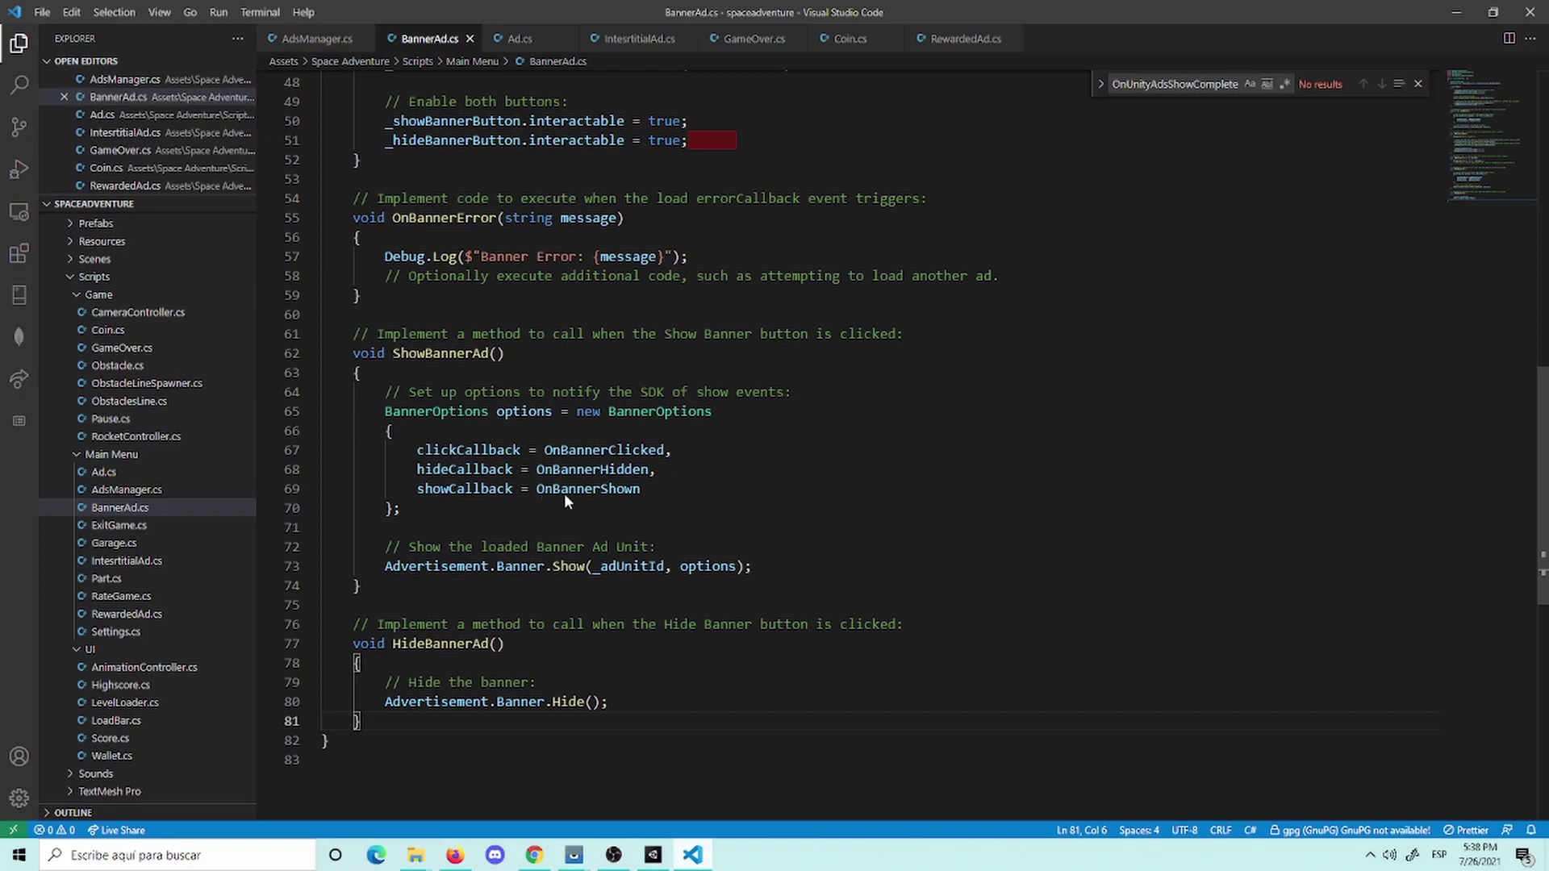
scroll(584, 491, up, 3)
scroll(645, 692, up, 2)
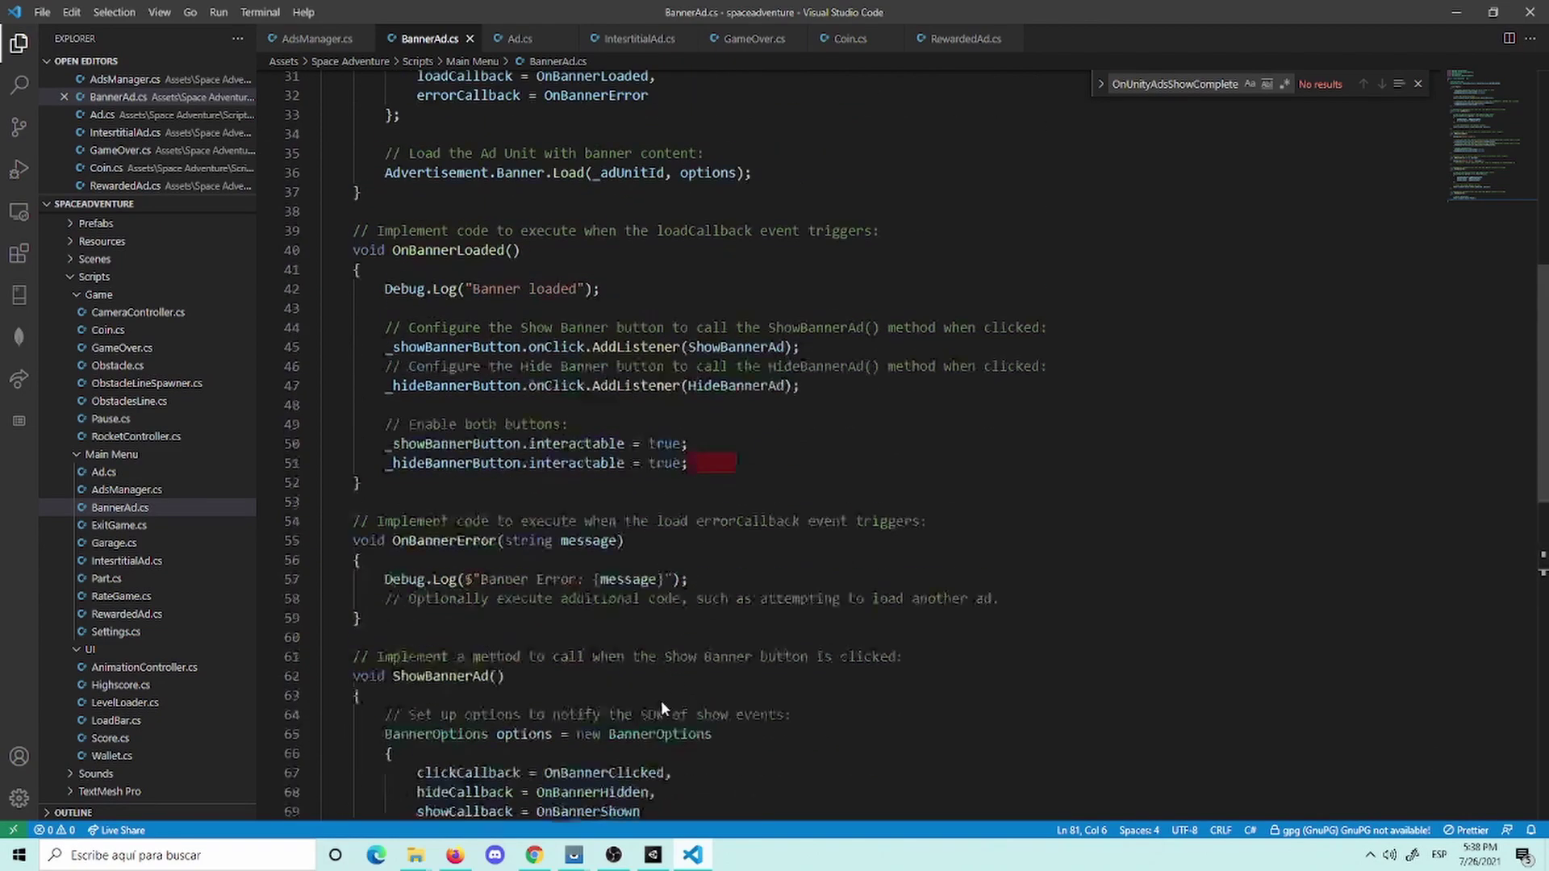
scroll(663, 669, up, 7)
scroll(686, 573, up, 4)
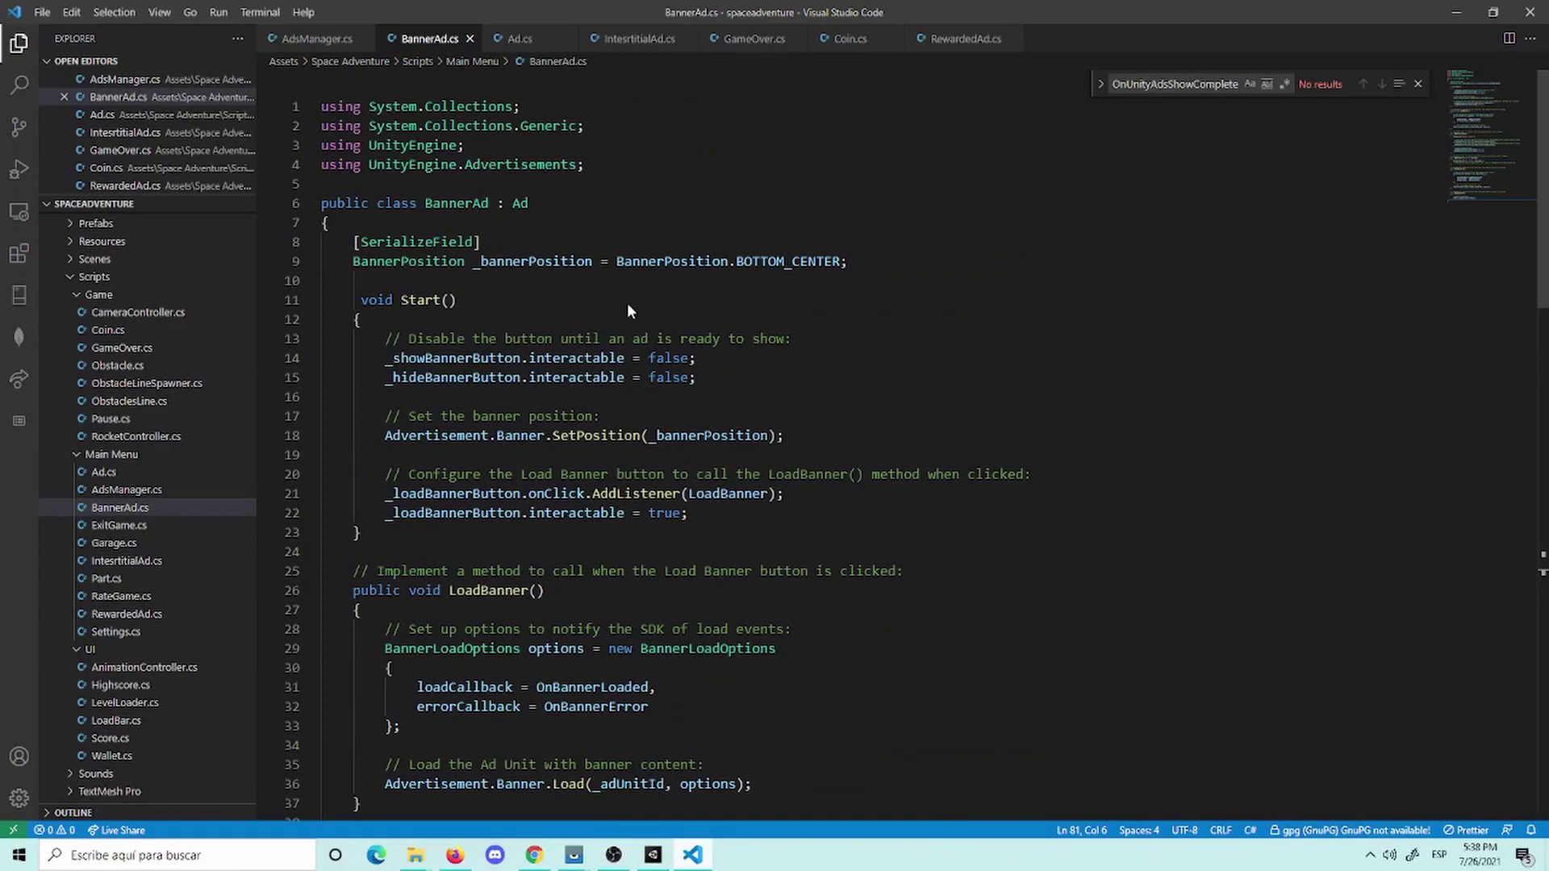
scroll(629, 283, down, 2)
scroll(647, 400, down, 6)
scroll(660, 392, down, 3)
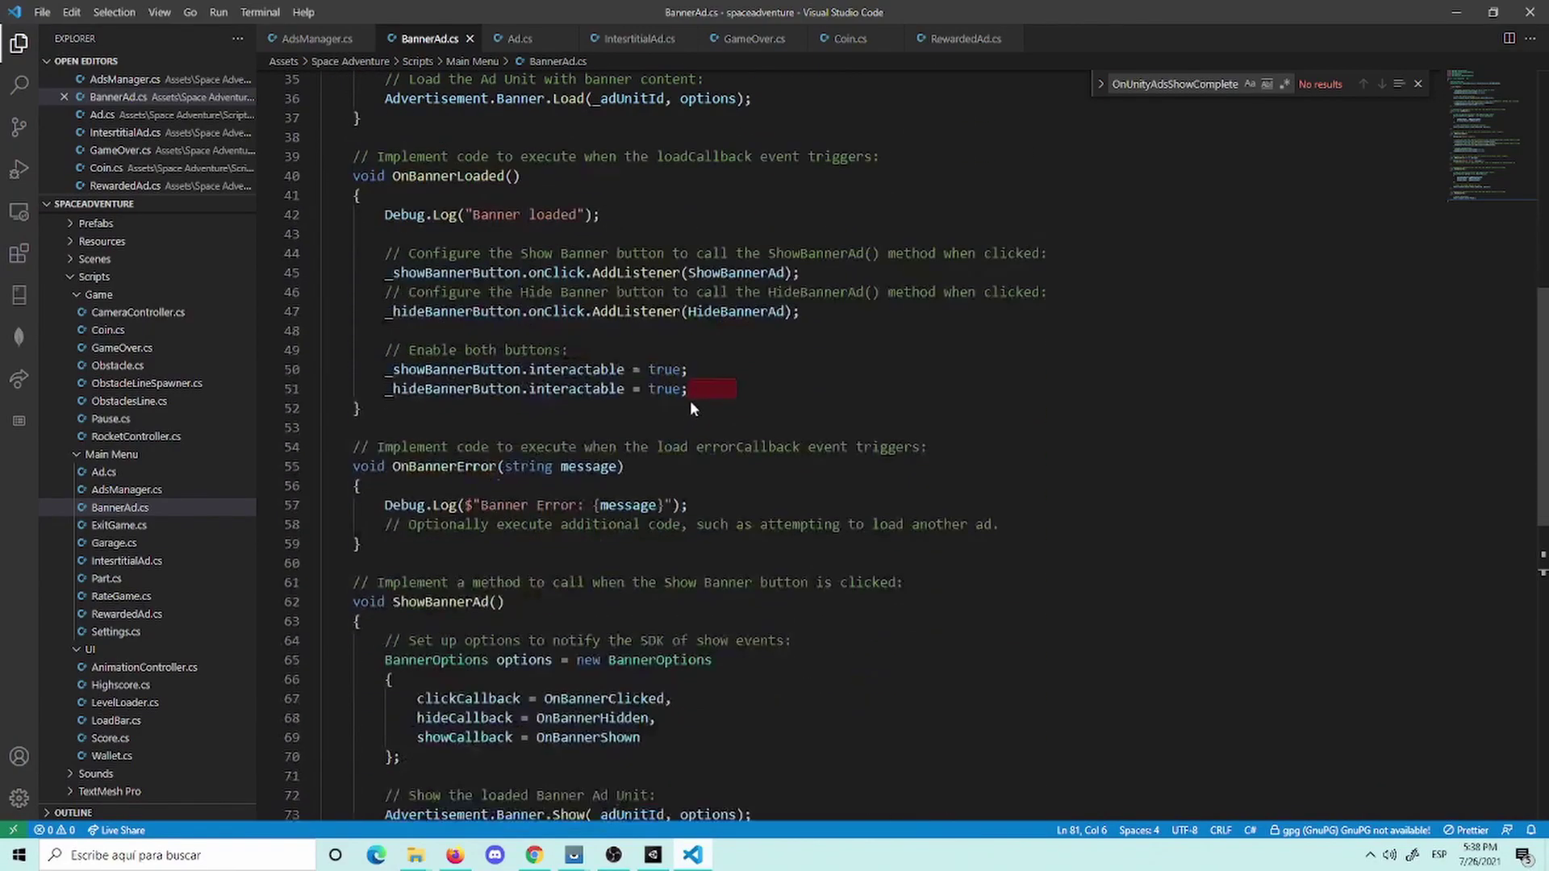
scroll(694, 419, down, 3)
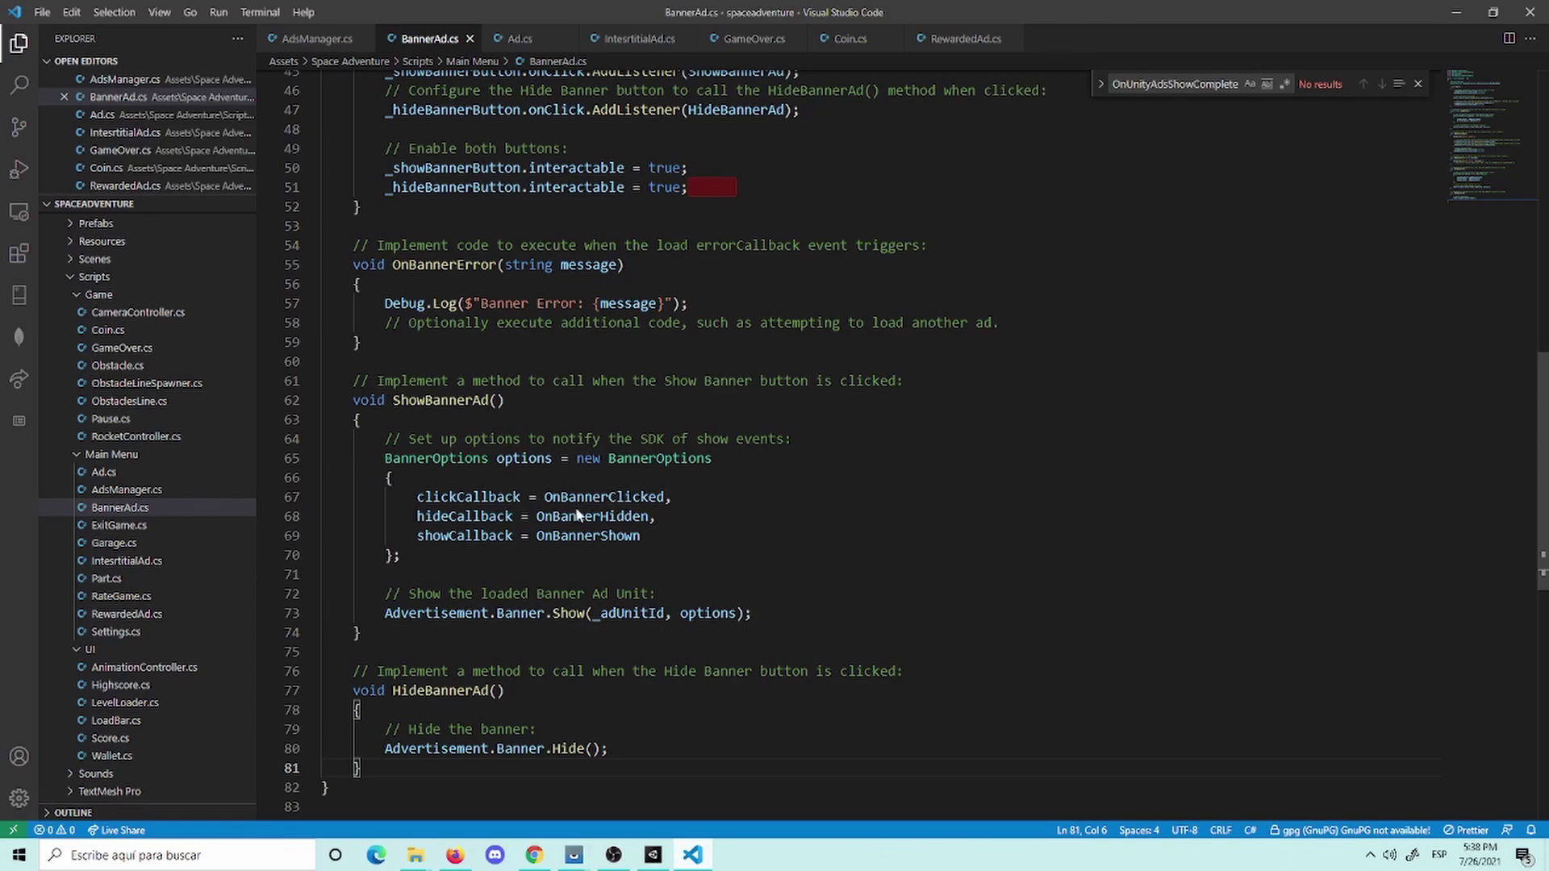
scroll(553, 573, down, 1)
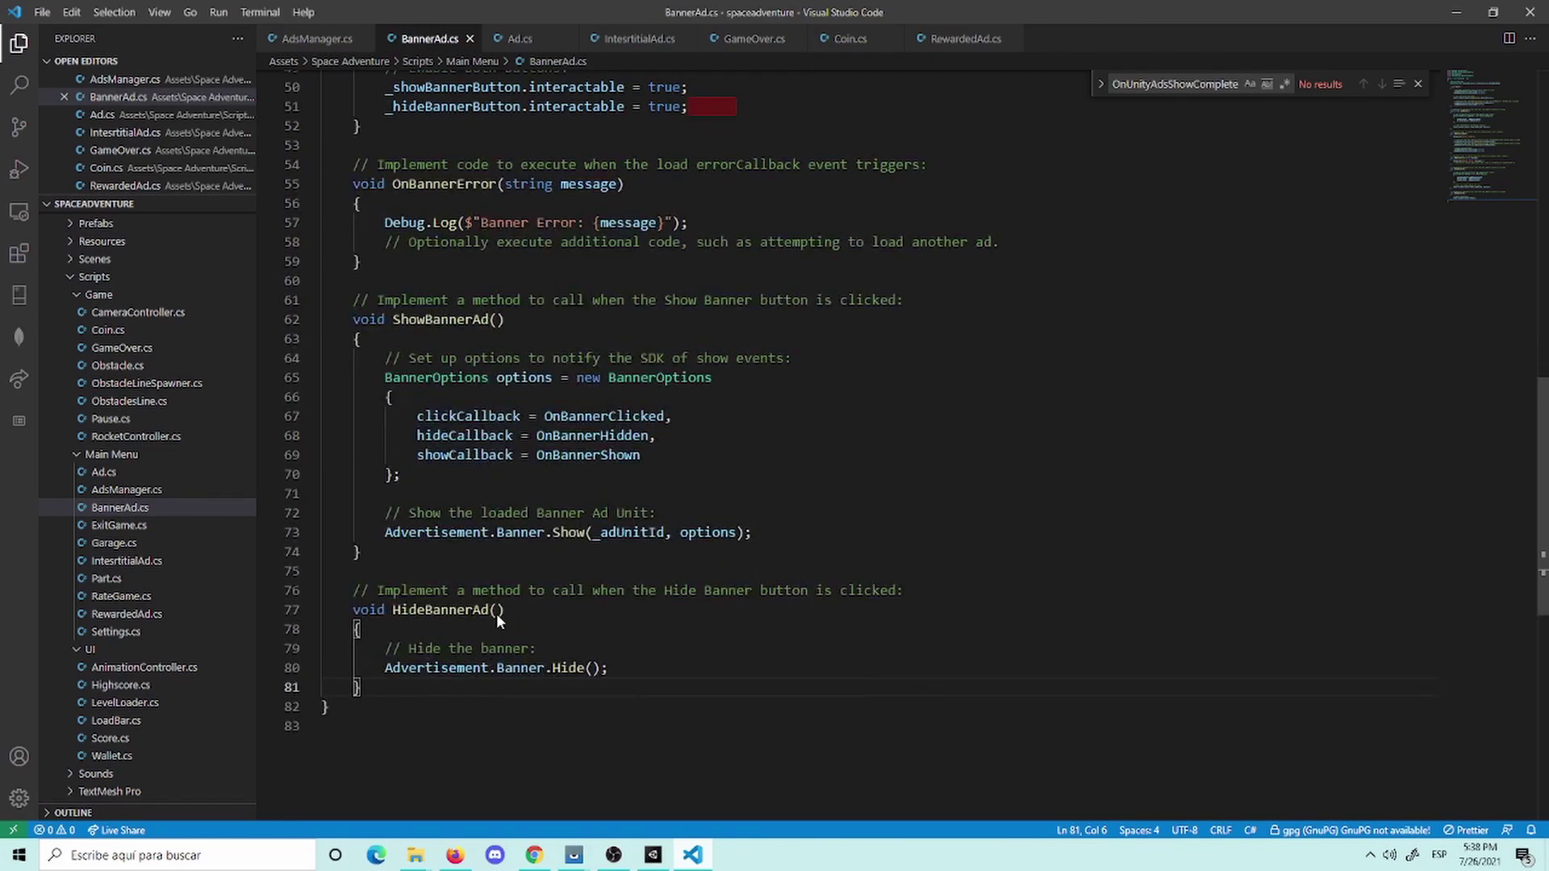
scroll(593, 589, up, 3)
scroll(595, 550, up, 4)
scroll(600, 556, up, 4)
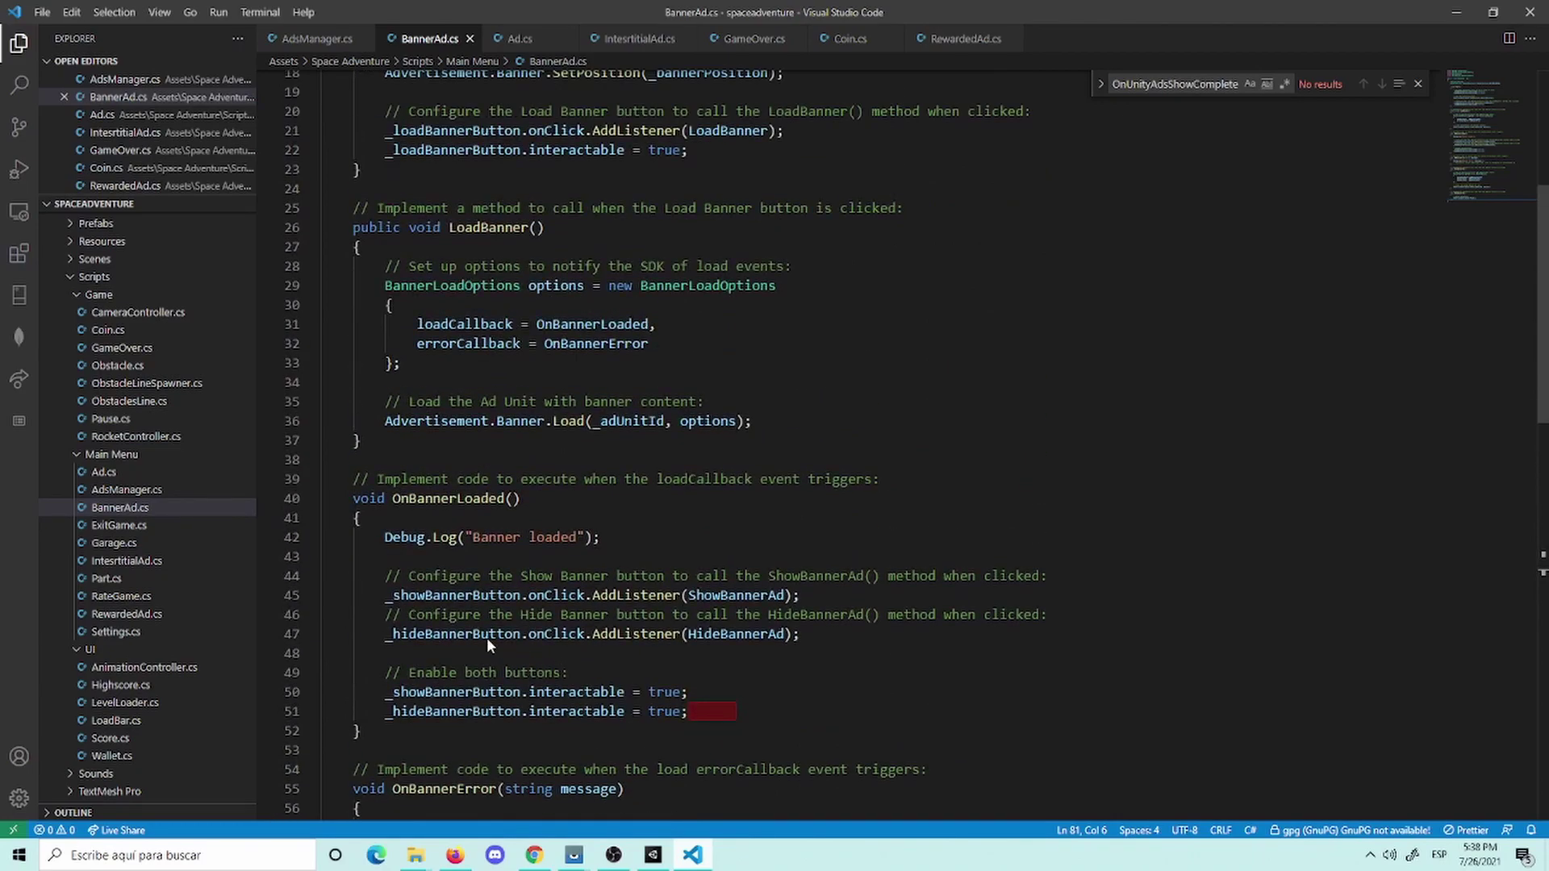
Step: Delete the ShowBannerAd listener and OnBannerLoaded button setup lines, then undo both deletions
triple_click(470, 595)
key(BackSpace)
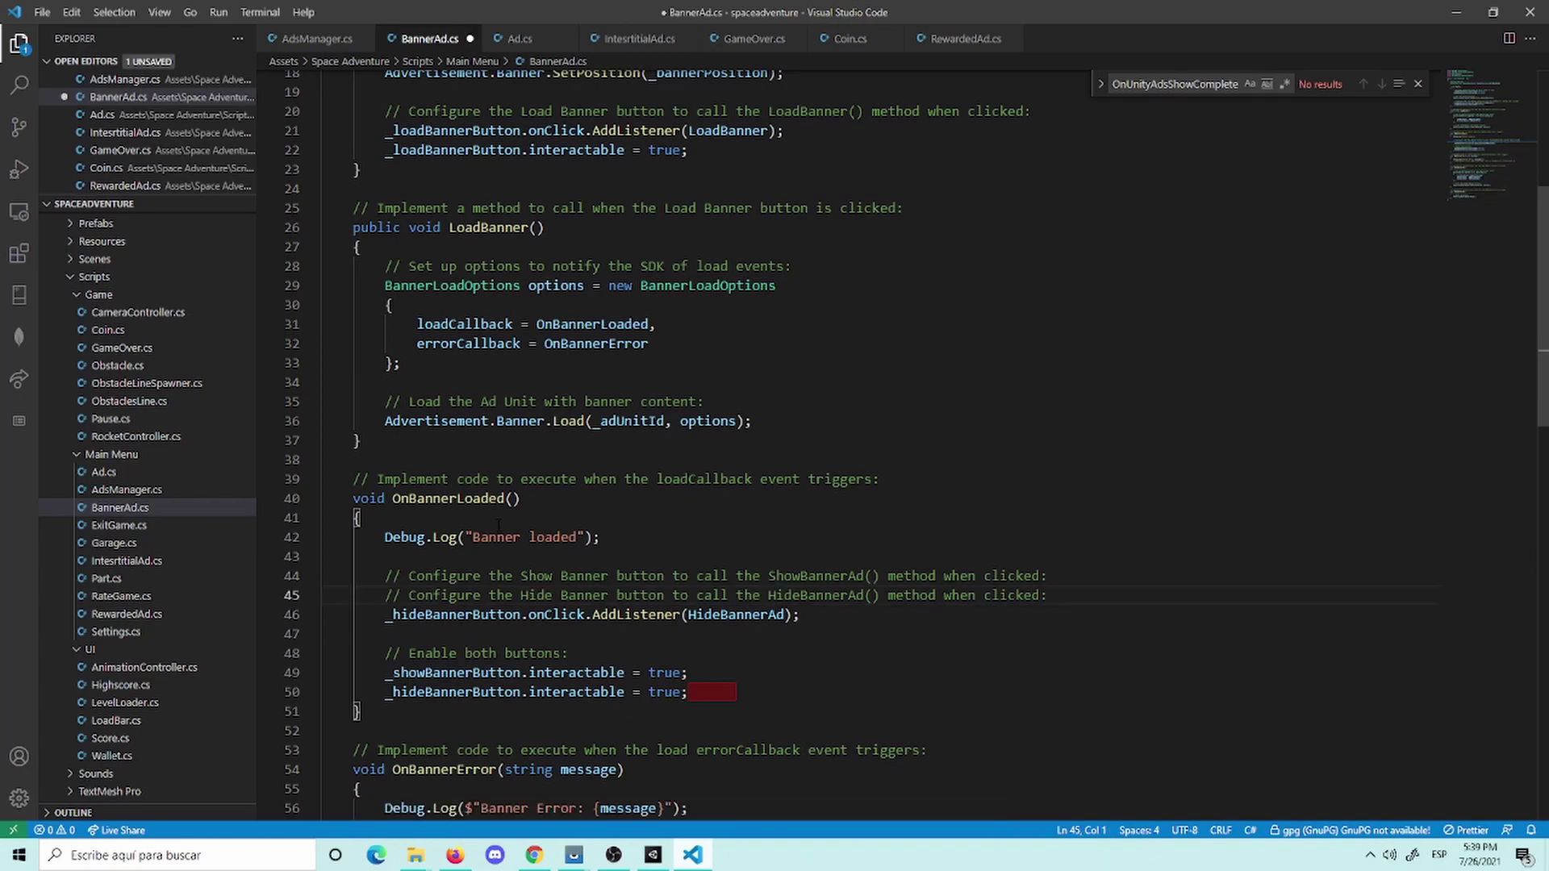
drag(766, 706, 214, 576)
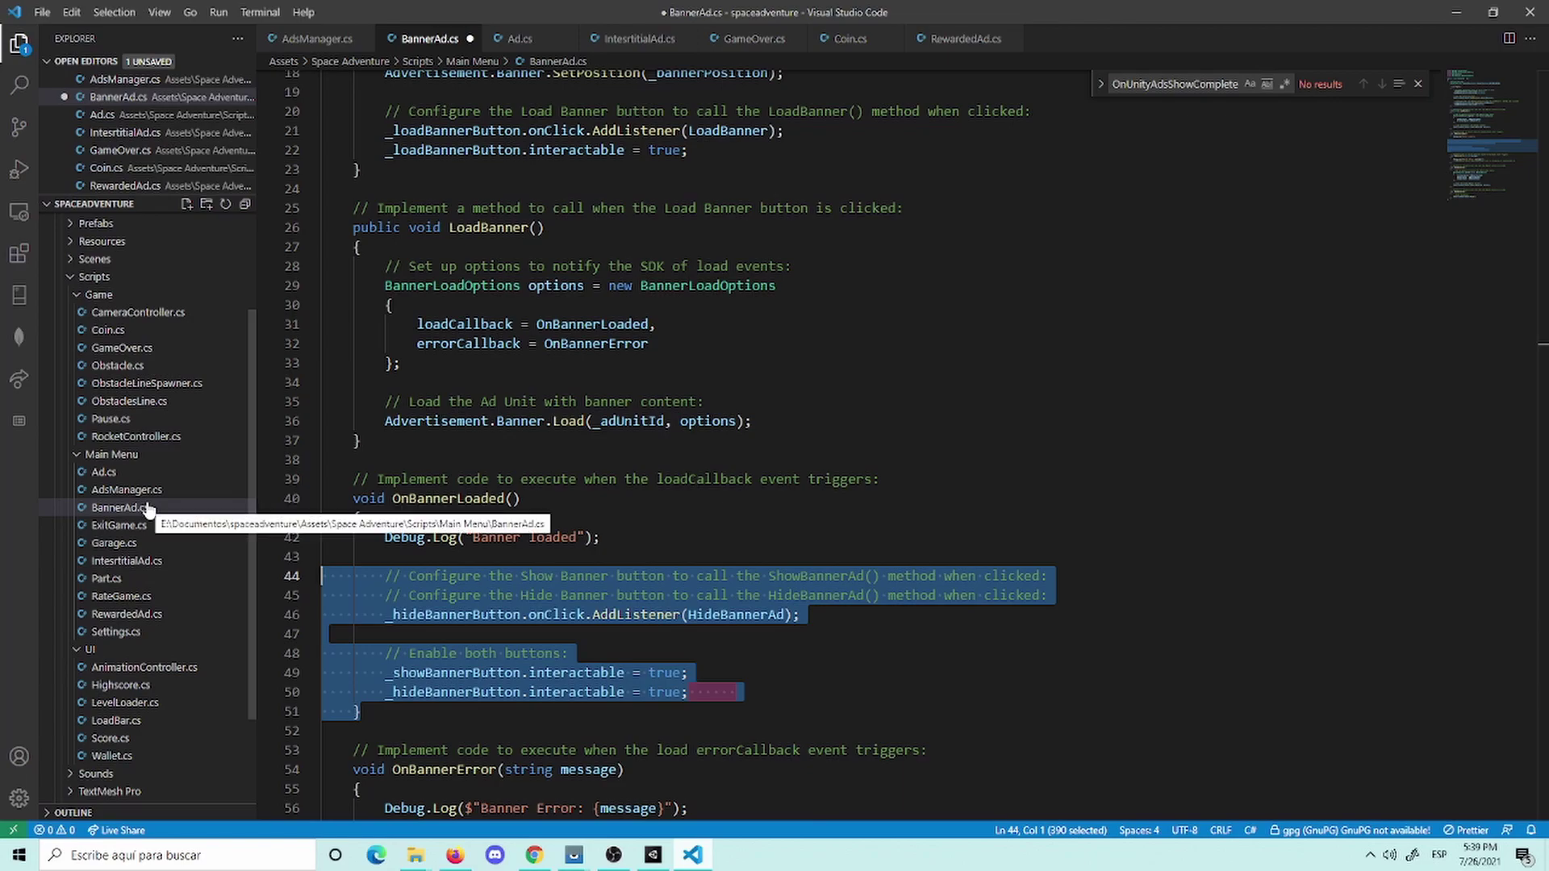
key(BackSpace)
key(BackSpace)
key(ctrl+z)
key(ctrl+z)
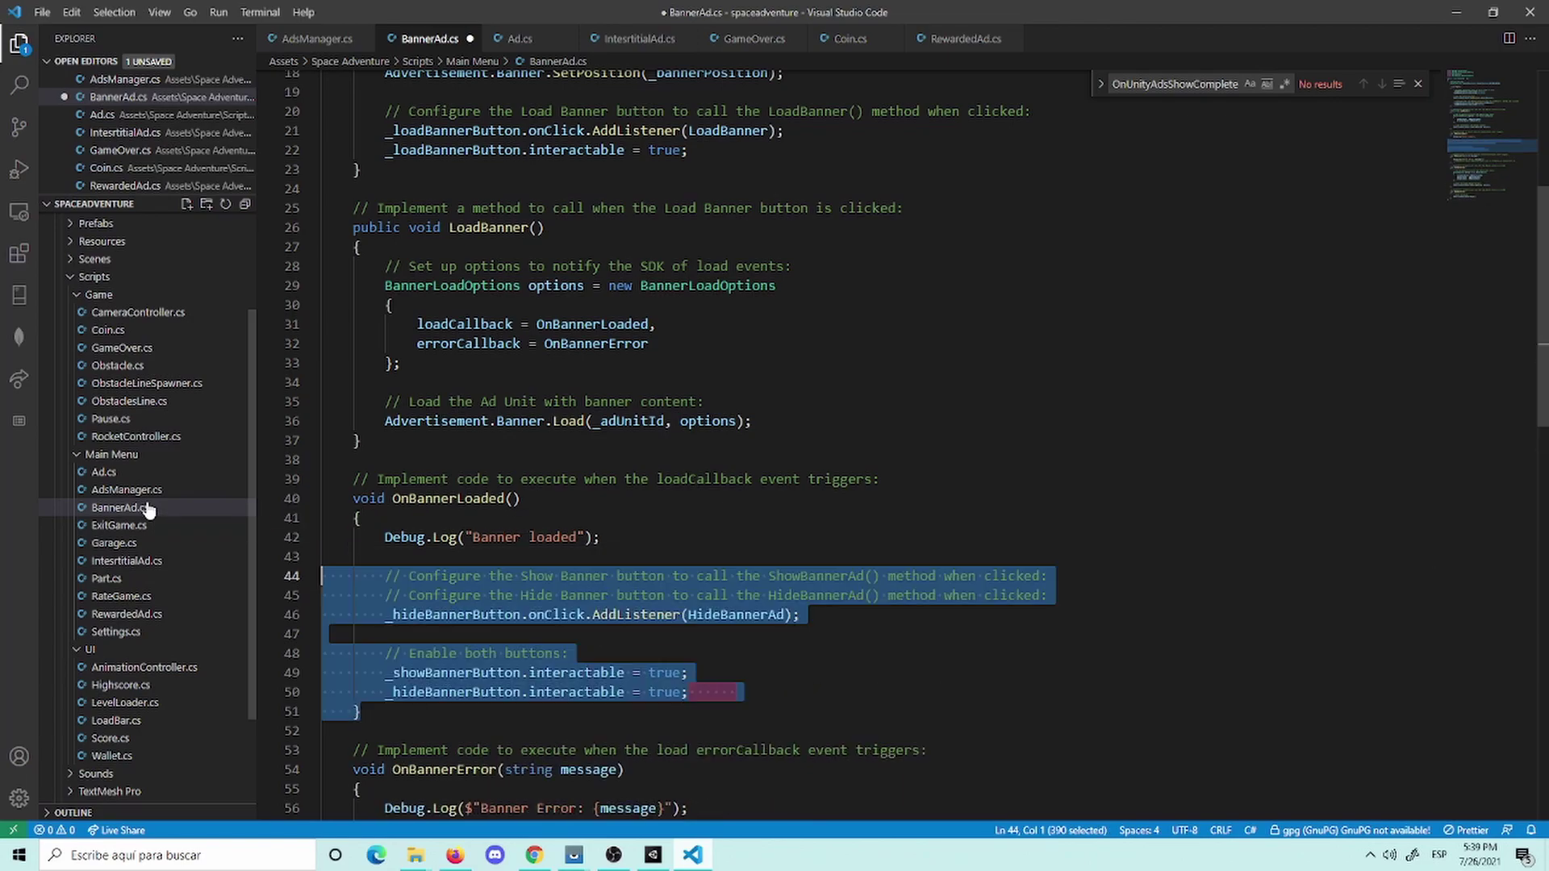
click(376, 615)
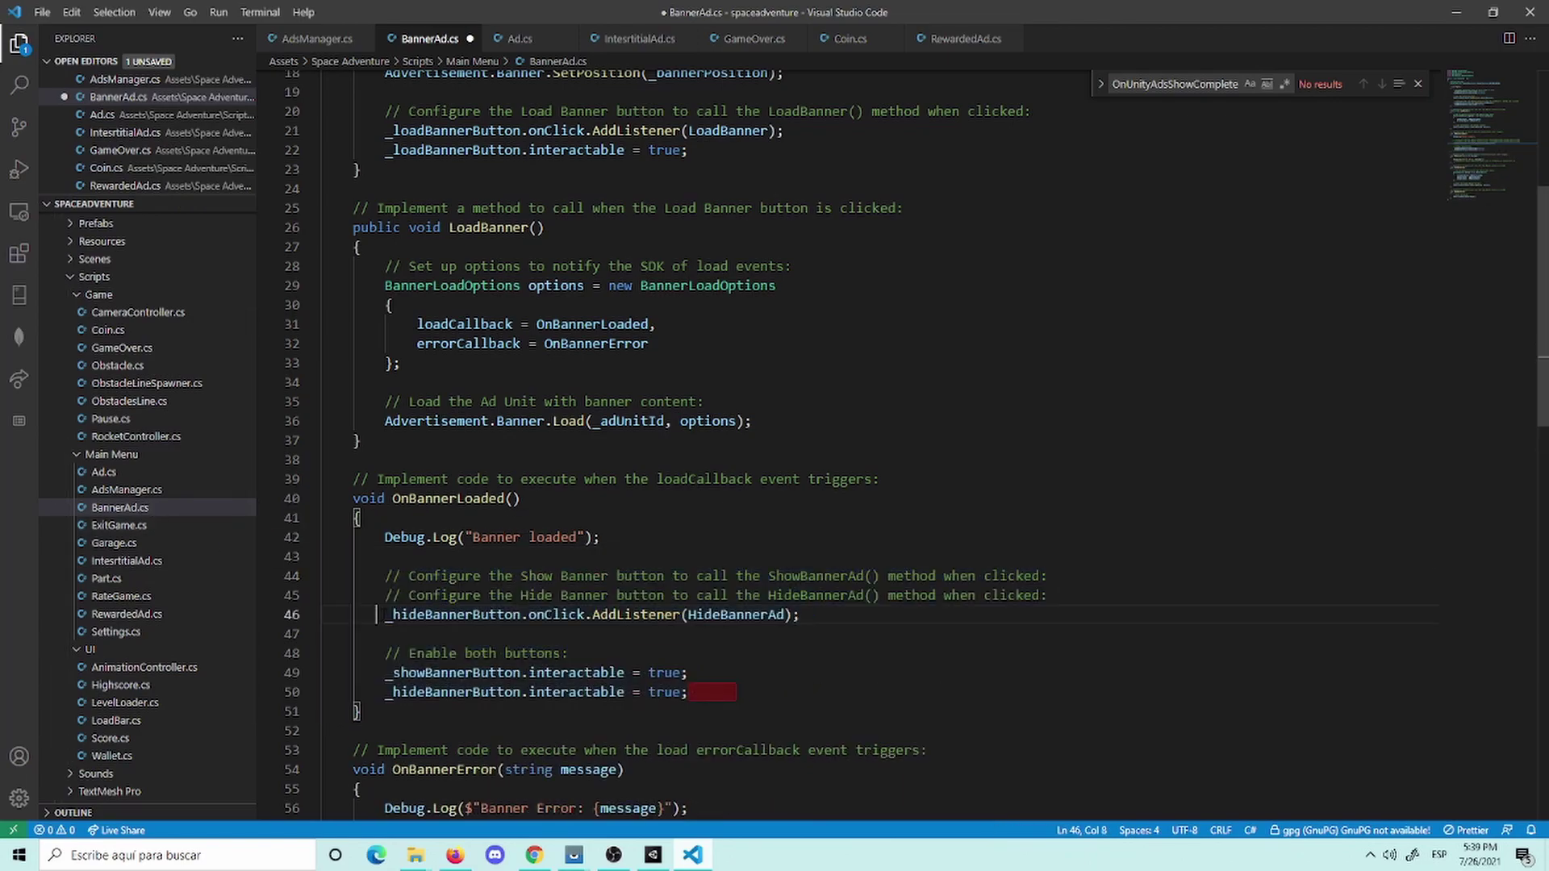
key(ctrl+z)
Step: Comment out the ShowBannerAd and HideBannerAd listener lines plus lines 50–51, and save
click(384, 596)
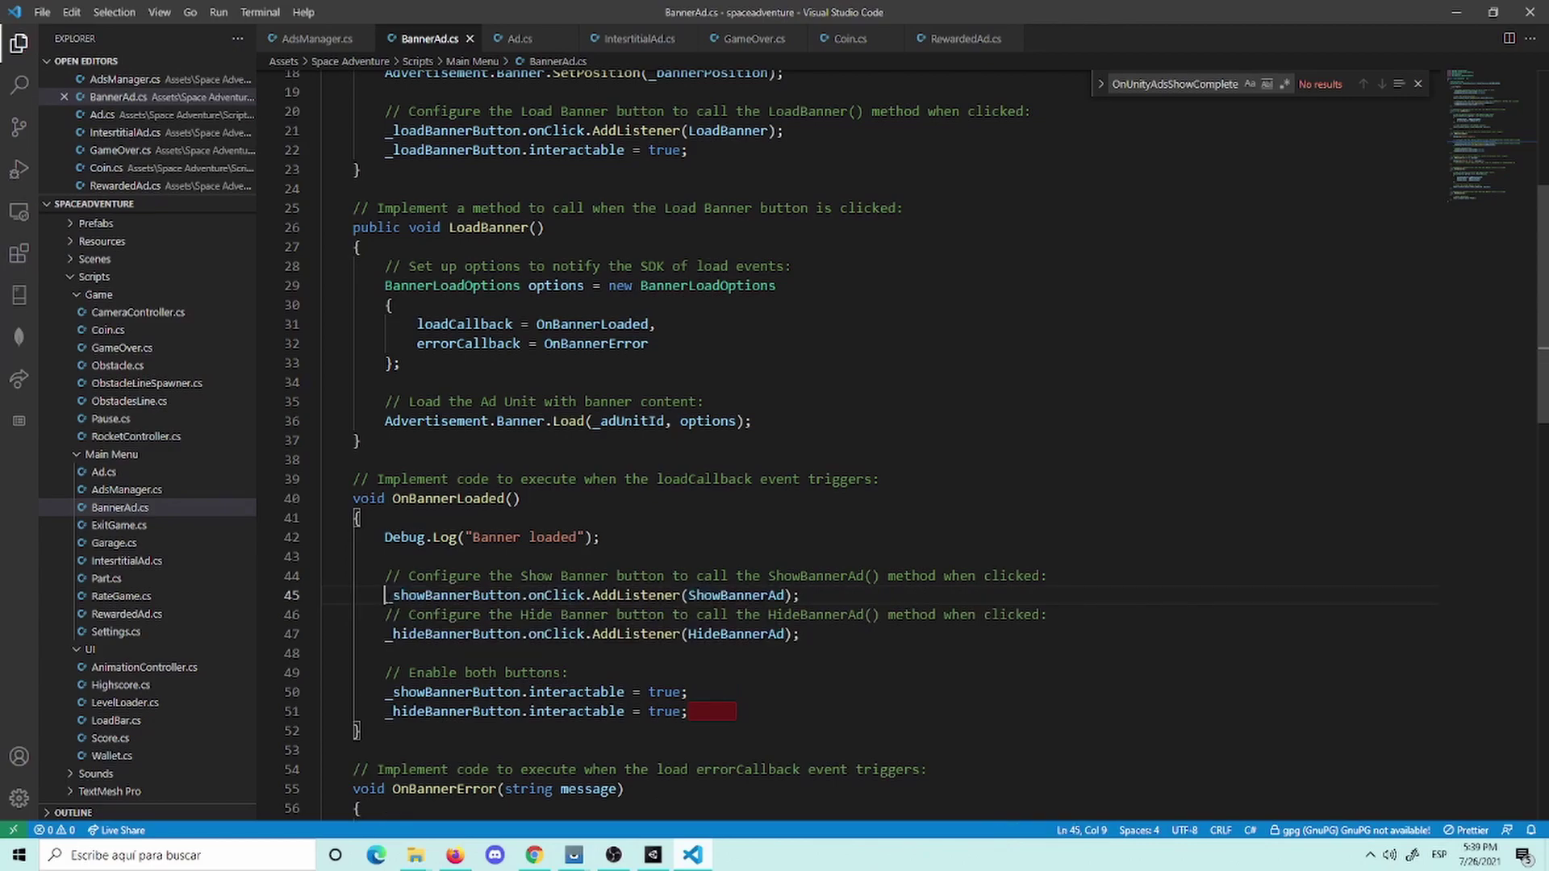
text(//)
key(Down)
key(Down)
key(Home)
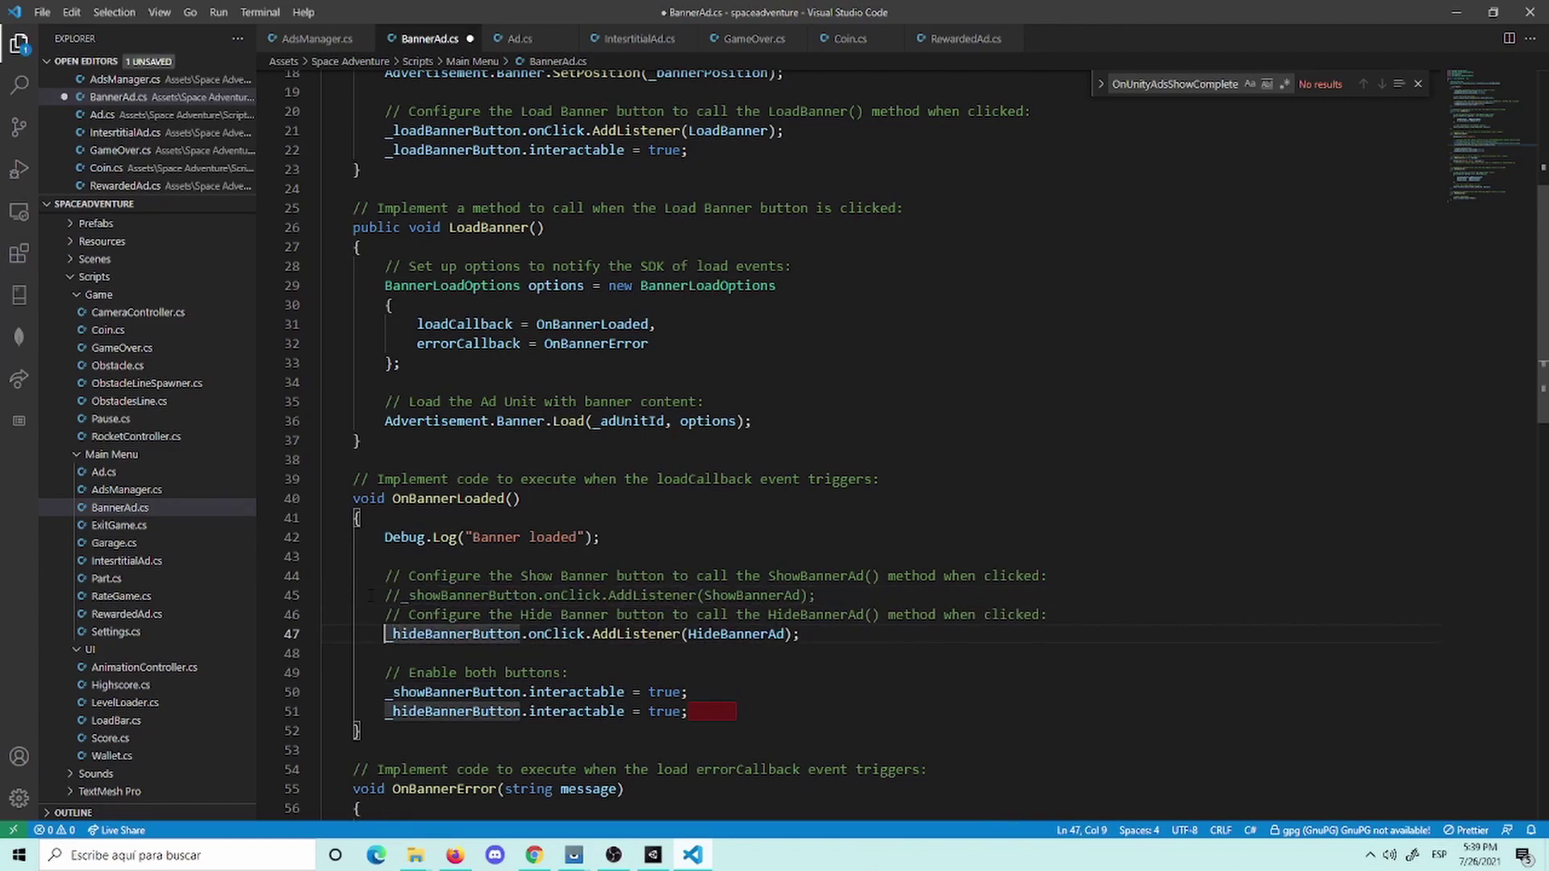
text(//)
key(Down)
key(Down)
key(Down)
key(Up)
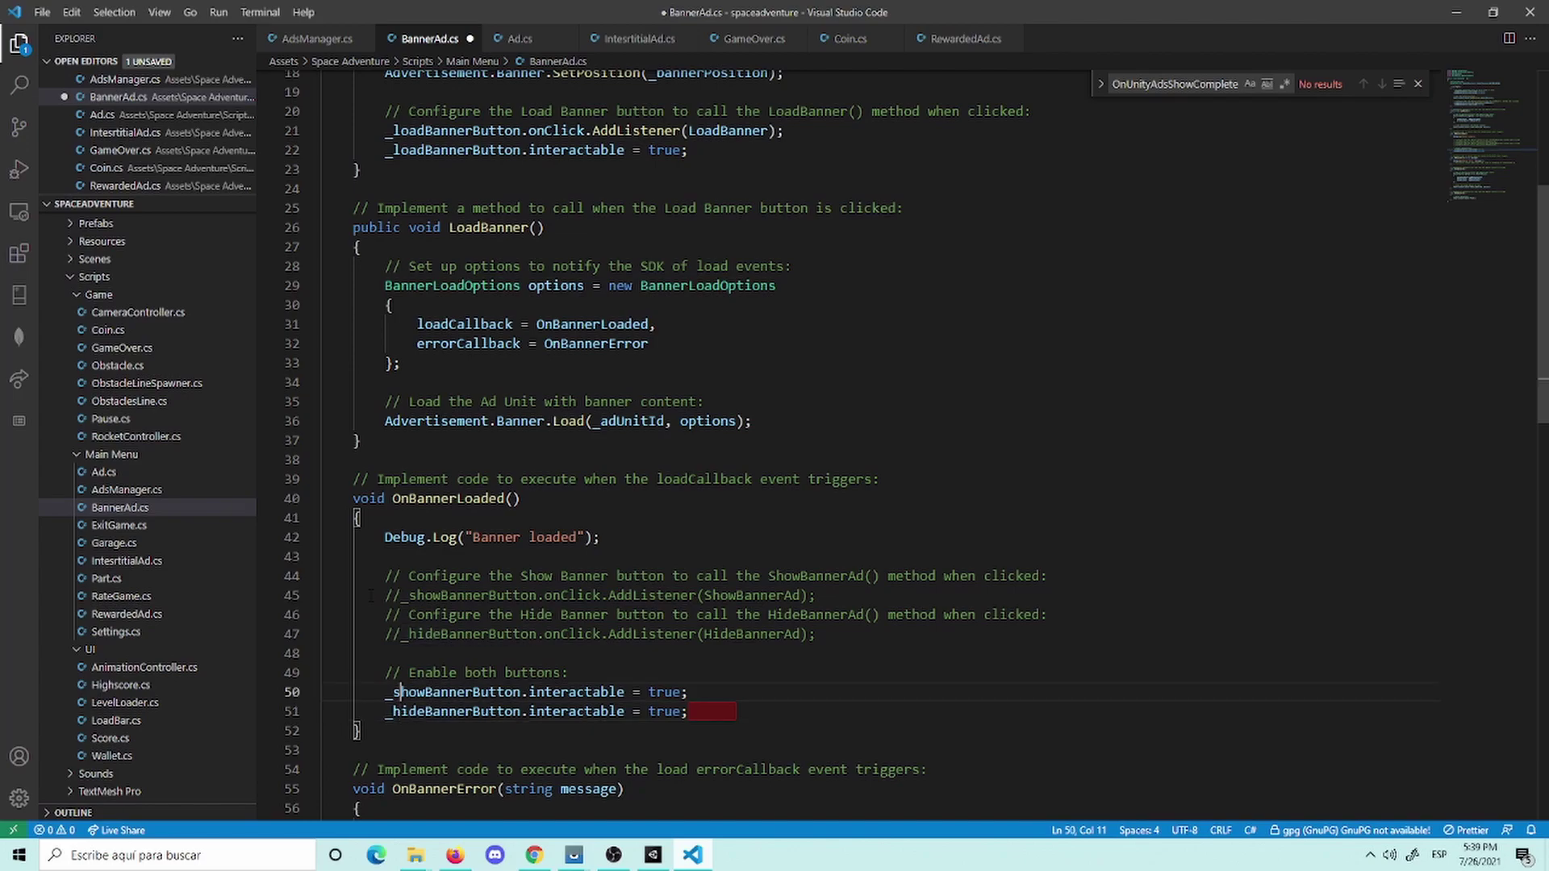
key(Left)
key(Left)
key(Left)
key(Home)
text(//)
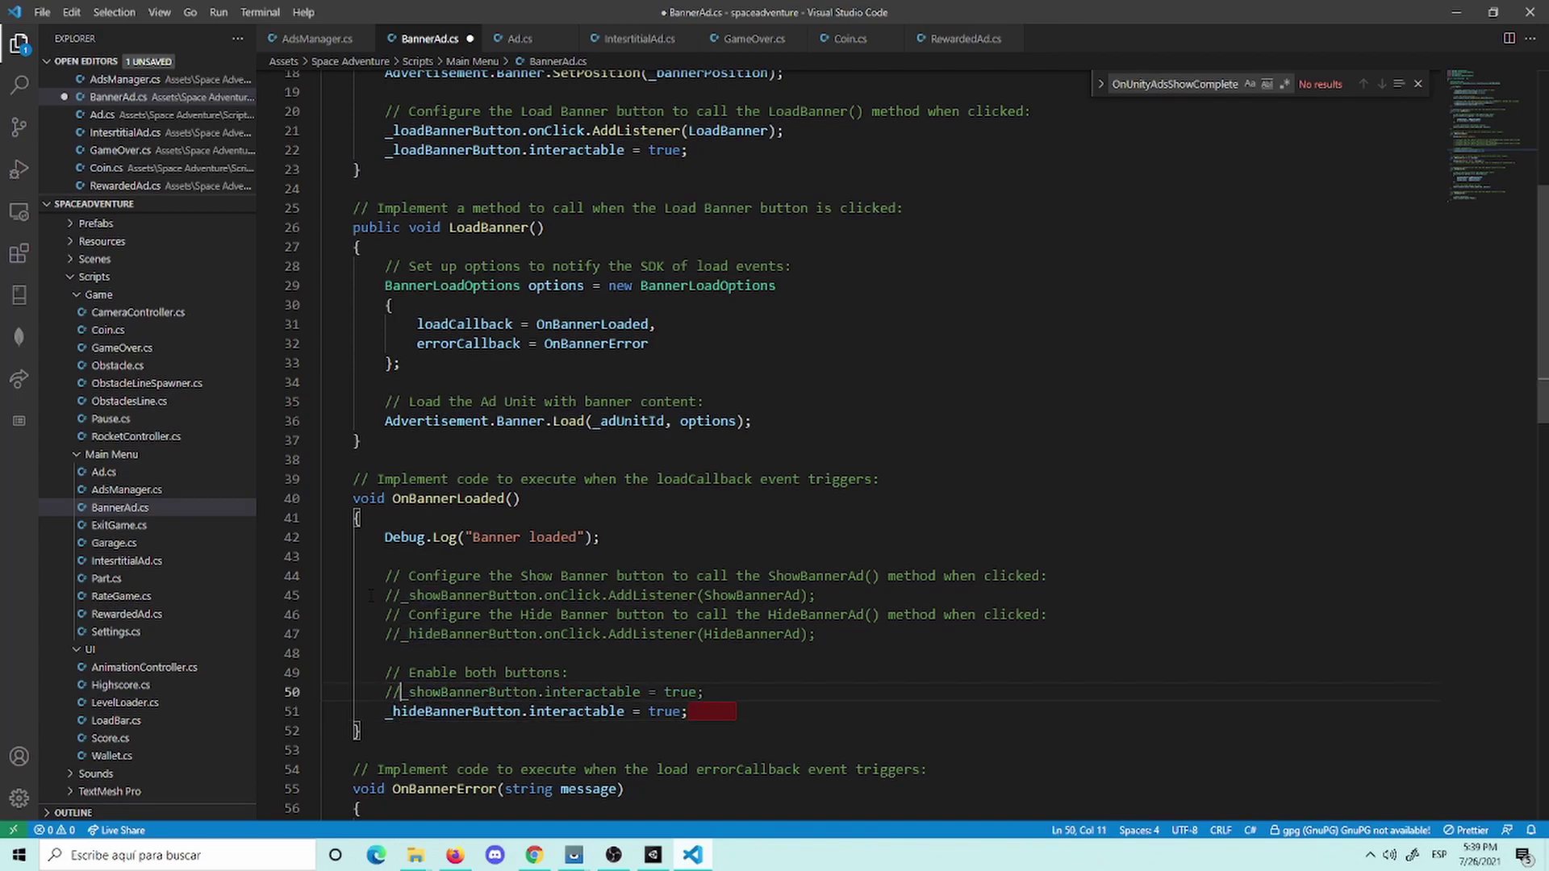
key(Down)
key(Home)
key(Right)
key(Right)
text(//)
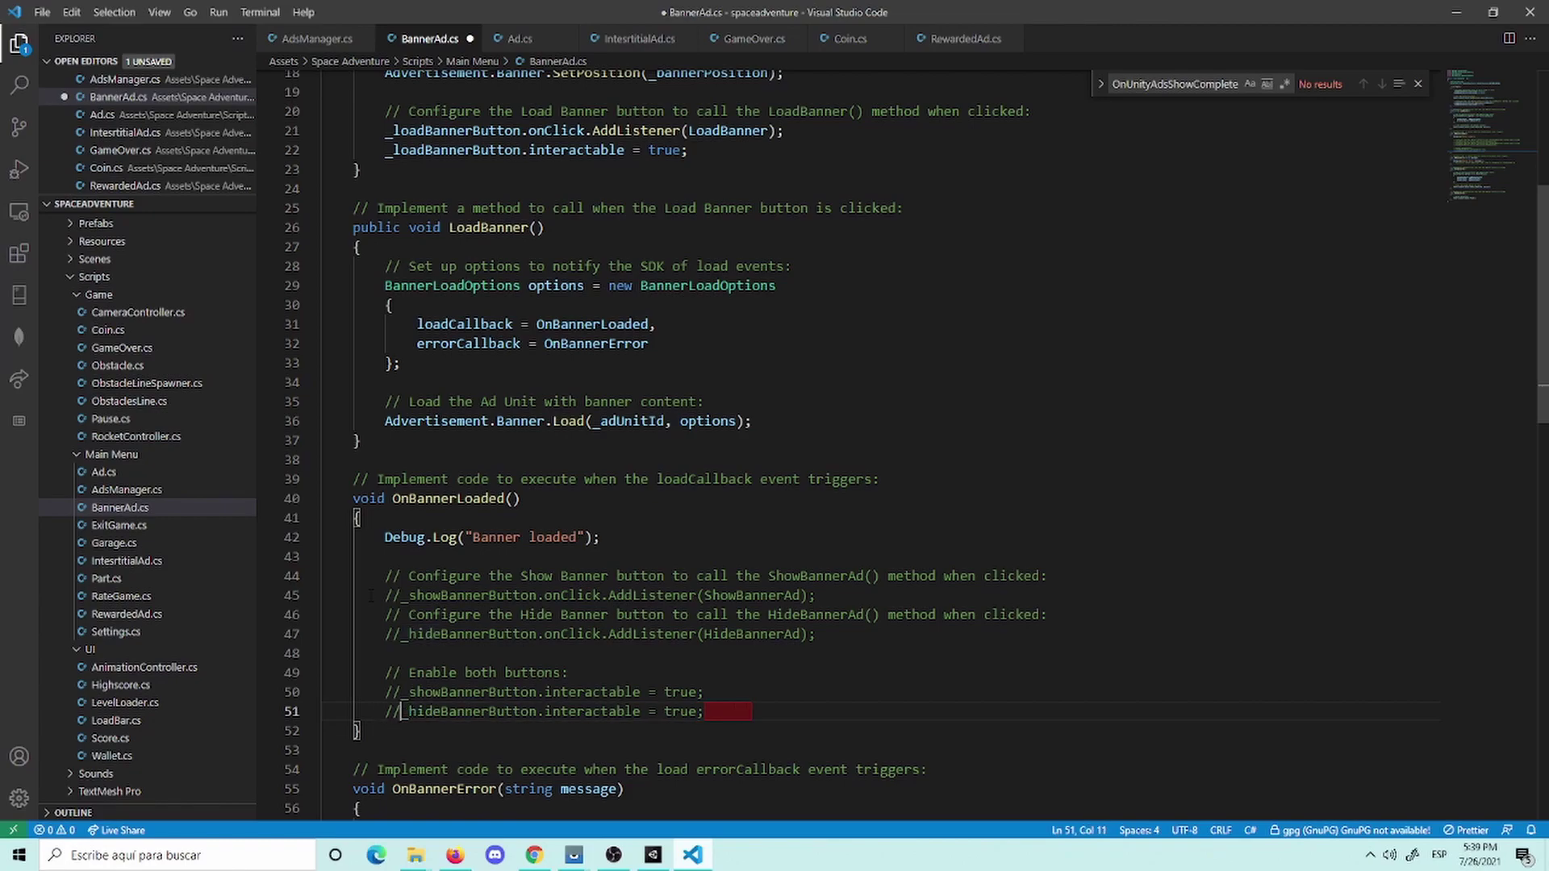
key(ctrl+s)
Step: Comment out the button interactable and onClick lines 14, 15, 21 and 22 in Start(), and save
scroll(371, 595, up, 2)
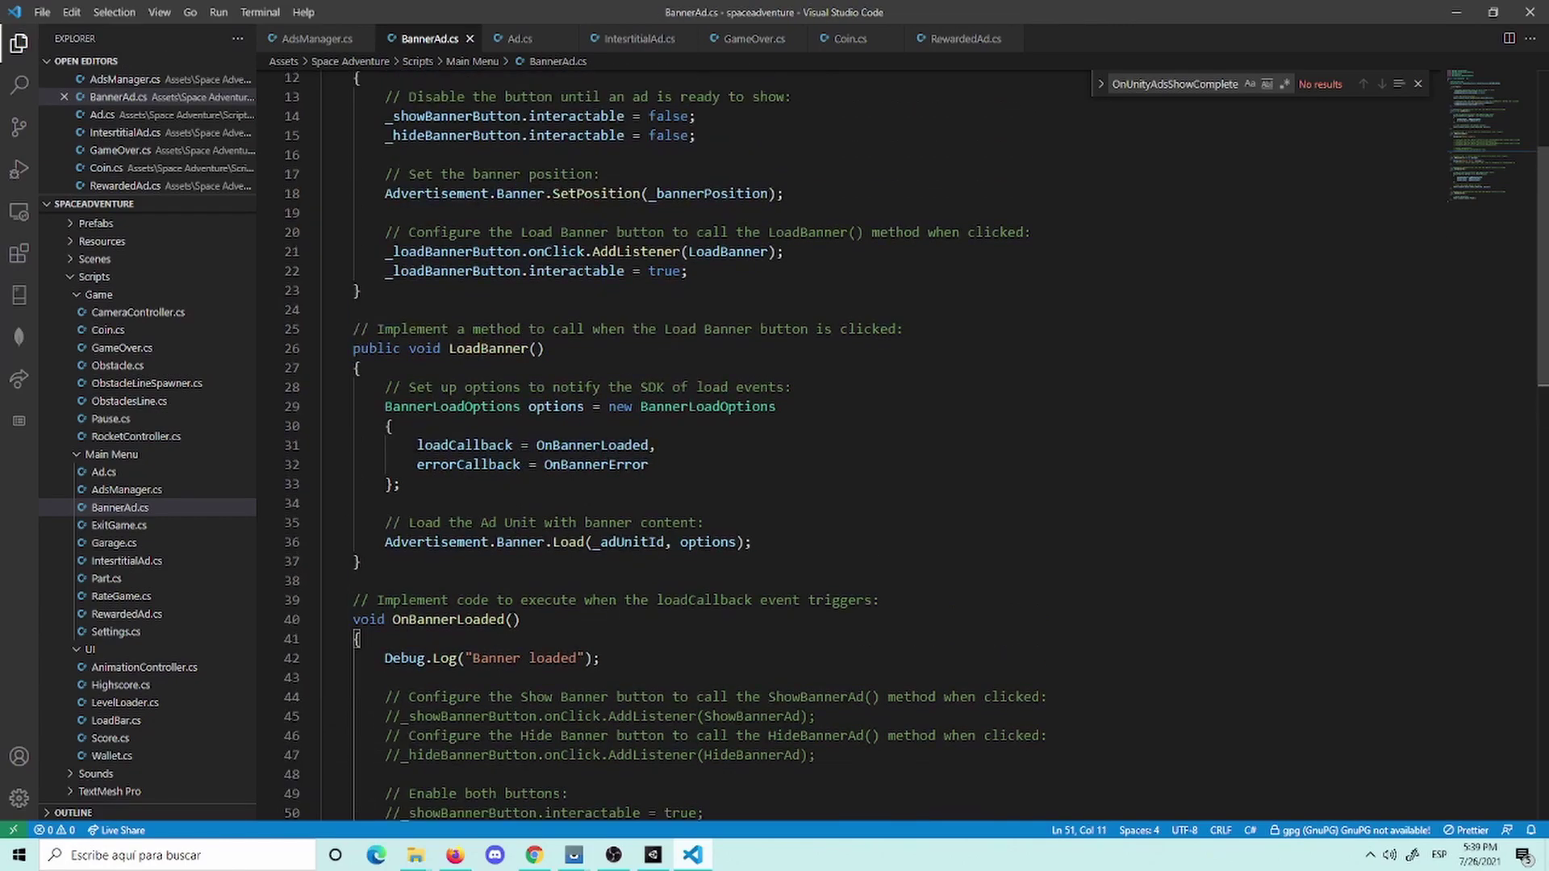
scroll(451, 504, up, 2)
scroll(587, 498, up, 2)
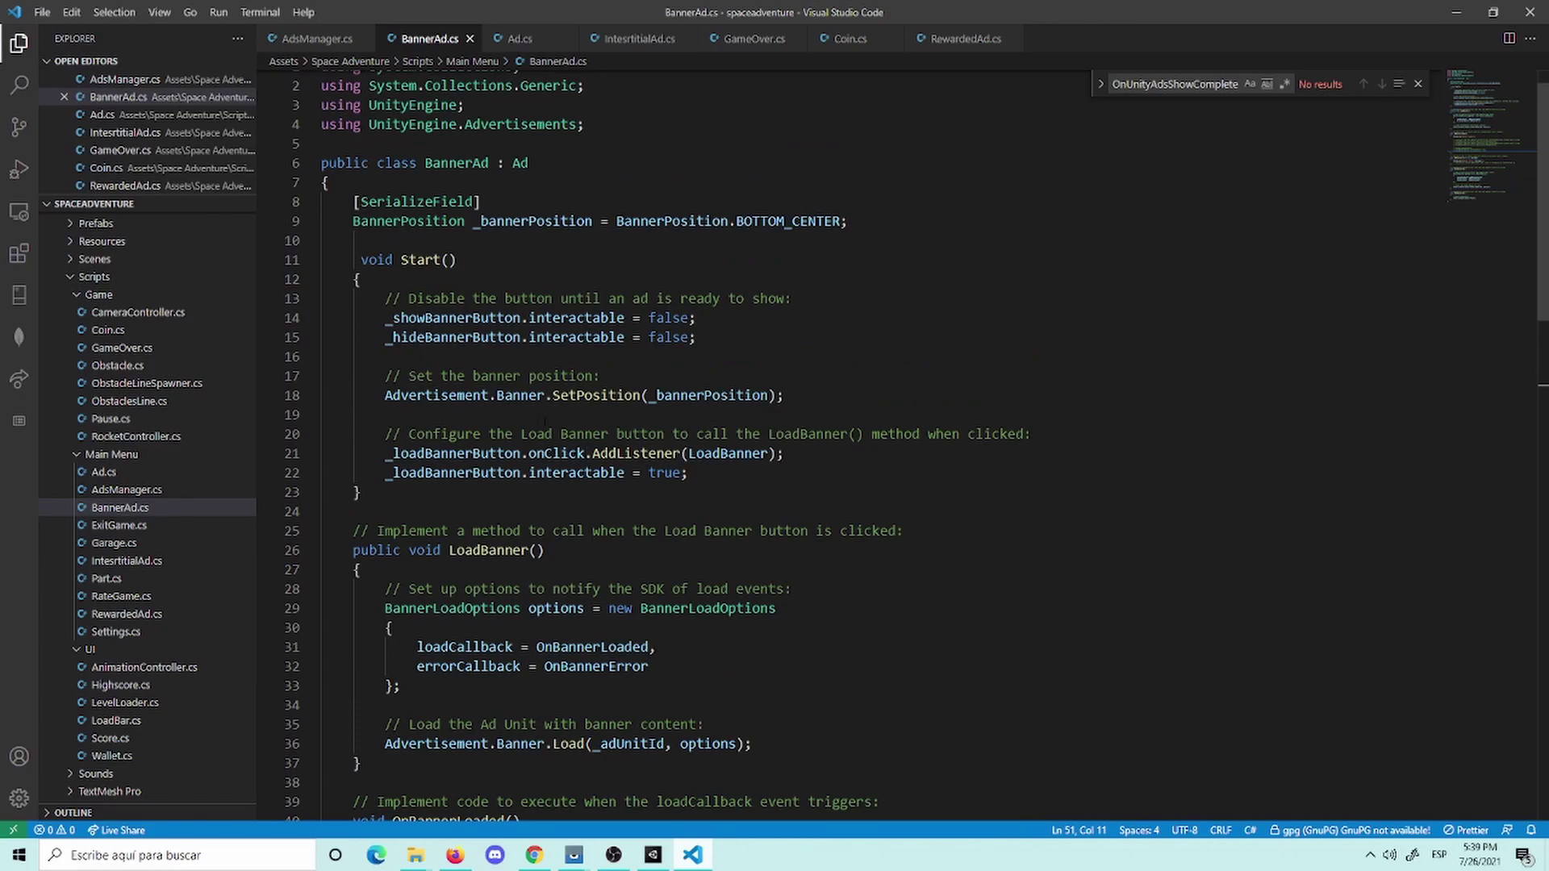
click(390, 318)
text(//)
key(Down)
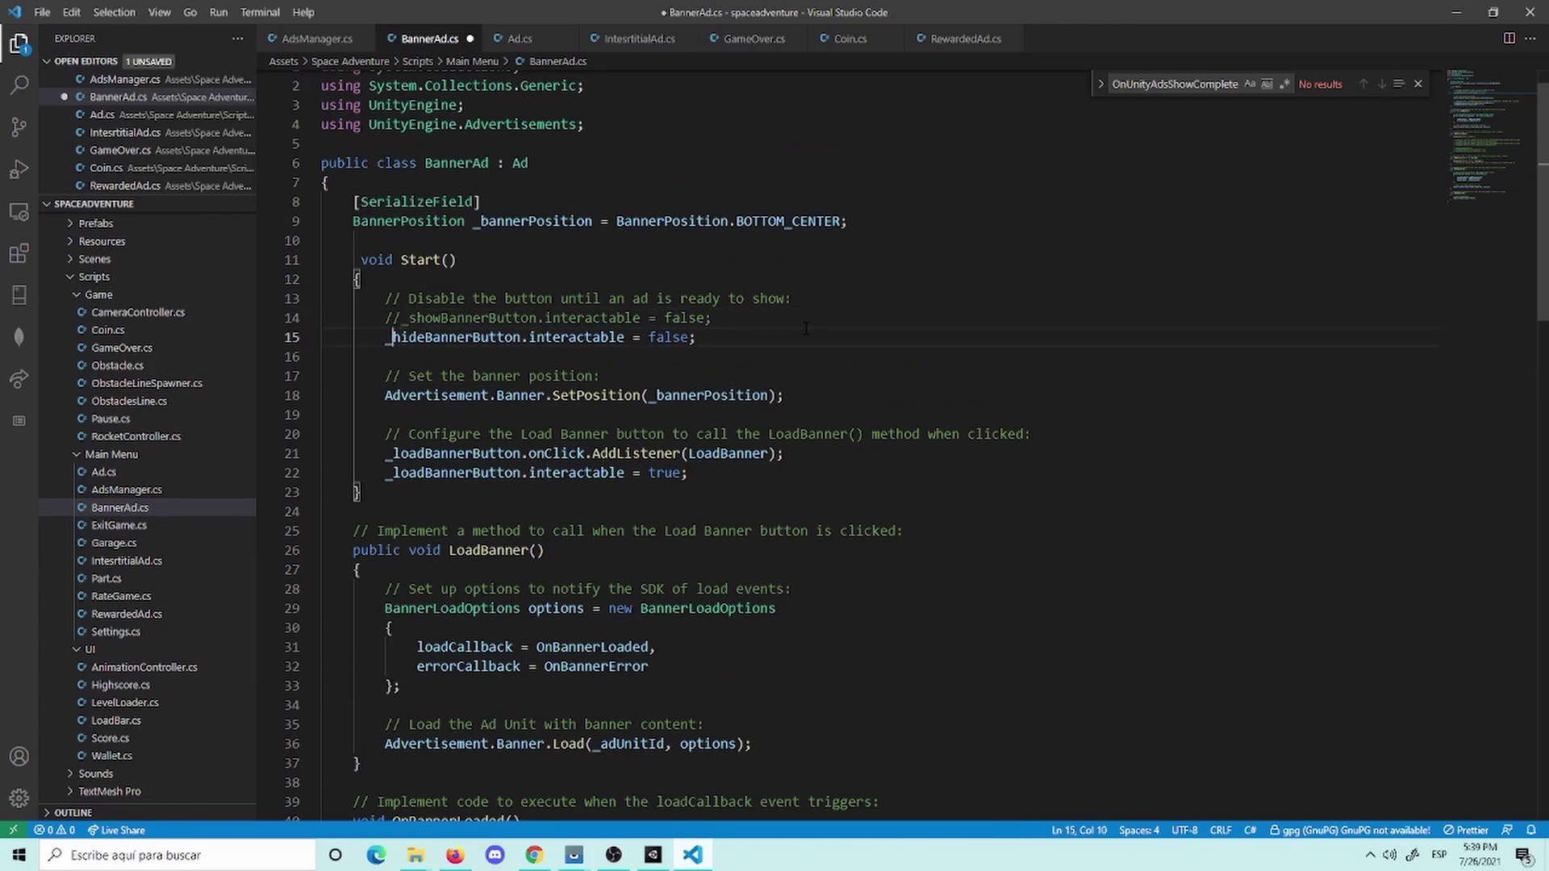
key(Home)
text(//)
key(Down)
key(Down)
key(Down)
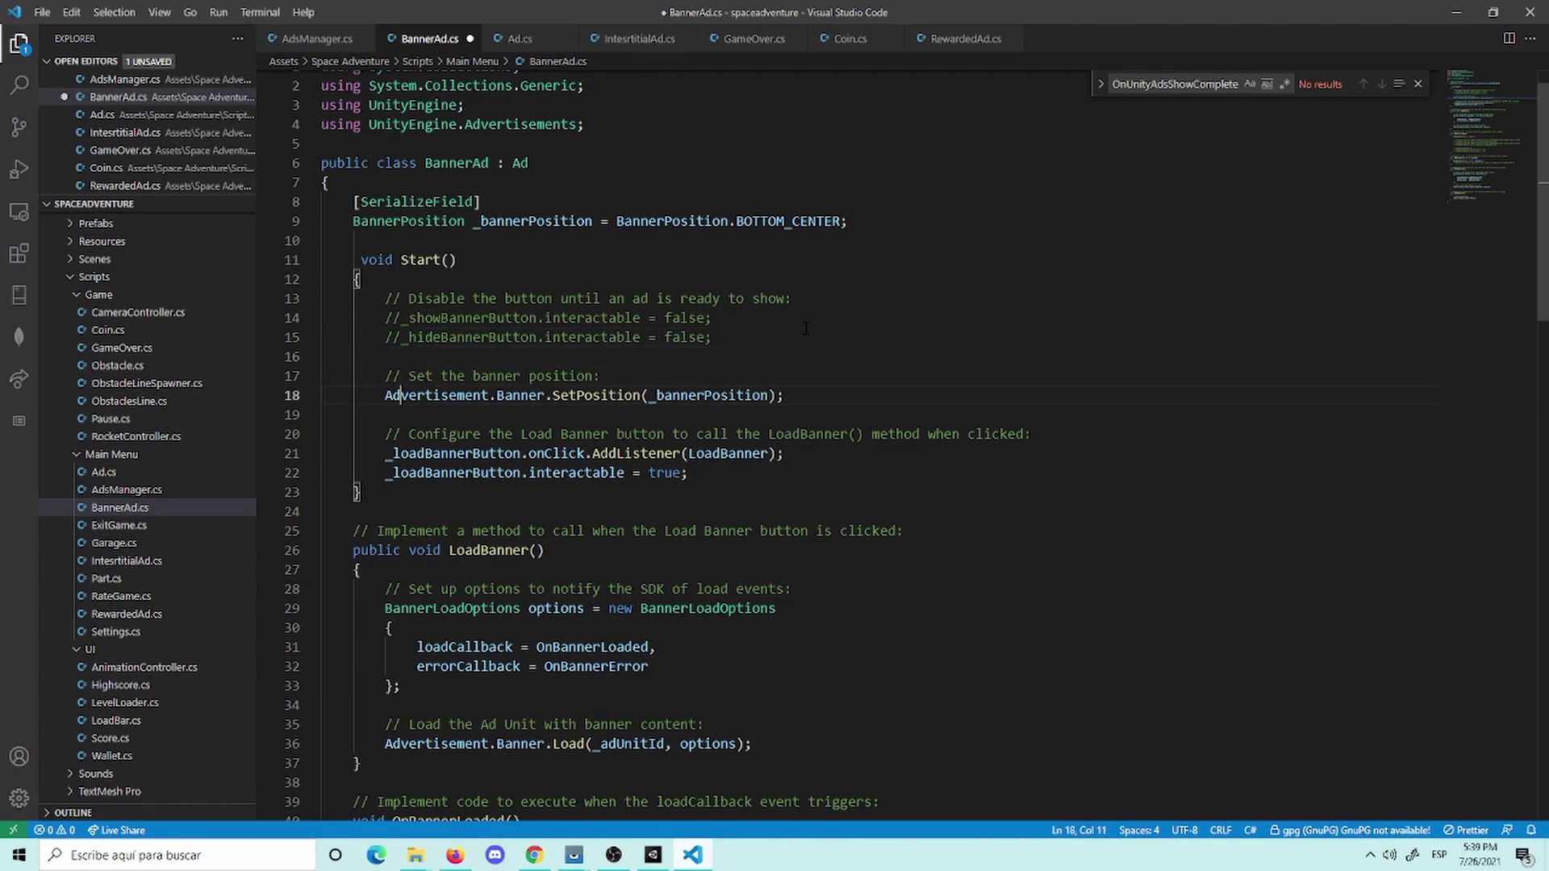
key(Down)
key(Down)
key(Down)
key(Left)
key(Left)
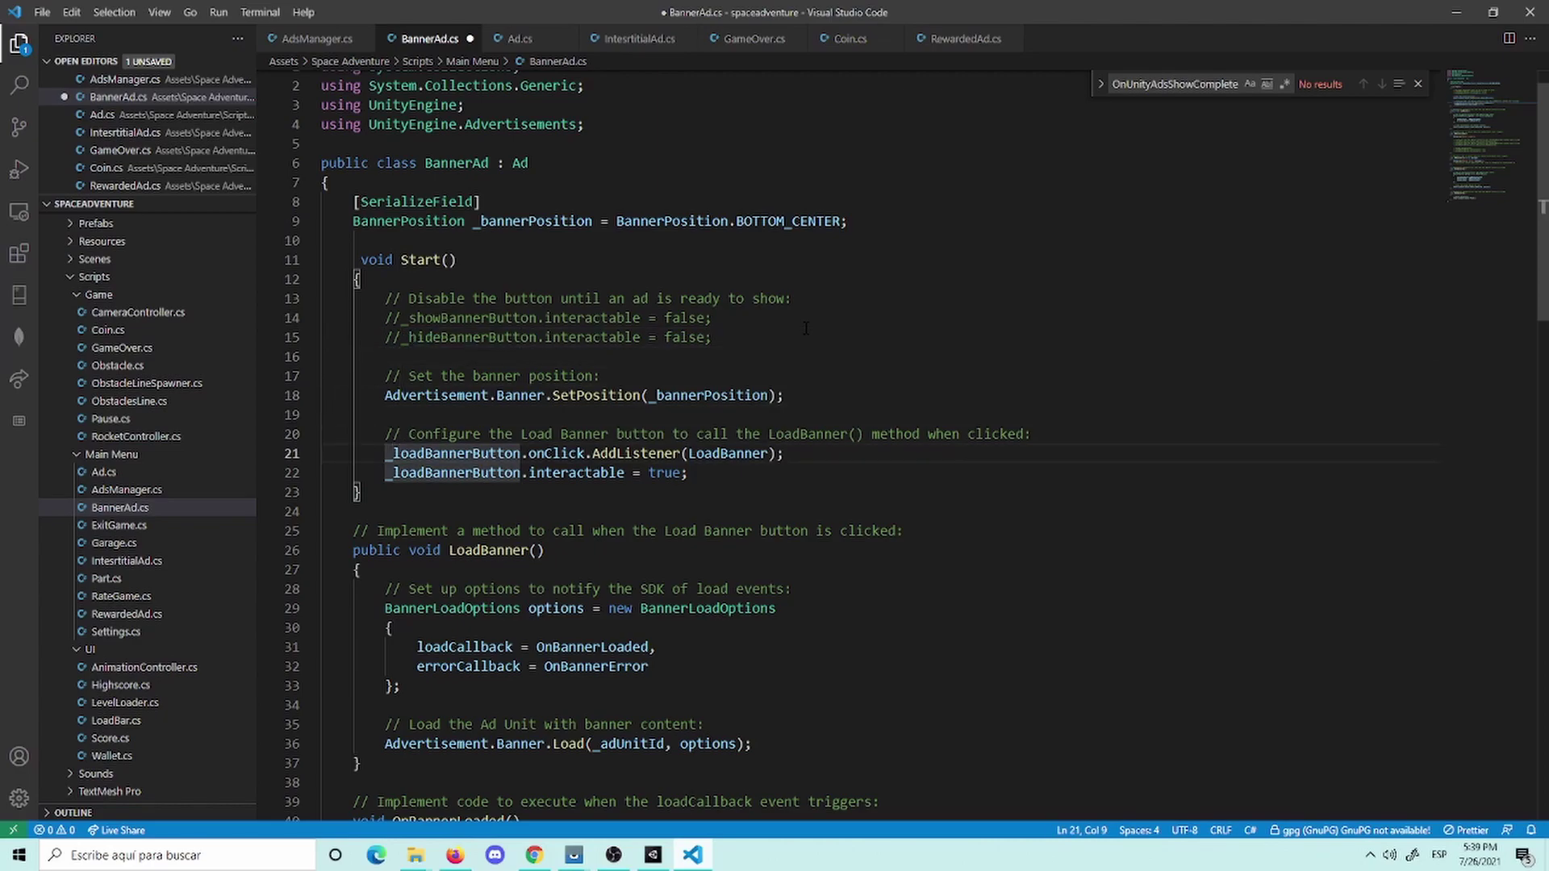
text(//)
key(Down)
key(Left)
key(Left)
text(/)
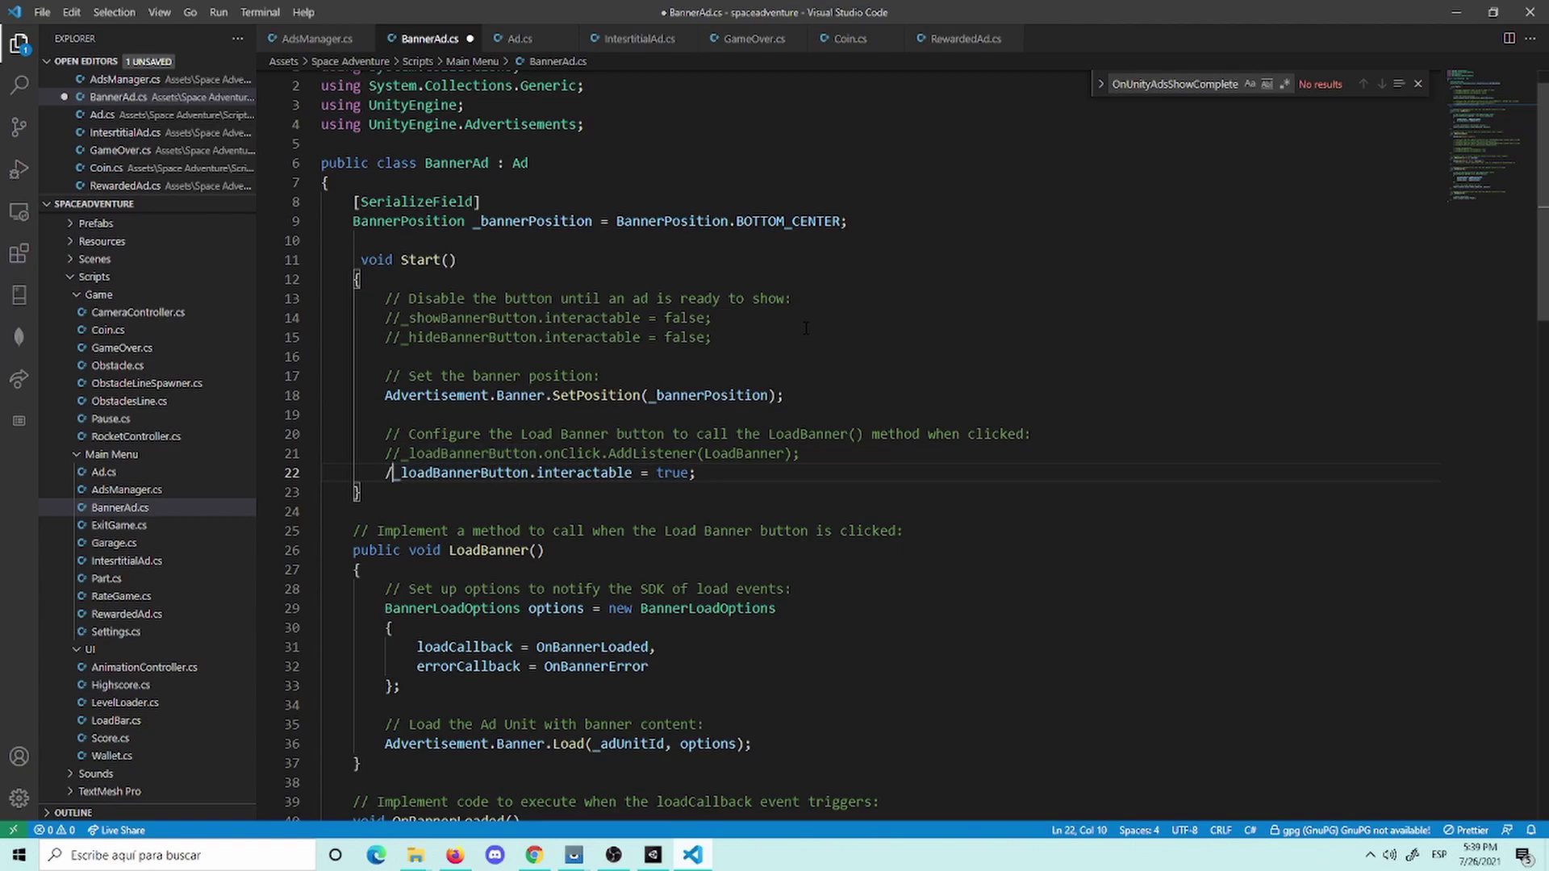
text(/)
key(ctrl+s)
scroll(817, 369, up, 1)
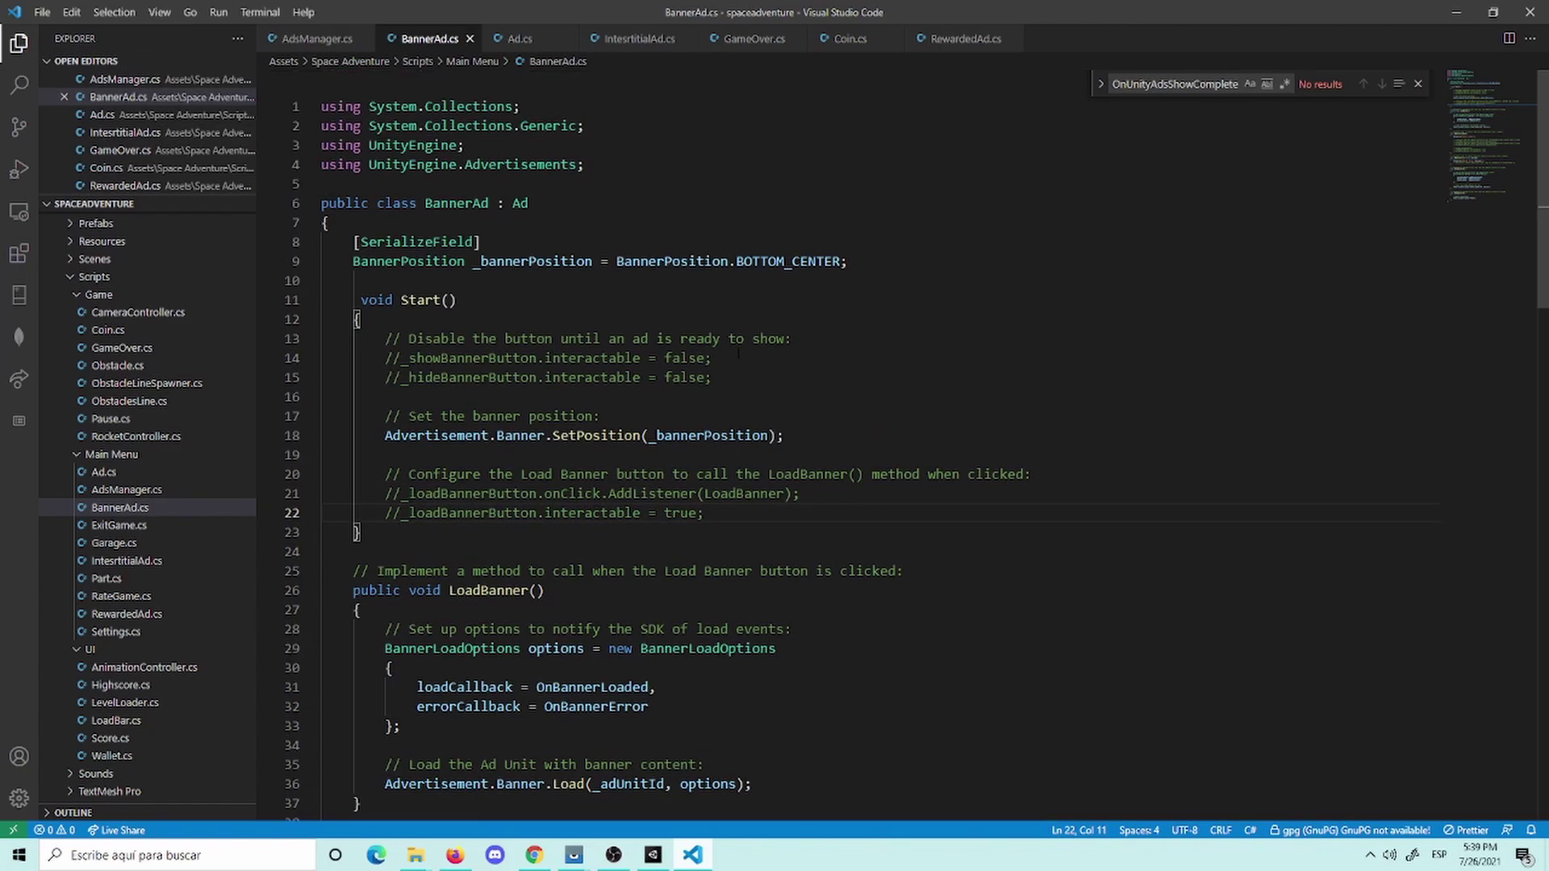
scroll(667, 307, down, 1)
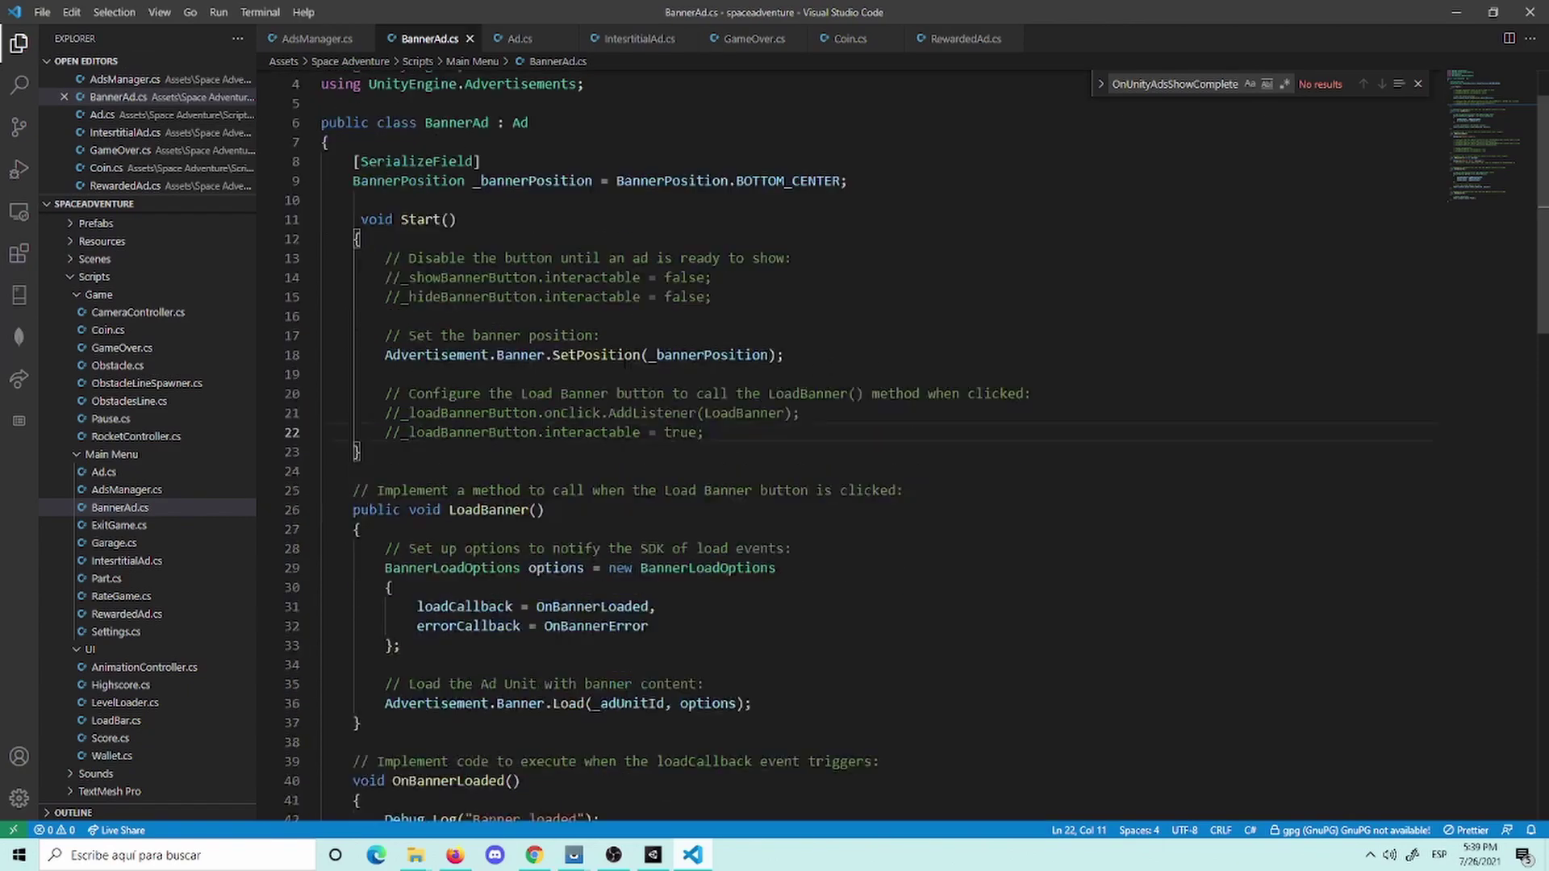
scroll(666, 307, down, 3)
scroll(666, 306, down, 3)
scroll(564, 319, up, 3)
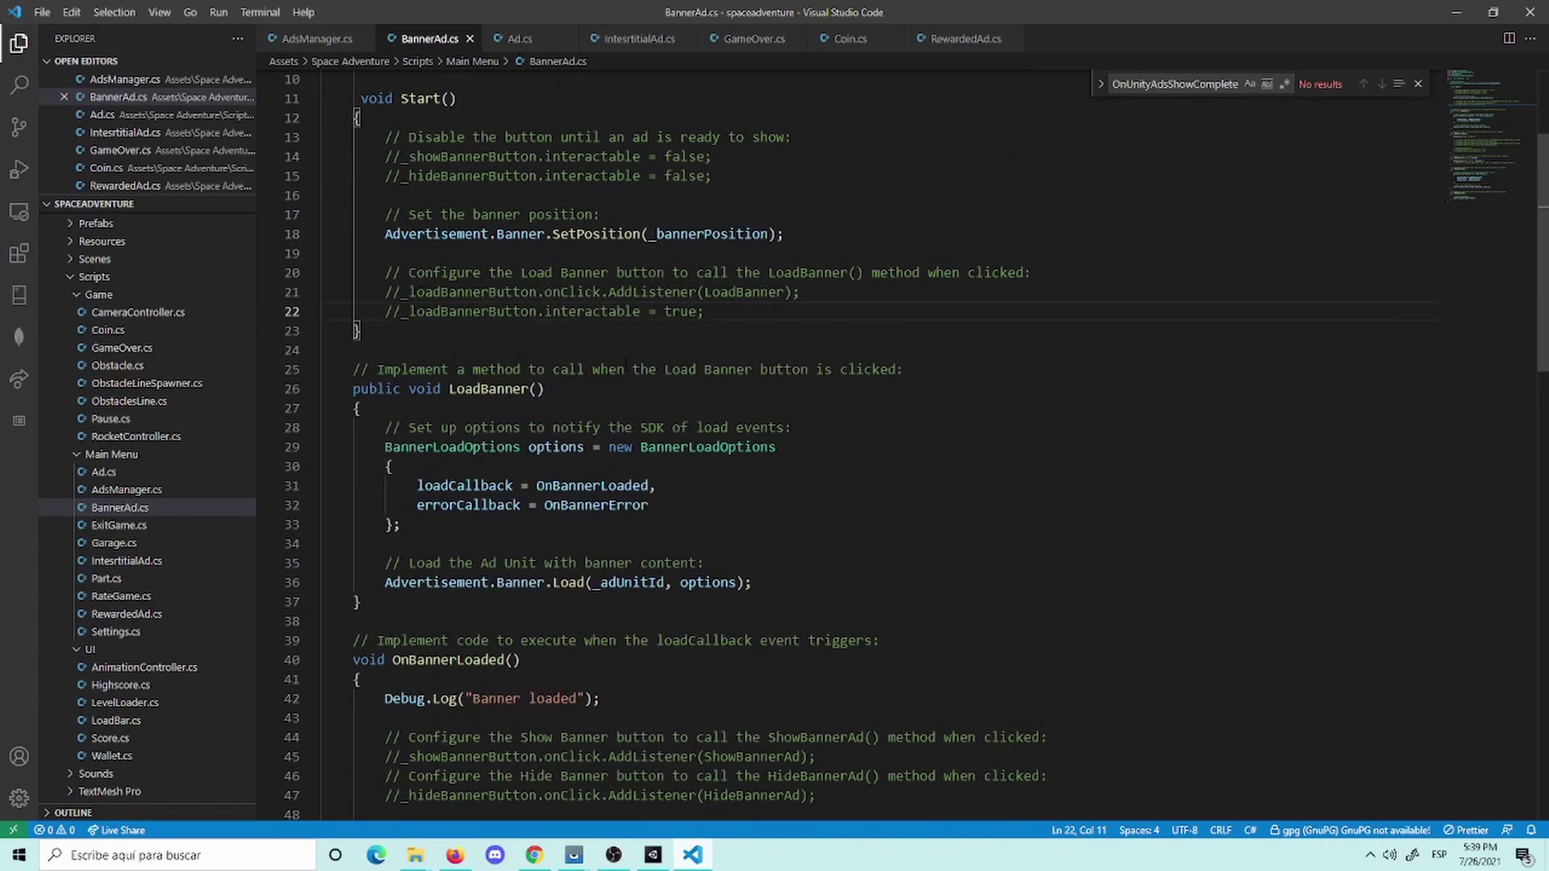
key(alt+Tab)
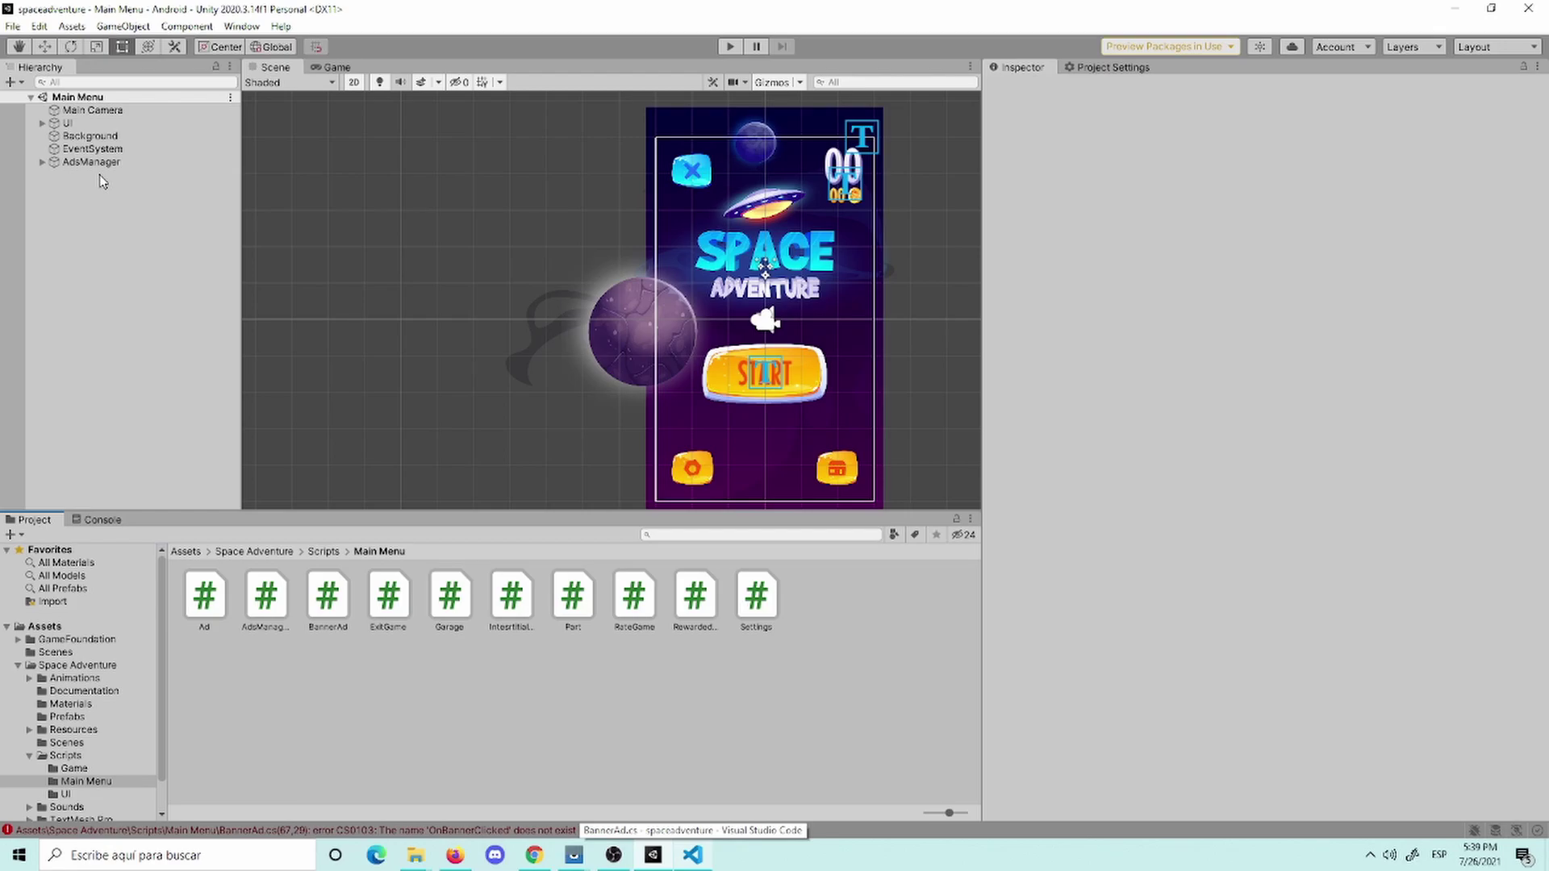
Step: Create an empty child object named BannerAd under AdsManager
click(50, 164)
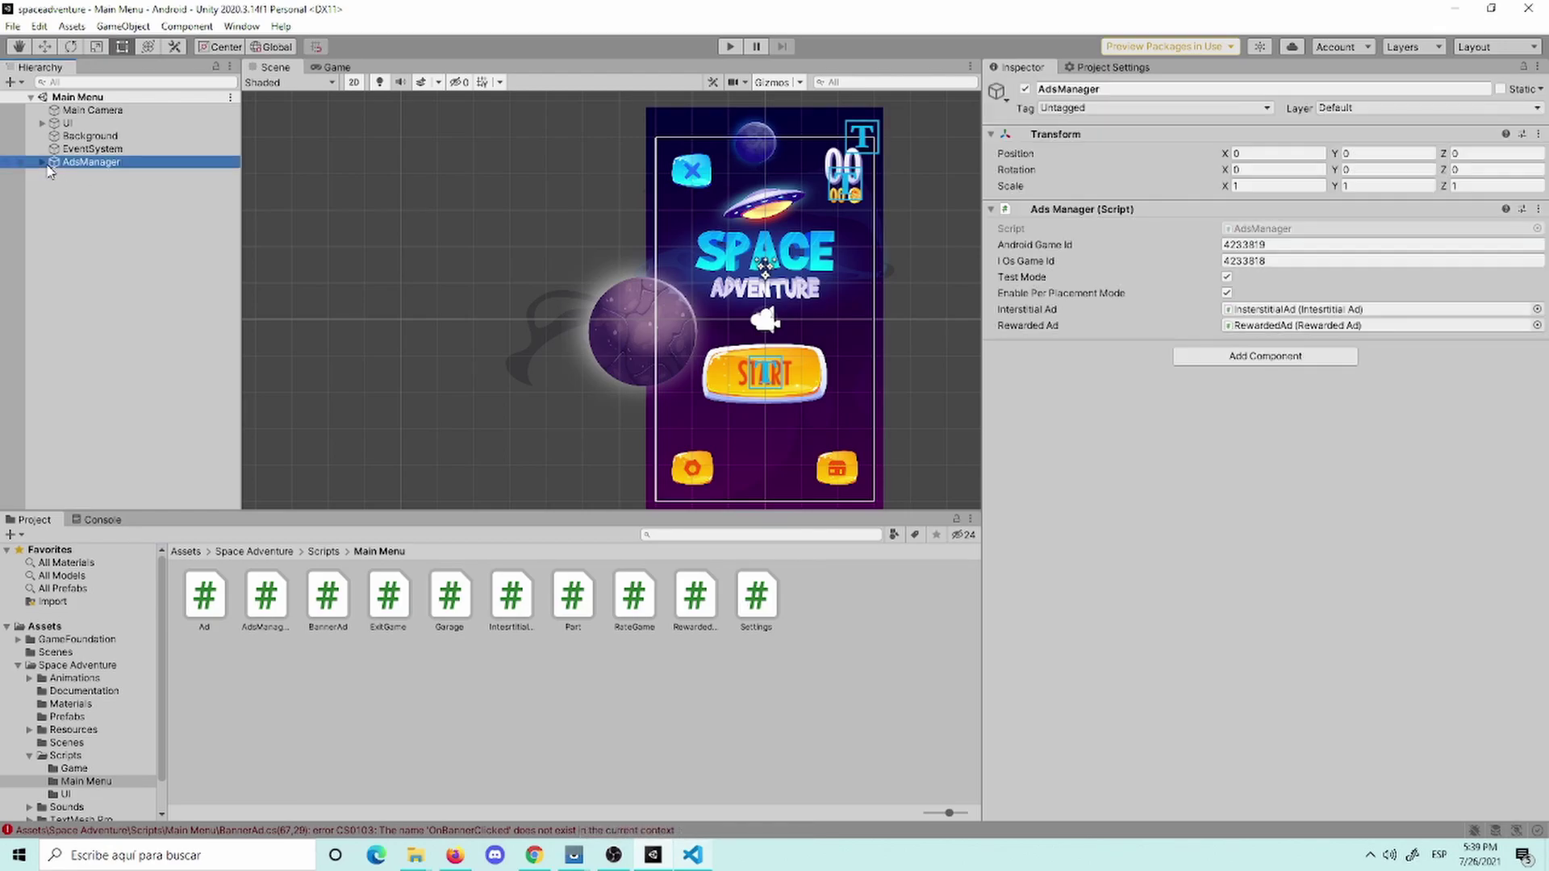
click(42, 163)
right_click(76, 162)
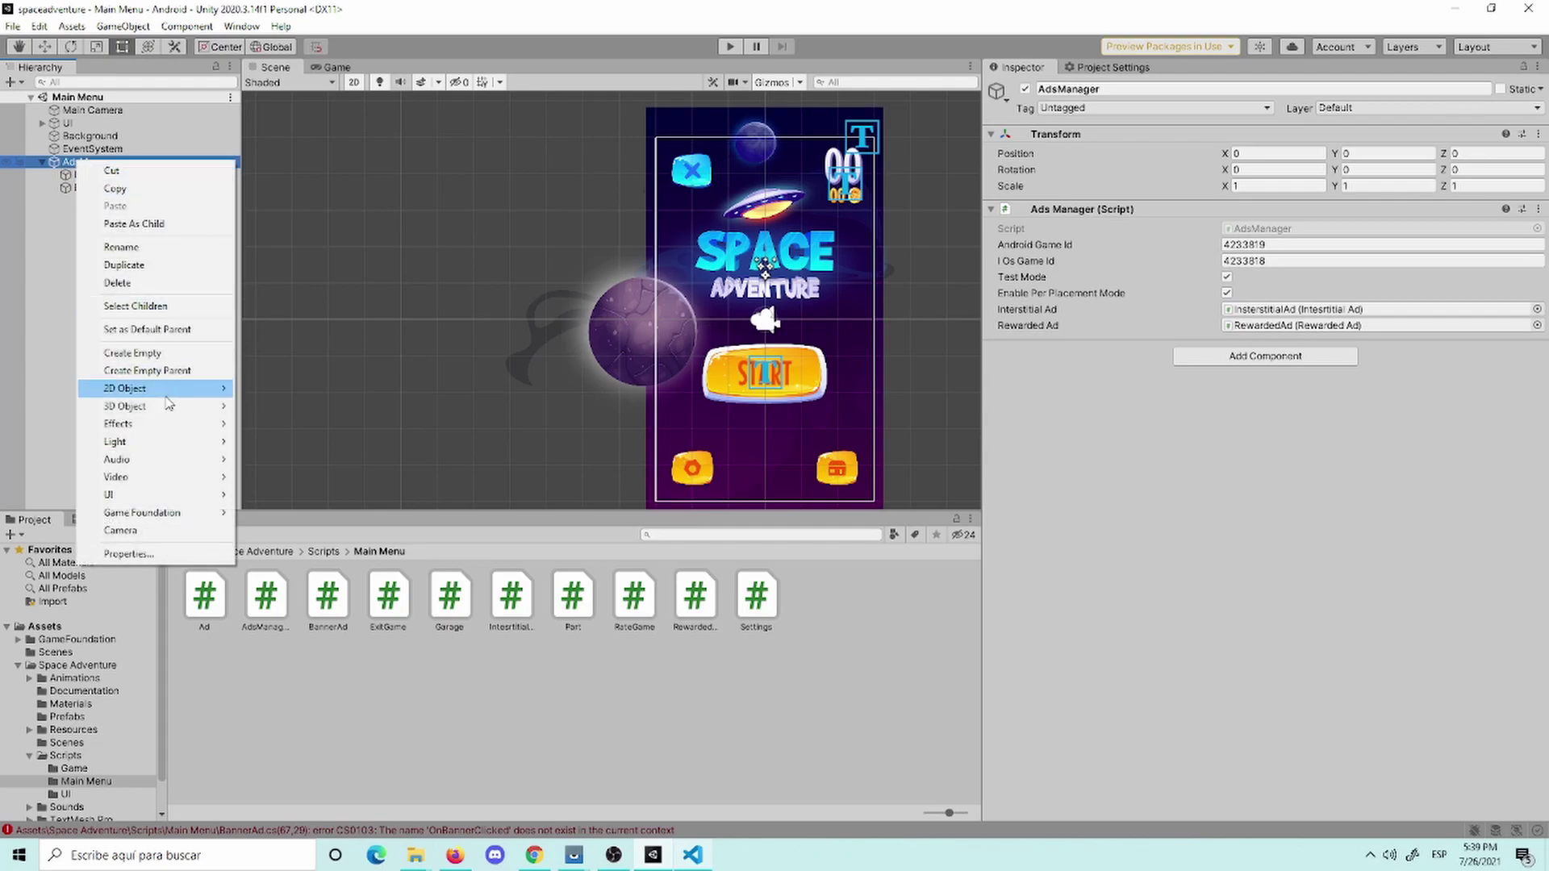
click(181, 359)
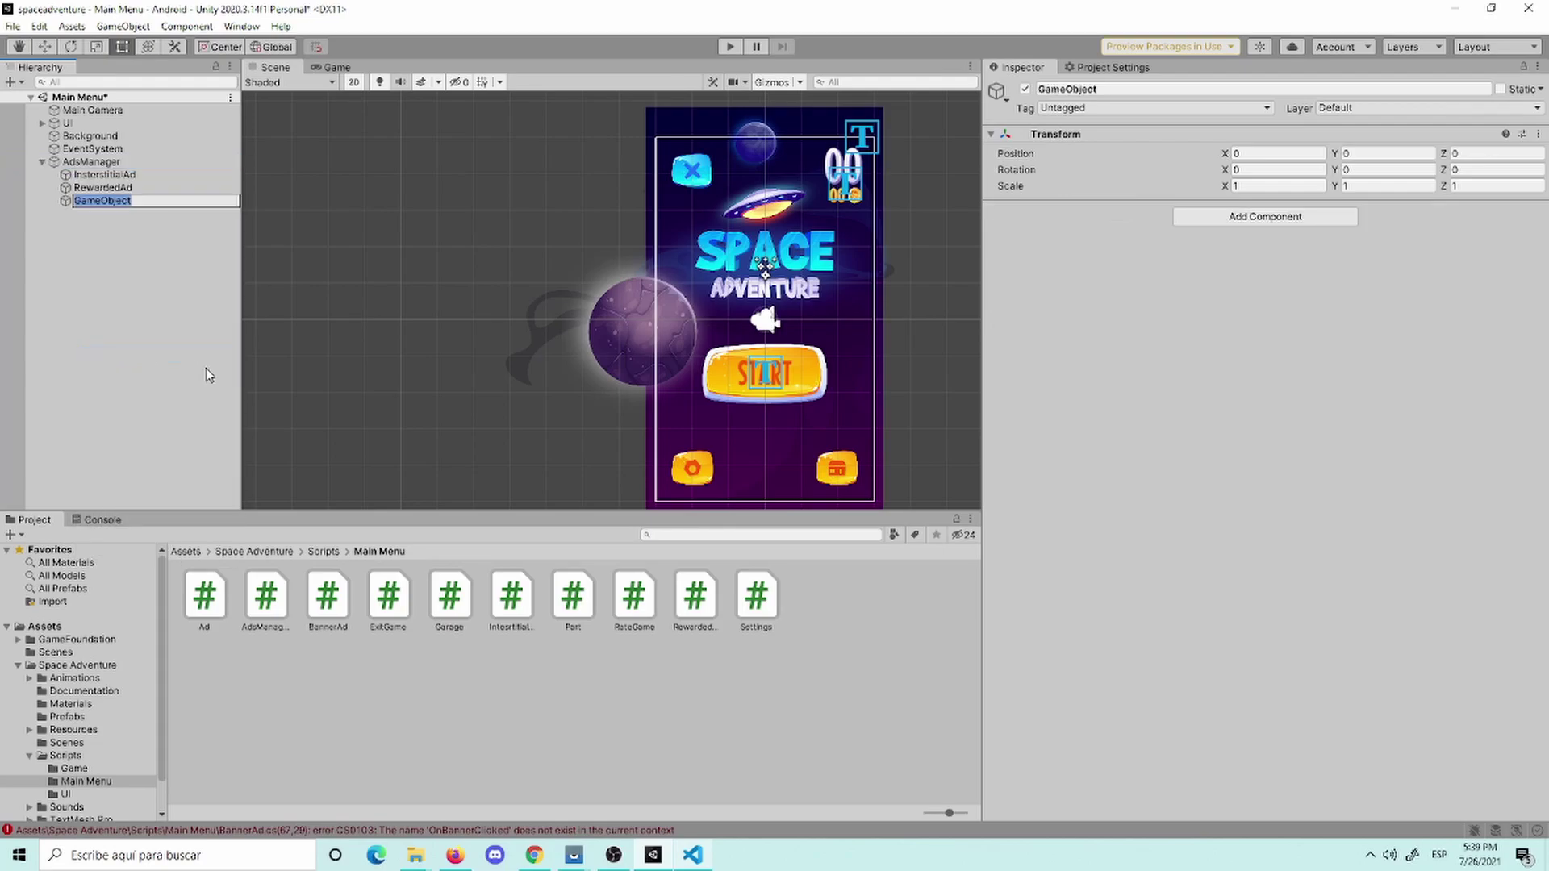
text(BannerAd)
key(Return)
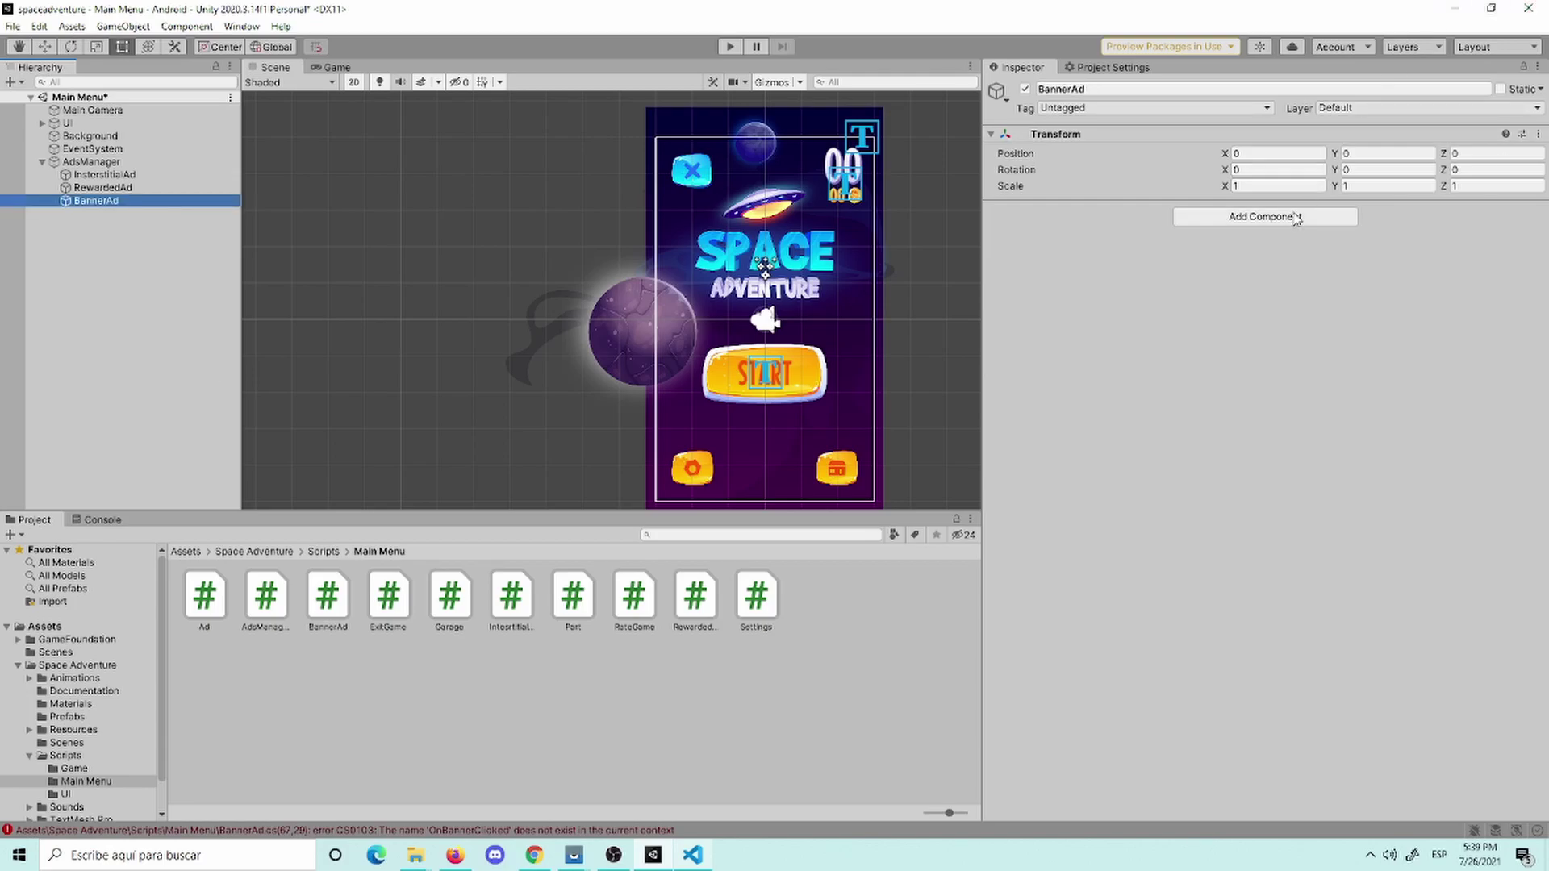
Step: Add the Banner Ad script, save the Main Menu scene, and open the OnBannerHidden Console error
click(1295, 218)
text(banner)
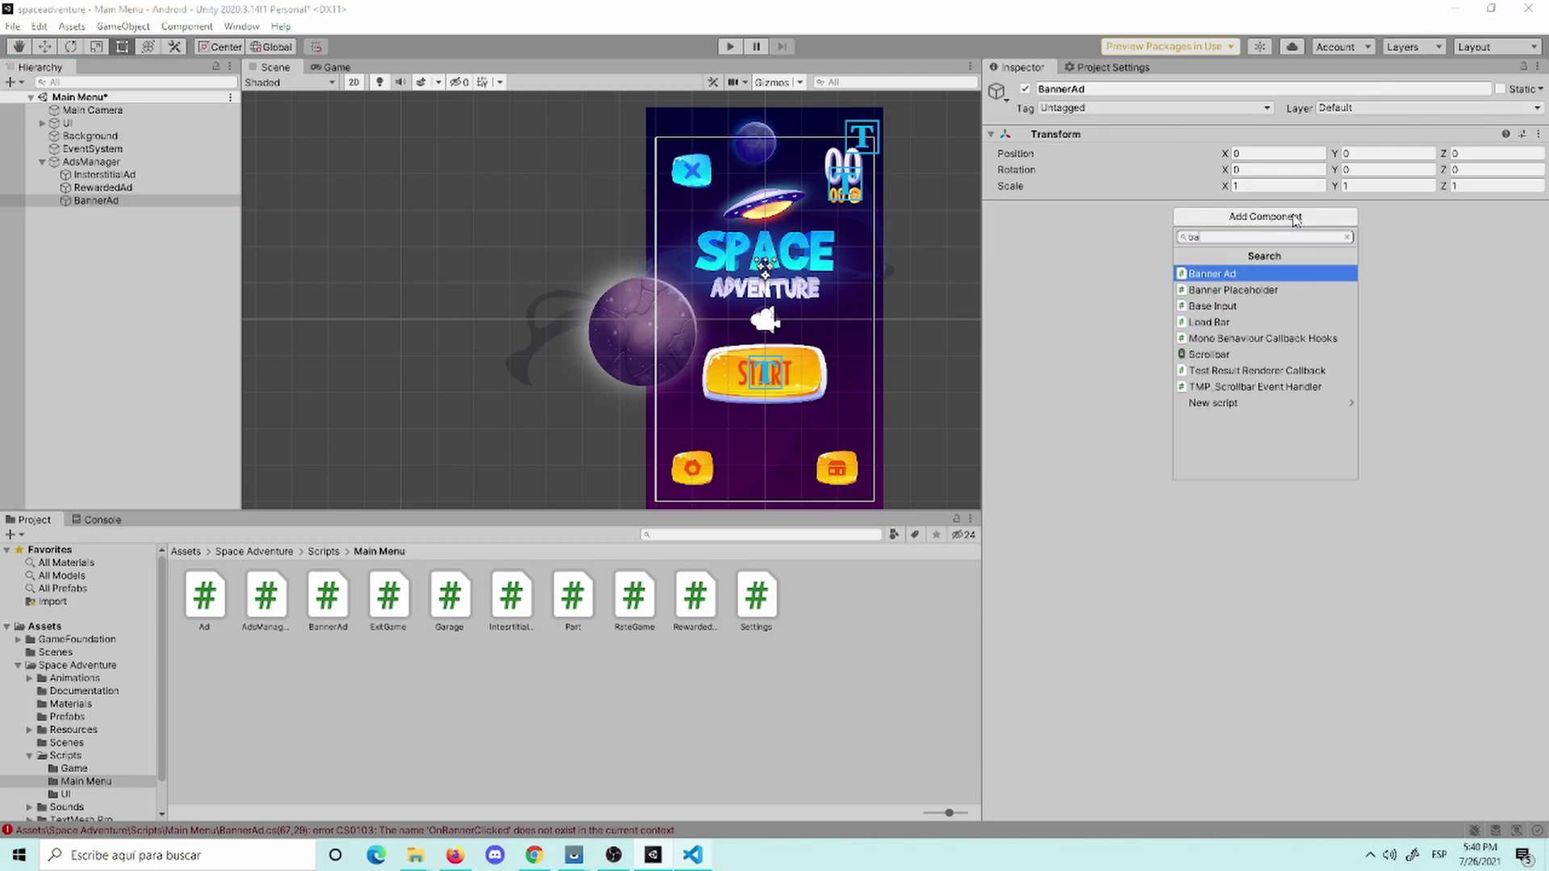
key(Return)
key(ctrl+s)
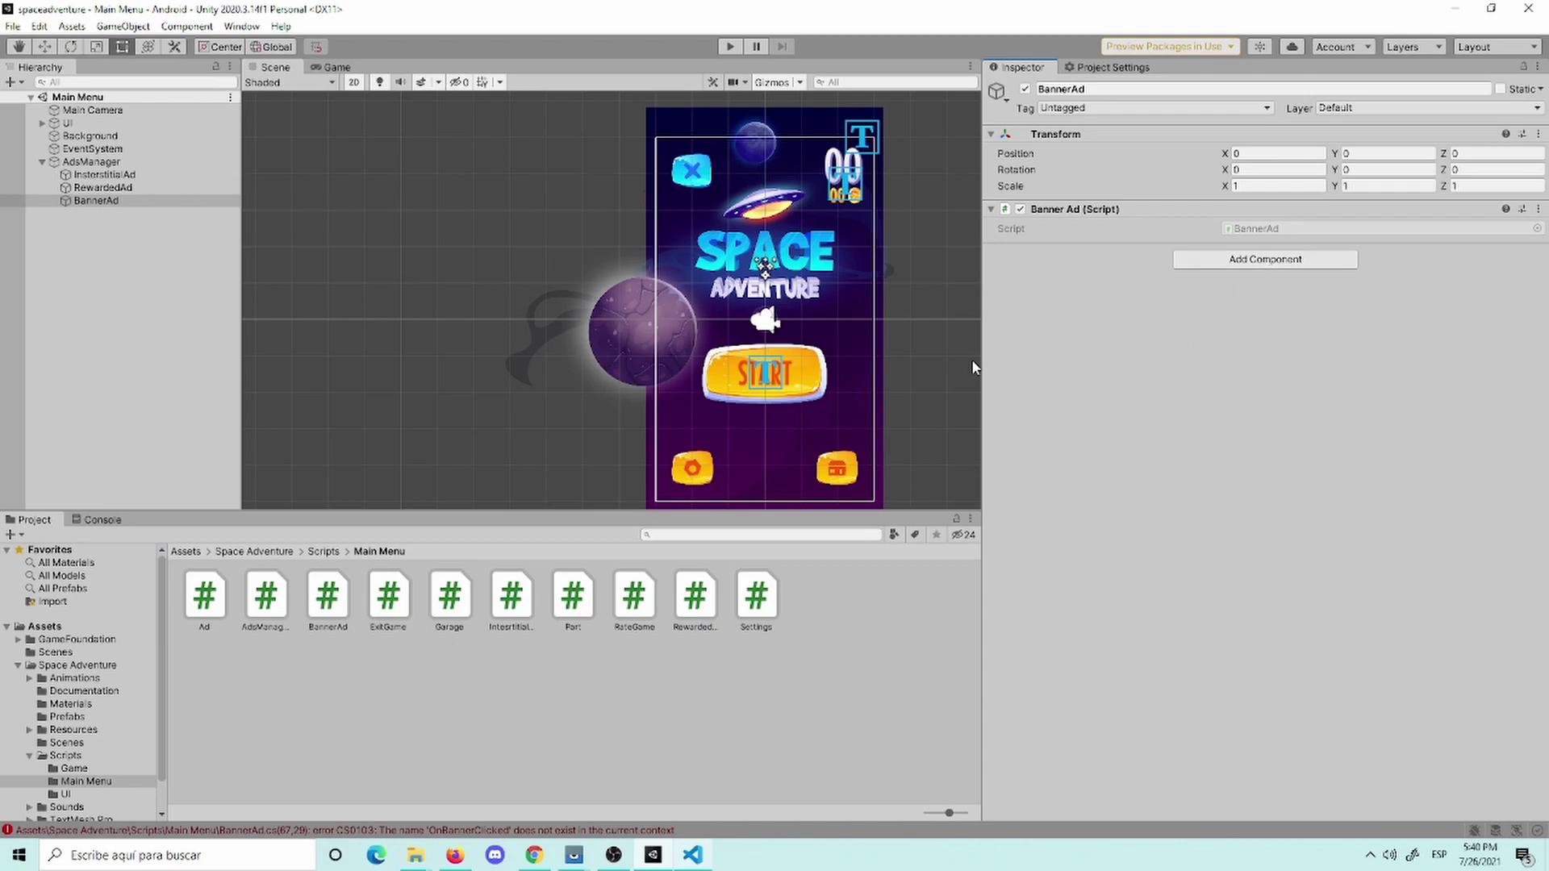
click(419, 831)
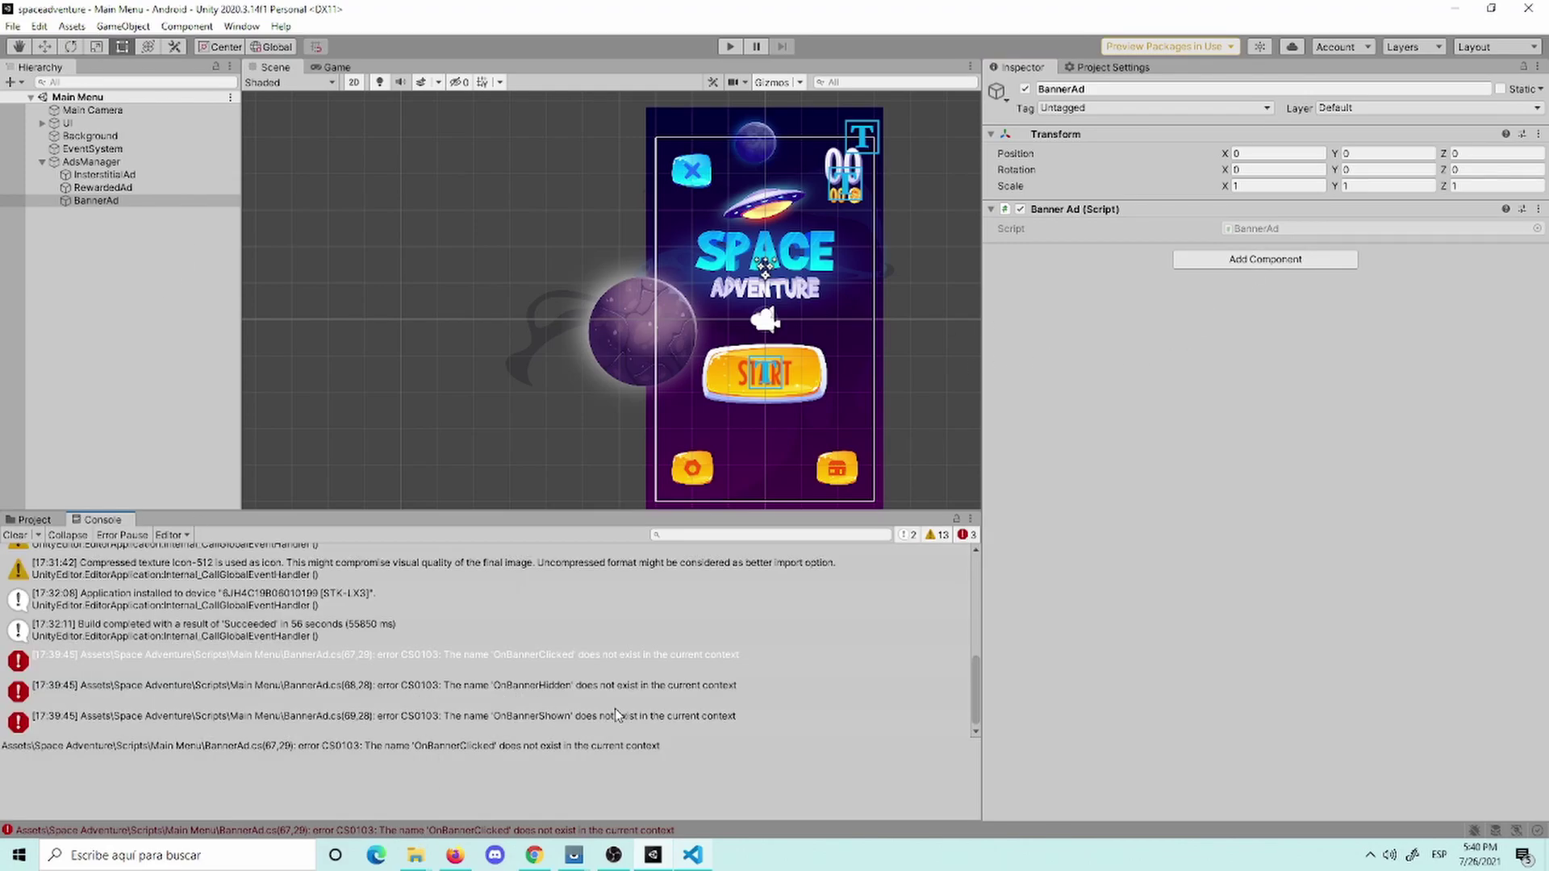
double_click(650, 691)
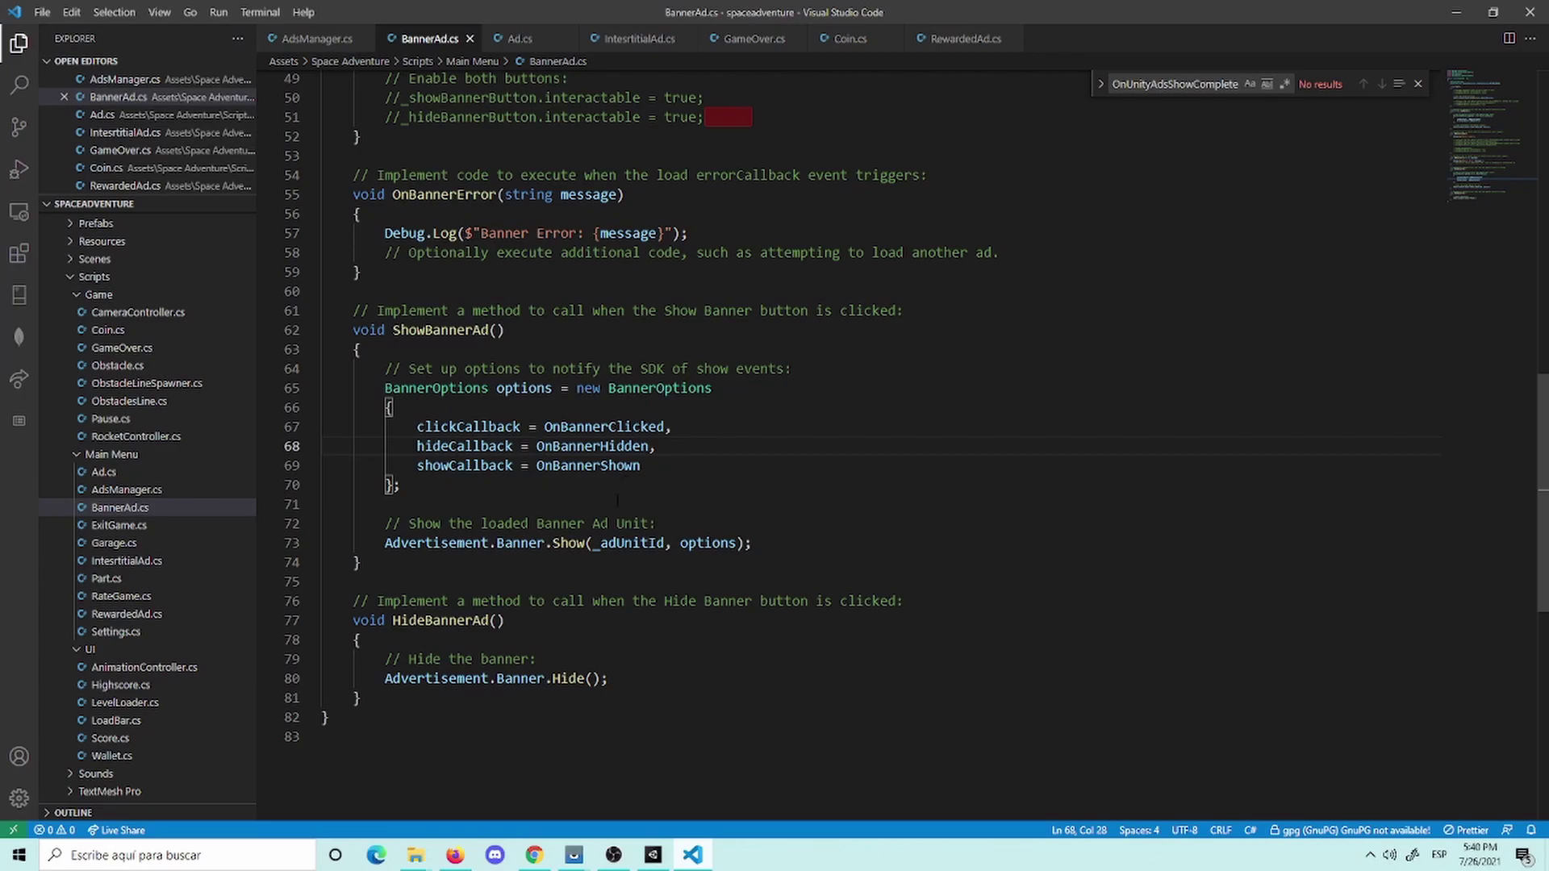
Step: Restore the // on line 22 of BannerAd.cs and save
key(ctrl+z)
text(//)
key(ctrl+s)
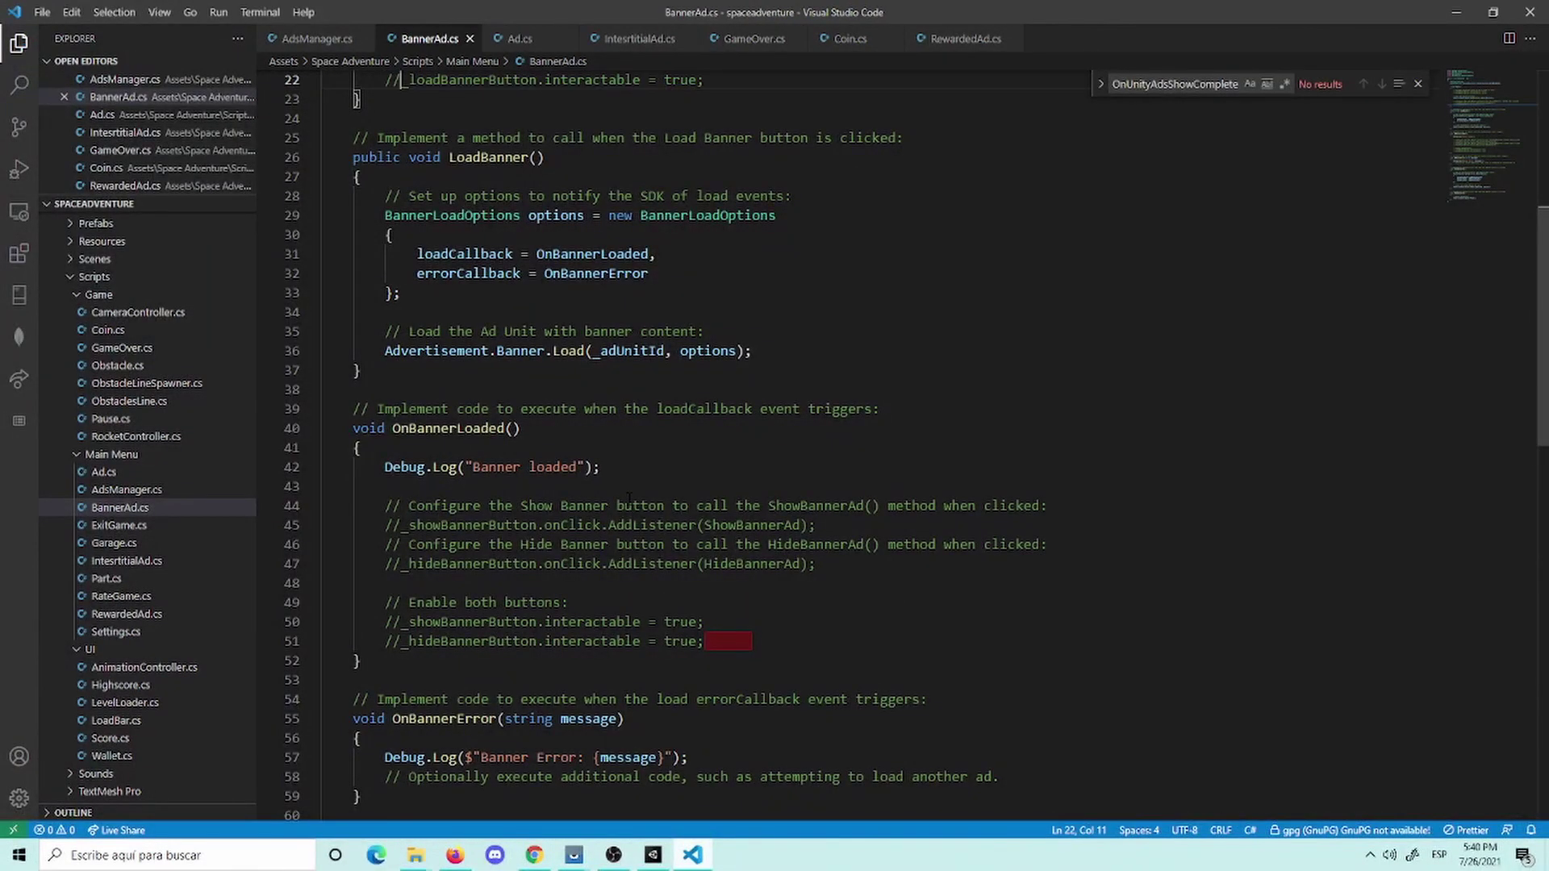
scroll(678, 450, down, 2)
scroll(716, 387, down, 8)
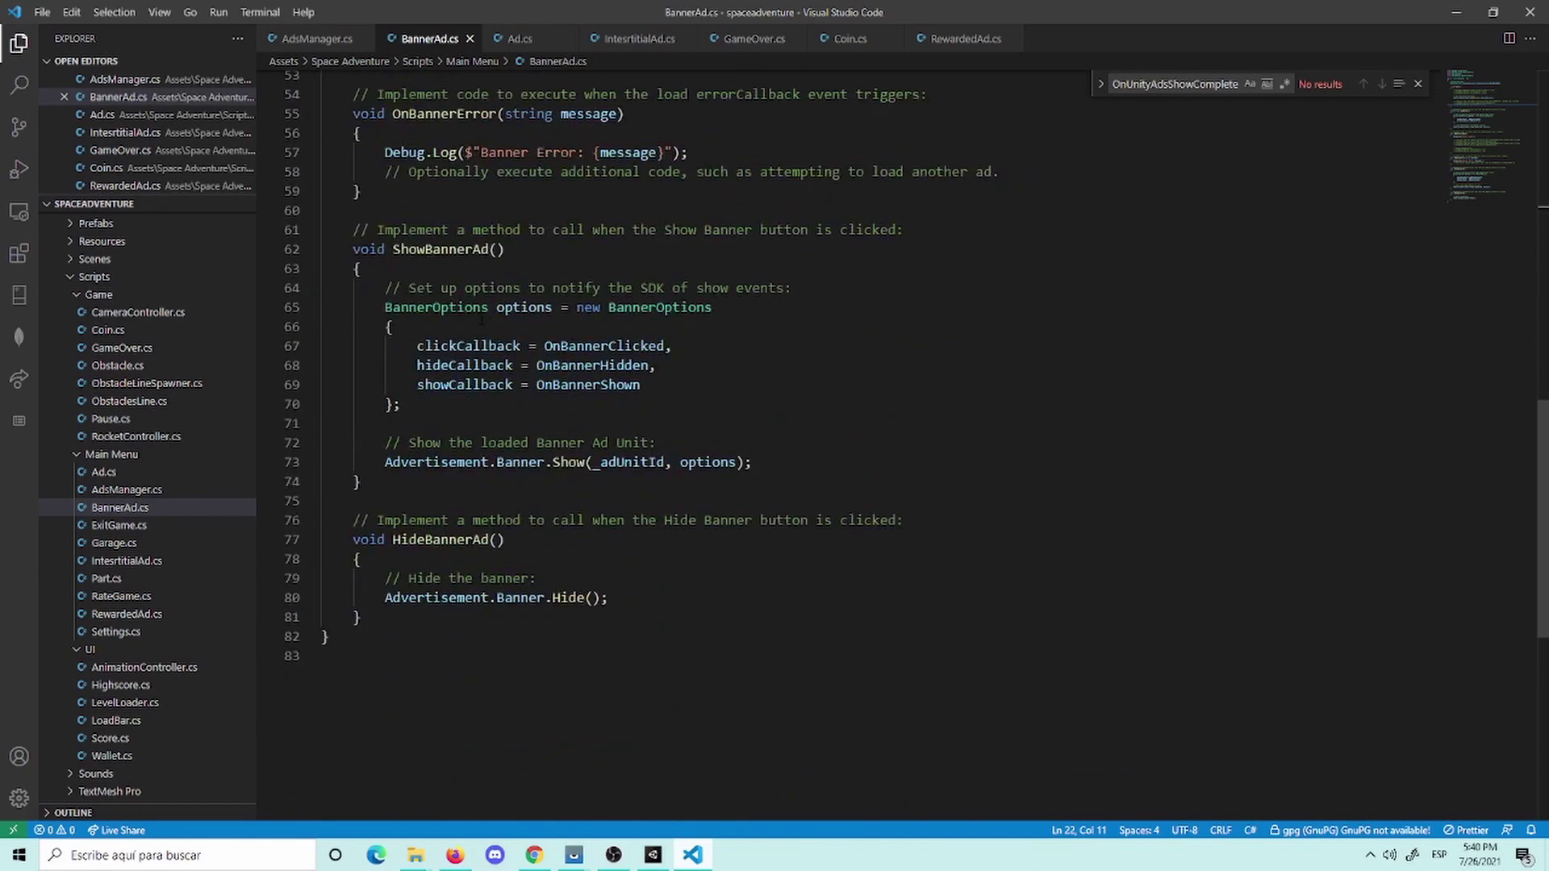
Step: Copy the three empty callback methods from the Unity Ads integration guide
triple_click(476, 307)
click(546, 855)
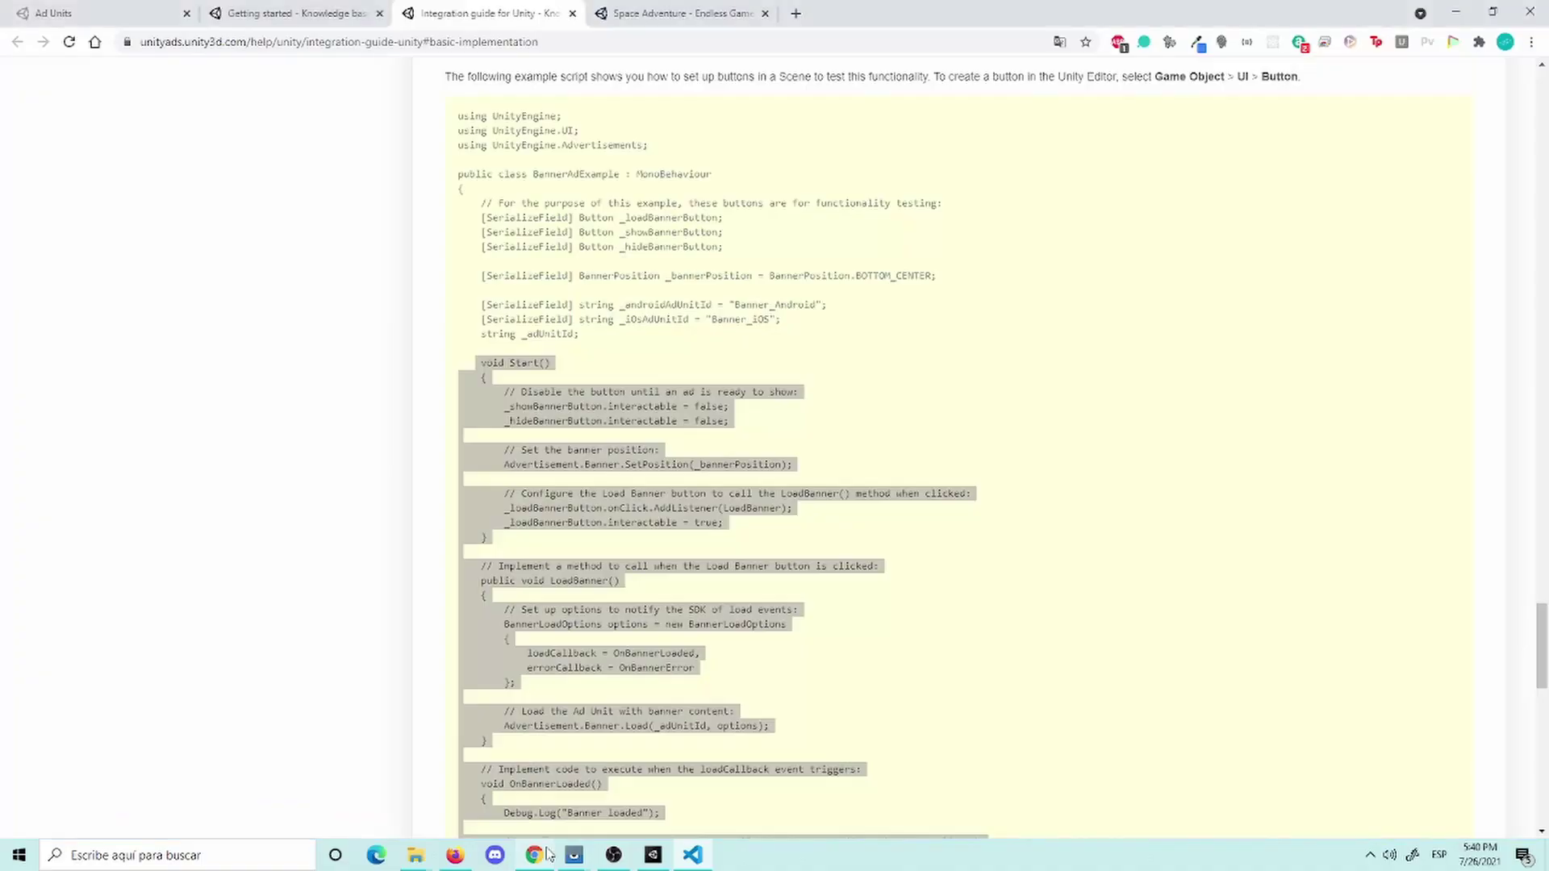
scroll(593, 387, down, 5)
scroll(593, 379, down, 5)
click(594, 376)
scroll(593, 343, up, 4)
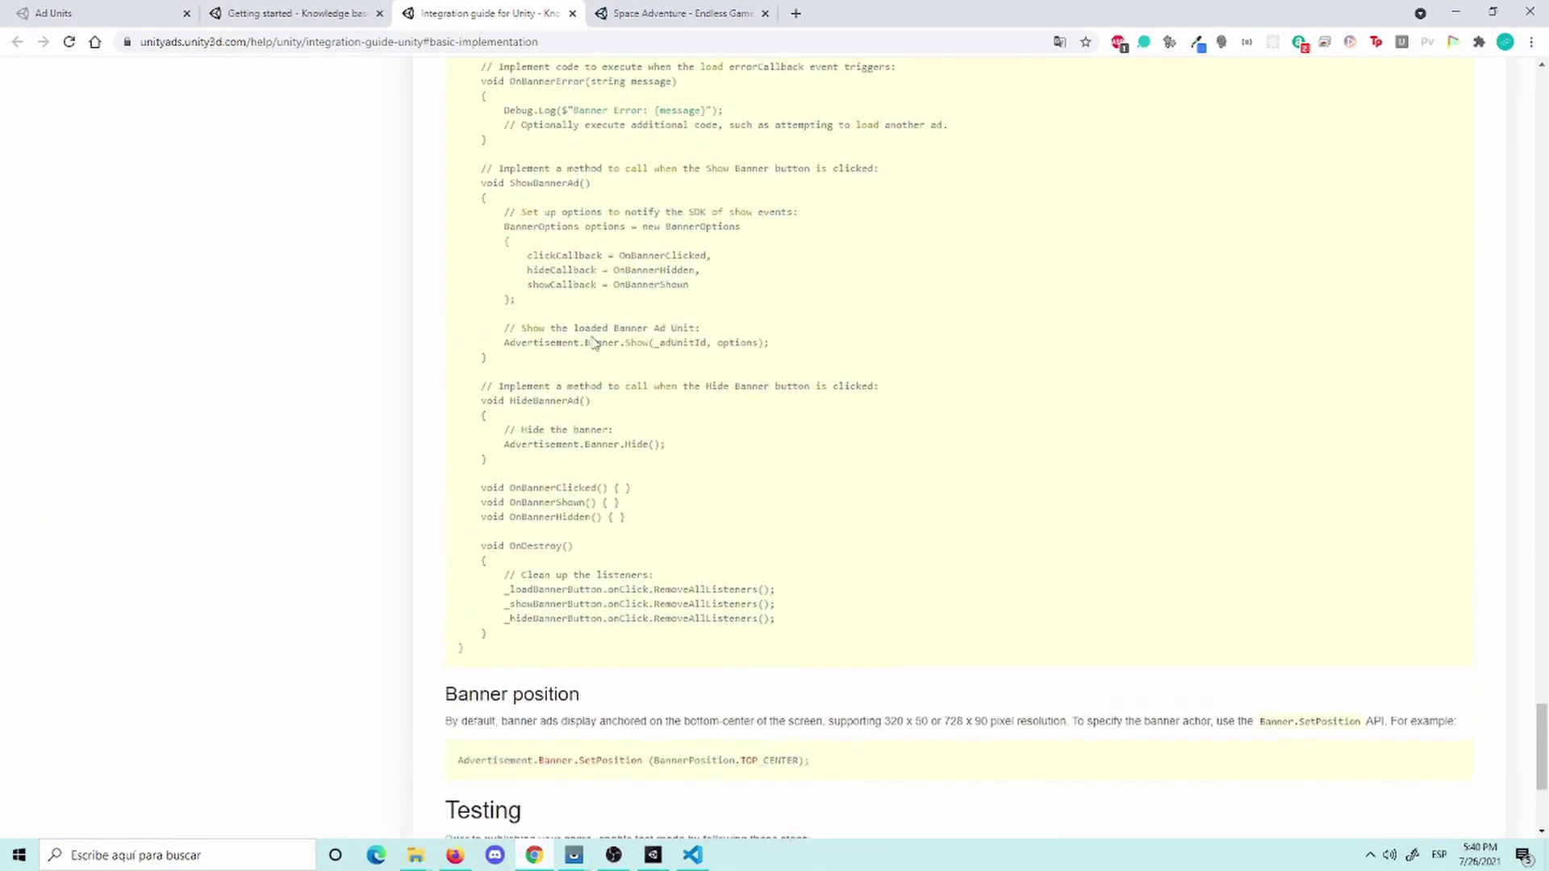
drag(645, 518, 476, 489)
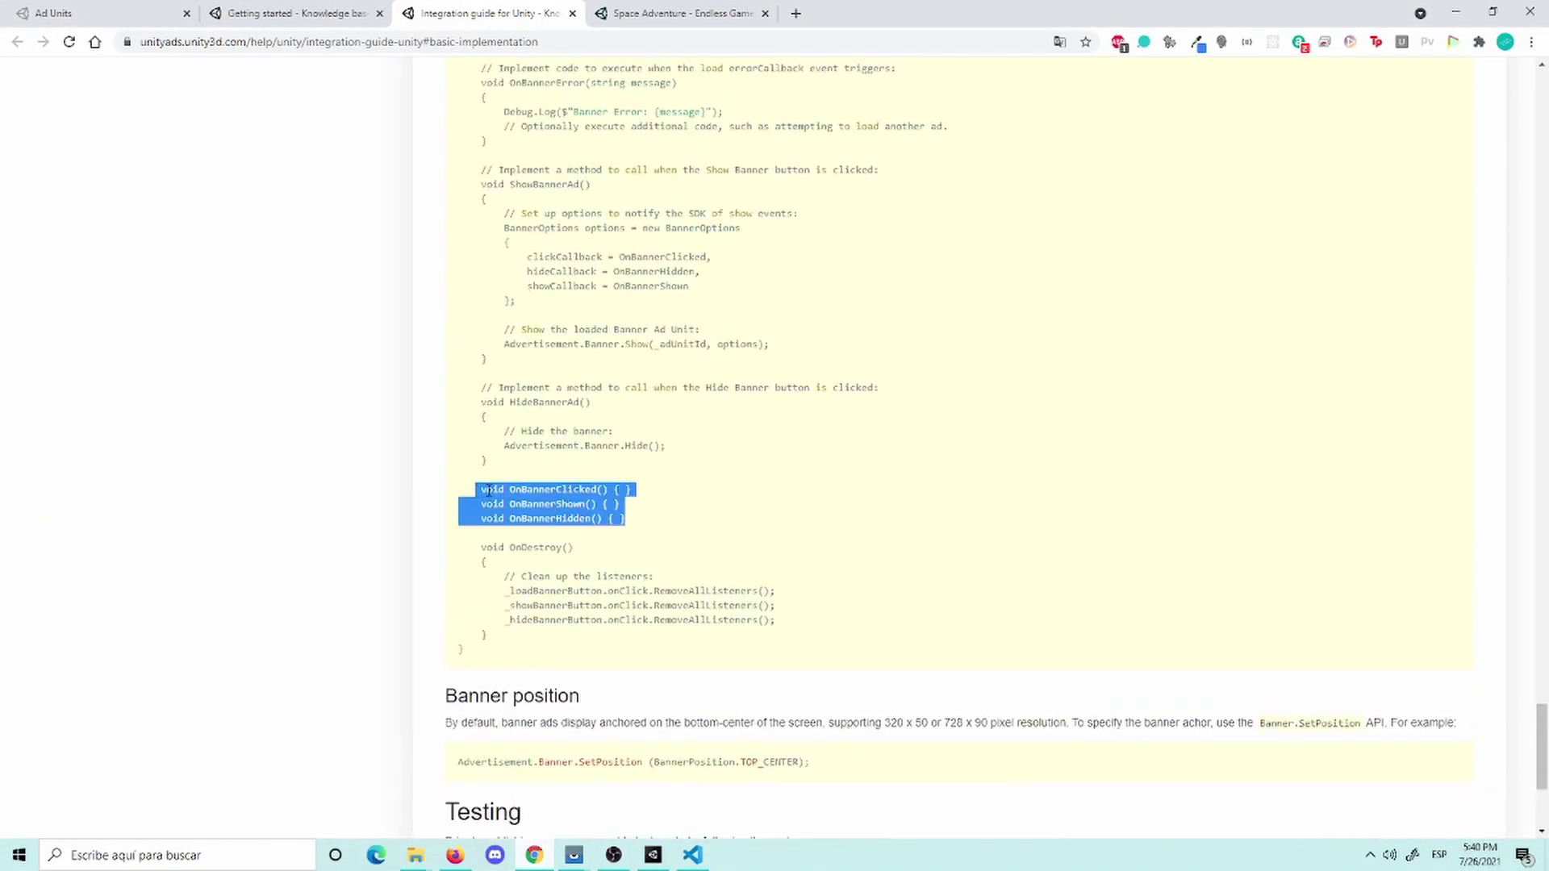
Step: Paste the callback methods below HideBannerAd(), remove the extra leading space, and save
click(692, 855)
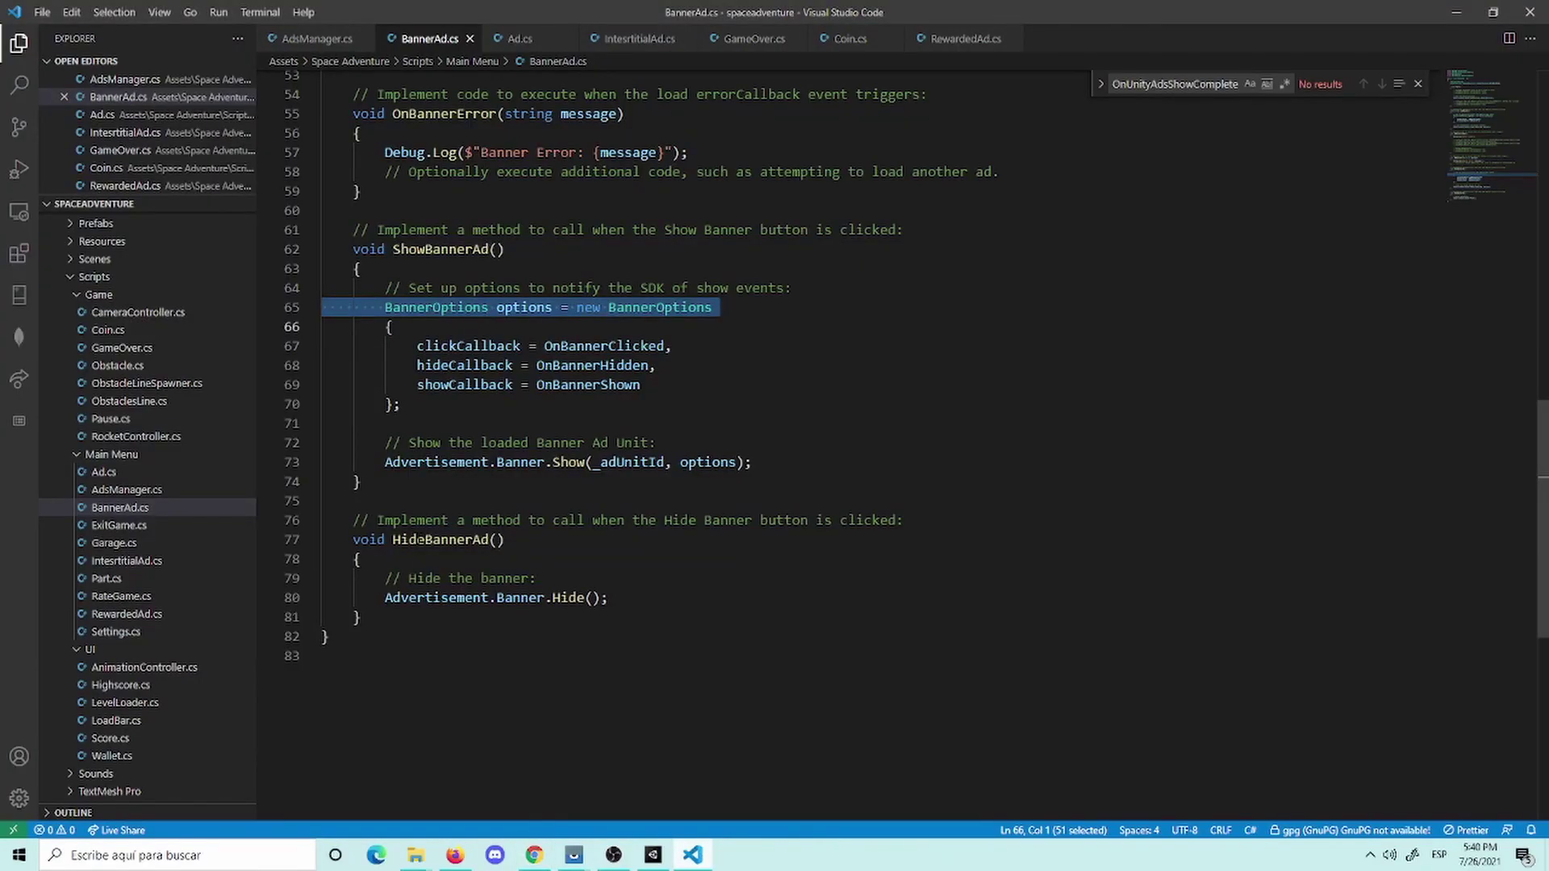
click(363, 616)
key(Return)
key(ctrl+v)
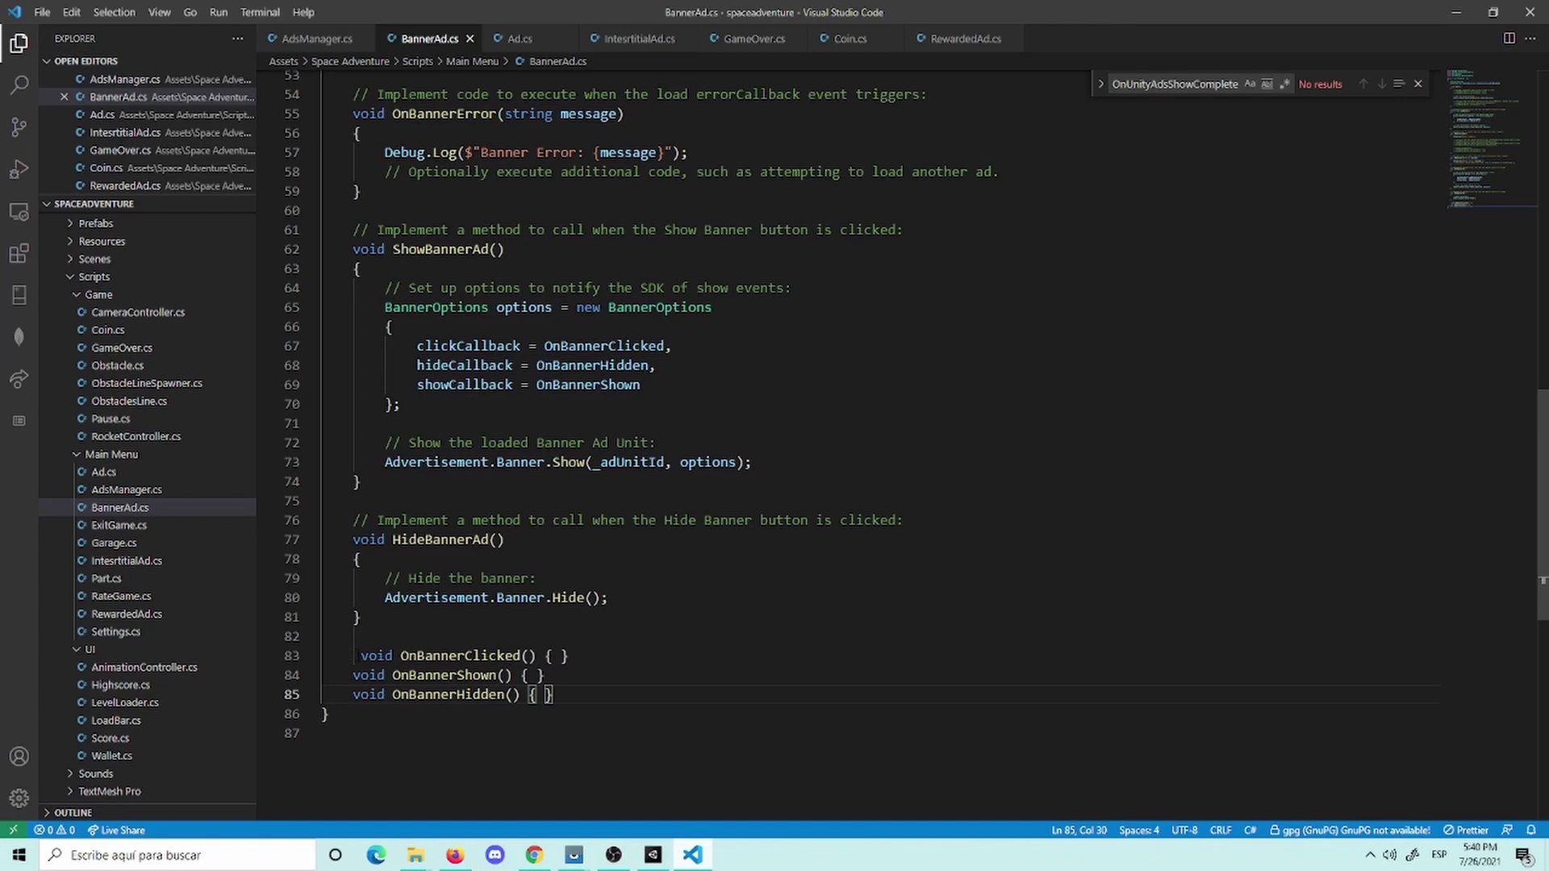
drag(353, 655, 360, 655)
key(BackSpace)
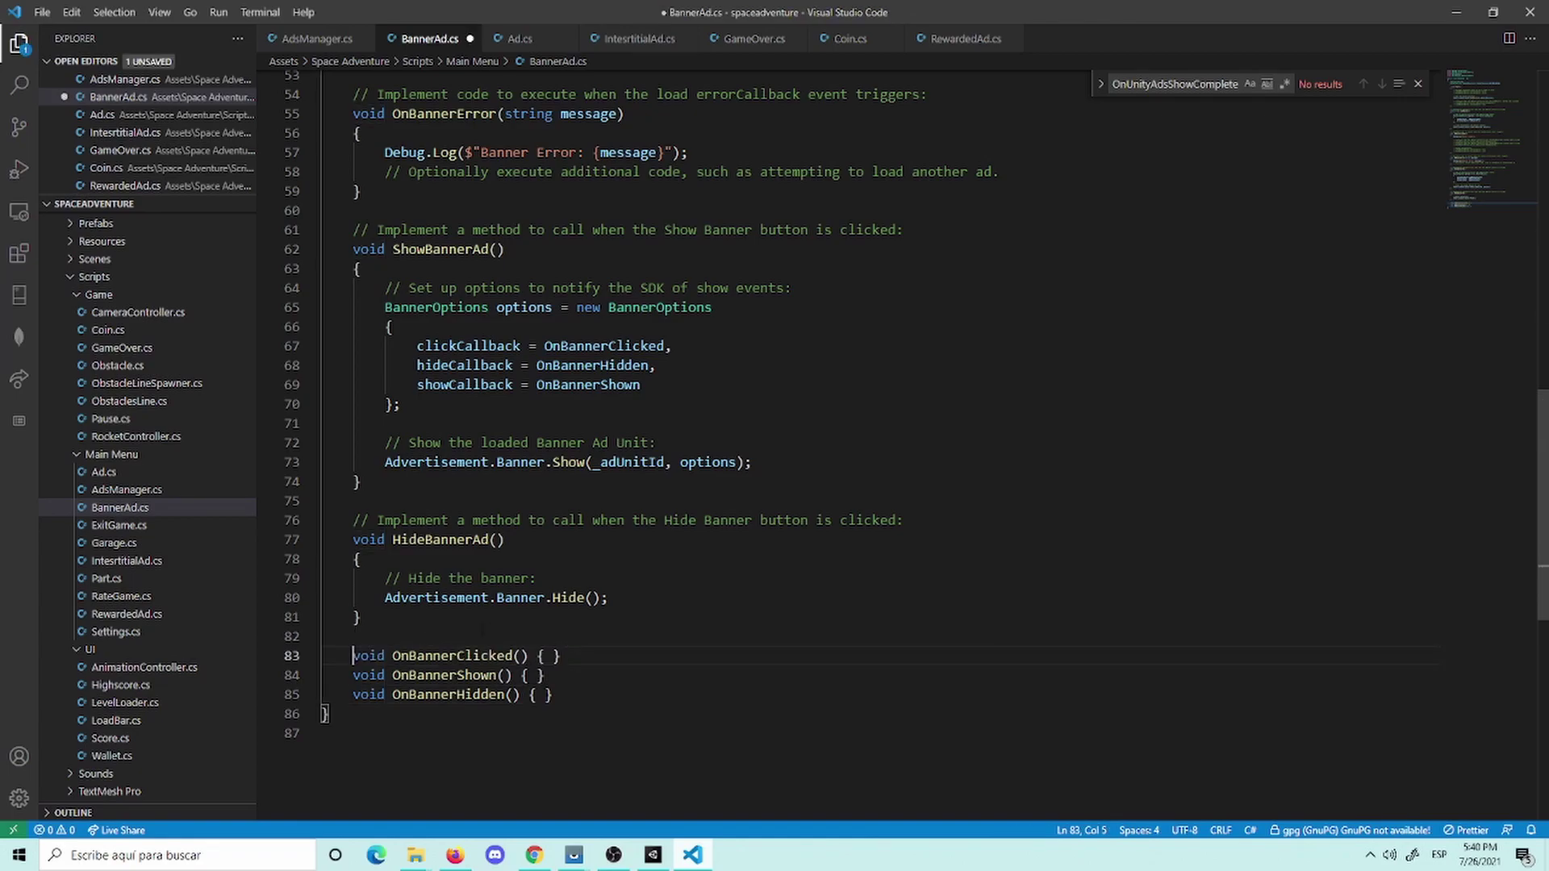
key(ctrl+s)
Step: Check that the OnBannerHidden and OnBannerShown names match the BannerOptions callback assignments
click(552, 675)
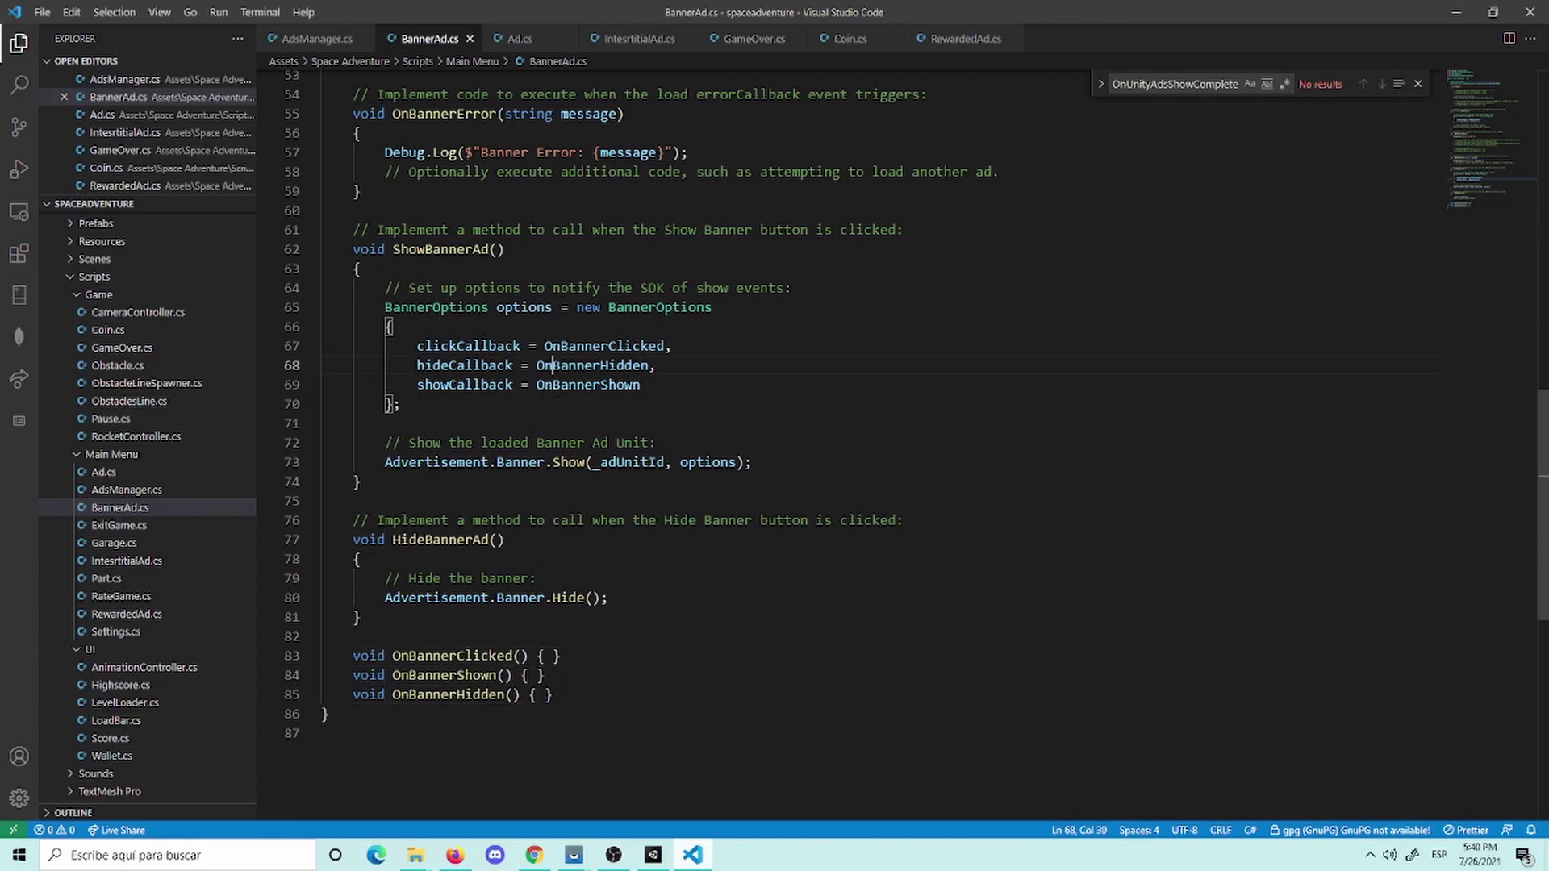
click(650, 366)
triple_click(565, 384)
click(452, 675)
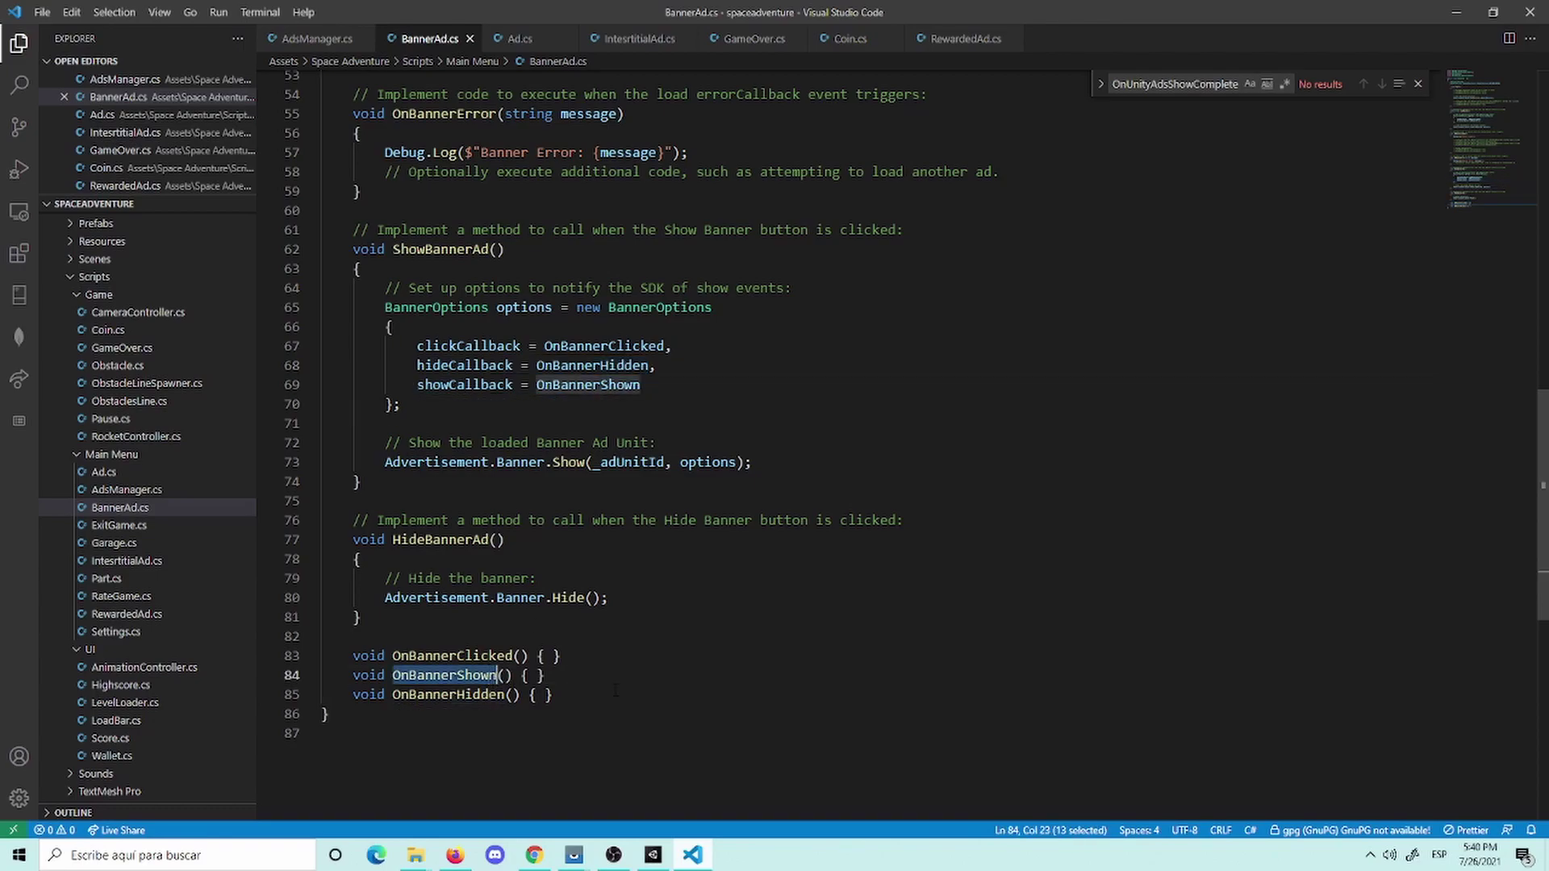
key(alt+Tab)
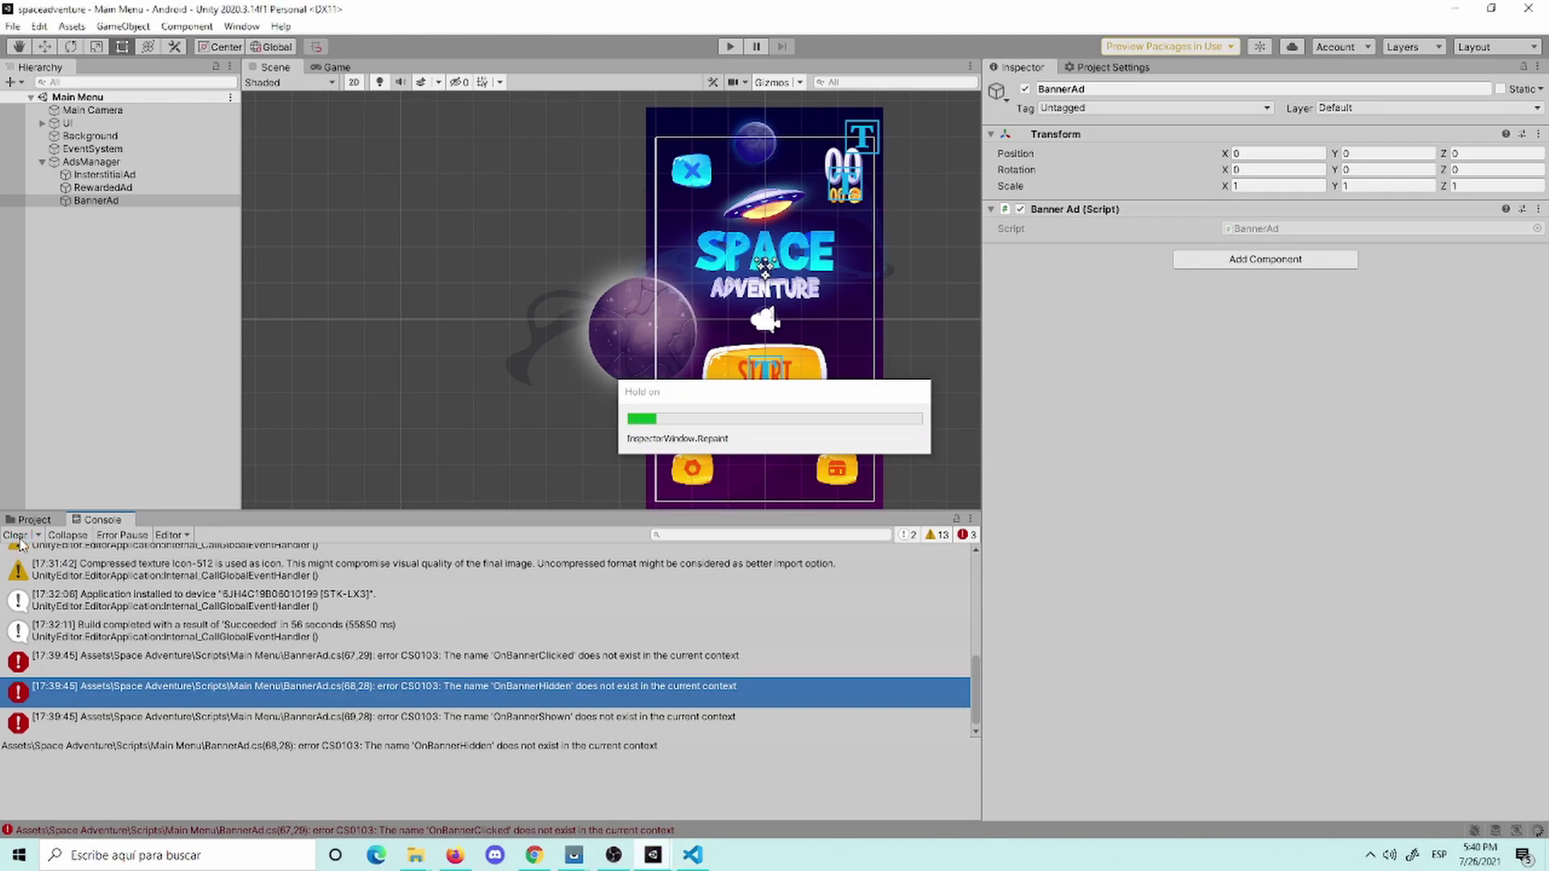
Step: Play-test the Main Menu scene to check the banner, then stop and switch to the browser
click(17, 537)
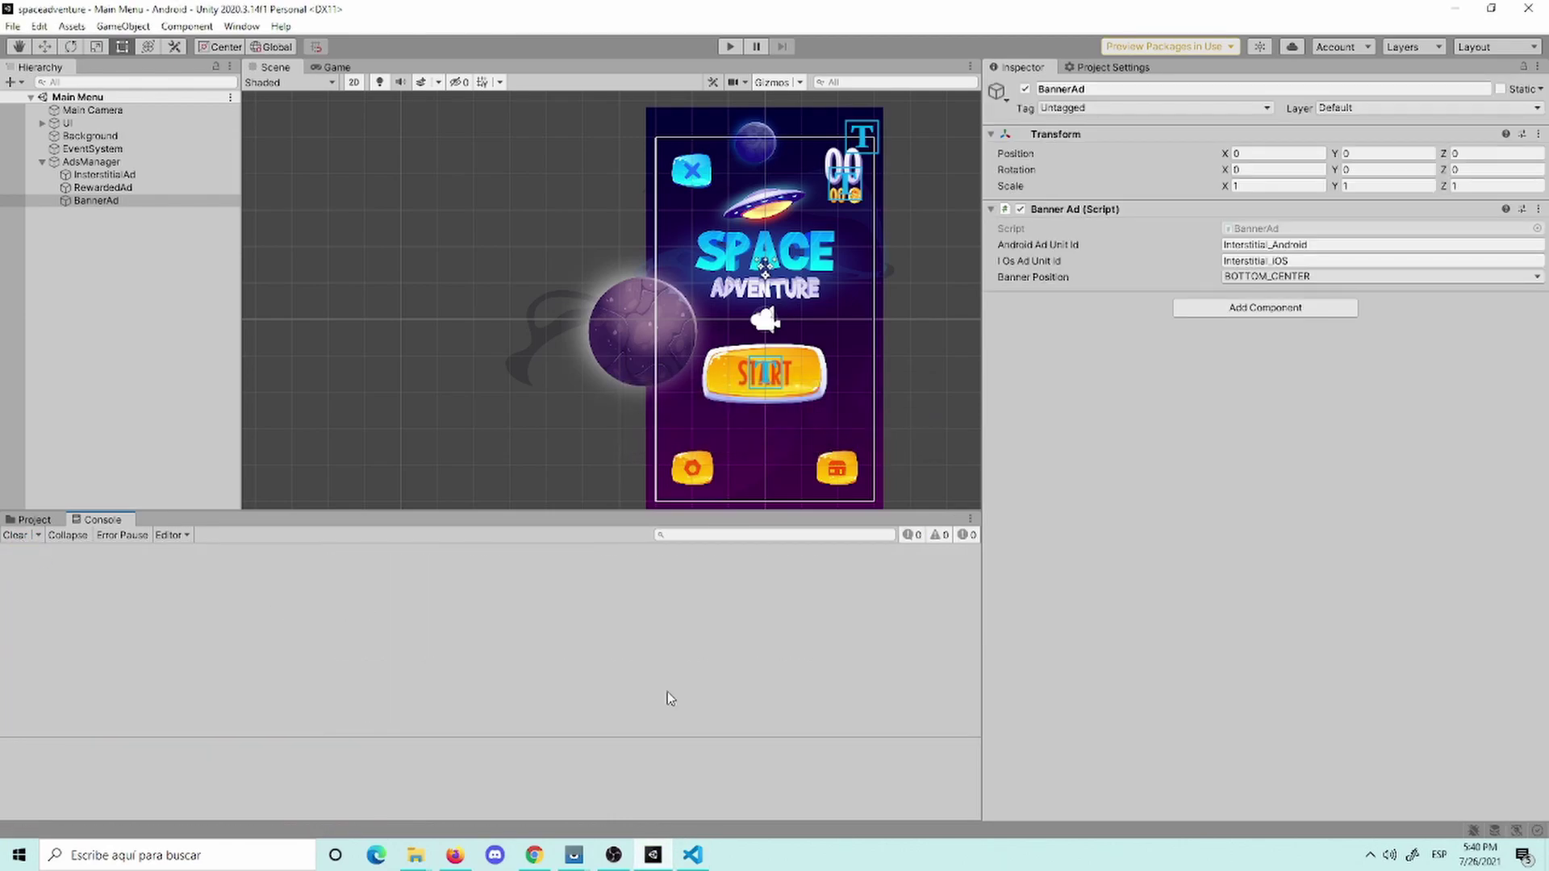
click(730, 46)
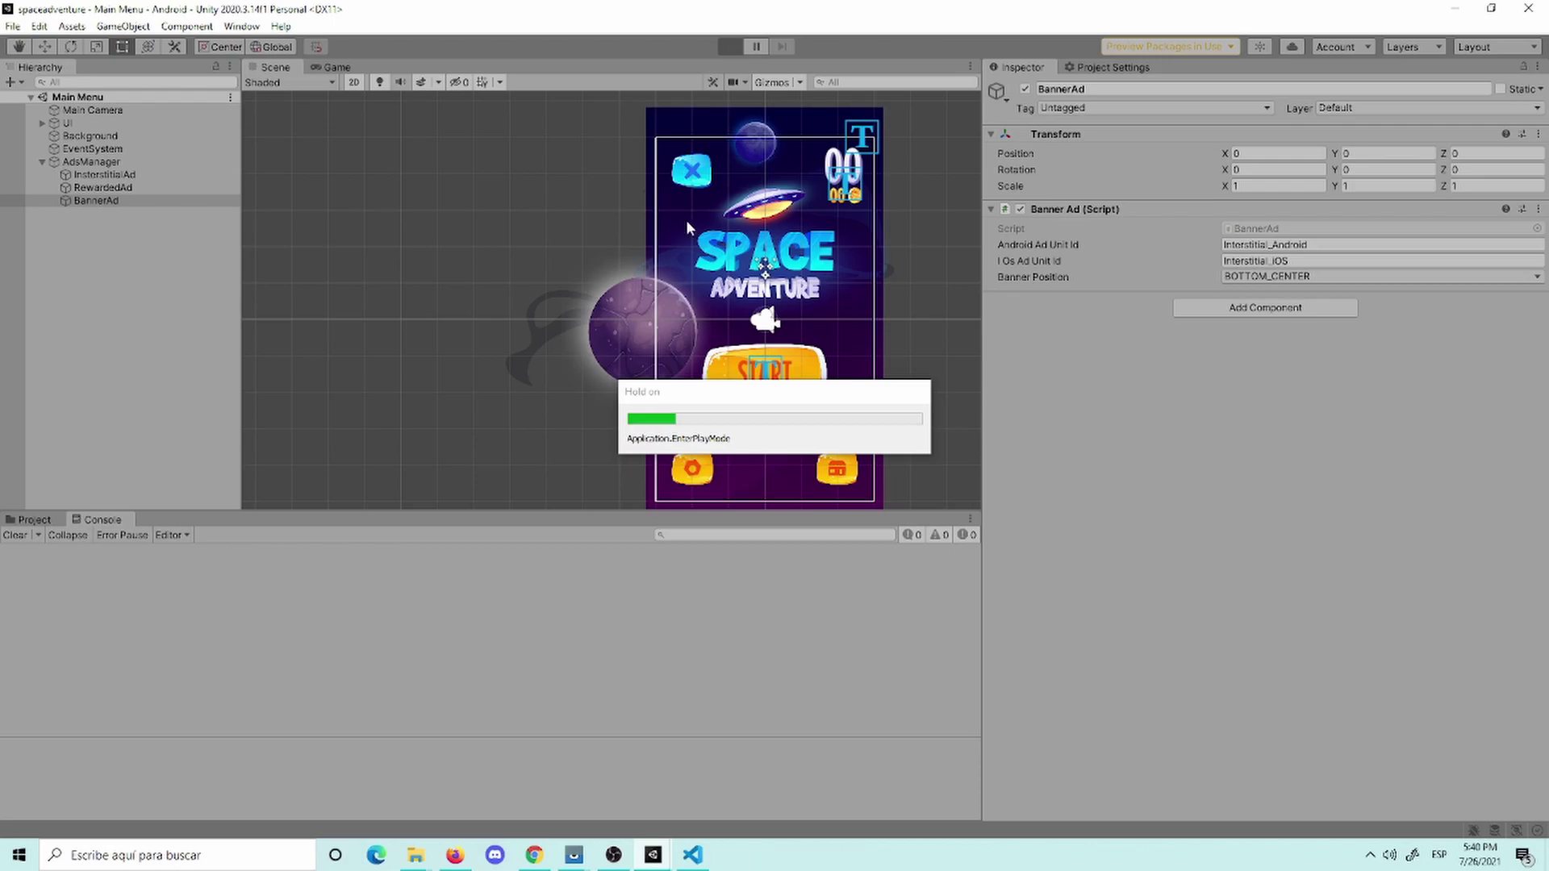
click(730, 46)
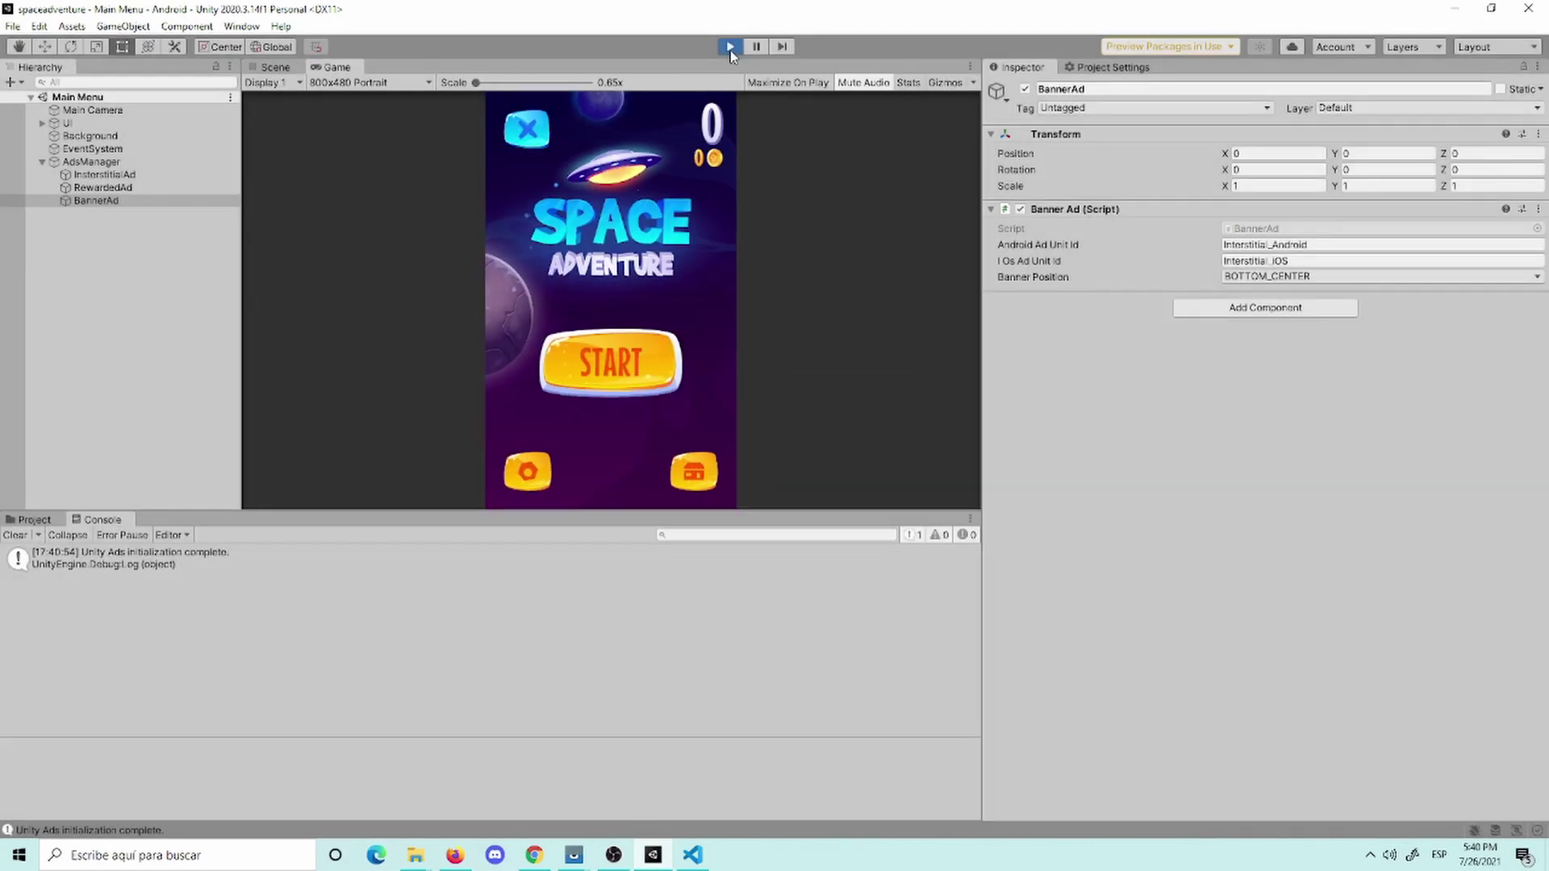
click(534, 855)
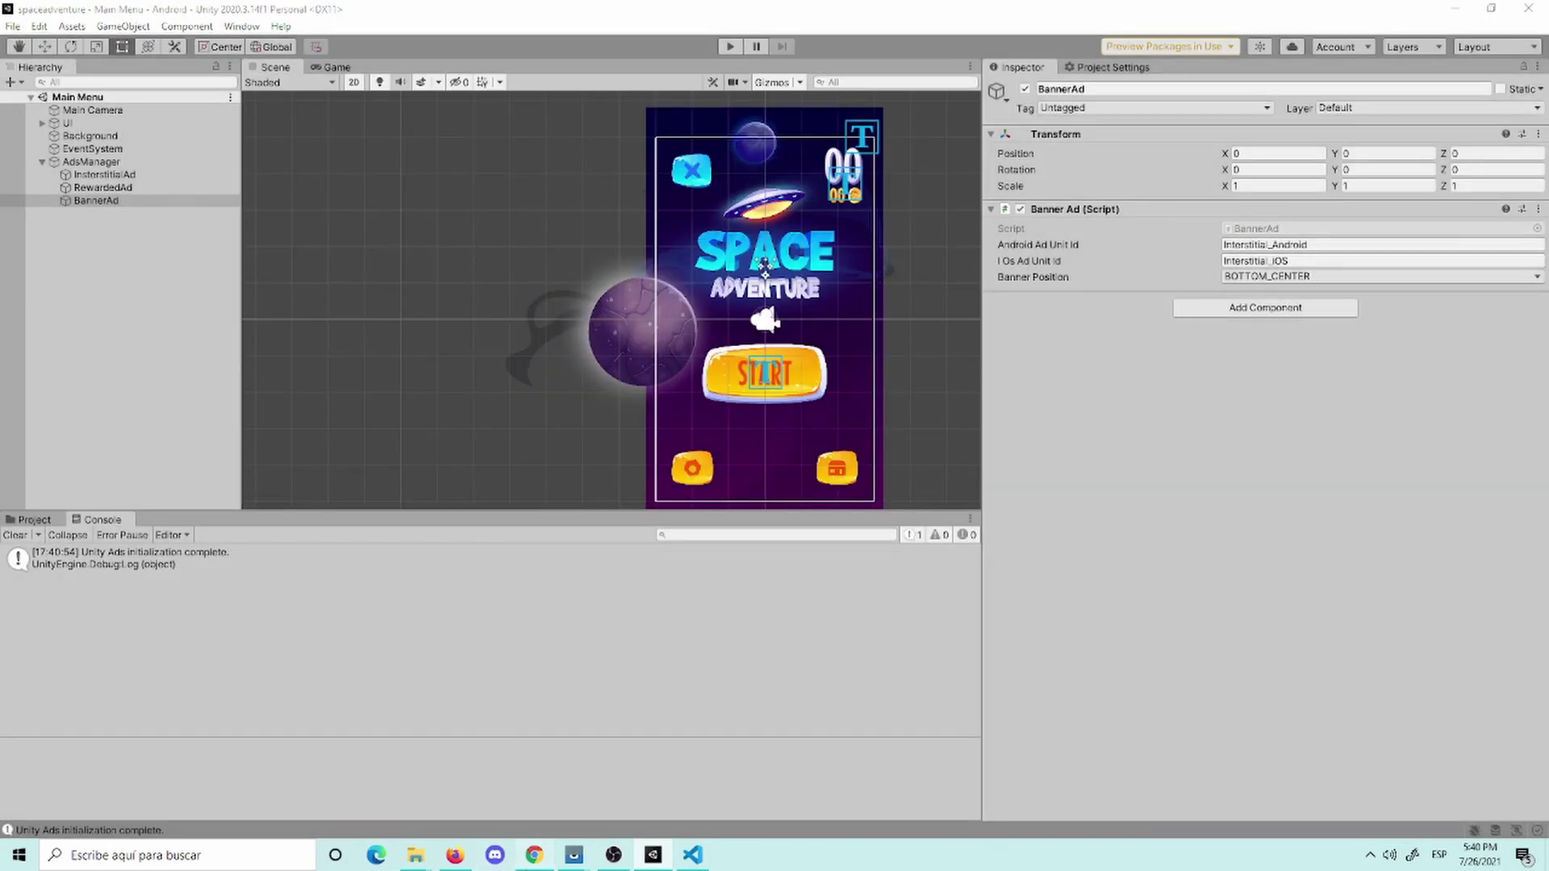
click(352, 9)
Step: Paste the Banner_Android id from the Dashboard into BannerAd's Android Ad Unit Id field
click(661, 11)
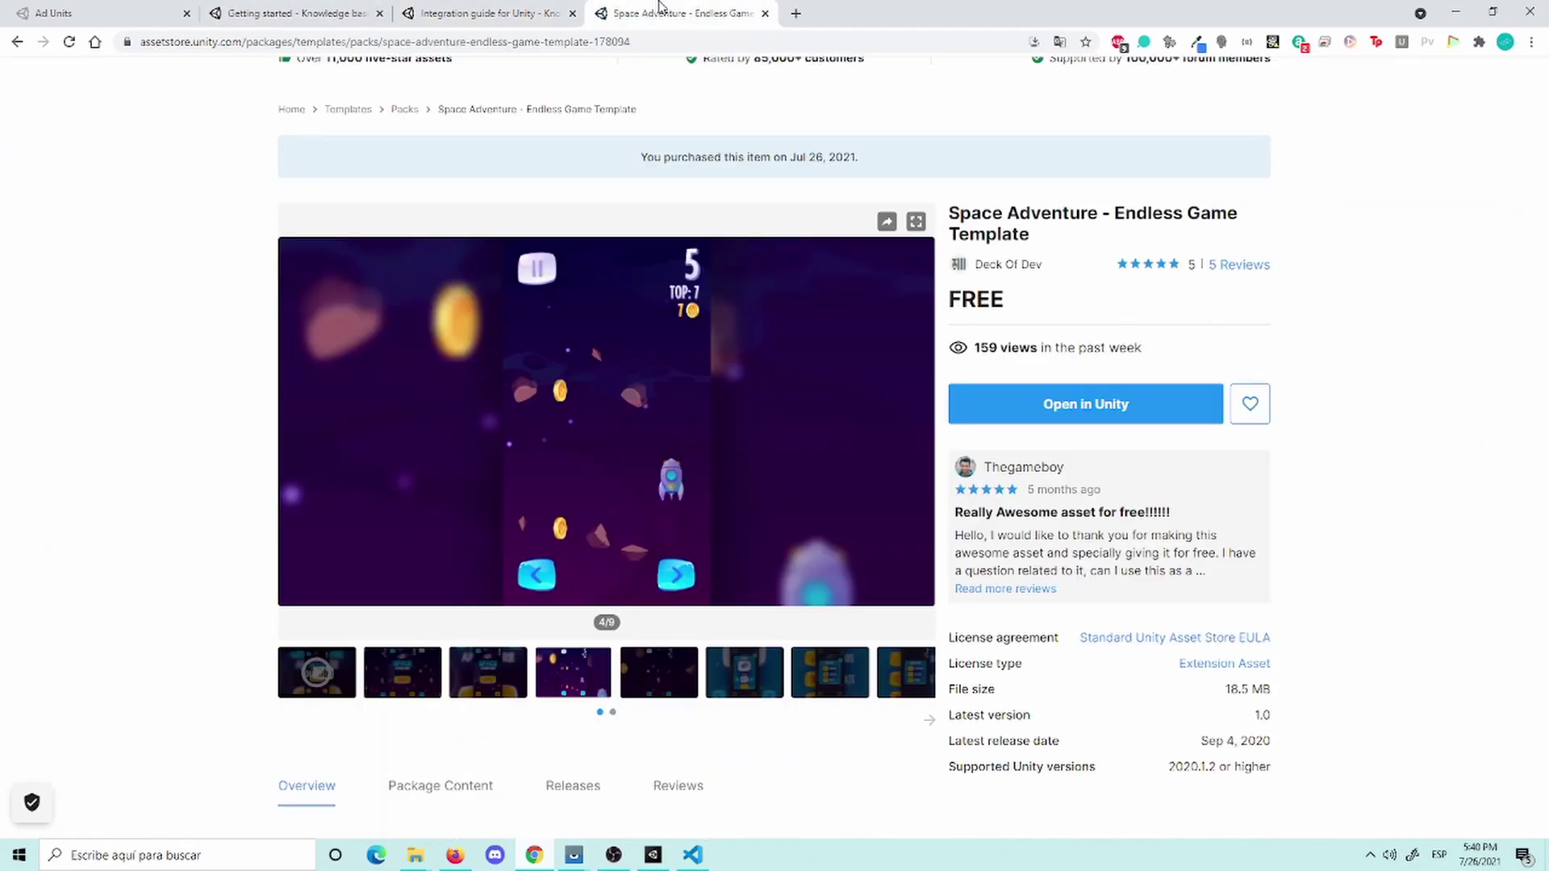
click(557, 12)
click(136, 10)
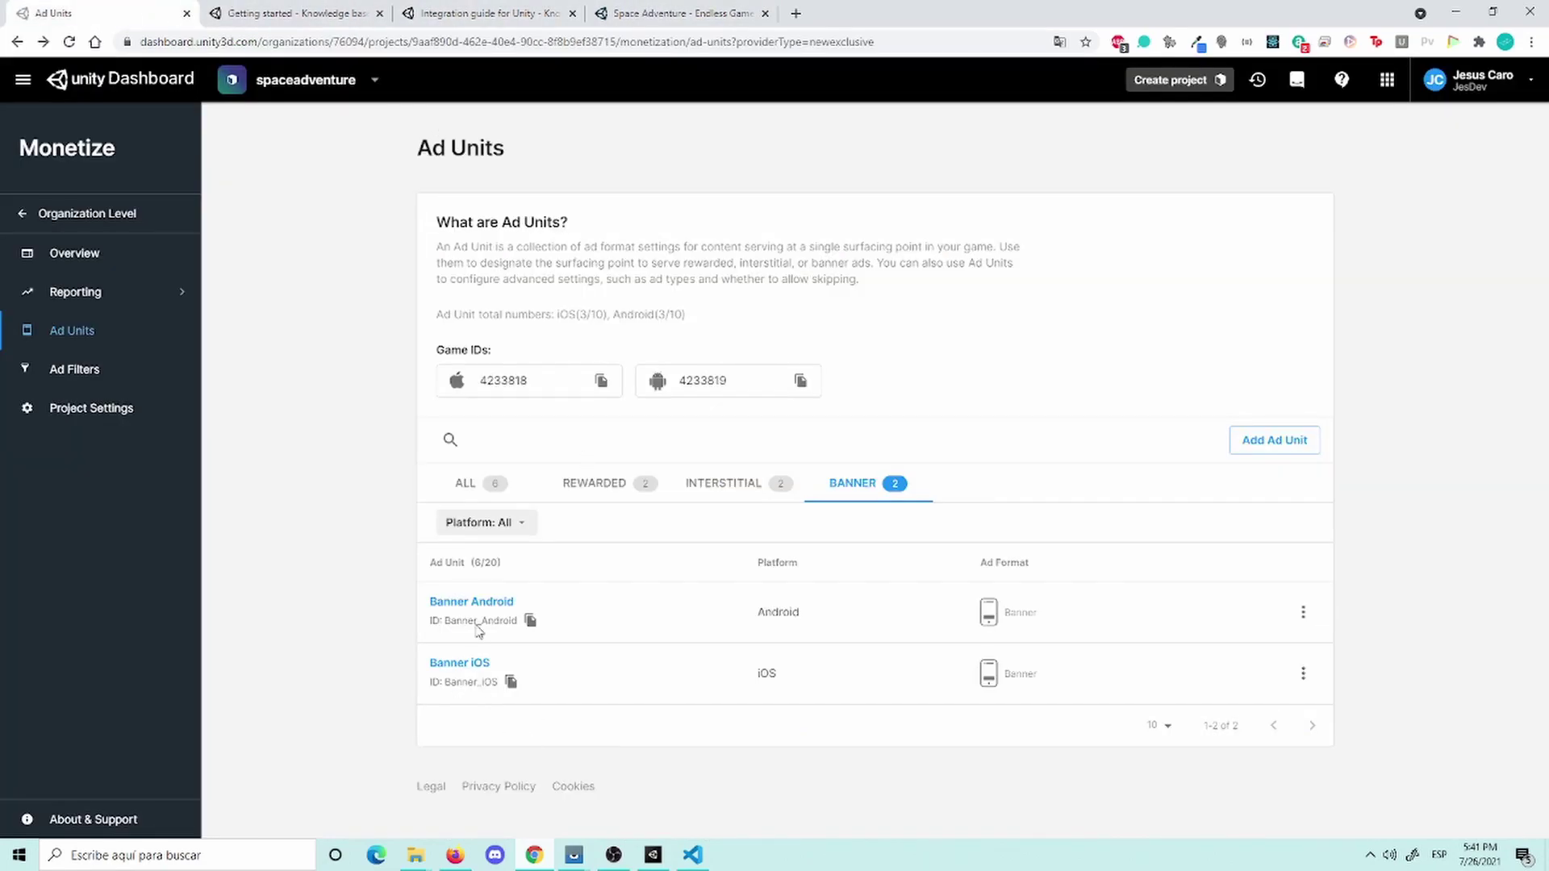
click(535, 625)
click(653, 855)
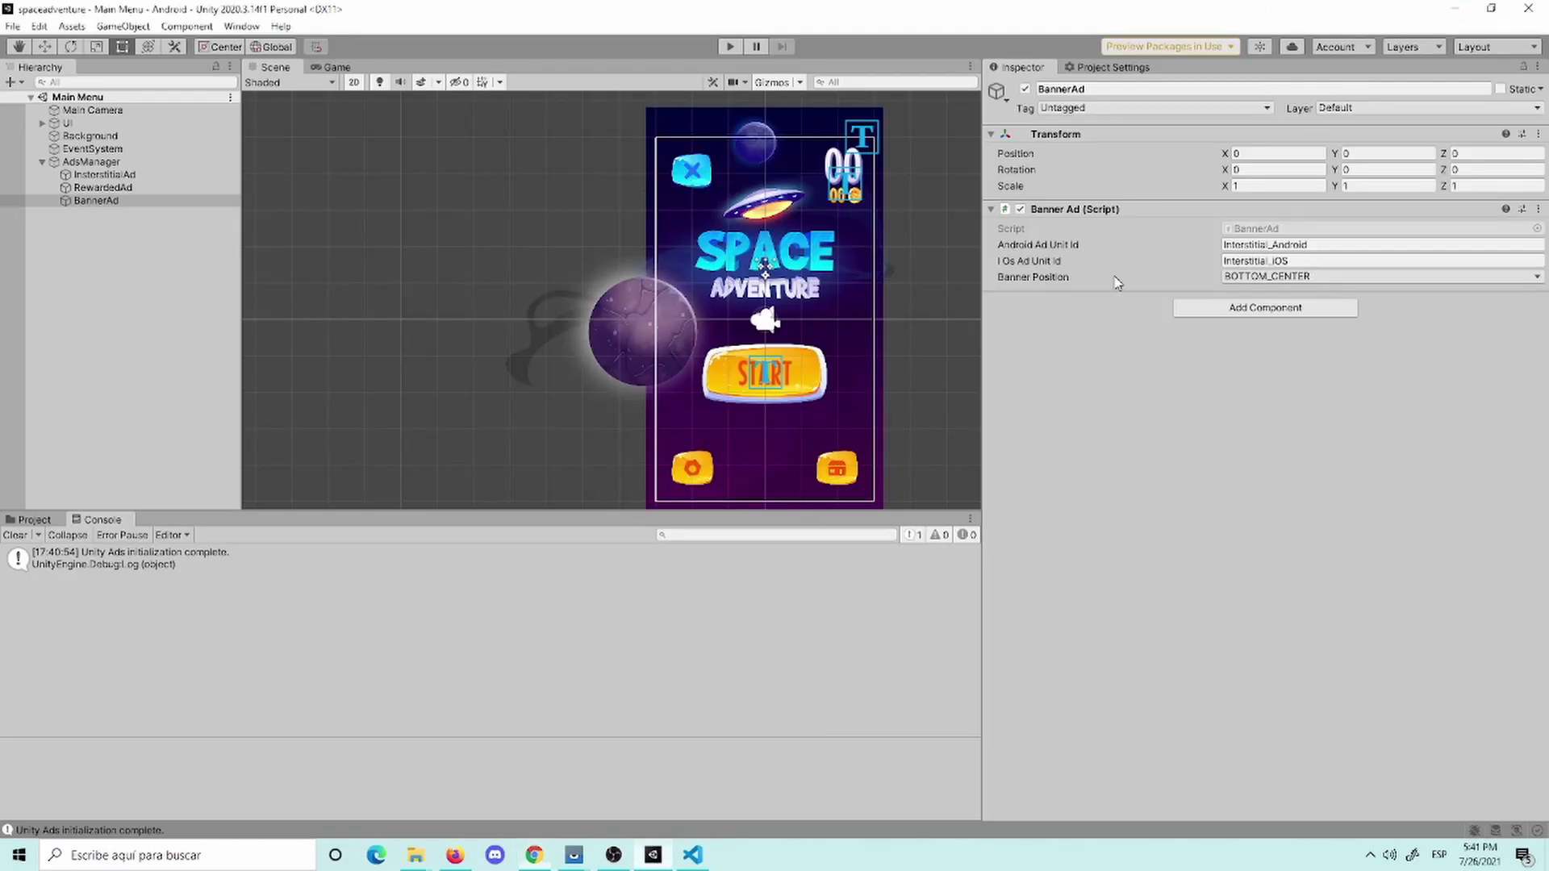
click(1273, 244)
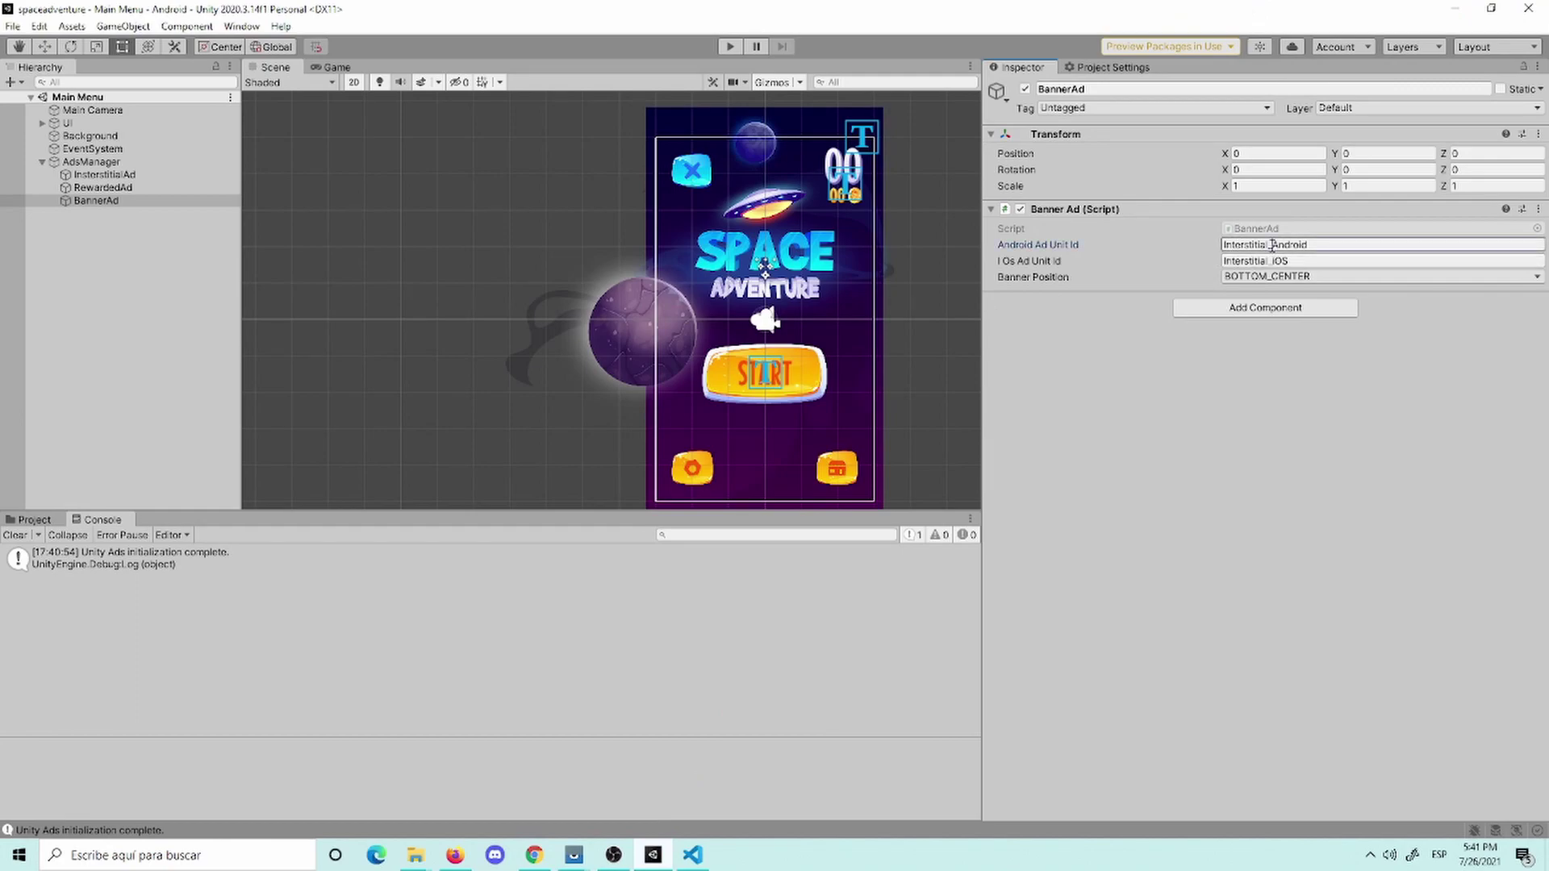
key(ctrl+a)
key(ctrl+v)
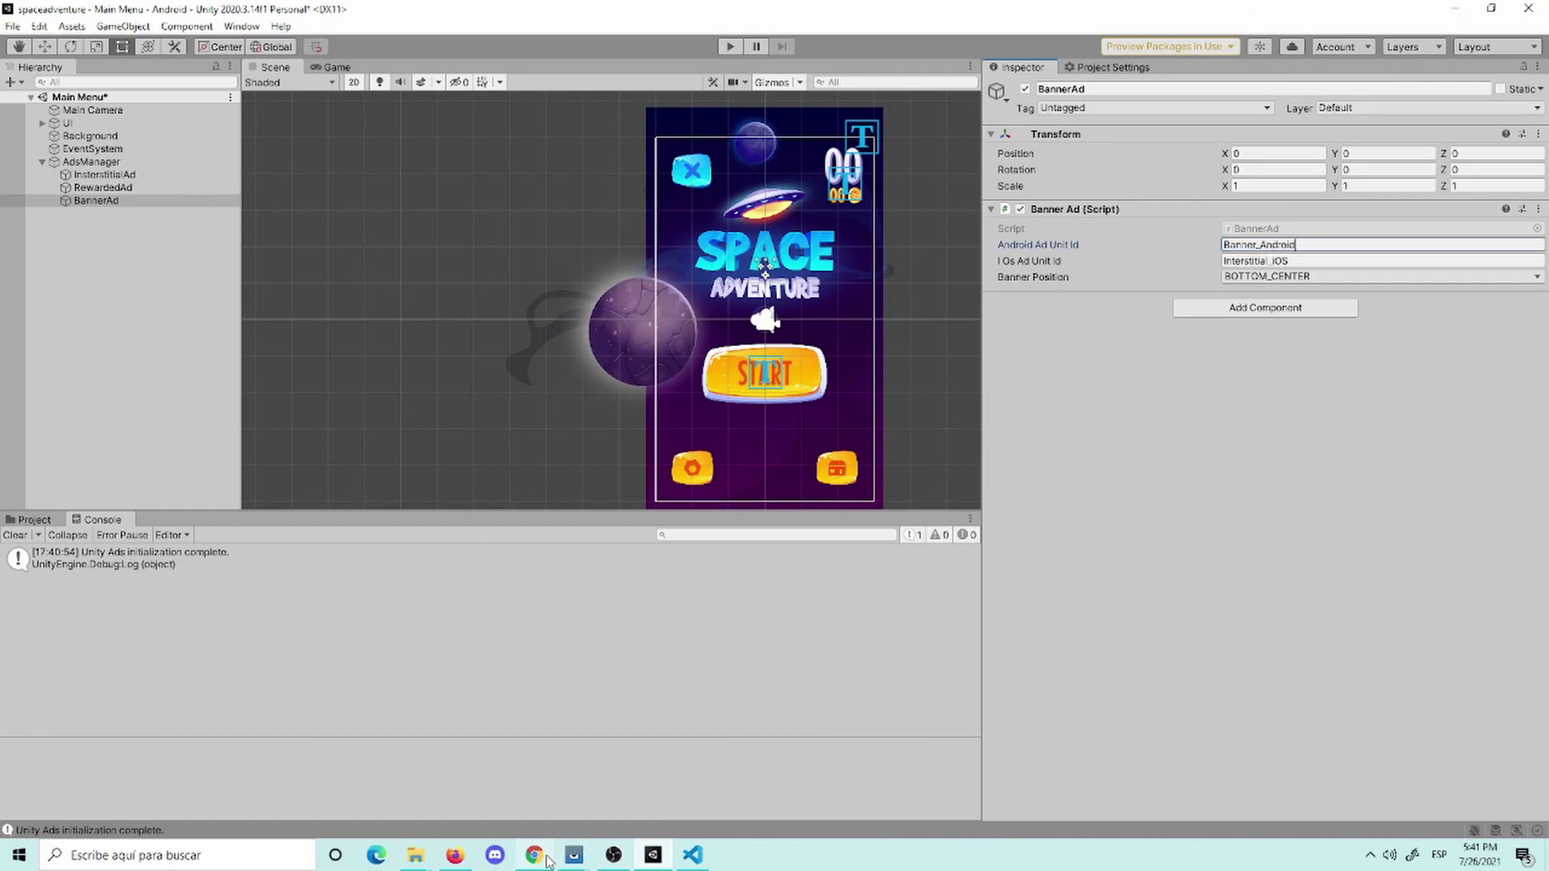
Step: Paste the Banner_iOS id from the Dashboard into the iOS Ad Unit Id field
click(535, 856)
click(511, 681)
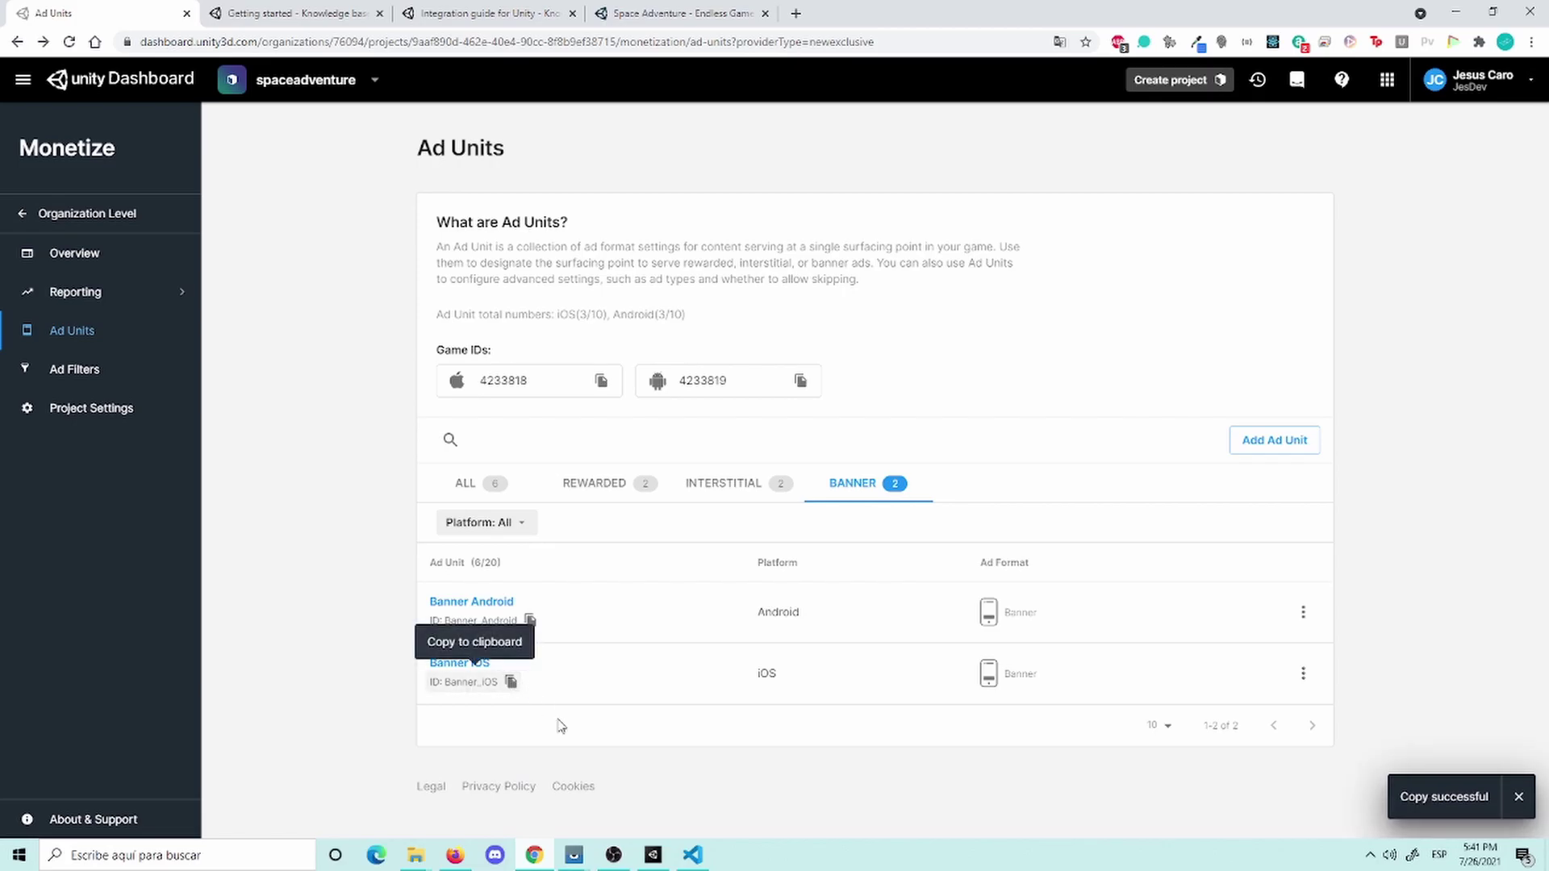
click(654, 855)
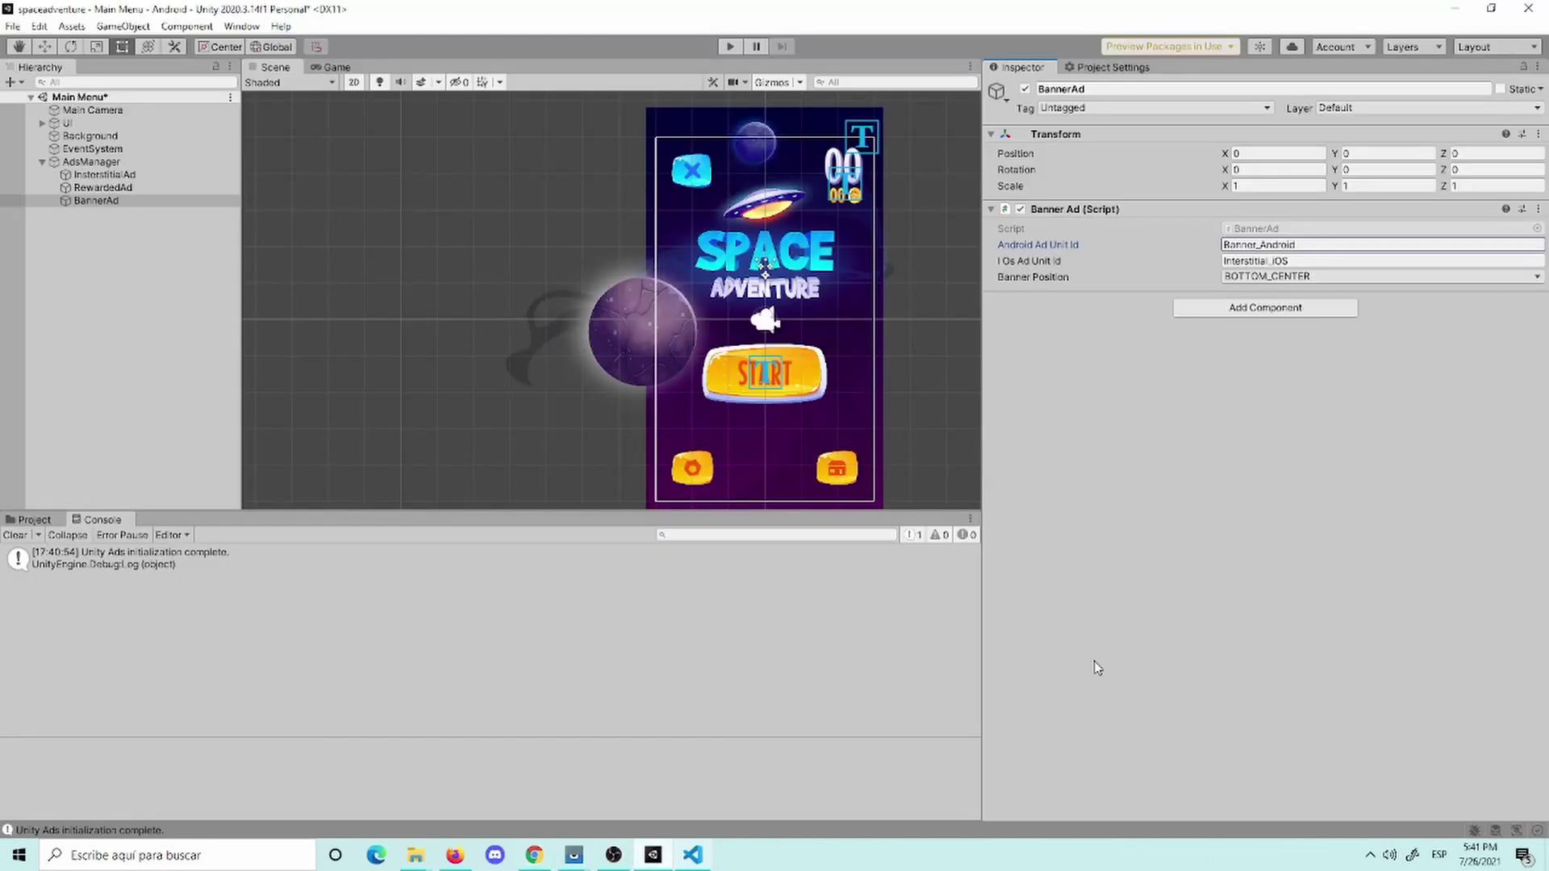
click(1283, 261)
key(ctrl+v)
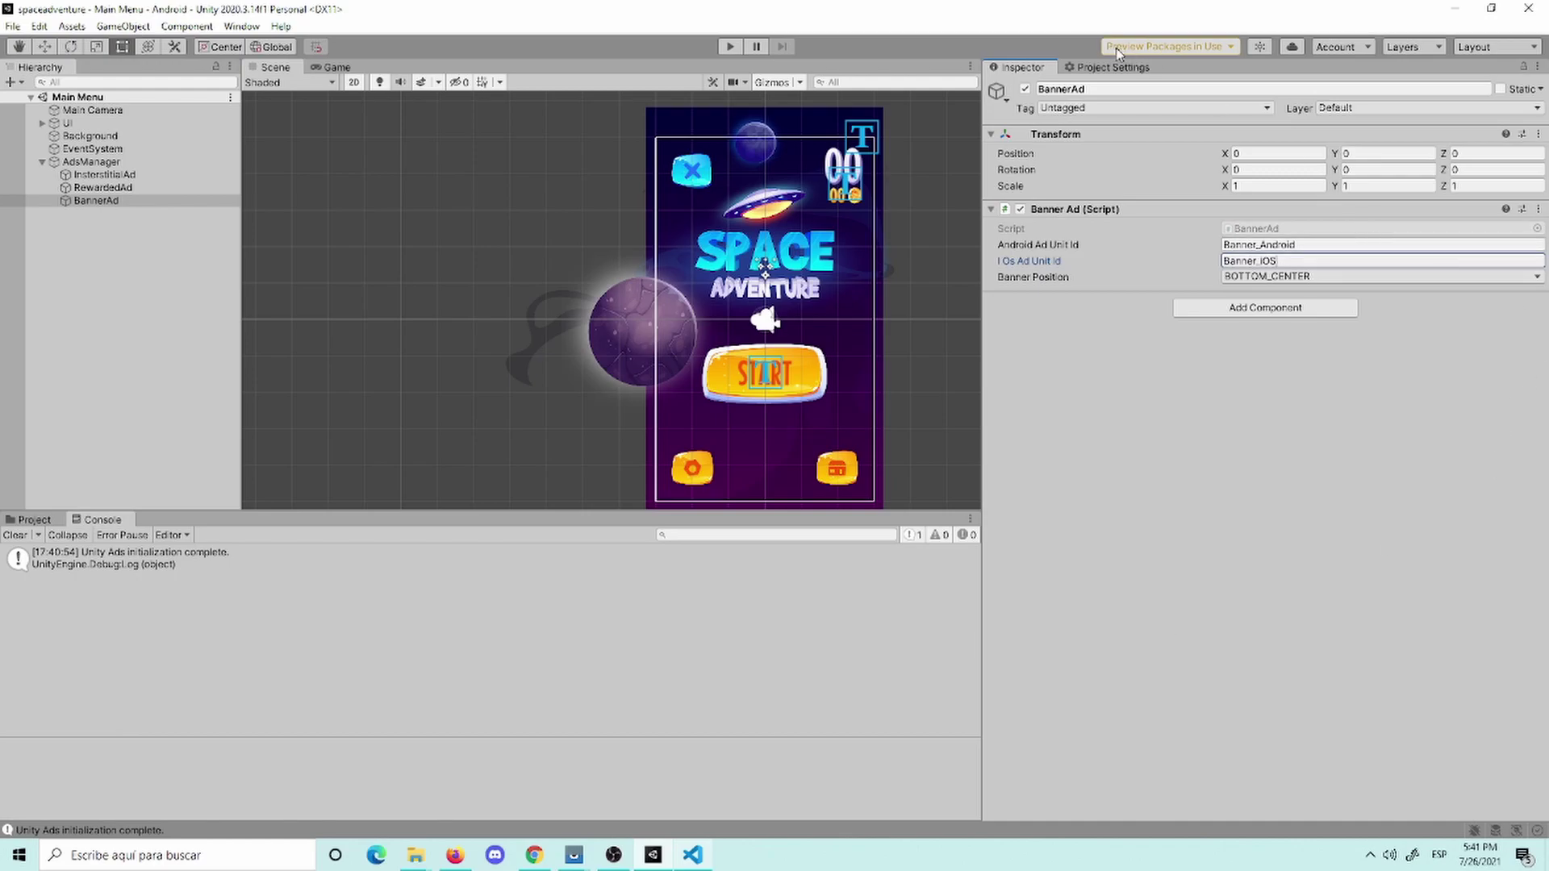
Step: Play-test the game, pressing START on the main menu, then stop Play
click(726, 47)
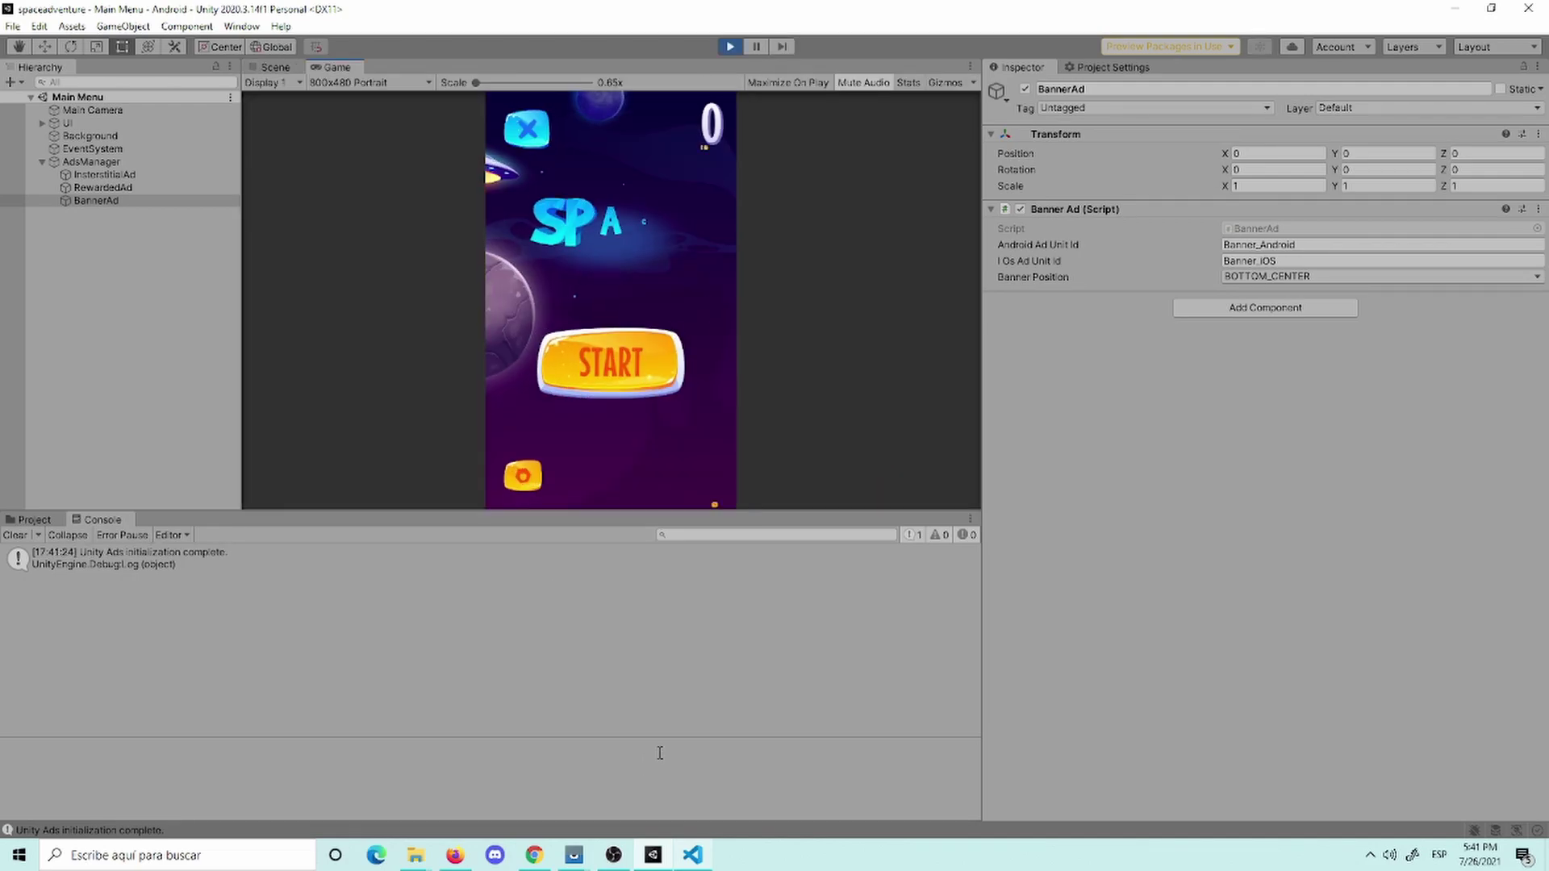
click(634, 363)
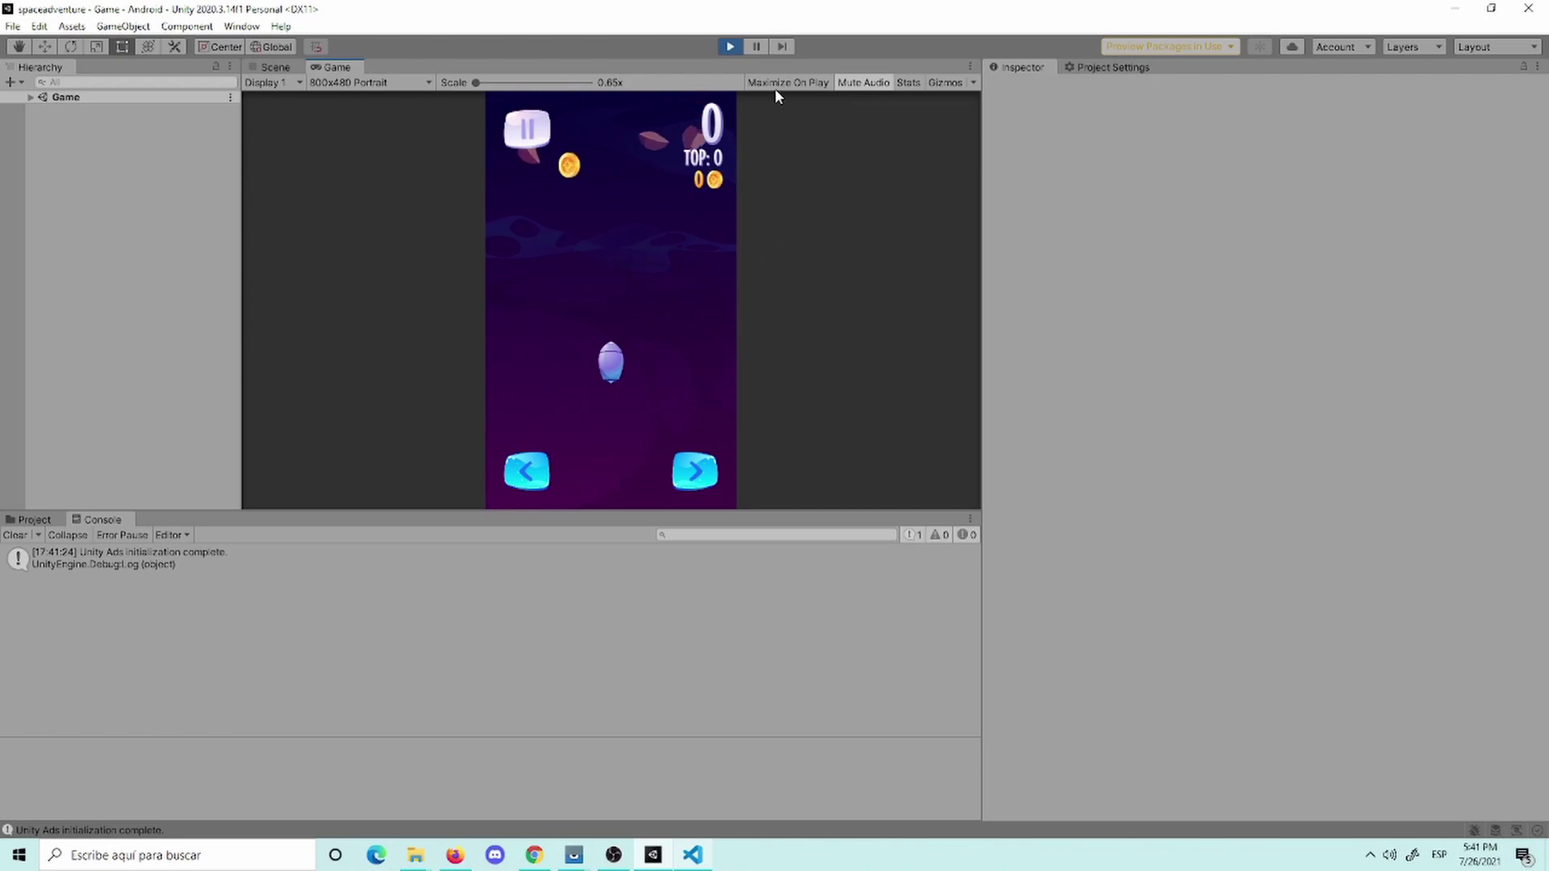
click(729, 46)
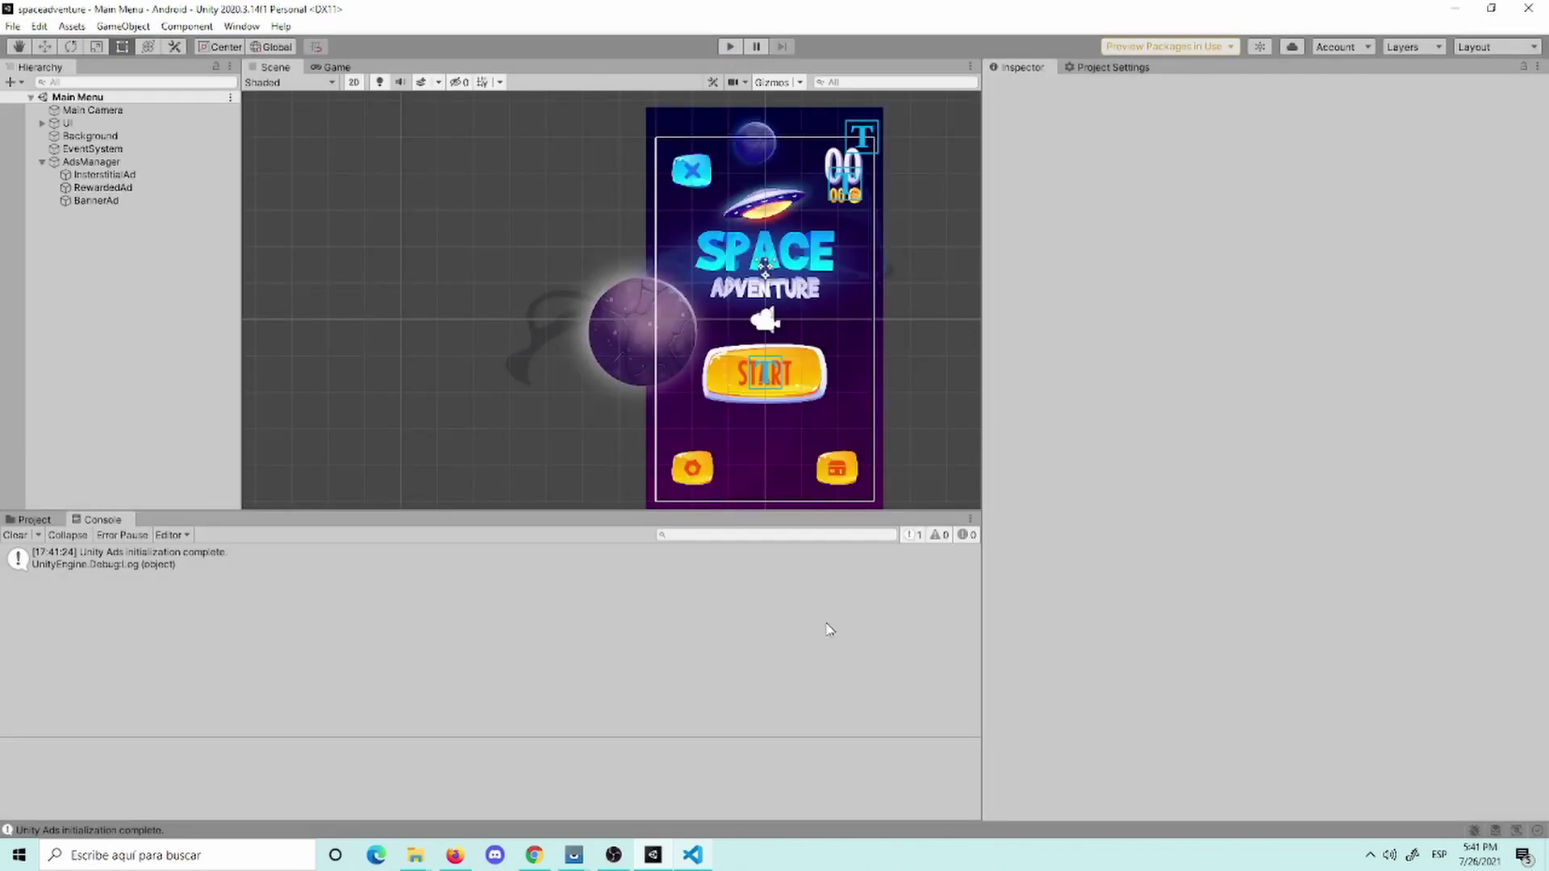
click(692, 855)
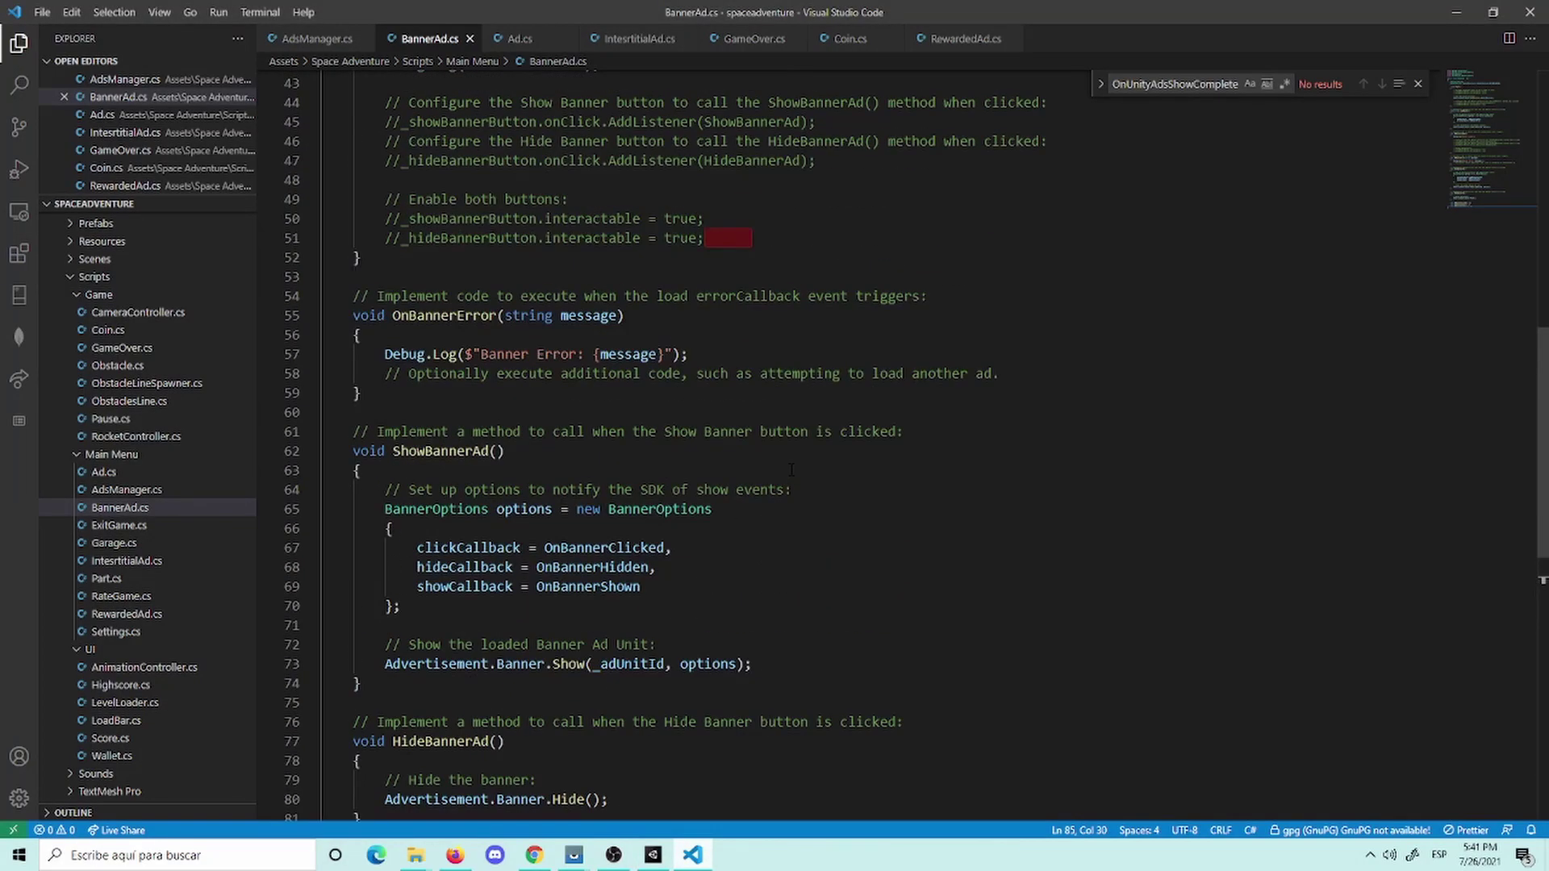
scroll(471, 468, up, 4)
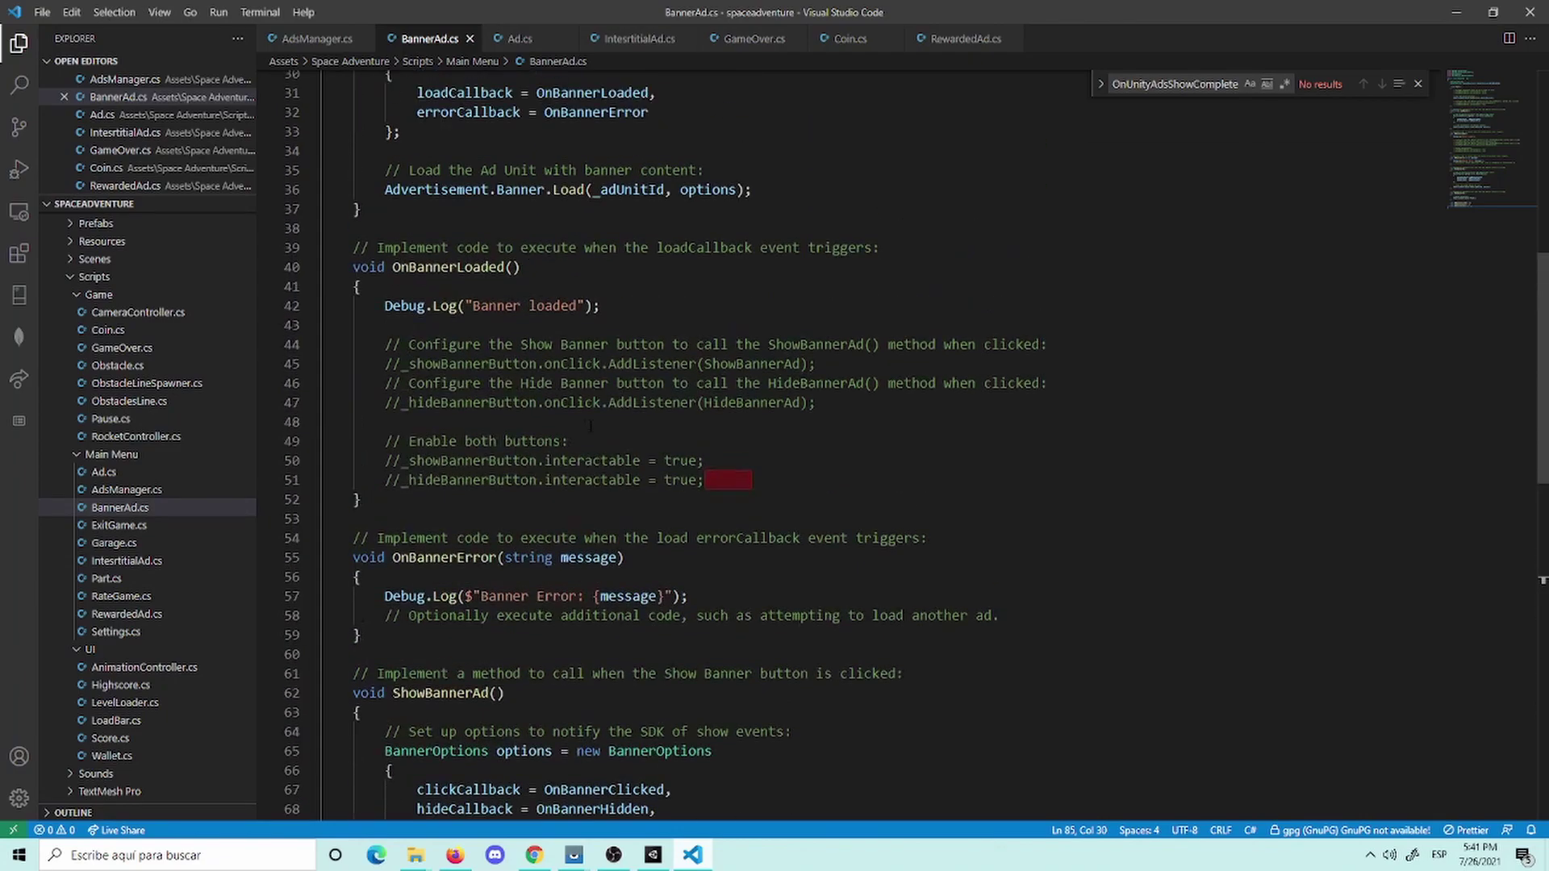
scroll(587, 423, up, 4)
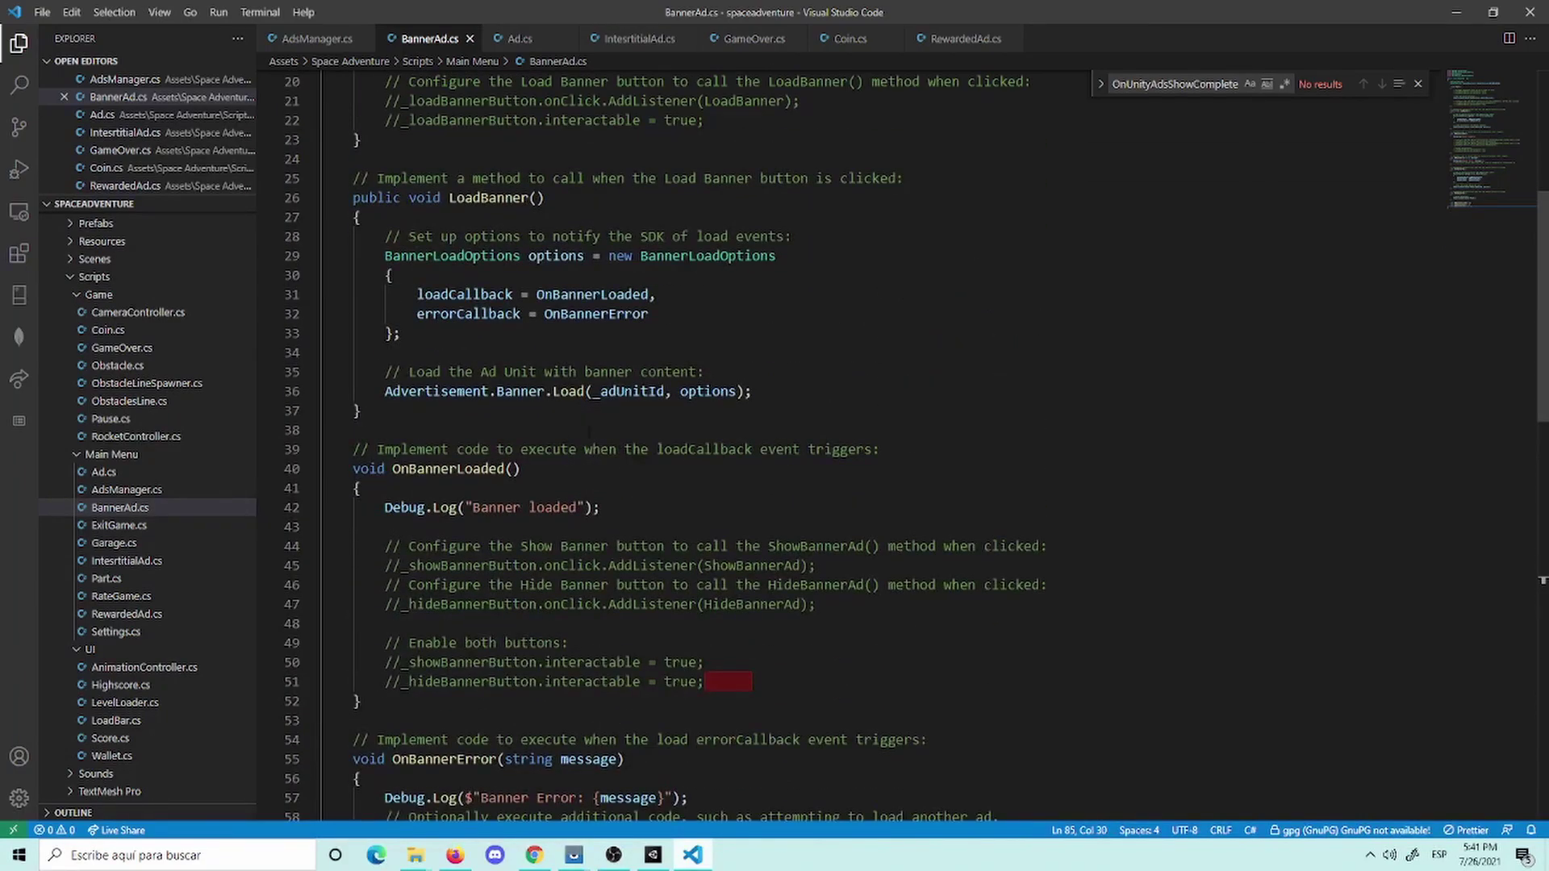
scroll(588, 431, down, 3)
scroll(520, 573, down, 2)
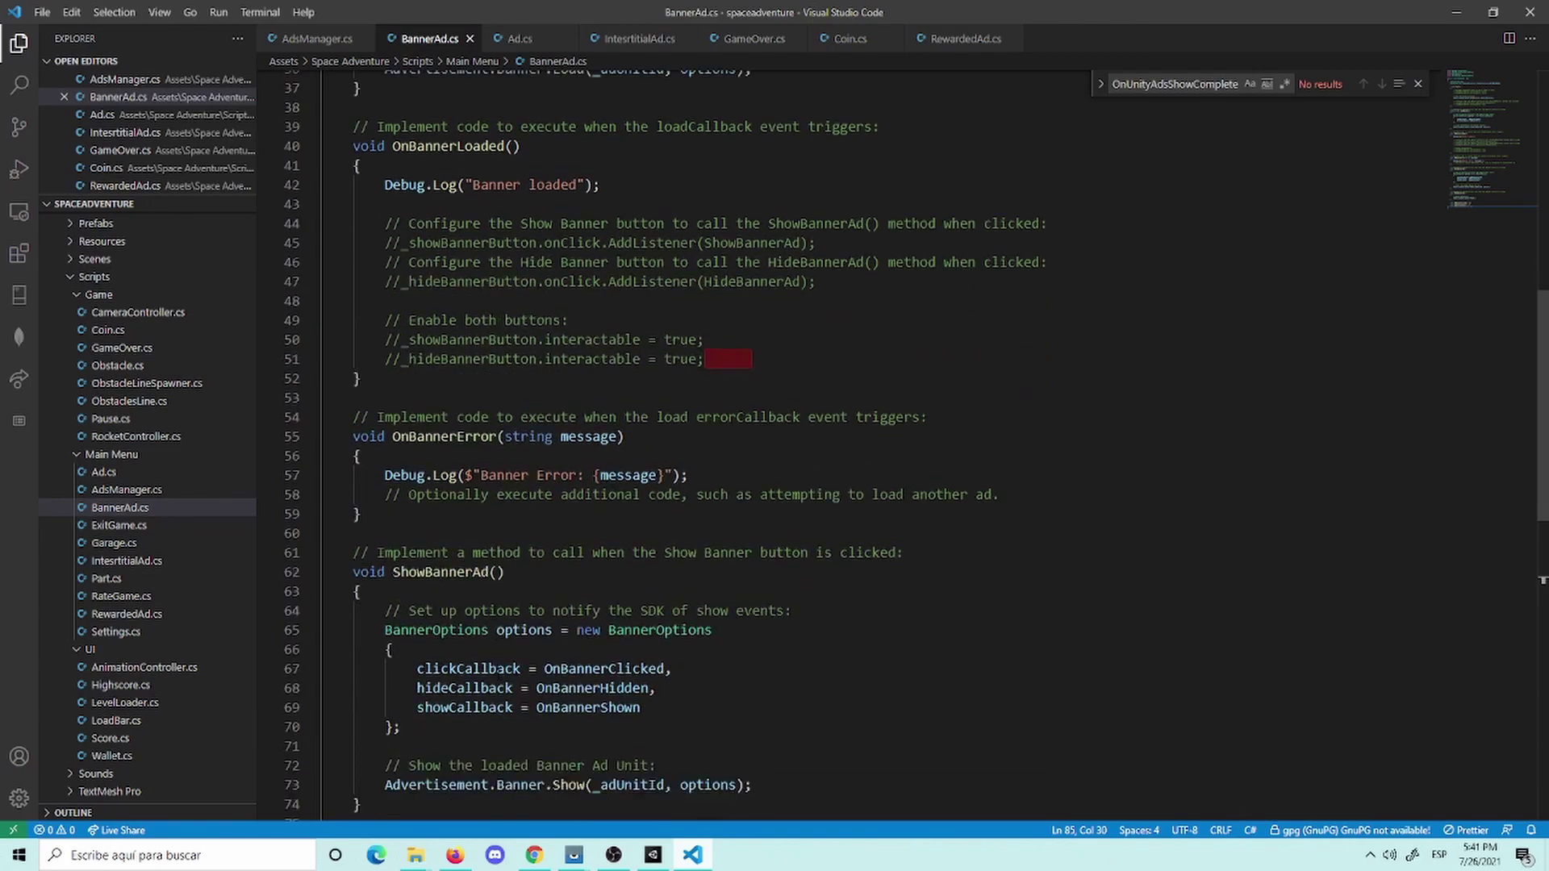
scroll(726, 444, up, 3)
scroll(726, 444, up, 4)
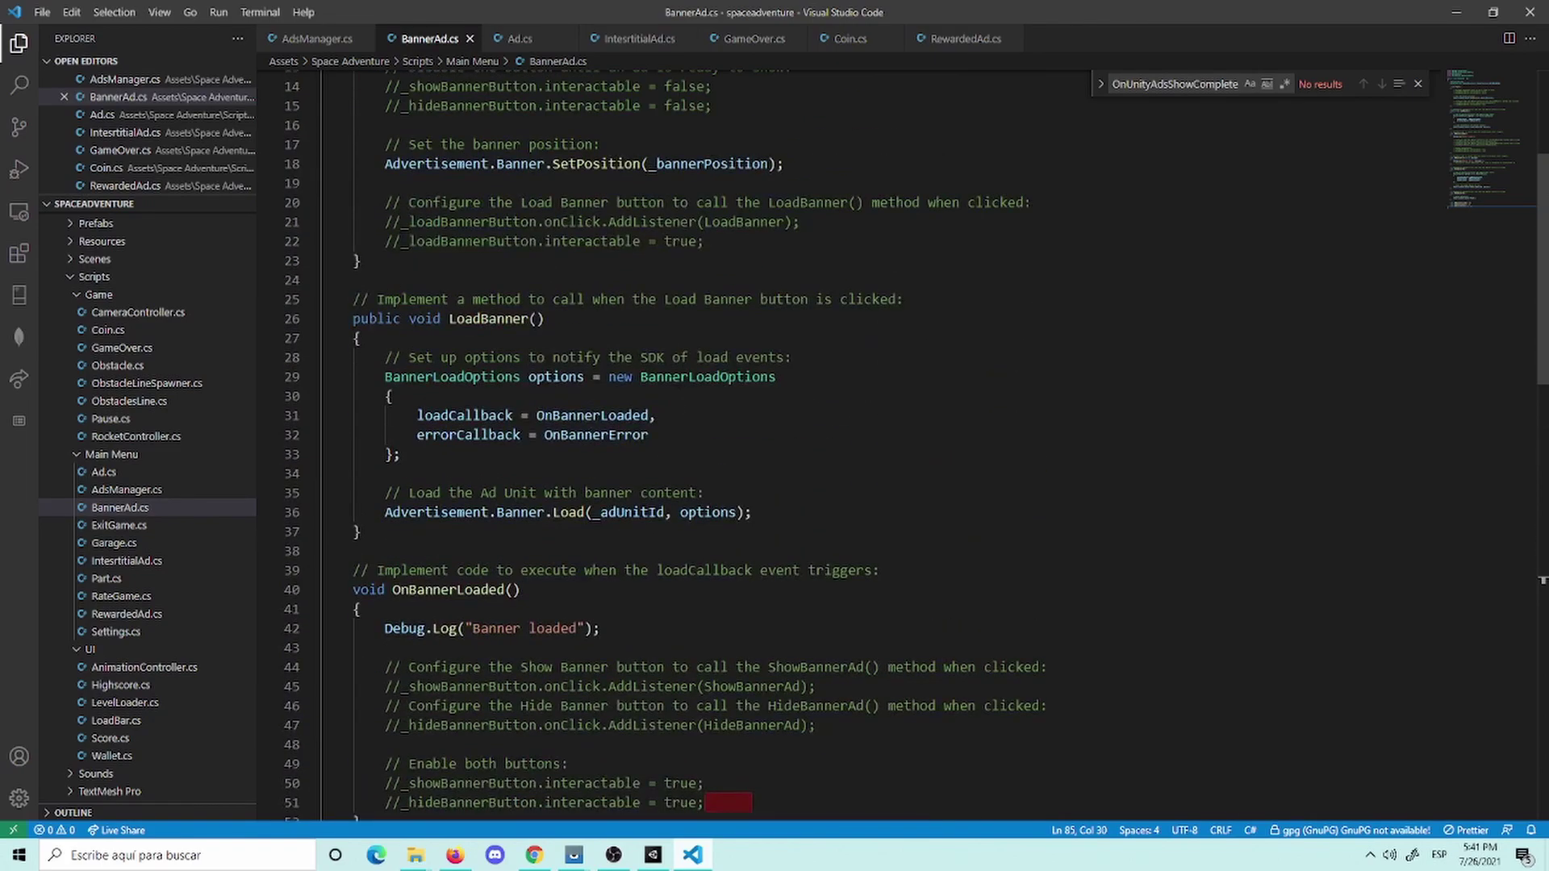
scroll(726, 443, up, 4)
scroll(663, 393, down, 2)
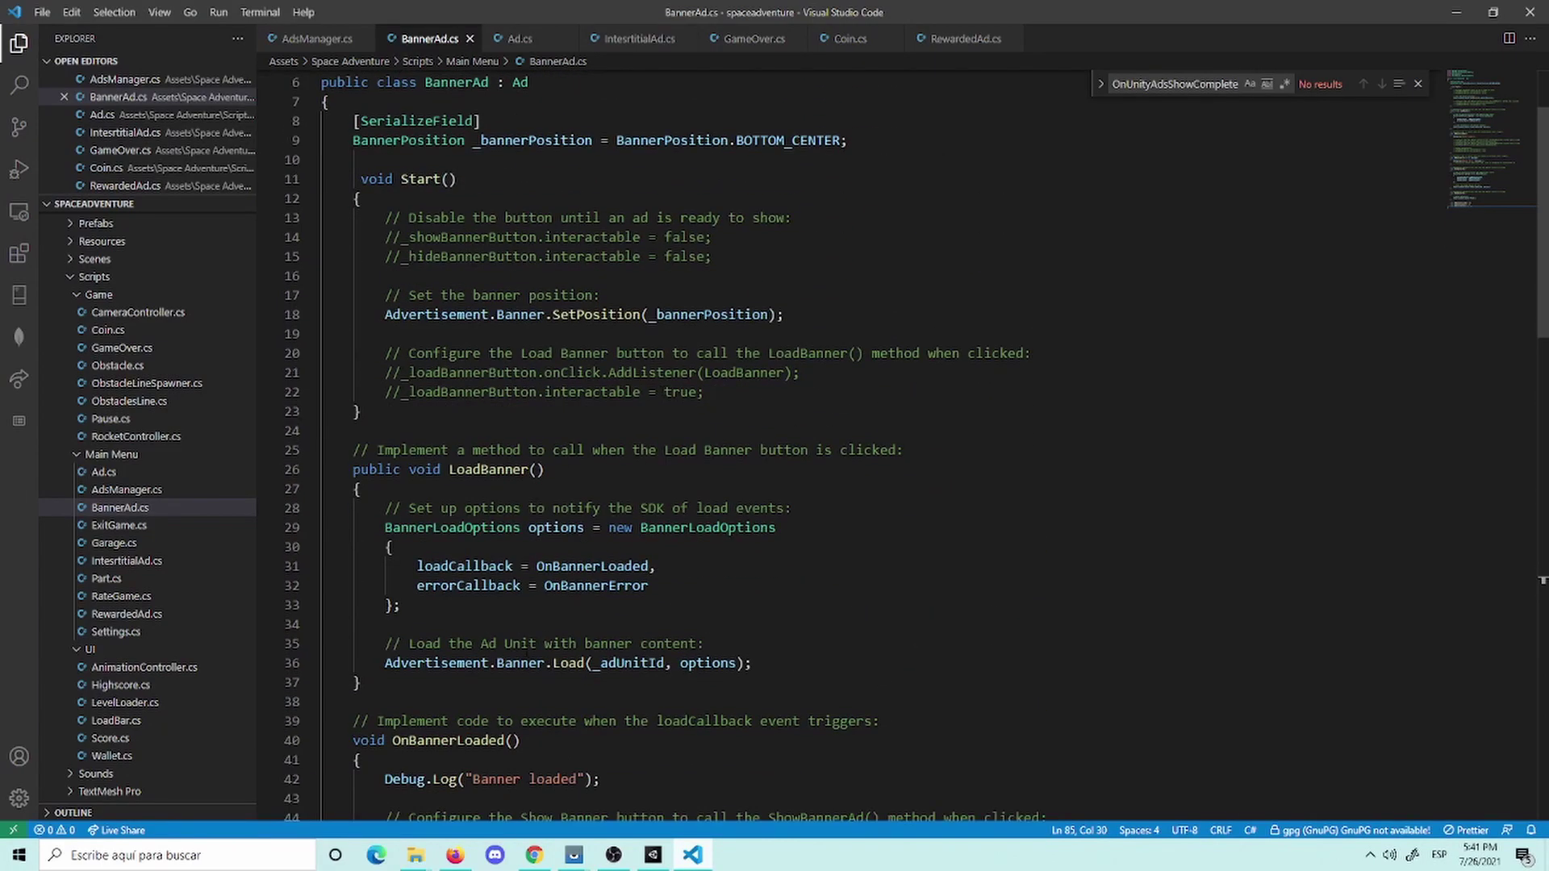
Step: In AdsManager.cs, add a [SerializeField] attribute on a new line below the rewardedAd field
click(314, 38)
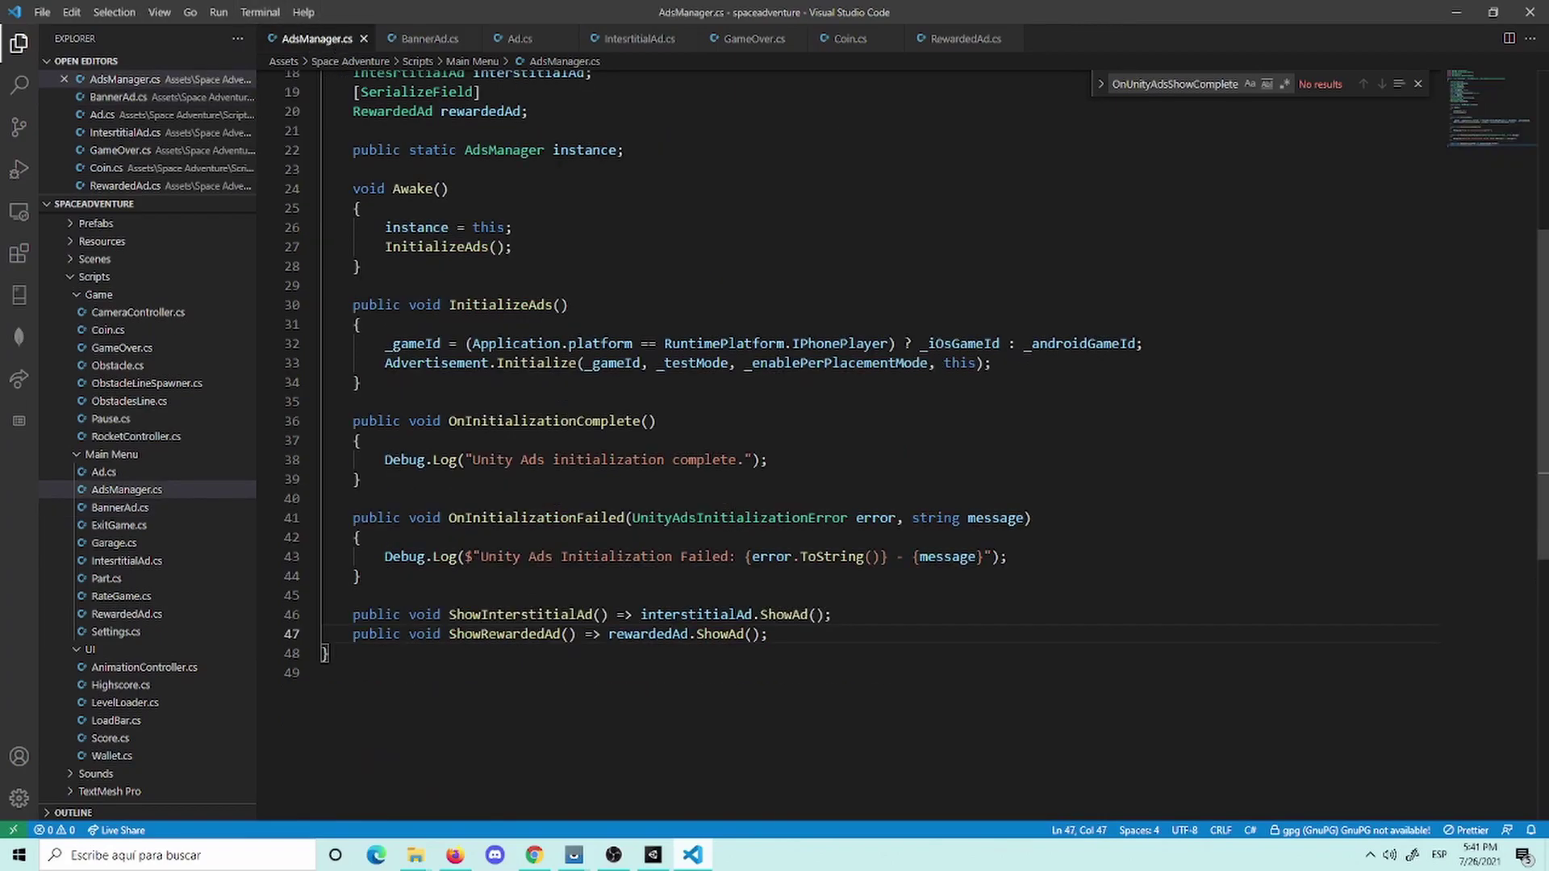
drag(813, 637, 353, 634)
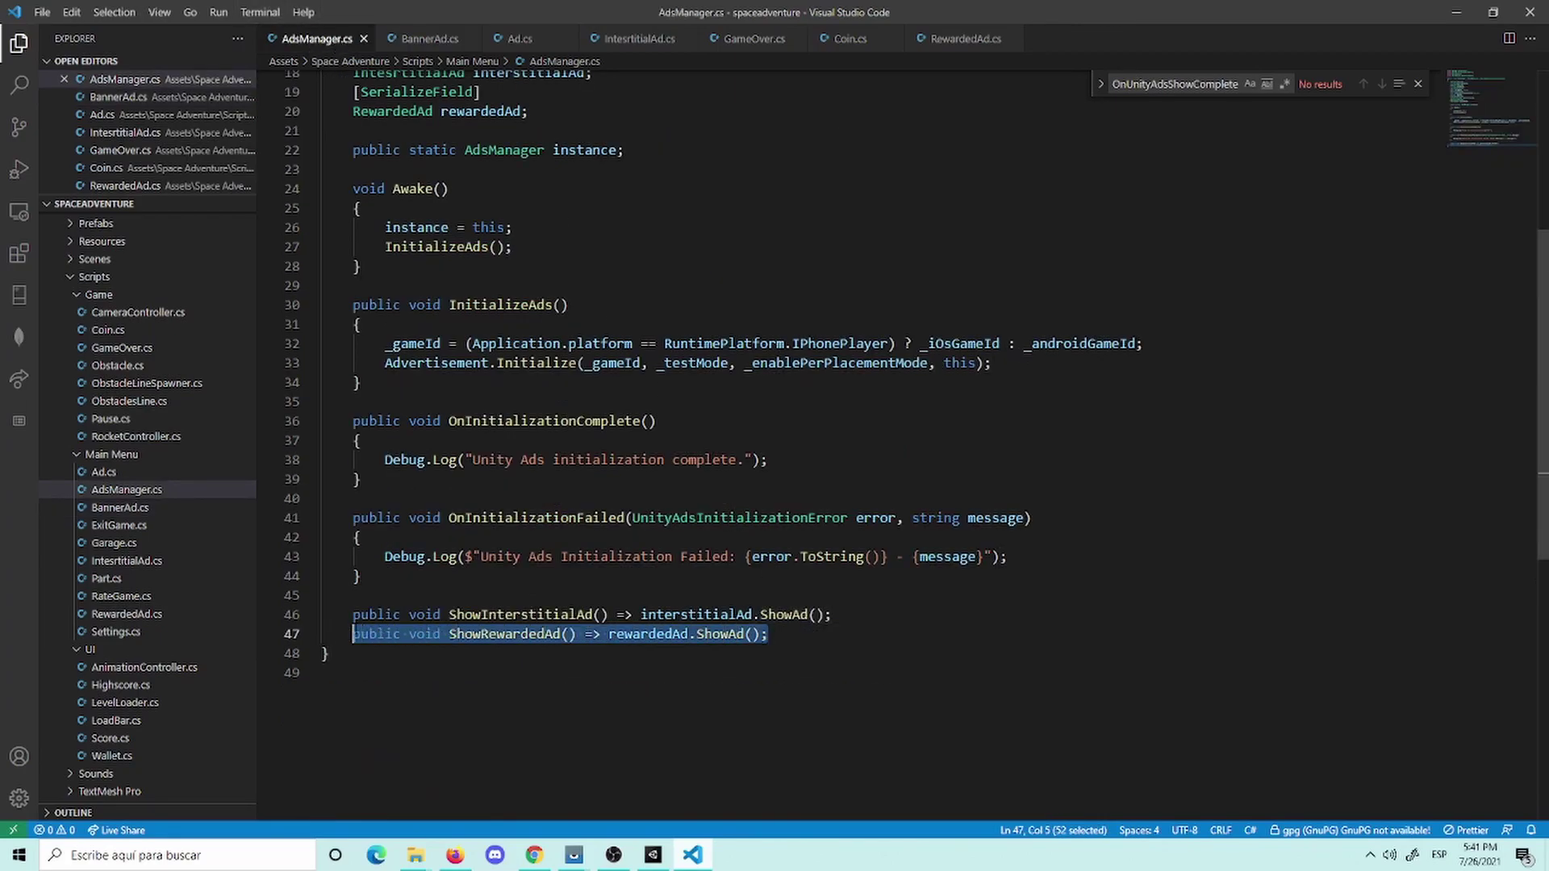
click(804, 634)
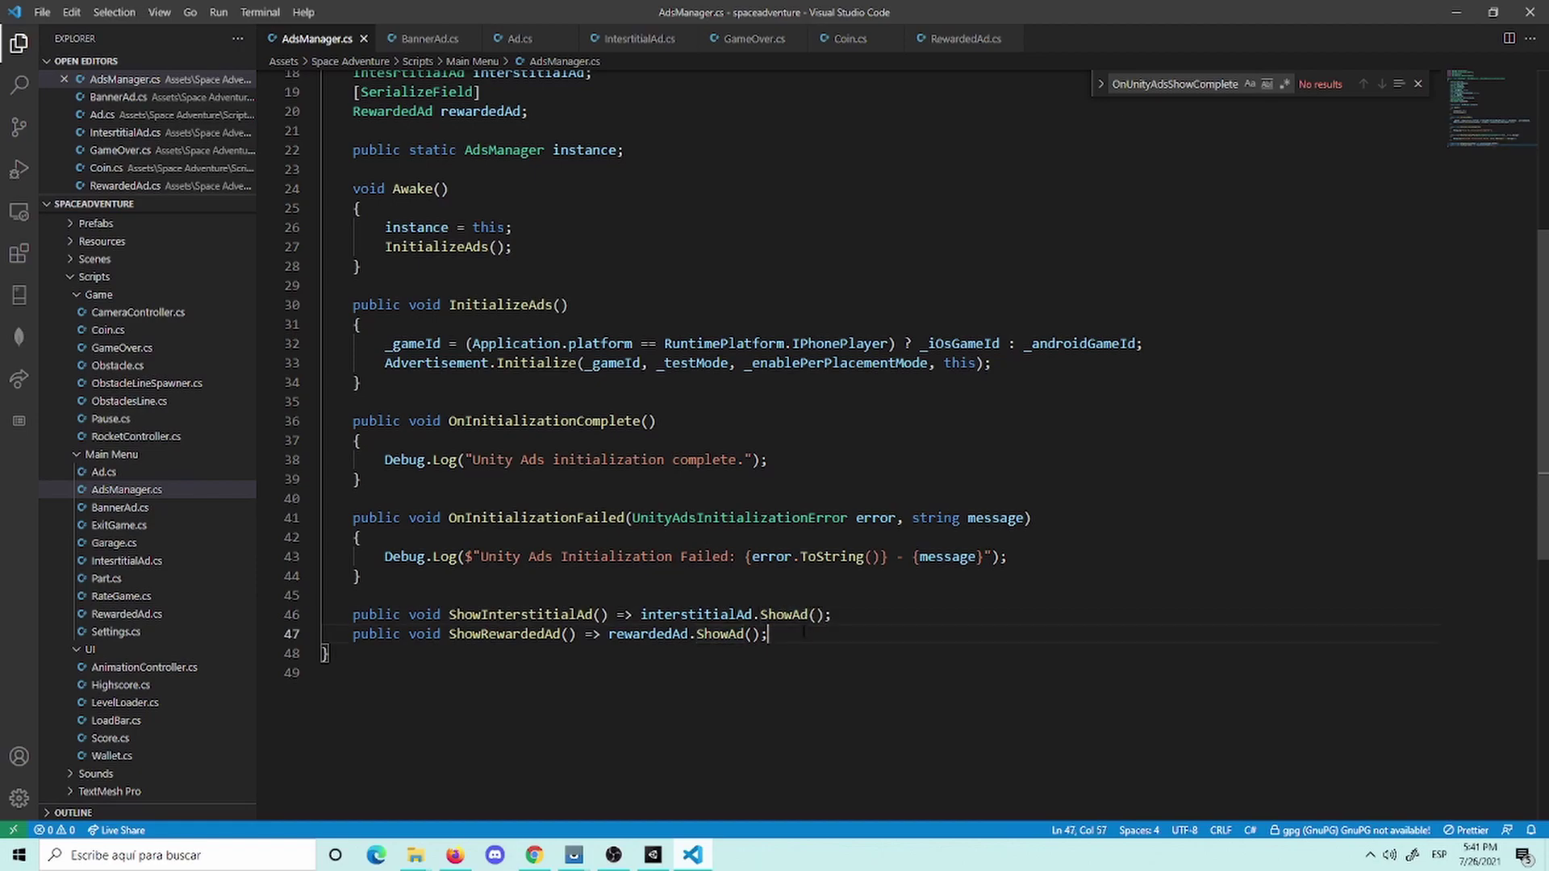
scroll(677, 376, up, 4)
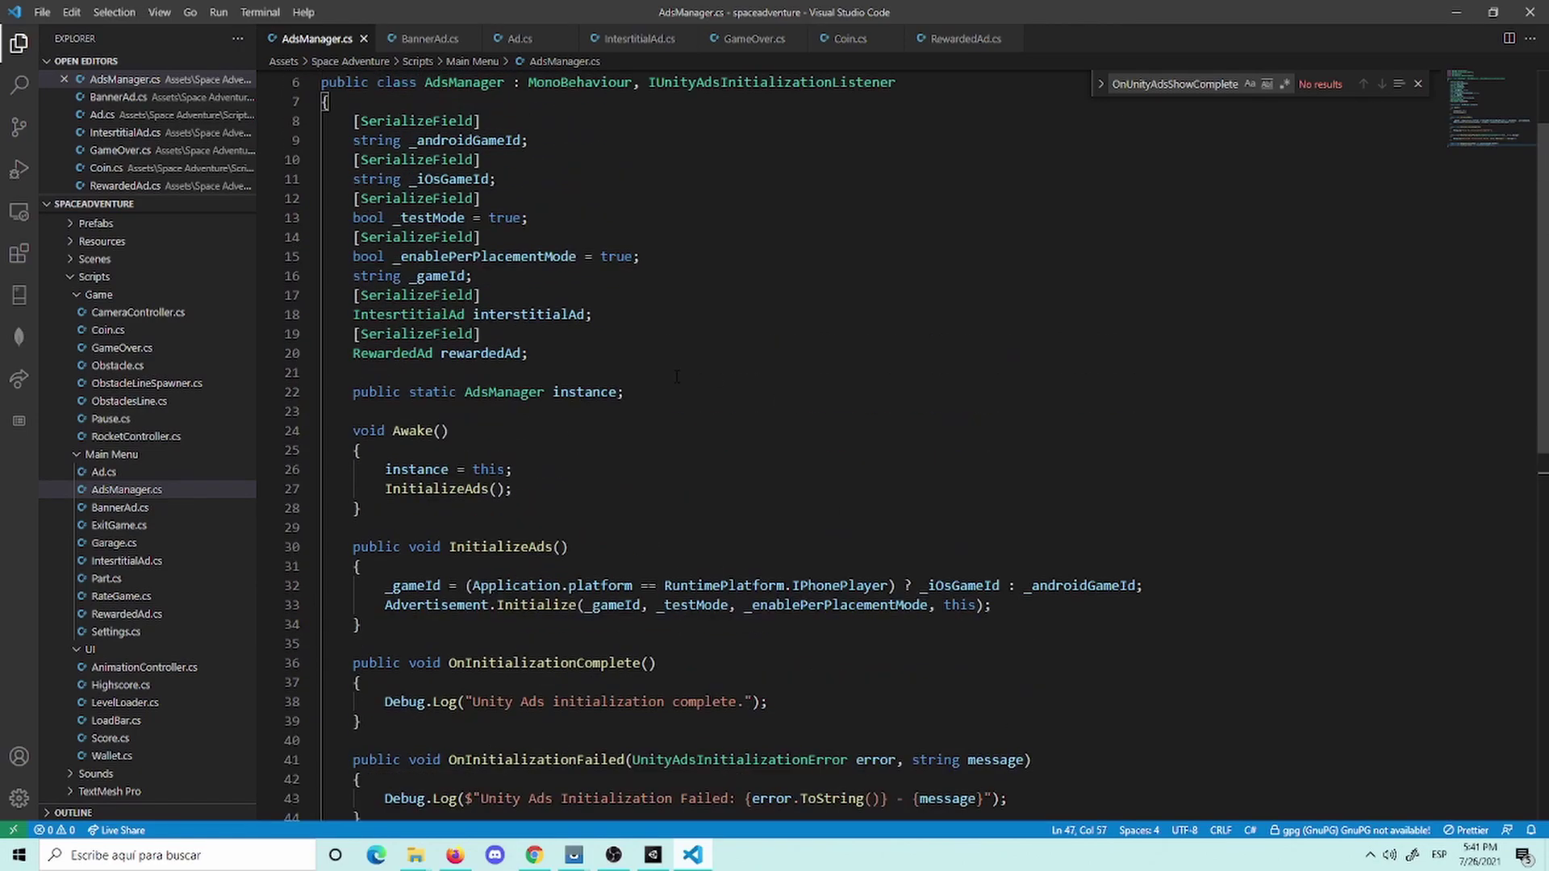
click(557, 347)
key(Return)
text([)
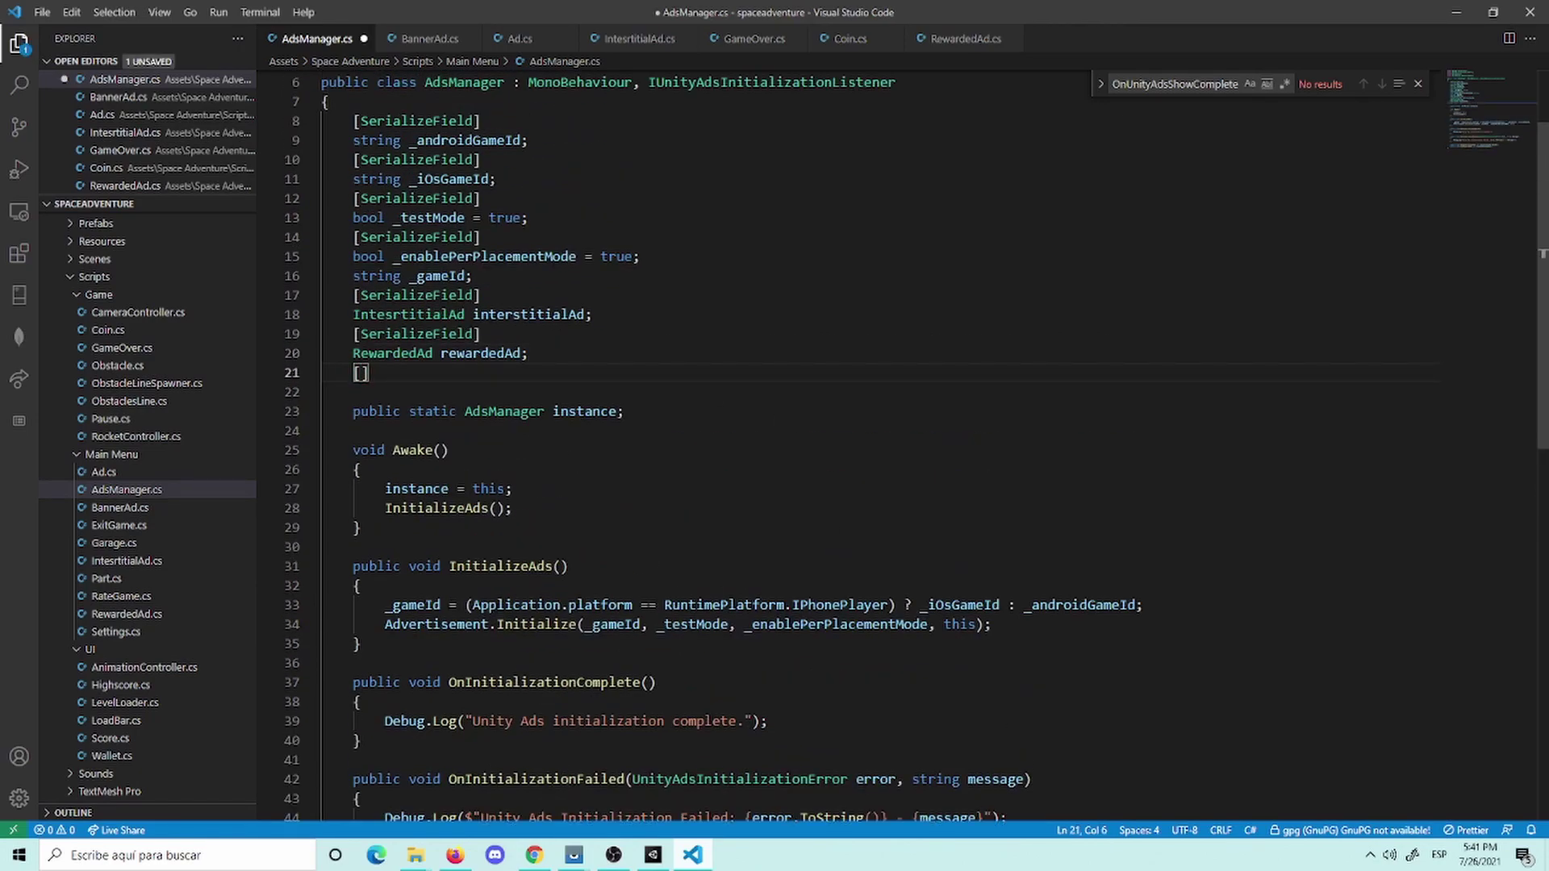
text(Rea)
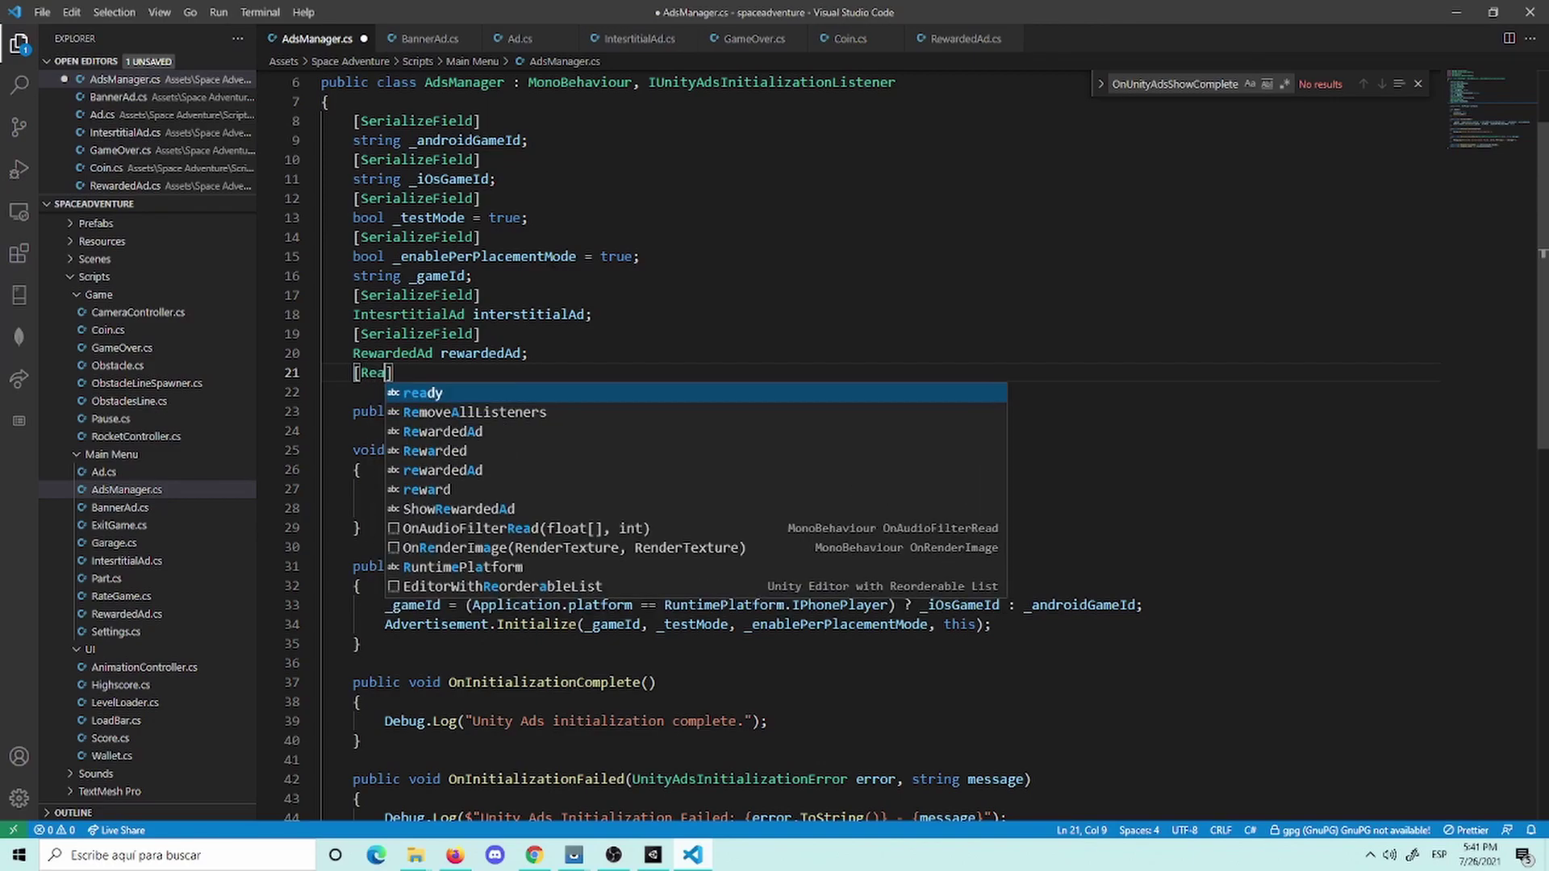
key(BackSpace)
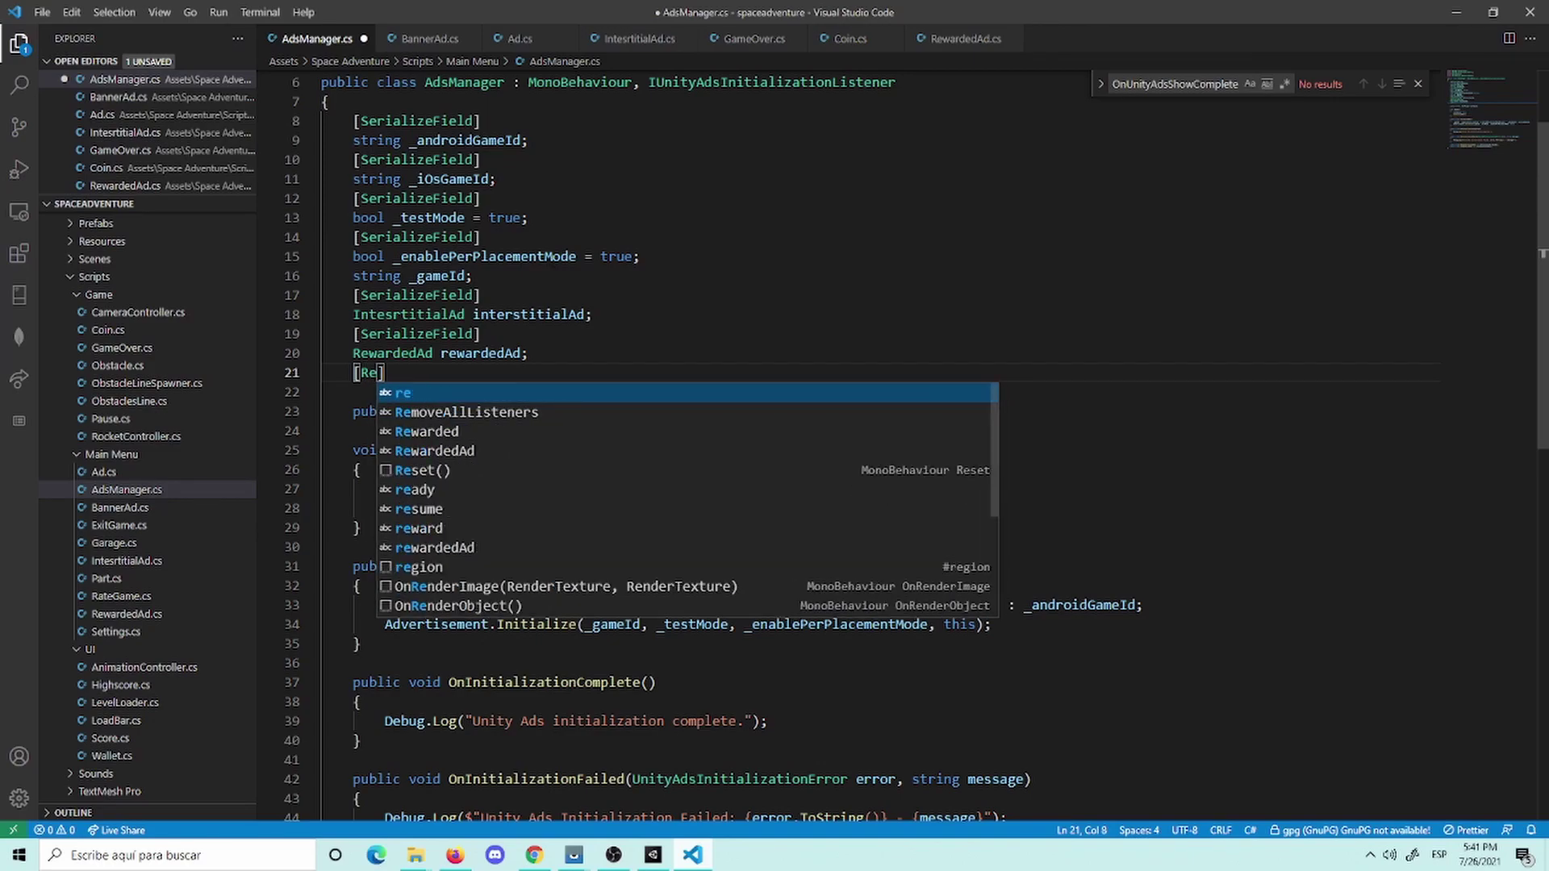
text(wa)
key(BackSpace)
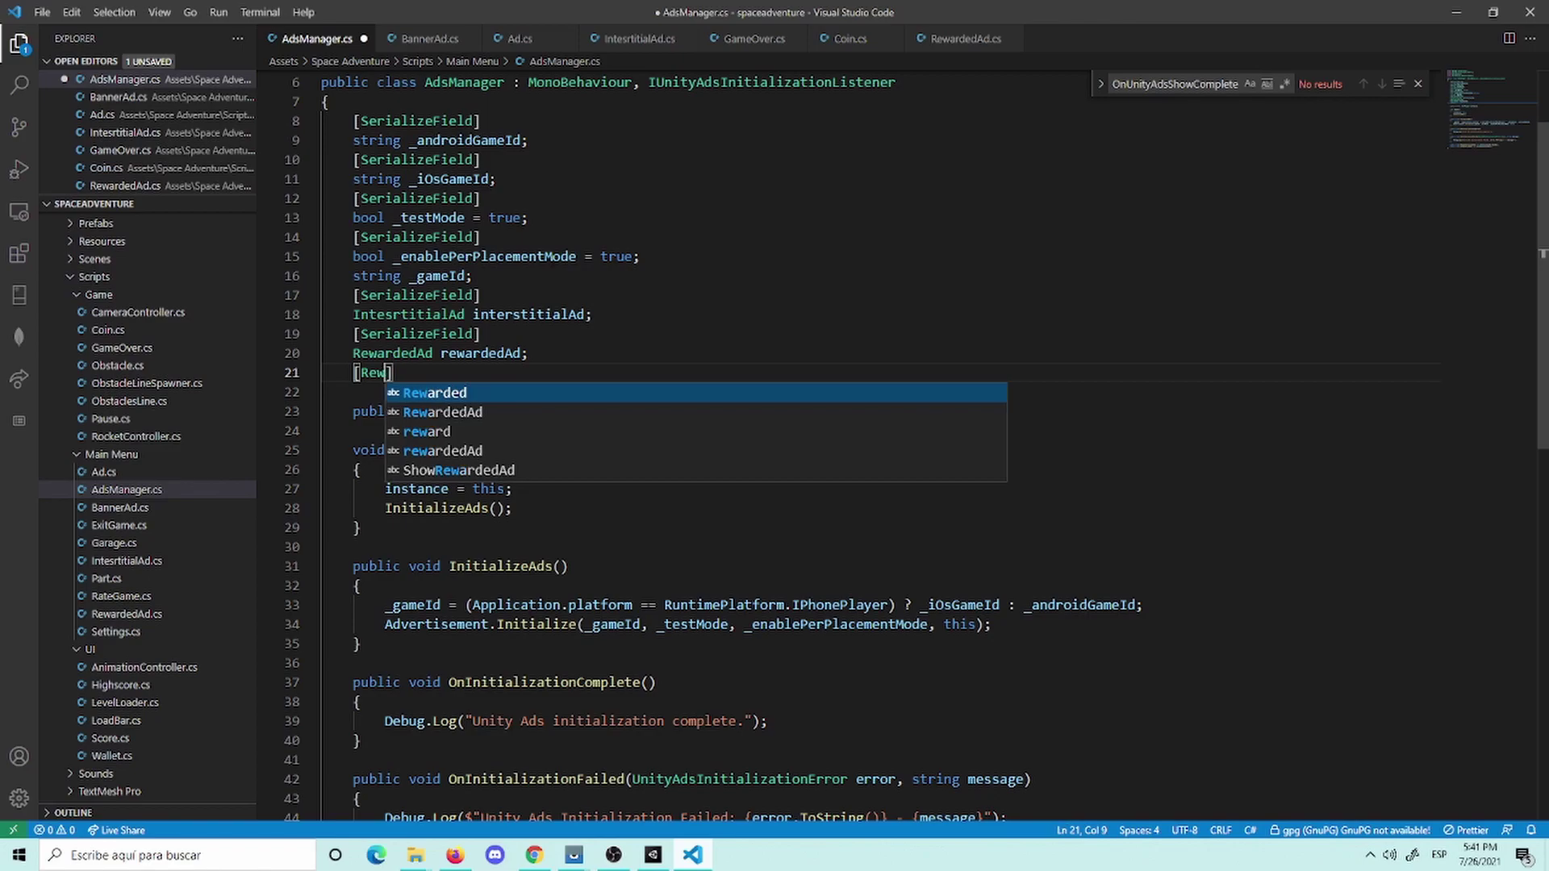
key(BackSpace)
key(BackSpace)
key(BackSpace)
text(Seria)
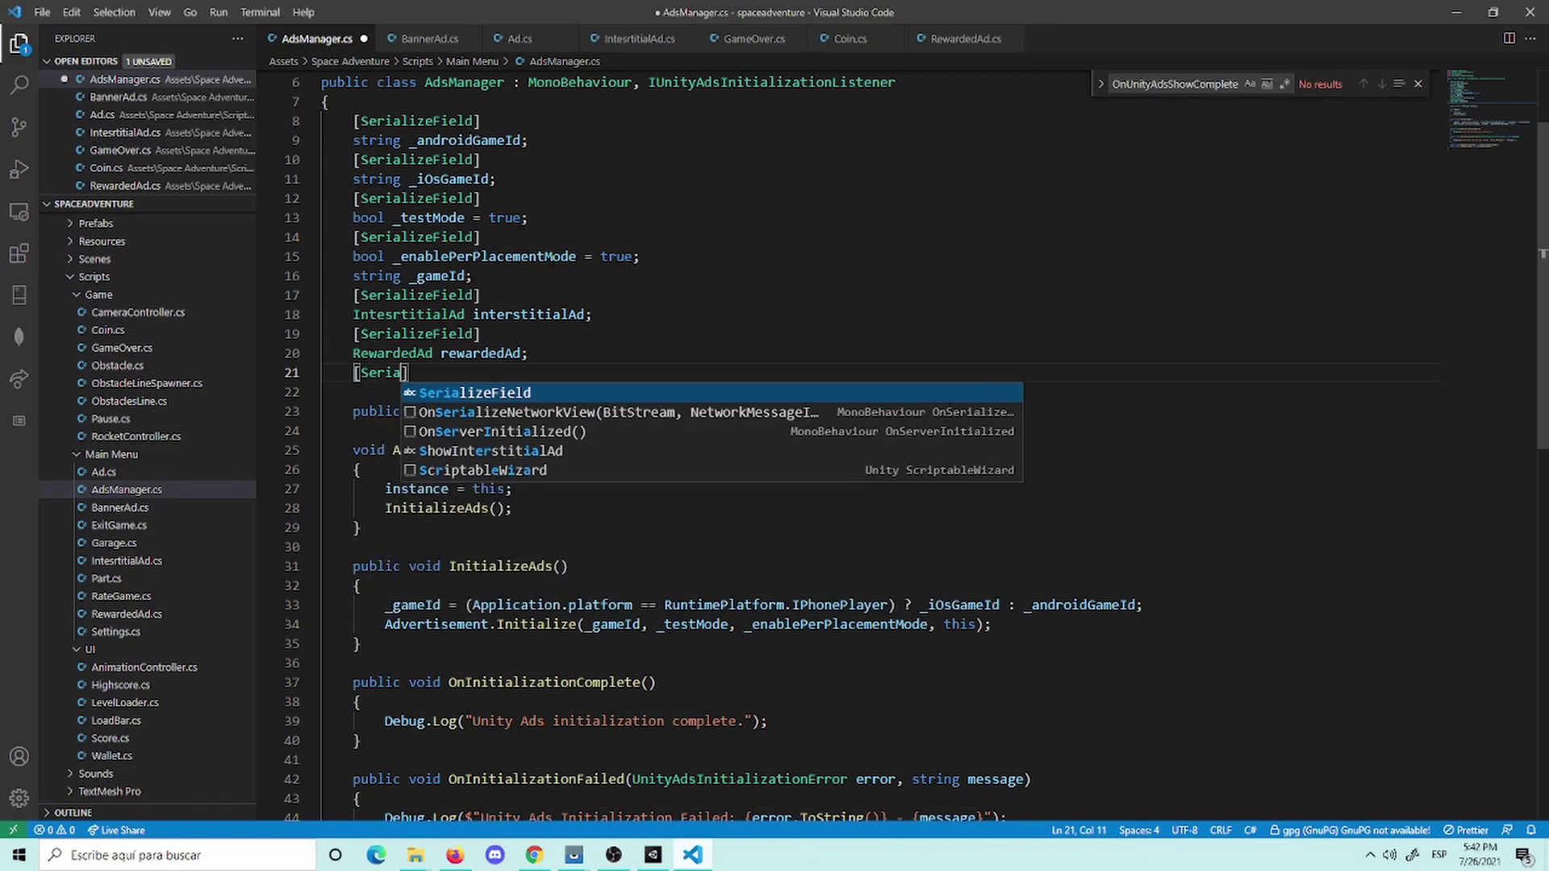
key(Tab)
Step: Declare a BannerAd bannerAd field under the attribute and save AdsManager.cs
key(End)
key(Return)
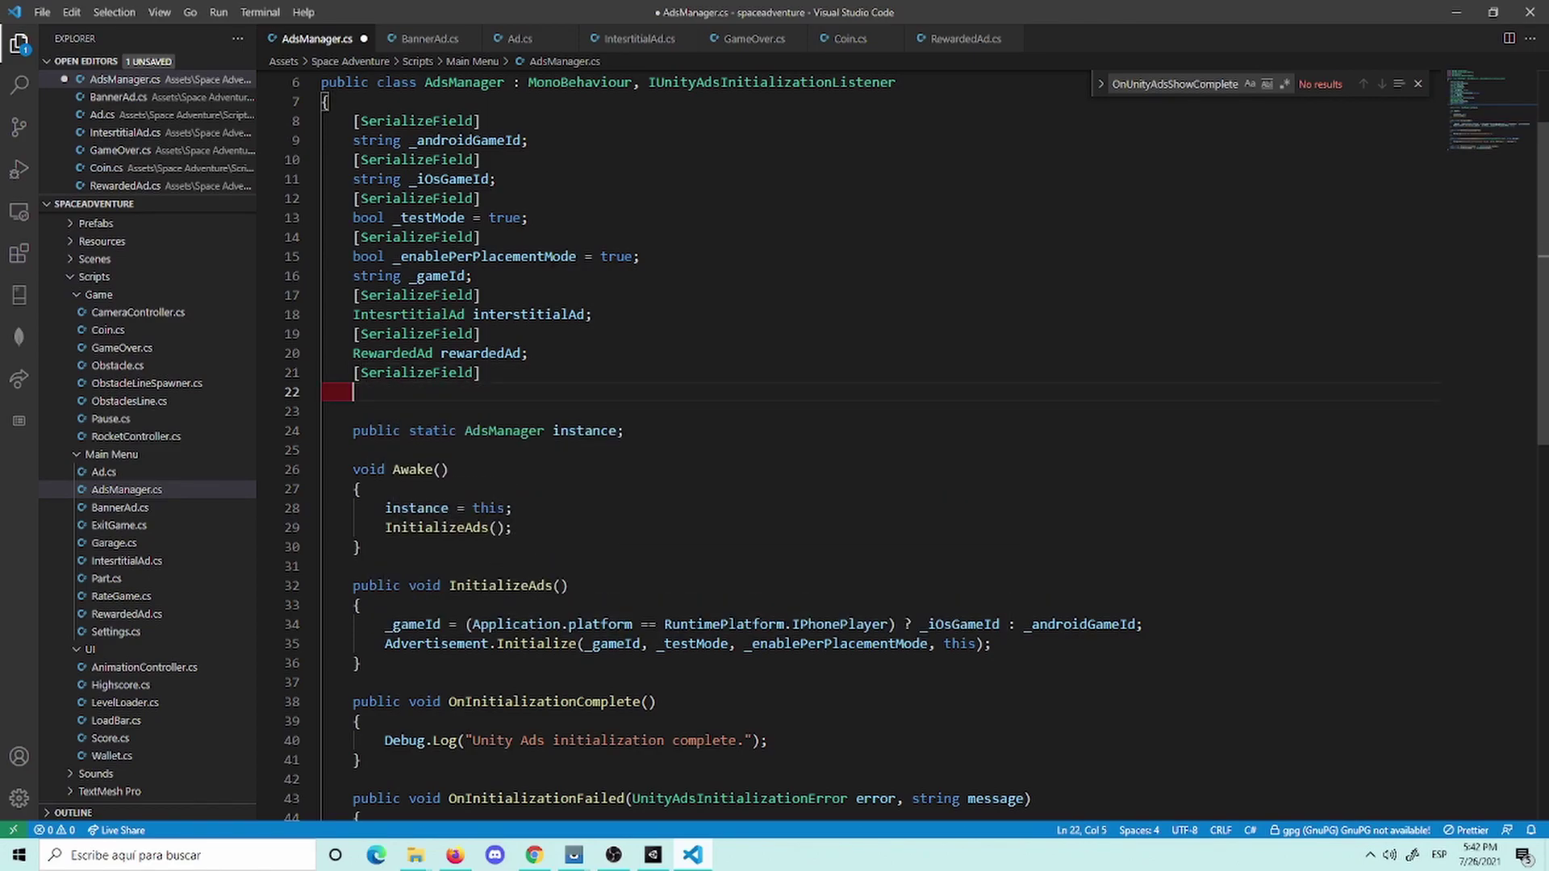
text(Banne)
key(Down)
key(Tab)
text(ban)
text(nerad)
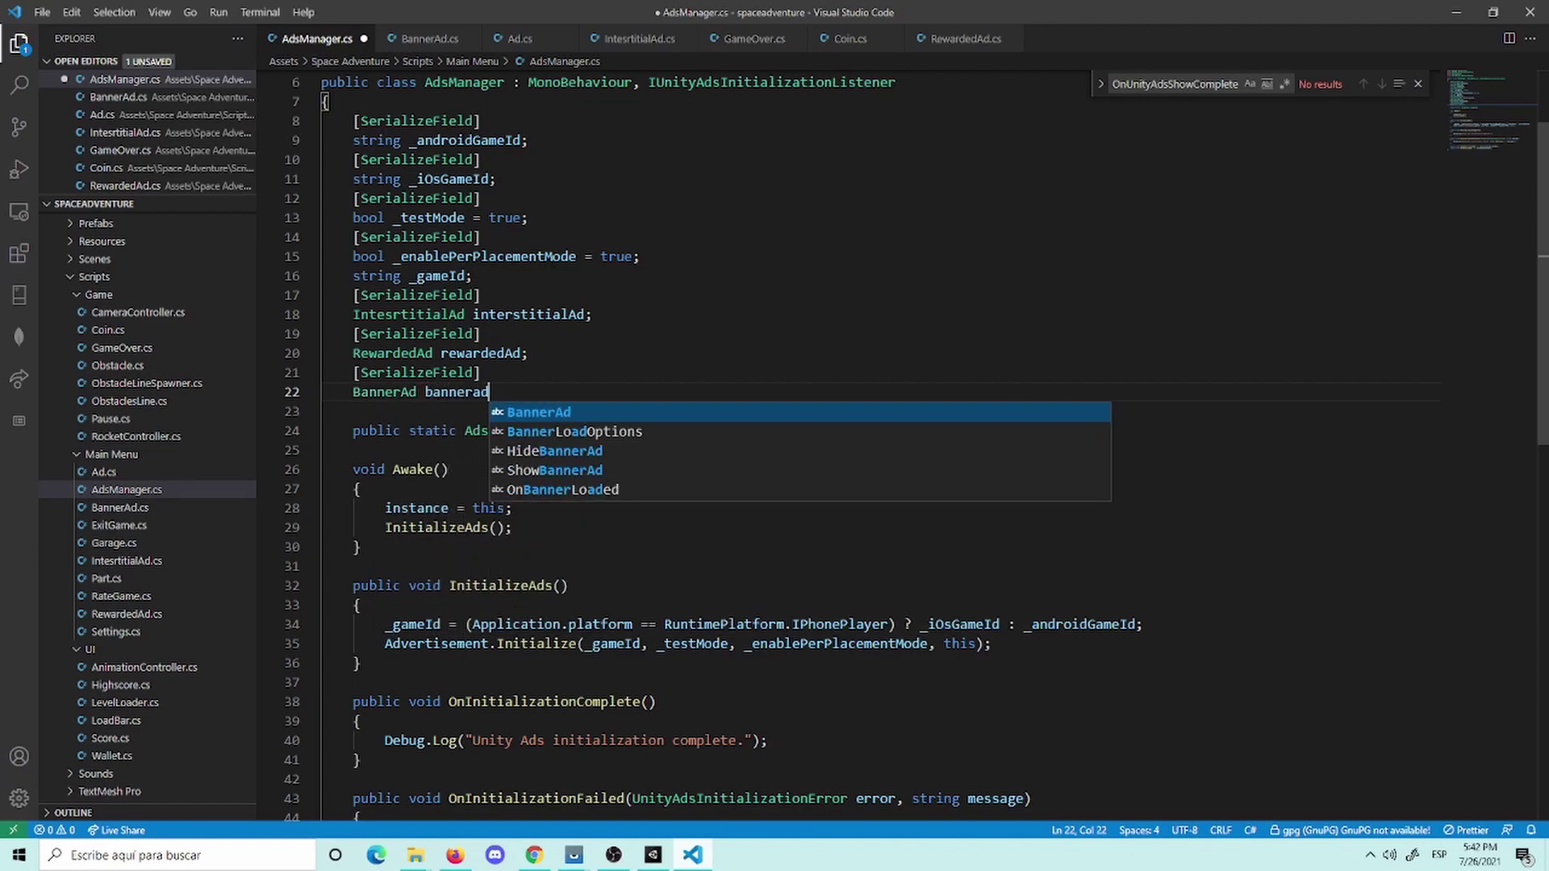
text(;)
key(ctrl+s)
Step: Duplicate the ShowRewardedAd line in AdsManager.cs as a ShowBannerAd method and save
scroll(637, 365, down, 5)
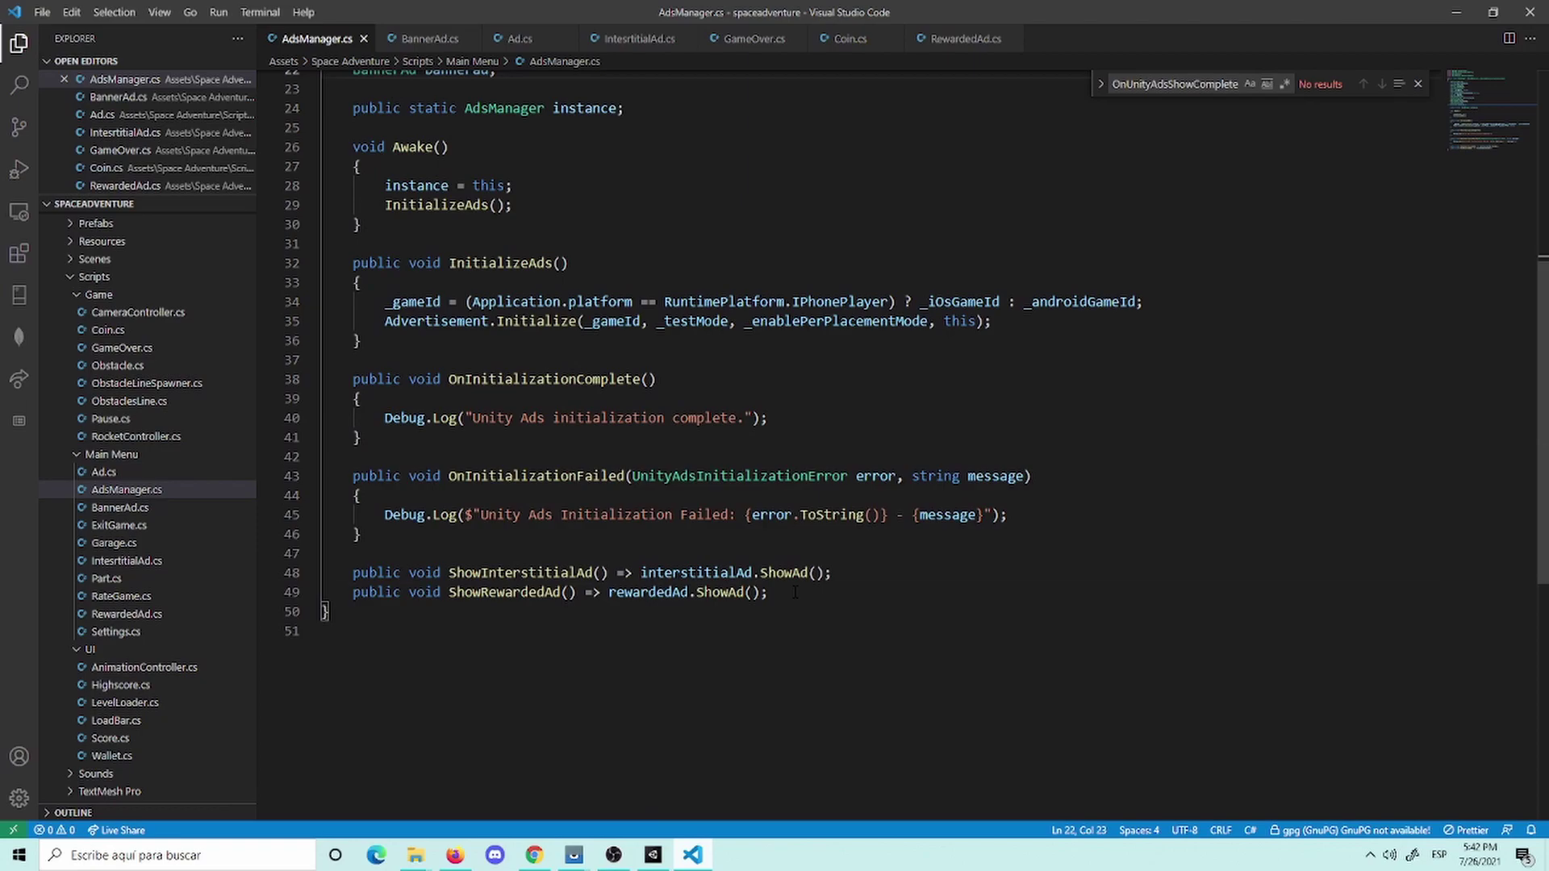
drag(795, 593, 468, 611)
drag(349, 613, 353, 593)
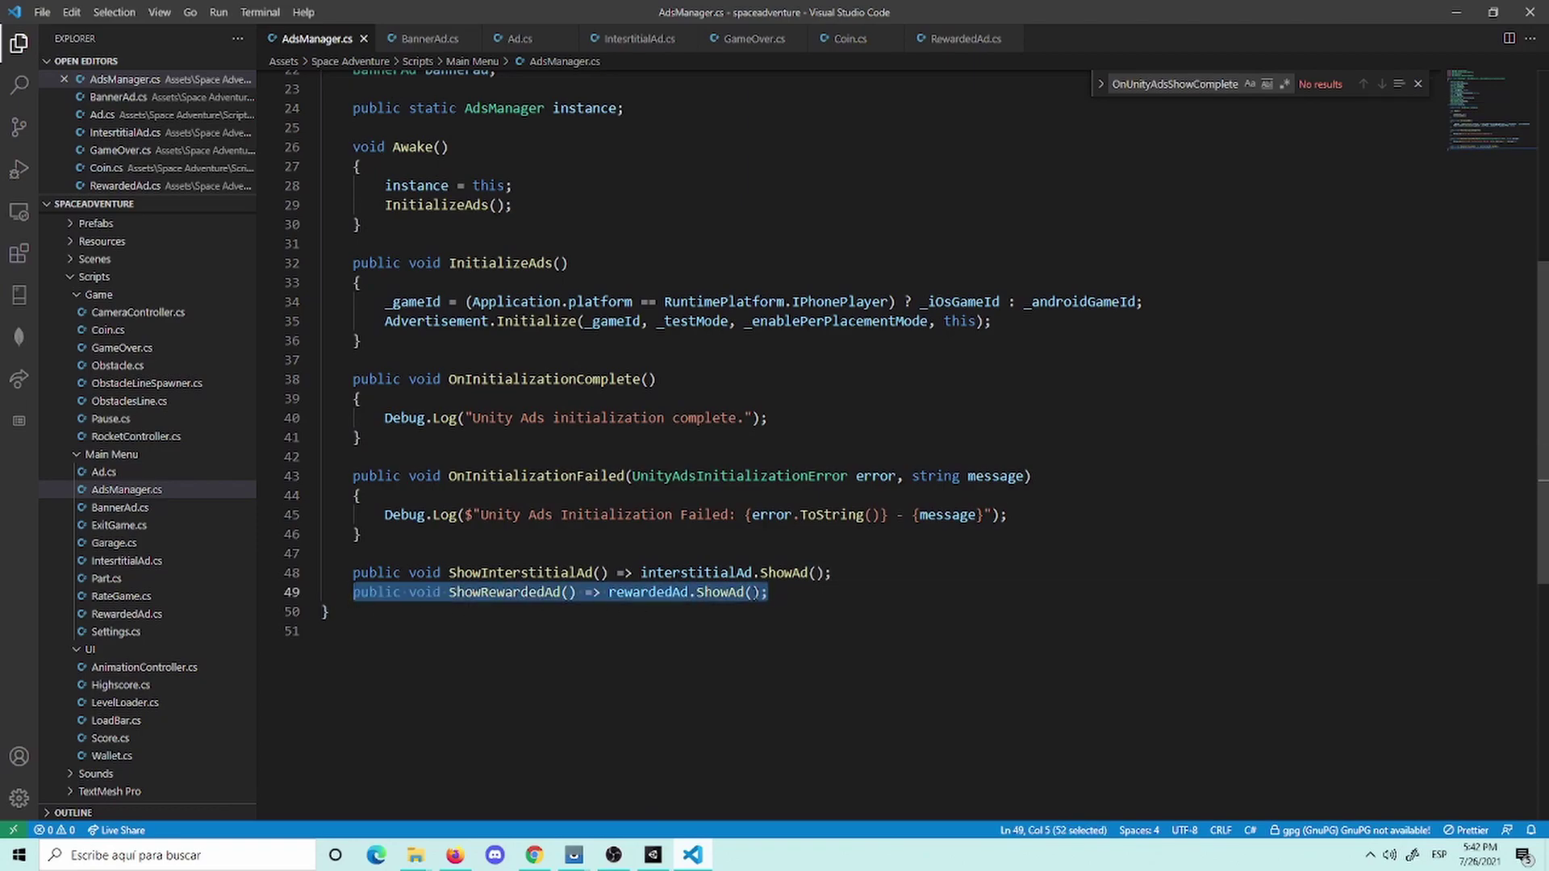
key(ctrl+c)
key(End)
key(Return)
key(ctrl+v)
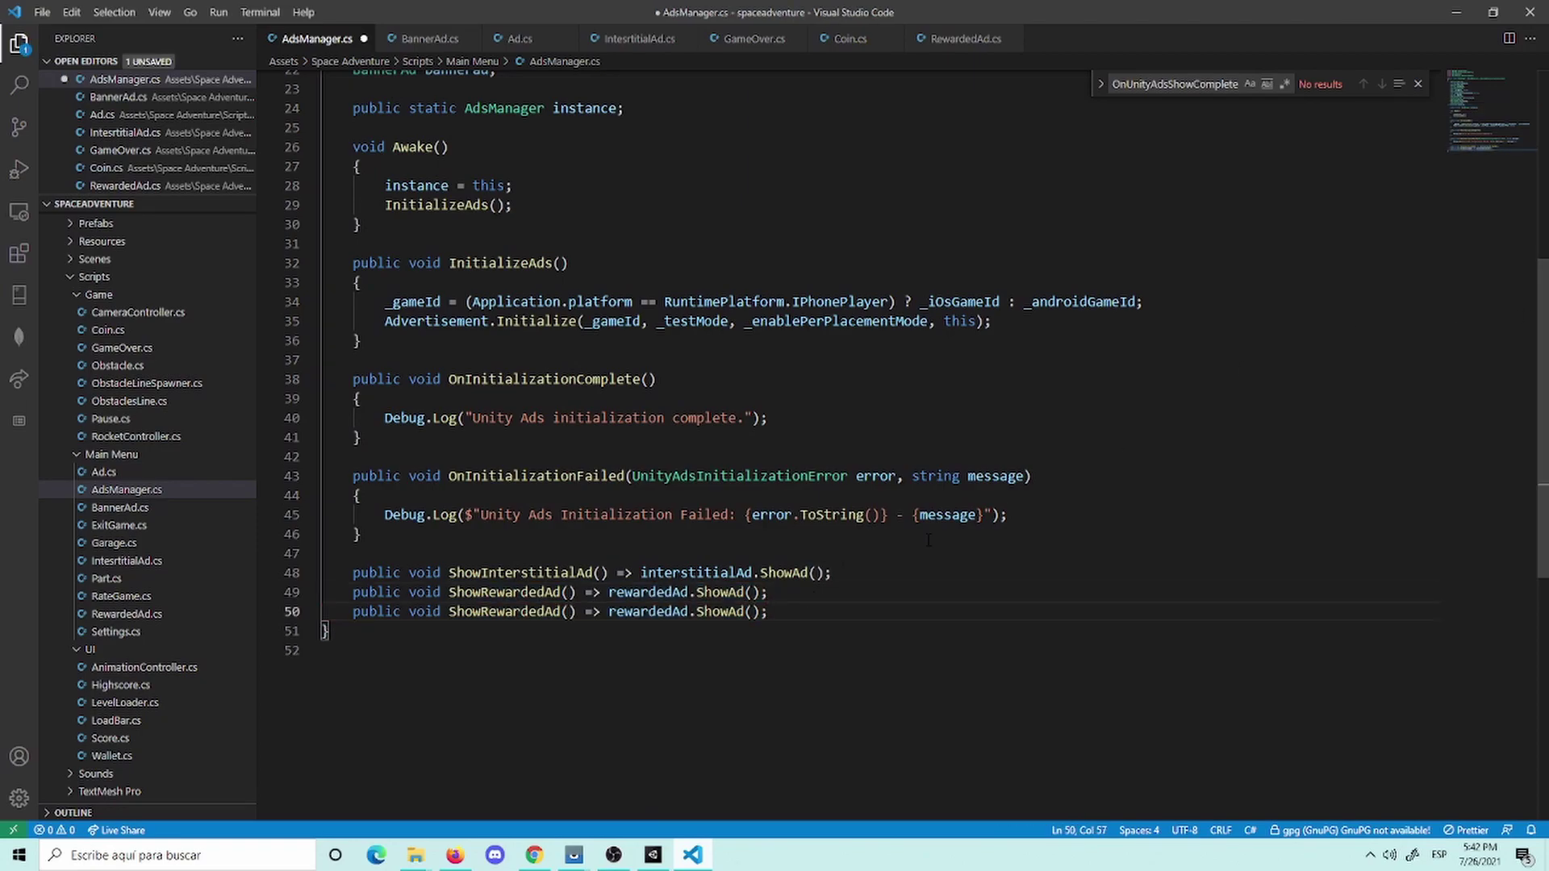
click(545, 612)
key(BackSpace)
key(BackSpace)
key(BackSpace)
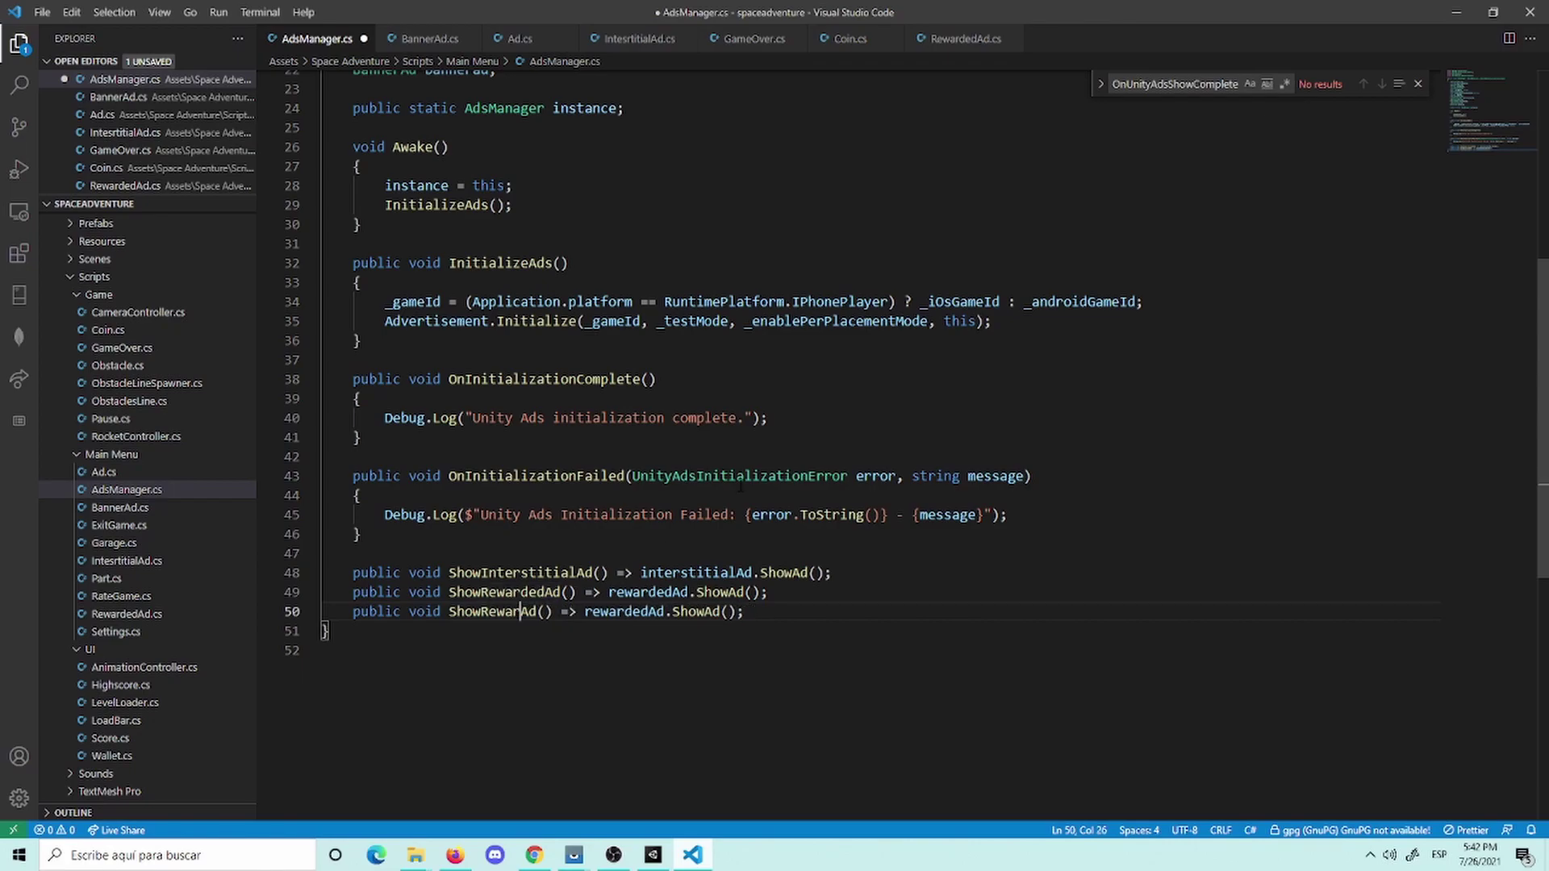
key(BackSpace)
key(BackSpace)
key(BackSpace)
key(BackSpace)
key(BackSpace)
text(Banner)
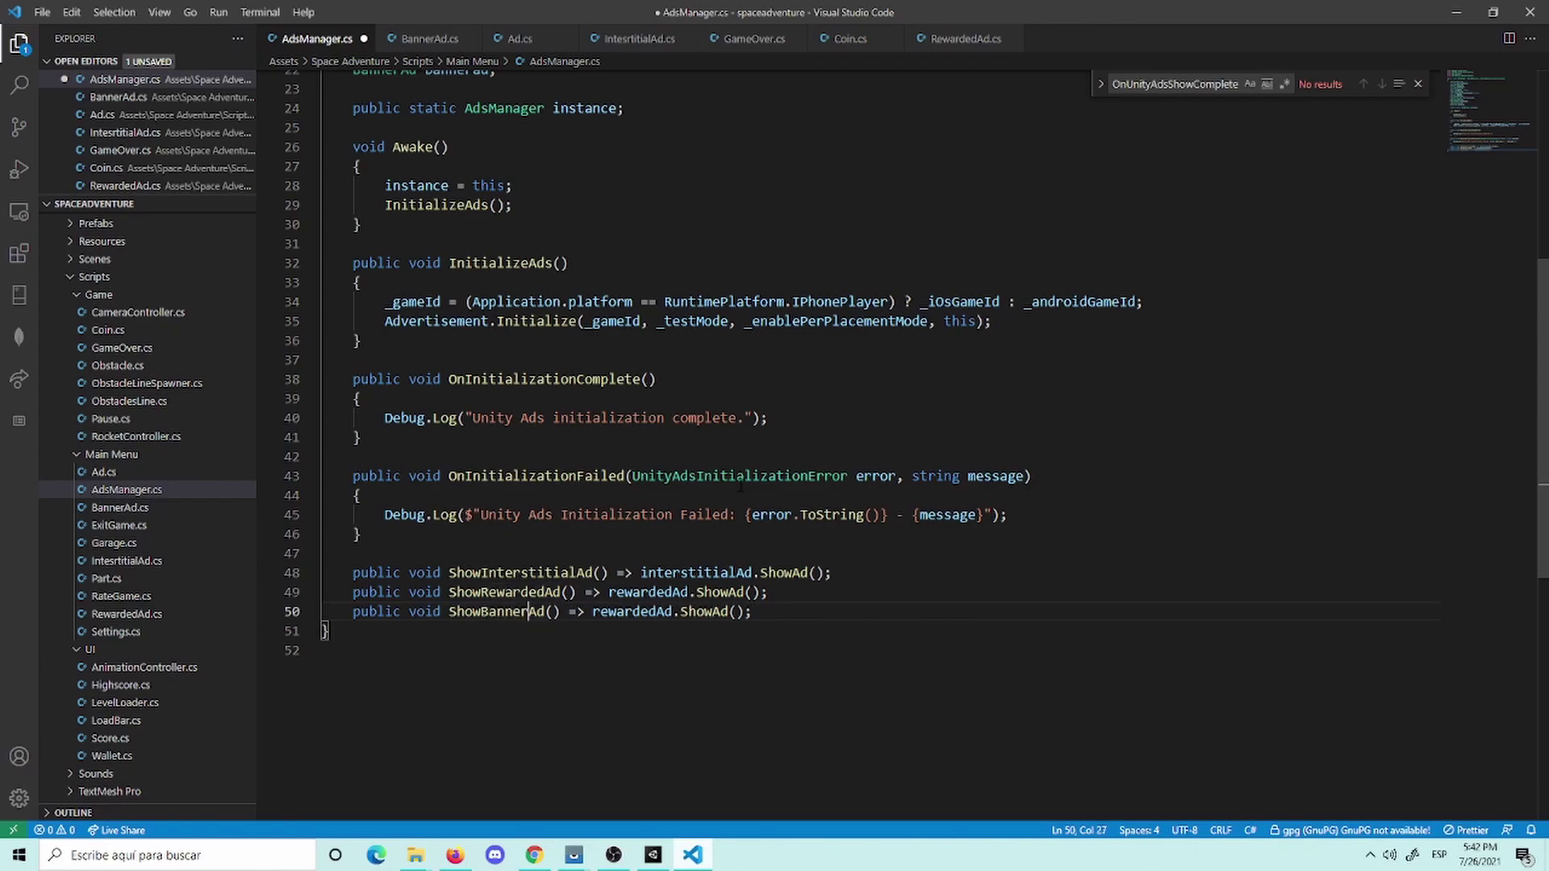
key(ctrl+s)
Step: Change line 50's rewardedAd reference to banner and rename the bannerad field to bannerAd, then save
double_click(616, 611)
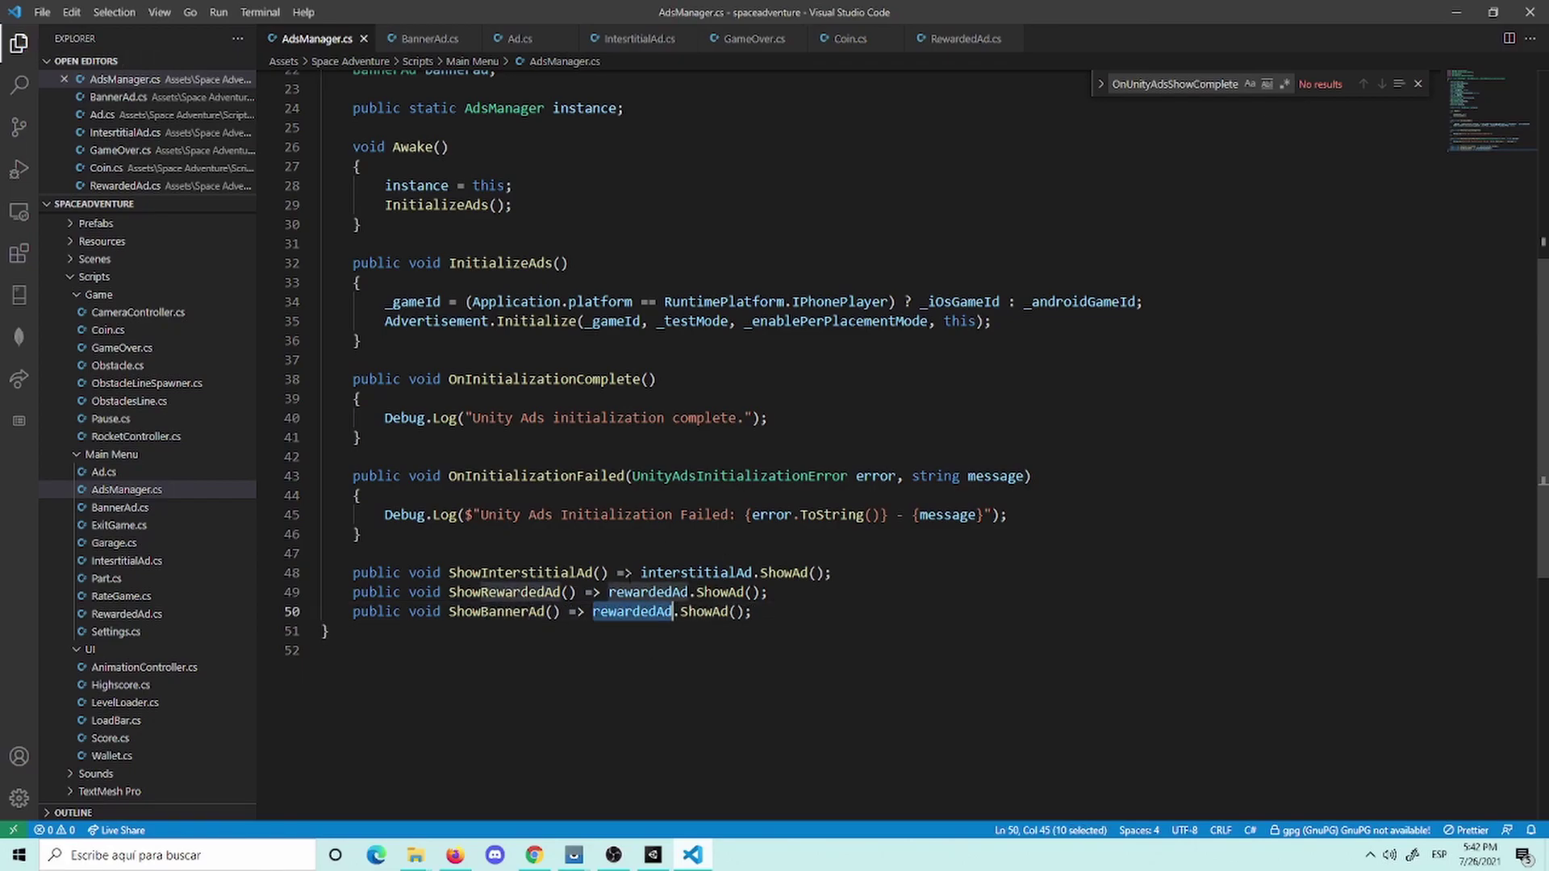
text(banner)
key(Down)
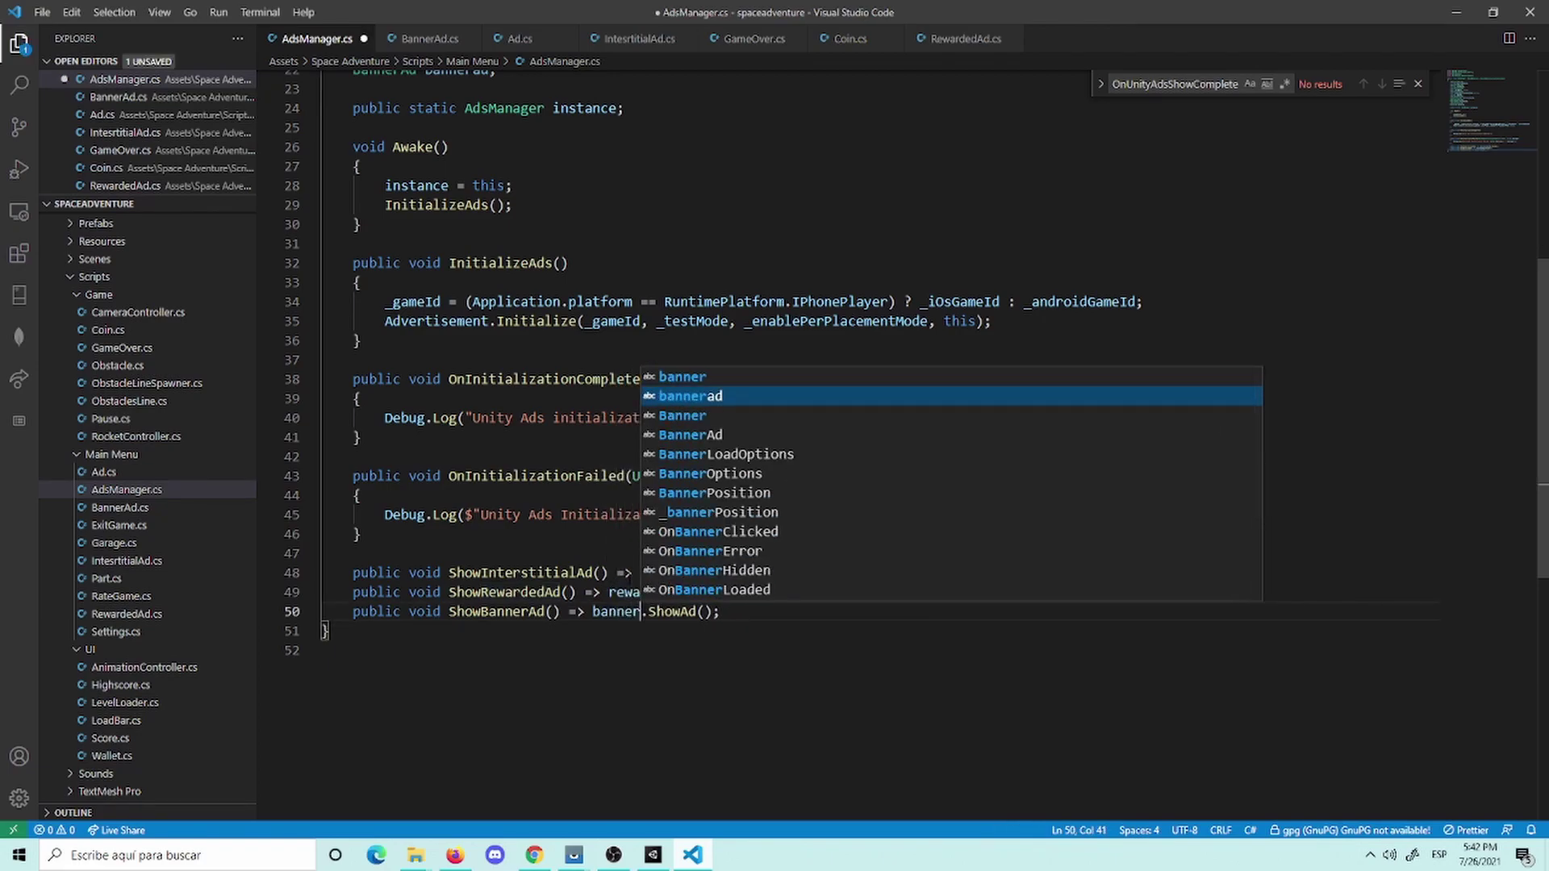
key(Down)
key(Down)
key(Escape)
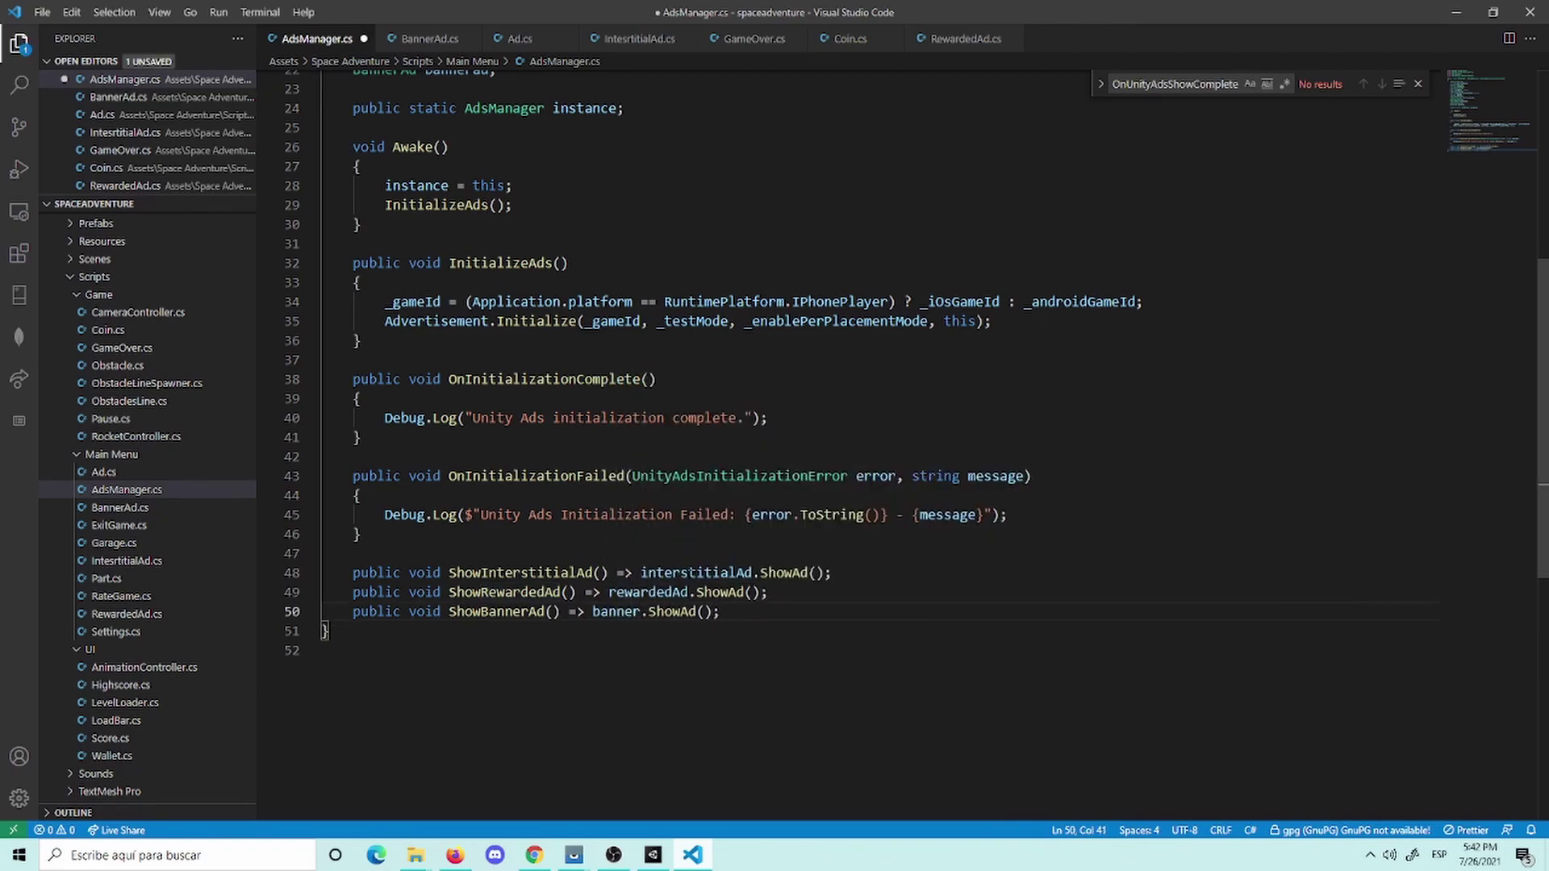
scroll(806, 443, up, 3)
scroll(806, 444, up, 2)
click(473, 514)
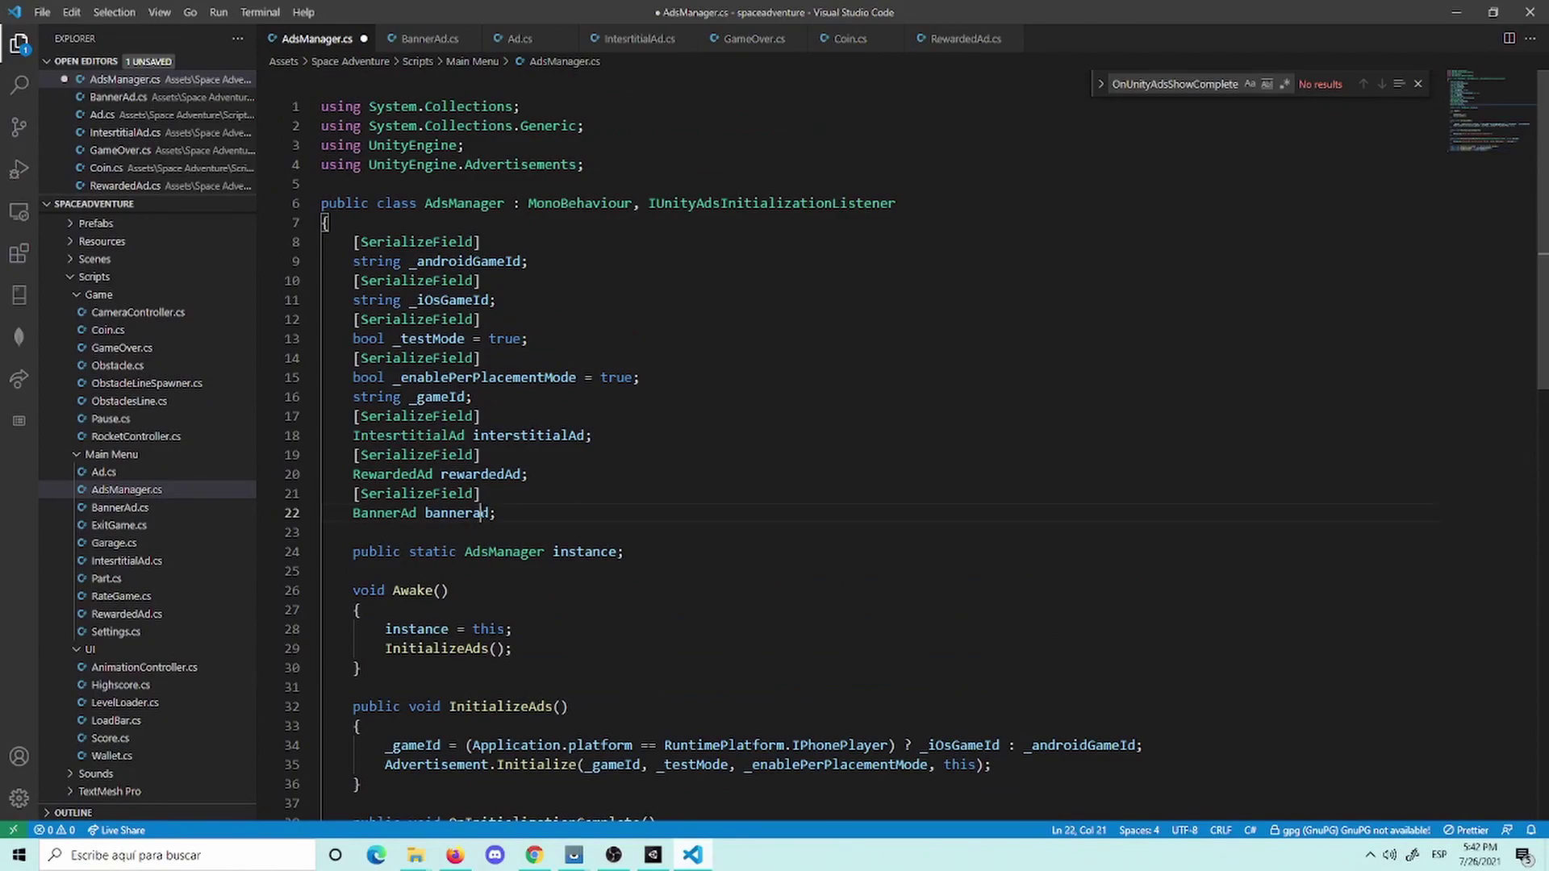
key(BackSpace)
text(A)
key(ctrl+s)
Step: Complete line 50 as bannerAd.ShowAd(), save AdsManager.cs, and return to BannerAd.cs
scroll(980, 501, down, 5)
scroll(980, 501, down, 4)
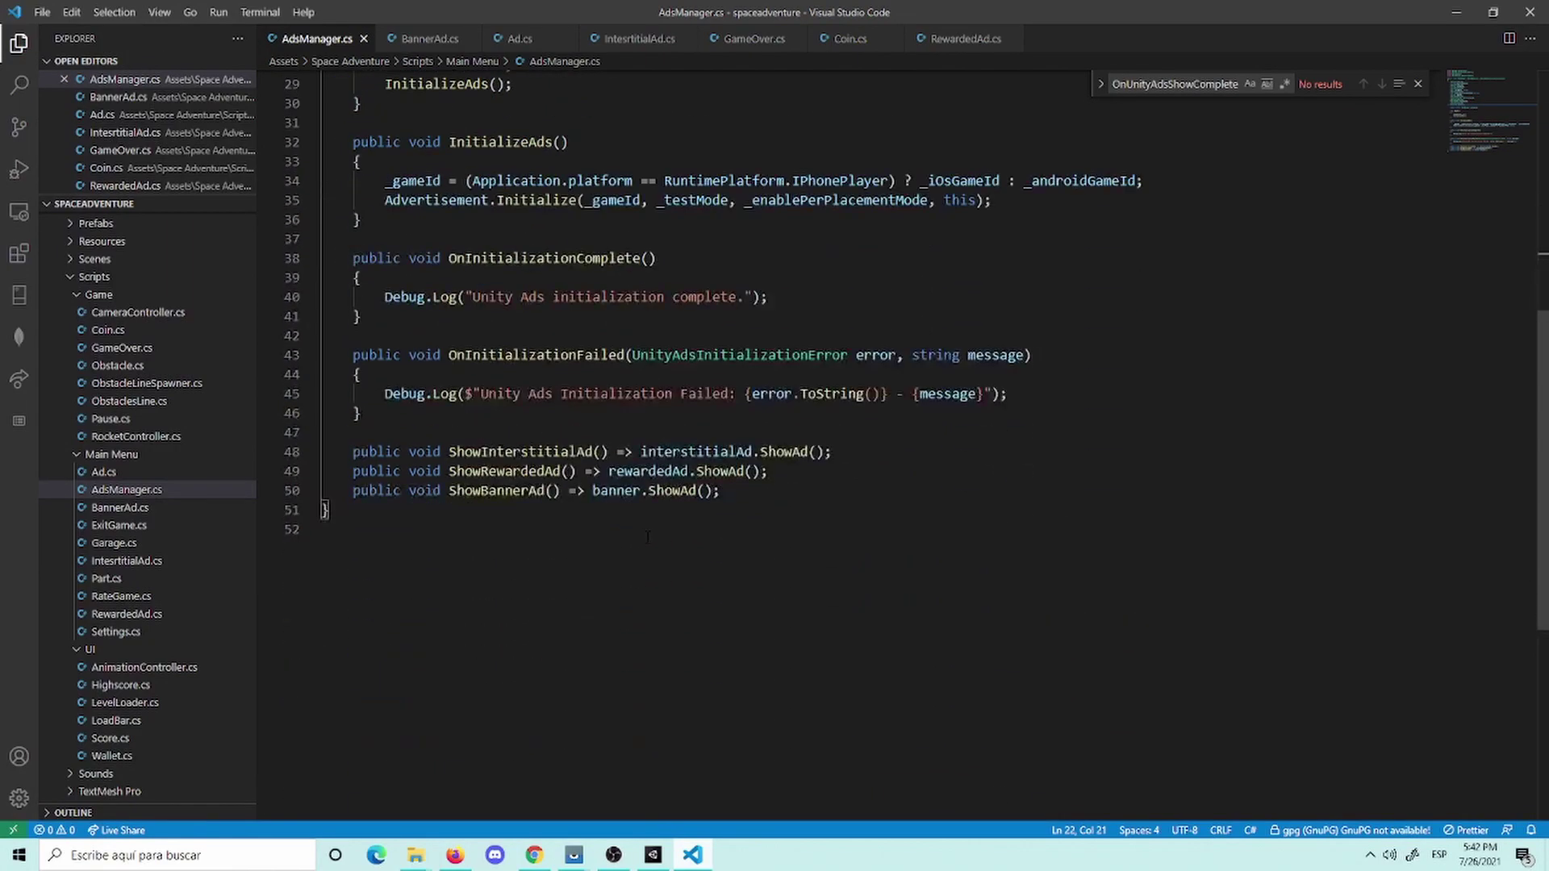
click(642, 491)
text(a)
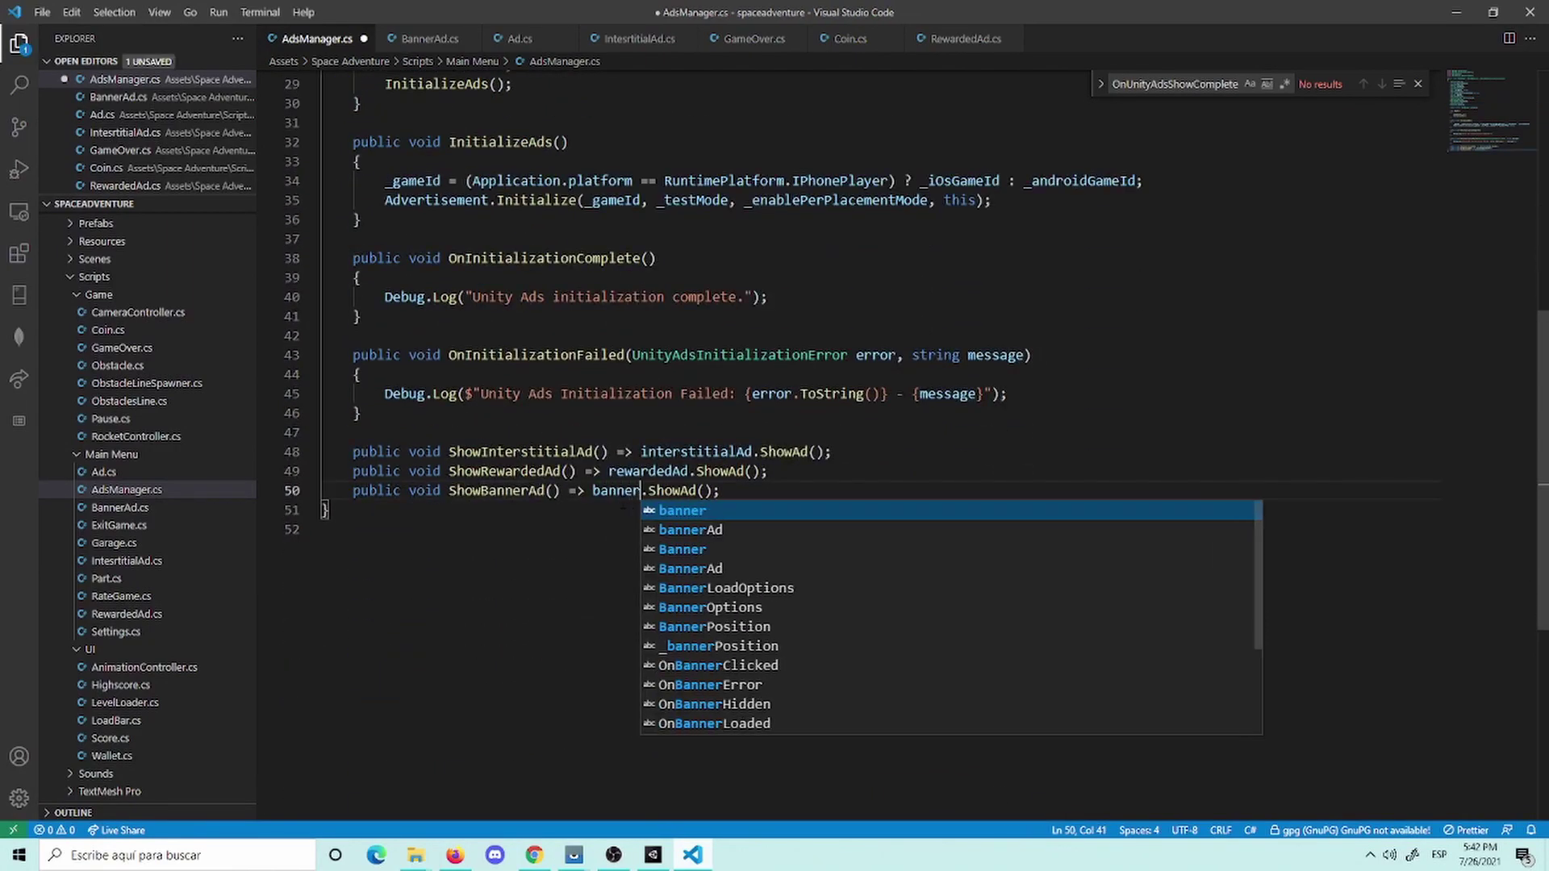
key(Return)
text(Ad)
key(ctrl+s)
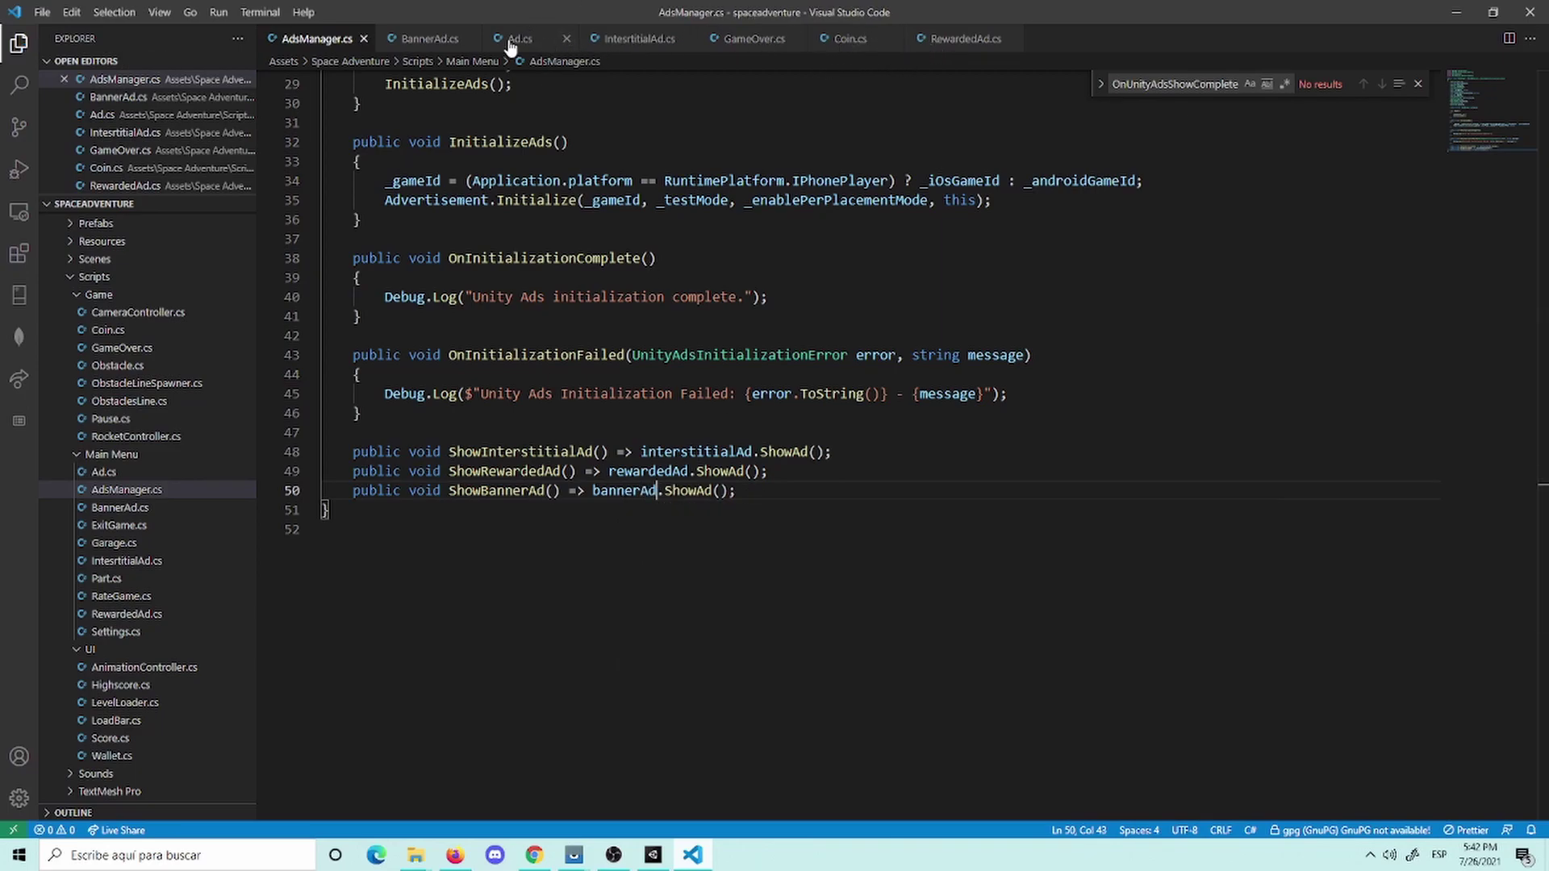
click(432, 41)
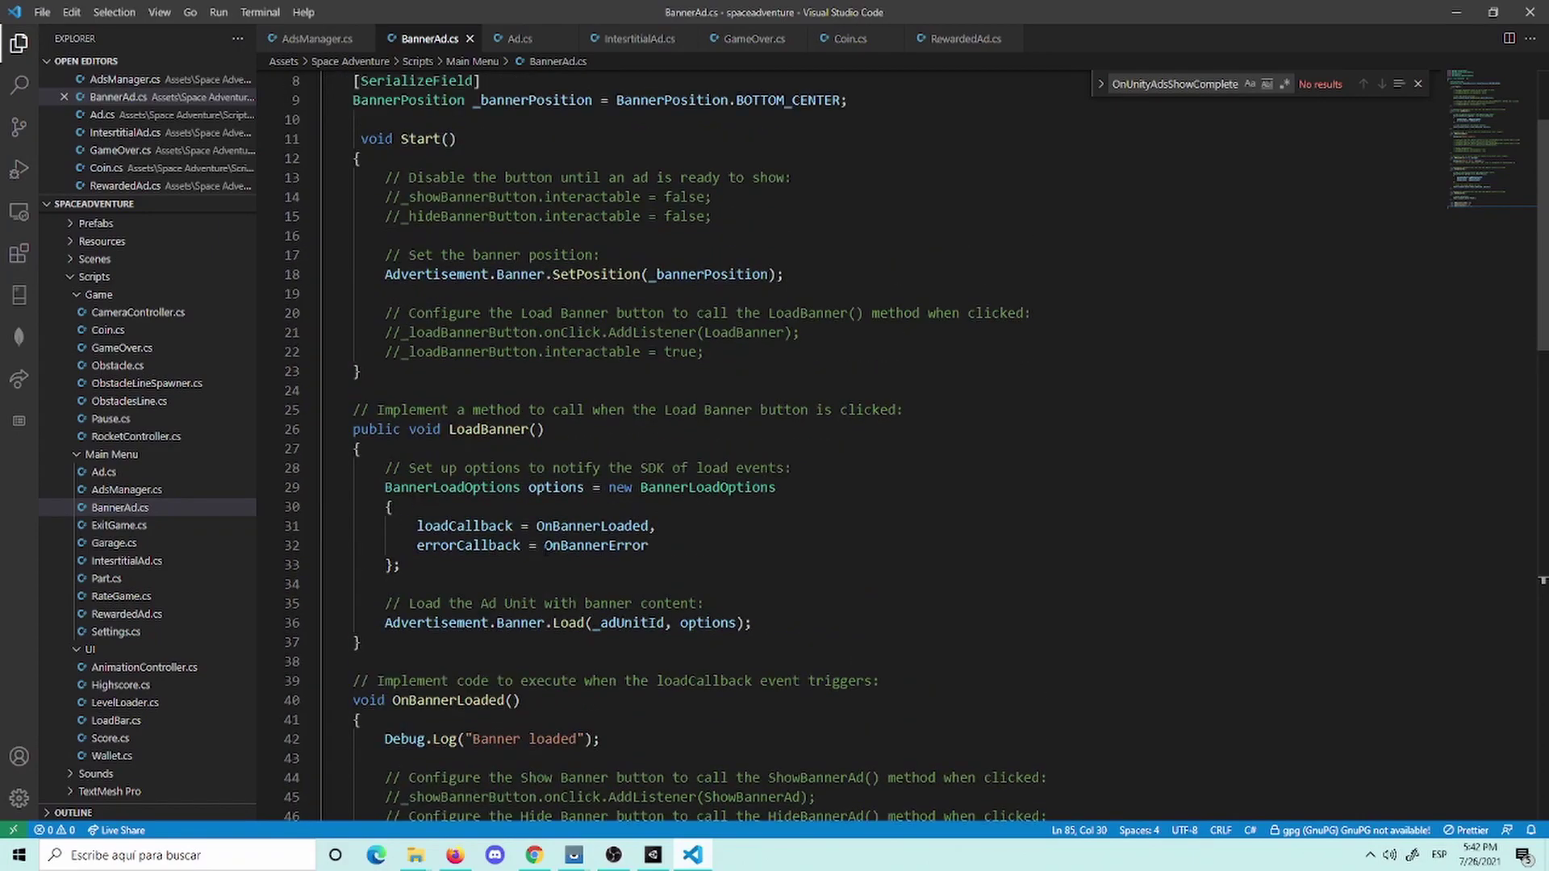
scroll(543, 545, up, 3)
scroll(541, 516, down, 5)
scroll(539, 501, down, 3)
scroll(537, 492, down, 1)
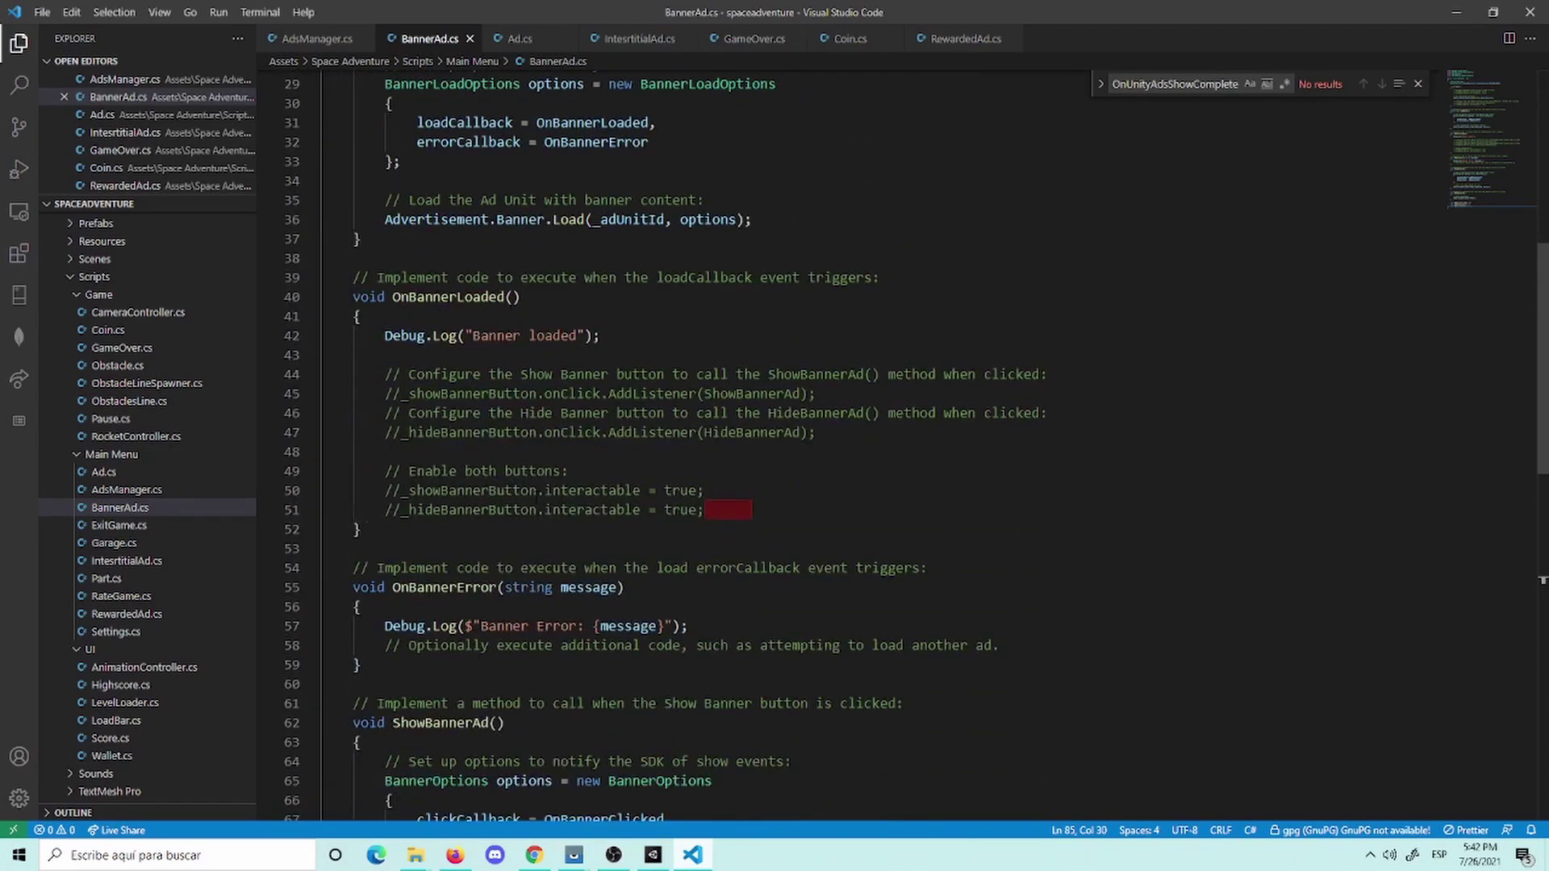
scroll(537, 494, down, 4)
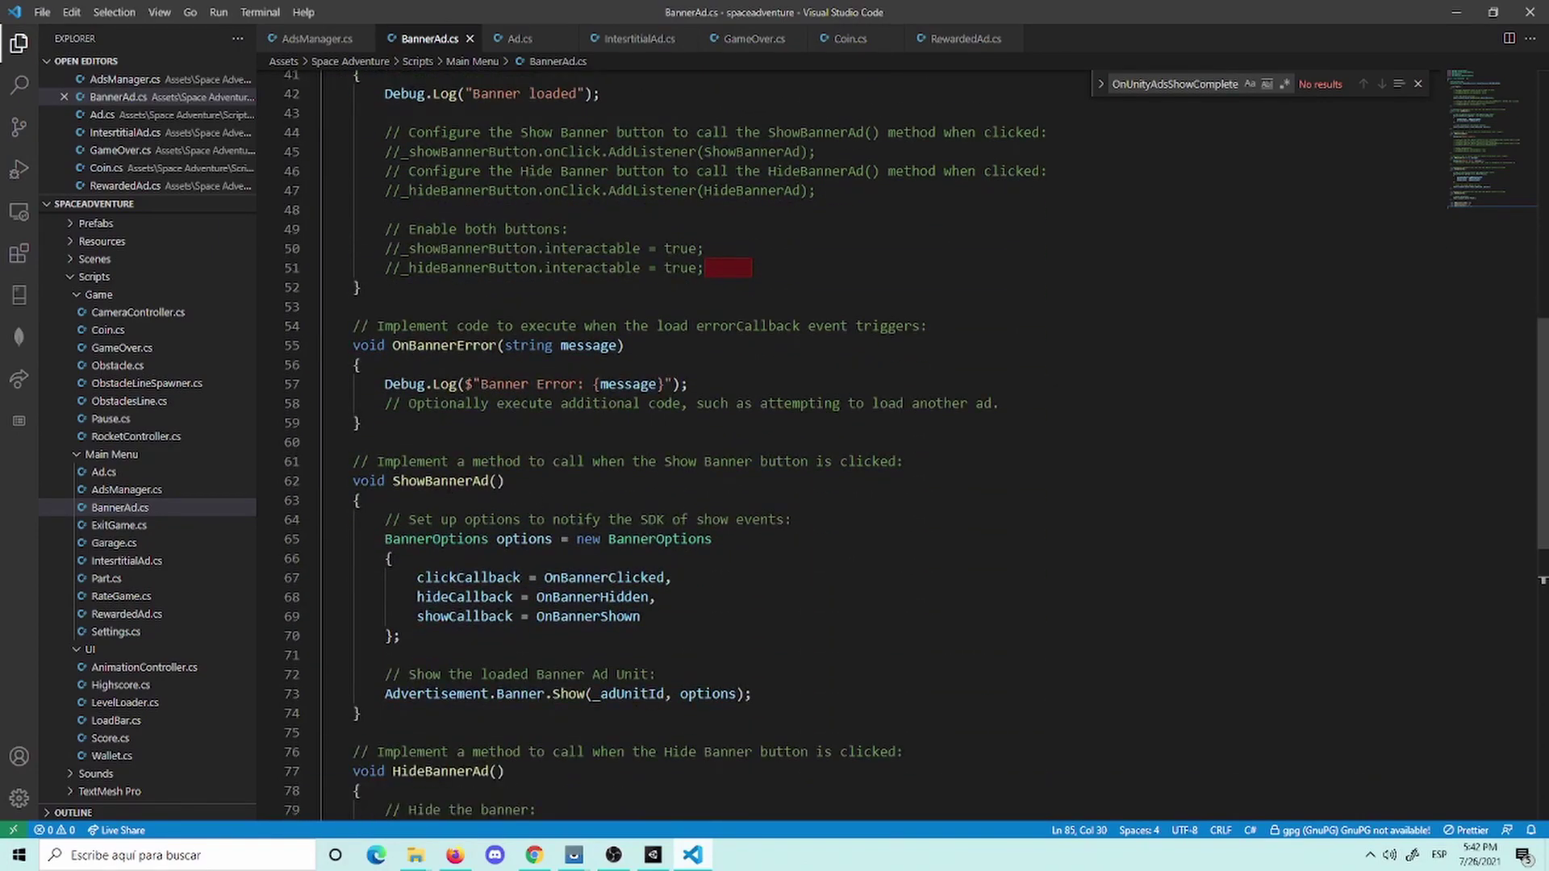
scroll(538, 493, down, 4)
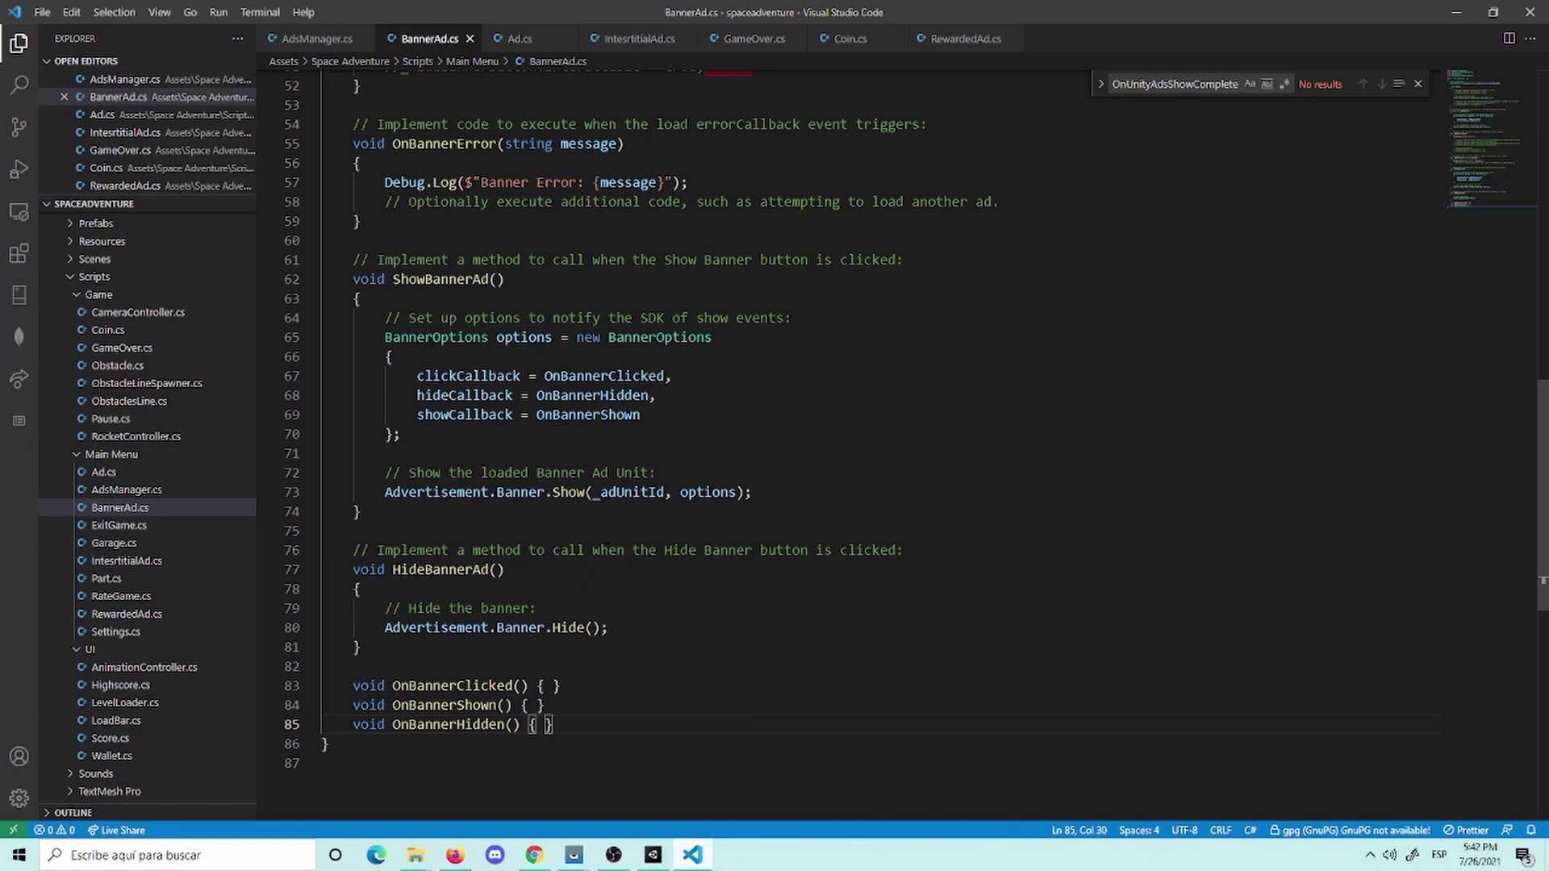
scroll(529, 508, up, 4)
scroll(529, 508, up, 5)
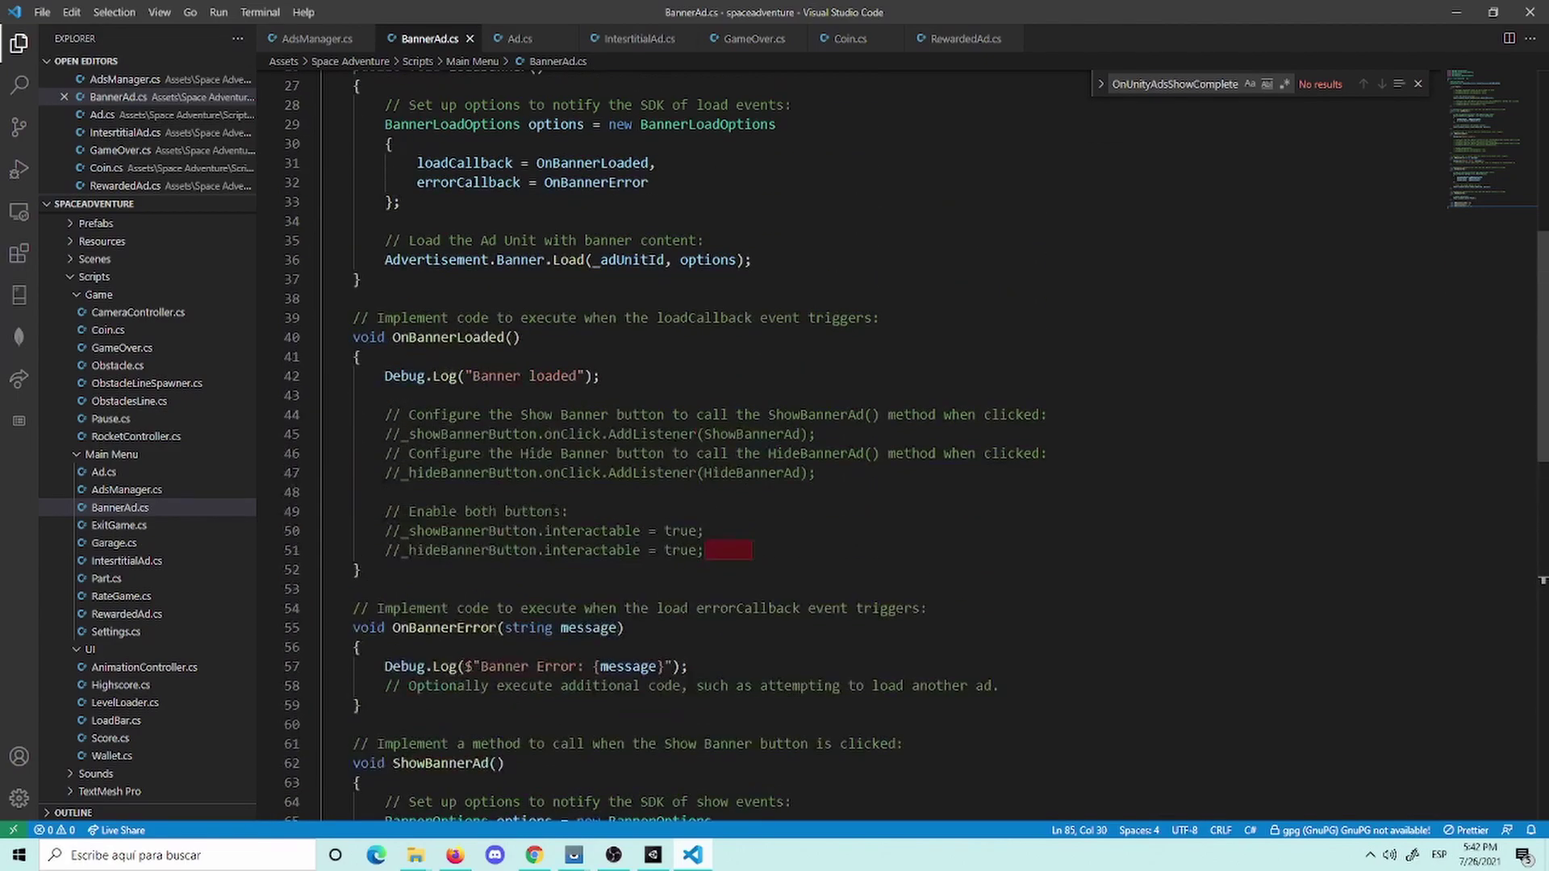
scroll(642, 521, up, 2)
scroll(642, 520, up, 3)
scroll(642, 520, up, 4)
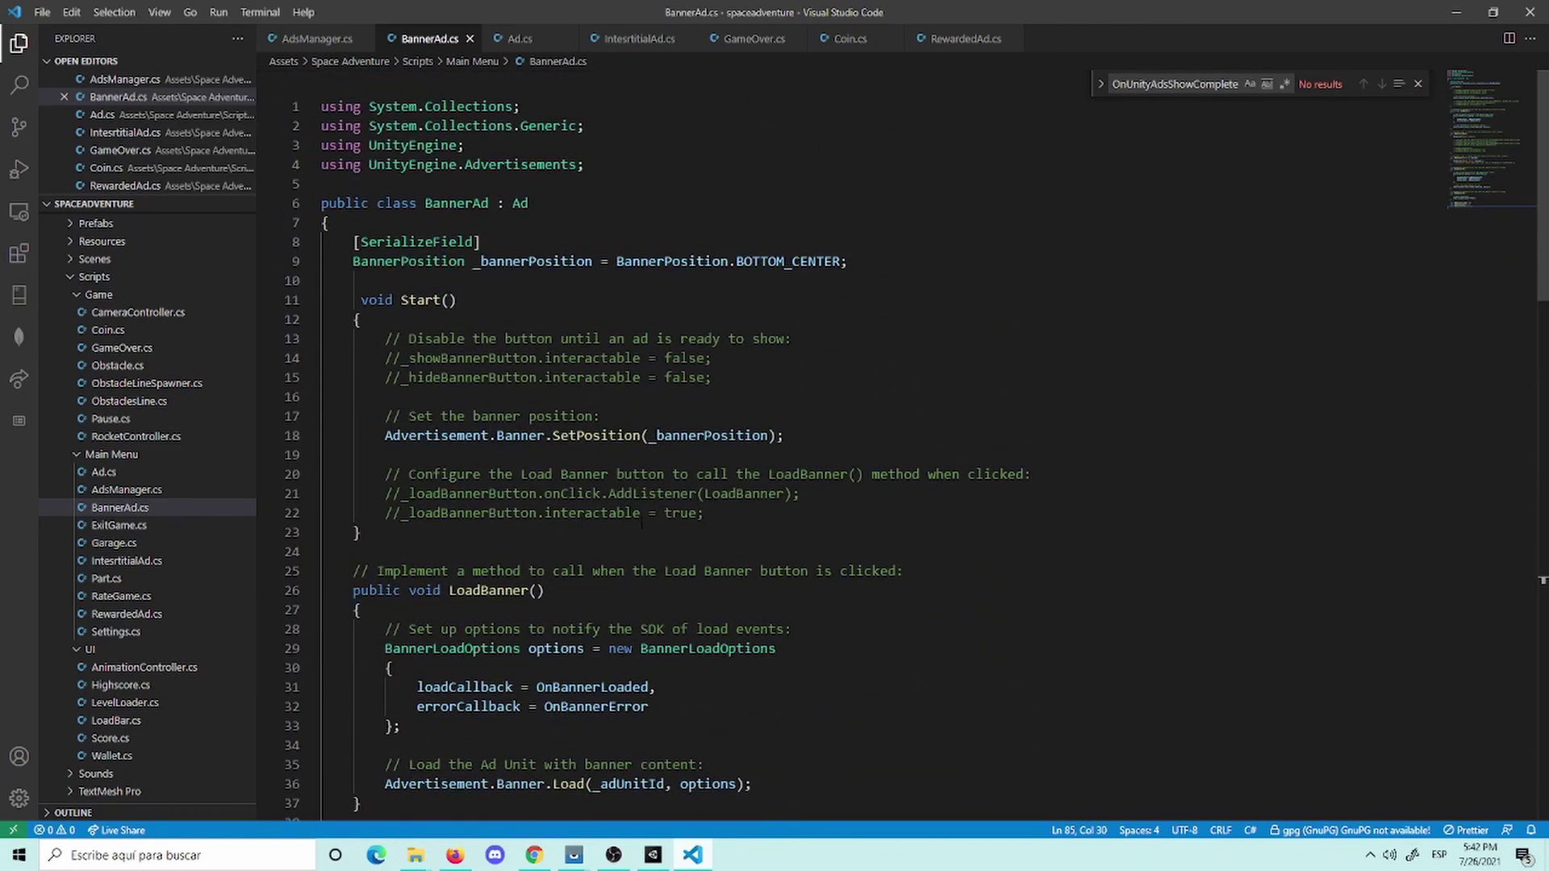
click(828, 441)
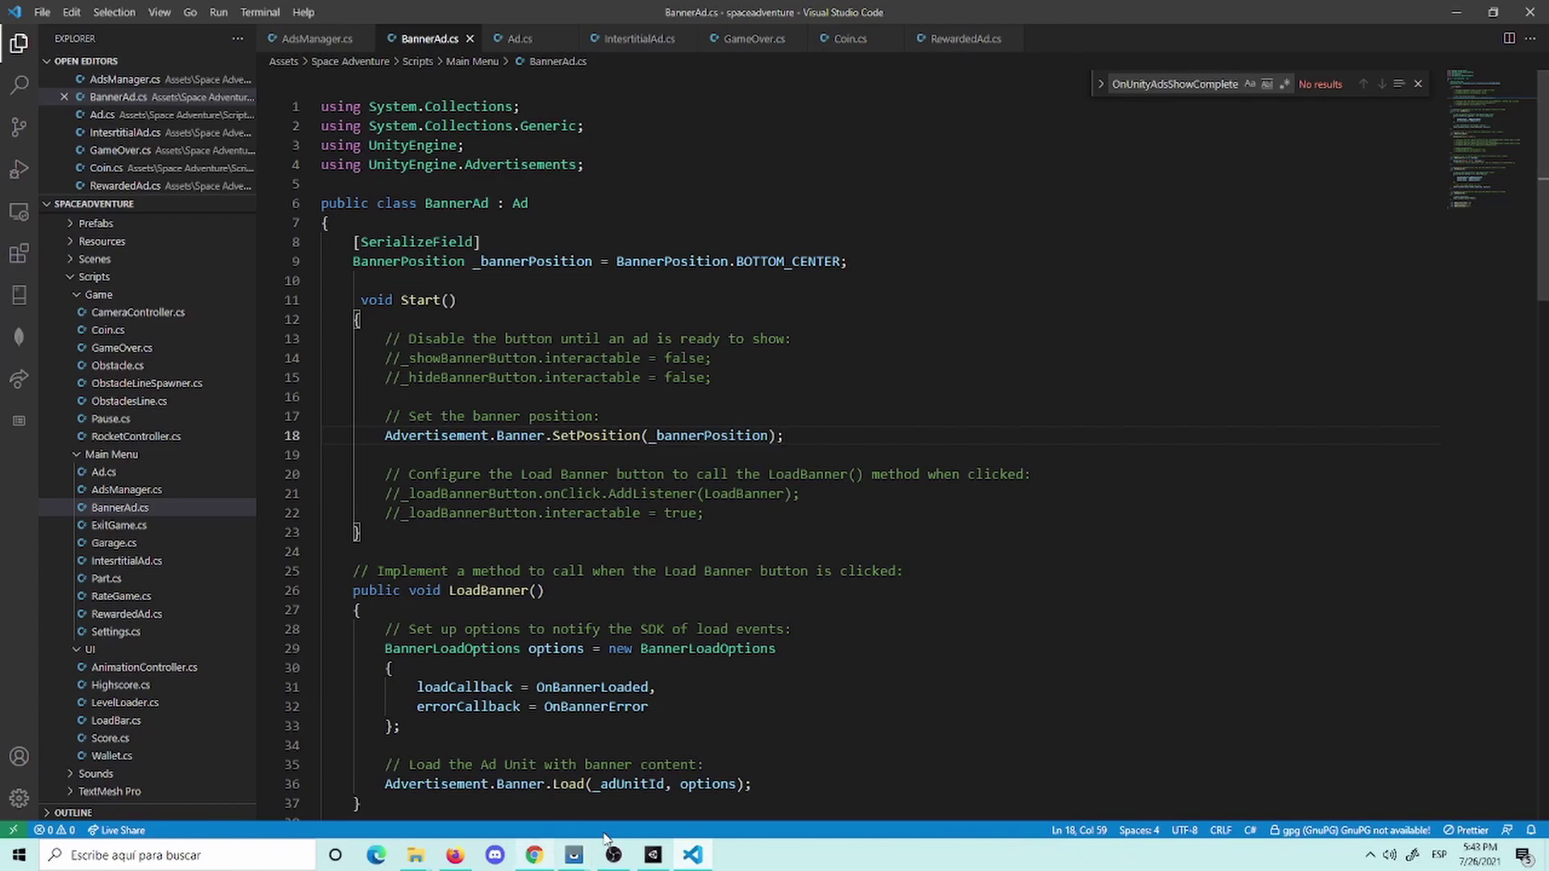
click(317, 39)
click(443, 39)
scroll(806, 443, down, 2)
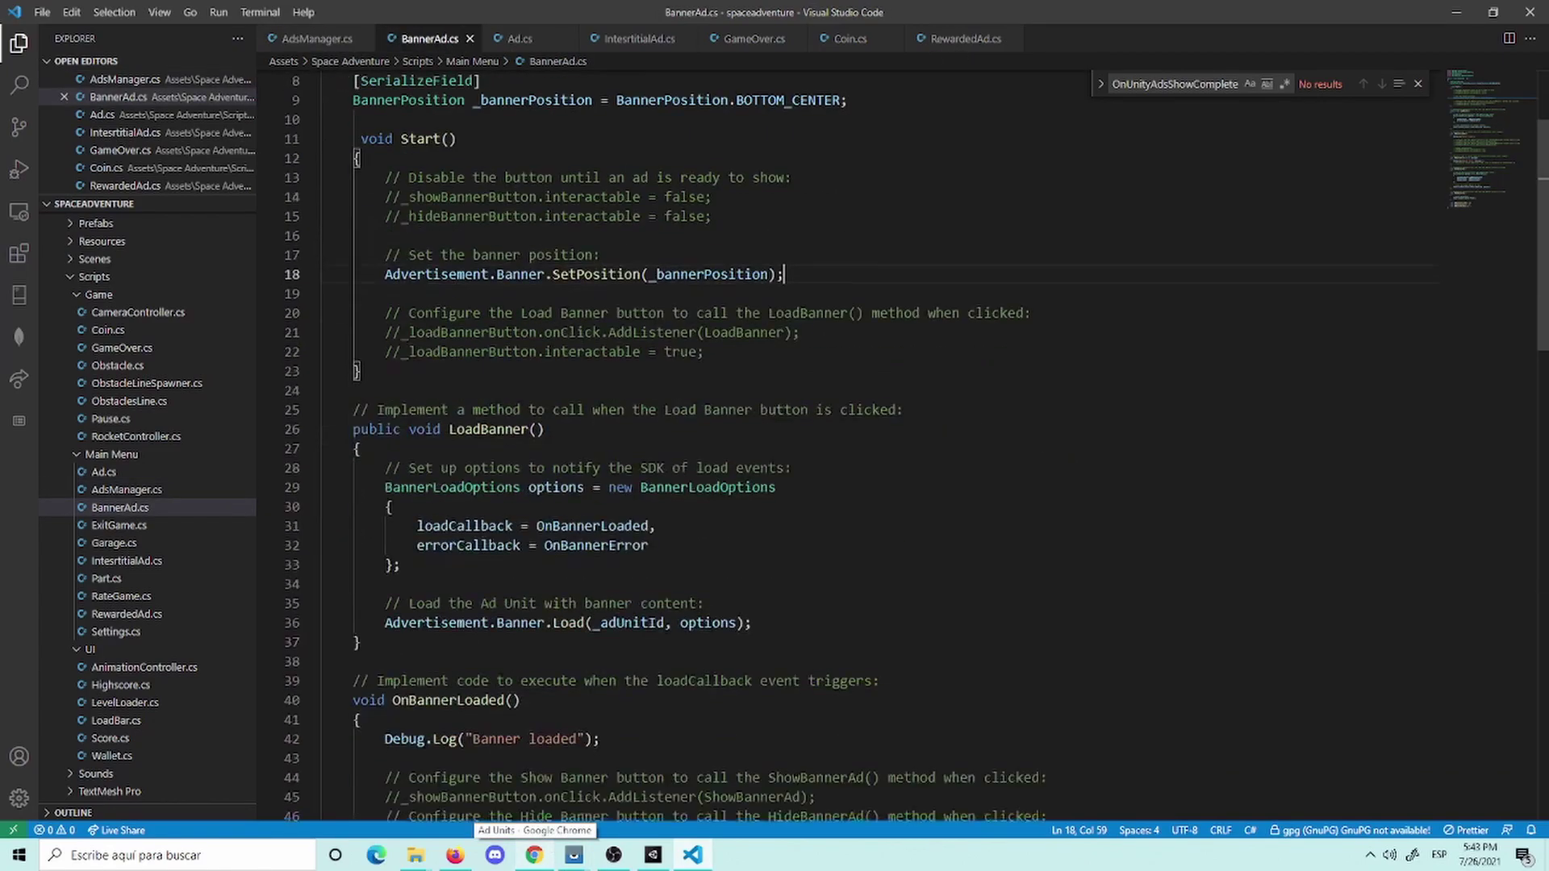
scroll(806, 444, down, 2)
scroll(807, 444, down, 3)
scroll(807, 444, down, 1)
scroll(350, 660, down, 2)
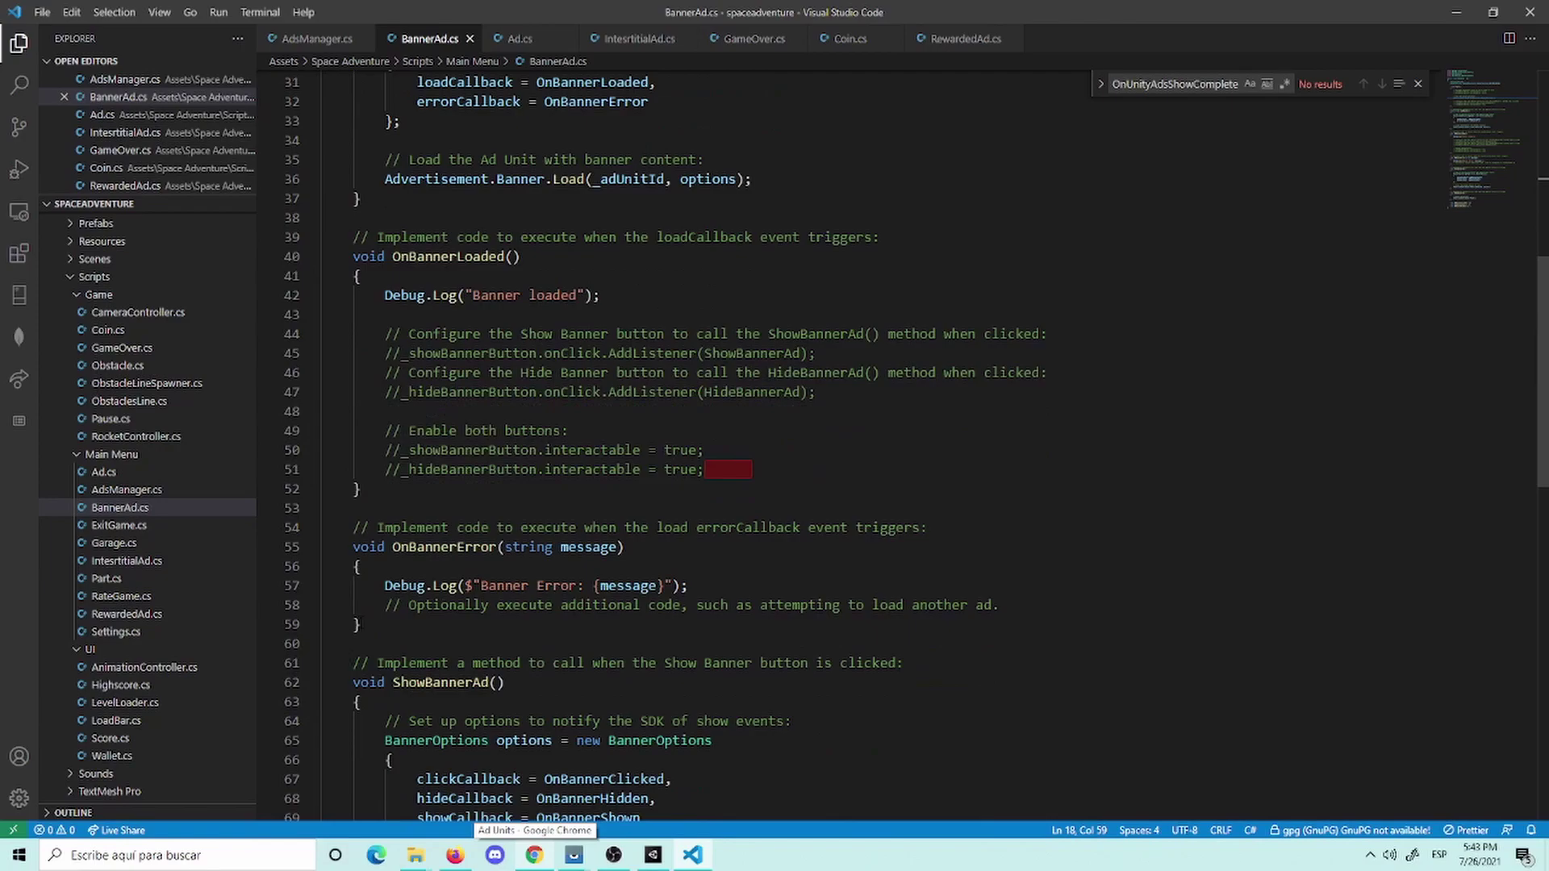
scroll(354, 637, down, 3)
scroll(375, 578, up, 1)
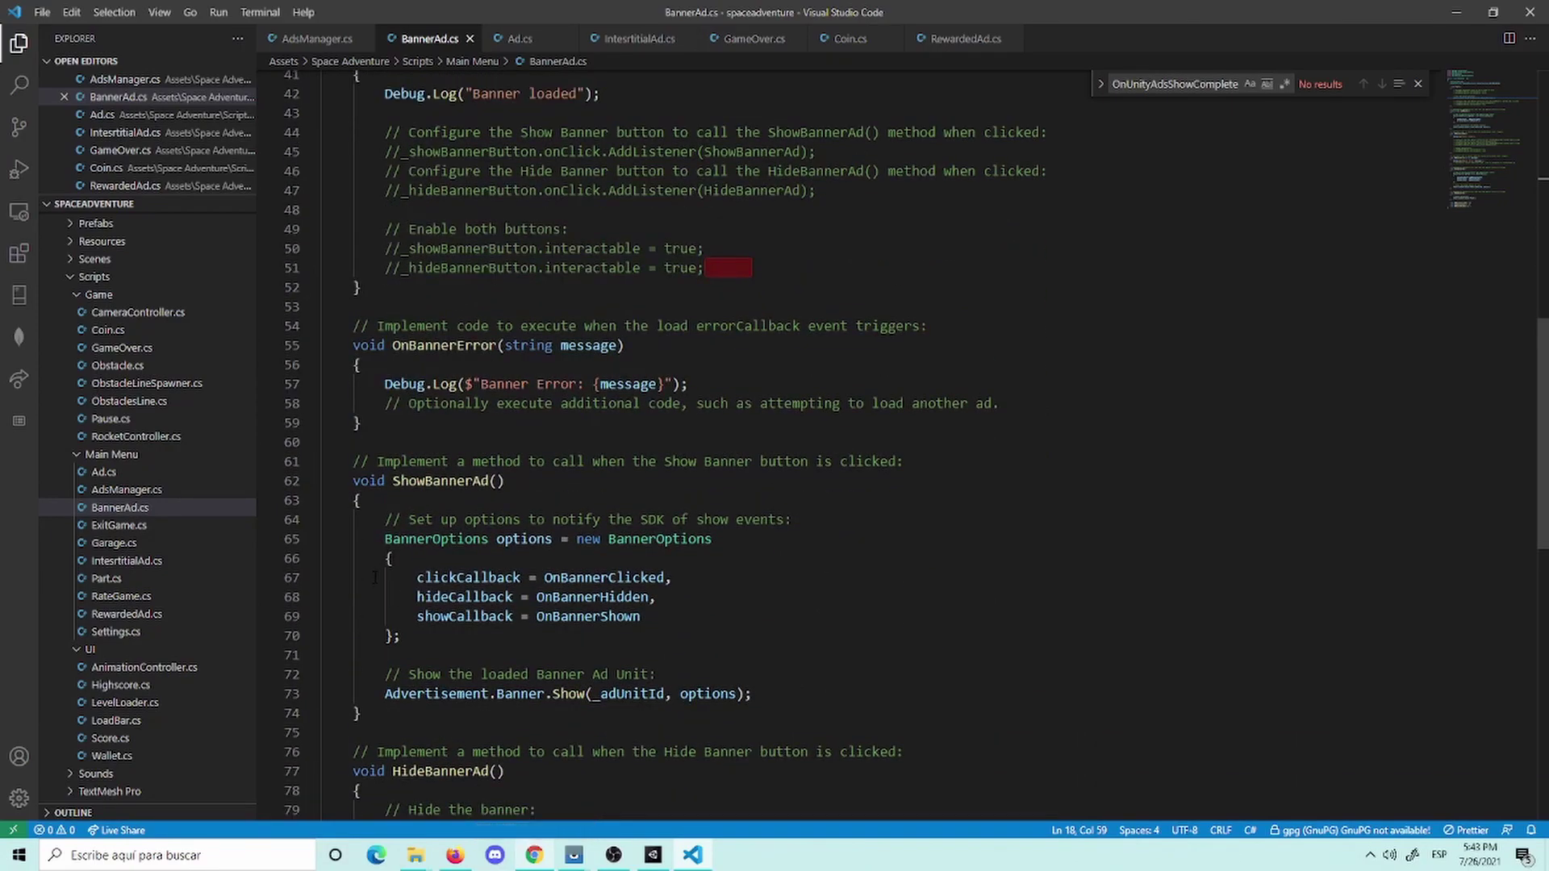
scroll(376, 569, up, 6)
scroll(377, 557, up, 1)
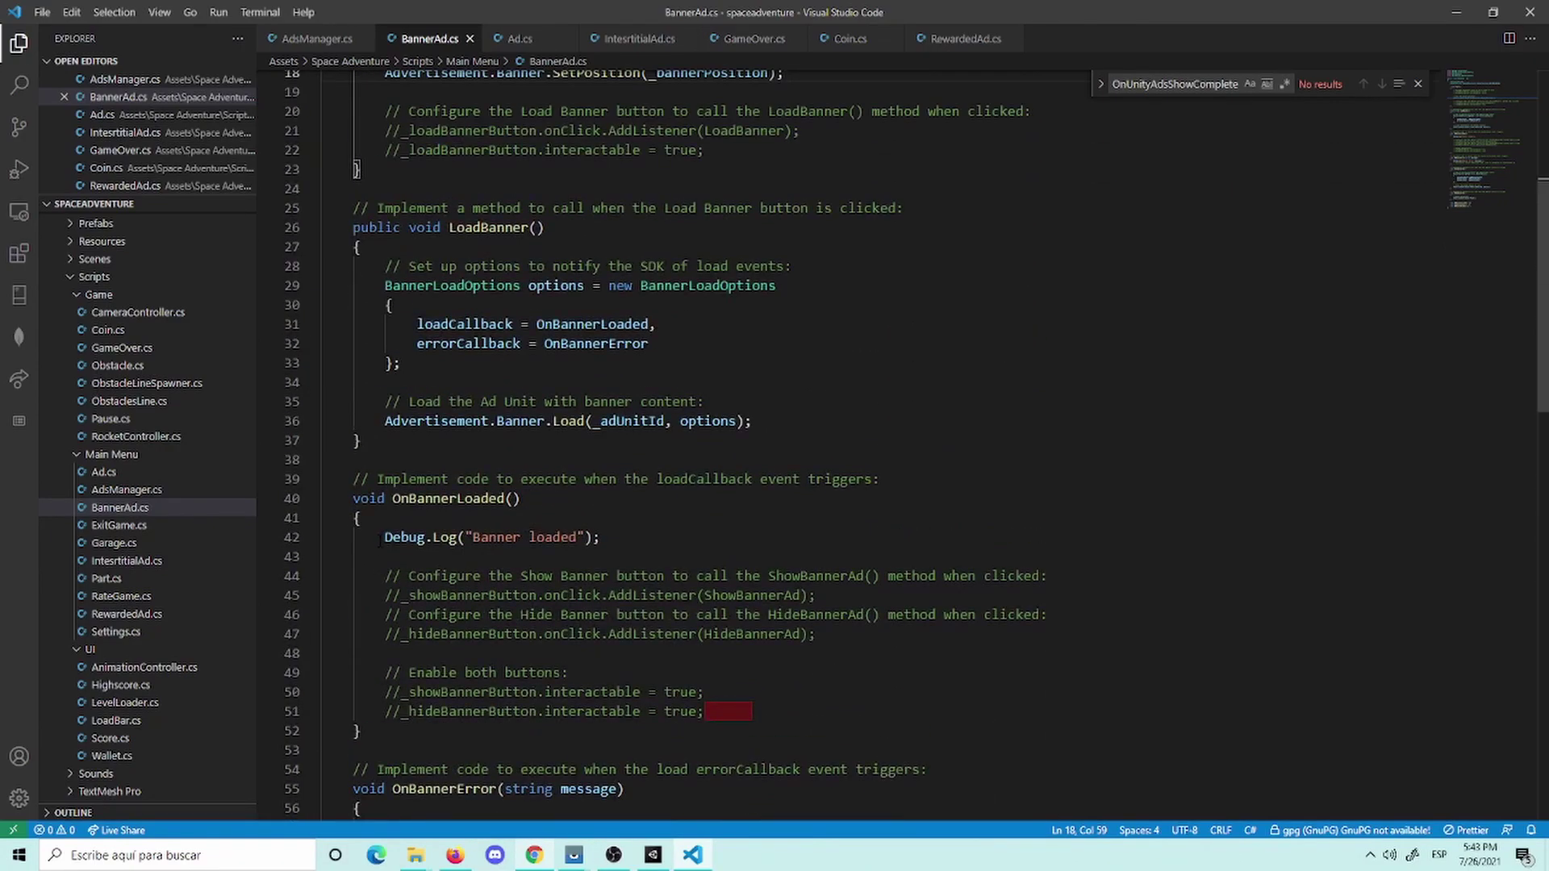
scroll(379, 539, down, 5)
scroll(371, 538, down, 6)
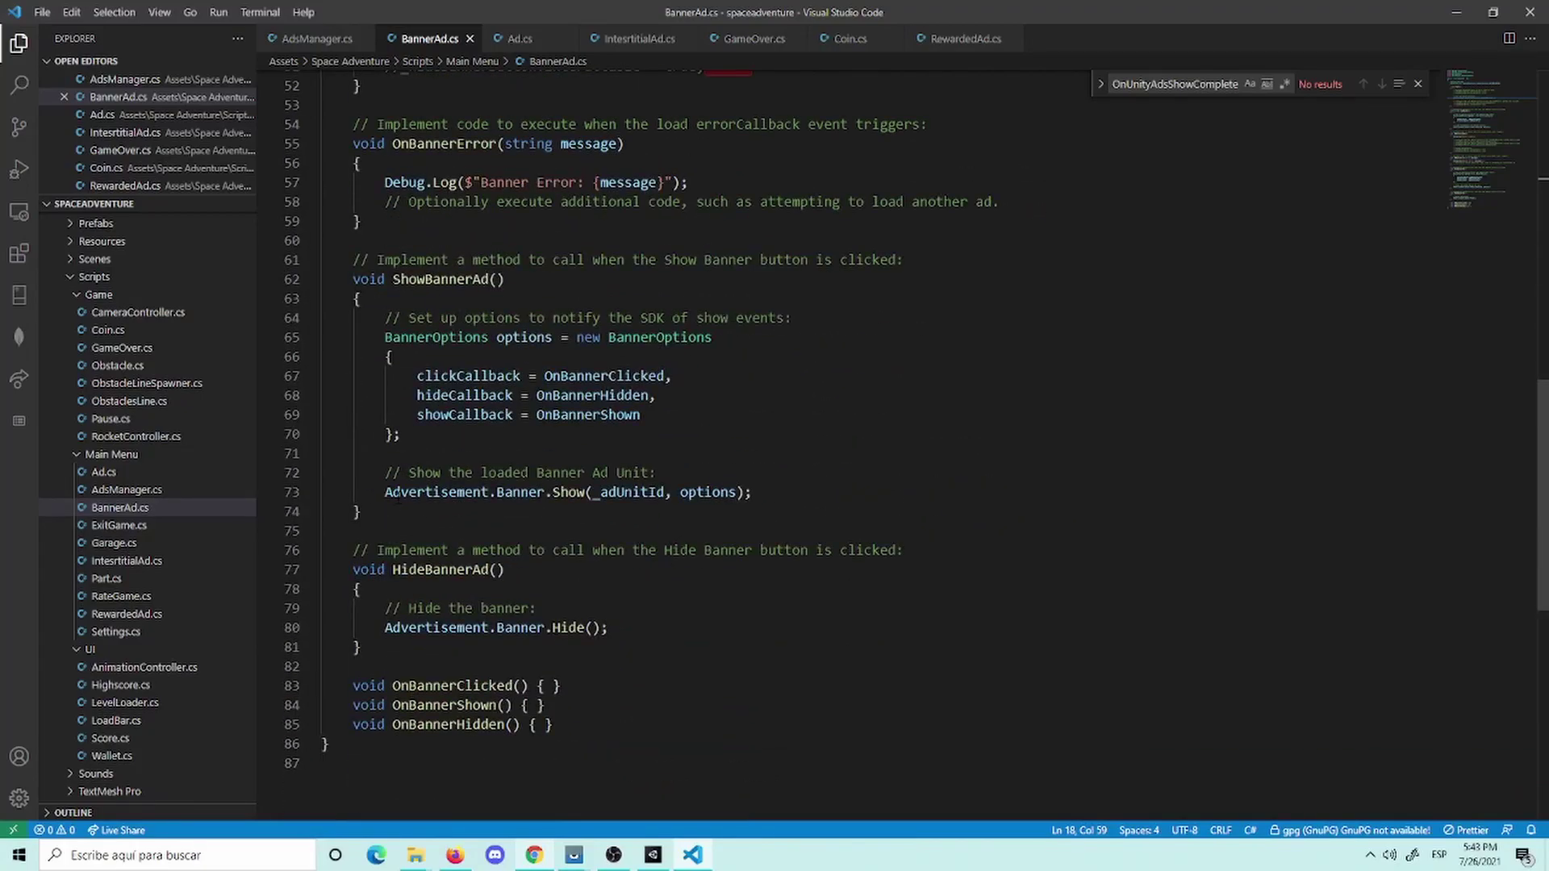
click(353, 279)
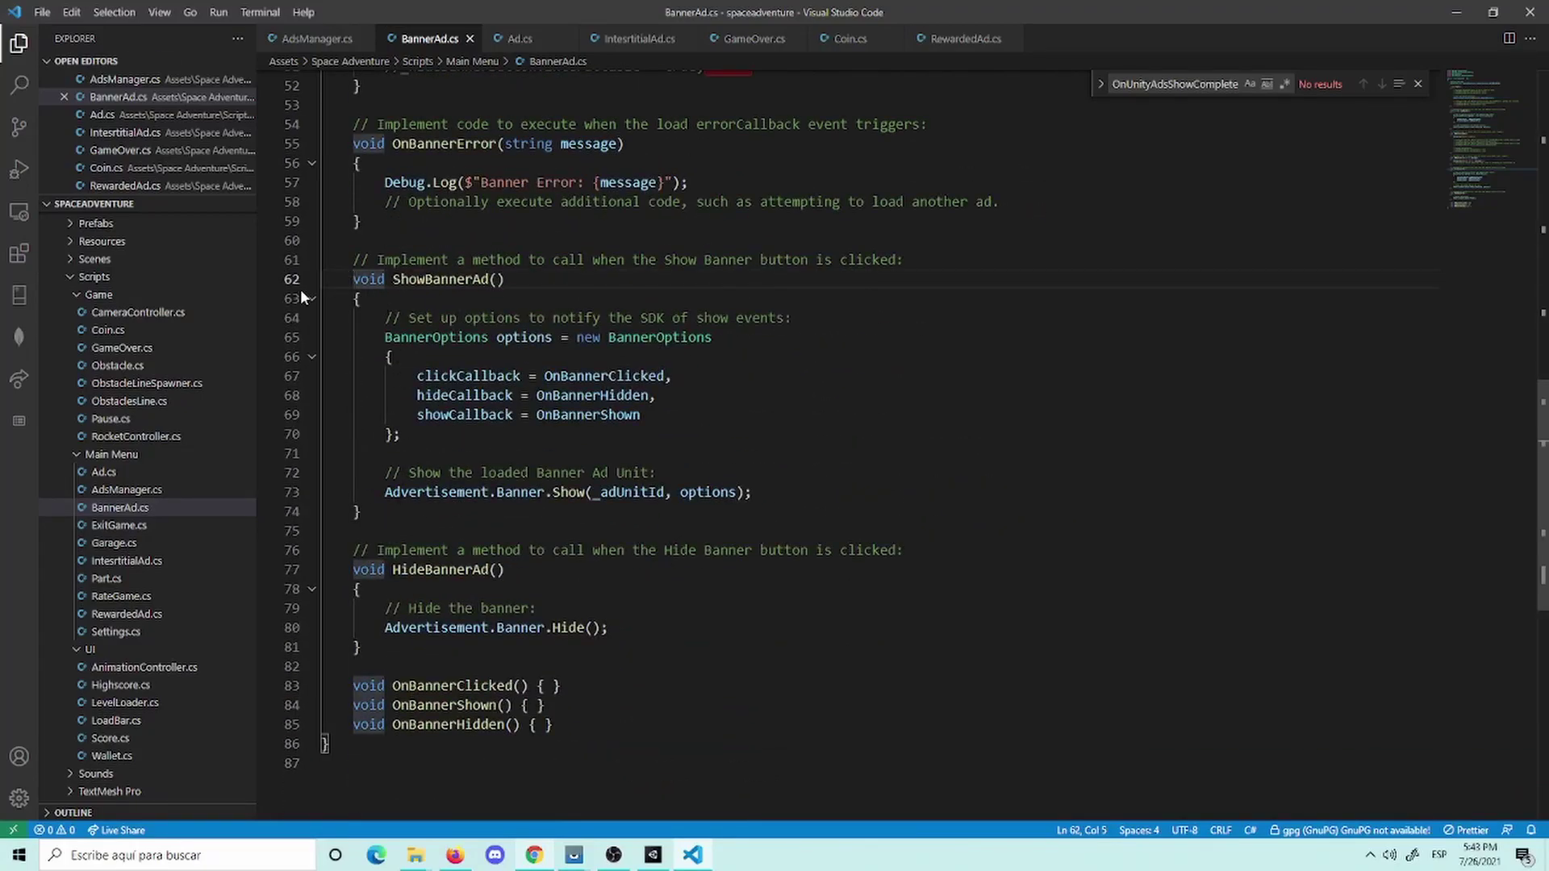
Step: Make BannerAd's ShowBannerAd public and change line 50 to call bannerAd.ShowBannerAd()
text(public)
key(ctrl+s)
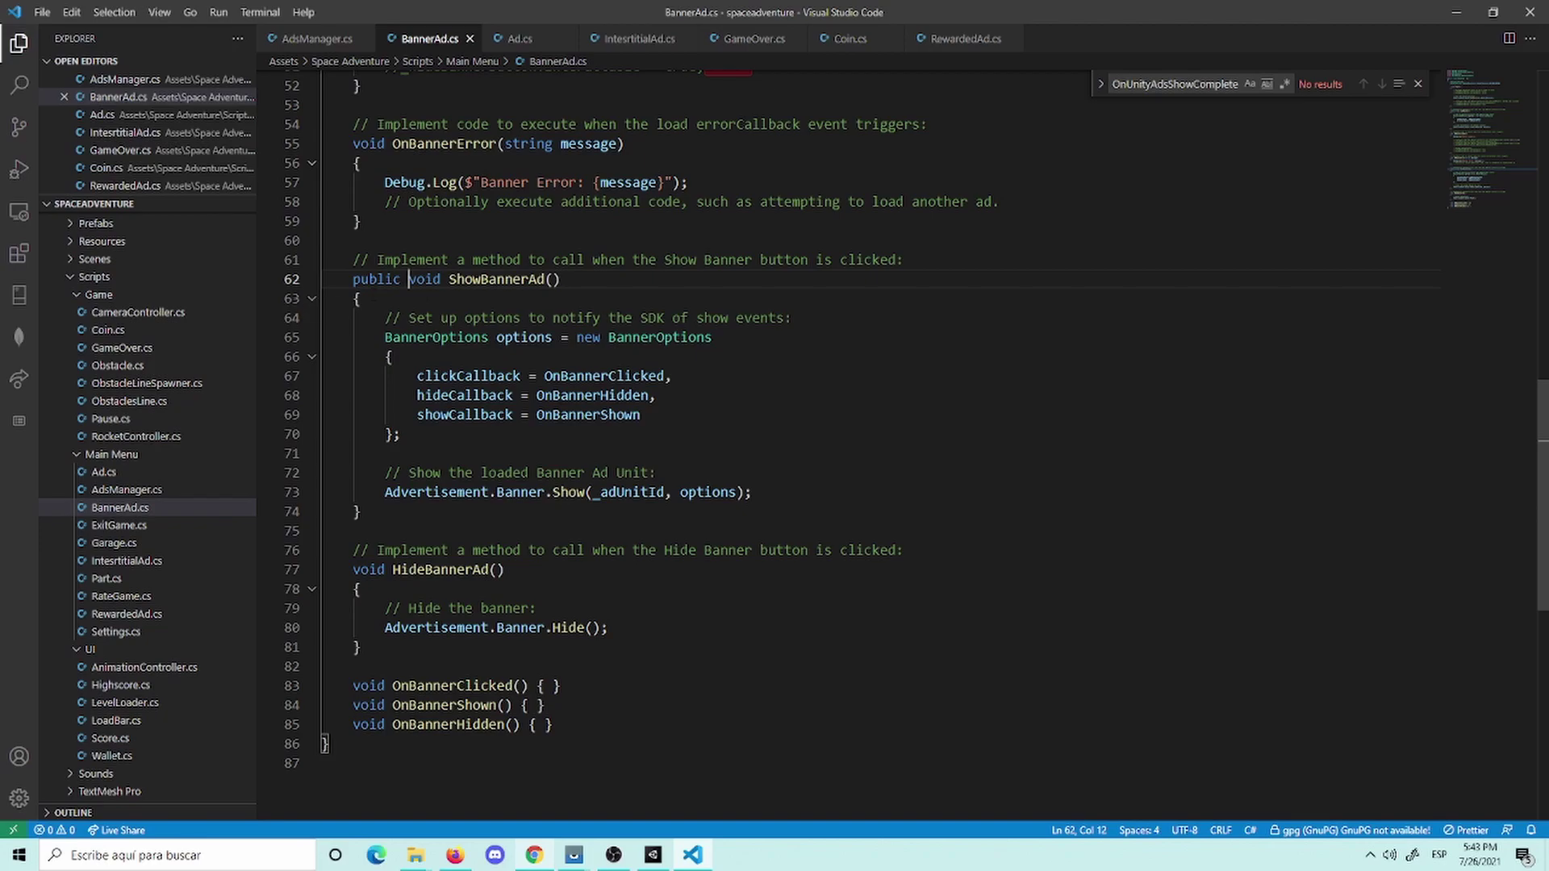
double_click(495, 279)
key(ctrl+c)
click(315, 38)
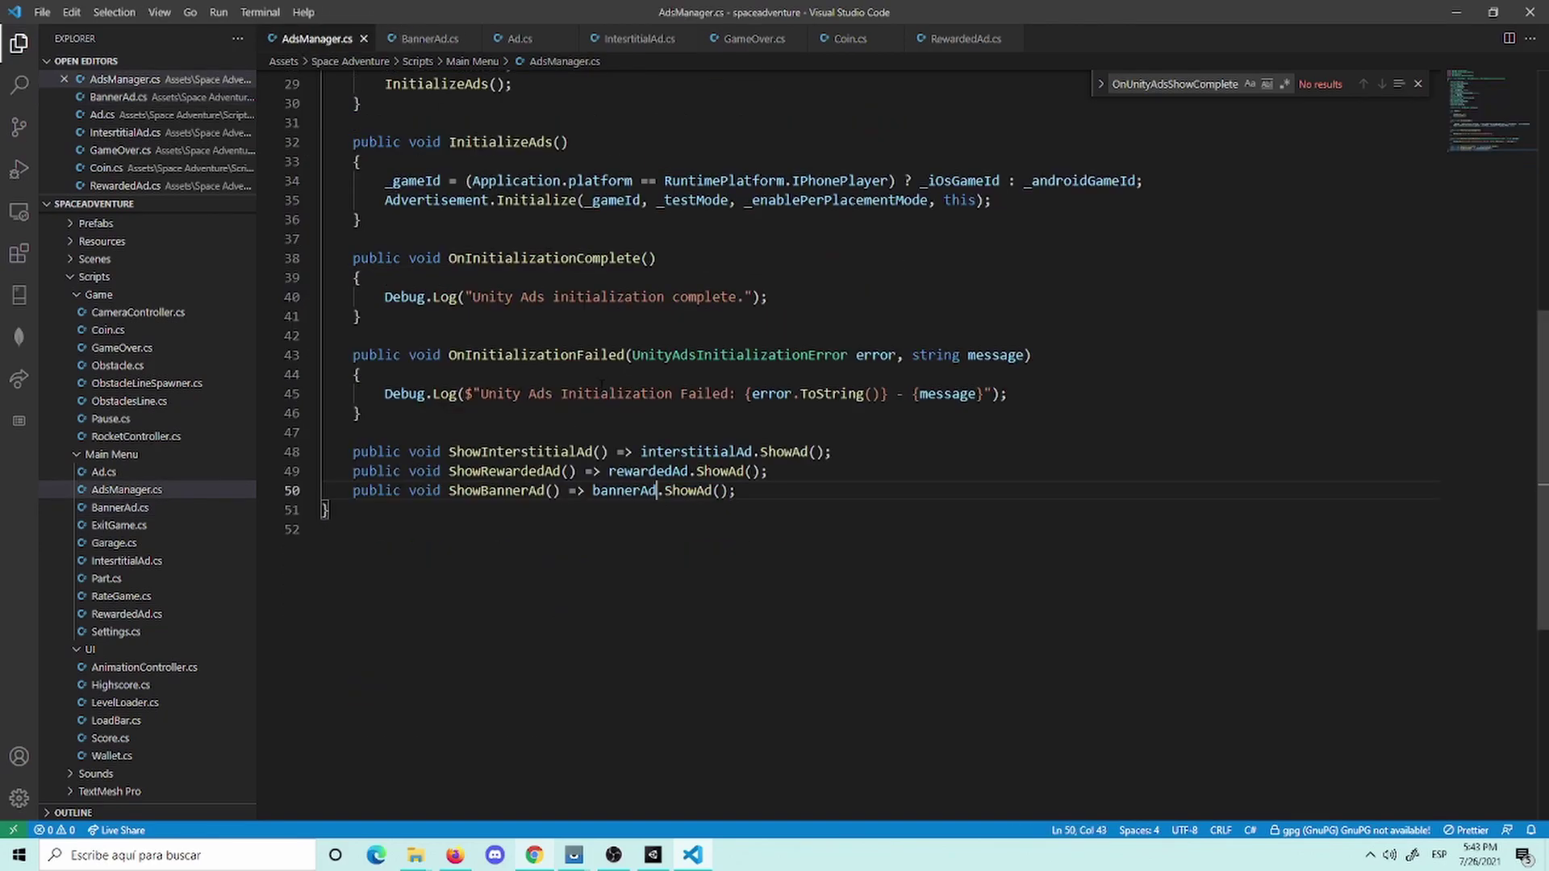
double_click(688, 490)
key(ctrl+v)
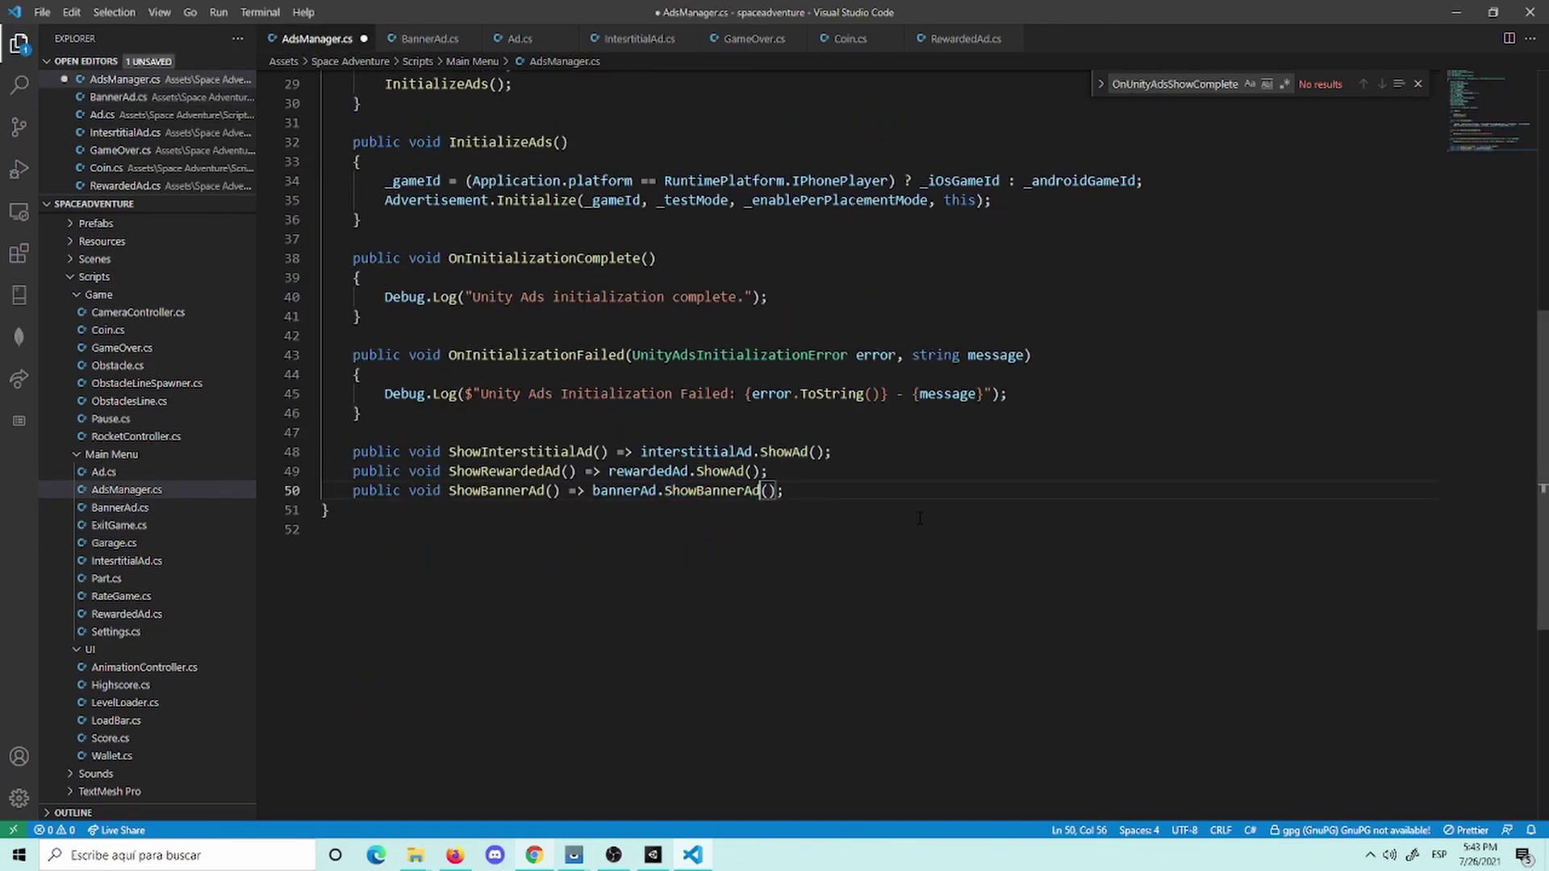
click(836, 488)
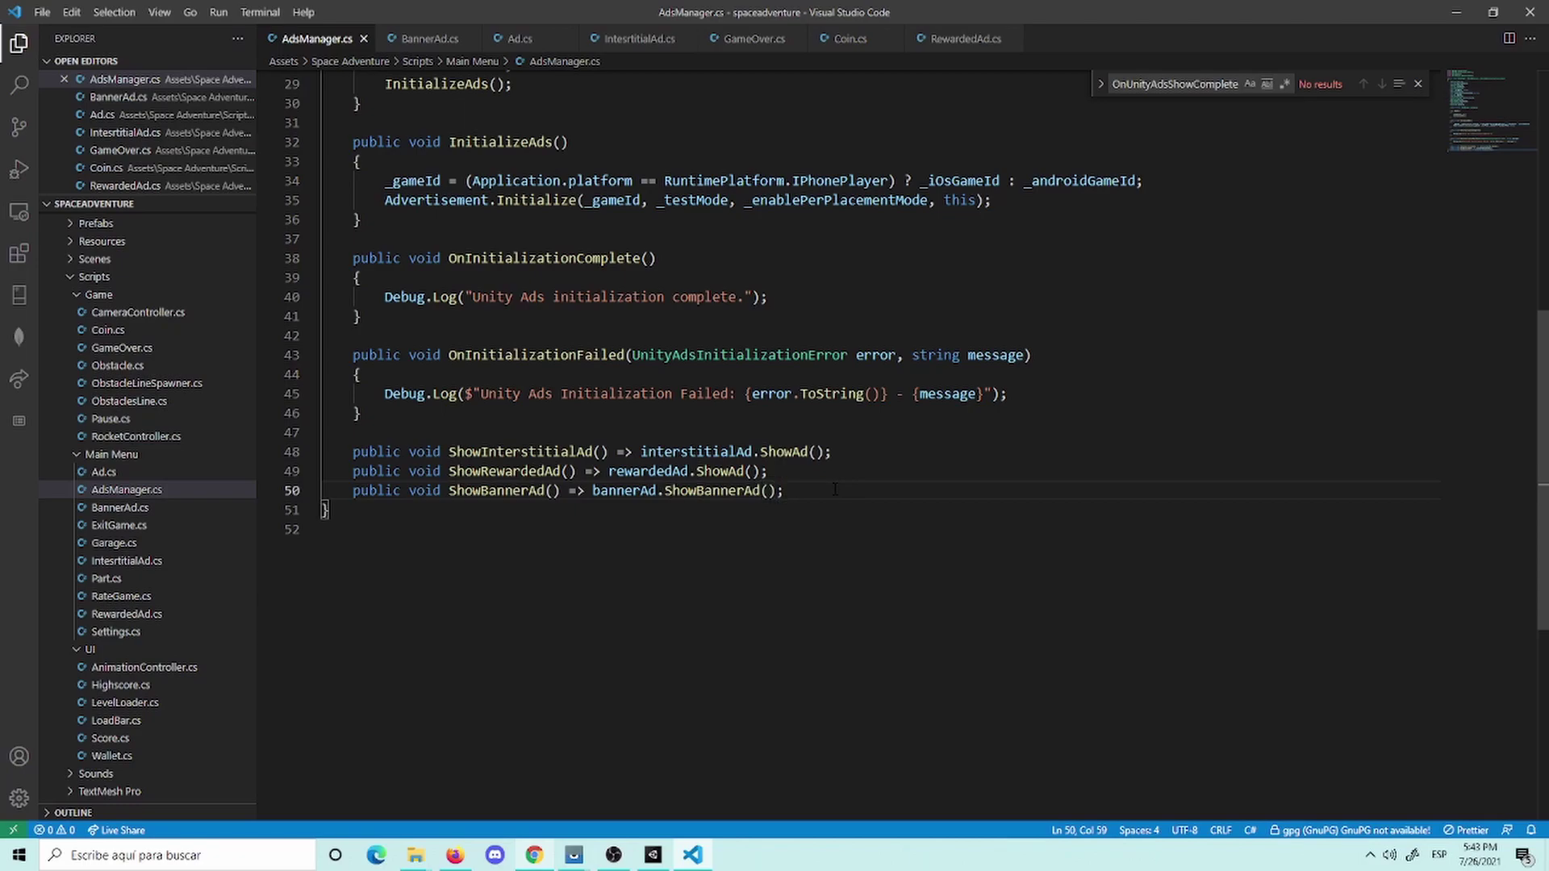
double_click(496, 490)
click(817, 496)
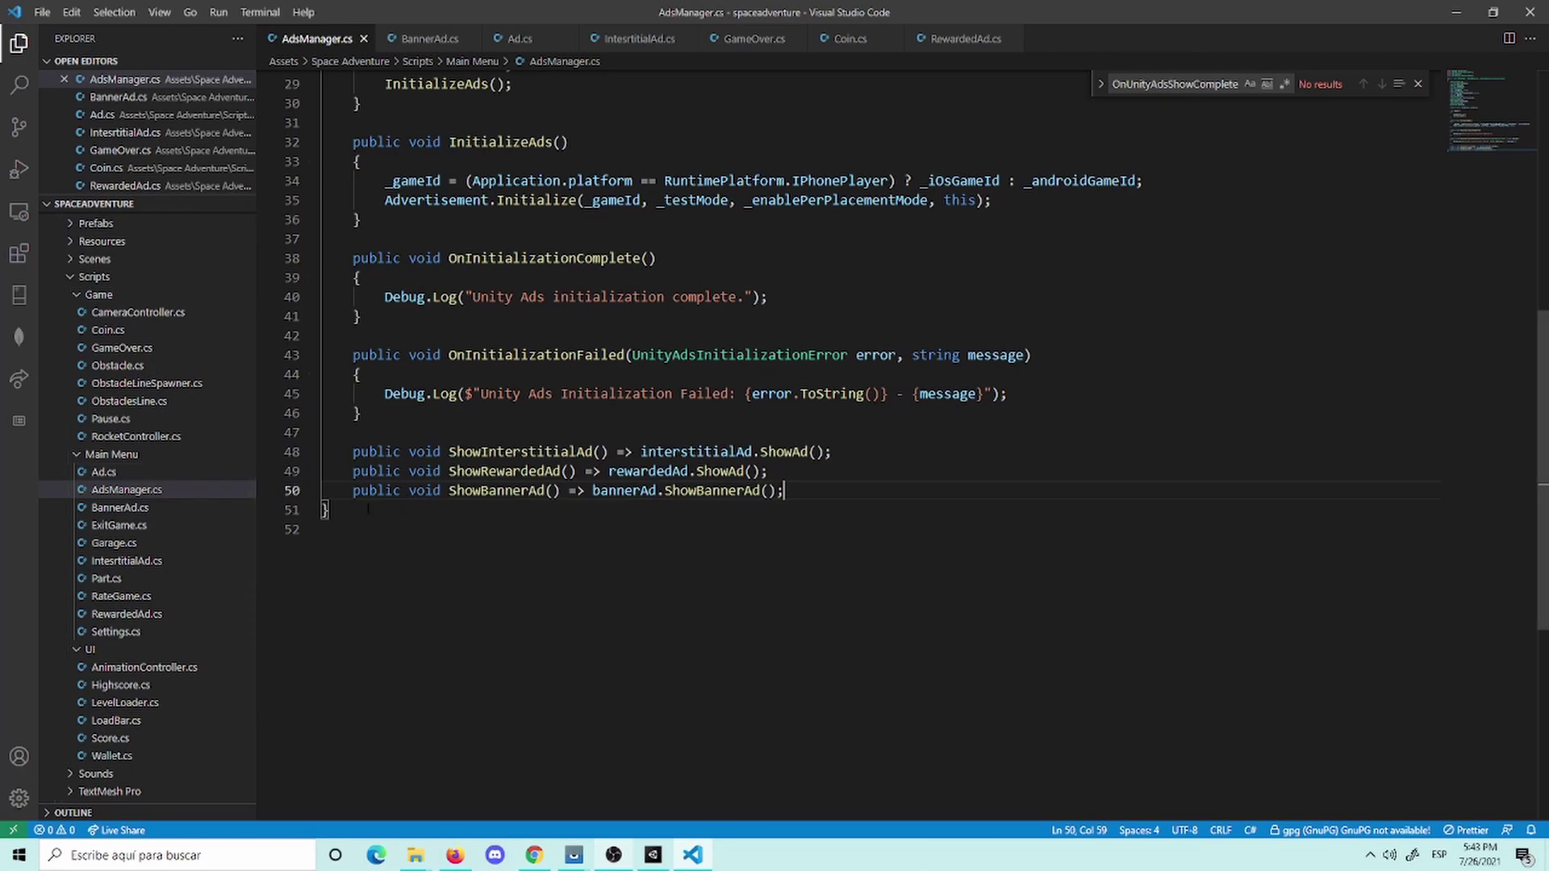
Step: Comment out the ShowBannerAd line, bannerAd field and its SerializeField attribute in AdsManager.cs, then save
click(353, 490)
key(ctrl+slash)
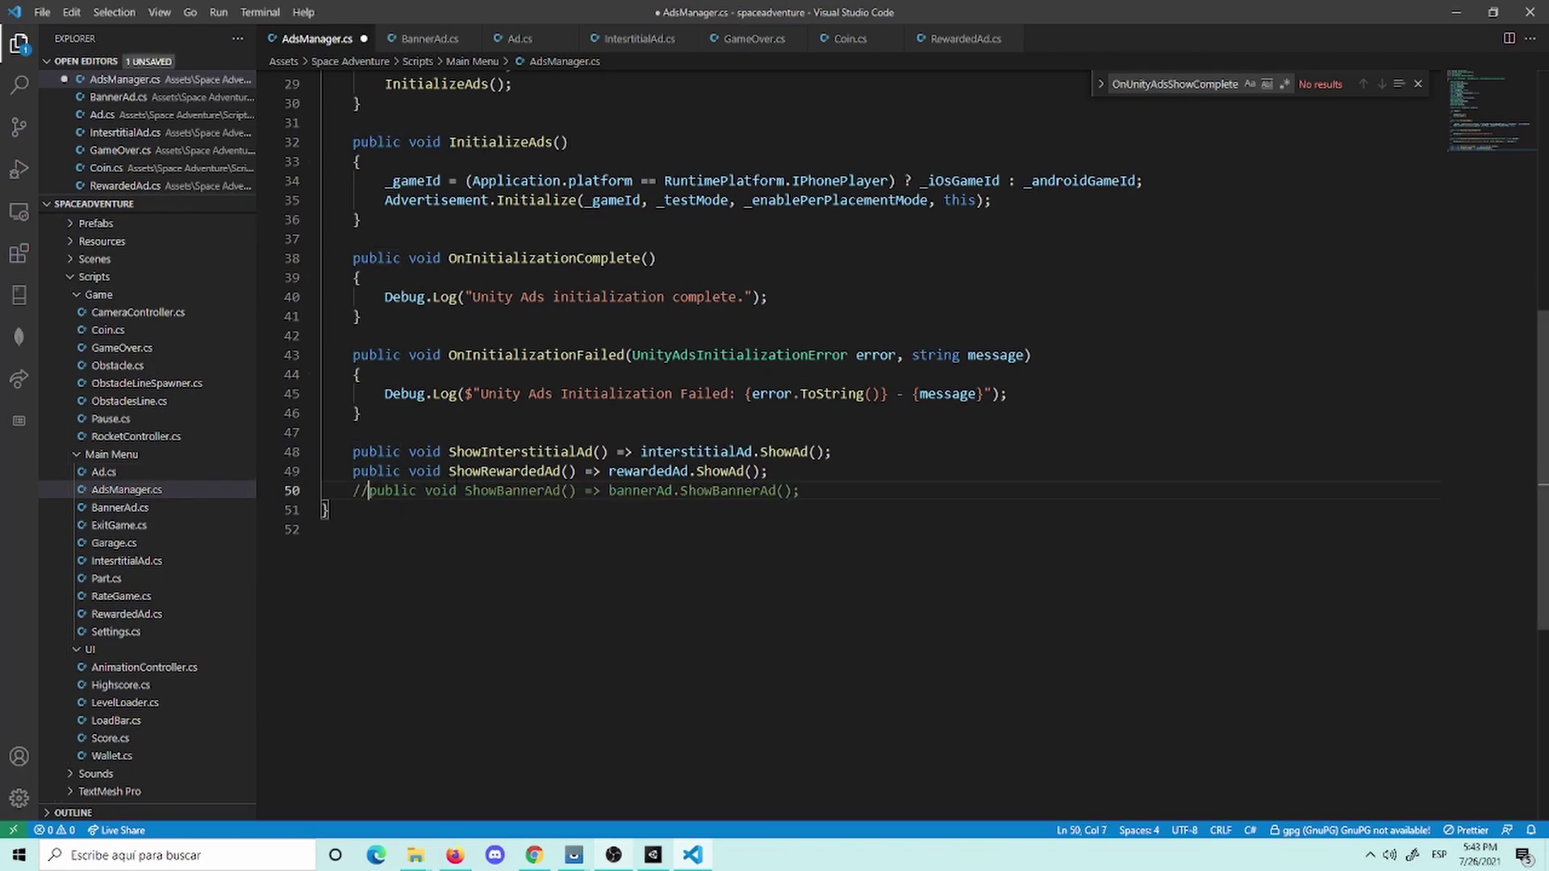
scroll(592, 404, up, 5)
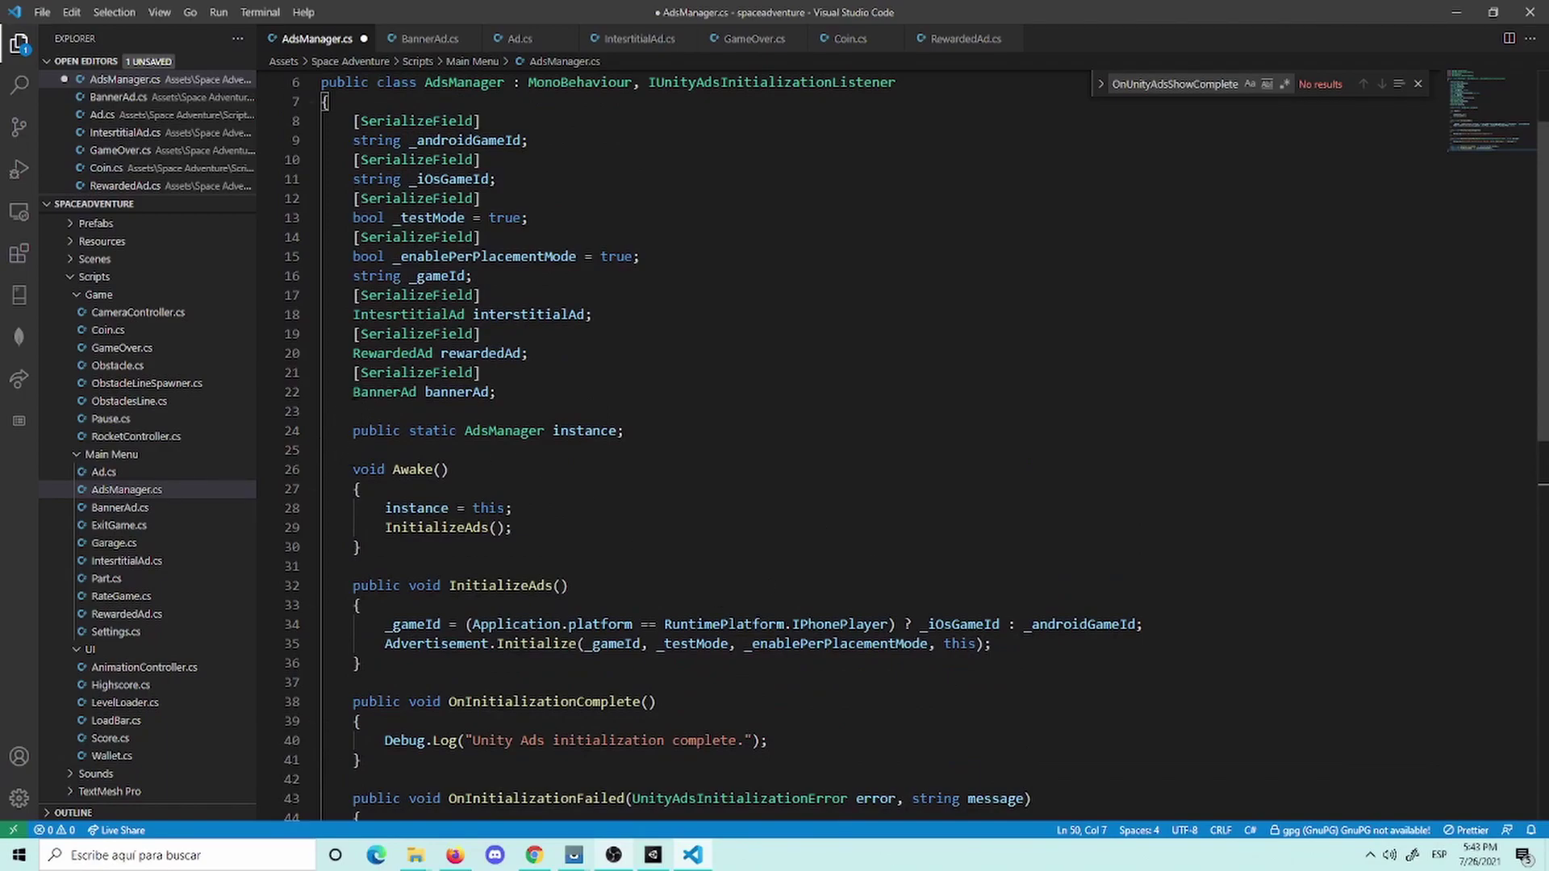
click(353, 392)
key(ctrl+slash)
click(354, 372)
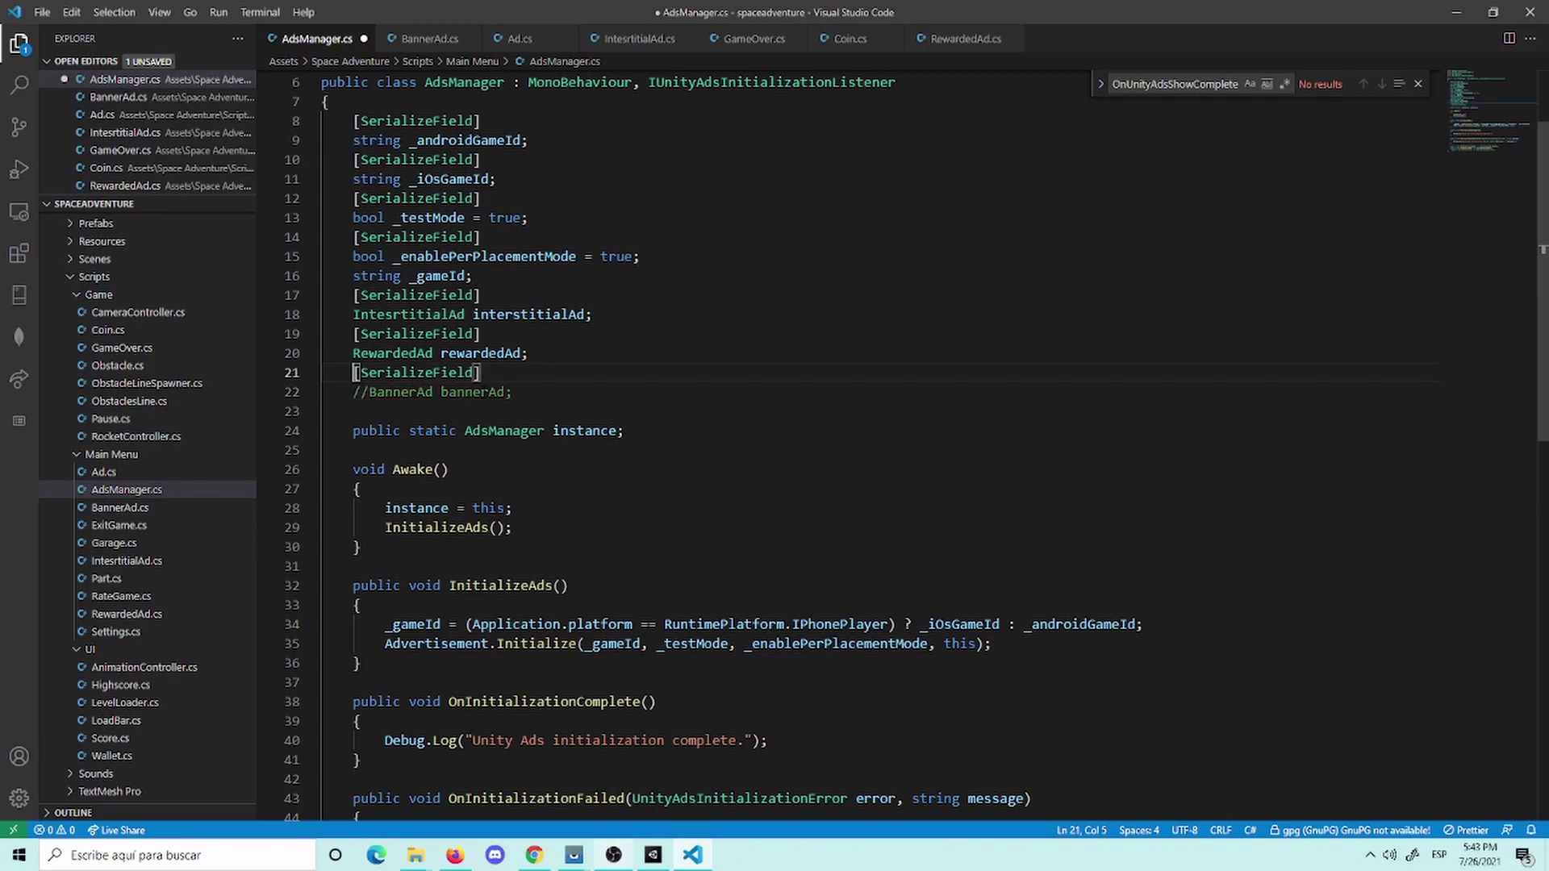
key(ctrl+slash)
key(ctrl+s)
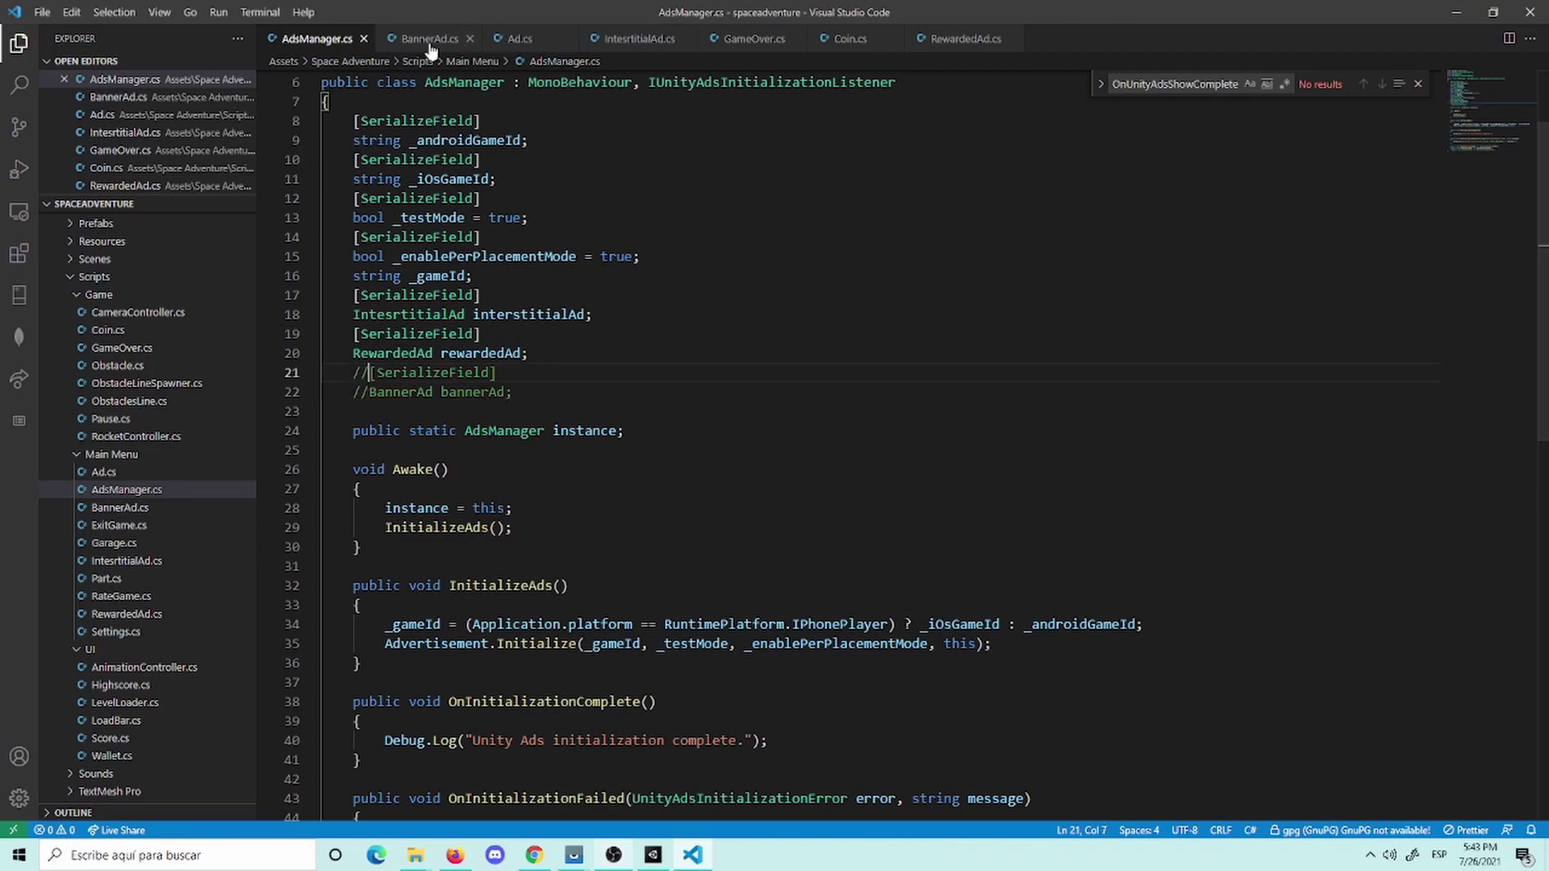
Step: Remove the public modifier from ShowBannerAd in BannerAd.cs and place the caret after Banner.Load
key(ctrl+Tab)
double_click(386, 281)
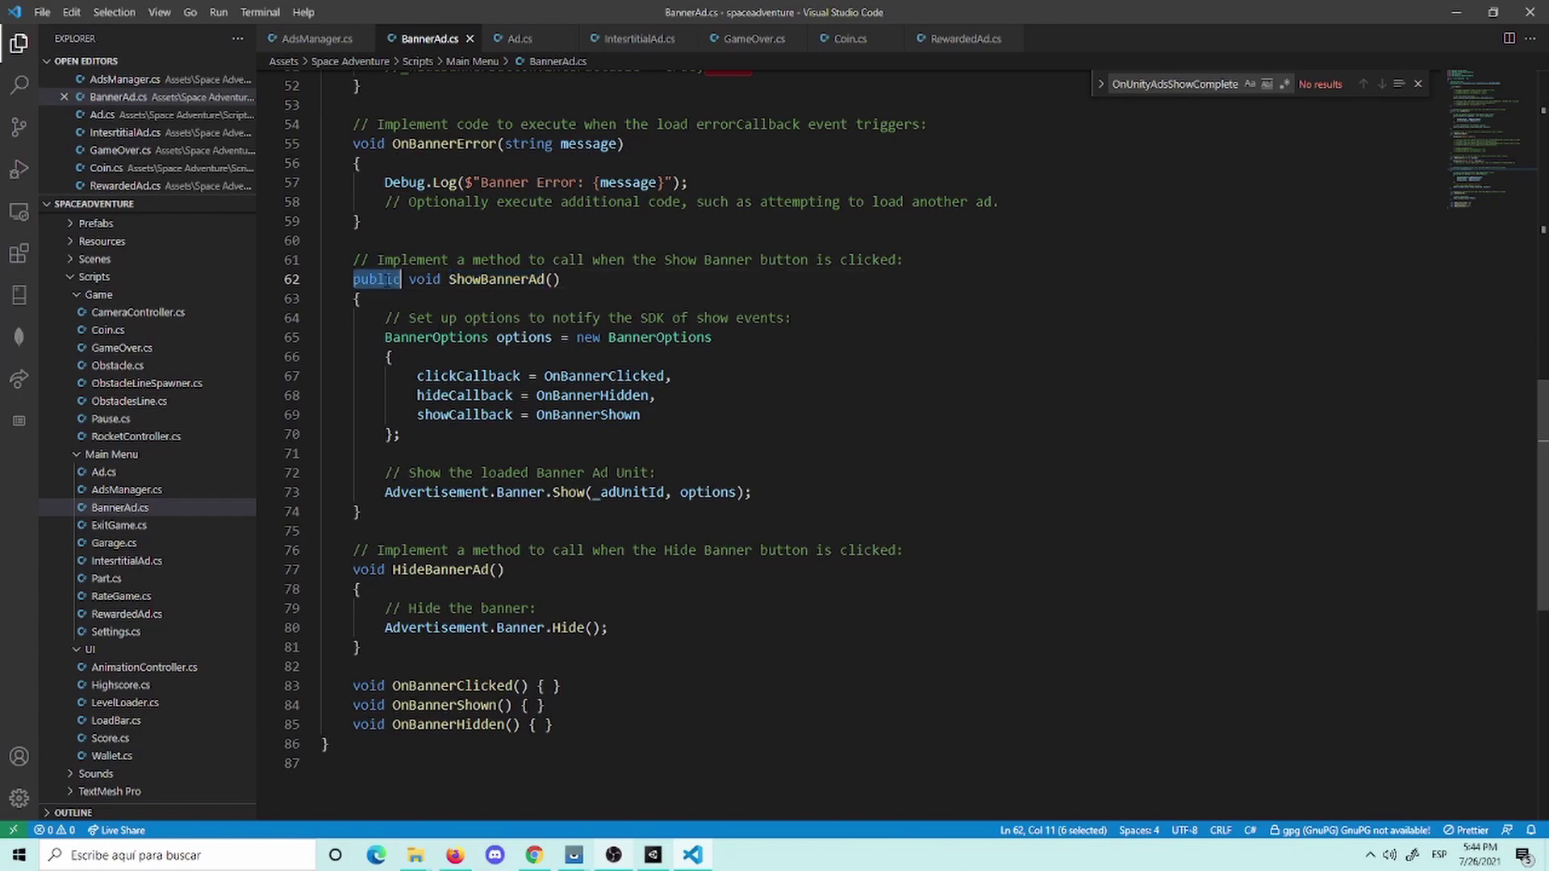
key(BackSpace)
key(Delete)
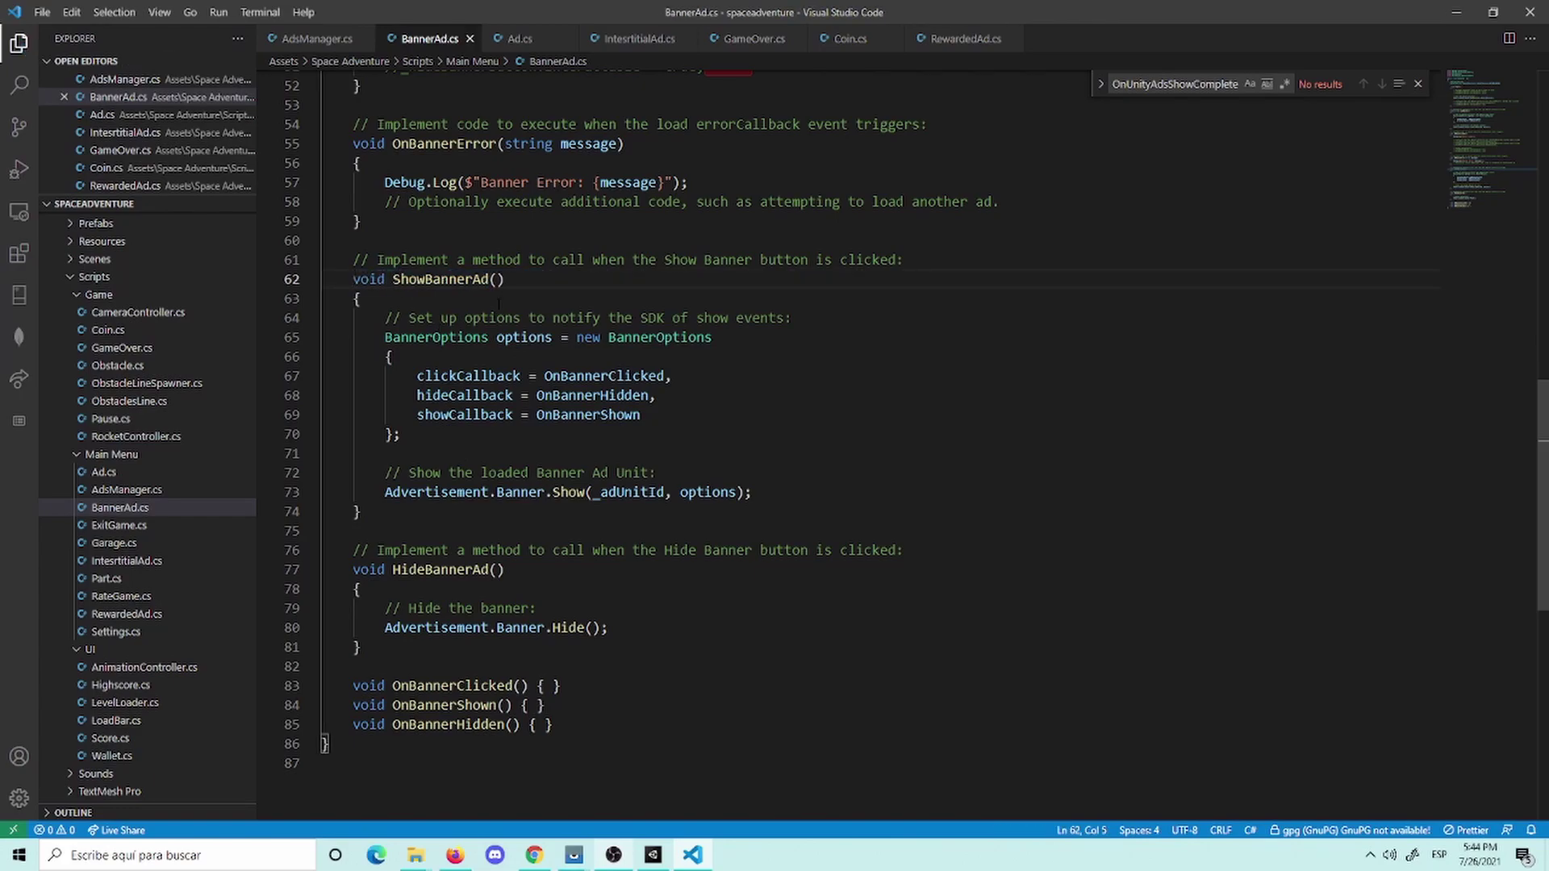
scroll(724, 412, up, 2)
scroll(647, 351, up, 3)
scroll(643, 371, up, 1)
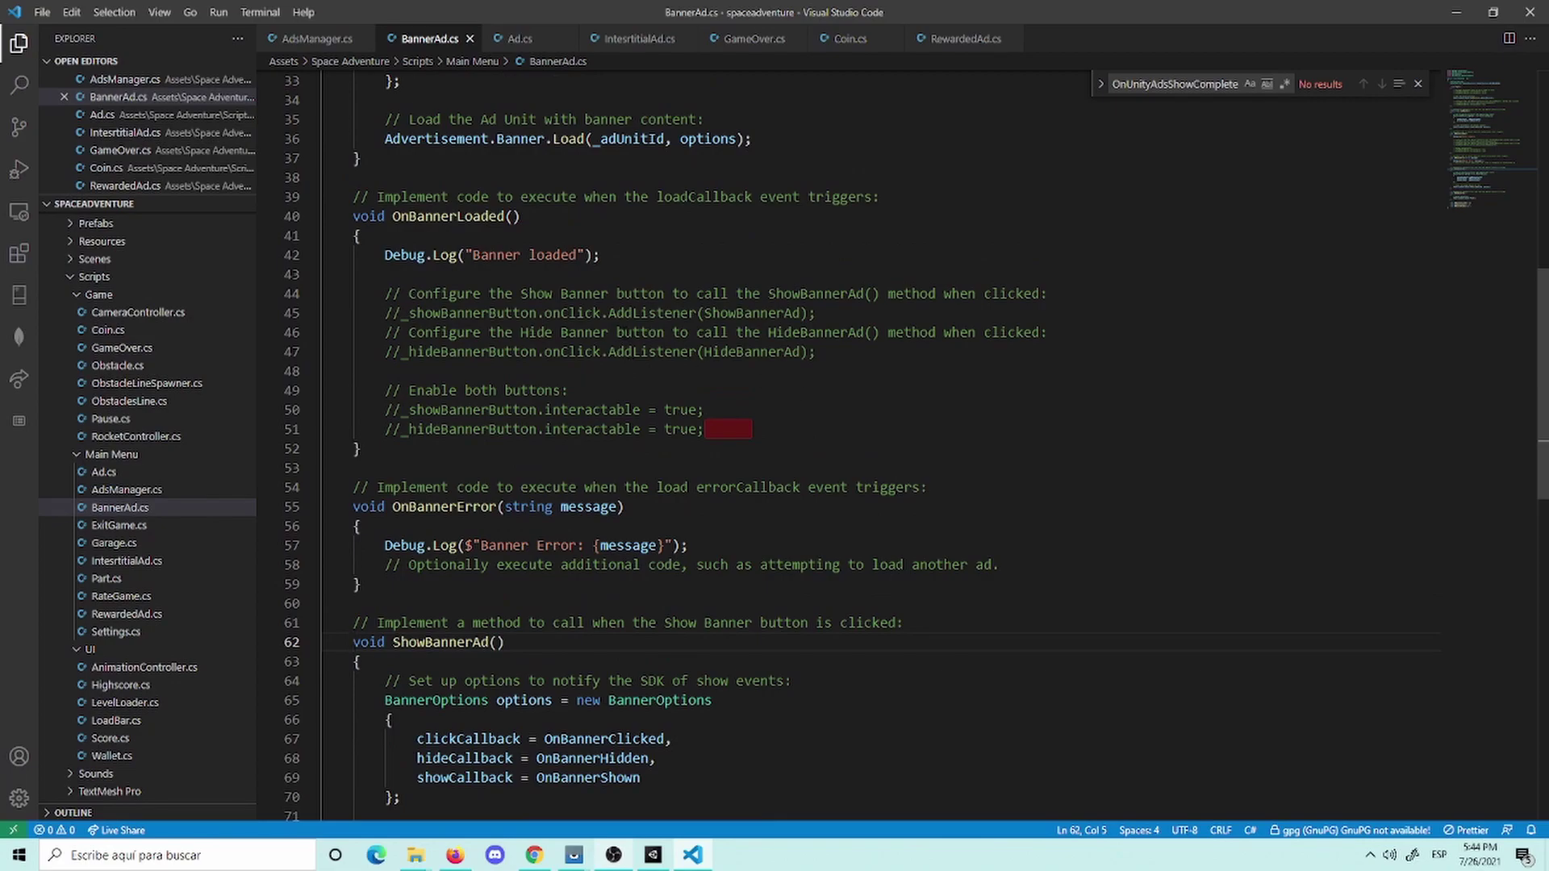
scroll(613, 410, up, 3)
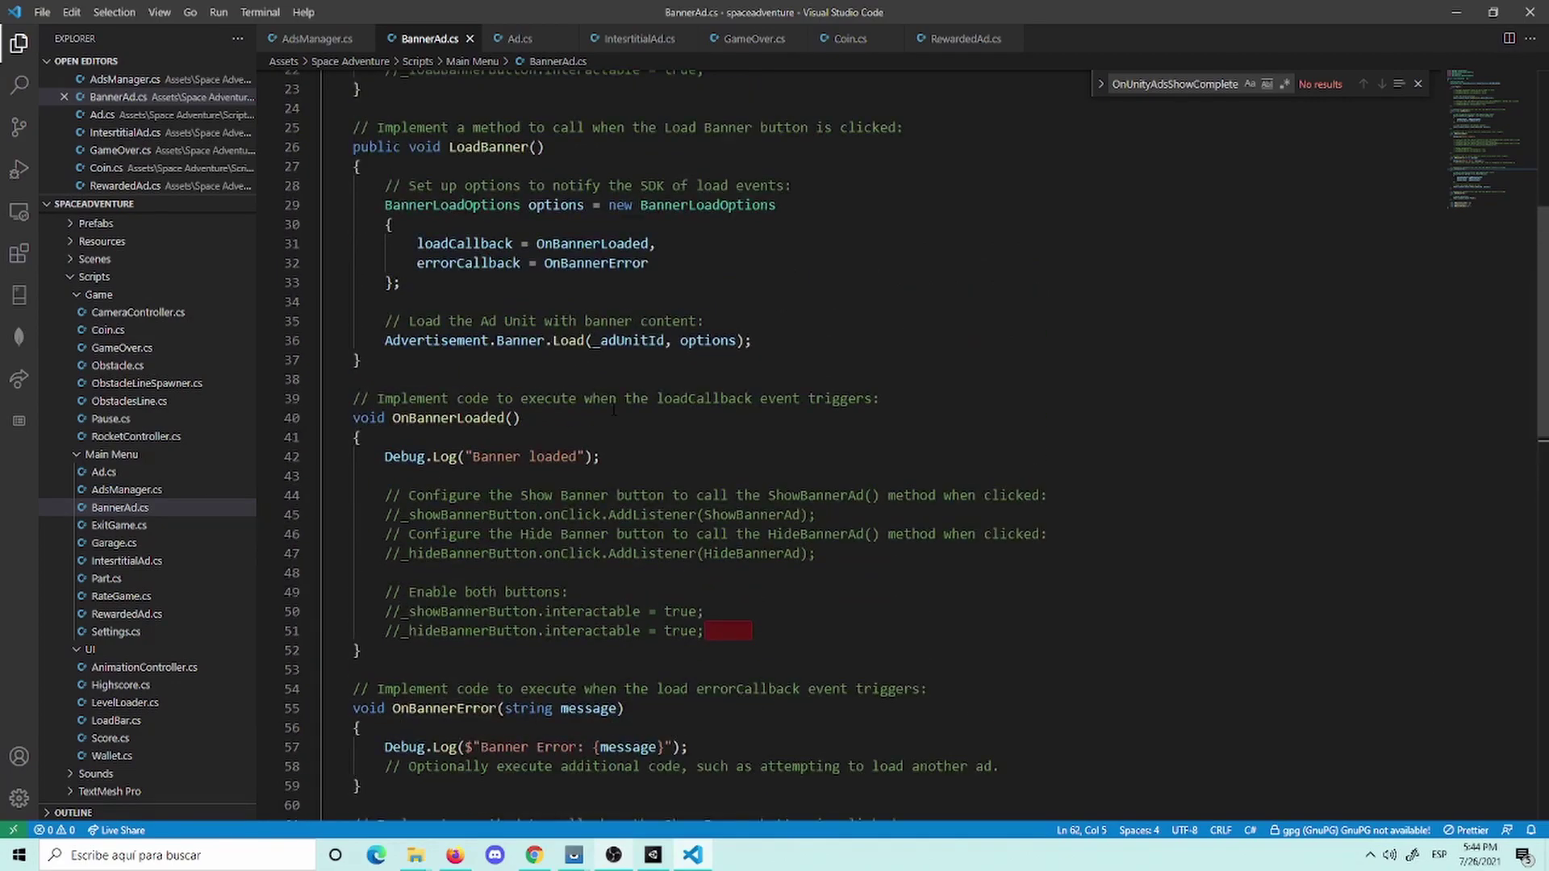
click(790, 341)
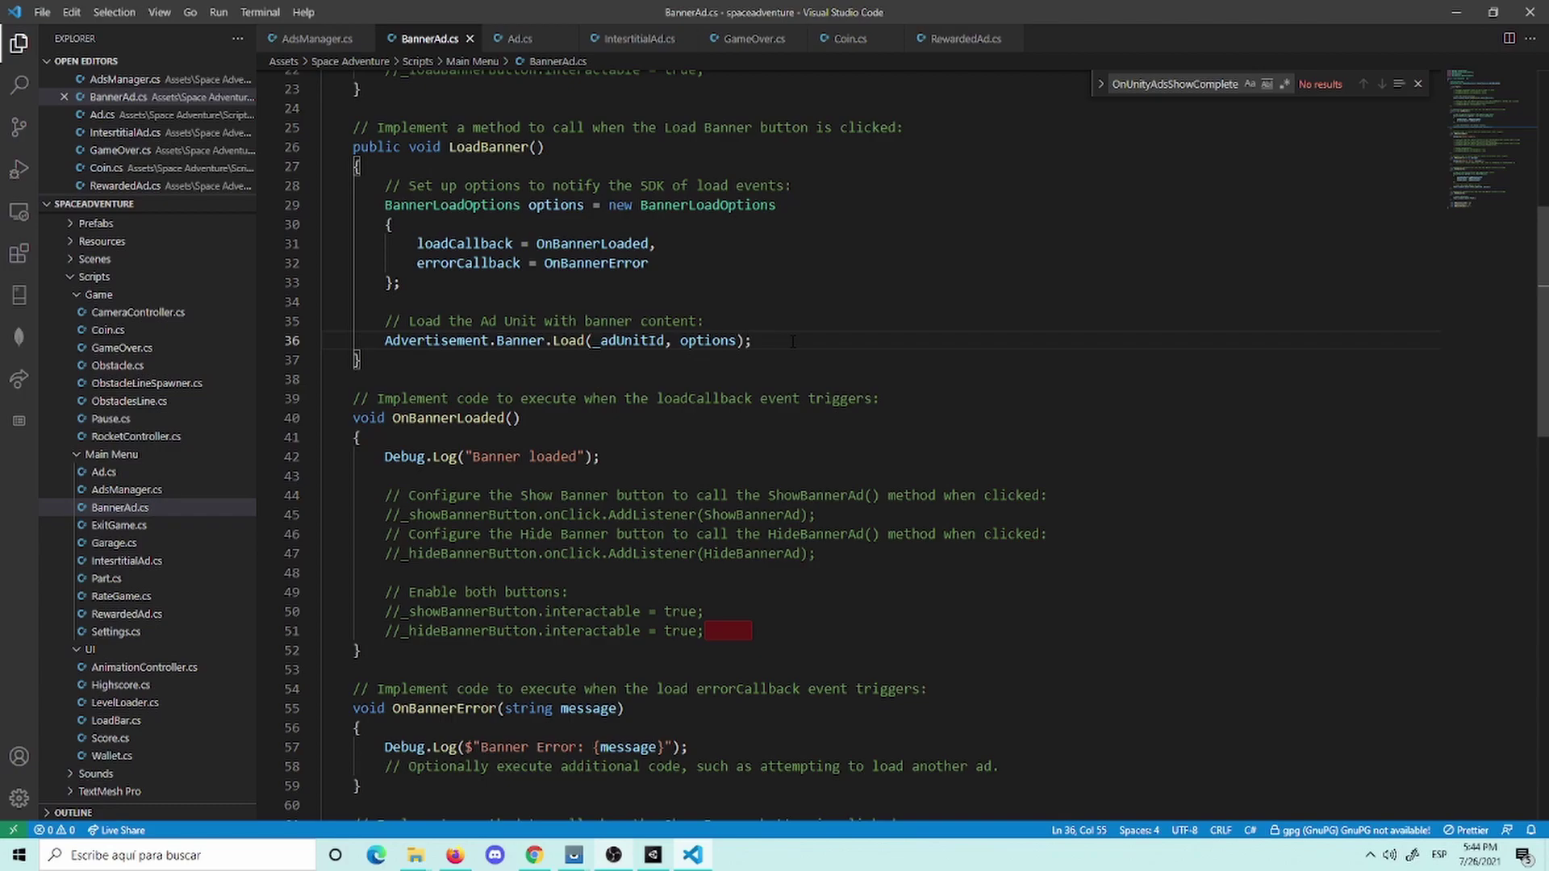
scroll(706, 365, down, 1)
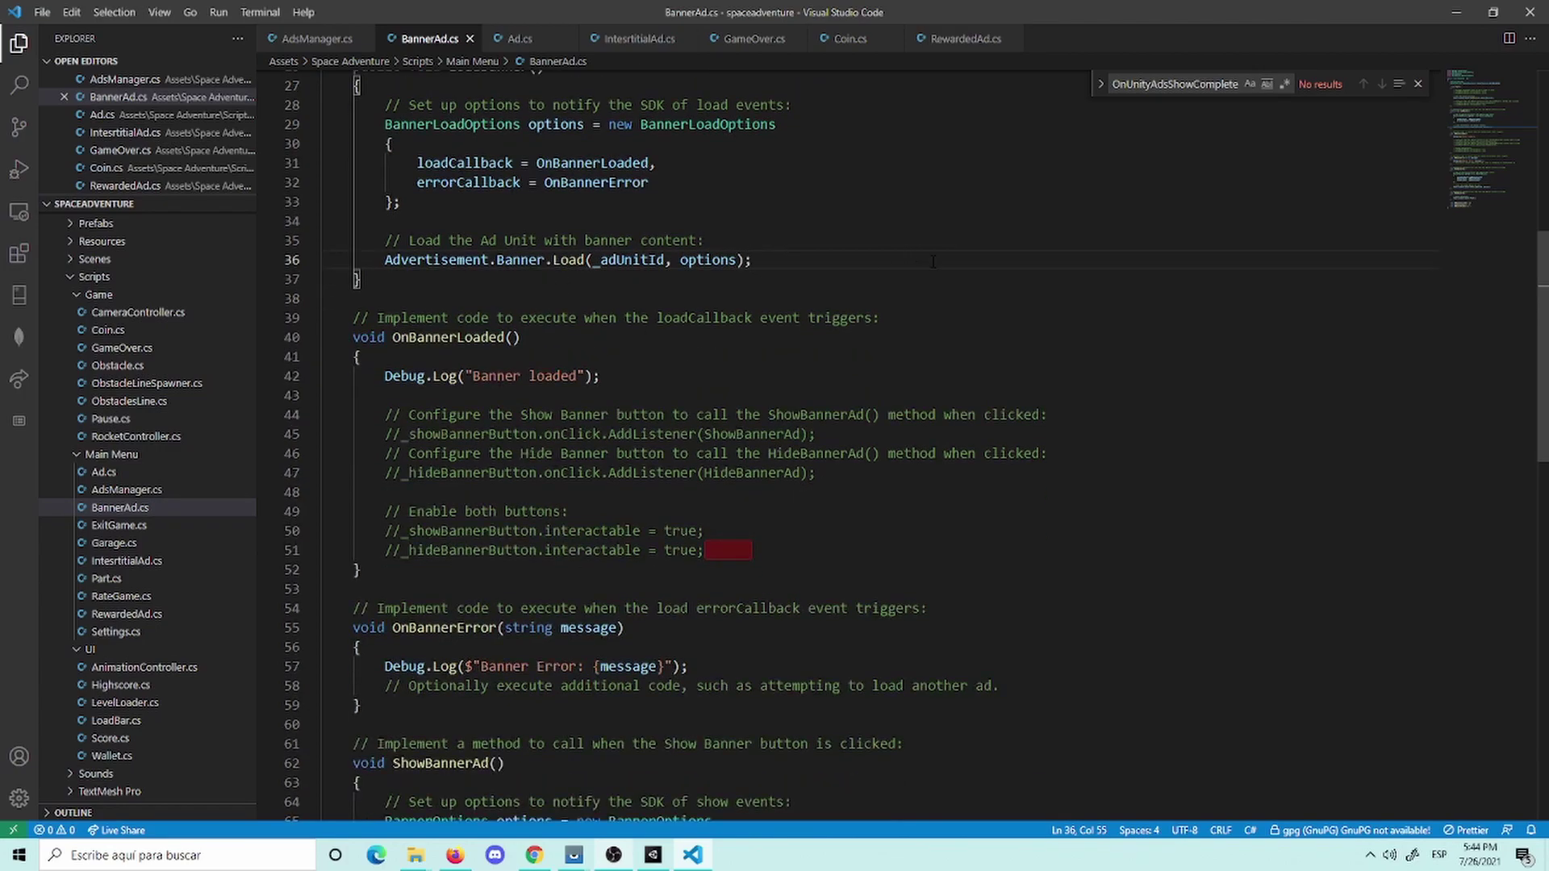
scroll(934, 261, up, 1)
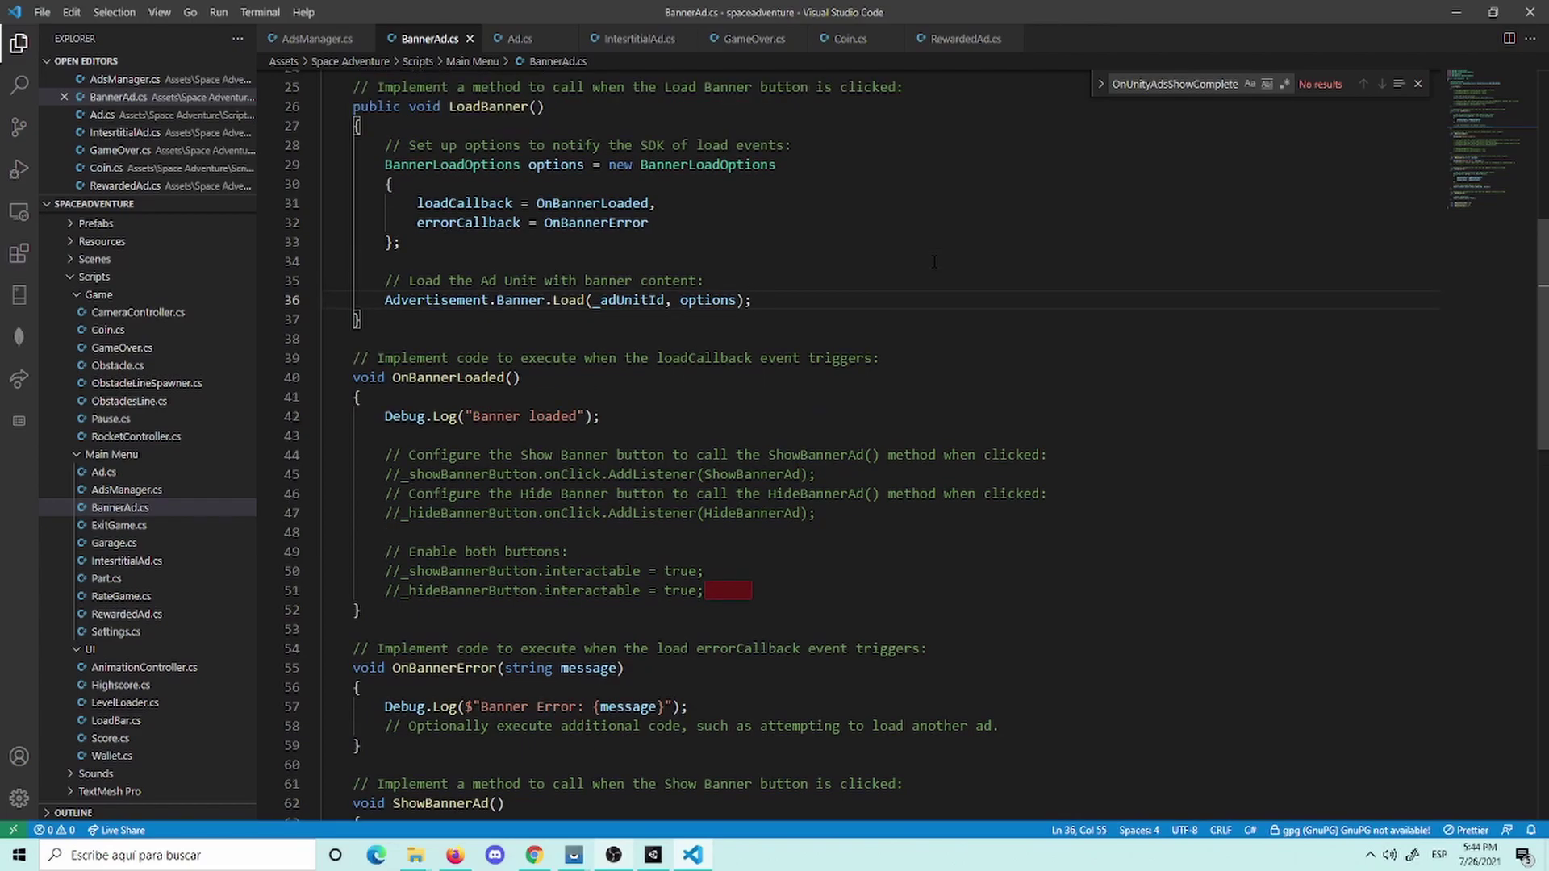
Step: Add a ShowBannerAd(); call right after Advertisement.Banner.Load and save BannerAd.cs
key(Return)
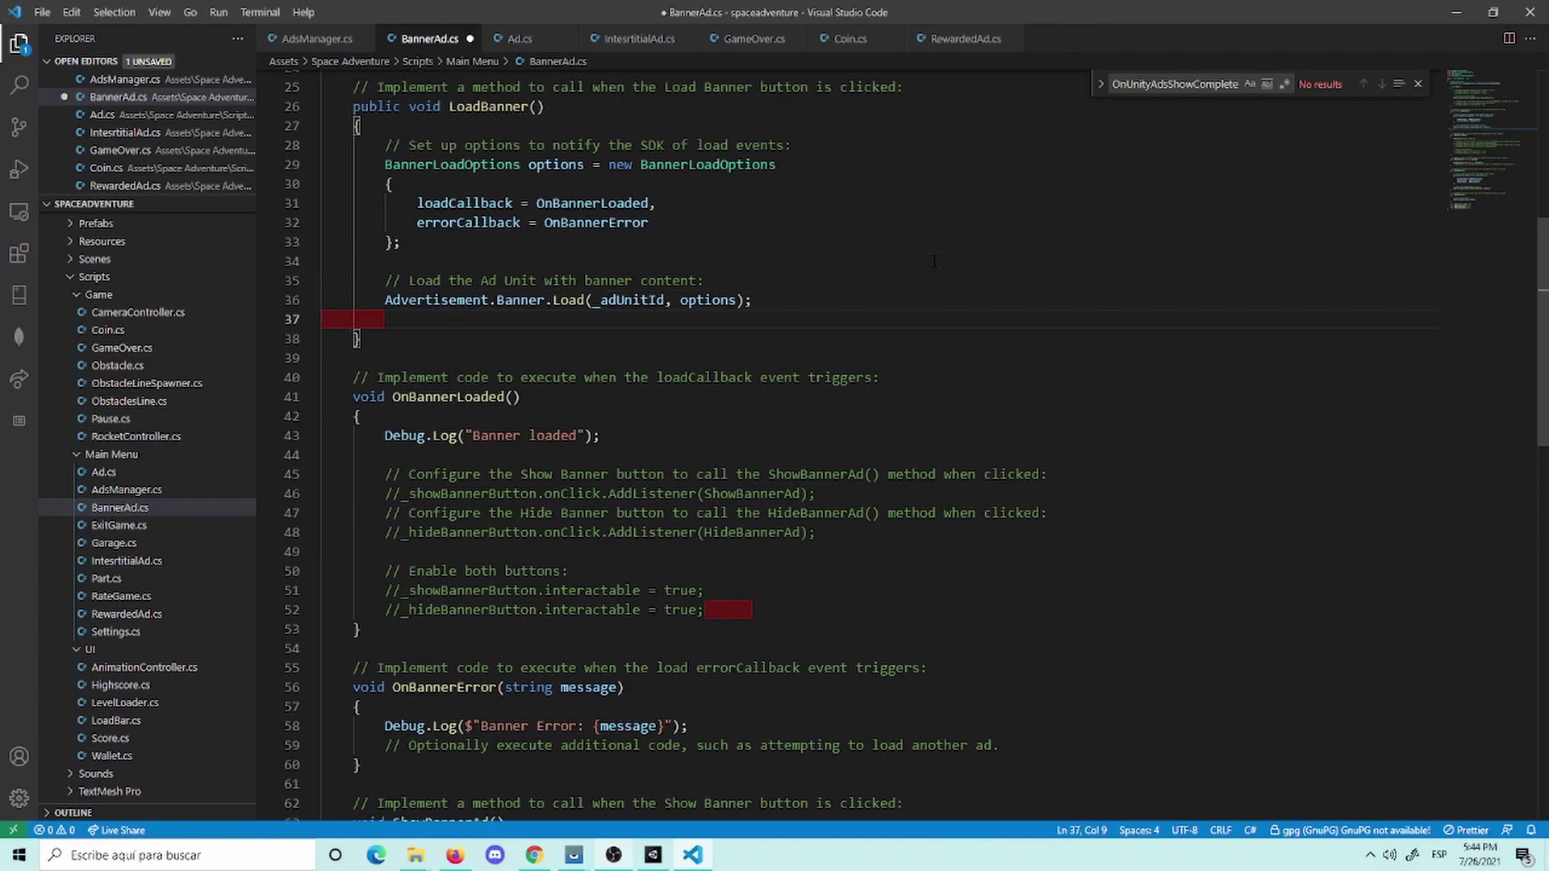
text(shoena)
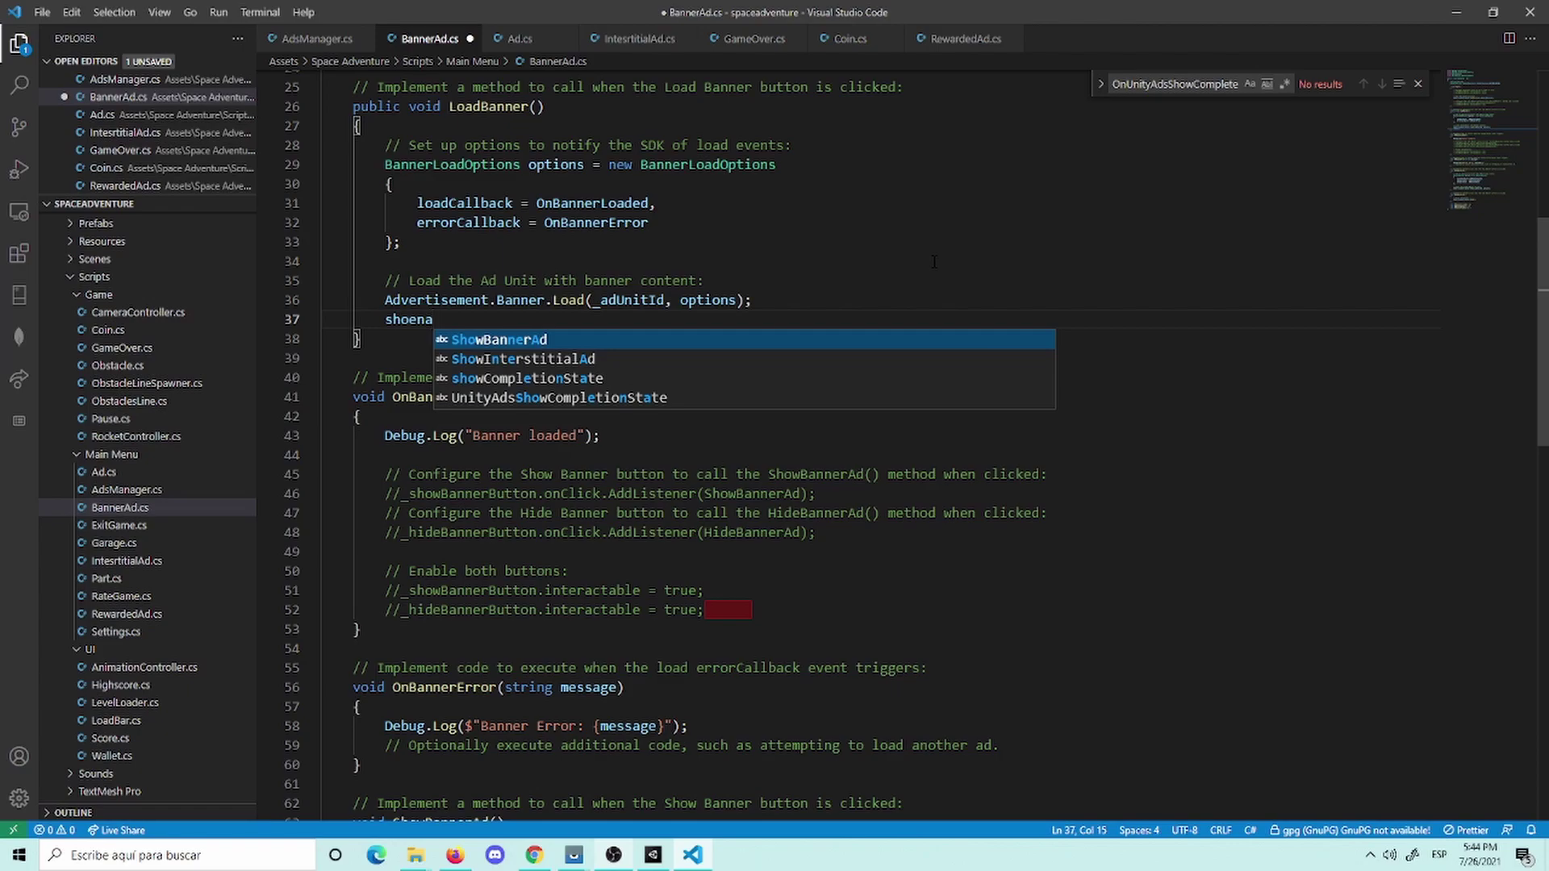
key(Tab)
text(())
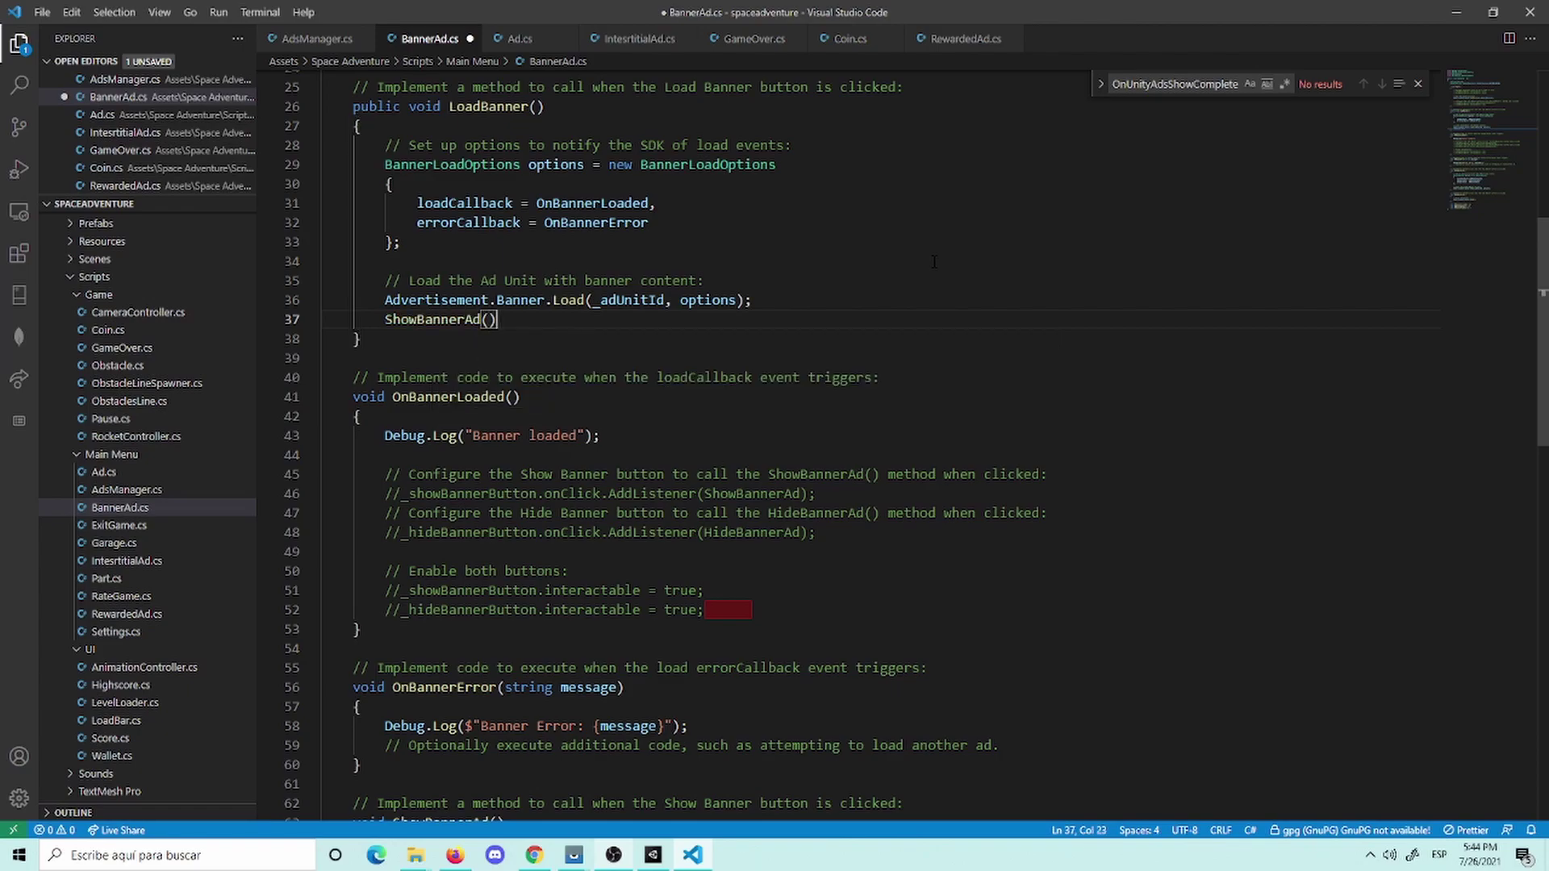
text(;)
key(ctrl+s)
scroll(901, 264, down, 1)
scroll(849, 287, up, 3)
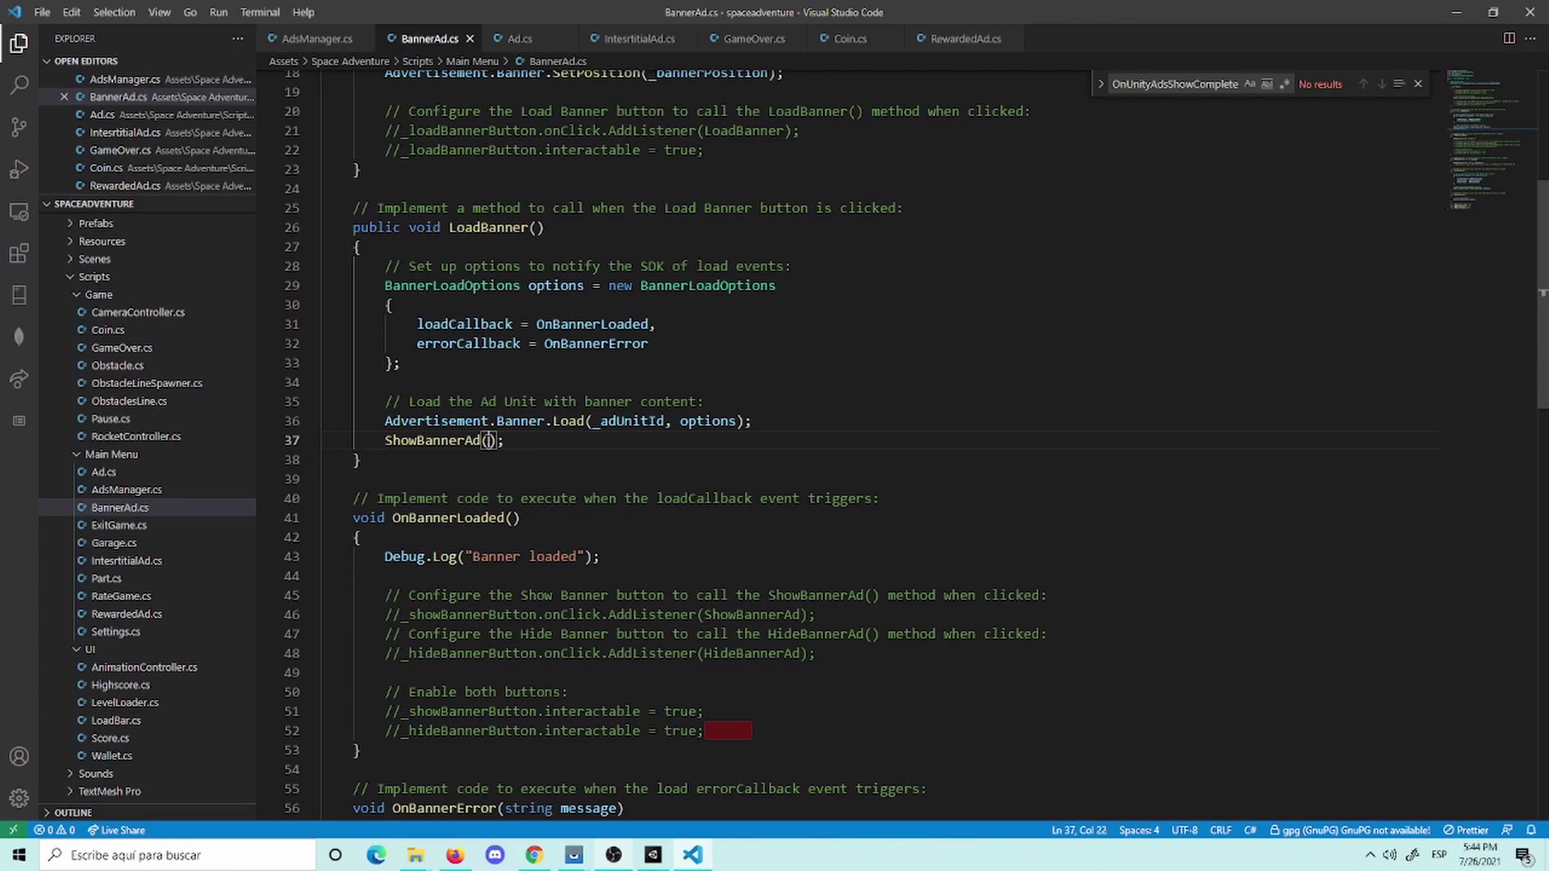
triple_click(595, 441)
scroll(595, 443, up, 4)
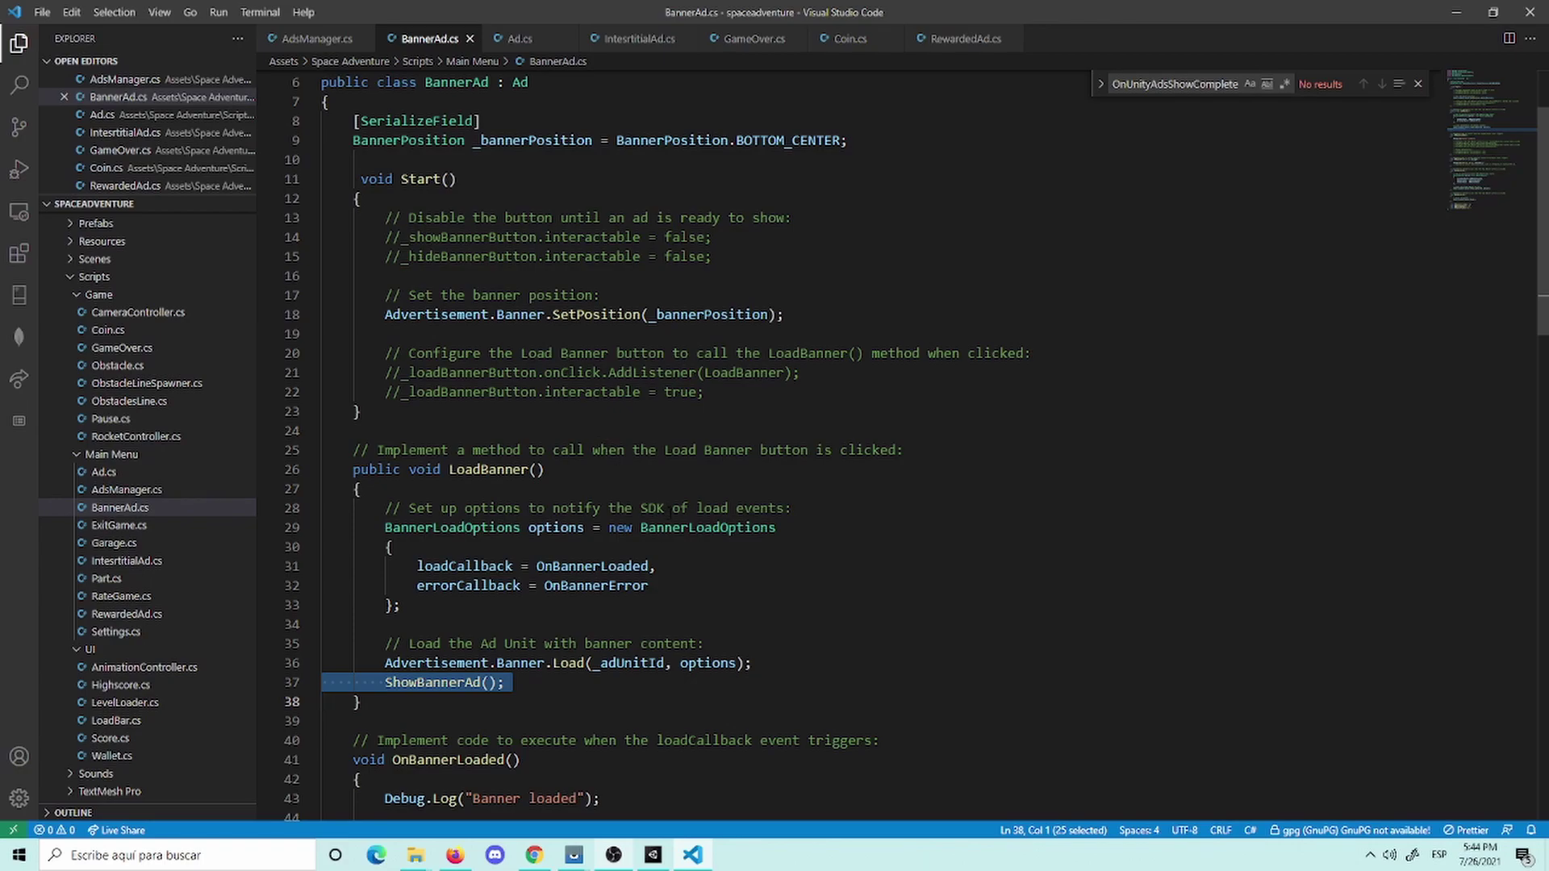
scroll(672, 510, down, 2)
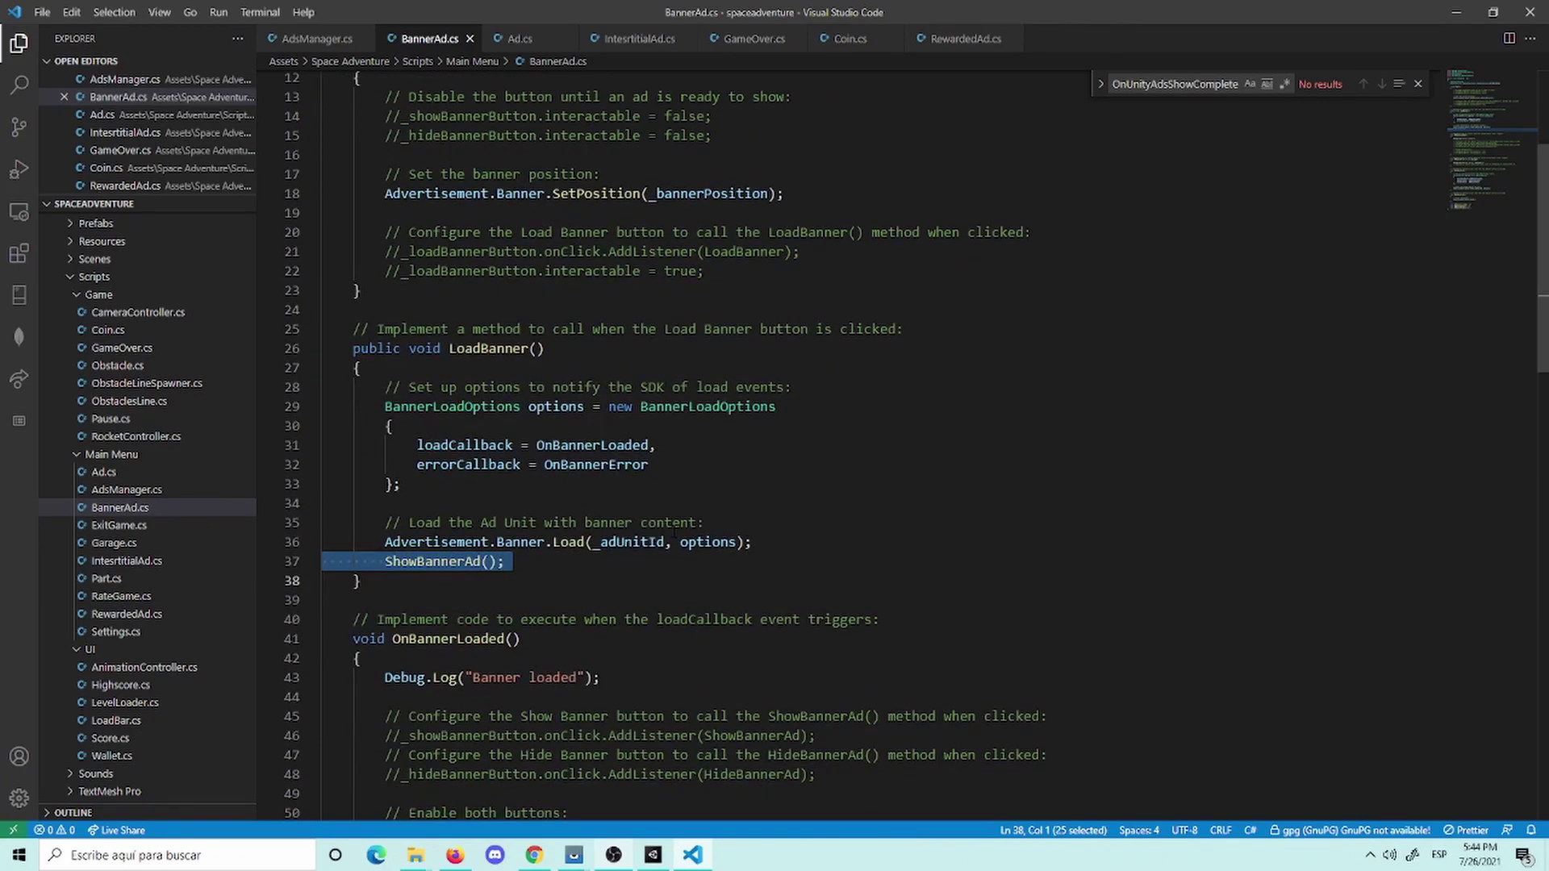
scroll(726, 393, up, 1)
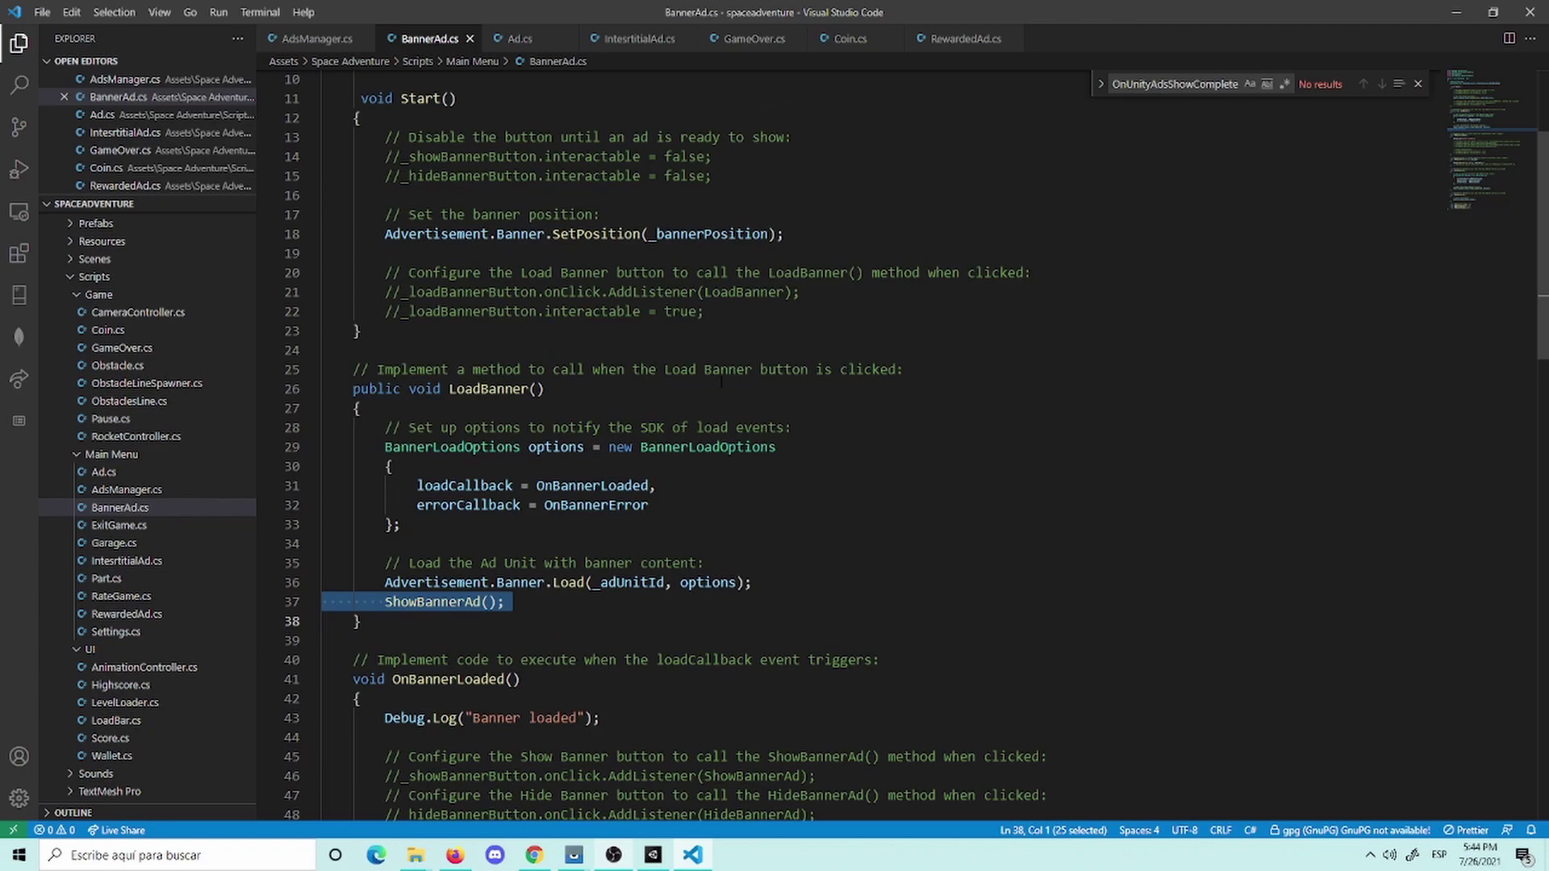
scroll(726, 393, up, 1)
Step: Add a LoadBanner(); call at the end of Start() and save
click(726, 393)
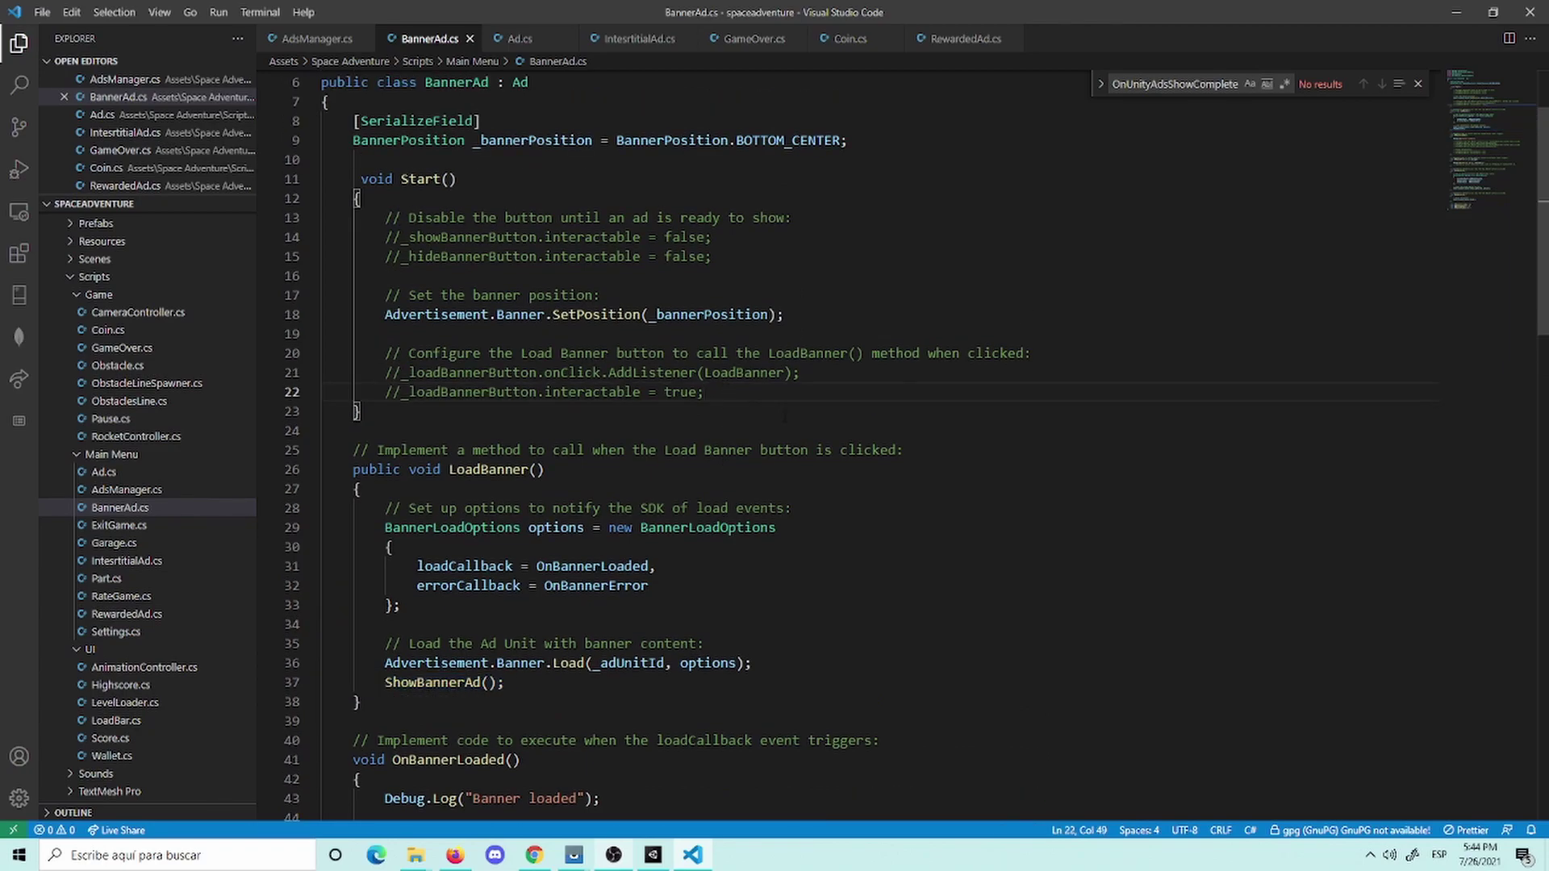
key(Return)
text(load)
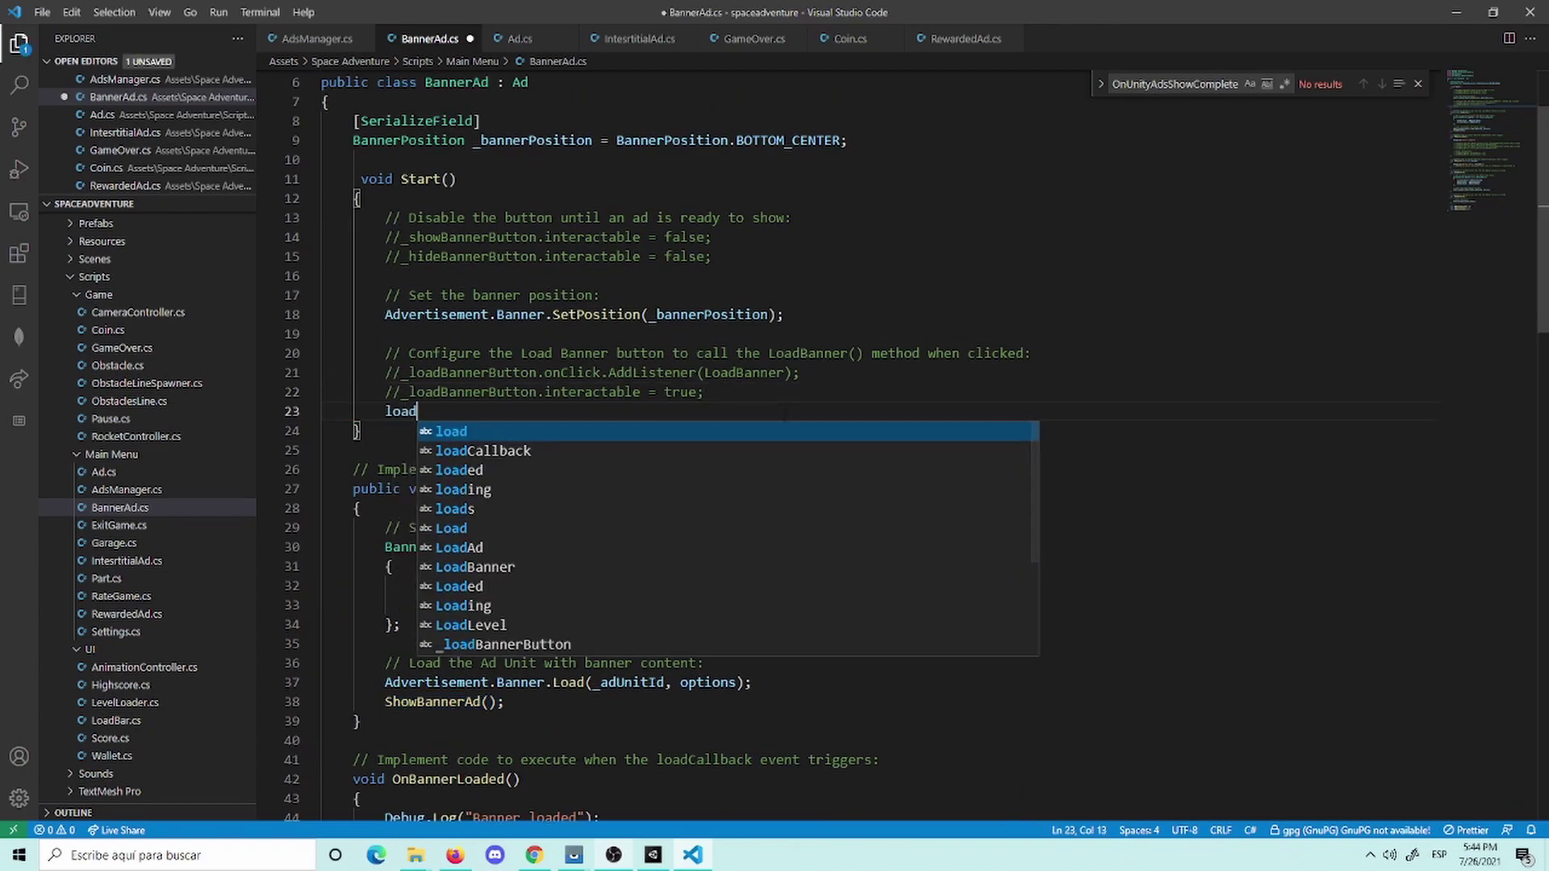
text(B)
key(Tab)
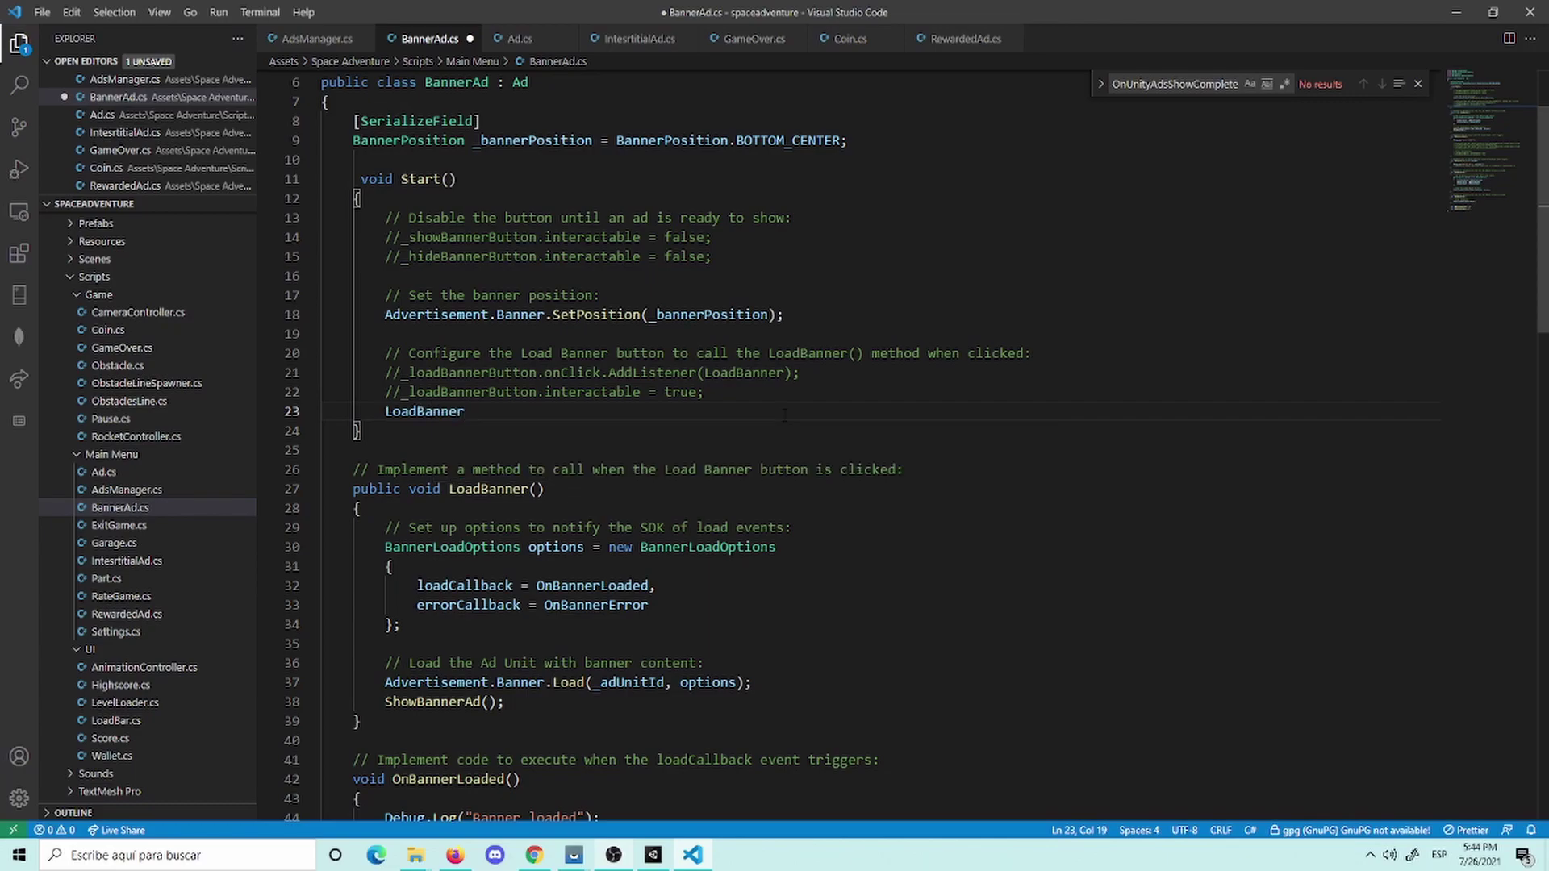
text(();)
key(ctrl+s)
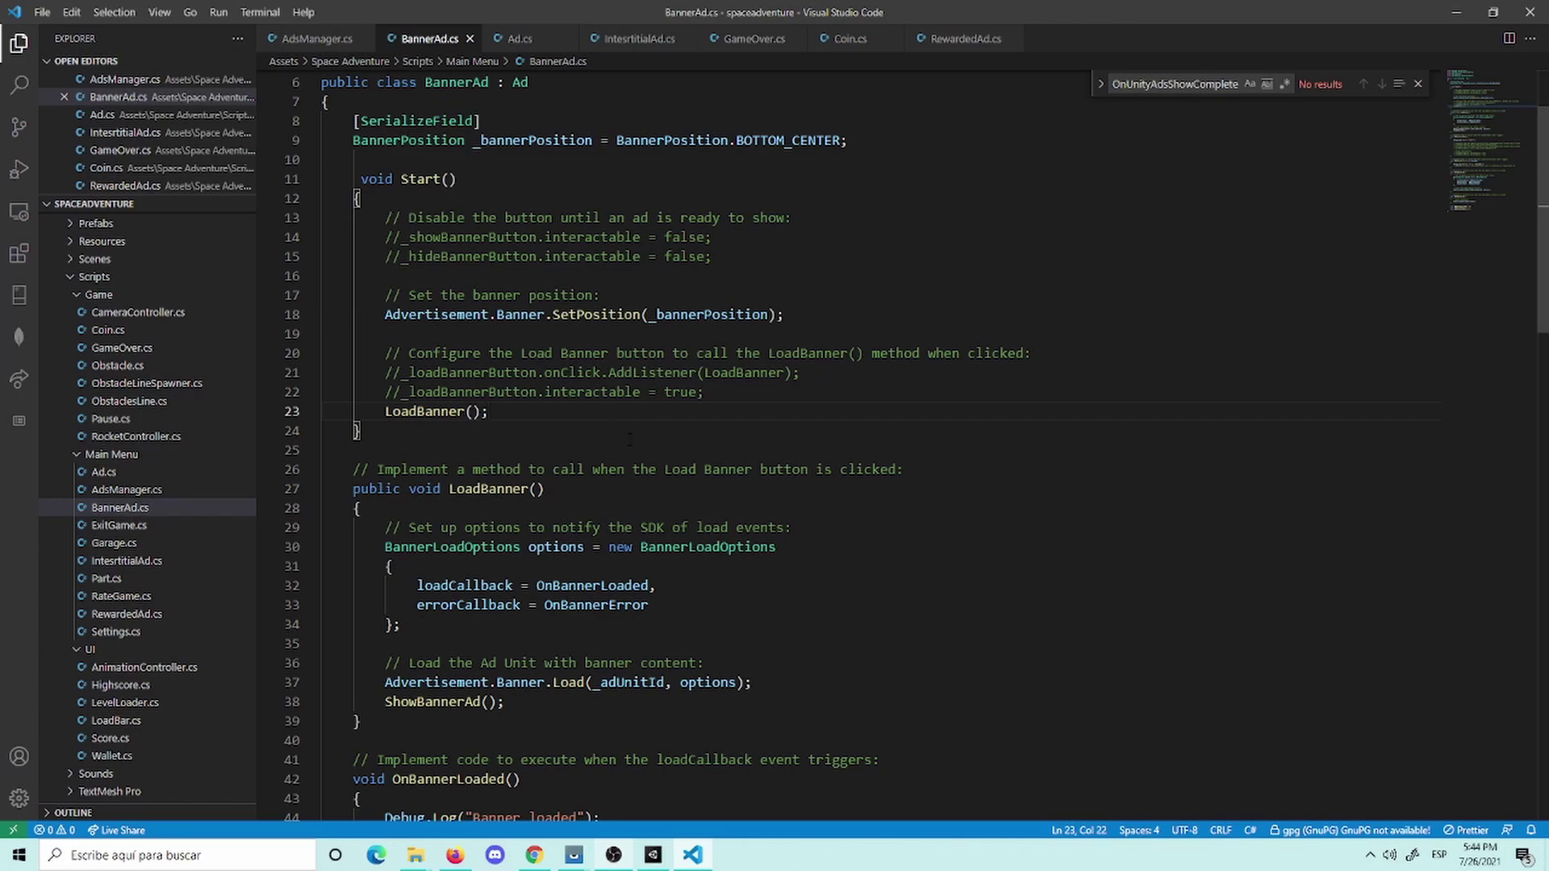
scroll(629, 439, down, 2)
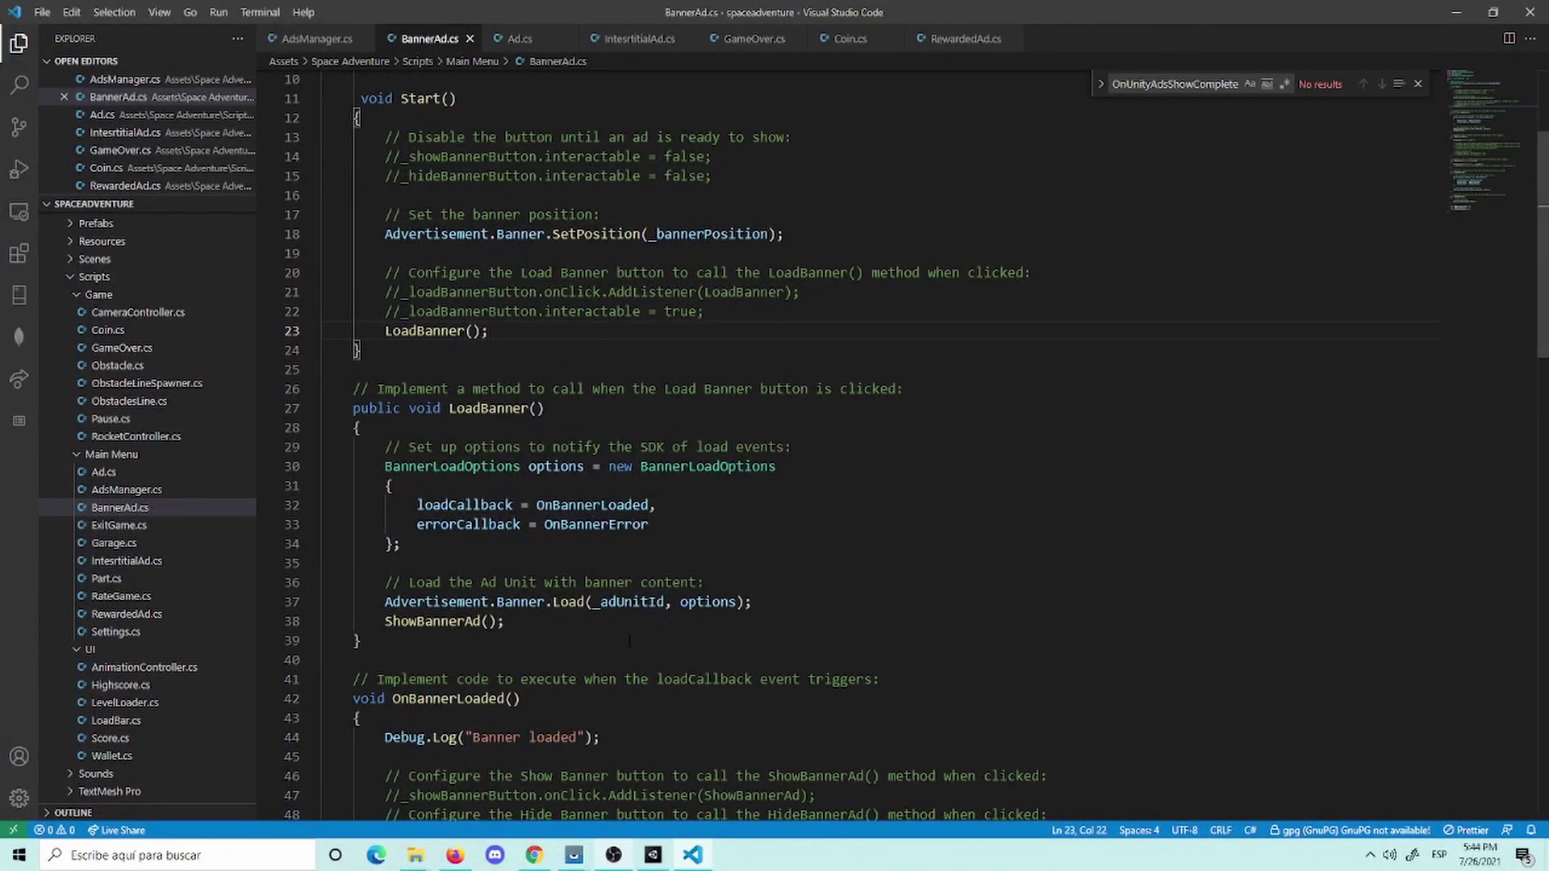
Step: Play the Main Menu scene in Unity to show the test banner, then return to Chrome
click(653, 854)
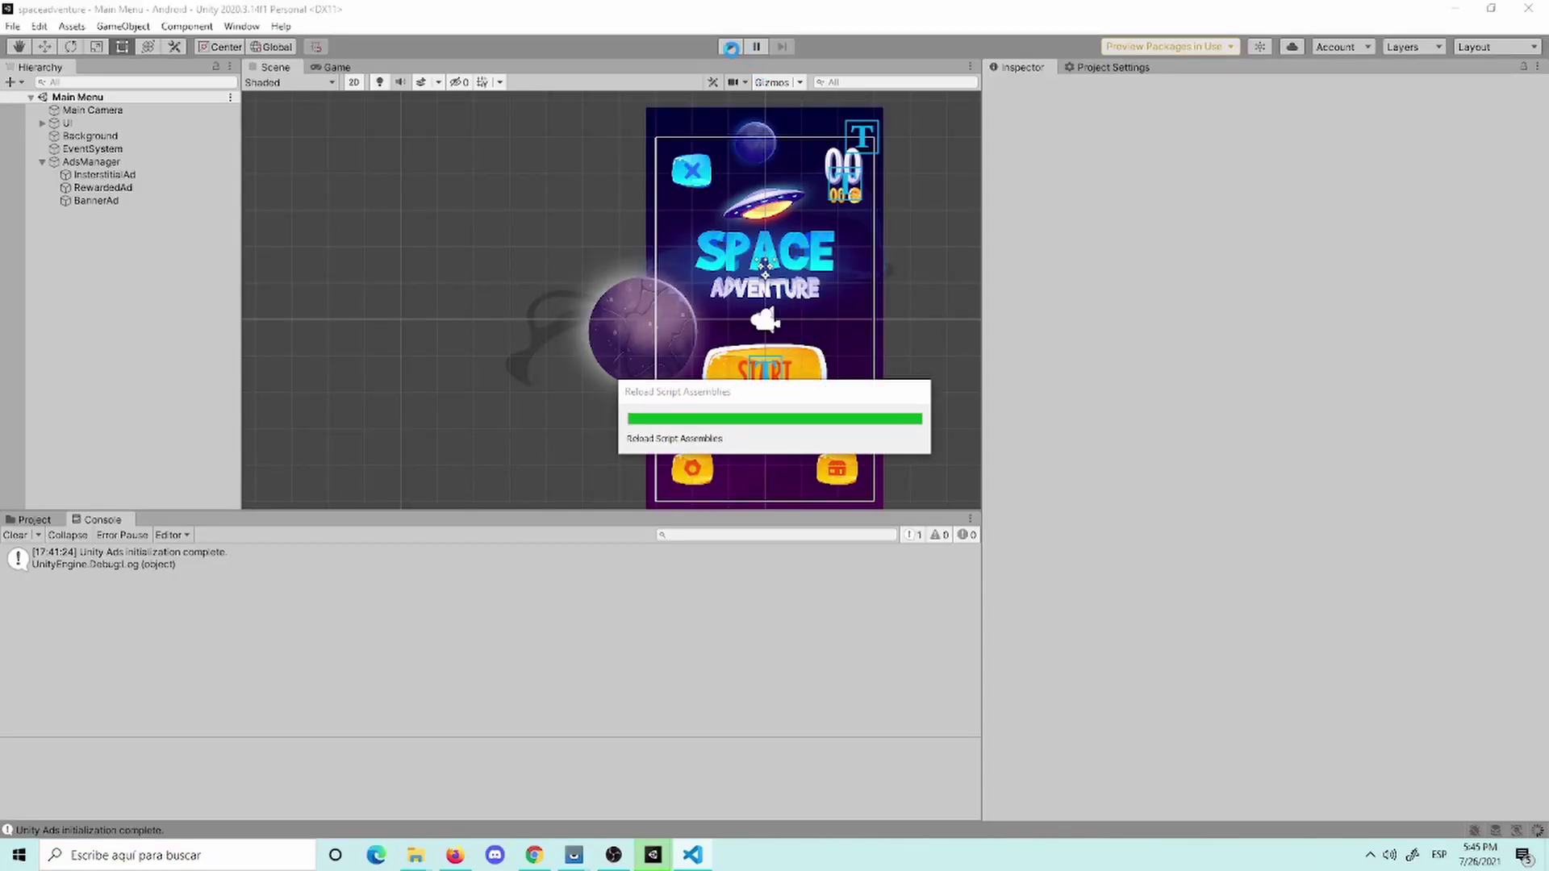
click(730, 46)
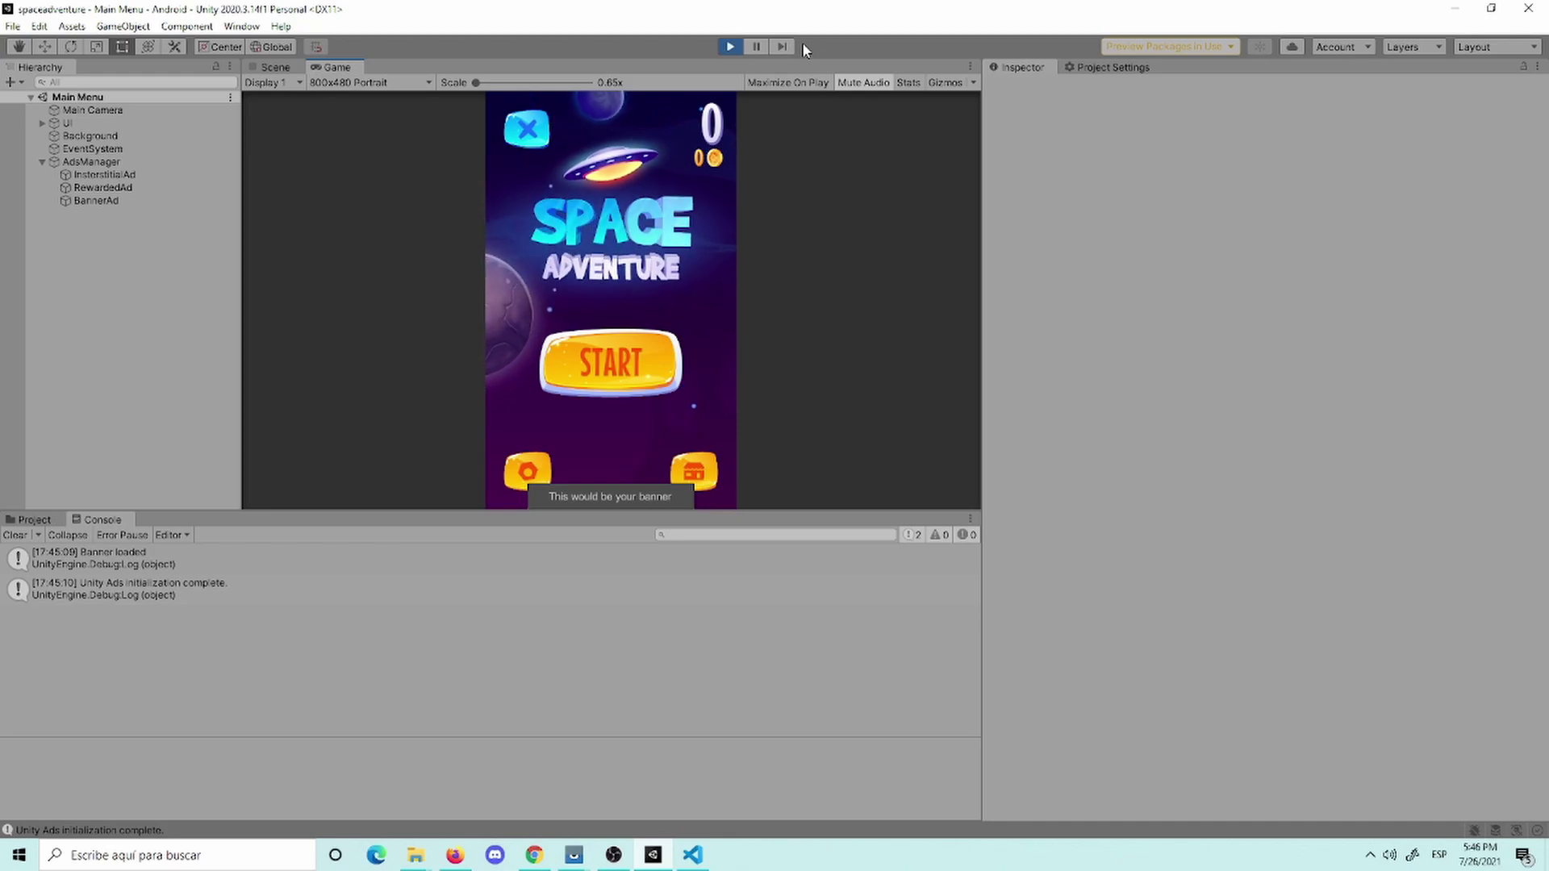
click(534, 855)
click(665, 11)
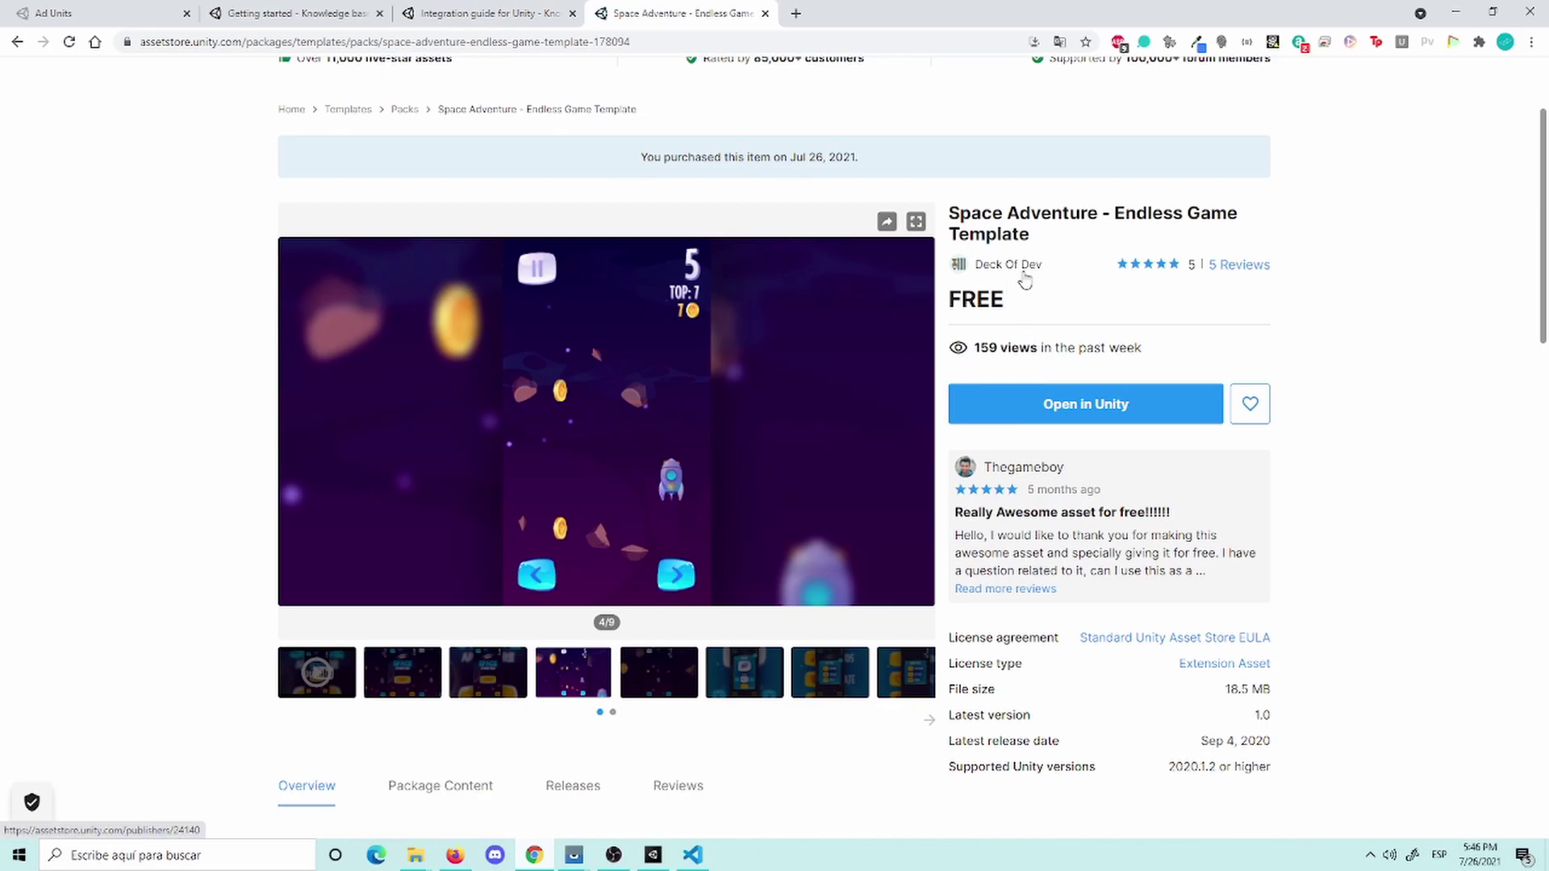
click(484, 13)
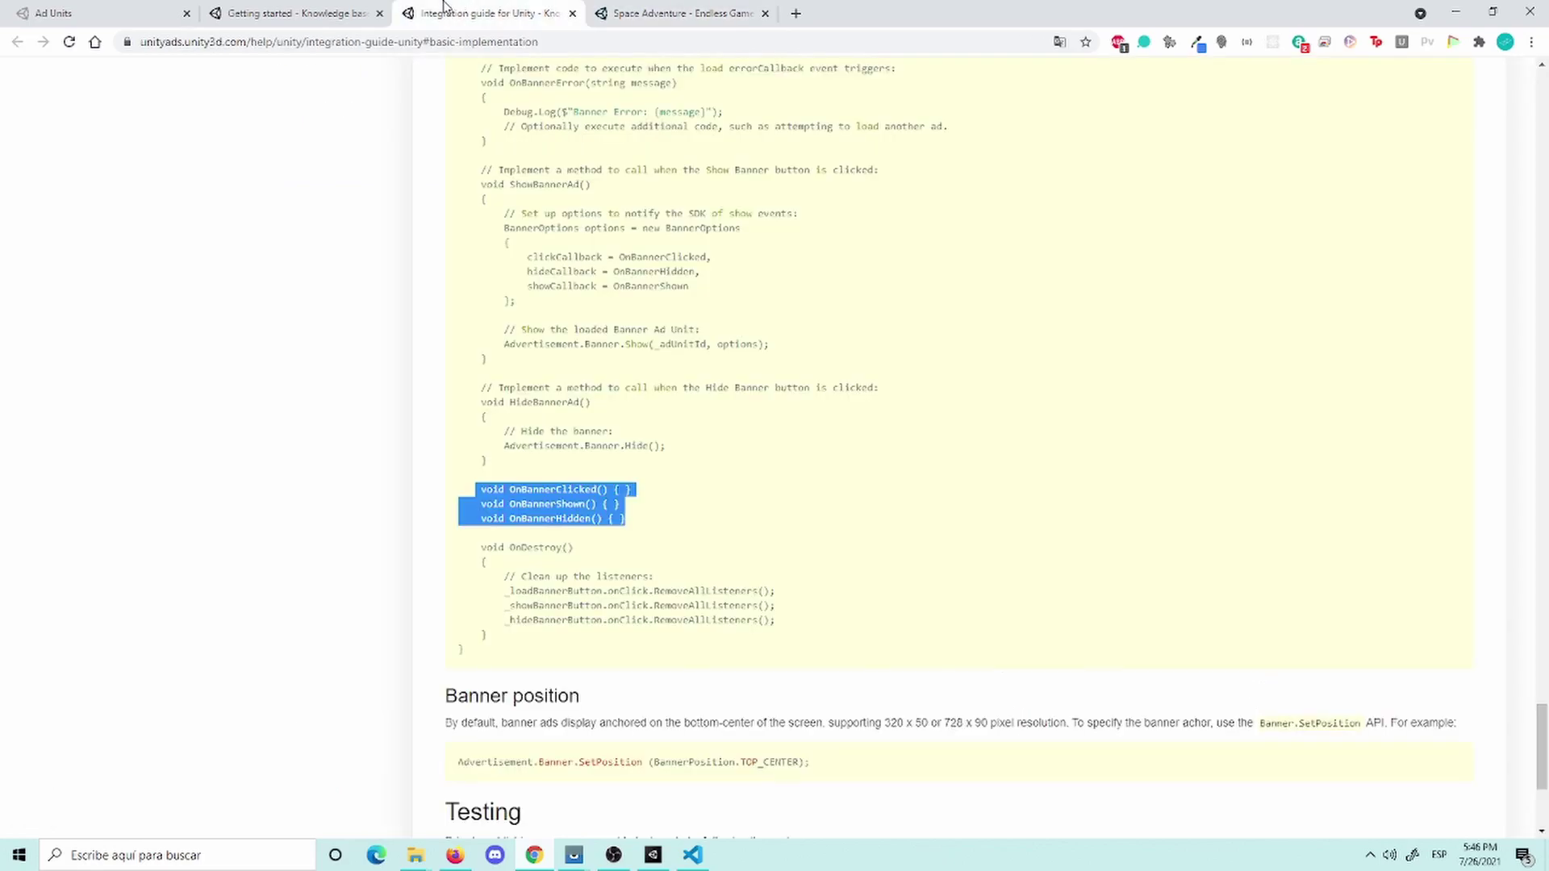
click(287, 13)
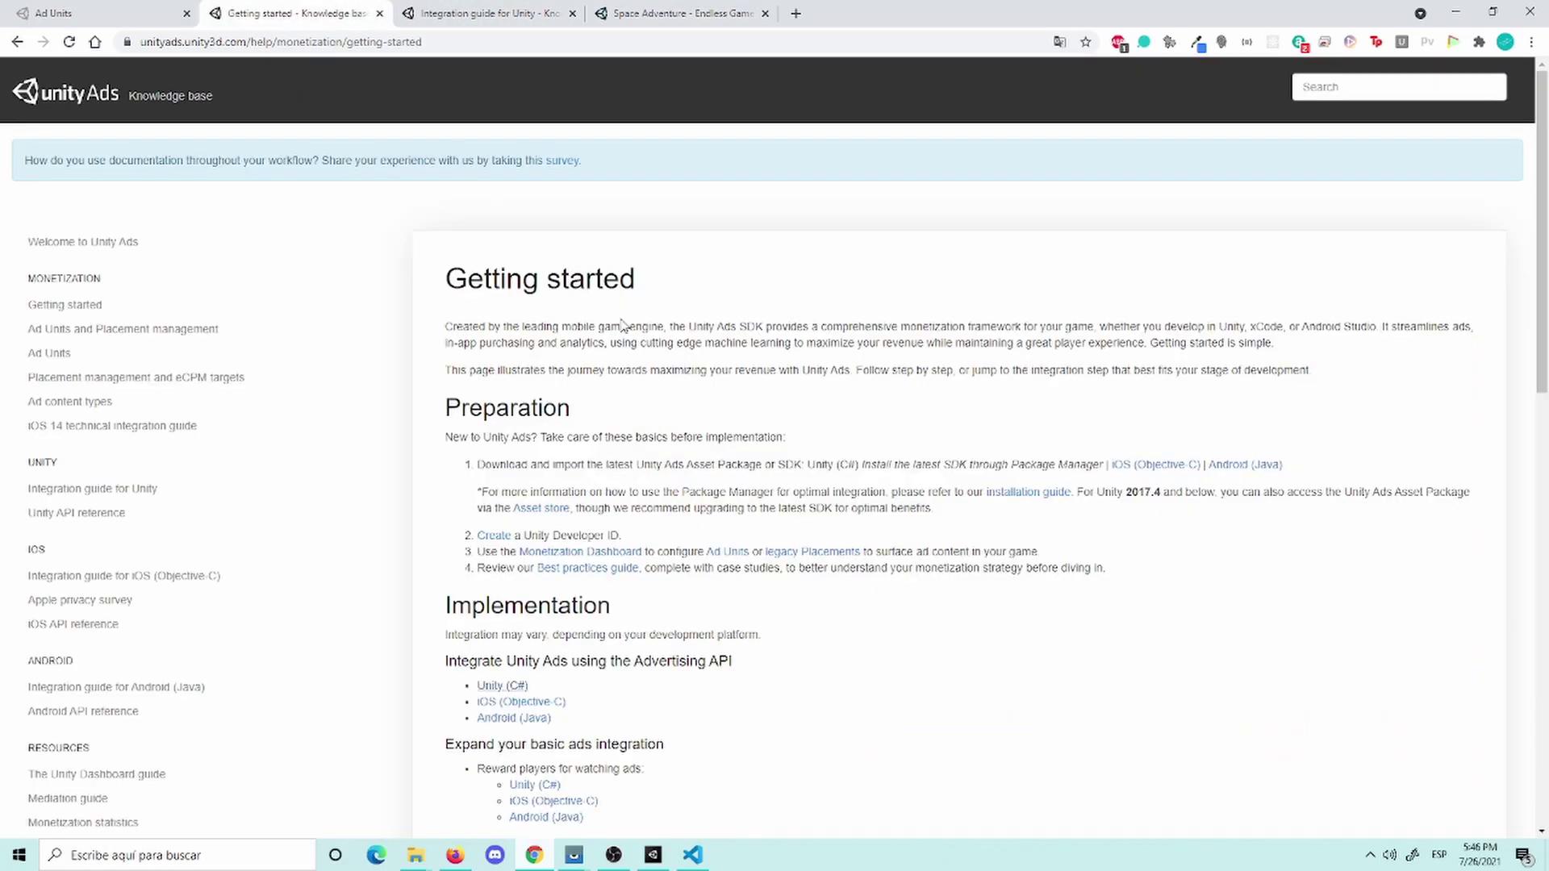
click(514, 23)
scroll(691, 335, up, 5)
scroll(701, 342, up, 10)
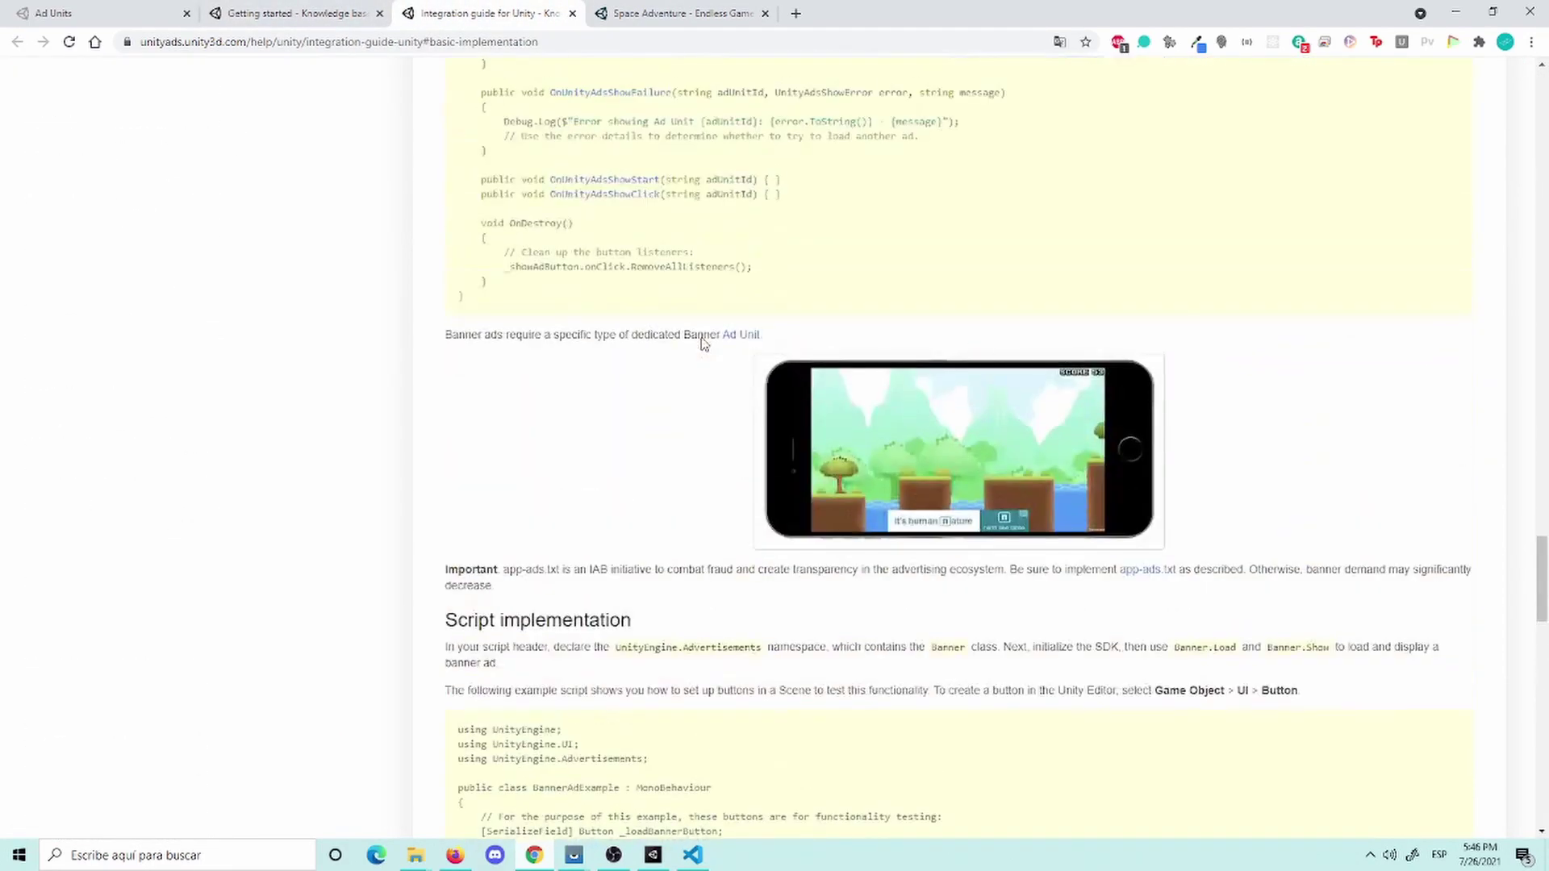
scroll(702, 342, up, 10)
click(188, 6)
click(290, 13)
click(517, 12)
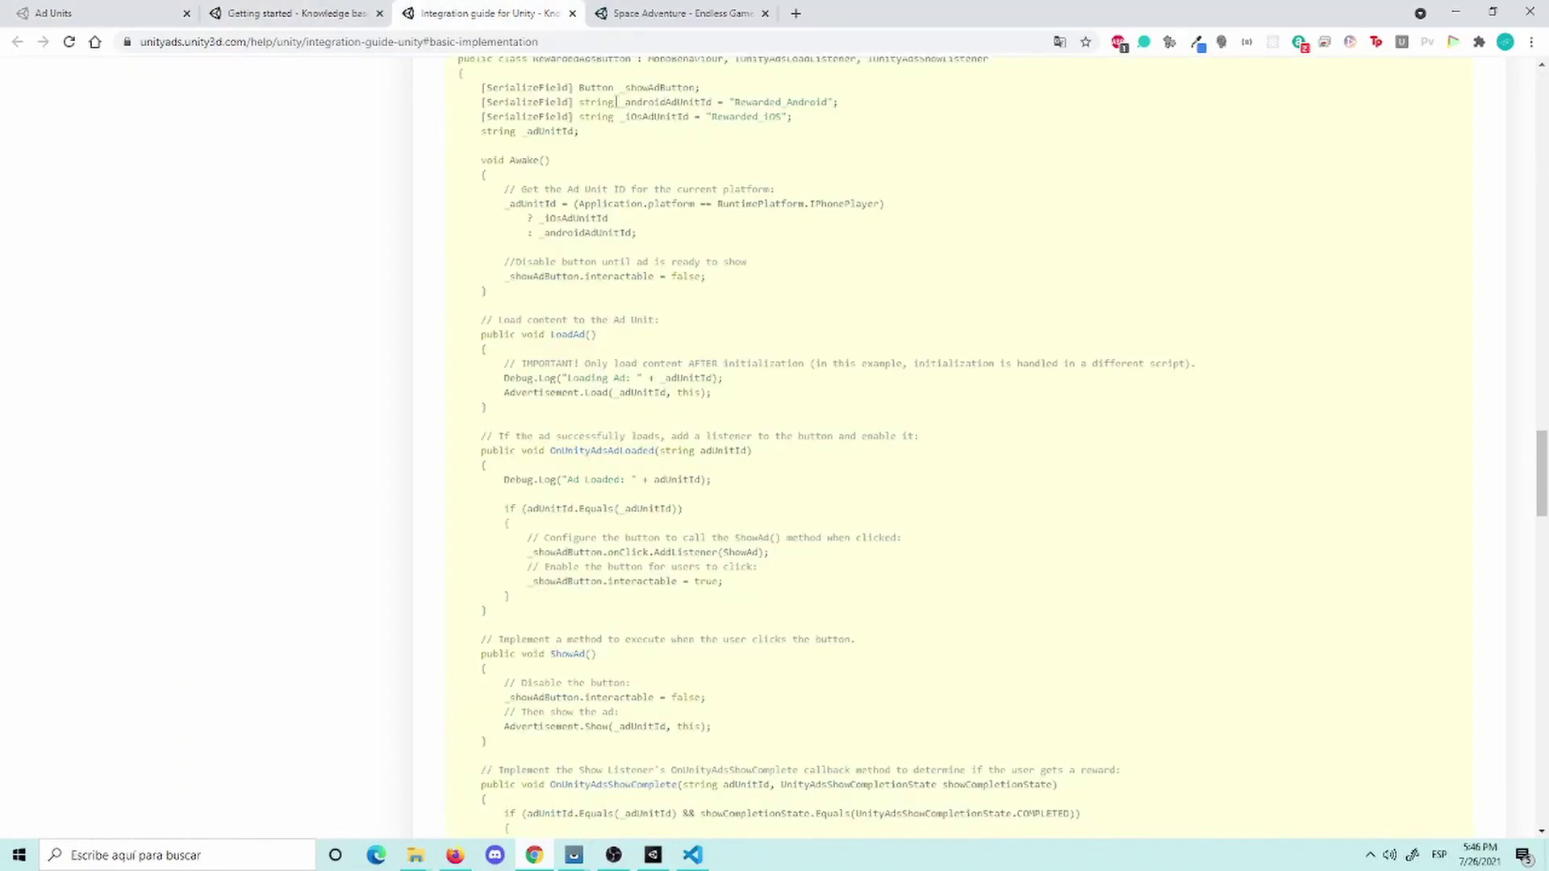
scroll(781, 347, down, 5)
scroll(758, 359, up, 5)
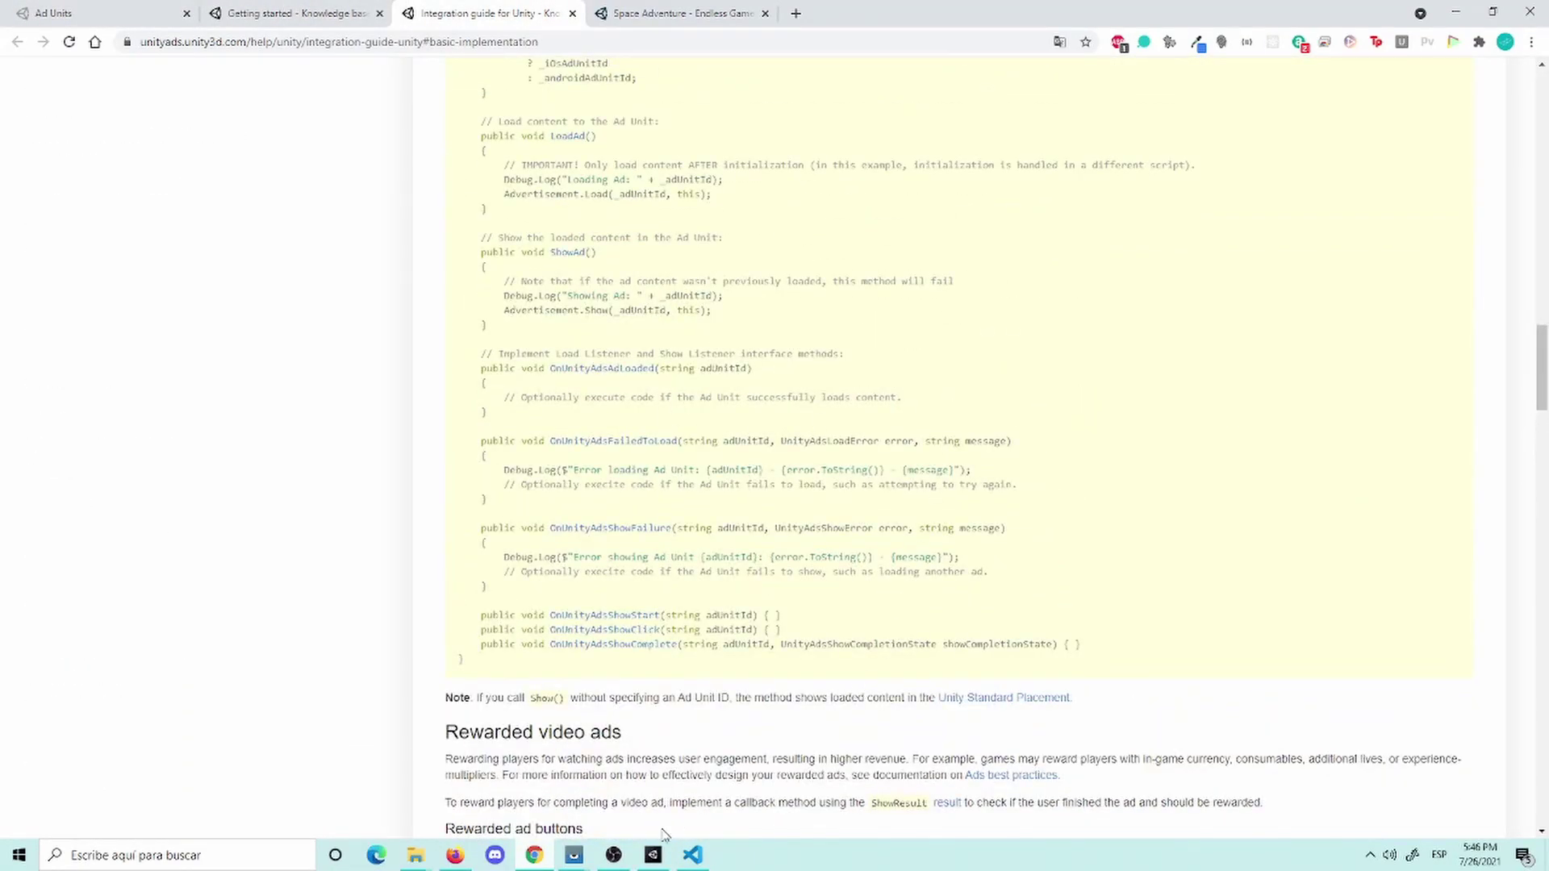
click(651, 856)
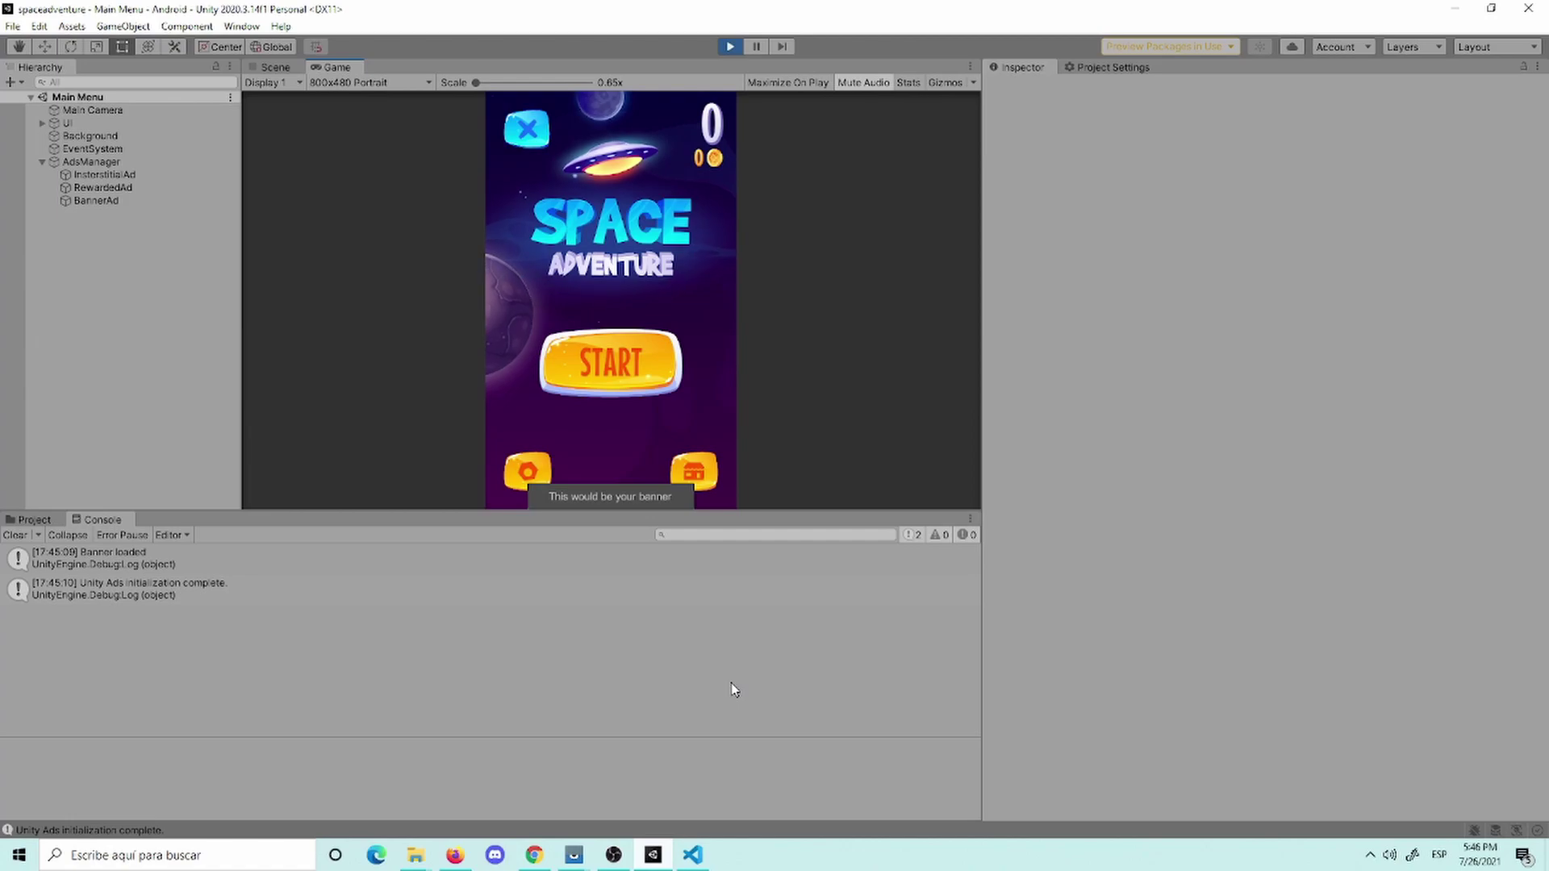